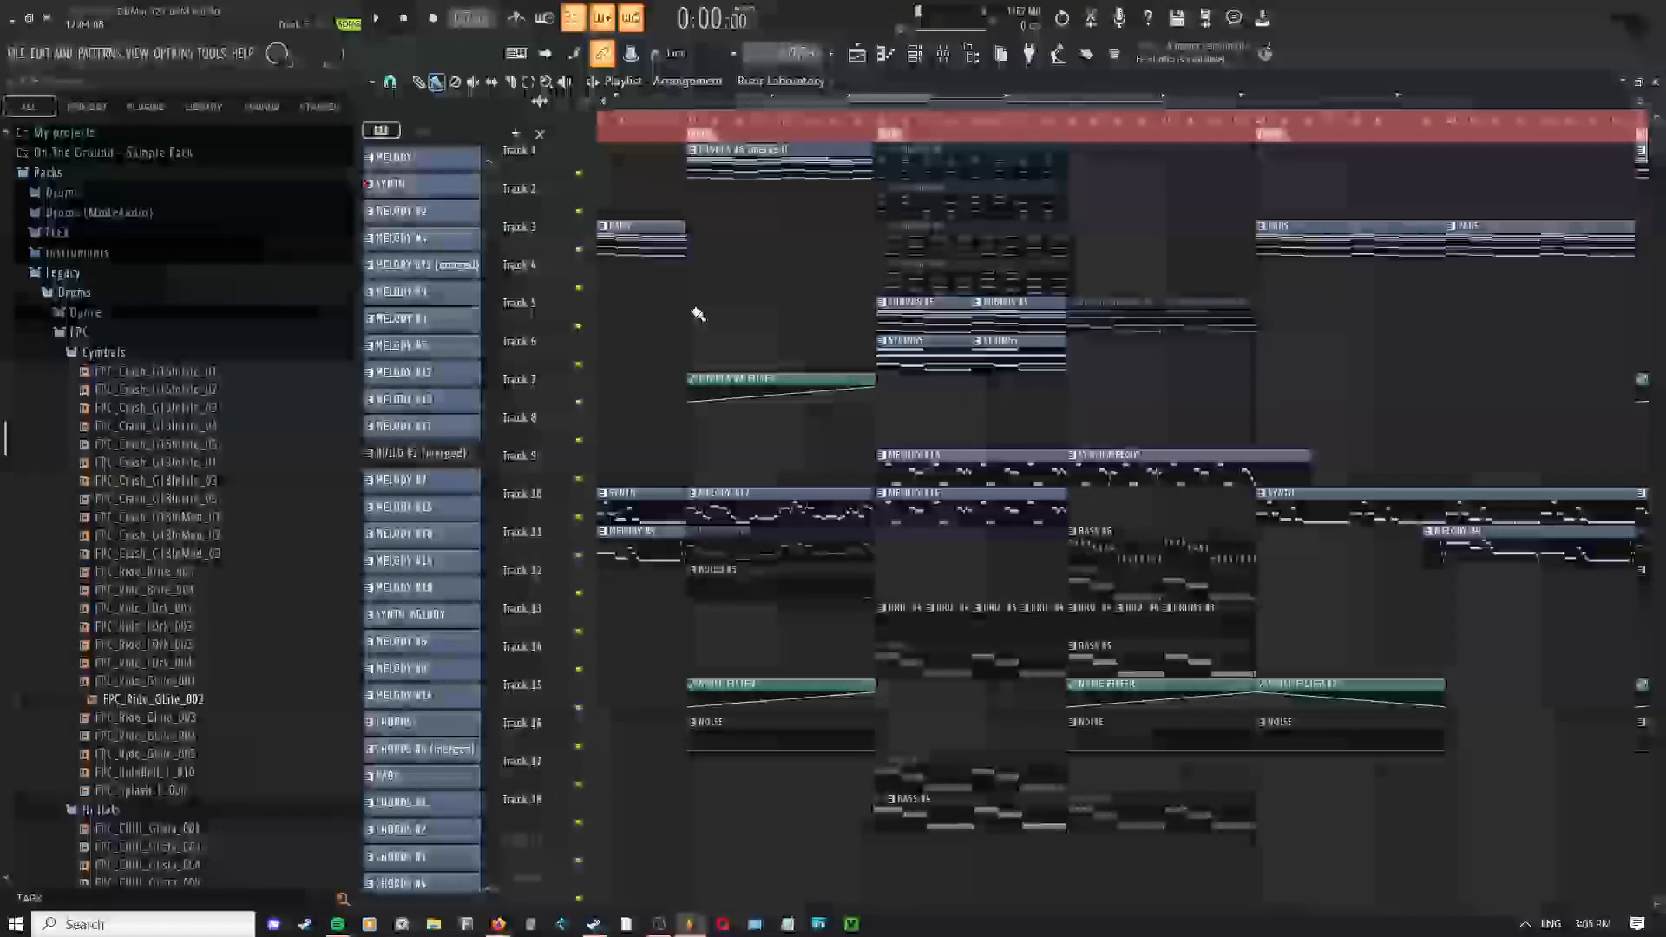
Open the mixer from the playlist and select the master track
scroll(718, 267, "left", 5)
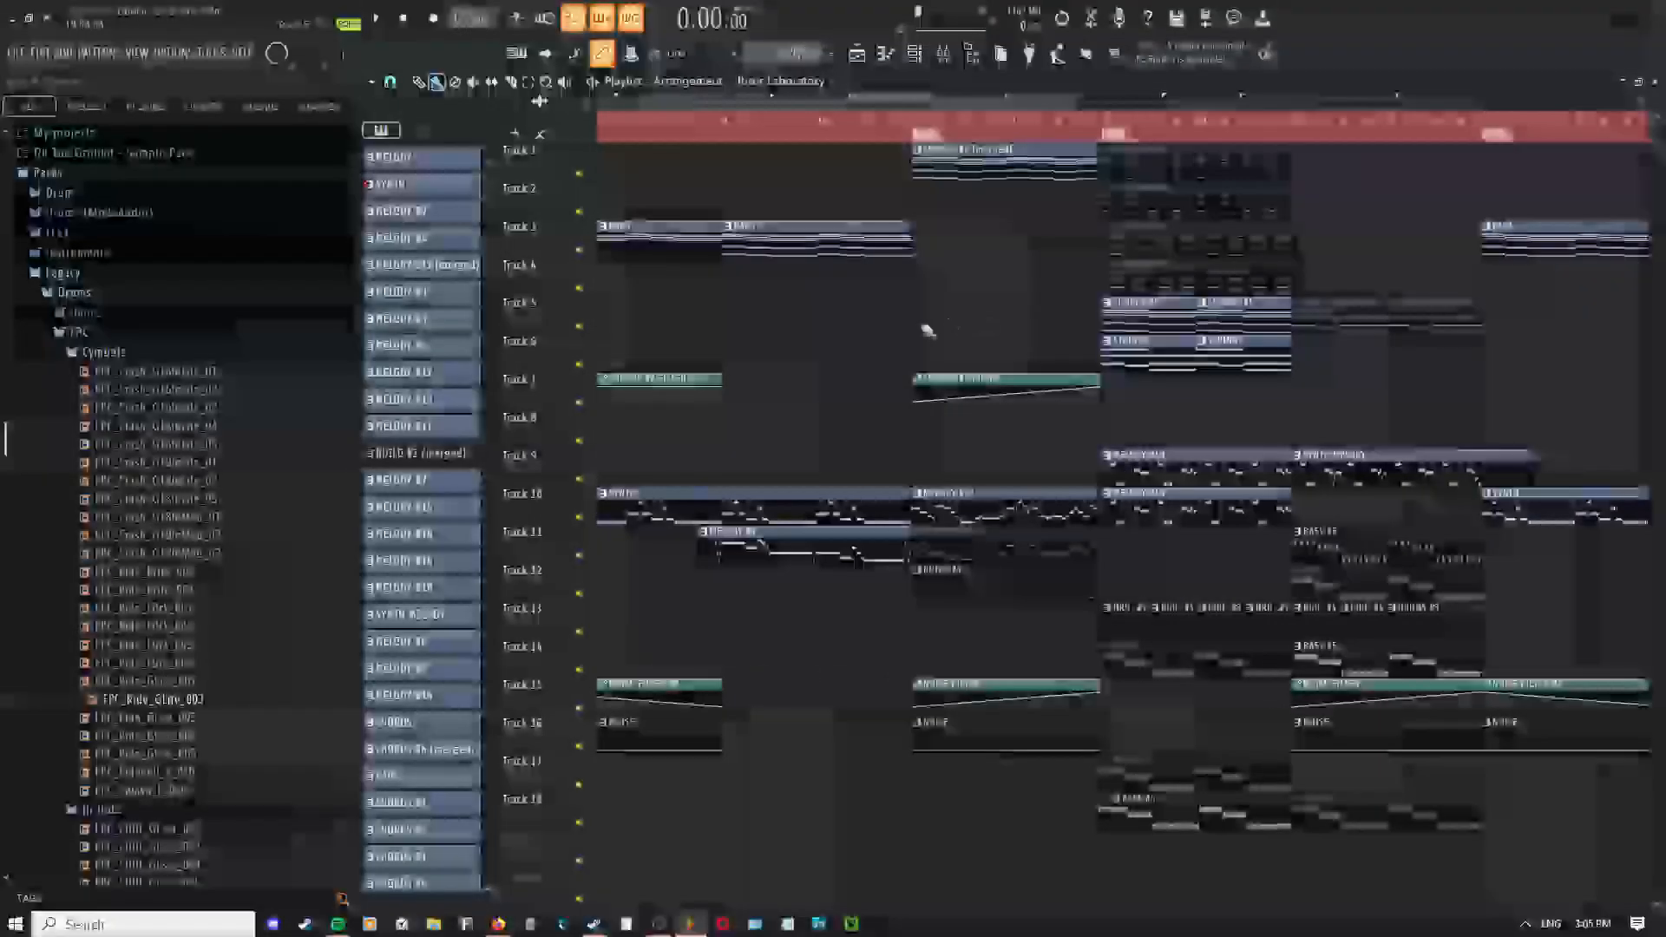
scroll(911, 354, "down", 4)
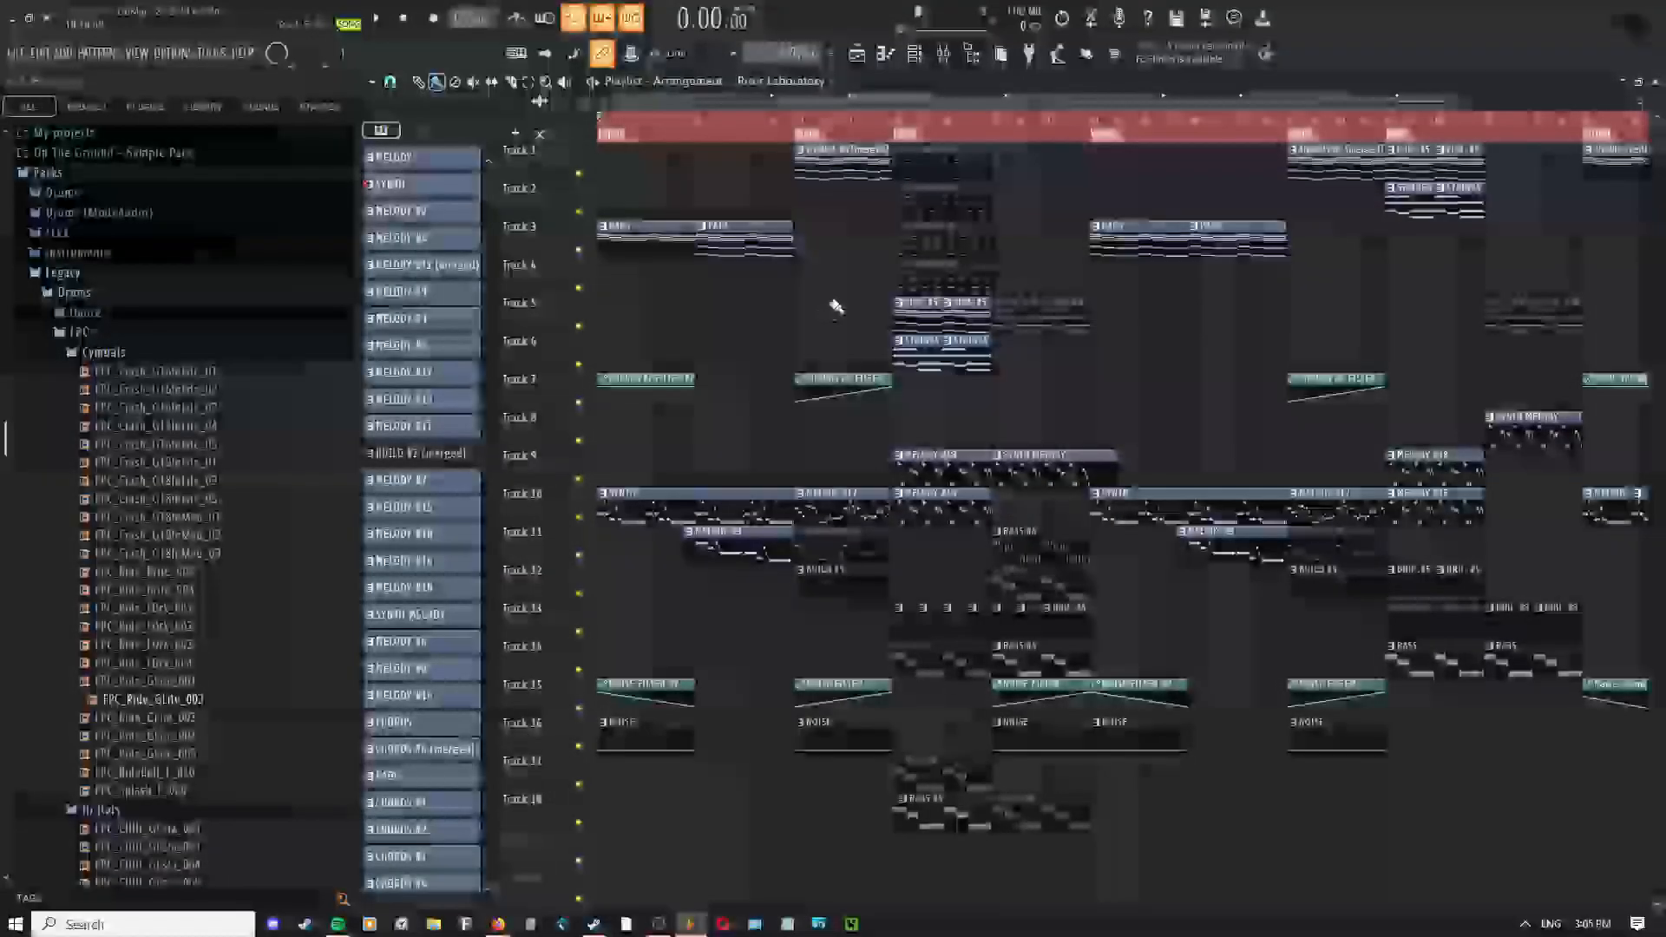
scroll(833, 305, "down", 4)
key("F9")
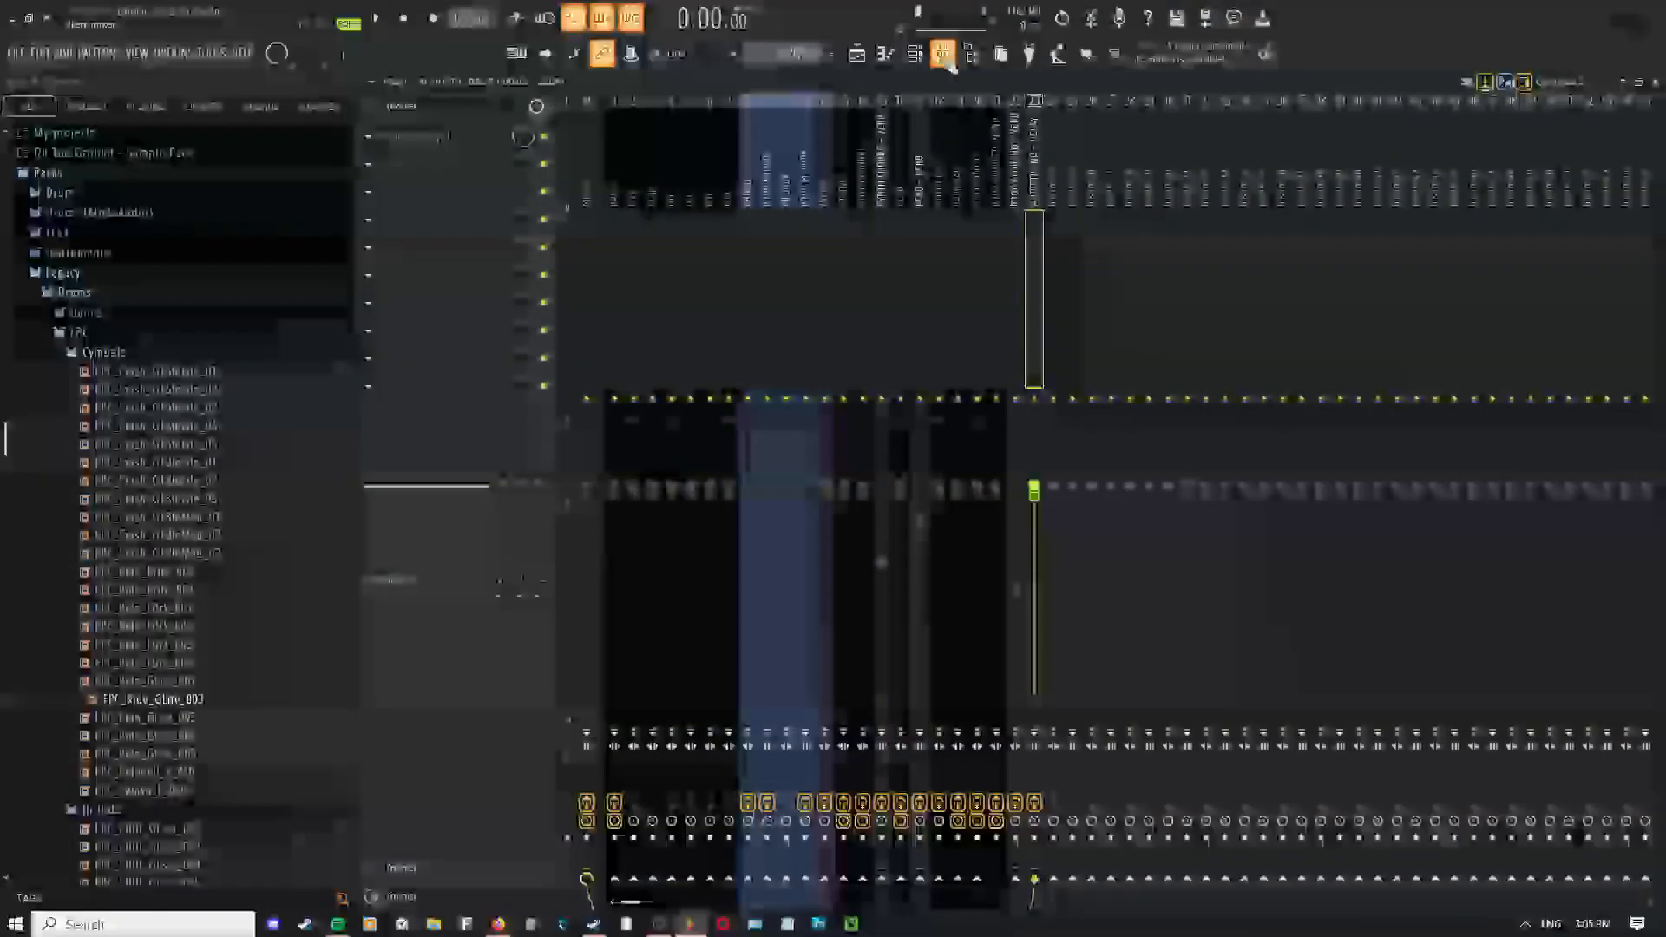
left_click(590, 197)
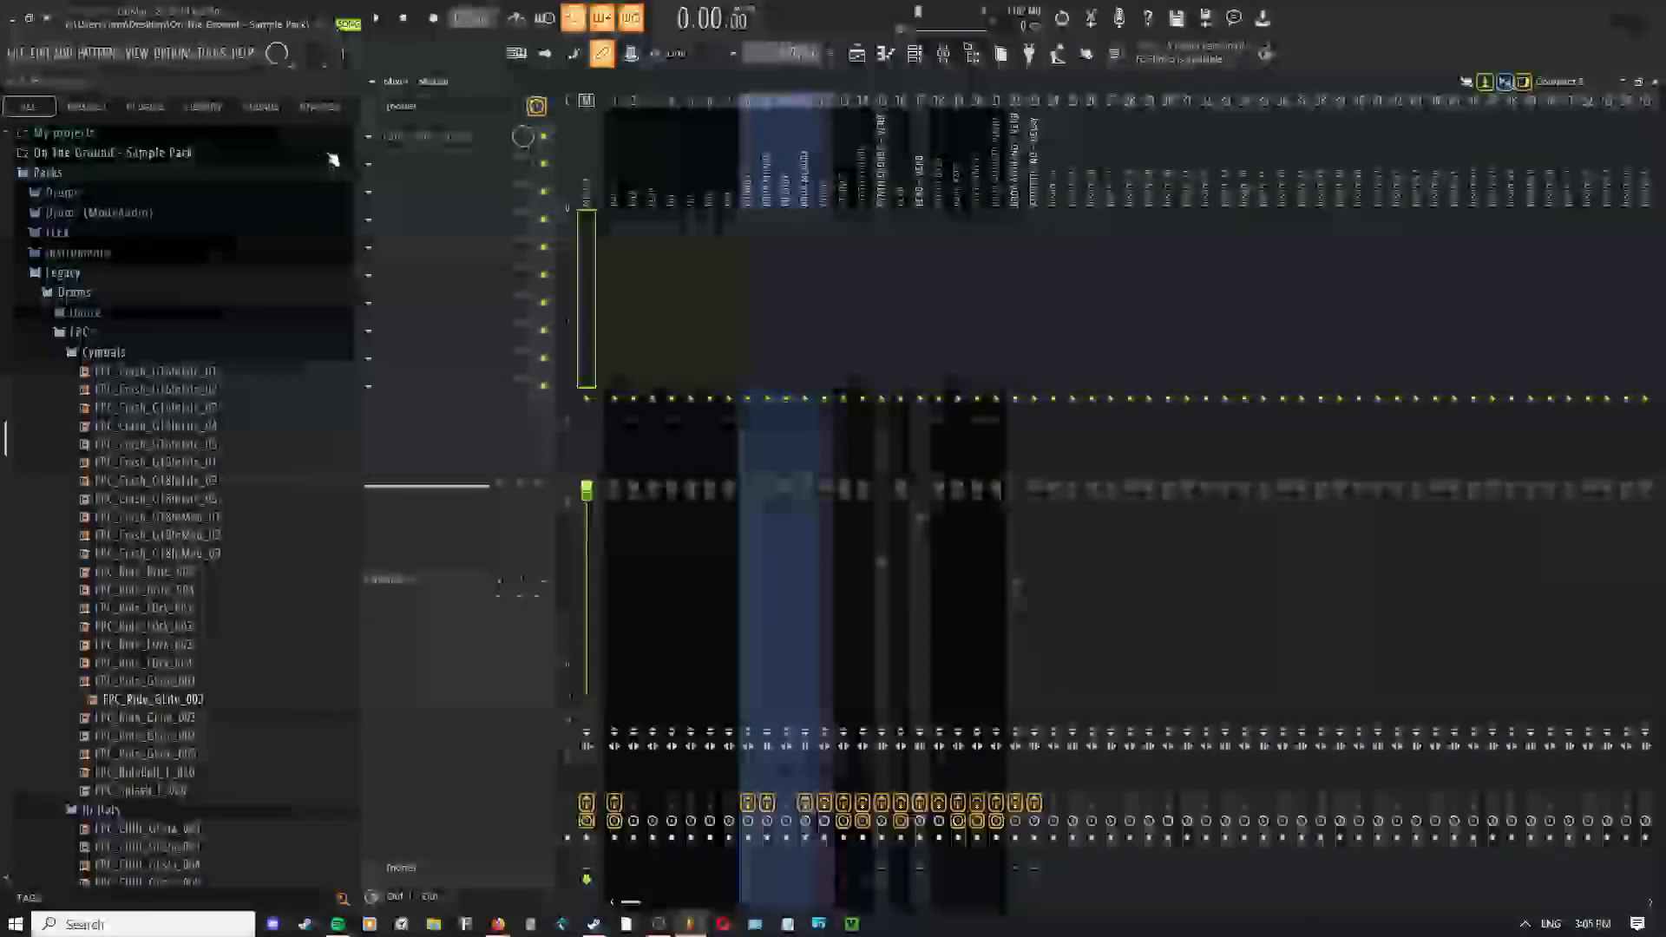
Load the Fruity NoteBook 2 effect into the last effect slot of the master track
left_click(370, 390)
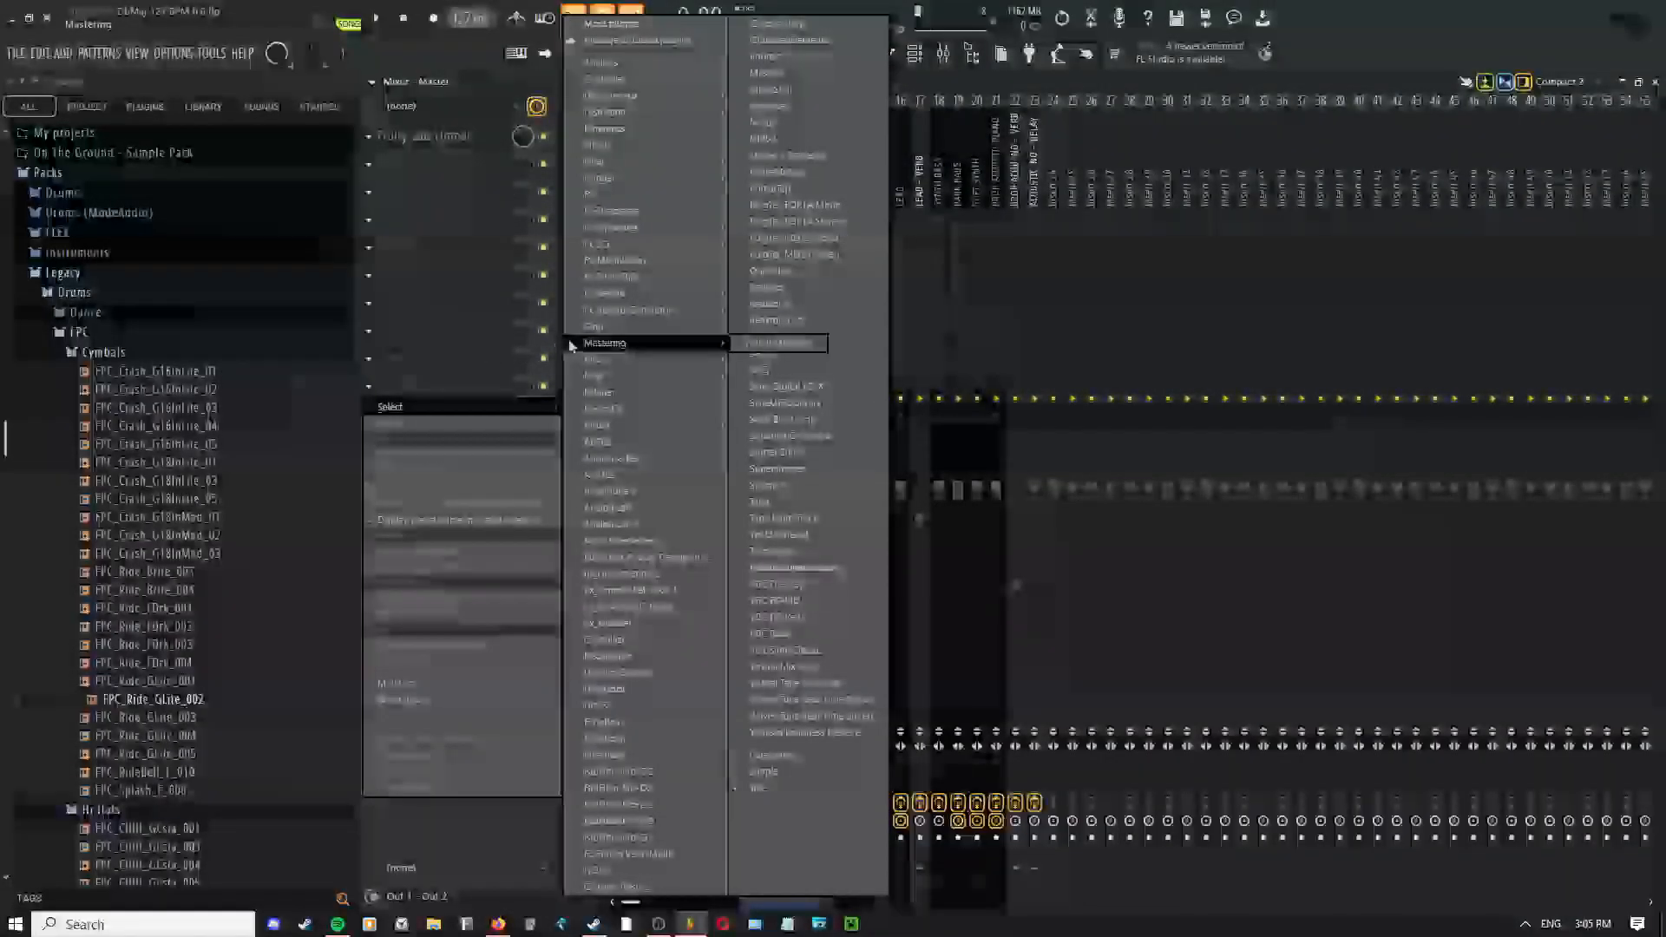
mouse_move(616, 195)
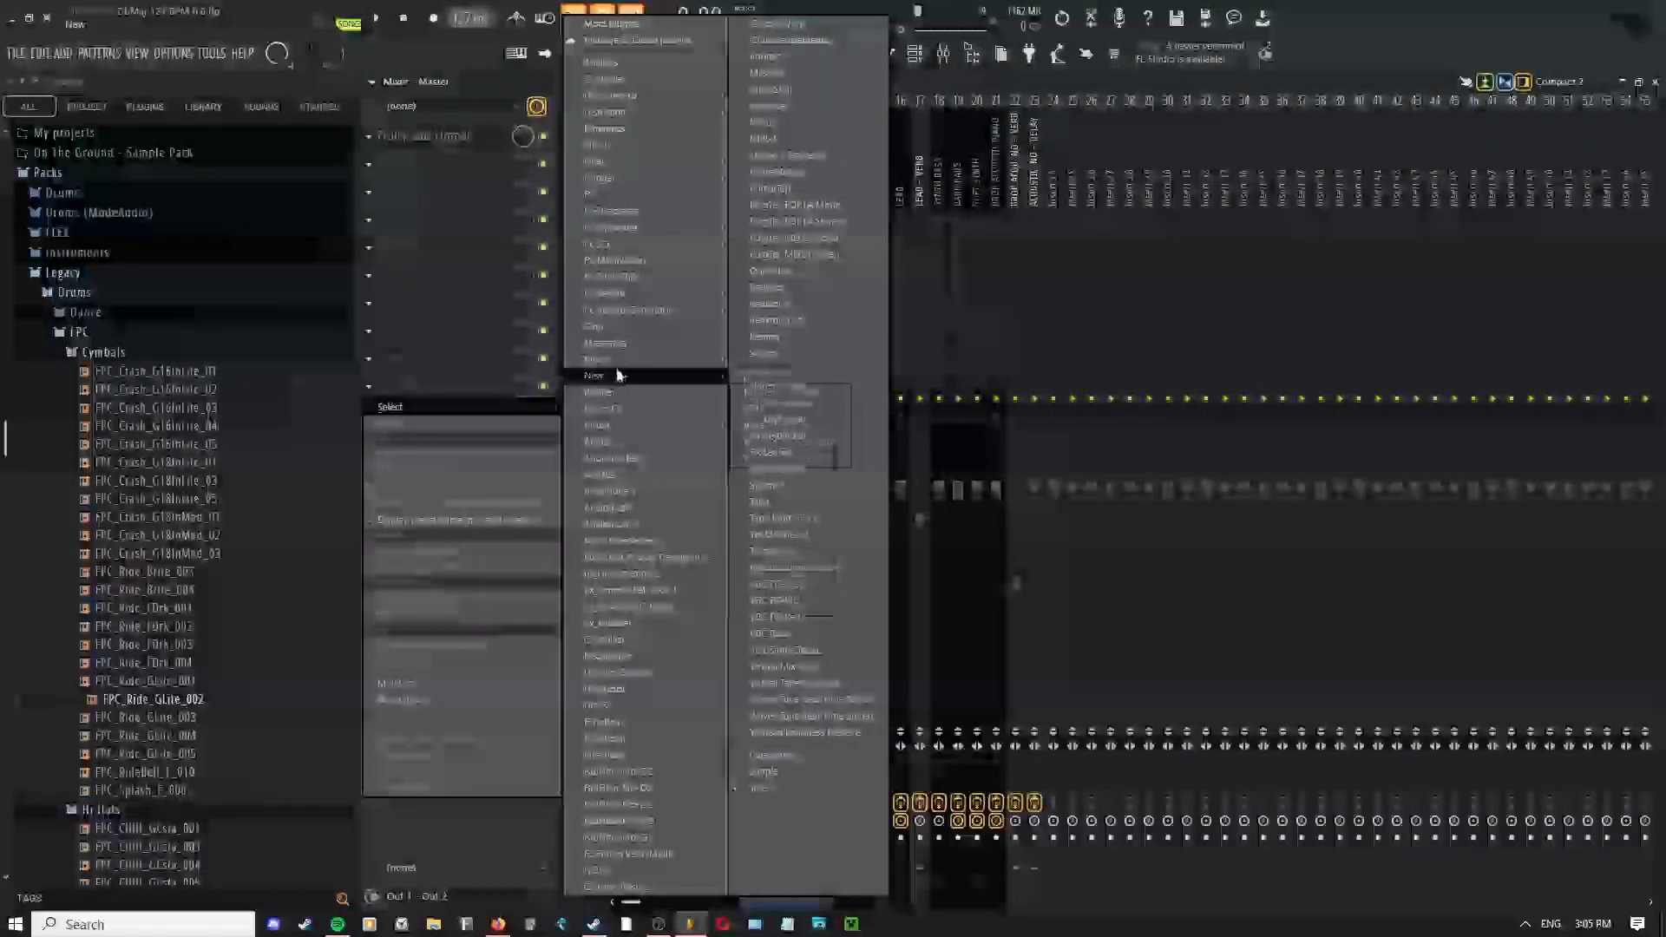
mouse_move(680, 341)
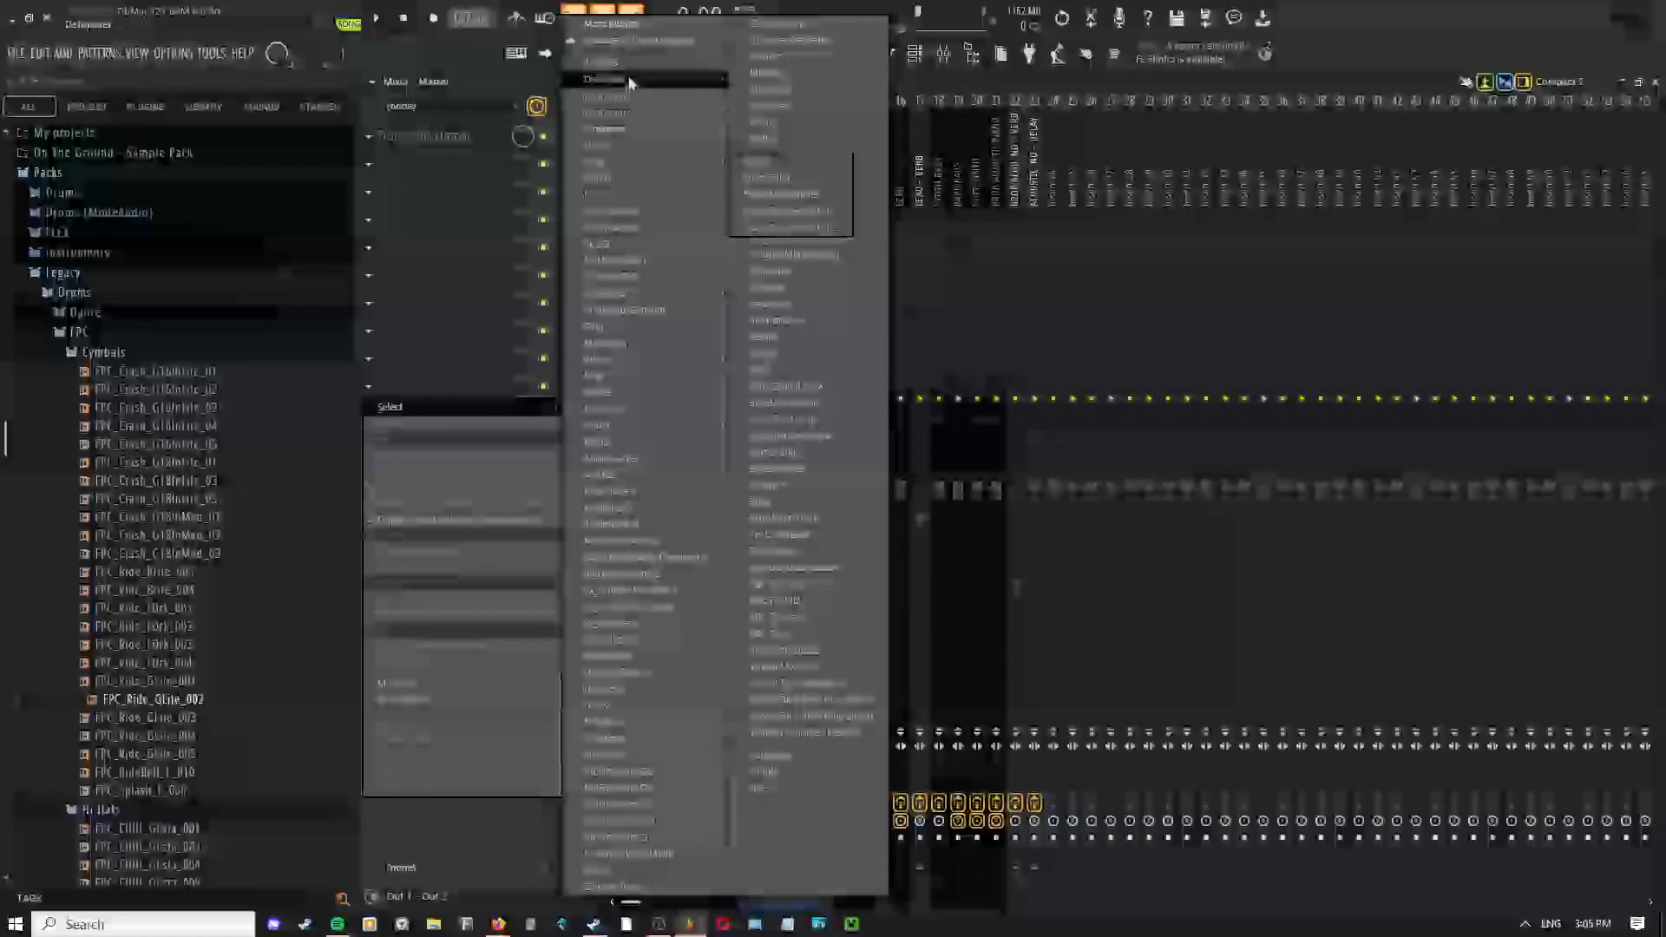
mouse_move(724, 137)
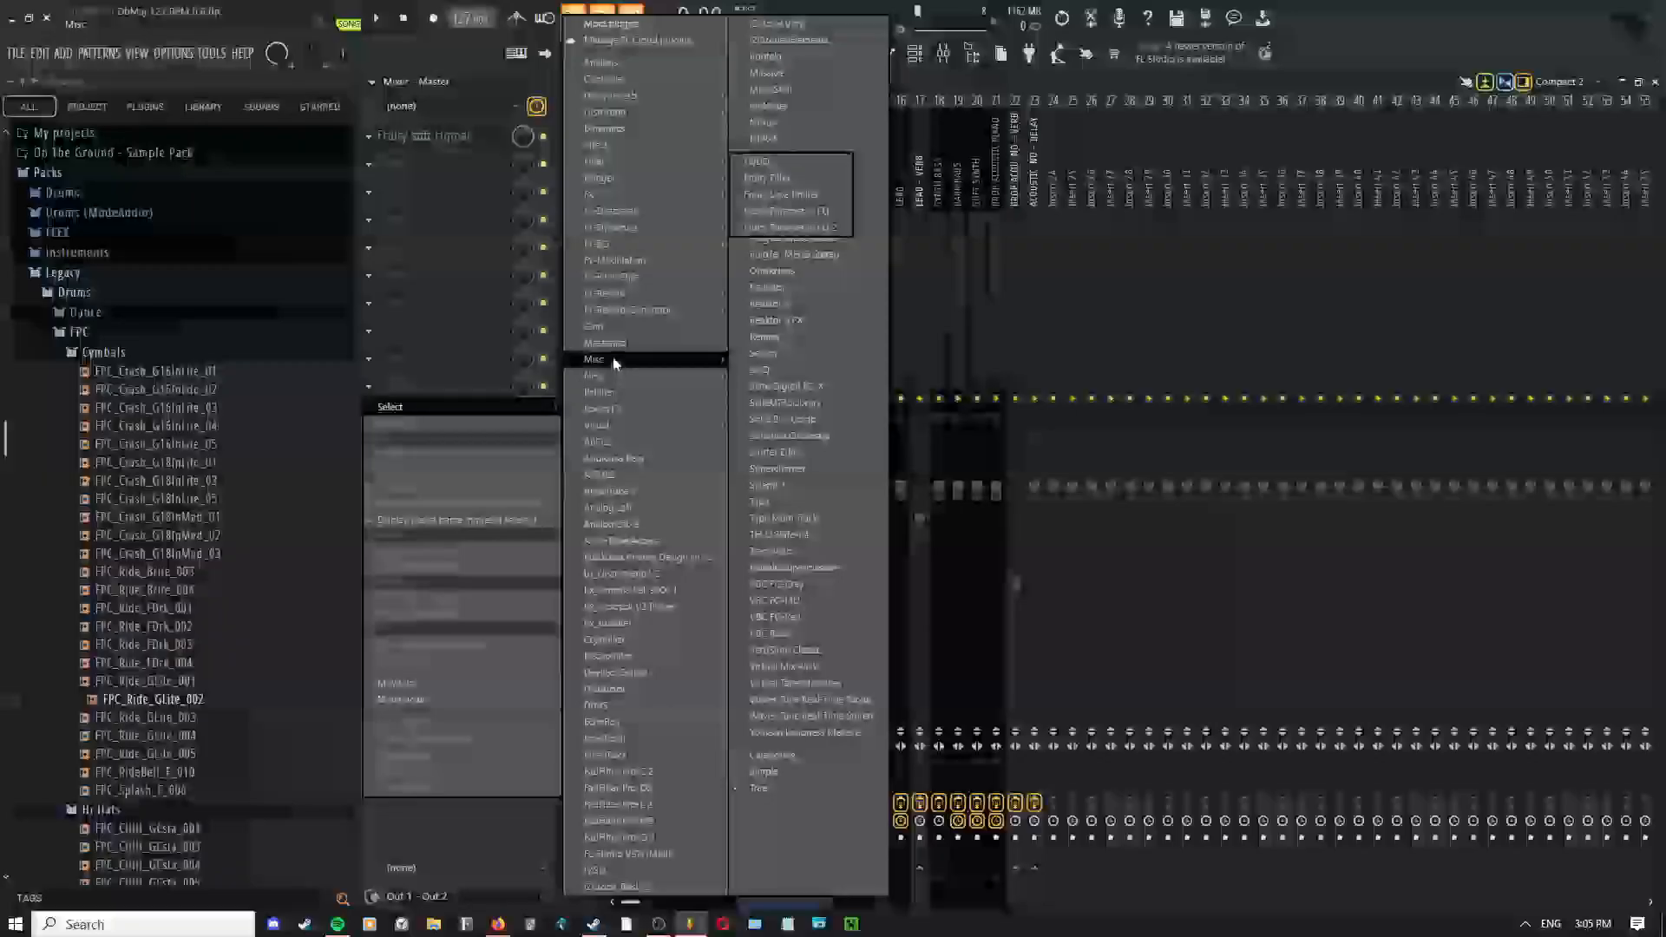
mouse_move(616, 360)
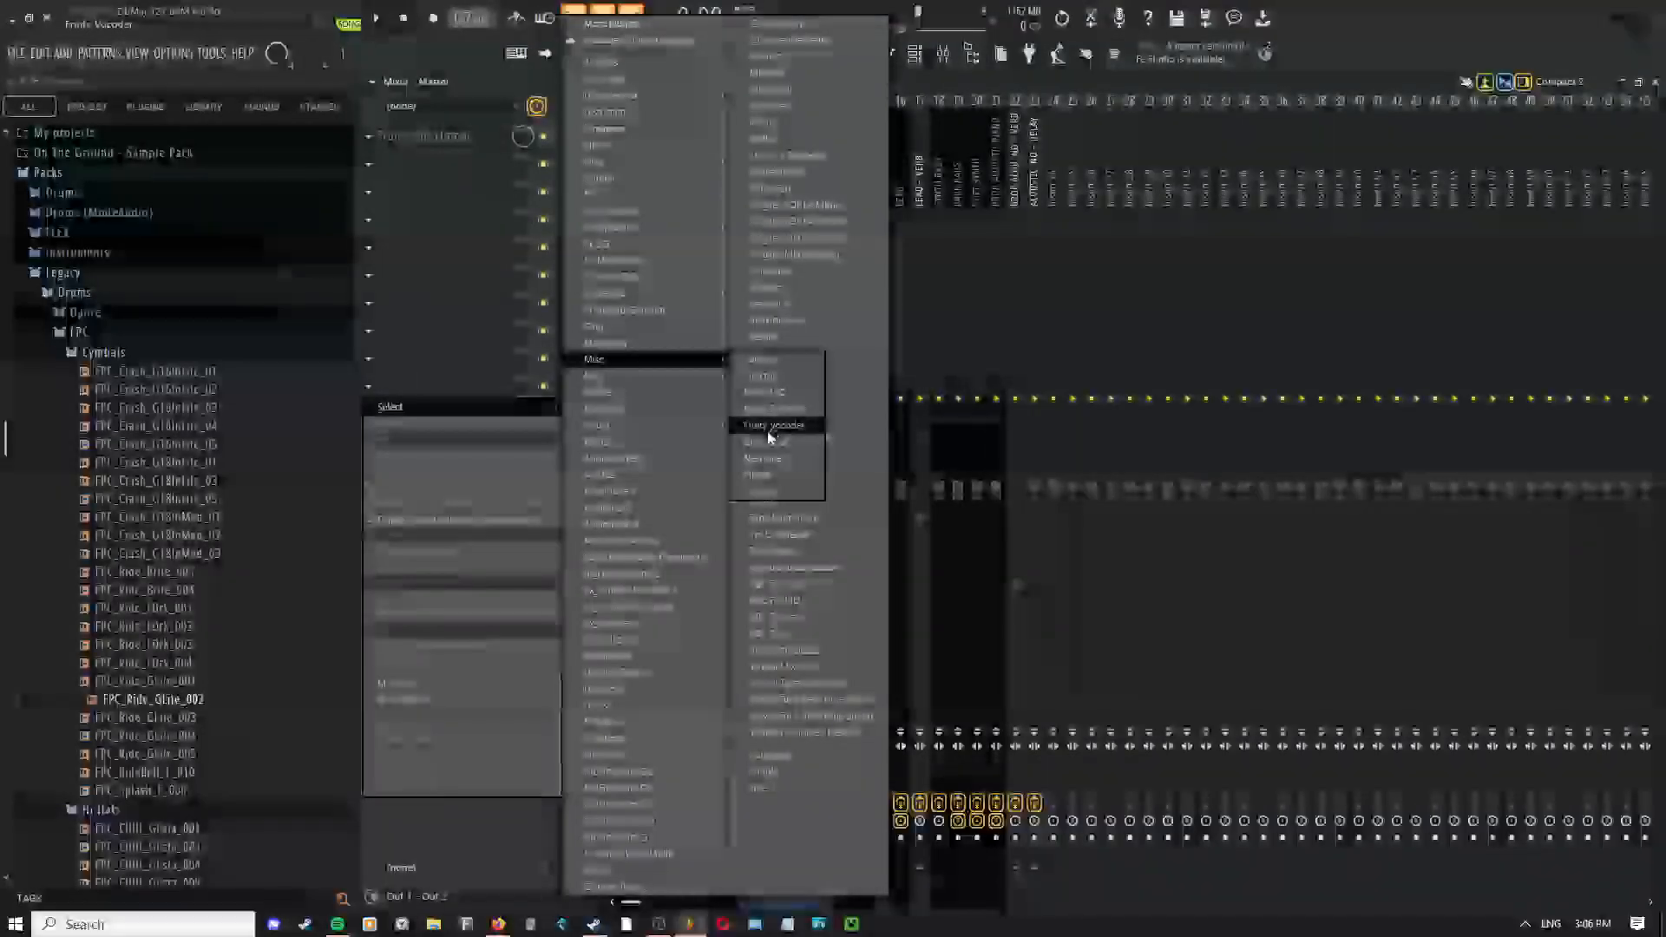
mouse_move(626, 395)
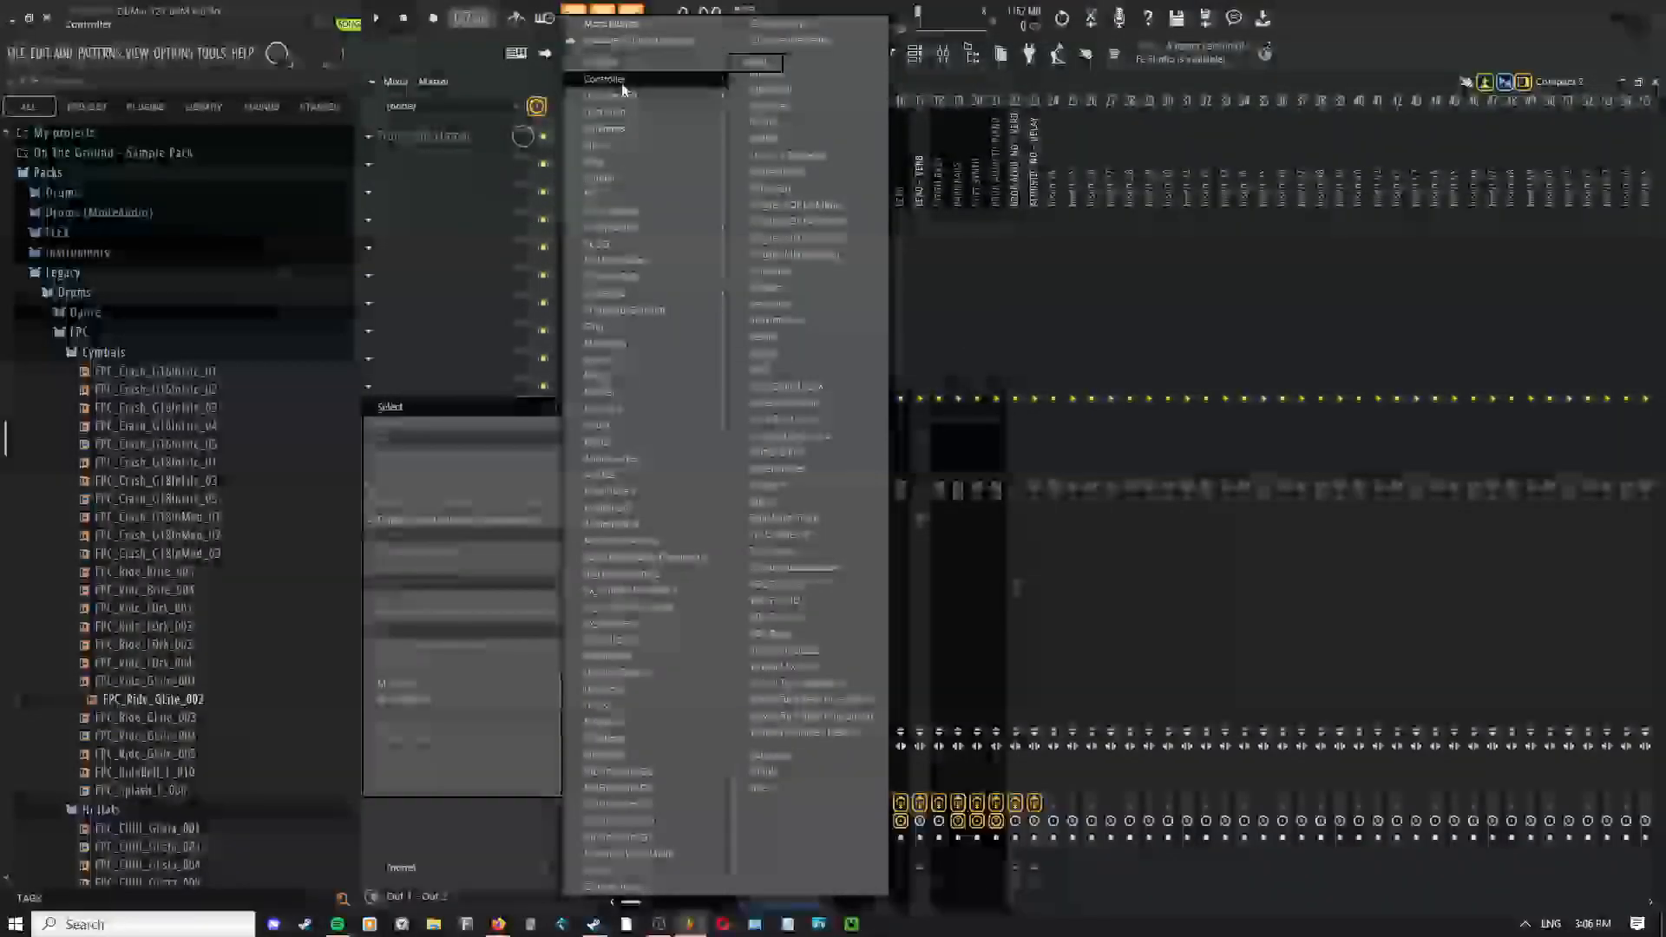
mouse_move(620, 97)
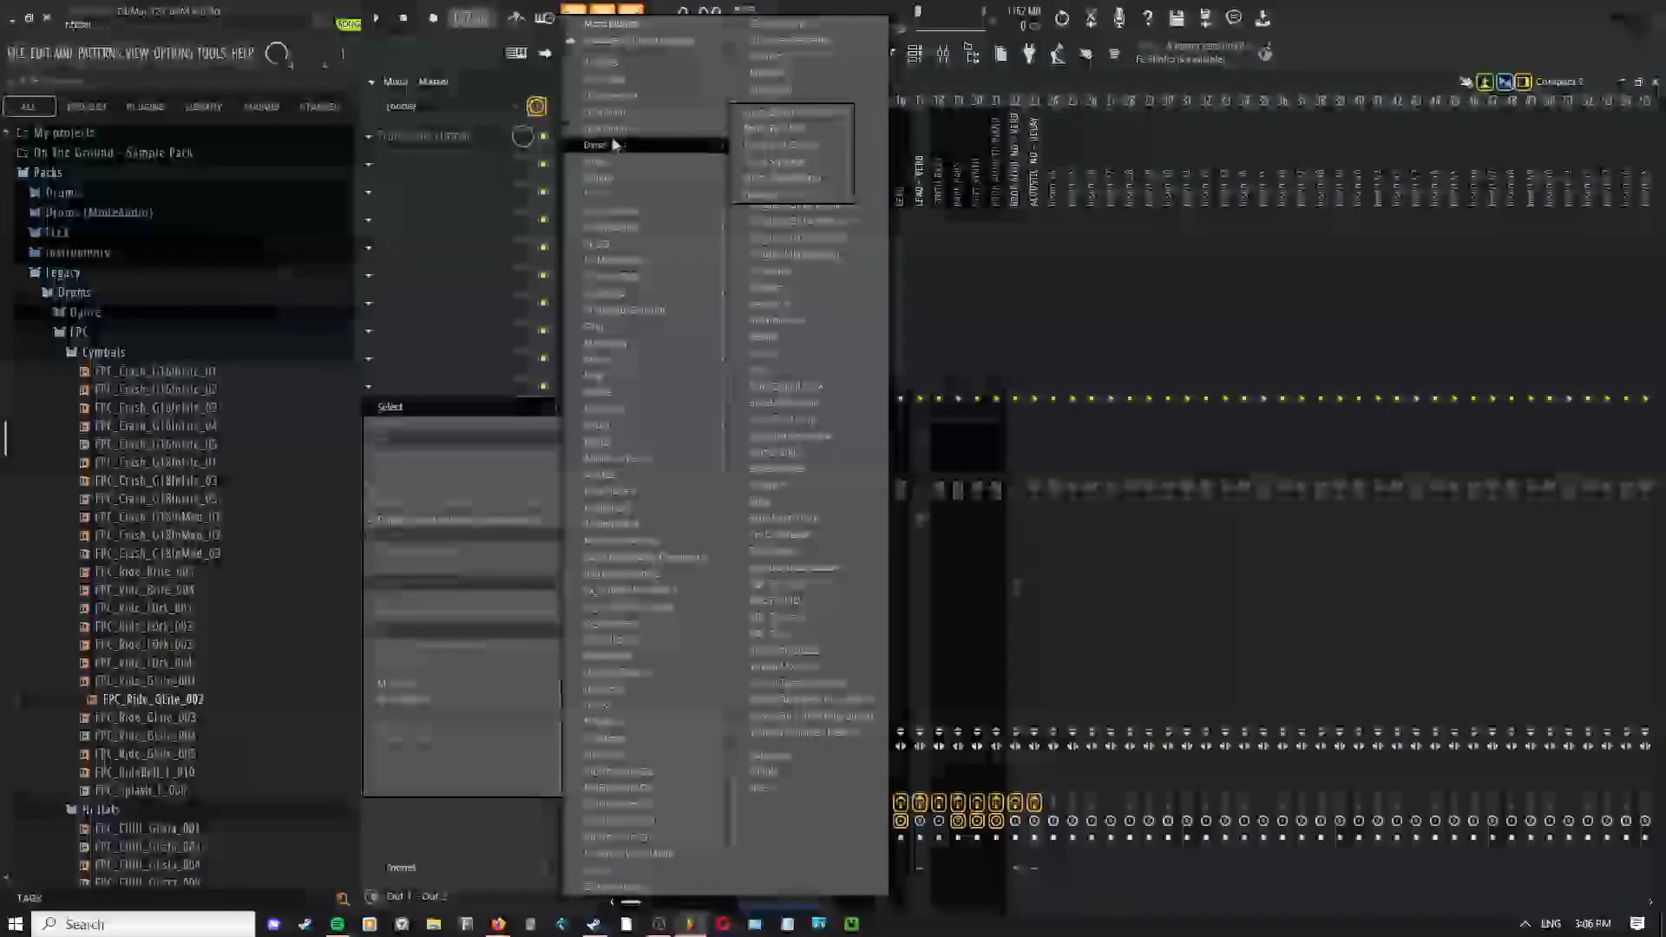
mouse_move(613, 145)
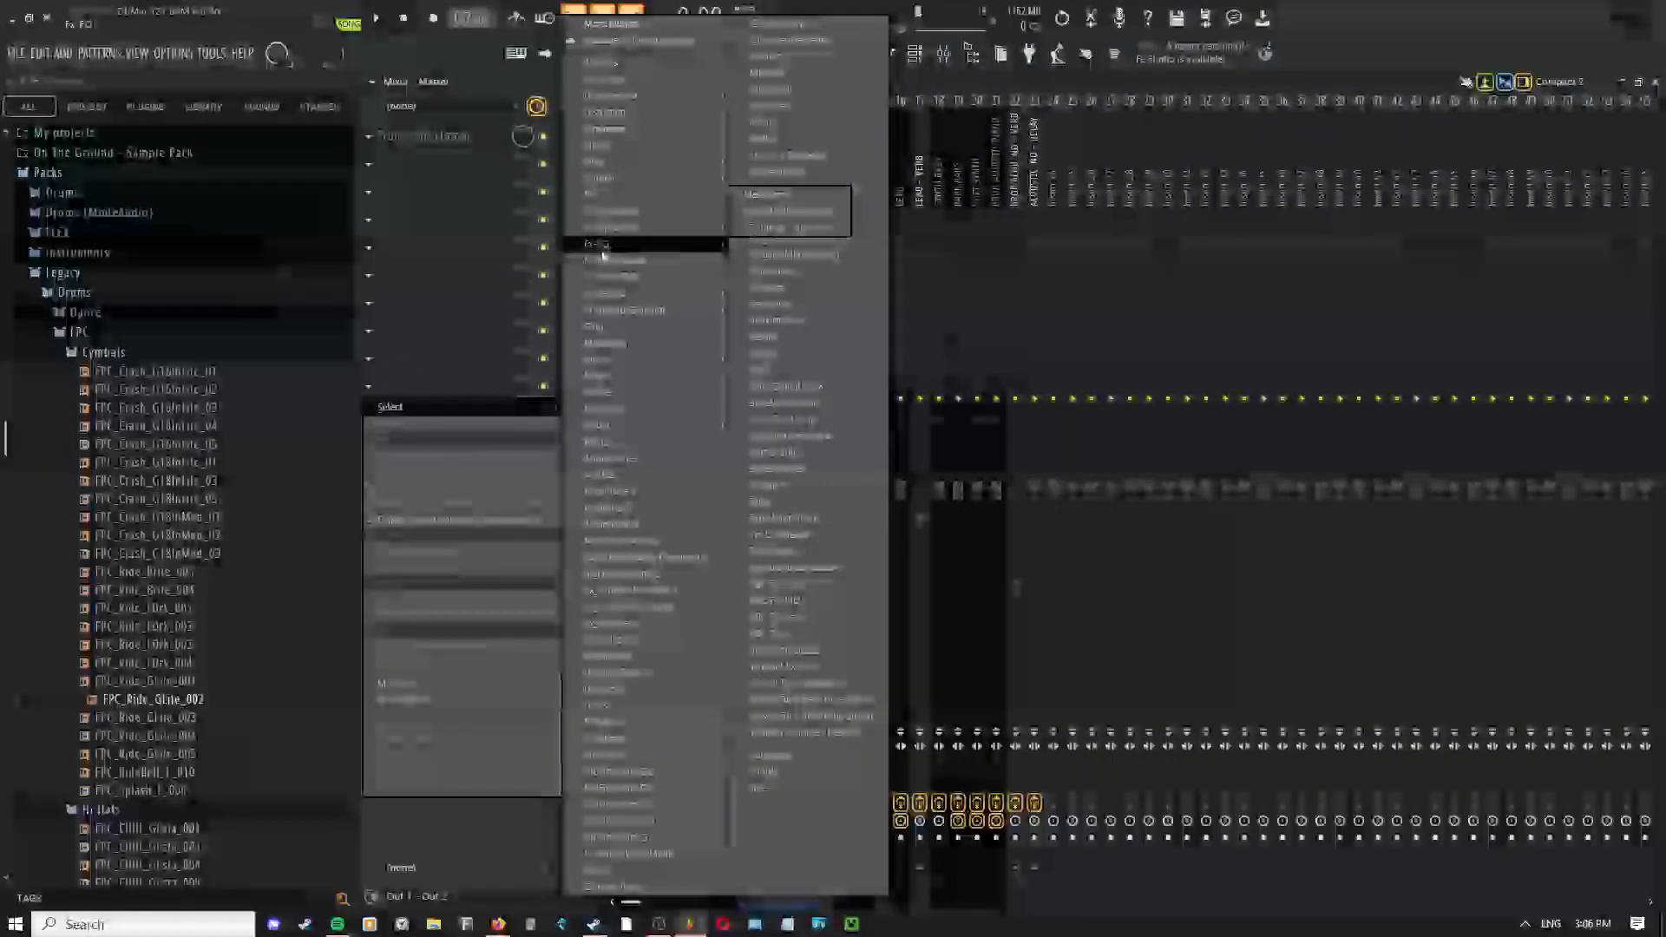
mouse_move(649, 312)
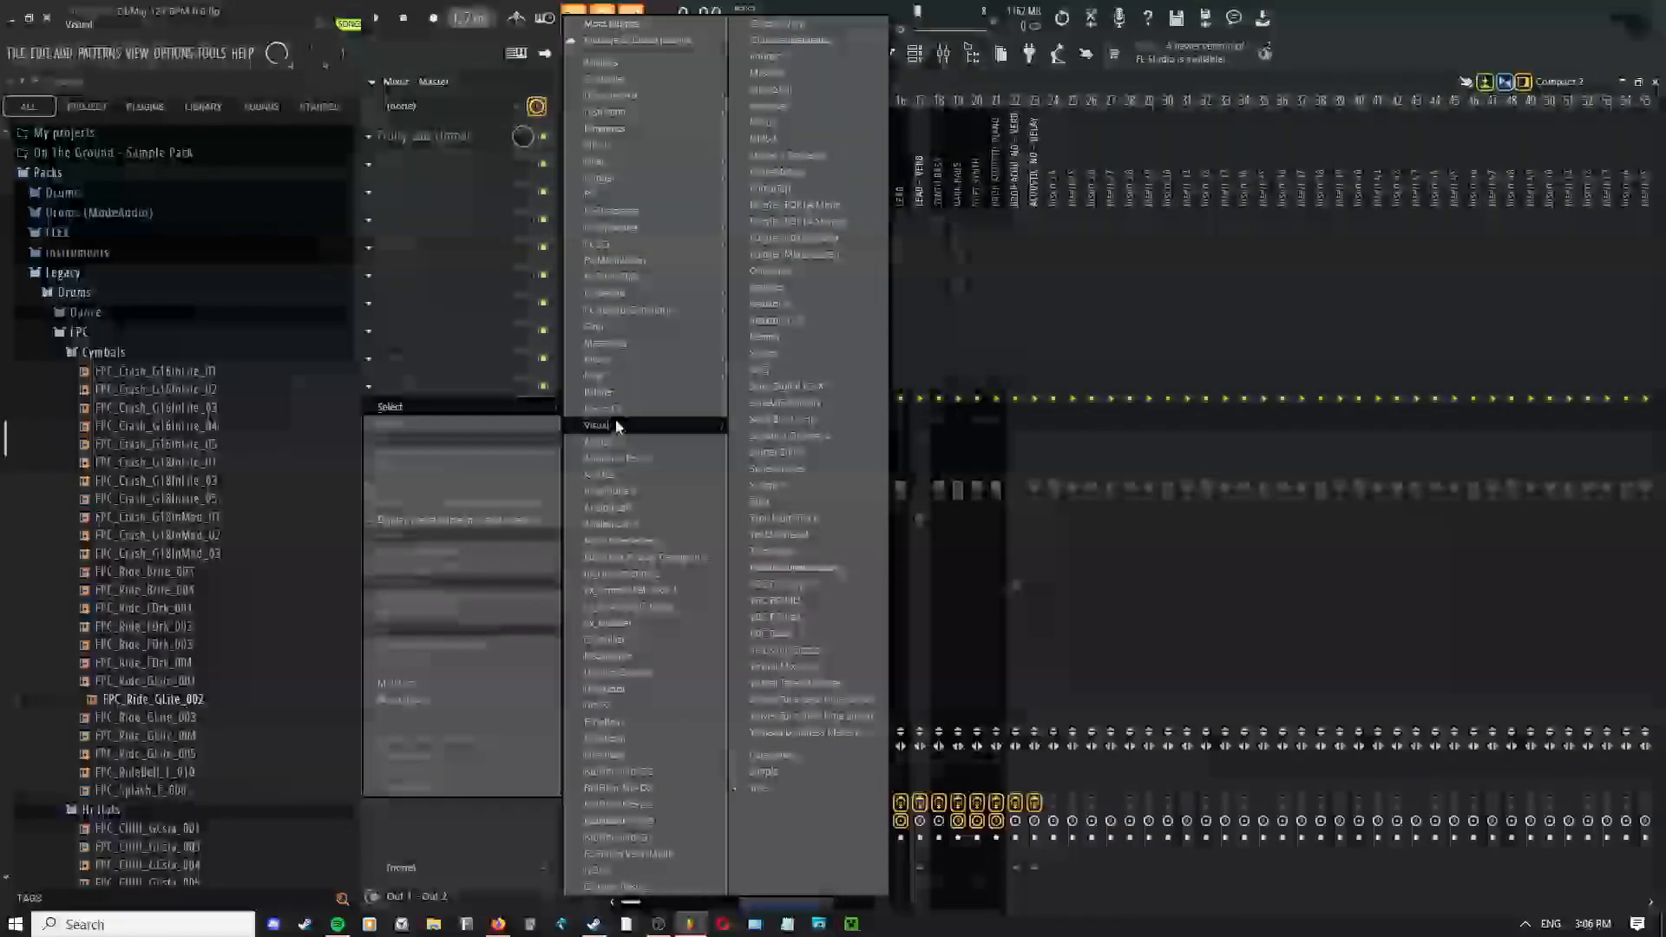
mouse_move(616, 425)
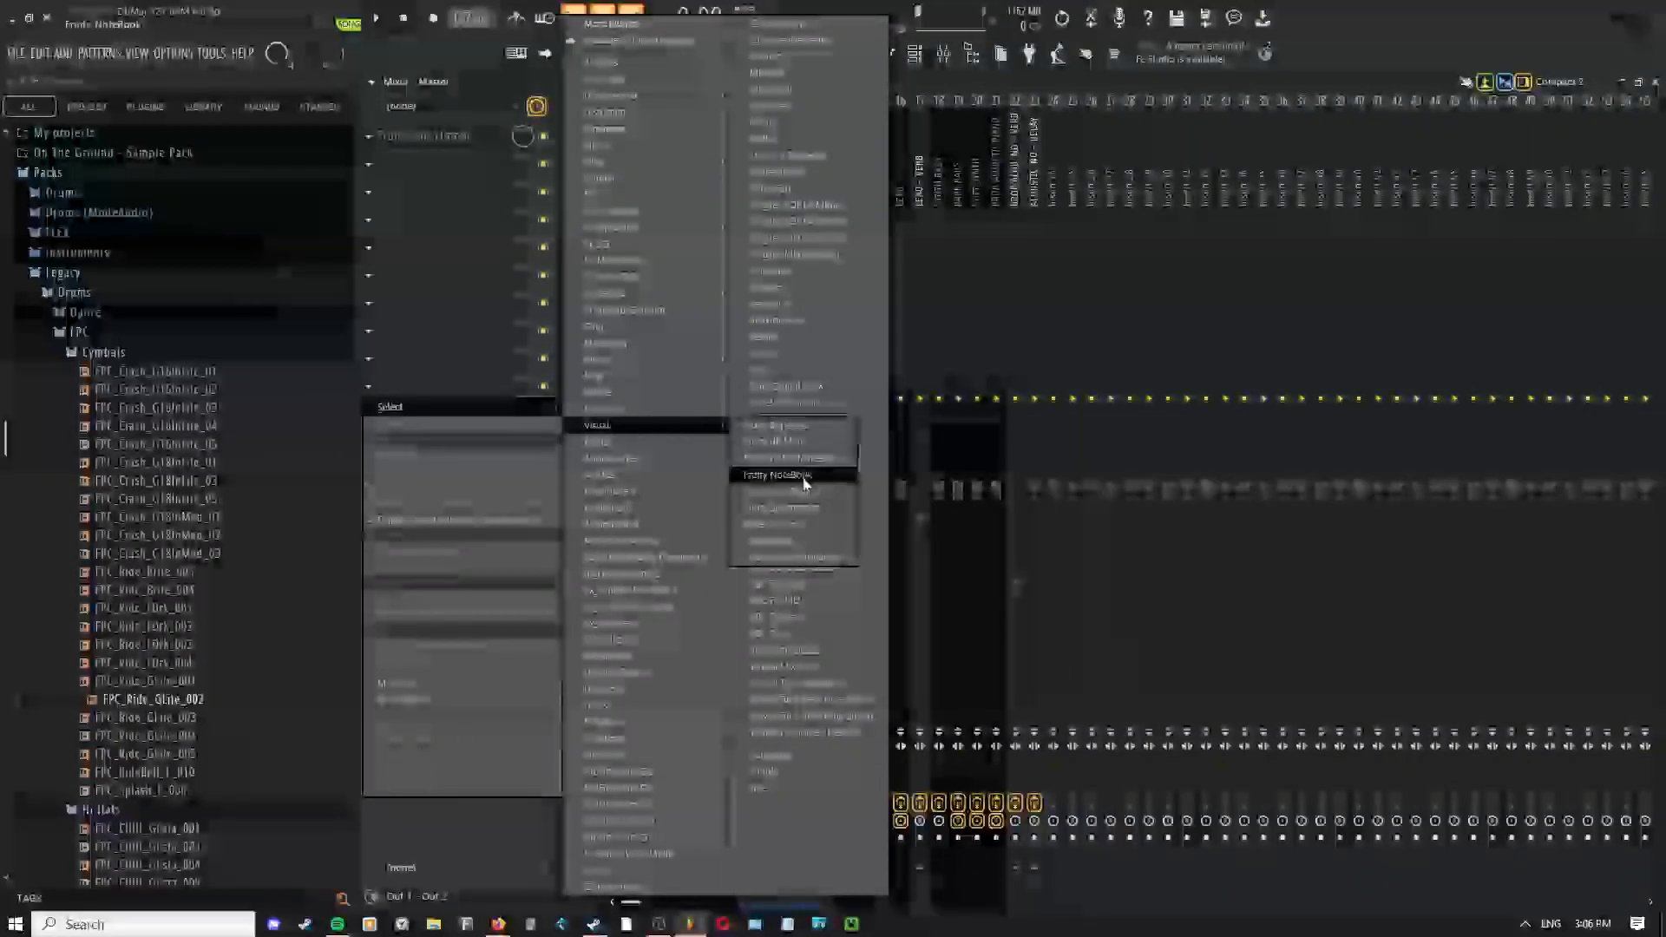
left_click(804, 477)
Select all of the default text in Fruity NoteBook 2 and delete it
left_click_drag(647, 326, 250, 251)
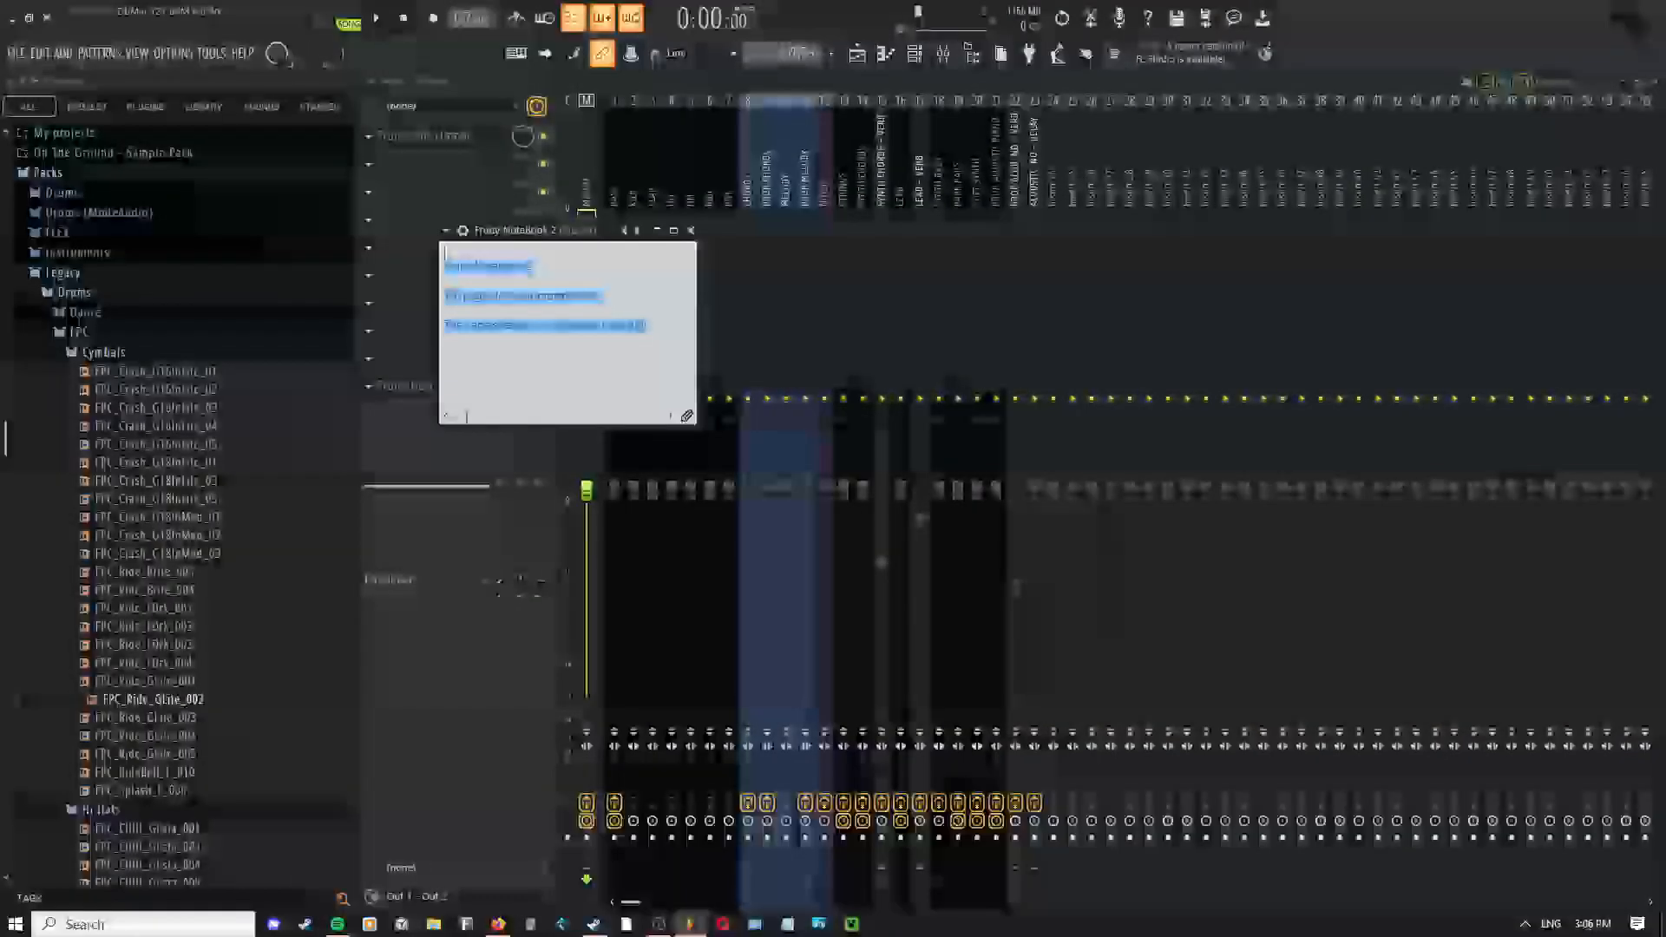
left_click(671, 417)
left_click(446, 417)
key("ctrl+a")
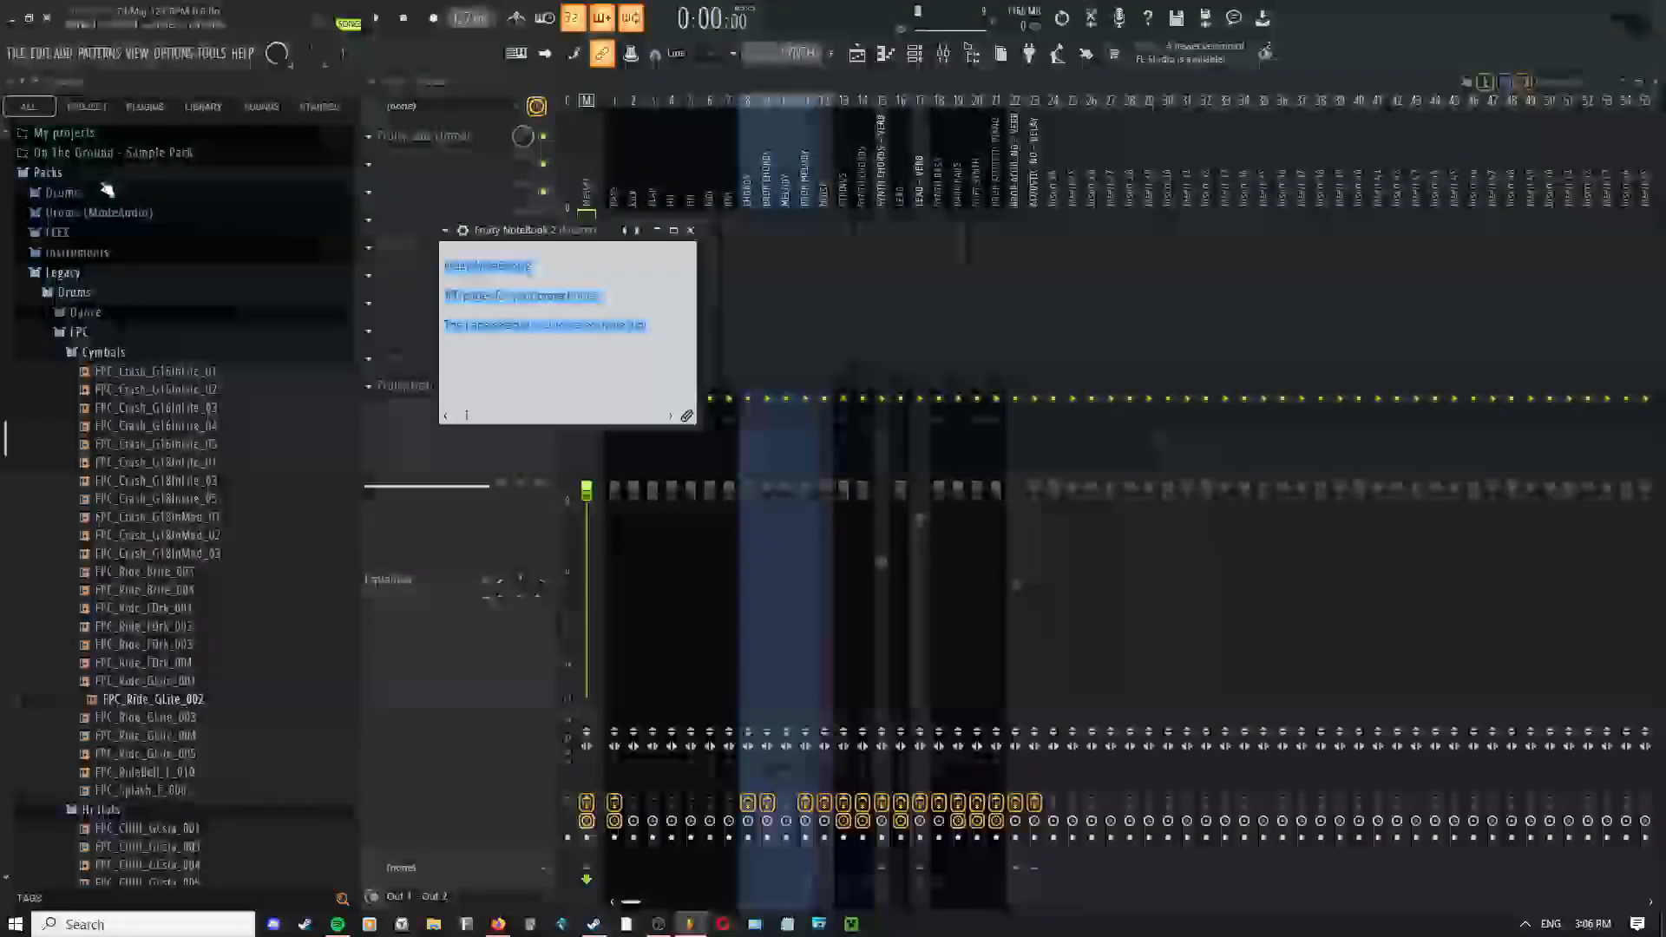
key("Delete")
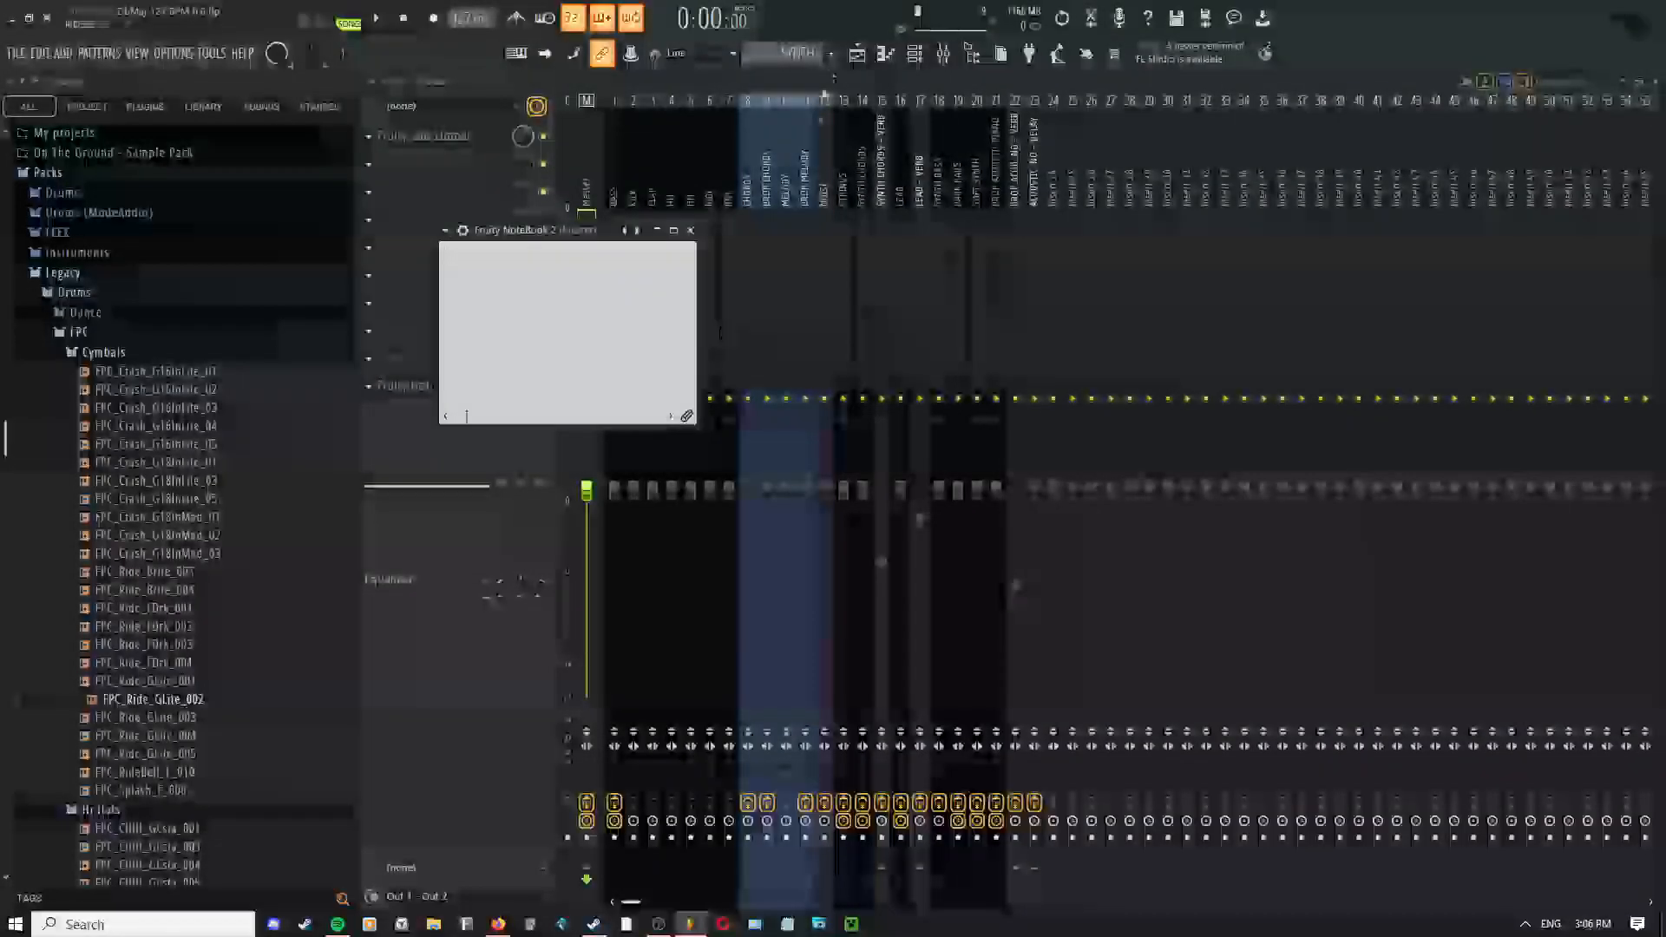
Look over the arrangement in the playlist and reopen Fruity NoteBook 2 from the master track
key("F5")
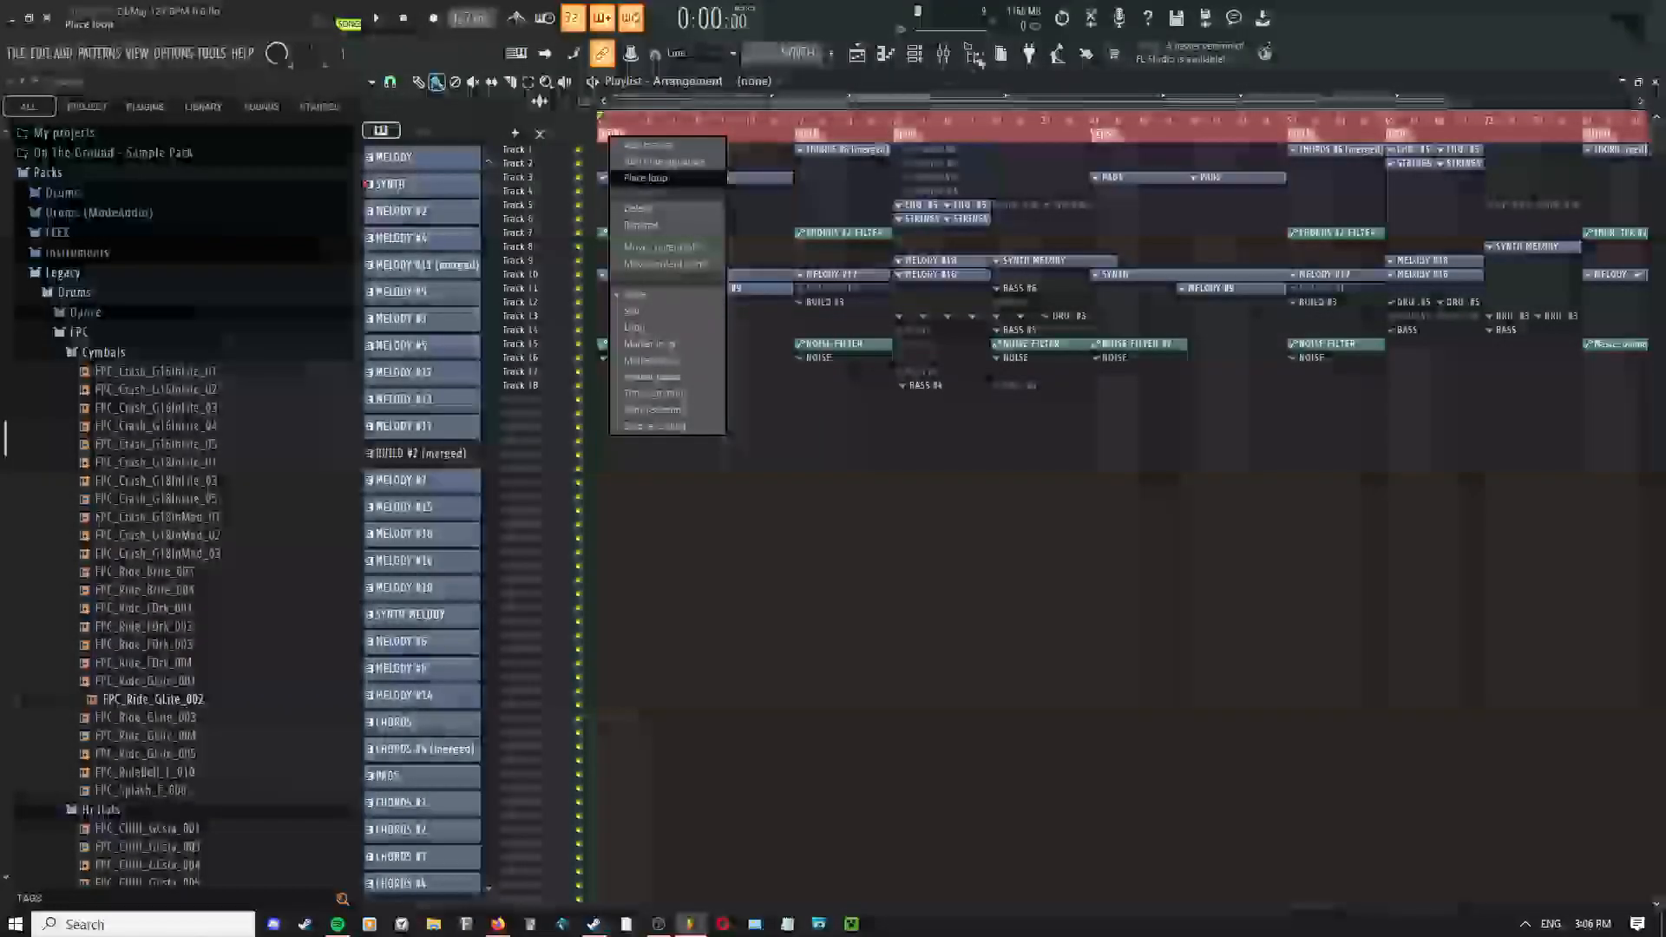
left_click(946, 56)
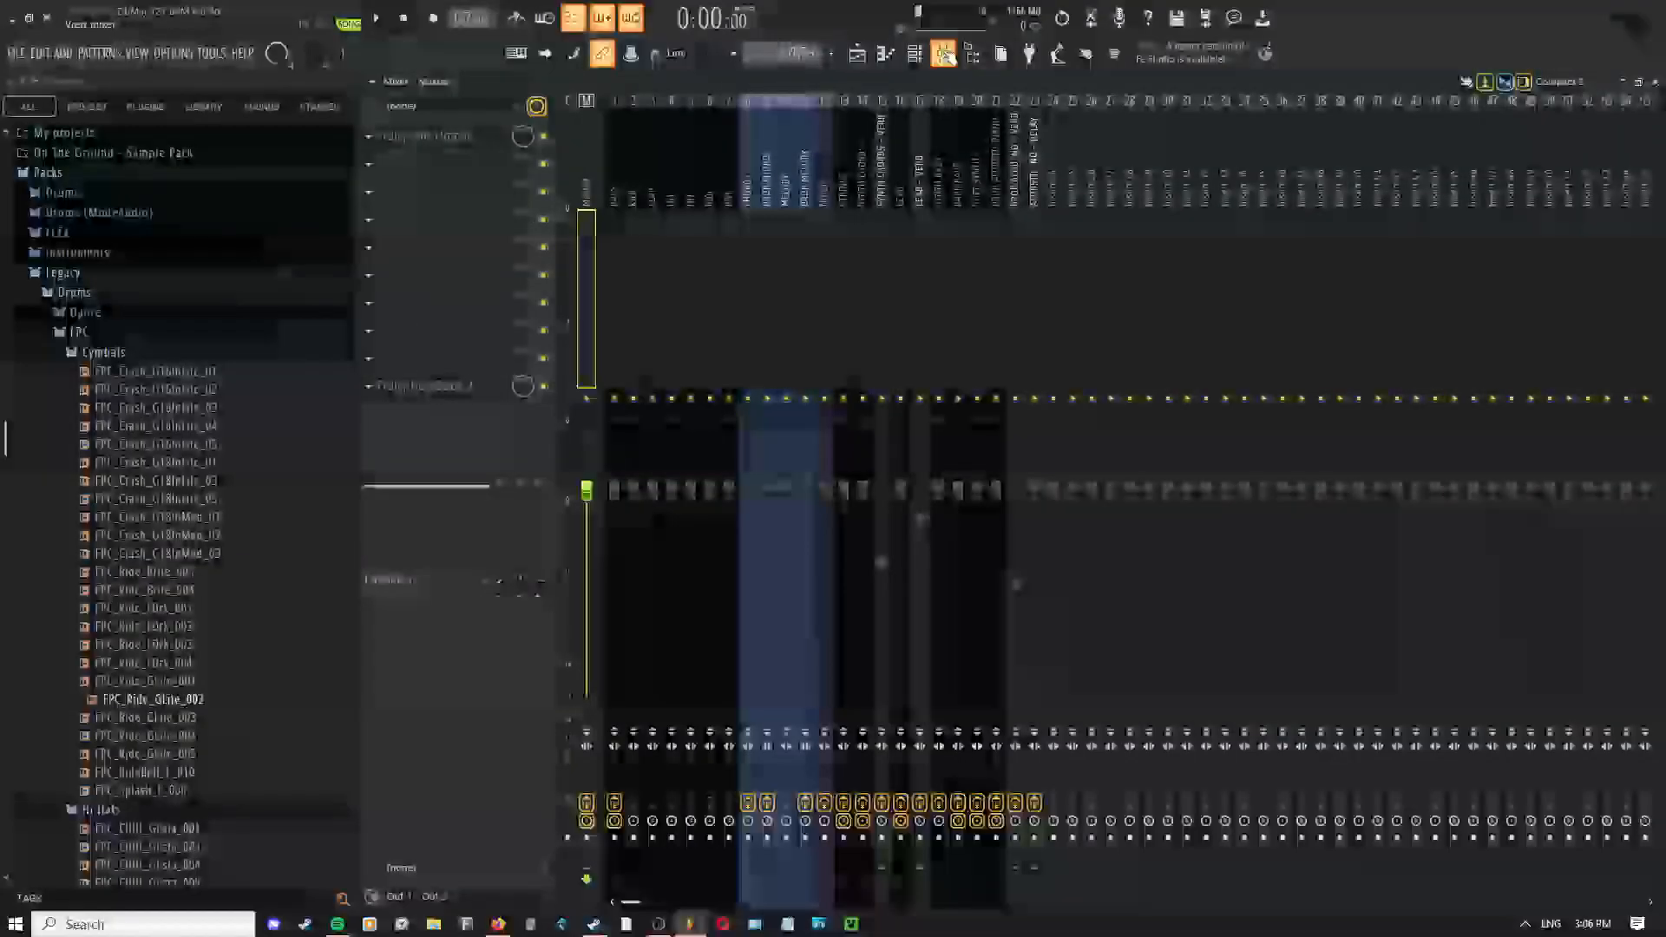
left_click(886, 54)
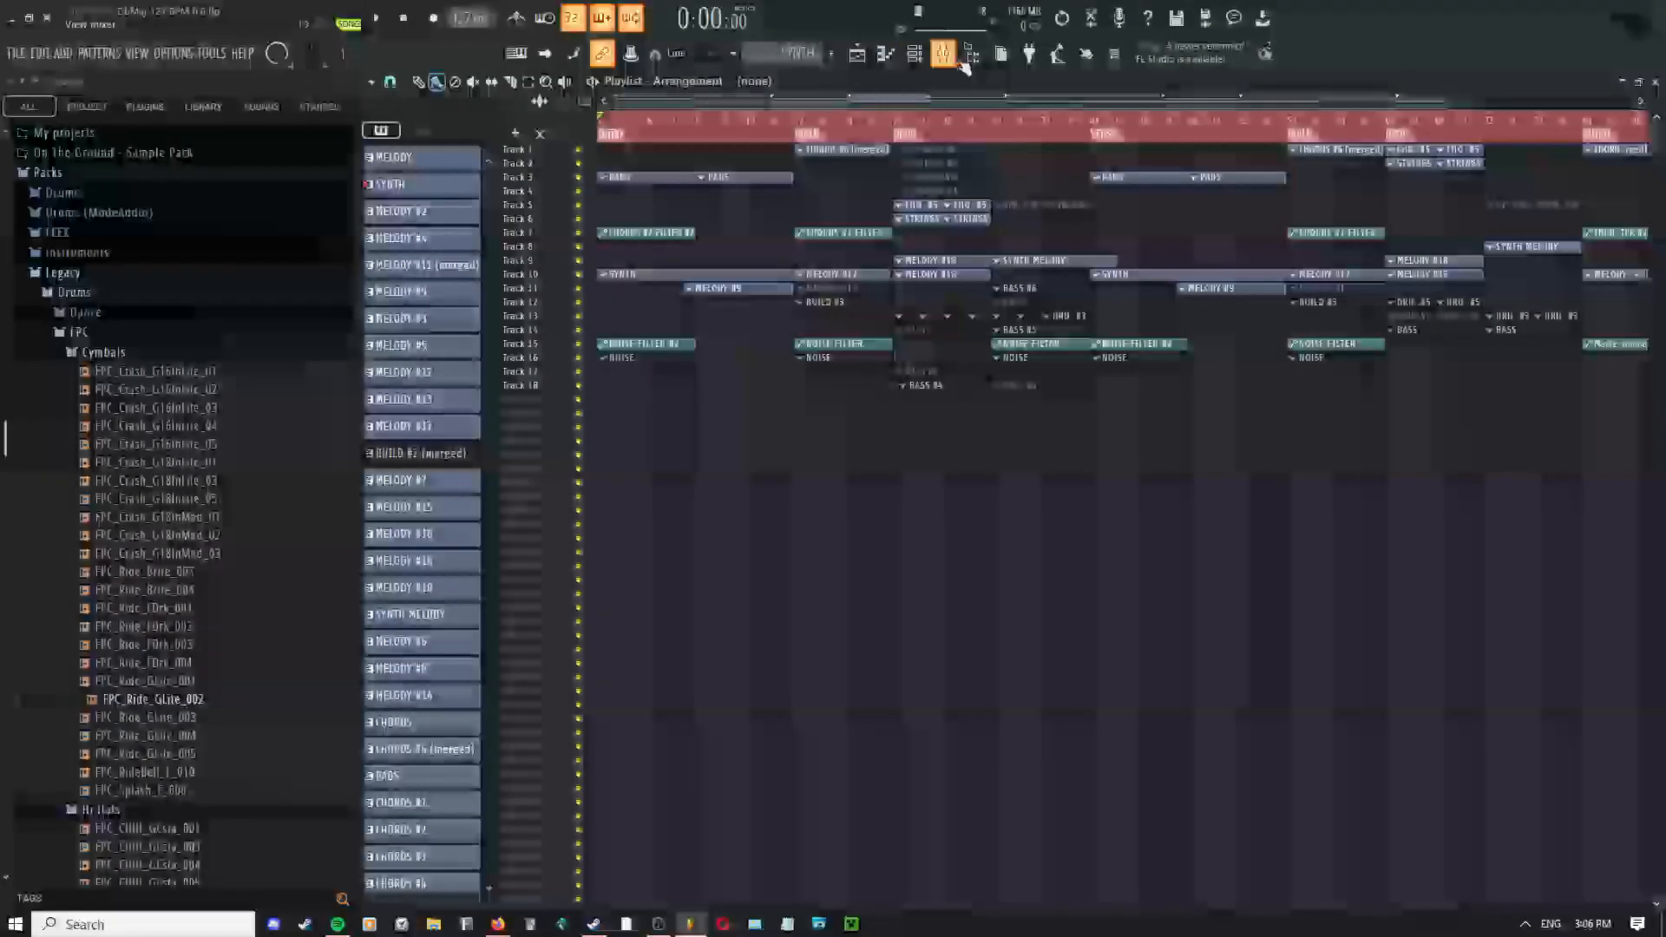
left_click(944, 55)
left_click(934, 57)
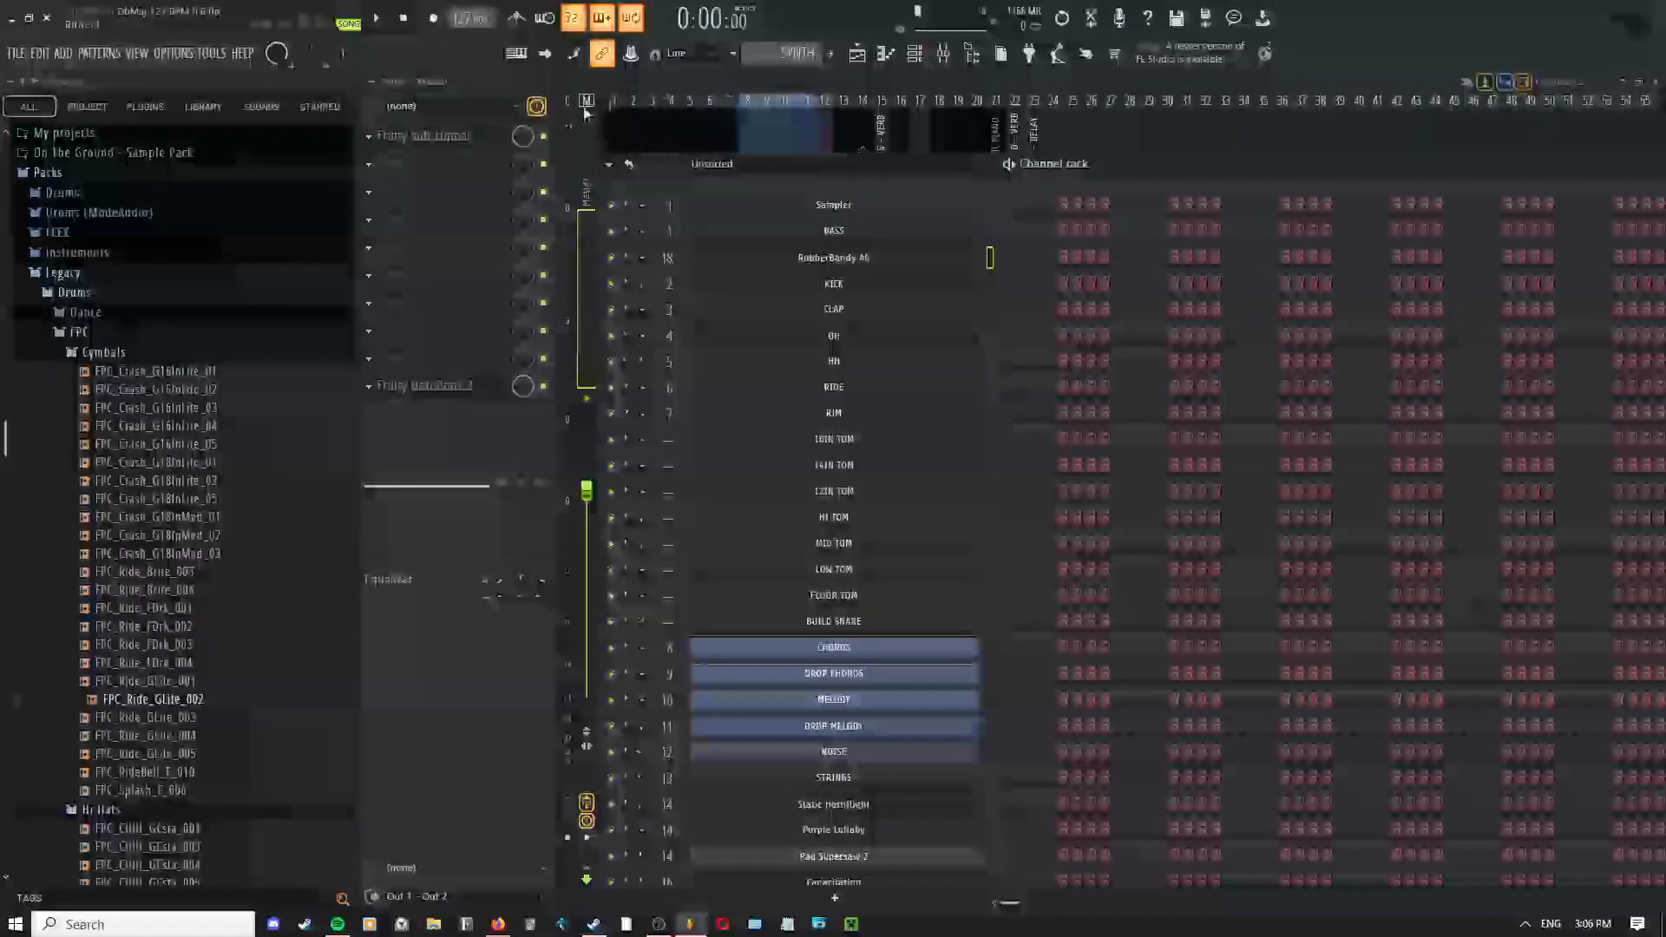
left_click(919, 56)
left_click(447, 388)
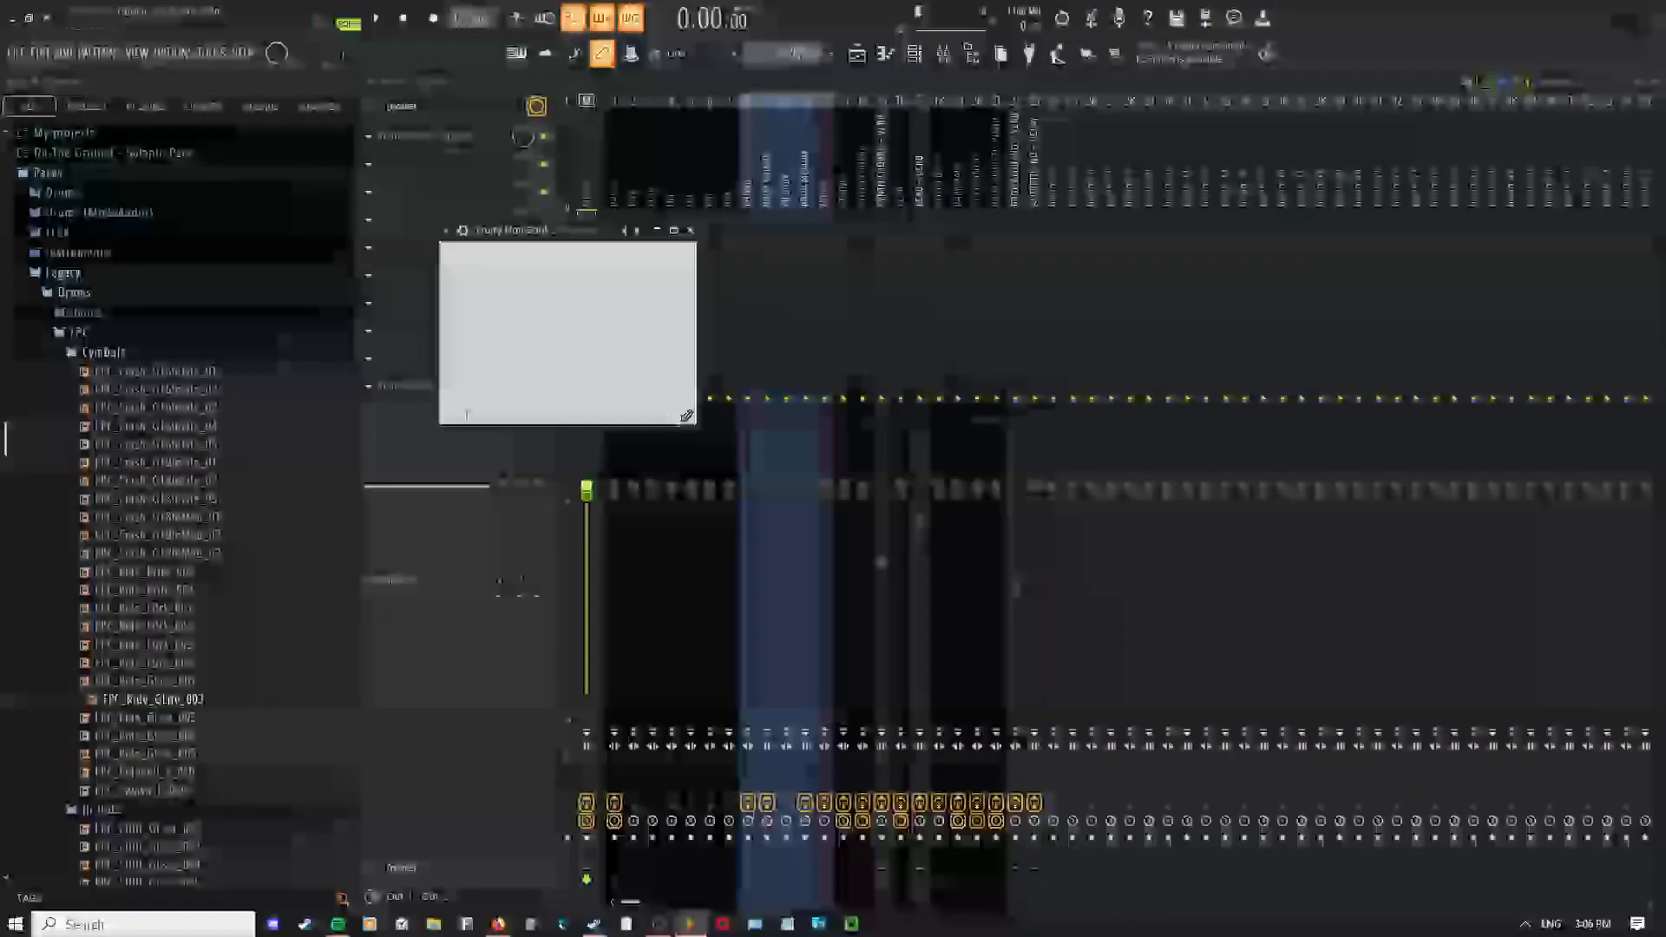
Start the song outline in the notebook with separate Intro and Verse lines
right_click(674, 420)
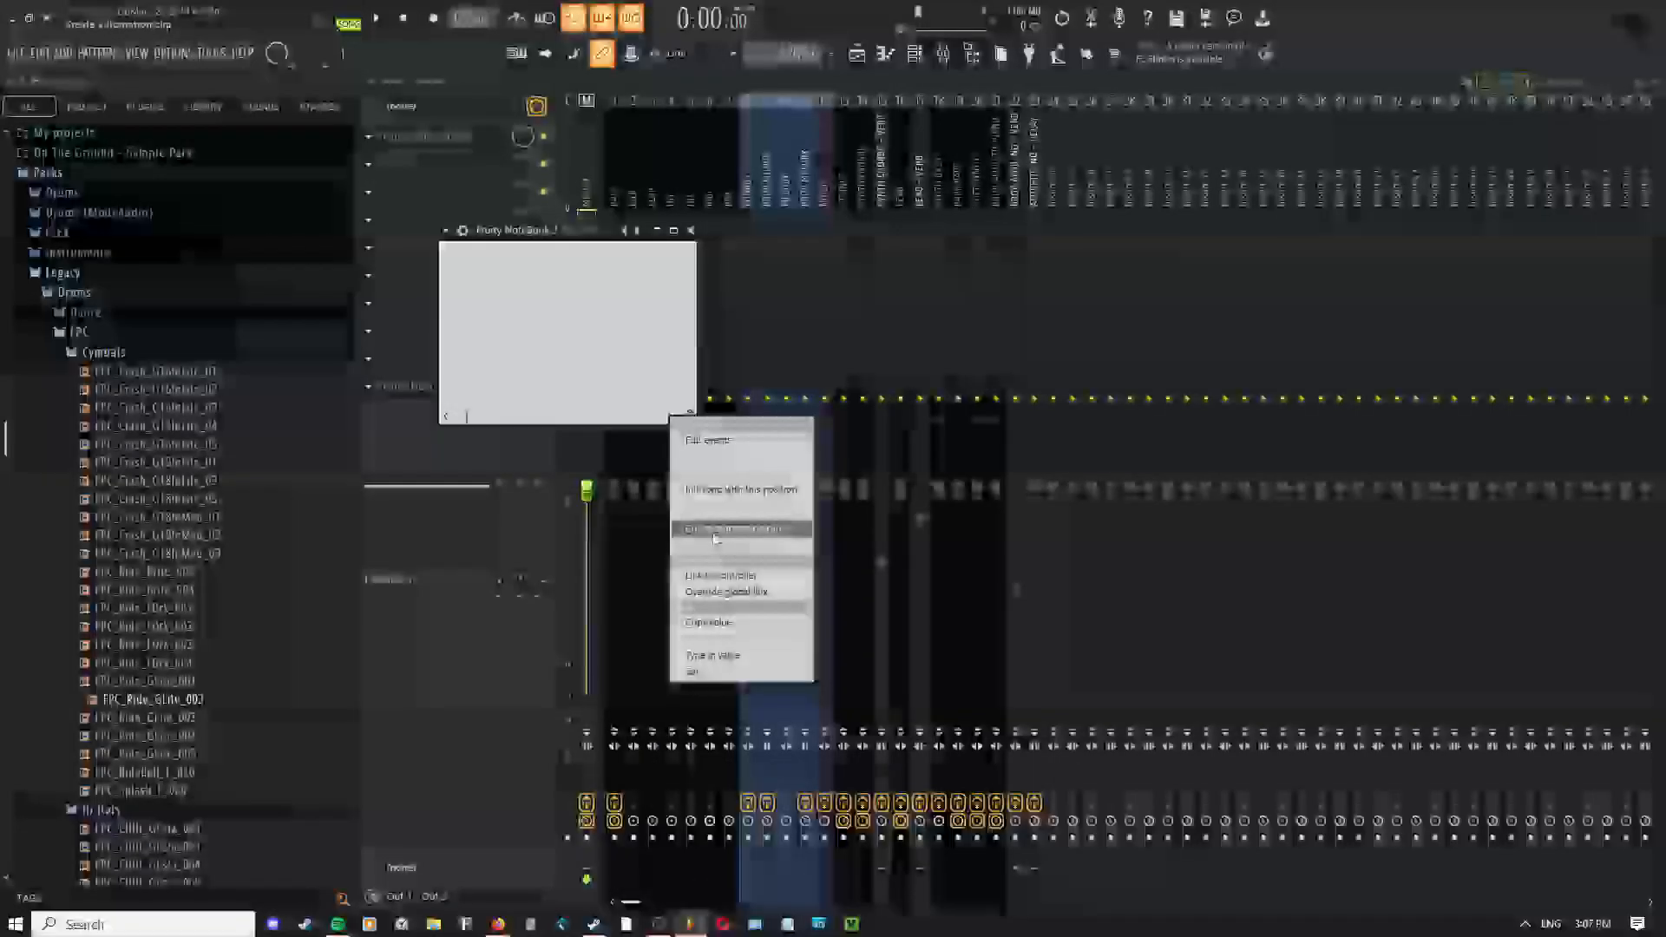
left_click(662, 428)
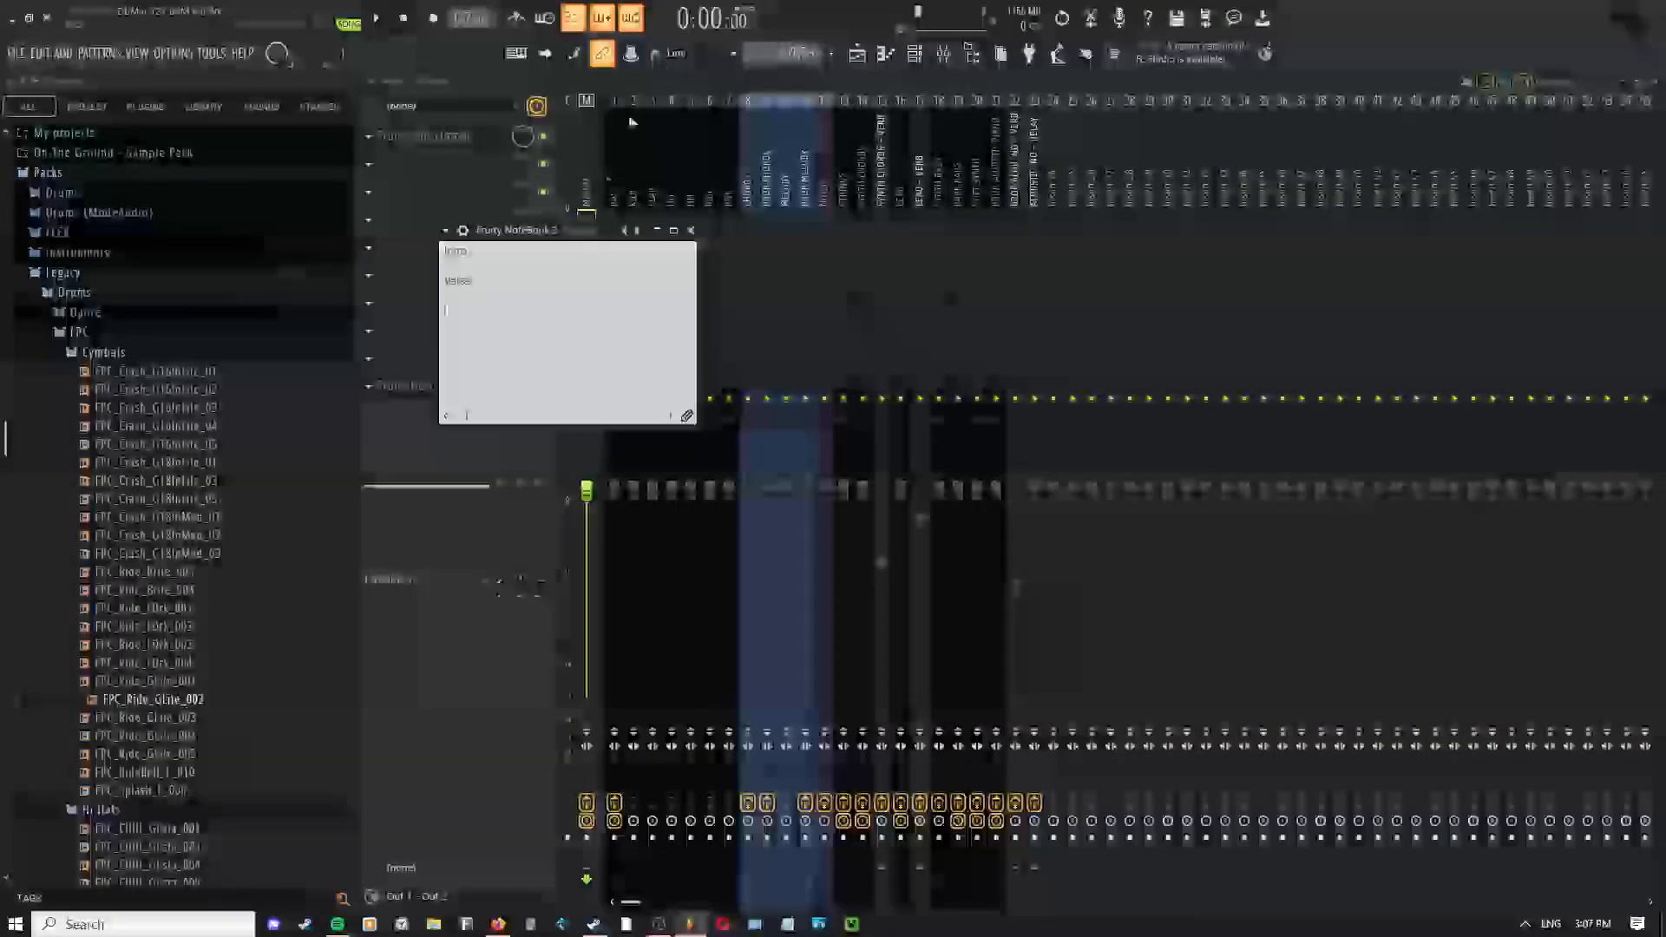
Check the section order in the playlist and insert a Build line between Intro and Verse in the notebook
left_click(859, 59)
left_click_drag(777, 225, 743, 227)
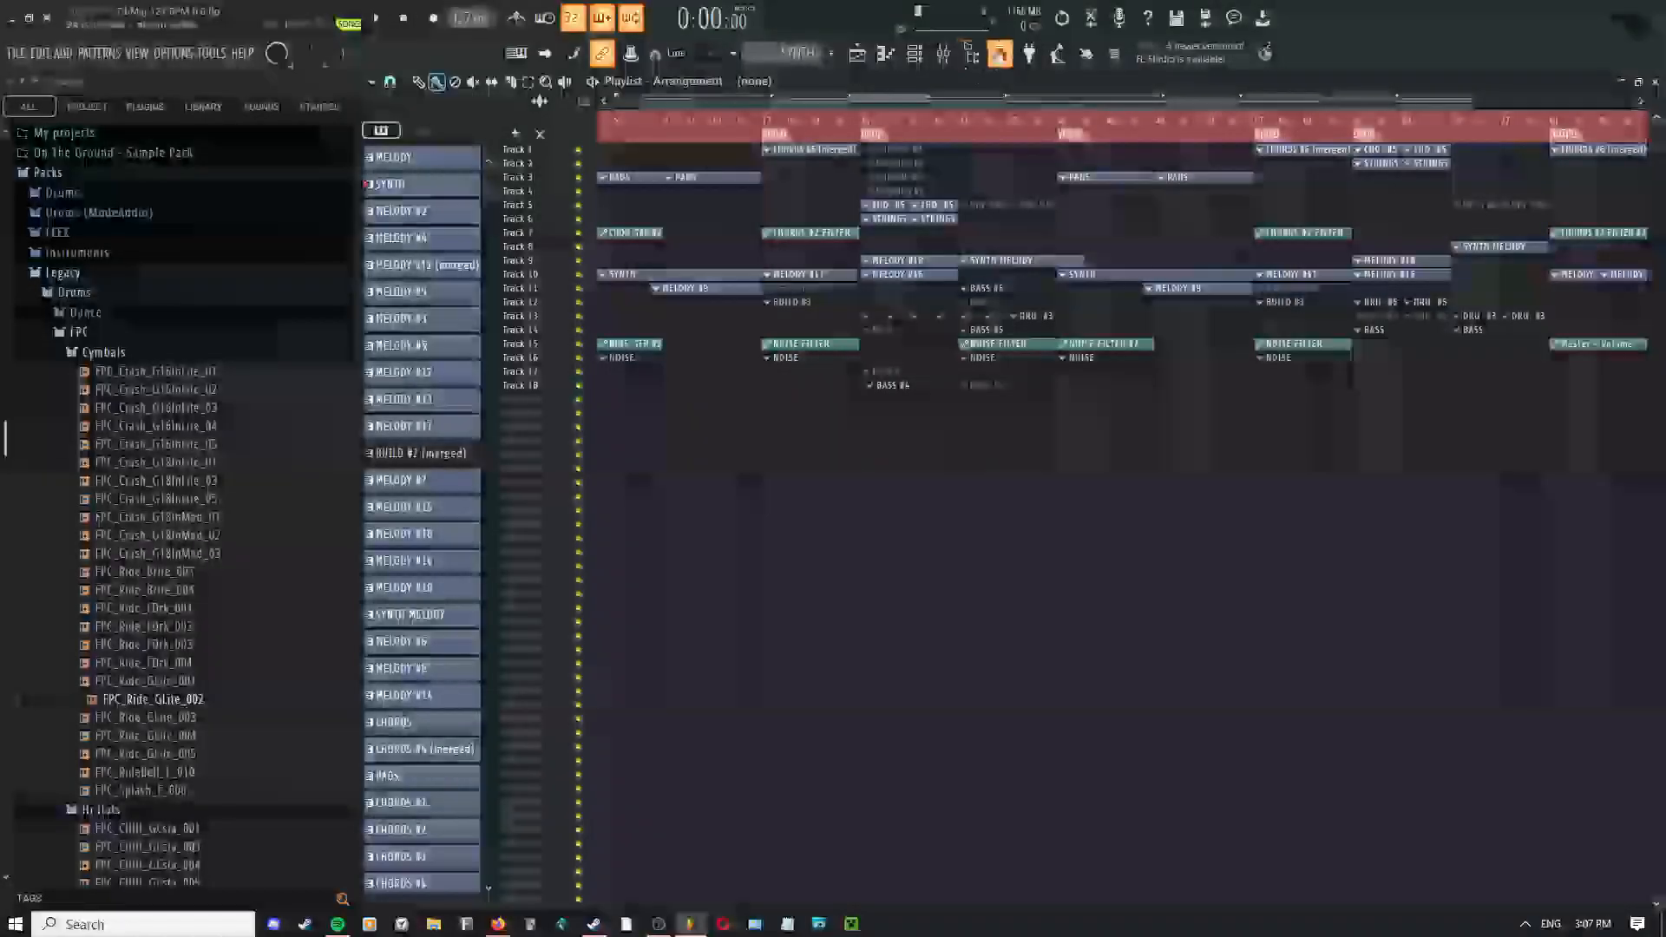
left_click_drag(866, 203, 739, 185)
left_click(944, 52)
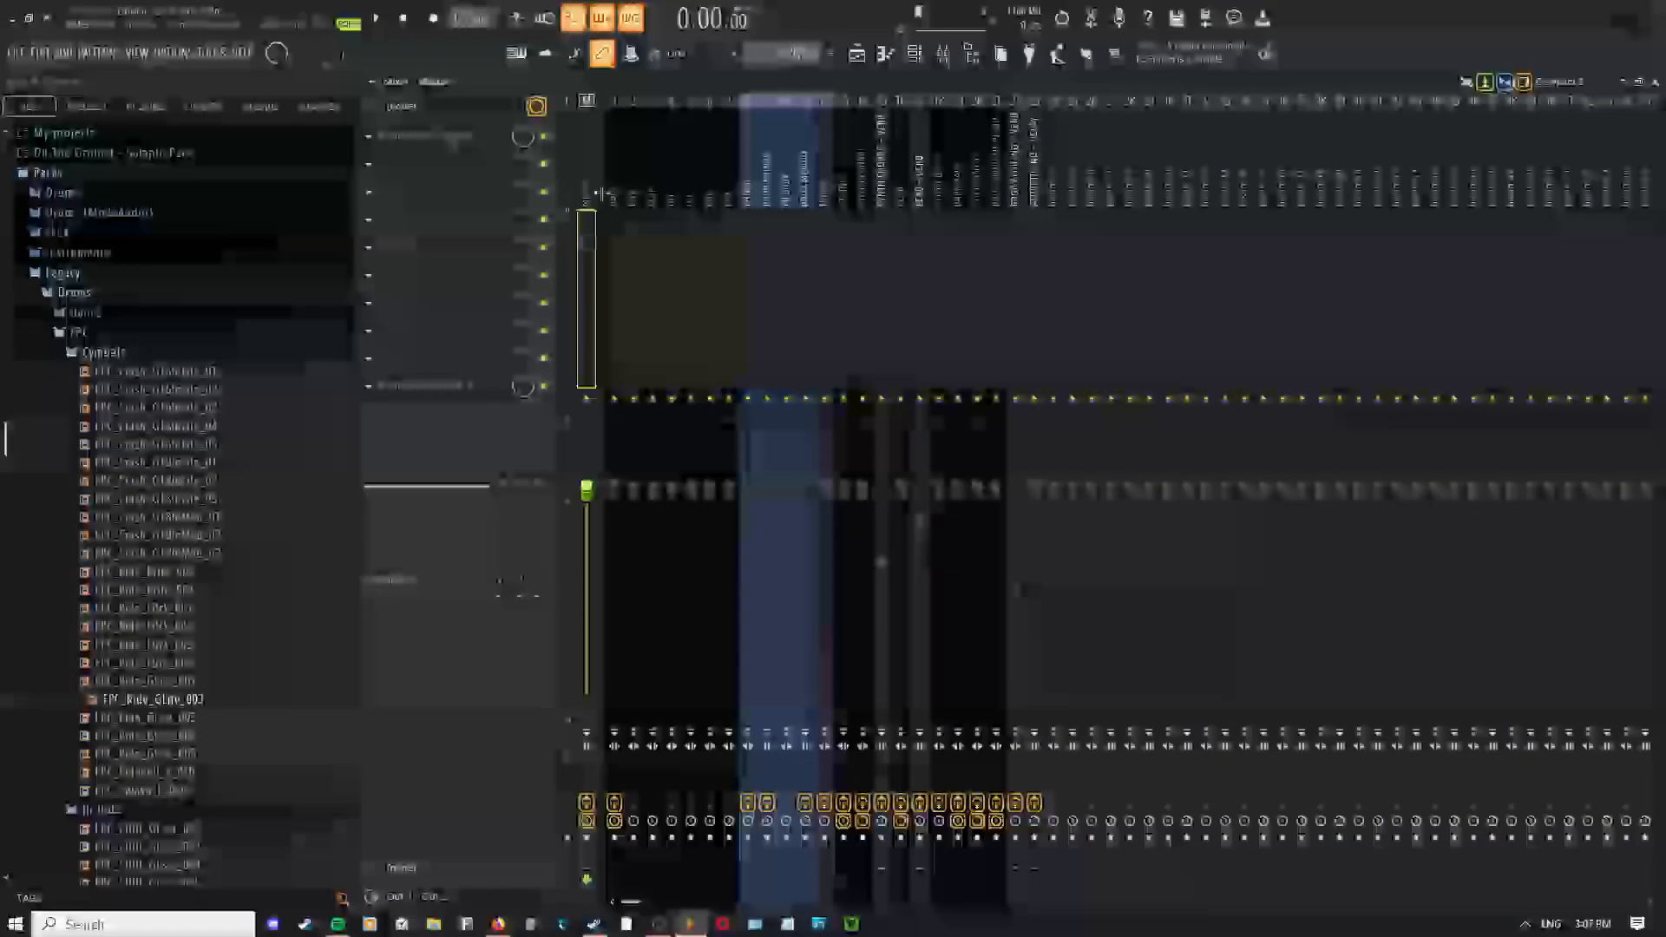
left_click(475, 392)
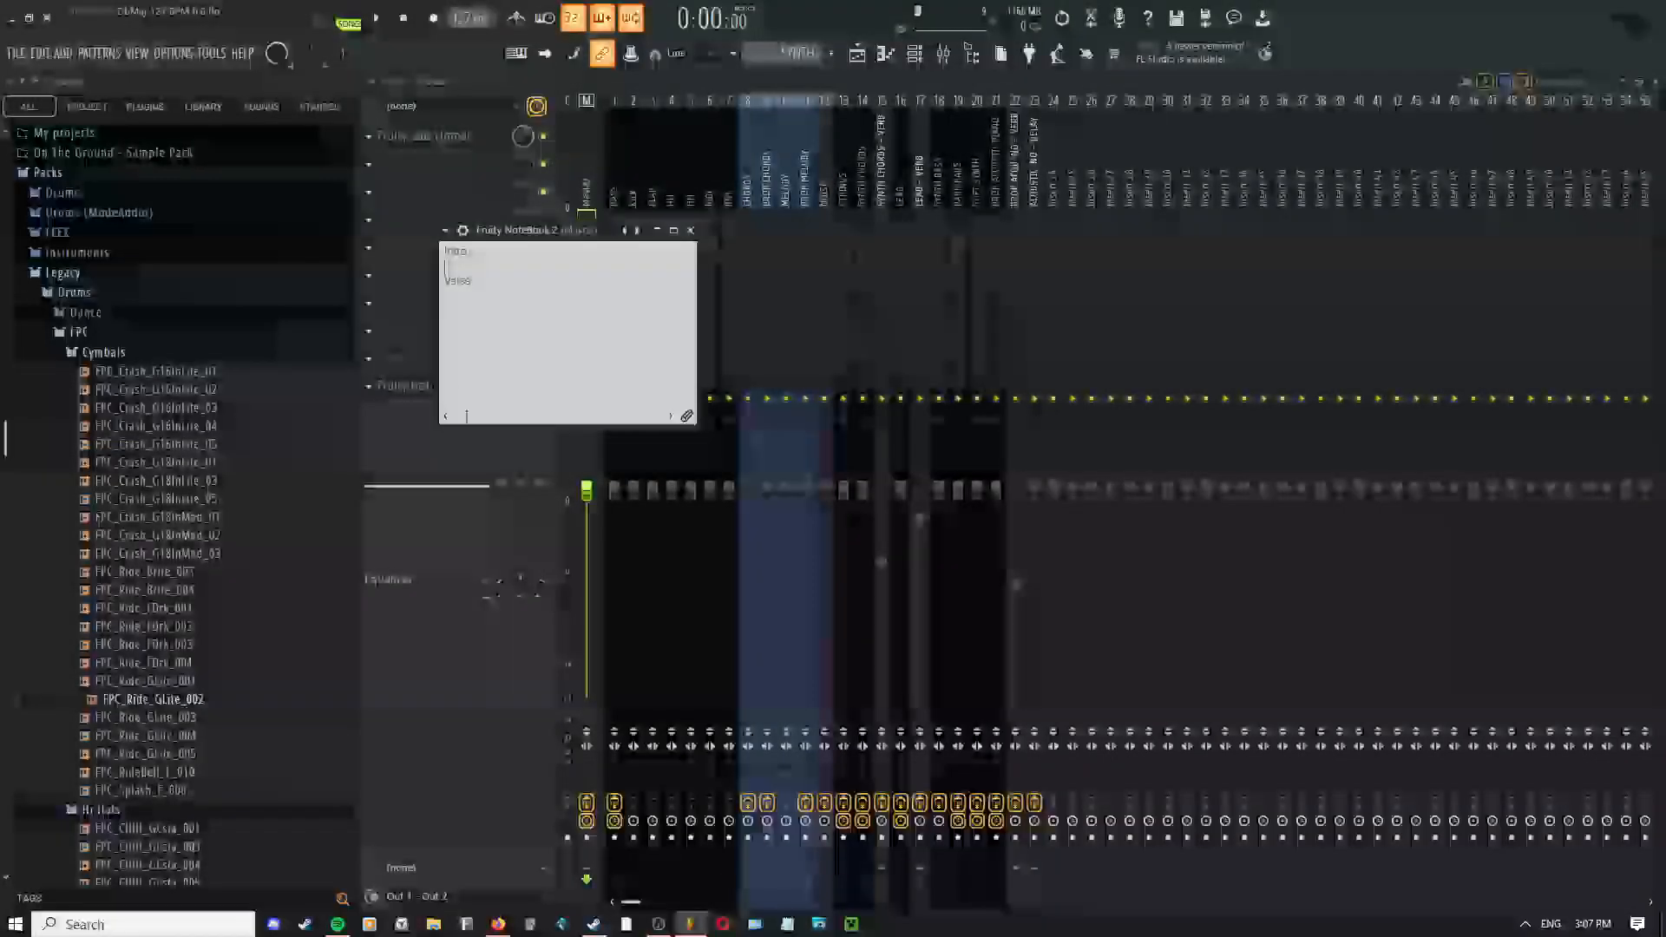
key("Return")
type("Verse")
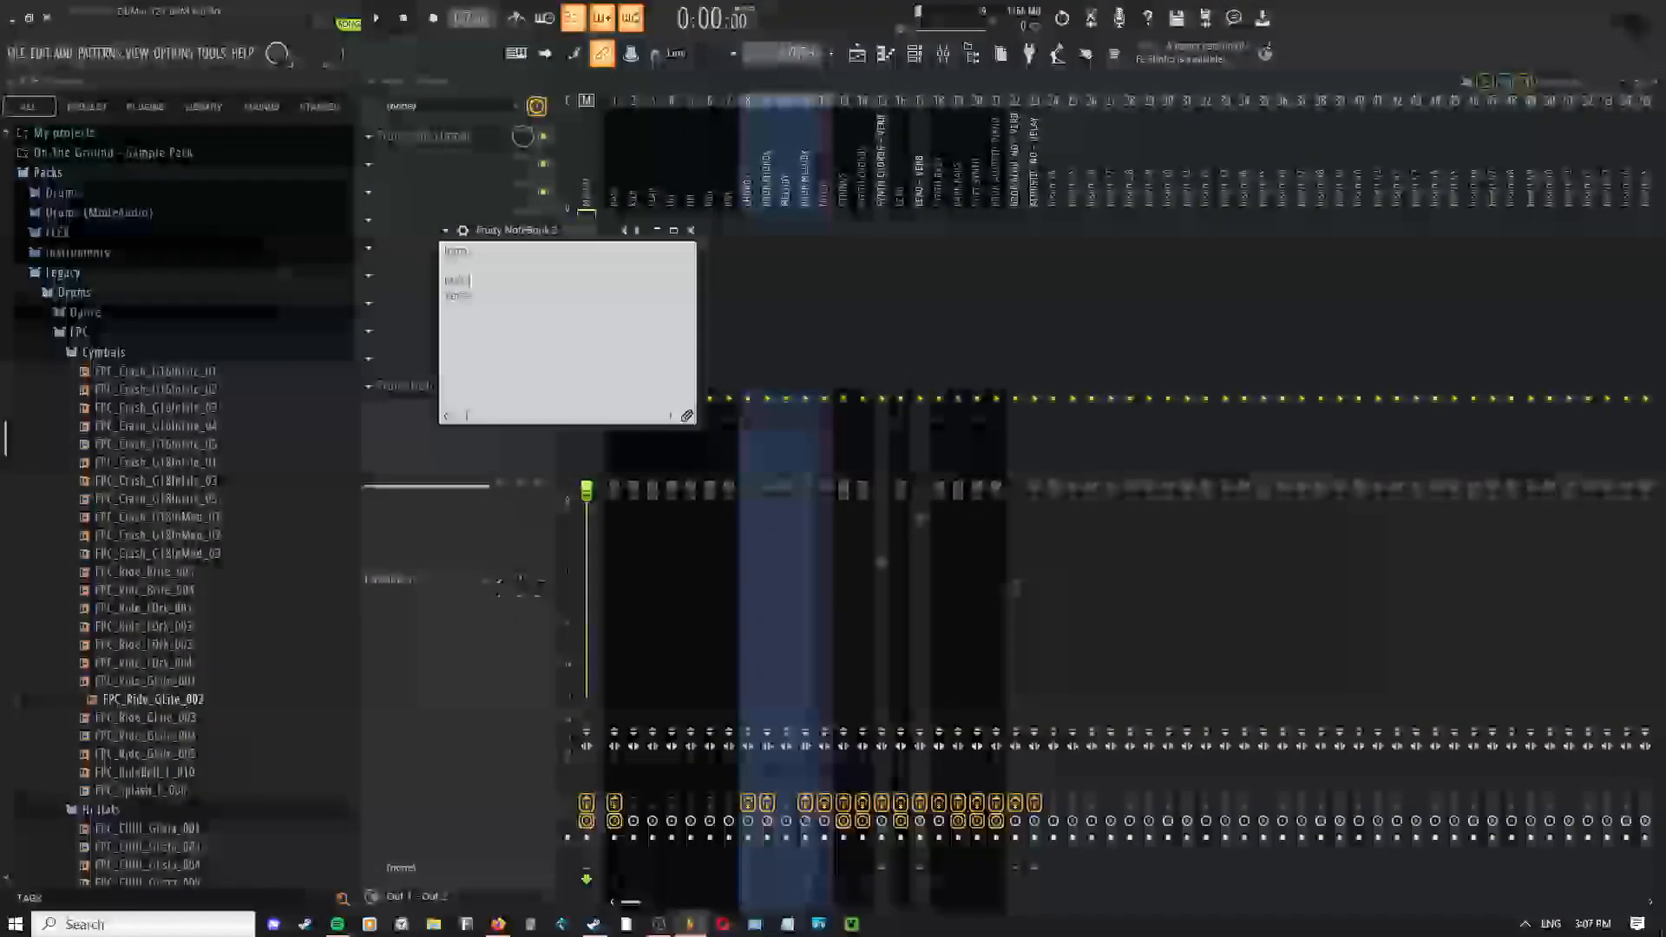
key("Return")
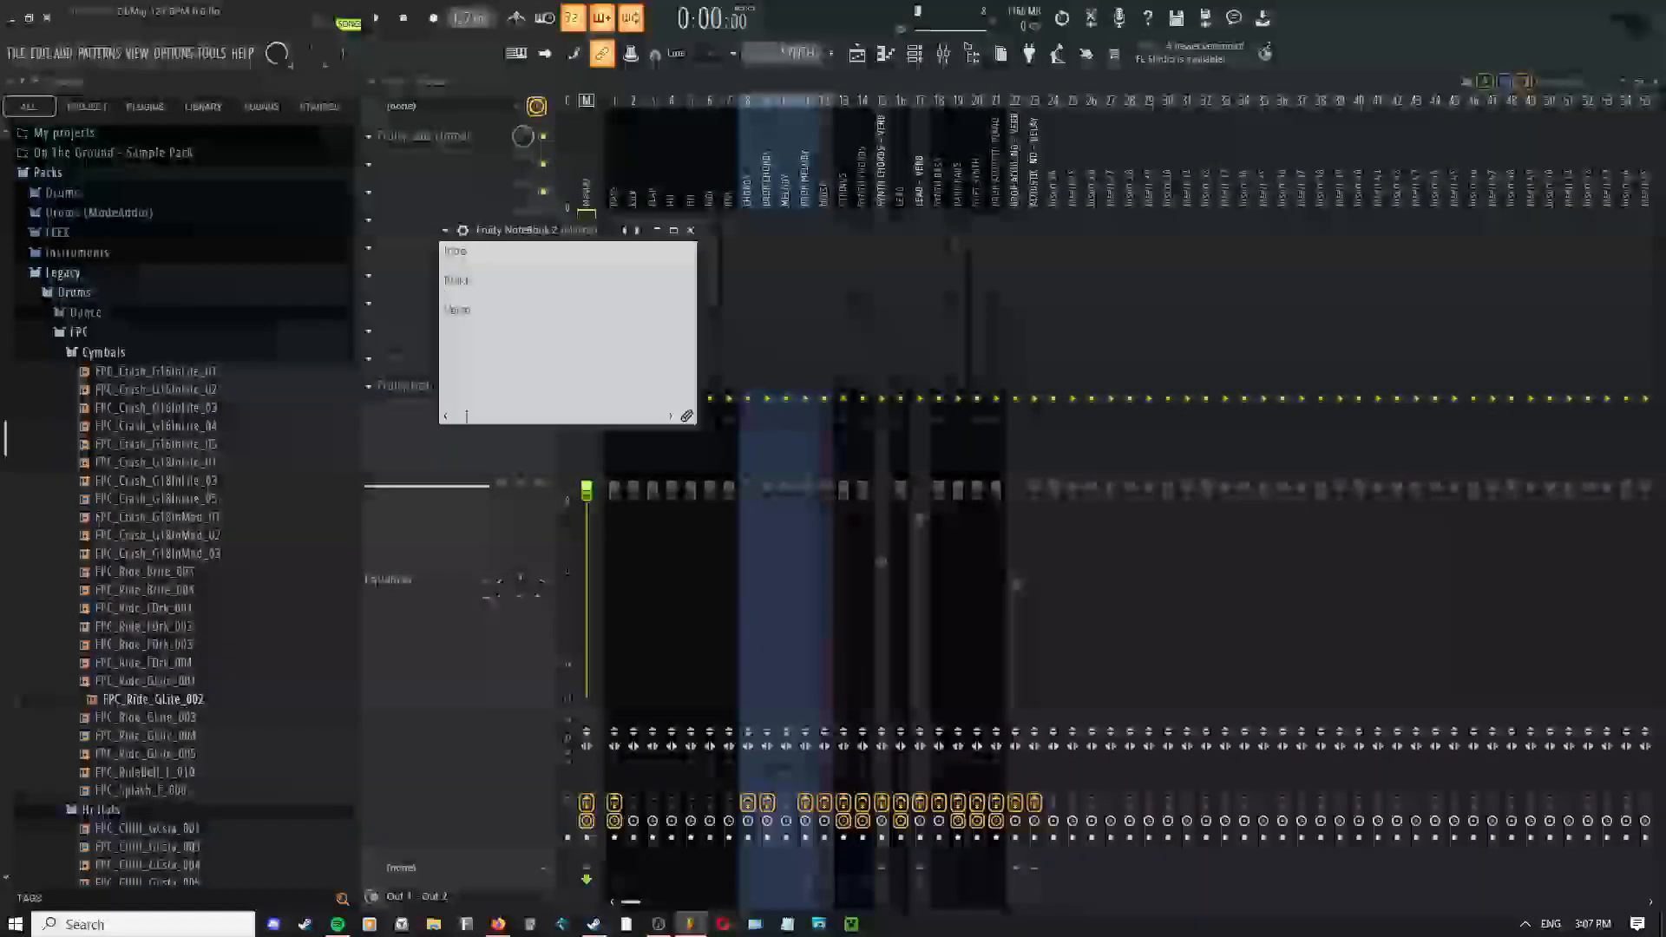
Insert a Drop line between Build and Verse in the notebook, separated by blank lines
key("Return")
type("Drop")
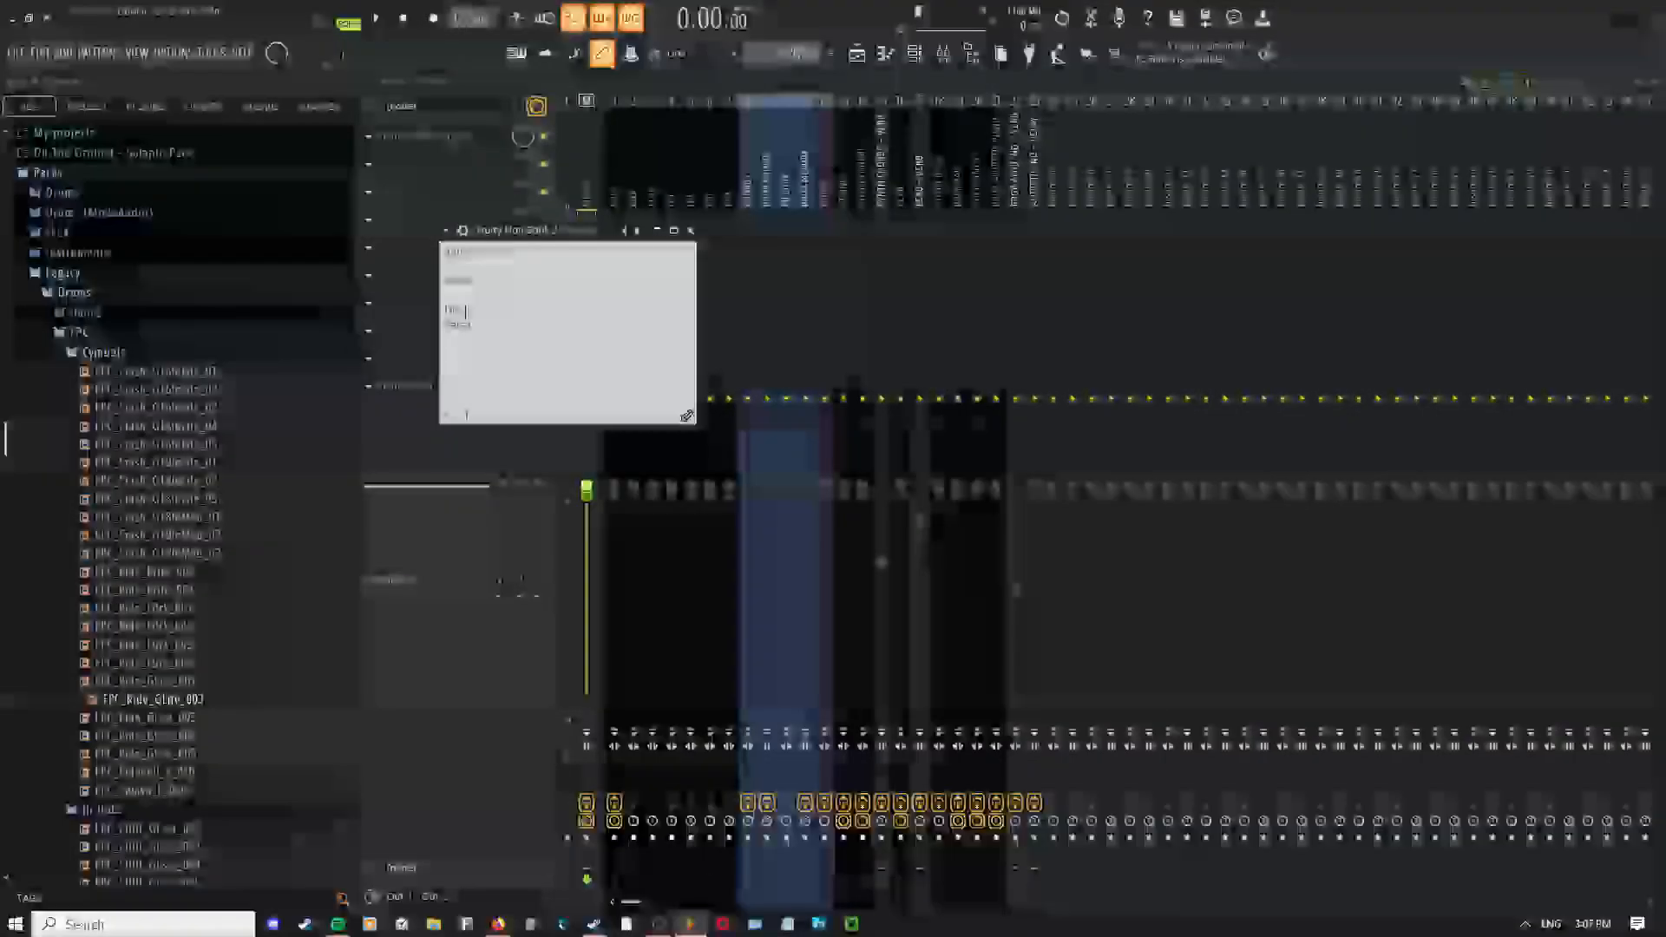
key("Return")
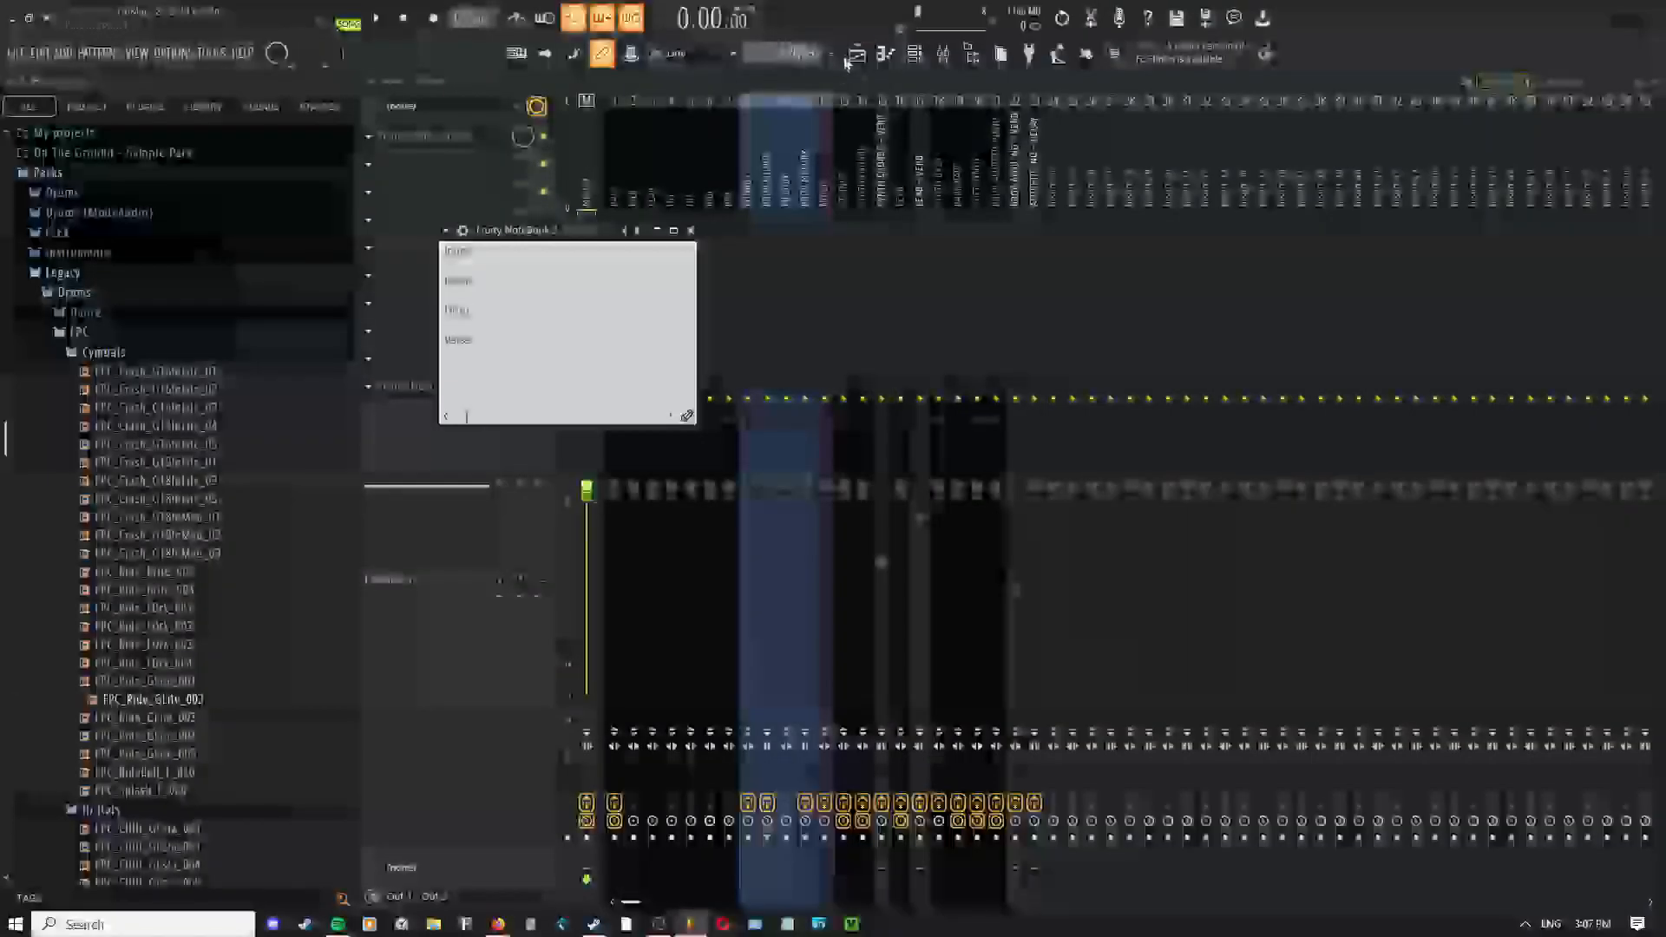
Check the section order in the playlist and add Build #2 and Drop #2 lines below Verse in the notebook
left_click(857, 53)
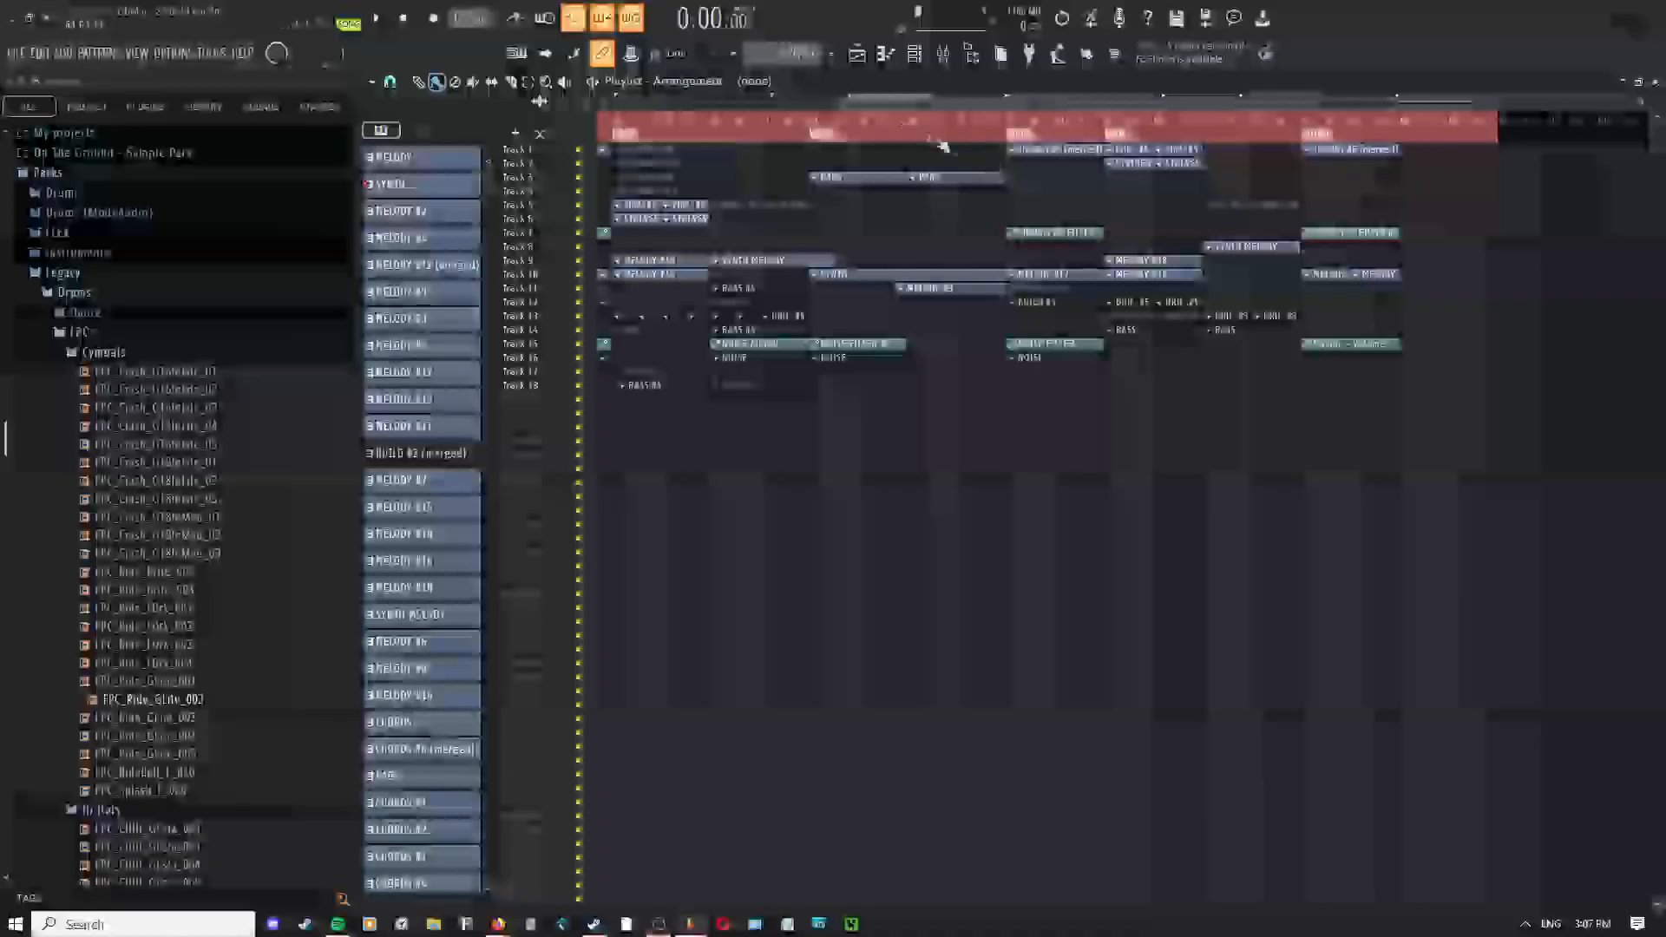
left_click(941, 67)
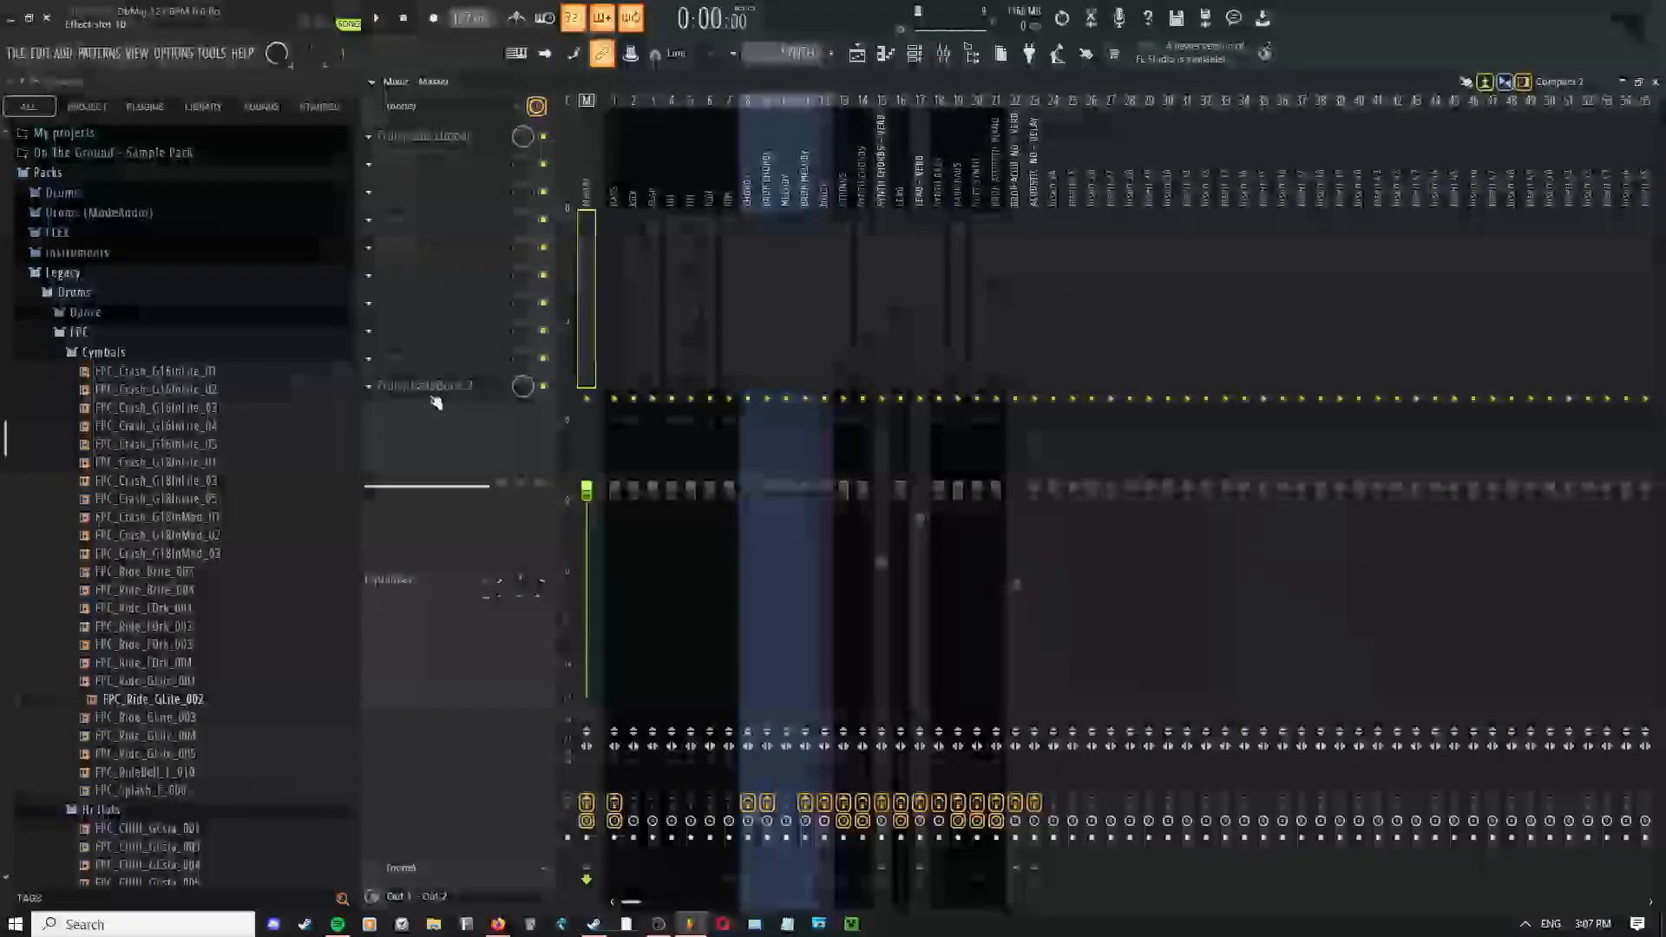
left_click(425, 385)
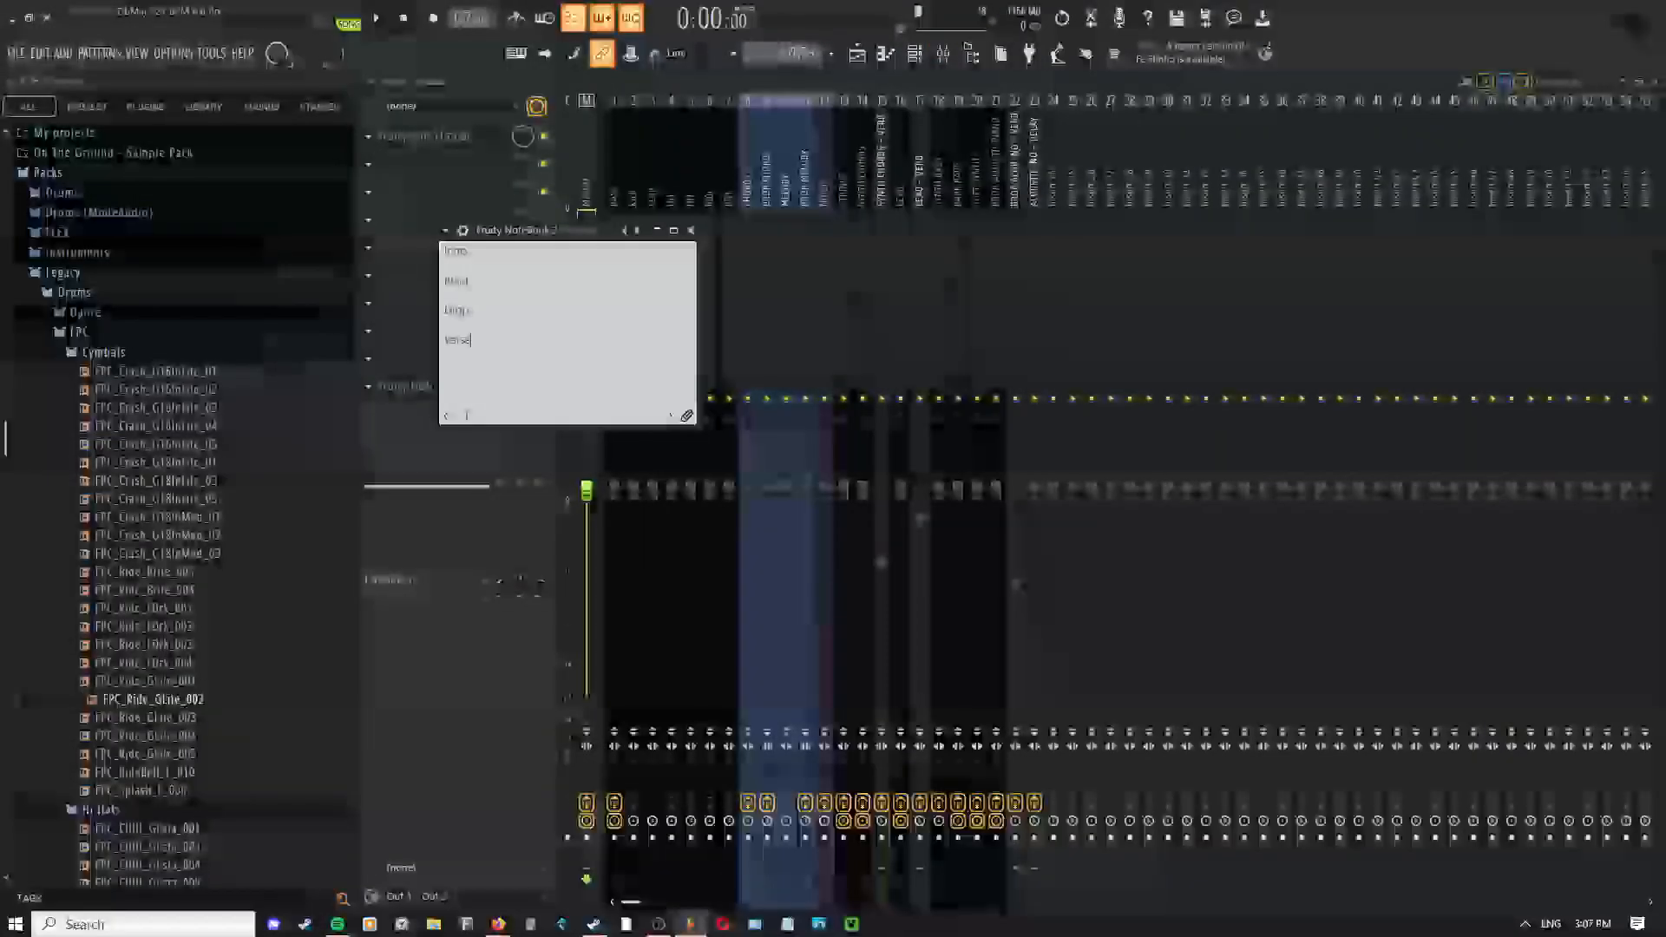
key("Return")
type("Bu")
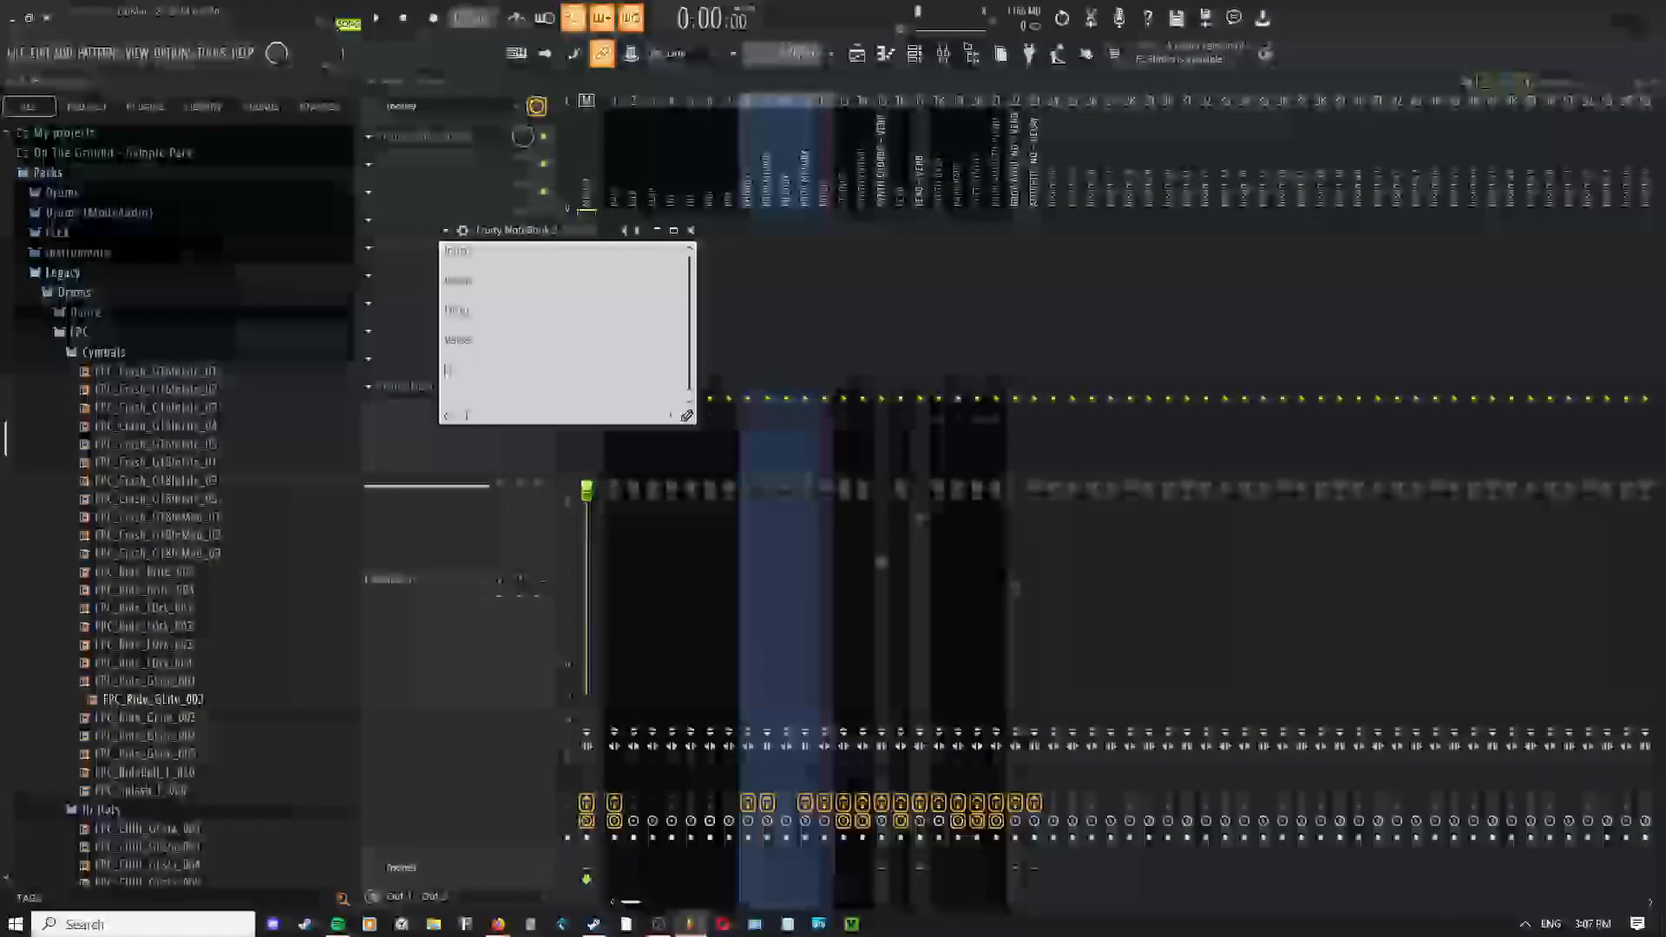
type("ild")
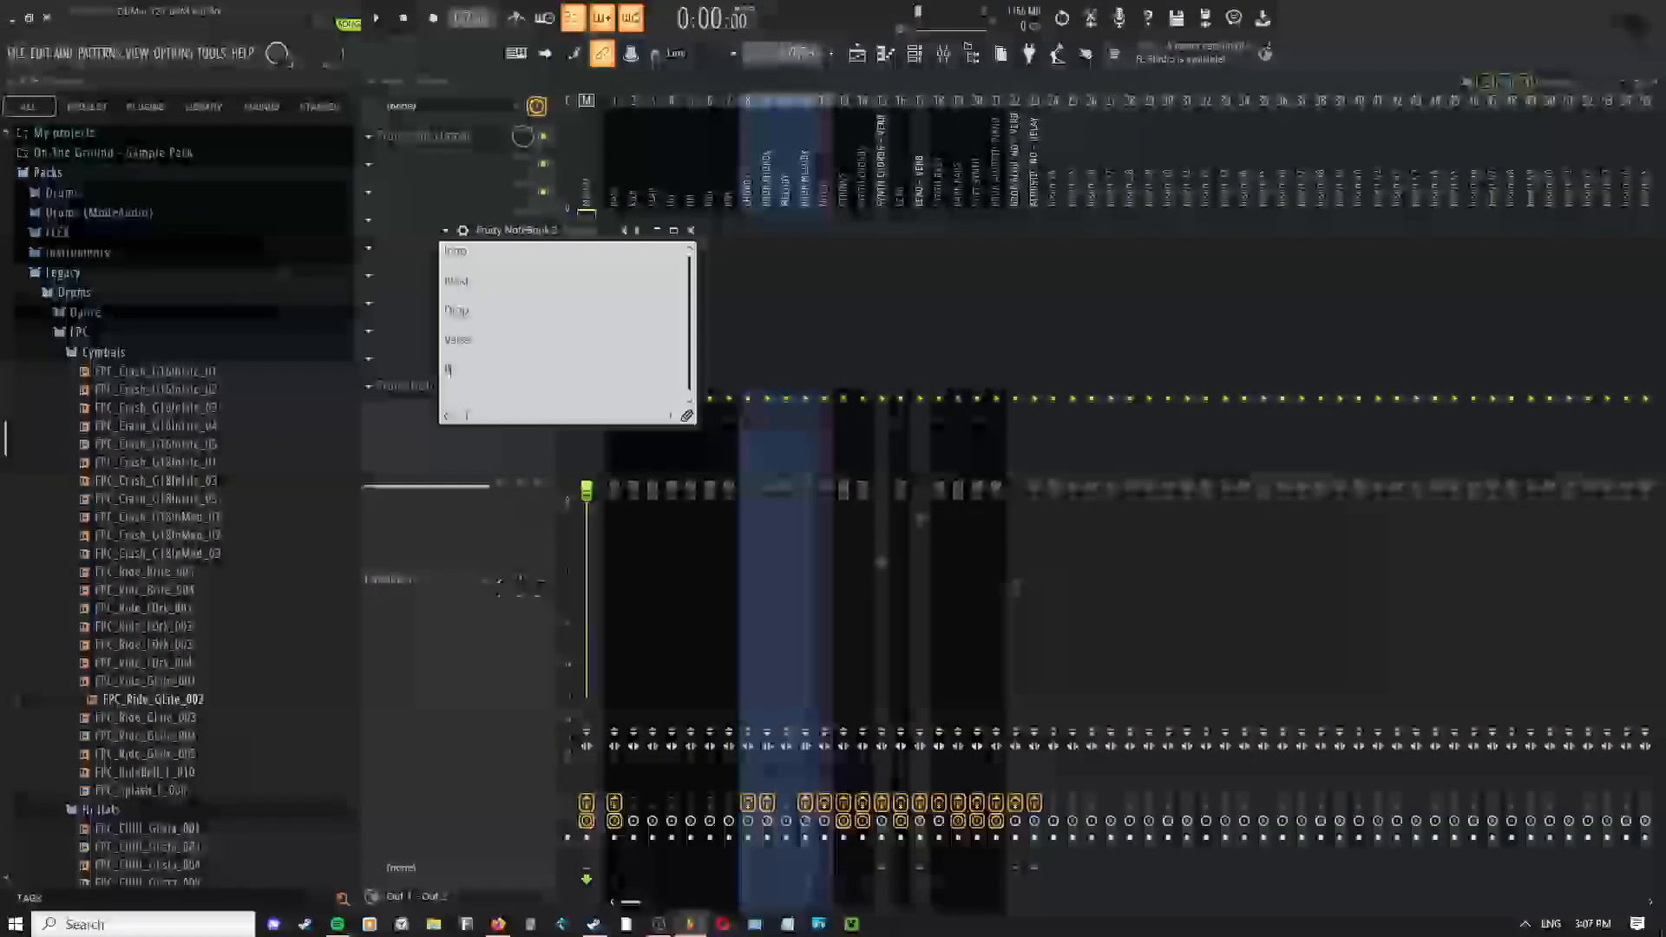
type(" #2")
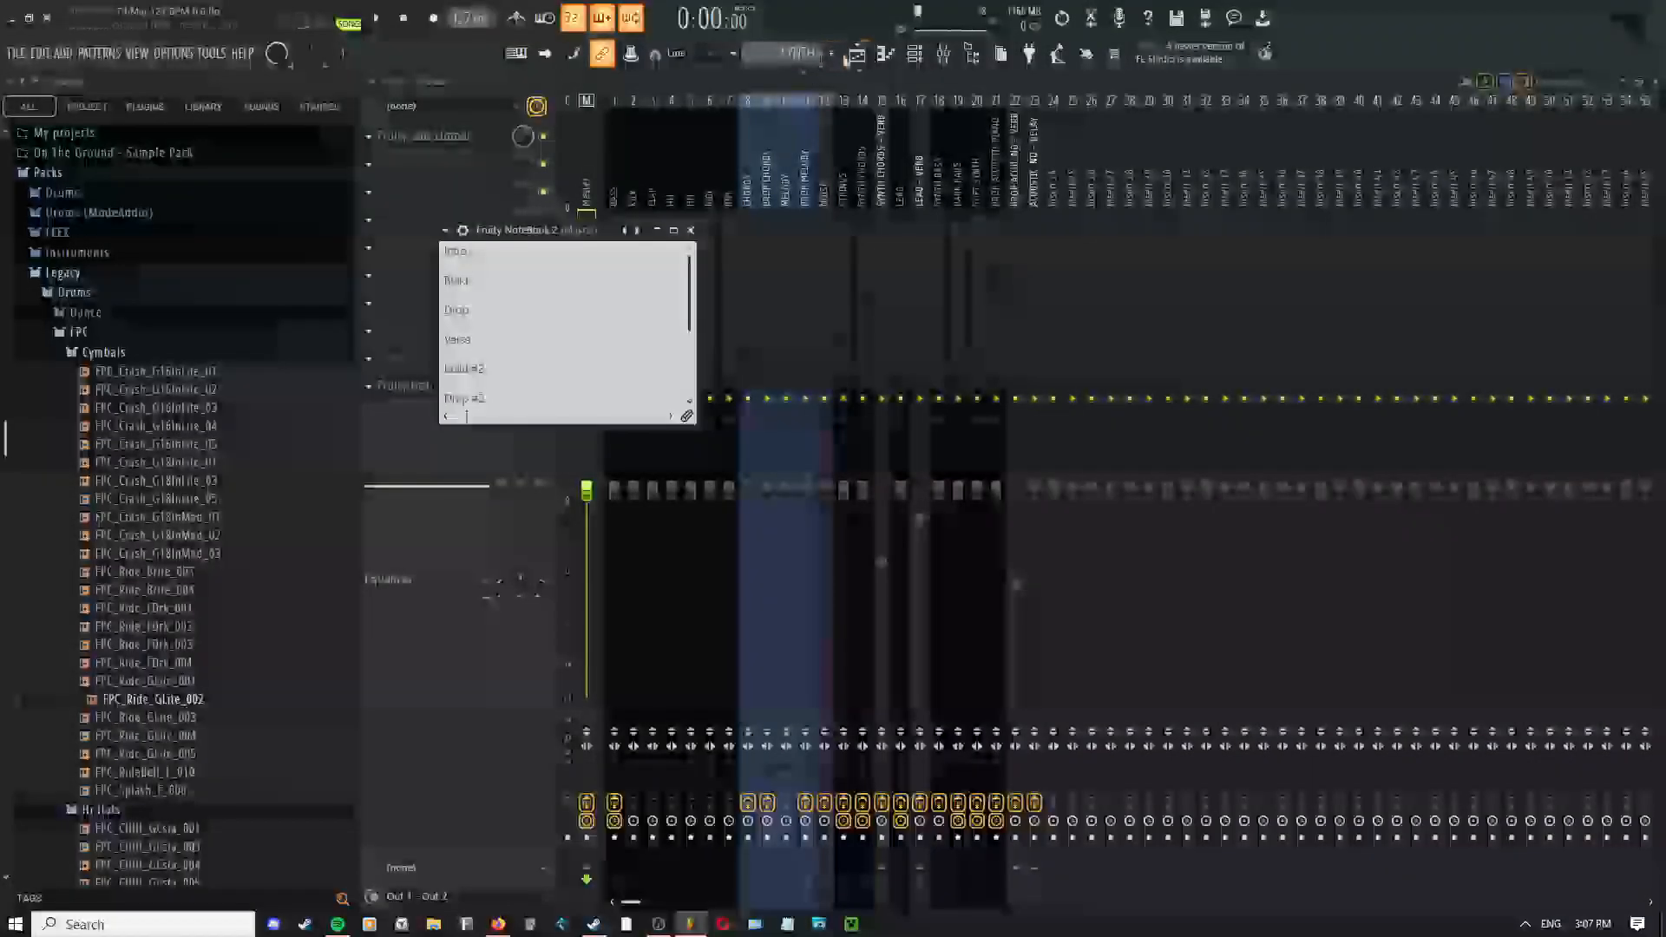
Check which section follows the second drop in the playlist and end the notebook outline with an Outro line
left_click(860, 58)
left_click_drag(785, 287, 1059, 323)
scroll(1060, 323, "down", 1)
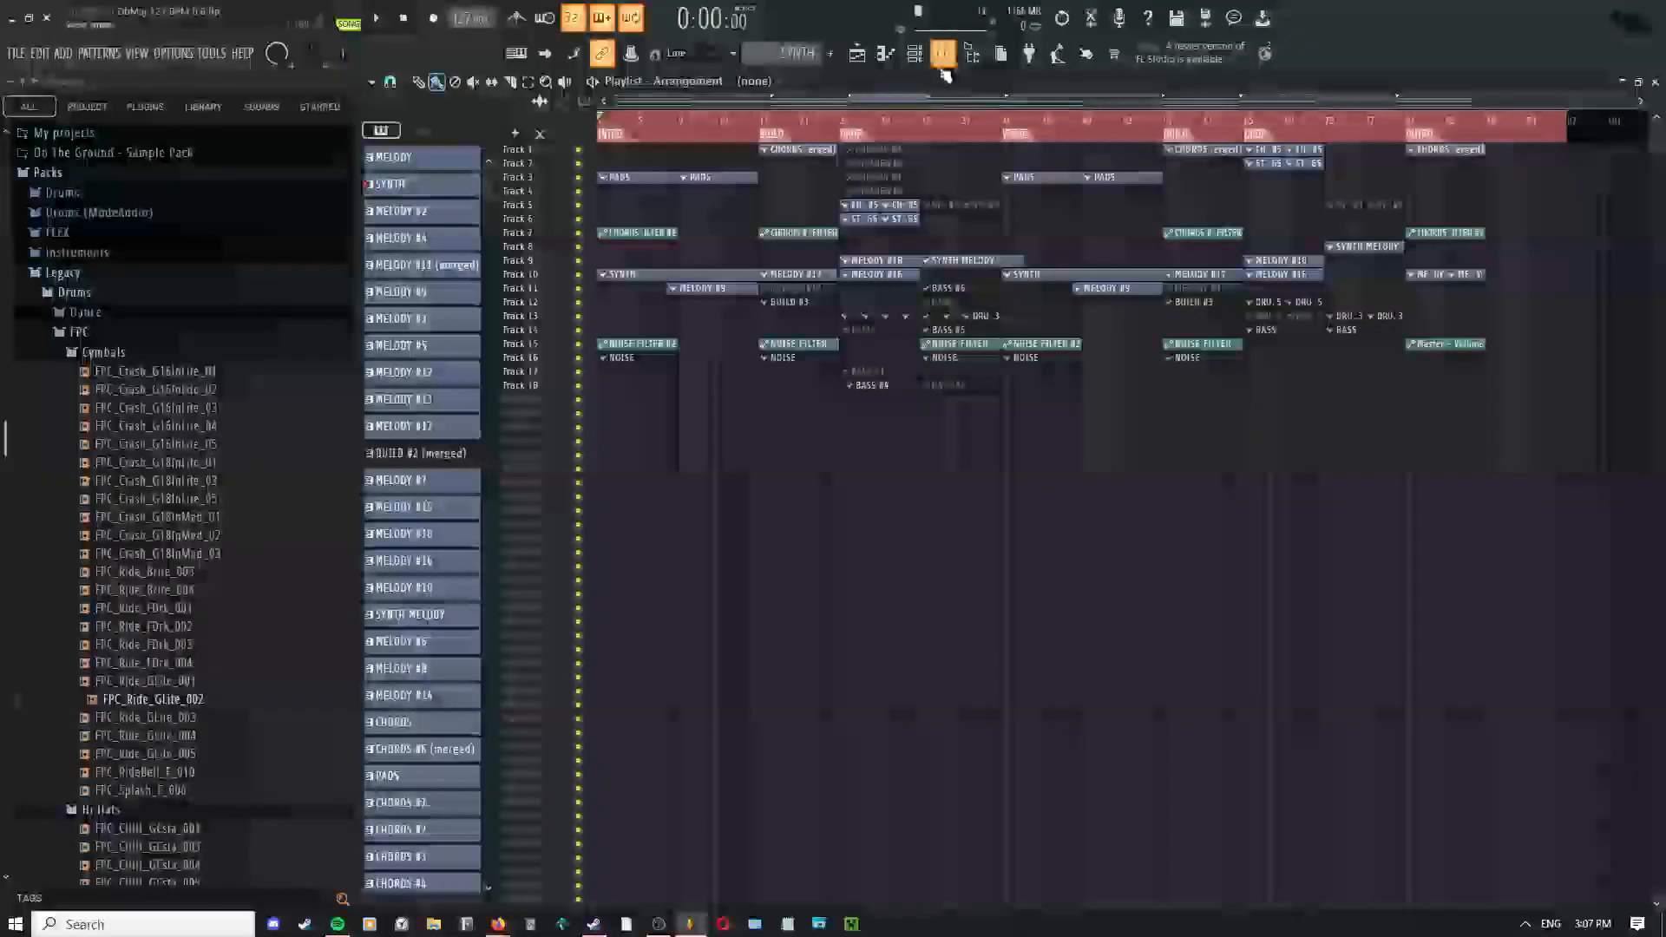
left_click(943, 60)
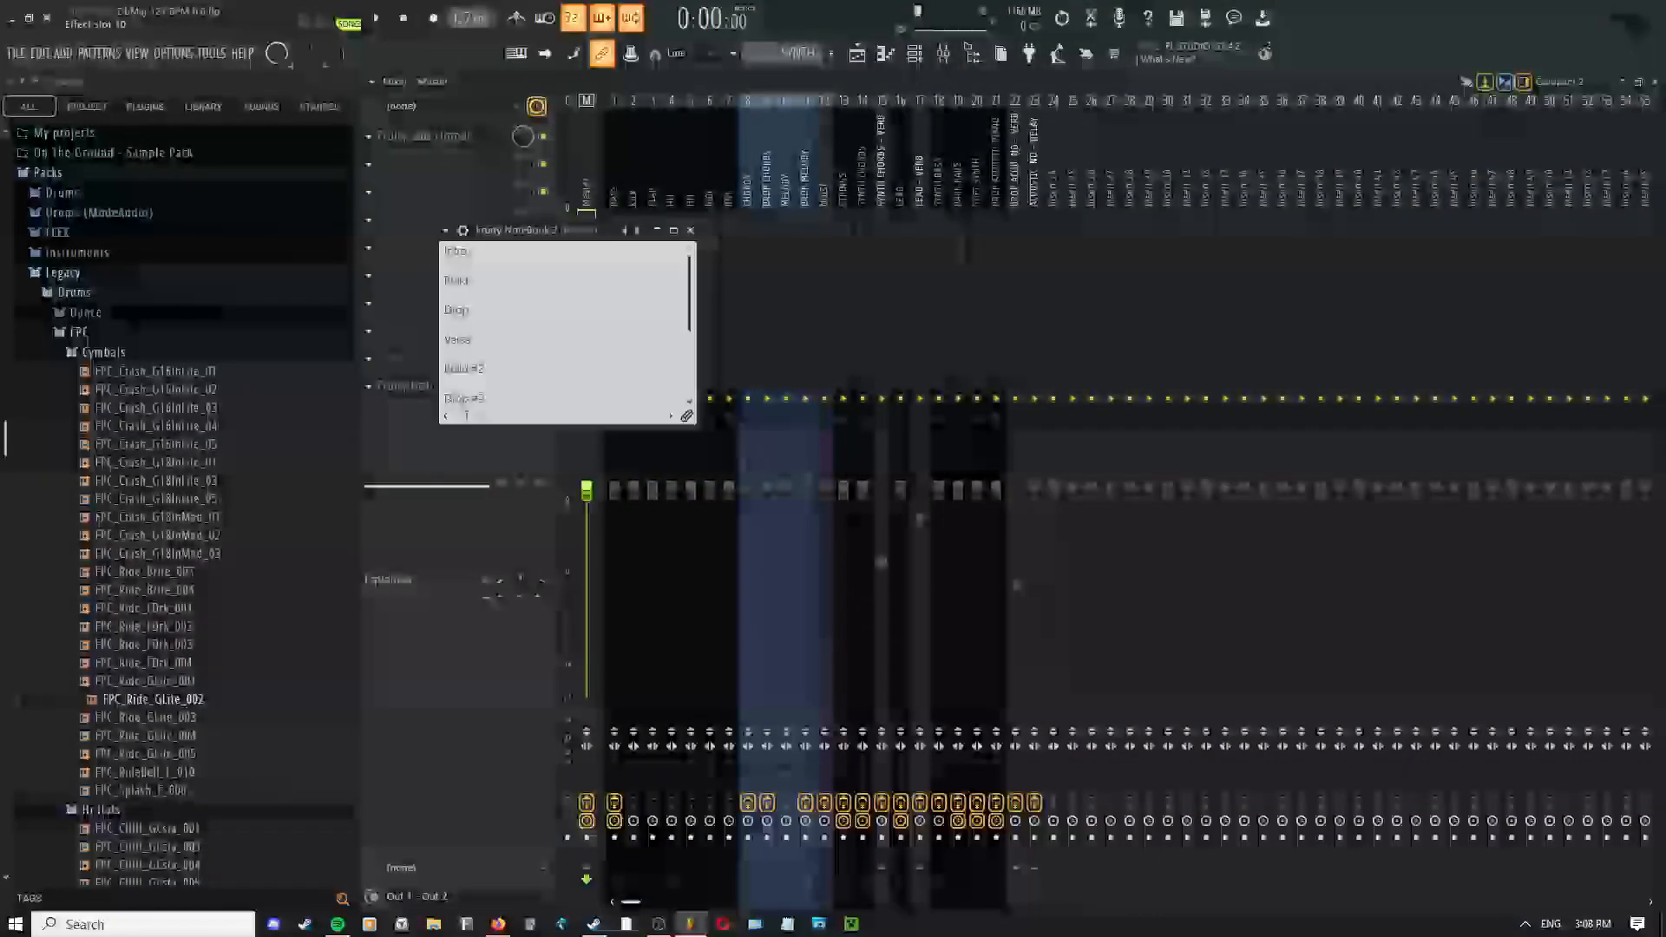
Detach the notebook window and place it over the empty area below the playlist's clips
left_click(446, 230)
left_click(469, 609)
left_click(868, 63)
left_click_drag(551, 231, 1007, 507)
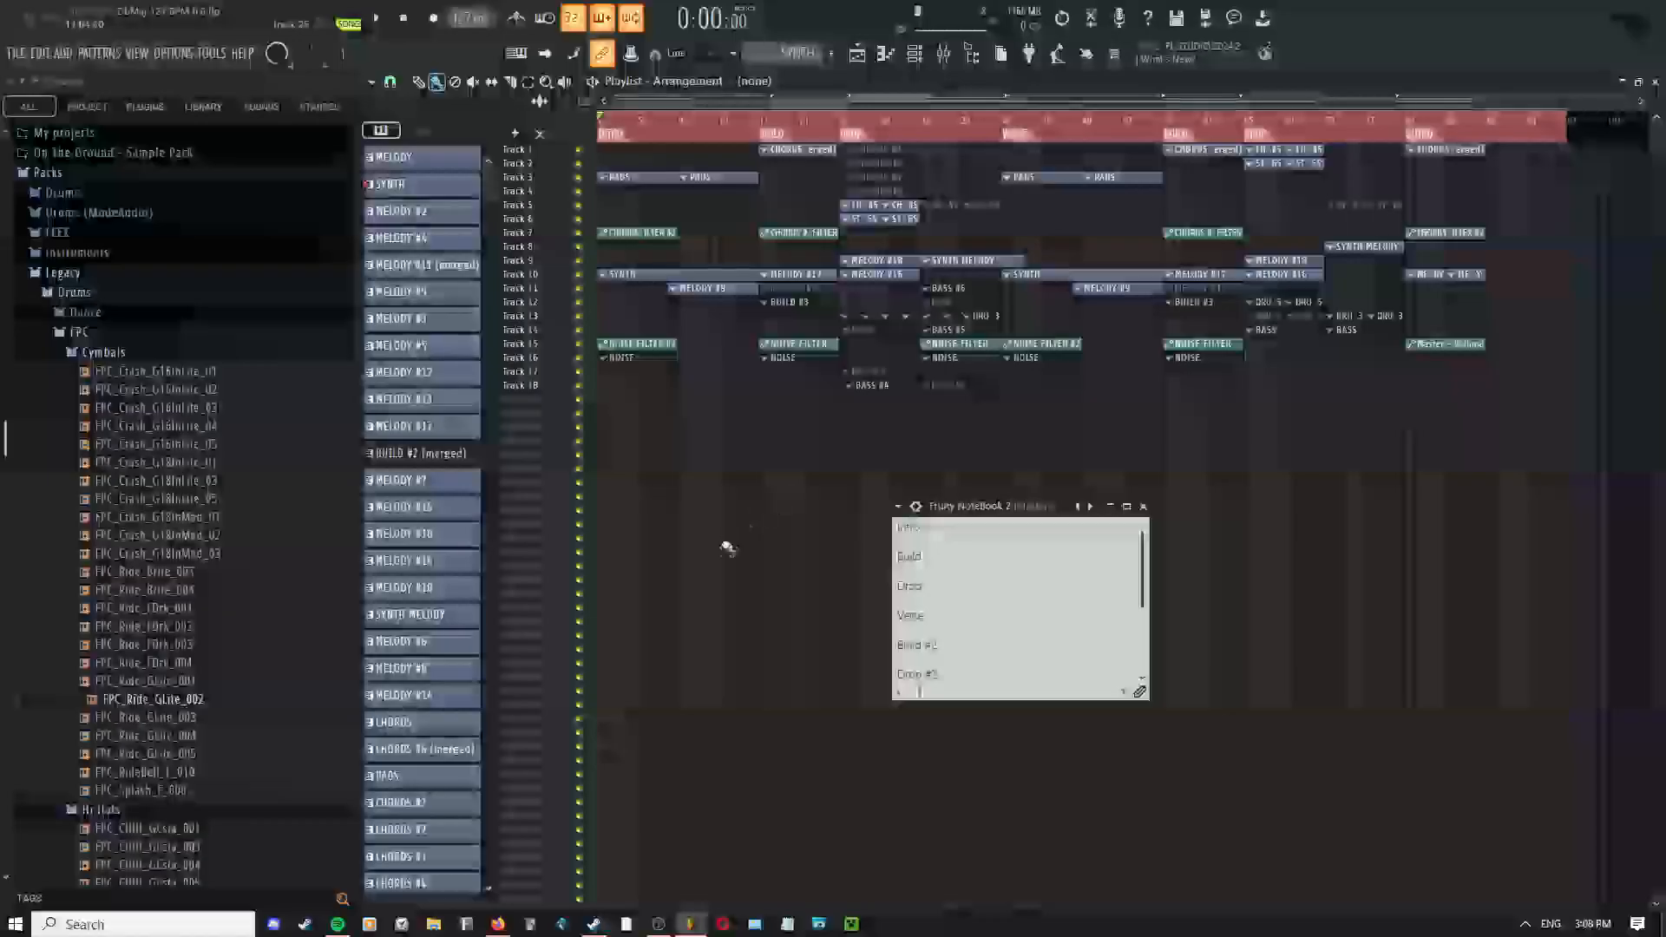
Play the song from the start and add the note "-Layer harmony with chior "ahhs"" under Intro
left_click_drag(652, 123, 357, 113)
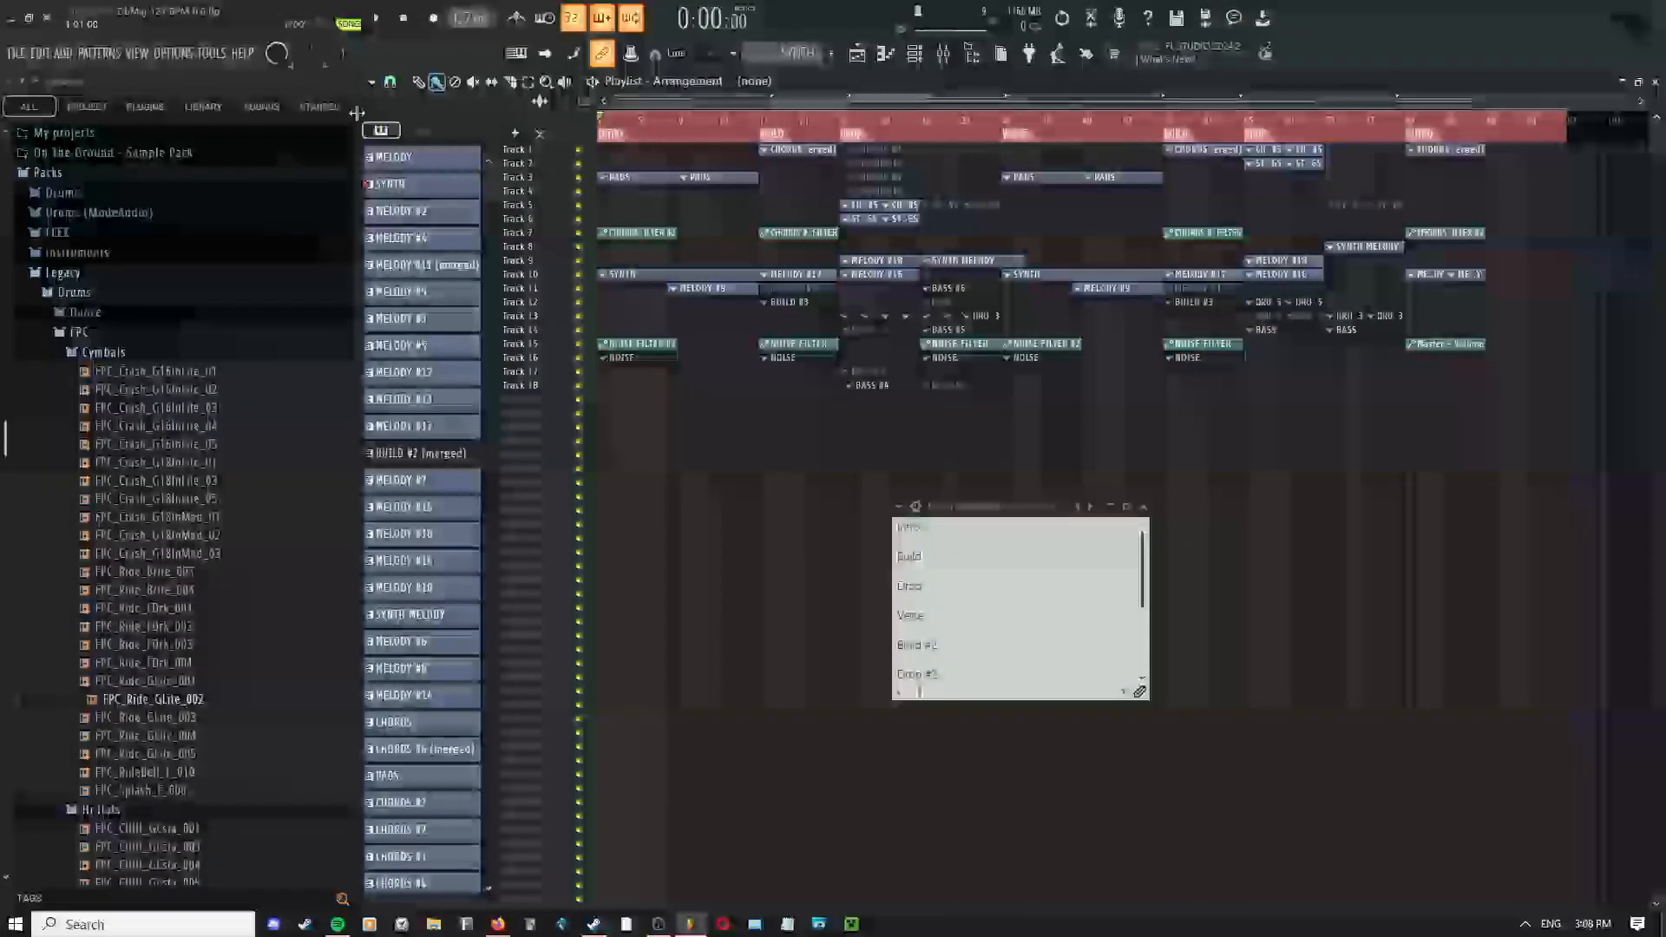
key("space")
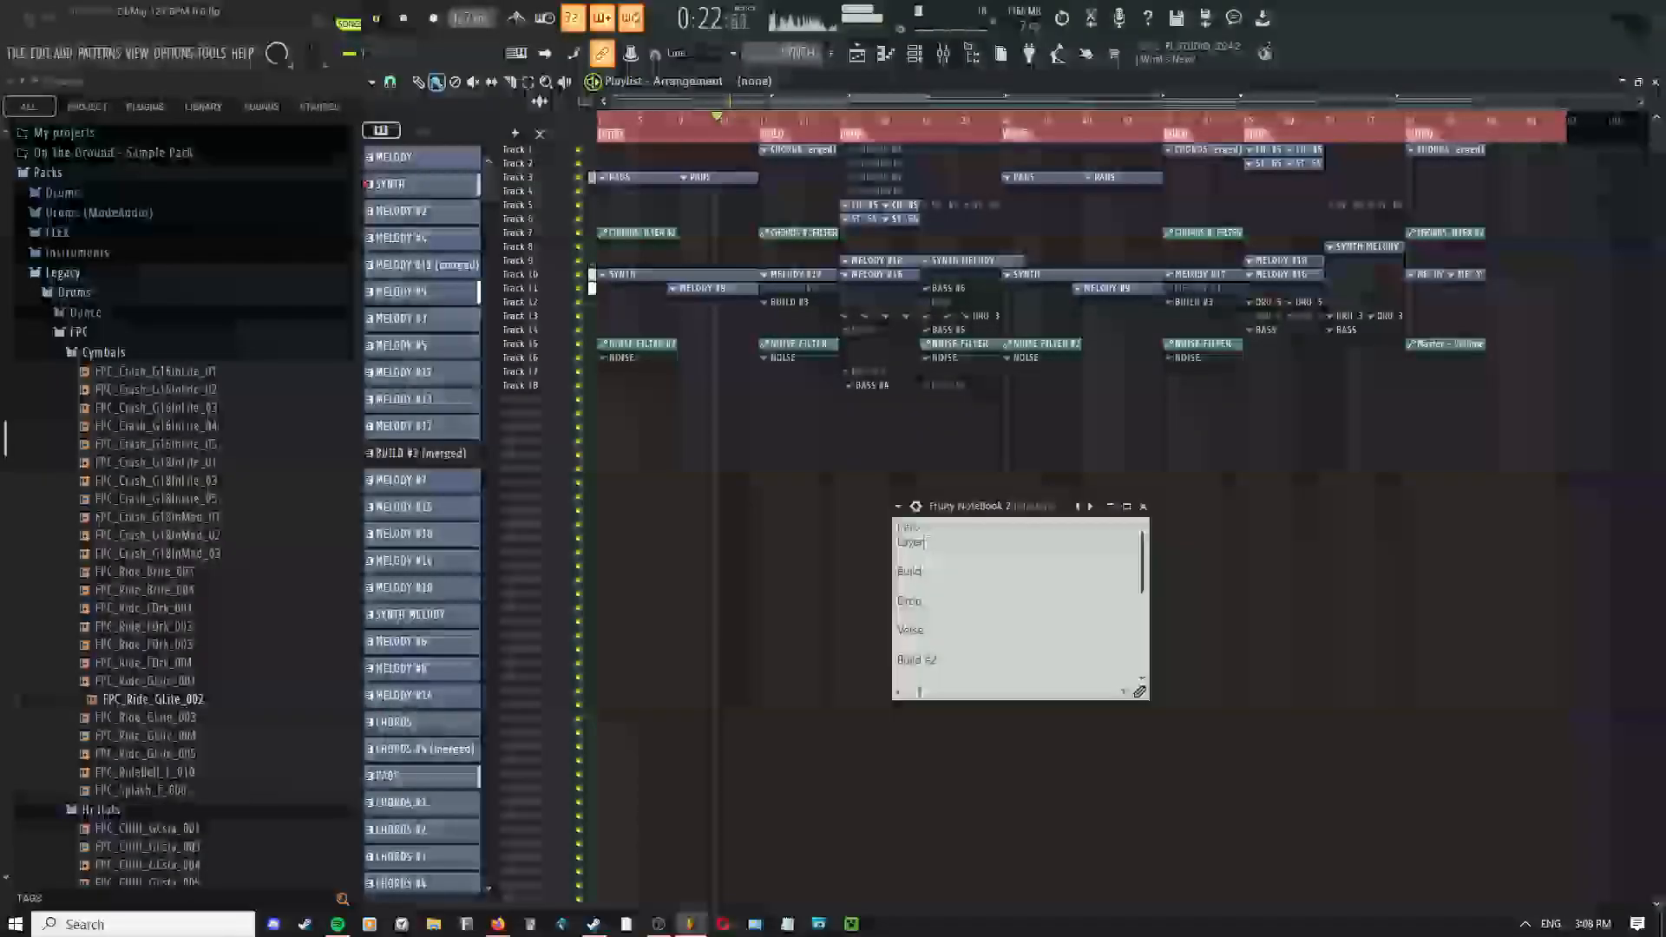
type("ith")
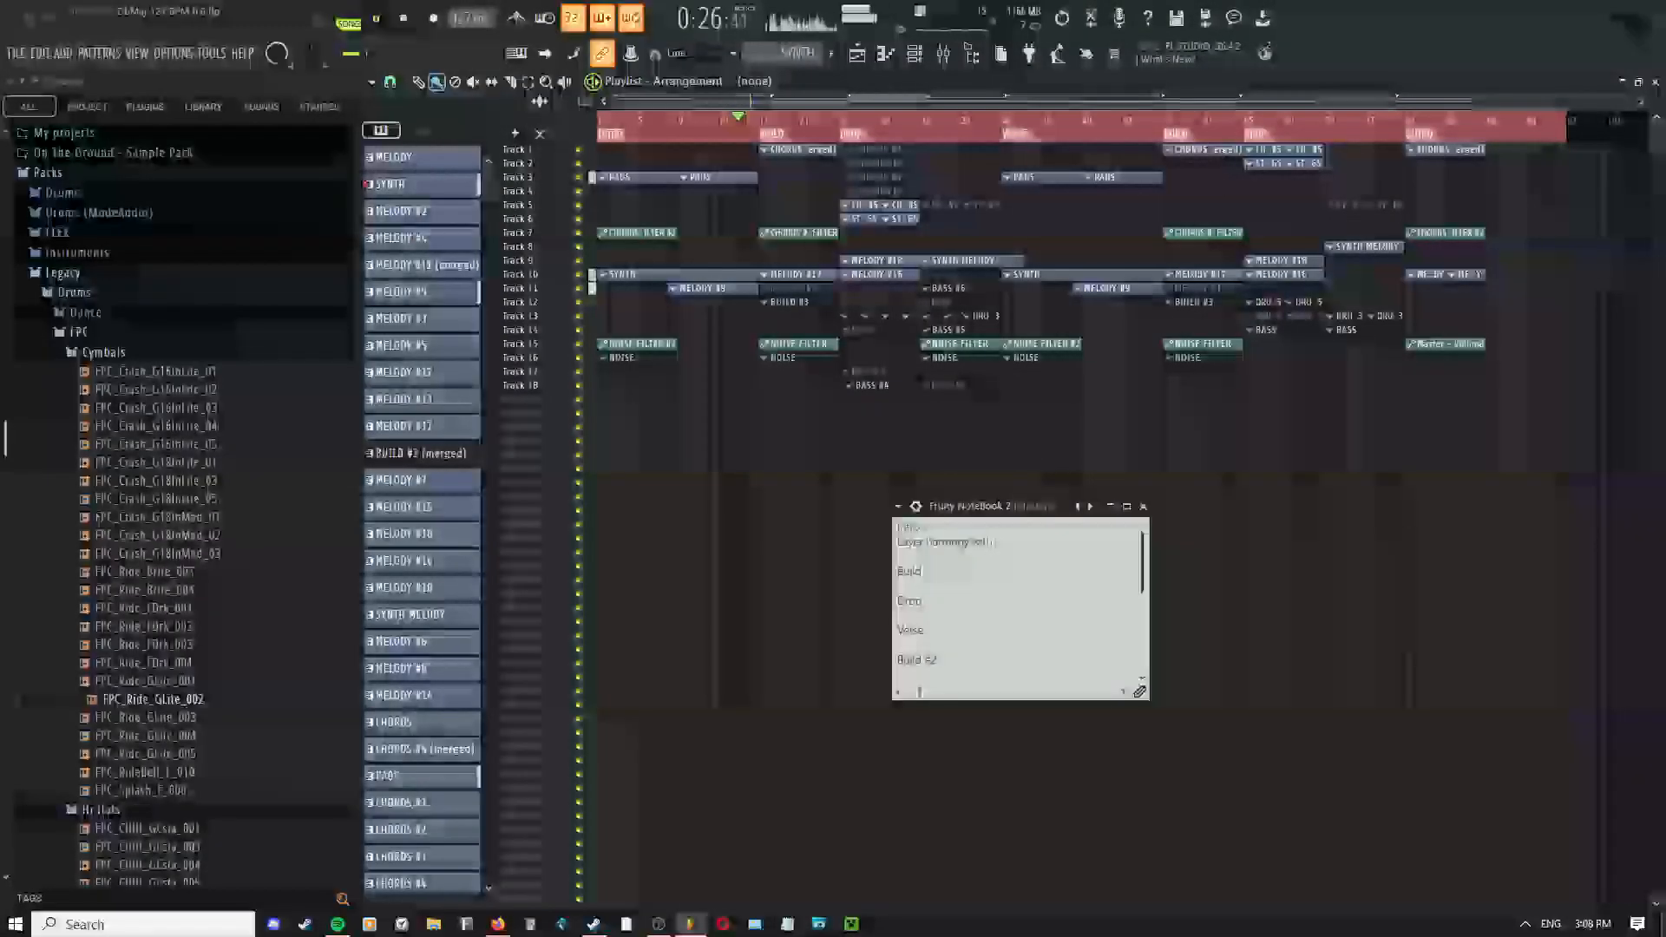
type(" choir \"ahhs")
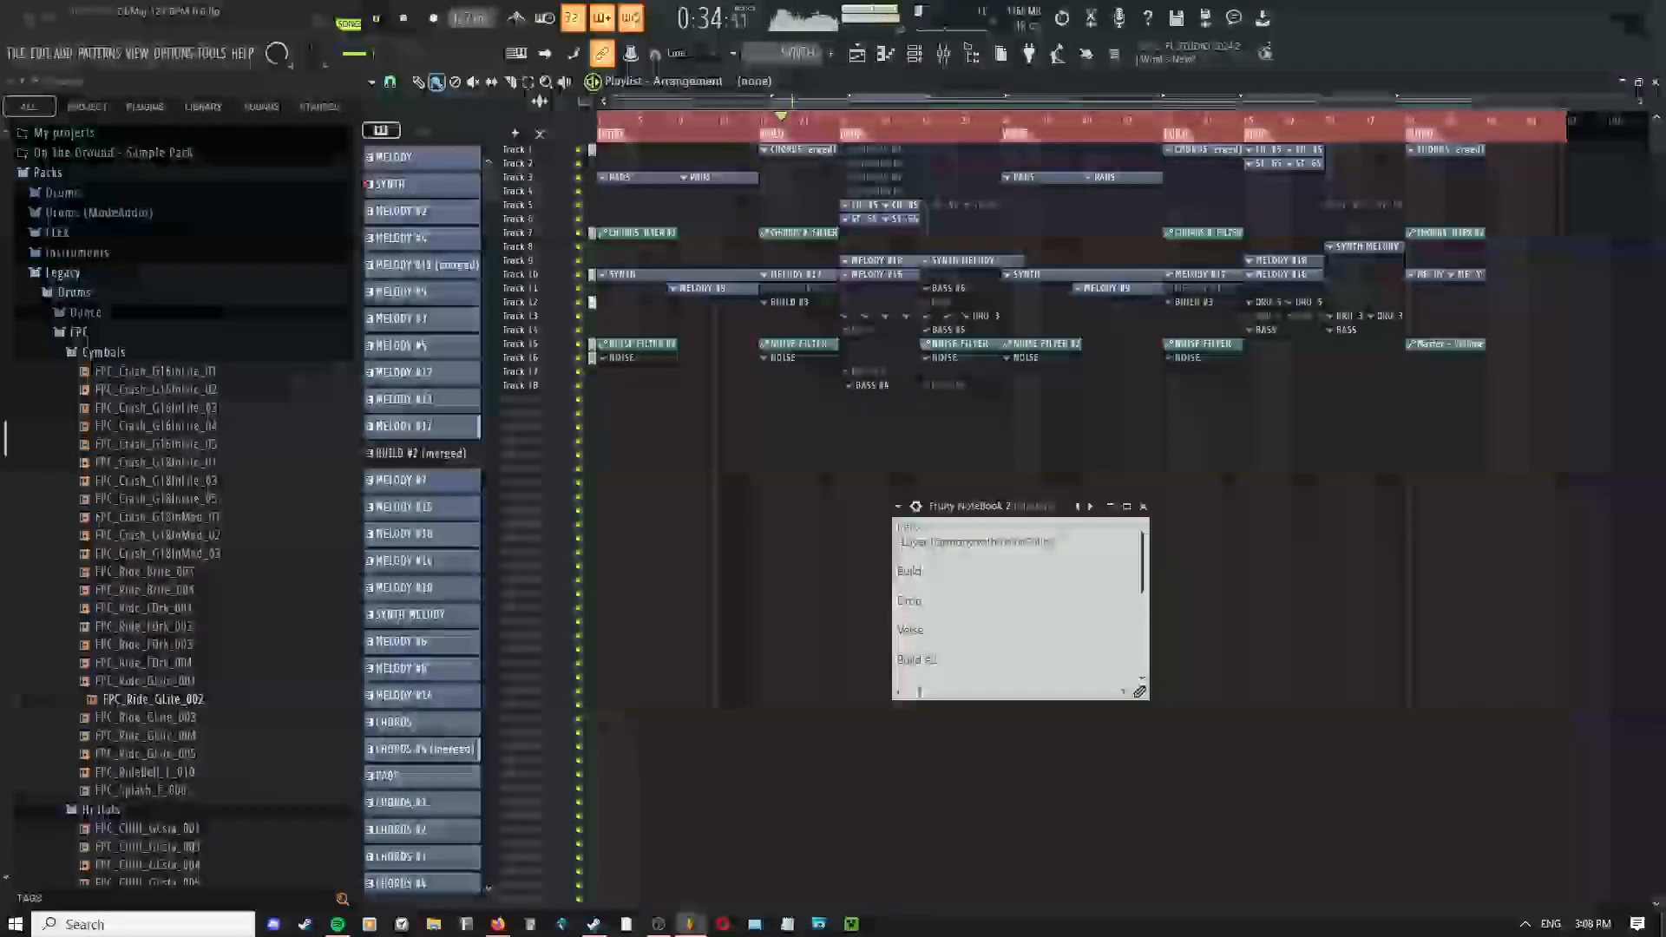
Add the note "-Add more risers" under Build while the song plays
left_click(925, 571)
key("Return")
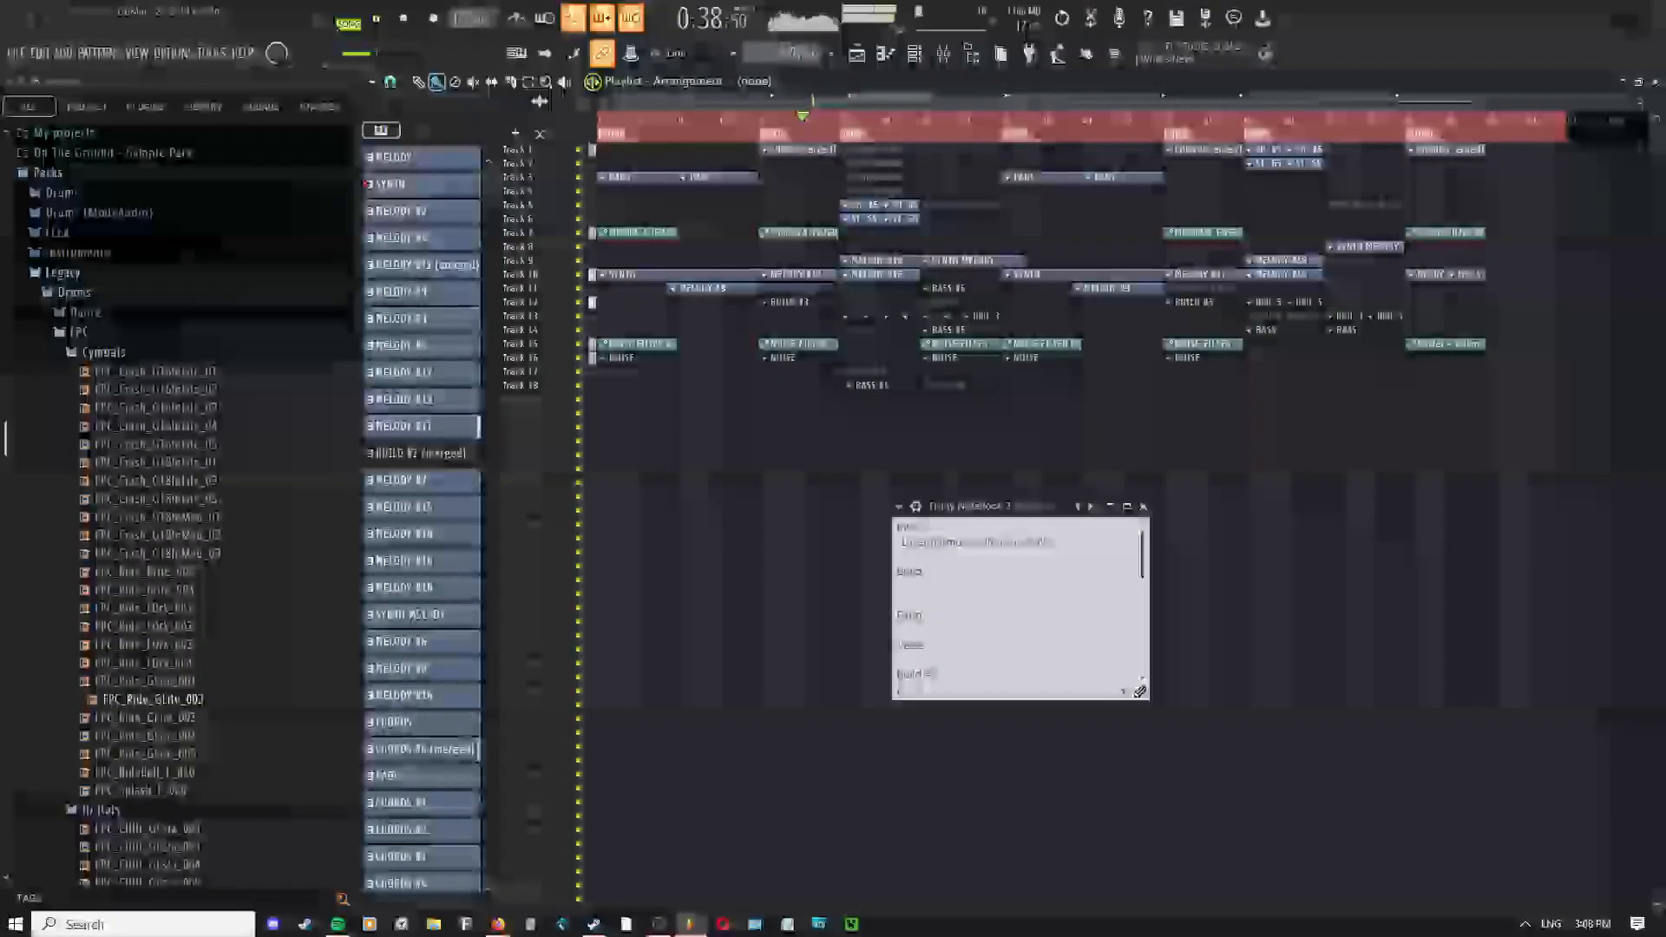
type("-Add")
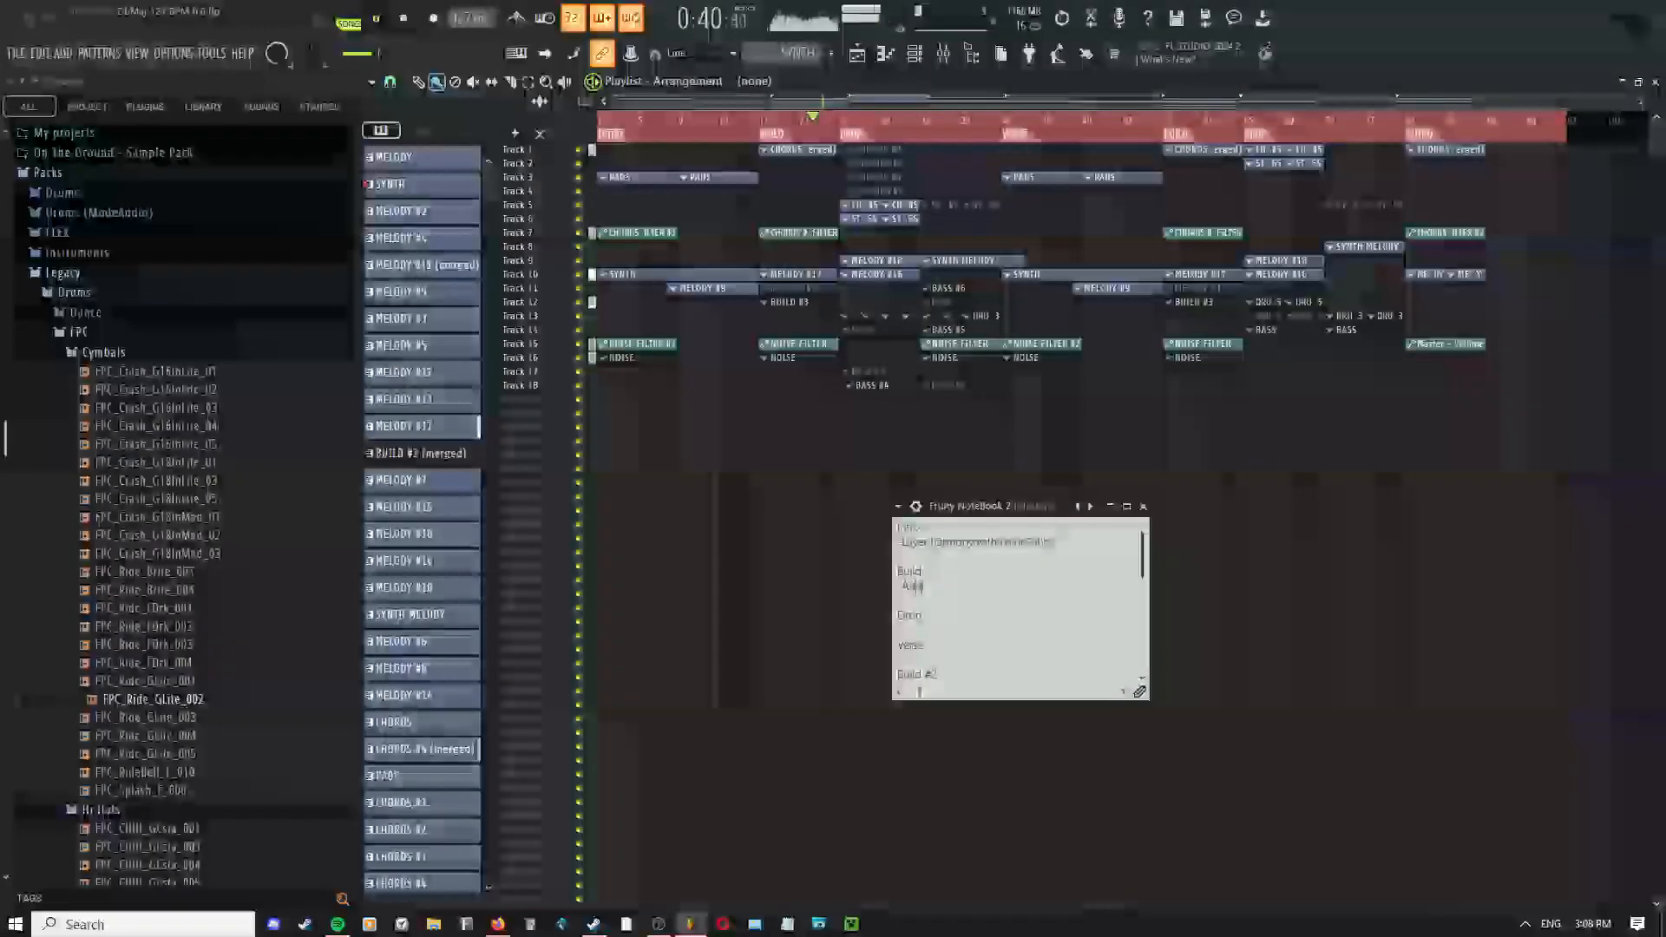
type(" more risers")
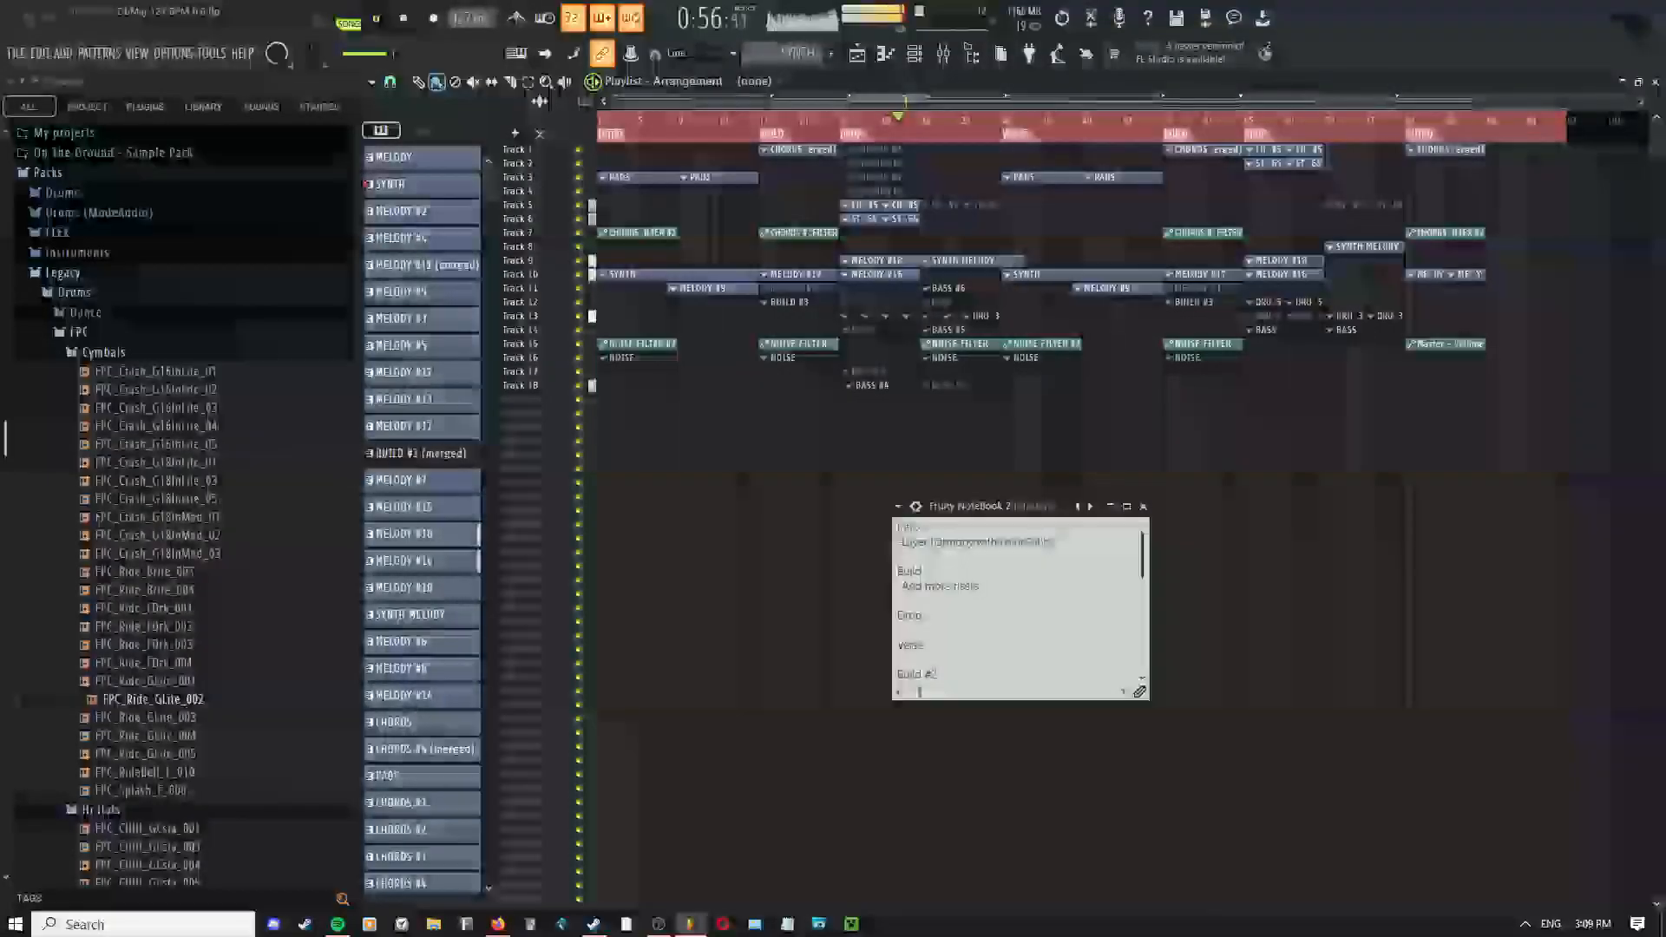
Add the note "-Play with harmony? (maybe)" under Drop
key("Return")
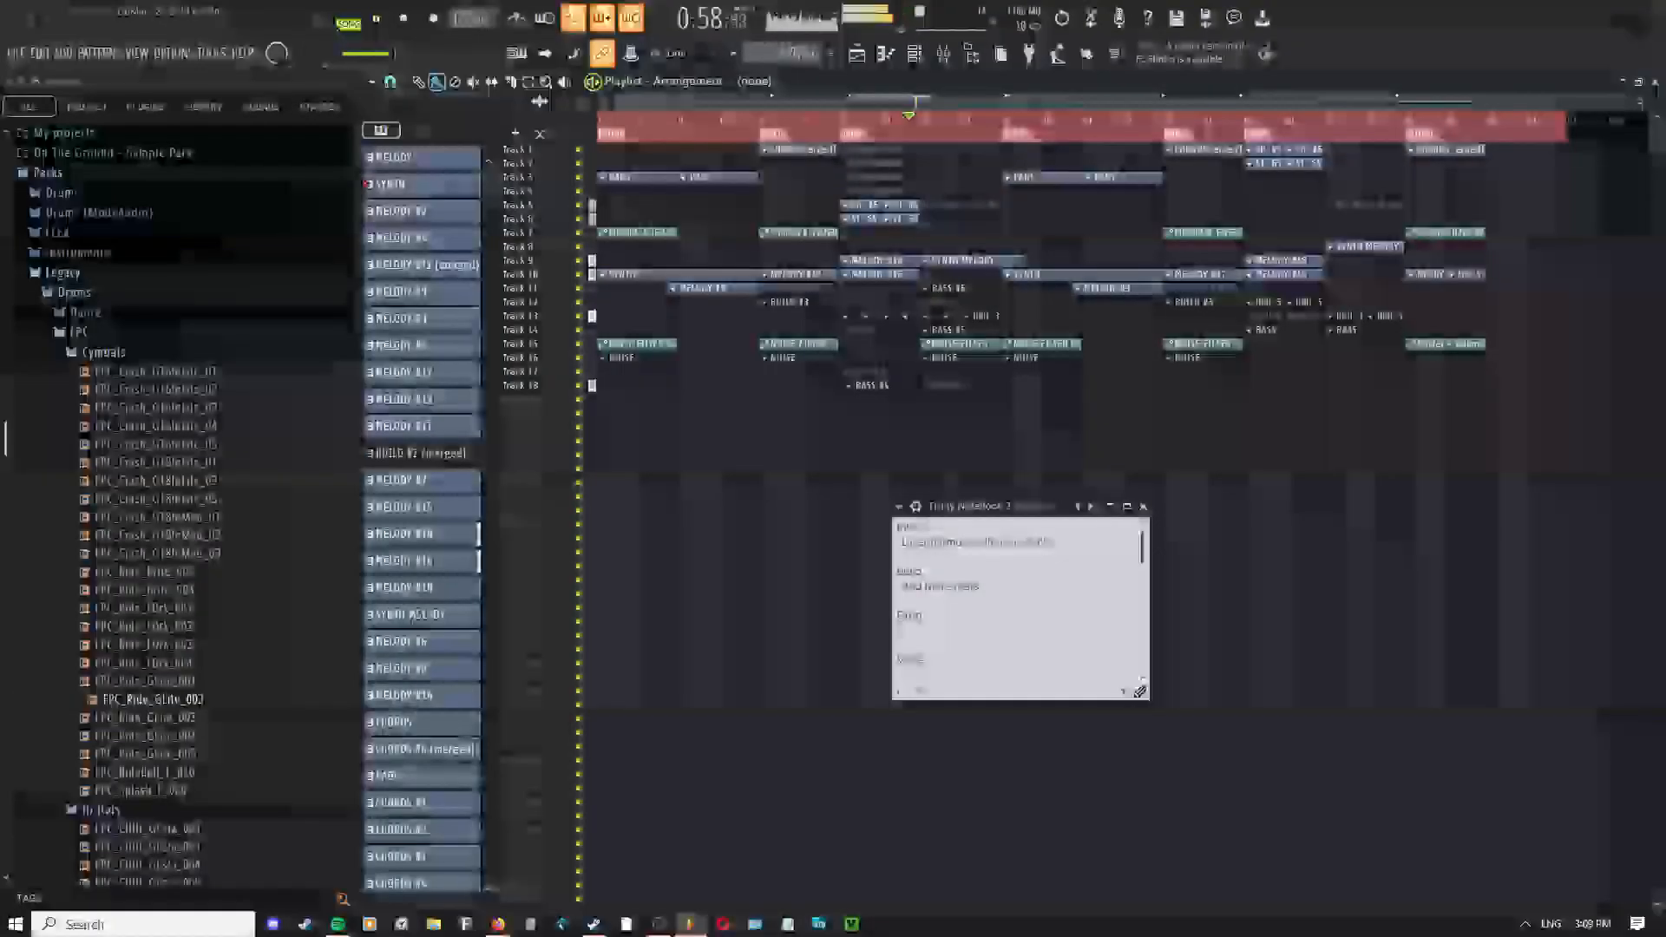
type("-")
type("Add")
type("Play with")
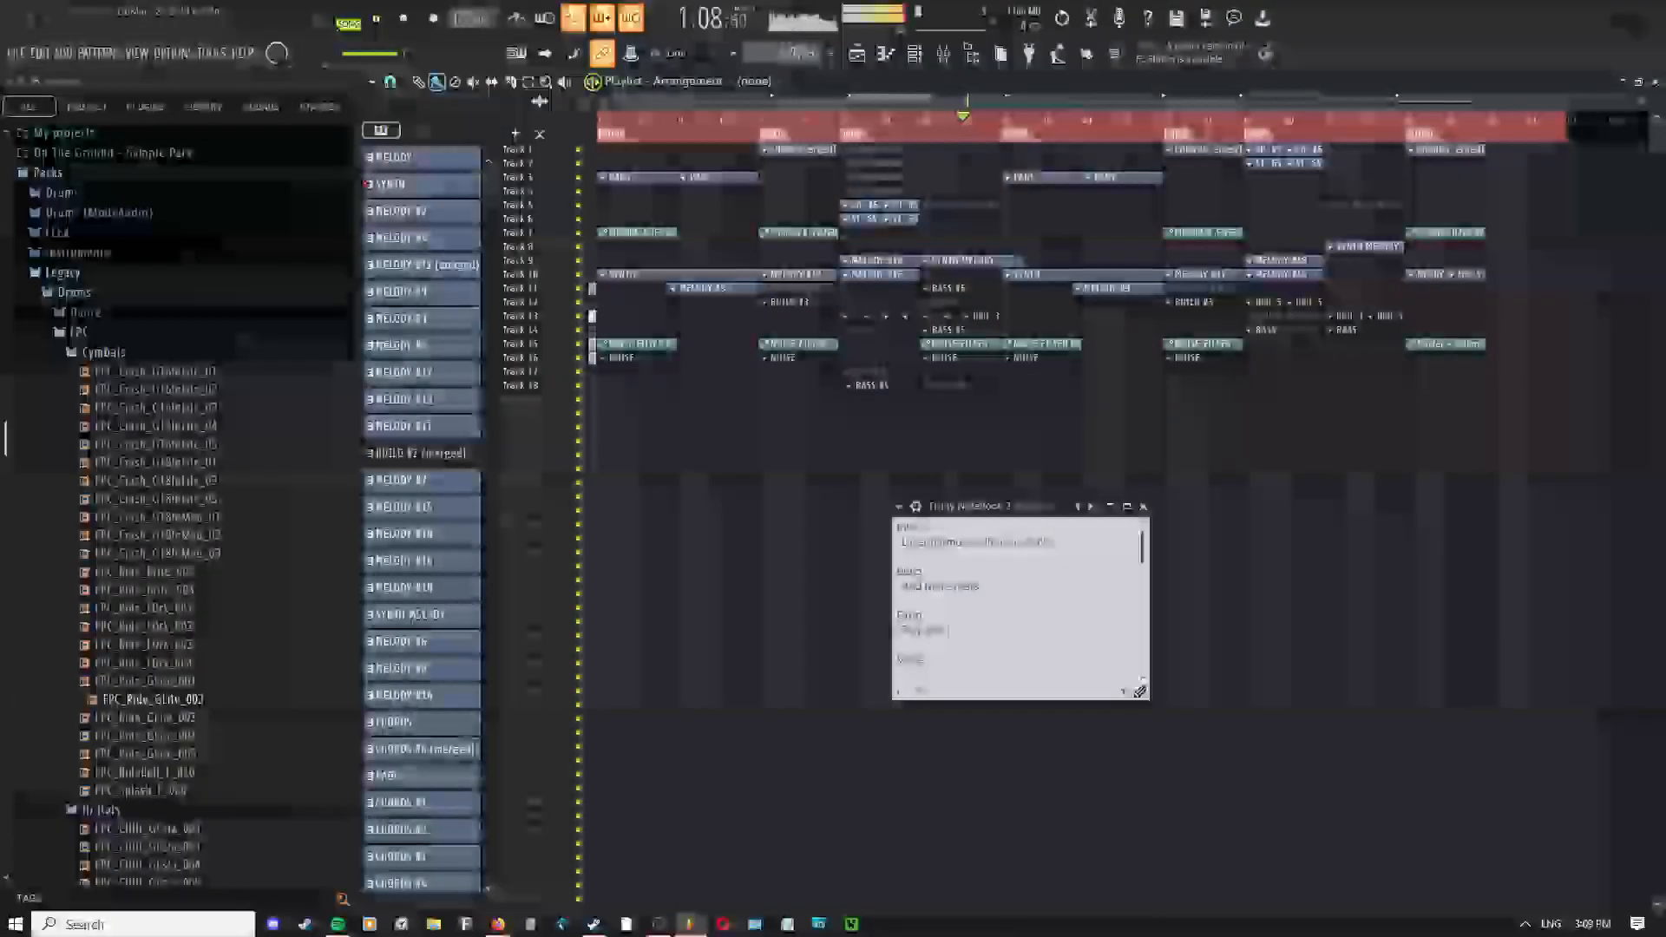
type("rmony /")
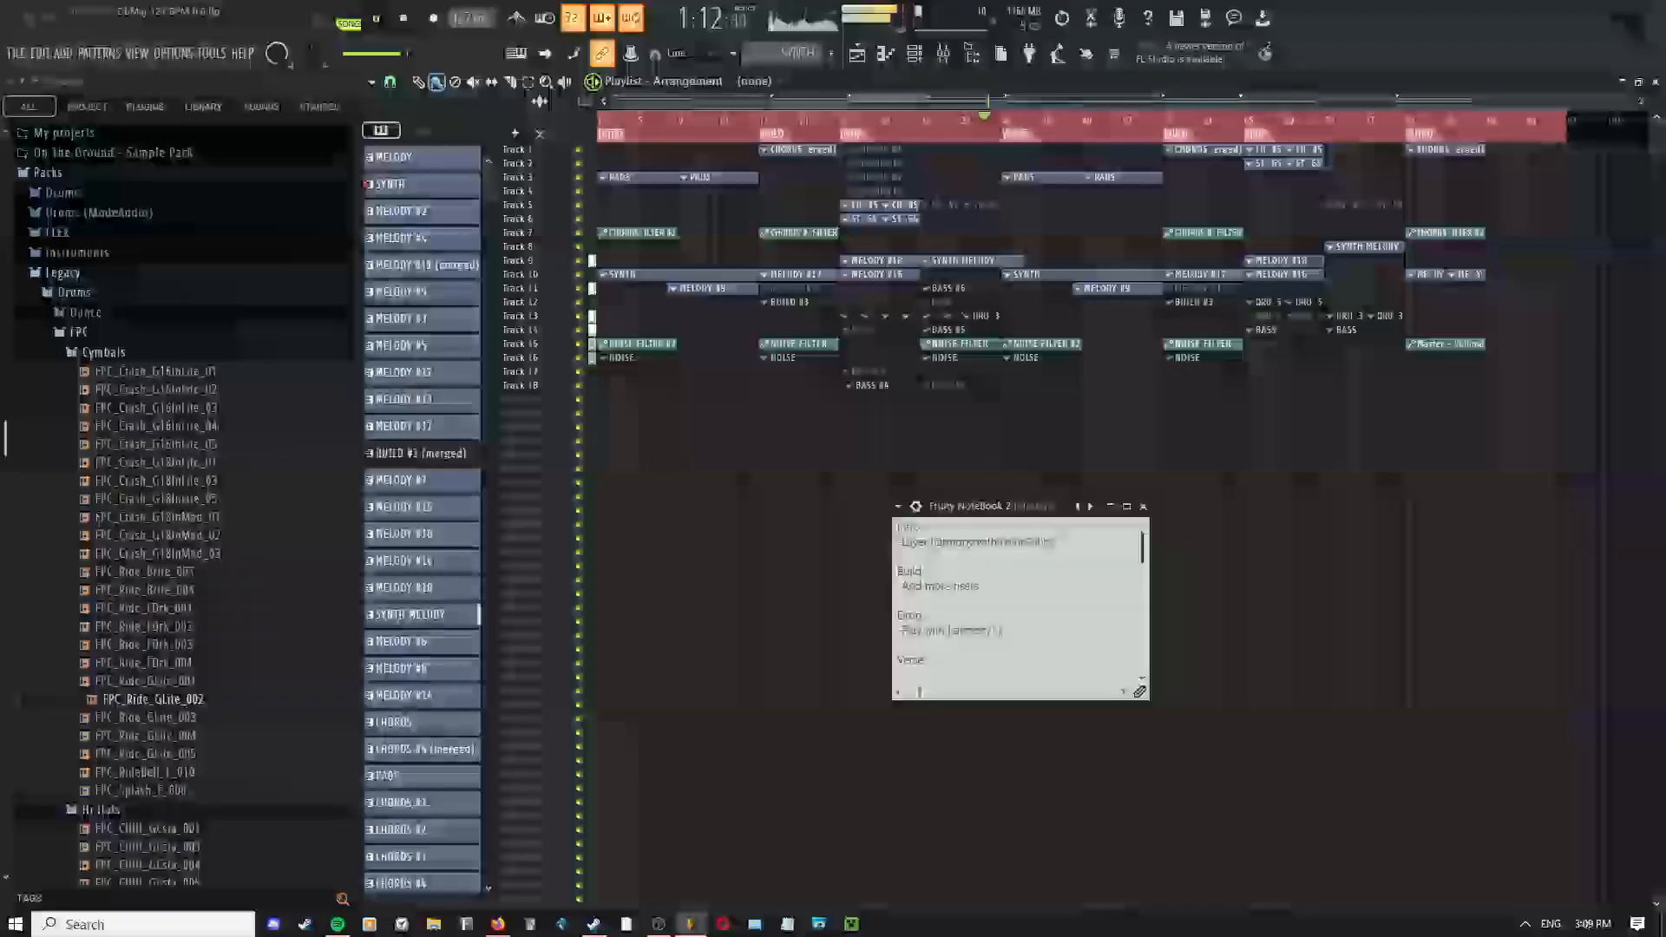
type("aybes")
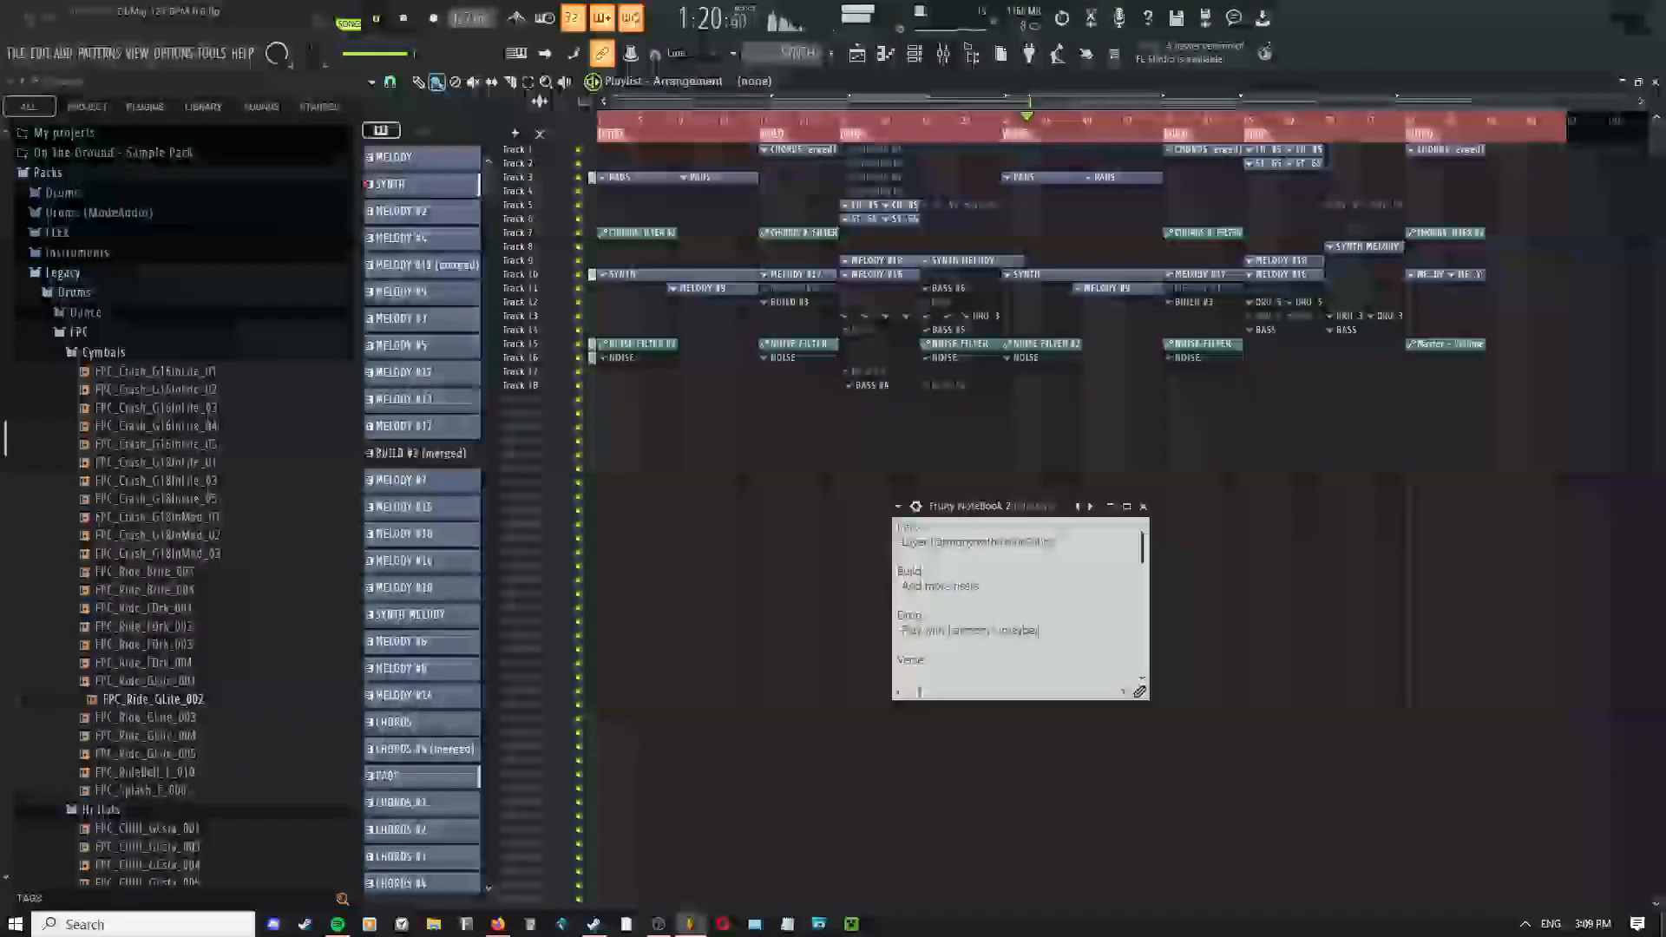
Add a second note under Drop reading "-Smooth out transition between Drop and Verse"
scroll(1021, 608, "down", 2)
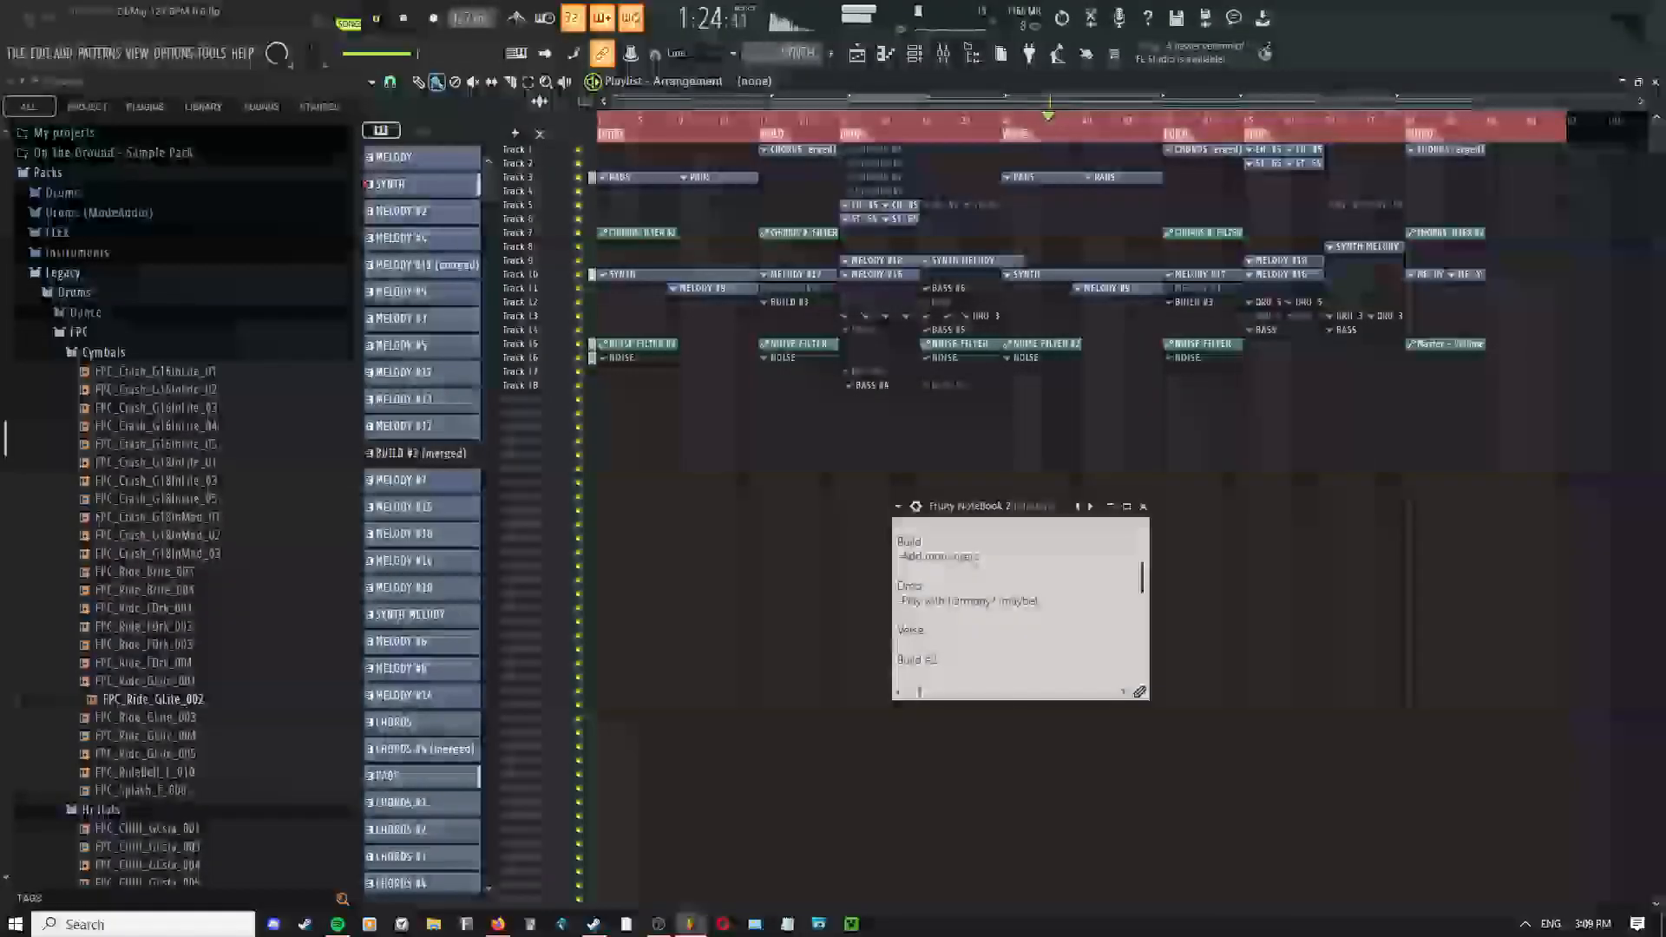
key("Return")
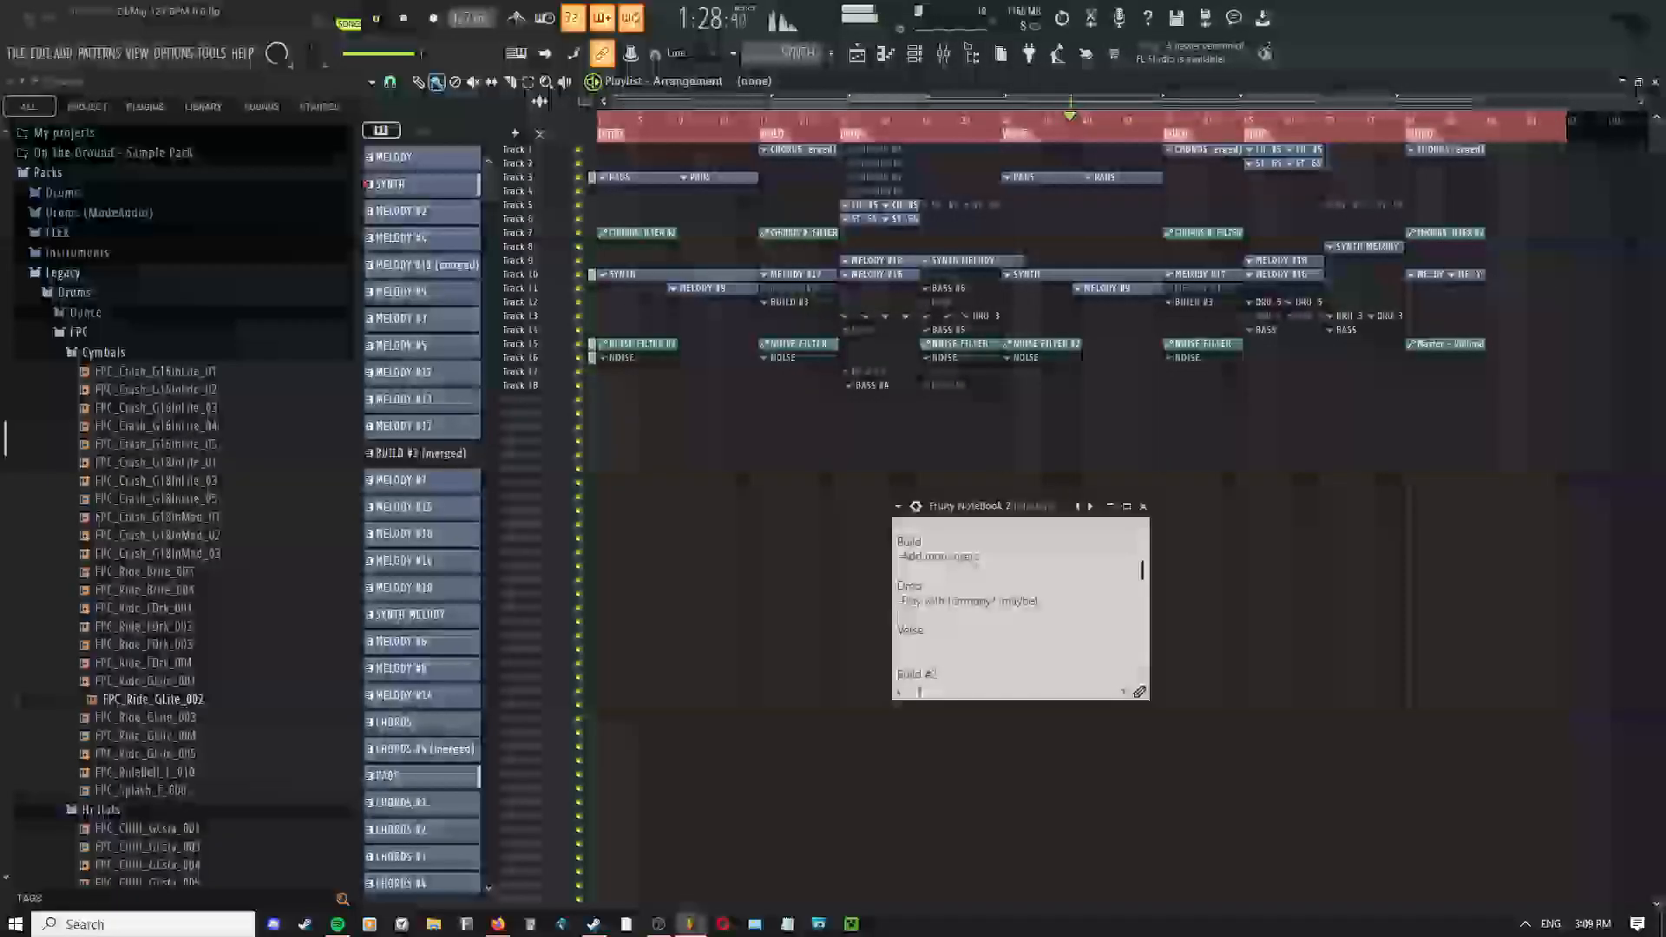
type("nd")
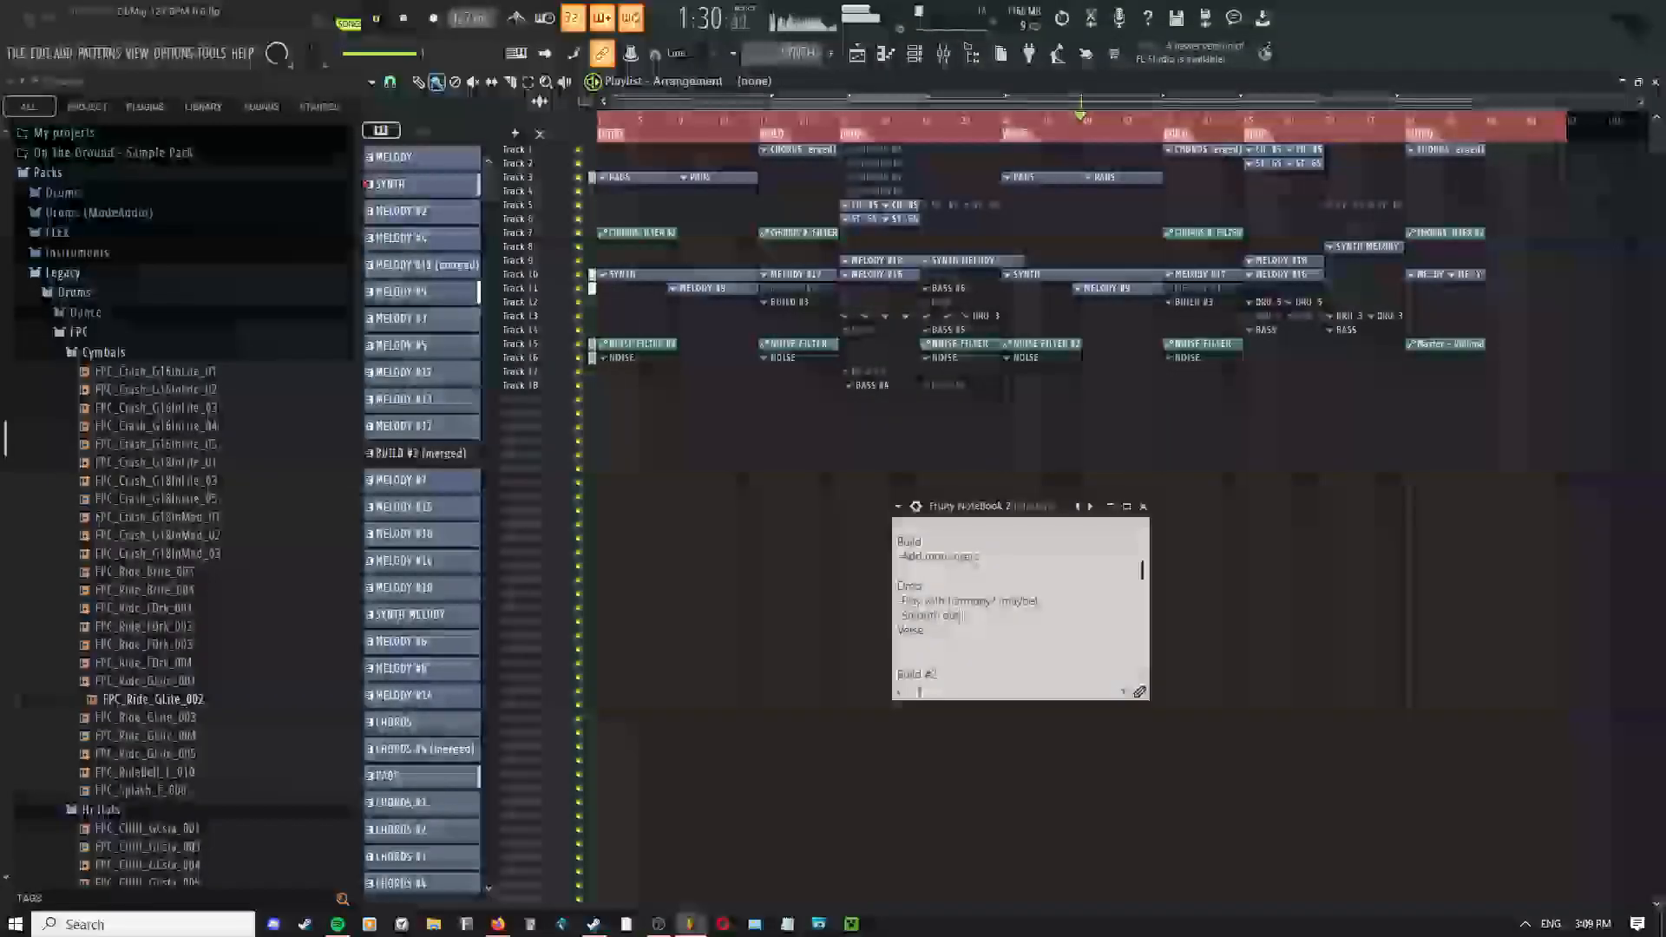
type("nsi")
type("tion back ")
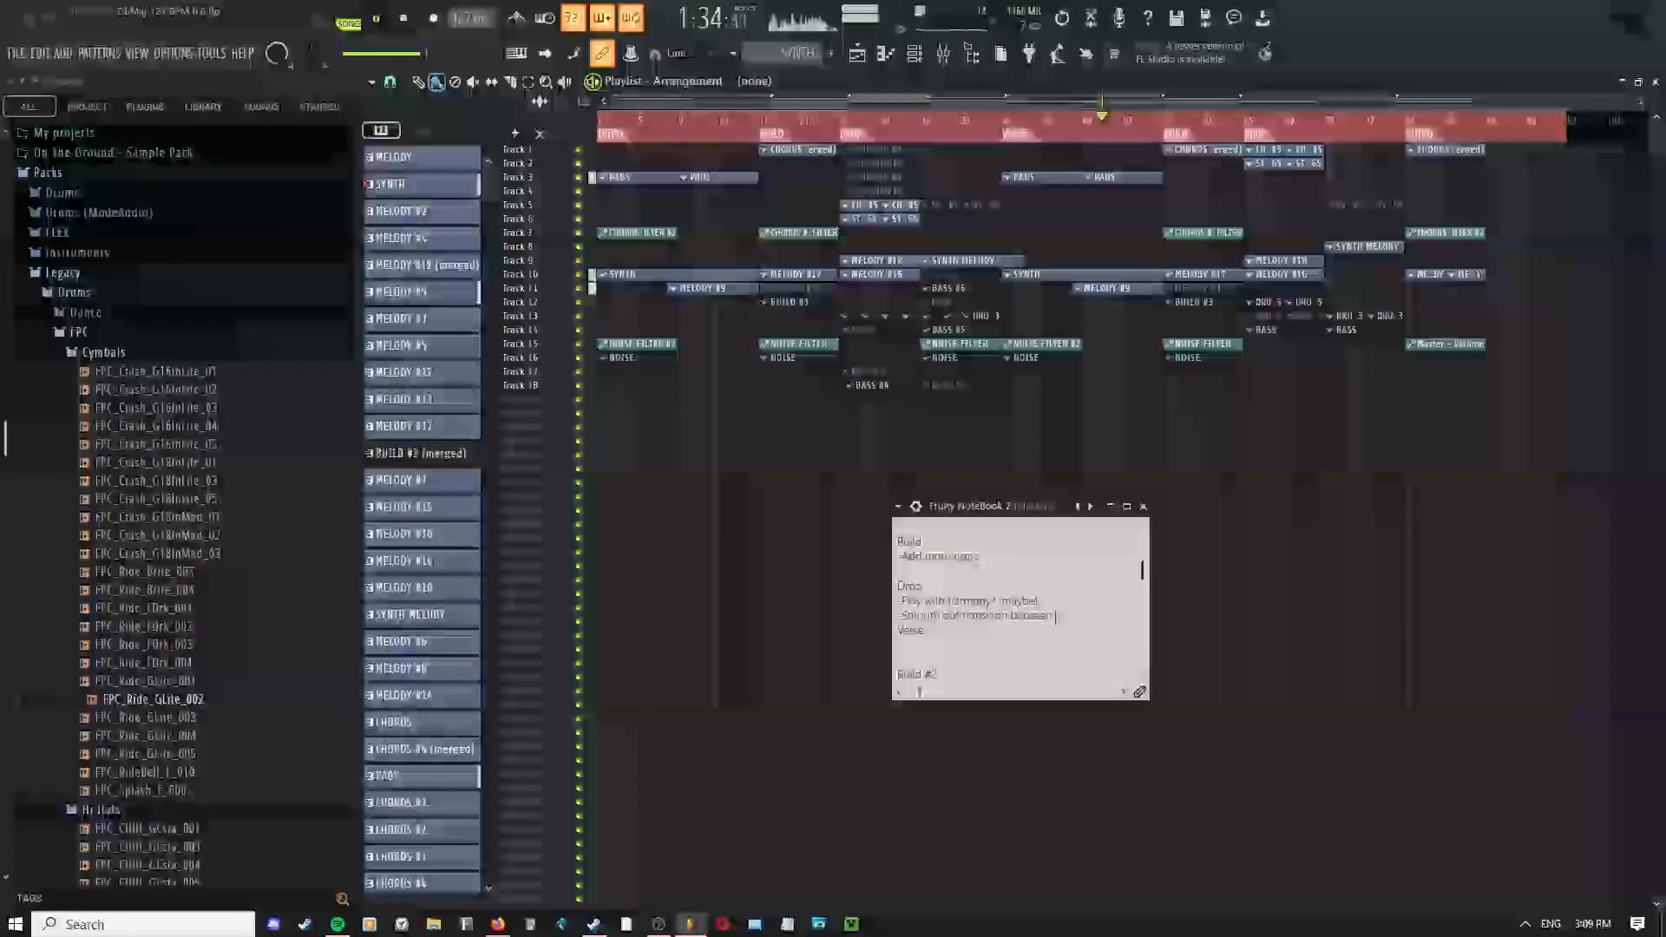
type(" Drop an")
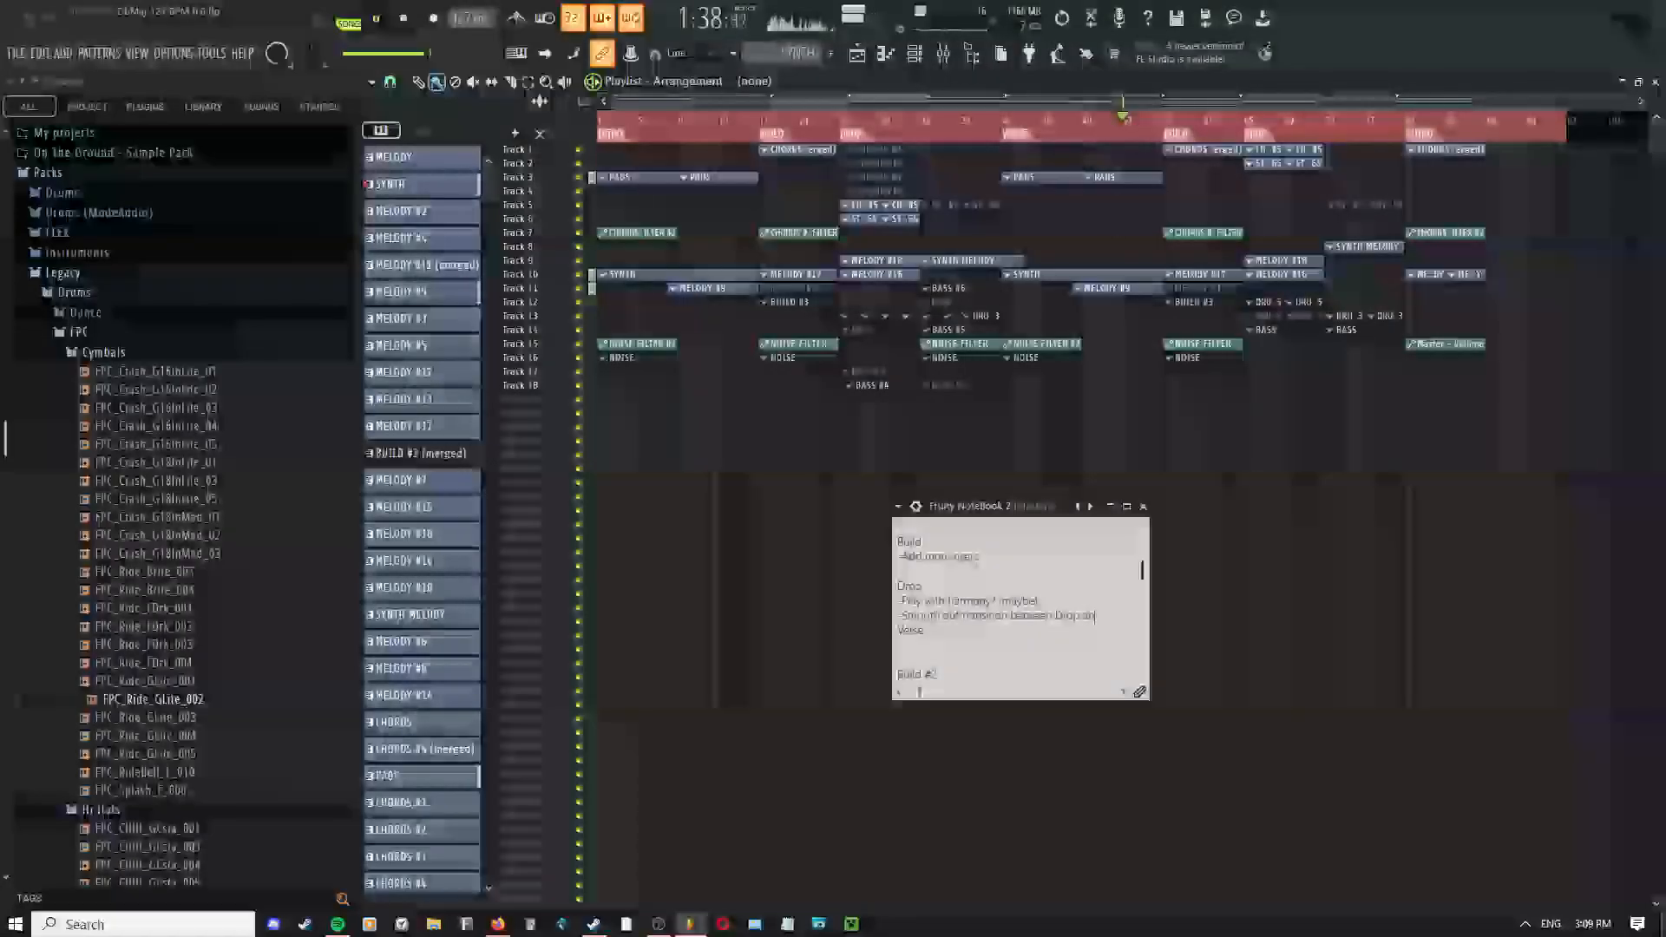
type("d Verse")
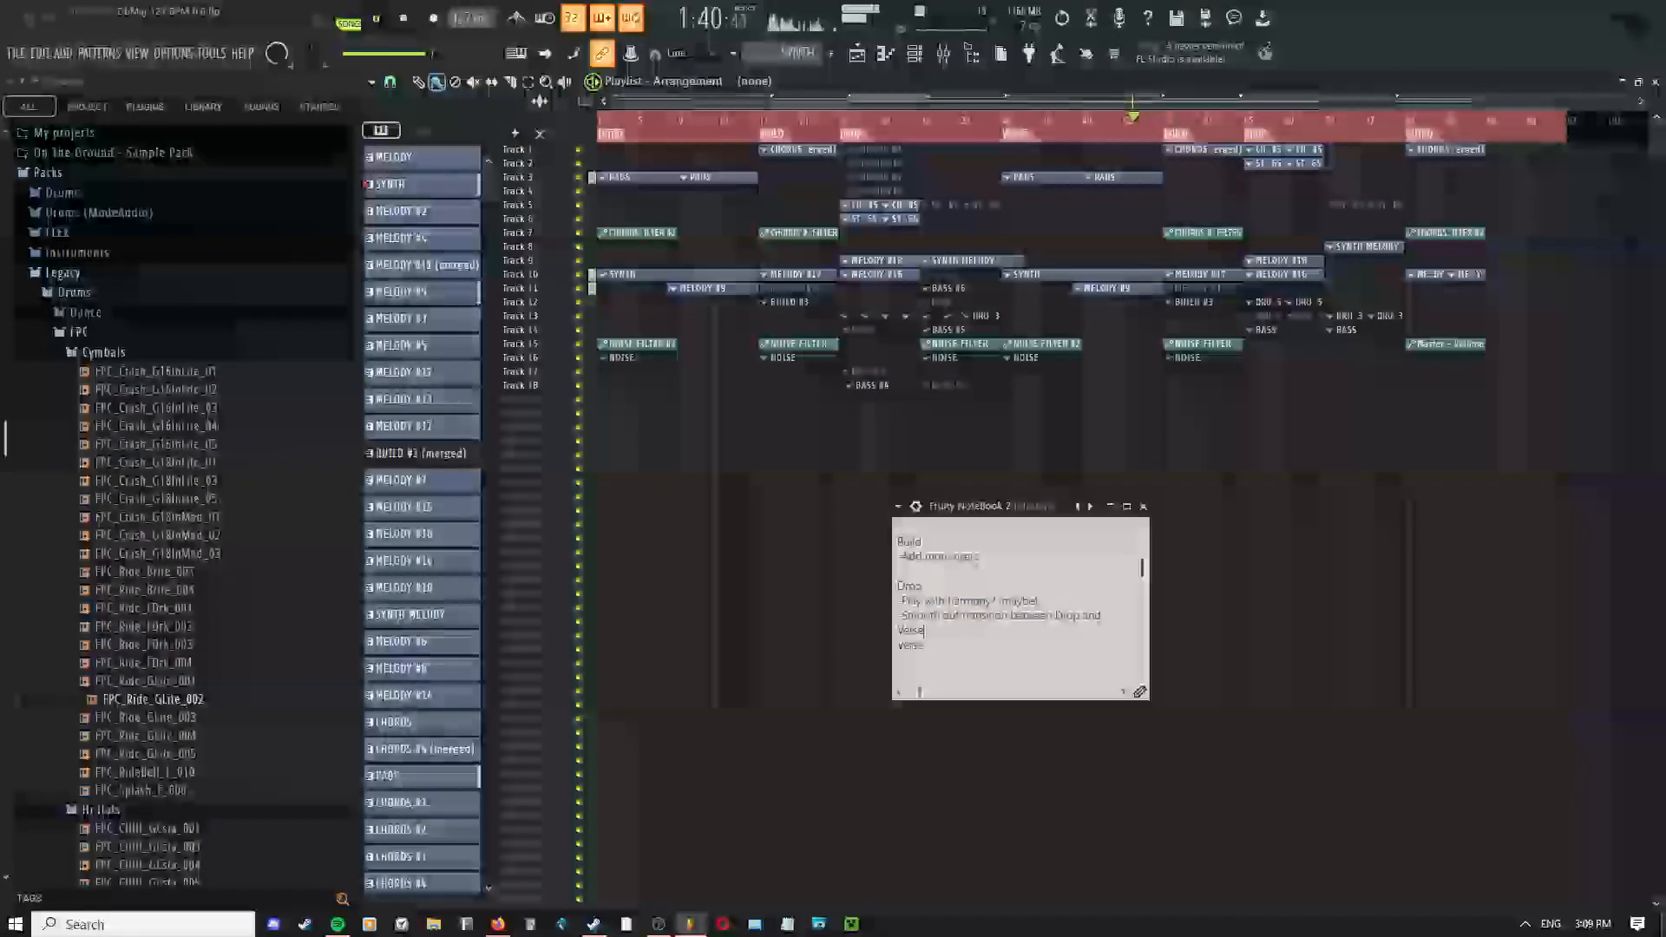
Add the note "-Repetitve synth rise" under Build and "-Fix the drum fill" under Build #2
scroll(963, 608, "down", 1)
scroll(963, 607, "up", 3)
scroll(963, 608, "down", 4)
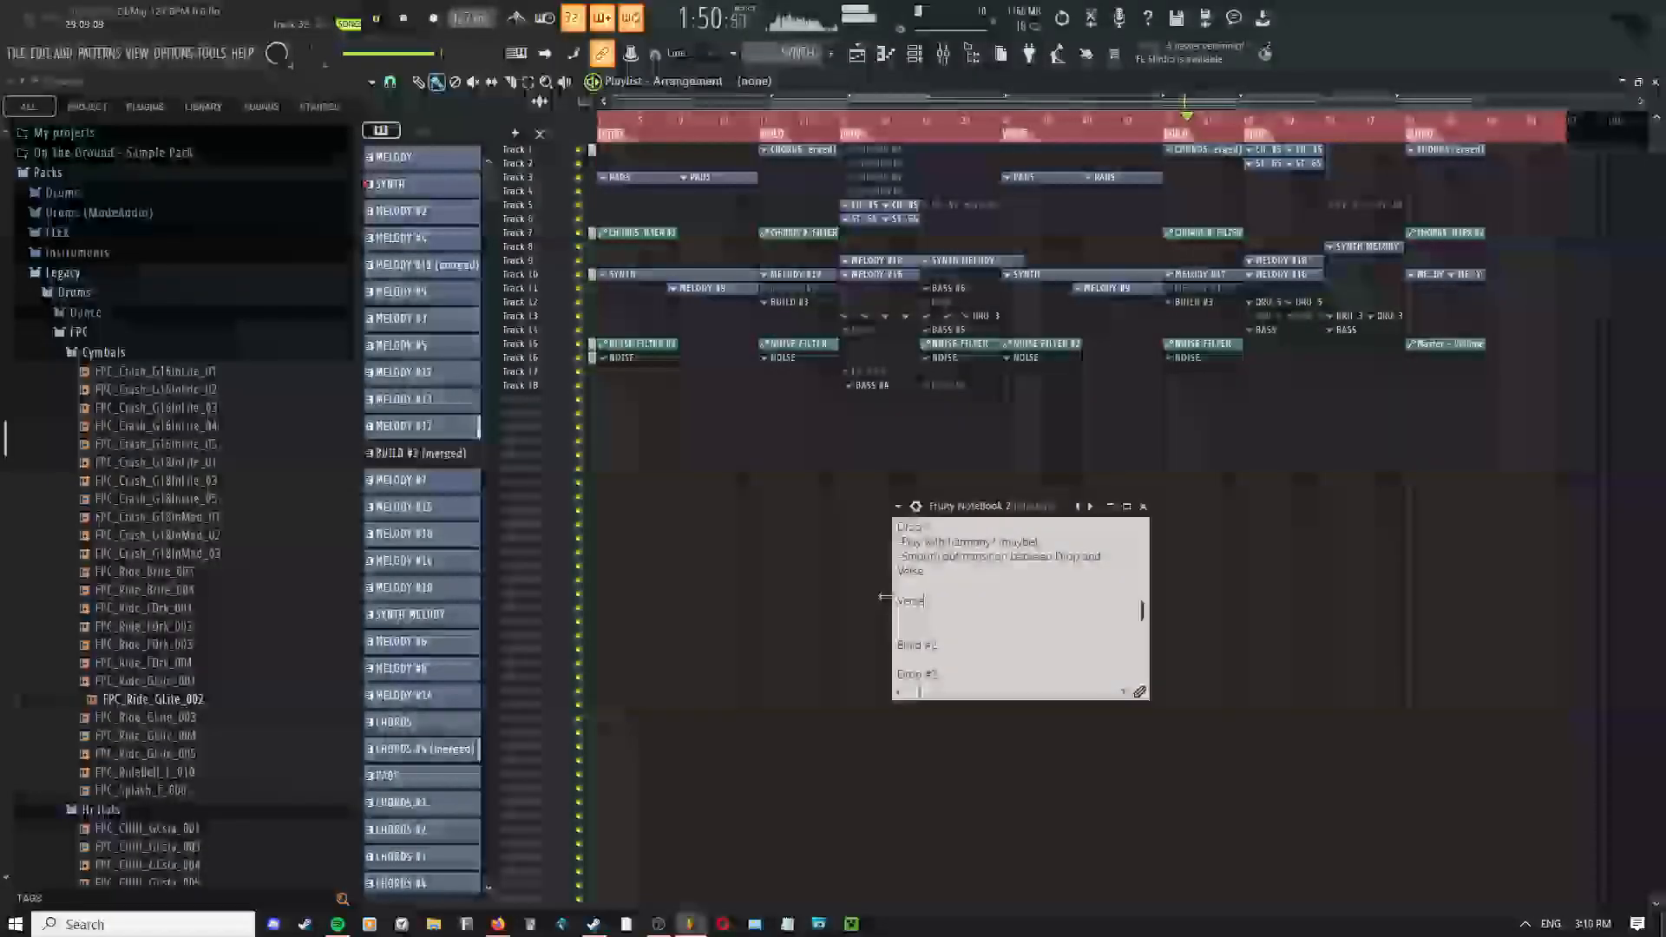
scroll(1043, 590, "up", 1)
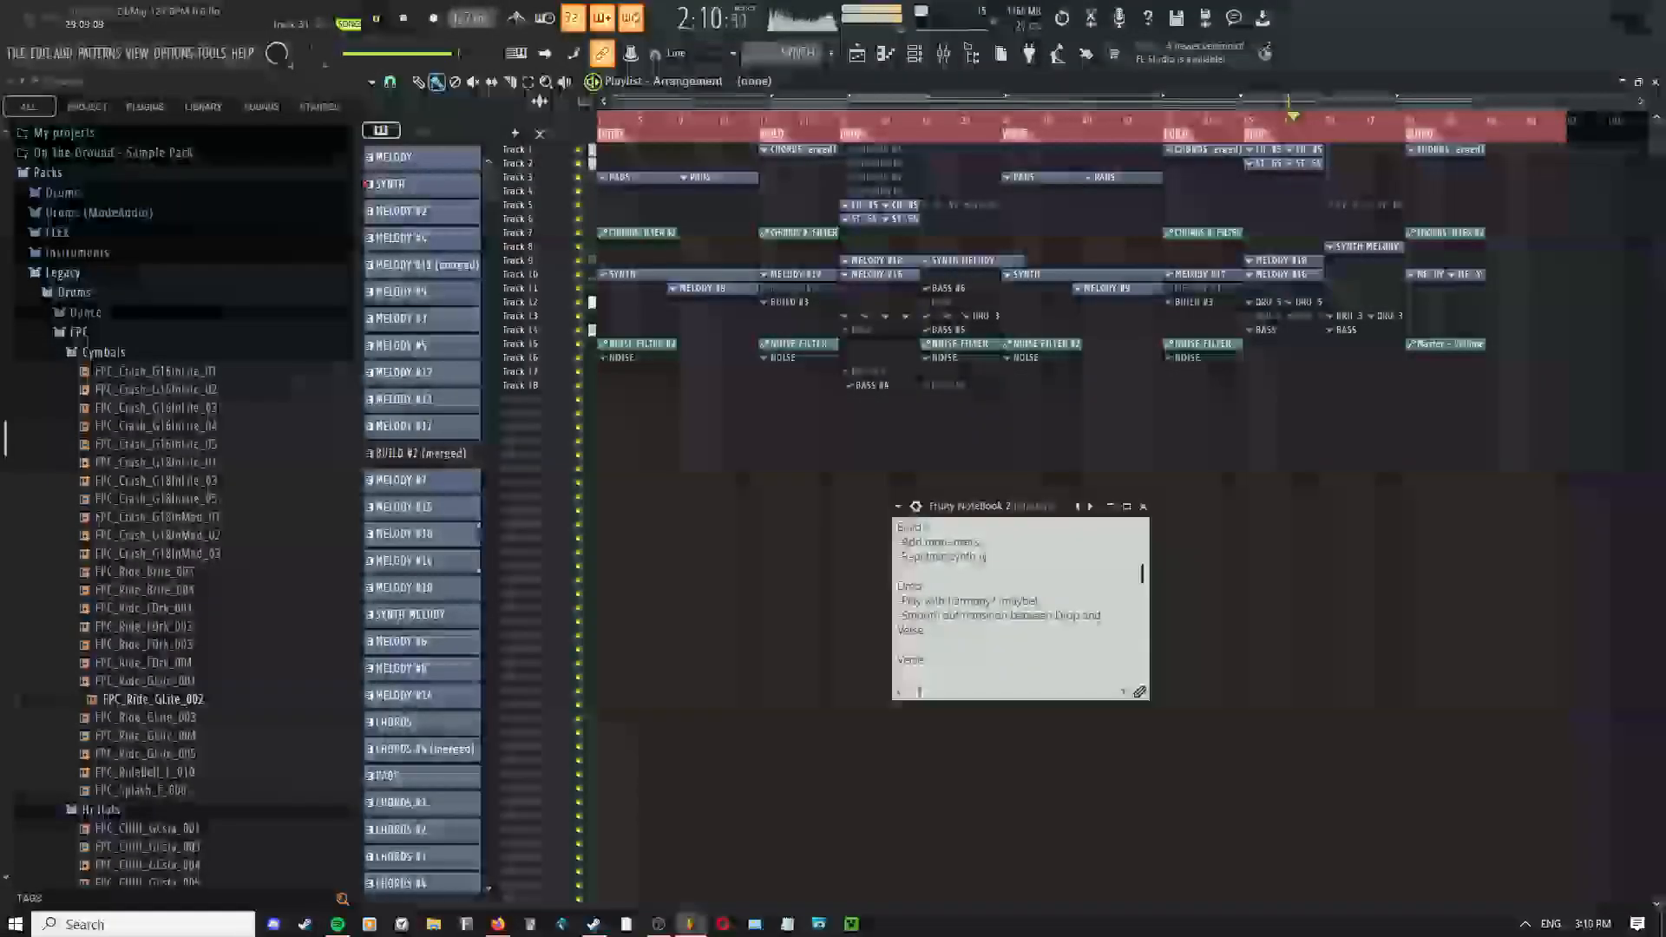
scroll(1021, 609, "down", 3)
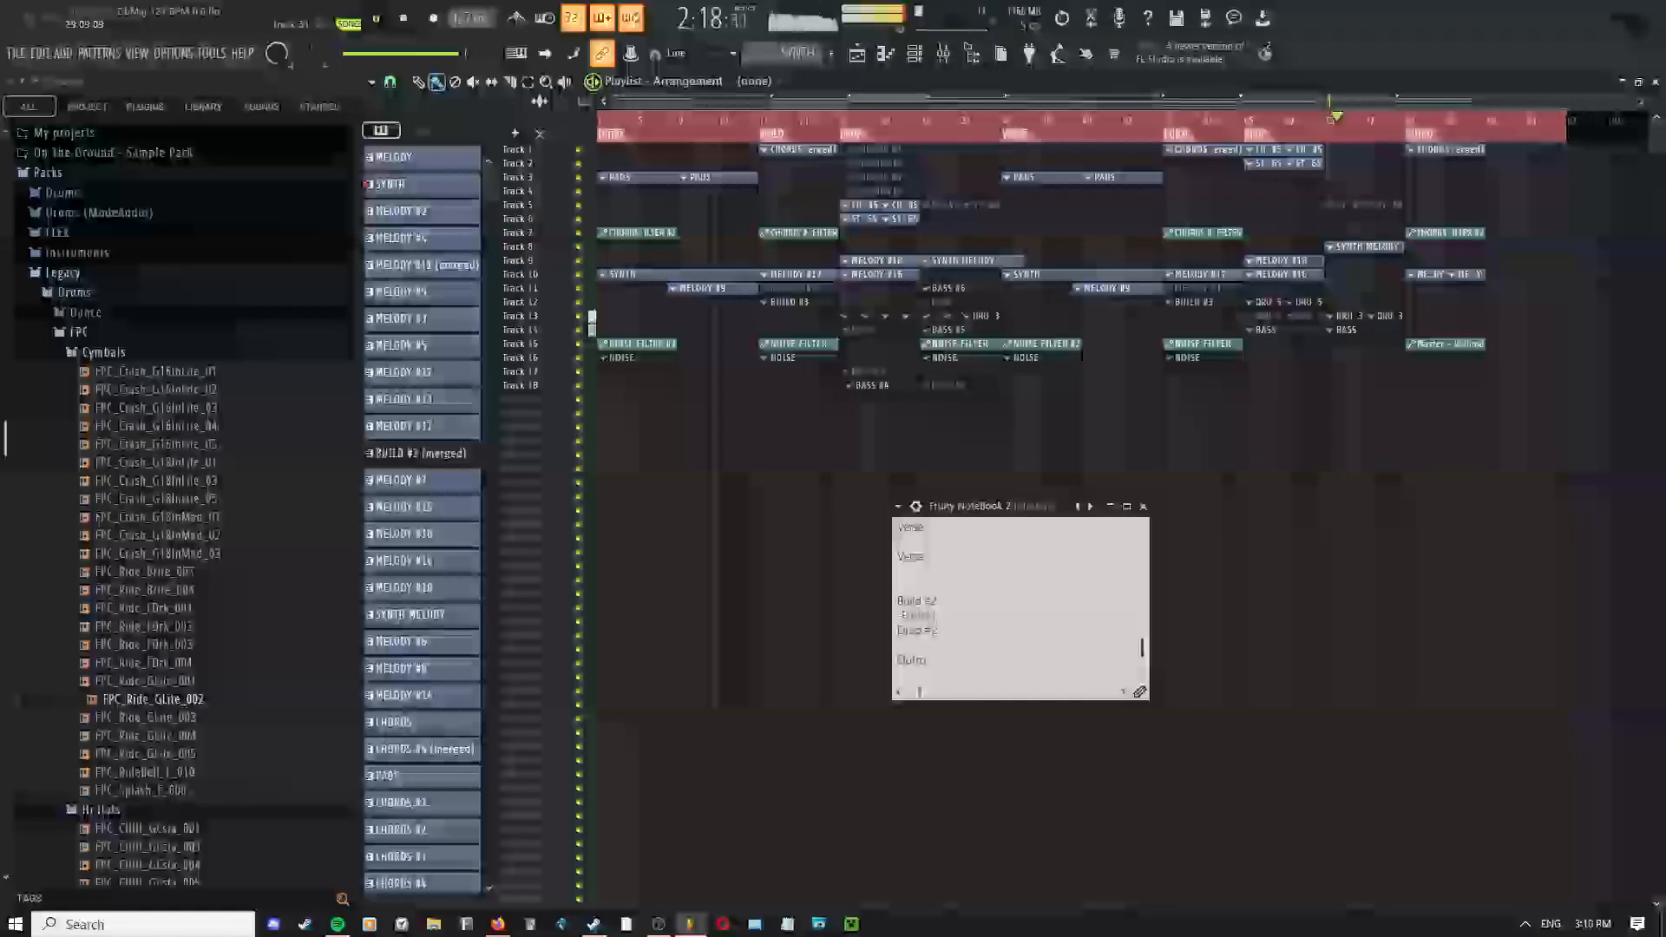
type("ill")
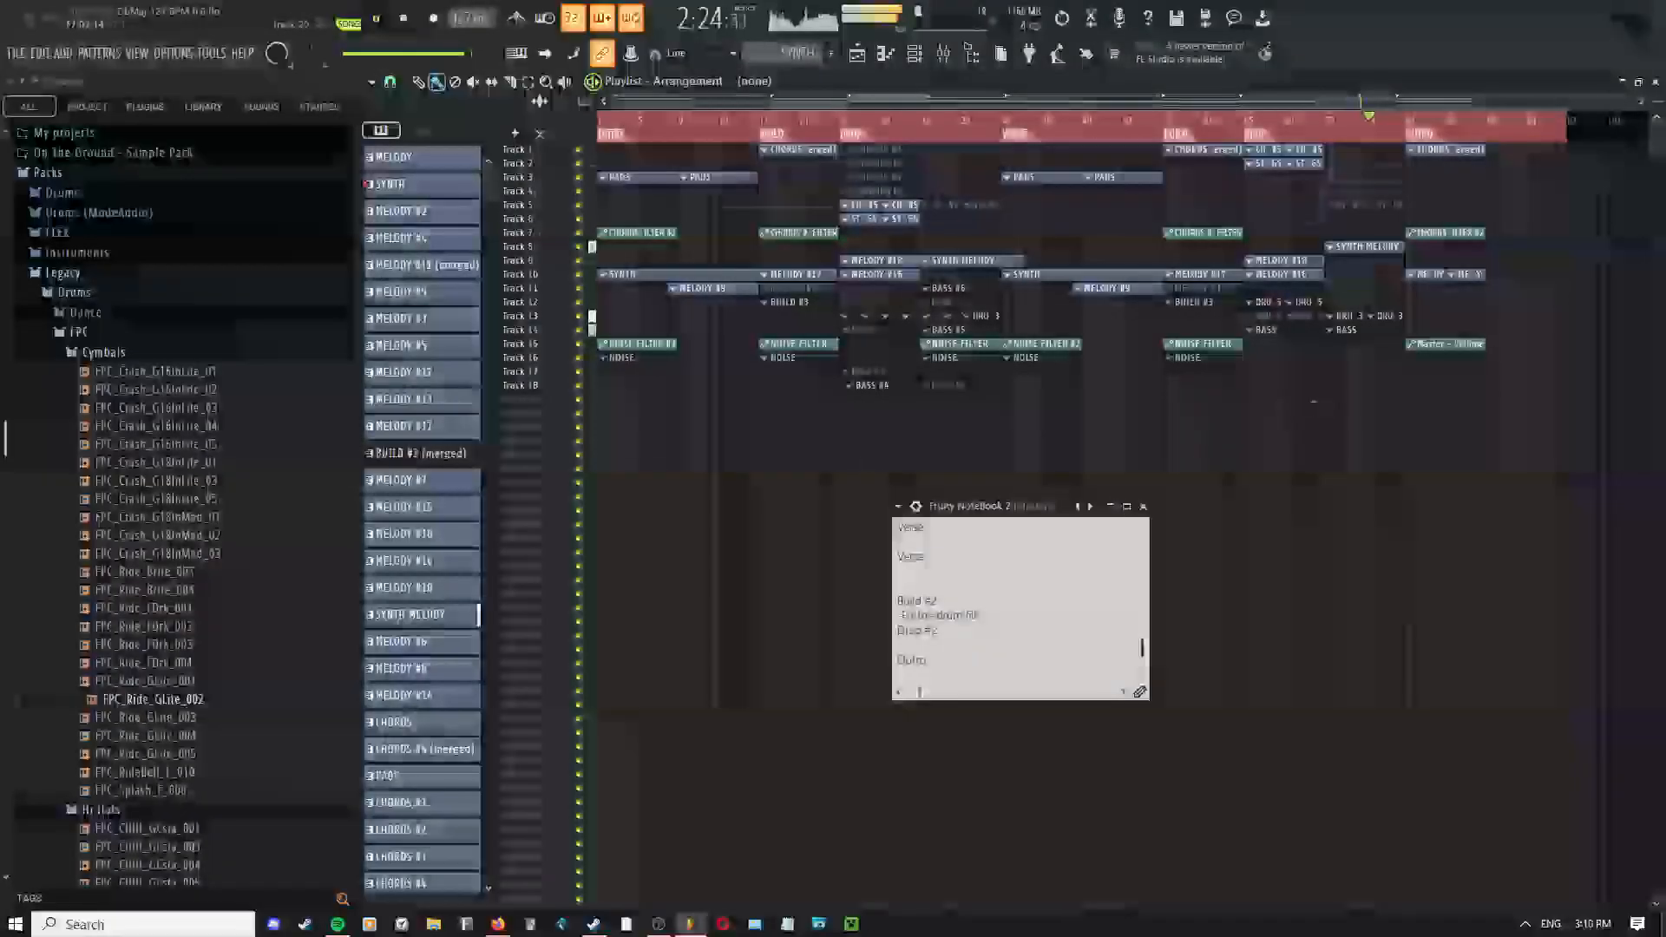
Look over the playlist tracks up close, stop playback and maximize the notebook window
scroll(1283, 382, "up", 4)
left_click_drag(1284, 427, 1294, 182)
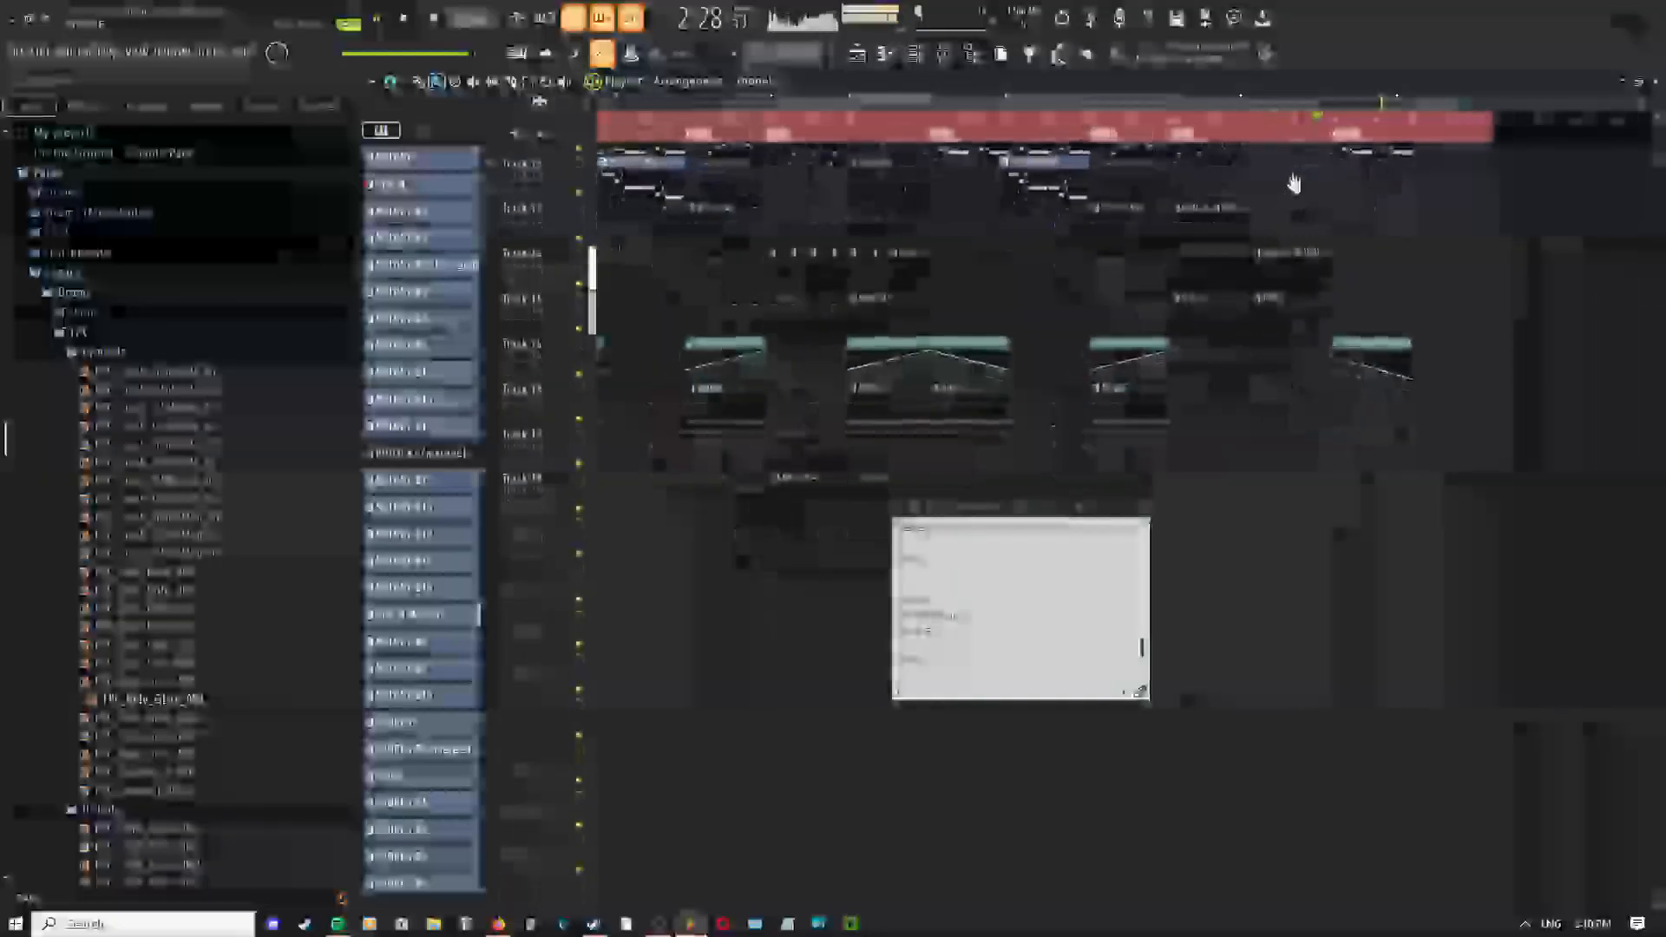
mouse_move(1064, 294)
left_mouse_down()
mouse_move(912, 545)
mouse_move(896, 674)
mouse_move(1008, 788)
mouse_move(997, 421)
mouse_move(1097, 536)
mouse_move(1098, 656)
left_mouse_up()
key("space")
left_click(1110, 507)
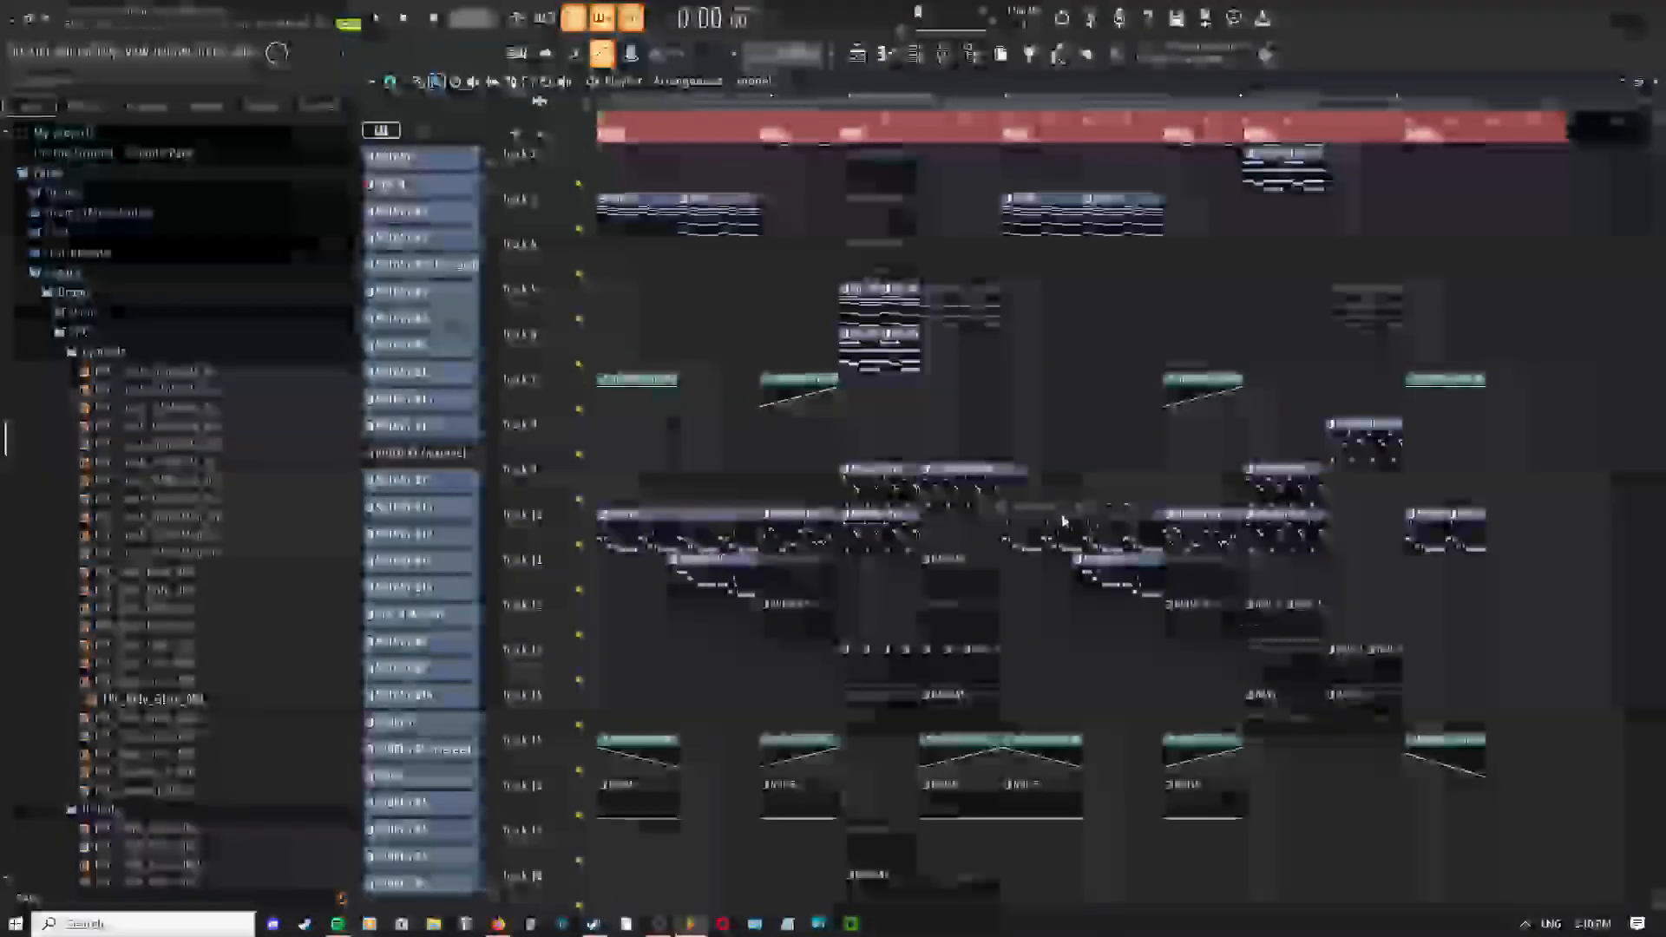
left_click(1127, 506)
Look through the channel rack and playlist, and bring the maximized notebook back to review the section notes
key("alt+Tab")
key("alt+Tab")
left_click(1603, 11)
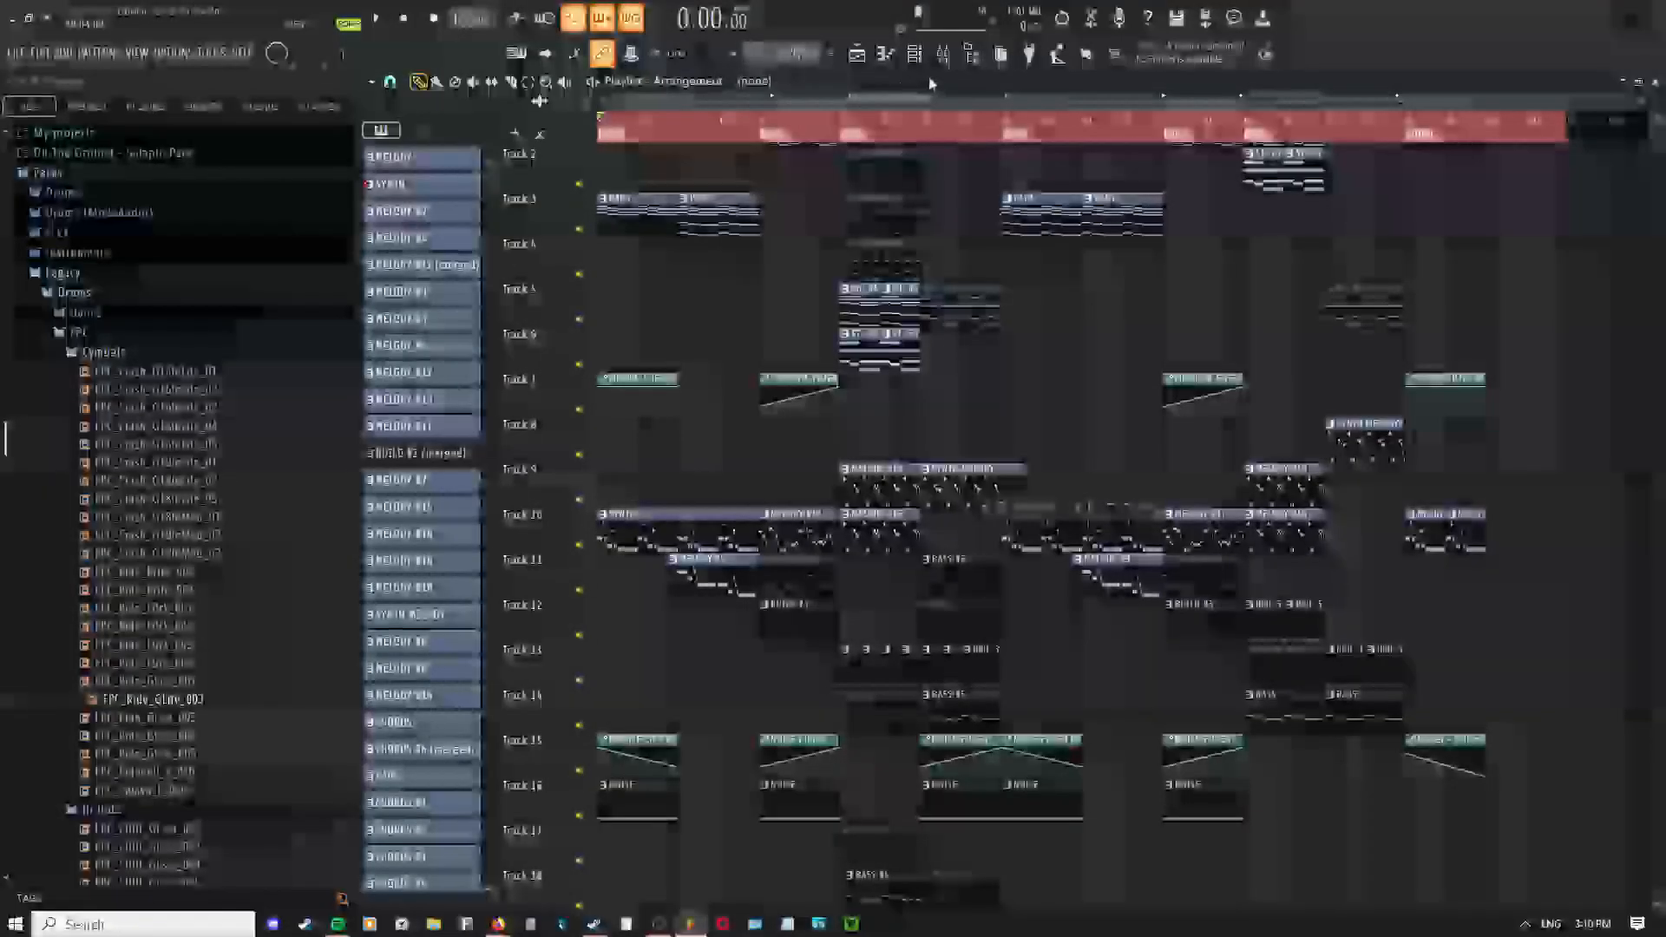
left_click(944, 54)
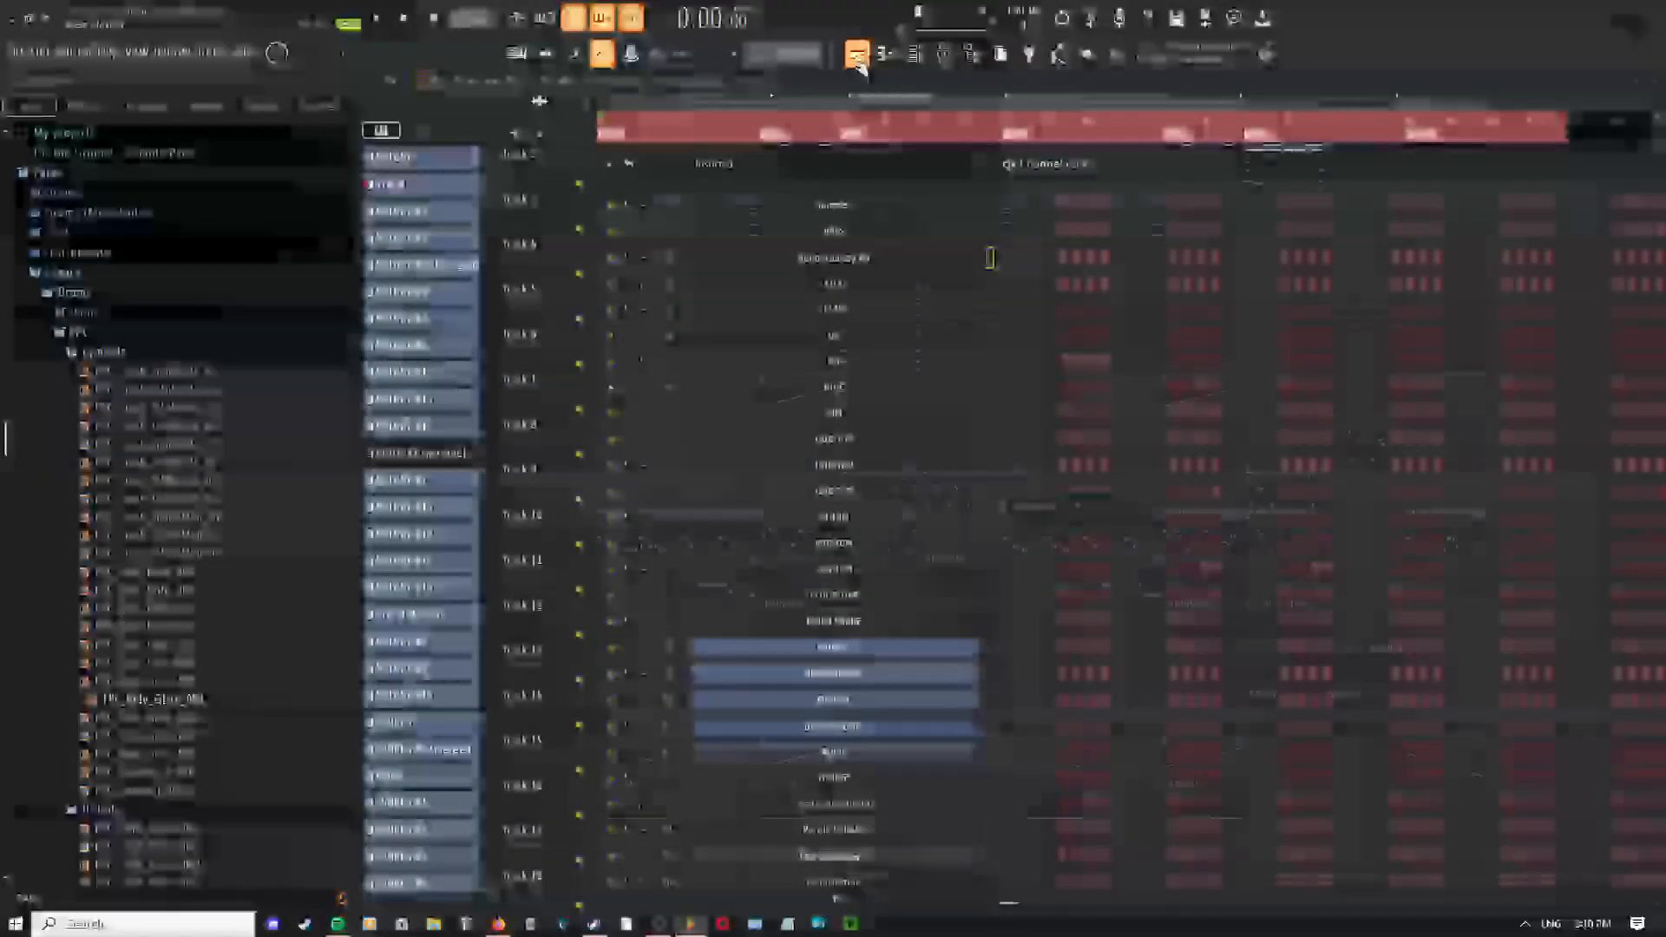
left_click(857, 63)
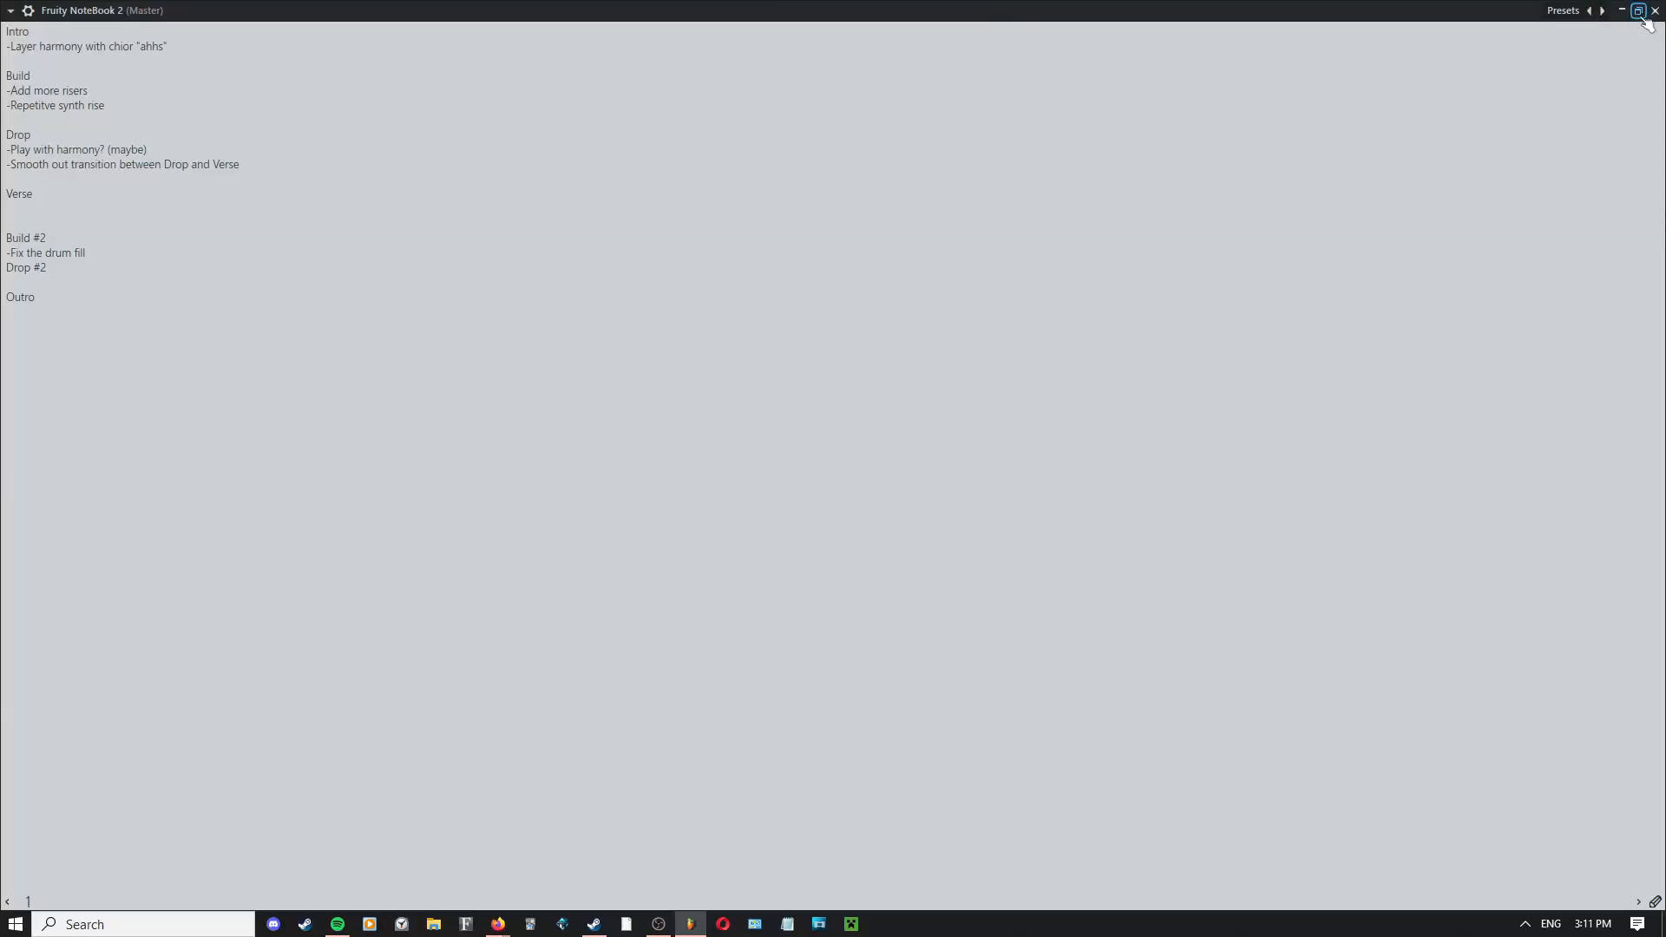
Restore the notebook from its maximized size, shift it clear of the clips and look over the whole playlist arrangement
left_click(1639, 11)
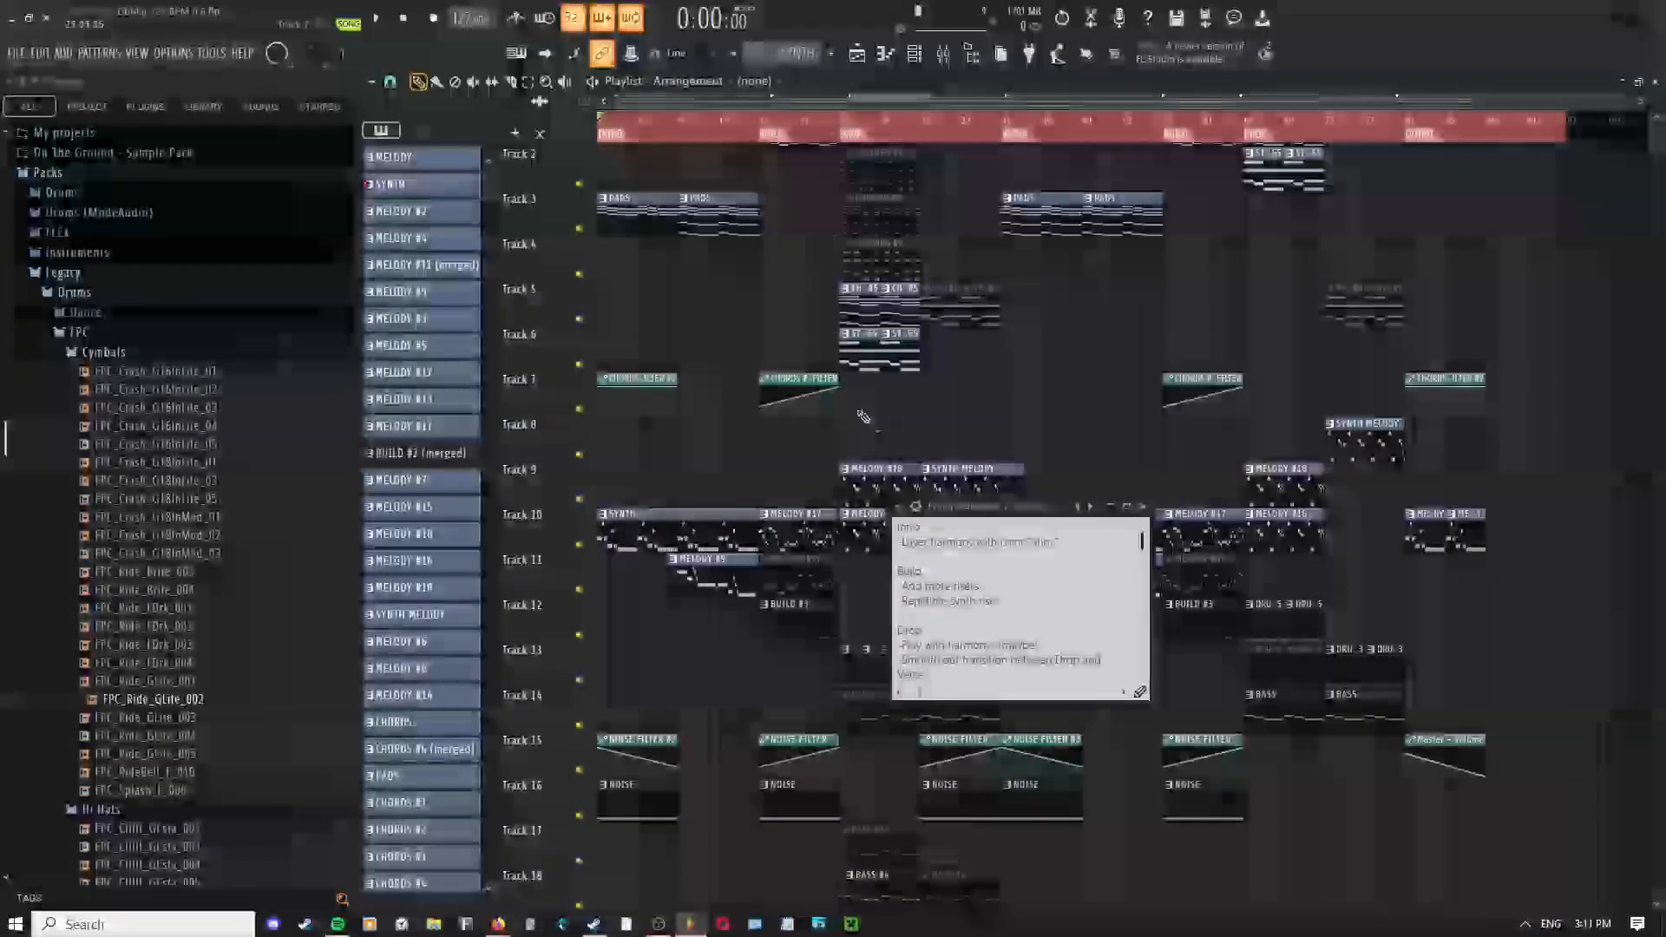
scroll(1090, 356, "down", 4)
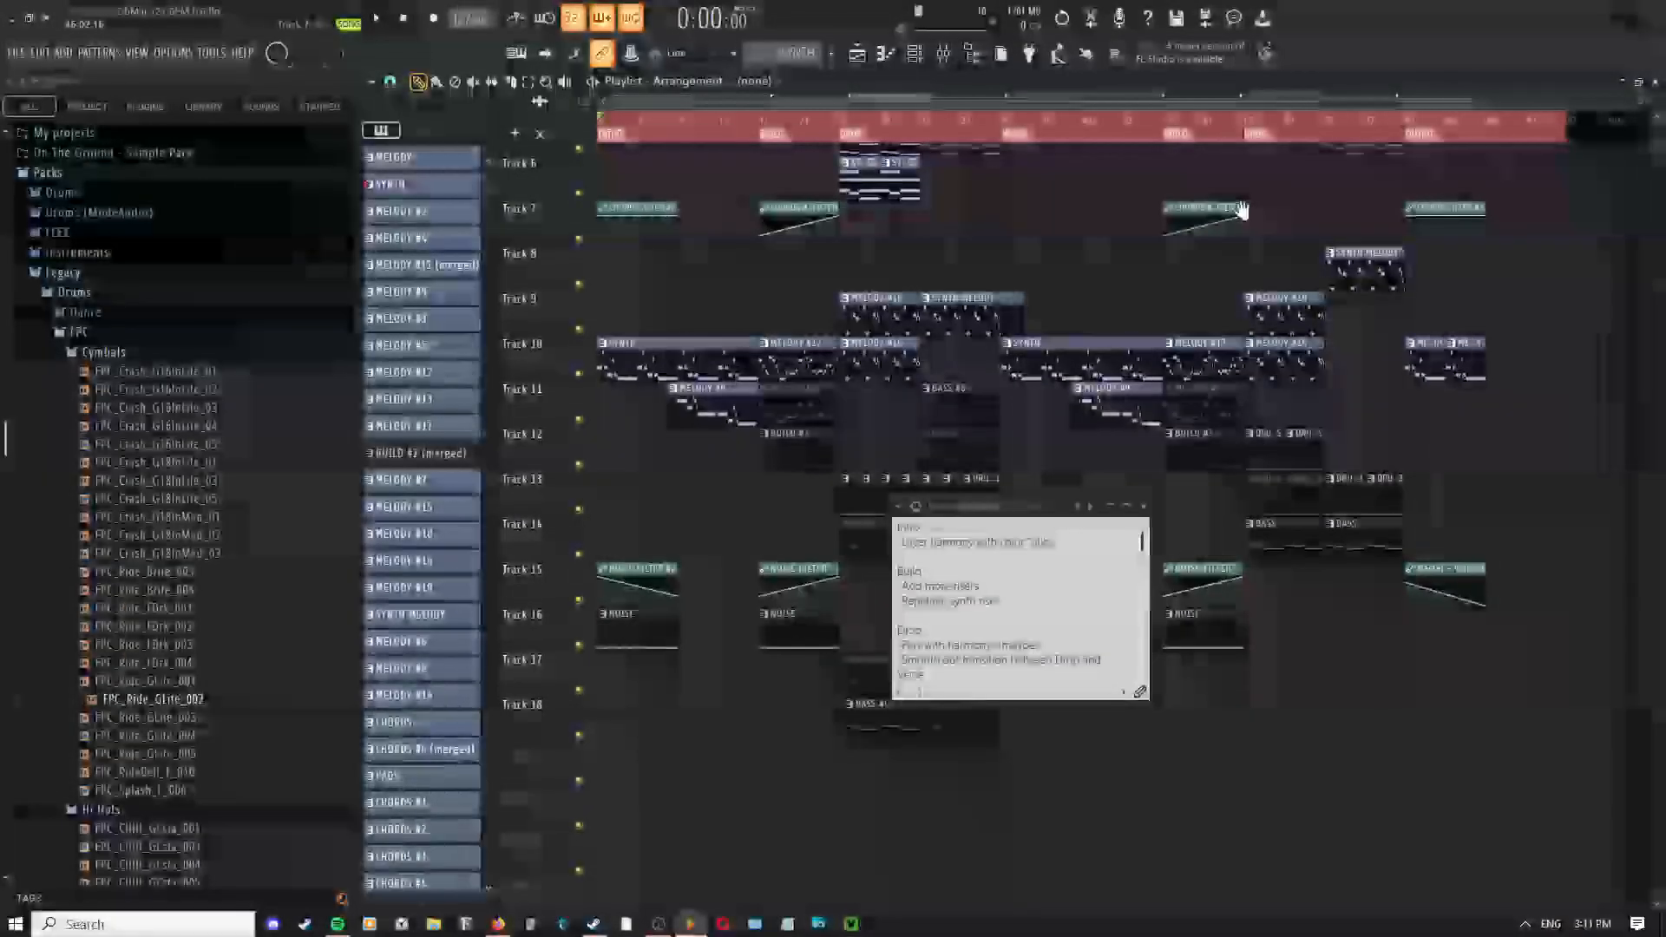
left_click_drag(1019, 507, 1100, 398)
scroll(1072, 465, "down", 1)
scroll(1073, 465, "down", 6)
scroll(1073, 465, "up", 8)
left_click_drag(1070, 244, 707, 315)
left_click_drag(1058, 406, 1374, 325)
mouse_move(828, 365)
left_mouse_down()
mouse_move(1142, 343)
mouse_move(823, 352)
left_mouse_up()
scroll(837, 365, "up", 2)
scroll(970, 319, "down", 2)
left_click_drag(1081, 305, 1173, 402)
scroll(1173, 402, "down", 2)
left_click_drag(1092, 344, 941, 316)
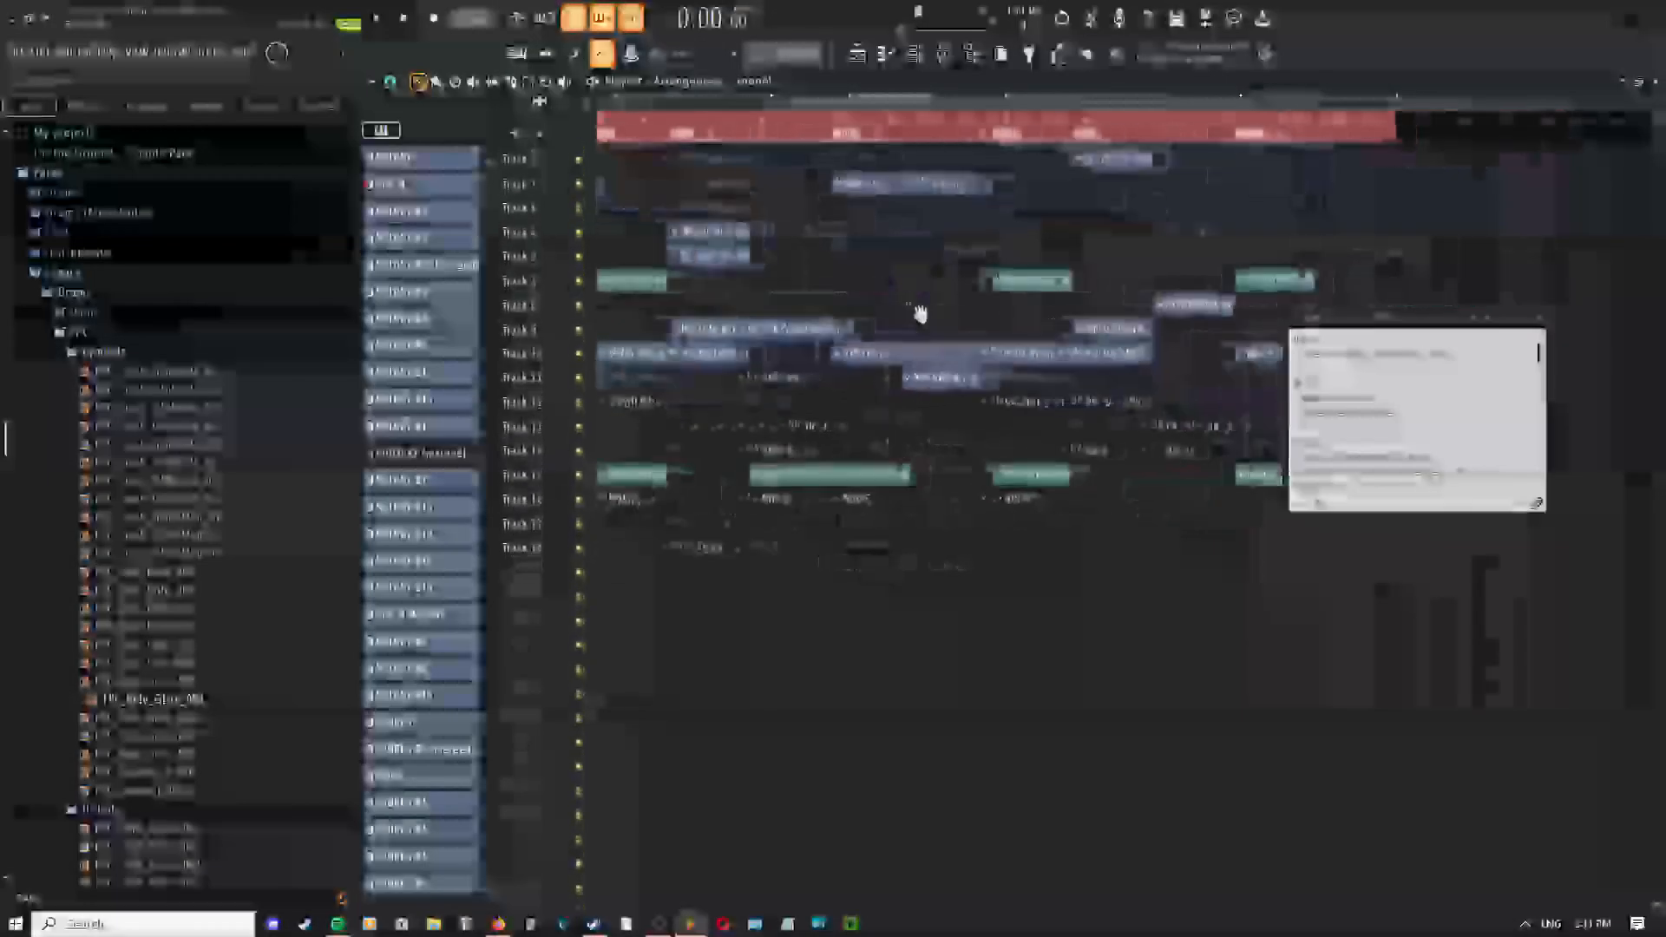
left_click_drag(830, 372, 893, 372)
scroll(893, 369, "up", 2)
left_click_drag(1093, 360, 945, 379)
scroll(960, 379, "down", 2)
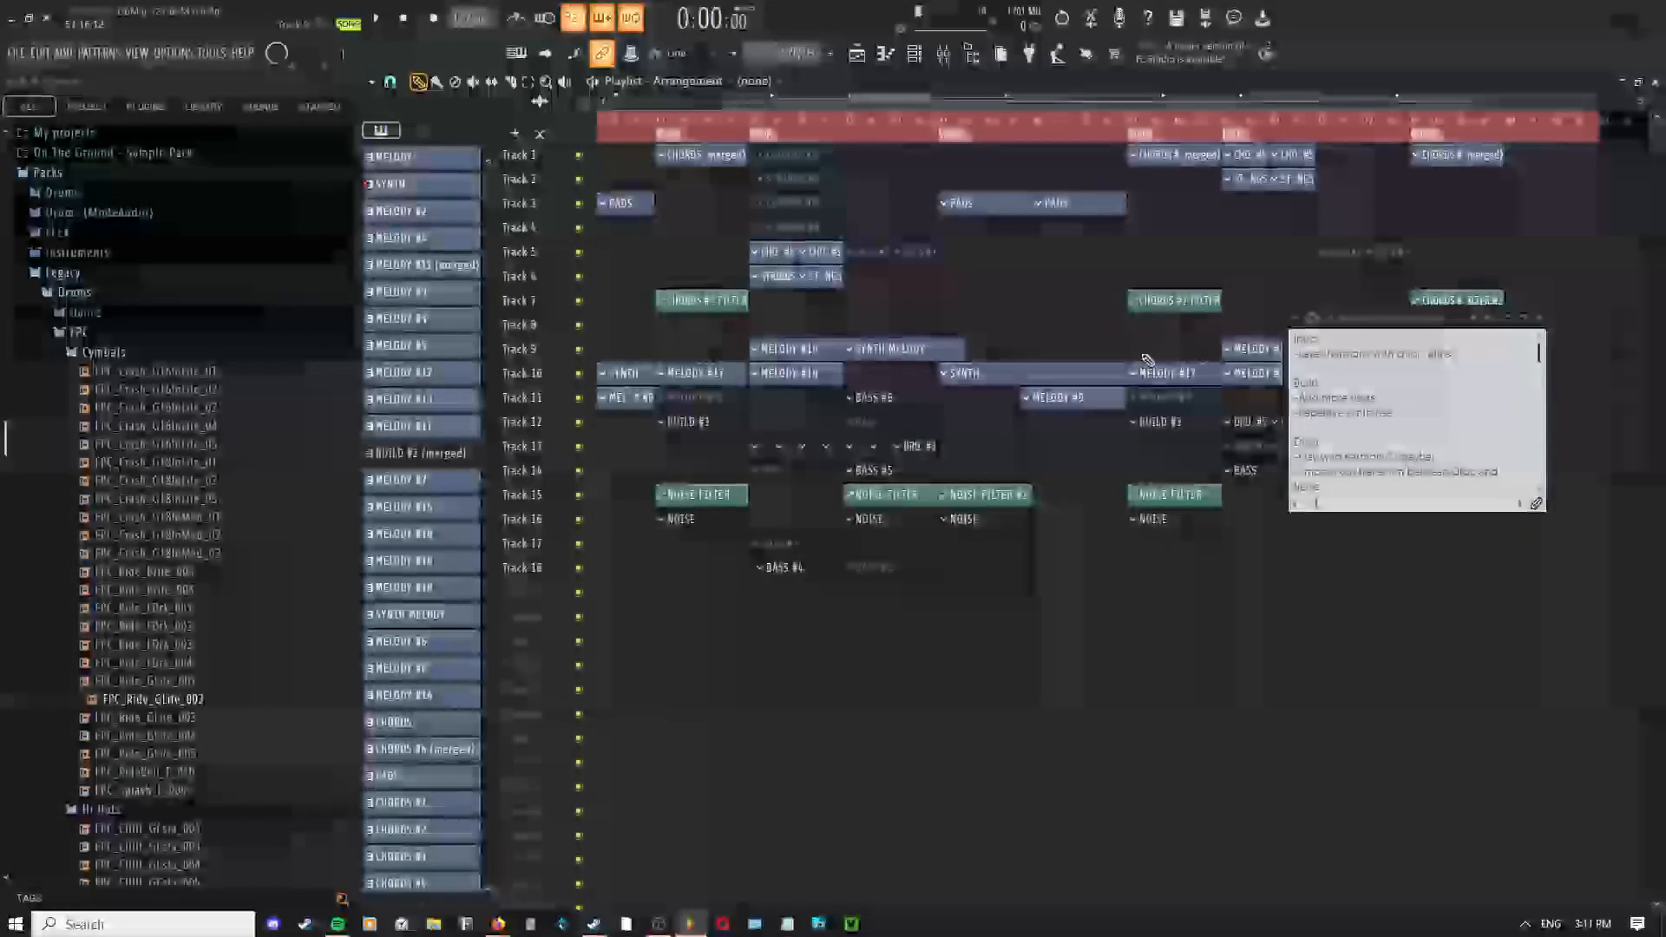
Reposition the notebook window over an empty part of the playlist and examine the clips across all tracks and sections
left_click_drag(1391, 319, 714, 713)
left_click_drag(1074, 558, 996, 597)
scroll(996, 597, "down", 3)
scroll(998, 595, "up", 3)
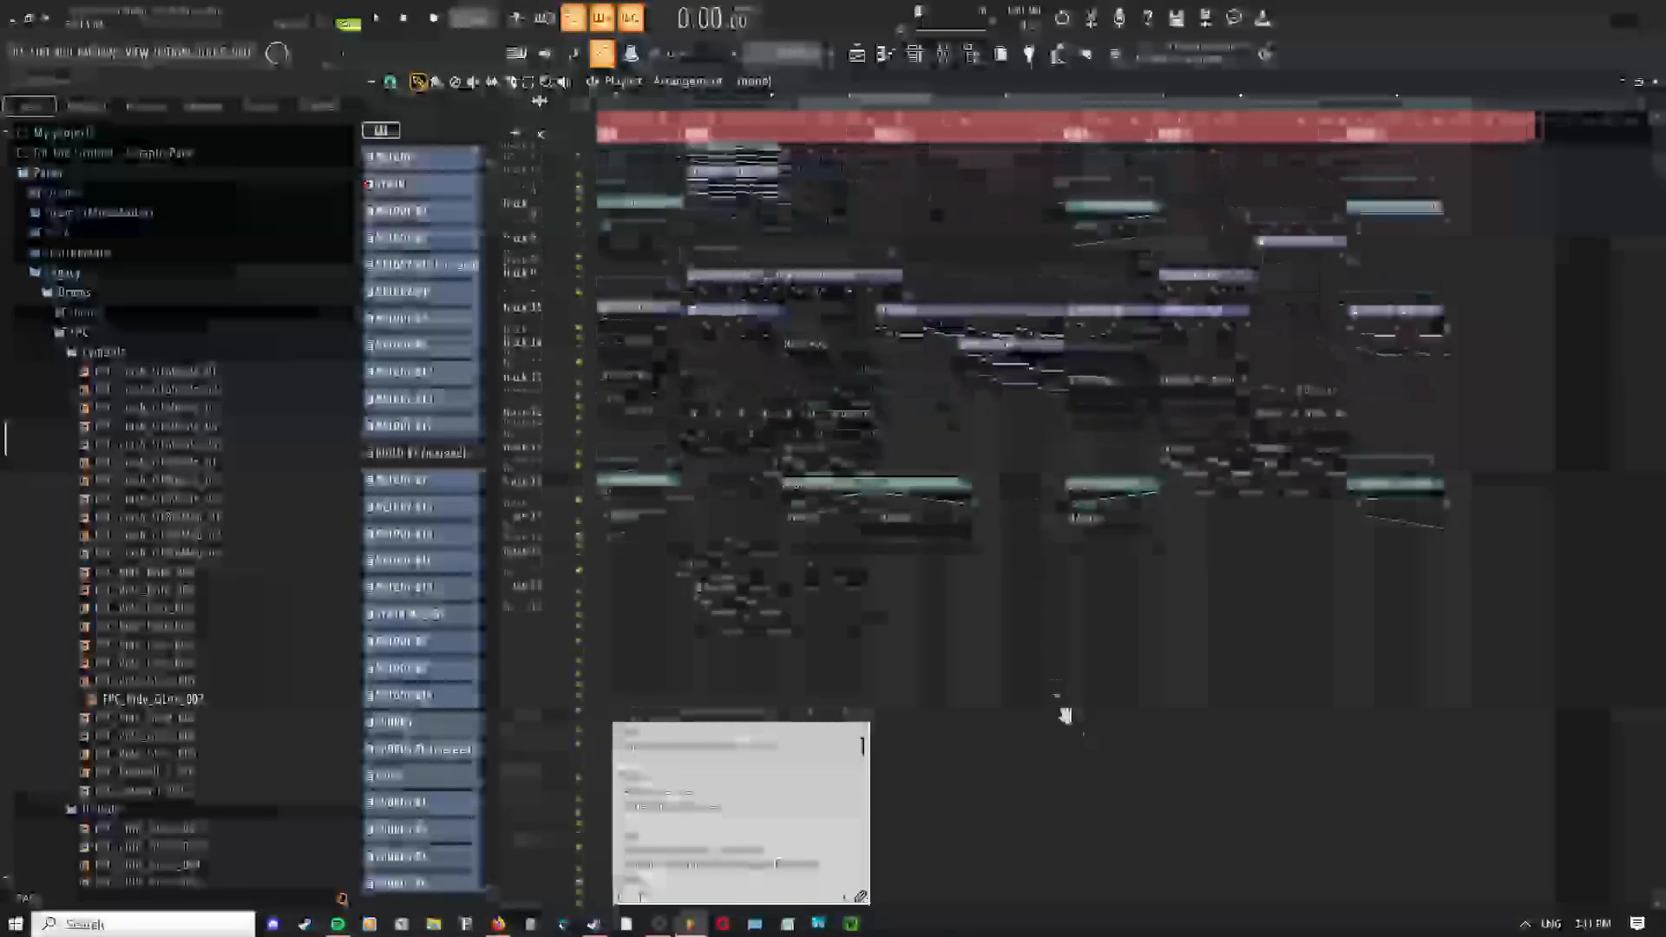
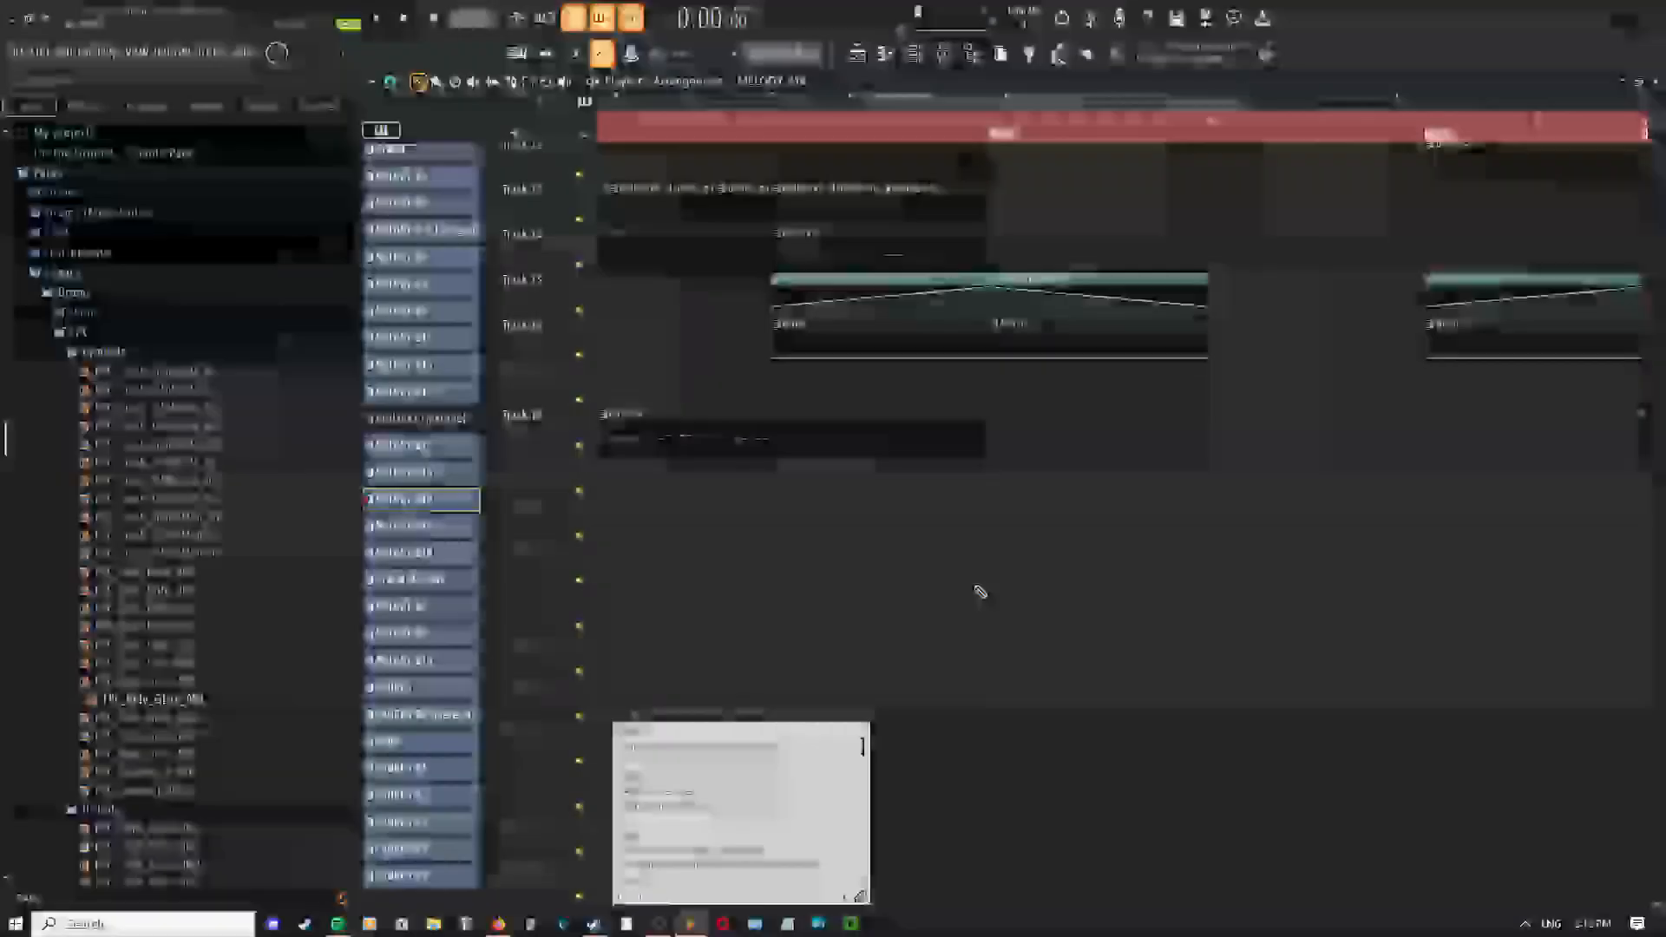
left_click_drag(1061, 559, 1175, 566)
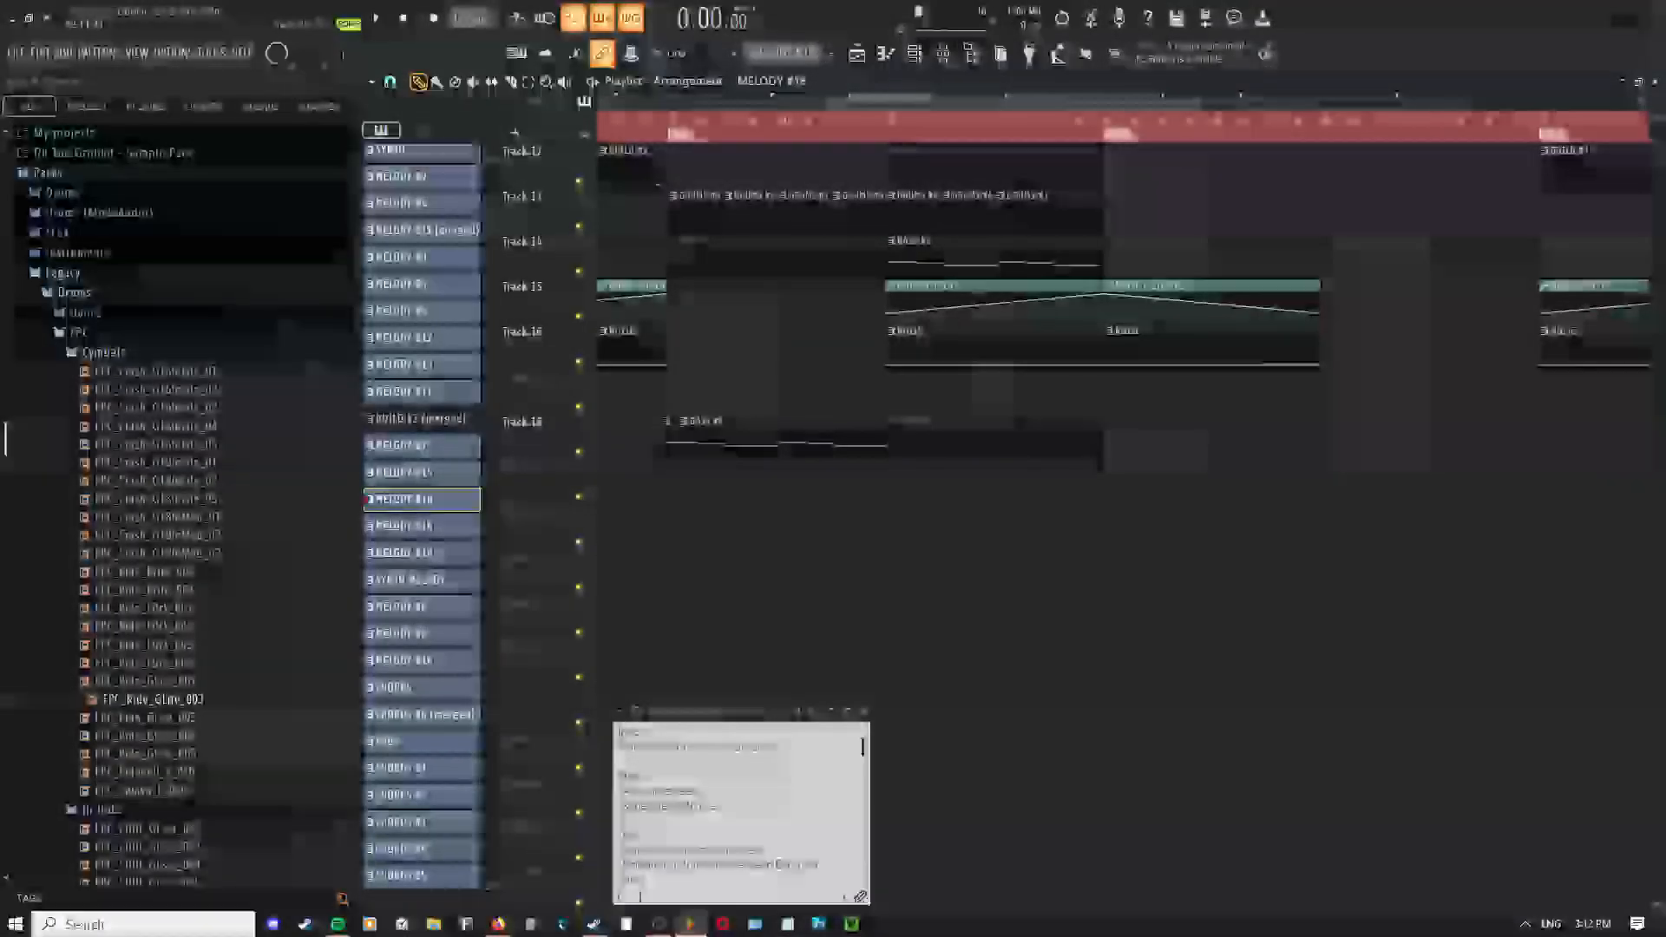
left_click_drag(1042, 750, 1078, 653)
left_click_drag(1207, 552, 1090, 630)
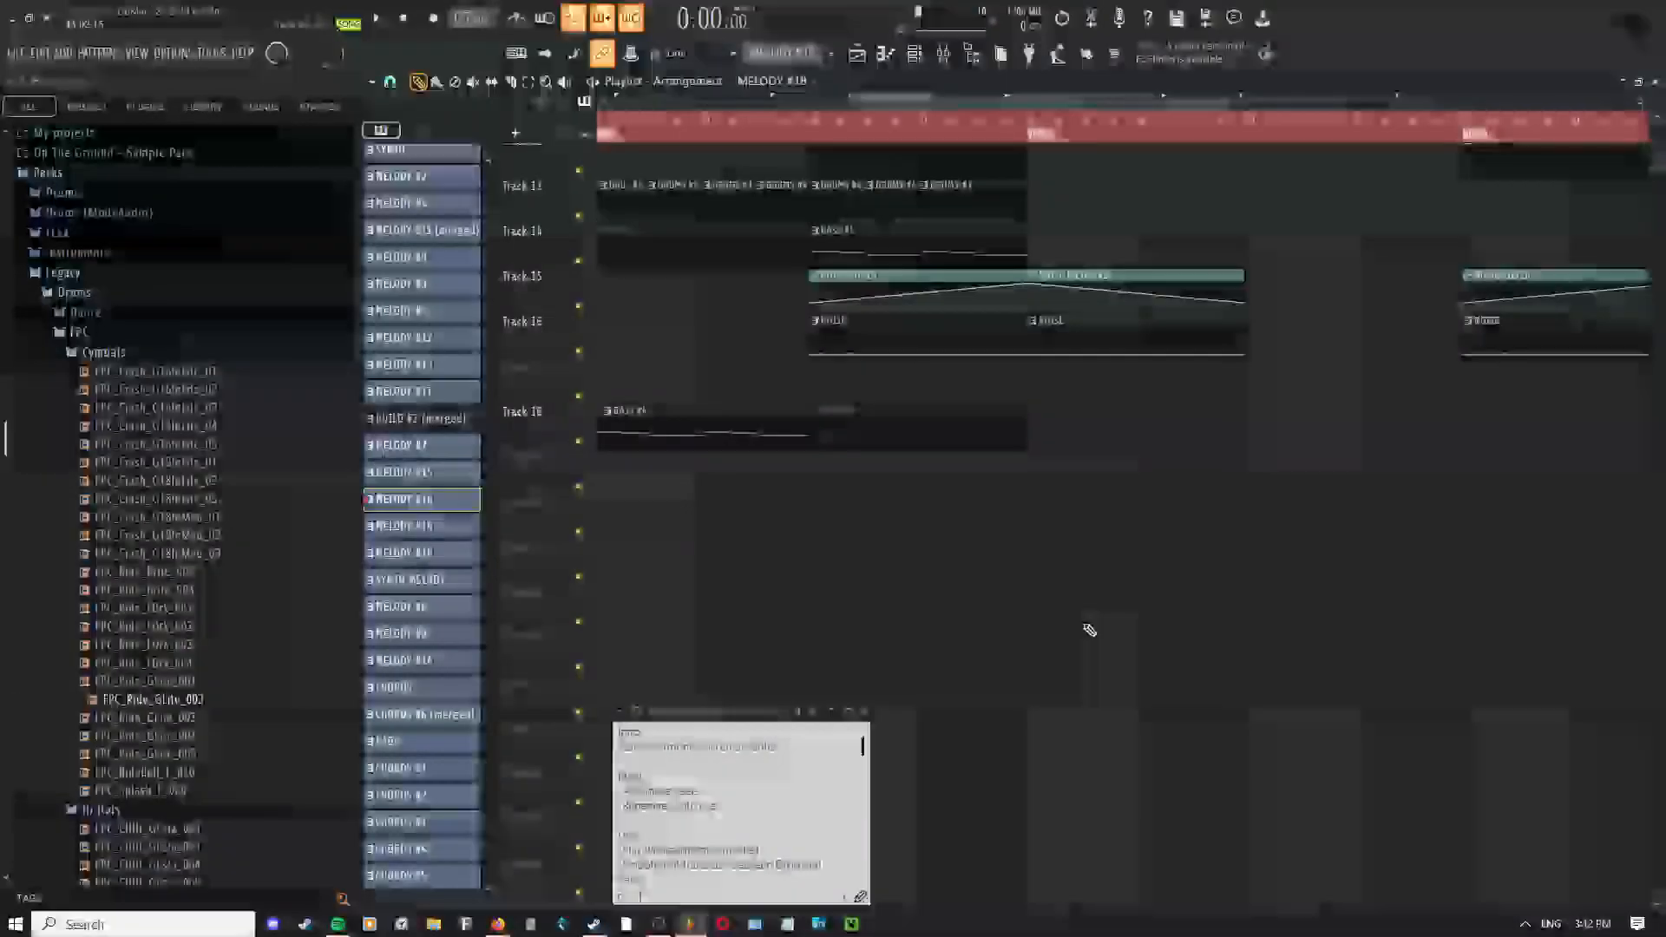
scroll(1126, 573, "down", 4)
left_click_drag(1127, 491, 1128, 587)
left_click_drag(1127, 439, 1127, 584)
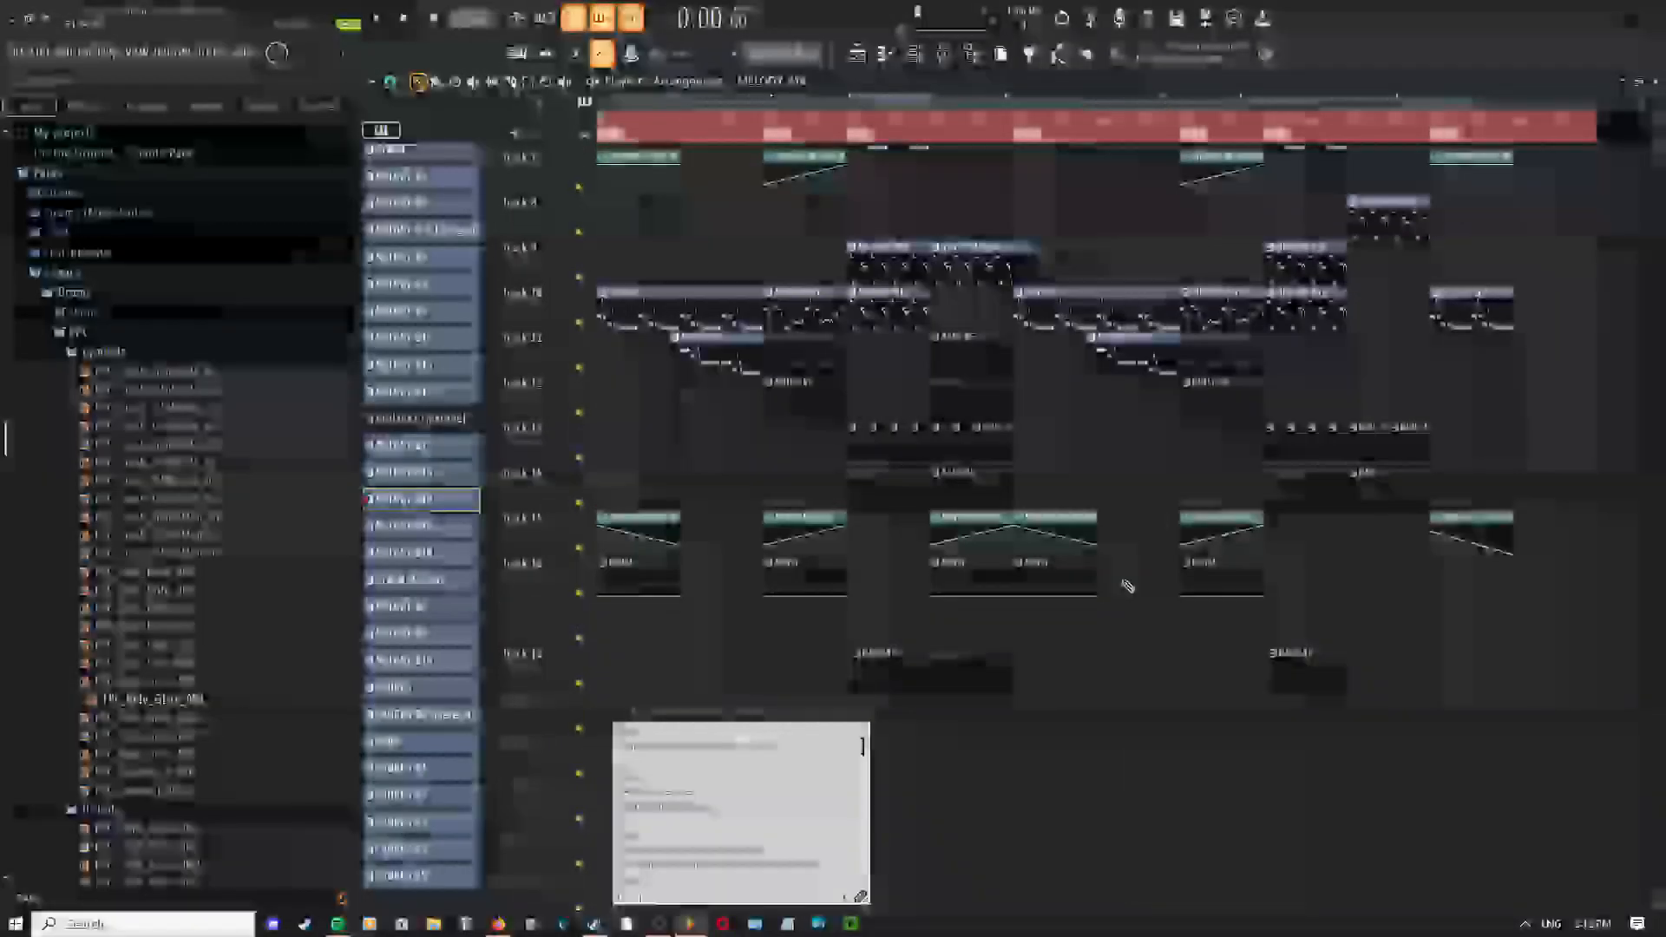
left_click_drag(1160, 493, 1124, 629)
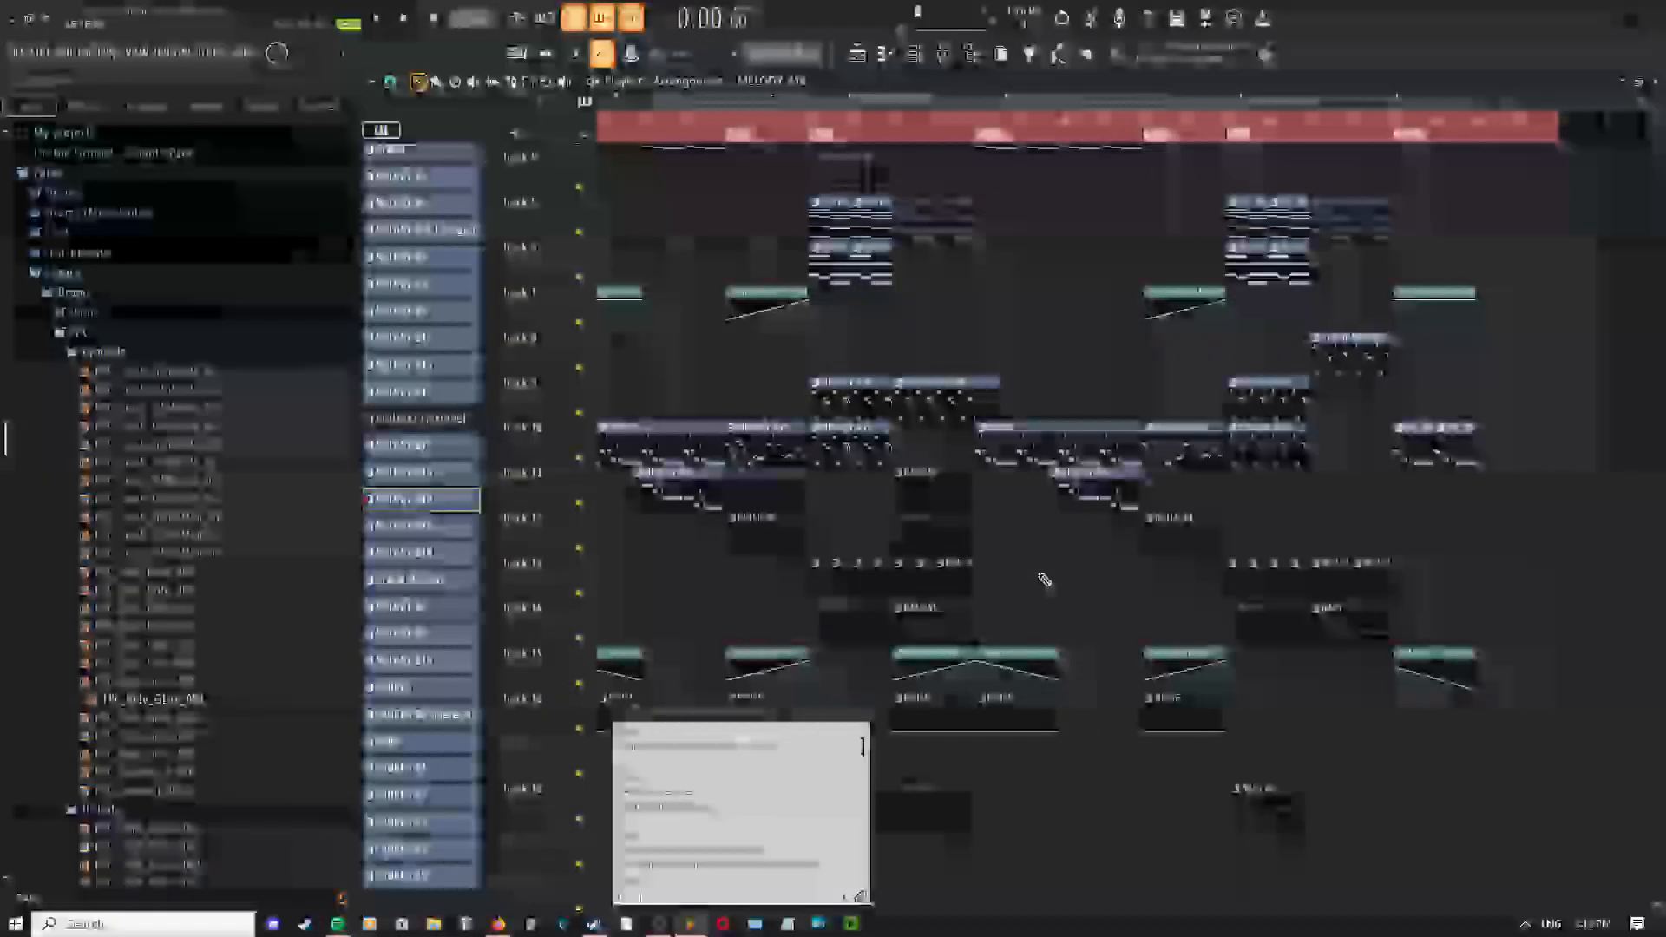
left_click_drag(1045, 584, 1206, 278)
left_click_drag(677, 713, 1099, 512)
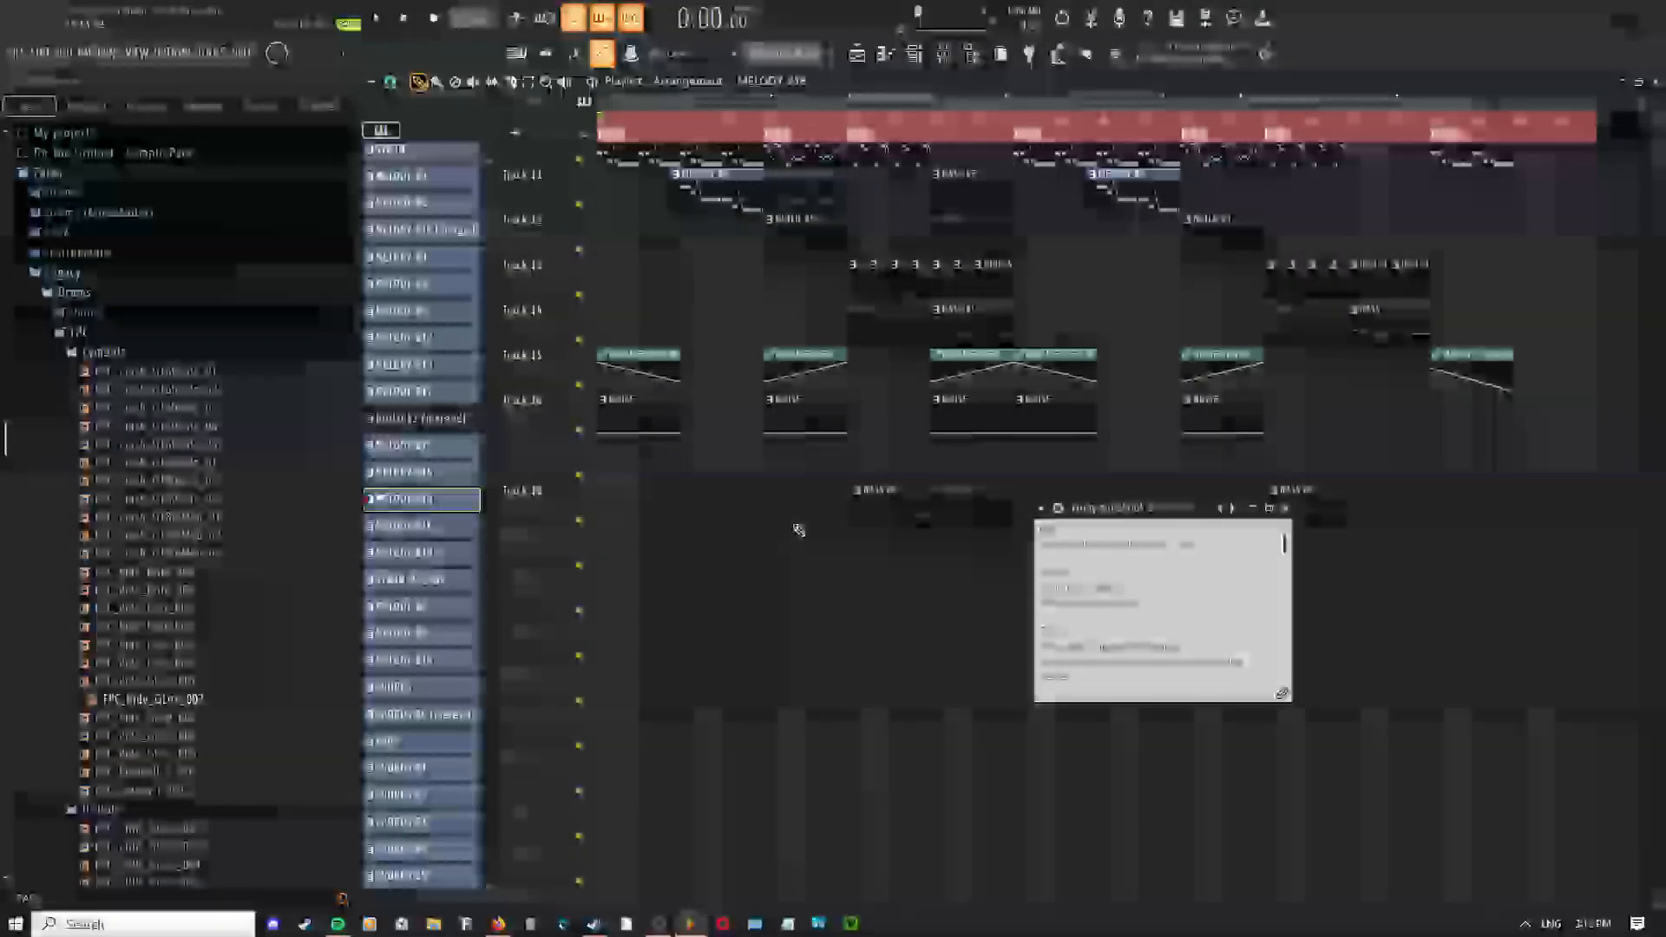
Select the intro section in the playlist timeline and play it back
left_click_drag(797, 549, 856, 658)
right_click(858, 656)
scroll(746, 495, "up", 2)
scroll(694, 387, "up", 4)
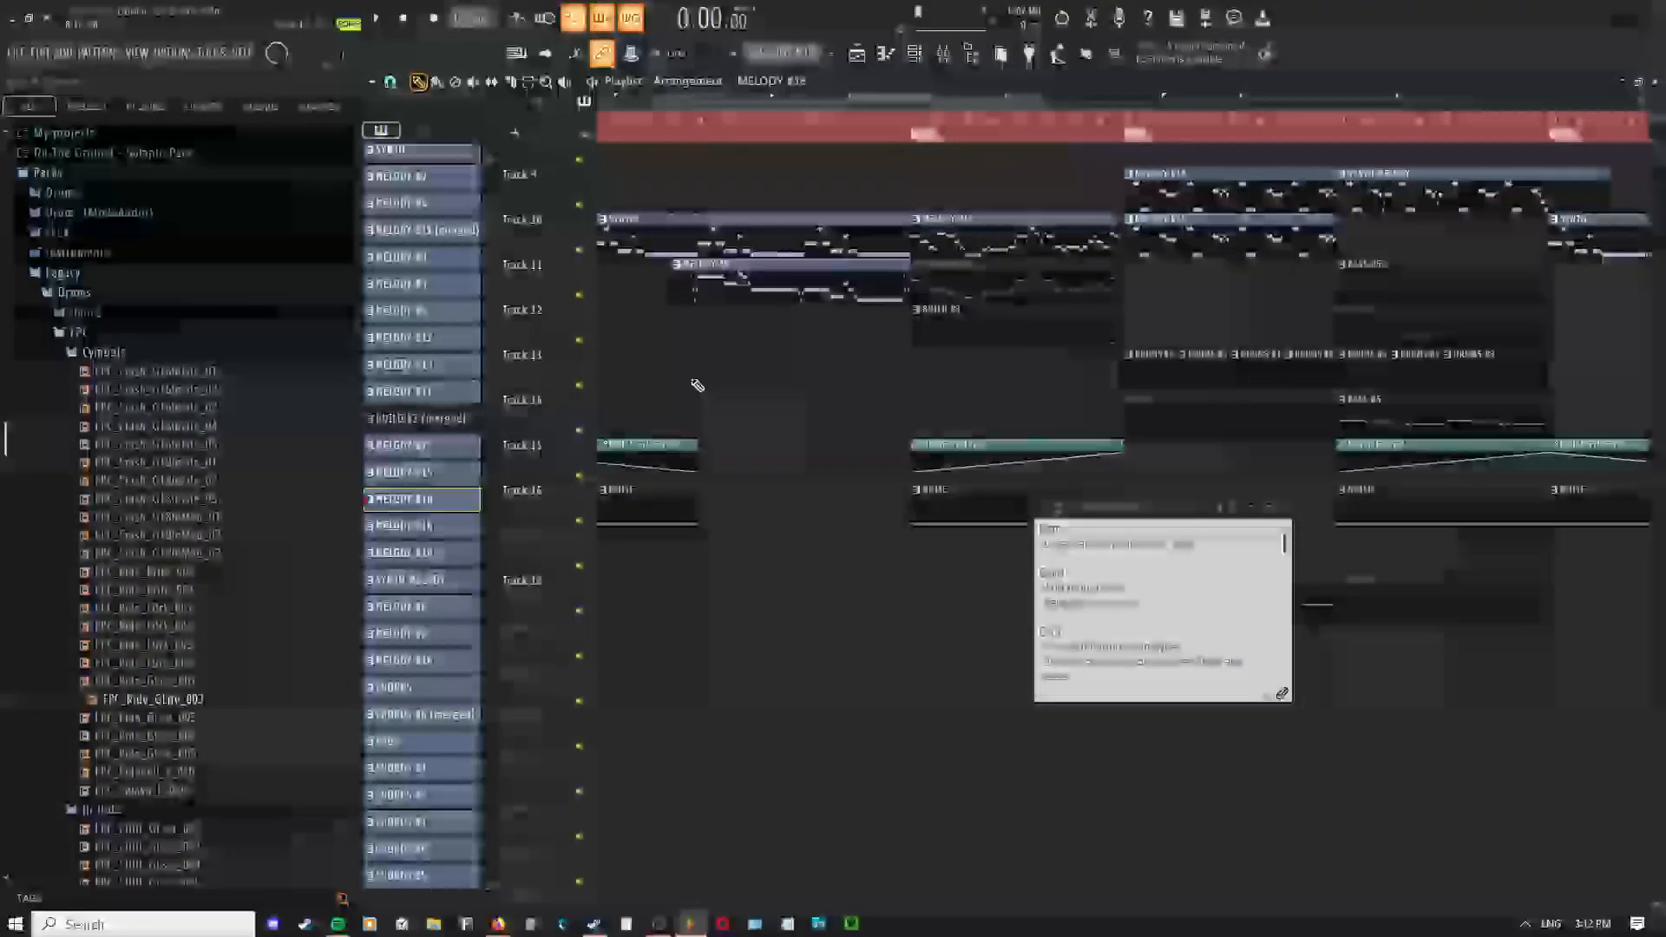
left_click_drag(698, 384, 766, 398)
scroll(766, 398, "up", 2)
double_click(614, 137)
right_click(724, 262)
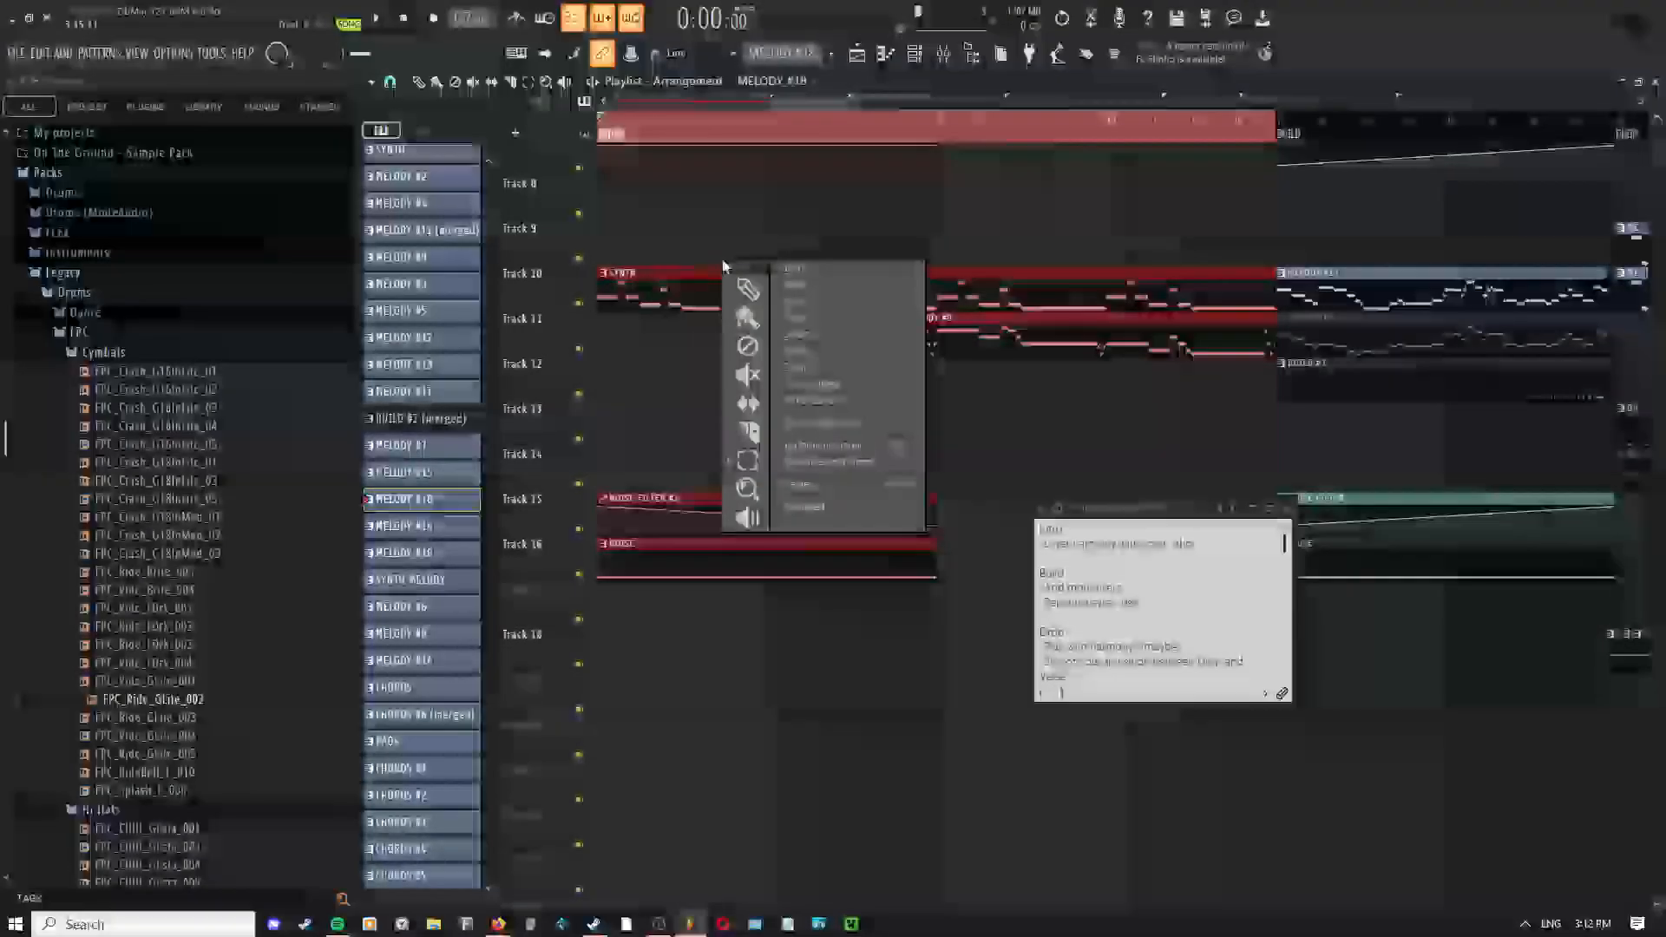
left_click(746, 283)
key("space")
scroll(763, 277, "up", 1)
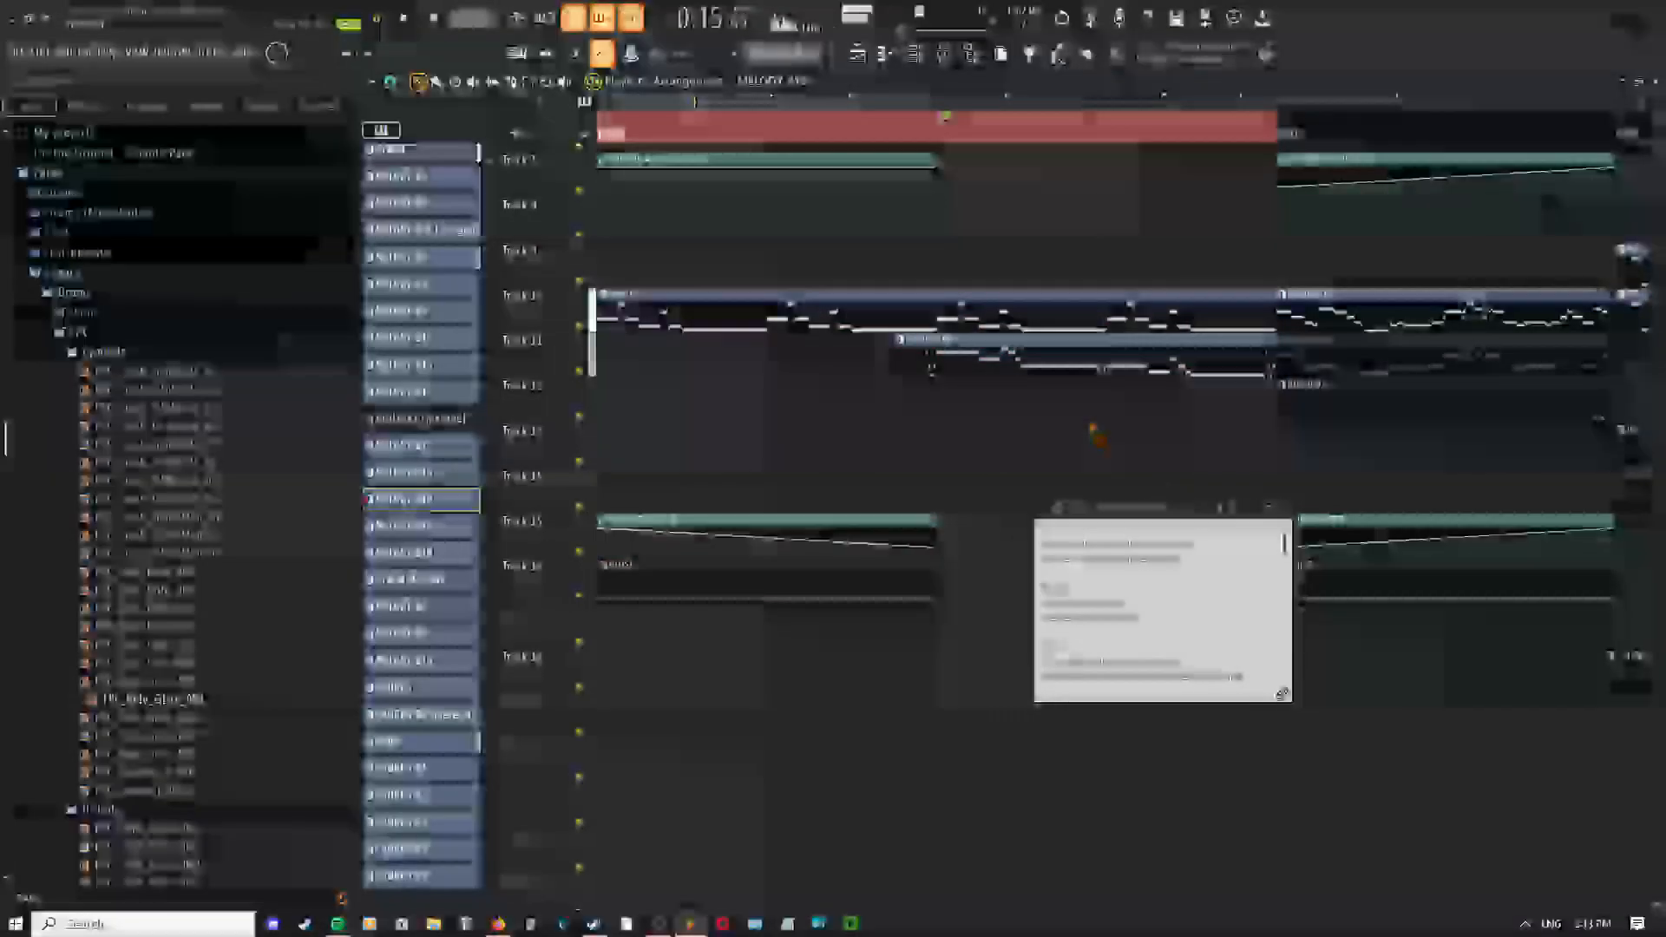
Stop playback, bring the intro's pads track into view and play the intro again
key("space")
left_click_drag(1092, 427, 948, 526)
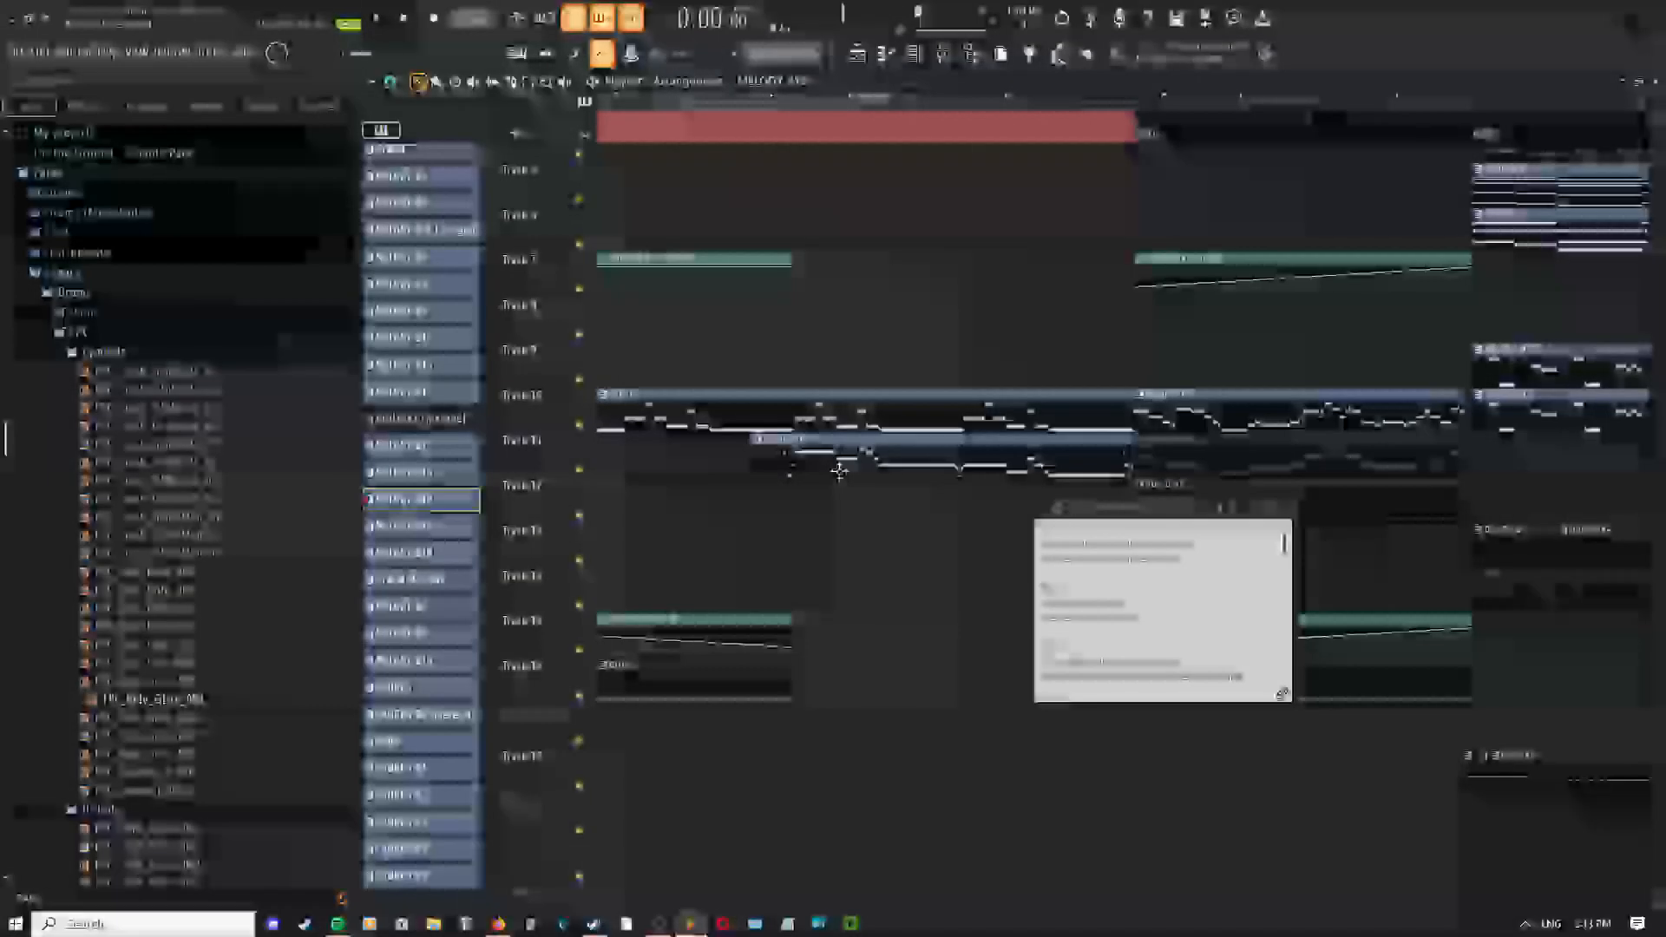
left_click_drag(882, 361, 951, 353)
key("space")
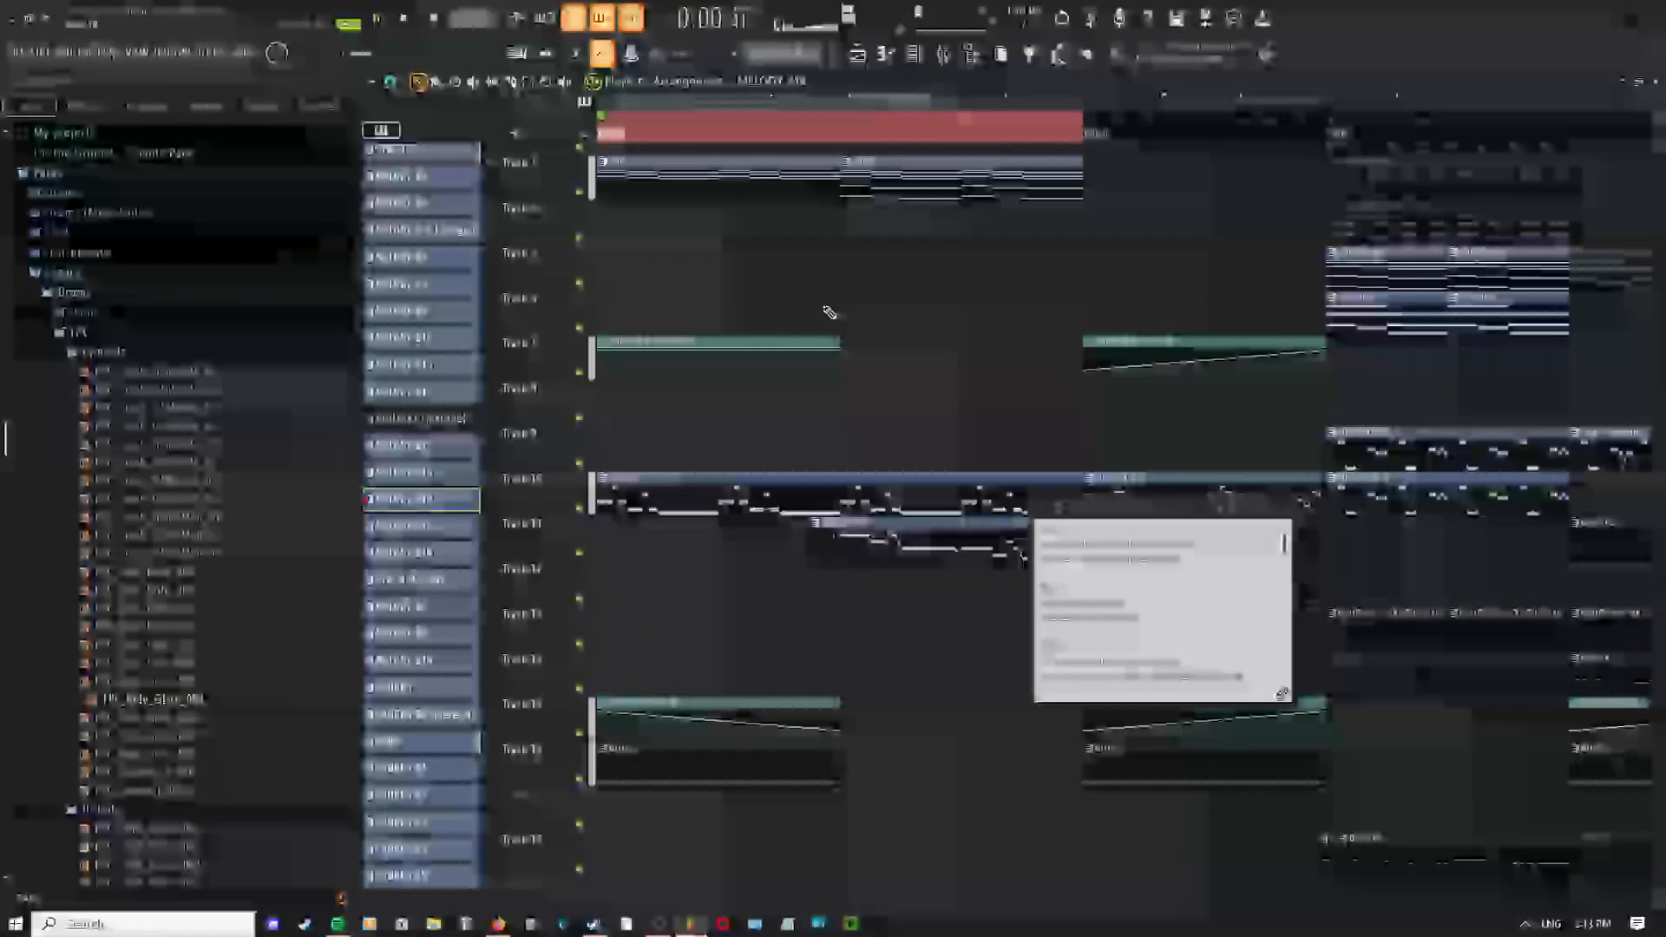
right_click(725, 260)
left_click(740, 289)
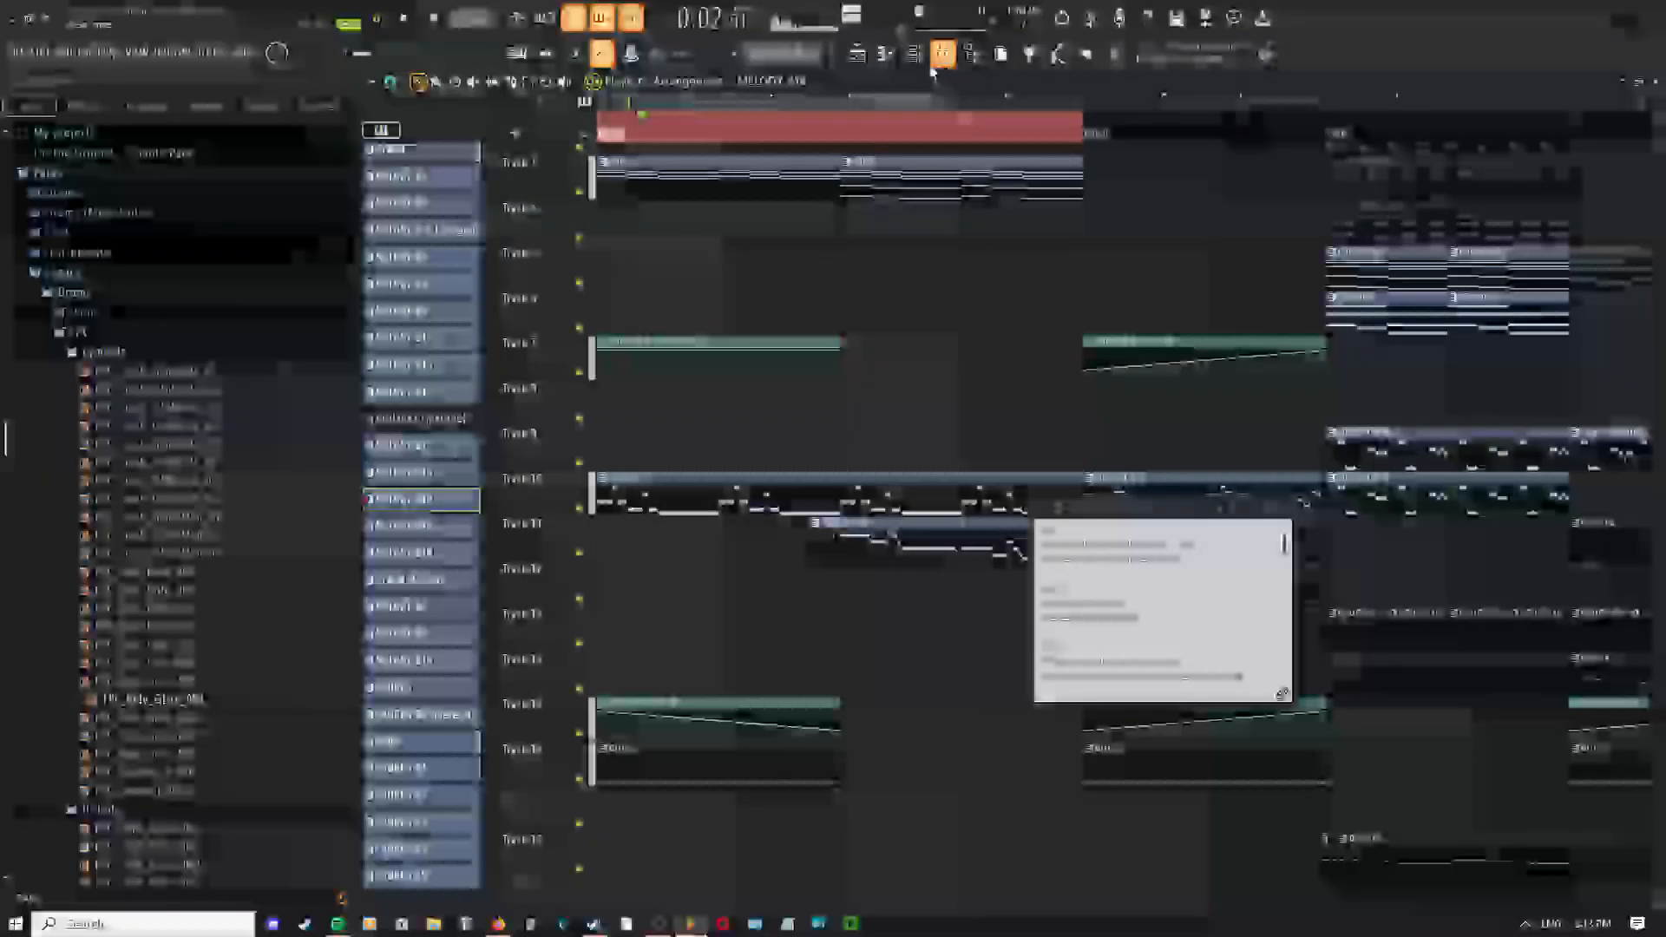
Show the channel rack, stop playback and bring up the list of plugins for adding a channel
left_click(936, 63)
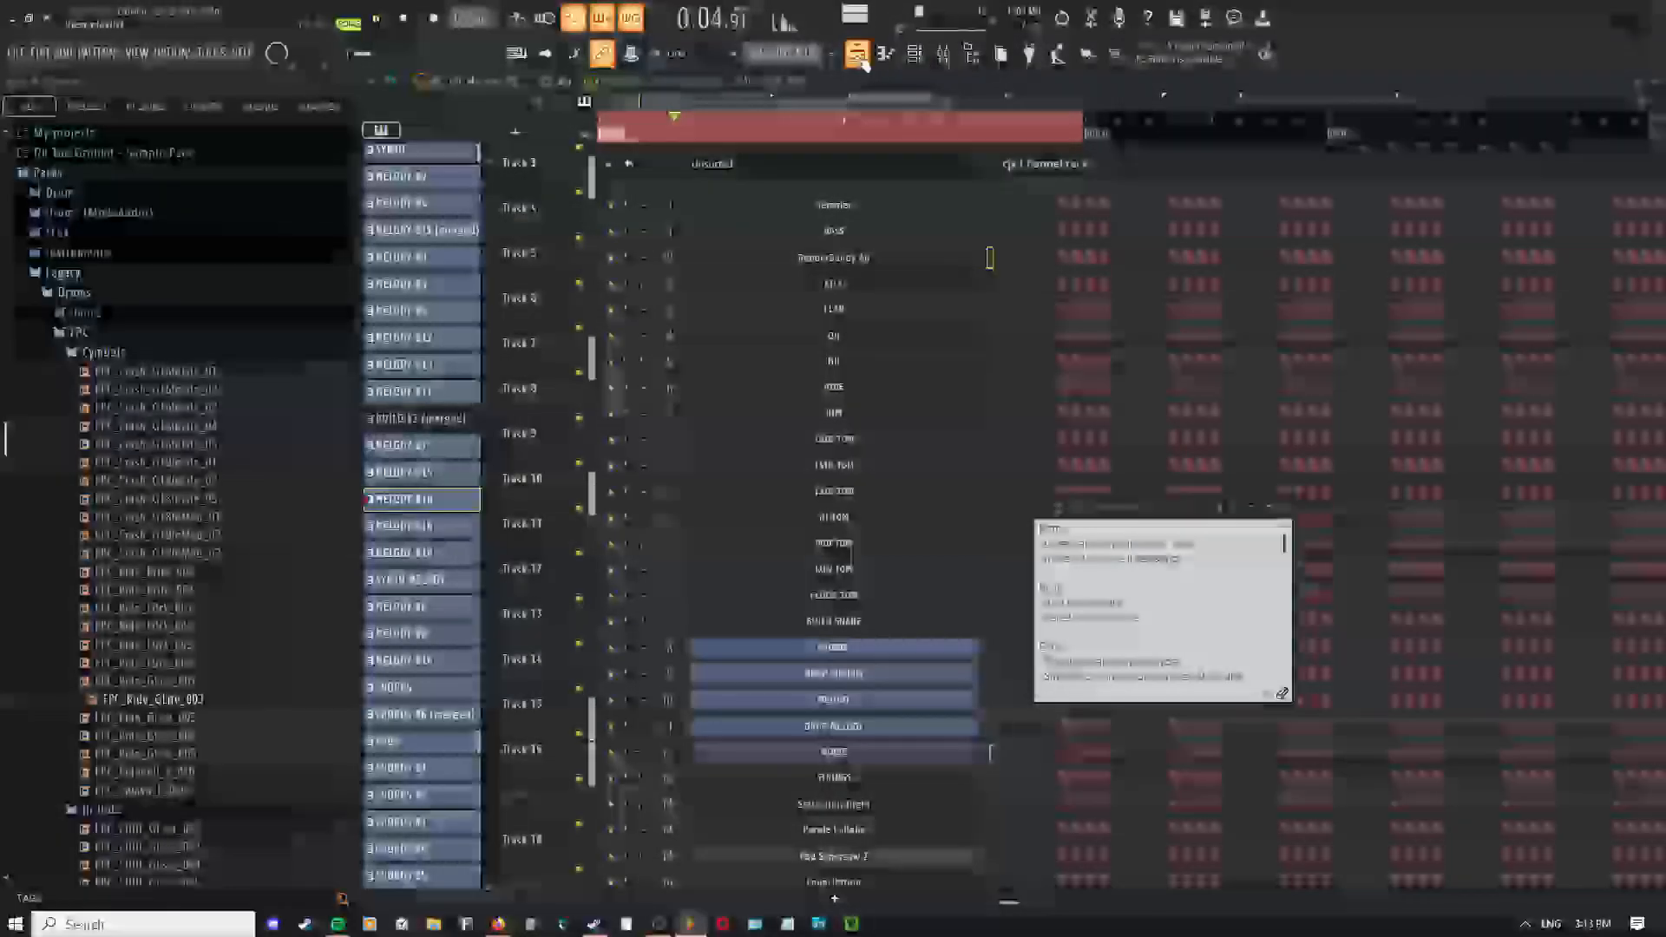
left_click(920, 59)
left_click(917, 56)
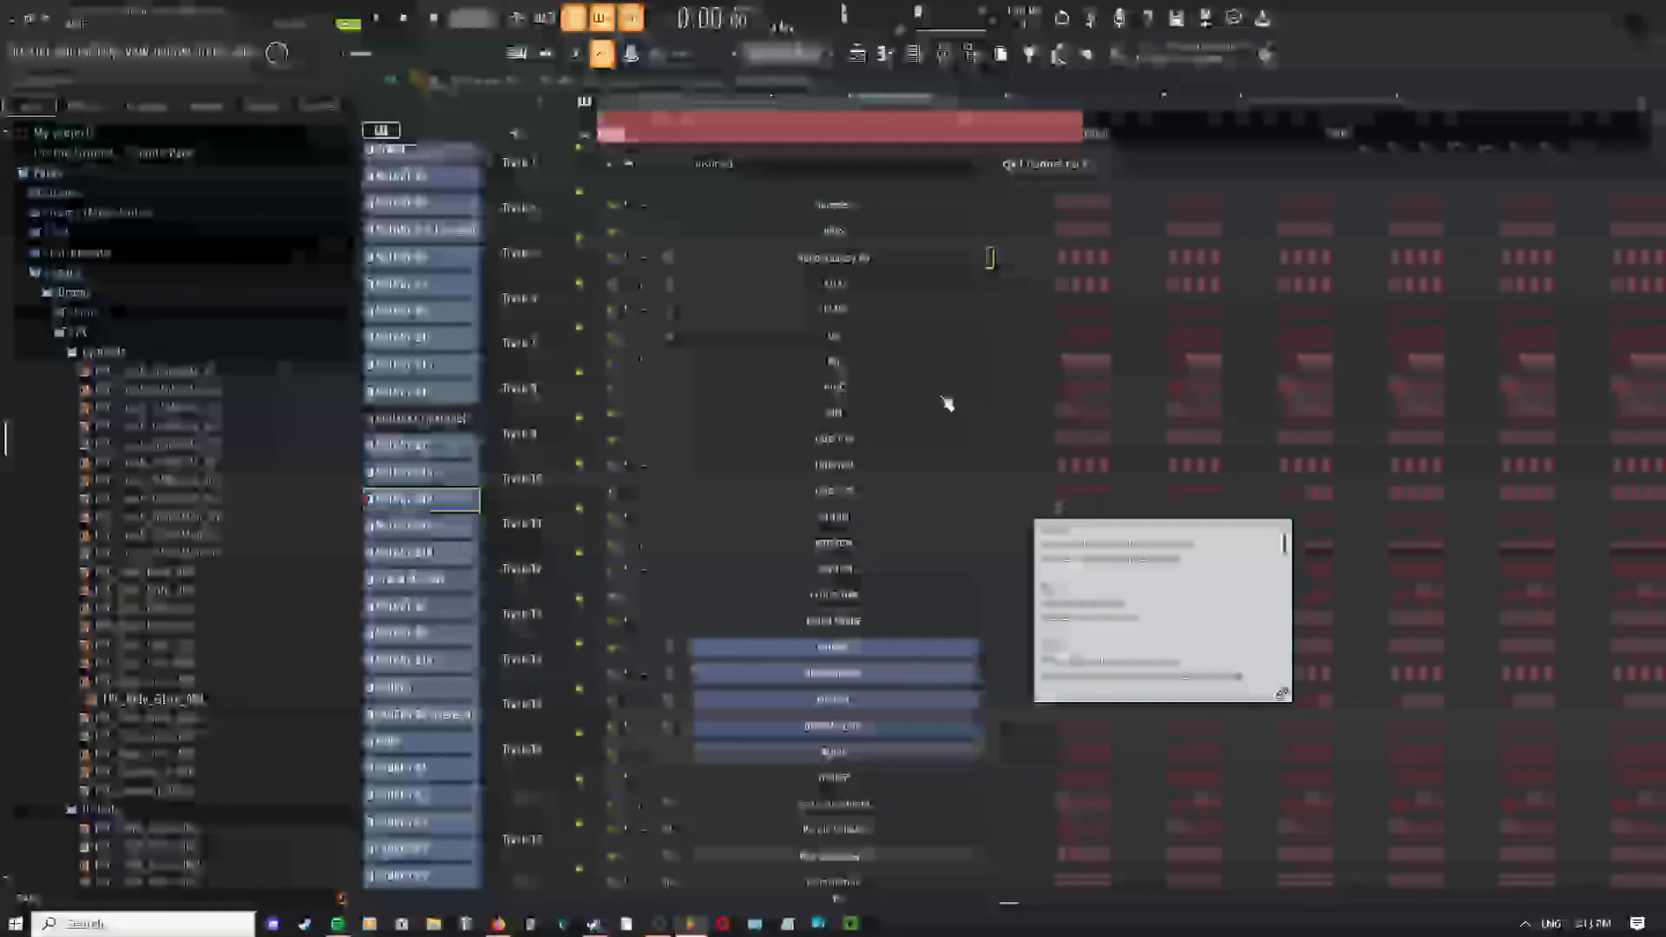
key("space")
scroll(1041, 426, "down", 5)
left_click(835, 898)
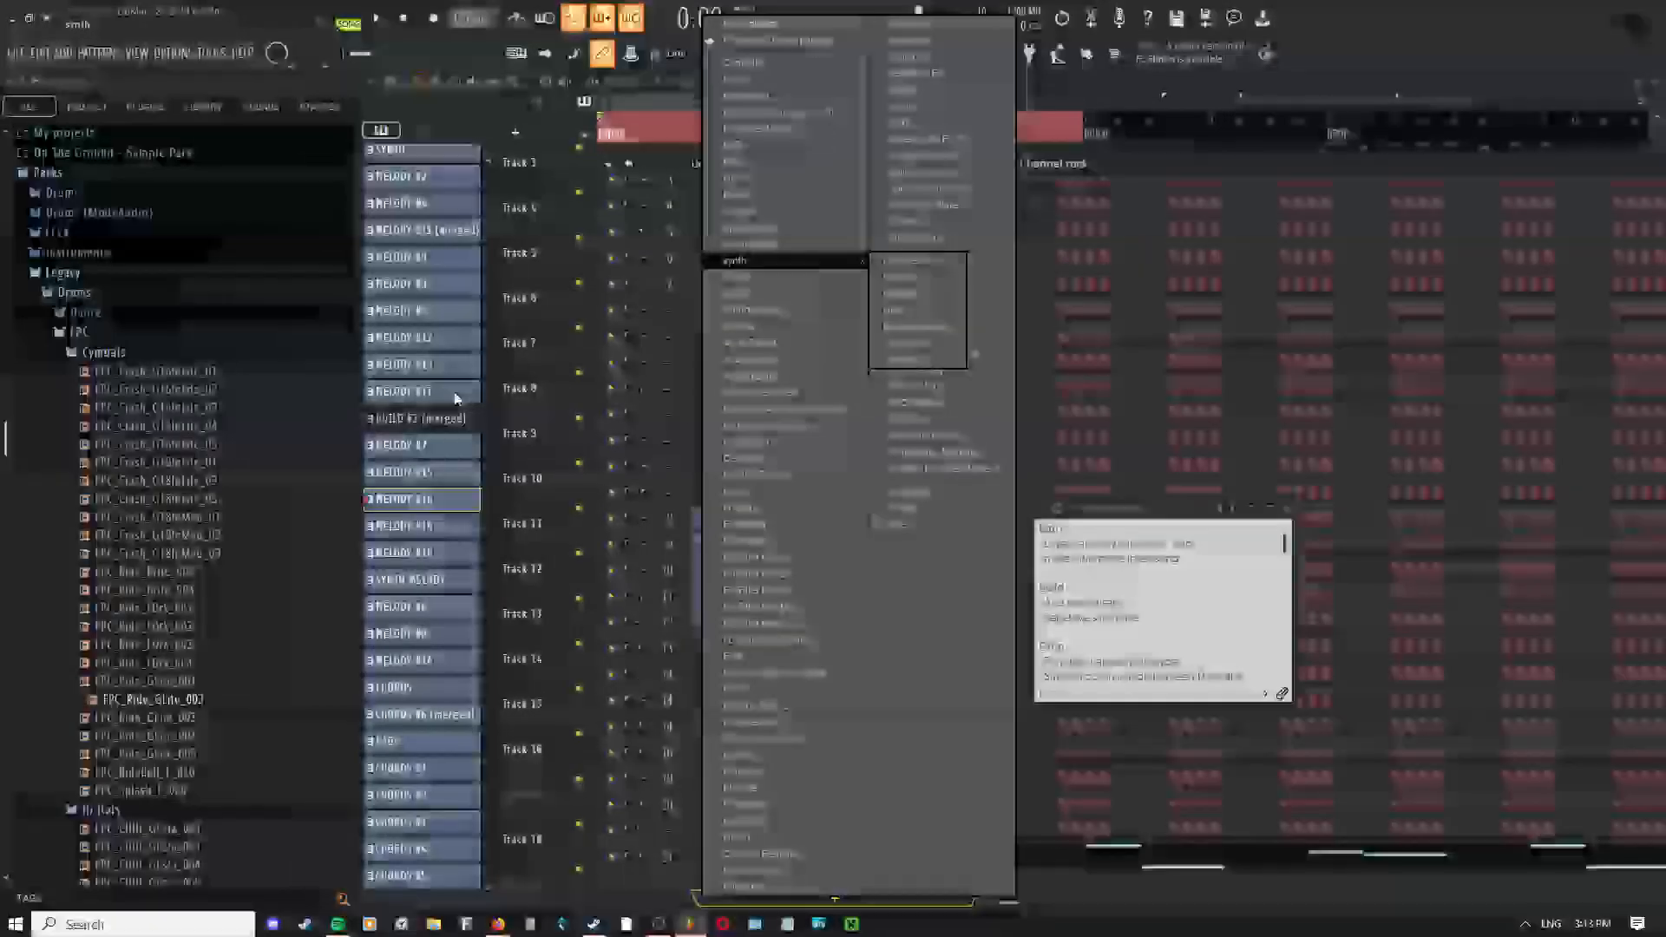
Find the Choir Ahh preset among the orchestral instruments in the Packs folder and add it to the channel rack
left_click(78, 353)
left_click(86, 333)
left_click(76, 293)
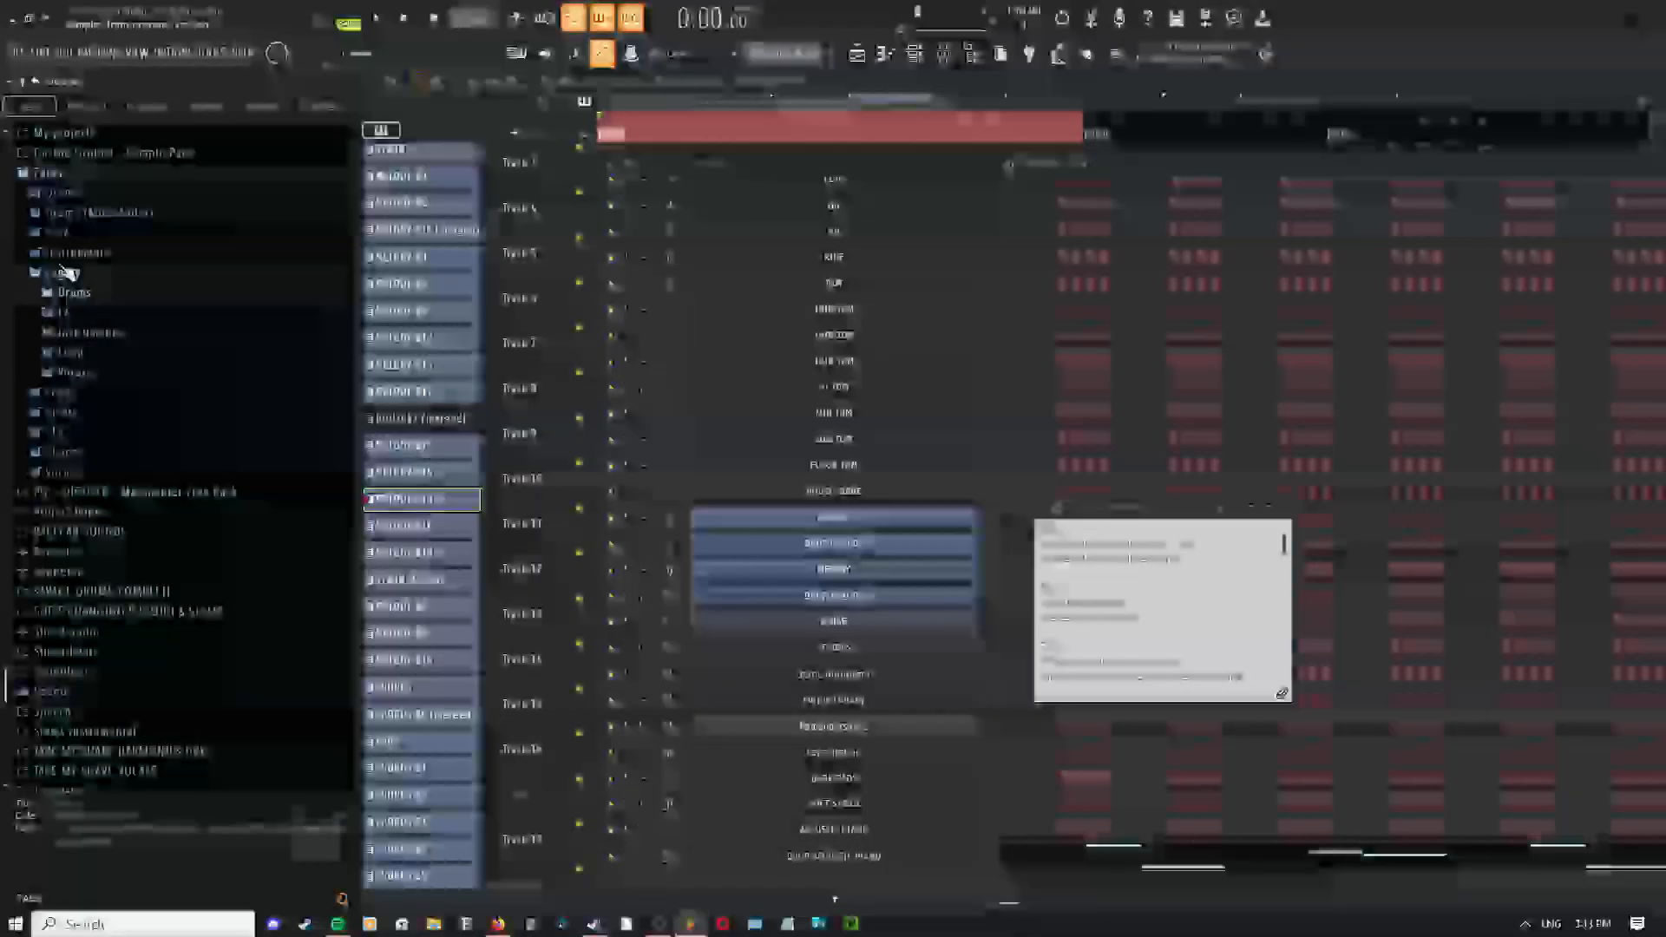
left_click(67, 273)
left_click(82, 270)
scroll(89, 278, "up", 2)
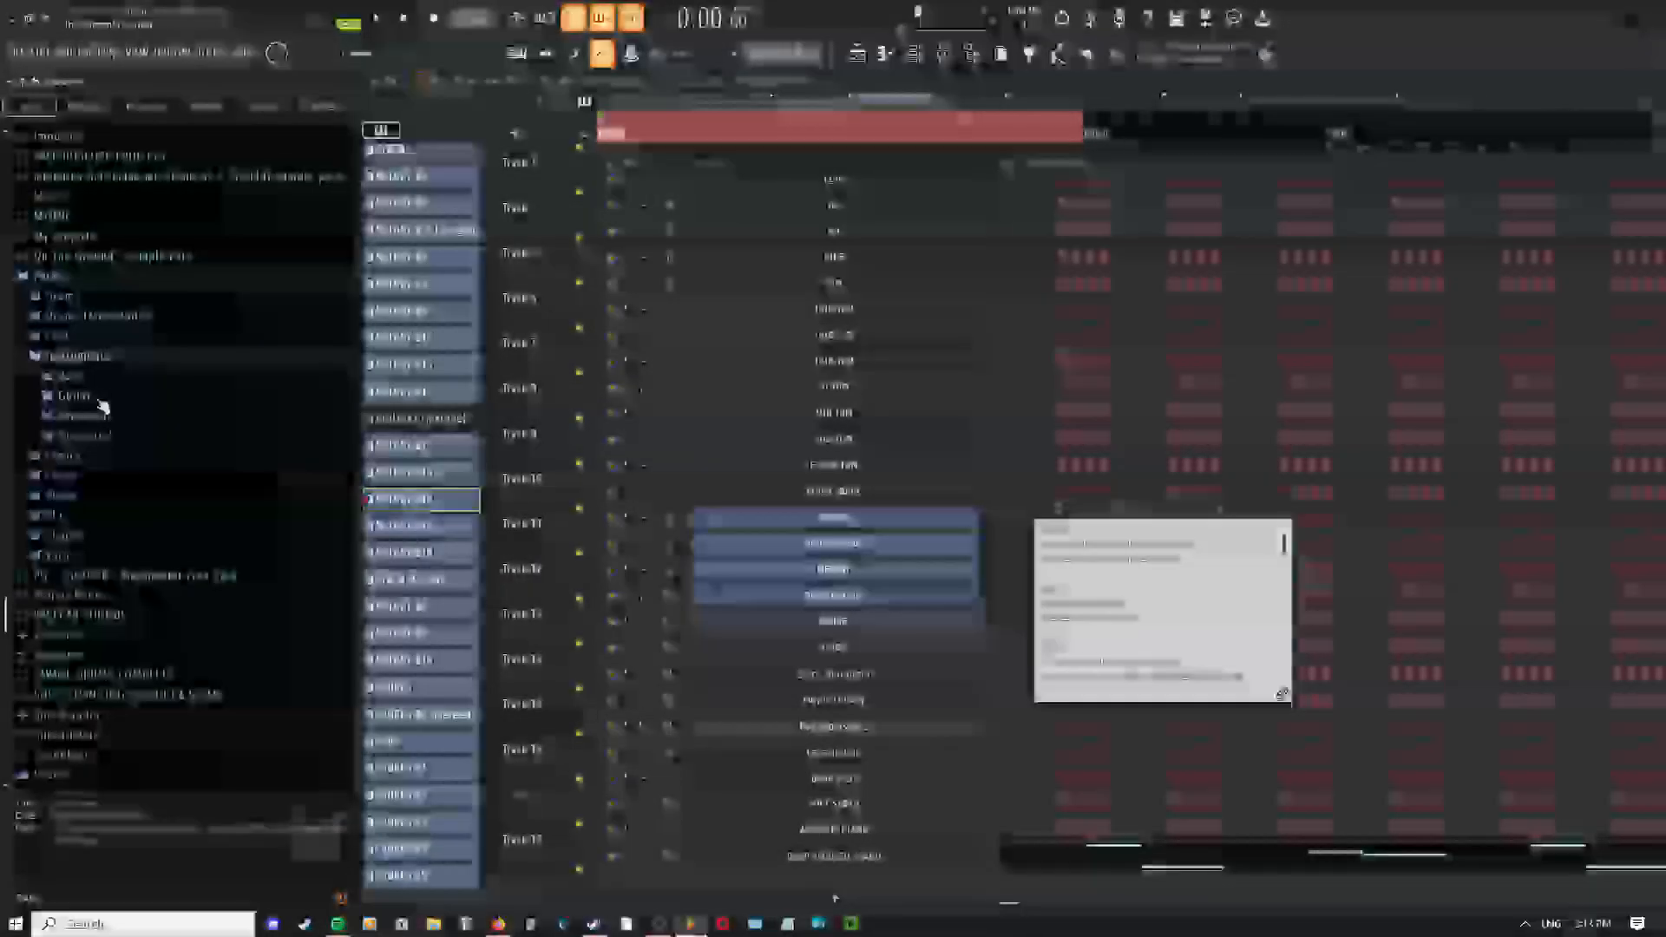
left_click(45, 276)
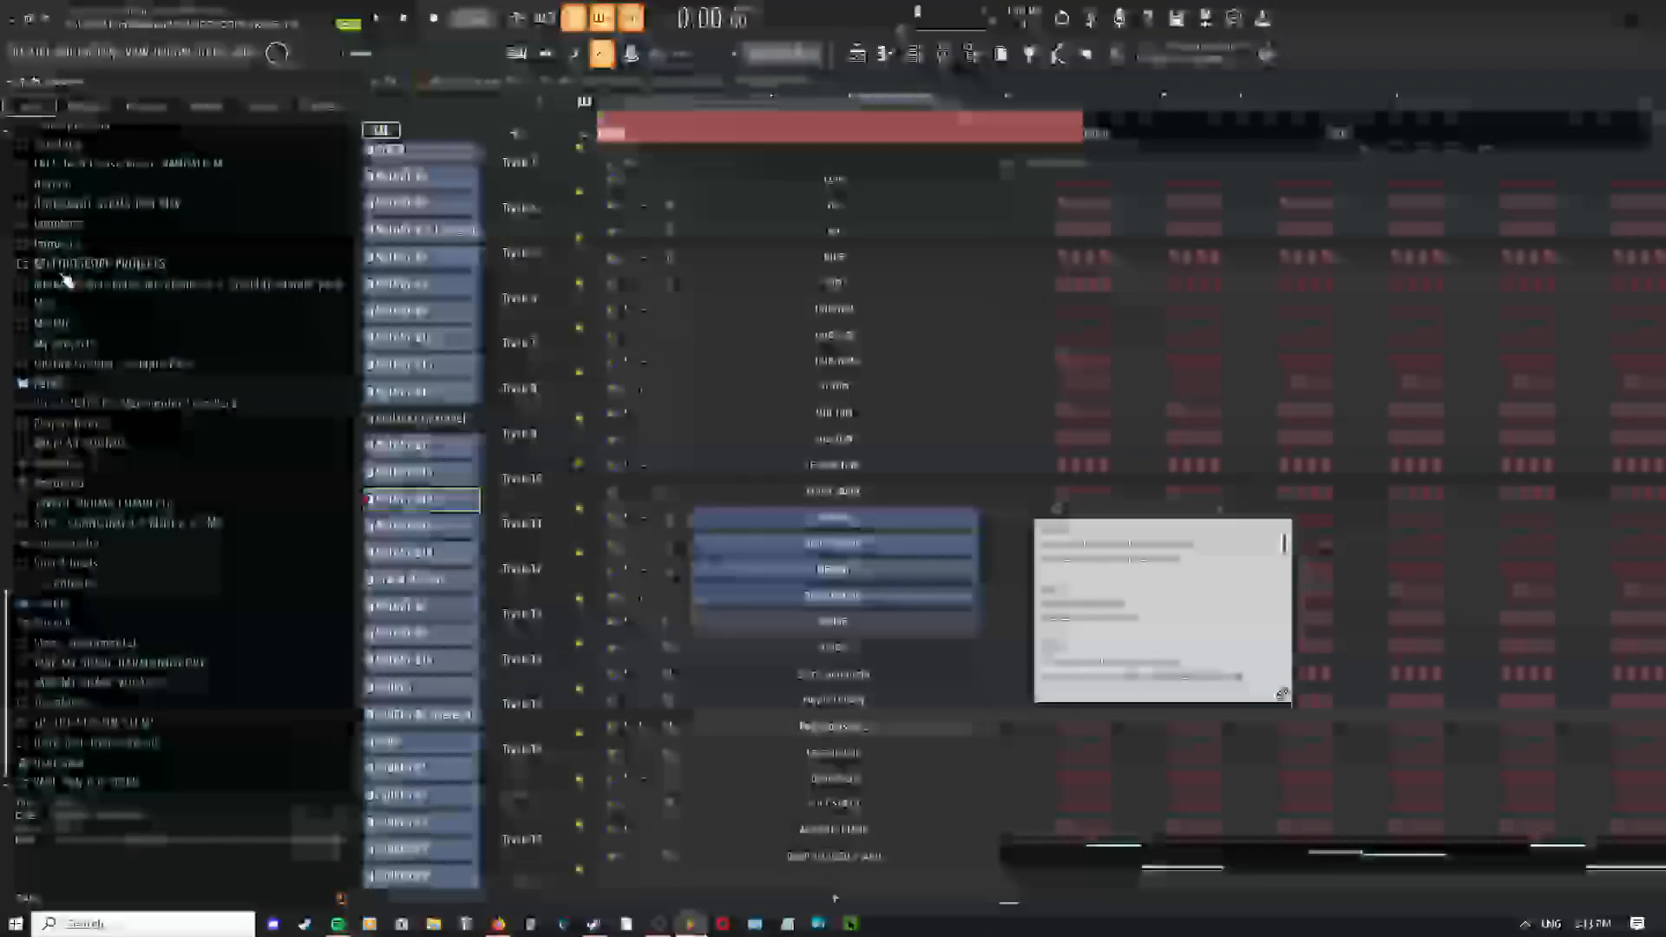
left_click(50, 386)
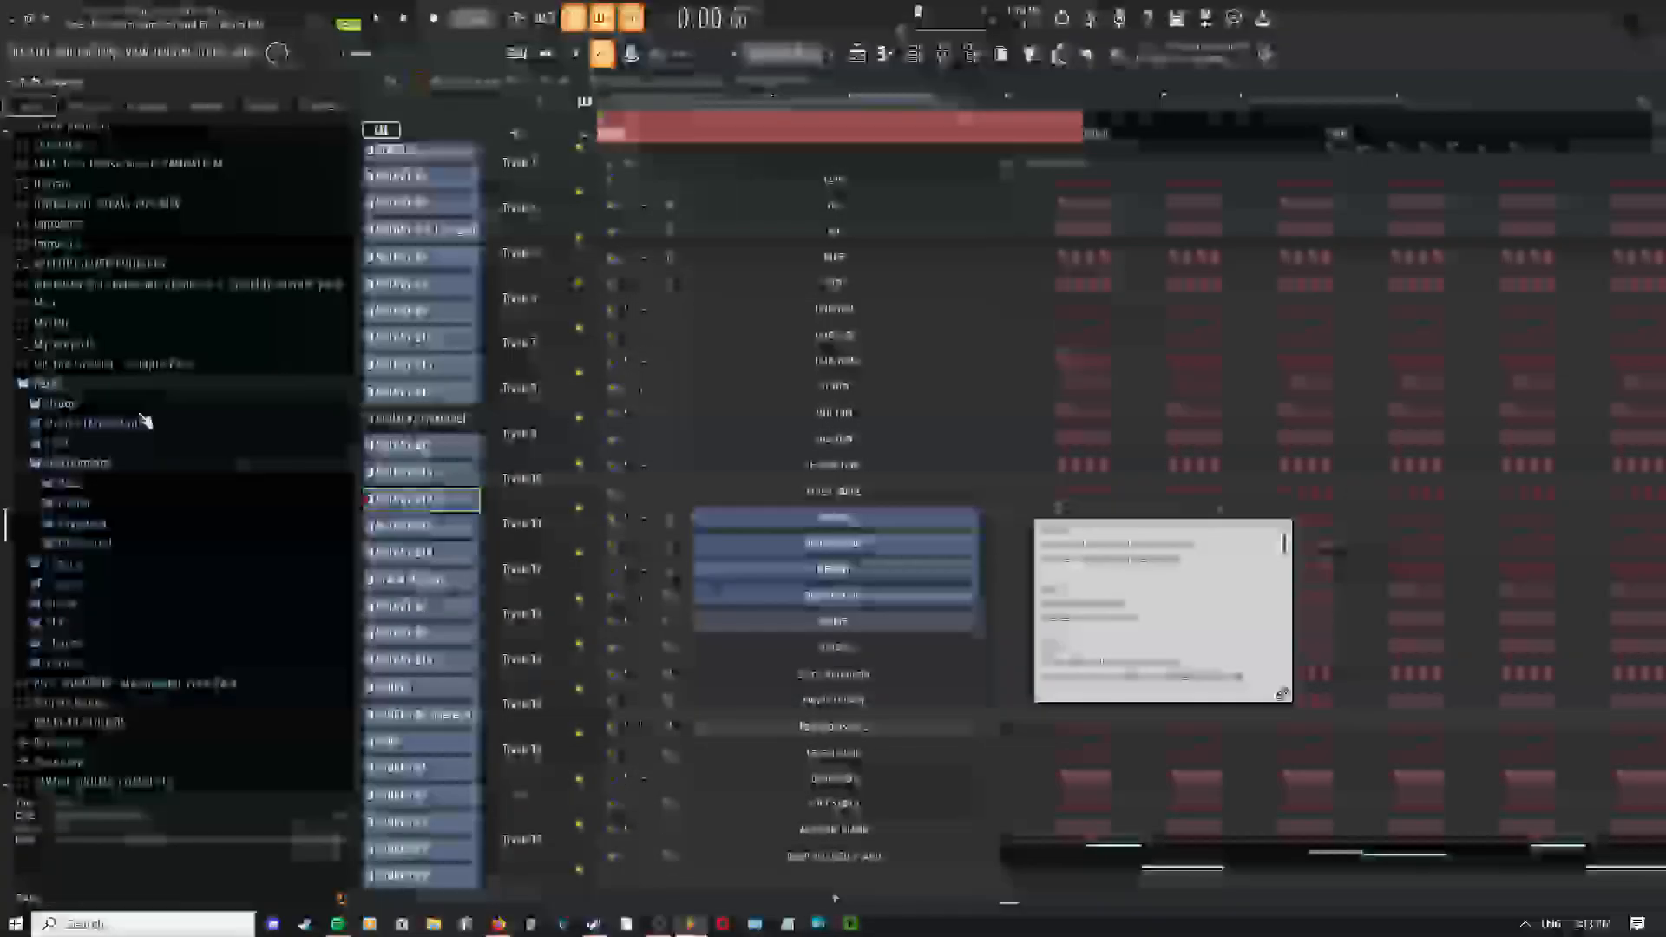
scroll(130, 451, "down", 2)
left_click(70, 434)
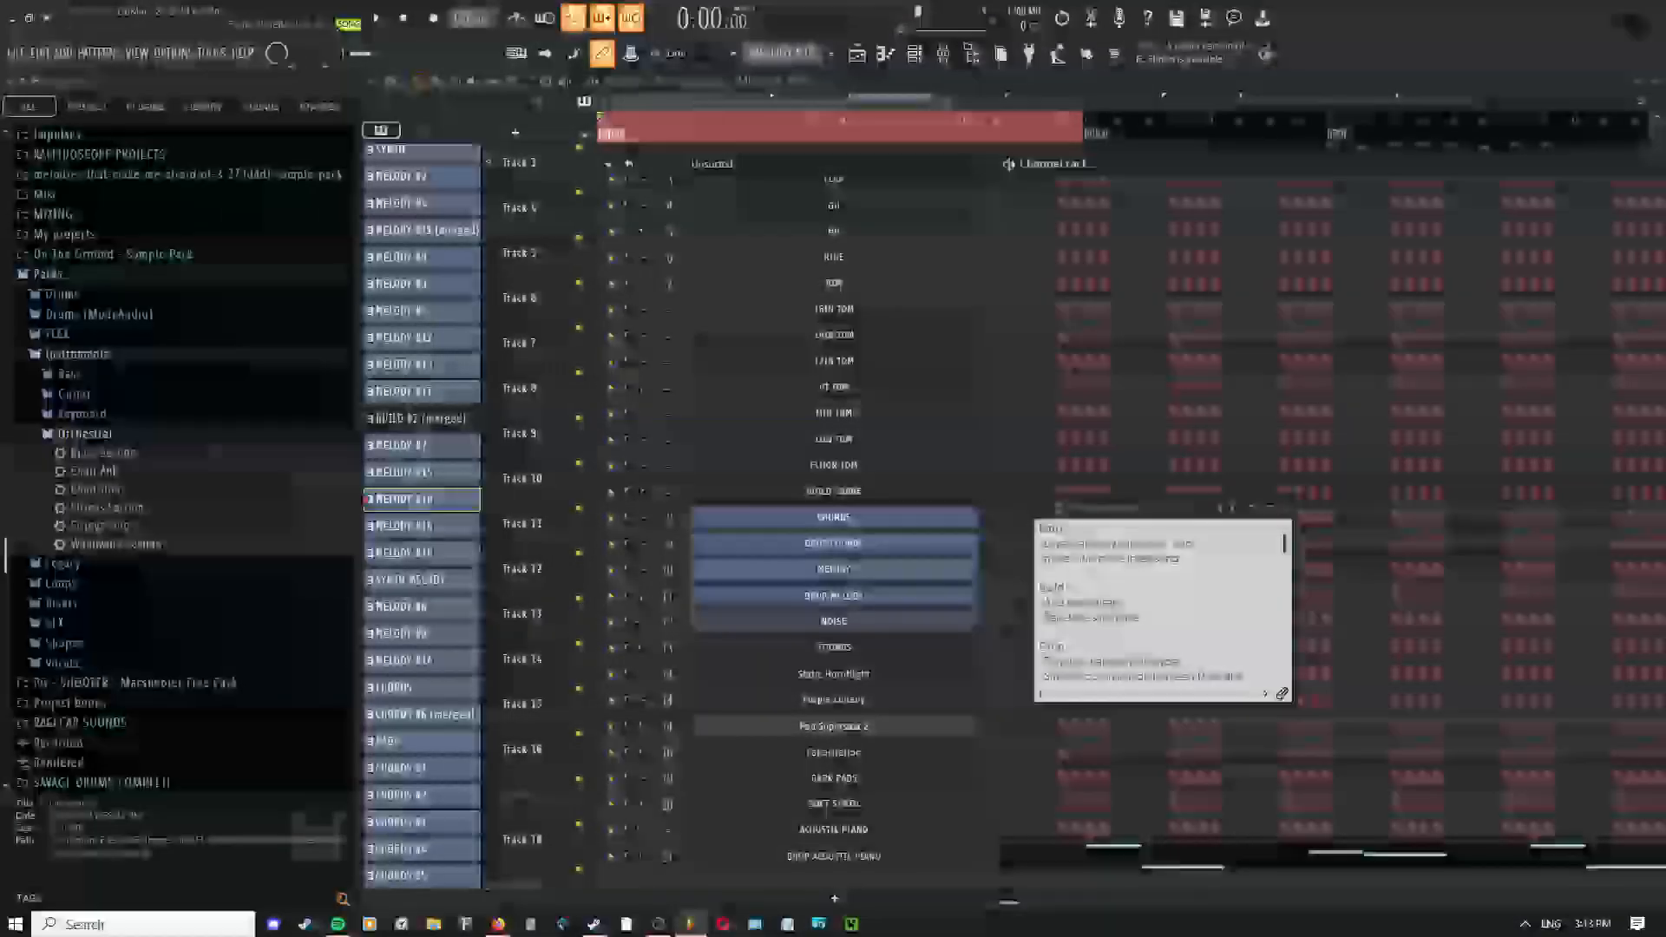
left_click_drag(91, 479, 801, 872)
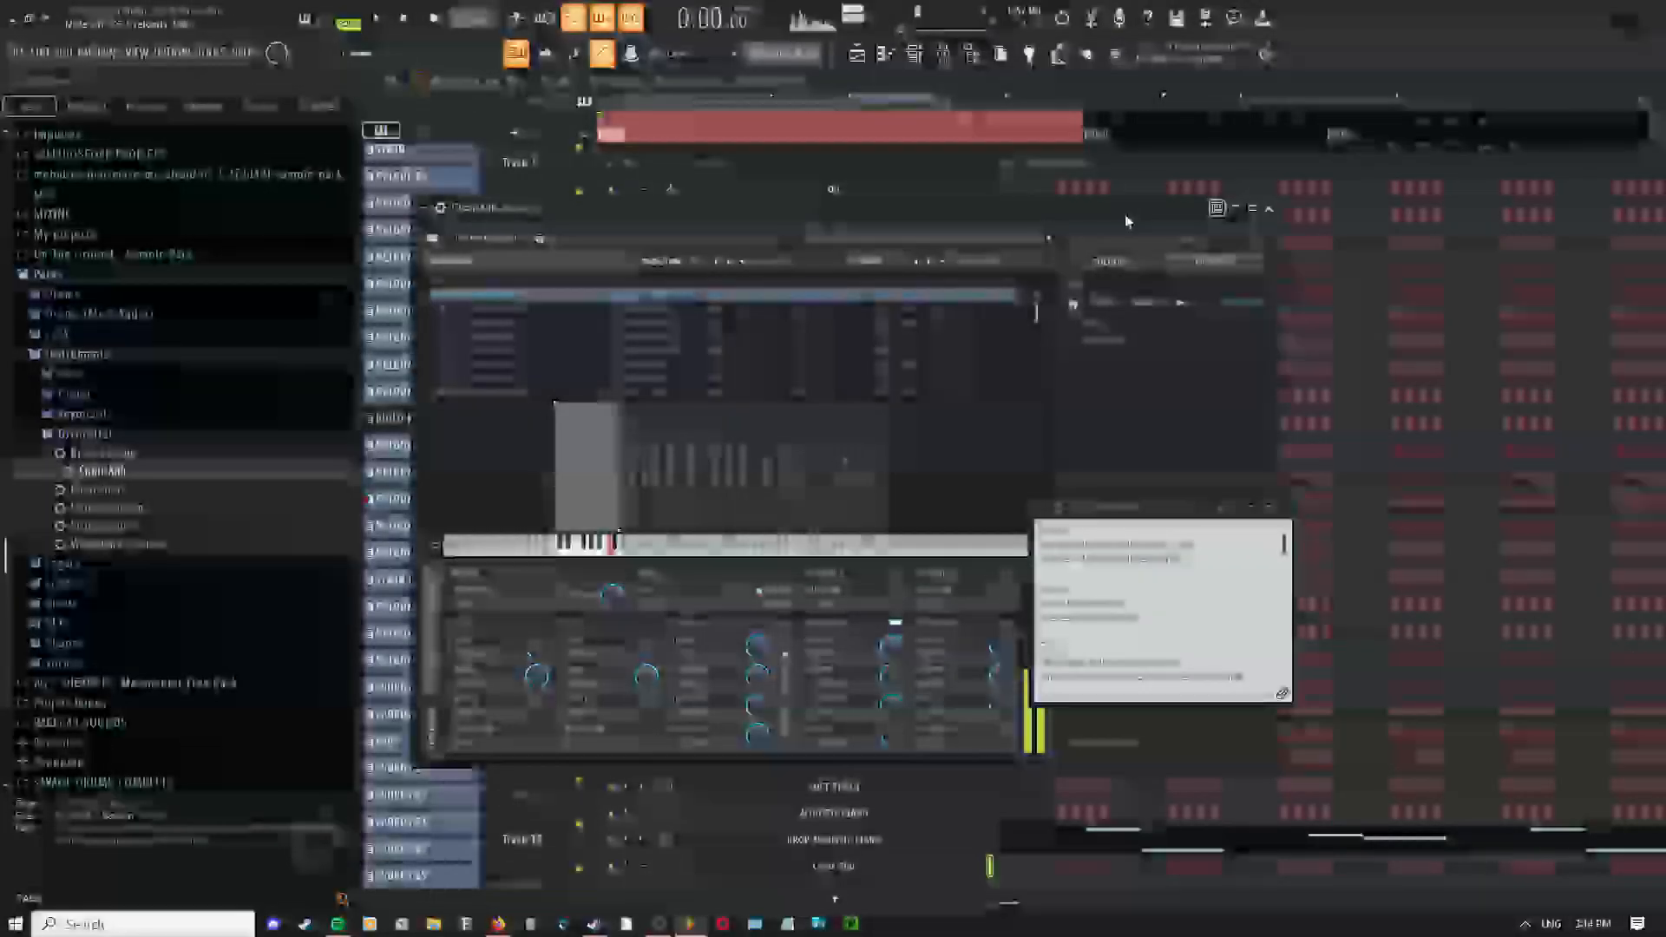
Put away the Choir Ahh instrument window, return to the playlist and create a new pattern
left_click(1146, 174)
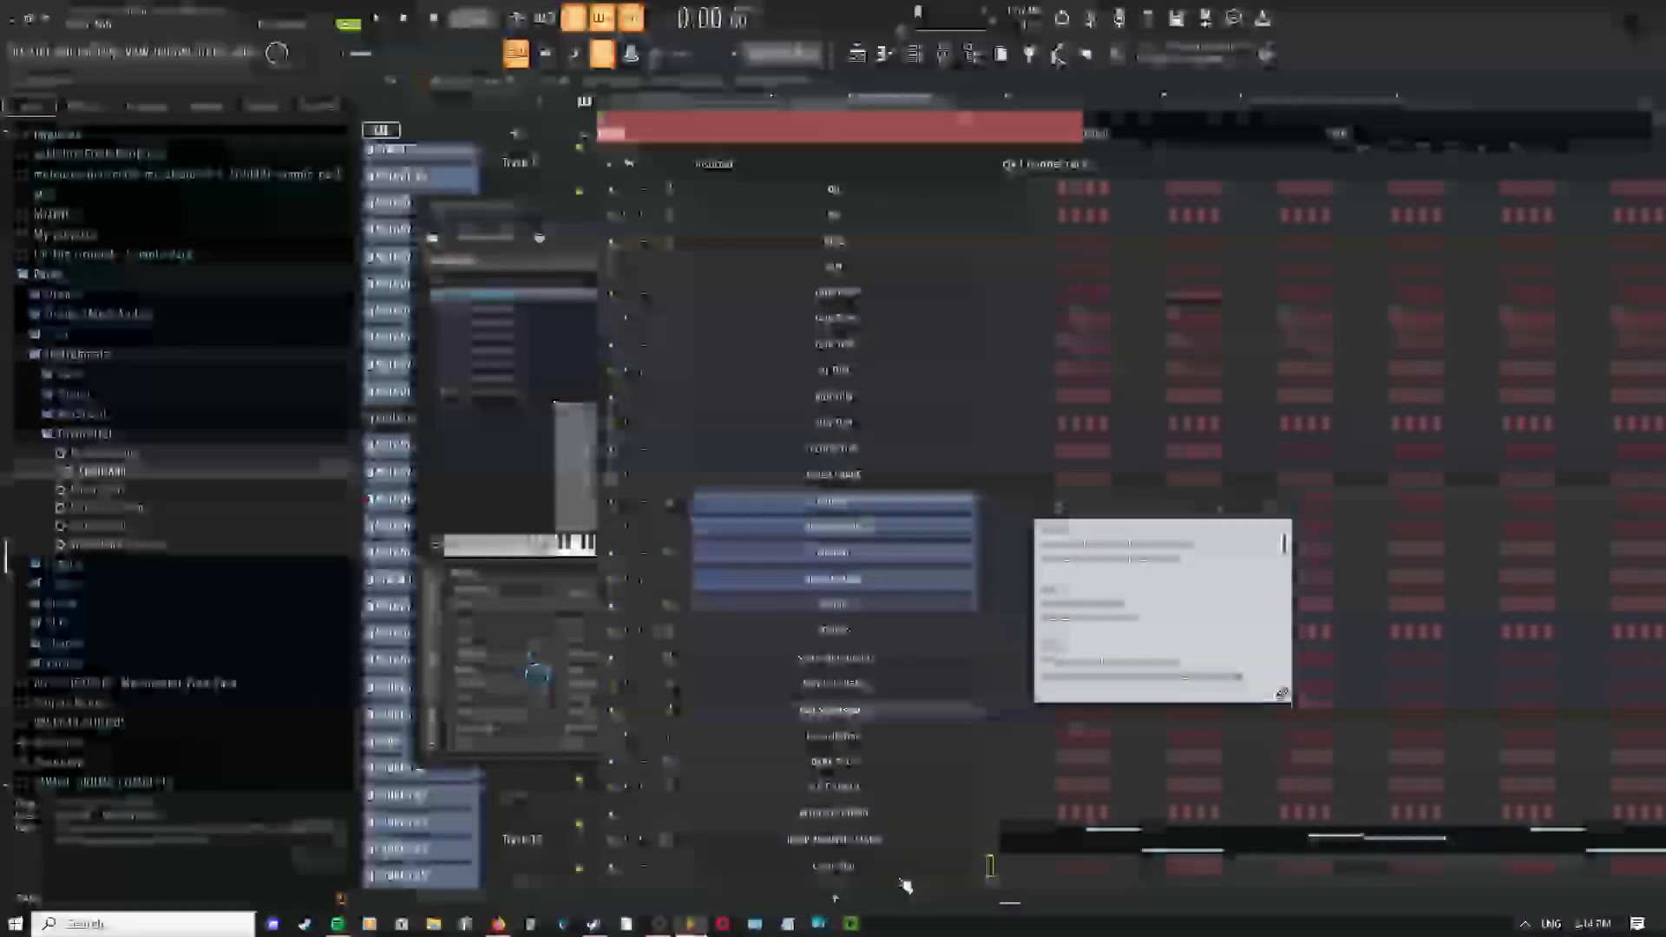
right_click(924, 873)
left_click(1119, 191)
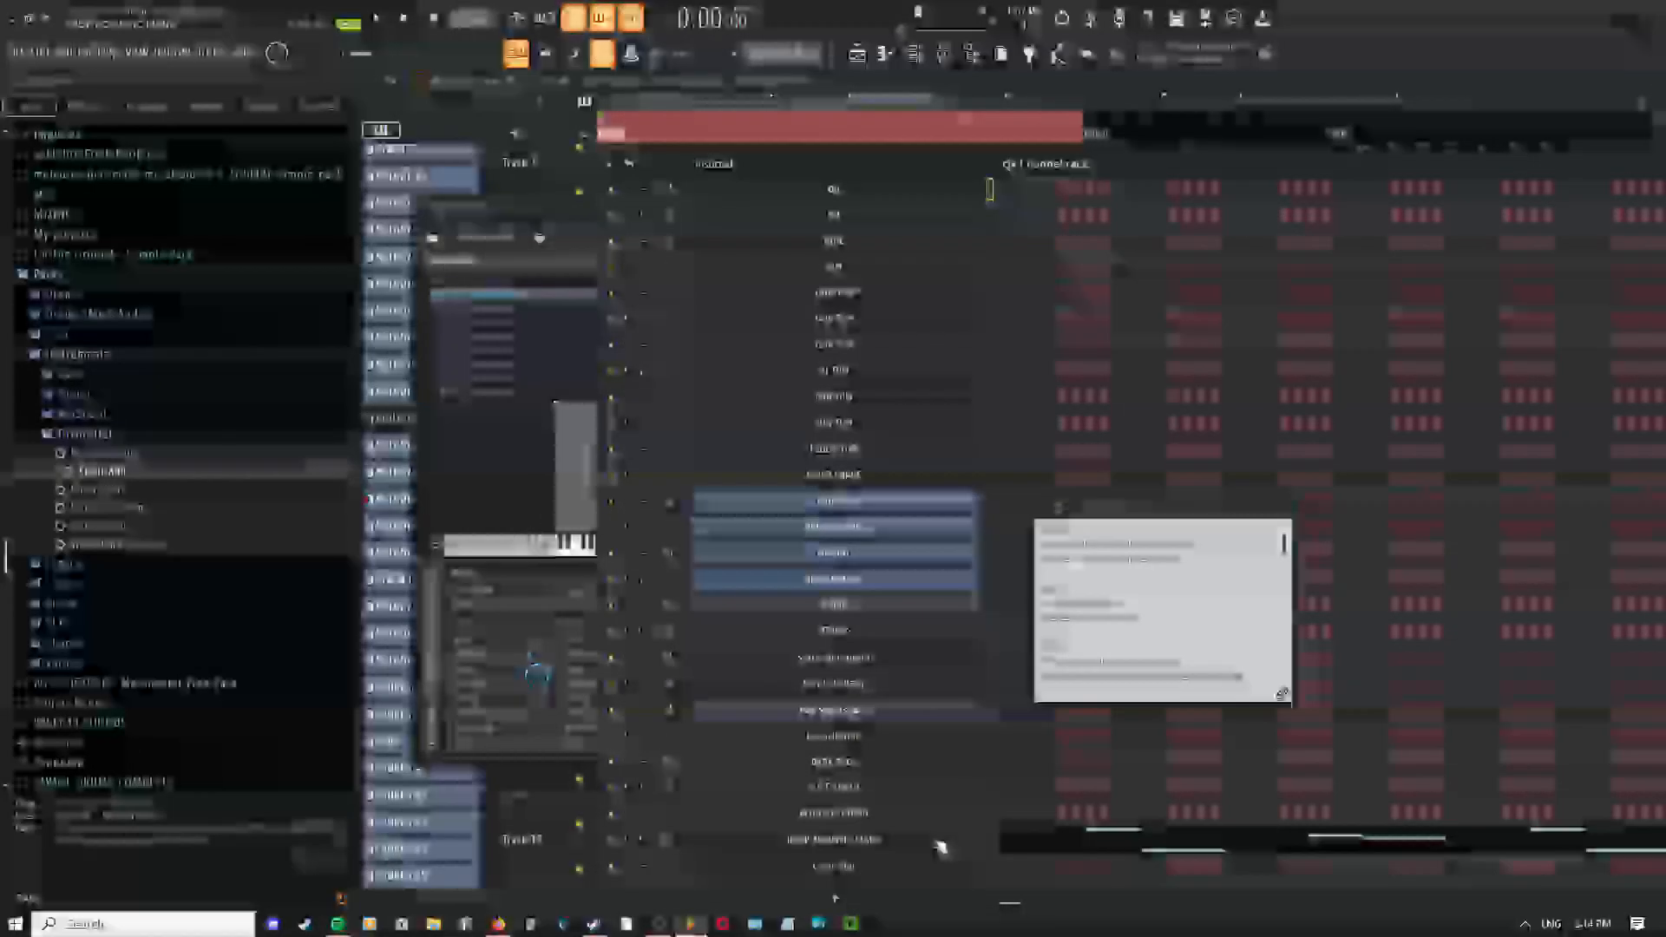
left_click(857, 54)
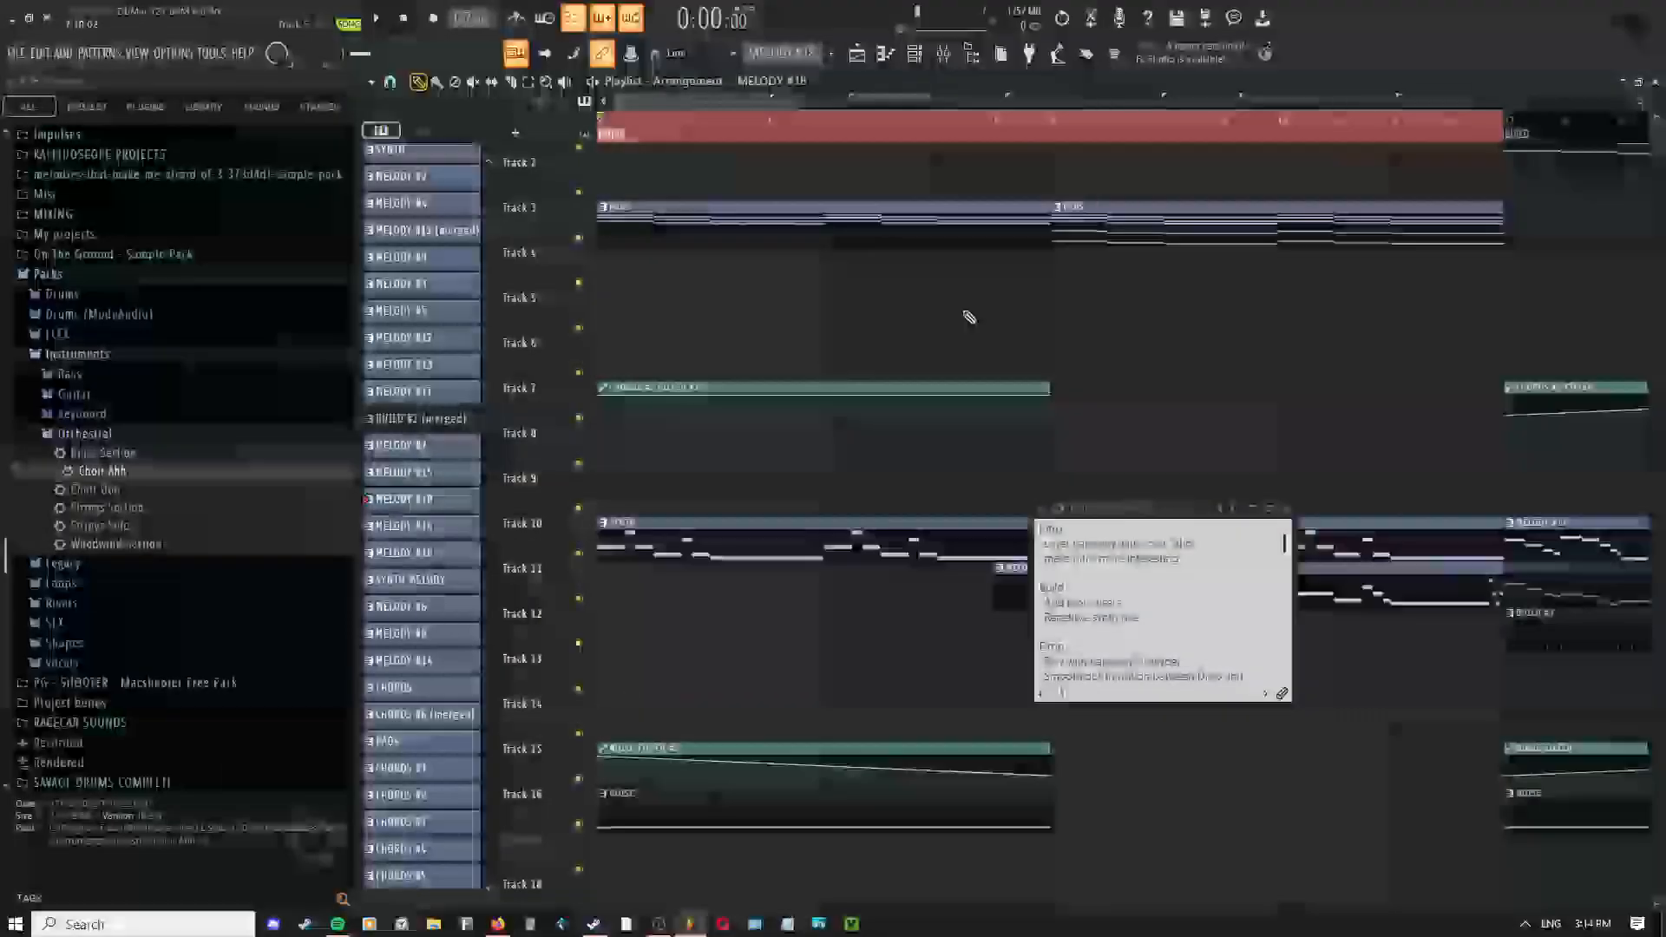
left_click(811, 80)
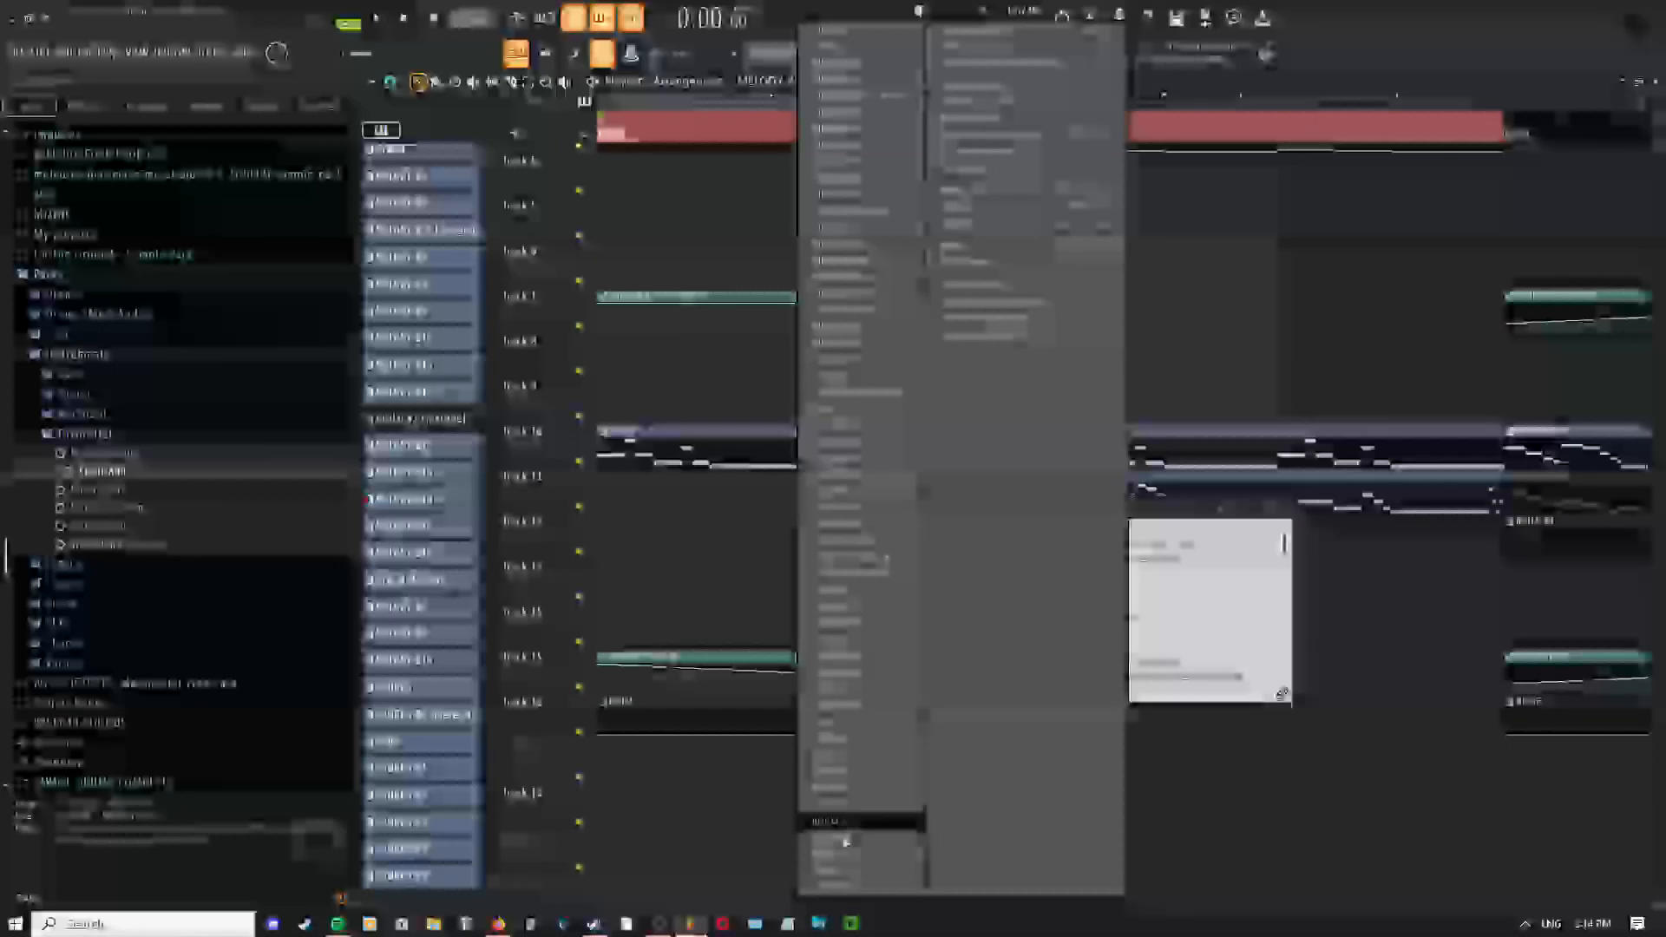
left_click(830, 879)
left_click(831, 54)
Open the intro pads clip in the piano roll and select the DARK PADS chord notes of its first half
left_click_drag(697, 263, 638, 258)
scroll(701, 209, "up", 3)
double_click(700, 255)
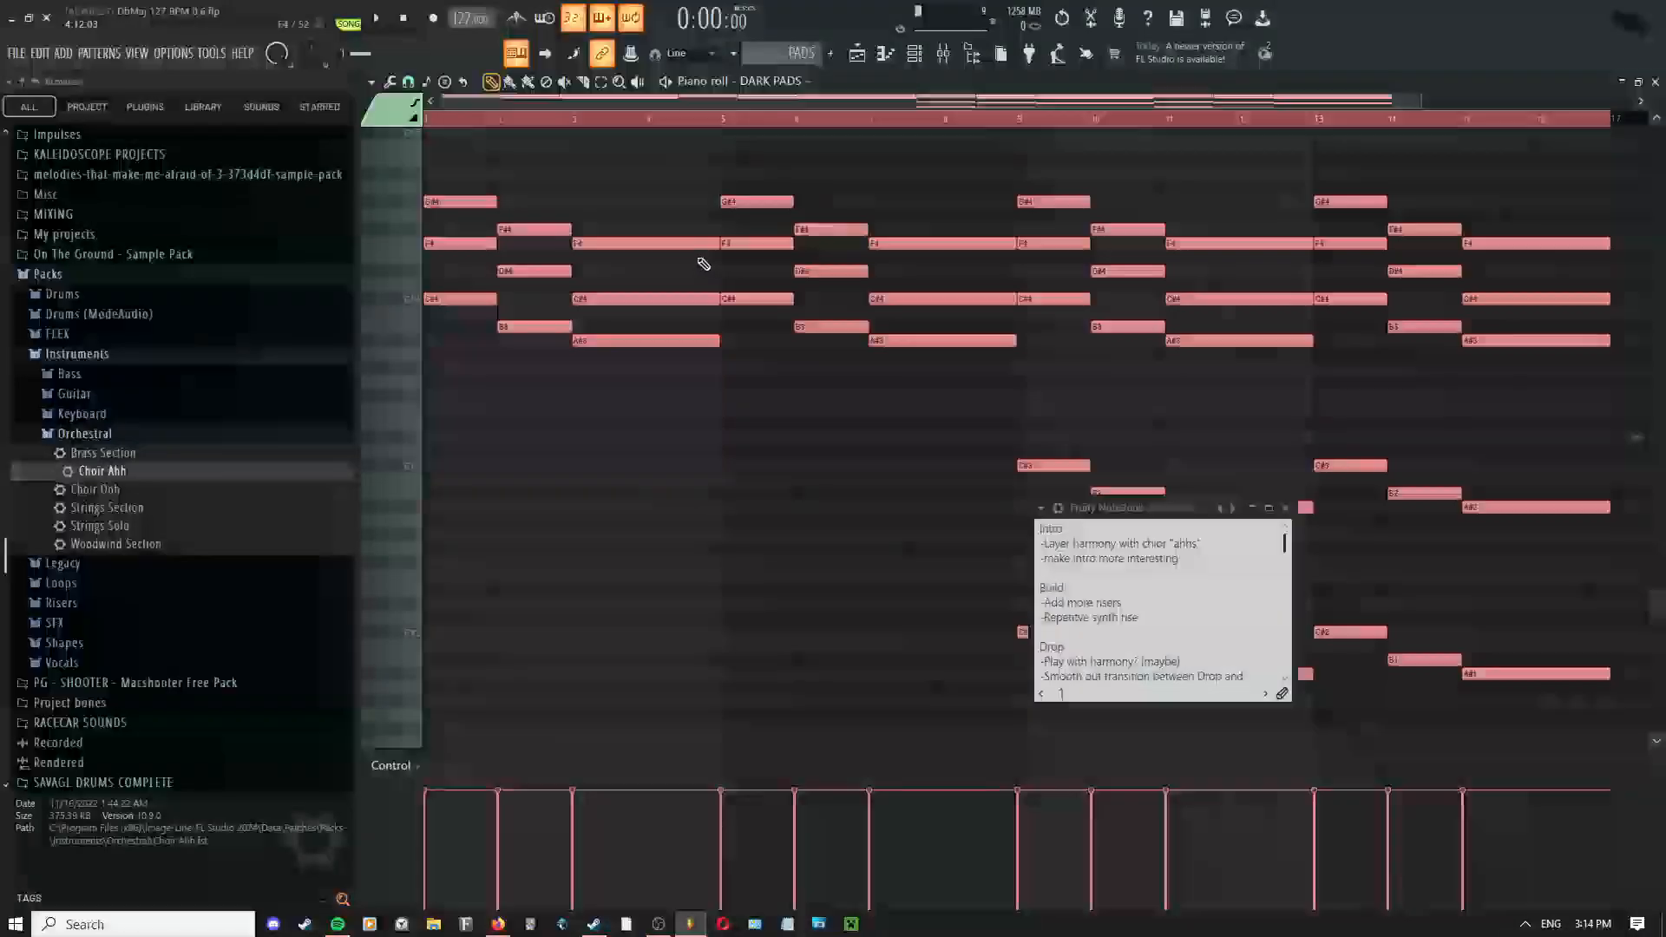
left_click_drag(481, 436, 433, 465)
scroll(709, 434, "down", 1)
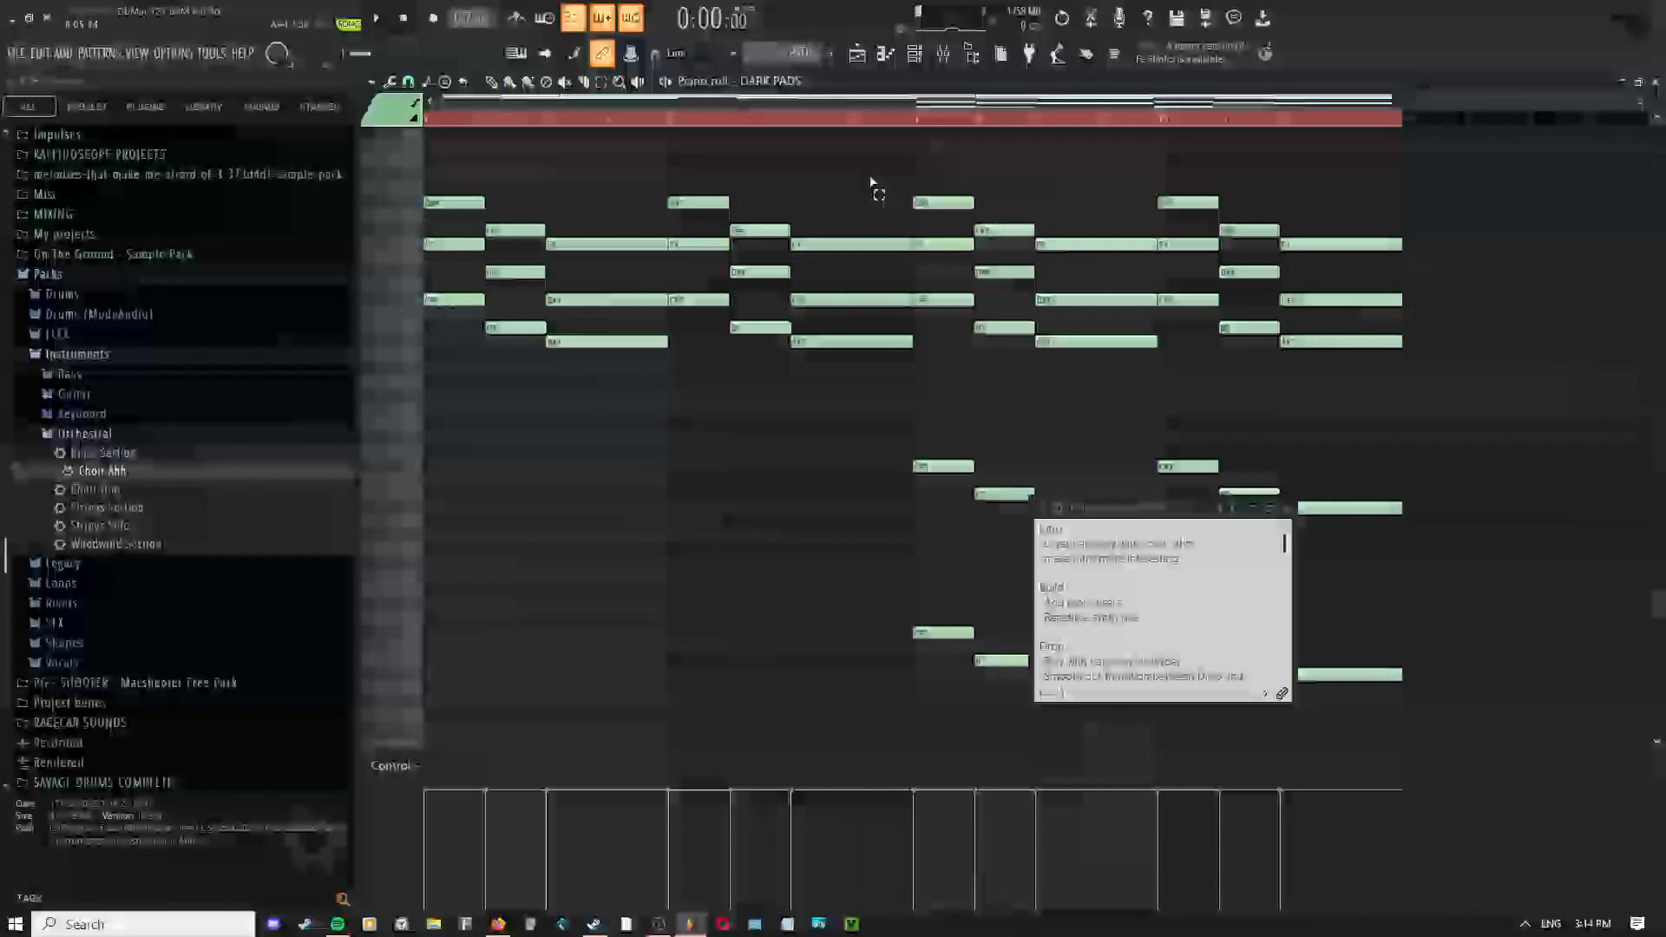
left_click_drag(870, 170, 405, 420)
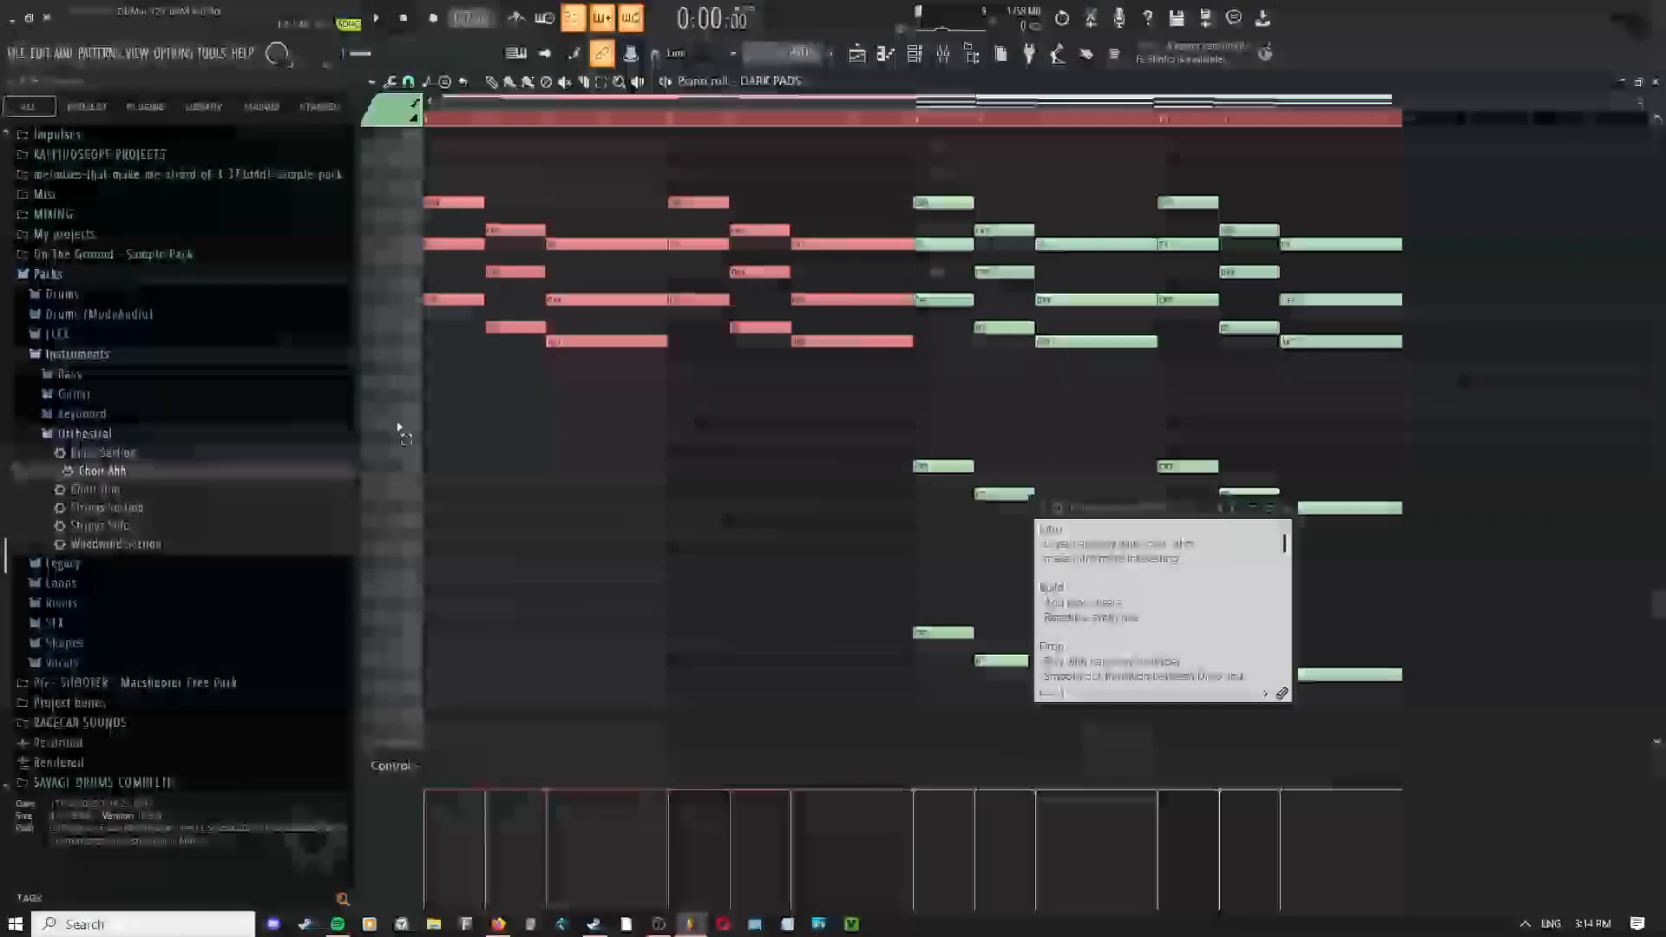
Copy the selected DARK PADS chords into the Choir Ahh channel of the new pattern, using that channel's piano roll
left_click(877, 60)
double_click(617, 375)
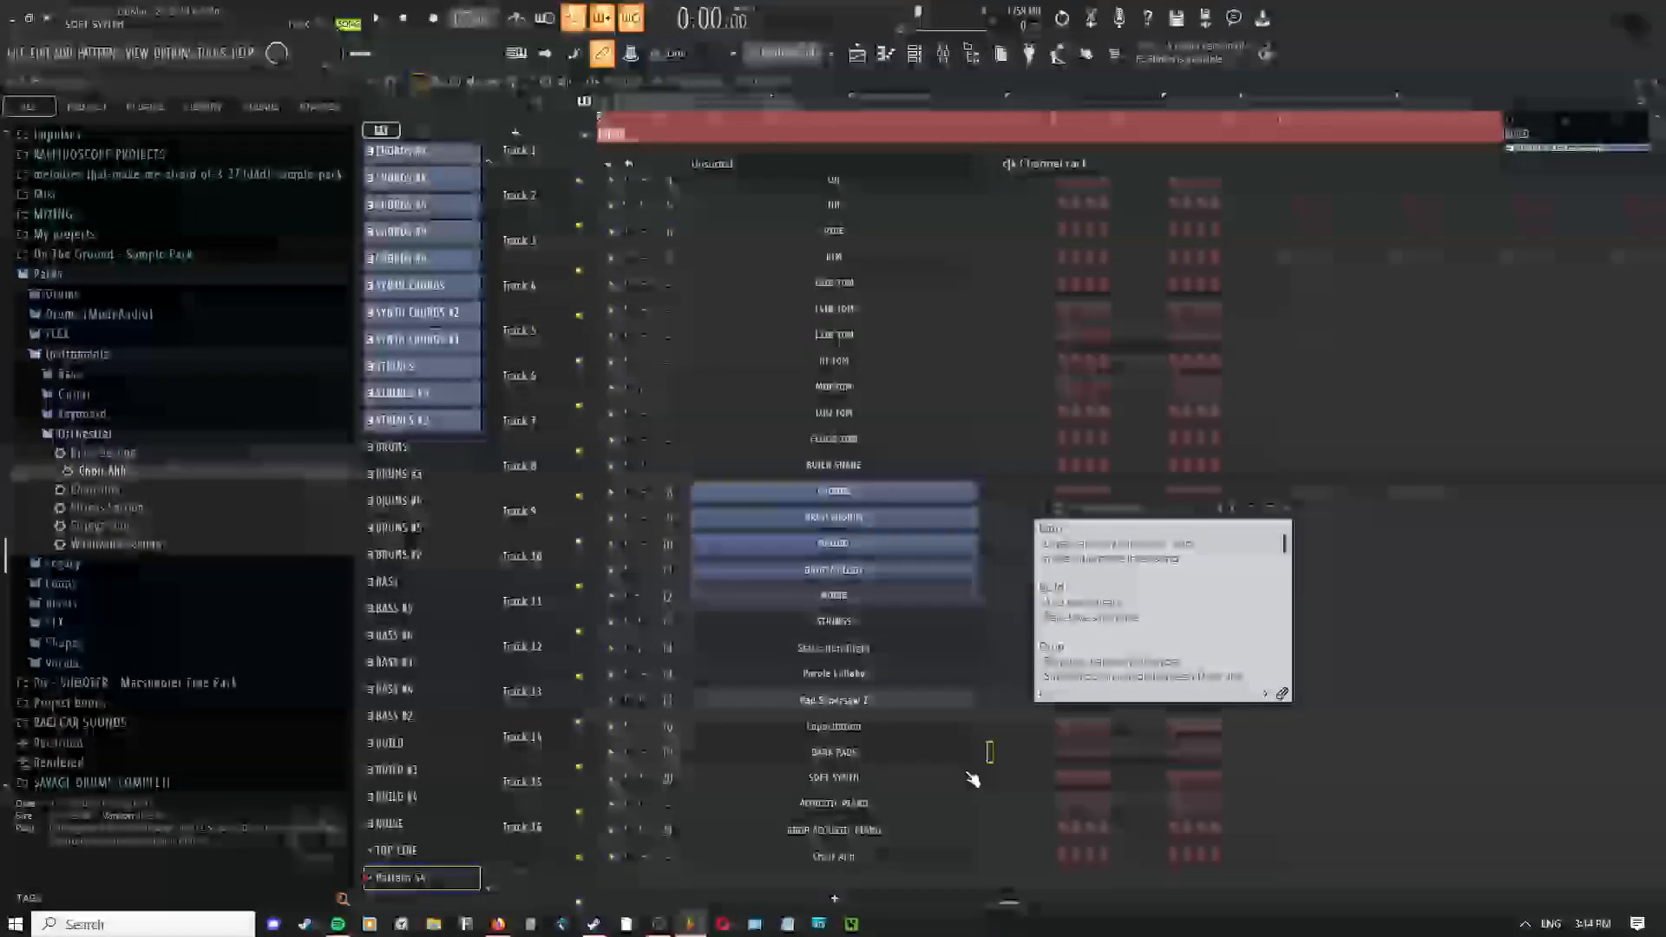
right_click(950, 858)
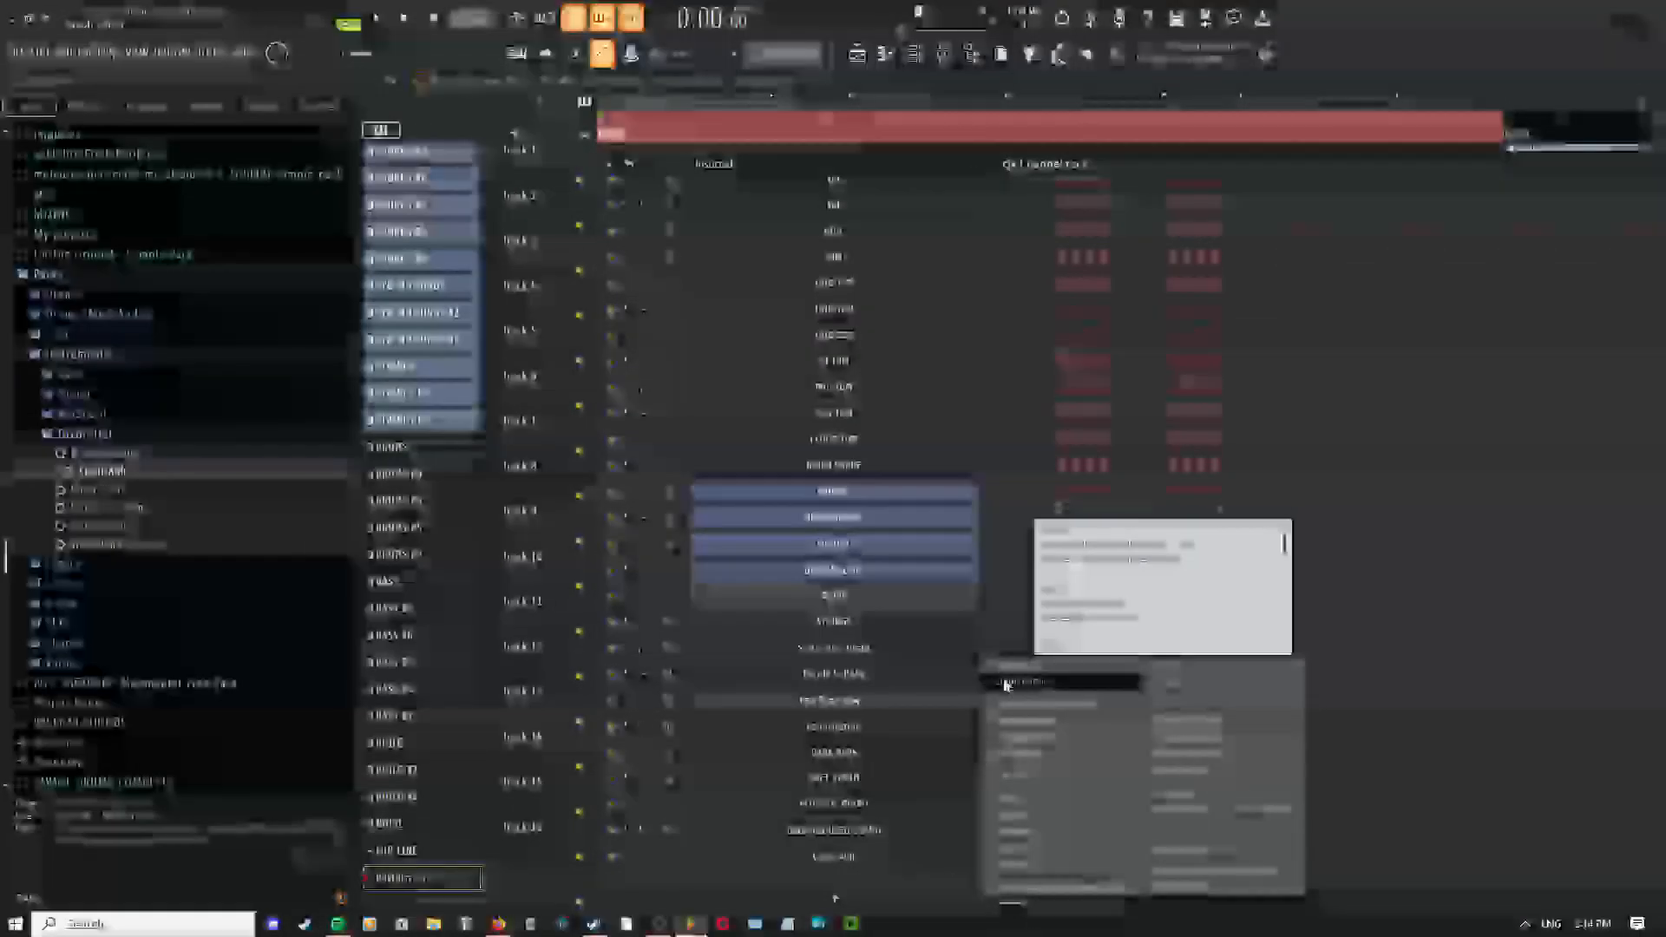
left_click(1007, 683)
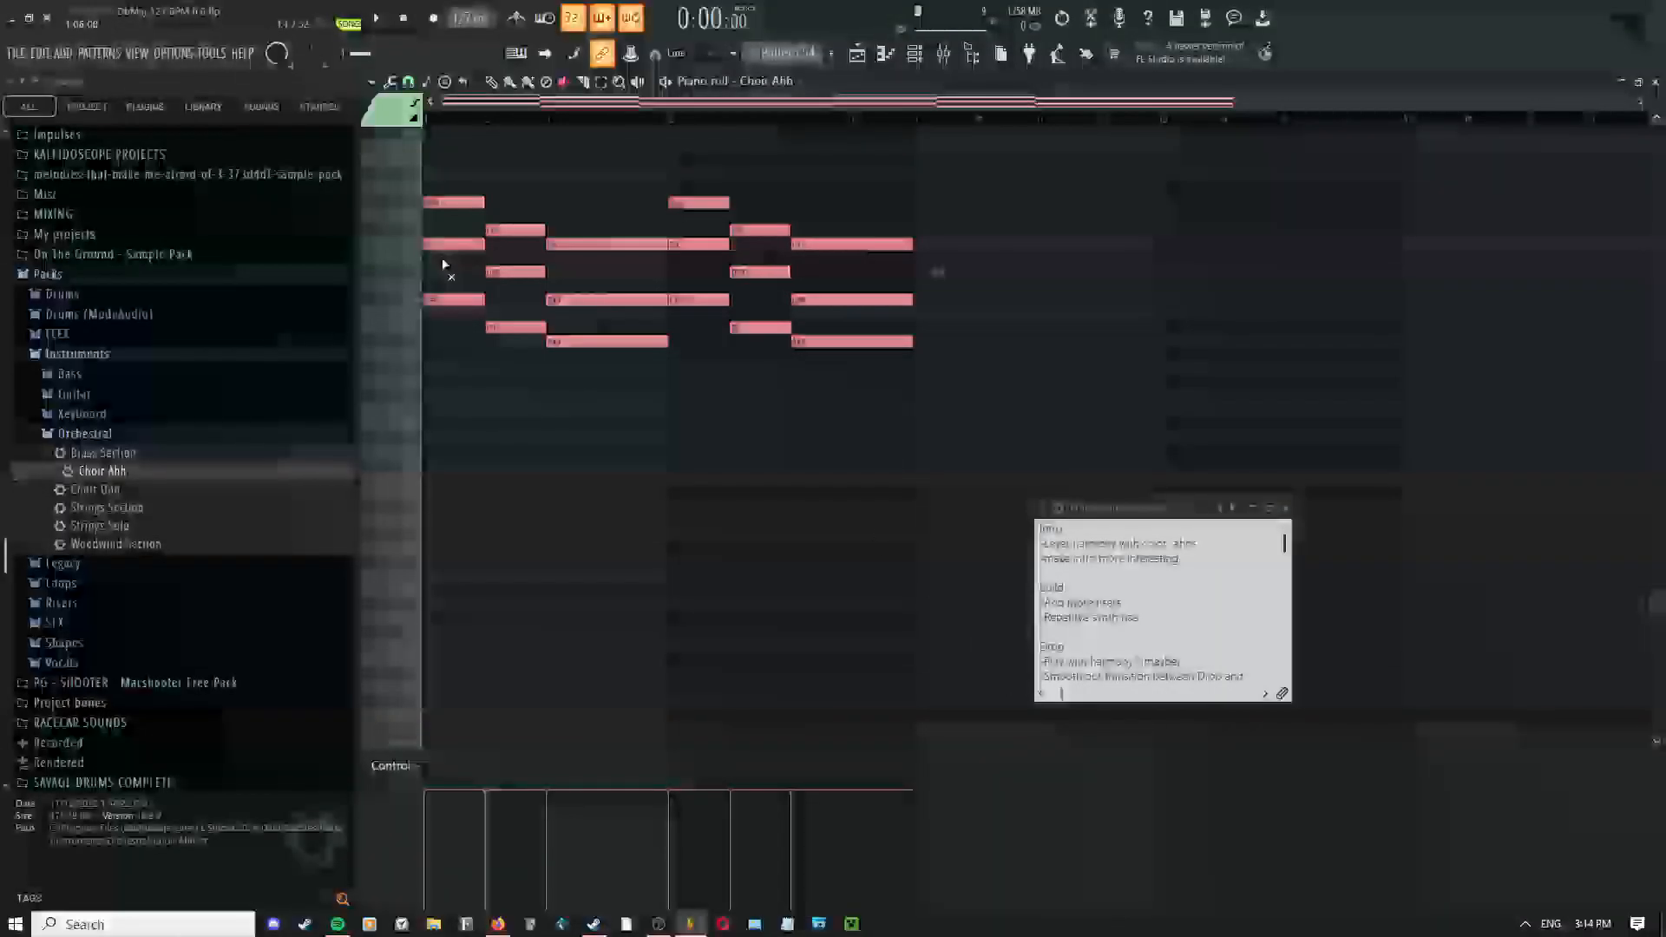
Mute the lower notes of every Choir Ahh chord, leaving only each chord's top note active
left_click_drag(442, 247, 451, 307)
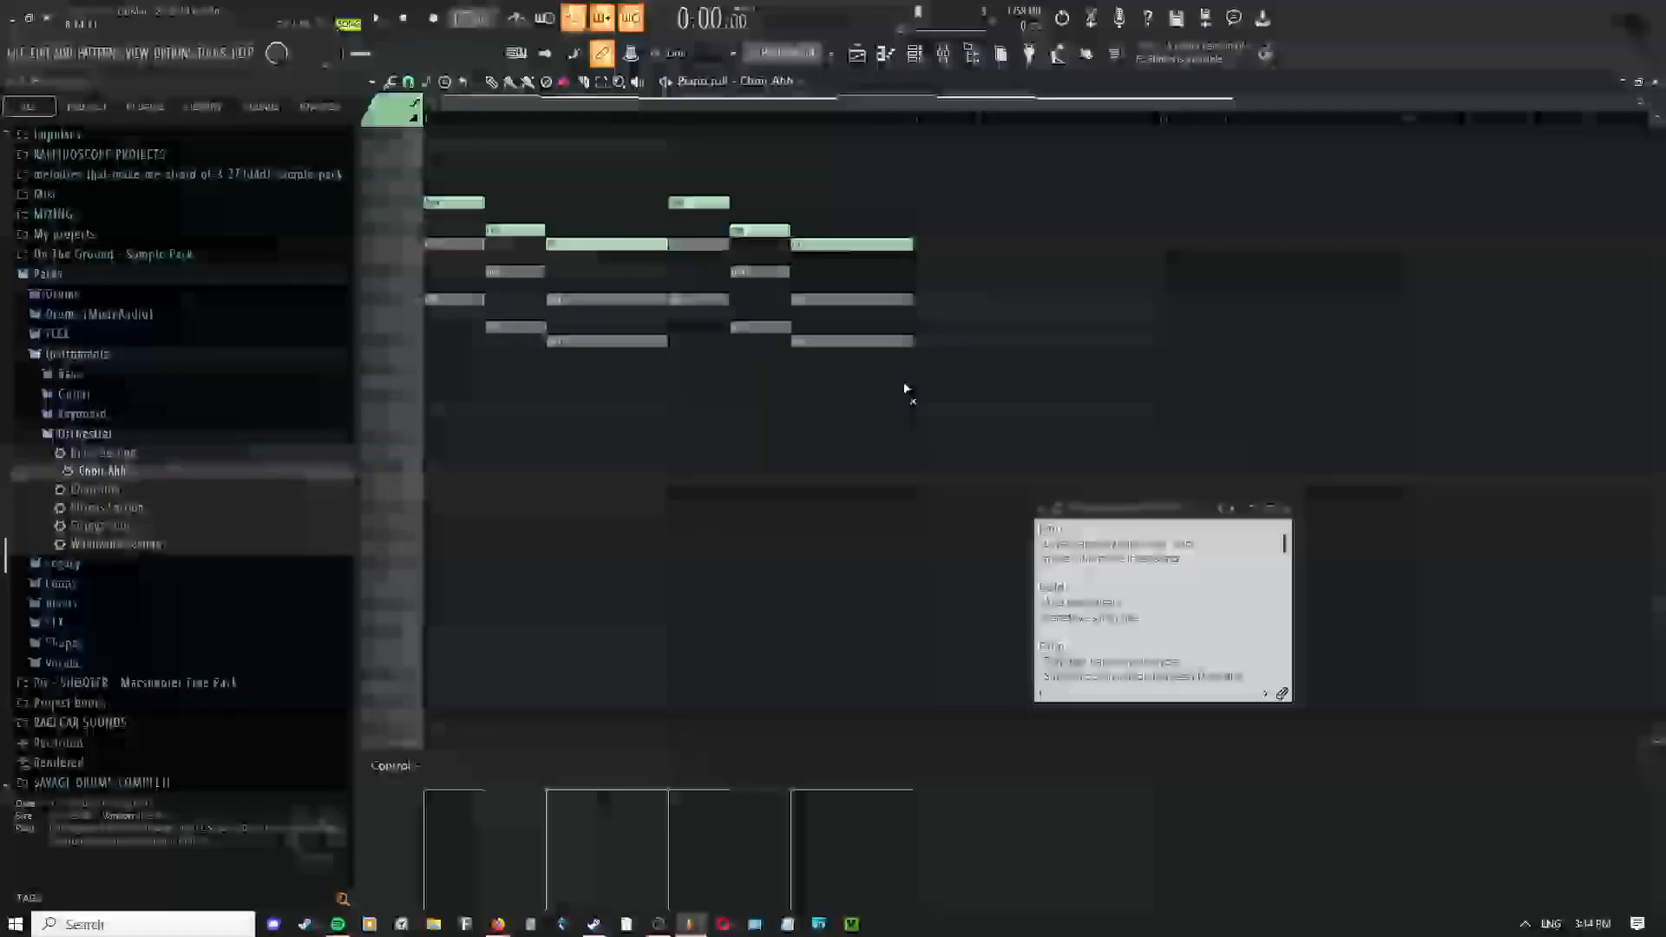
scroll(781, 226, "up", 3)
scroll(680, 365, "down", 1)
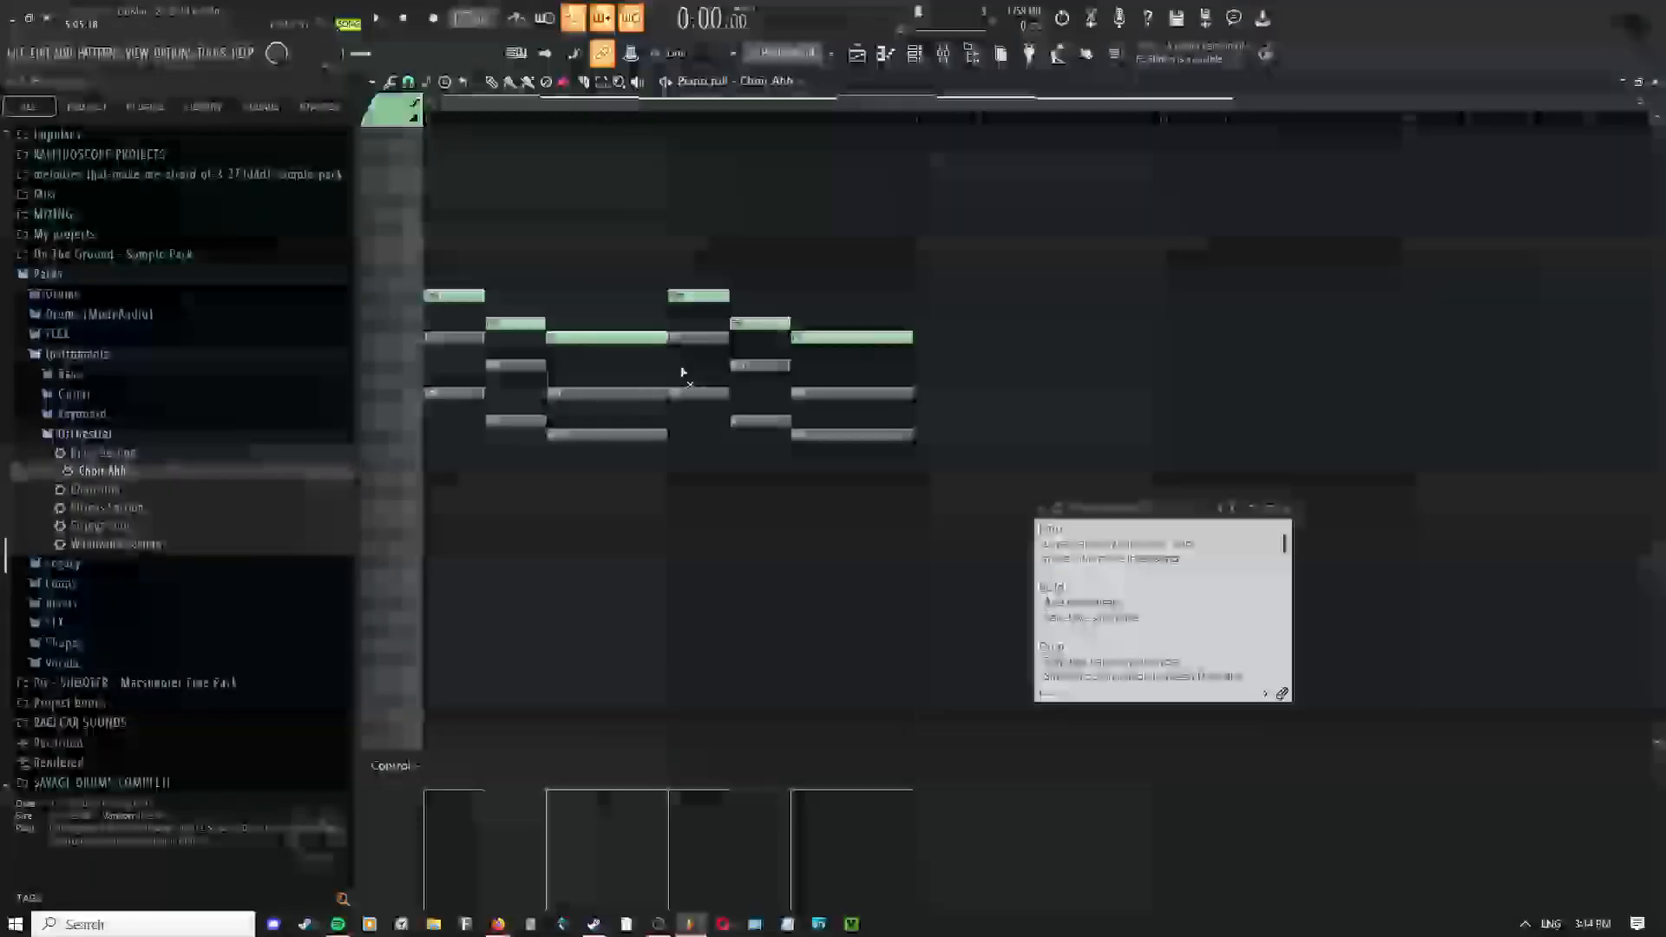
scroll(668, 460, "up", 2)
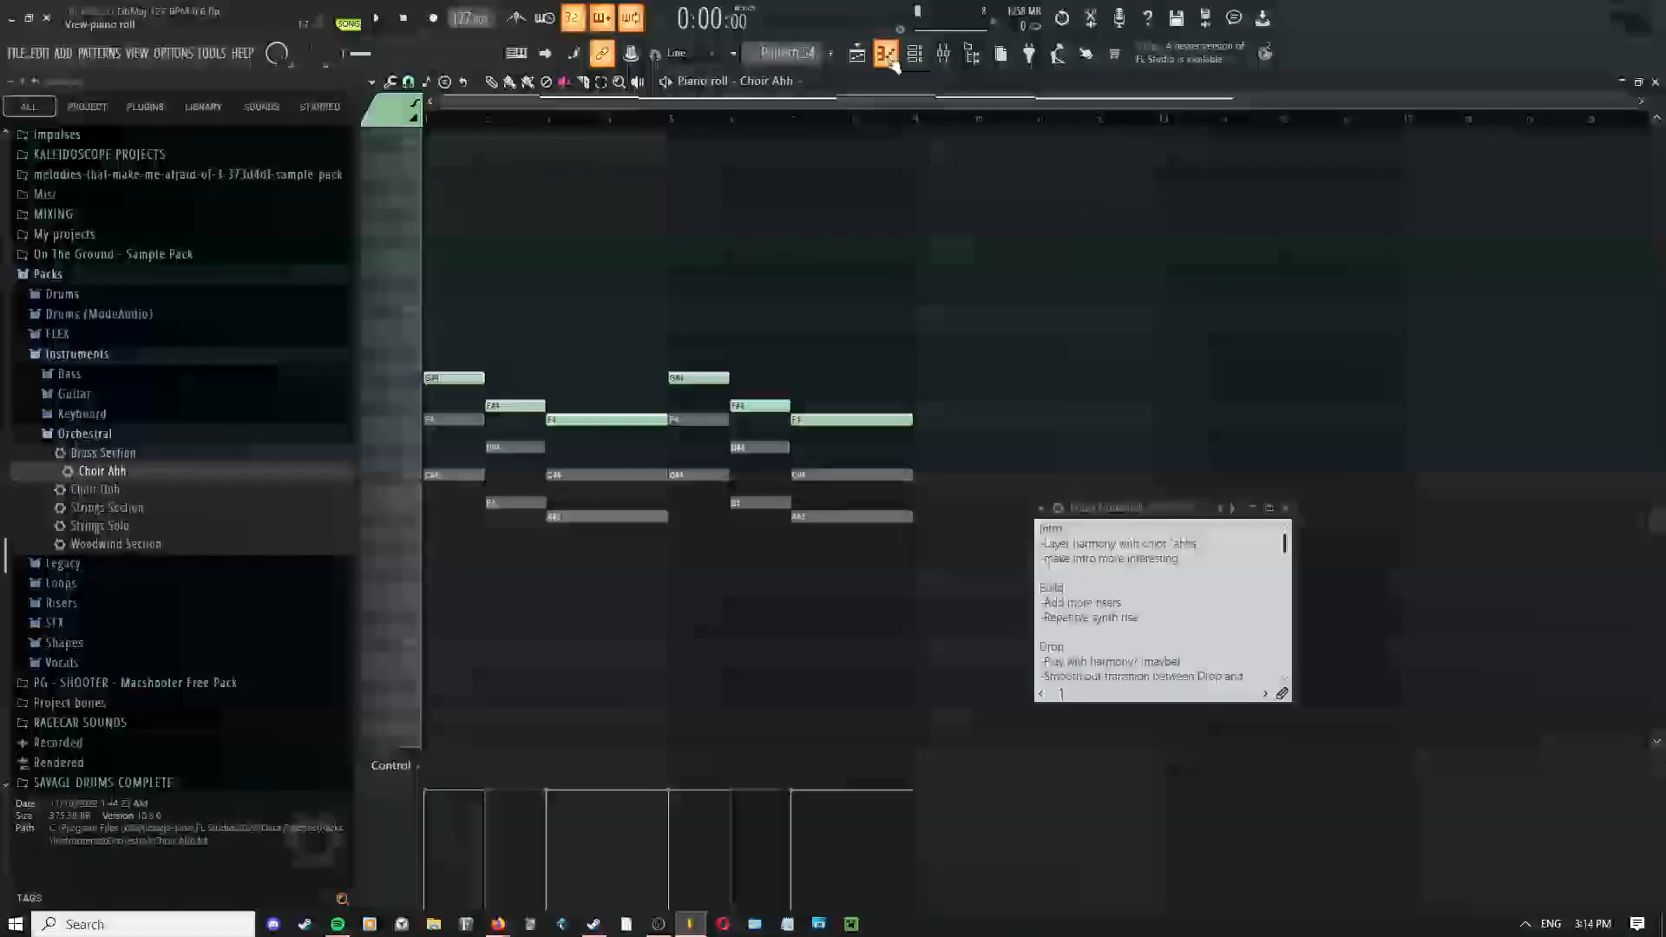
Place the Choir Ahh pattern at the start of the intro on Track 6 and open its notes for playback
left_click(857, 55)
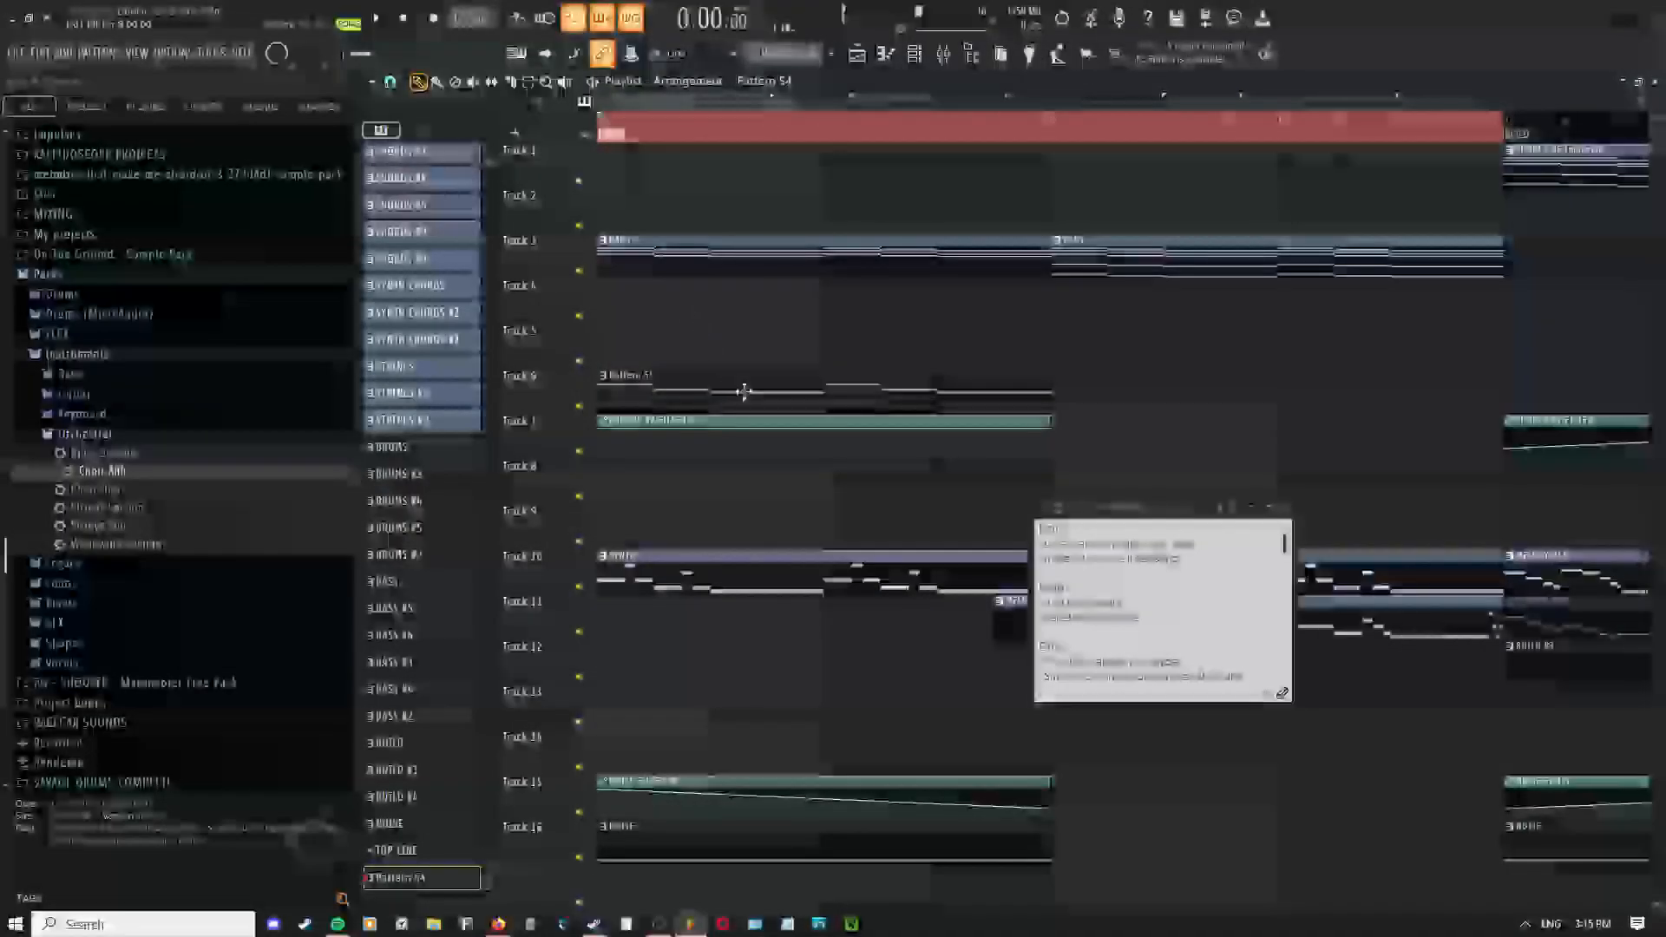
double_click(743, 391)
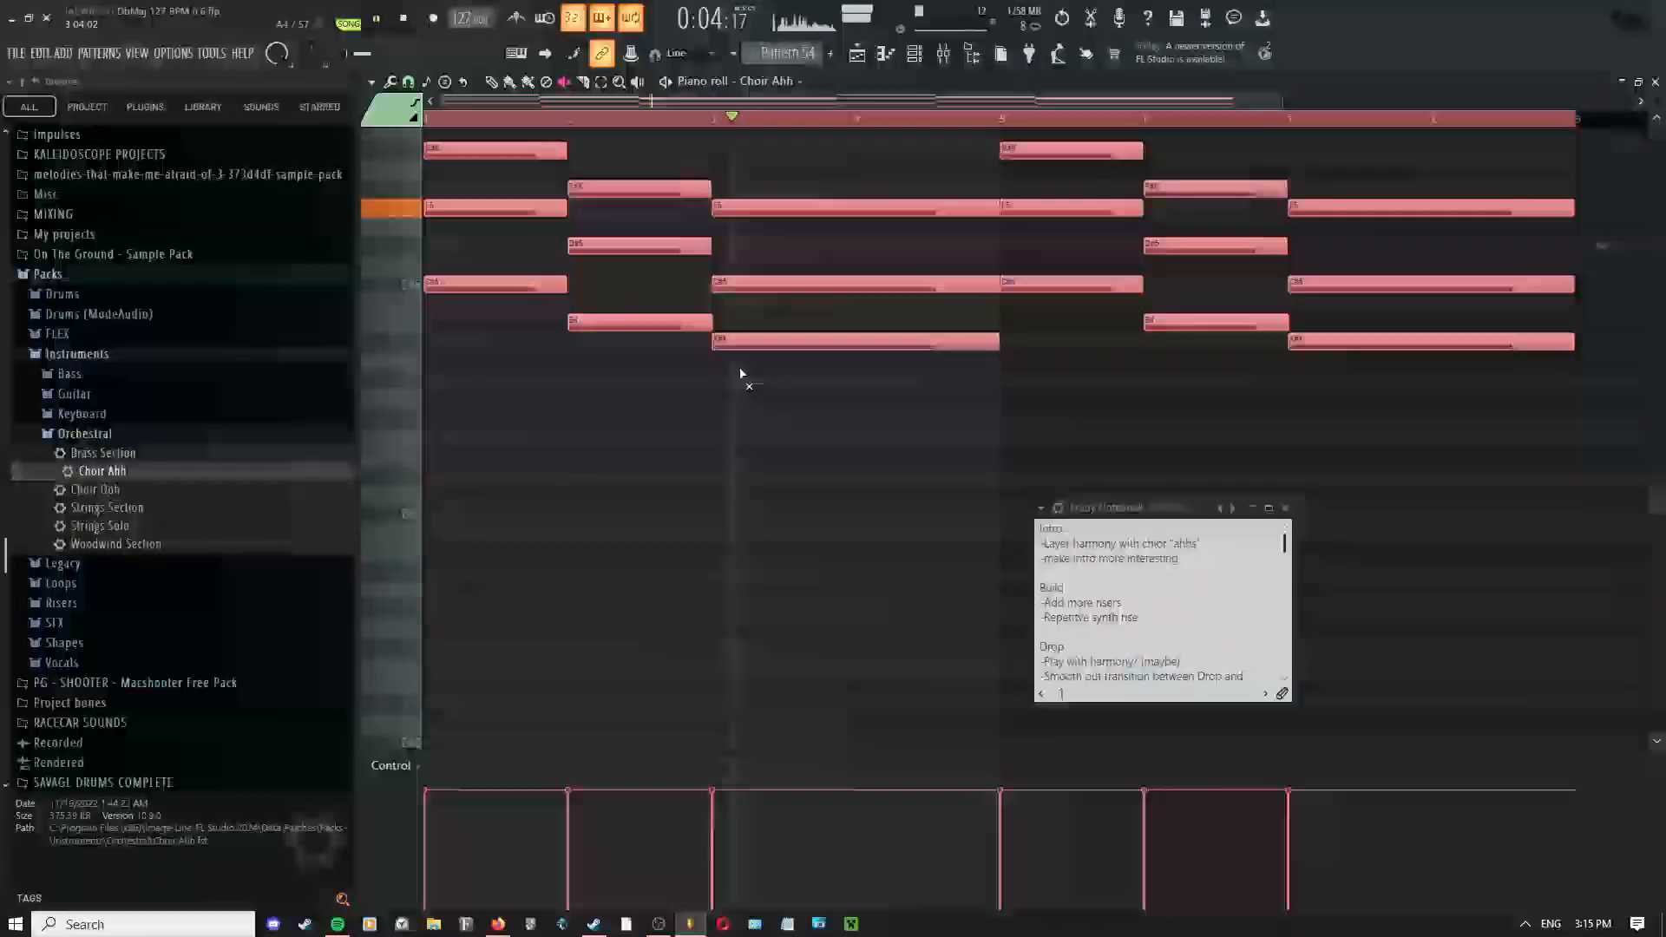
key("space")
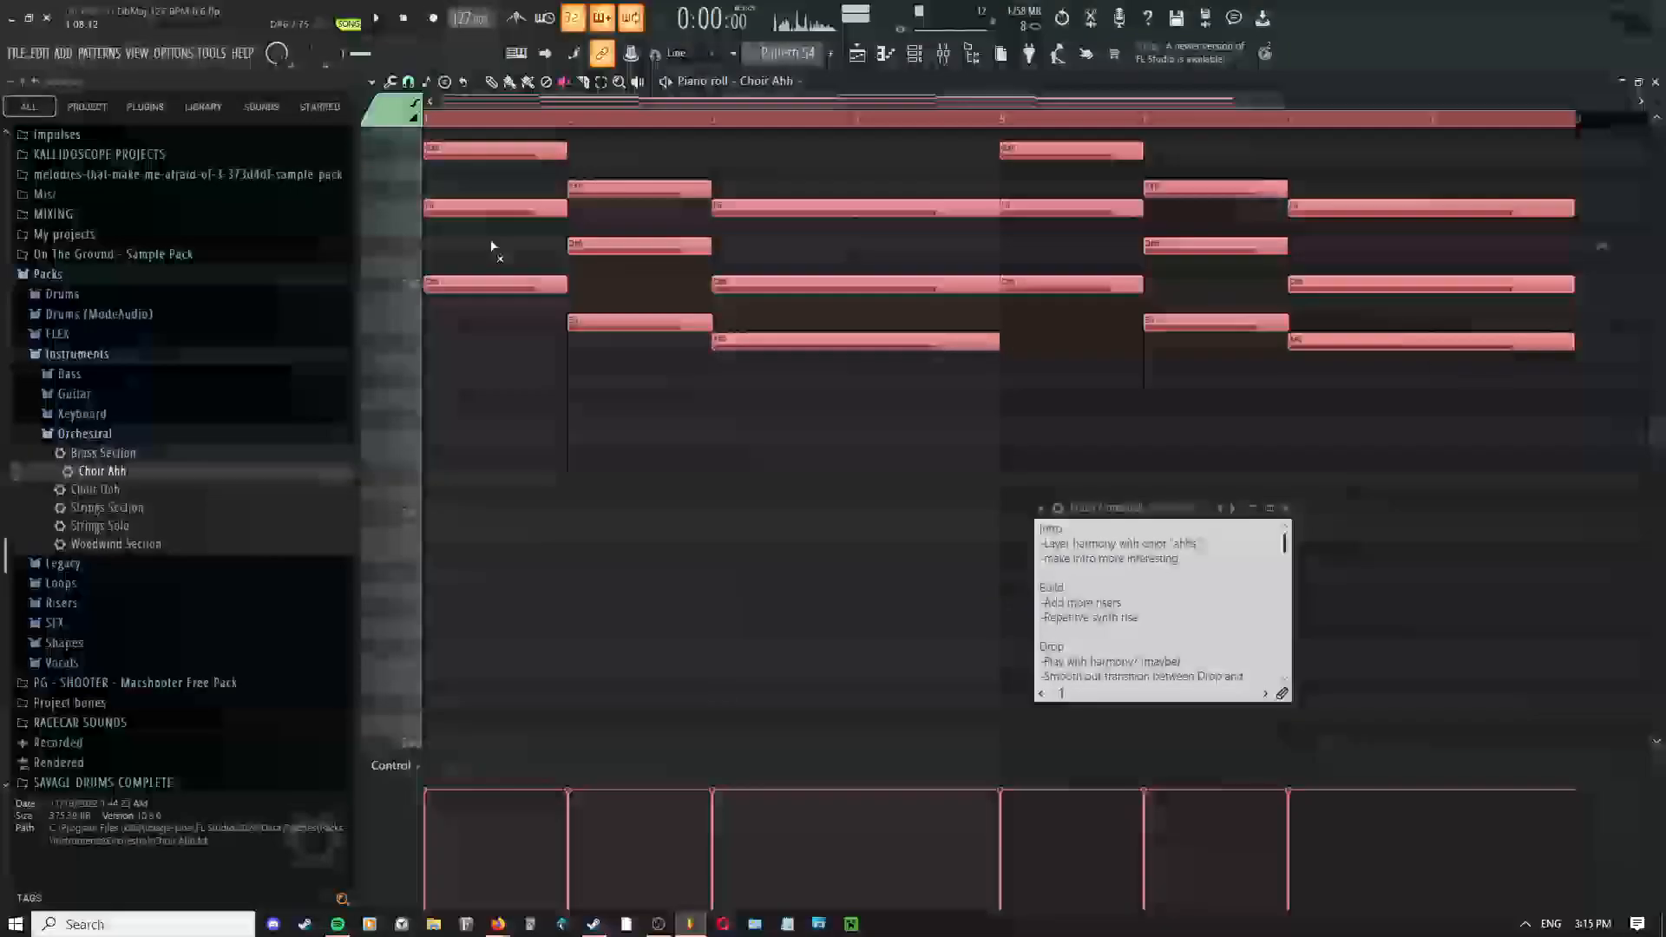
In the first three Choir Ahh chords, mute the top notes and unmute the middle notes during playback
left_click(464, 212)
key("space")
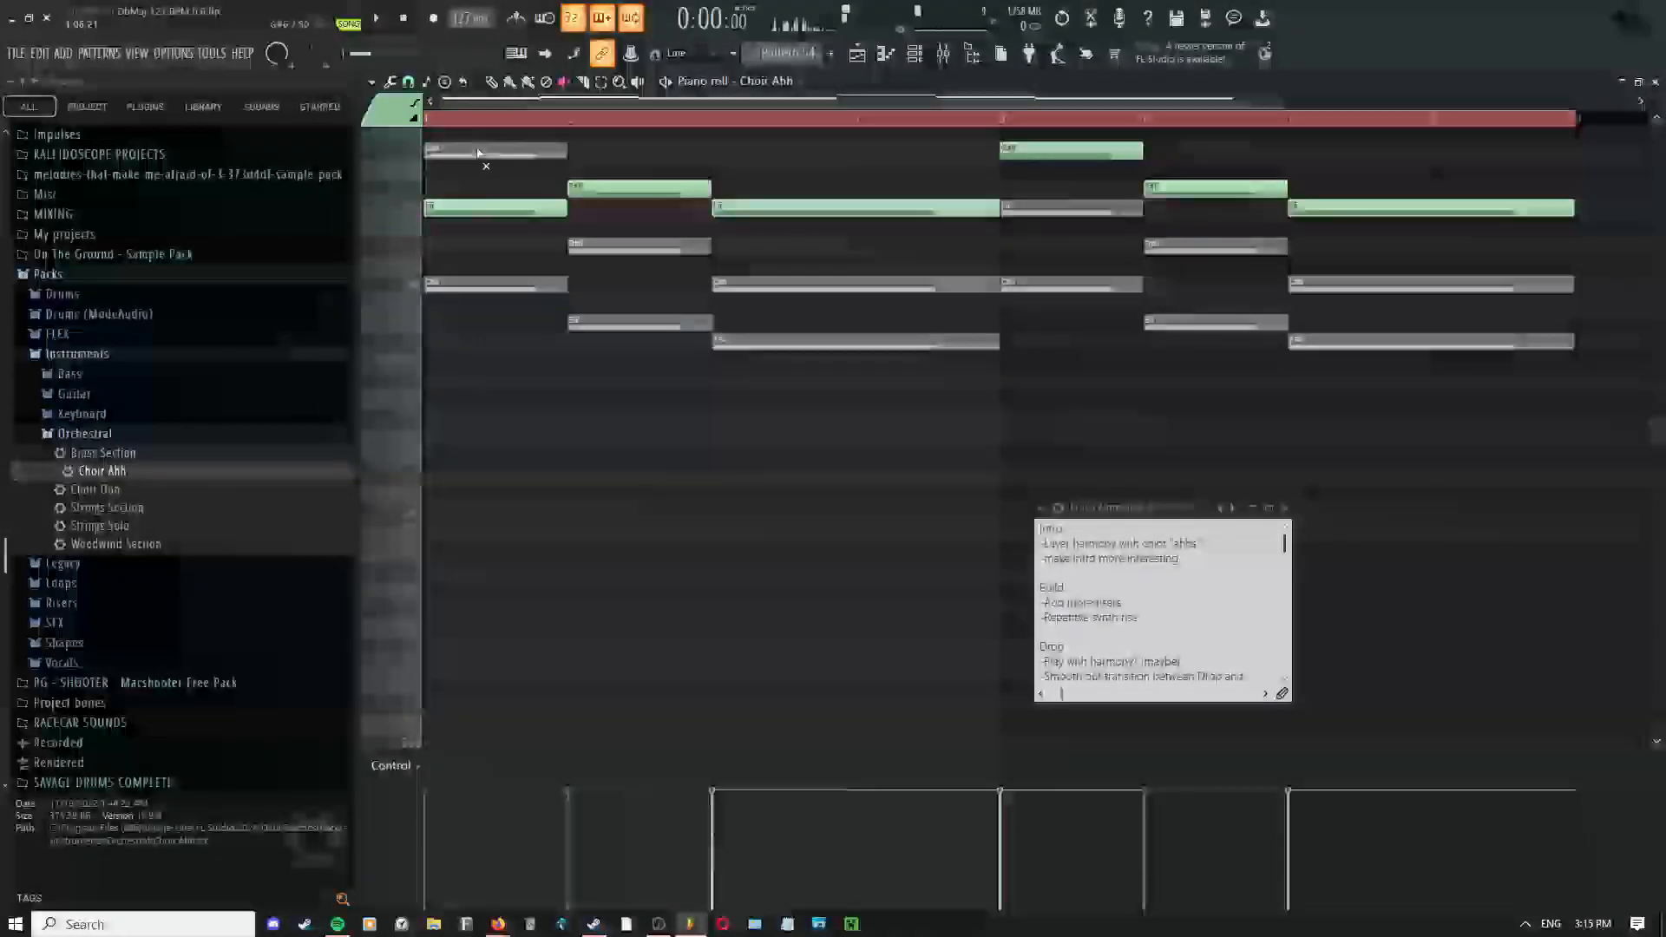
left_click(579, 247)
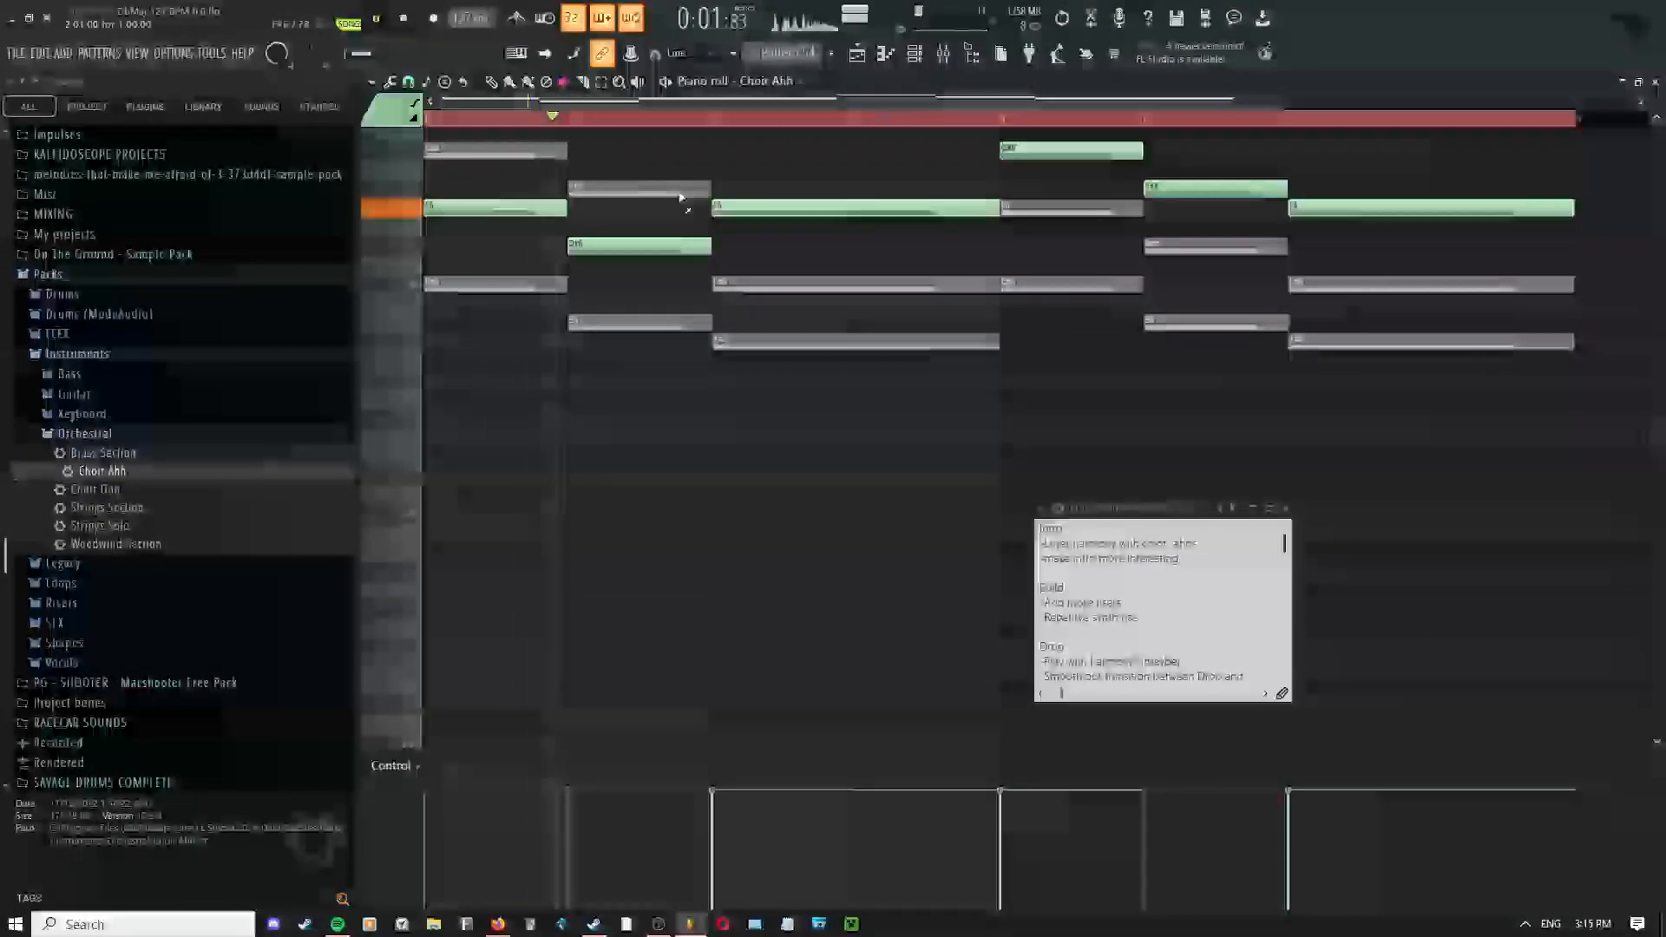
left_click(736, 287)
left_click(748, 208)
In the last three Choir Ahh chords, unmute the middle notes and mute the top notes, leaving the middle voice active
left_click_drag(674, 267, 349, 344)
left_click(719, 286)
left_click(833, 326)
left_click(980, 361)
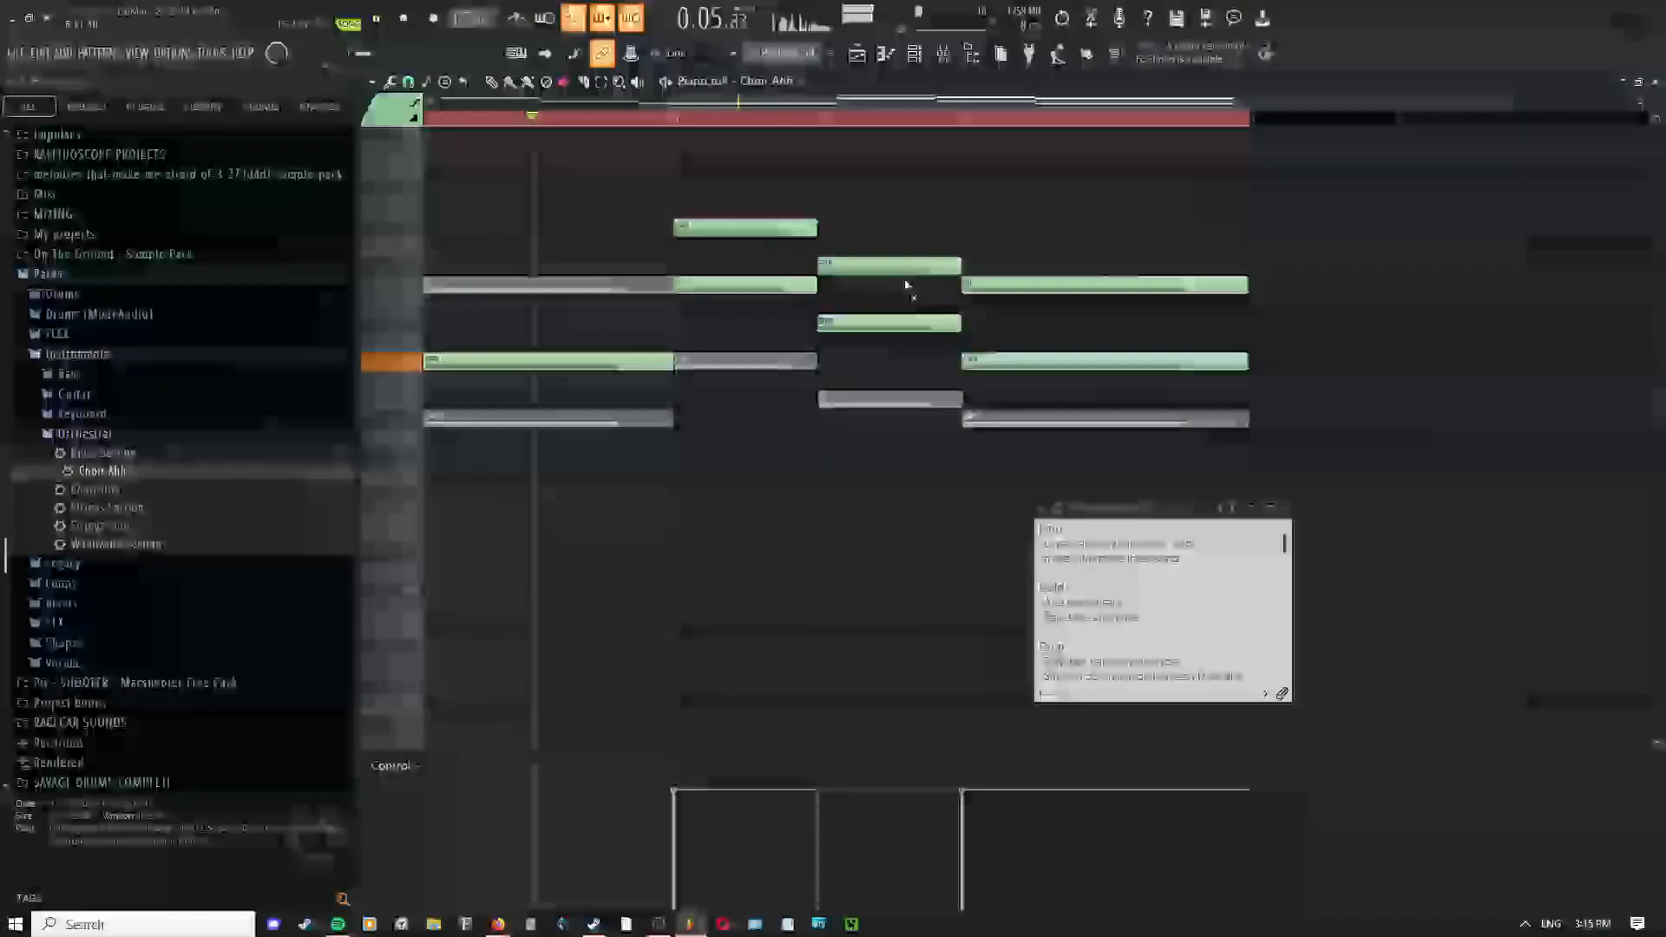
left_click_drag(751, 228, 1024, 288)
scroll(919, 347, "down", 2)
right_click(835, 295)
left_click(854, 323)
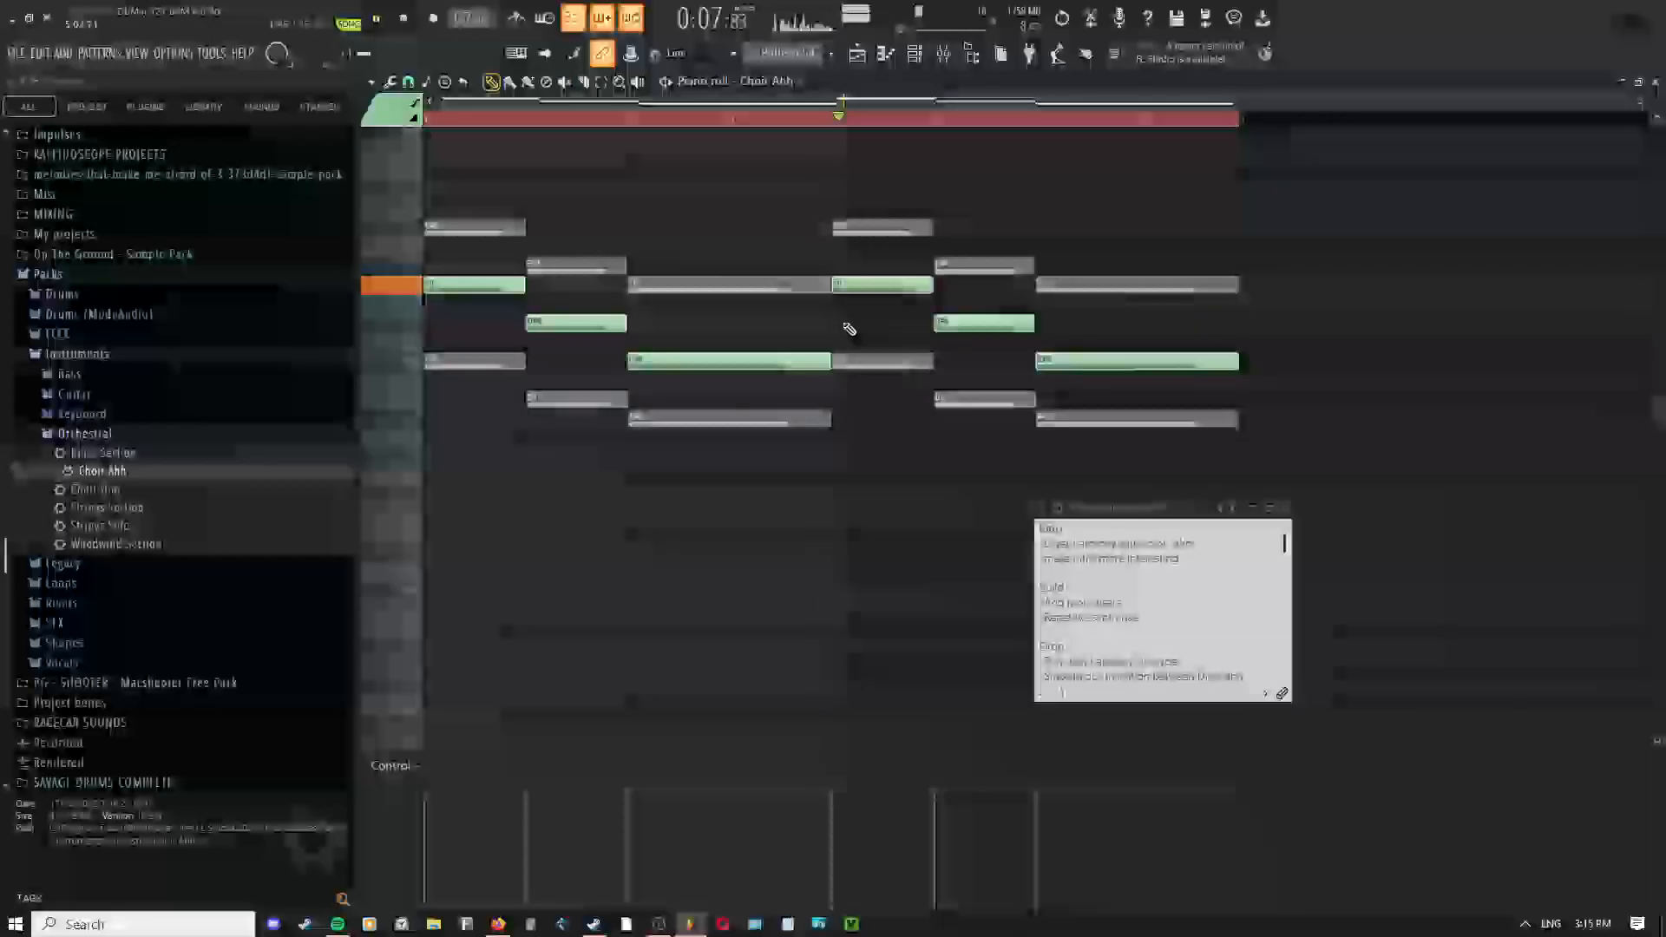
Stop playback and add the Choir Ooh preset from the orchestral instruments as a new channel below Choir Ahh
left_click(914, 54)
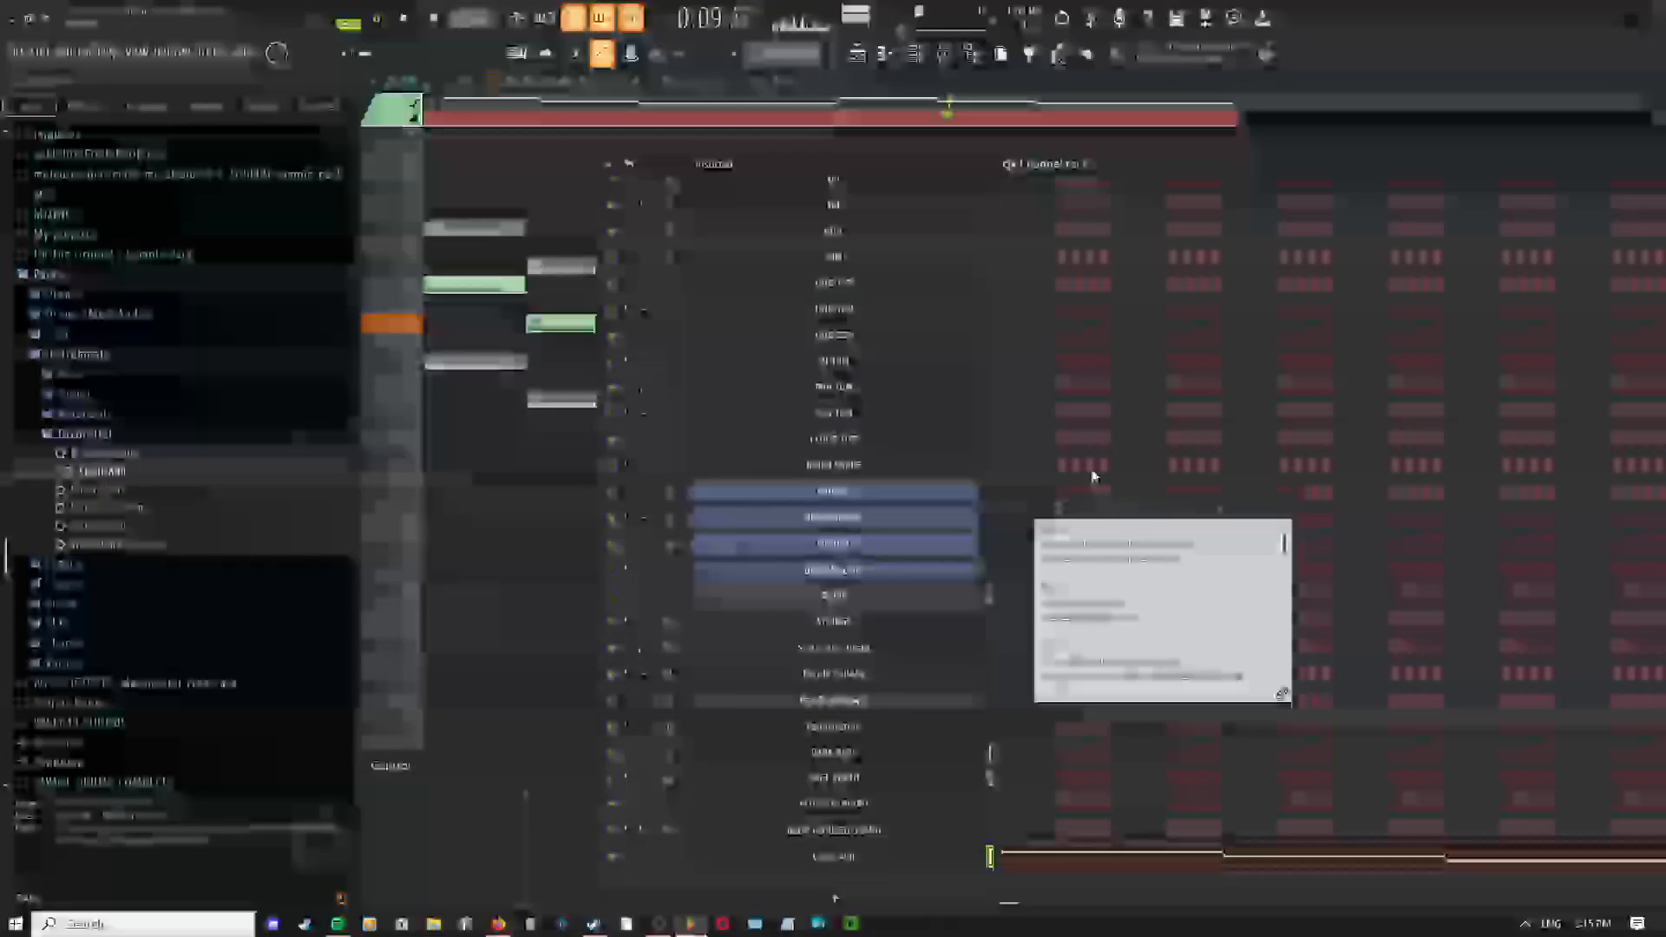
left_click_drag(1130, 156, 1030, 149)
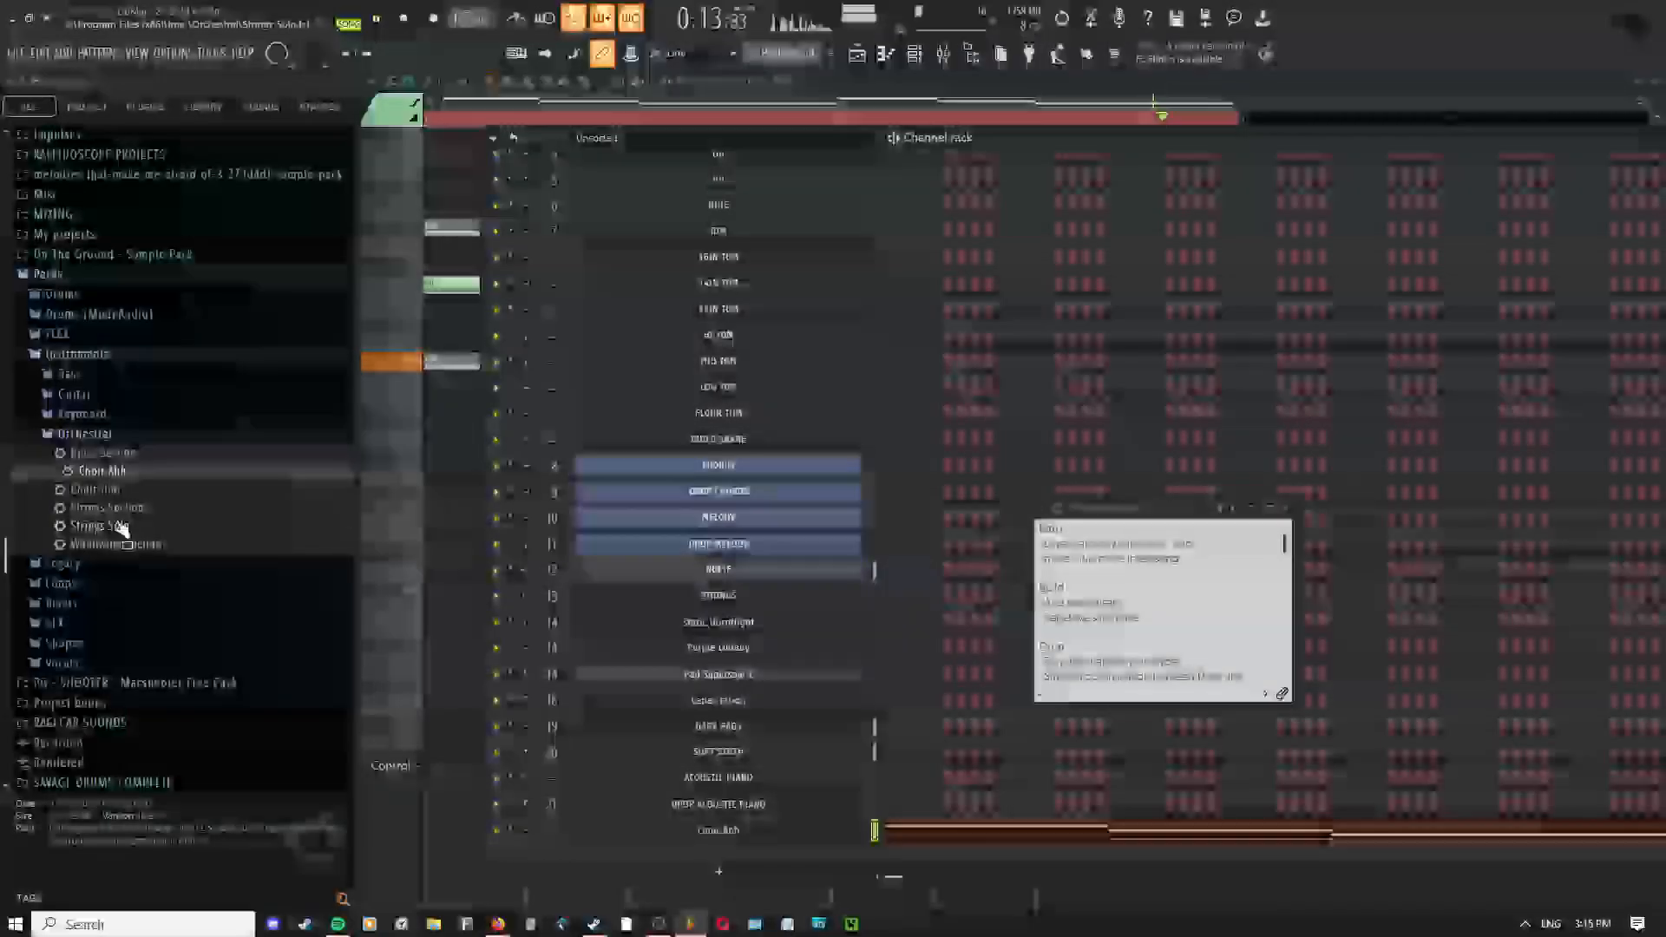
key("space")
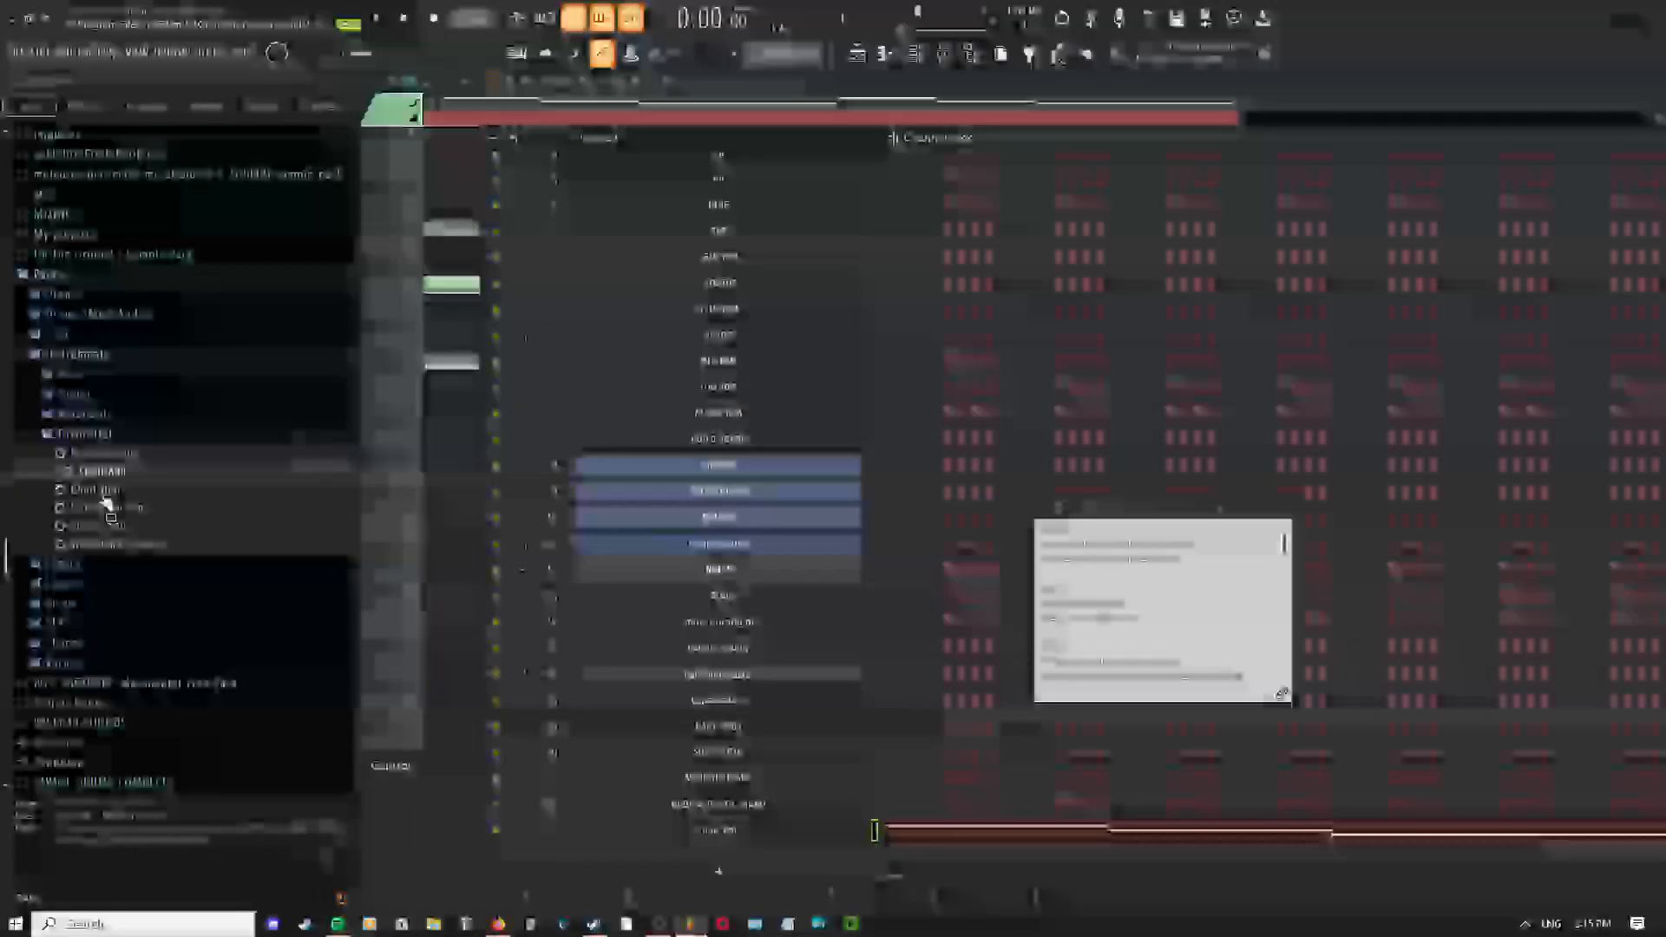
left_click_drag(103, 492, 763, 872)
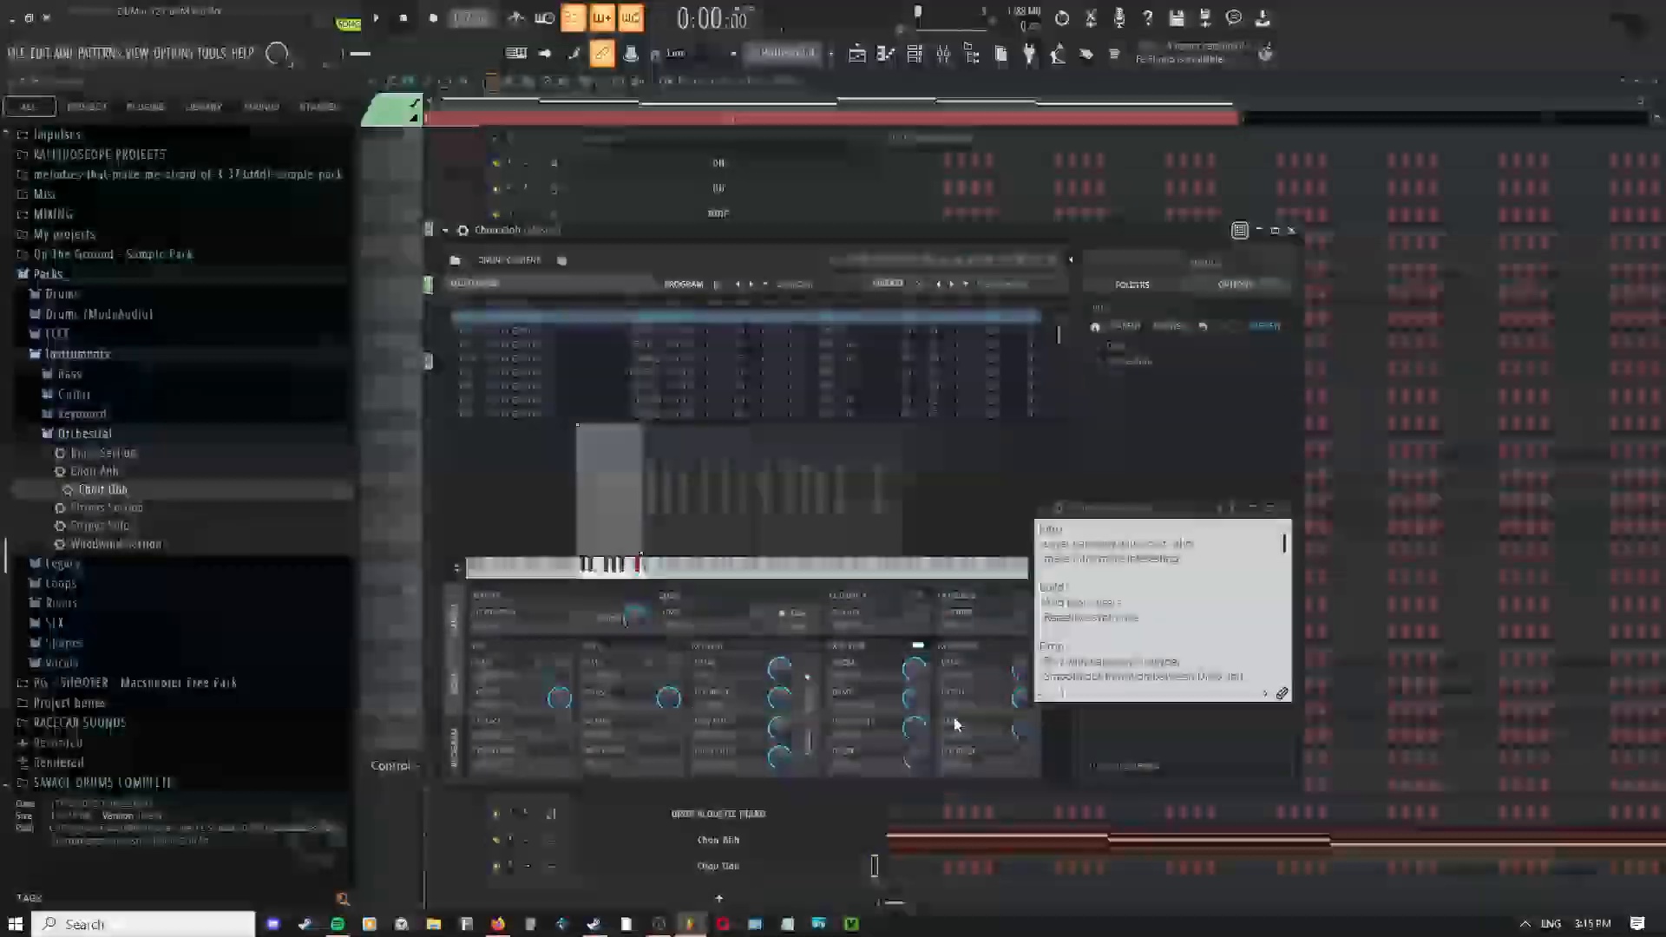
left_click(1091, 144)
Copy the Choir Ahh notes to the Choir Ooh channel and play both choir layers
left_click(874, 842)
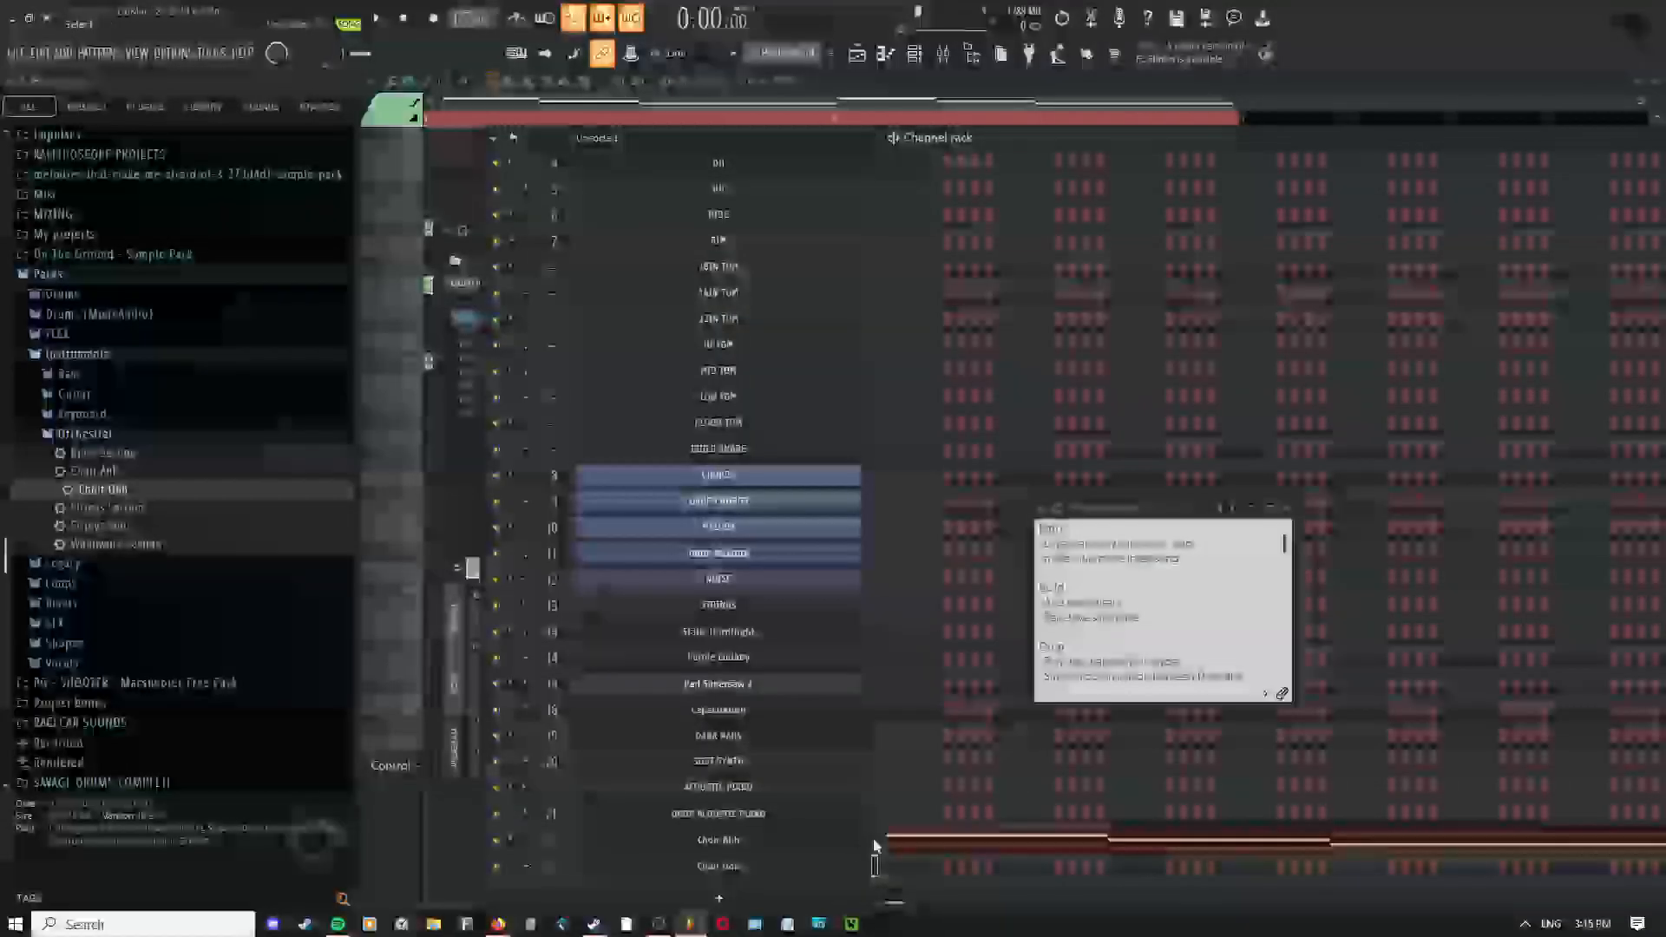
key("ctrl+c")
left_click(876, 865)
key("ctrl+v")
left_click(874, 844)
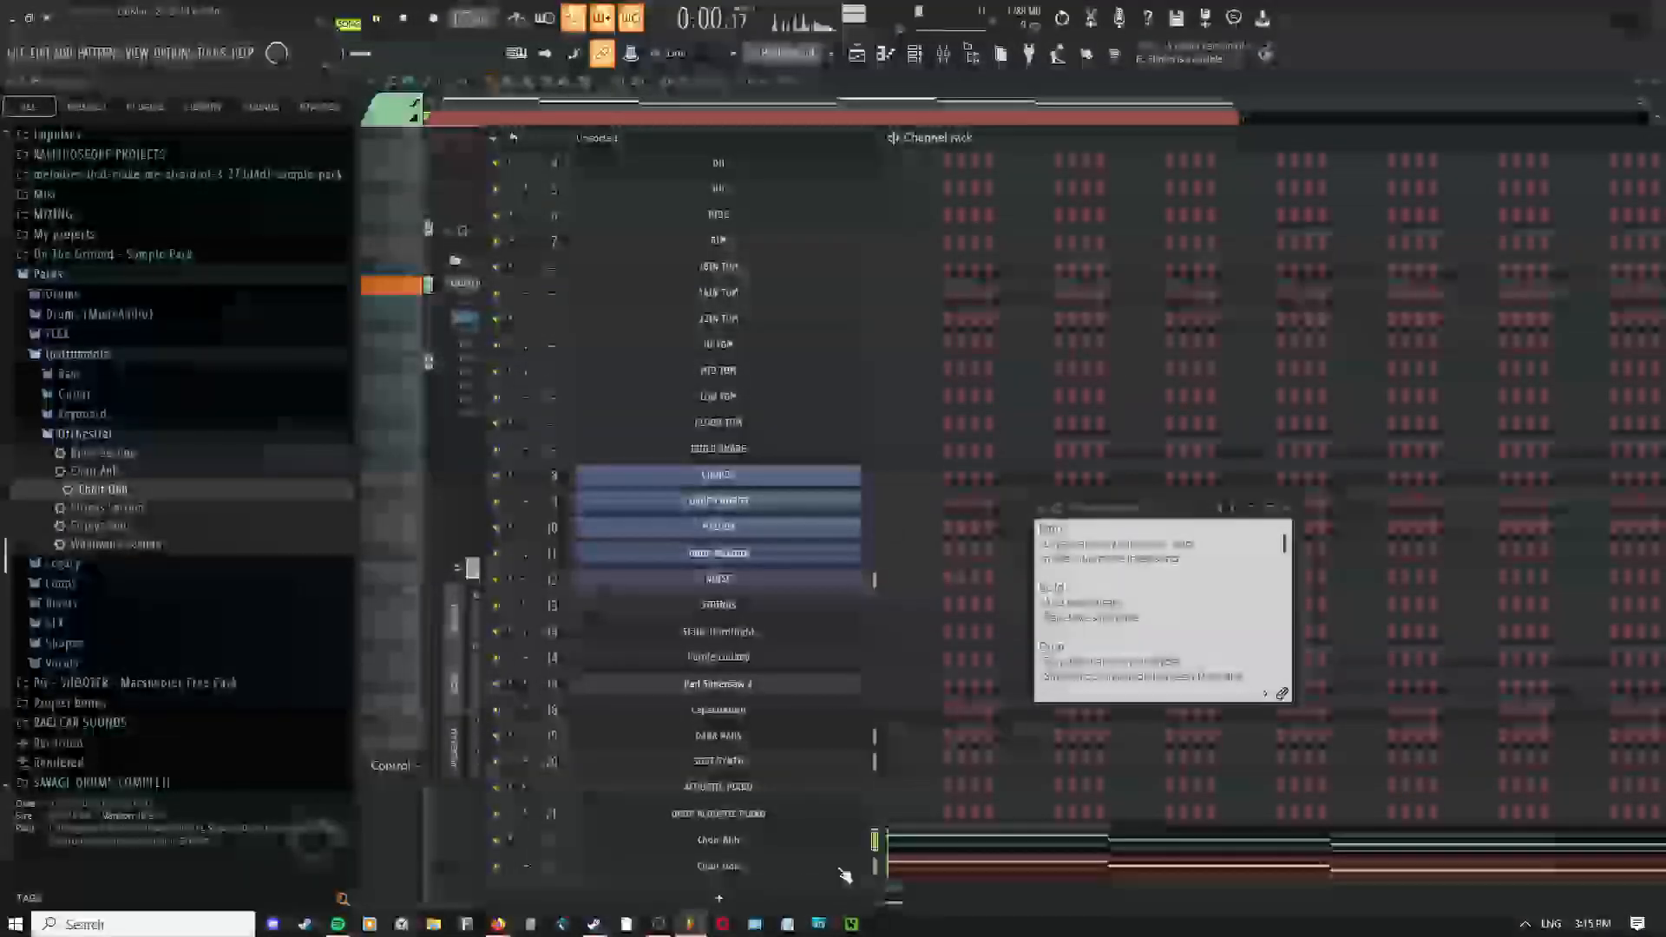
key("space")
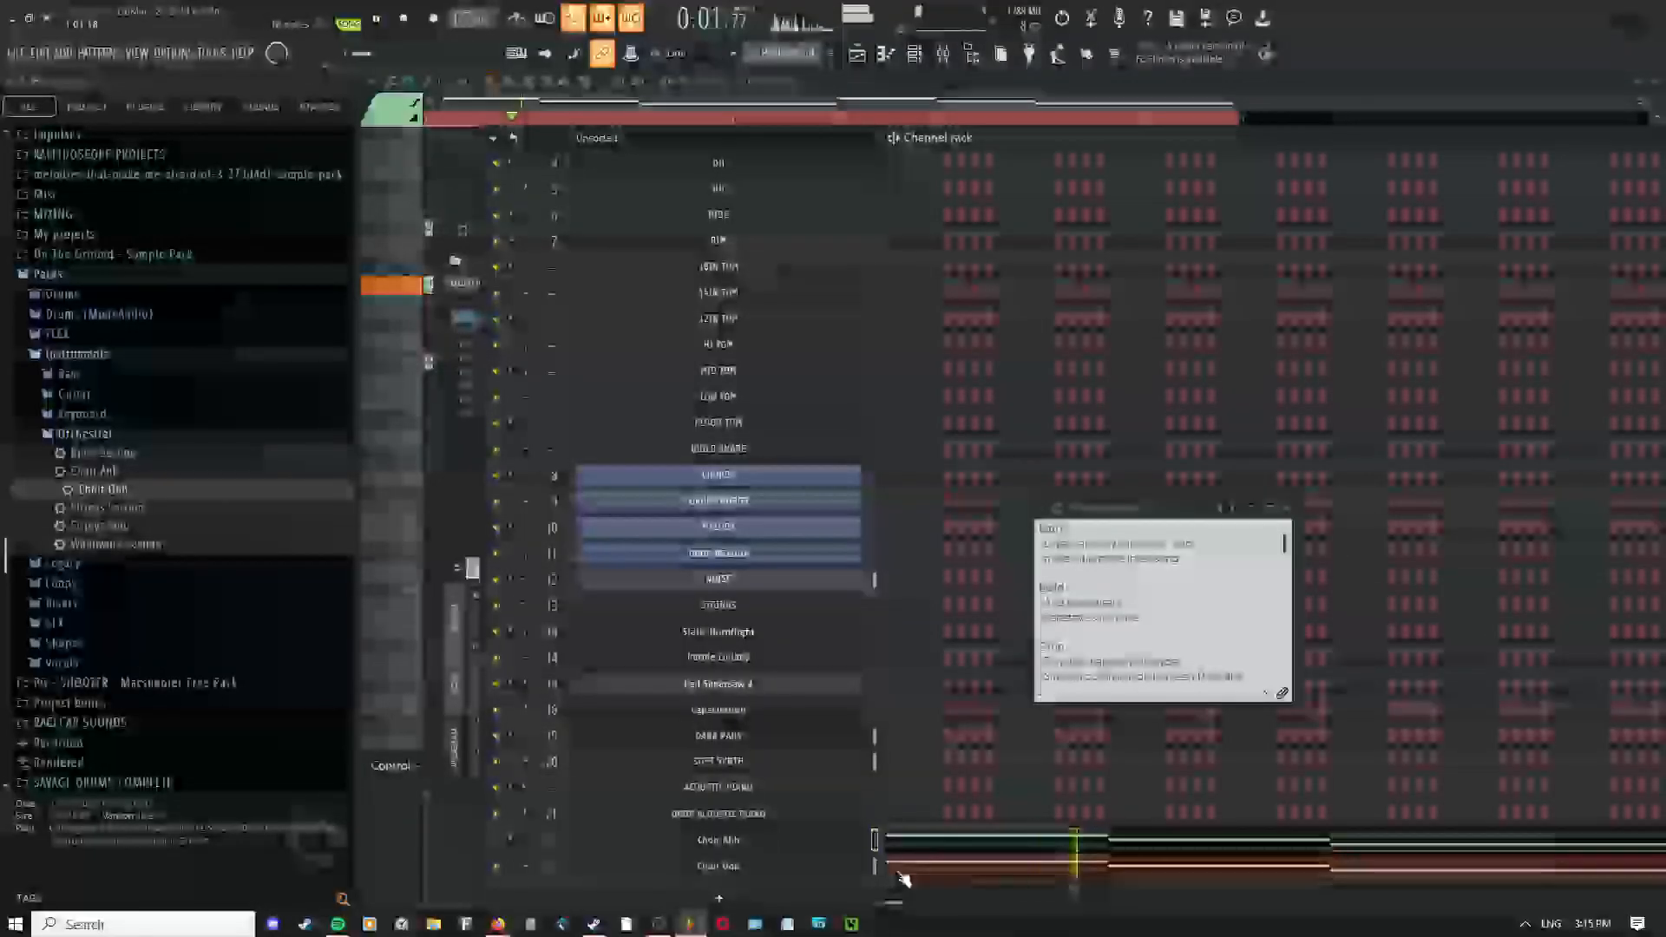
Check the Choir Ooh notes, the mixer and the intro arrangement, and return to the channel rack with playback stopped
left_click(901, 873)
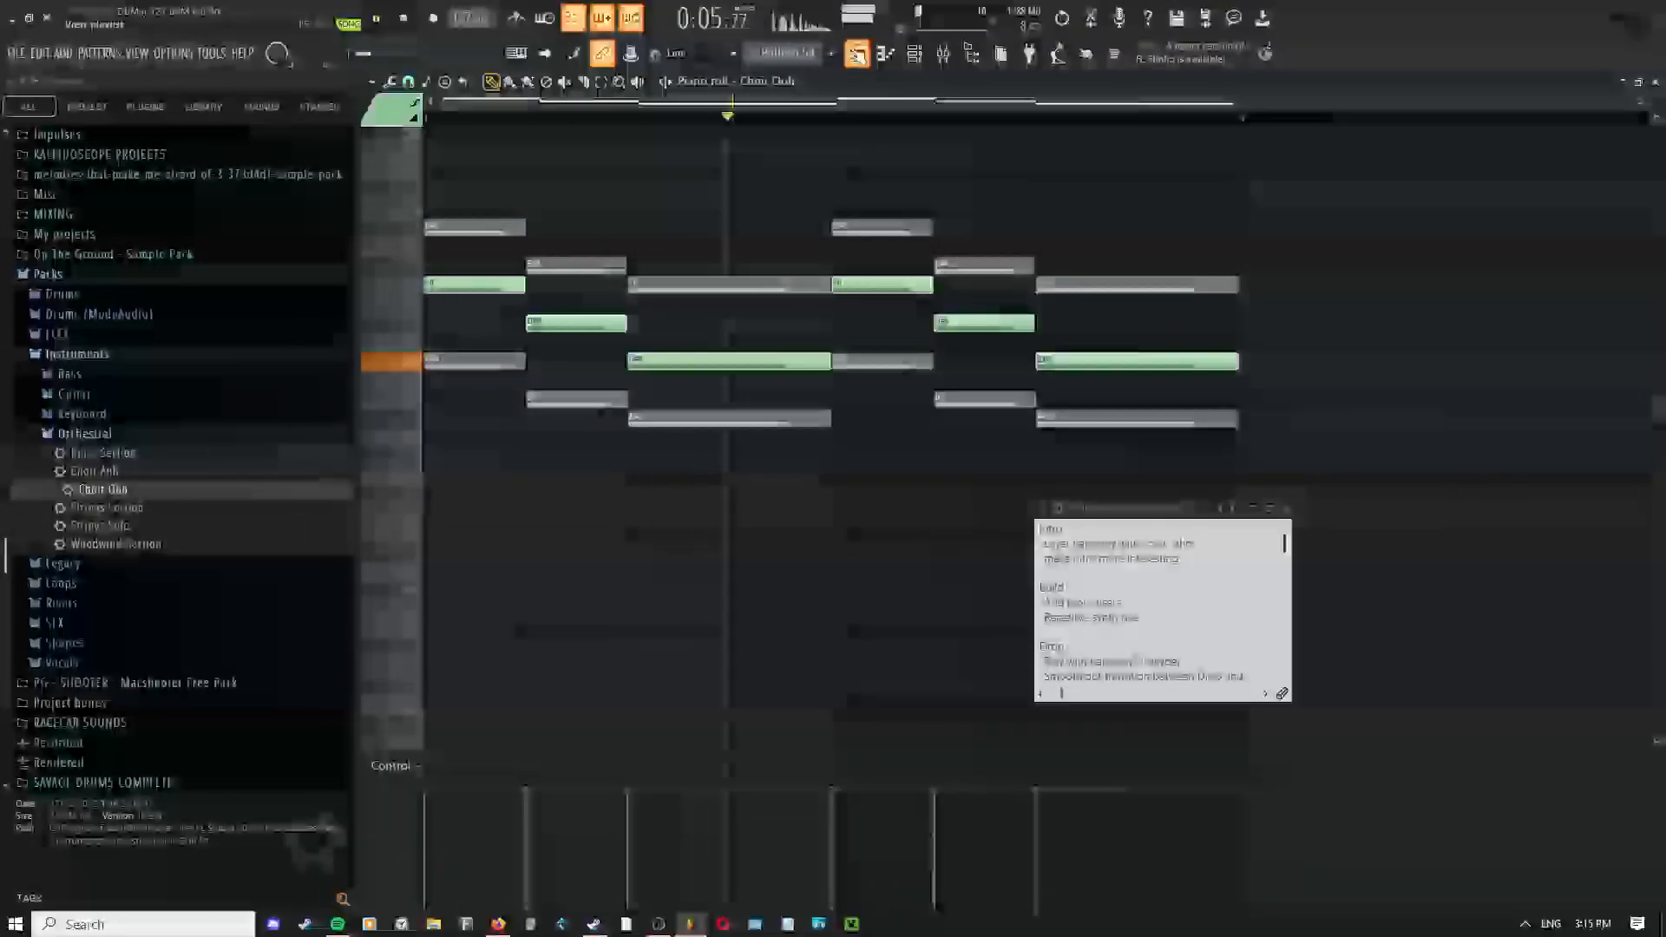
left_click(858, 57)
left_click(943, 54)
key("space")
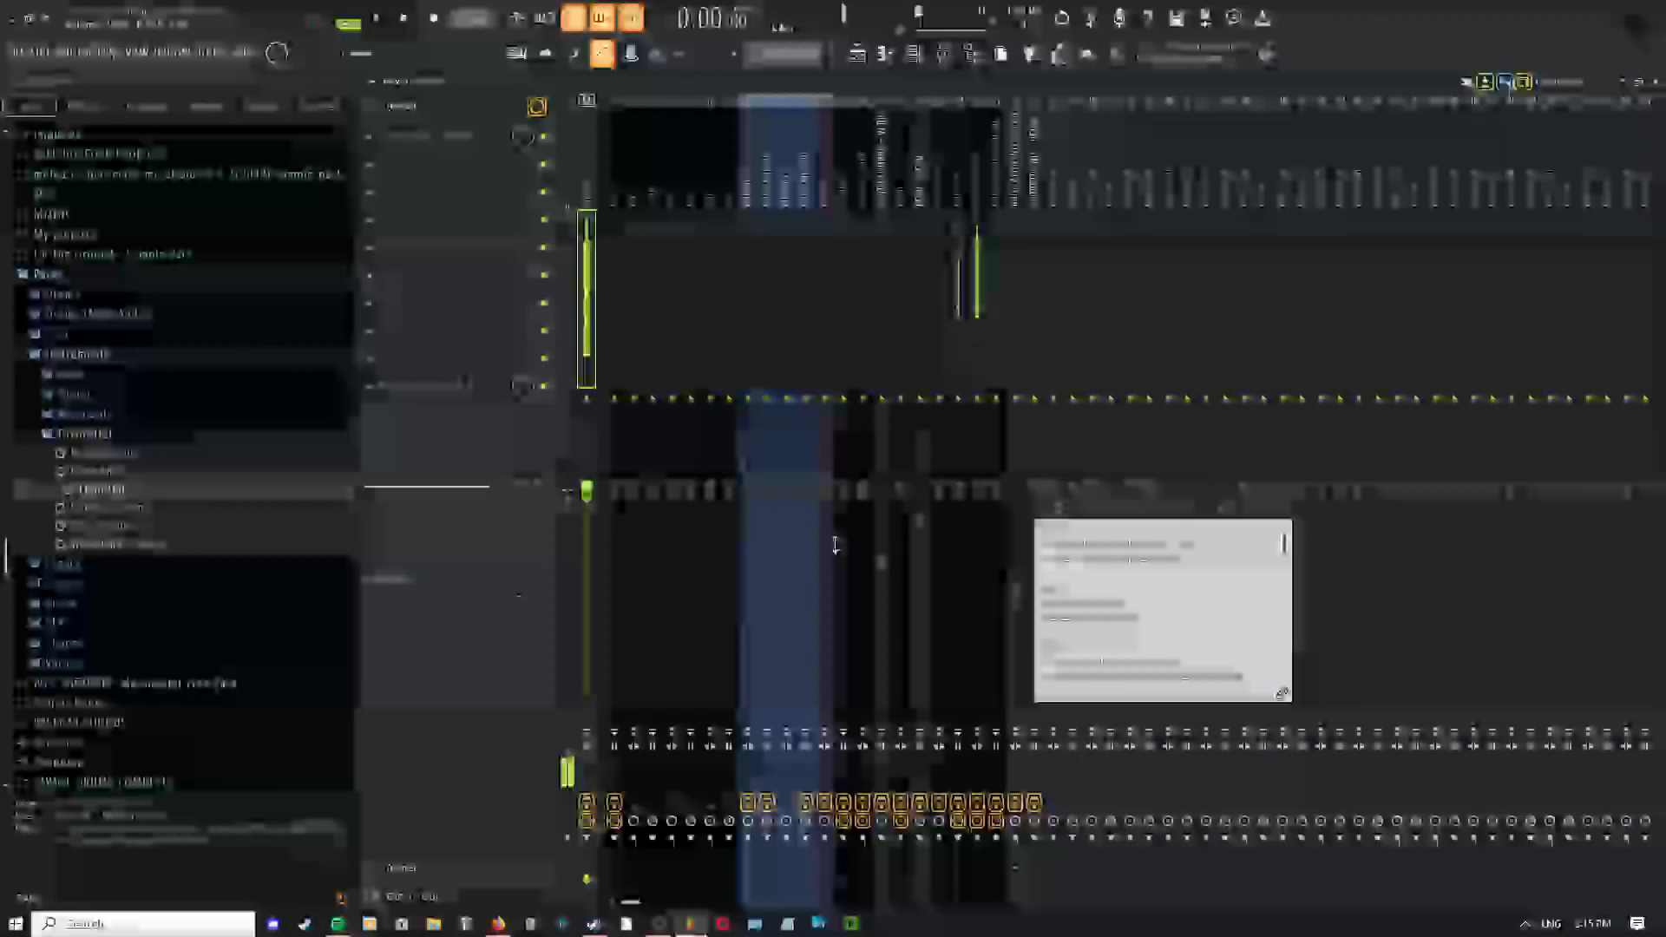
left_click(887, 56)
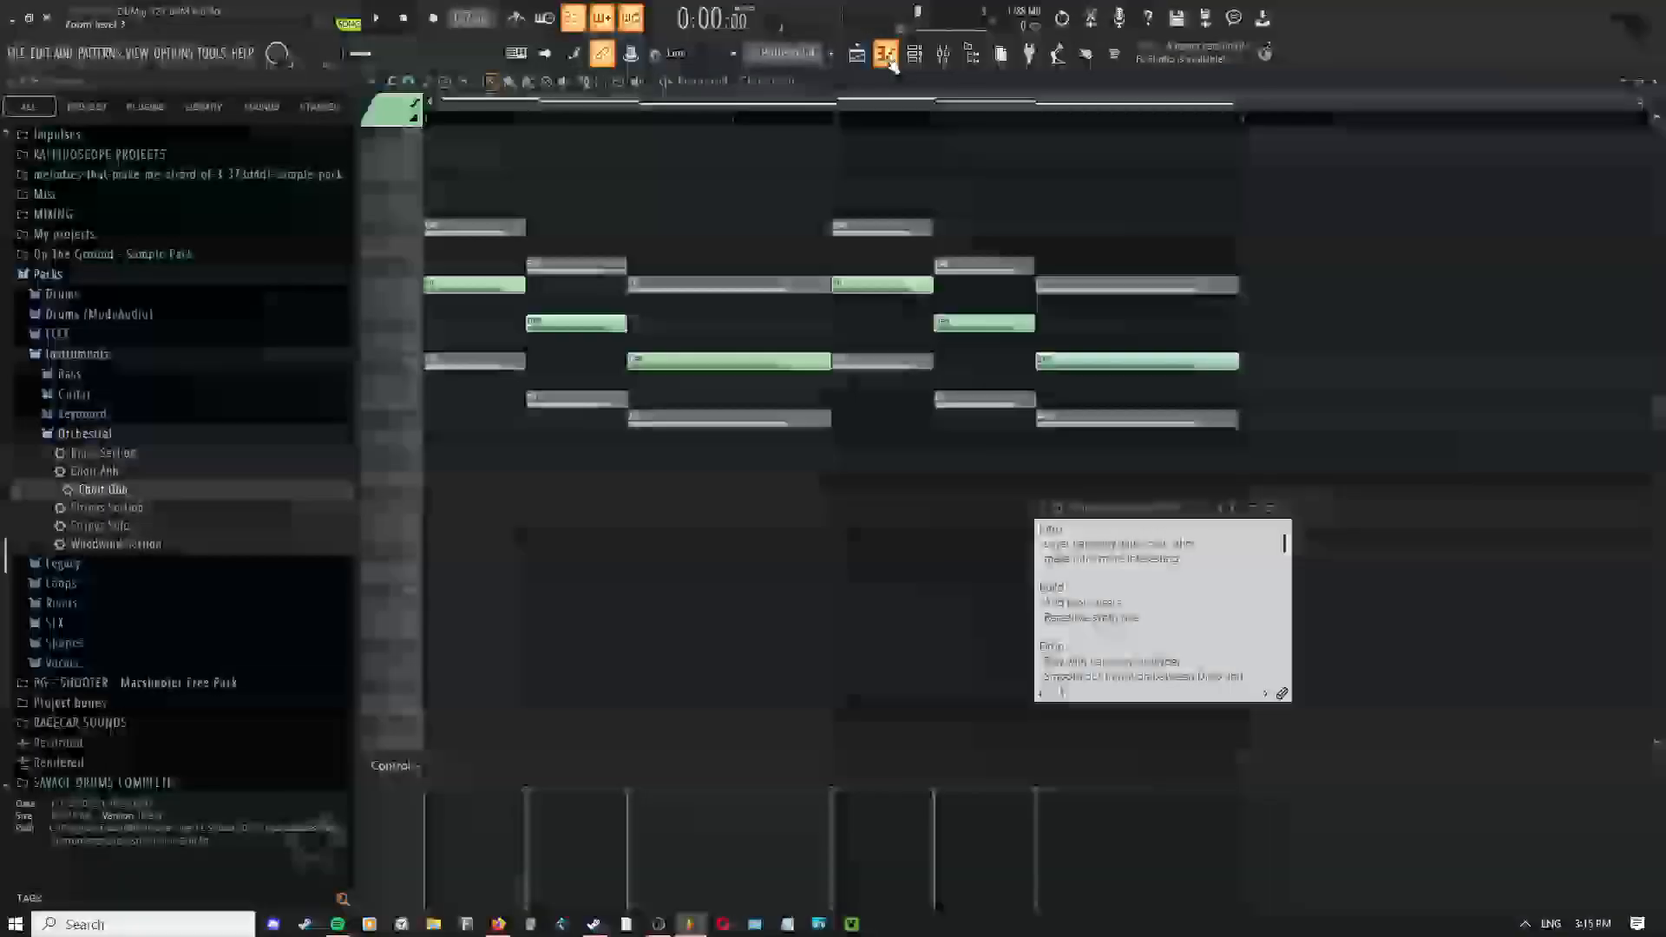
left_click(868, 56)
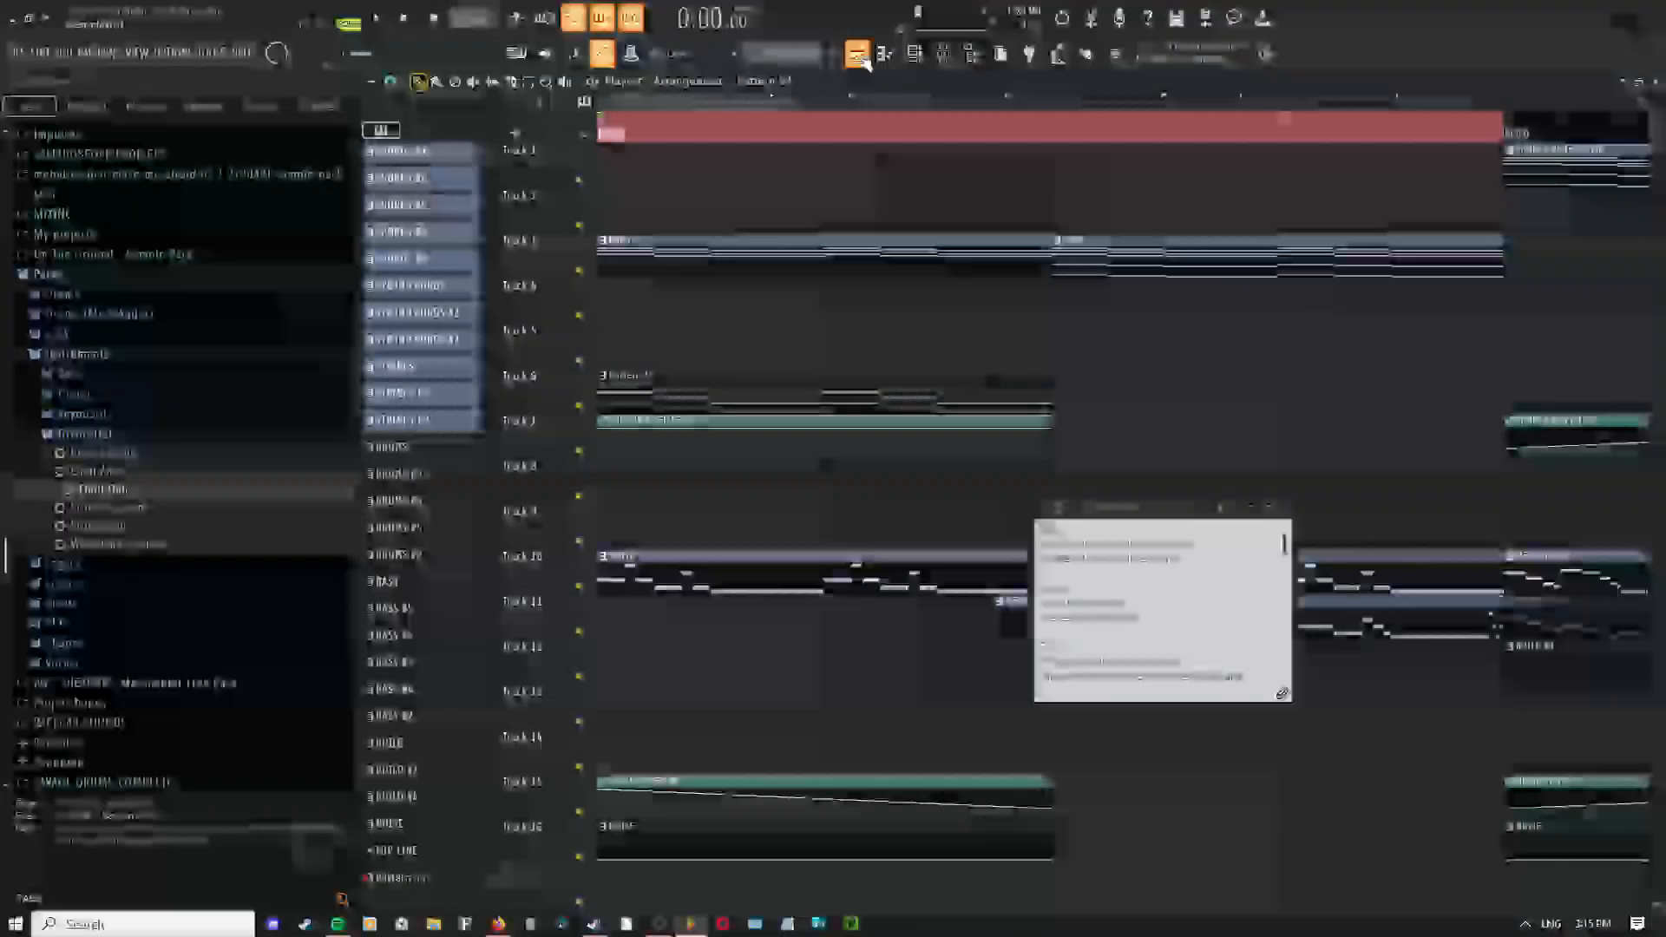
left_click(920, 59)
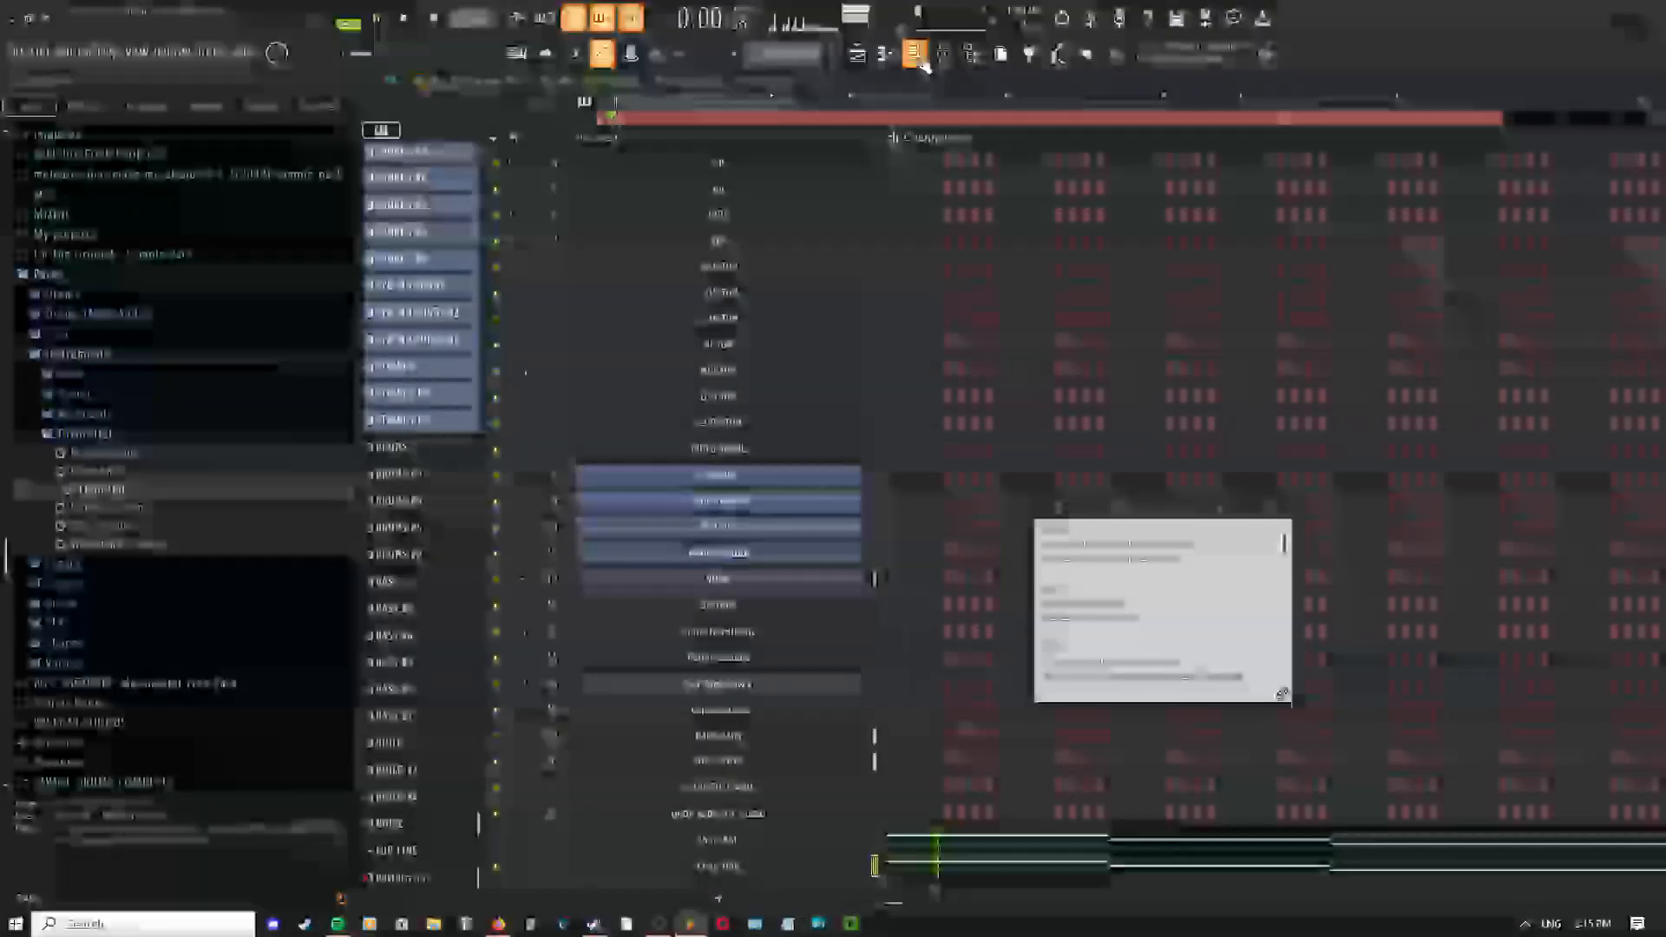
key("space")
Open the Choir Ahh instrument, collapse the notebook window and briefly play the pattern
left_click(763, 841)
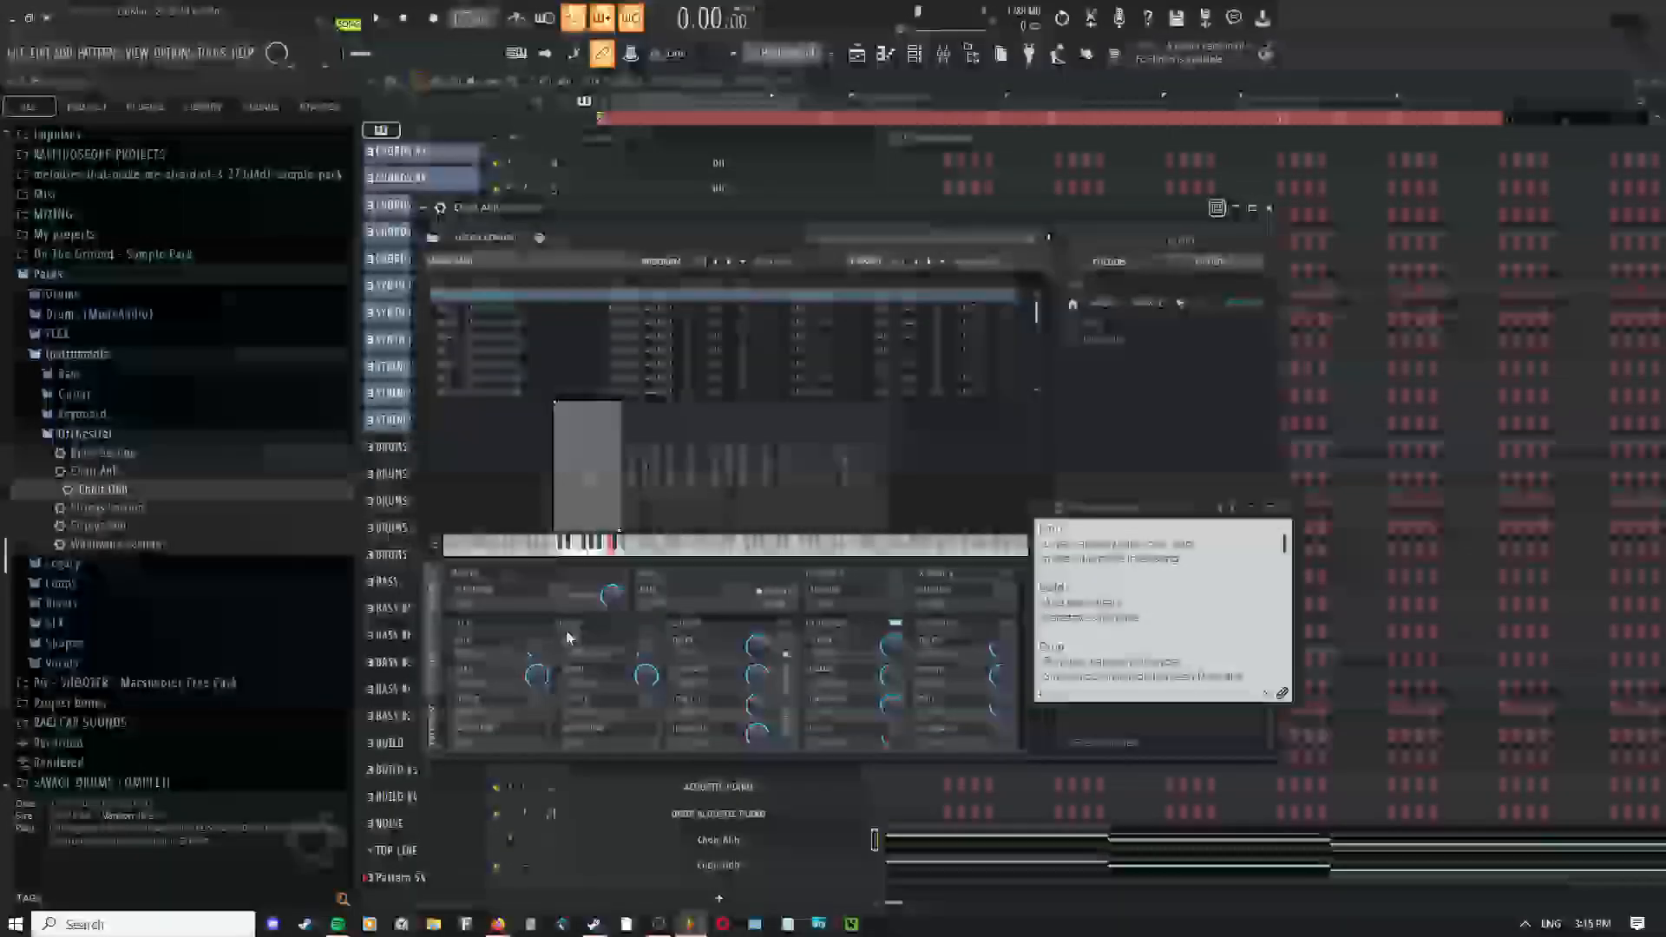
left_click(1280, 519)
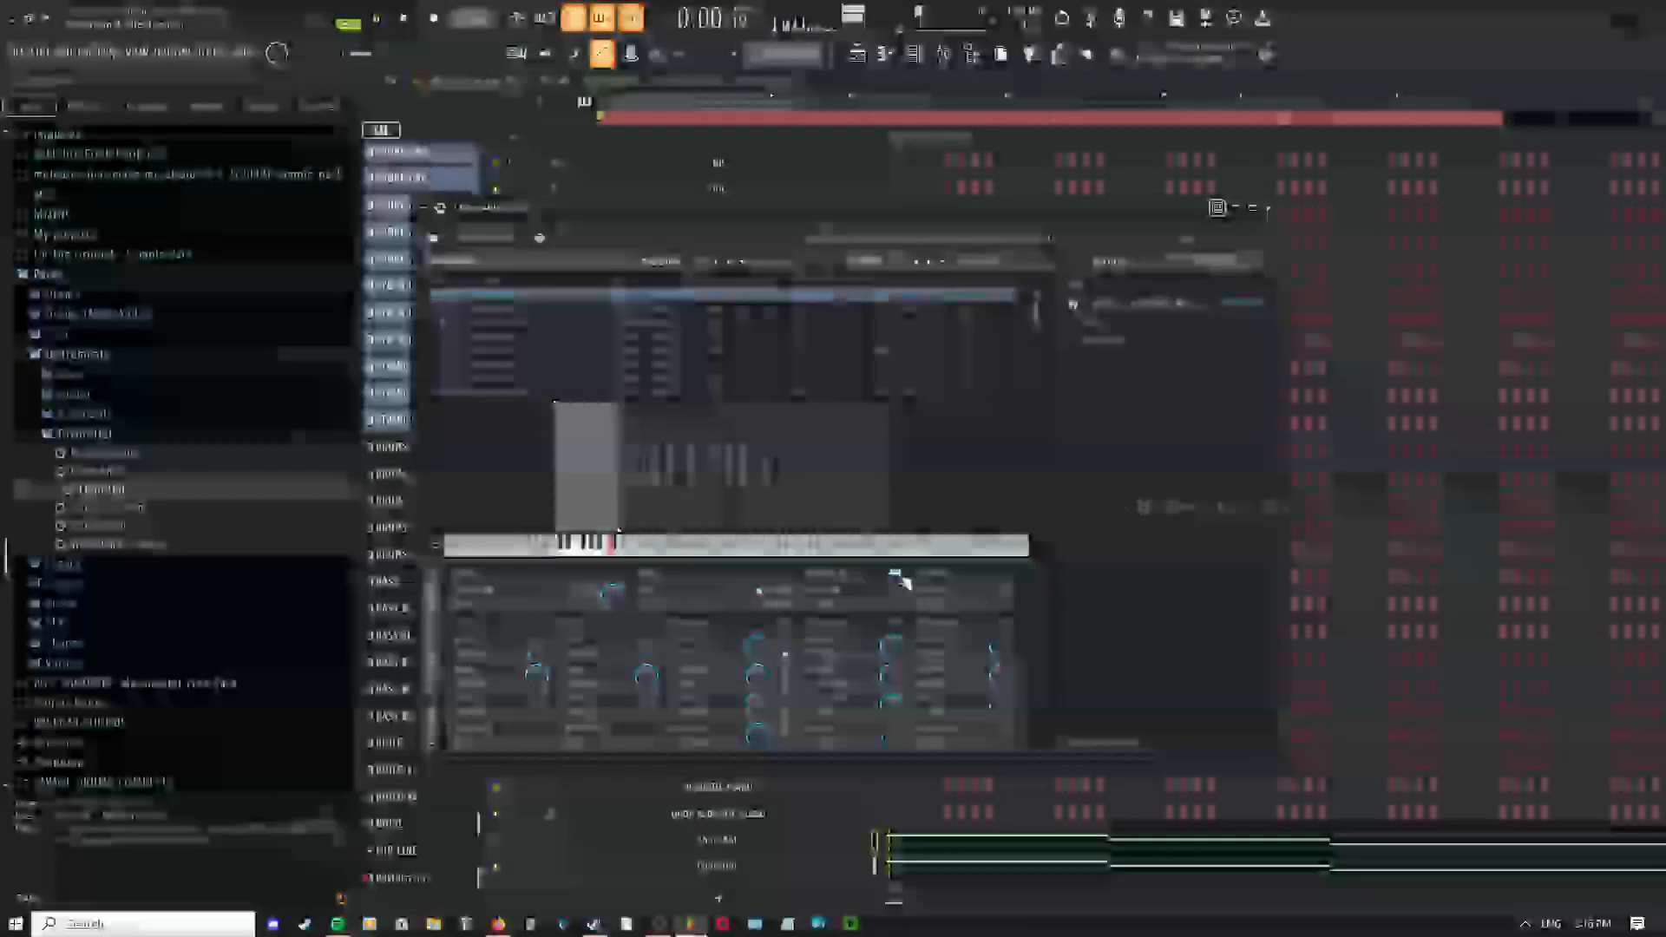
key("space")
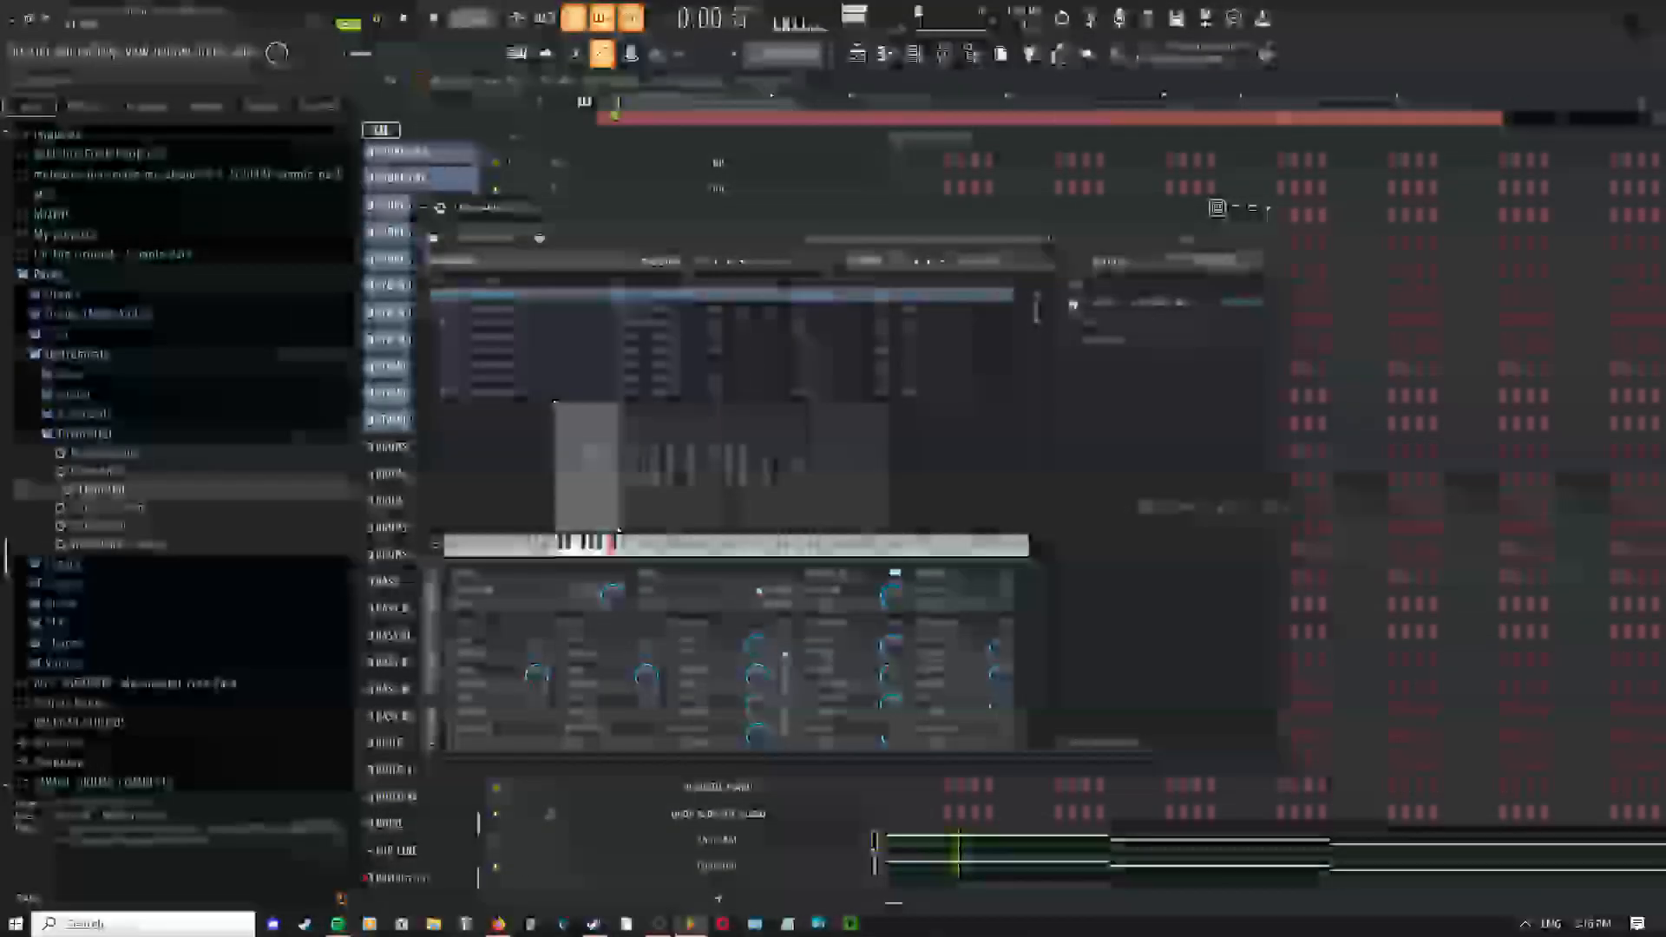
key("space")
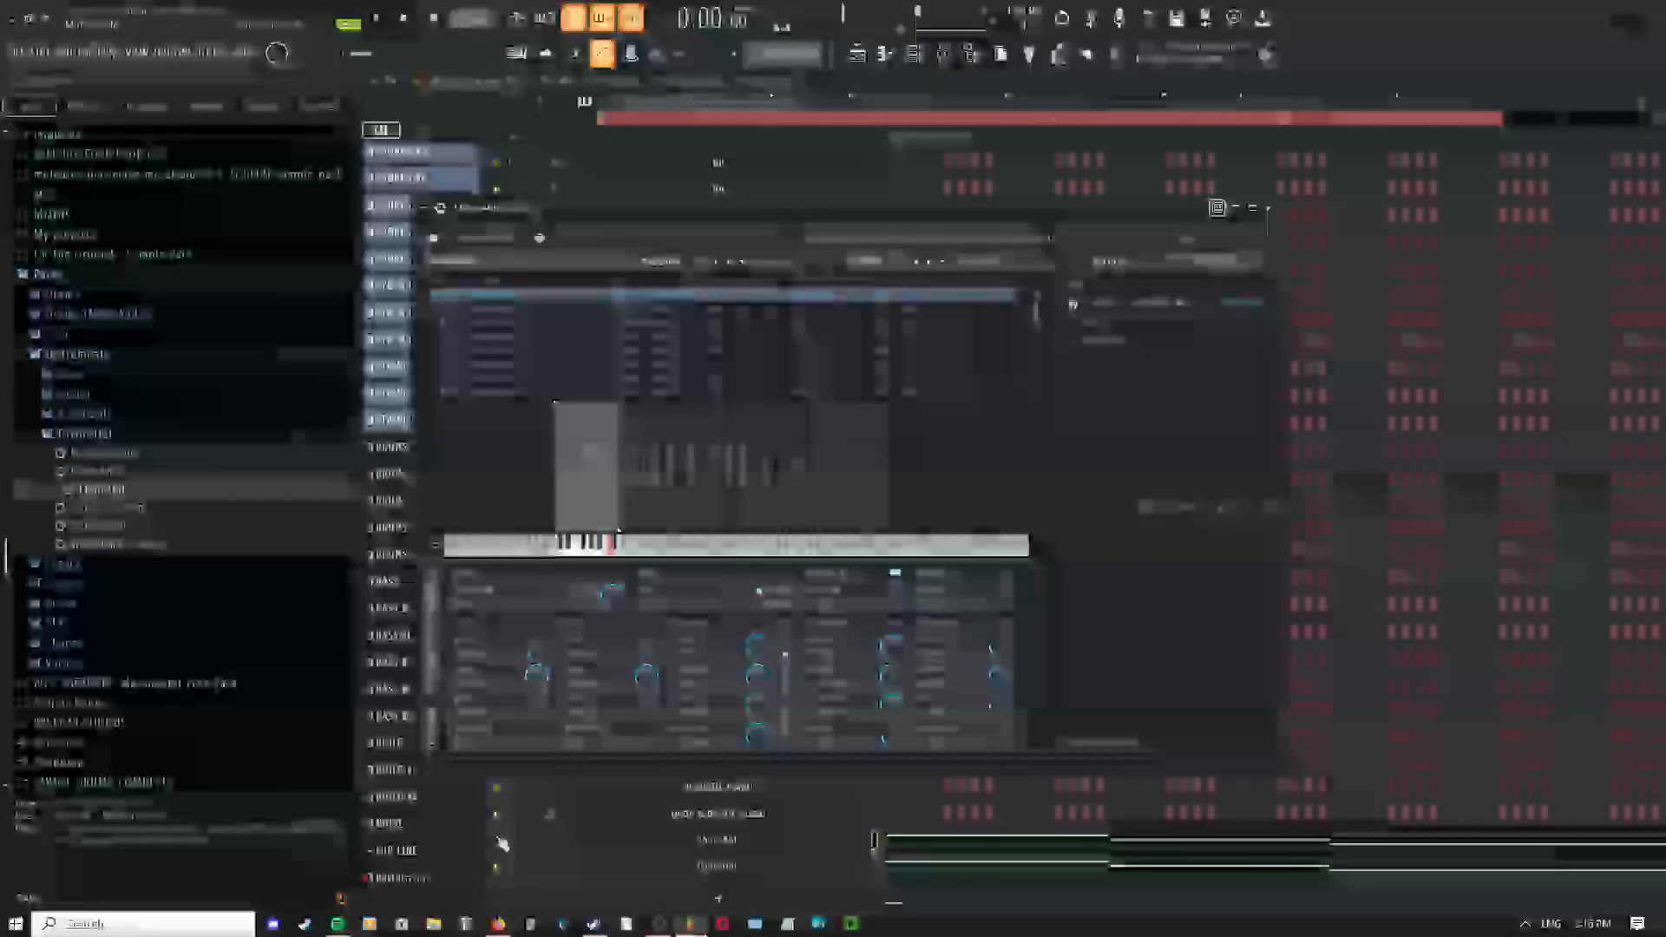
Turn down the upper knob of the Choir Ahh instrument's enabled effect section while auditioning the pattern
left_click(738, 842)
left_click(738, 842)
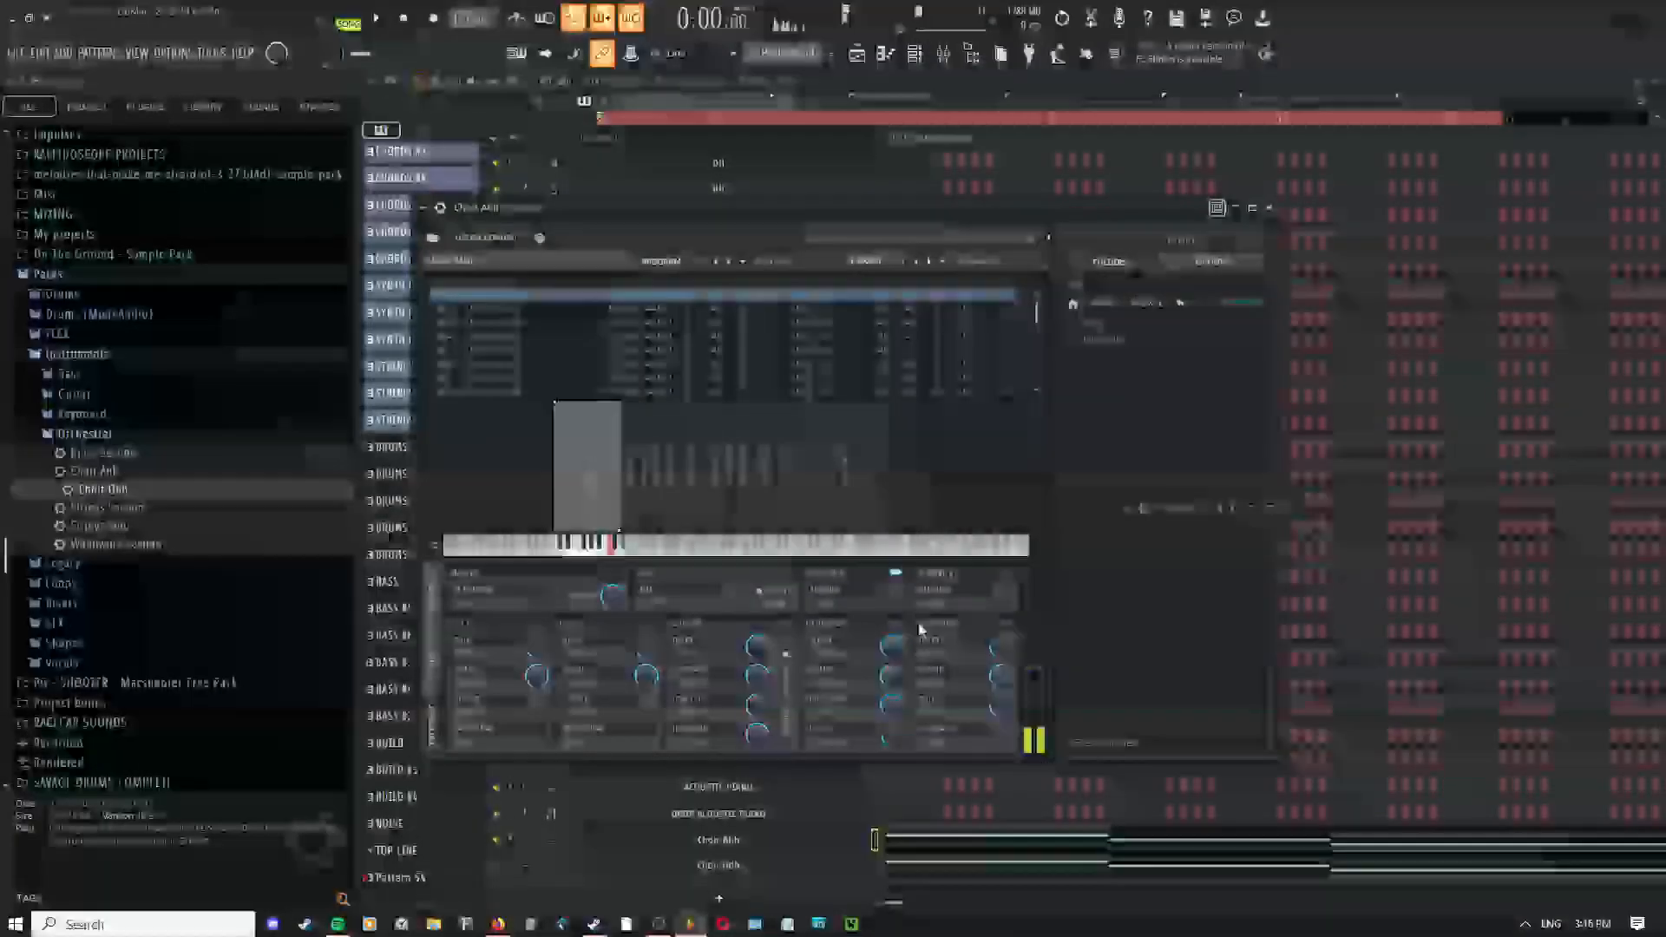
key("space")
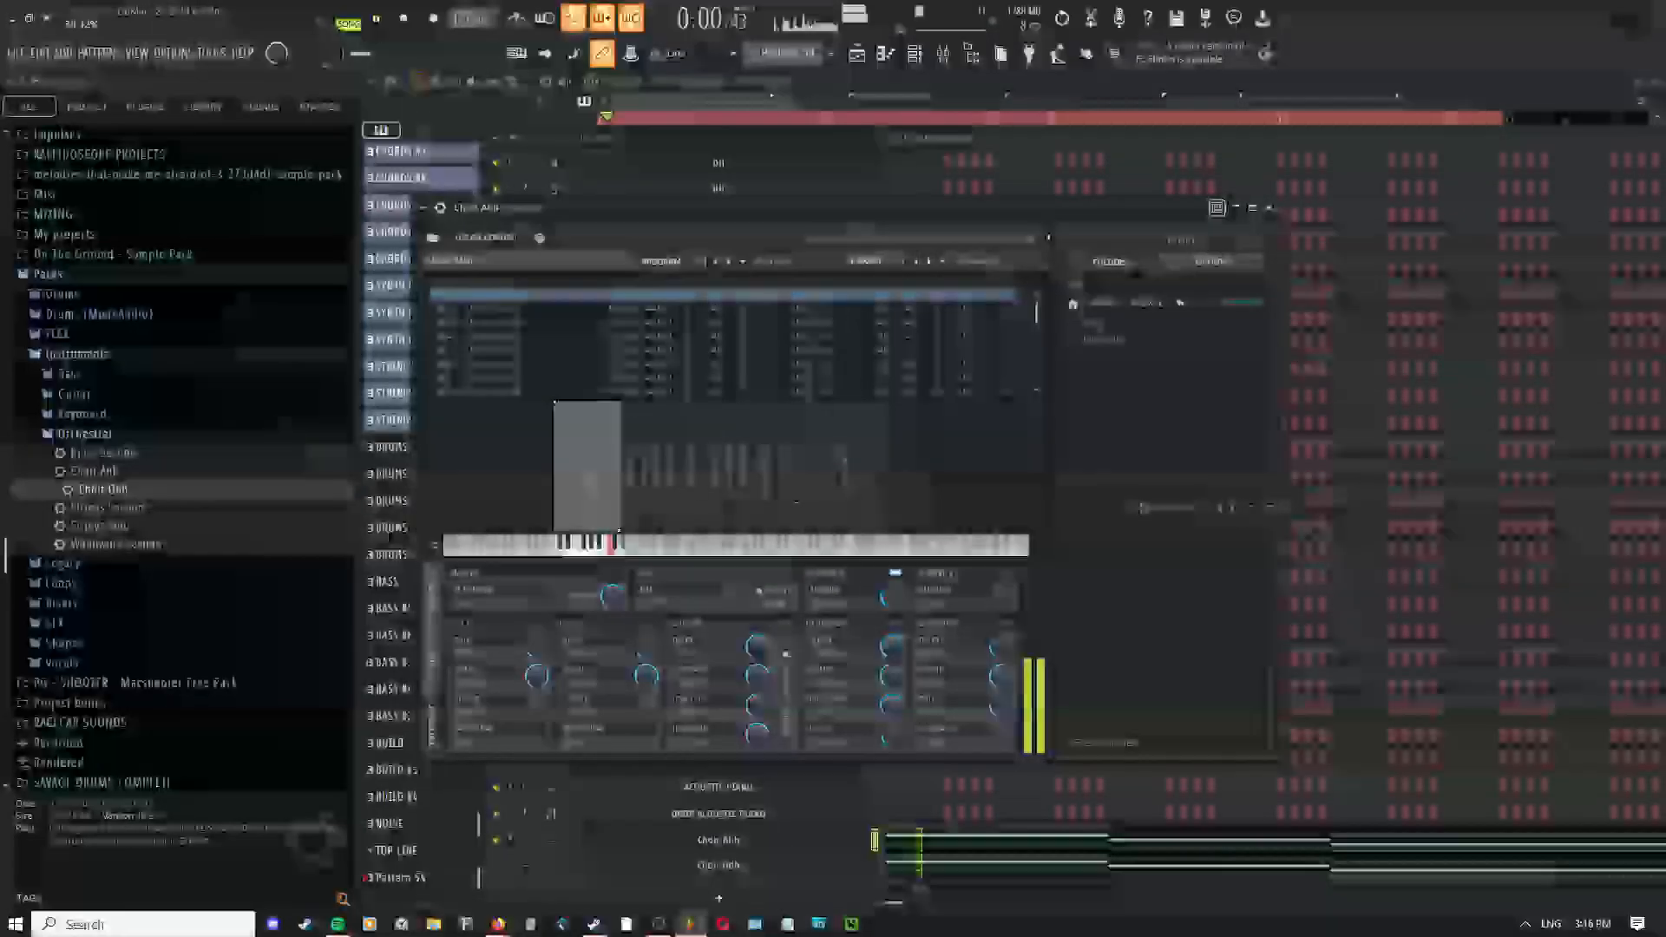
mouse_move(892, 595)
left_mouse_down()
mouse_move(892, 564)
mouse_move(892, 625)
left_mouse_up()
key("space")
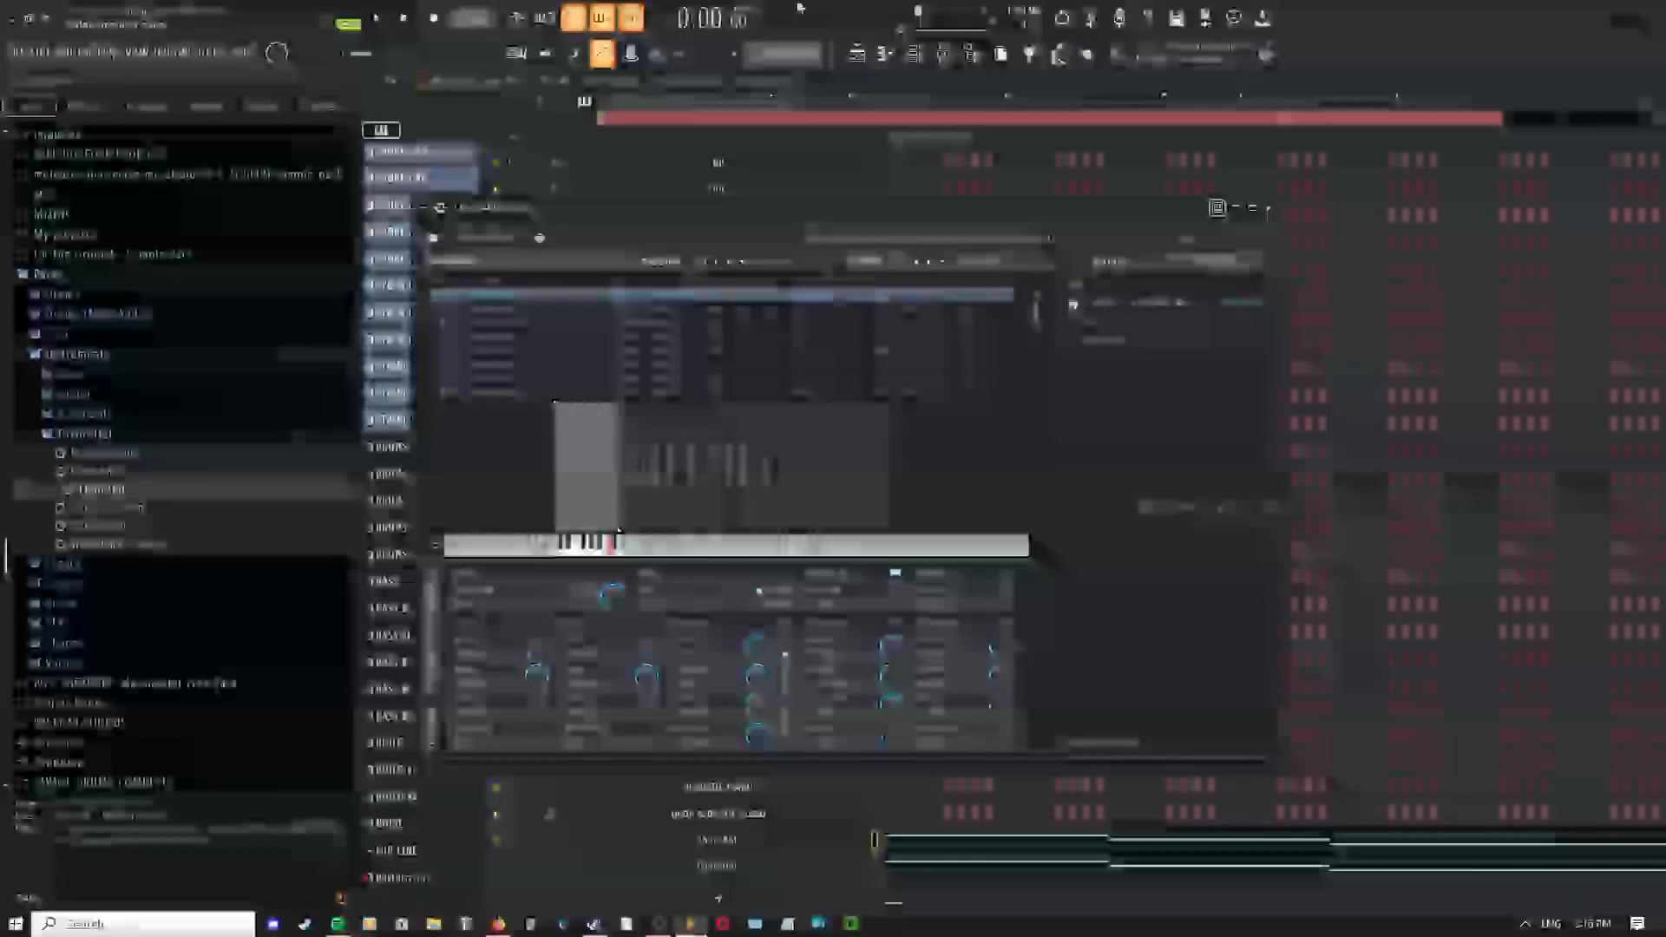
Return to the channel rack and cut the notes from the Choir Ahh channel, keeping the Choir Ooh notes
left_click(1029, 141)
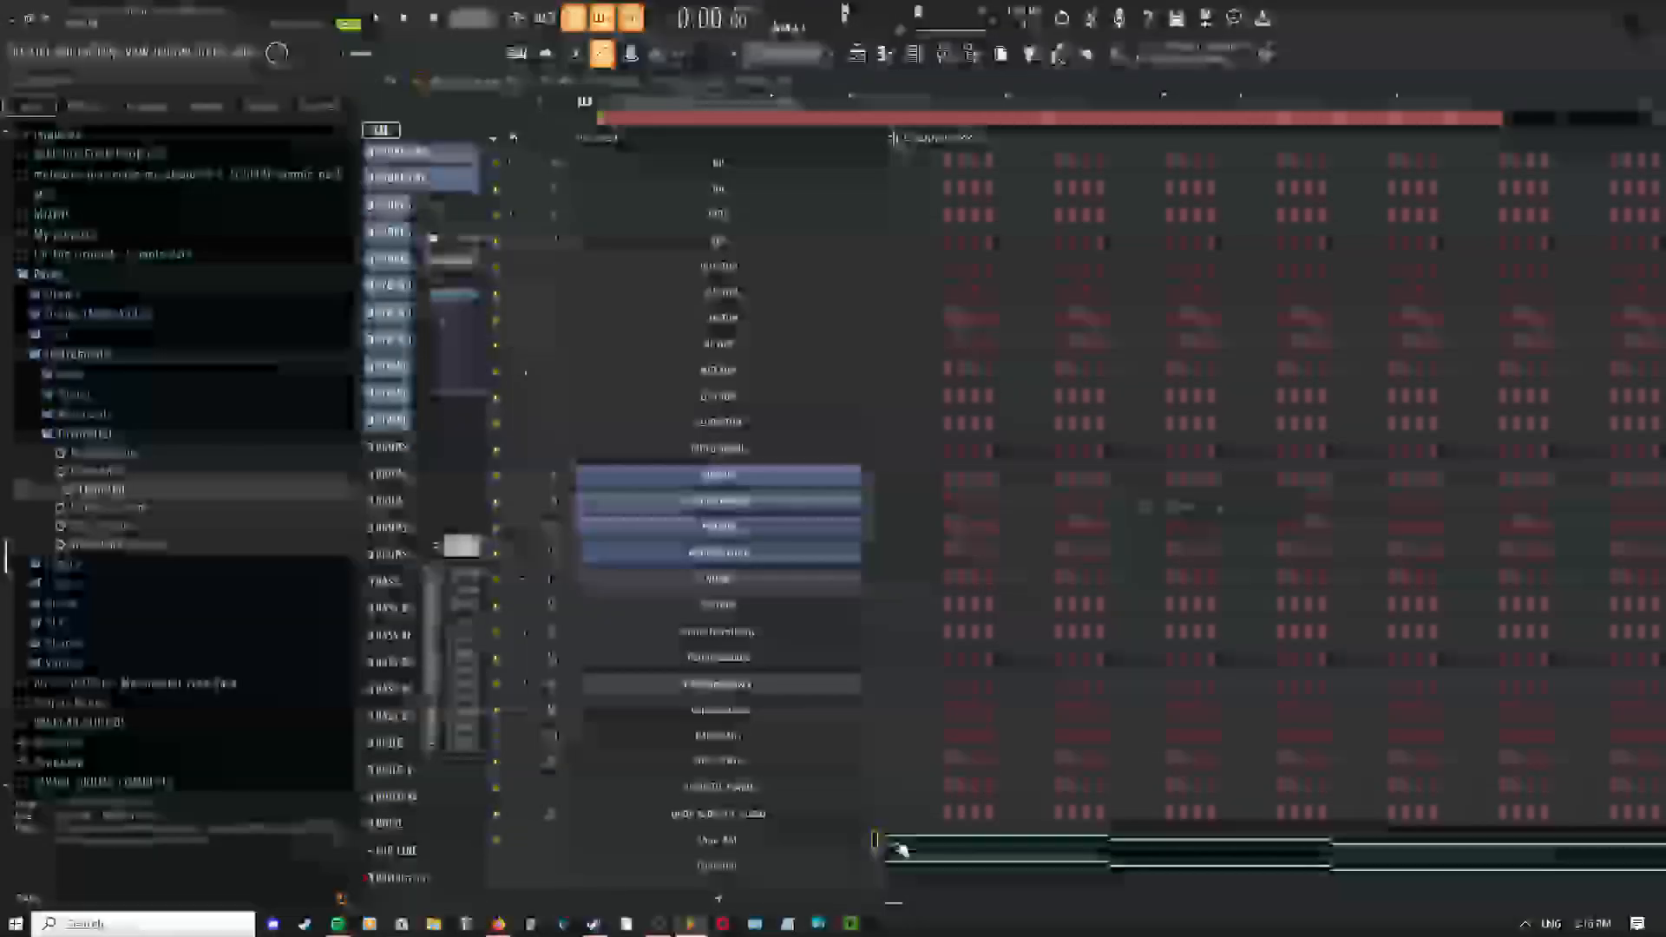
key("space")
left_click(914, 55)
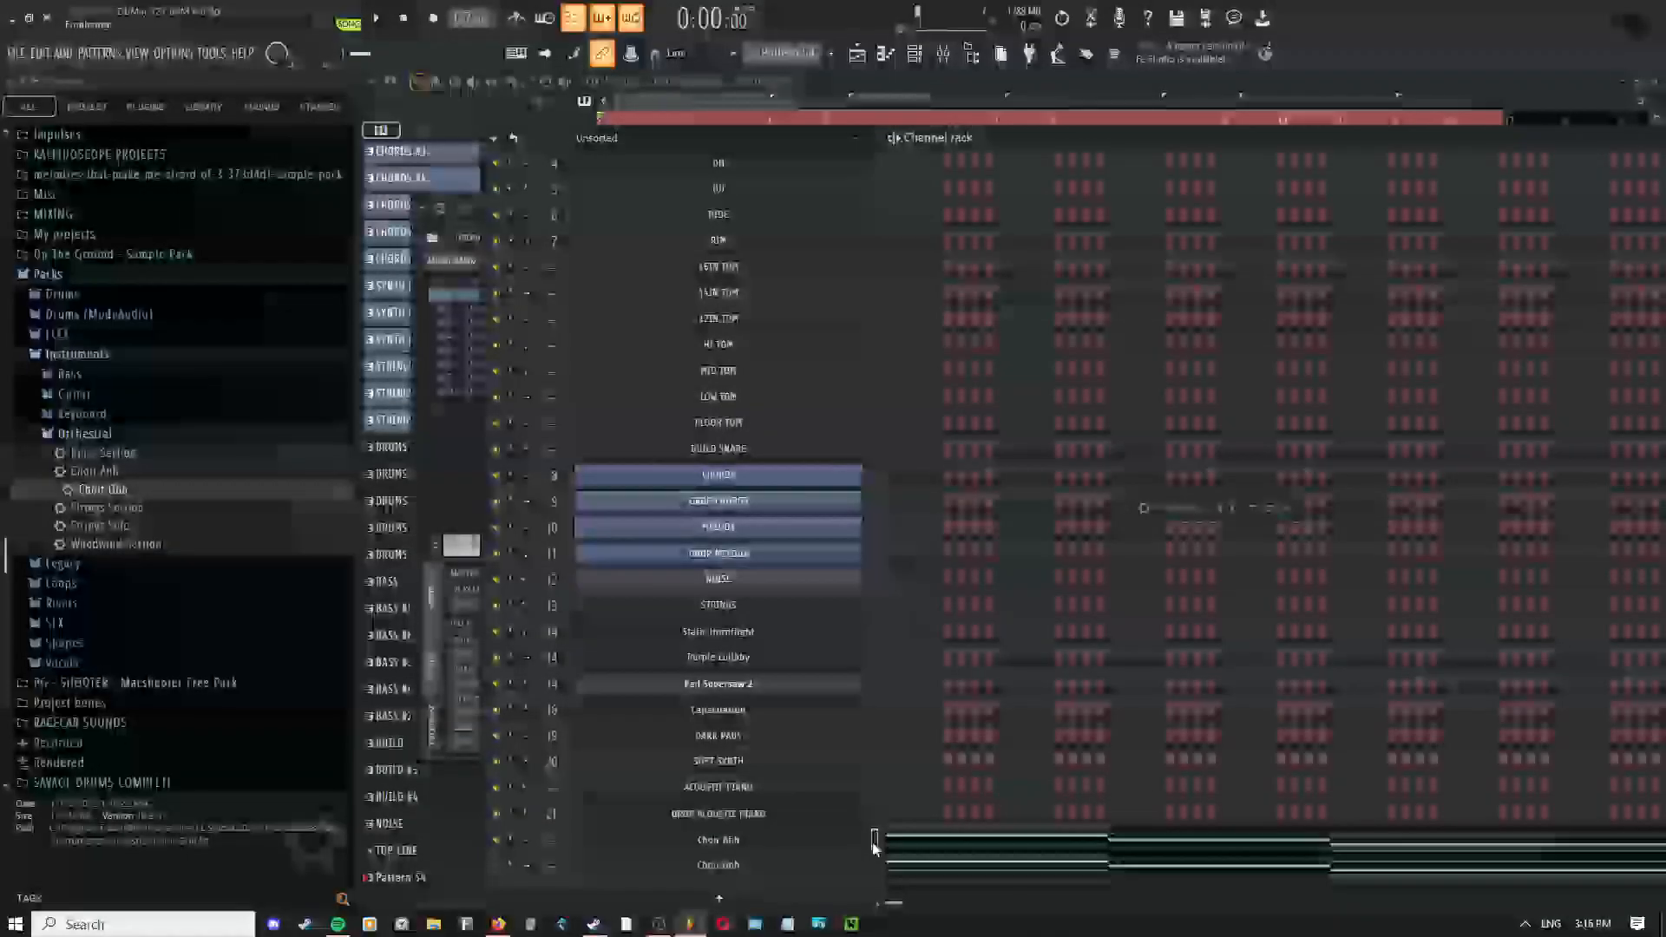
key("ctrl+x")
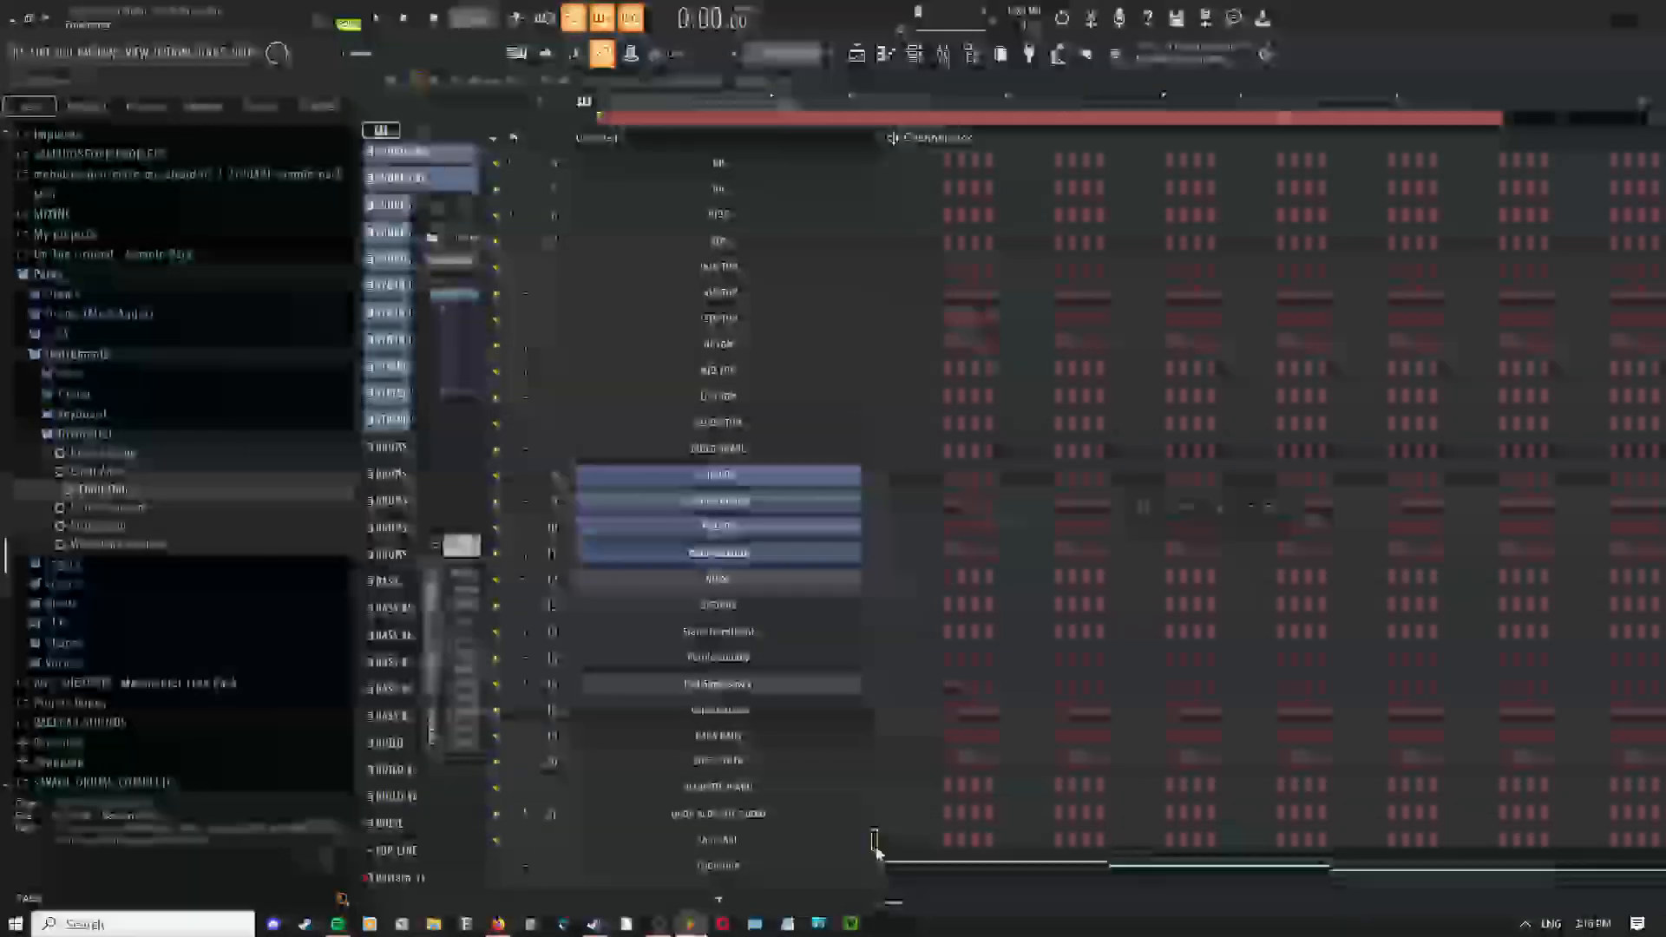
Cut the notes from the Choir Ooh channel and delete that channel from the channel rack
left_click(876, 863)
key("ctrl+x")
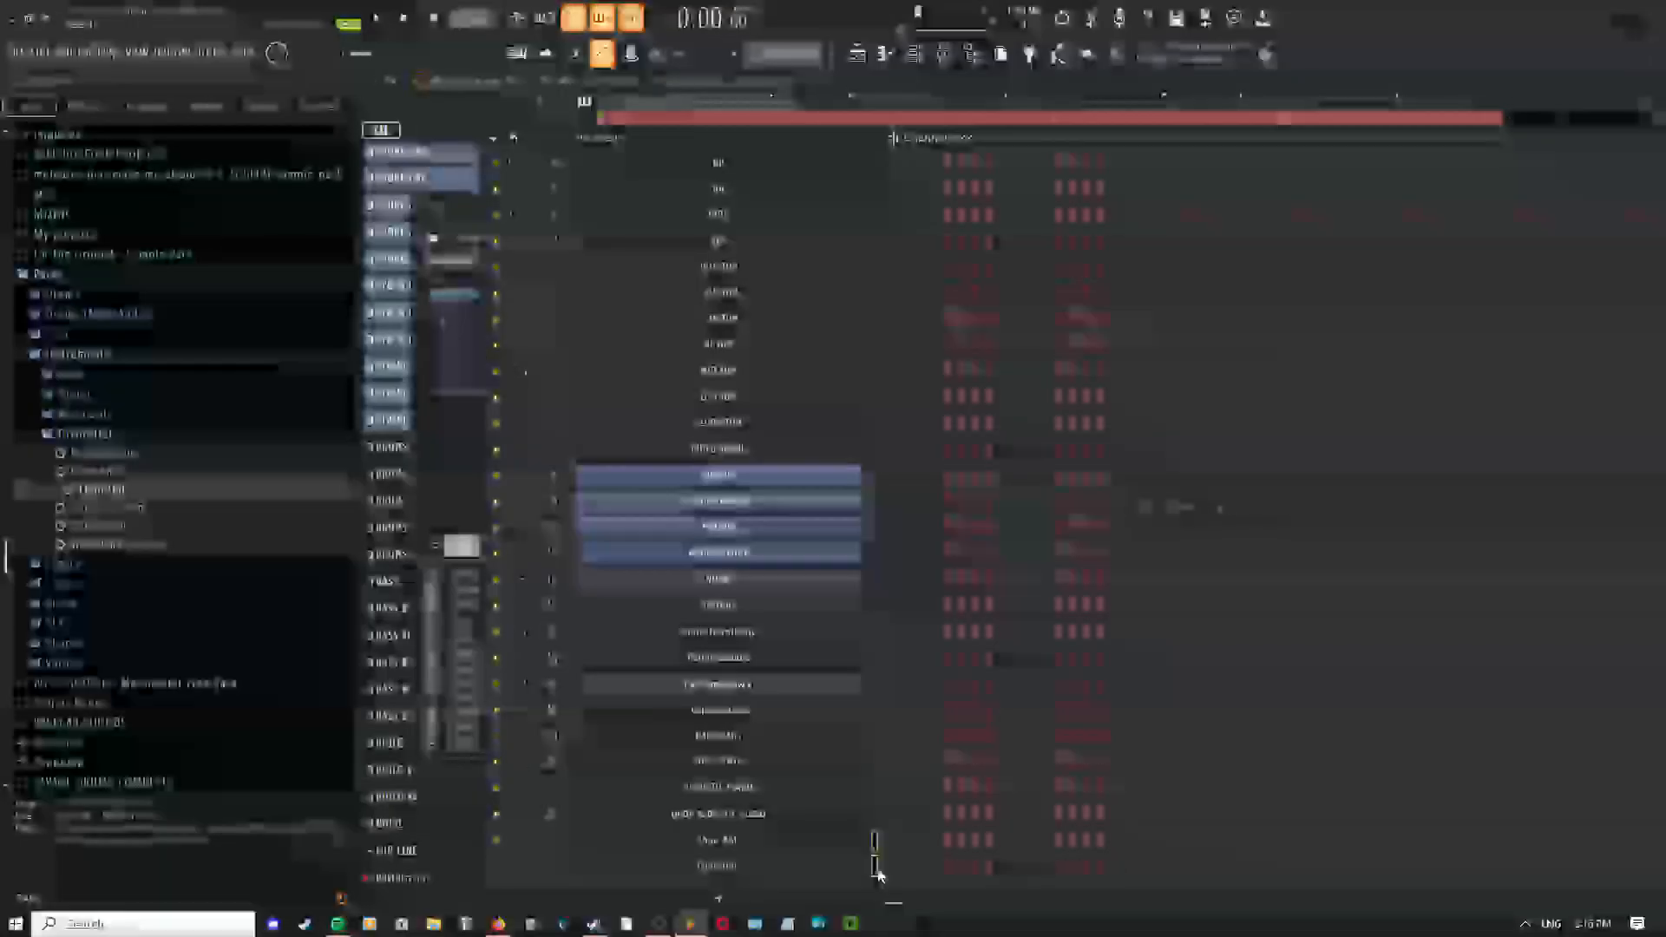
right_click(719, 865)
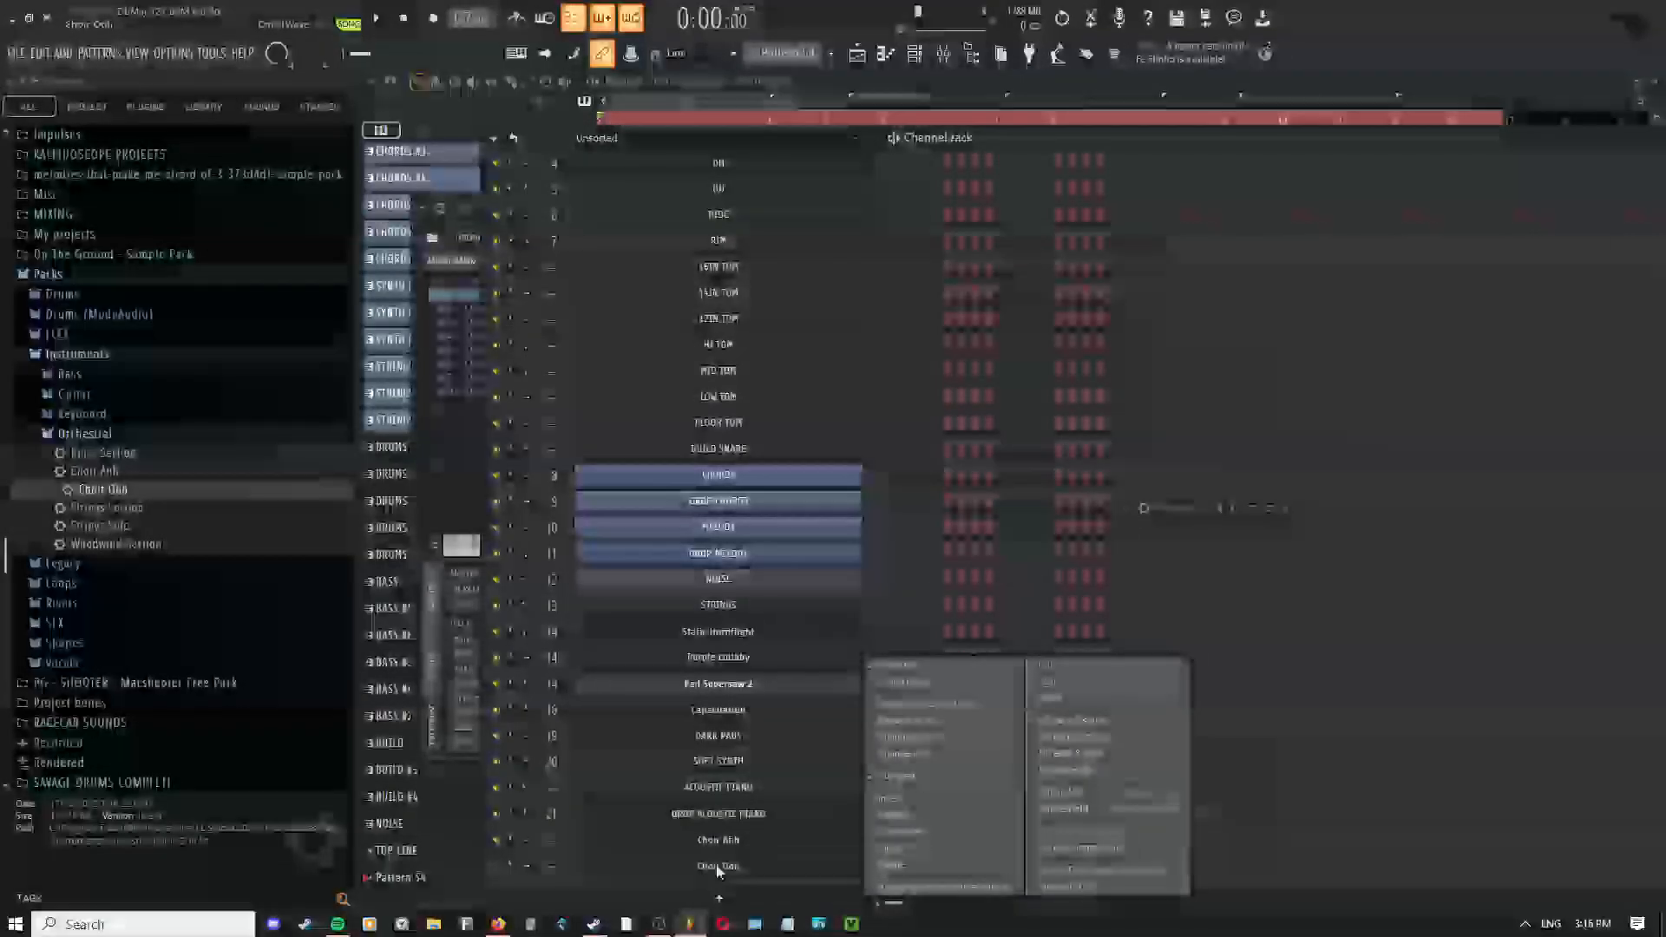
left_click(892, 868)
left_click(893, 522)
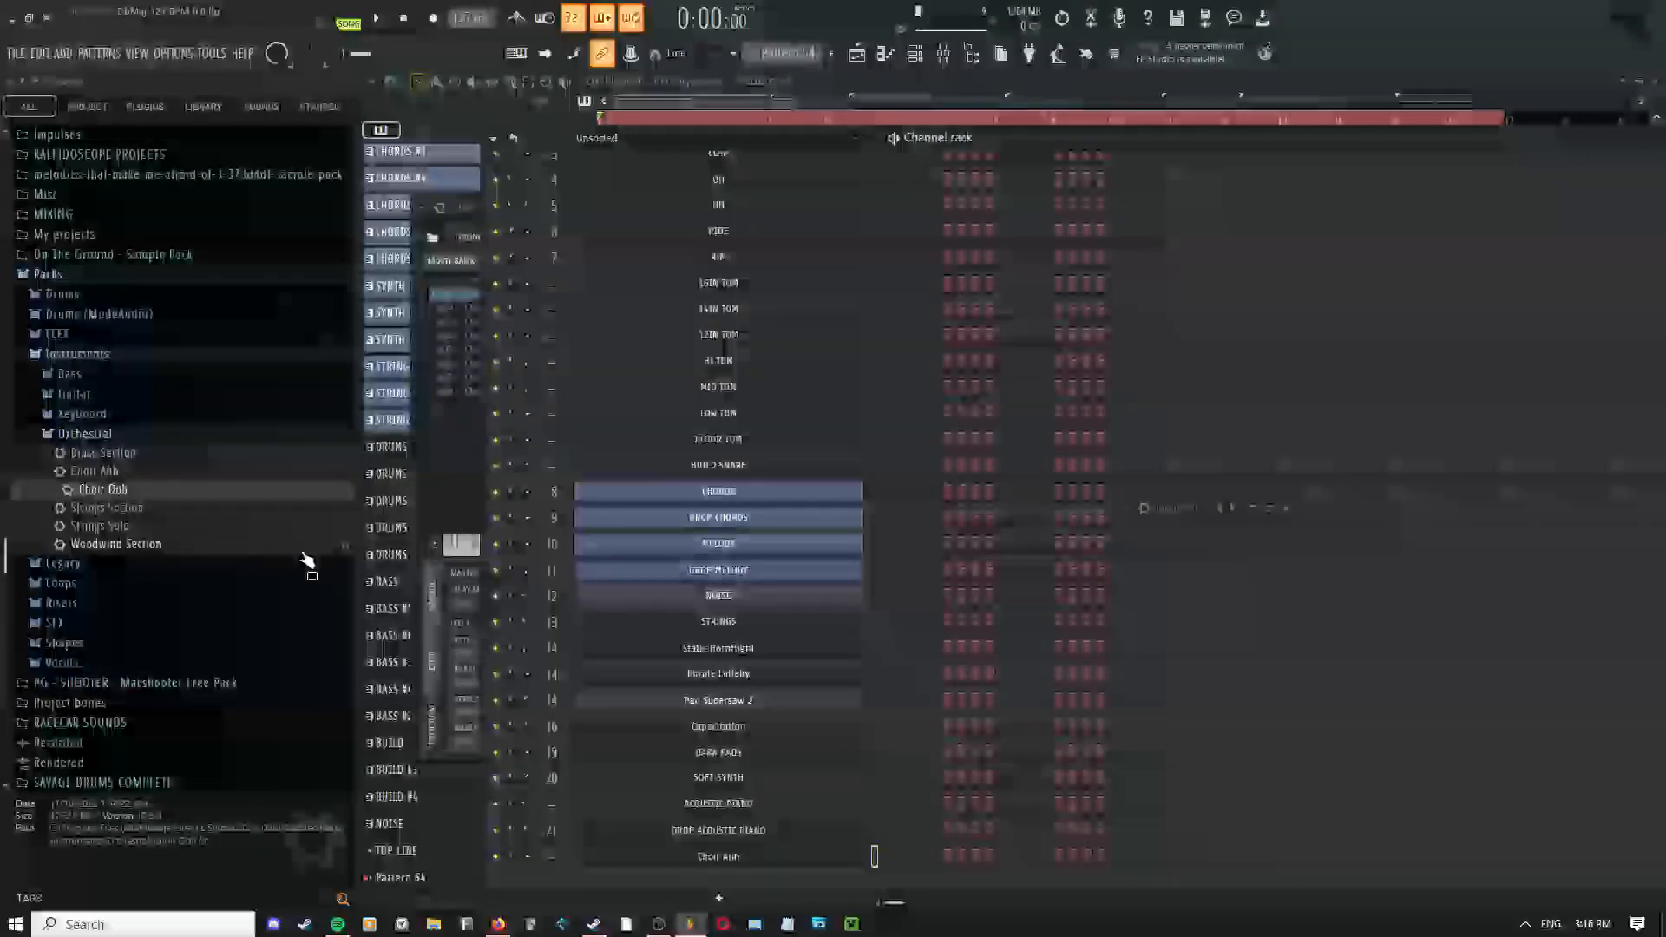
Browse the Vocals, Shapes and Legacy orchestral folders of the sound packs for another layering sound
left_click(85, 435)
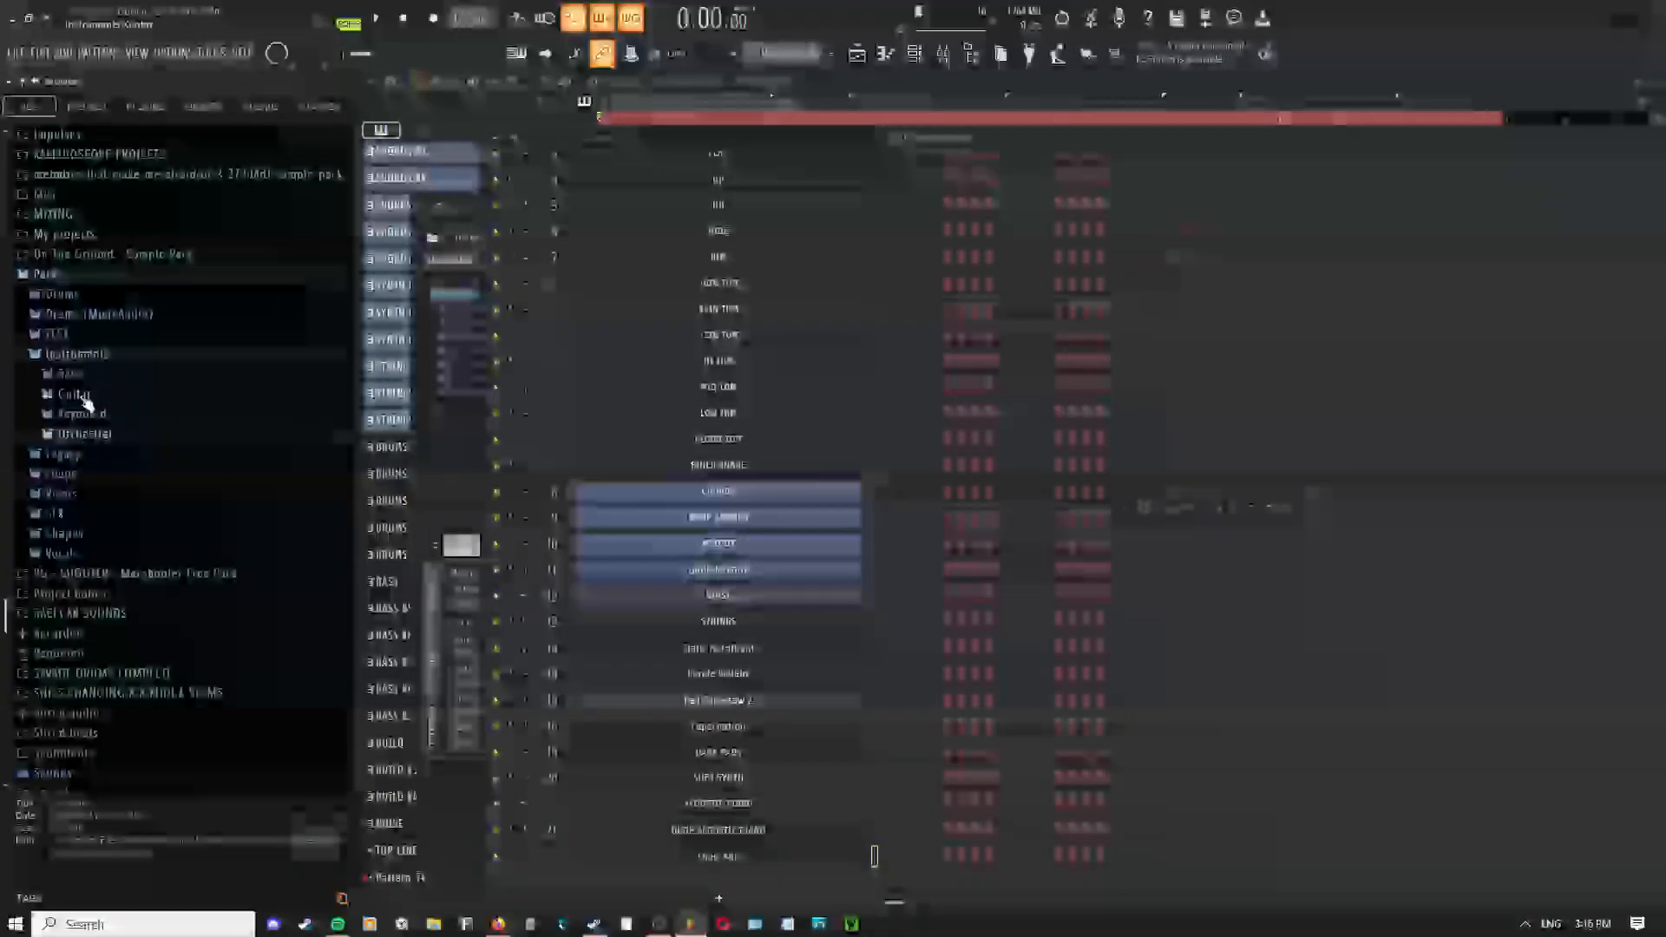
left_click(59, 473)
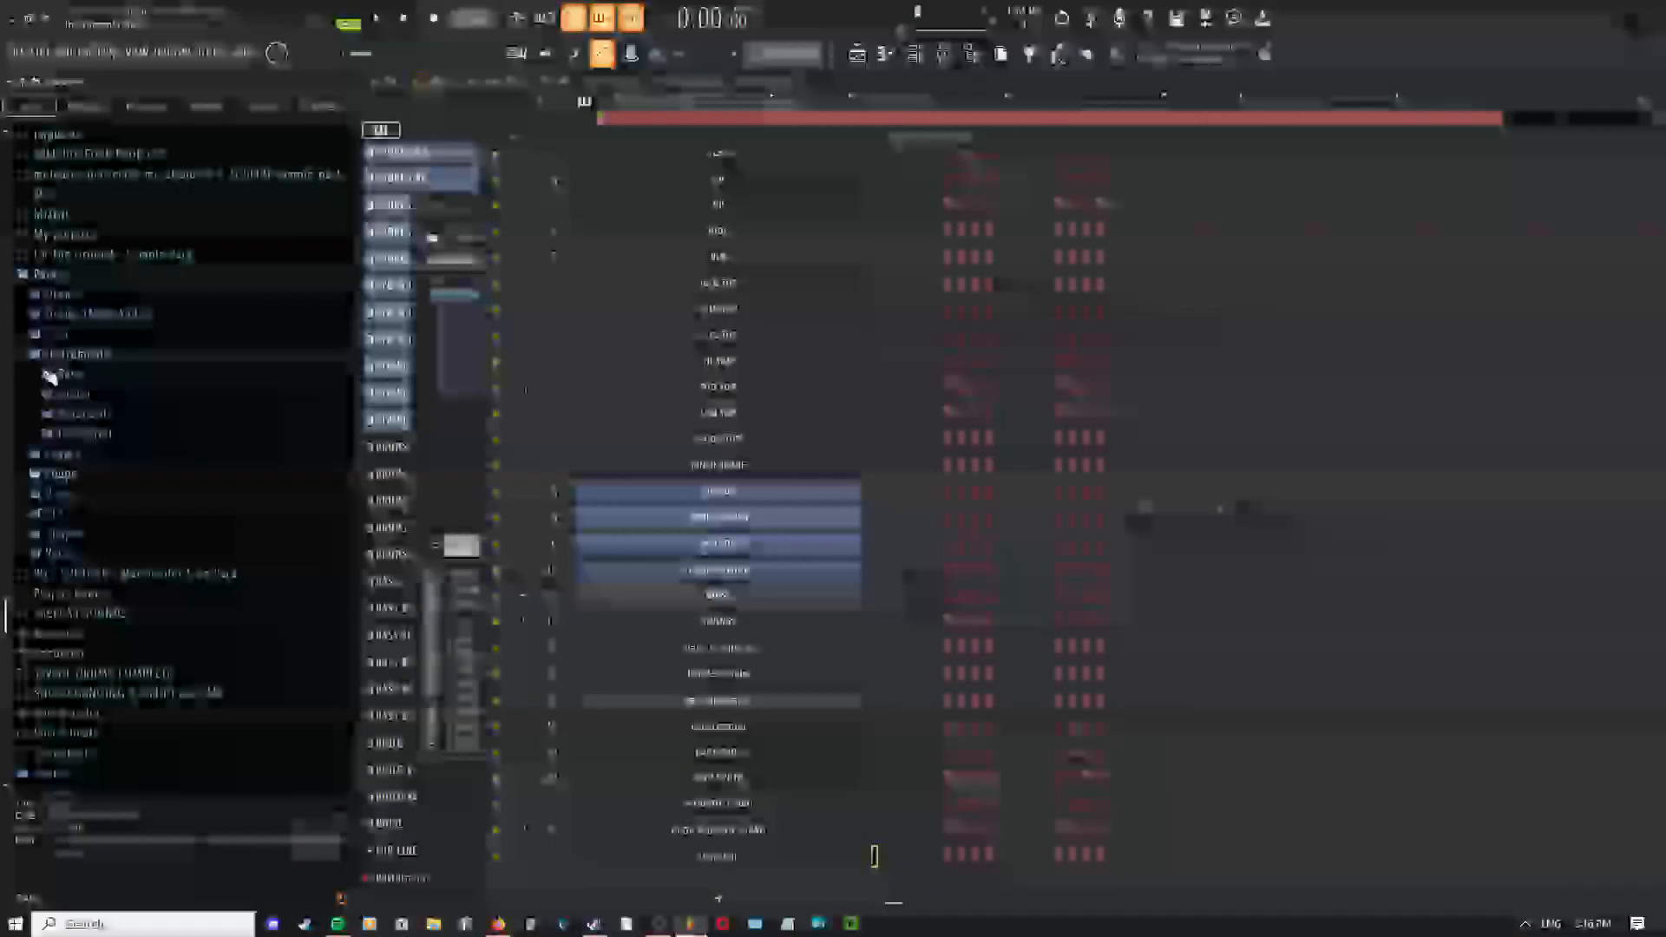
left_click(70, 357)
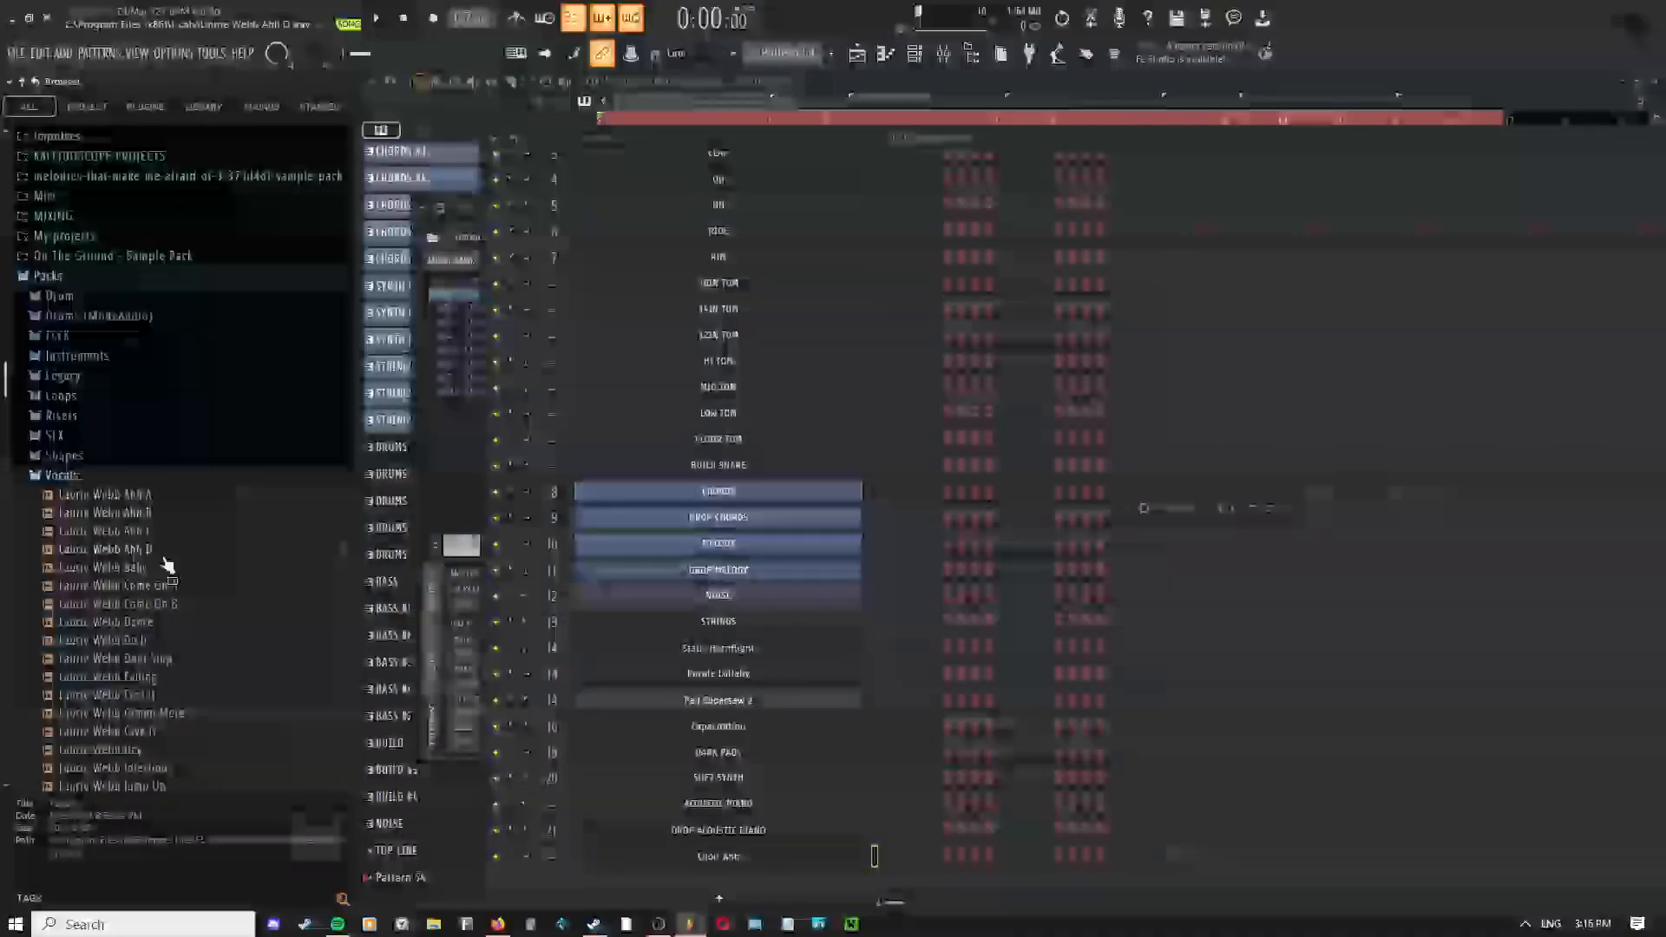
scroll(167, 565, "down", 12)
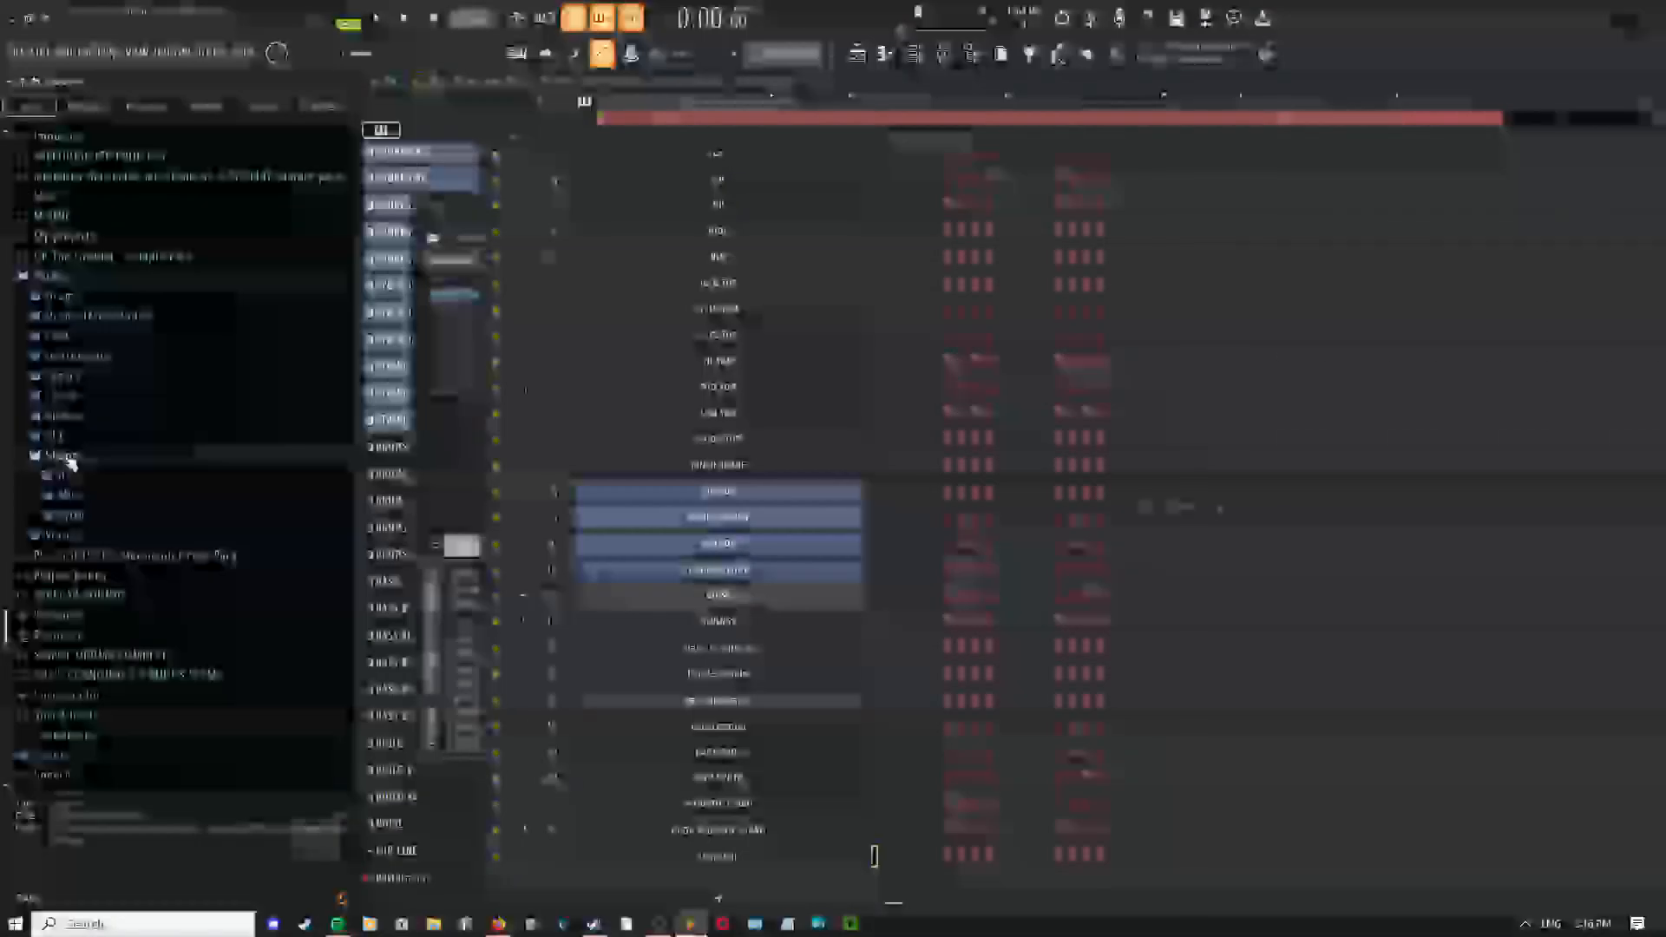
left_click(65, 457)
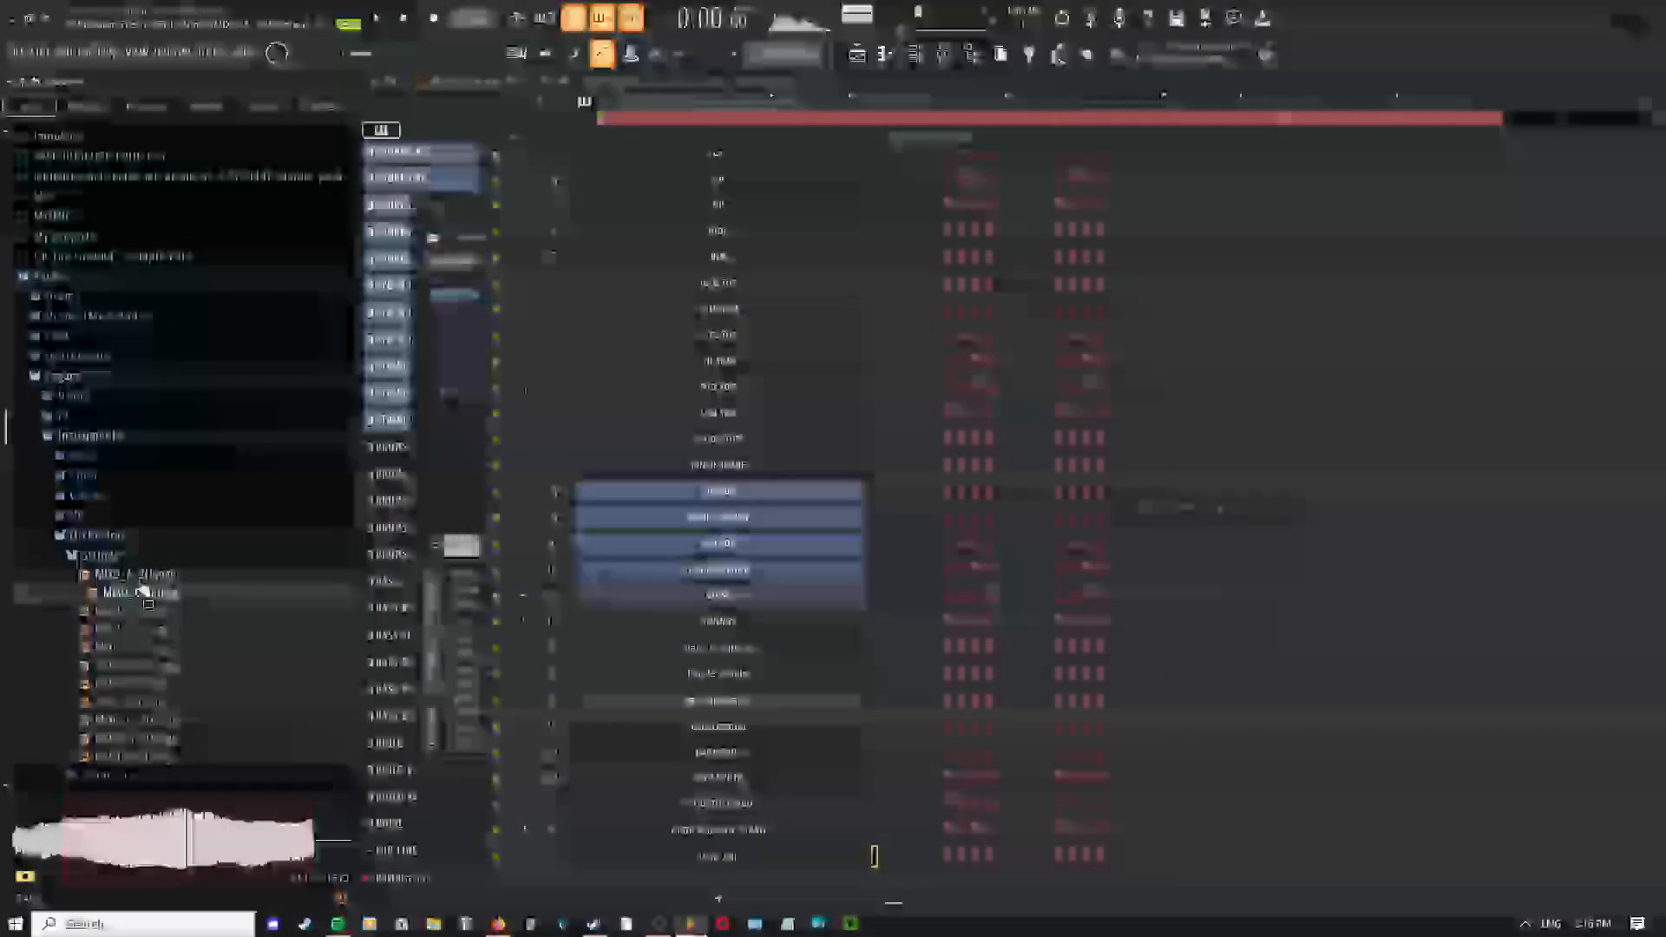
left_click(90, 534)
Play the intro arrangement from the start, stop playback and return to the channel rack
left_click(857, 54)
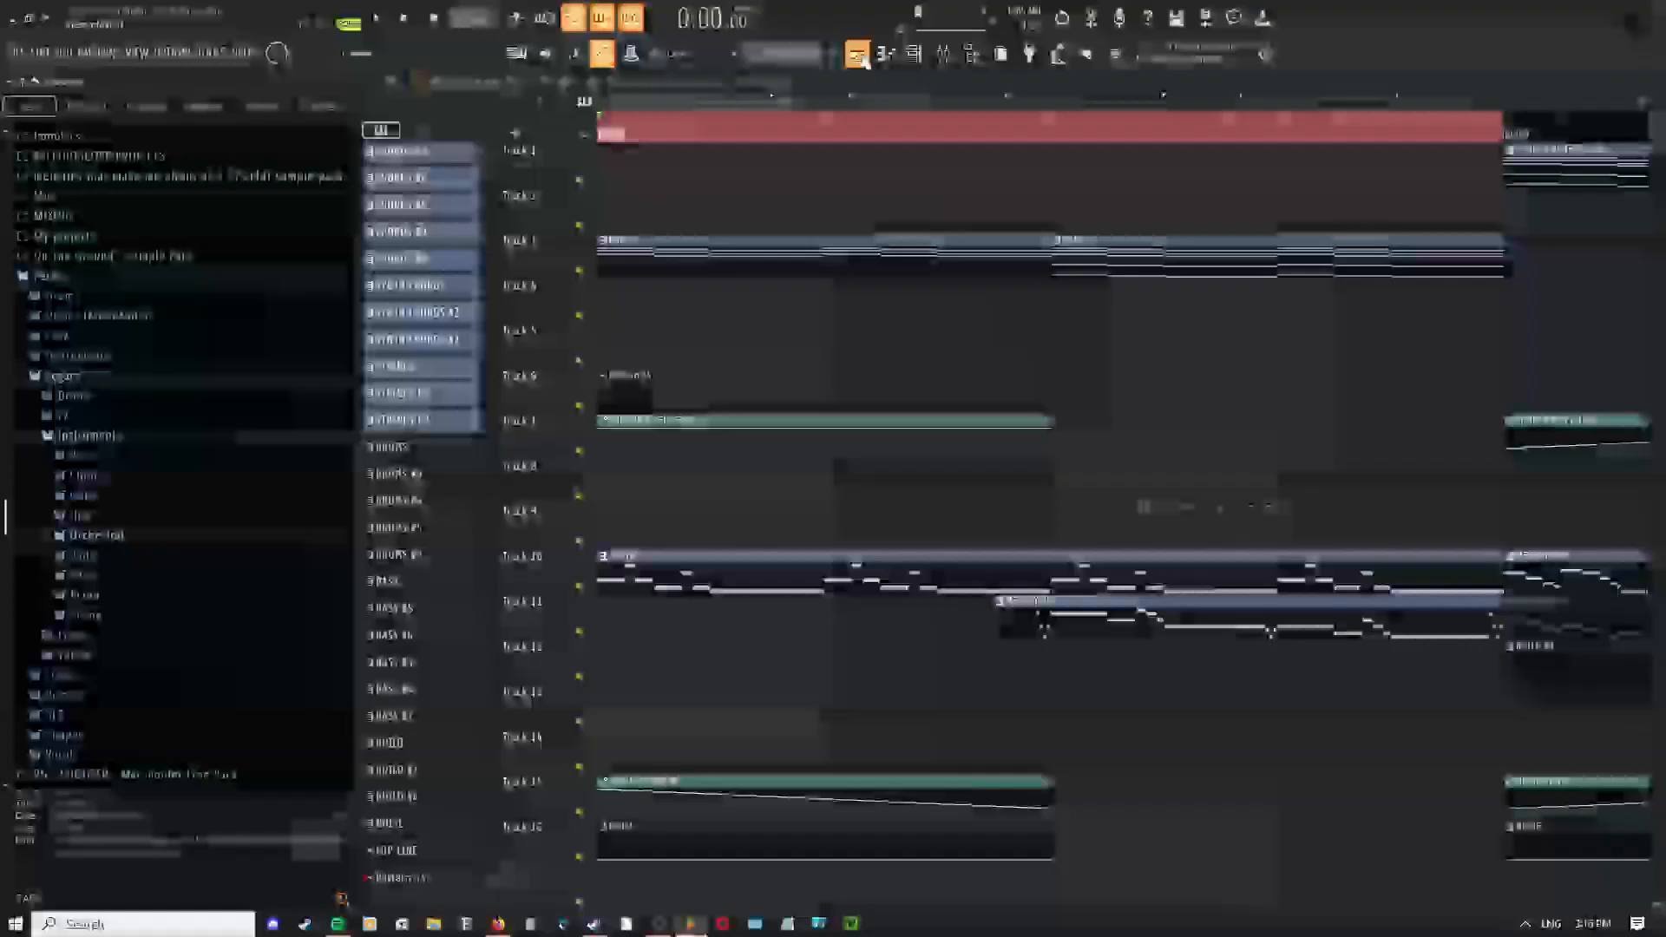
key("space")
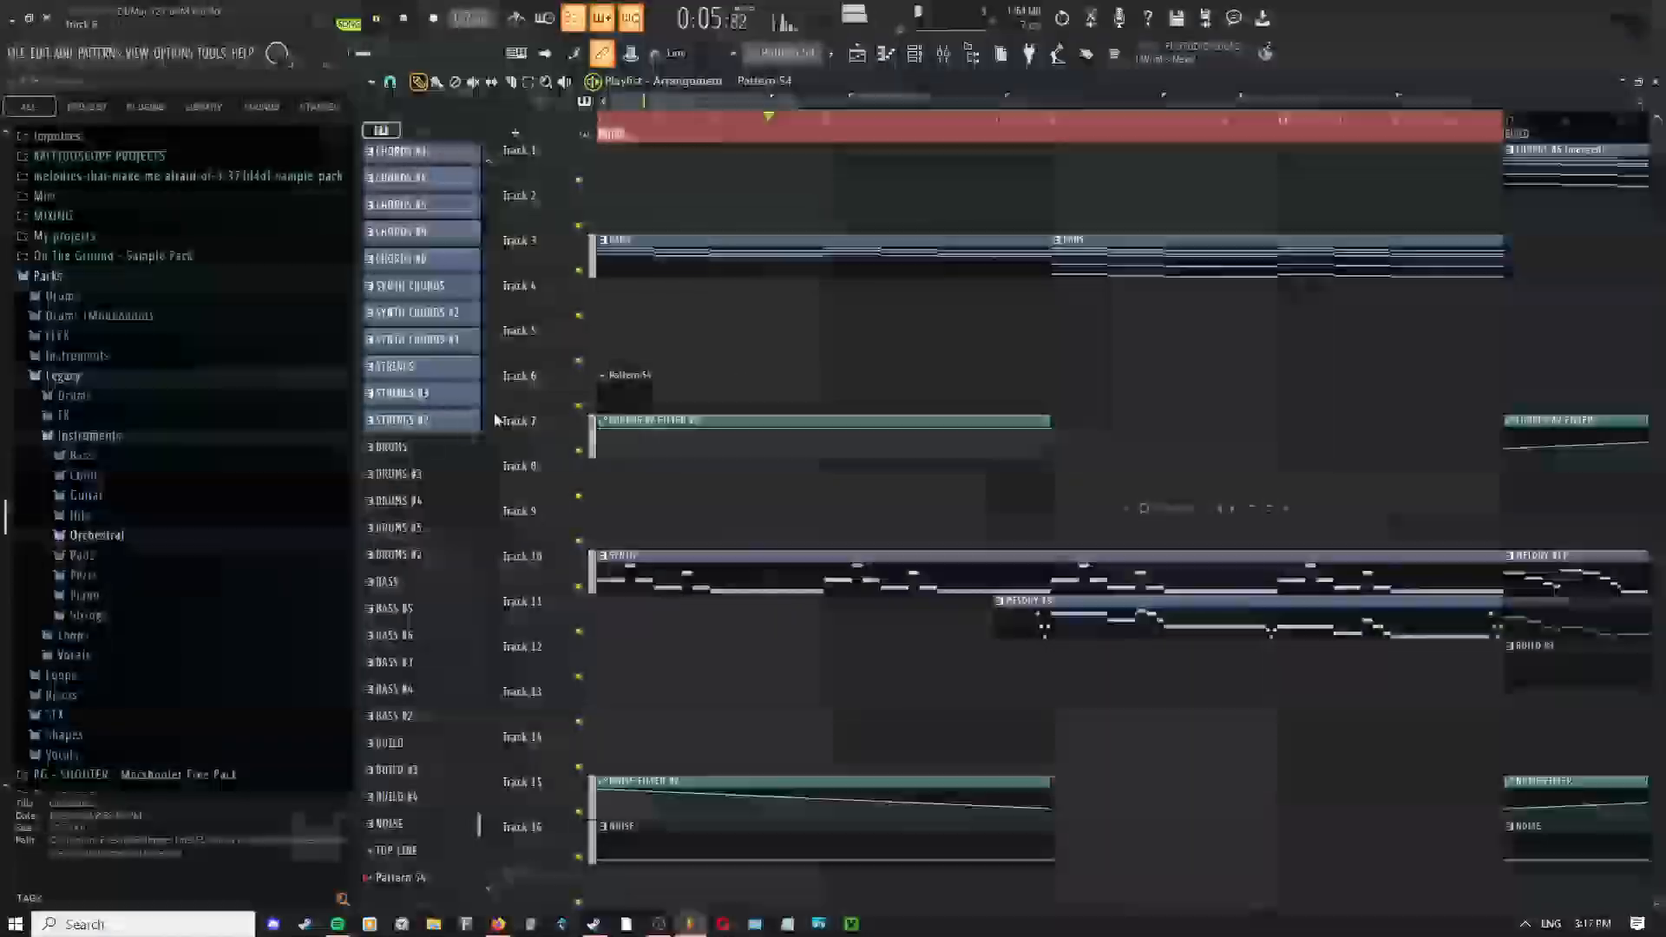
key("space")
key("F6")
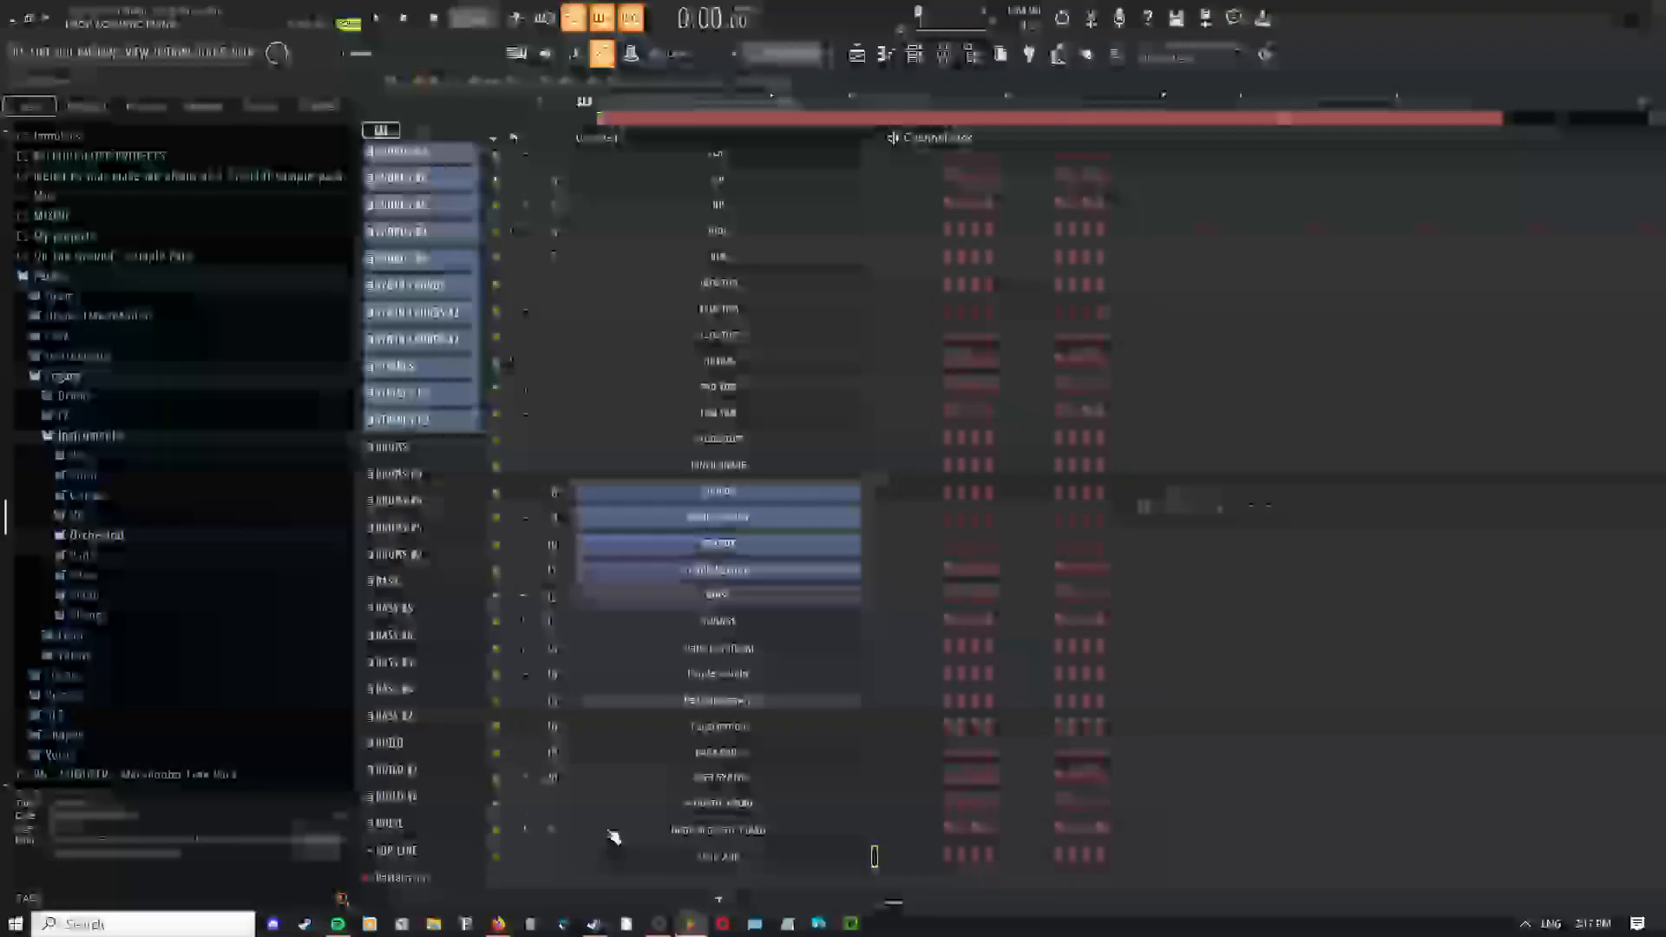
Replace the Choir Ahh channel's instrument with Choir Ooh from the Orchestral pack, audition a low note and close the instrument window
left_click(69, 437)
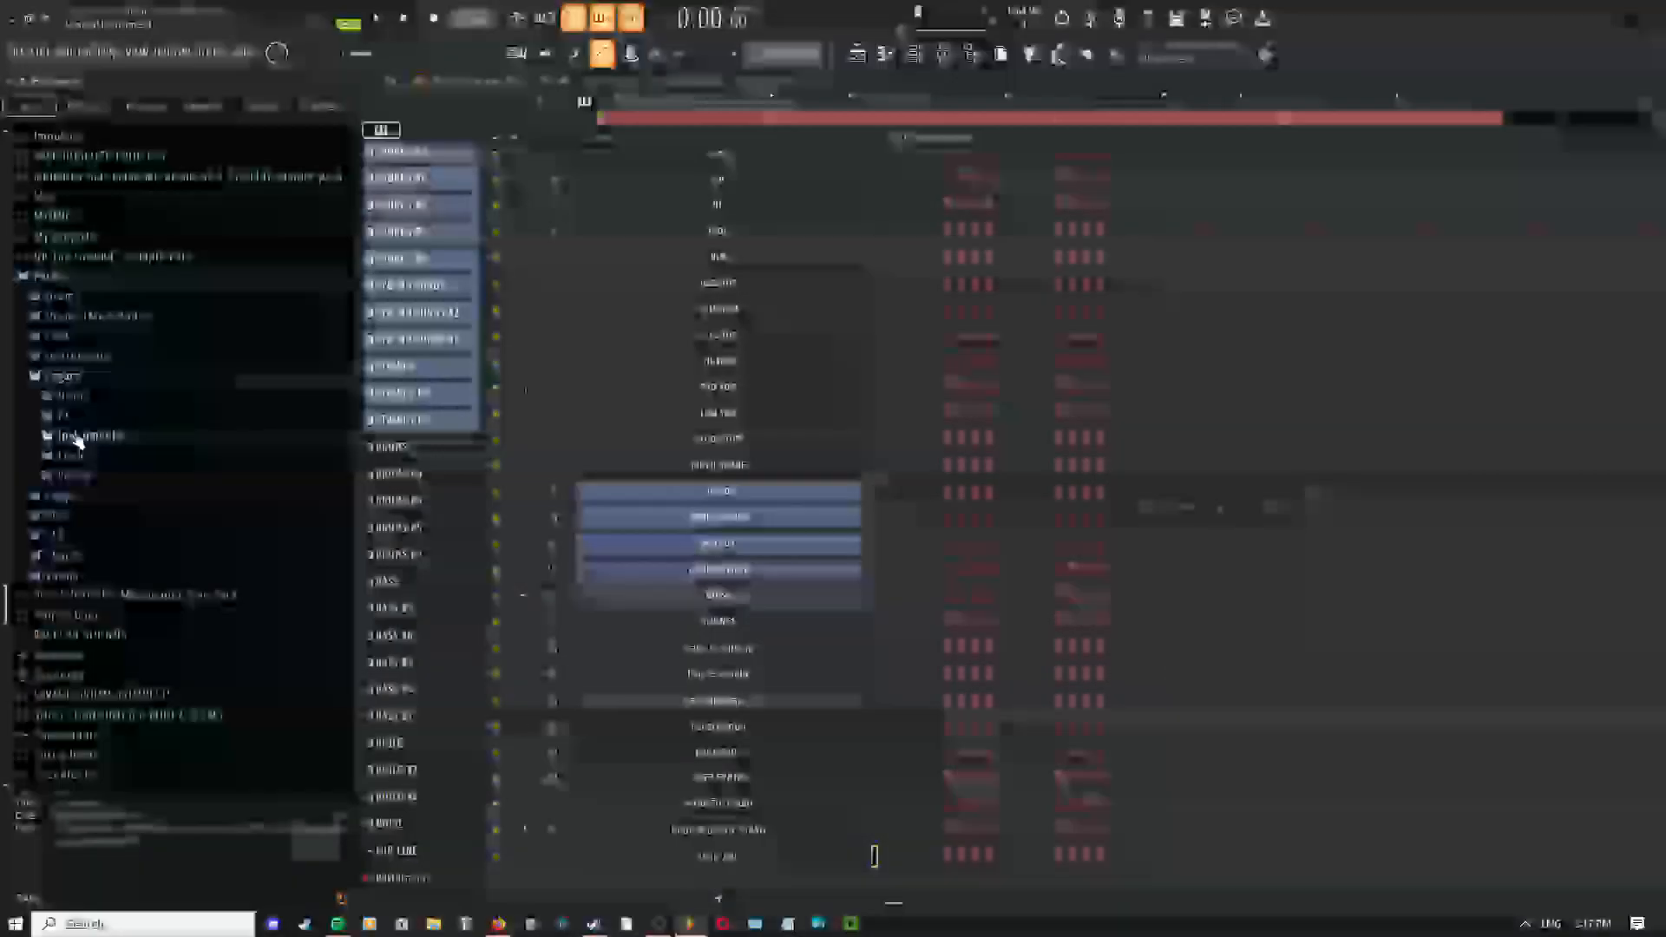
left_click(76, 477)
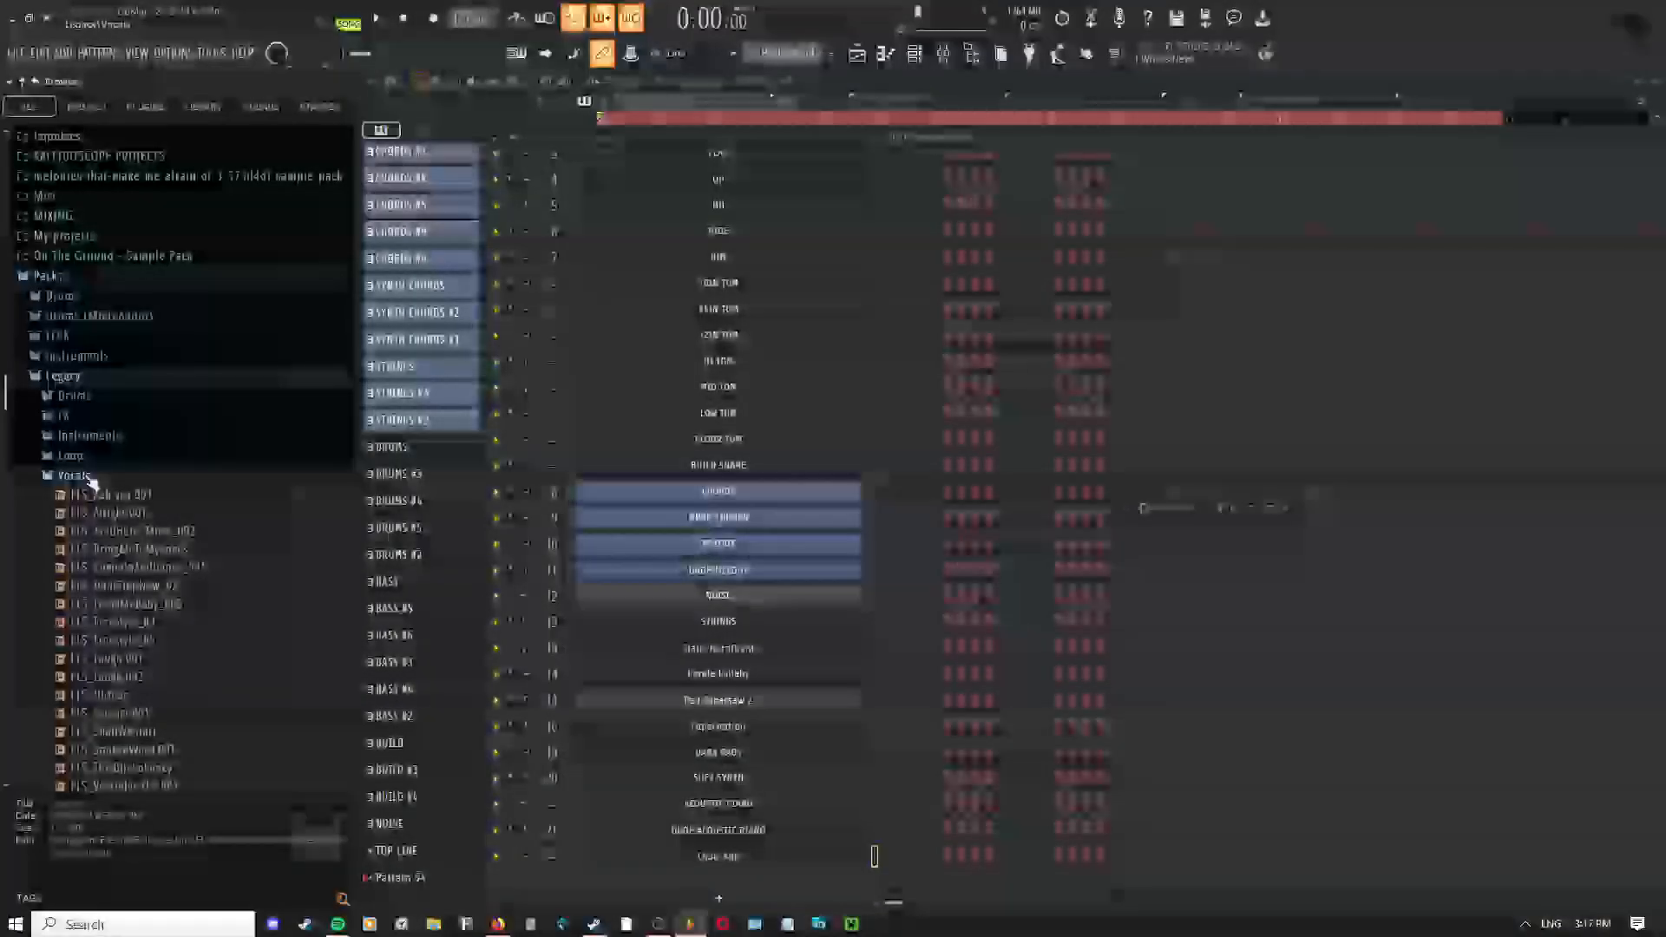
left_click(69, 477)
left_click(76, 356)
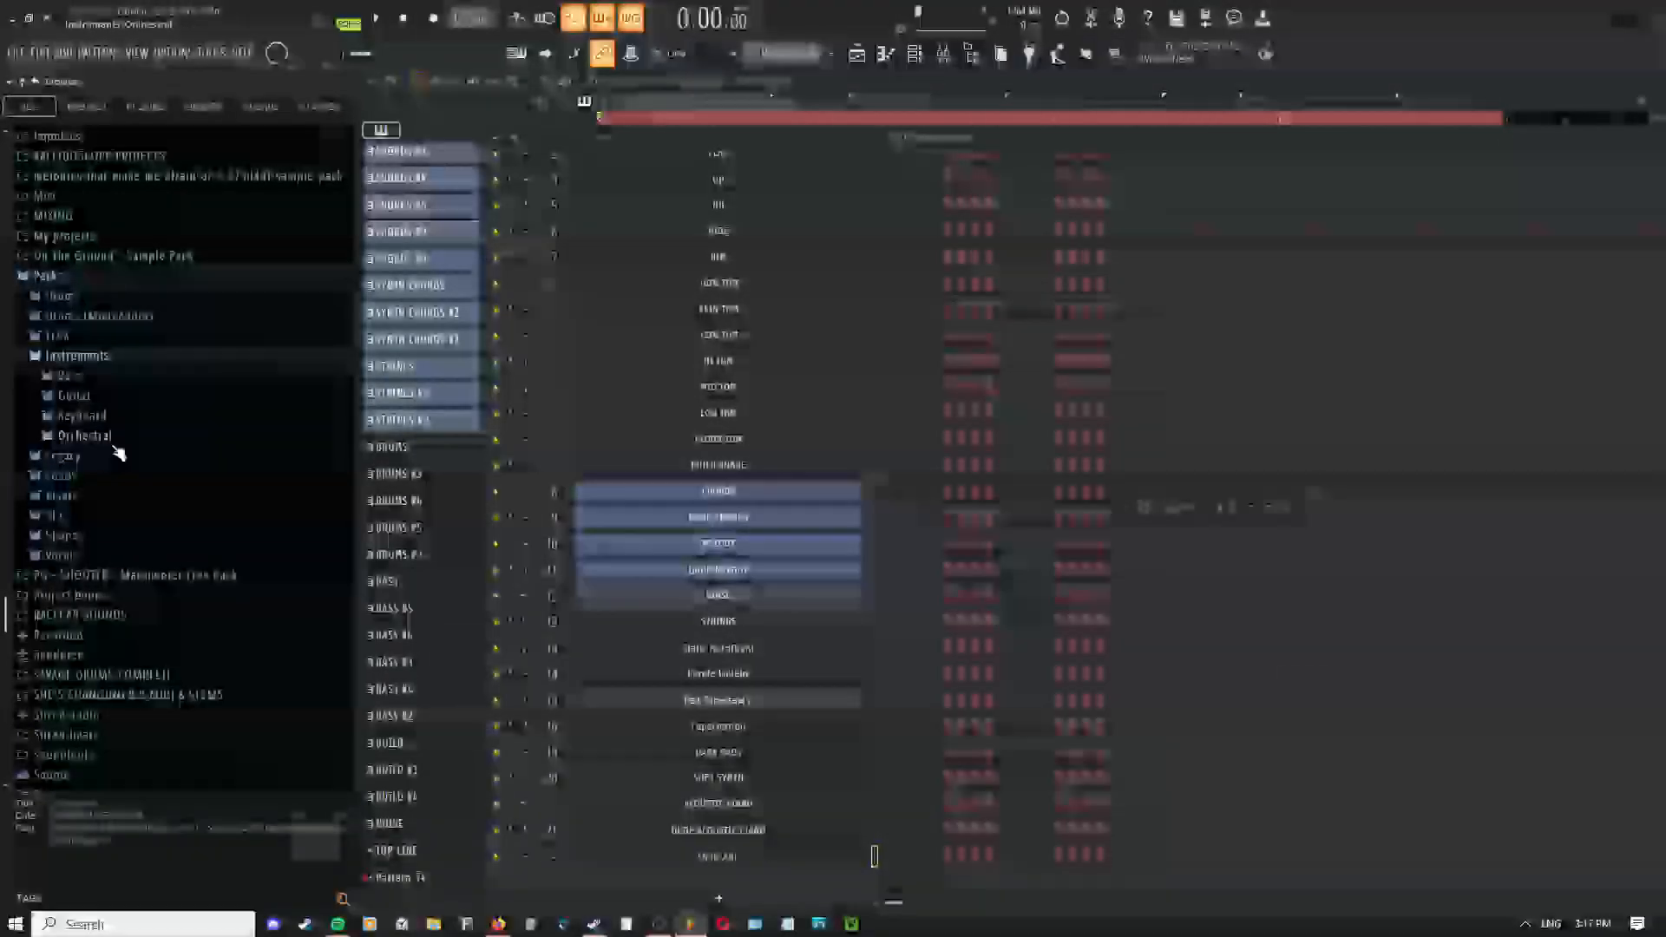
left_click(84, 435)
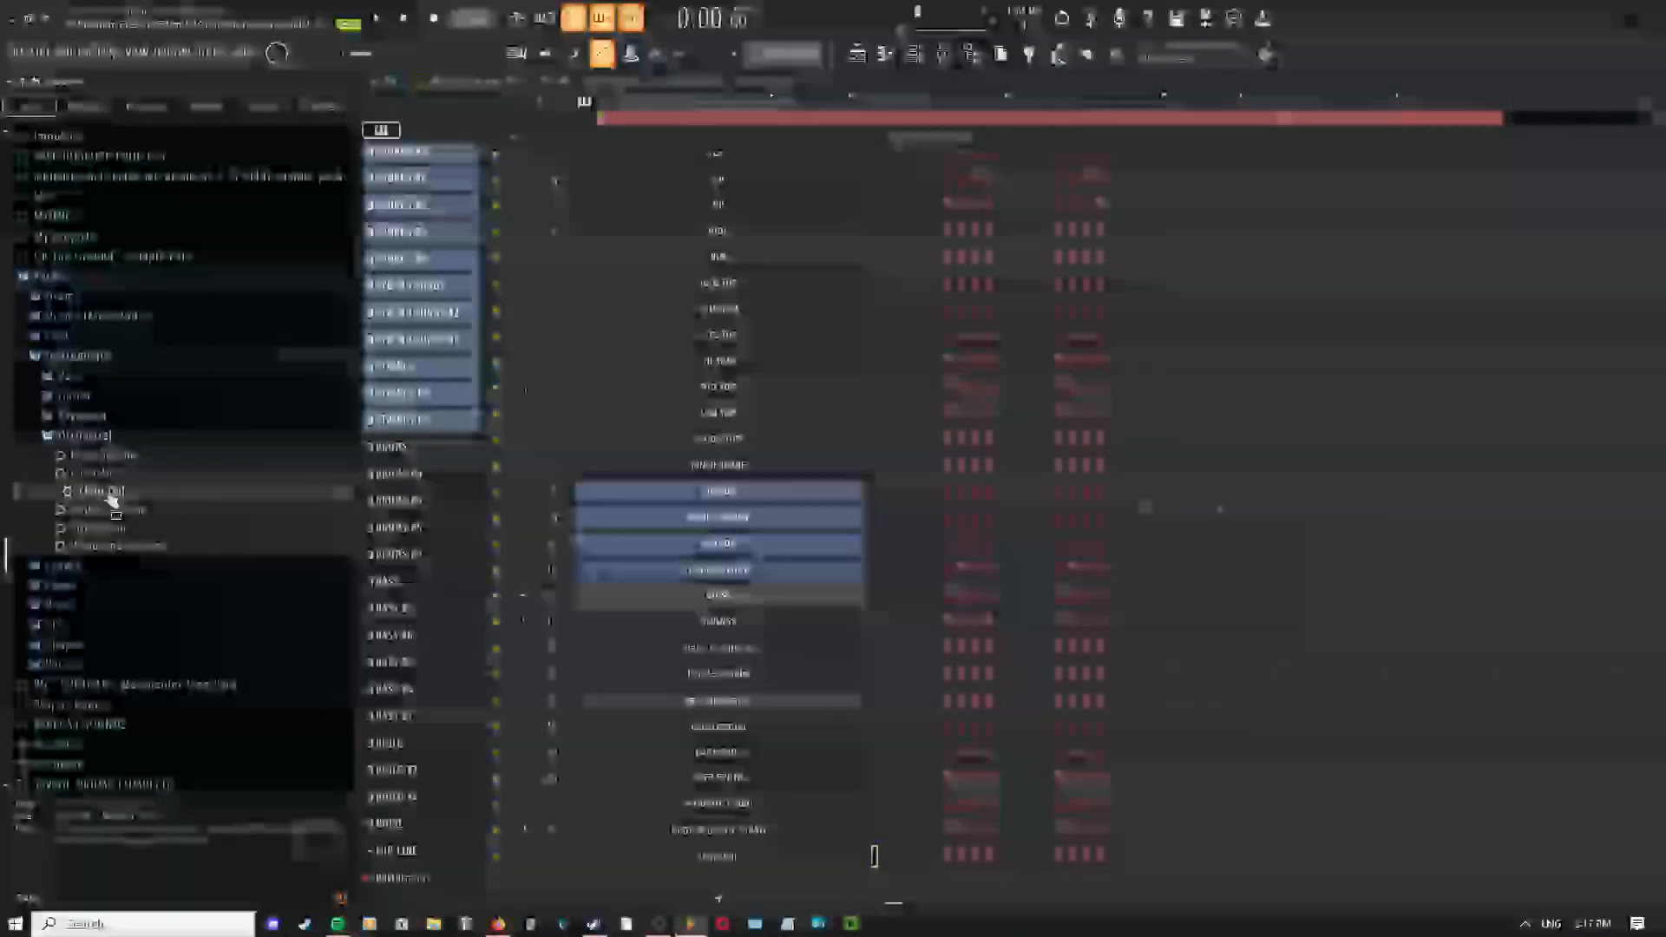
left_click_drag(104, 487, 779, 866)
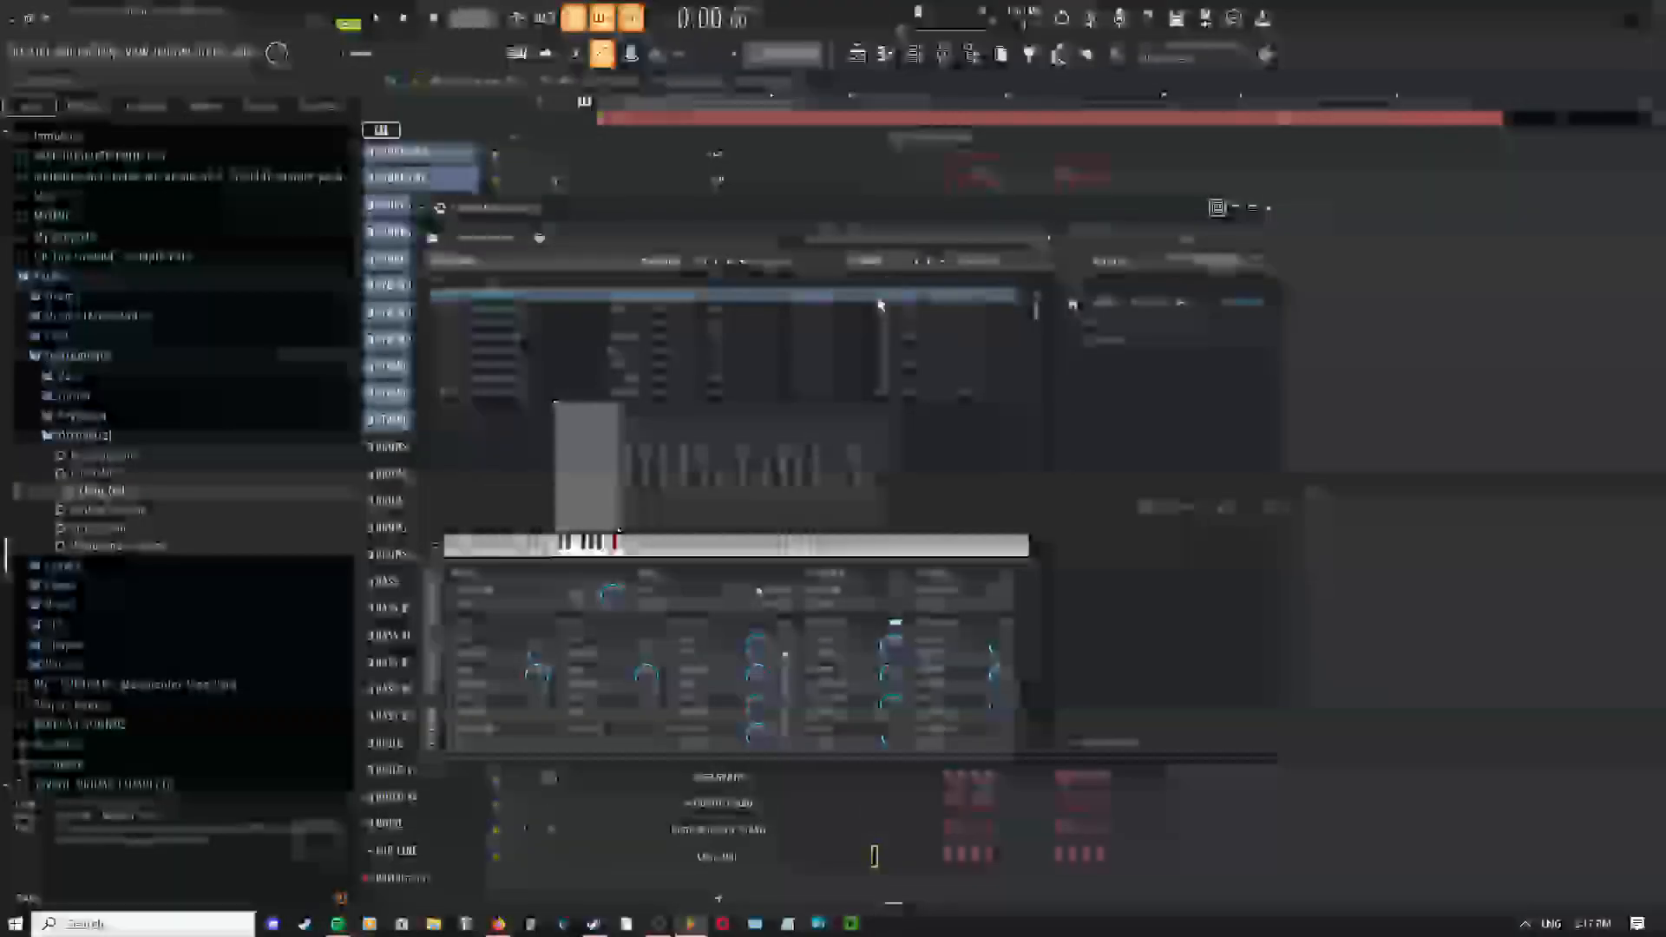
left_click(599, 547)
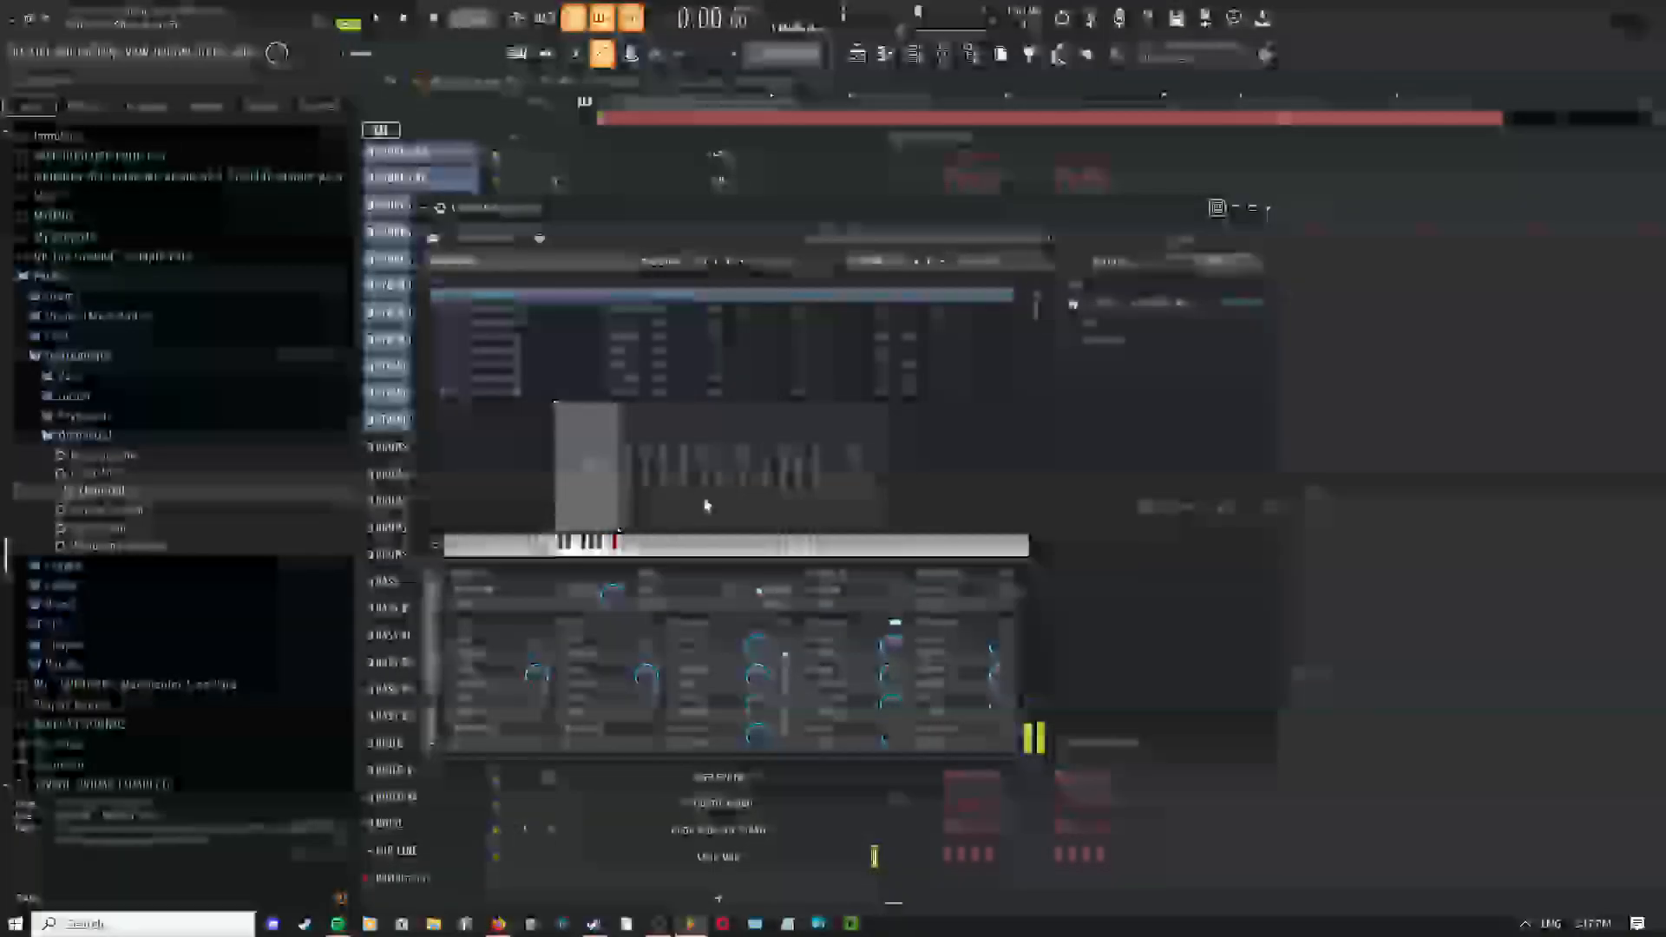
left_click(1056, 135)
Check the Choir Ooh channel's piano roll, and open the DARK PADS notes from the intro's first pad clip
right_click(720, 861)
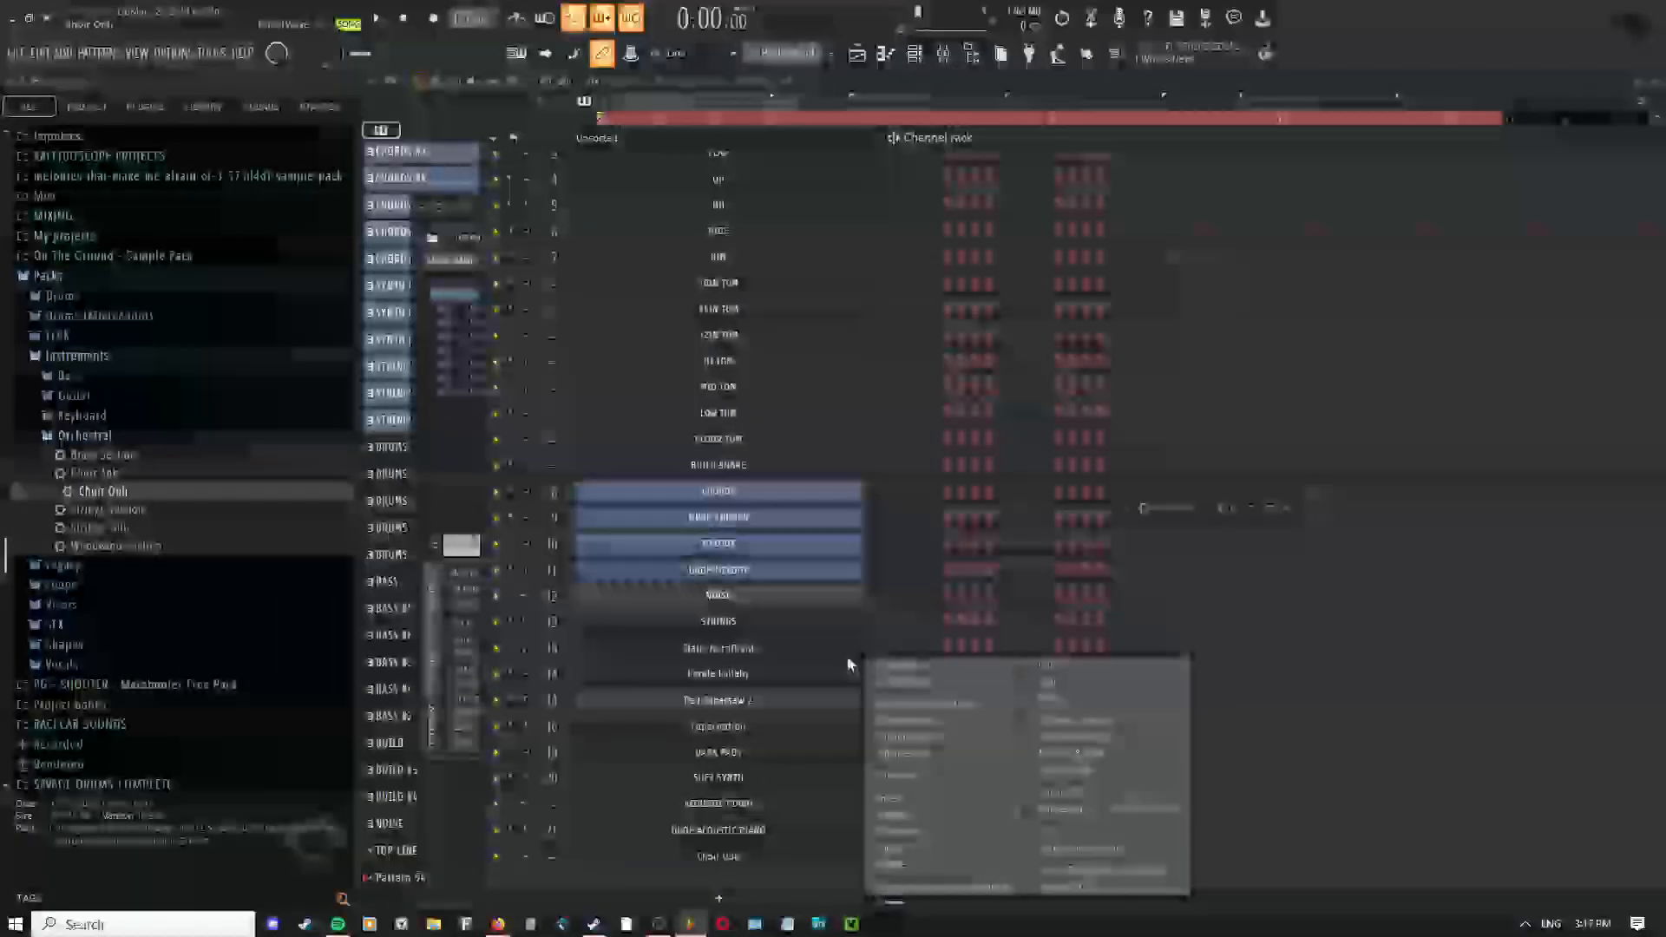
left_click(909, 674)
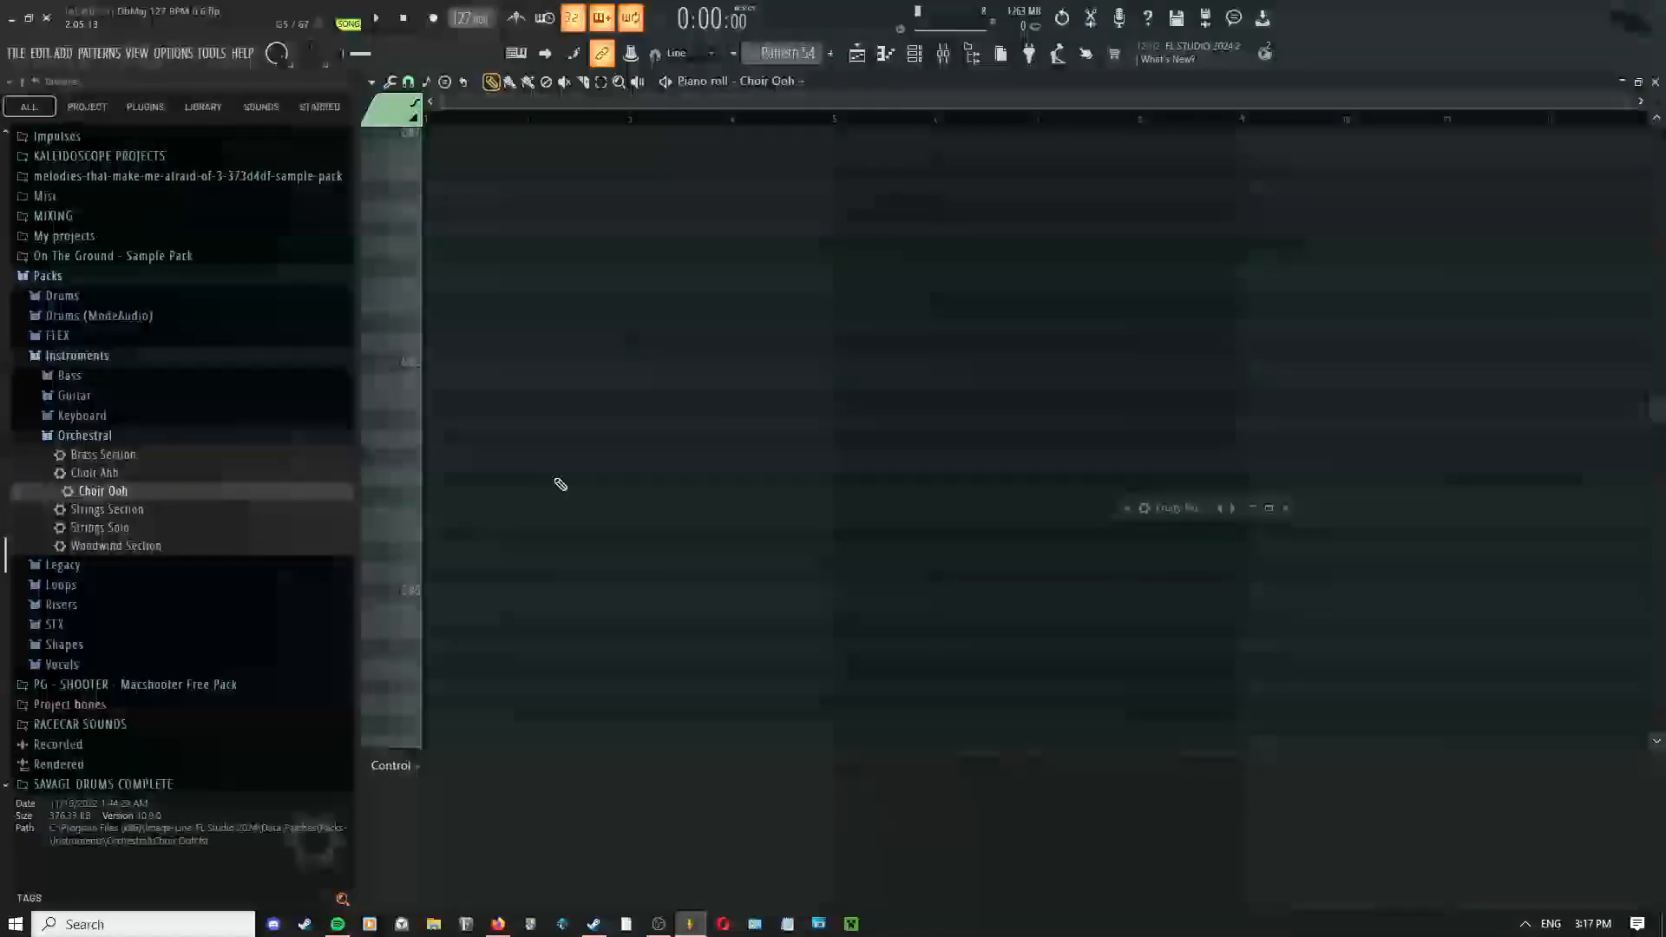
left_click(859, 57)
double_click(639, 258)
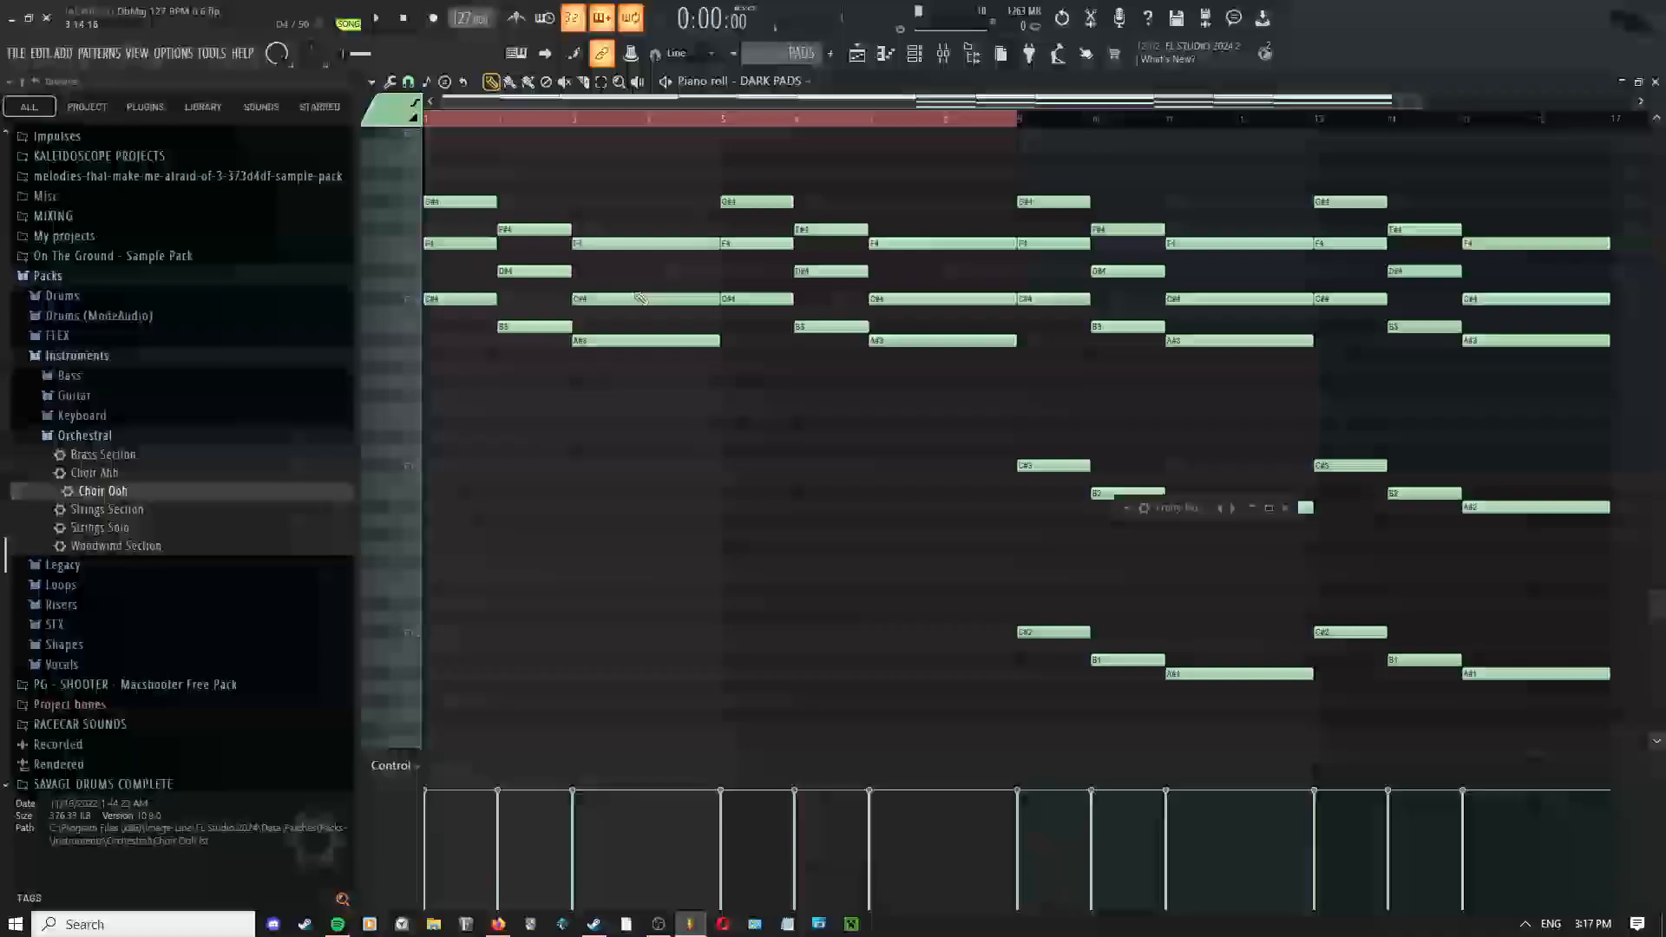
Select and copy the lowest note of each of the first three DARK PADS chords: C#4, B3 and A#3
left_click(478, 300)
left_click(528, 329)
left_click(573, 341)
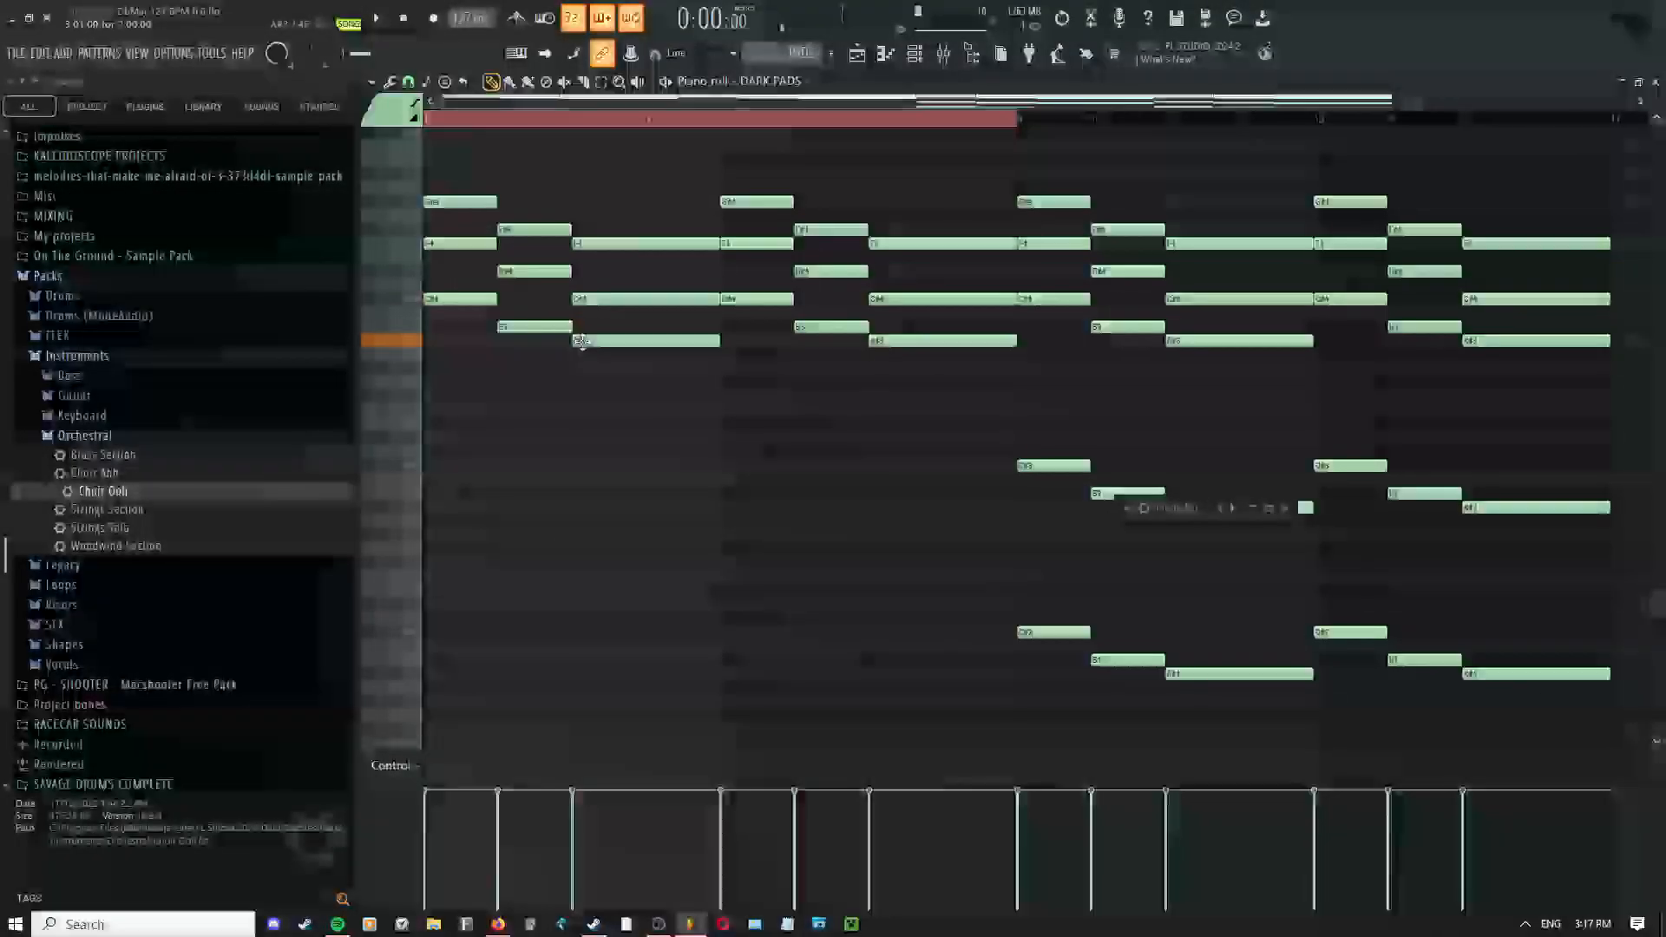
left_click(457, 300, "ctrl+shift")
left_click(531, 329, "ctrl+shift")
left_click(580, 343, "ctrl+shift")
right_click(466, 373)
left_click(466, 374)
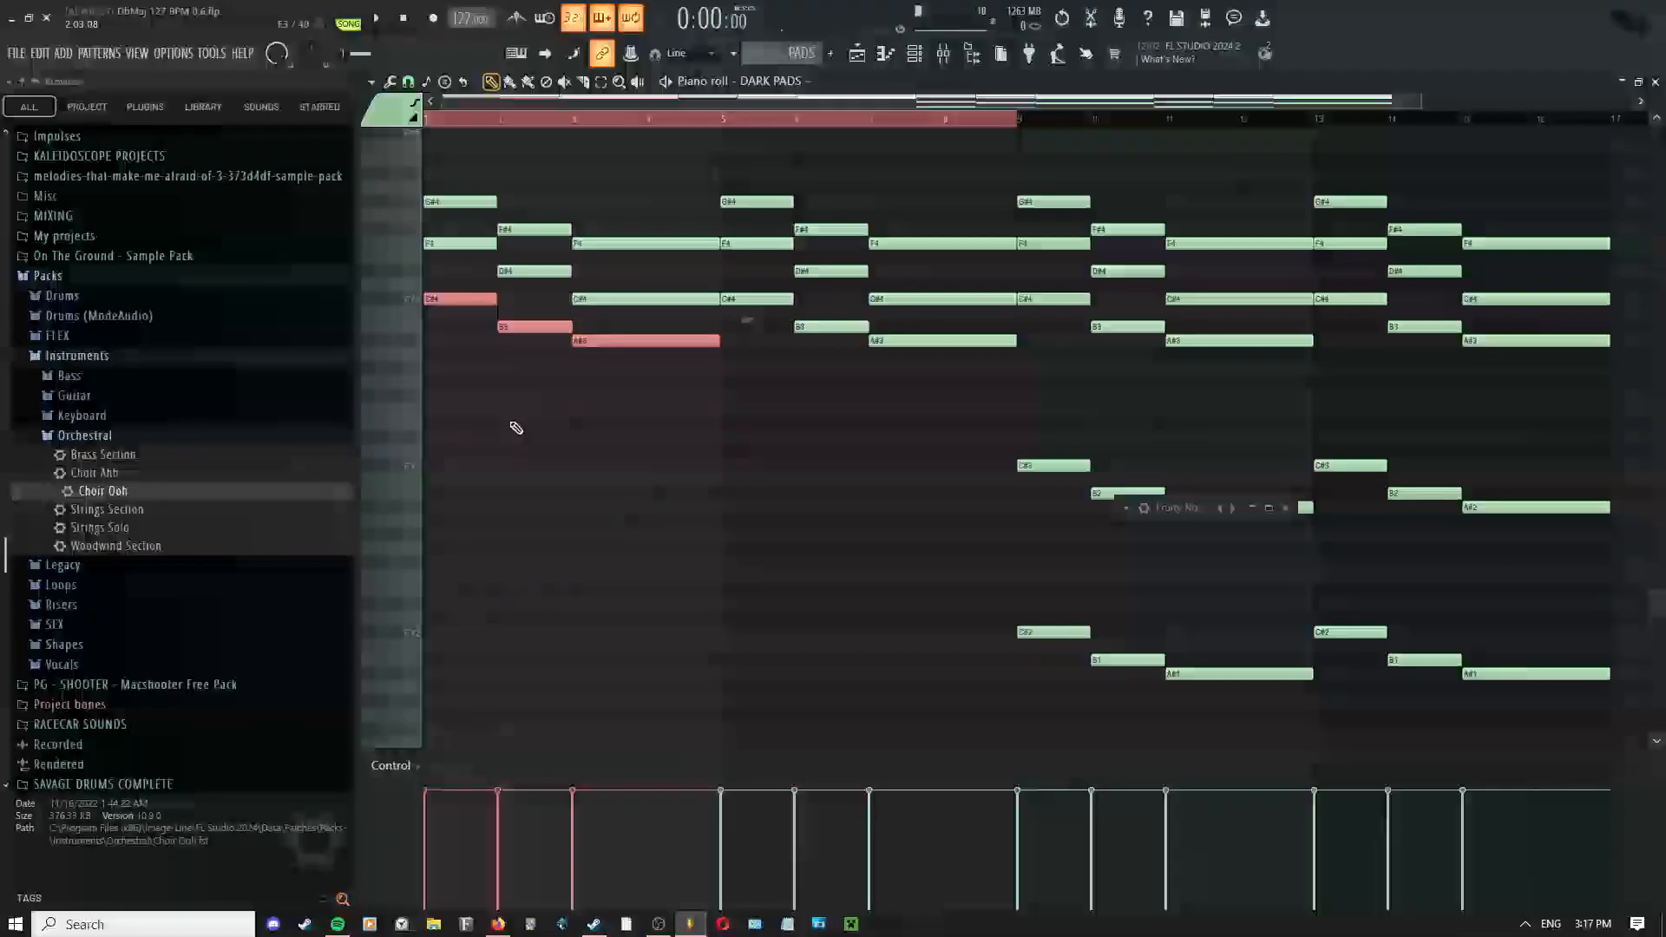
Switch back to Pattern 54 and open the Choir Ooh channel in the piano roll
left_click(923, 59)
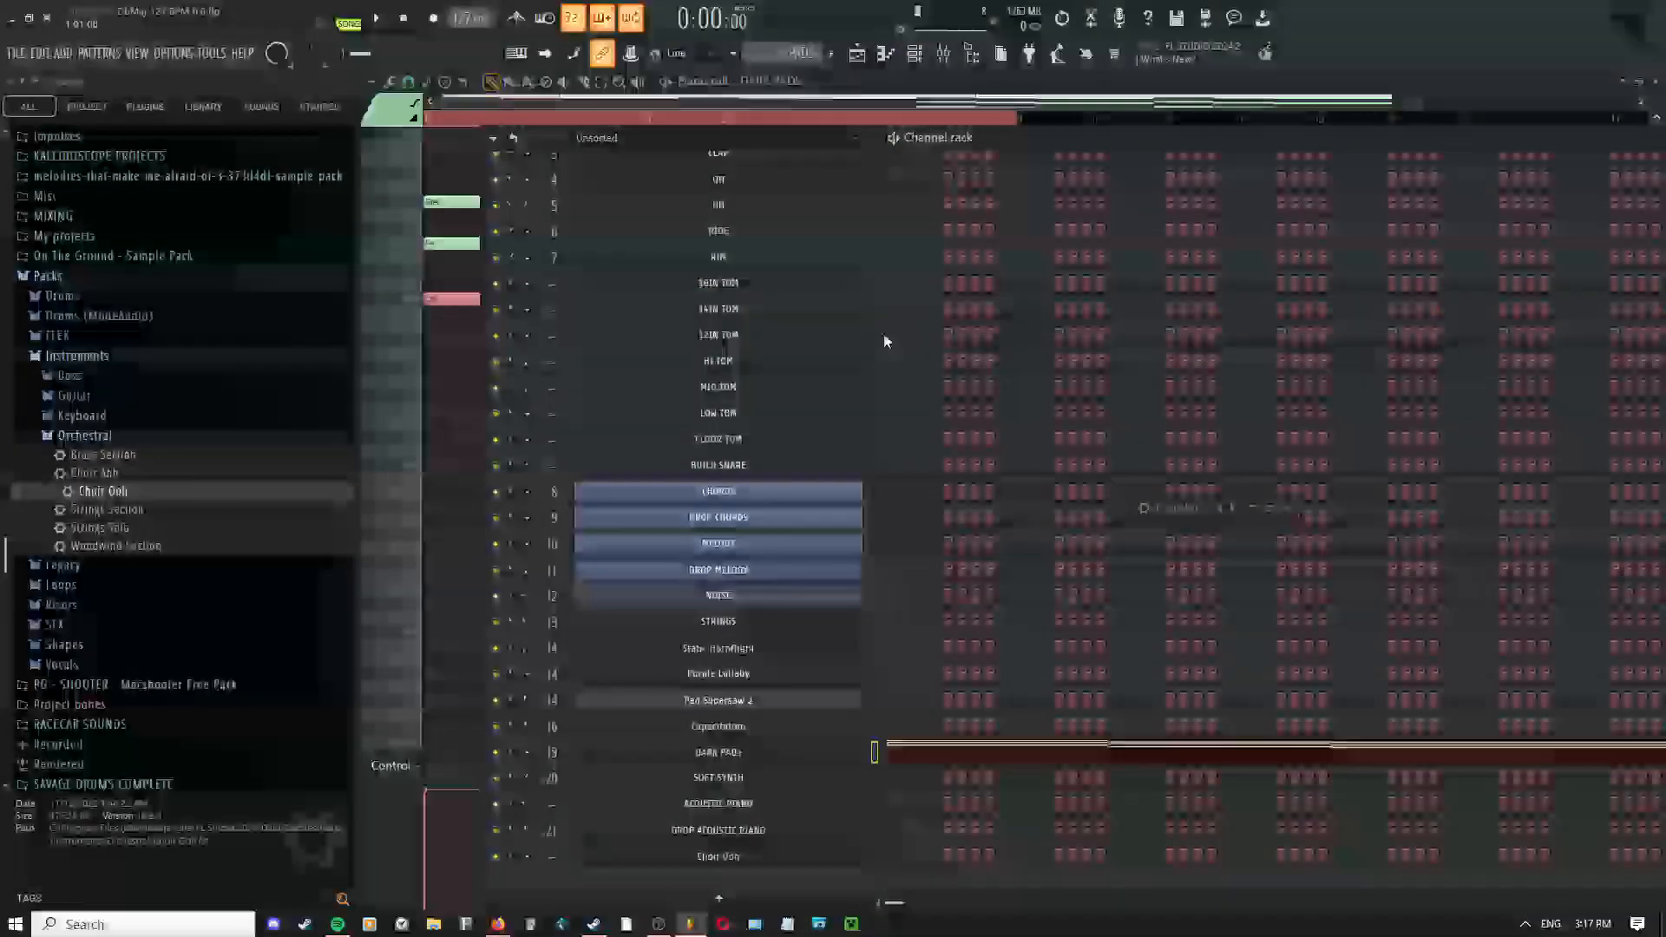
left_click(857, 54)
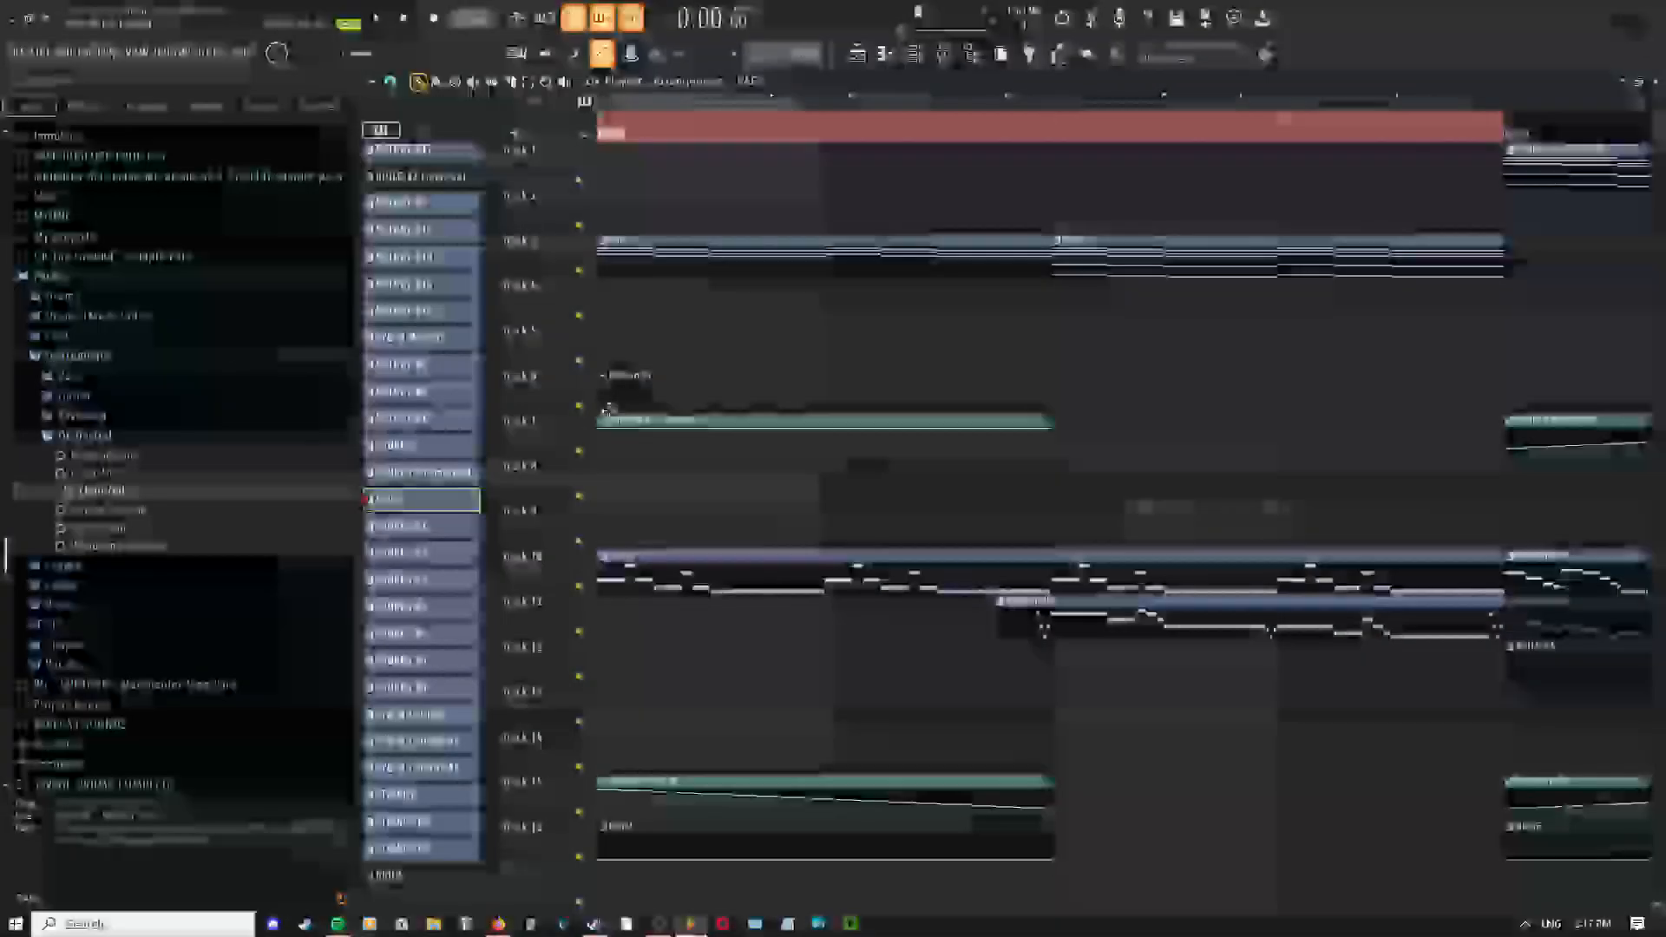
left_click(830, 54)
left_click(925, 56)
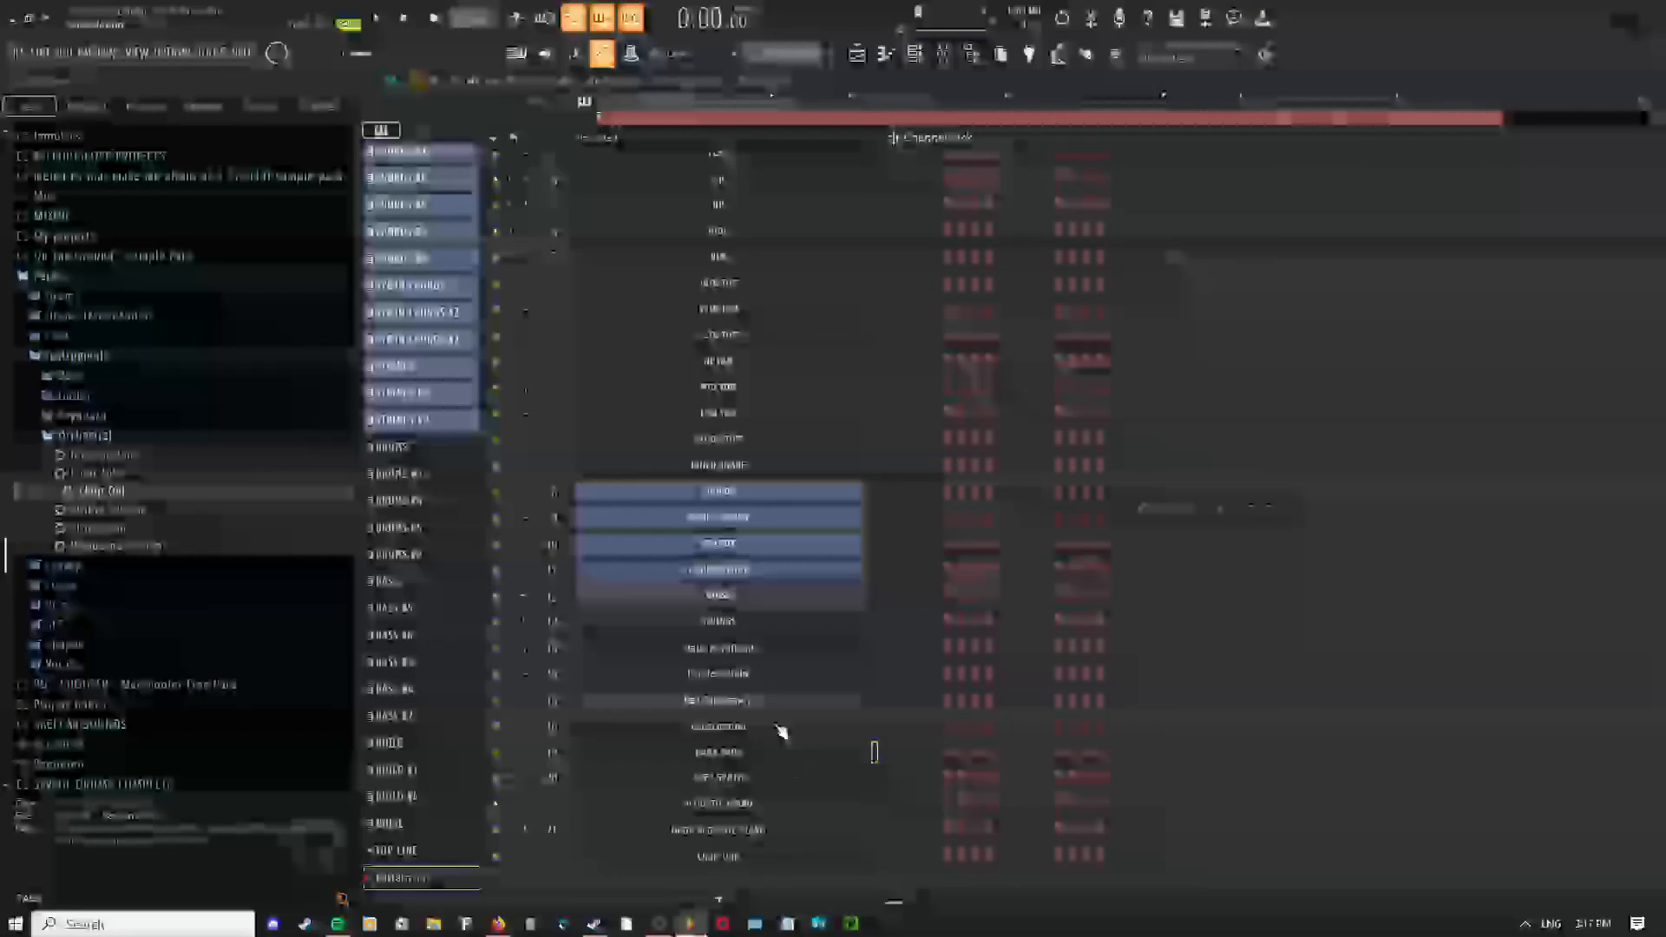
left_click(814, 861)
left_click(976, 137)
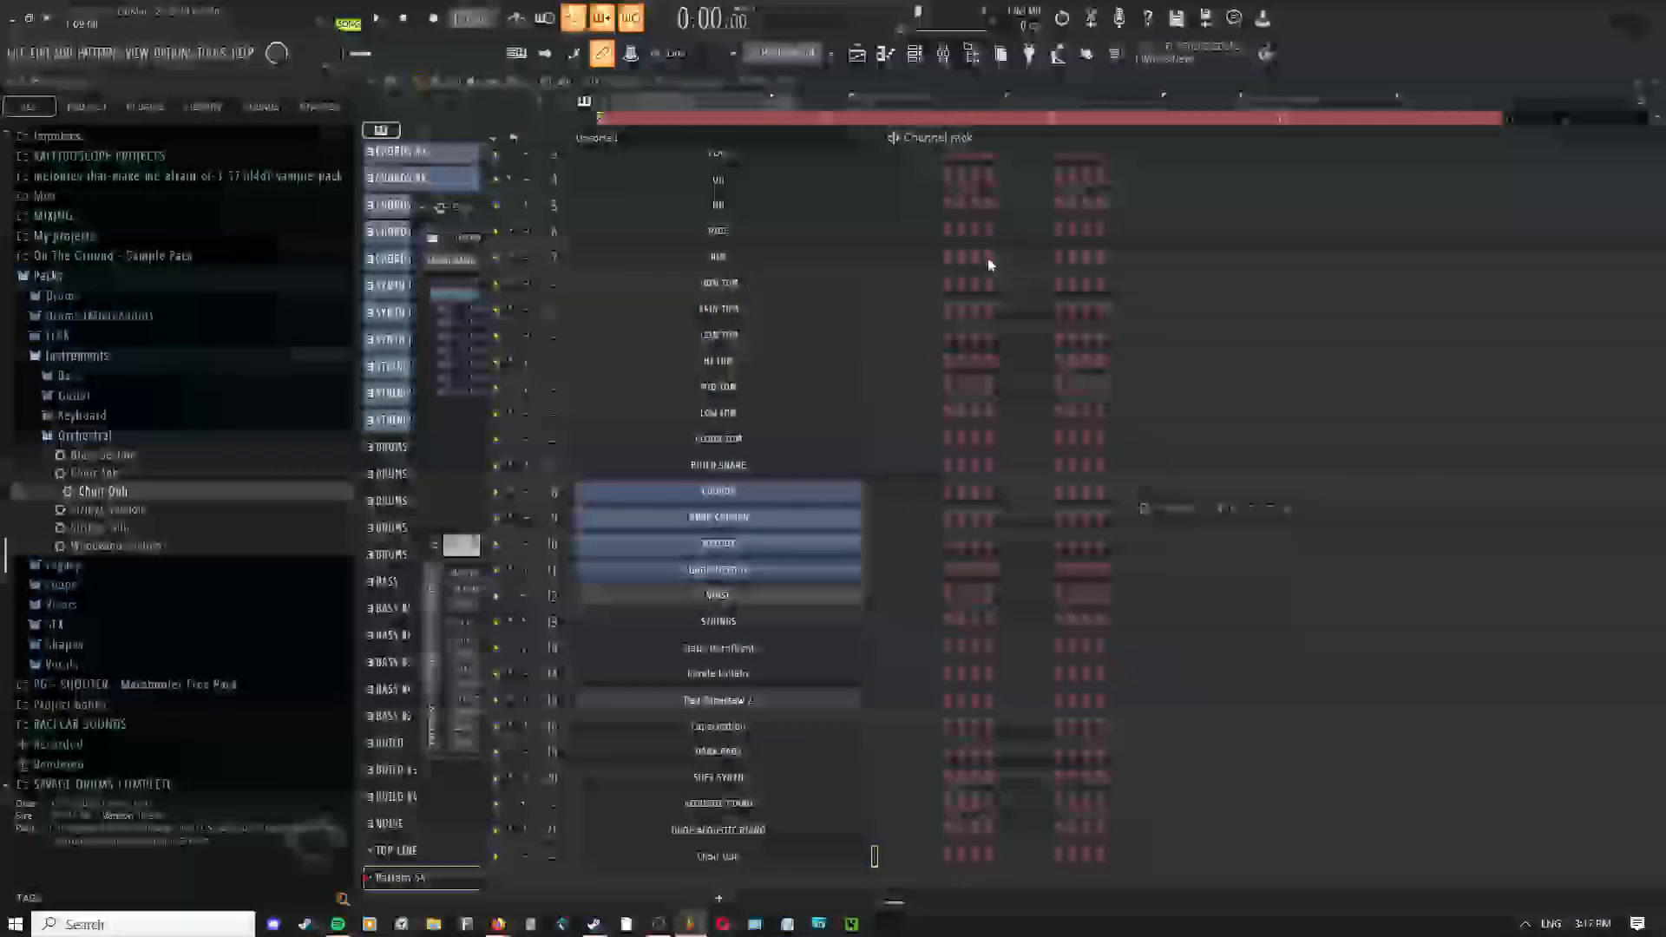
right_click(788, 864)
left_click(894, 753)
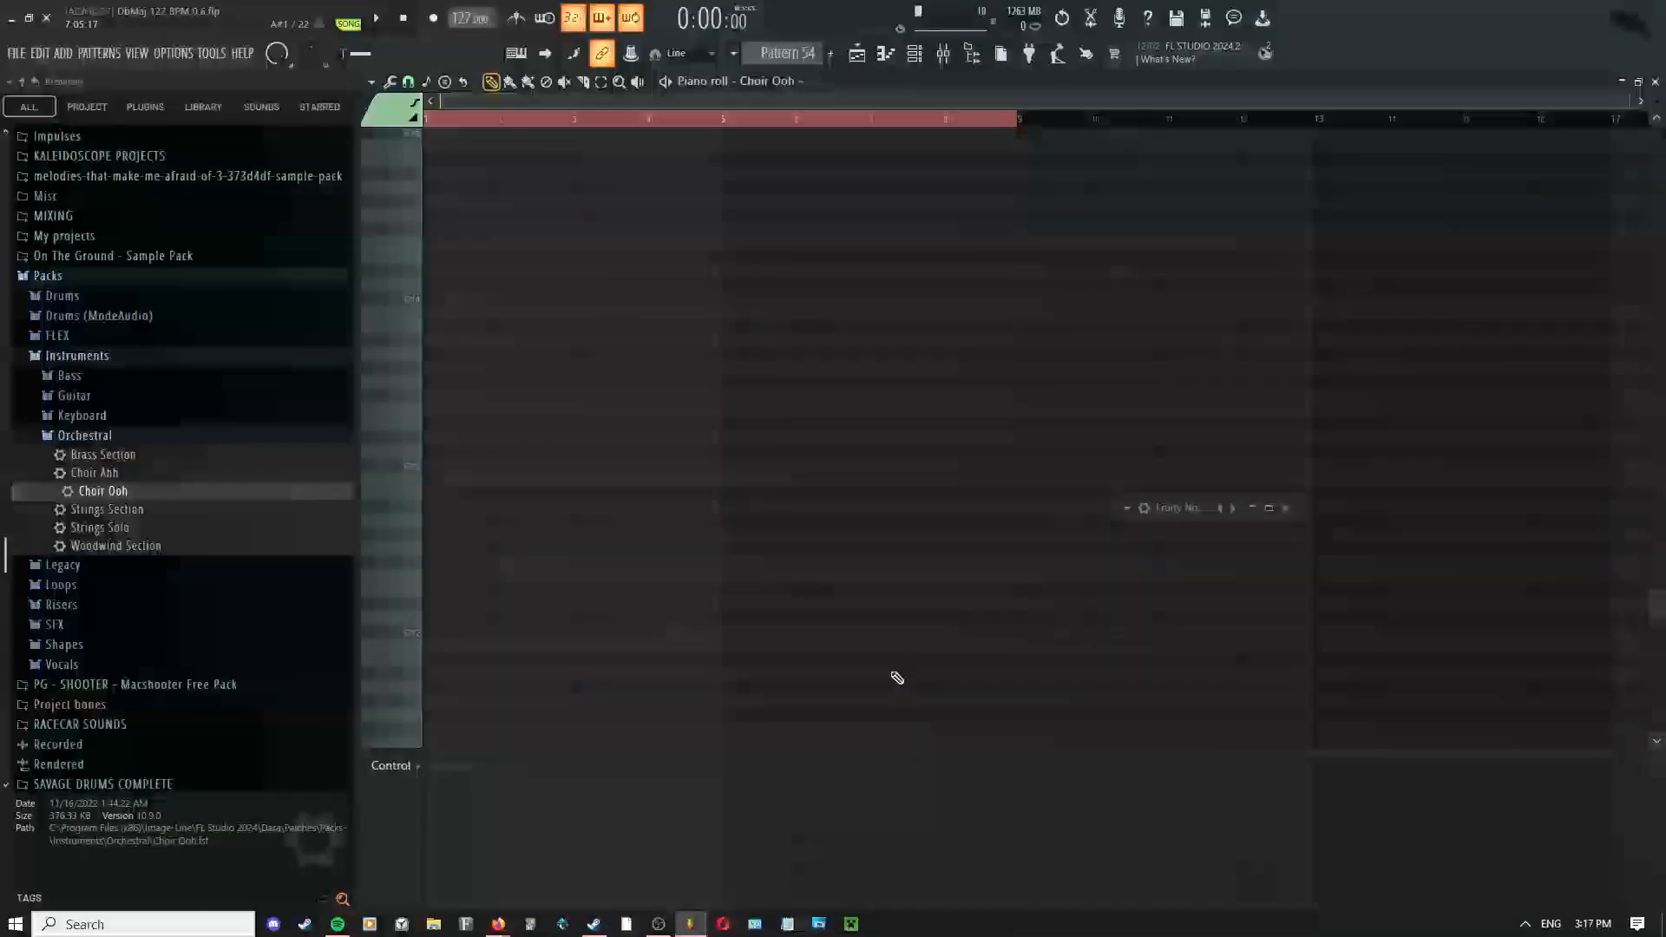
Paste the three copied notes into the Choir Ooh piano roll, lower them one octave and play them
right_click(500, 297)
left_click(504, 322)
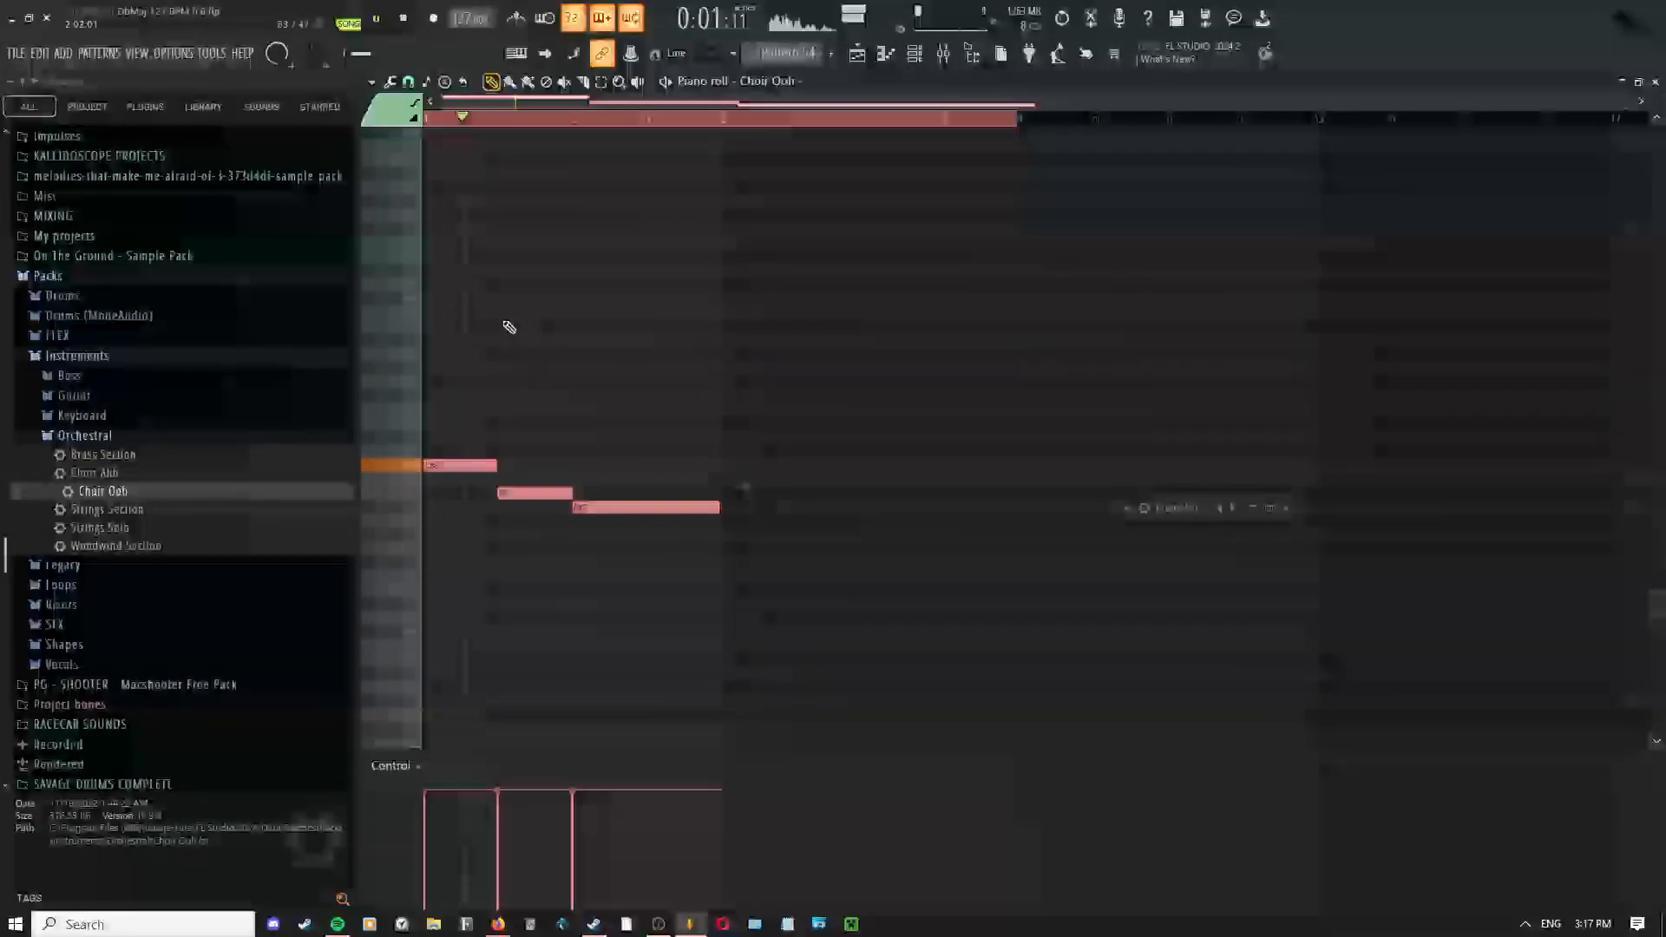
left_click_drag(520, 488, 607, 514)
Duplicate the three-note Choir Ooh phrase directly after itself from bar 5, clear the selection and play the result
right_click(501, 418)
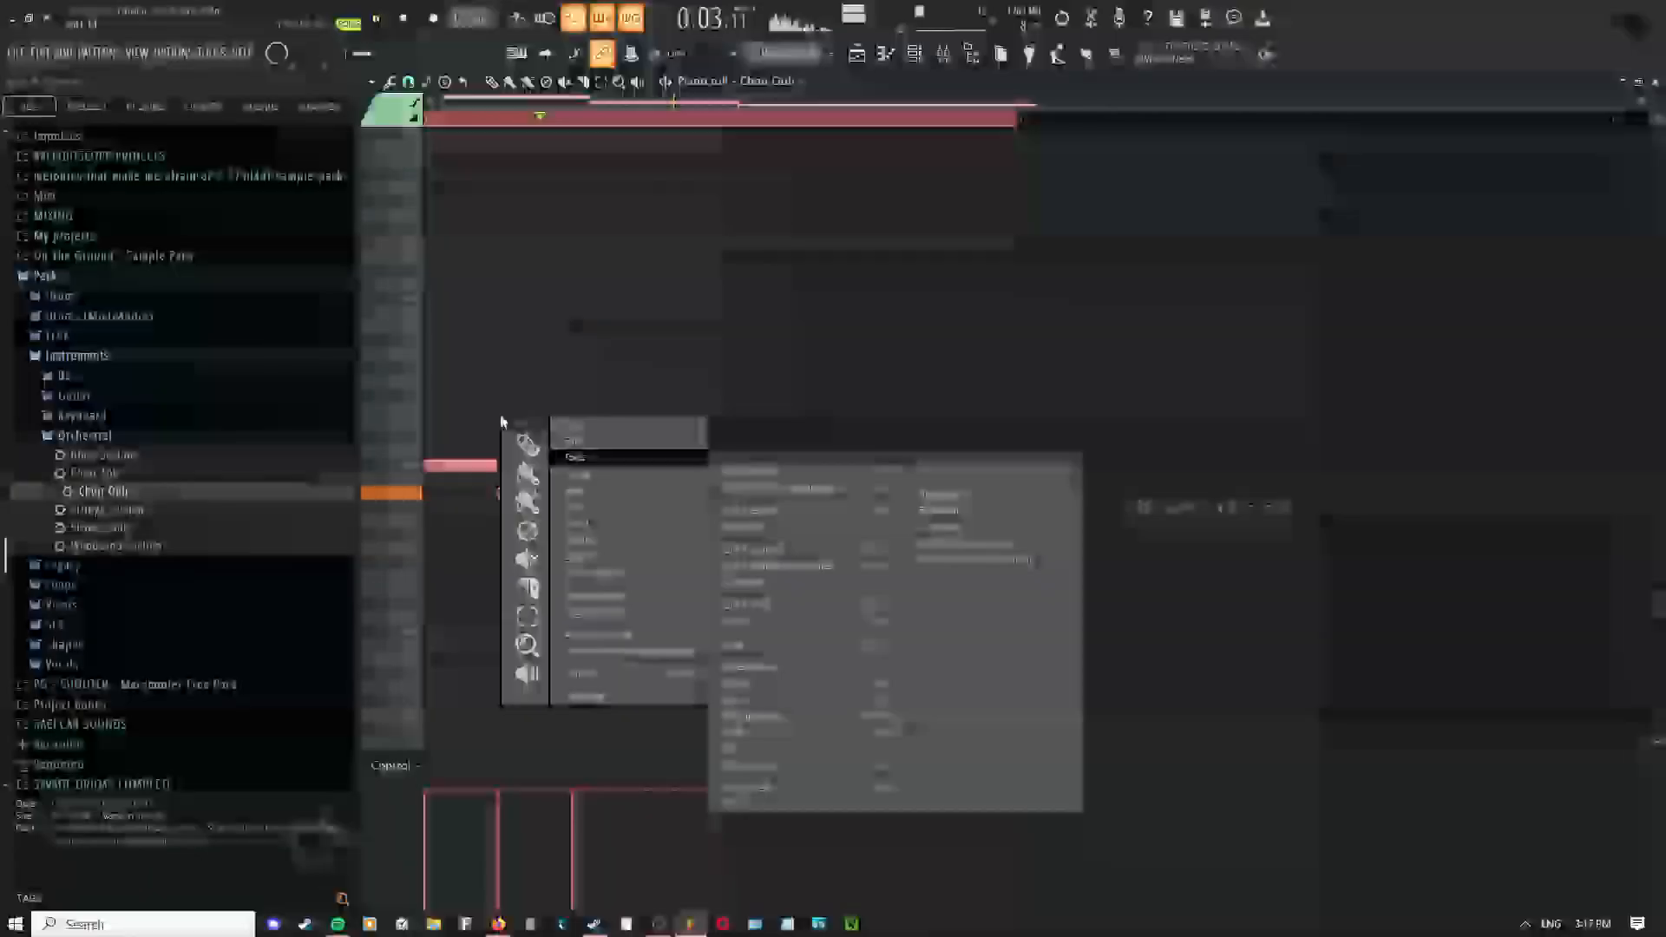
left_click(526, 441)
left_click_drag(747, 471, 768, 470)
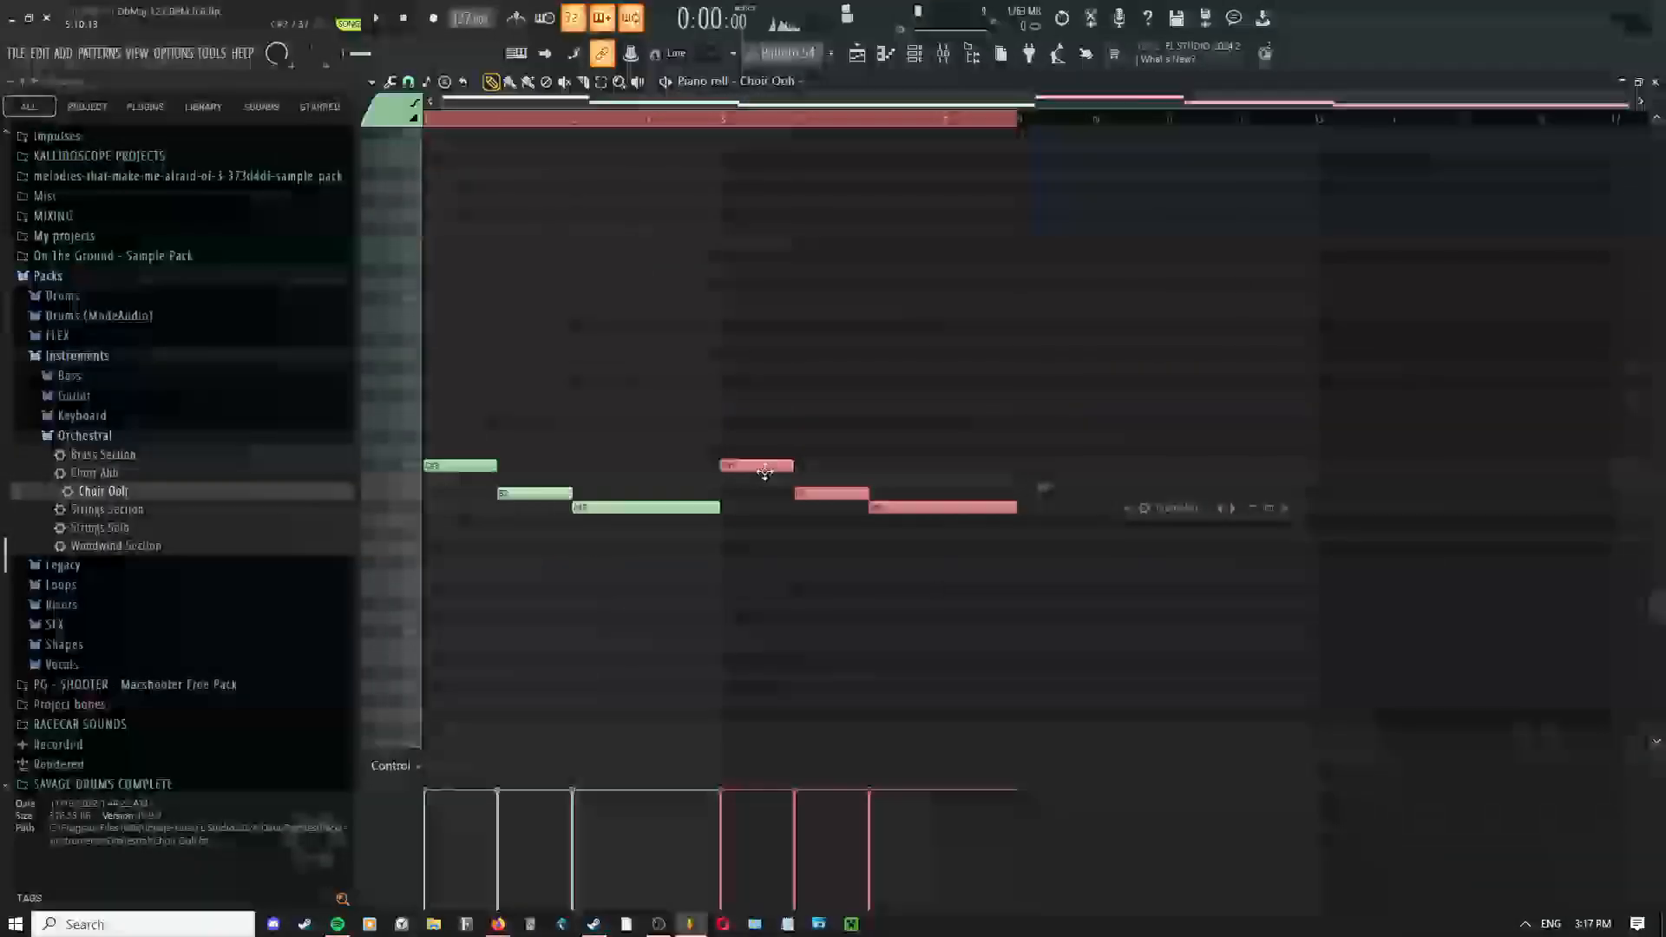
right_click(687, 434, "ctrl")
right_click(726, 364, "ctrl")
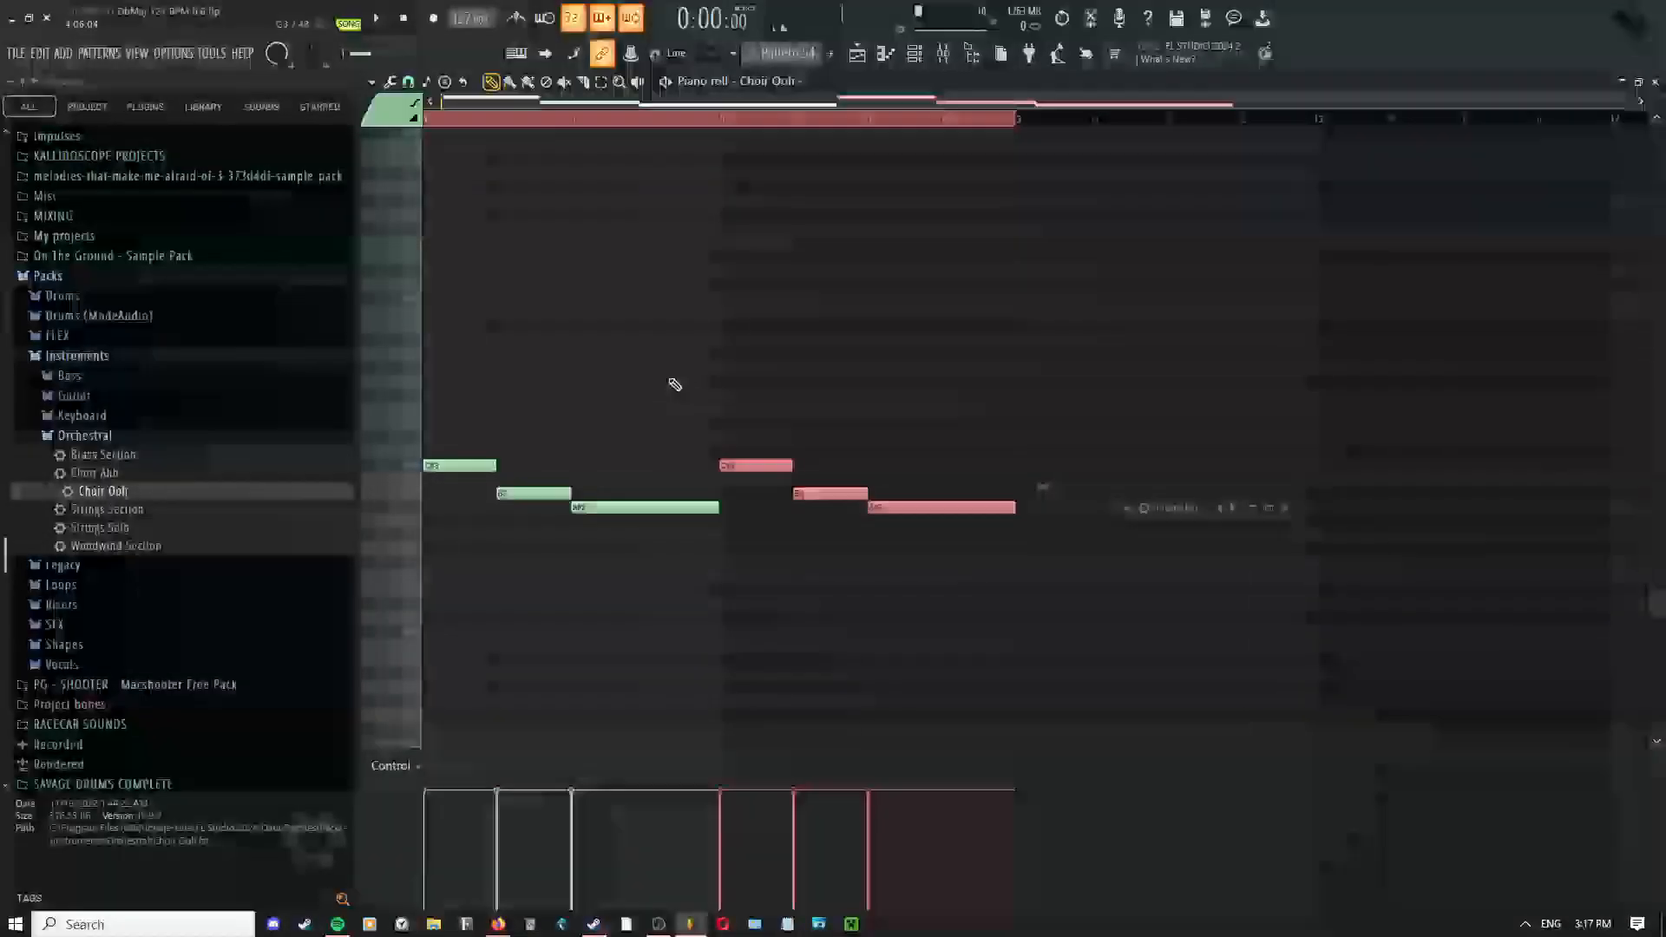
left_click_drag(569, 128, 148, 141)
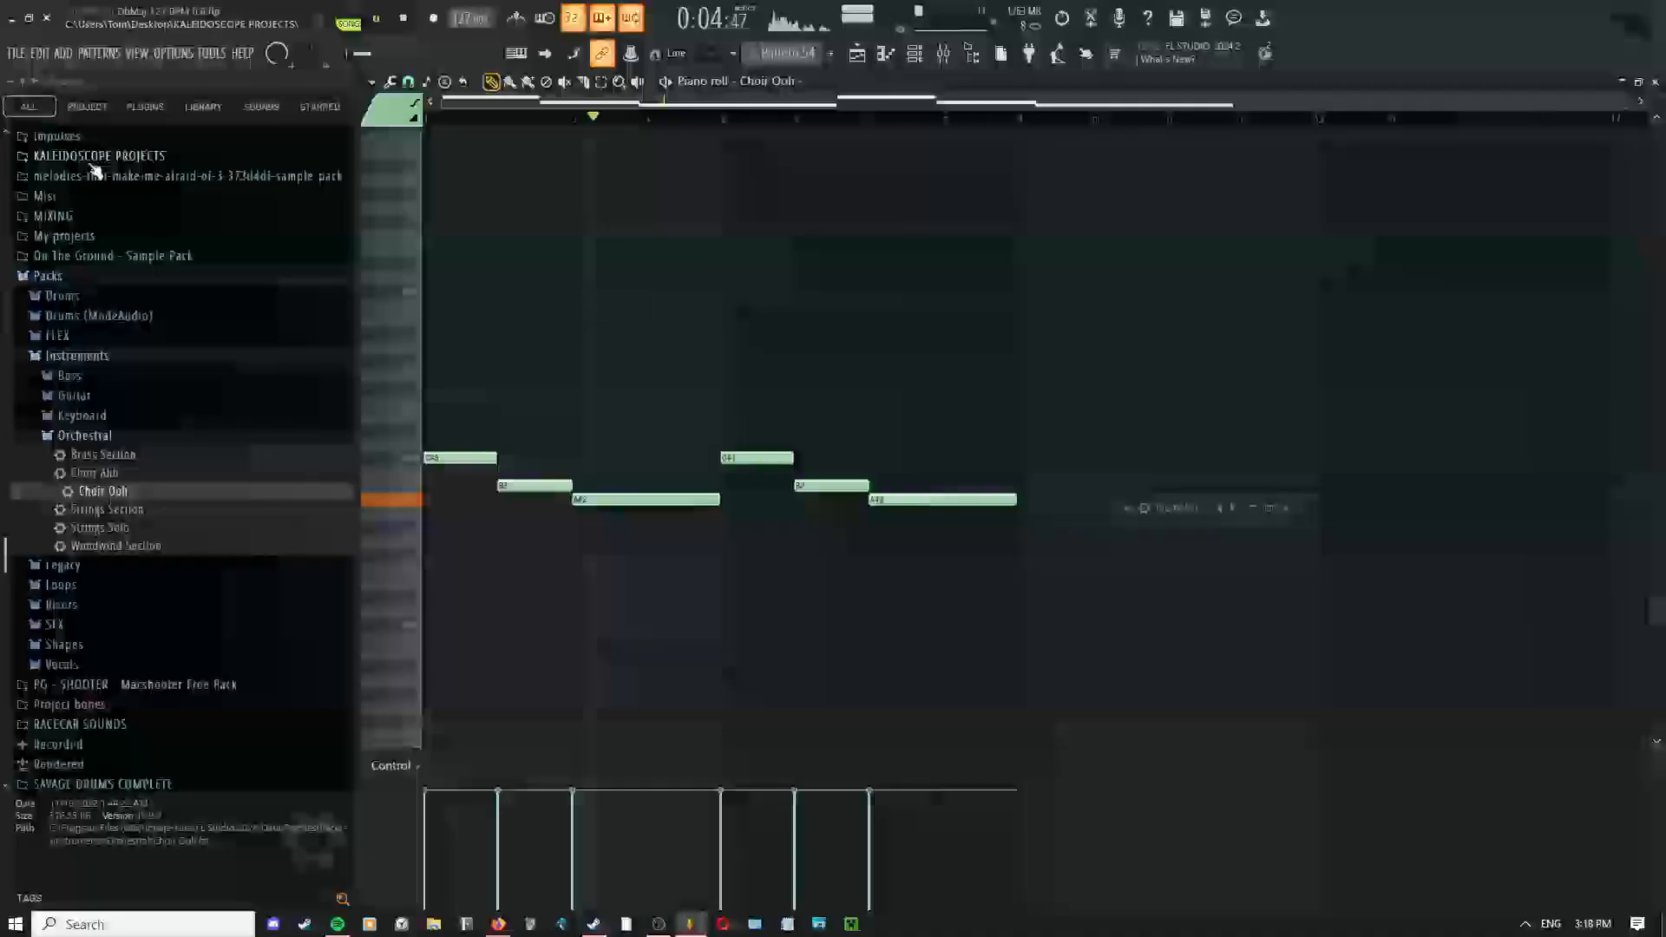
Try all Choir Ooh notes one octave higher during playback and return to the channel rack
key("ctrl+a")
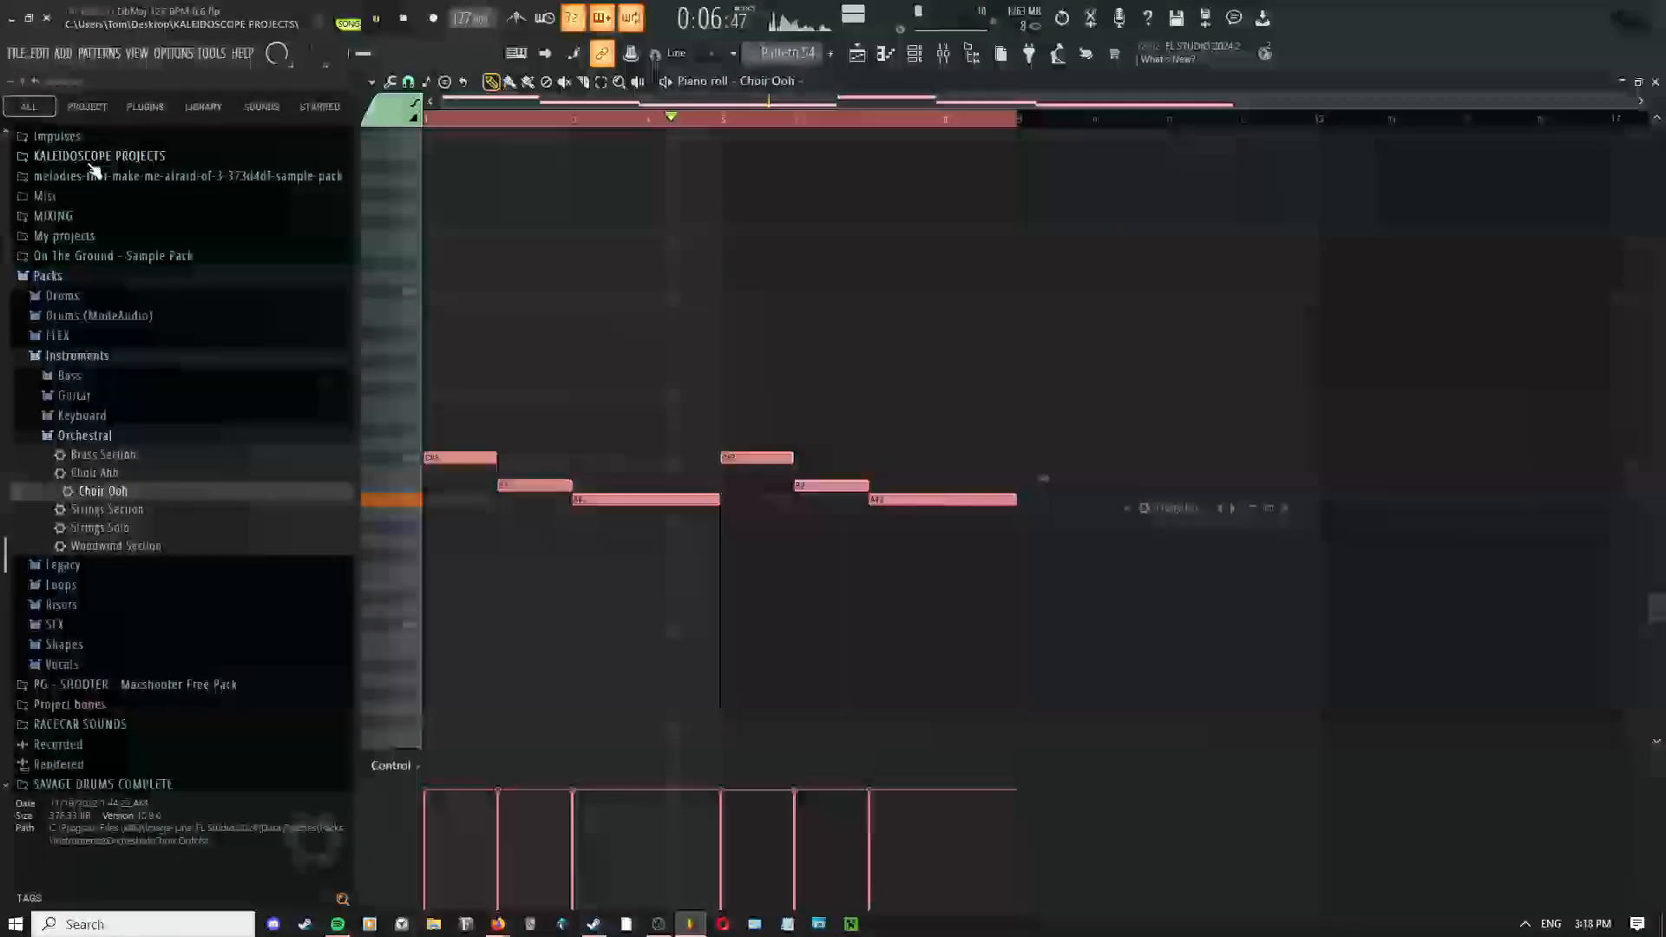
key("ctrl+Up")
key("space")
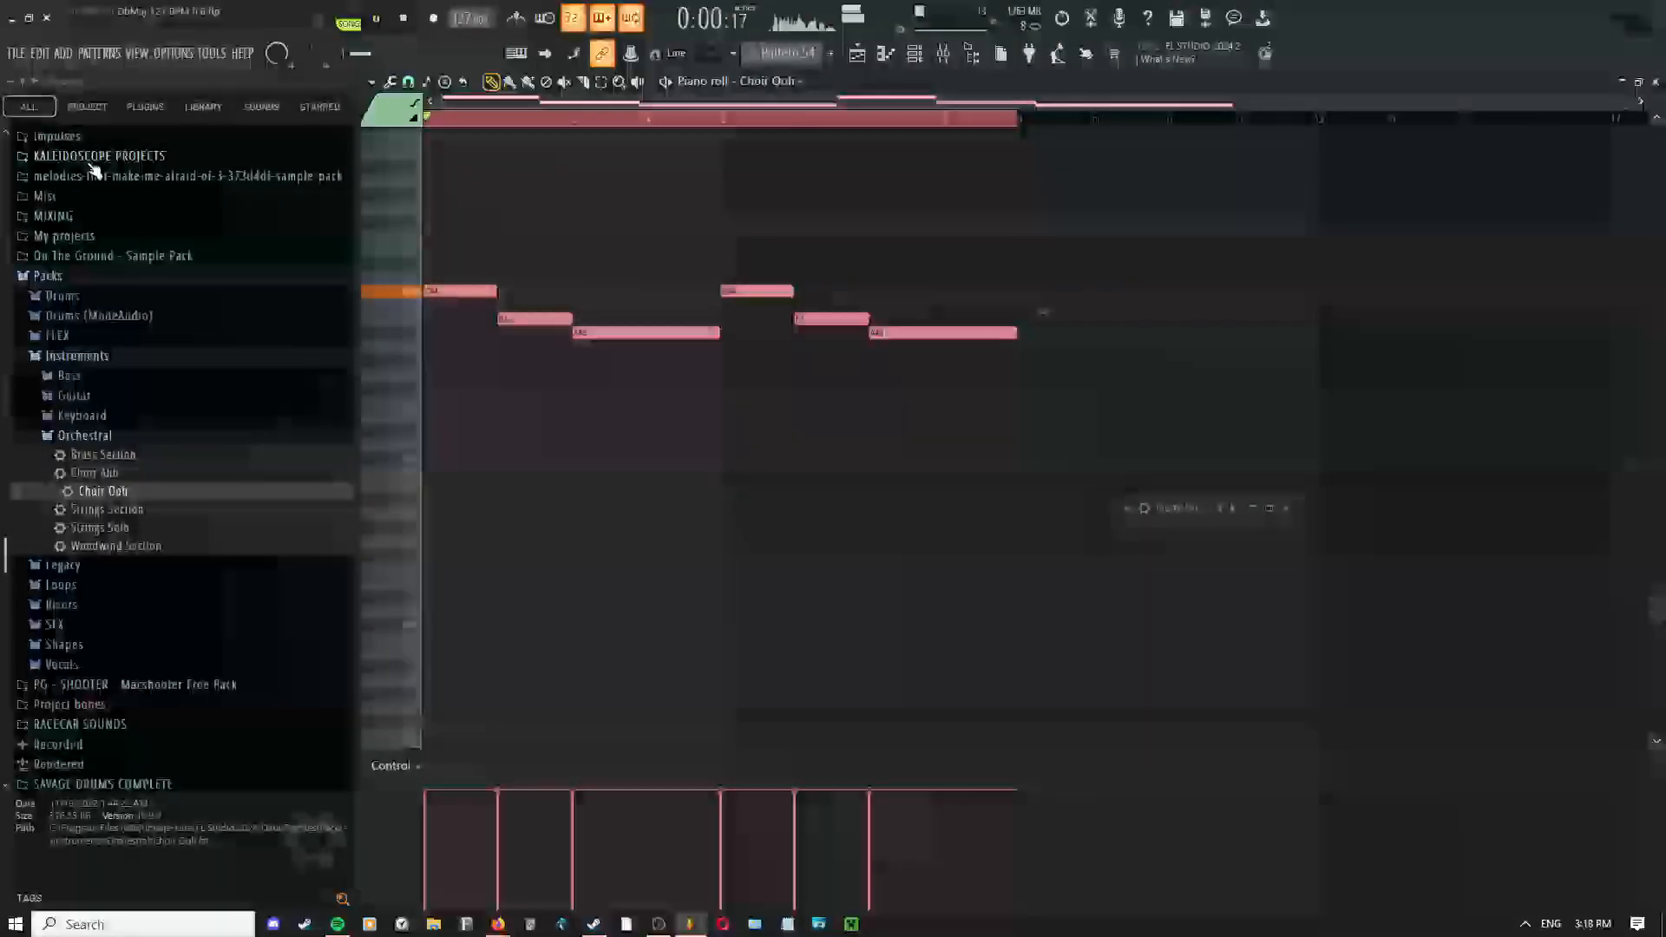
left_click(914, 54)
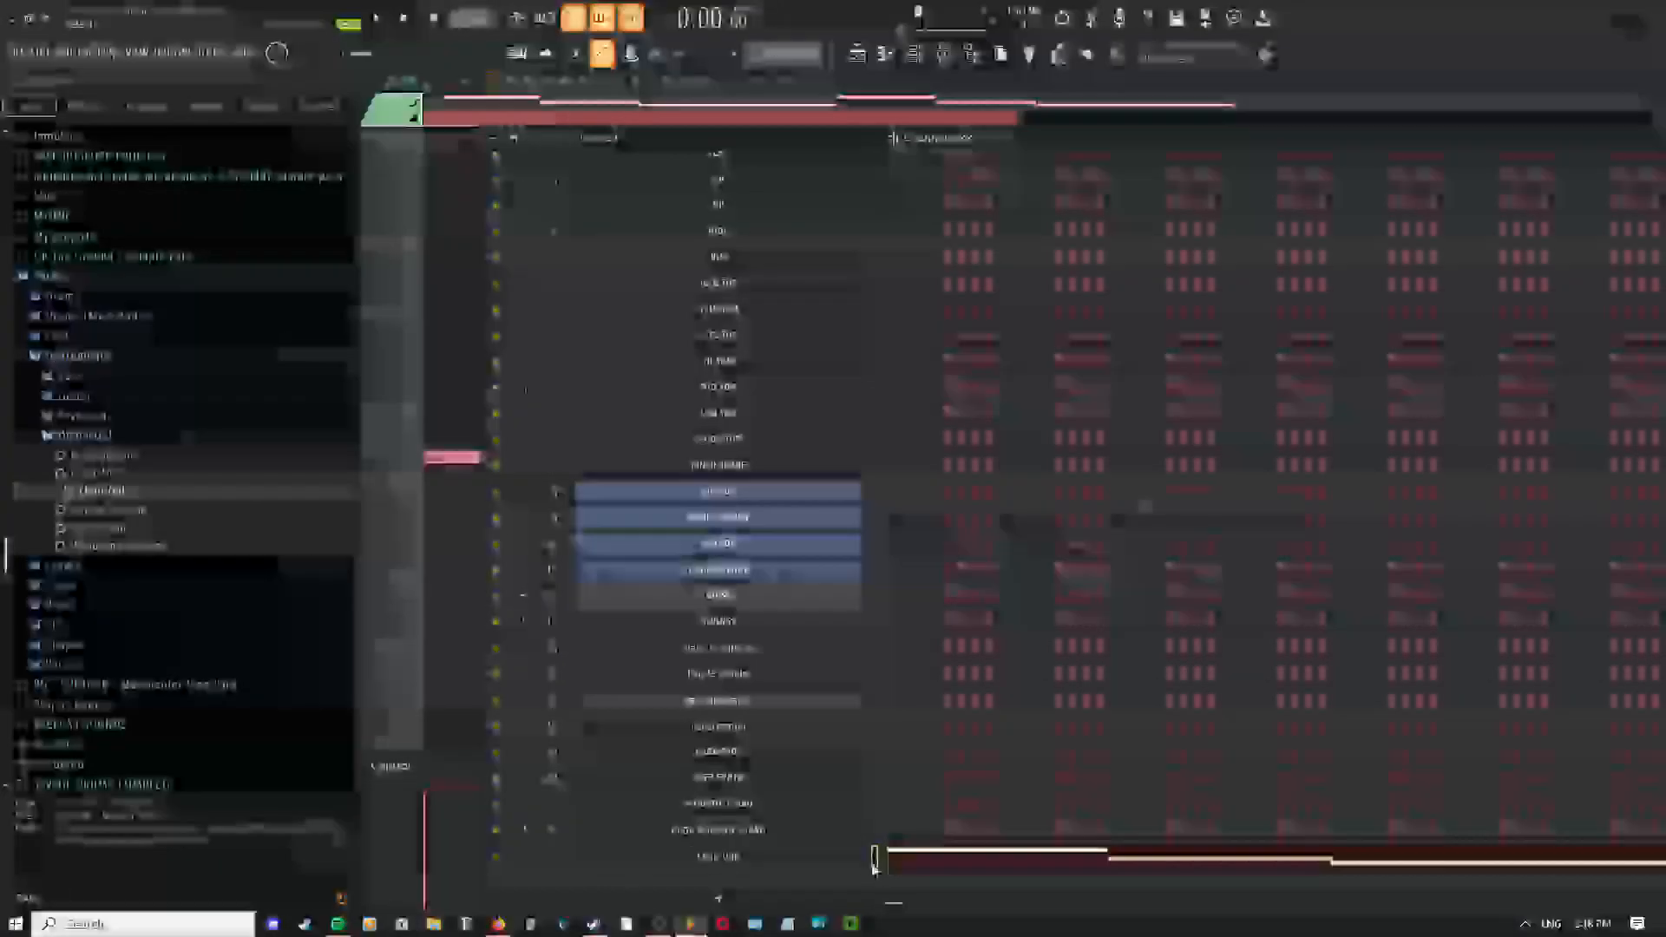
Open the Choir Ooh sampler, switch its reverb off and try its chorus on and off against playback
left_click(713, 857)
left_click_drag(774, 223, 807, 141)
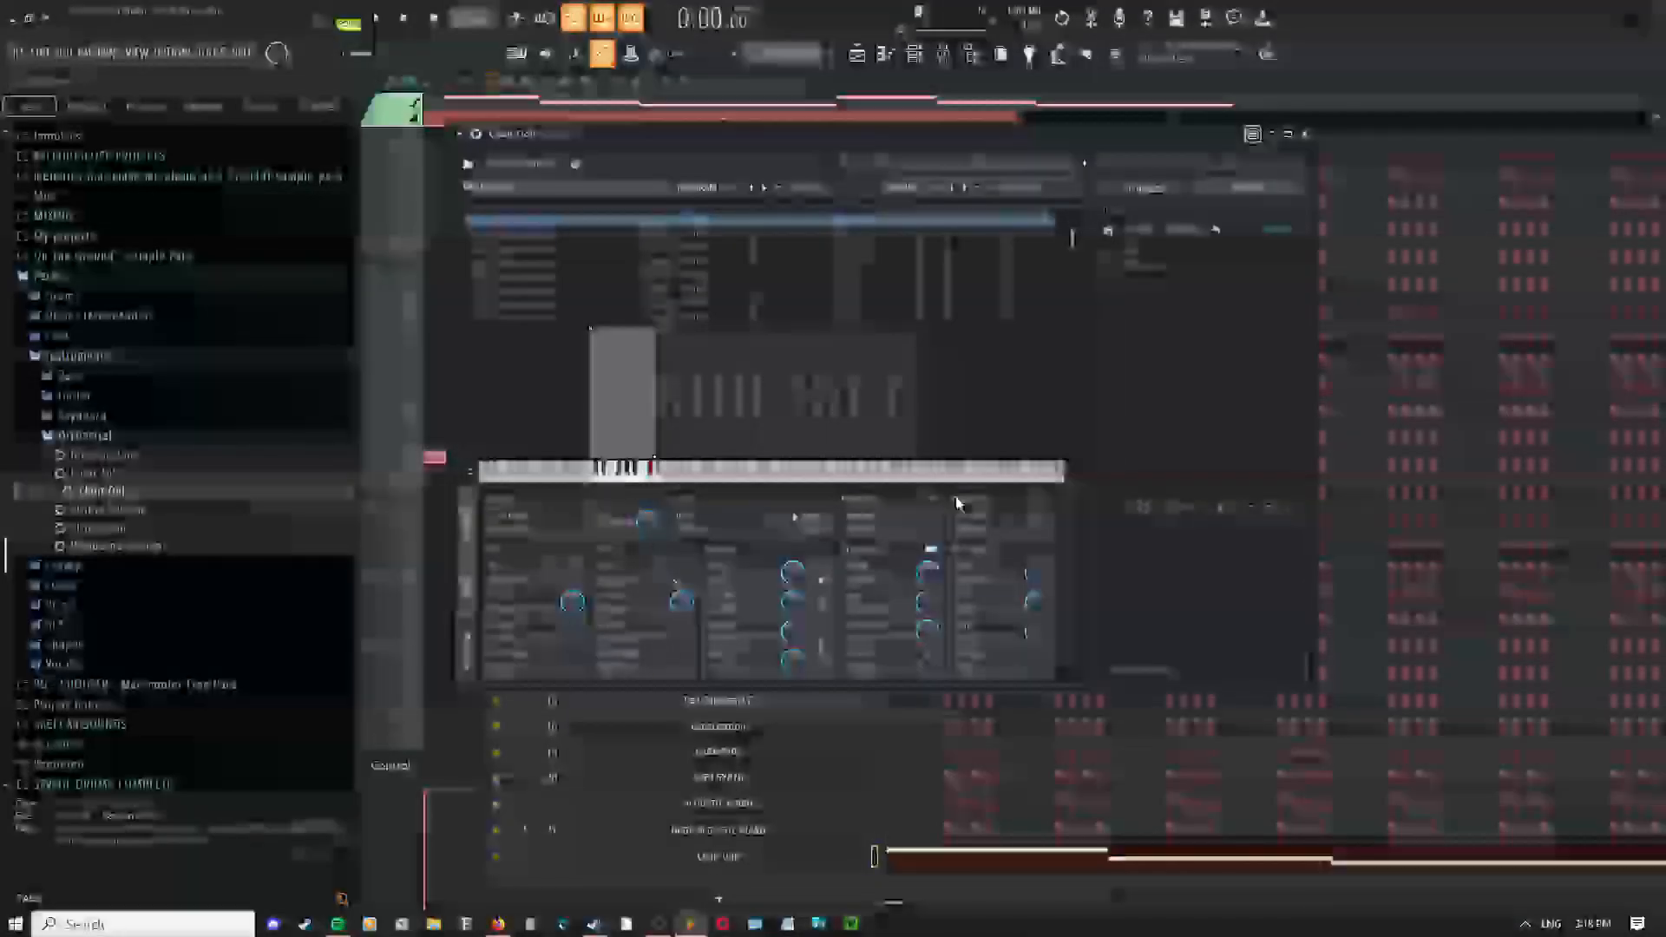
left_click(1041, 553)
key("space")
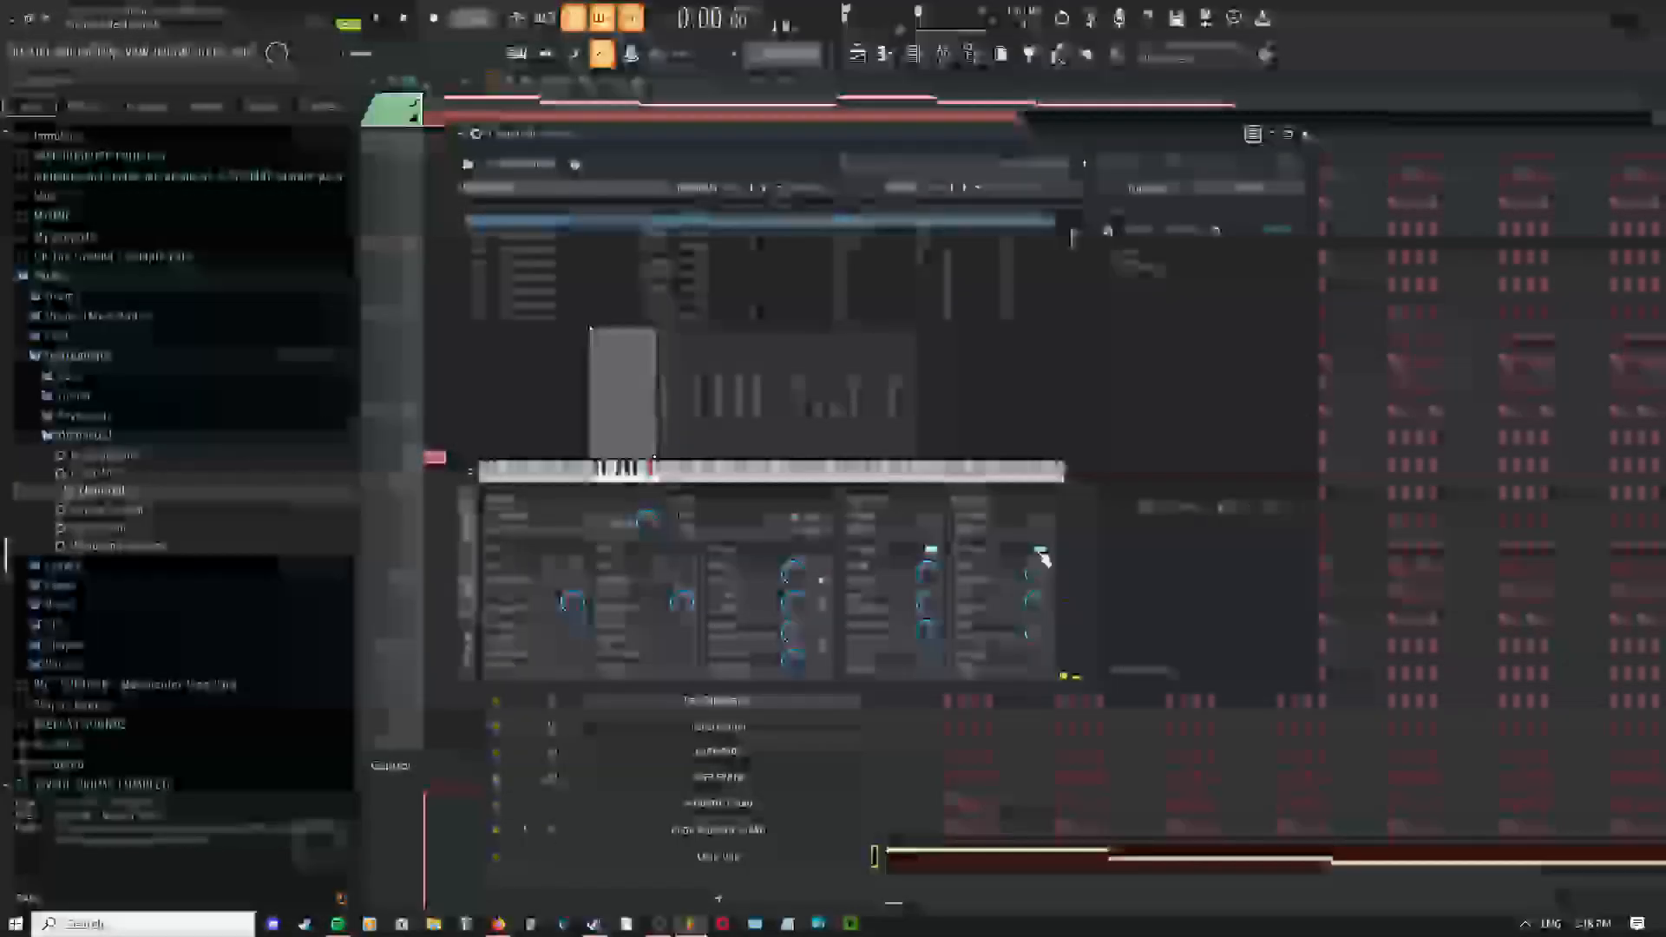
left_click(936, 553)
key("space")
key("space")
left_click(1040, 553)
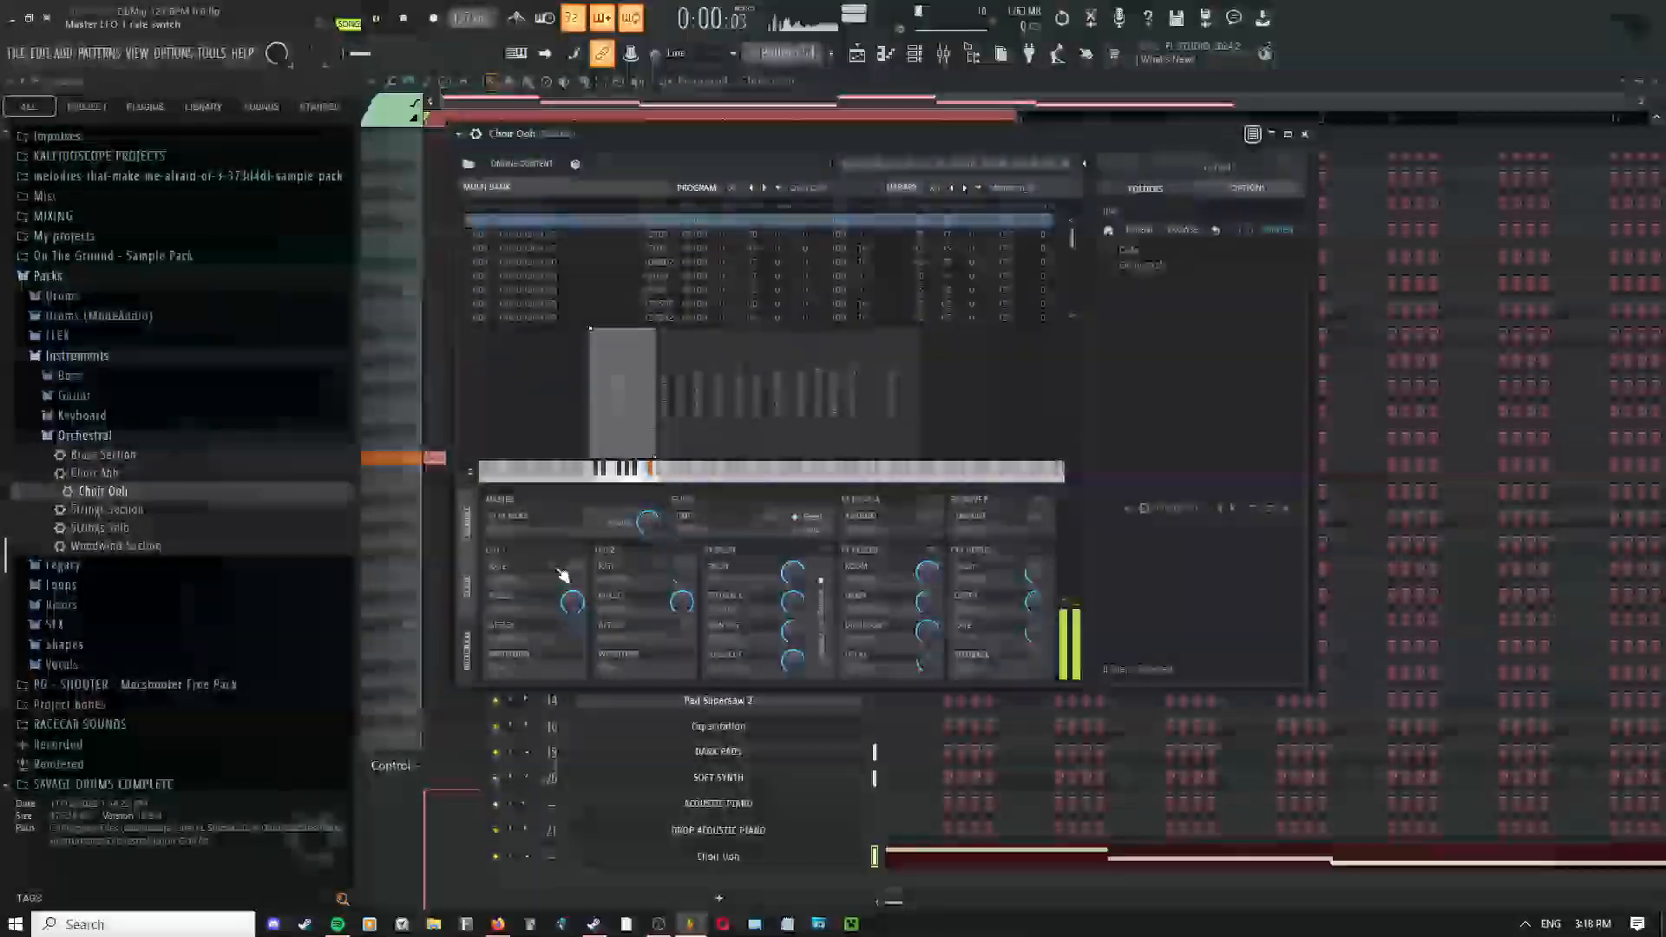
key("space")
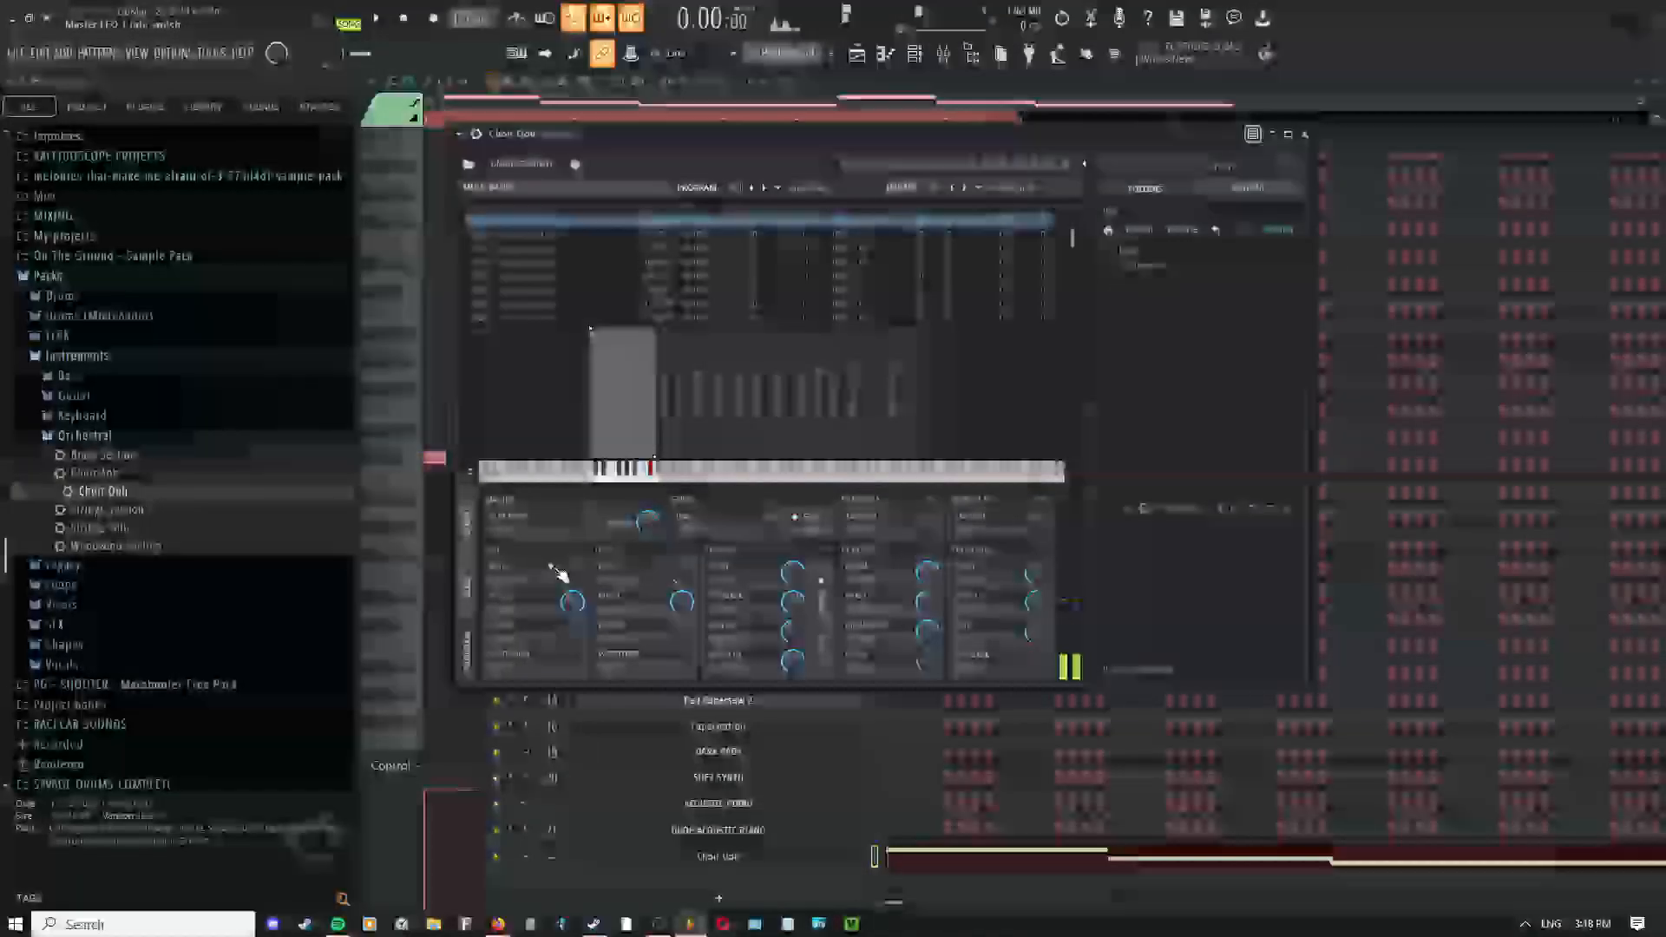
Examine the Choir Ooh sampler's sample waveform and zone settings, playing the pattern to hear the sound
left_click(468, 590)
left_click(470, 539)
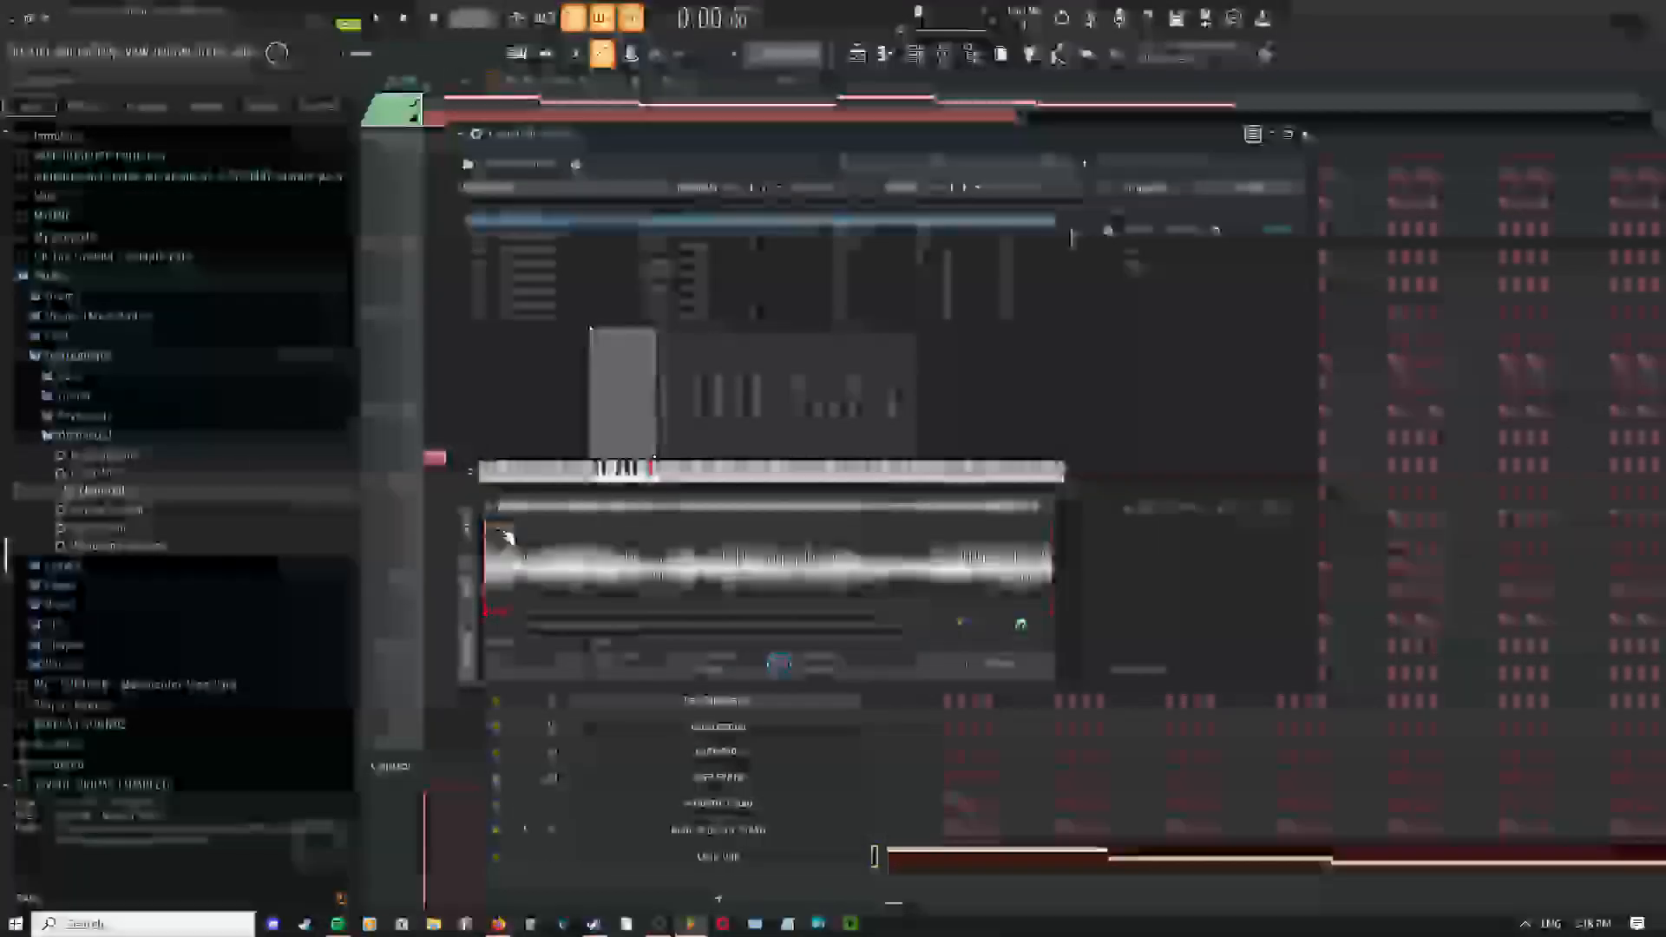
left_click(471, 580)
left_click(475, 522)
left_click(472, 582)
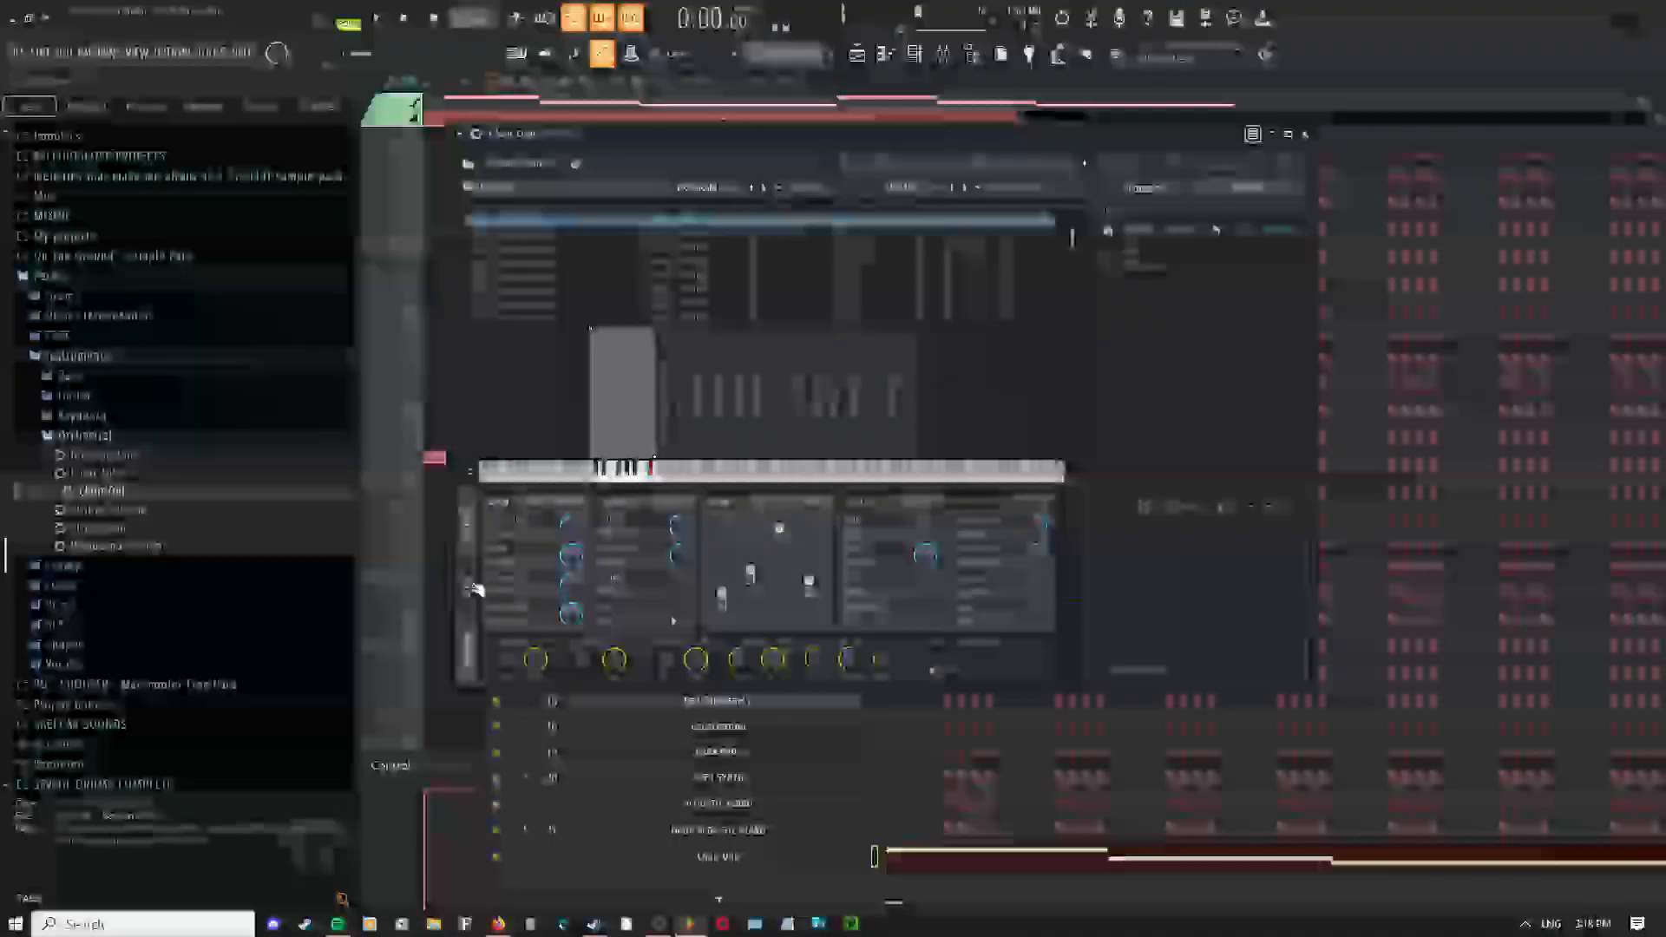
key("space")
left_click(474, 526)
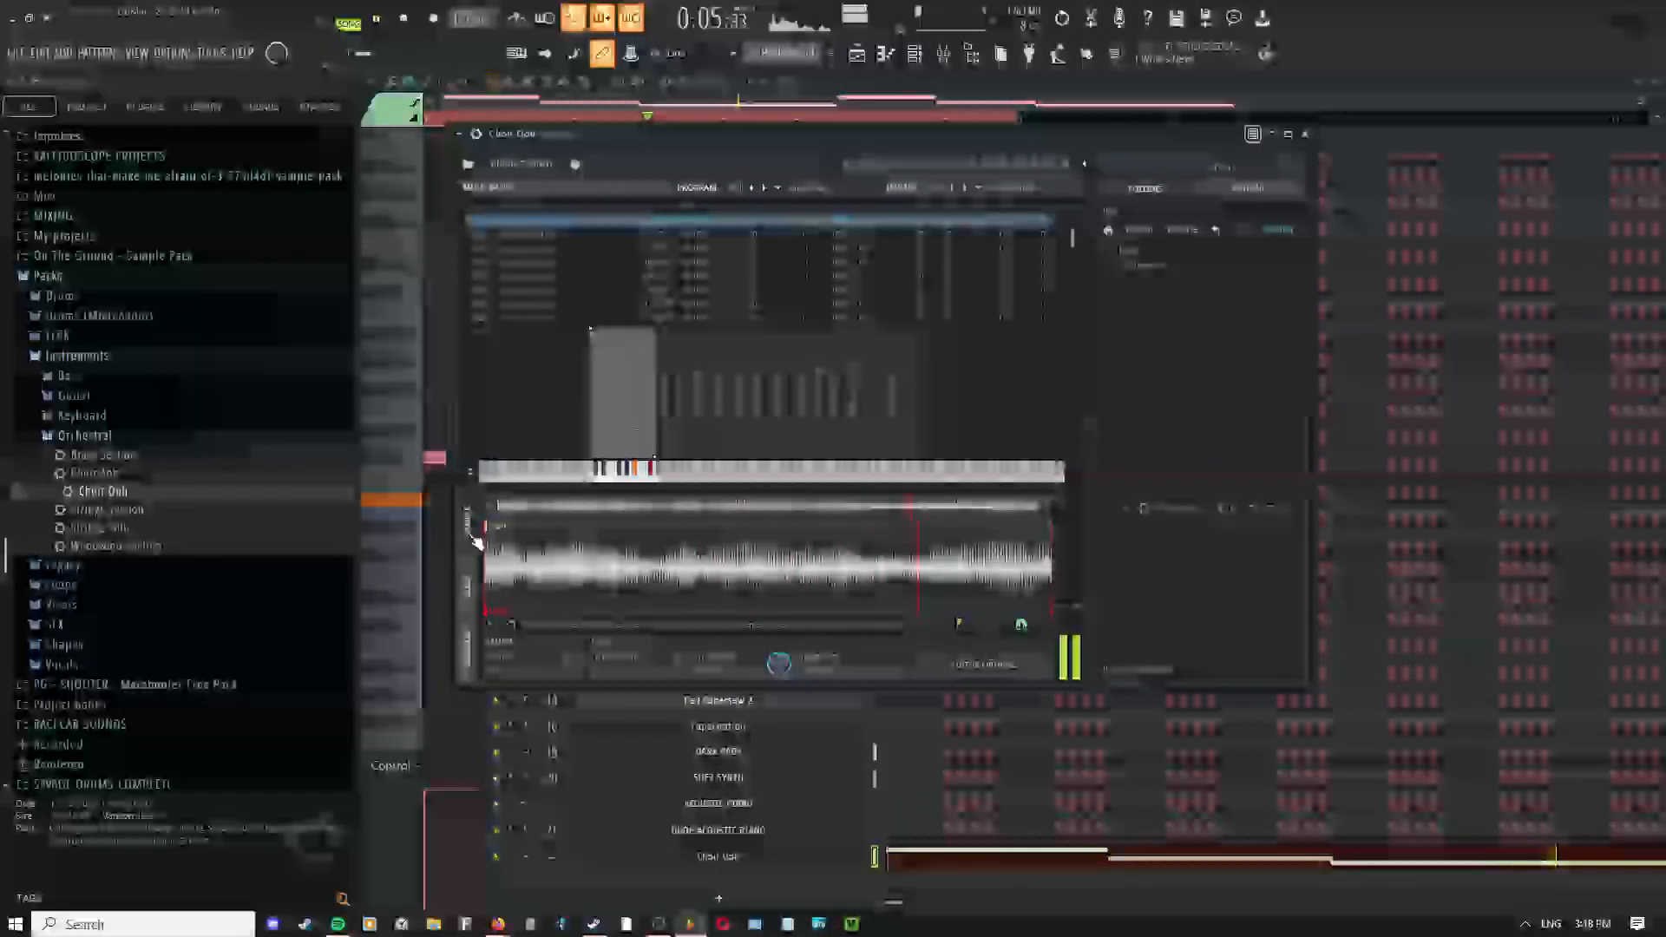
left_click(474, 580)
left_click(471, 535)
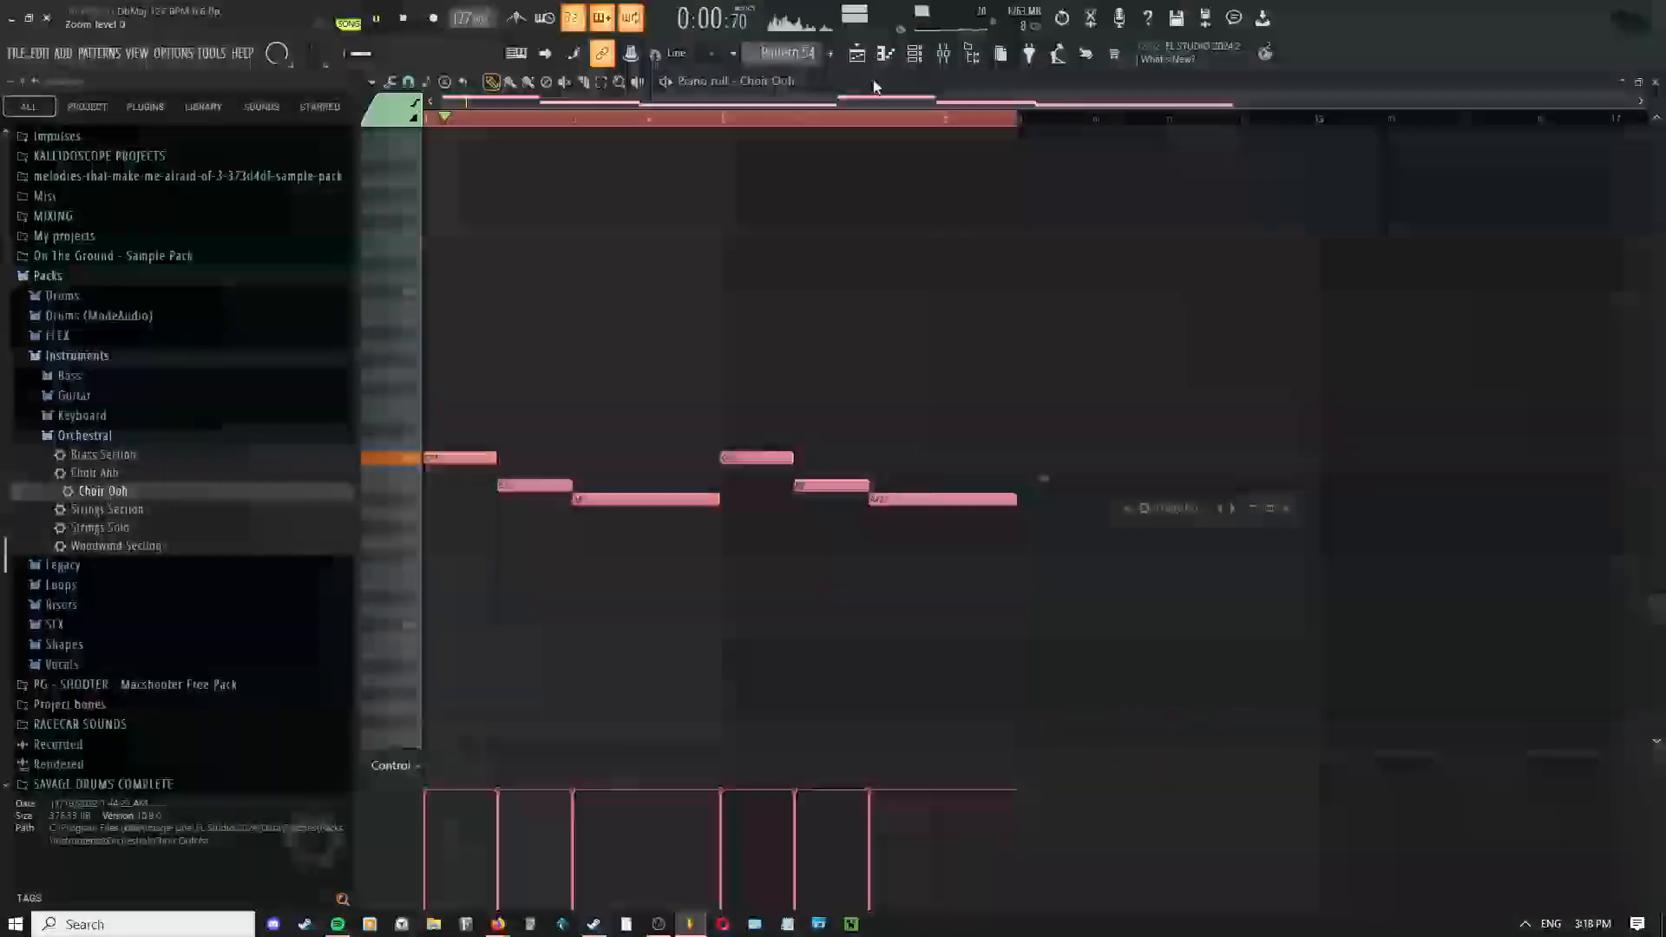
Restrict the playlist's time selection to the first half of the intro and stop playback with the mixer open
left_click(857, 54)
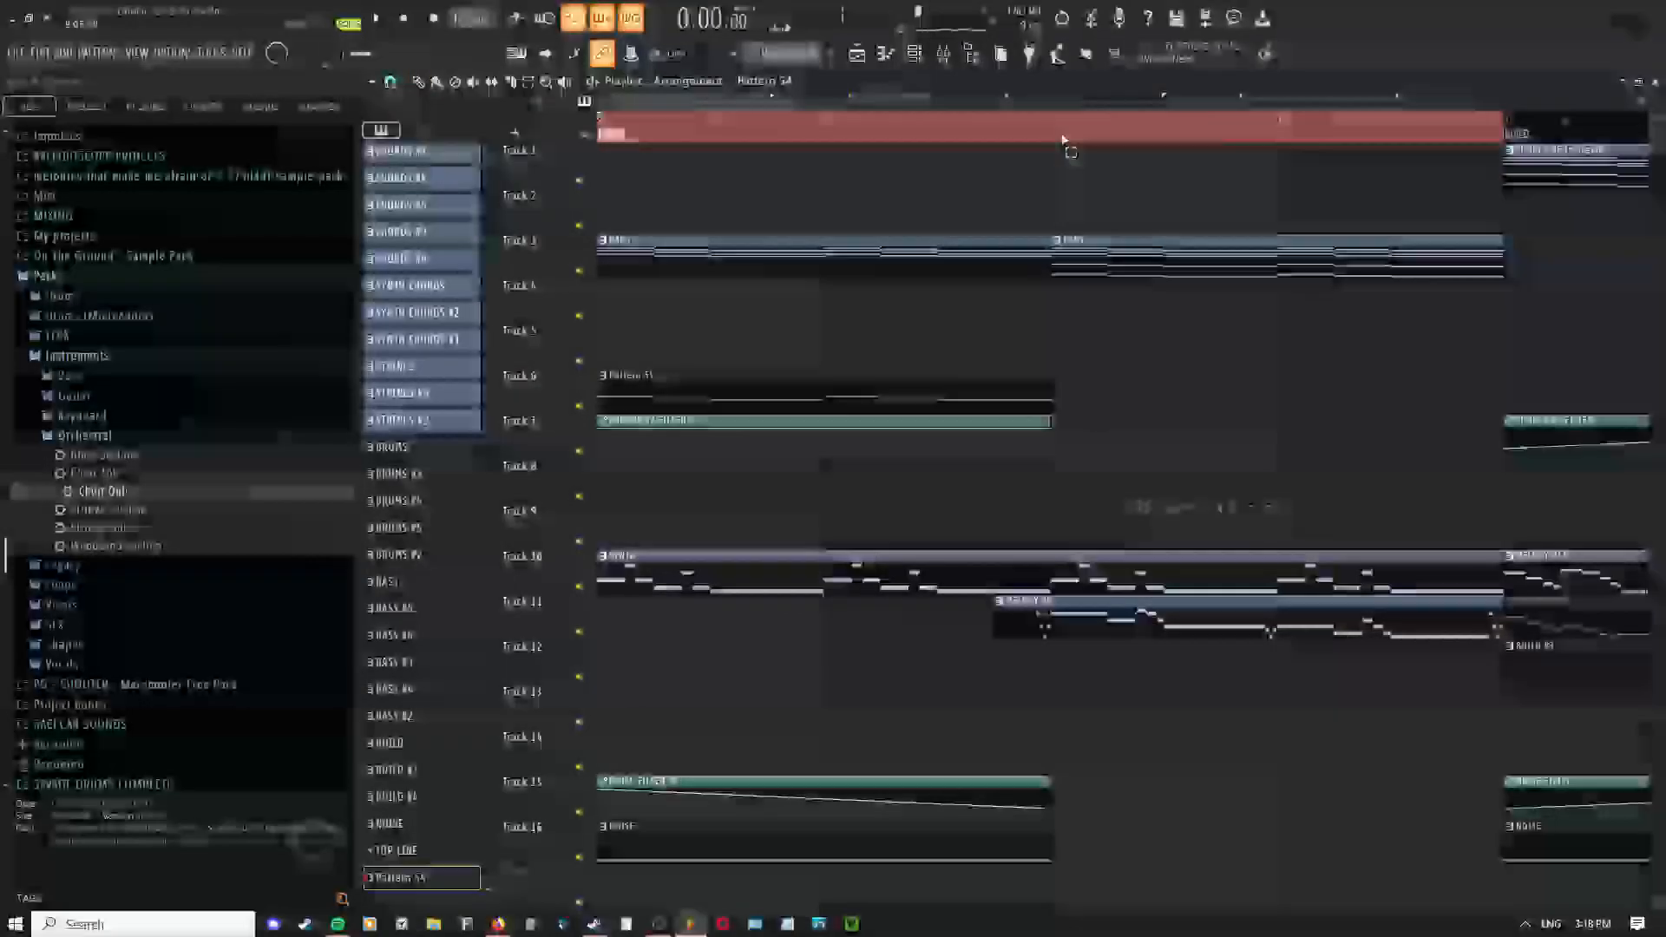
left_click_drag(1055, 139, 661, 197)
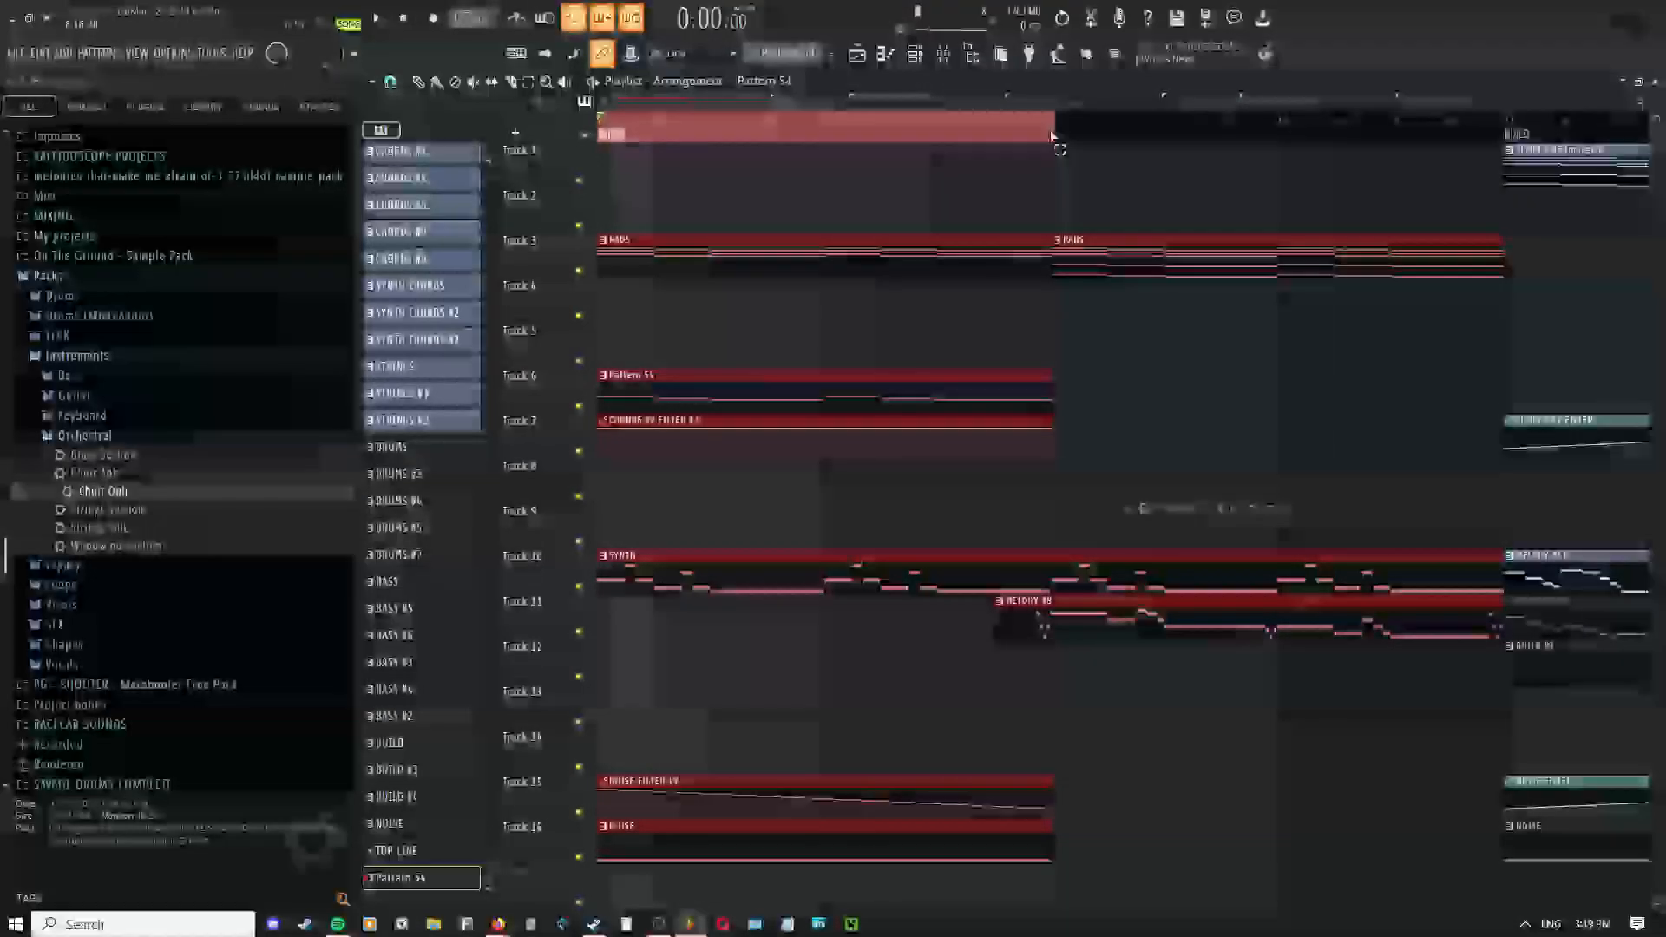
left_click_drag(1052, 137, 669, 182)
right_click(836, 179)
left_click(946, 55)
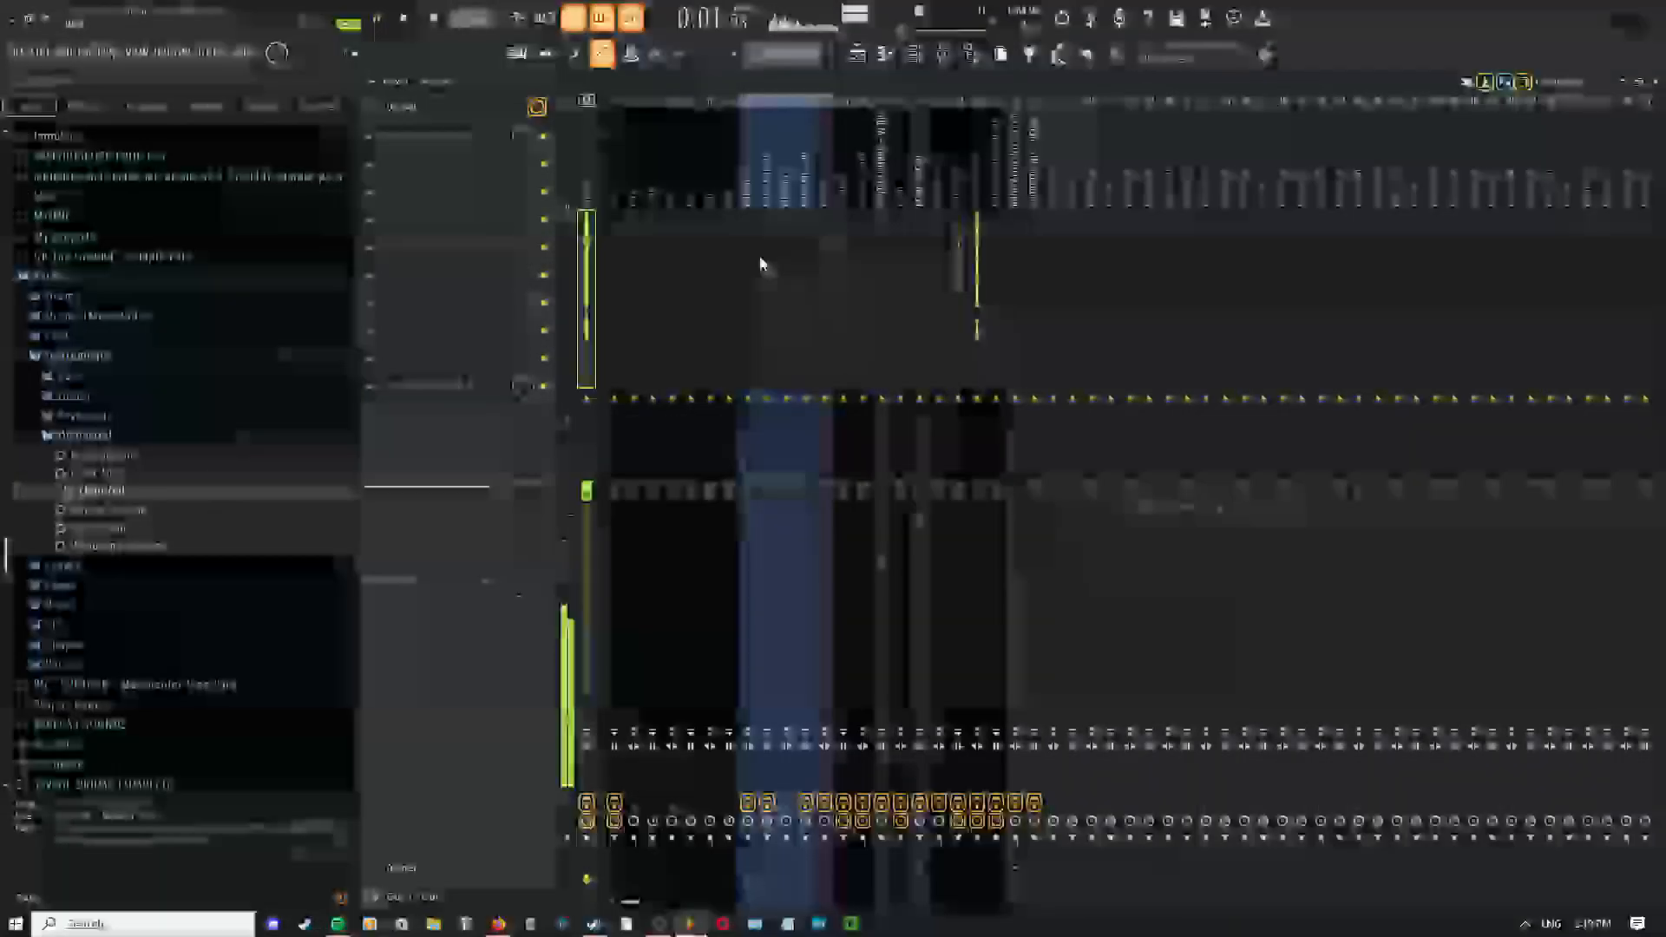
key("space")
Rename the Choir Ooh channel as CHIOR OOHS
left_click(914, 54)
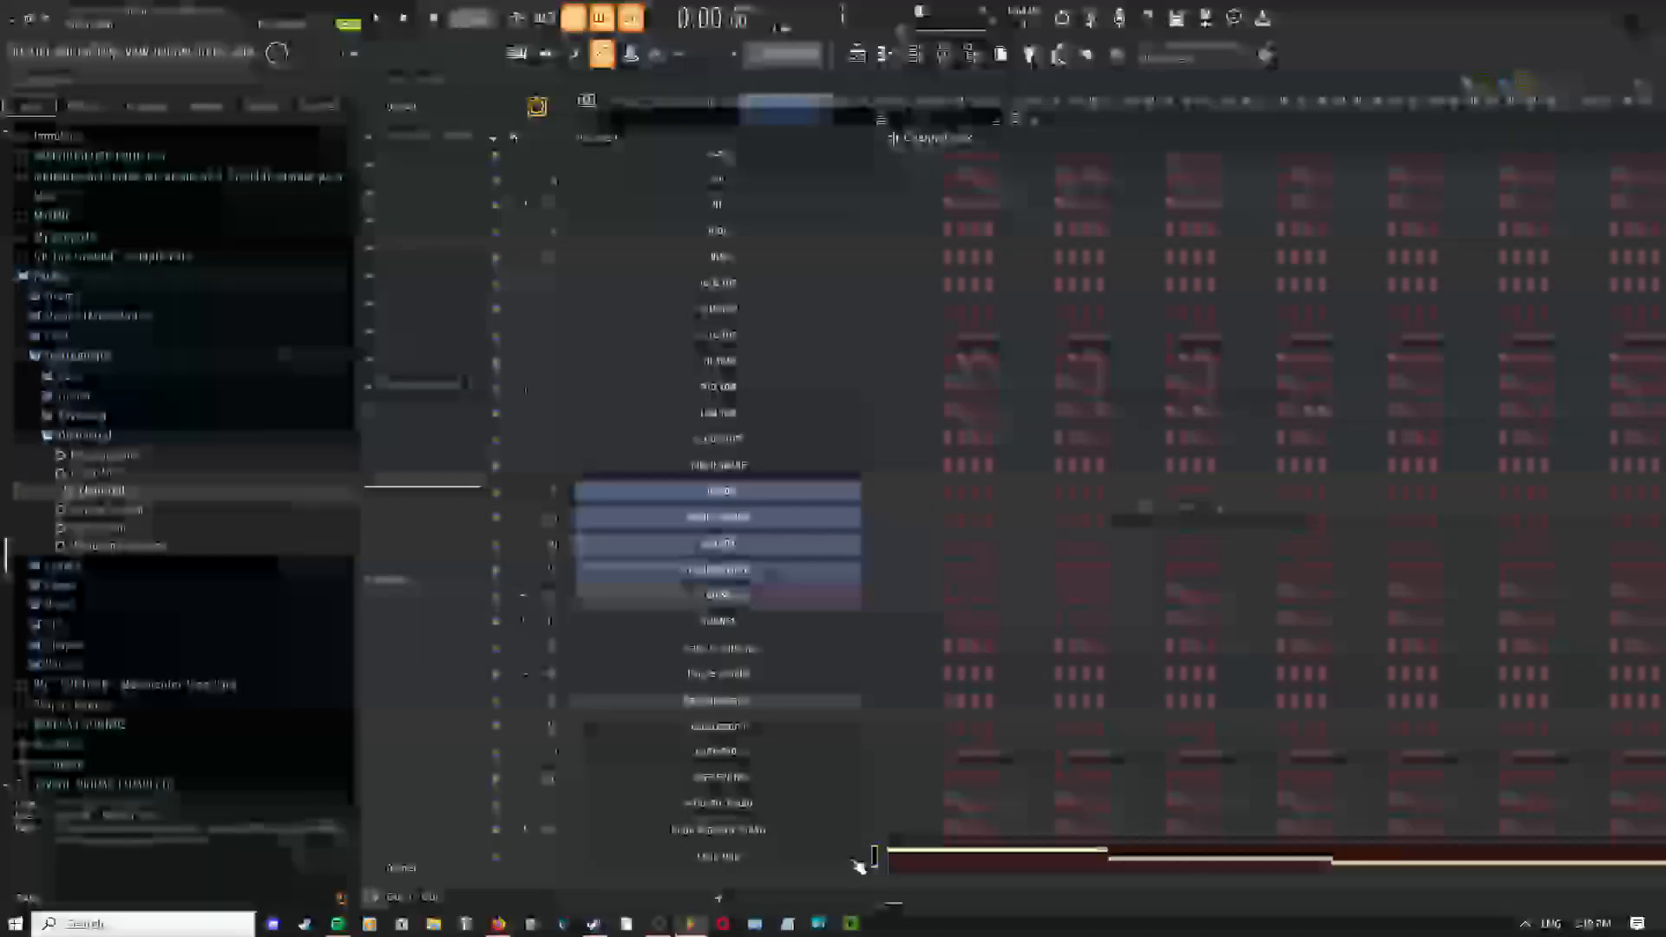
middle_click(848, 863)
type("cHIO")
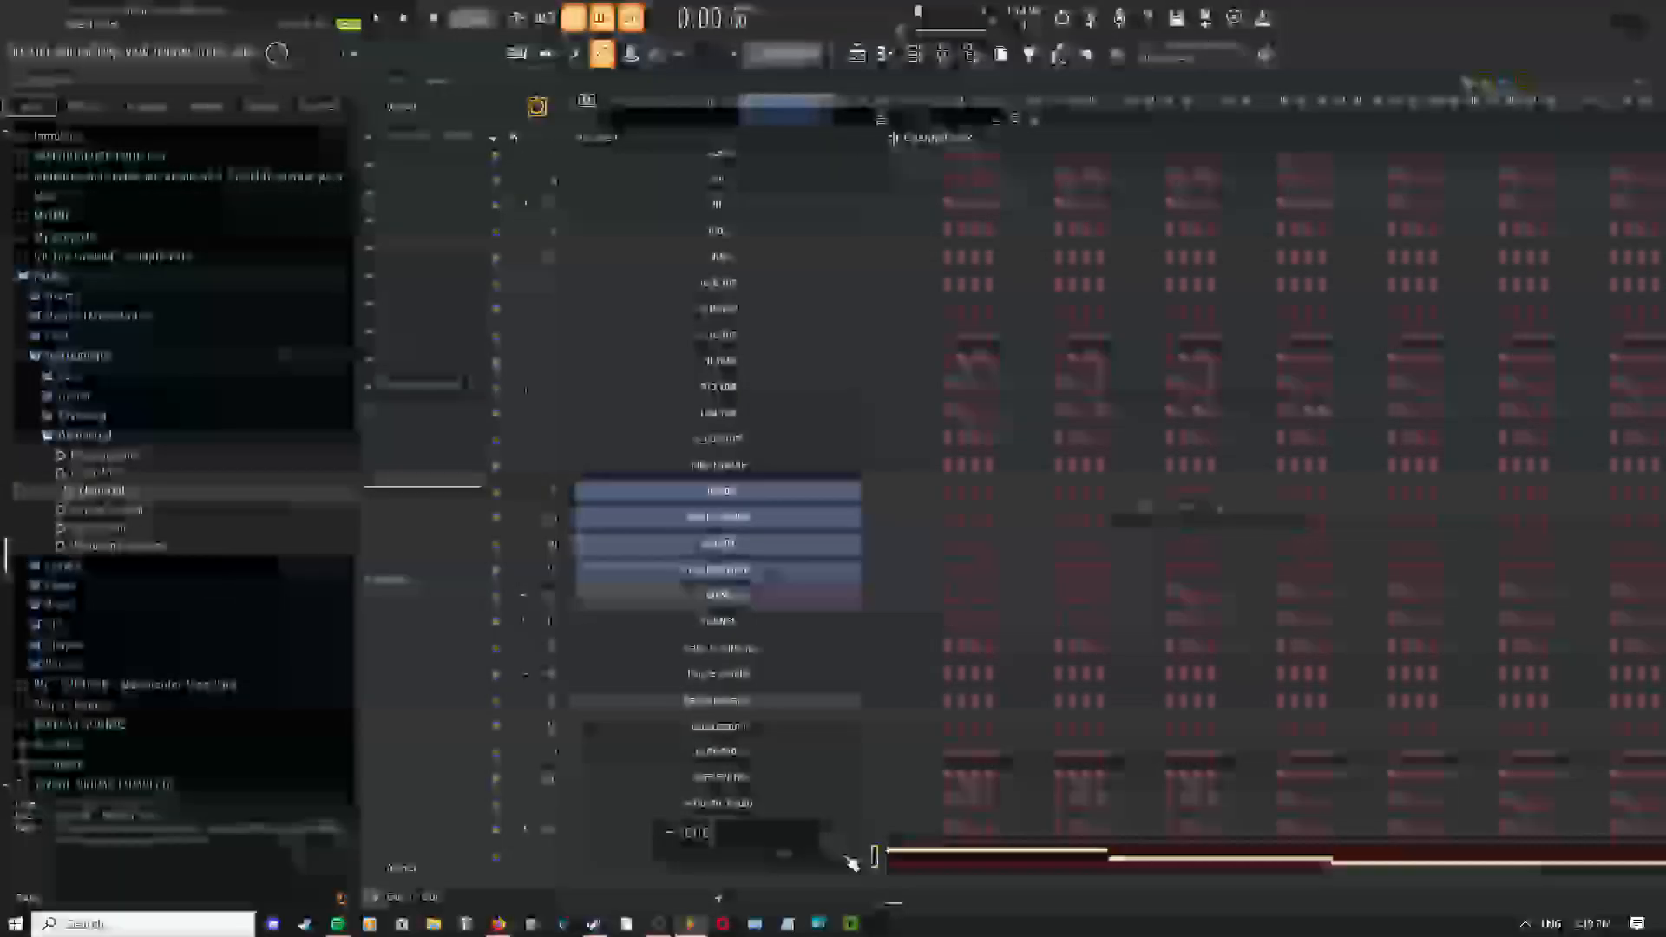
type("R OO")
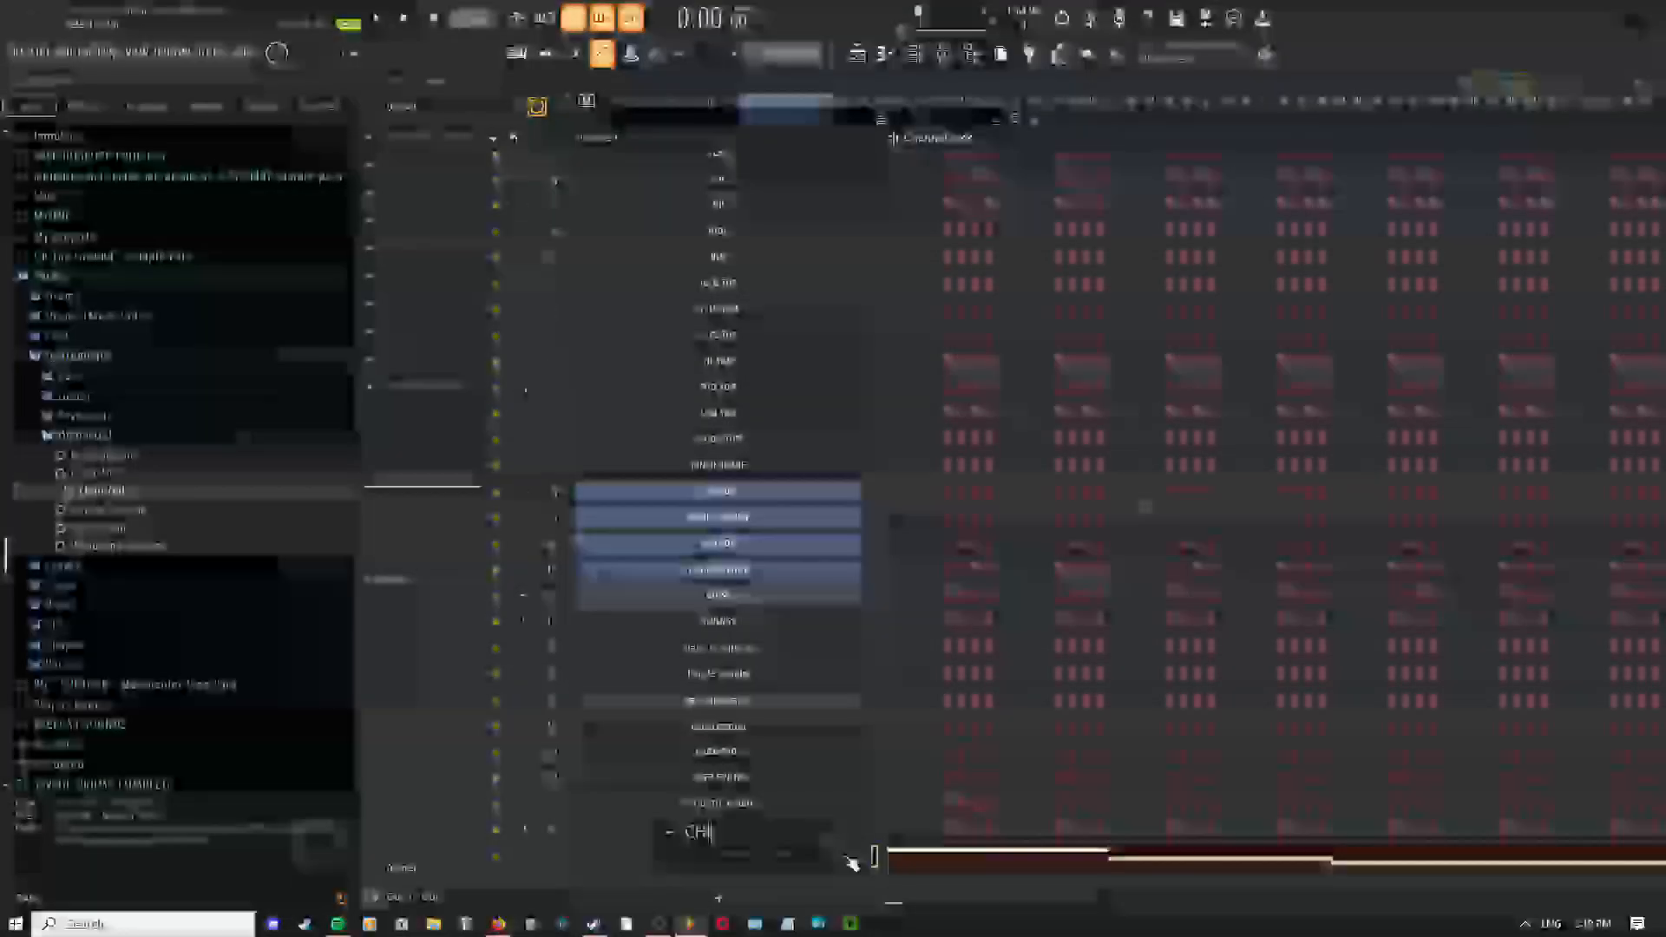
type("HS")
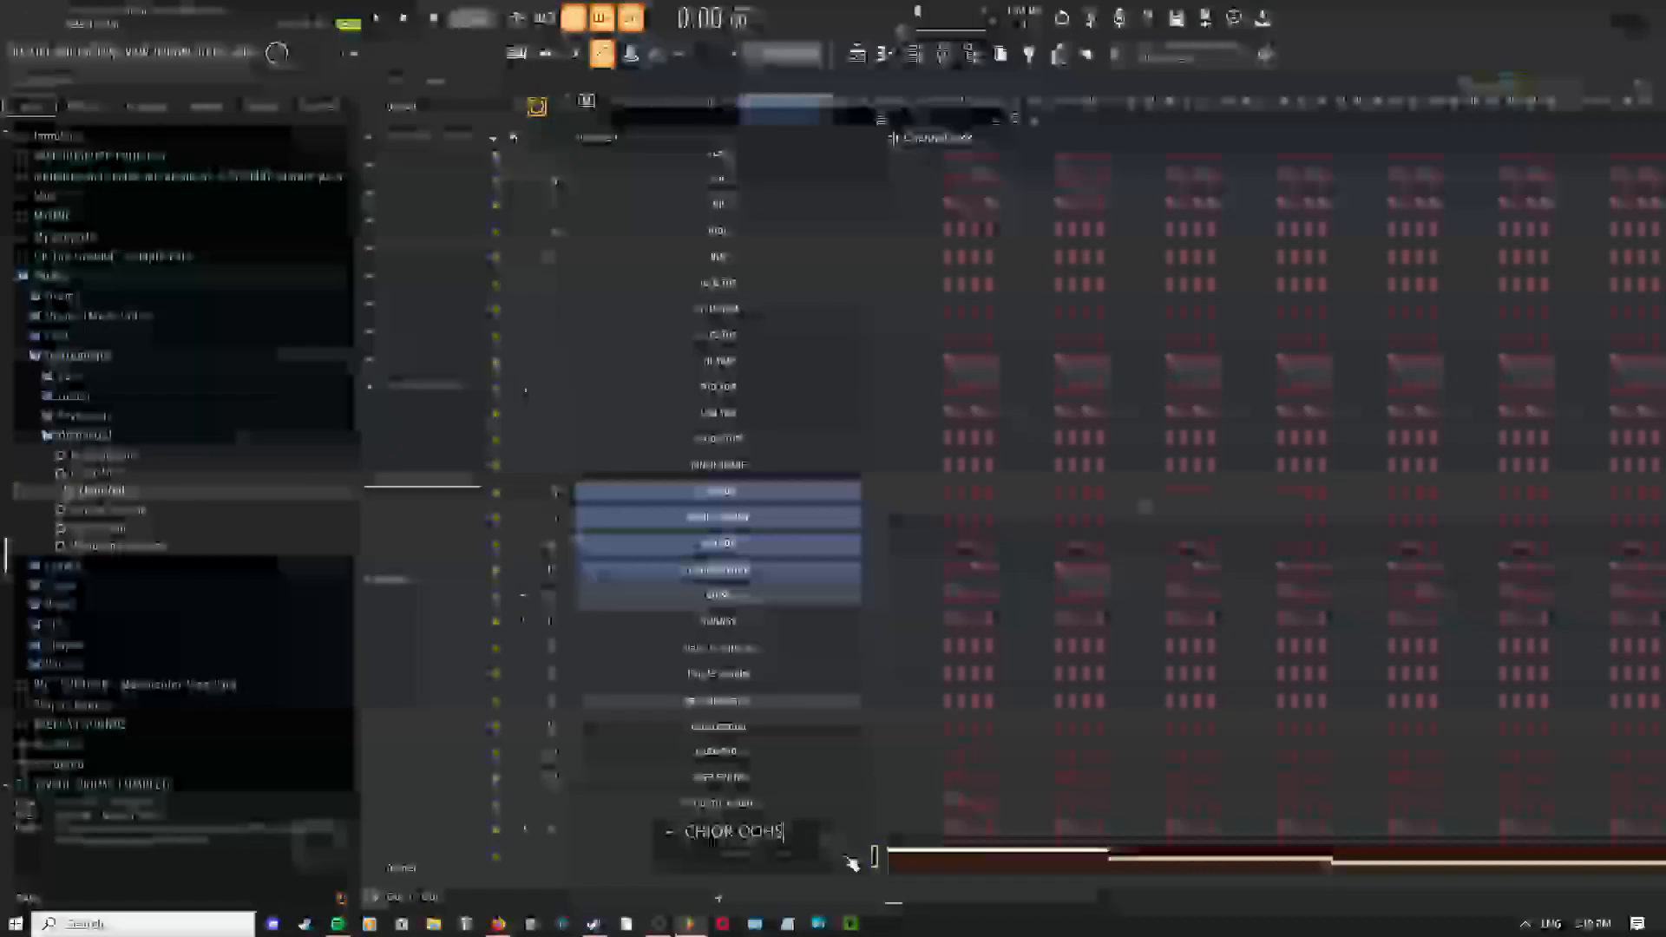
key("Return")
Route the CHIOR OOHS channel to the free mixer track 24
left_click(943, 54)
right_click(1056, 226)
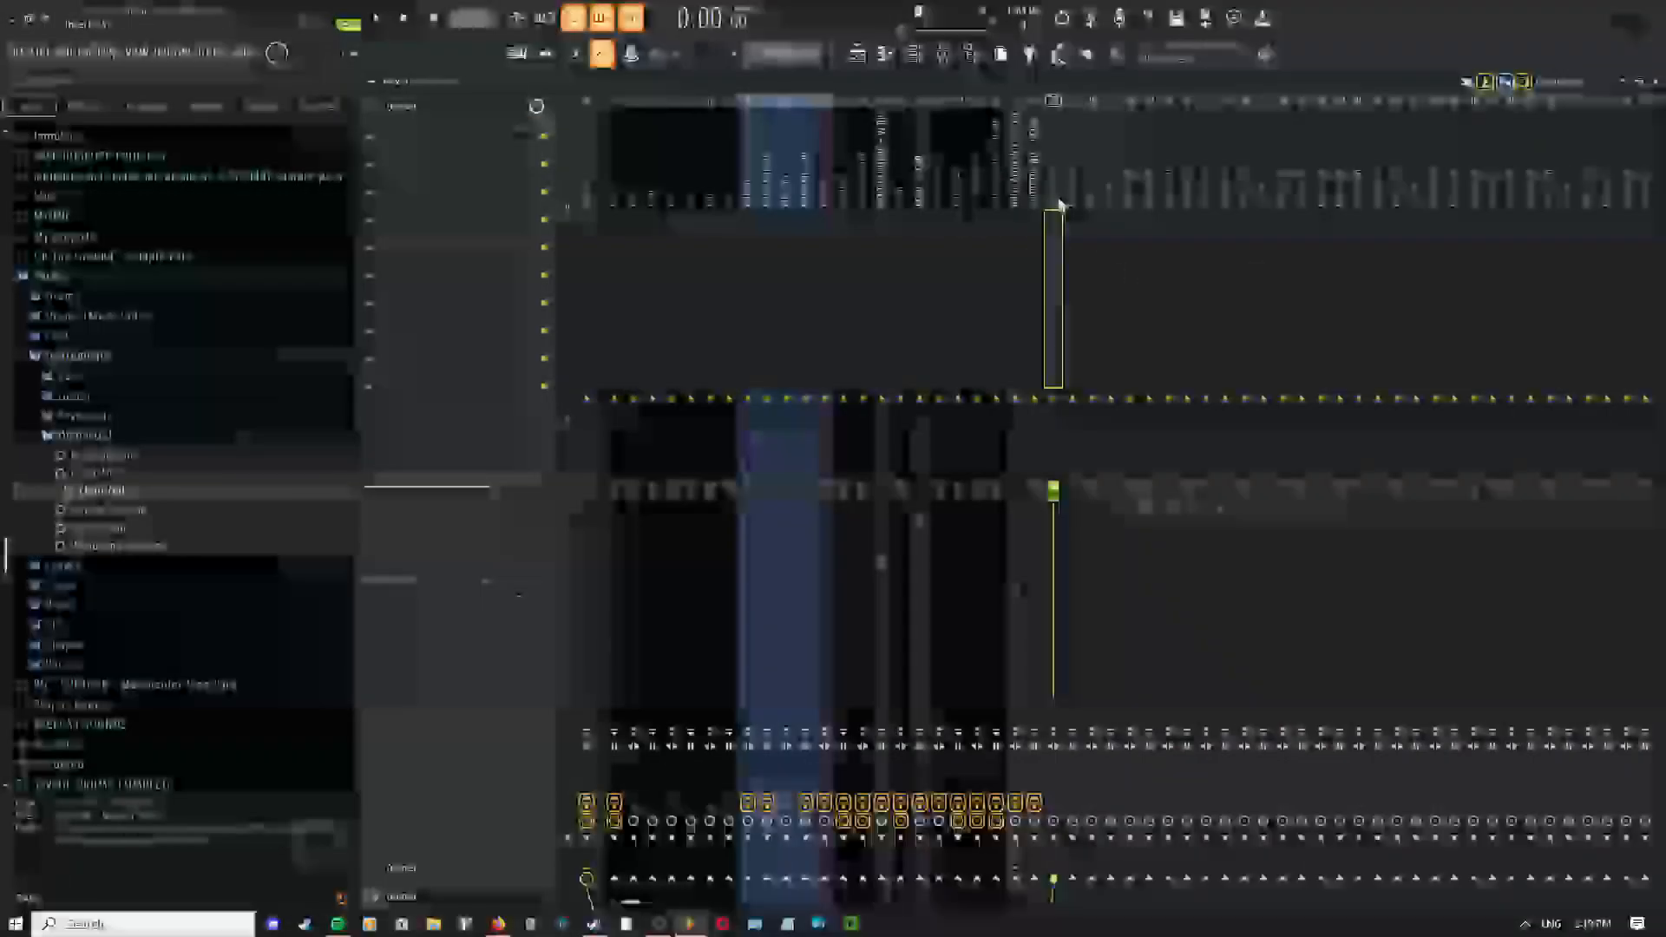
mouse_move(1164, 309)
left_click(1276, 309)
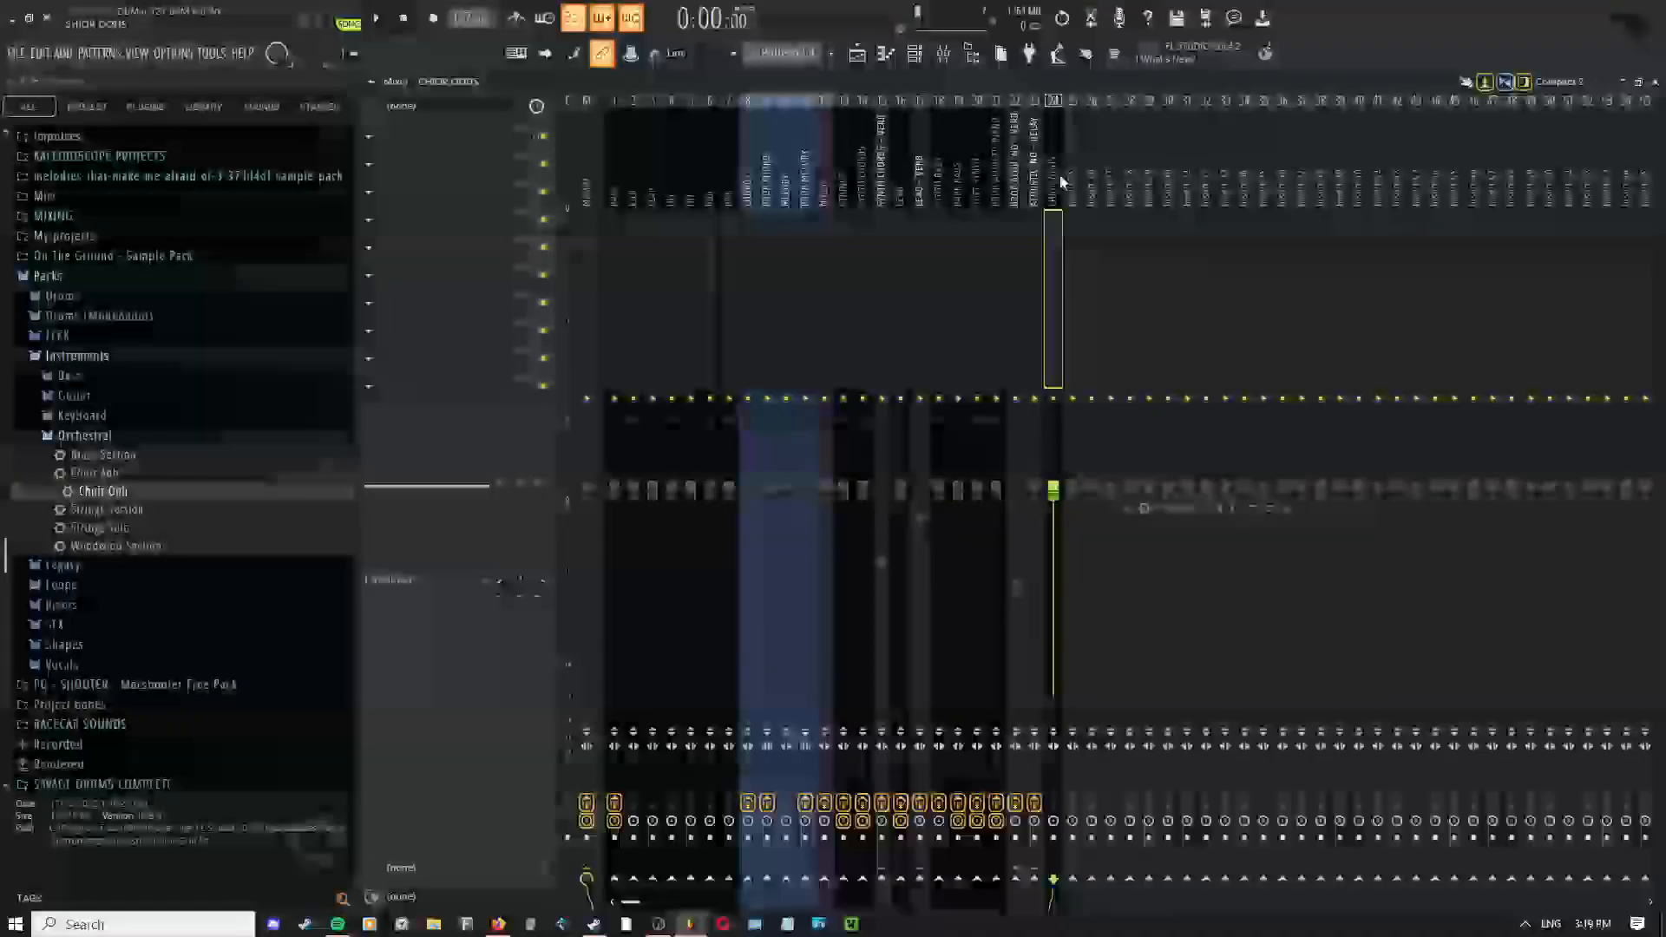
key("space")
left_click(398, 137)
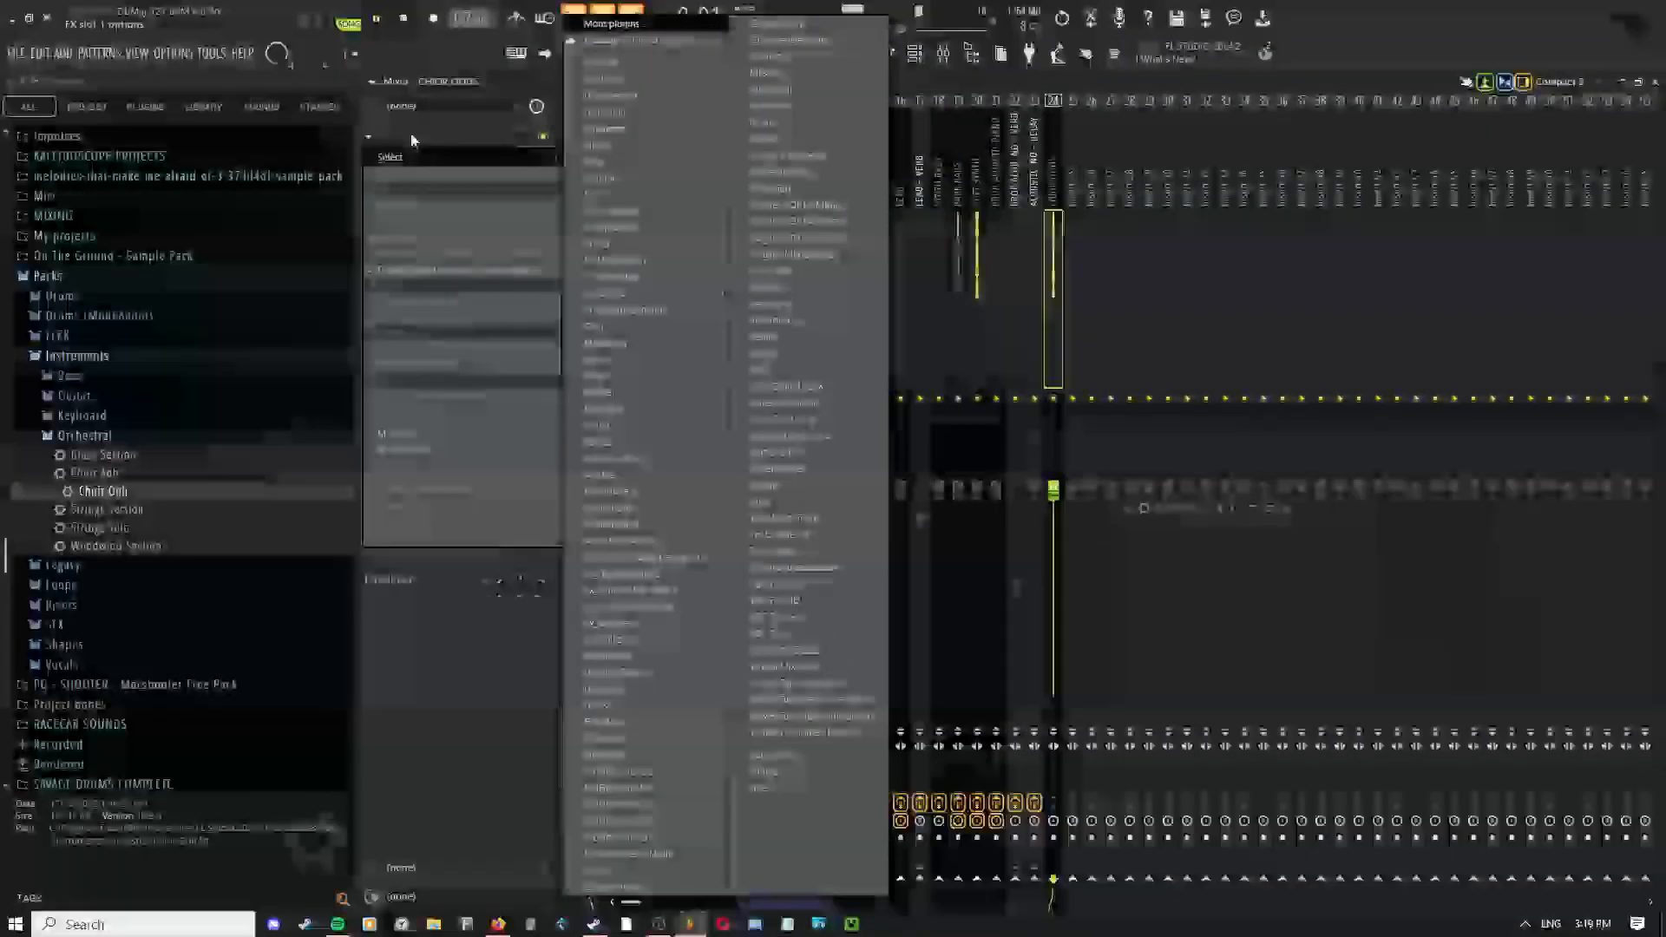
left_click(491, 93)
Reopen the CHIOR OOHS sampler, stop playback and show its zone envelope settings
left_click(859, 55)
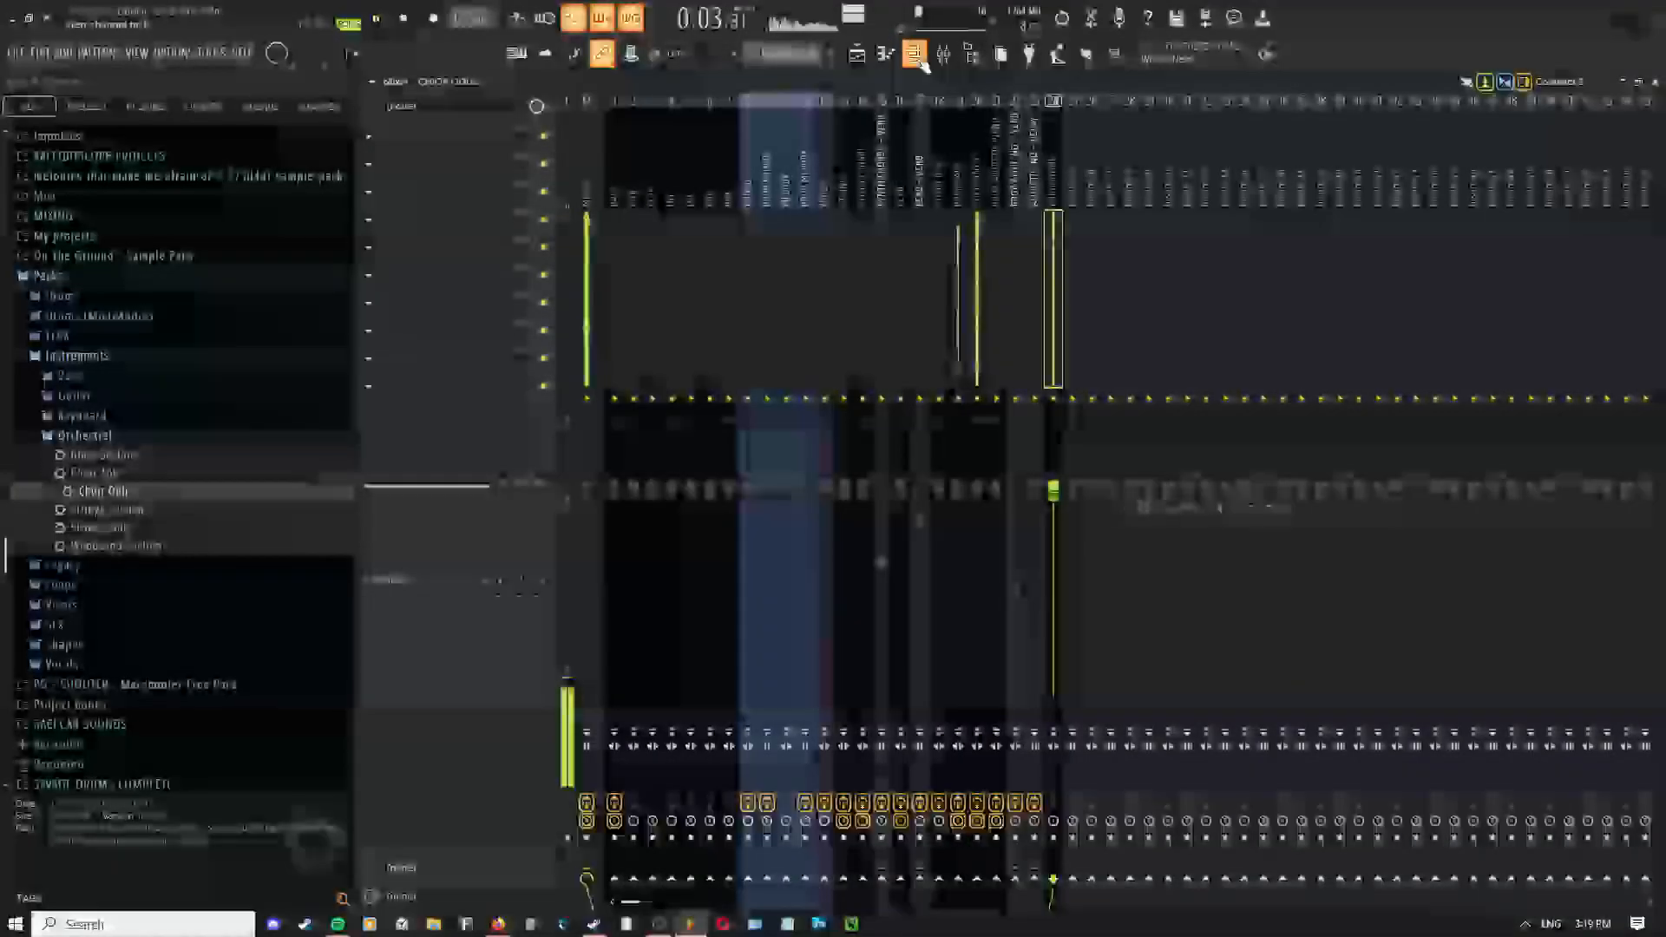
left_click(914, 57)
left_click(773, 859)
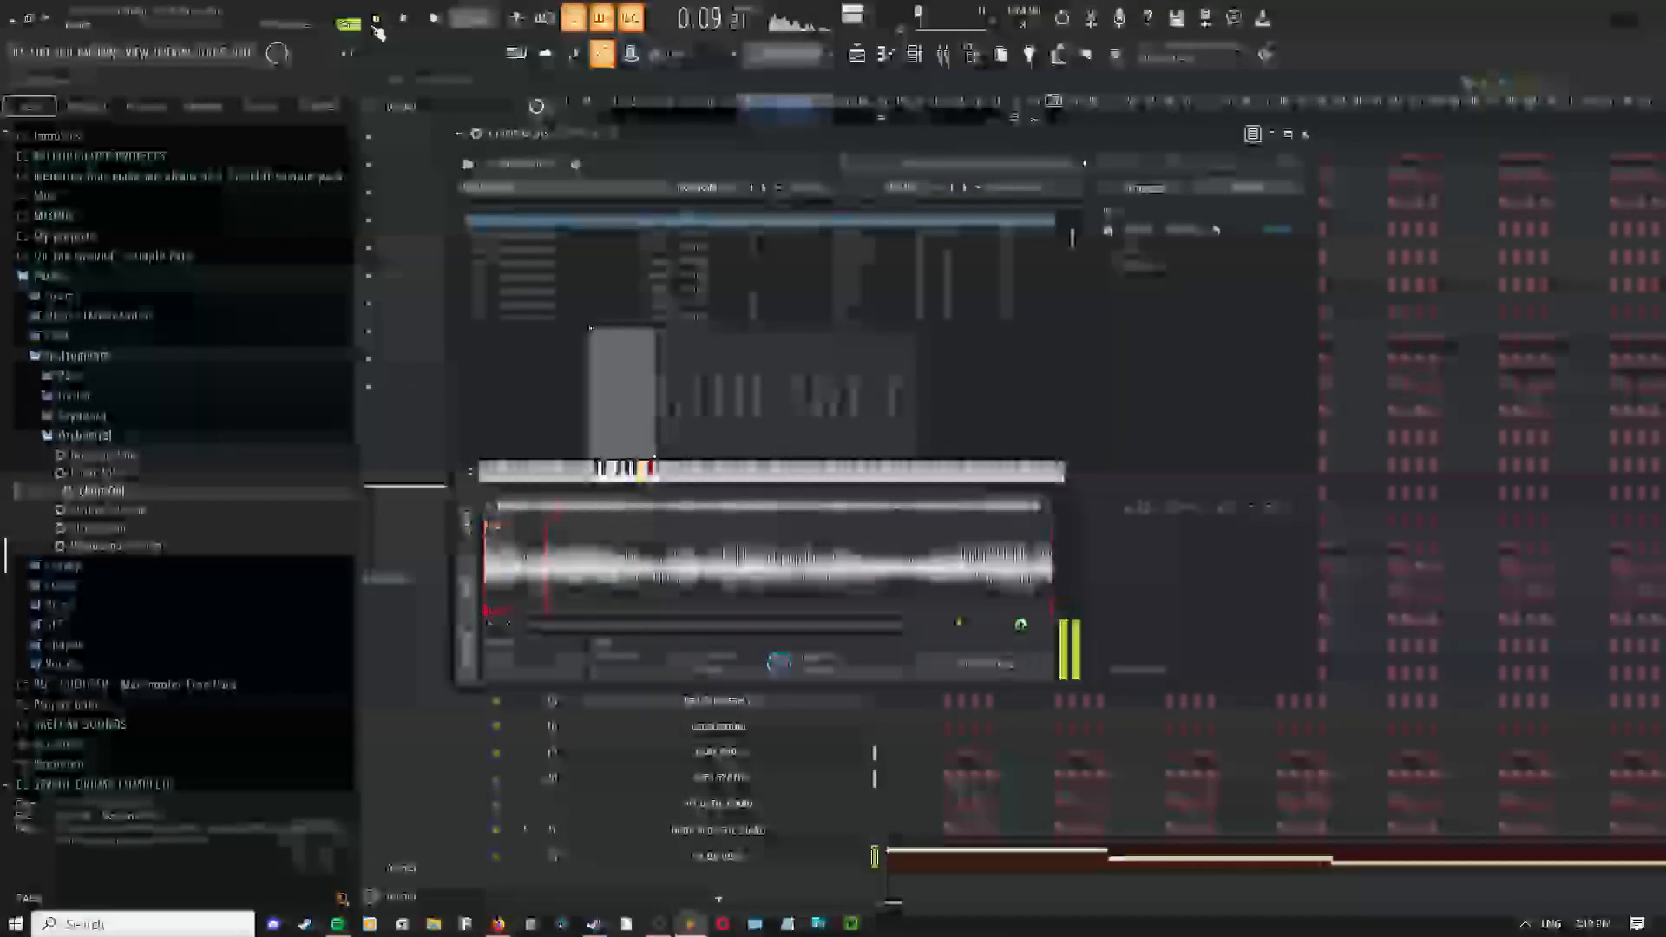
key("space")
left_click(472, 586)
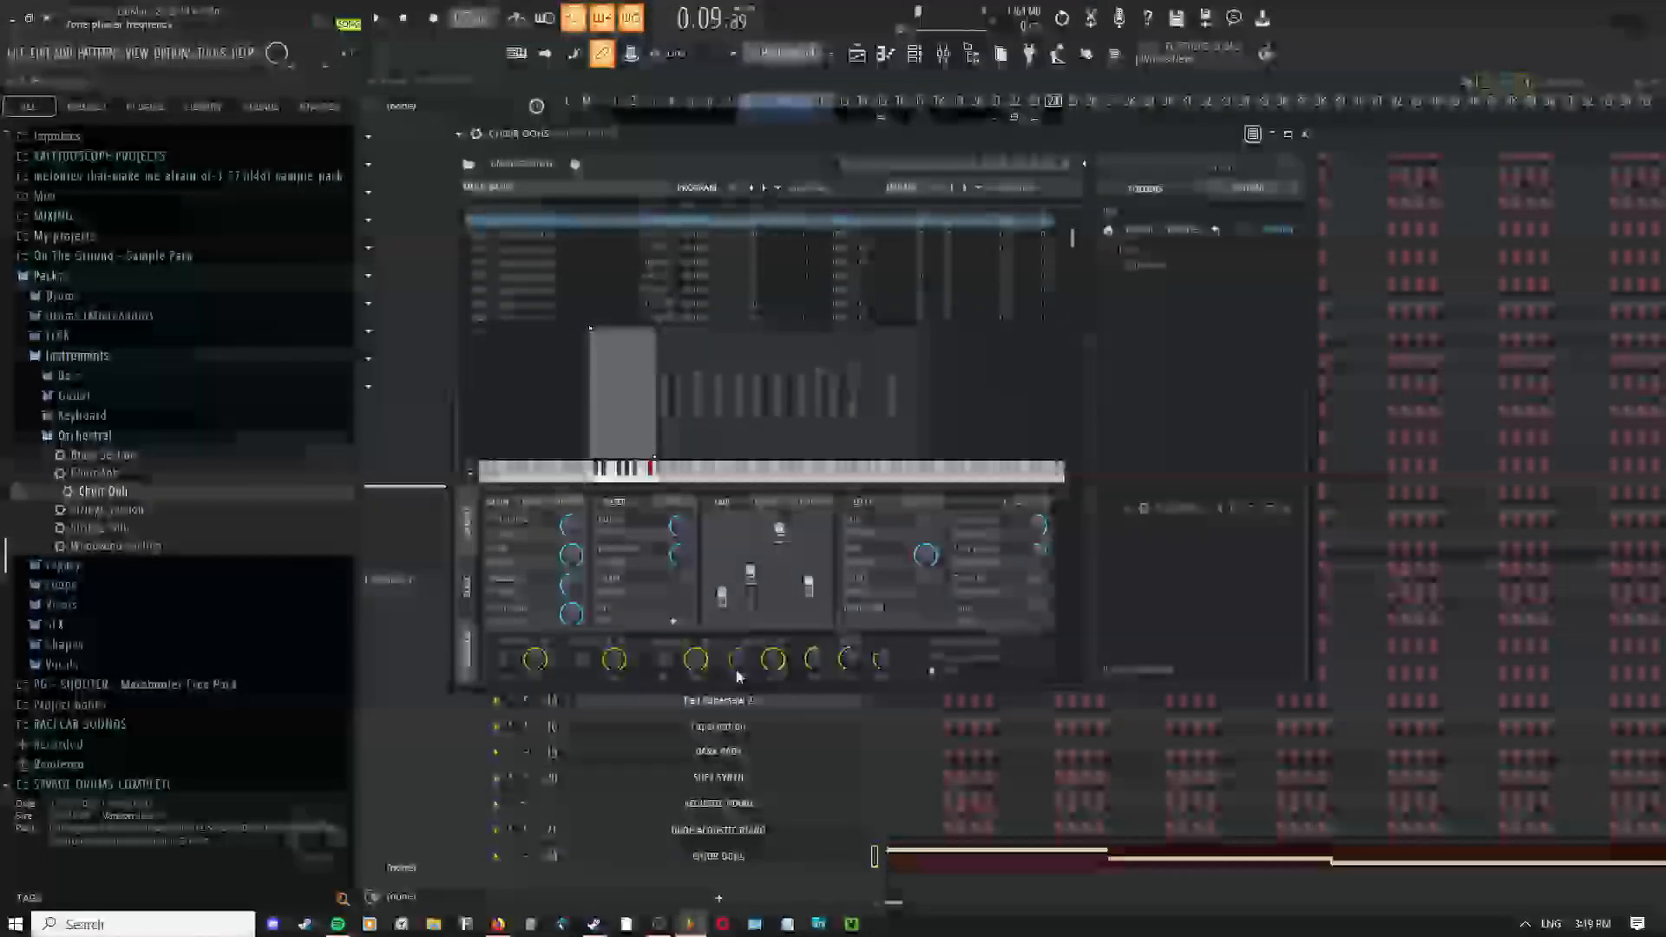
Adjust the CHIOR OOHS zone's envelope sliders, including attack and sustain, by ear during playback
key("space")
key("space")
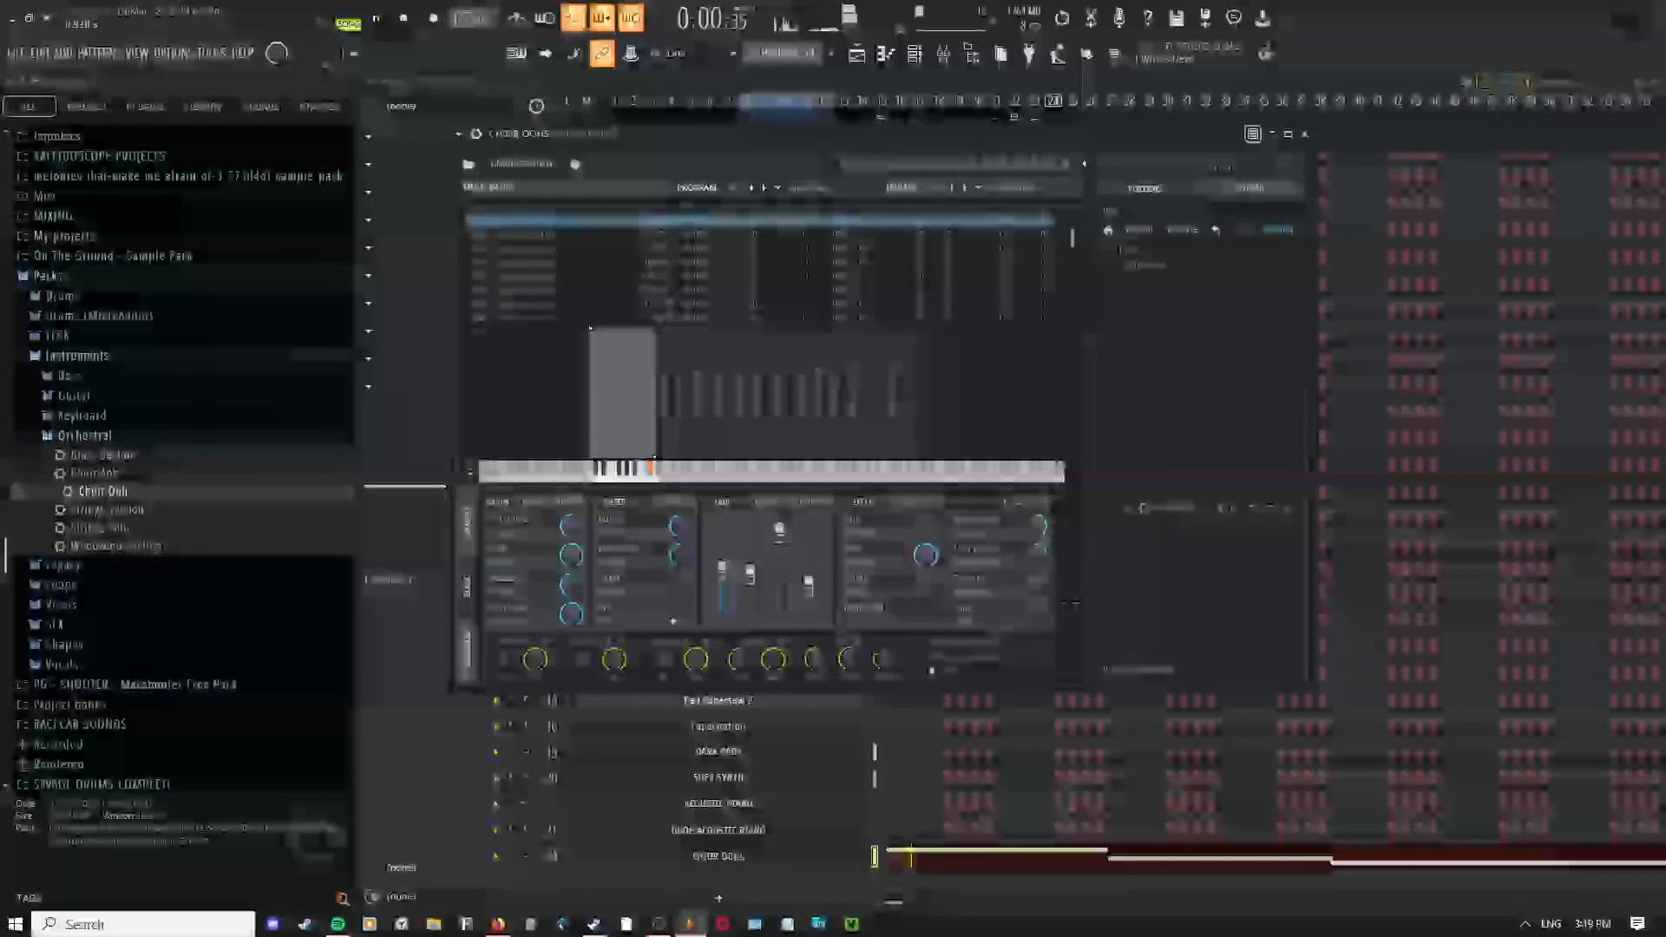
left_click_drag(734, 555, 733, 587)
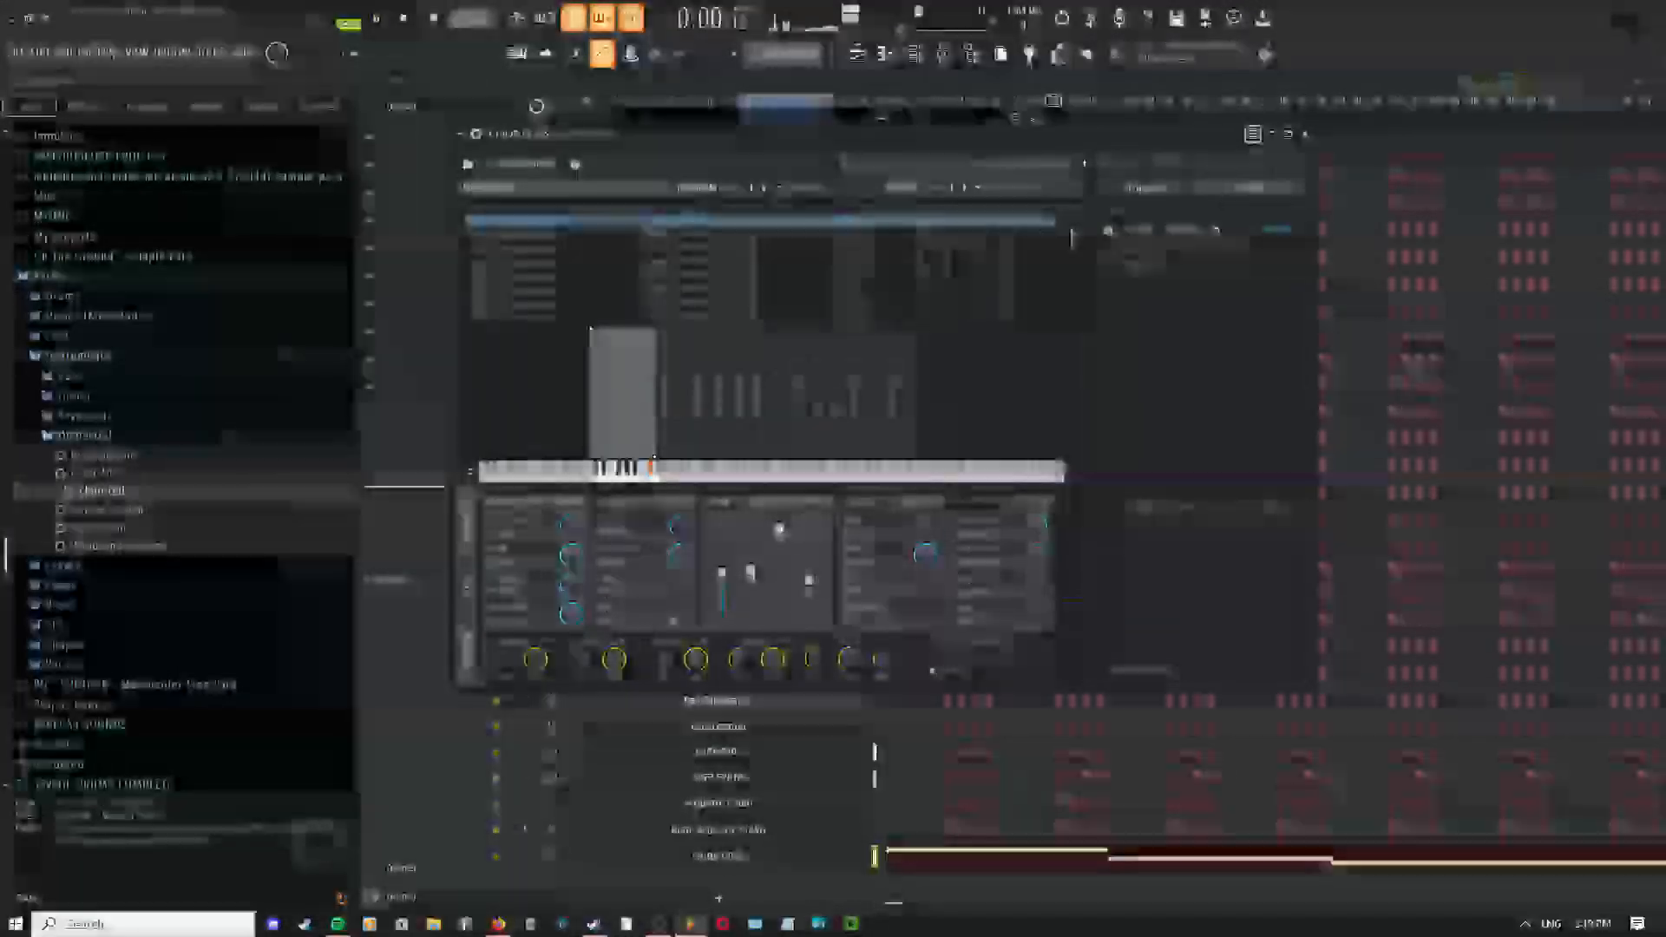
key("space")
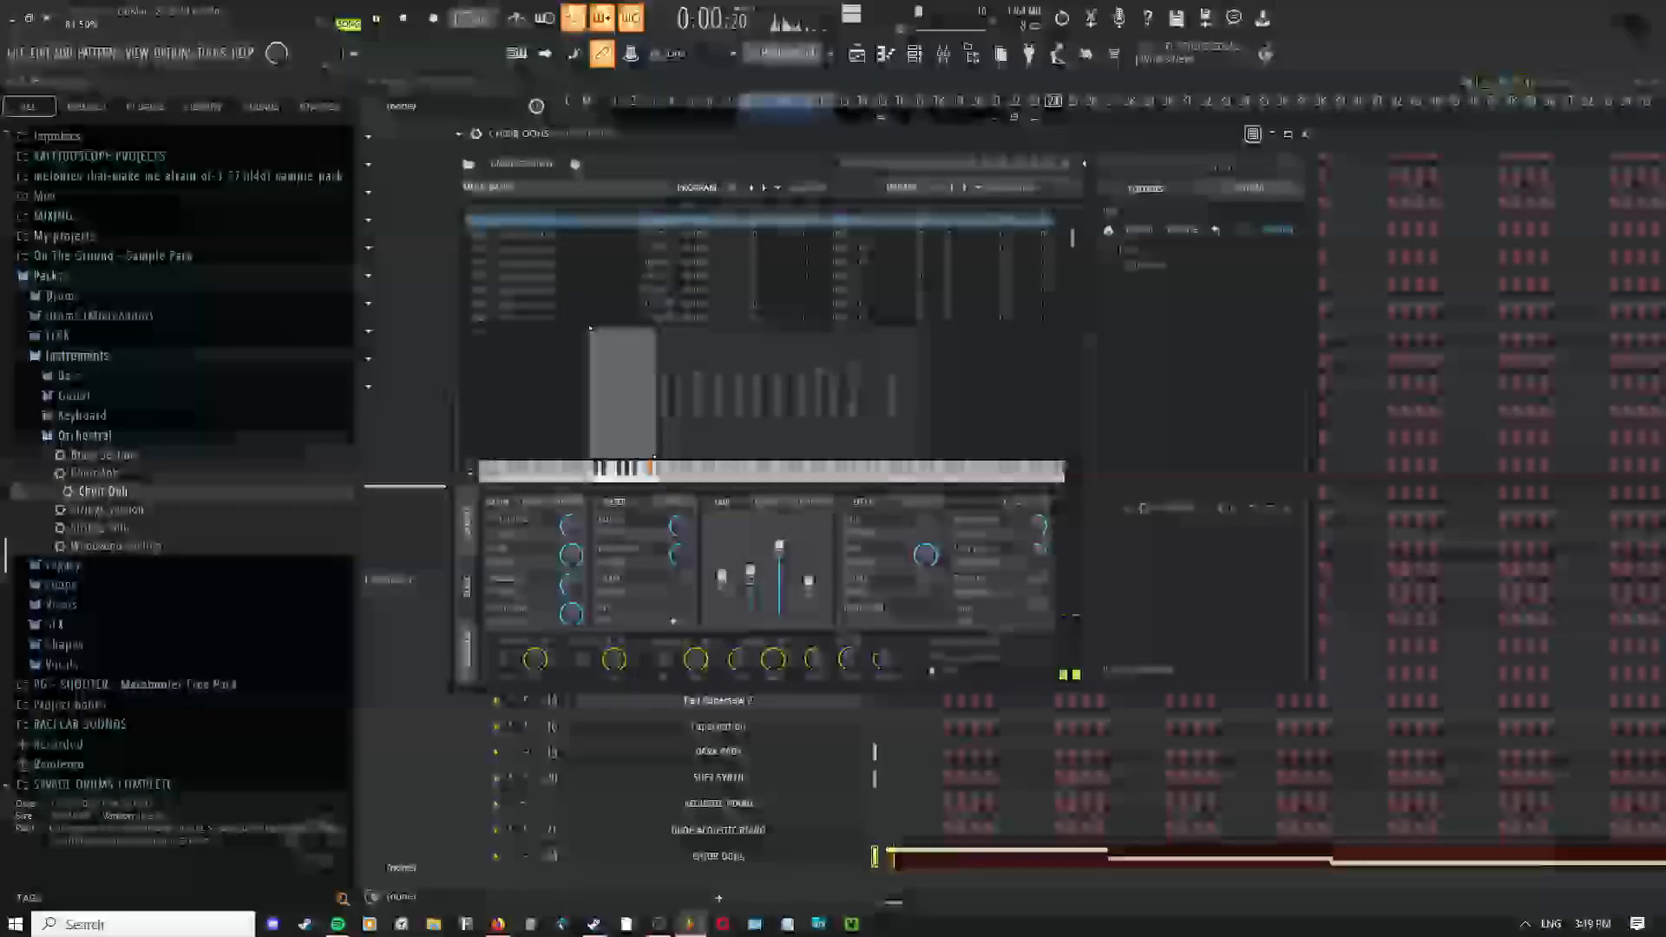
left_click(764, 504)
left_click(806, 505)
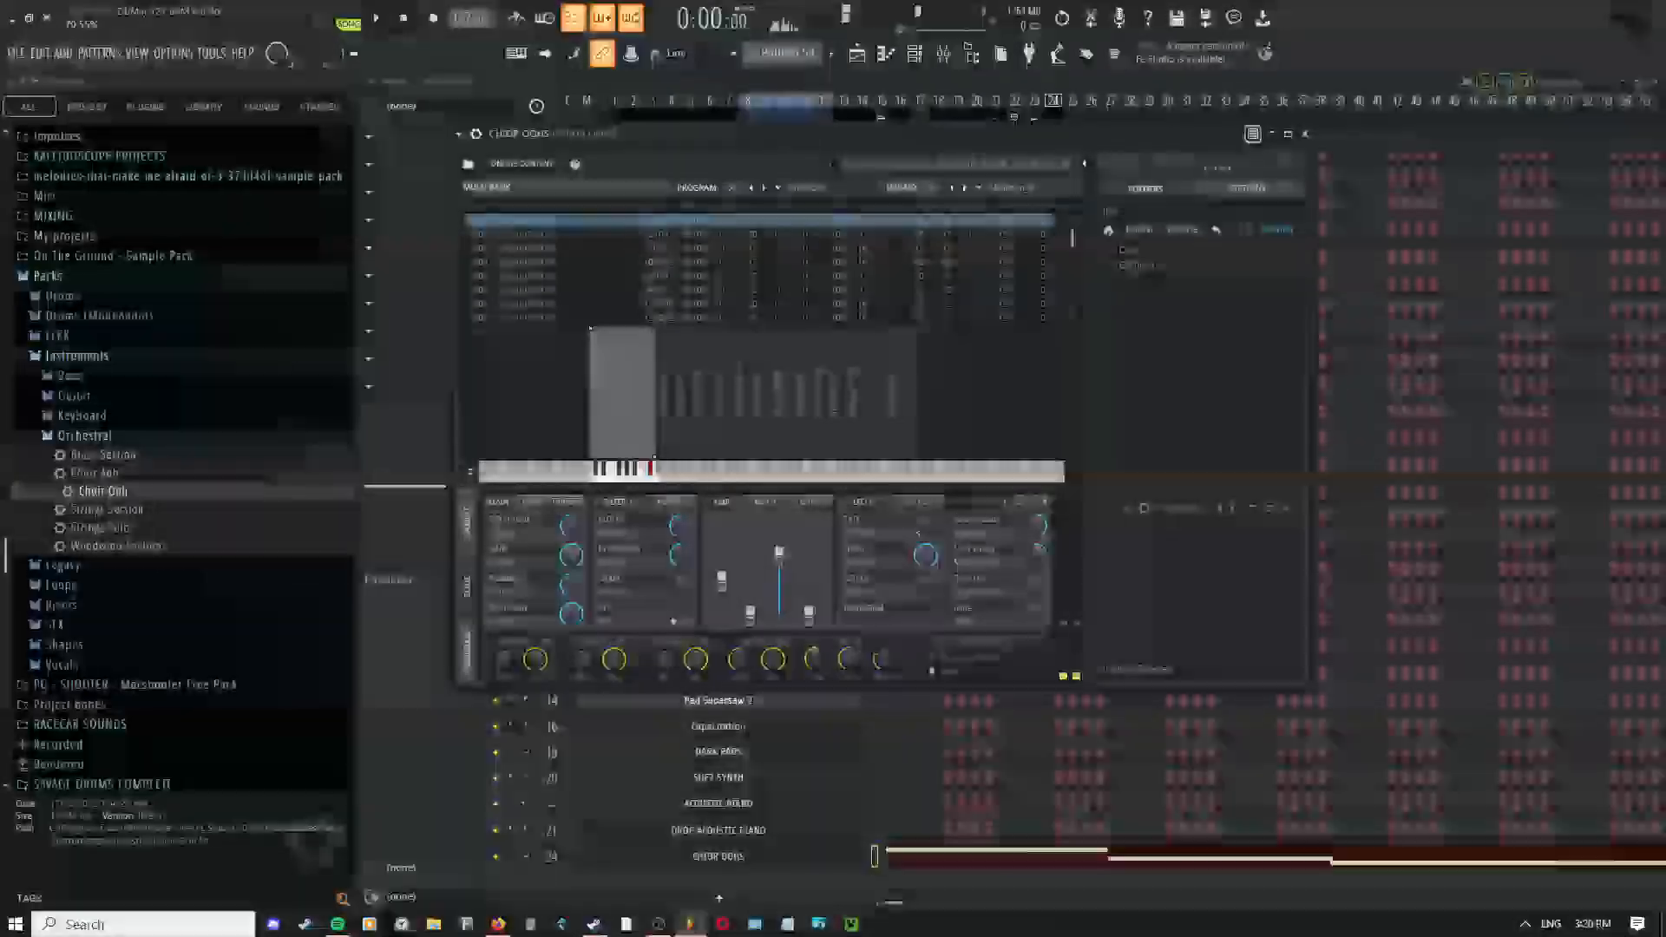
left_click_drag(784, 565, 787, 538)
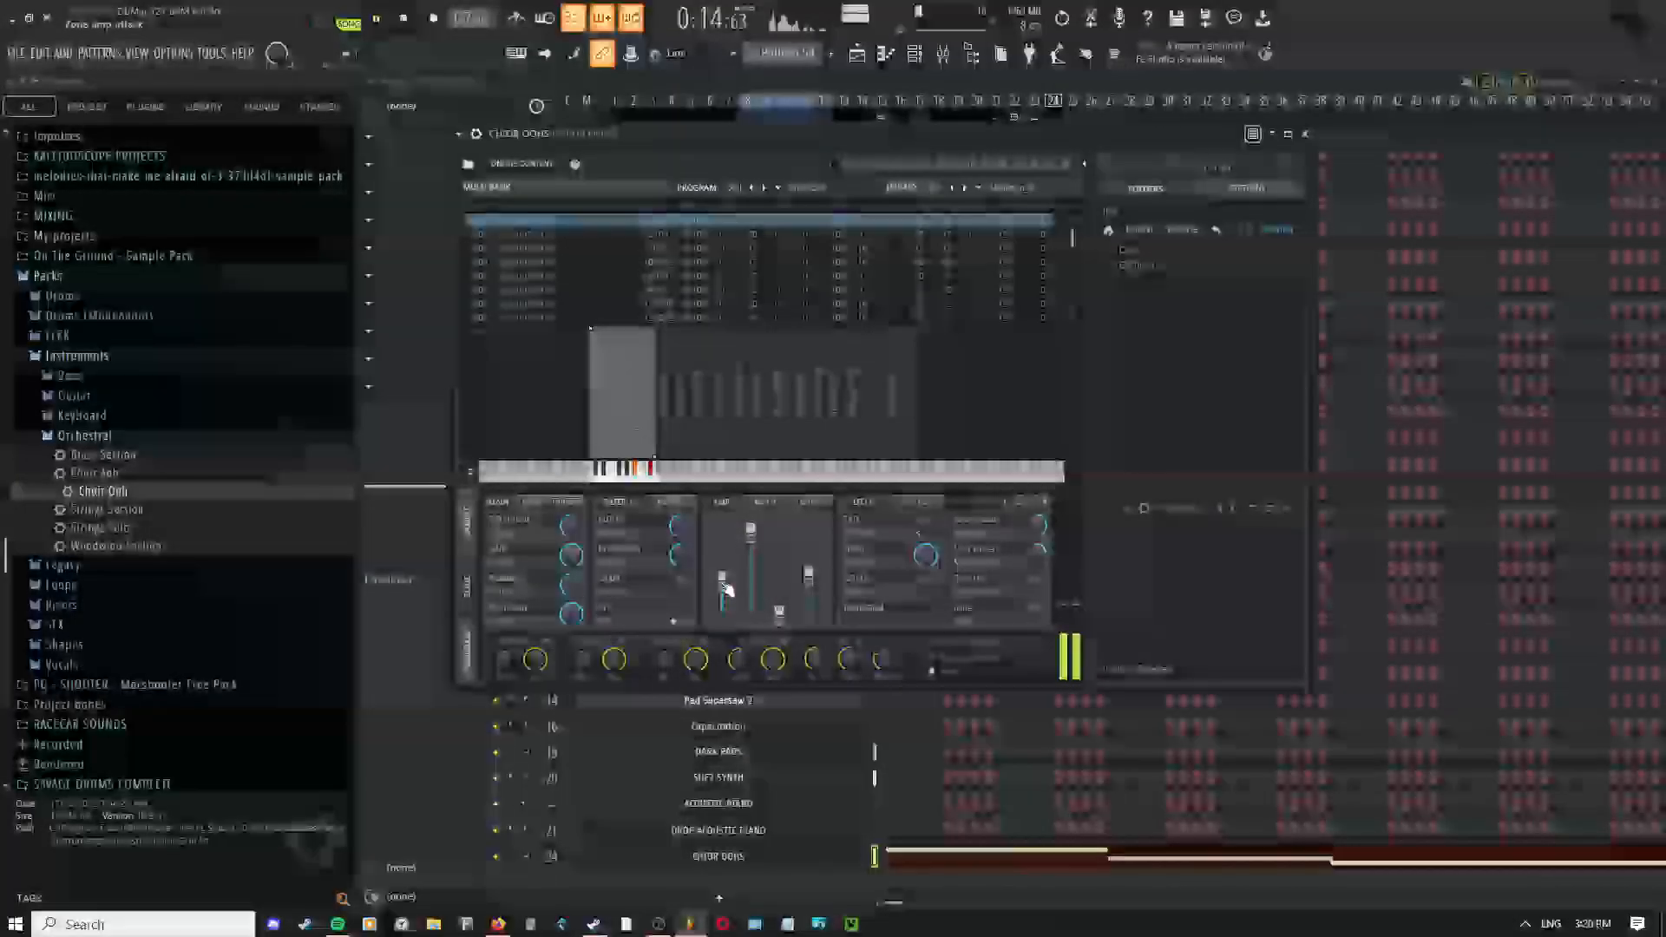
Try the zone's amp attack at its minimum and undo the change
left_click_drag(726, 590, 727, 615)
key("space")
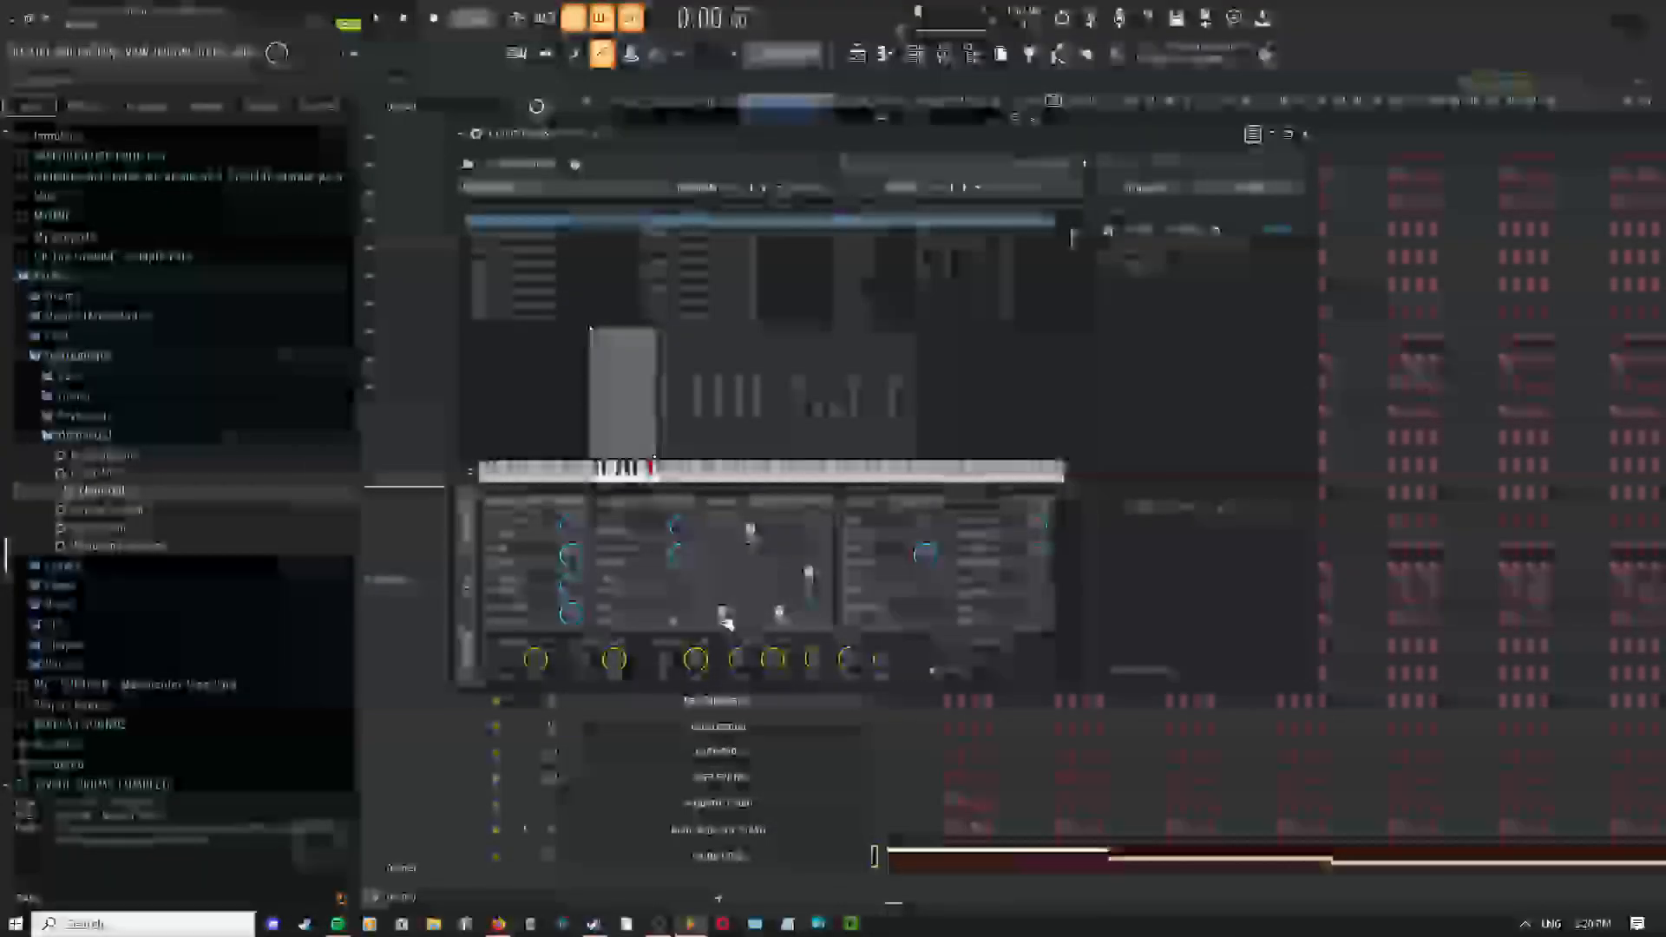
key("ctrl+z")
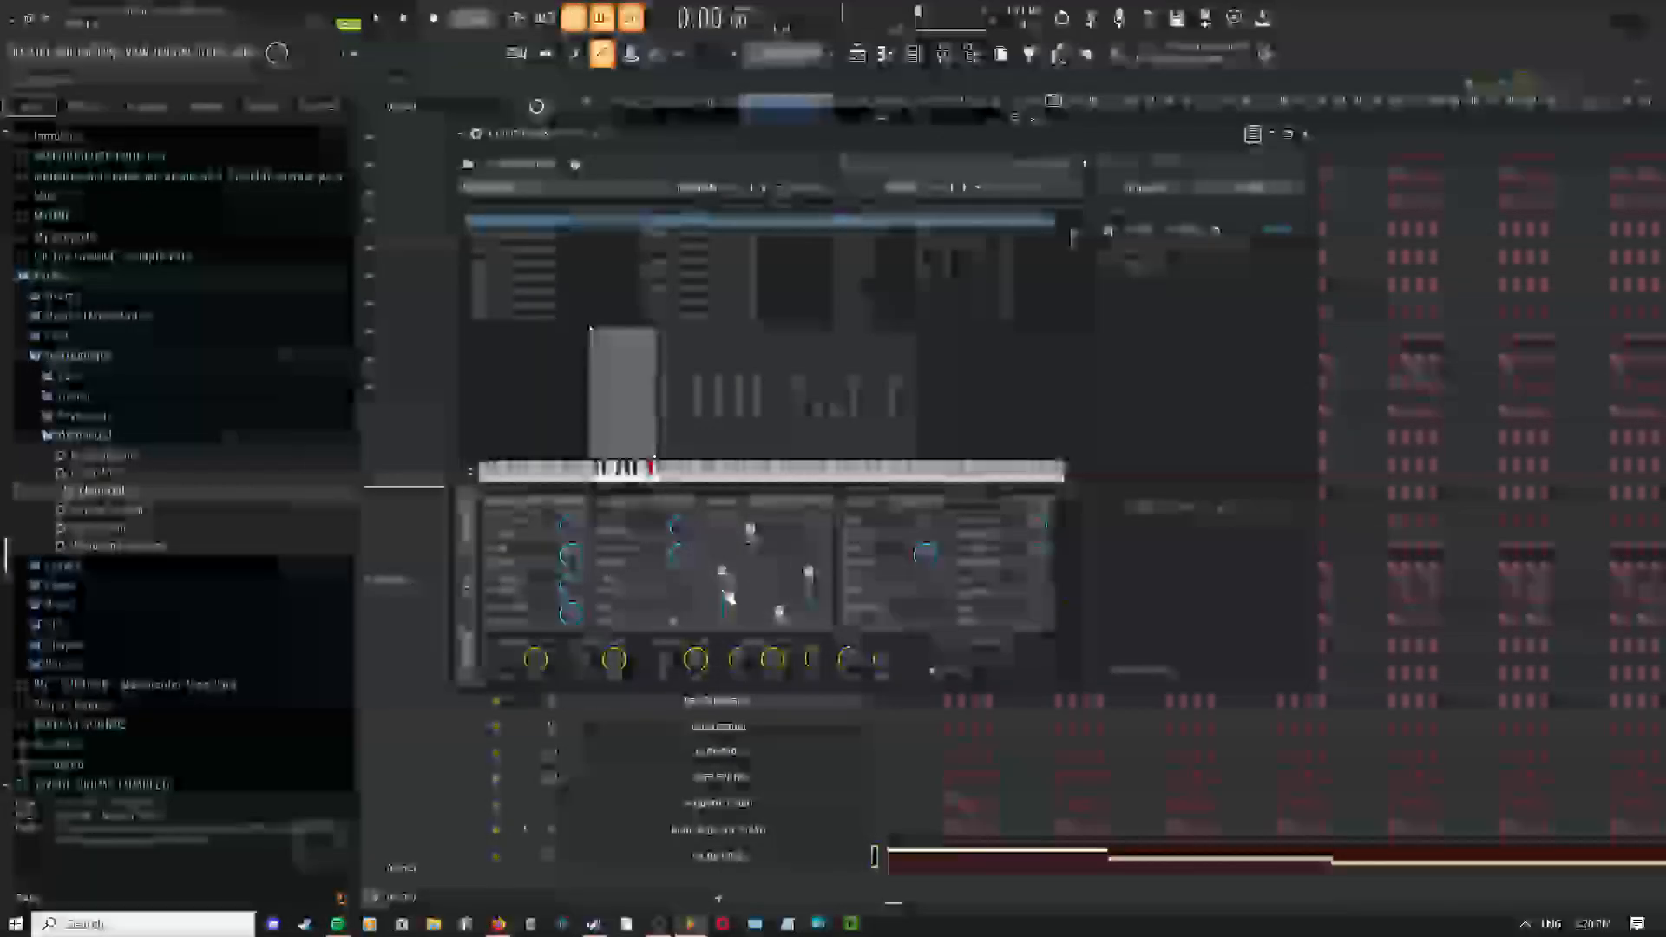
Lower the CHIOR OOHS zone's amp release slightly while the pattern plays, and stop playback
key("space")
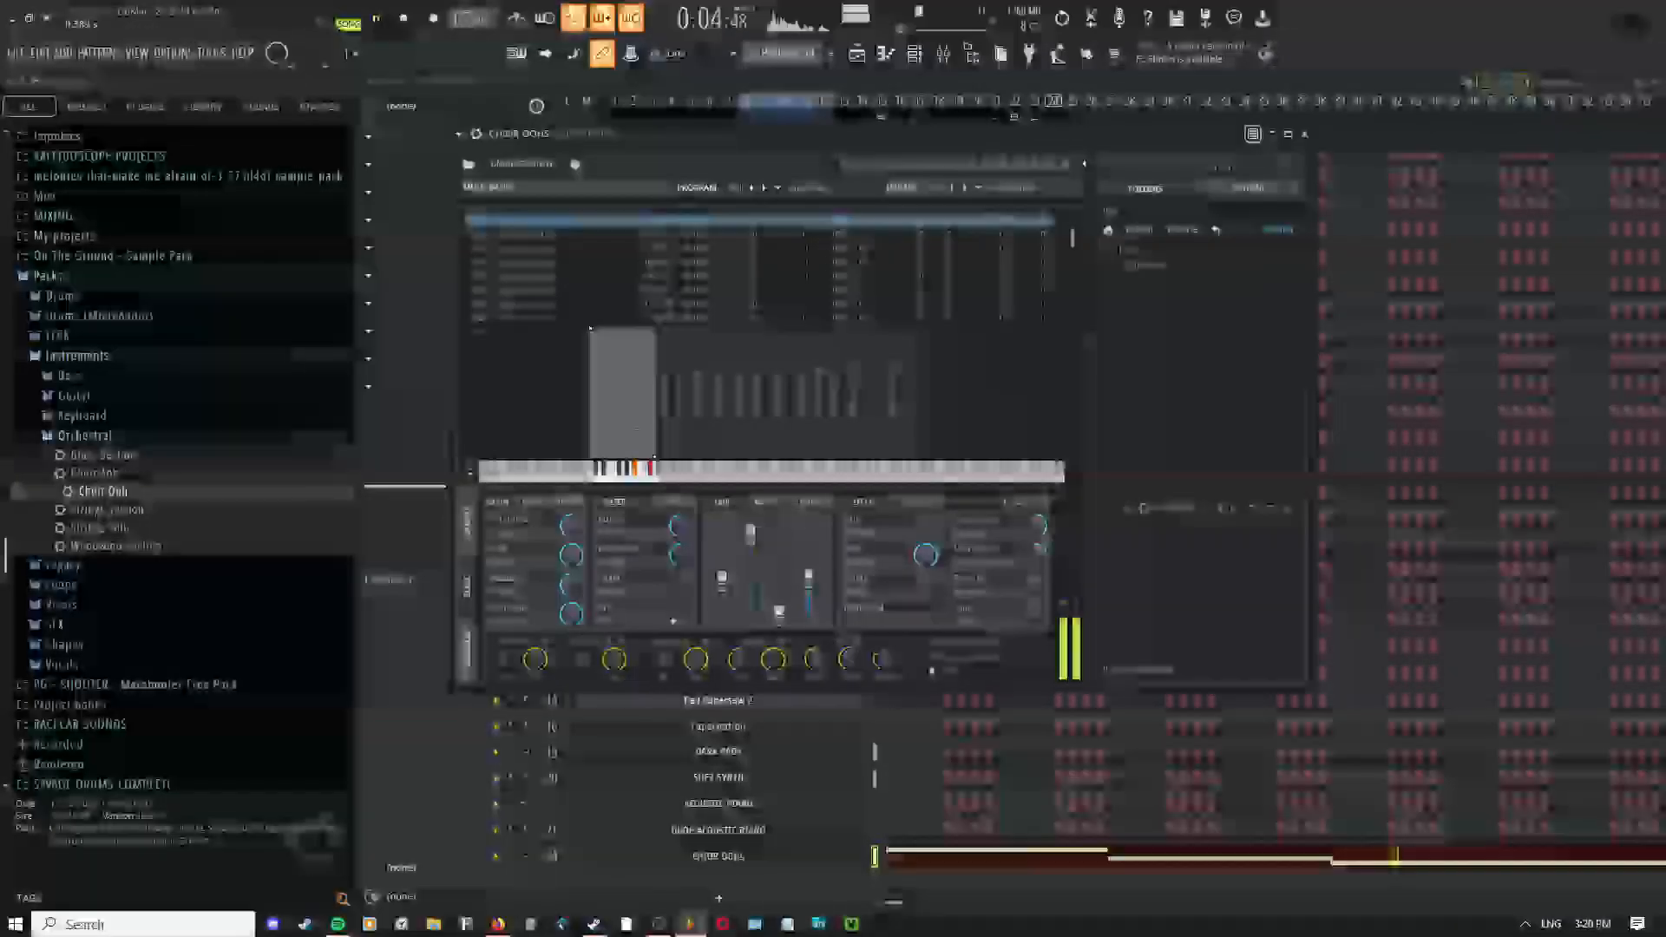
left_click_drag(809, 578, 813, 593)
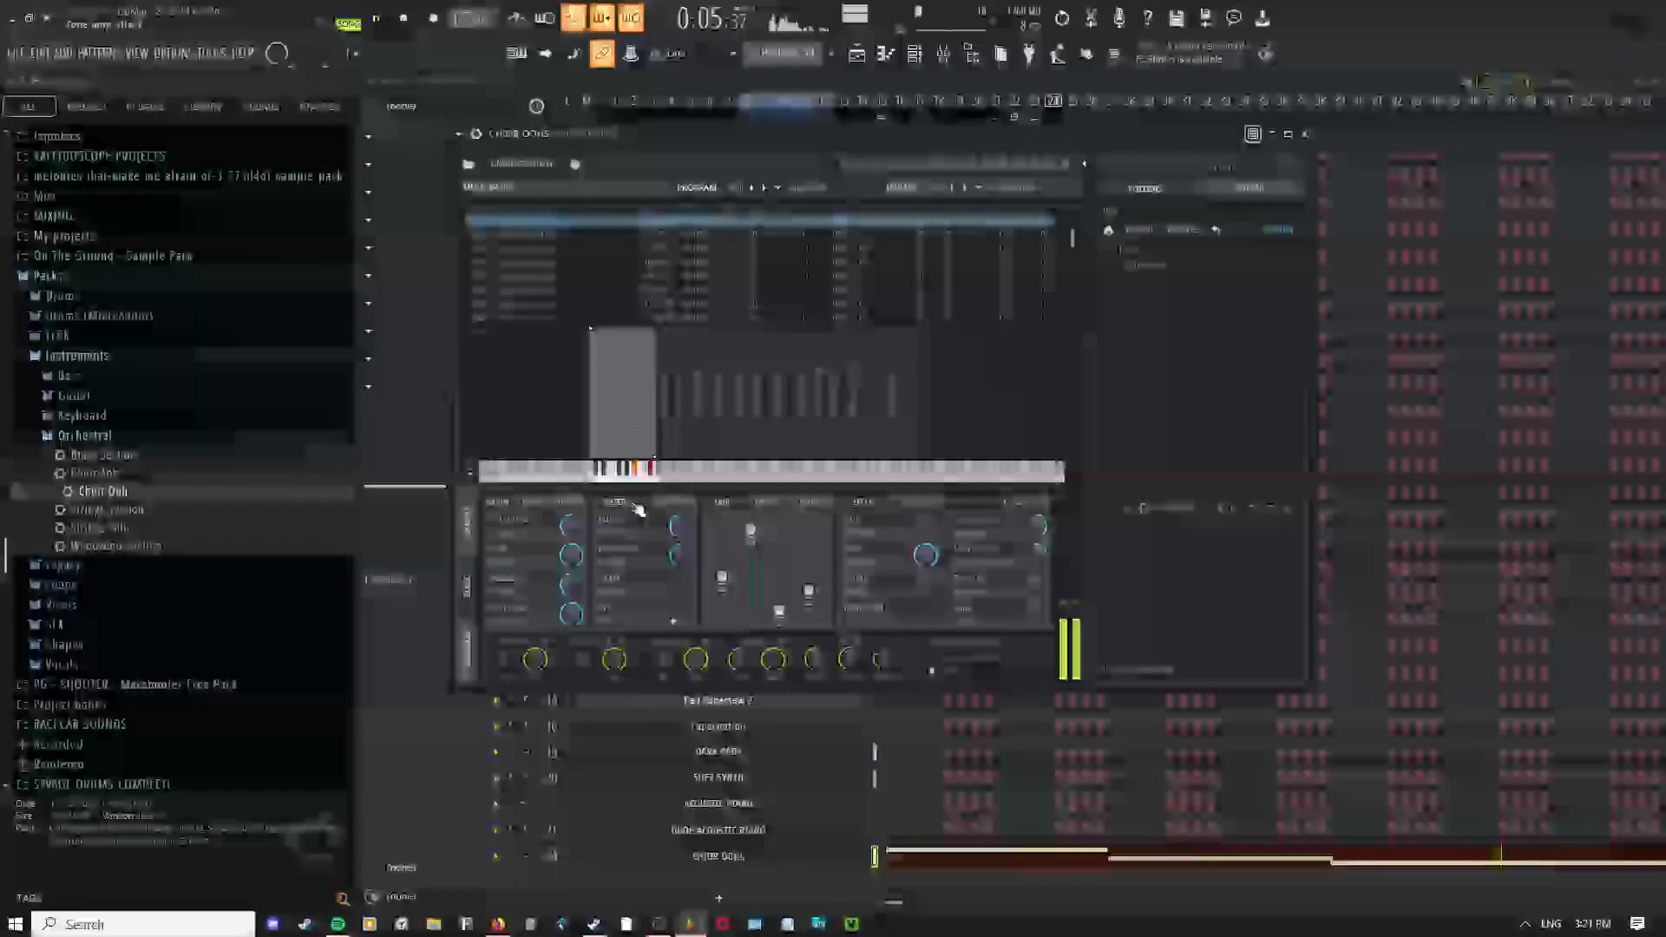
key("space")
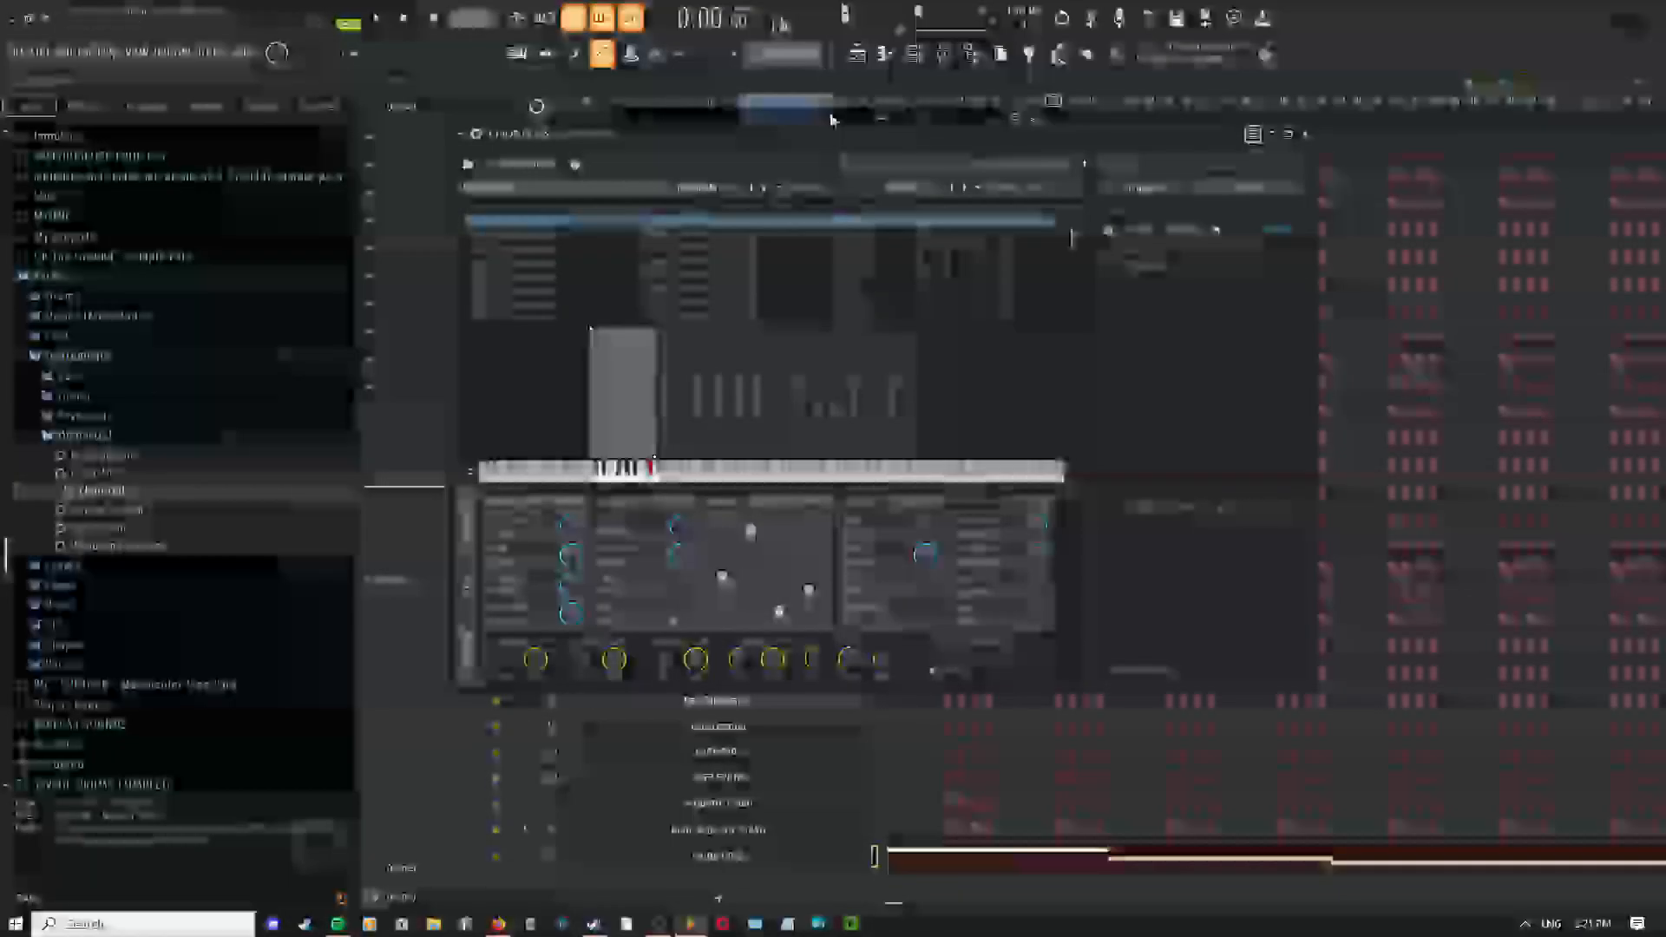
Open Pattern 54's clip from the playlist in the piano roll and play its CHIOR OOHS notes
left_click(857, 54)
scroll(747, 400, "down", 1)
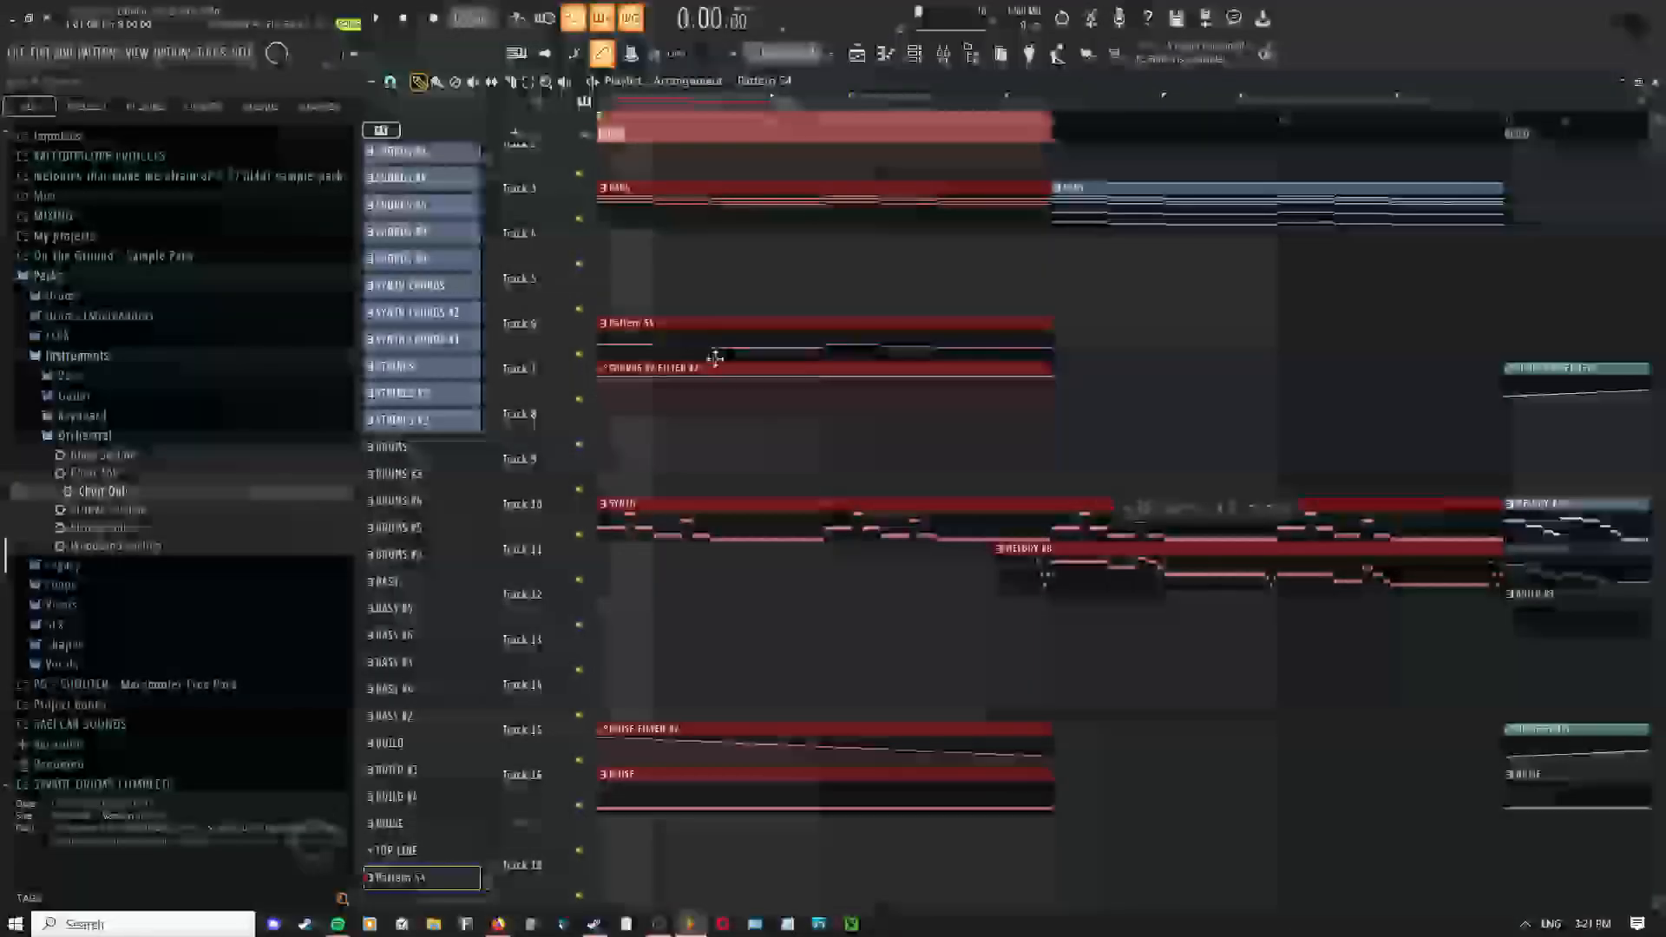
double_click(692, 346)
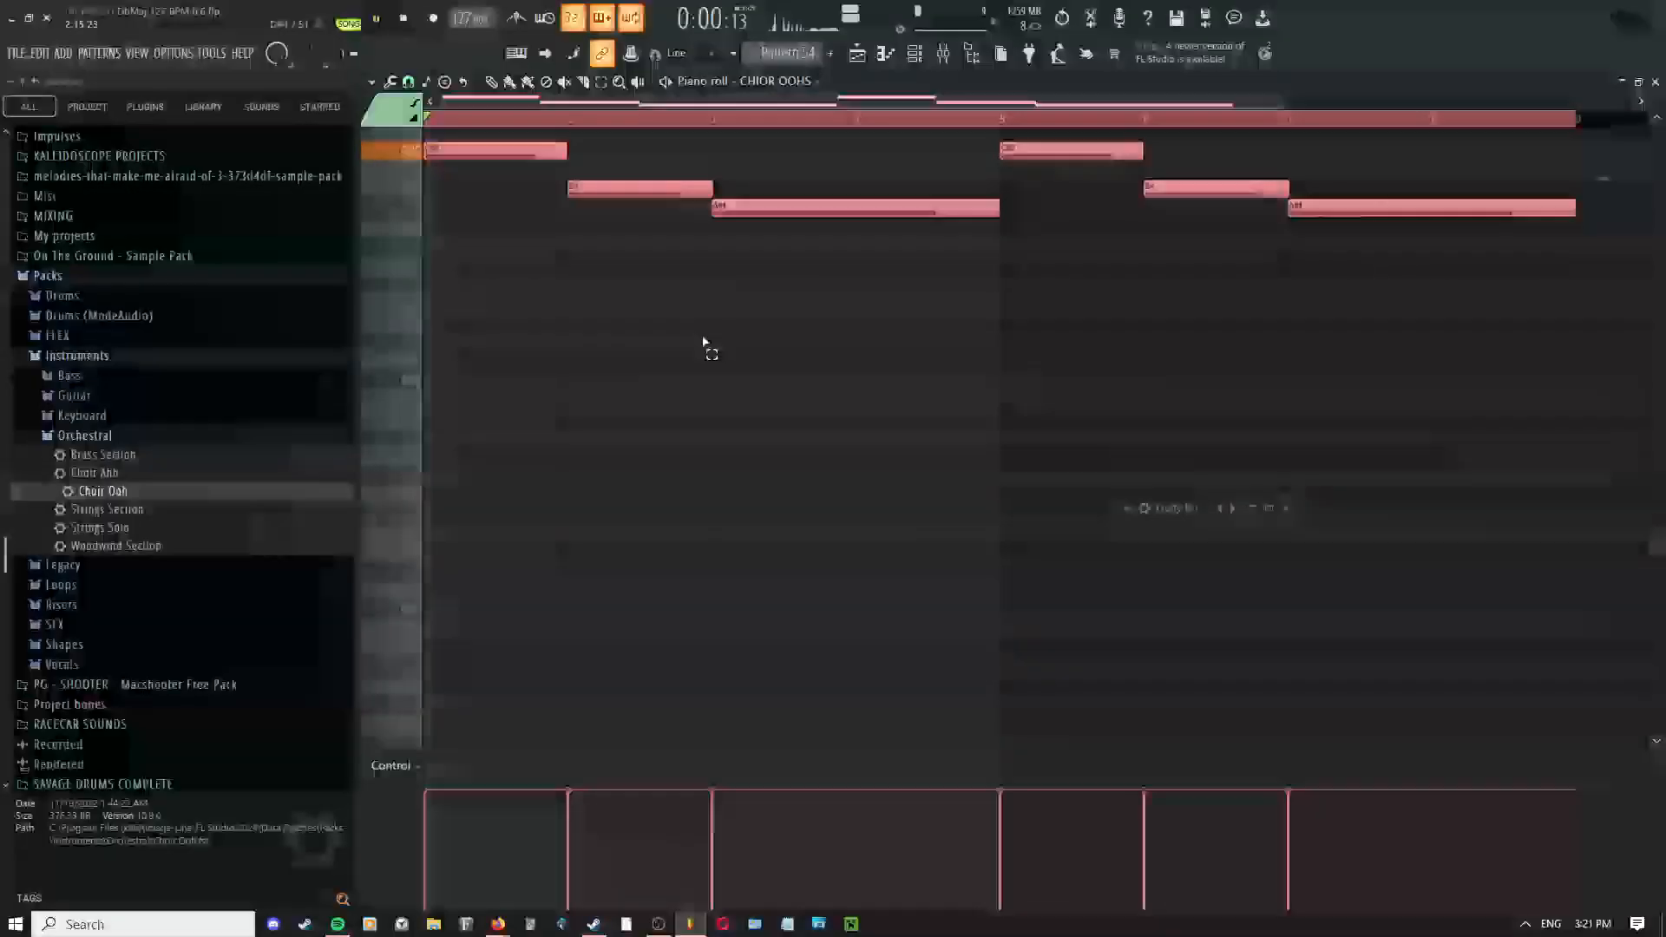
scroll(703, 341, "up", 3)
scroll(703, 341, "down", 3)
key("space")
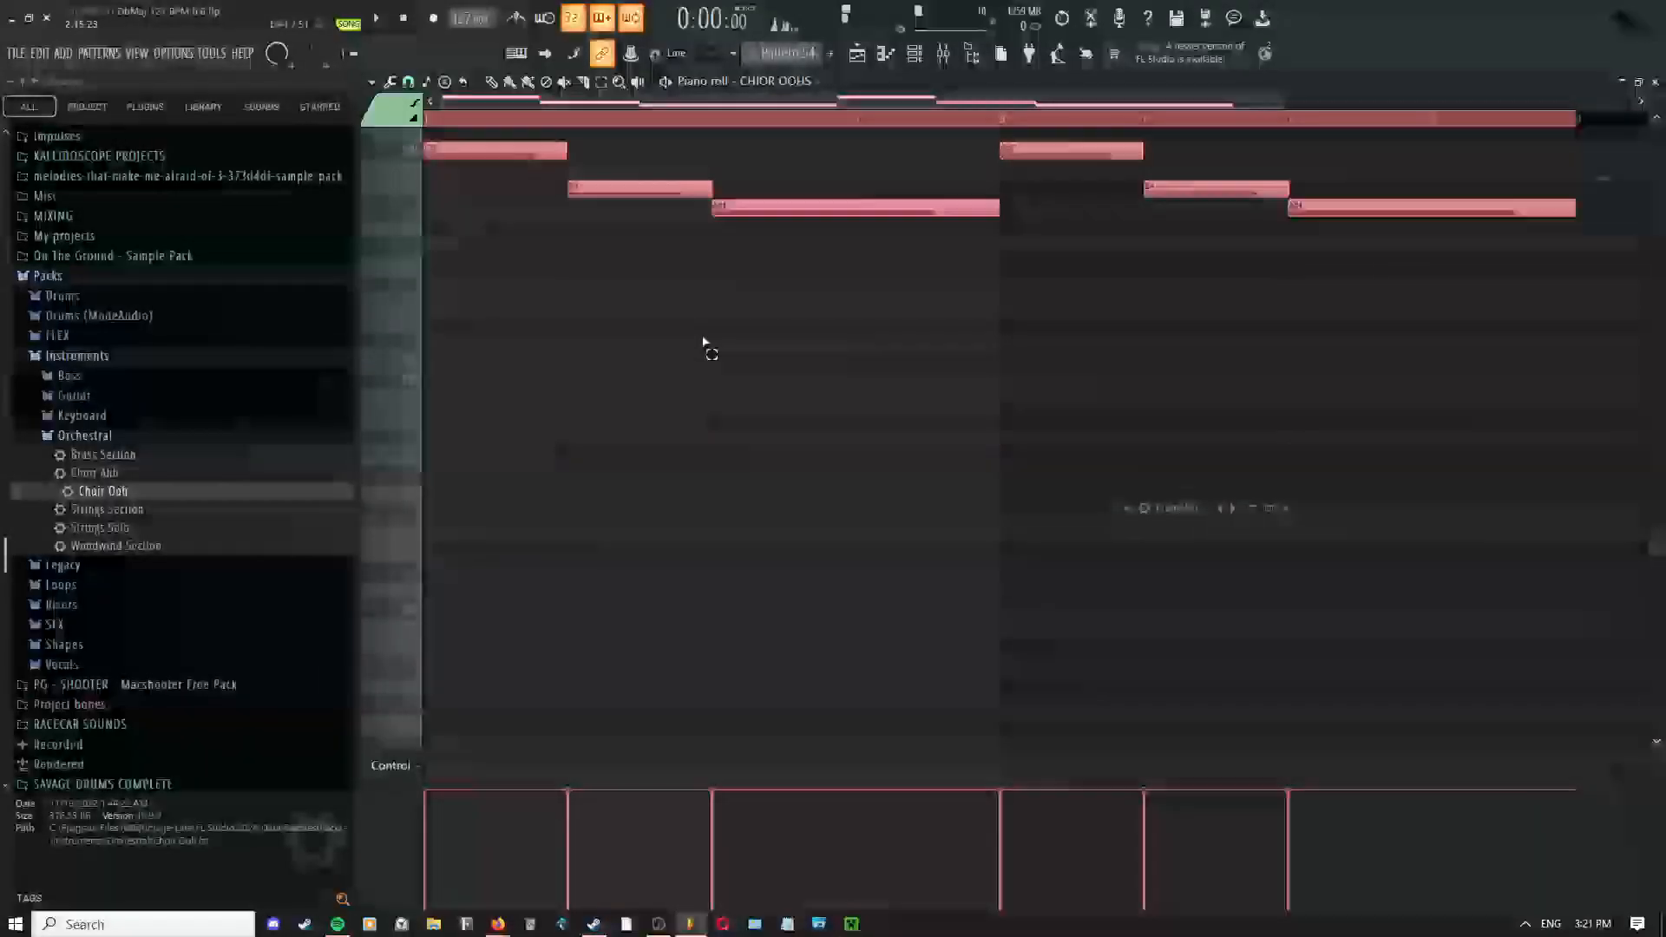
key("space")
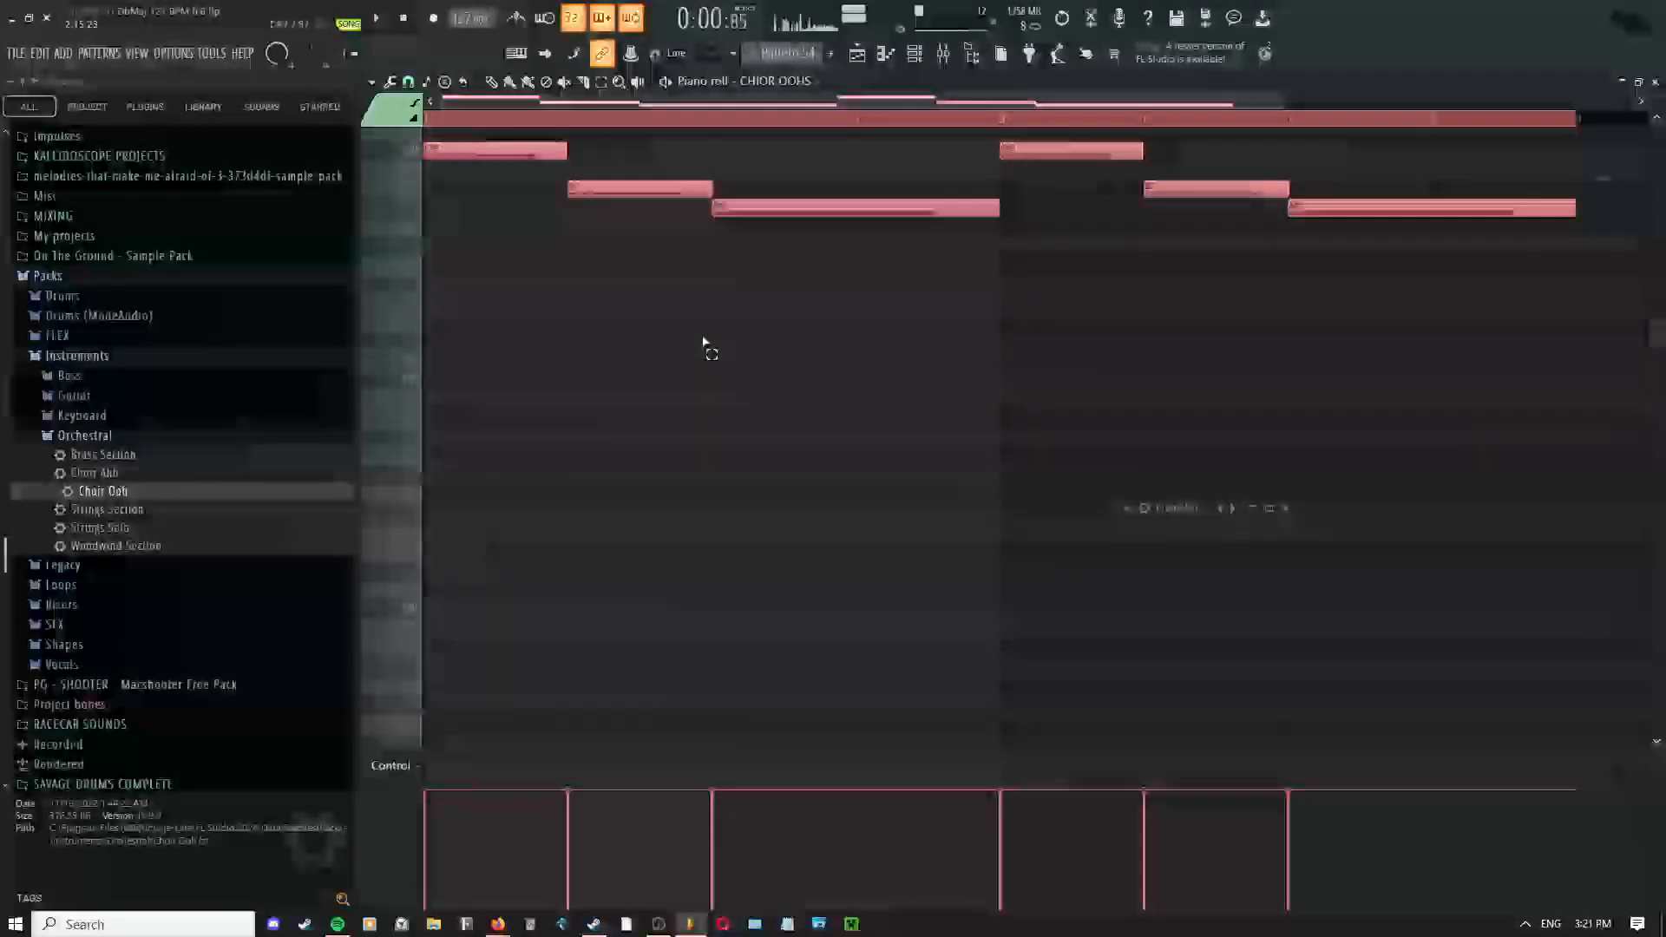
Transpose the CHIOR OOHS notes down by octaves, auditioning the different registers by ear
key("space")
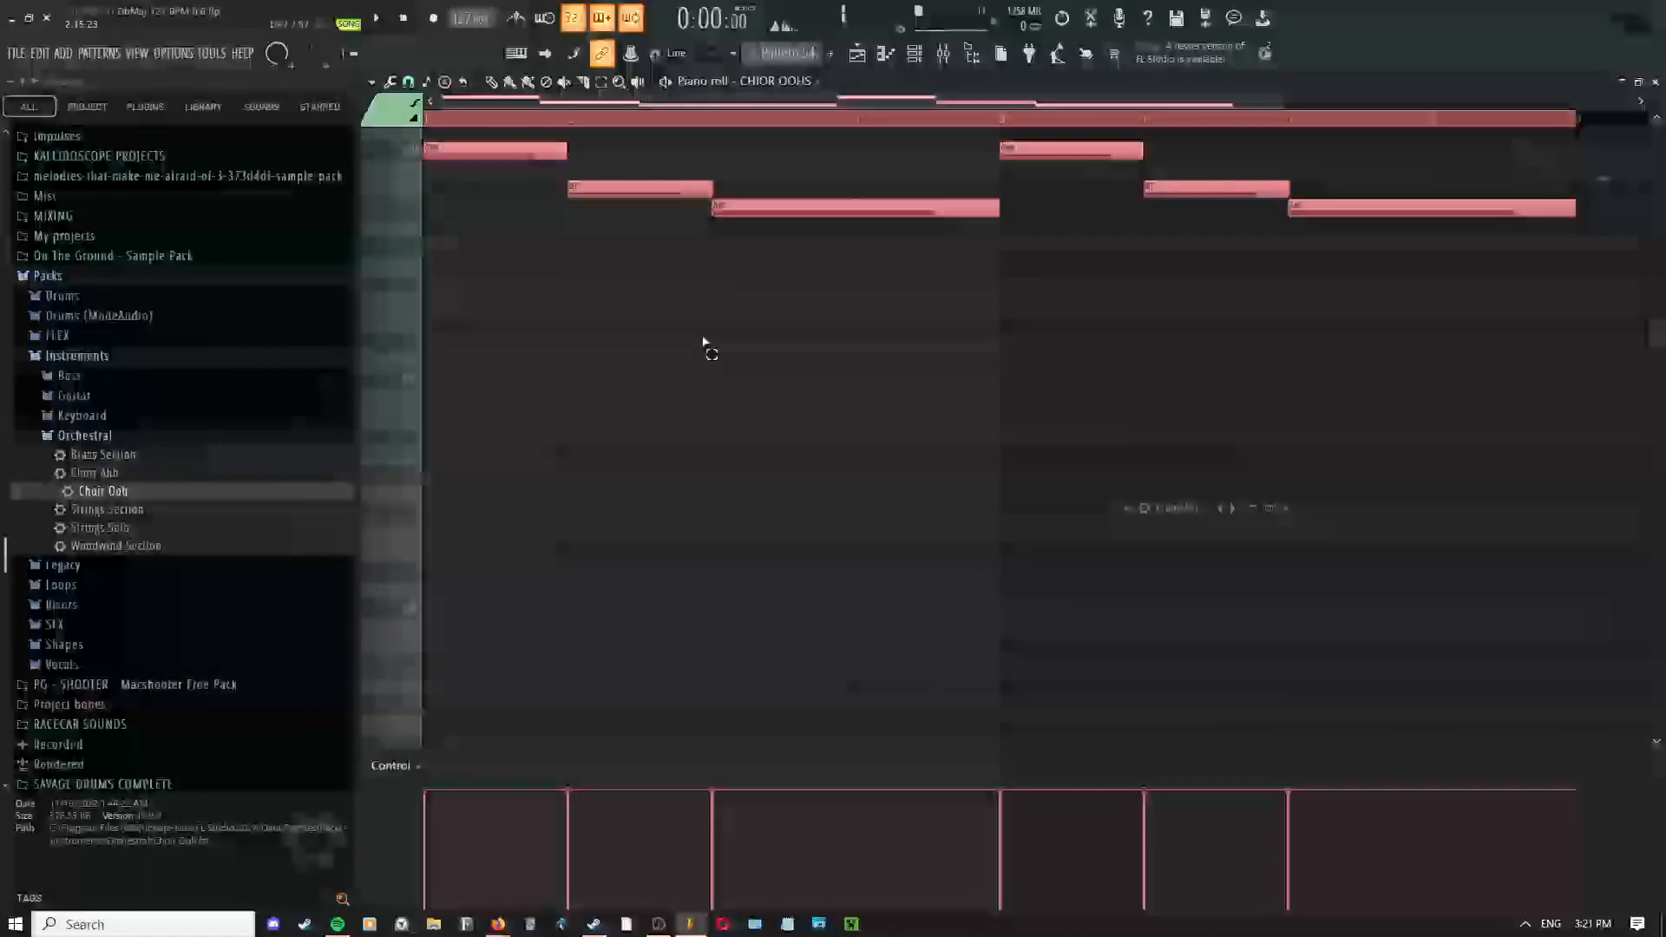
key("ctrl+Down")
key("ctrl+Down")
key("space")
key("space")
key("ctrl+Up")
key("space")
key("space")
key("ctrl+Down")
key("ctrl+Down")
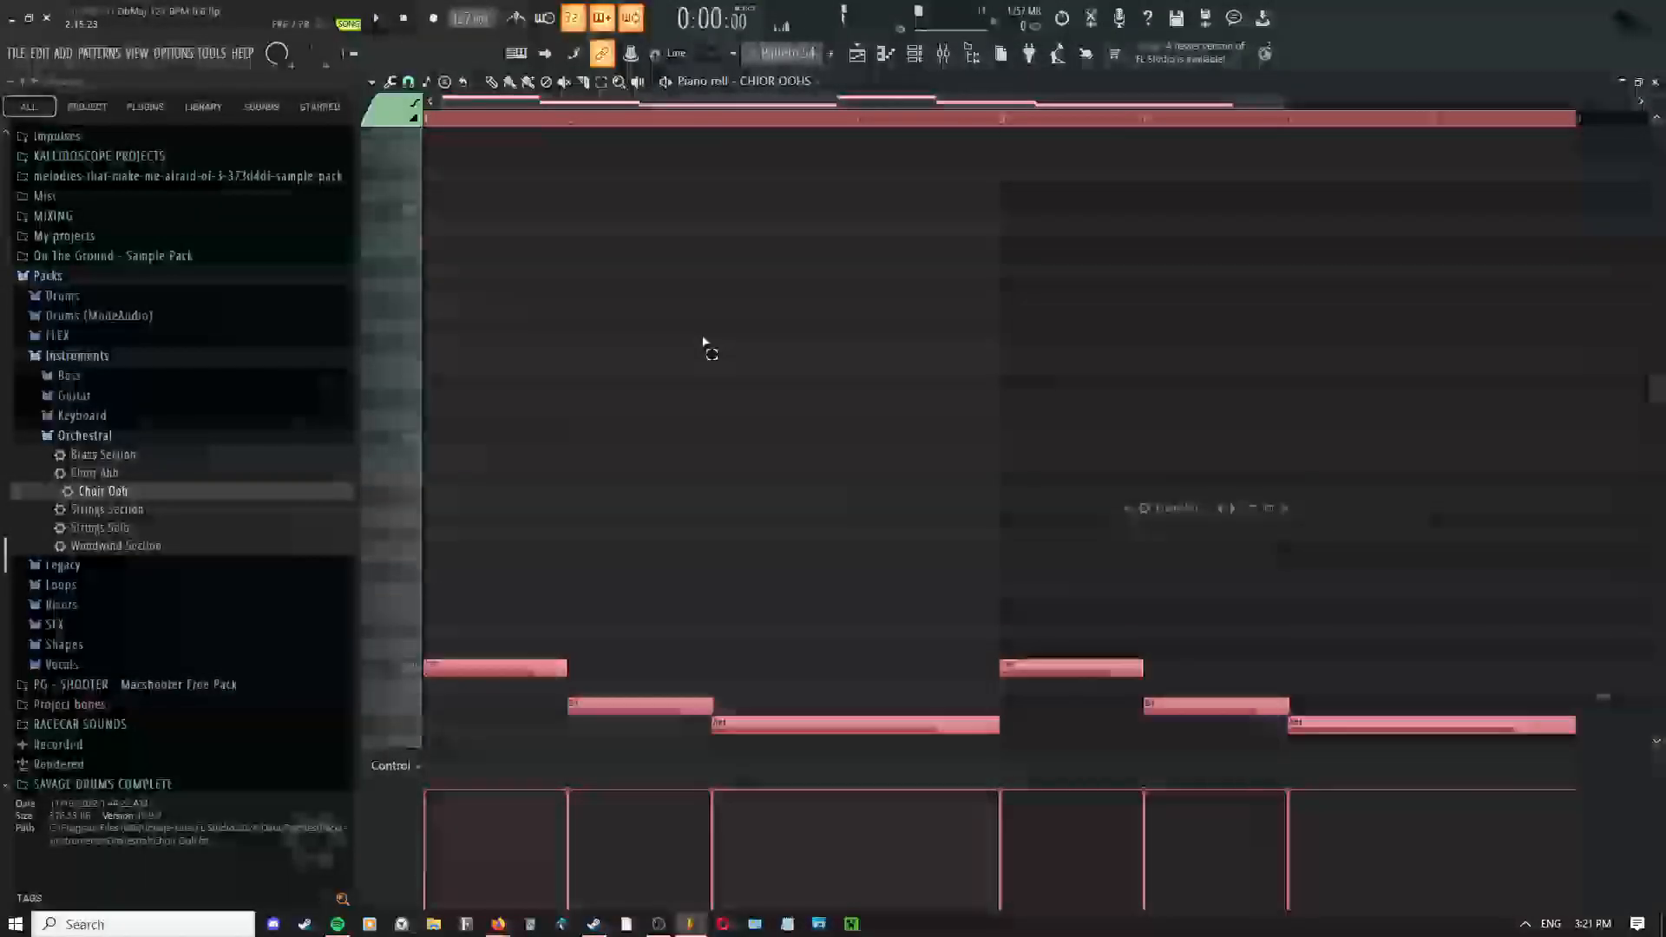
key("space")
key("space")
key("ctrl+Down")
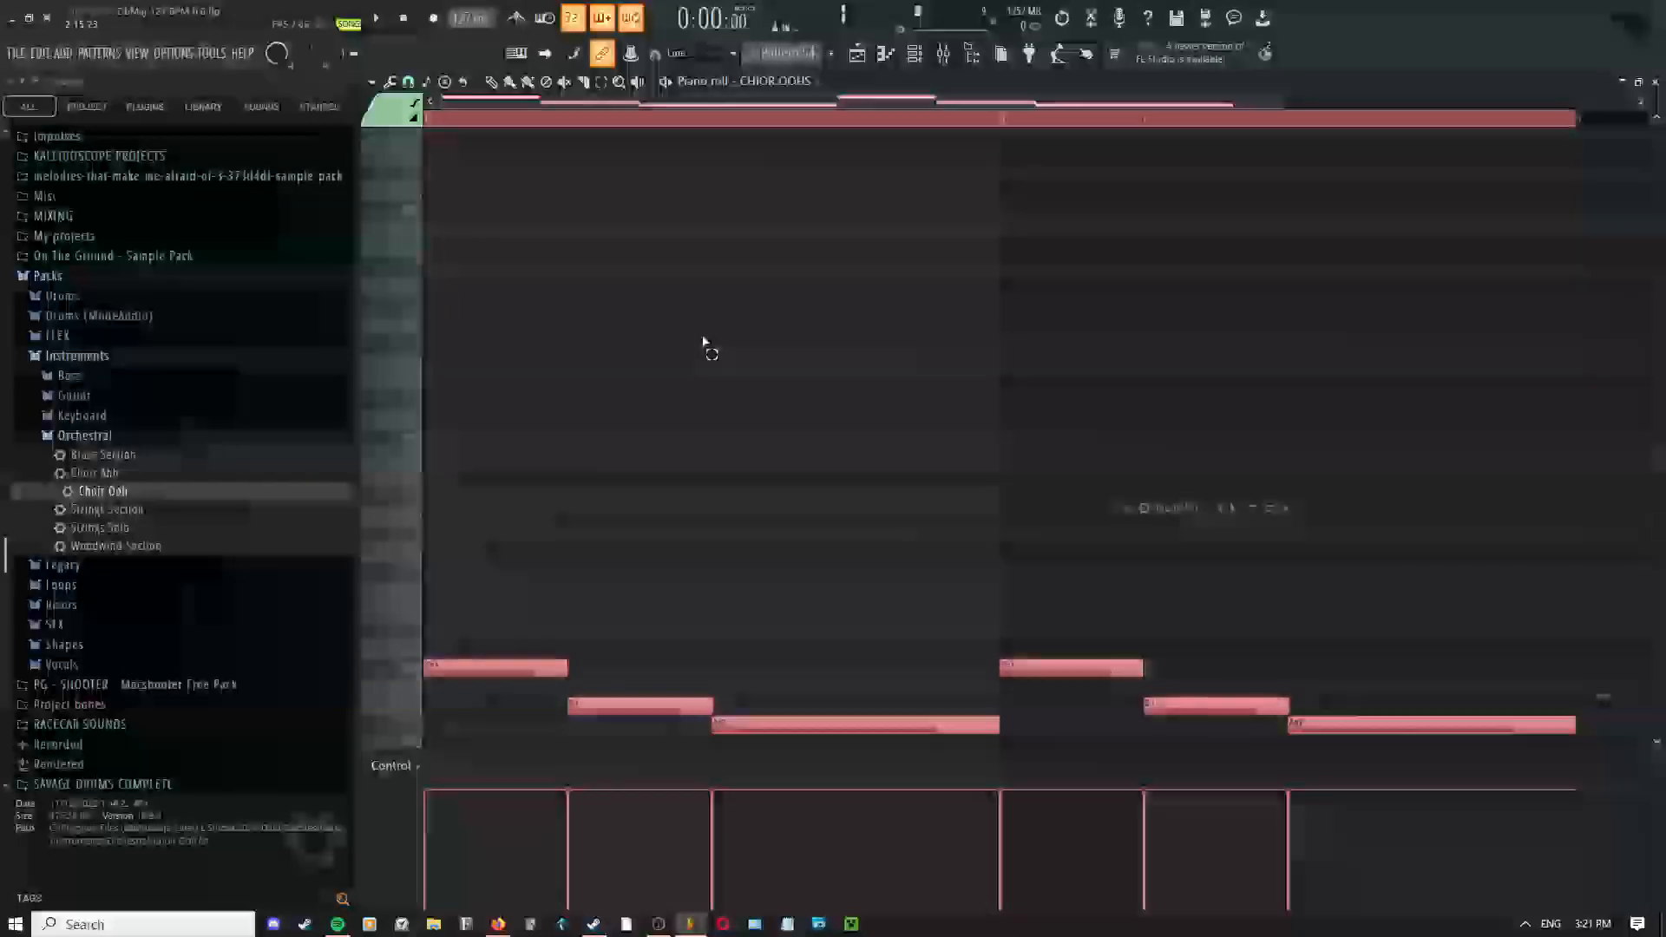
key("space")
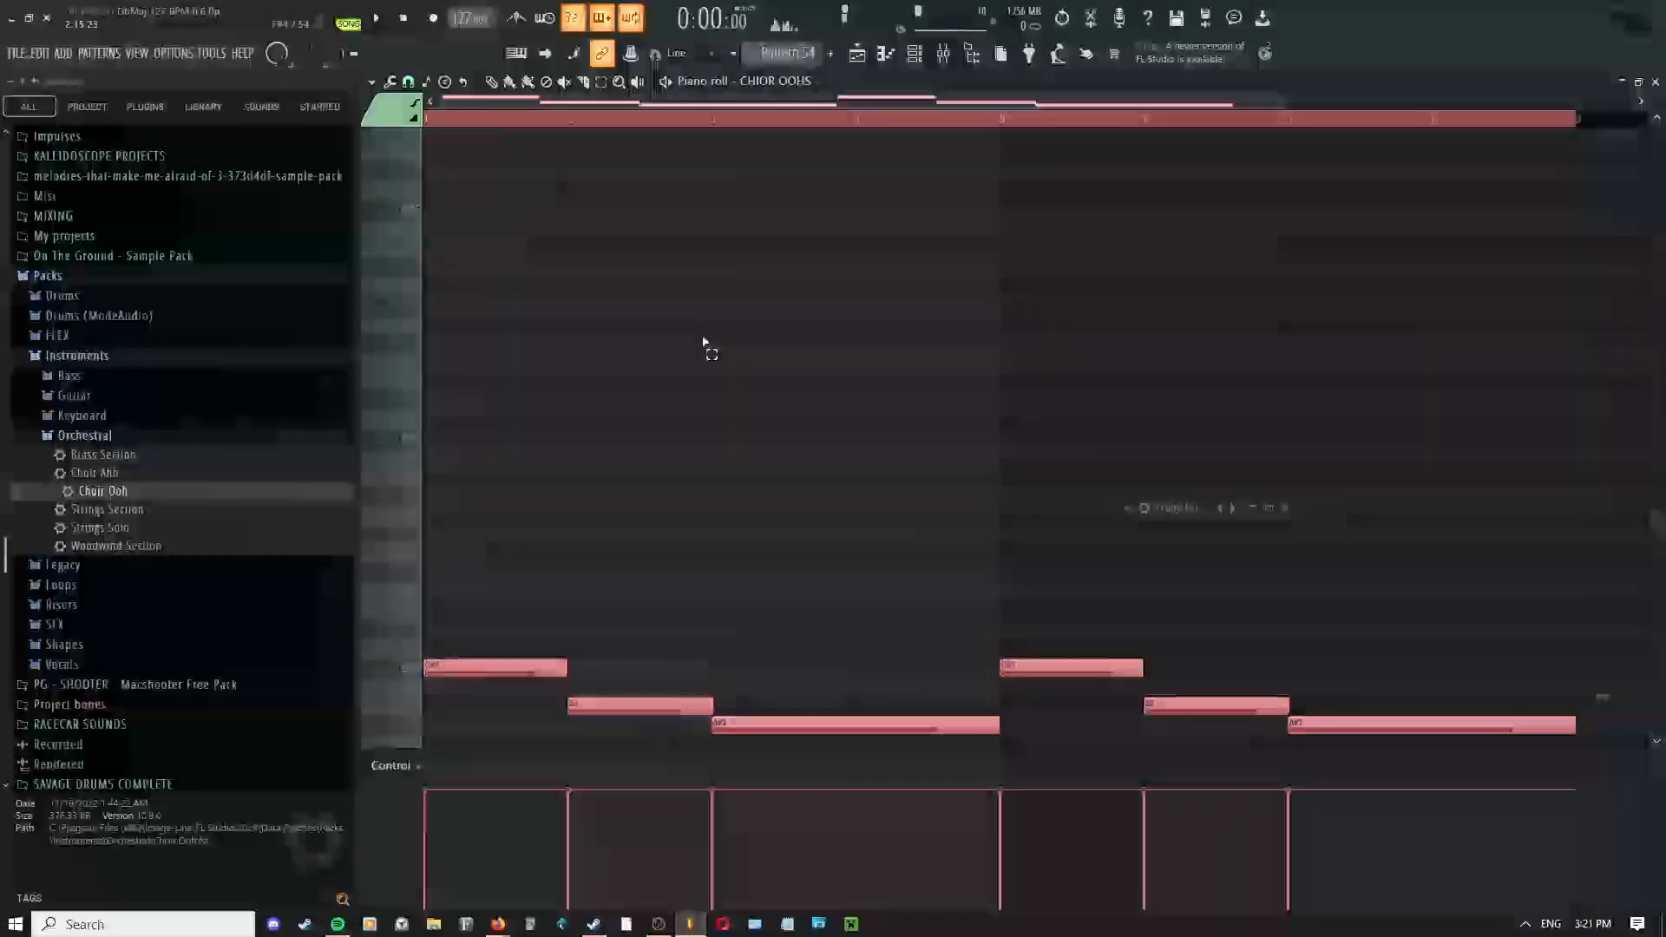
key("space")
Load Fruity Parametric EQ 2 into the first effect slot of the CHIOR OOHS mixer track
left_click(914, 54)
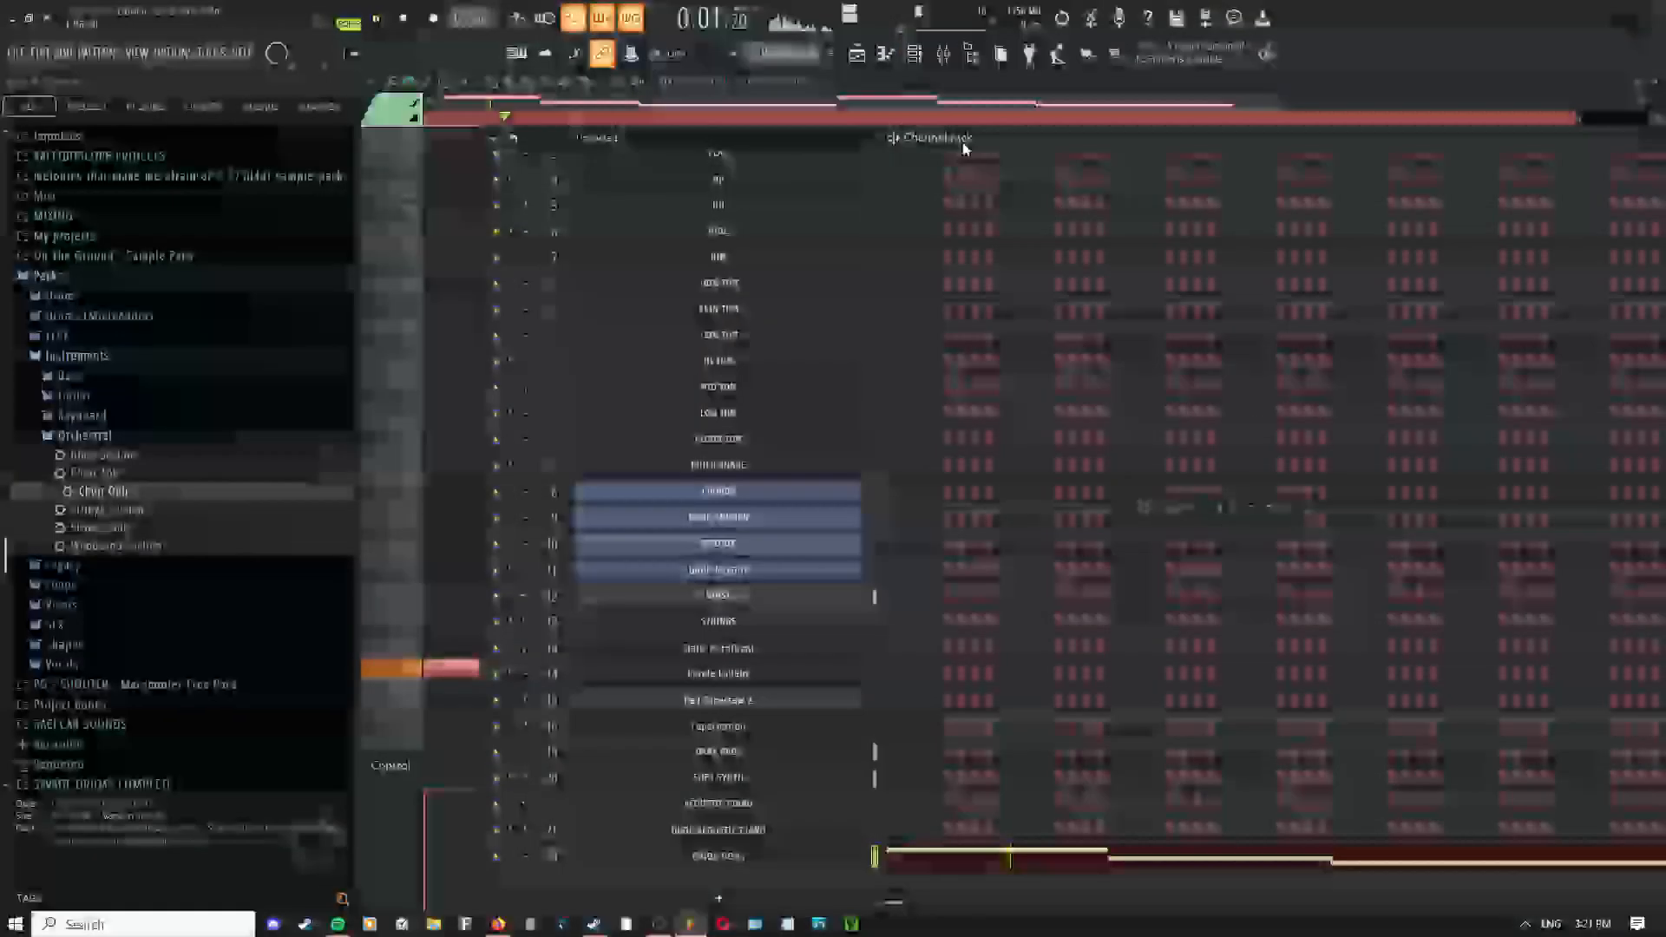
left_click(945, 55)
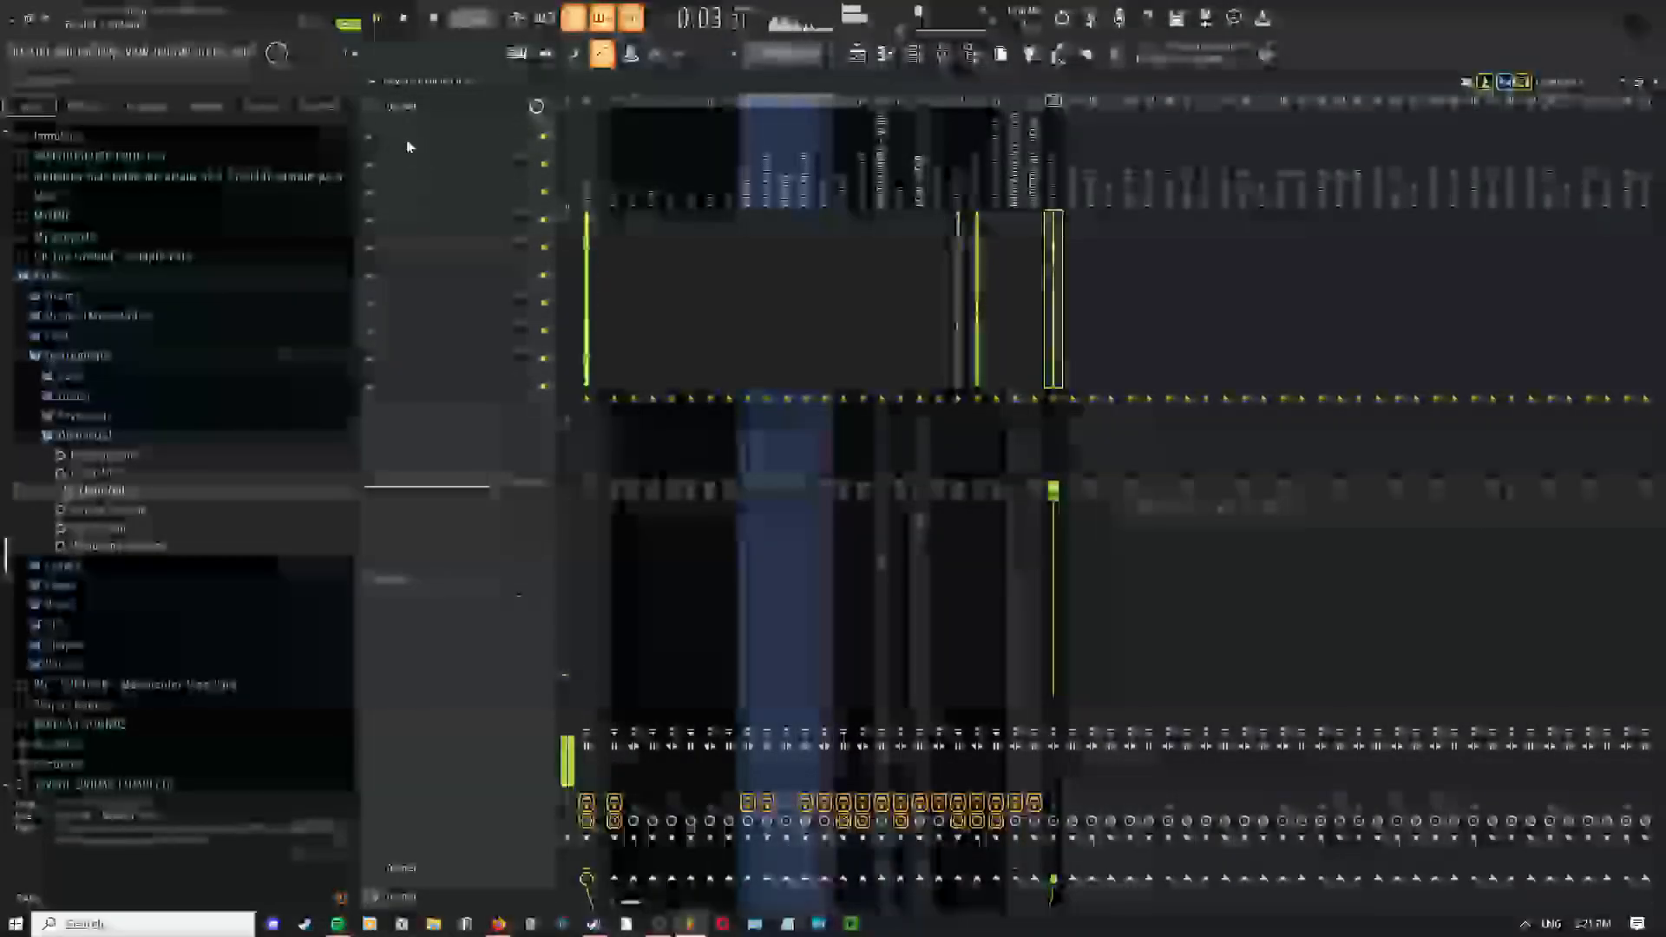
left_click(409, 139)
mouse_move(426, 158)
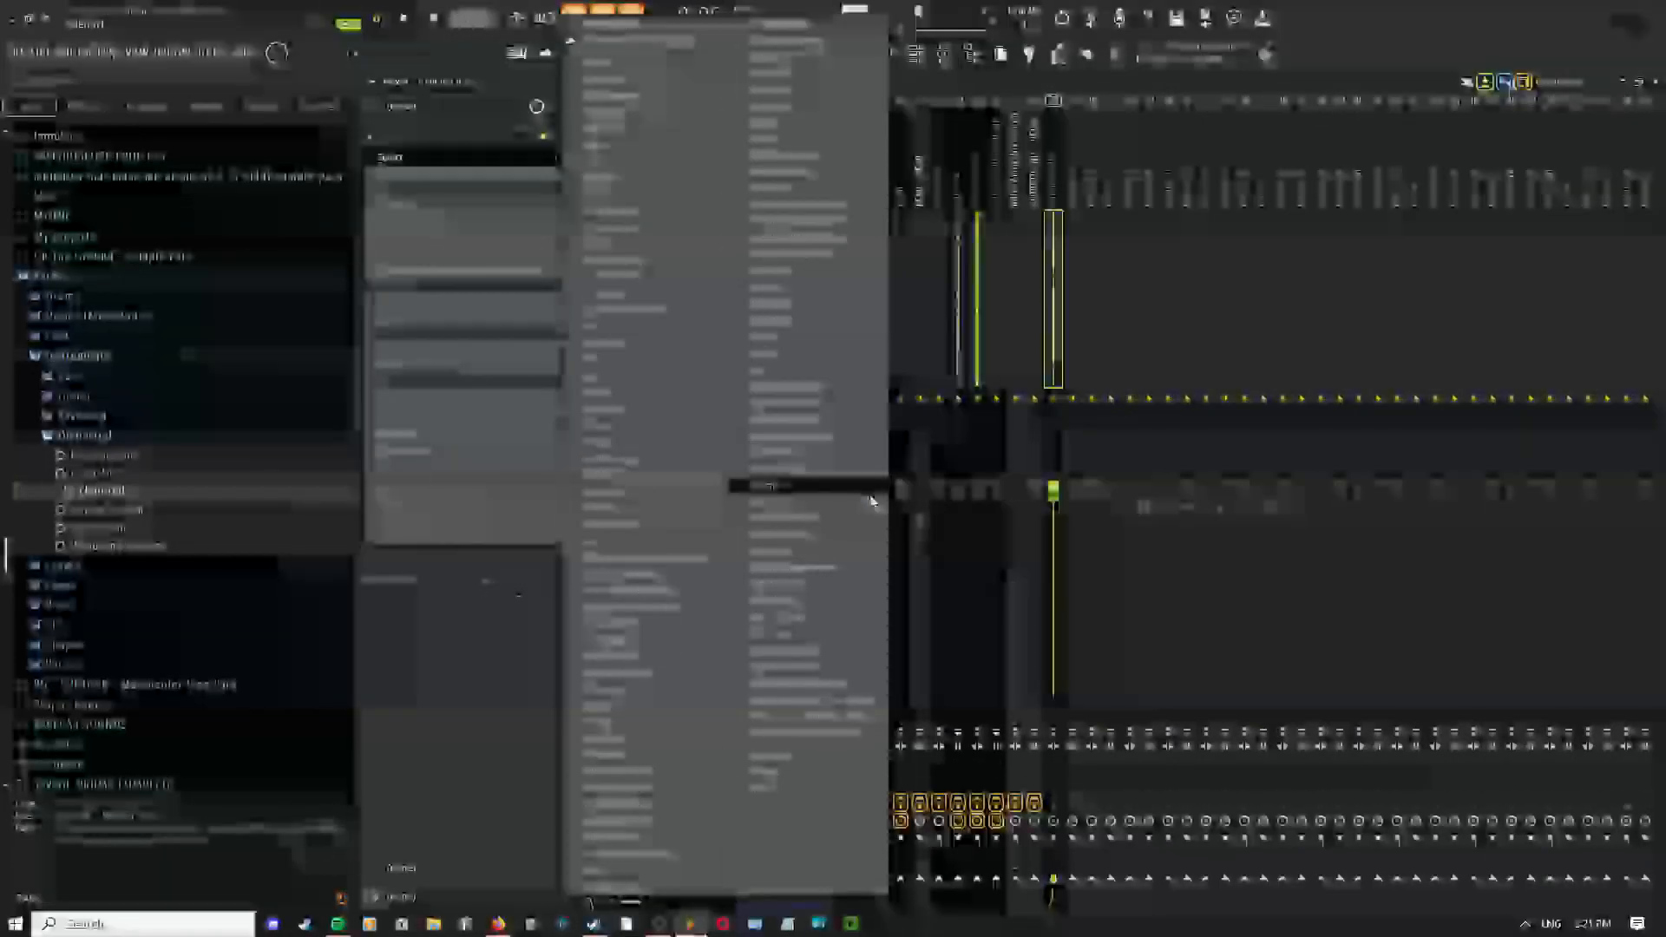
mouse_move(598, 162)
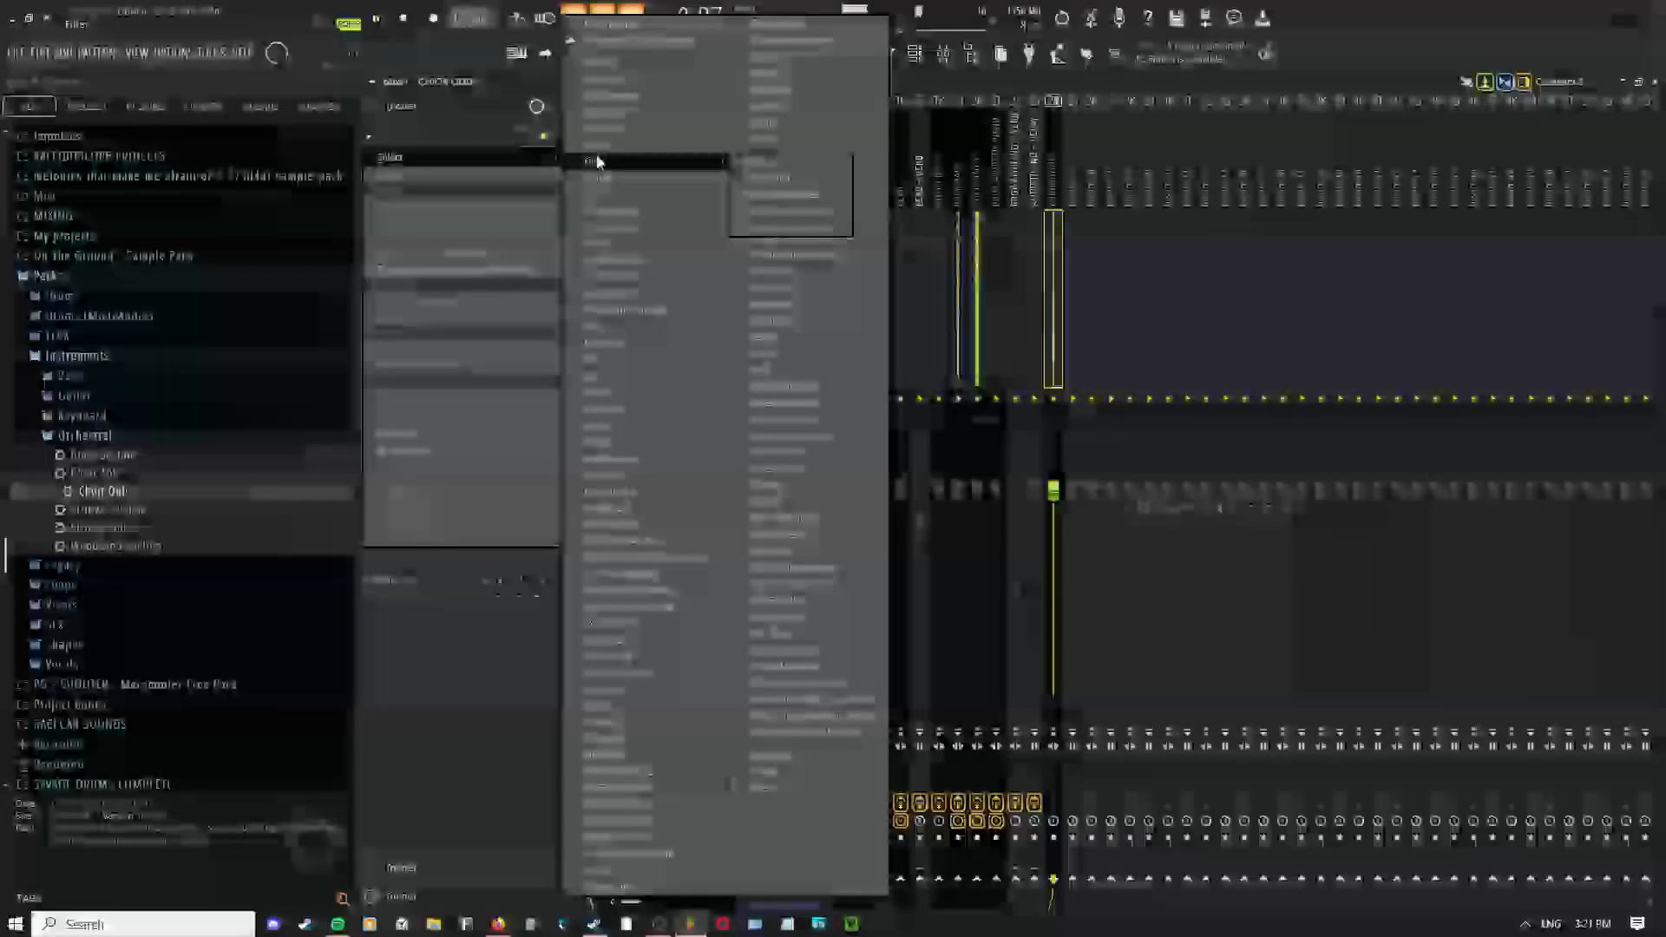
left_click(785, 212)
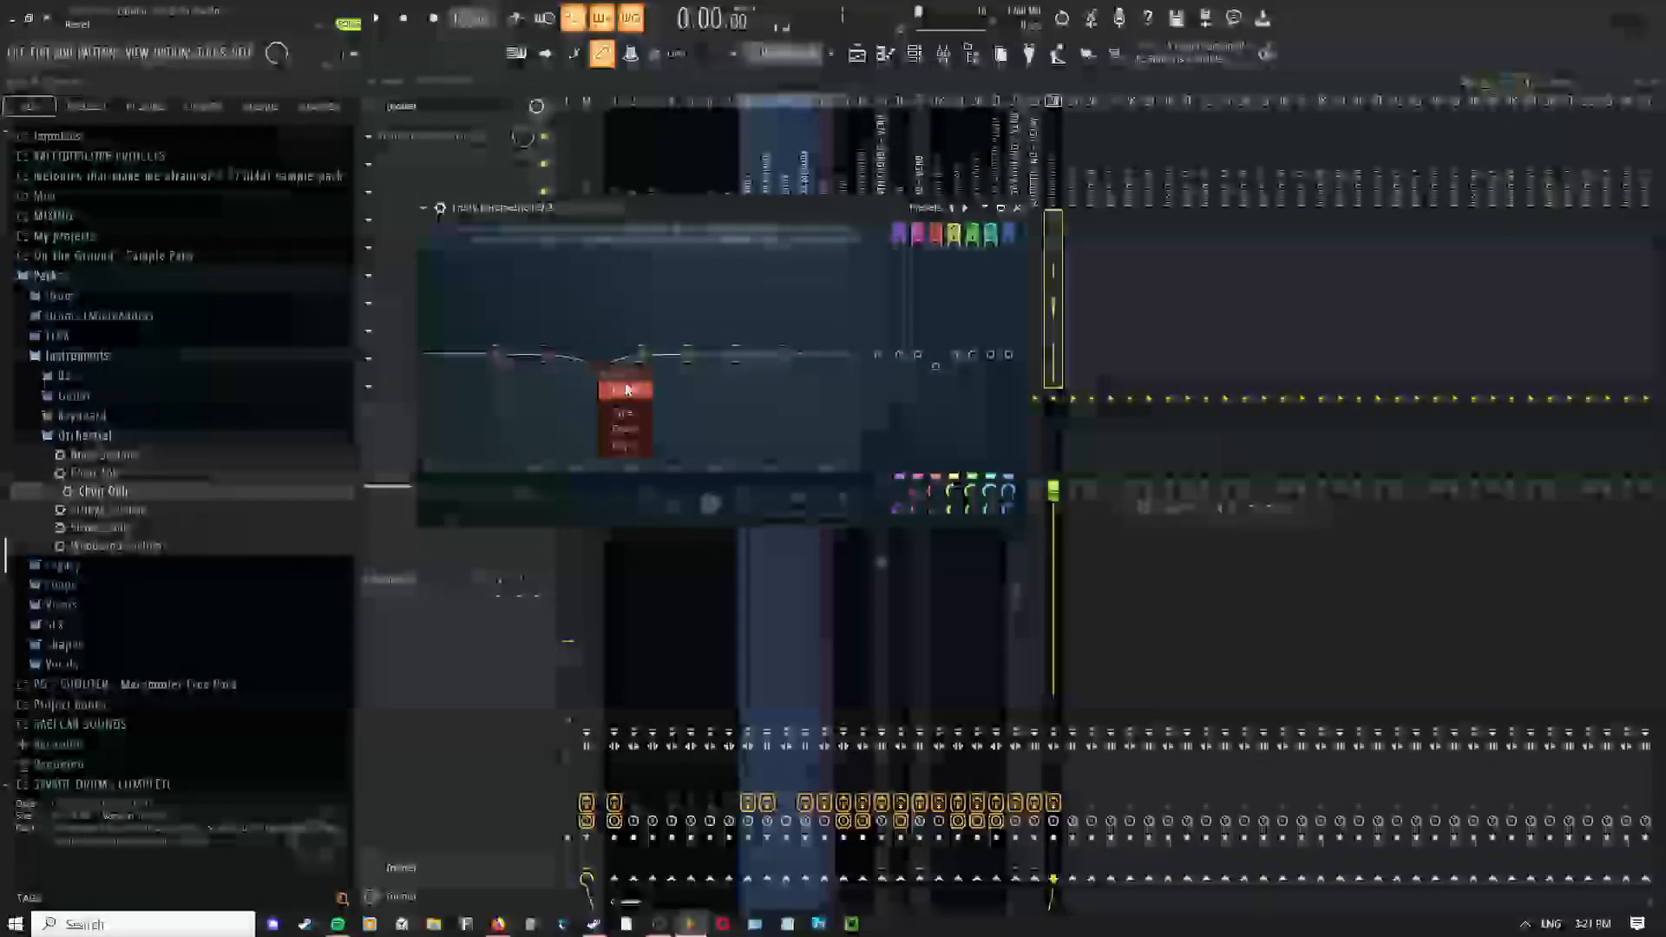
Shape the choir's EQ during playback by cutting a mid band and adjusting the outer bands, and compare it with the effect bypassed
left_click_drag(660, 360, 665, 403)
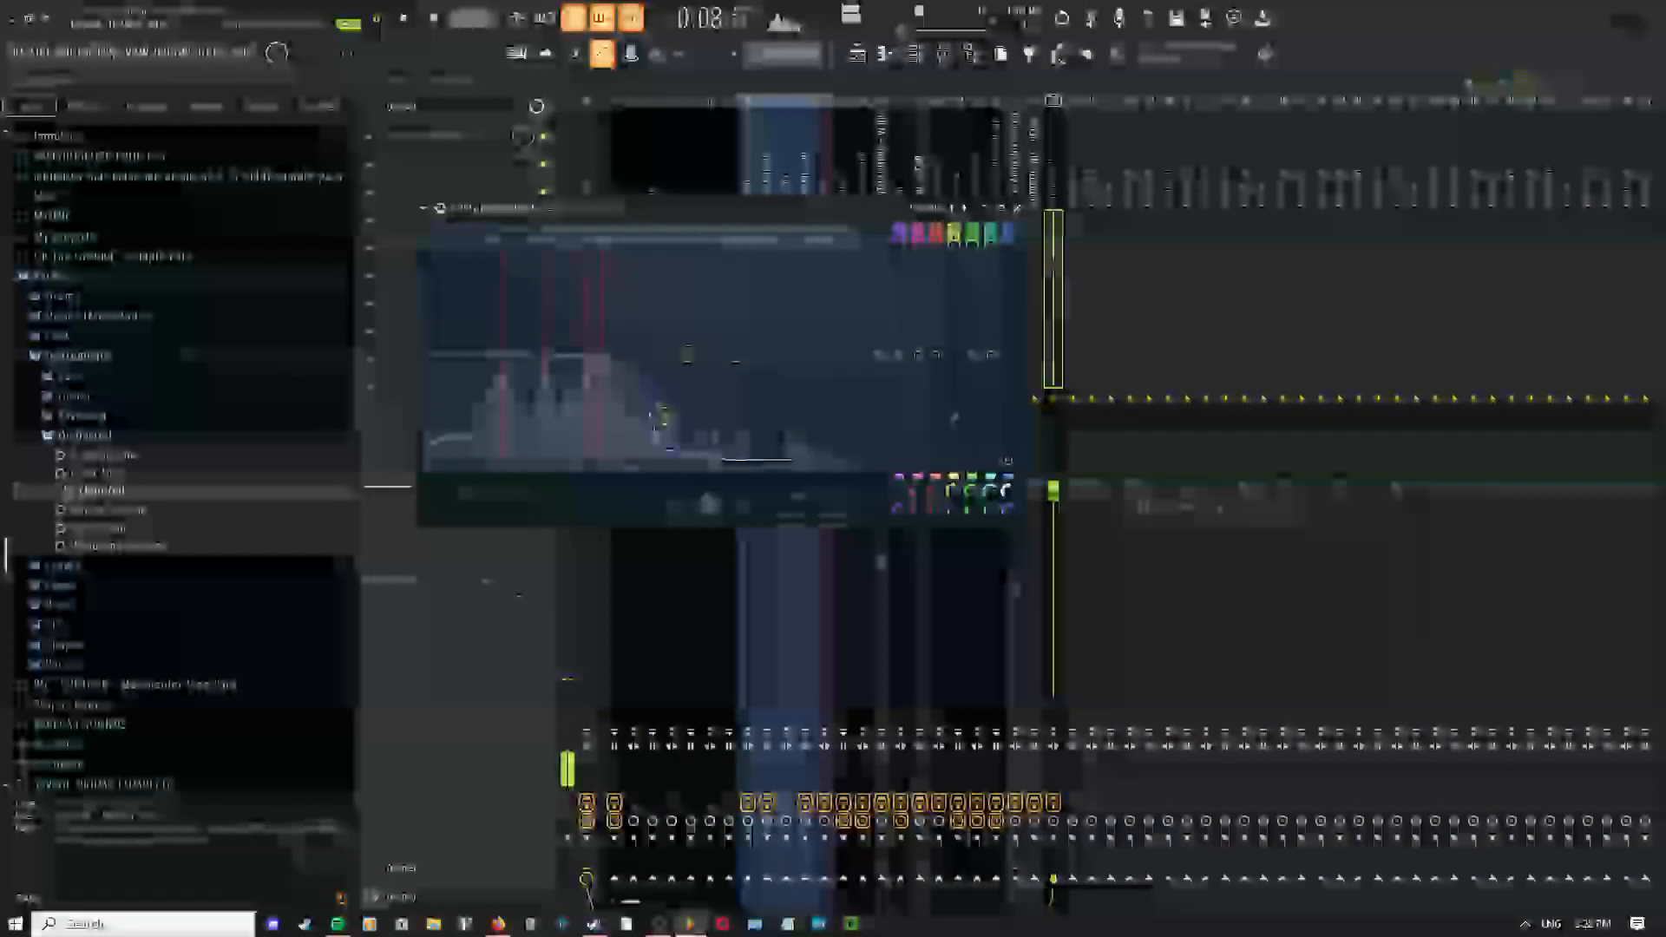
left_click_drag(1007, 492, 1007, 460)
right_click(1006, 495)
left_click(1024, 517)
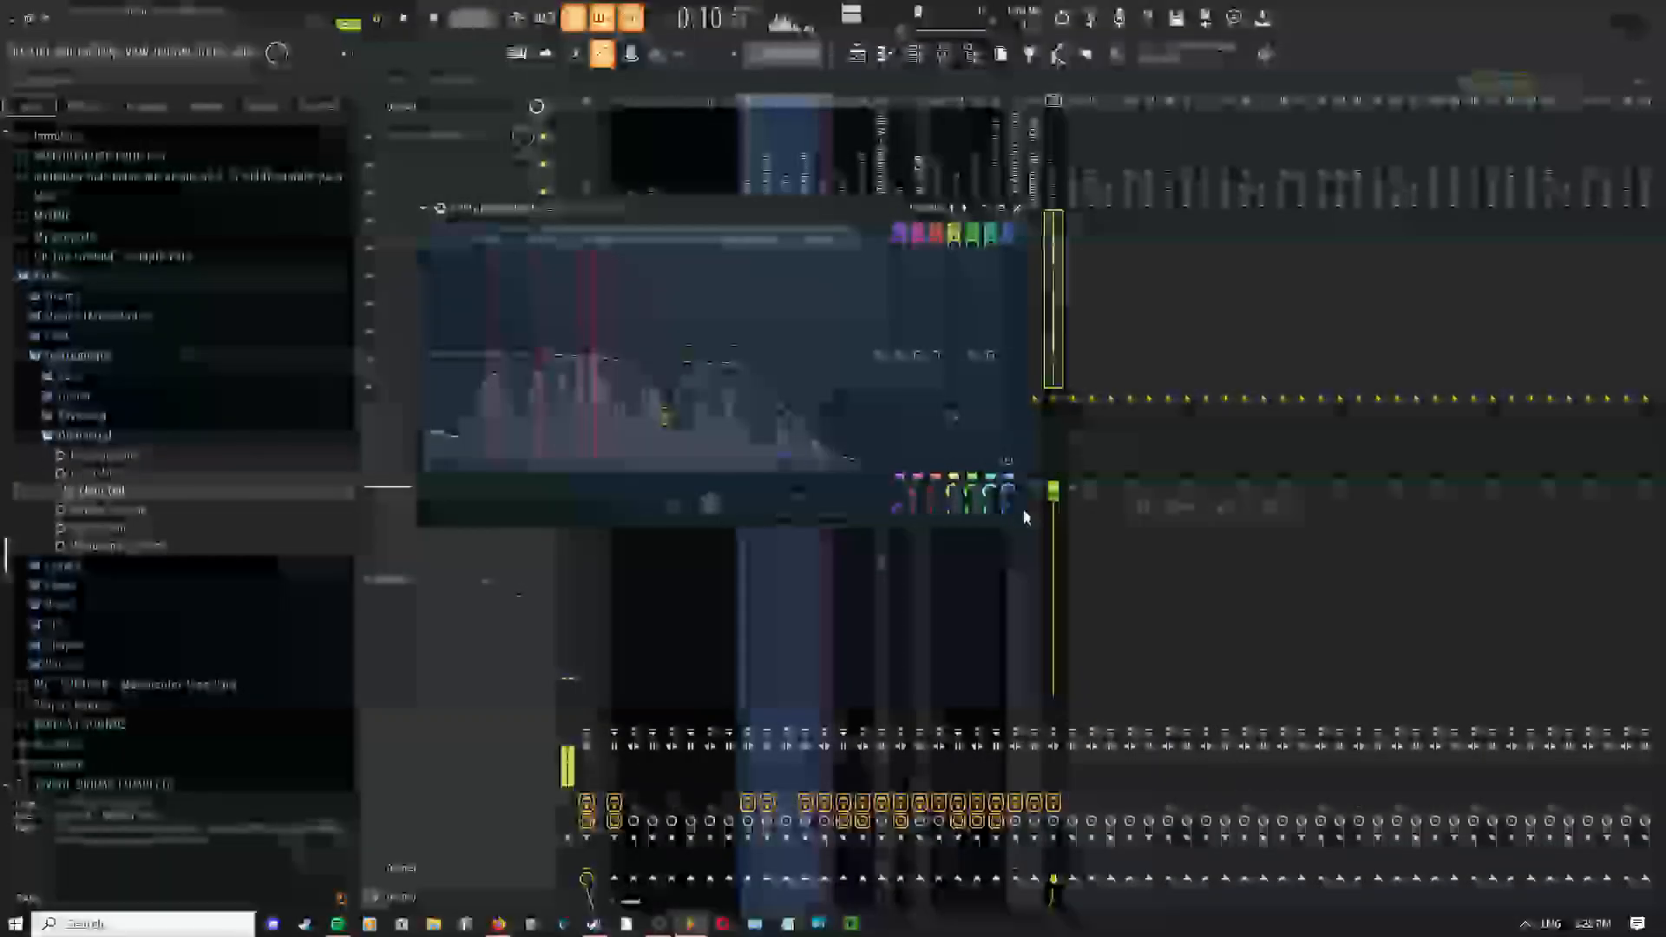
key("space")
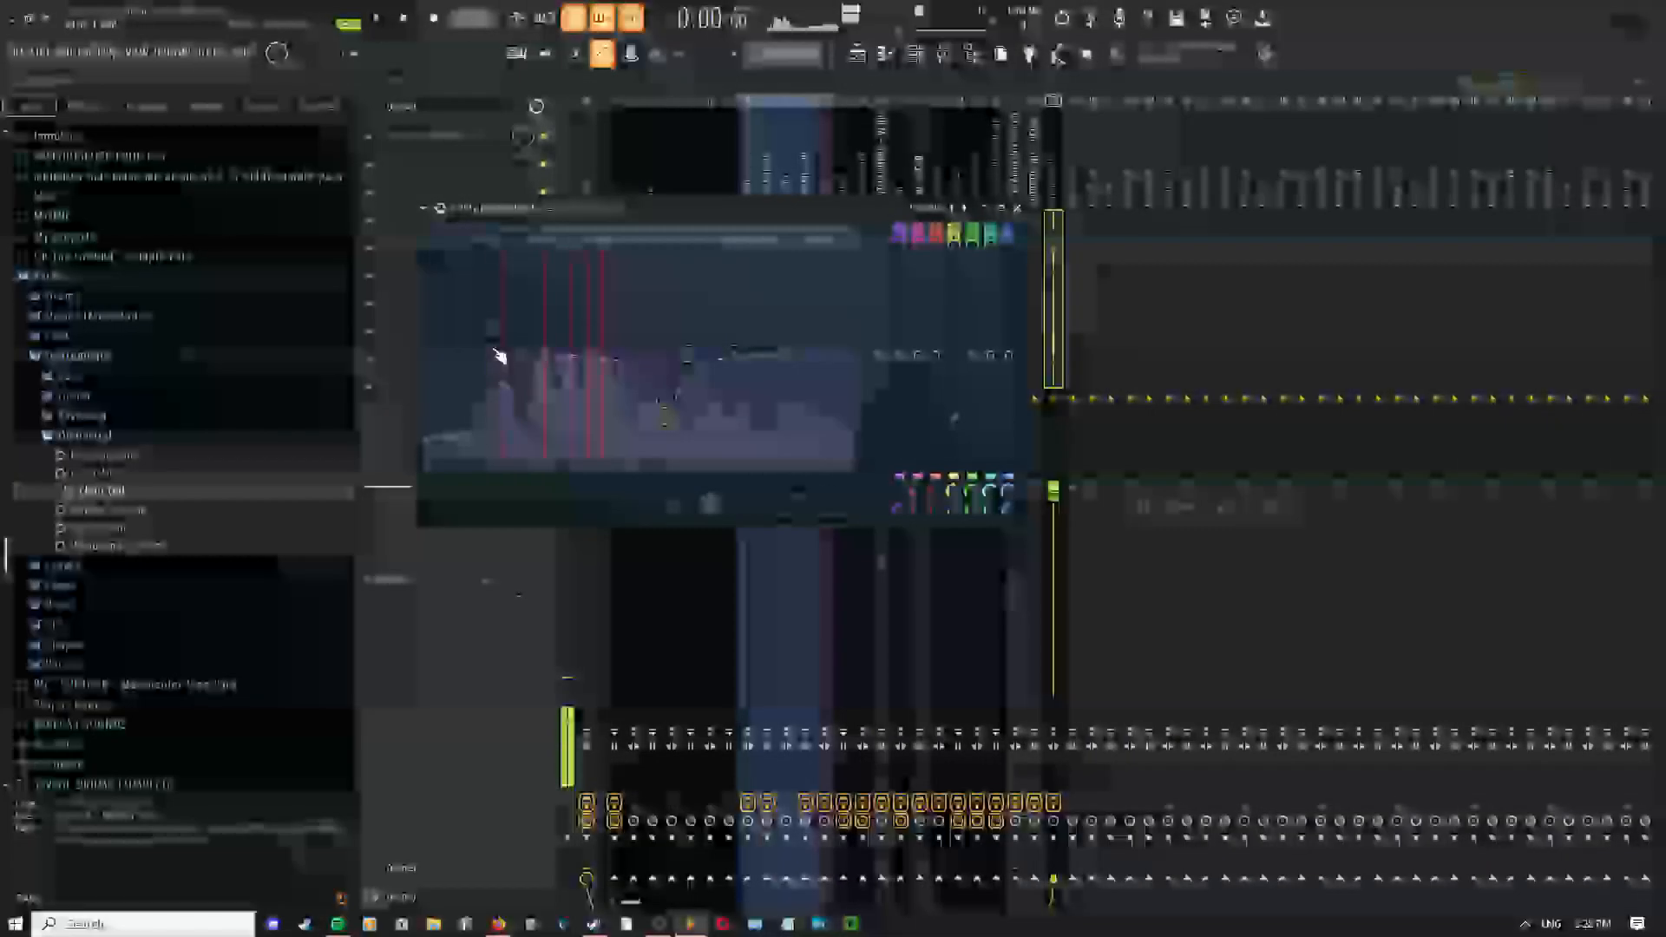
left_click_drag(497, 353, 566, 276)
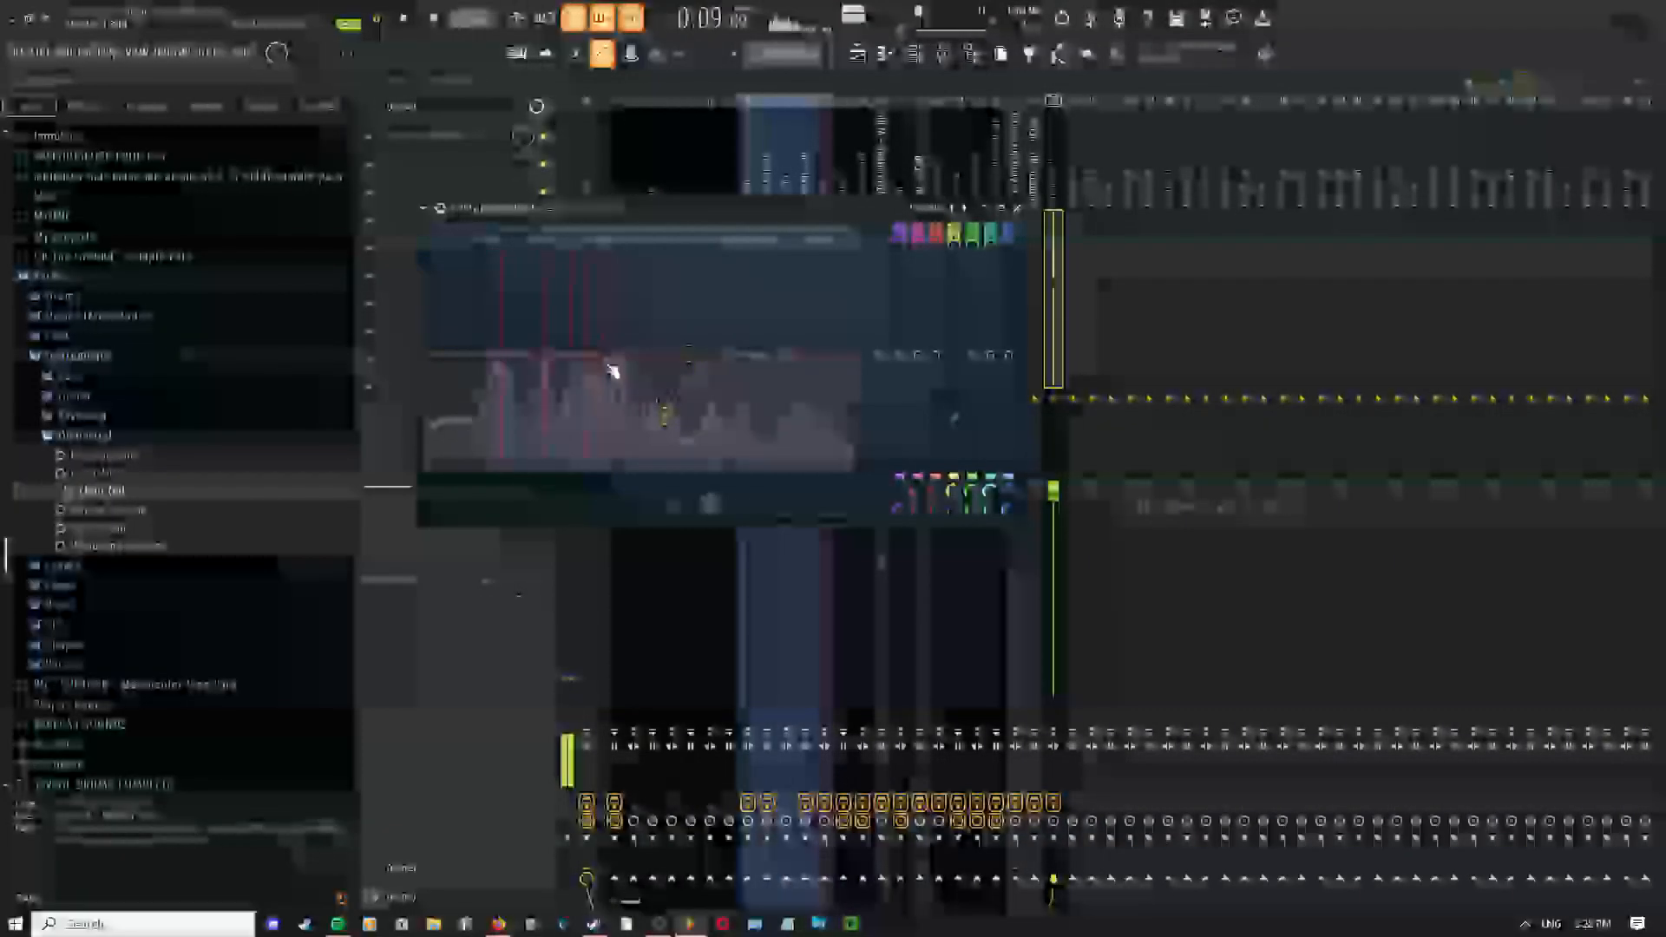
left_click(548, 140)
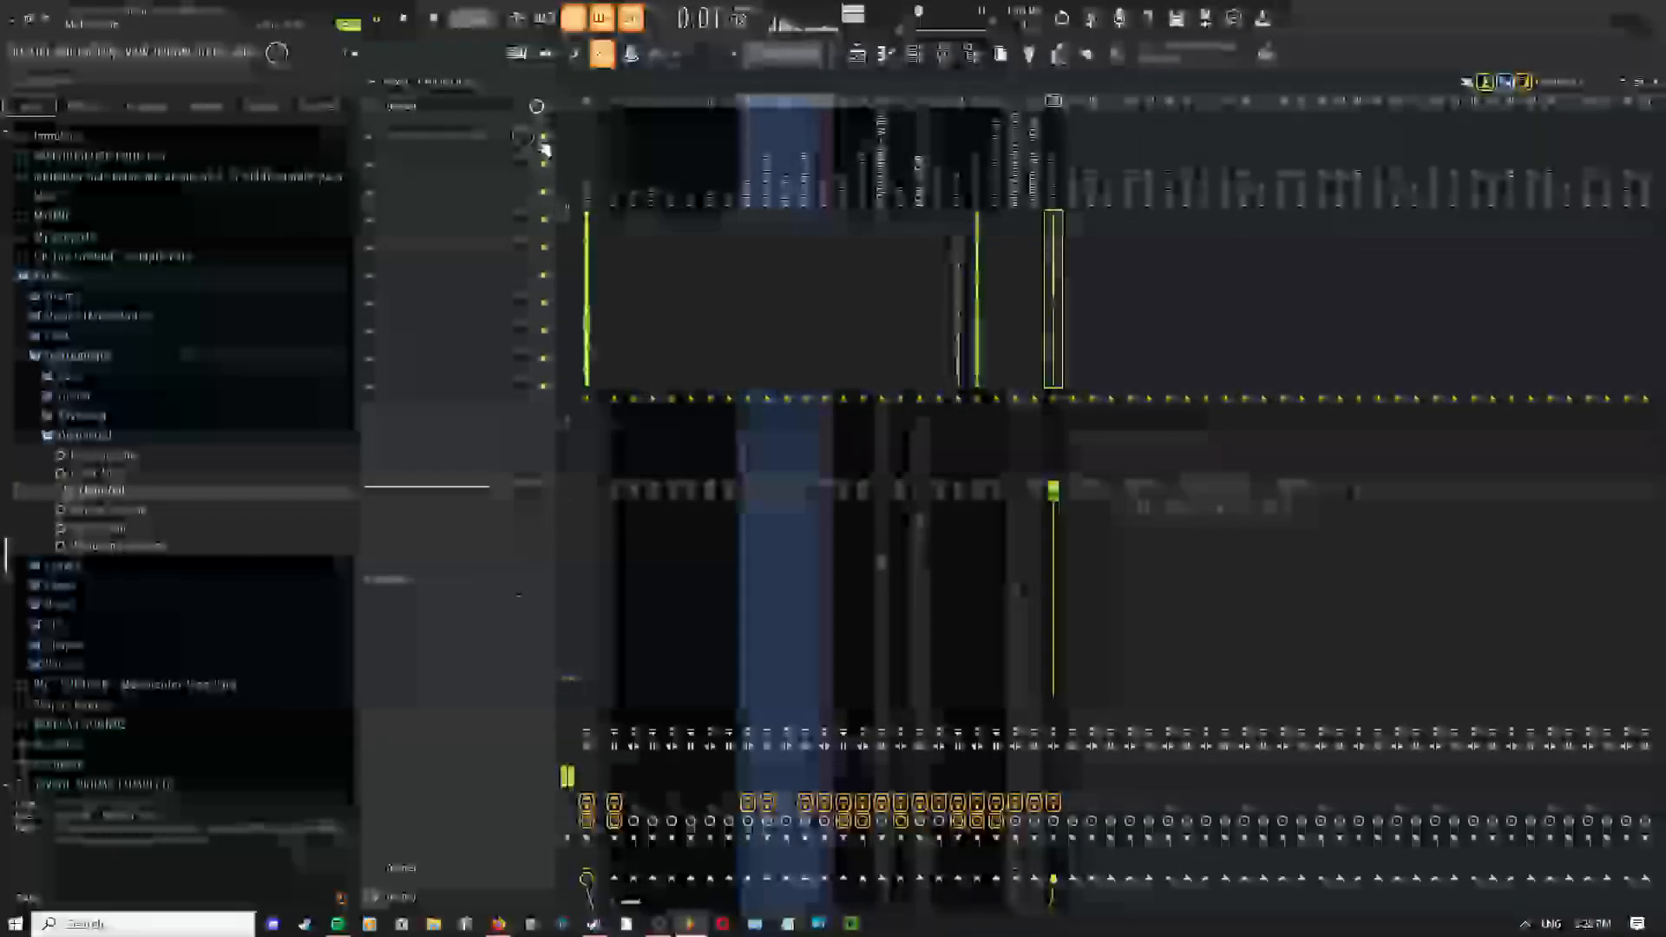
key("space")
Return to the playlist, look through the Keyboard instruments folder, and restore the Fruity NoteBook 2 notes to a small window
left_click(858, 54)
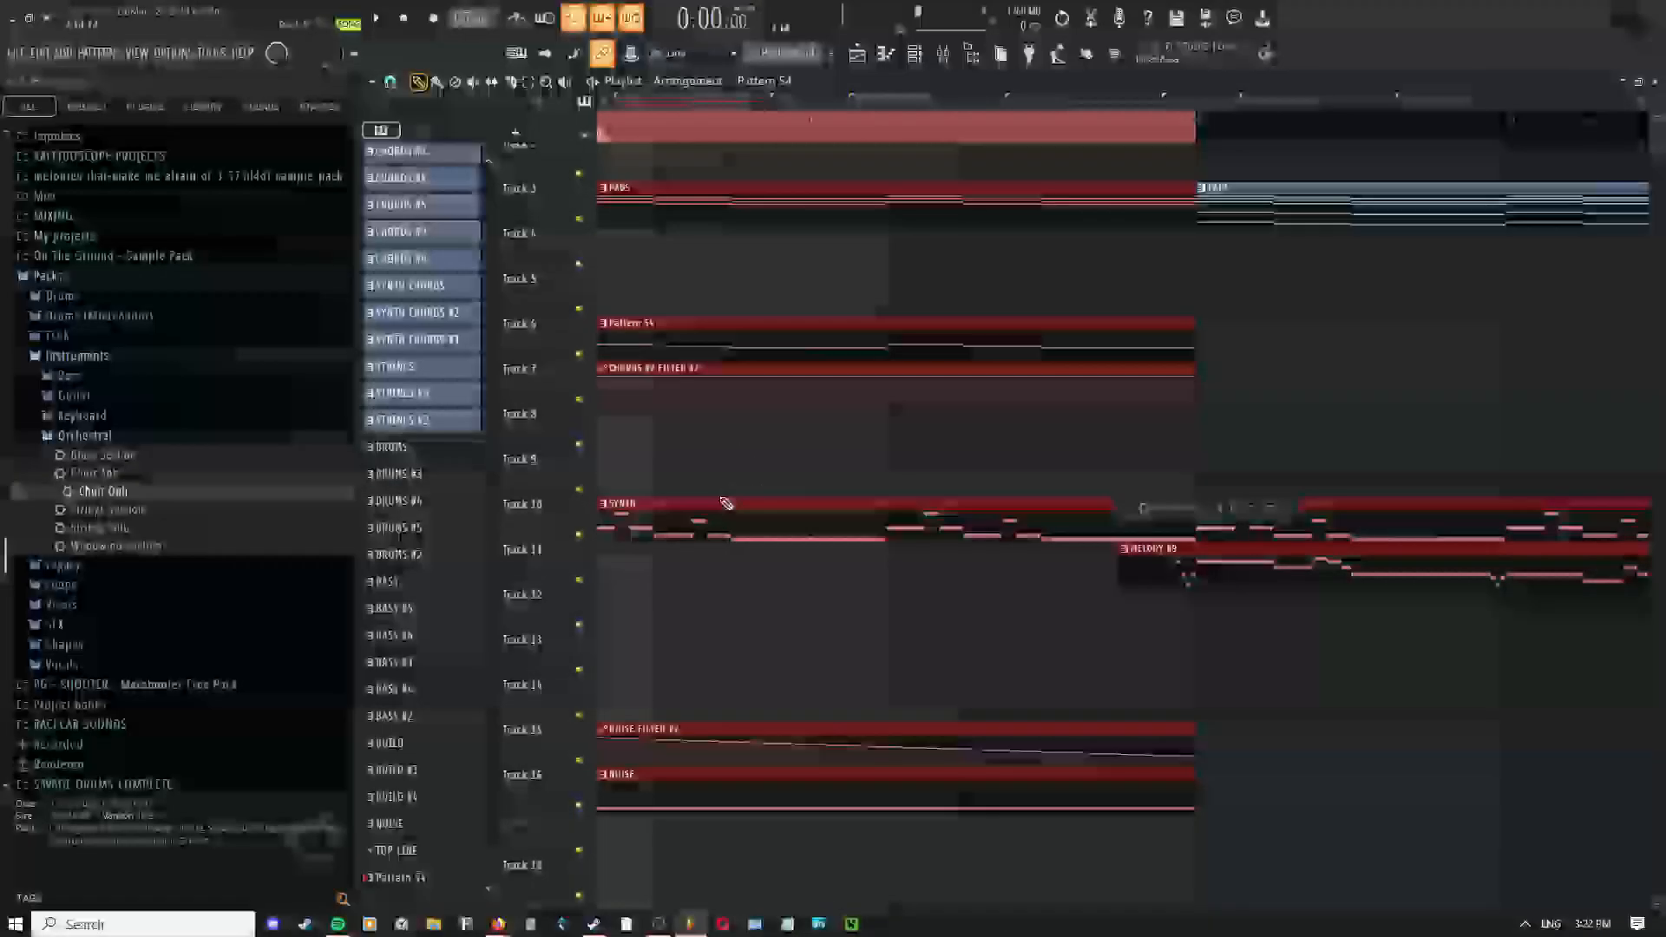
scroll(955, 361, "down", 3)
scroll(1090, 621, "up", 3)
right_click(780, 318)
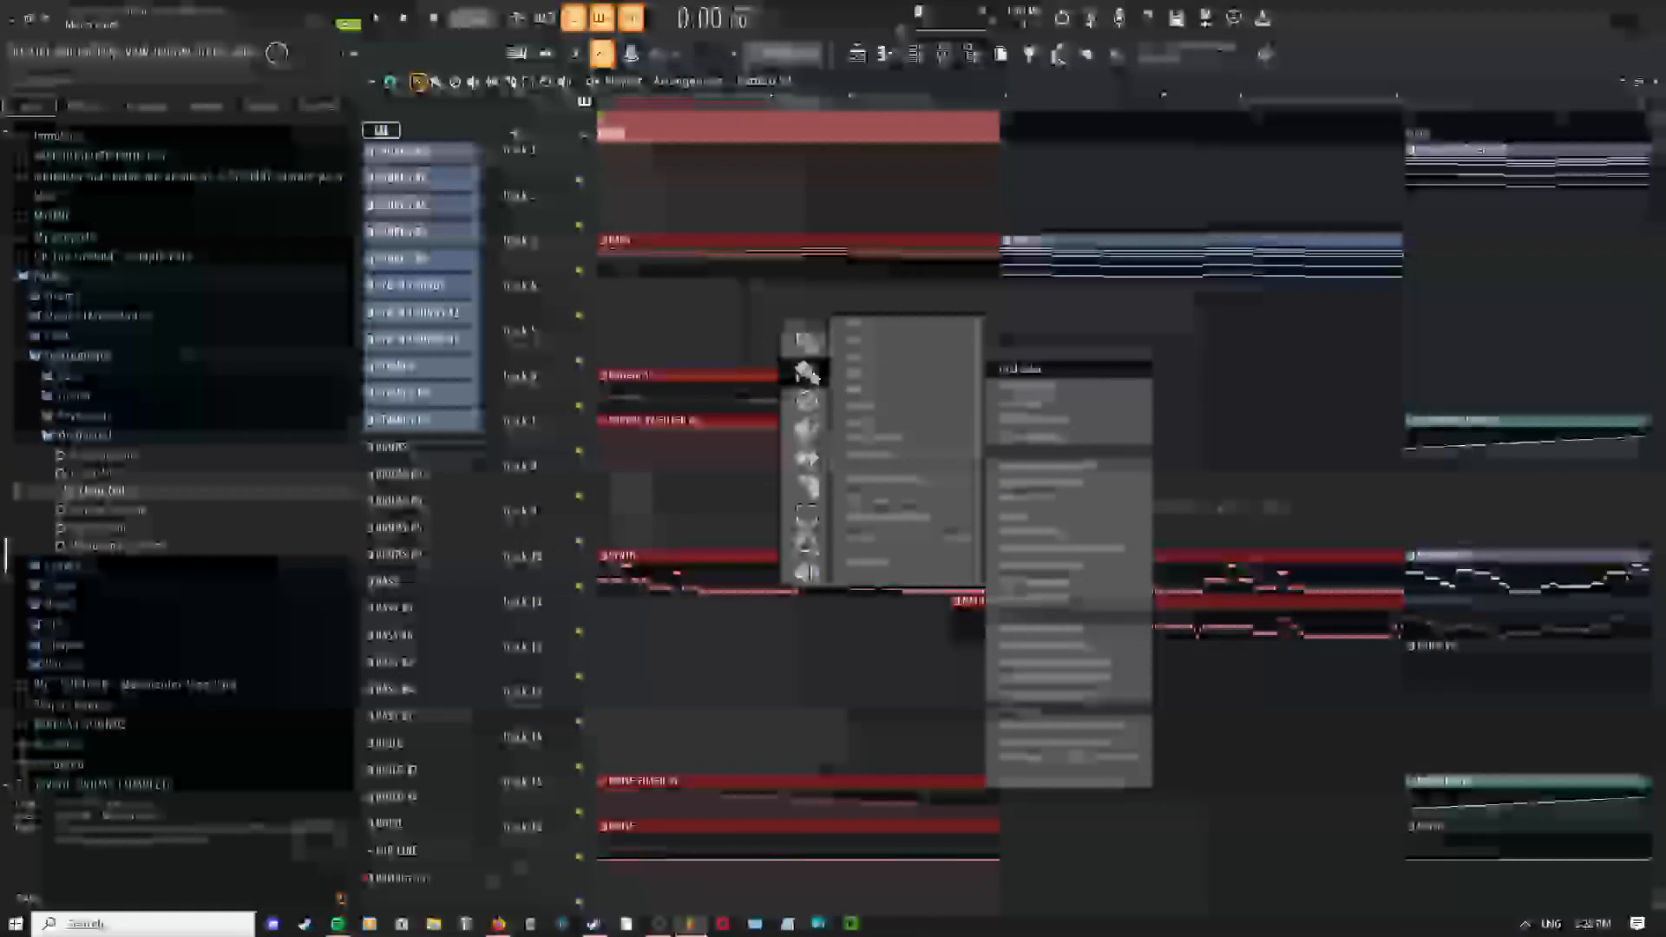
left_click(806, 374)
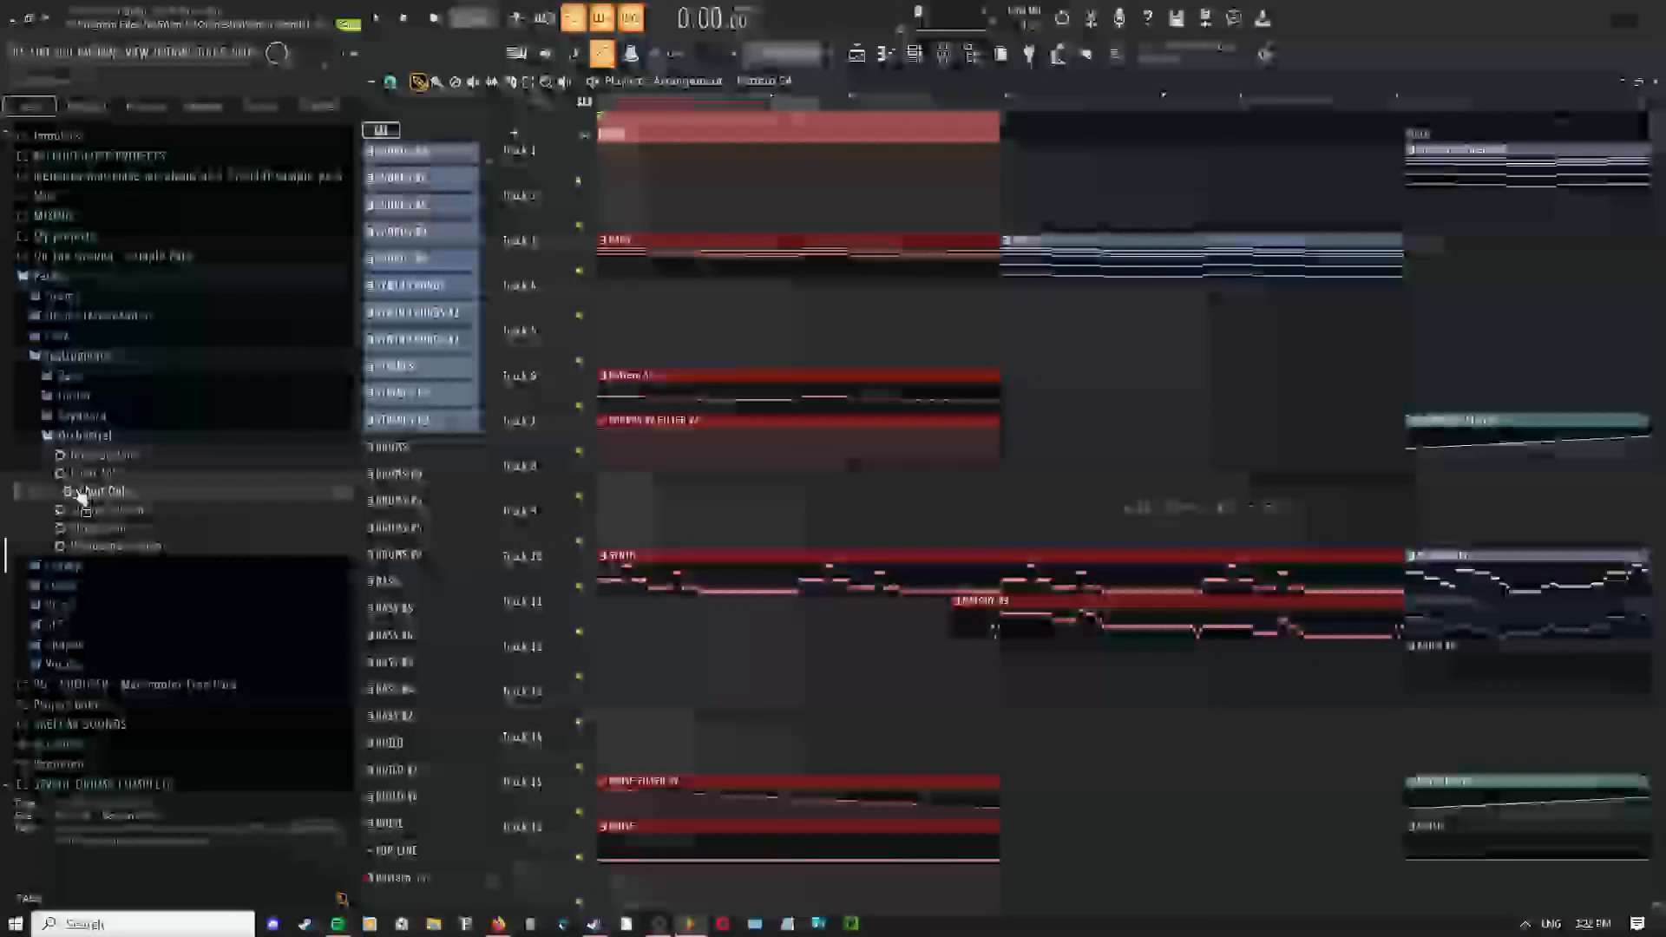
left_click(104, 436)
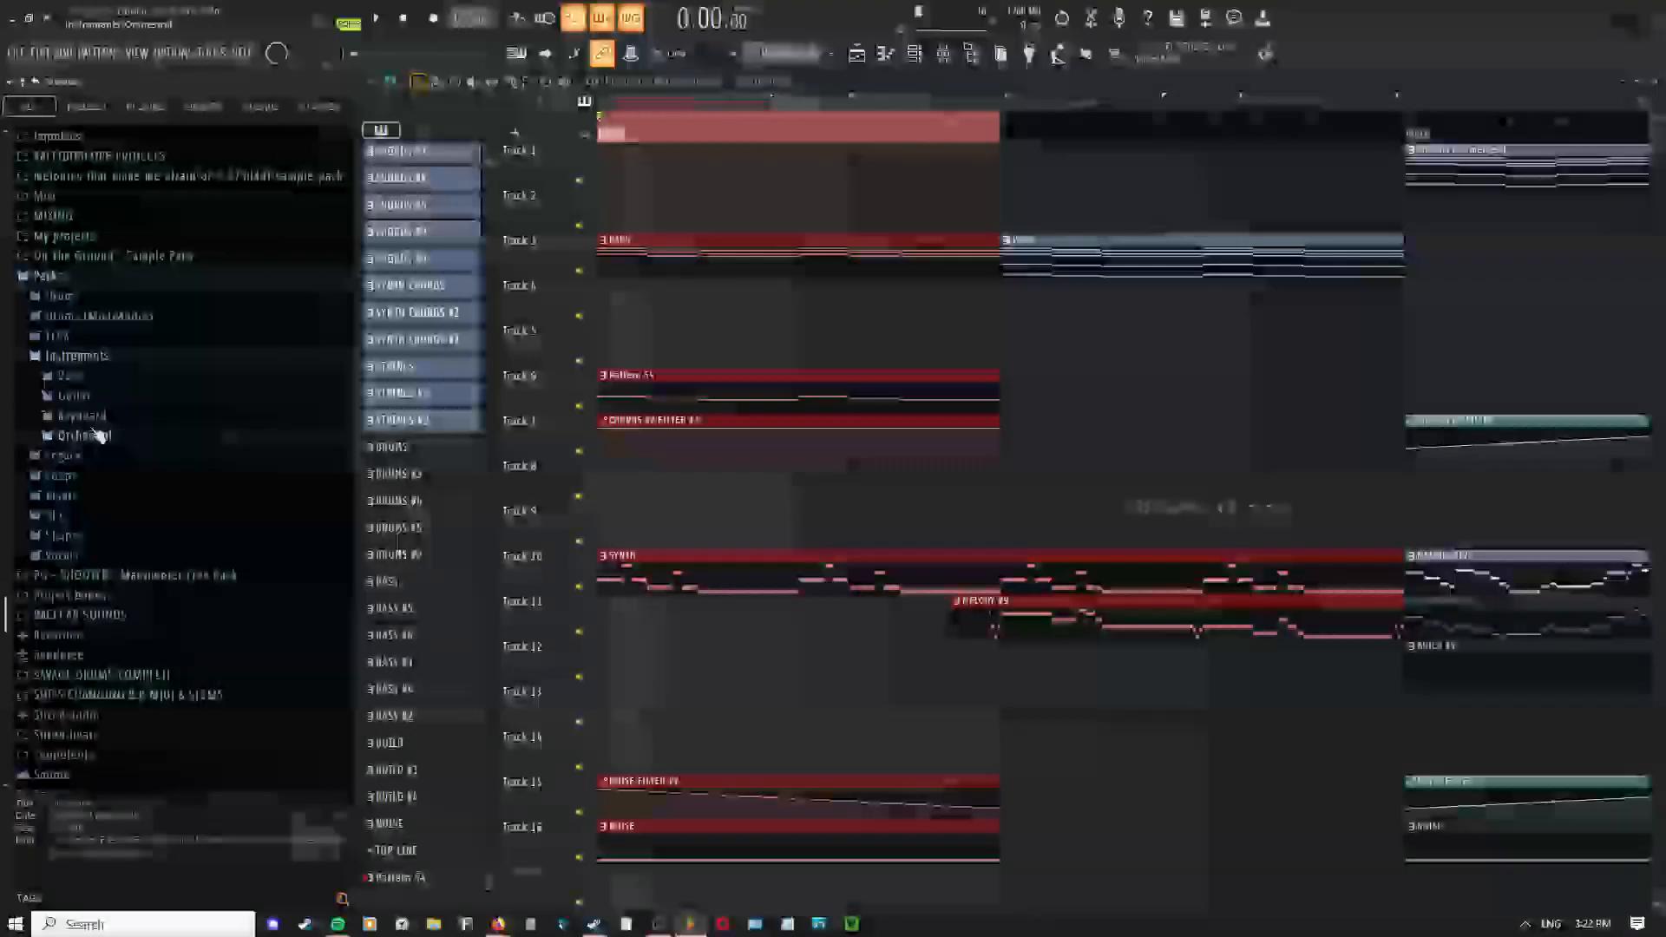
left_click(102, 417)
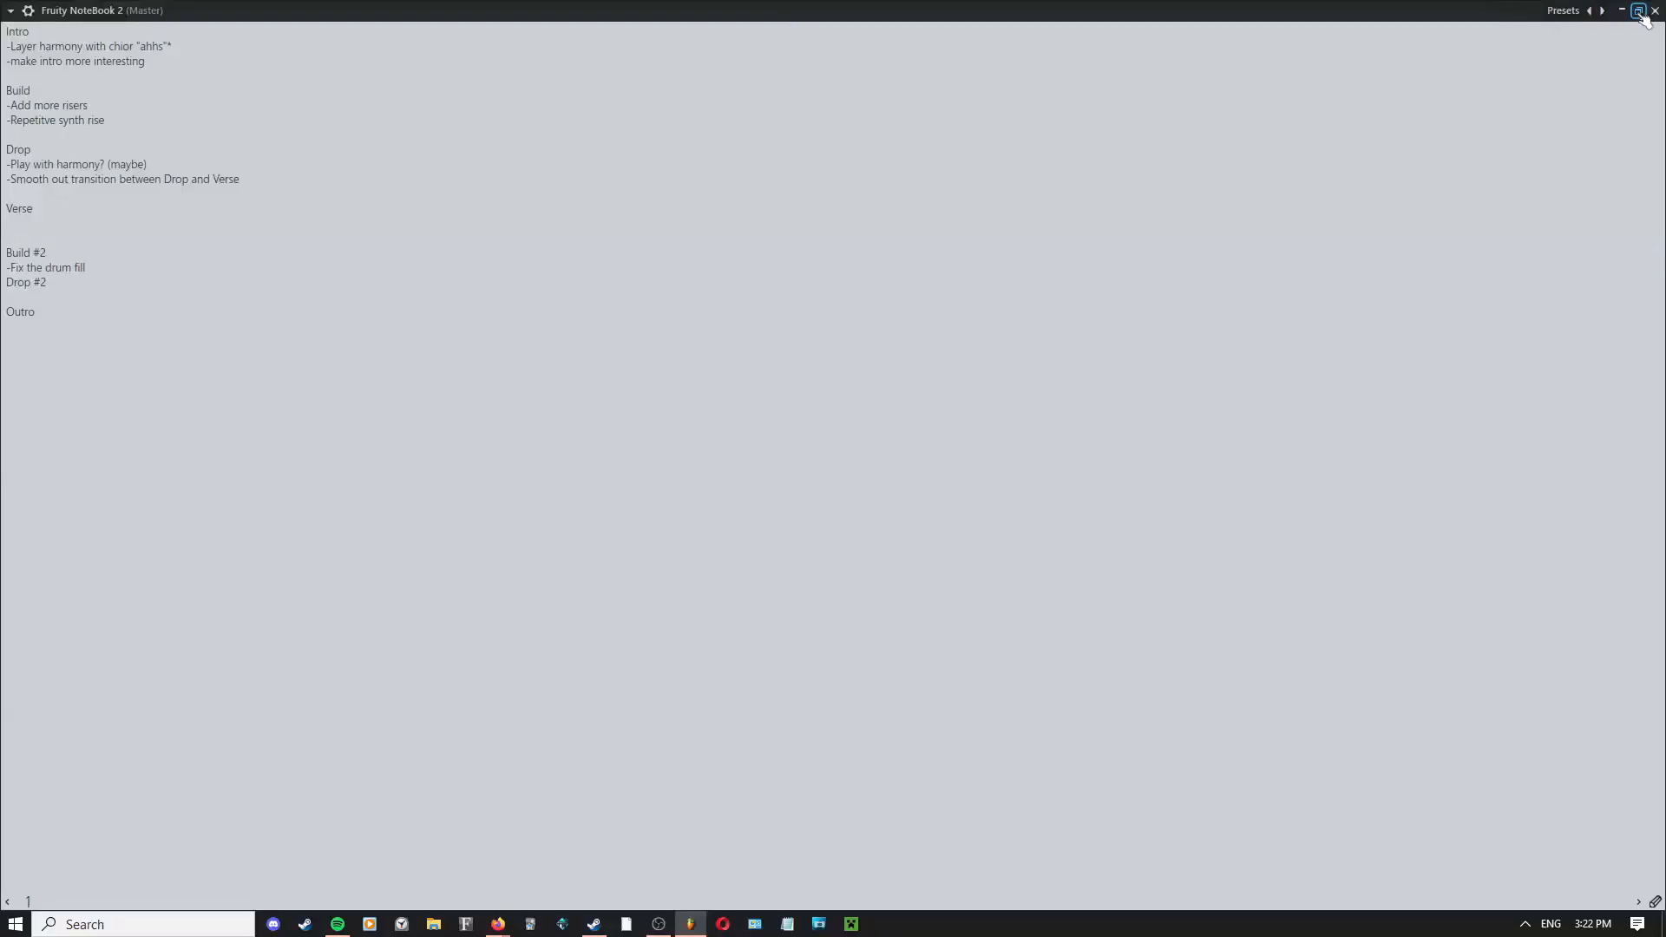
left_click(1640, 10)
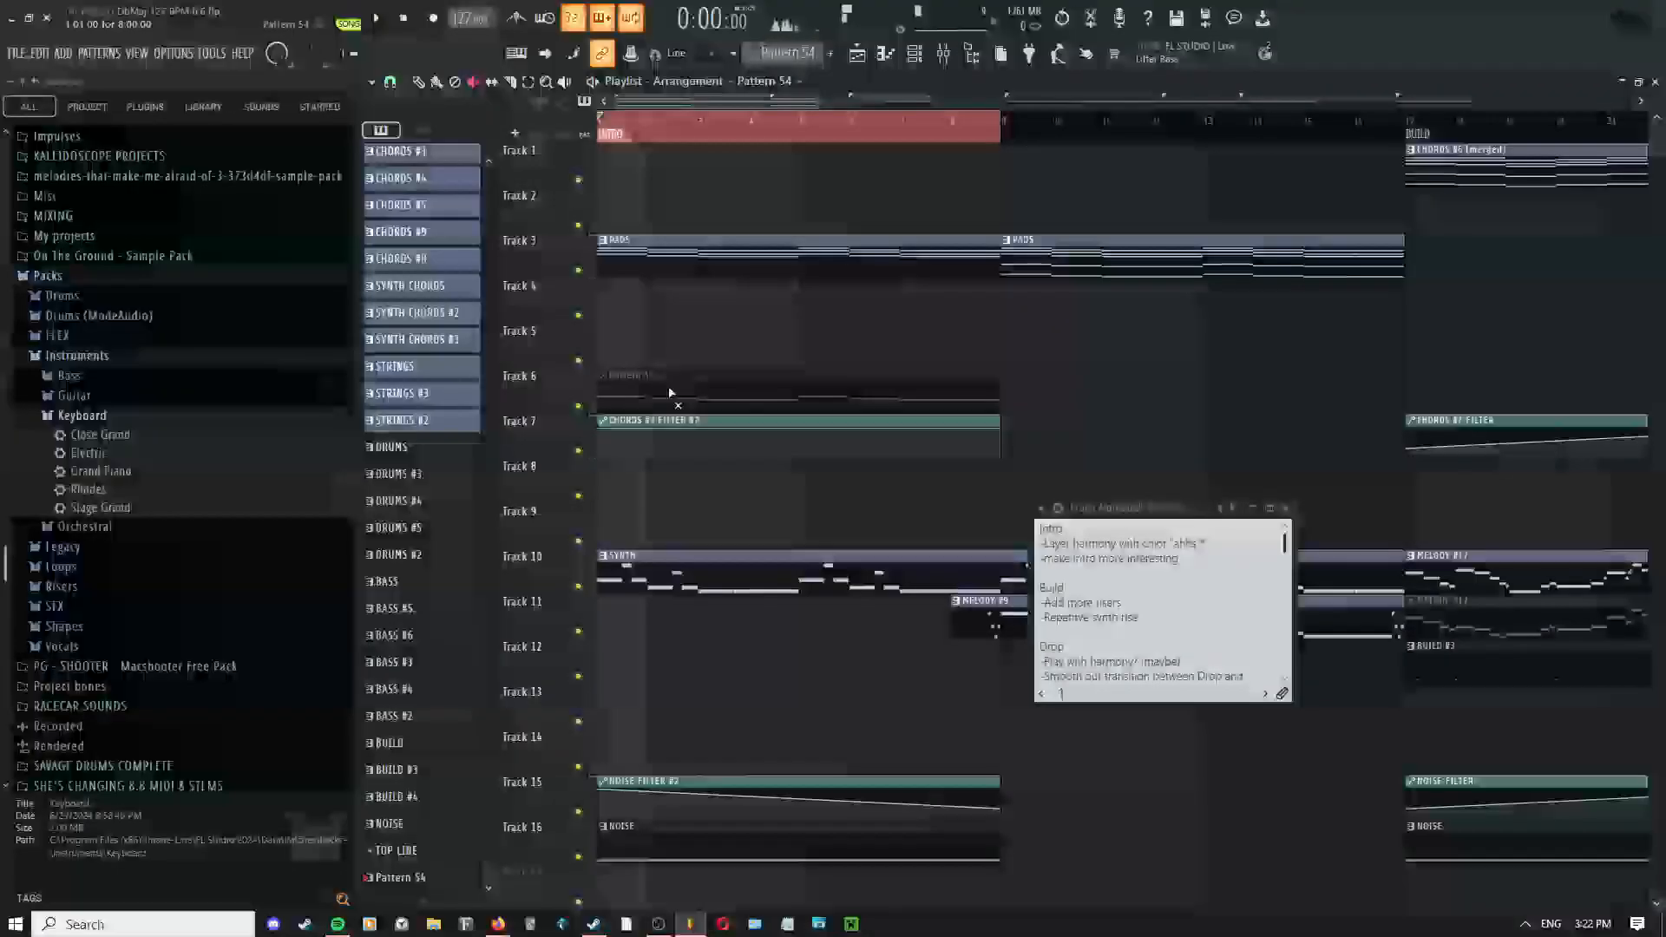
Toggle the mute of Pattern 54's clip on Track 6 to compare the intro during playback
left_click(669, 393)
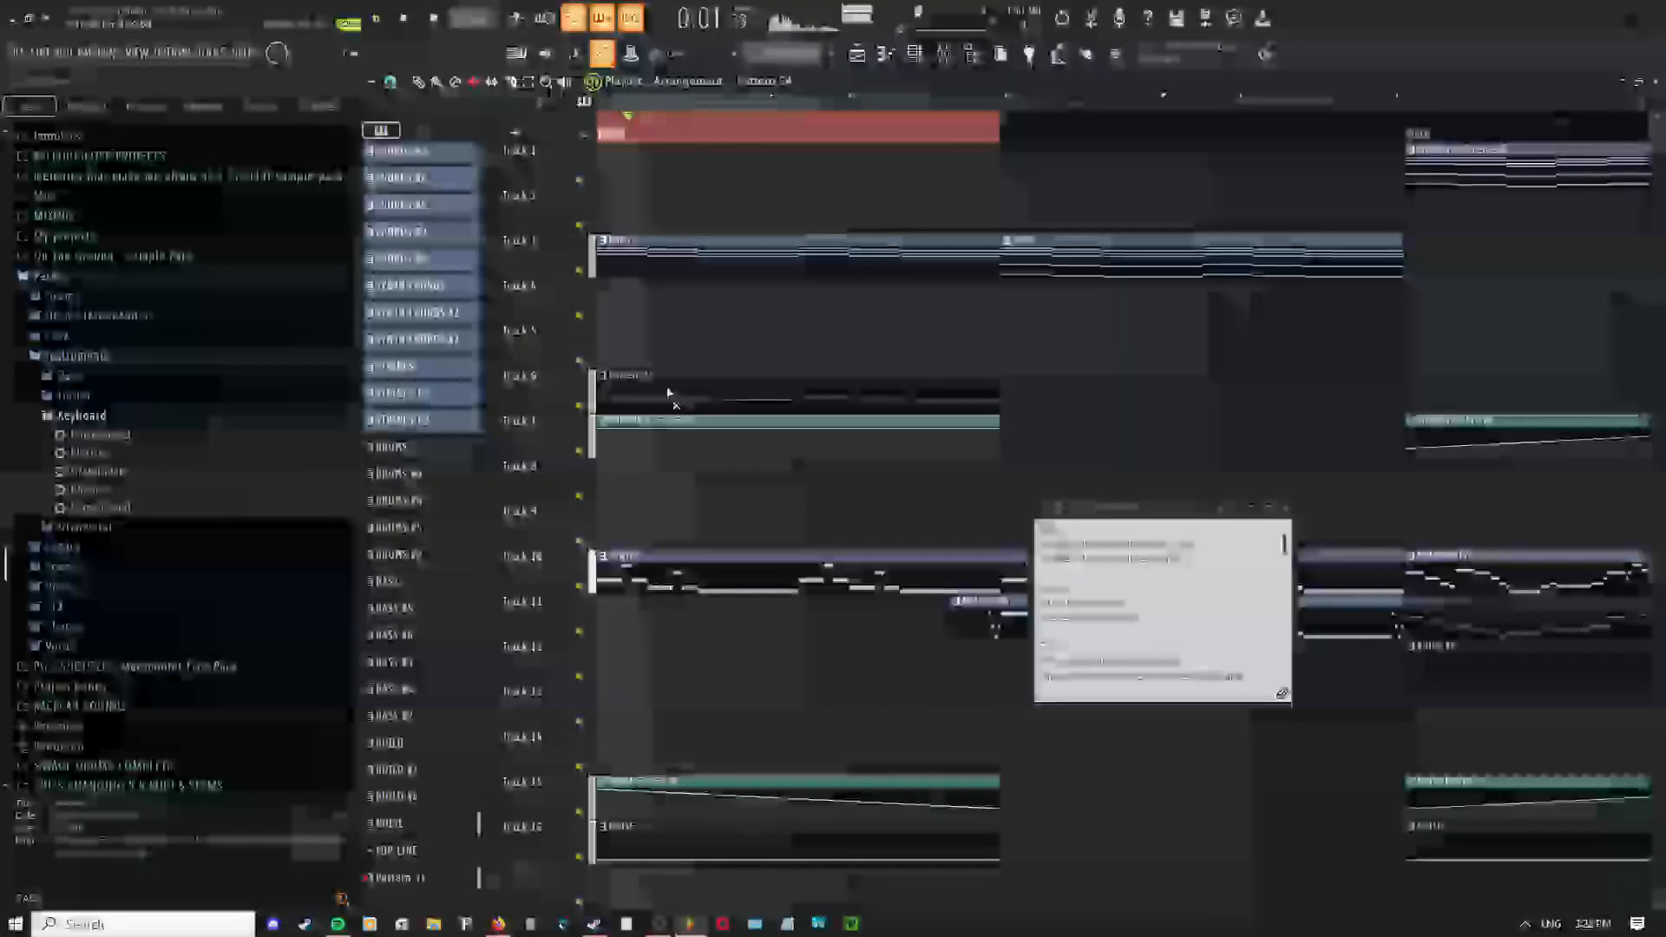
right_click(690, 365)
right_click(651, 368)
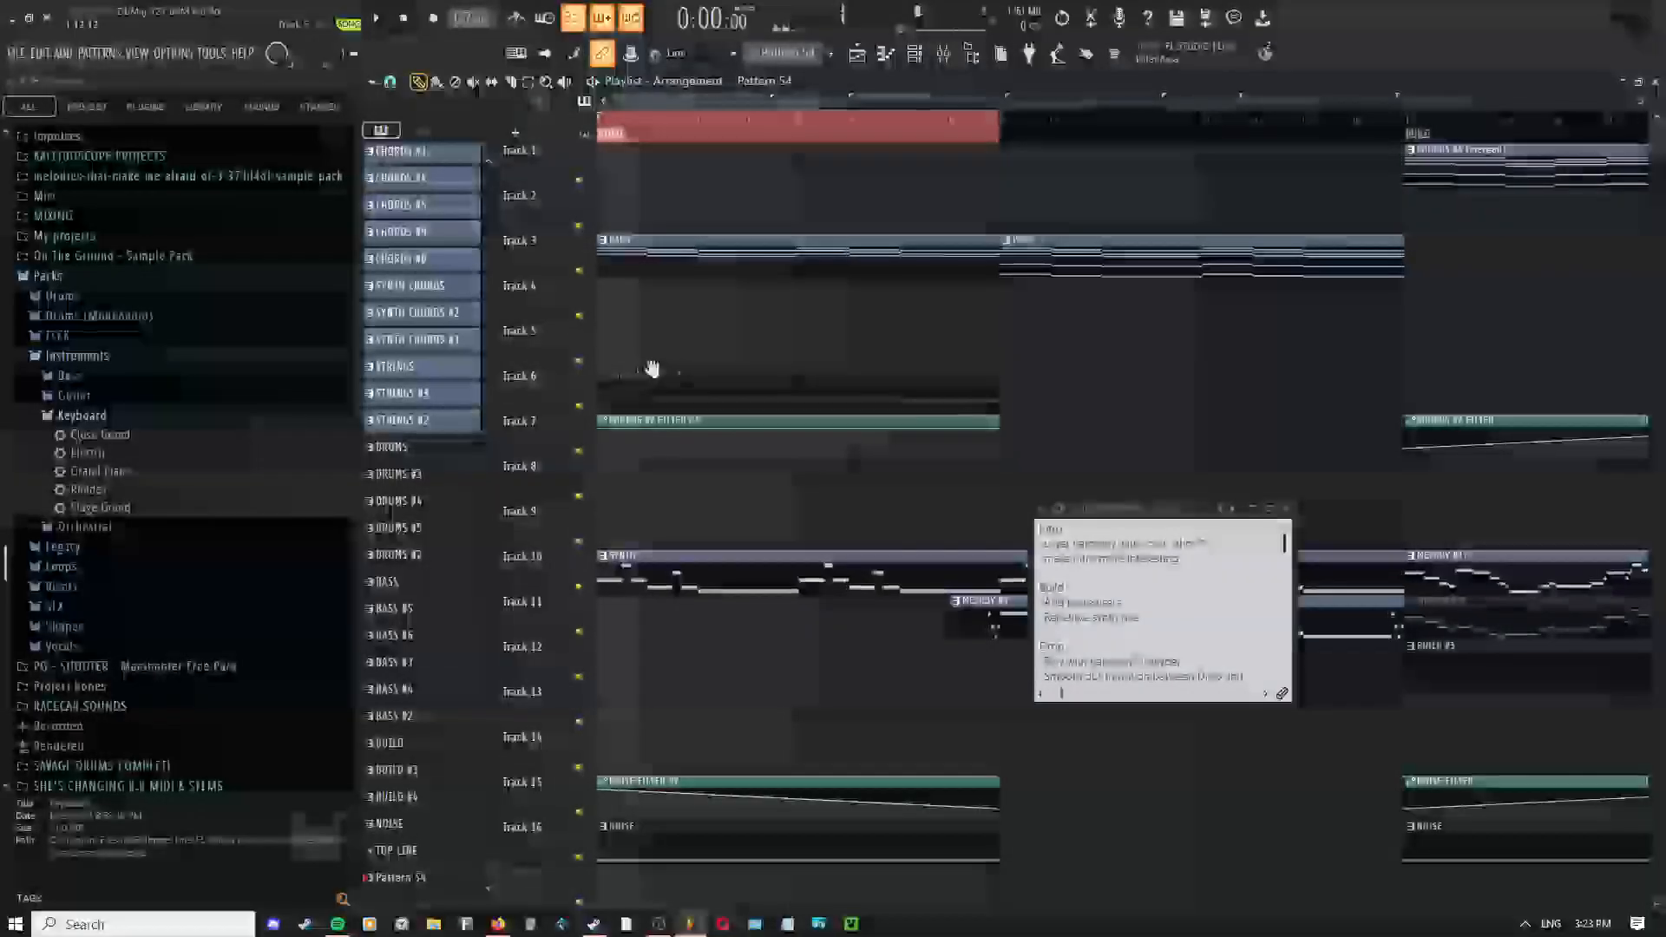
Add an Opus instrument channel to the channel rack
left_click(914, 55)
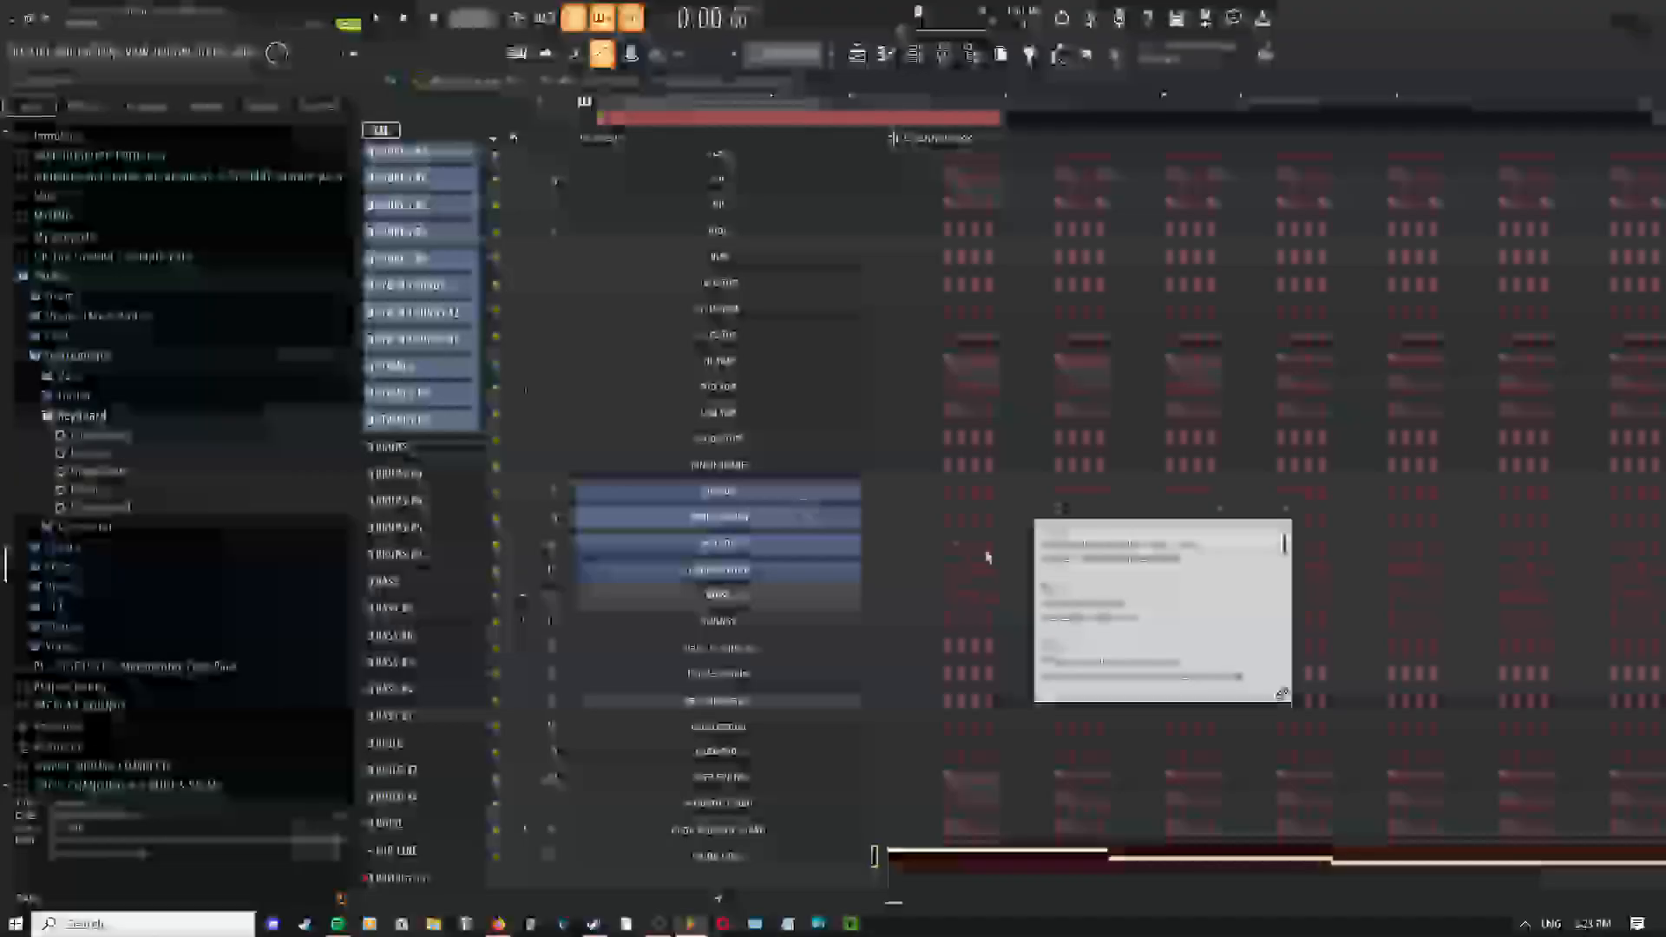
left_click(718, 898)
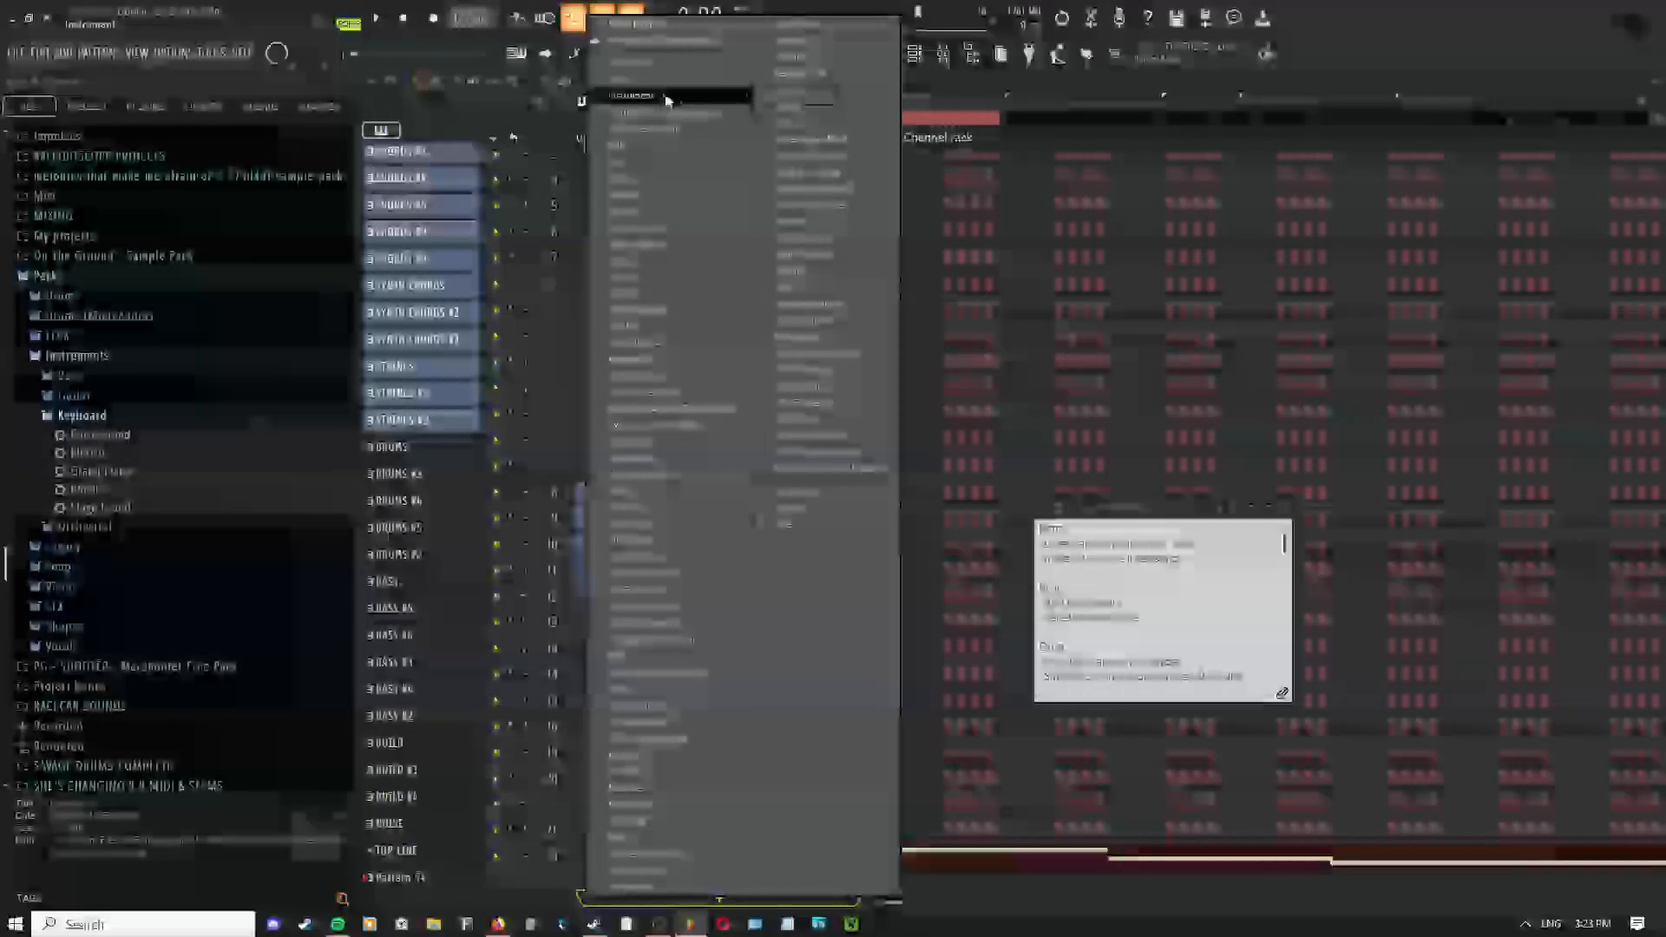
left_click(780, 114)
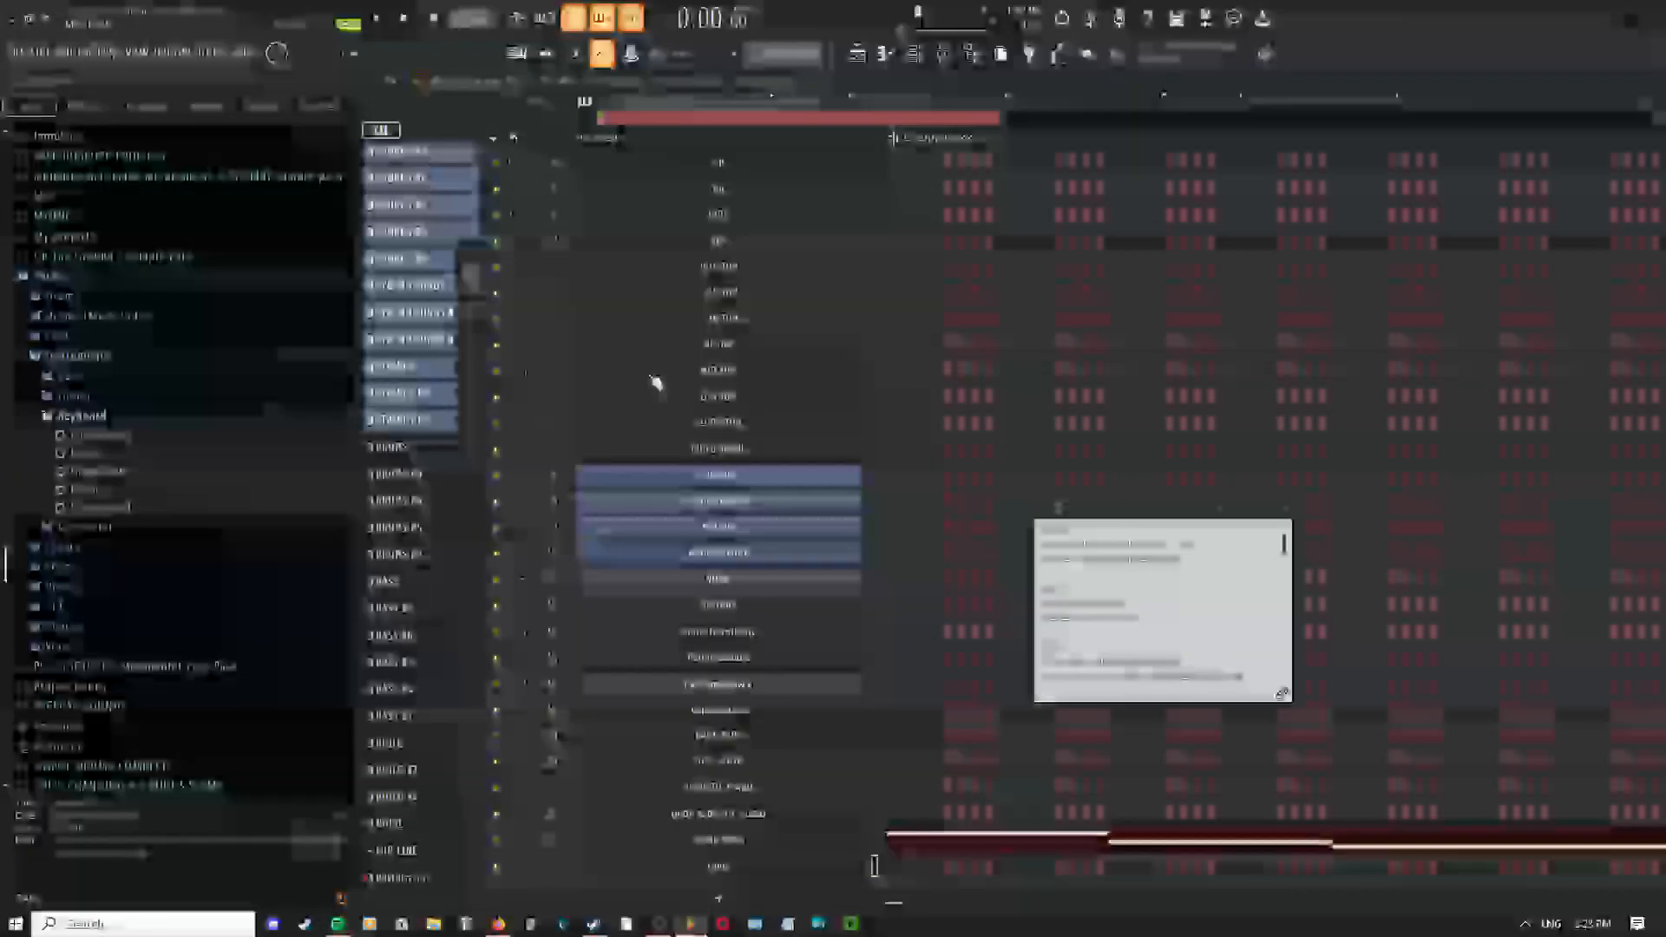
Browse the EW Goliath library in Opus and select a Mini Choir instrument
left_click(647, 525)
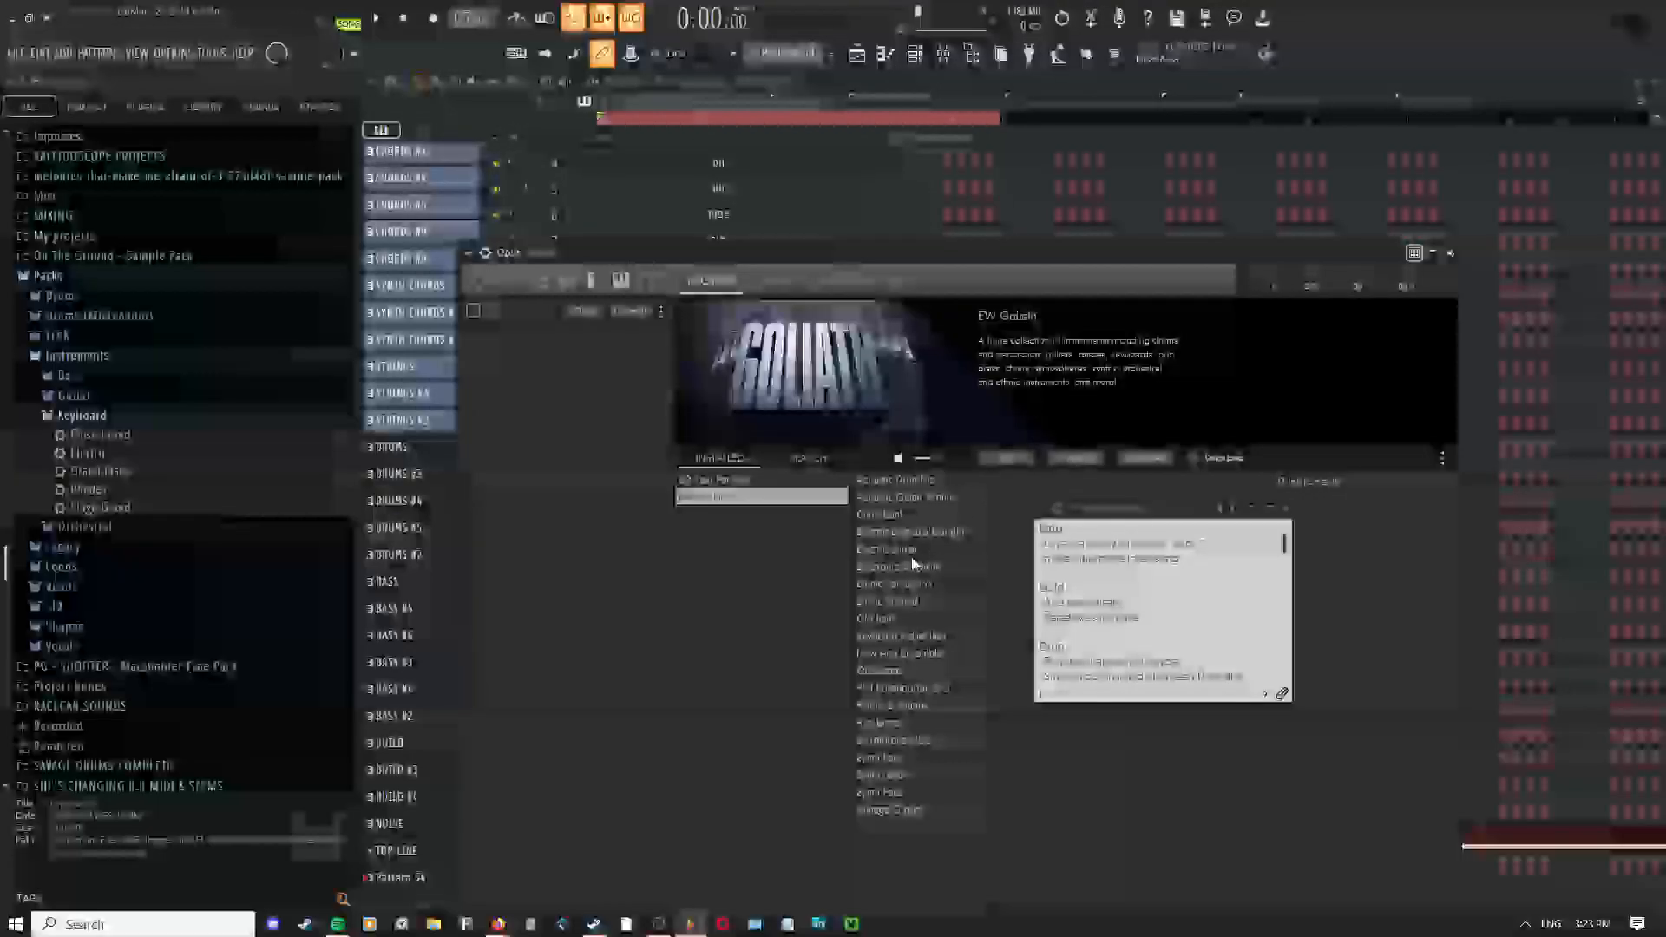
left_click(888, 517)
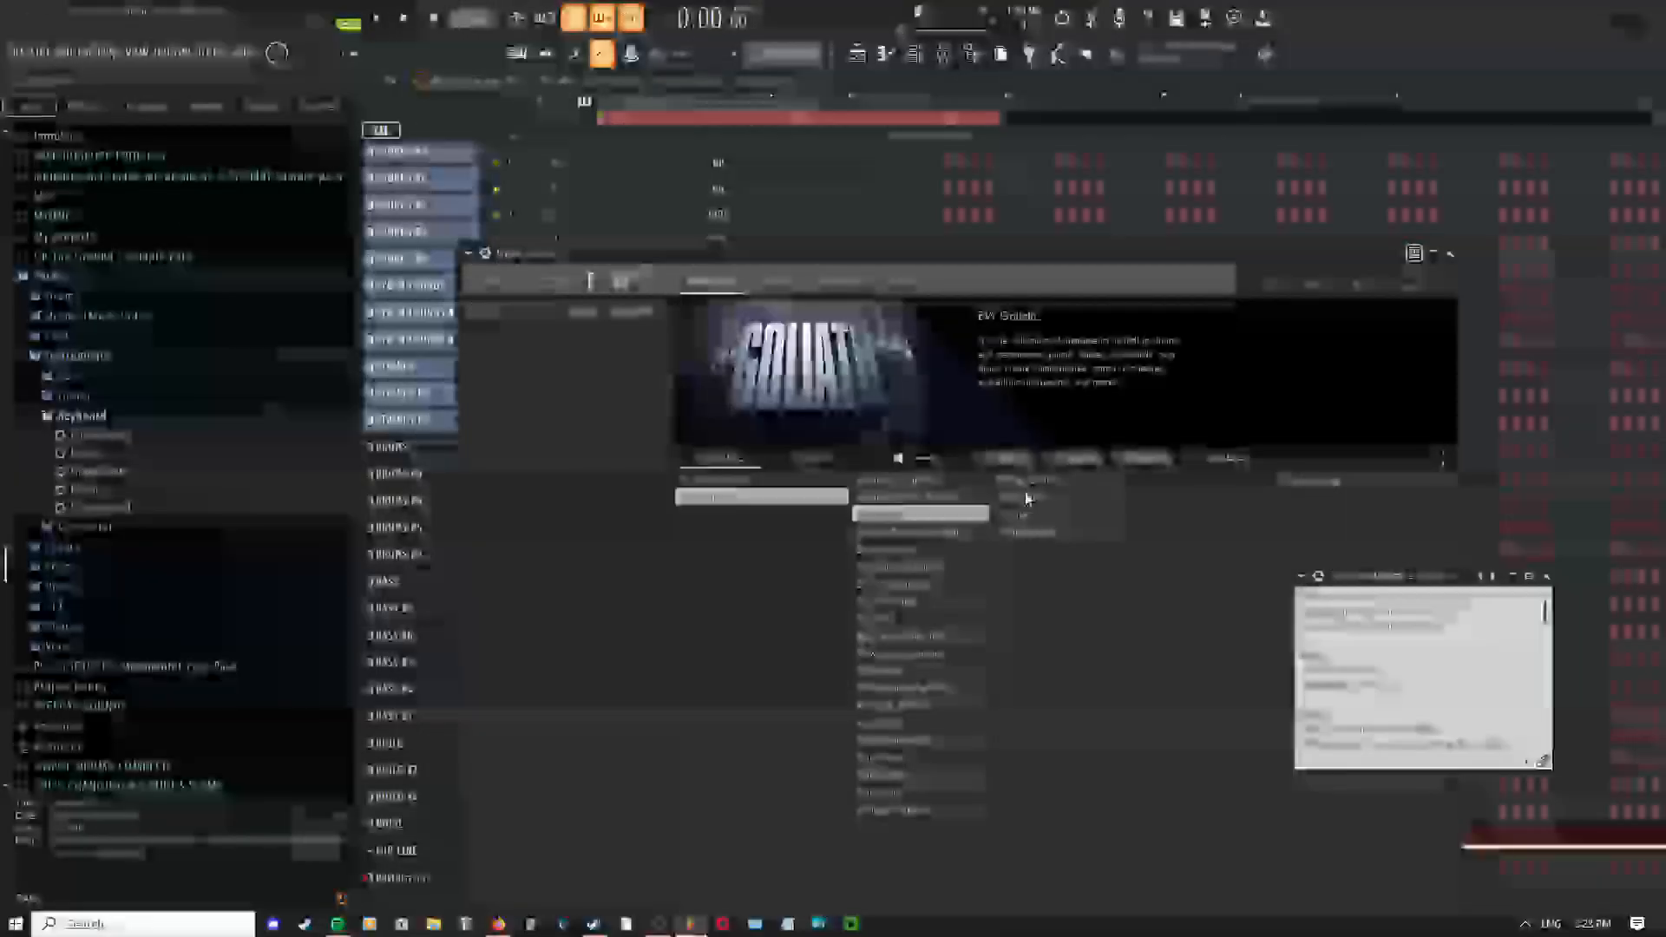
left_click(1028, 497)
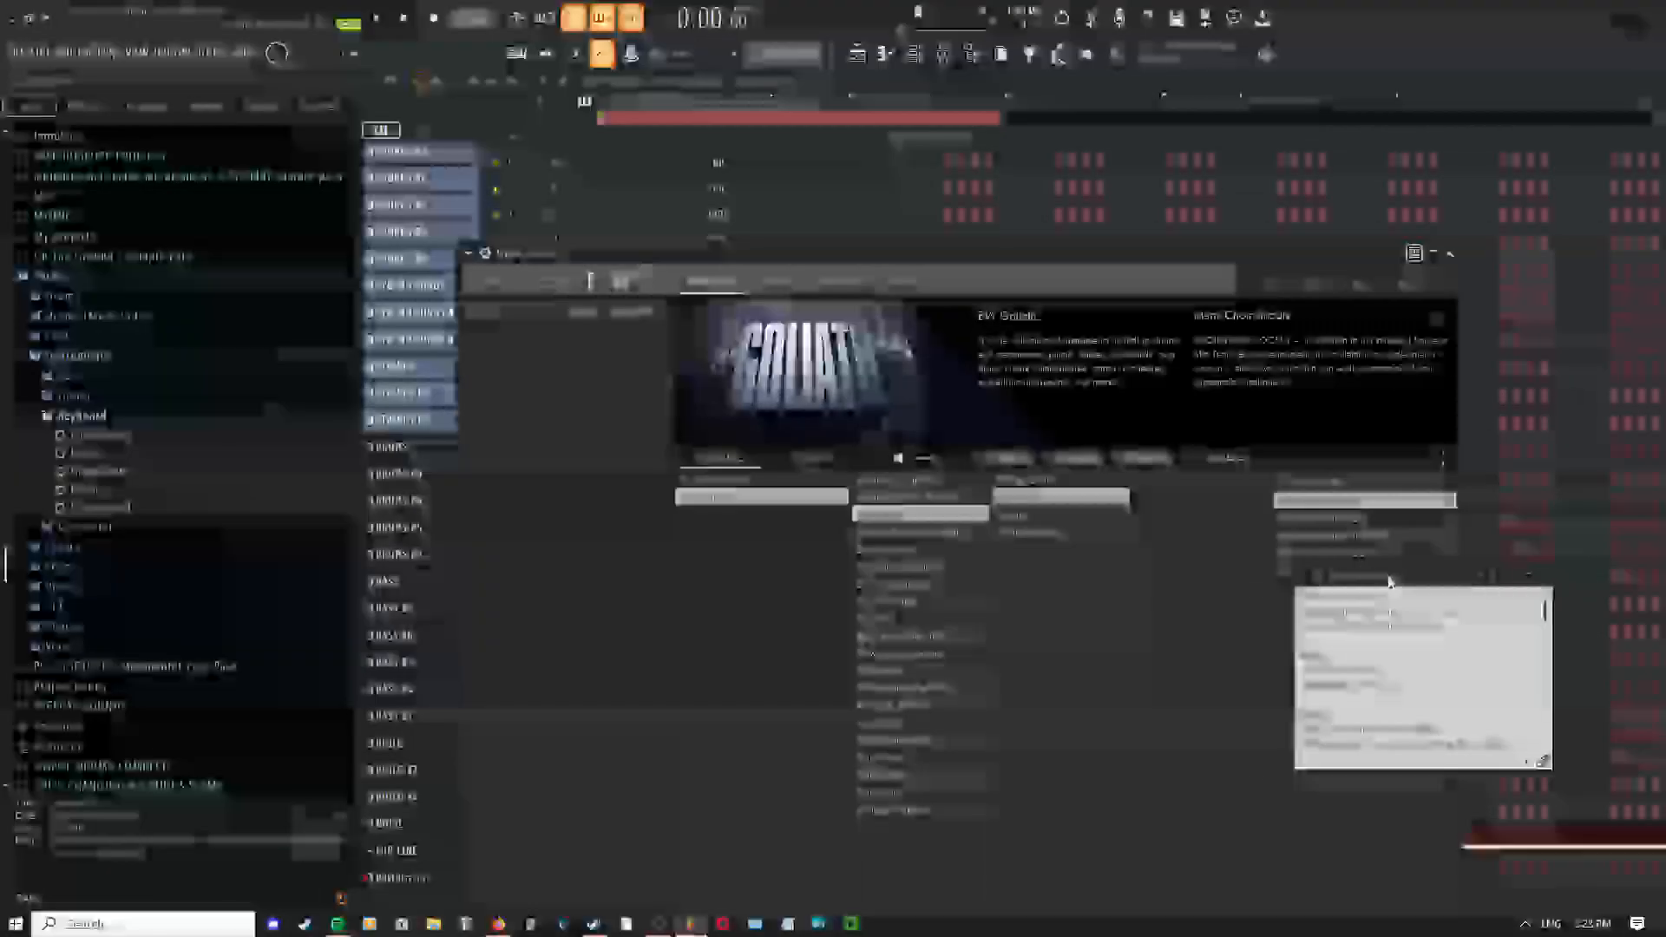
left_click(1406, 572)
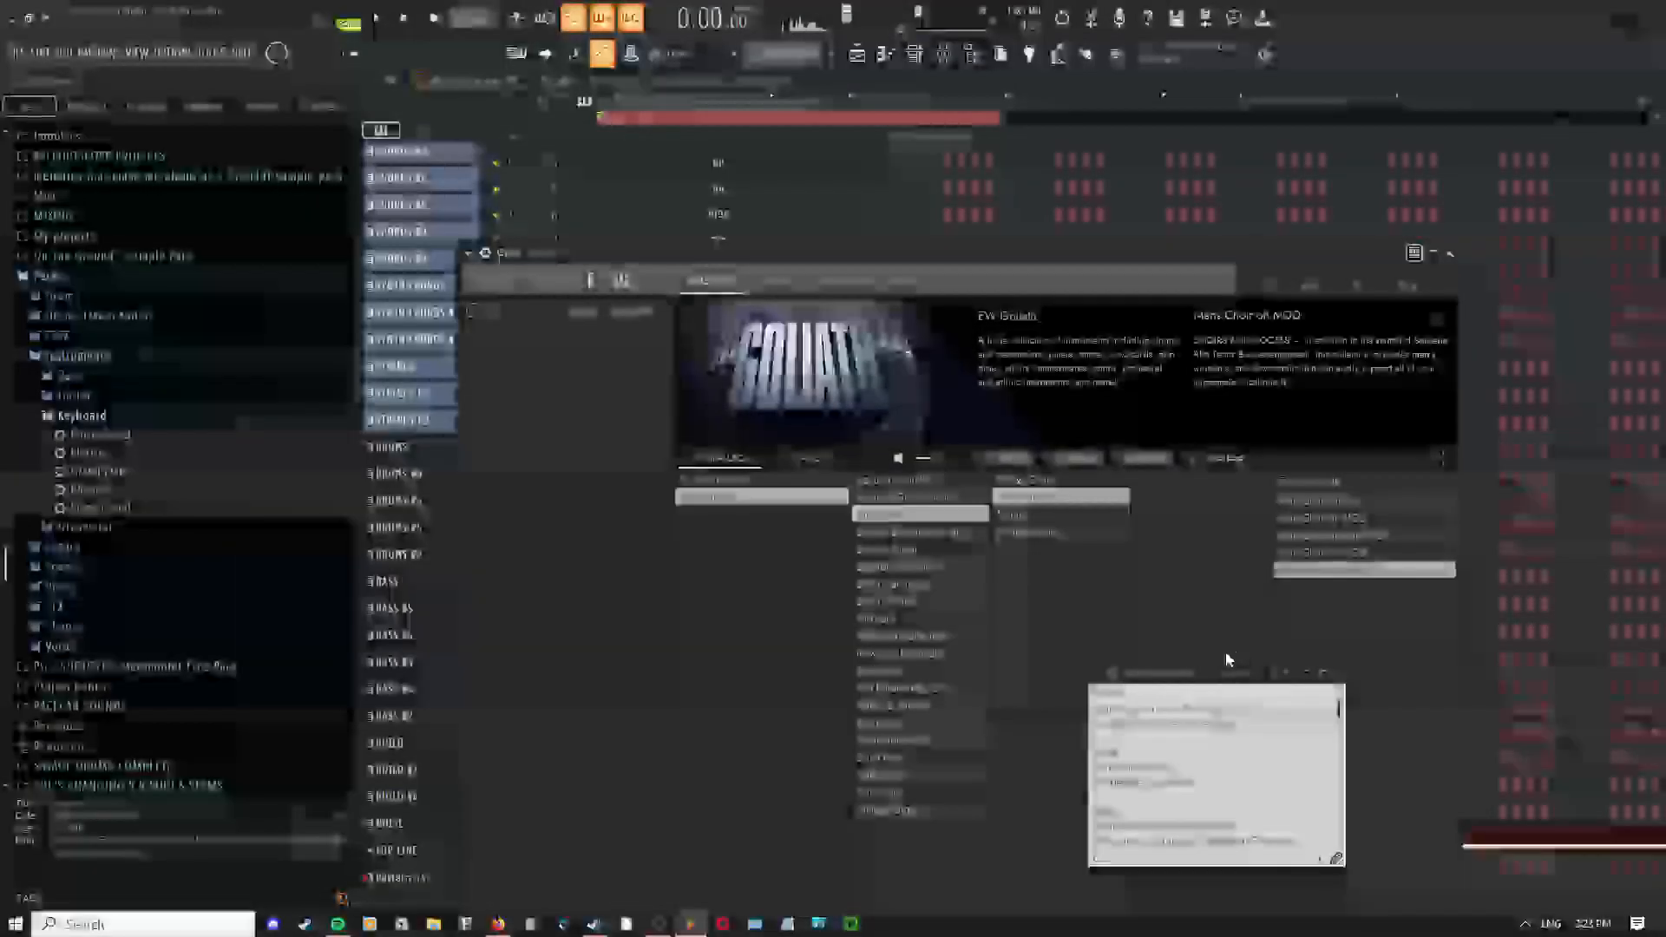
Return to the playlist and play the start of the intro
left_click(892, 135)
left_click(859, 54)
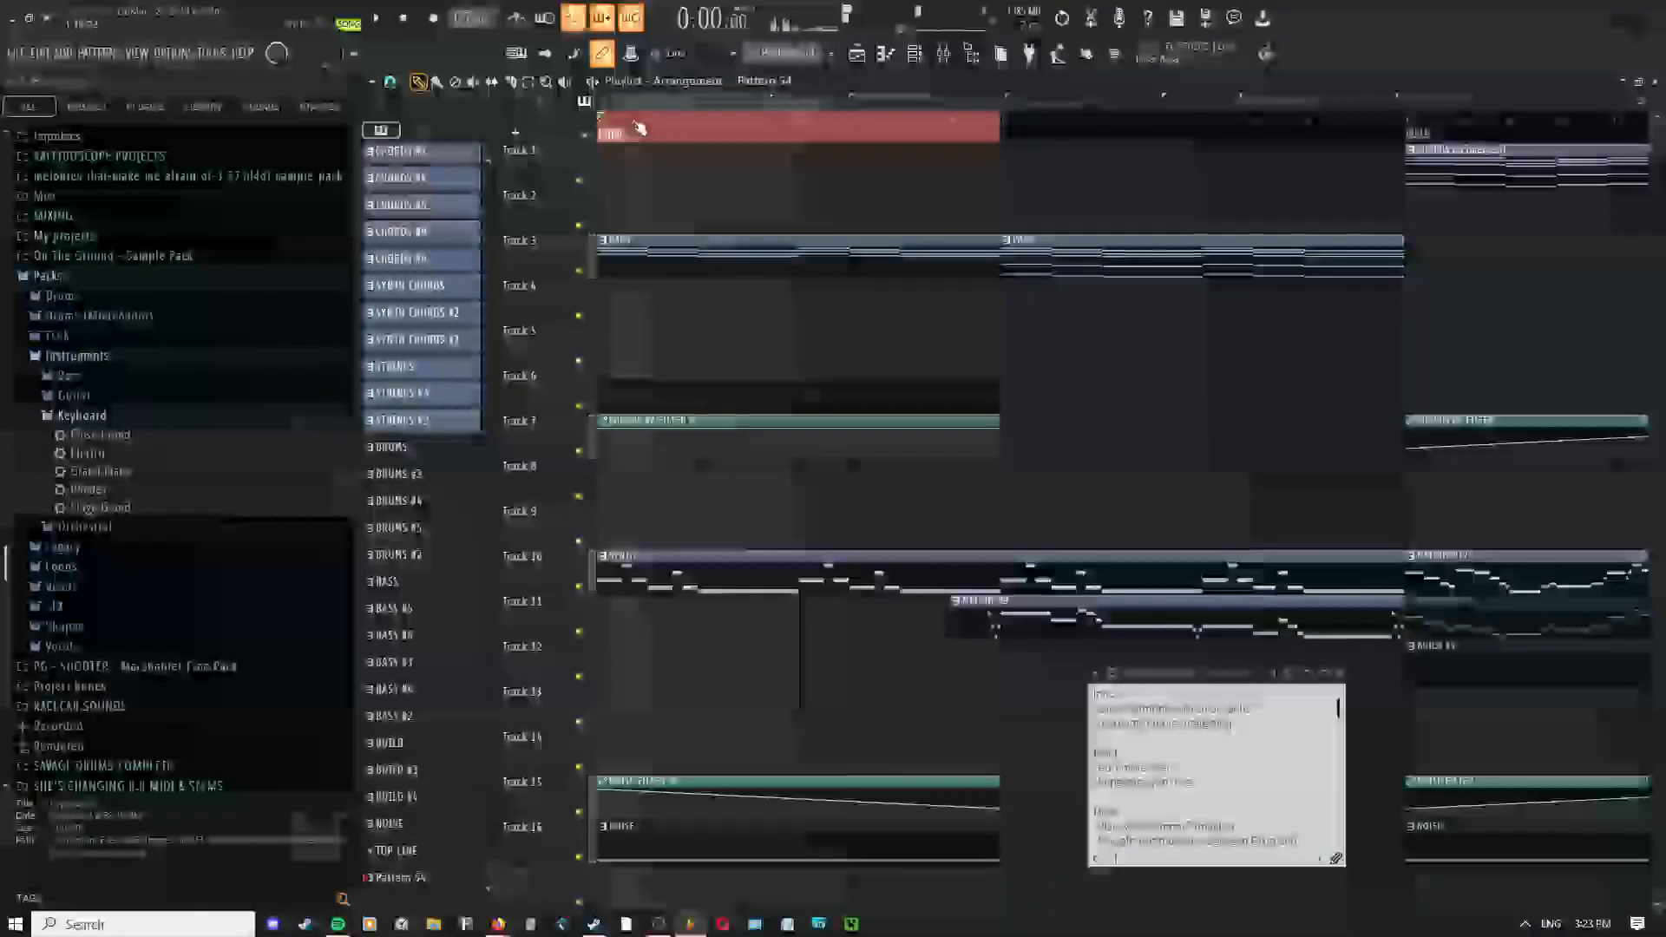
key("space")
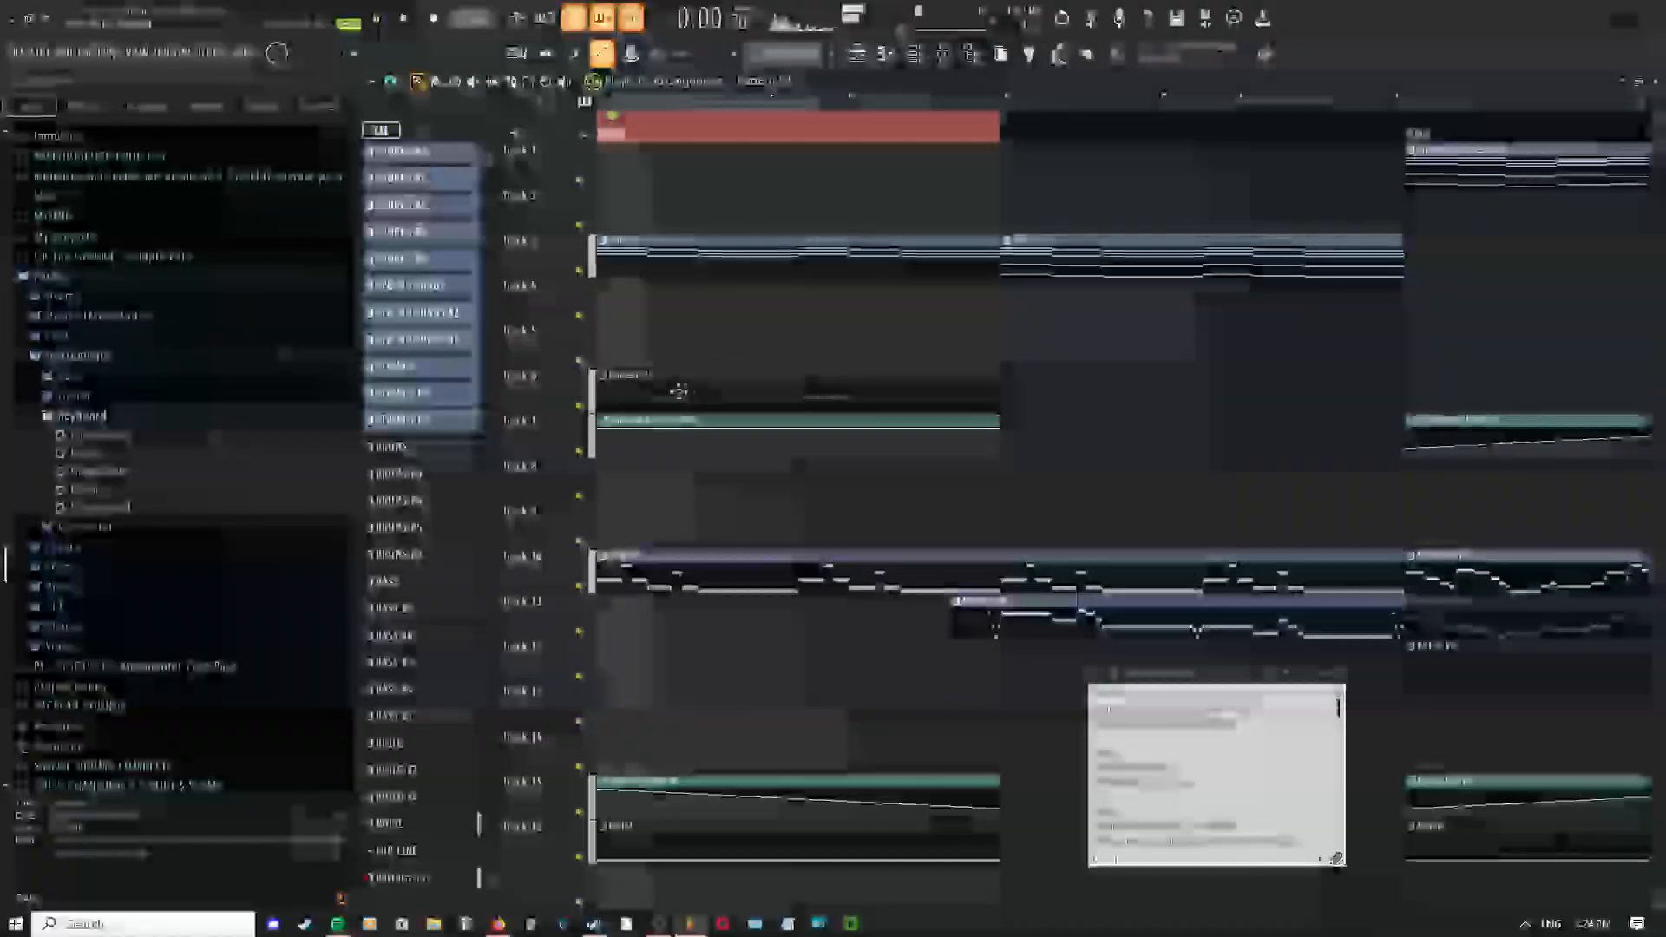
key("space")
Open the Opus channel's Pattern 54 notes in the piano roll and play them
double_click(679, 391)
left_click(917, 56)
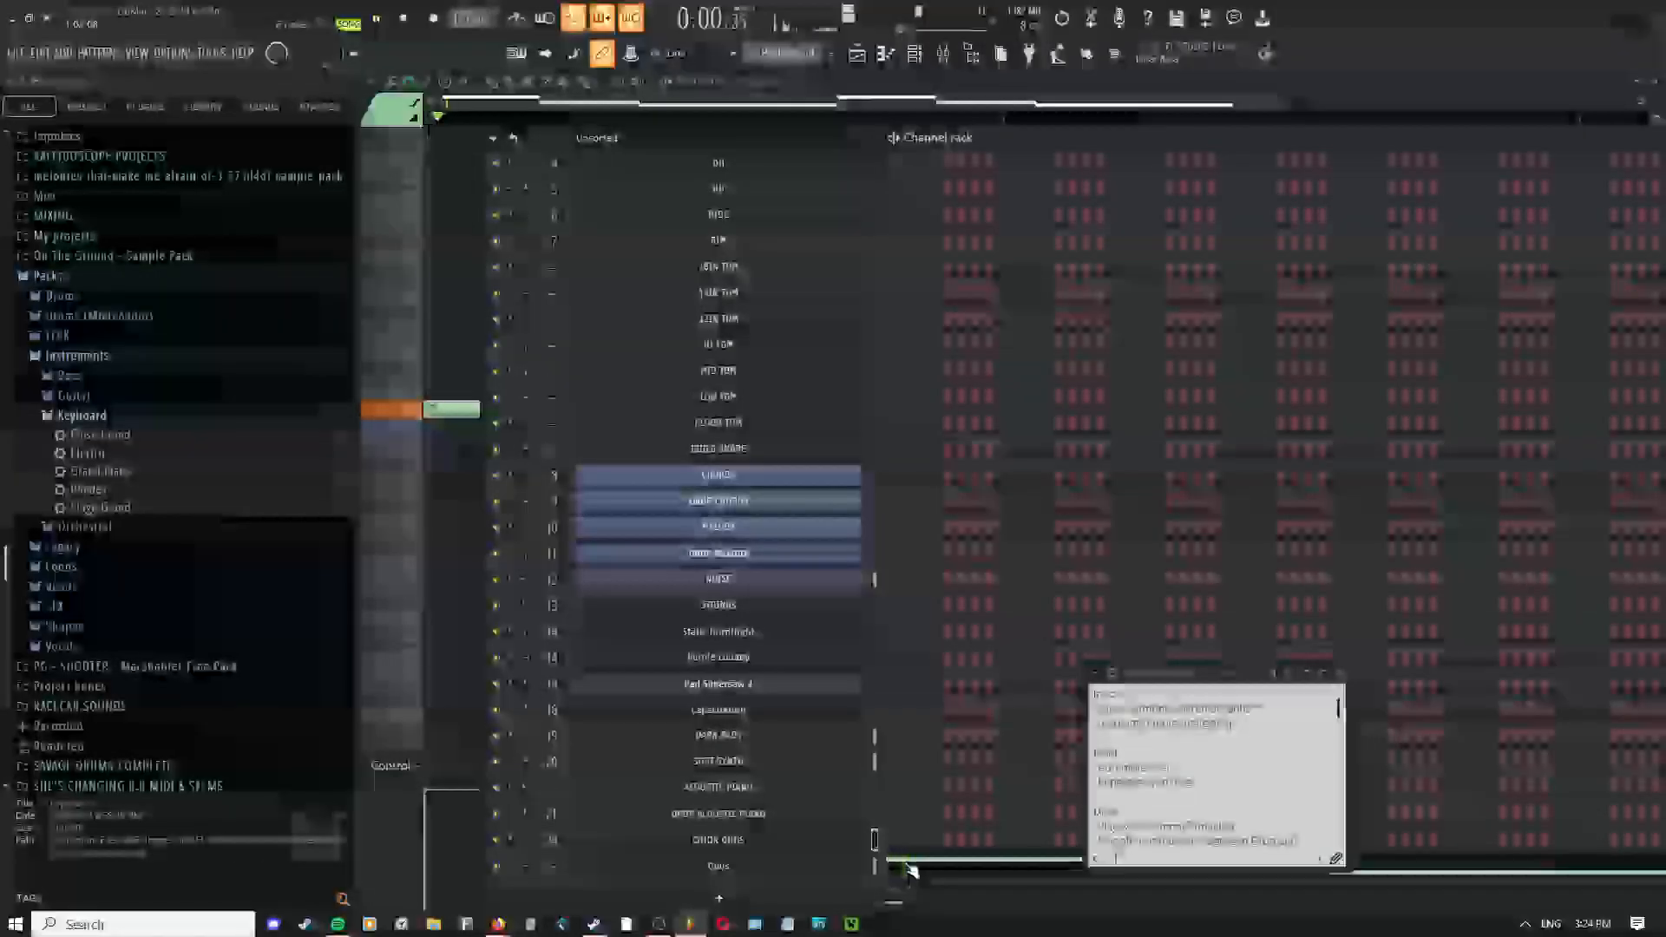
left_click(907, 867)
left_click(907, 867)
scroll(668, 468, "down", 3)
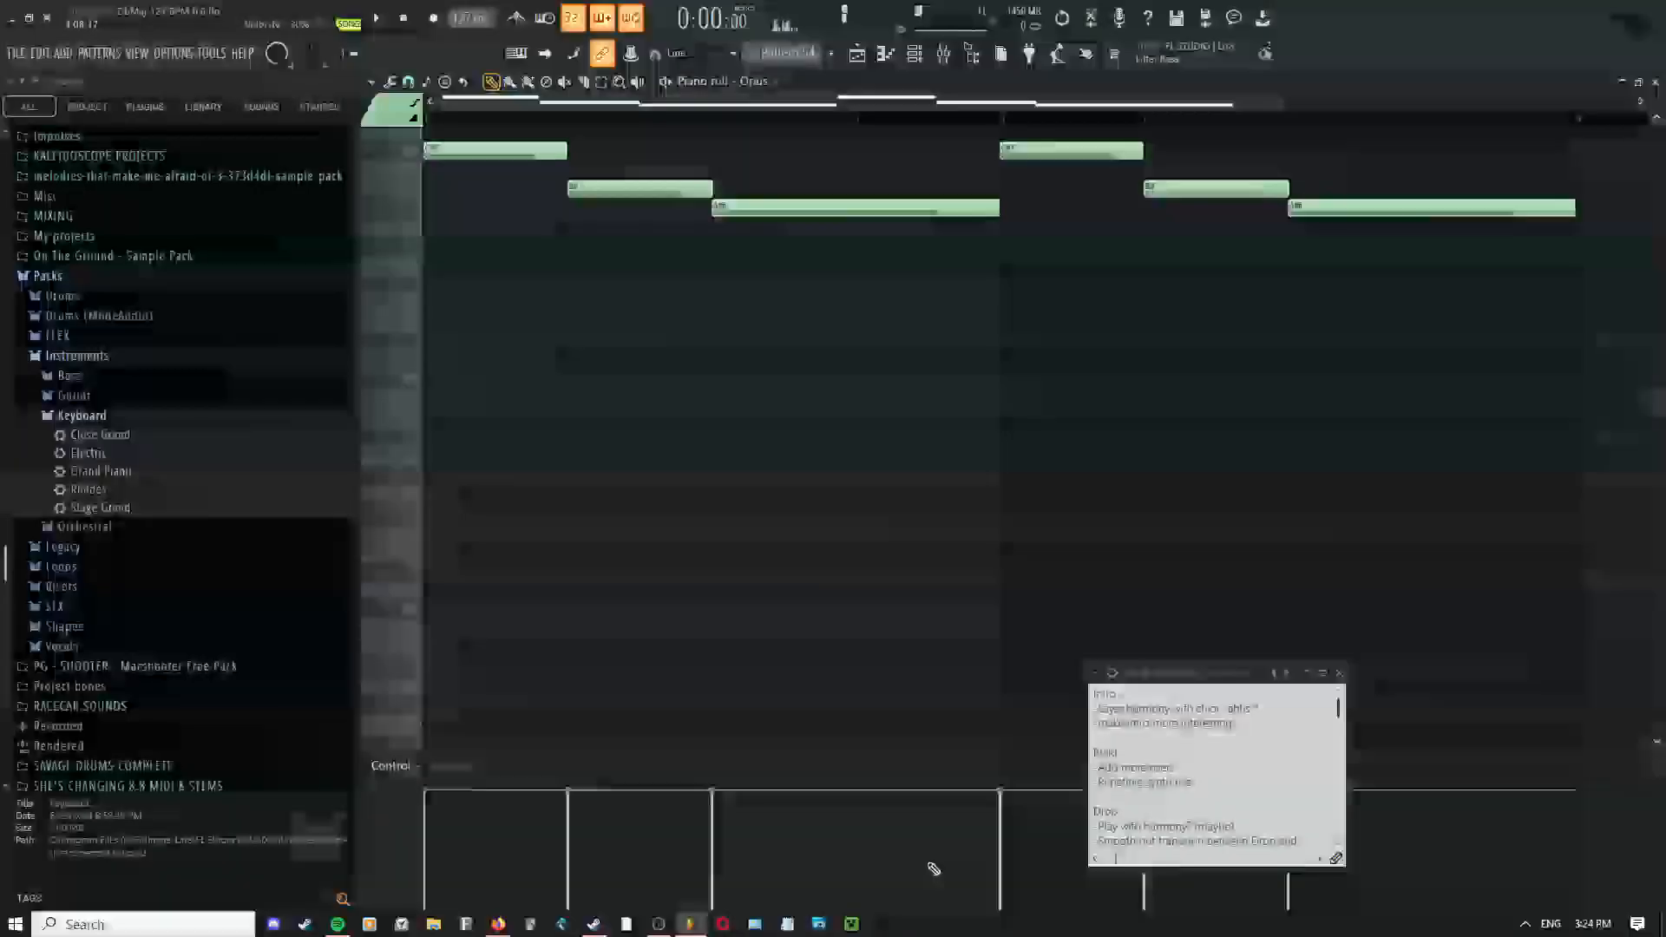
scroll(933, 868, "up", 6)
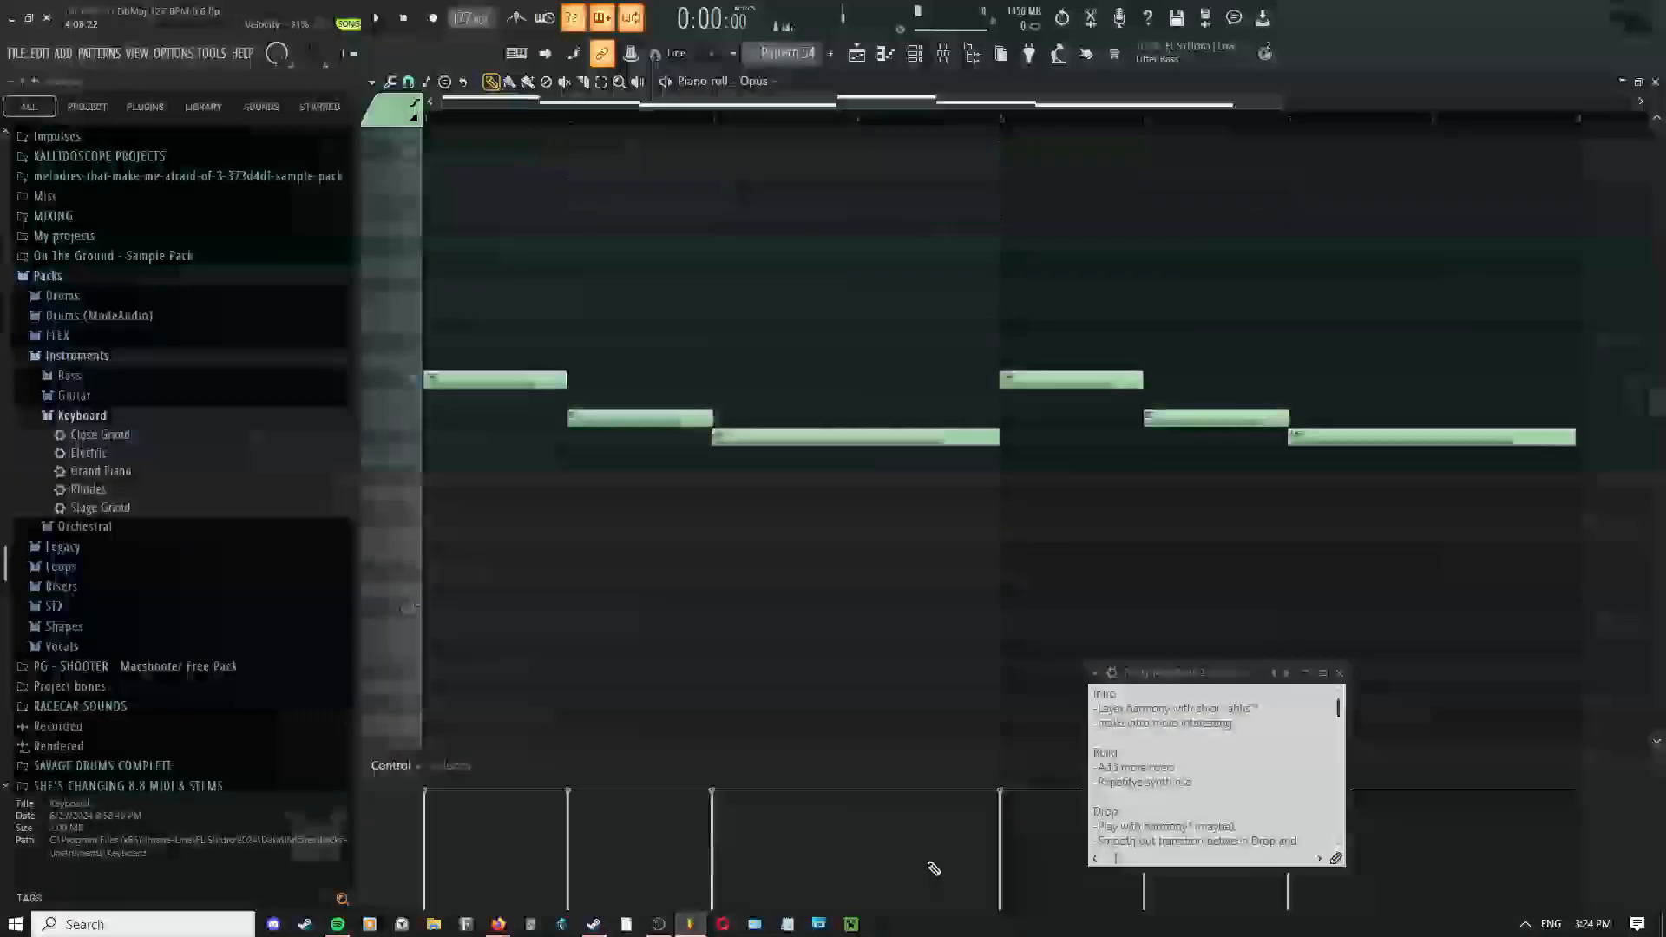
scroll(933, 868, "up", 3)
key("space")
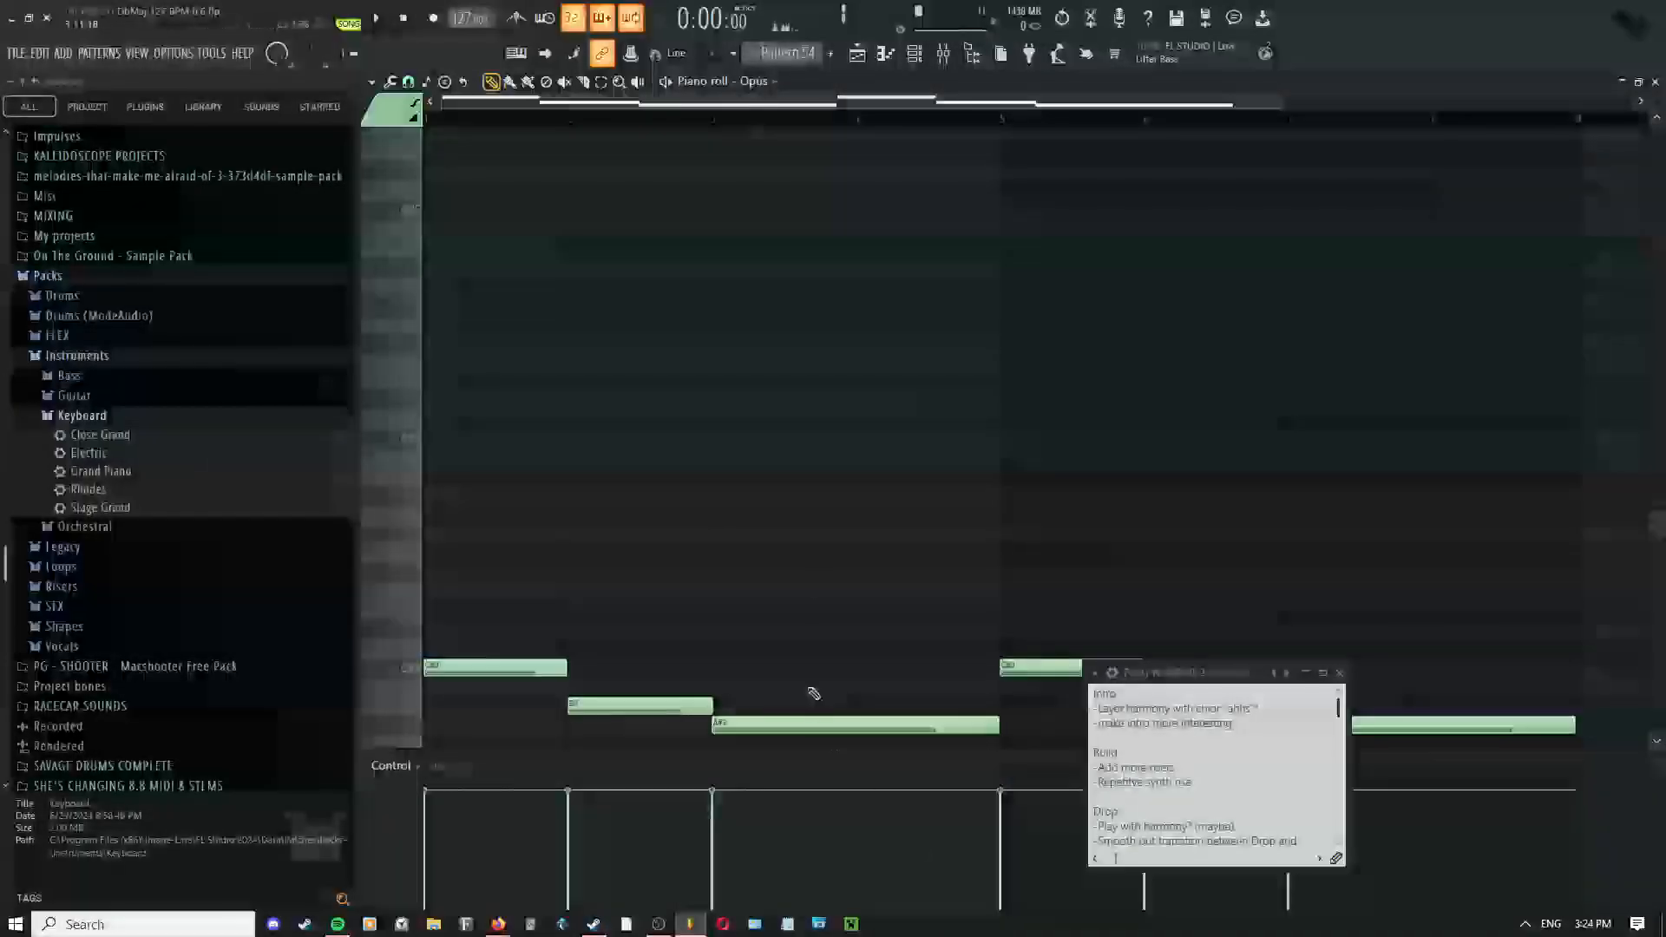
Transpose the Opus channel's notes up one octave in the piano roll and play them back
key("space")
scroll(850, 188, "down", 10)
scroll(850, 188, "up", 10)
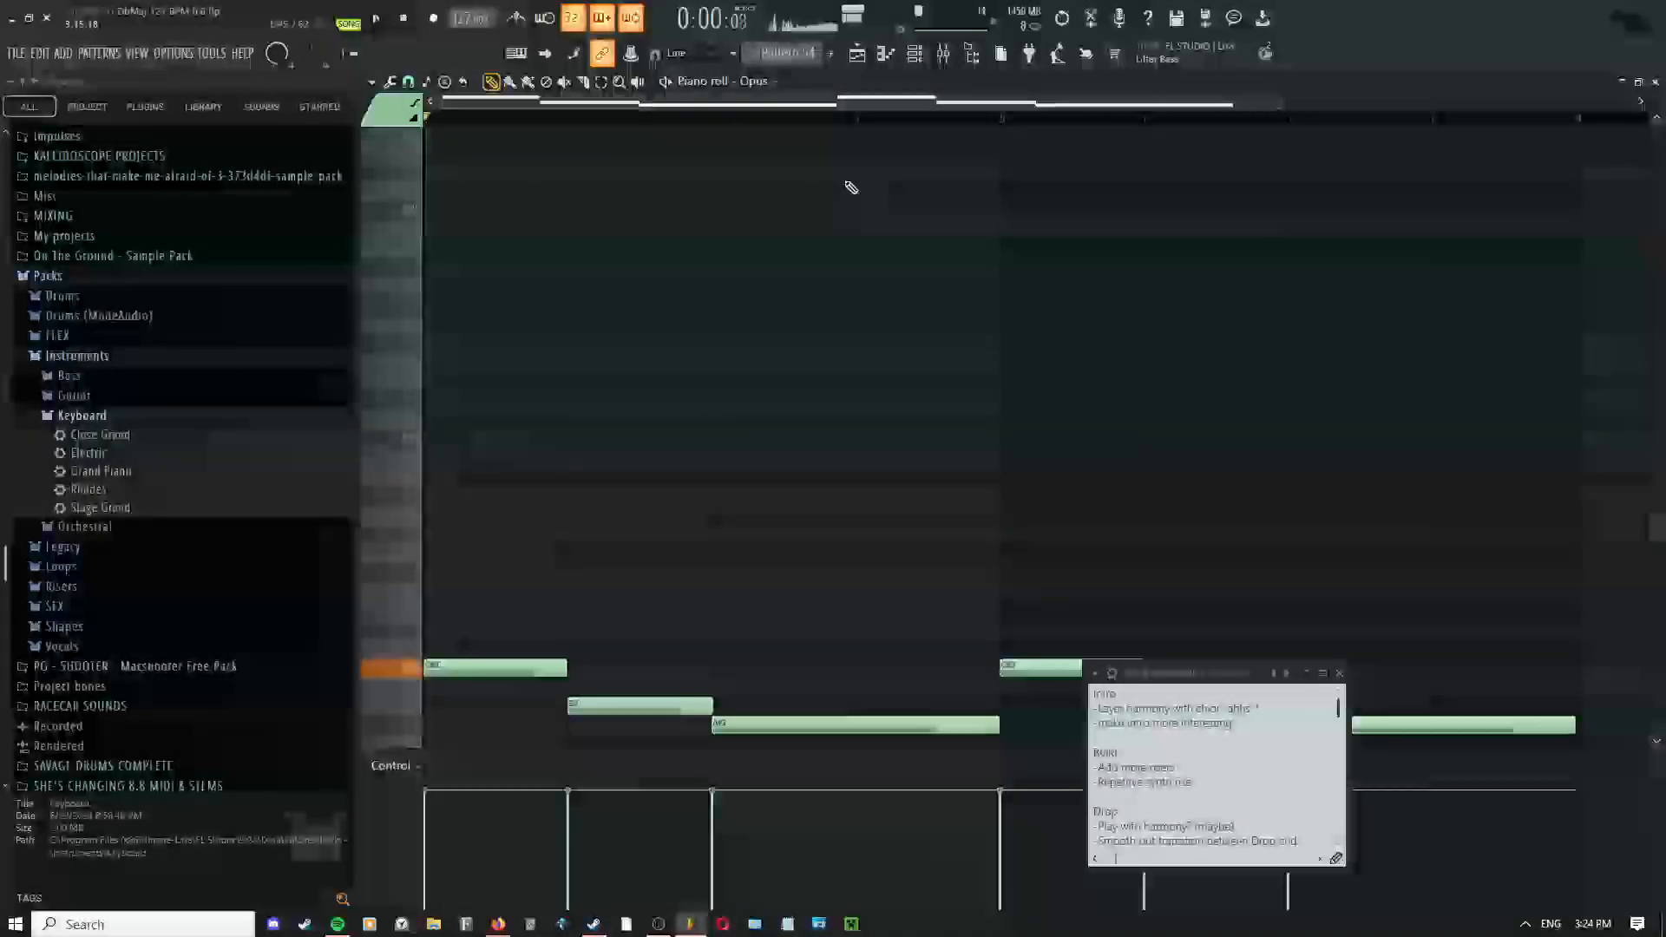
left_click(924, 61)
key("space")
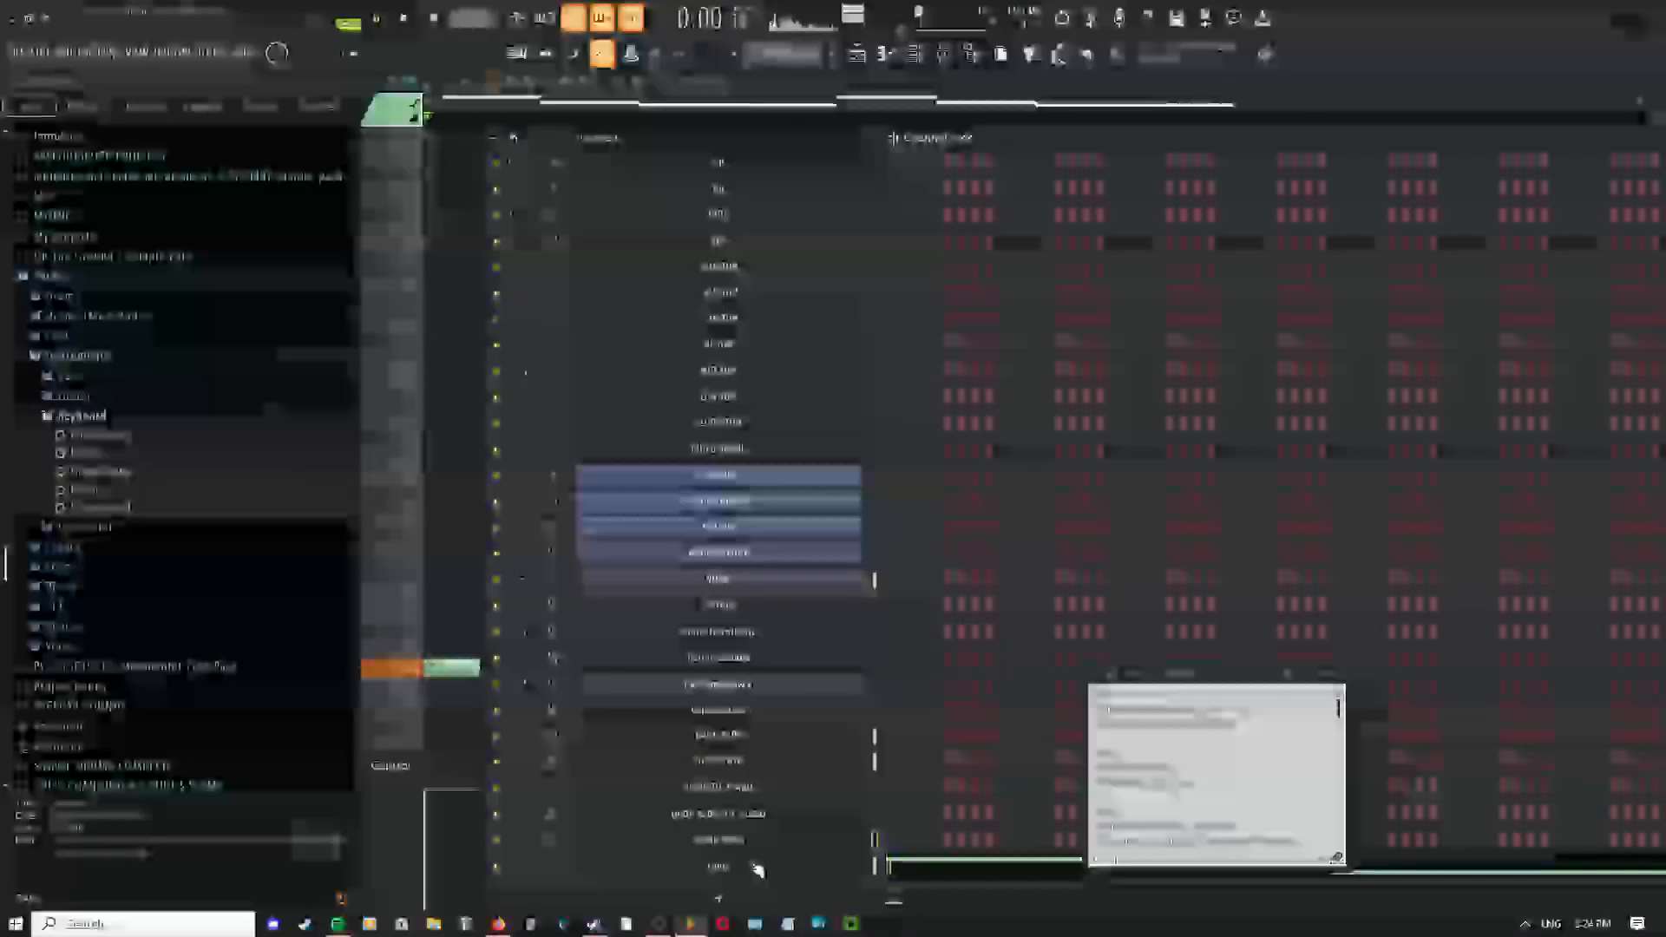
key("space")
left_click(978, 871)
left_click(978, 872)
key("ctrl+Up")
key("space")
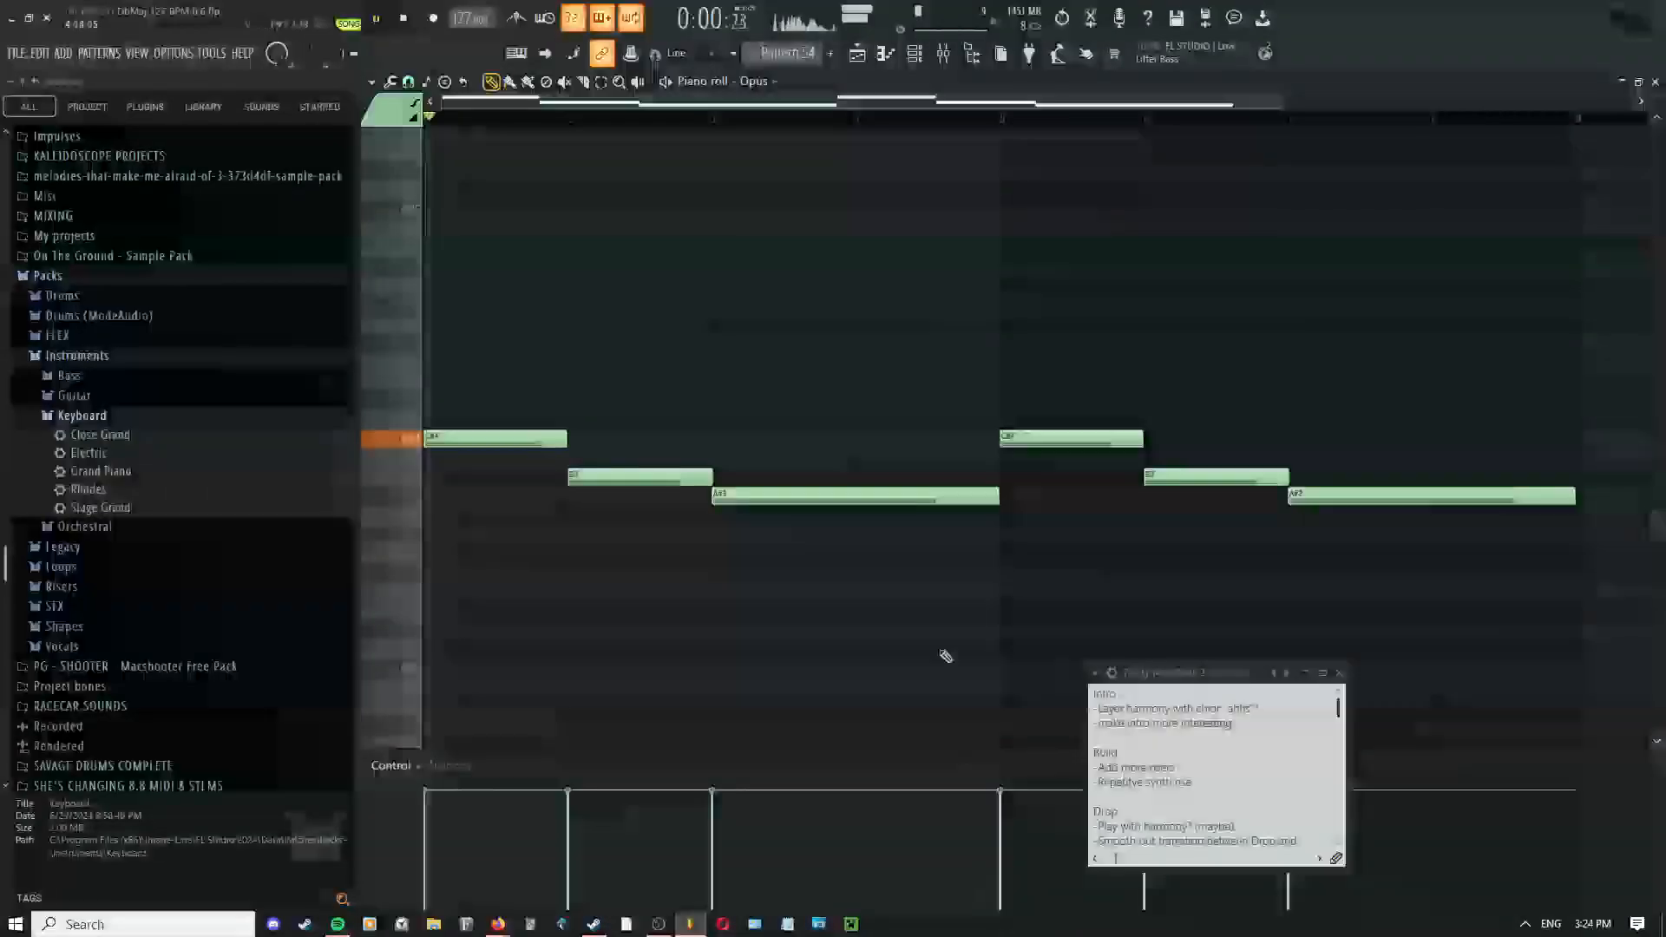
Load the Womens Choir ah MOD instrument from the EW Goliath library in the Opus channel
left_click(917, 58)
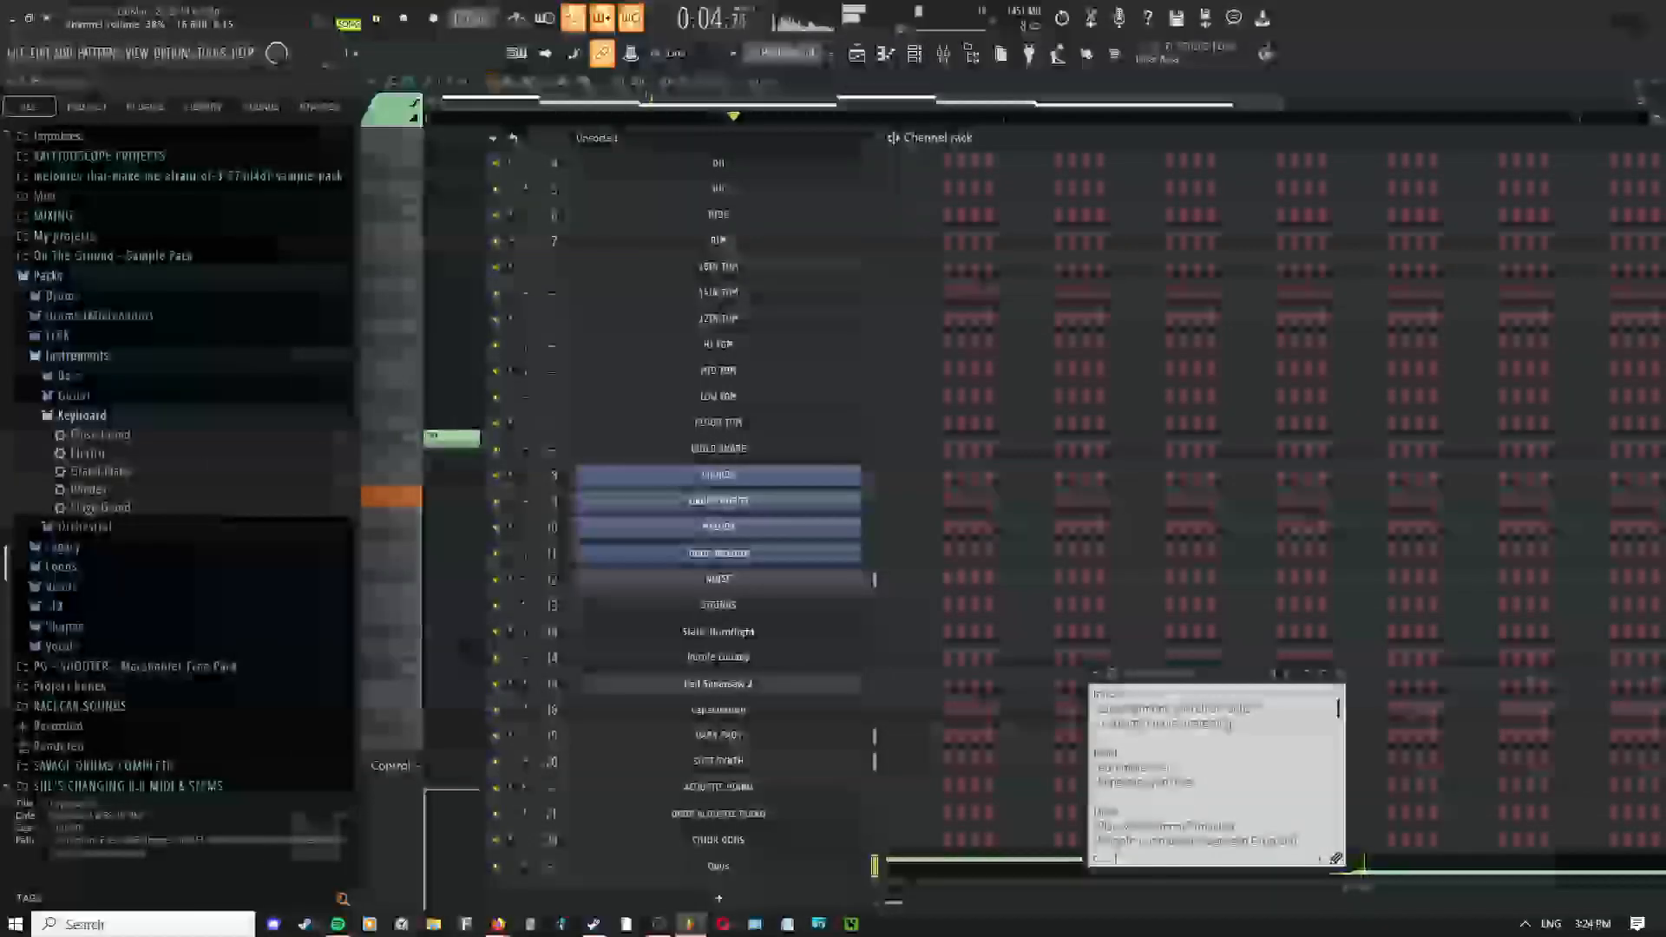
left_click(697, 868)
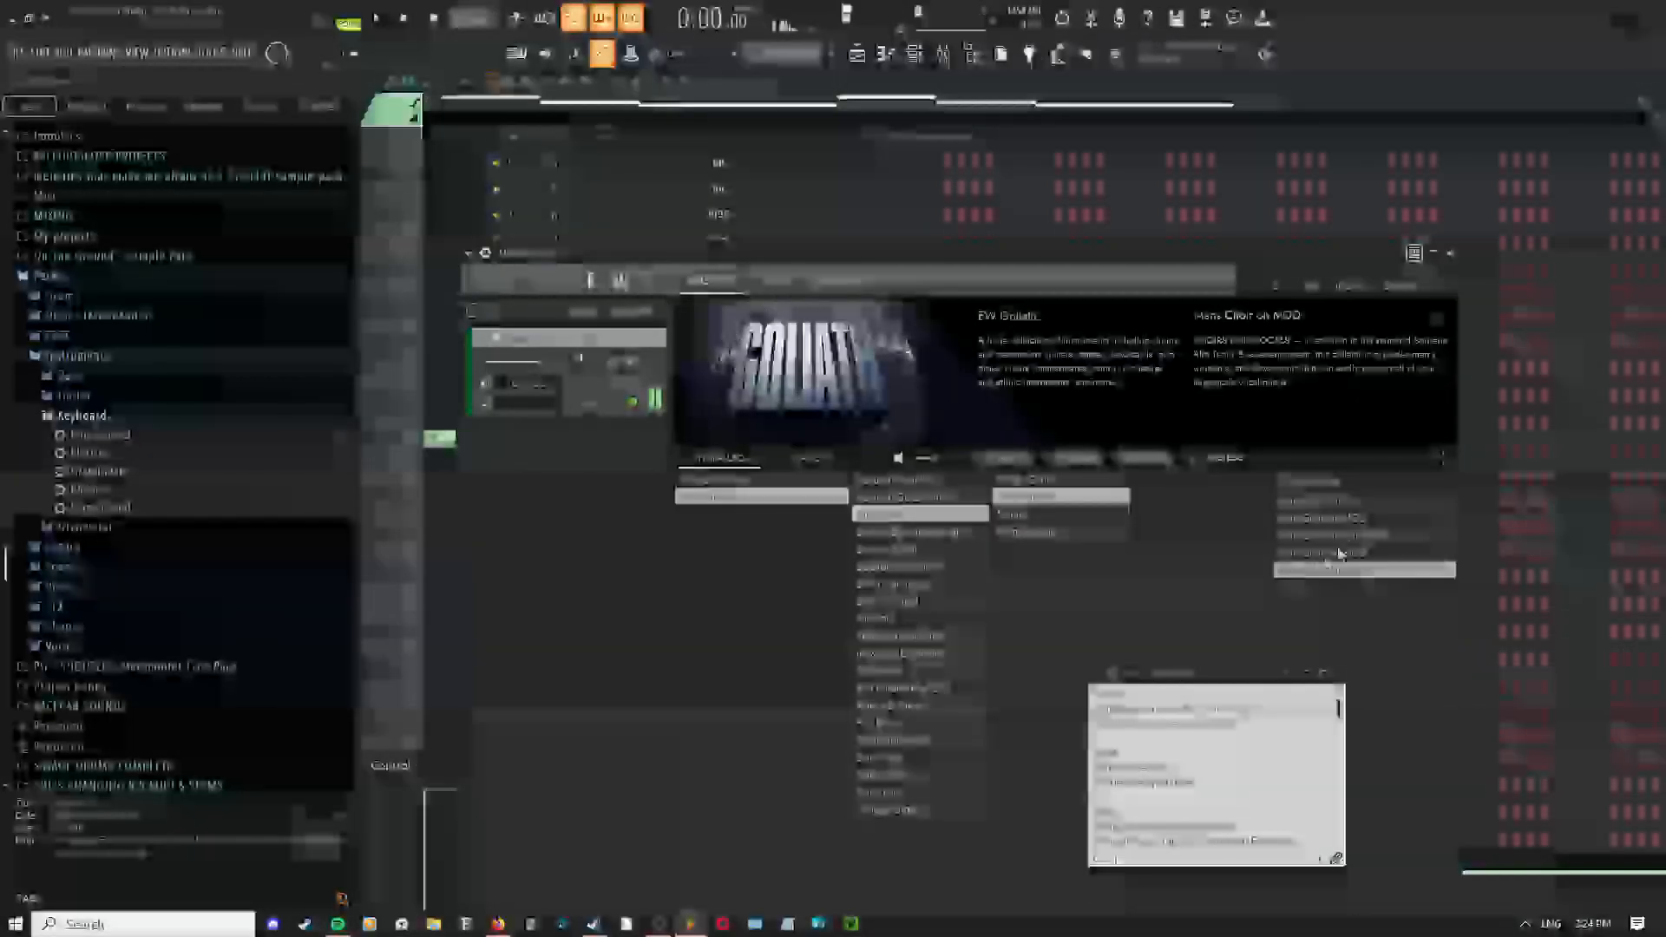
key("space")
left_click(1024, 531)
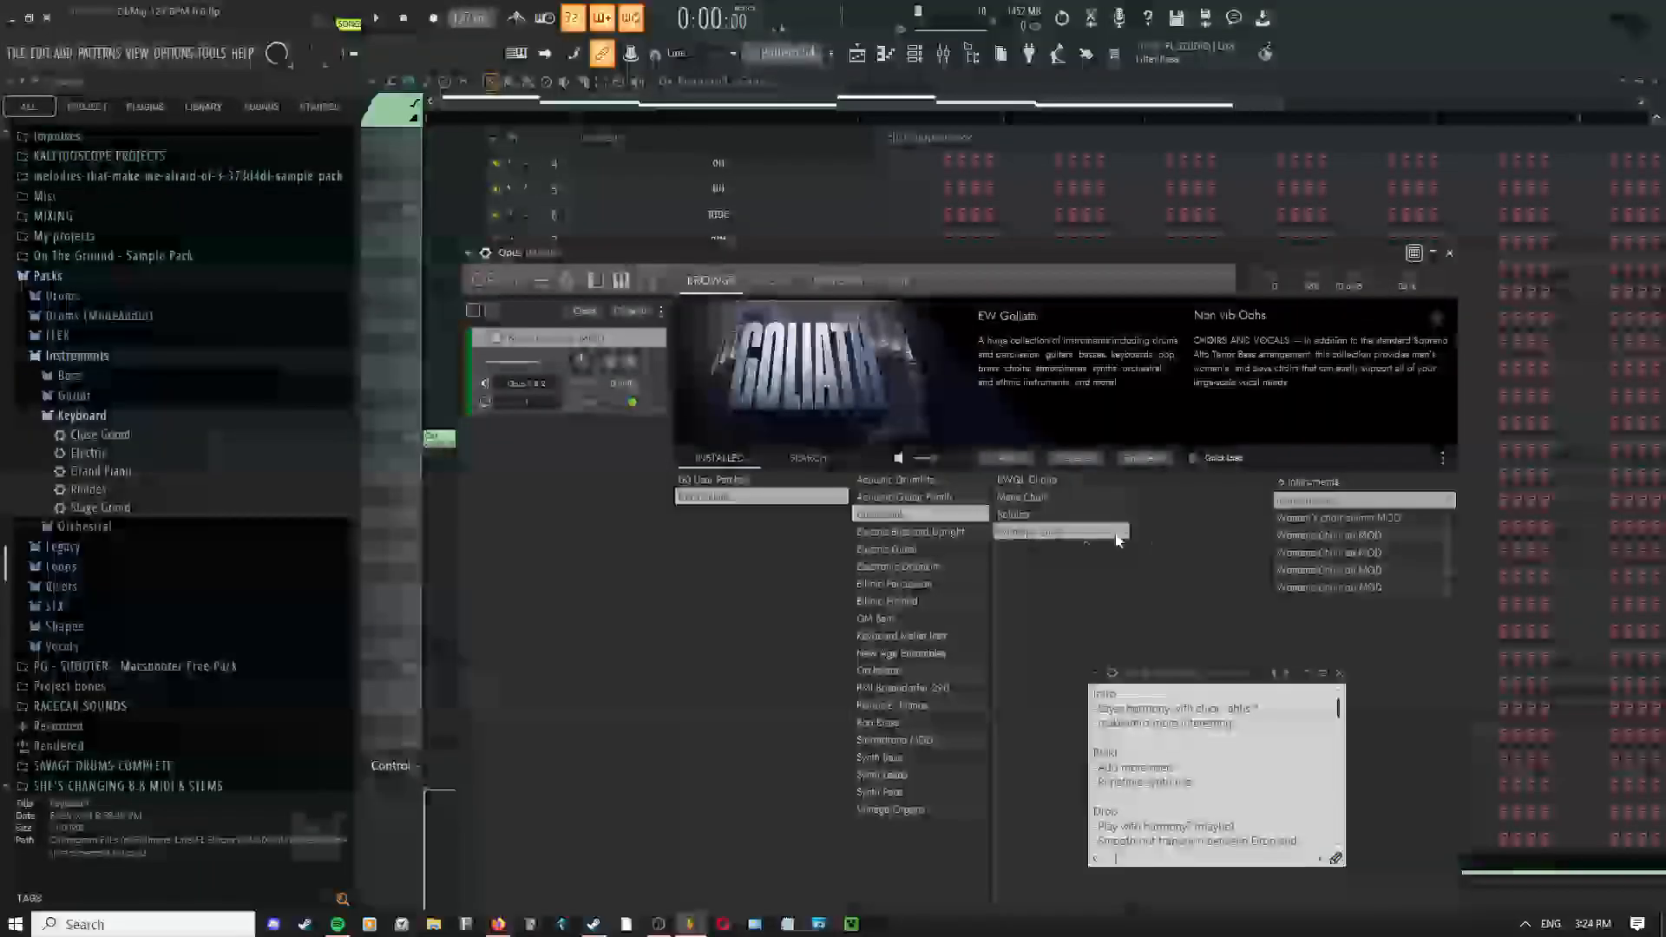
left_click(1336, 570)
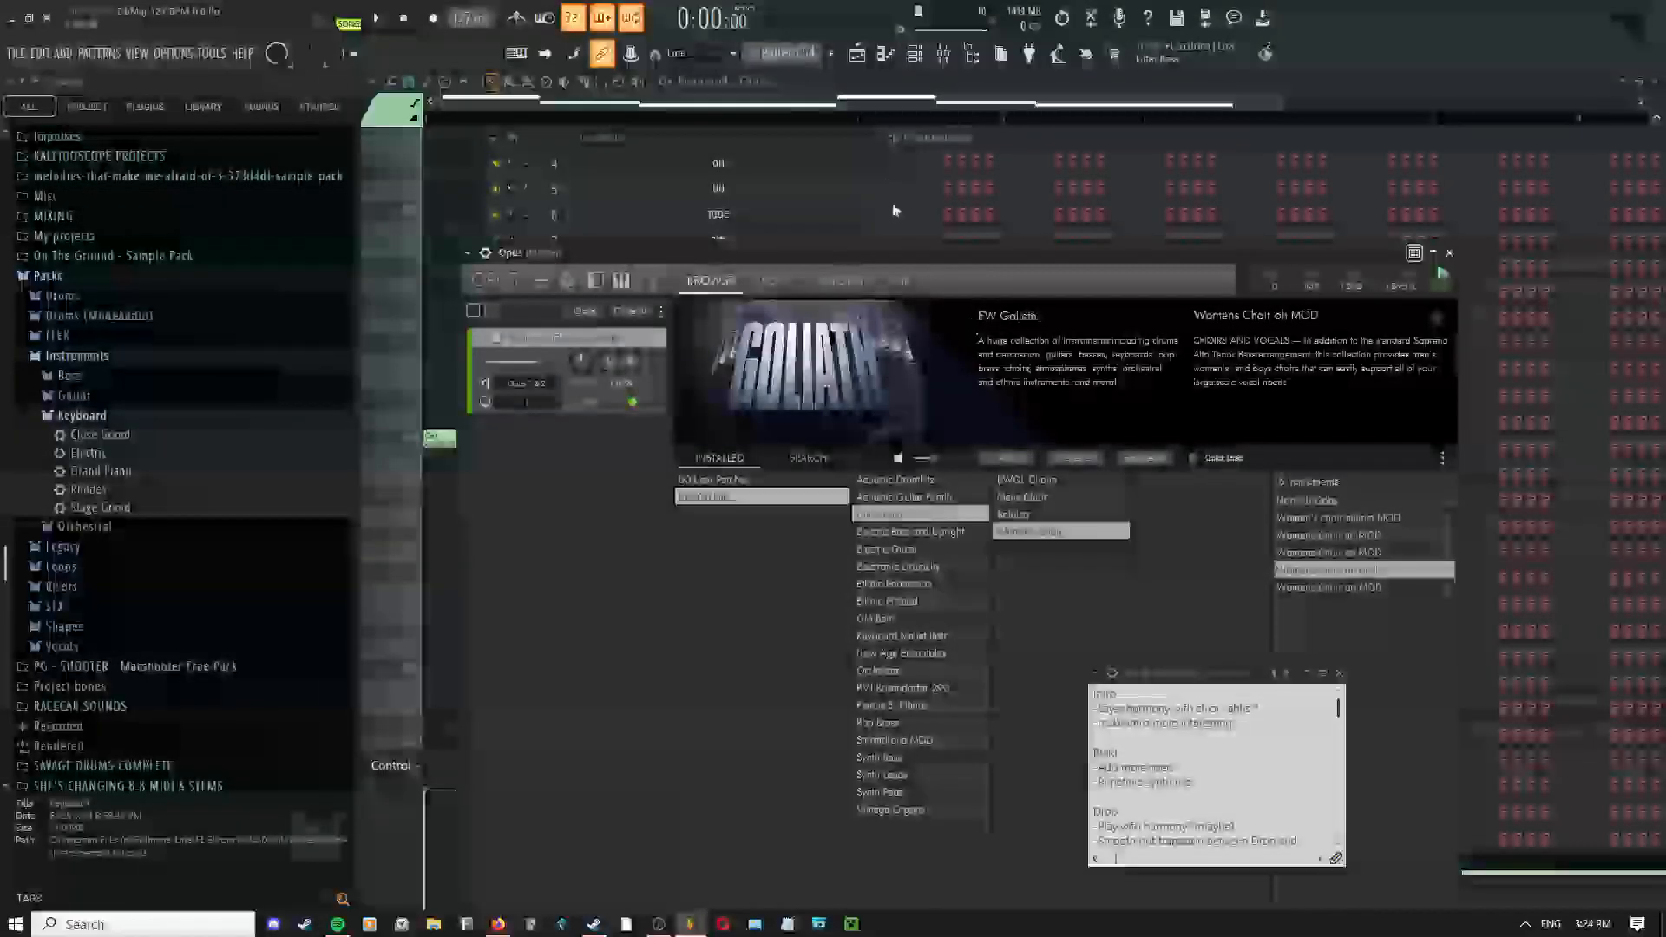
Open the Pattern 54 clip from the playlist and examine its Opus notes in the piano roll
left_click(859, 53)
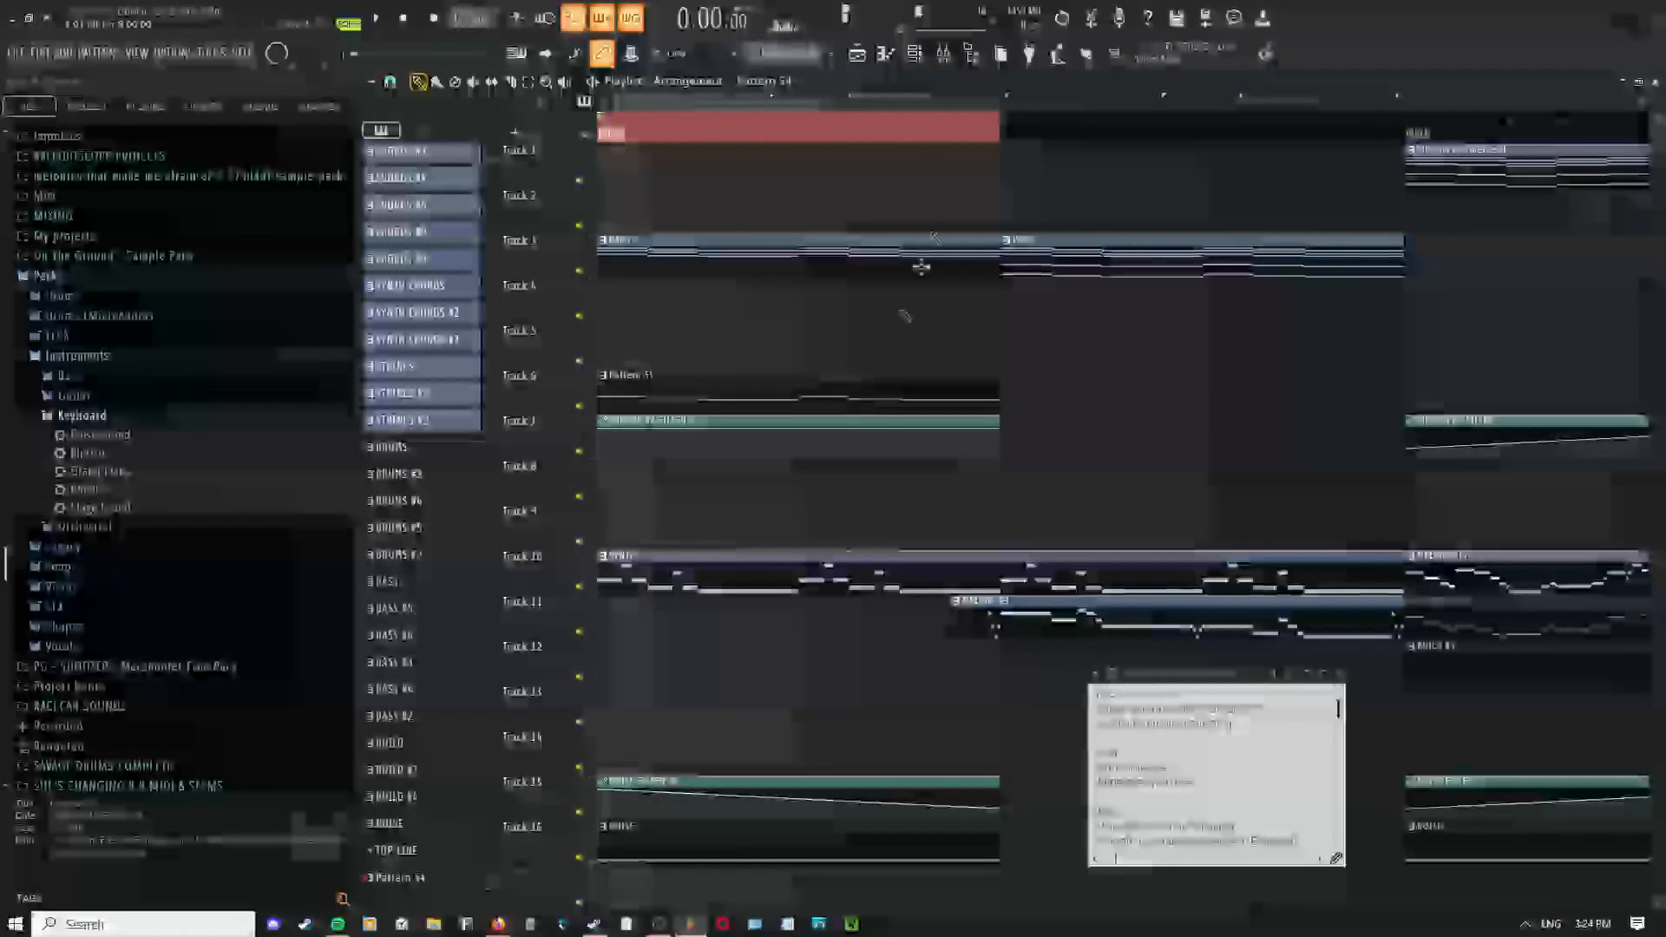
double_click(689, 394)
scroll(694, 399, "down", 4)
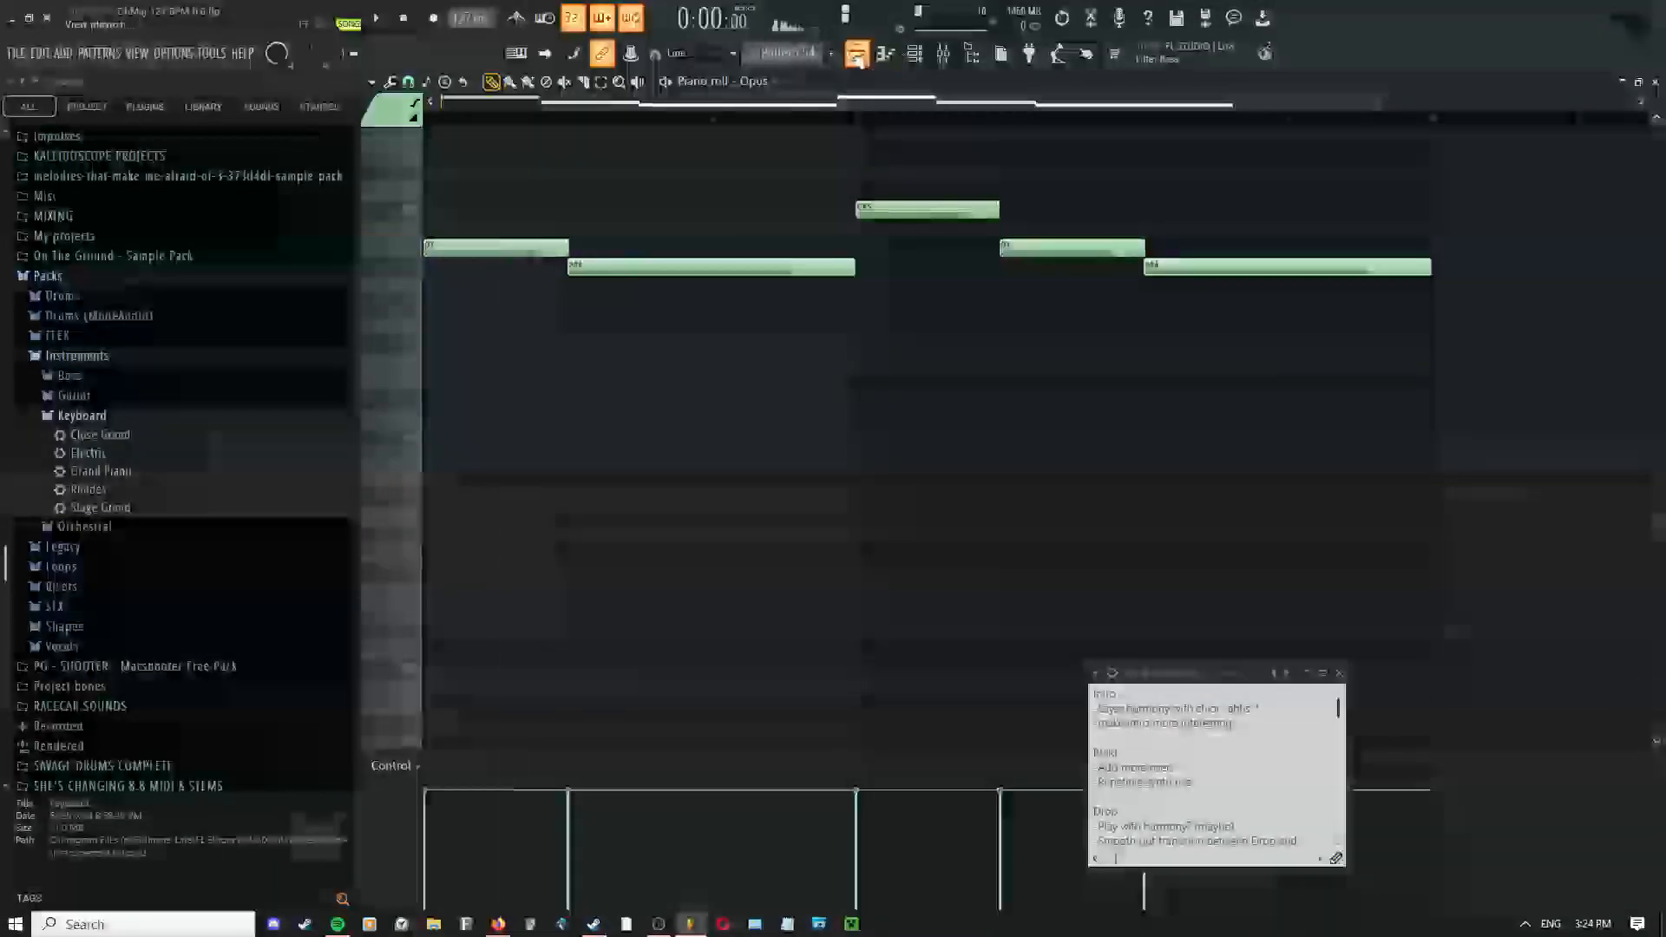
left_click(914, 53)
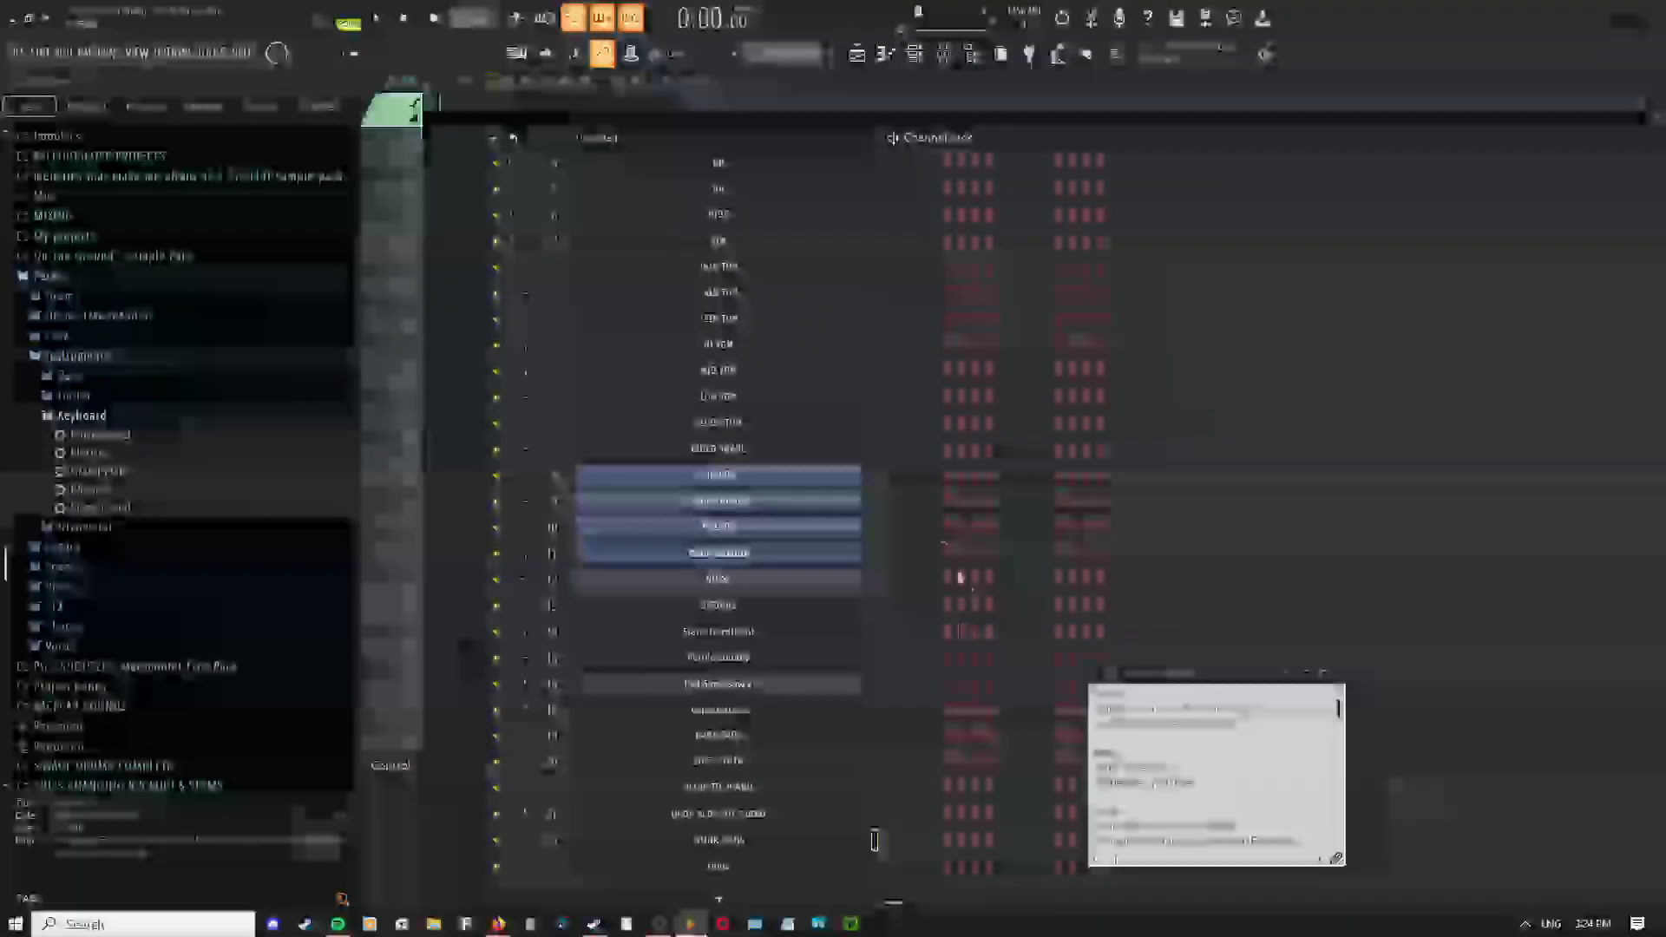
Open the intro's DARK PADS notes from the playlist and select the lowest line in the first half of the pattern
left_click(857, 54)
scroll(1186, 327, "down", 2)
scroll(1186, 327, "down", 2)
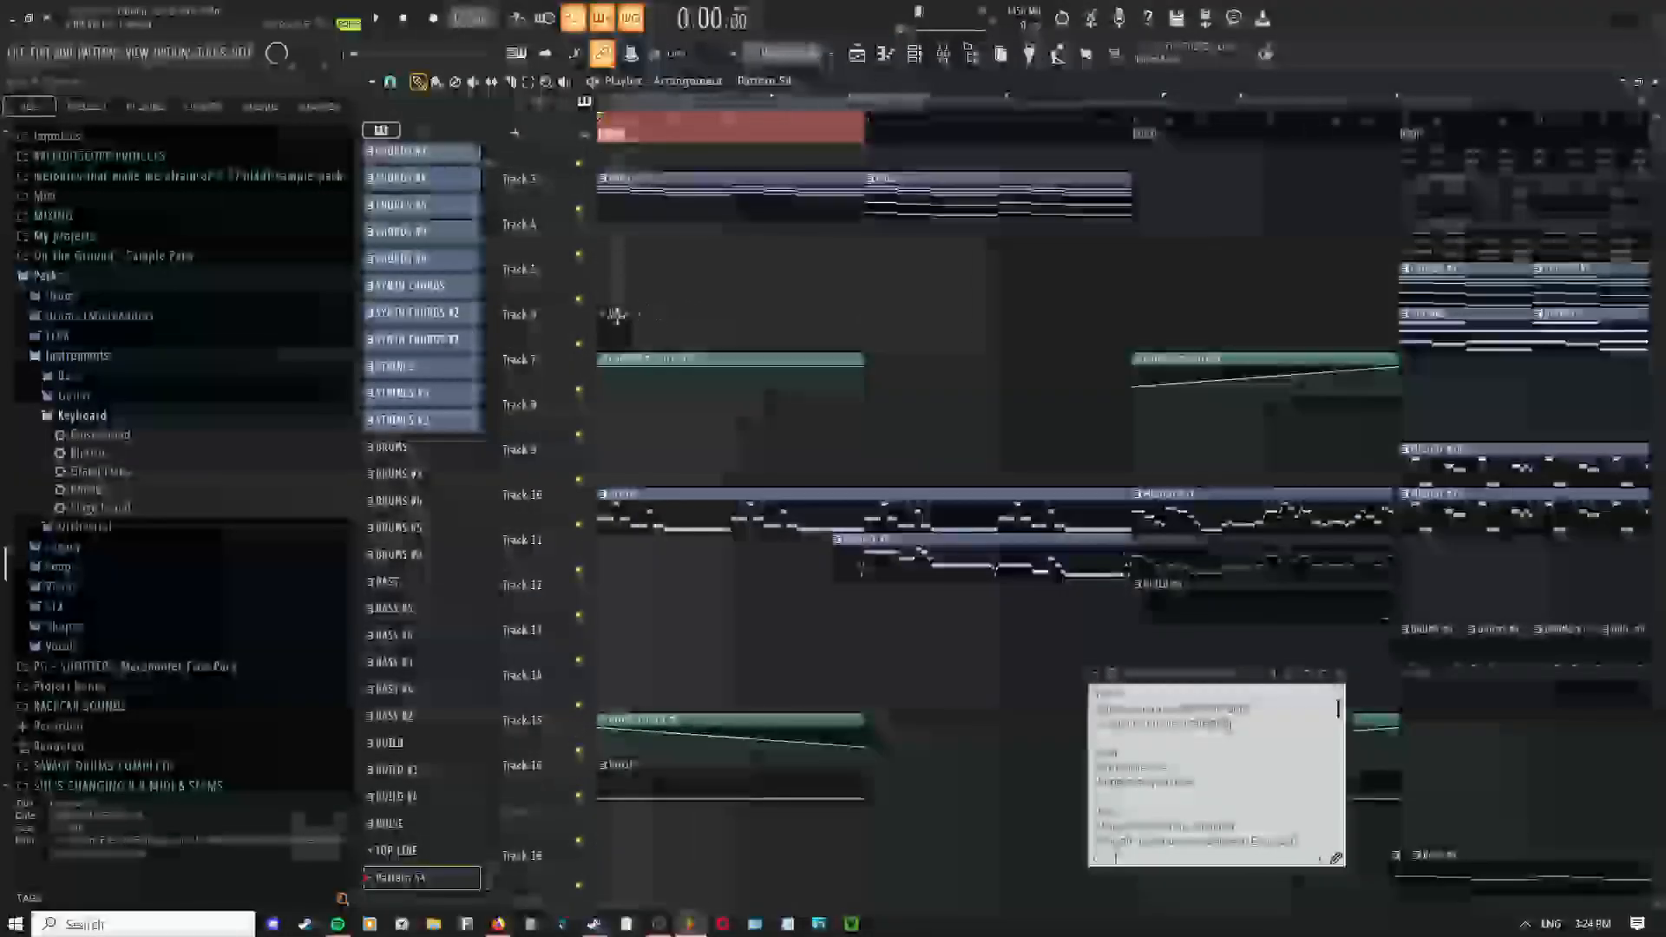
double_click(638, 199)
left_click(914, 53)
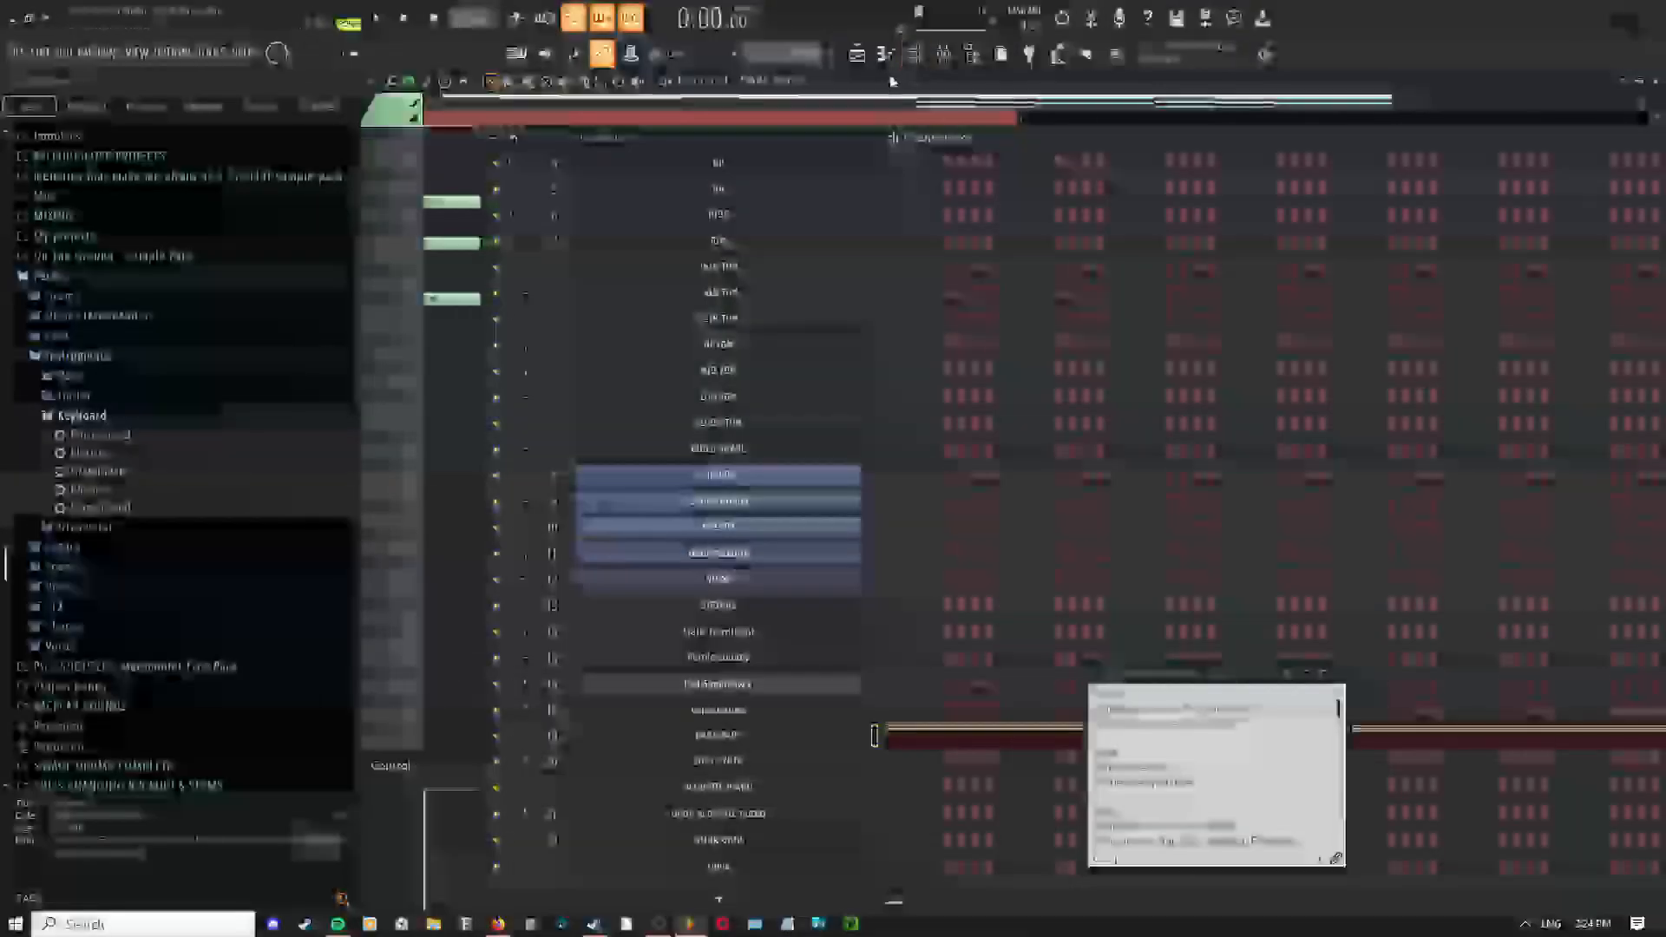
left_click(857, 54)
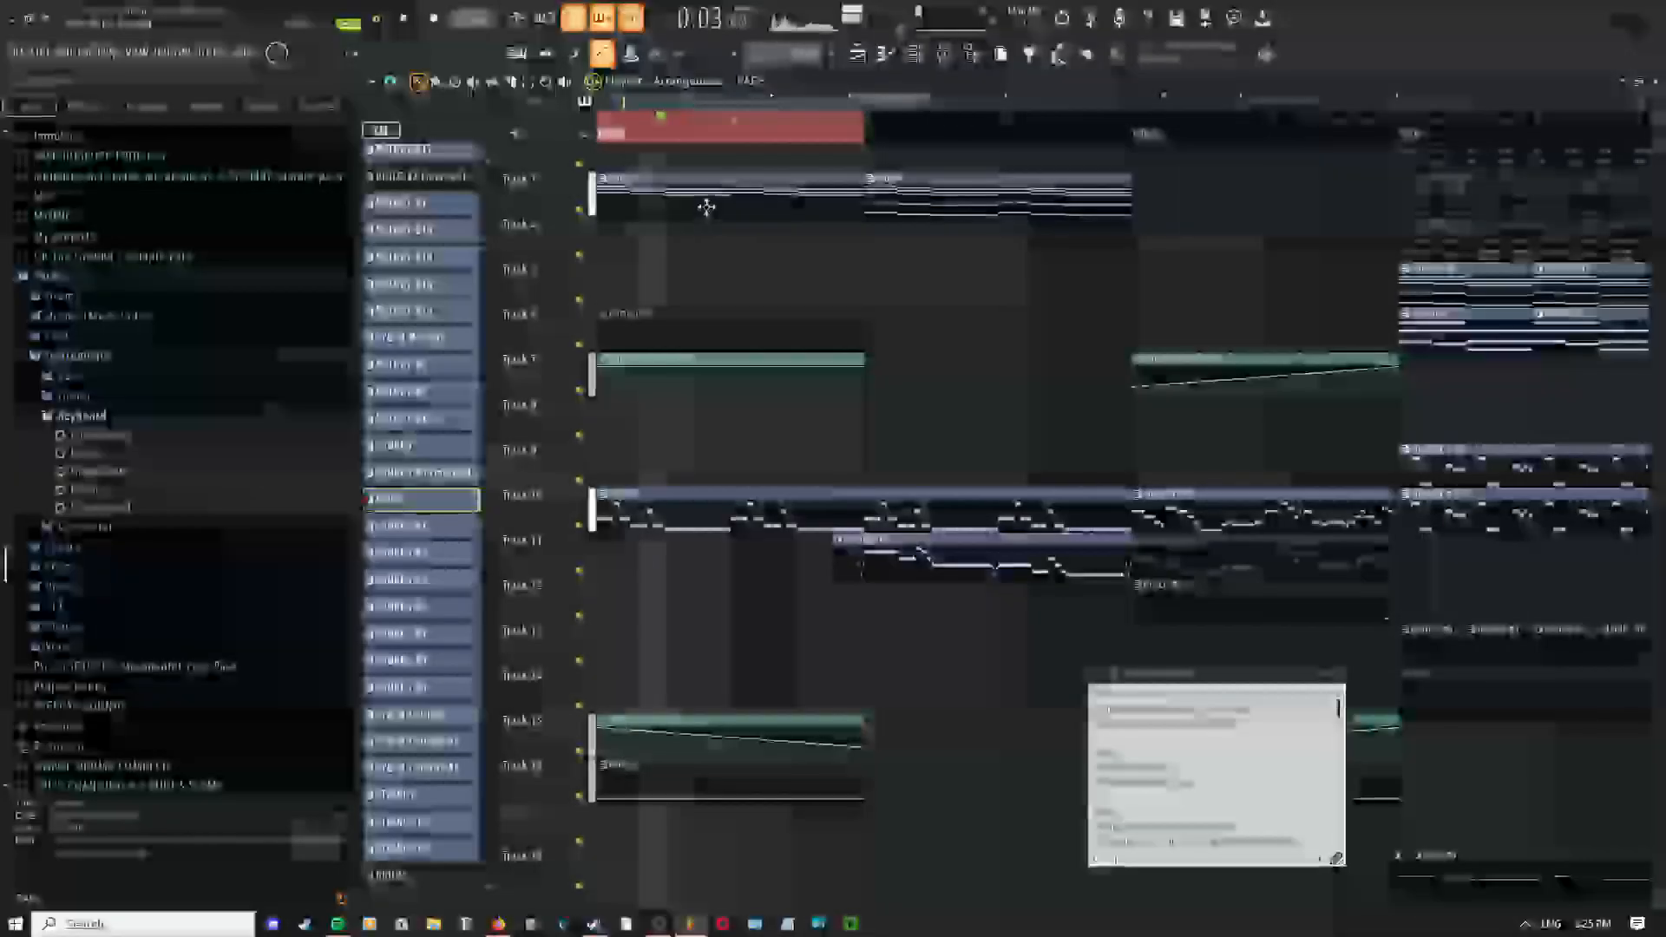
double_click(706, 206)
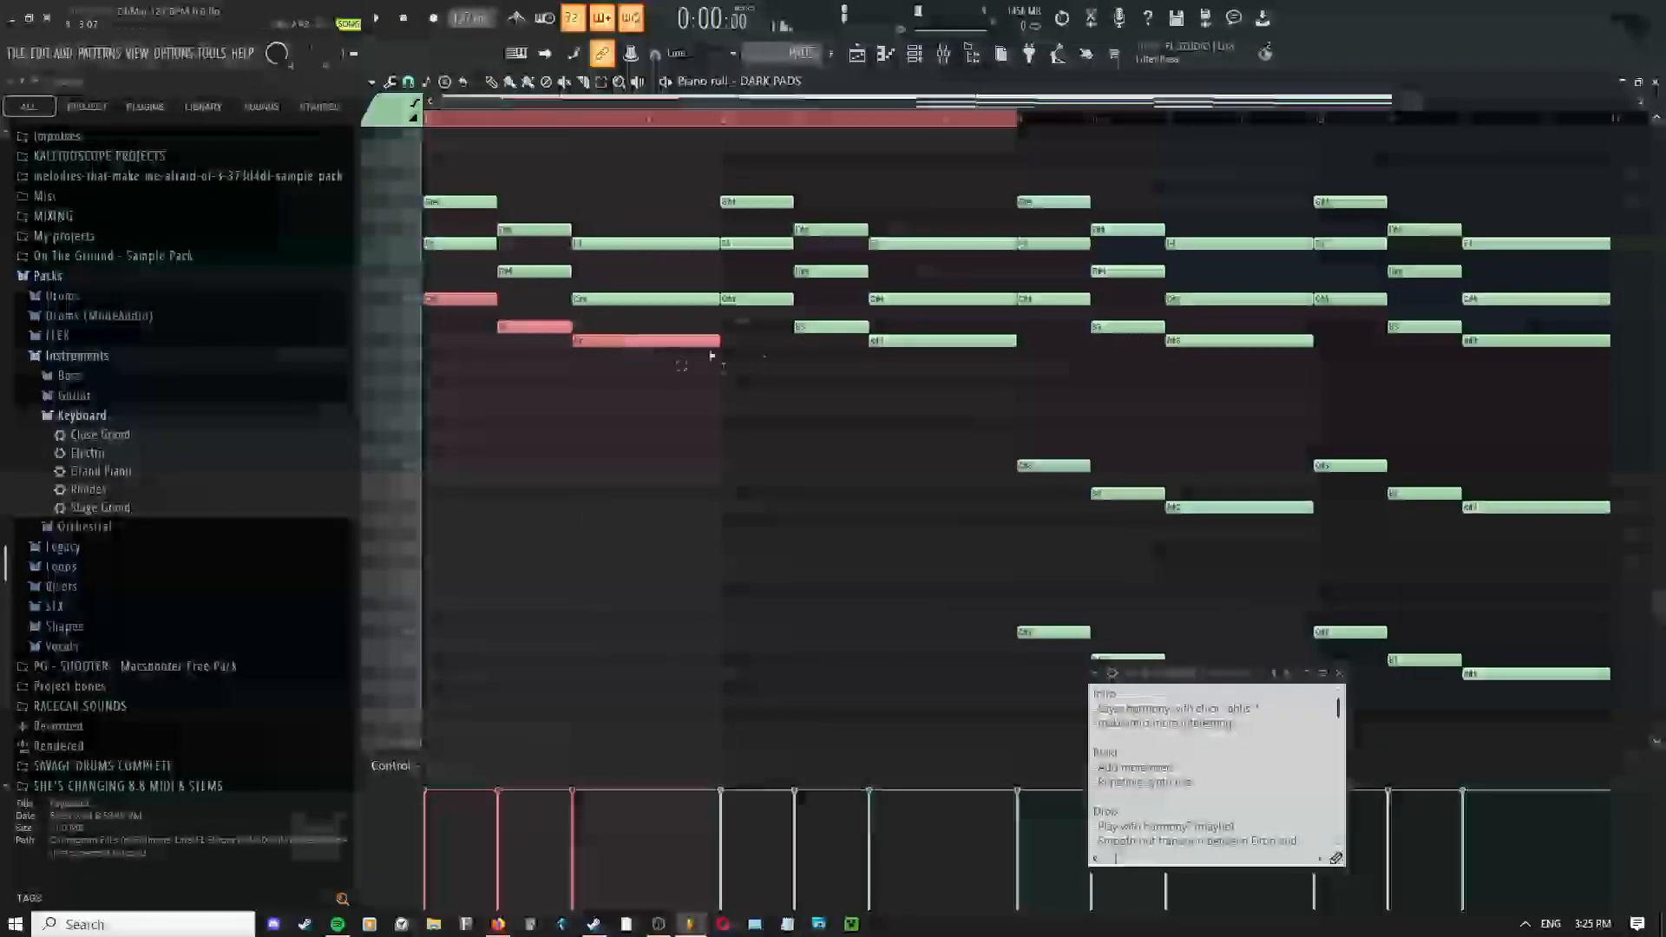
left_click(757, 302, "ctrl+shift")
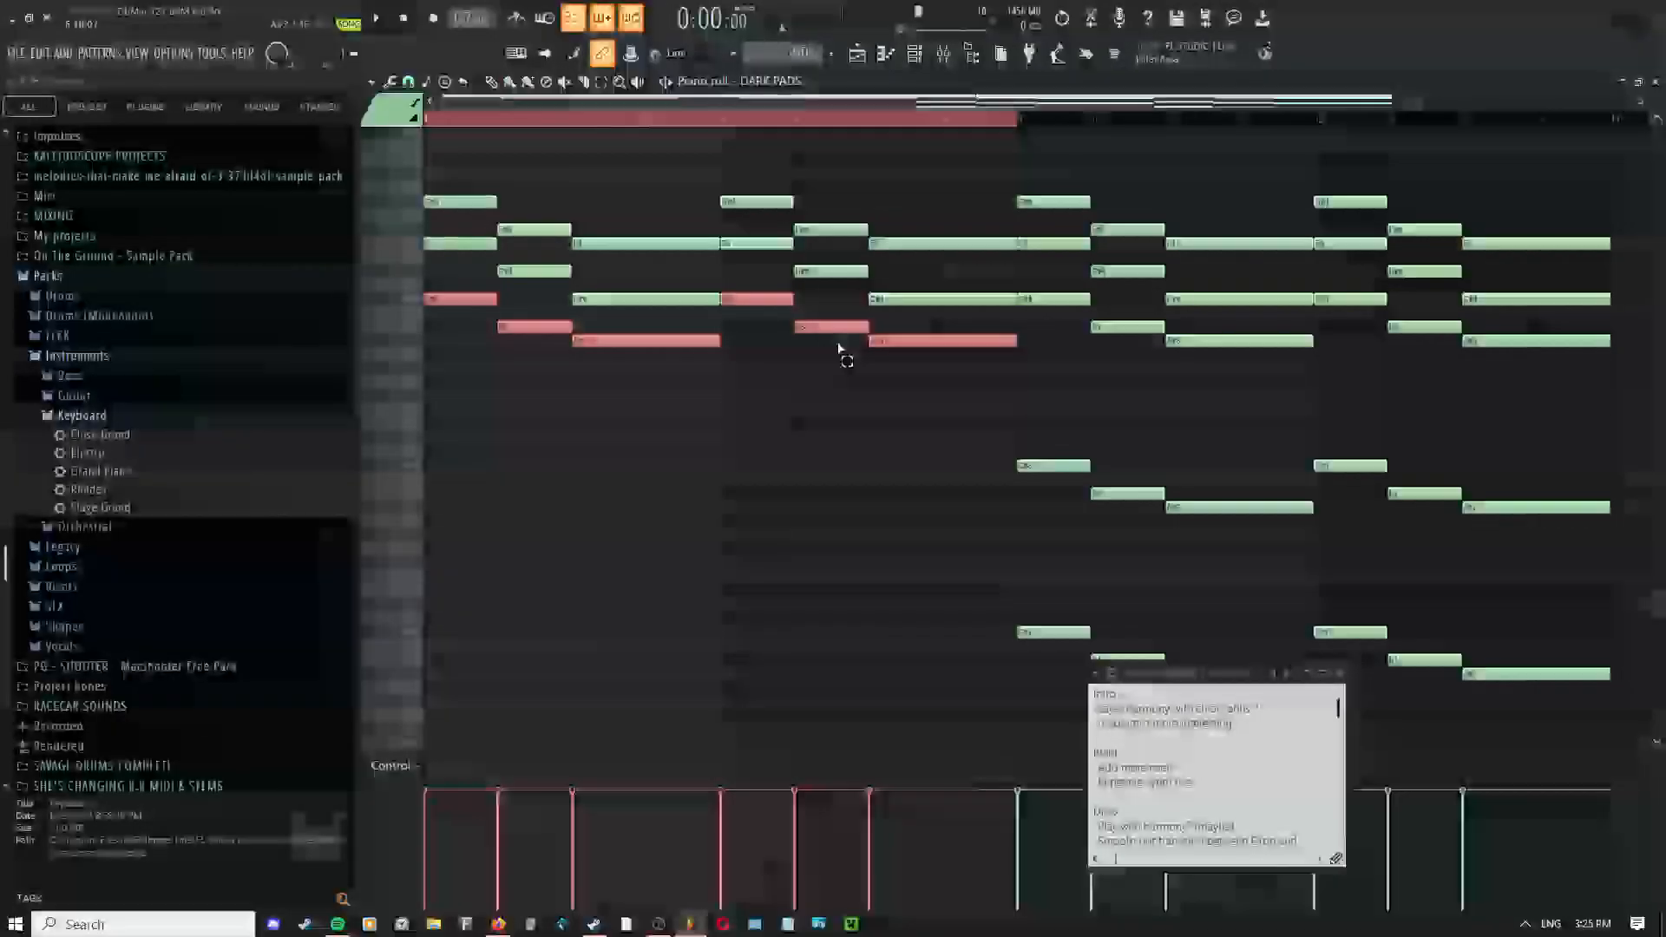
Delete the Opus channel from the channel rack
left_click(941, 57)
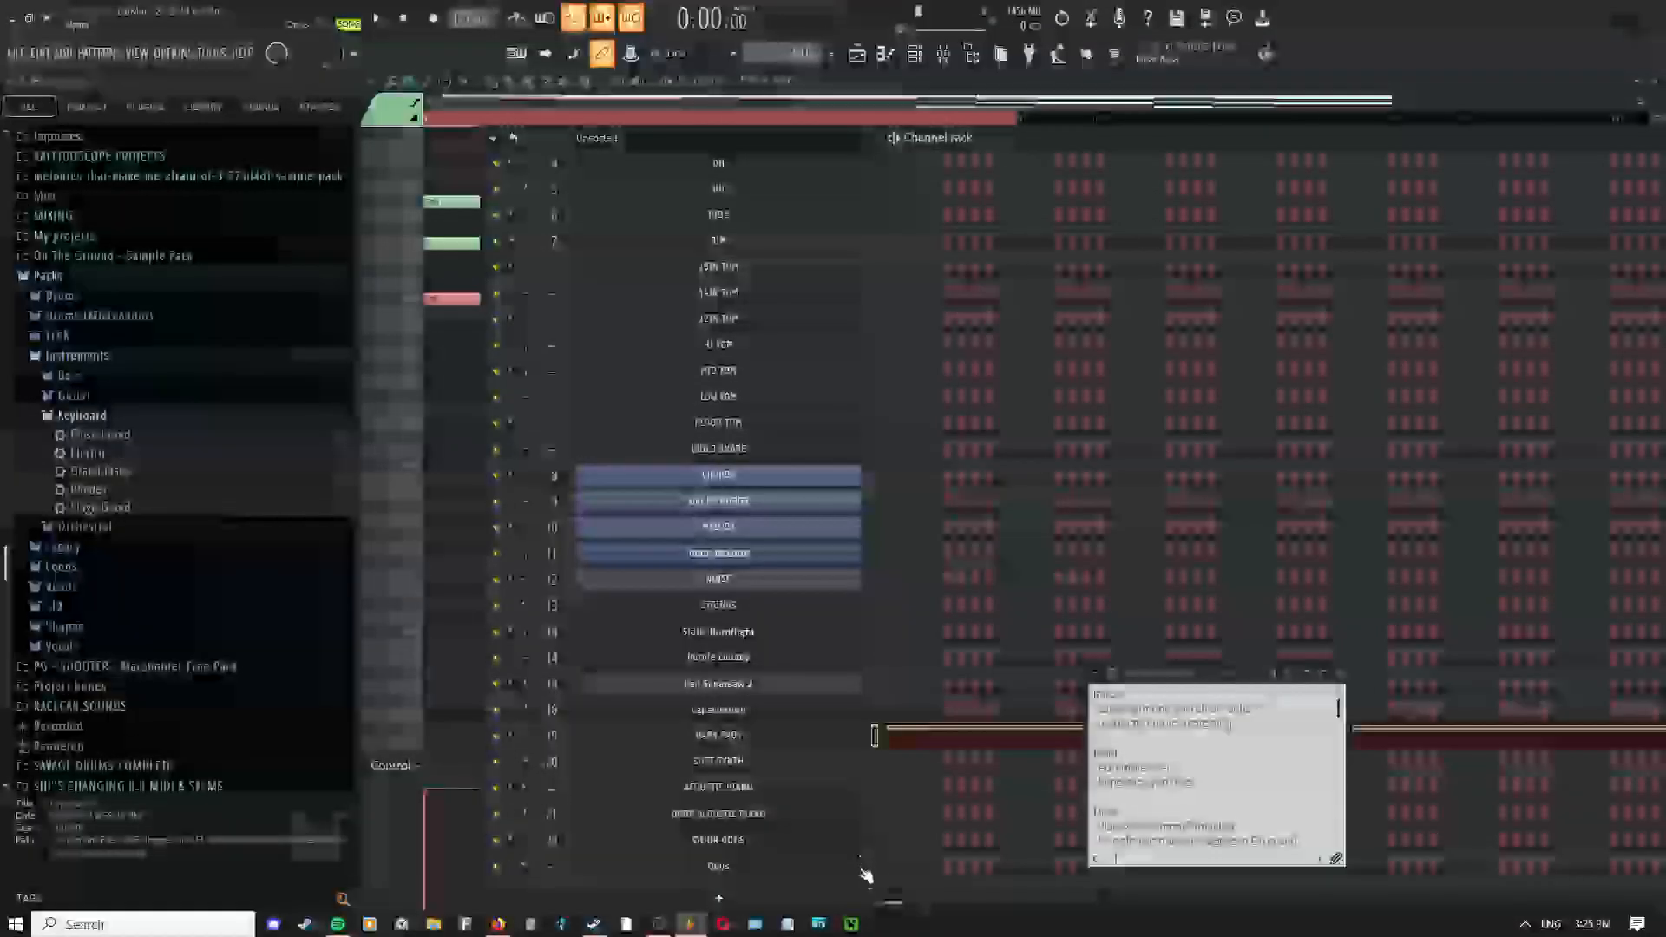
right_click(831, 870)
left_click(918, 870)
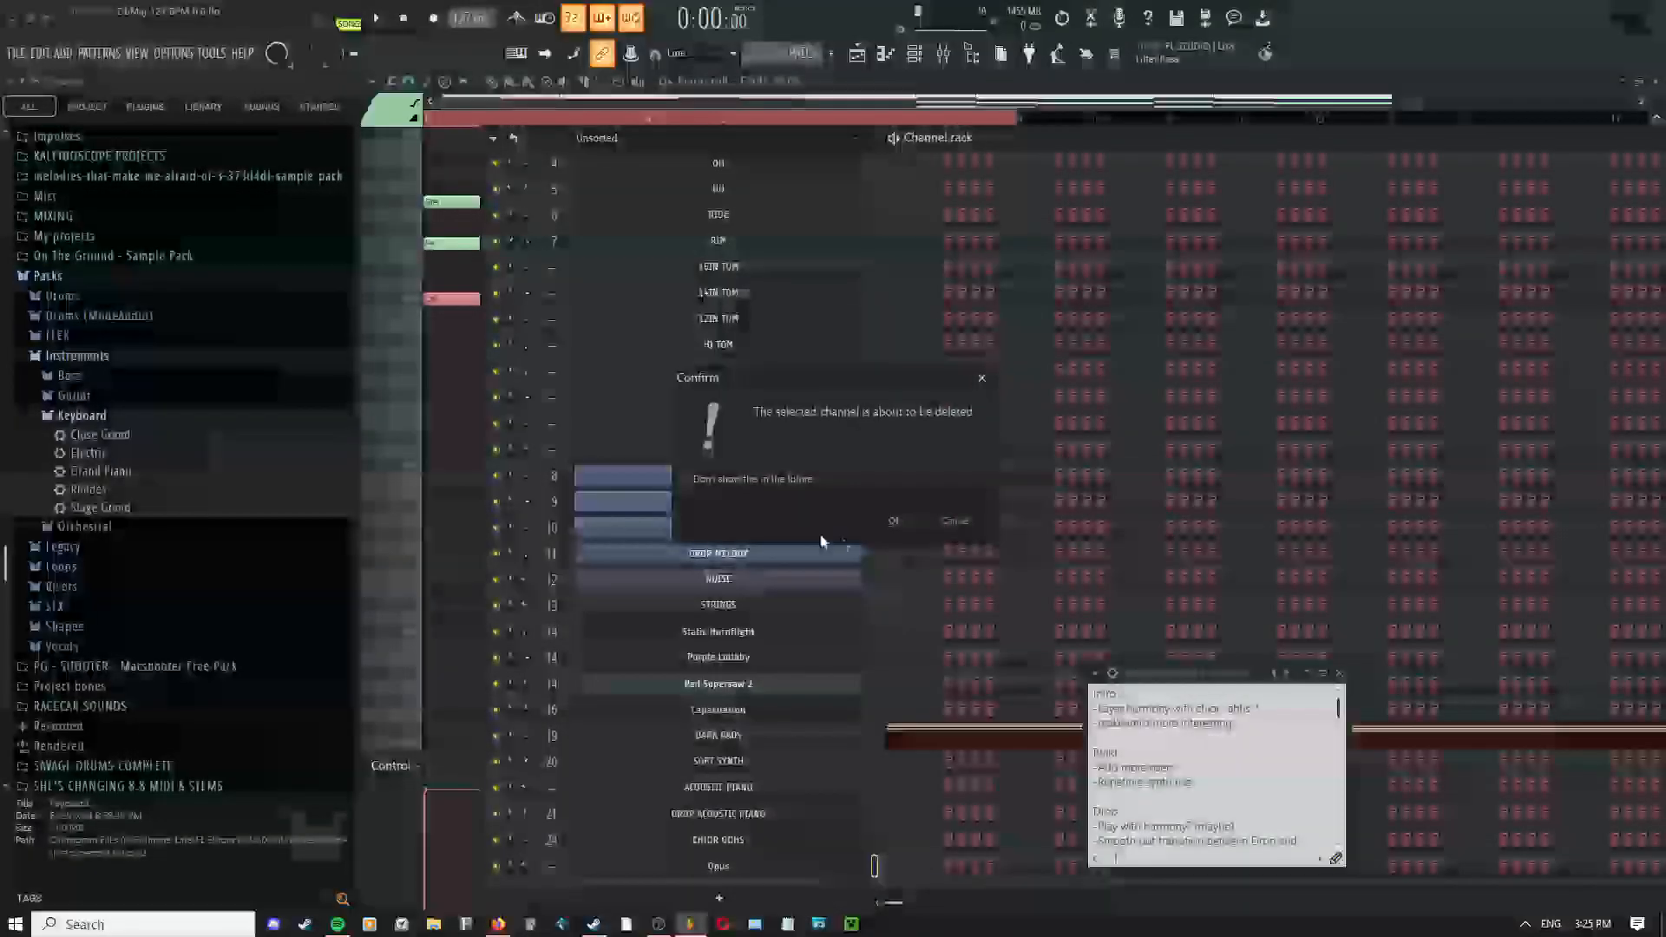
left_click(895, 522)
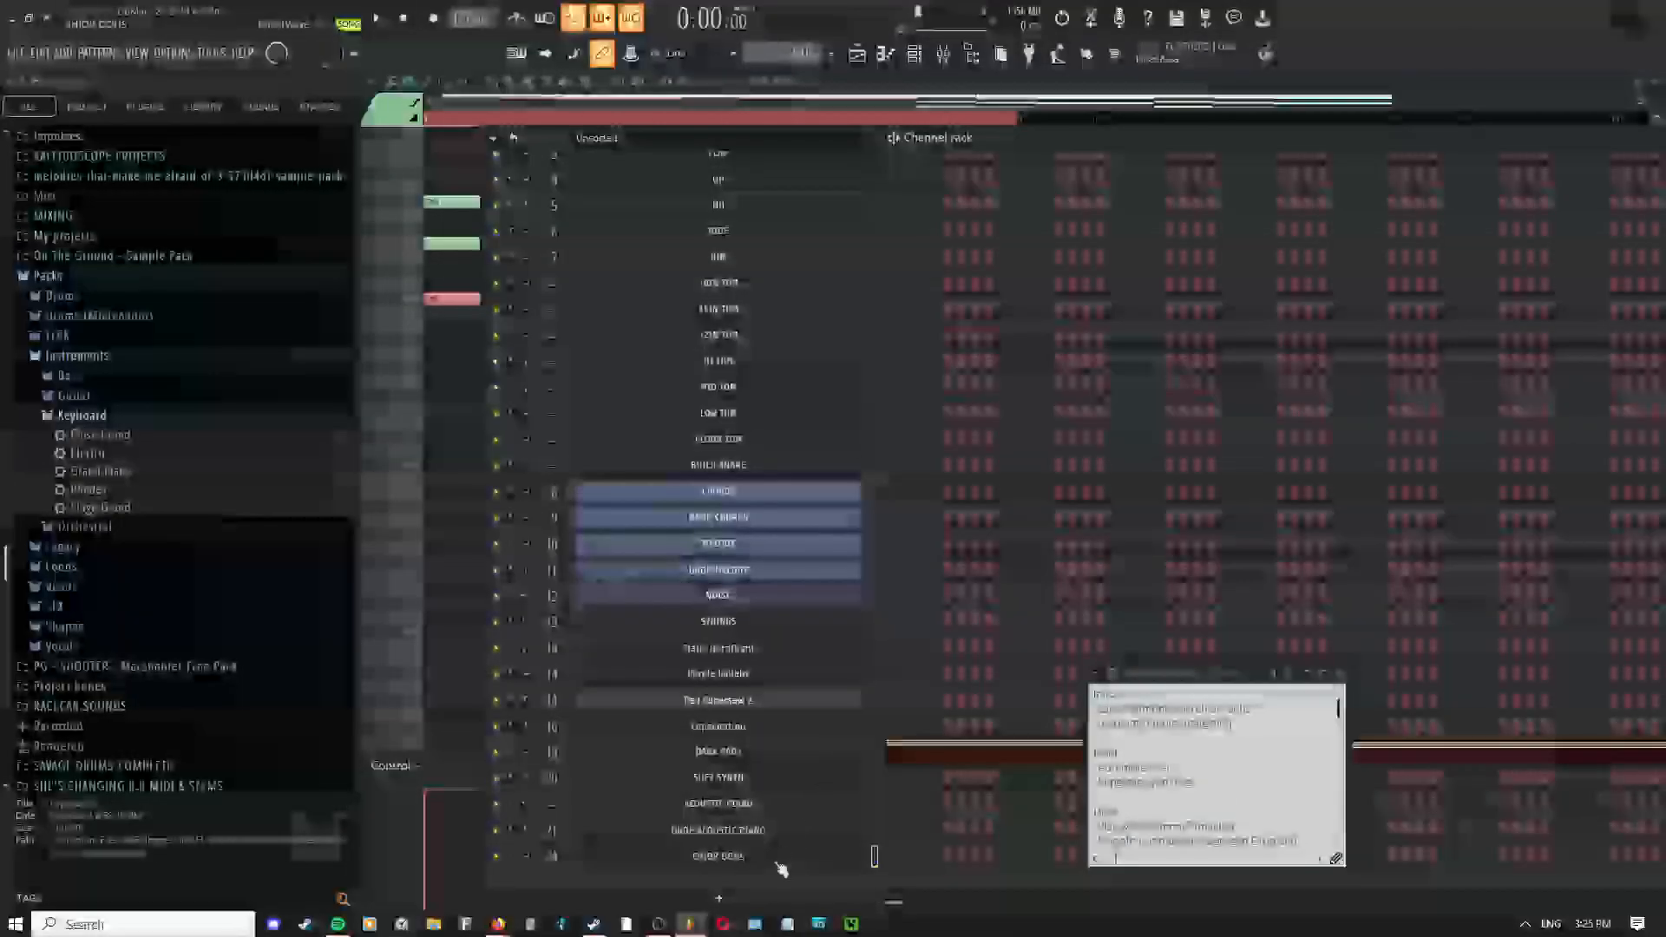
Open the CHOIR OOHS instrument and browse its bank and file folders for another choir sound
left_click(785, 871)
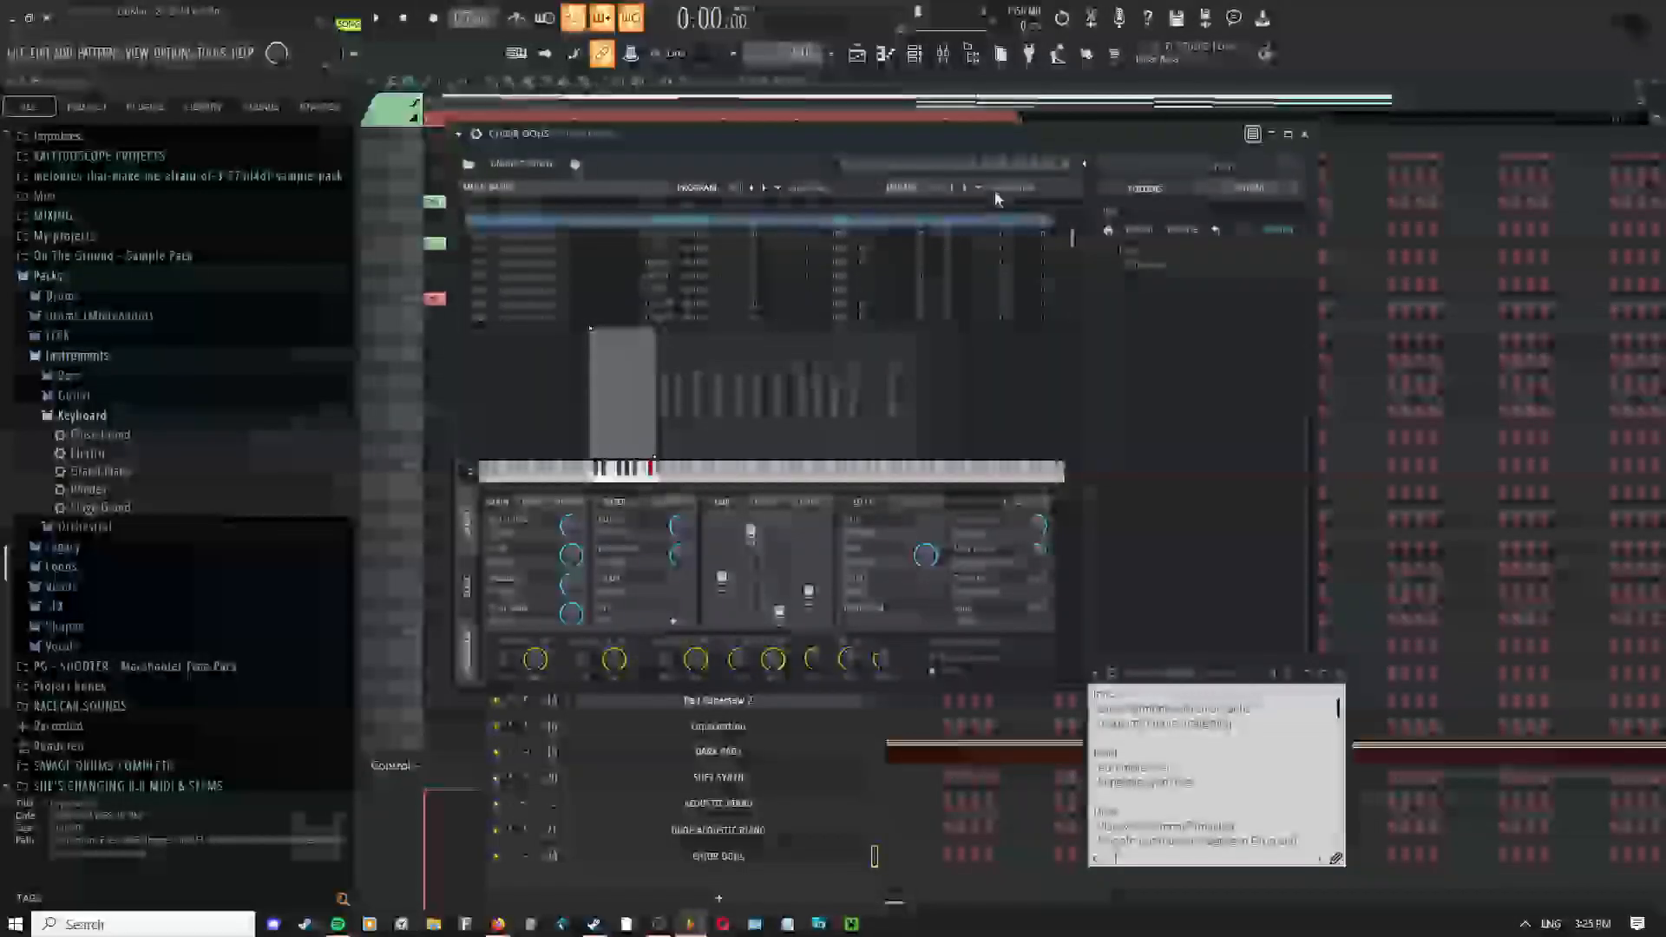
left_click(978, 190)
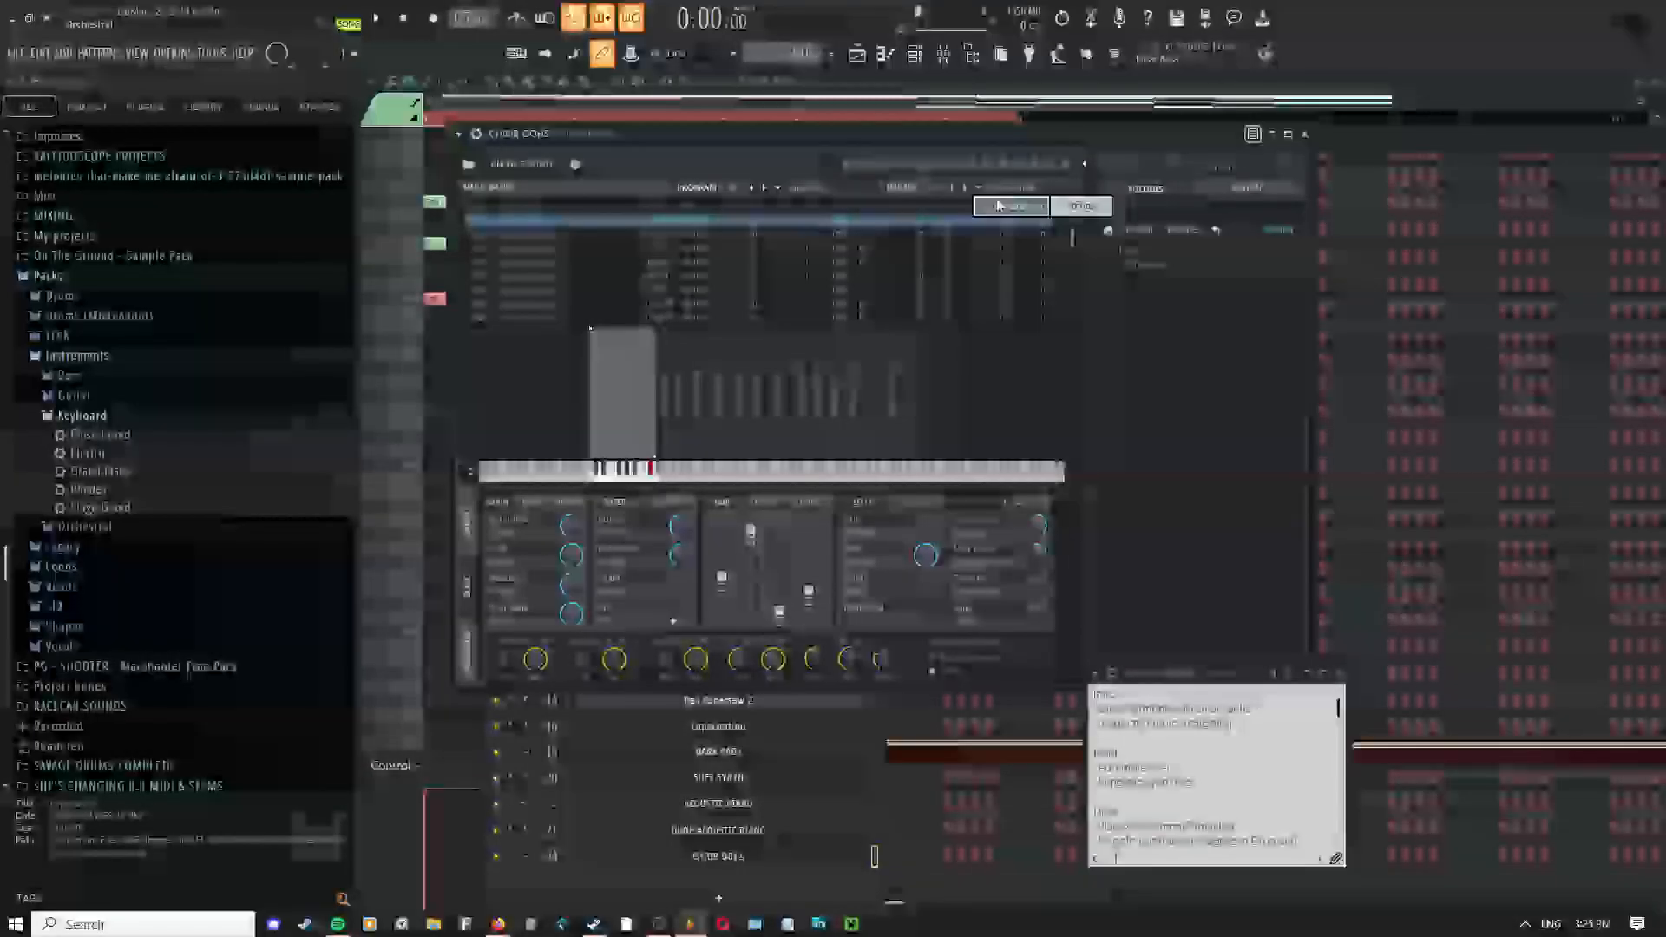
mouse_move(1078, 208)
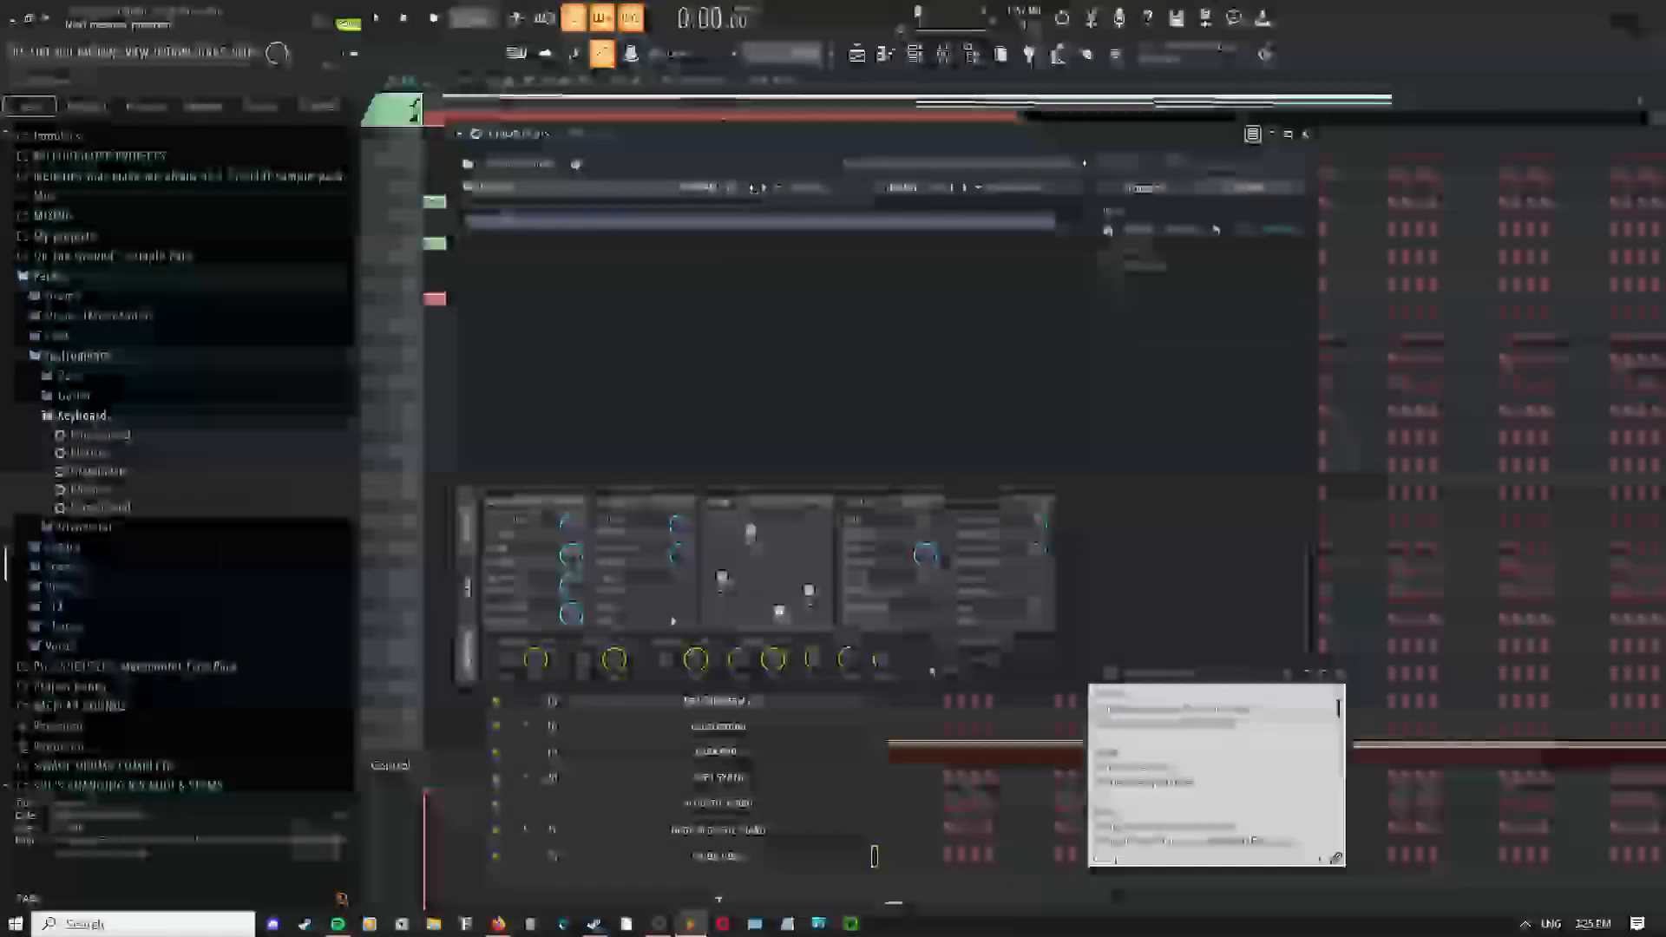
left_click(682, 190)
left_click(519, 190)
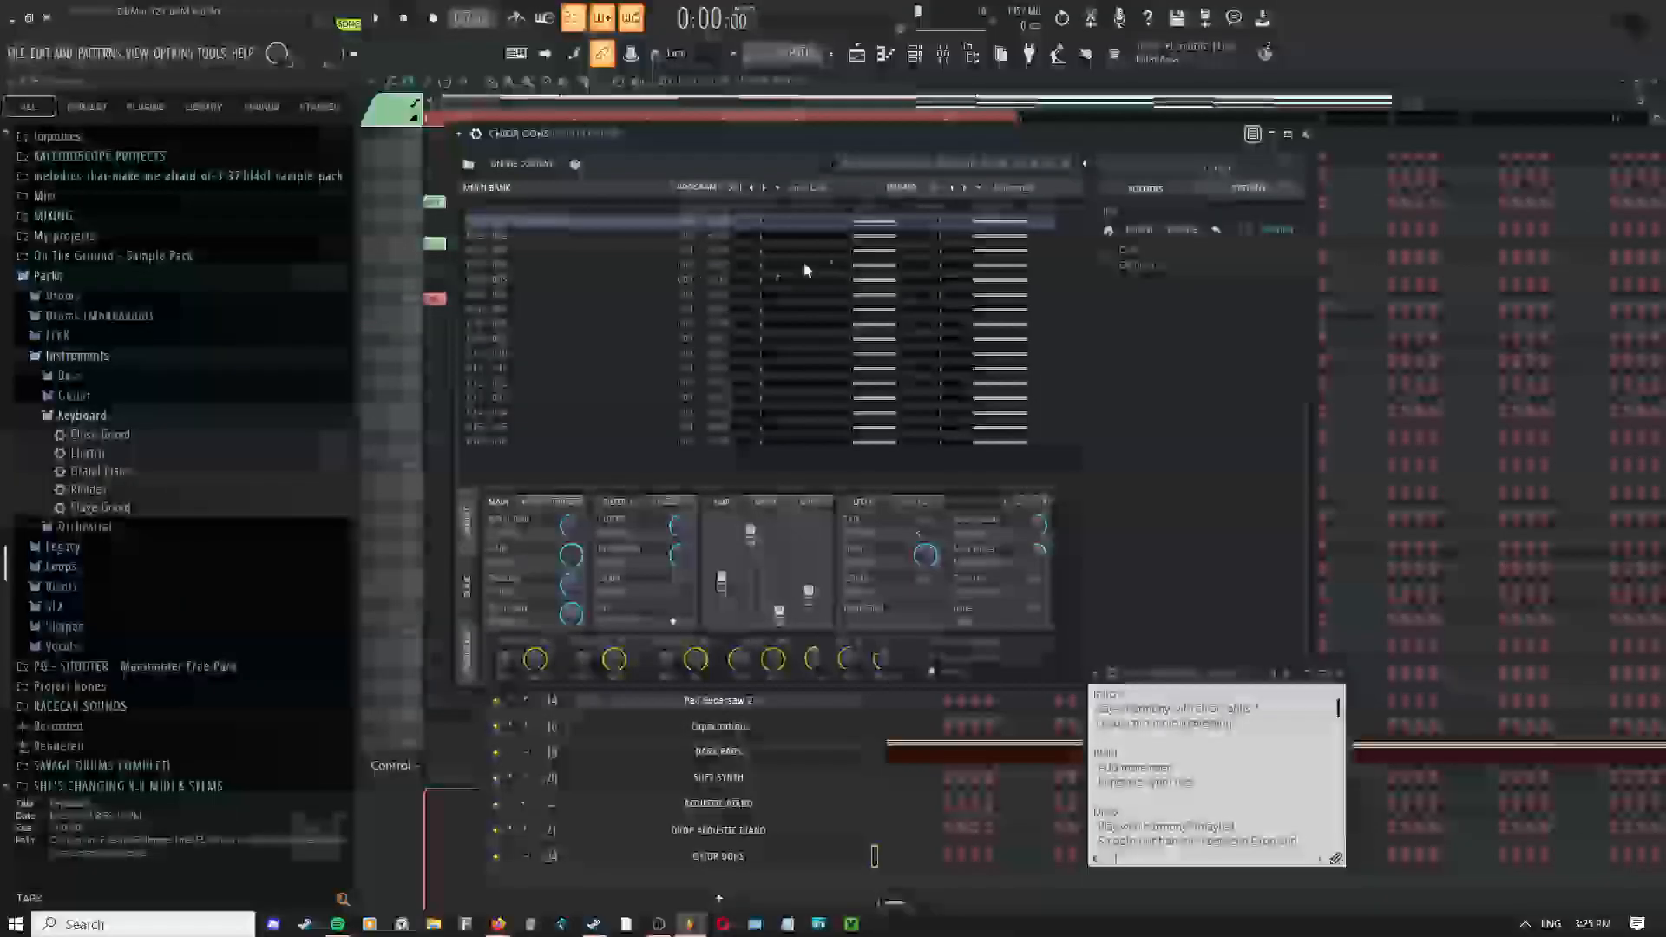
left_click(1139, 253)
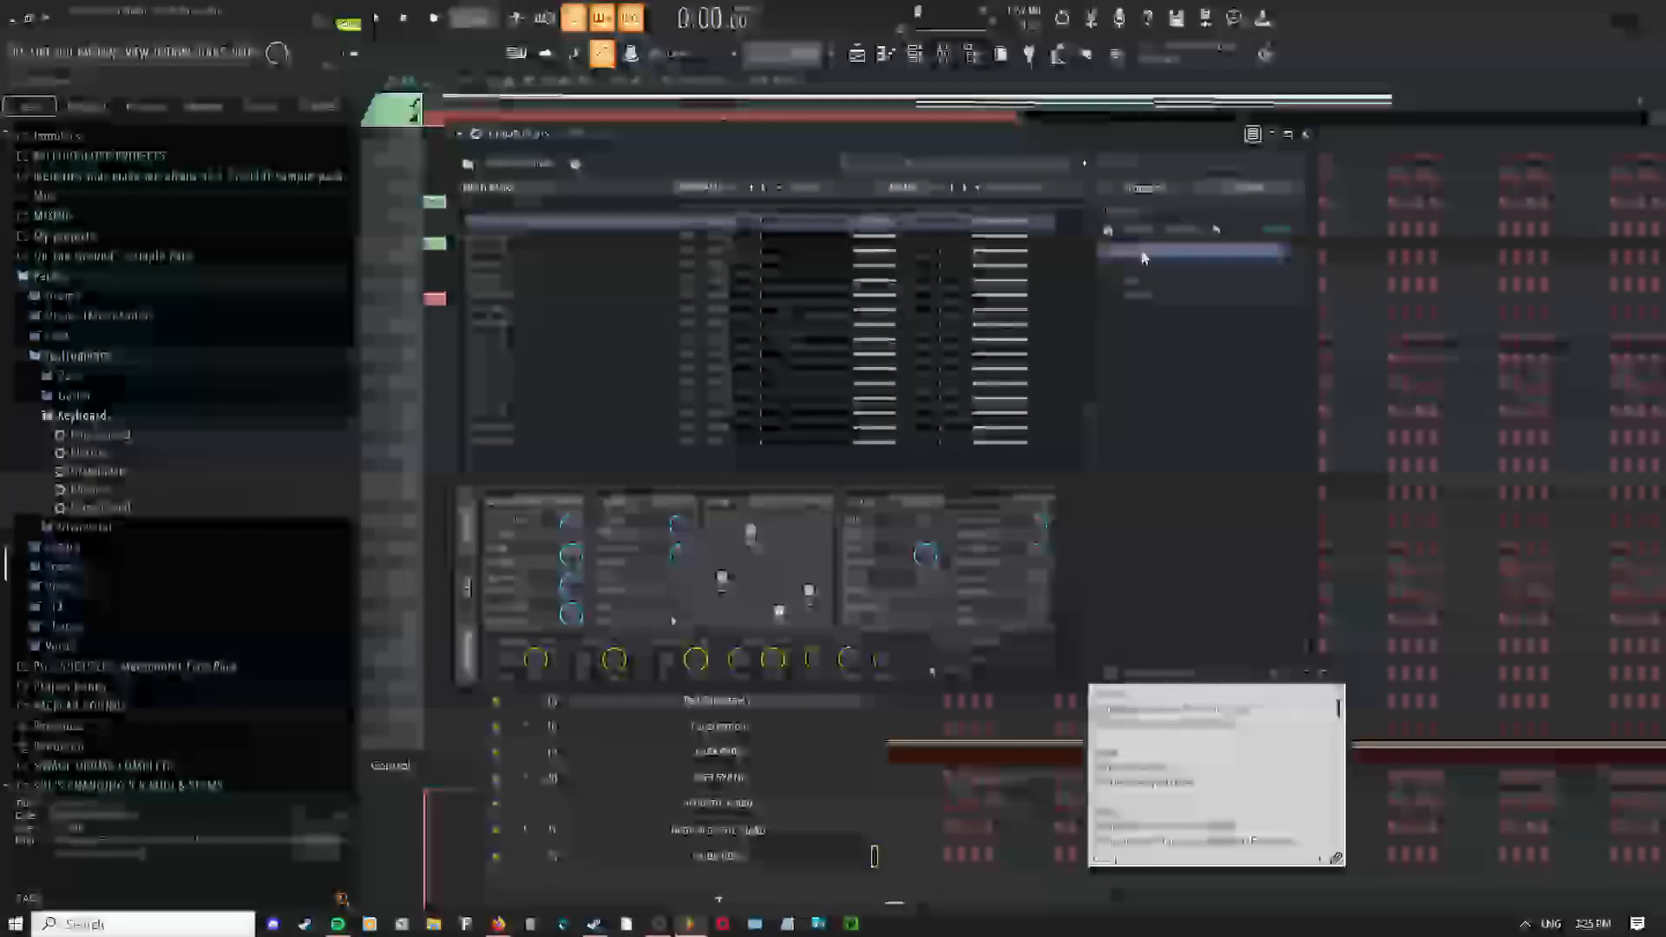
double_click(1140, 296)
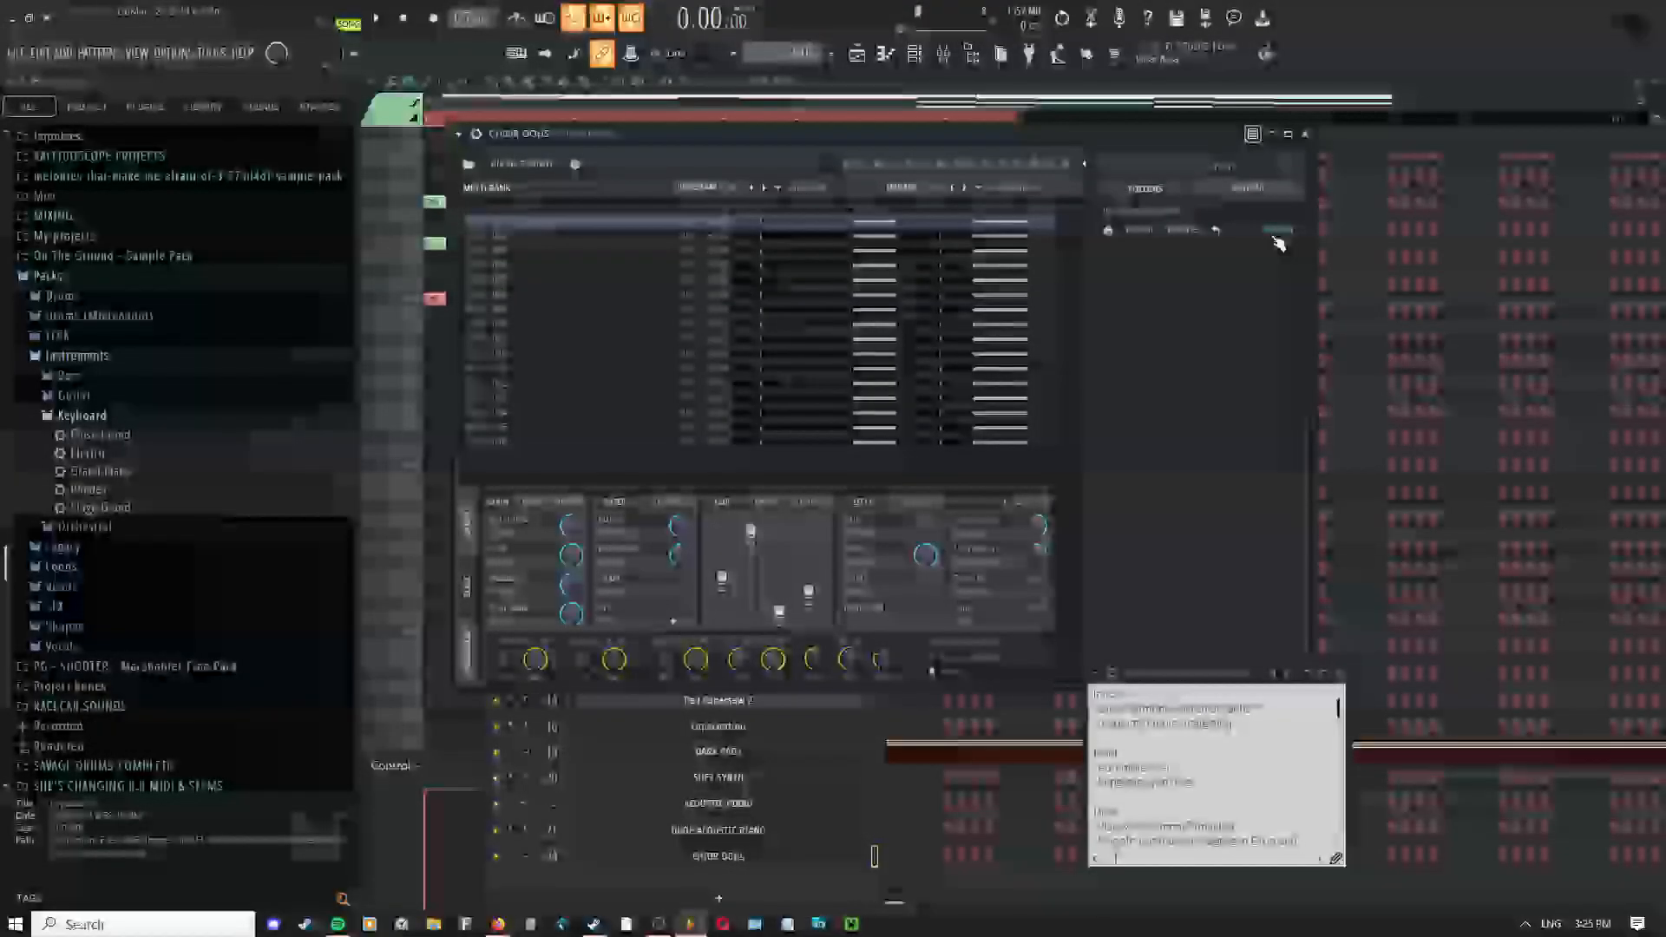
Look through the Guitar folder in the Instruments pack for a suitable sound and collapse the Instruments folder
left_click(80, 415)
left_click(78, 397)
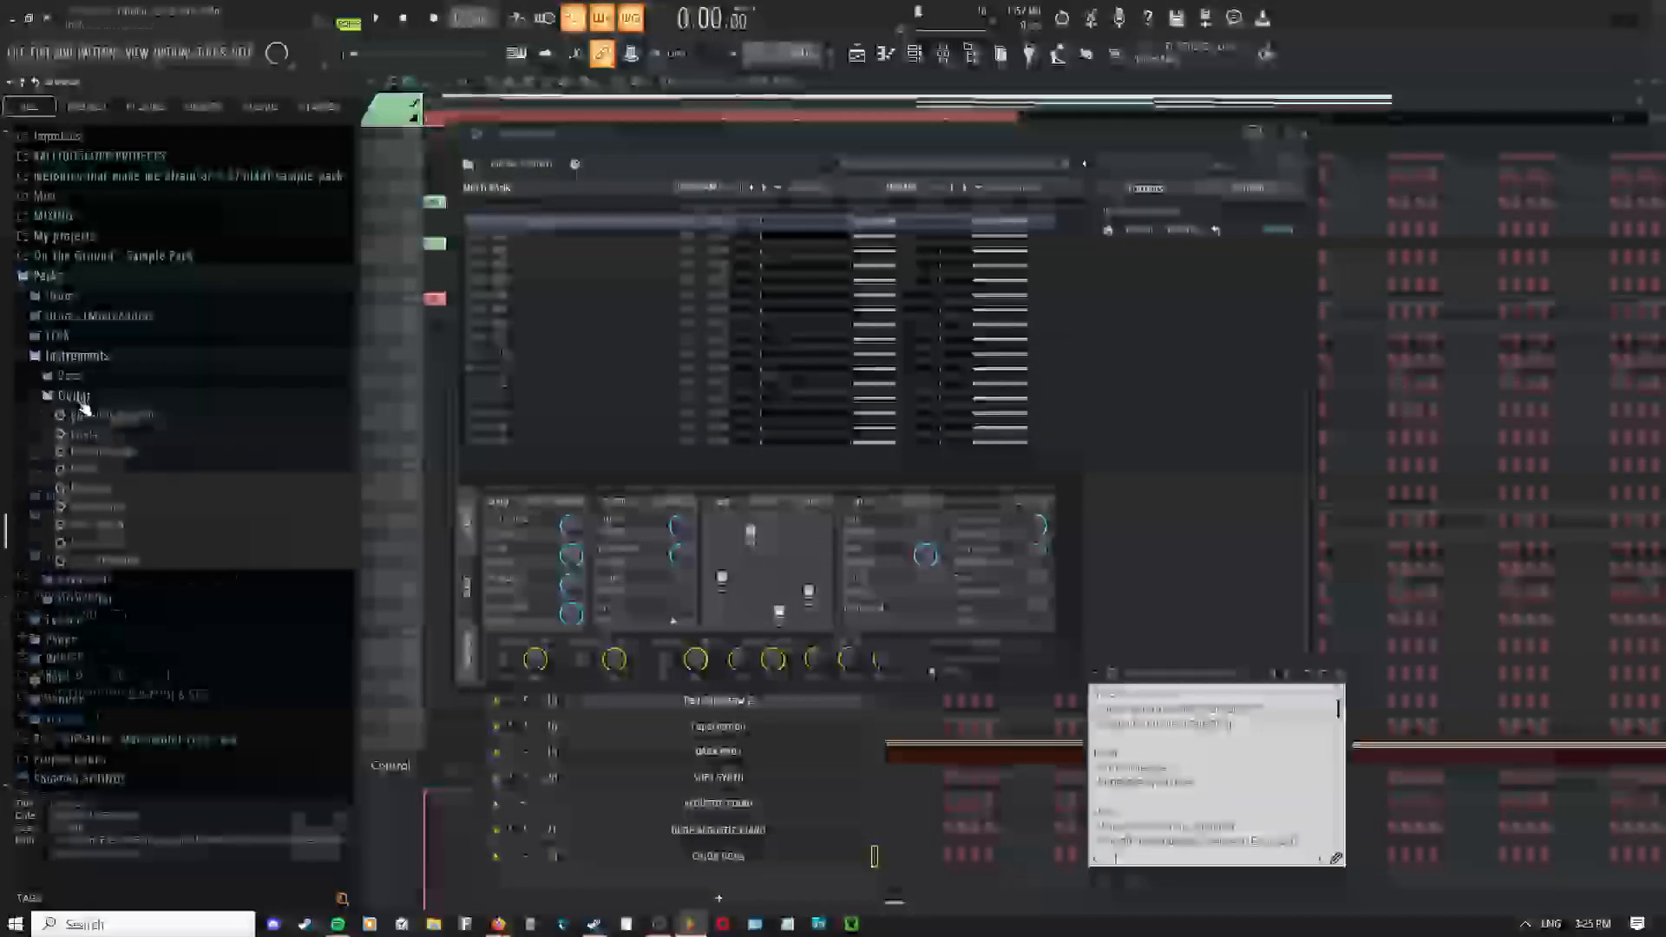
left_click(121, 561)
left_click(88, 397)
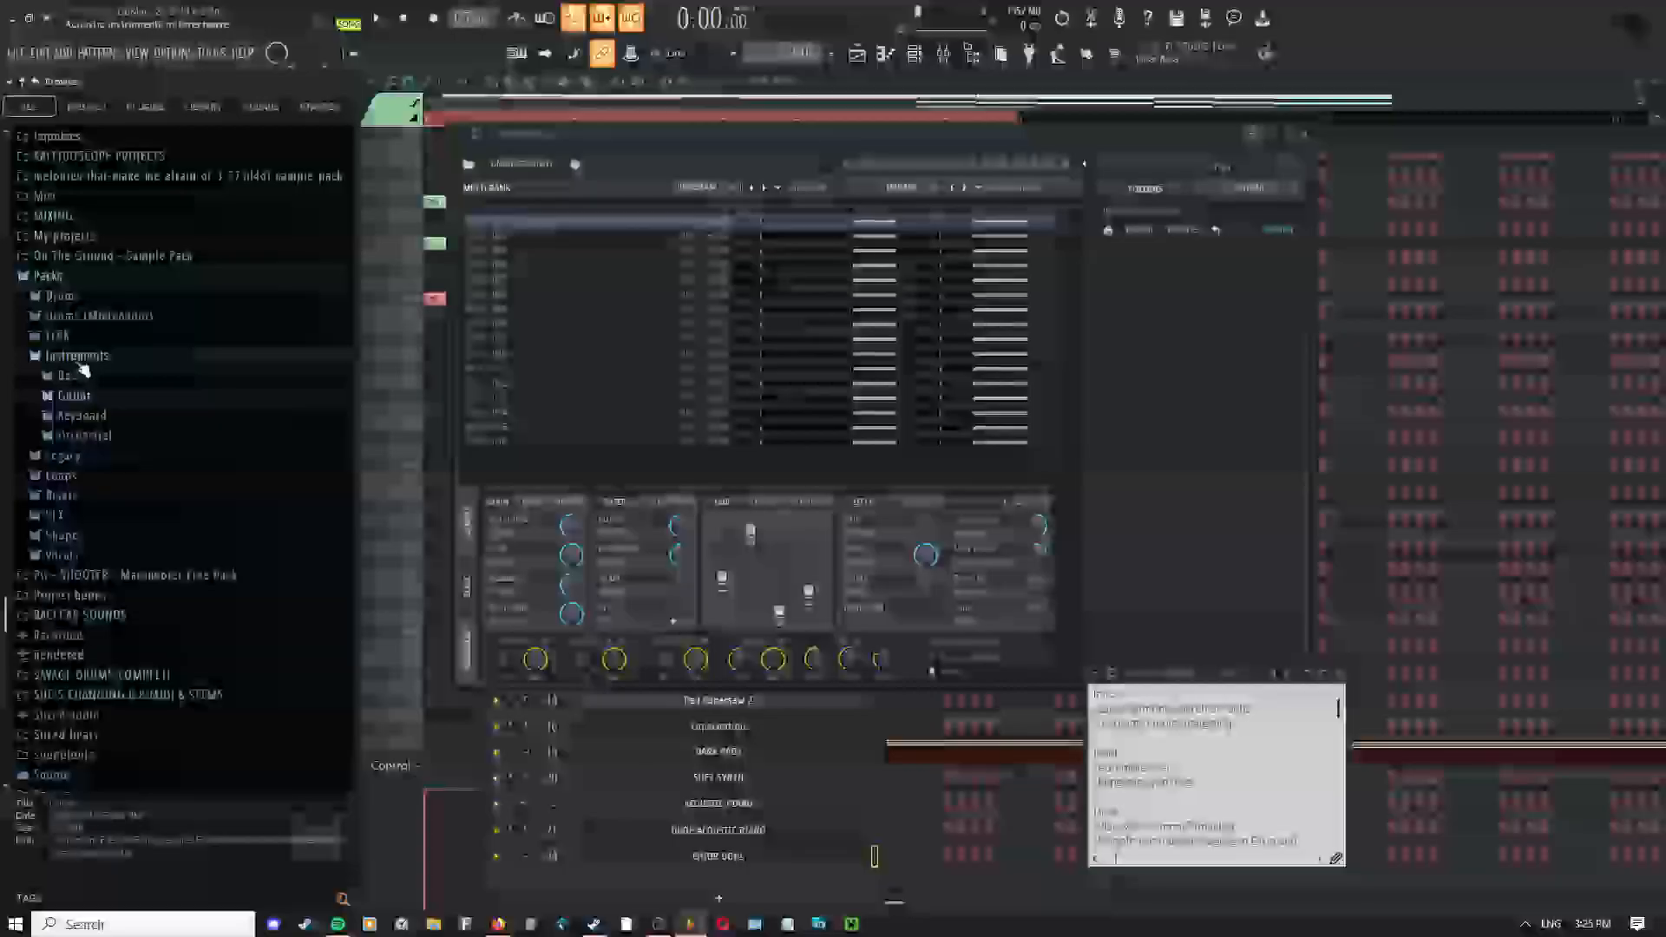
left_click(82, 358)
Replace the instrument on the CHOIR OOHS channel with Morphine
left_click(1307, 142)
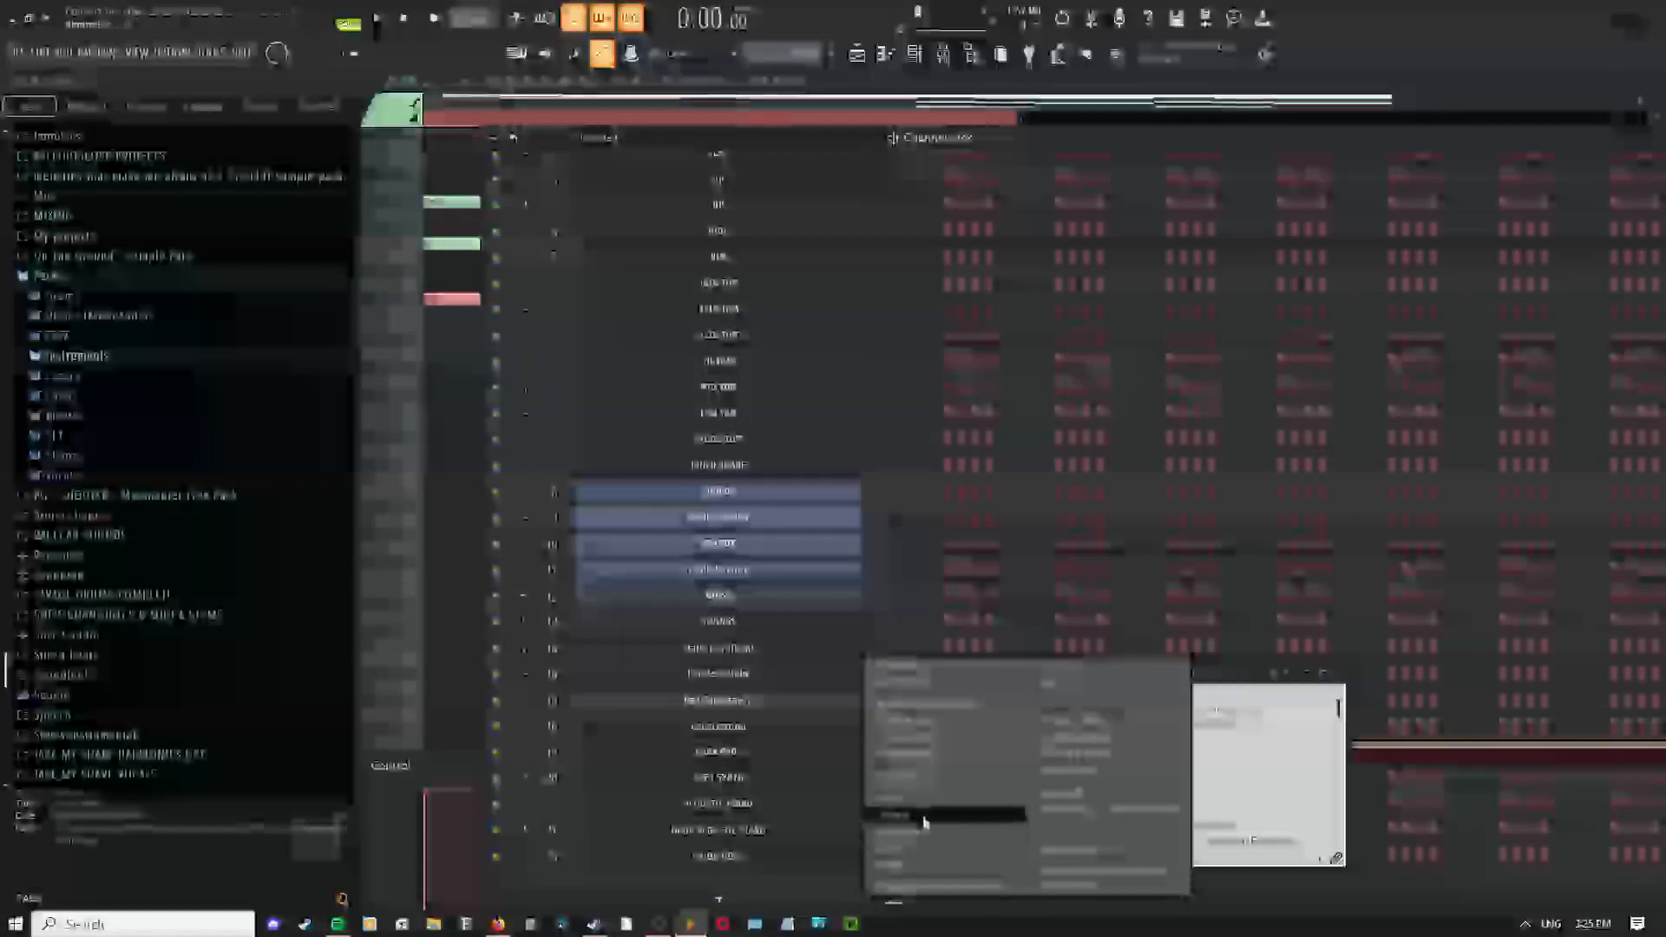
mouse_move(907, 814)
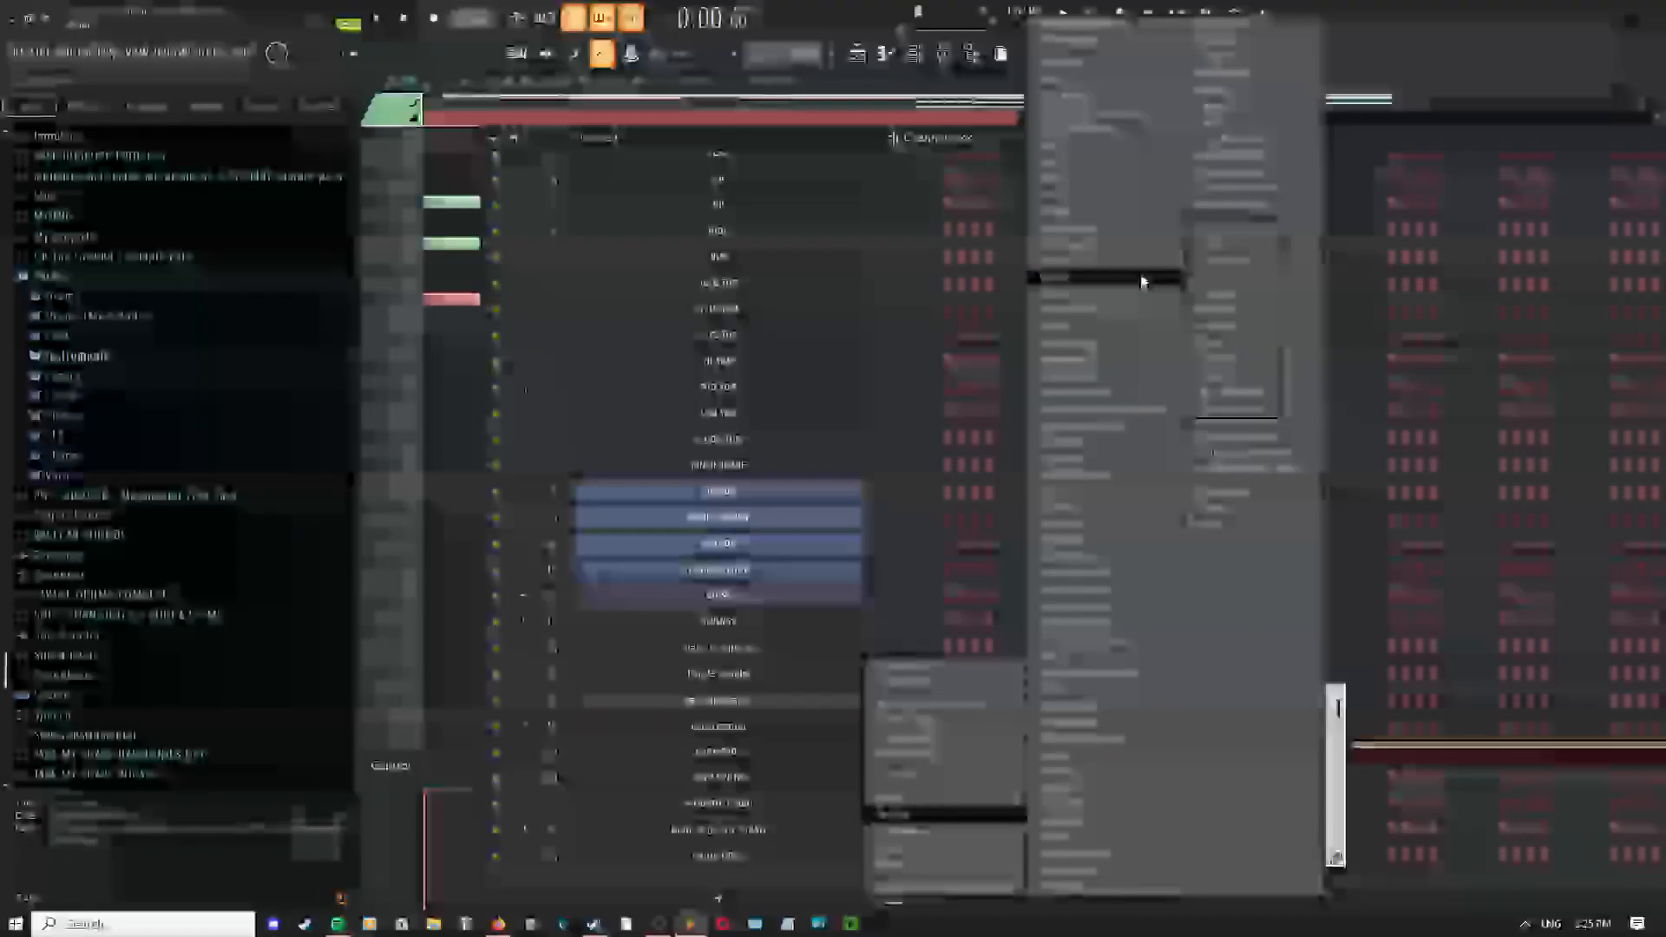
mouse_move(1152, 267)
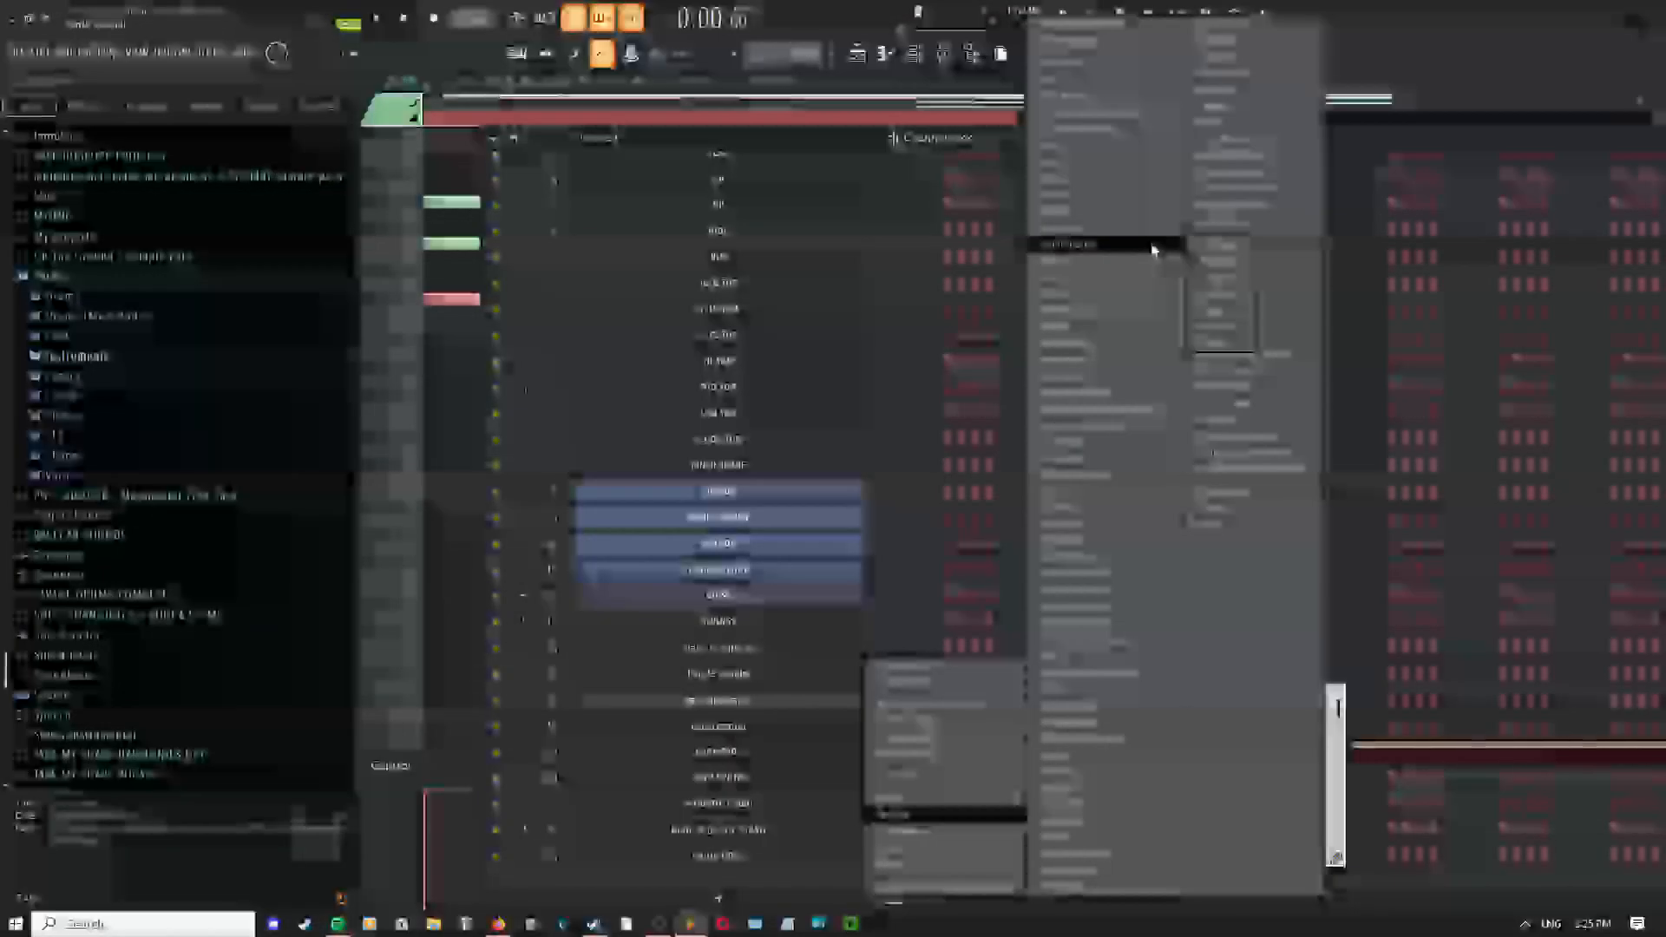
left_click(1247, 301)
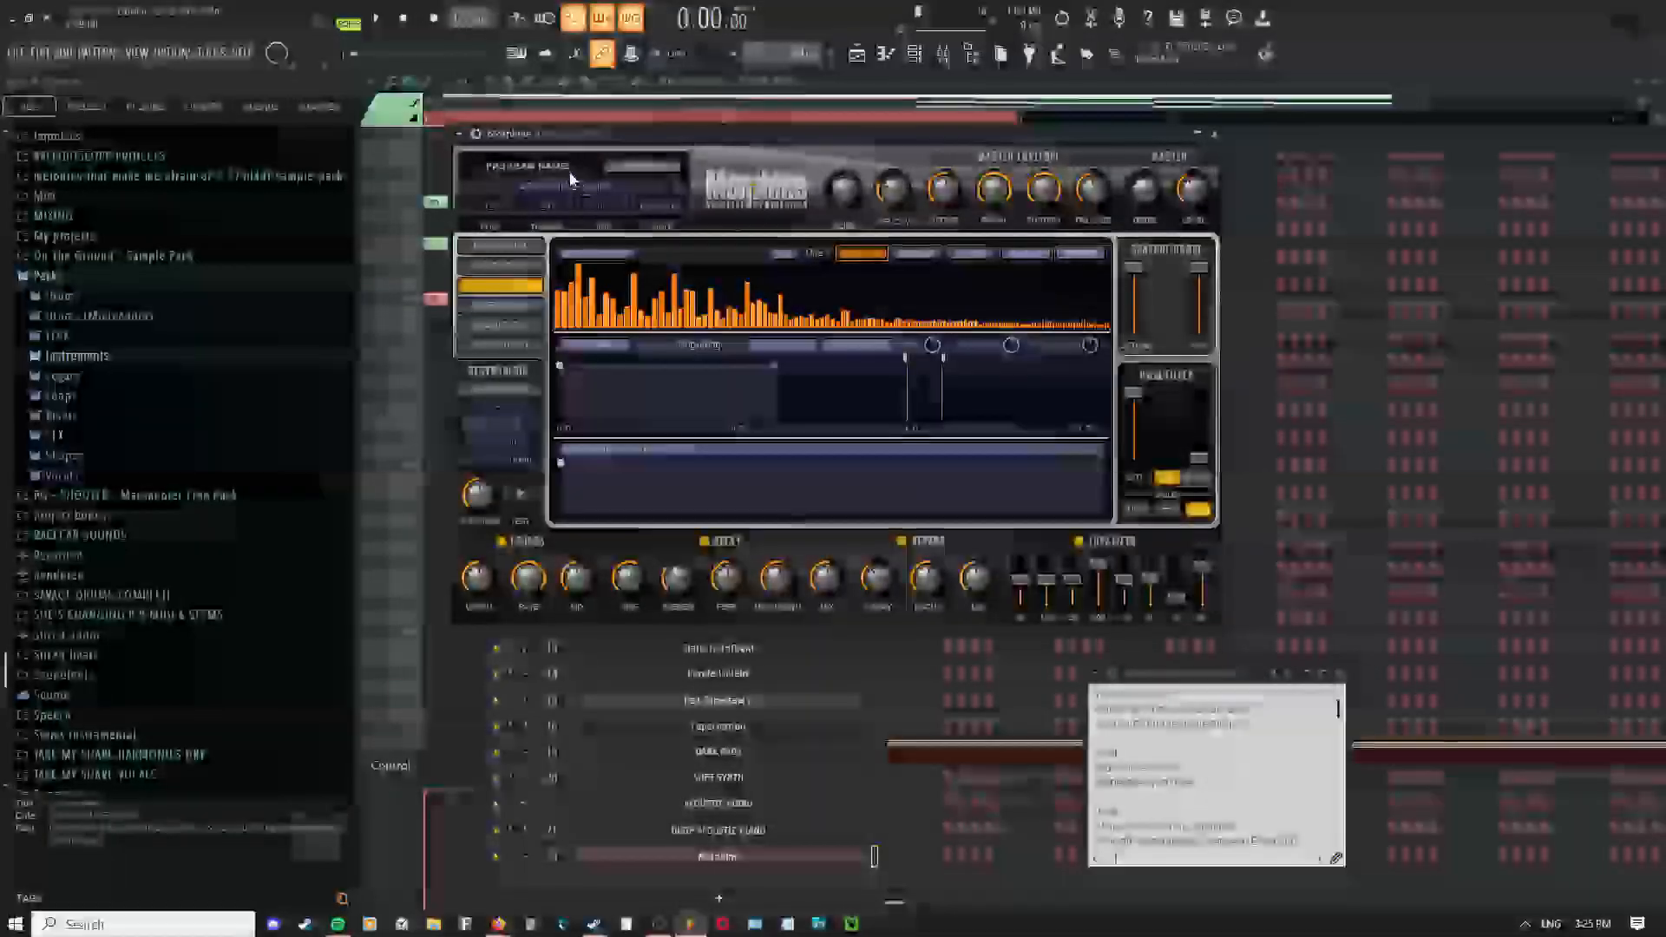
Load a program from the Pads & Atmos bank of Morphine's preset library and close the plugin
left_click(685, 215)
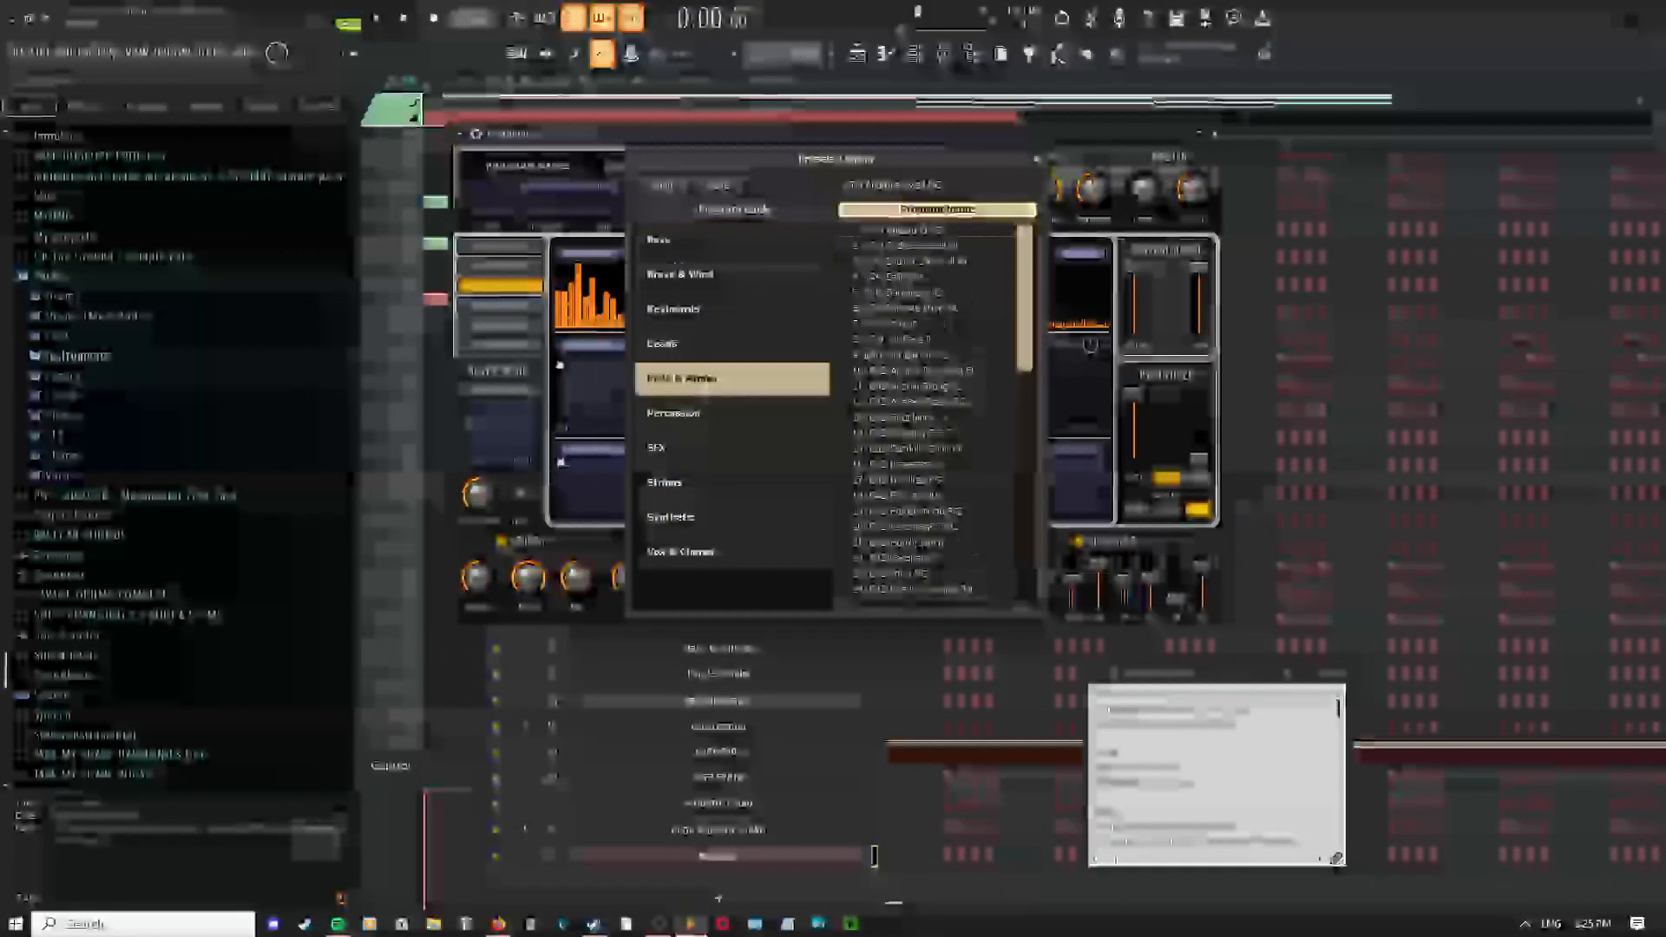
double_click(931, 241)
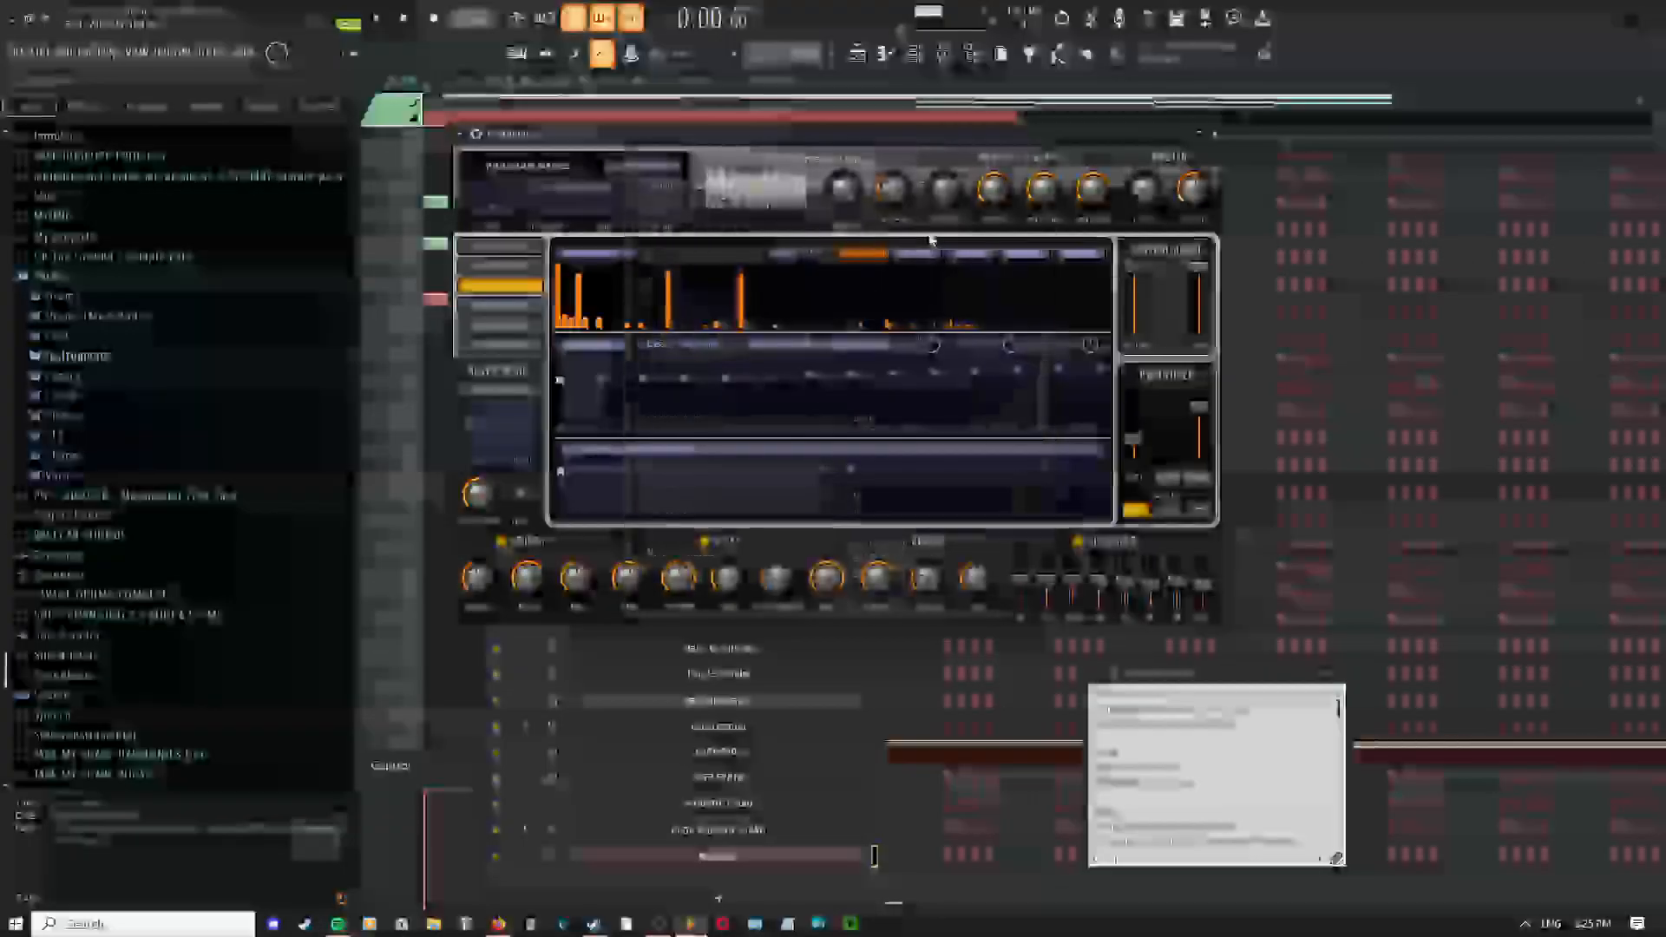
left_click(1299, 132)
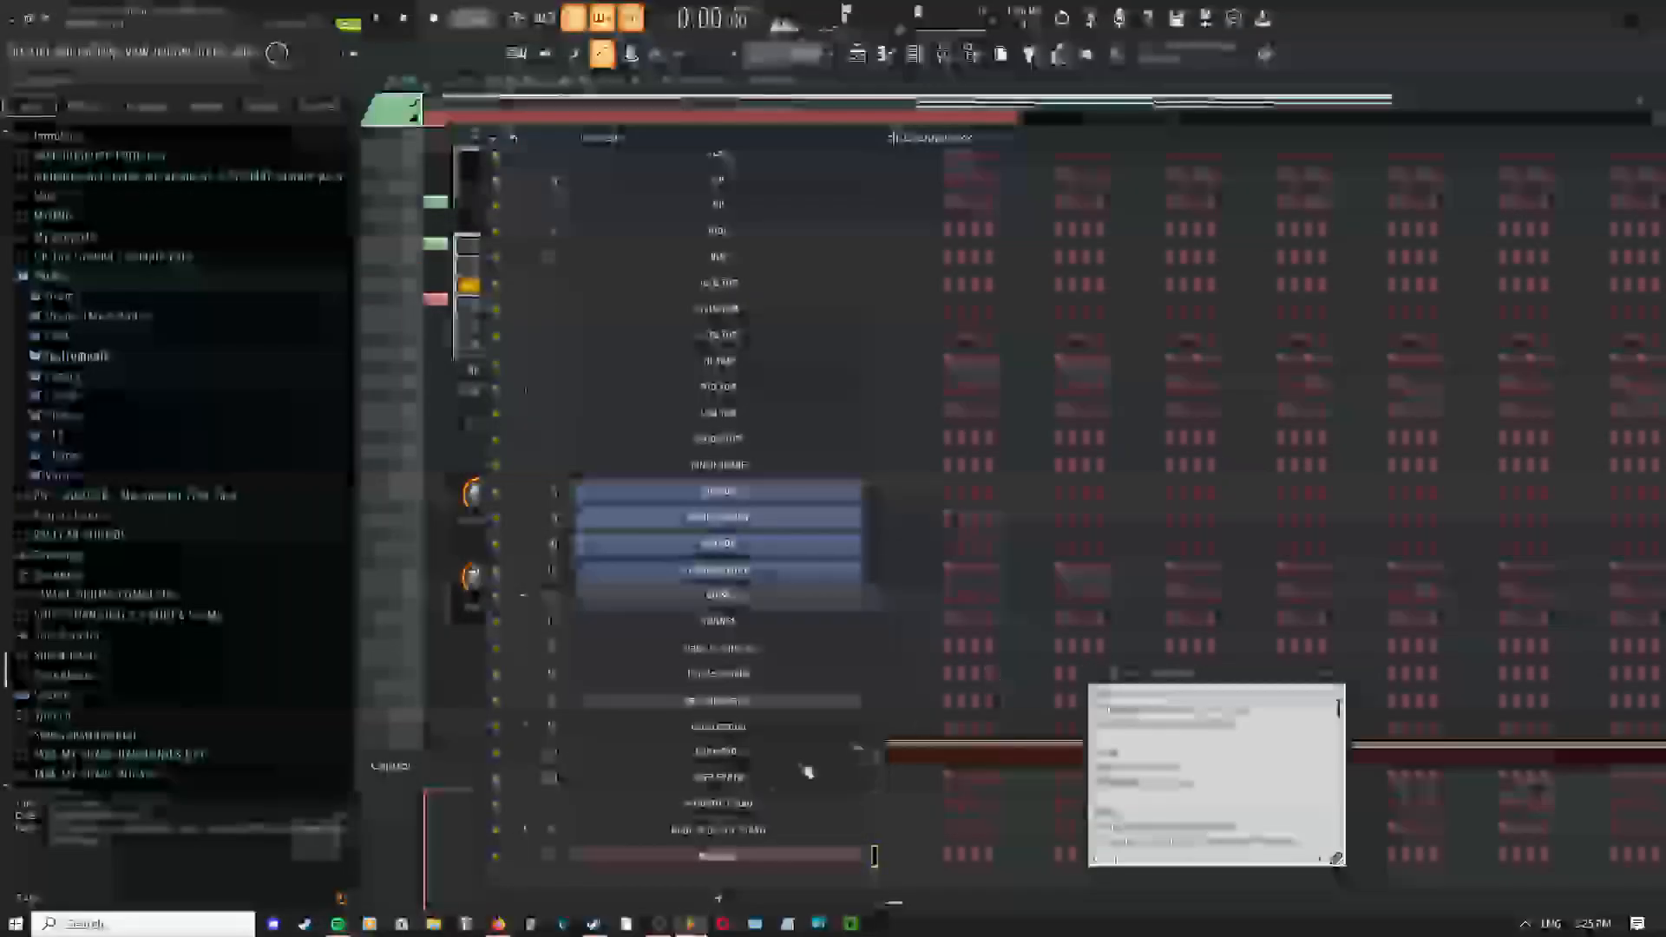
Open the Morphine channel's notes in the piano roll and play them back
left_click(858, 55)
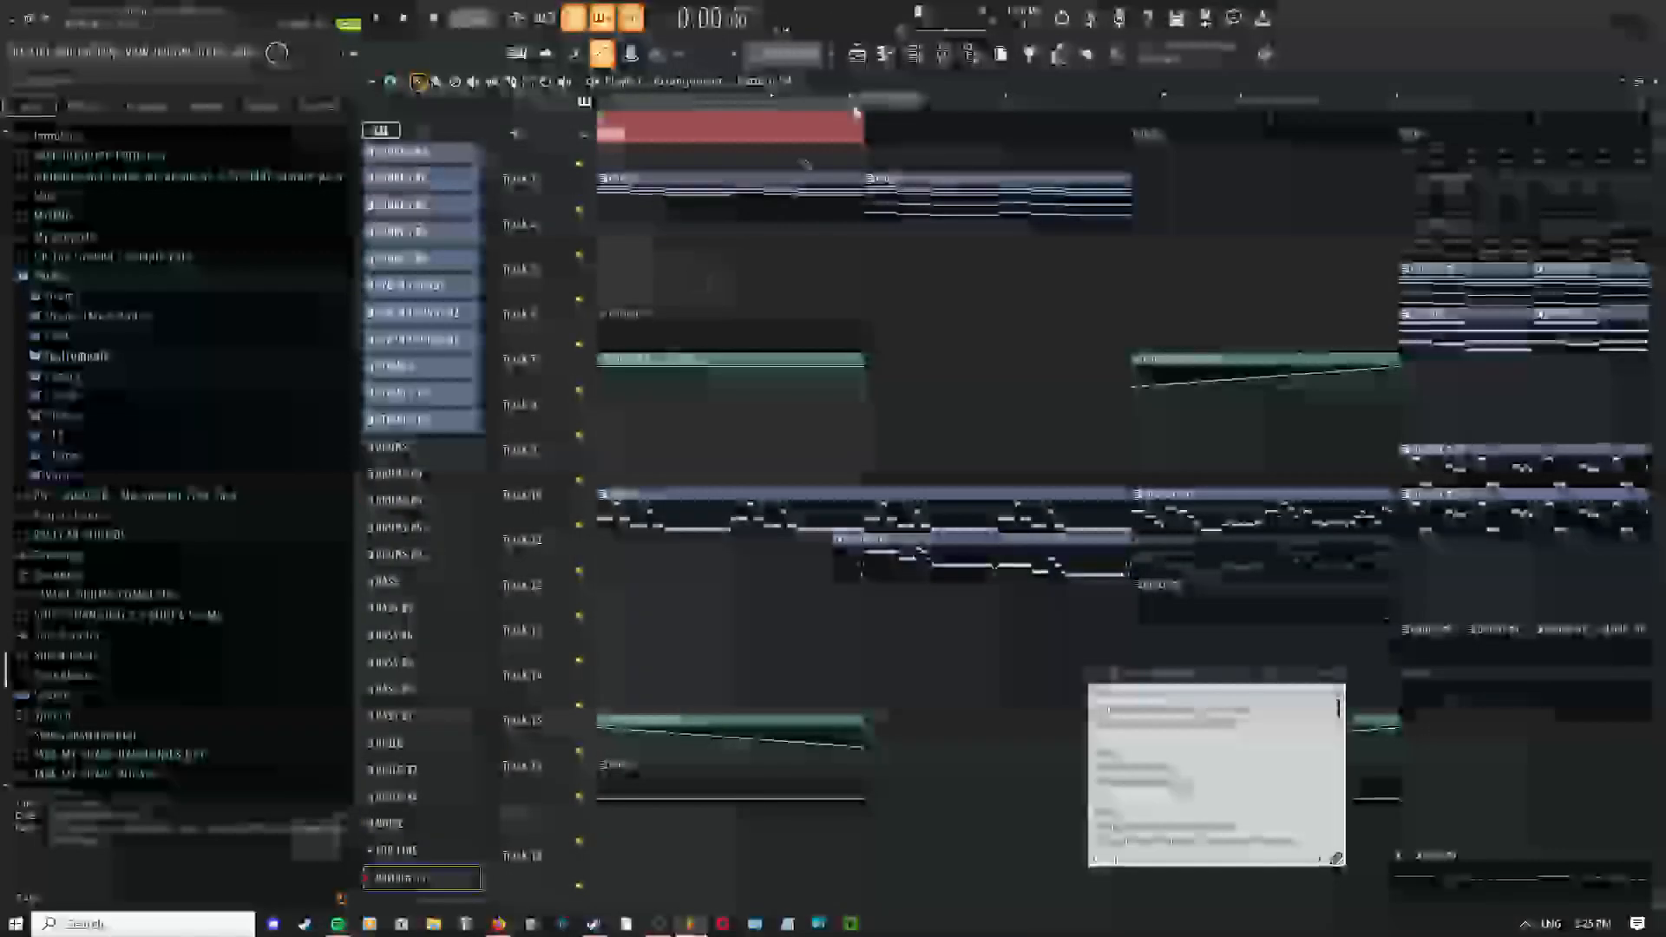
left_click(913, 55)
right_click(838, 857)
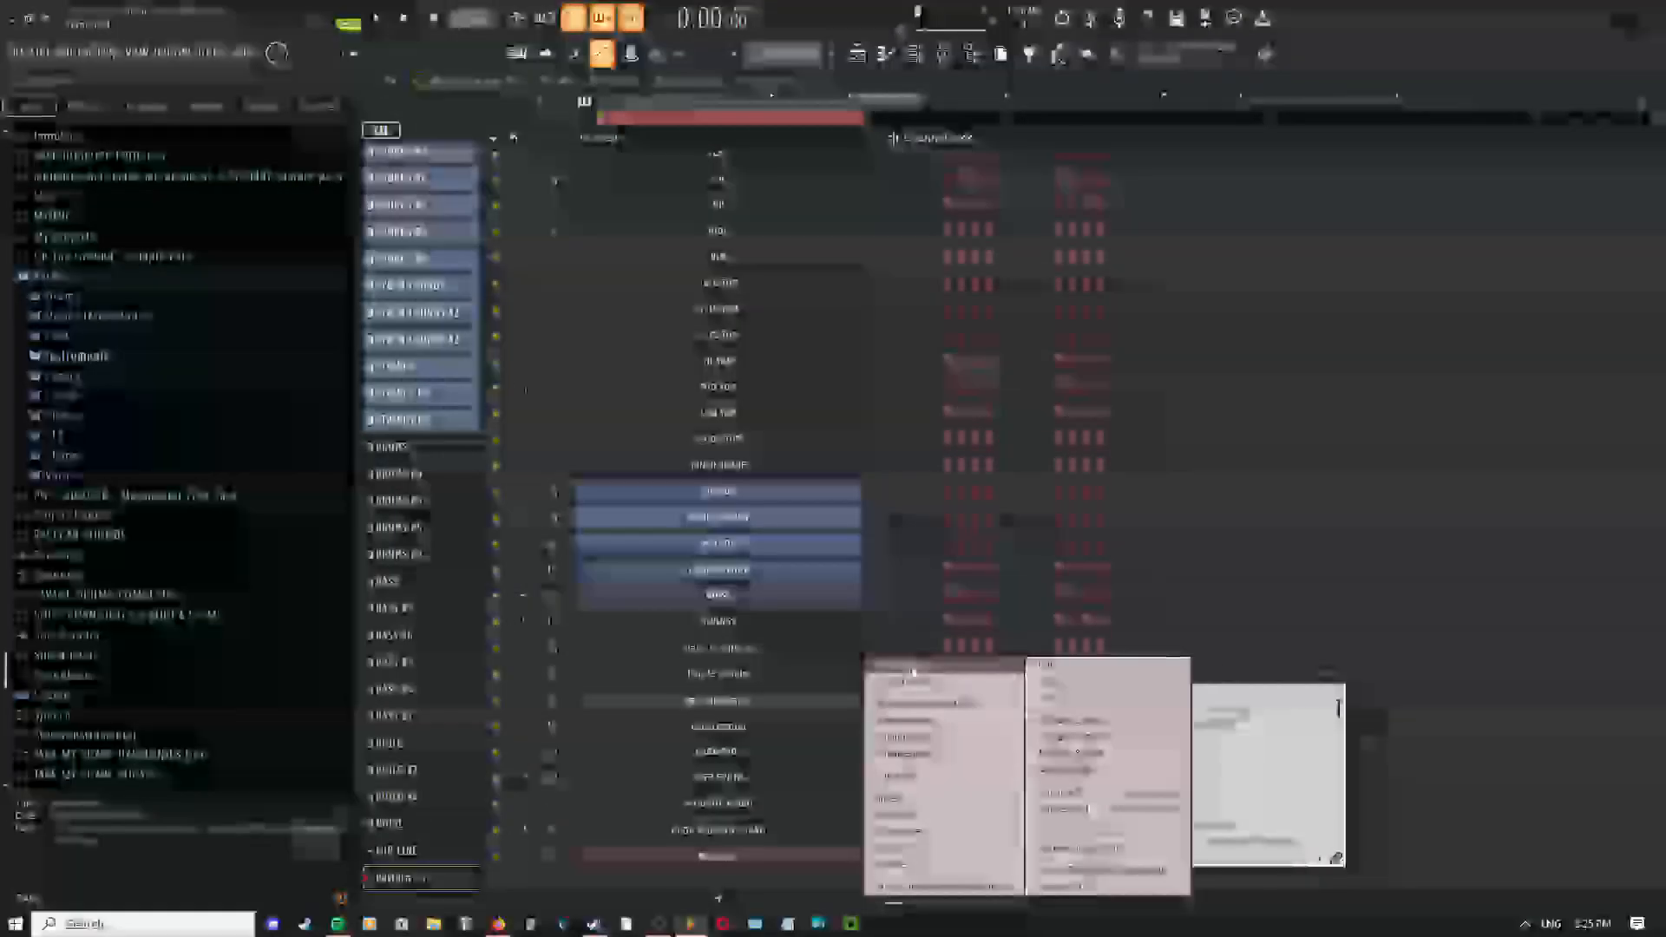
left_click(911, 672)
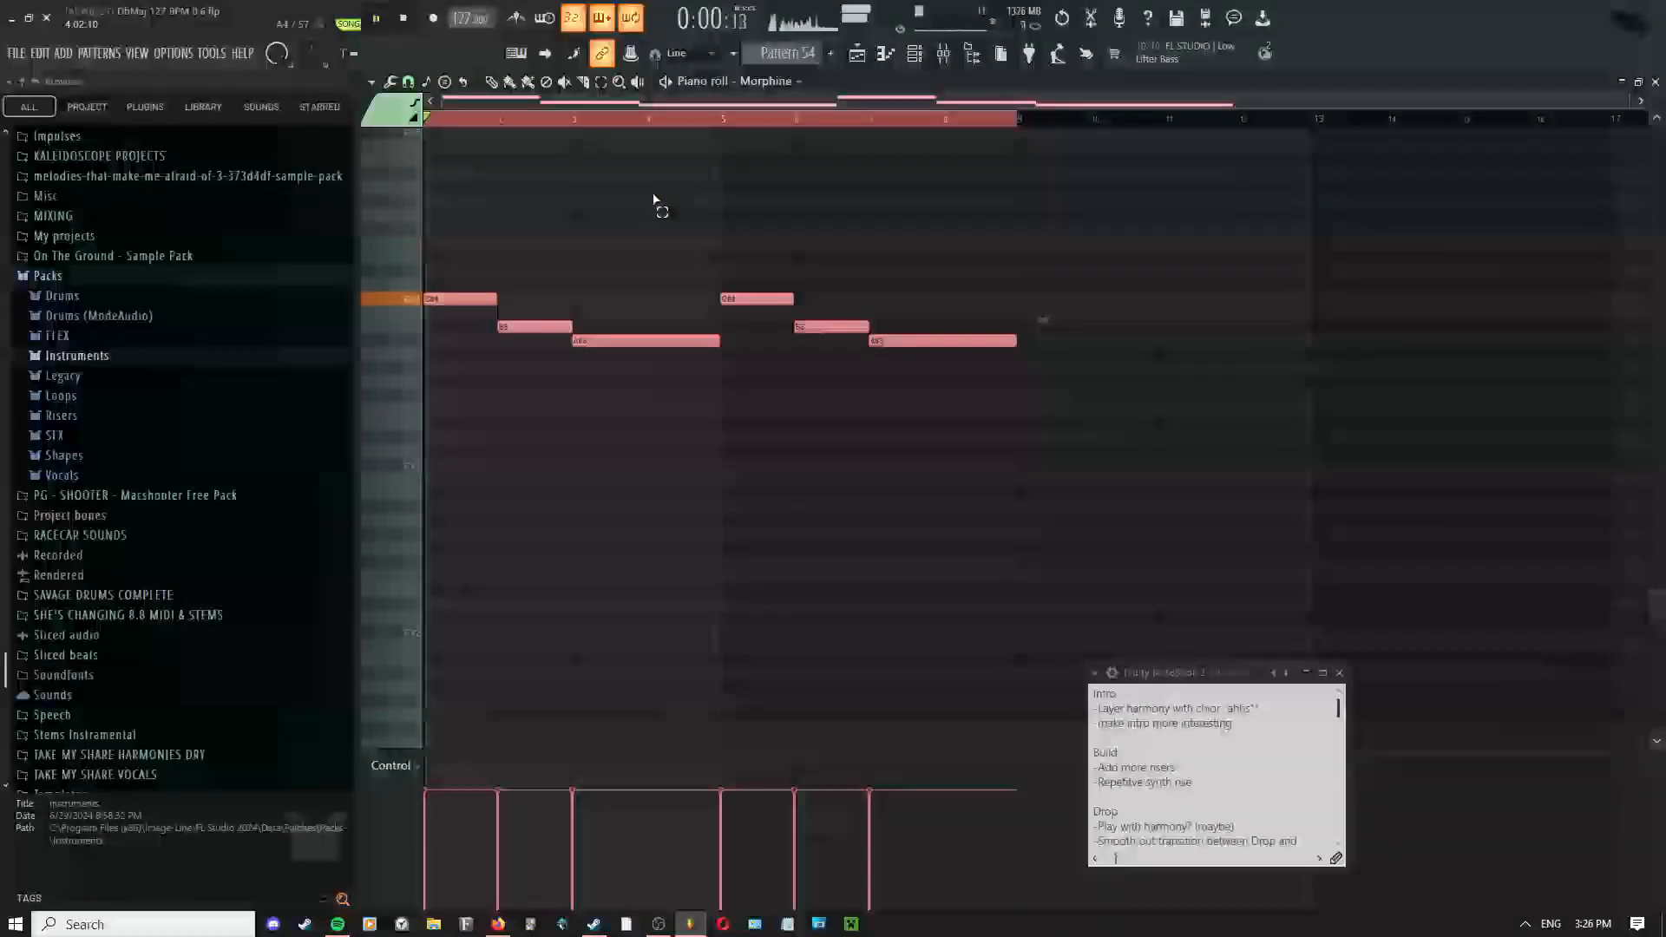
Audition Morphine programs from the Pads & Atmos bank, including ATM Behind The Wall MC and PAD Air in the Analog FG
left_click(887, 55)
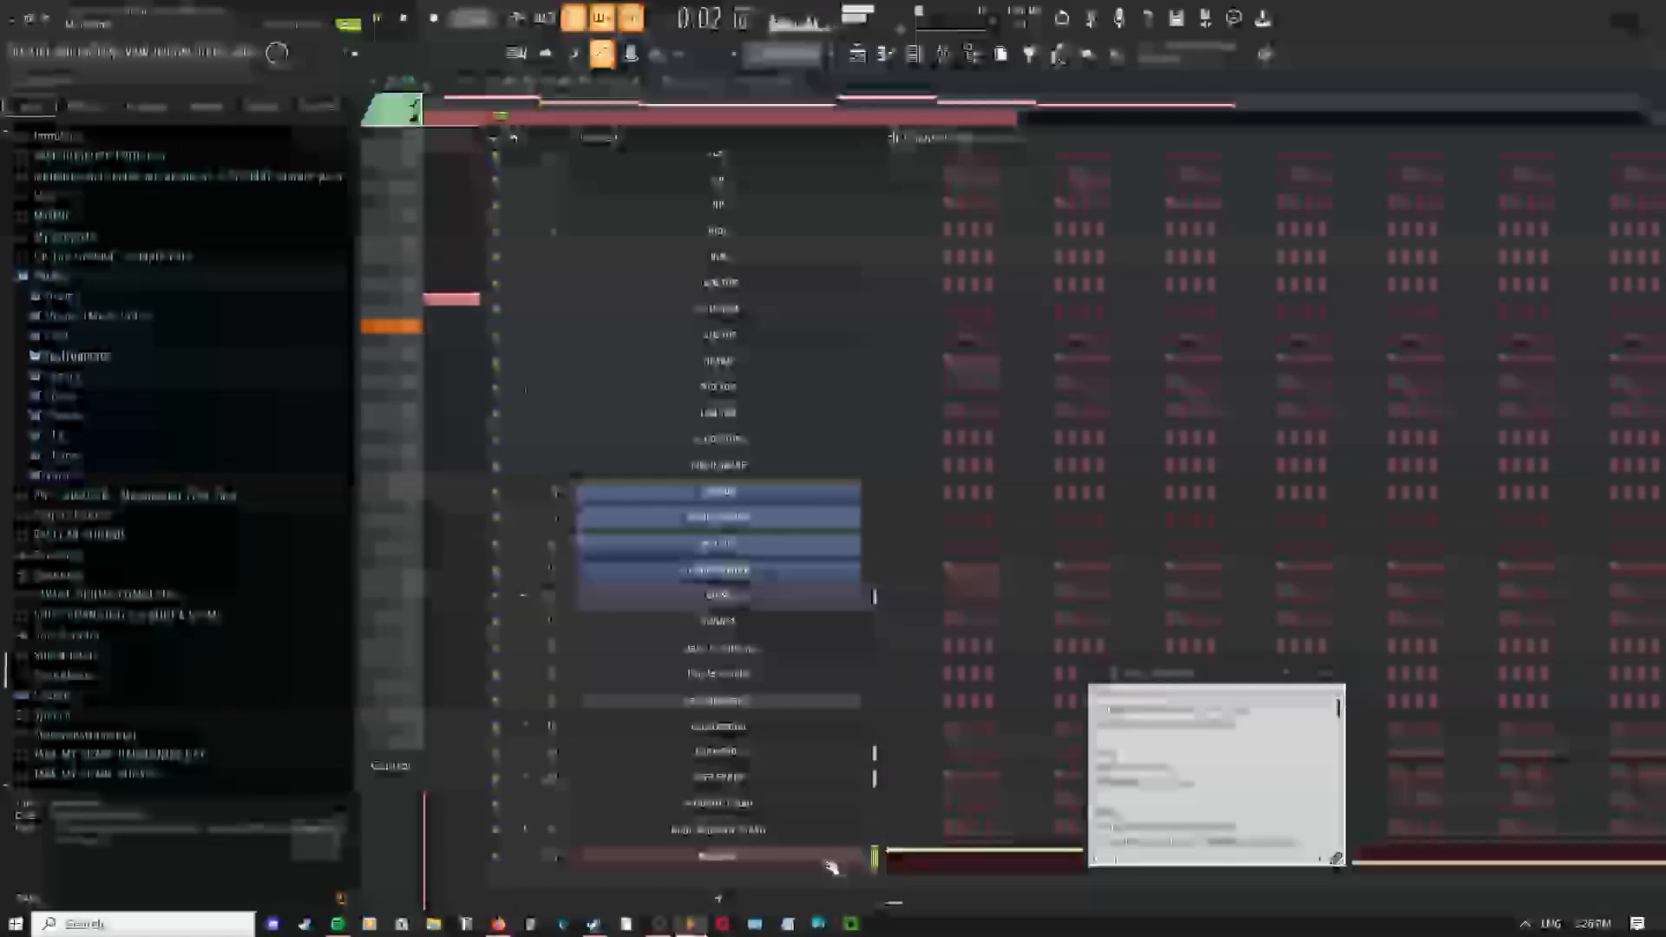
left_click(833, 854)
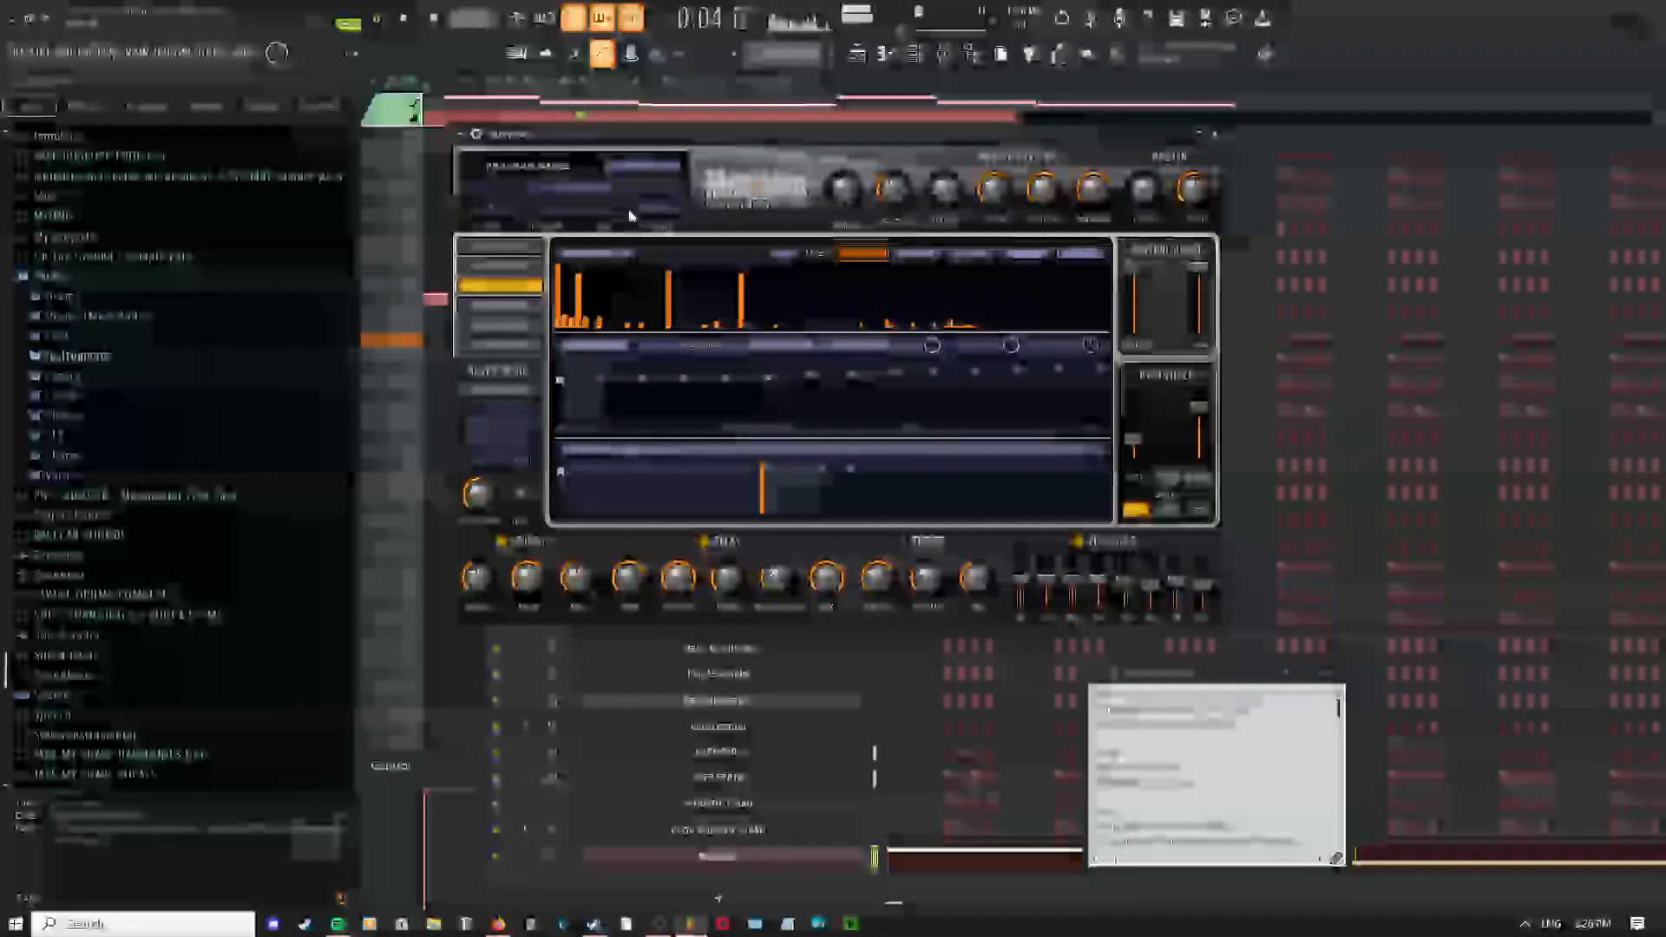
left_click(686, 186)
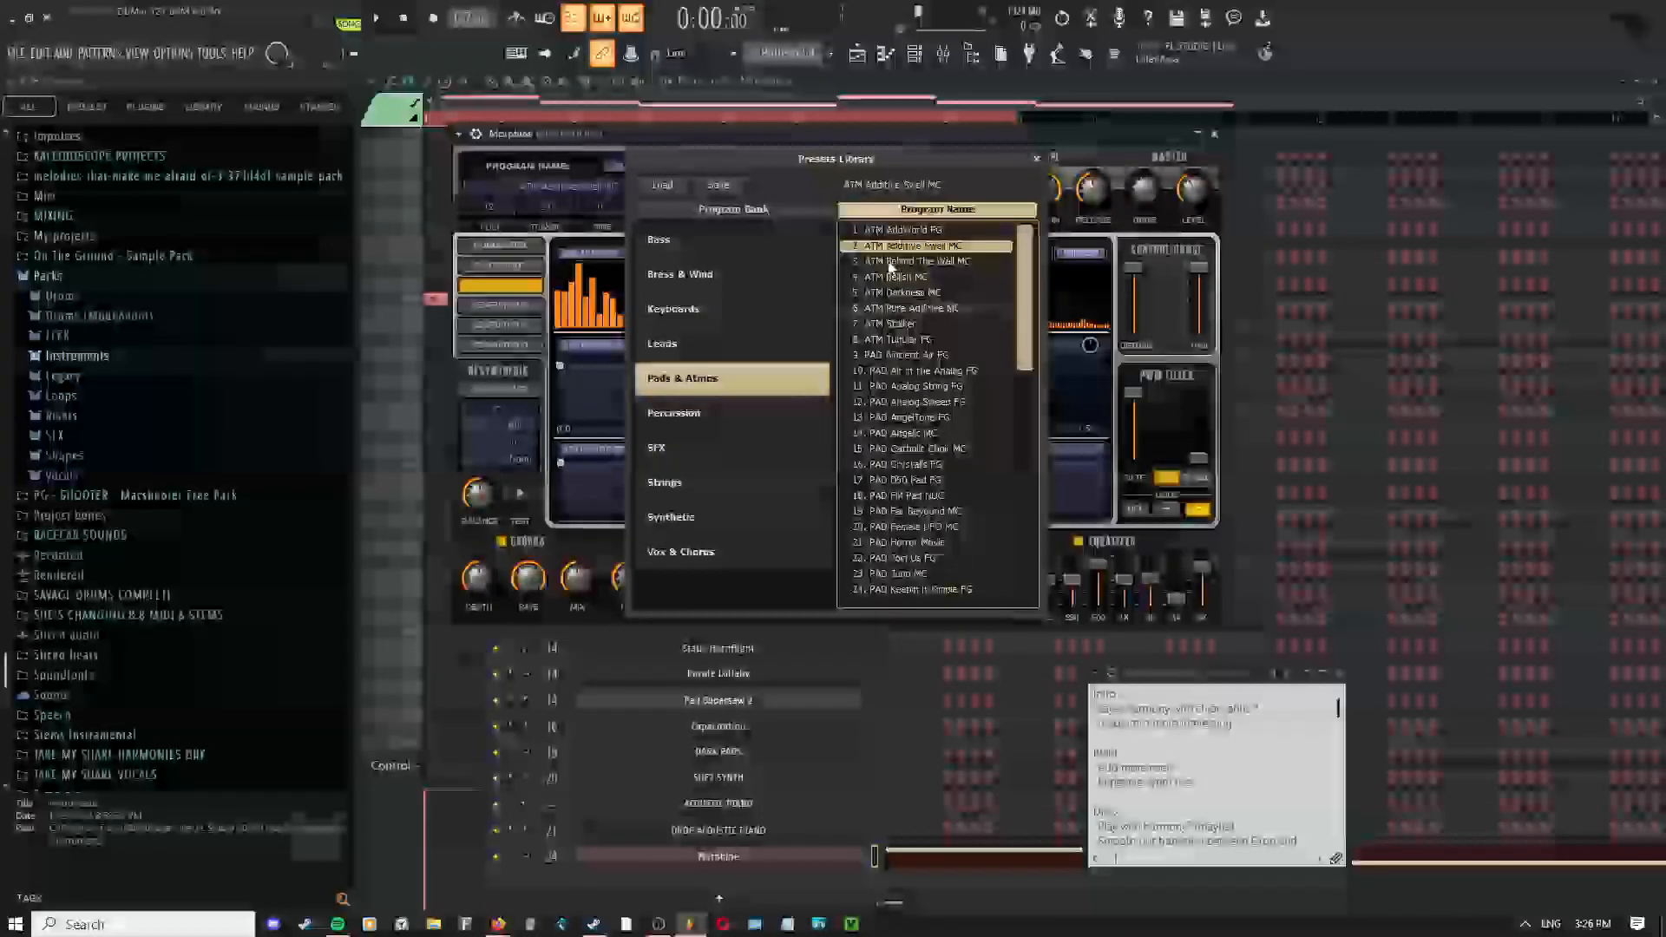
double_click(888, 261)
left_click(667, 186)
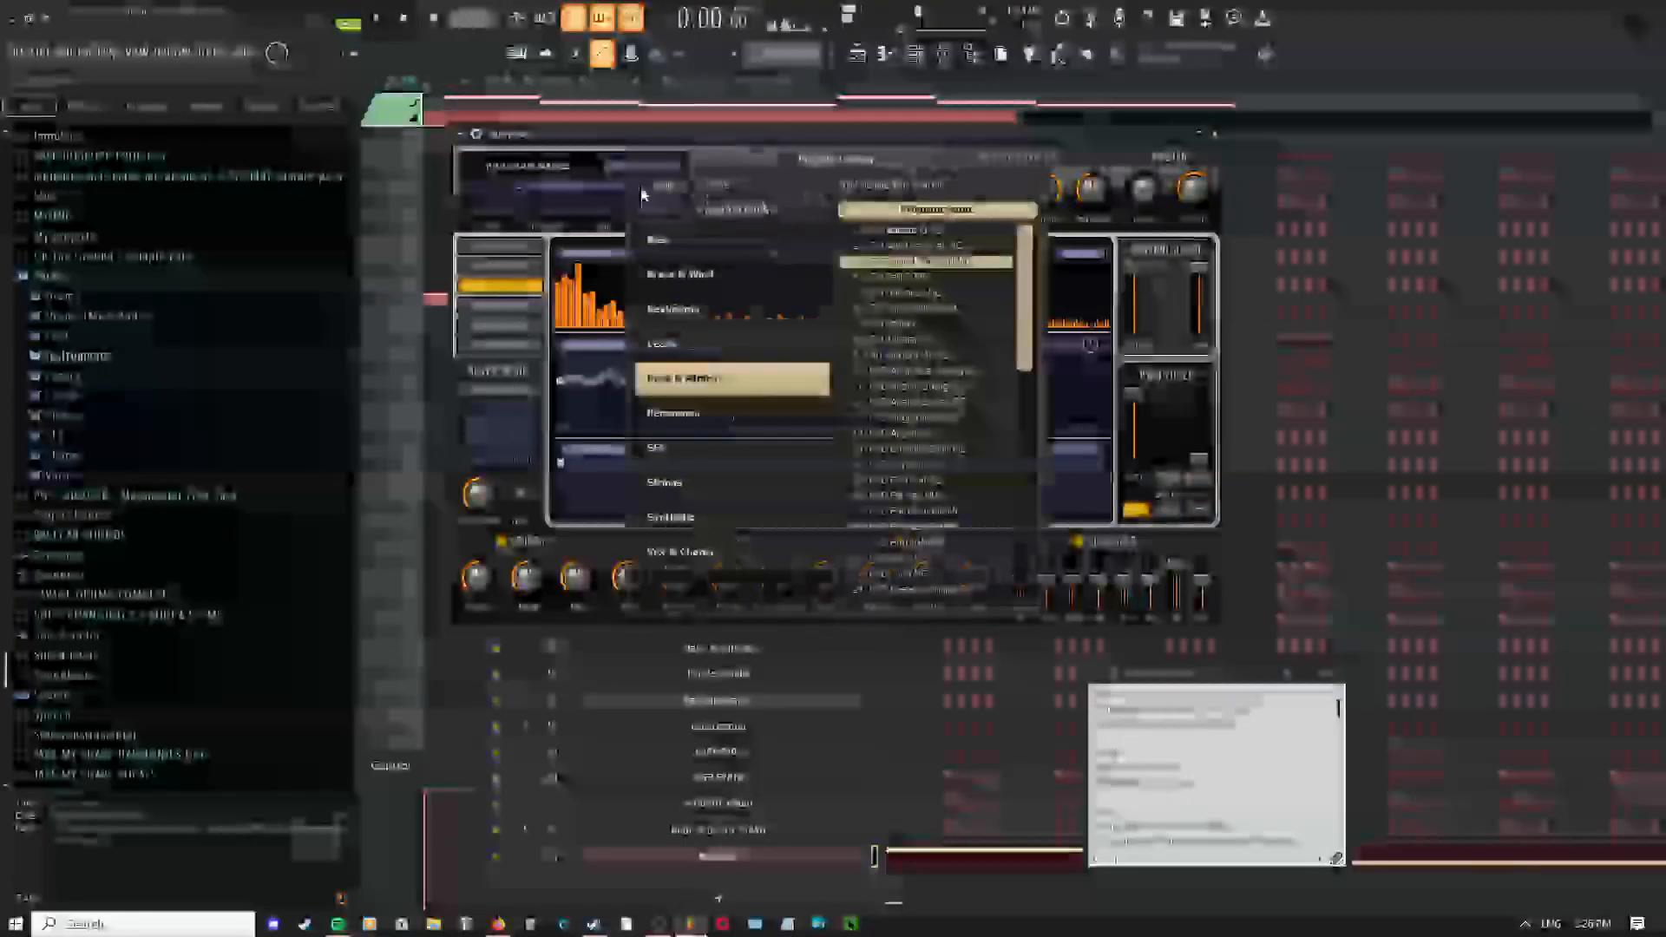
double_click(900, 375)
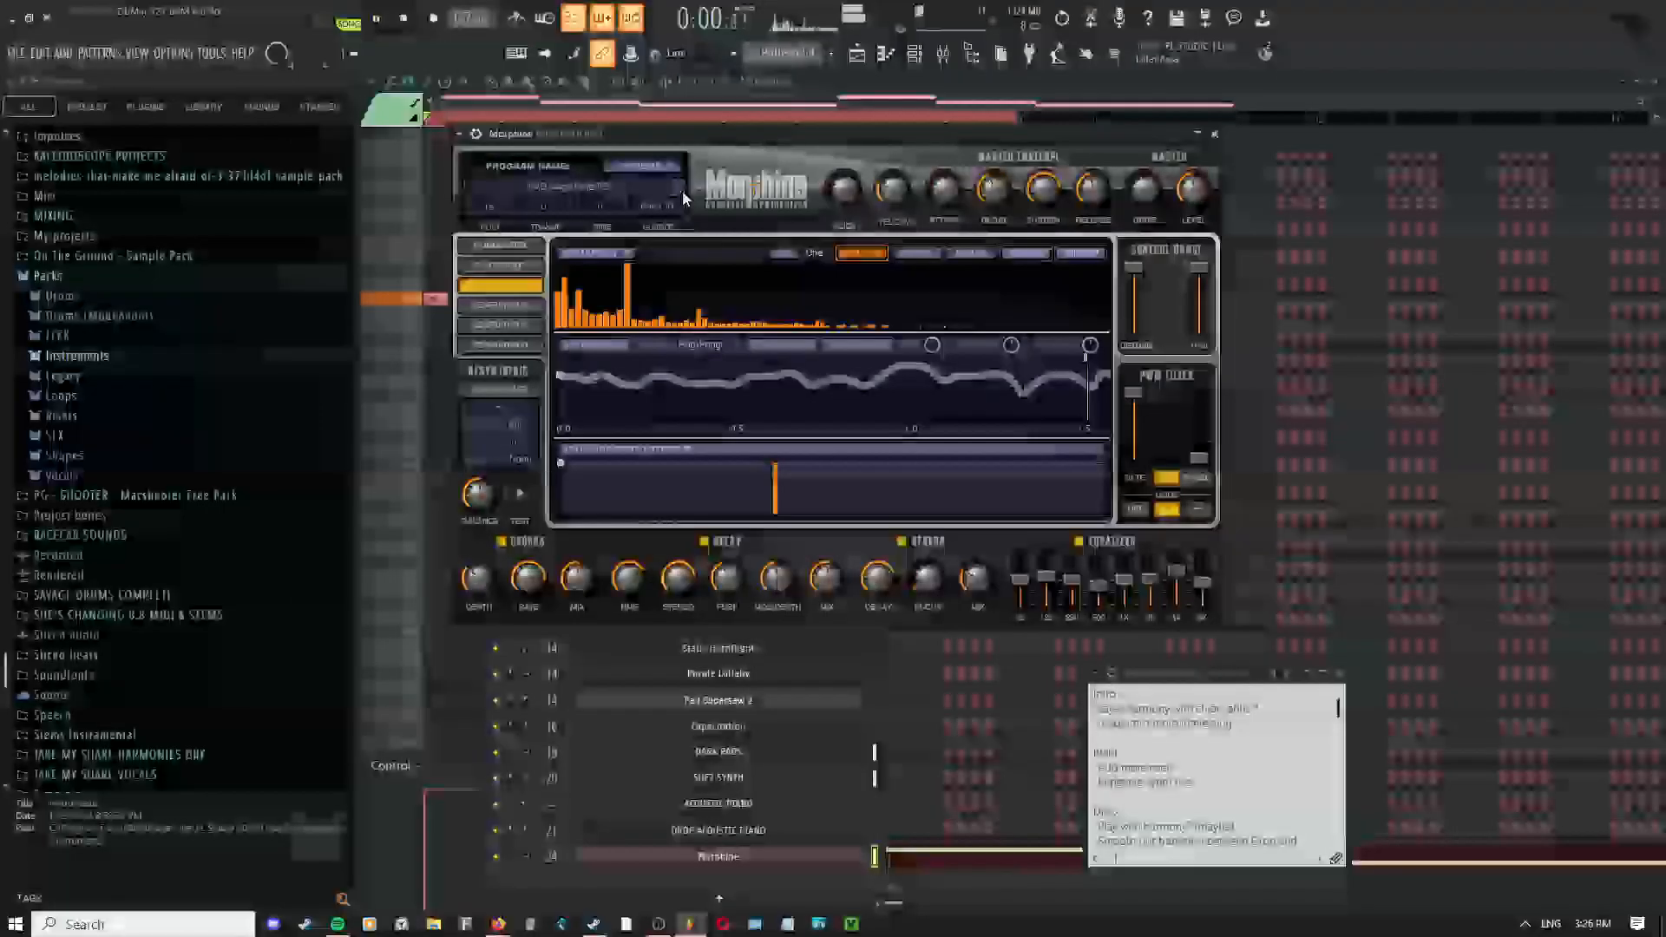
key("space")
key("space")
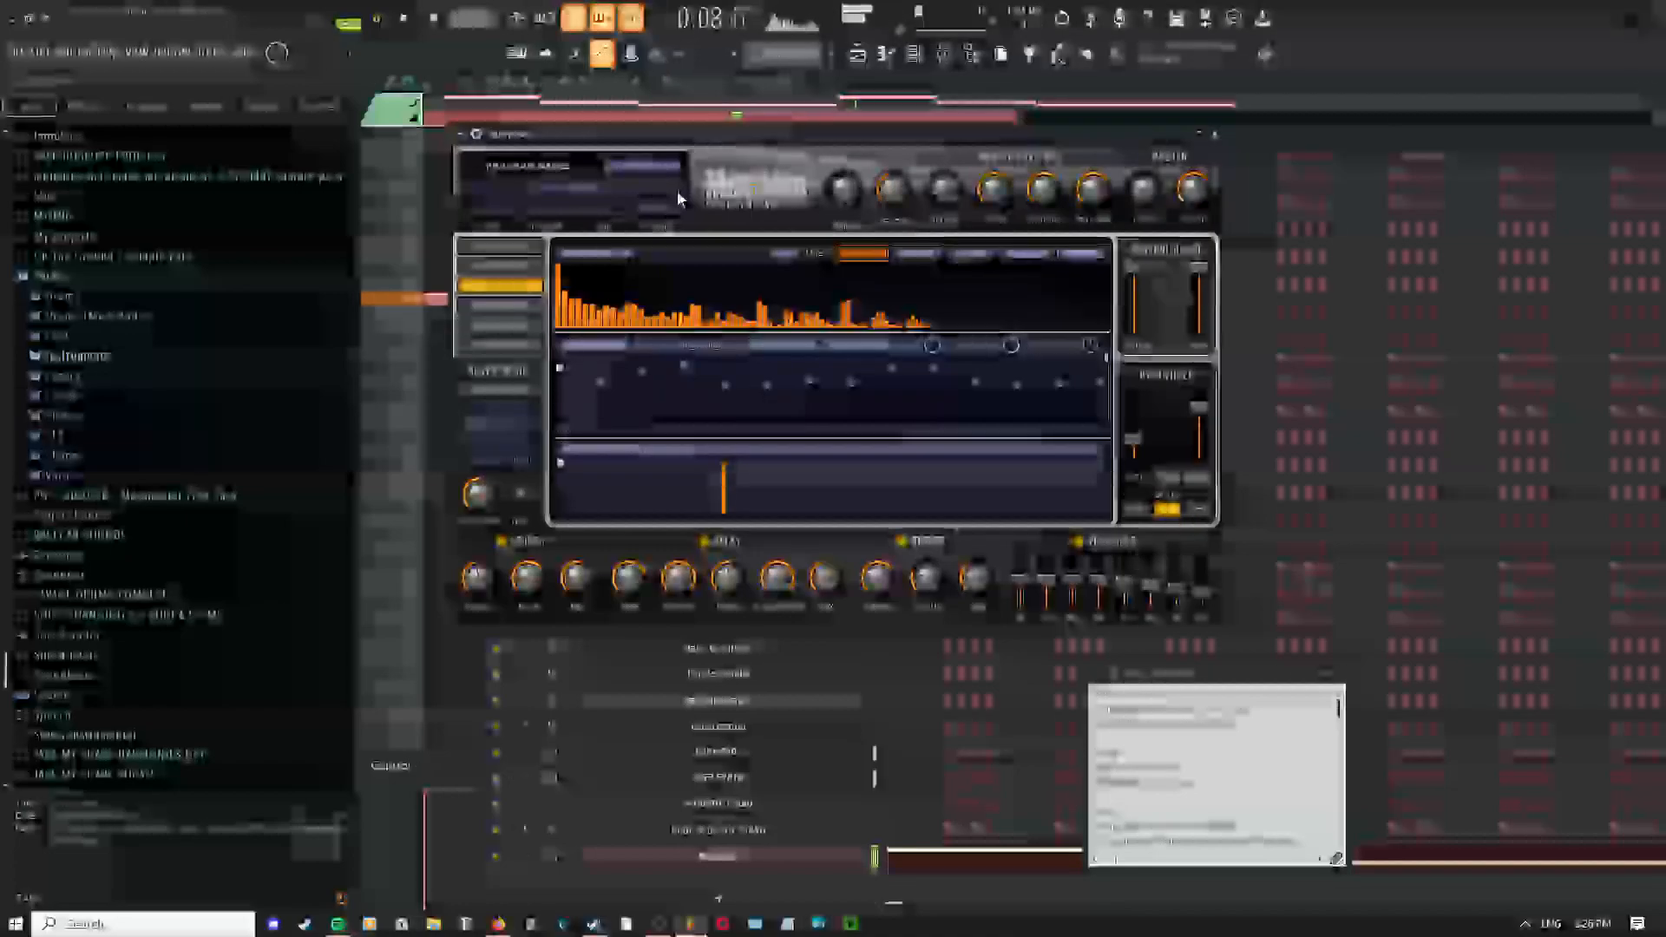
Stop playback and remove the Morphine pattern clip from track 6 of the intro in the playlist
left_click(861, 57)
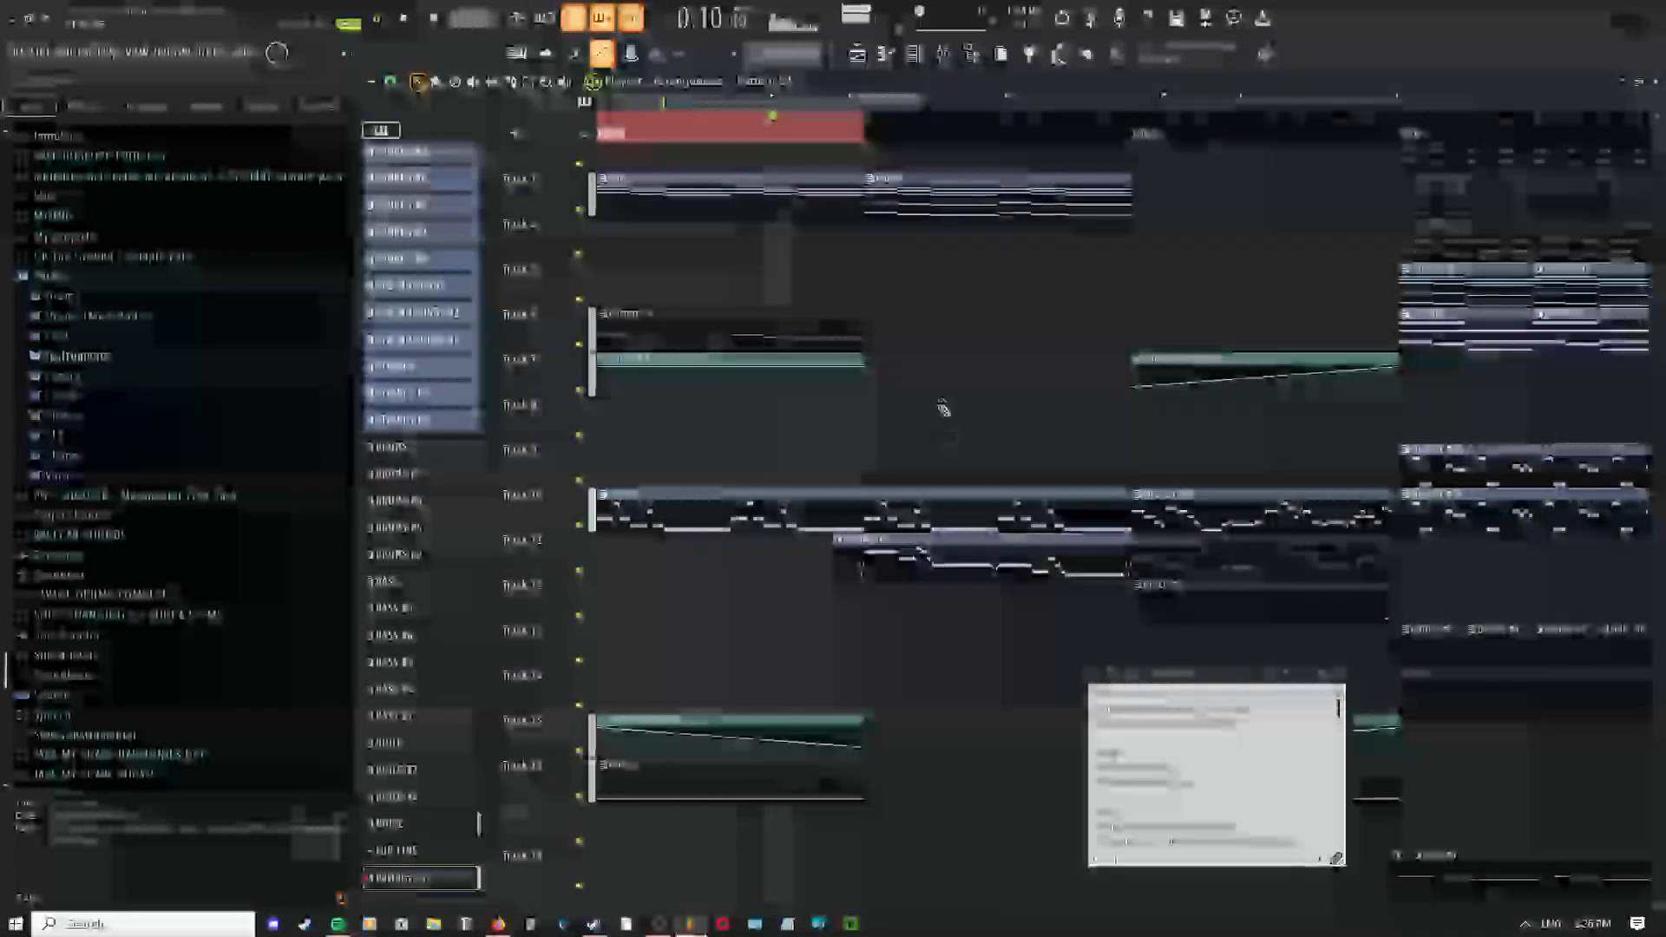
key("space")
left_click_drag(922, 512, 942, 577)
middle_click(816, 327)
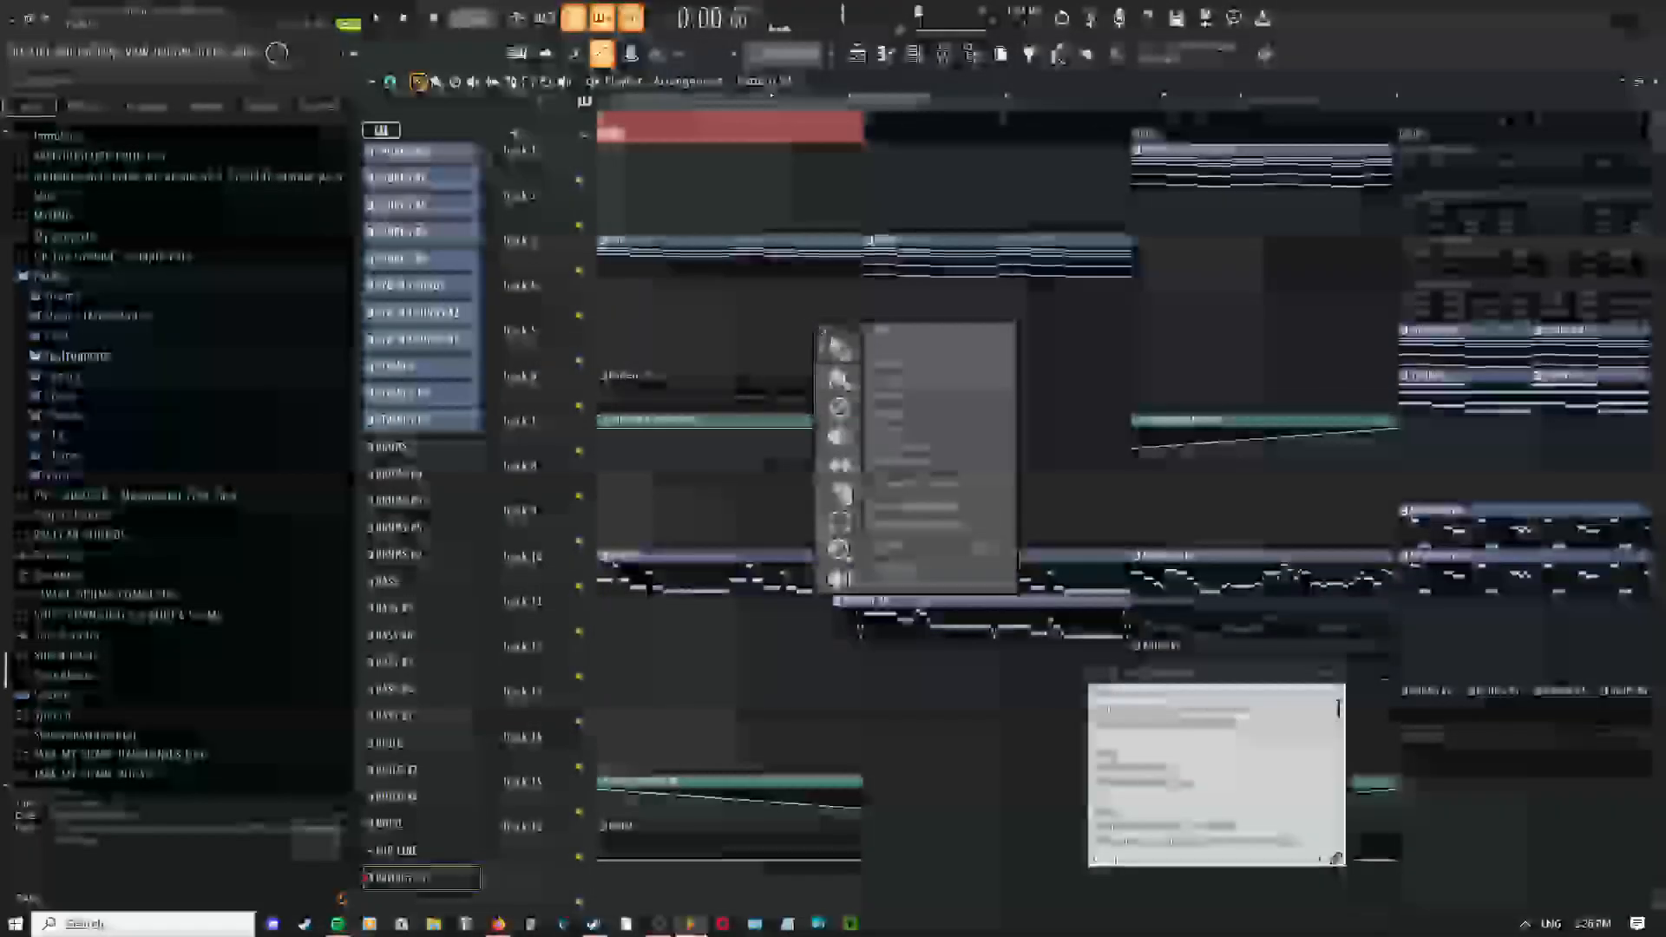
left_click(754, 509)
left_click_drag(754, 509, 749, 454)
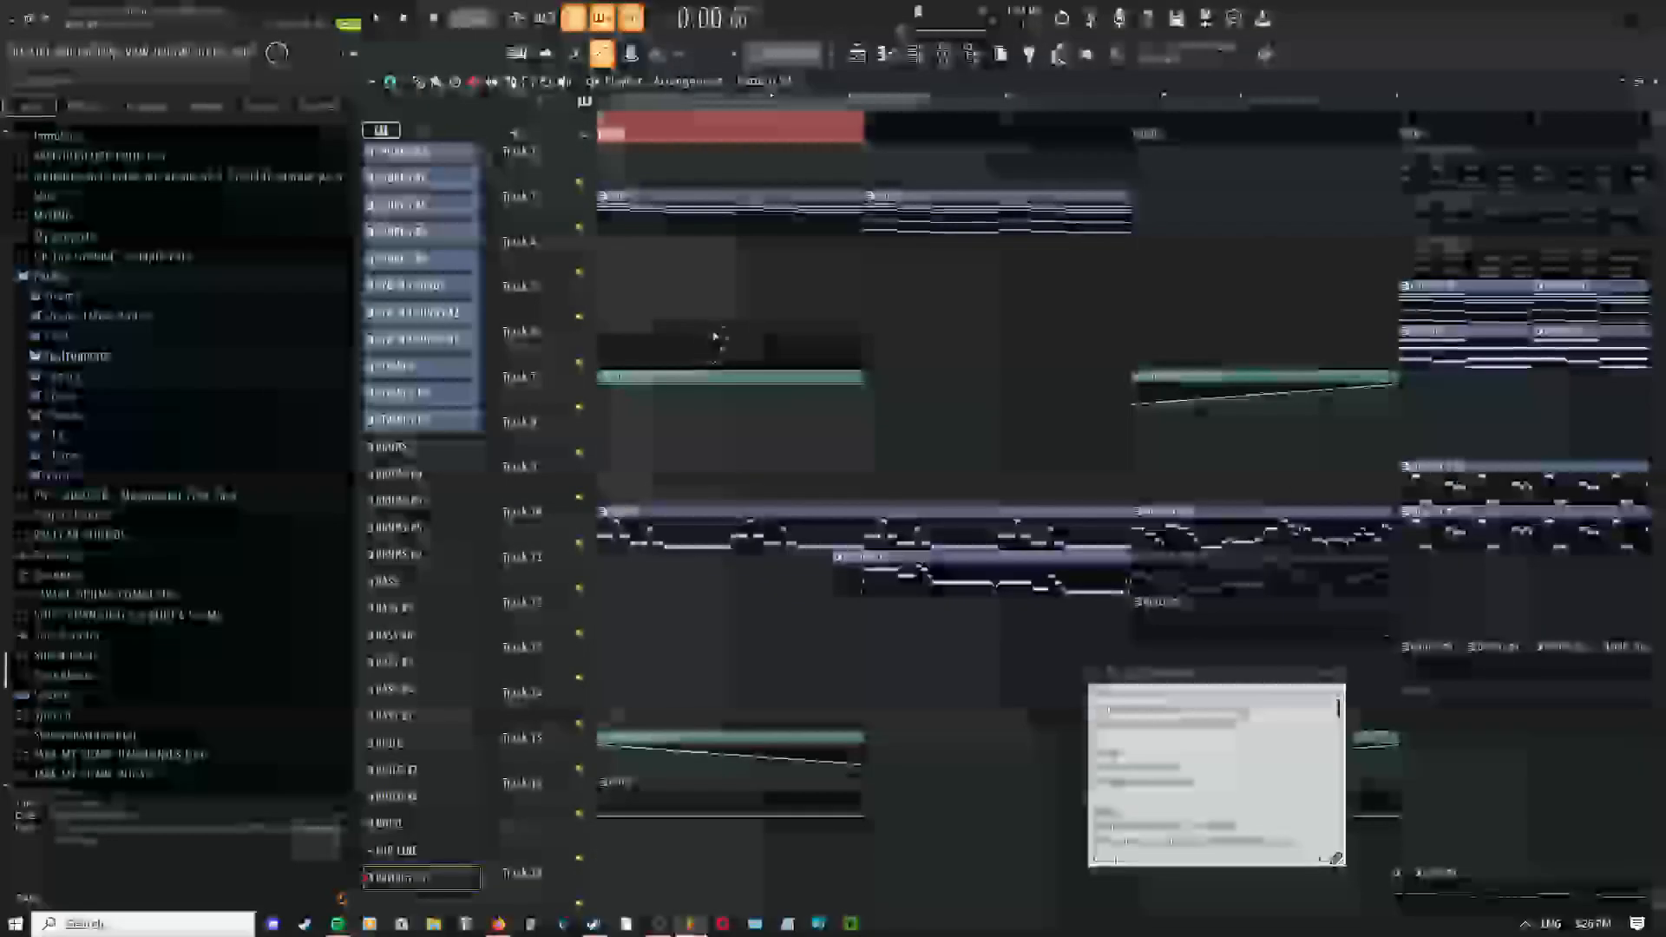
scroll(734, 326, "up", 1)
Replace the first clip on track 3 of the intro with a copy of the clip that follows it
left_click(981, 250)
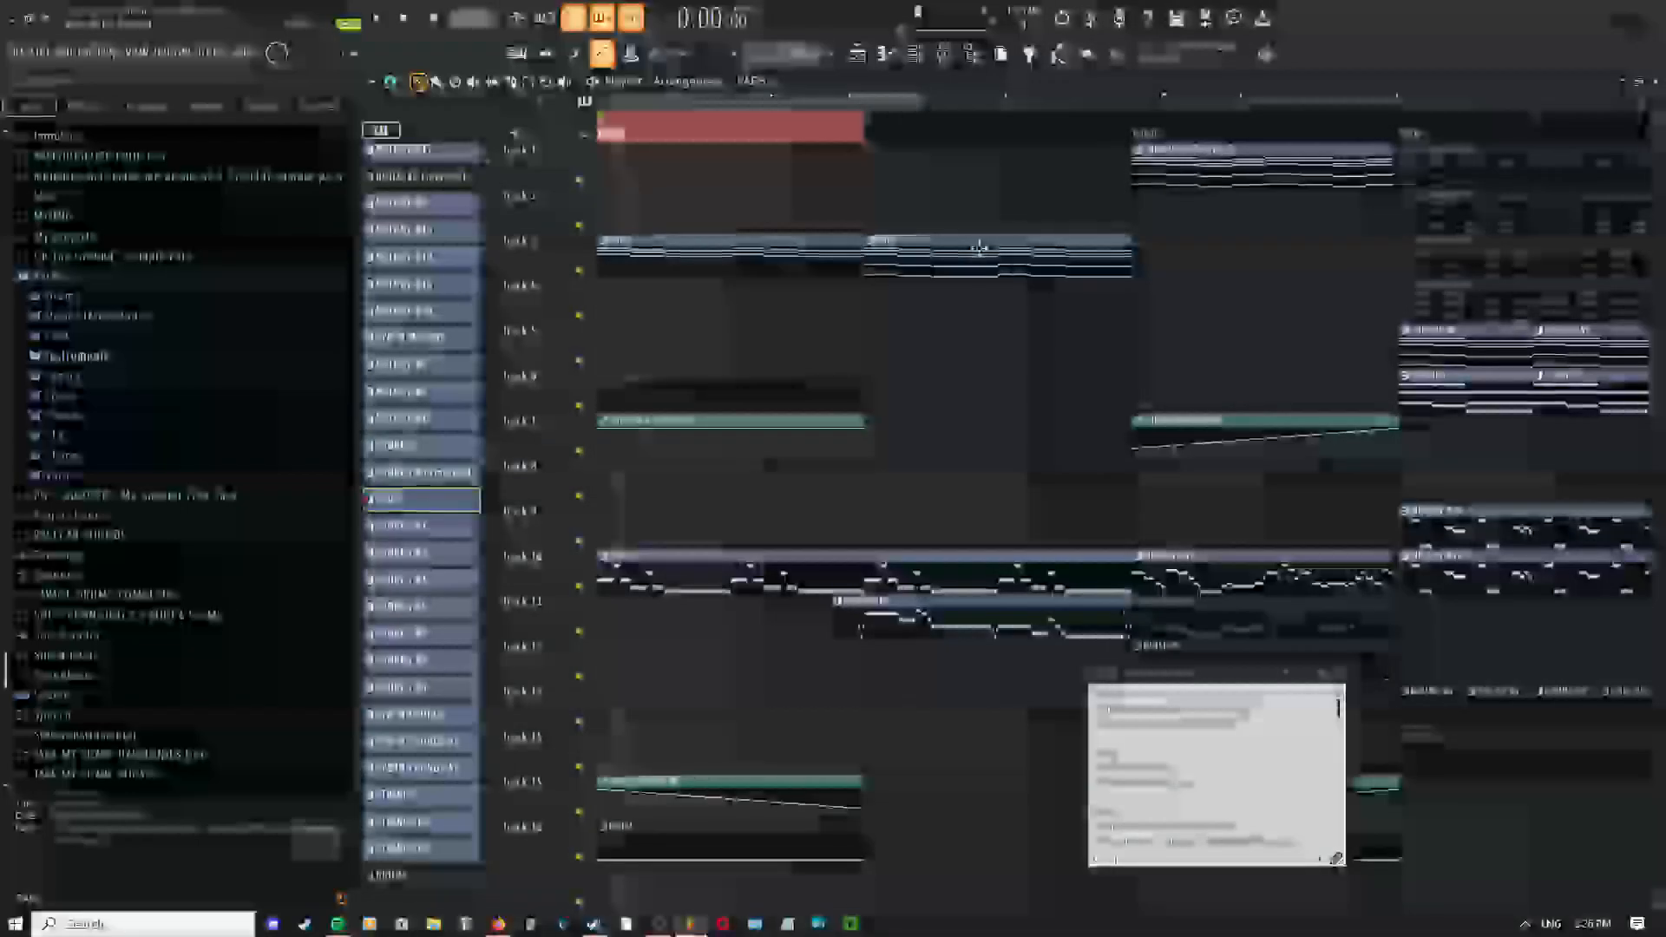
right_click(723, 260)
left_click(615, 260)
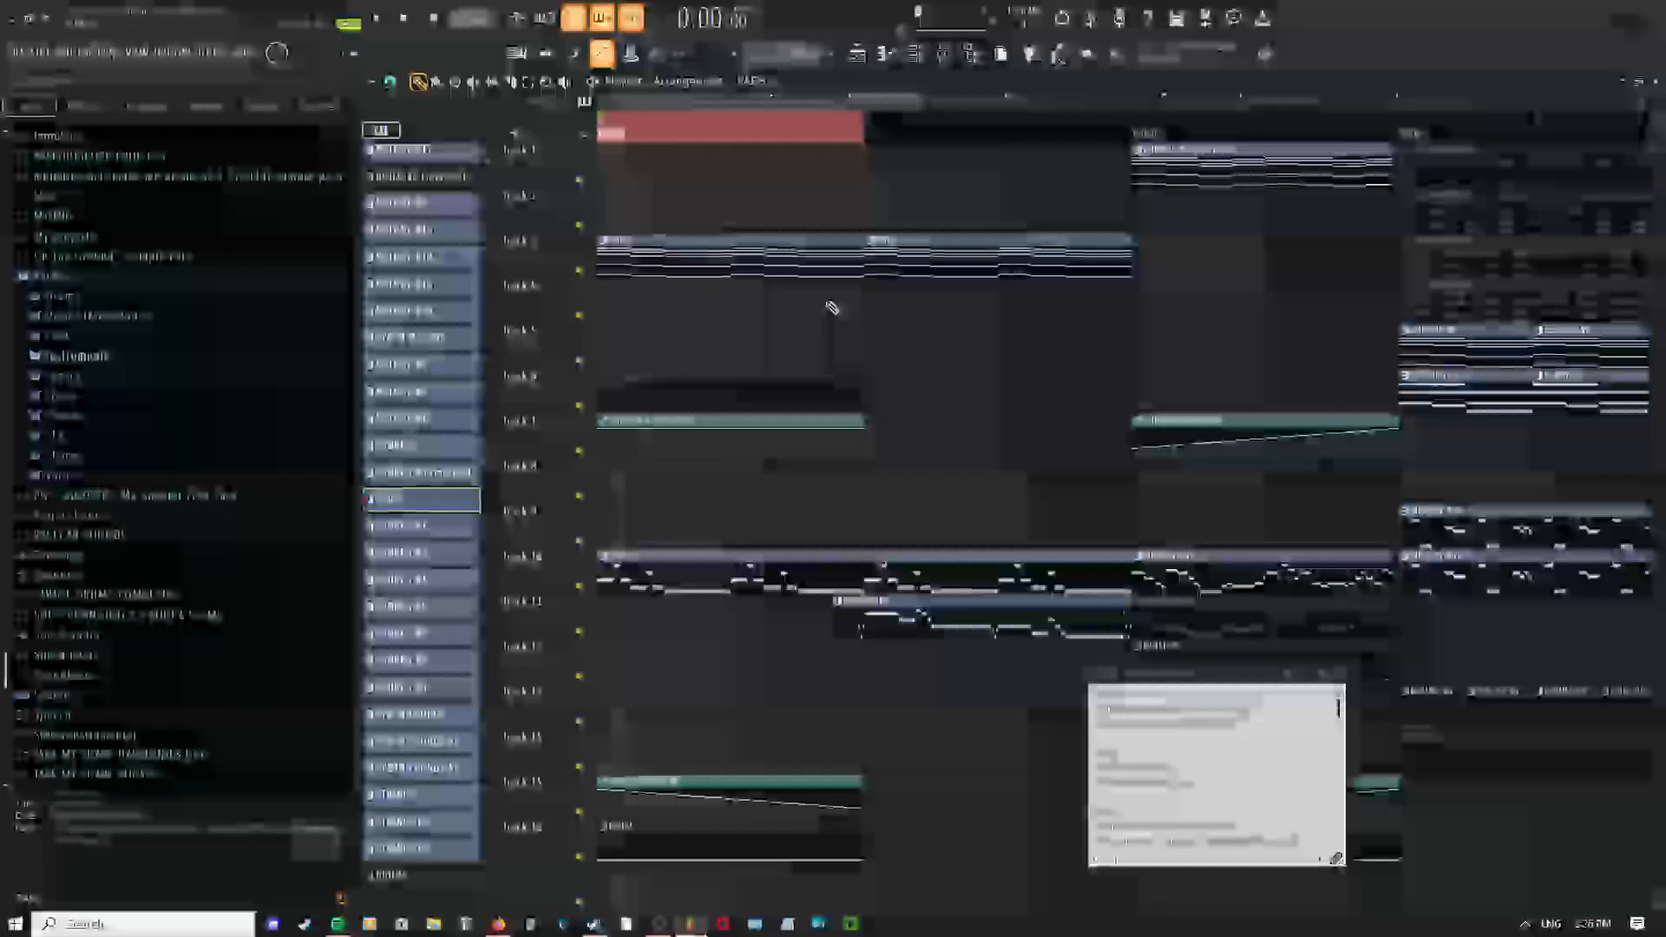
Play back the intro, clear the playlist's time selection and listen on toward the build section
key("space")
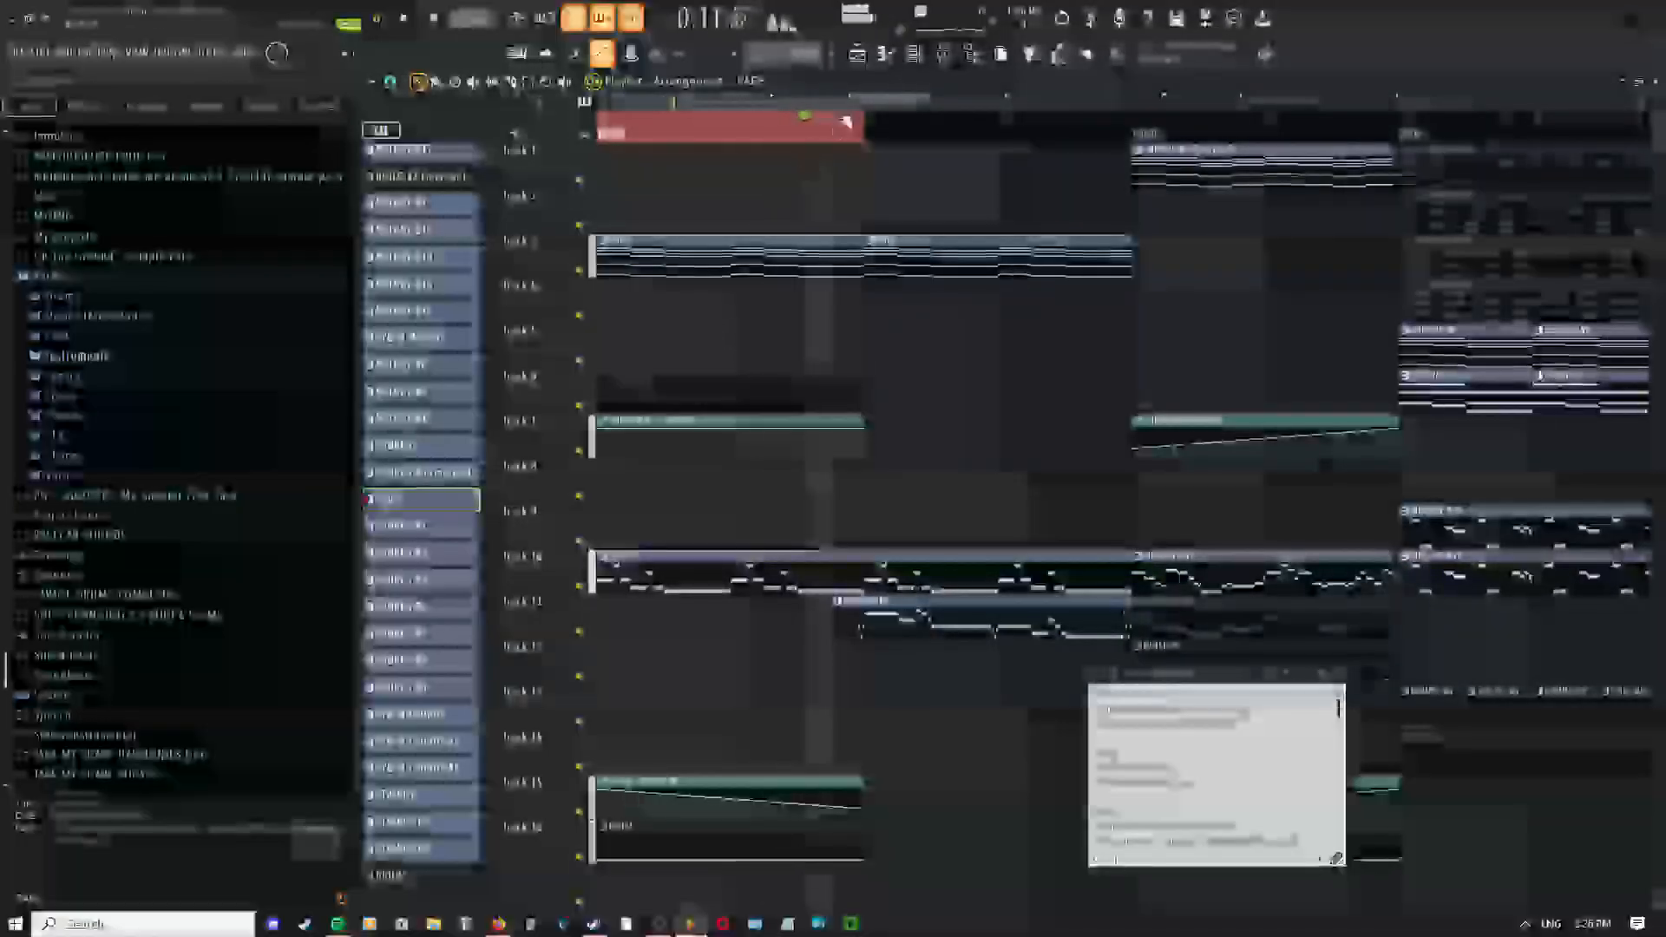
left_click(788, 136, "ctrl")
scroll(734, 311, "down", 5)
middle_click(737, 272)
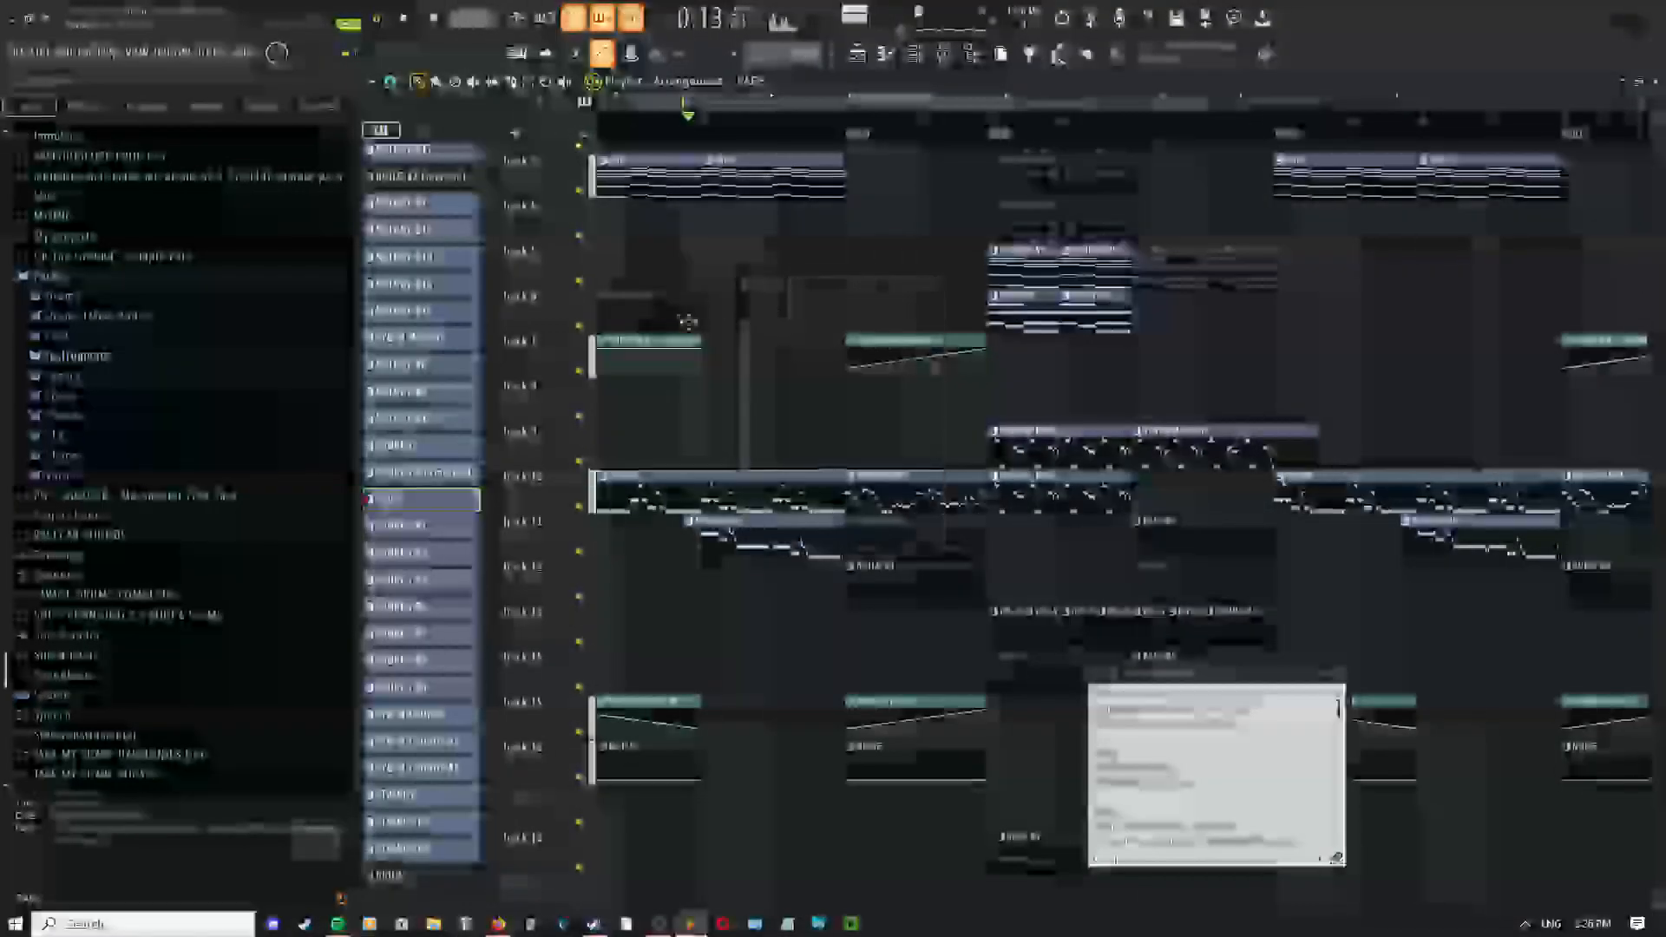
middle_click(740, 252)
left_click(762, 280)
middle_click(755, 283)
left_click(778, 319)
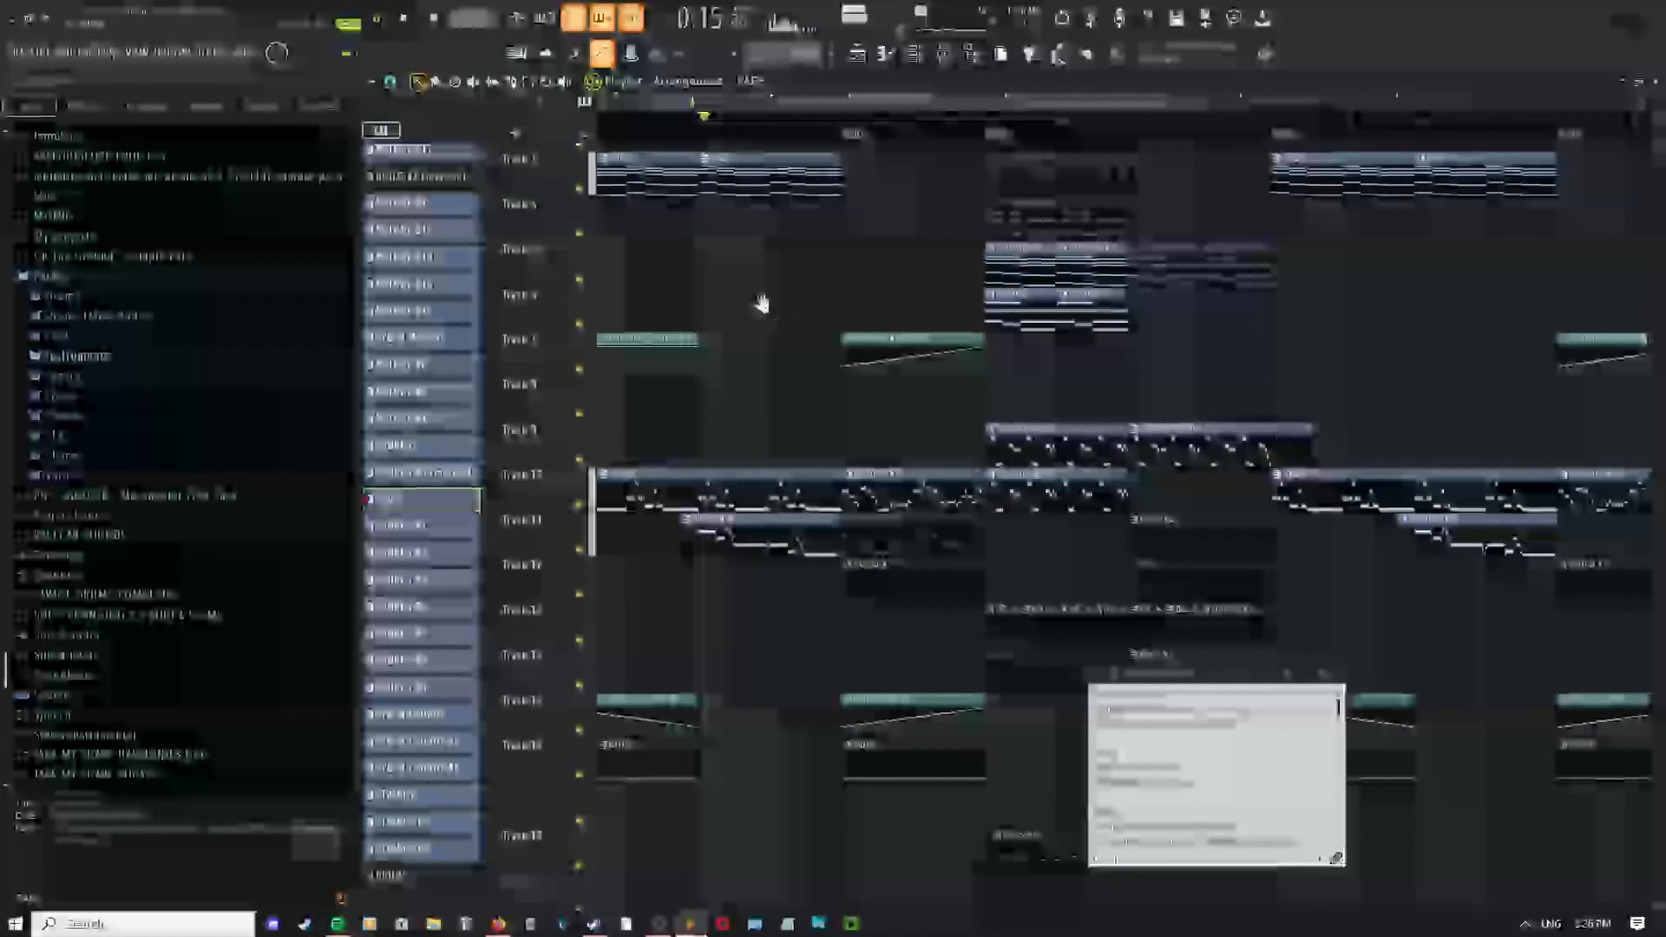
middle_click(762, 305)
left_click(788, 332)
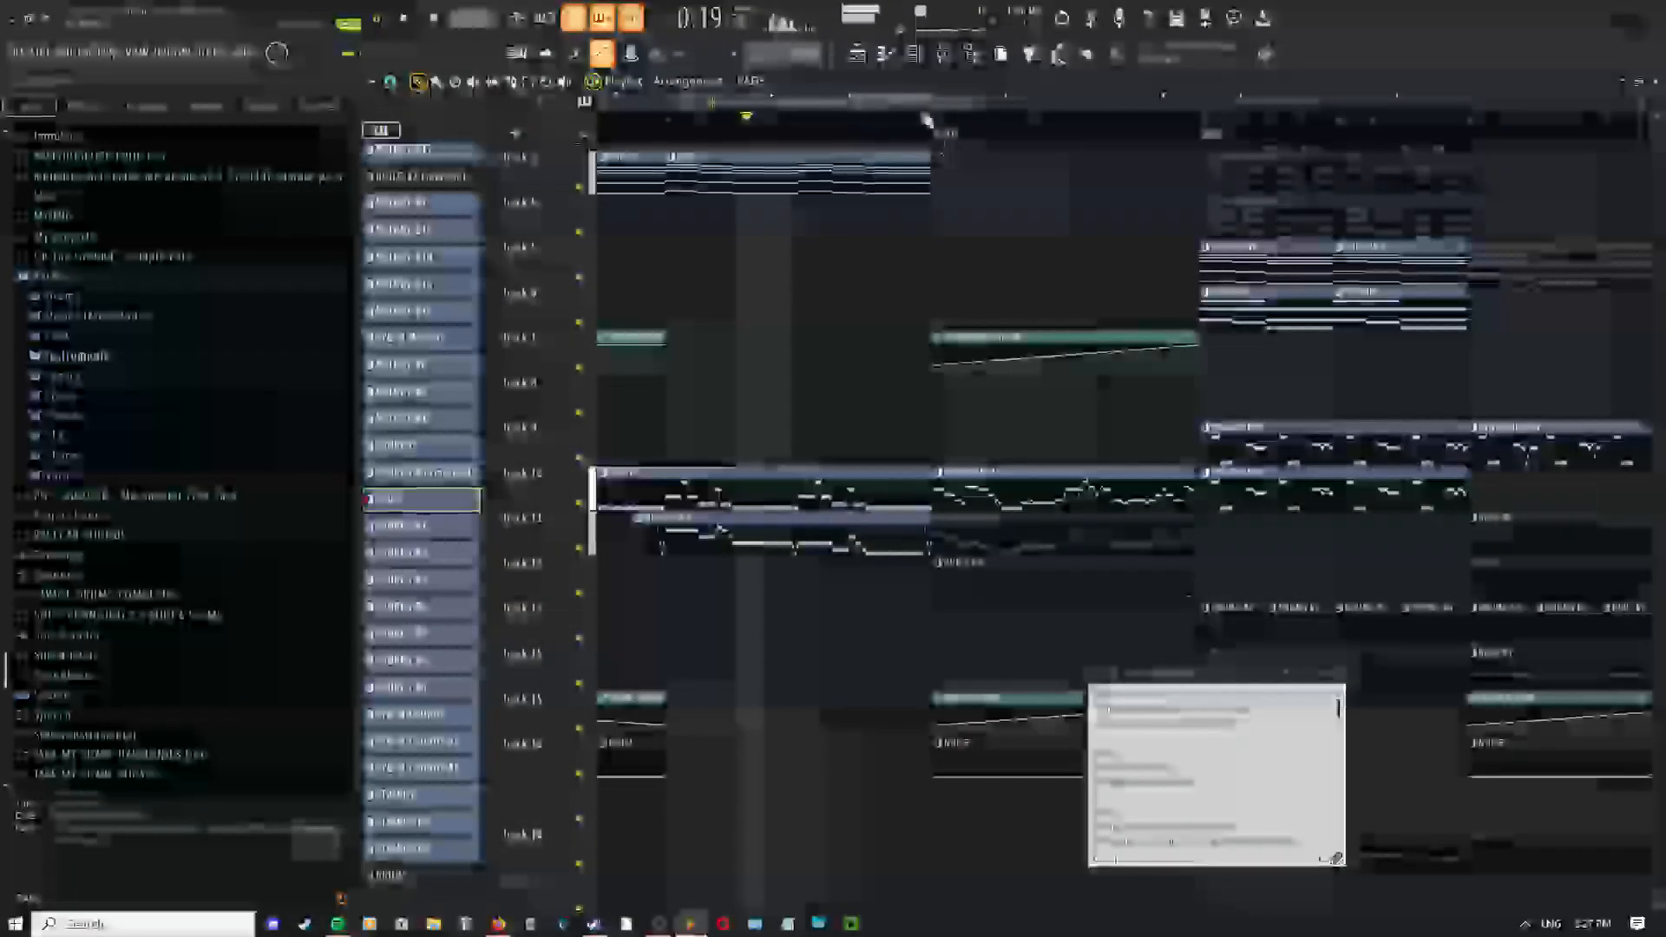
Route the ACOUSTIC PIANO channel to mixer track 25
left_click(944, 55)
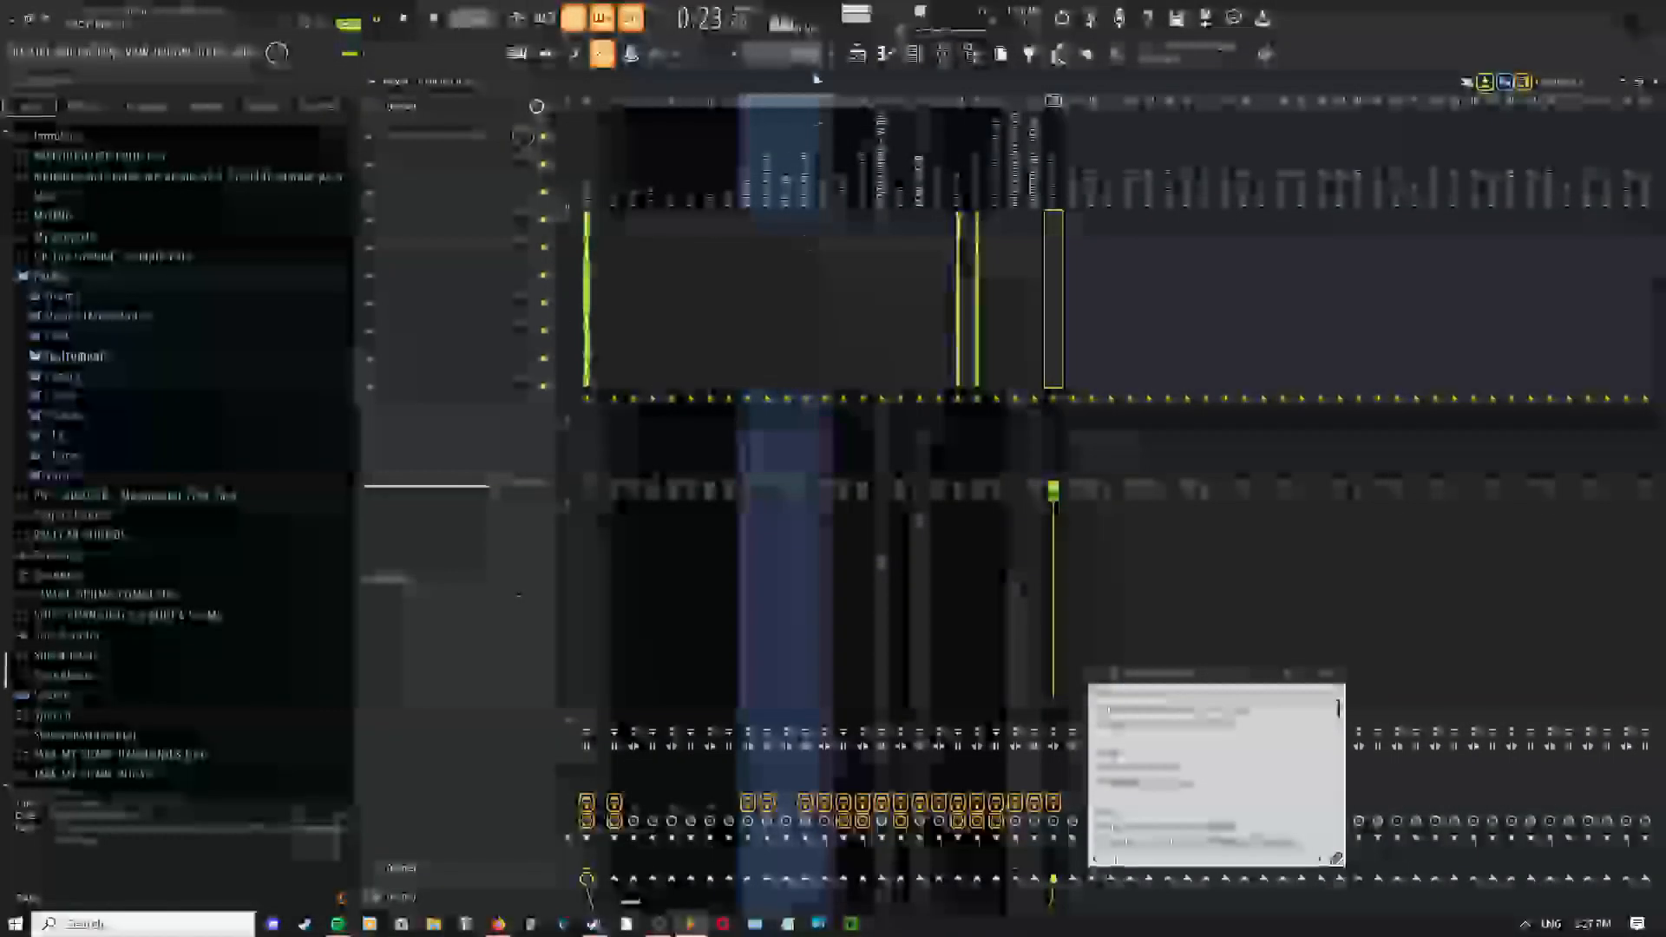
left_click(856, 55)
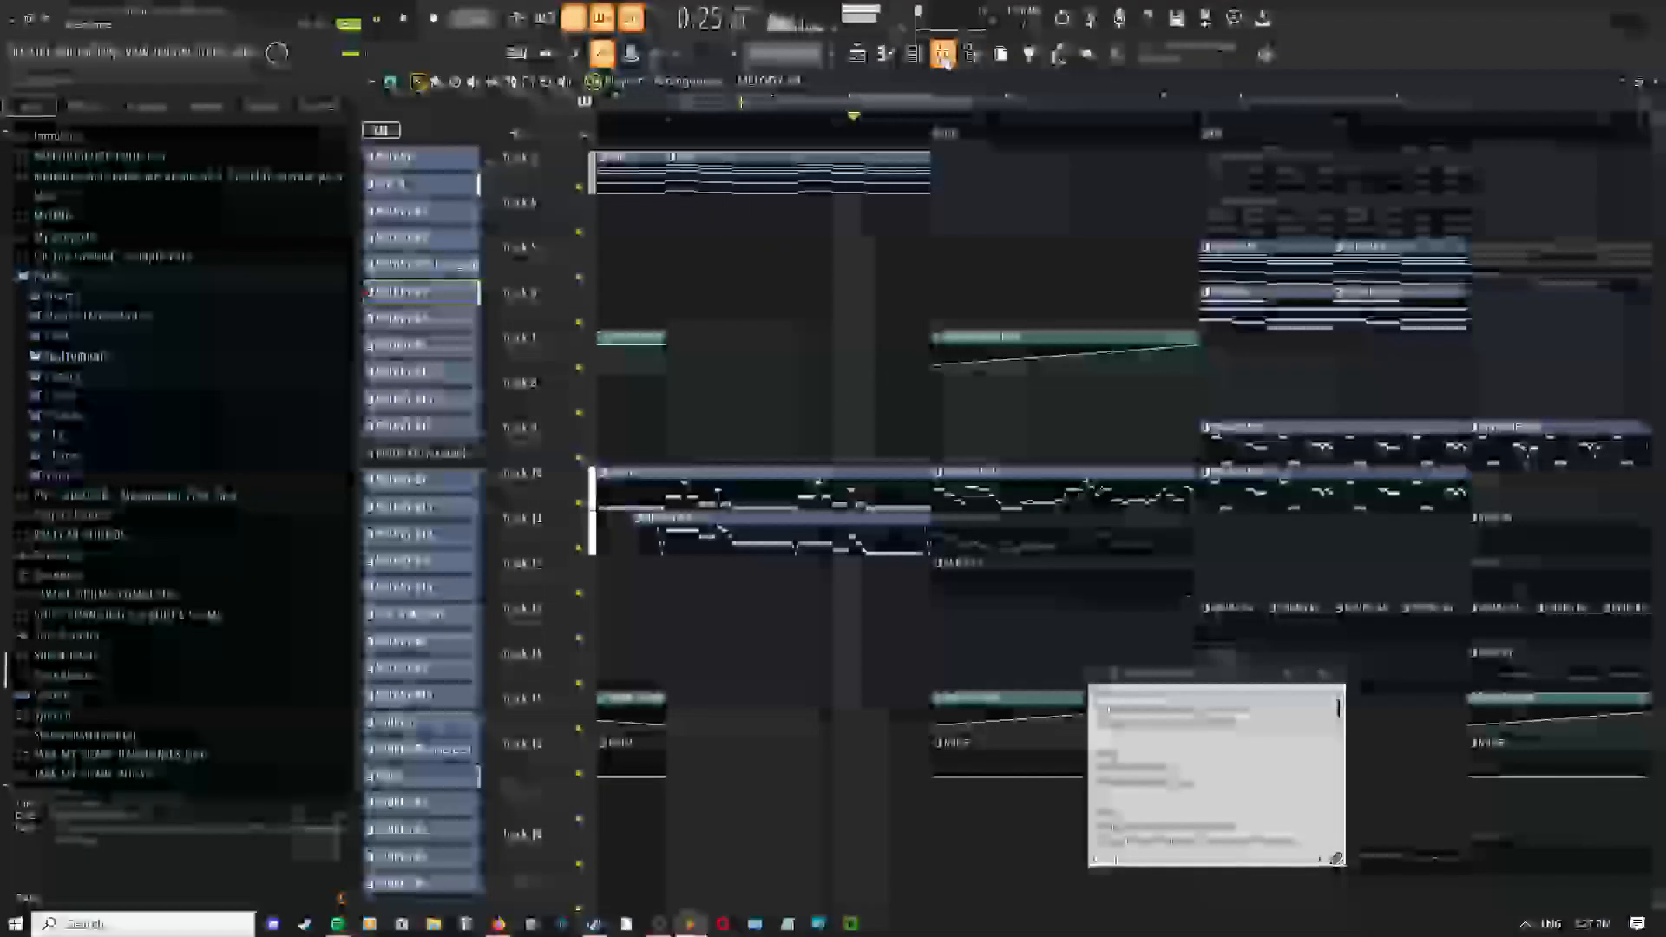
left_click(943, 53)
left_click(922, 57)
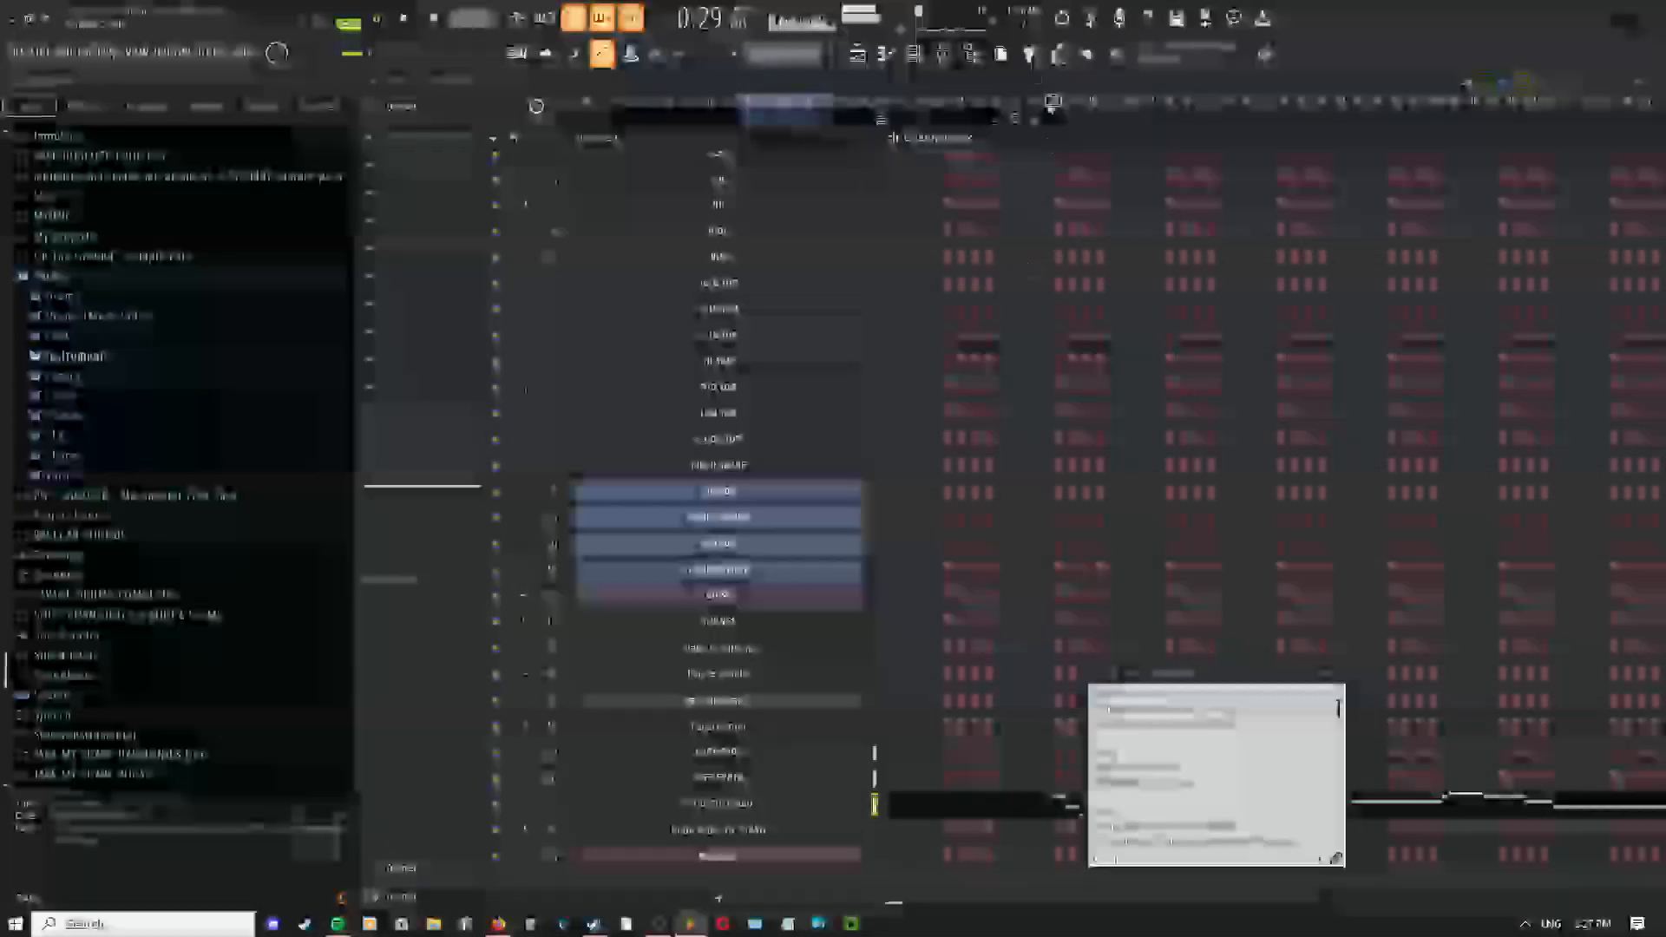
left_click(943, 57)
right_click(1074, 207)
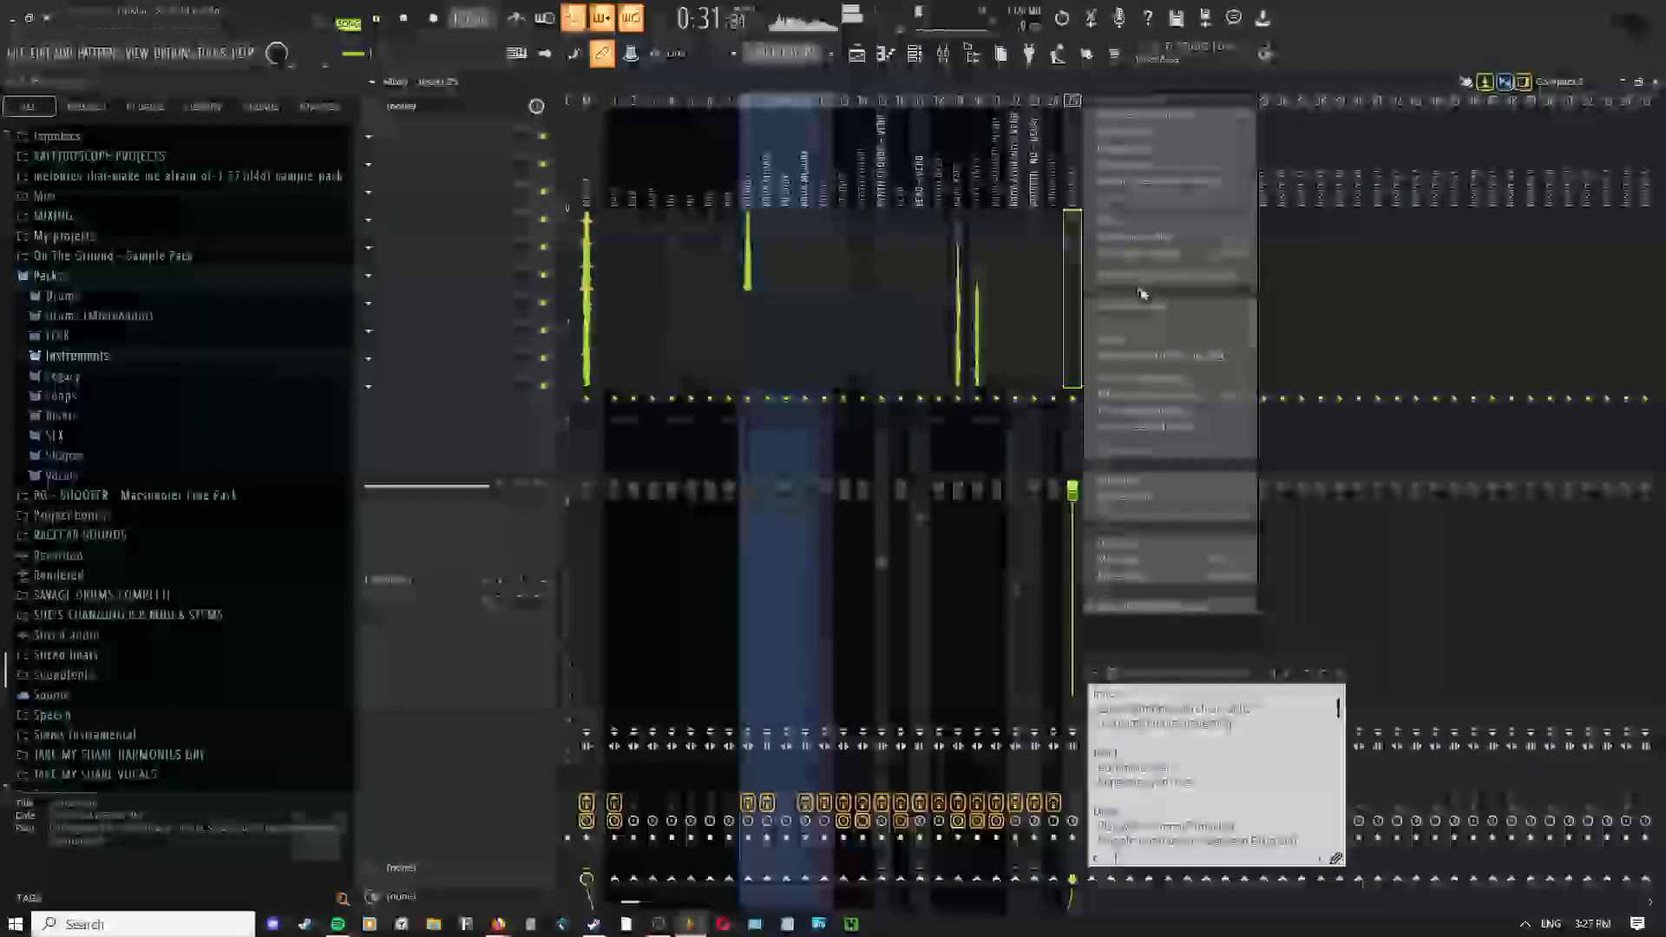
mouse_move(1168, 305)
left_click(1302, 309)
Select the time range of the build section in the playlist
left_click(857, 54)
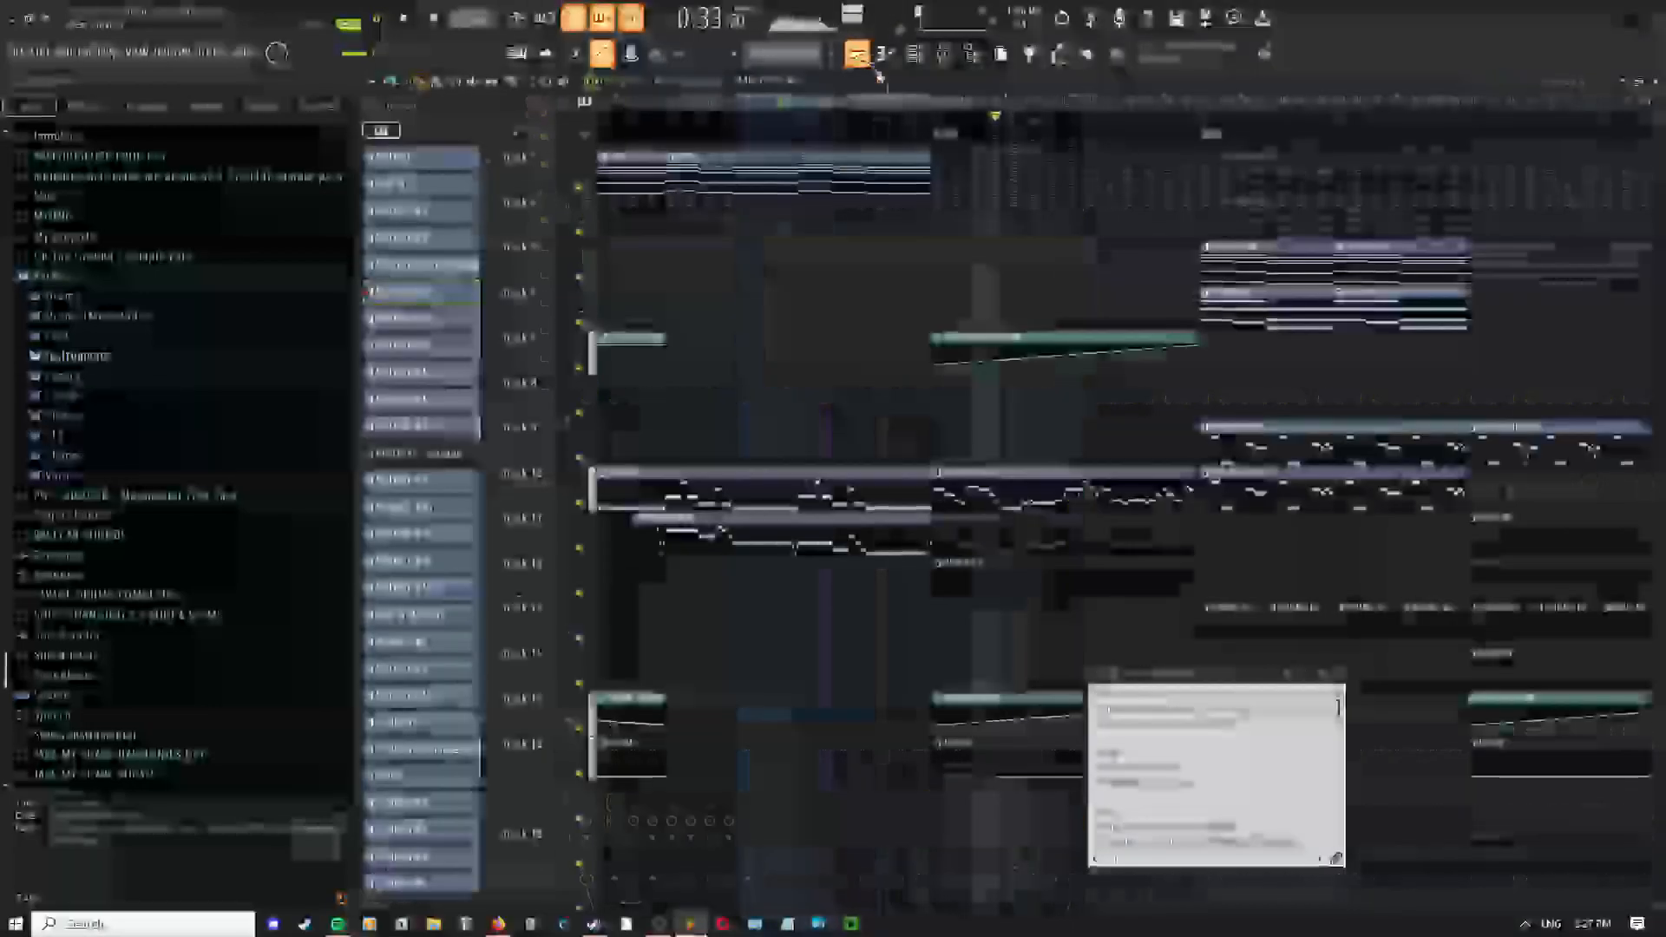
double_click(949, 142)
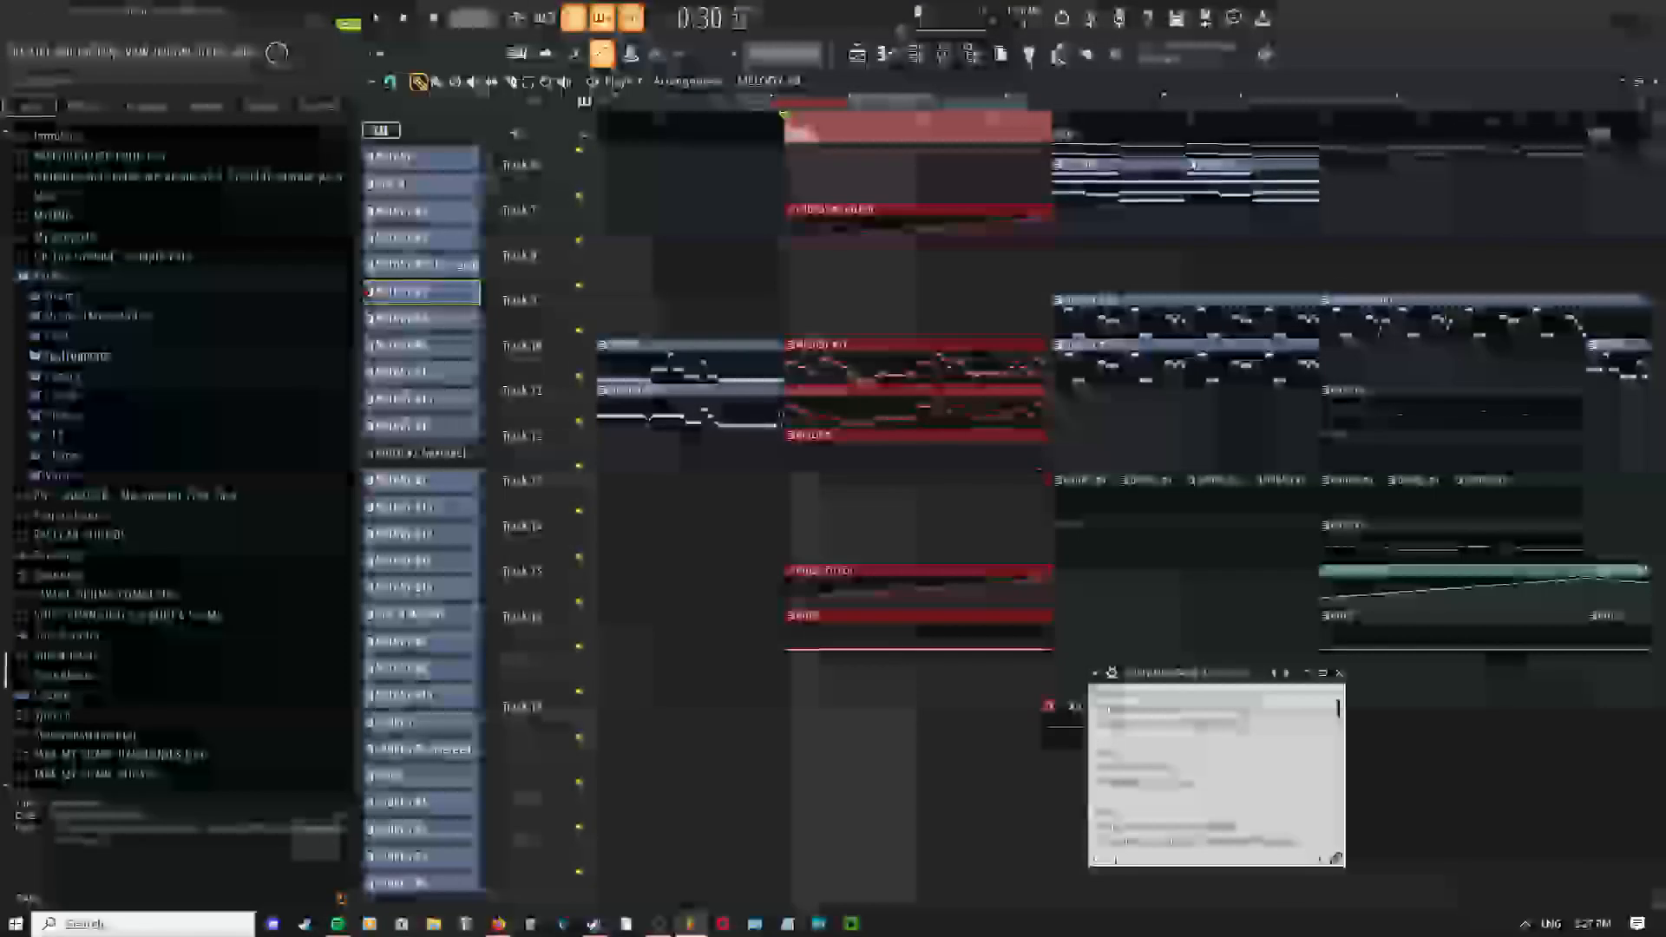
left_click_drag(932, 479, 949, 420)
scroll(856, 437, "up", 2)
scroll(926, 427, "up", 2)
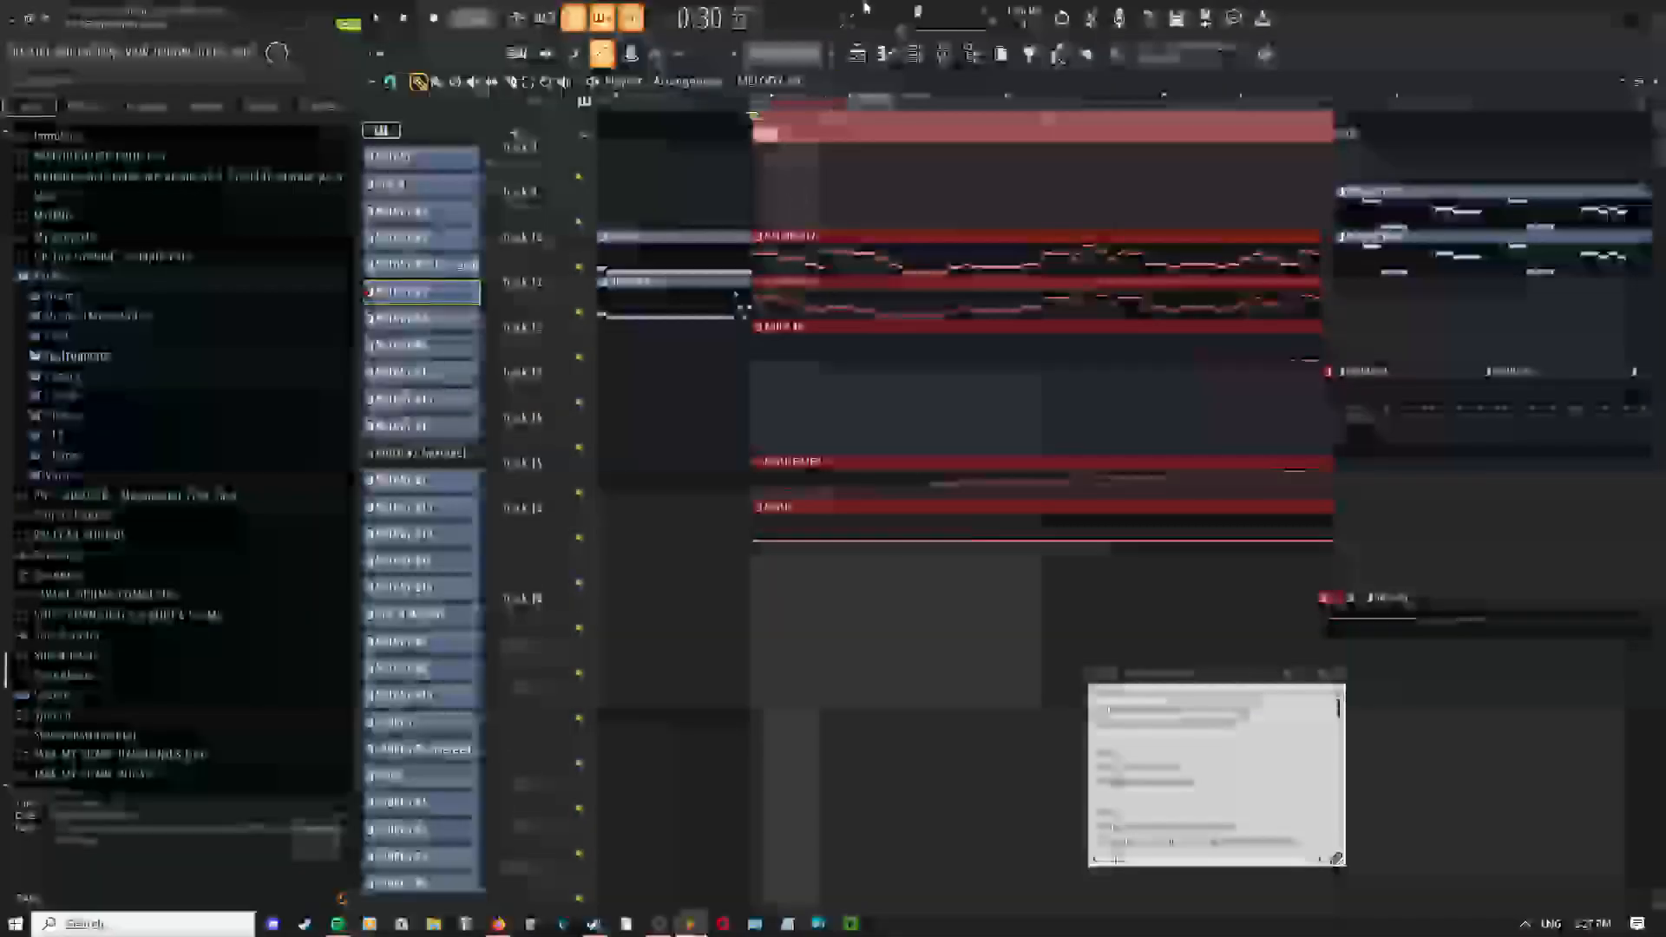
Add a new FLEX instrument channel to the channel rack and close its plugin window
left_click(914, 54)
left_click(753, 896)
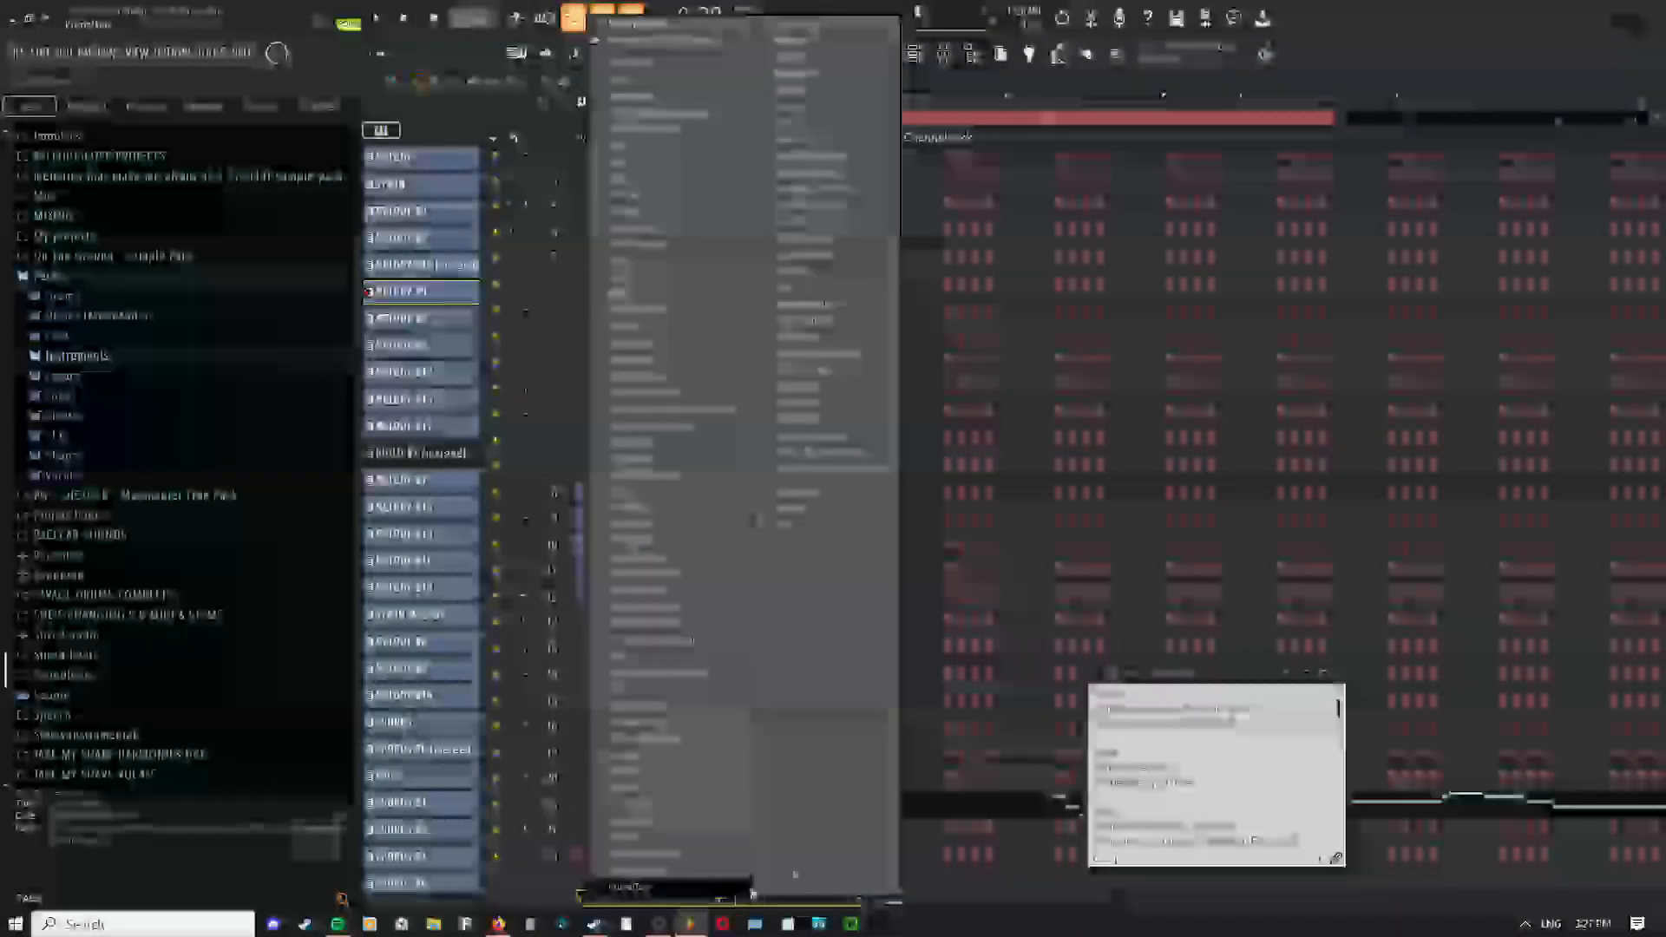
mouse_move(649, 169)
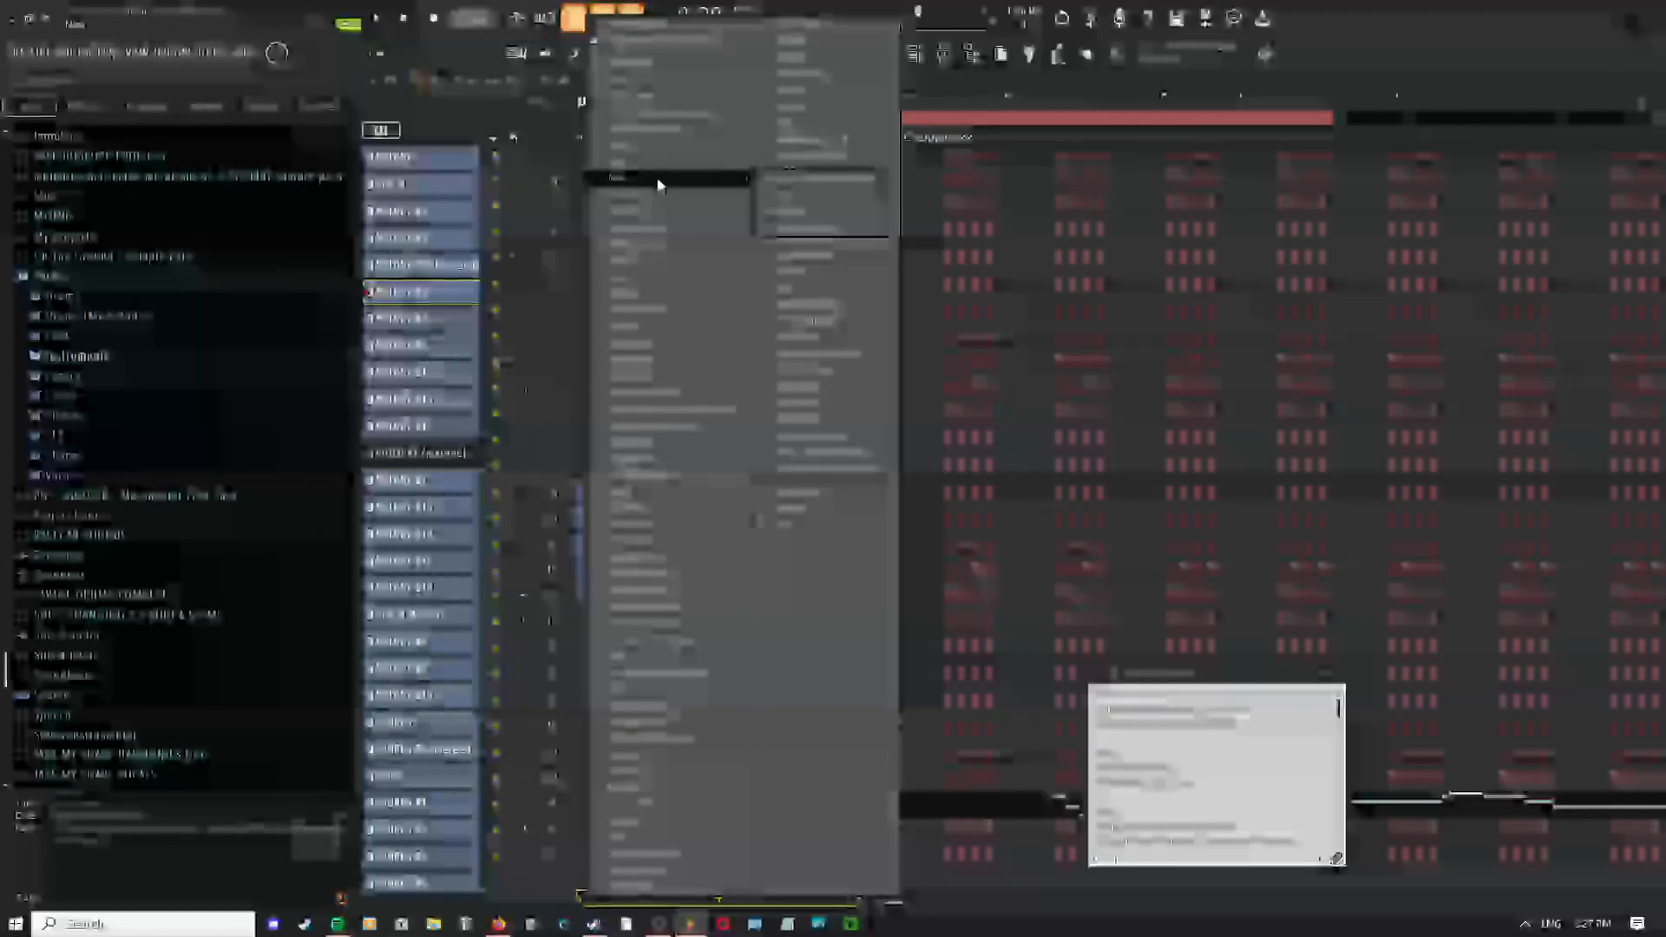
mouse_move(659, 83)
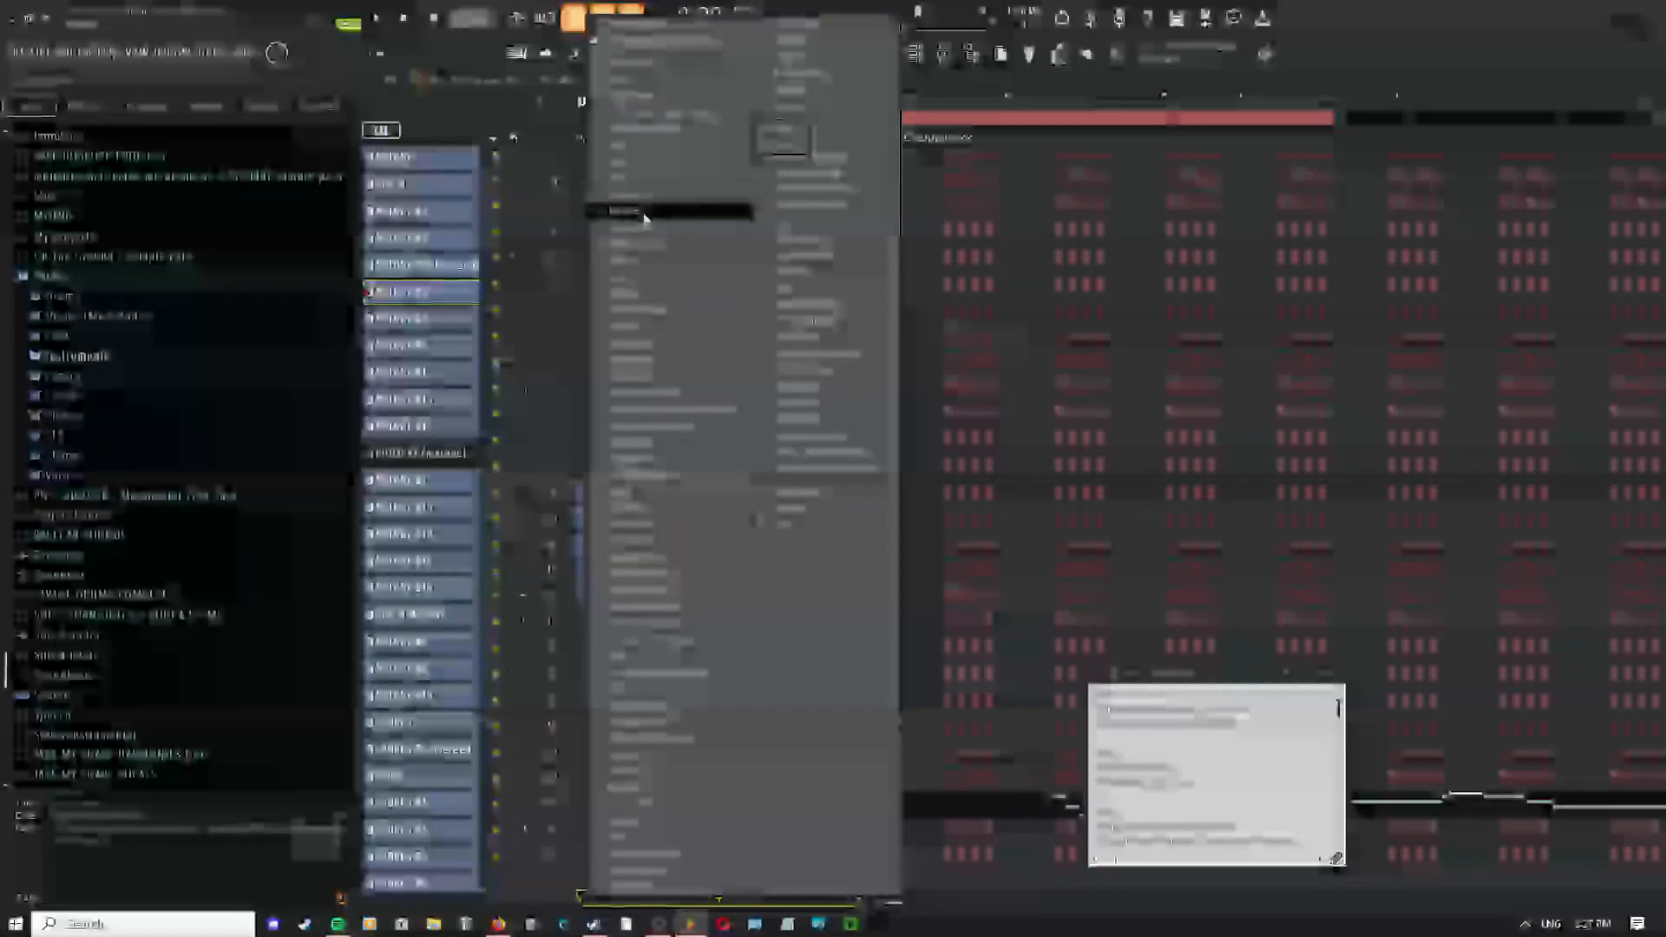
mouse_move(664, 263)
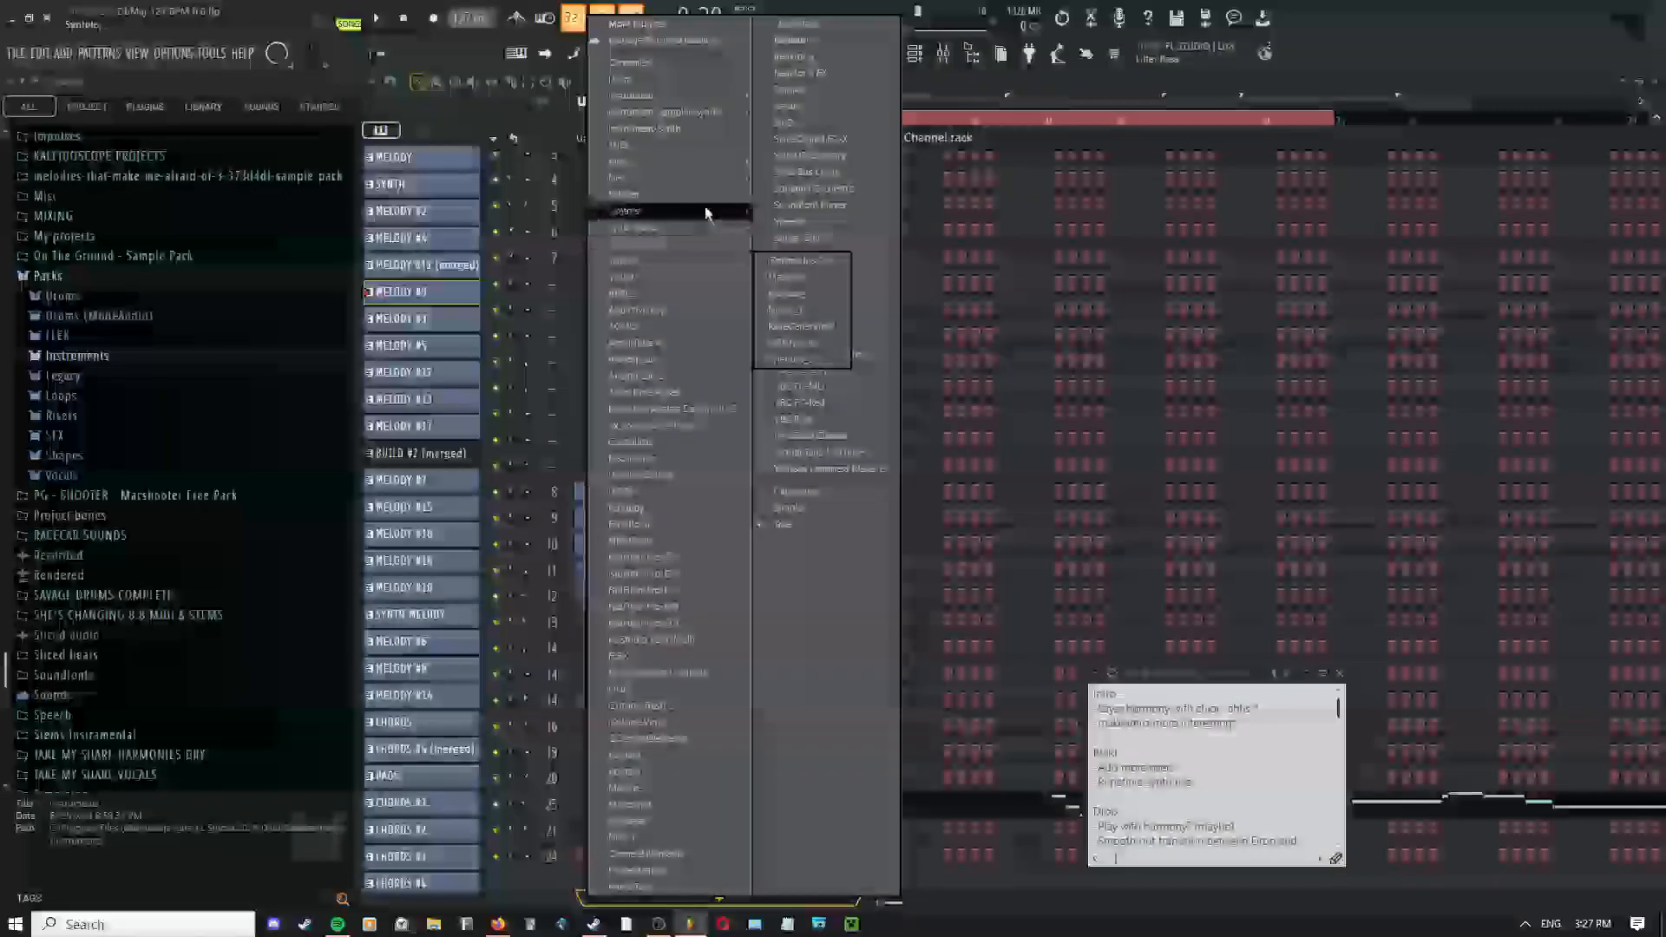
mouse_move(687, 216)
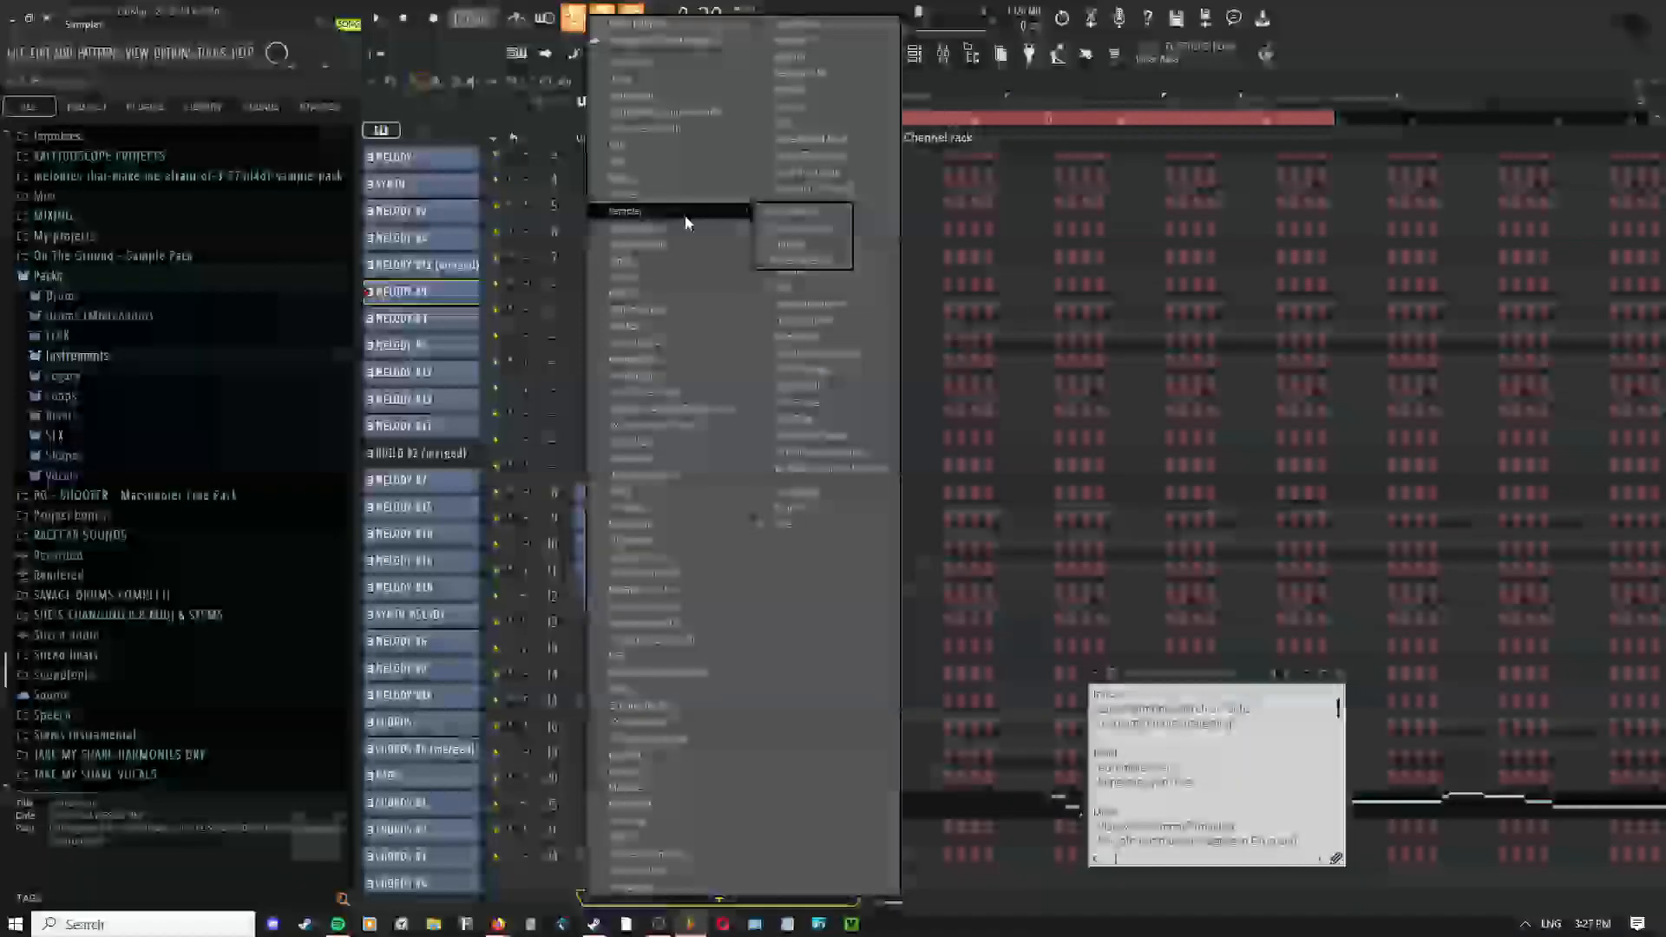
left_click(792, 242)
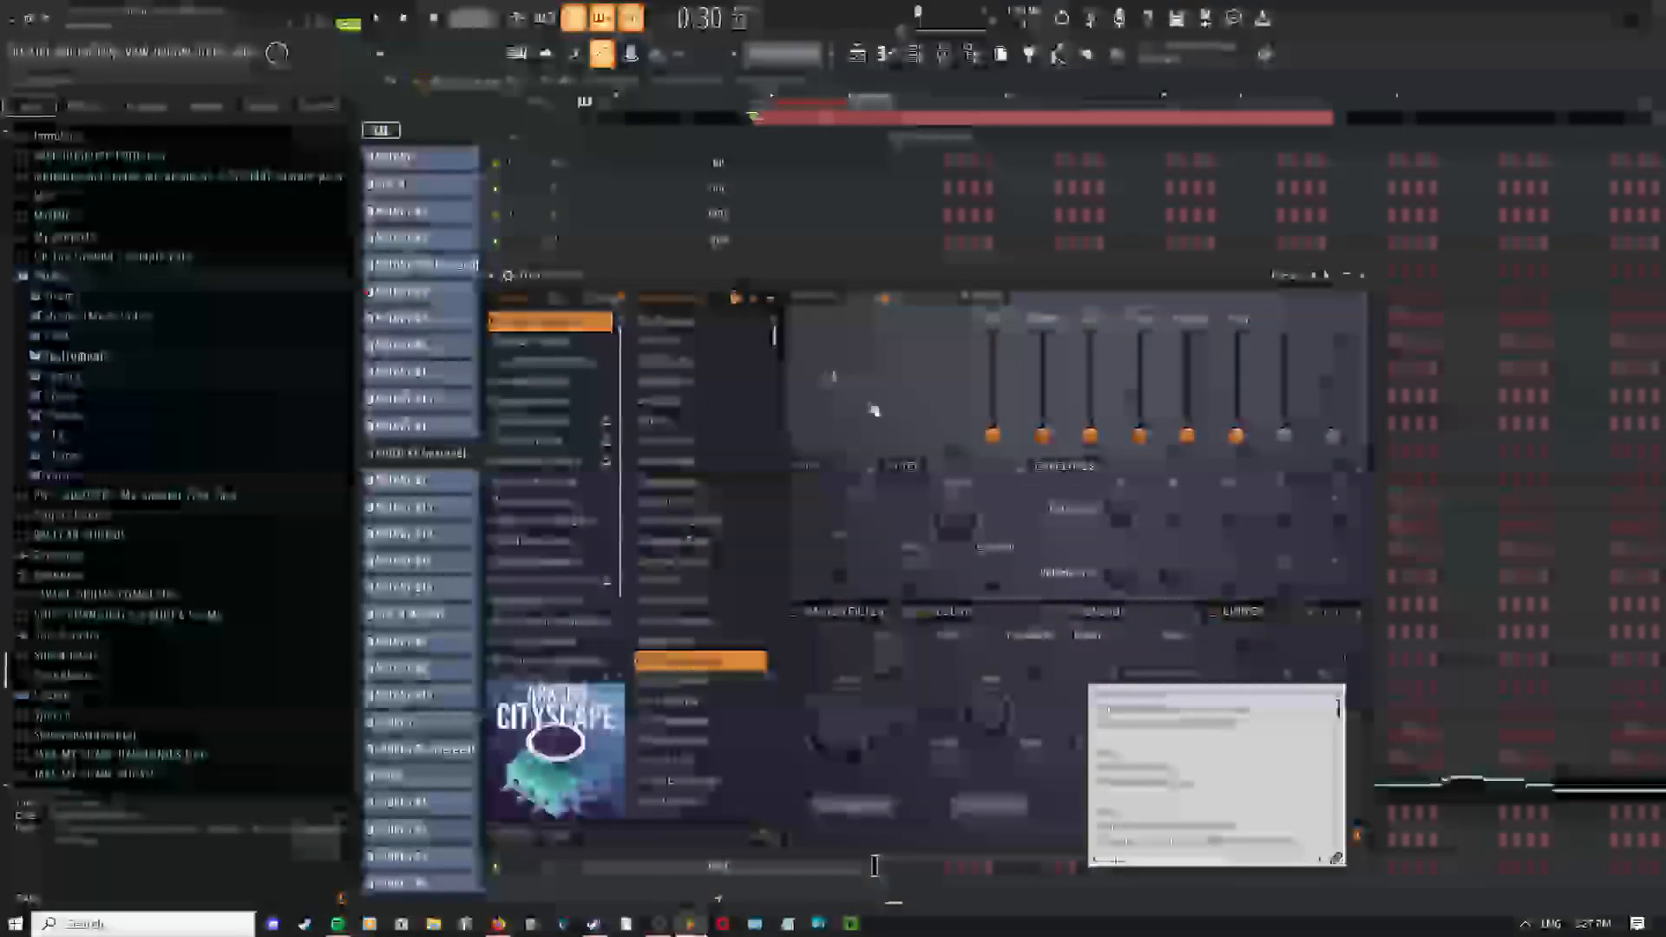
key("Escape")
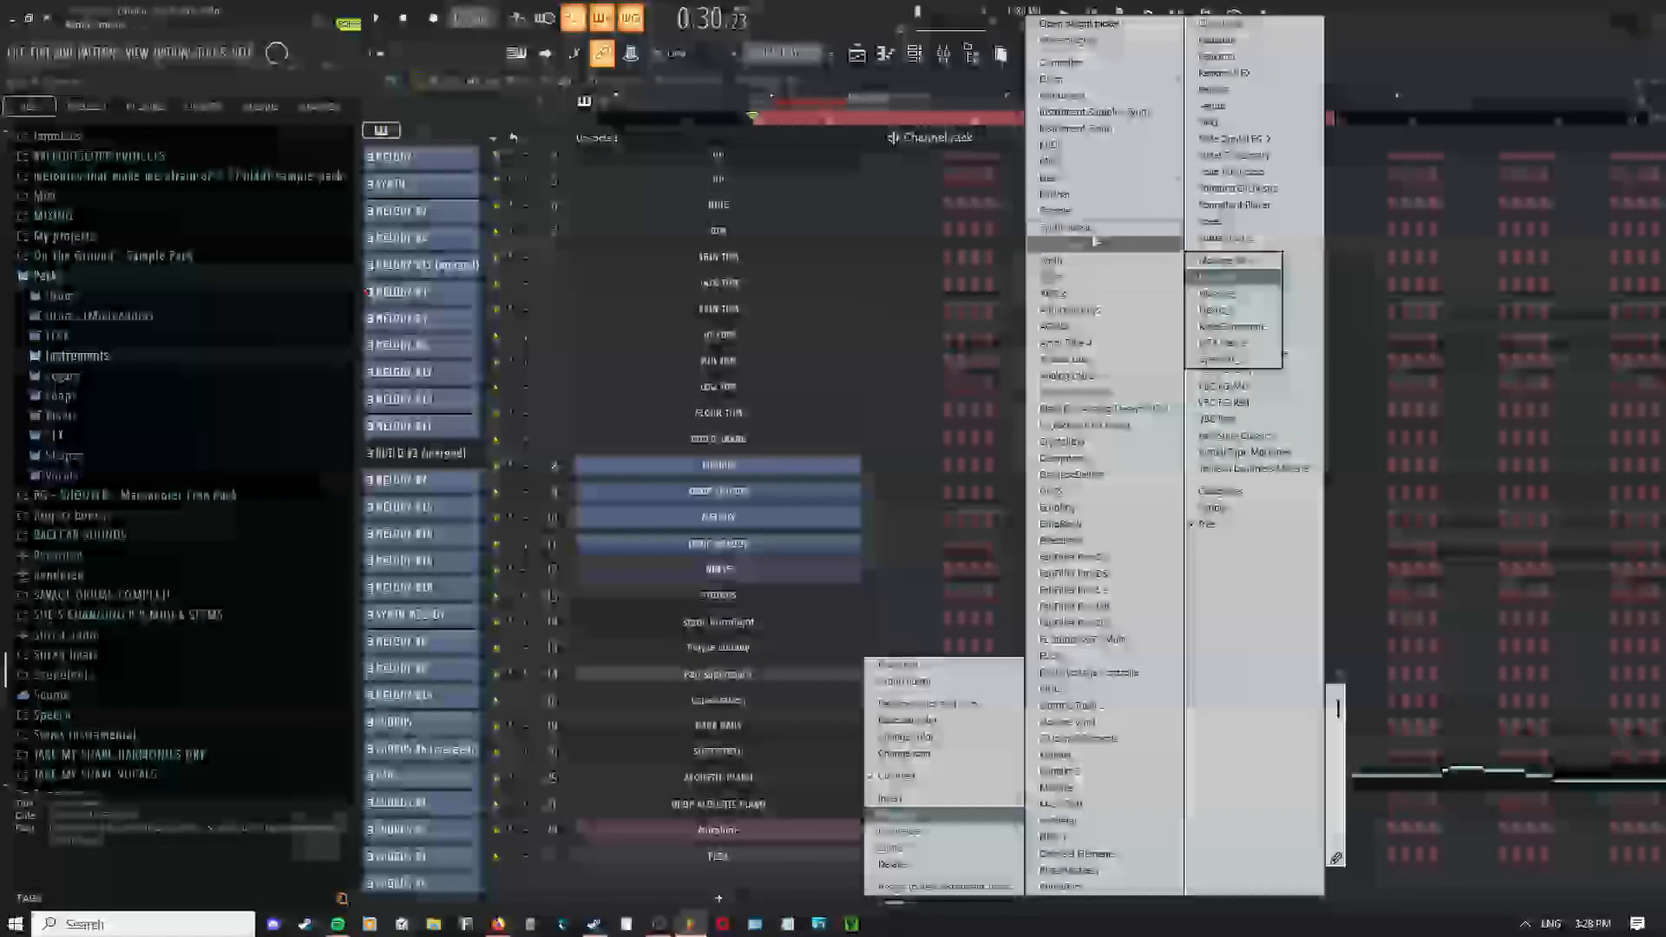
Replace the FLEX channel's instrument with 3x Osc, move its window aside and open its envelope settings
left_click(1224, 230)
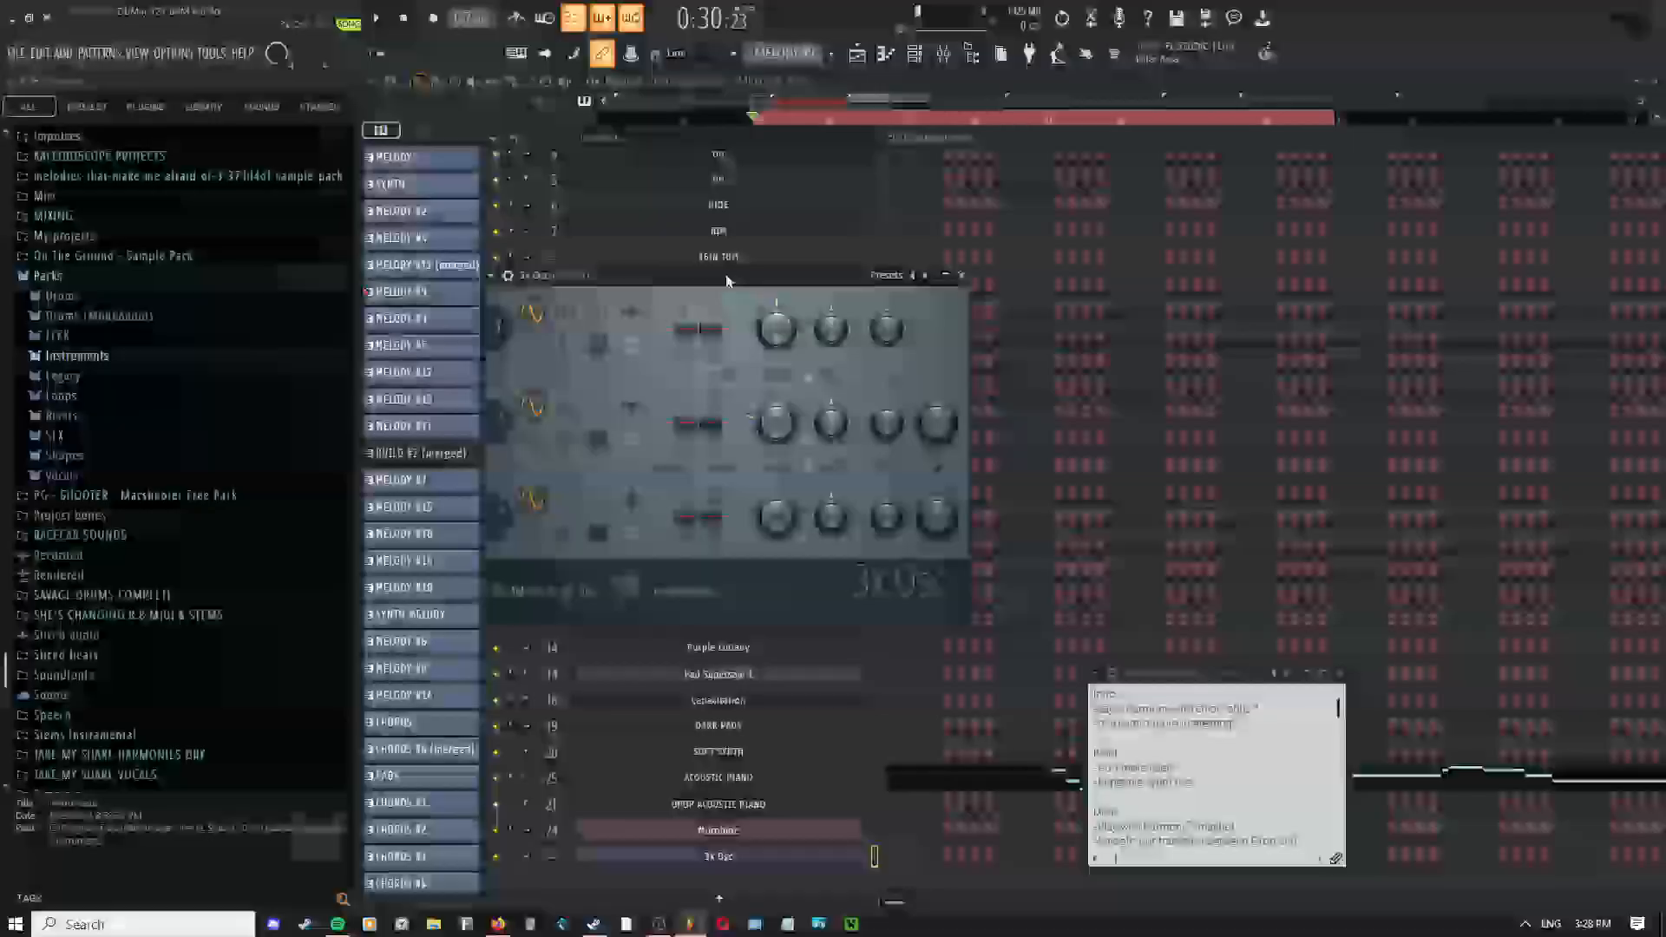
left_click_drag(737, 269, 998, 269)
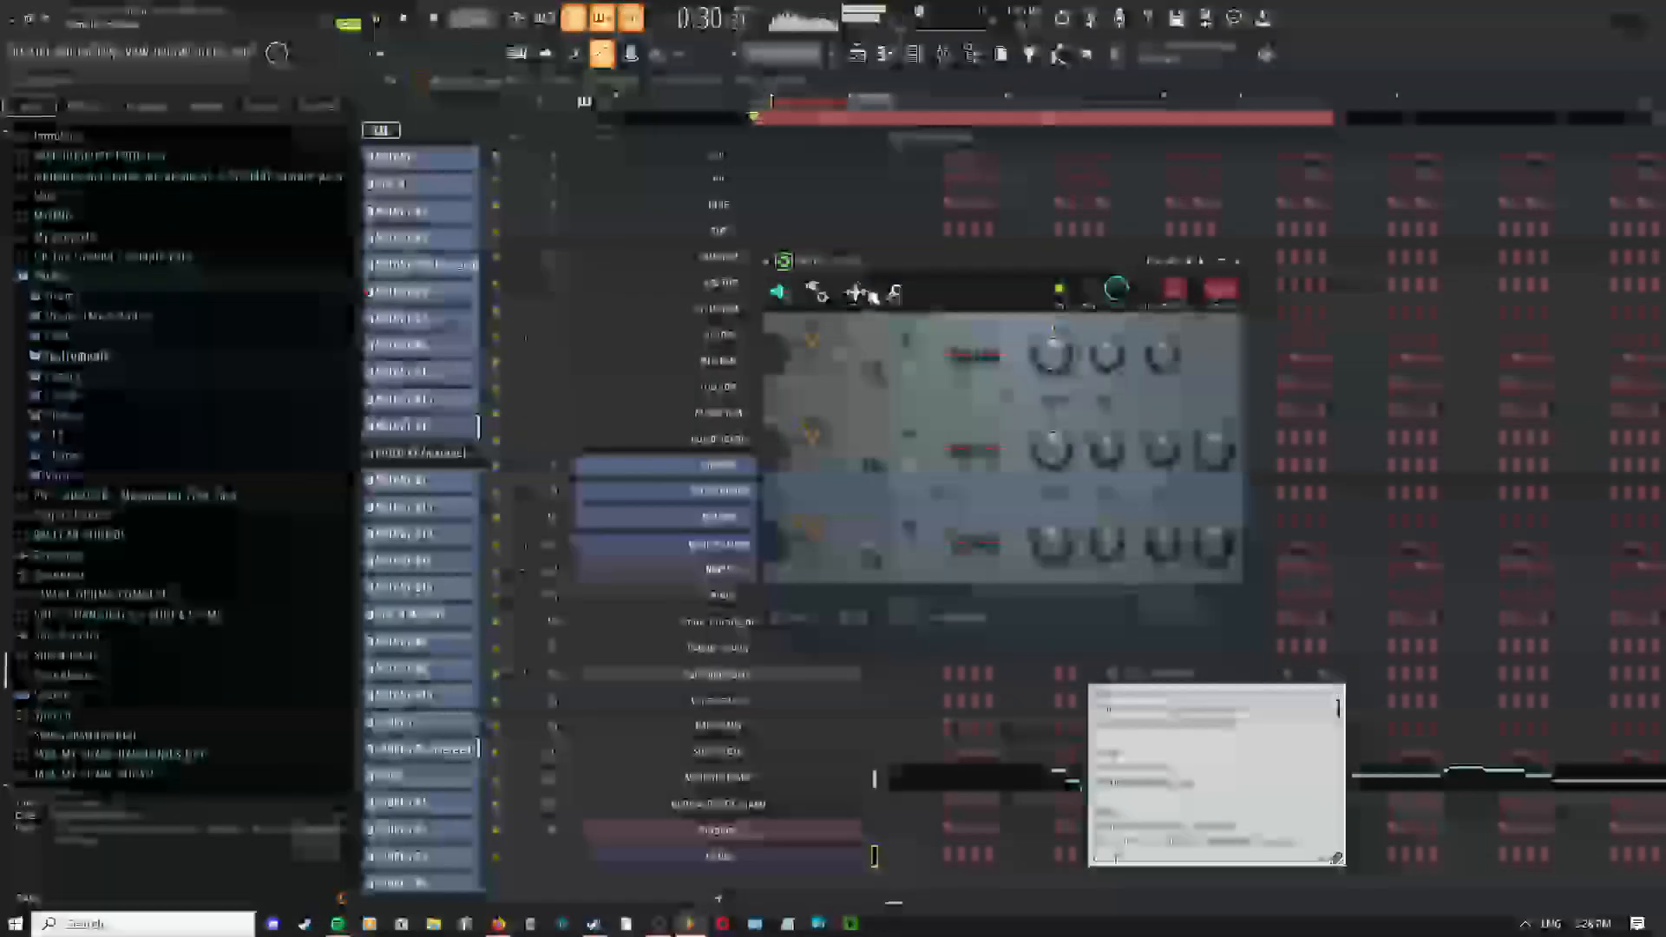
left_click(818, 296)
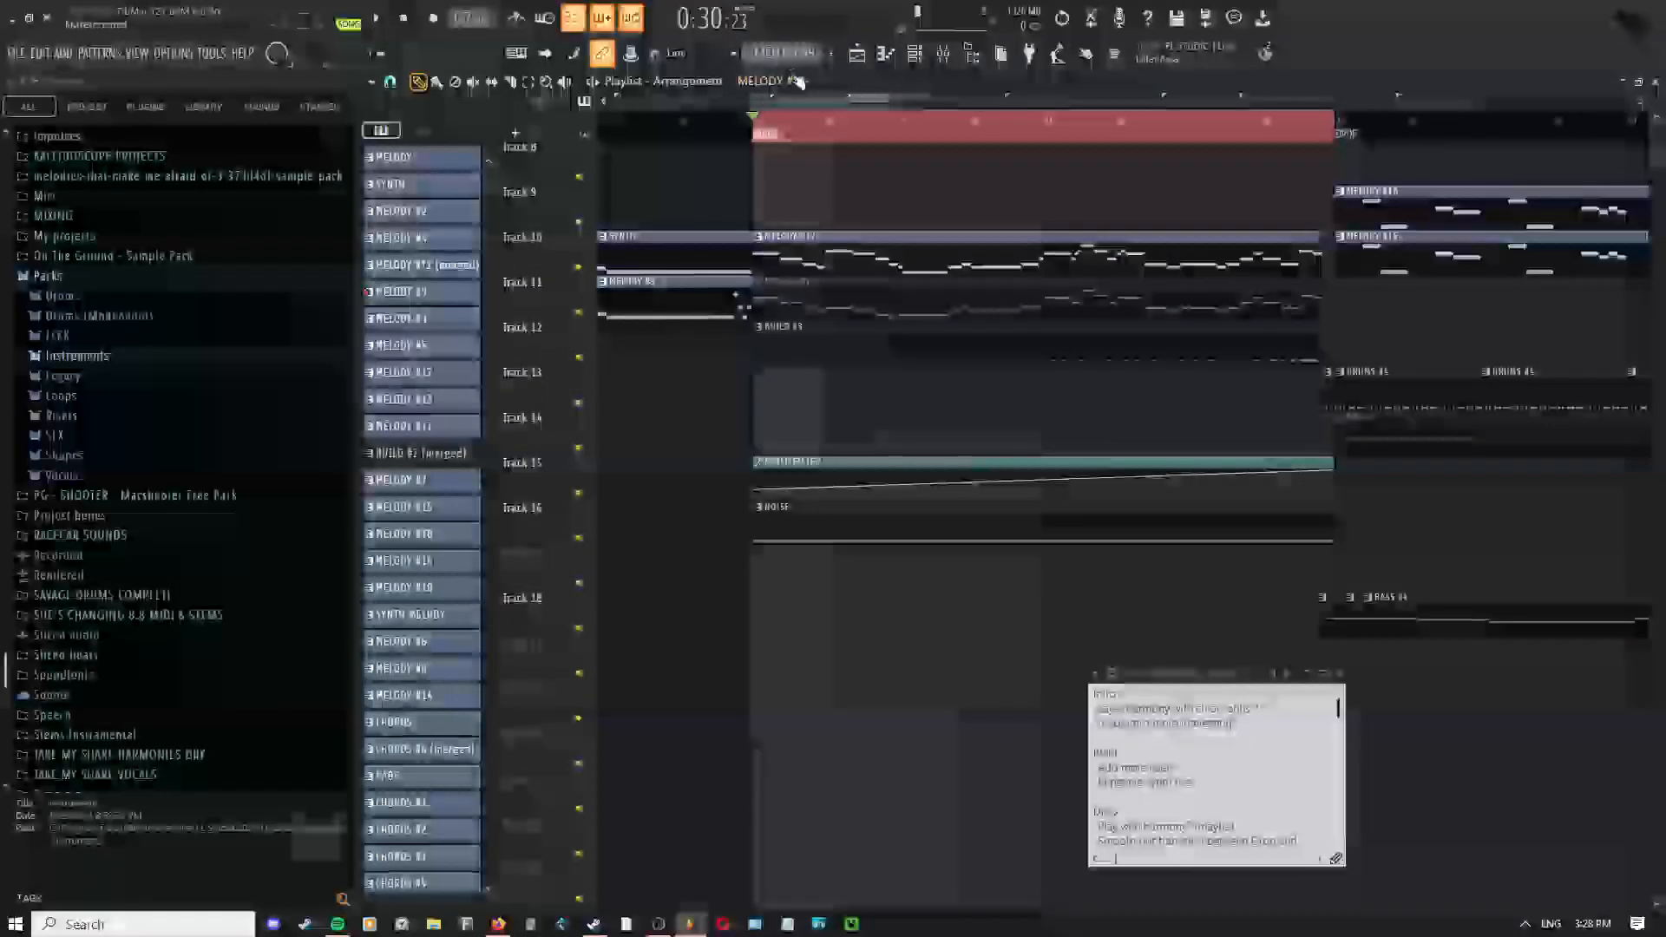
Switch to the new empty pattern and place its clip on Track 14 at the start of the build section
left_click(798, 82)
left_click(948, 54)
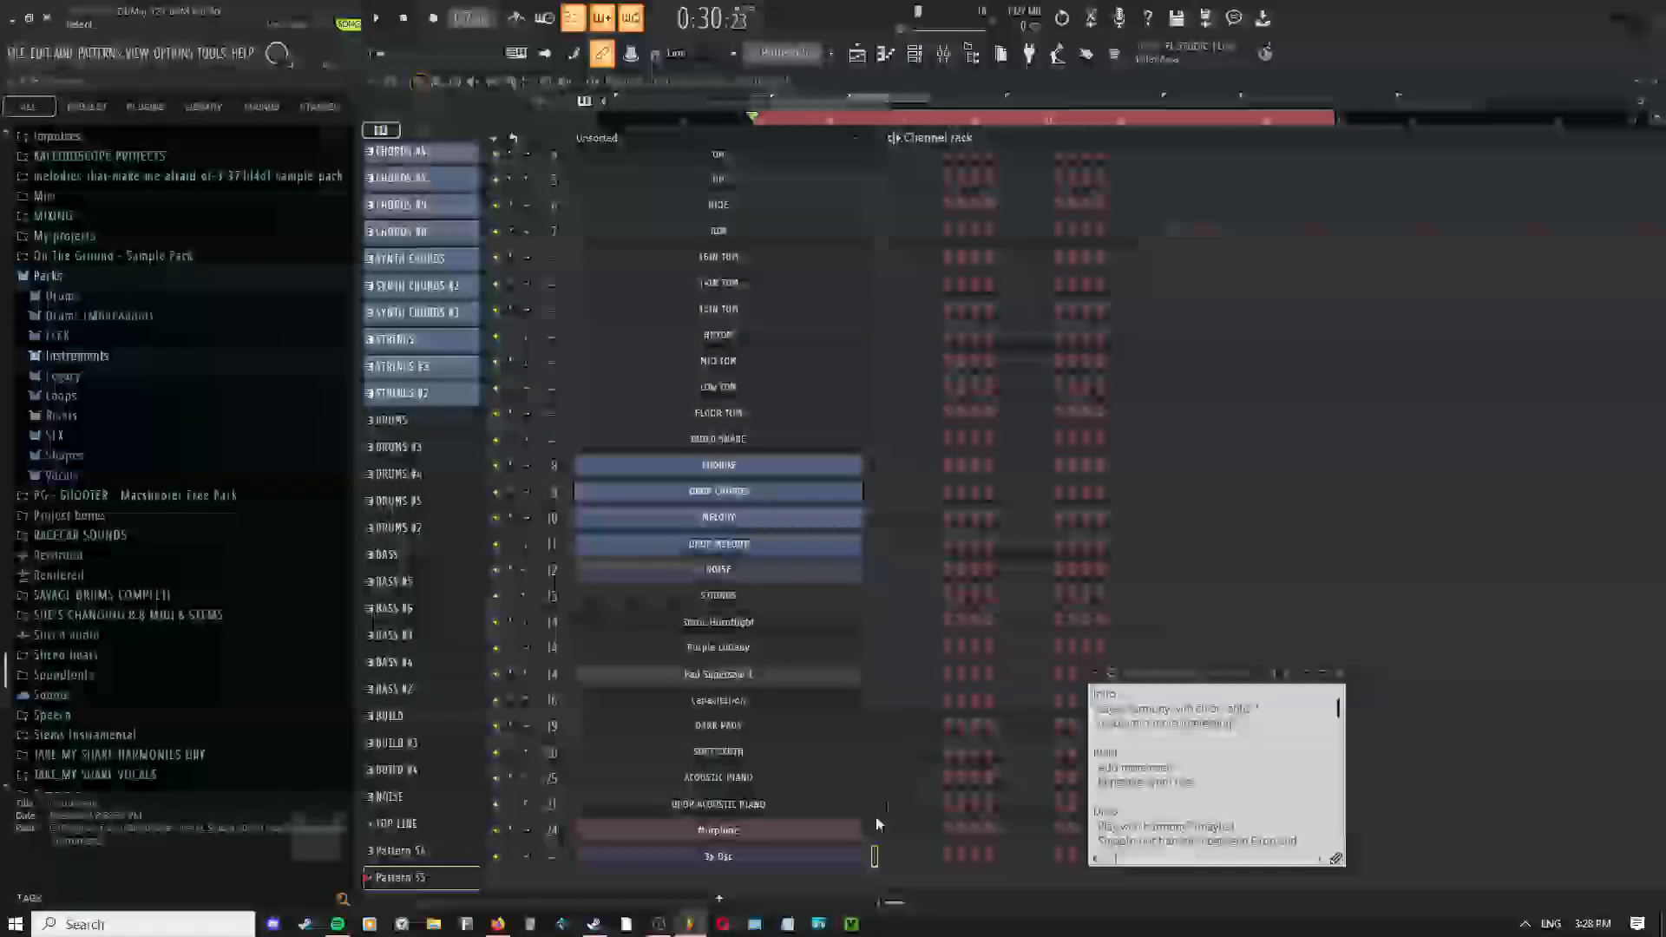
left_click(894, 650)
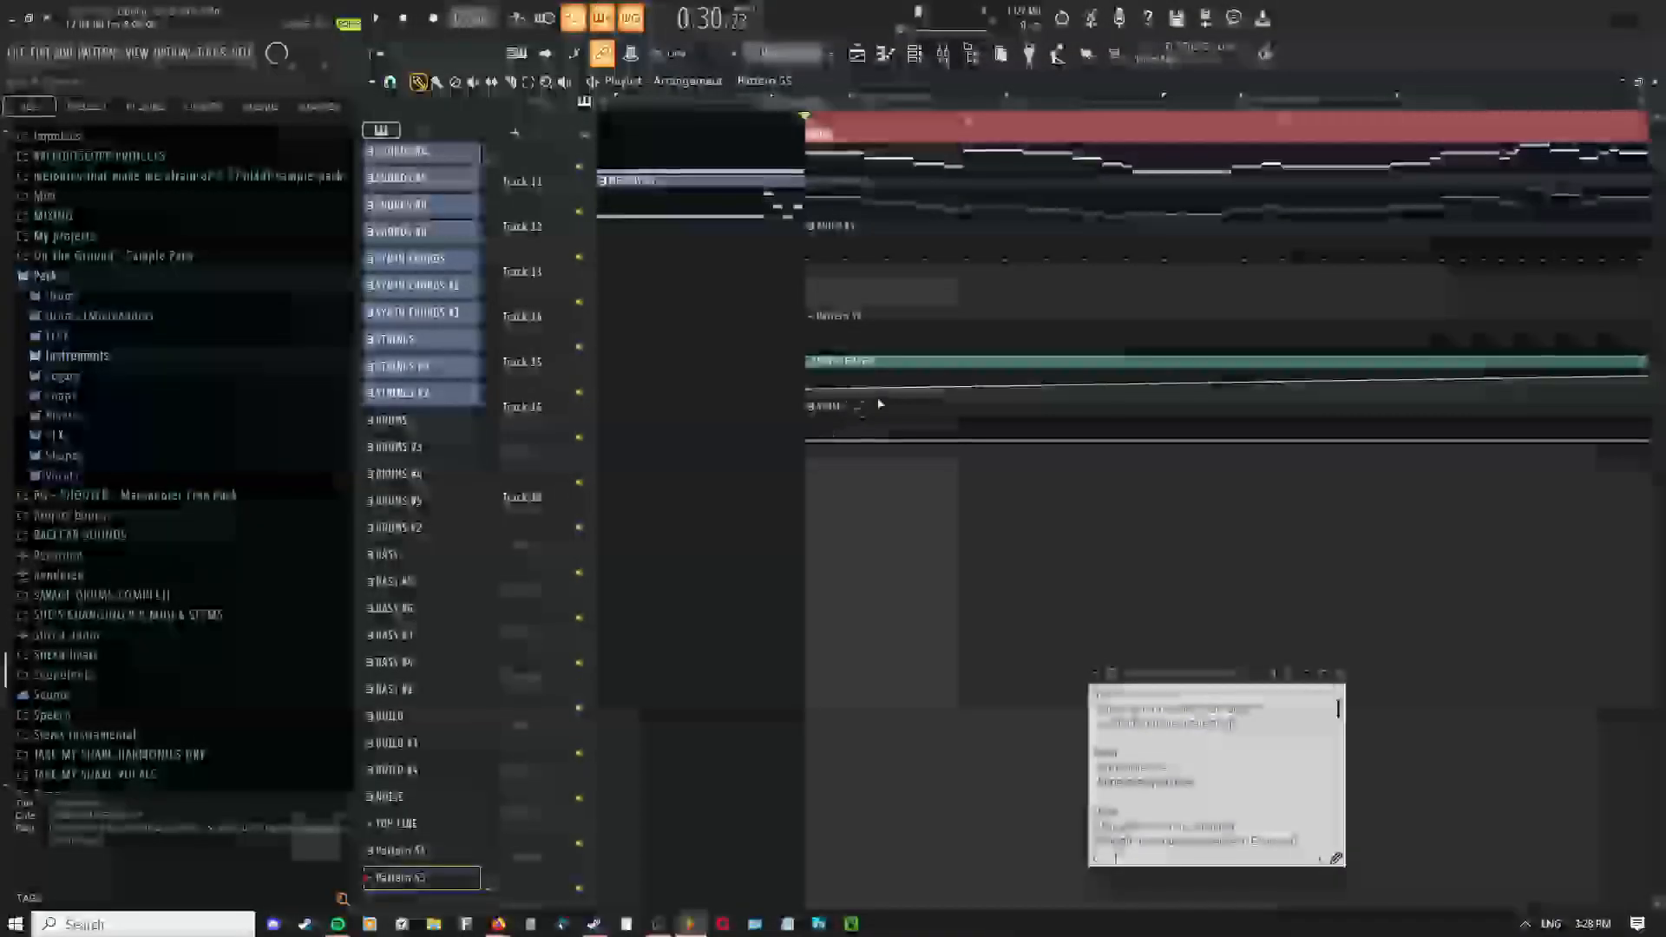
left_click_drag(768, 346, 794, 484)
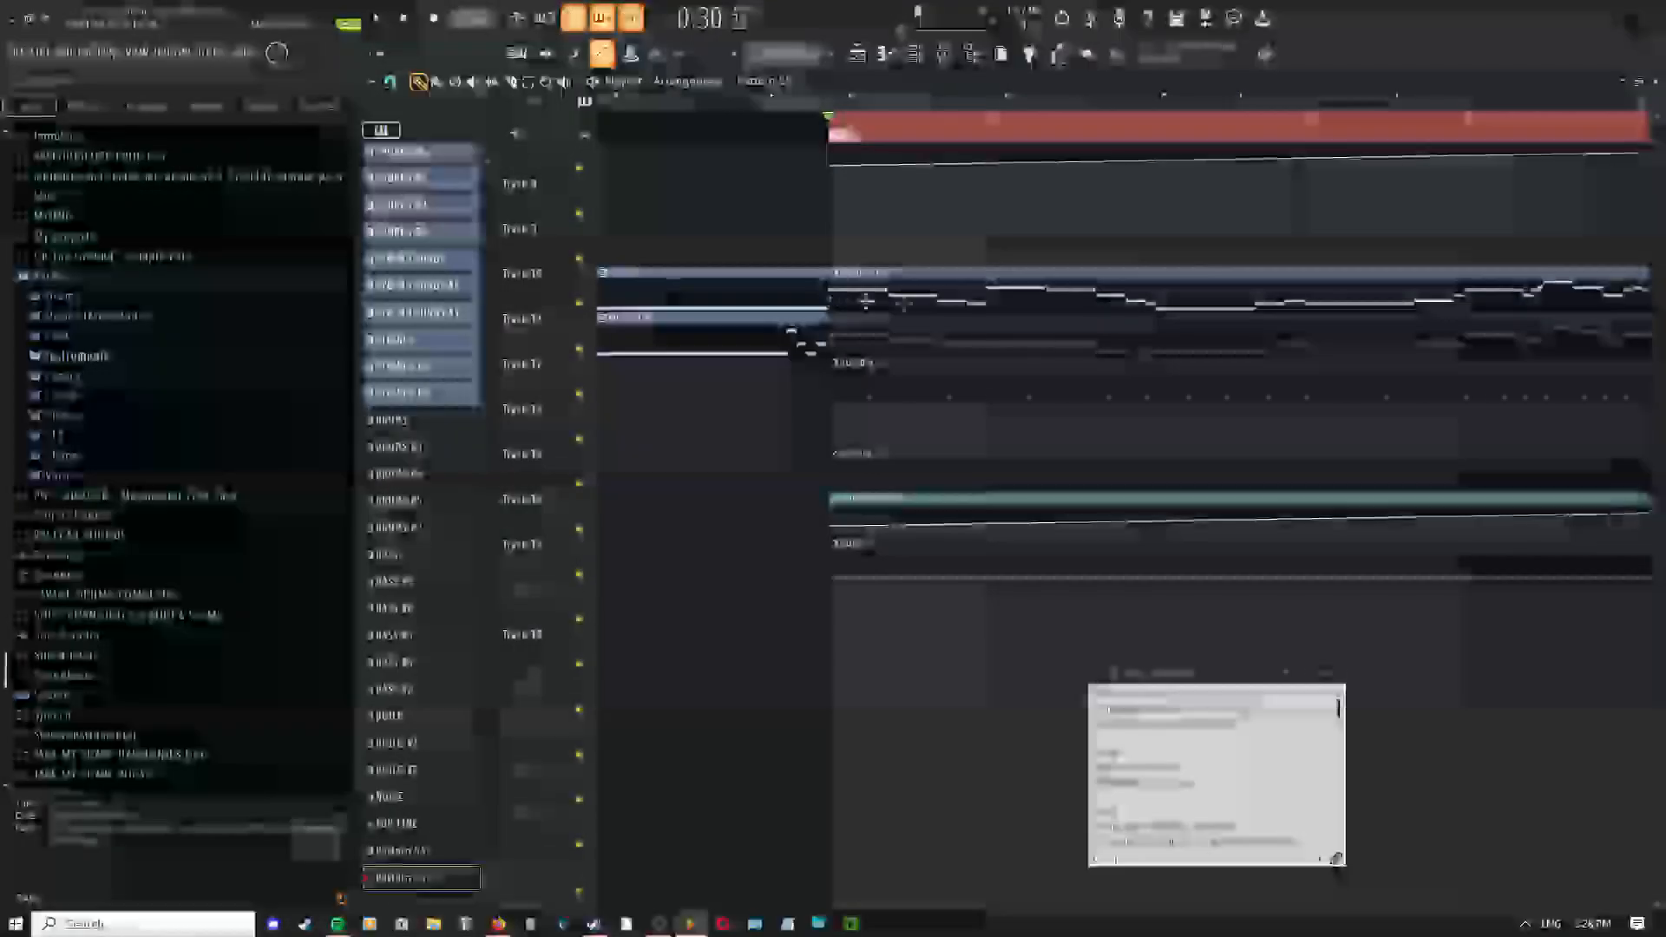
Examine the acoustic piano notes of the build section's MELODY clip in the piano roll and return to the playlist
double_click(863, 298)
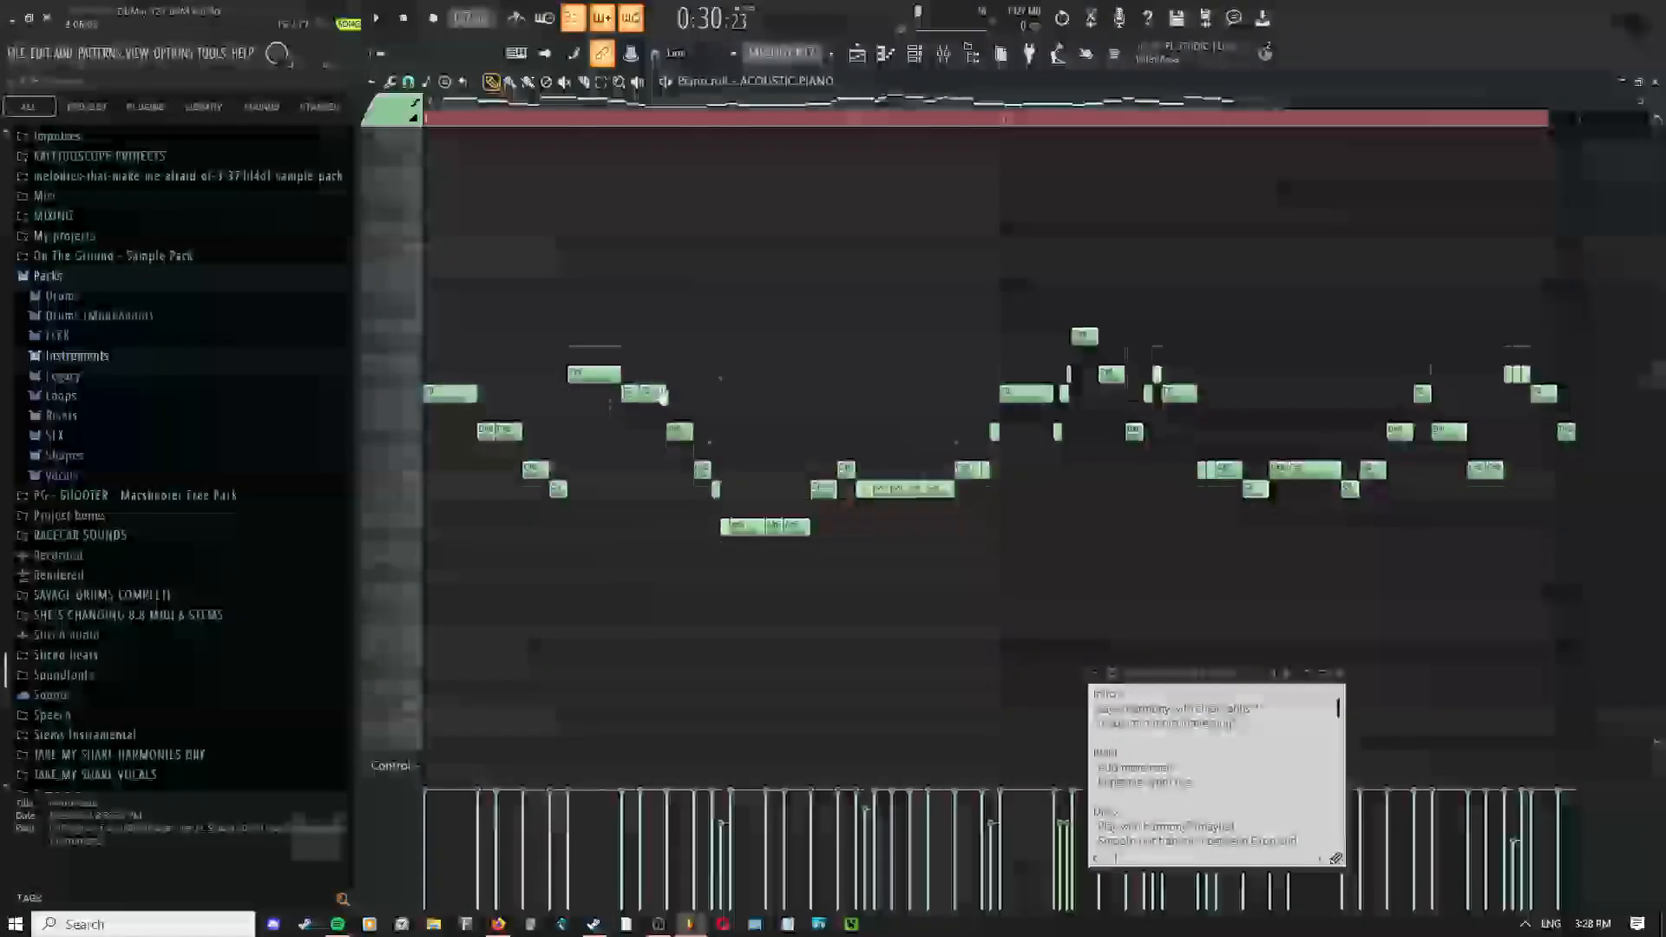
scroll(856, 346, "down", 1)
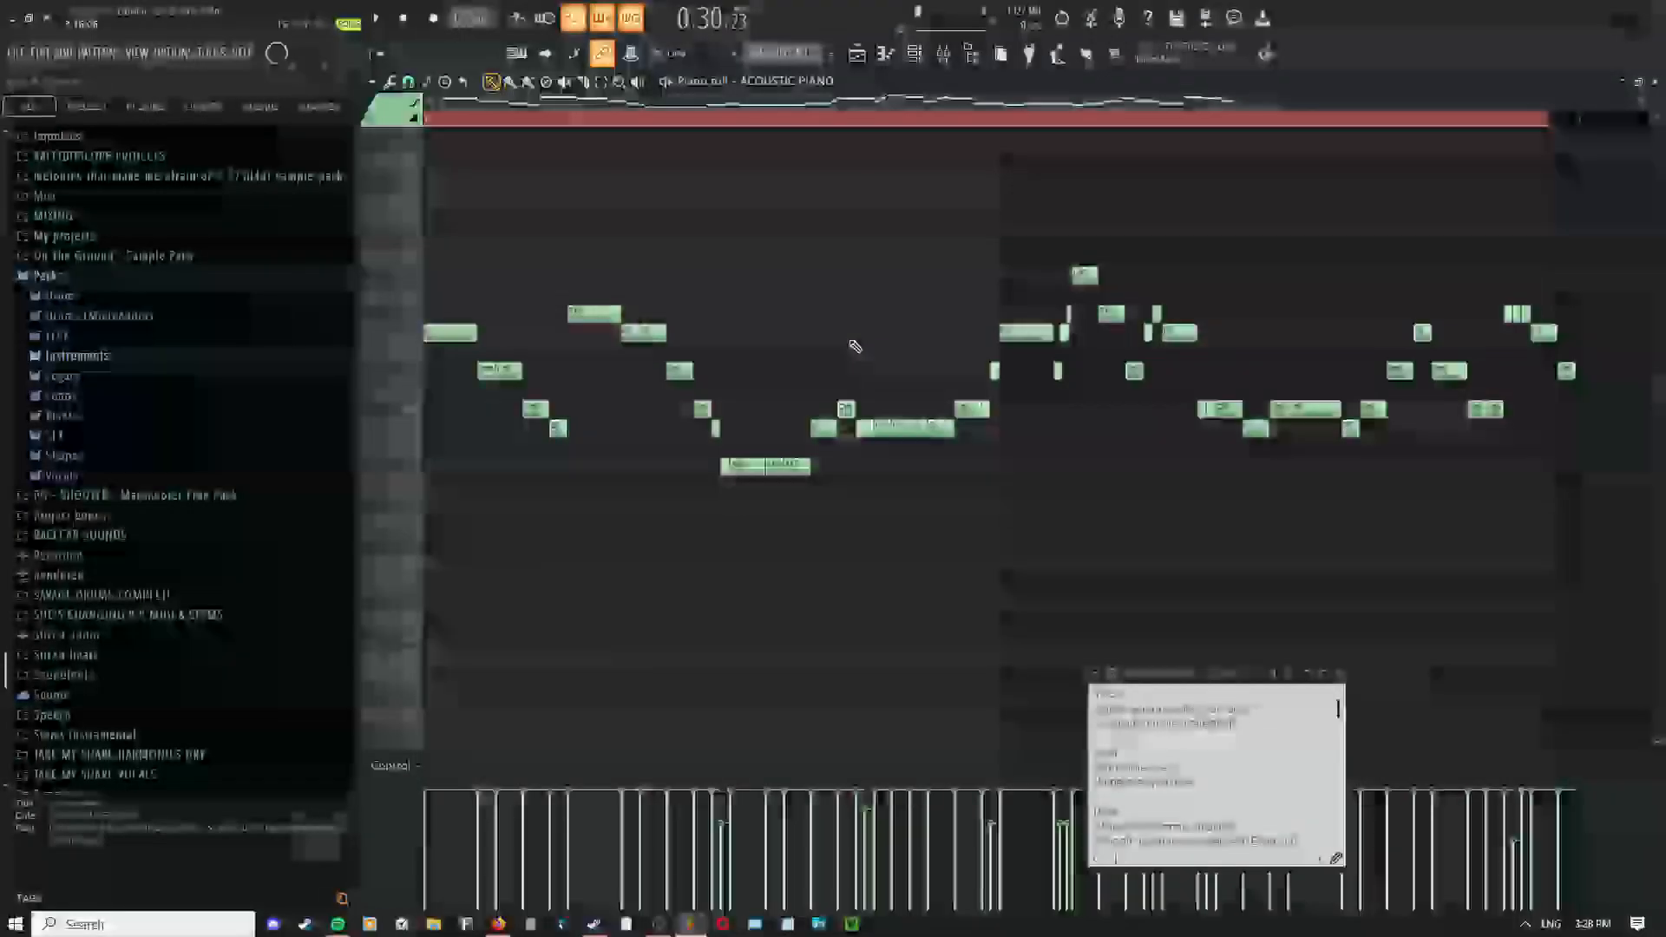
left_click(885, 54)
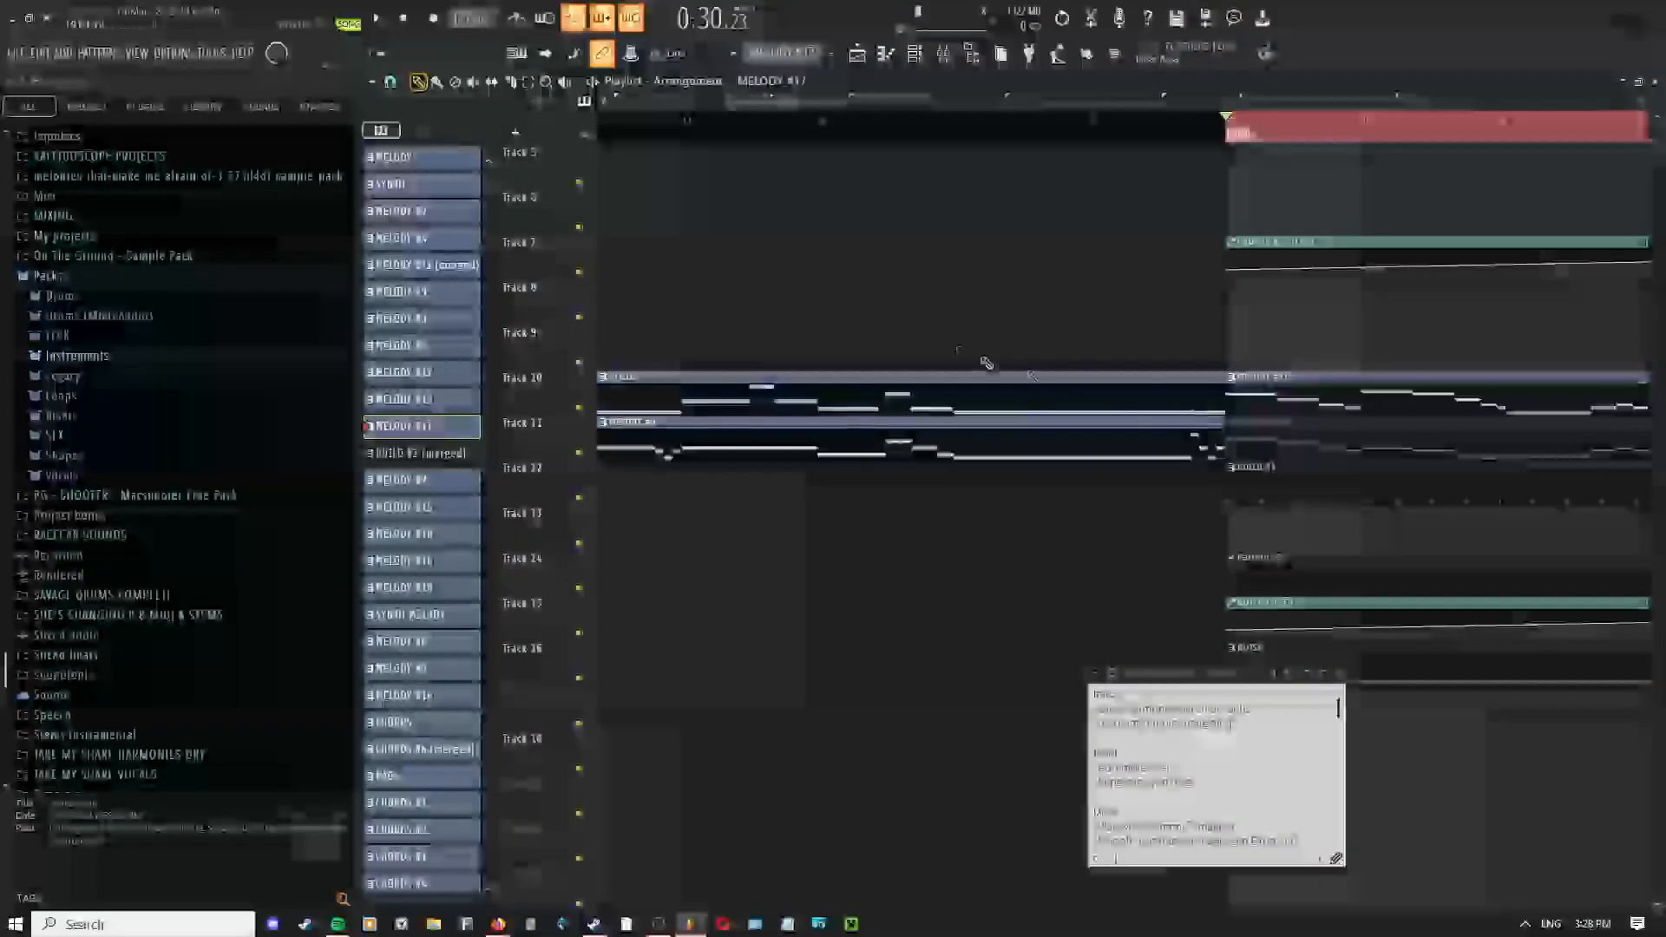
left_click_drag(1261, 408, 763, 346)
scroll(781, 373, "up", 2)
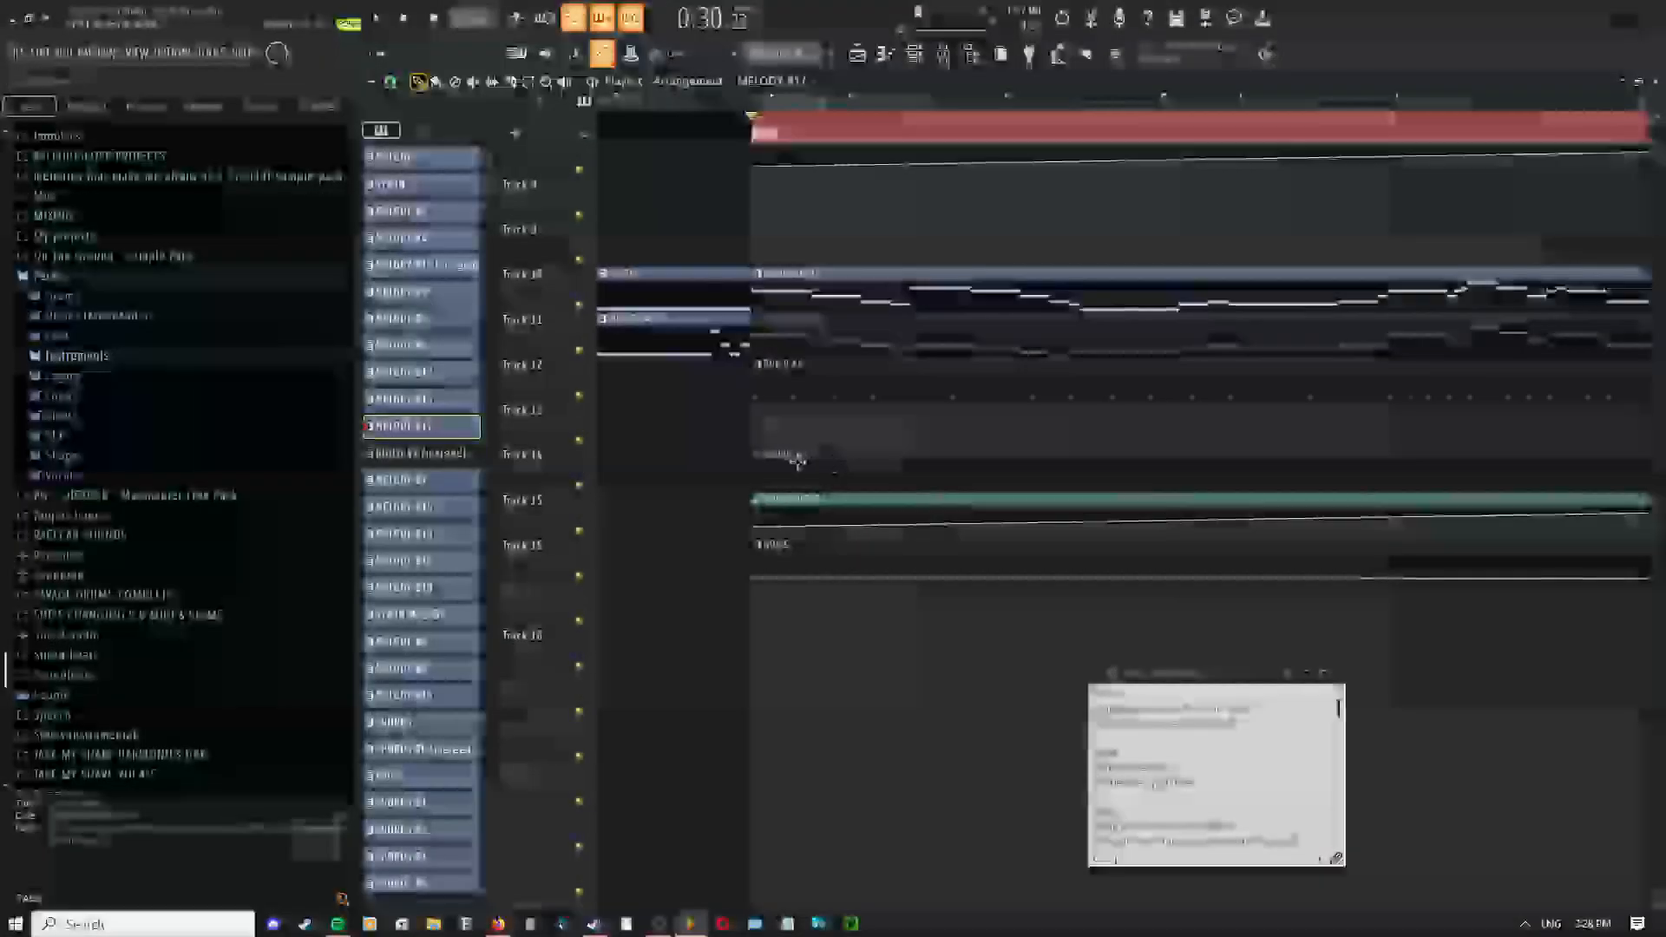
Open the 3x Osc channel's piano roll for the empty pattern clip on Track 14
double_click(790, 459)
left_click(914, 54)
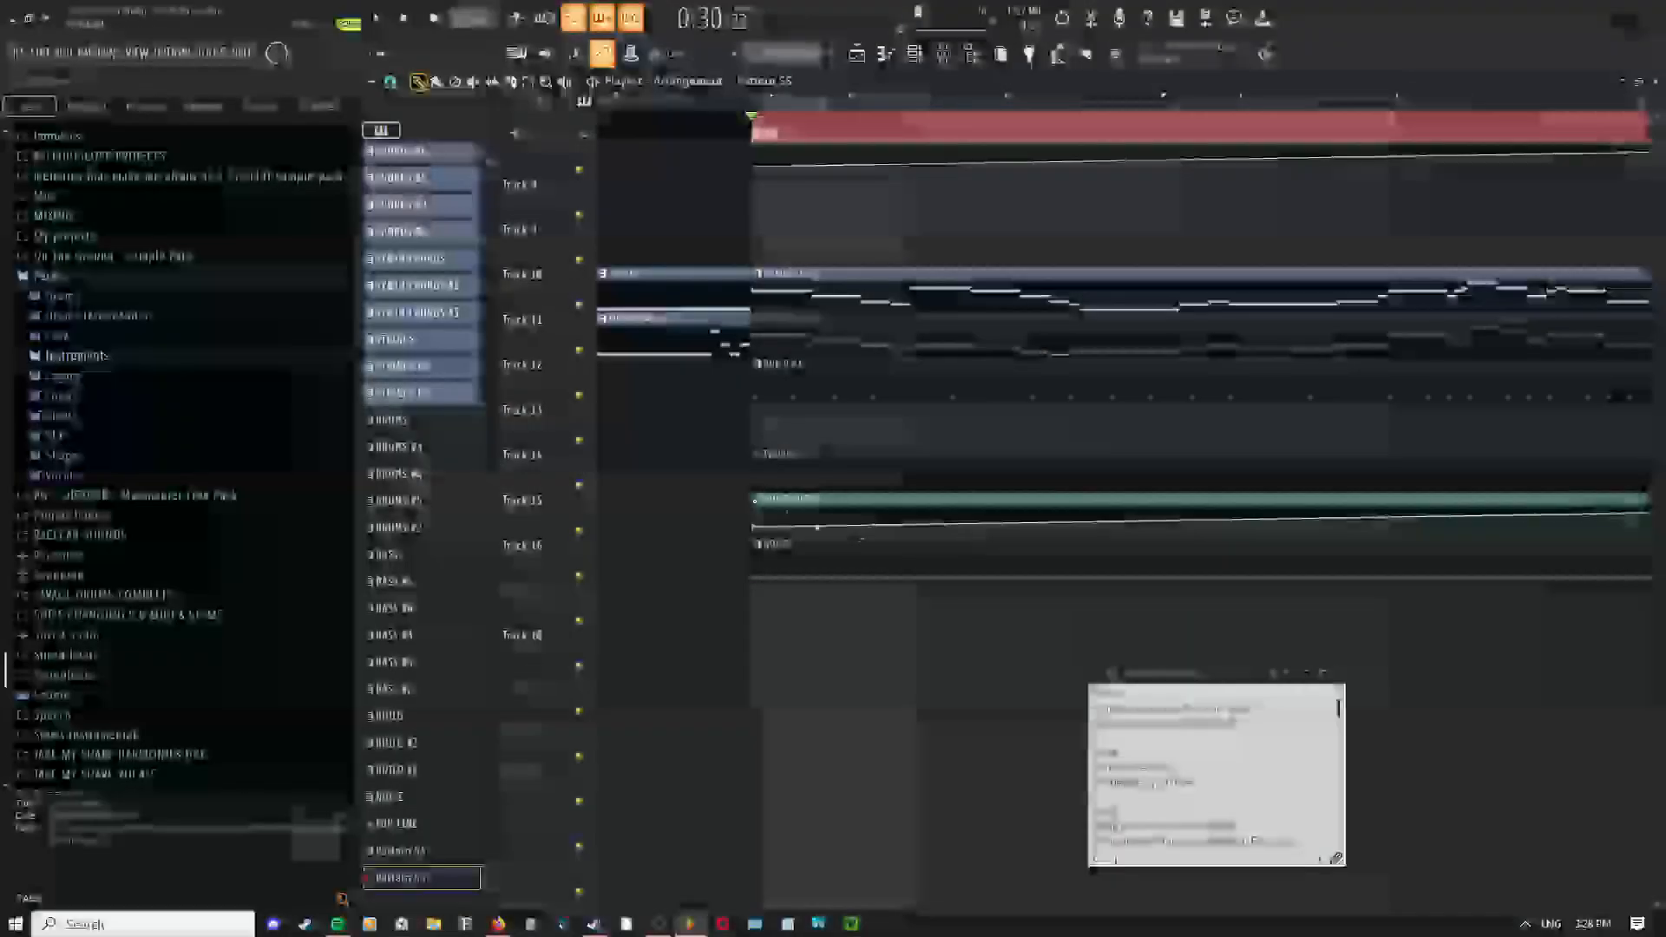
double_click(803, 480)
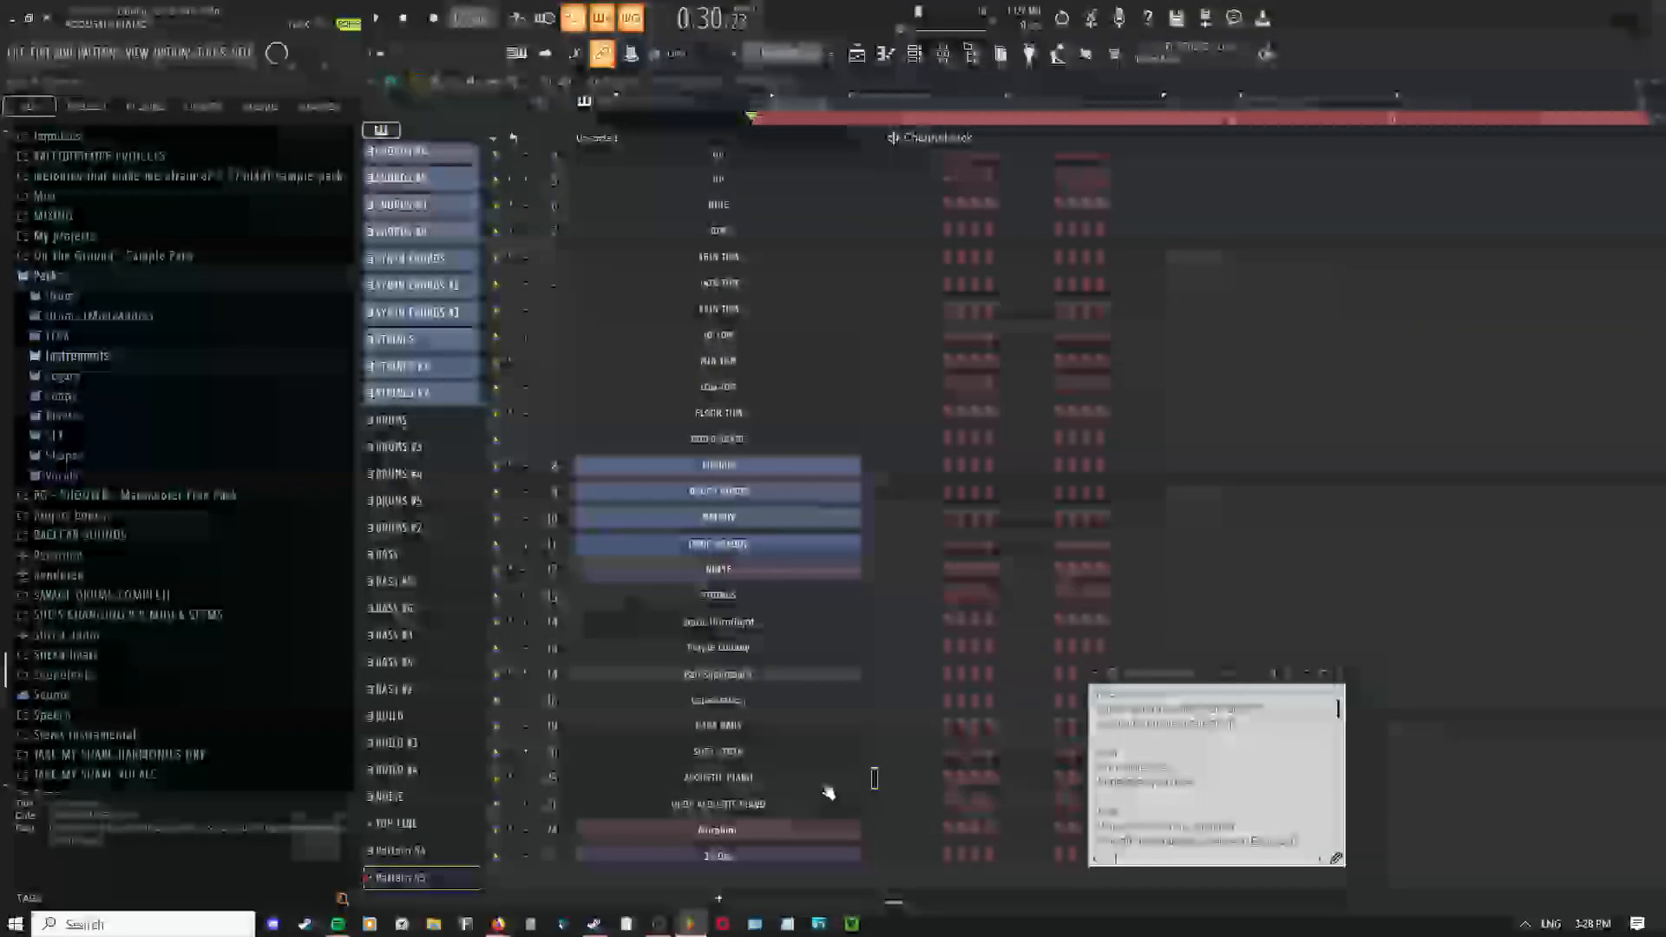
right_click(866, 662)
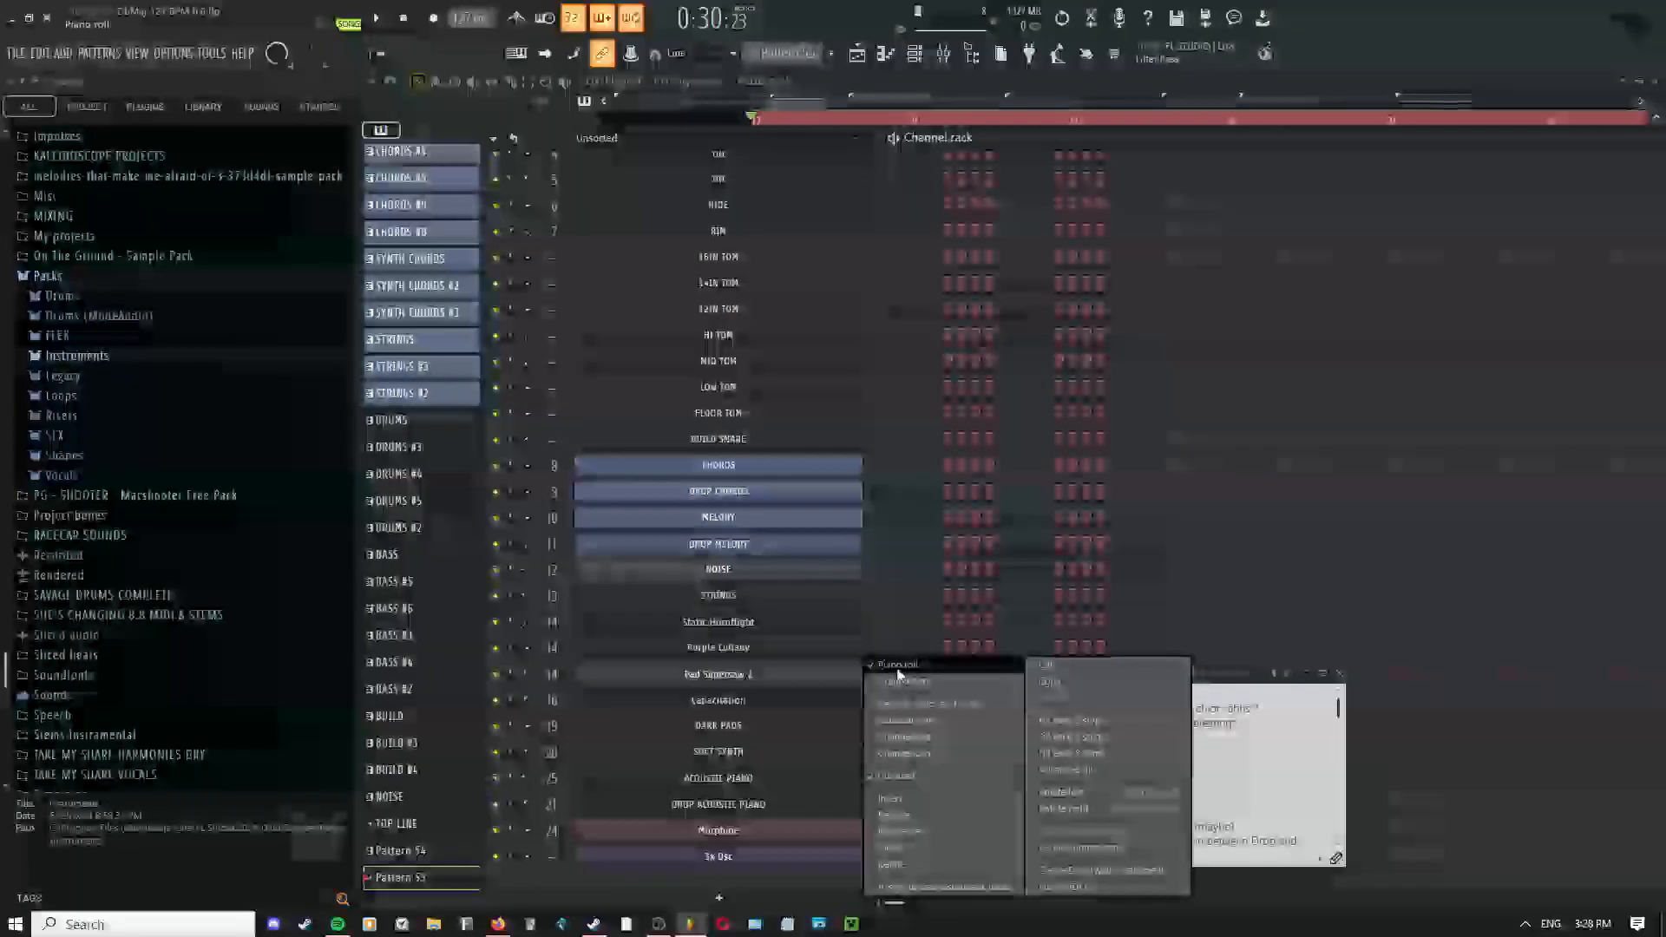
left_click(974, 152)
right_click(861, 859)
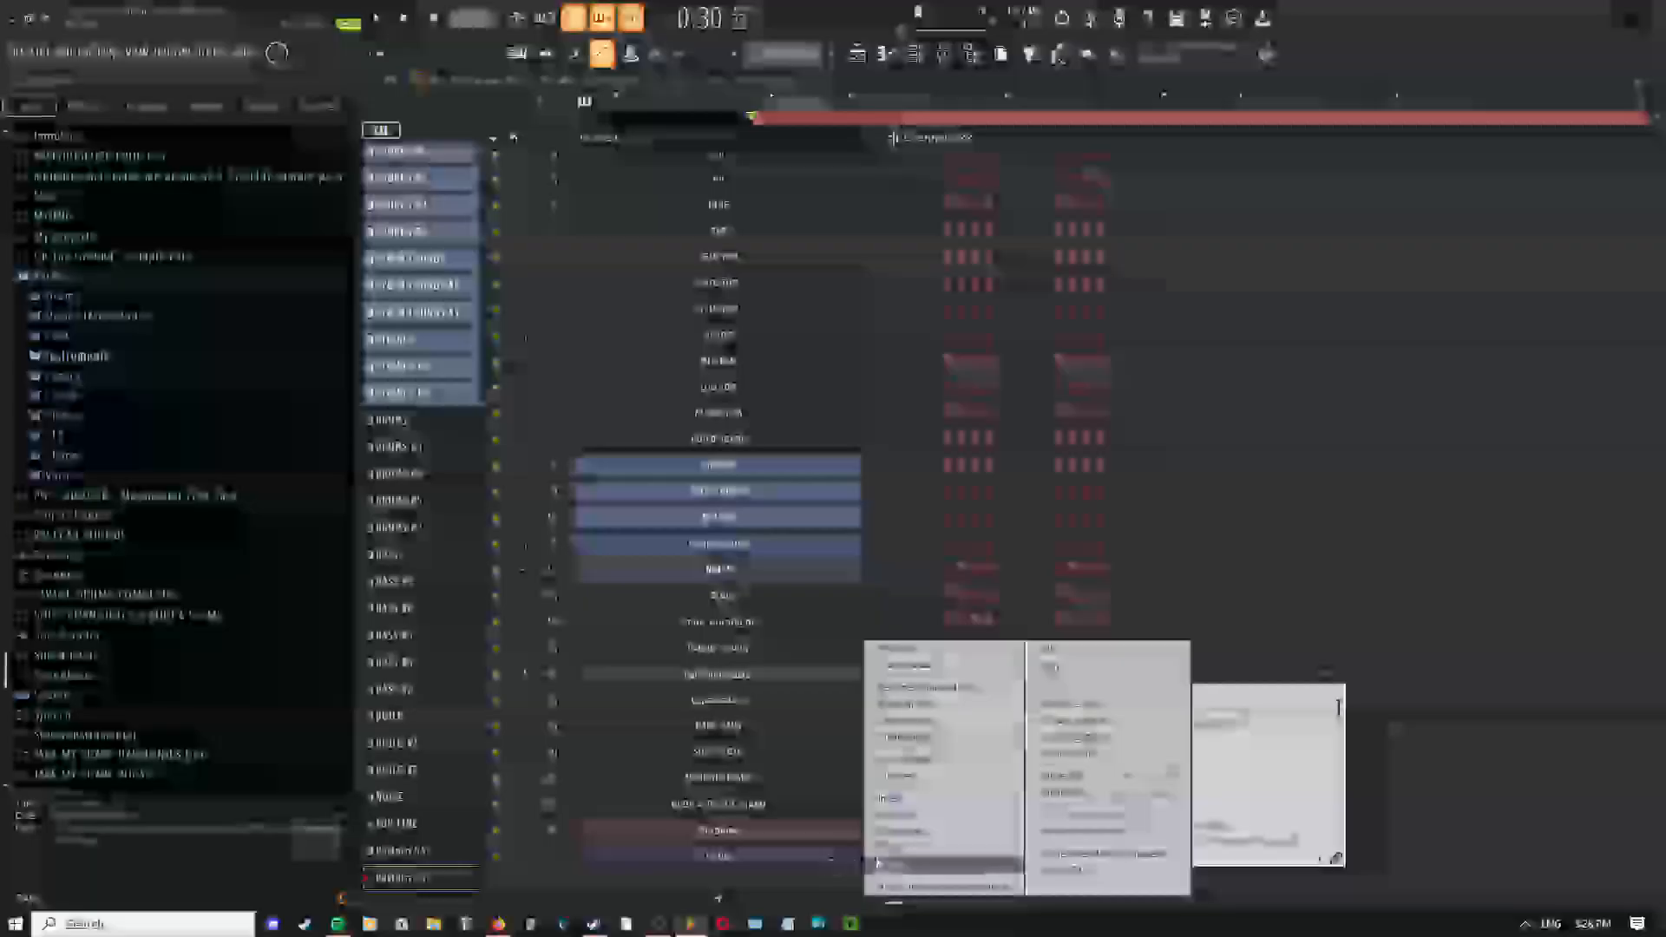
left_click(895, 649)
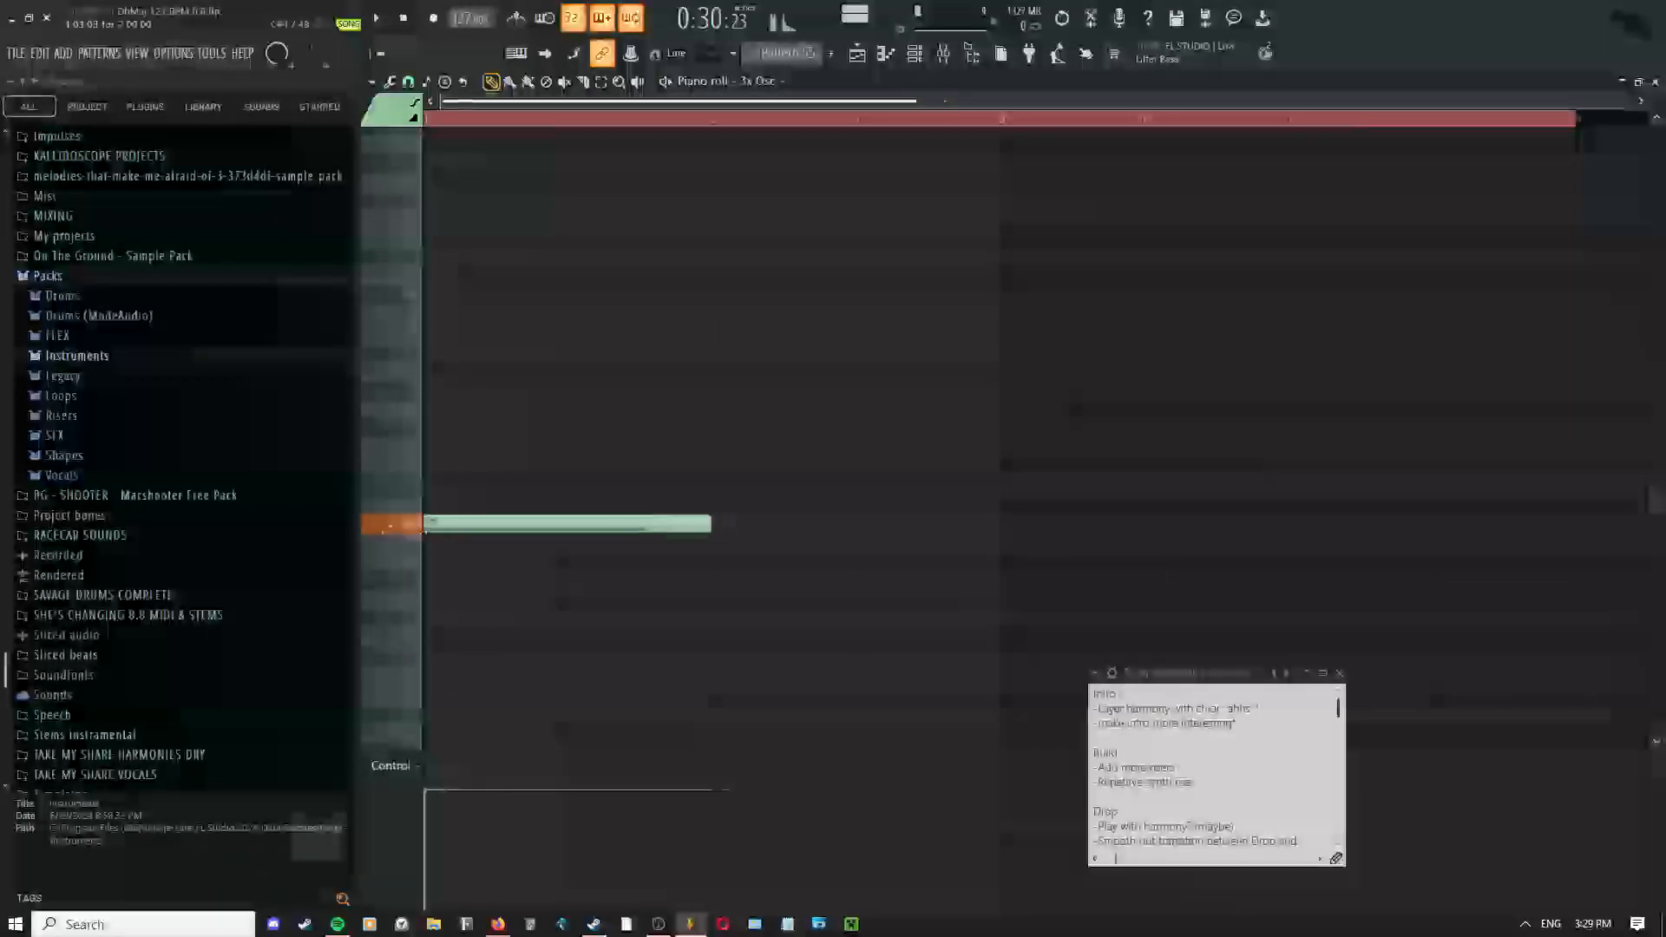
Draw a C#5 note at the pattern's start and extend it to the end of the selected time range
scroll(701, 547, "up", 2)
left_click_drag(856, 519, 859, 488)
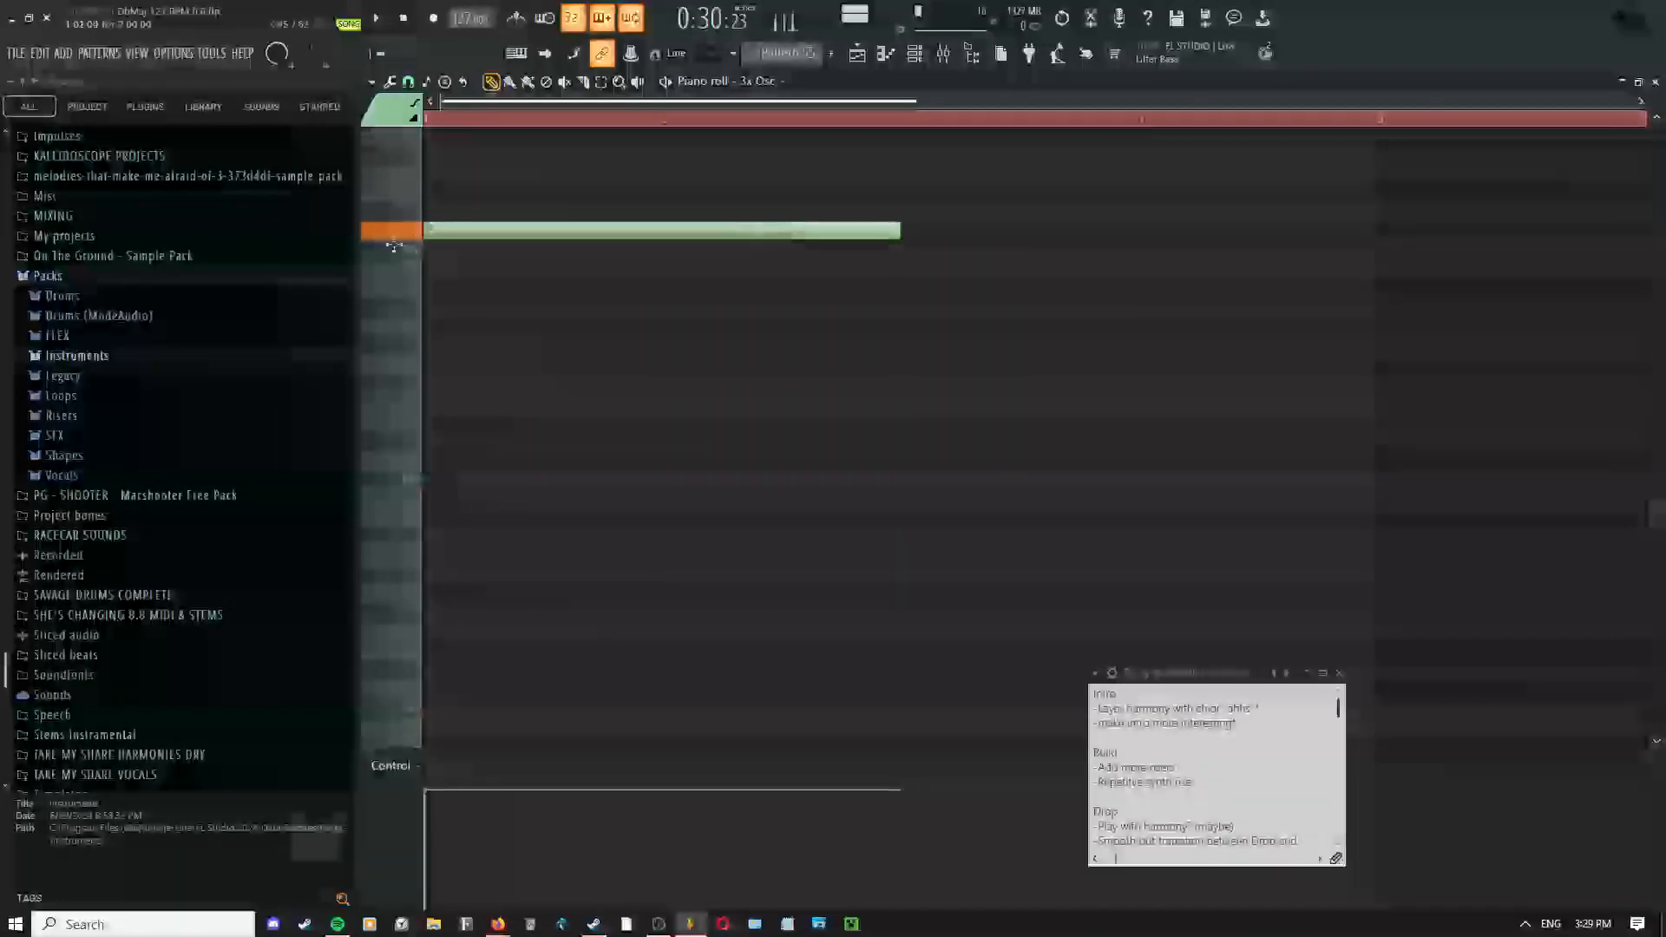
left_click_drag(394, 246, 394, 256)
double_click(463, 254)
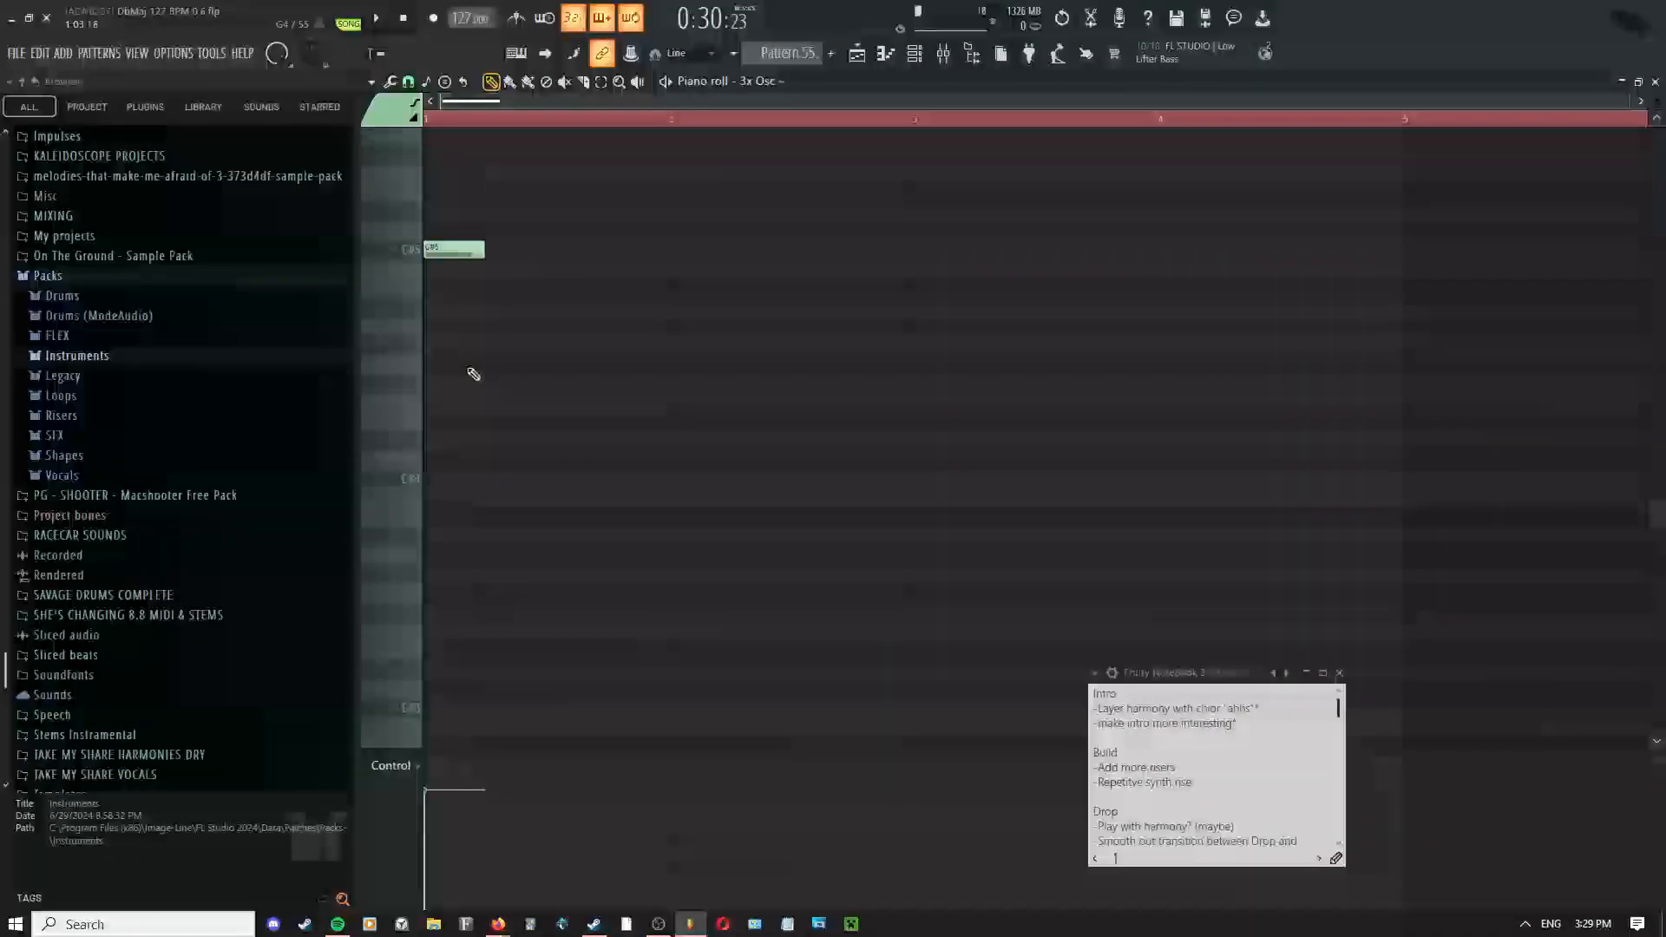
left_click_drag(673, 257, 1549, 261)
scroll(1164, 368, "down", 3)
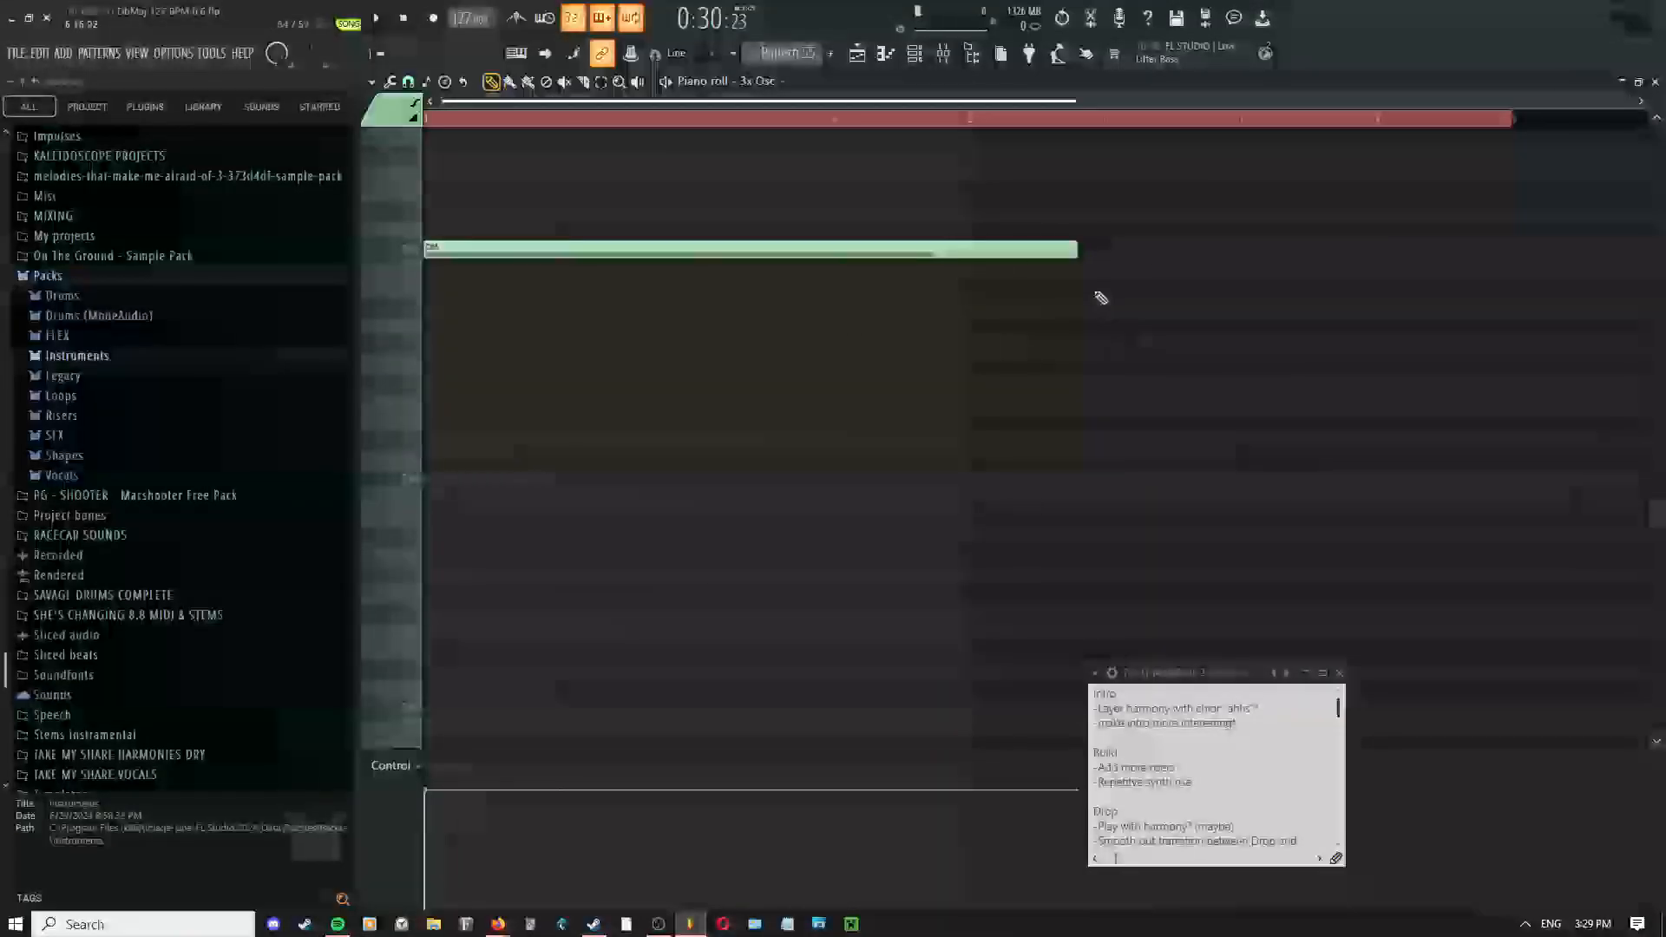
left_click_drag(636, 256, 1239, 258)
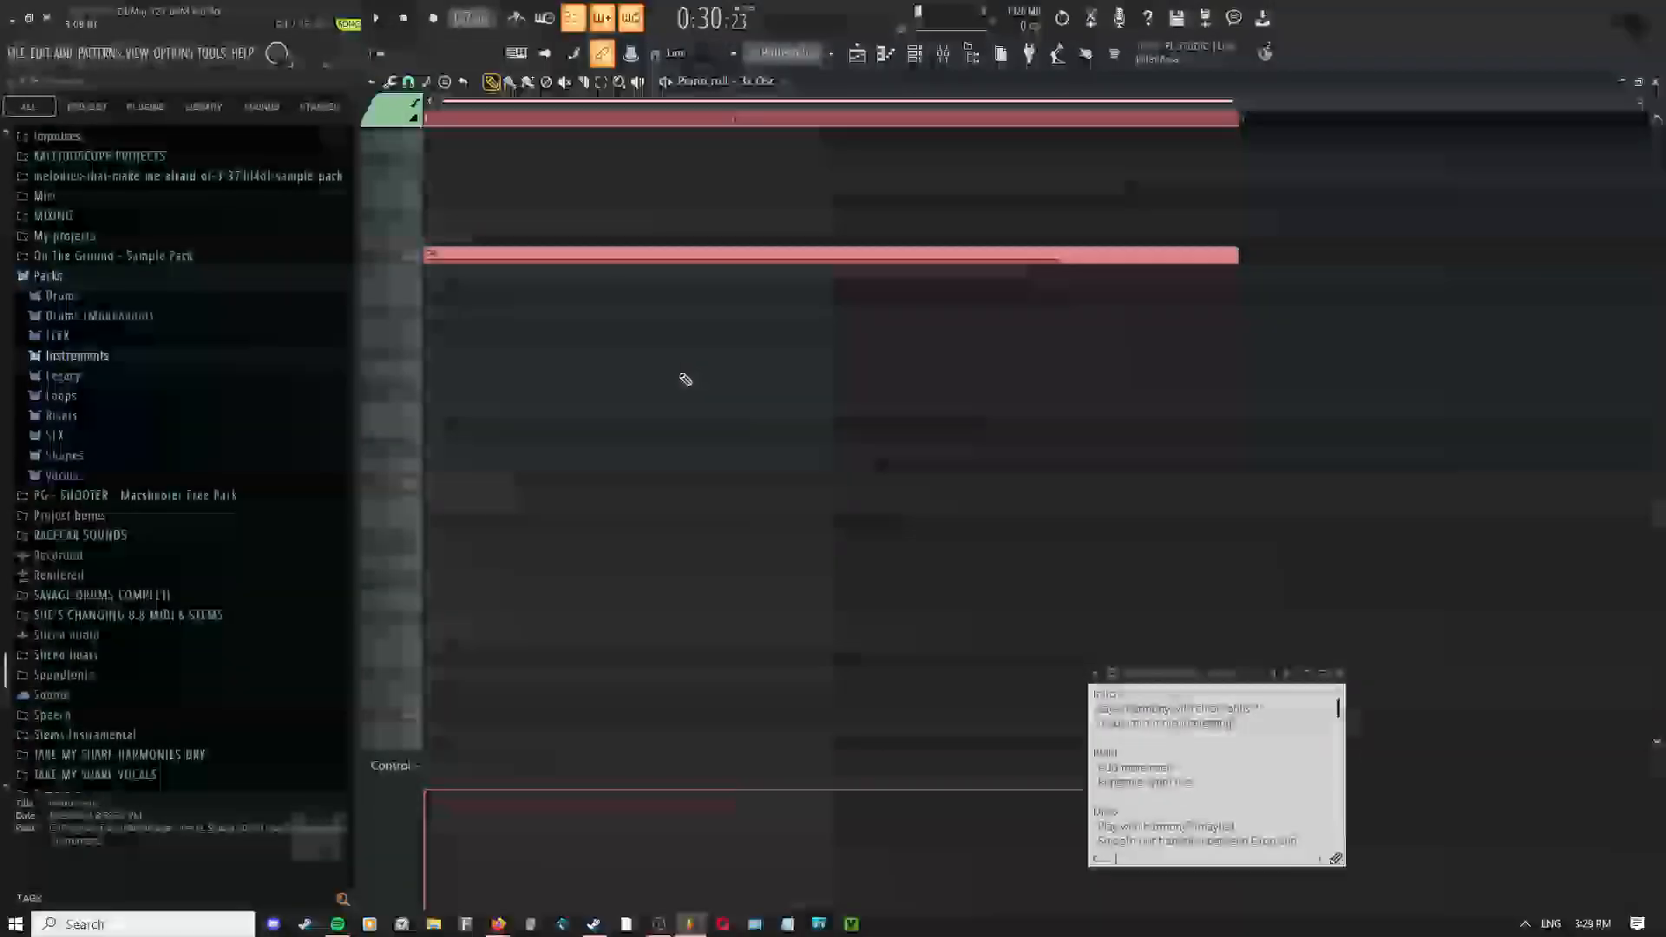
key("alt+s")
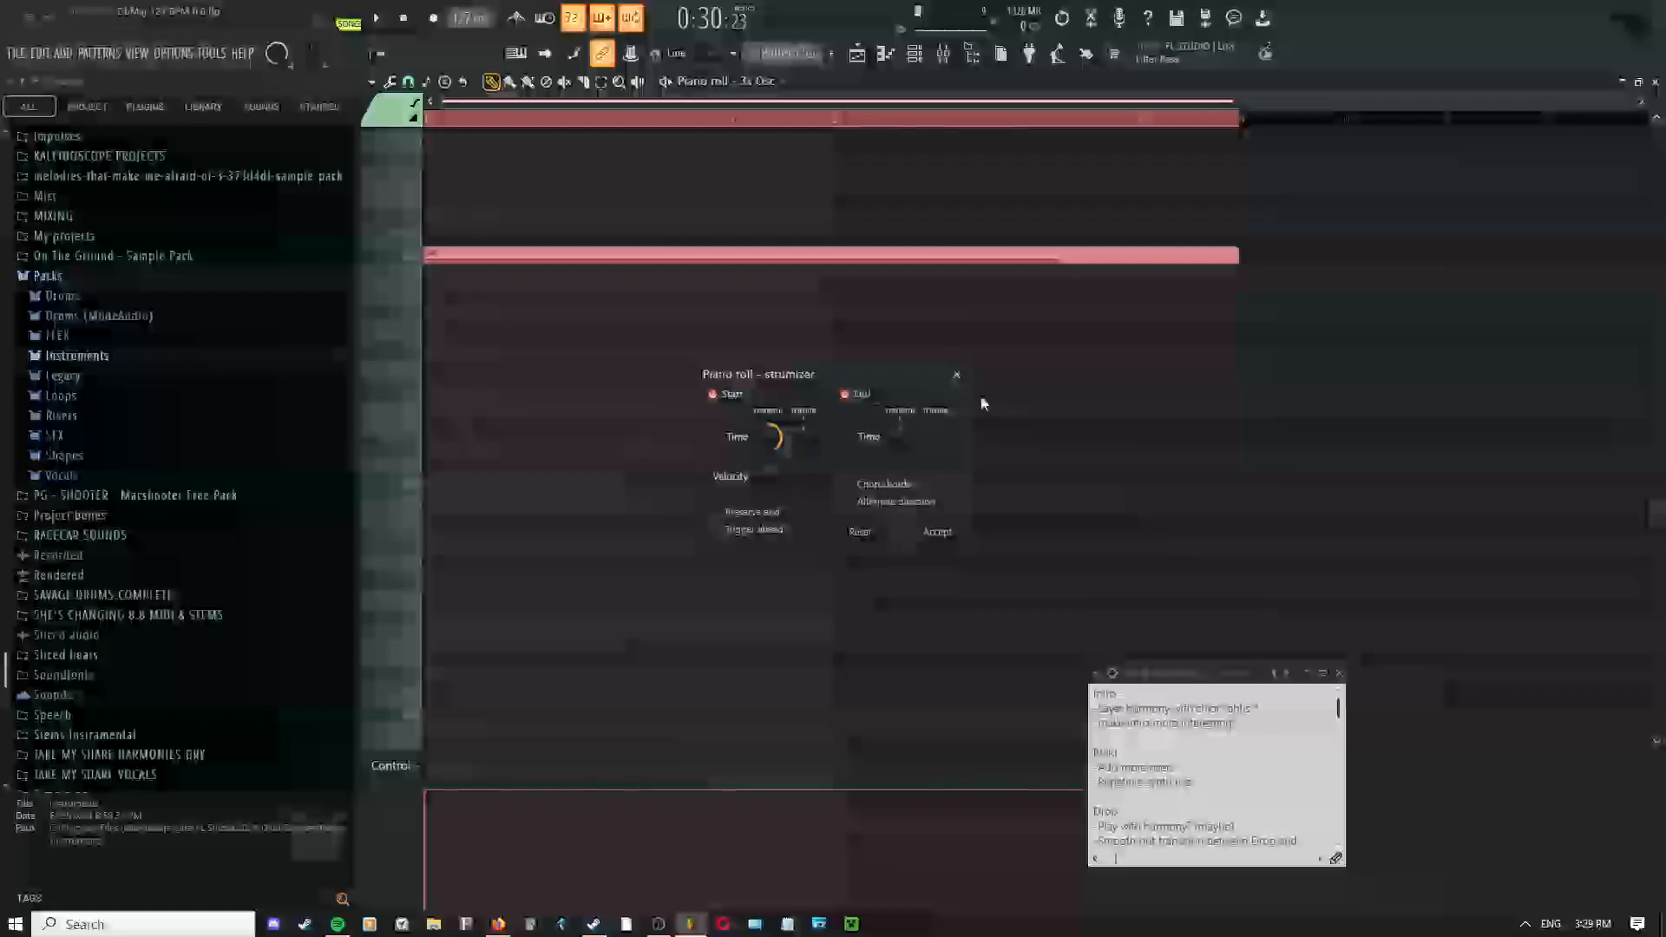
left_click(957, 375)
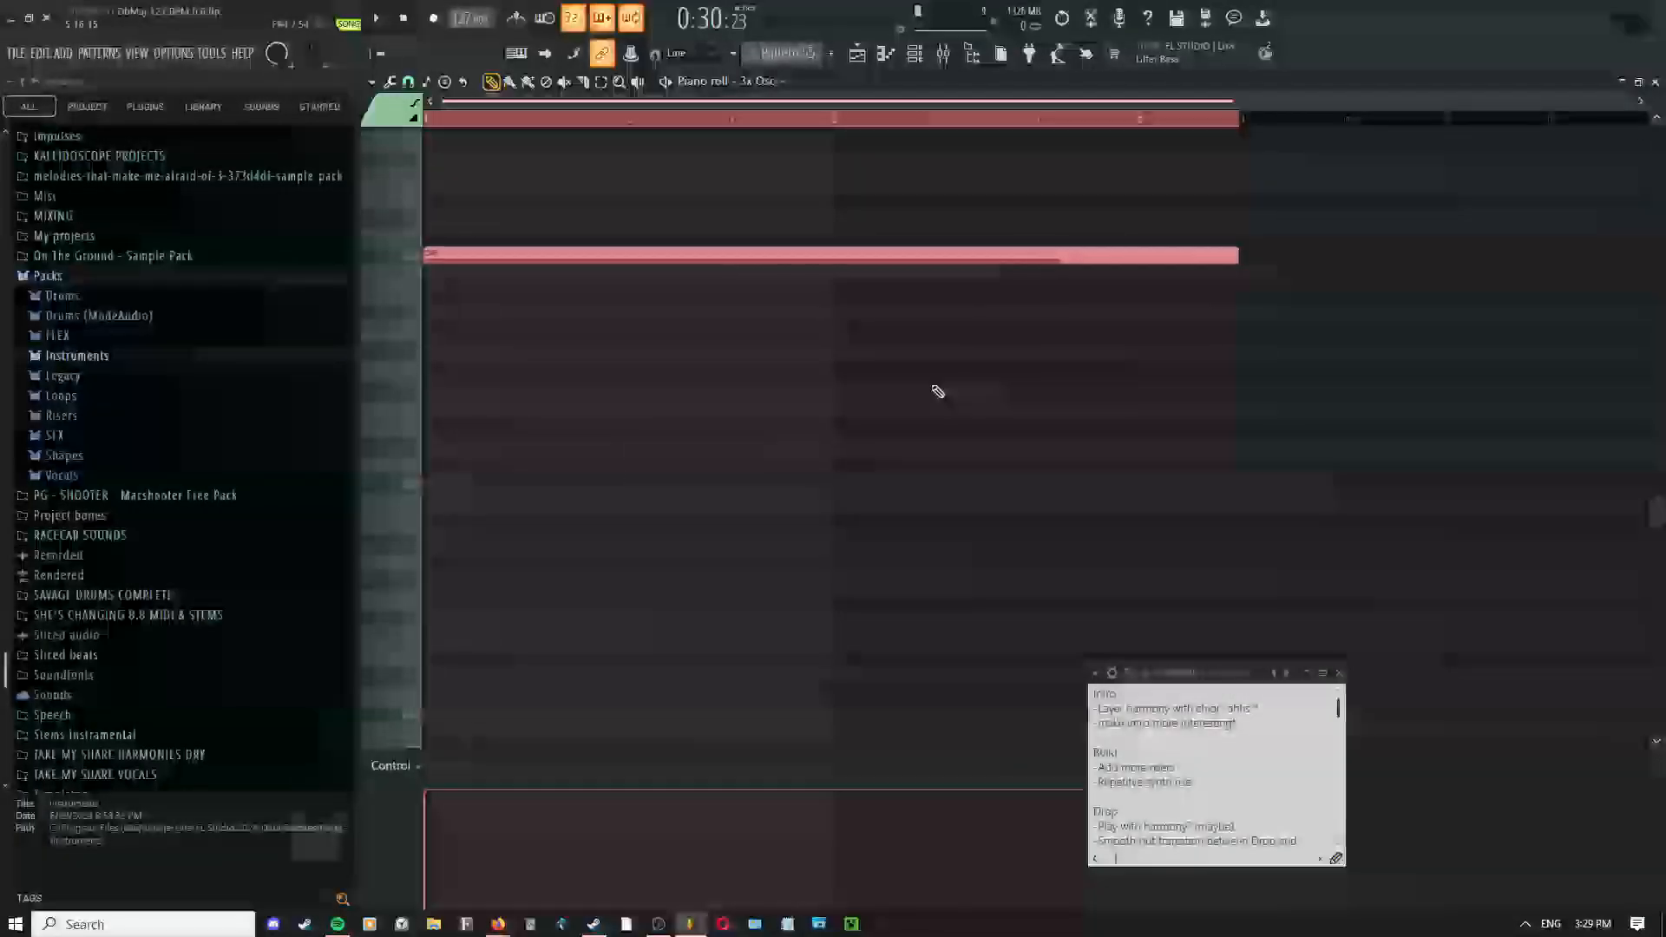
key("alt+q")
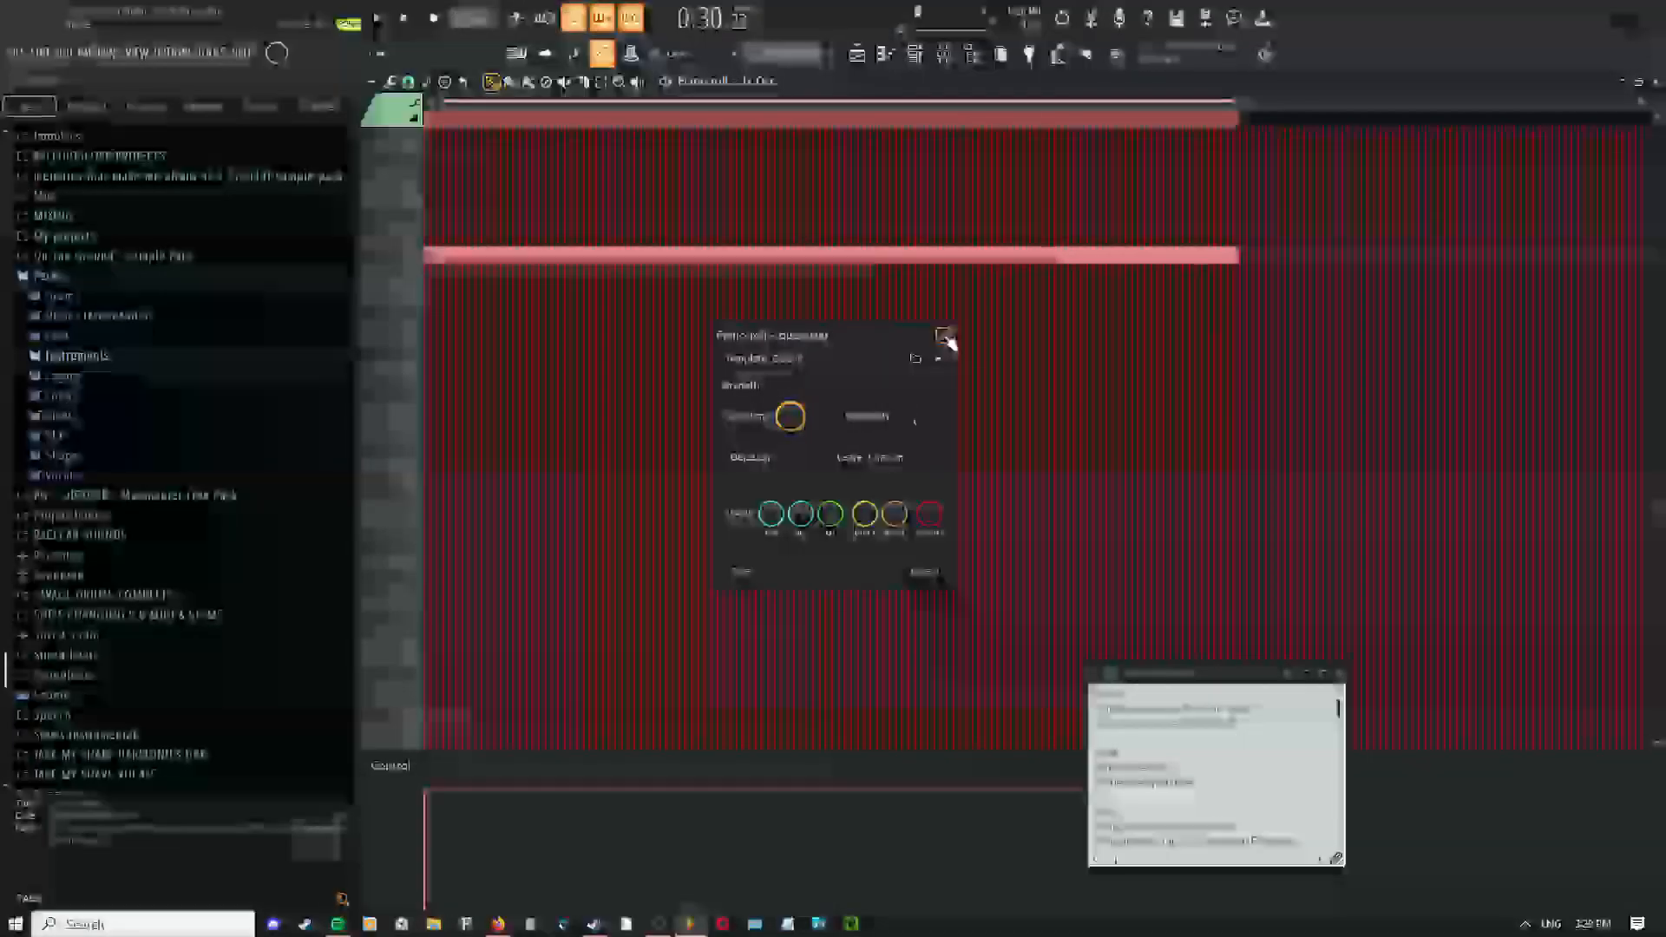
left_click(946, 338)
key("alt+x")
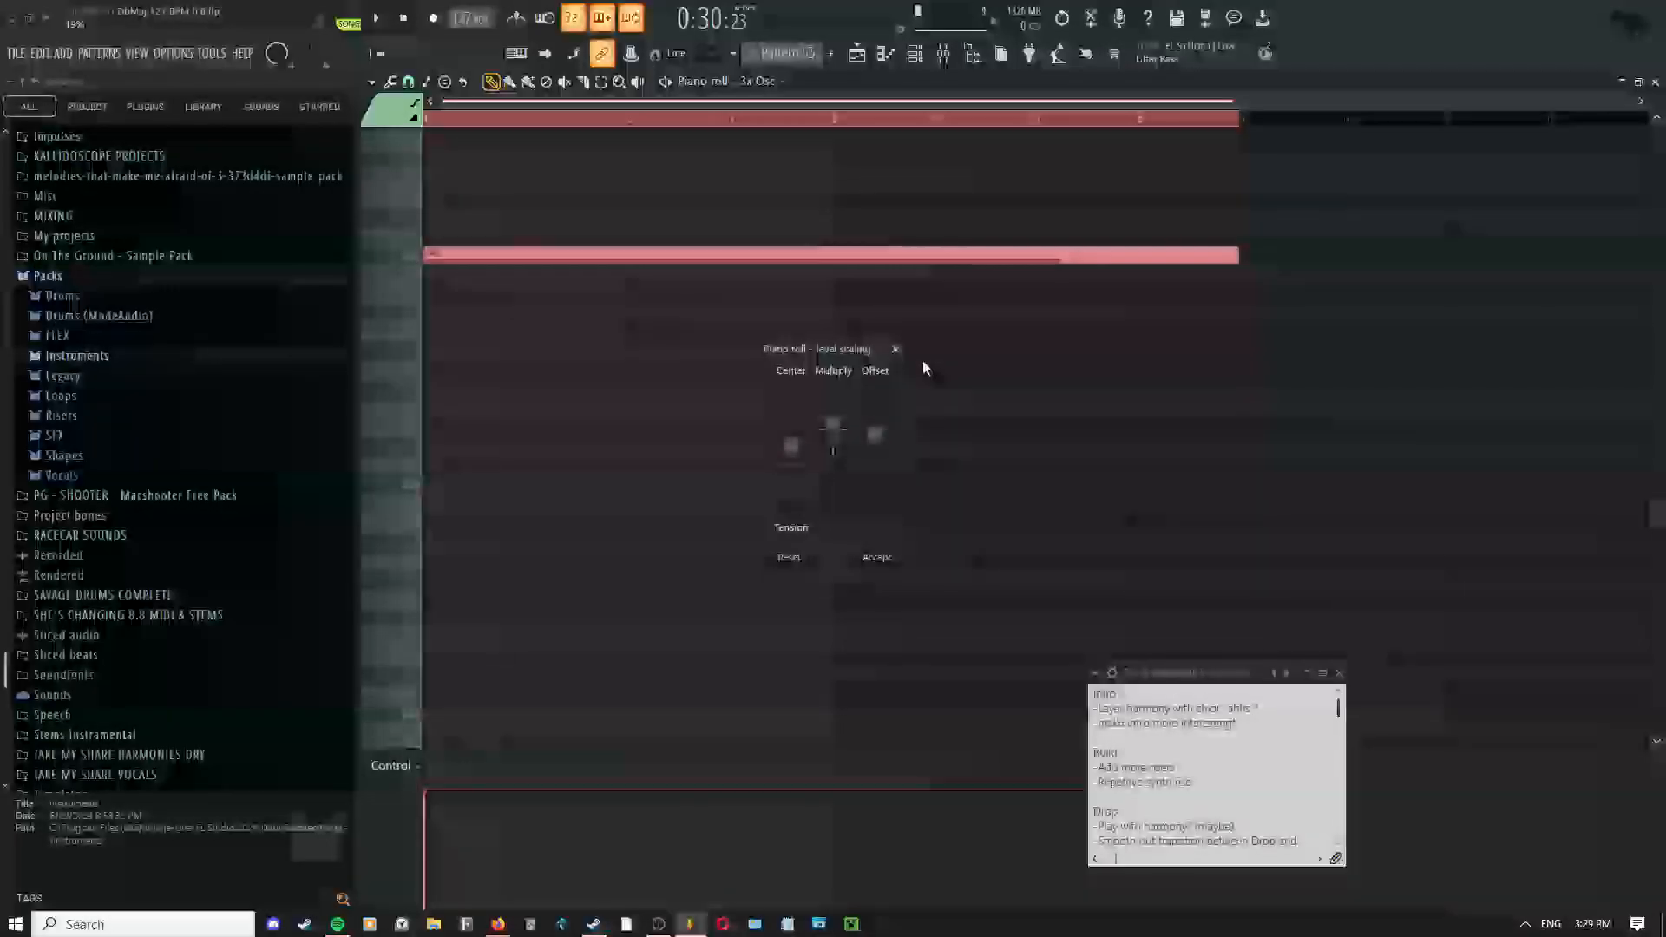
left_click(899, 351)
key("ctrl+x")
key("ctrl+v")
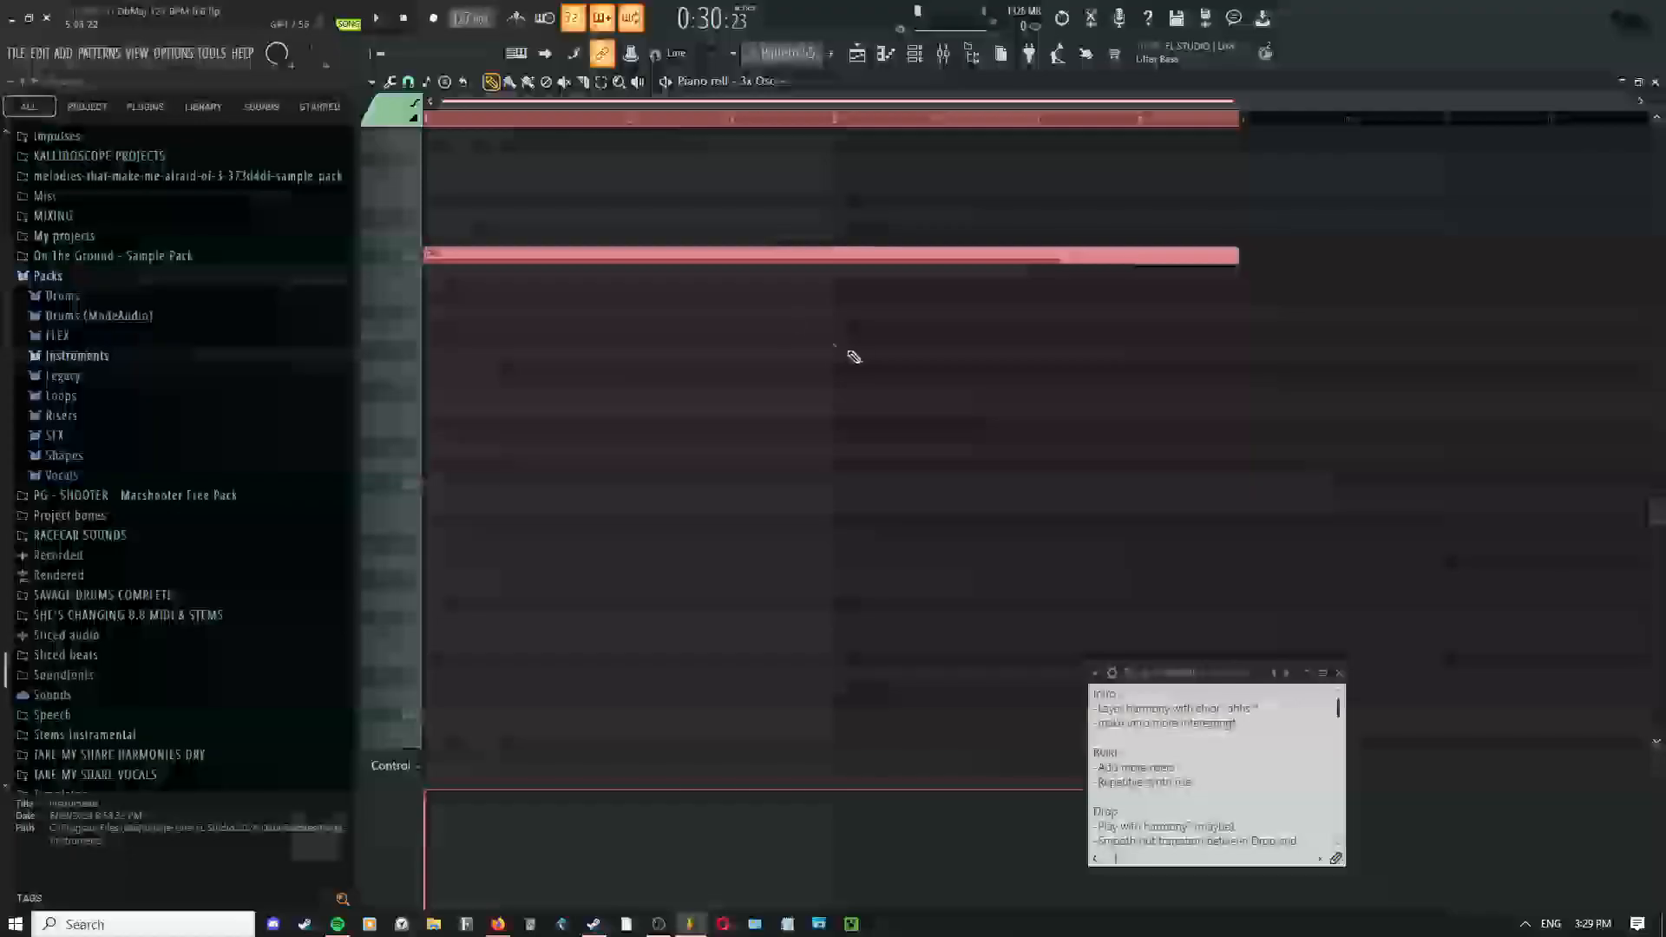
left_click(371, 82)
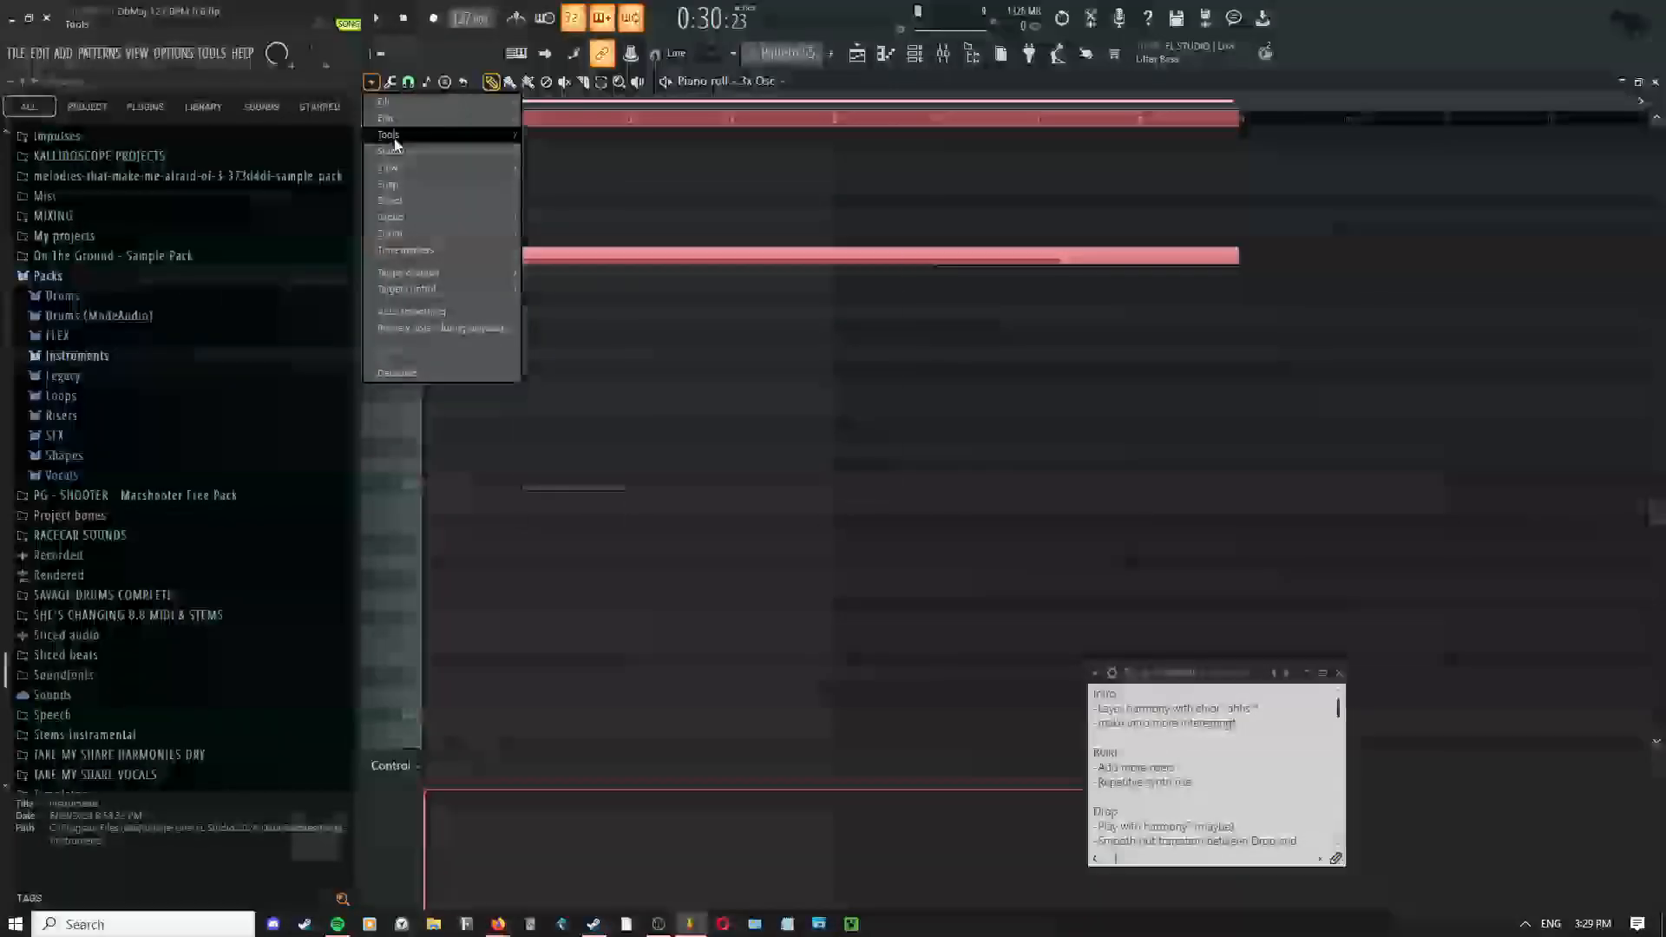
mouse_move(388, 134)
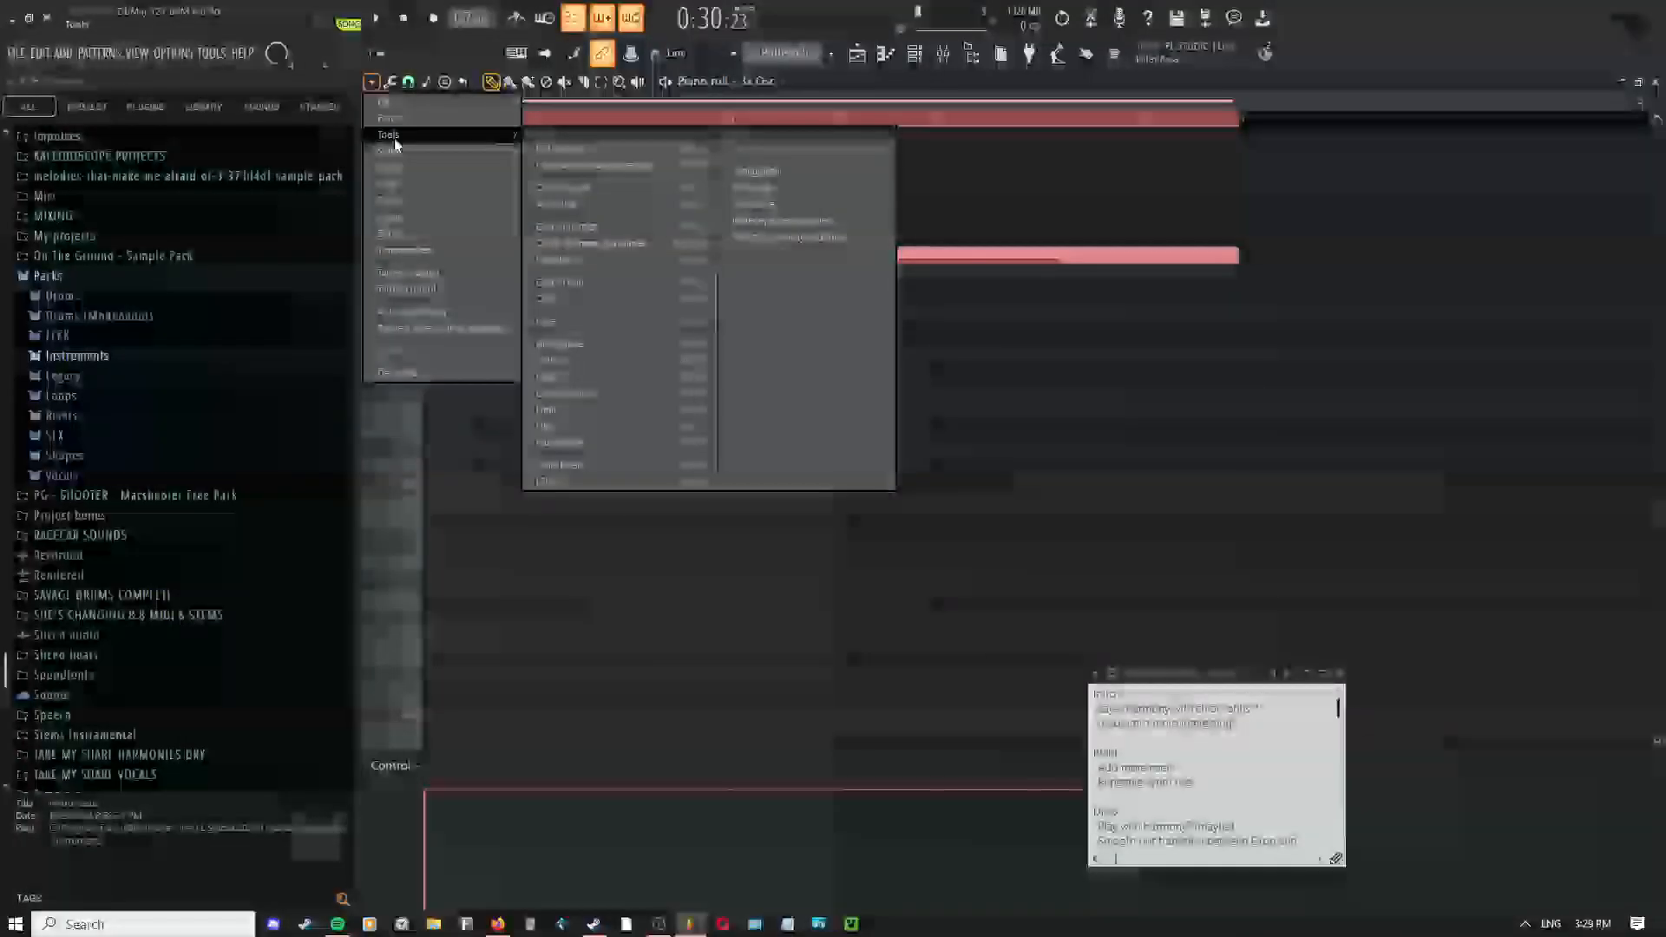
left_click(598, 282)
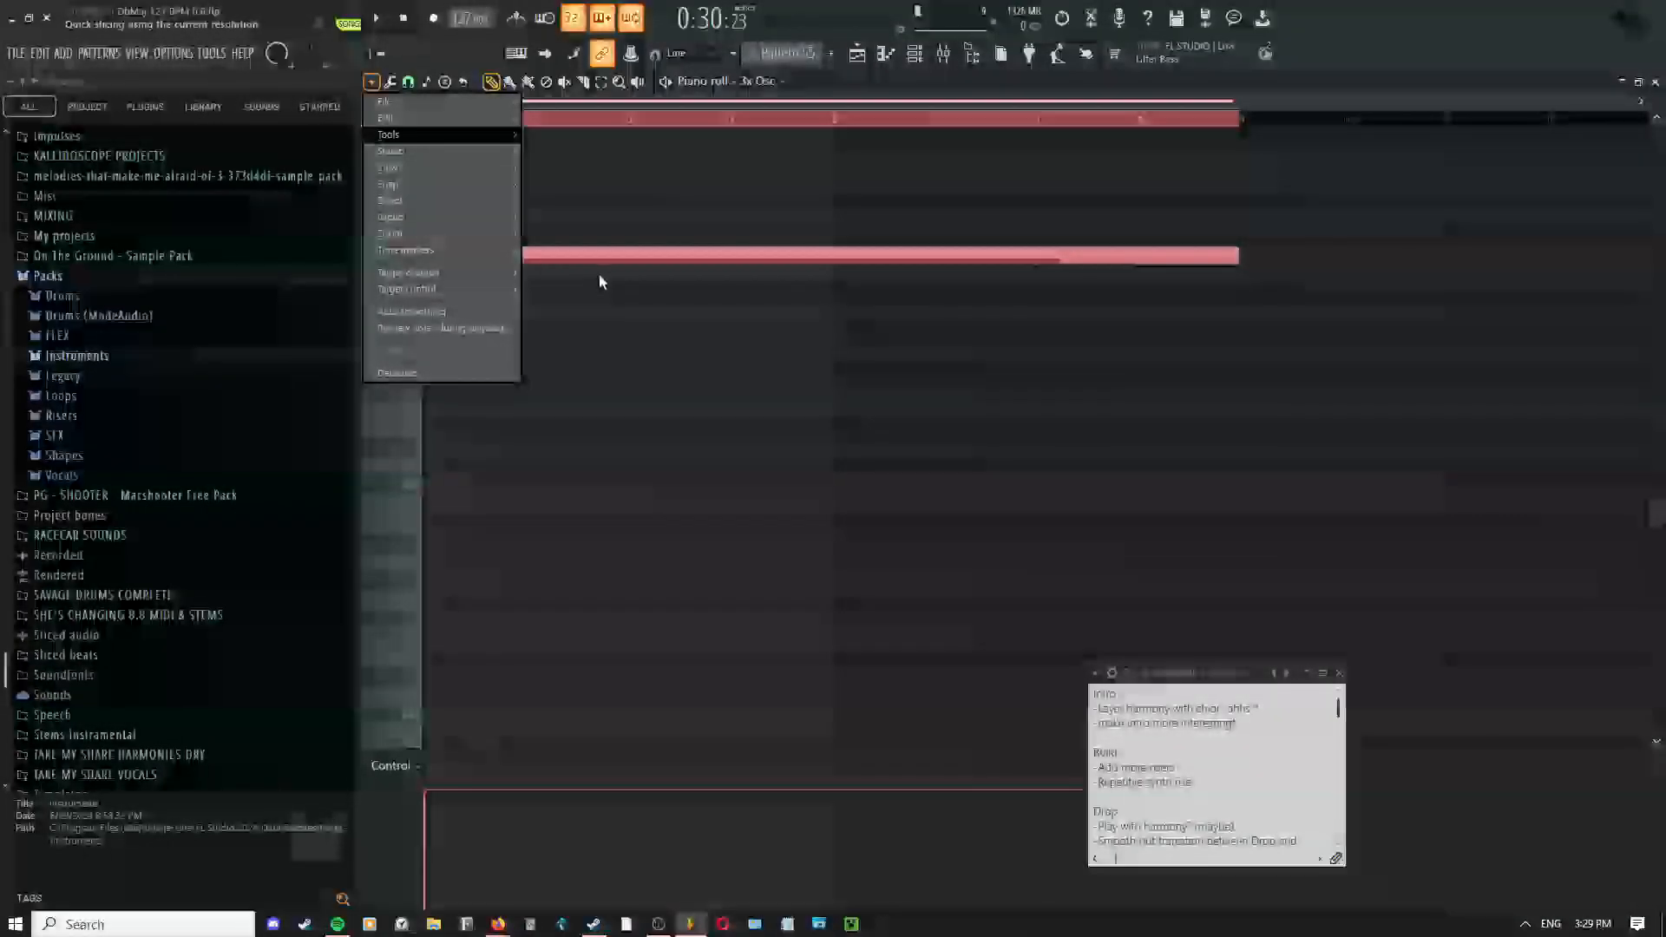
right_click(676, 180)
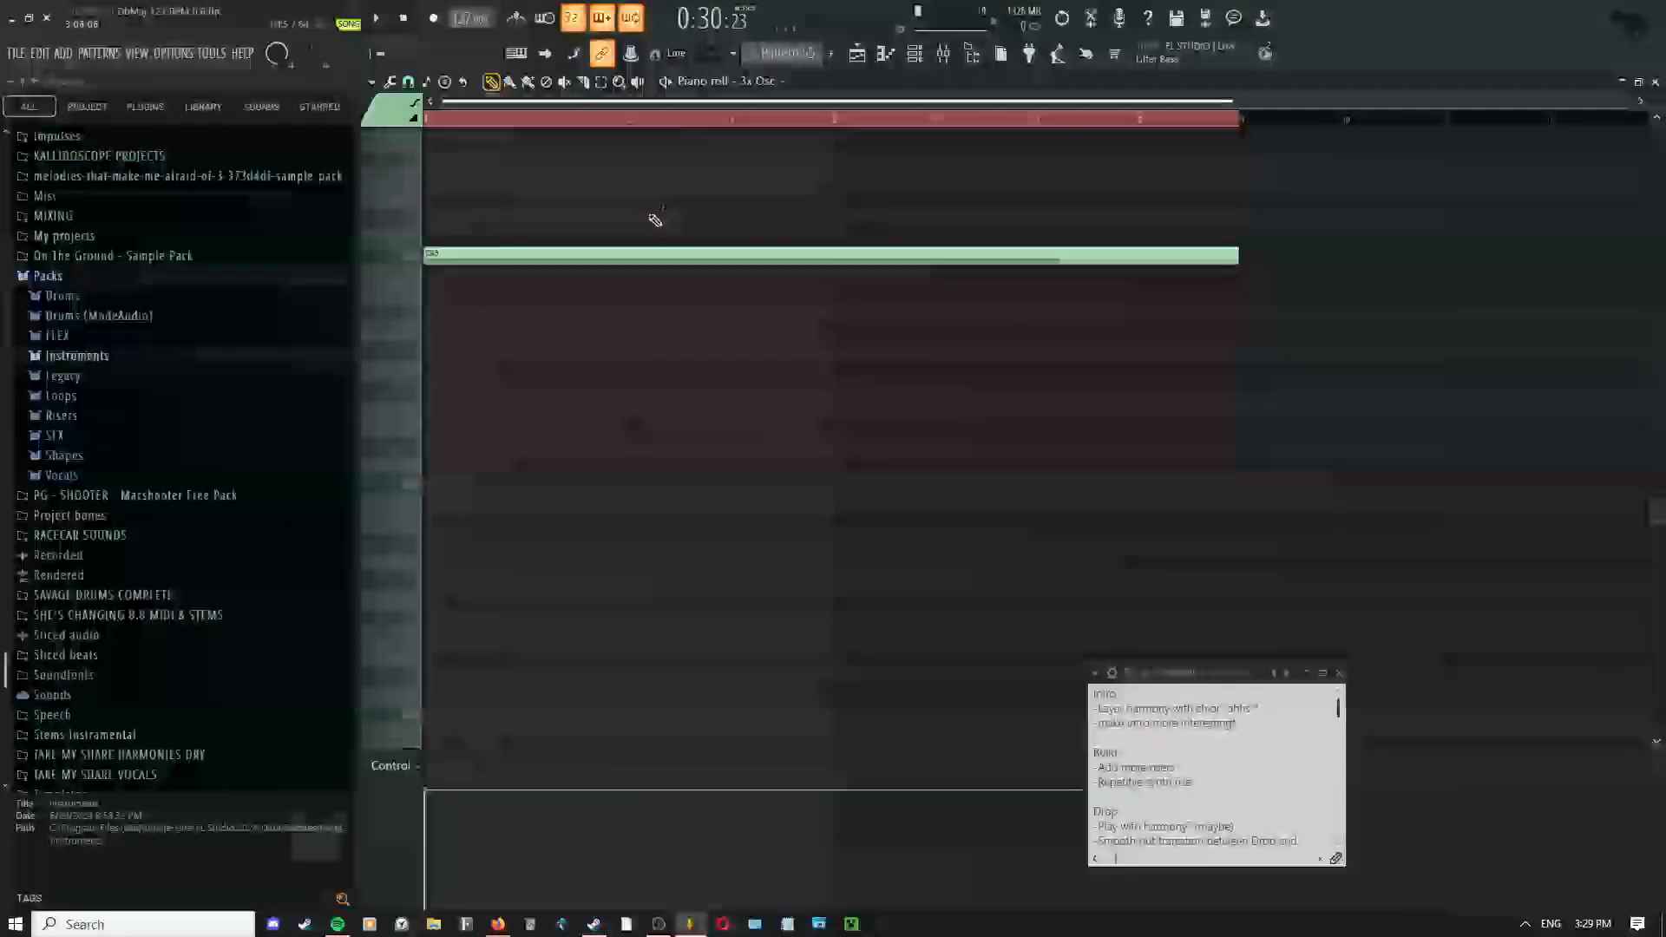
Chop the whole long C#5 note into even one-beat notes with the Chopper by adjusting its time multiplier
key("ctrl+a")
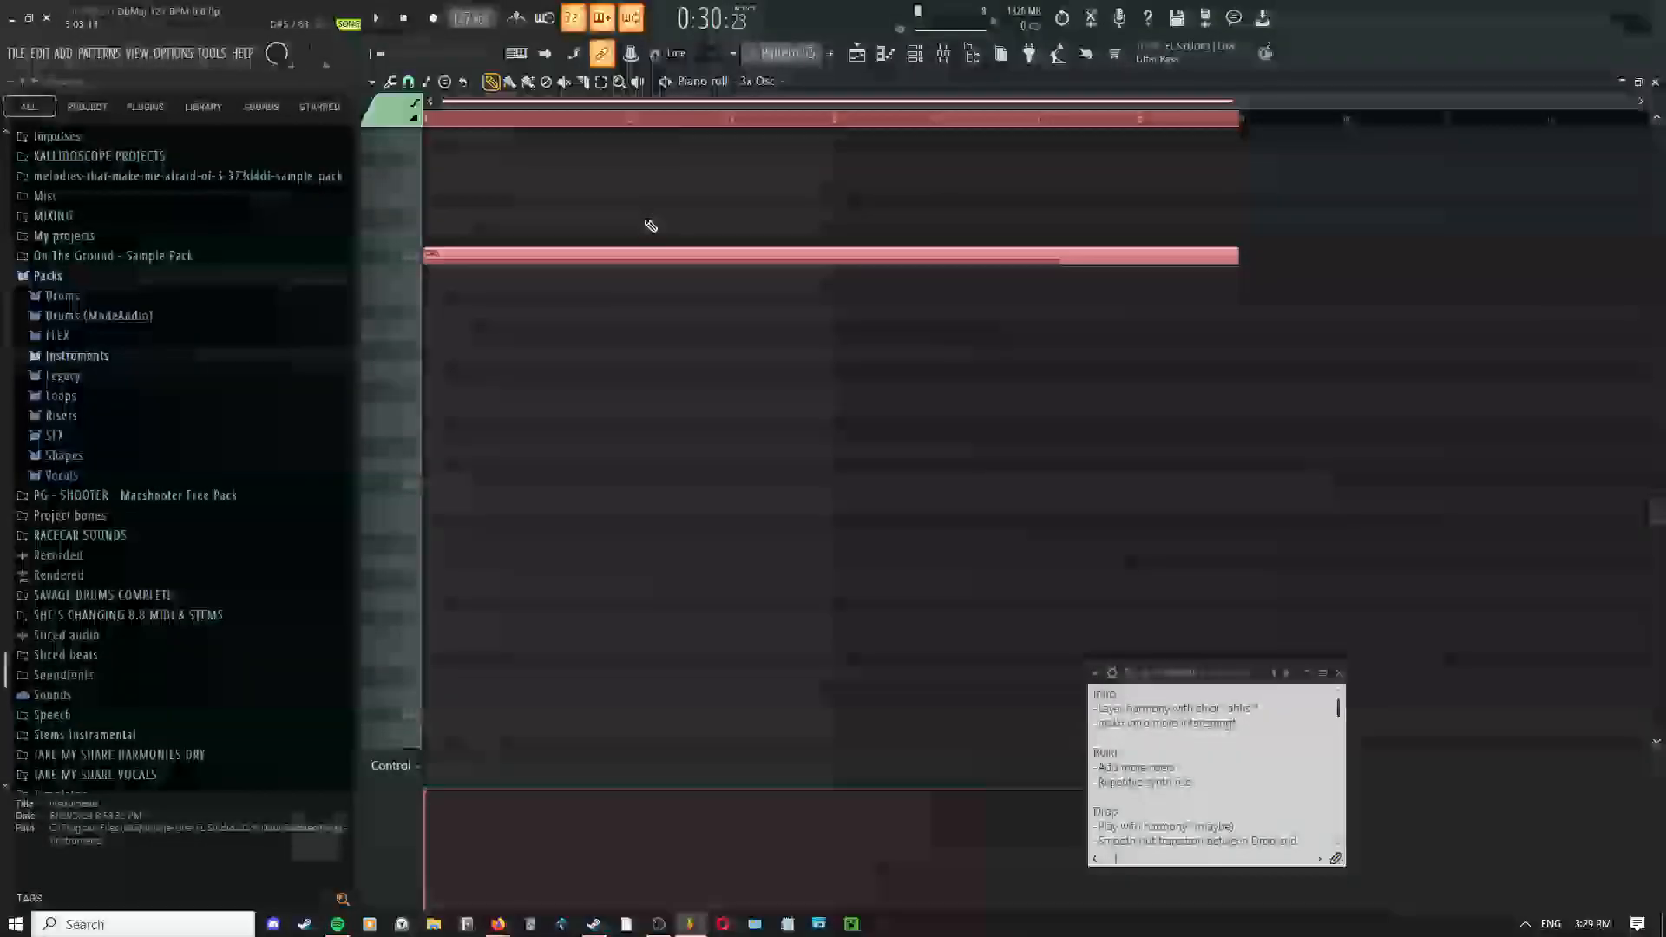
key("alt+u")
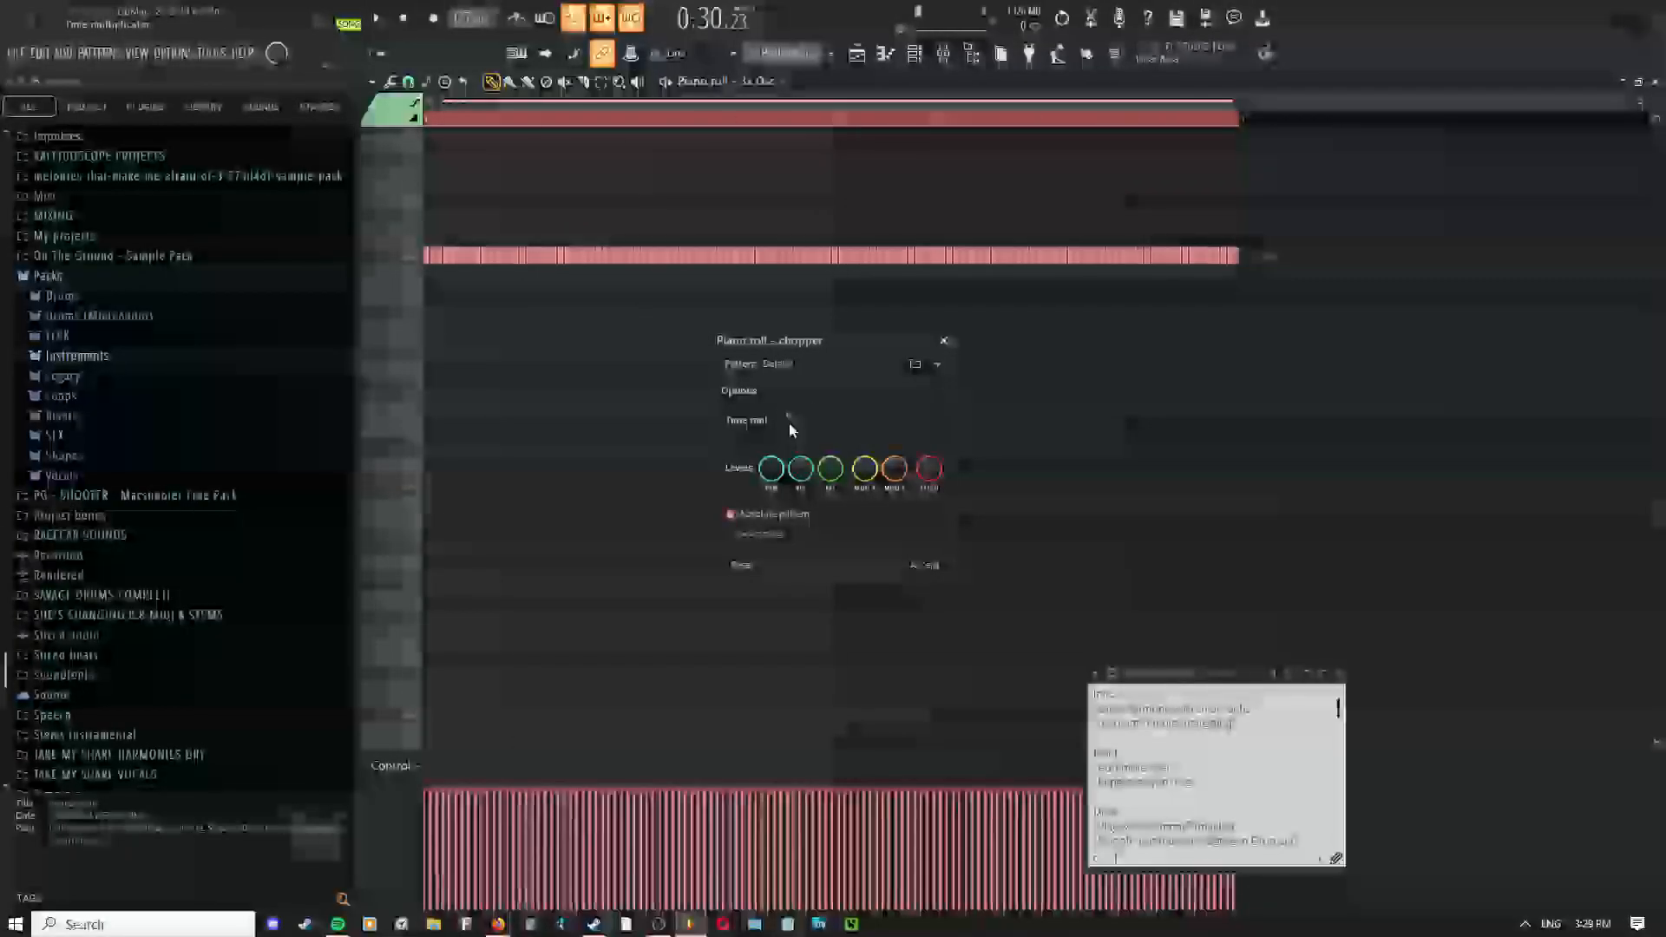
mouse_move(789, 422)
left_mouse_down()
mouse_move(789, 404)
mouse_move(789, 426)
left_mouse_up()
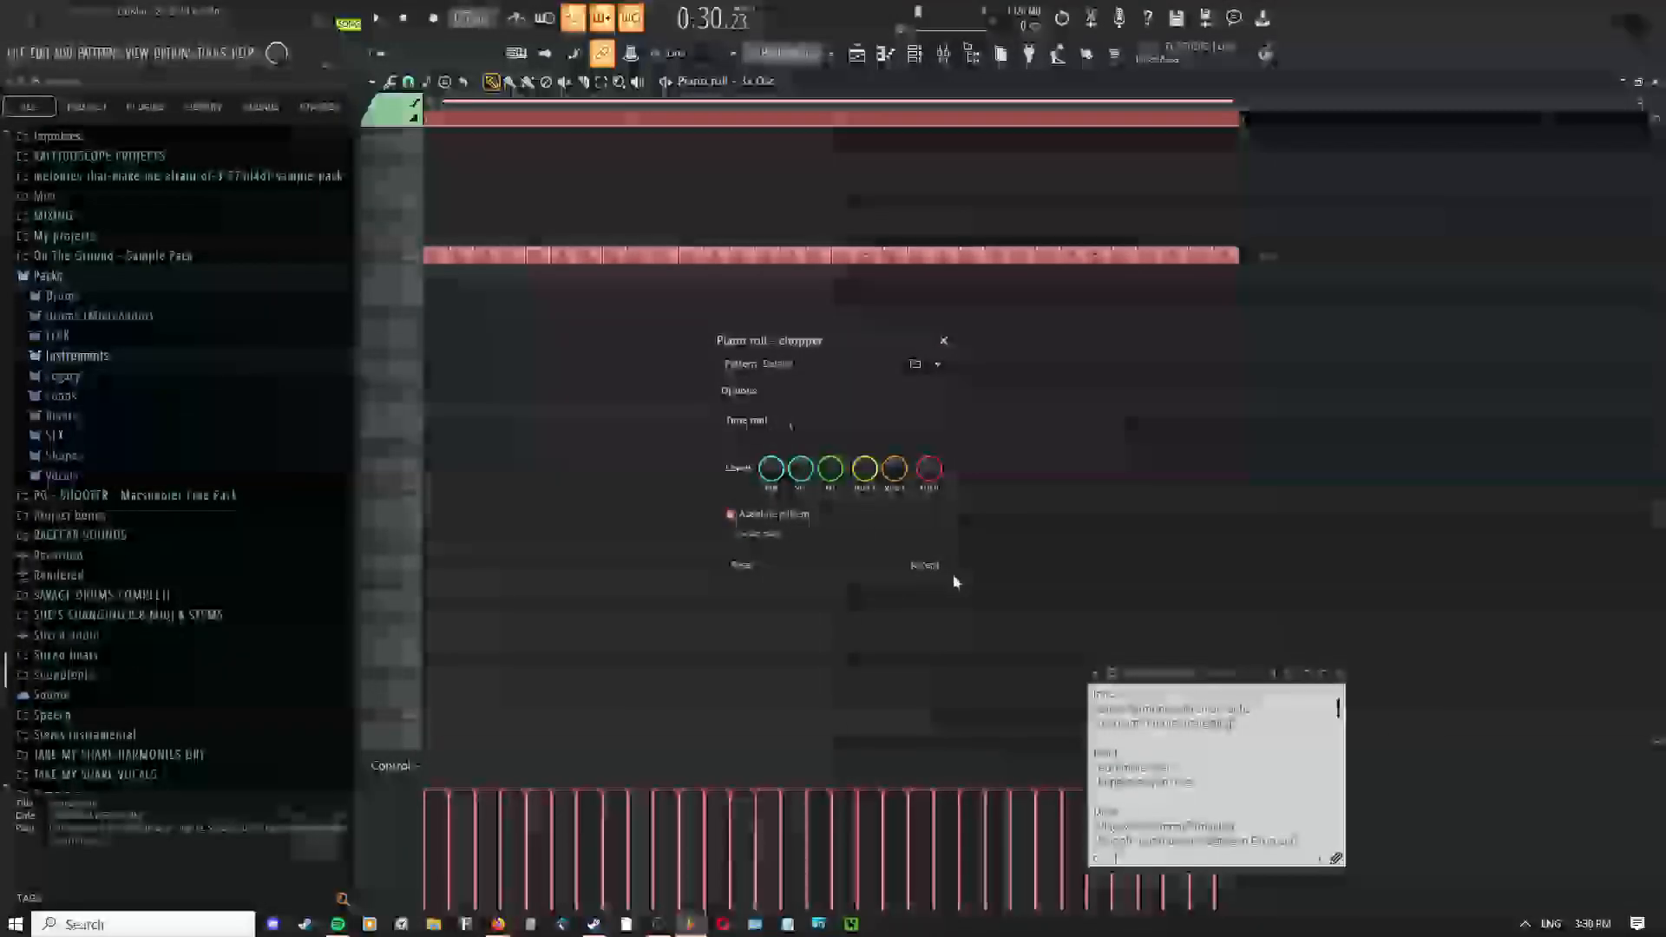
left_click(922, 565)
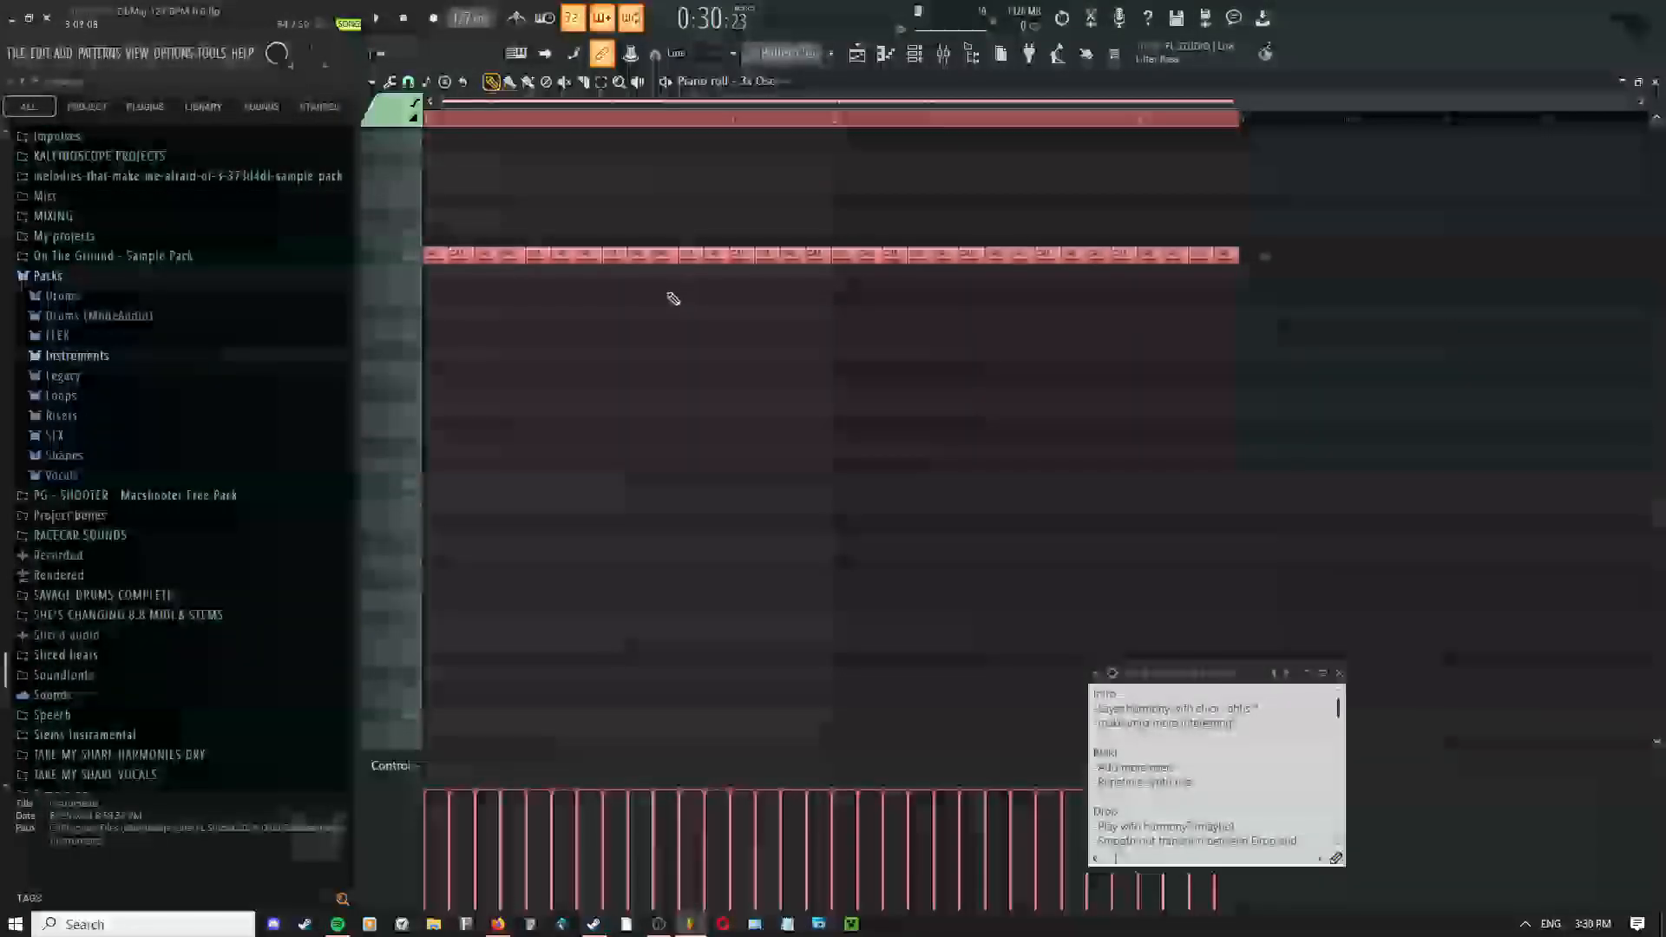
Play back the chopped 3x Osc notes in the build section and stop the playback
right_click(544, 251)
left_click(562, 275)
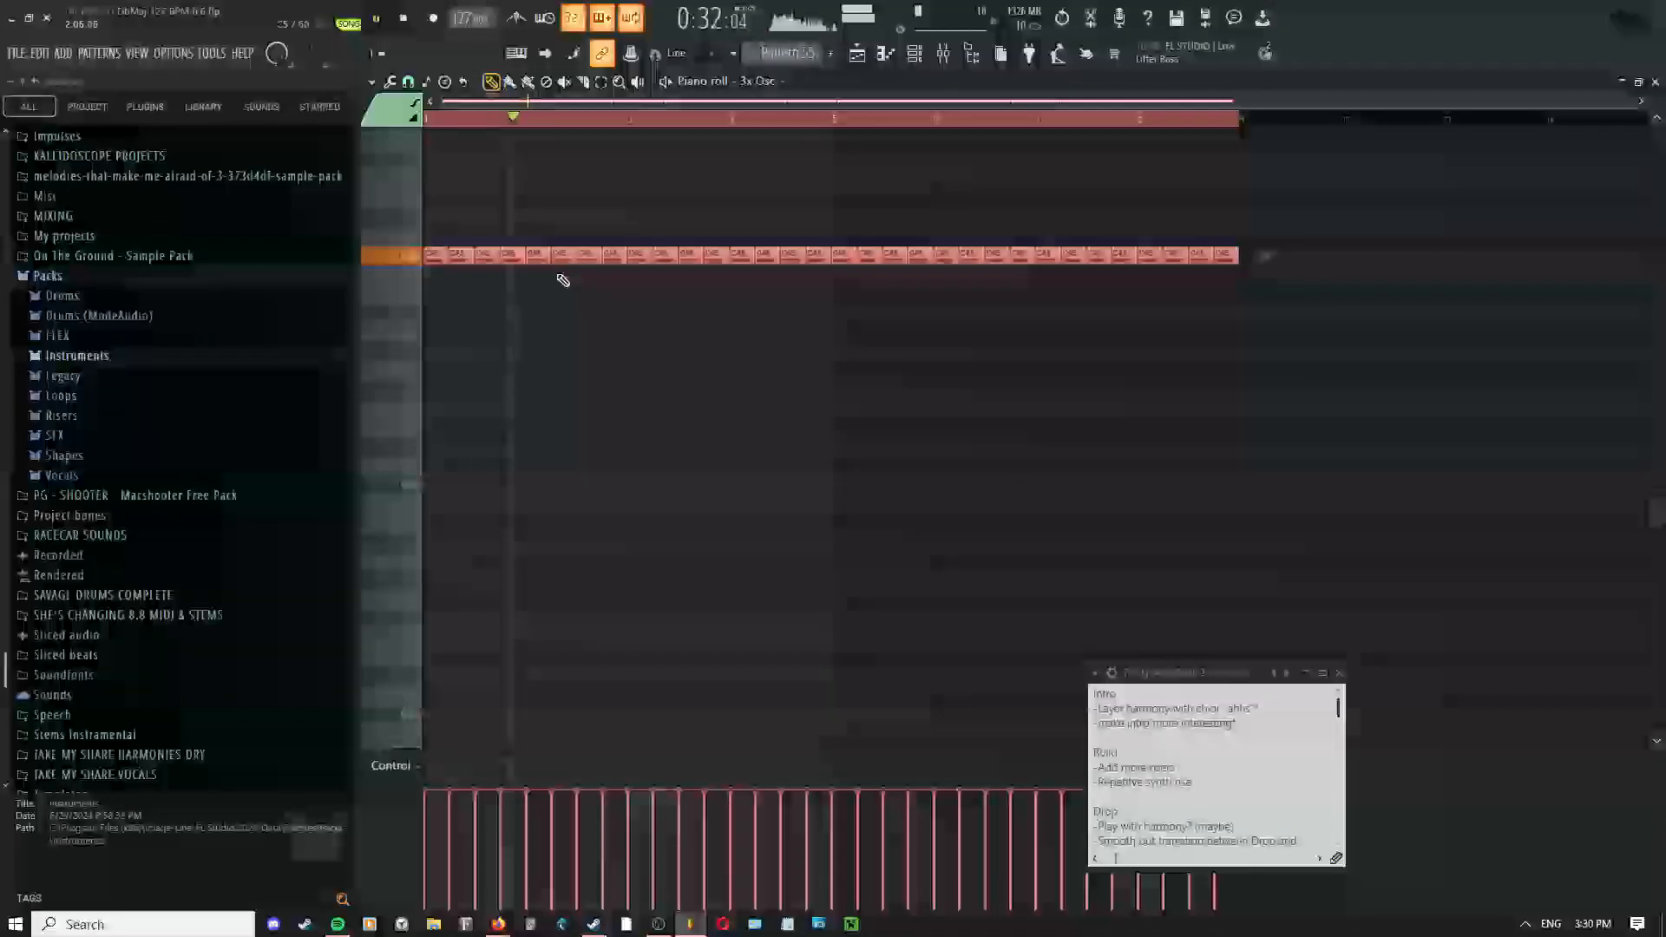
key("space")
scroll(476, 339, "up", 3)
scroll(525, 341, "down", 3)
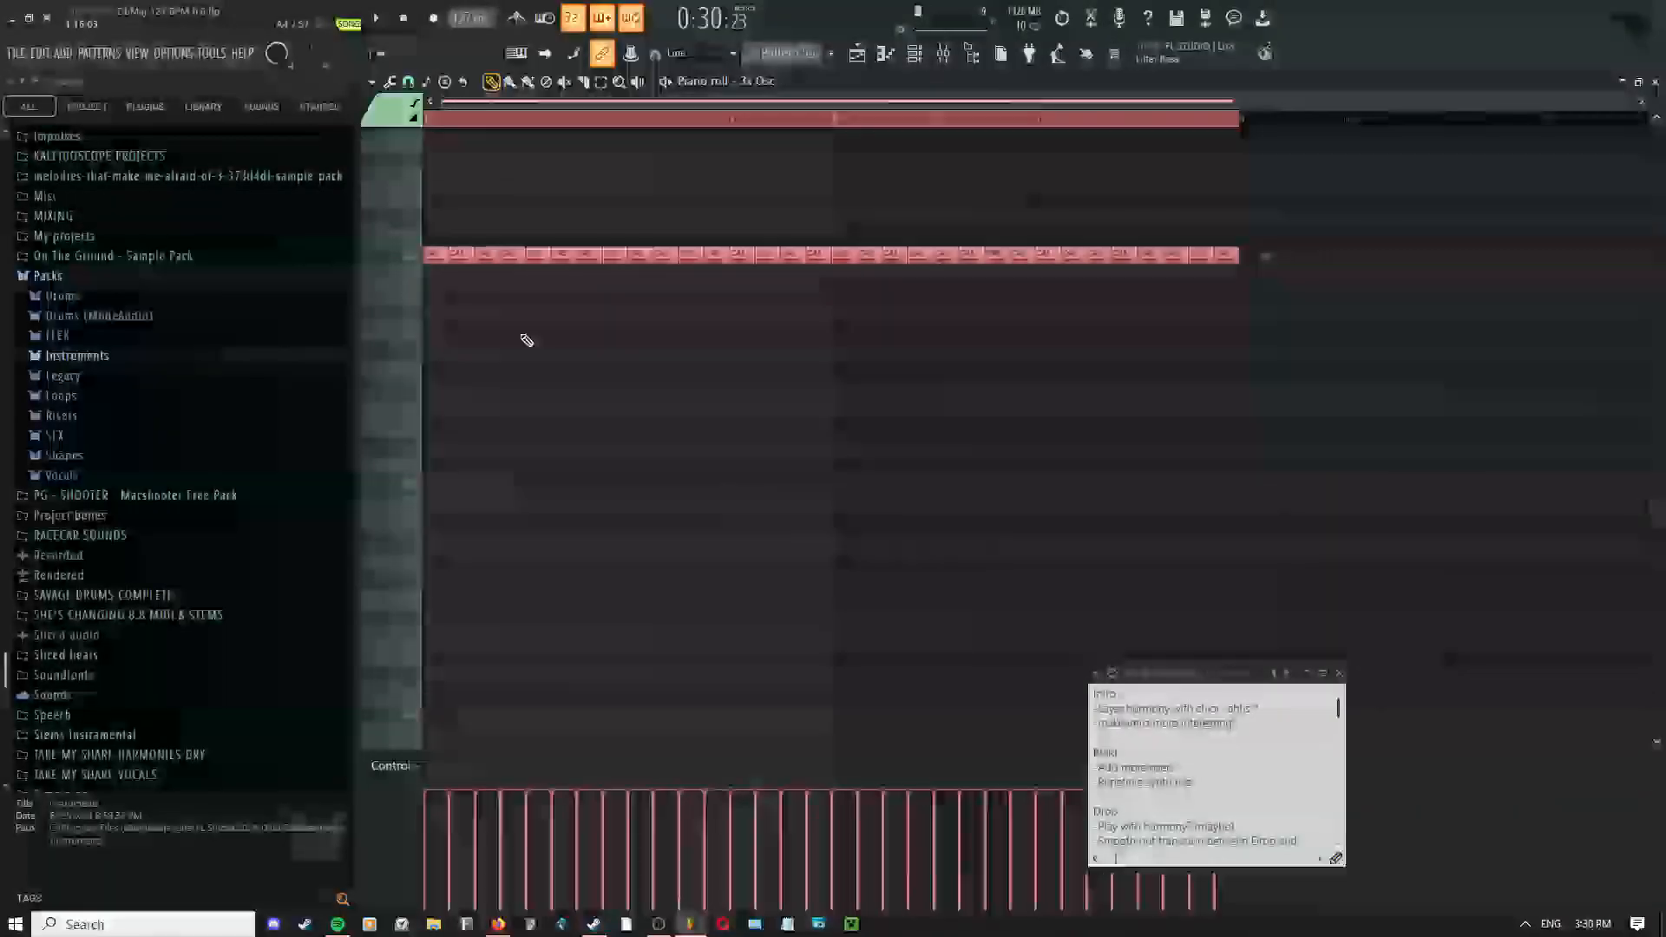
Chop the C#5 notes into even half-beat notes with the Chopper, adjusting its time multiplier and turning off the absolute pattern option
key("alt+u")
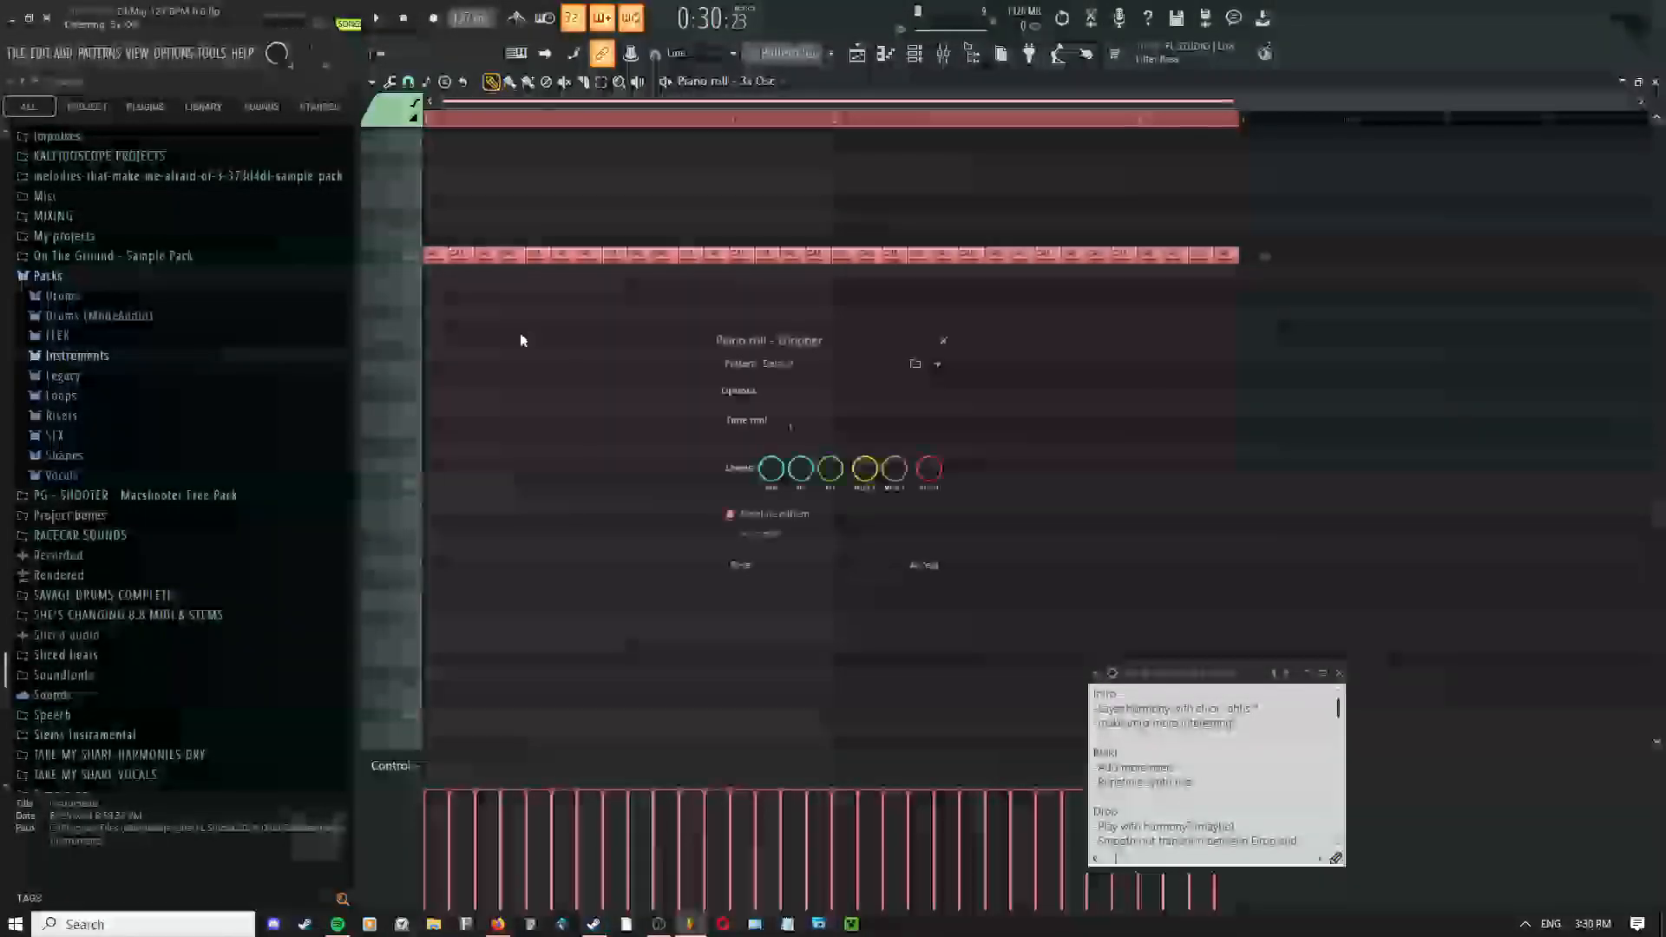
left_click_drag(789, 418, 789, 444)
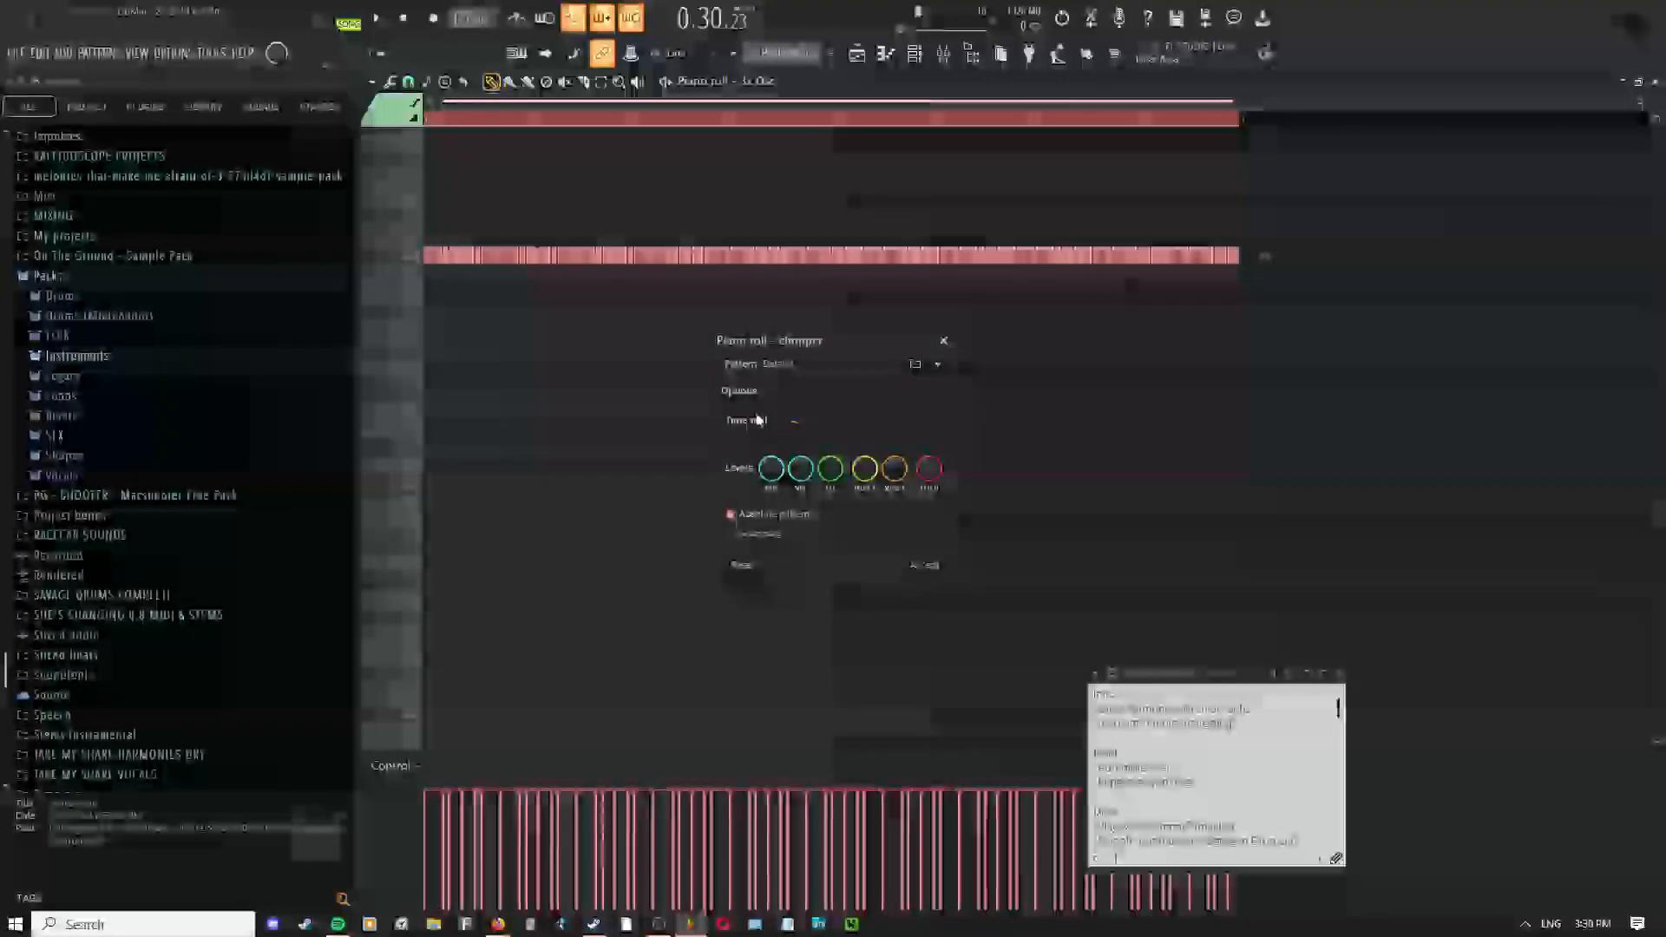
left_click(735, 517)
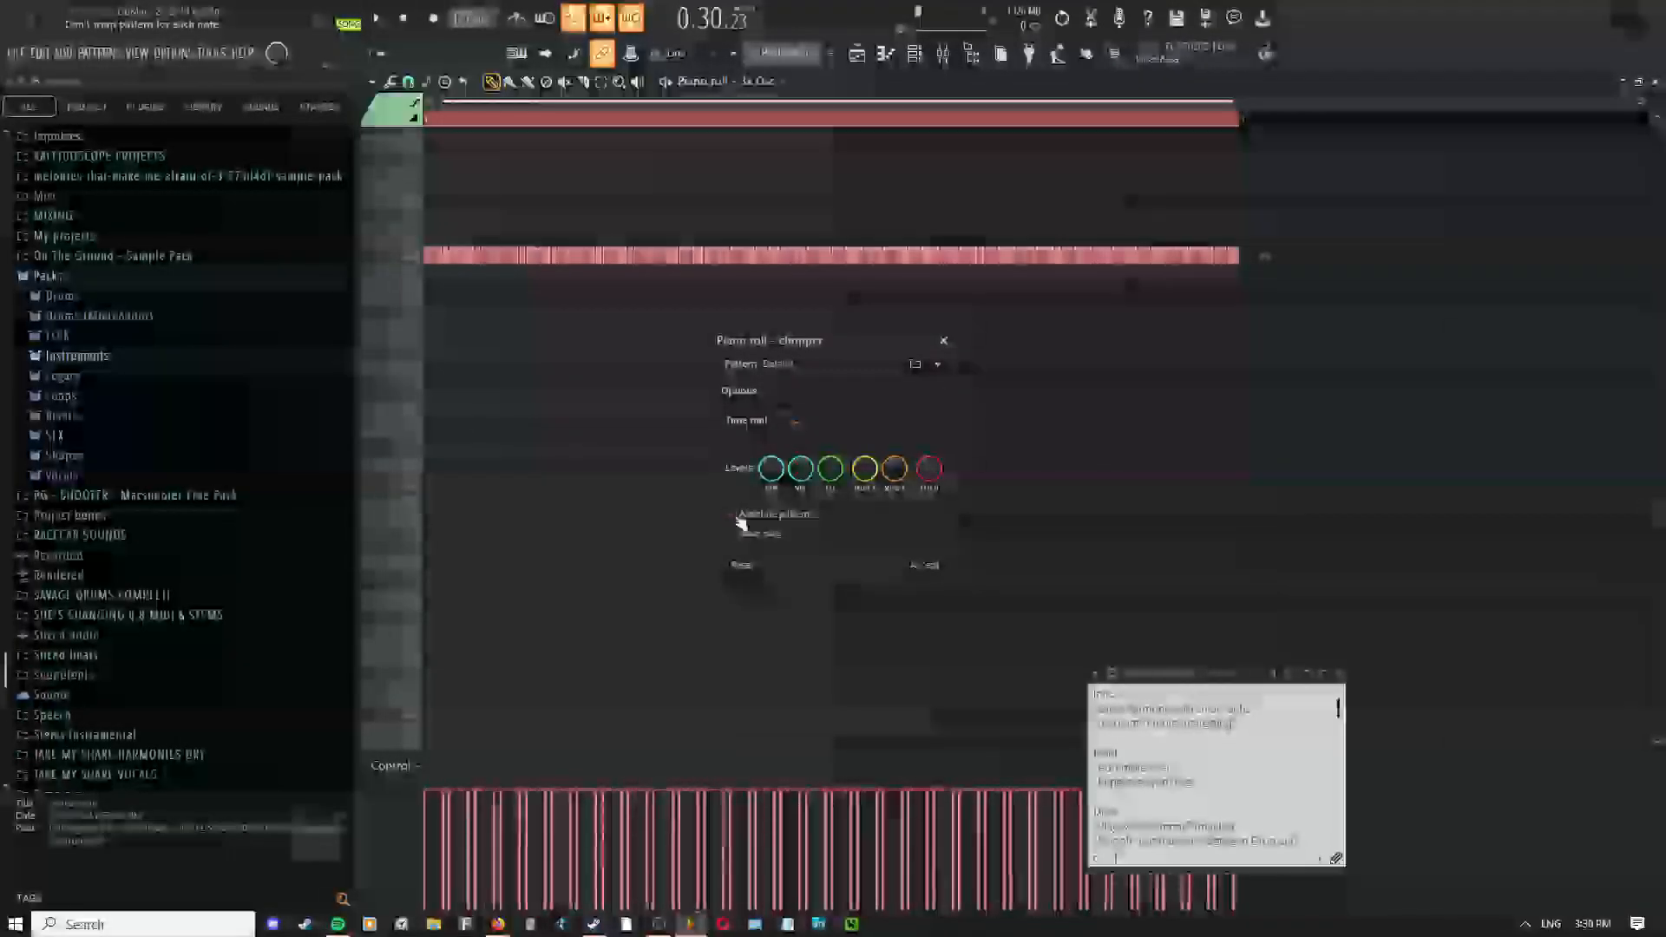
left_click_drag(791, 421, 790, 408)
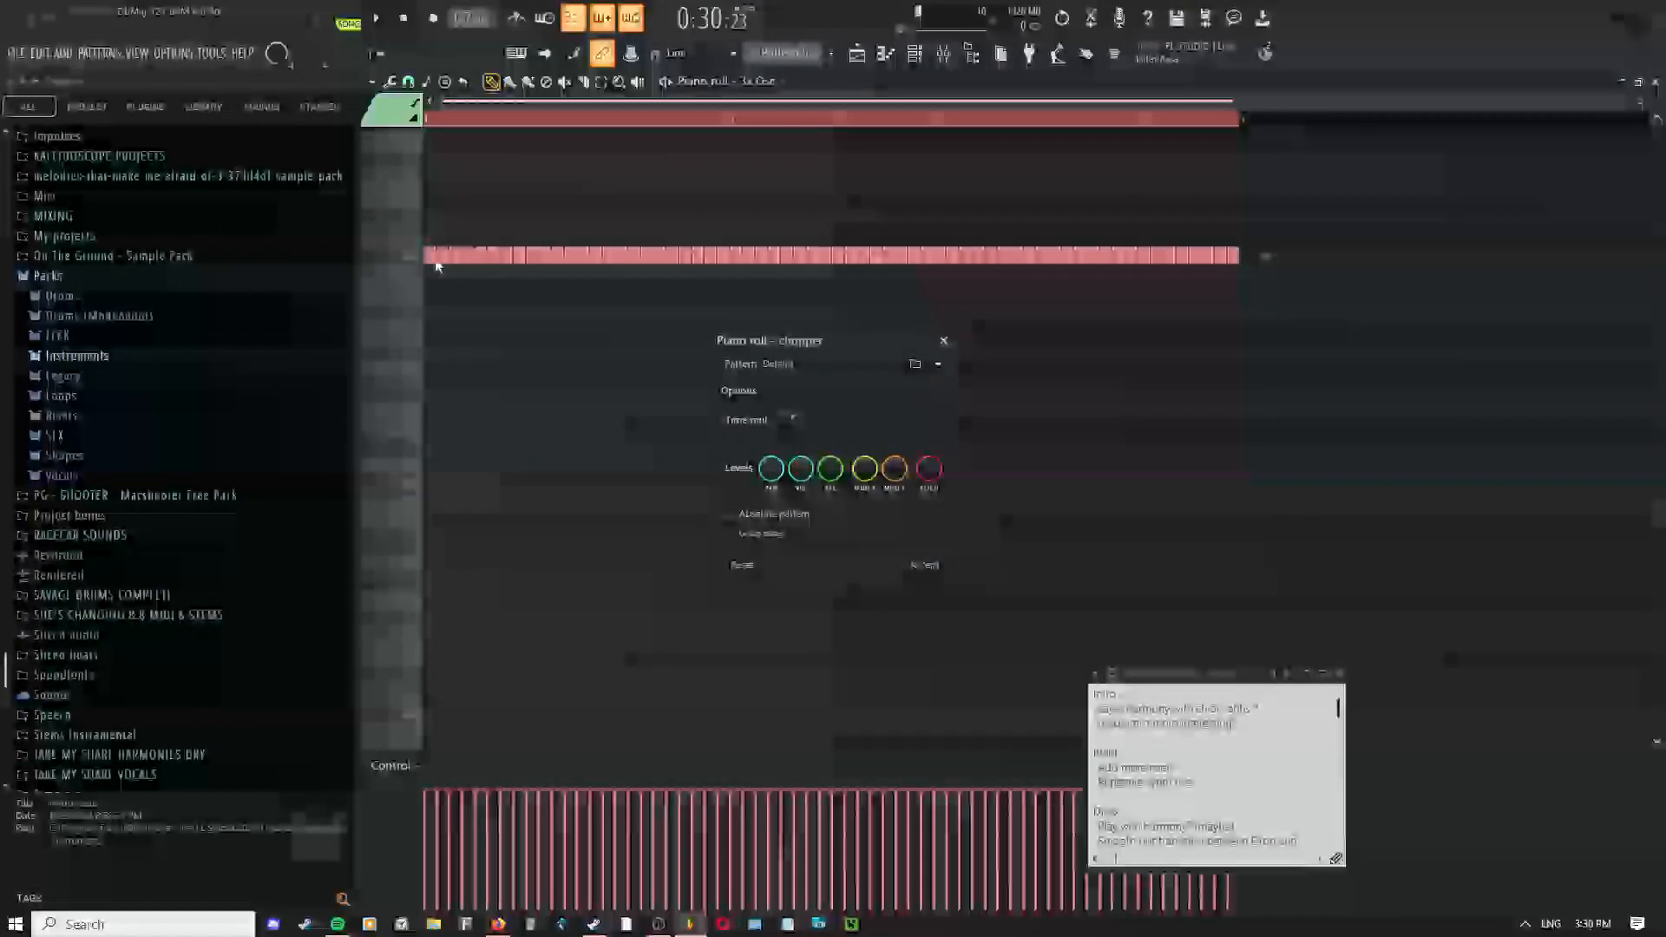
left_click(923, 566)
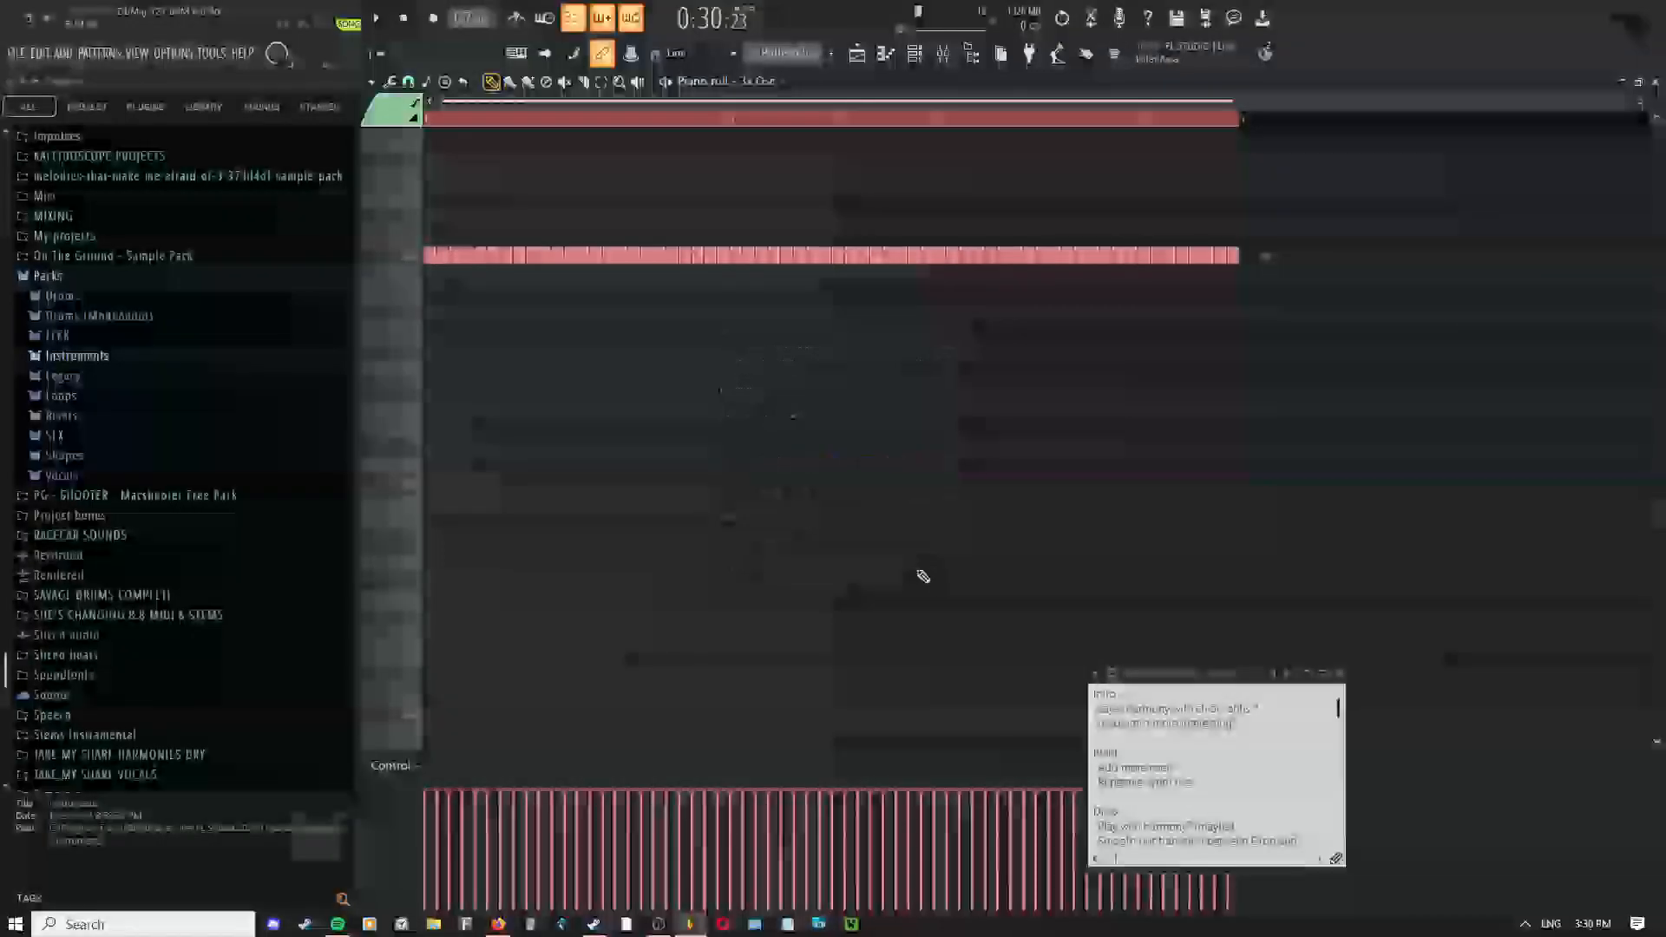
Play back the more finely chopped 3x Osc notes and stop the playback
scroll(555, 375, "up", 3)
key("space")
right_click(607, 362)
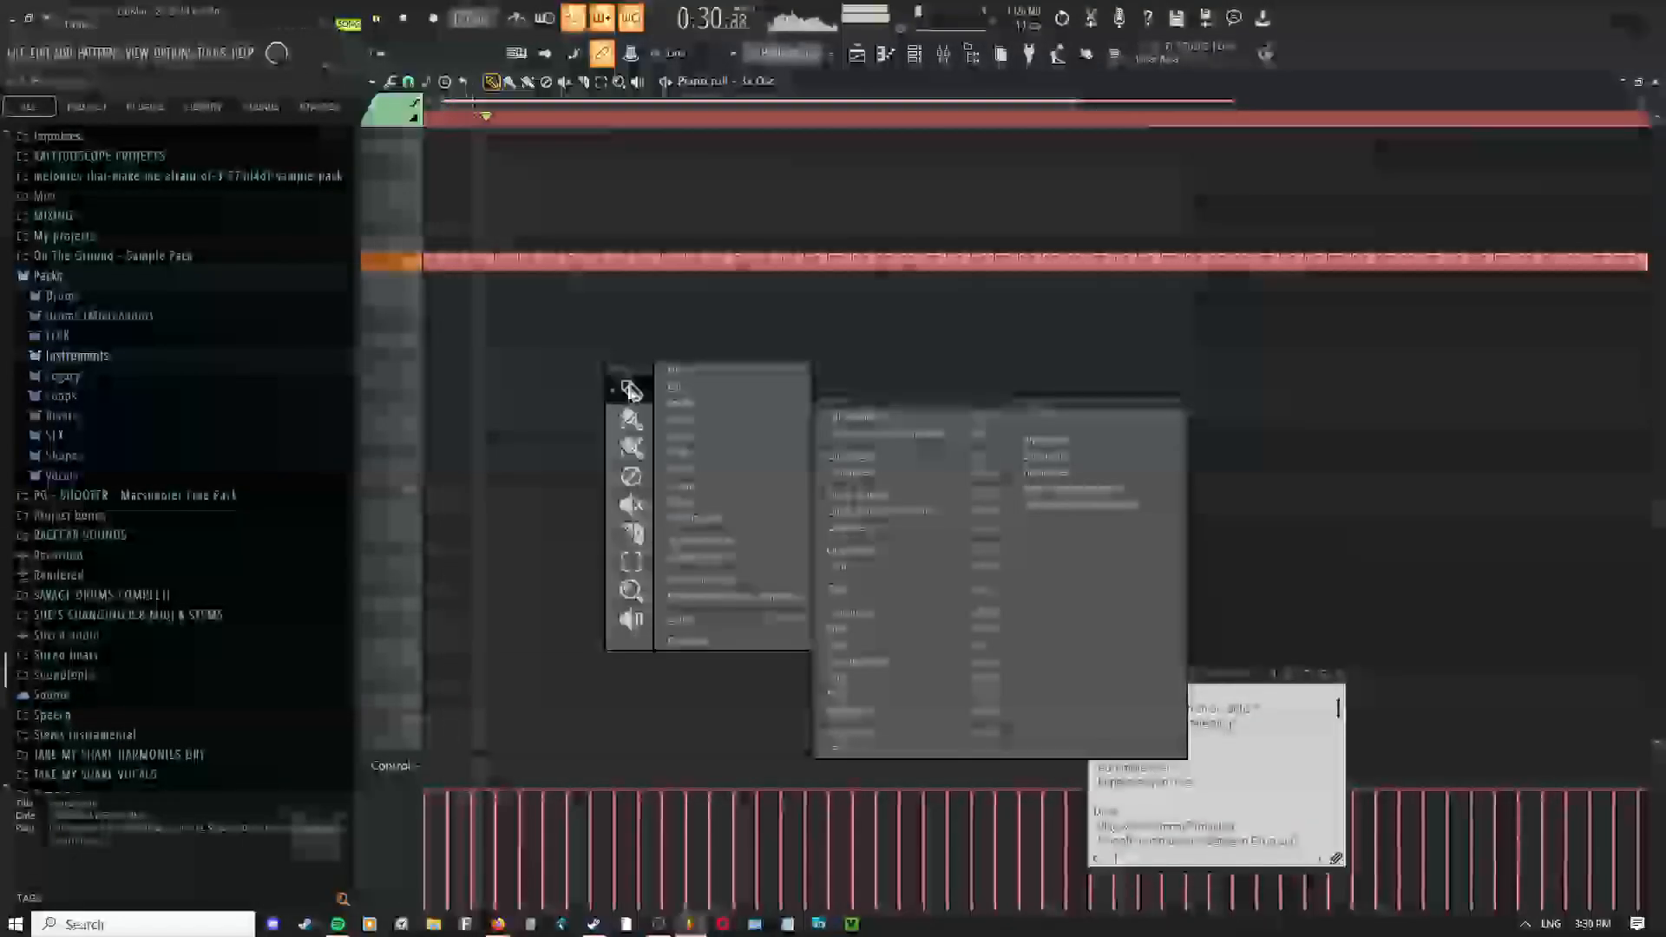
left_click(630, 387)
scroll(766, 301, "down", 2)
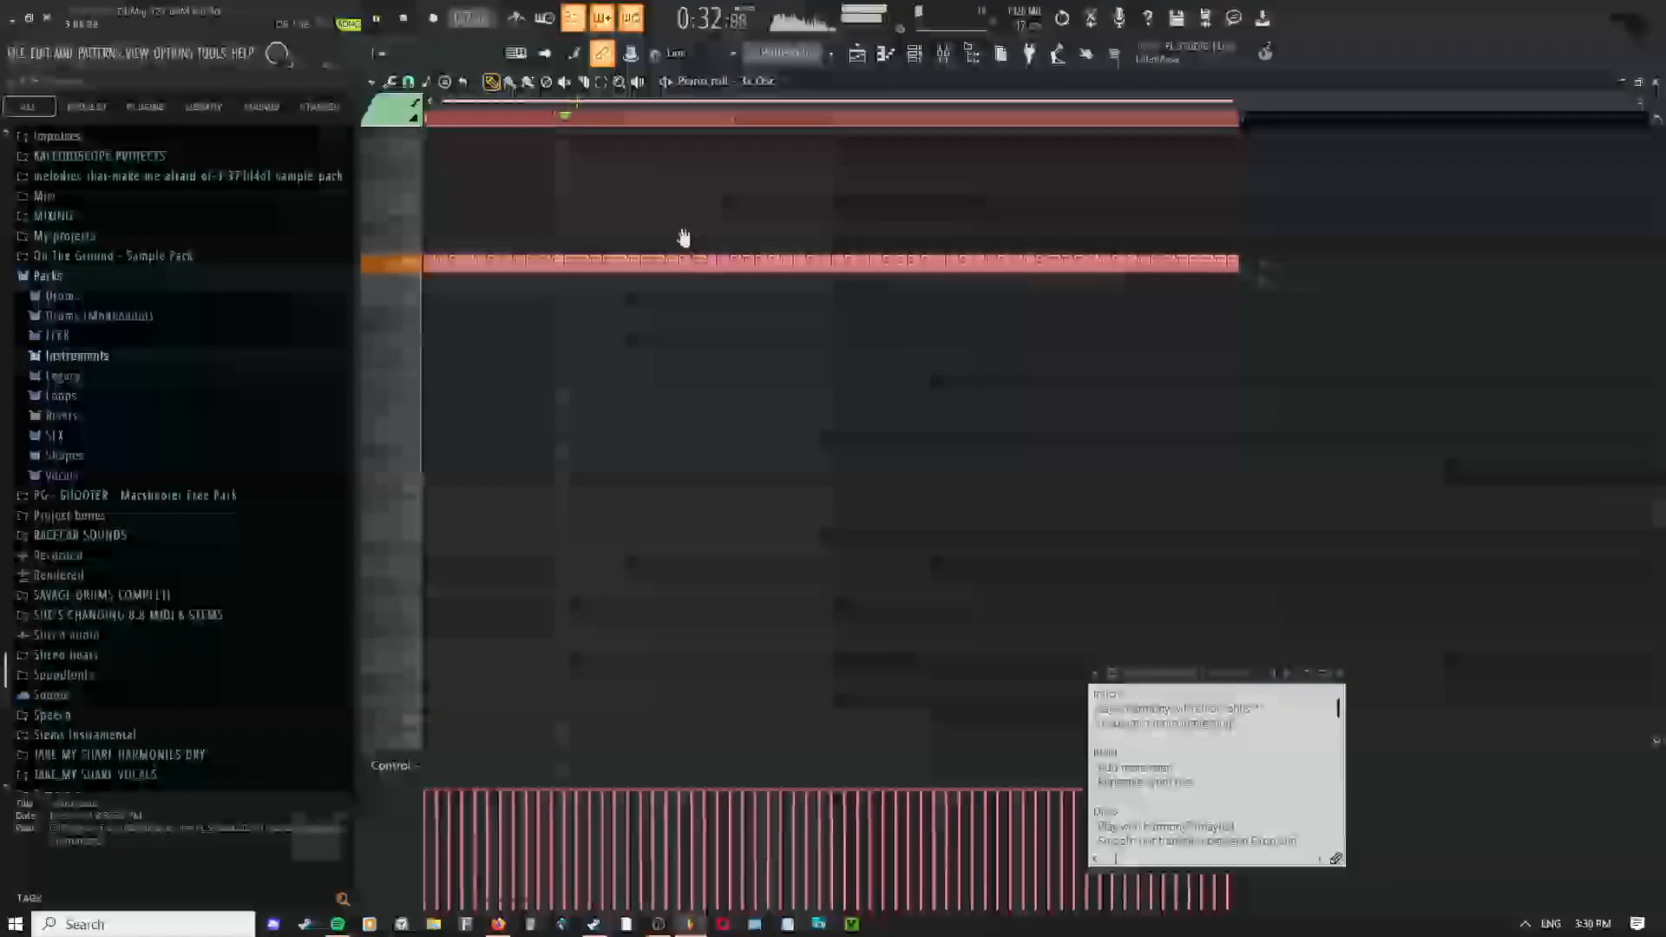
scroll(680, 235, "up", 3)
Enable the 3x Osc channel's volume envelope and shape it into a short pluck with instant attack, brief decay and no sustain
key("F6")
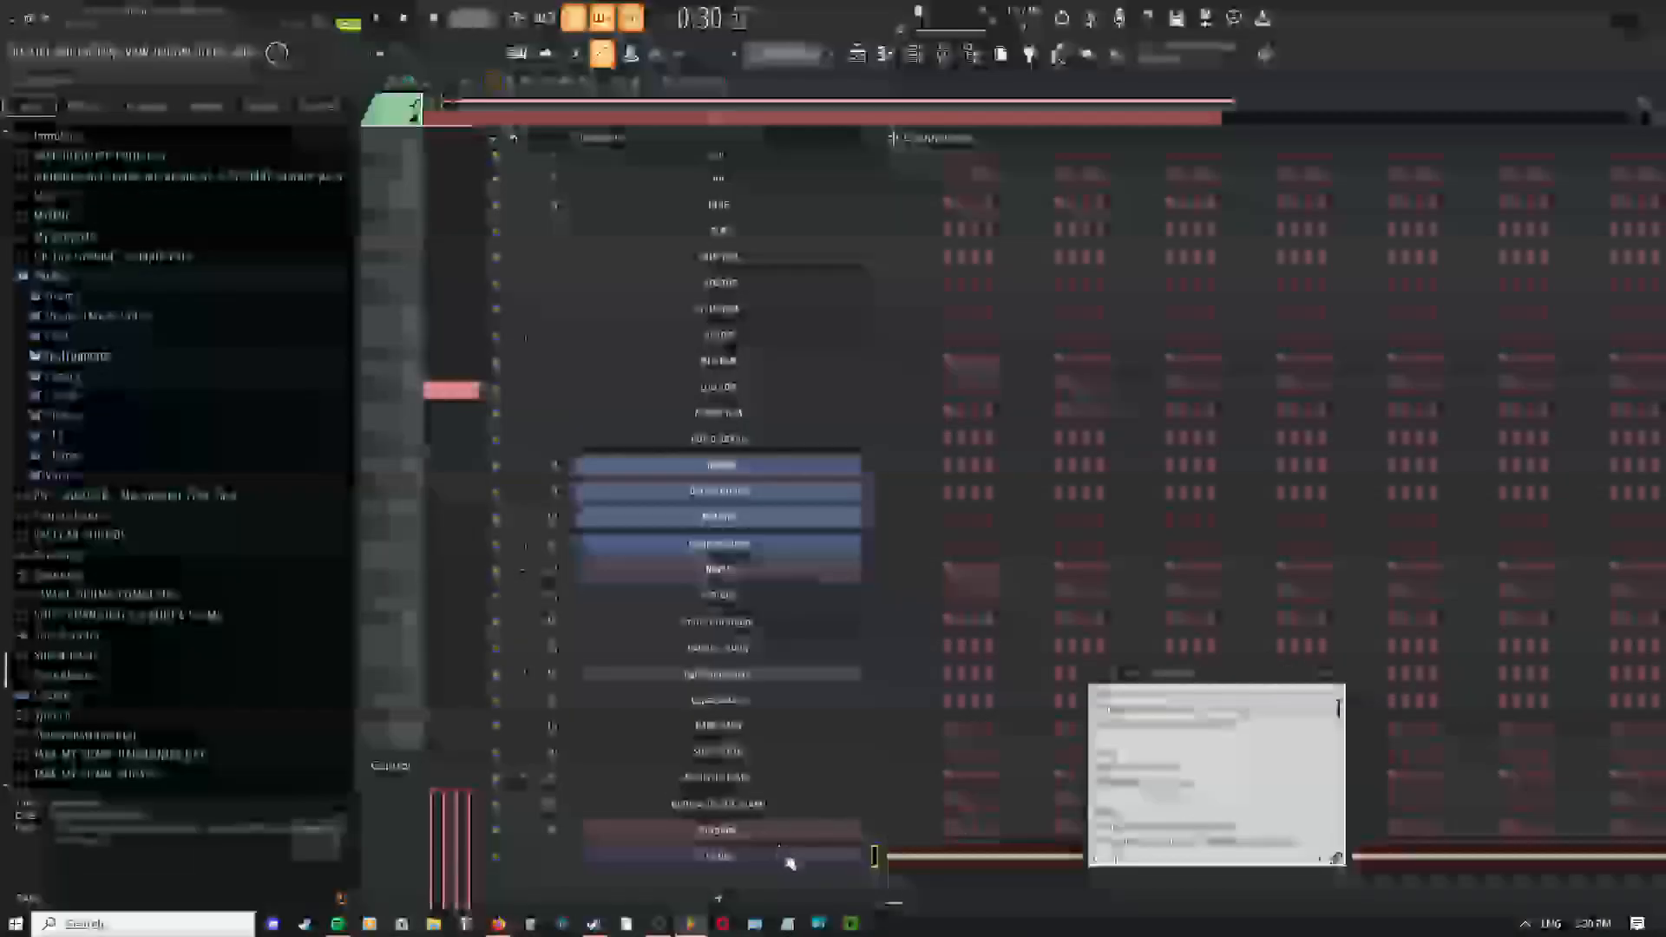
left_click(788, 860)
left_click(816, 293)
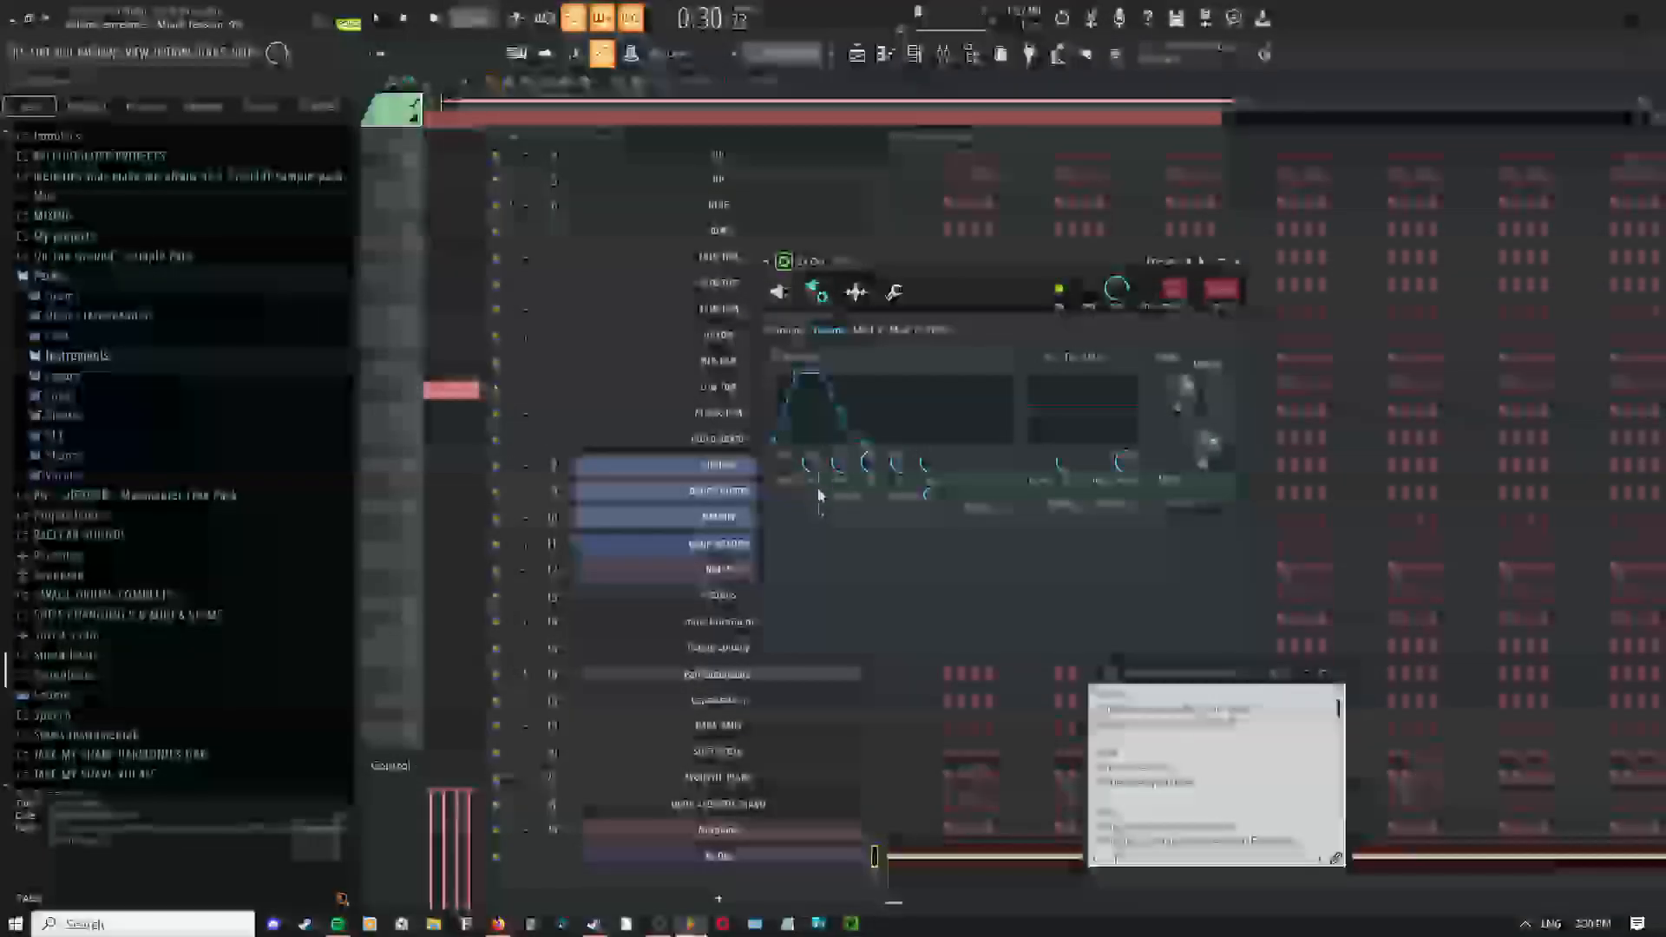
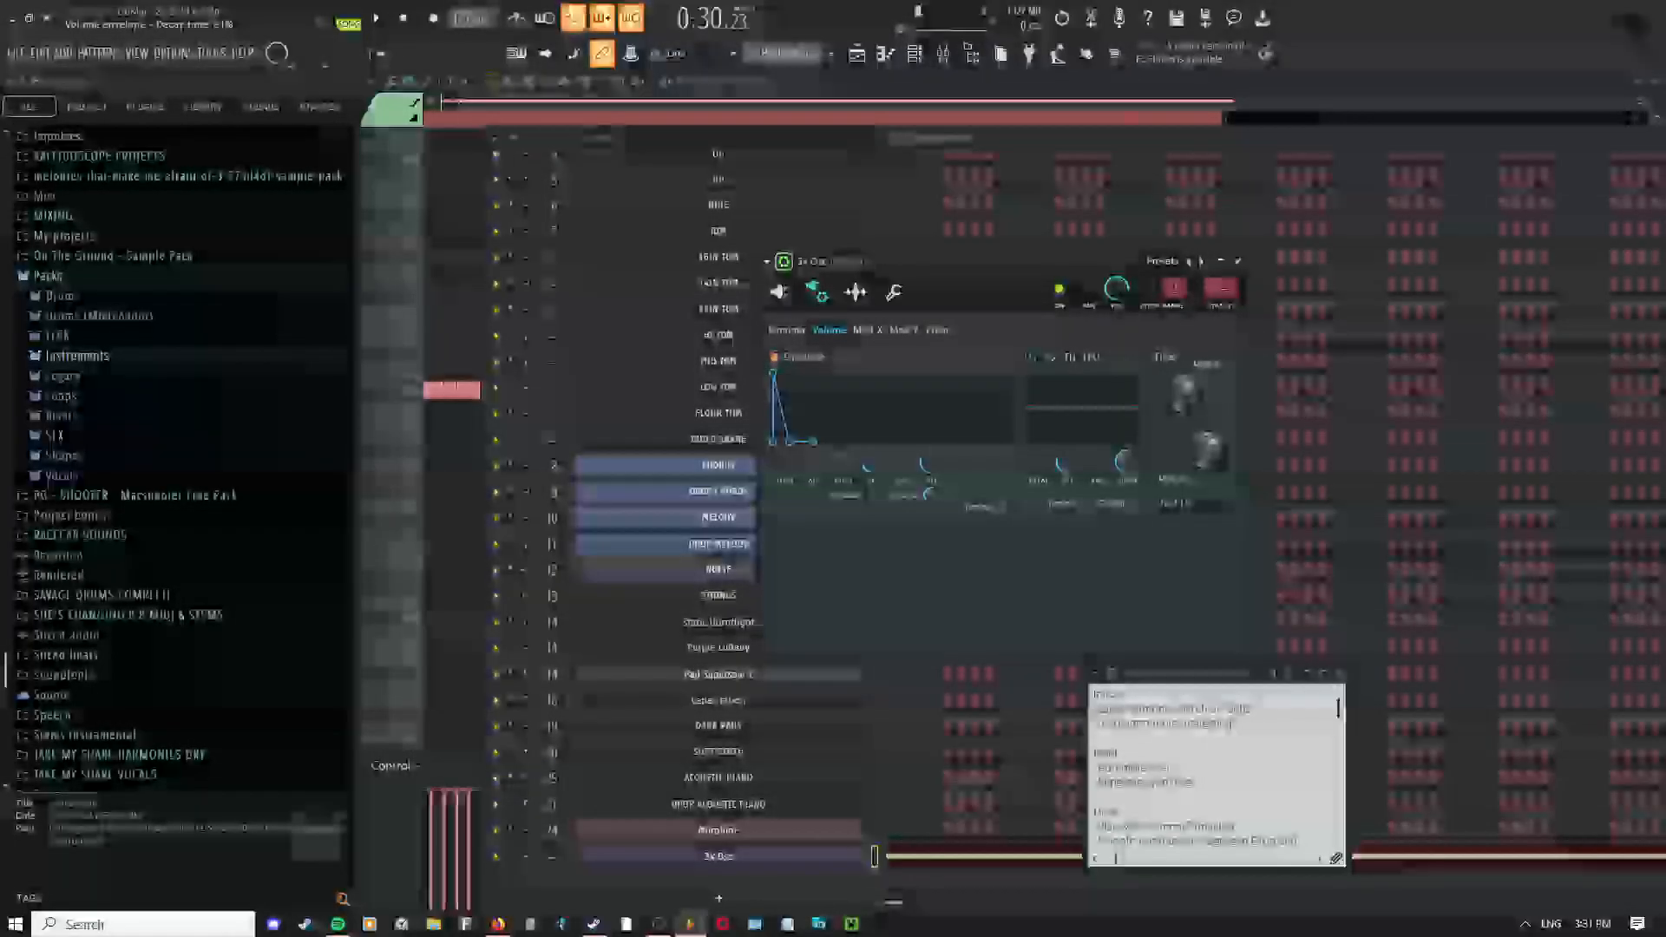
left_click_drag(872, 469, 872, 454)
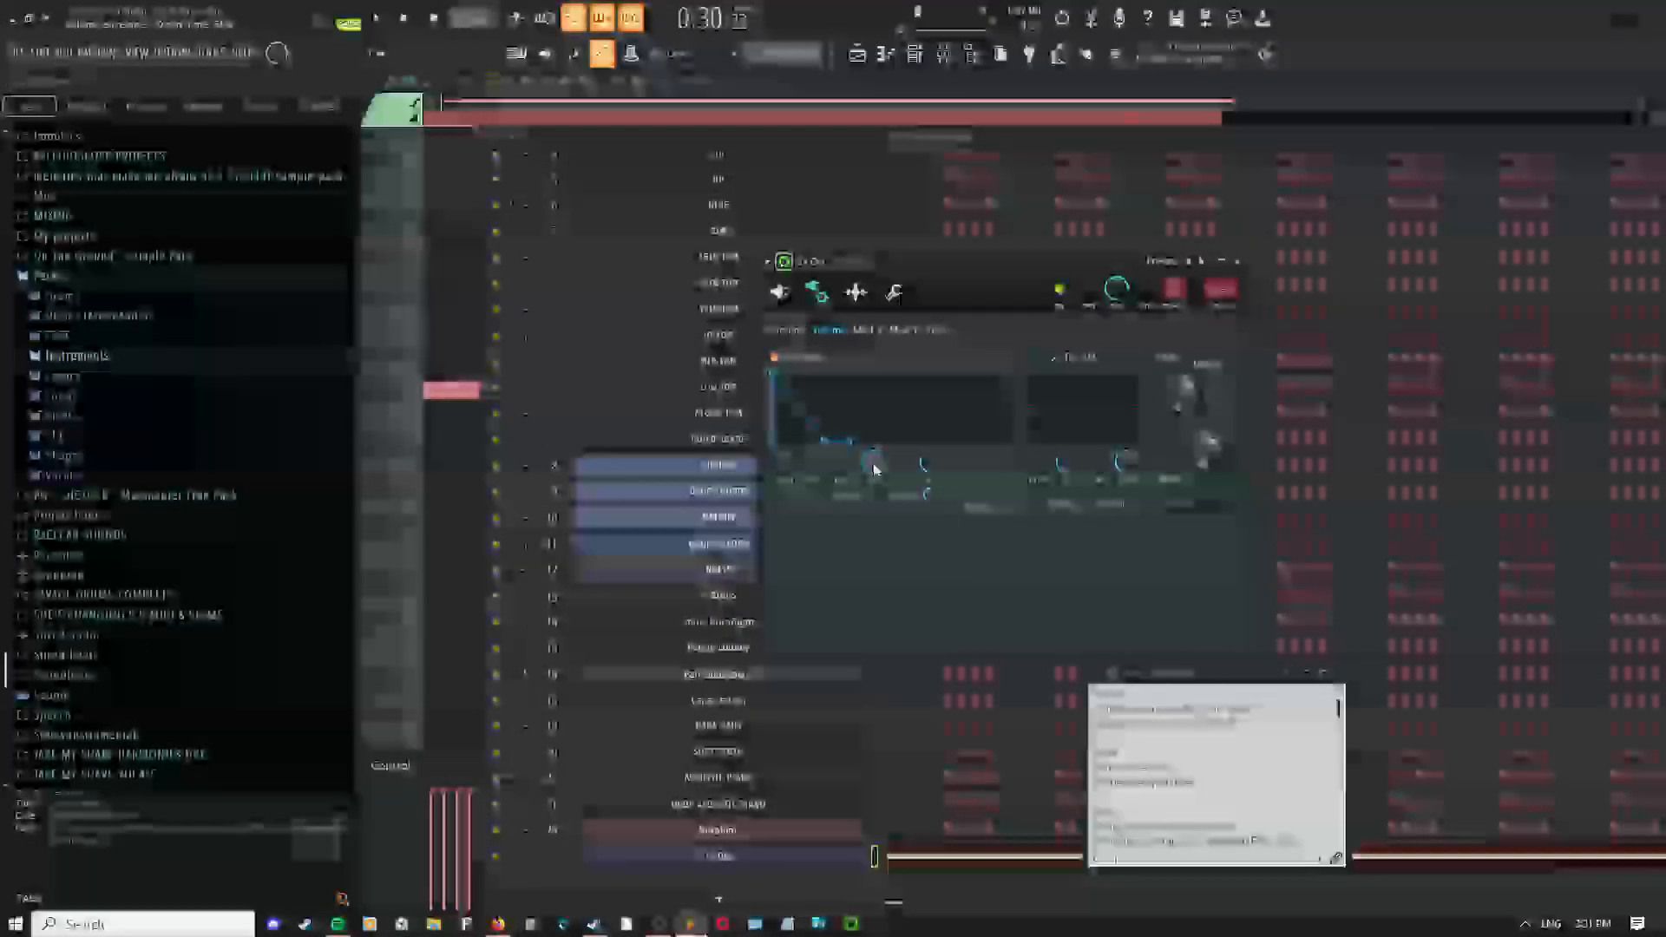
Create an automation clip for the decay time of the 3x Osc volume envelope
left_click(858, 53)
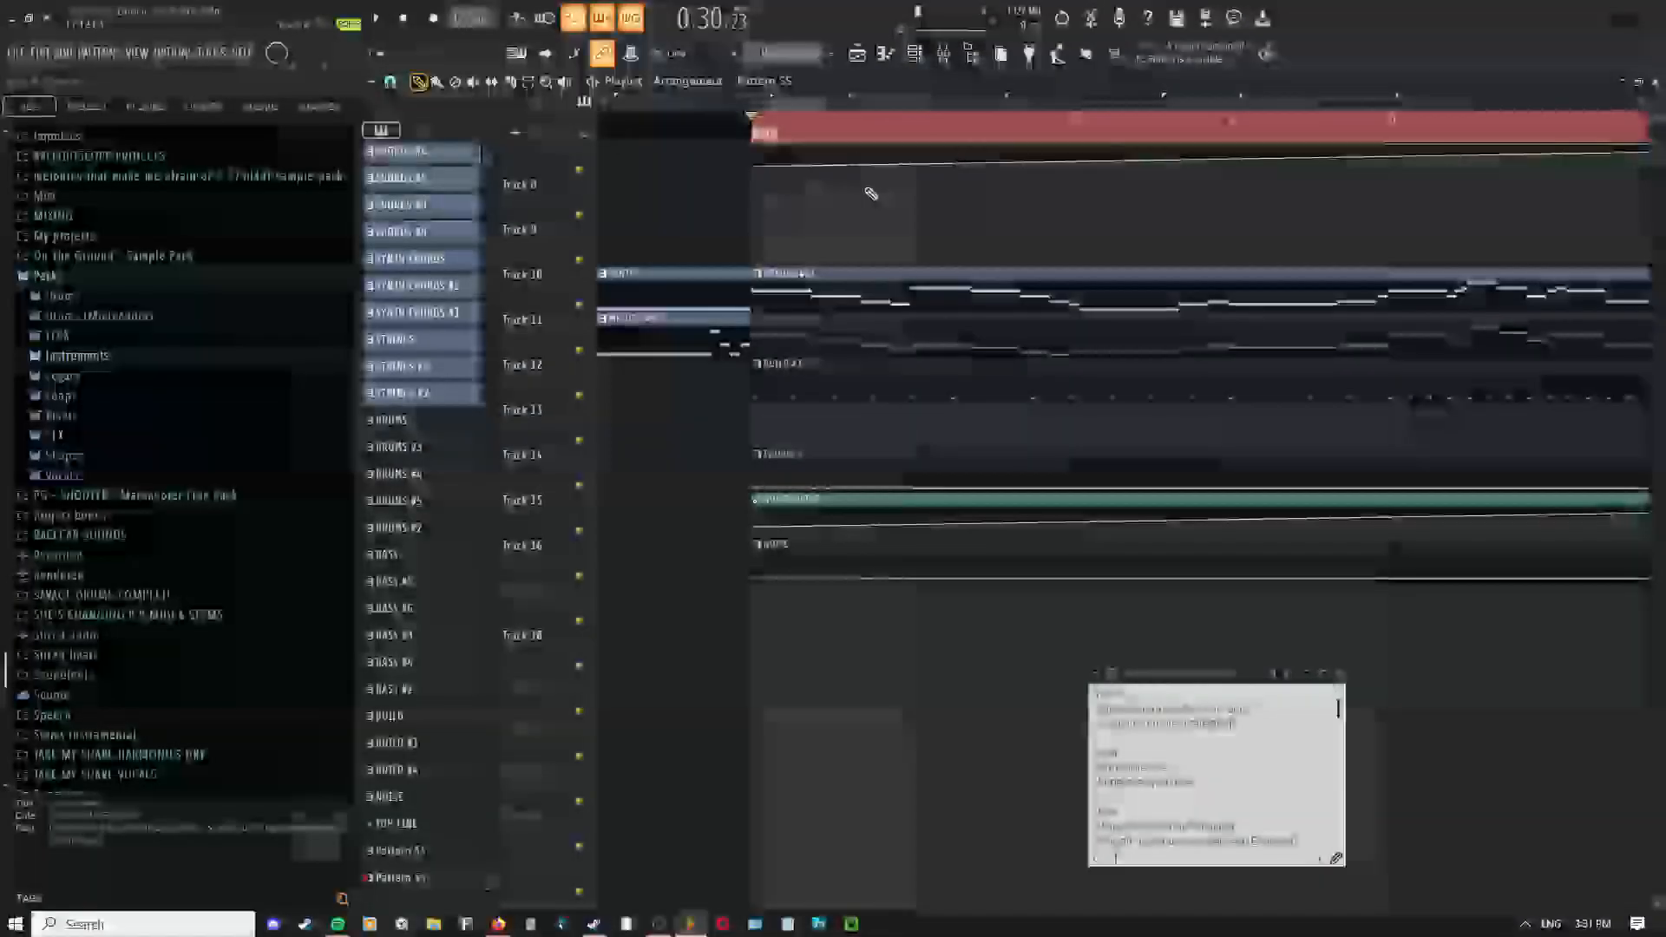
scroll(870, 194, "down", 5)
left_click_drag(903, 198, 830, 270)
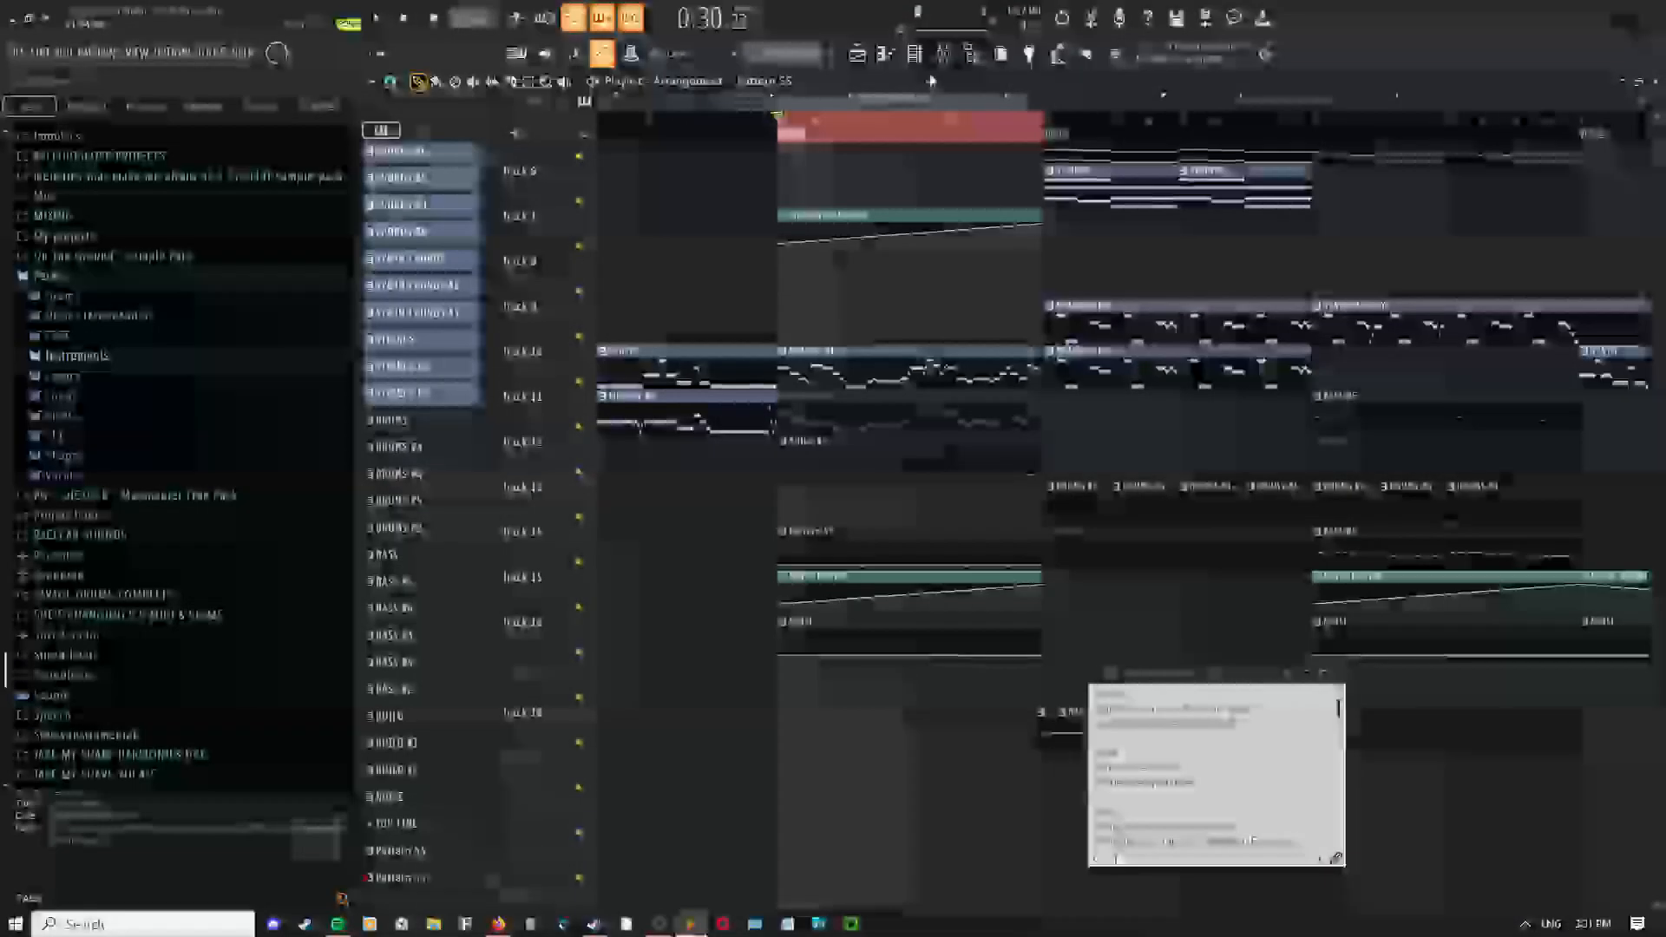
left_click(945, 56)
left_click(944, 57)
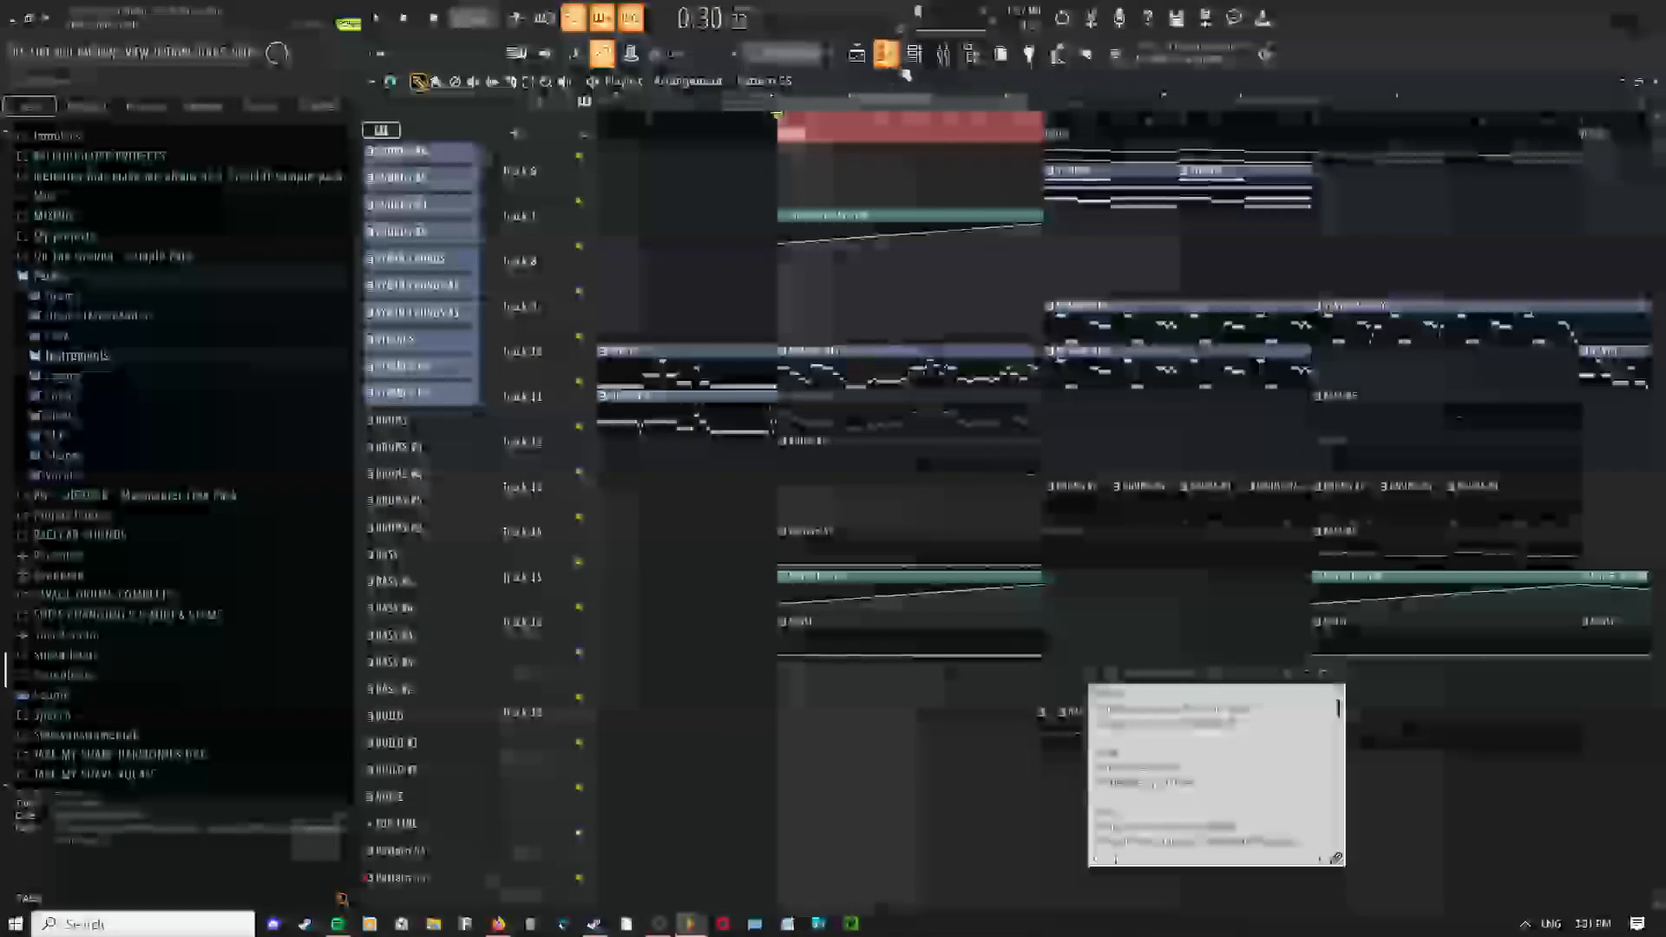
left_click(889, 61)
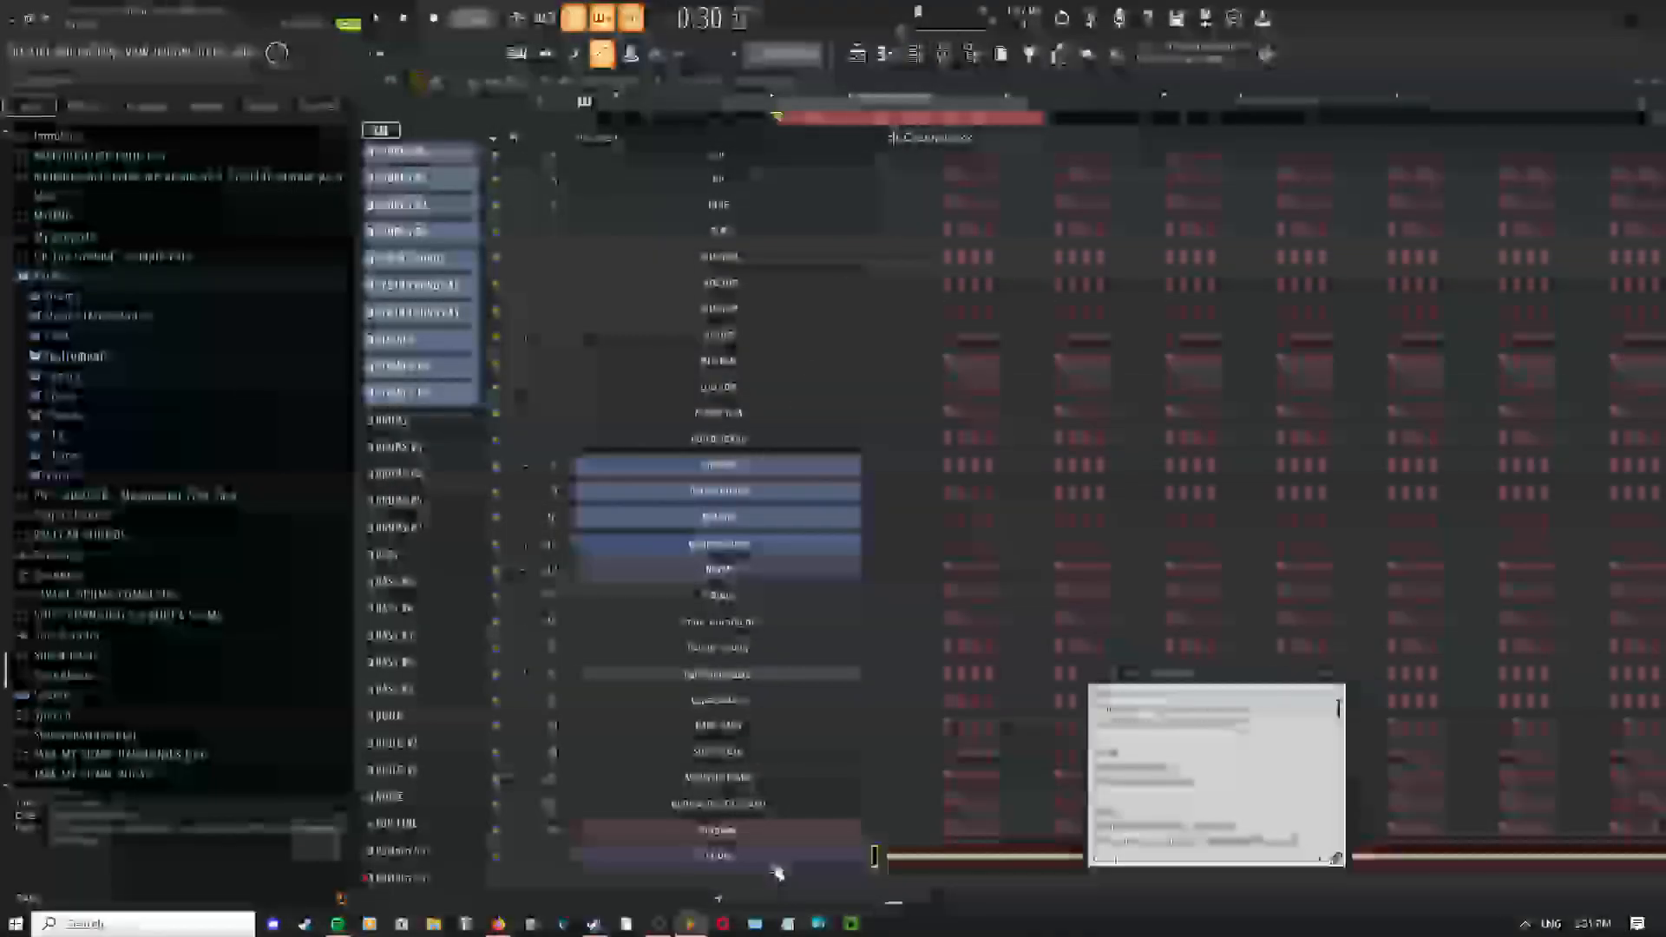
left_click(773, 862)
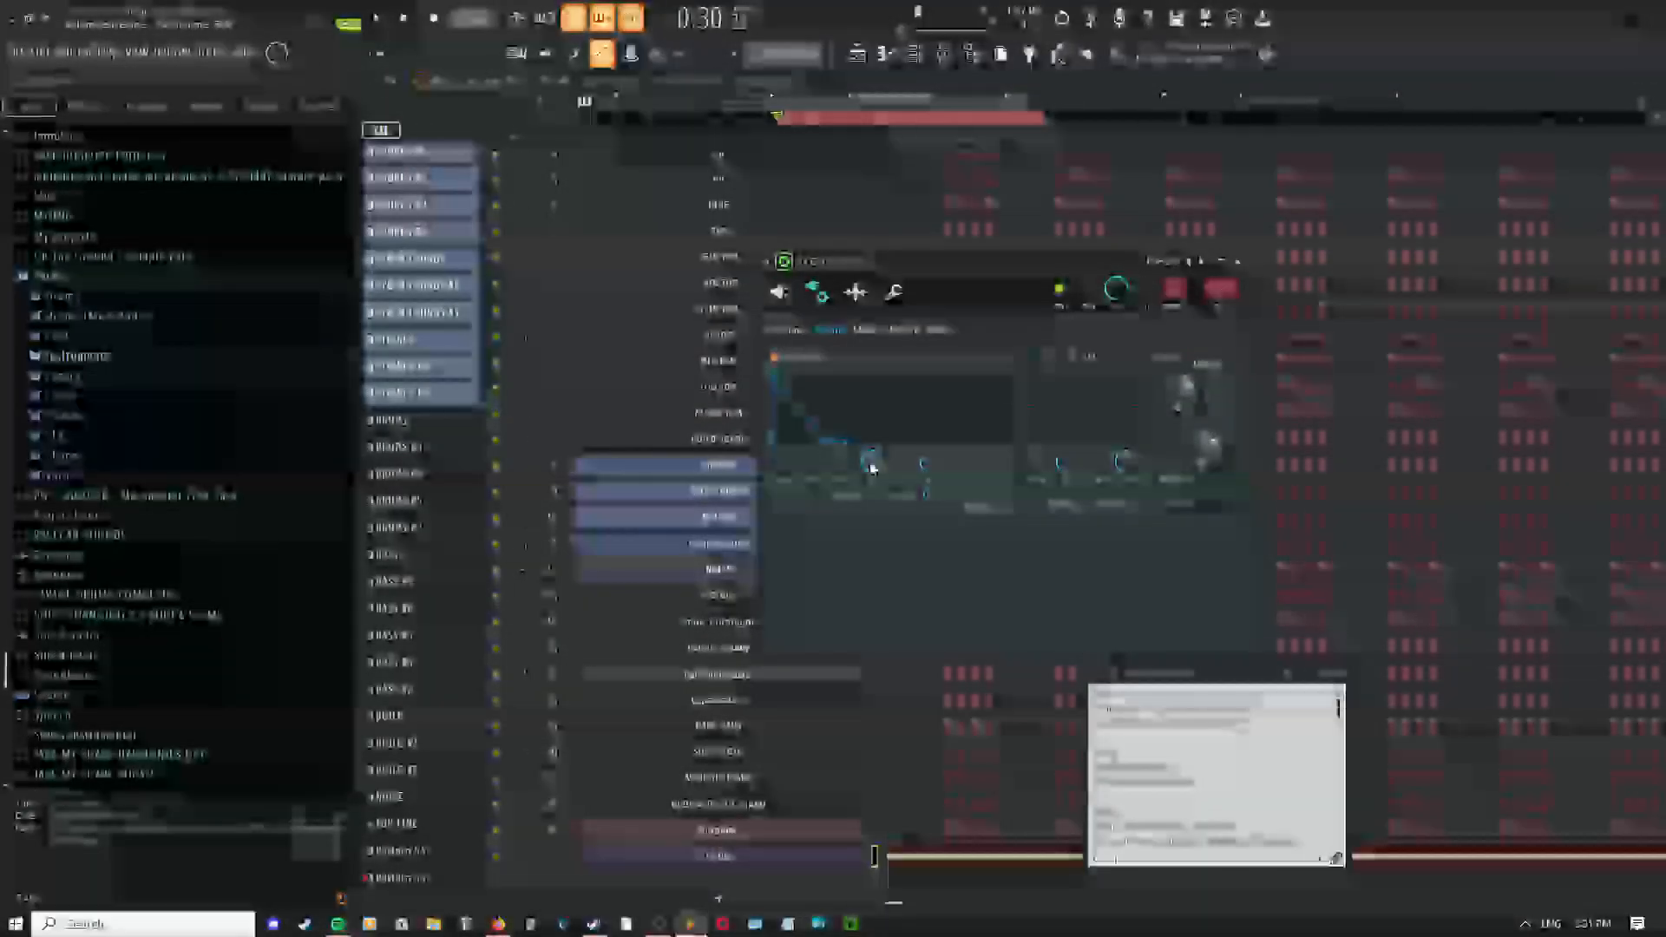
right_click(871, 461)
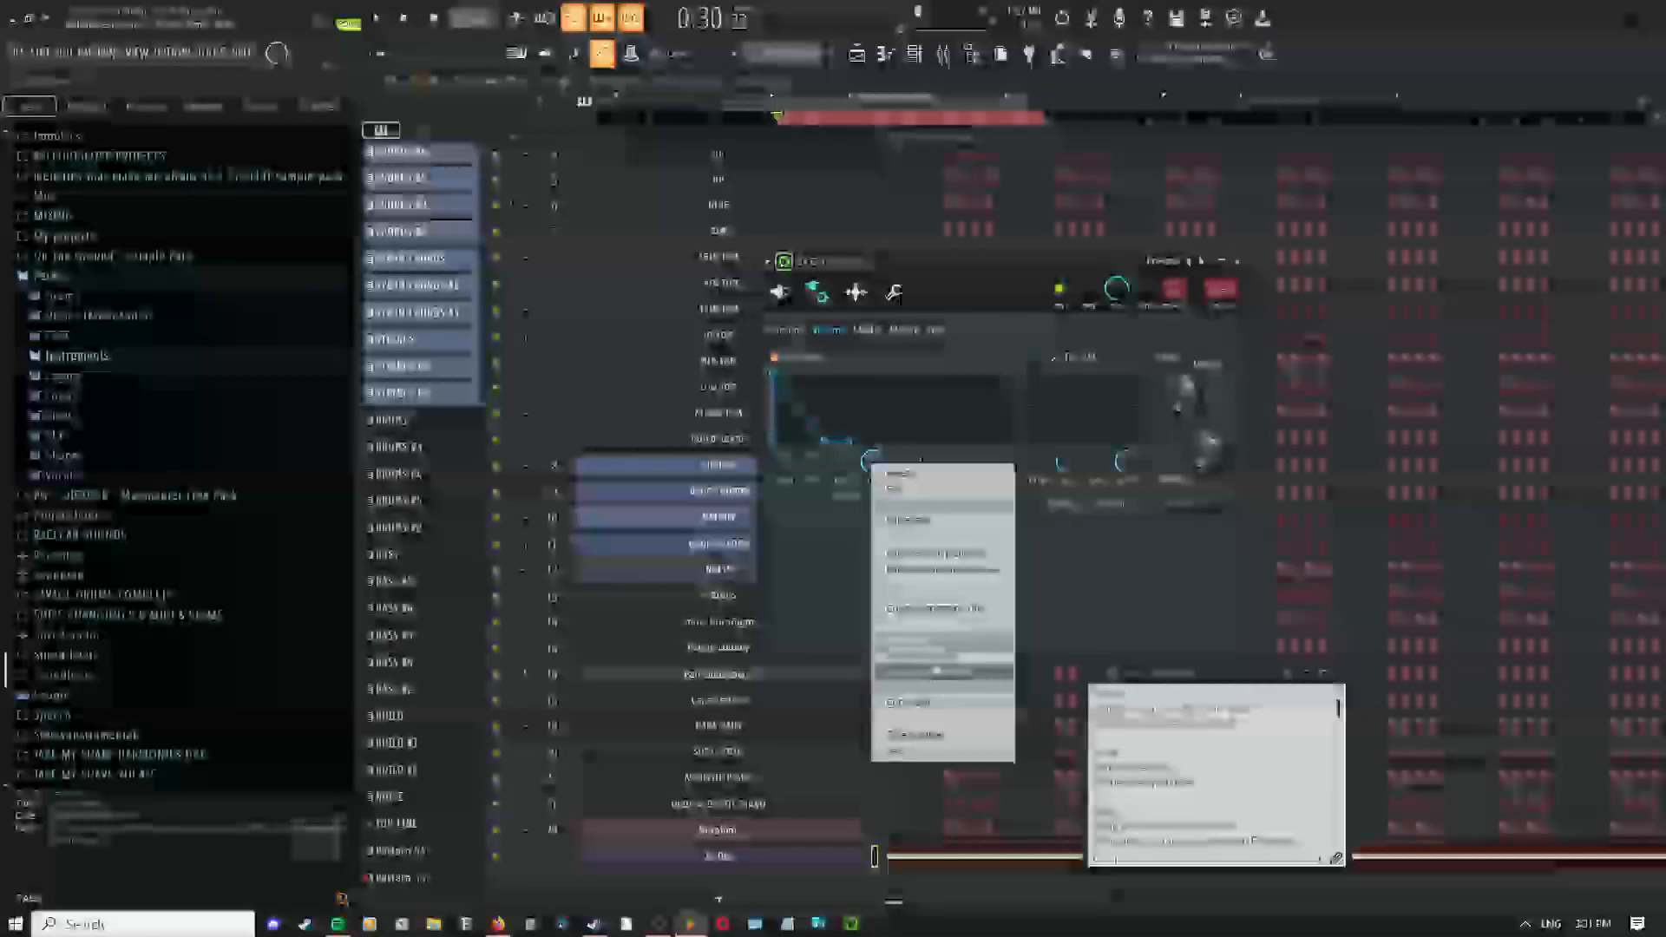
left_click(936, 610)
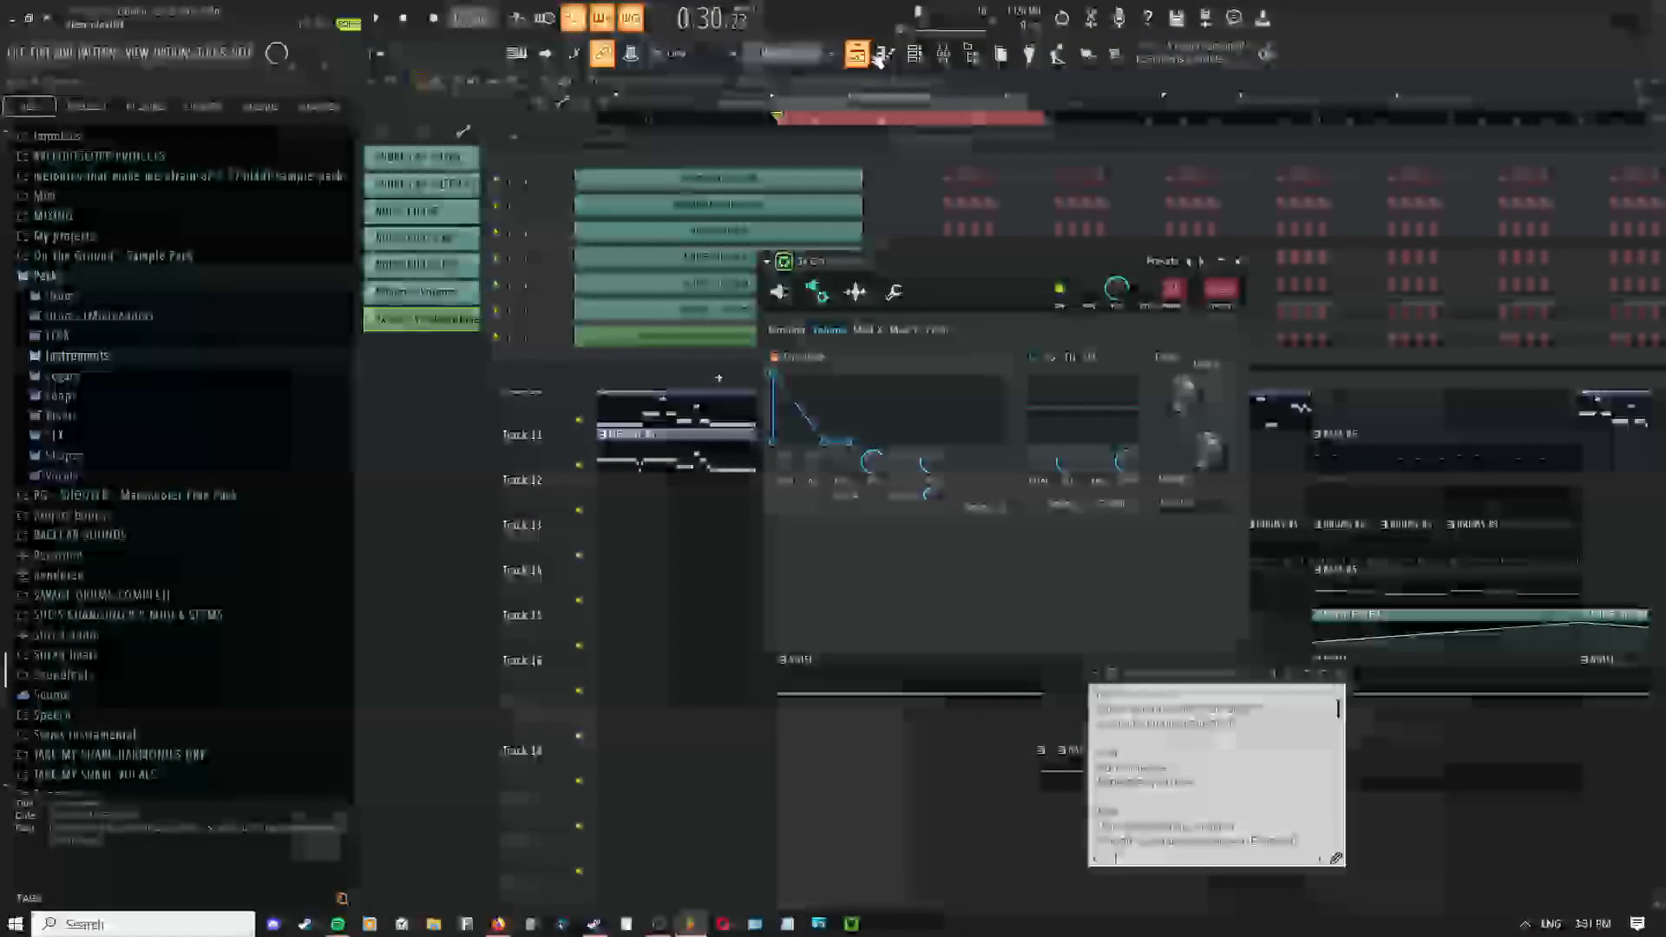
Shape the decay time automation clip on Track 5 into a gradual rise across the whole build section
left_click(860, 54)
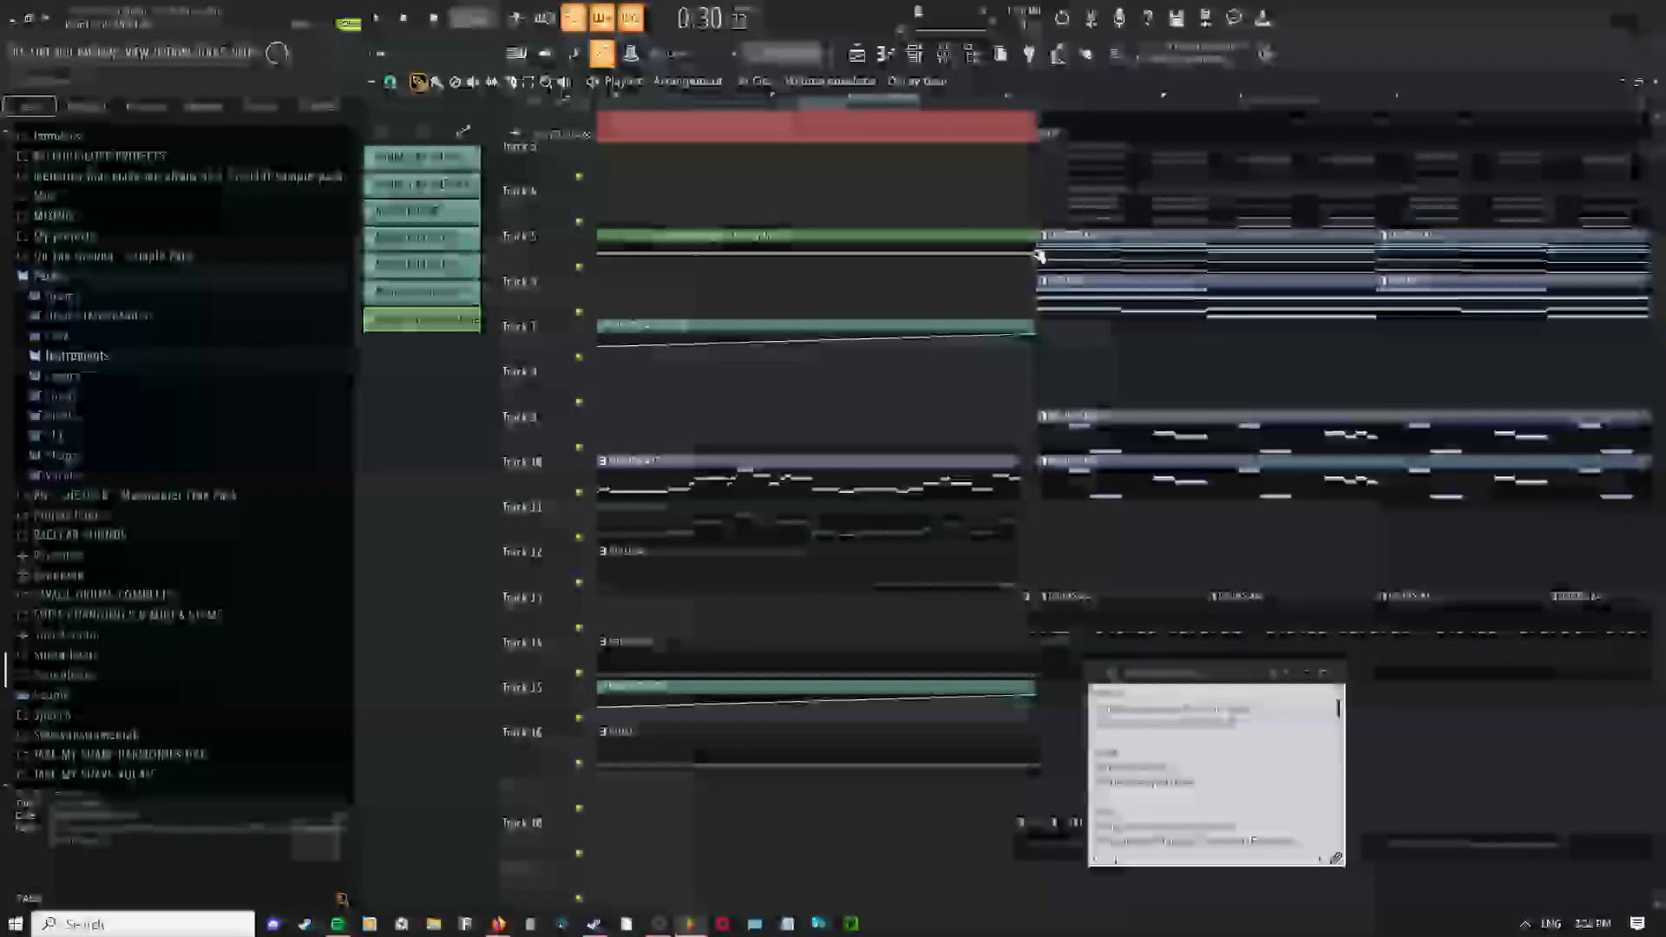
left_click_drag(987, 293, 1002, 281)
scroll(1087, 331, "up", 3)
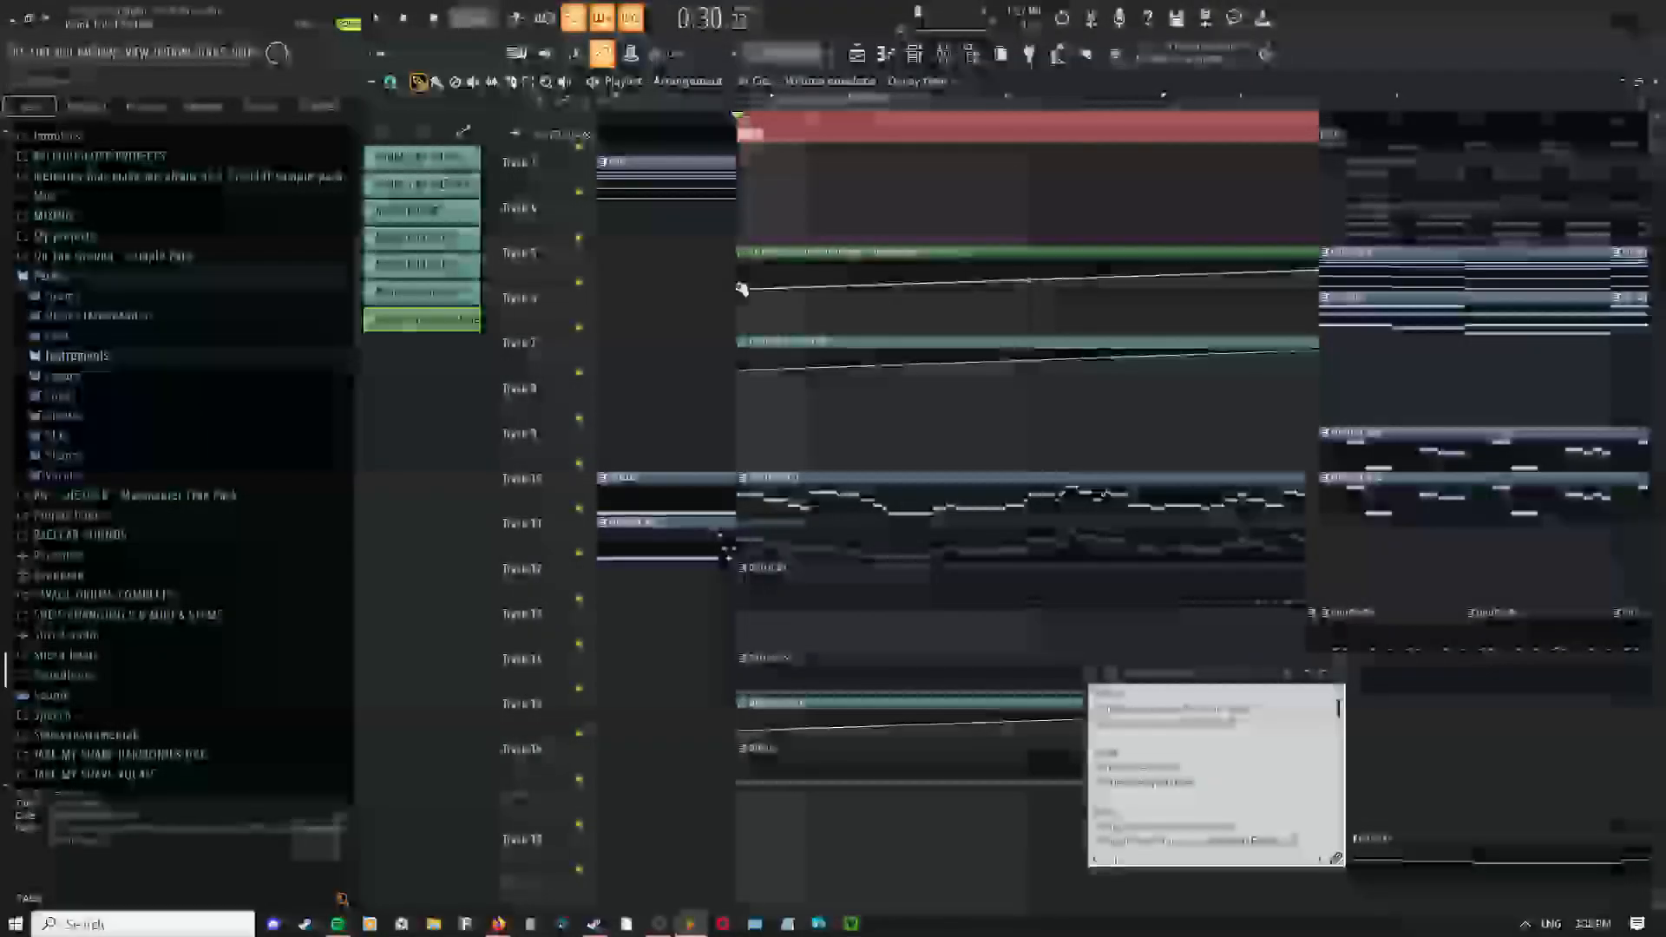
left_click_drag(686, 312, 652, 316)
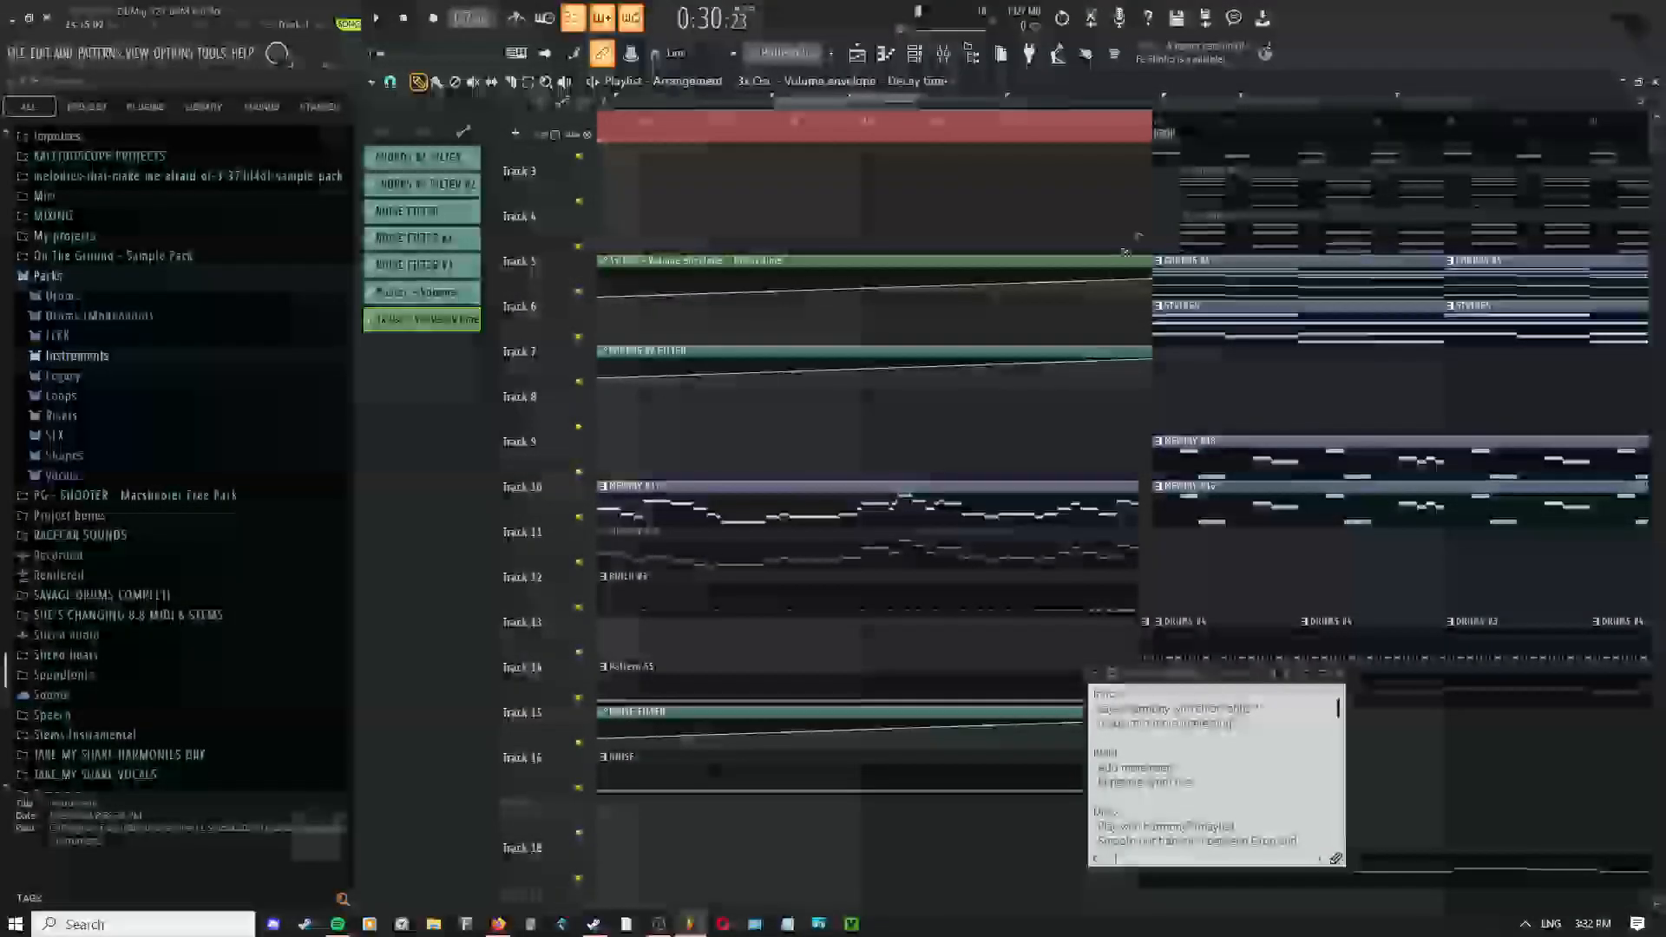
Play back the build section in the playlist to hear the 3x Osc decay time automation
left_click_drag(774, 338, 828, 412)
scroll(1108, 258, "down", 4)
scroll(881, 289, "up", 5)
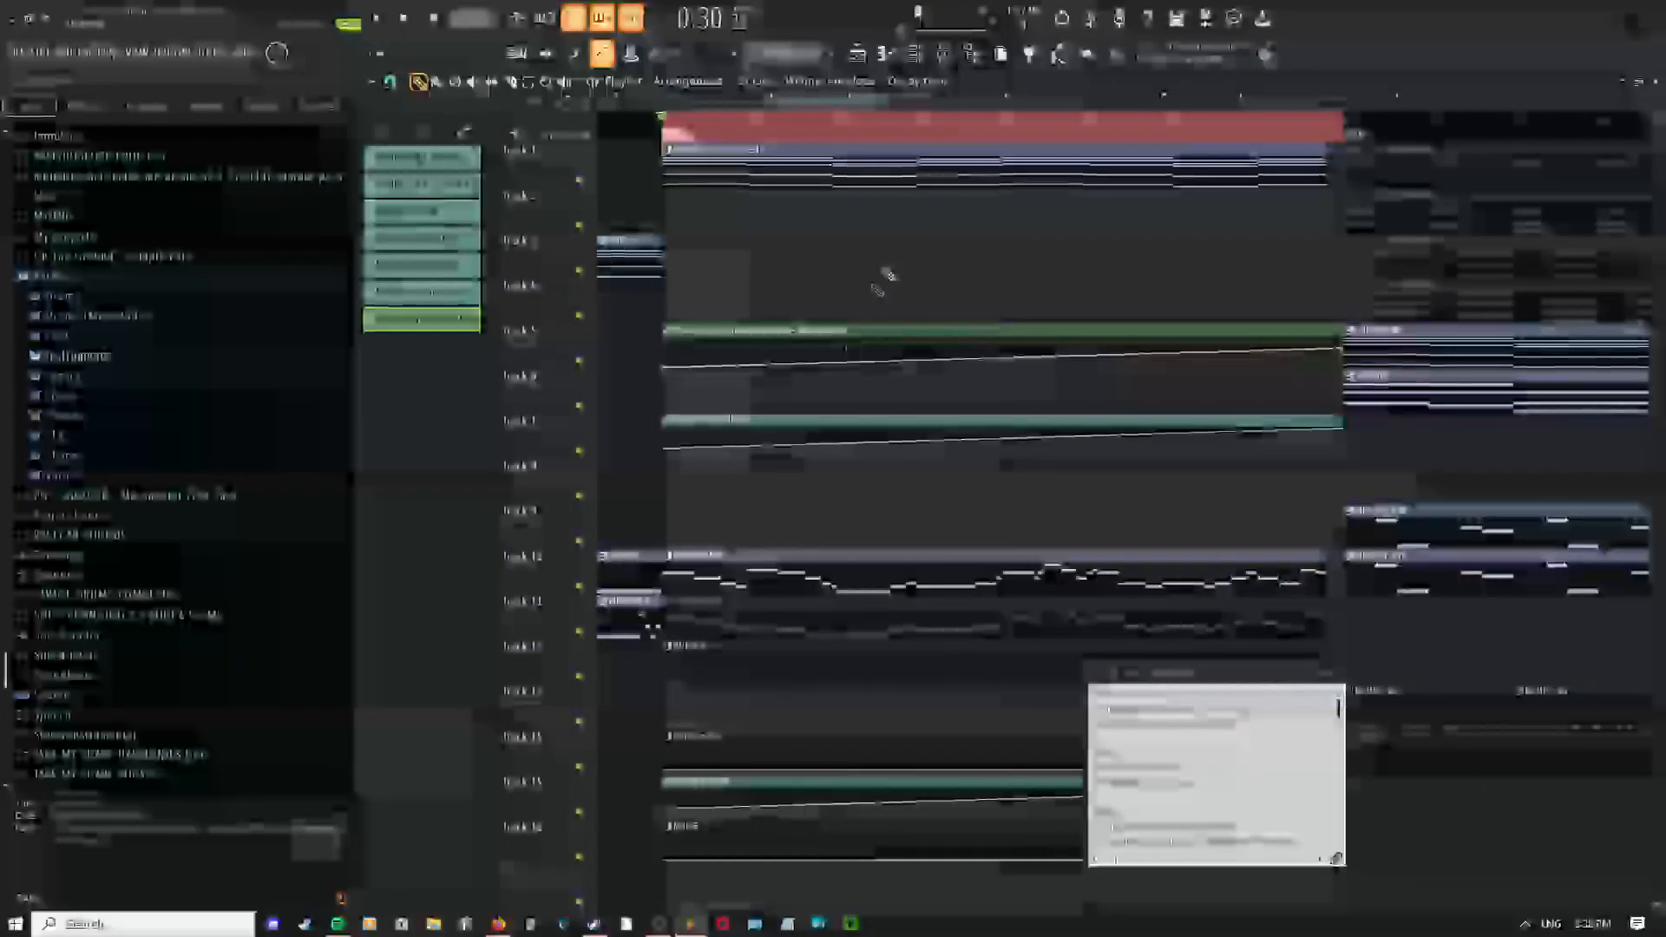
left_click_drag(885, 278, 874, 325)
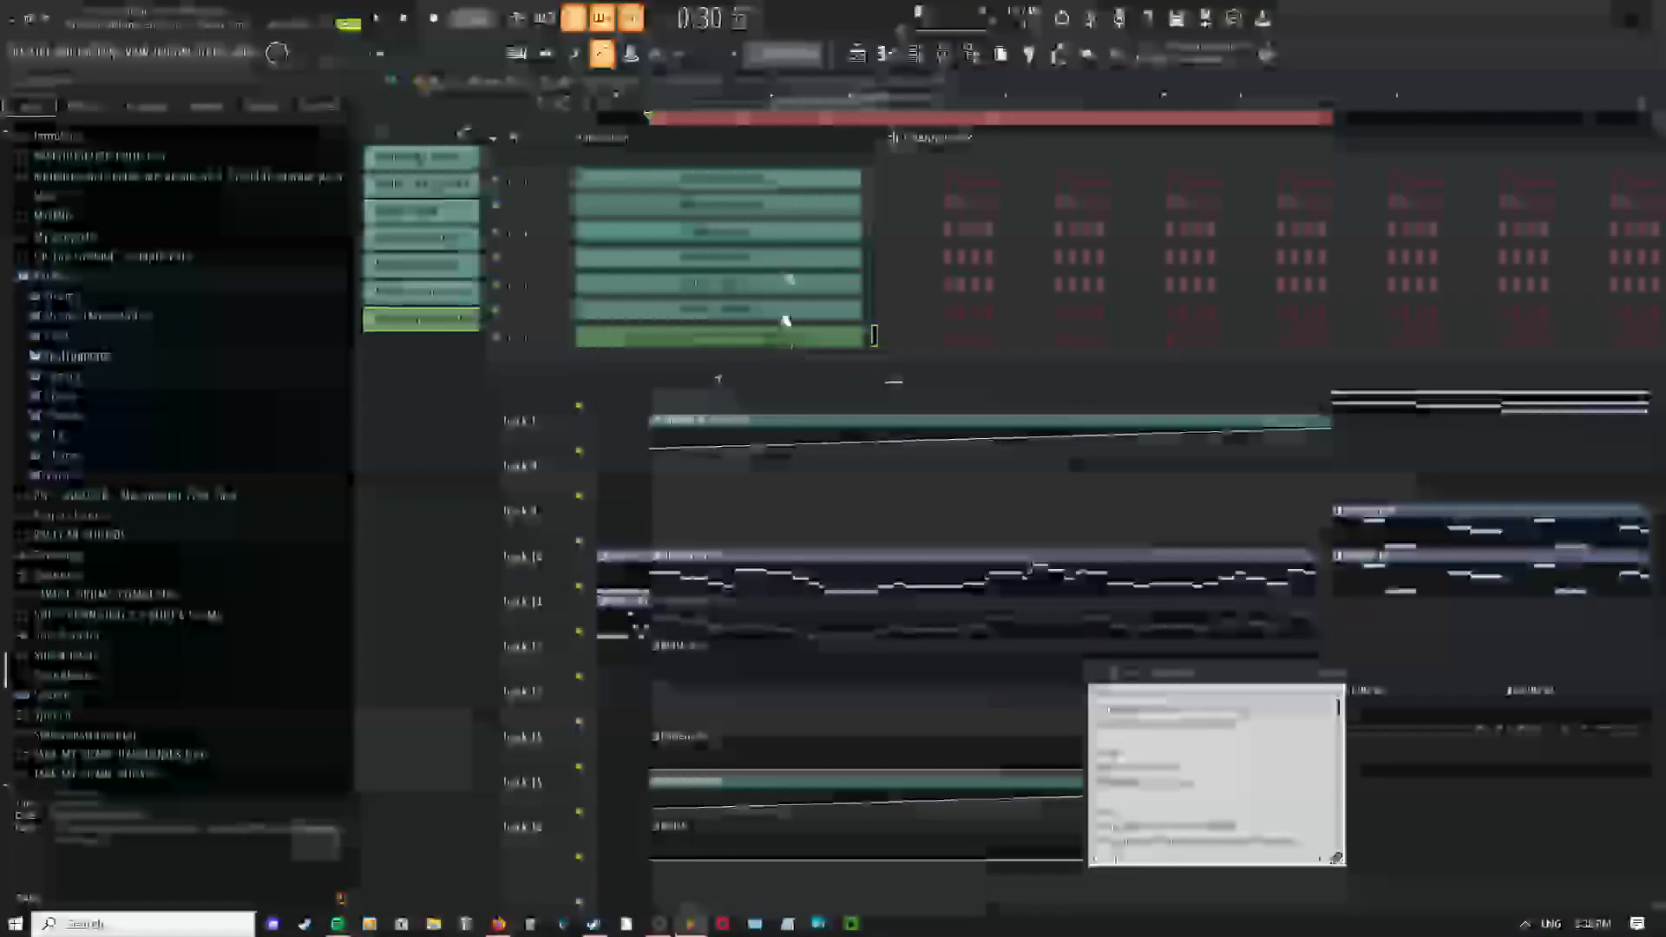
left_click(916, 55)
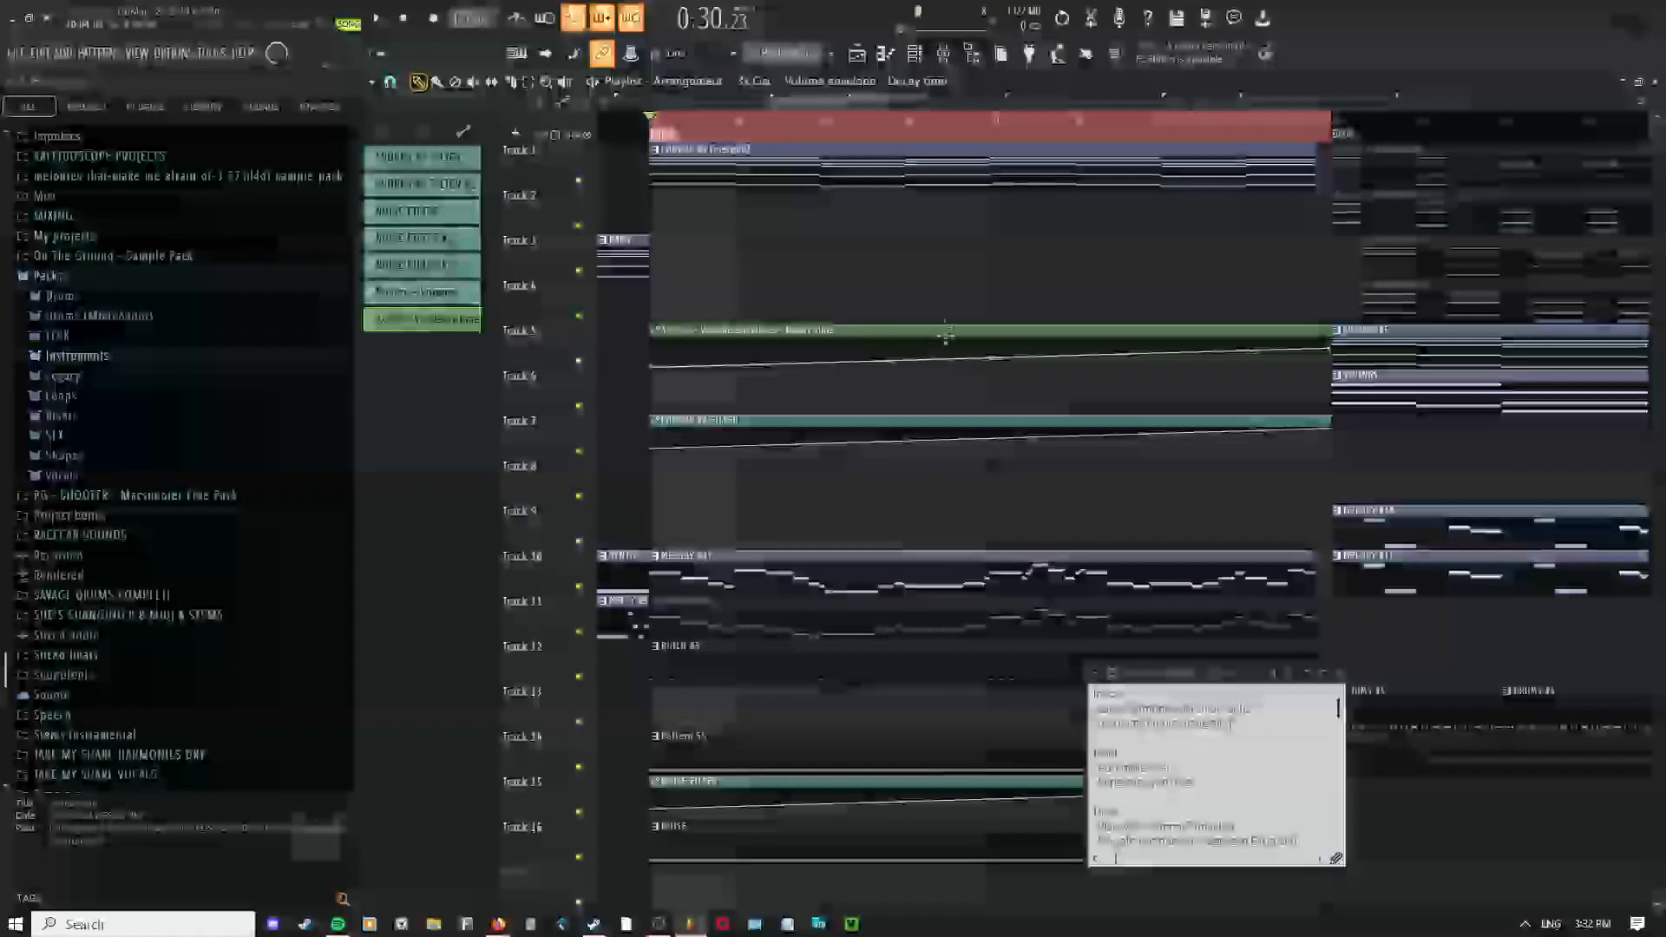
key("space")
left_click_drag(835, 393, 826, 383)
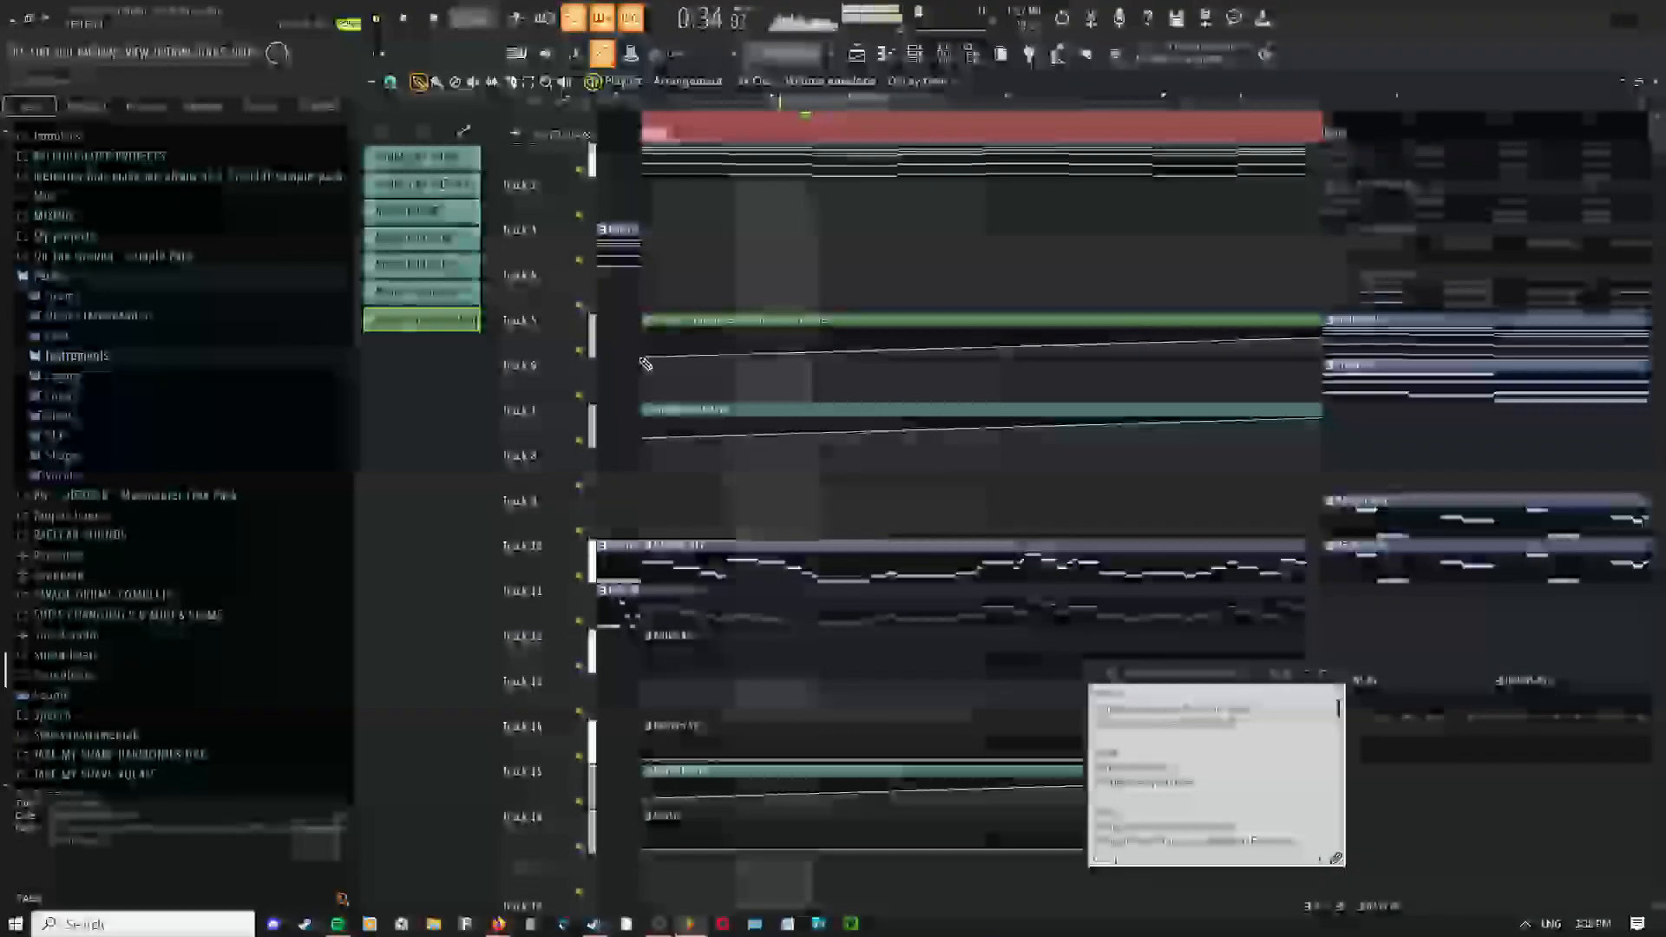
Lower the start point of the 3x Osc decay time automation on Track 5, enlarging the track for the edit and restoring its height
key("space")
left_click_drag(566, 387, 566, 545)
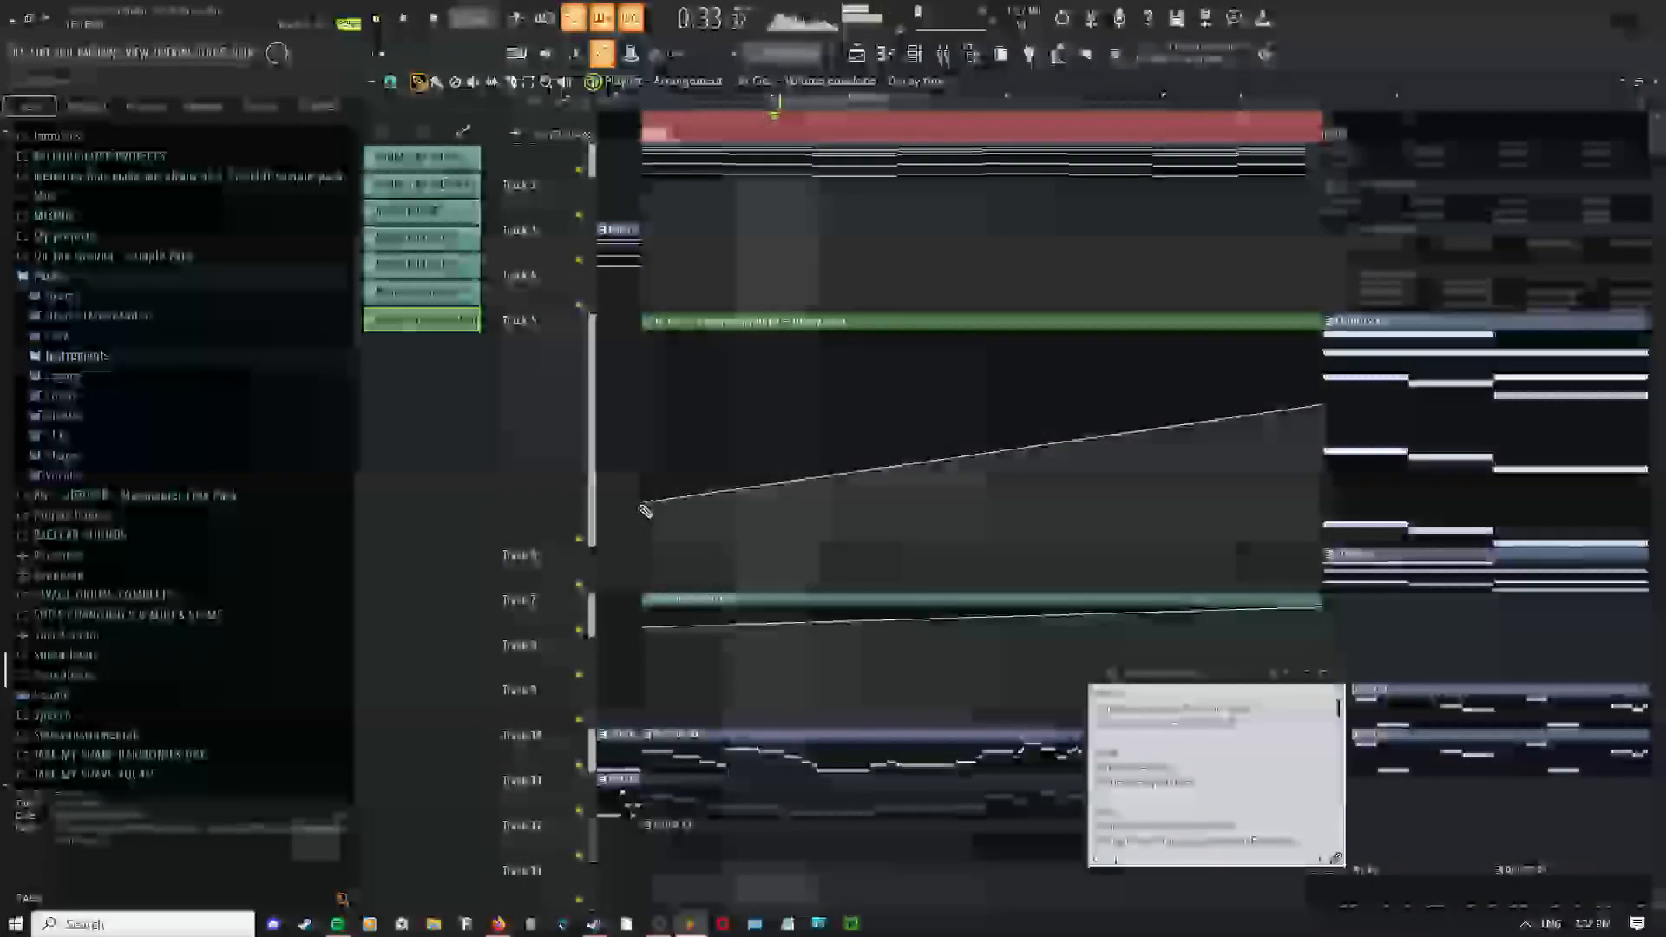
left_click_drag(645, 510, 643, 525)
left_click(925, 59)
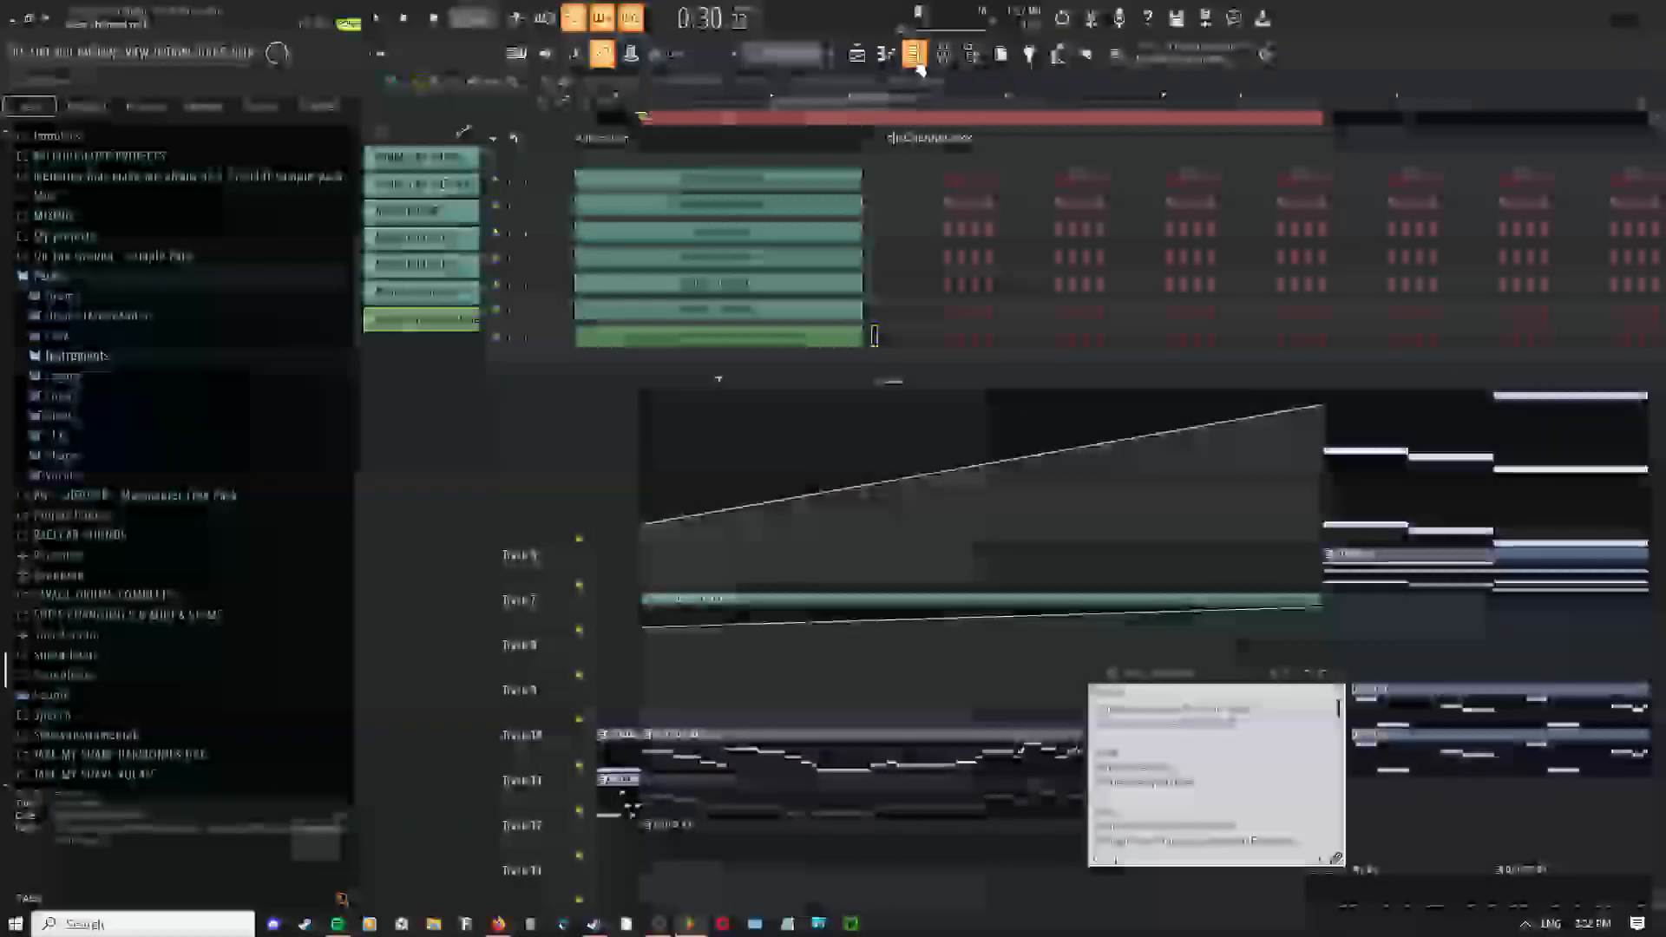
left_click(916, 57)
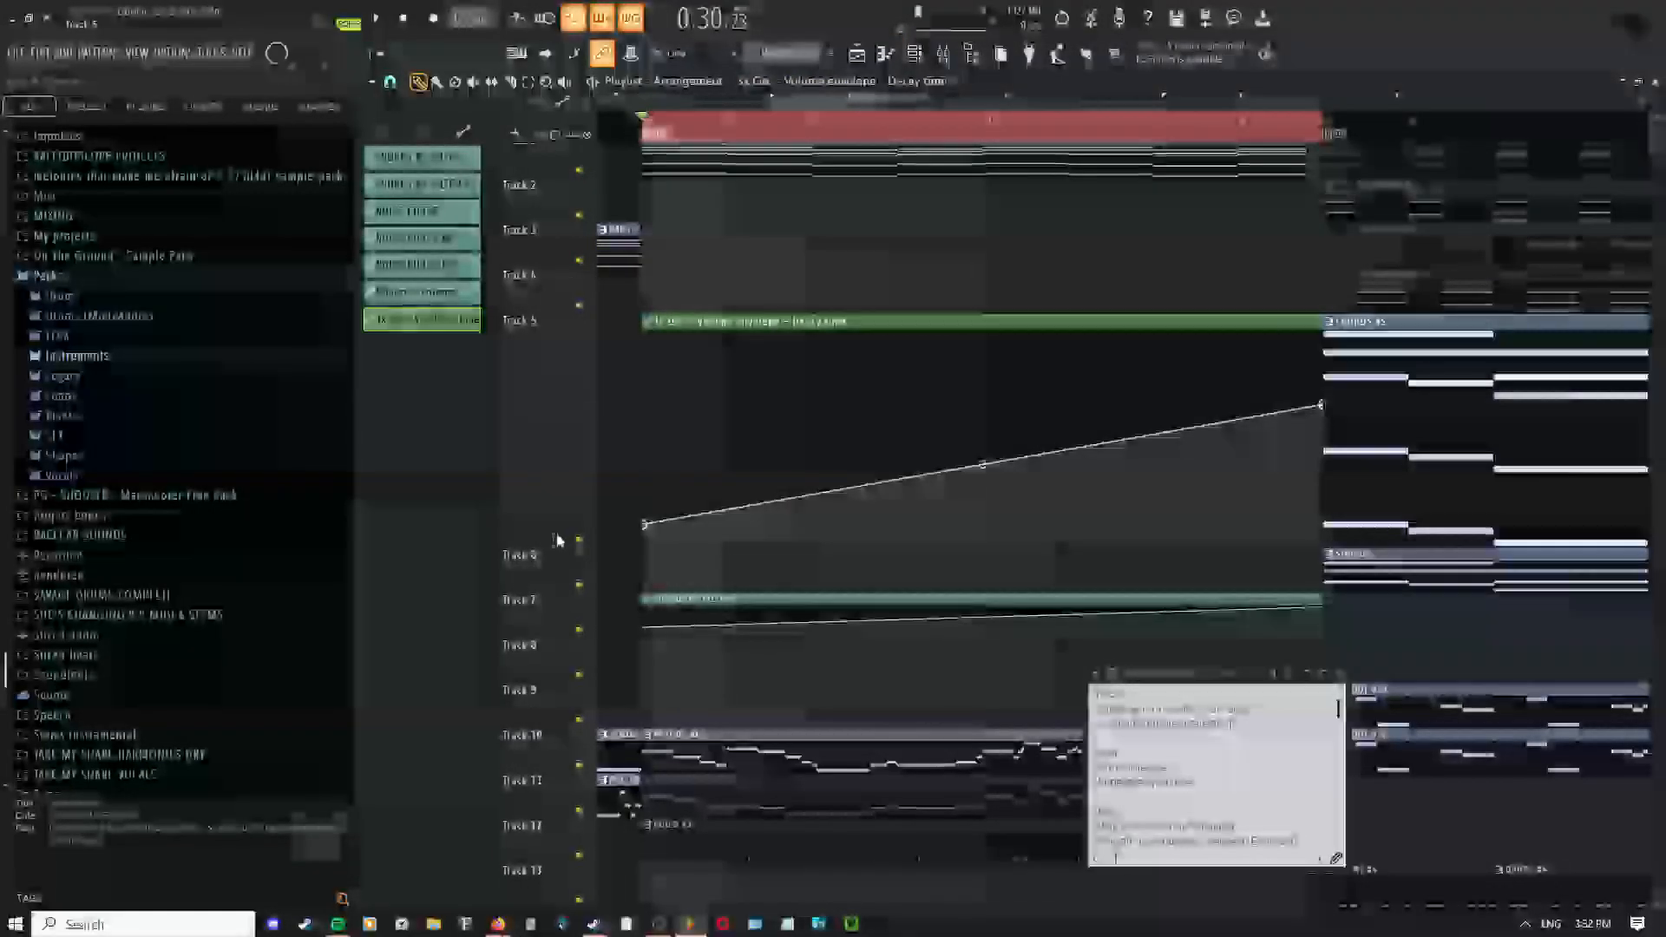
right_click(557, 546)
Filter the channel rack to the Unsorted channels and maximize it
left_click(916, 57)
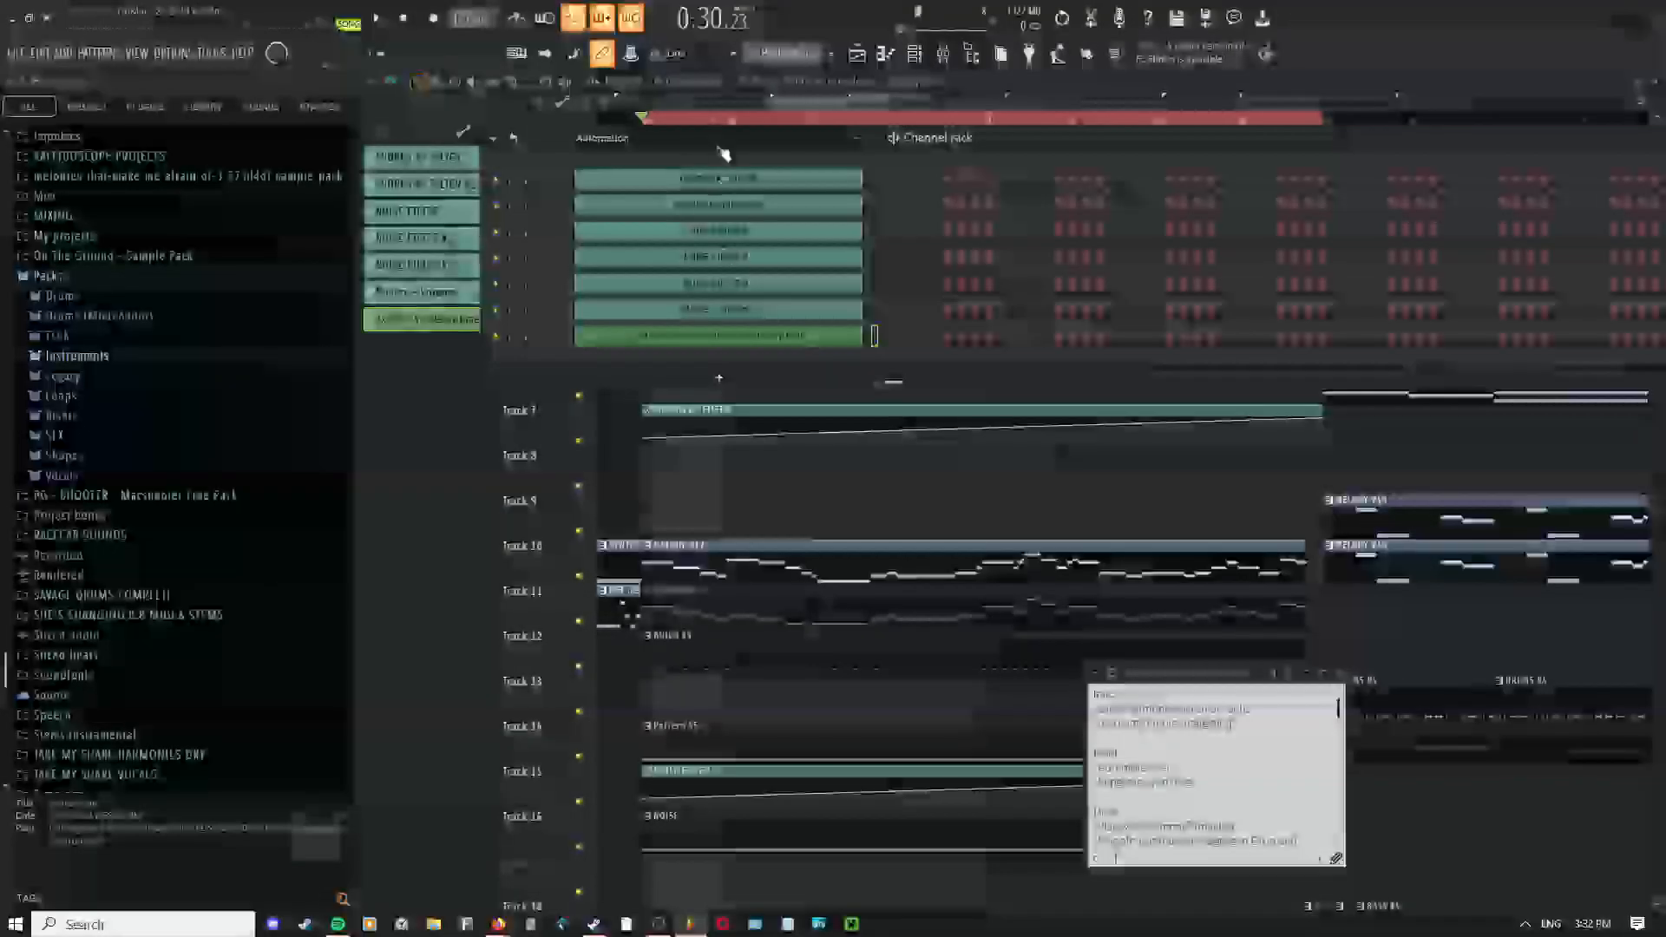
left_click(700, 146)
left_click(607, 180)
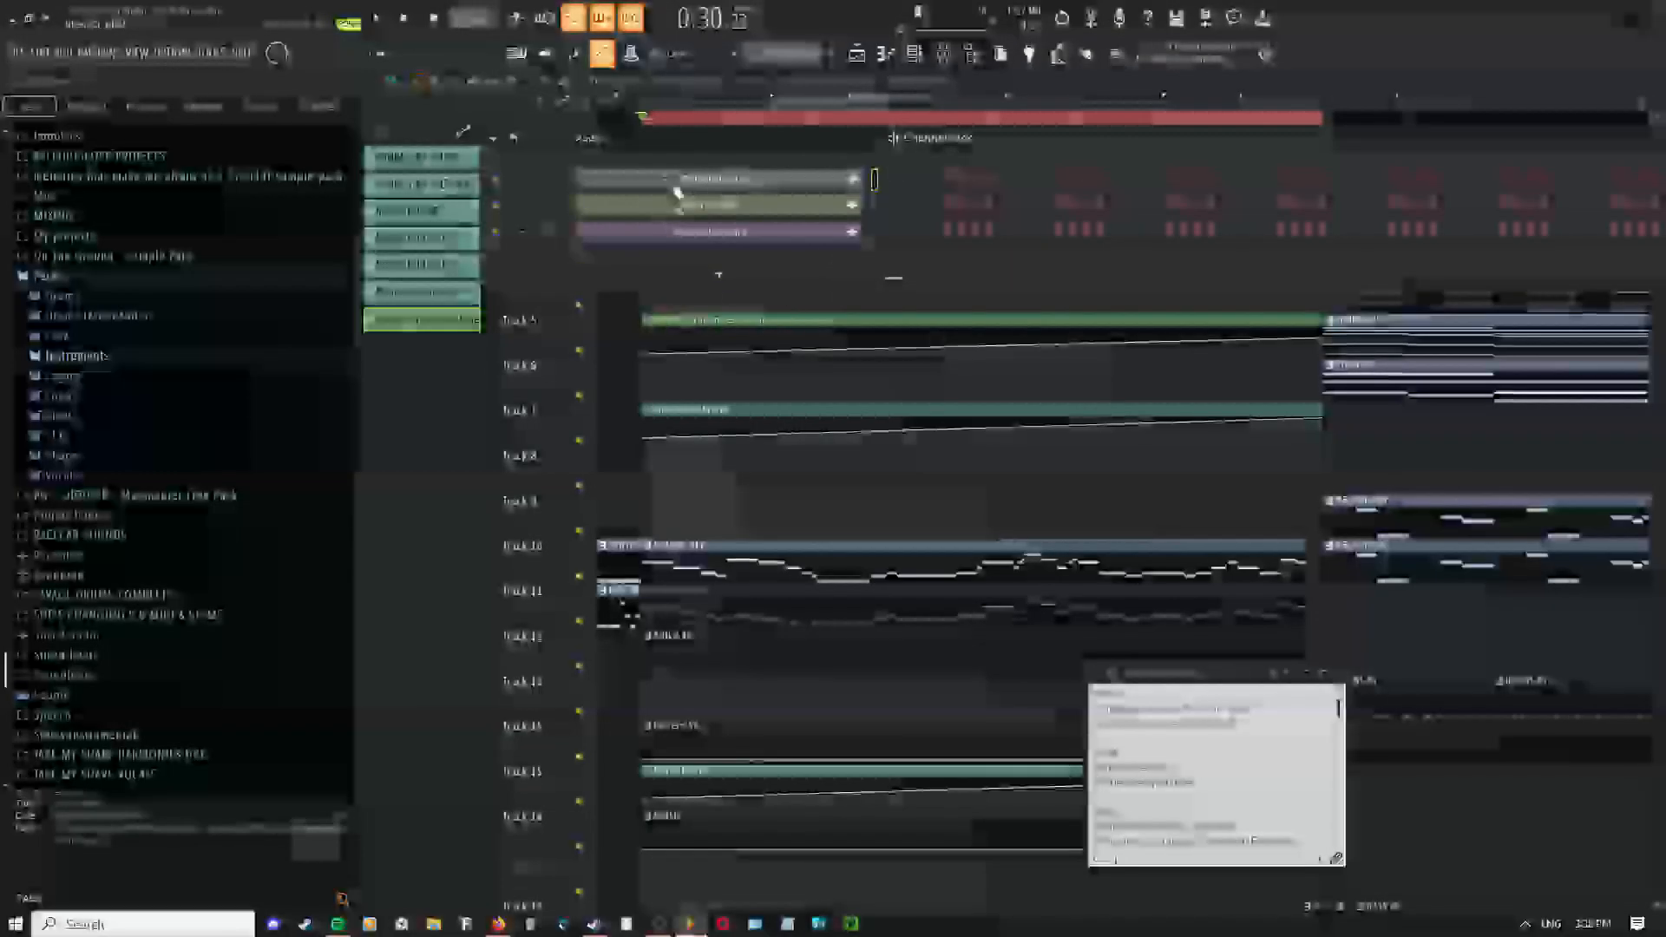
left_click(610, 142)
left_click(625, 213)
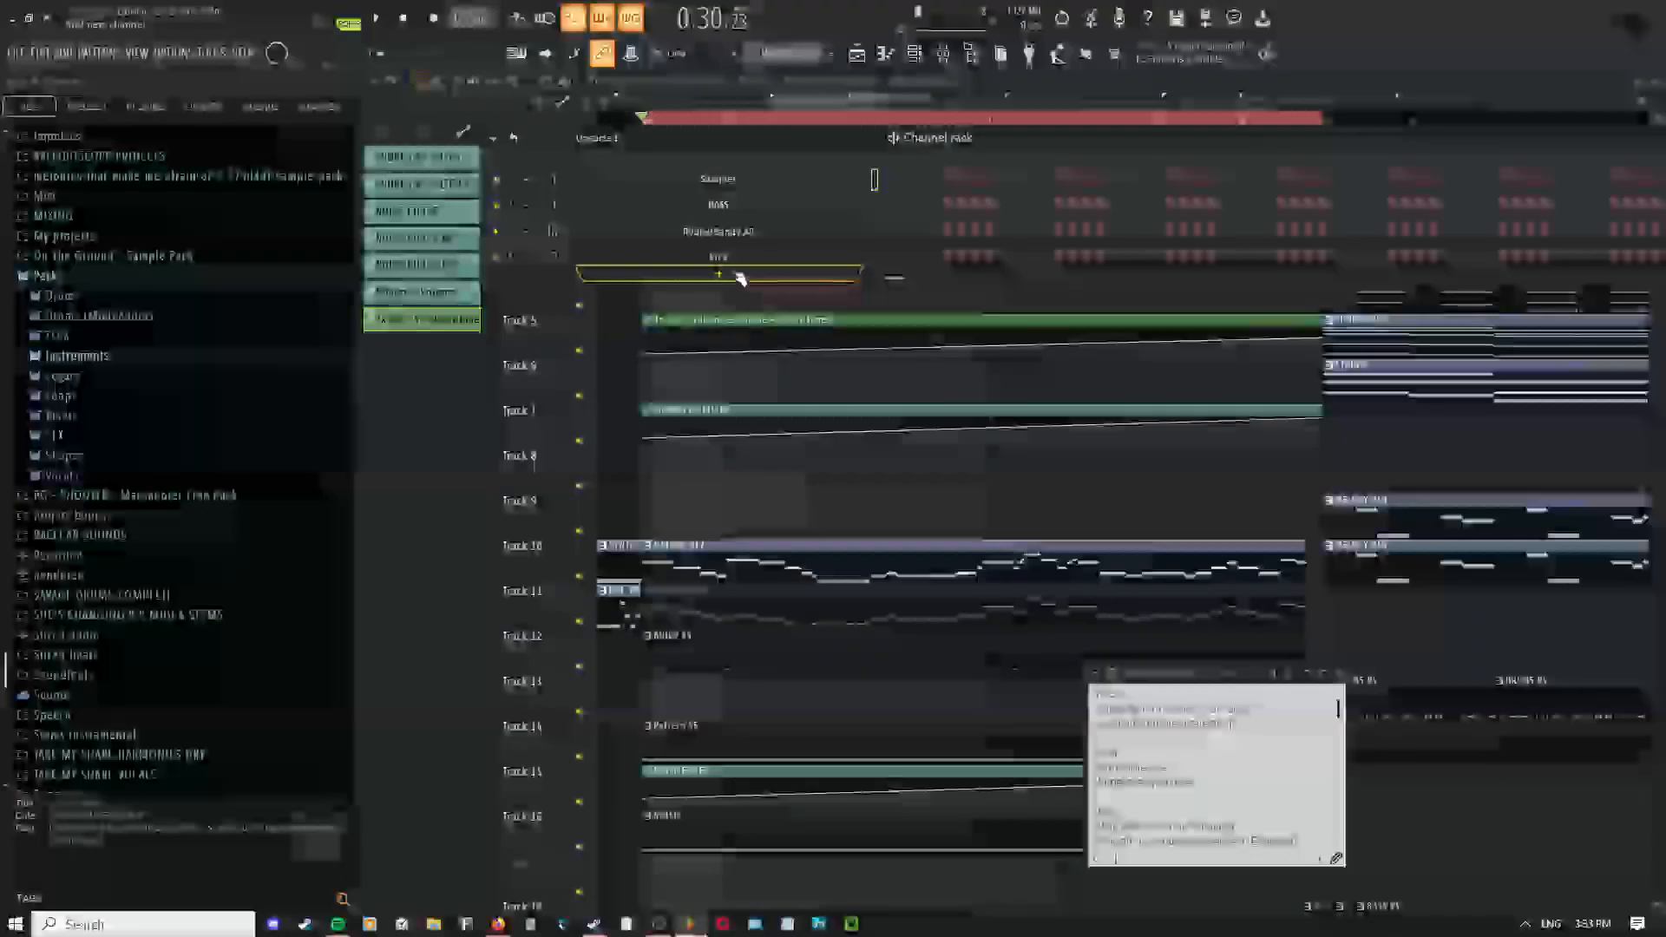
double_click(1004, 145)
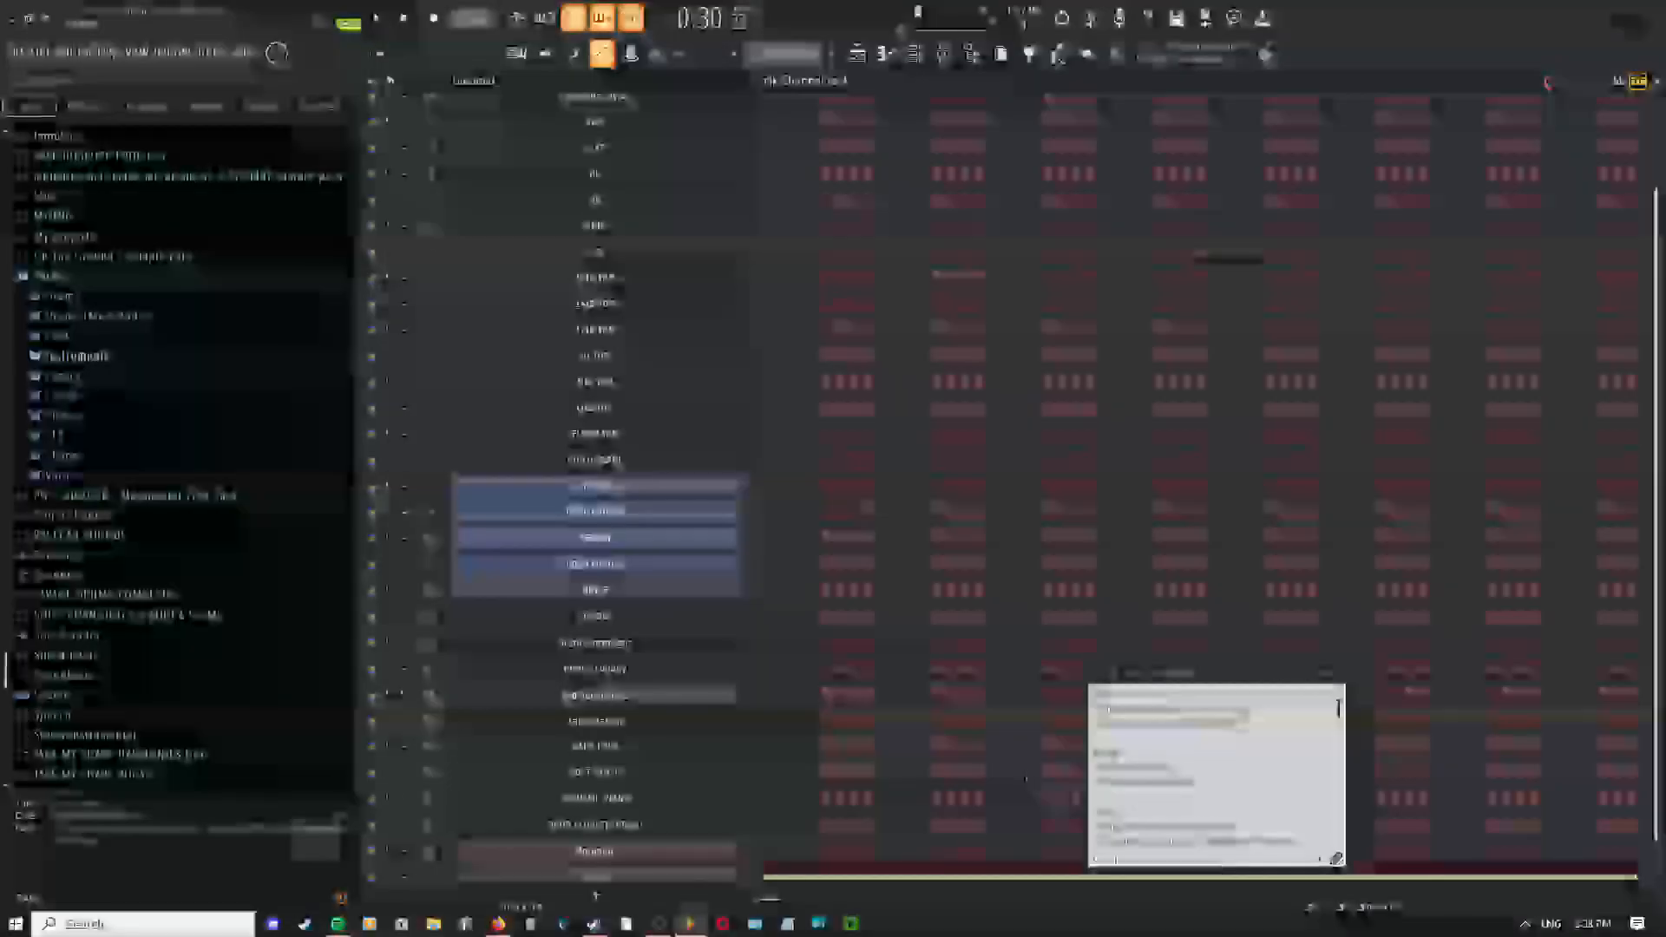
Open the 3x Osc channel at the end of the list and create an automation clip for its channel pitch
scroll(677, 796, "down", 1)
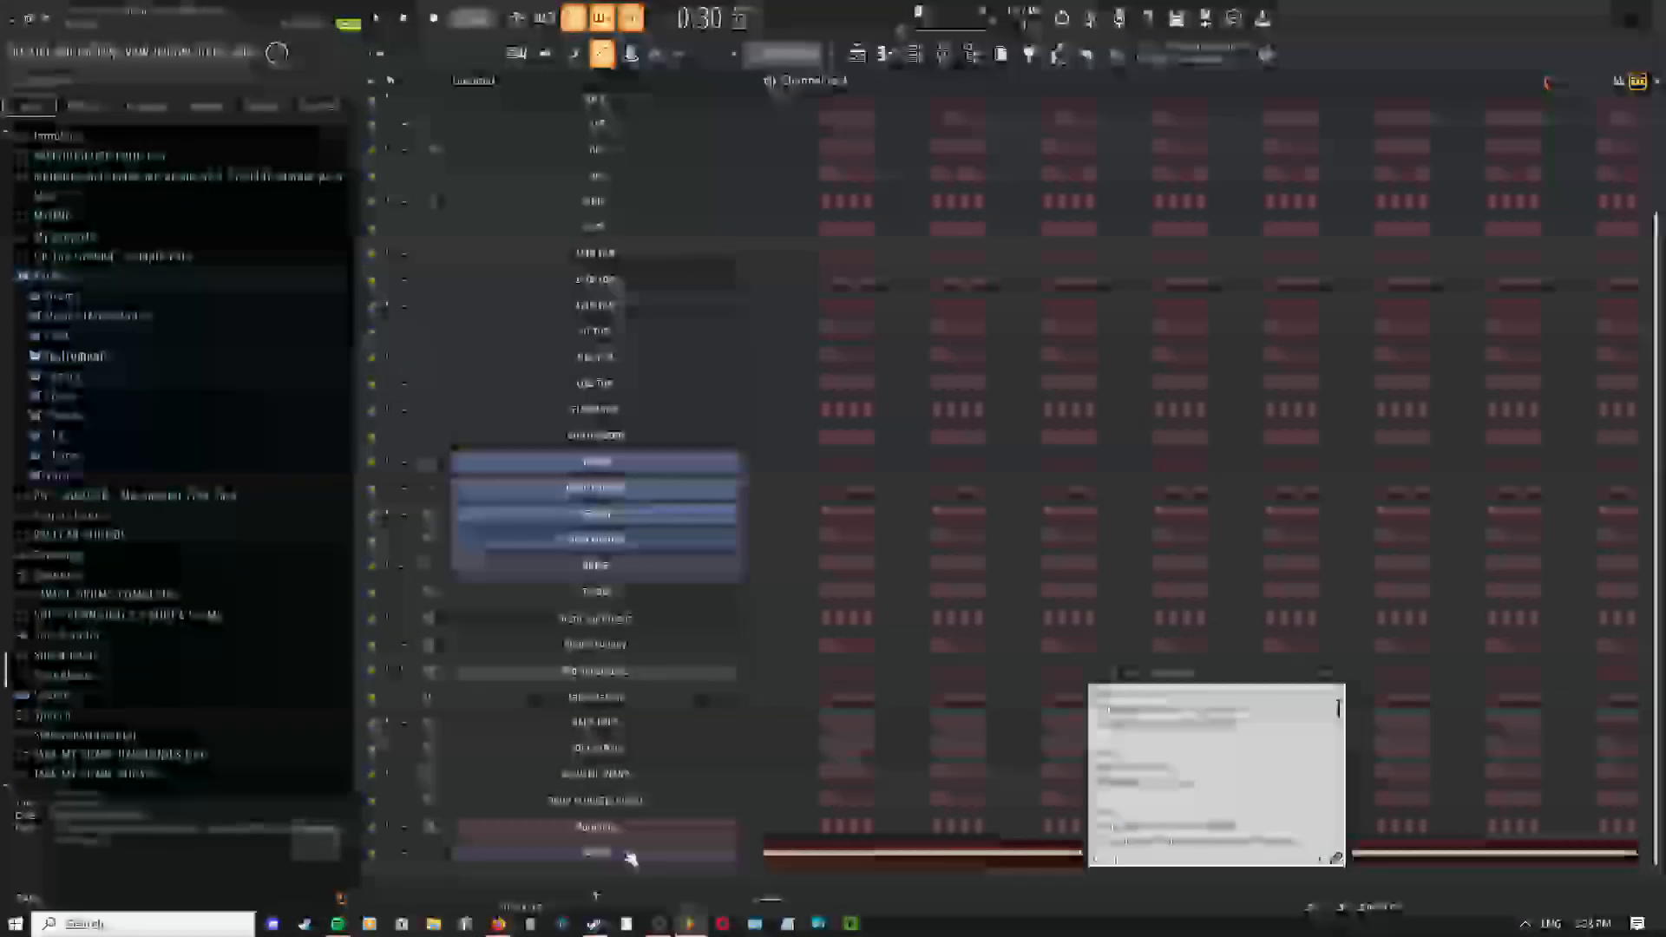
left_click(631, 858)
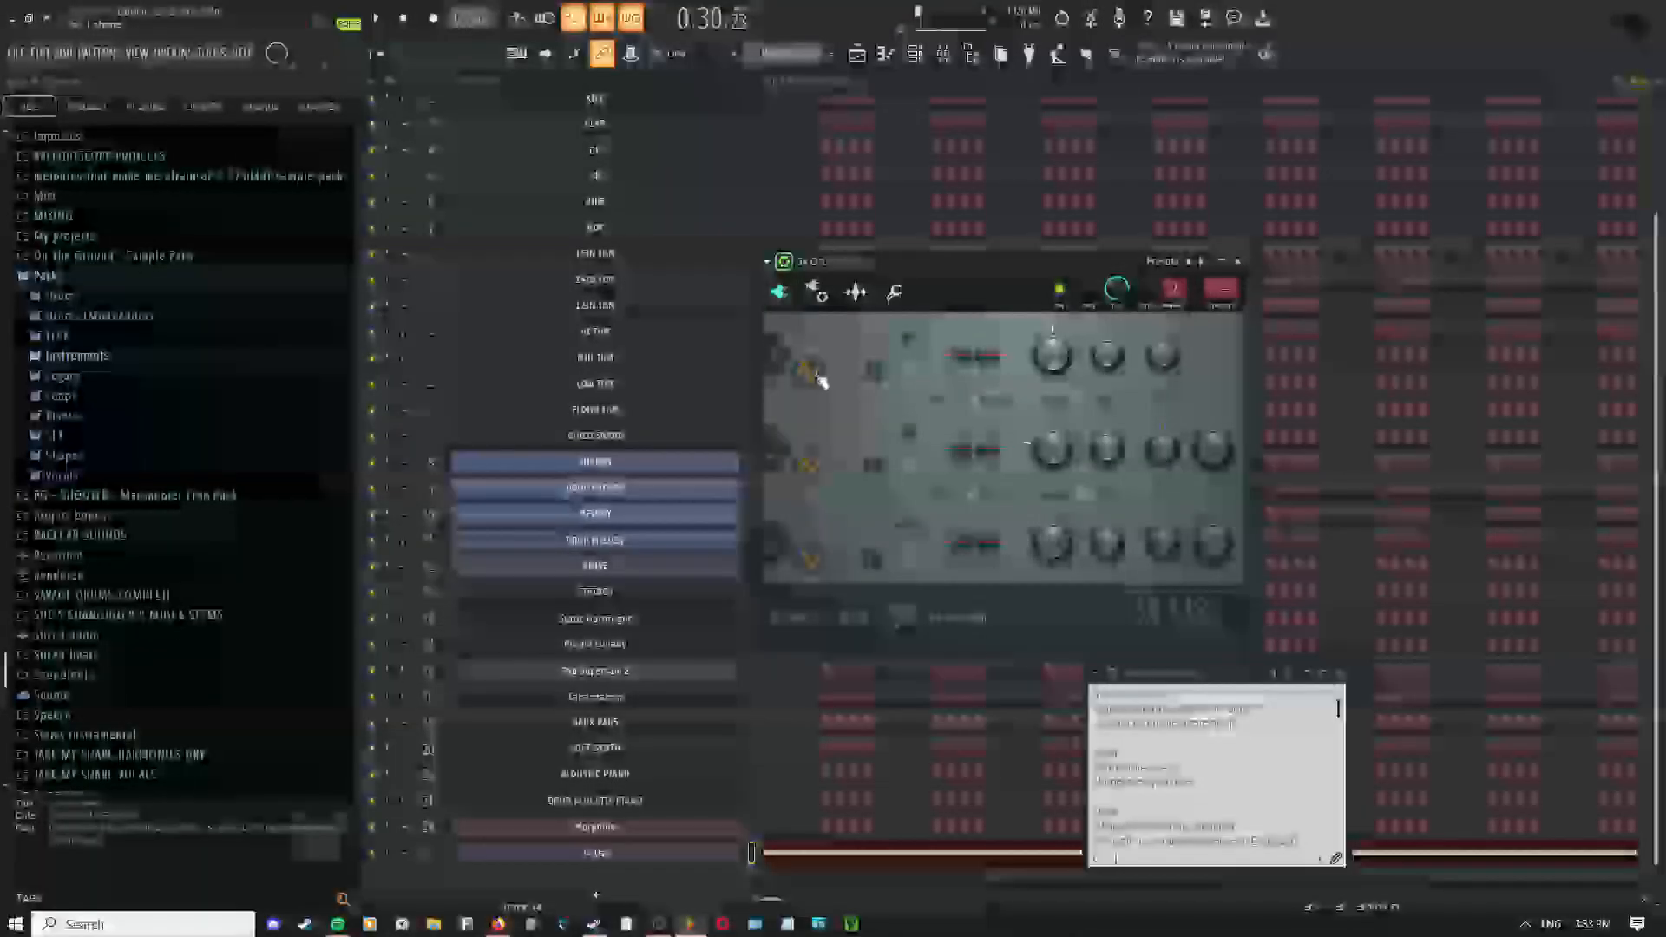
key("space")
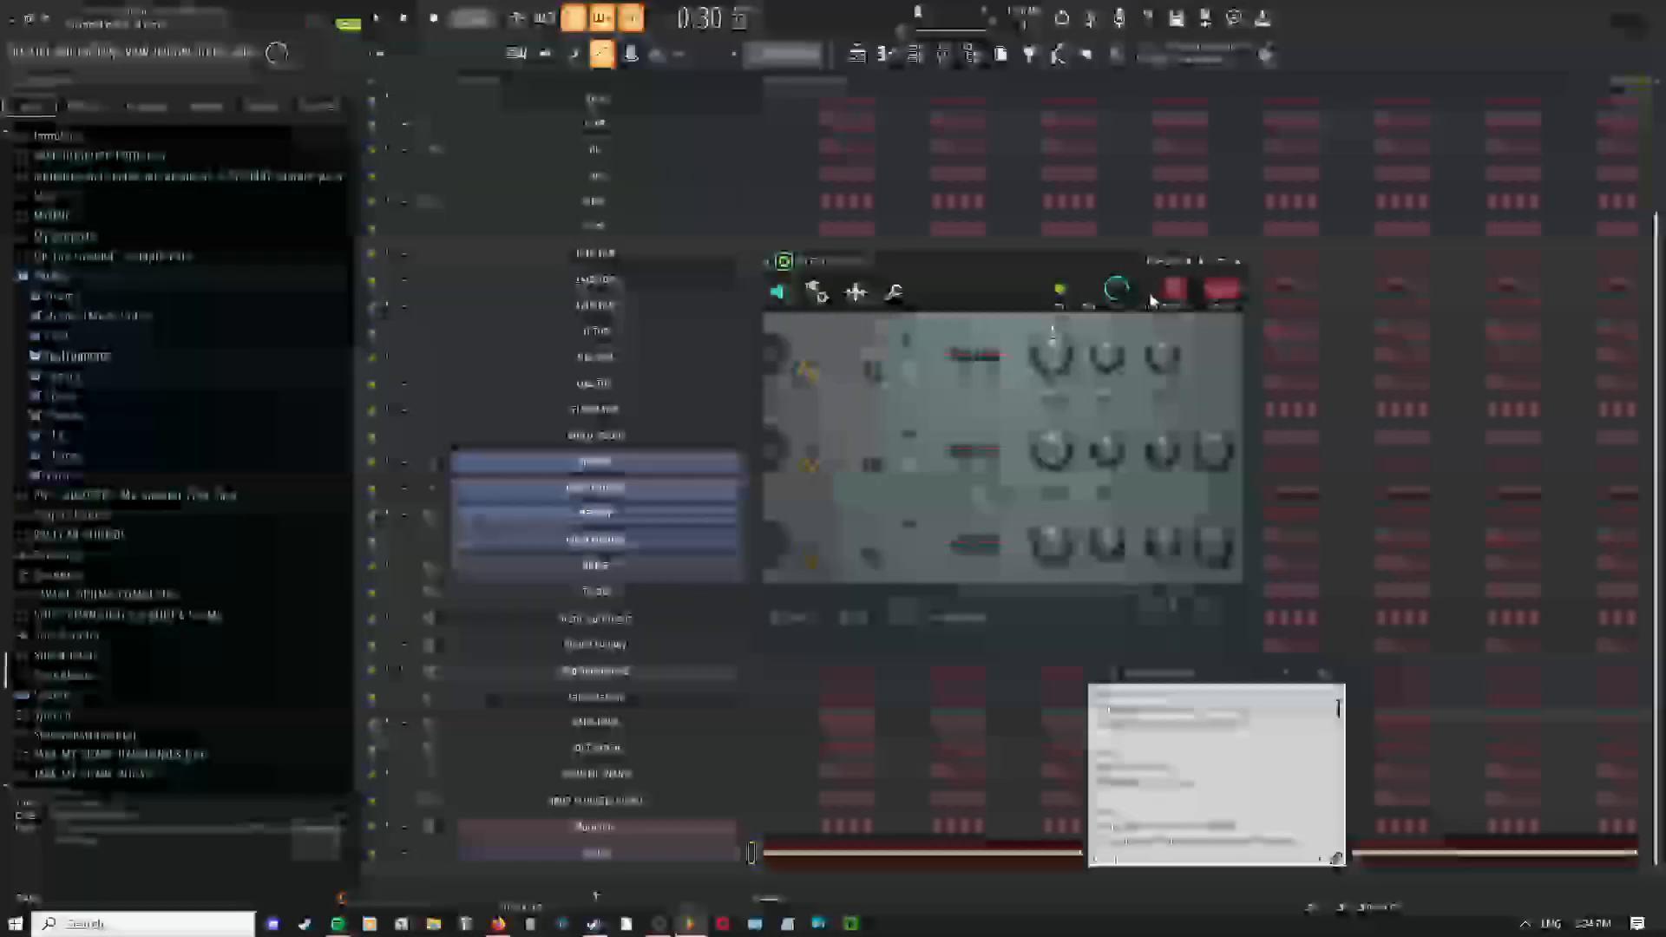
right_click(1146, 299)
left_click(1197, 423)
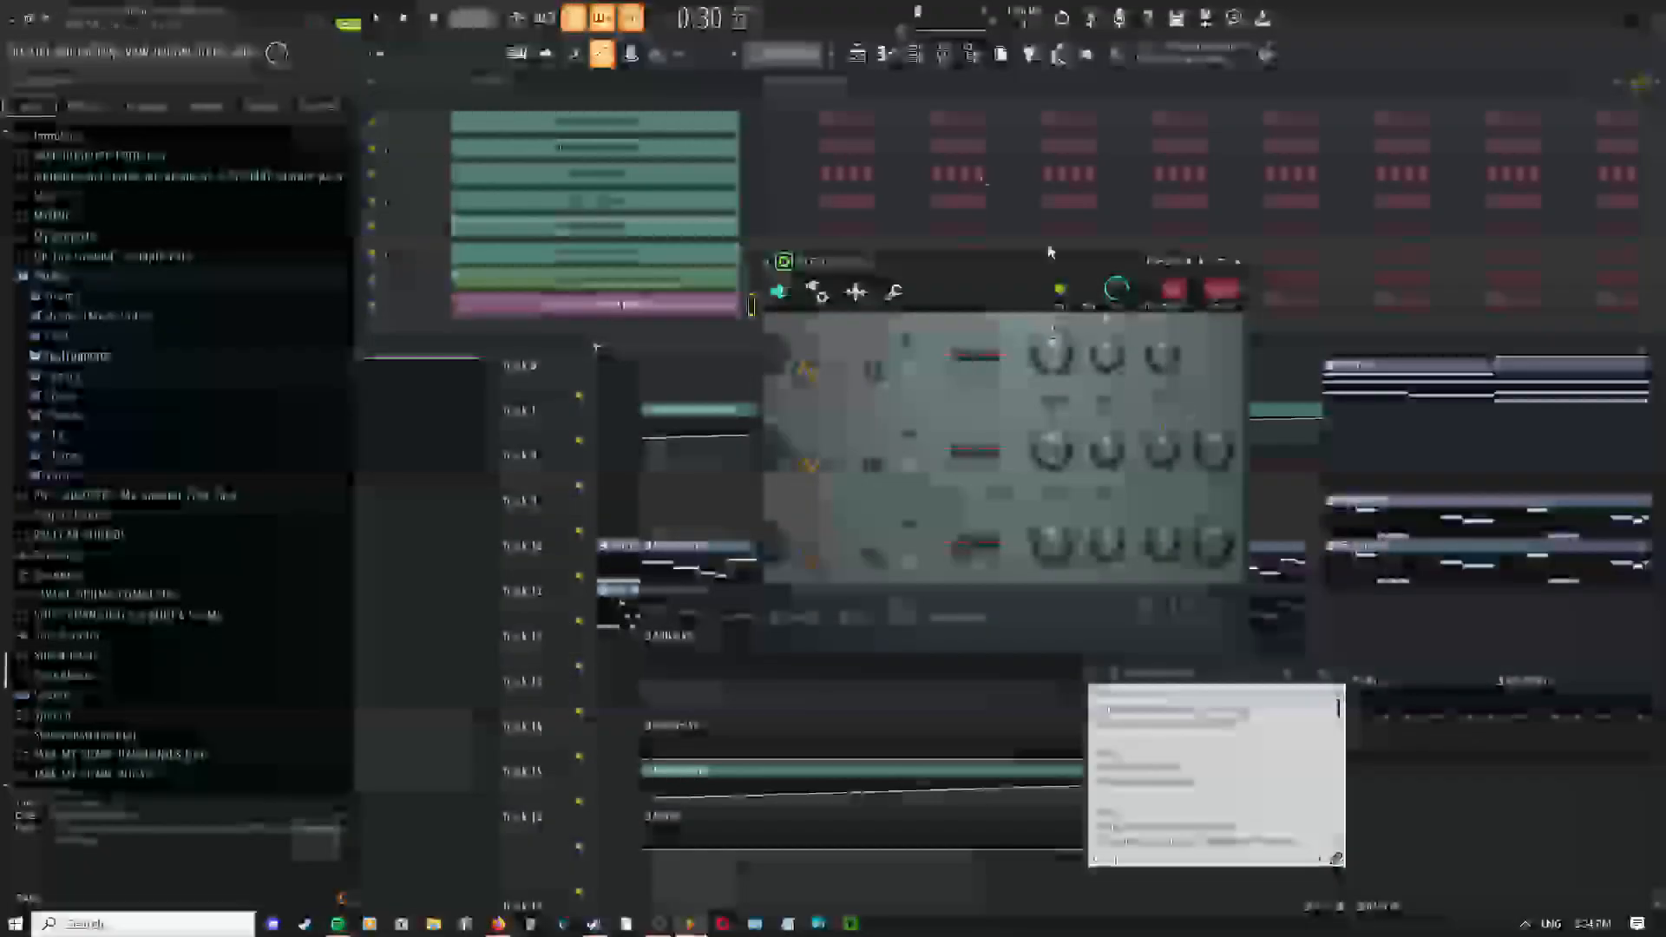
left_click(859, 57)
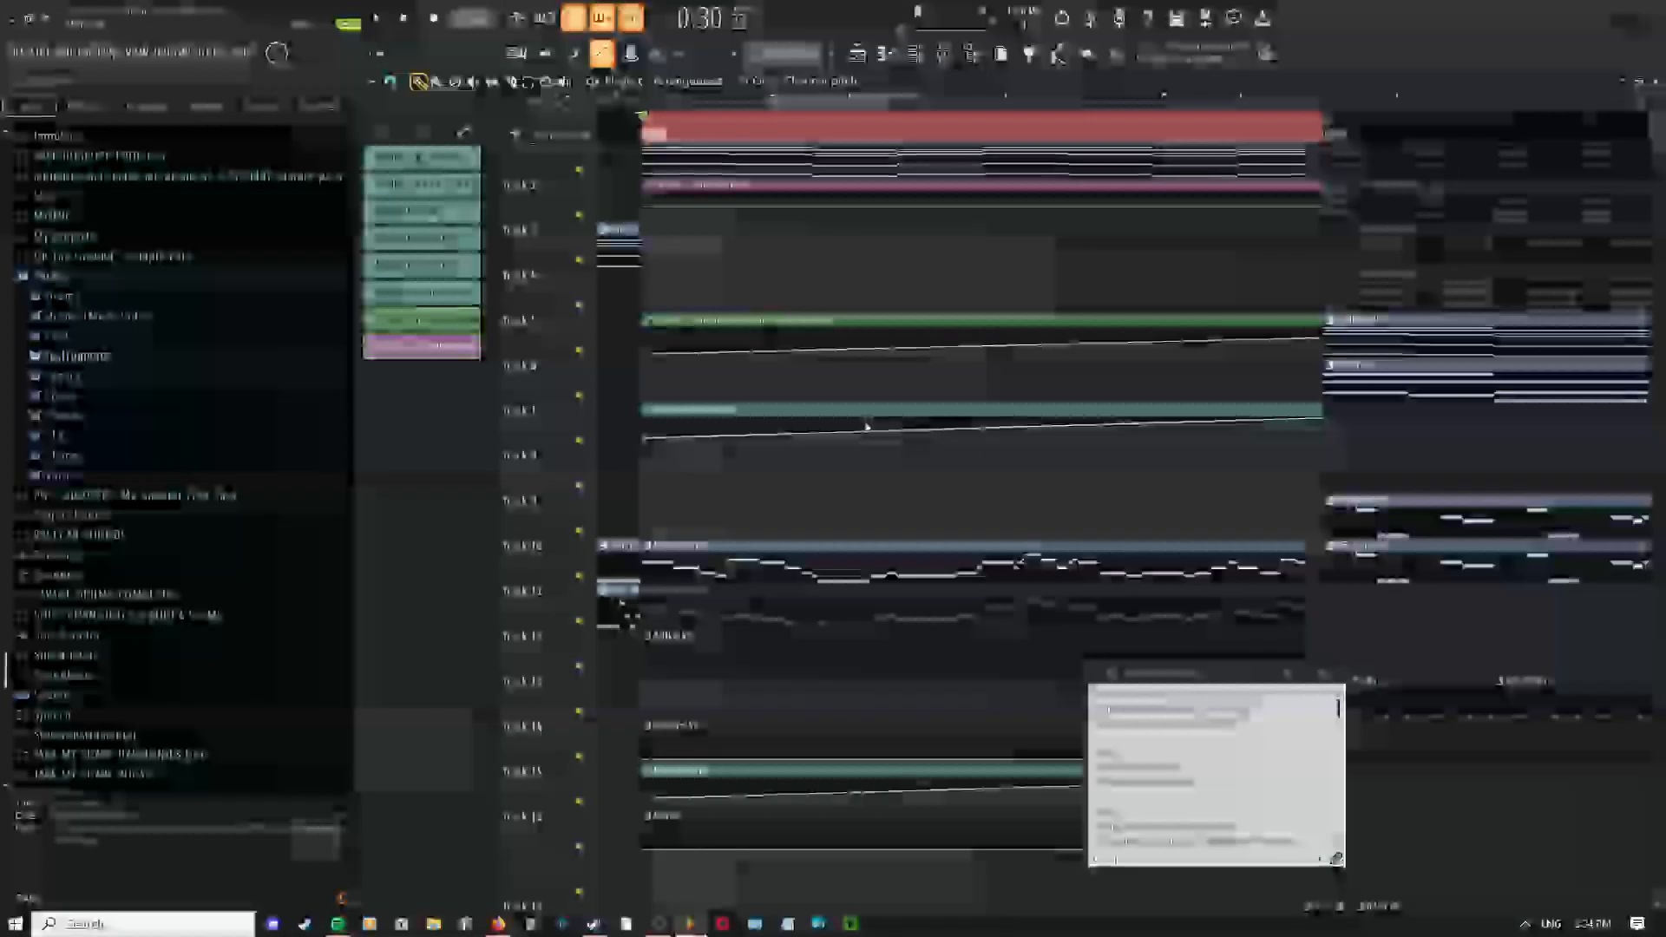
Raise the end point of the 3x Osc channel pitch automation clip and move the clip from Track 2 to Track 6
middle_click(846, 260)
left_click_drag(850, 257, 854, 265)
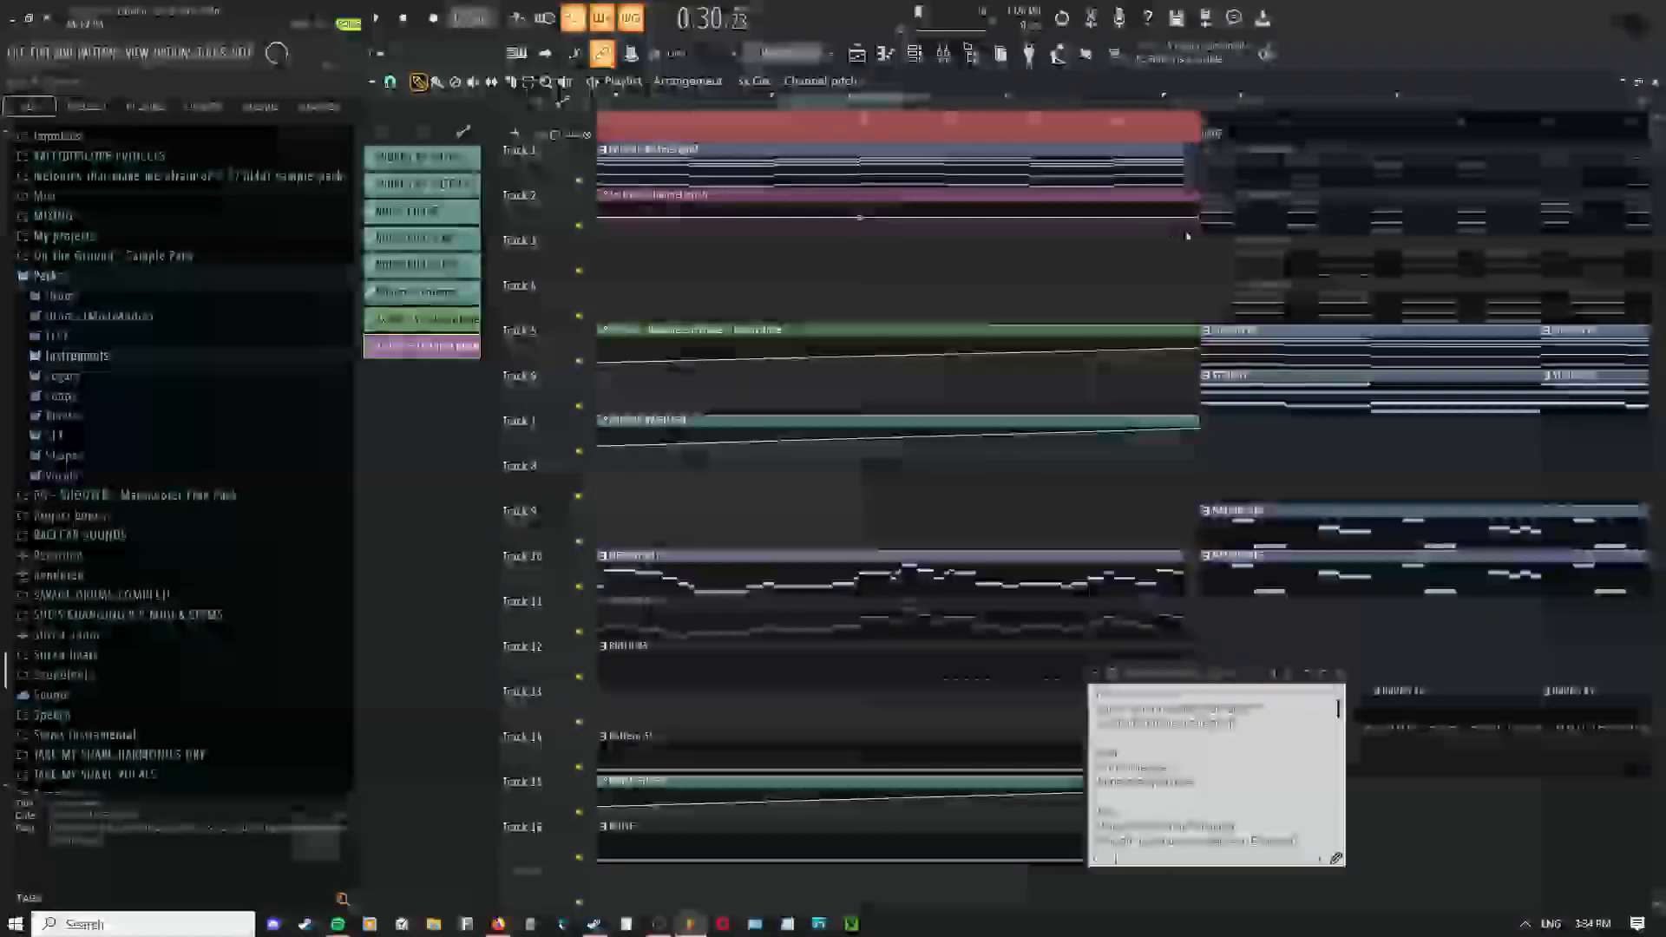
left_click_drag(1202, 222, 1210, 205)
scroll(1216, 316, "left", 5)
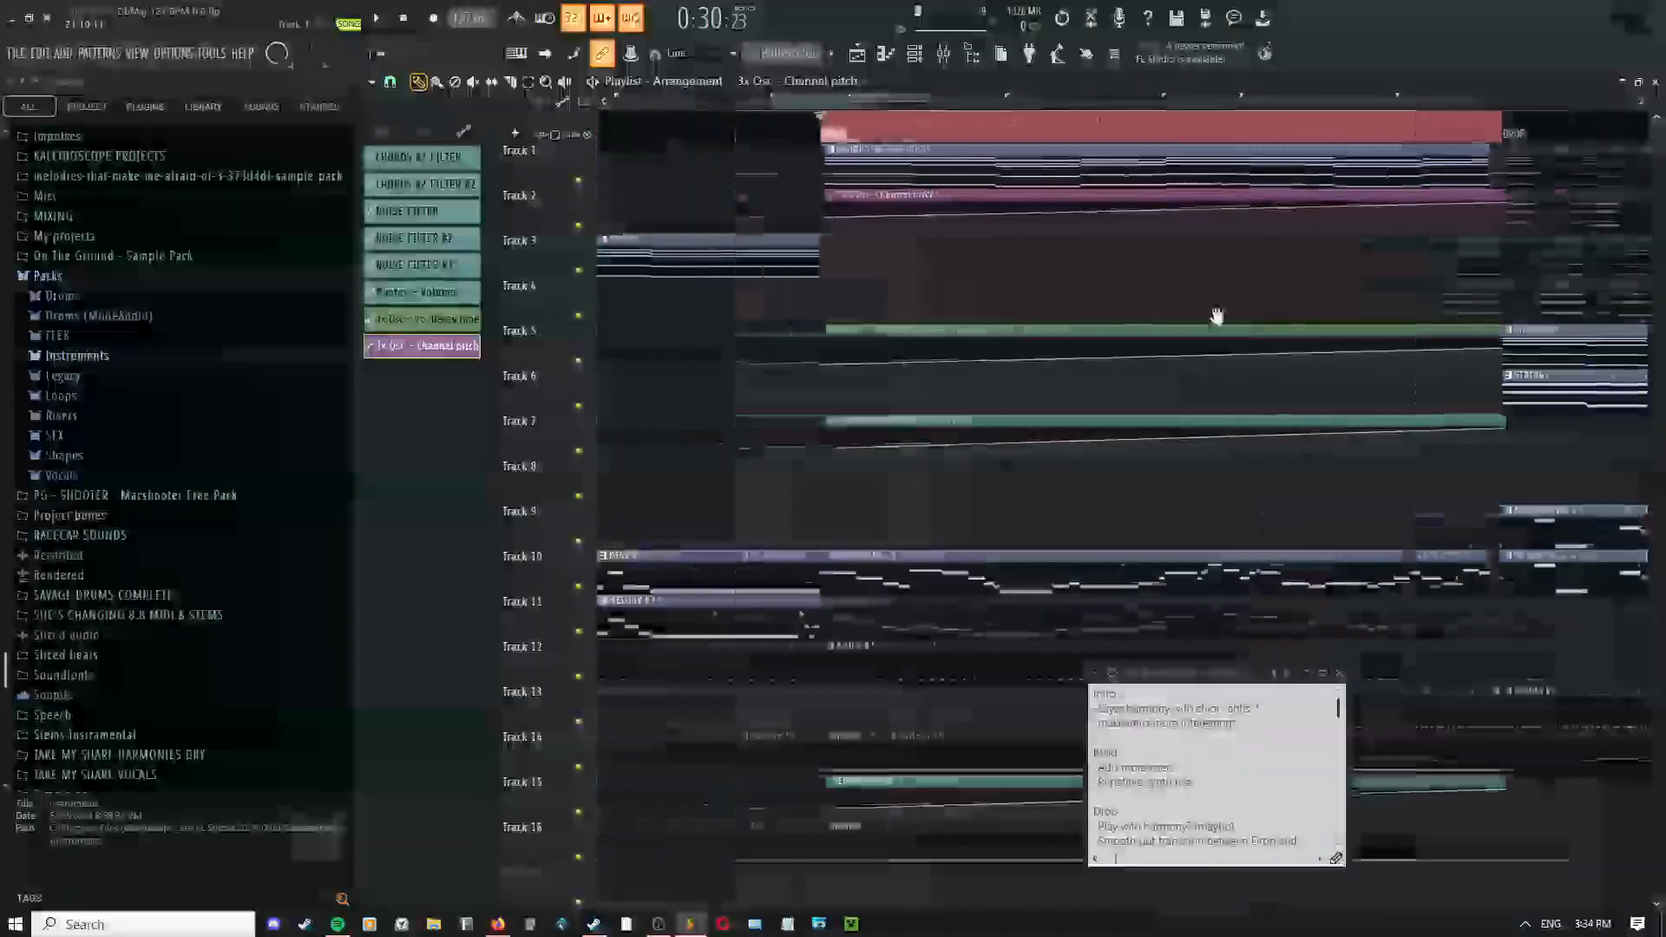
left_click_drag(1023, 214, 1026, 393)
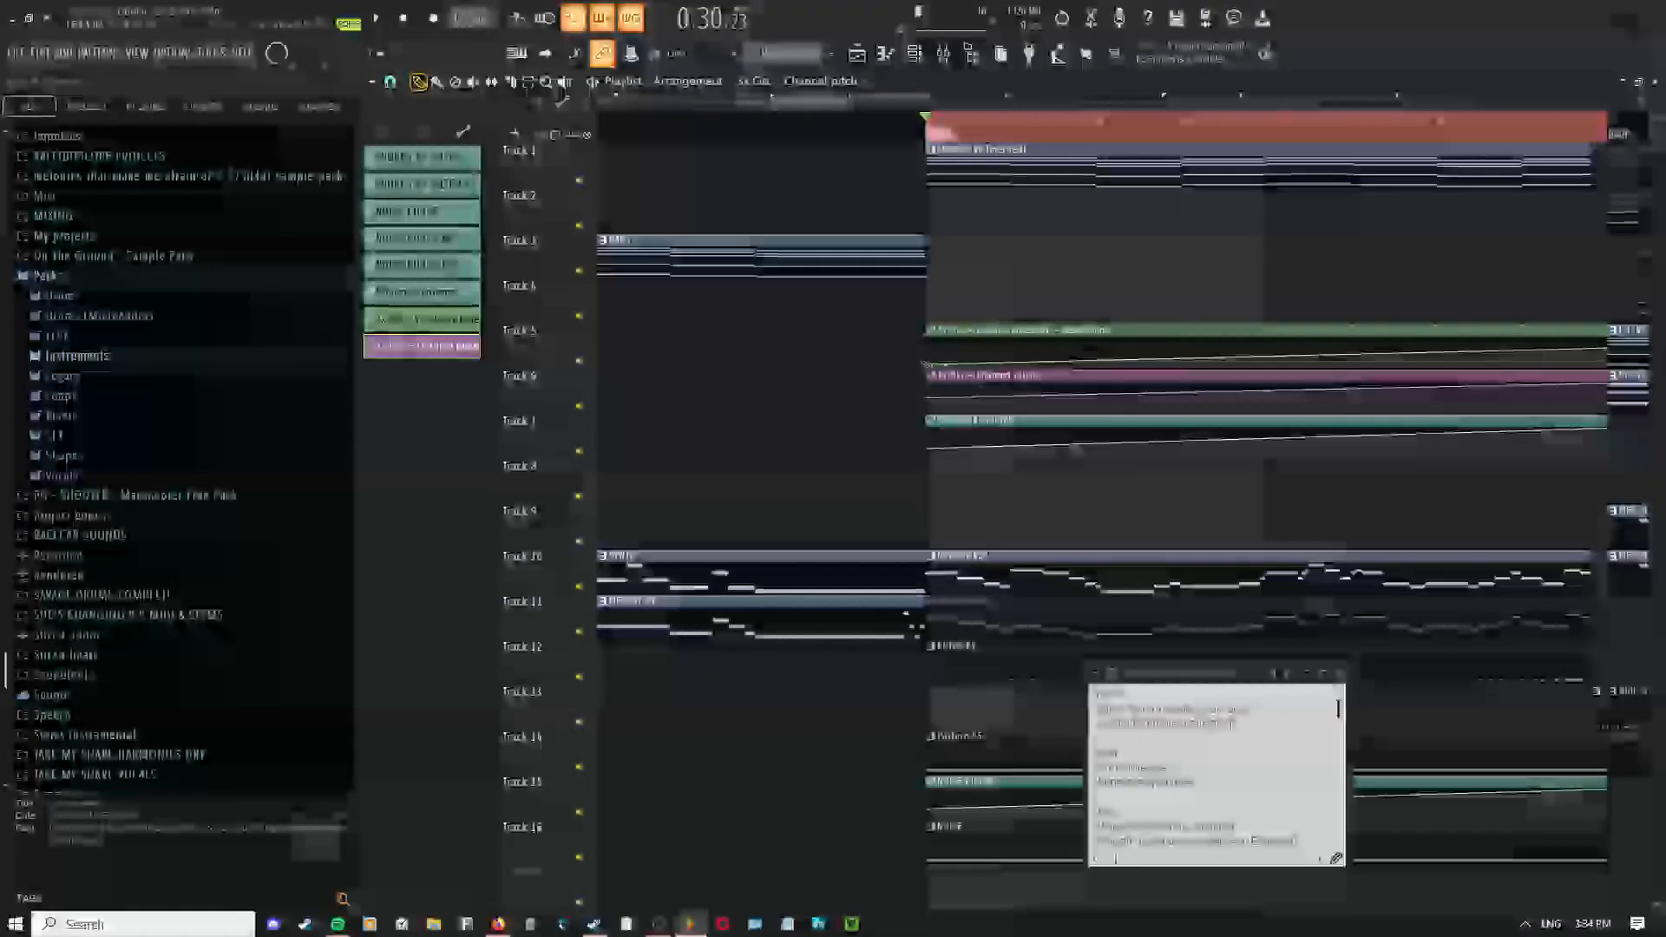
Open the channel pitch automation from the channel rack to examine its curve and target link
left_click(913, 59)
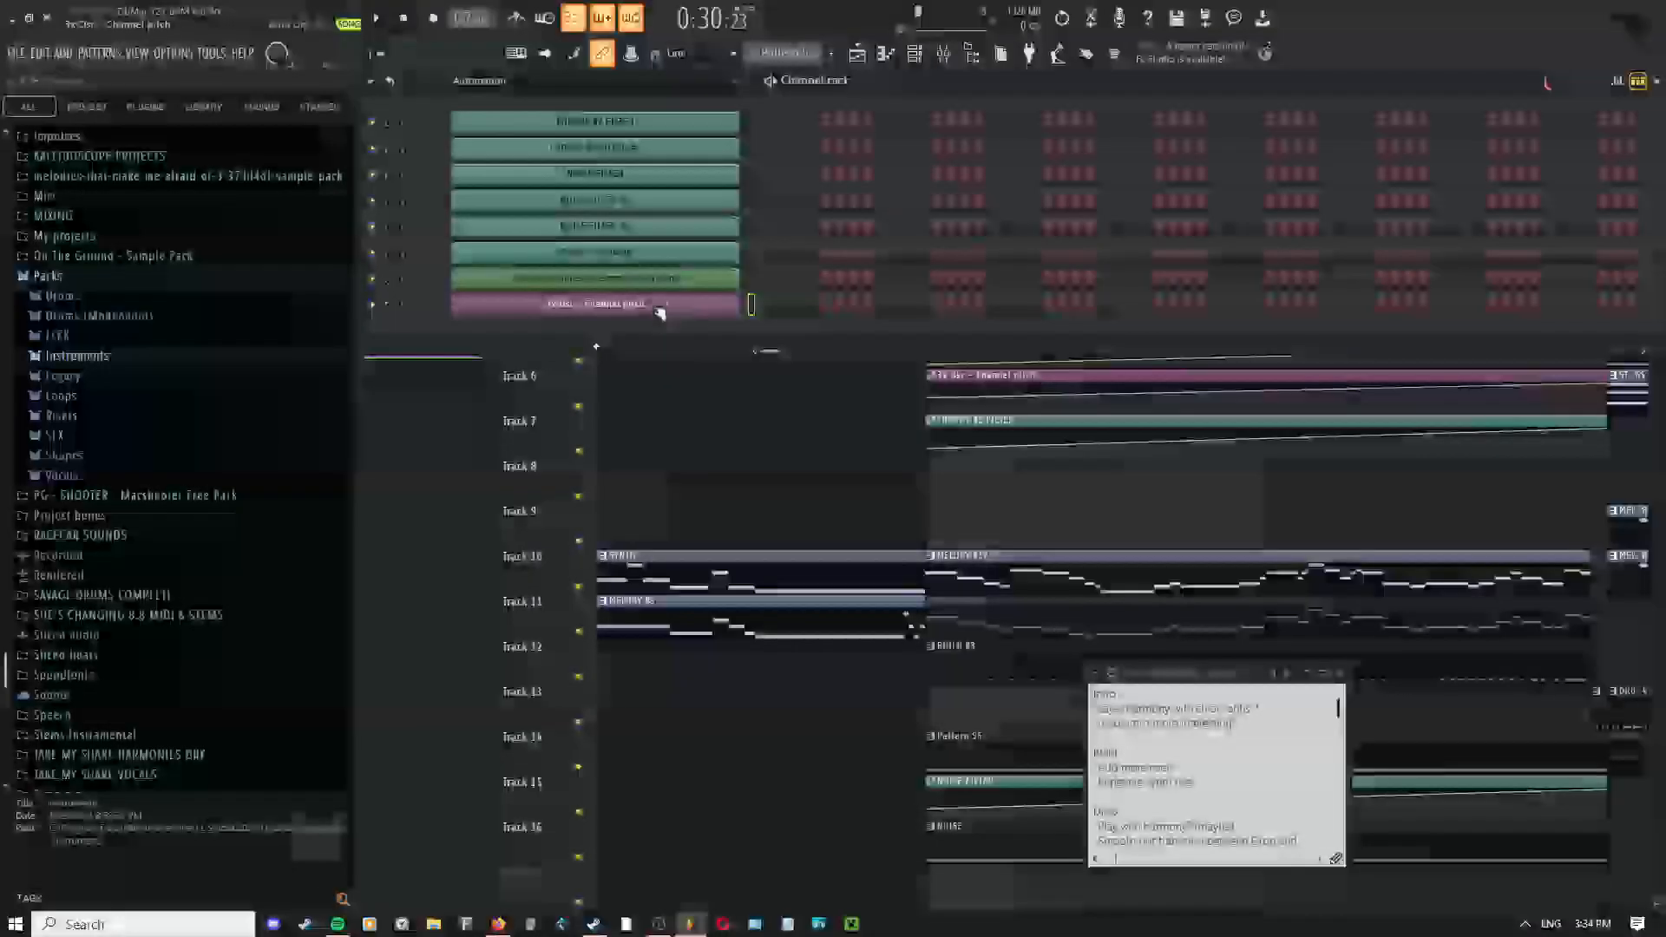
left_click(914, 57)
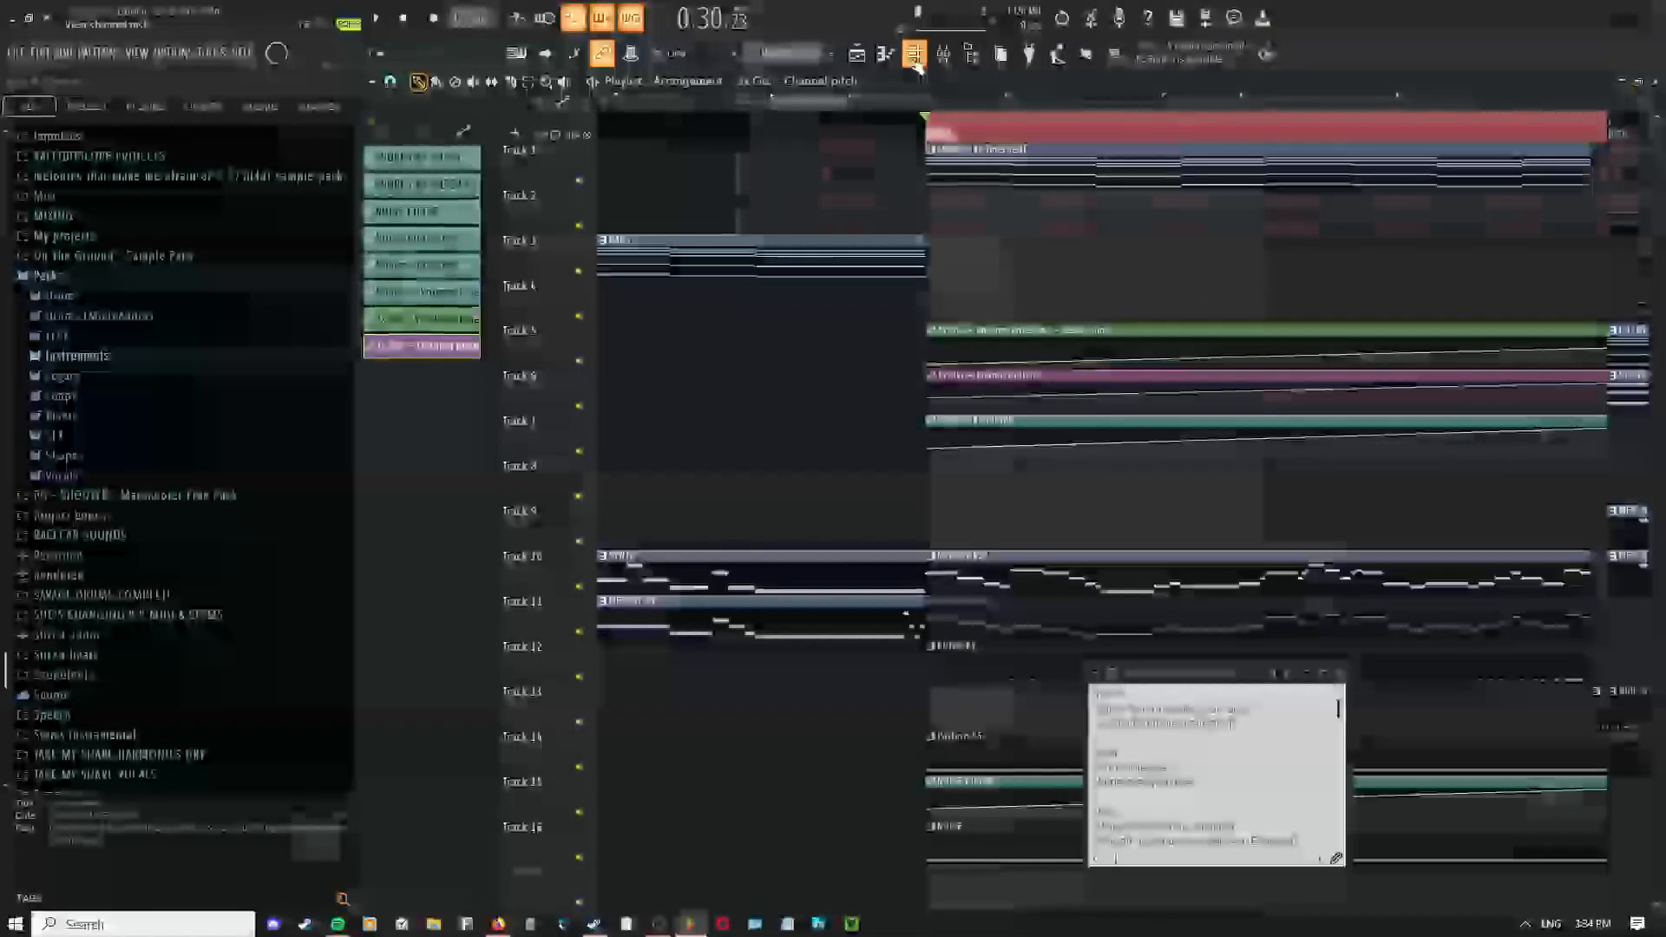
left_click(914, 56)
left_click(630, 303)
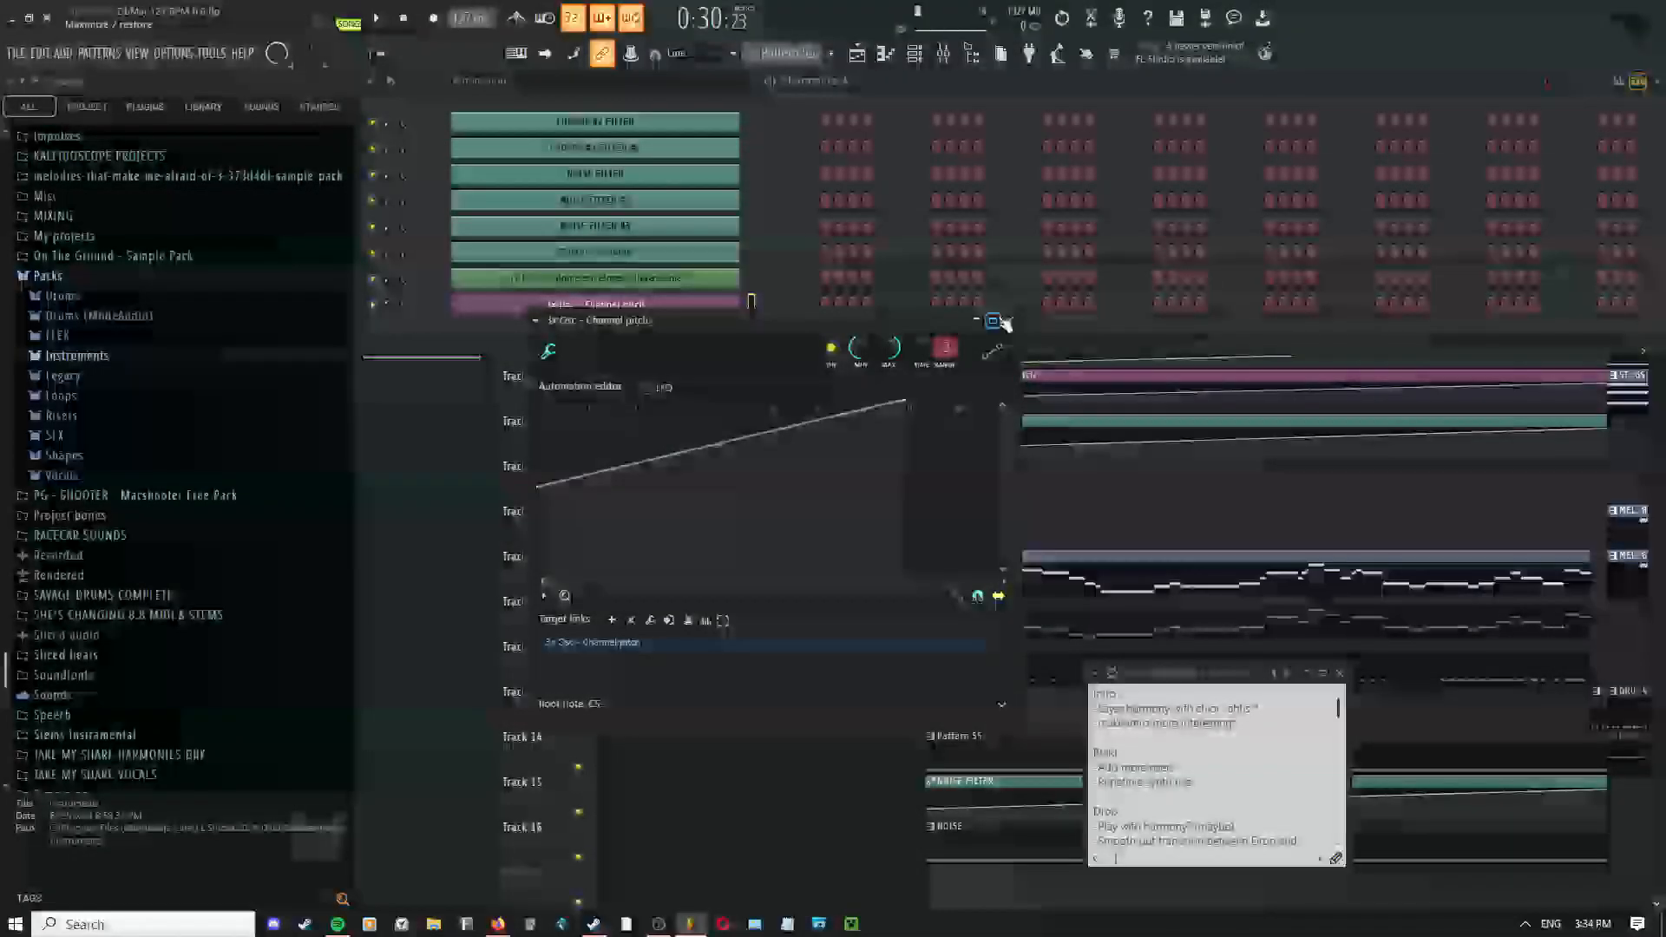
left_click(1000, 319)
left_click(914, 56)
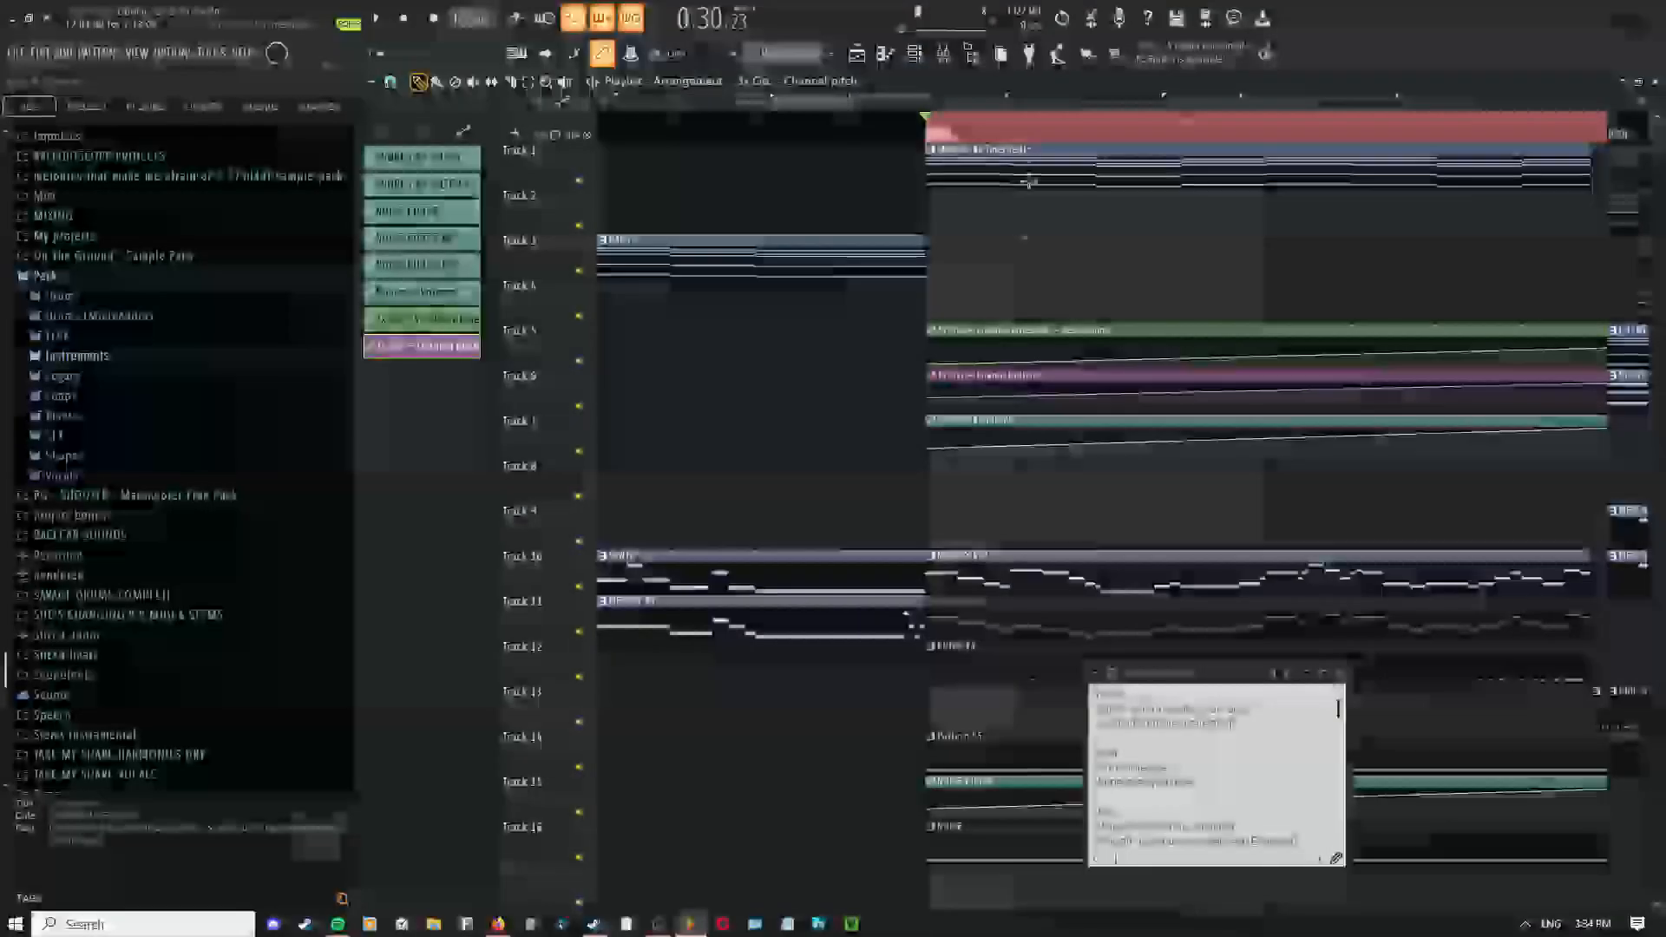
Reopen the 3x Osc channel and change the waveform shapes of its first two oscillators
left_click(914, 56)
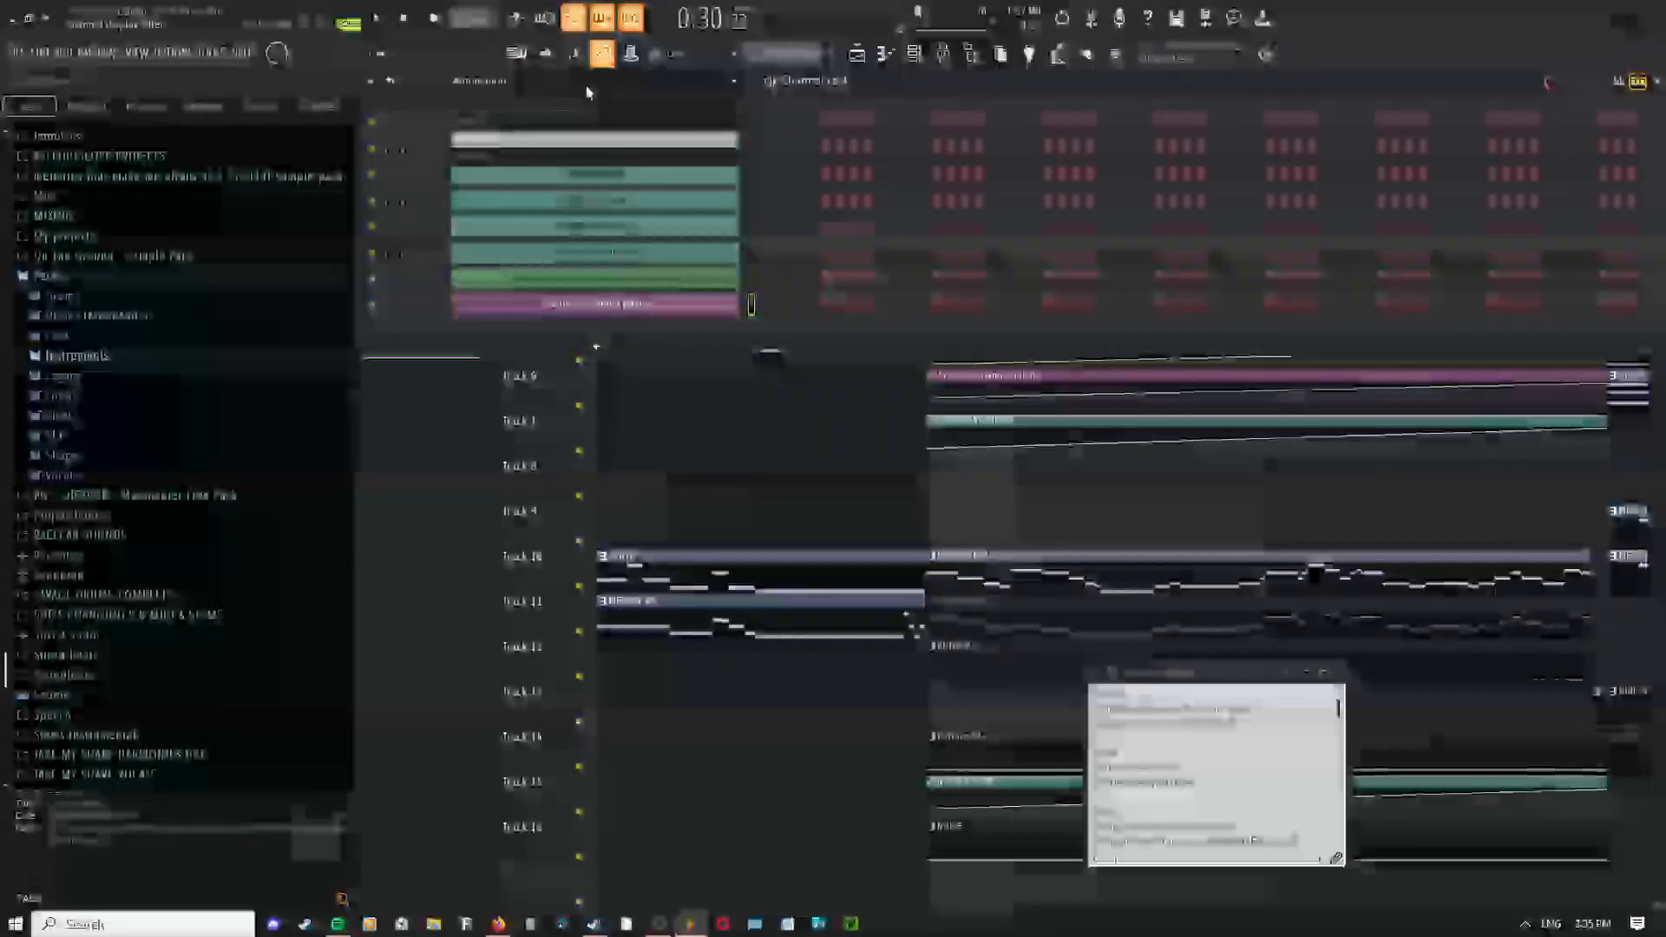
left_click(569, 82)
left_click(542, 165)
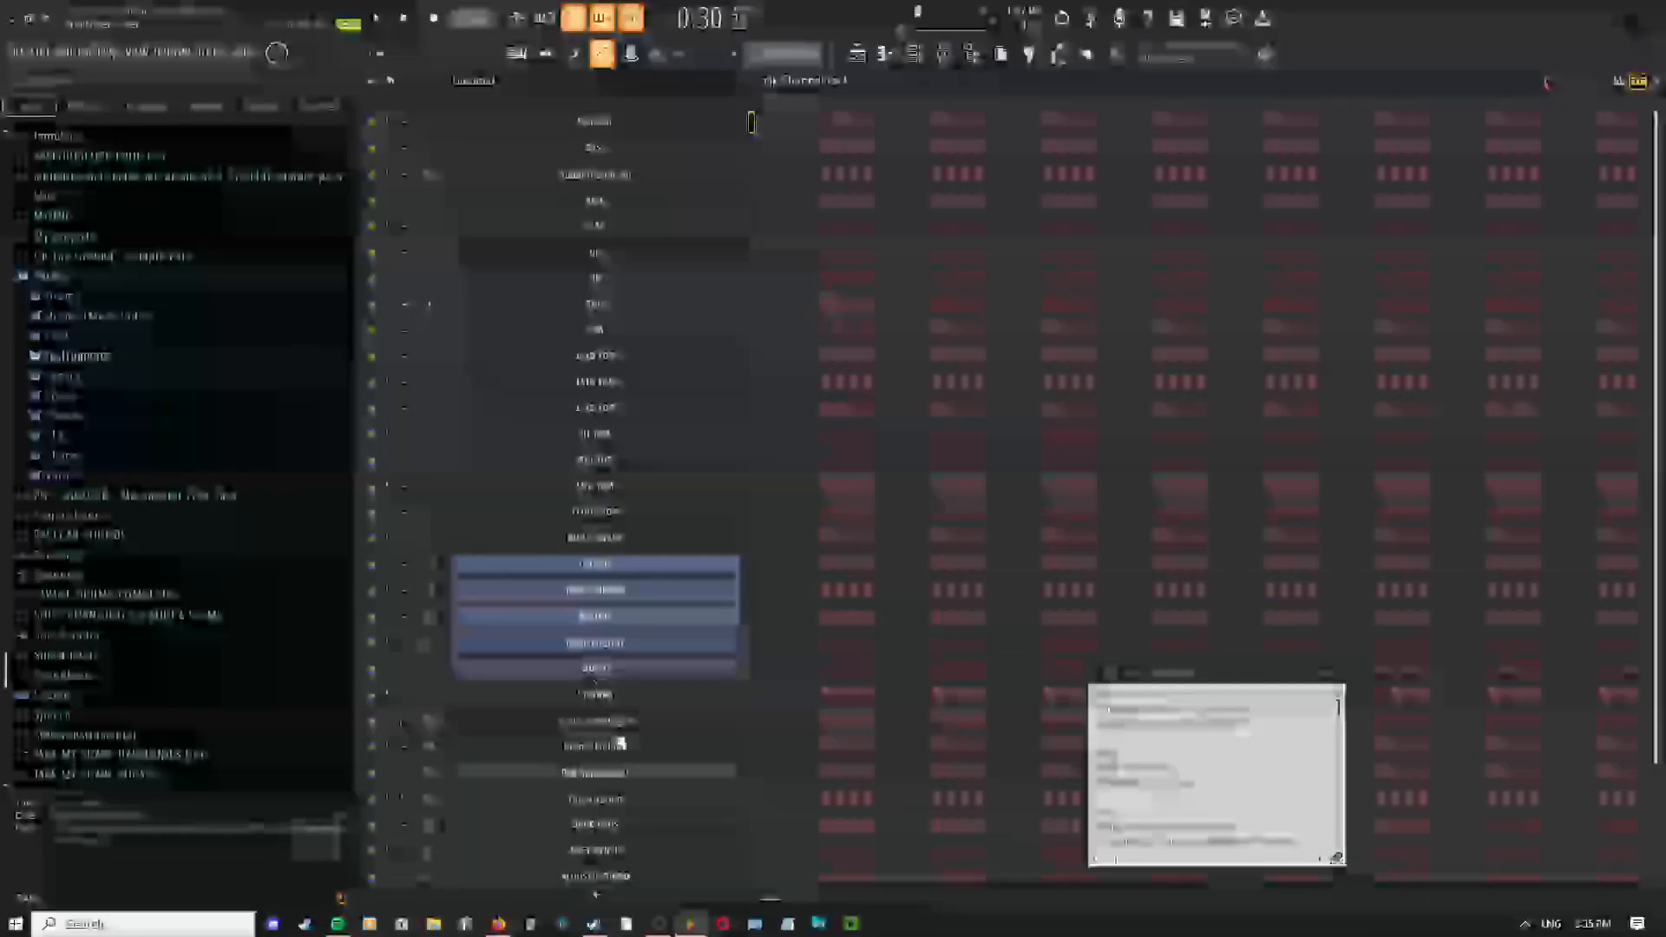
scroll(692, 811, "down", 4)
left_click(710, 829)
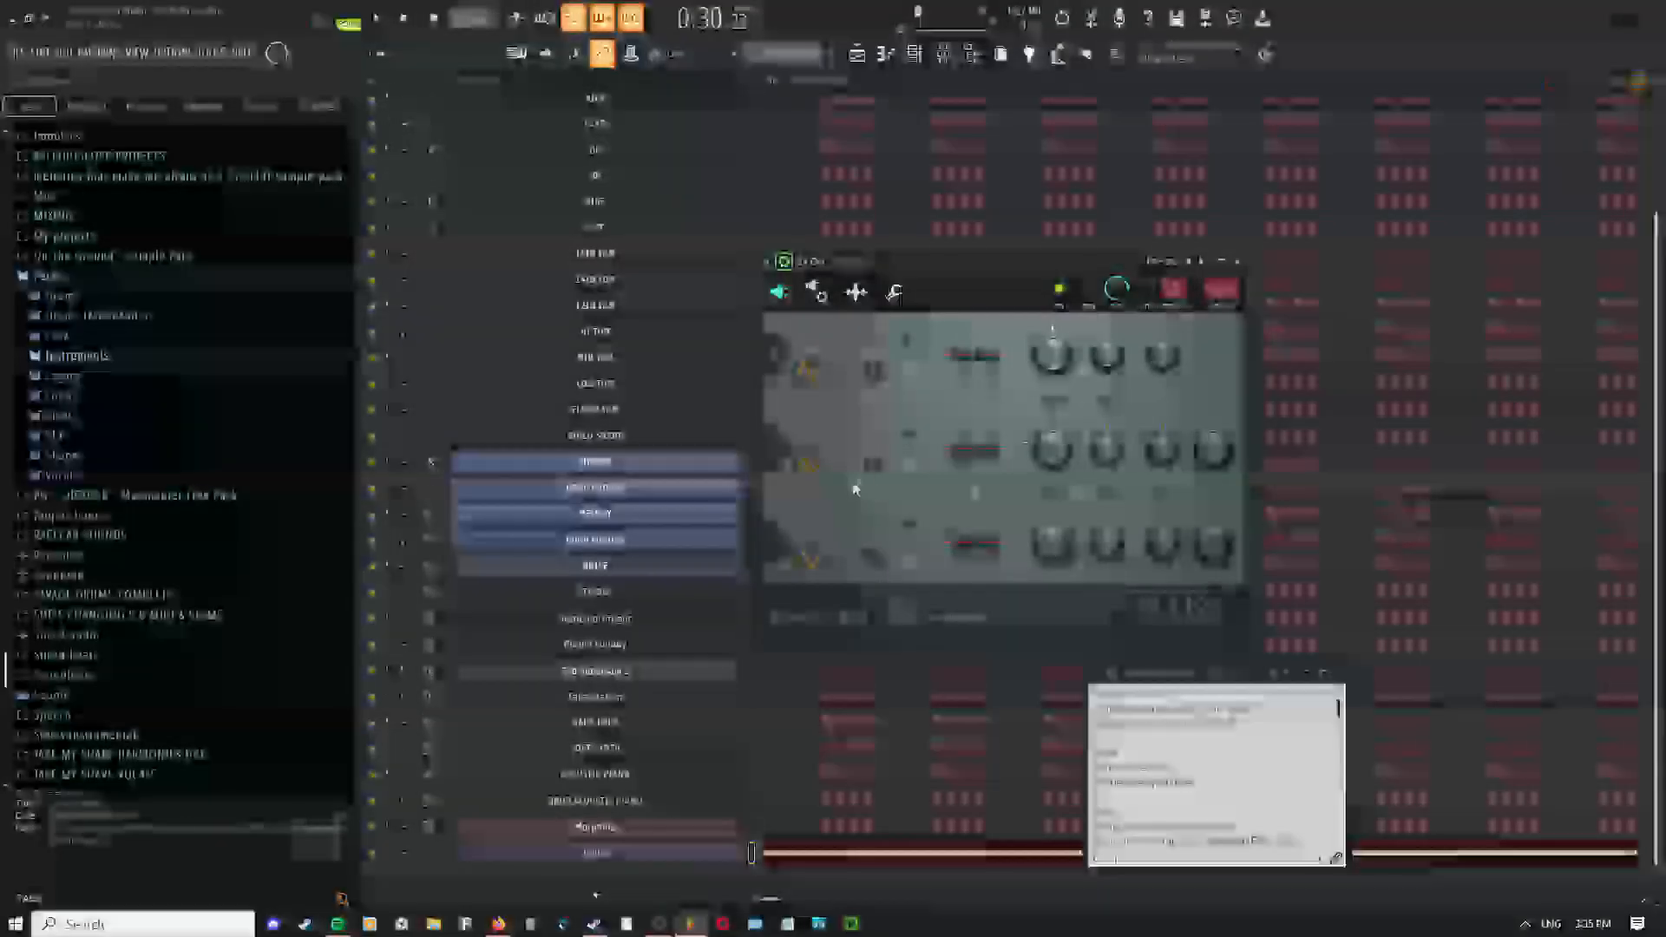
left_click(843, 467)
left_click(842, 375)
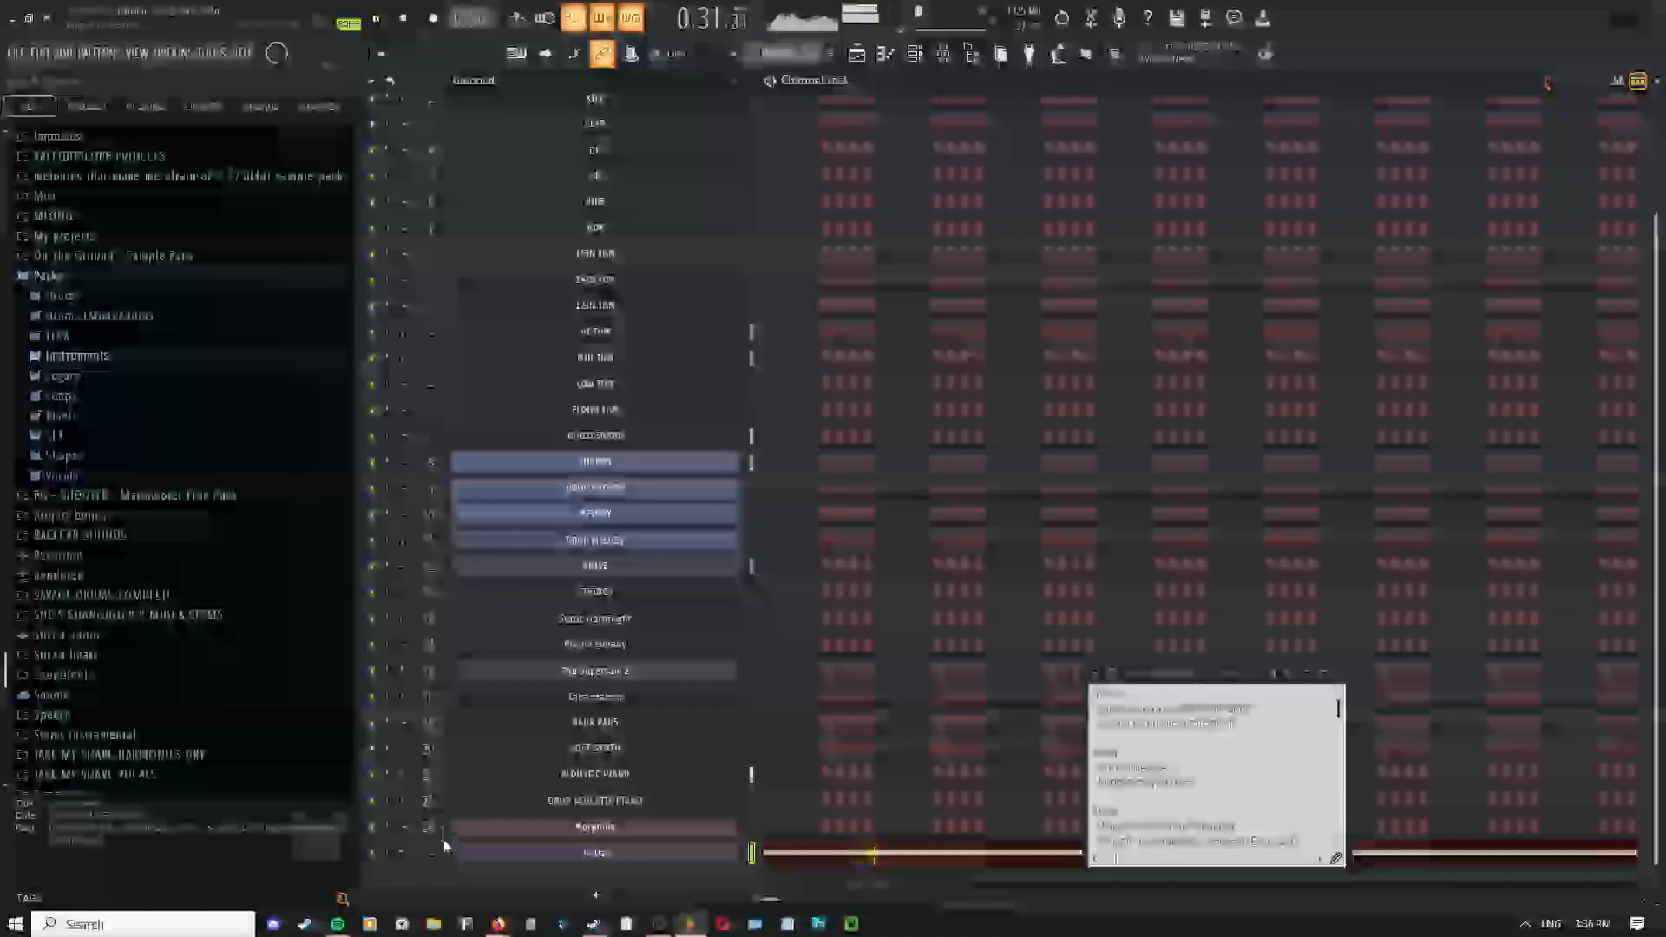
left_click(943, 54)
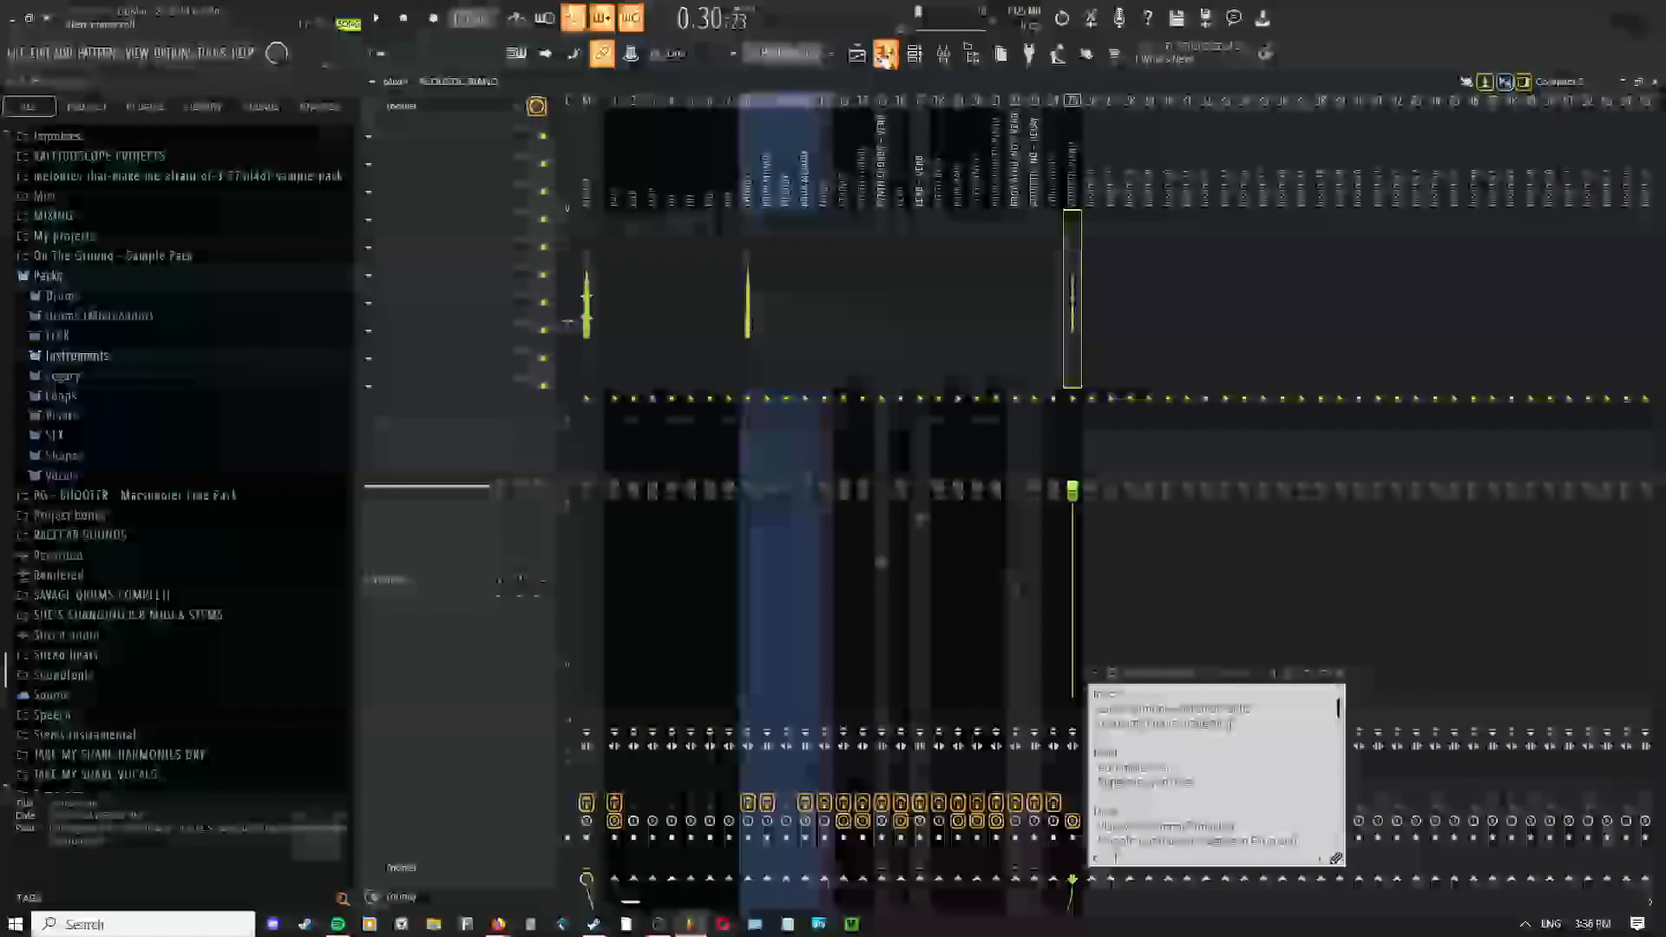
left_click(857, 54)
left_click(943, 54)
left_click(944, 56)
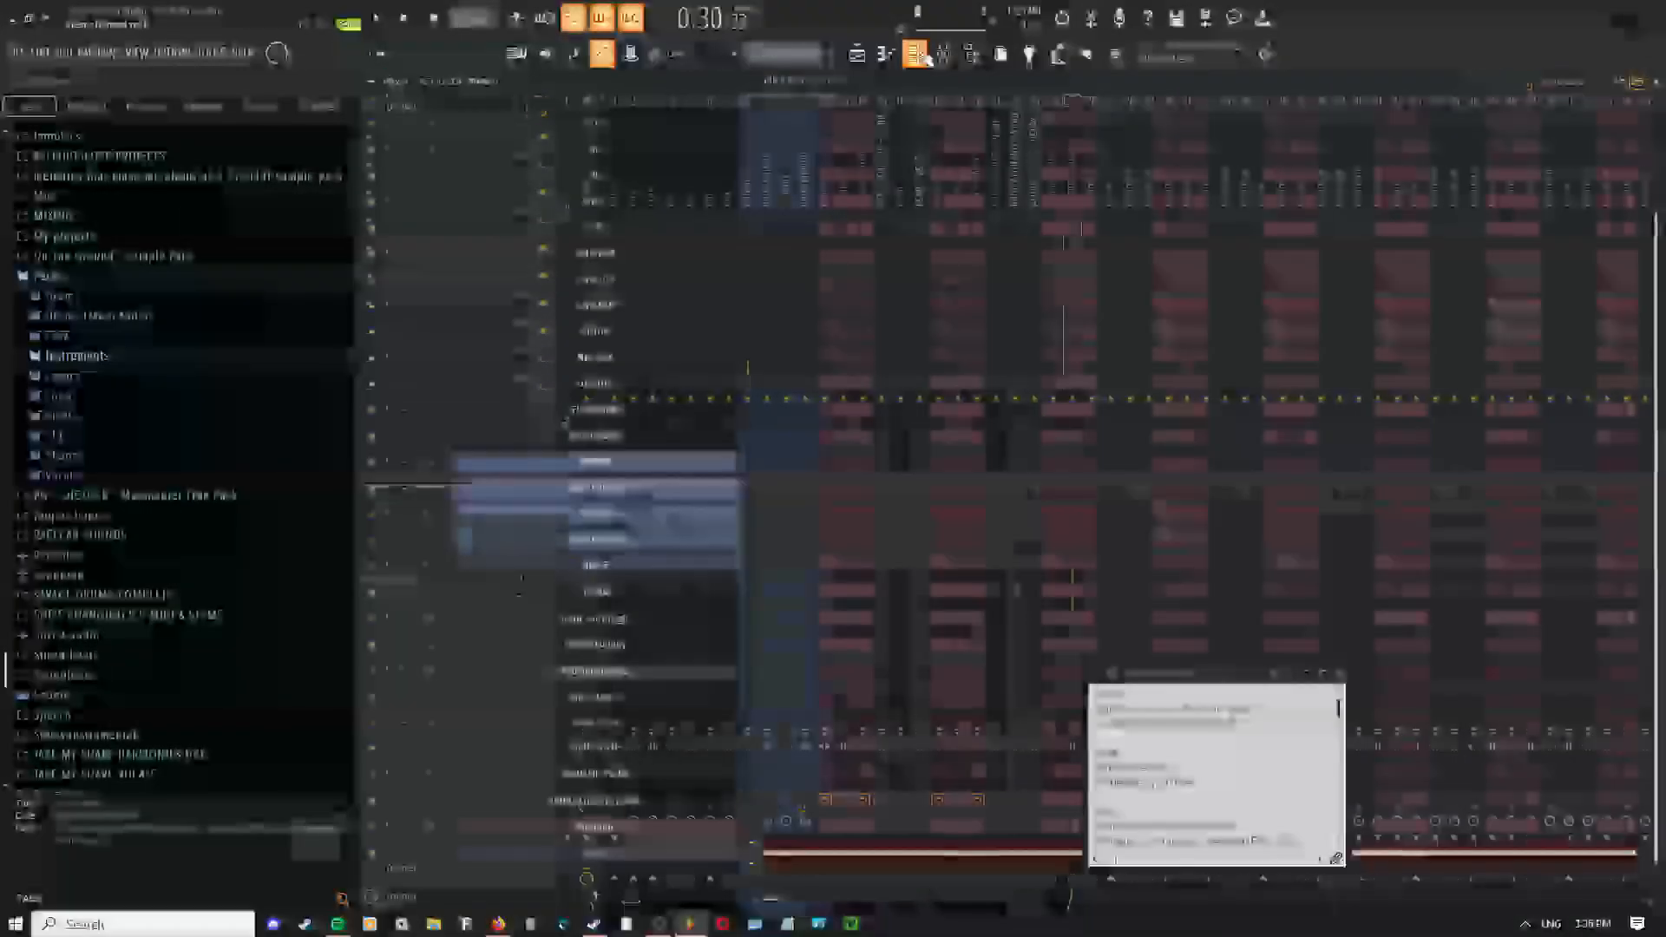
left_click(943, 57)
Rename the 3x Osc channel as RISER
left_click(921, 57)
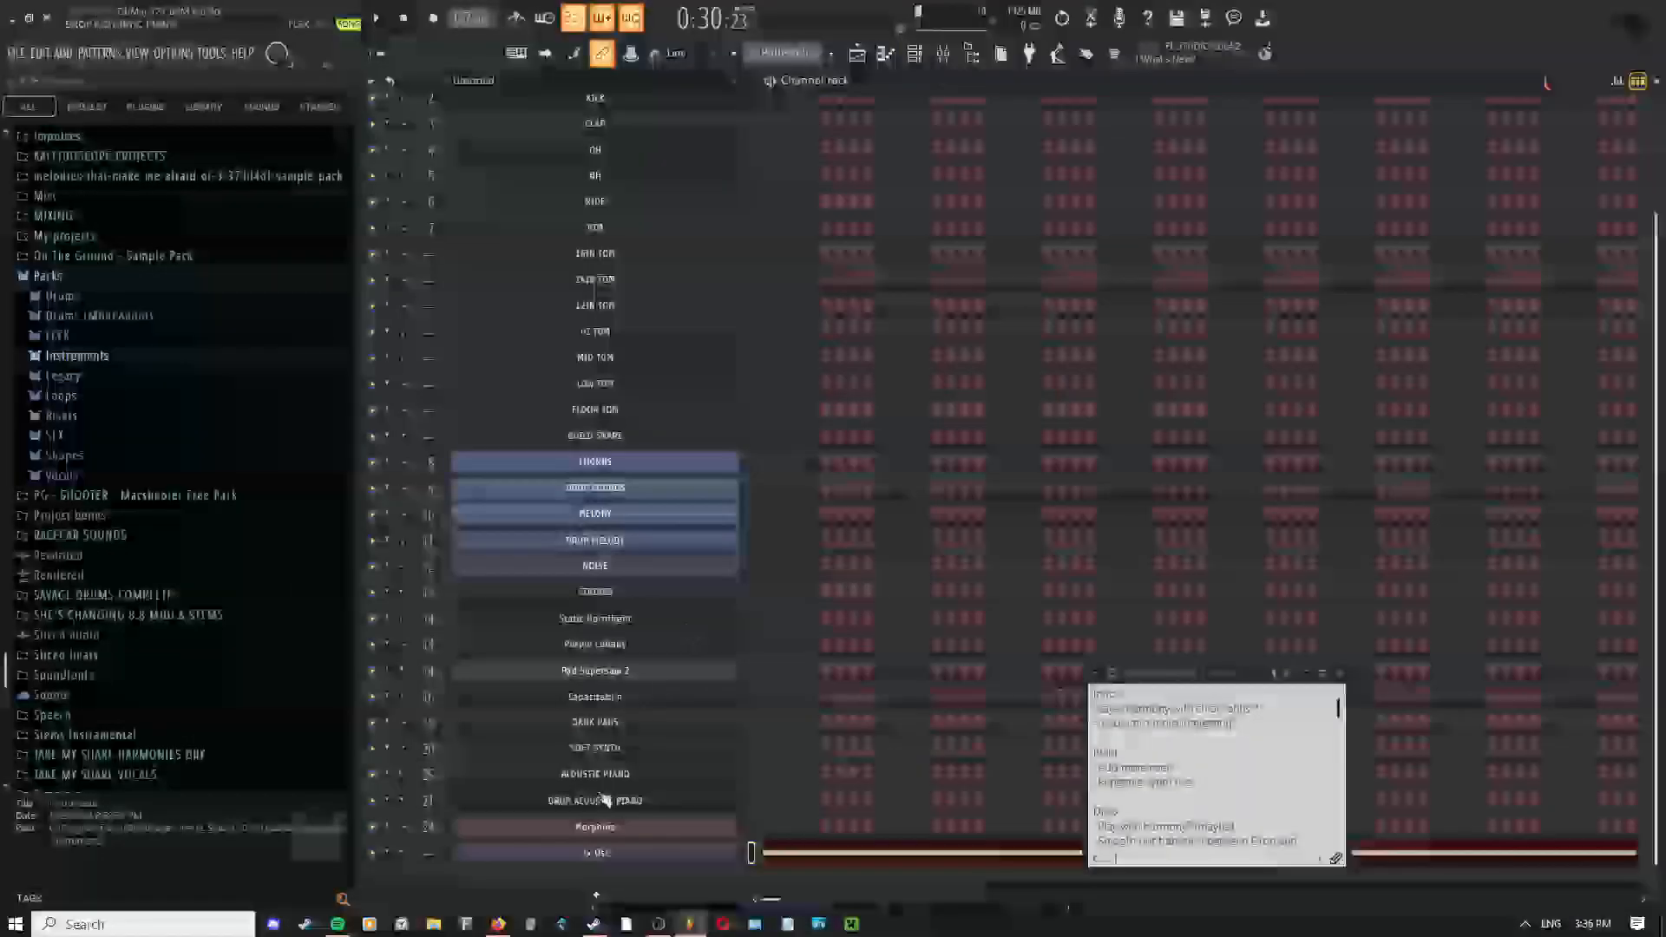
key("F2")
type("RISE")
key("Return")
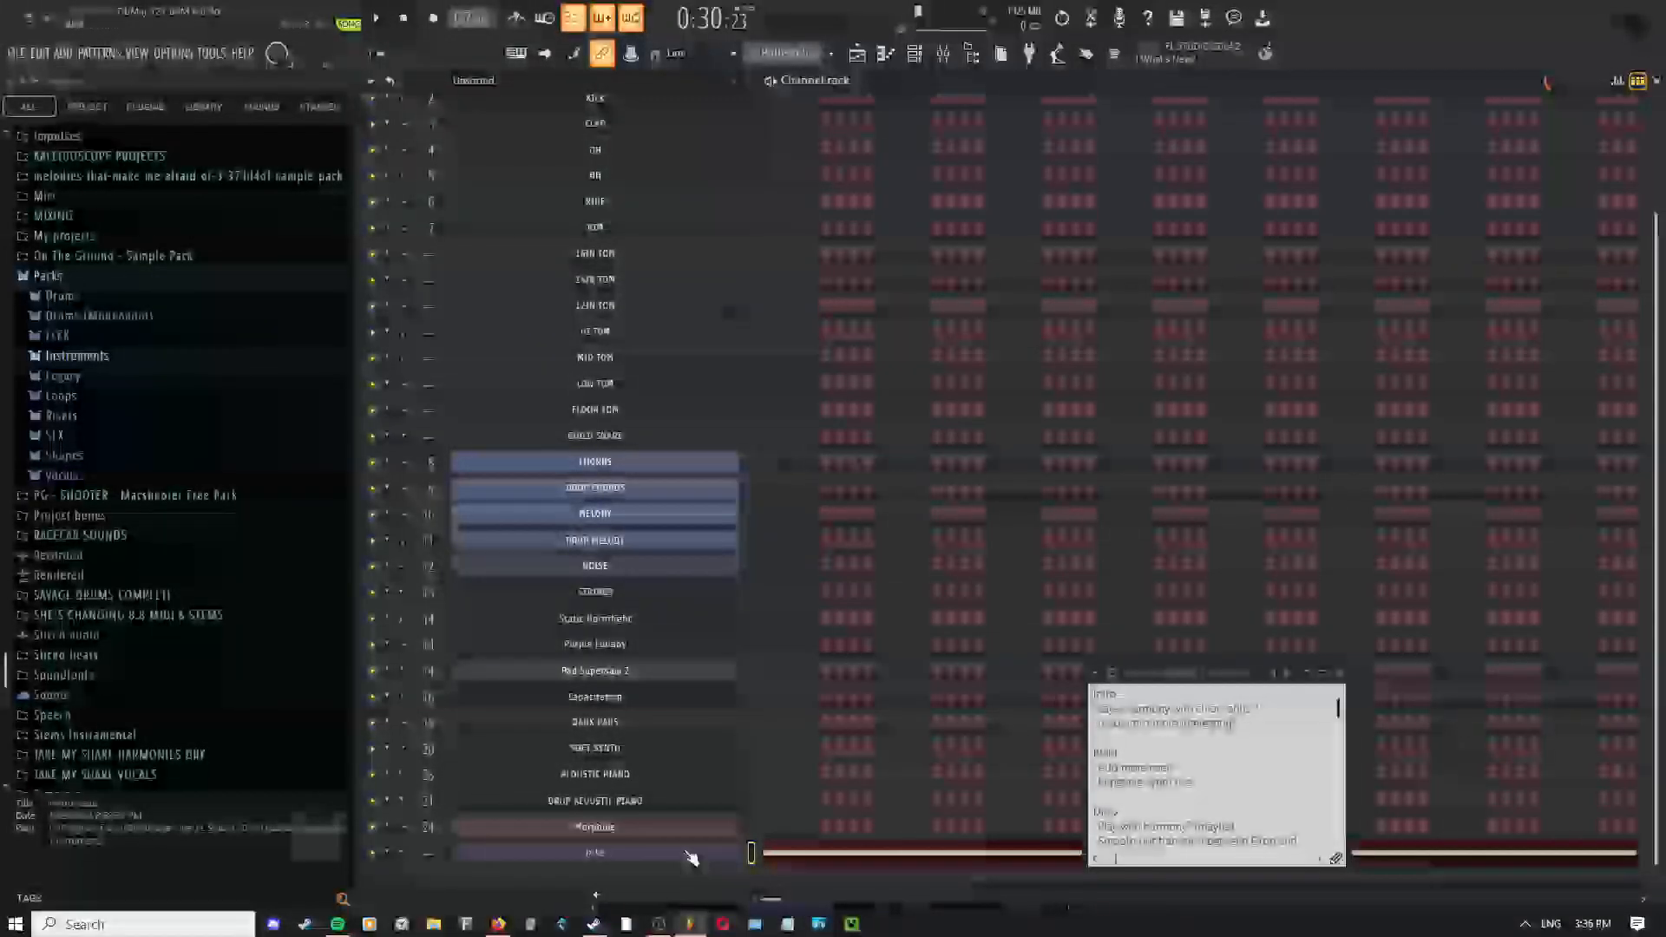
right_click(687, 857)
key("F2")
type("RISER")
key("Return")
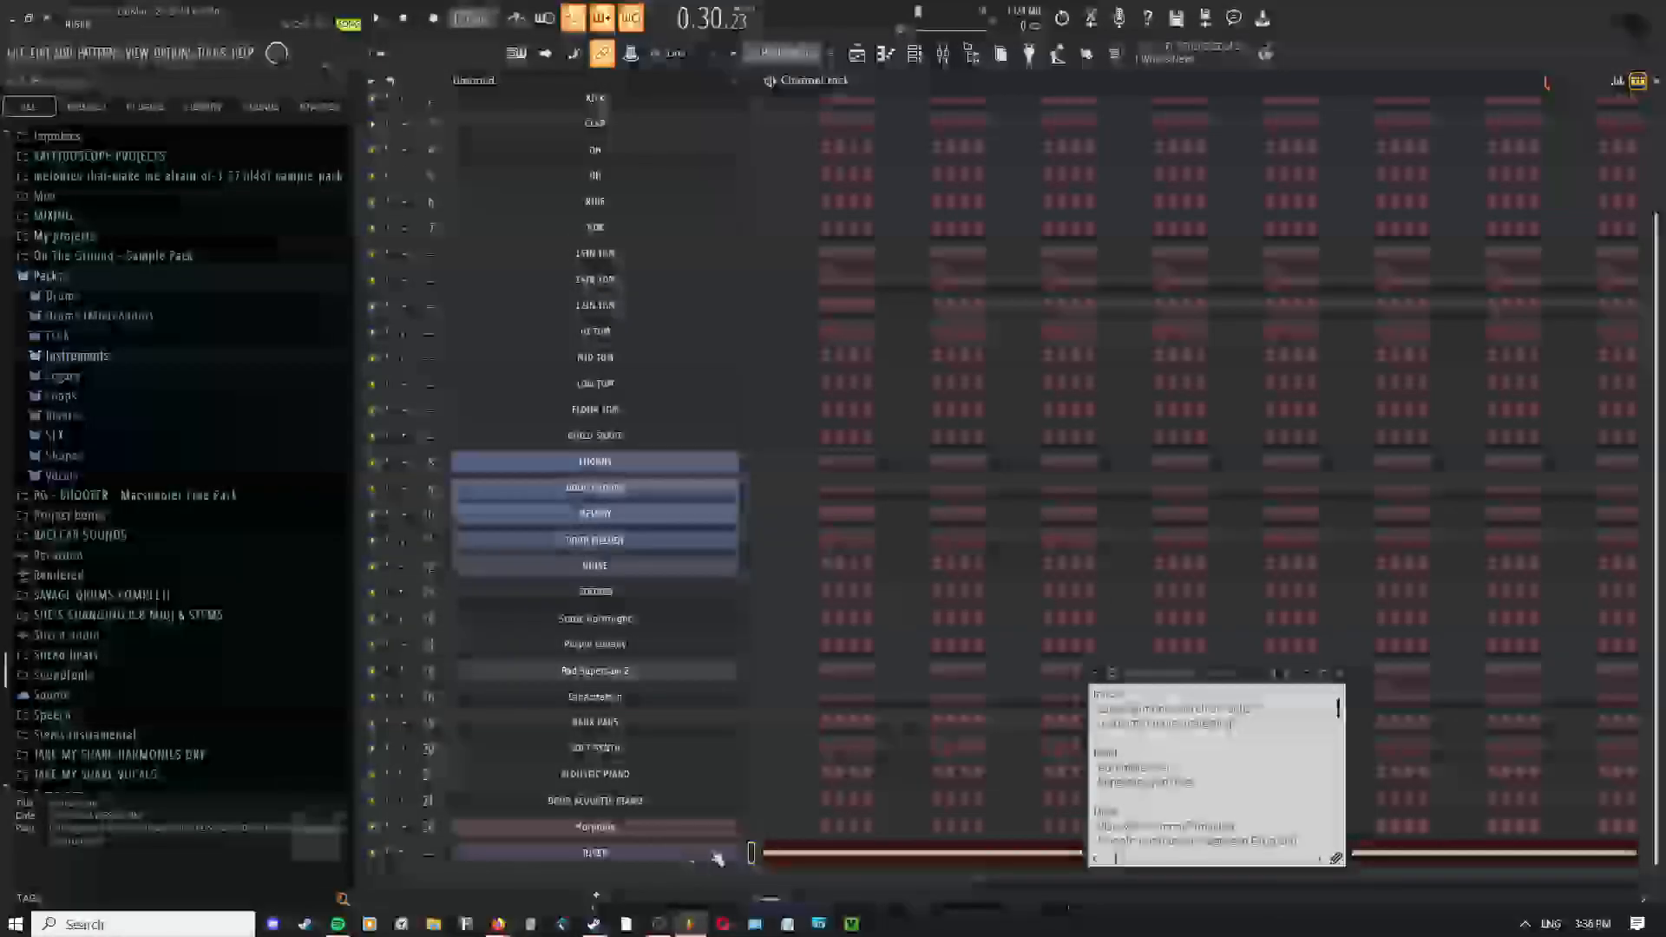
Route the RISER channel to the free mixer insert 26
left_click(943, 57)
left_click(1091, 215)
right_click(1091, 211)
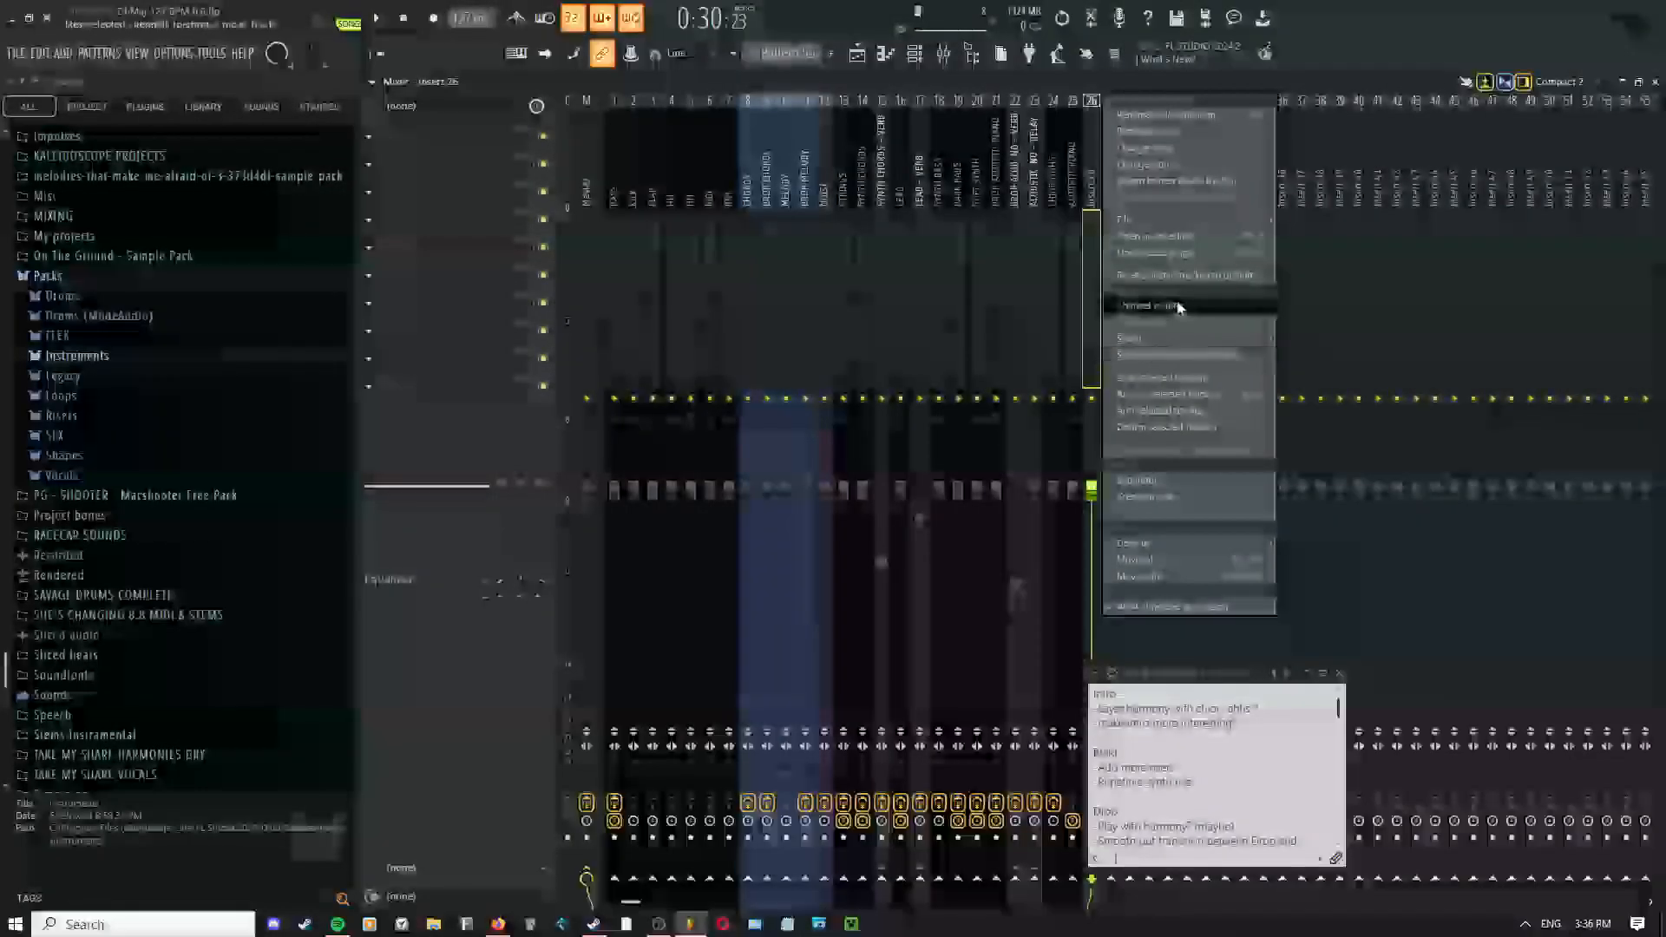
mouse_move(1180, 307)
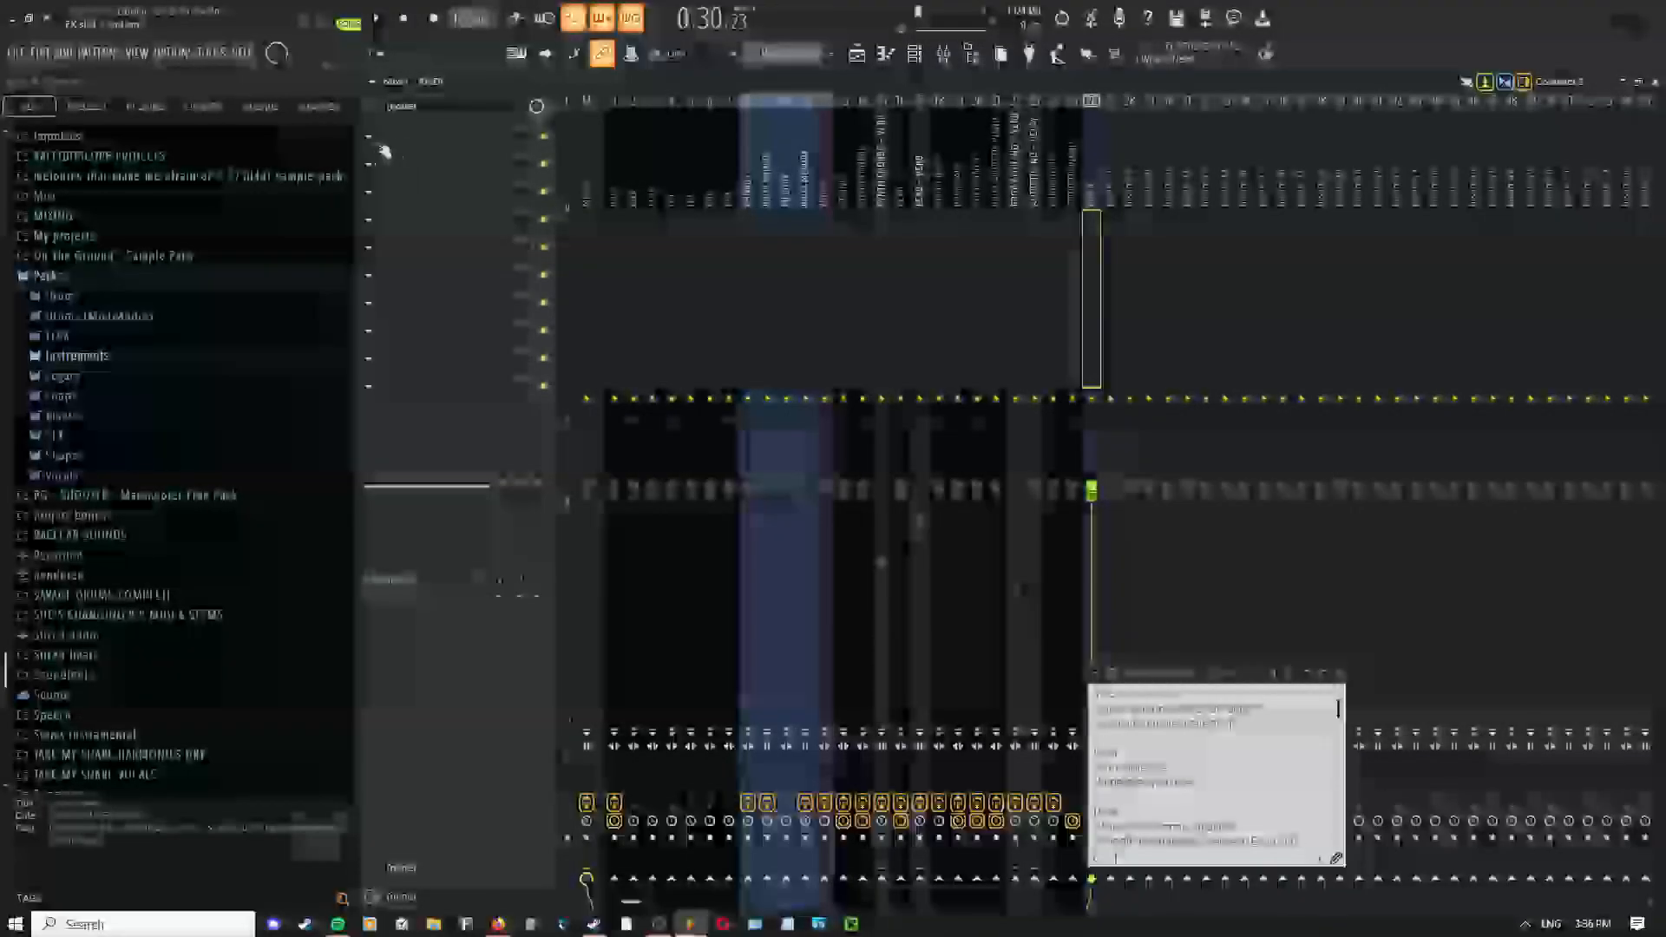
Add Fruity Parametric EQ 2 to the first effect slot of the riser's mixer track
left_click(373, 149)
mouse_move(626, 162)
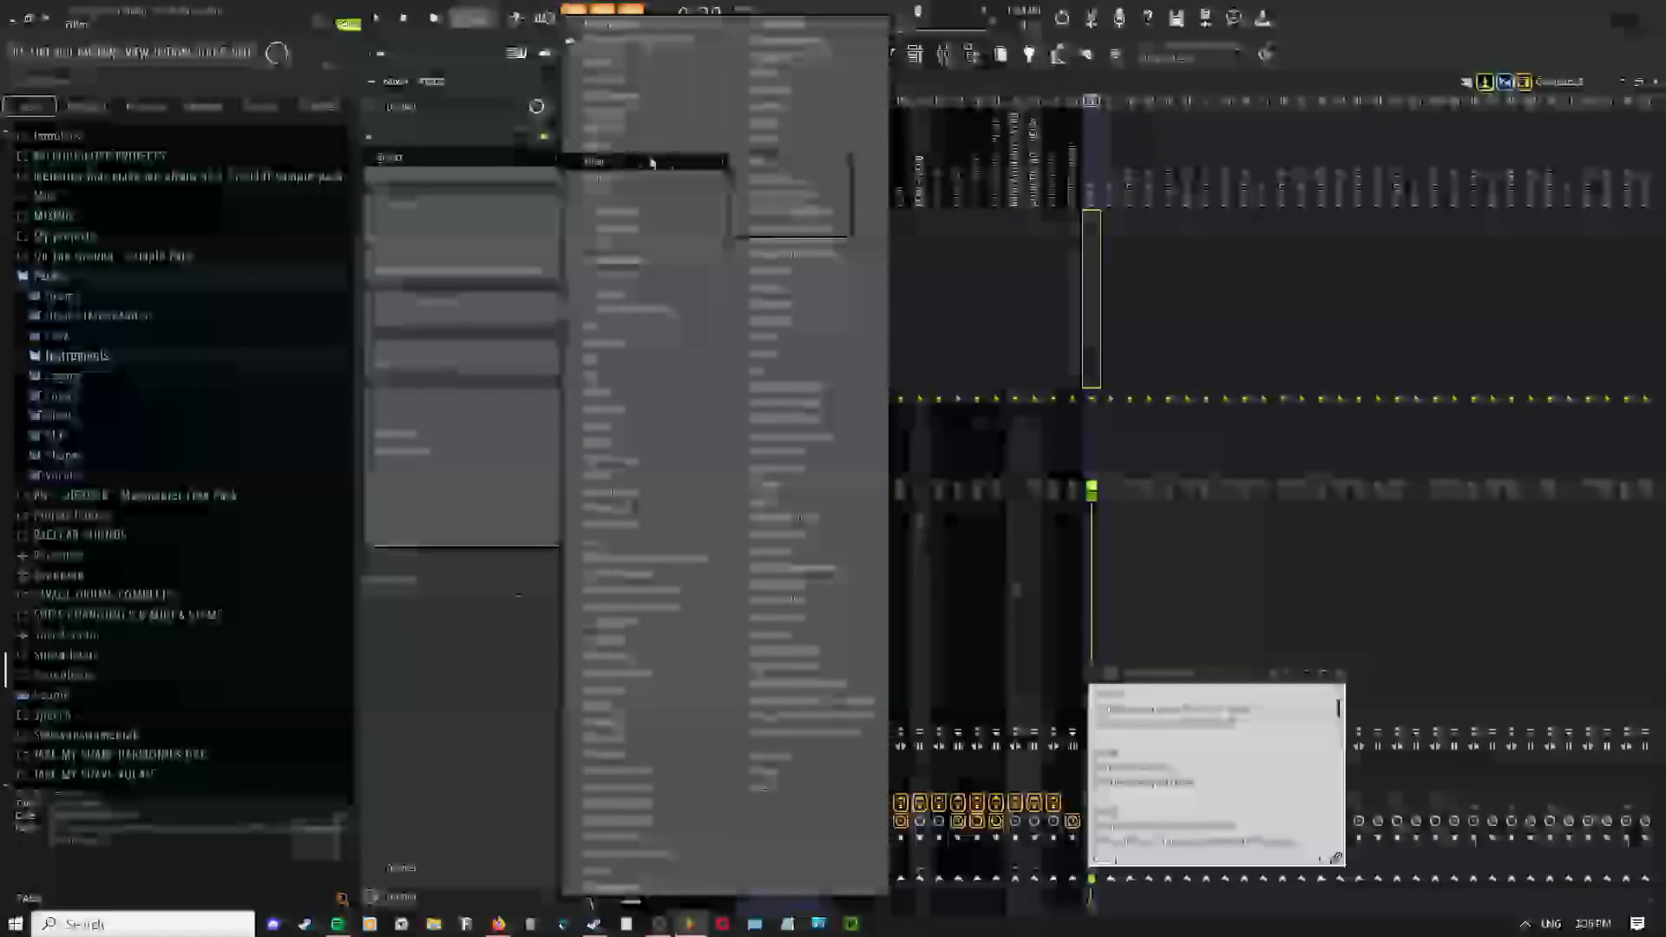
left_click(790, 217)
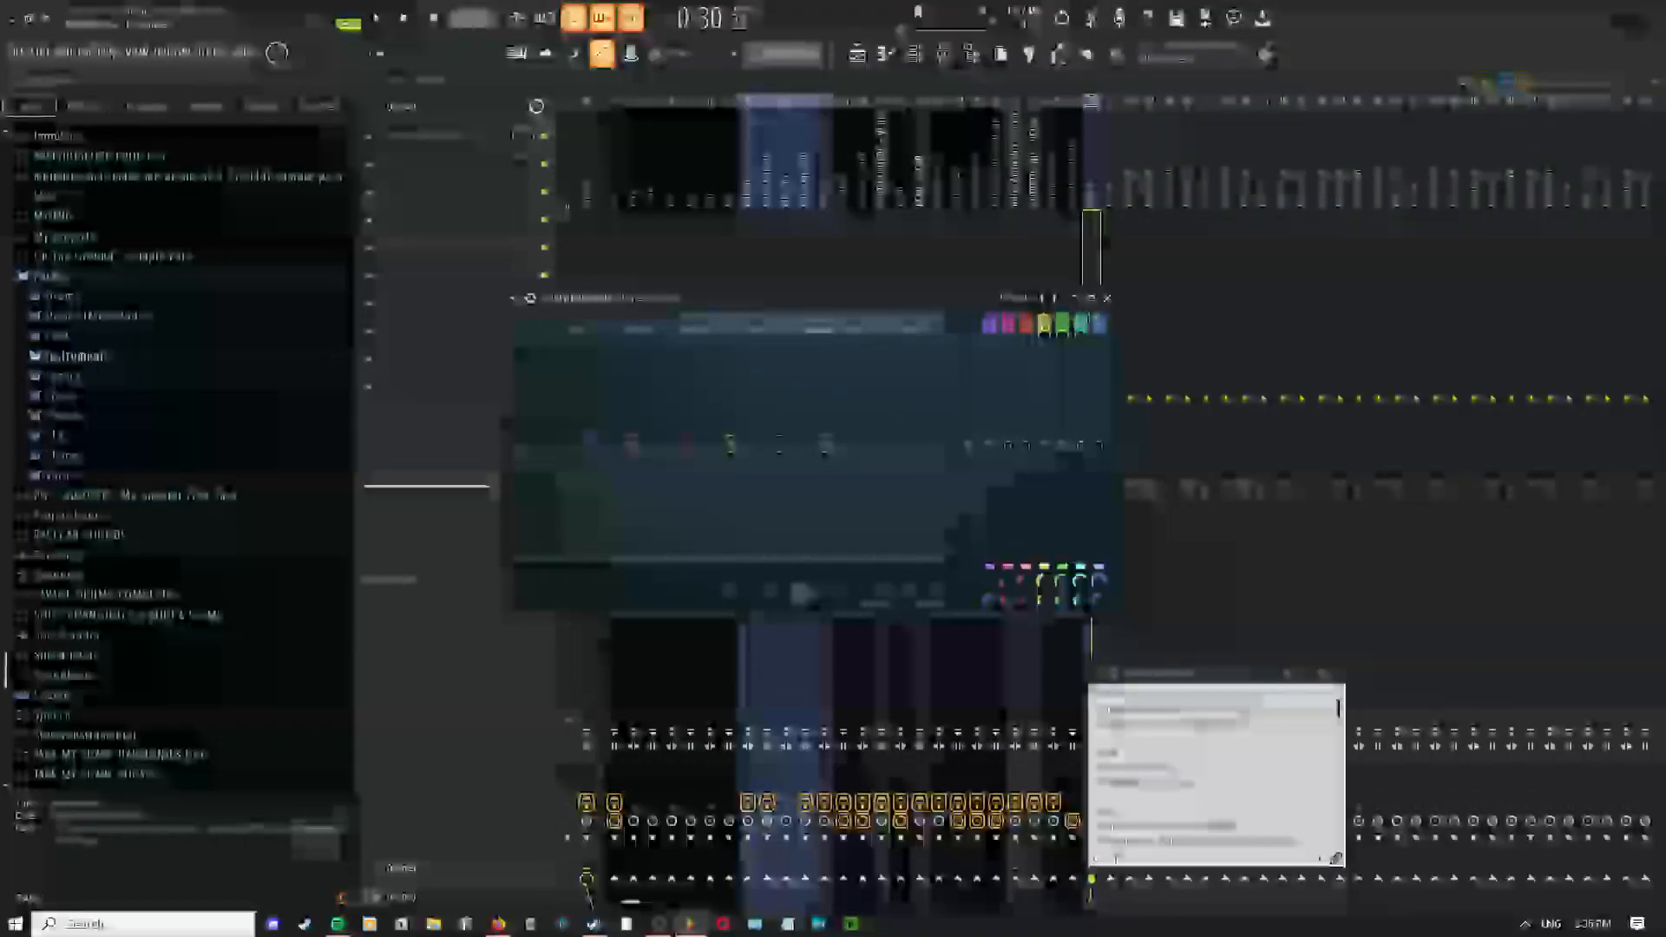
Change the filter type of the EQ's highest-frequency band and start playback
right_click(872, 457)
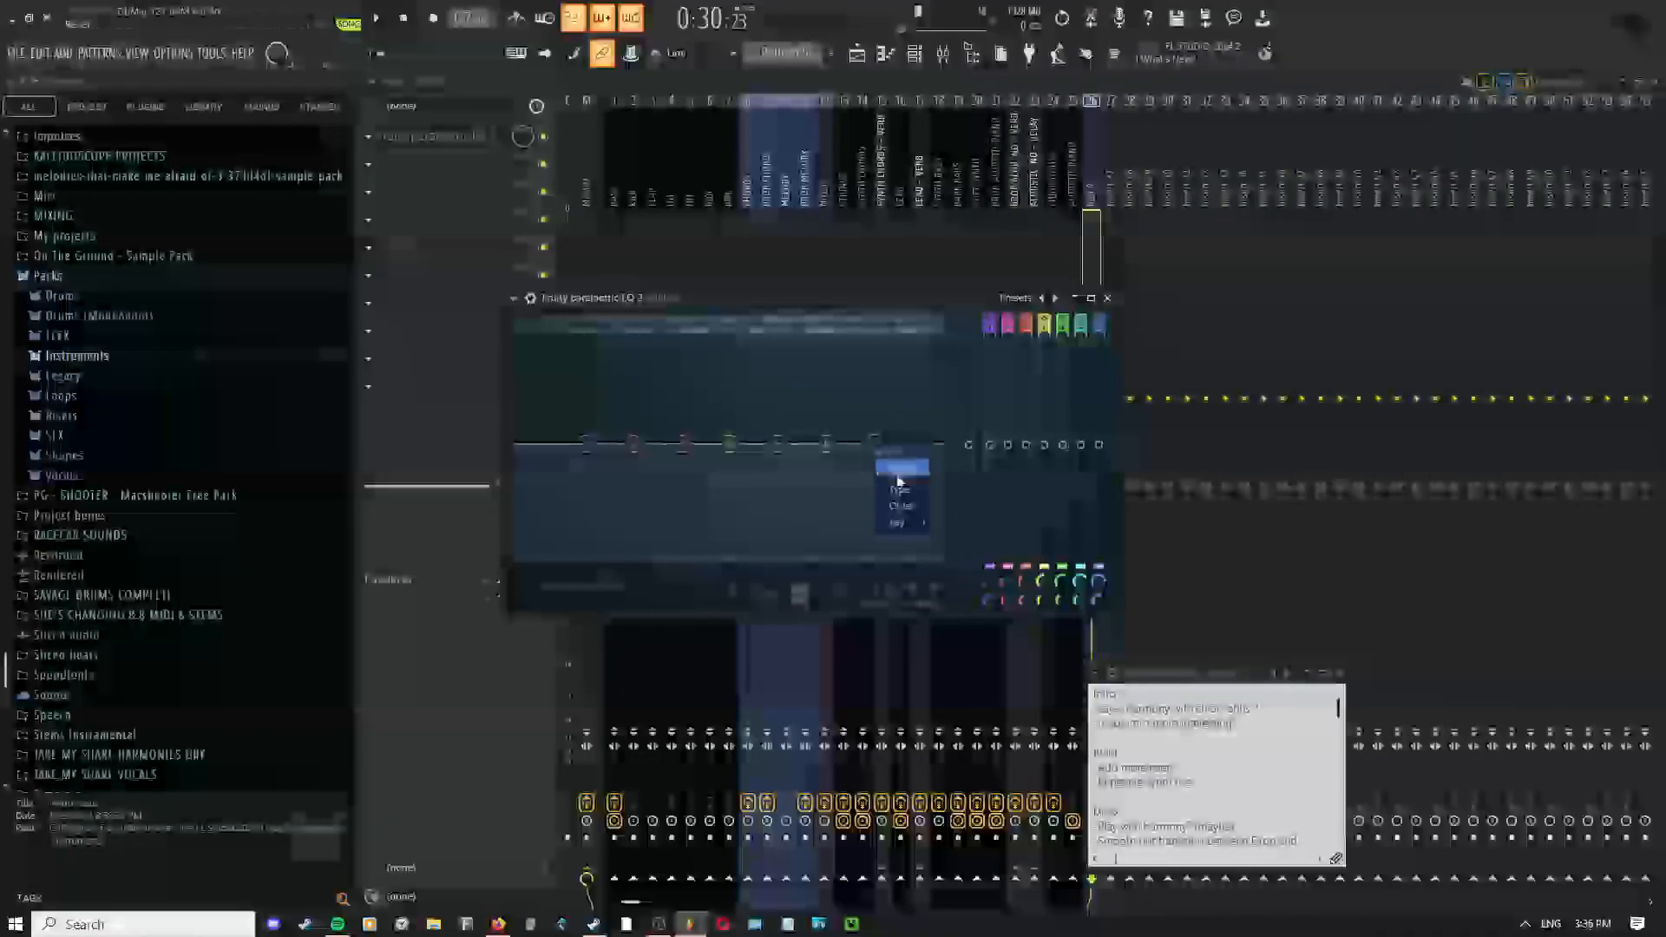
mouse_move(902, 491)
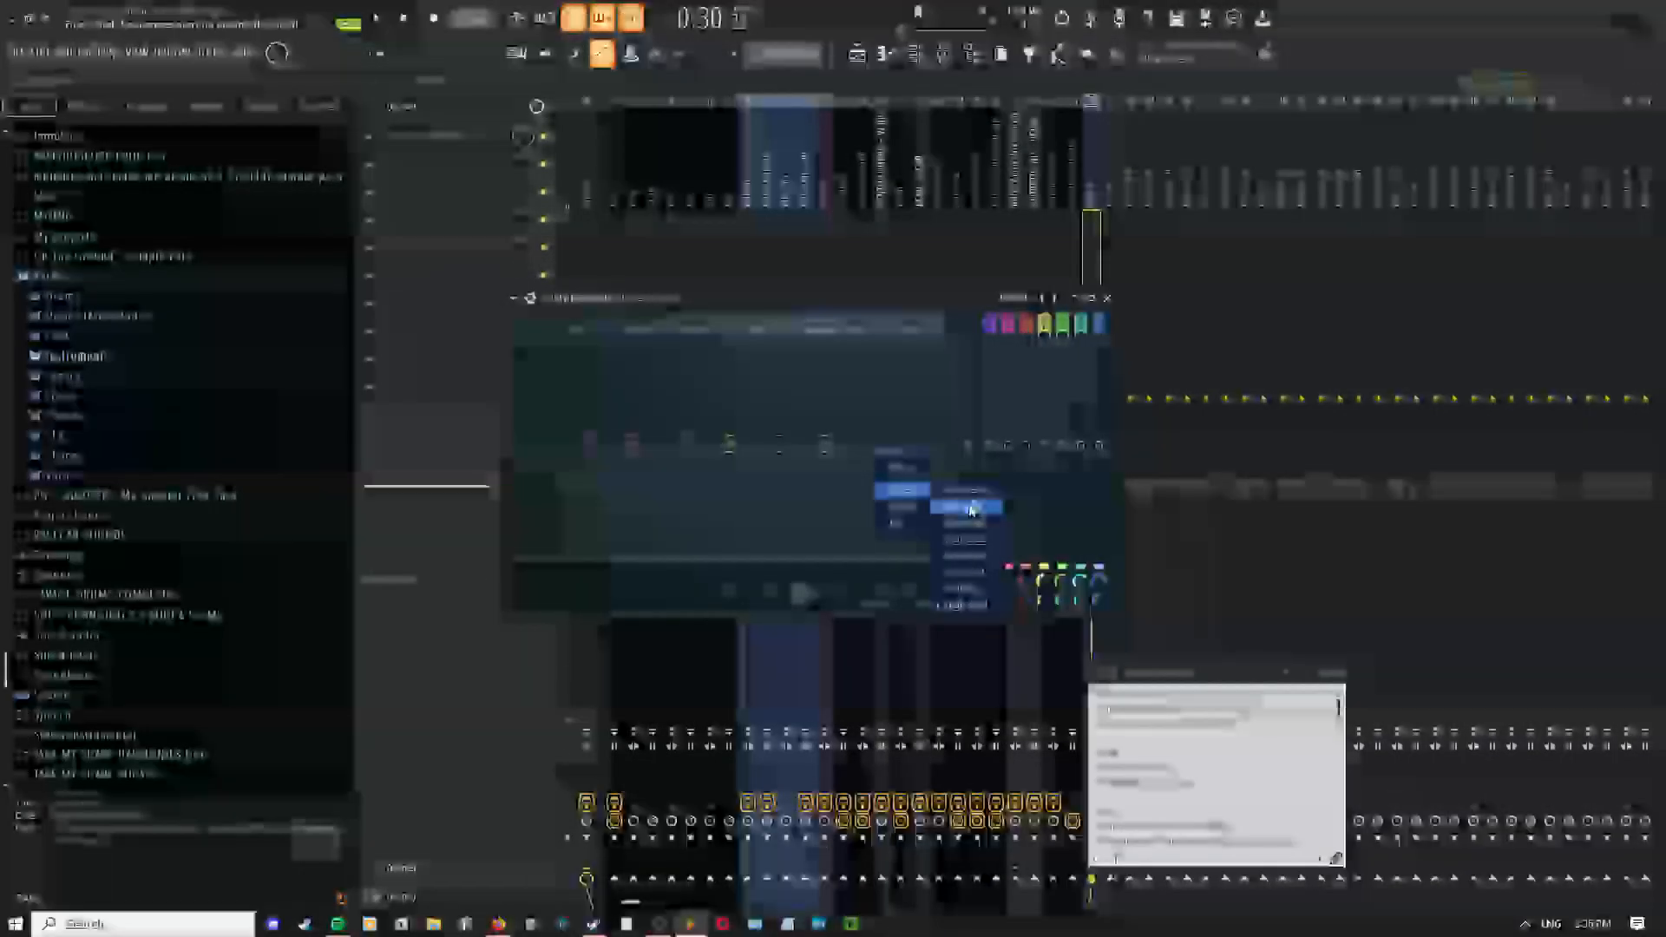
left_click(966, 523)
key("space")
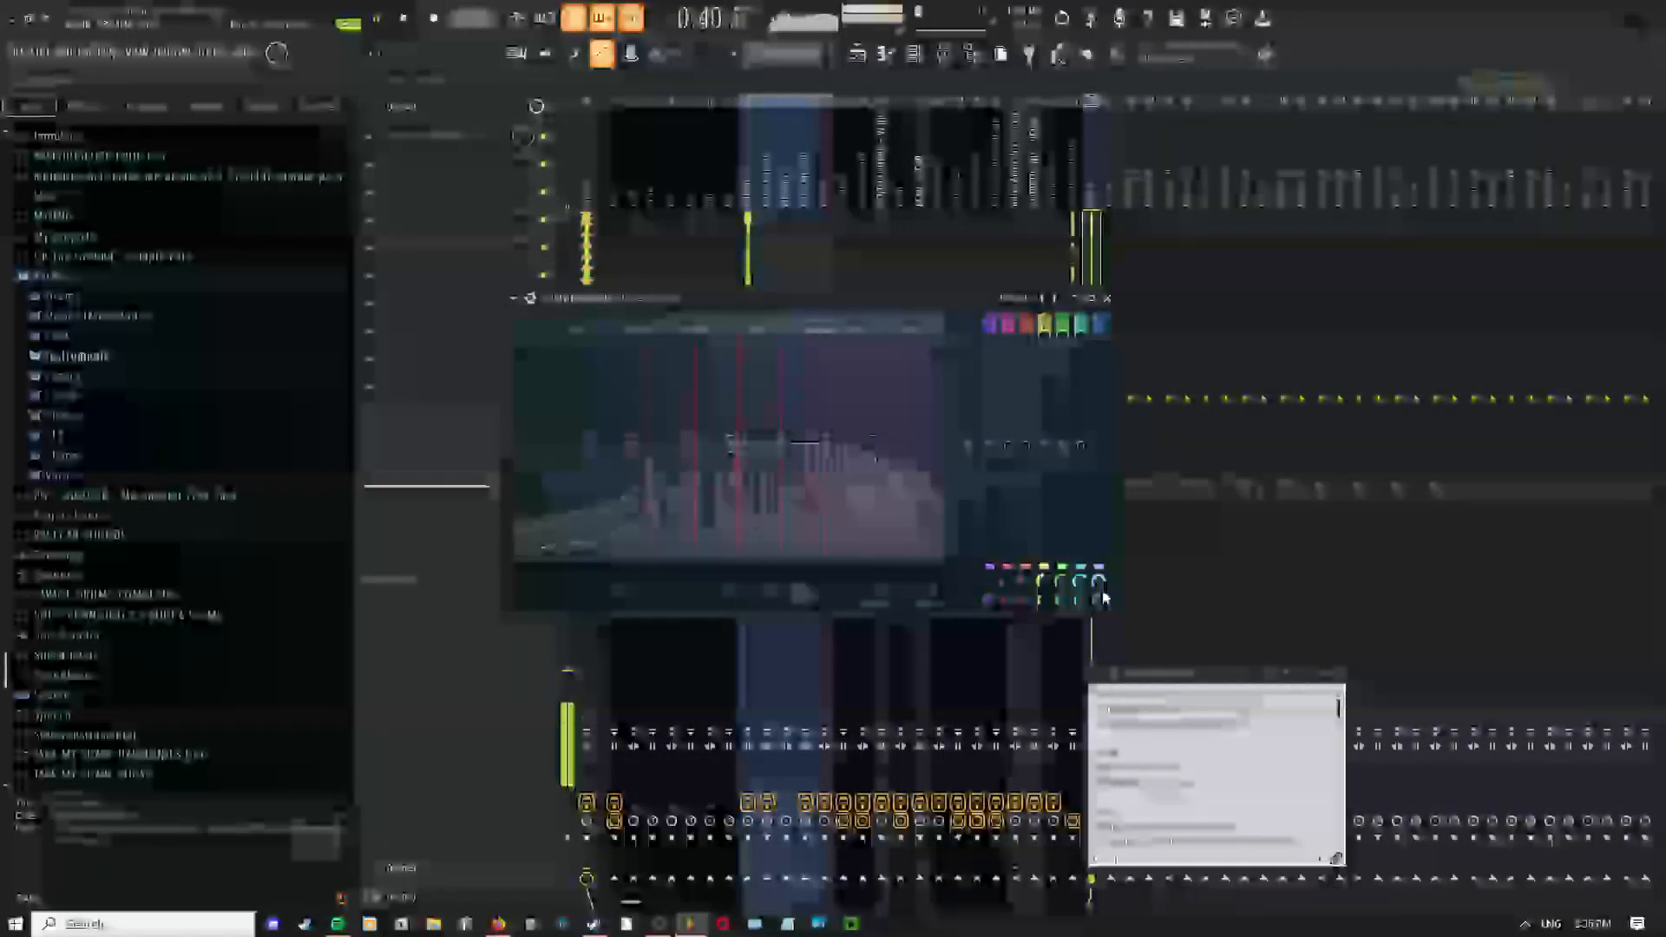
left_click(1107, 299)
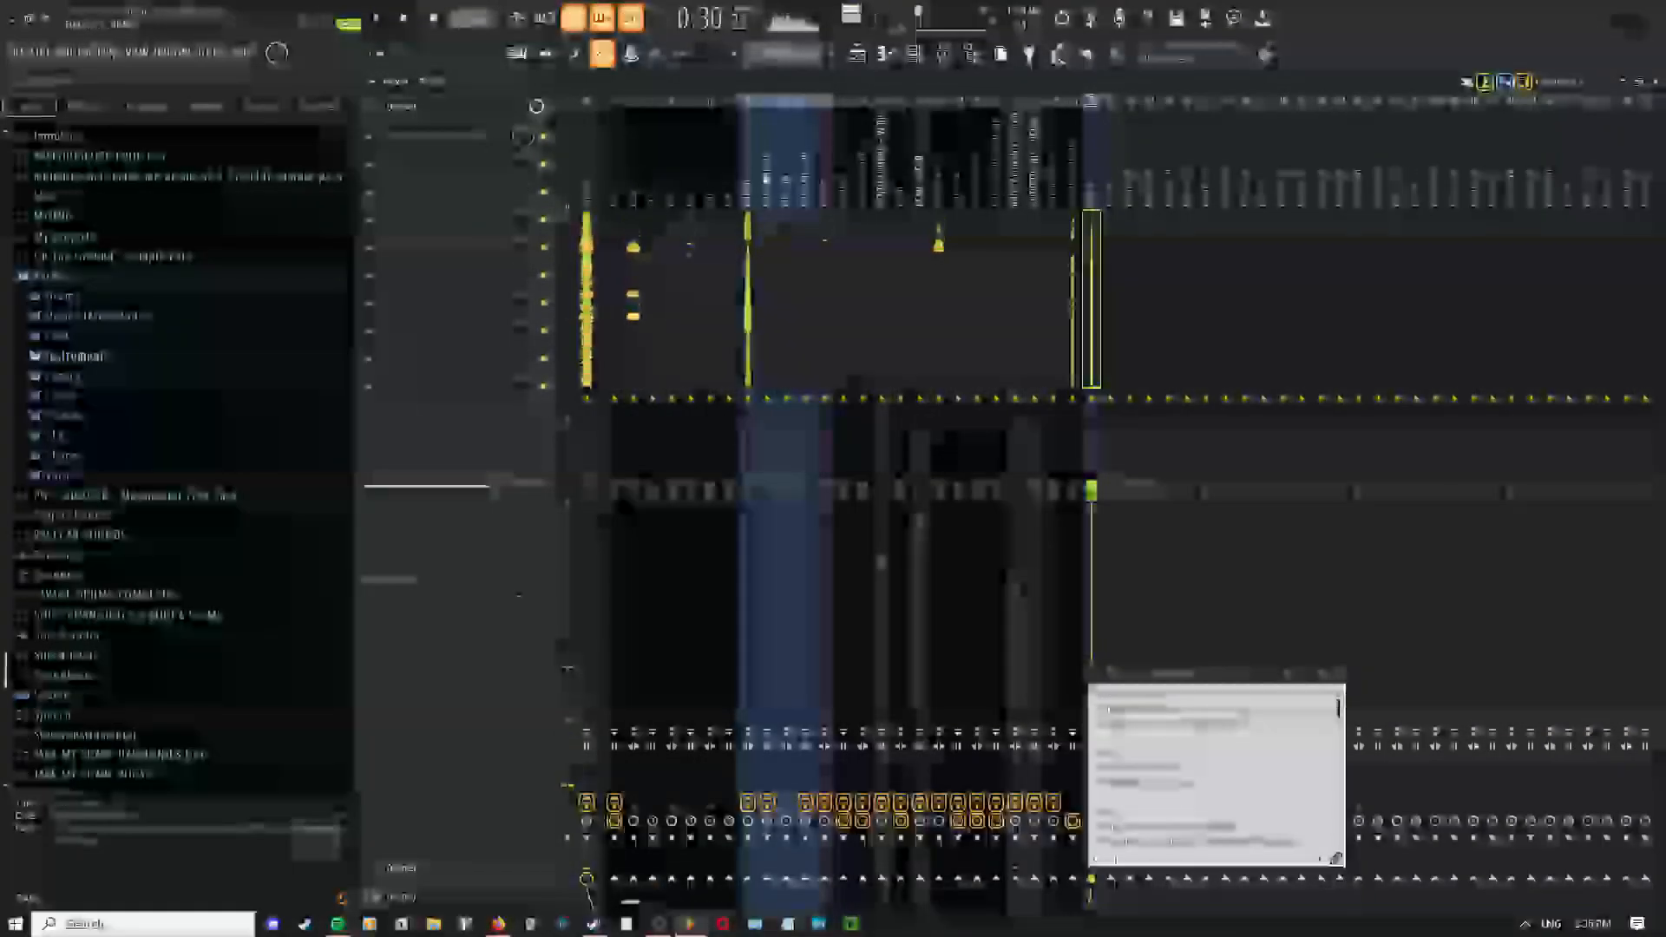
left_click(543, 136)
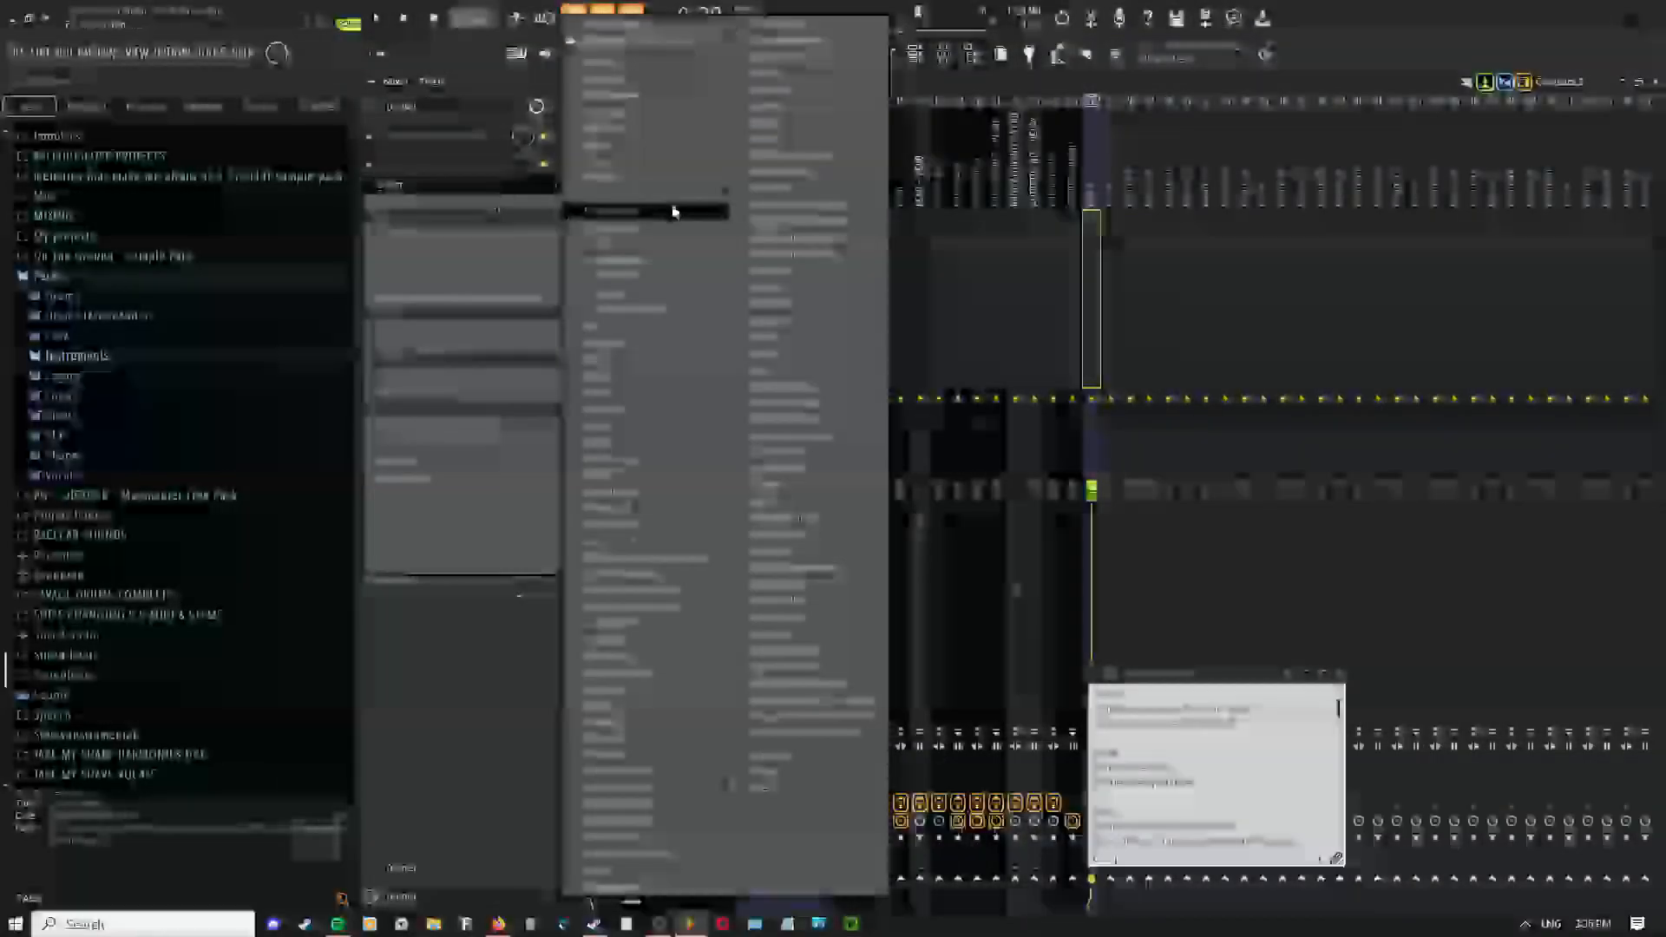
mouse_move(606, 161)
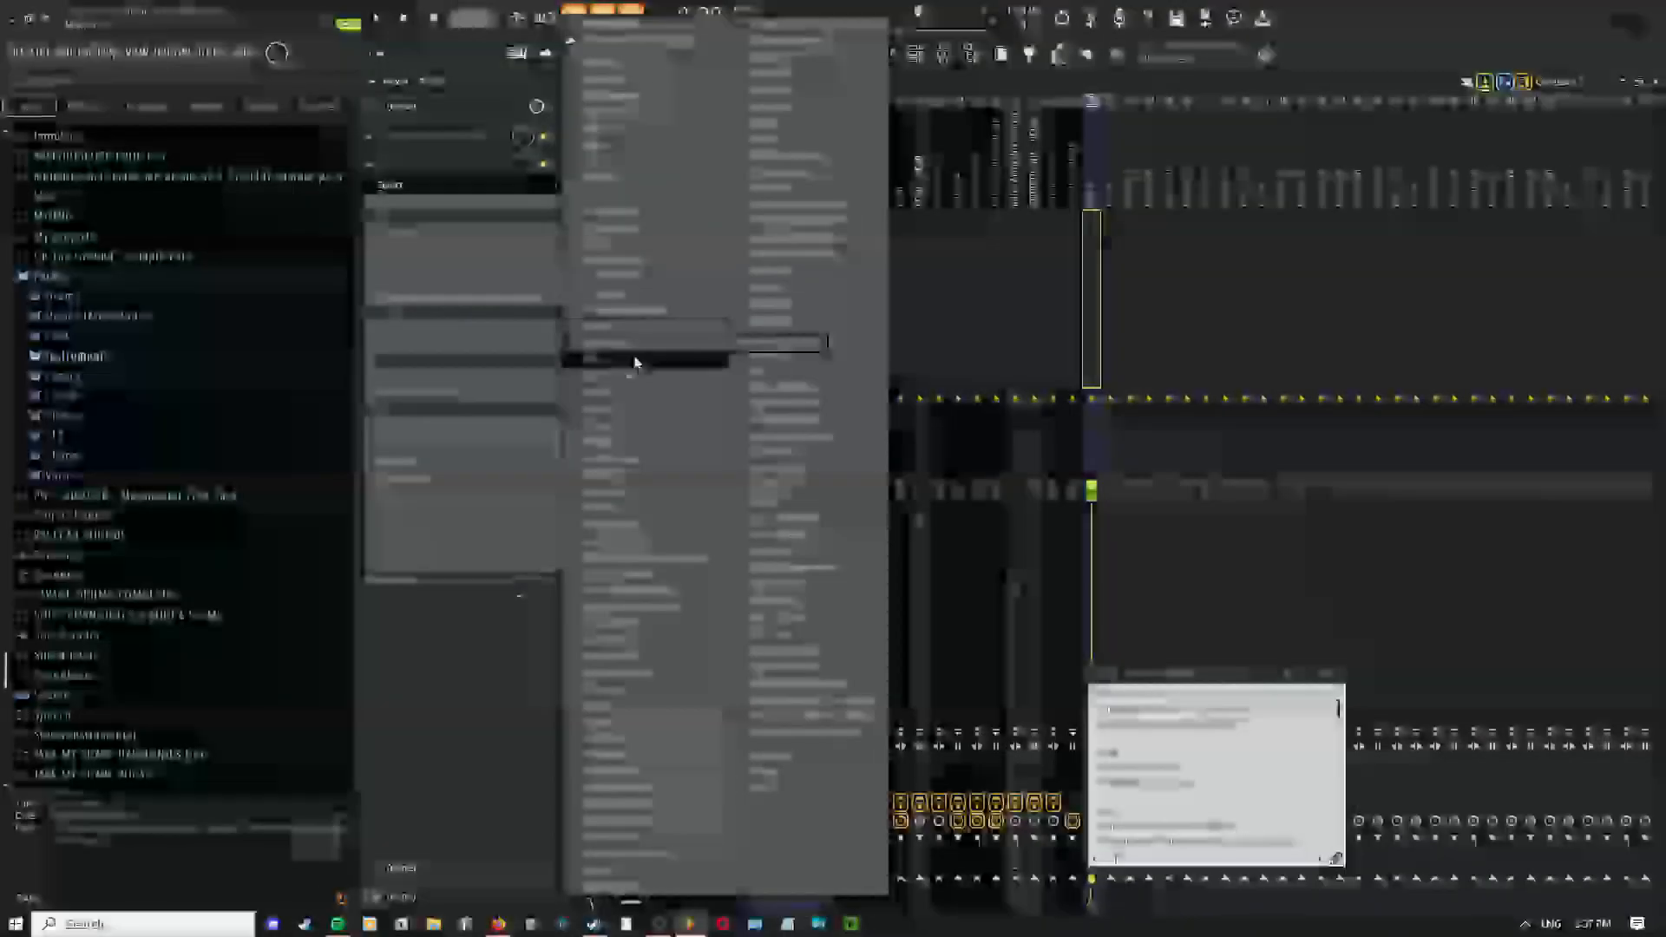
mouse_move(632, 363)
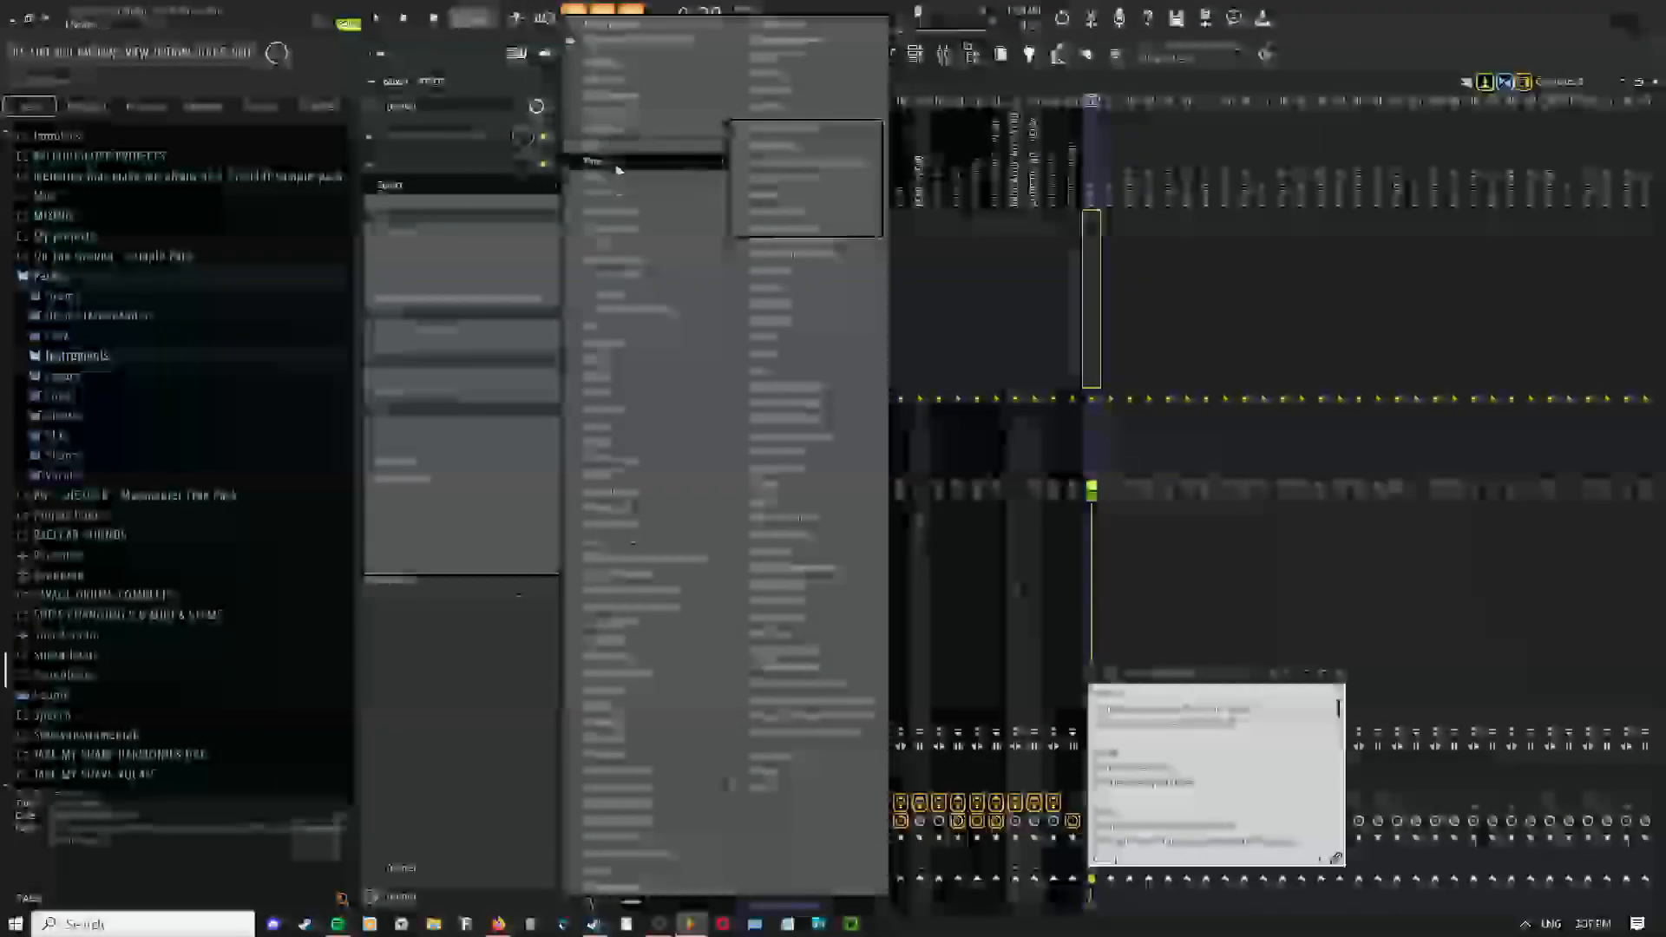
mouse_move(724, 328)
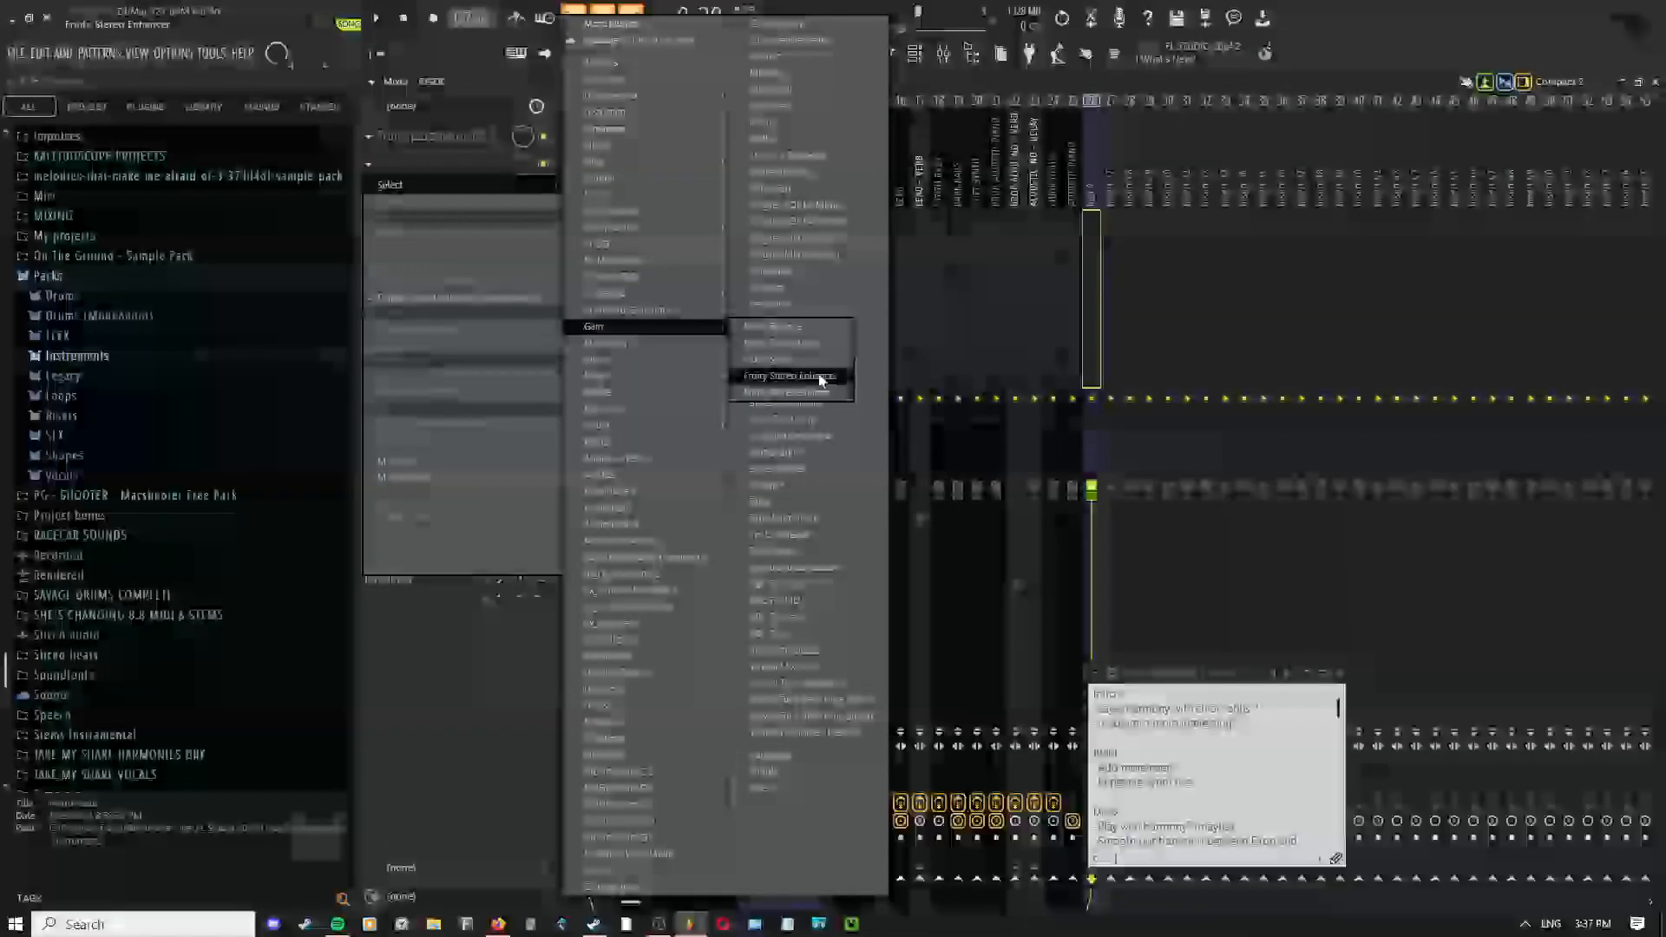
left_click(820, 379)
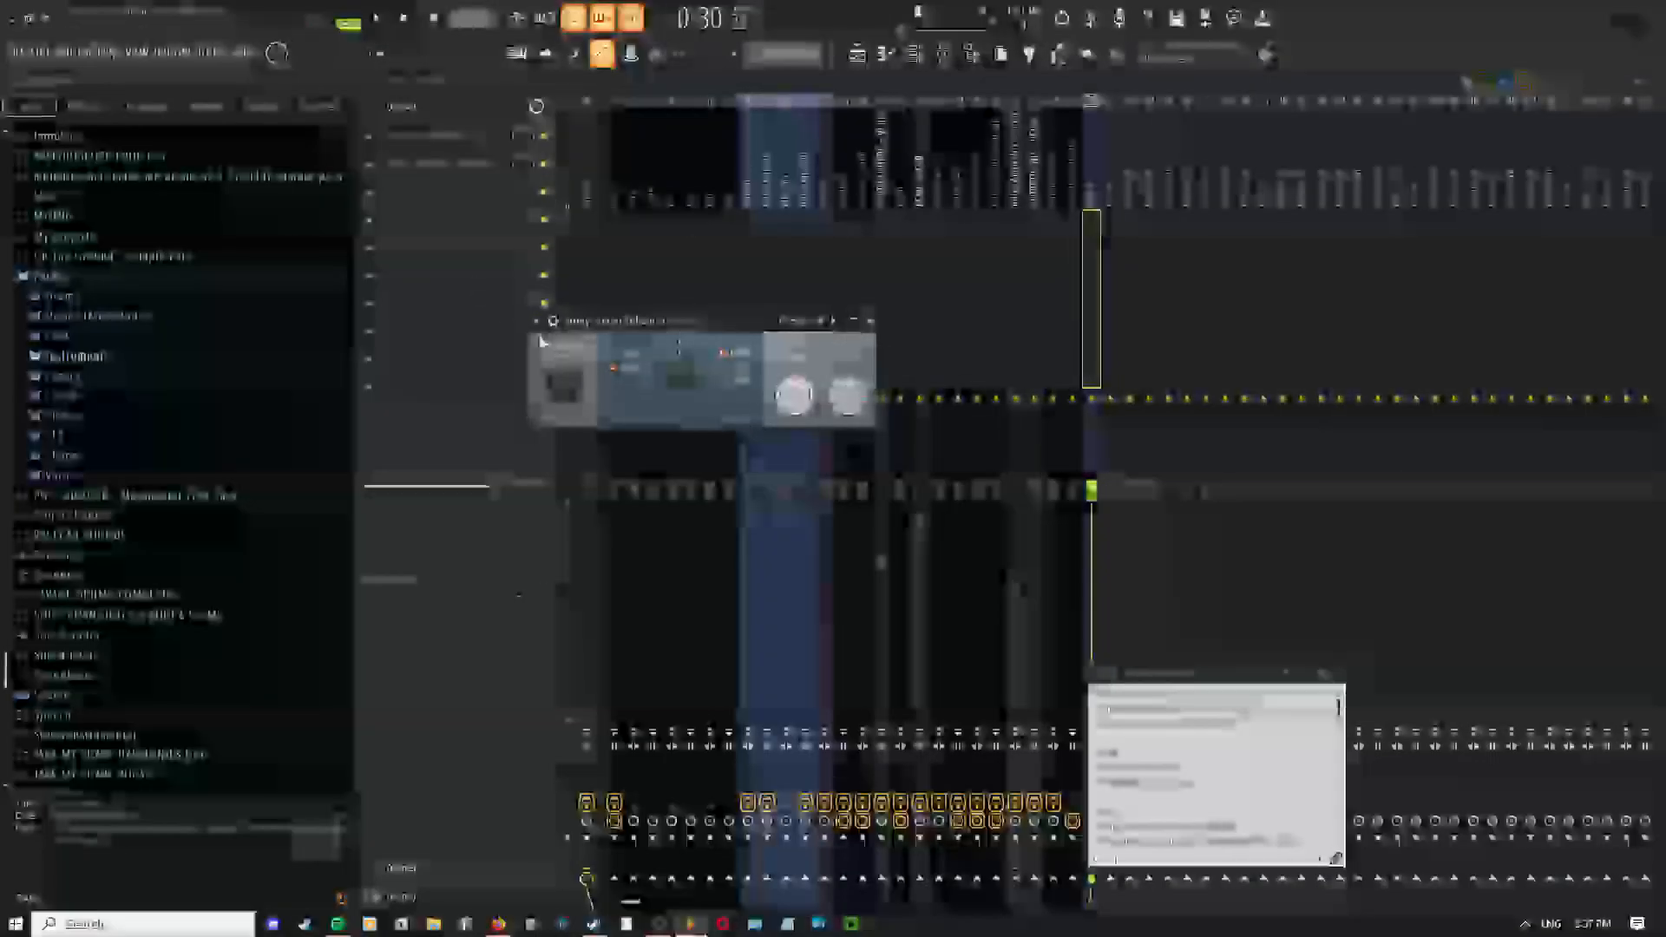
left_click(535, 322)
left_click(562, 359)
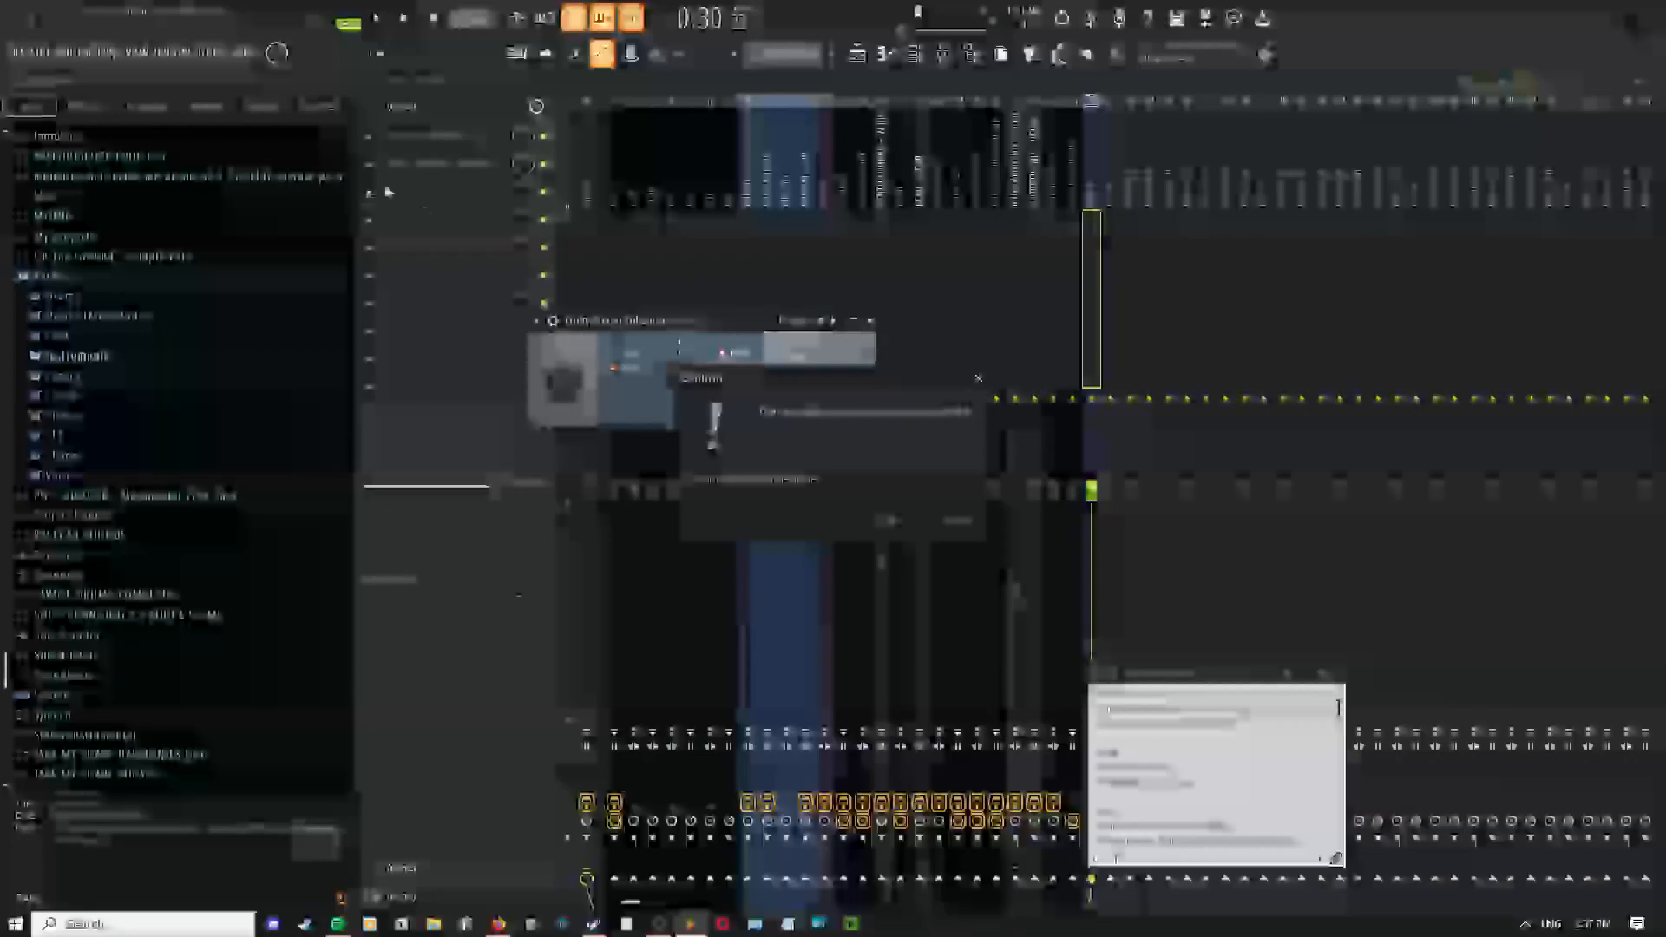
left_click(886, 524)
Add Fruity Stereo Shaper to the second effect slot of the riser's mixer track
left_click(370, 172)
mouse_move(396, 185)
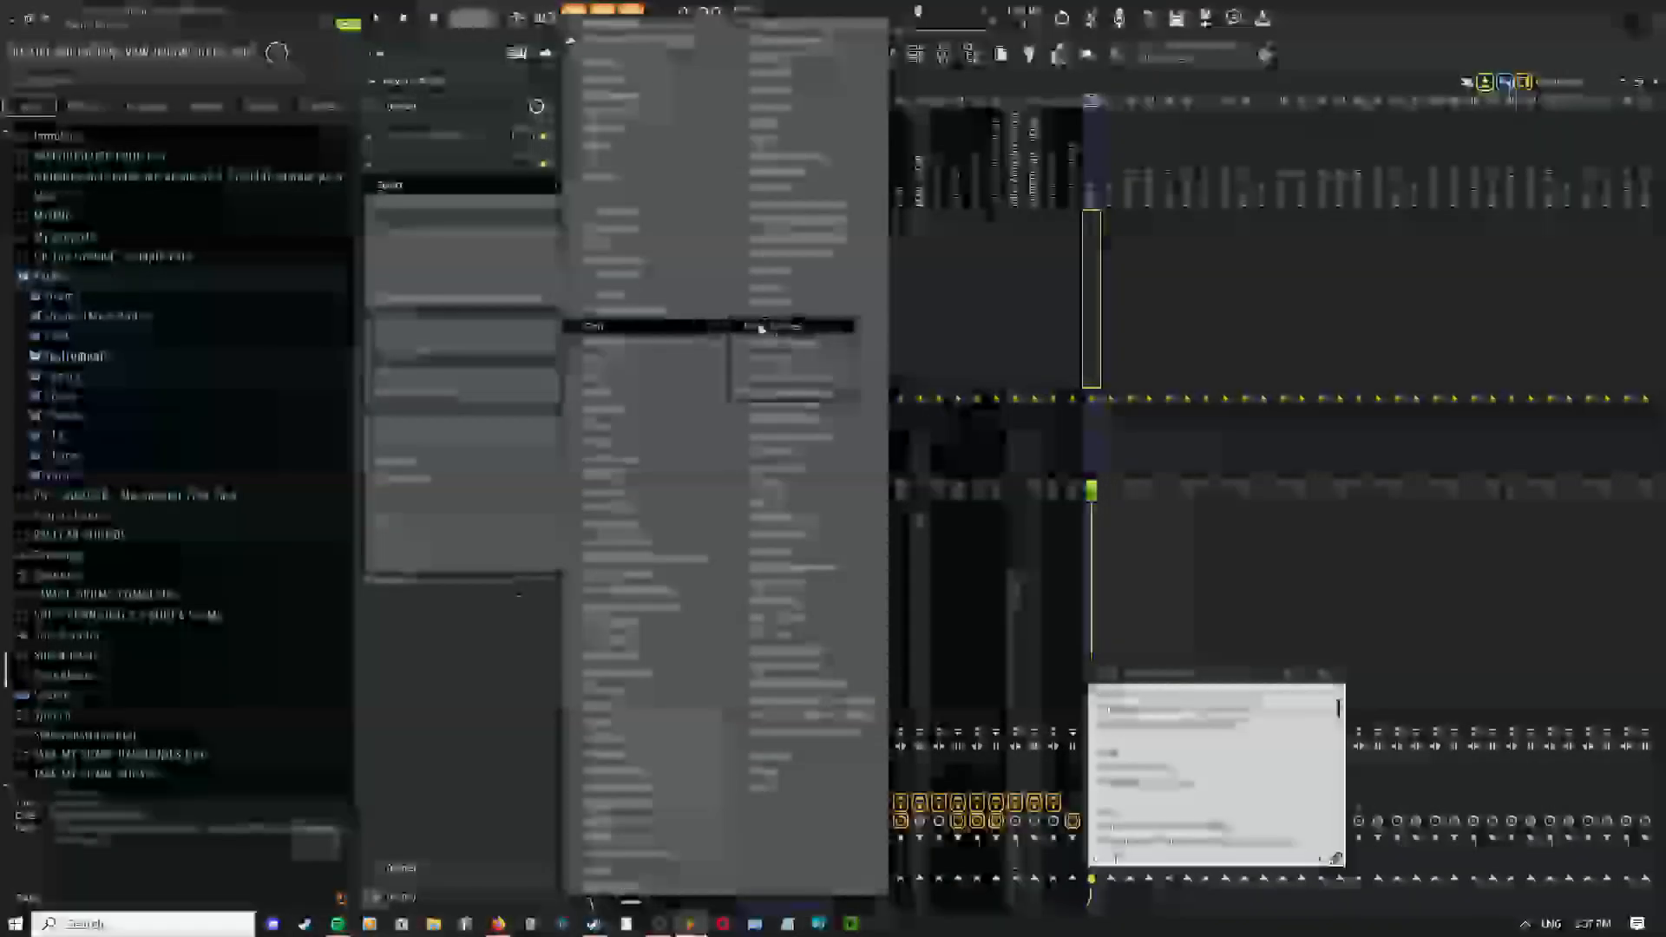
left_click(797, 382)
left_click_drag(556, 322, 842, 201)
Load one of the presets in Fruity Stereo Shaper and start playback to hear the riser
left_click(842, 199)
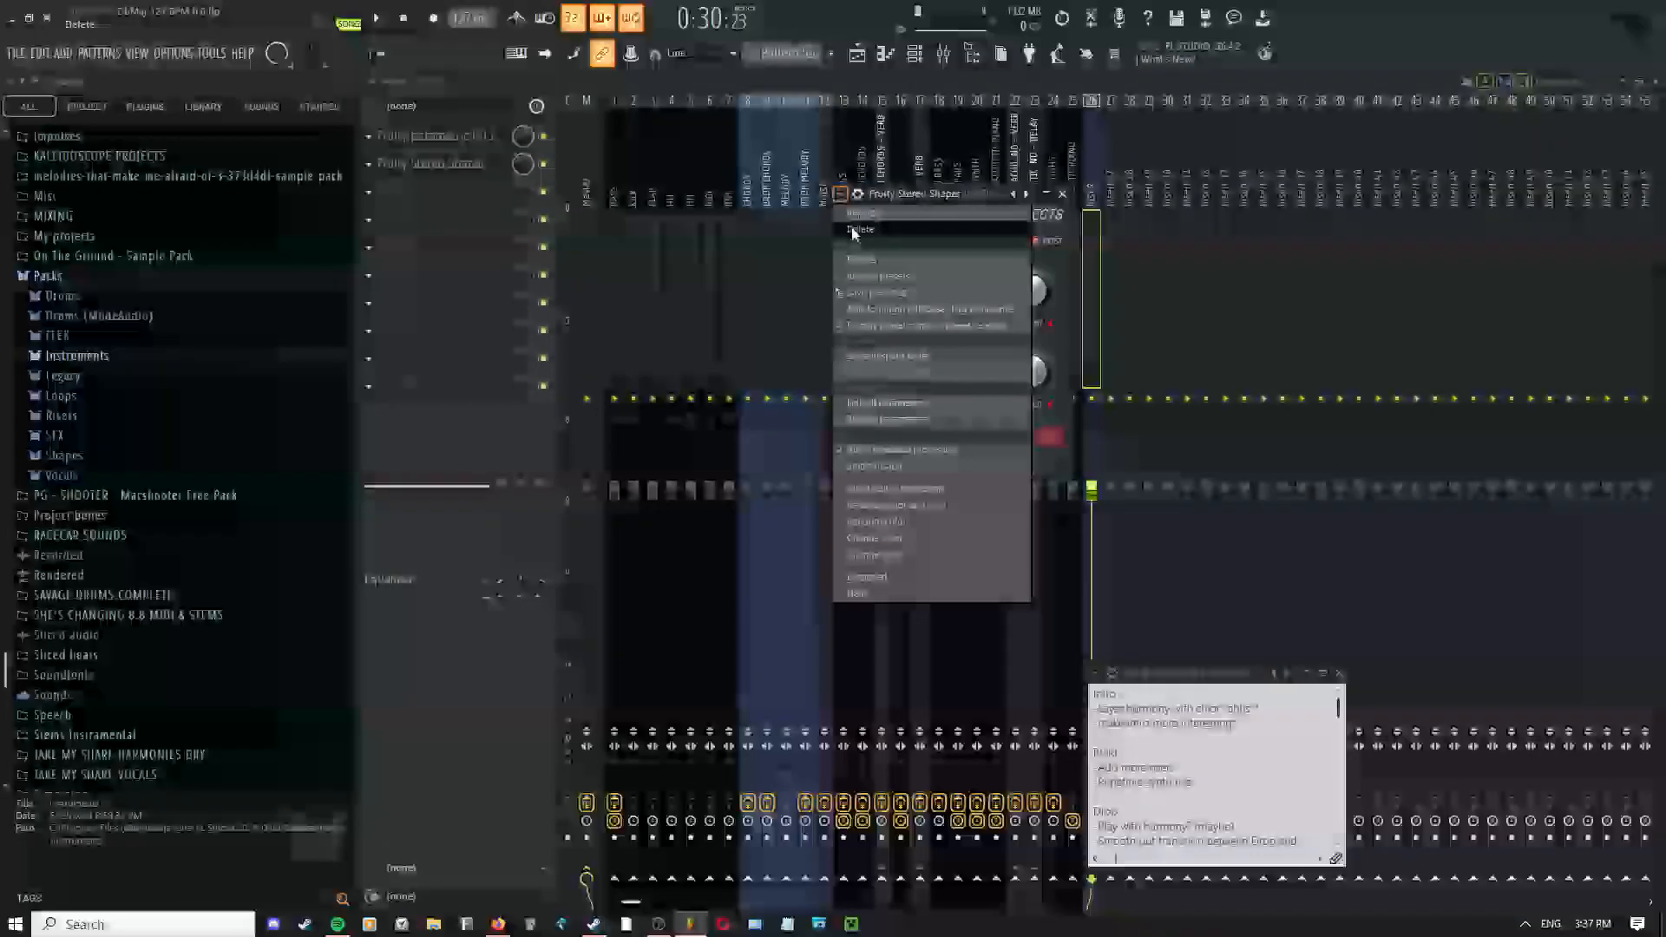
mouse_move(859, 260)
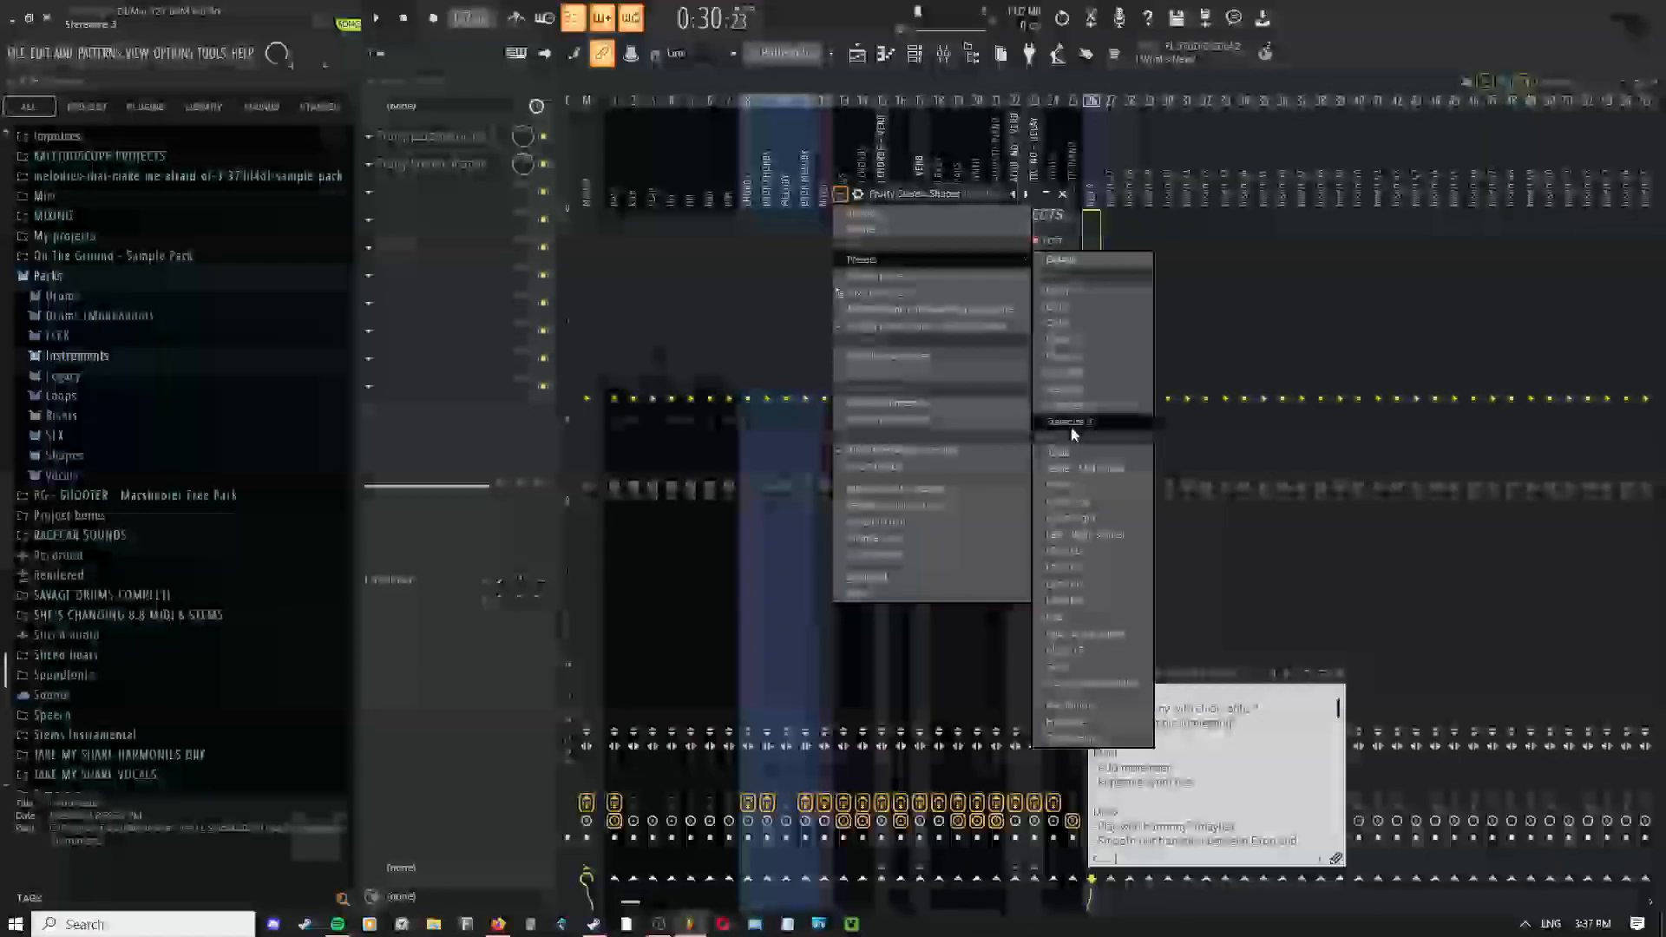
left_click(1074, 432)
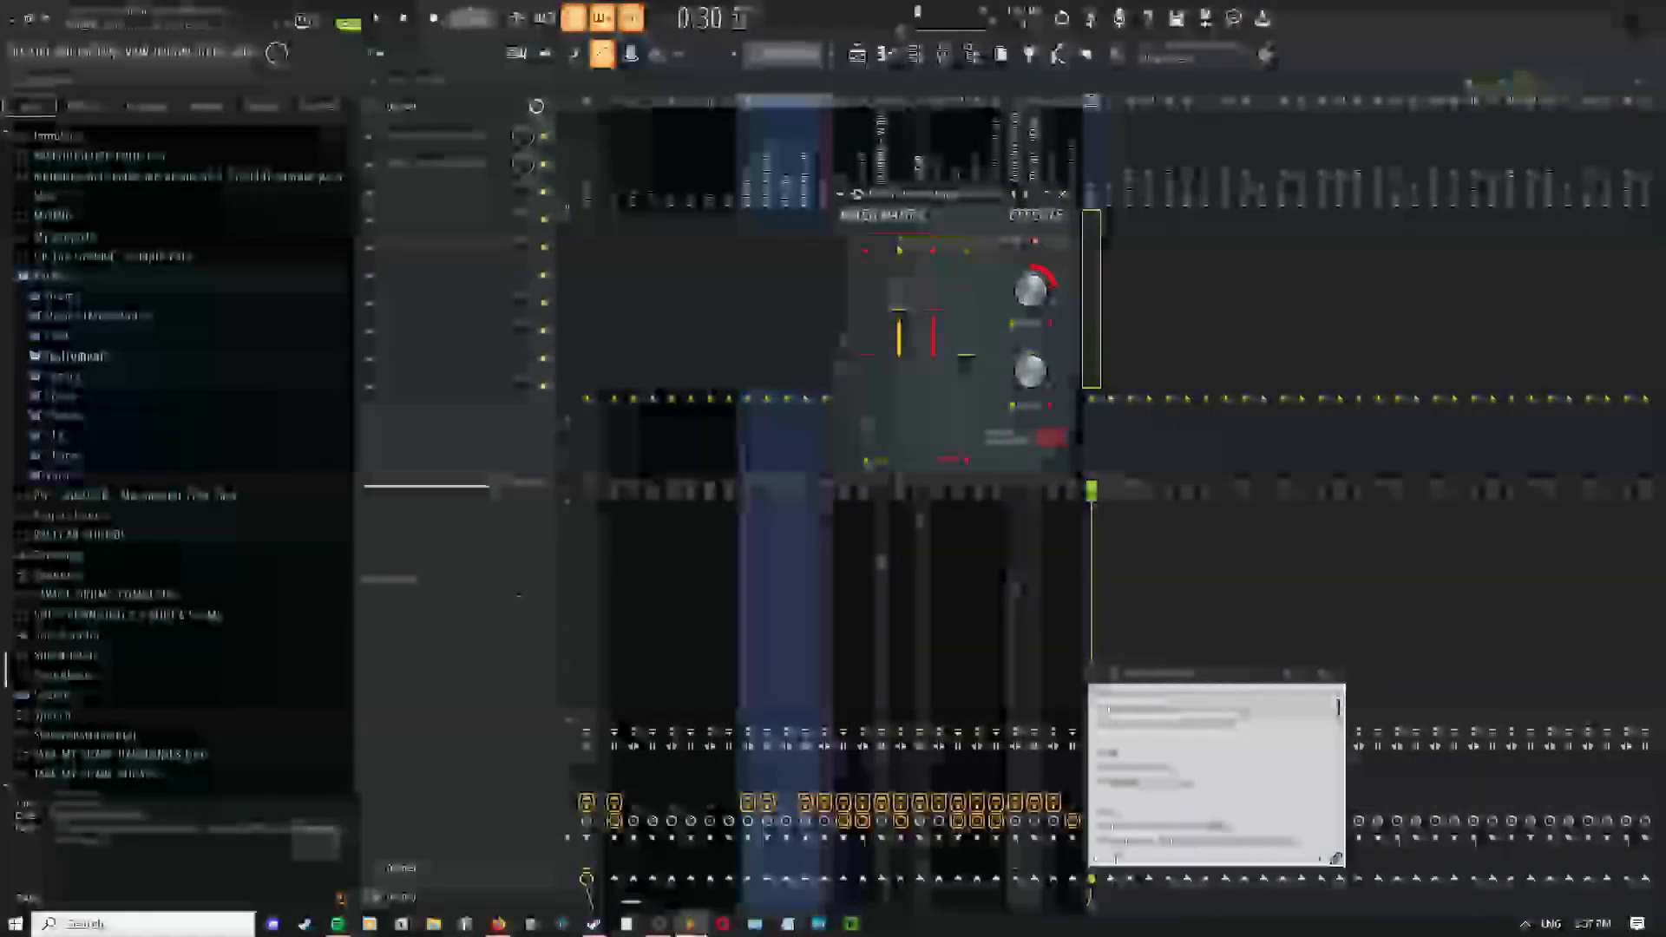
left_click(378, 21)
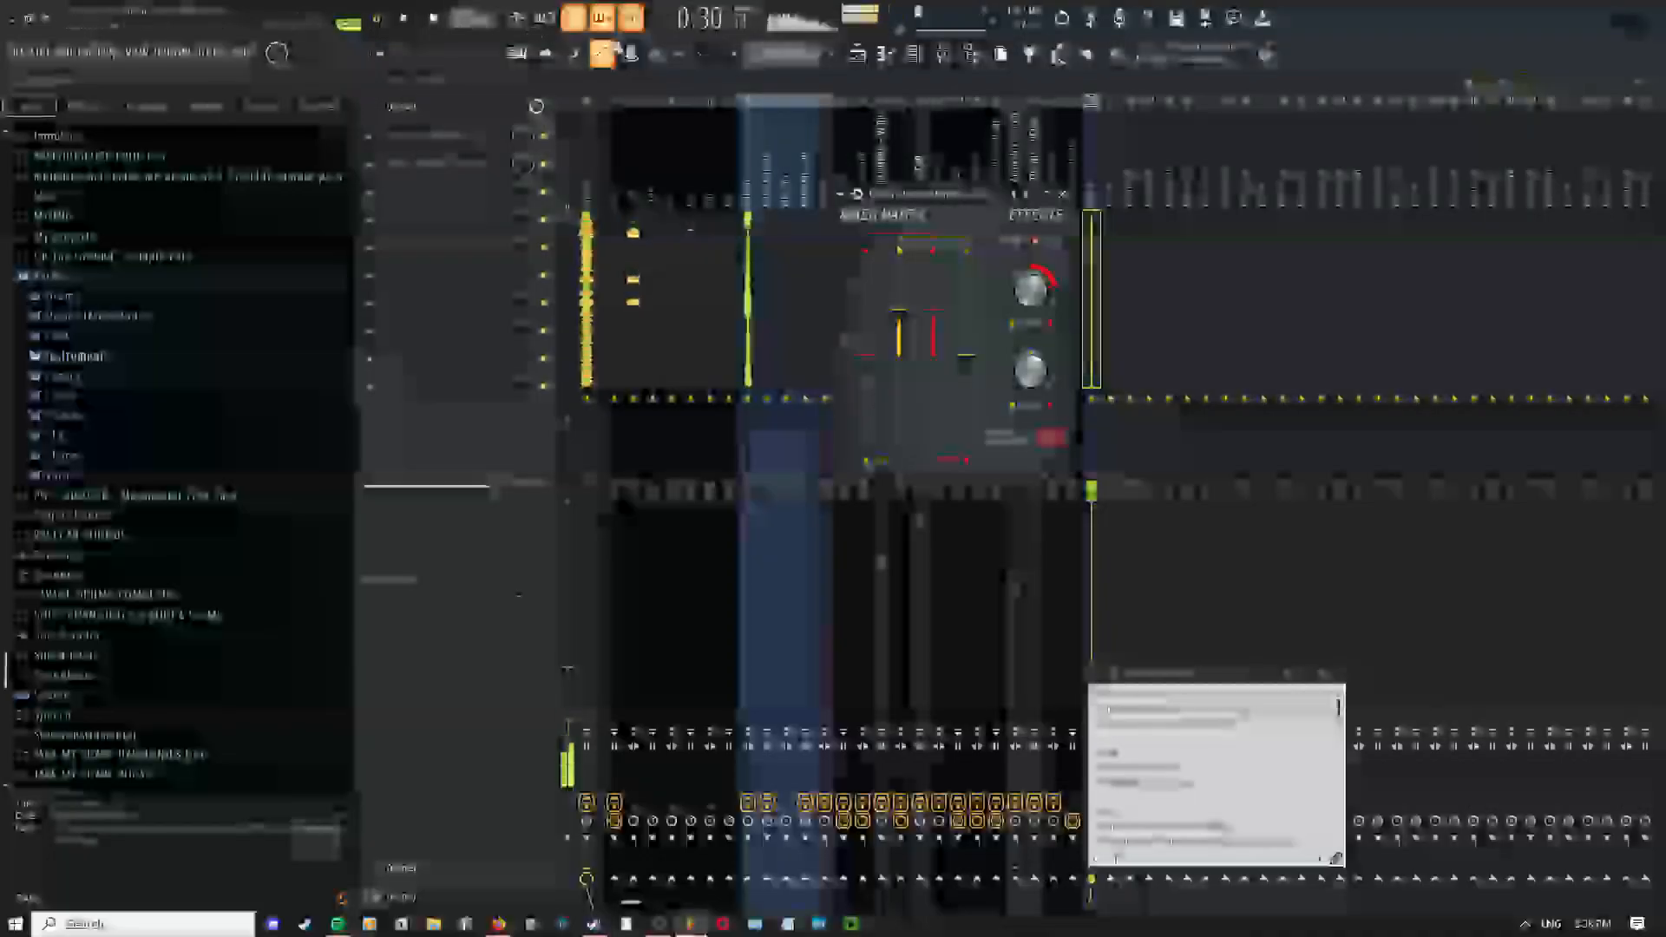
Open the RISER pattern from the playlist's build-up section in the piano roll
key("F5")
left_click_drag(822, 420, 733, 402)
scroll(1113, 434, "down", 3)
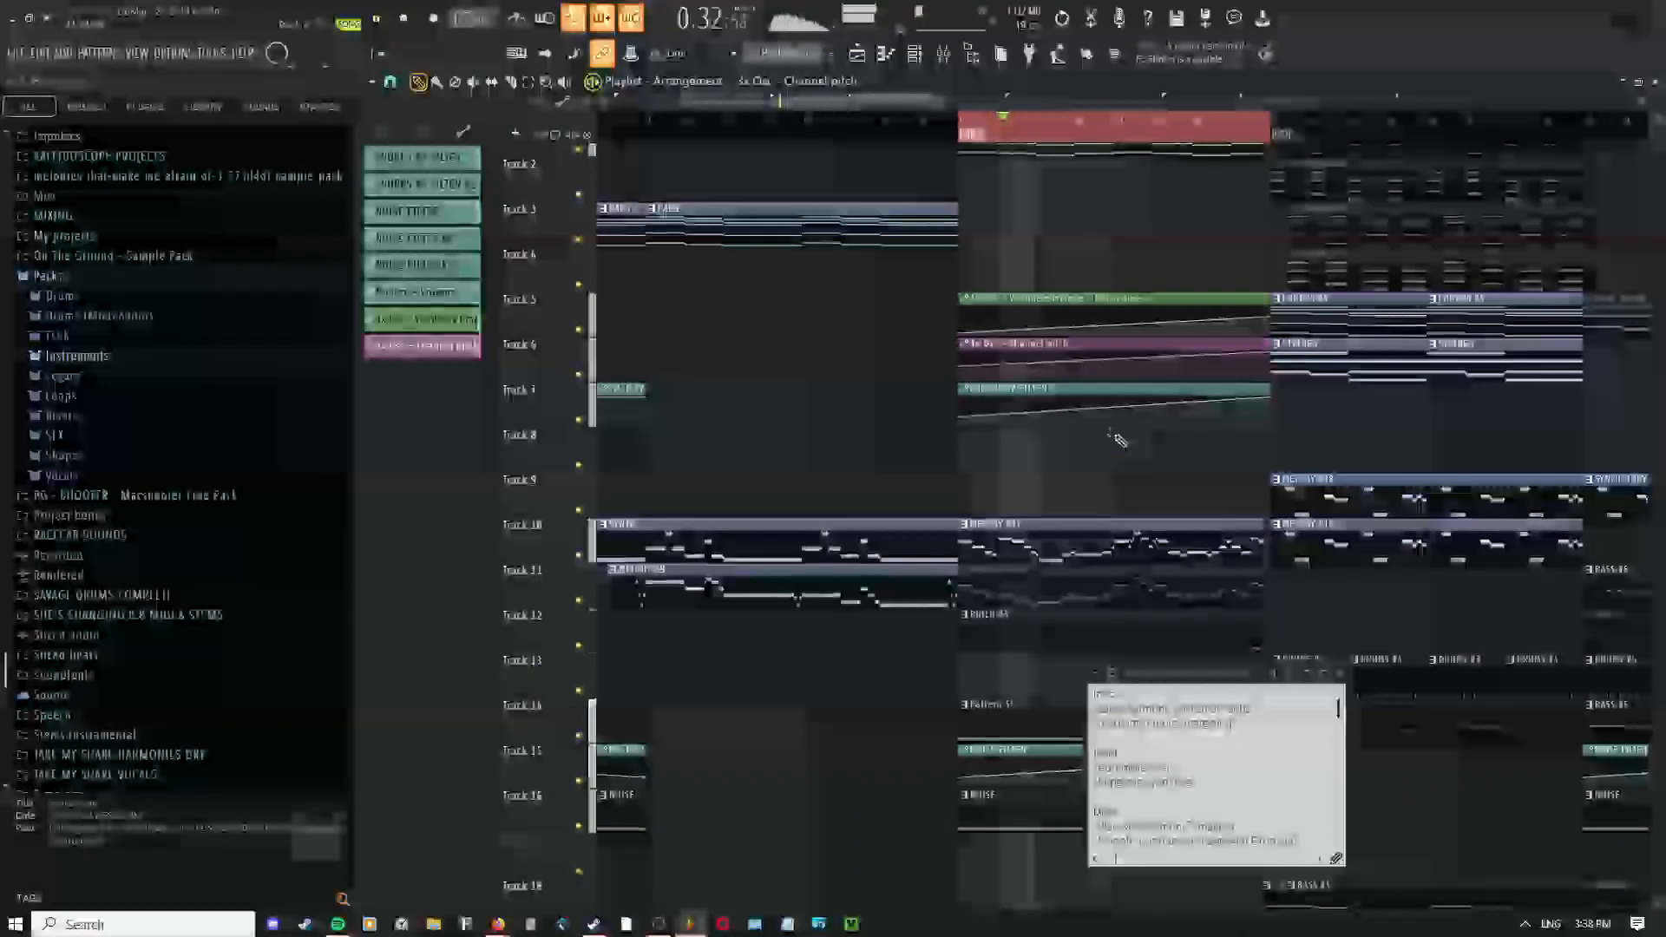
left_click_drag(1114, 434, 911, 295)
scroll(953, 337, "up", 3)
double_click(927, 551)
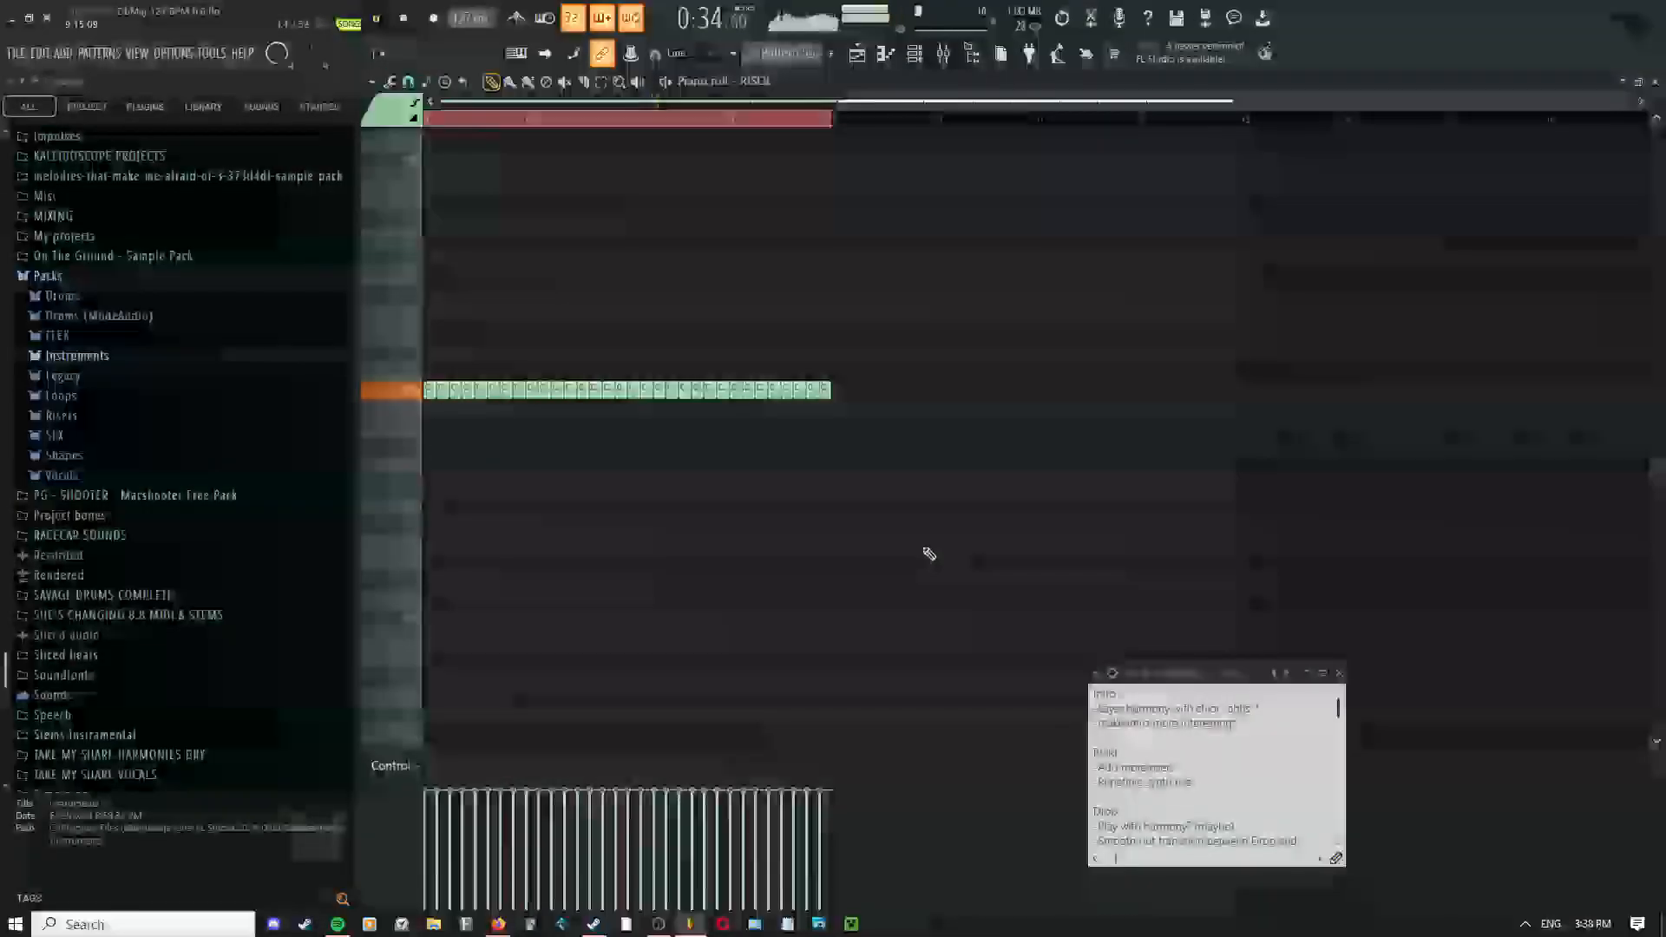
Select the notes in the second half of the RISER pattern and stop playback
scroll(929, 553, "up", 1)
left_click_drag(516, 366, 803, 390)
right_click(680, 350)
left_click(698, 453)
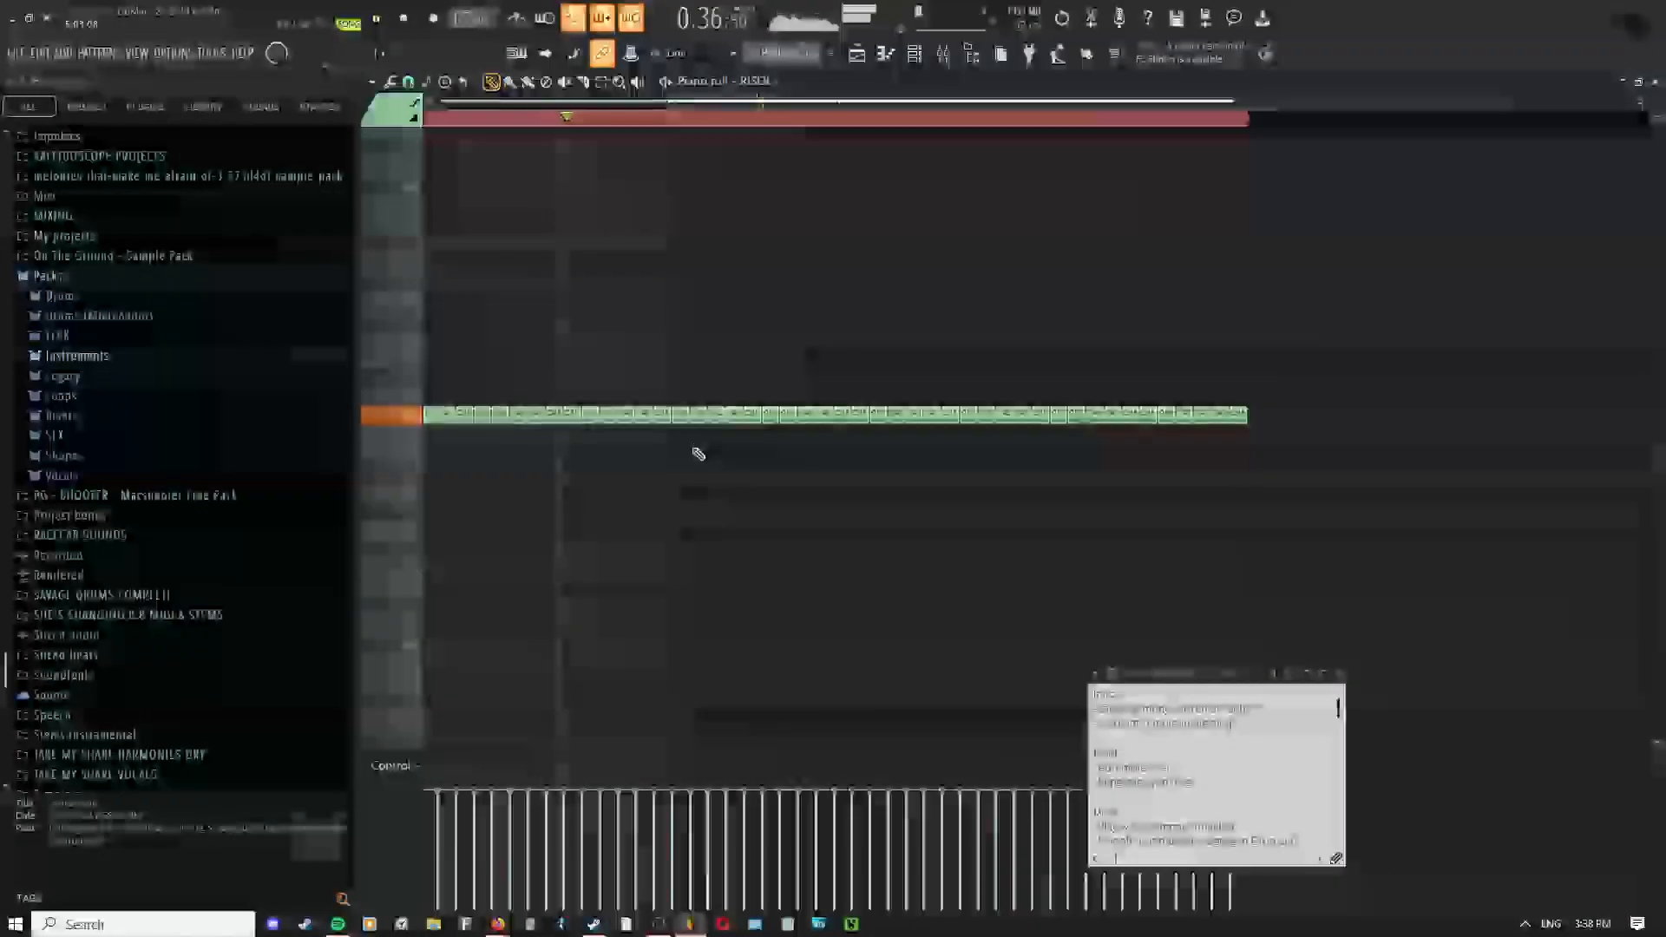
scroll(699, 454, "up", 3)
scroll(748, 479, "down", 2)
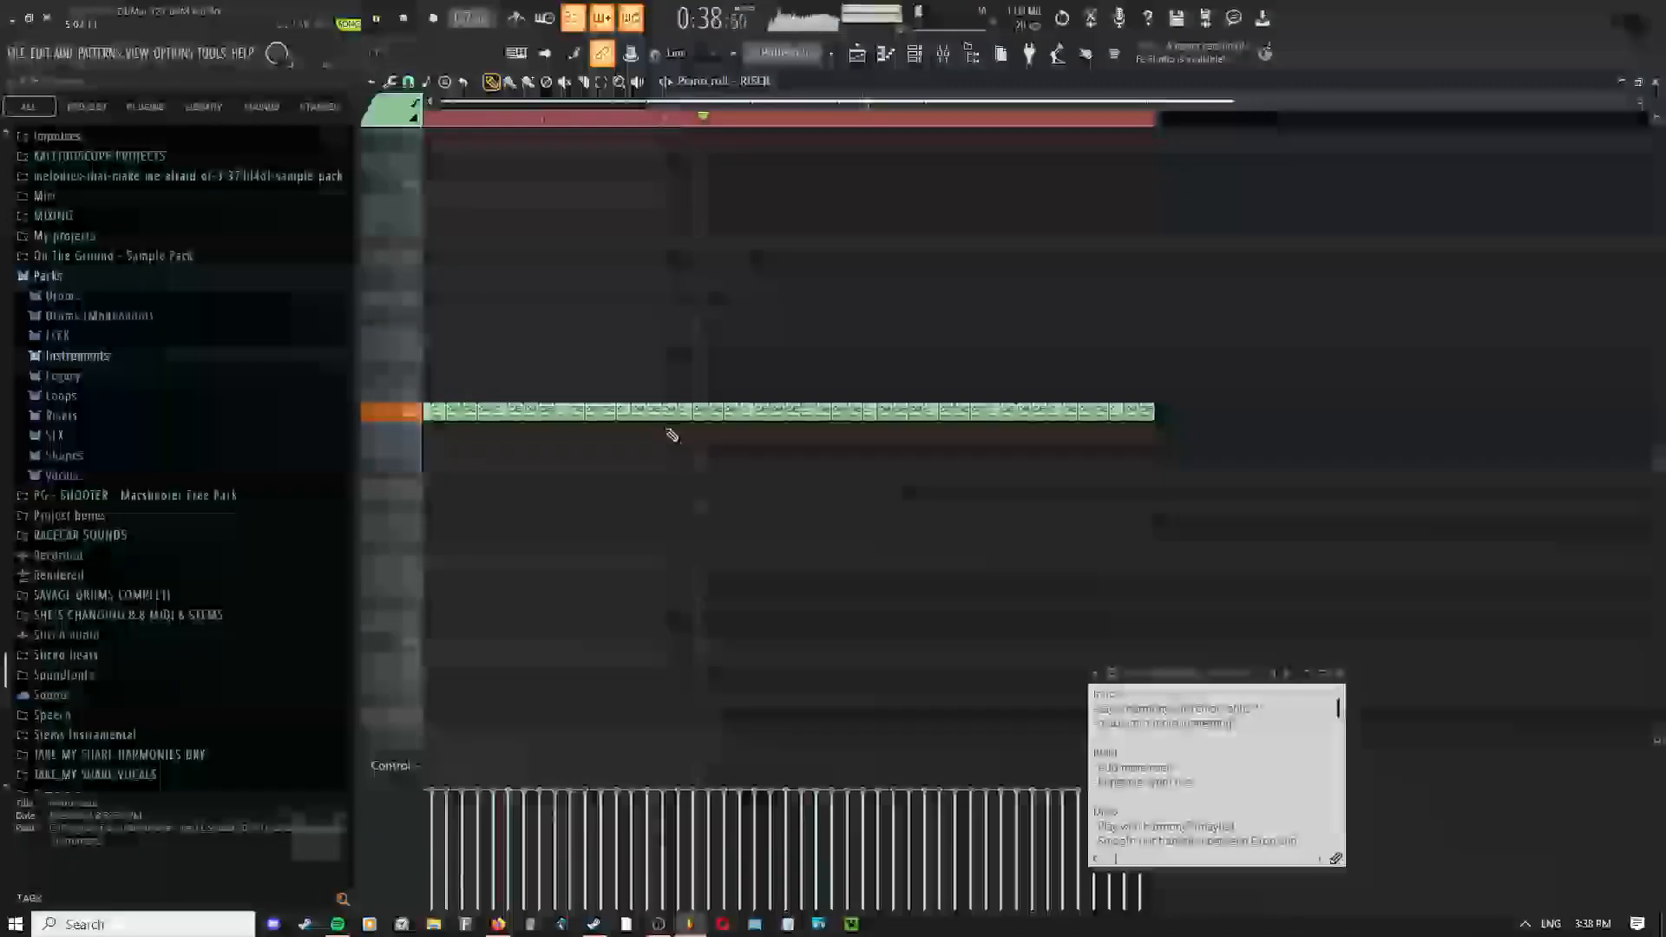
middle_click(707, 349)
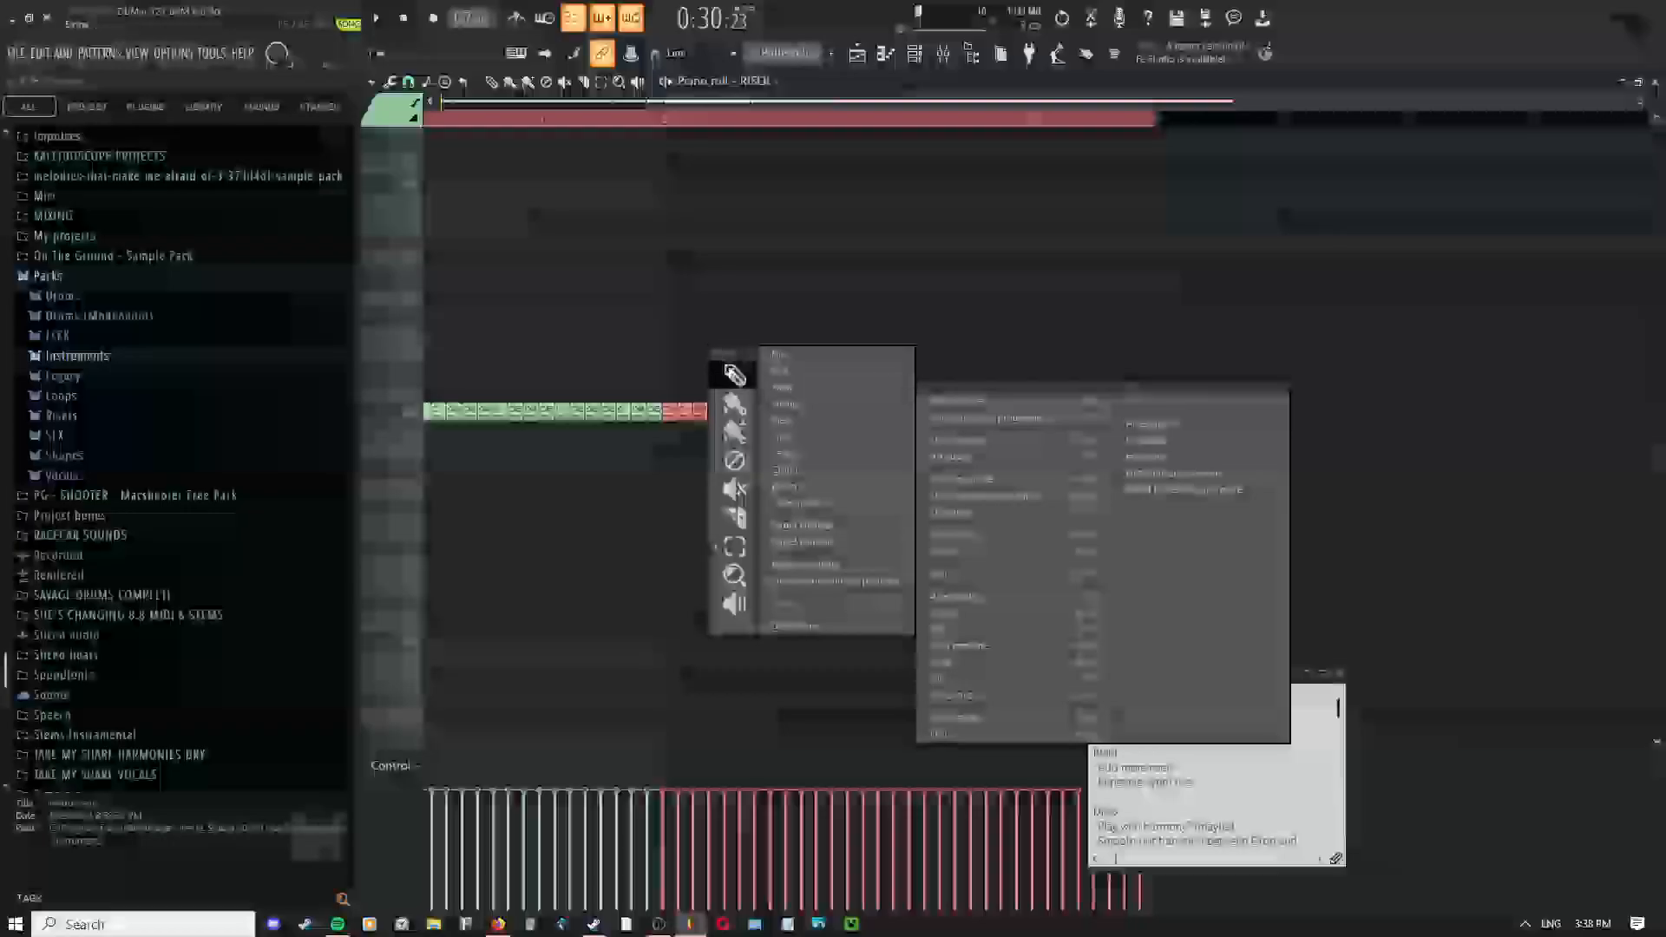
left_click(713, 453)
Try doubling the note rate in the riser's second half by halving the selected notes and copying them into the gaps
scroll(717, 456, "up", 3)
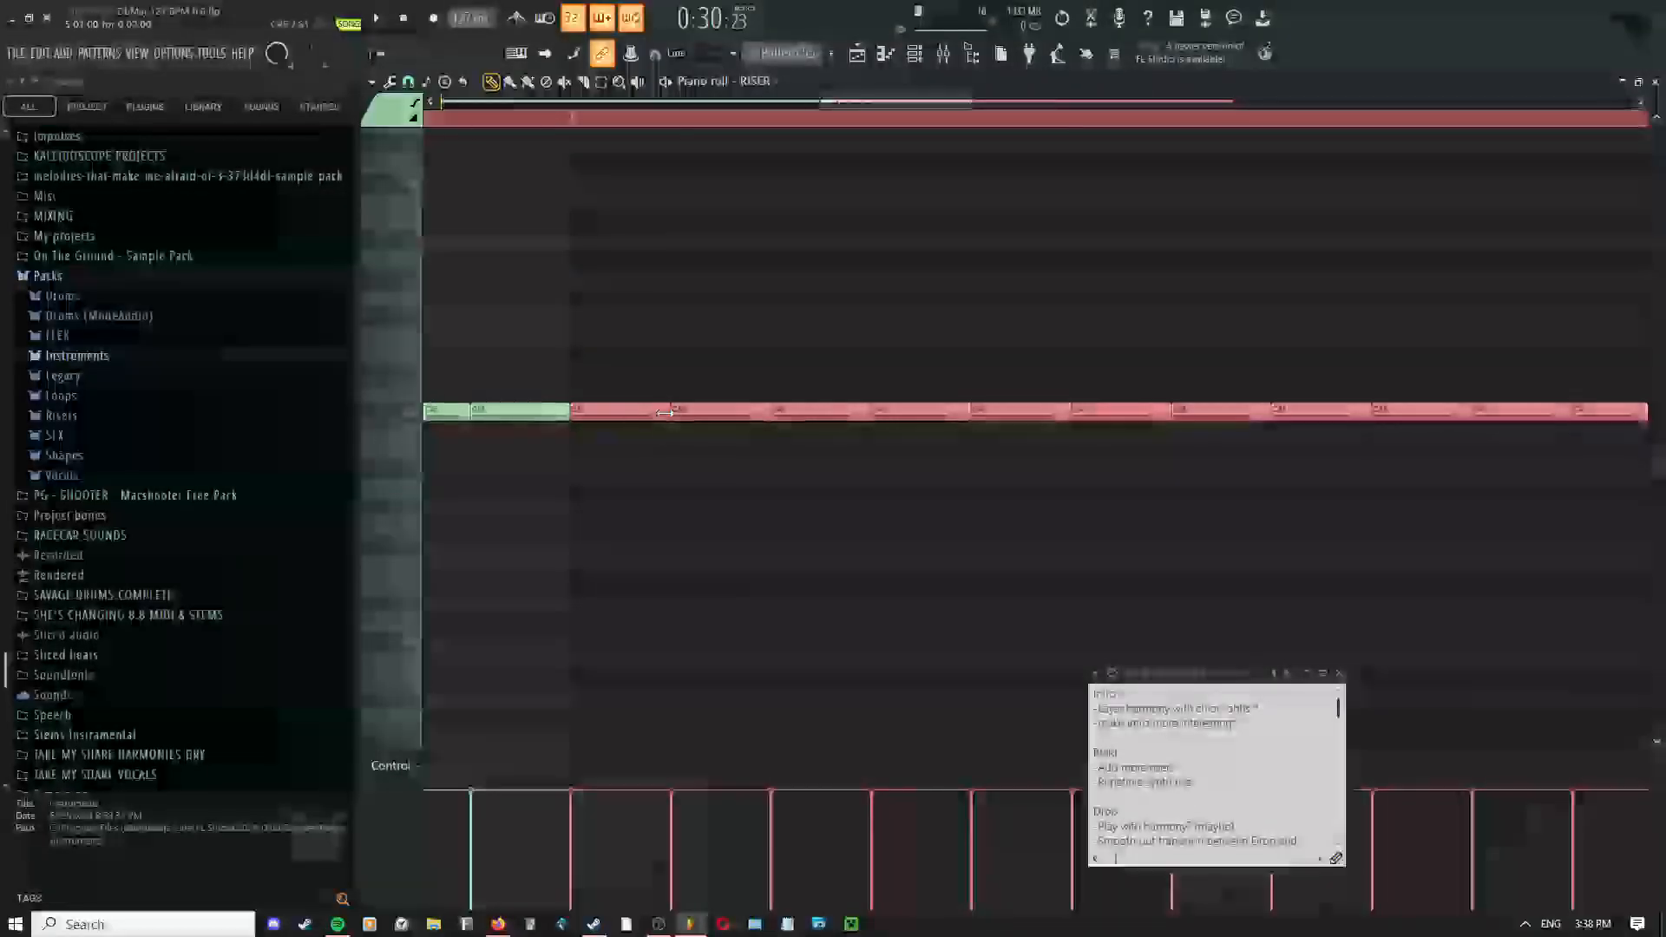
scroll(646, 464, "down", 3)
scroll(855, 427, "up", 3)
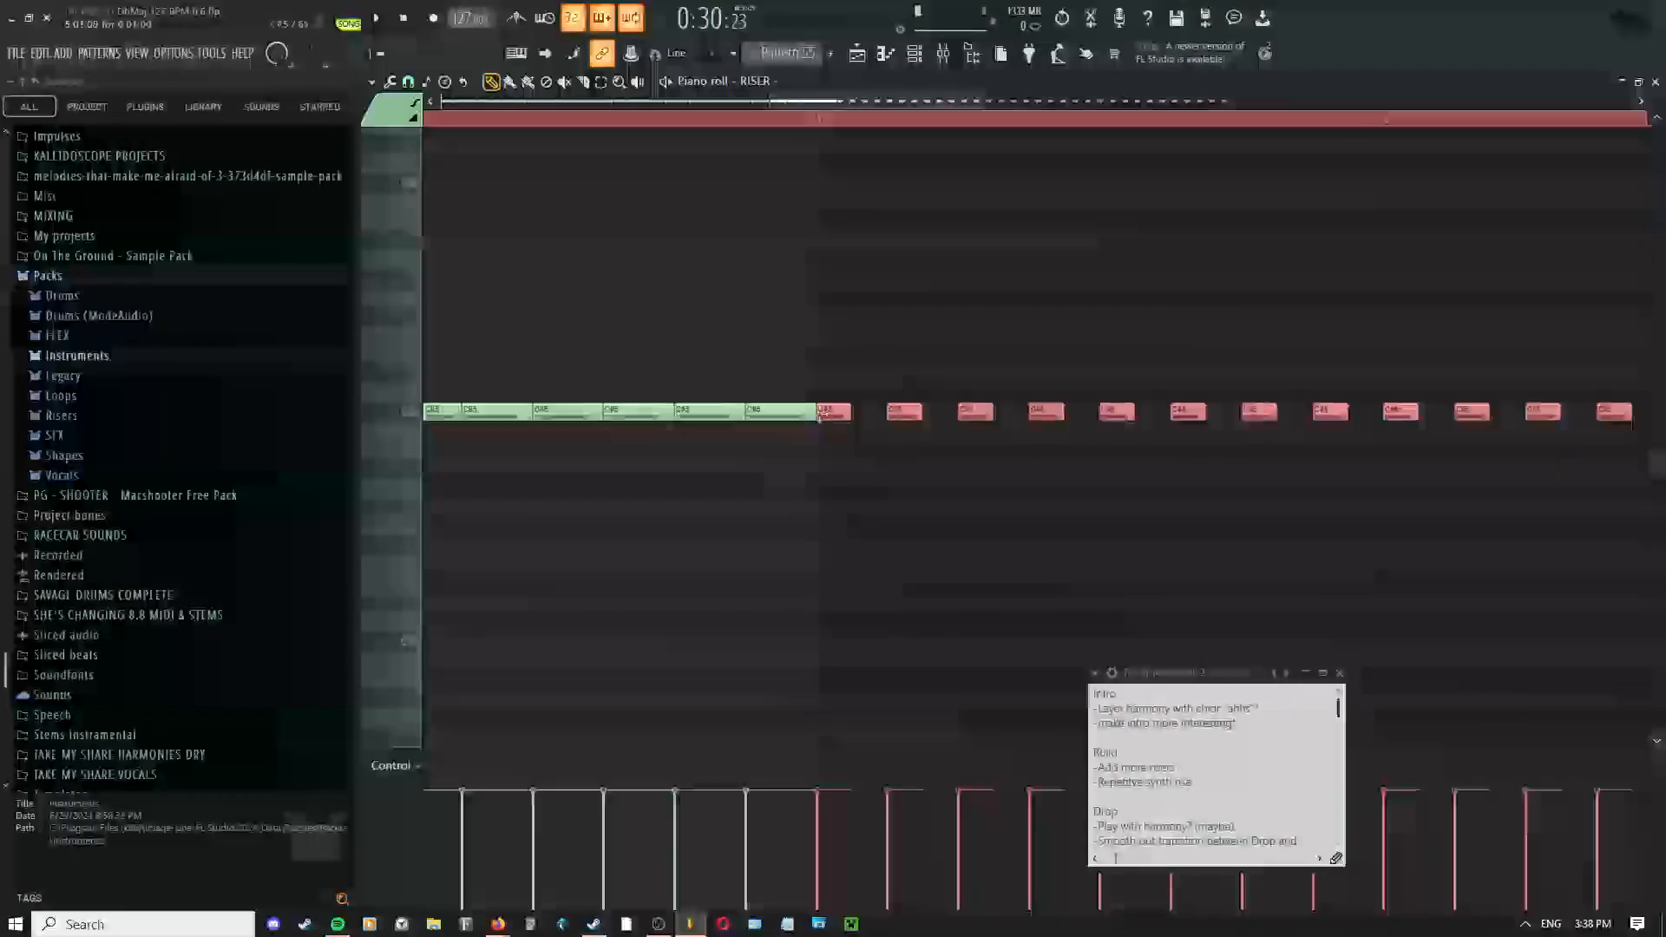
left_click_drag(835, 412, 871, 413)
scroll(835, 499, "down", 4)
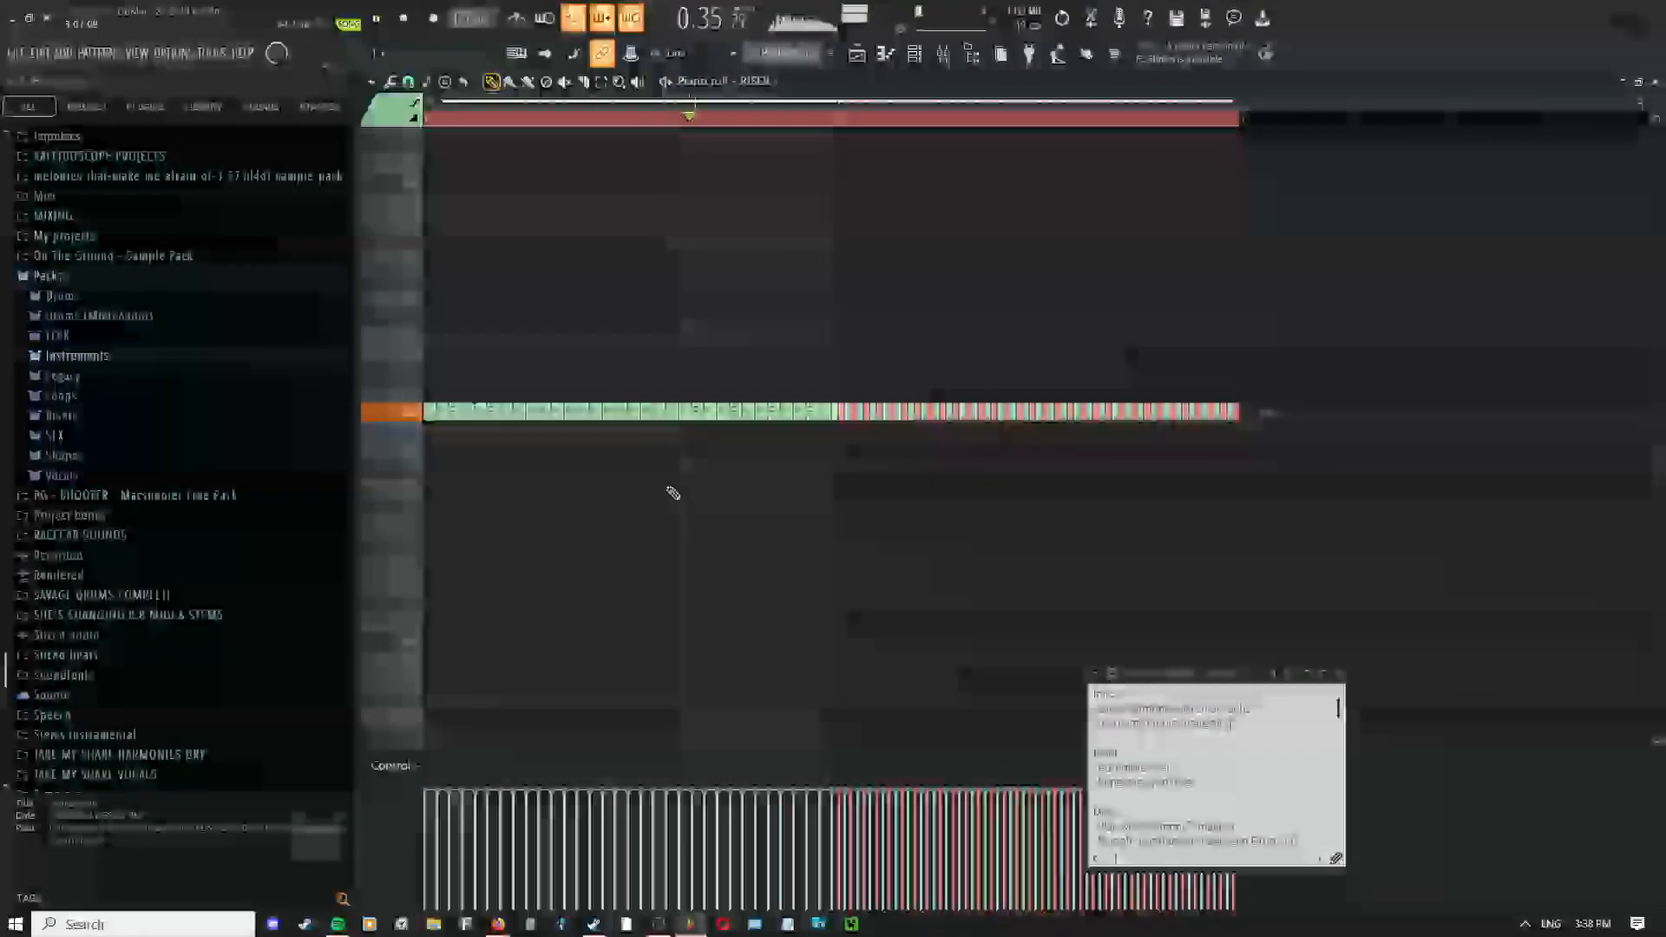
Undo the added note copies and stretch the selected second-half notes back to full length
scroll(890, 564, "up", 2)
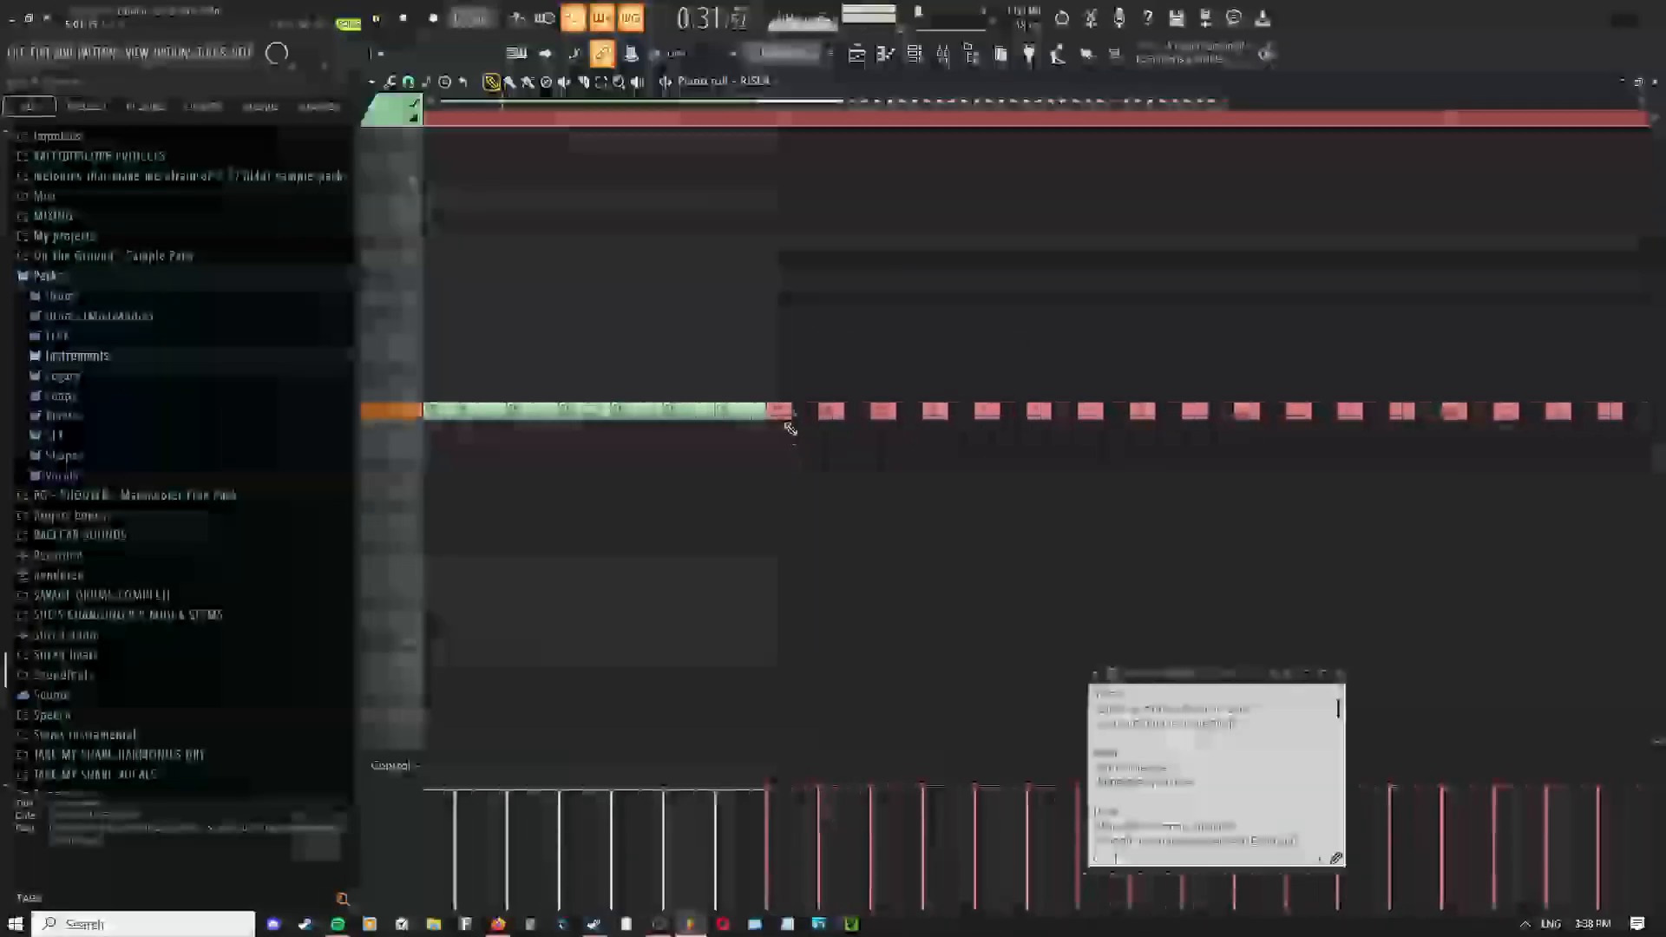
key("space")
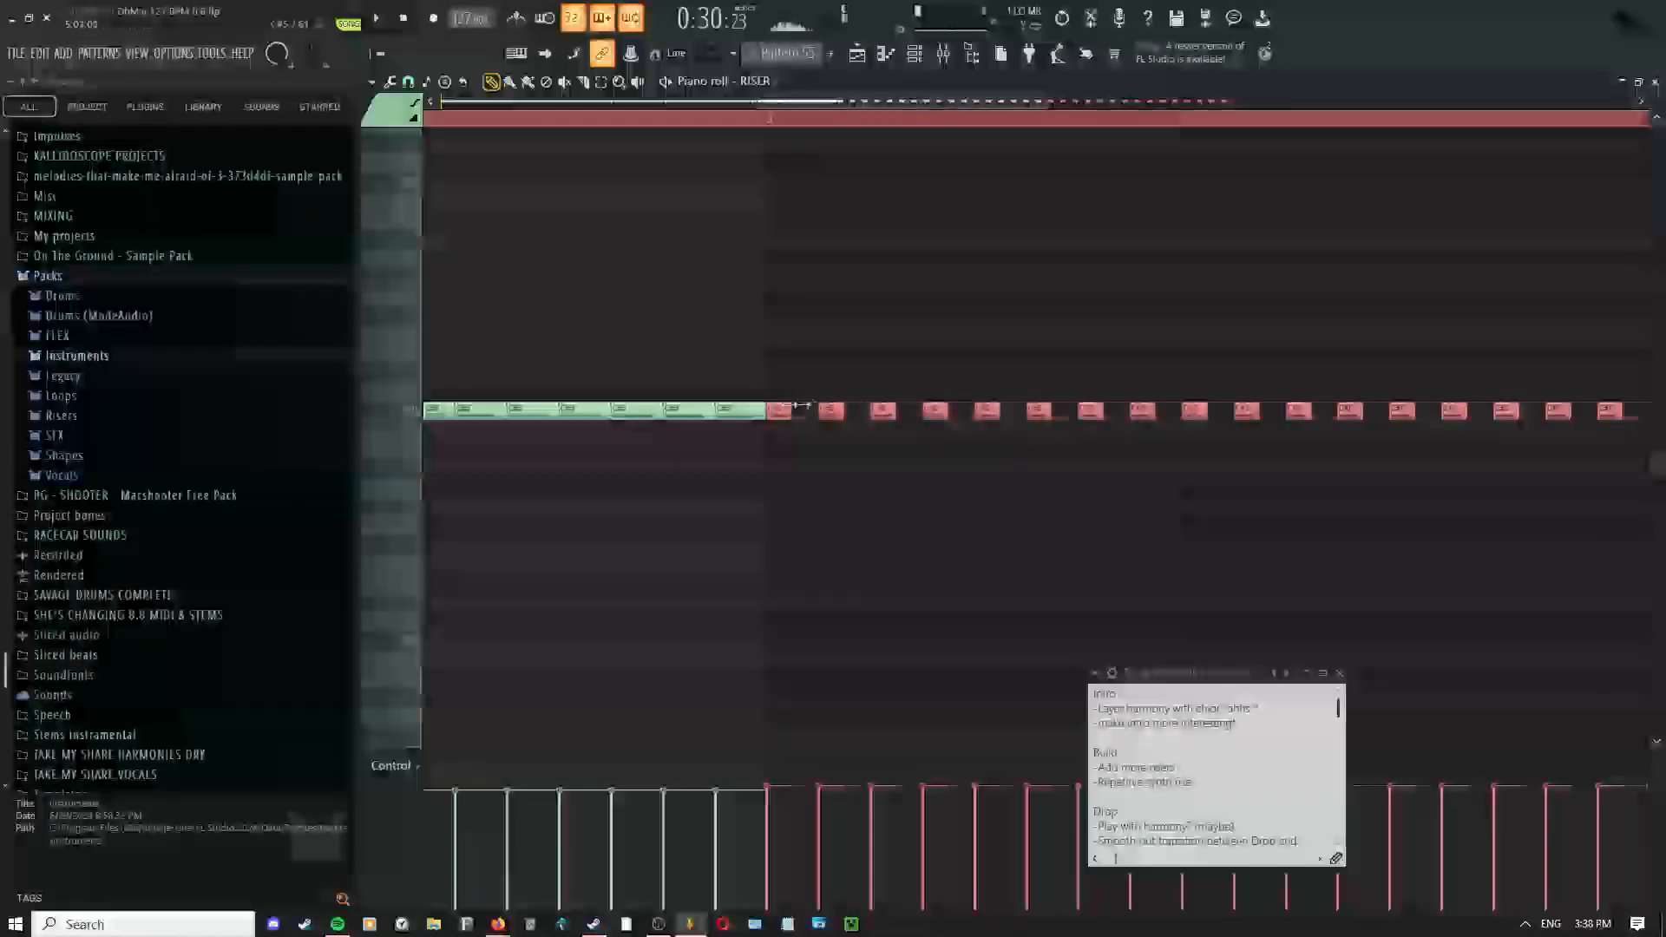
left_click_drag(792, 413, 817, 411)
scroll(769, 368, "down", 2)
Play the build-up and check the Fruity Stereo Shaper settings on the riser's mixer track
left_click(915, 55)
key("space")
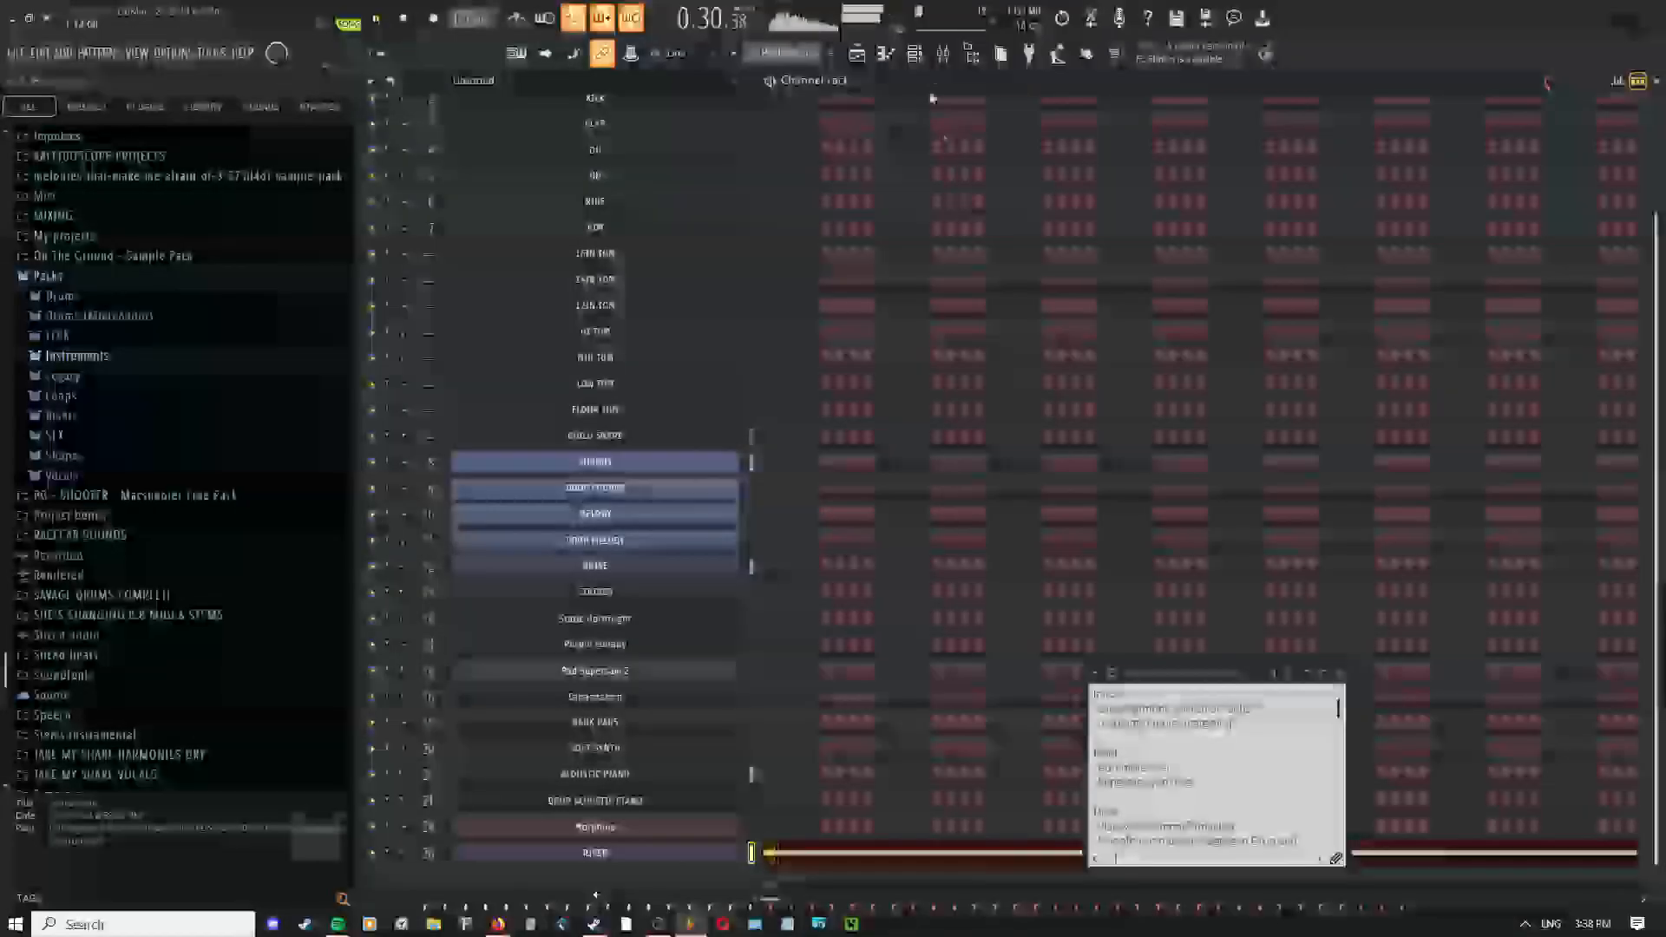
left_click(943, 55)
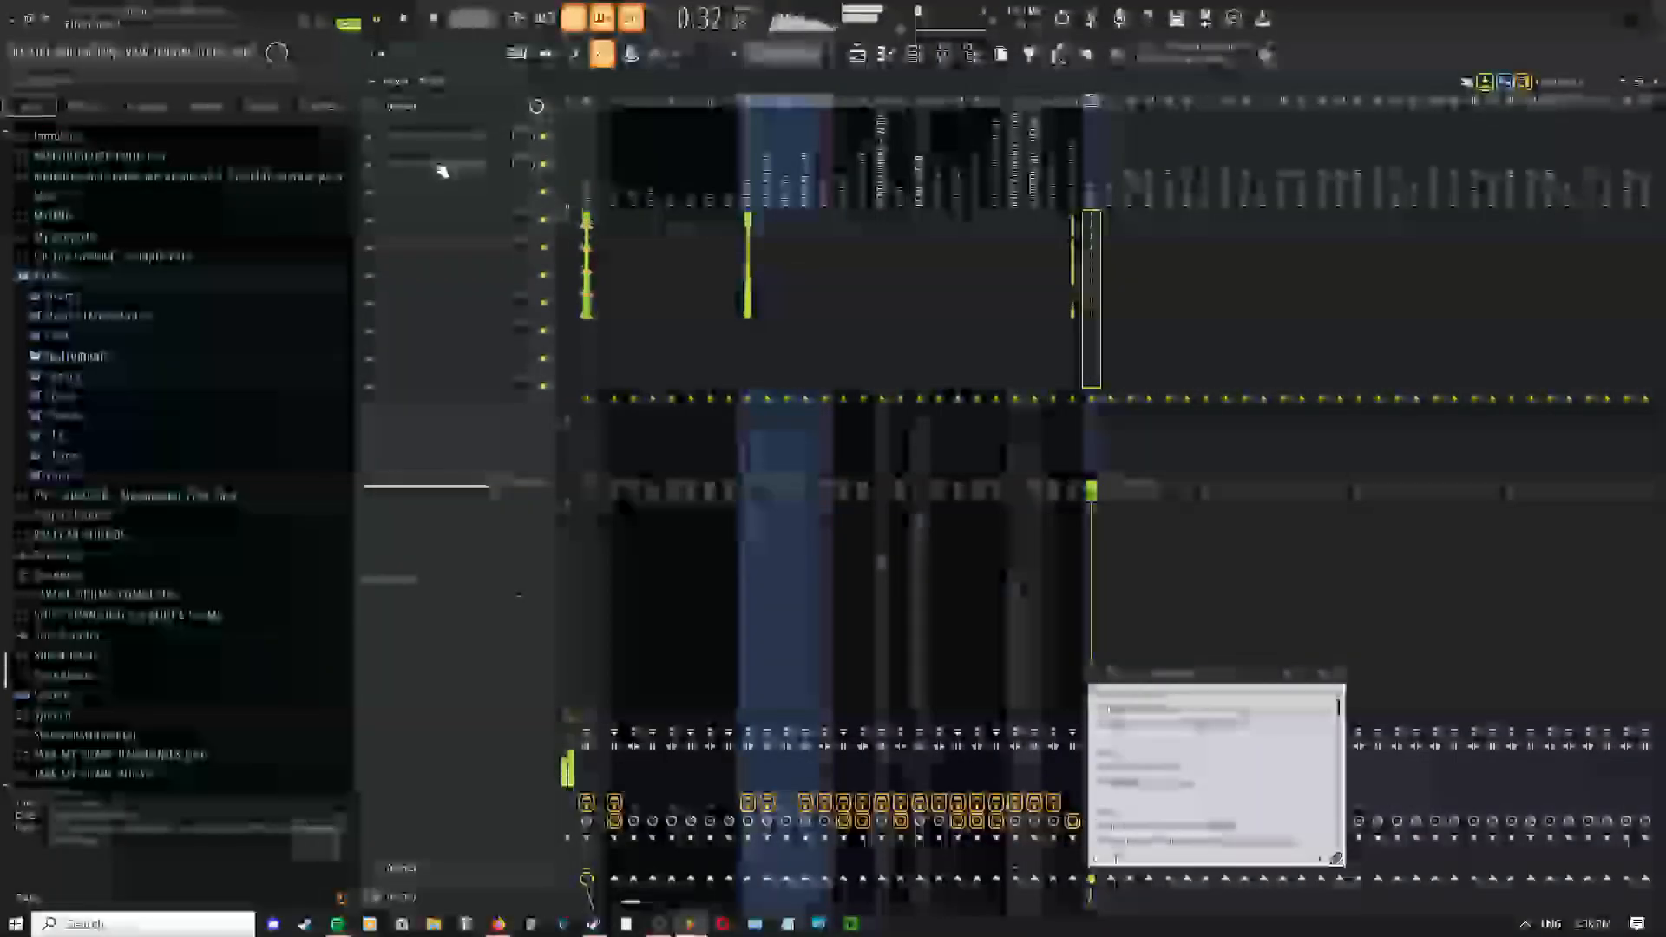
left_click(441, 163)
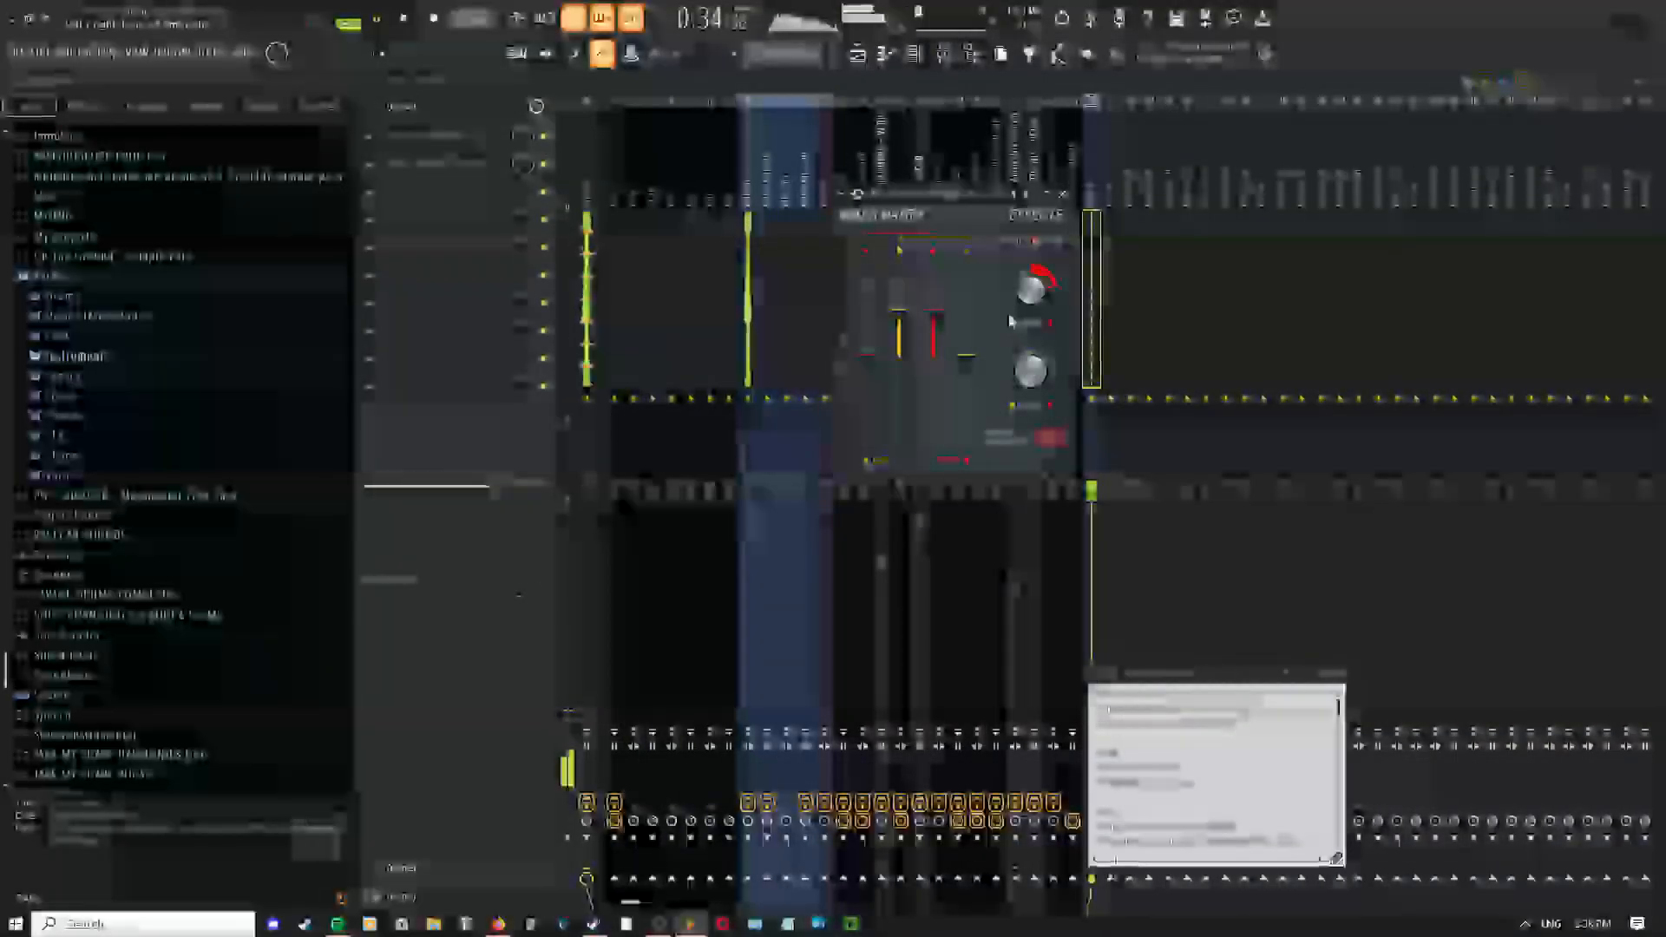
left_click(1062, 195)
Create an automation clip for the band 7 frequency of the riser's Fruity Parametric EQ 2
left_click(484, 135)
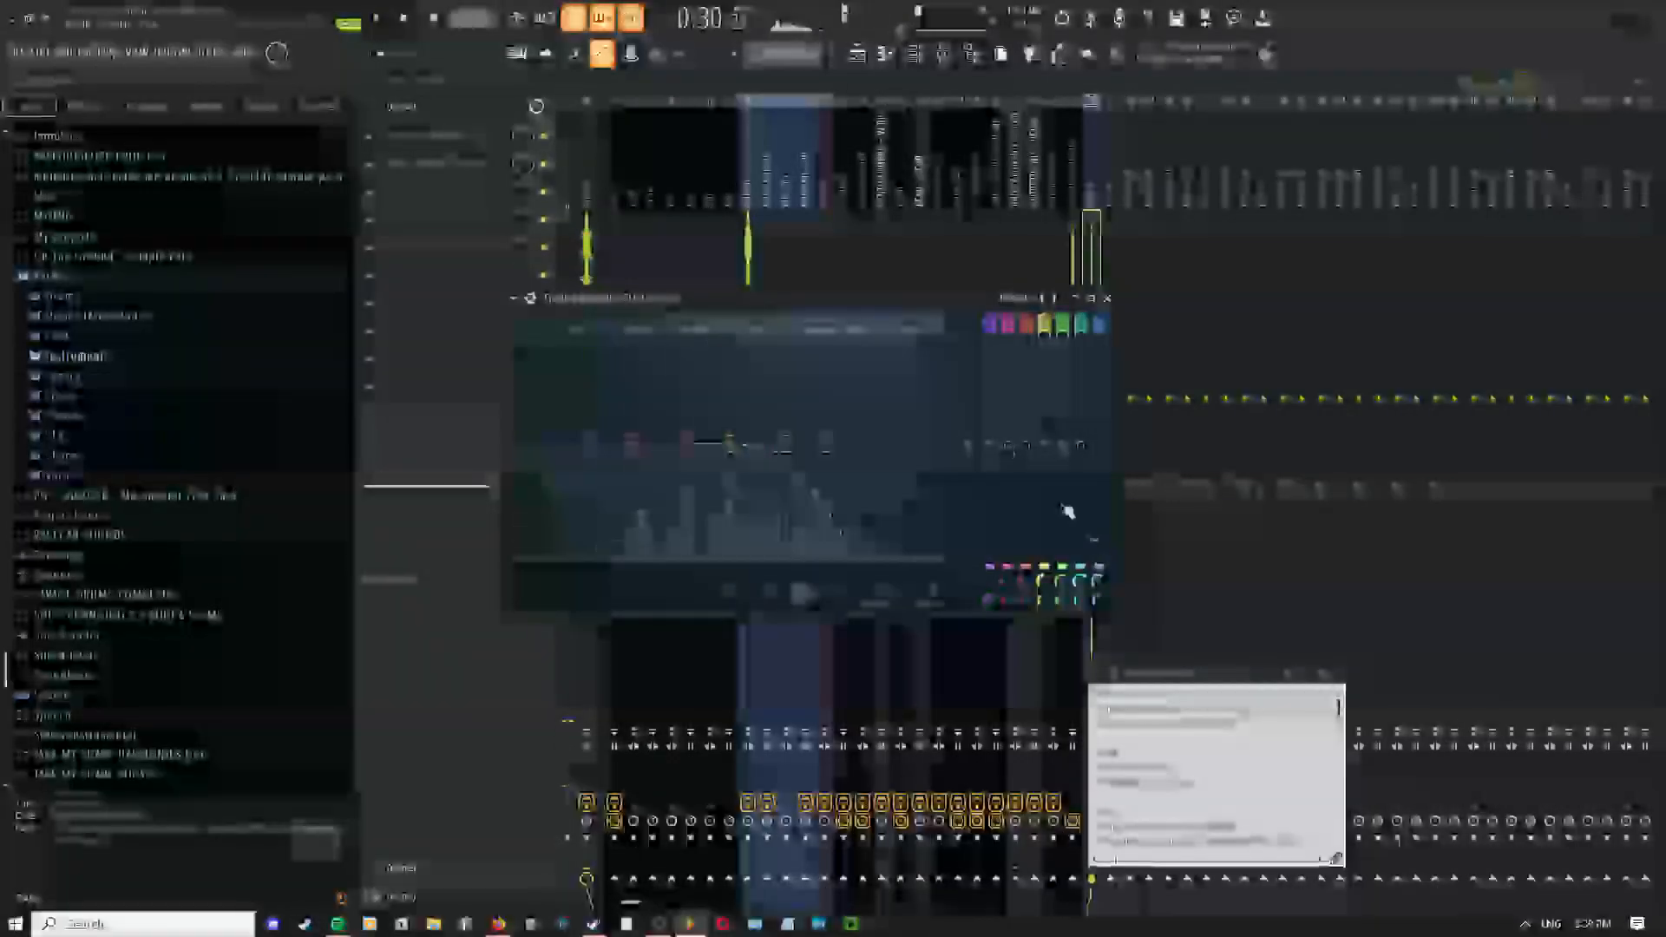
right_click(1098, 585)
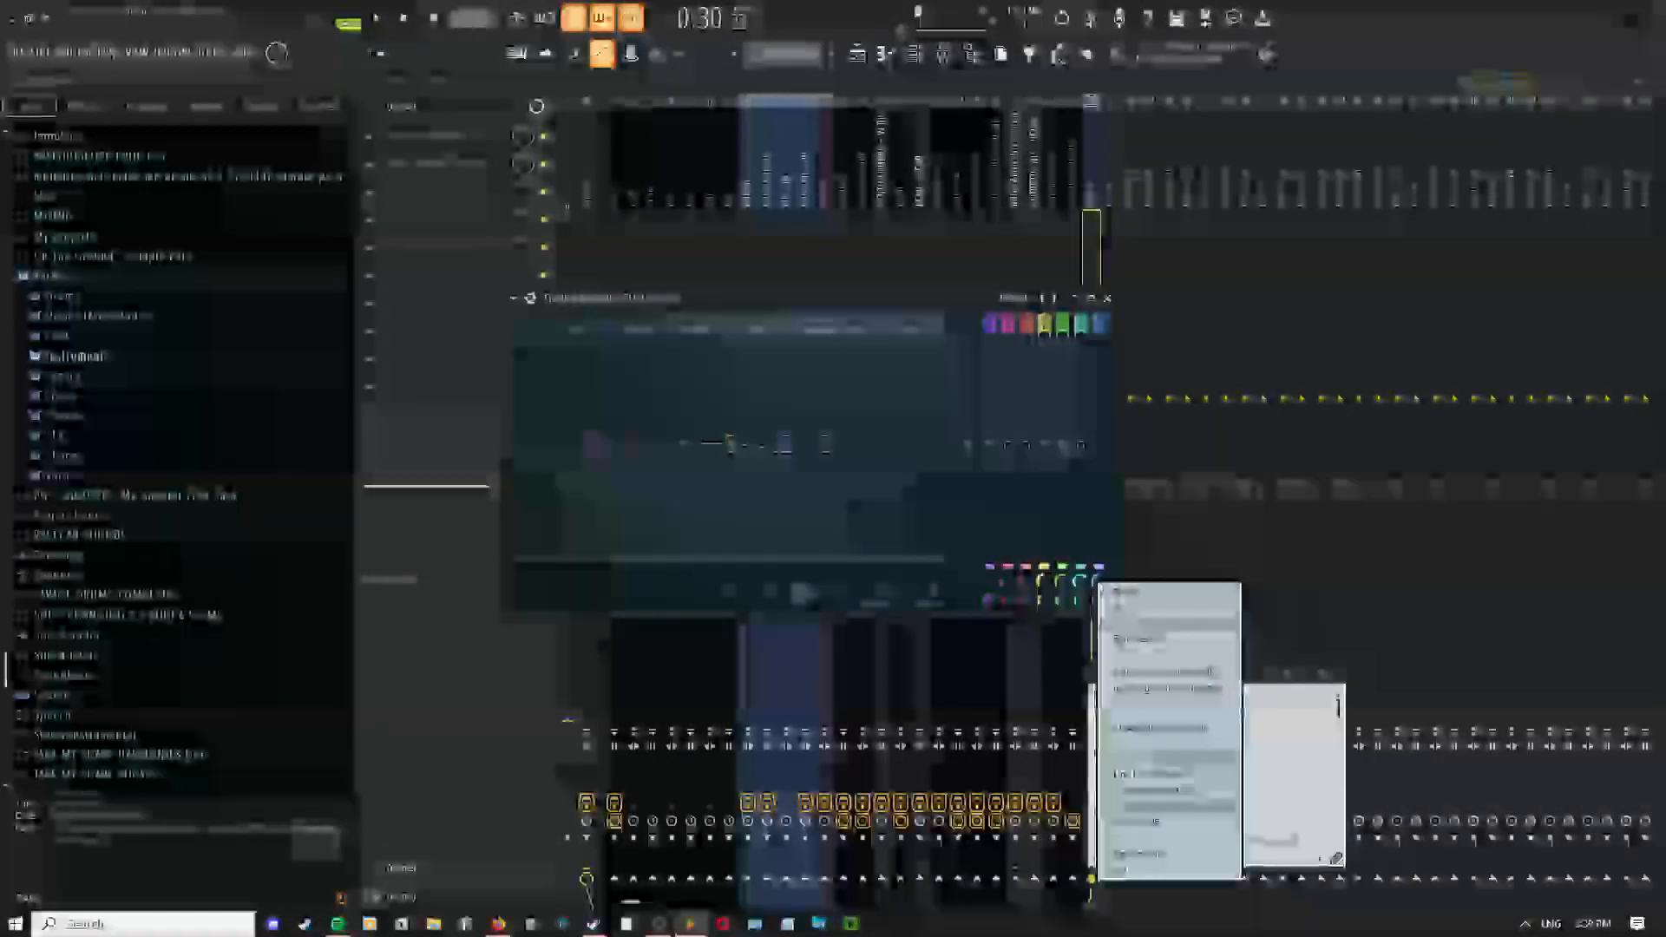
left_click(1097, 583)
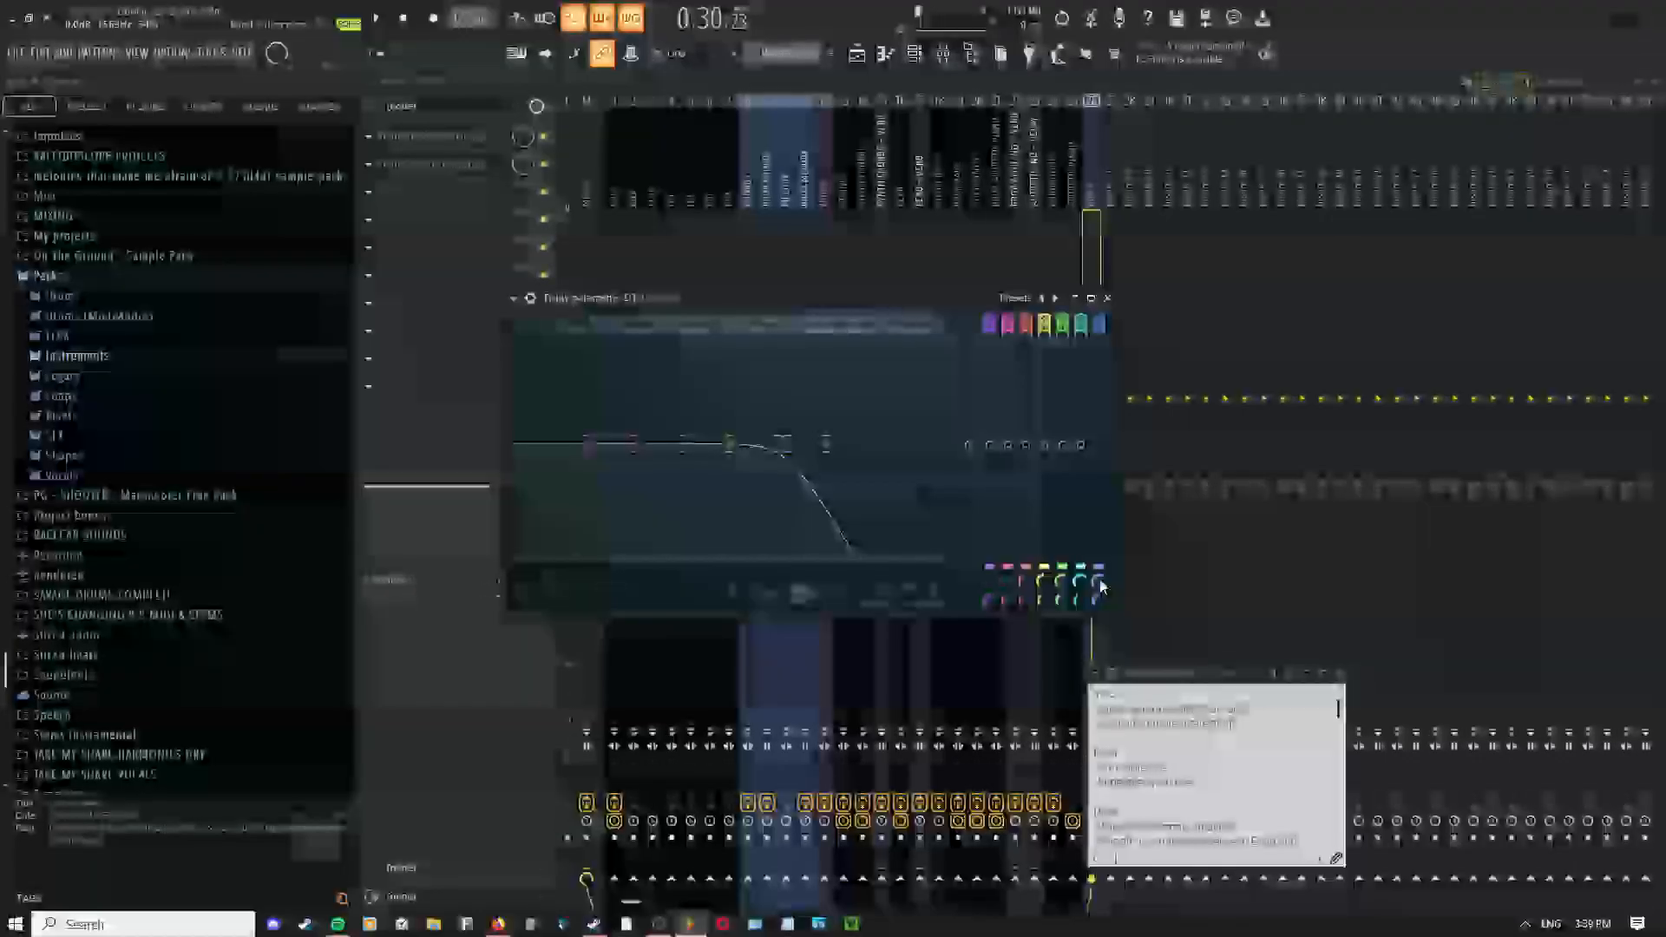
right_click(1101, 579)
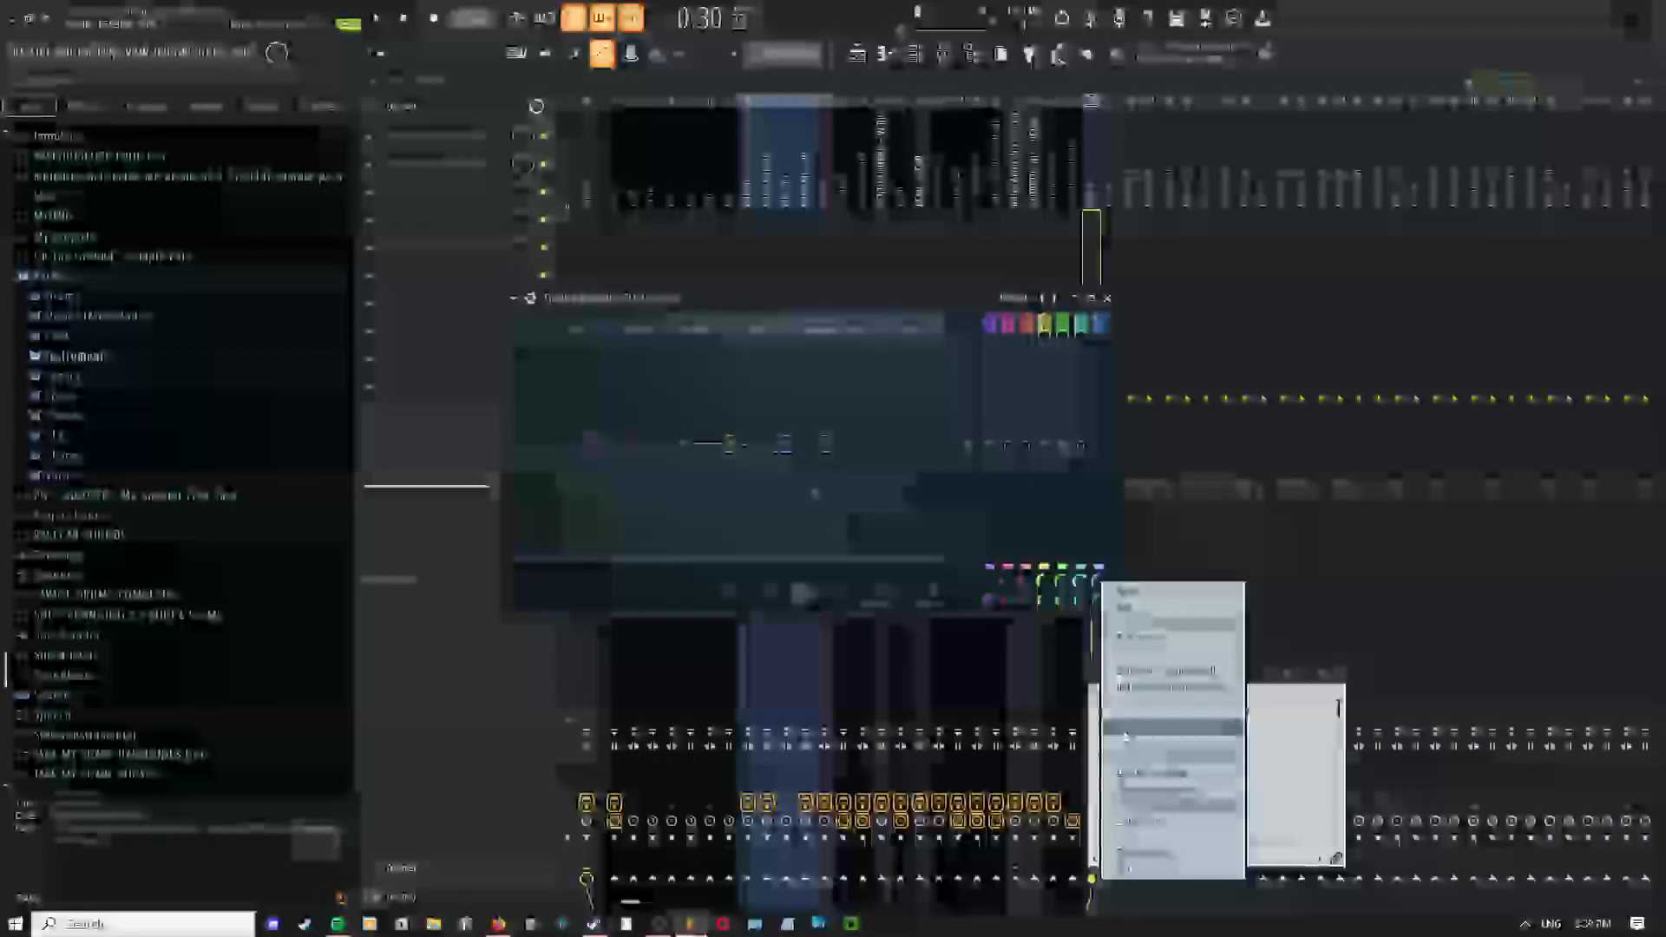
left_click(1126, 734)
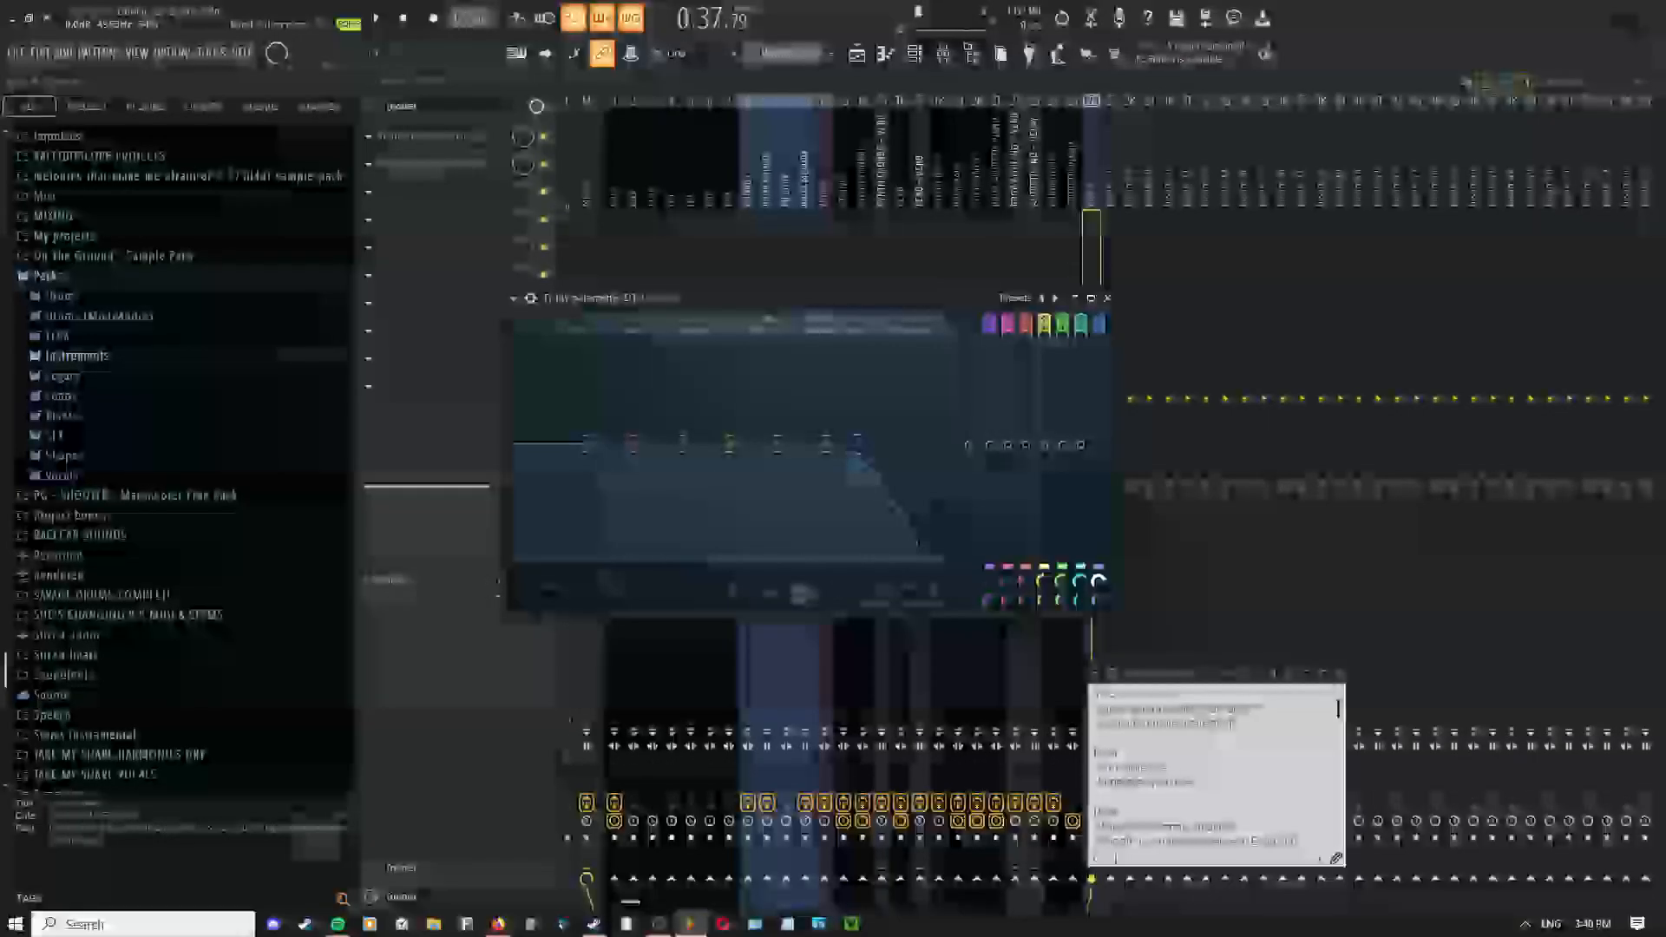
Create a second automation clip for the riser EQ's band 7 frequency and show the new clips in the playlist
right_click(1100, 587)
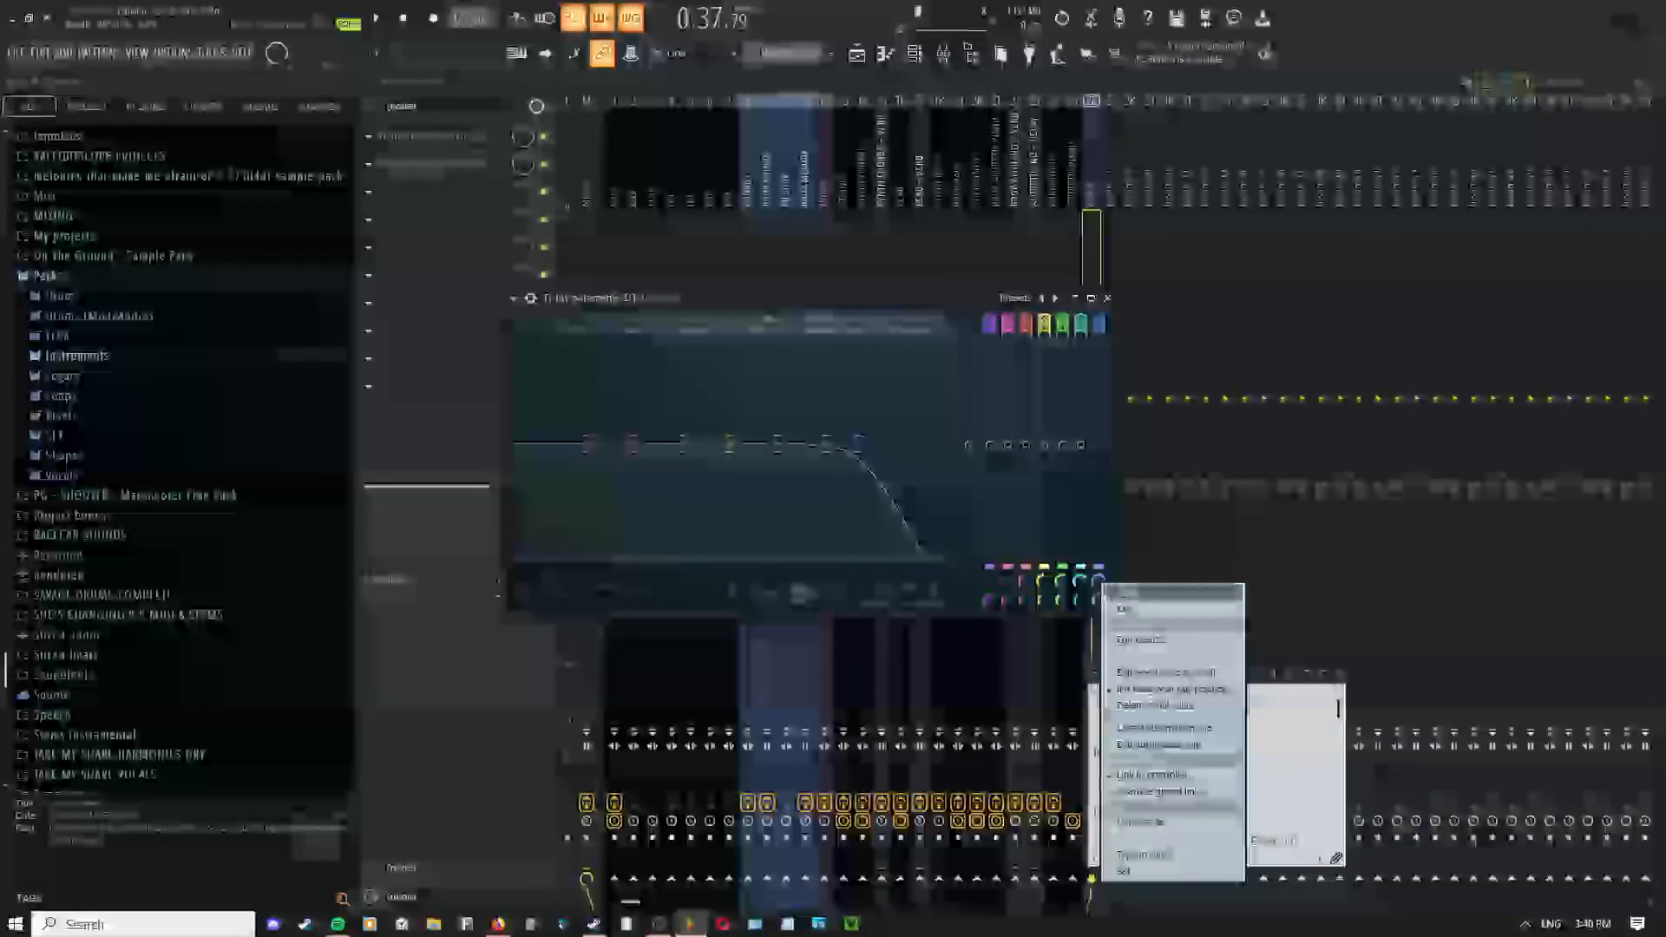
left_click(1144, 736)
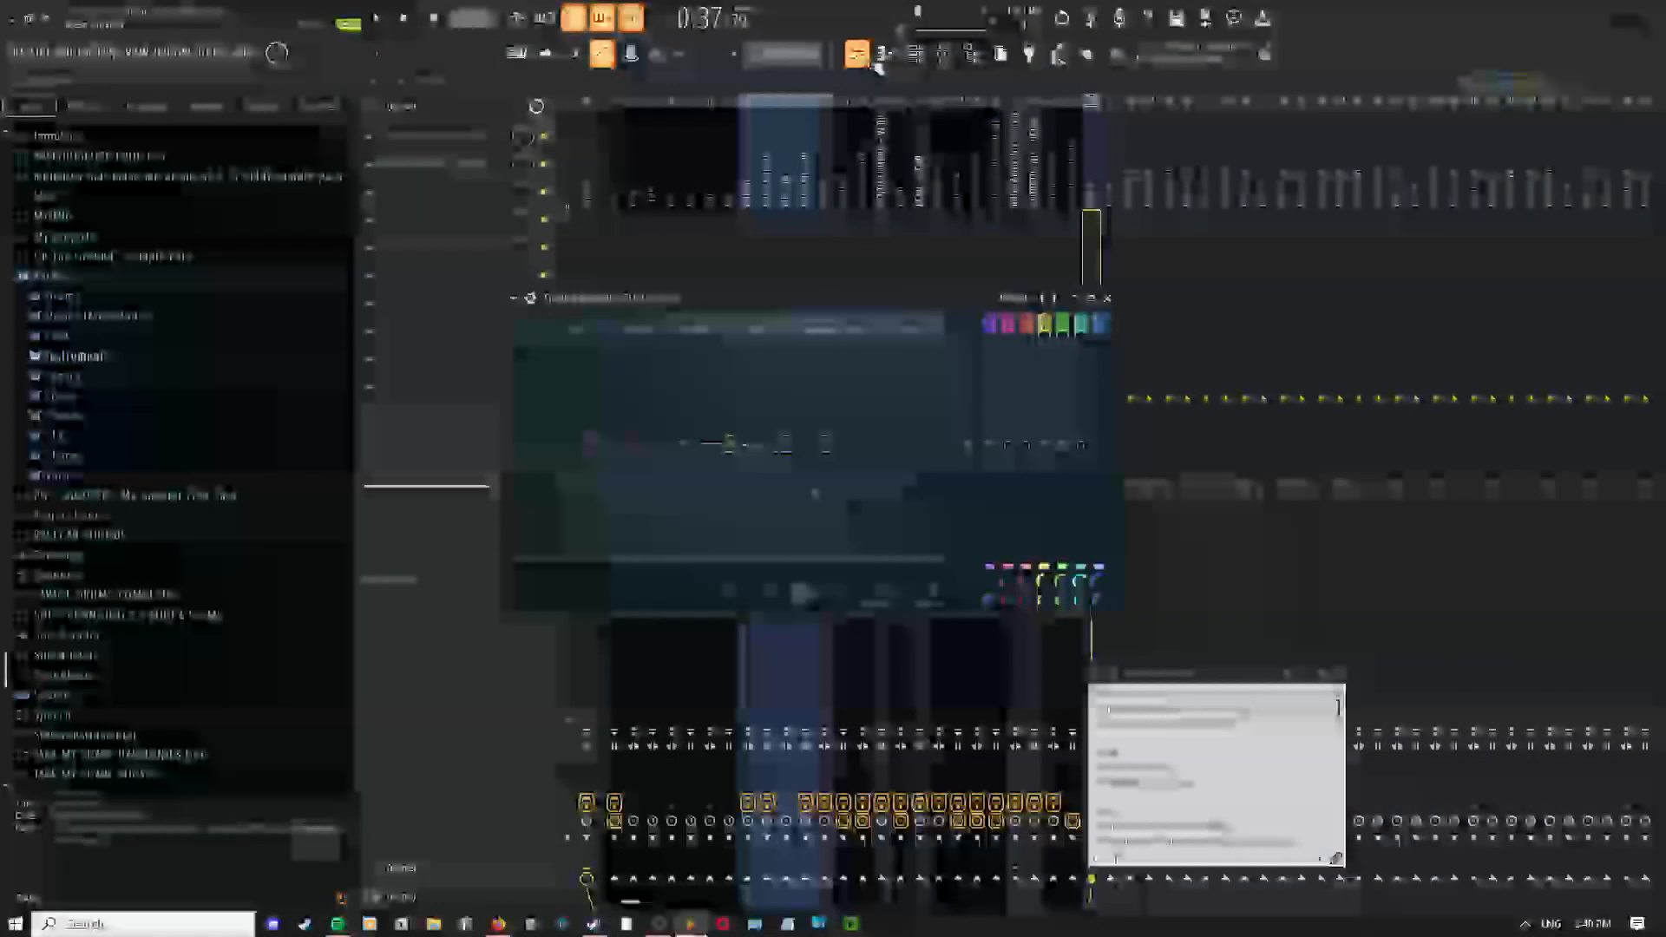
left_click(866, 60)
left_click_drag(922, 521, 998, 745)
scroll(964, 497, "up", 4)
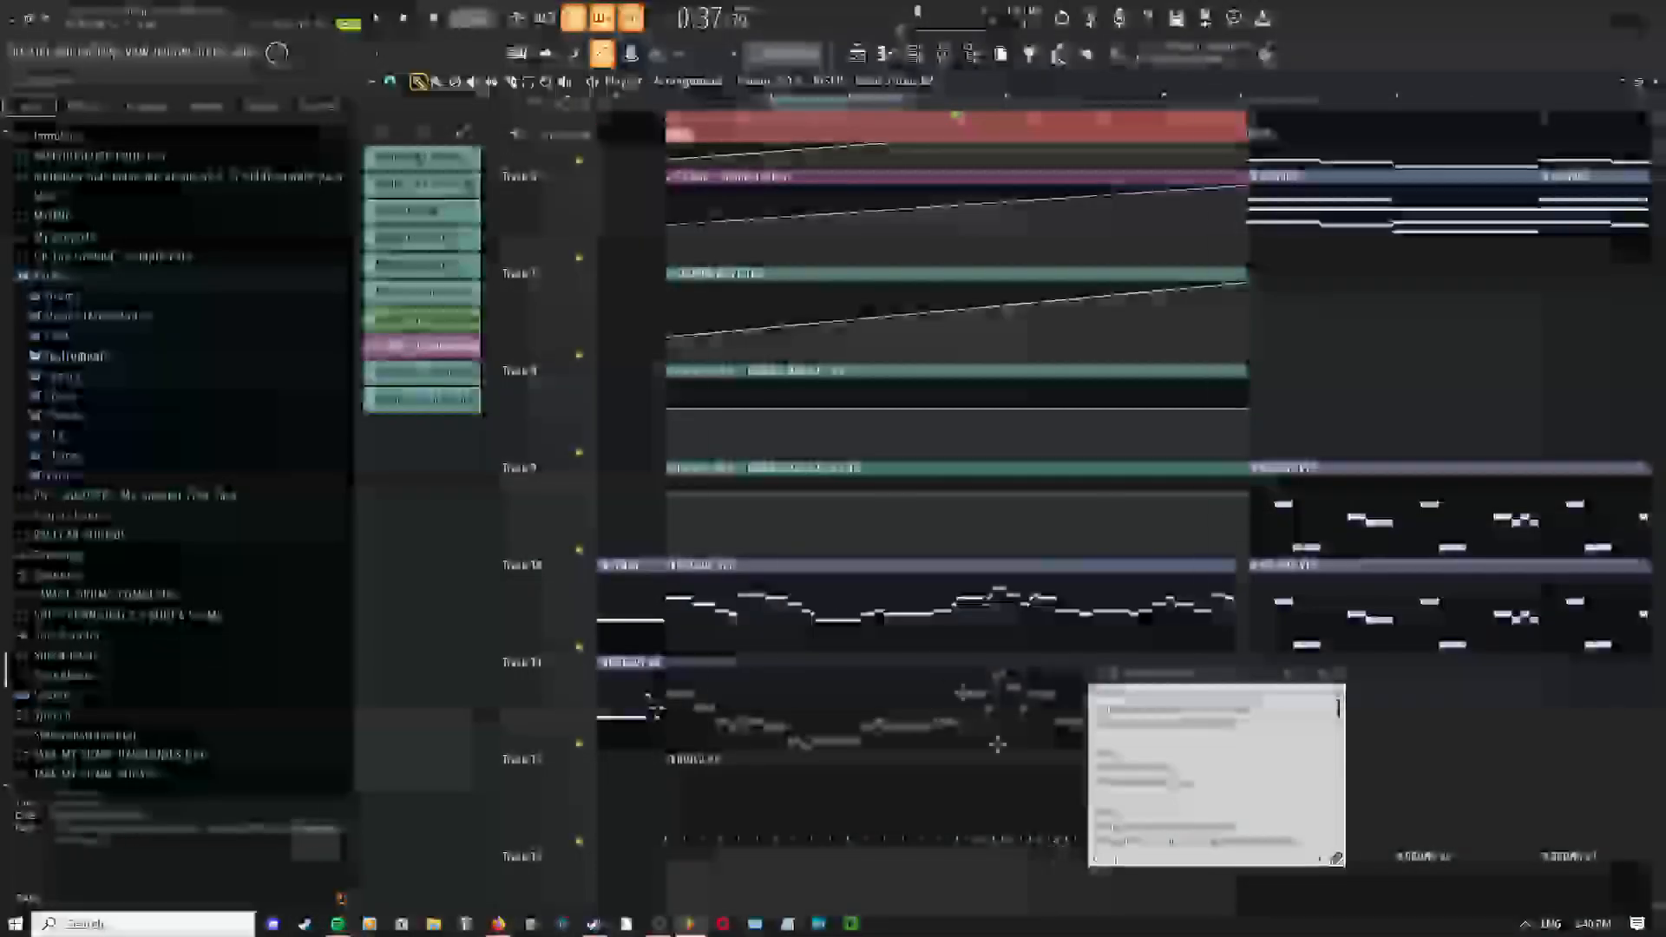
scroll(952, 407, "down", 4)
left_click_drag(952, 406, 853, 417)
scroll(720, 421, "up", 3)
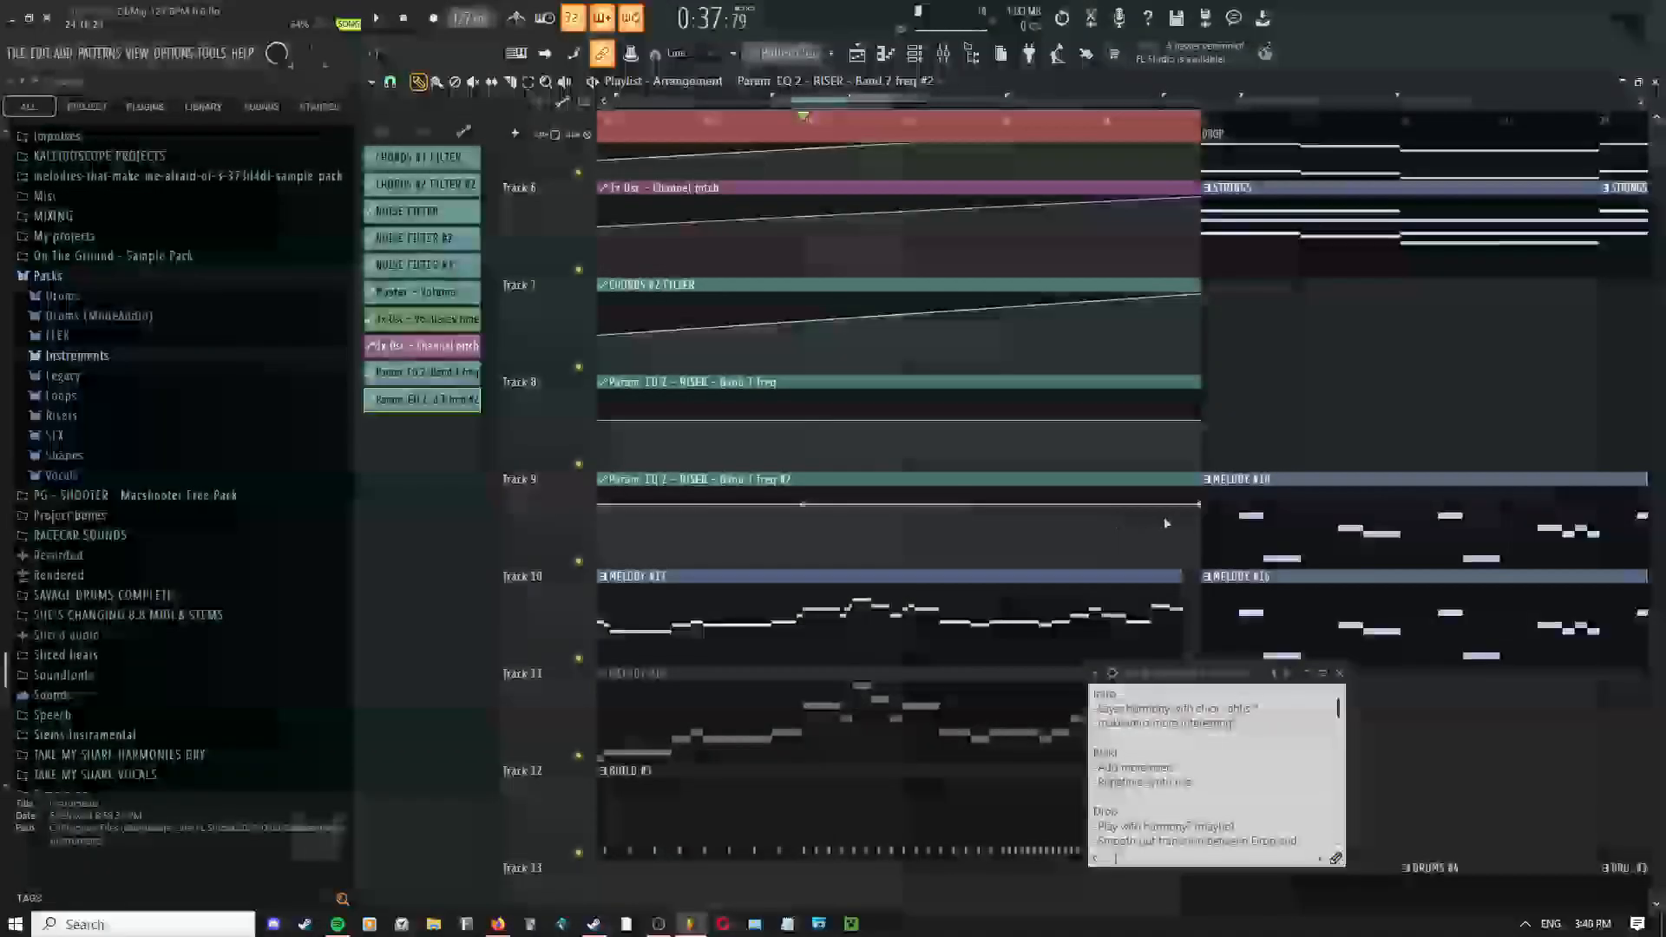
scroll(1166, 523, "down", 2)
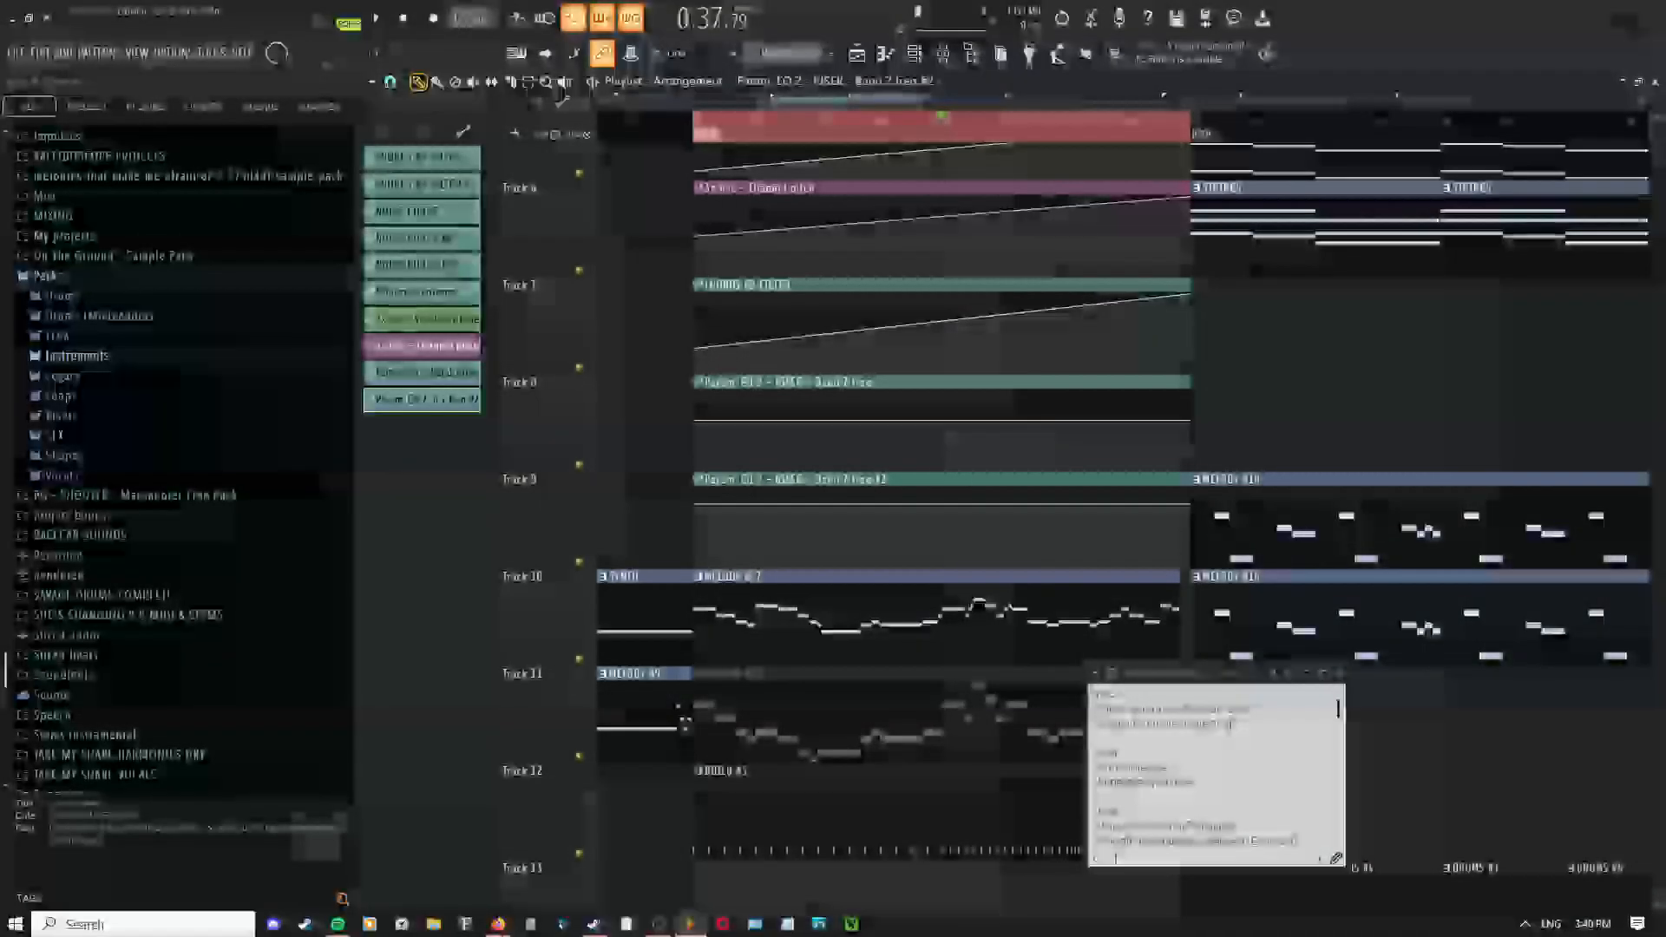
Make the riser EQ's band 7 frequency automation rise gently across the build-up and remove the duplicate clip on Track 9
right_click(1194, 421)
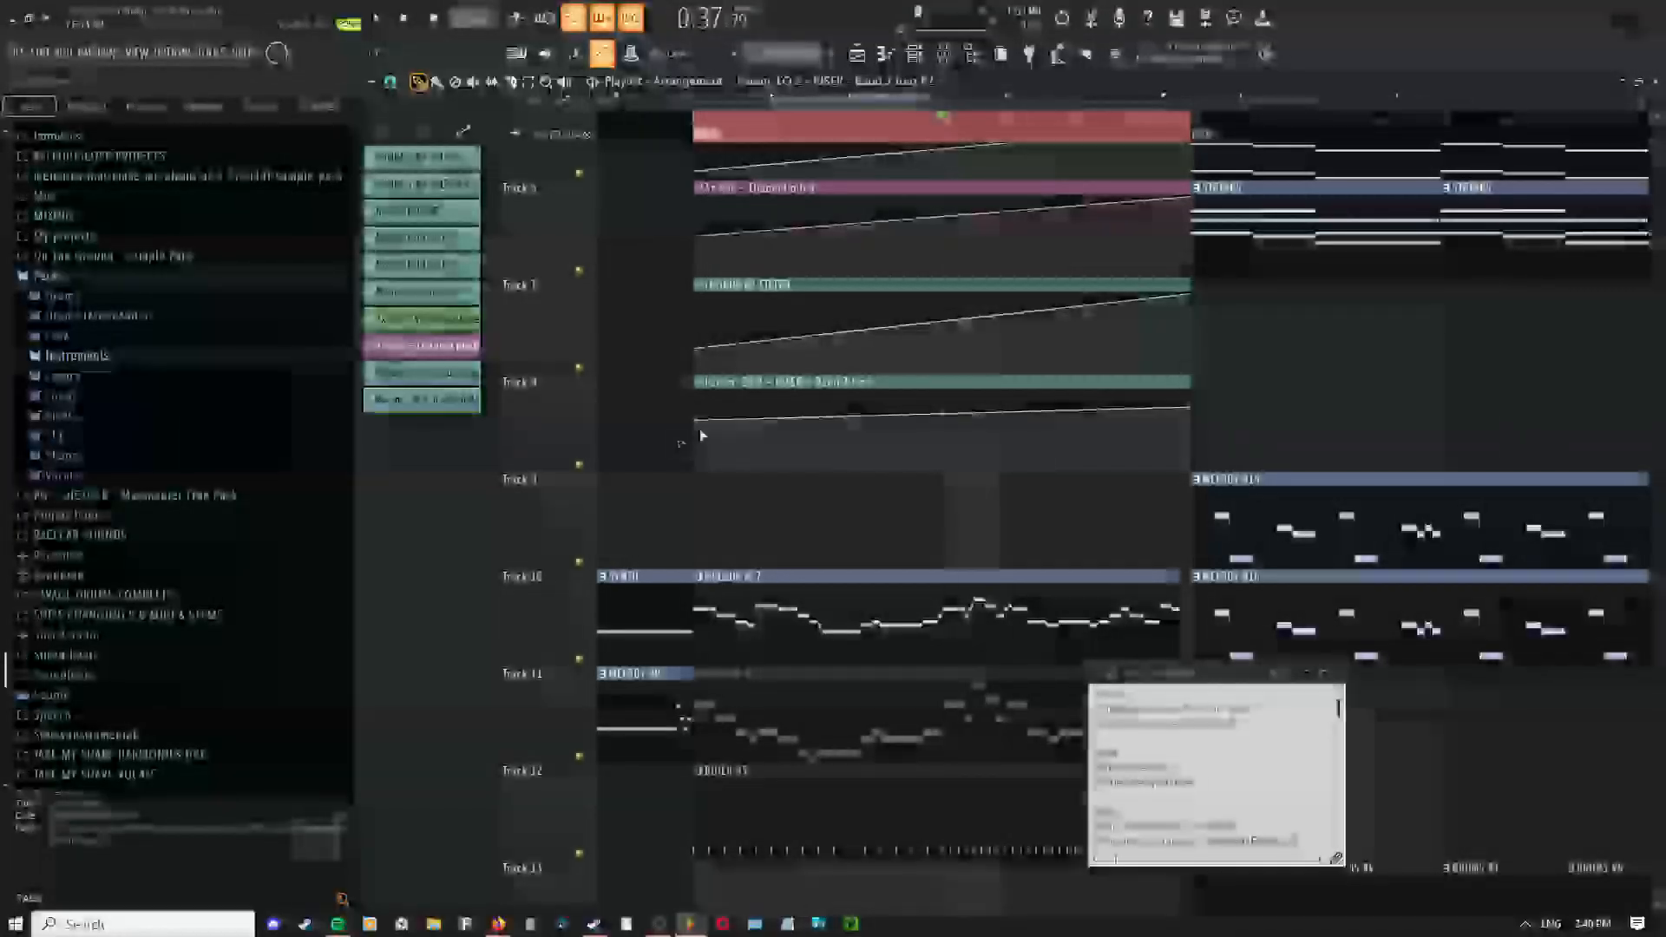
scroll(1149, 353, "down", 5)
scroll(1011, 334, "up", 4)
left_click_drag(1009, 316, 909, 544)
scroll(837, 496, "down", 3)
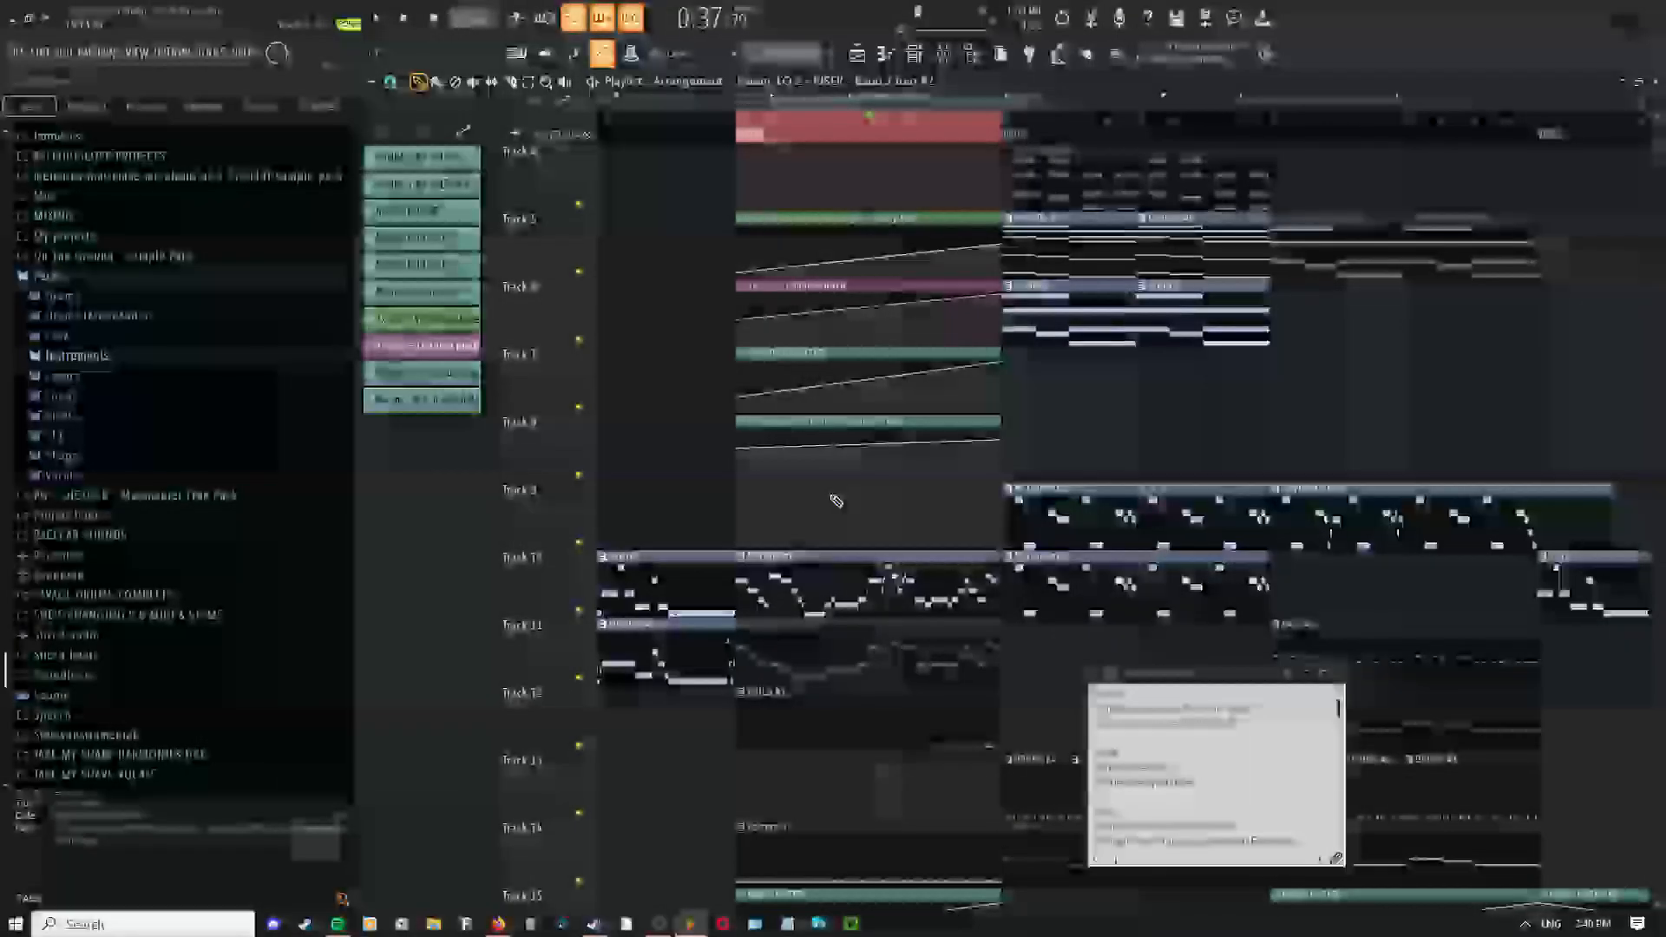
left_click_drag(835, 500, 741, 555)
scroll(792, 521, "up", 3)
scroll(739, 543, "down", 3)
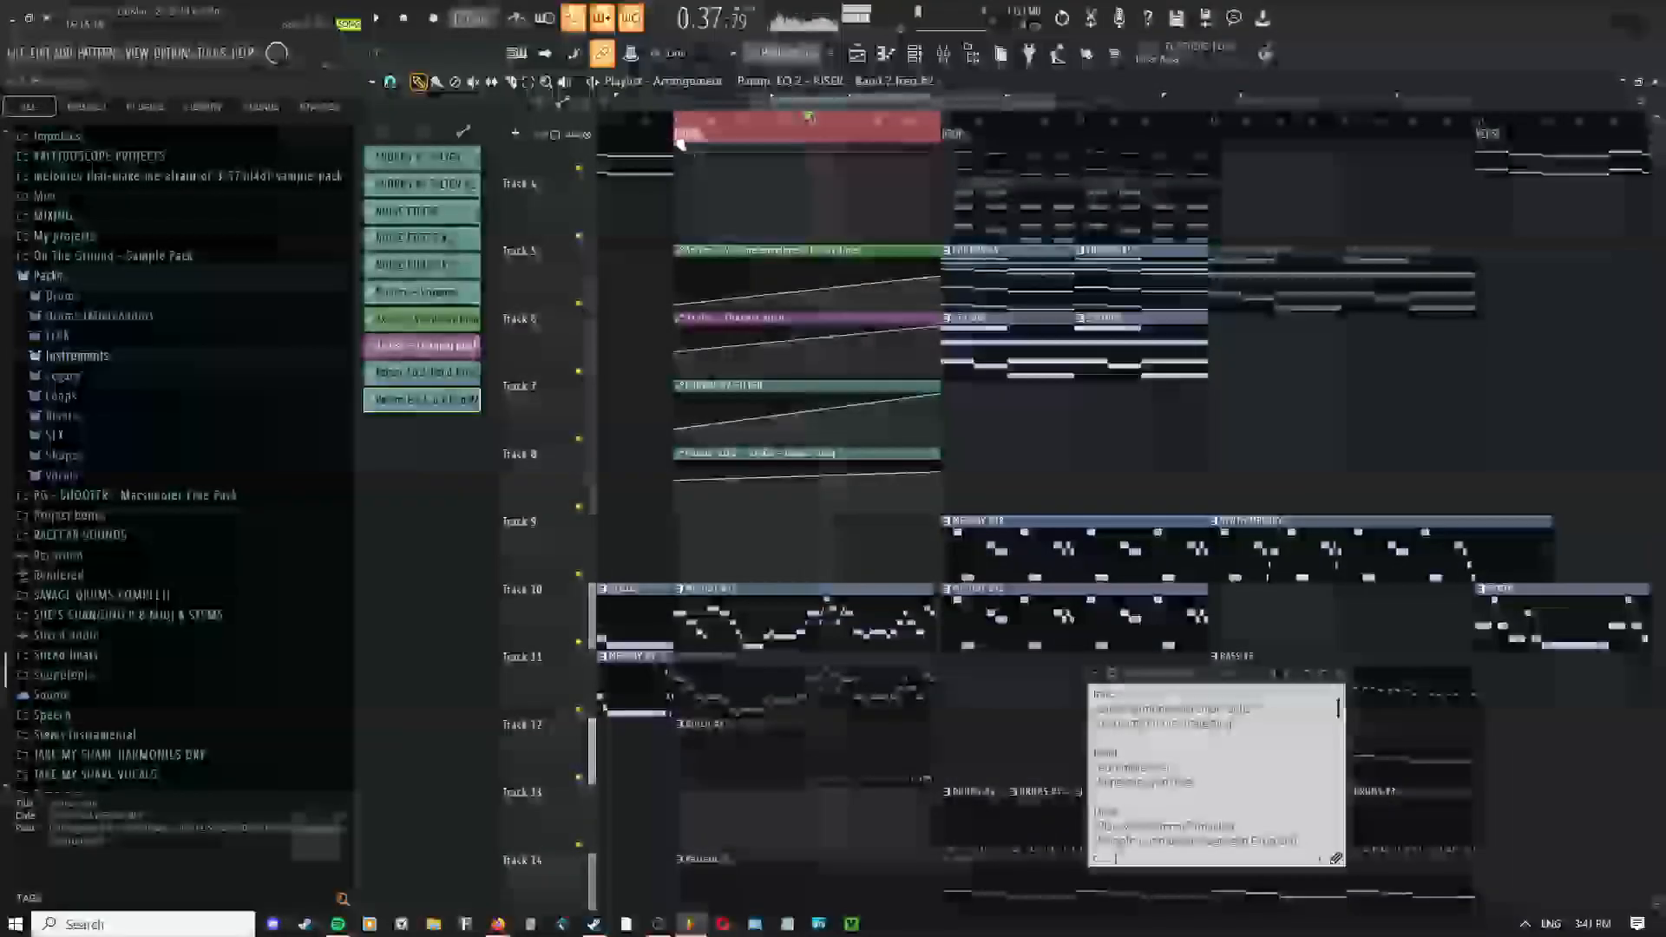
Play the build-up and check the riser's track in the mixer
right_click(765, 211)
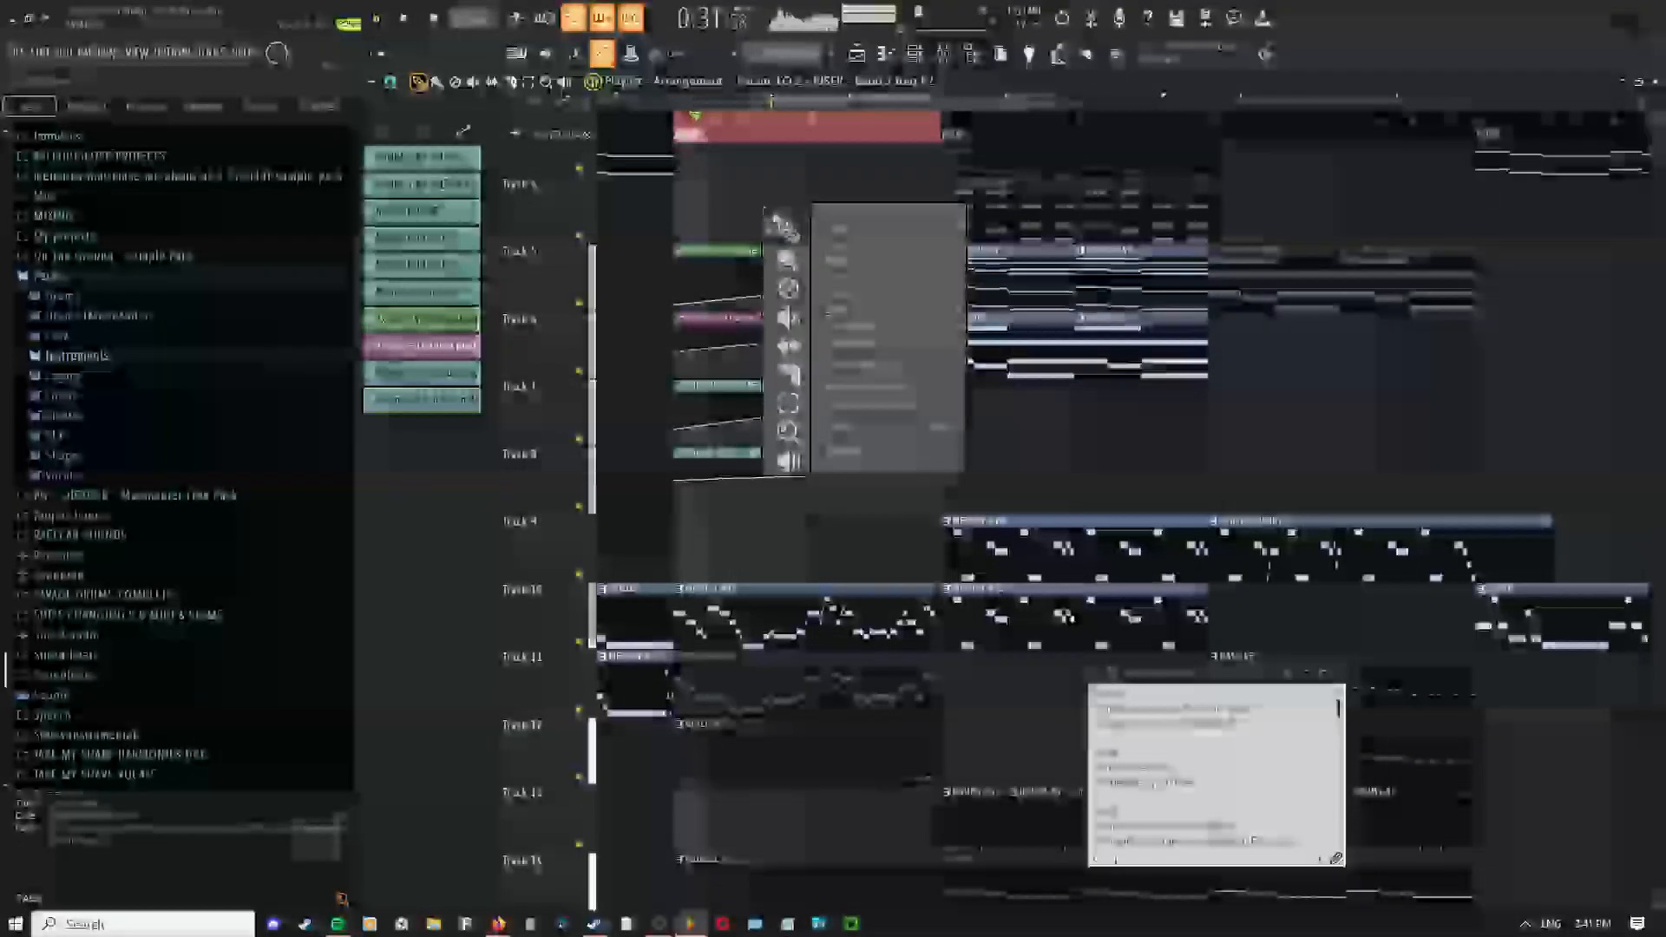
left_click(783, 228)
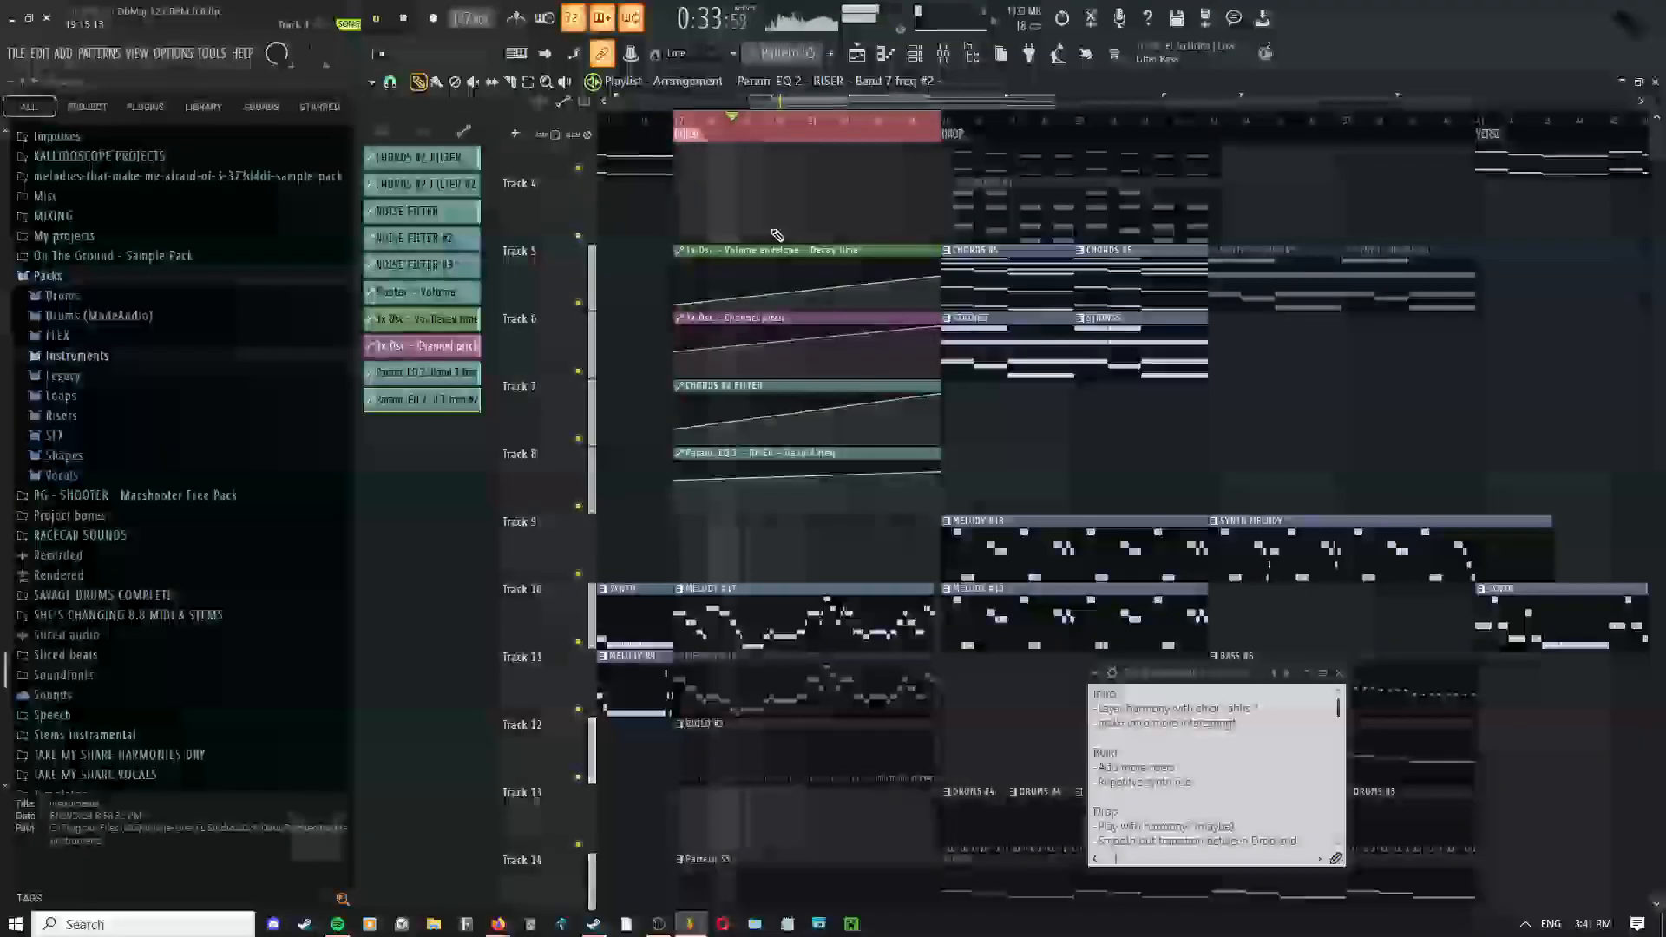
left_click(943, 54)
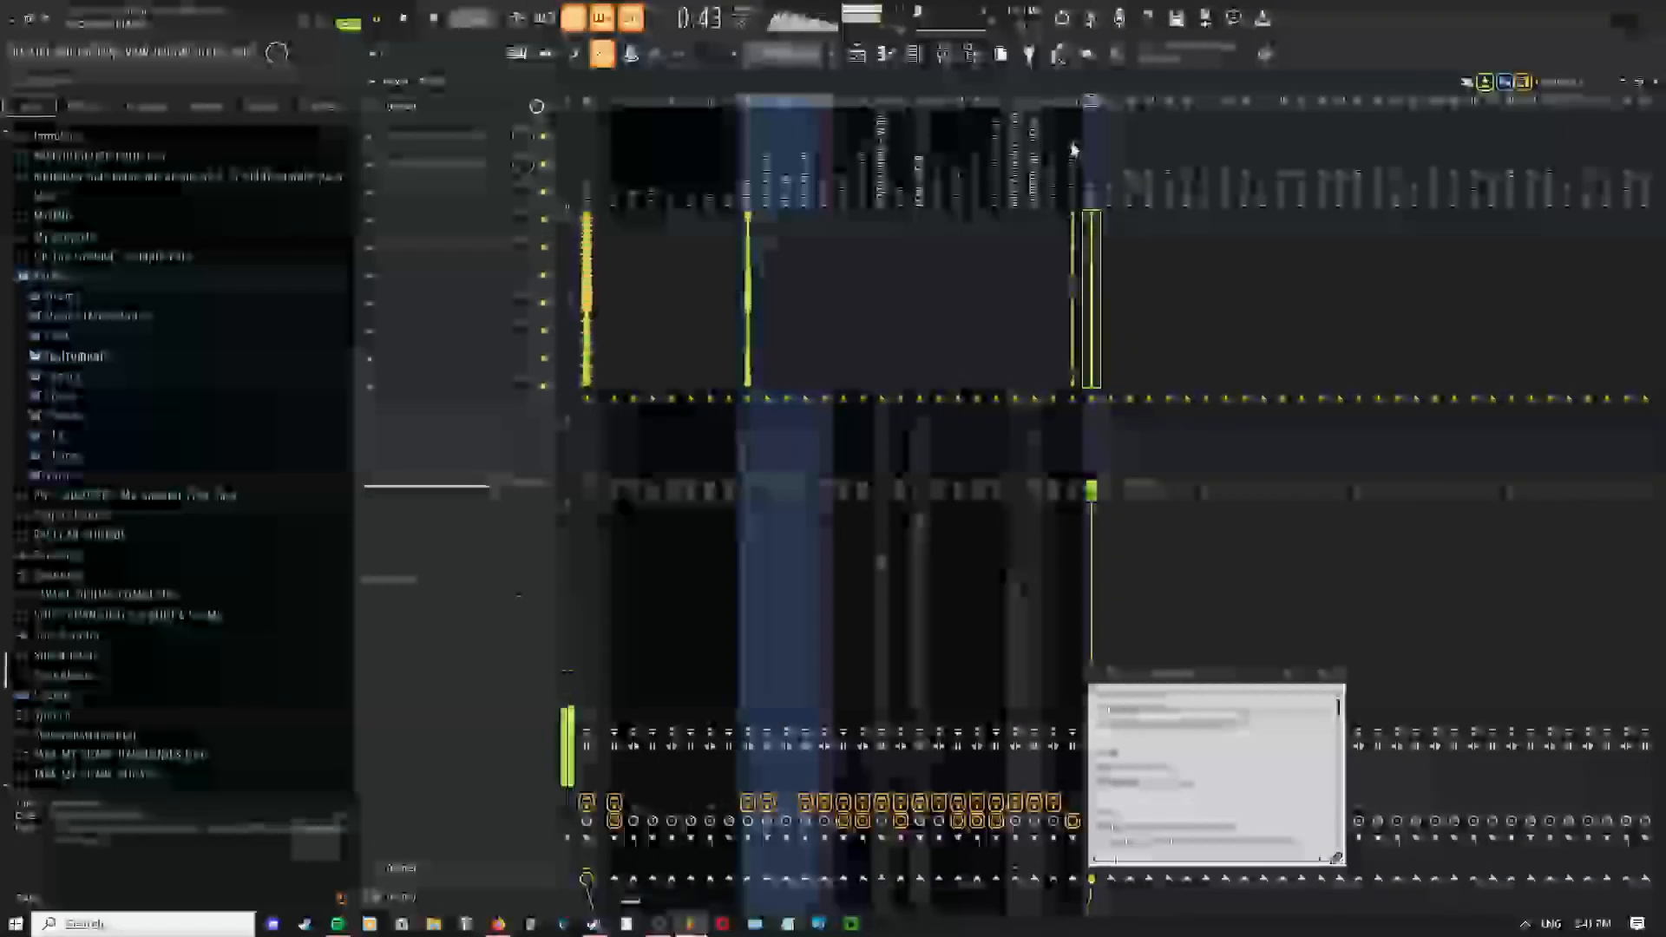
key("space")
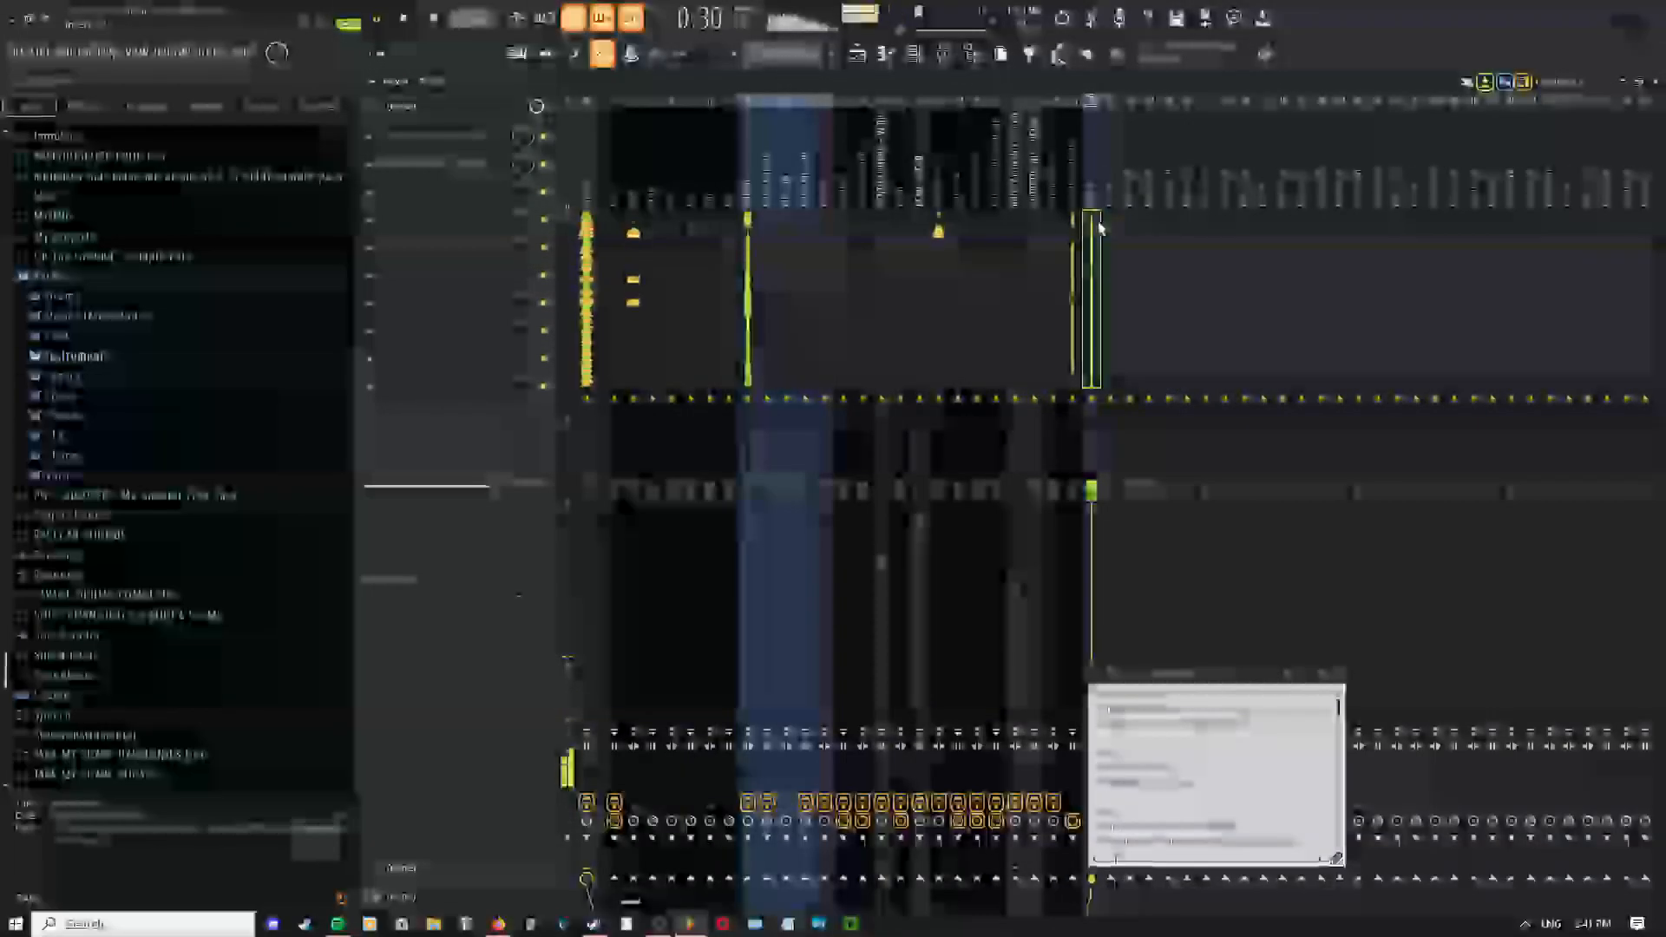
left_click(1109, 217)
key("r")
right_click(1109, 215)
left_click(1111, 214)
key("r")
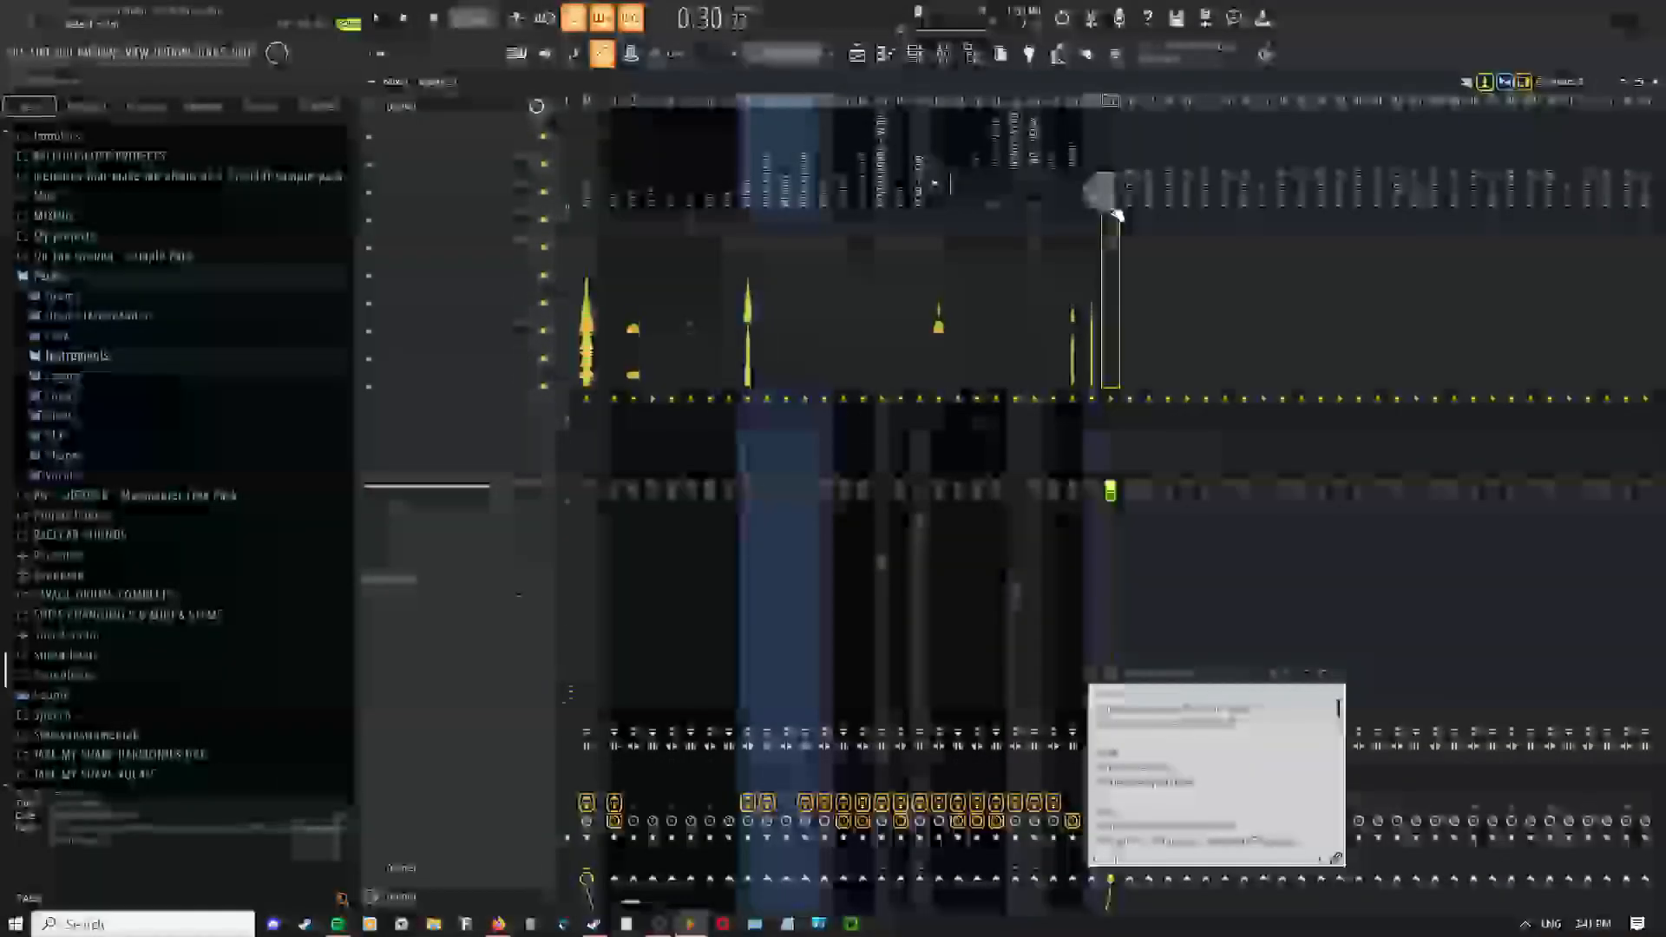
Add Fruity Reeverb 2 to the riser's mixer track and adjust its mix level
left_click(525, 189)
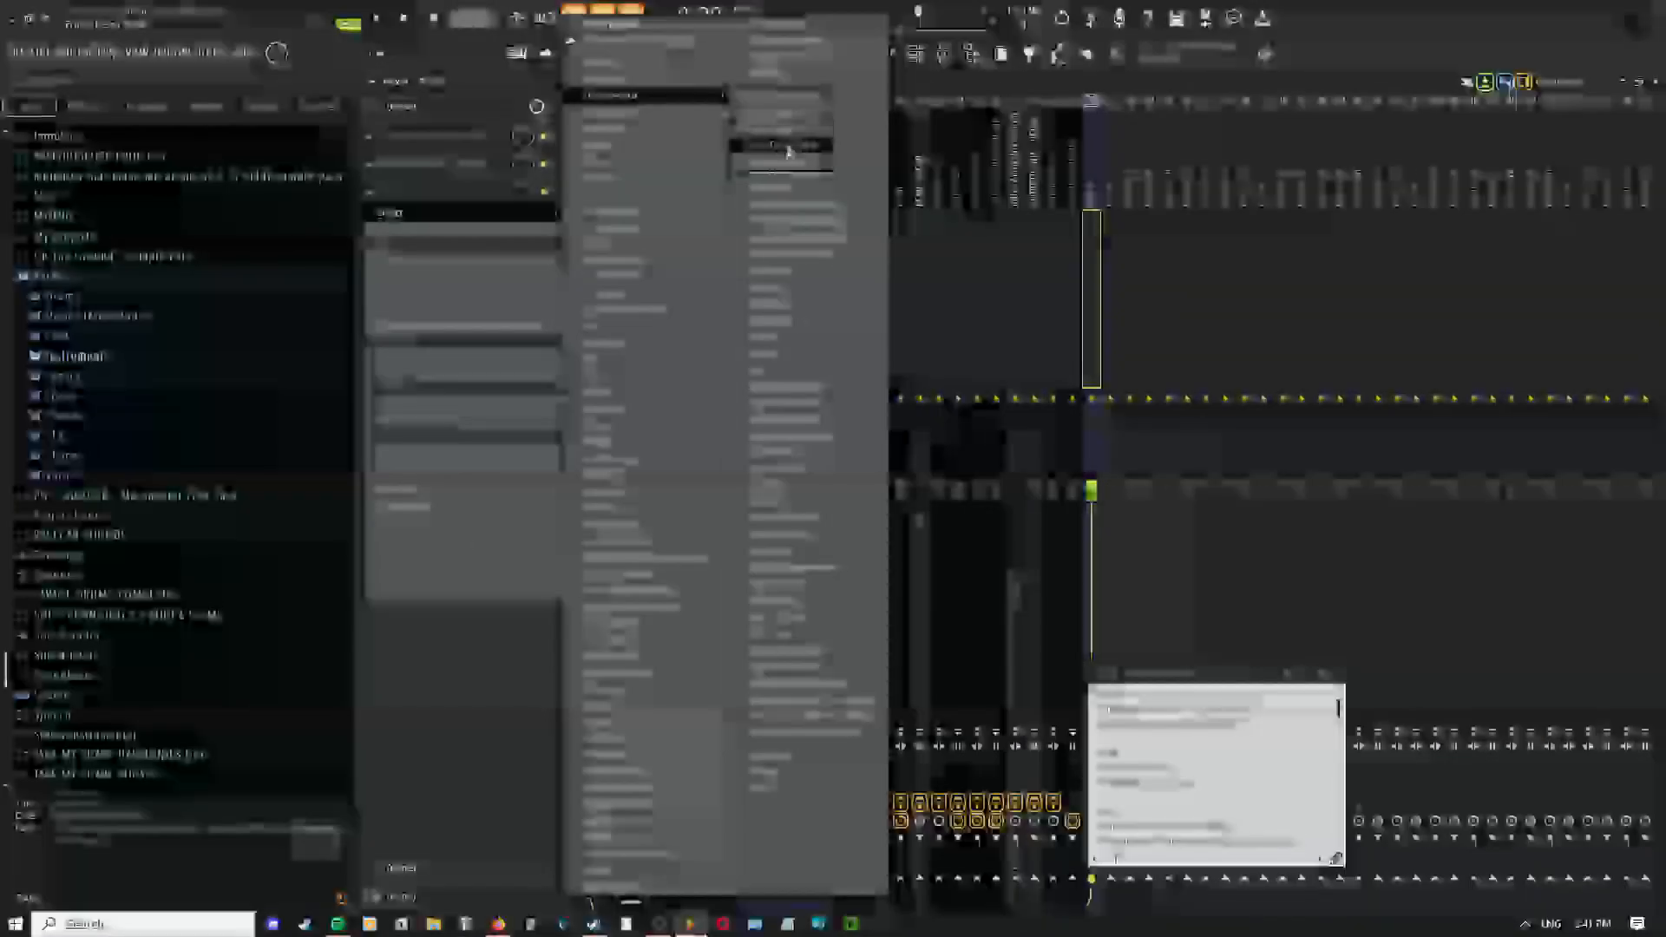
left_click(784, 166)
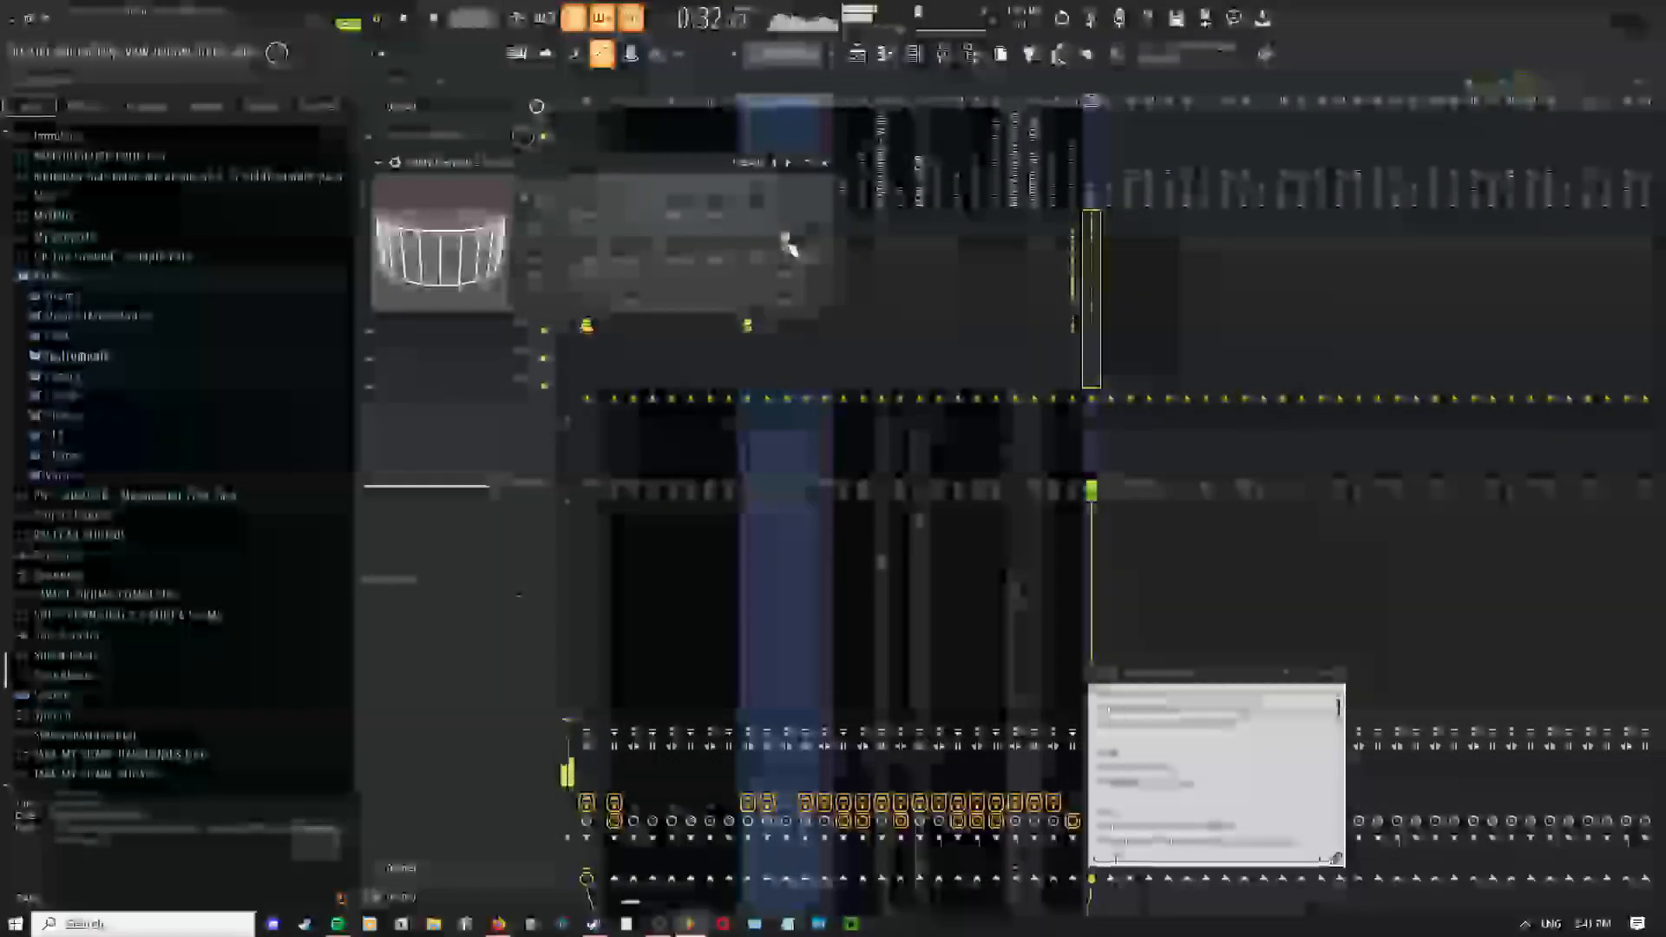
left_click_drag(786, 241, 786, 183)
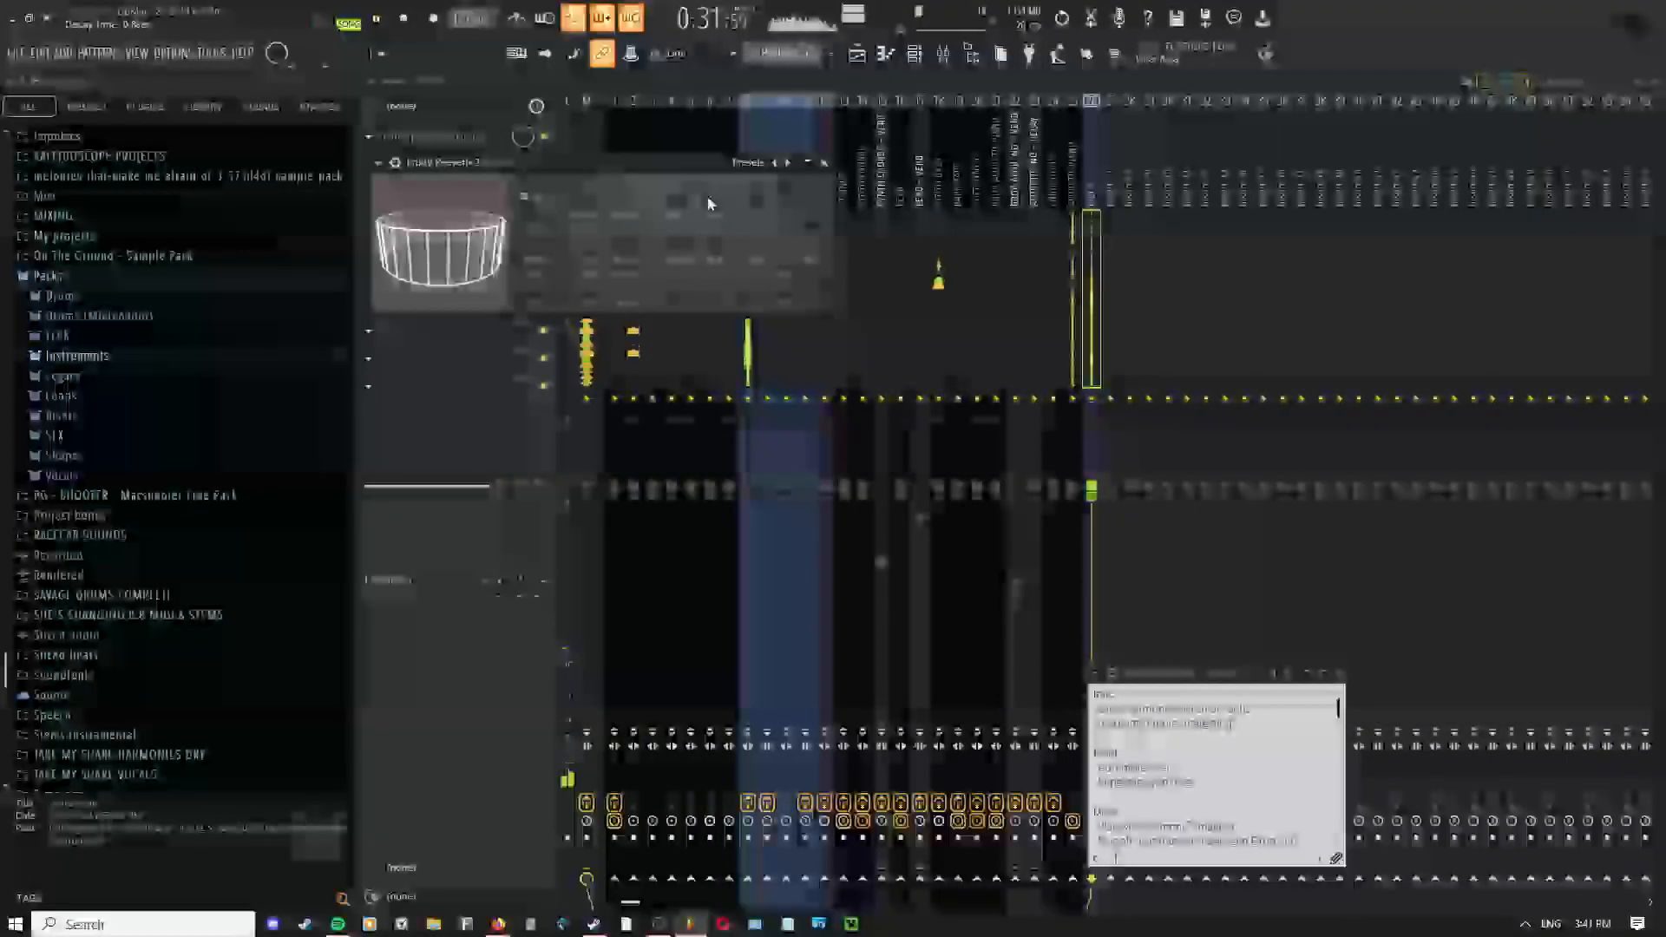
left_click(825, 163)
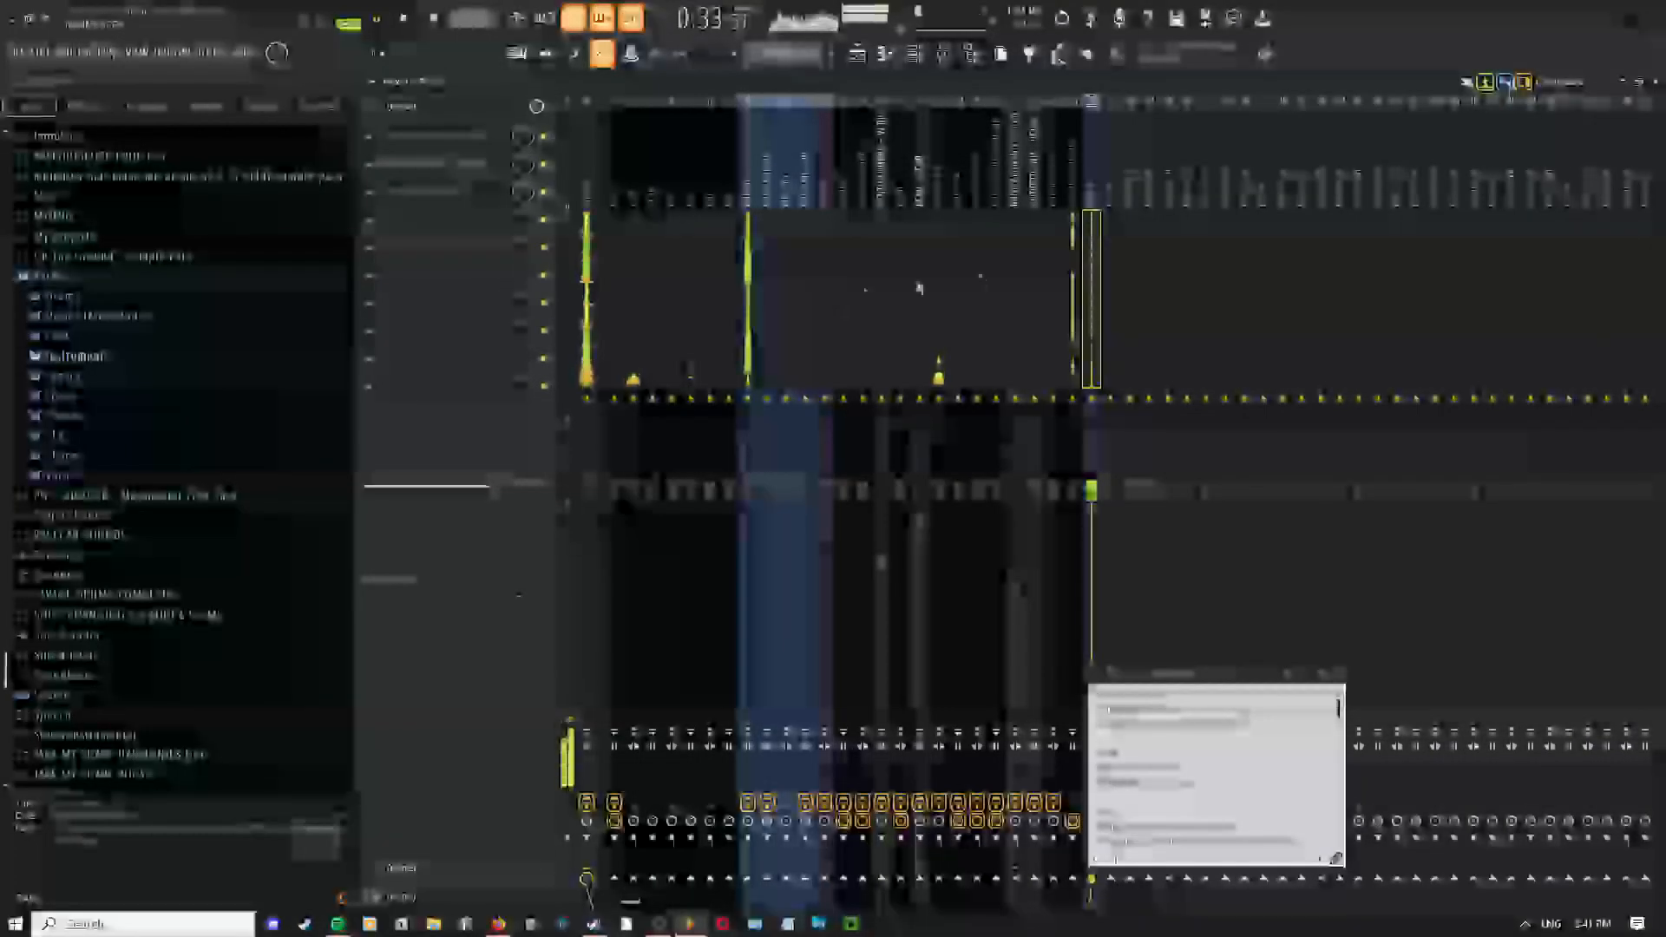
left_click(858, 56)
scroll(955, 299, "down", 4)
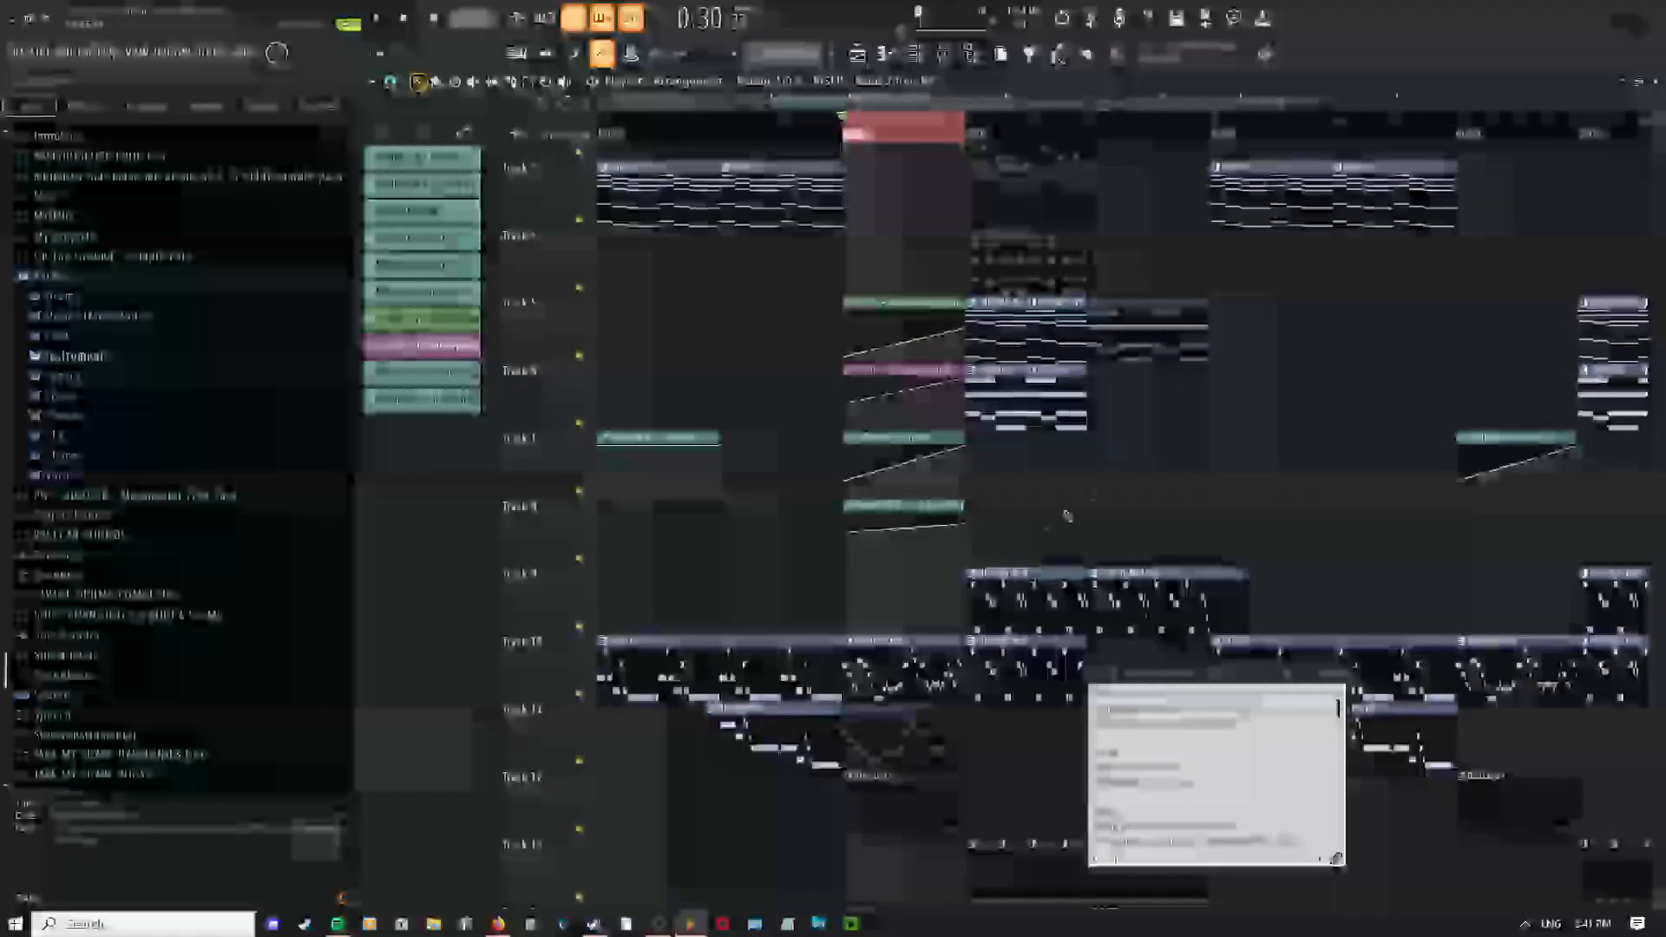
scroll(1068, 517, "down", 4)
scroll(937, 486, "up", 4)
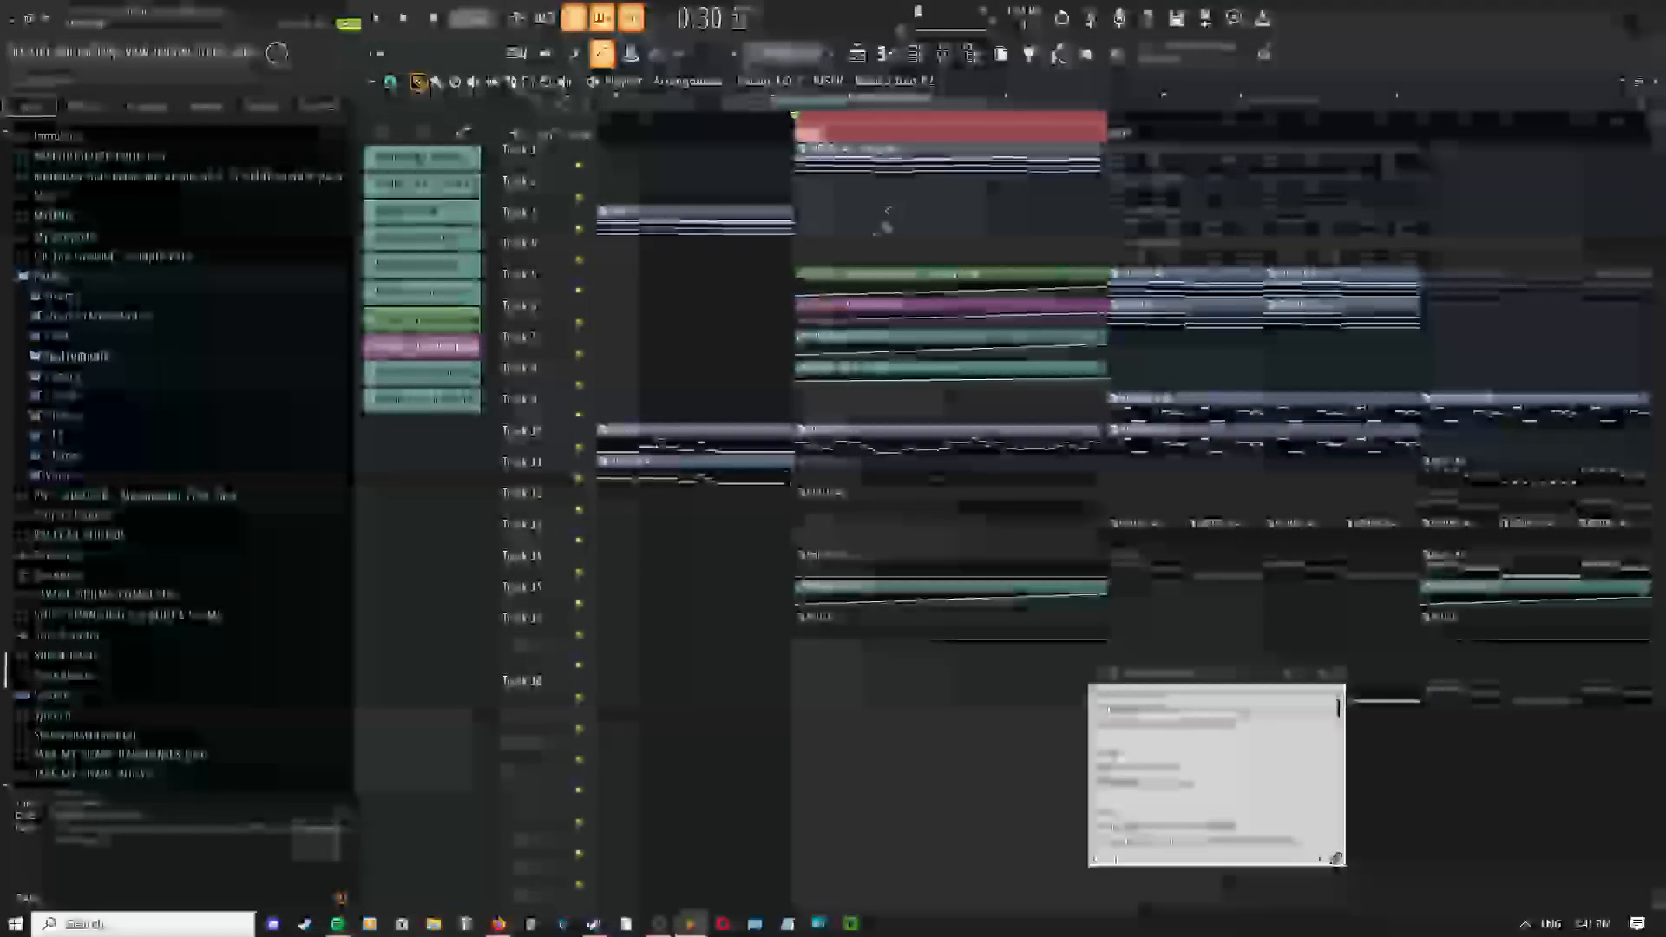
left_click(945, 54)
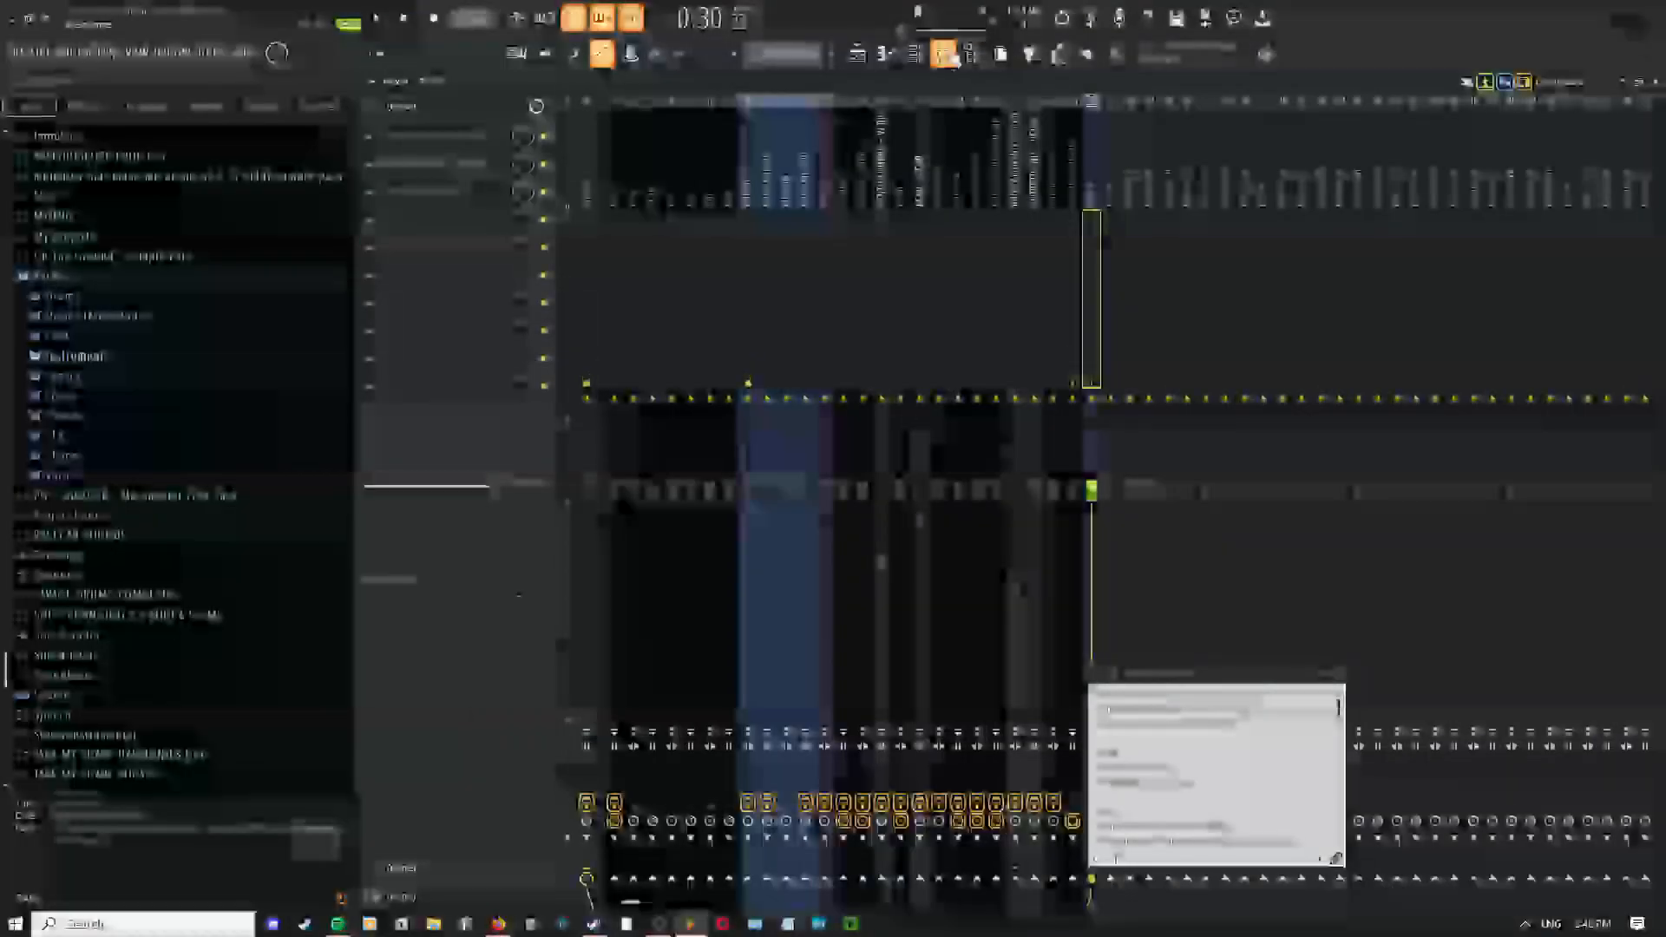
left_click(857, 54)
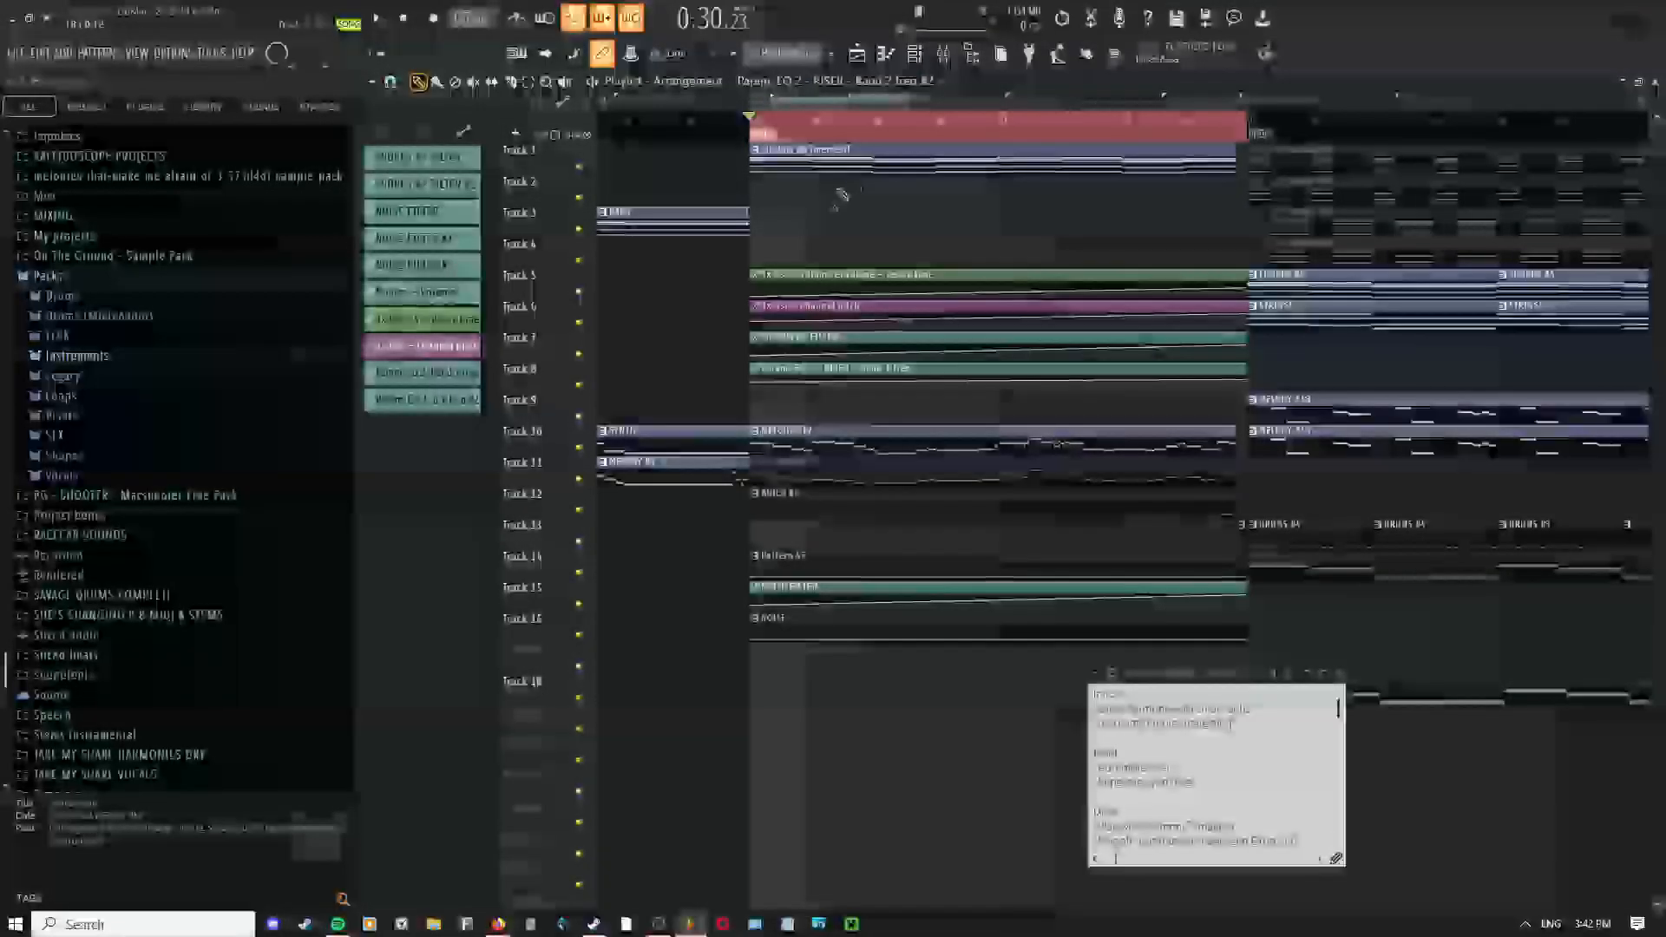
left_click_drag(899, 409, 873, 398)
scroll(873, 397, "down", 2)
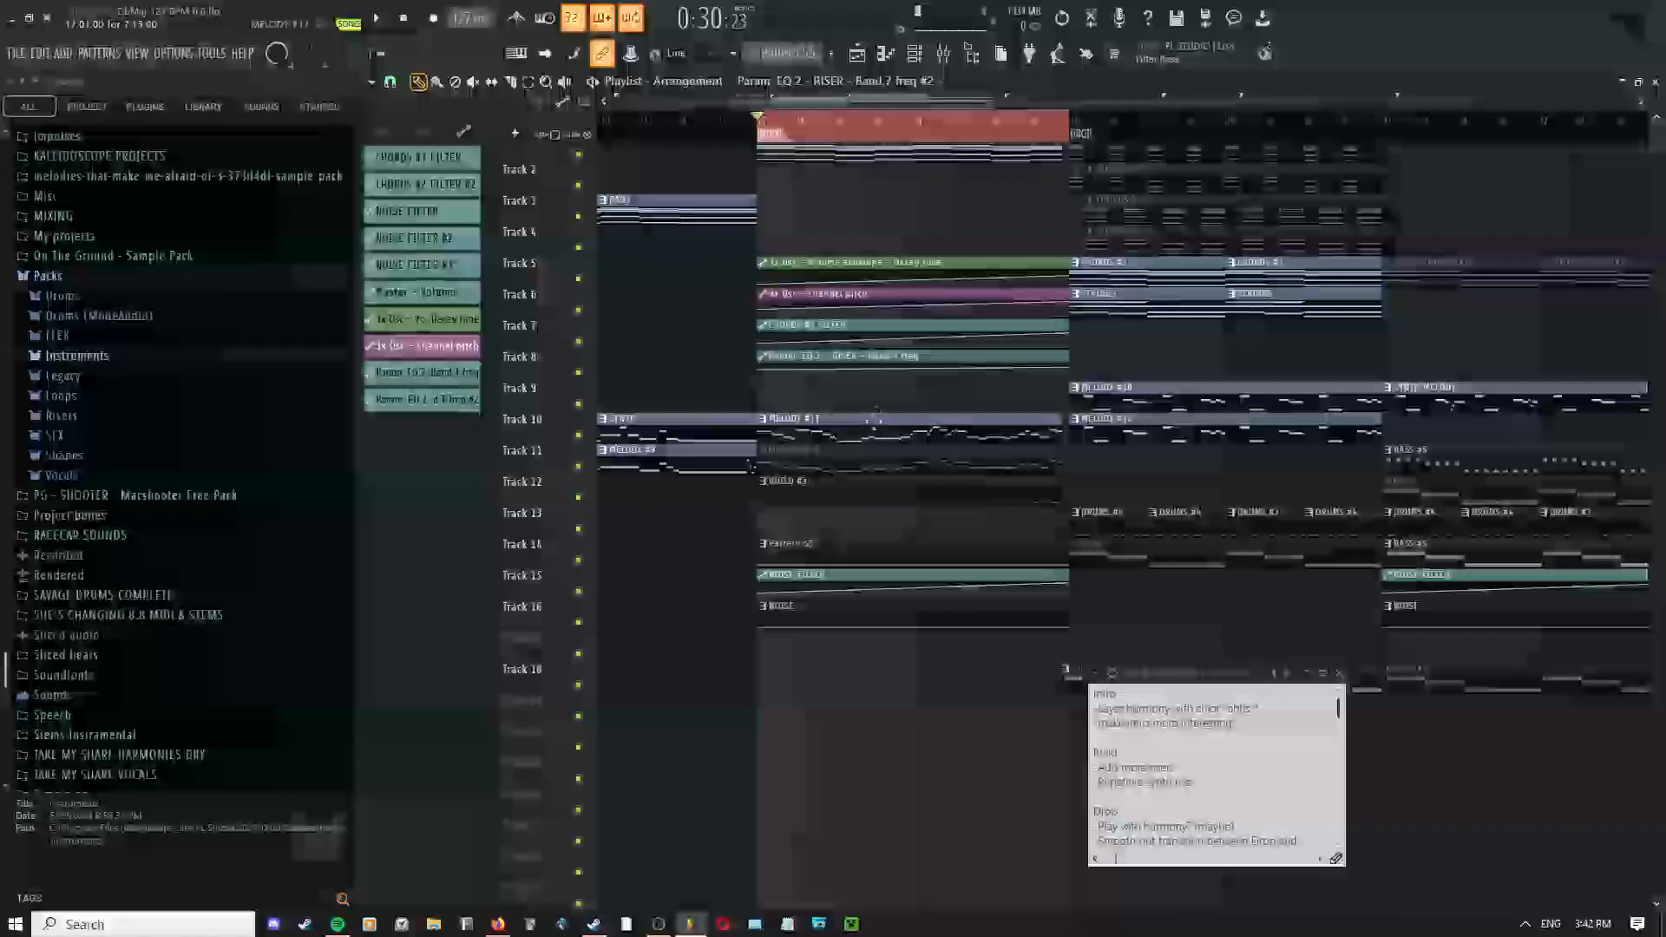
left_click_drag(880, 294, 891, 397)
left_click_drag(884, 216, 879, 229)
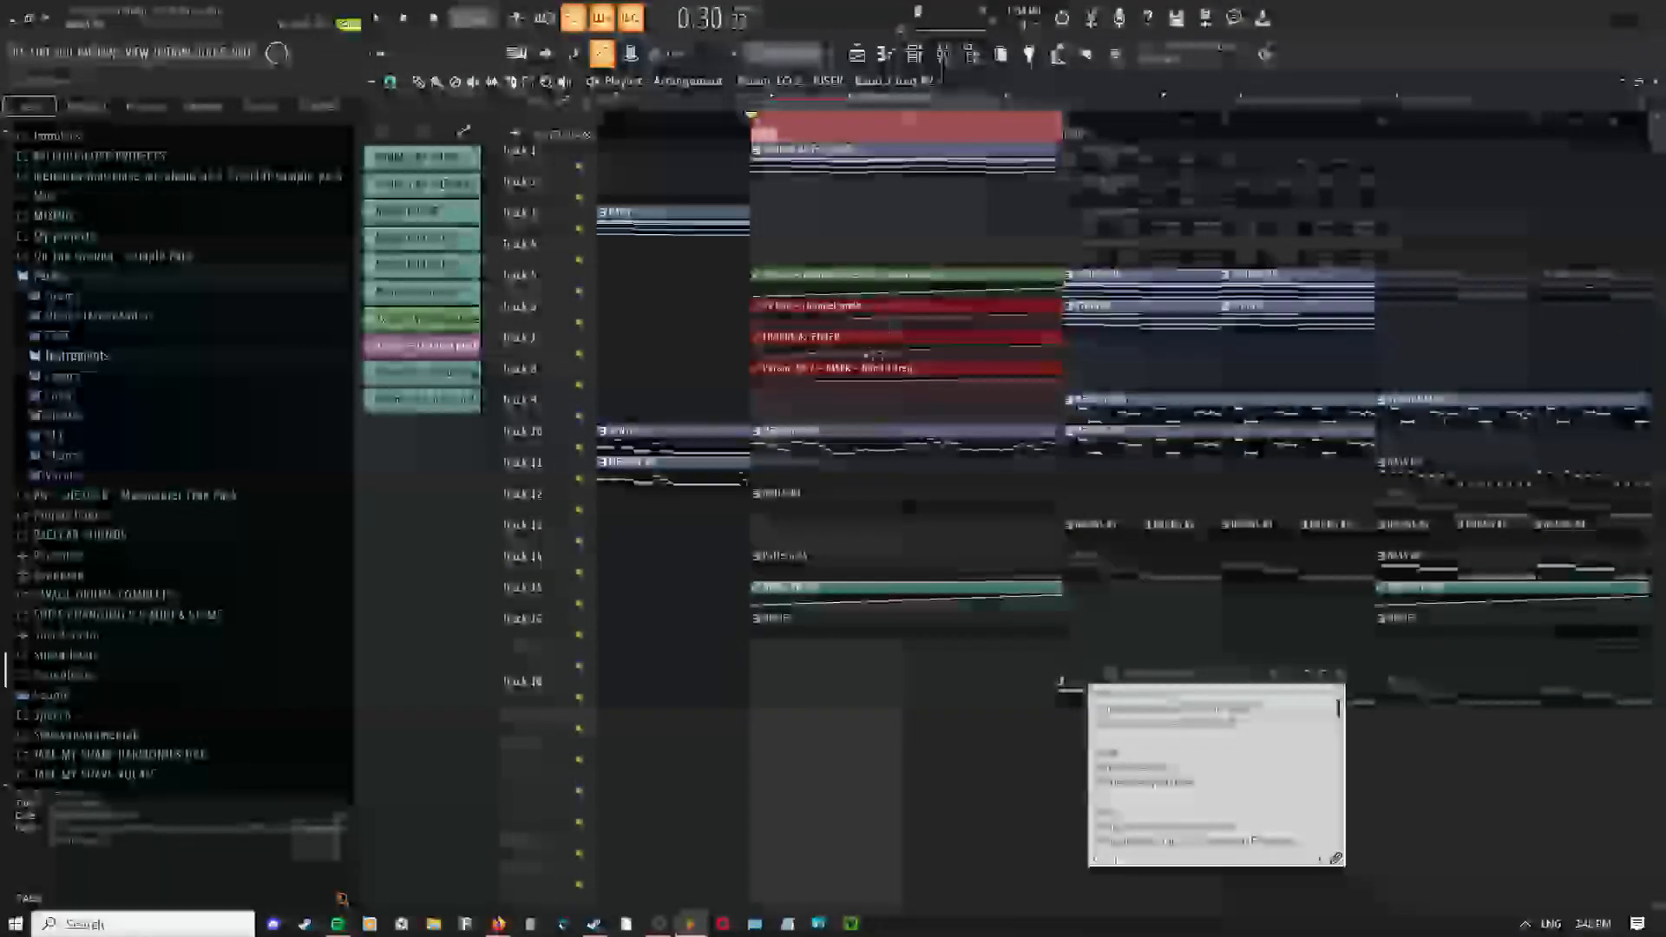
Rename the riser pattern on Track 14 as RISER
right_click(833, 462)
left_click(860, 481)
left_click_drag(853, 538, 817, 464)
left_click(799, 486, "ctrl")
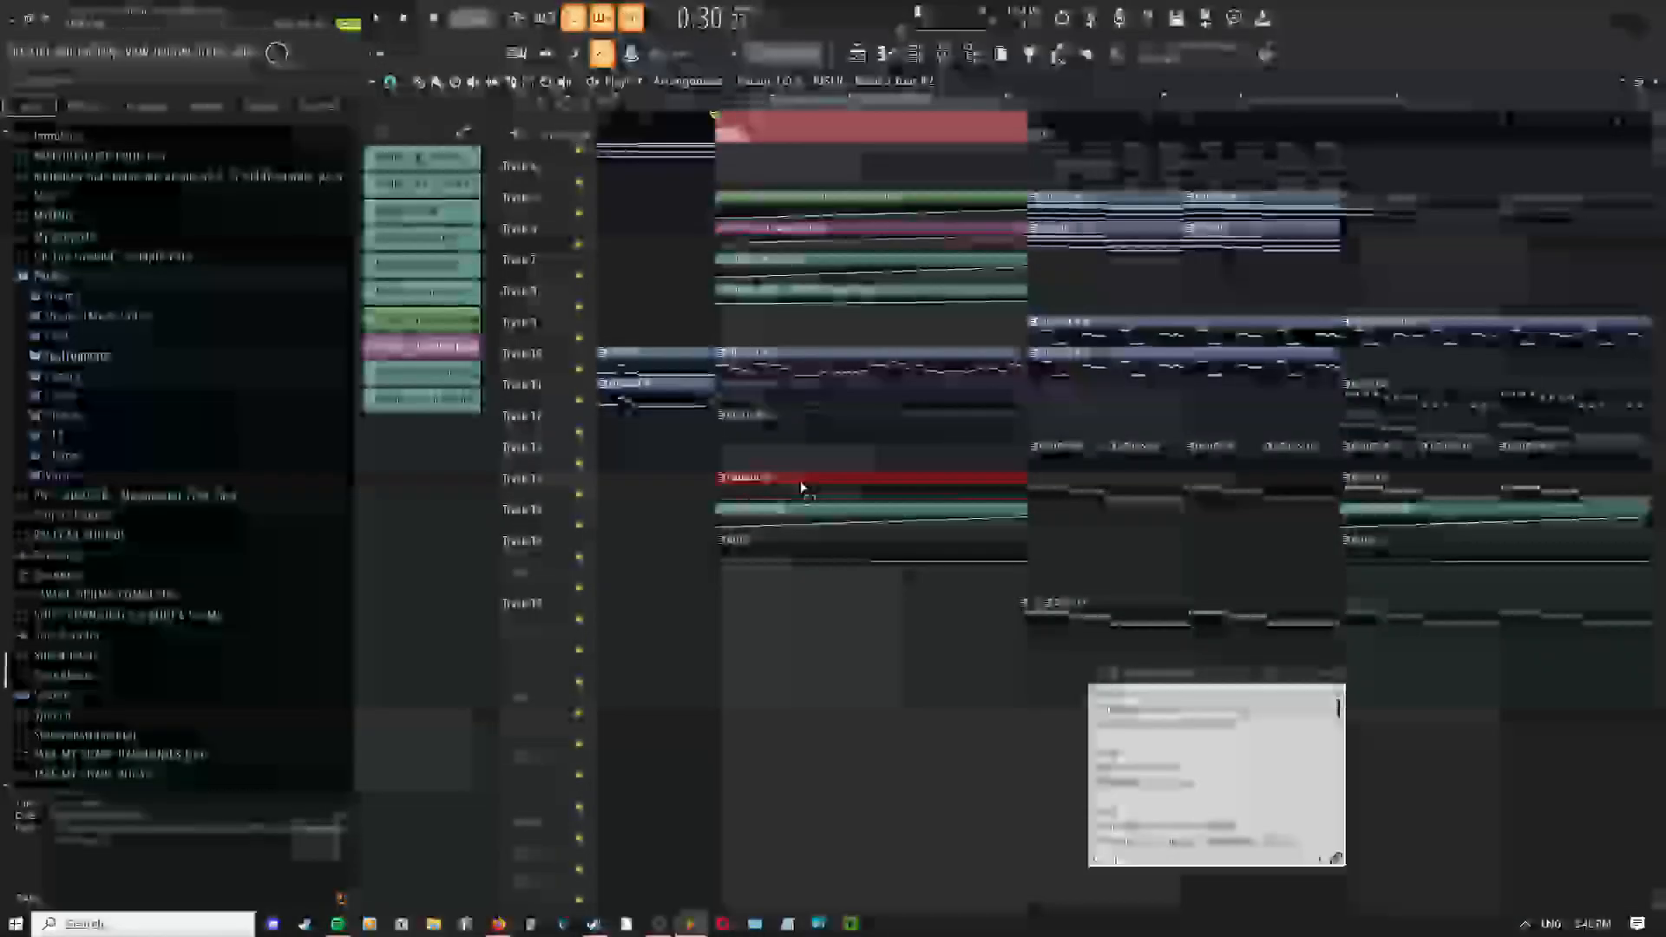
right_click(845, 463)
left_click(871, 484)
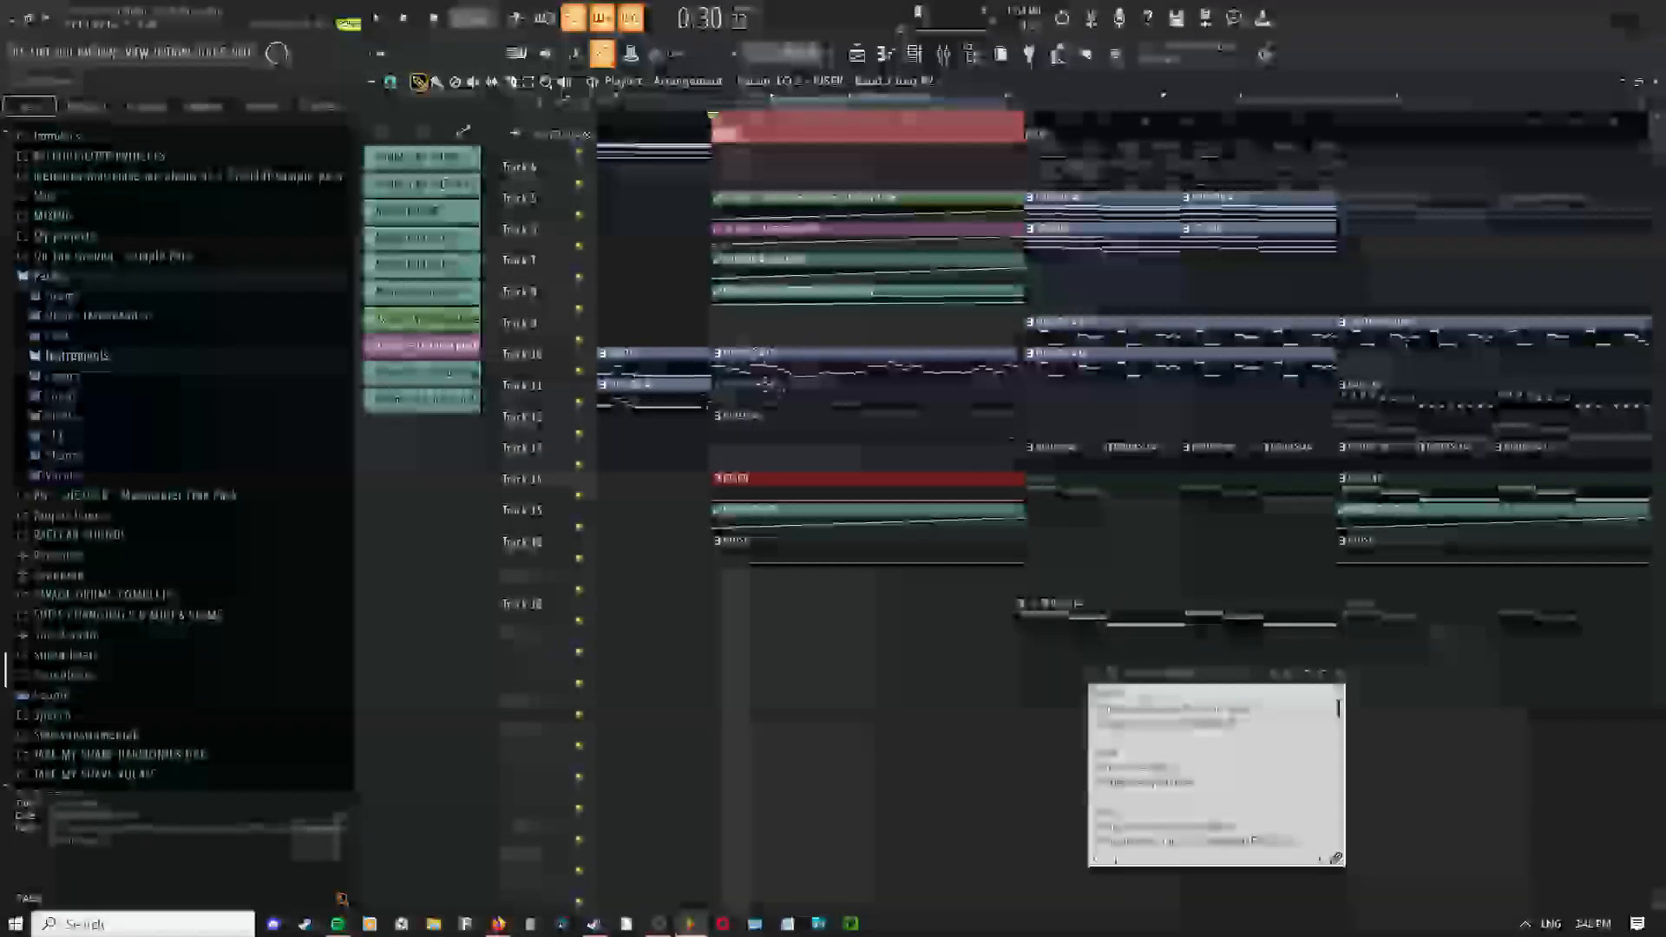
Move the four build-up automation clips on Tracks 5 to 8 down to Tracks 21 to 24
left_click_drag(821, 205, 822, 304)
key("shift+Down")
key("shift+Down")
key("shift+Down")
key("shift+Down")
key("shift+Down")
key("shift+Down")
key("shift+Down")
key("shift+Down")
key("shift+Down")
key("shift+Down")
key("shift+Down")
key("shift+Down")
key("shift+Down")
key("shift+Down")
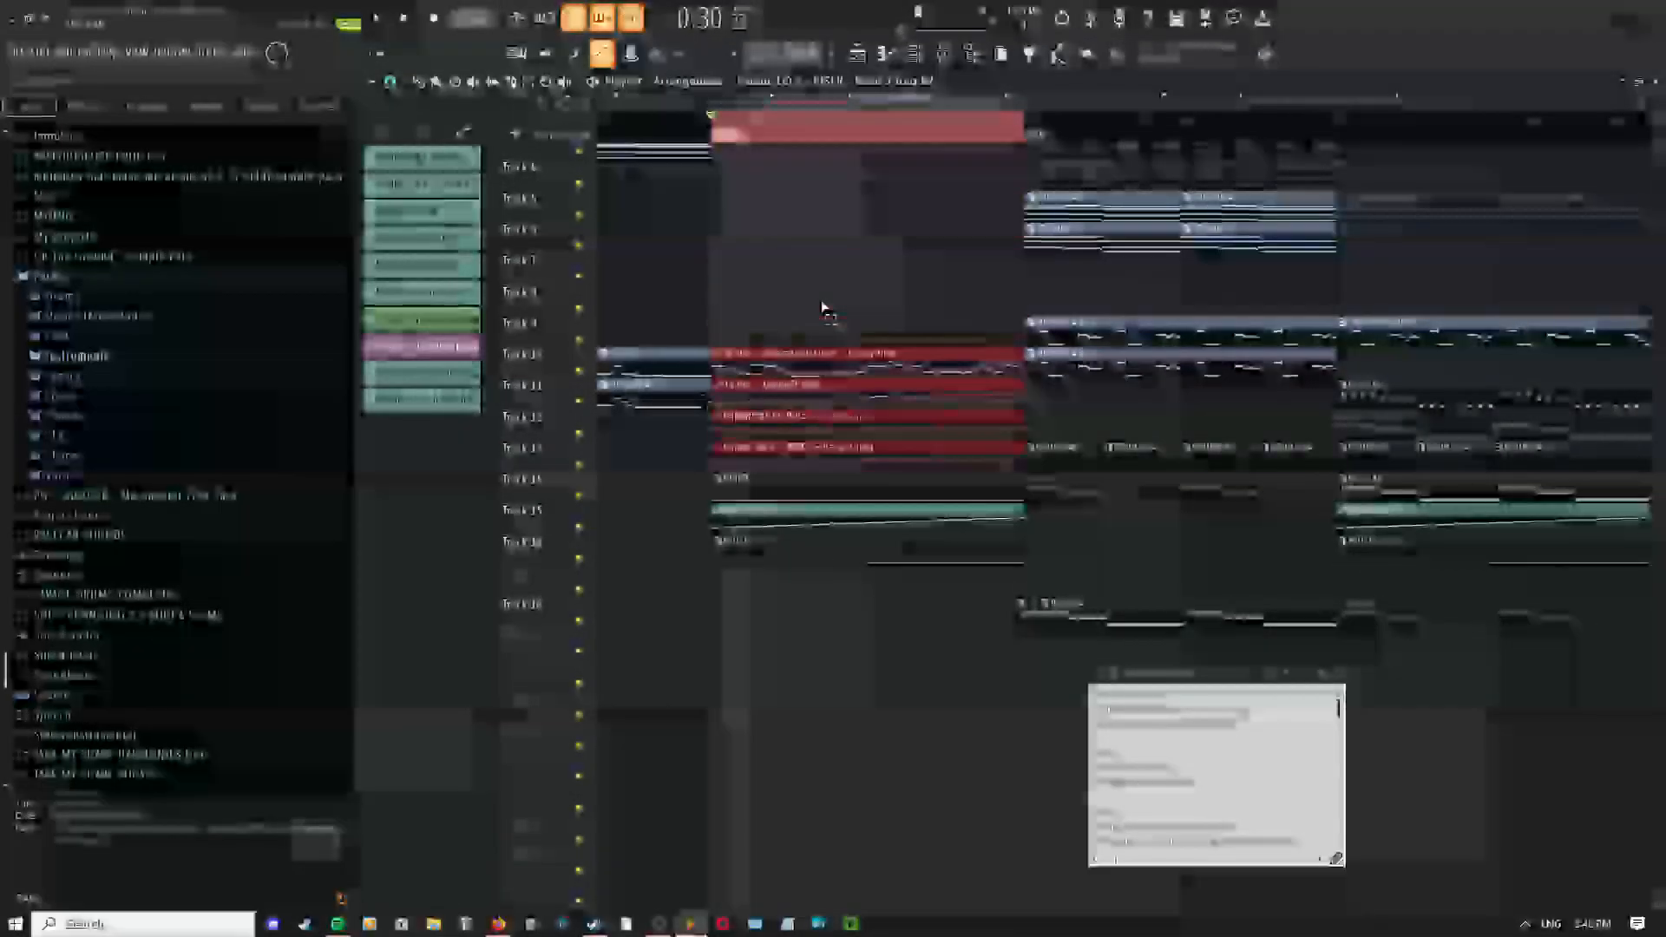
key("shift+Down")
key("shift+Down")
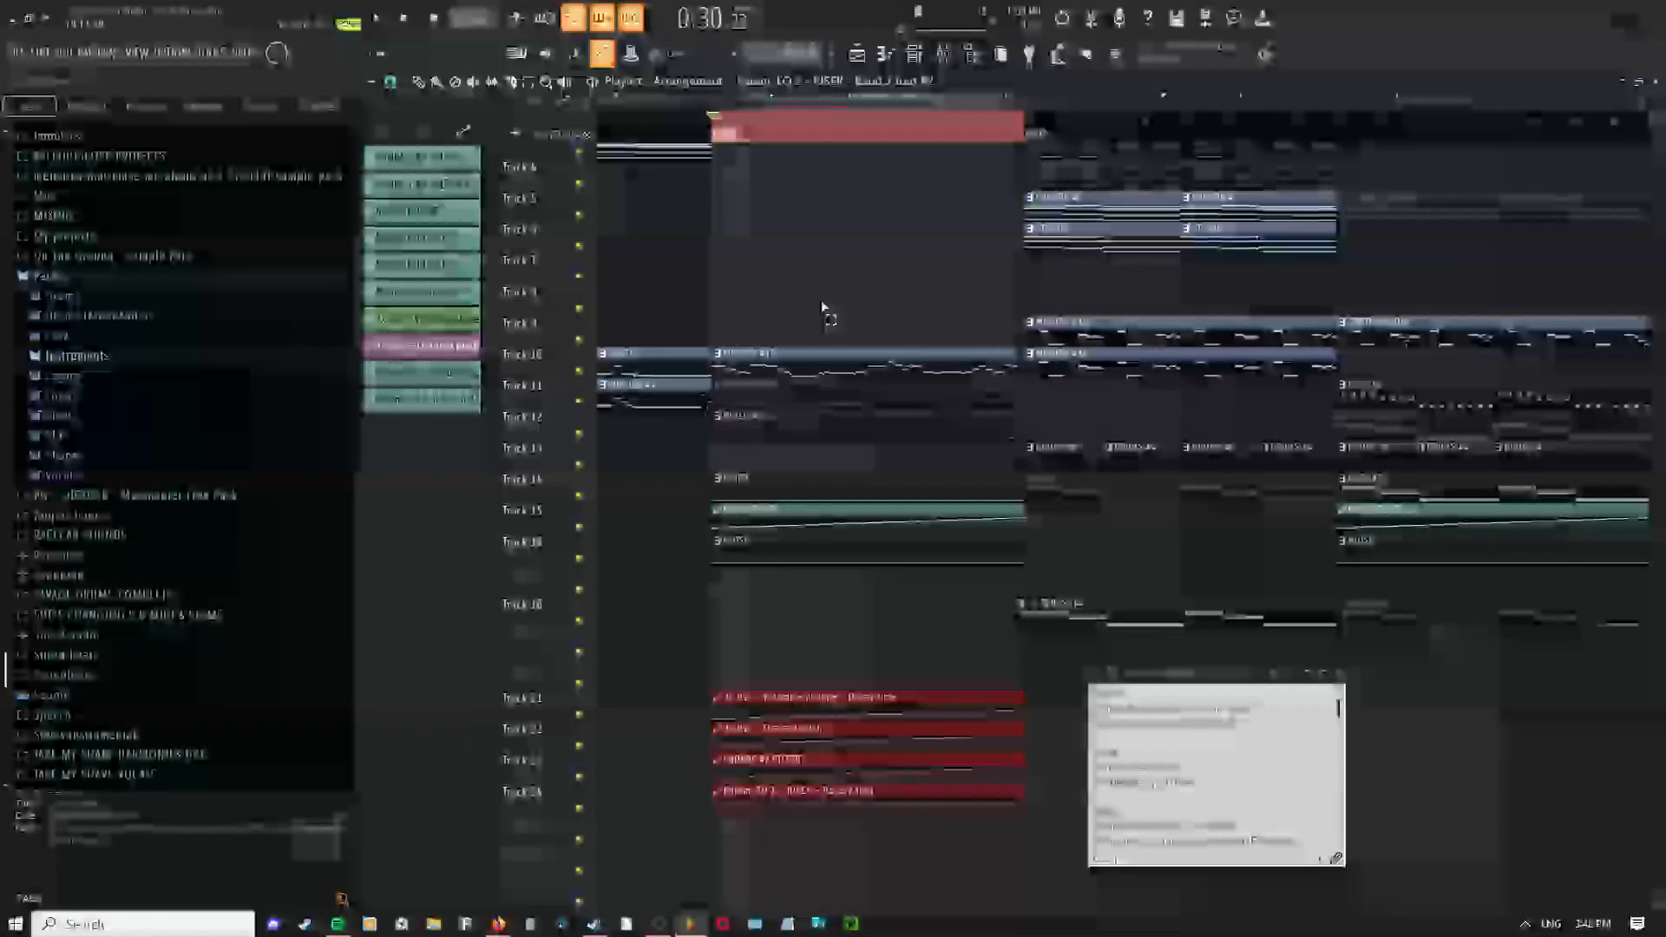
Move the RISER pattern clip down to Track 20, directly above its automation clips
left_click(781, 490)
key("shift+Down")
key("shift+Down")
key("shift+Down")
key("shift+Down")
key("shift+Down")
key("shift+Down")
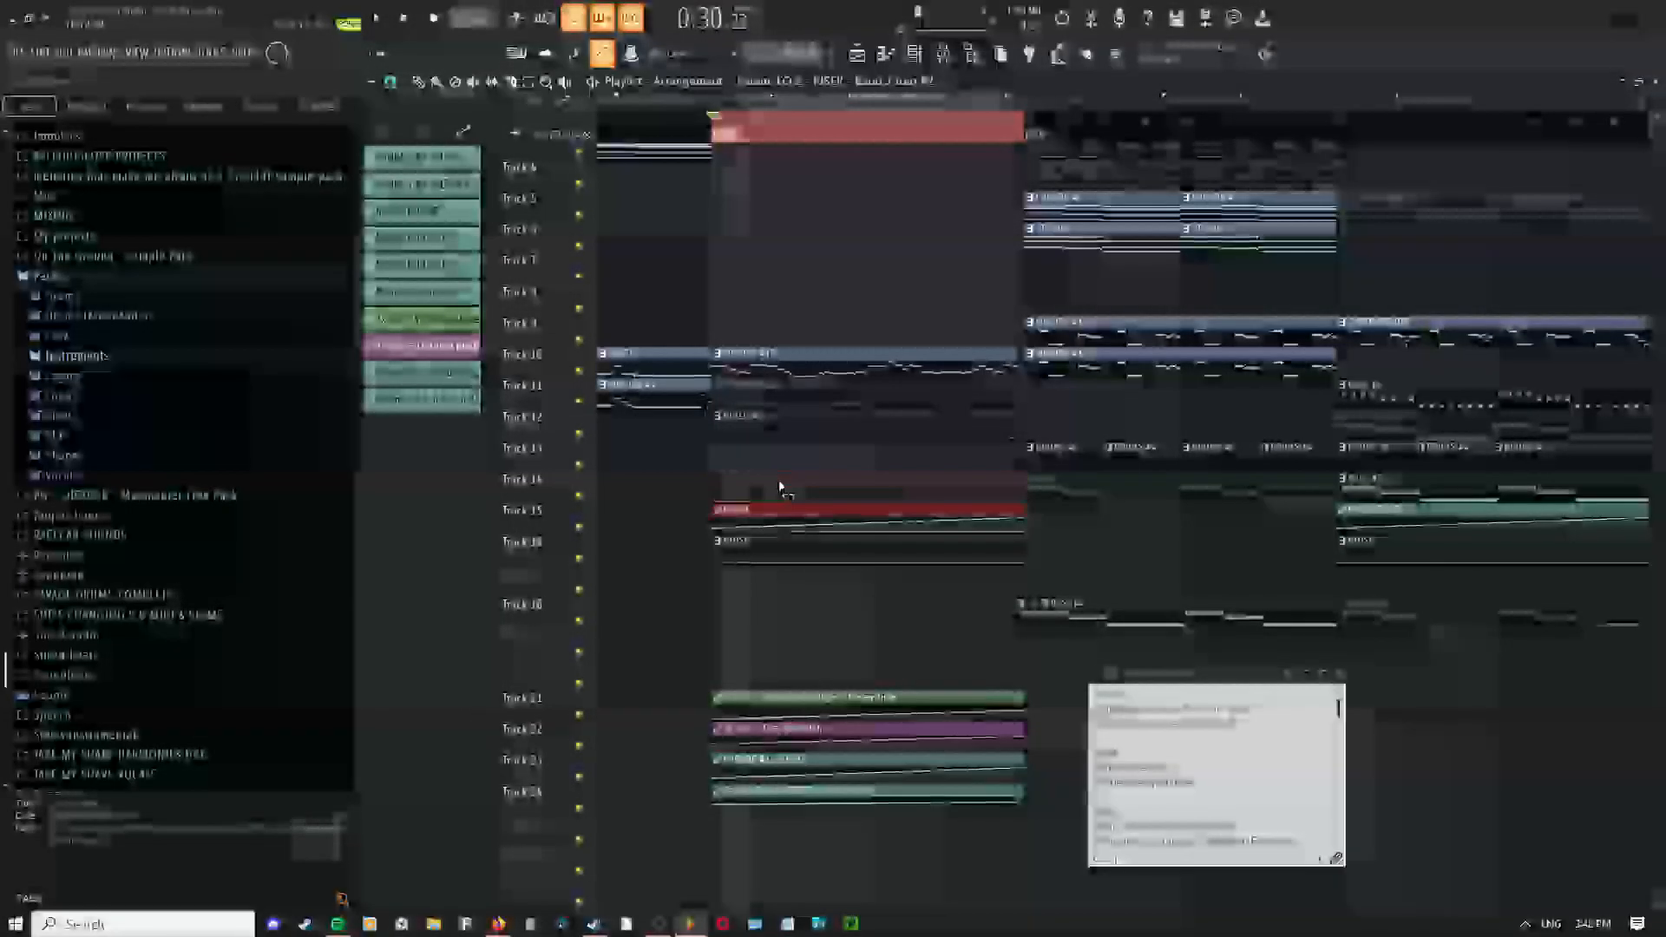
Select all the noise filter automation clips on Track 15 and move them down to Track 17
scroll(828, 634, "down", 5)
scroll(833, 636, "down", 5)
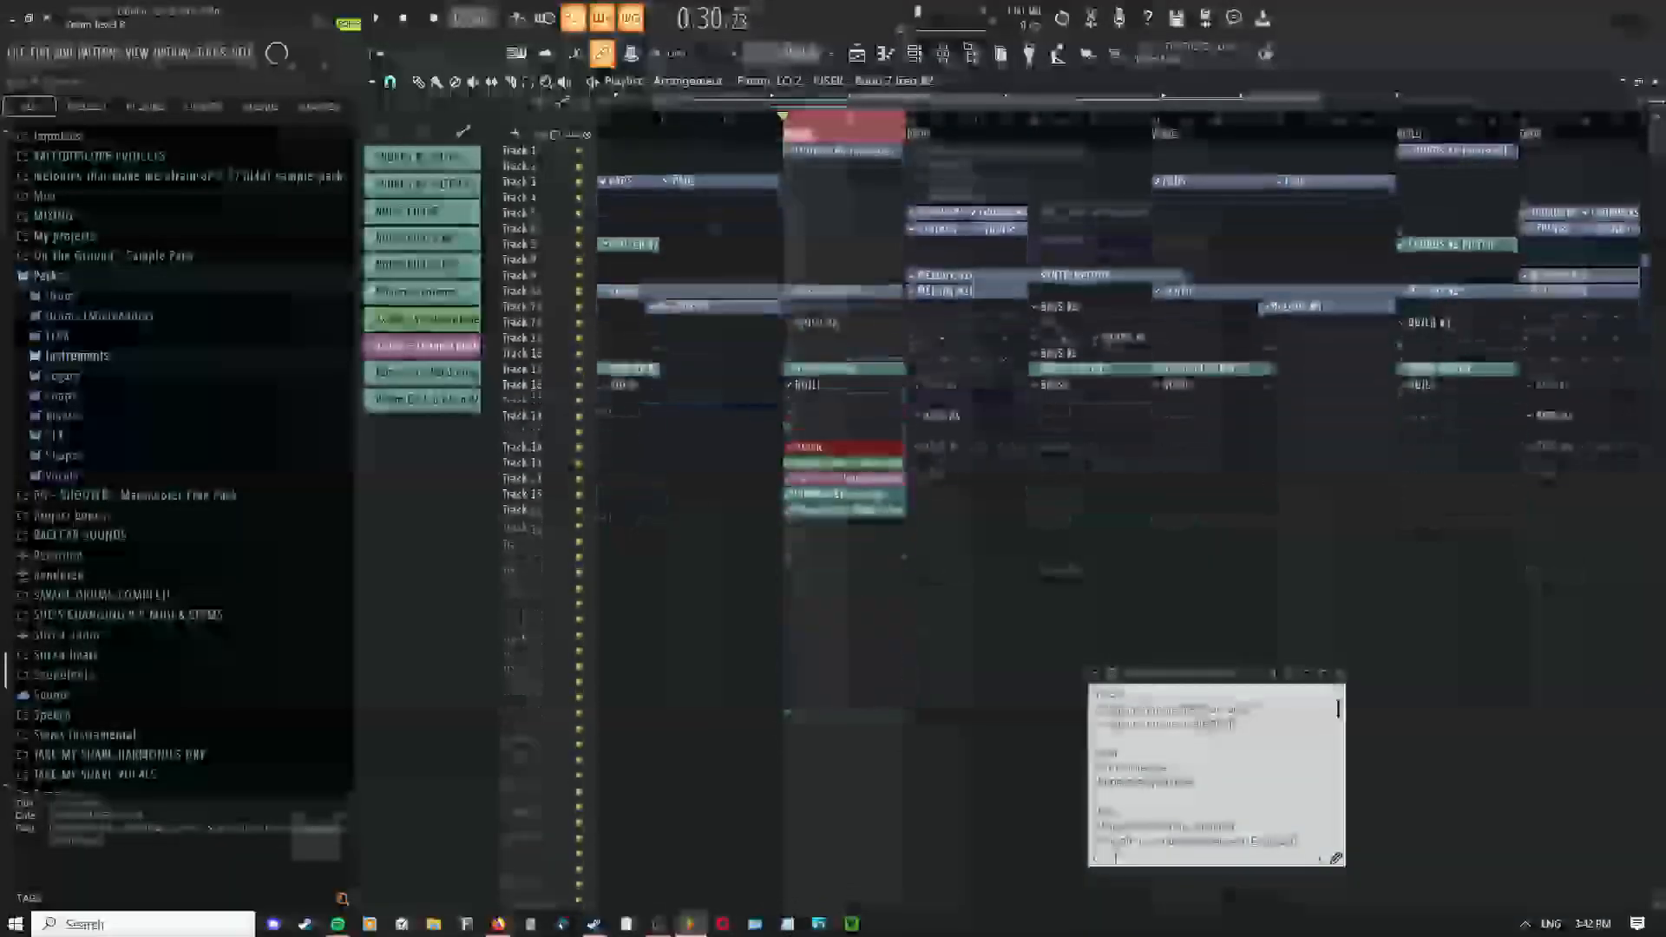
scroll(798, 499, "up", 5)
middle_click(847, 519)
left_click_drag(792, 503, 877, 496)
scroll(863, 491, "down", 3)
scroll(868, 486, "down", 5)
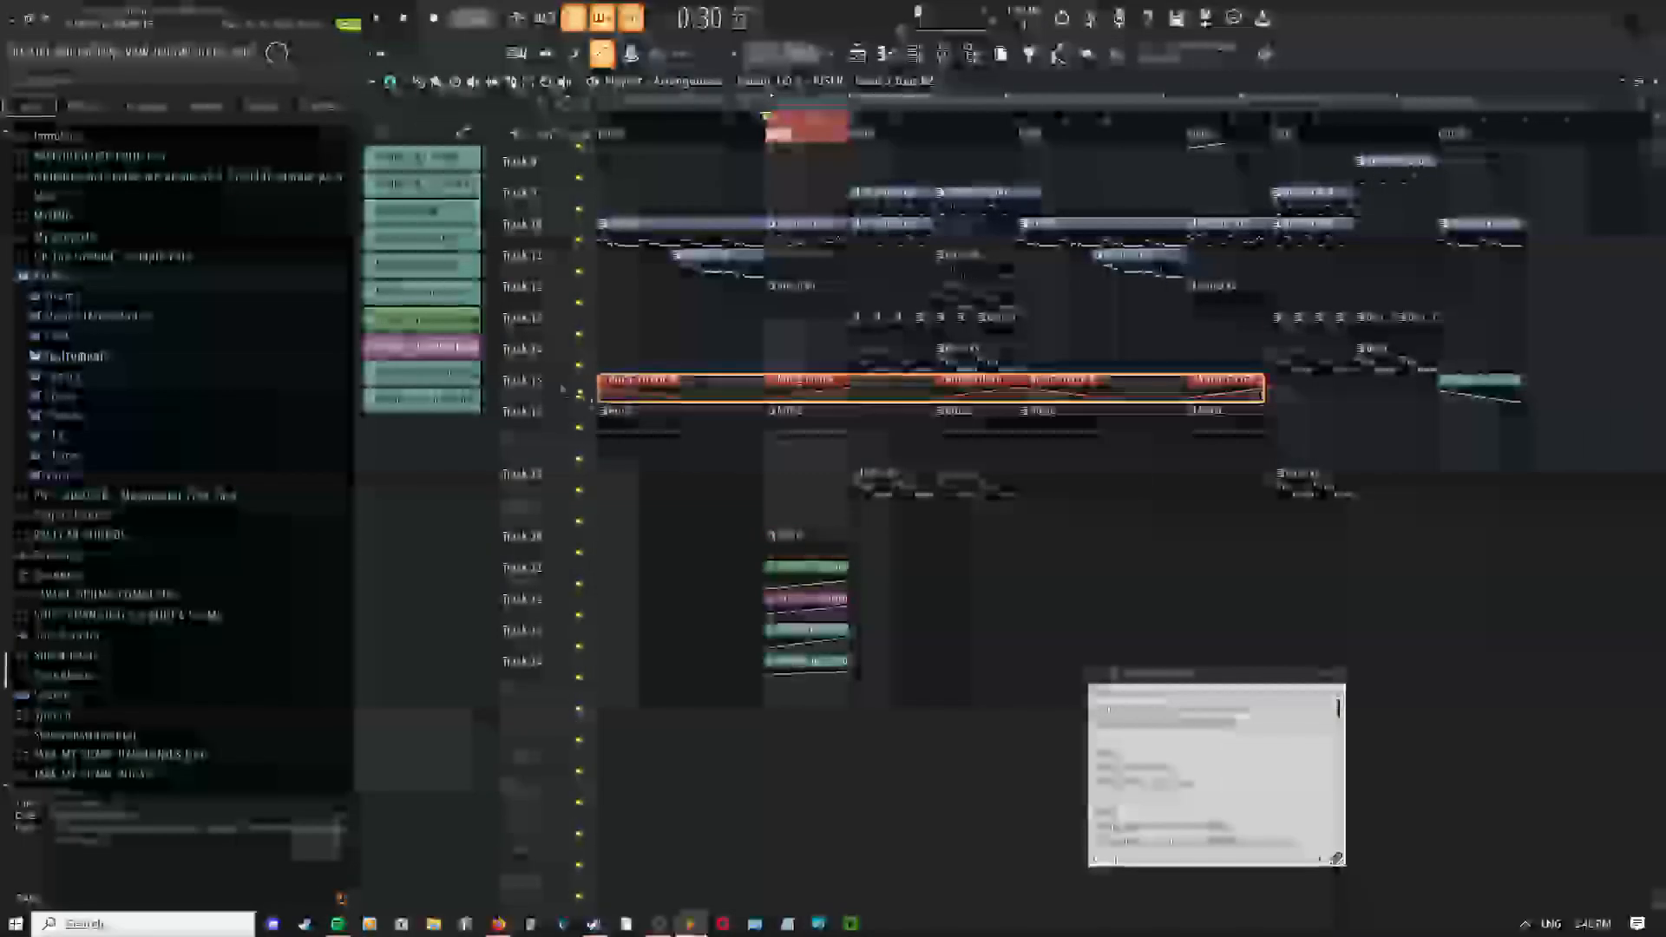
left_click_drag(563, 389, 536, 386)
key("shift+Down")
key("shift+Down")
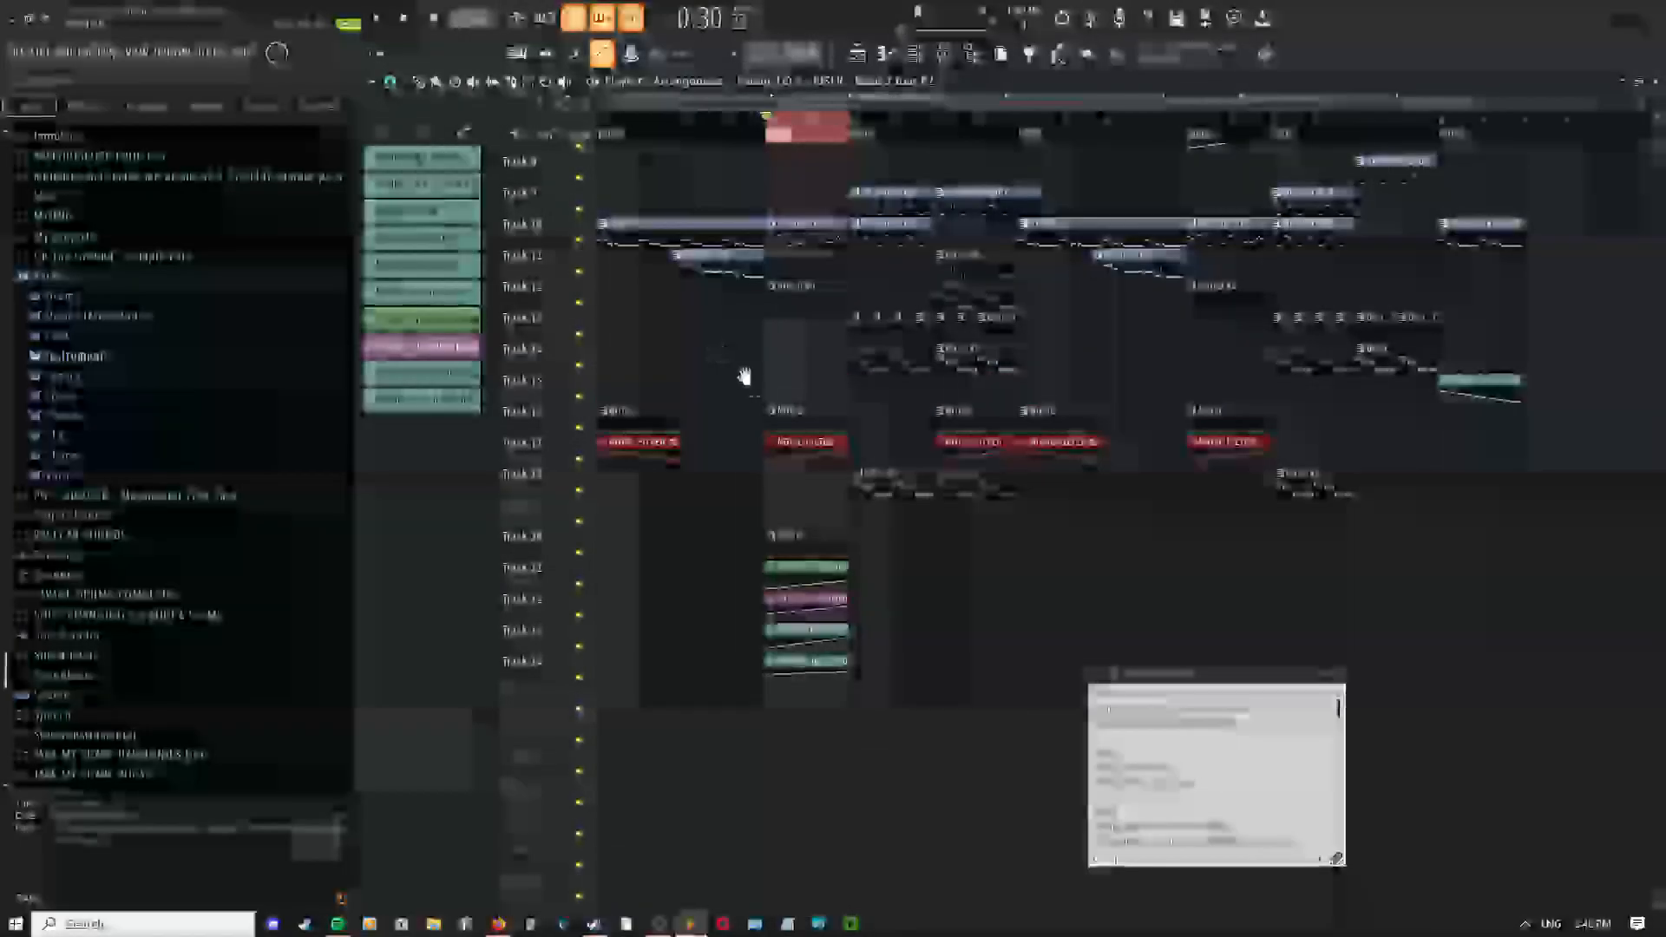
Examine the rearranged clips across the playlist, focusing on the build-up section
left_click_drag(801, 357, 773, 590)
left_click_drag(1656, 117, 1656, 131)
scroll(1185, 299, "up", 4)
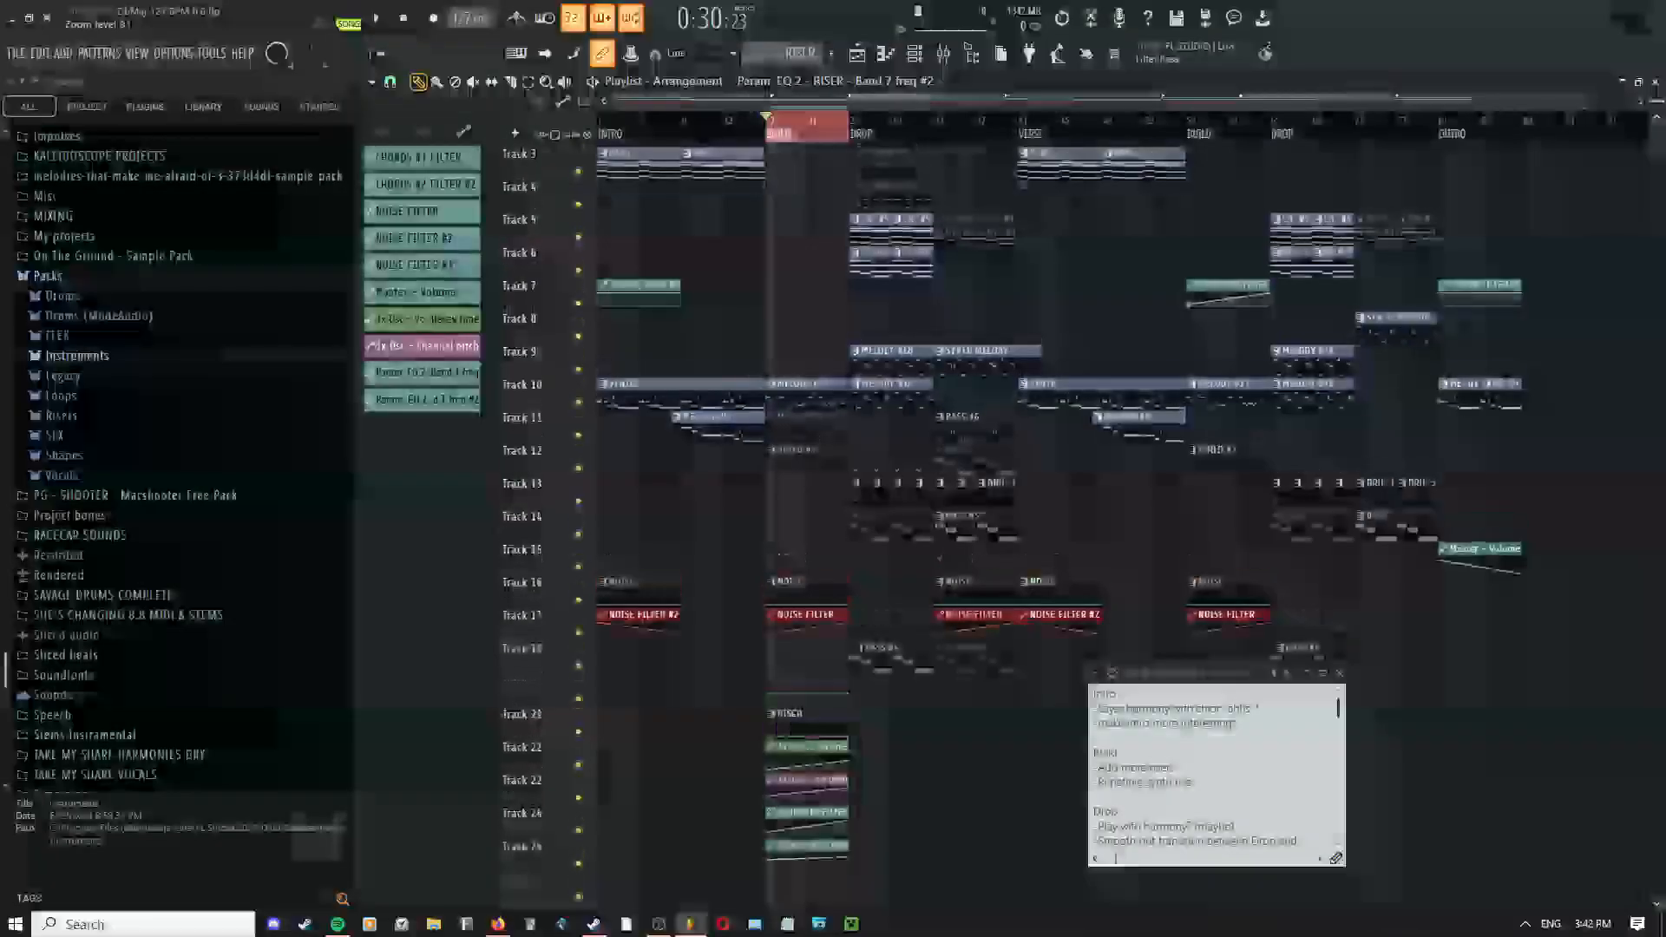
left_click_drag(1186, 361, 1096, 106)
left_click_drag(1147, 285, 1215, 140)
scroll(1052, 315, "down", 4)
scroll(792, 293, "up", 4)
scroll(803, 294, "up", 3)
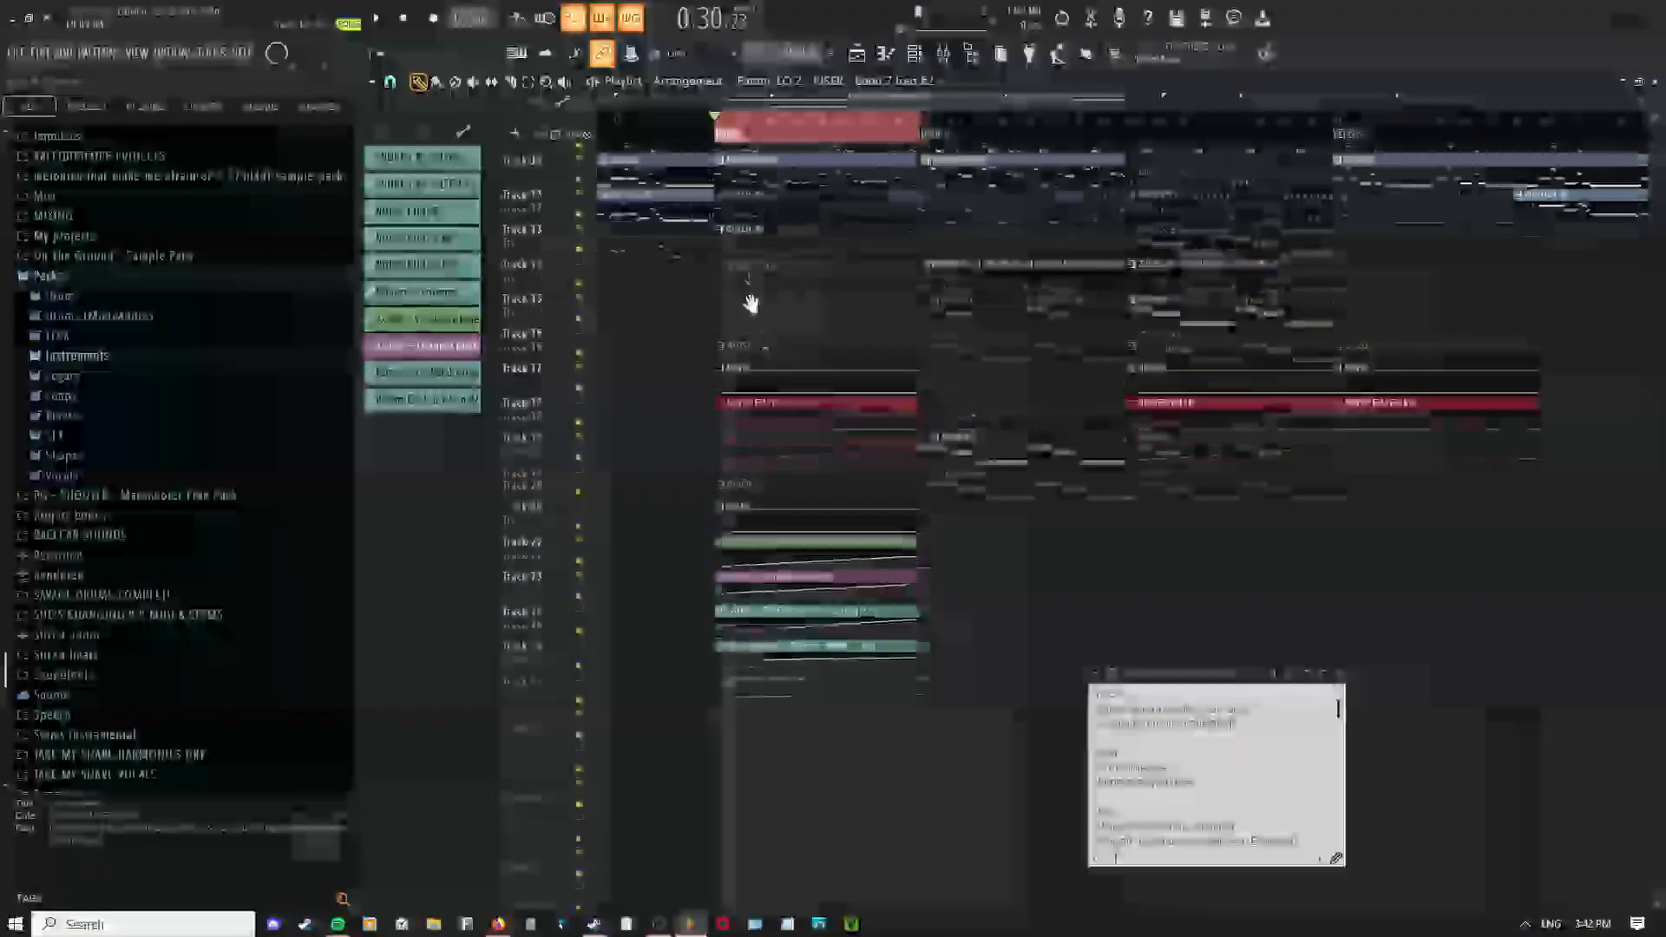
scroll(752, 305, "up", 3)
left_click_drag(751, 304, 844, 460)
left_click_drag(803, 261, 796, 417)
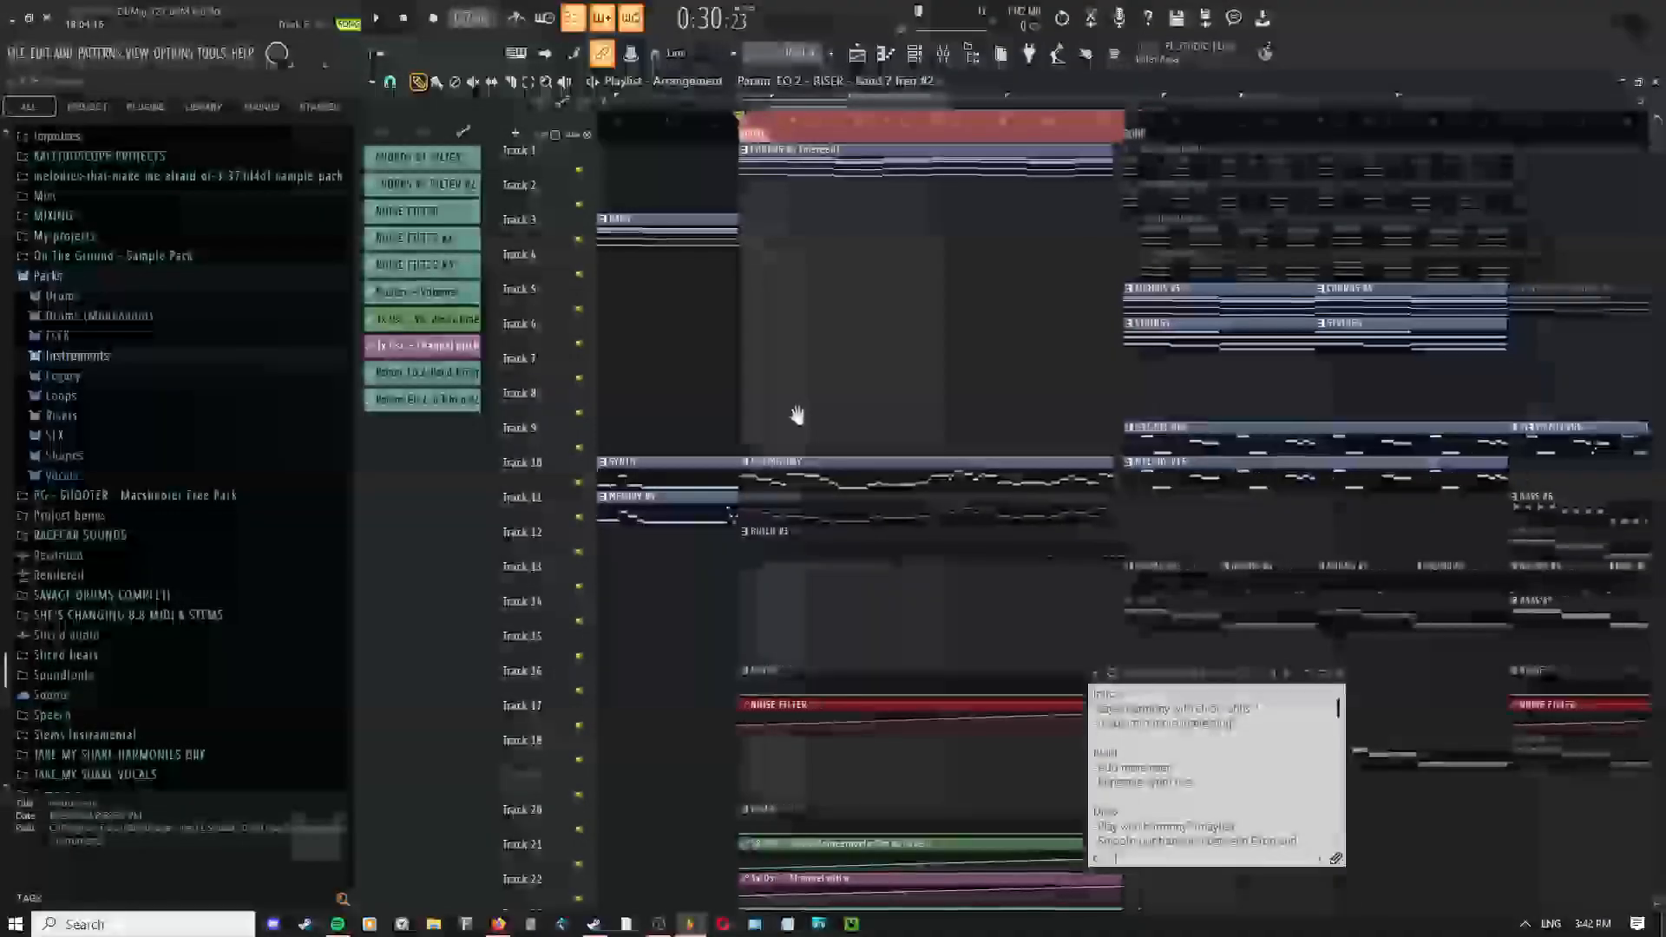
left_click_drag(1097, 769, 1174, 769)
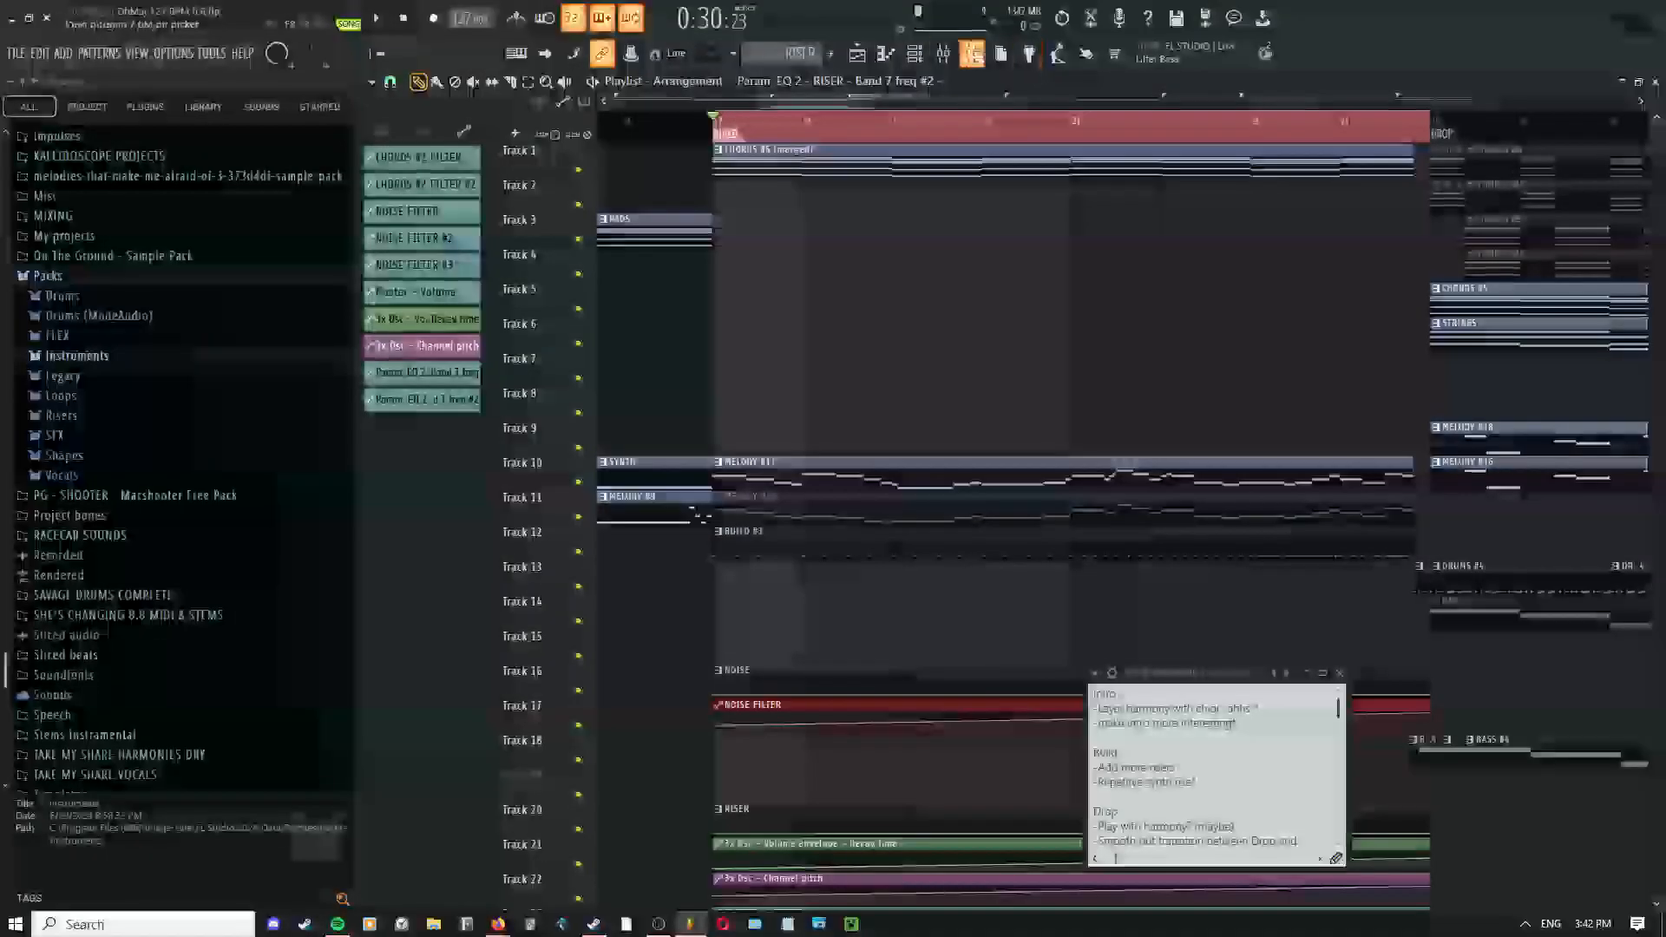
Switch the channel rack's displayed channel group and play the build-up with the mixer shown
left_click(942, 54)
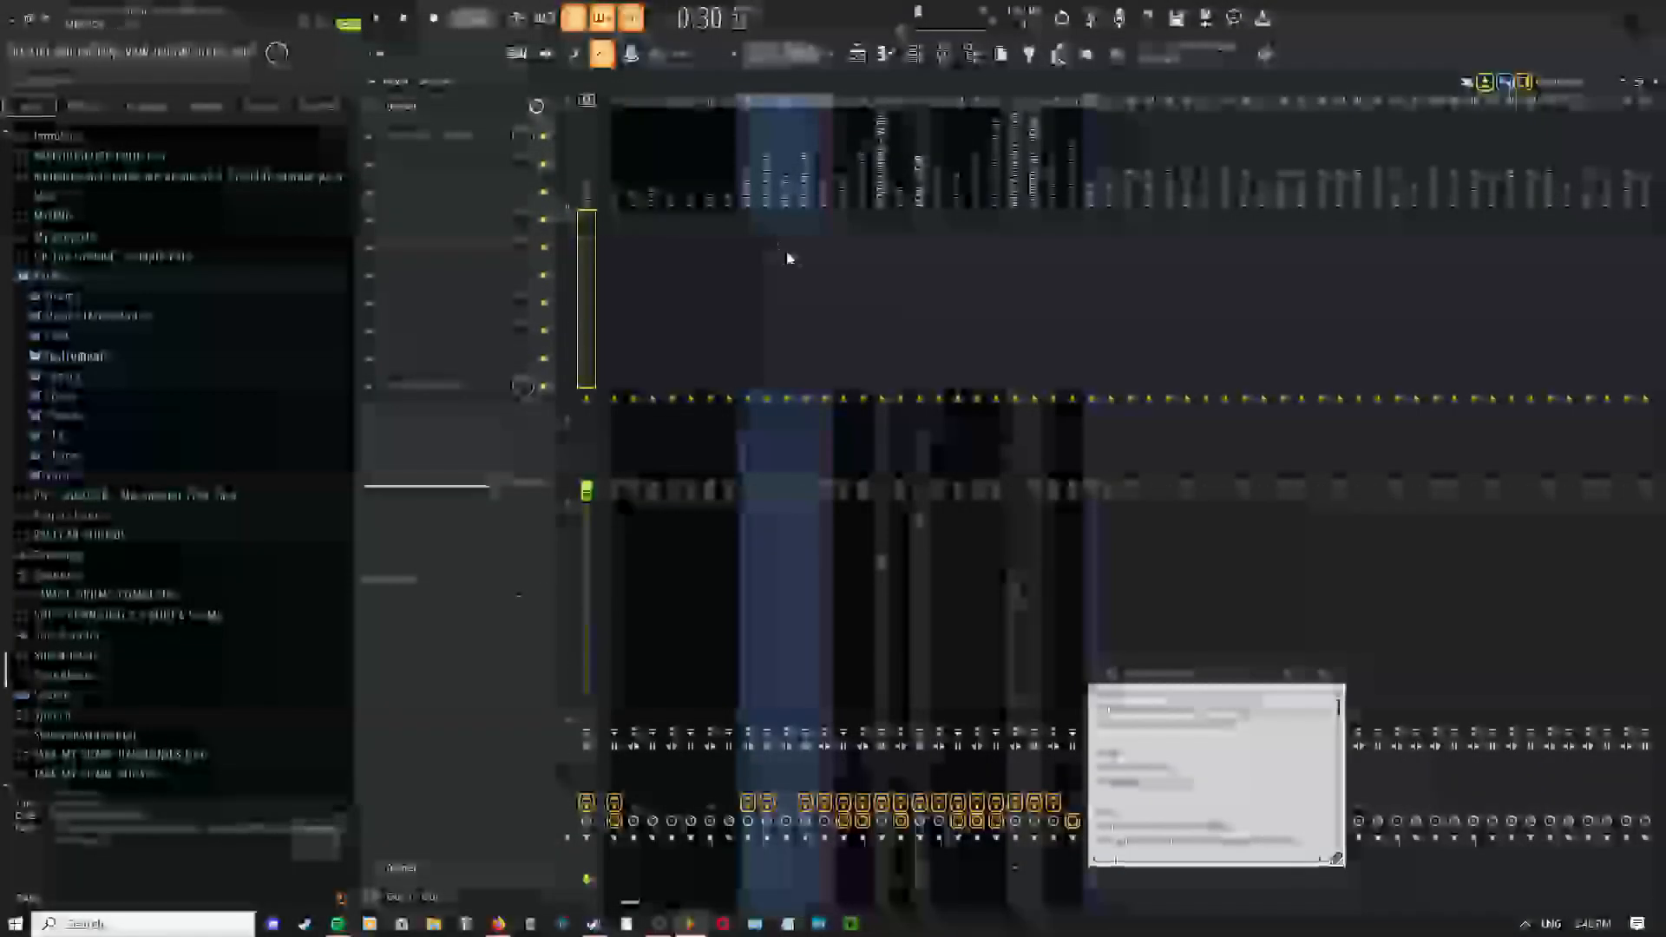
left_click(913, 54)
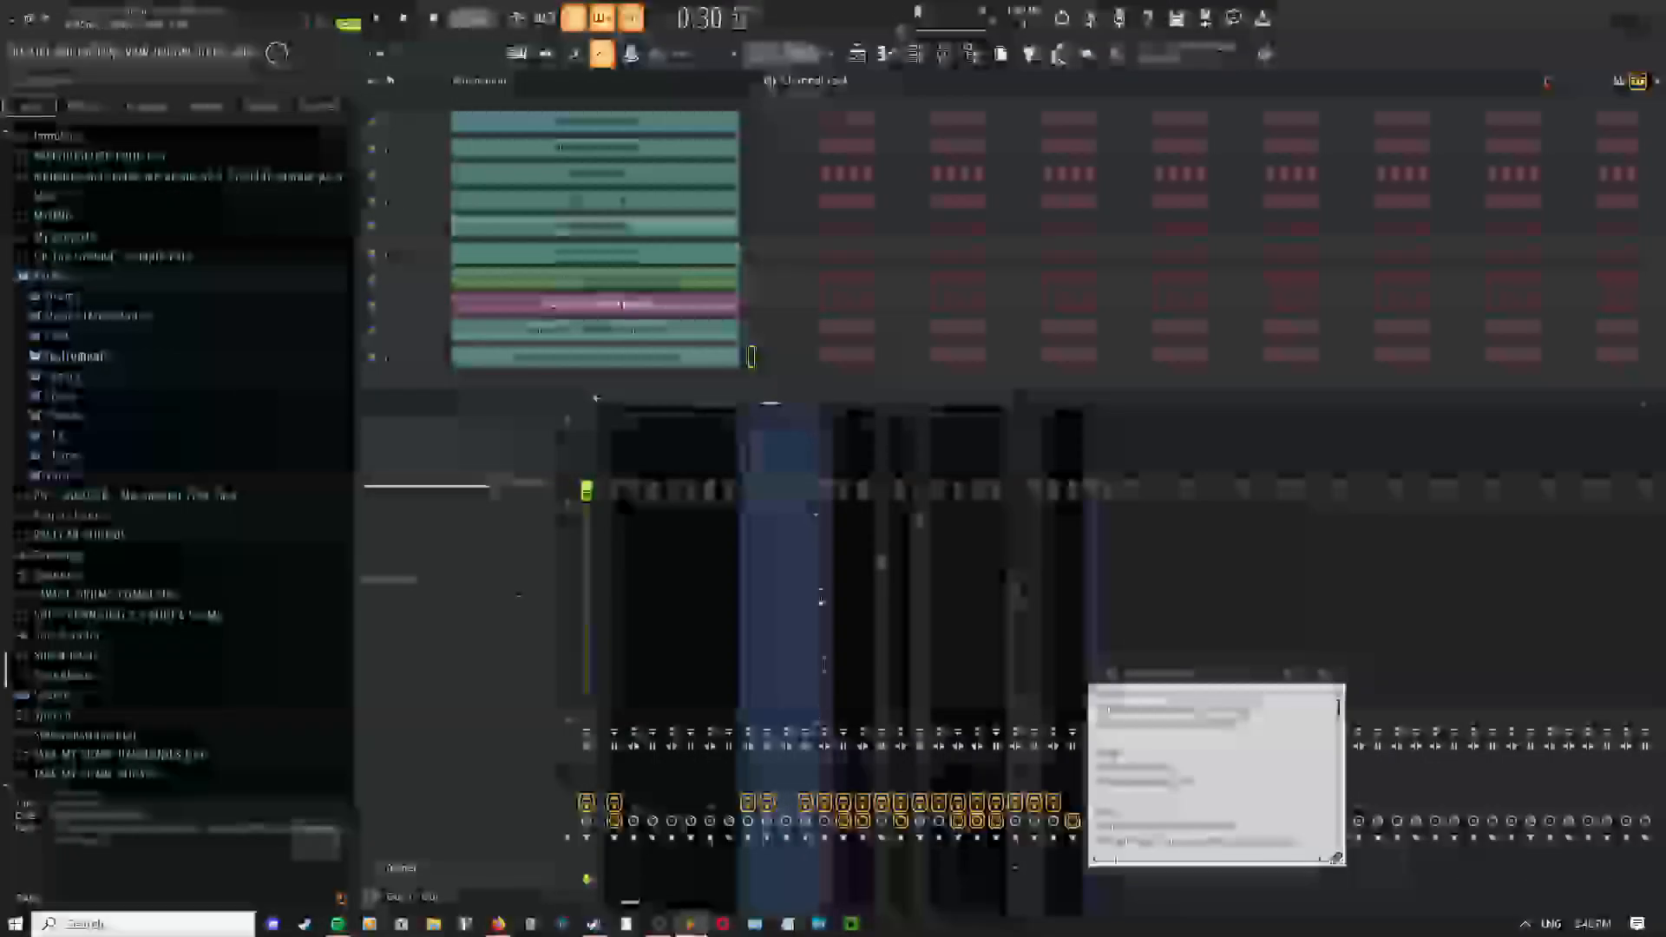
left_click(856, 55)
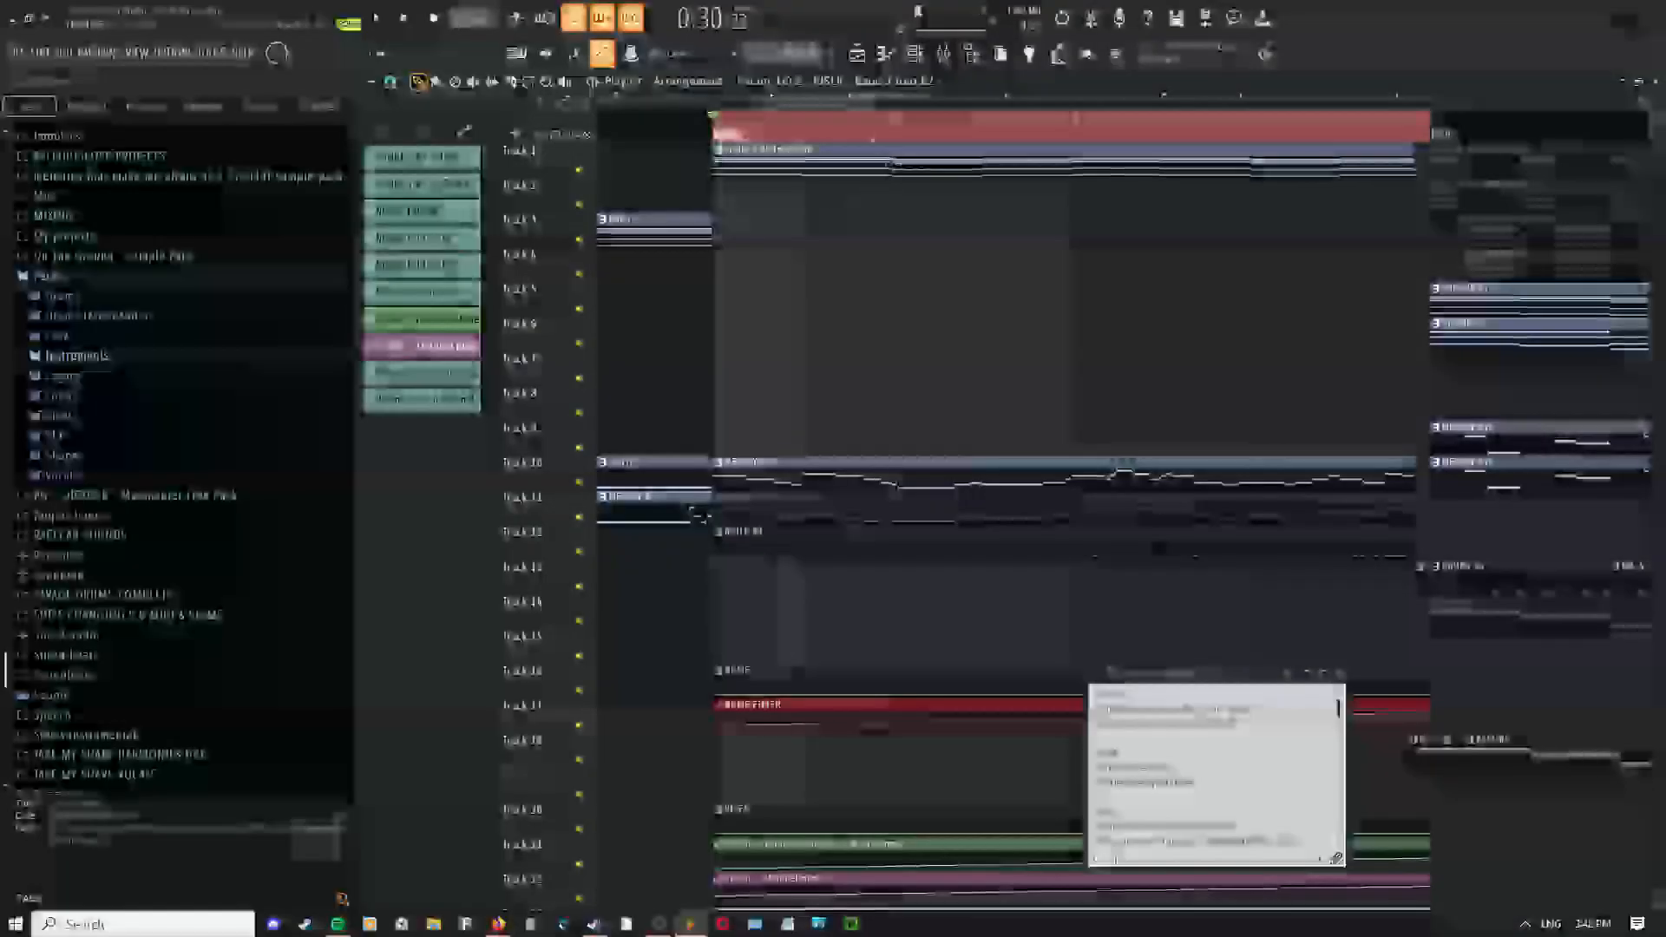
left_click(914, 55)
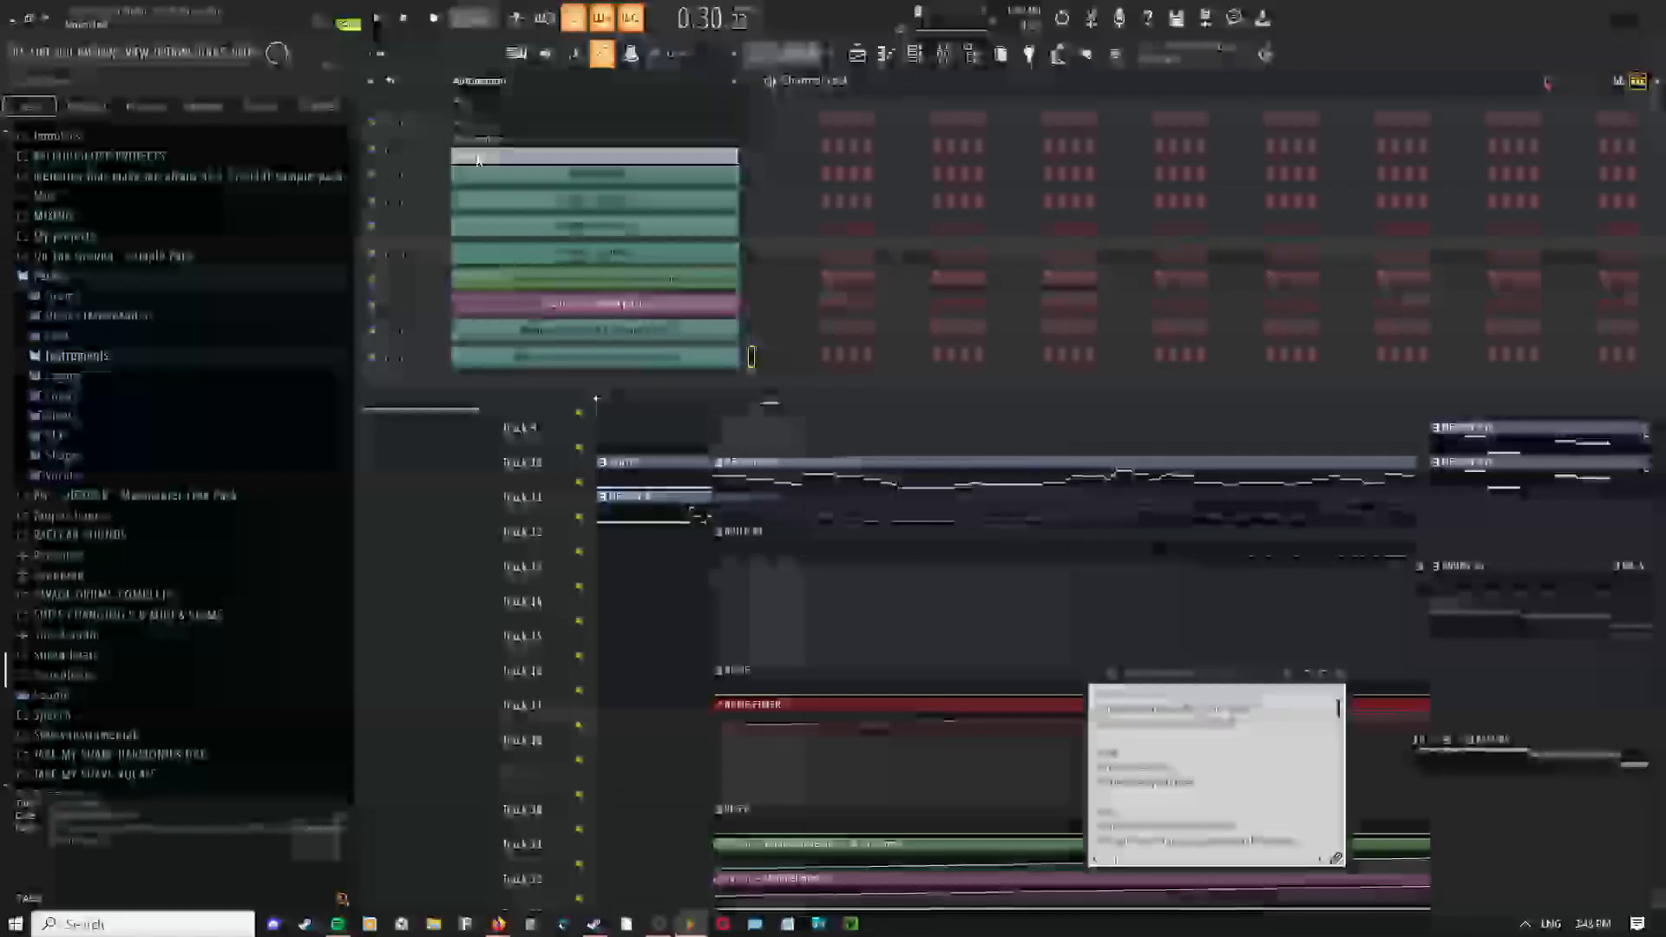
left_click(478, 159)
left_click(944, 55)
key("space")
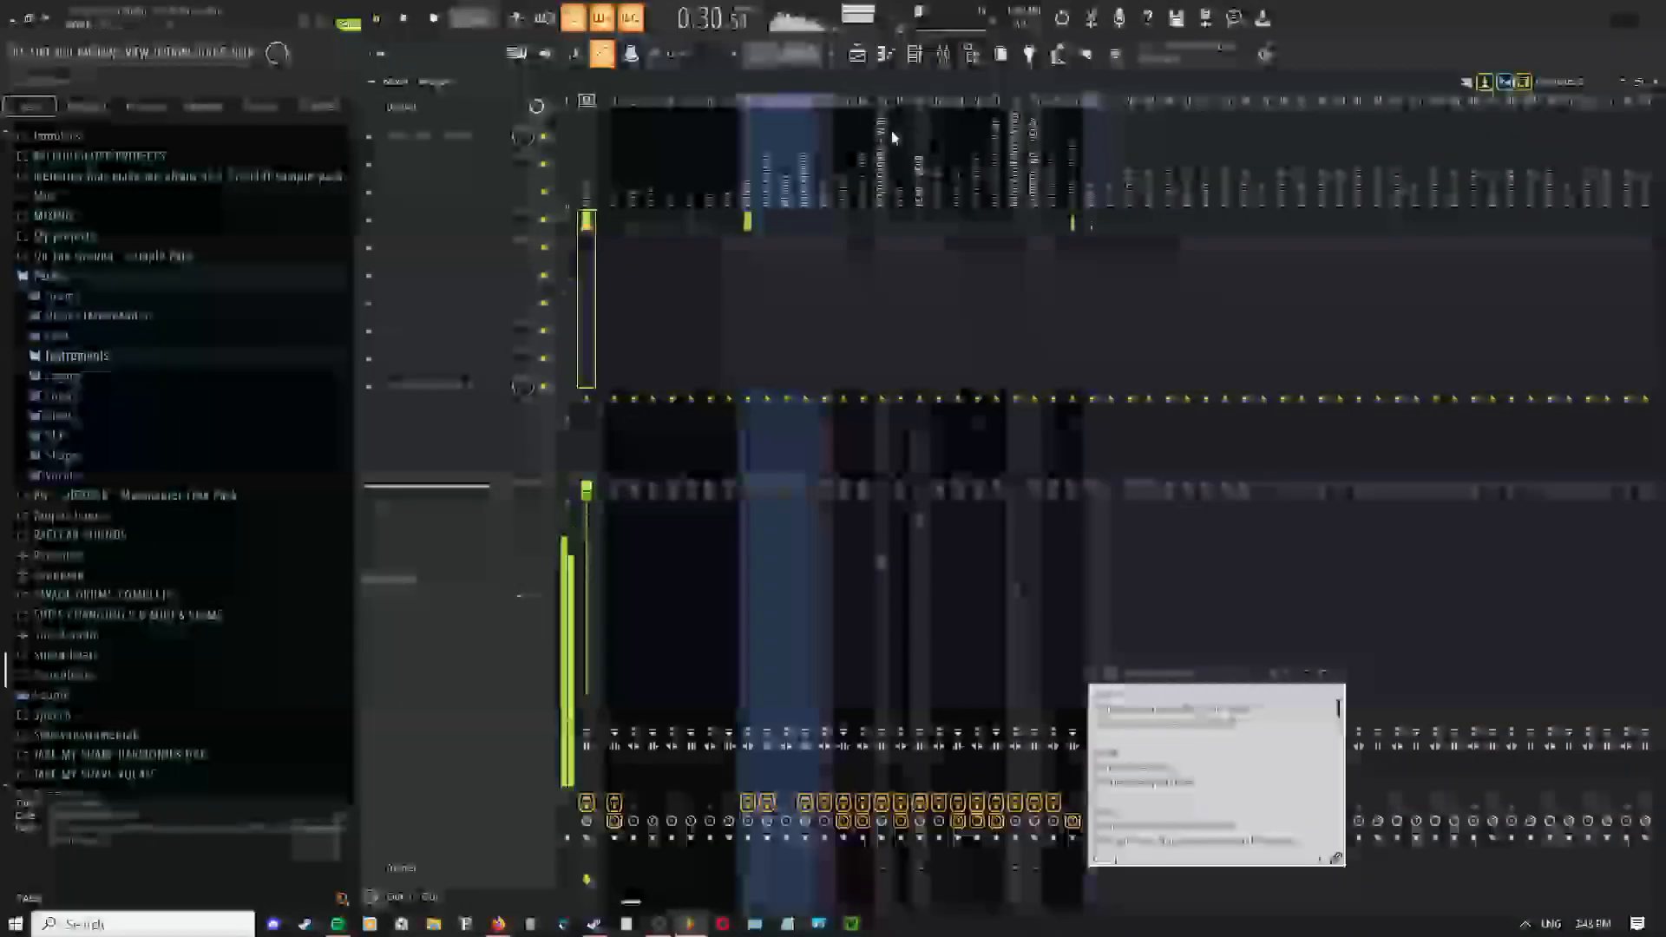
Close the notes window and route the CHORDS mixer track to the empty Insert 27 track
left_click(748, 208)
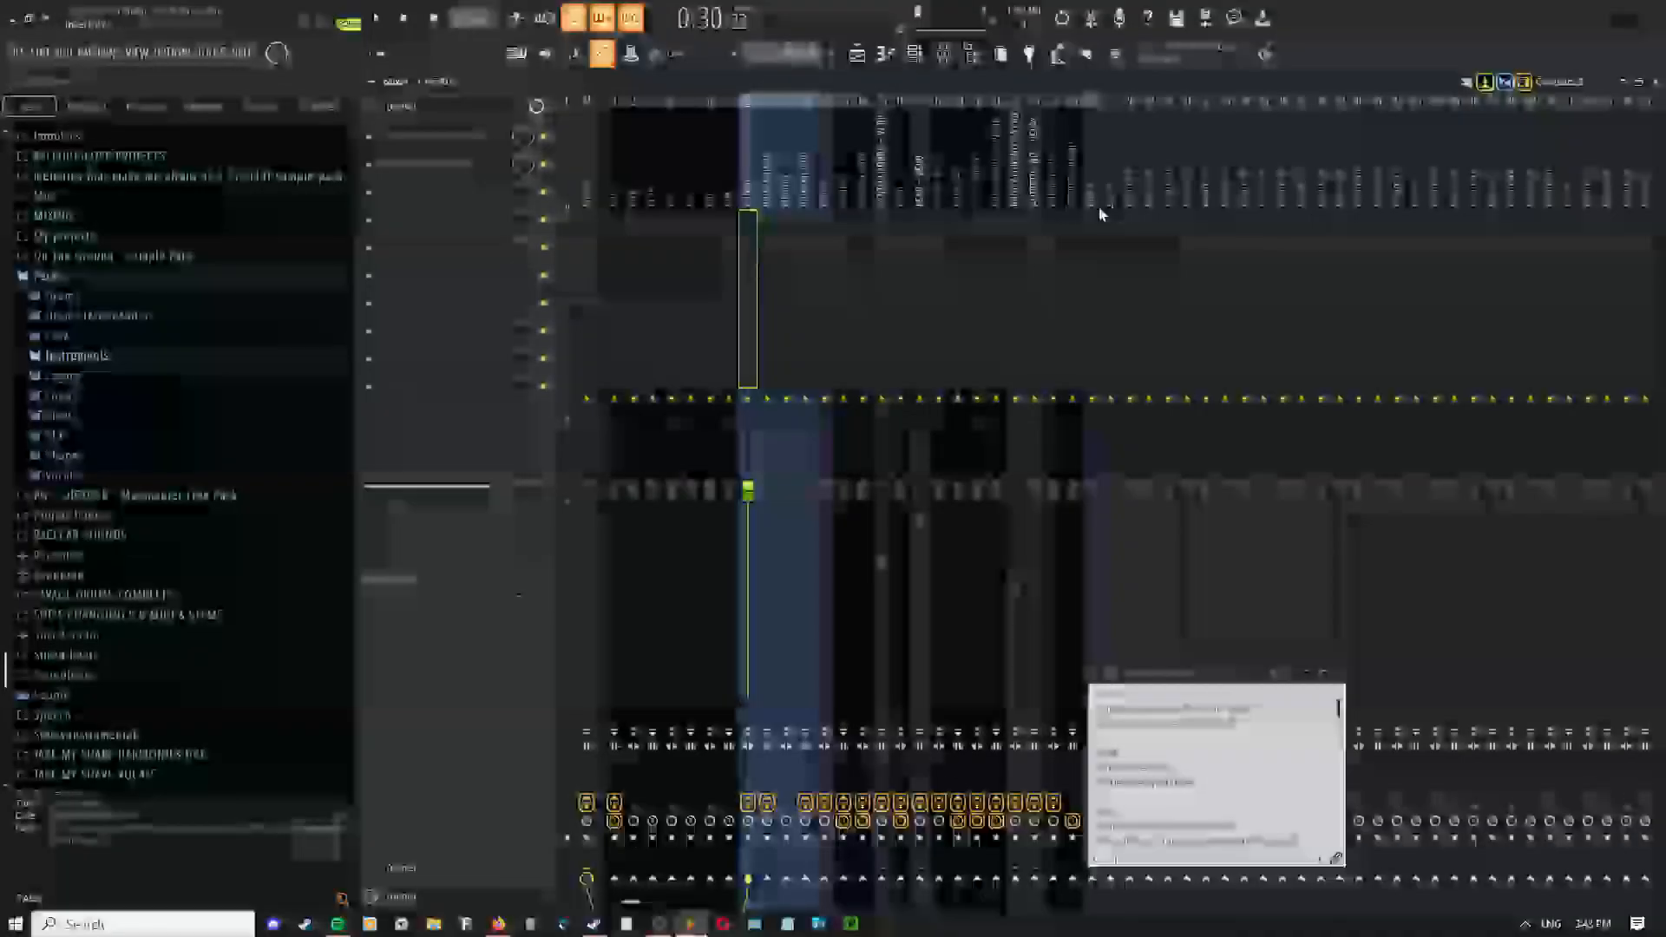
left_click(1293, 675)
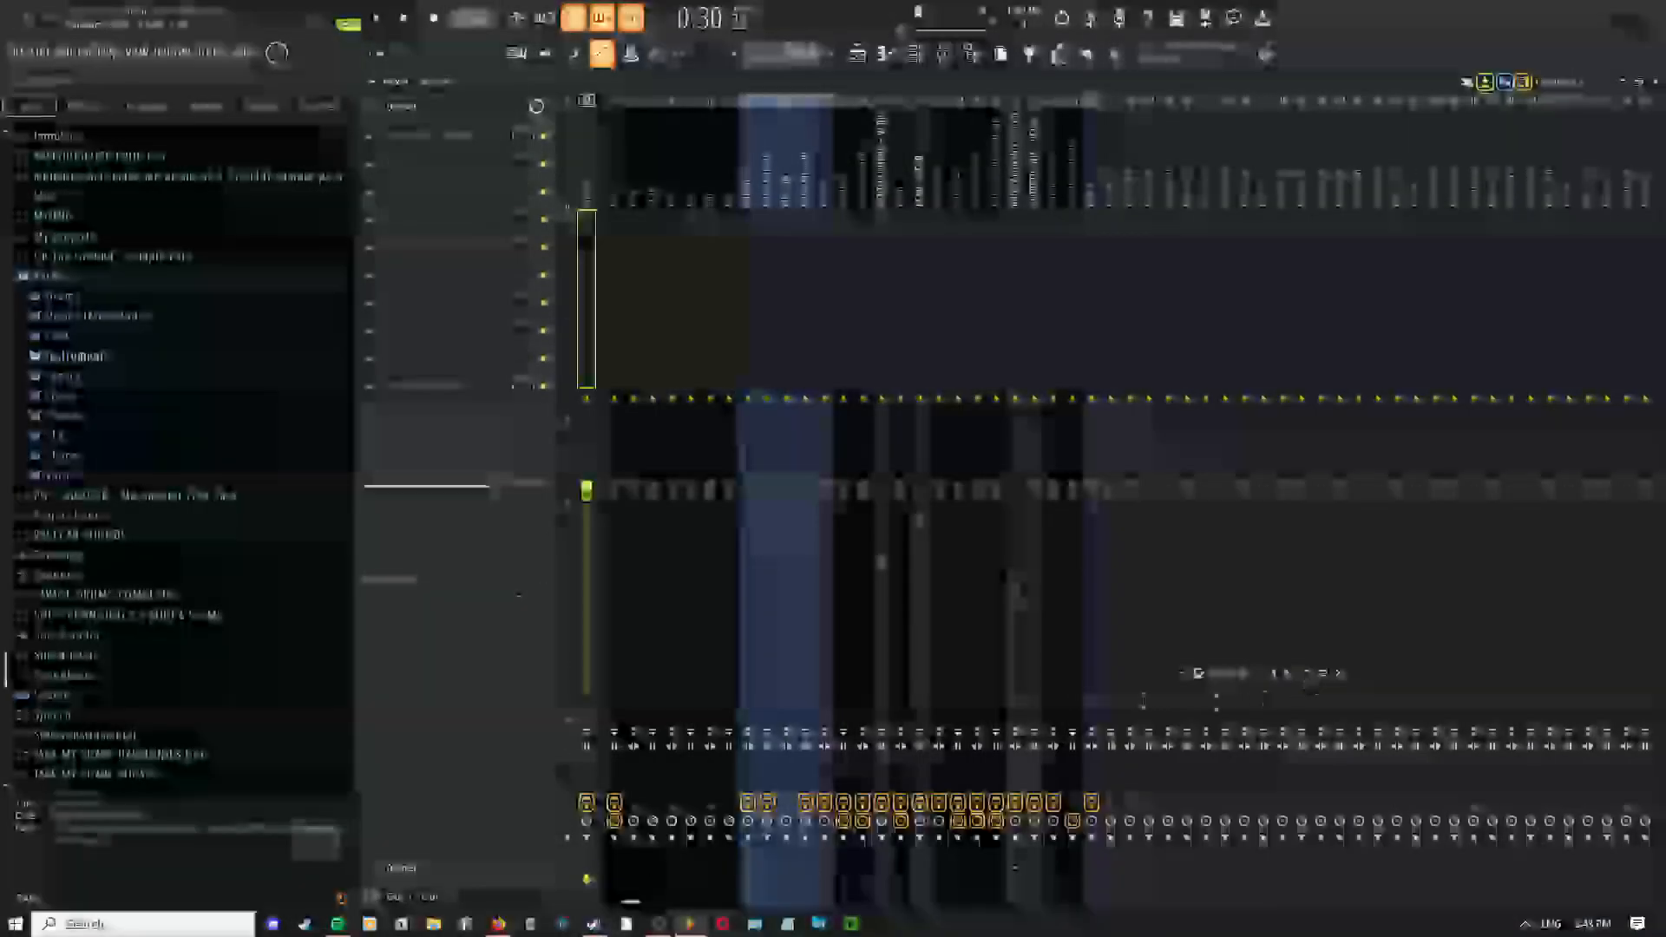
left_click(744, 180)
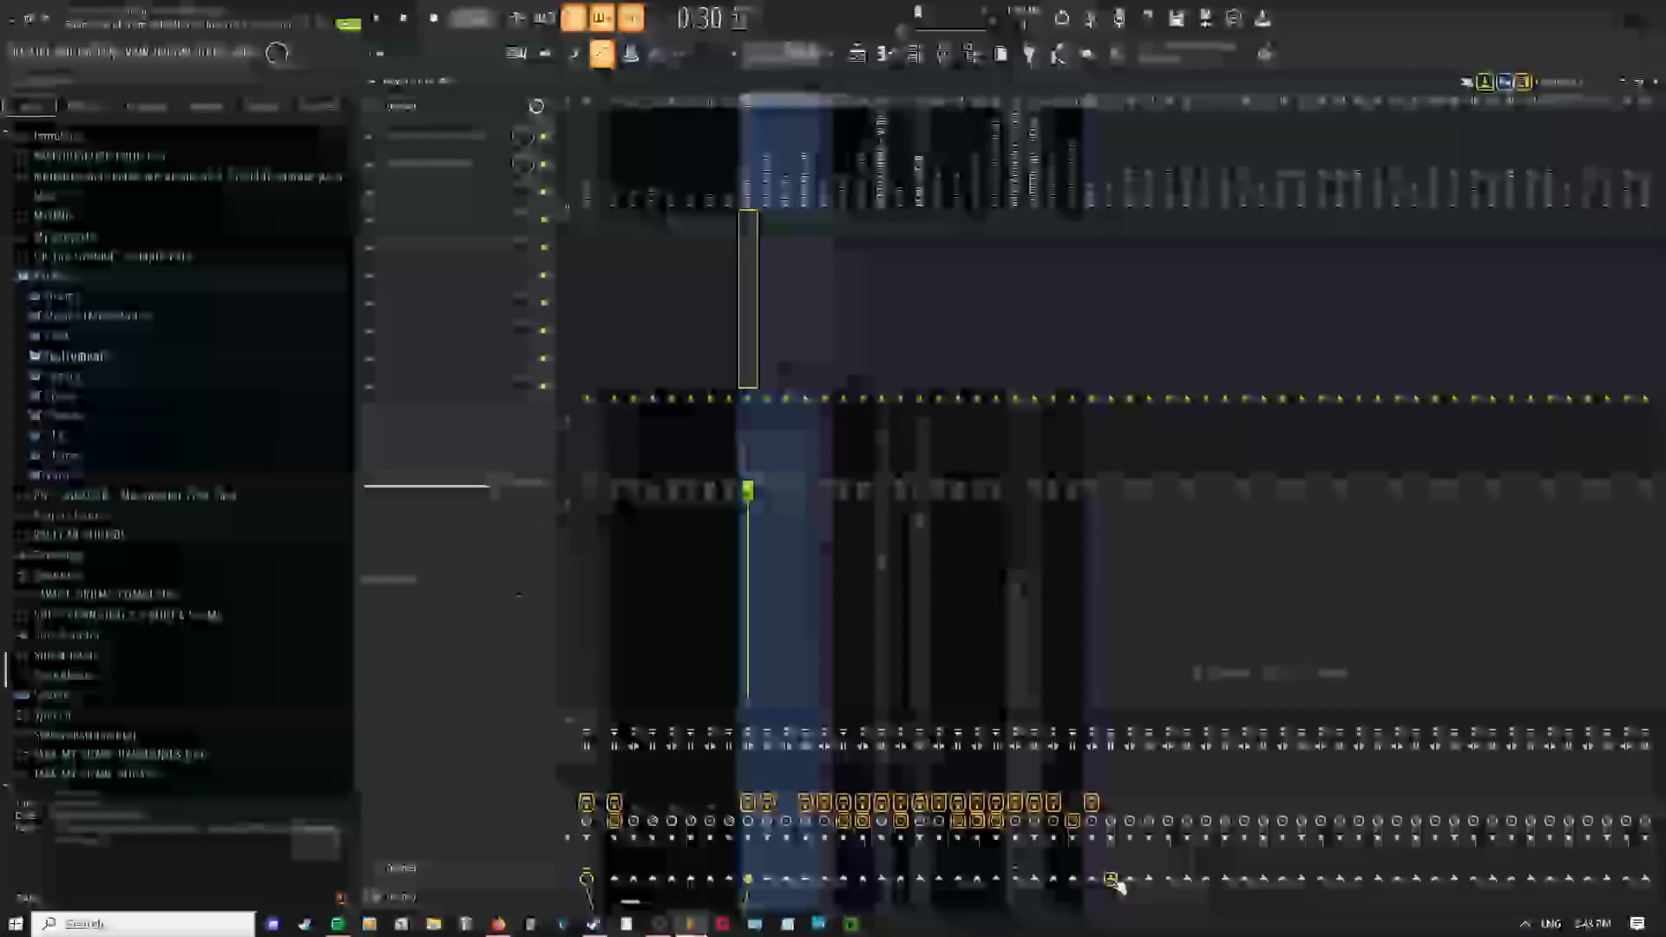
left_click(1110, 256)
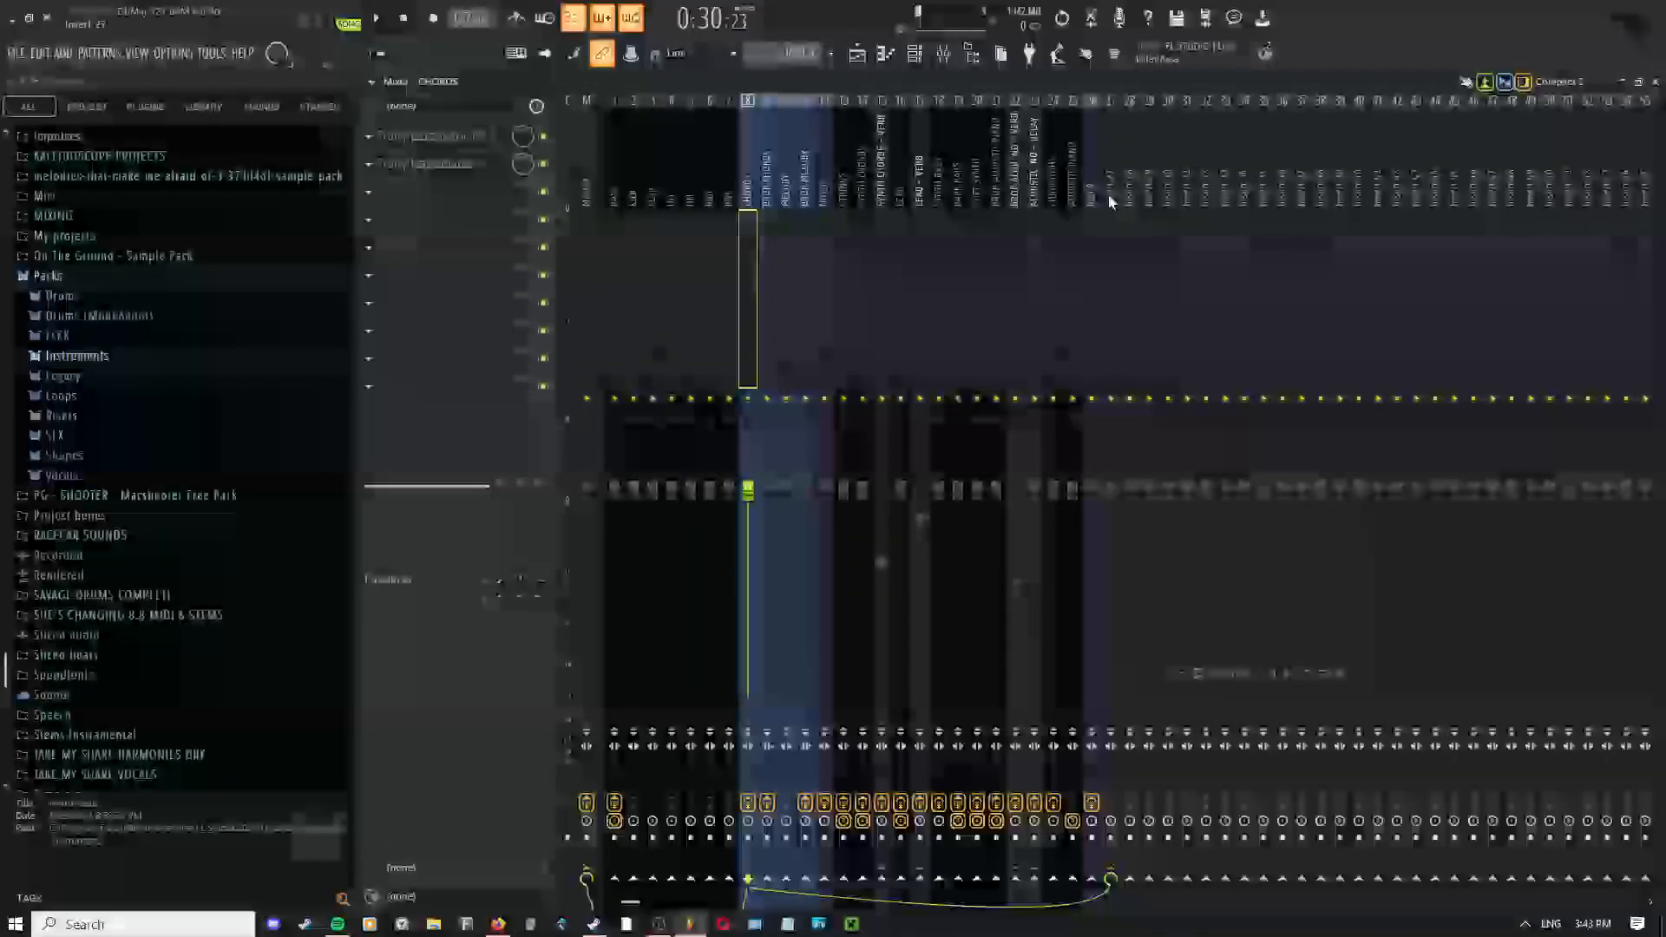
Add Fruity Delay 3 to Insert 27, lower the control beside its feedback knob and raise the feedback to its maximum
left_click(444, 151)
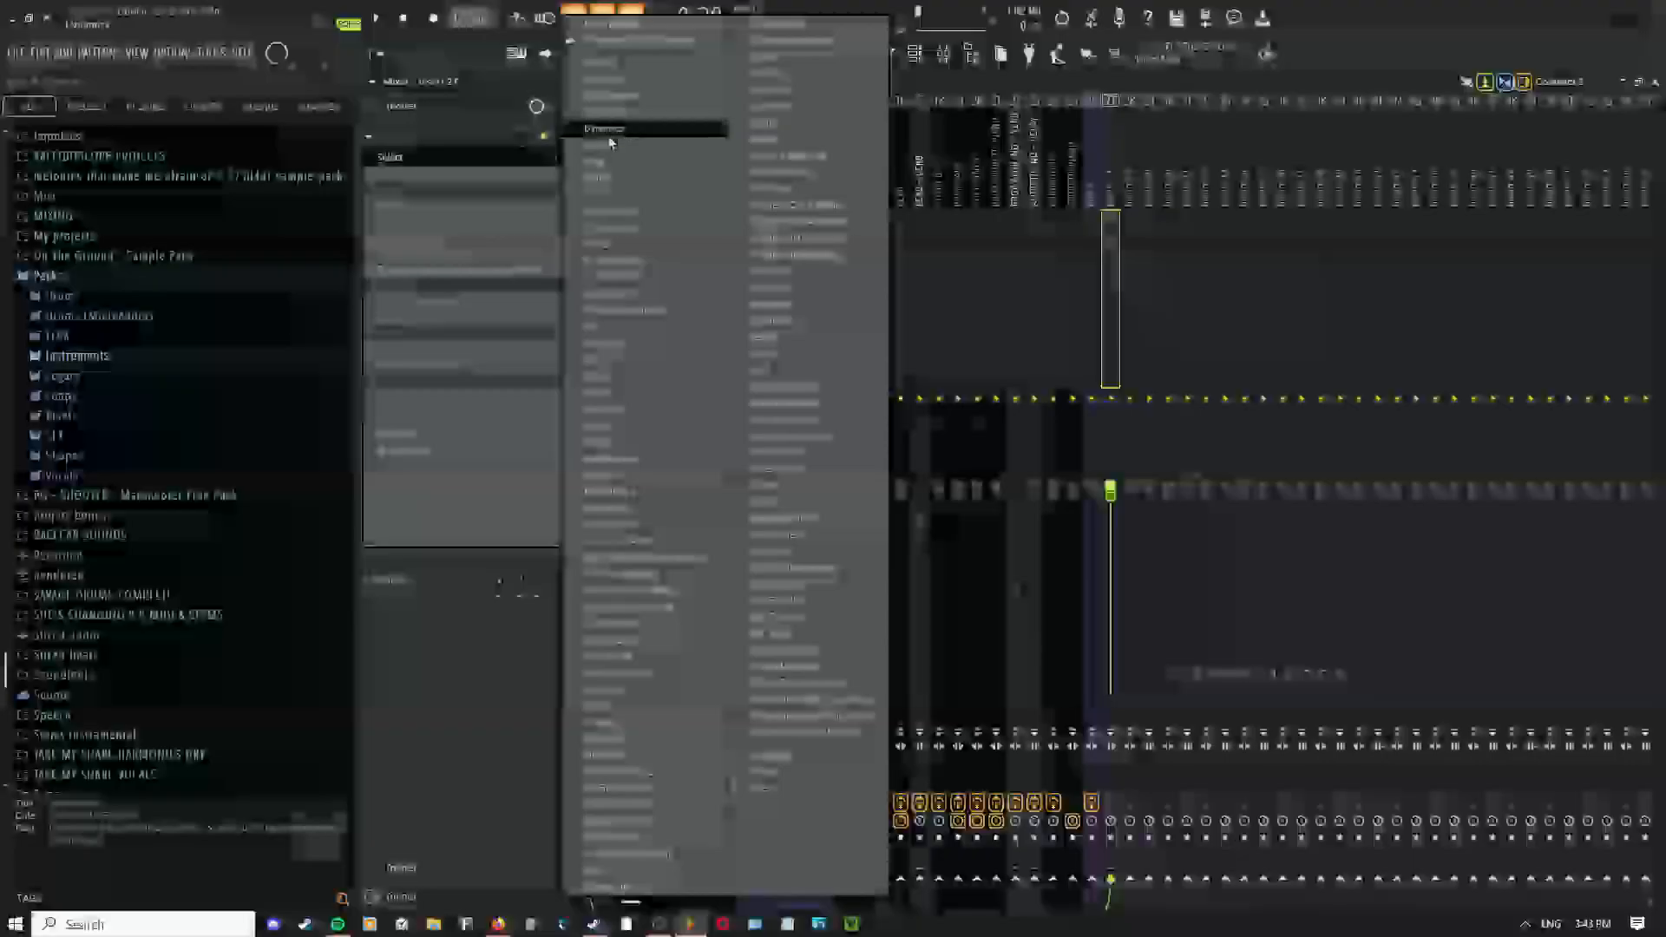
mouse_move(607, 143)
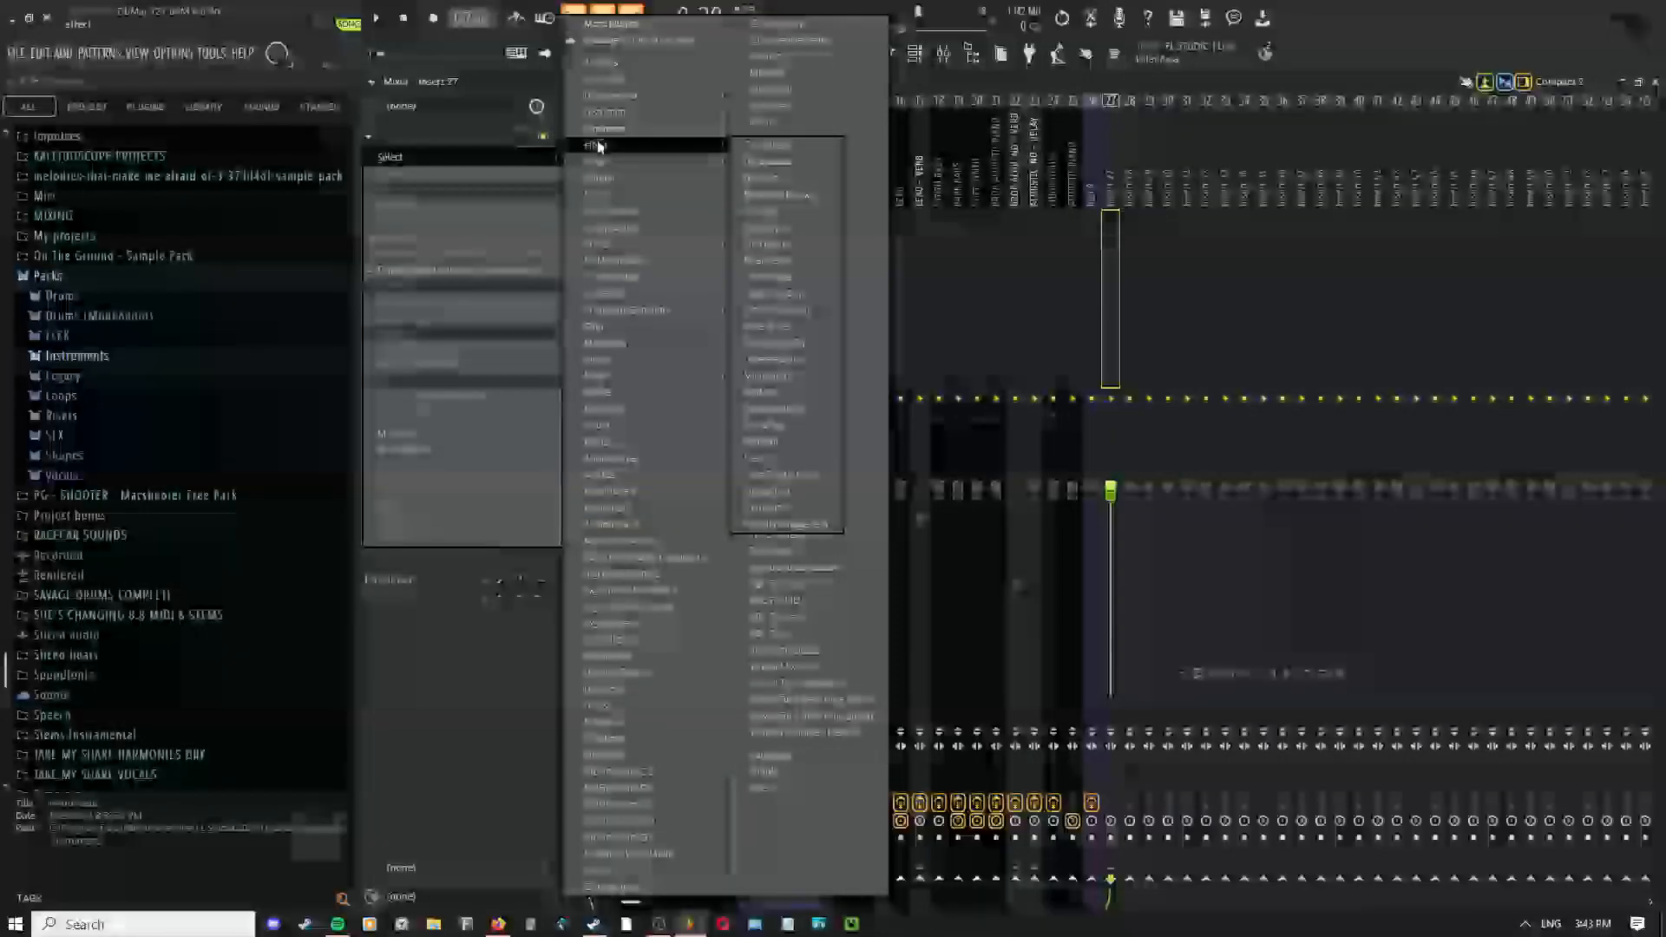
mouse_move(624, 101)
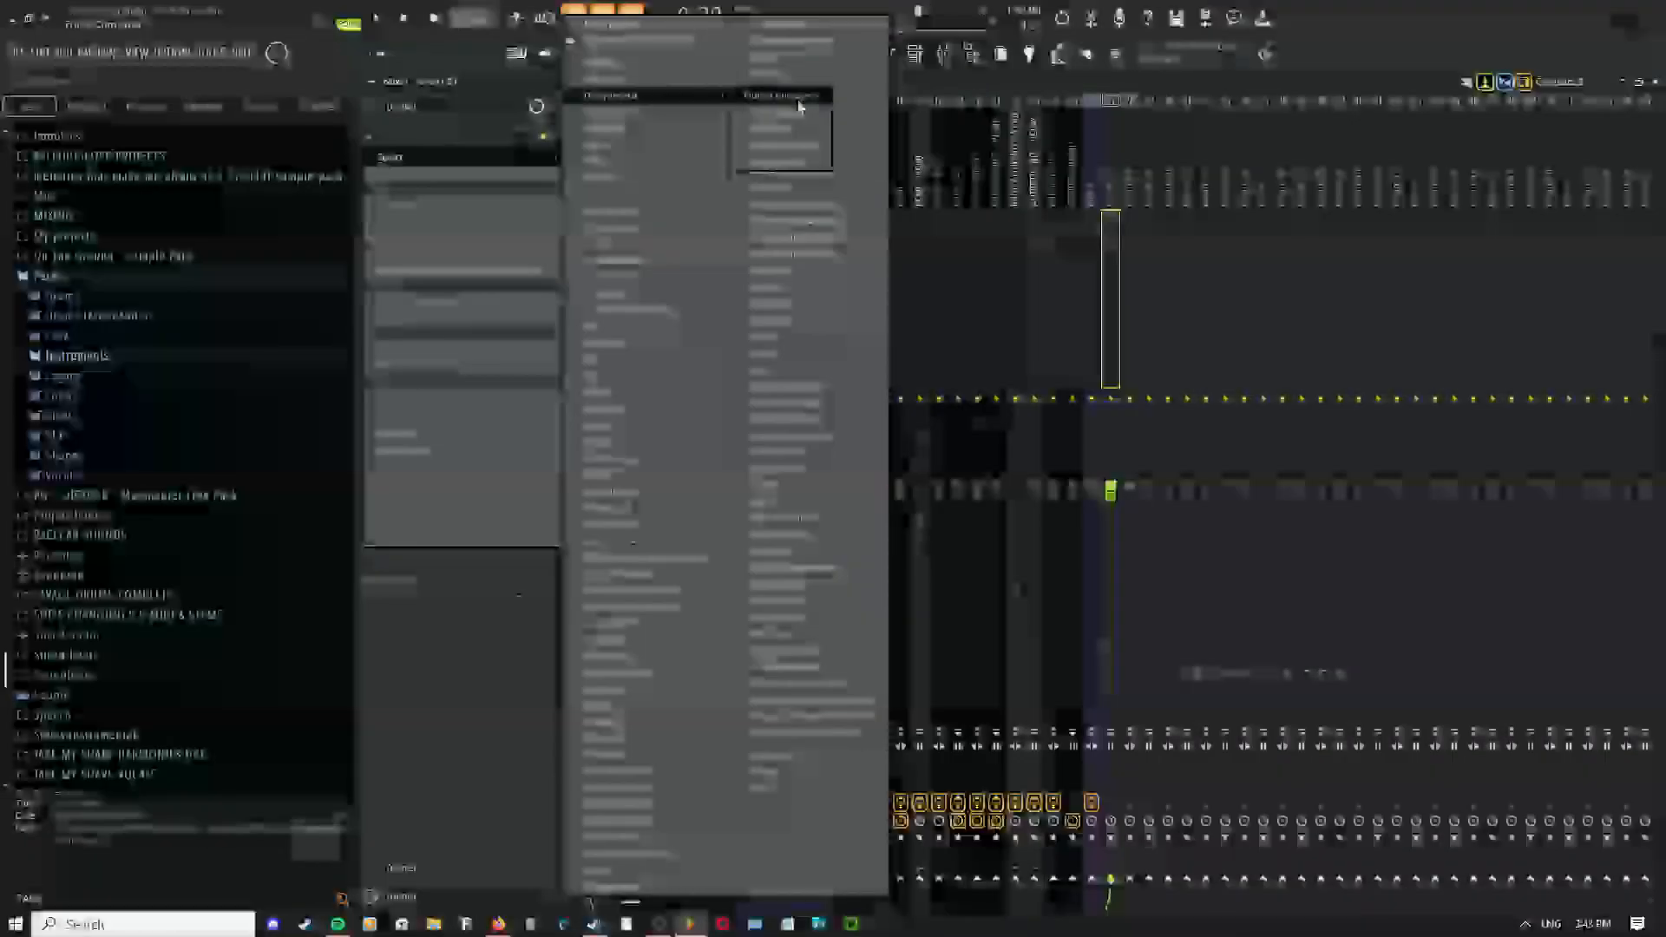
left_click(796, 133)
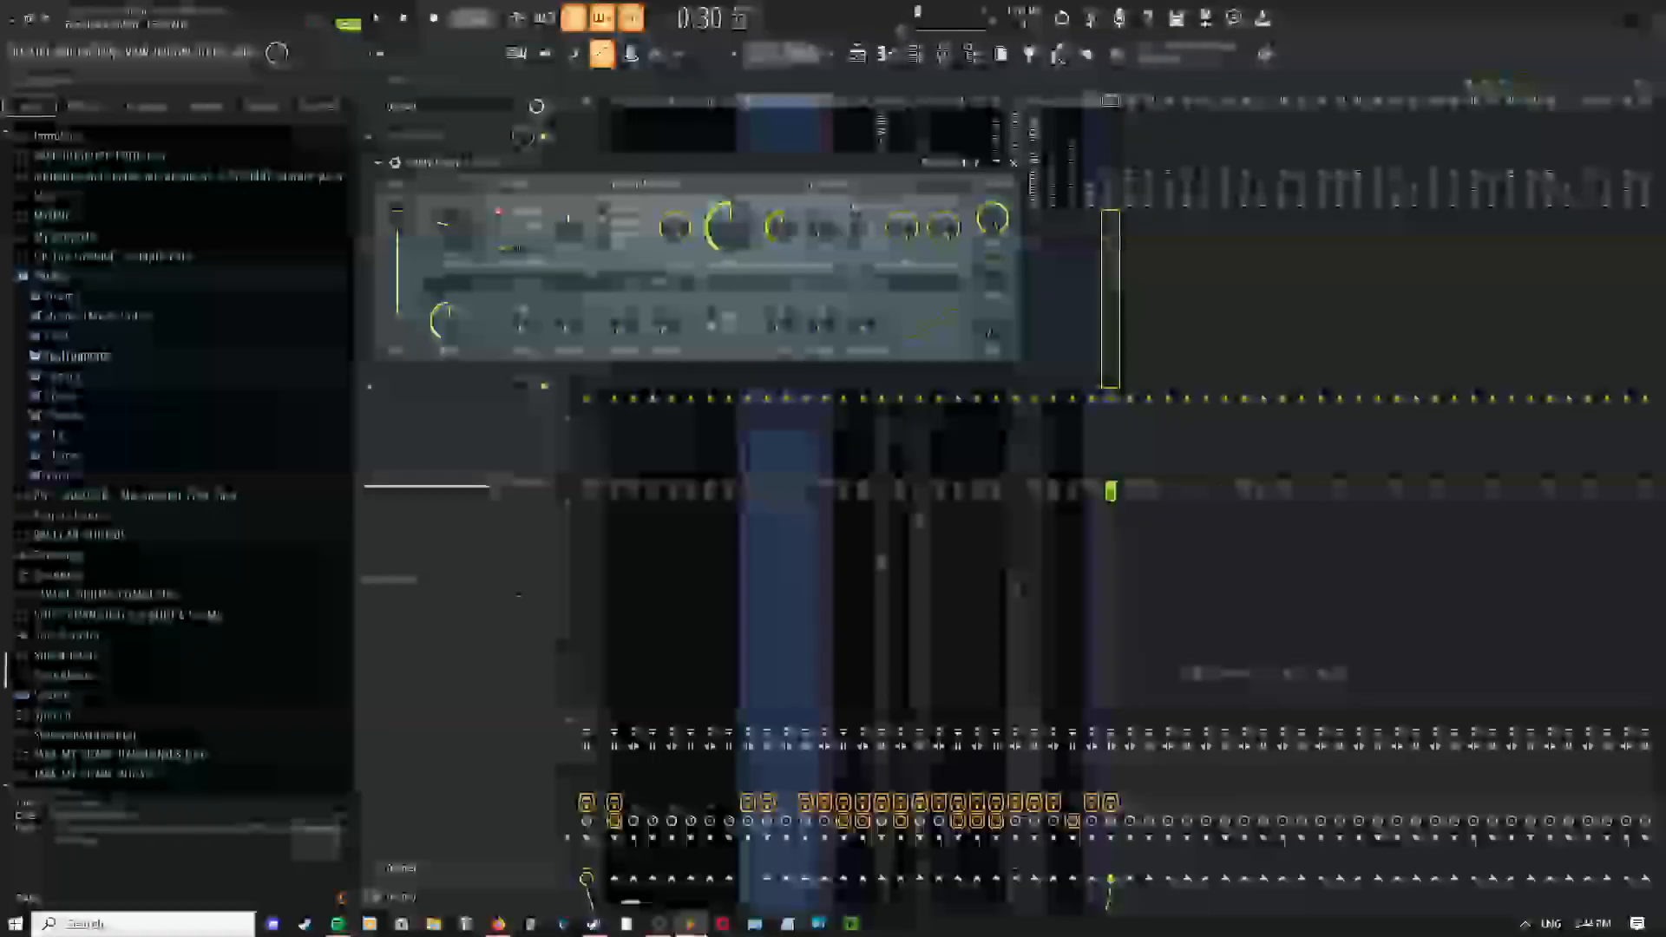
left_click_drag(780, 227, 779, 249)
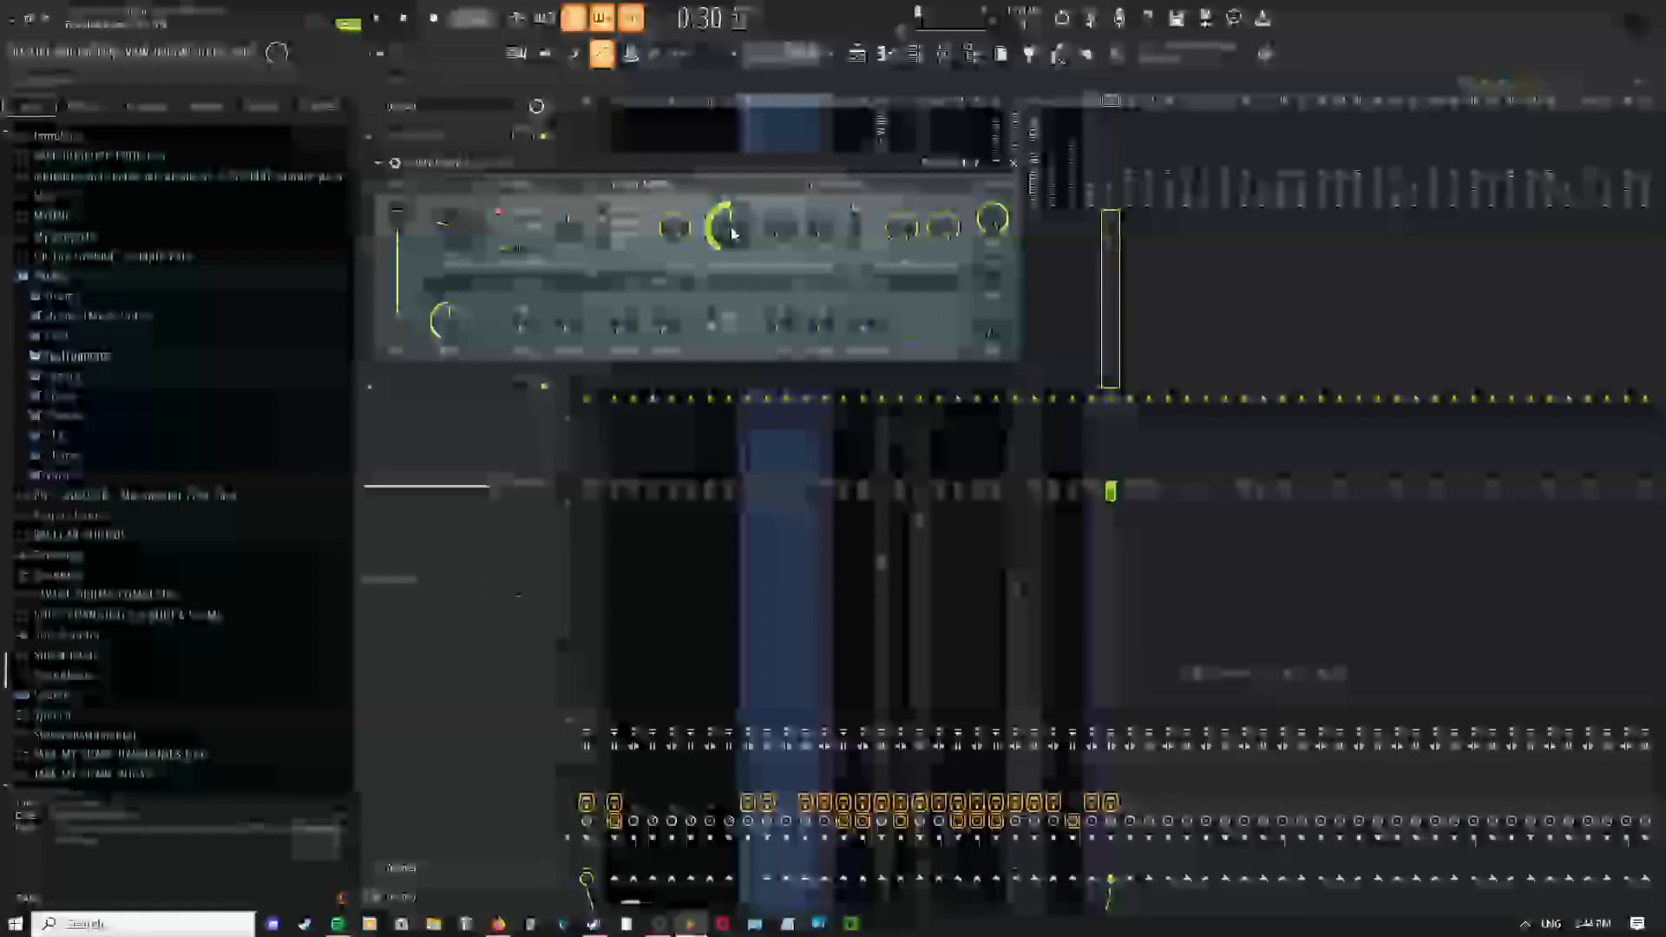
left_click_drag(734, 232, 733, 195)
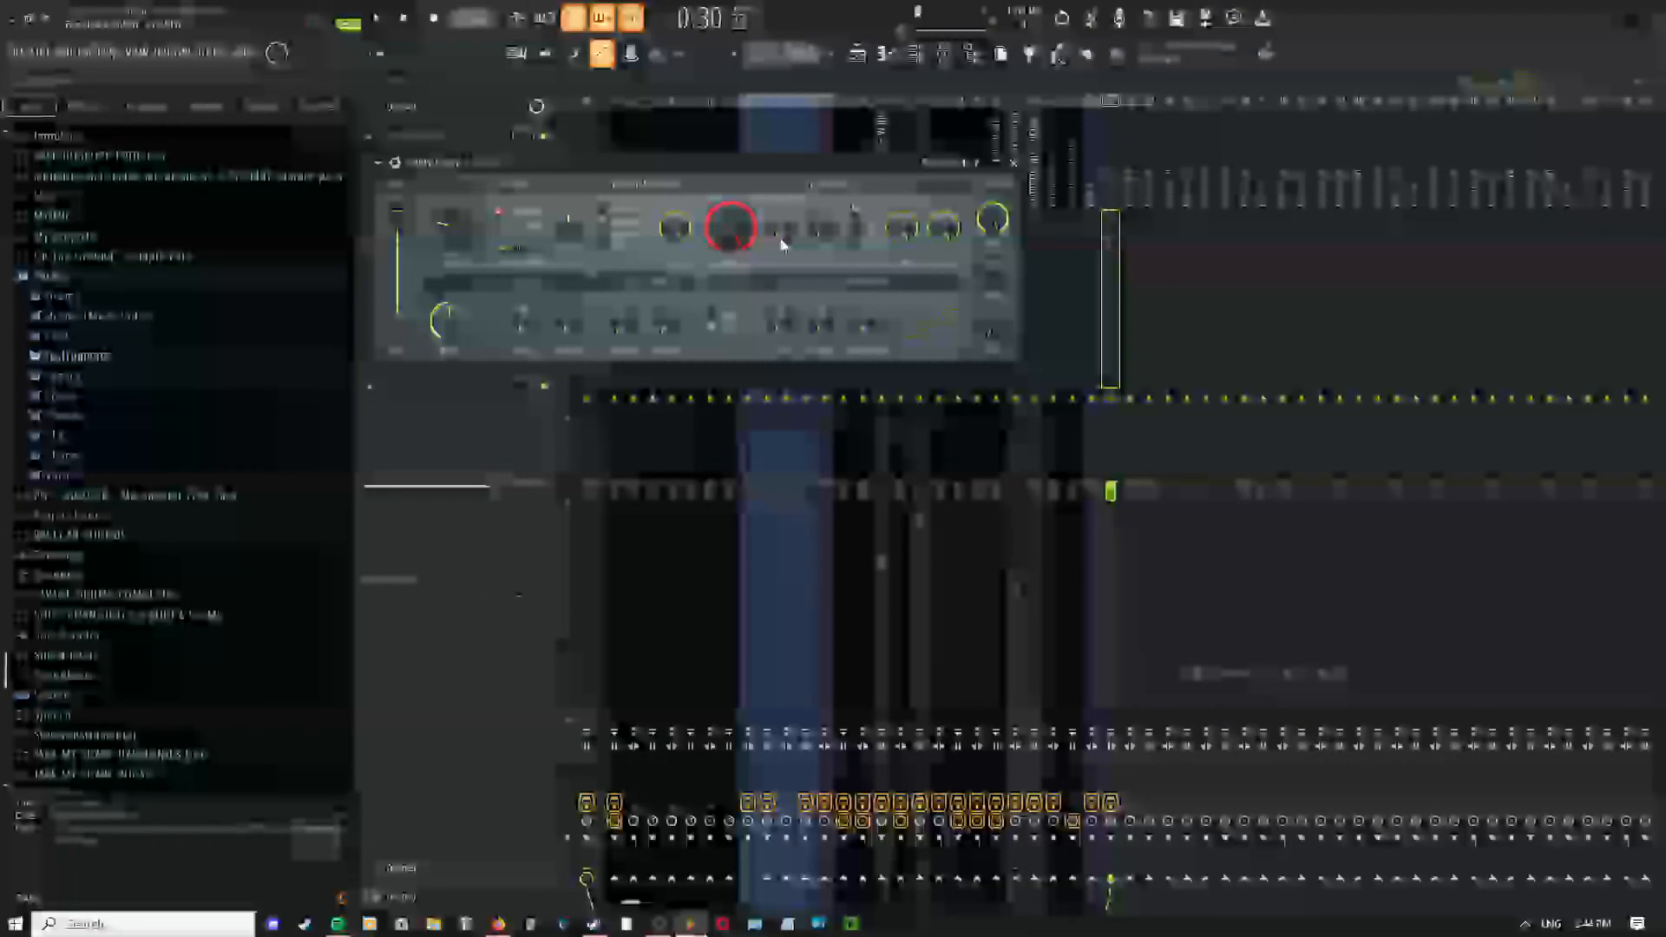
left_click(858, 54)
scroll(868, 256, "down", 3)
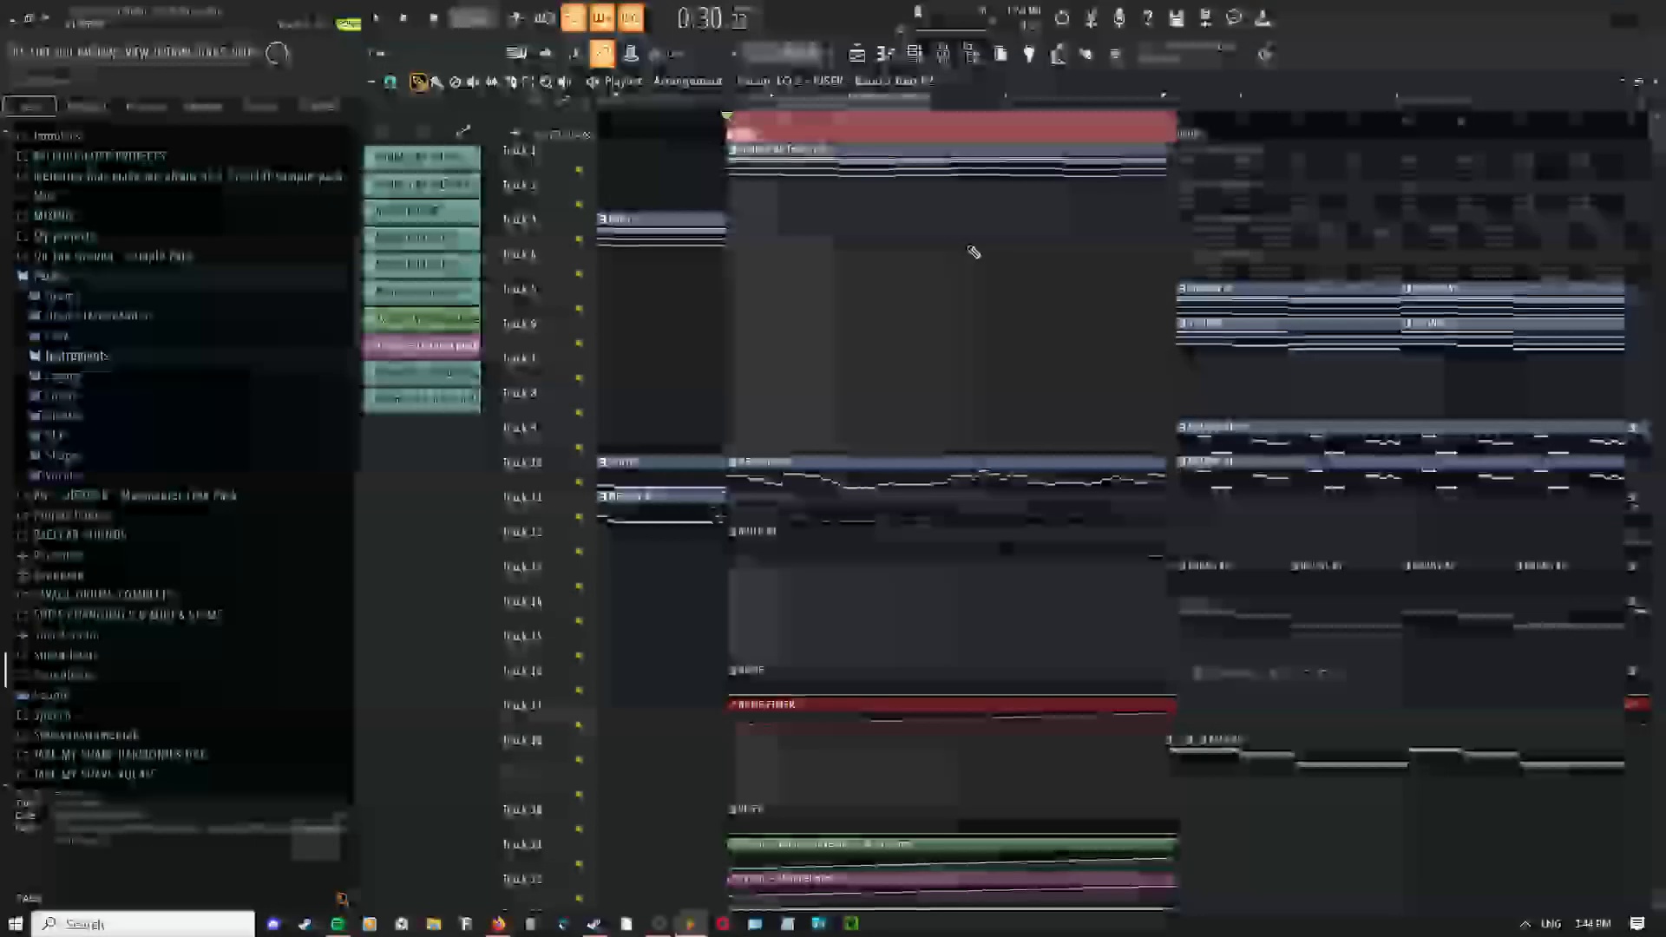
left_click(878, 54)
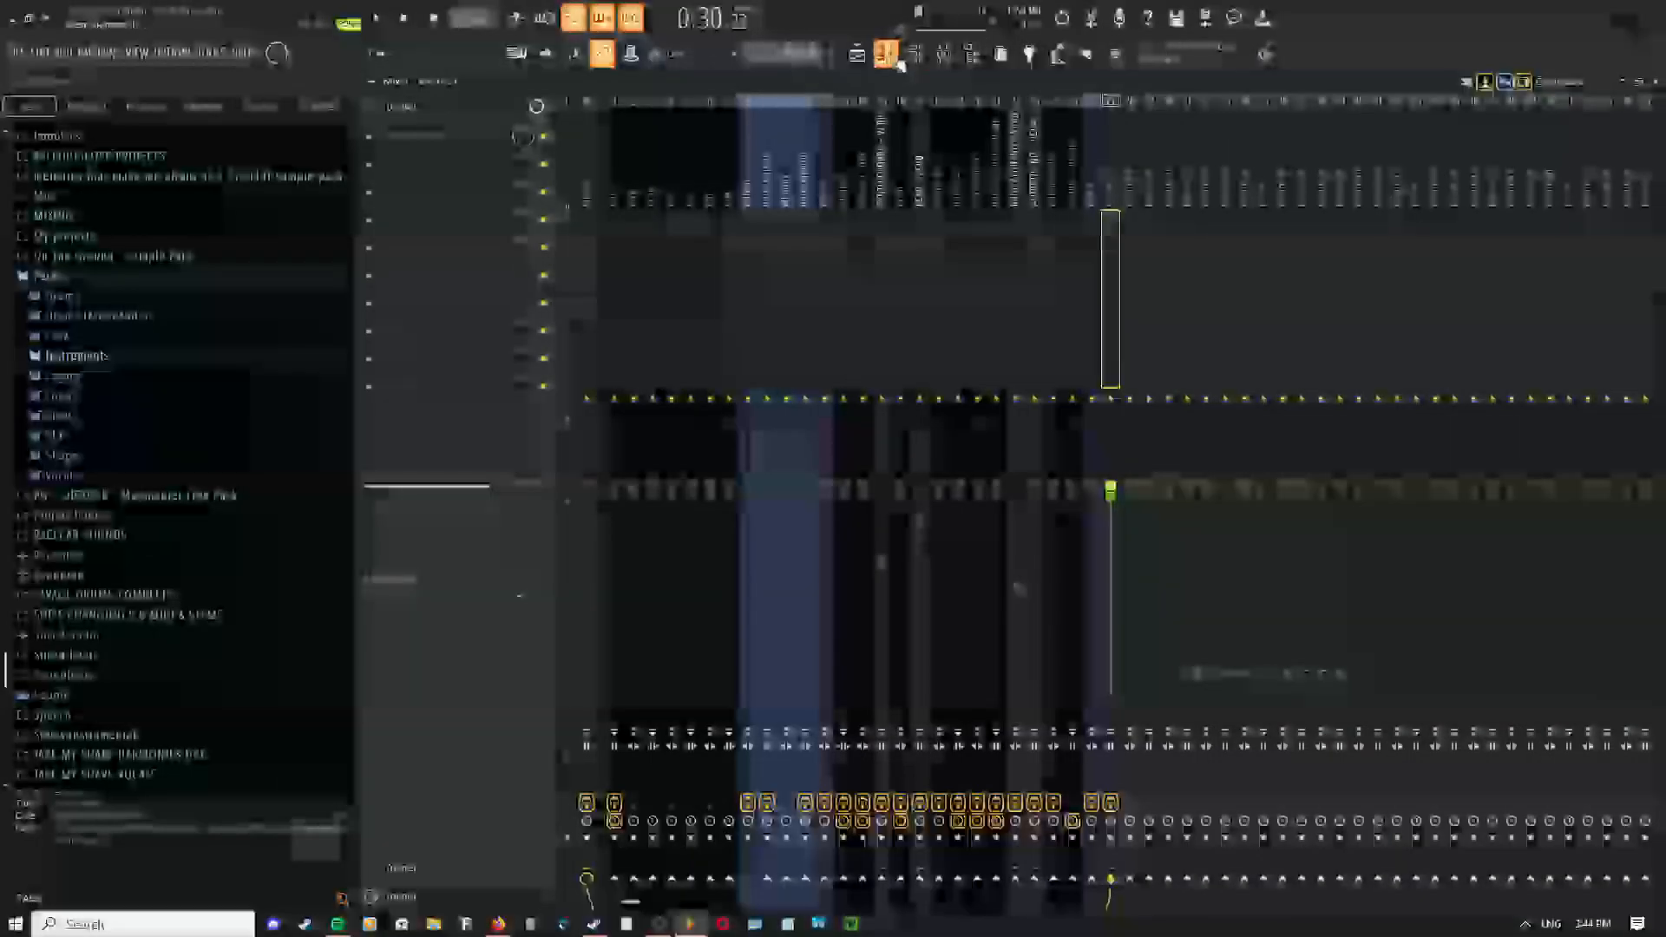
left_click(859, 55)
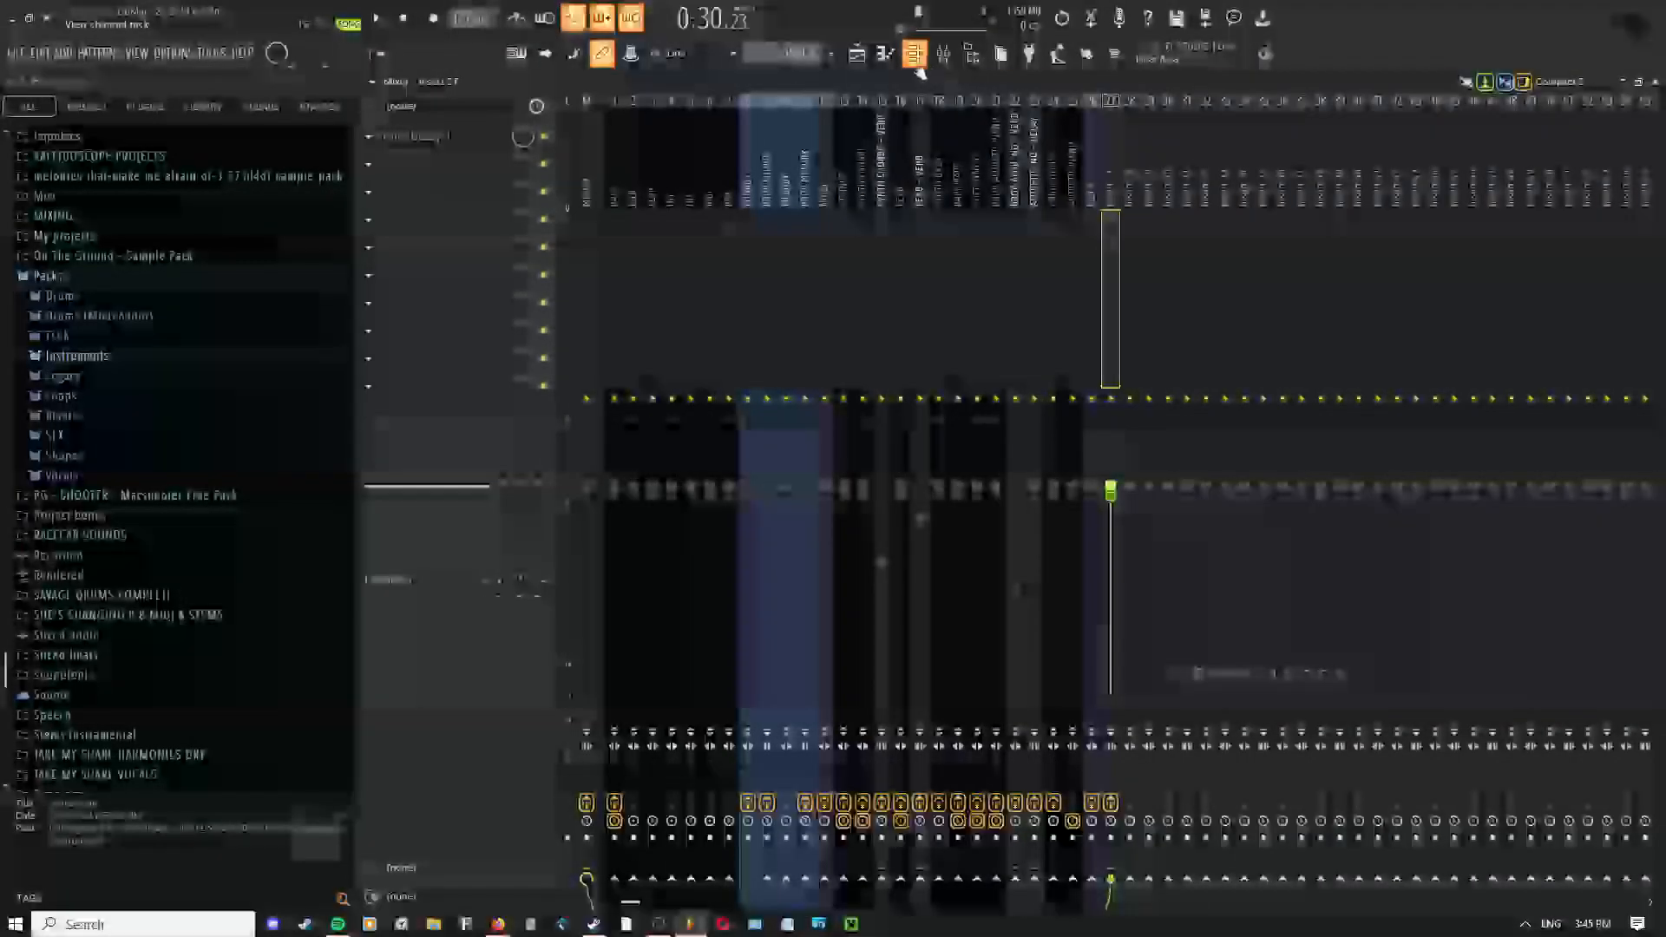
left_click(917, 61)
left_click(917, 57)
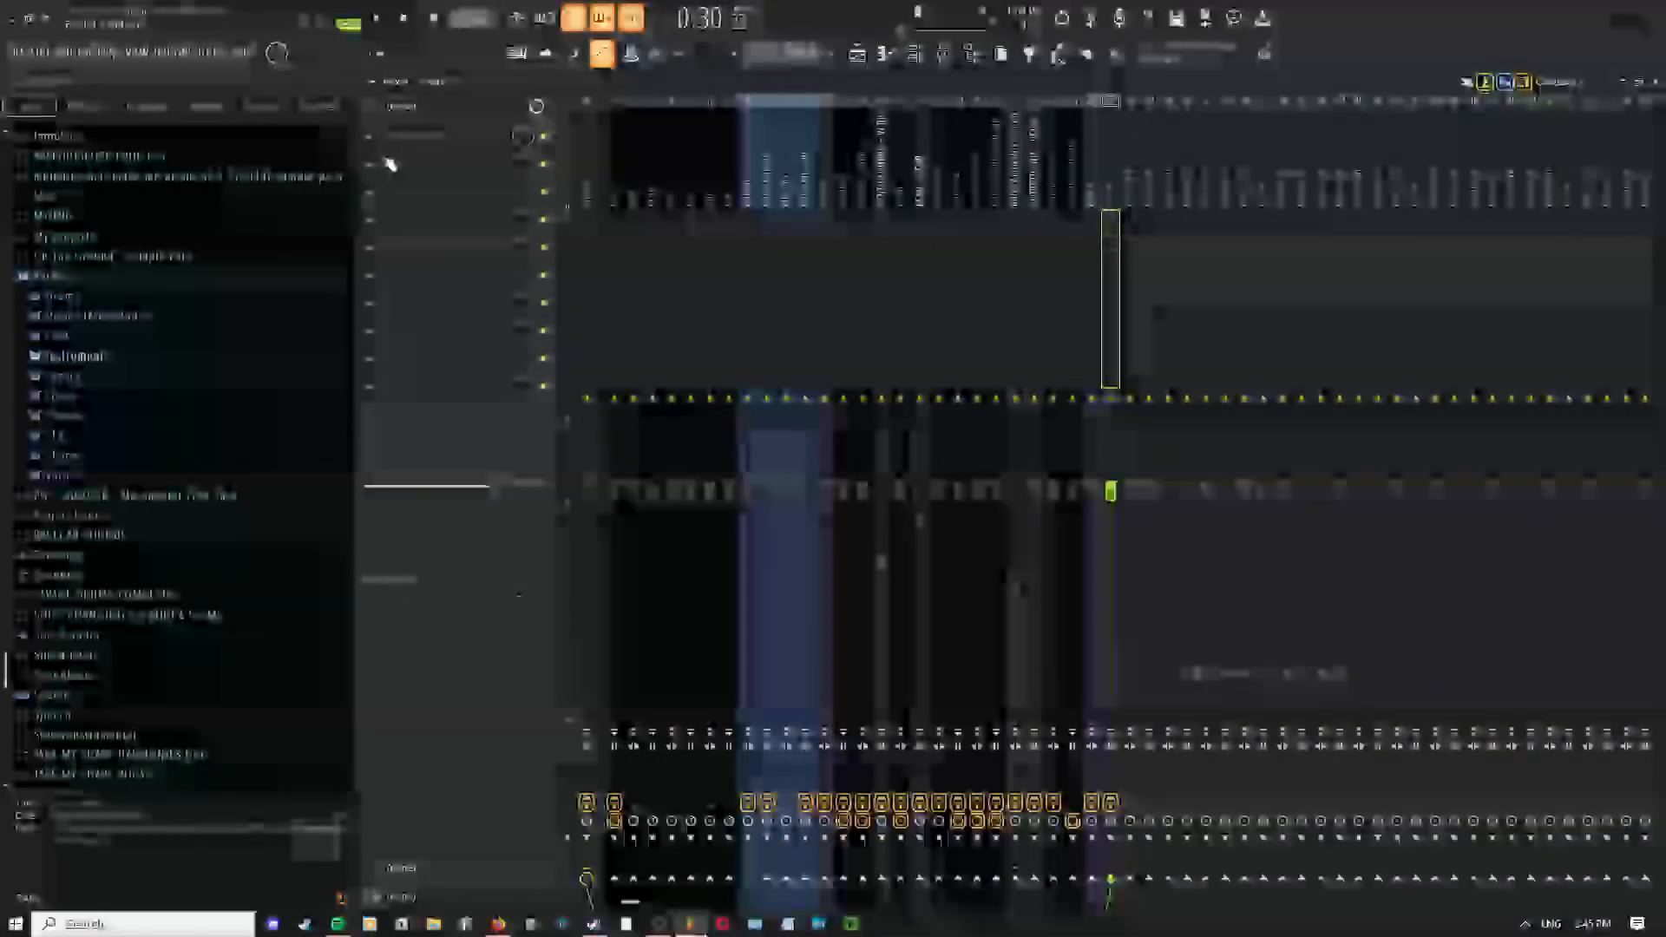
Rename the Insert 27 mixer track as FEEDBACK_LOOP
right_click(1113, 203)
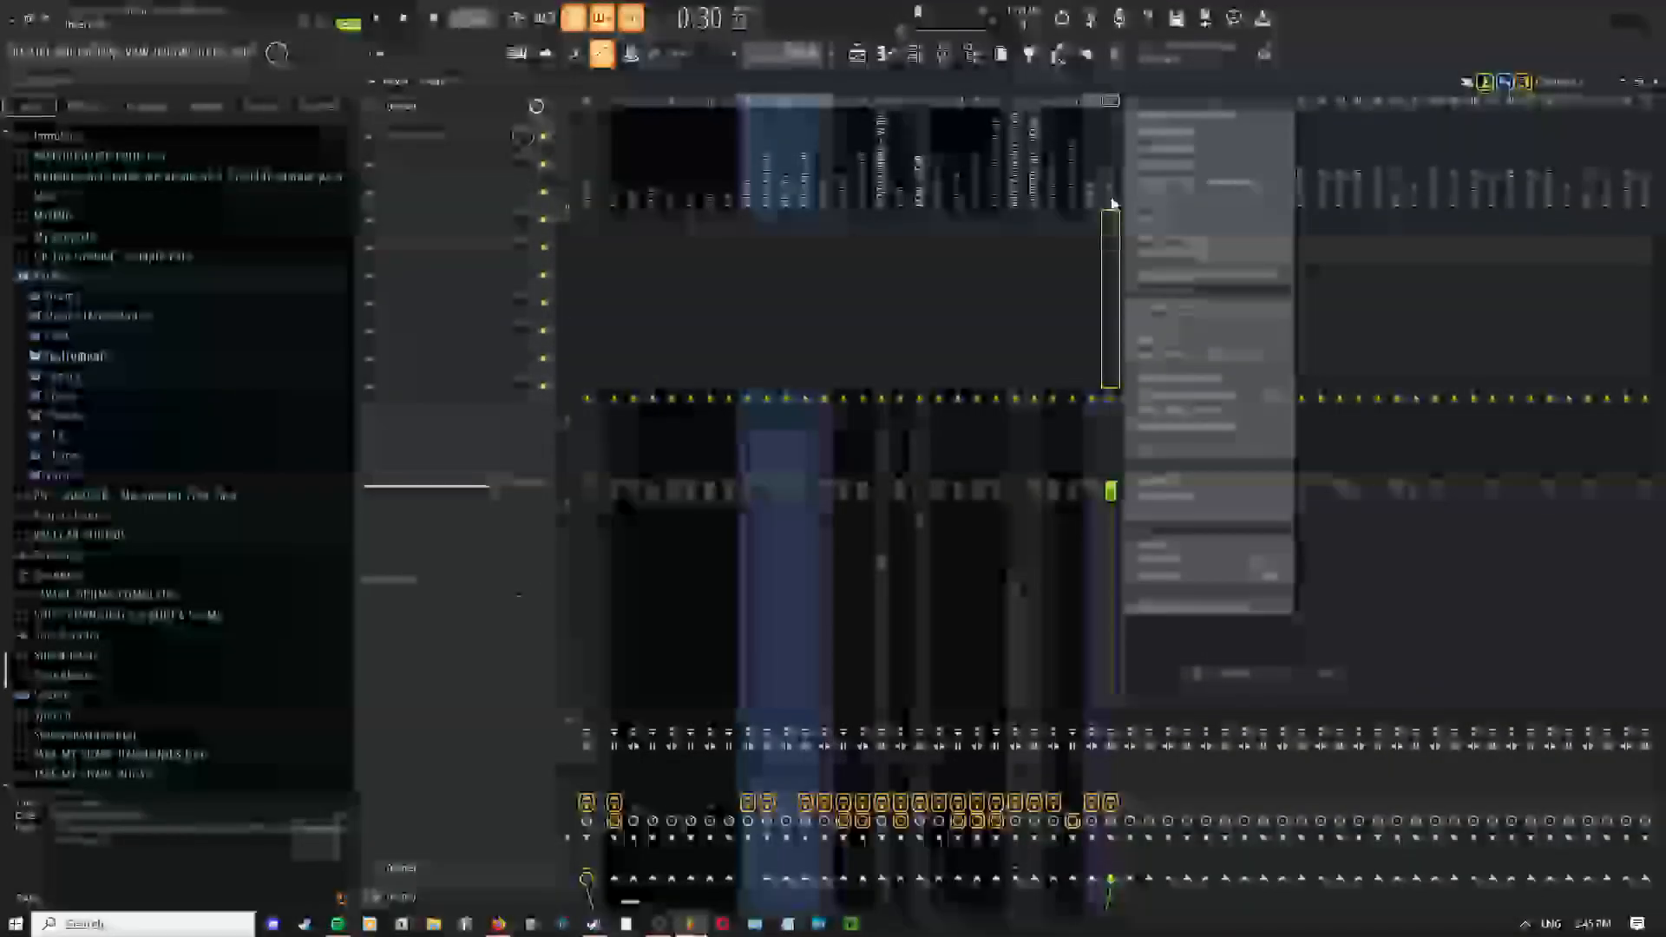
key("F2")
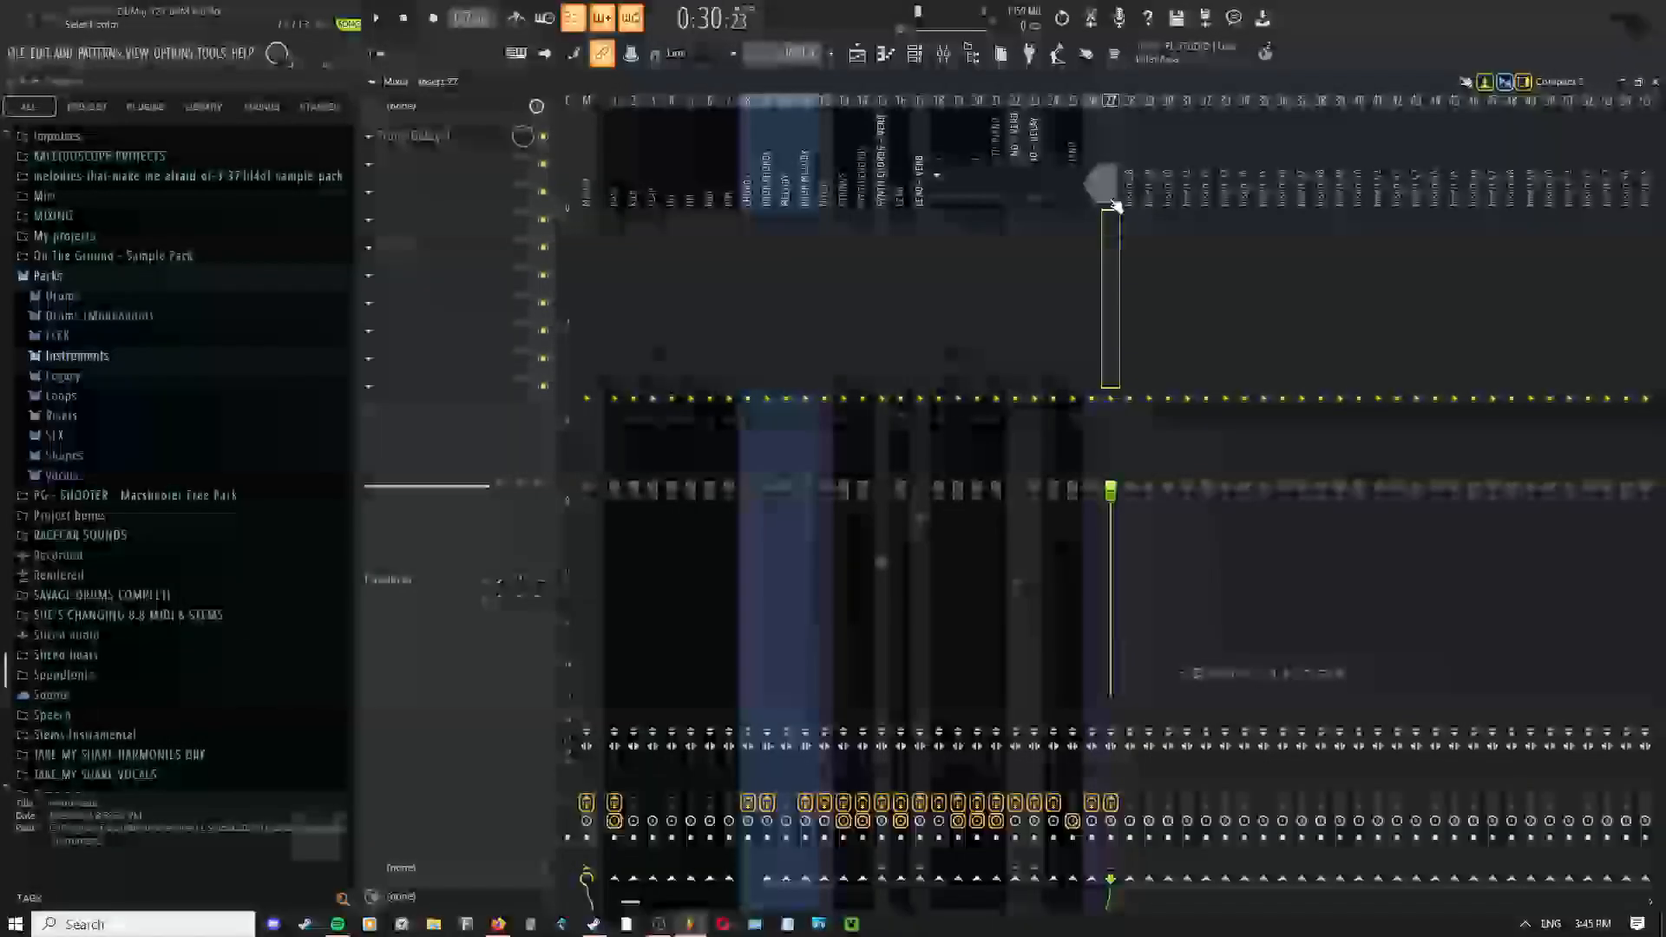
type("FEEDE")
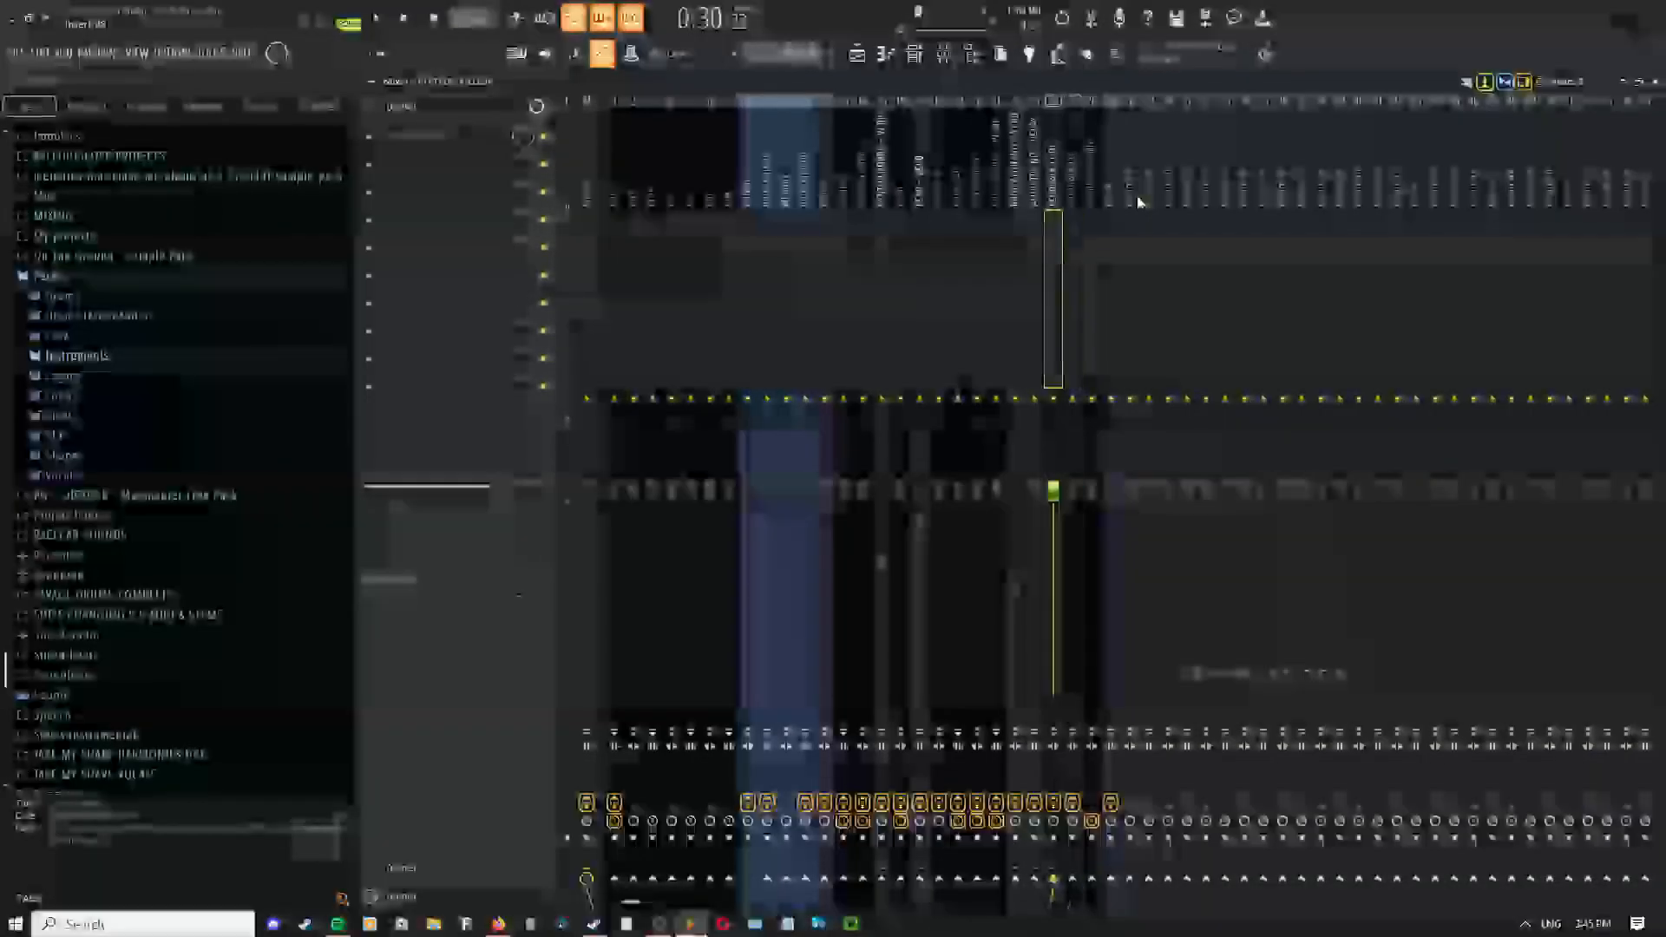
Move the FEEDBACK_LOOP mixer track left until it sits among the blue tracks near CHORDS
key("alt+Left")
key("alt+Left")
key("alt+Left")
key("alt+Left")
key("alt+Left")
key("alt+Left")
key("alt+Left")
key("alt+Left")
key("alt+Left")
key("alt+Left")
key("alt+Left")
key("alt+Left")
key("alt+Left")
key("alt+Left")
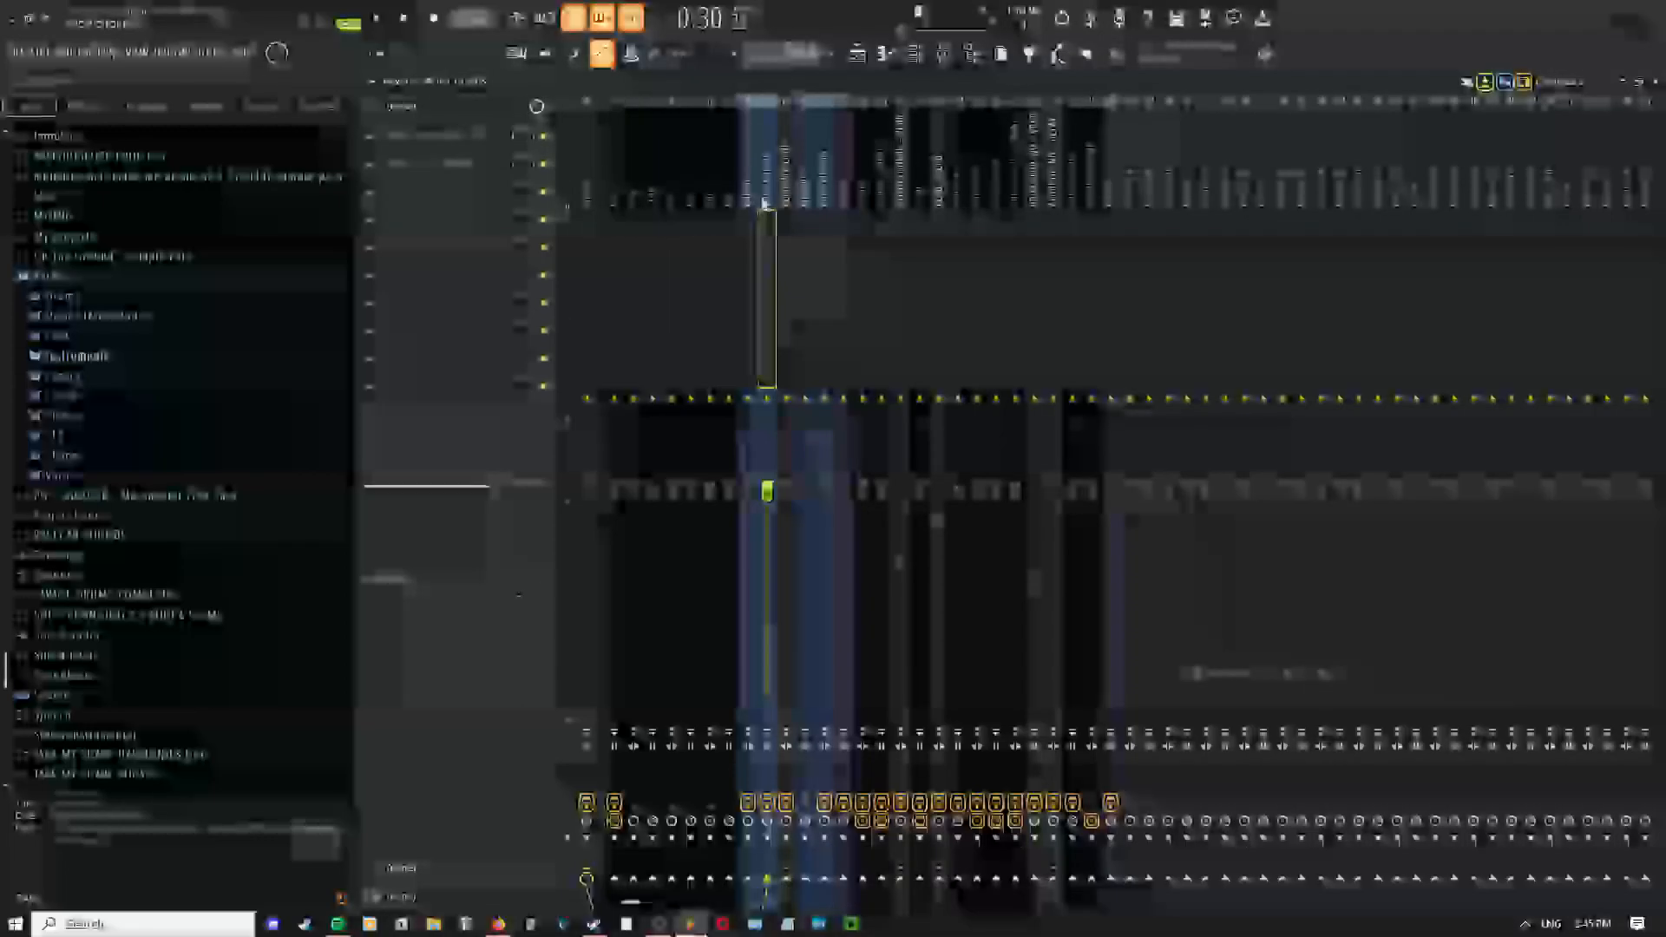
Play the chords through the feedback track, check the levels of both tracks and inspect the delay's settings
left_click(748, 199)
left_click(766, 200)
left_click(751, 198)
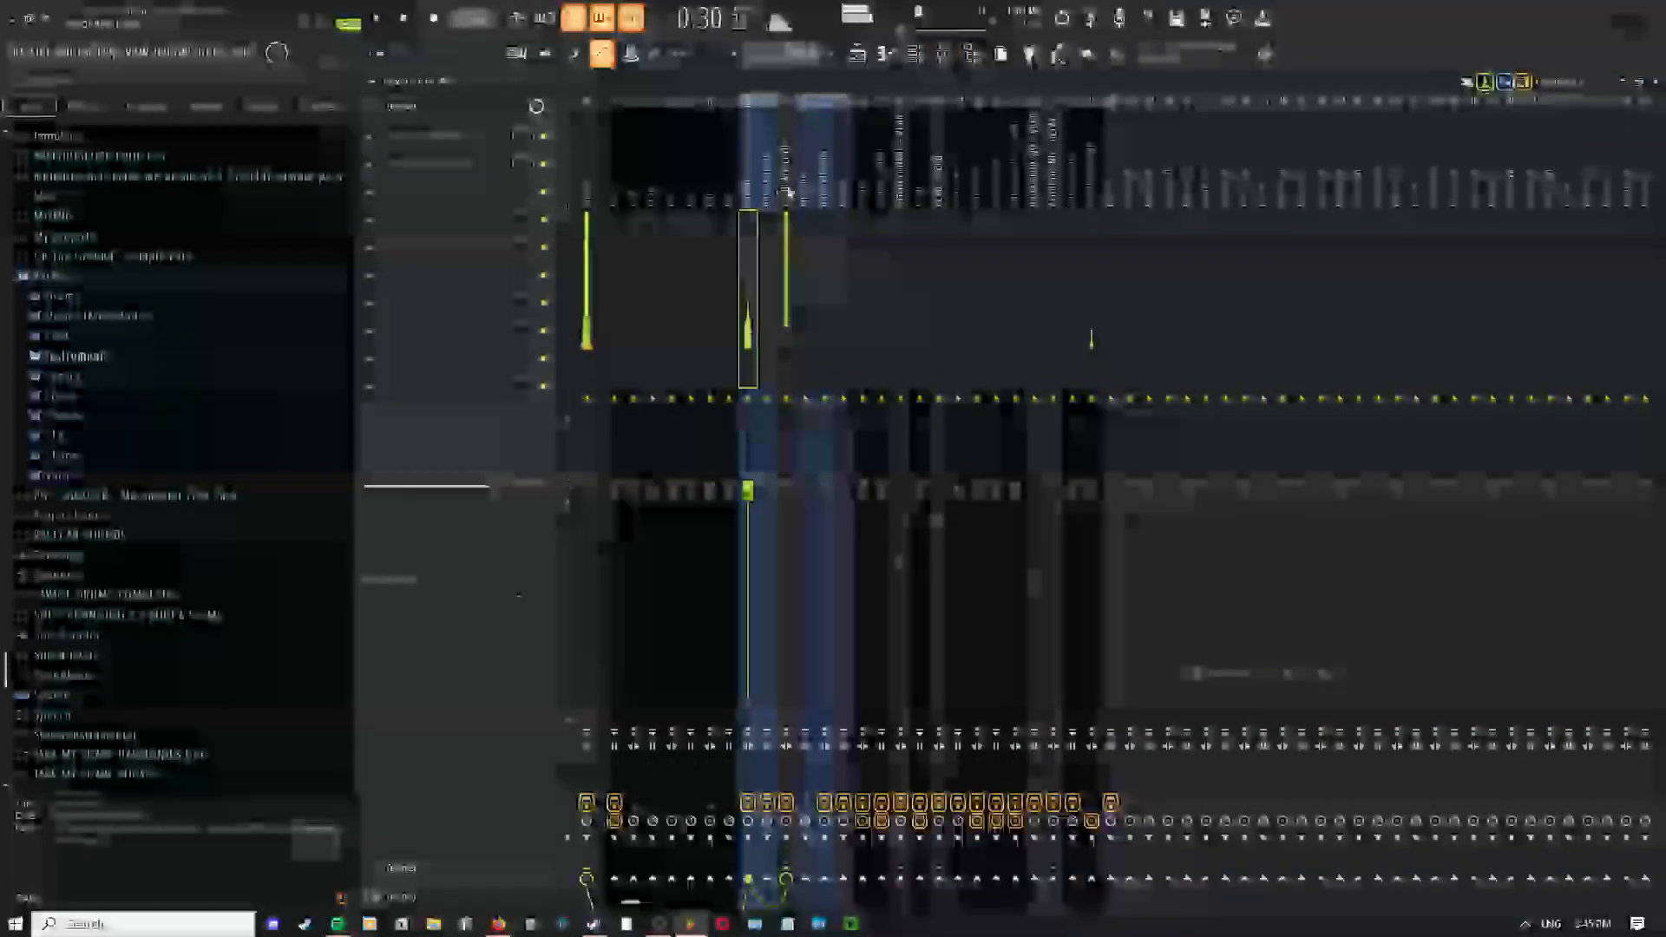
left_click(785, 195)
left_click(753, 199)
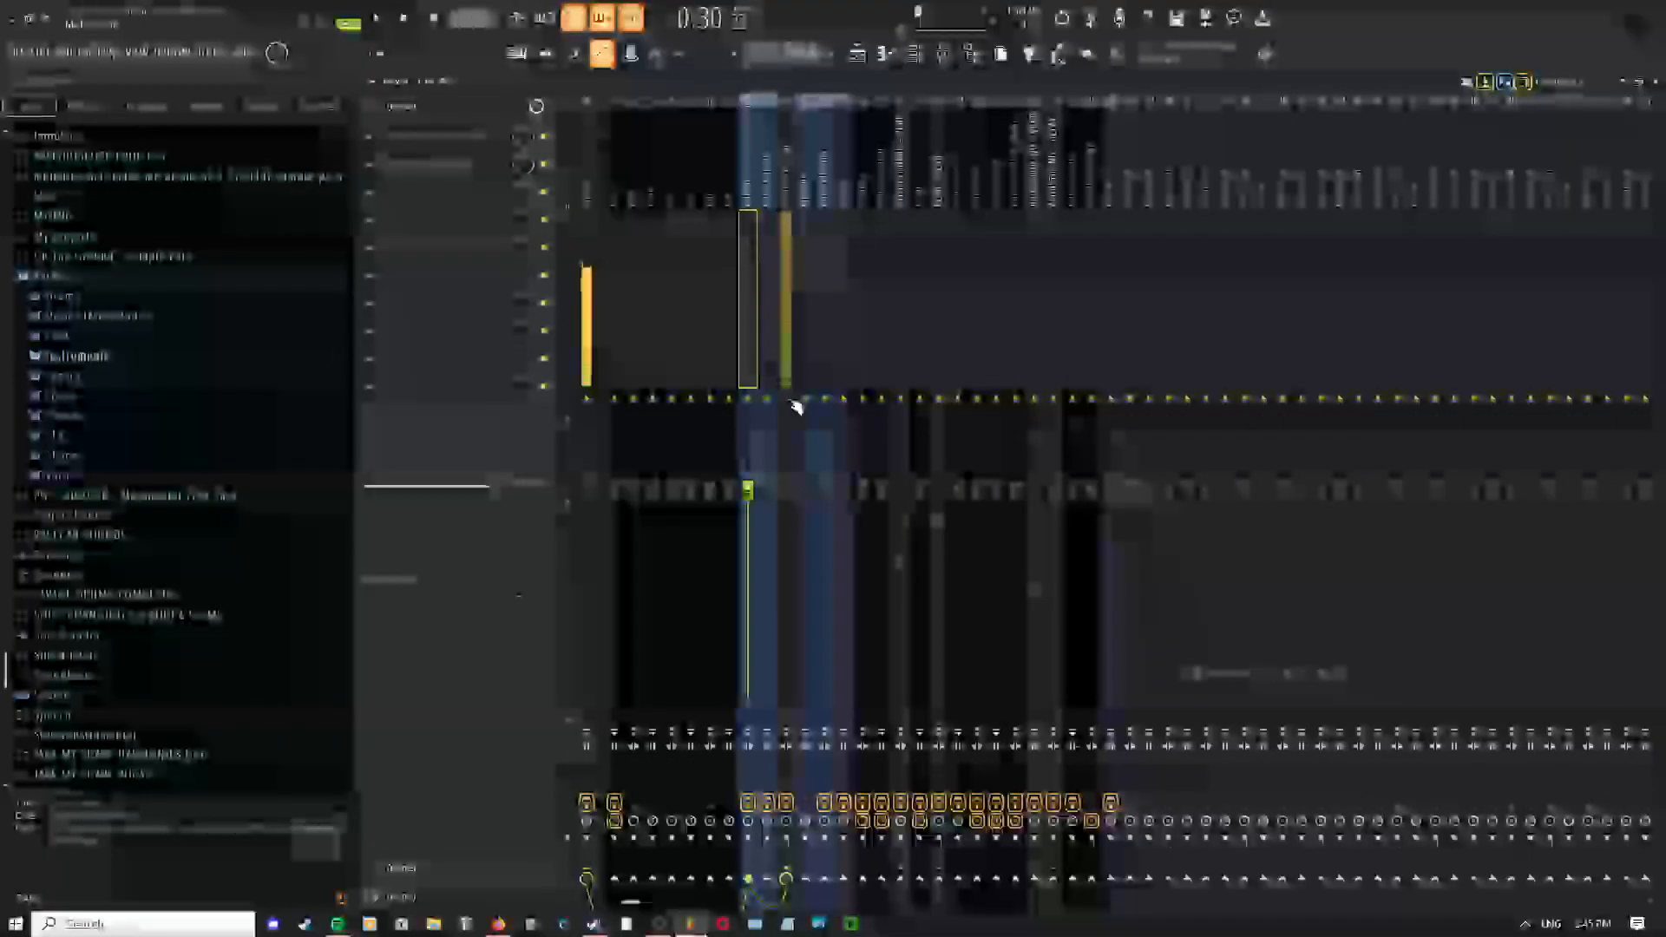
left_click(788, 213)
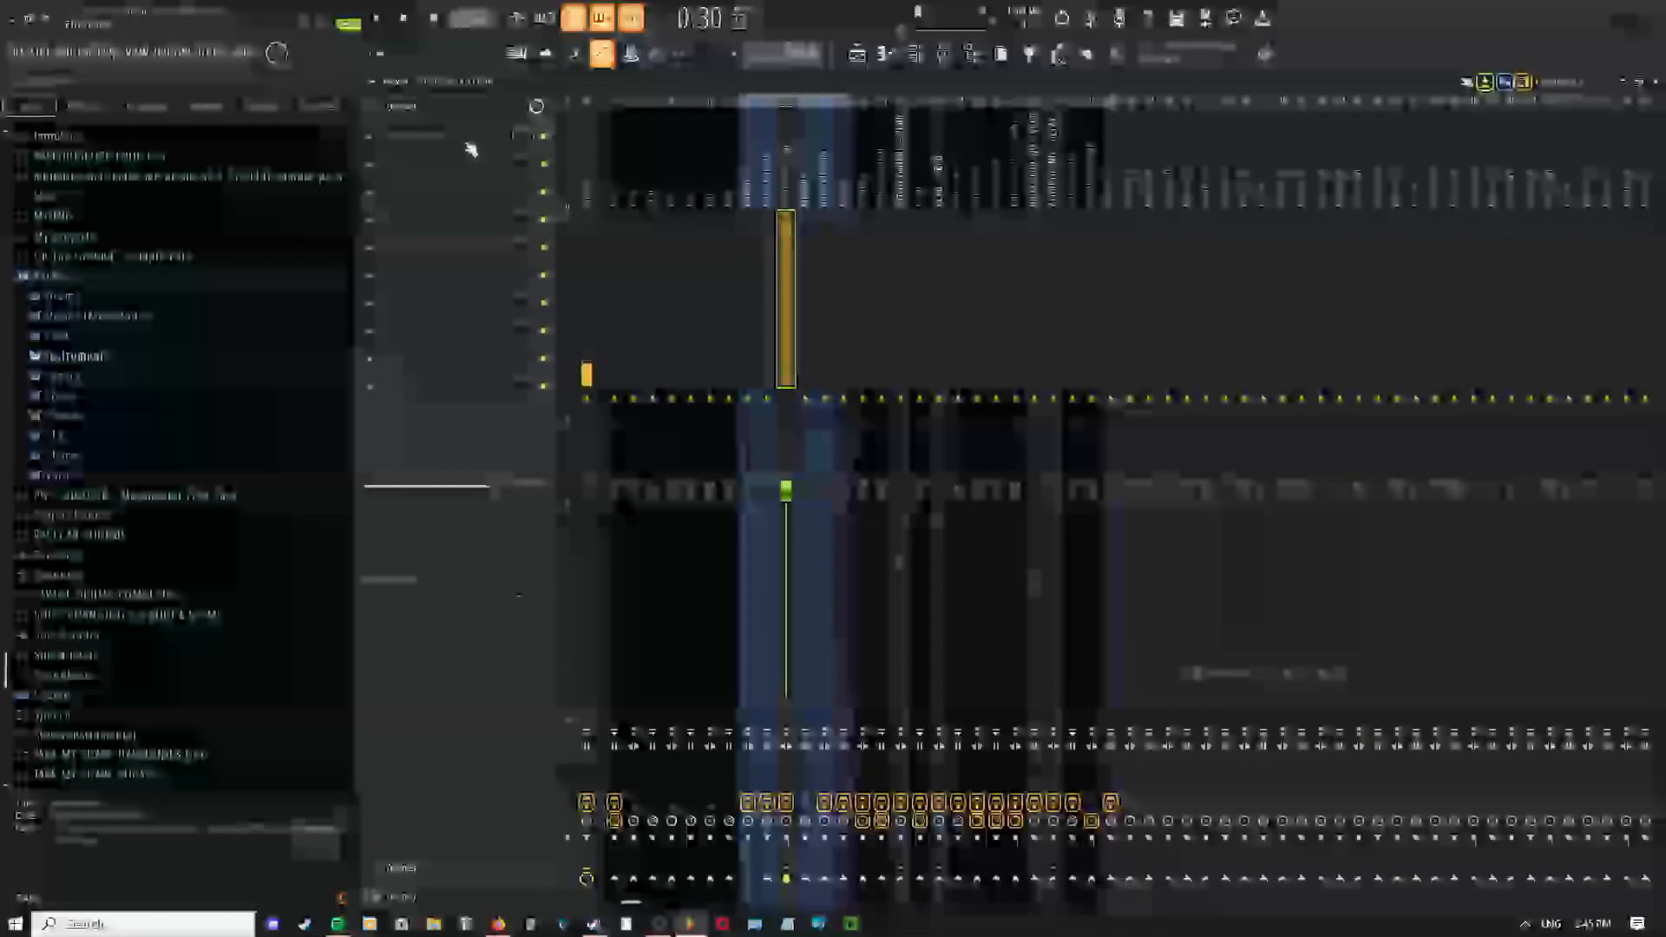
left_click(470, 150)
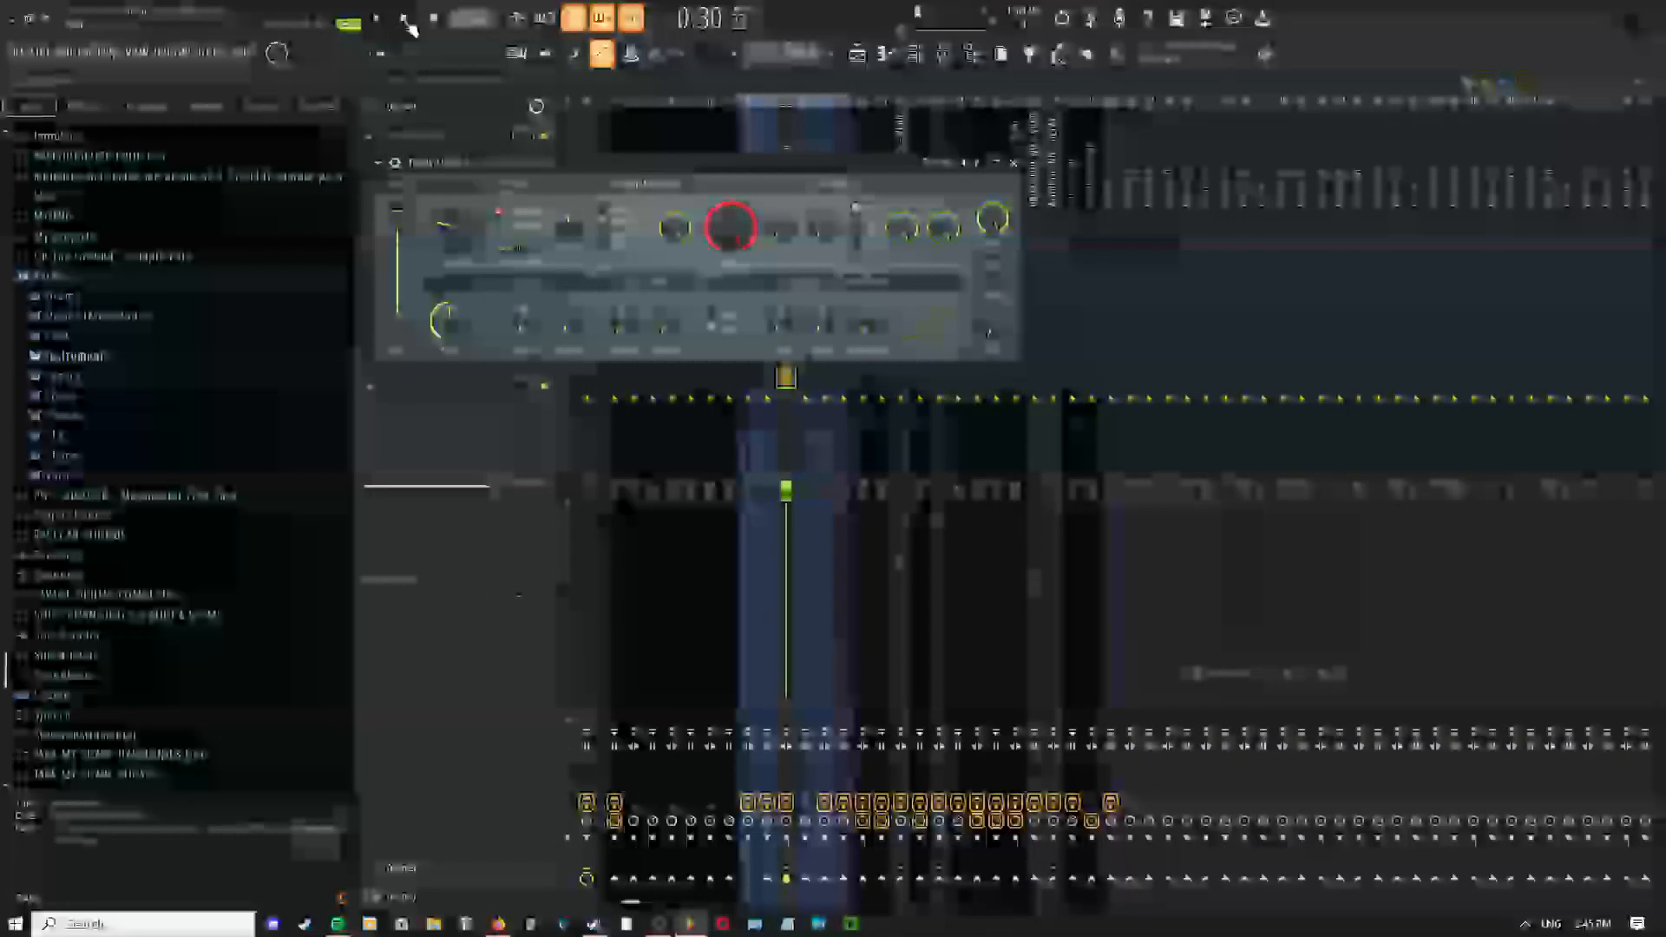
left_click(1013, 163)
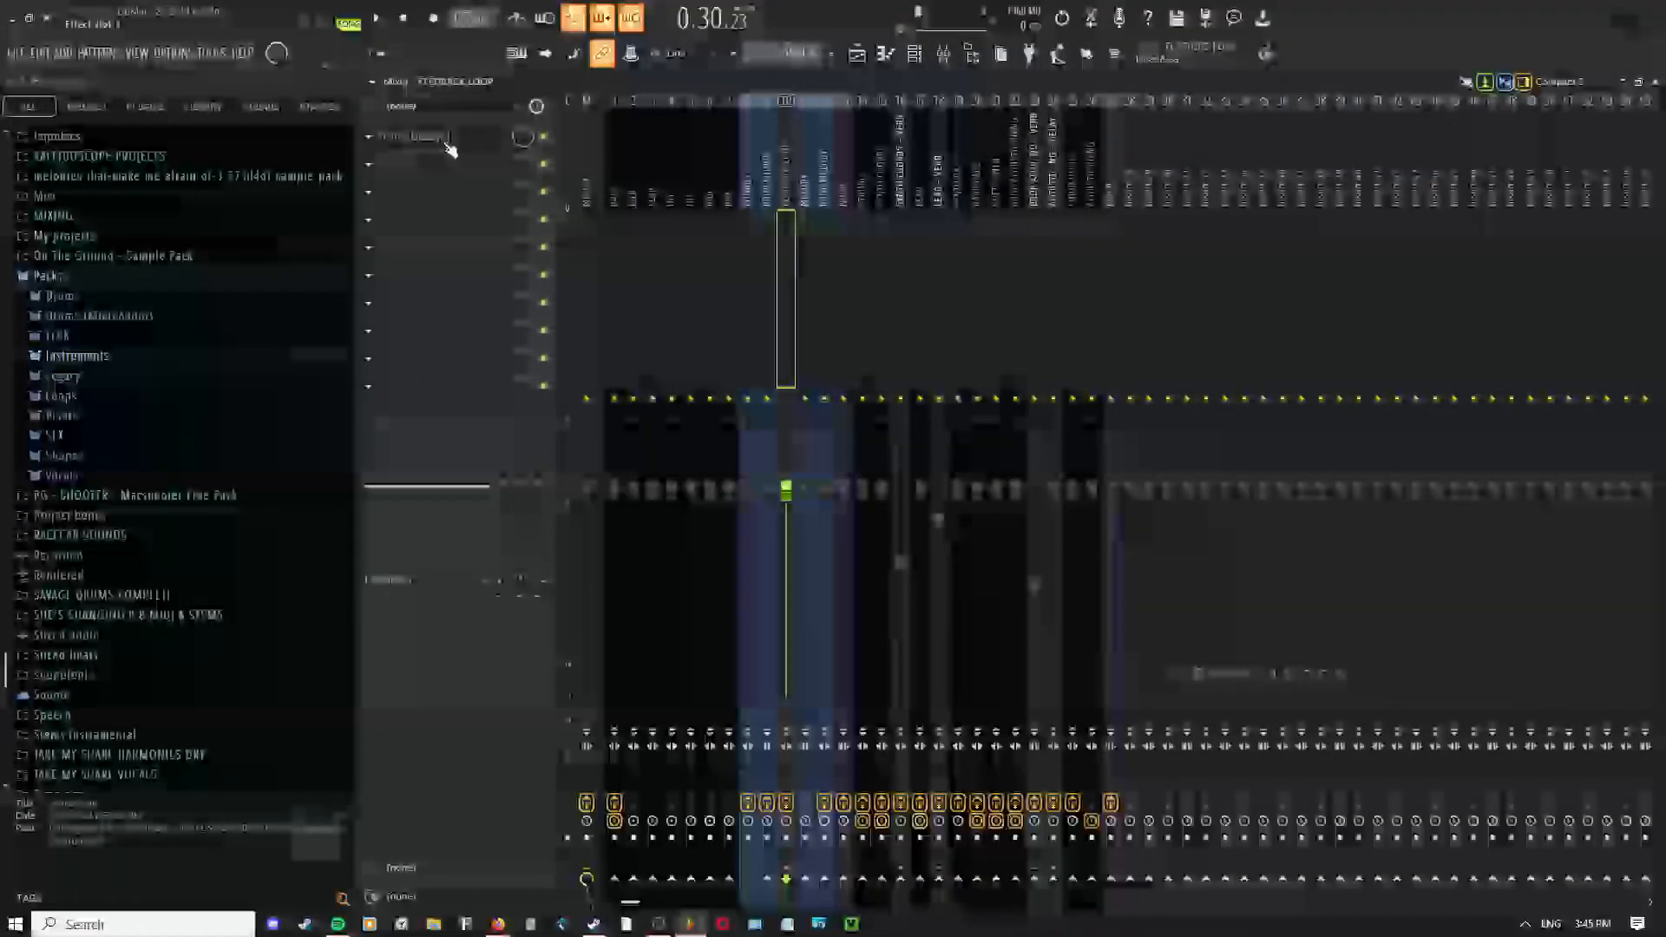
Load Edison in the last effect slot of the FEEDBACK_LOOP track and choose when its recording starts
left_click(378, 395)
mouse_move(391, 407)
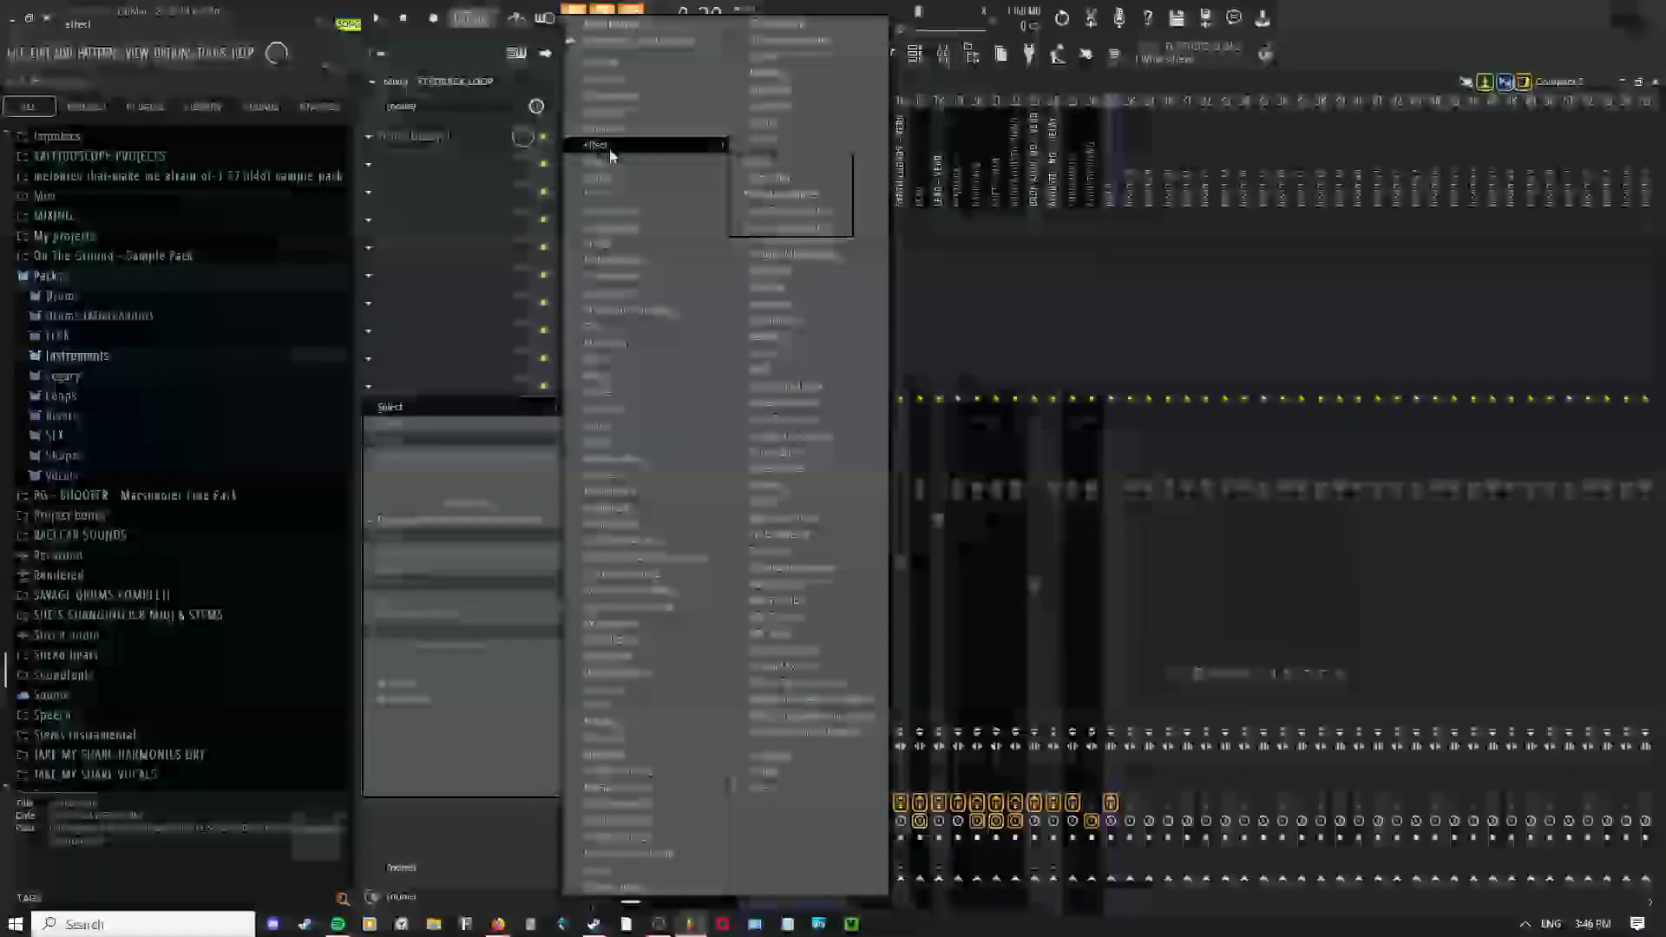
mouse_move(607, 328)
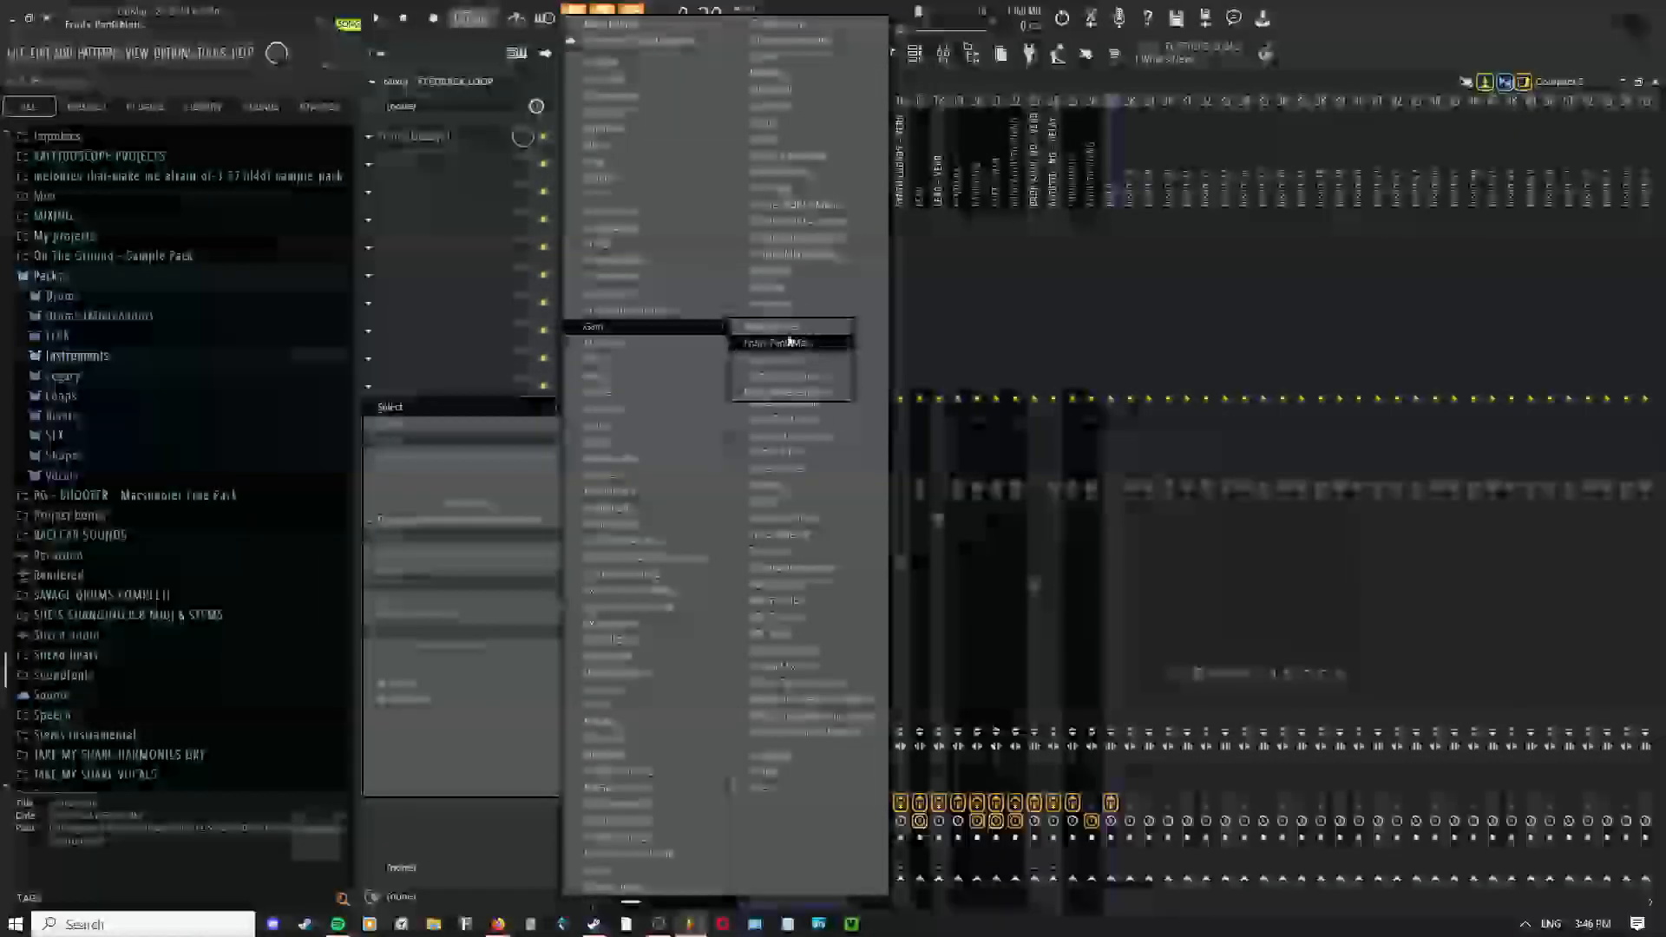
mouse_move(608, 359)
left_click(769, 366)
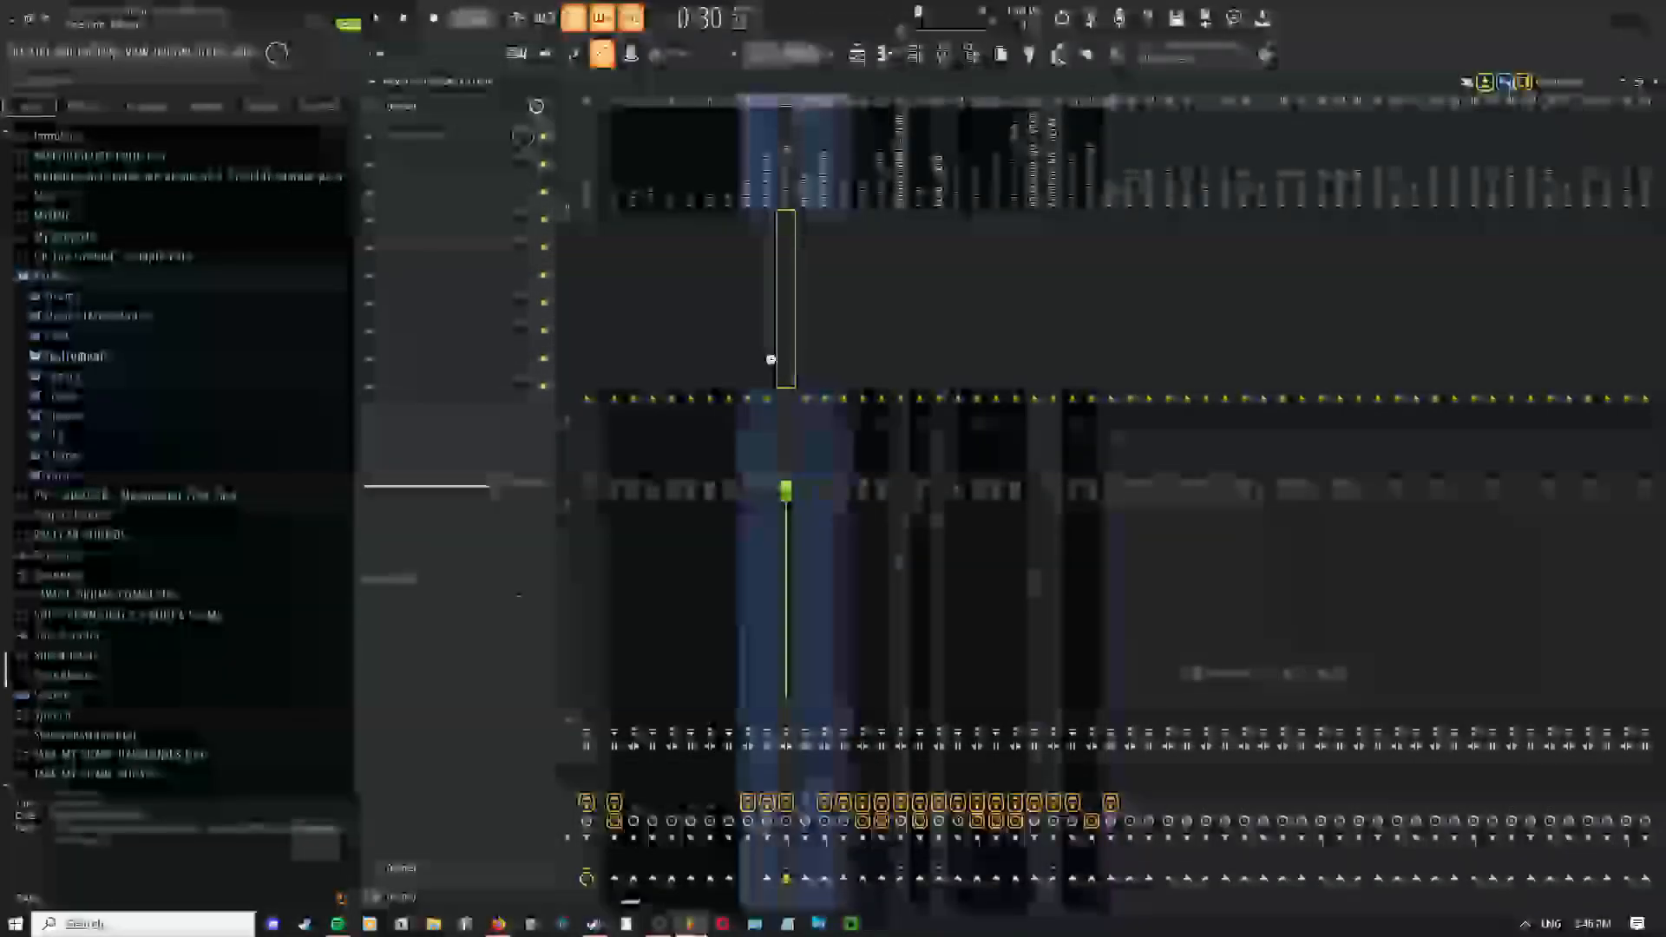
left_click(588, 214)
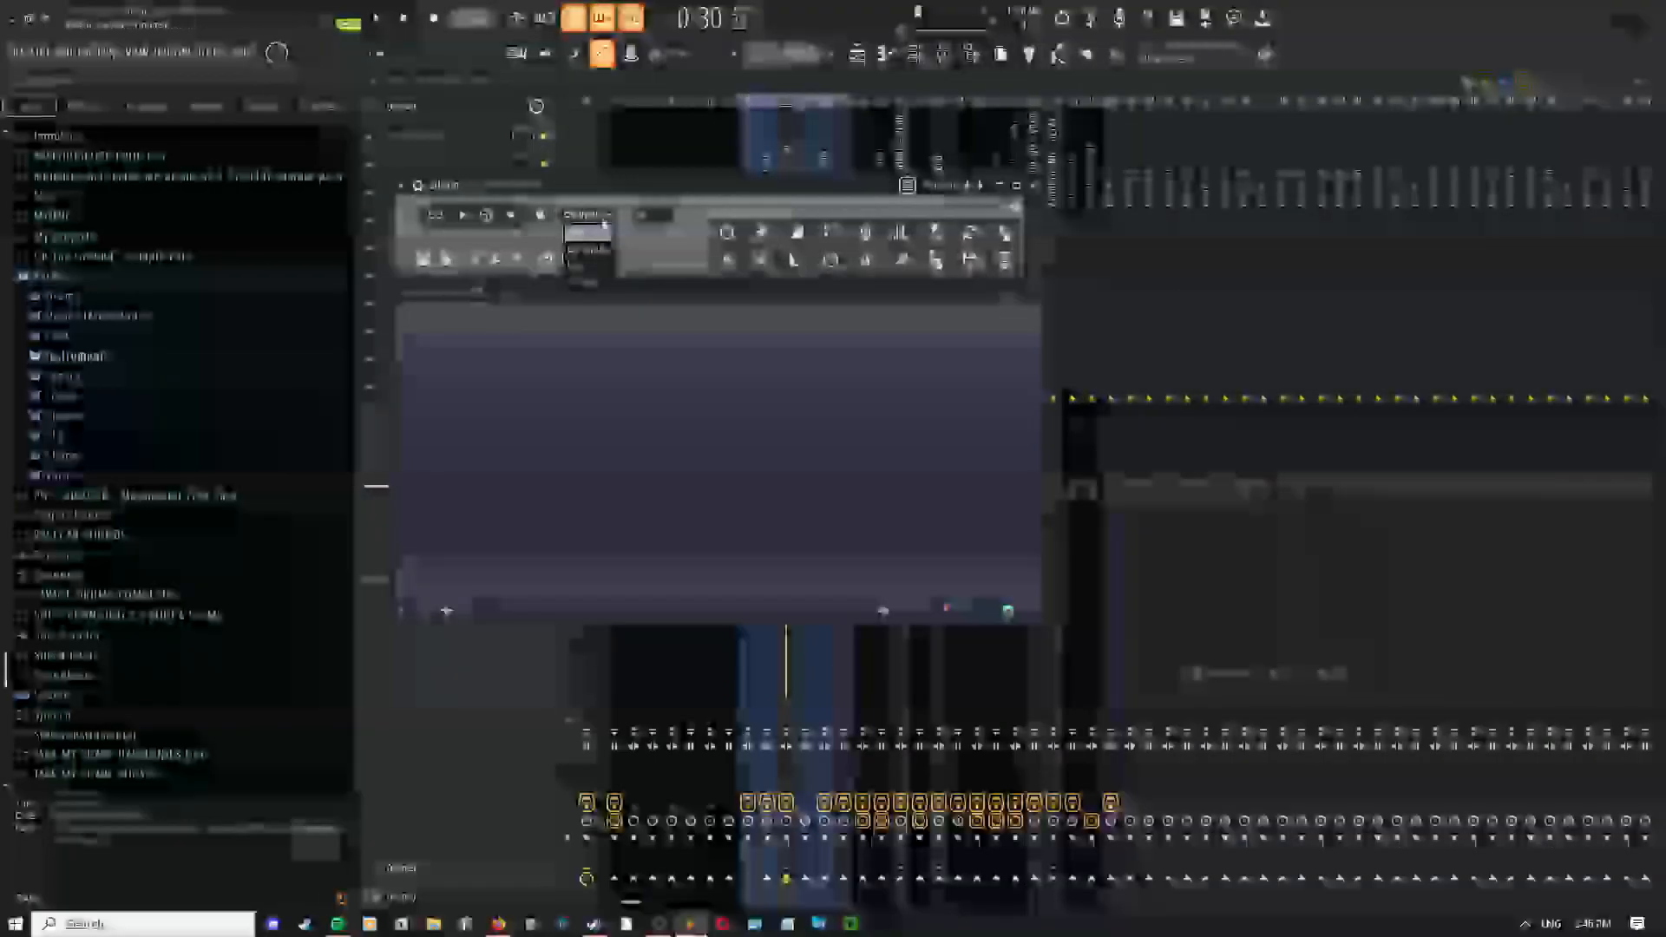
left_click(605, 230)
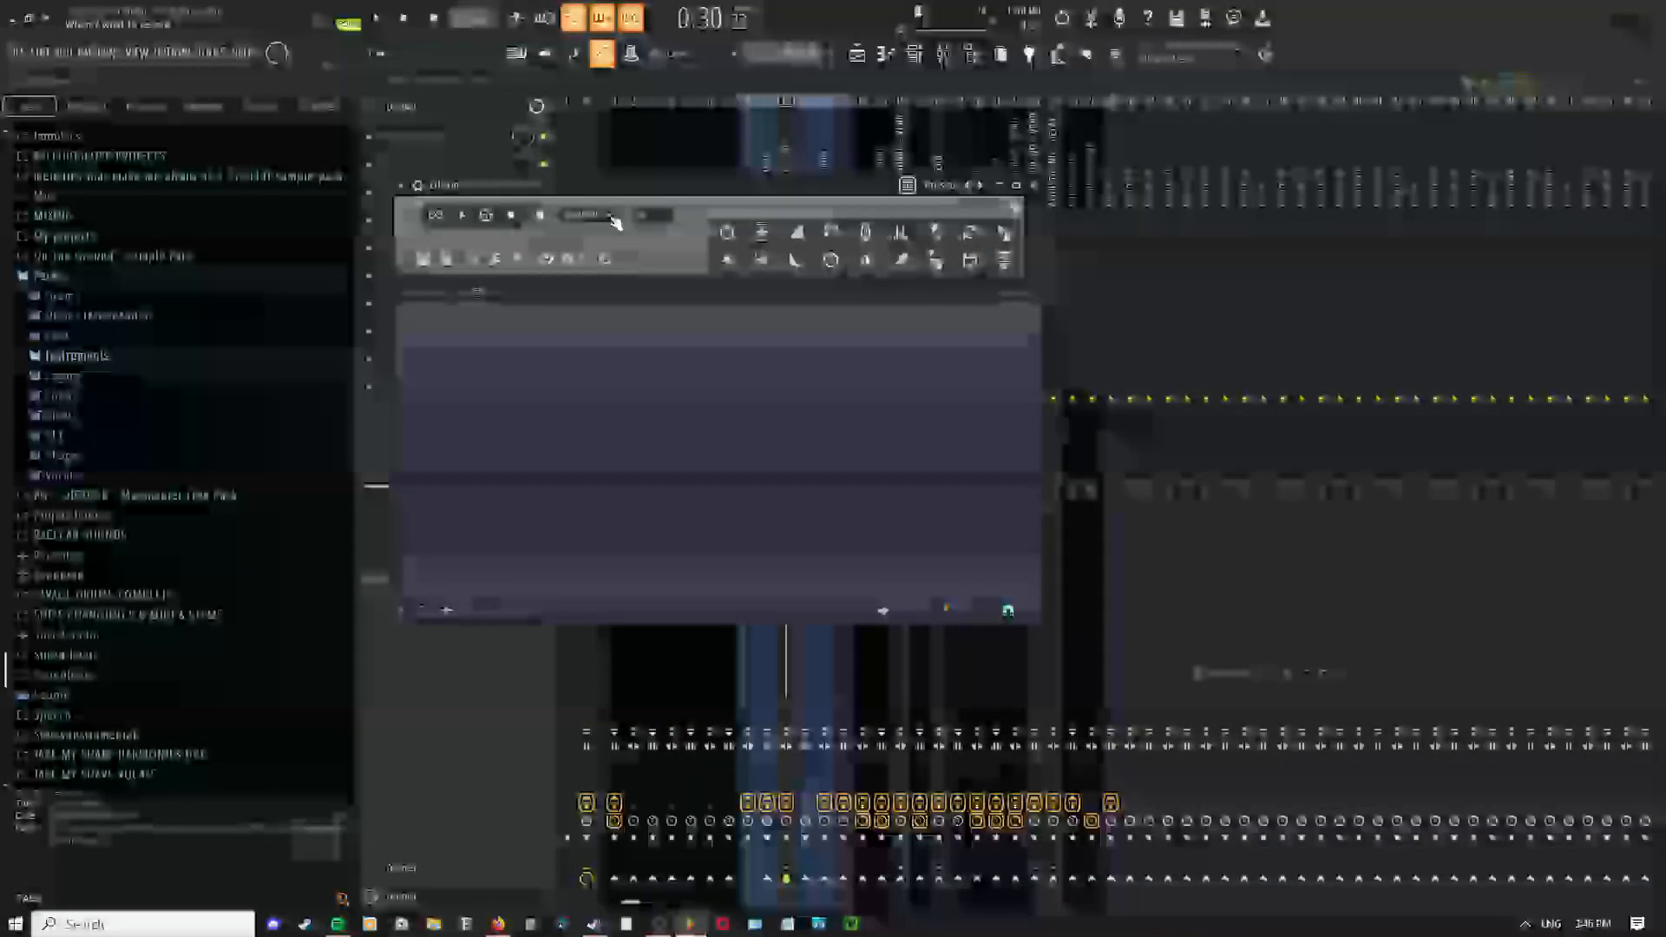
left_click(610, 217)
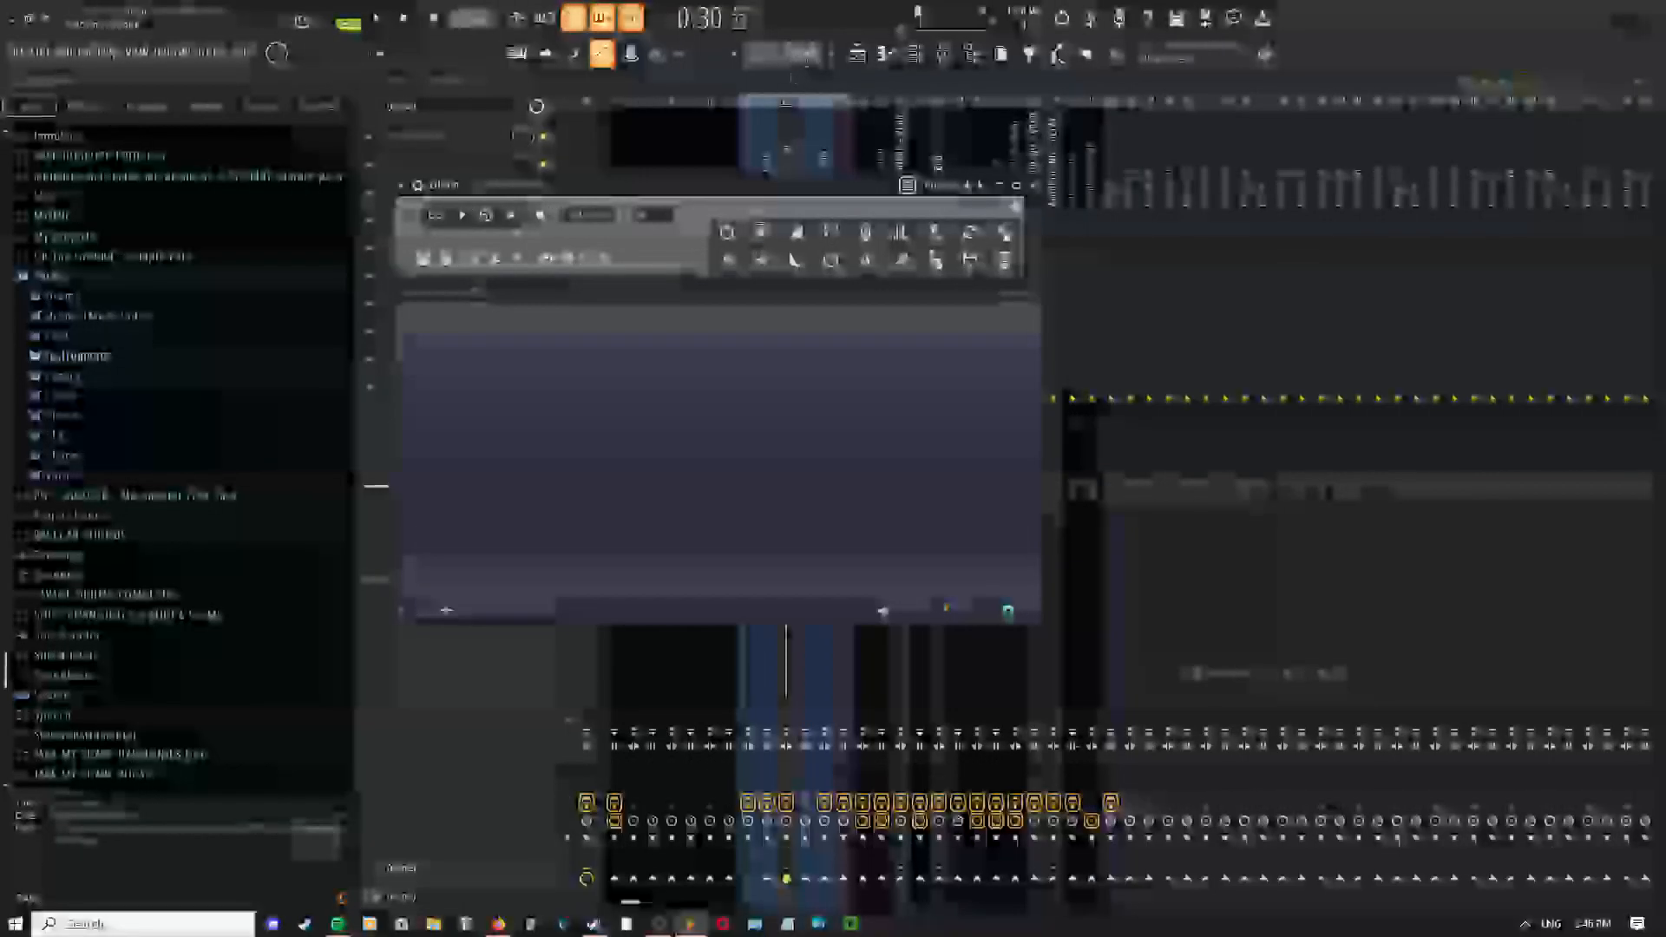
Select the build-up section's time range on the playlist timeline, ending where the drop clips begin
key("F5")
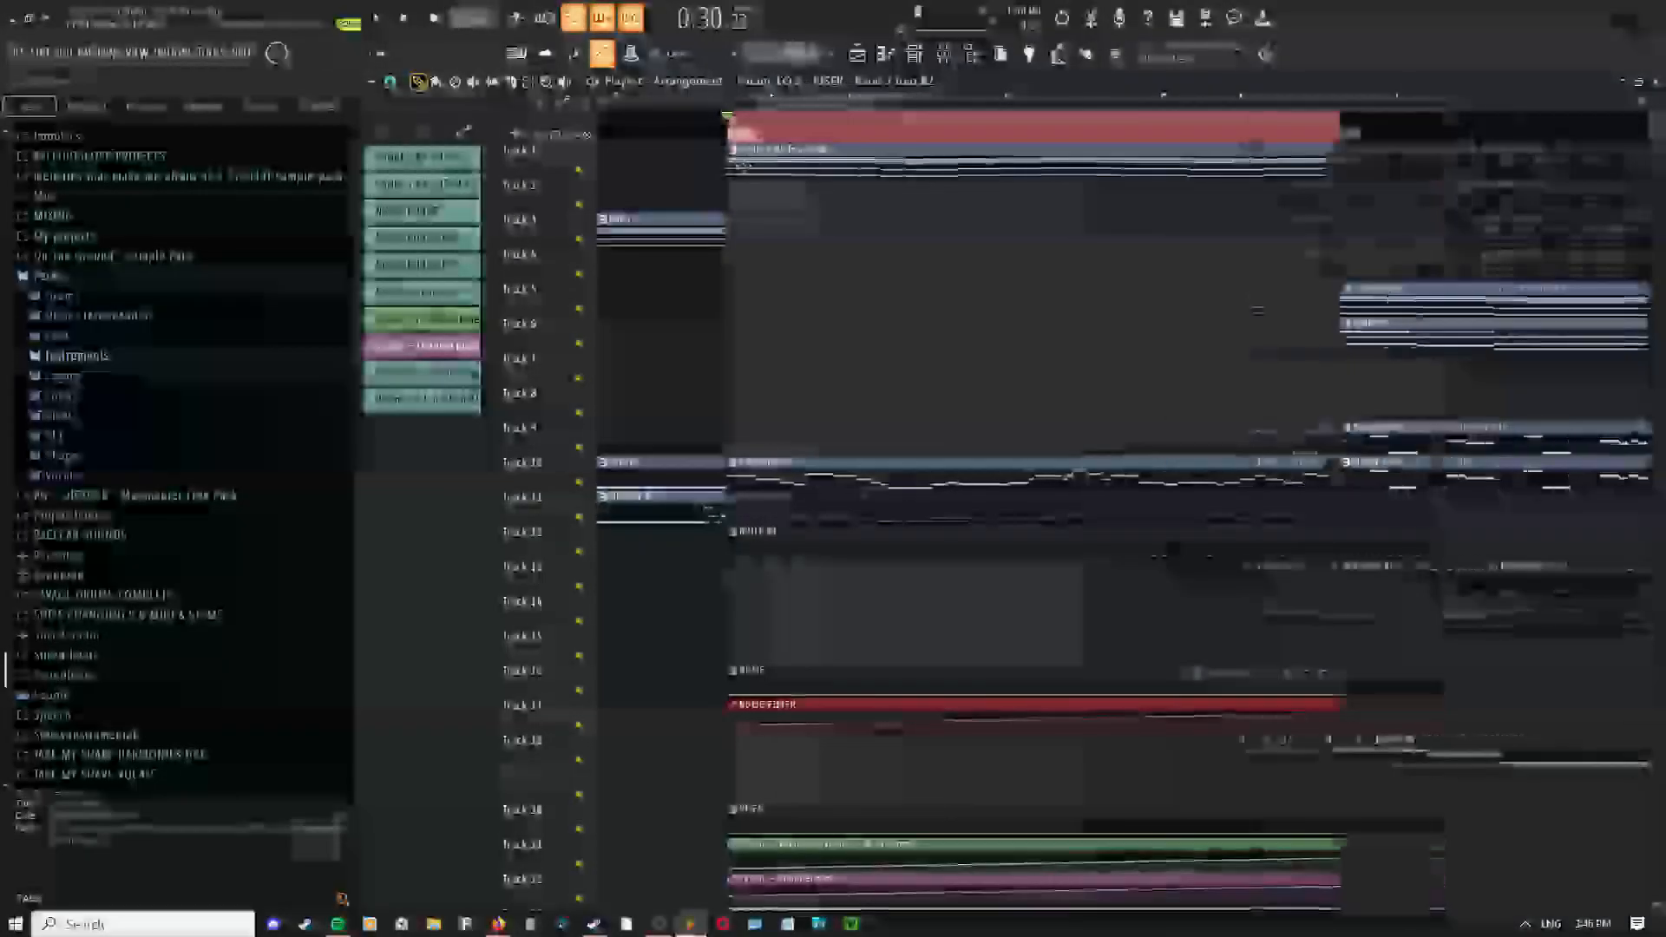
scroll(744, 165, "down", 1)
left_click_drag(731, 130, 1250, 137)
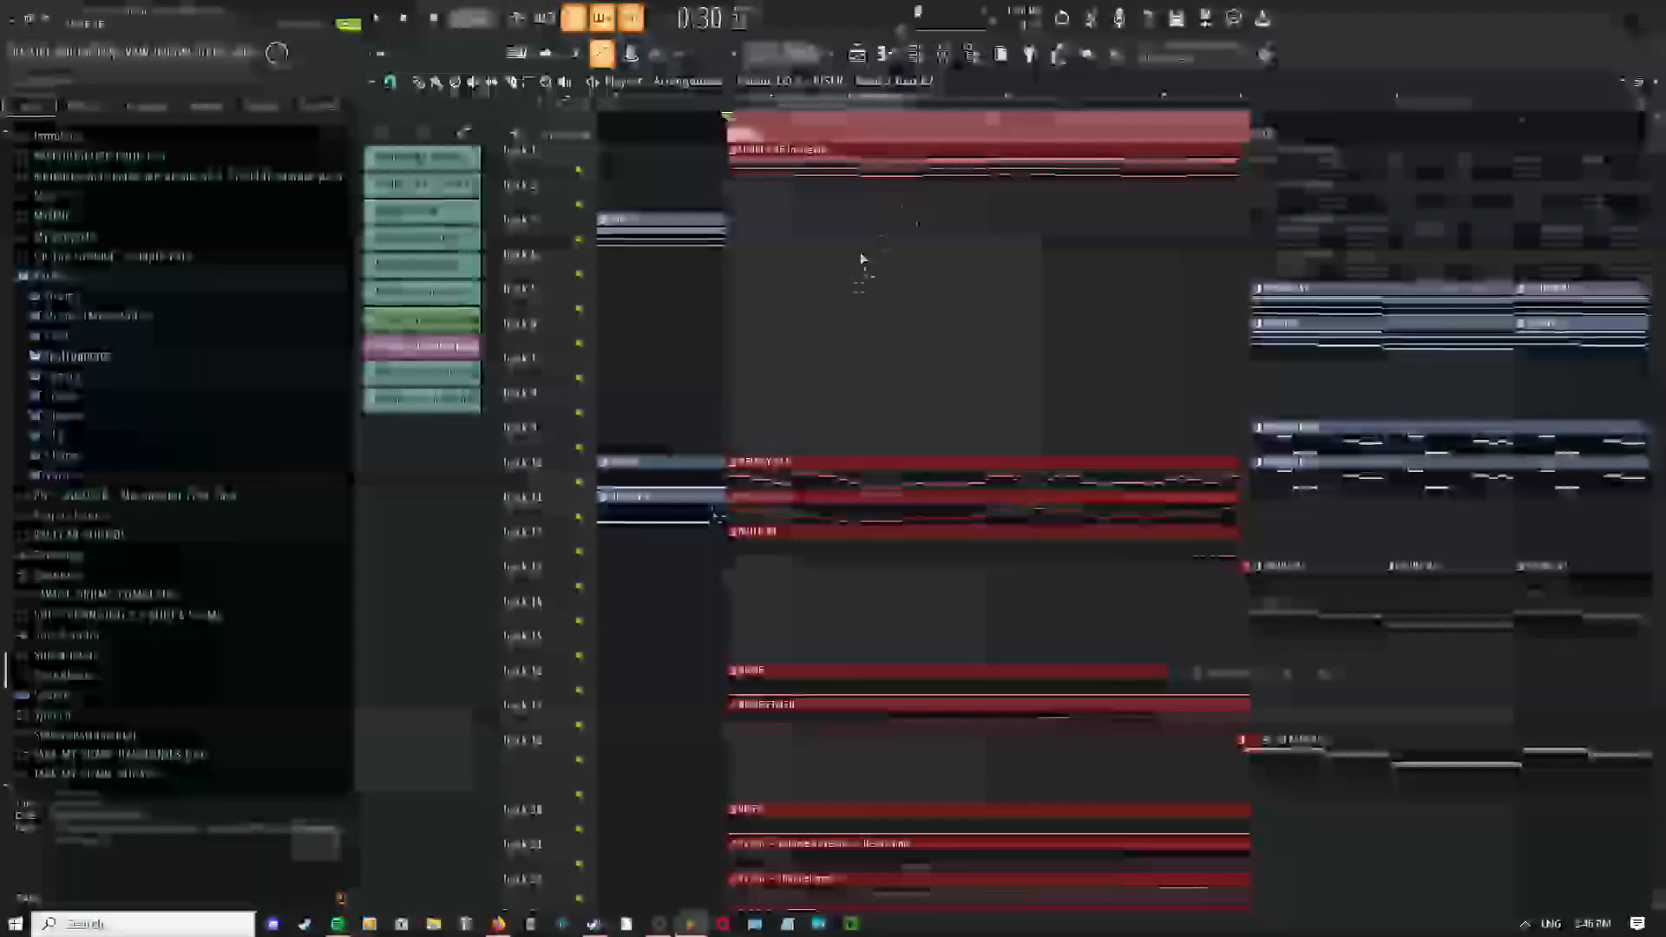
right_click(845, 266)
left_click(847, 274)
Reopen Edison on the FEEDBACK_LOOP track, record the feedback sound and move its window over the mixer's centre
left_click(943, 57)
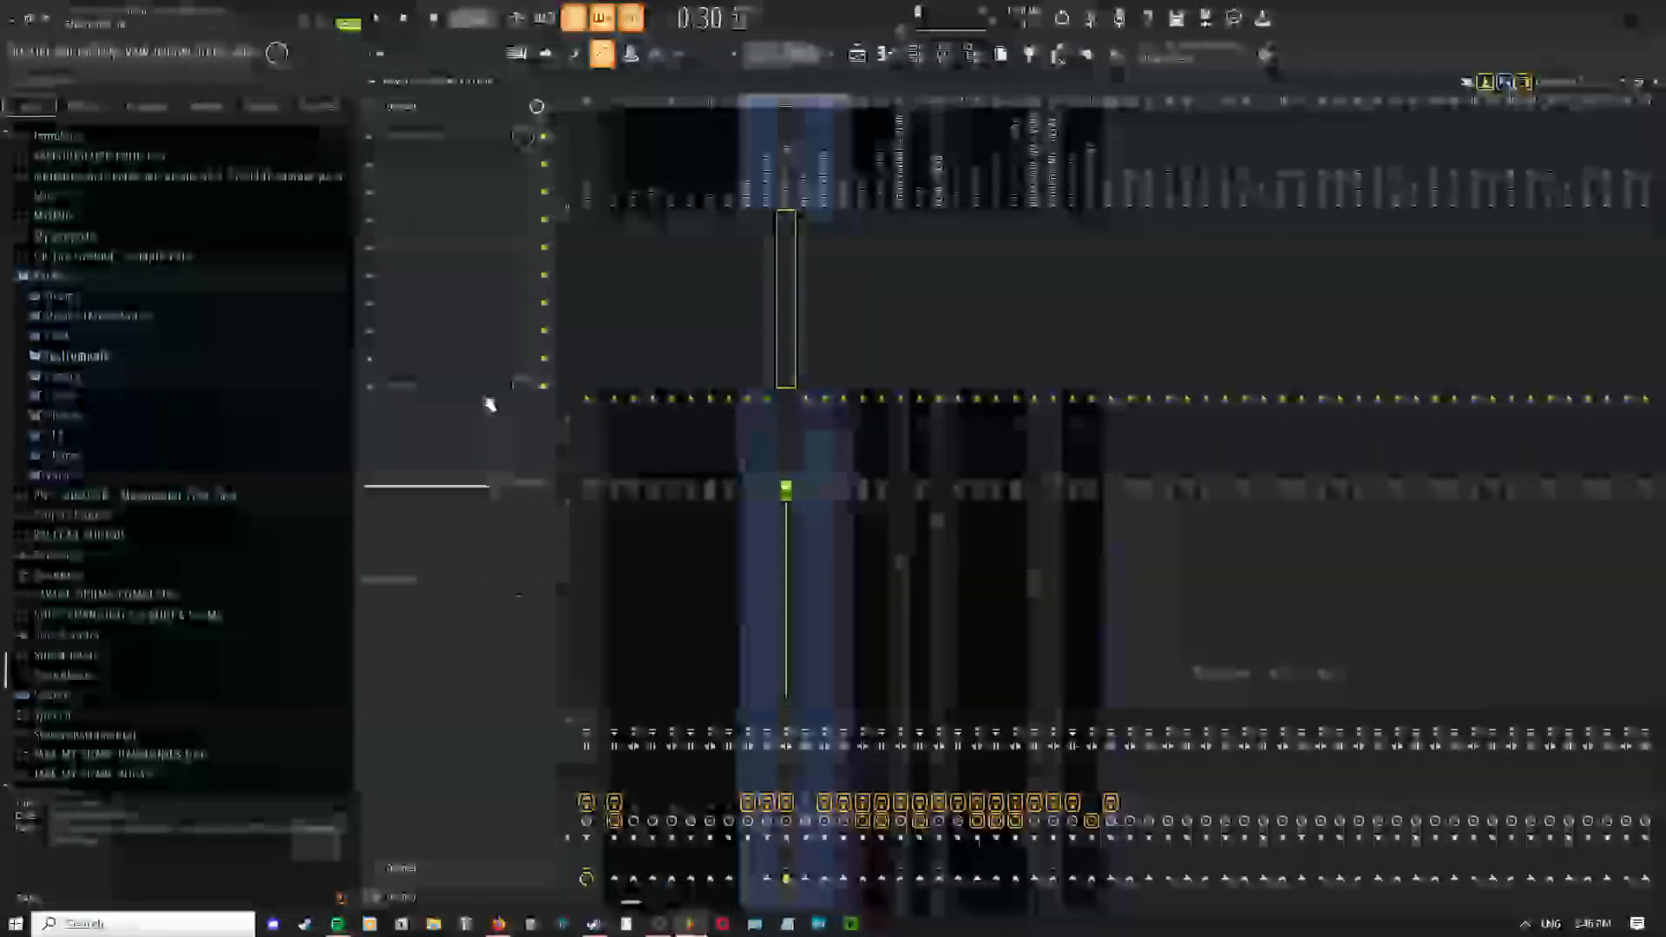
left_click(479, 399)
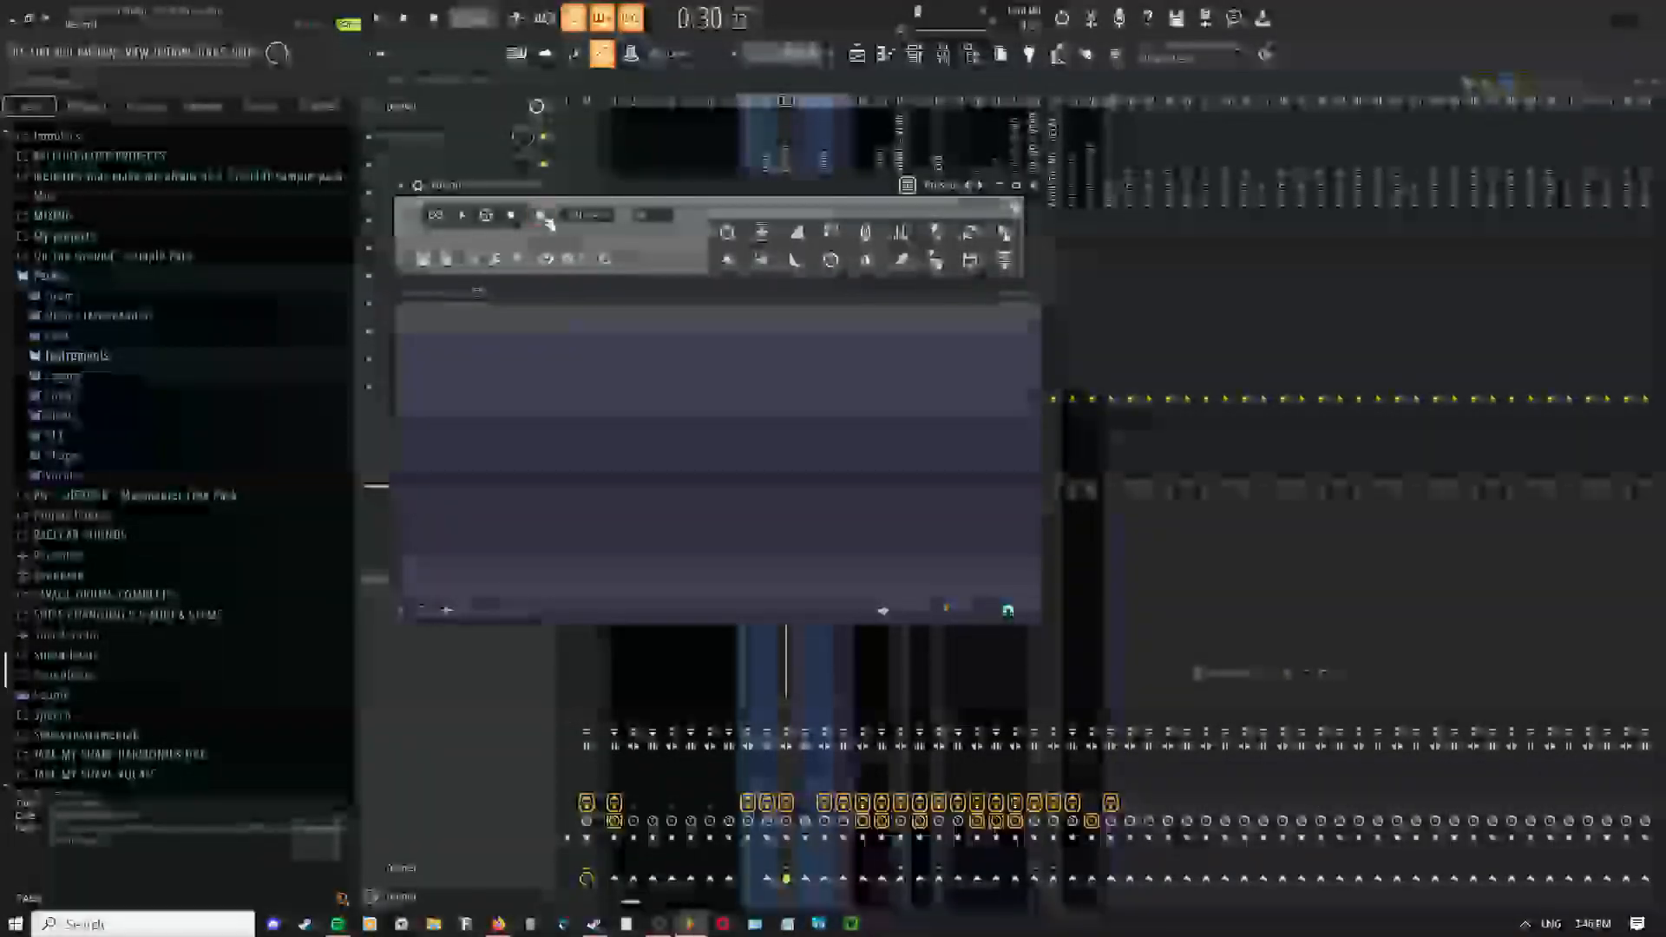
left_click(542, 215)
left_click_drag(582, 189, 1110, 240)
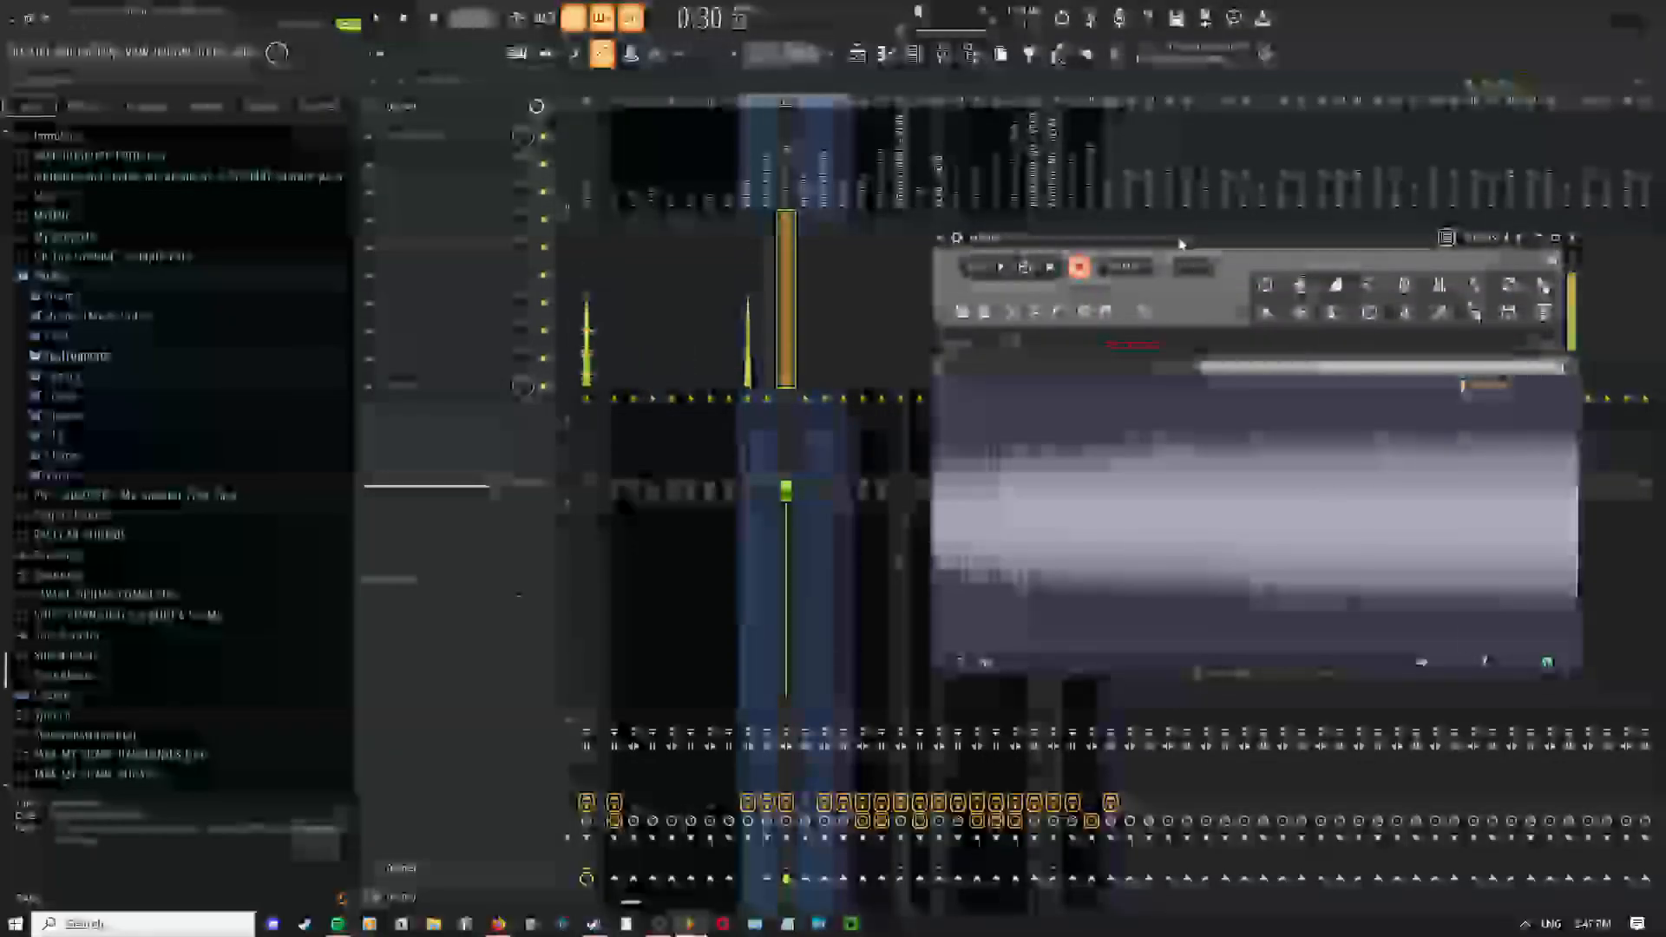
left_click_drag(1180, 244, 922, 222)
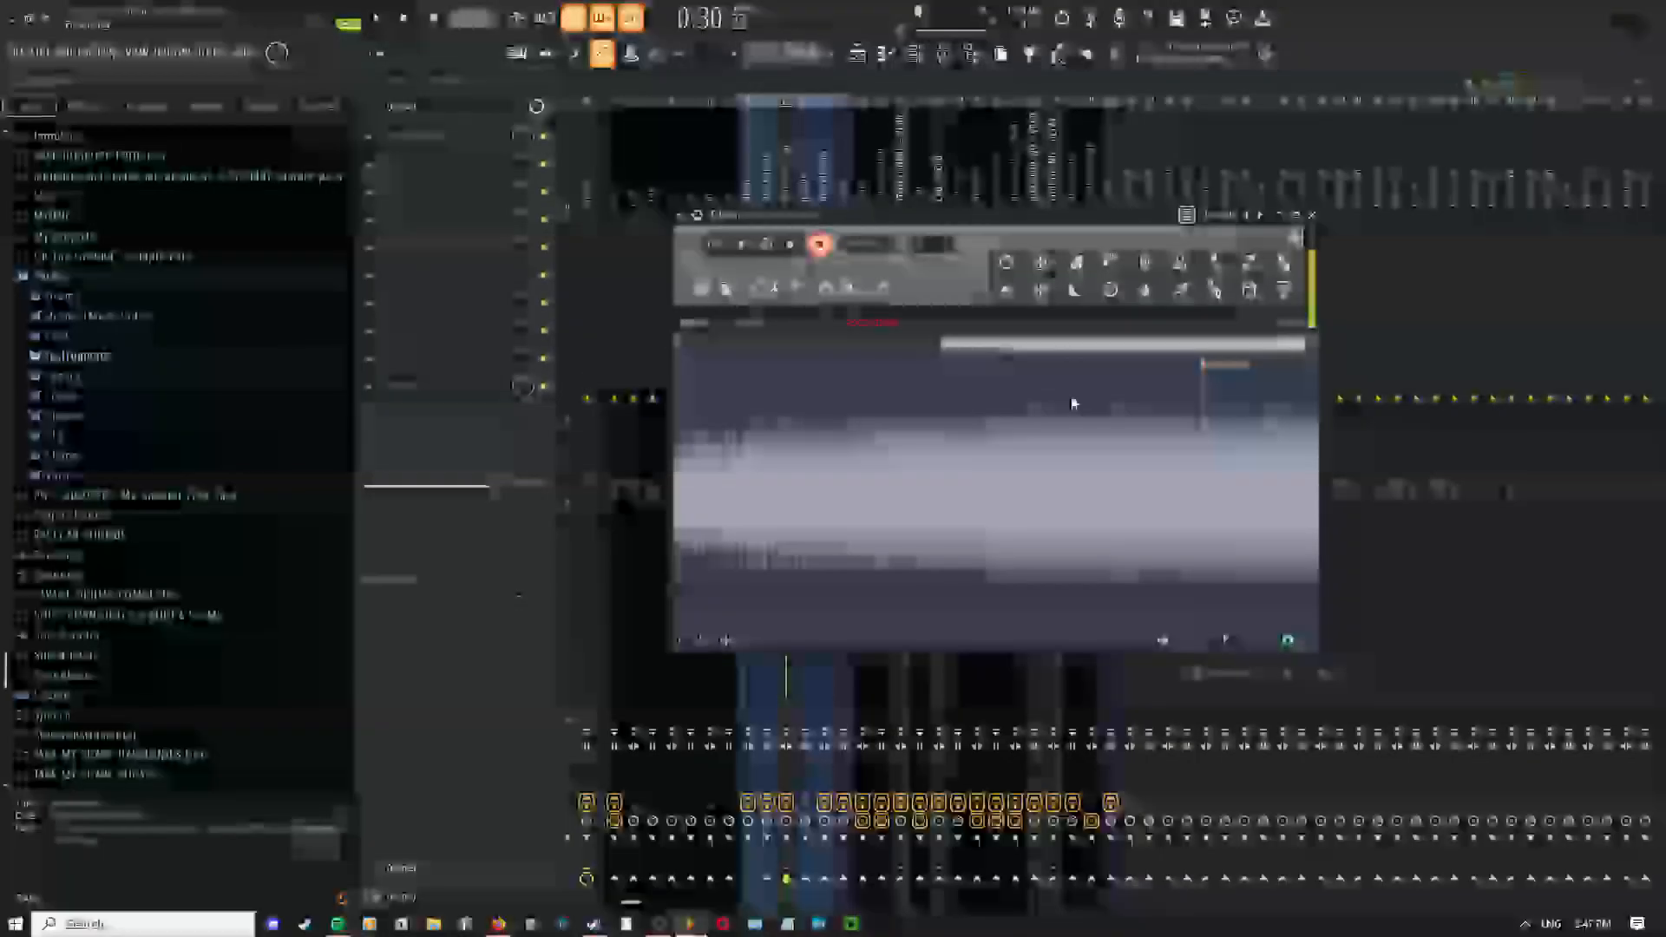
Stop the recording, select the build-up take in Edison and place it on Track 8 at the build-up's start
key("space")
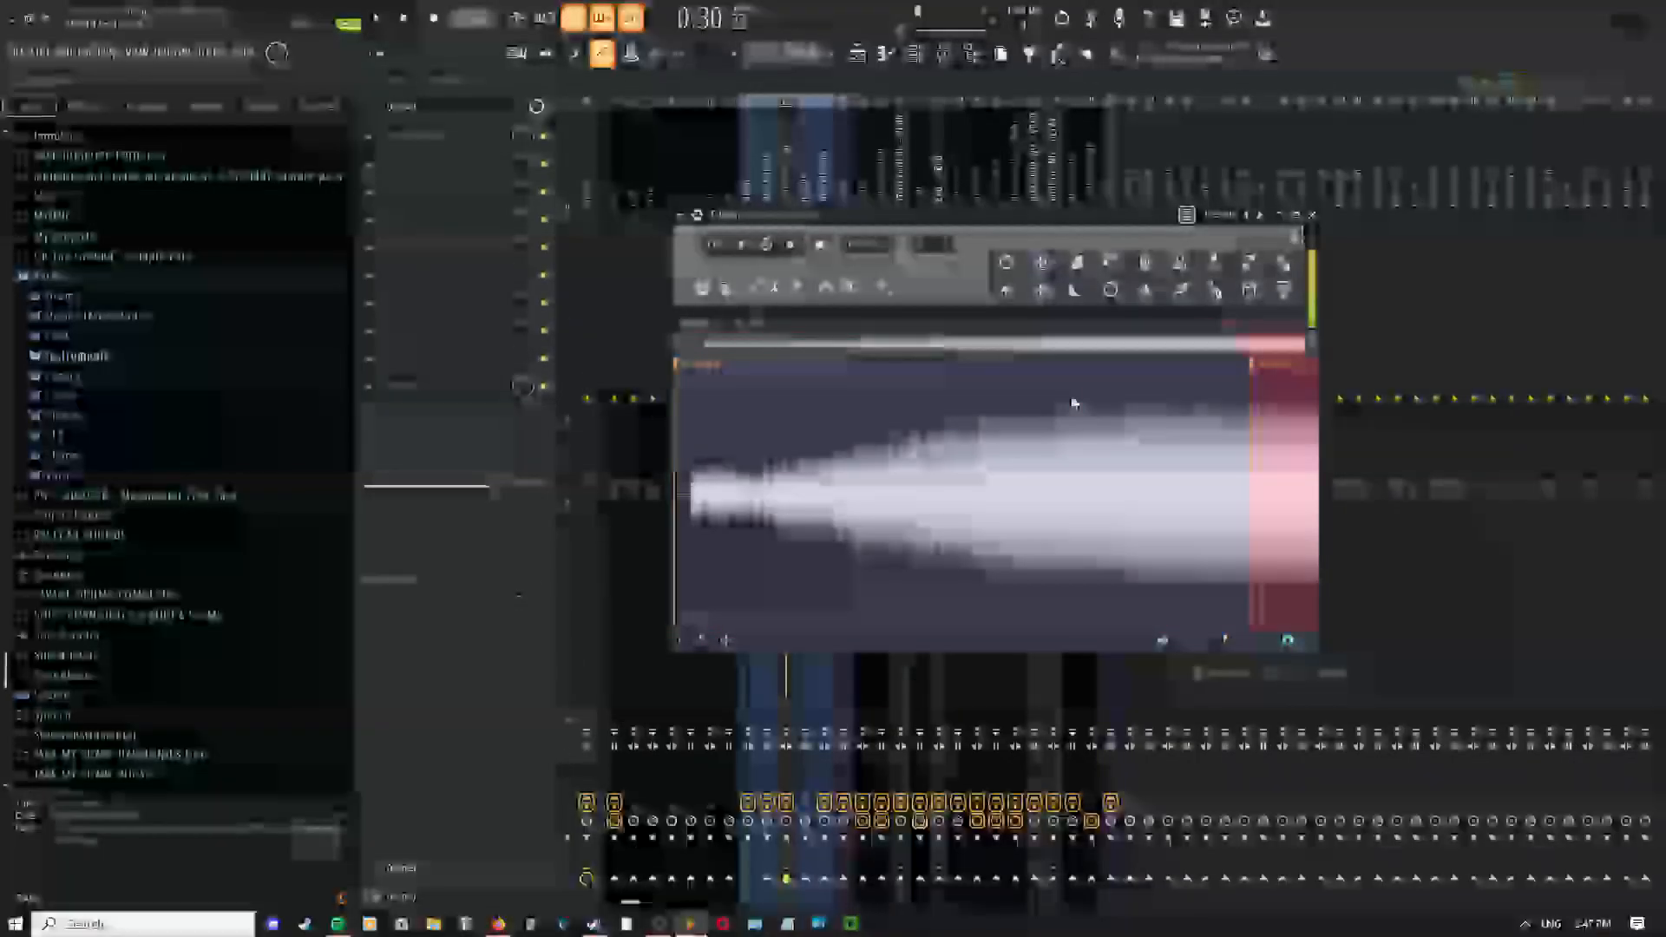
double_click(1073, 404)
left_click(1073, 403)
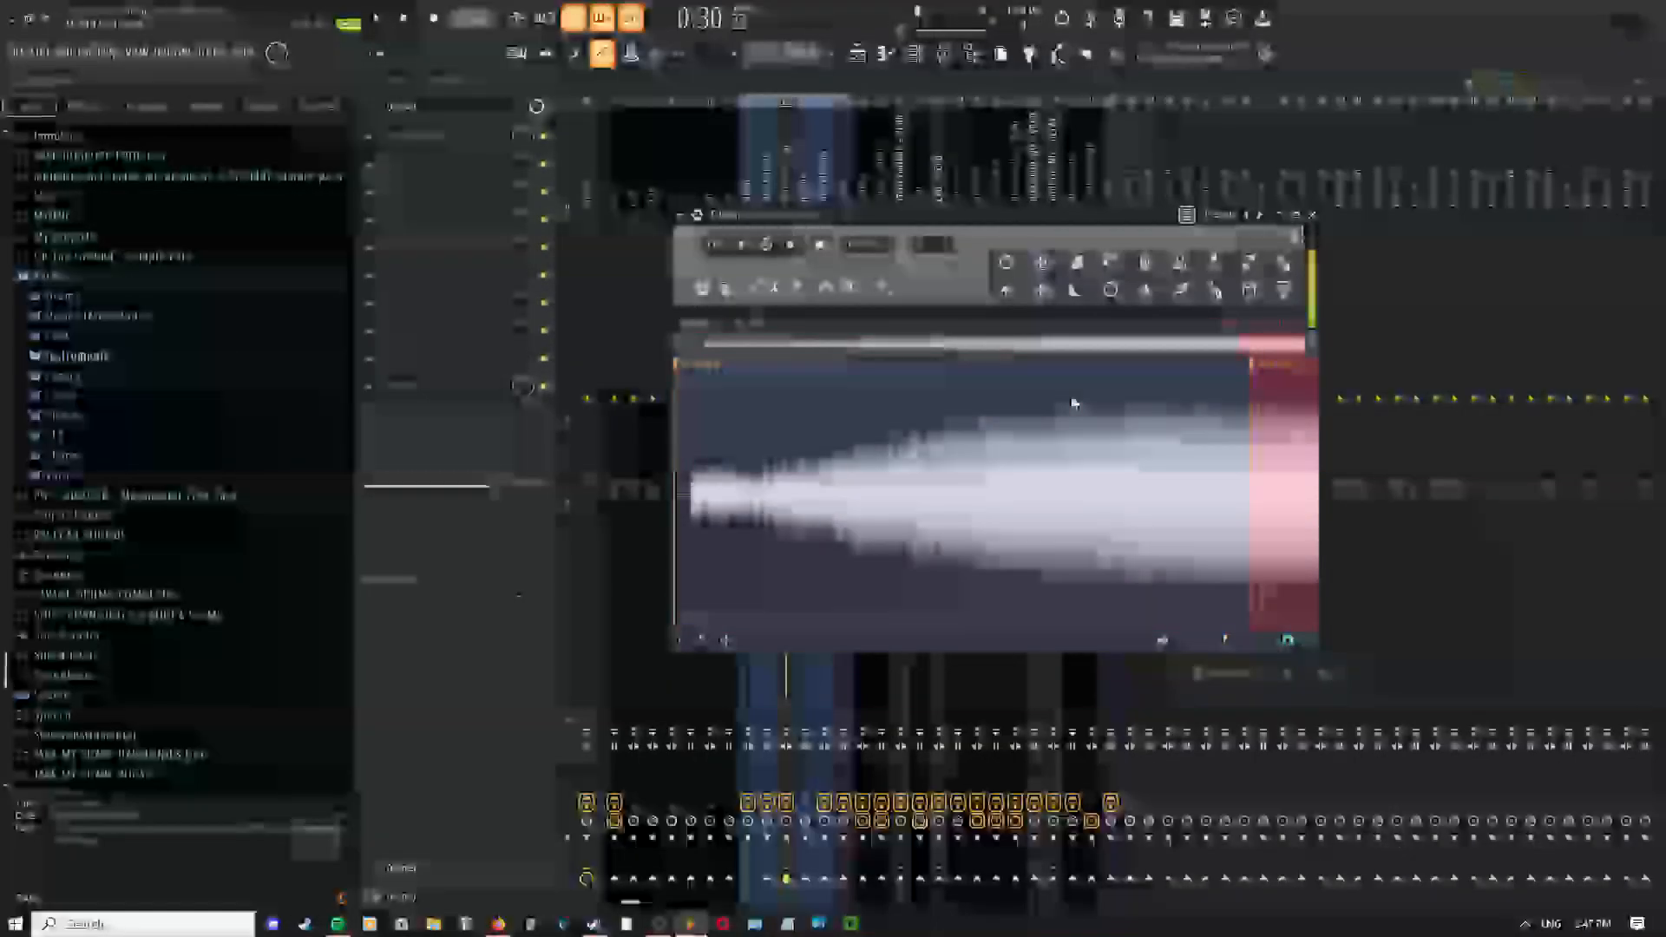
double_click(1073, 404)
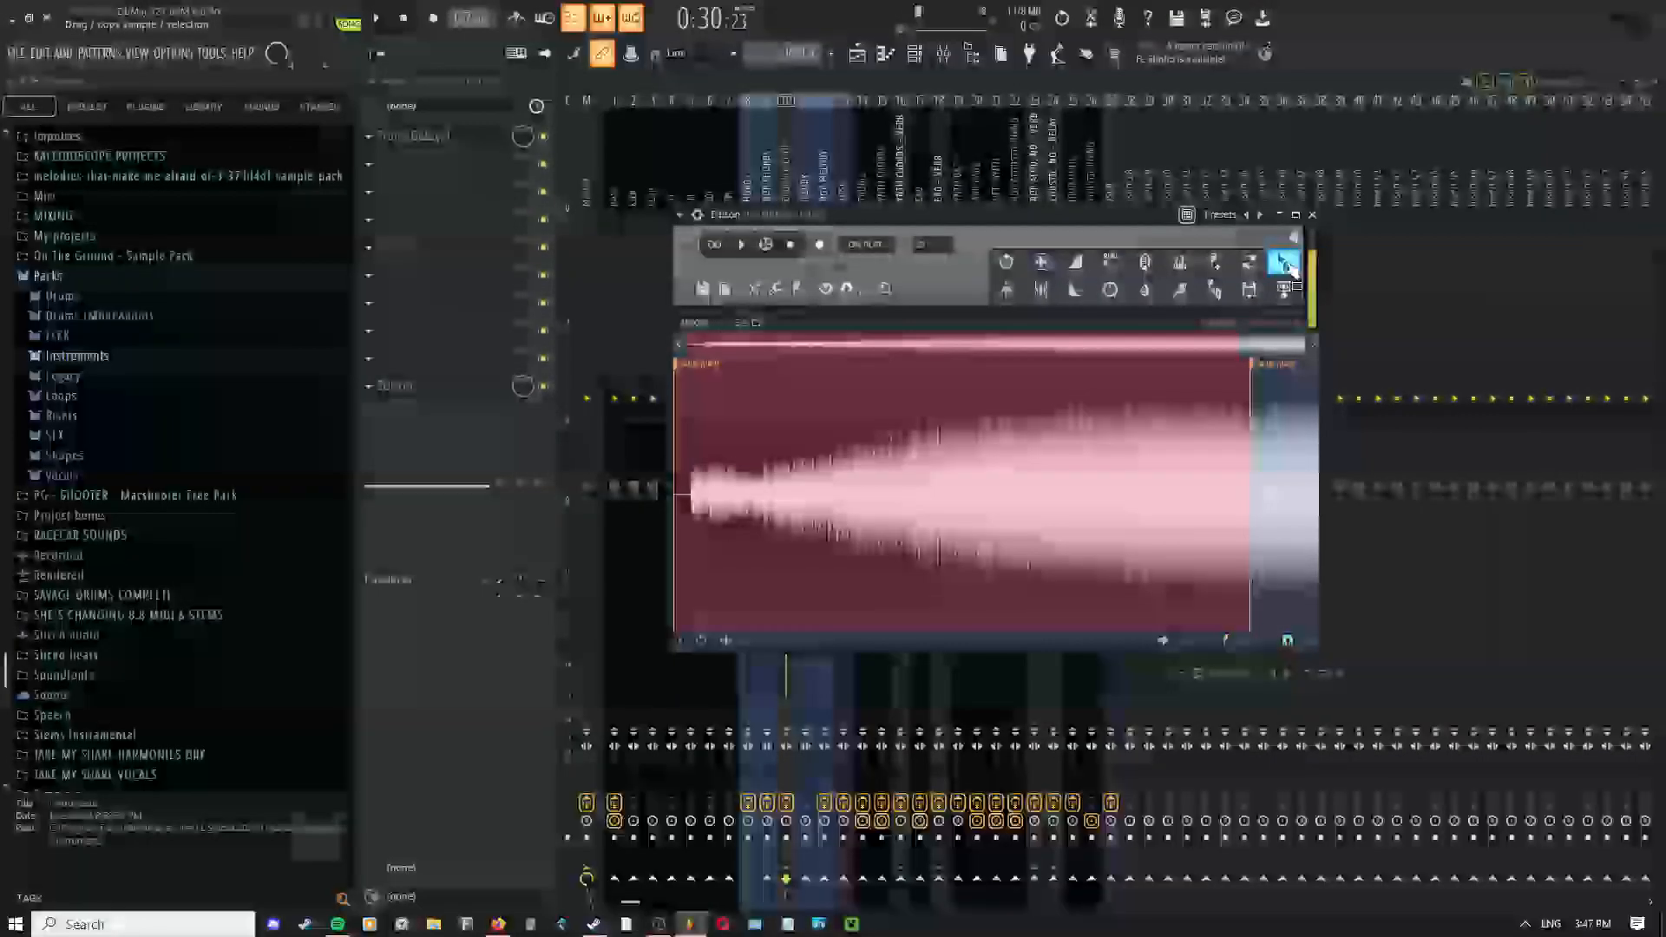
left_click_drag(1288, 267, 1117, 248)
left_click_drag(883, 82, 749, 411)
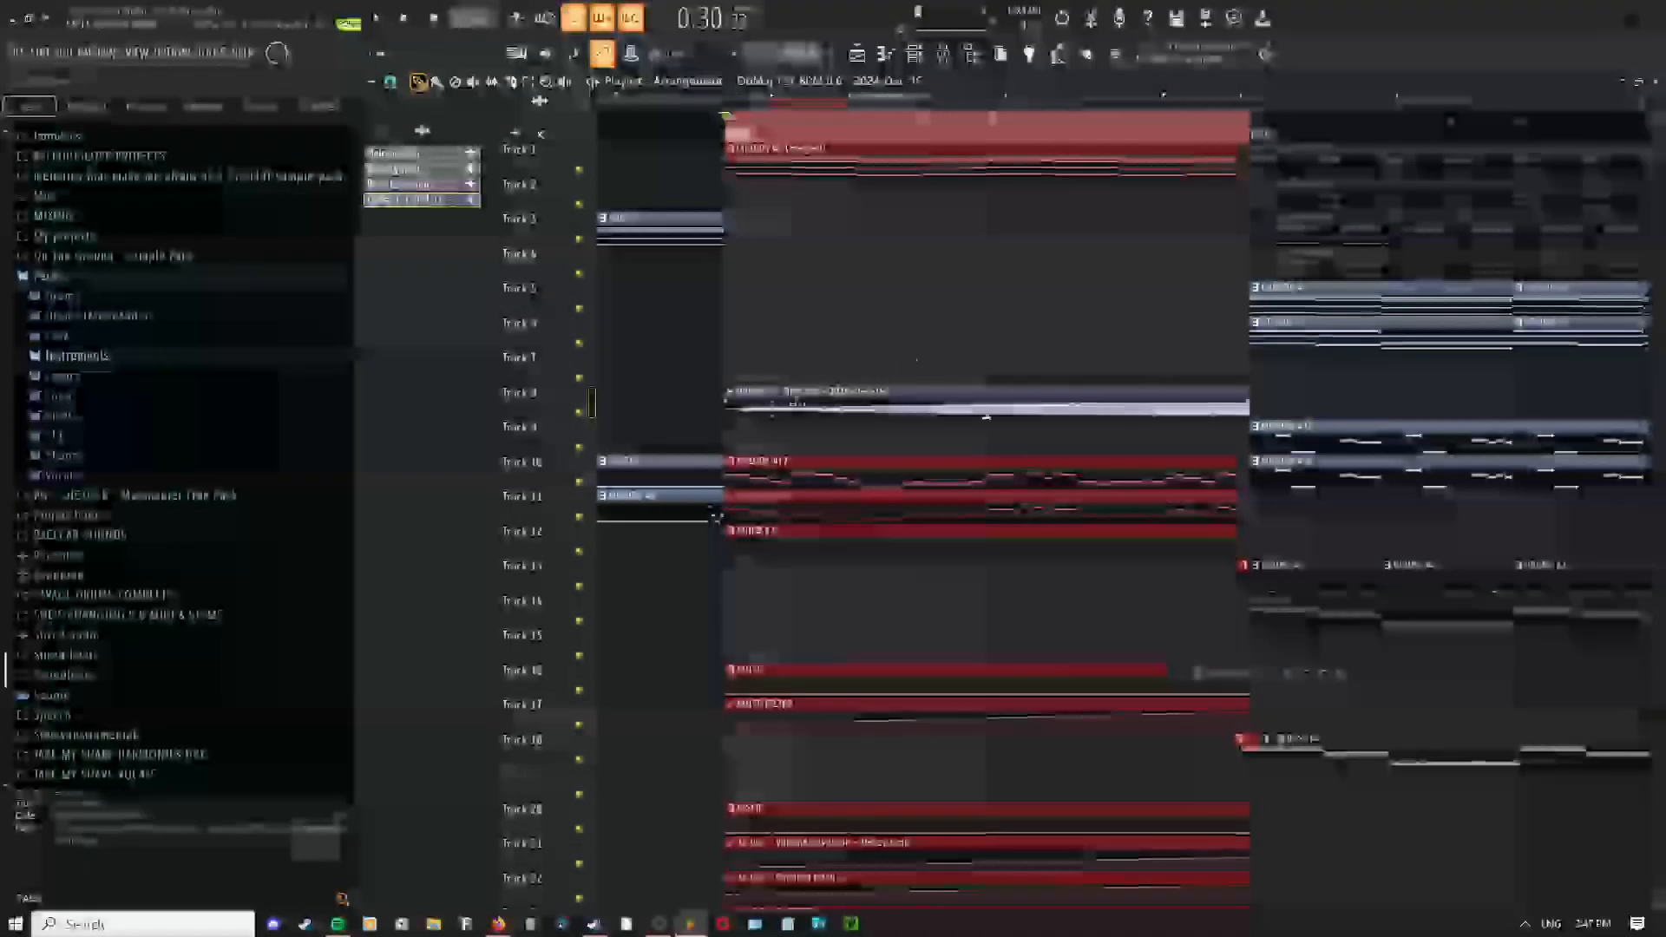
Examine where the sound begins in the recorded clip on Track 8, and check the delay on the FEEDBACK_LOOP track
left_click(737, 411)
mouse_move(737, 411)
left_mouse_down()
mouse_move(711, 420)
mouse_move(788, 420)
left_mouse_up()
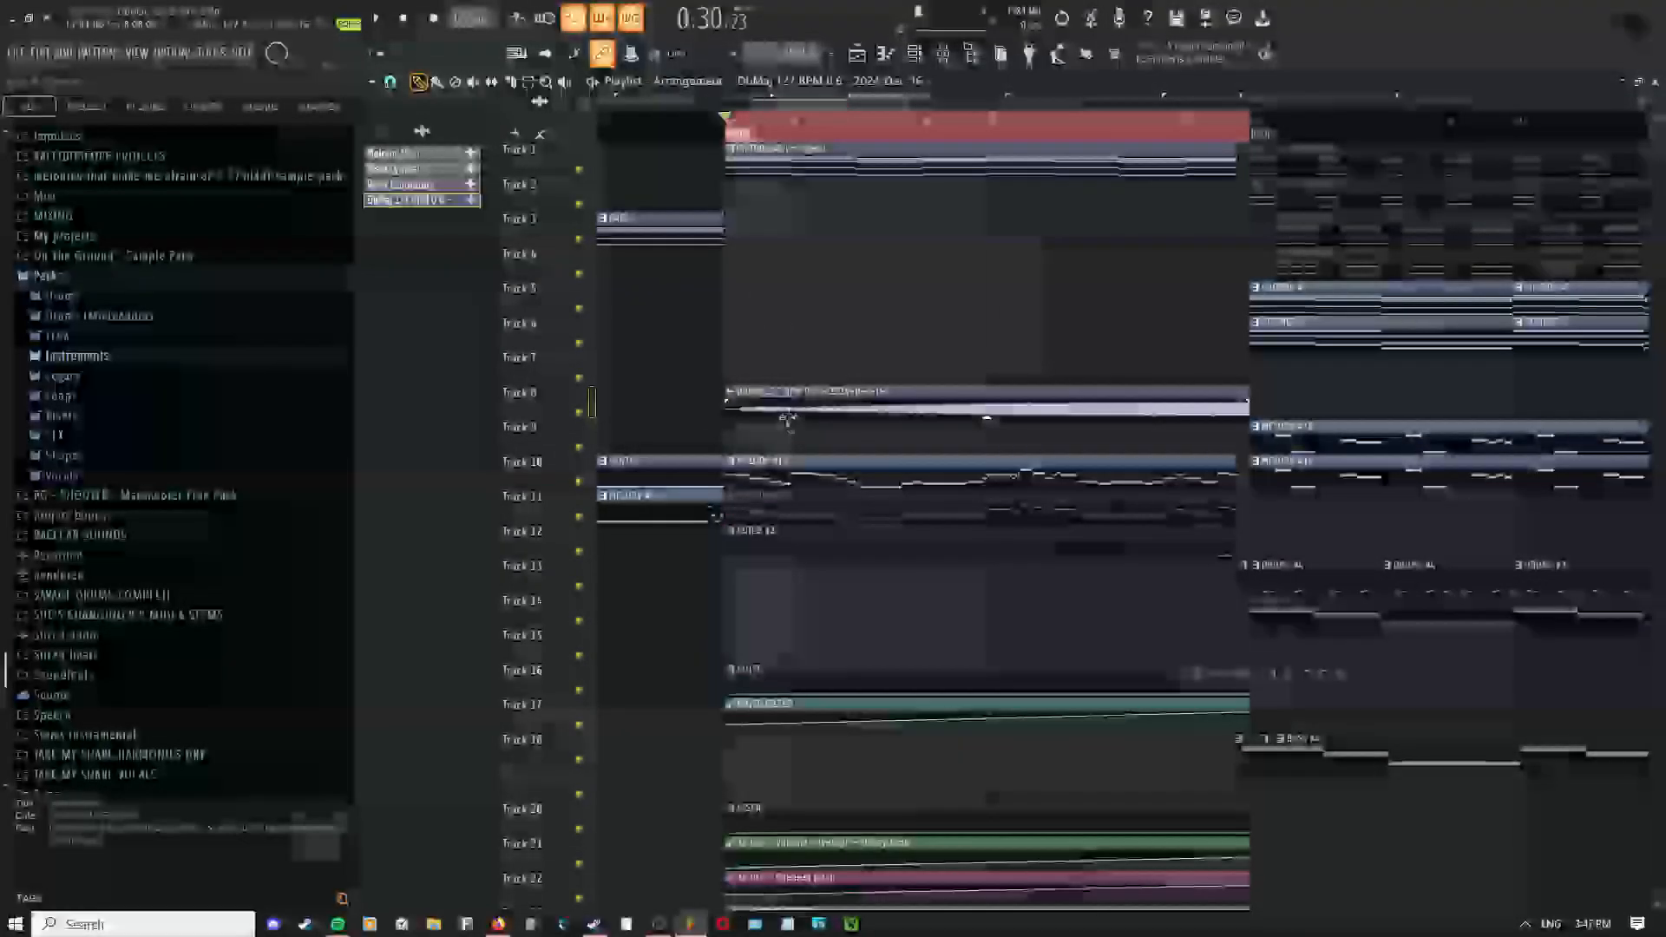
scroll(795, 439, "up", 5)
scroll(810, 439, "up", 4)
key("c")
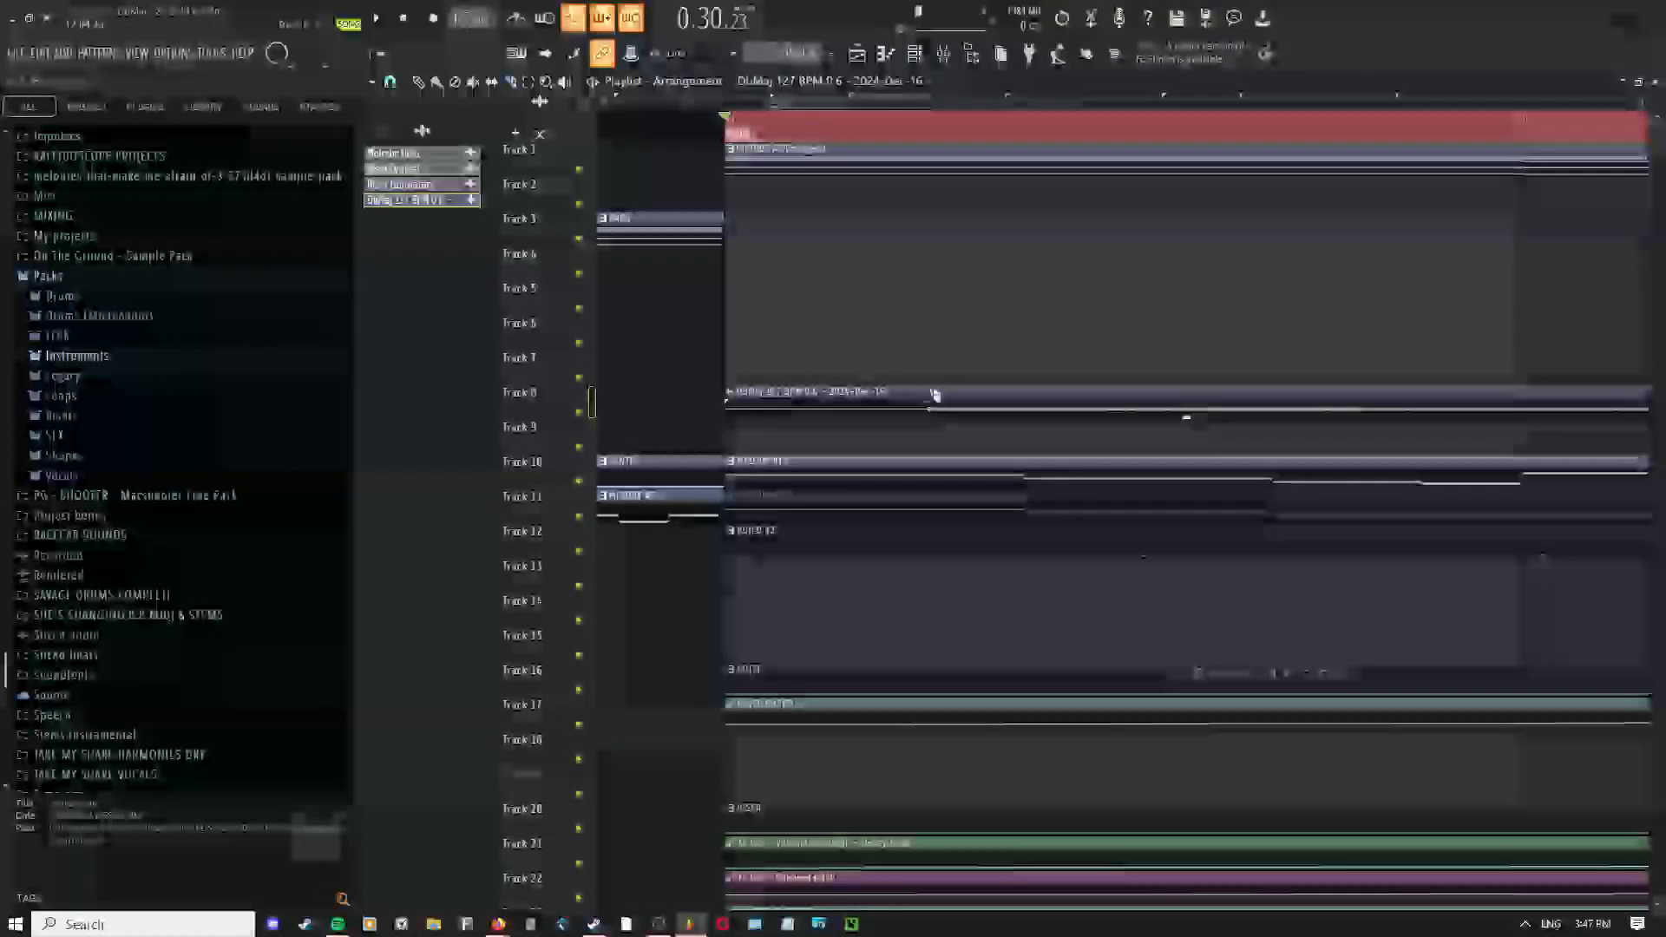
right_click(899, 356)
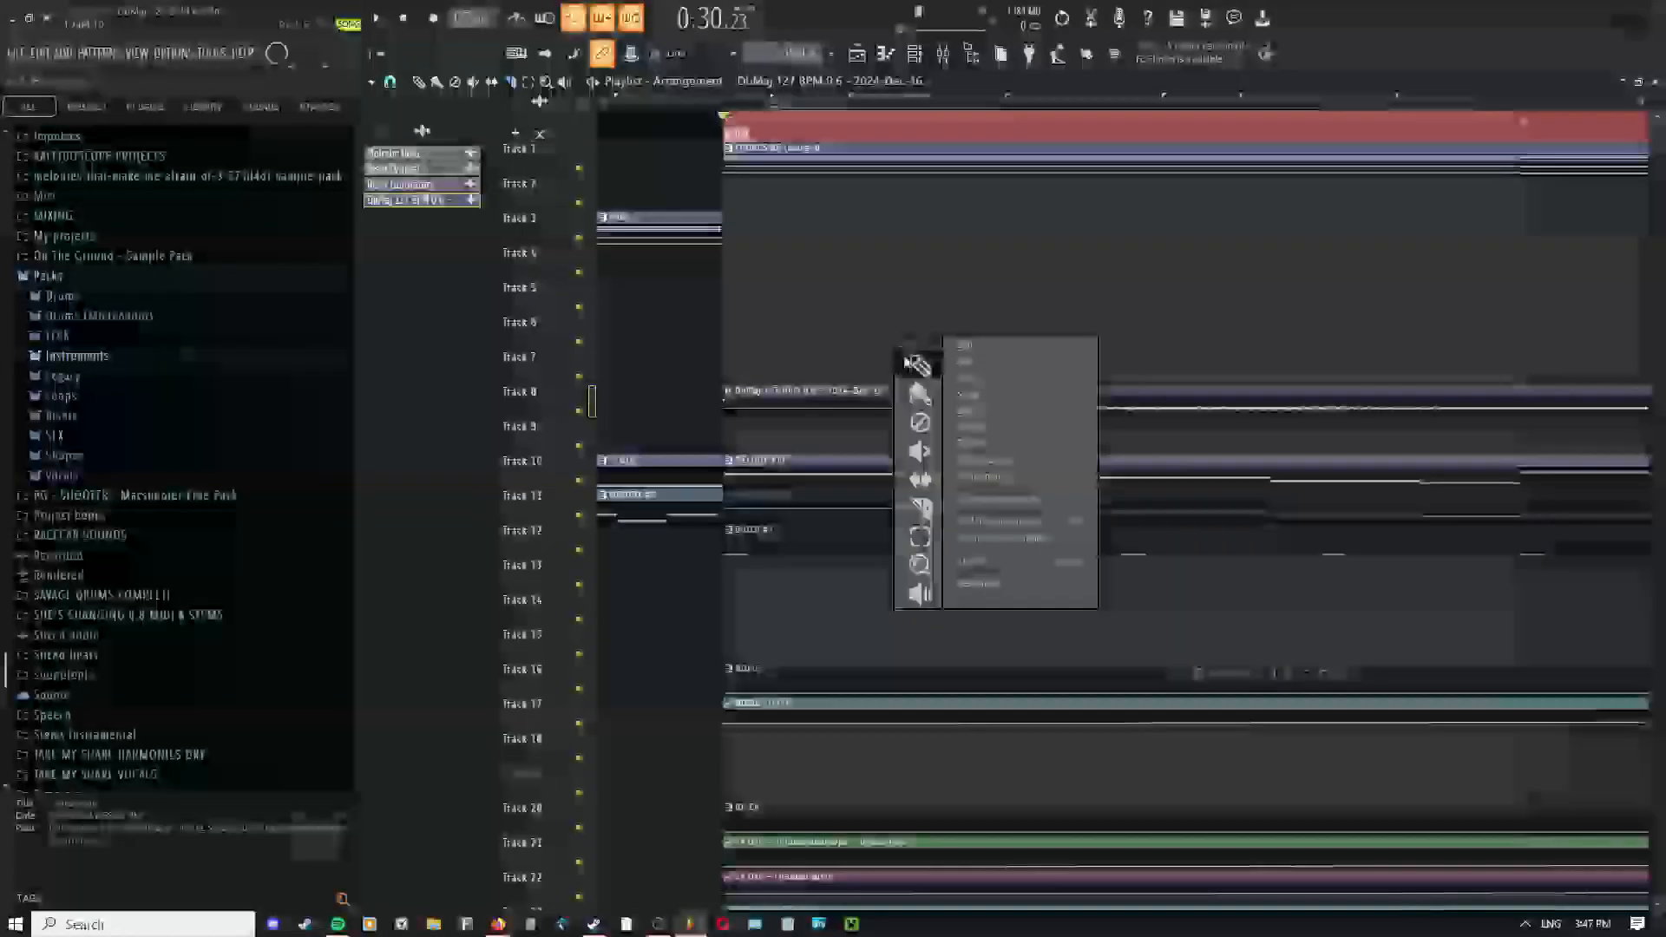
left_click(917, 361)
scroll(887, 404, "down", 4)
scroll(886, 442, "up", 5)
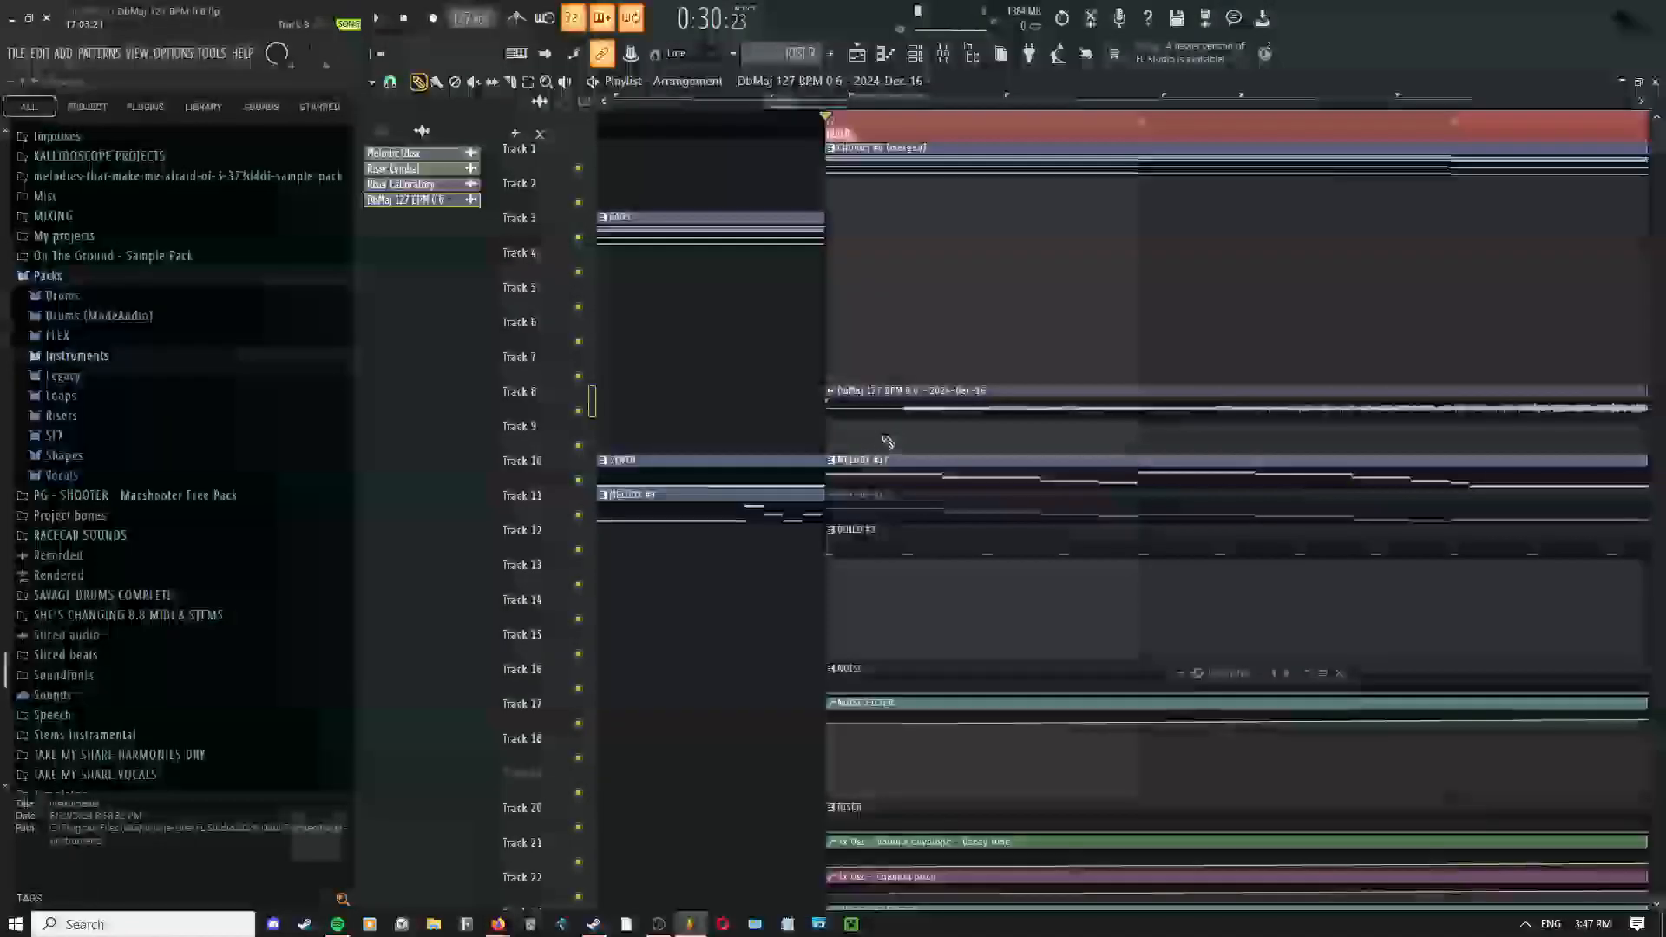
left_click(945, 54)
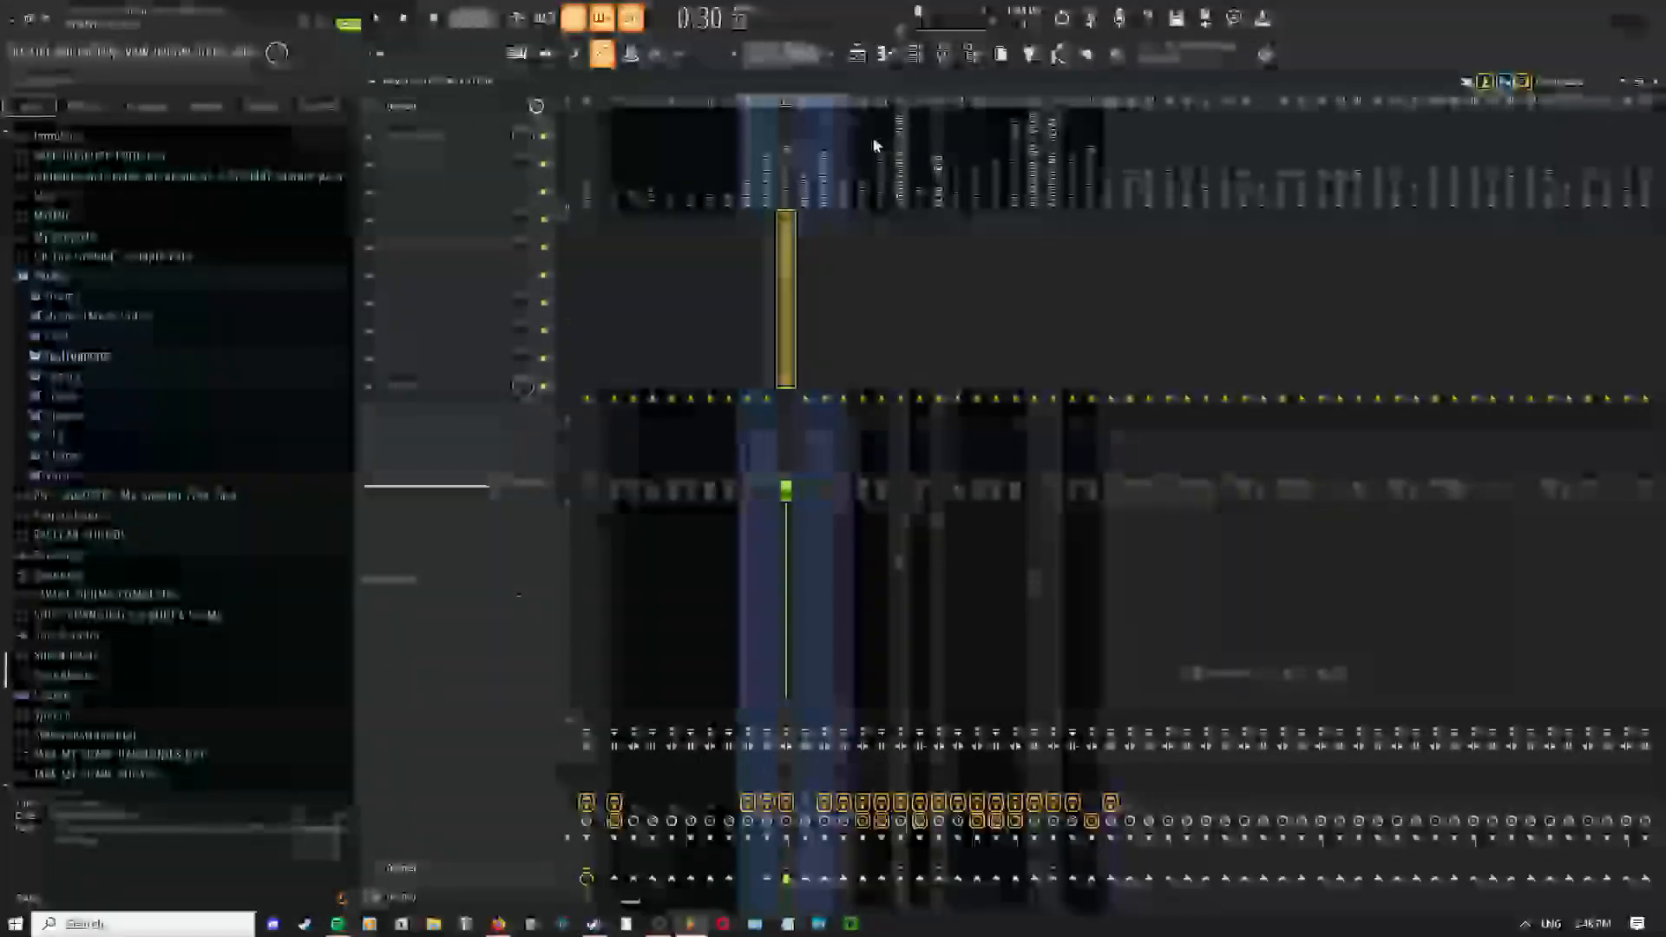
left_click(447, 141)
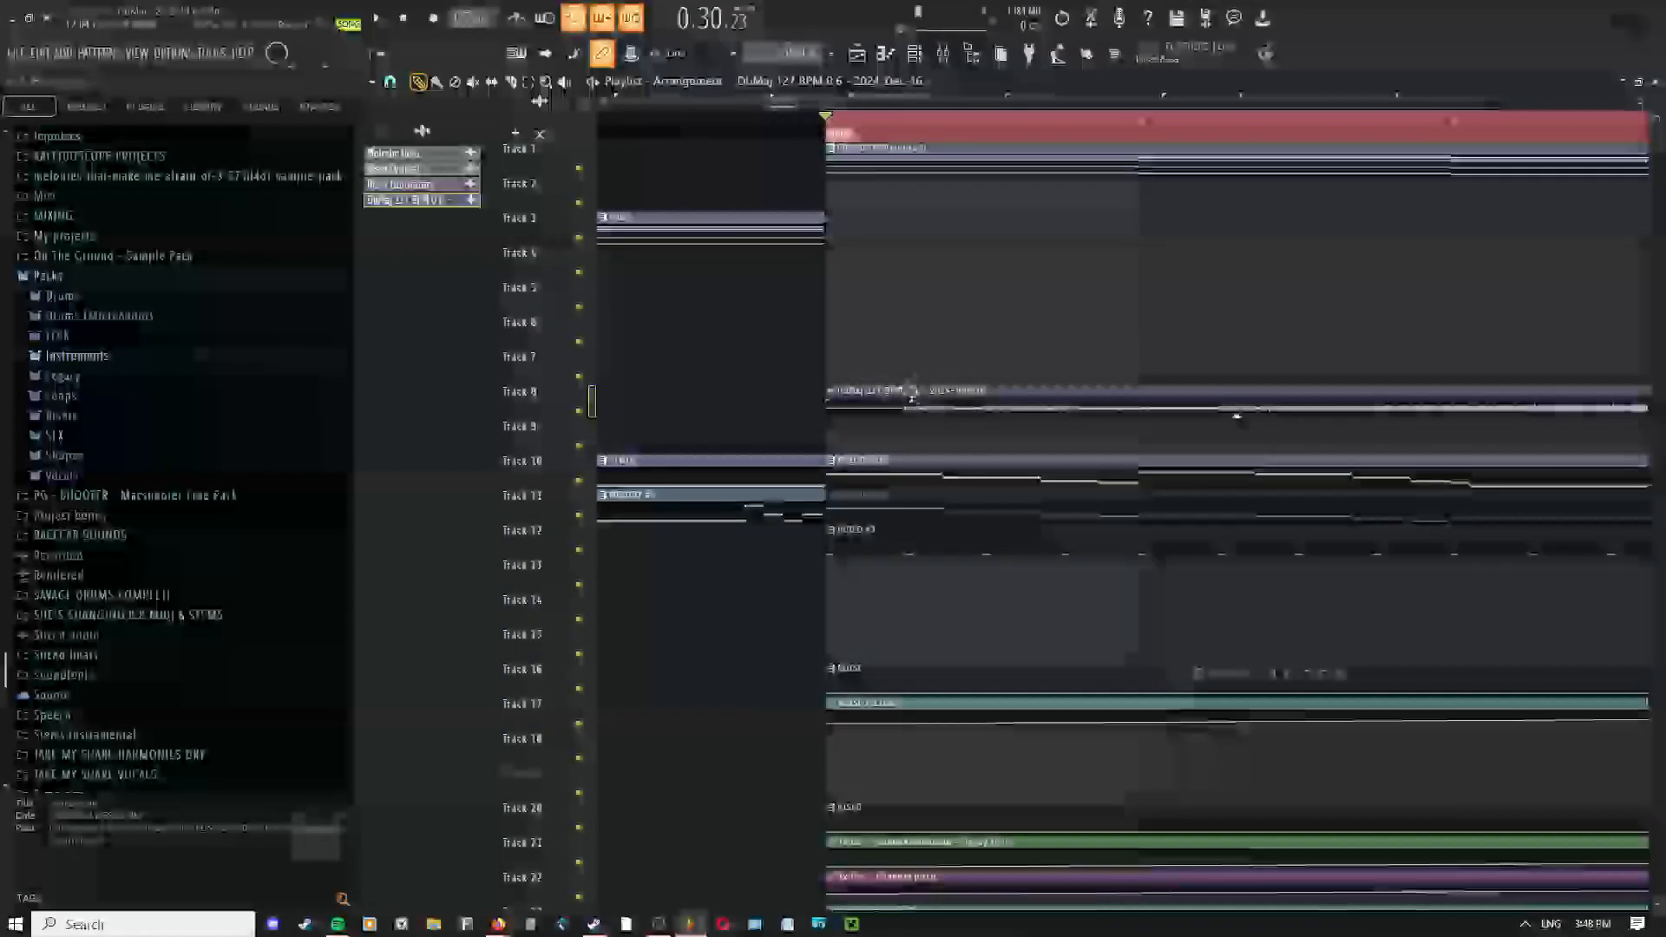
Set the playlist snap to 1/2 beat and shift the recorded clip earlier so its sound starts with the build-up
mouse_move(928, 403)
left_mouse_down()
mouse_move(827, 419)
mouse_move(900, 409)
left_mouse_up()
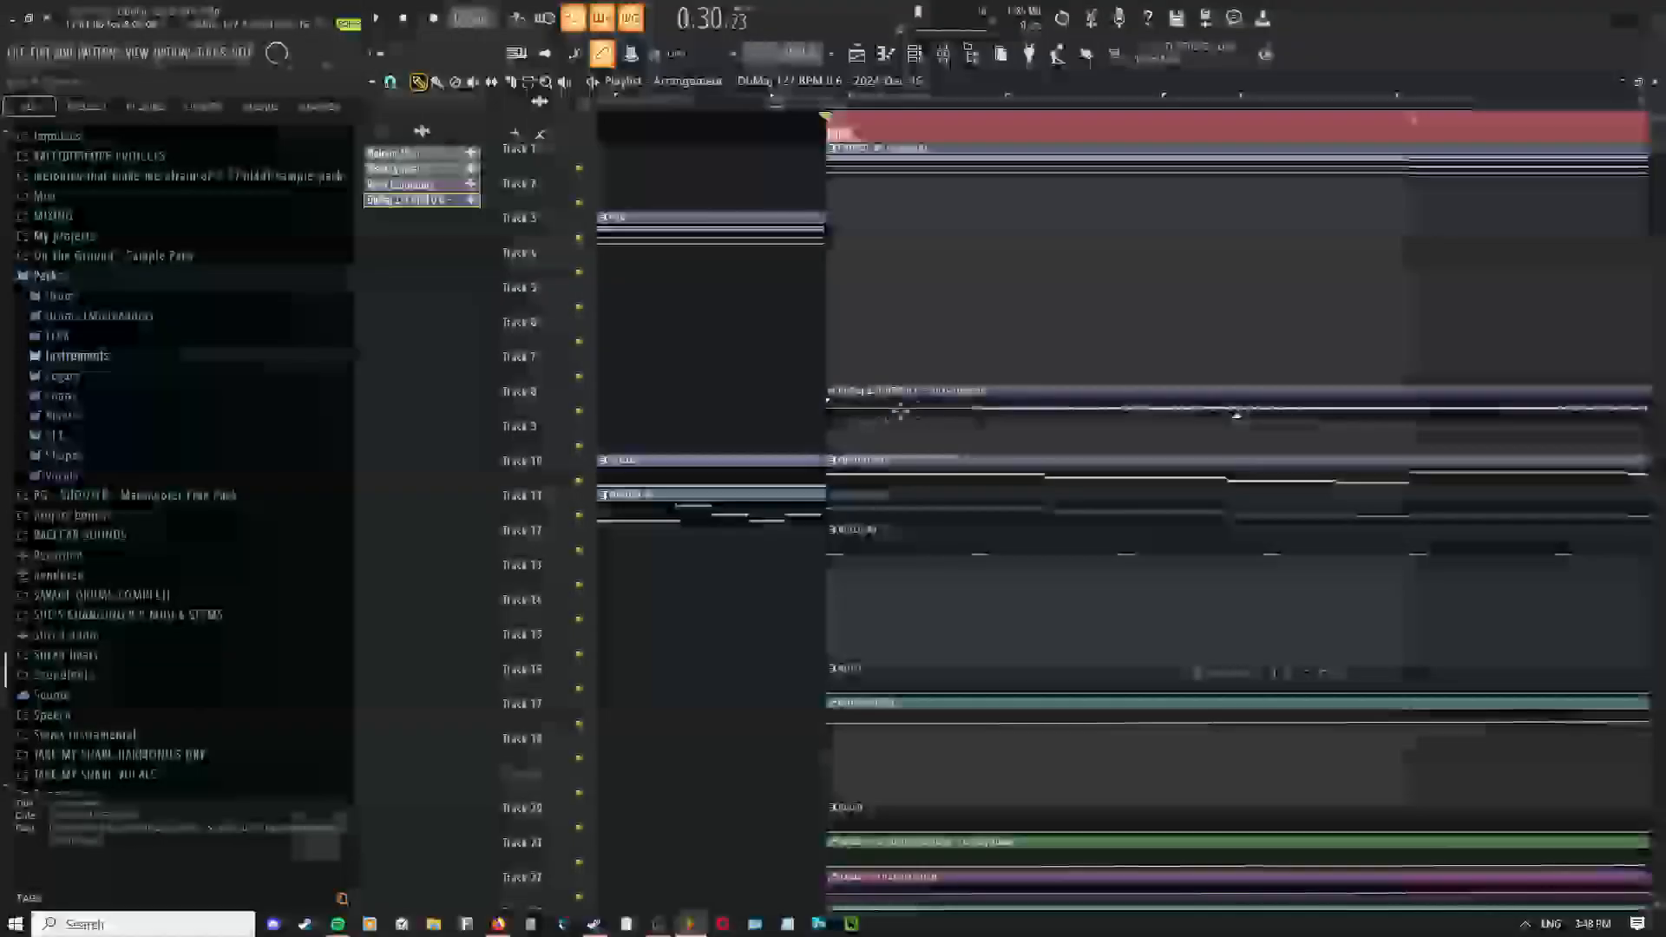
left_click(390, 83)
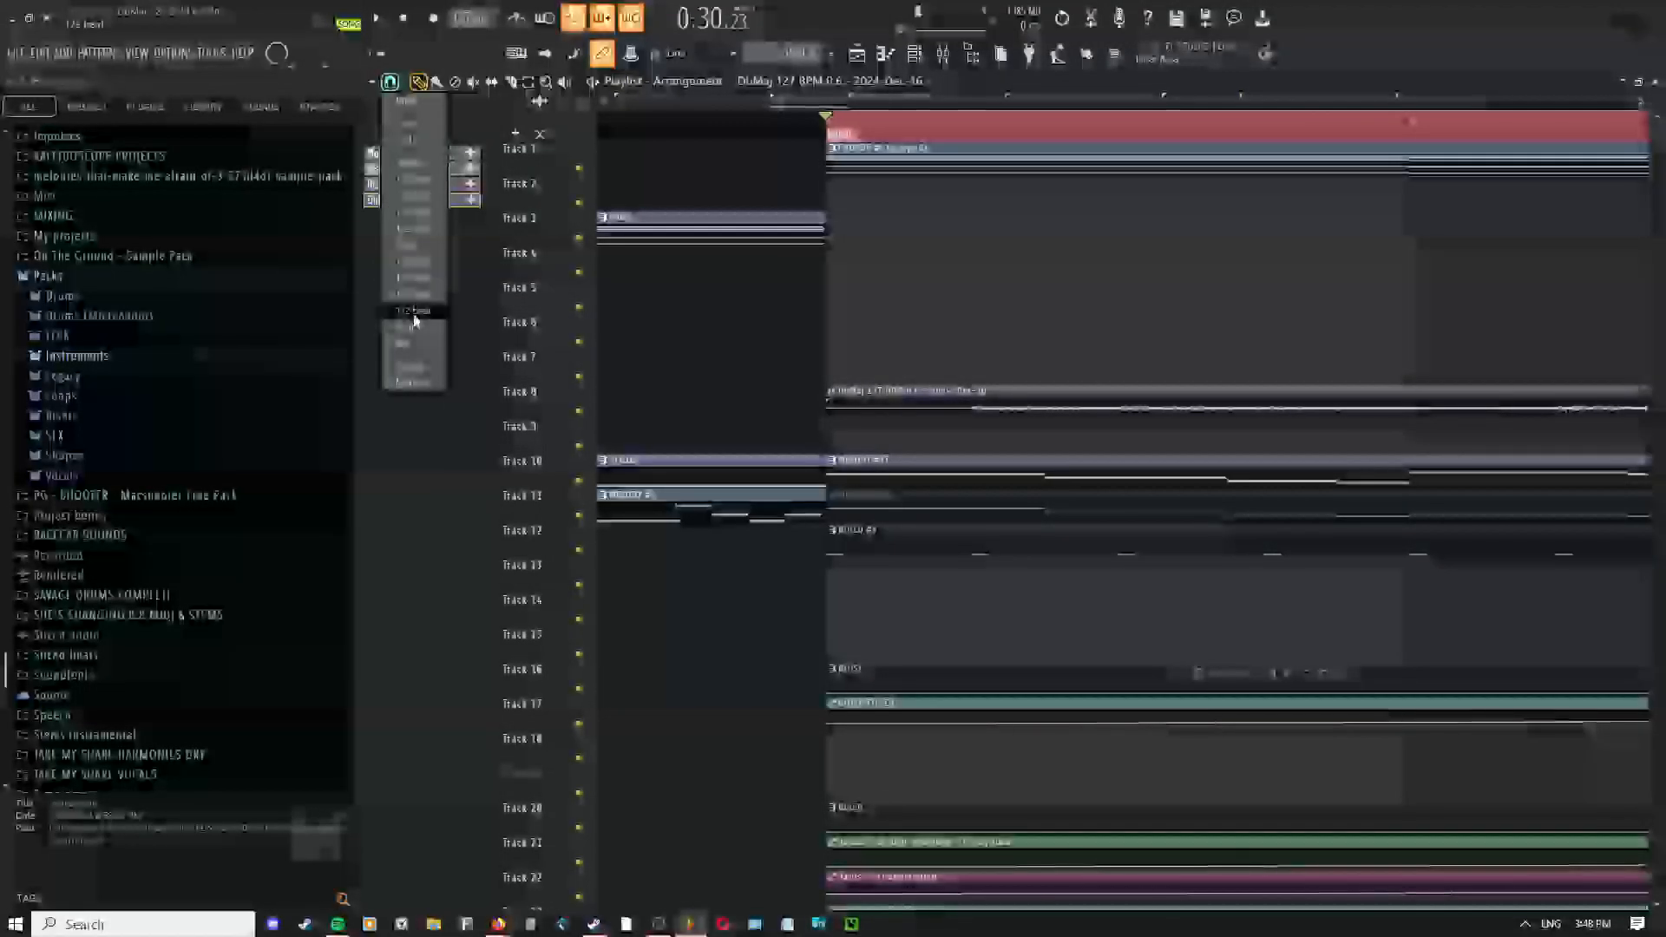
left_click(414, 313)
left_click_drag(984, 401, 841, 431)
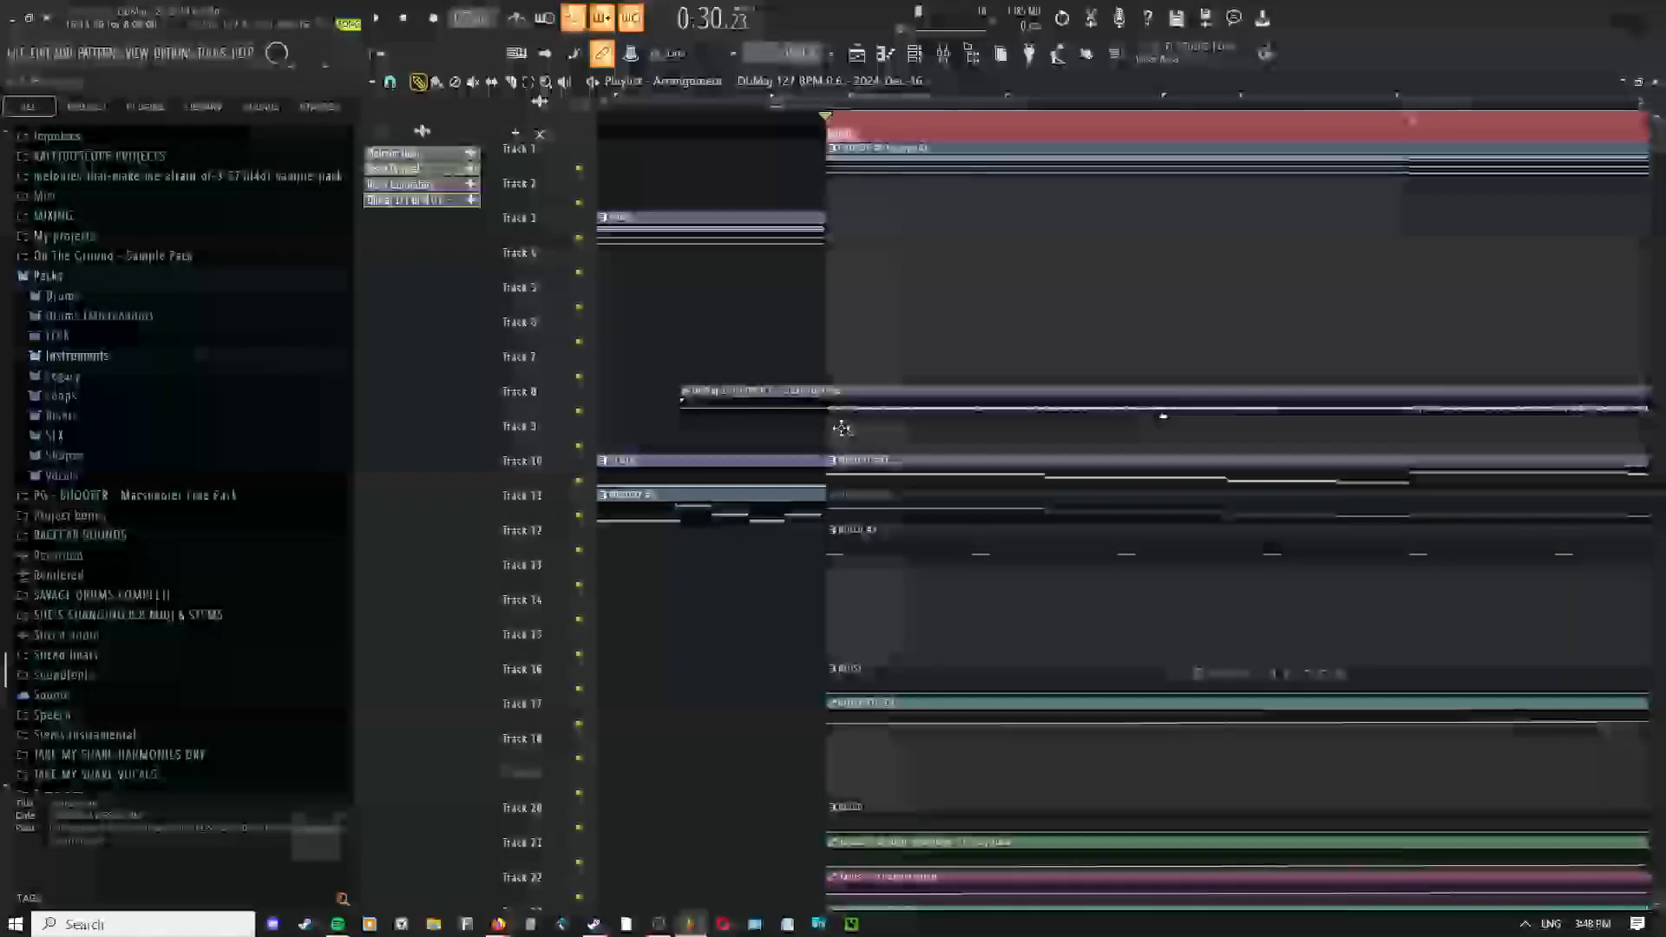
Extend the recorded clip on Track 8 to end where the drop clips begin, and review its start
scroll(840, 428, "down", 3)
left_click_drag(1216, 416, 960, 305)
scroll(1144, 320, "down", 3)
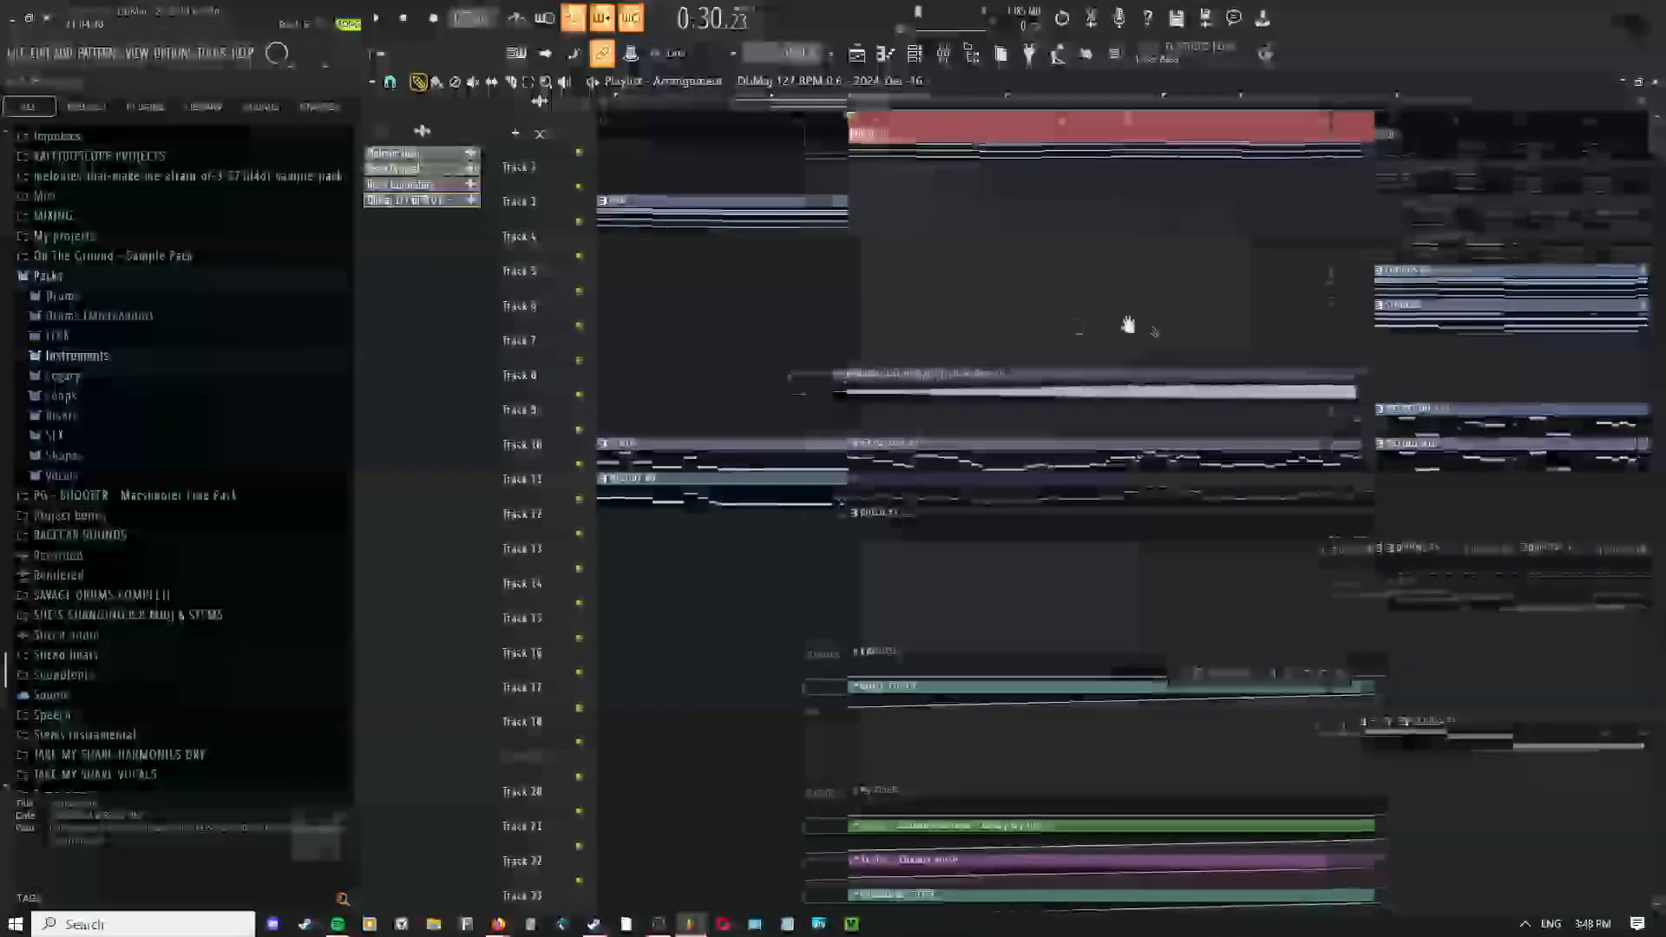
scroll(1371, 411, "up", 3)
left_click_drag(1371, 413, 1003, 398)
scroll(950, 361, "up", 2)
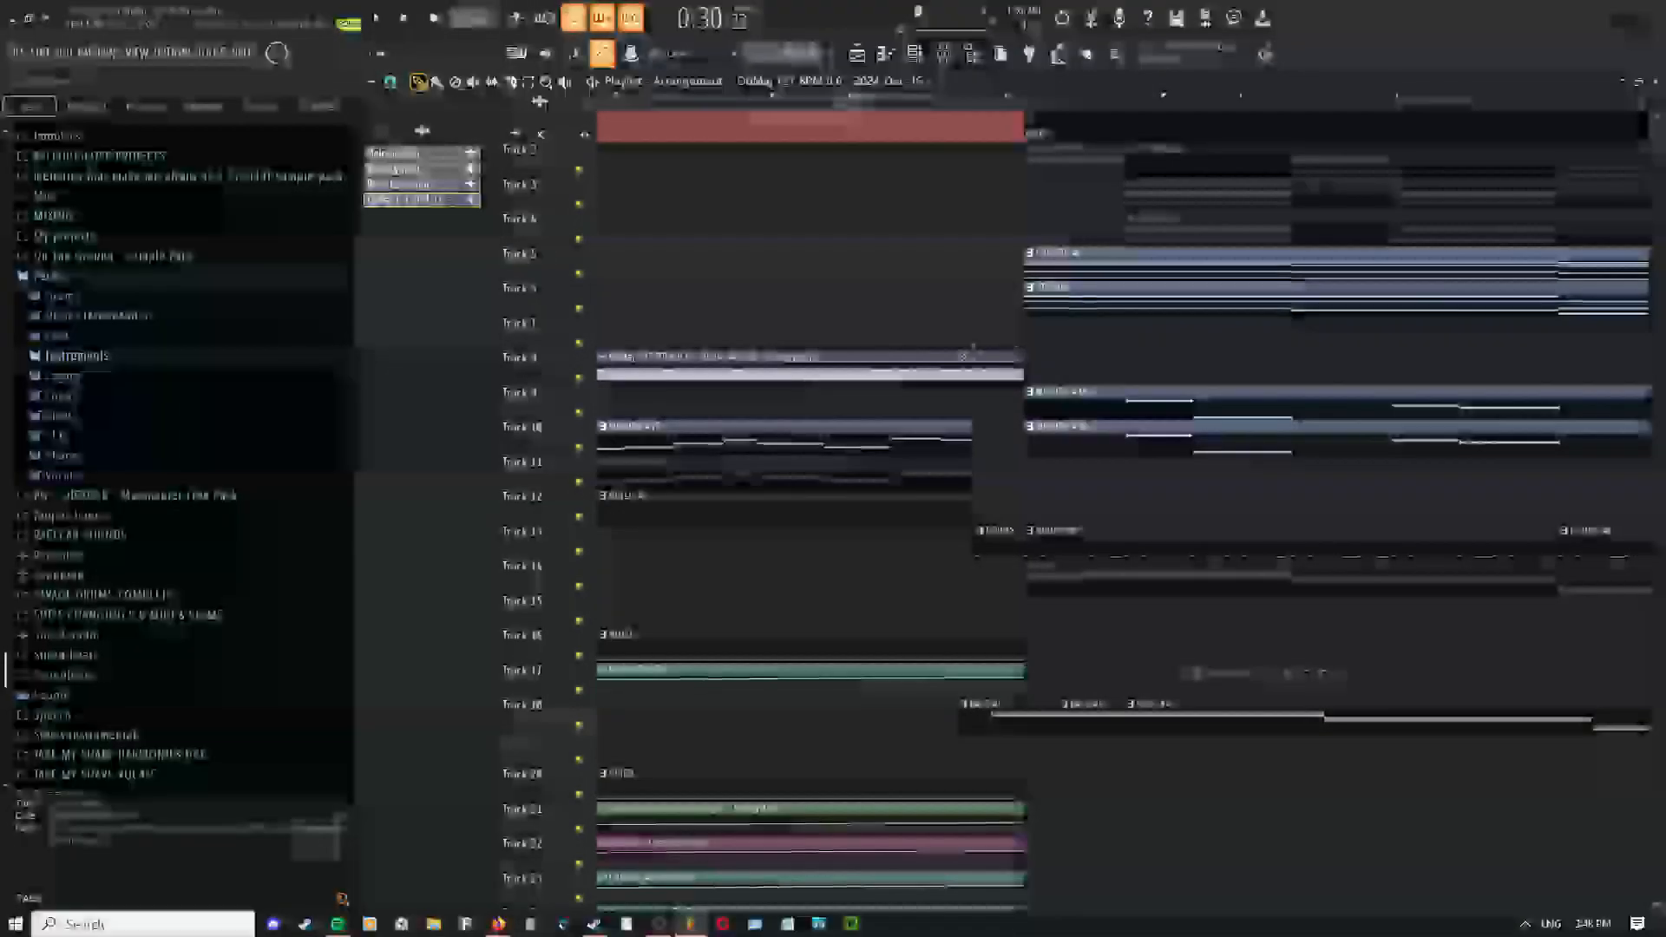
scroll(927, 358, "down", 4)
double_click(769, 359)
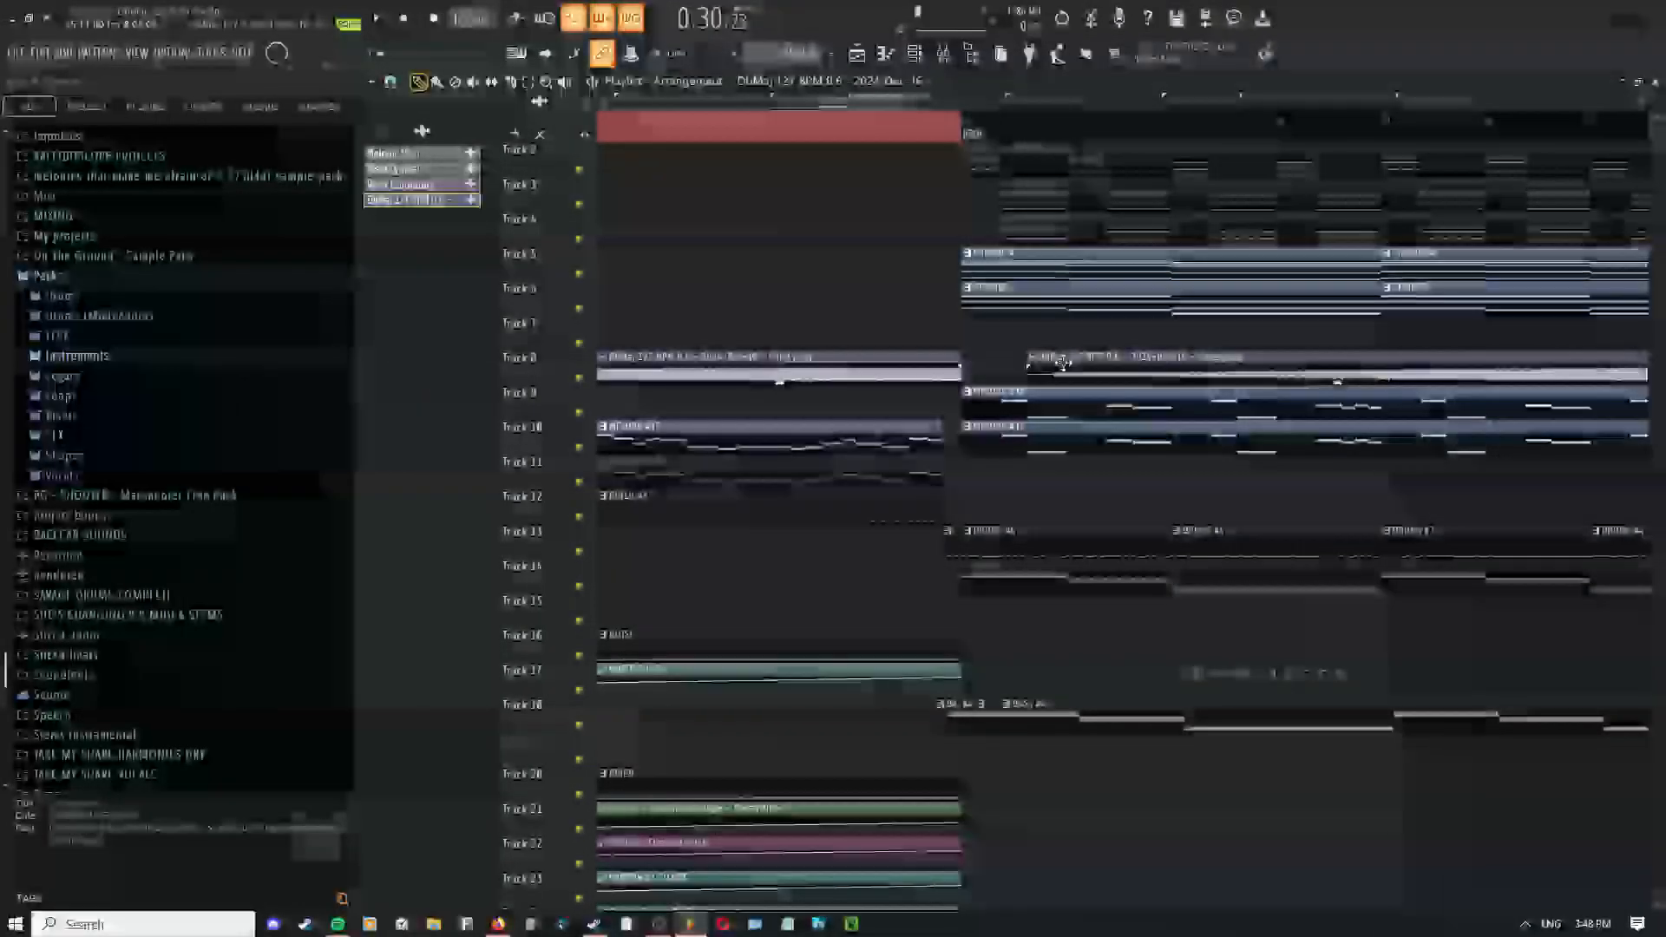
left_click_drag(707, 337, 1116, 346)
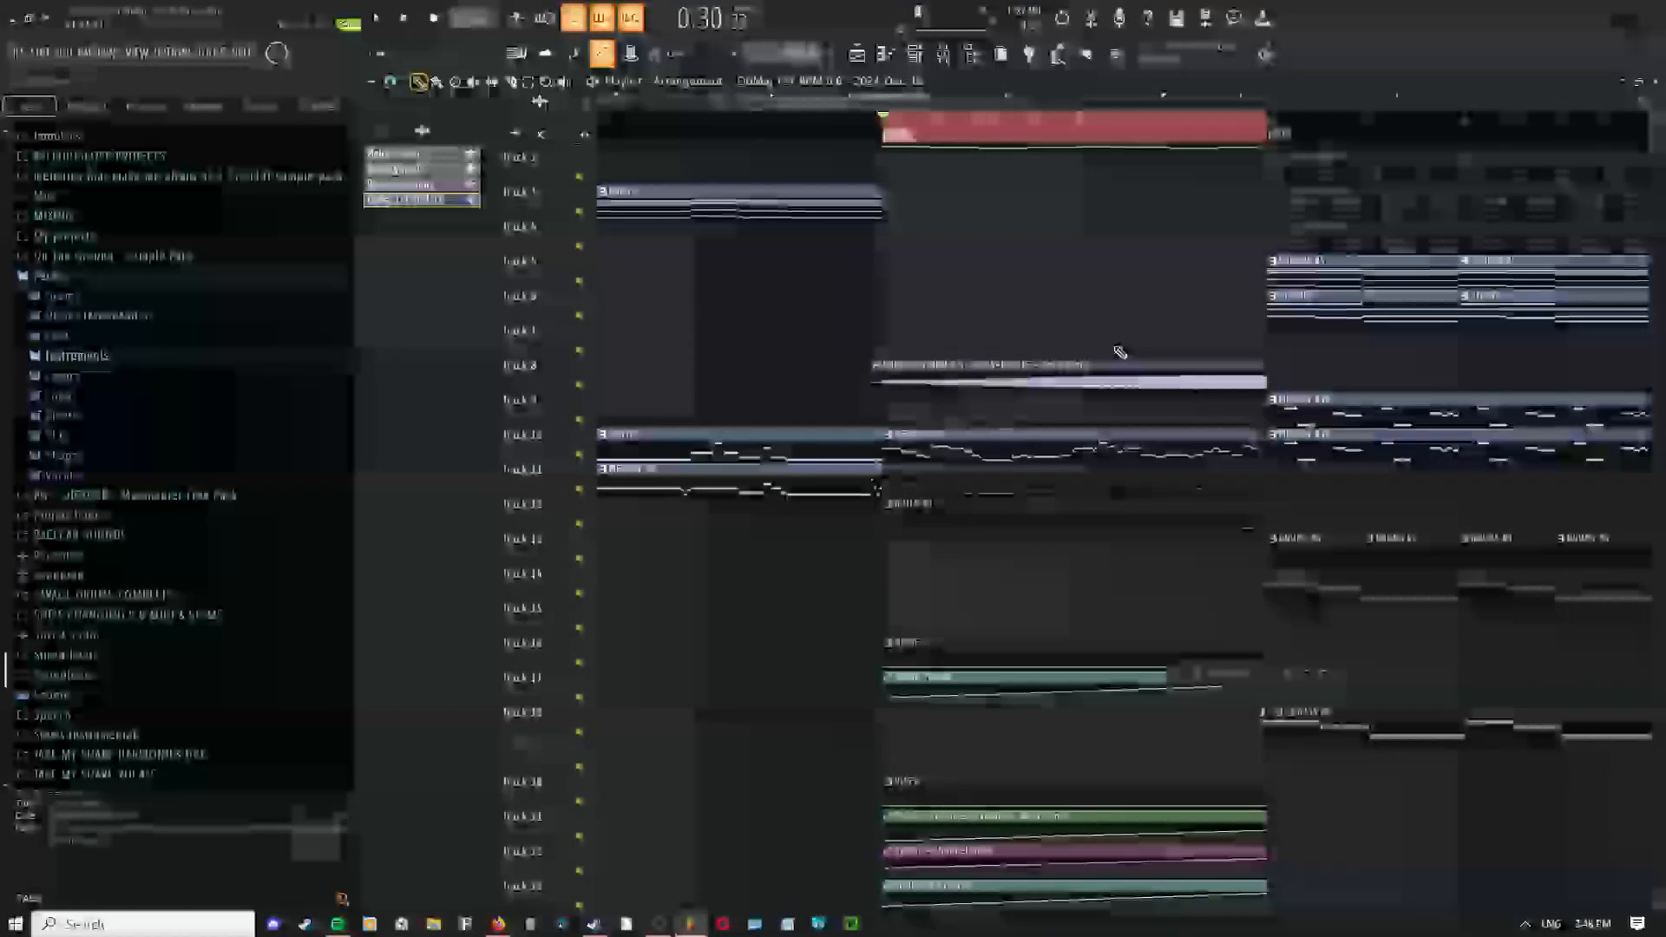
scroll(896, 416, "up", 1)
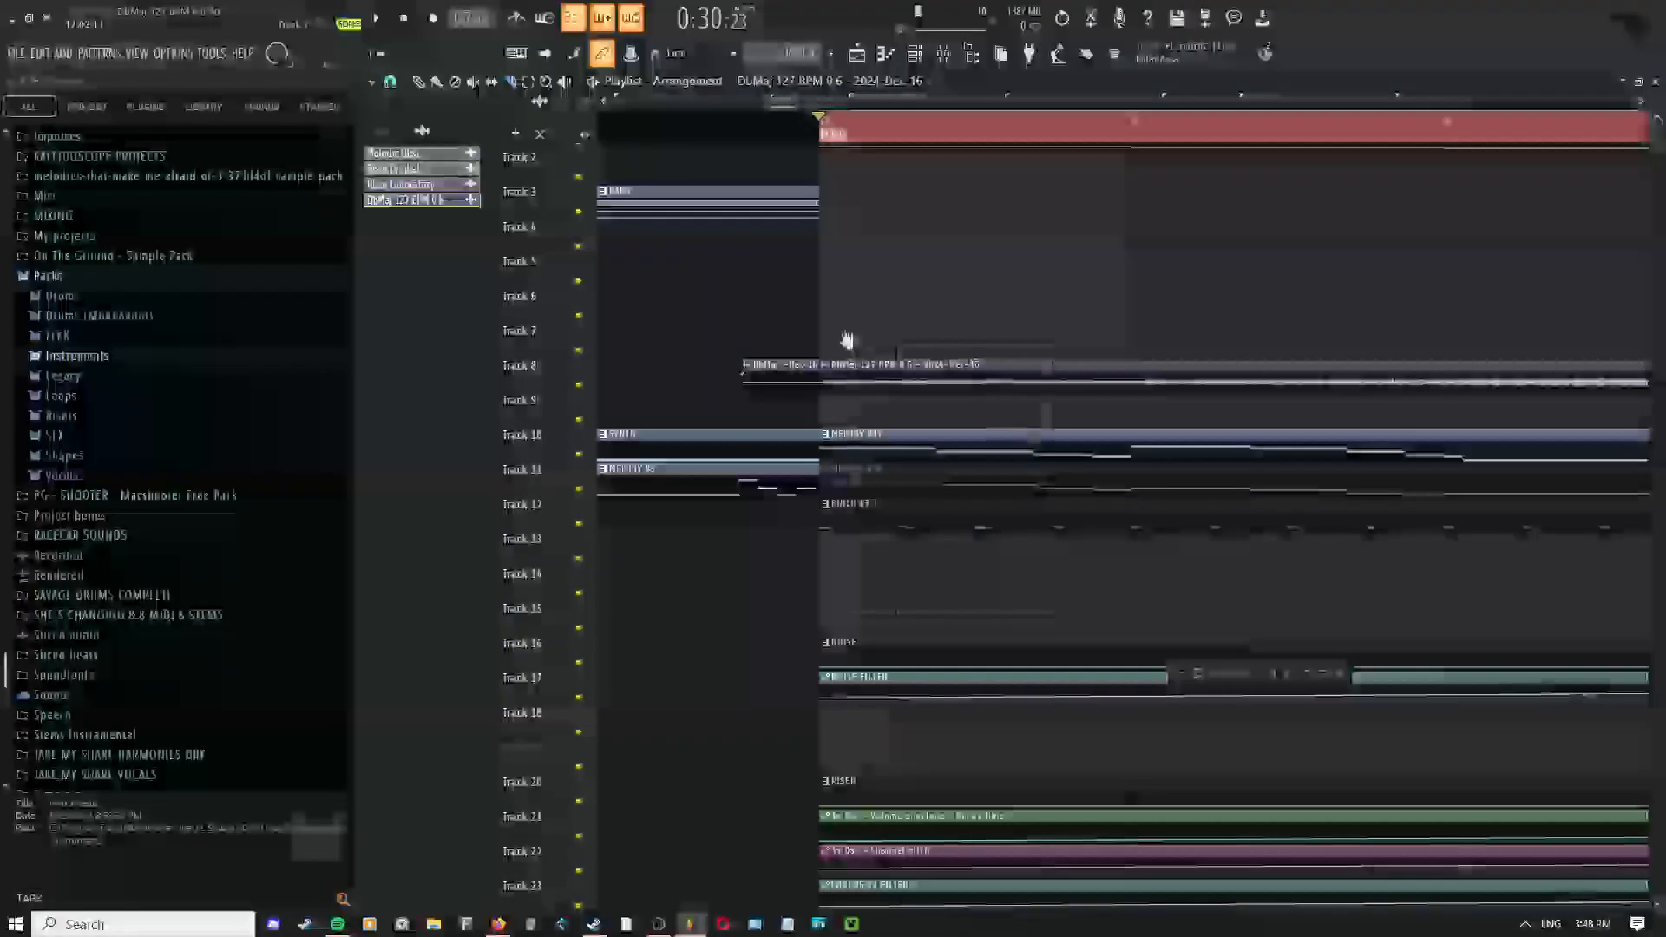
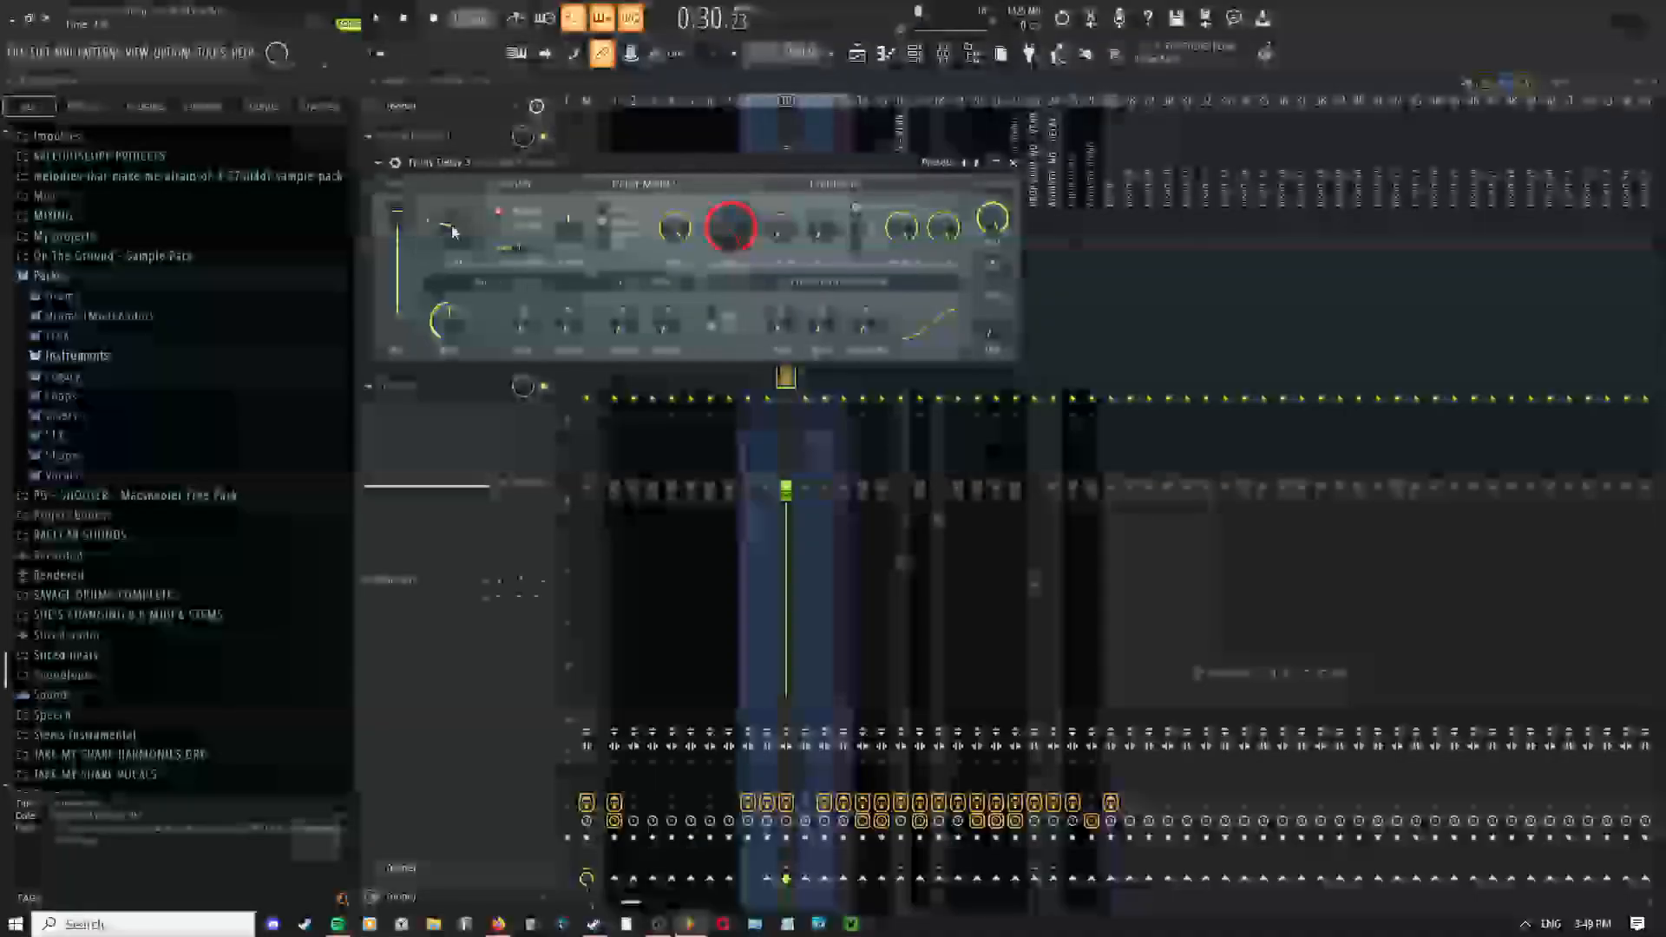
Lower the delay time in Fruity Delay 3 and play the build-up, keeping the plugin window clear of the effect slots
left_click_drag(452, 231, 452, 260)
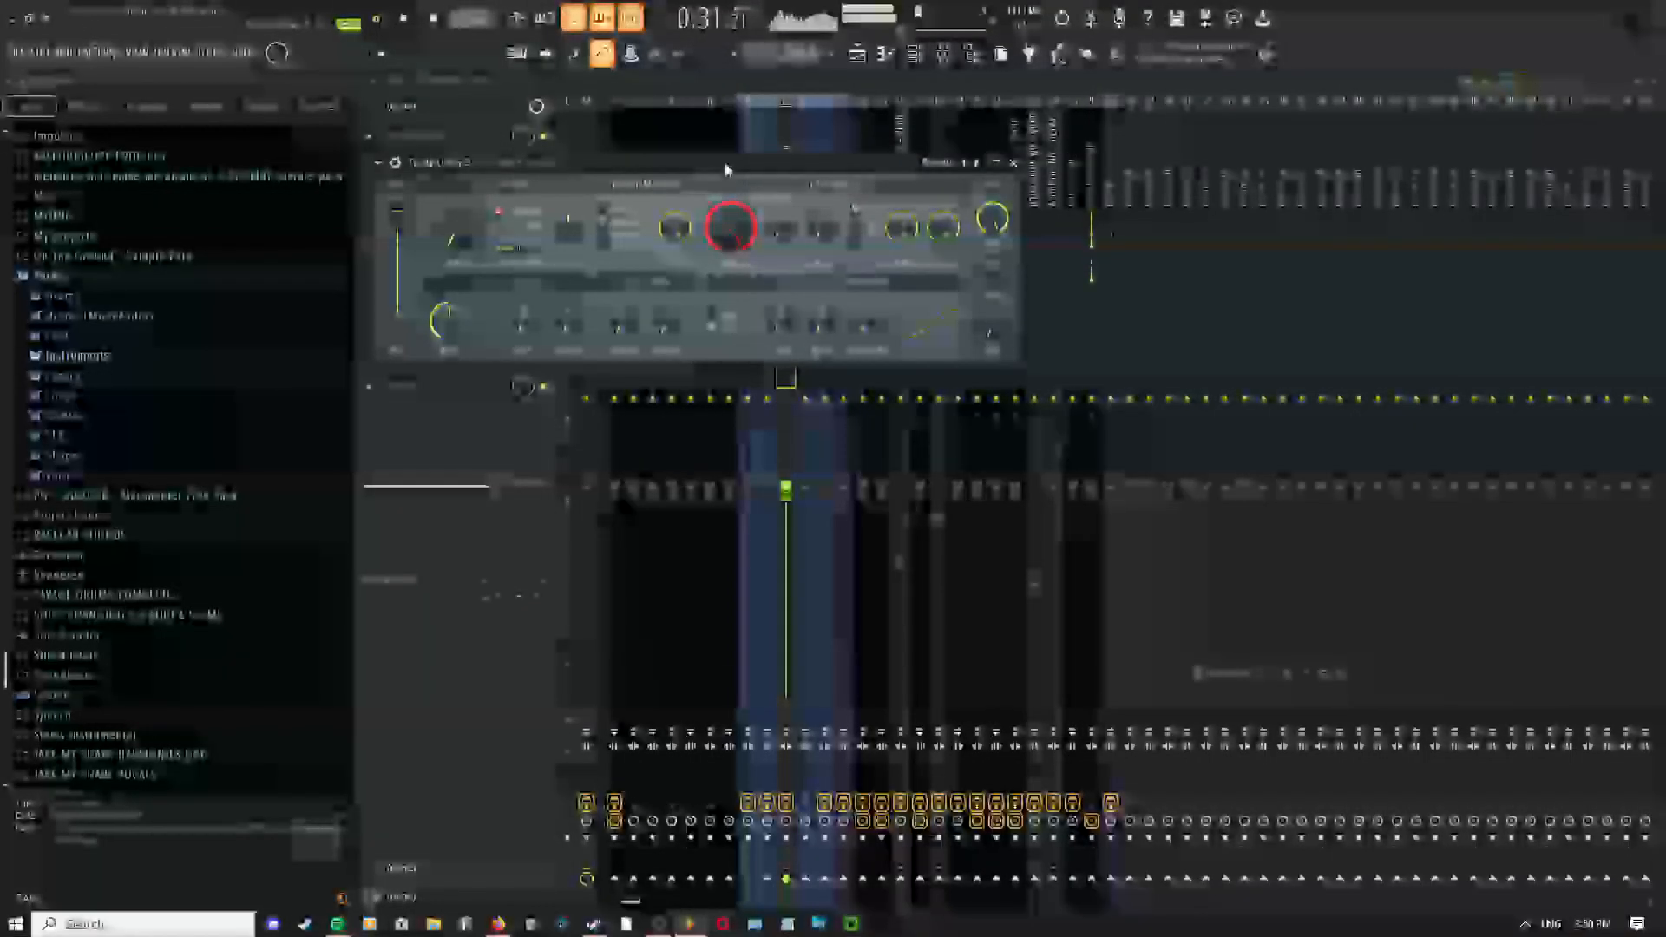
left_click_drag(727, 170, 1266, 132)
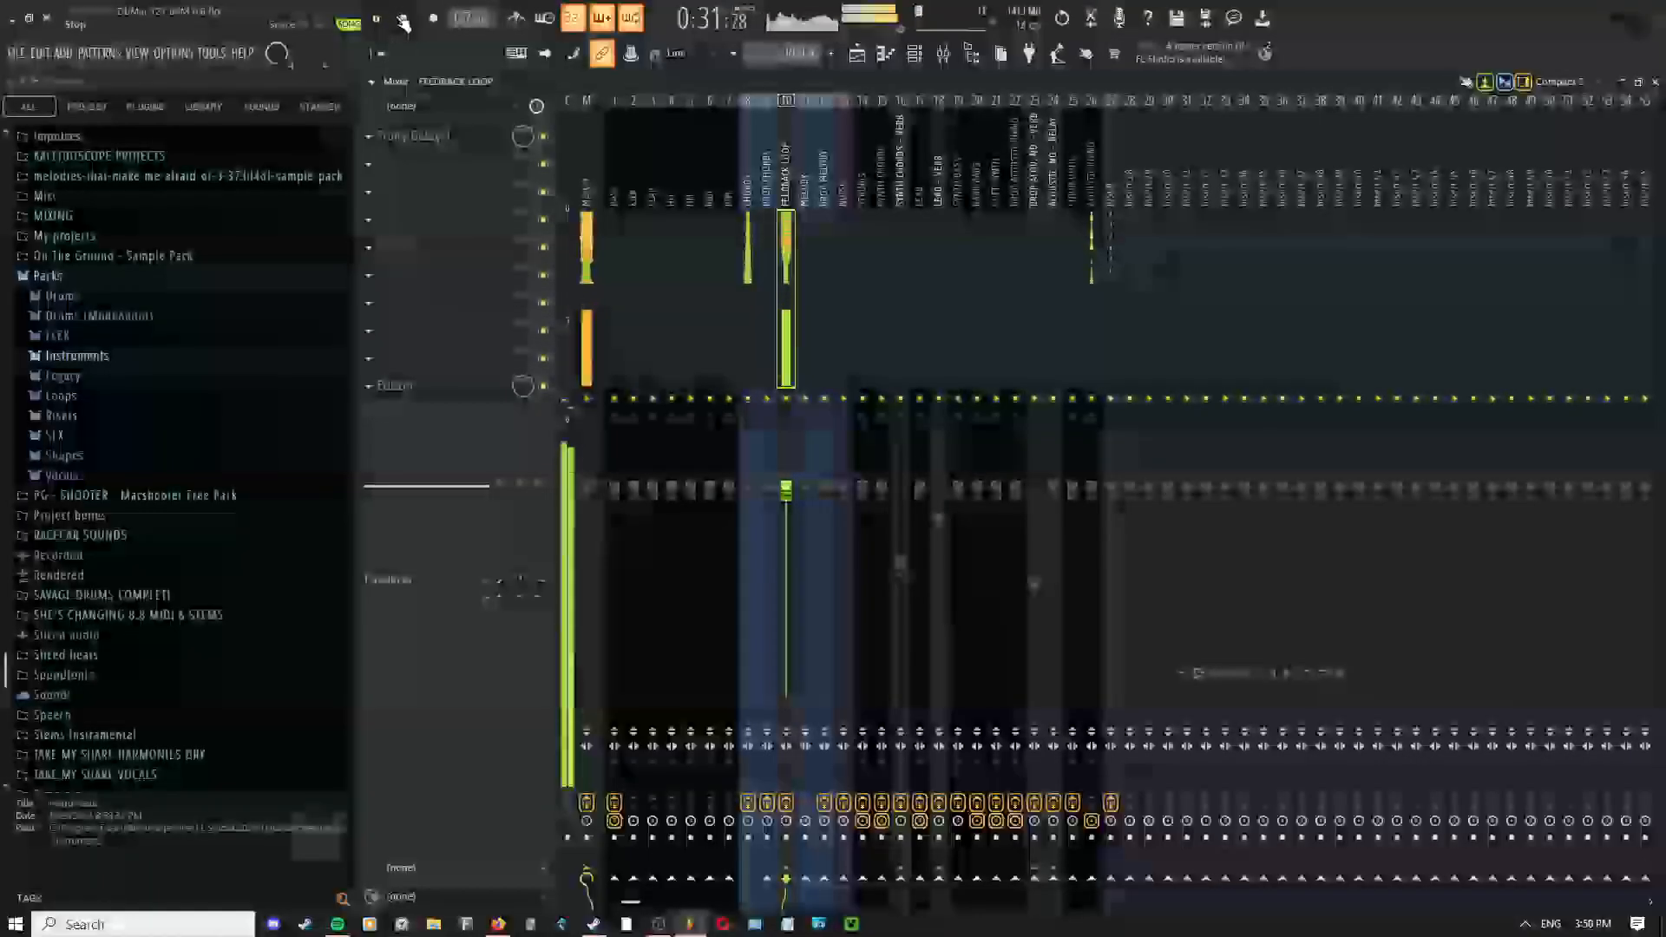
left_click(405, 21)
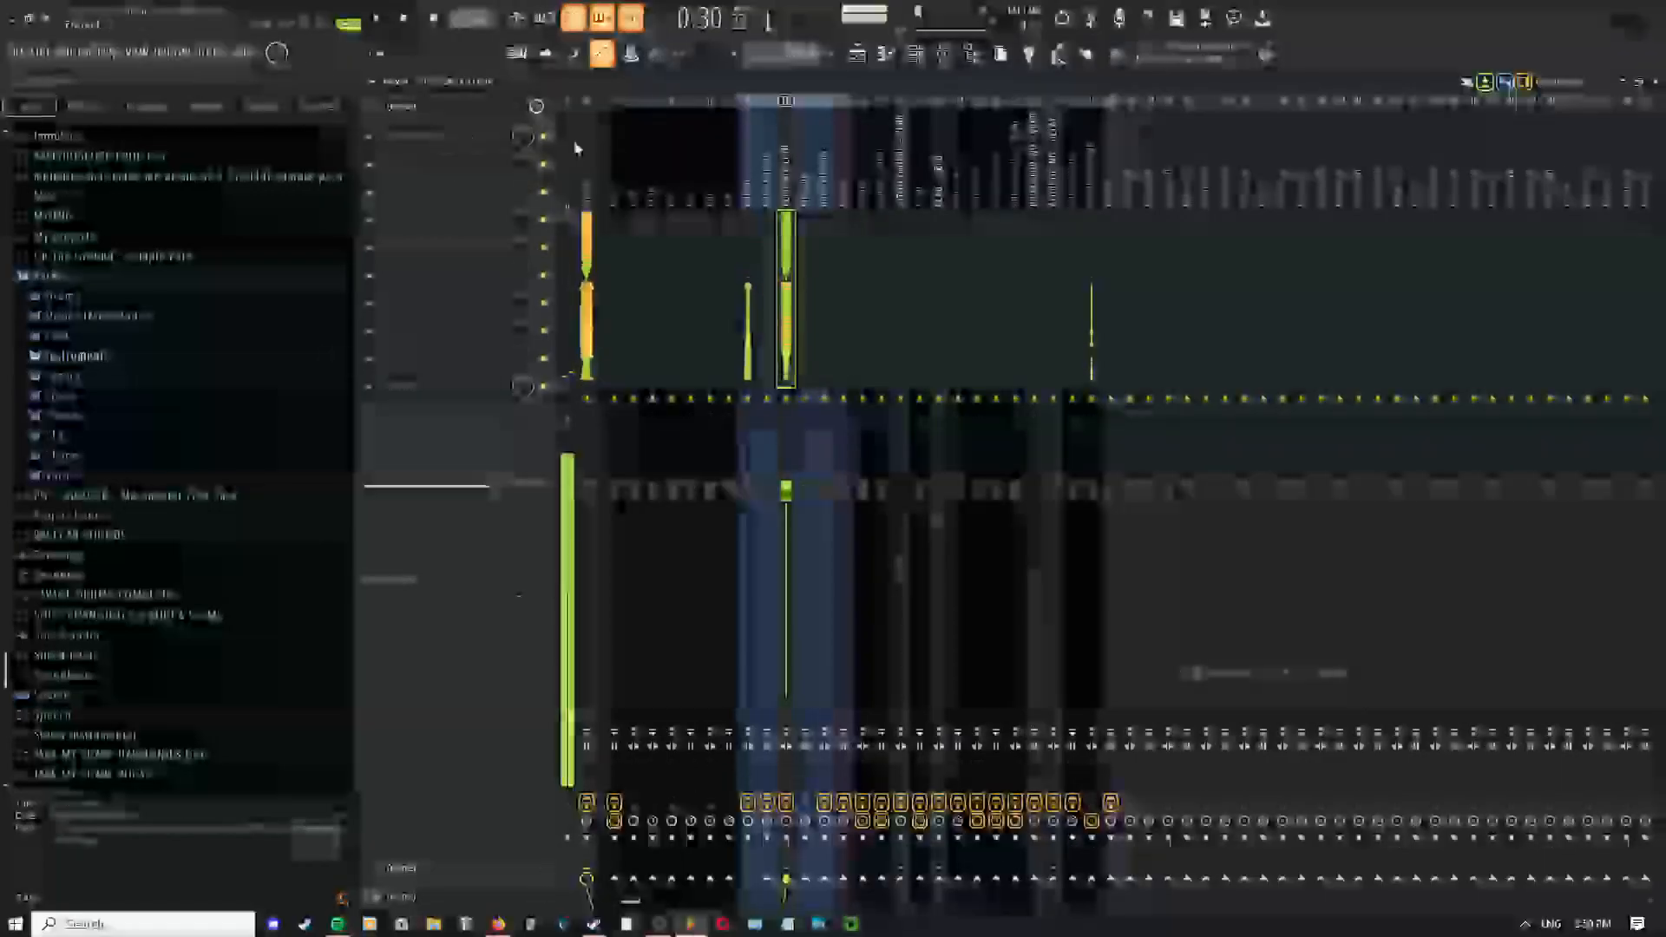
left_click(420, 137)
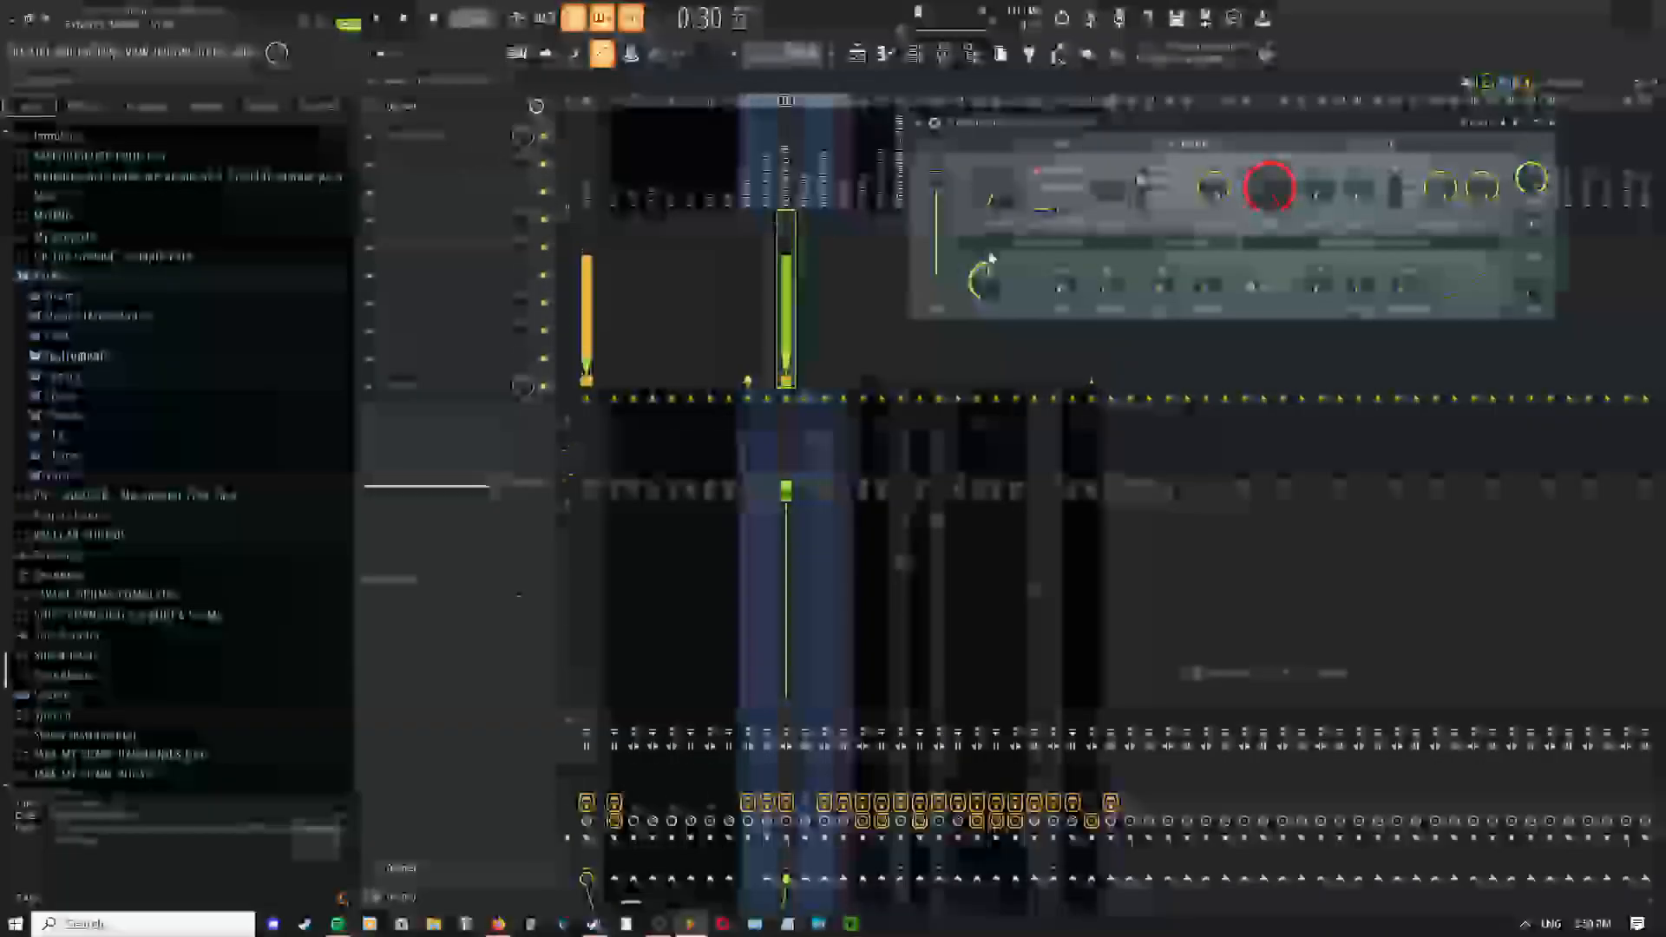
key("space")
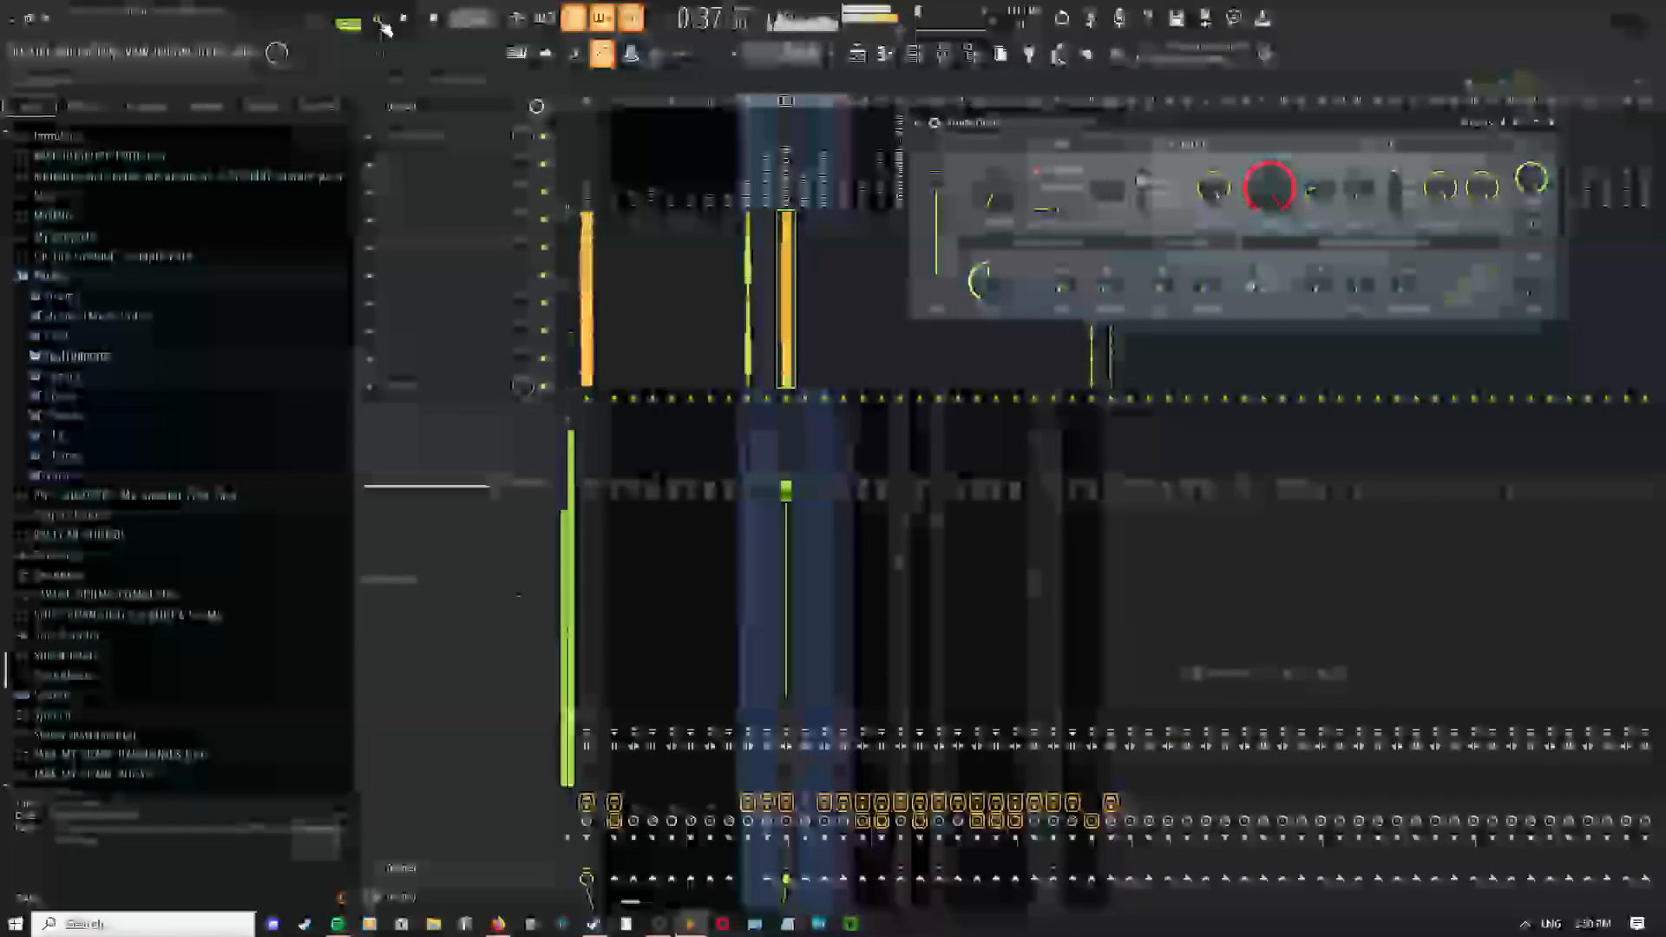
left_click(405, 22)
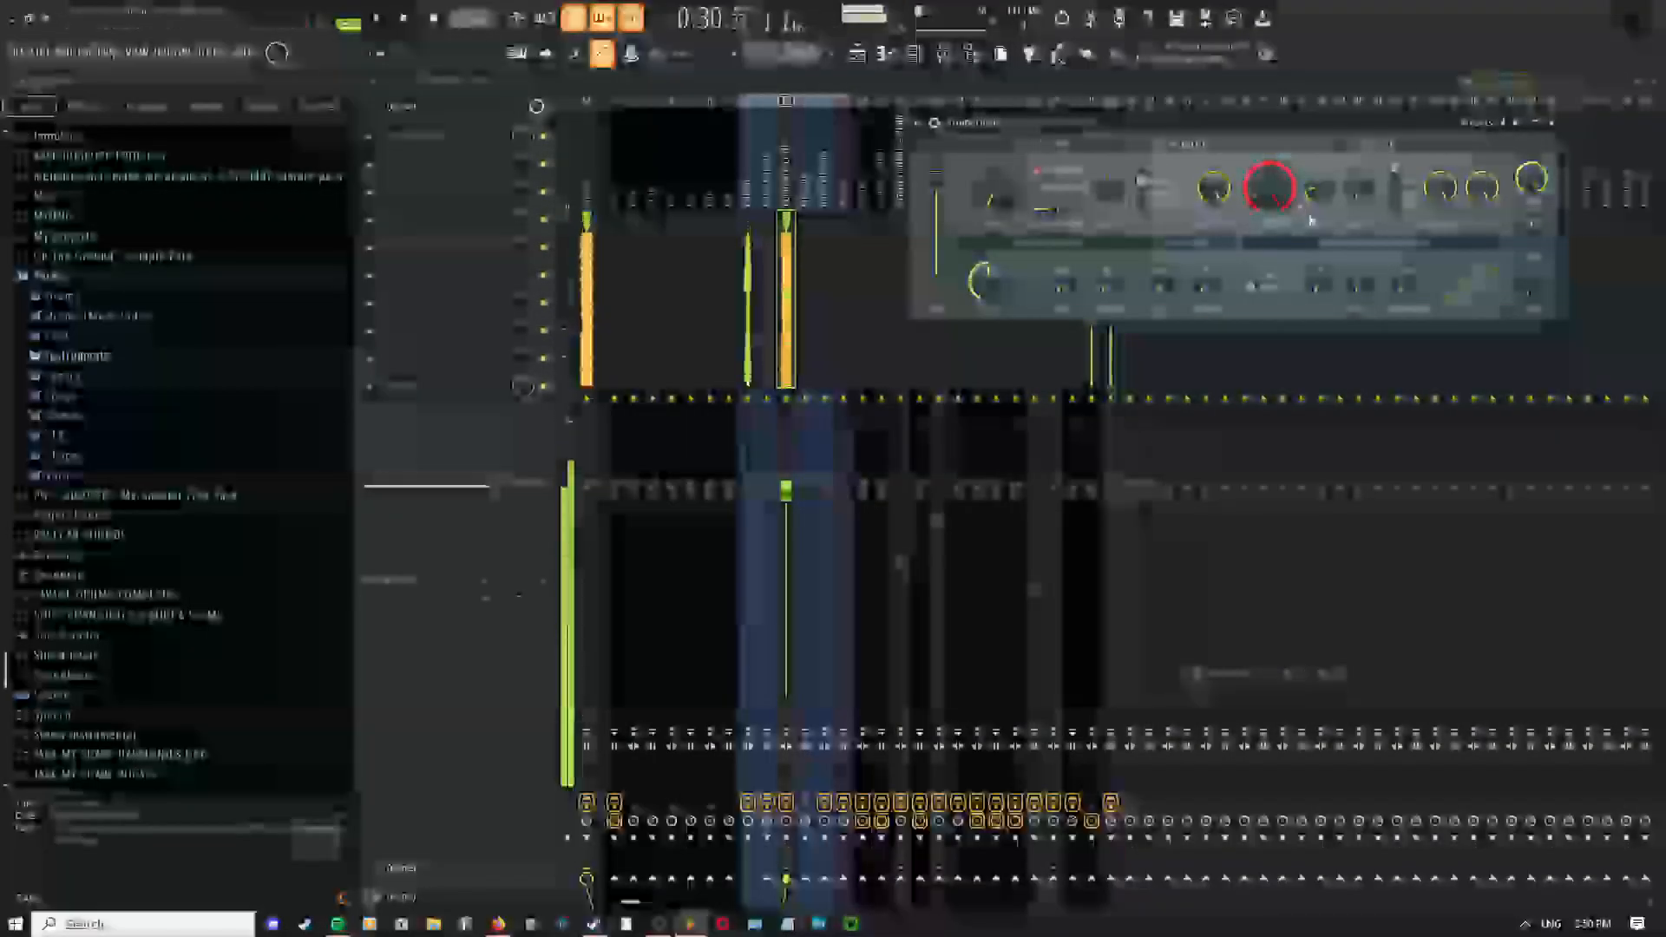
Lower the delay's feedback level slightly and replay the build-up through the FEEDBACK_LOOP track
left_click_drag(1270, 188, 1270, 204)
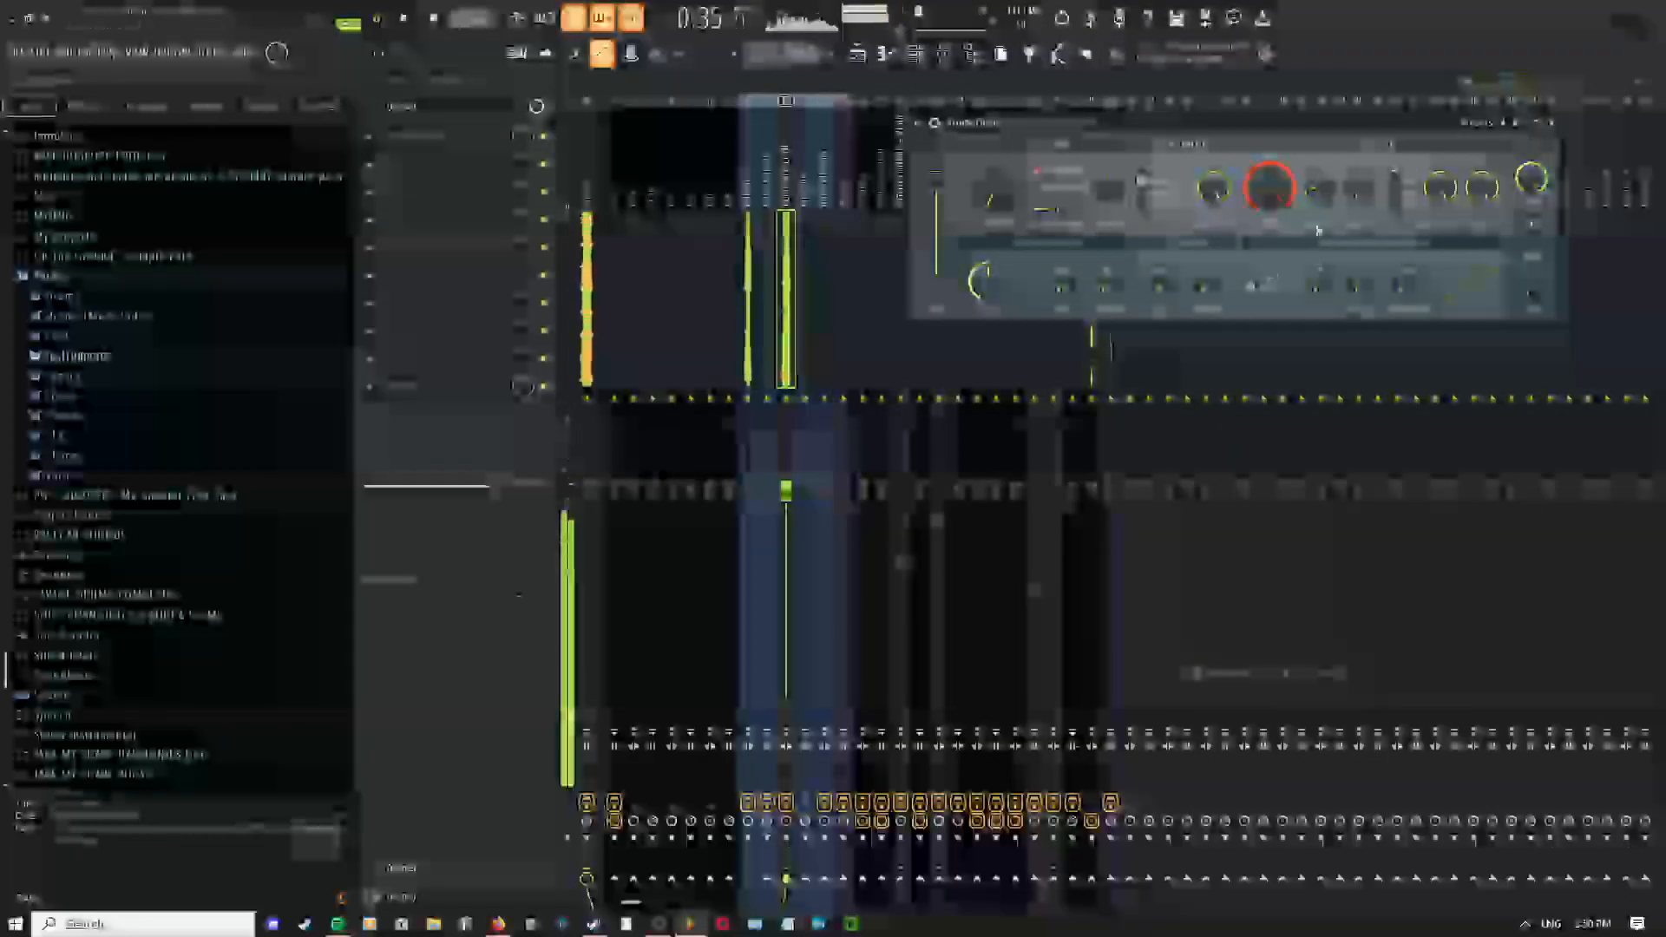
key("space")
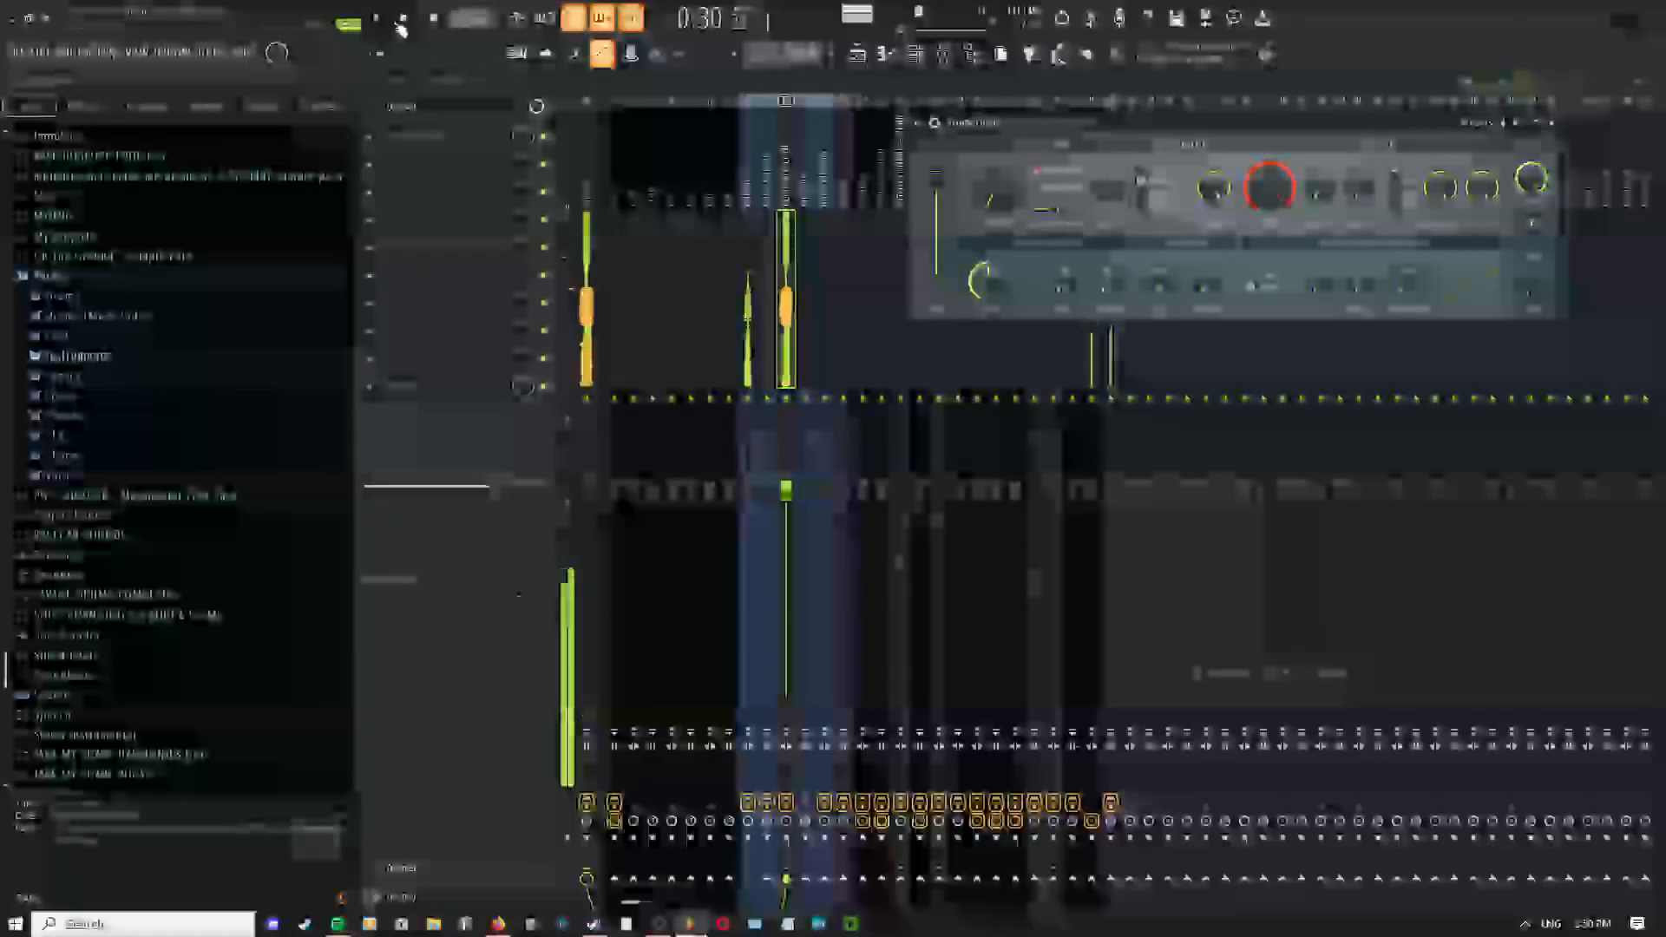
left_click(787, 409)
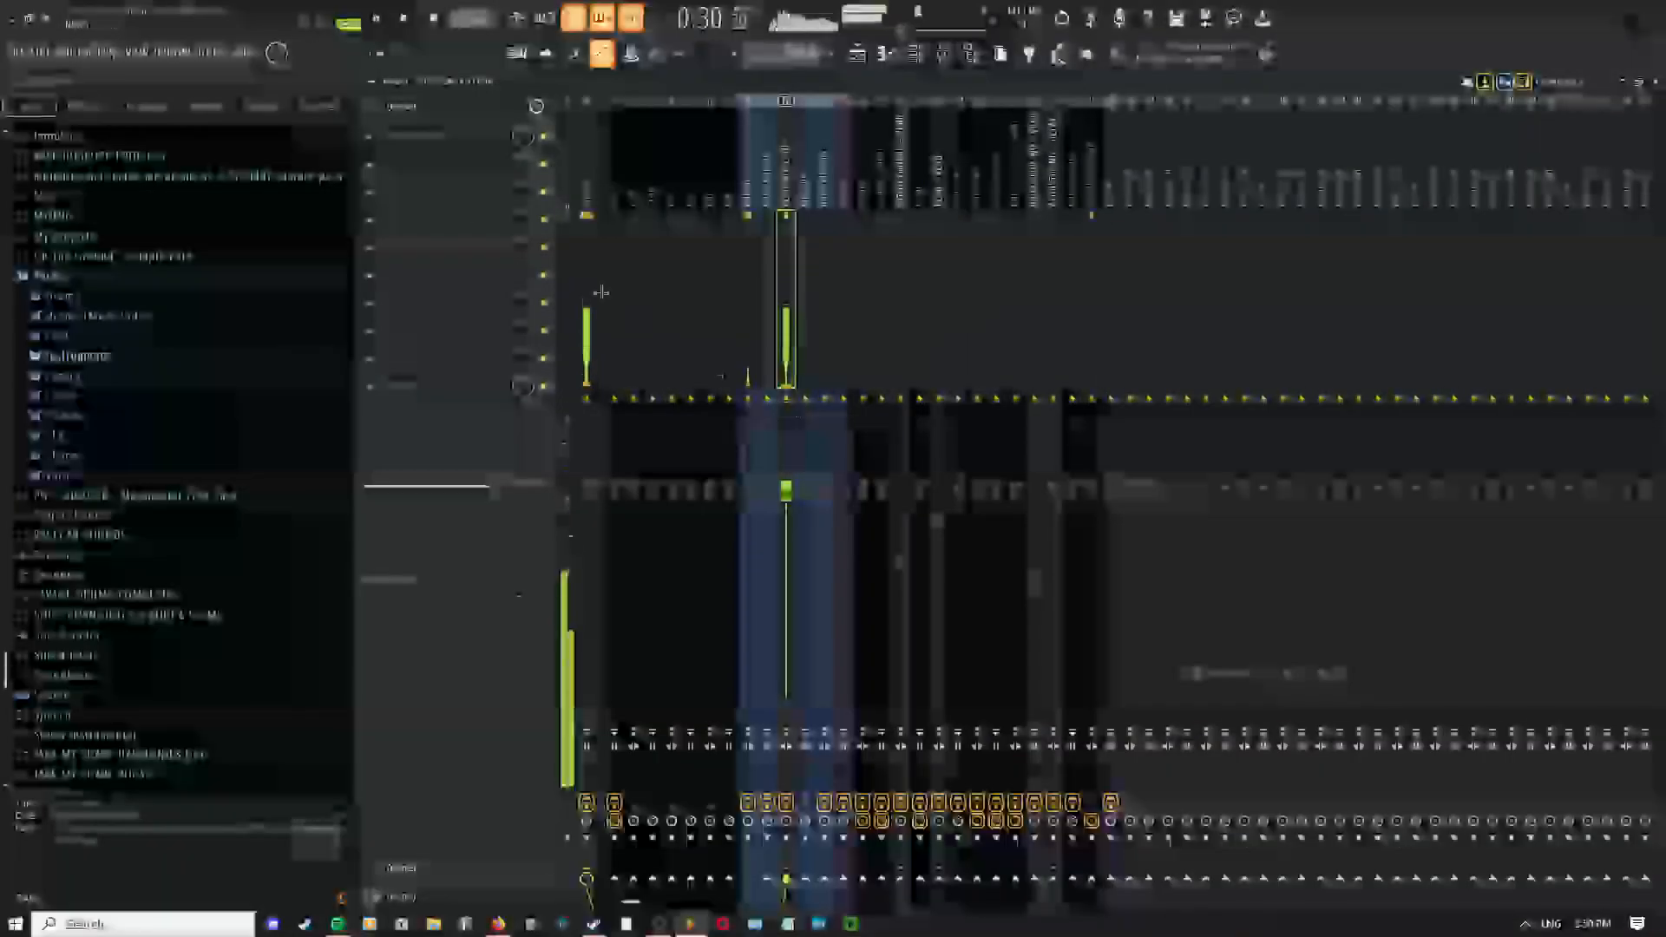
left_click(444, 143)
key("space")
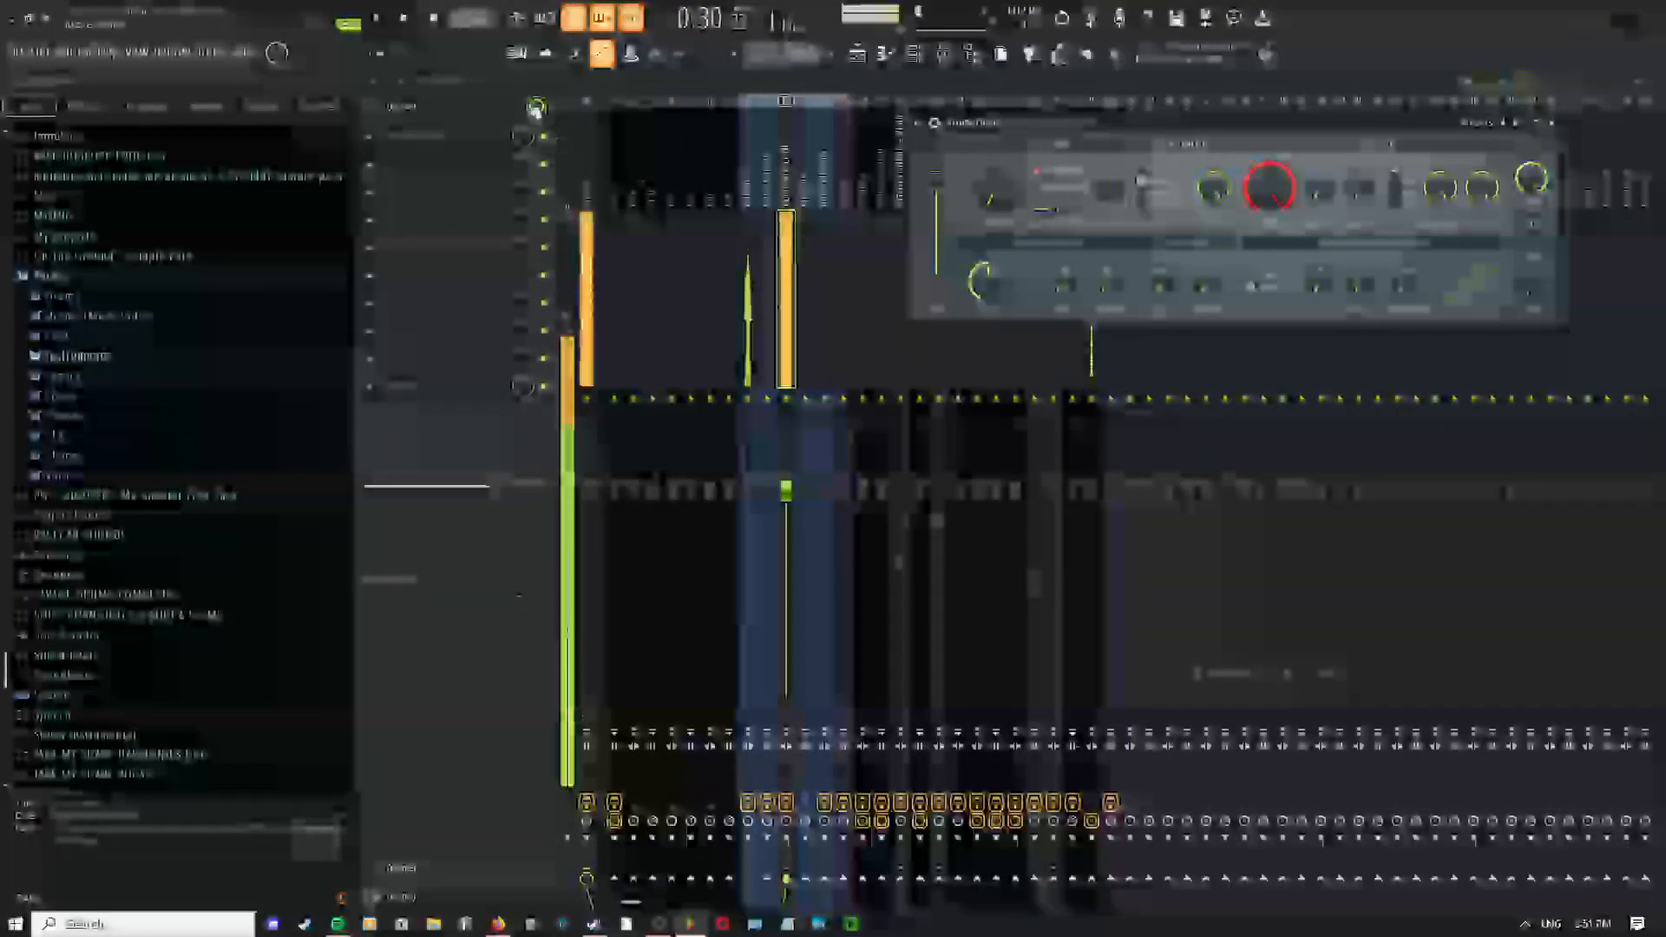
Play the build-up through the feedback delay twice more and stop playback
left_click(376, 19)
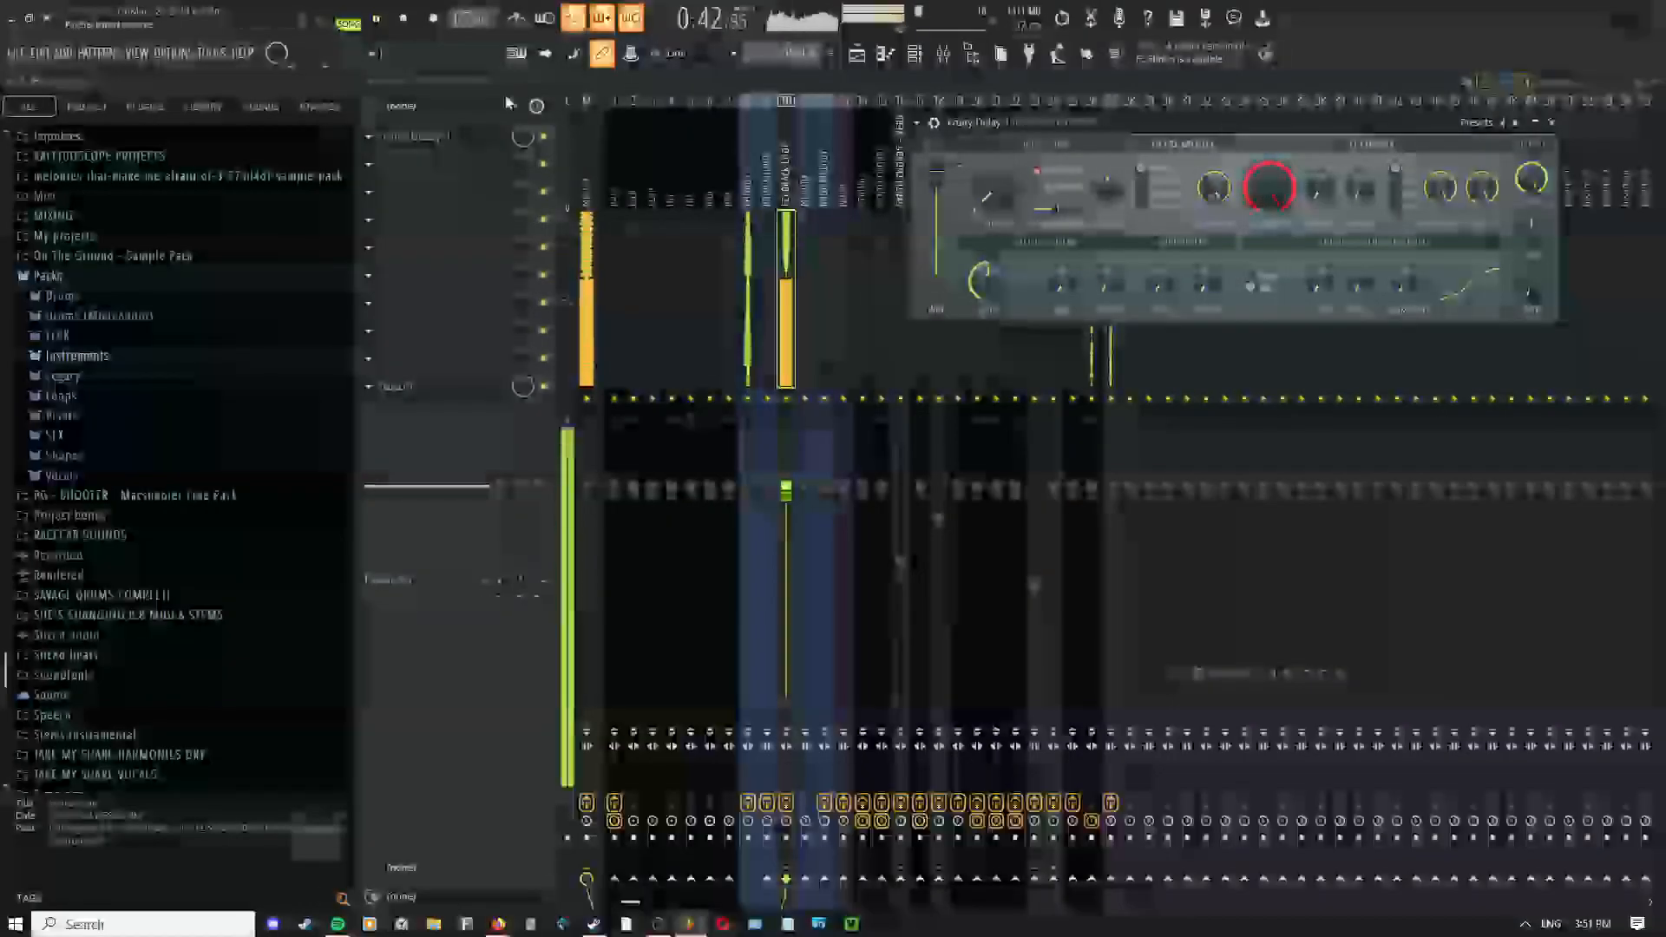
left_click(402, 19)
left_click(381, 19)
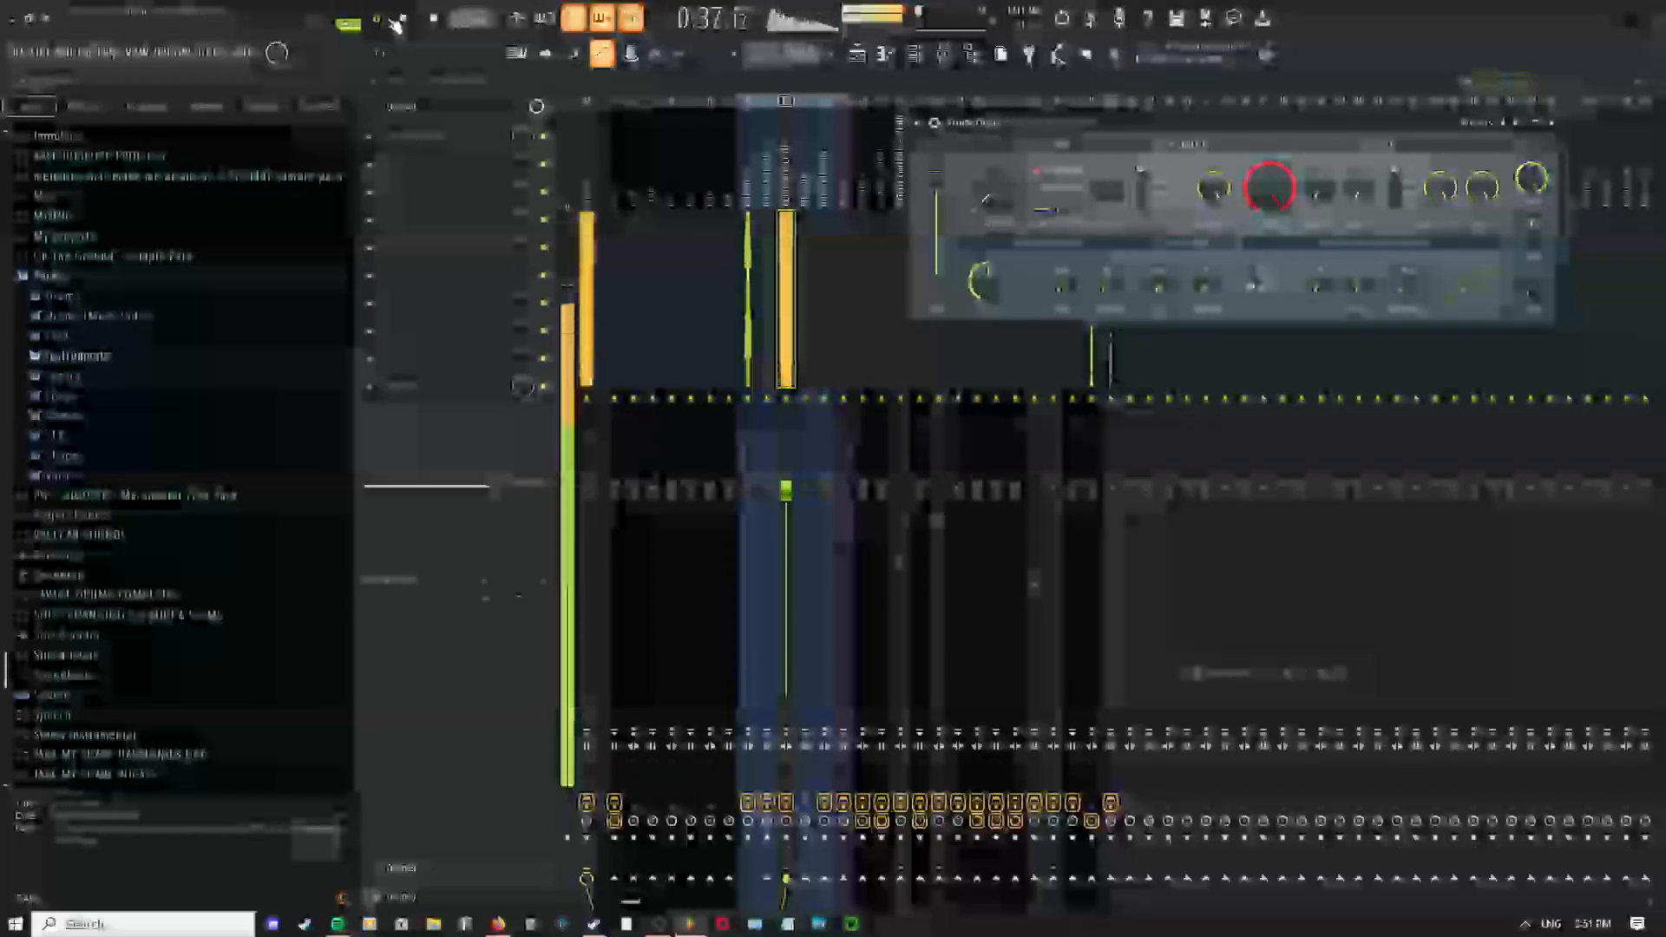
left_click(405, 20)
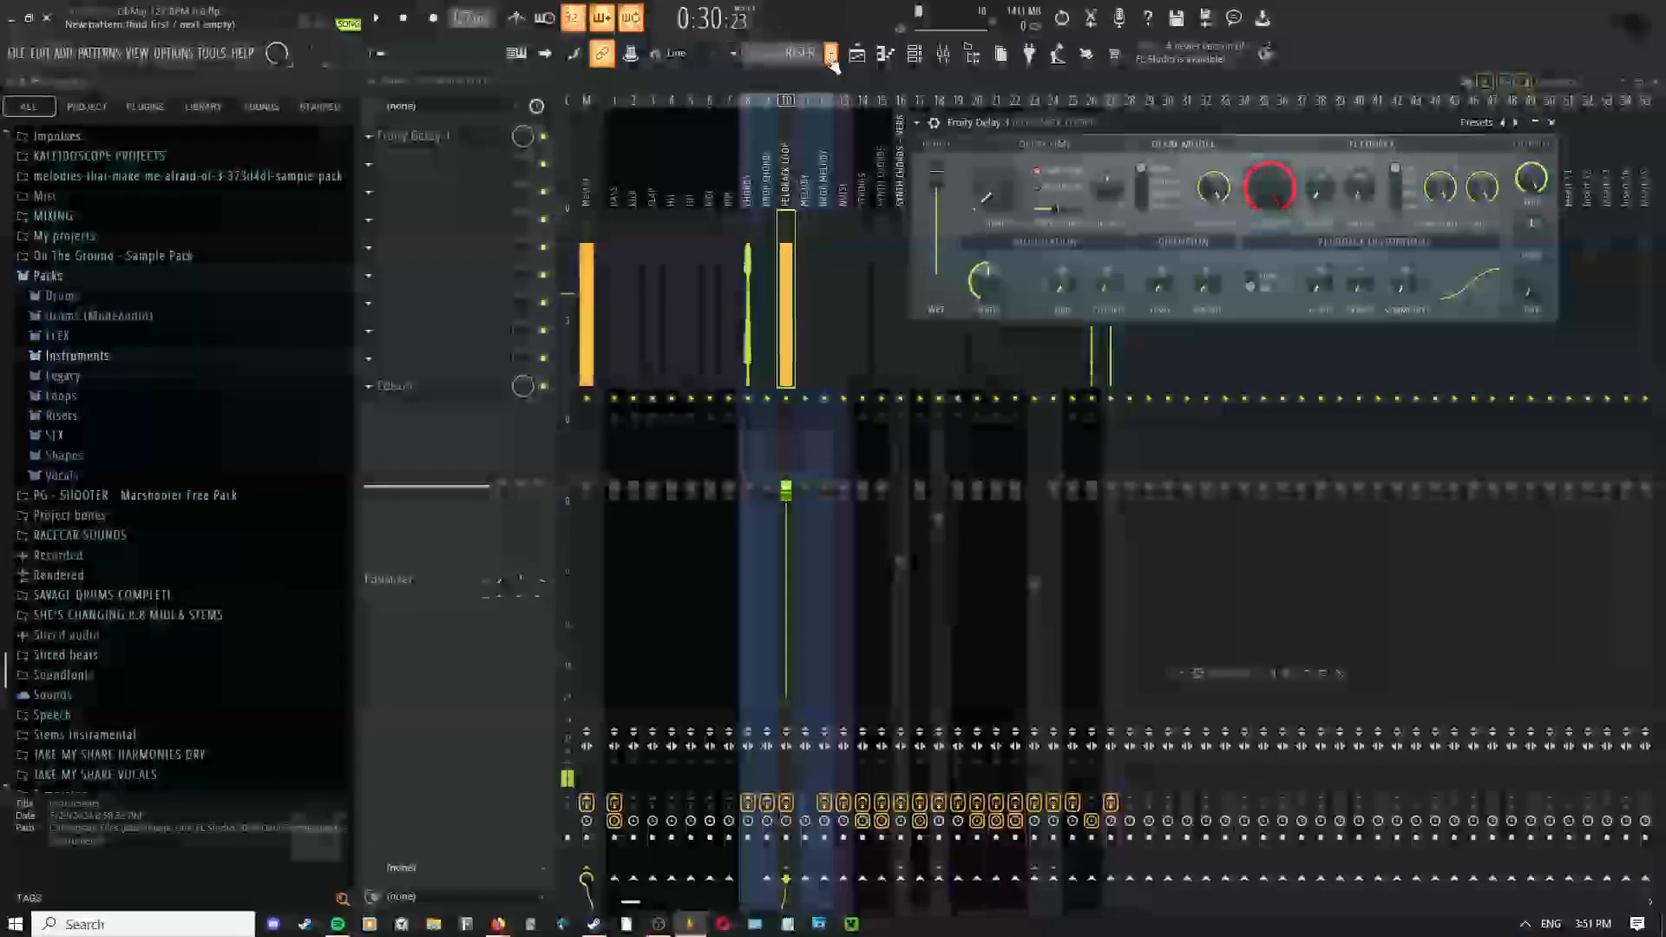
Raise the modulation rate in the FEEDBACK_LOOP track's Fruity Delay and play the build-up through it
left_click(857, 54)
left_click(943, 54)
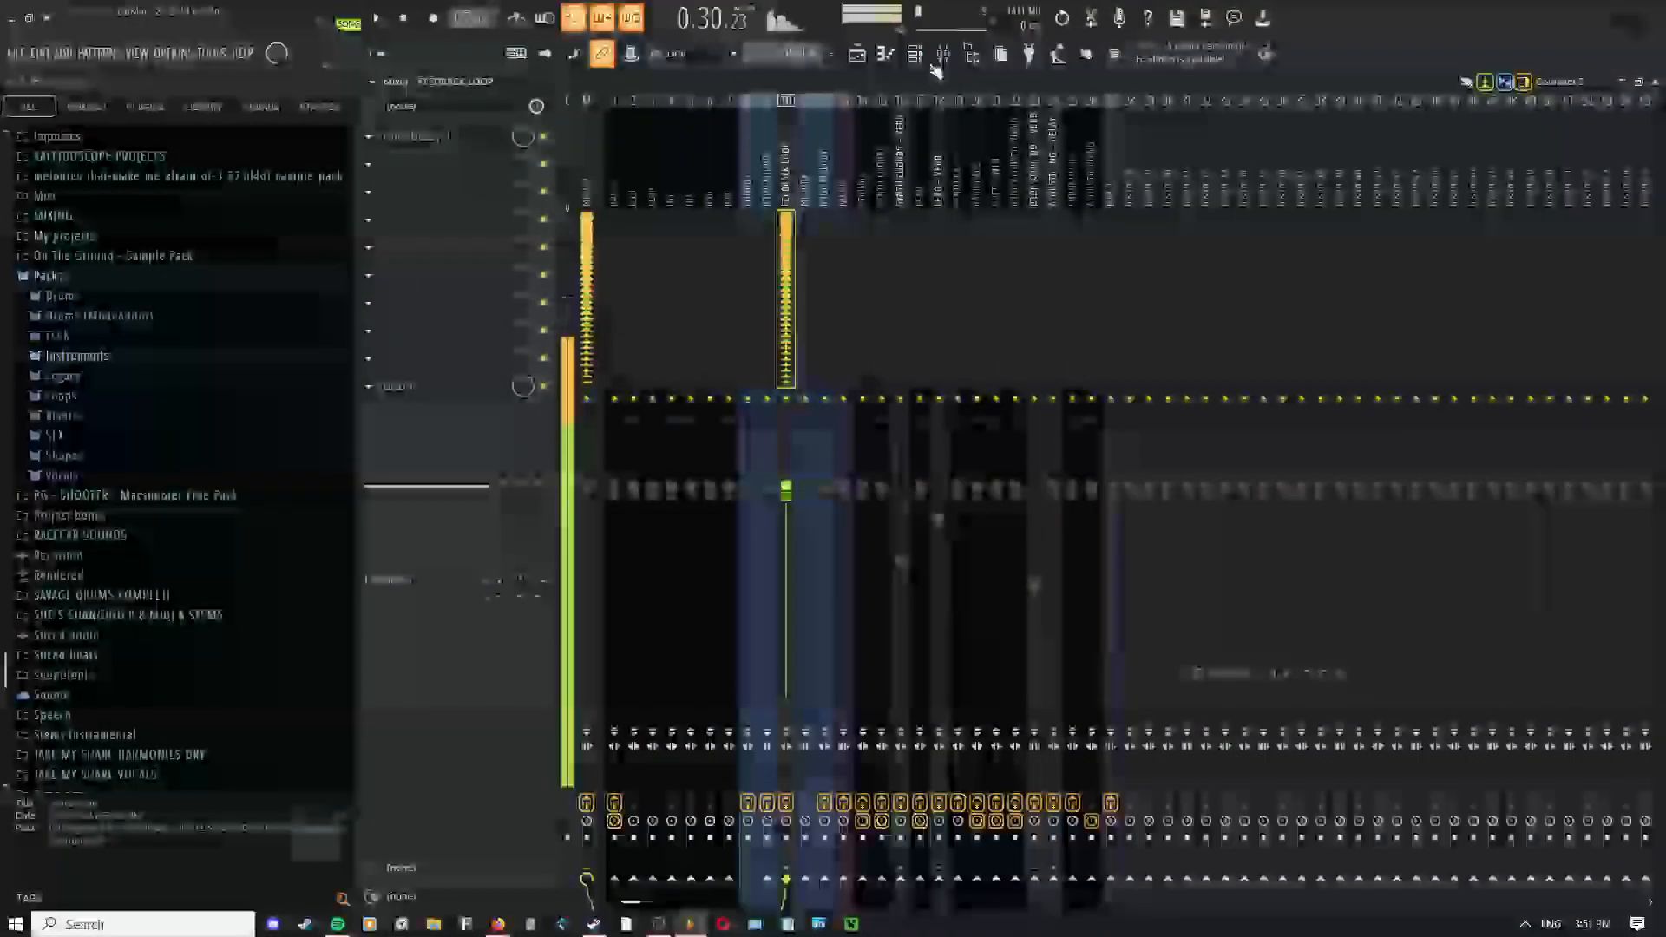
left_click(915, 57)
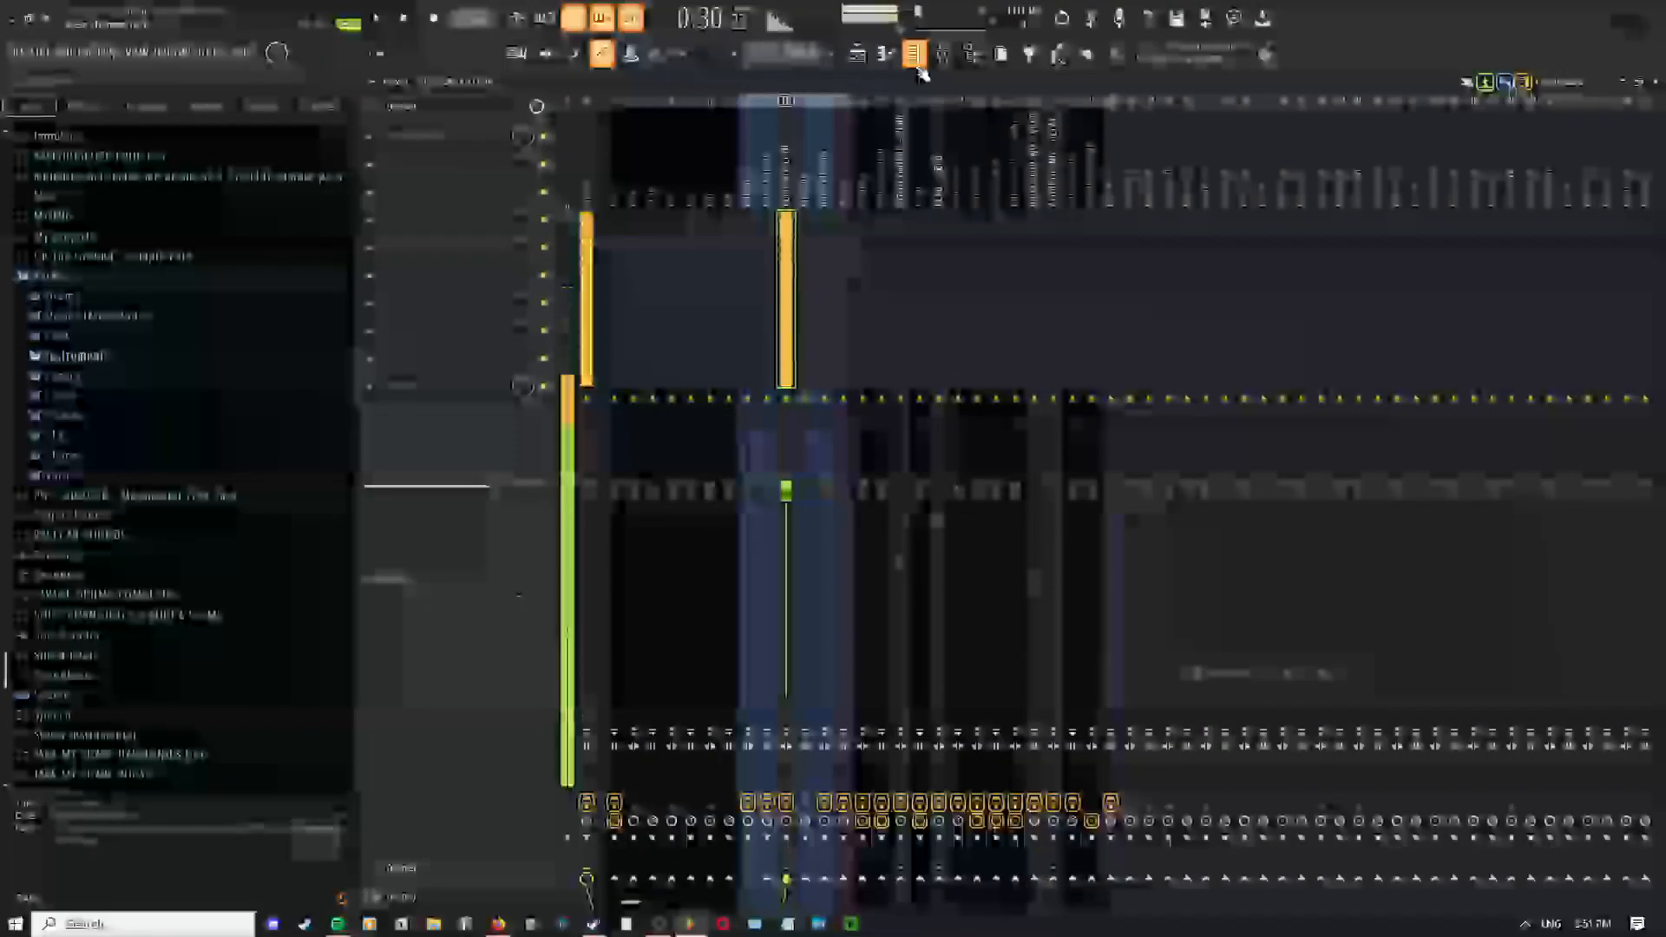
left_click(920, 64)
left_click(439, 143)
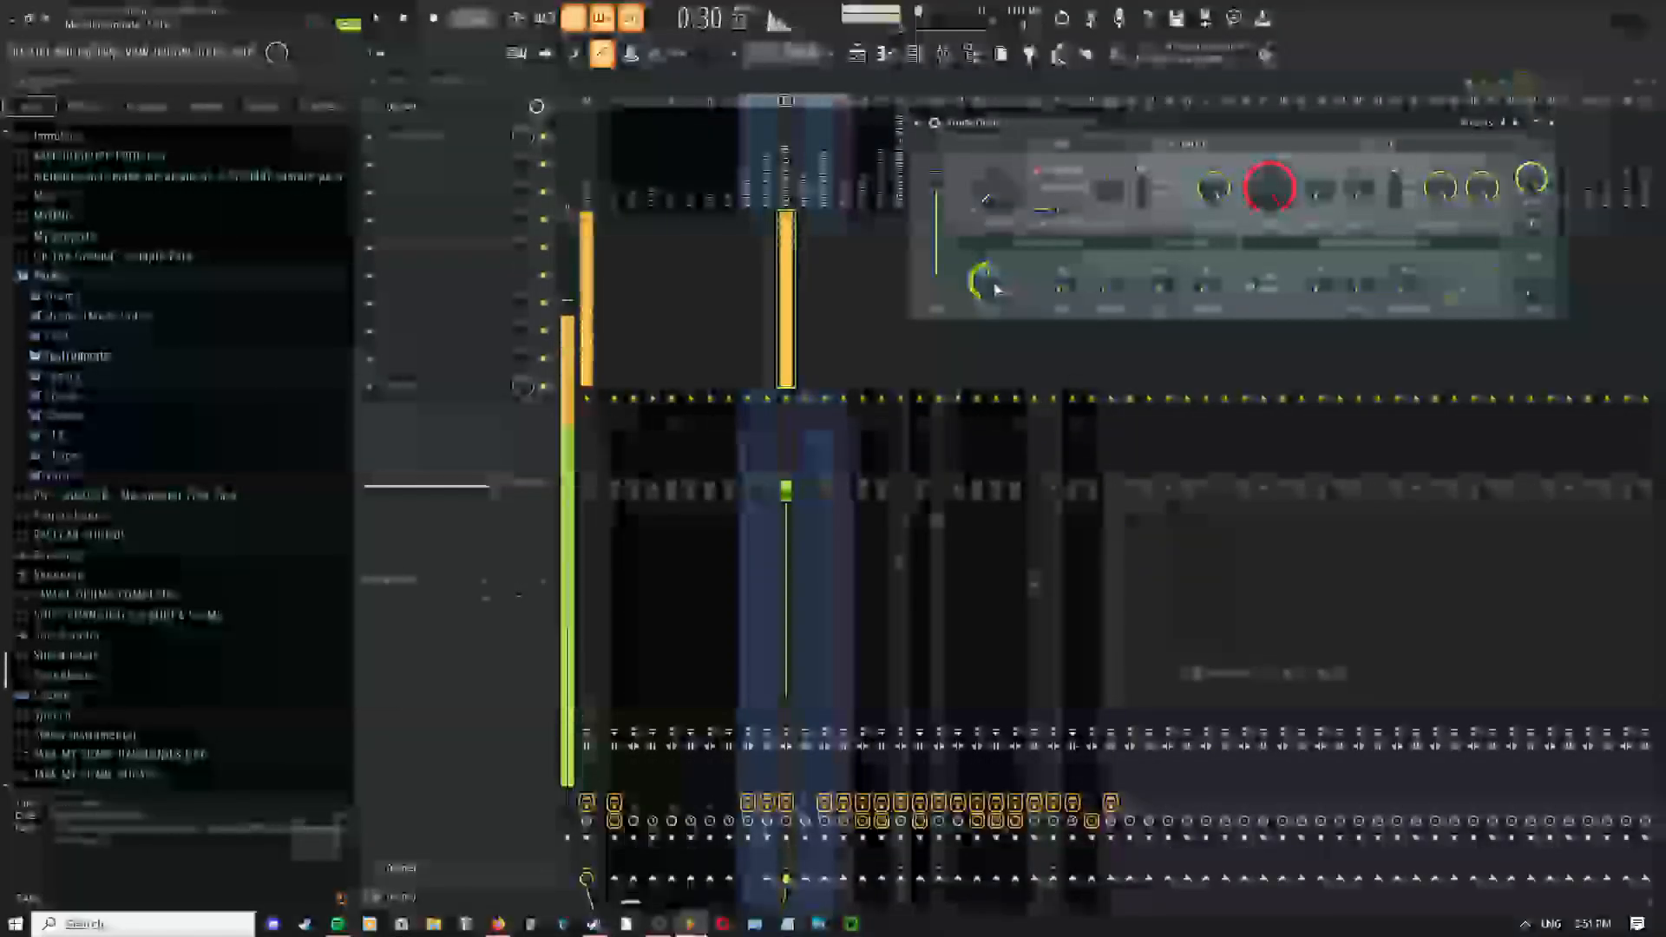
left_click_drag(995, 287, 995, 226)
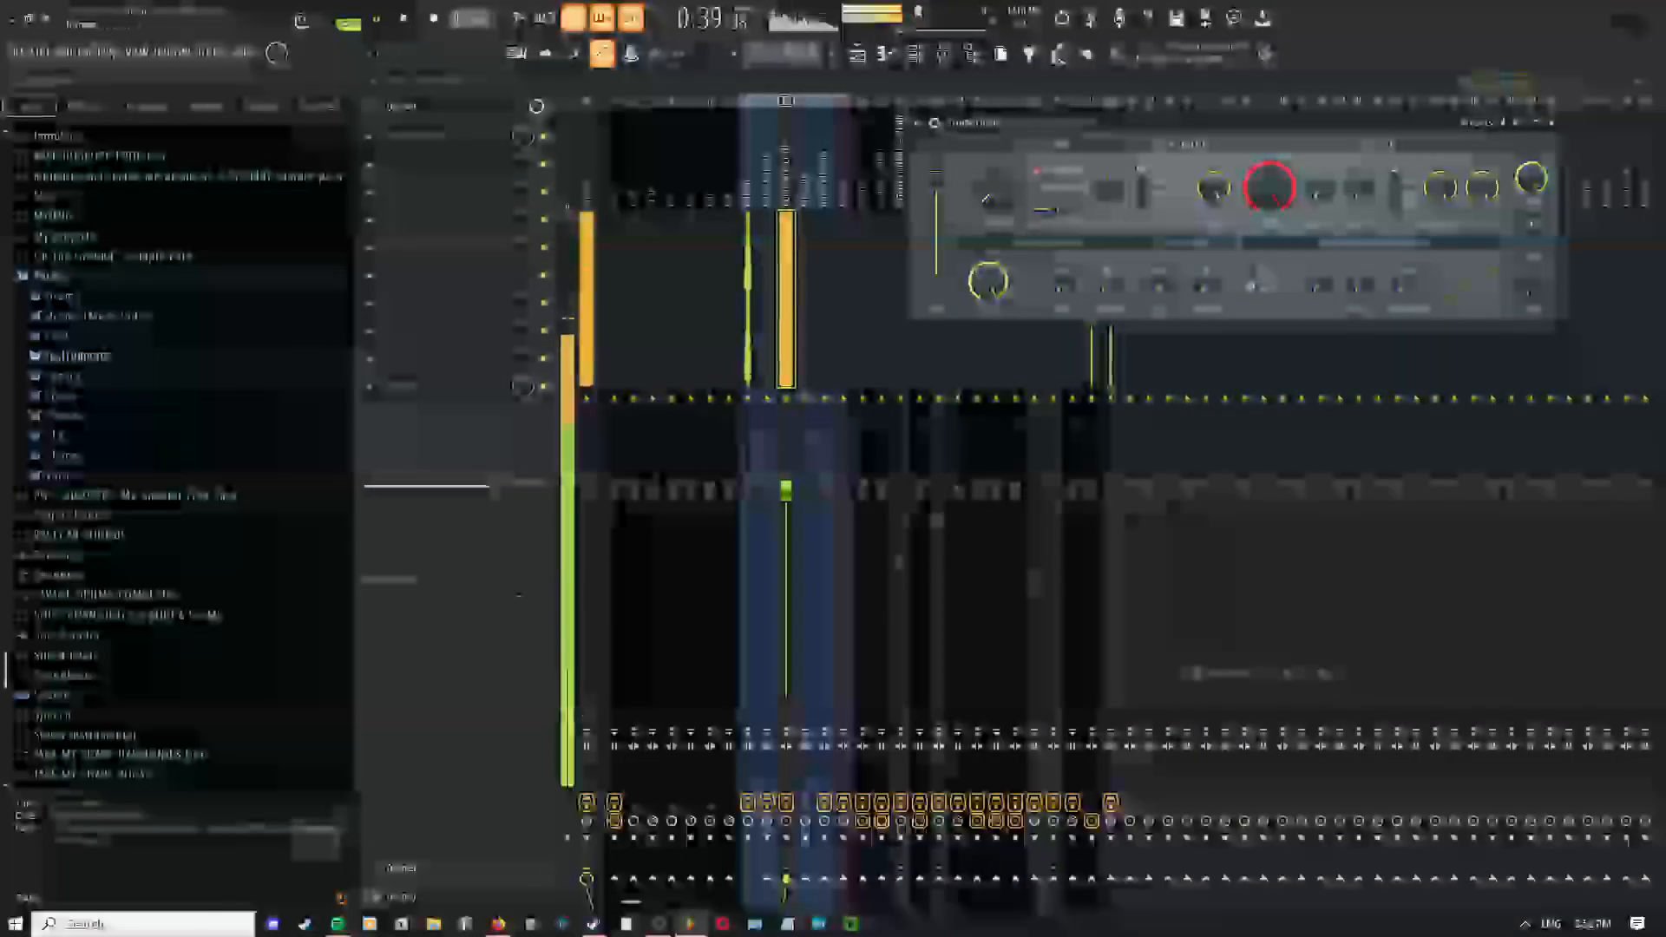
key("space")
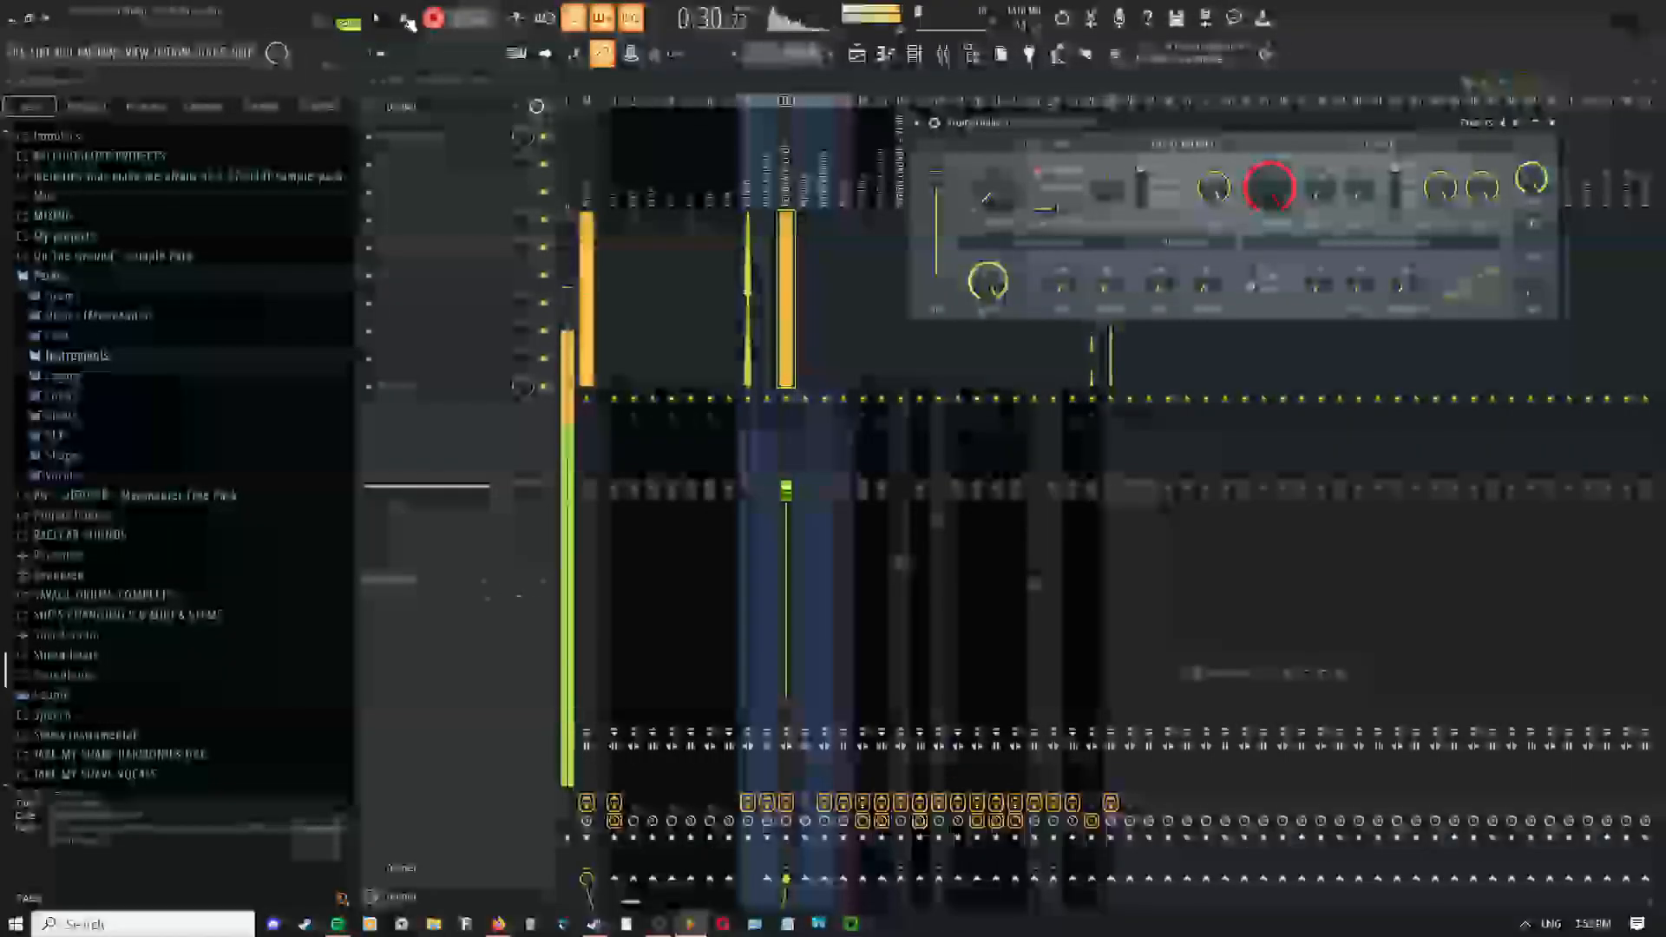
Clear the previous take in Edison on the FEEDBACK_LOOP mixer track and arm it for recording
left_click(857, 54)
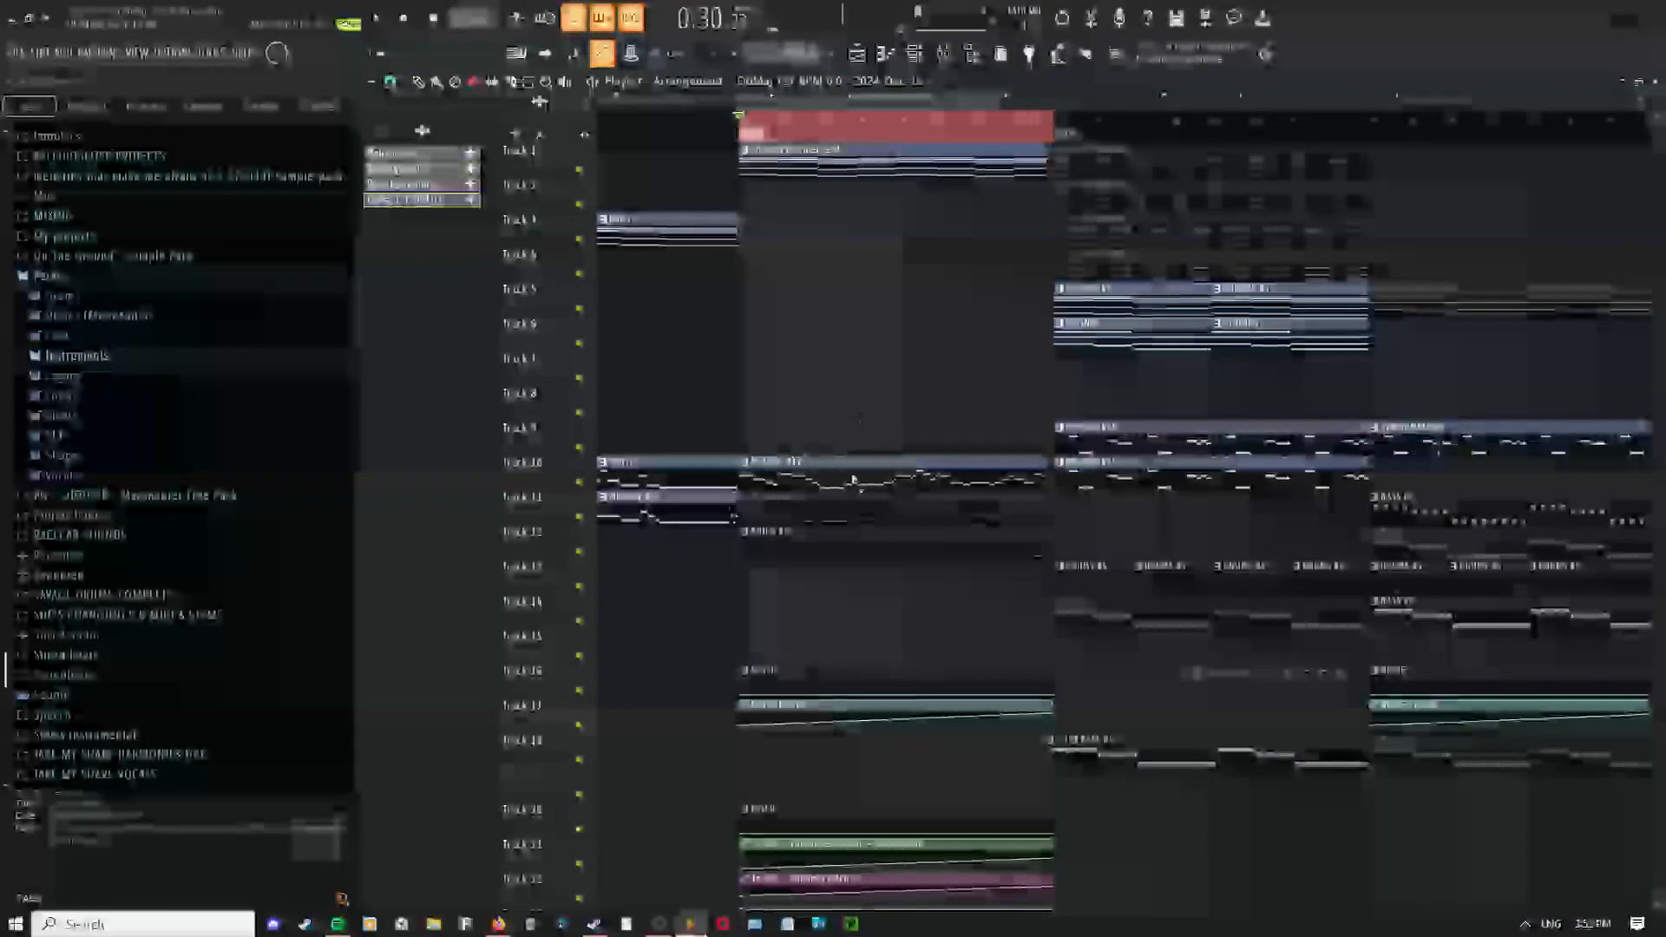
scroll(866, 512, "down", 4)
scroll(846, 443, "up", 4)
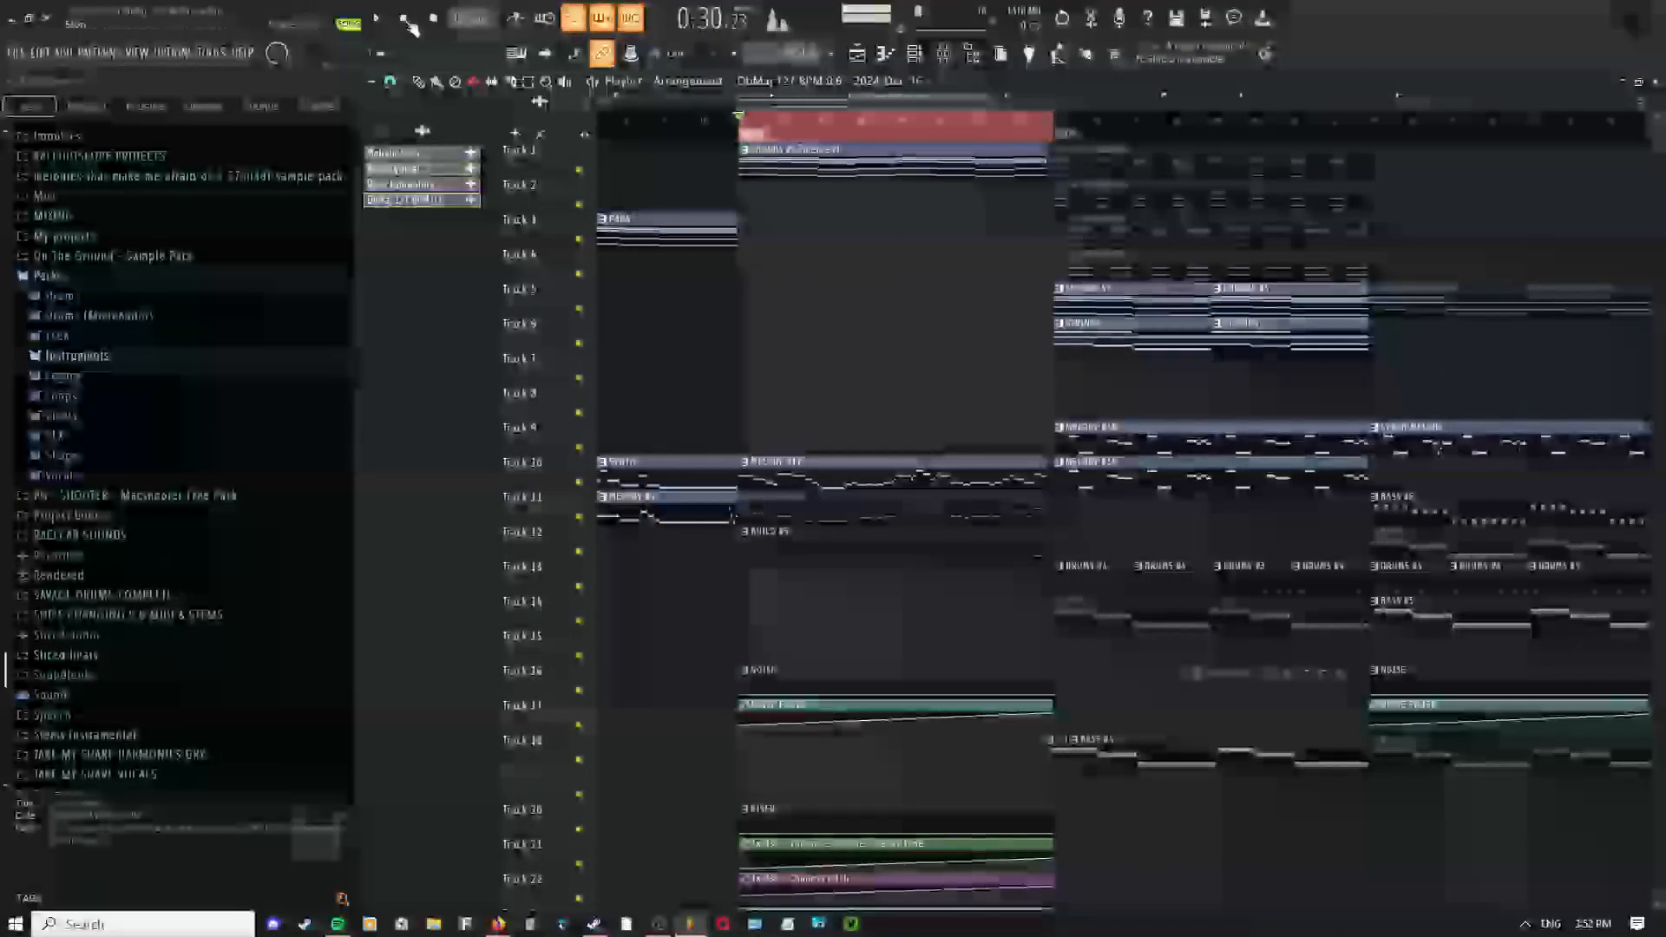
left_click(945, 57)
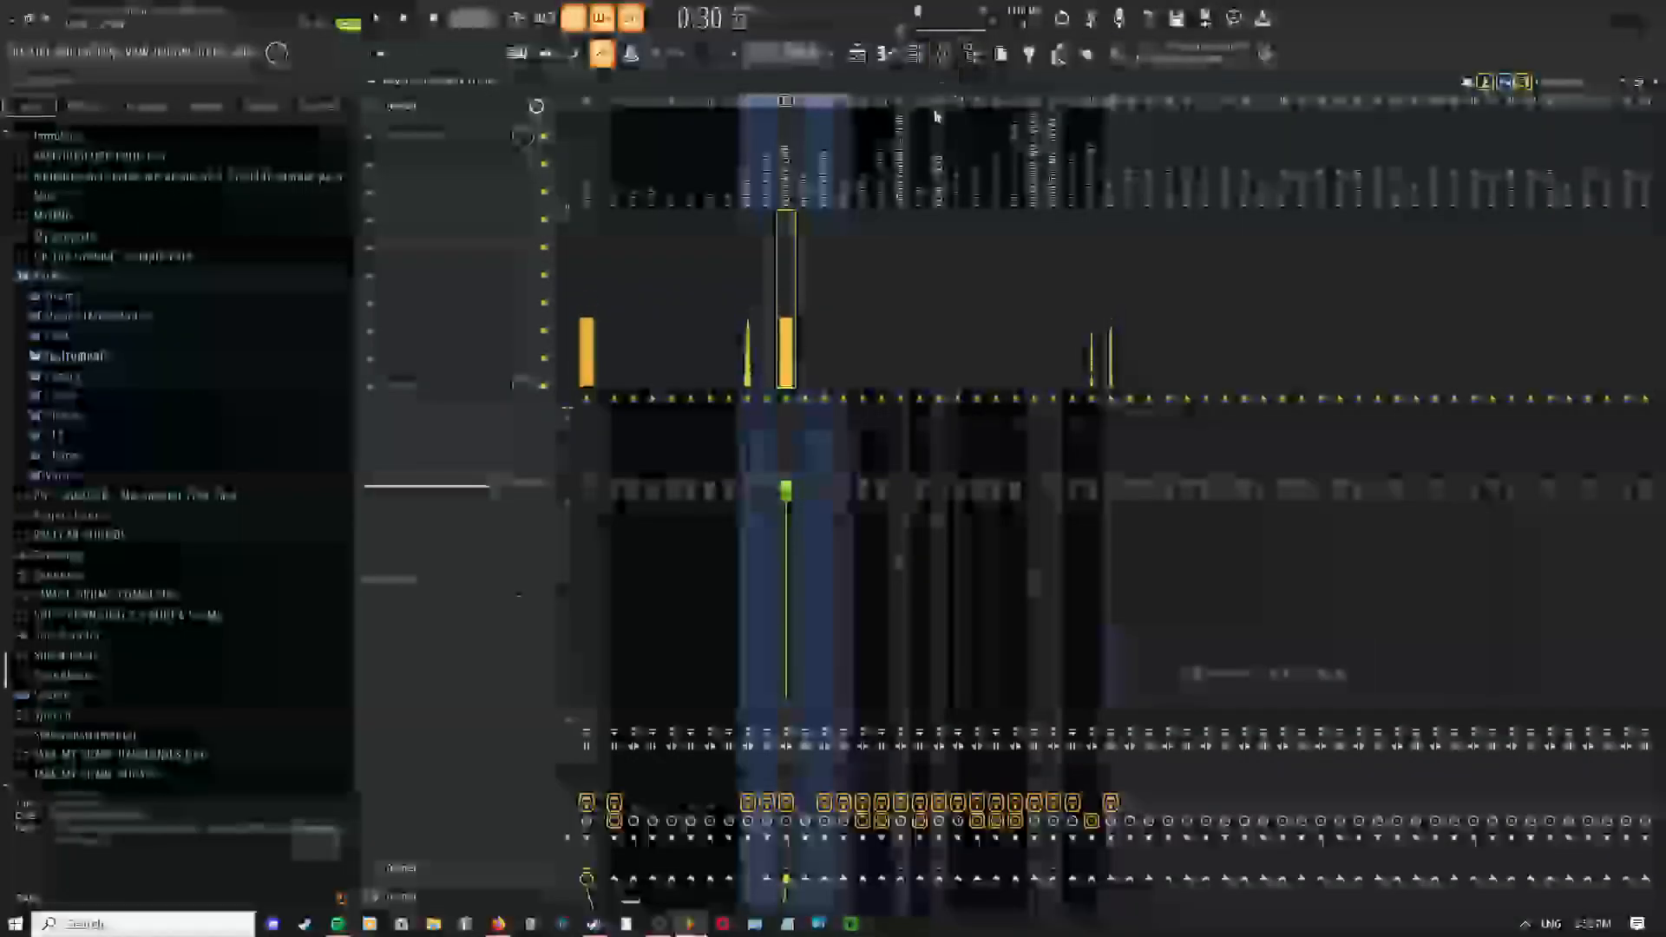
left_click(784, 206)
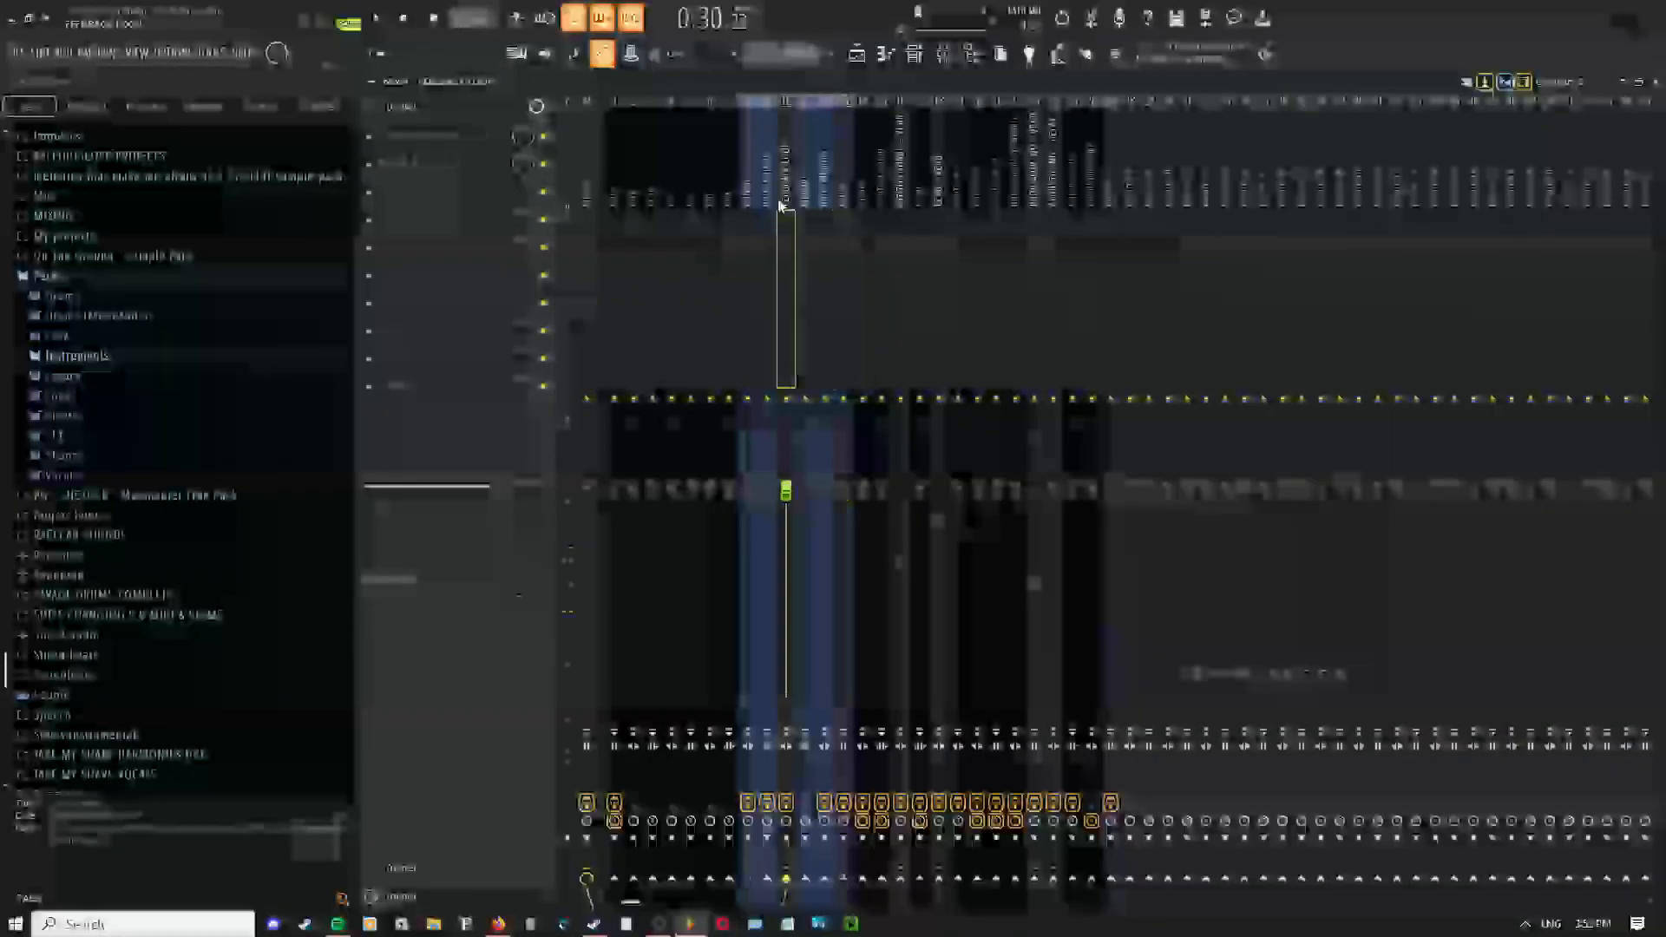
left_click(441, 145)
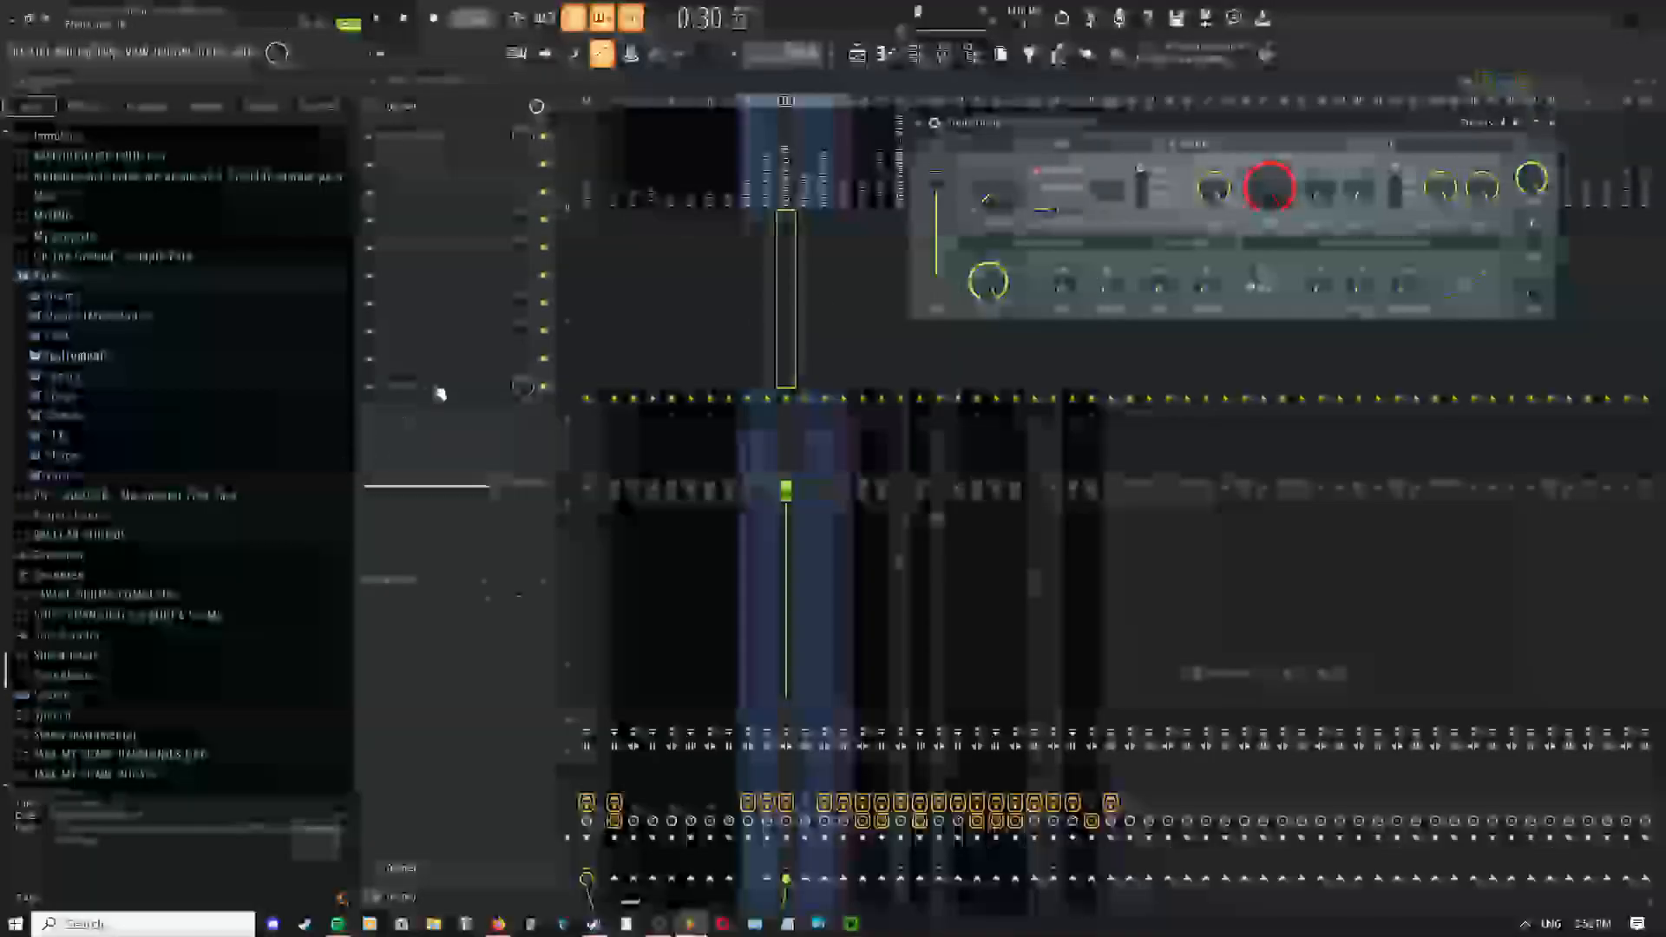
left_click(439, 391)
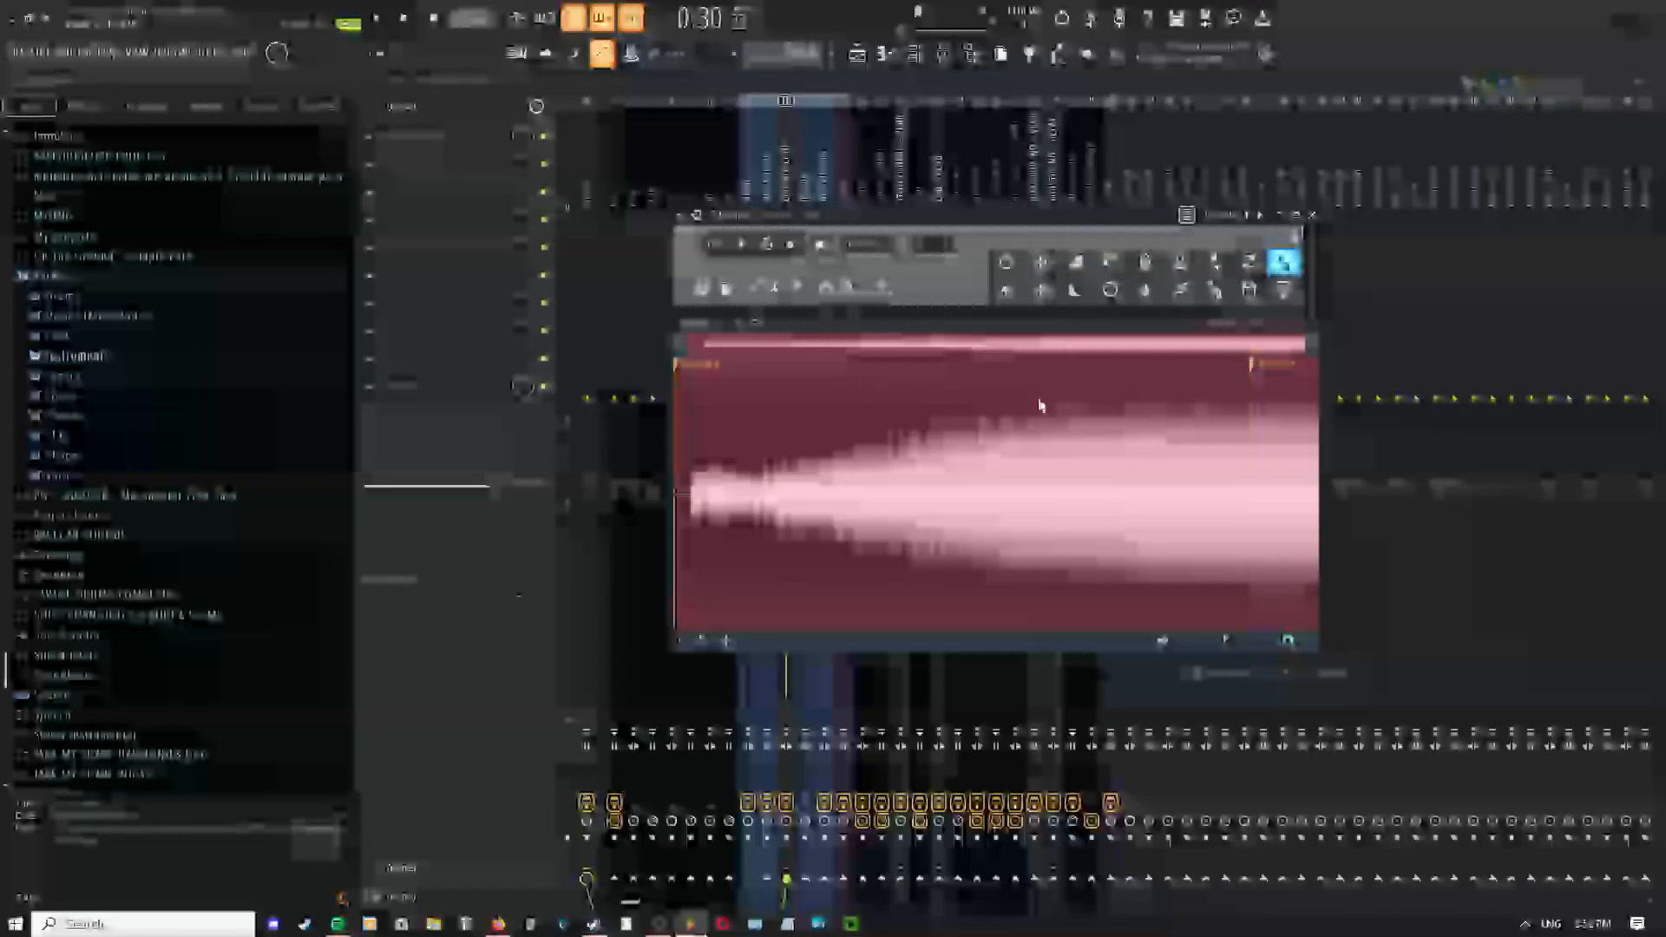
key("Delete")
left_click_drag(852, 226, 1190, 188)
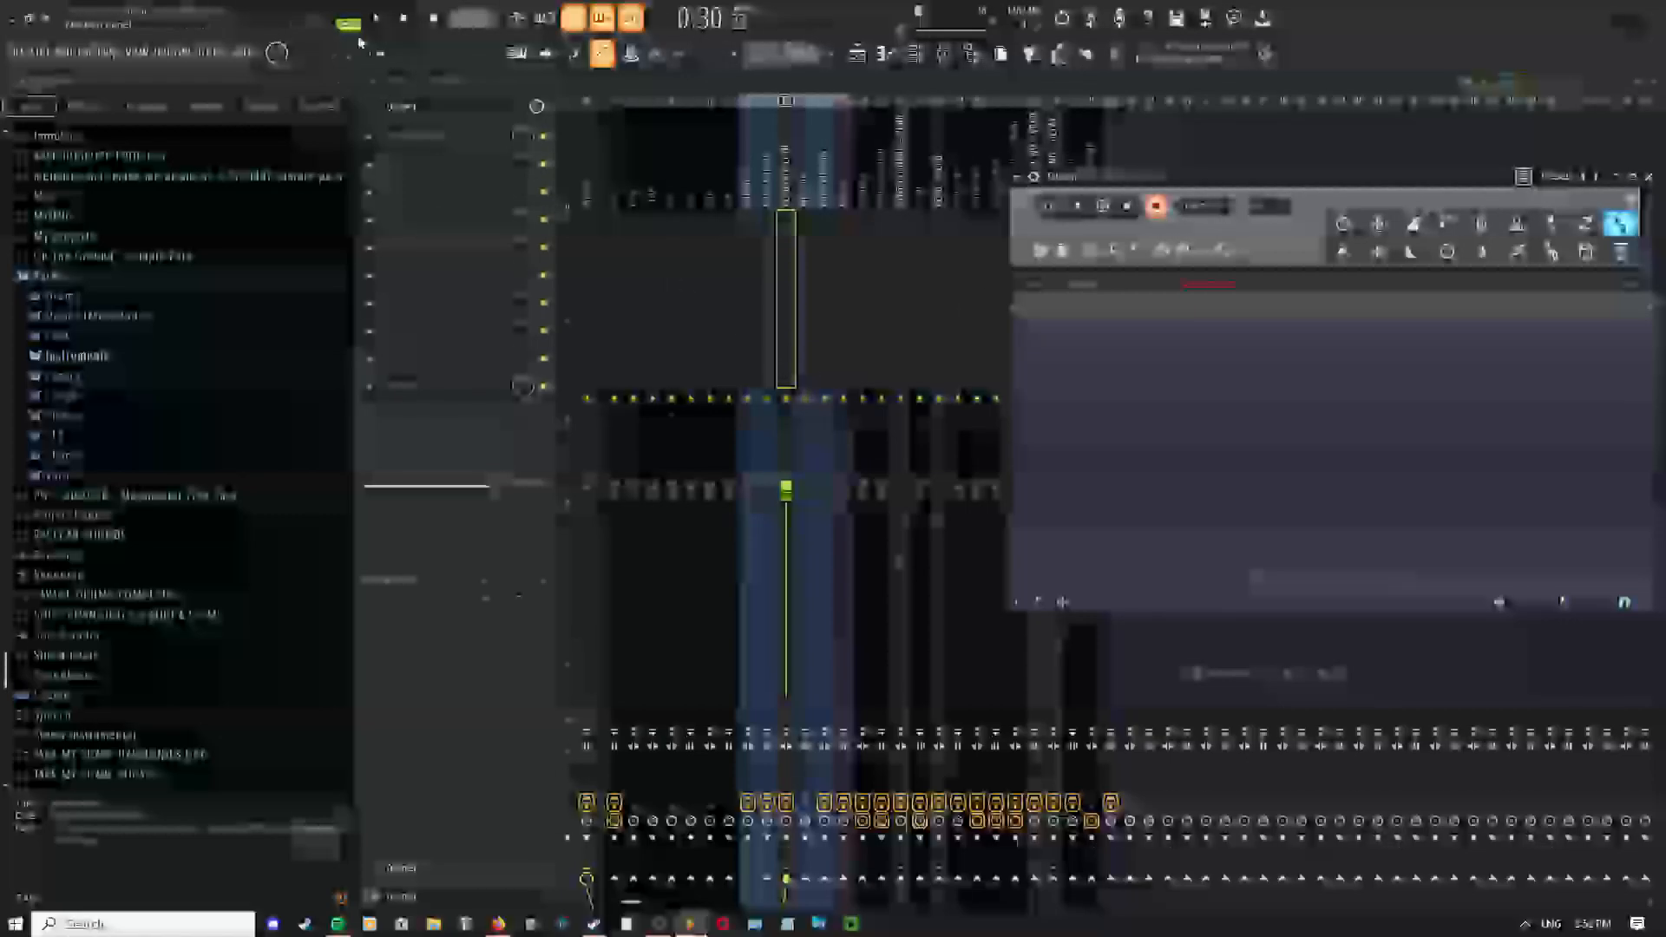
left_click_drag(1190, 178, 1041, 139)
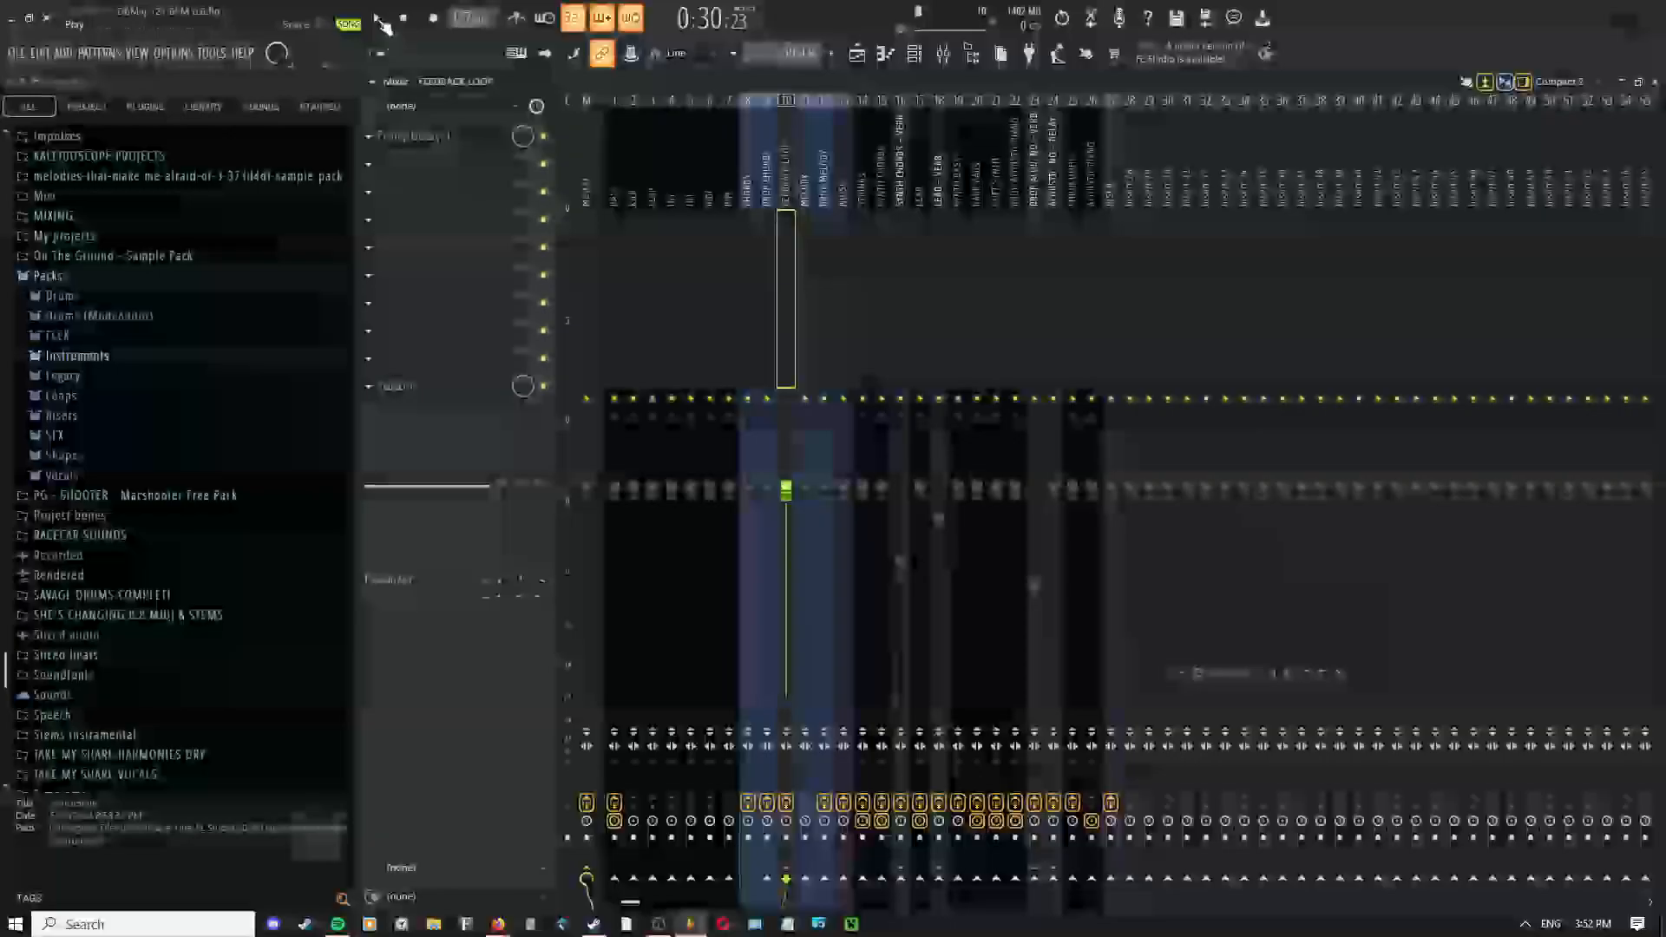
Record the build-up's delay feedback into Edison, stop playback, and bring up the new take for review
left_click(380, 20)
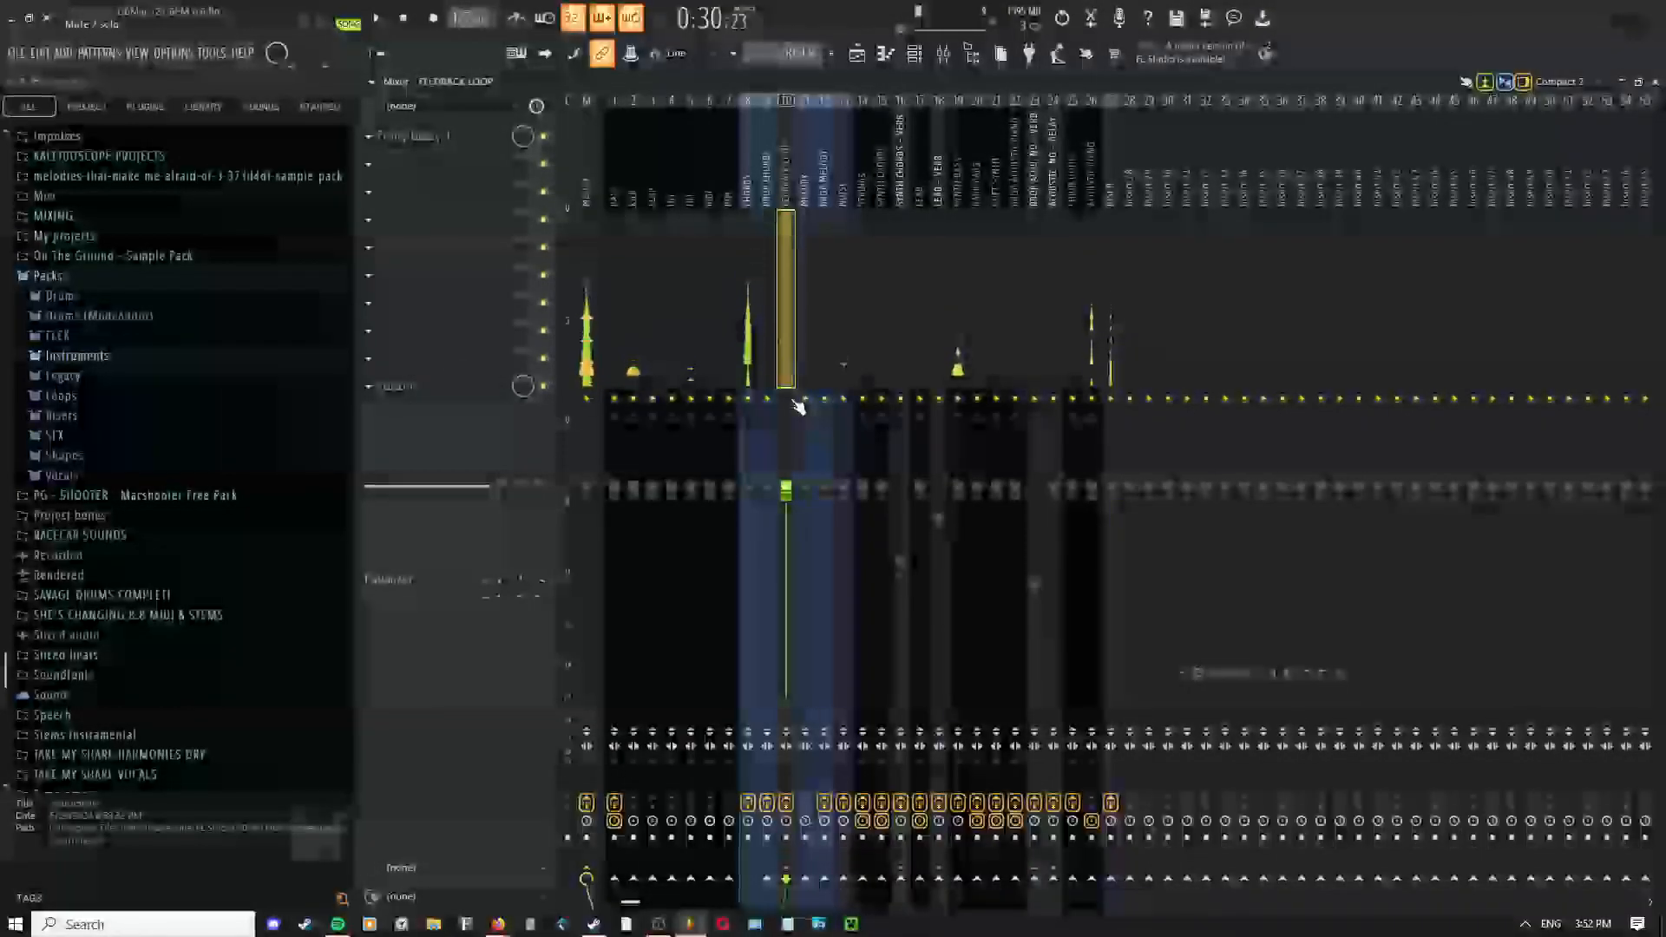
left_click(470, 152)
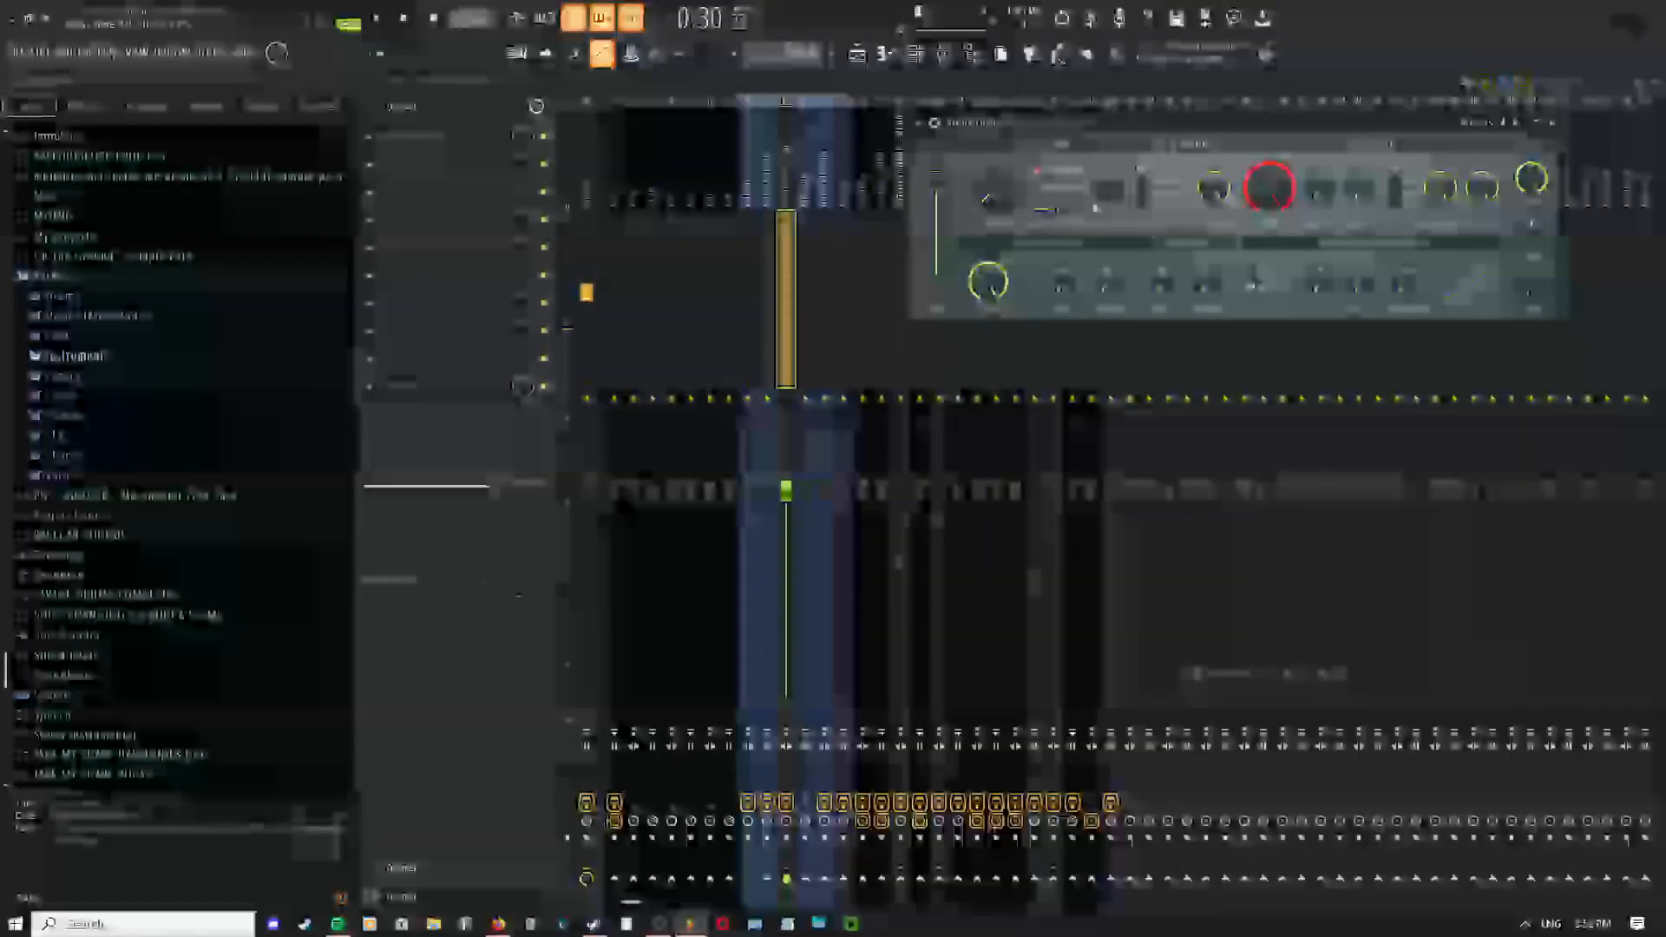
left_click(406, 23)
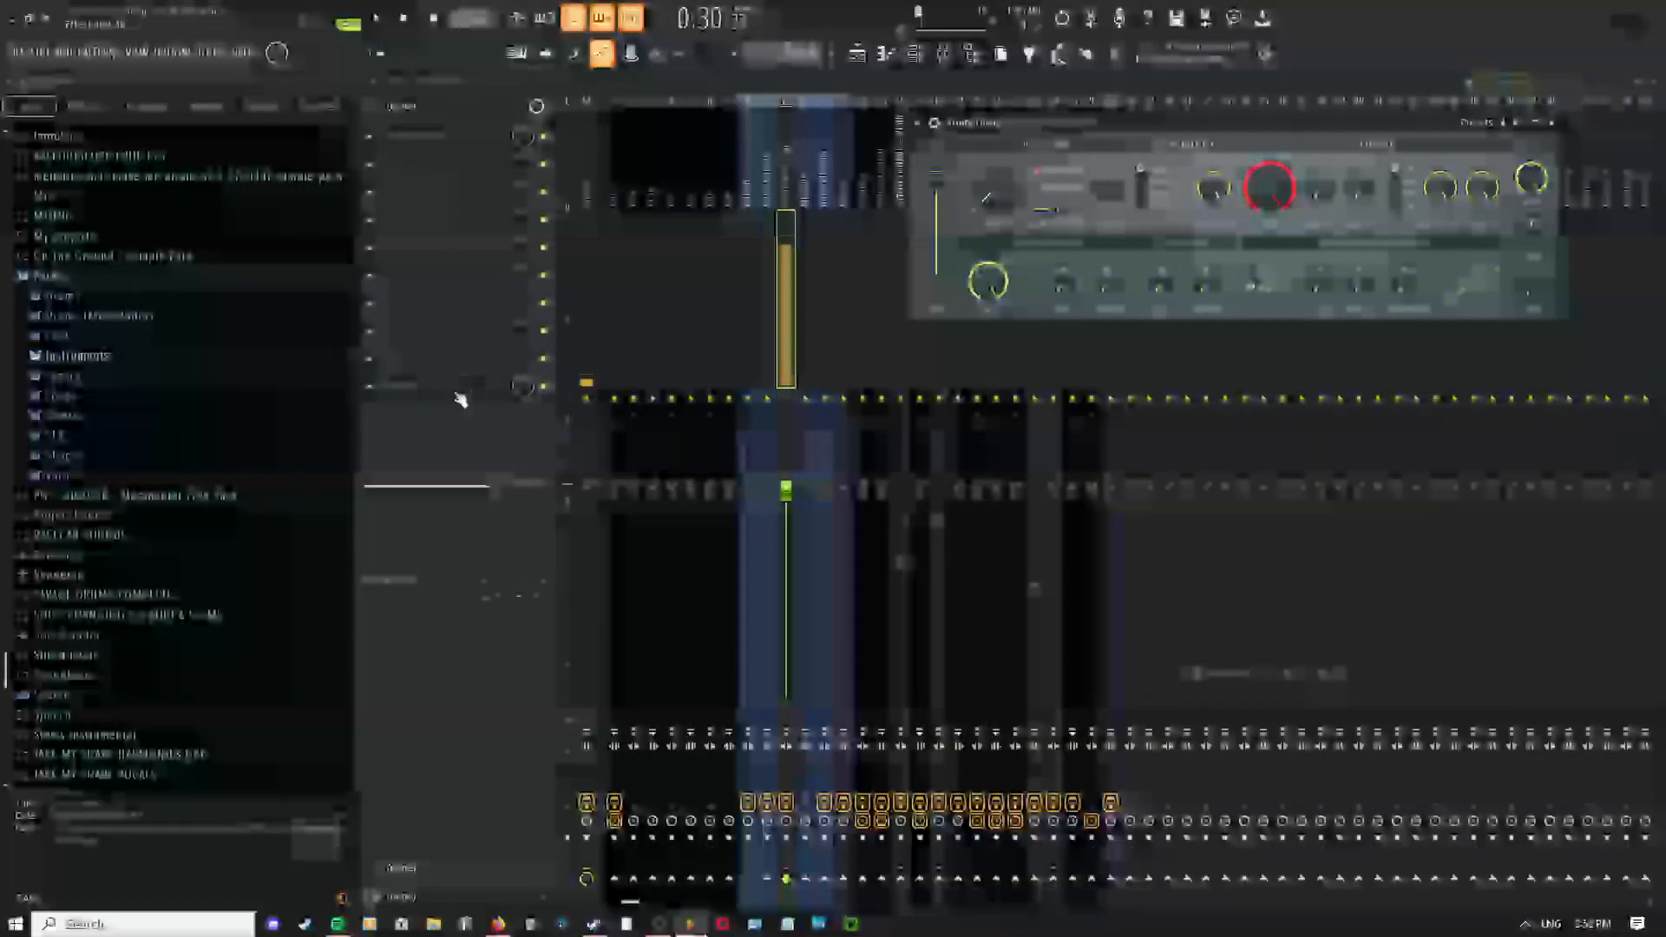
left_click(443, 388)
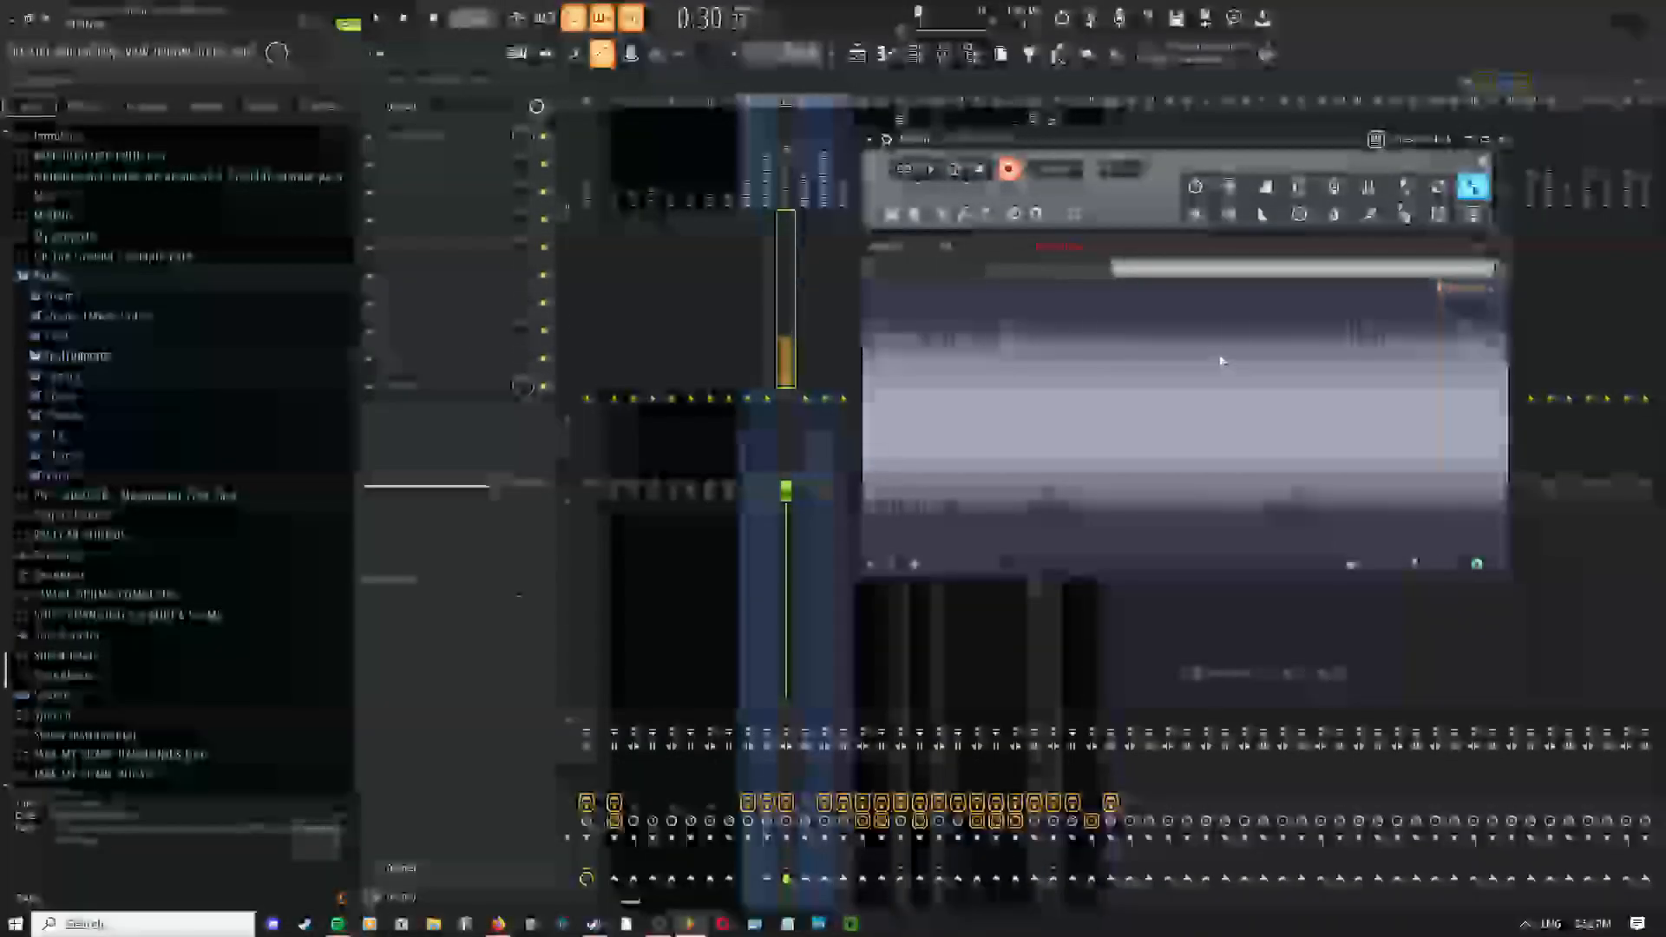
double_click(1220, 360)
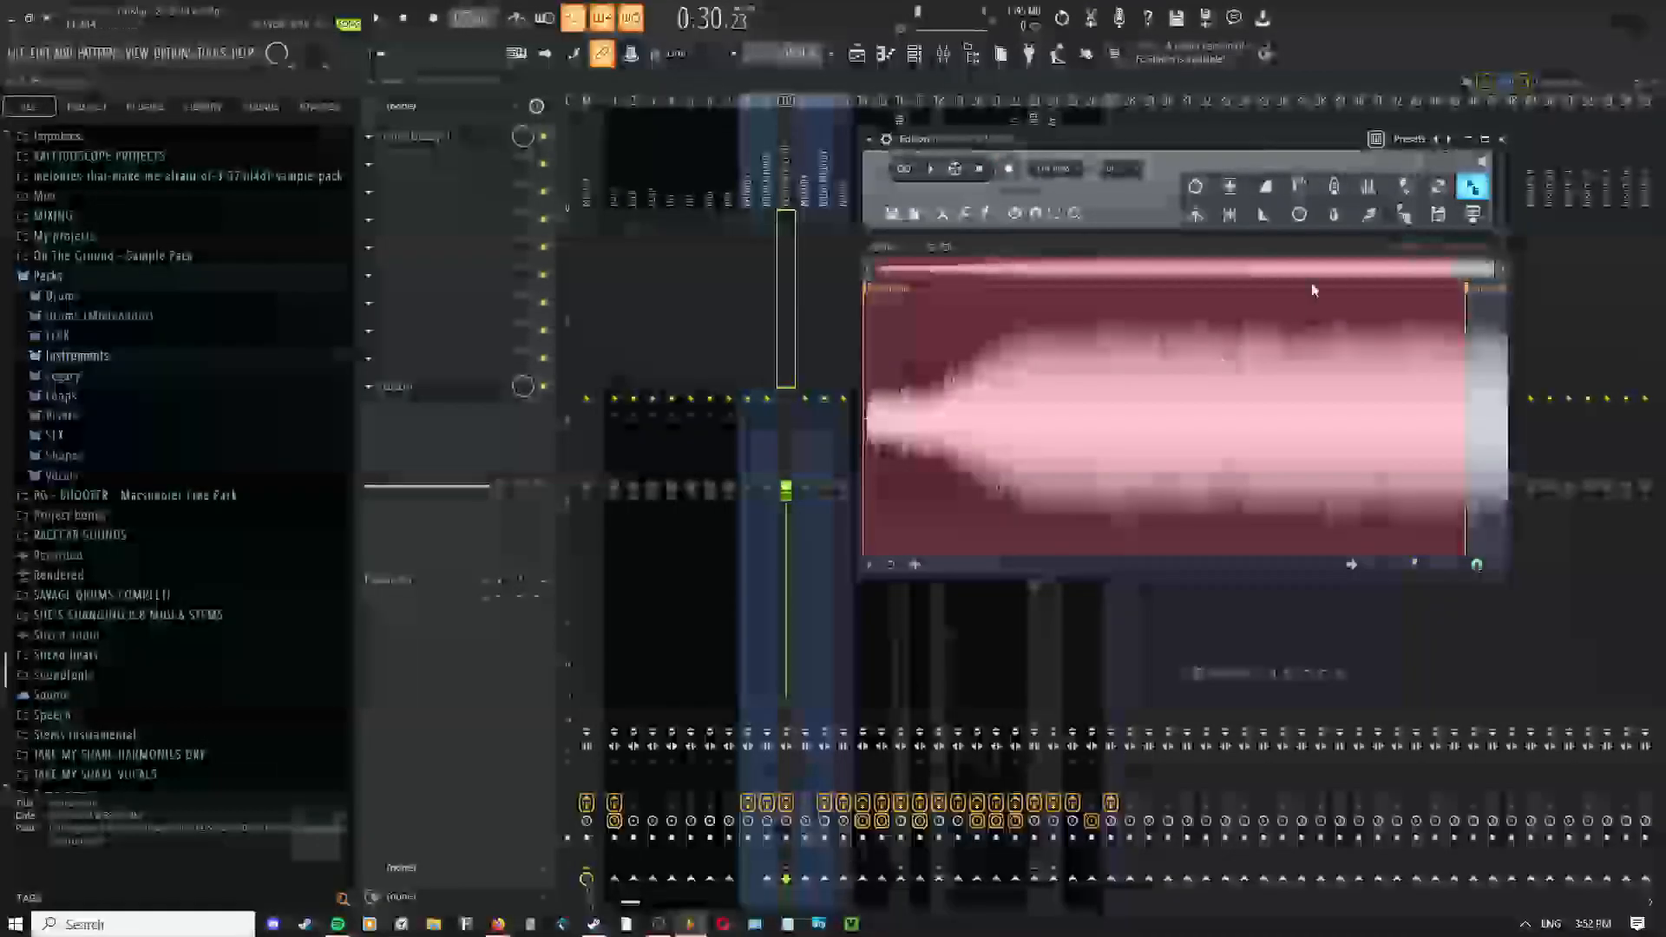
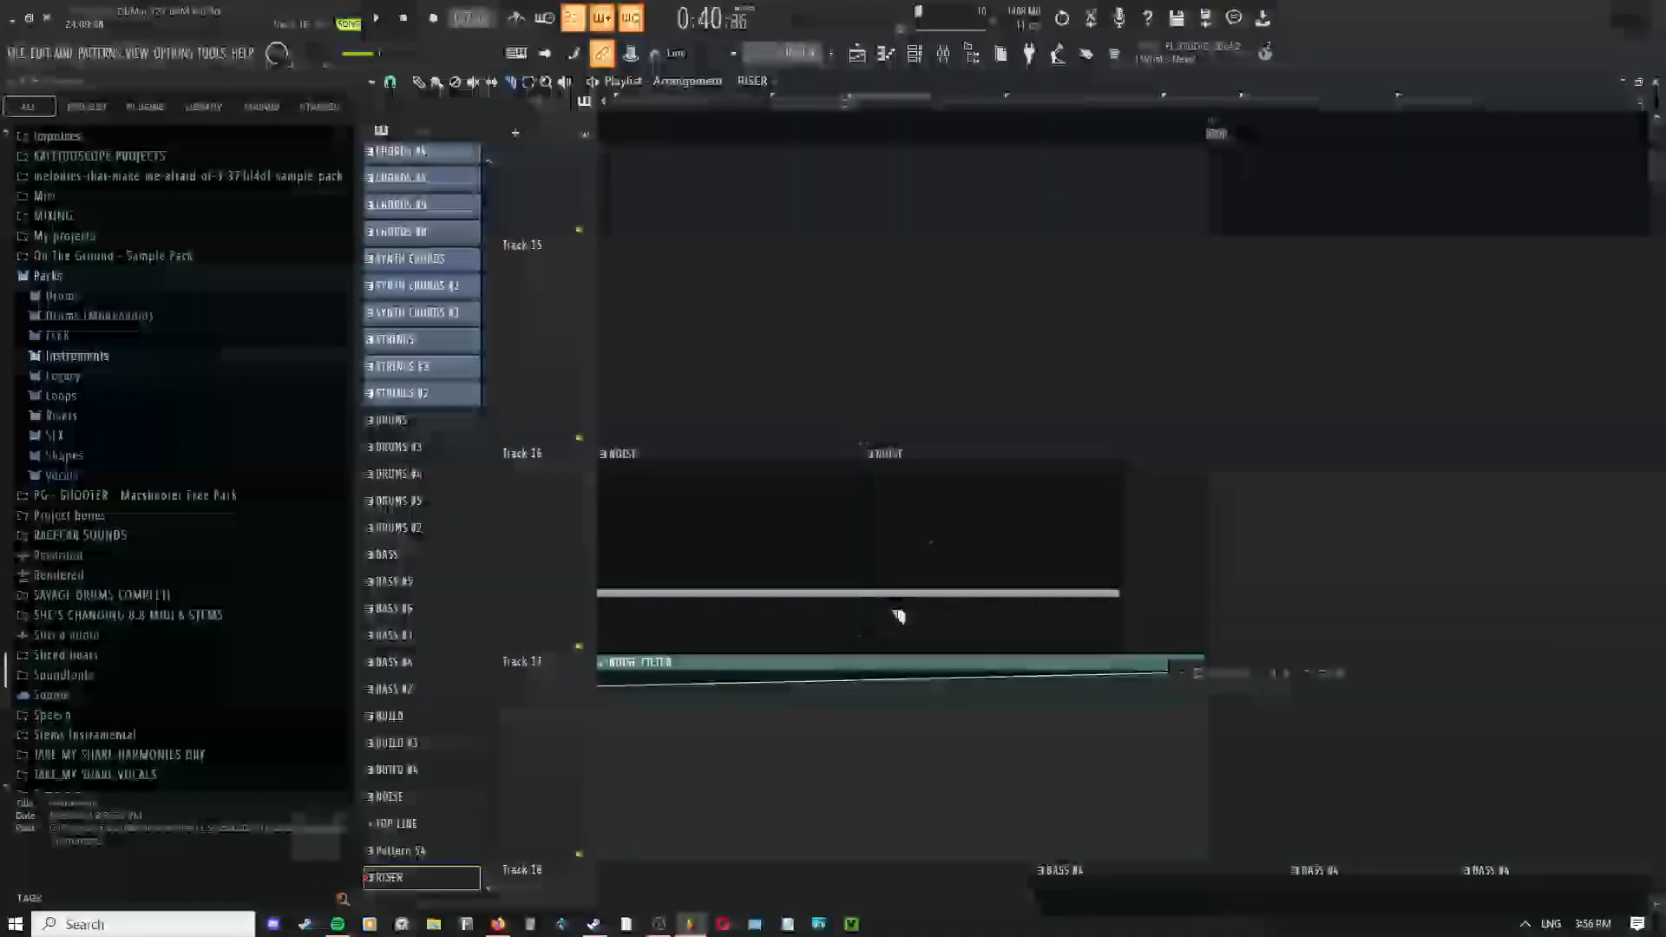
Slice the RISER clip on Track 20 before the drop and remove the cut-off ends of the RISER and NOISE clips
middle_click(959, 450)
left_click_drag(919, 772, 911, 477)
left_click_drag(909, 583, 927, 796)
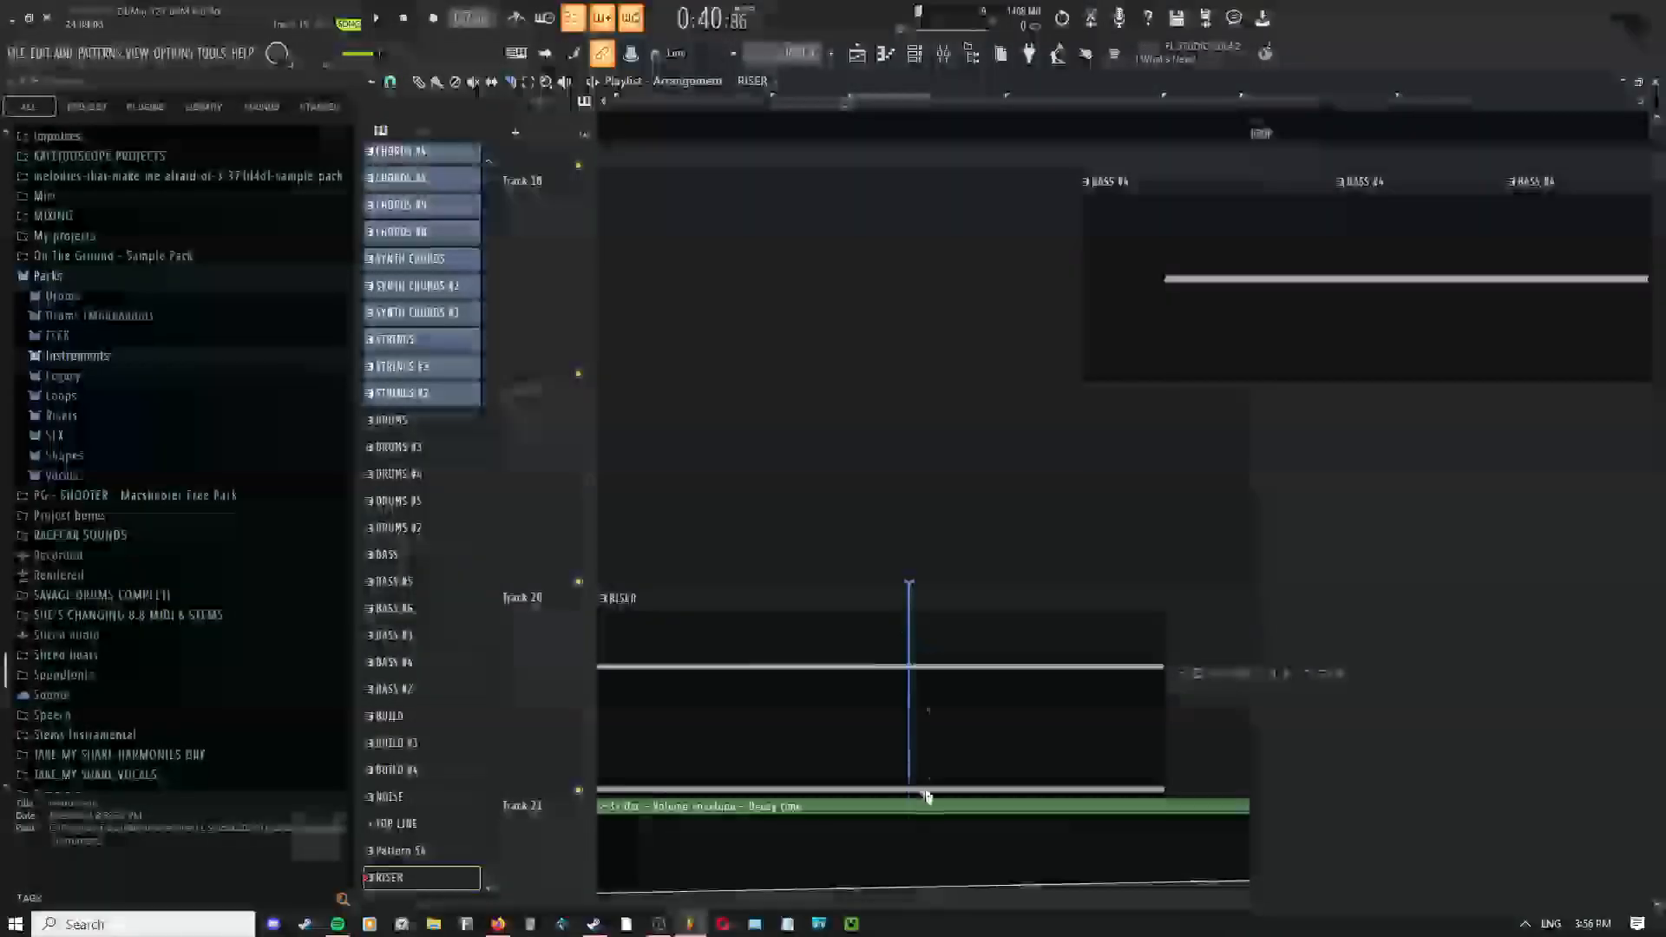
middle_click(947, 781)
left_click(991, 527)
right_click(993, 612)
left_click_drag(968, 156, 926, 639)
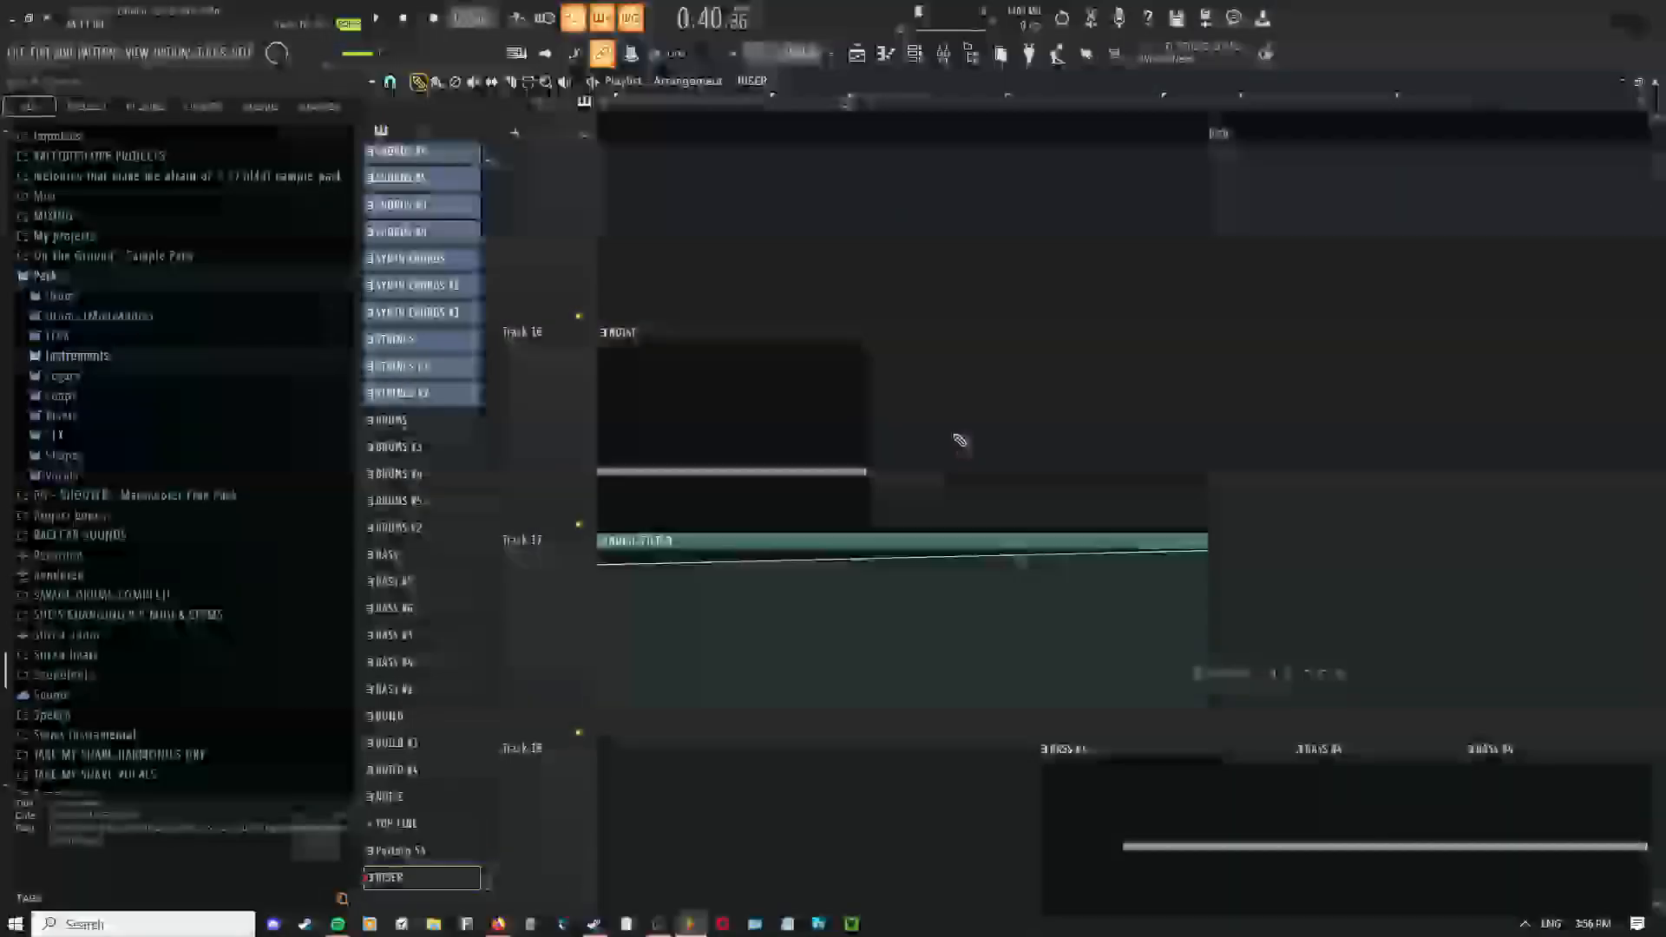
Play the end of the build-up into the drop to check the gap in the NOISE and RISER clips
scroll(955, 452, "down", 3)
key("space")
left_click_drag(933, 560, 926, 305)
scroll(912, 365, "down", 3)
scroll(914, 658, "up", 3)
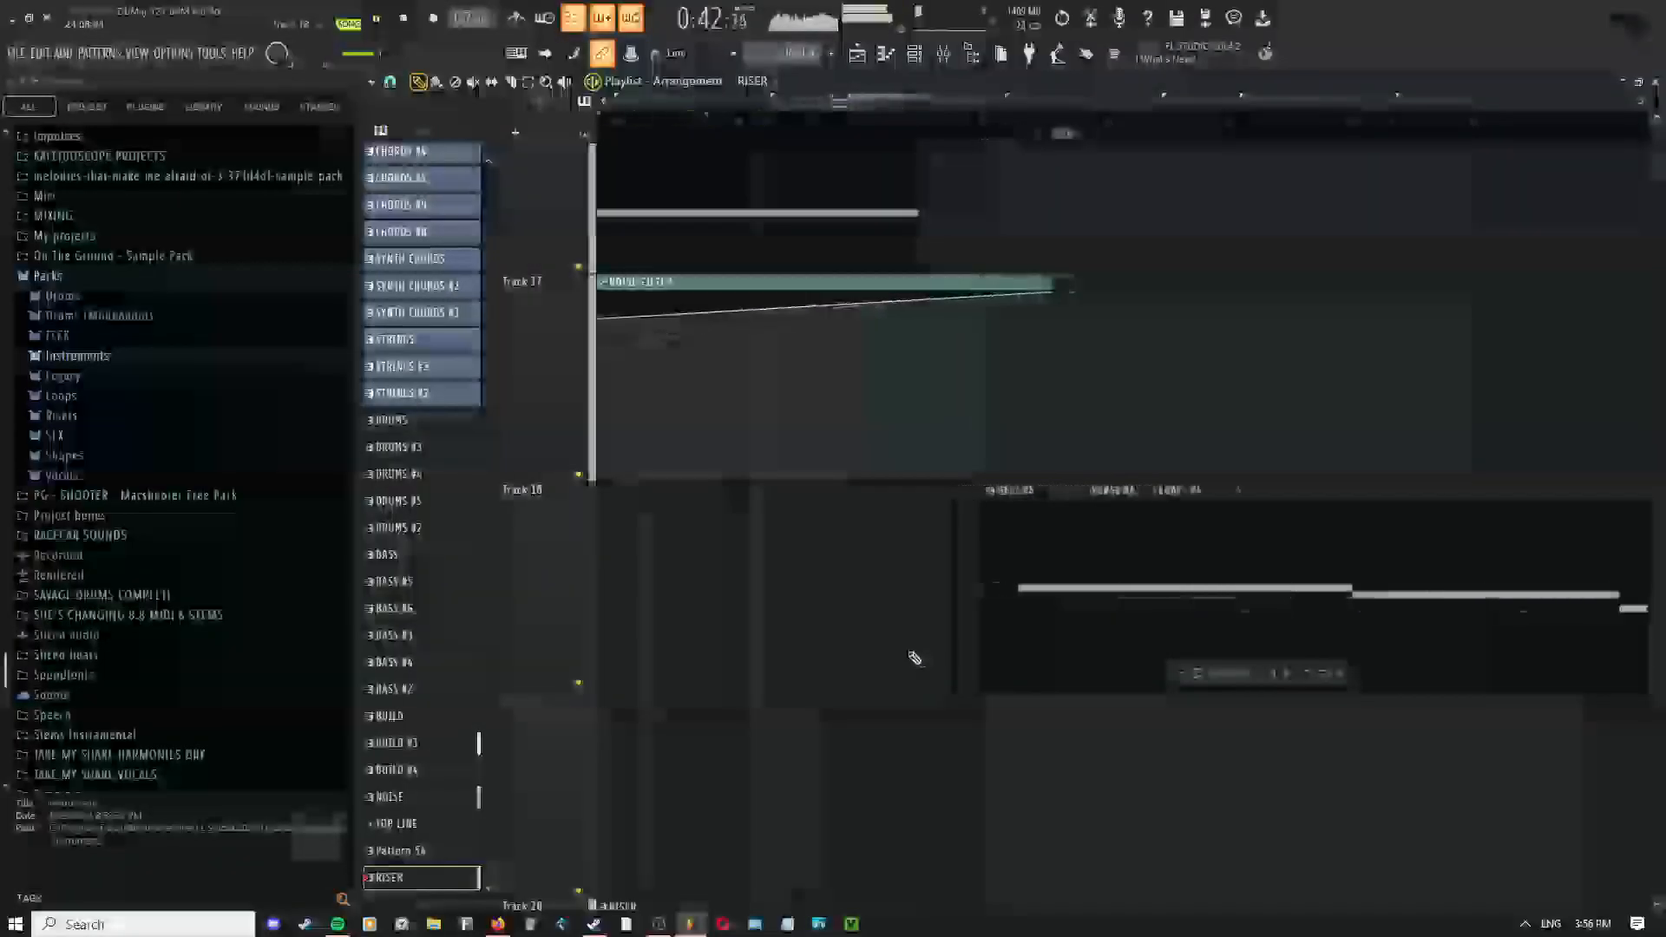
scroll(904, 658, "up", 3)
scroll(894, 724, "down", 6)
middle_click(978, 264)
left_click(1006, 314)
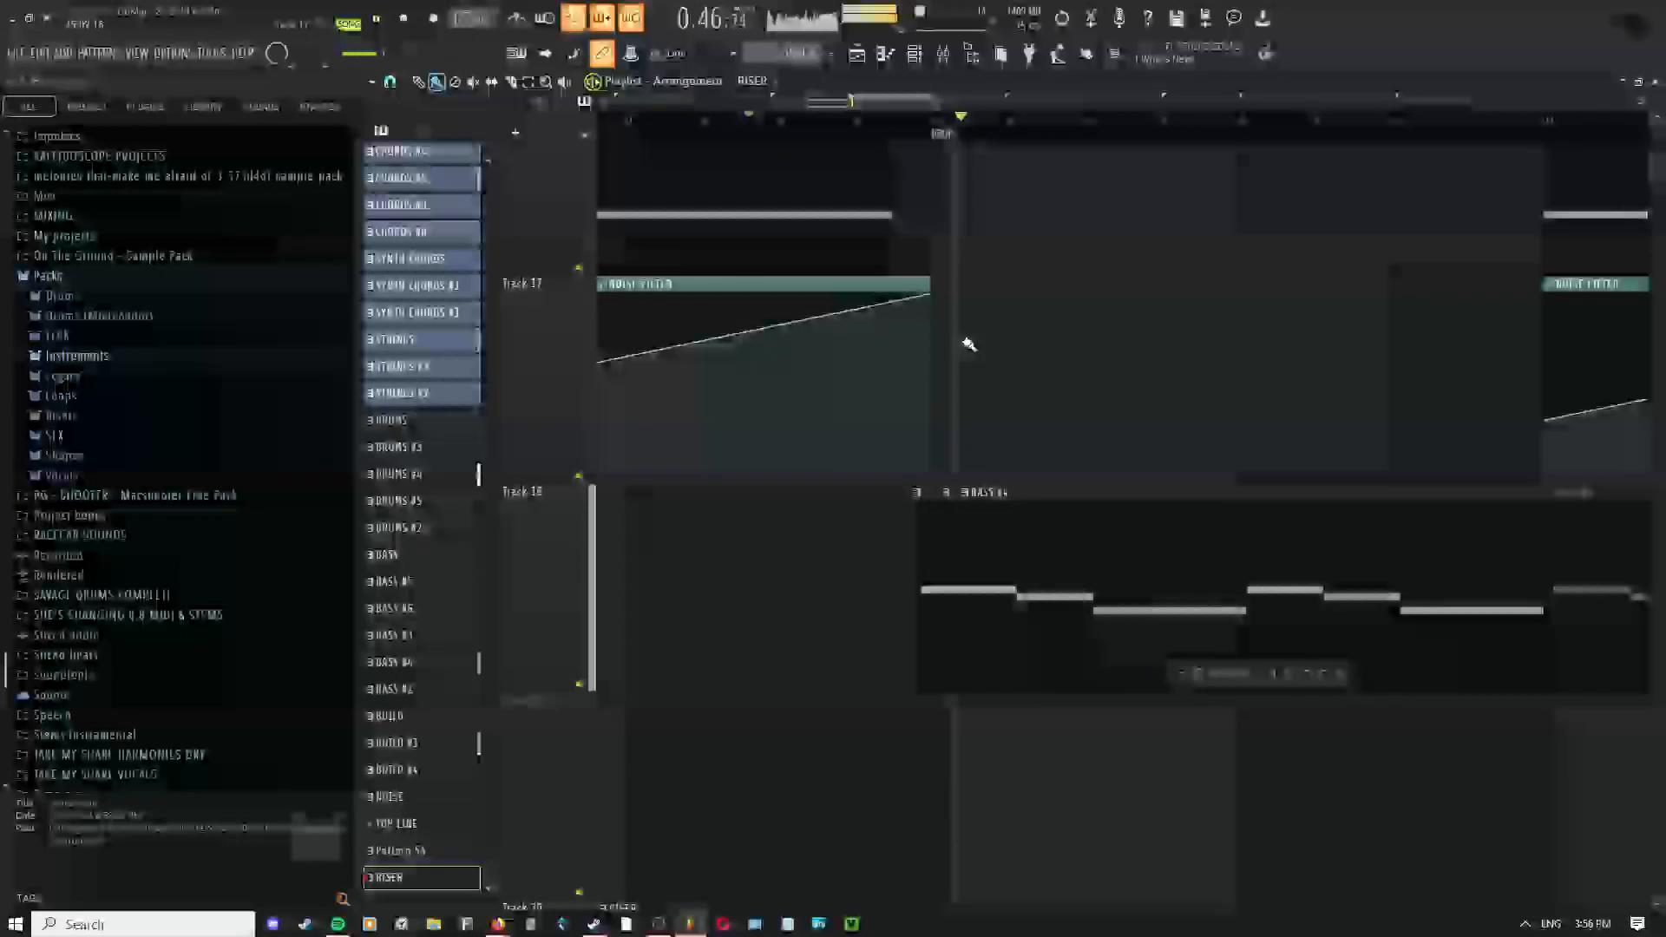
Play the song from the BUILD marker and review all playlist tracks leading into the drop
scroll(1041, 312, "down", 4)
left_click(865, 130)
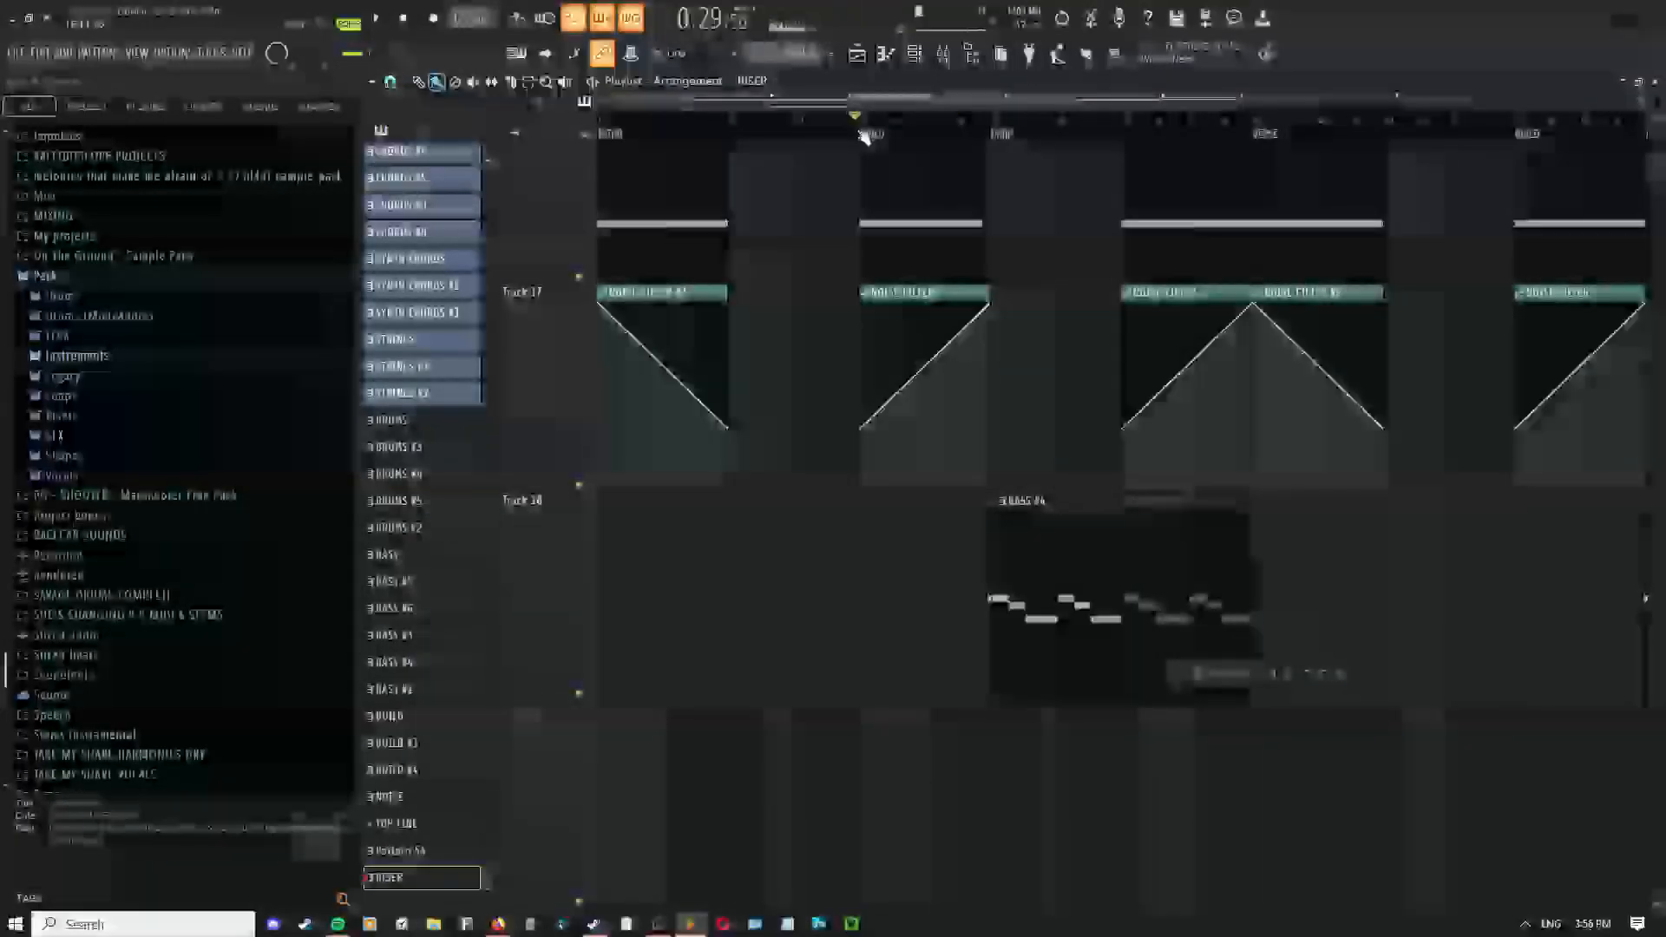
middle_click(807, 461)
left_click(817, 477)
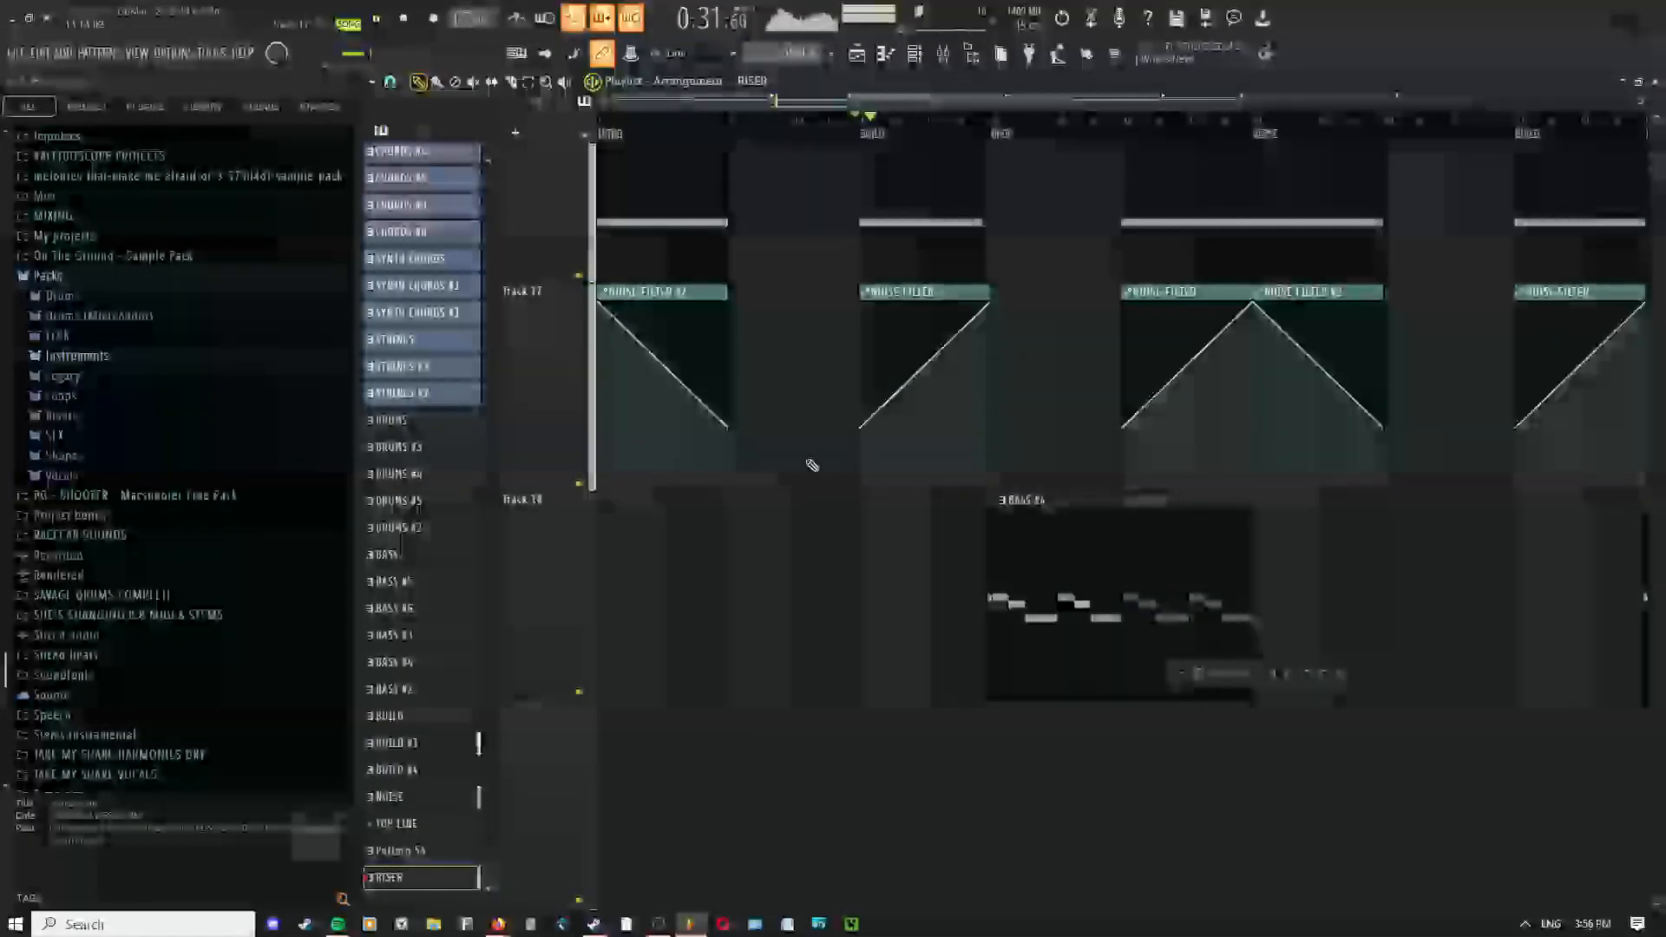
scroll(809, 478, "down", 5)
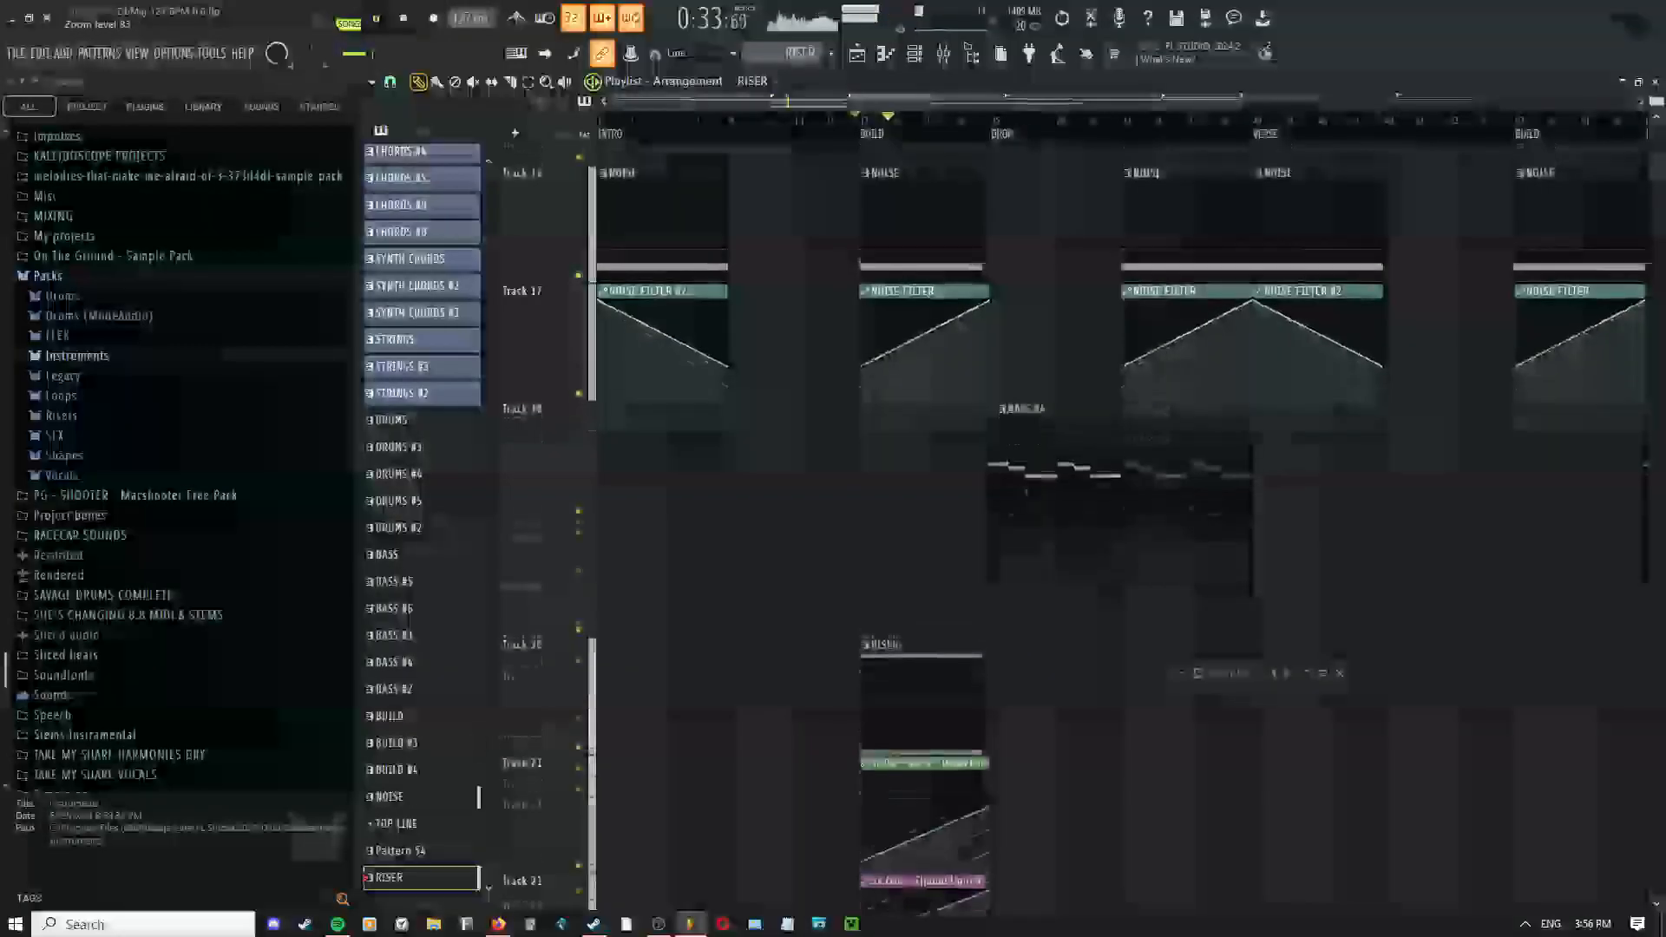
scroll(868, 323, "up", 5)
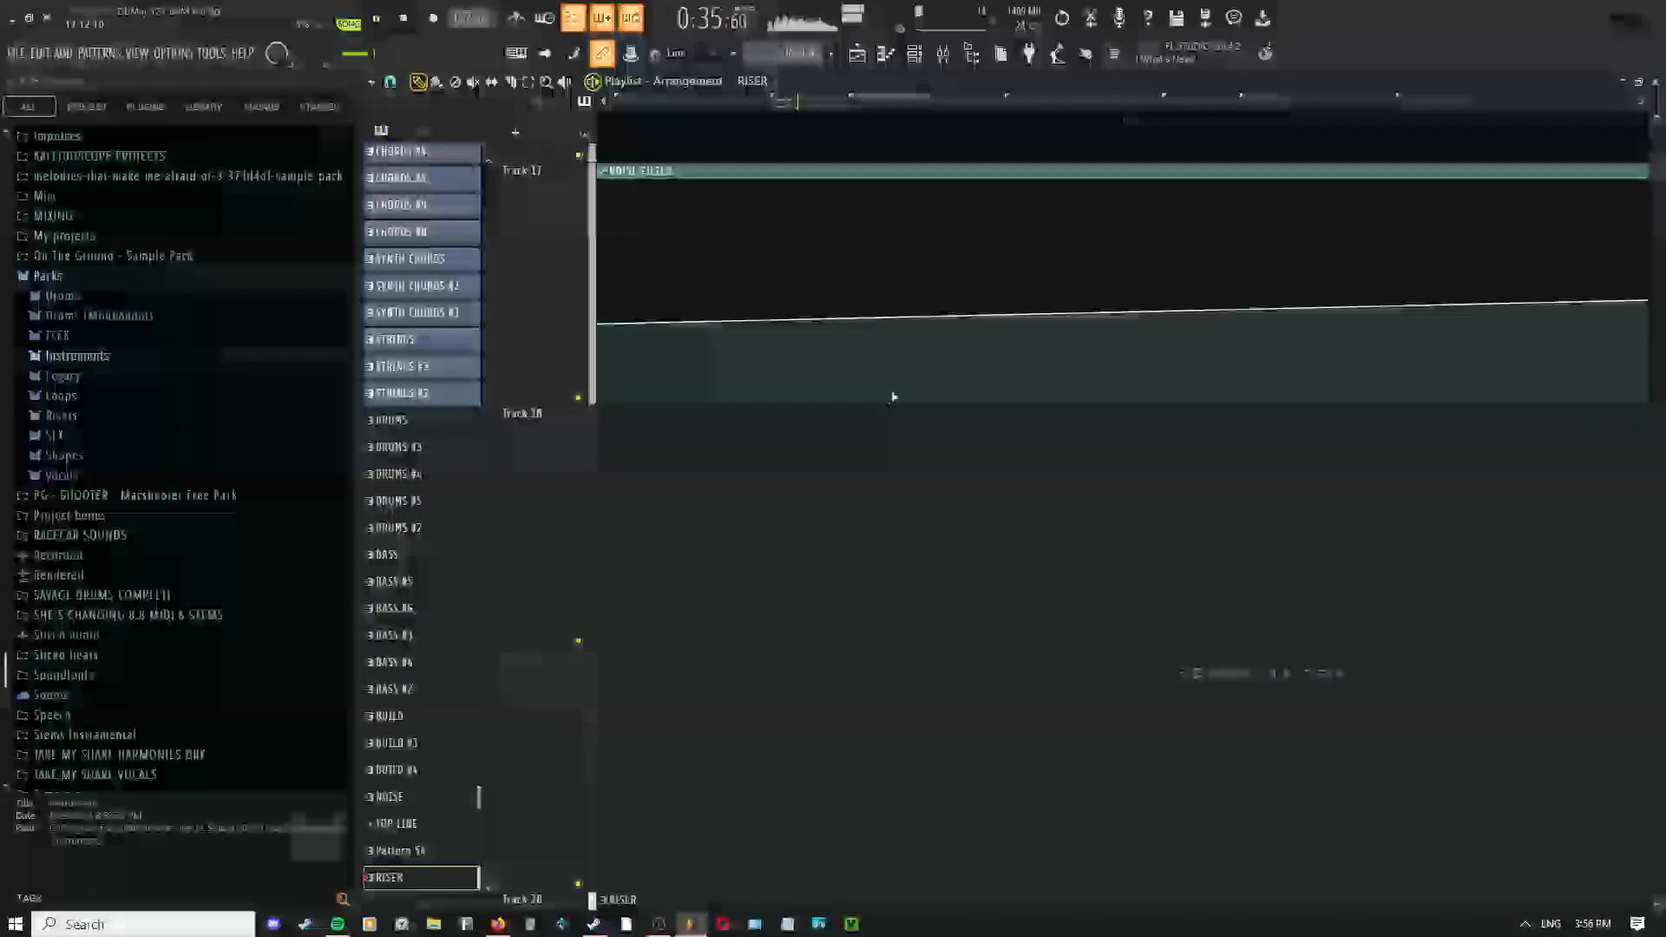
scroll(915, 426, "down", 8)
scroll(784, 346, "right", 2)
scroll(764, 352, "up", 2)
right_click(654, 338)
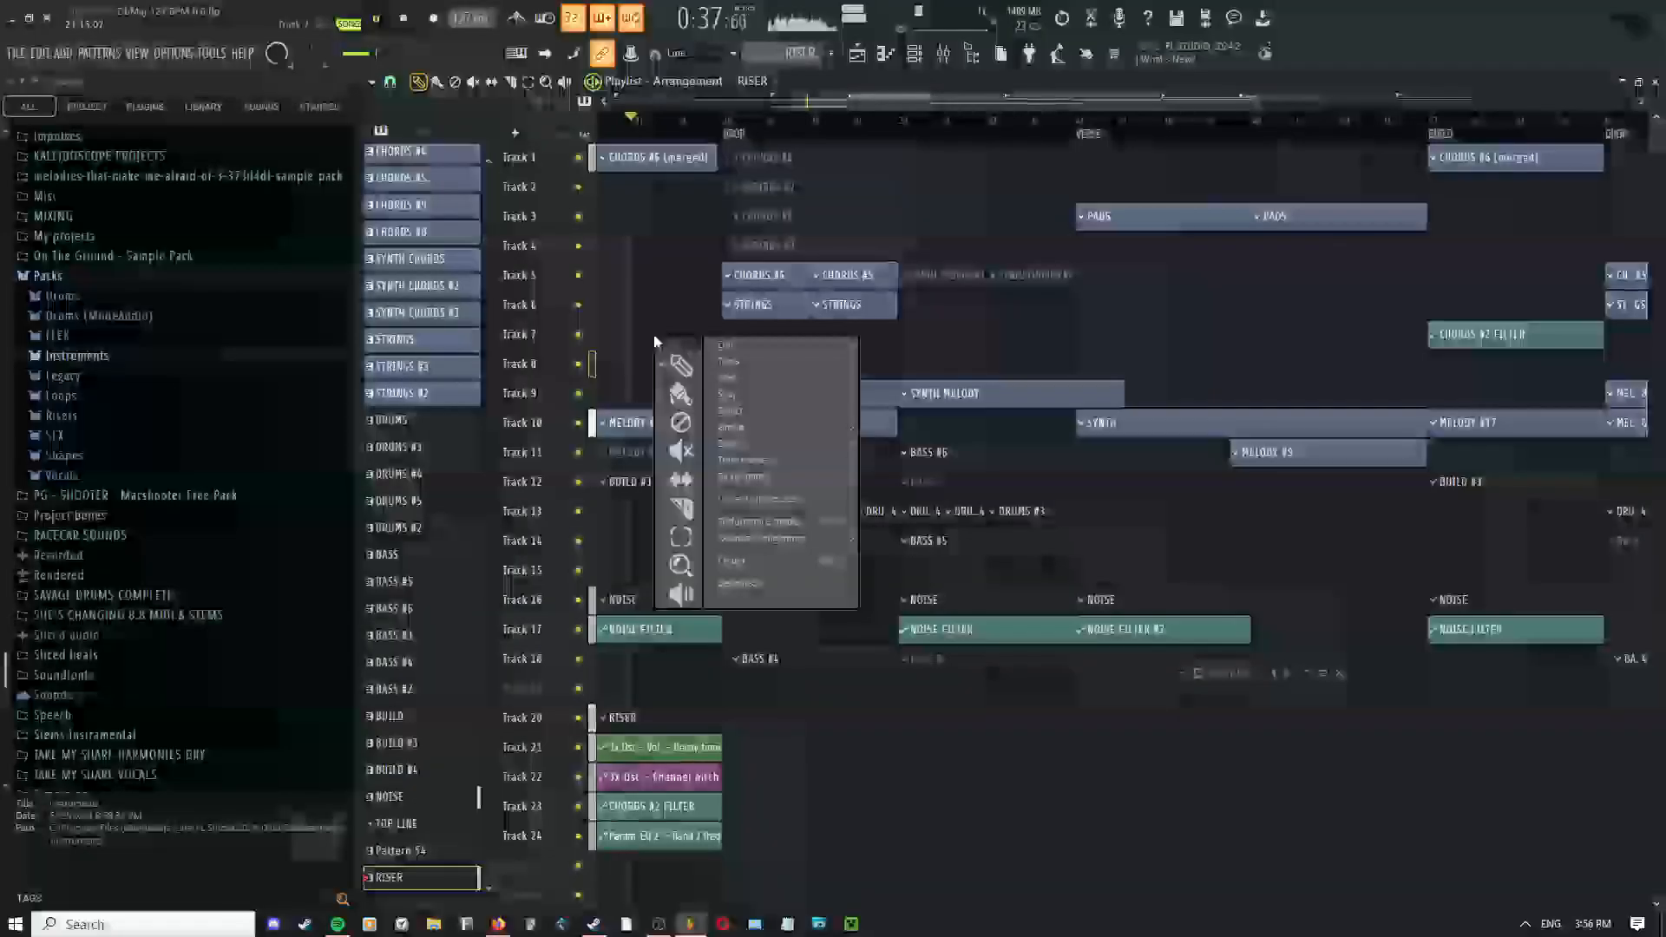
left_click(681, 364)
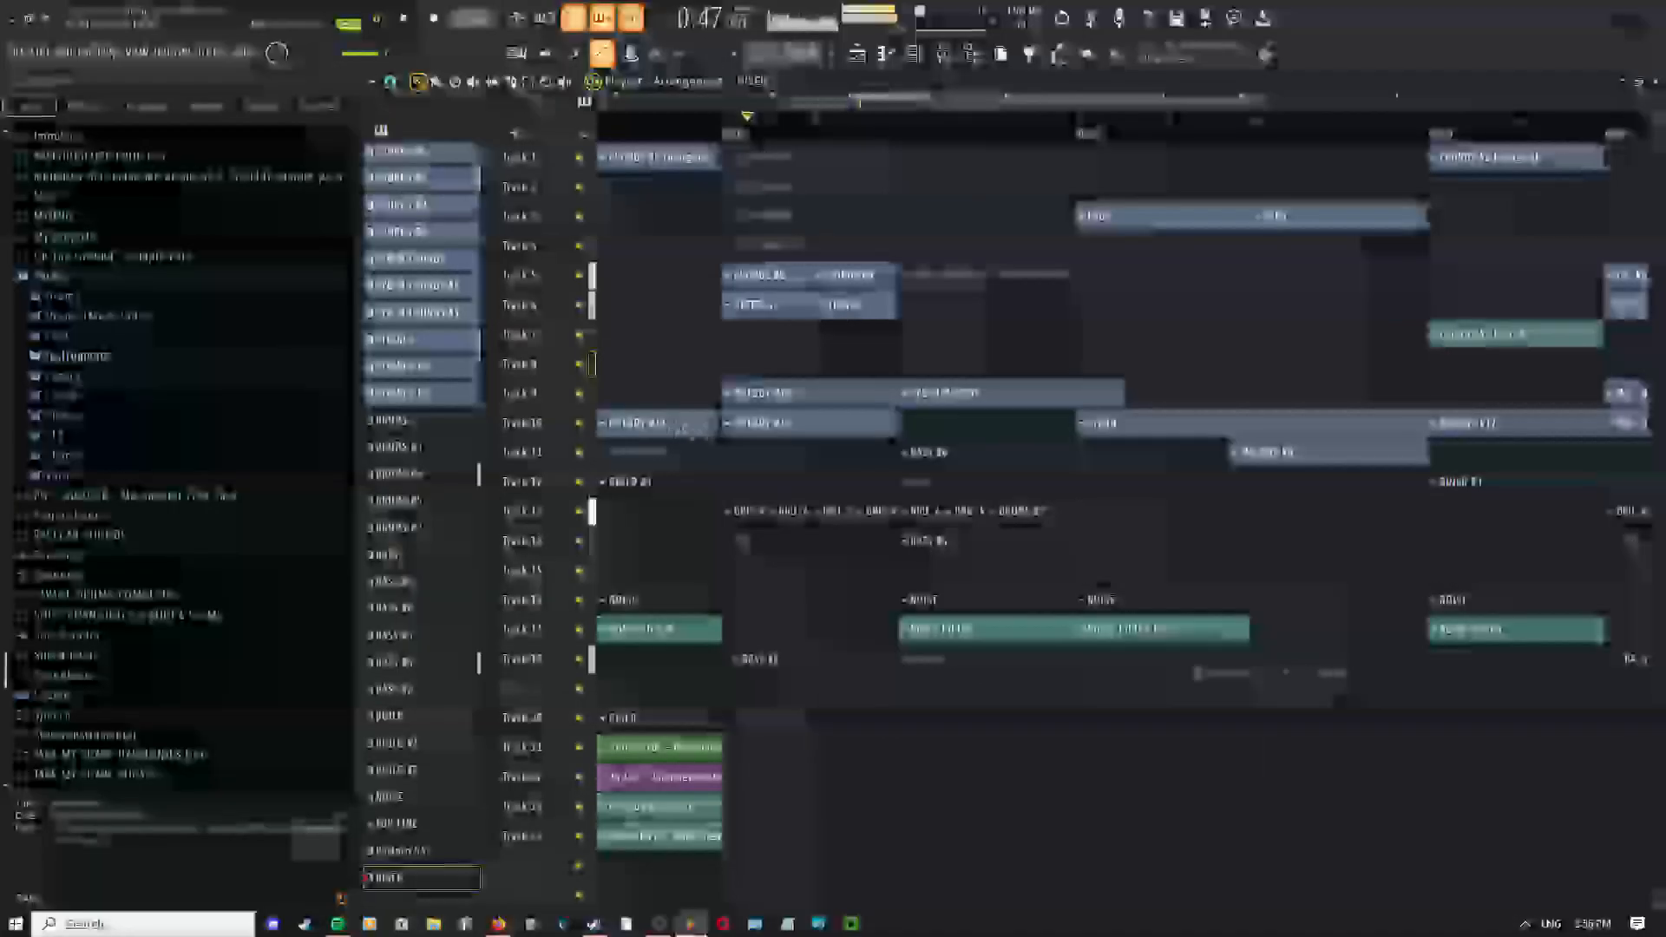
Replay the last moments before the drop and slice the BUILD clip on Track 12 shortly before its end
scroll(707, 434, "up", 2)
scroll(800, 498, "up", 4)
scroll(765, 501, "up", 3)
left_click_drag(763, 502, 925, 692)
left_click_drag(925, 594, 1071, 881)
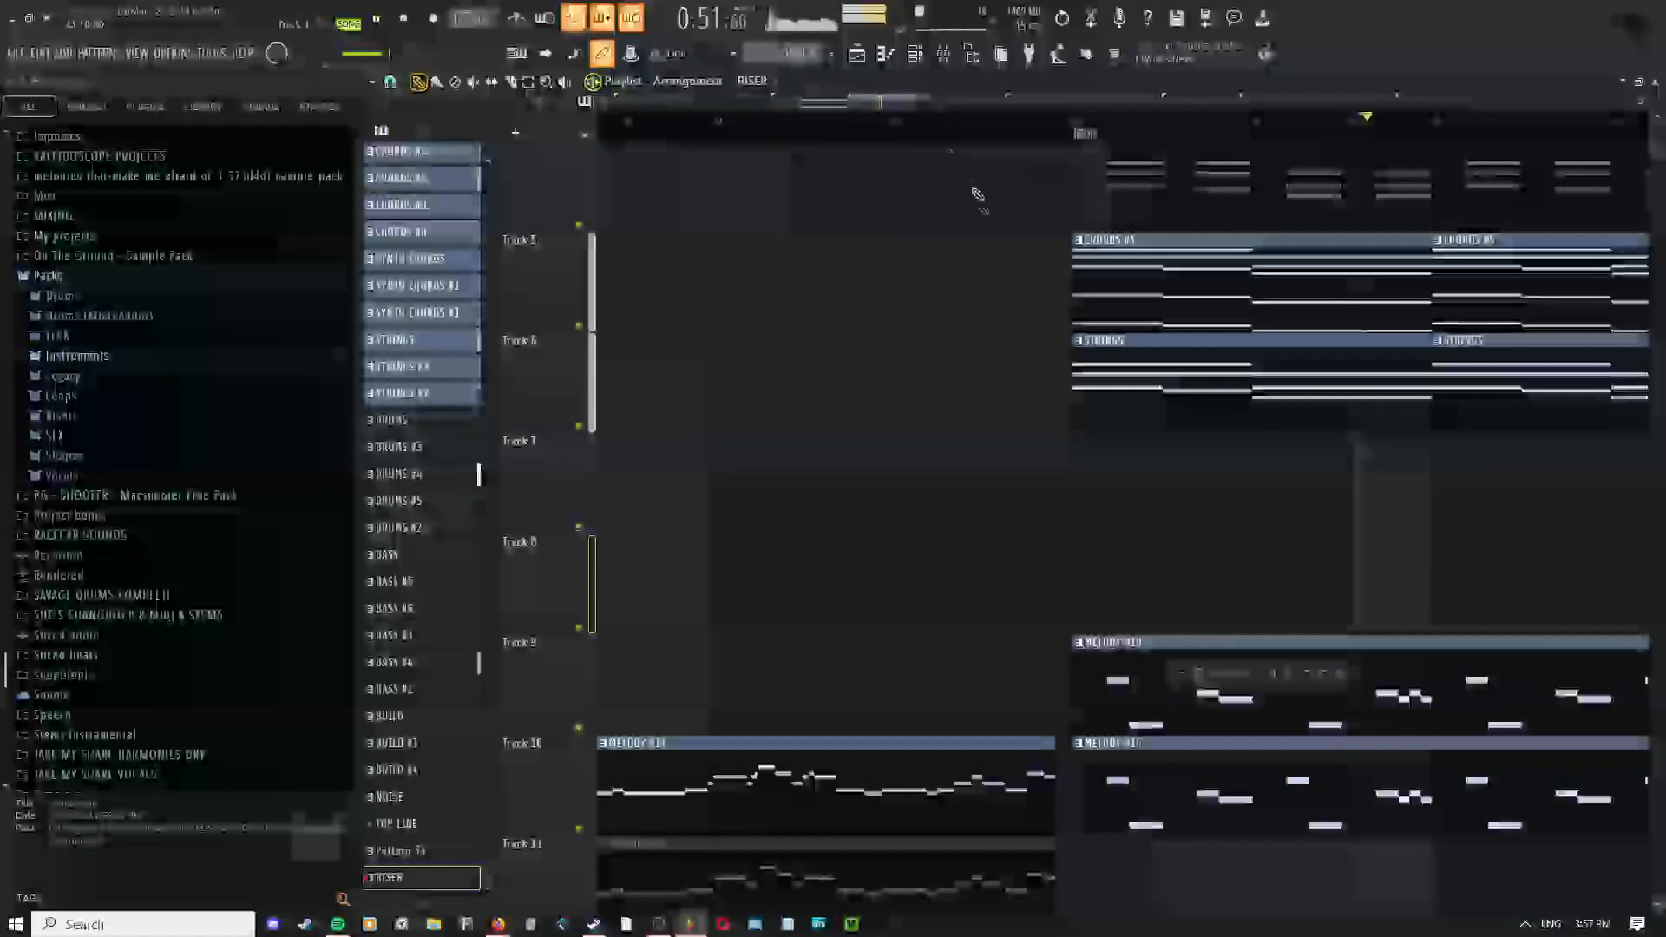
scroll(978, 187, "down", 1)
left_click(918, 117)
scroll(1013, 658, "up", 4)
scroll(1012, 657, "up", 3)
mouse_move(1046, 671)
left_mouse_down()
mouse_move(922, 595)
mouse_move(822, 479)
left_mouse_up()
key("space")
key("c")
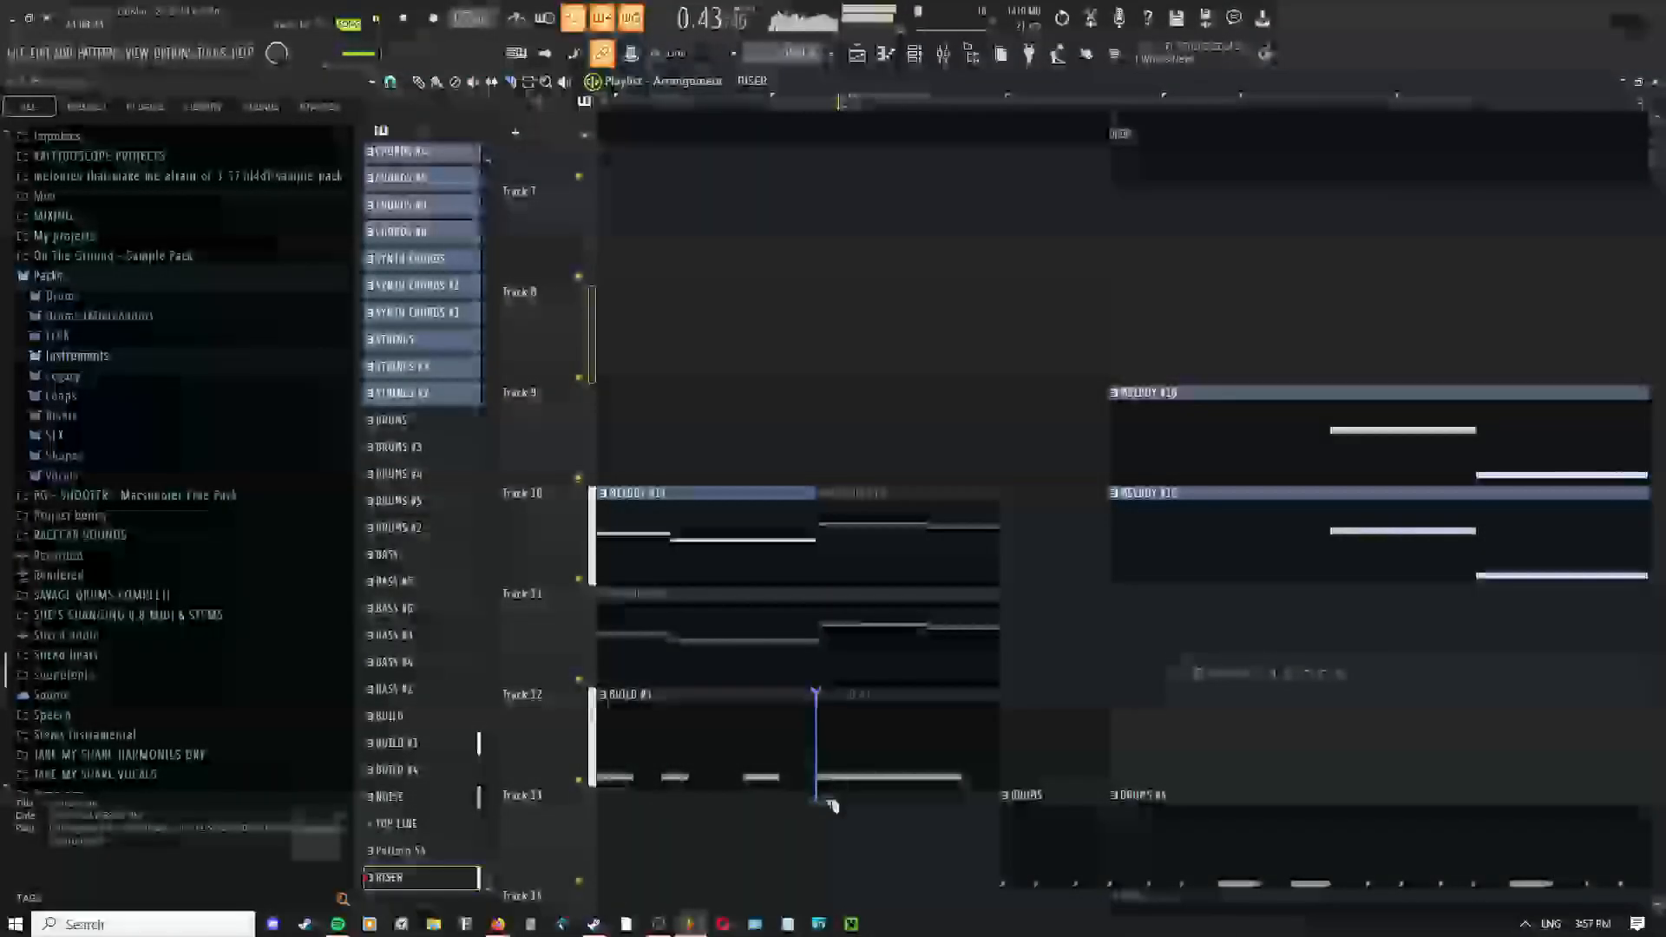
left_click_drag(866, 707, 815, 521)
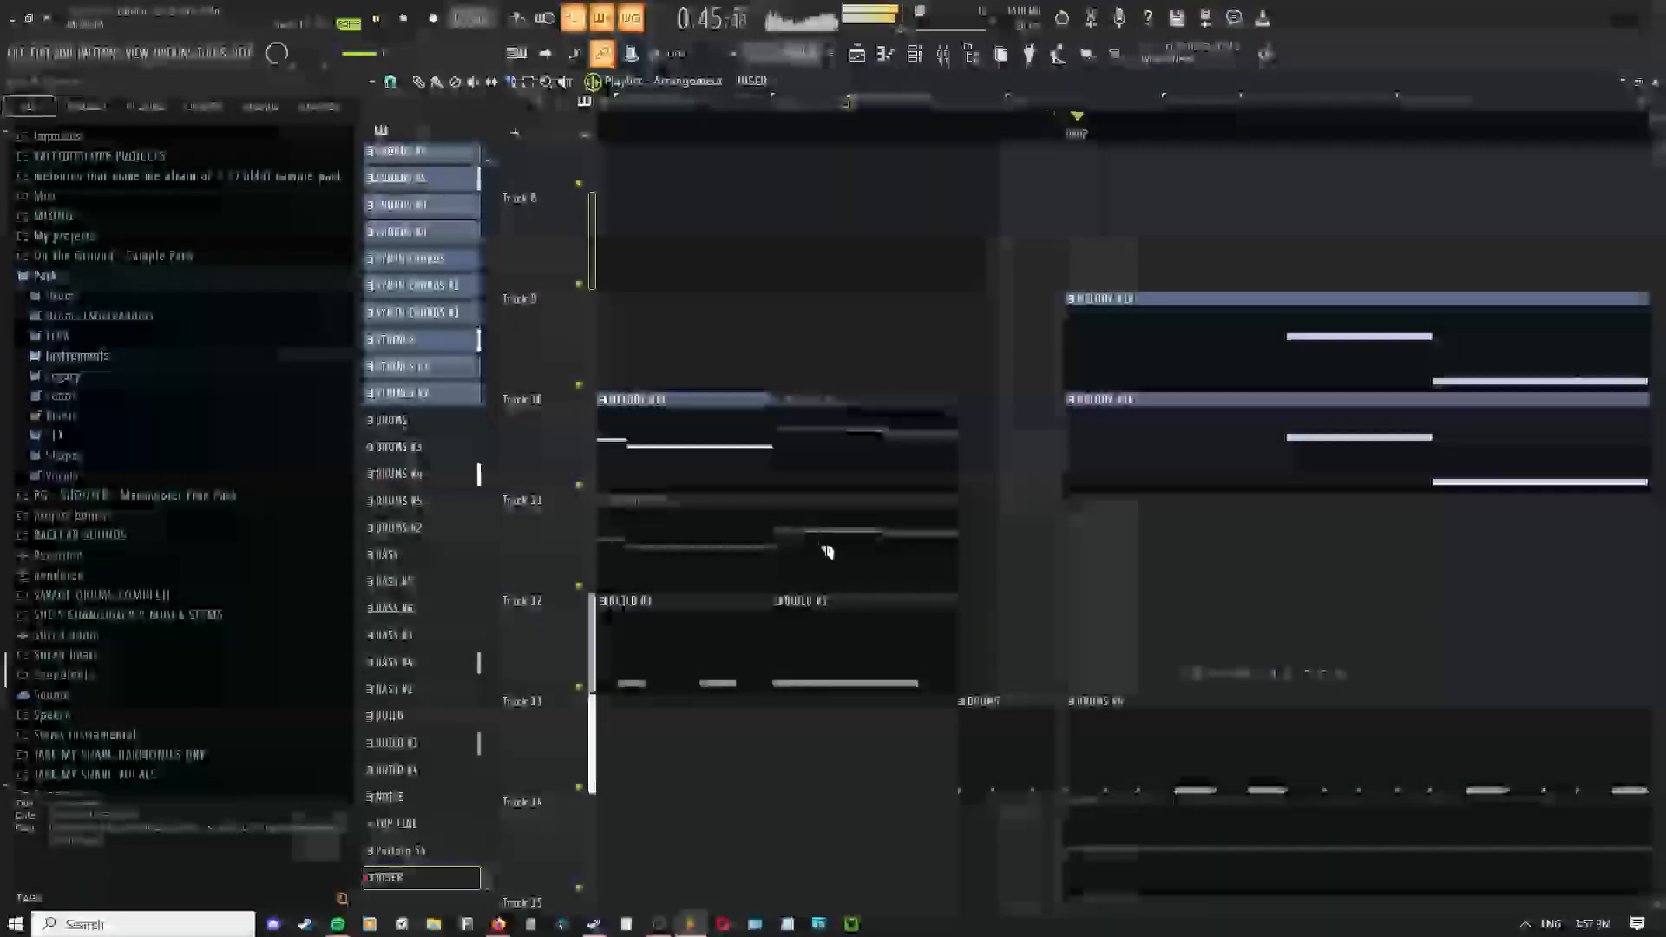
Play the transition into the drop again to check the sliced BUILD clip against the melody clips
scroll(844, 569, "down", 4)
key("space")
scroll(919, 556, "down", 3)
scroll(896, 603, "up", 2)
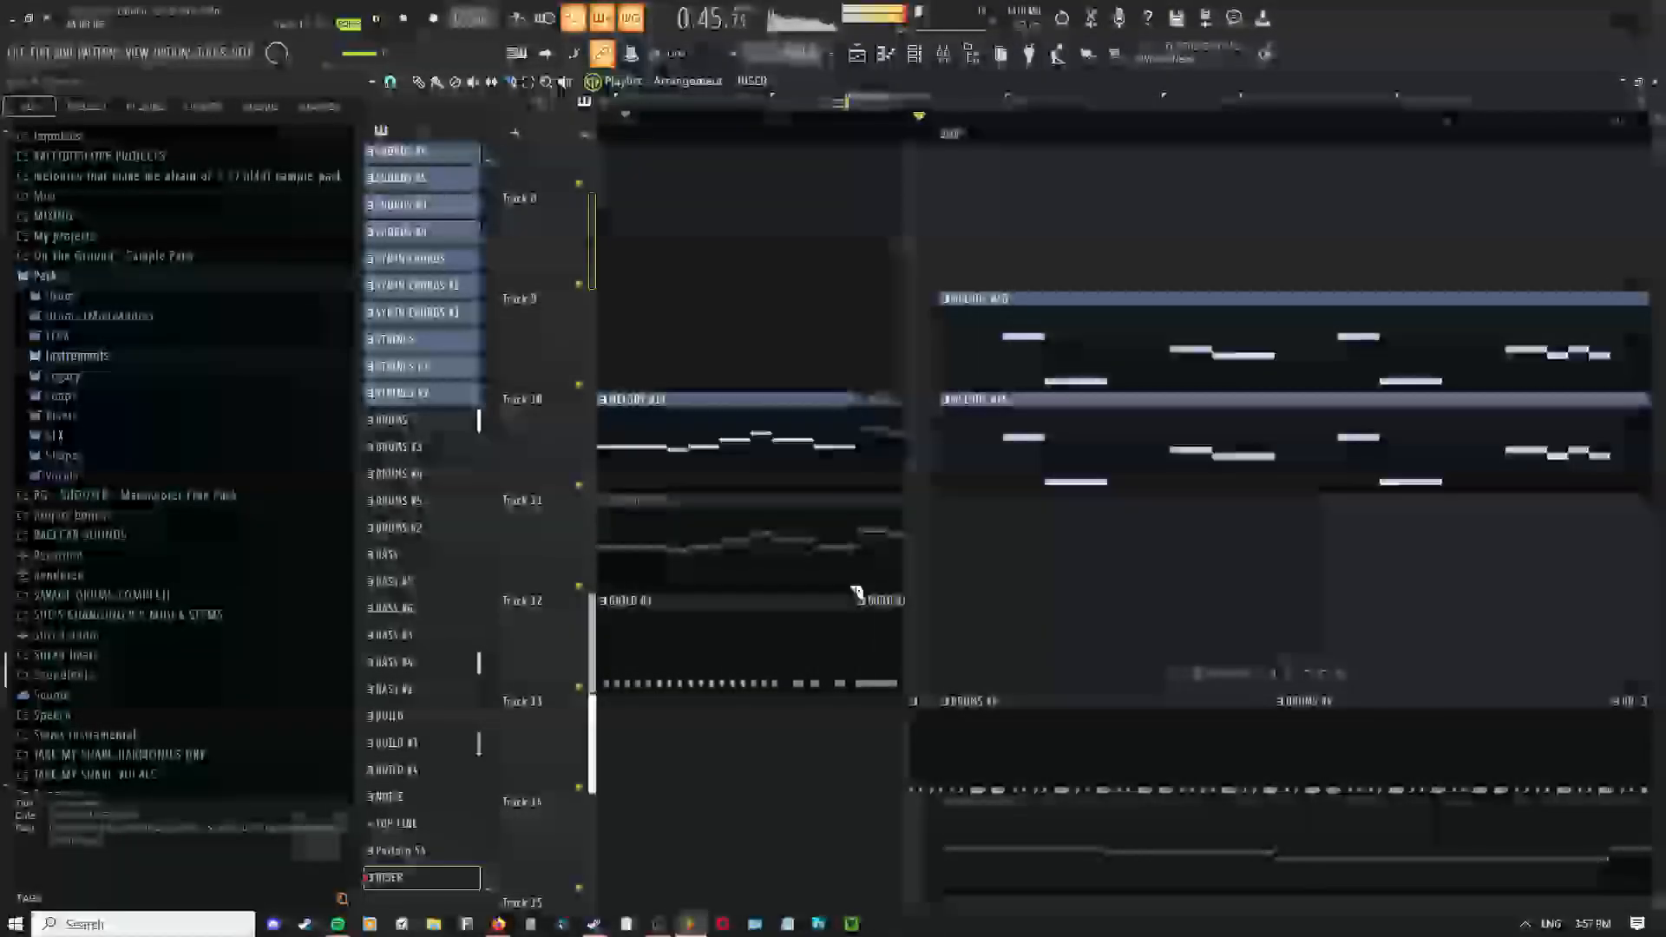
left_click_drag(988, 615, 927, 558)
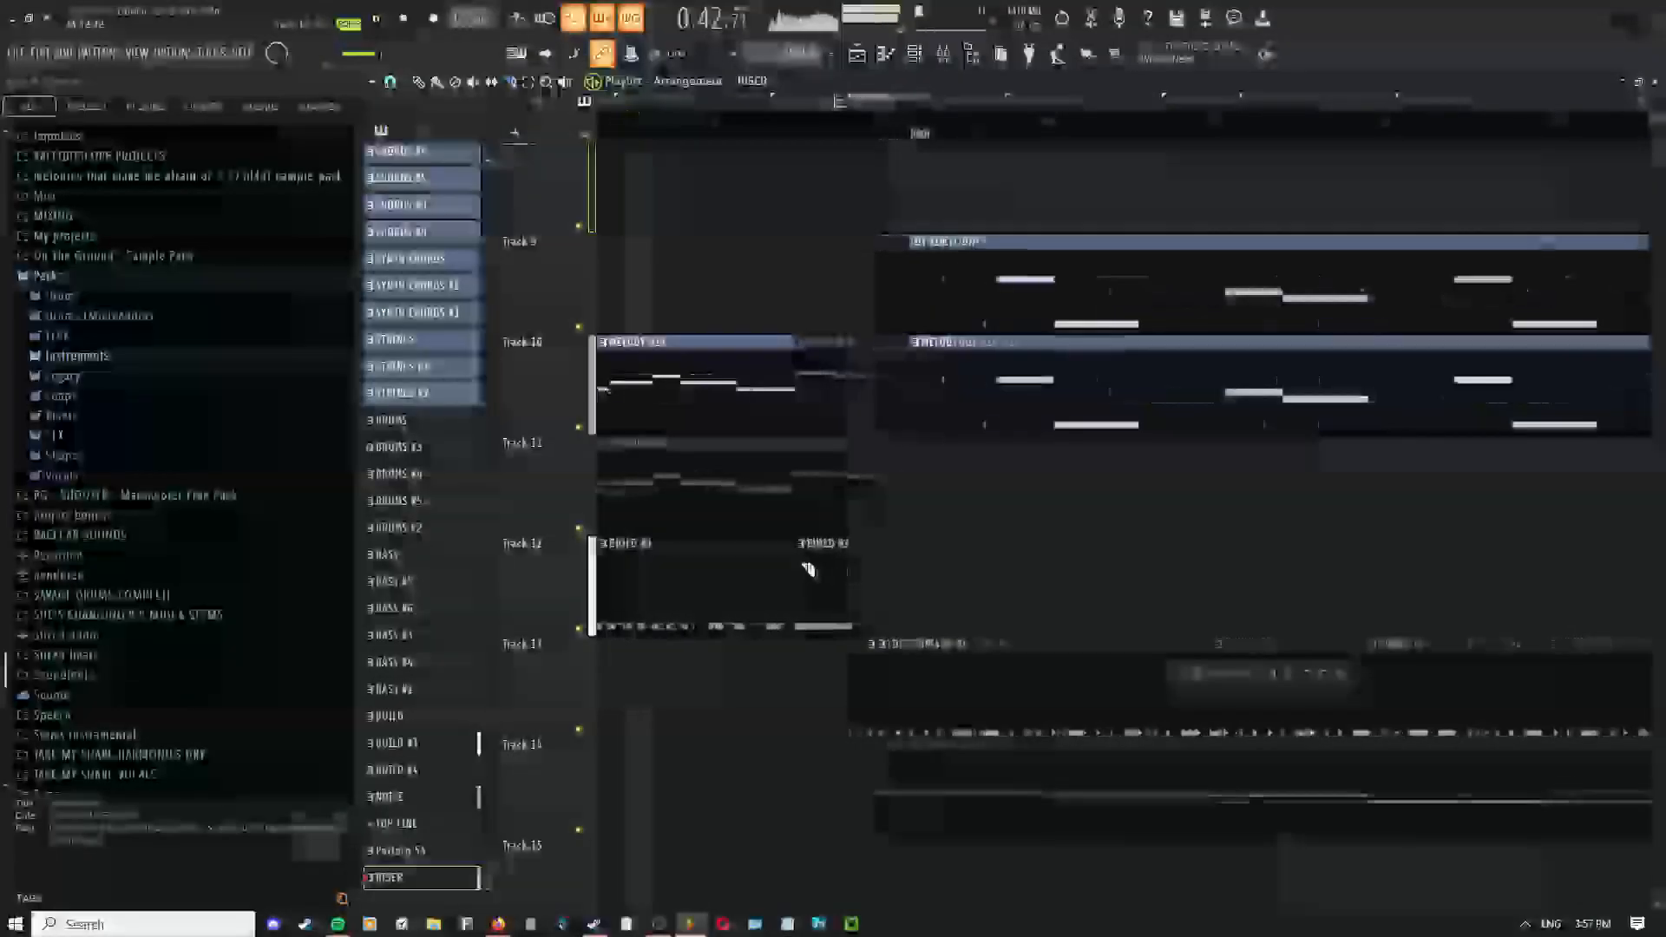
scroll(807, 546, "up", 3)
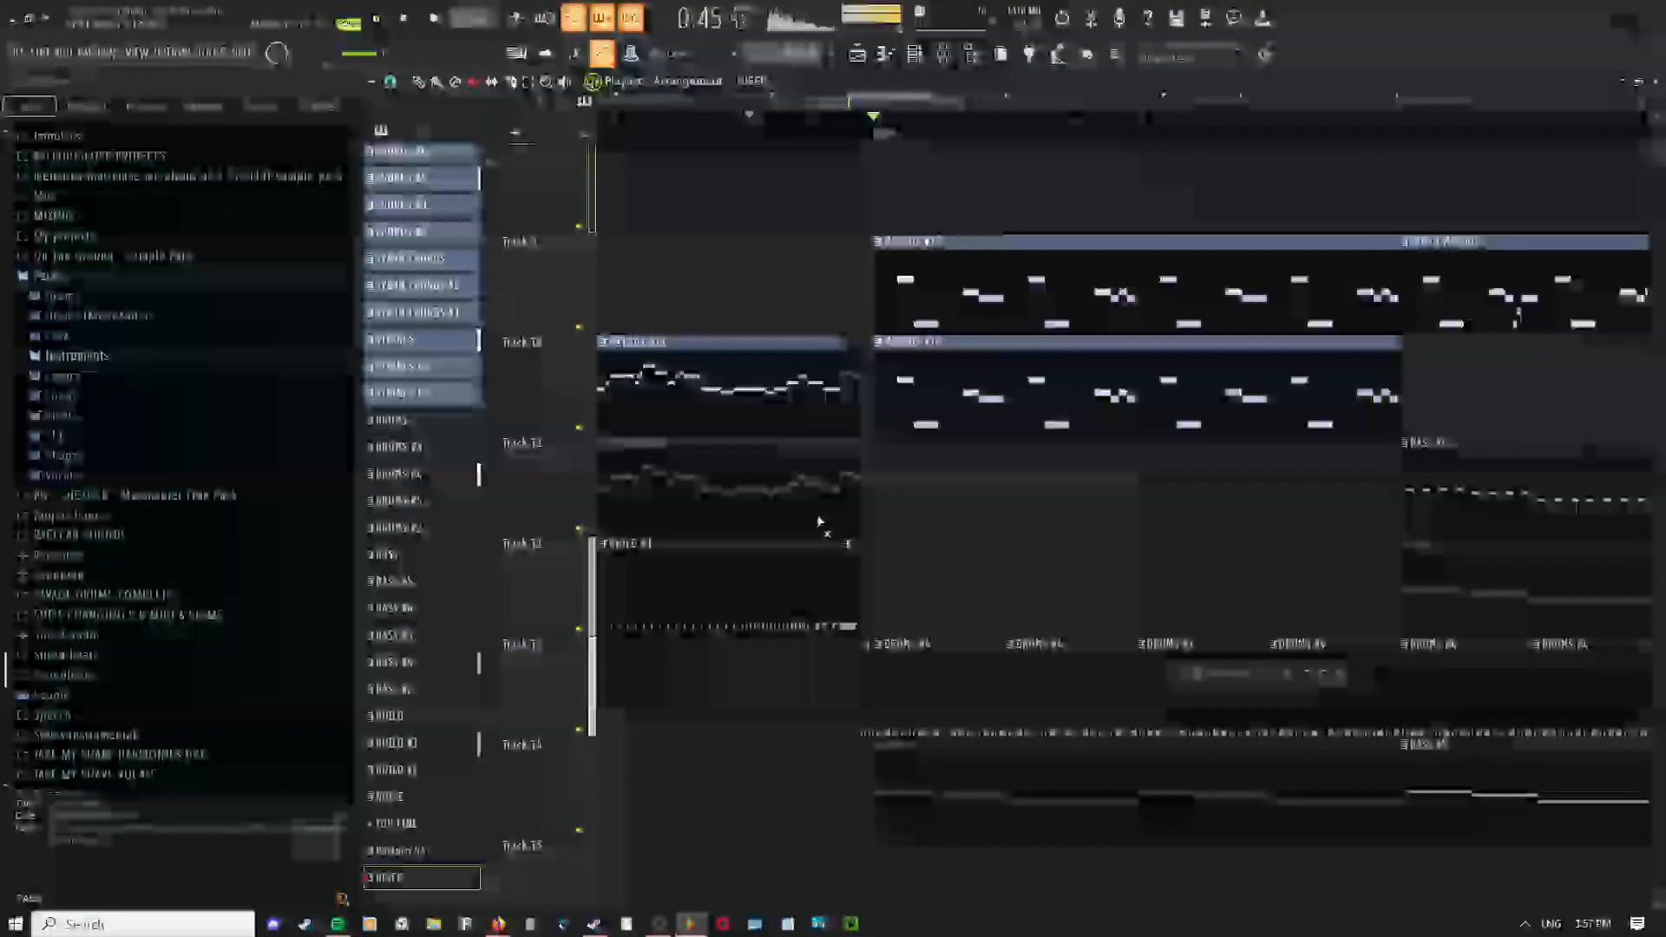
Play the end of the build-up into the drop and compare the melody, BUILD, DRUMS and BASS clips around the DROP marker
scroll(879, 553, "down", 3)
left_click_drag(751, 420, 869, 446)
key("p")
left_click(816, 125)
left_click_drag(854, 370, 758, 347)
middle_click(932, 530)
left_click(948, 553)
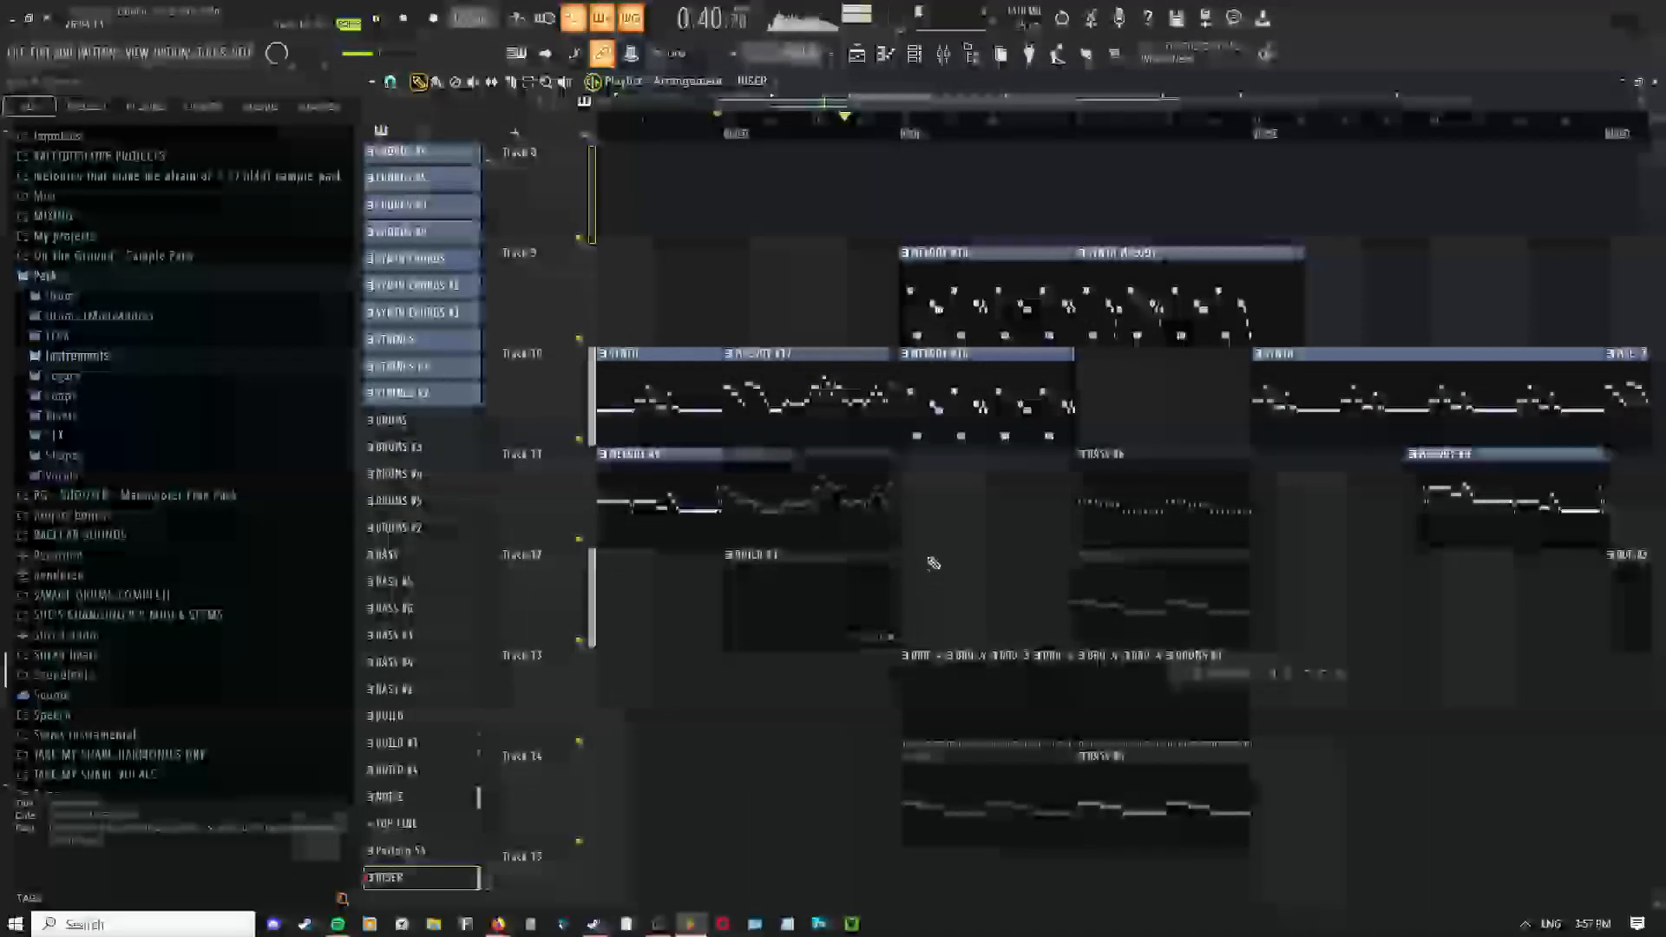
Replay the build-up and examine where the RISER clip and its automation clips on Tracks 20 to 24 end relative to the drop
scroll(902, 543, "up", 7)
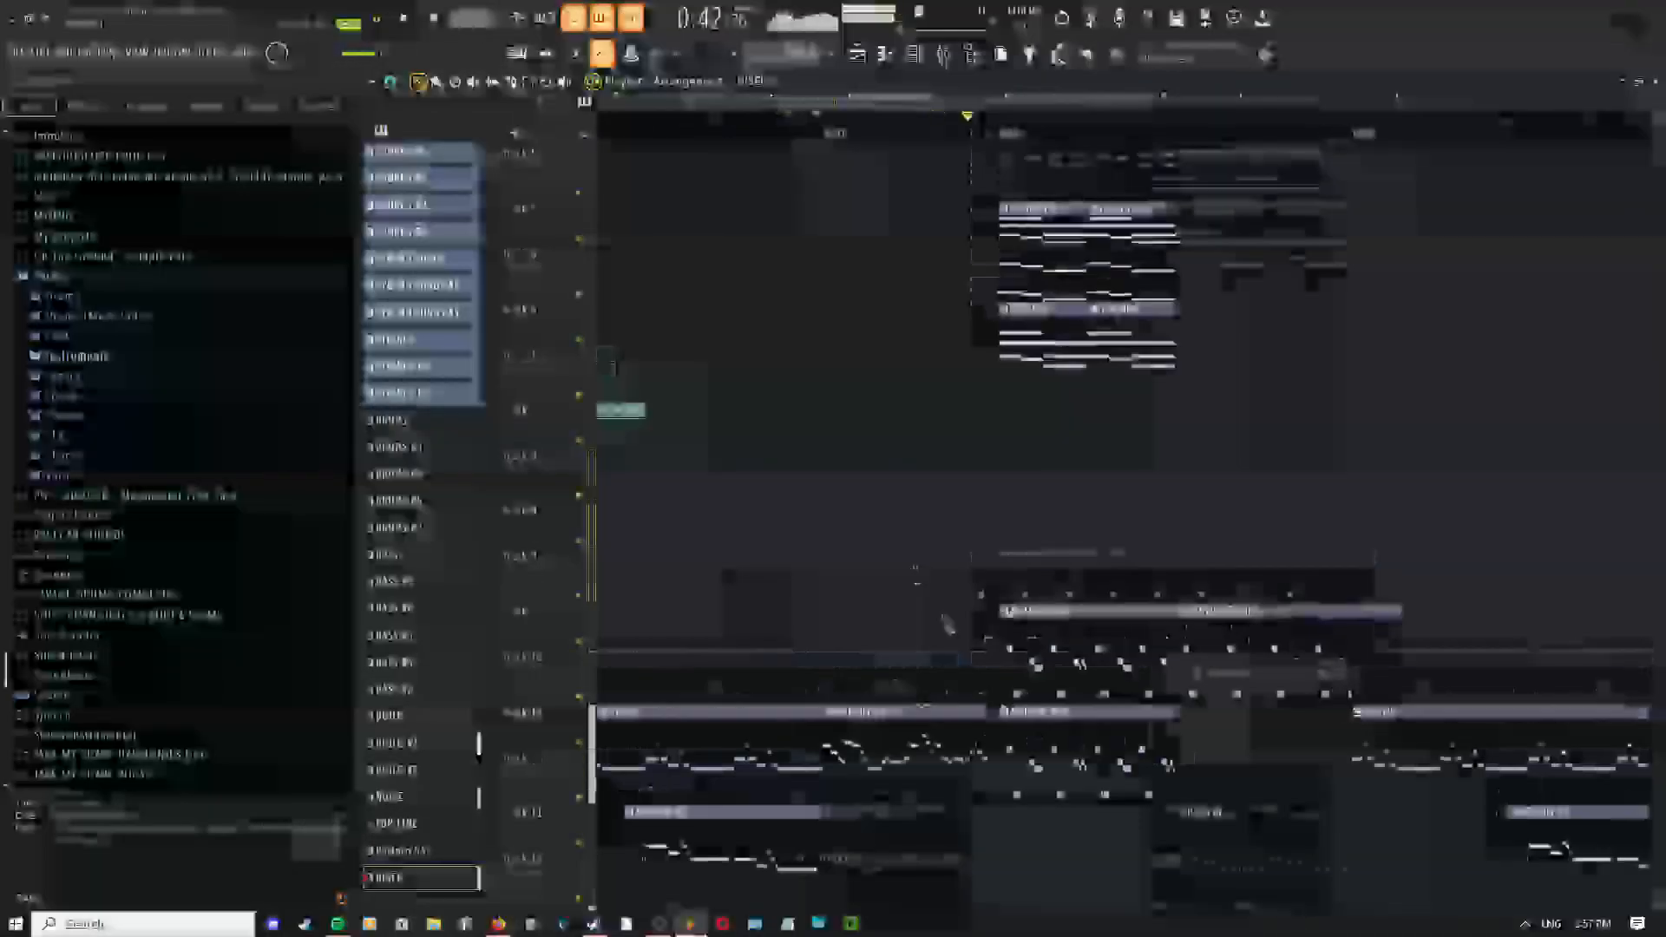
left_click_drag(865, 515, 929, 417)
left_click_drag(946, 738, 867, 357)
left_click_drag(868, 460, 841, 295)
left_click_drag(866, 613, 811, 398)
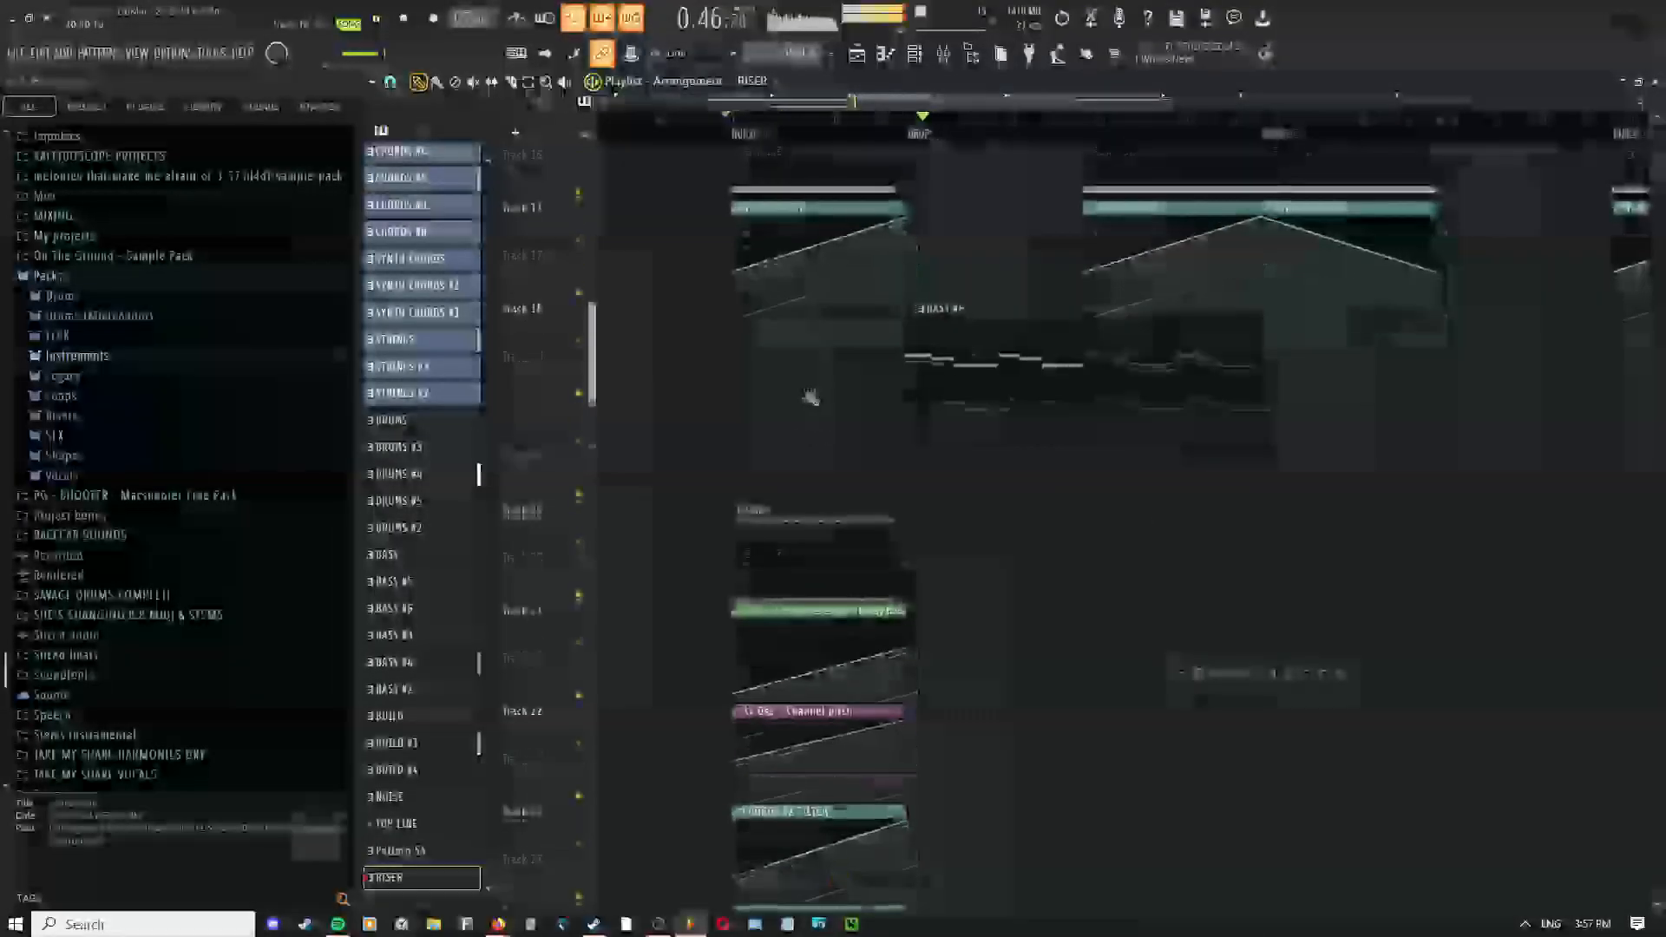
scroll(799, 398, "up", 4)
left_click_drag(915, 539, 873, 403)
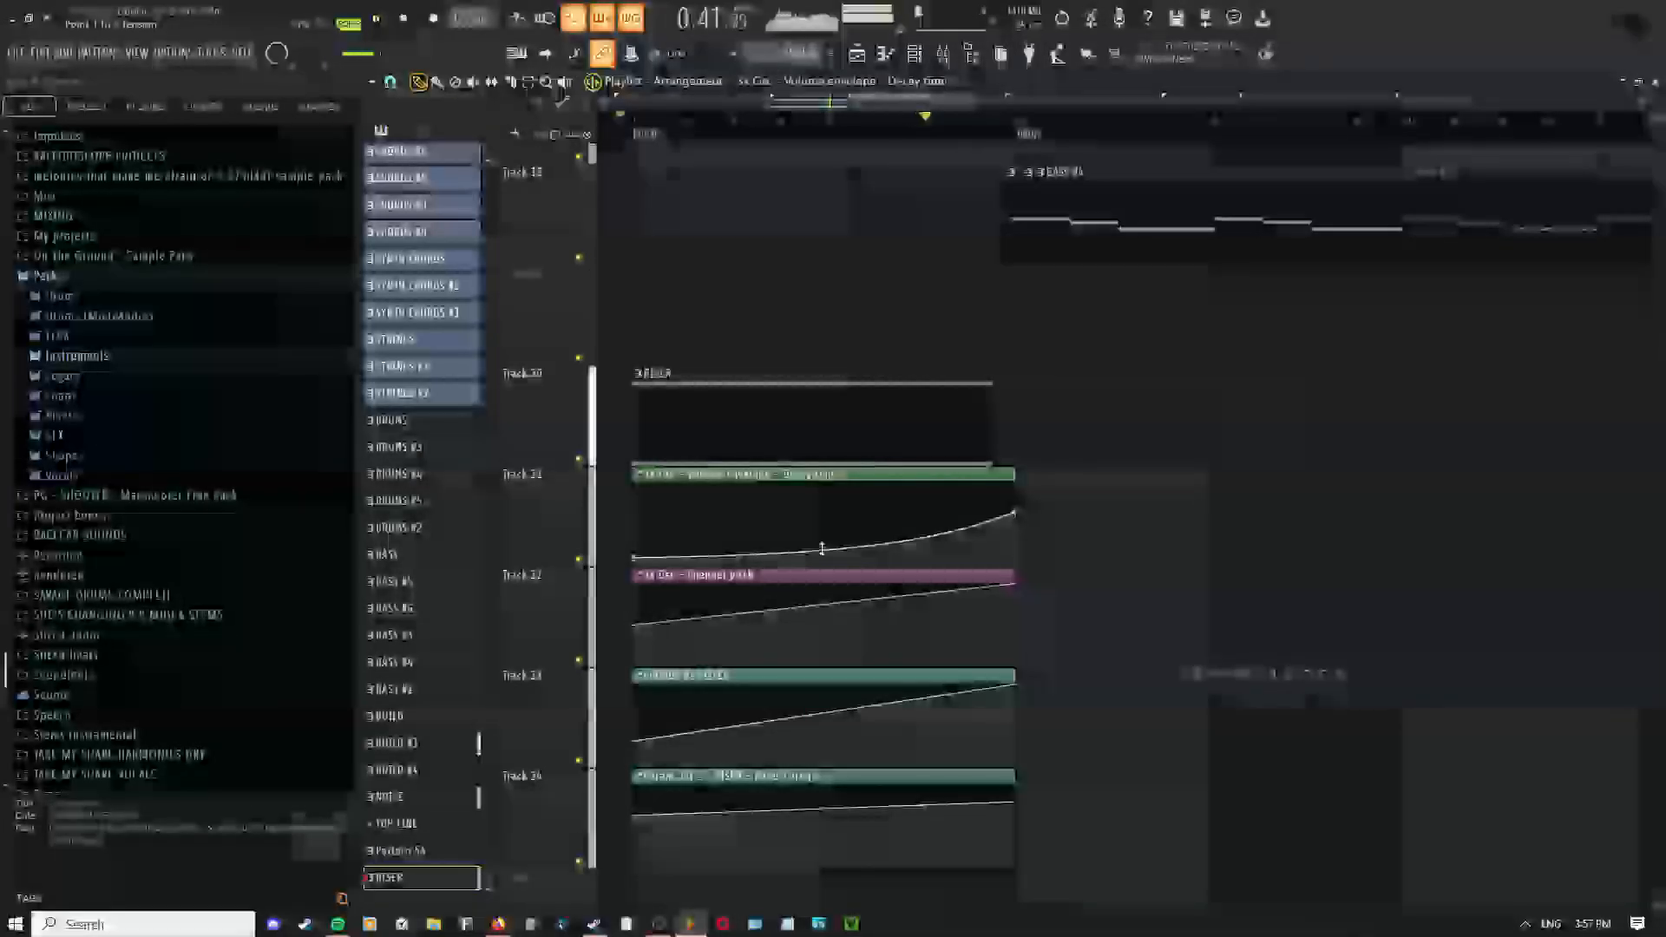
right_click(885, 323)
right_click(825, 308)
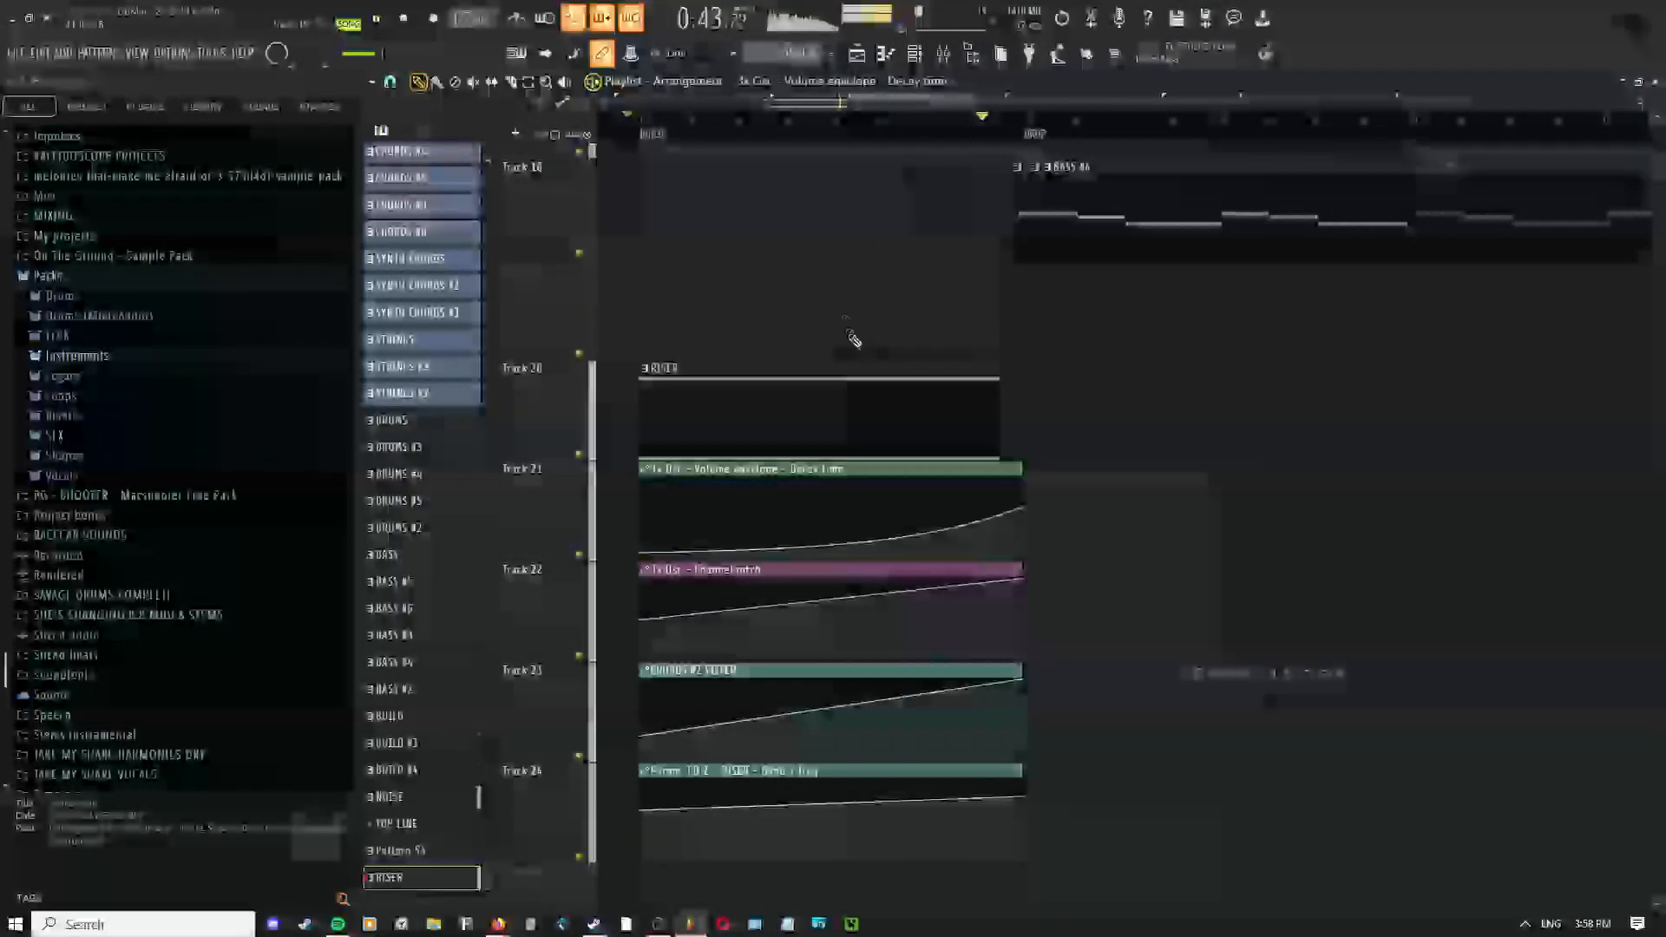
right_click(840, 311)
right_click(842, 293)
key("space")
left_click_drag(859, 309, 971, 518)
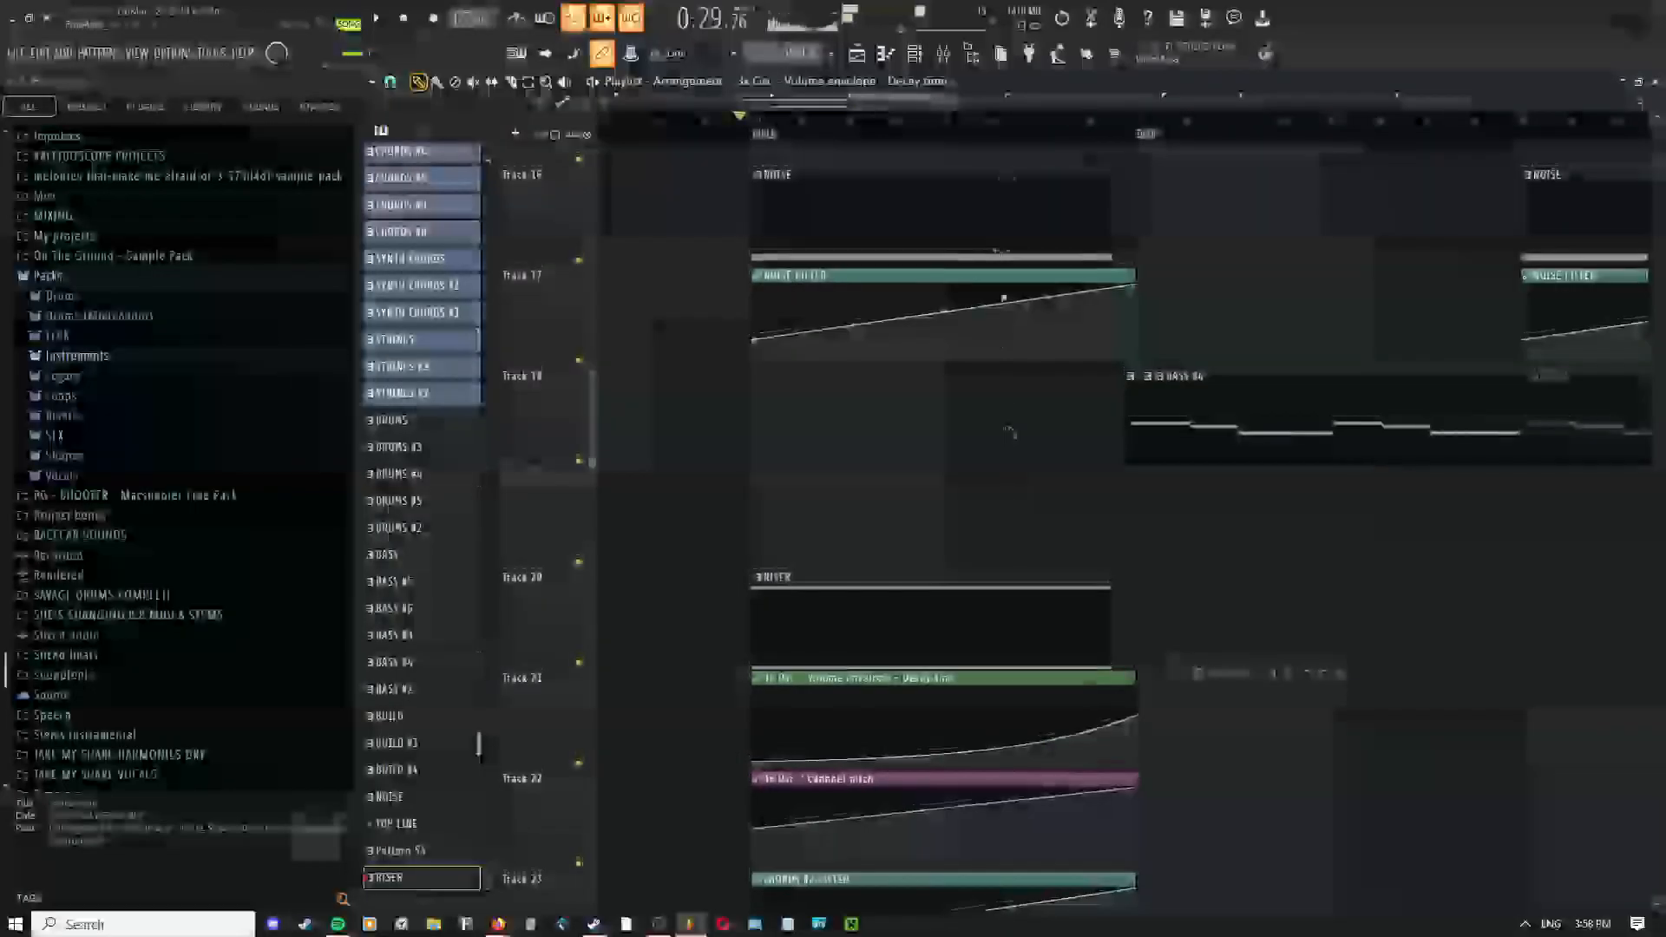
Play the last moments before the drop and compare the end of the NOISE clip with the BUILD clip on Track 12
left_click(1026, 123)
key("space")
scroll(1120, 312, "up", 2)
left_click_drag(1111, 287, 915, 614)
scroll(917, 520, "up", 3)
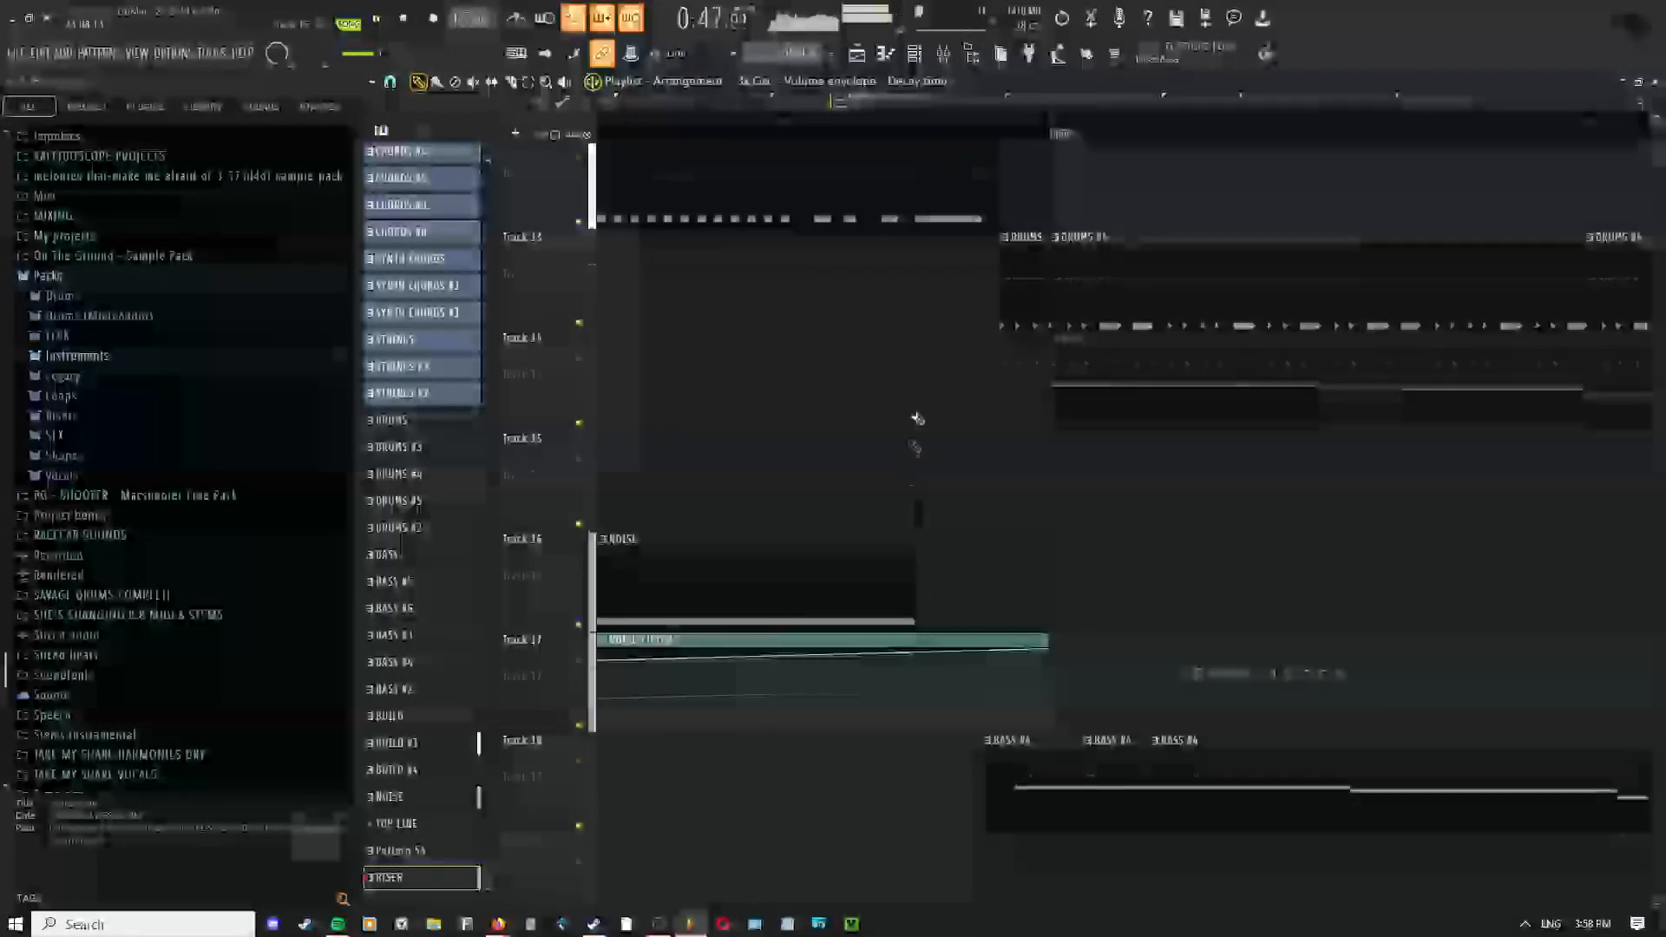
left_click_drag(936, 208, 917, 511)
right_click(921, 300)
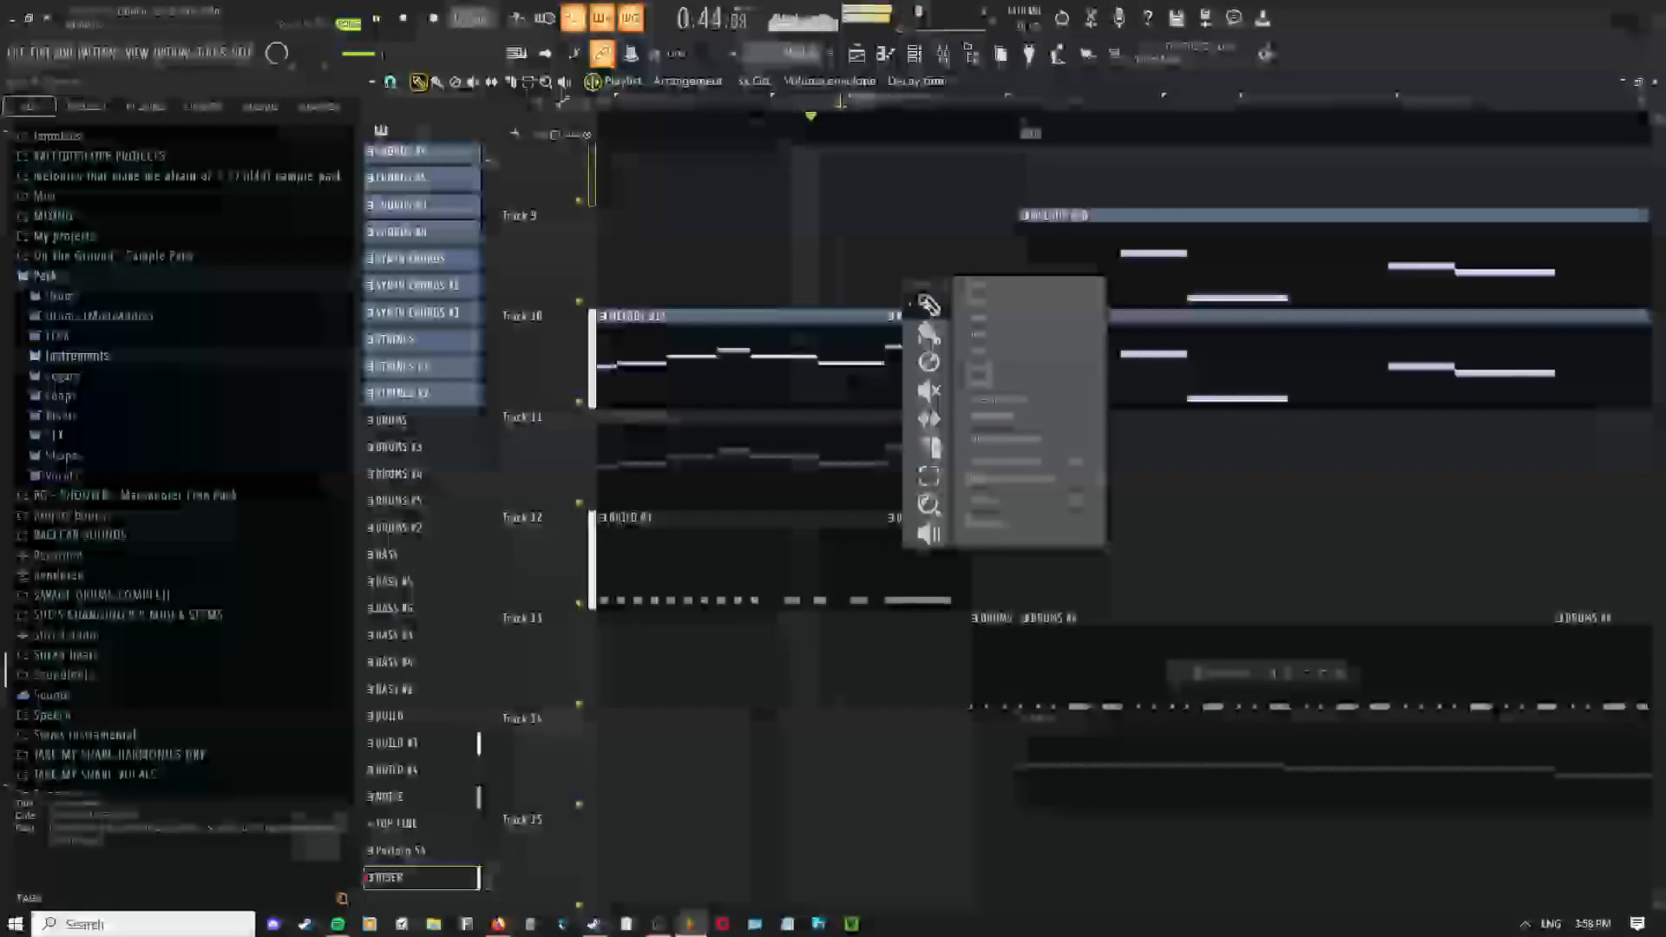
Extend the NOISE clip on Track 16 up to the start of the BASS #4 pickup just before the drop
left_click_drag(963, 665, 861, 268)
key("space")
key("space")
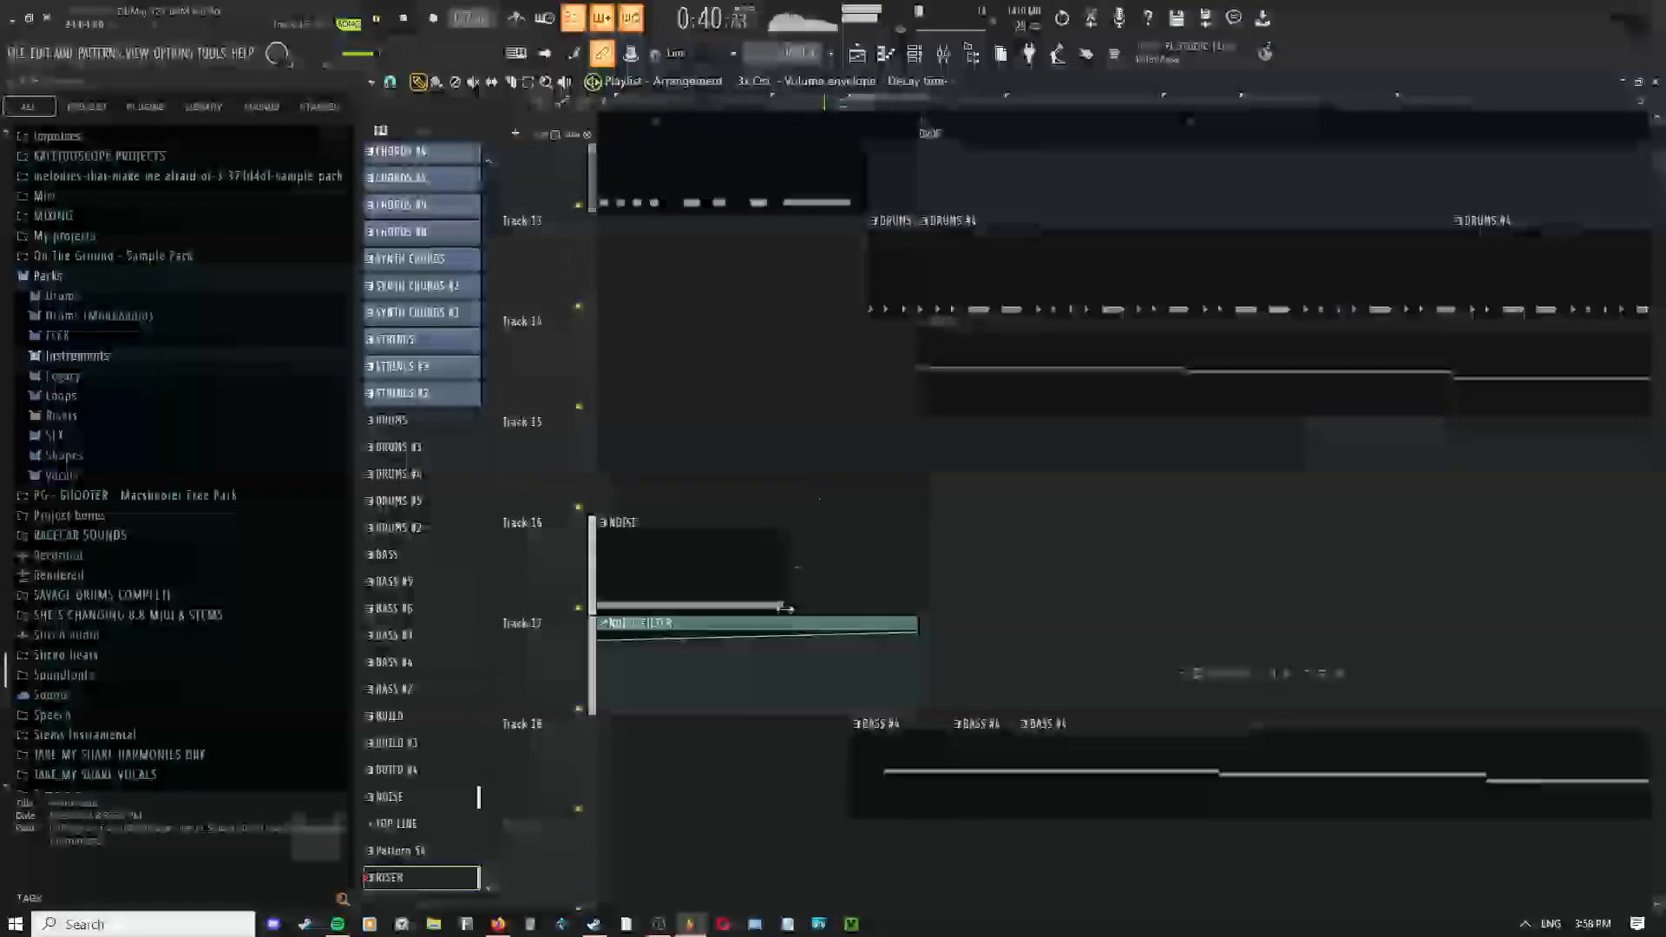
left_click_drag(780, 549, 743, 402)
left_click_drag(790, 572, 737, 303)
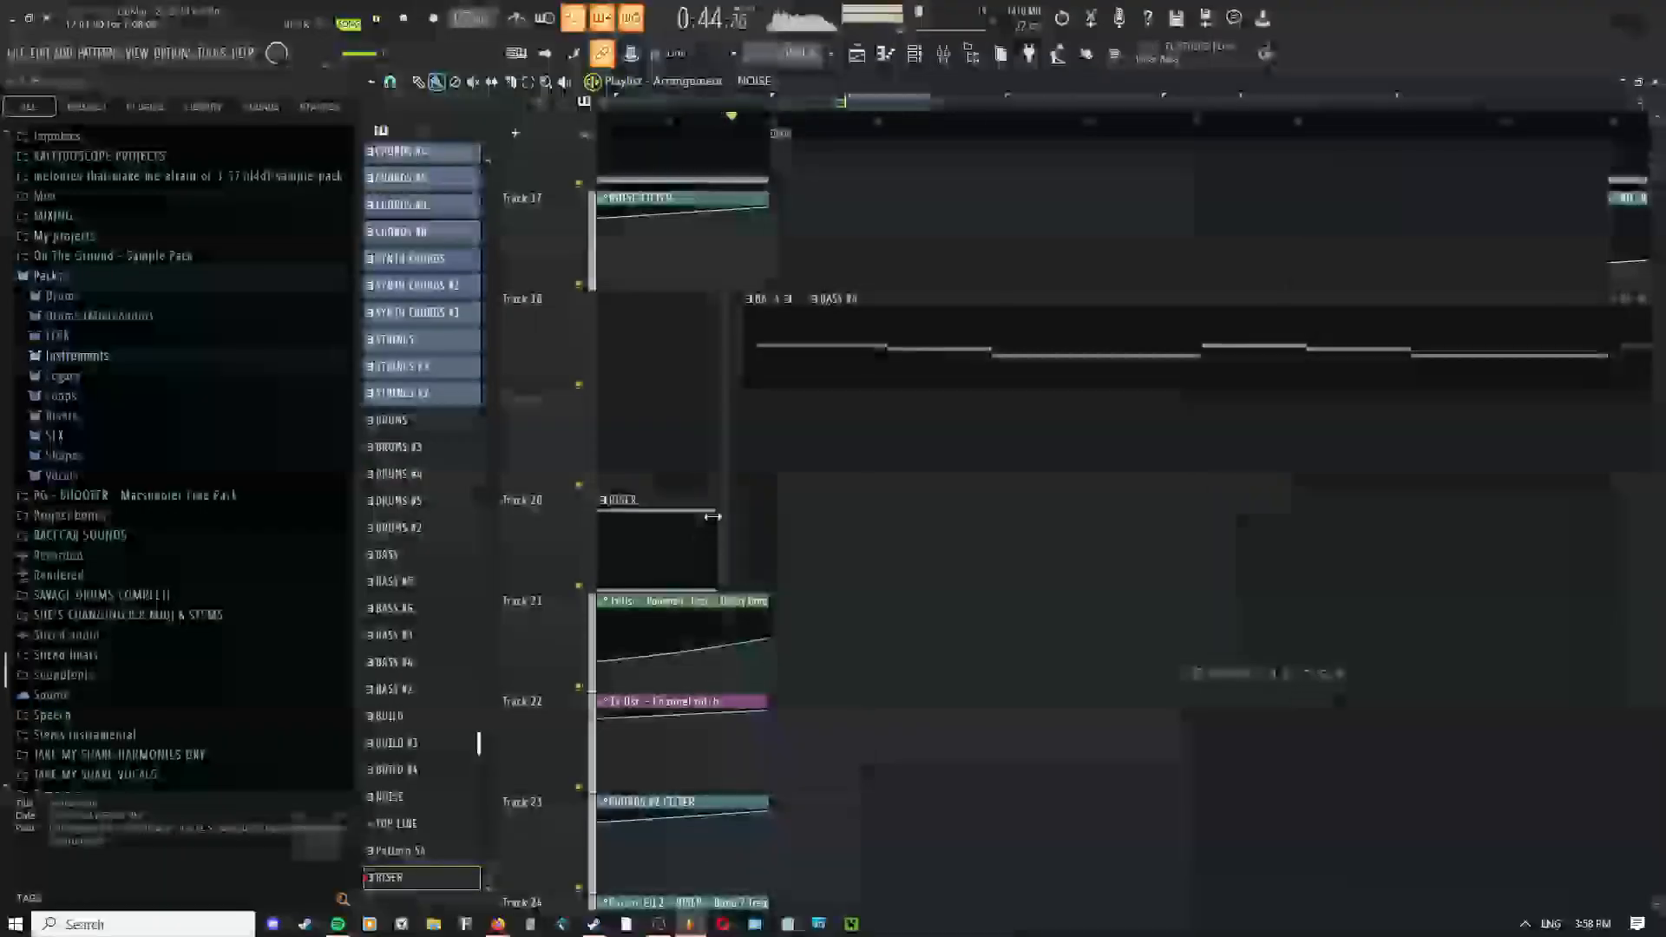
Adjust the end of the RISER clip on Track 20 to line up with the NOISE clip's end at the BASS #4 pickup
scroll(757, 518, "down", 2)
scroll(756, 520, "up", 5)
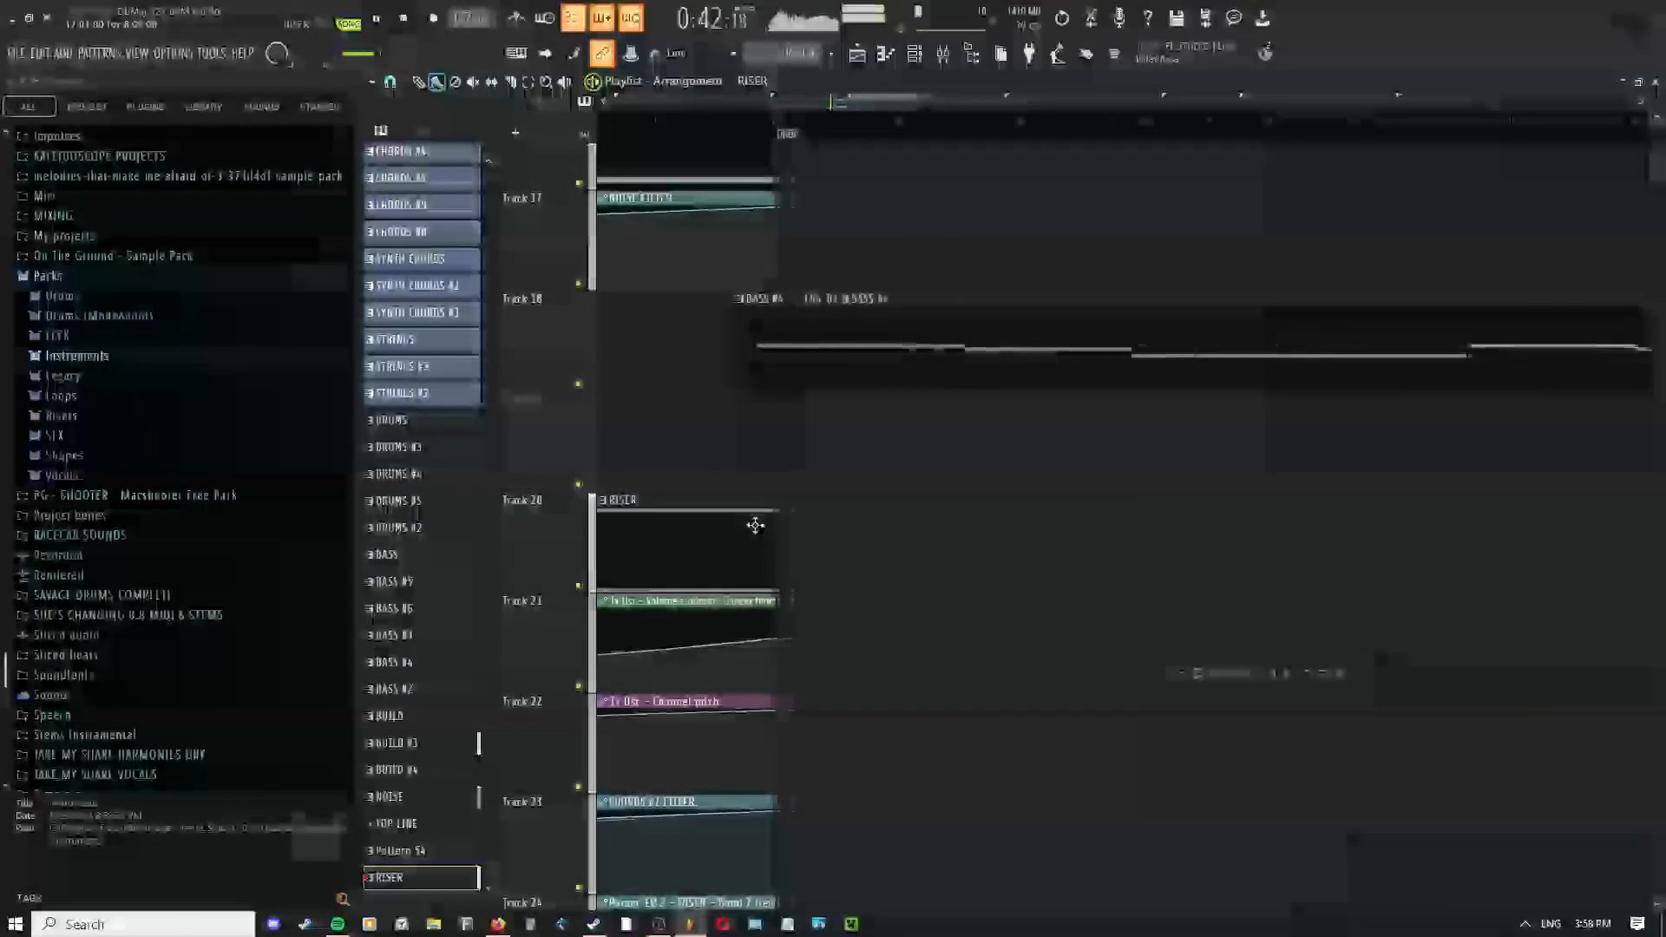
right_click(723, 416)
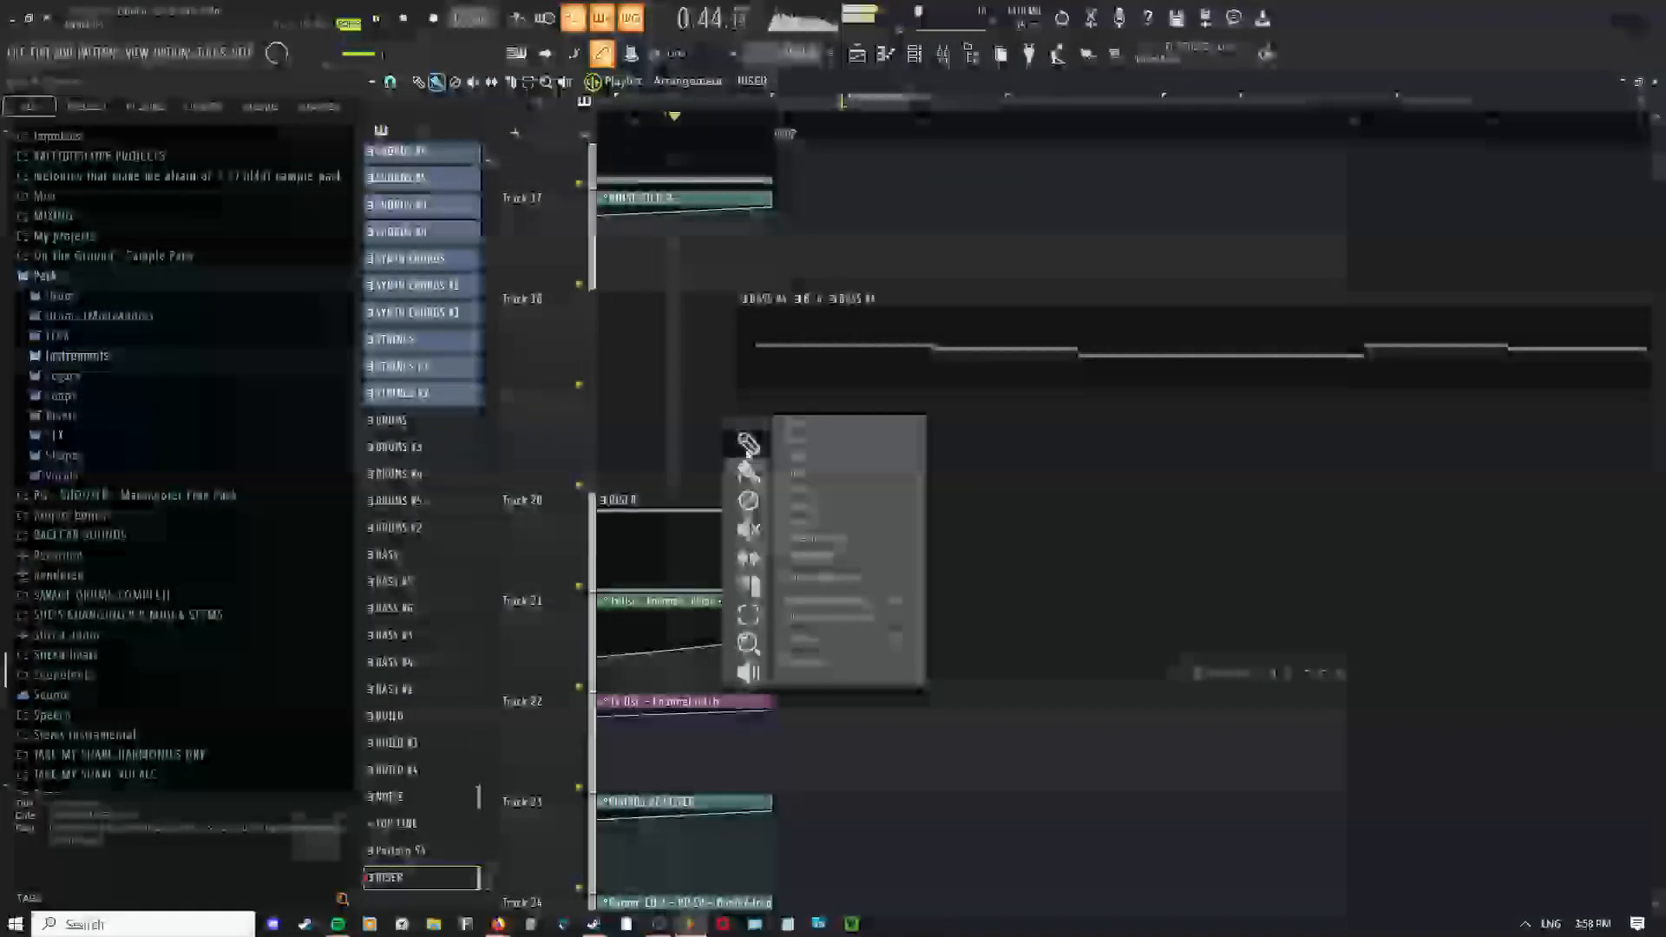
left_click(747, 441)
right_click(701, 401)
left_click(725, 453)
right_click(691, 395)
left_click(717, 420)
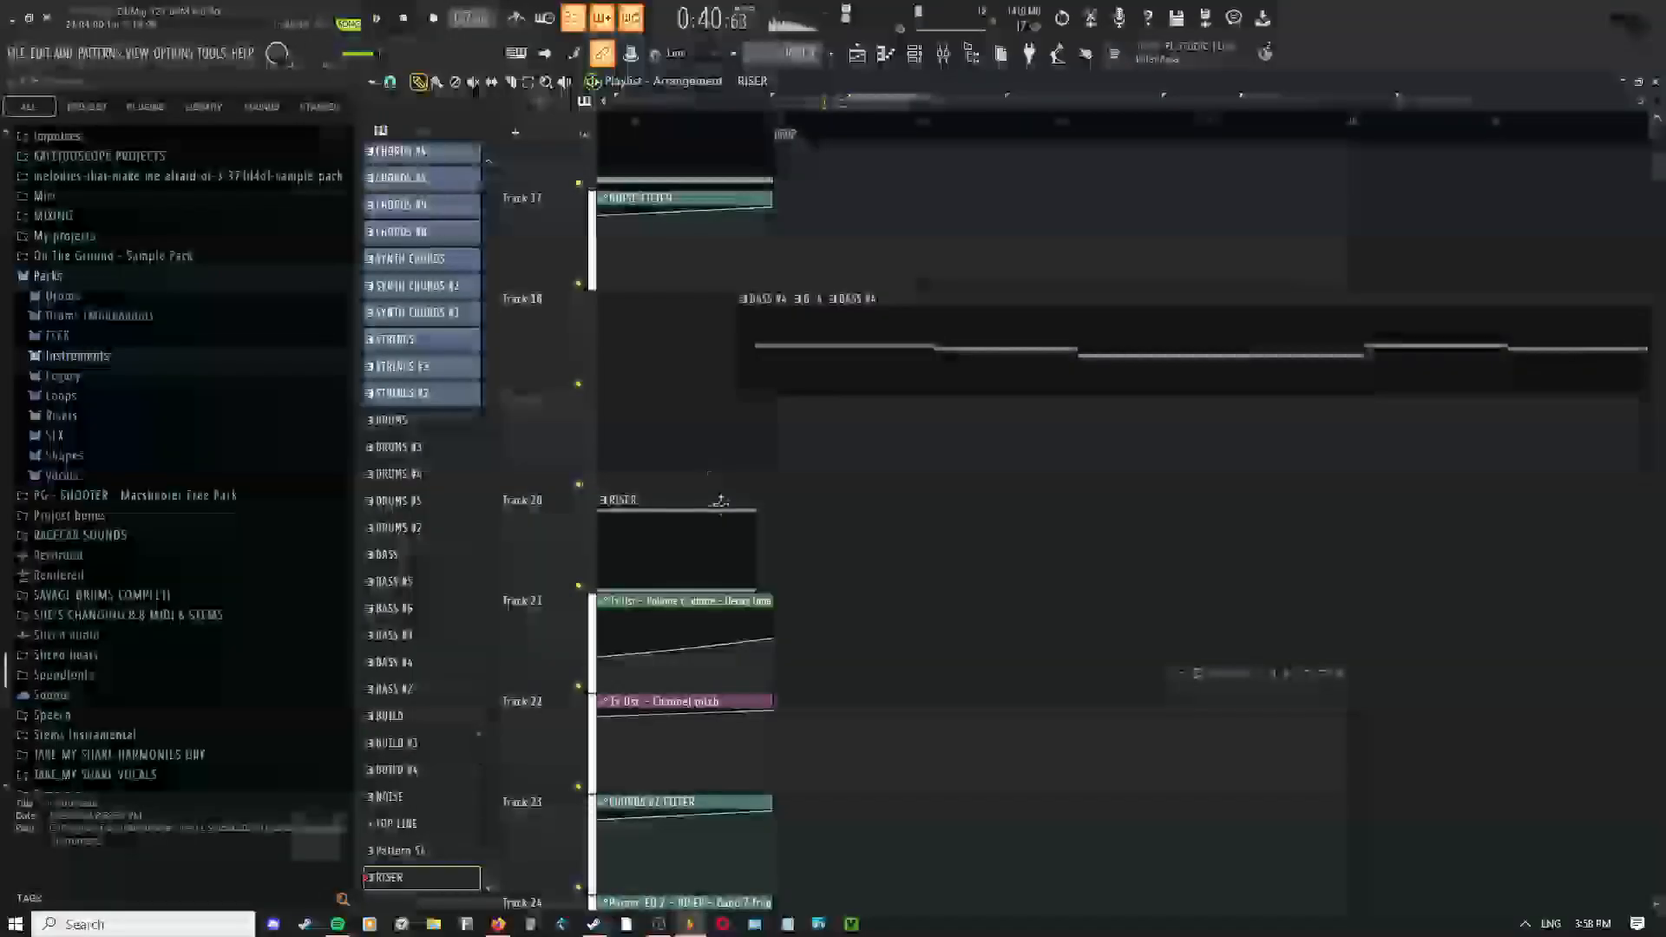
scroll(719, 501, "up", 3)
left_click_drag(743, 410, 802, 558)
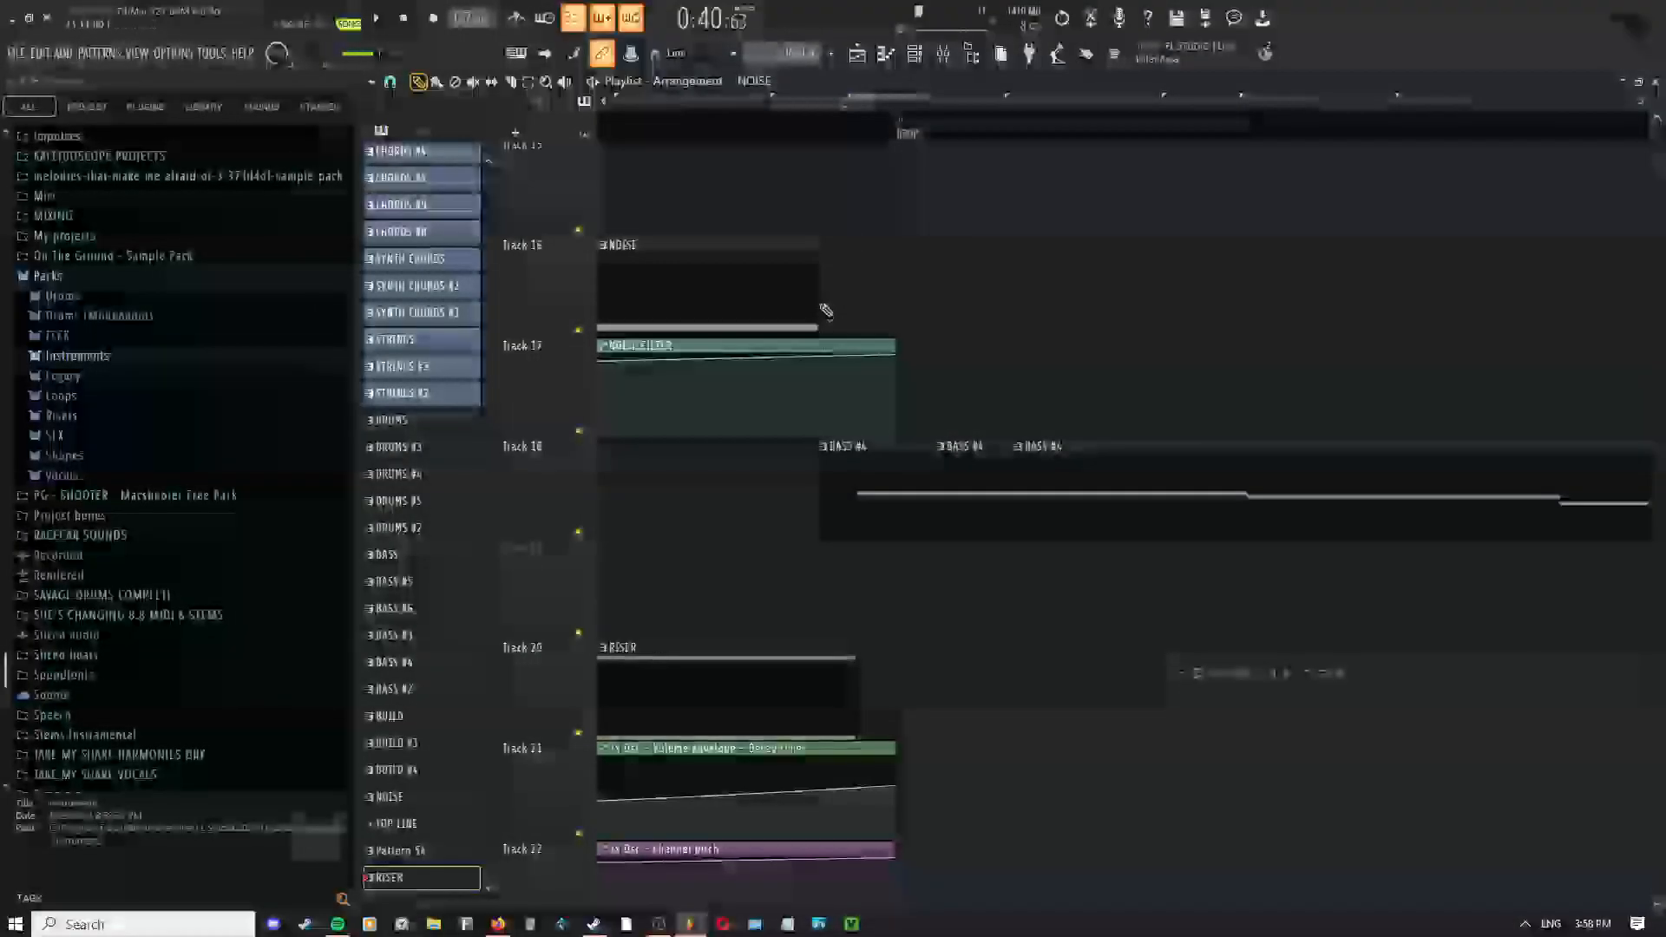
scroll(814, 573, "down", 4)
right_click(776, 461)
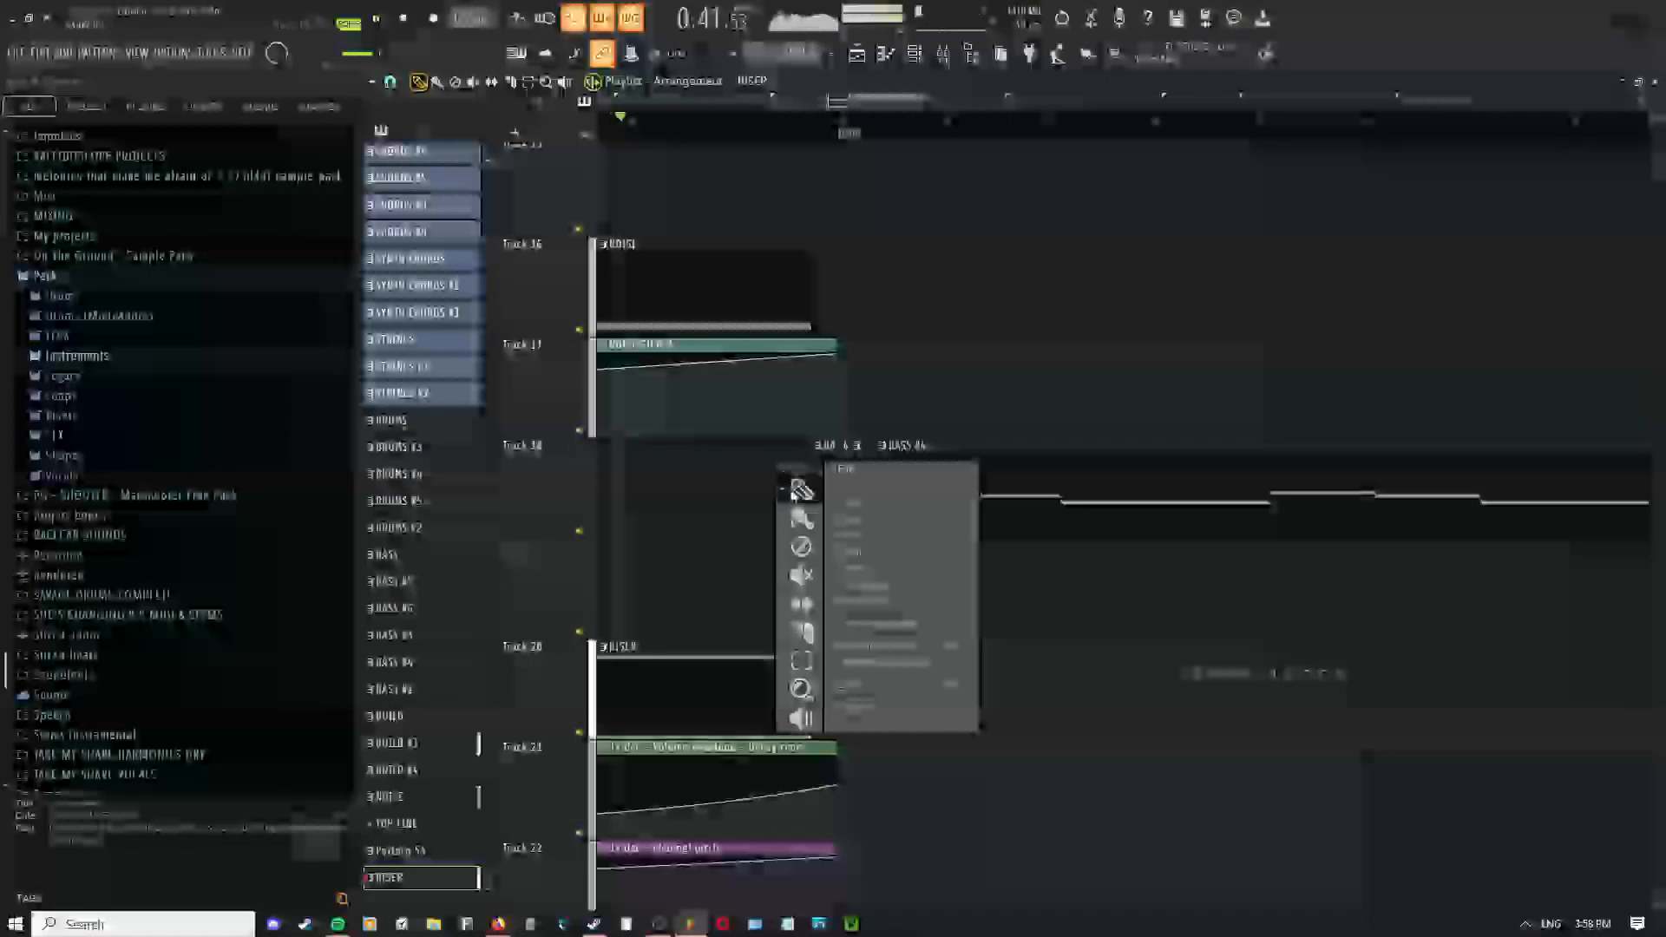
left_click(797, 490)
Play through the transition into the drop to check the adjusted NOISE and RISER clips with the drums and bass
scroll(737, 508, "up", 1)
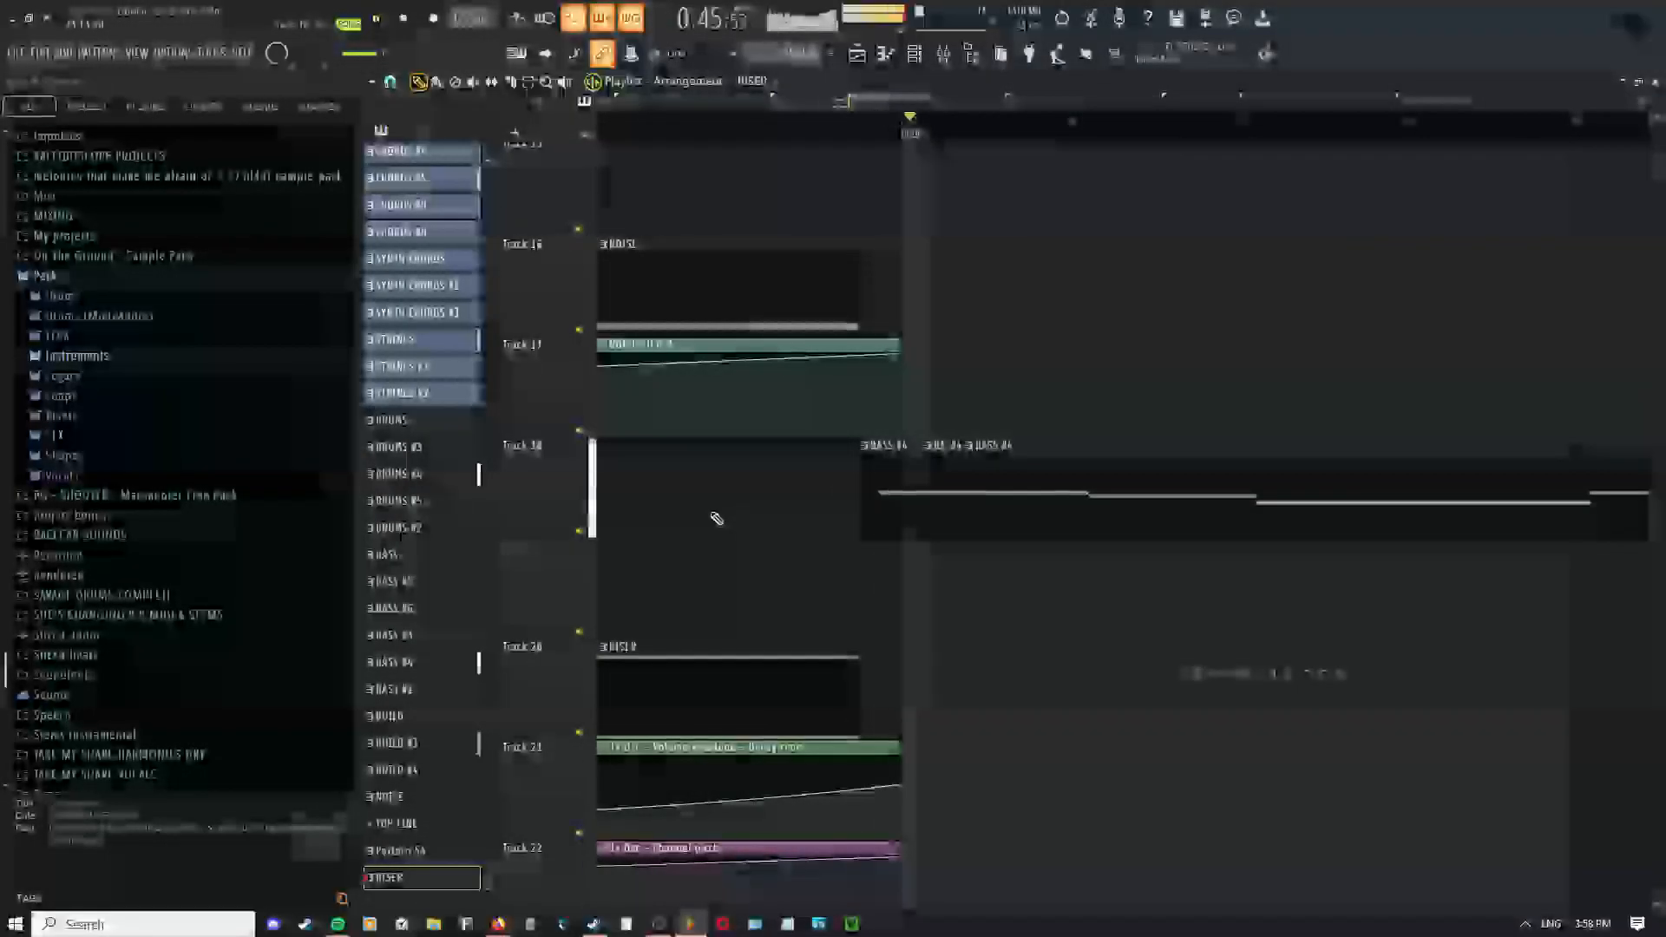
scroll(784, 512, "down", 3)
left_click_drag(755, 473, 789, 736)
right_click(778, 398)
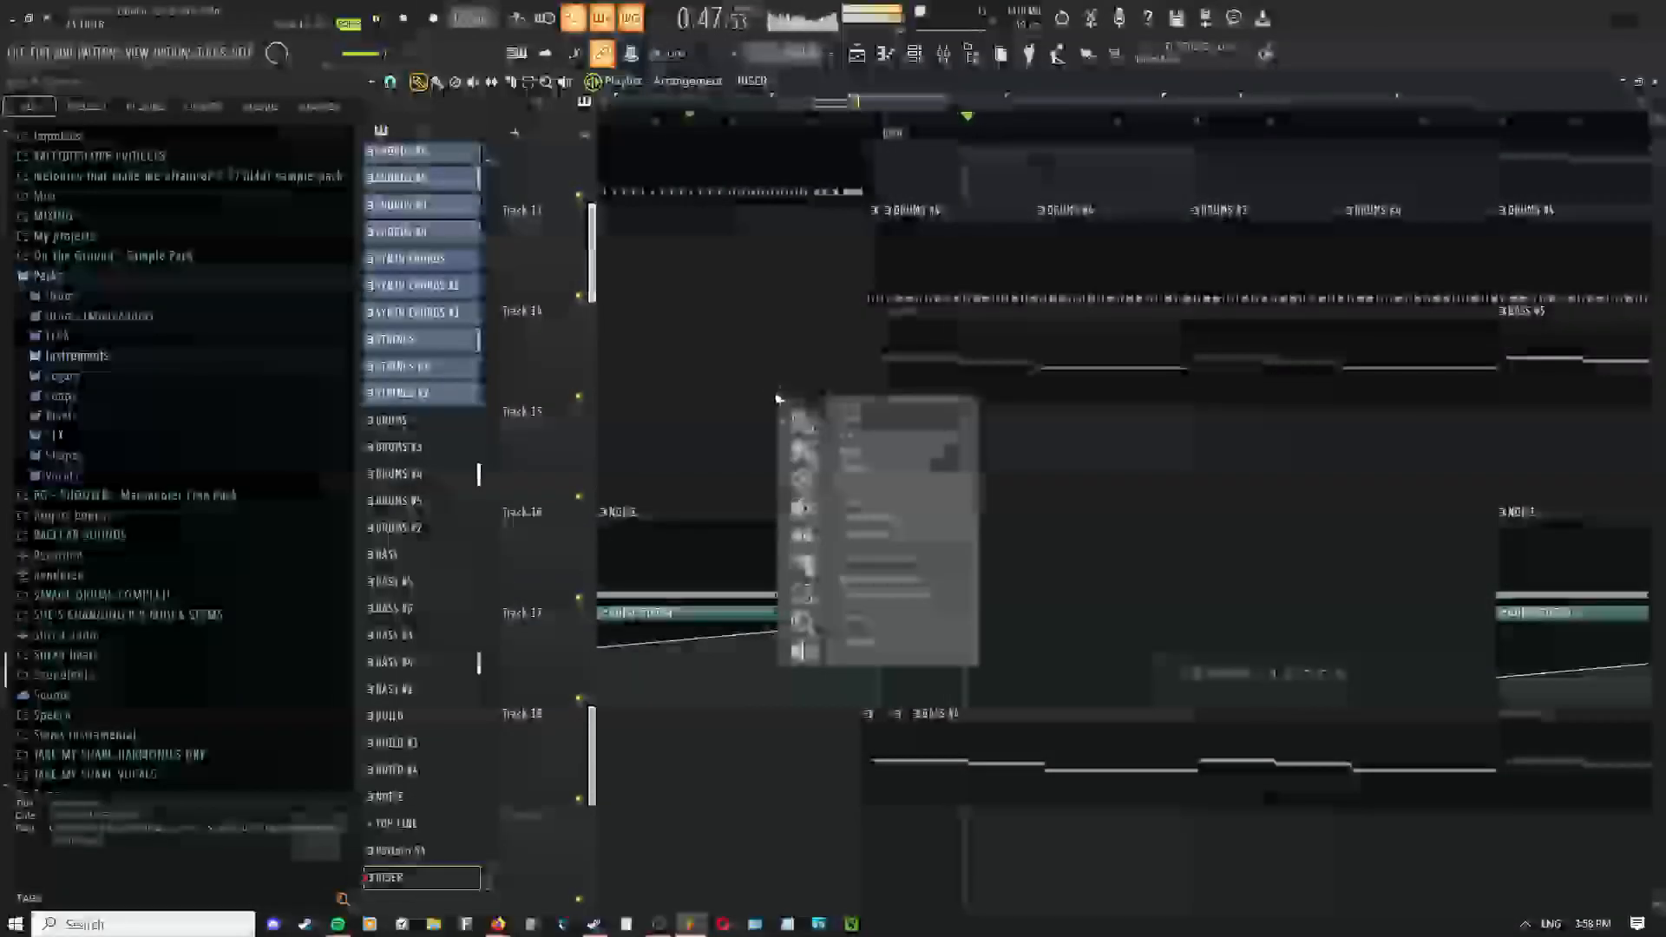
left_click(823, 436)
right_click(824, 402)
left_click(860, 444)
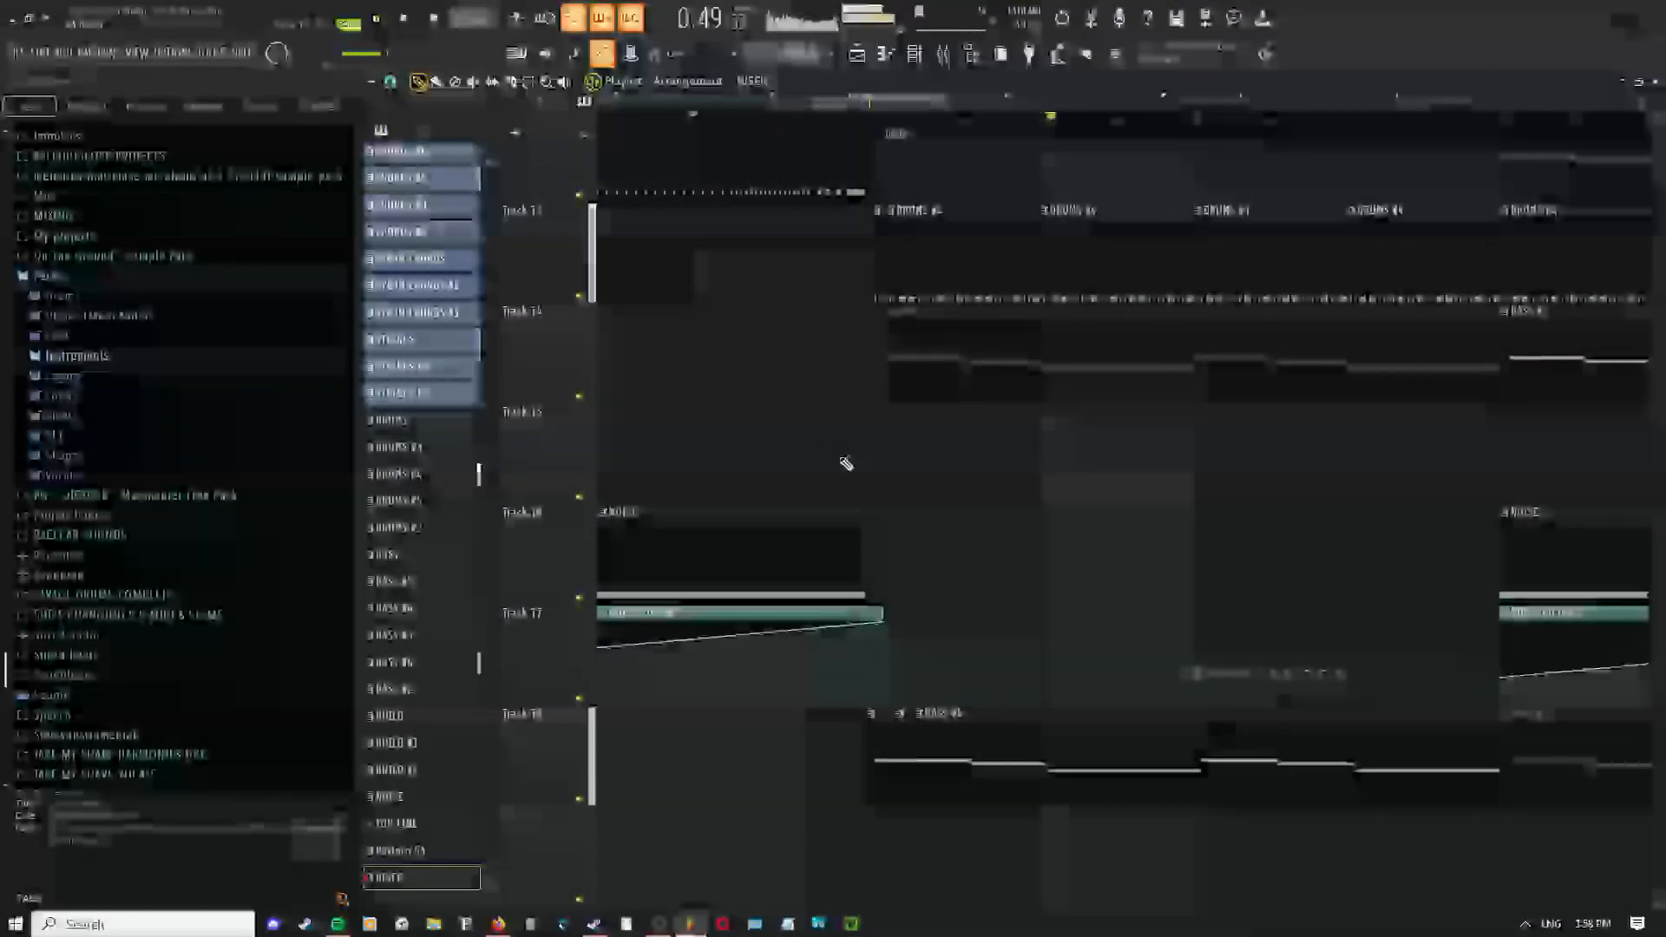
left_click_drag(1019, 461, 924, 509)
scroll(944, 527, "down", 2)
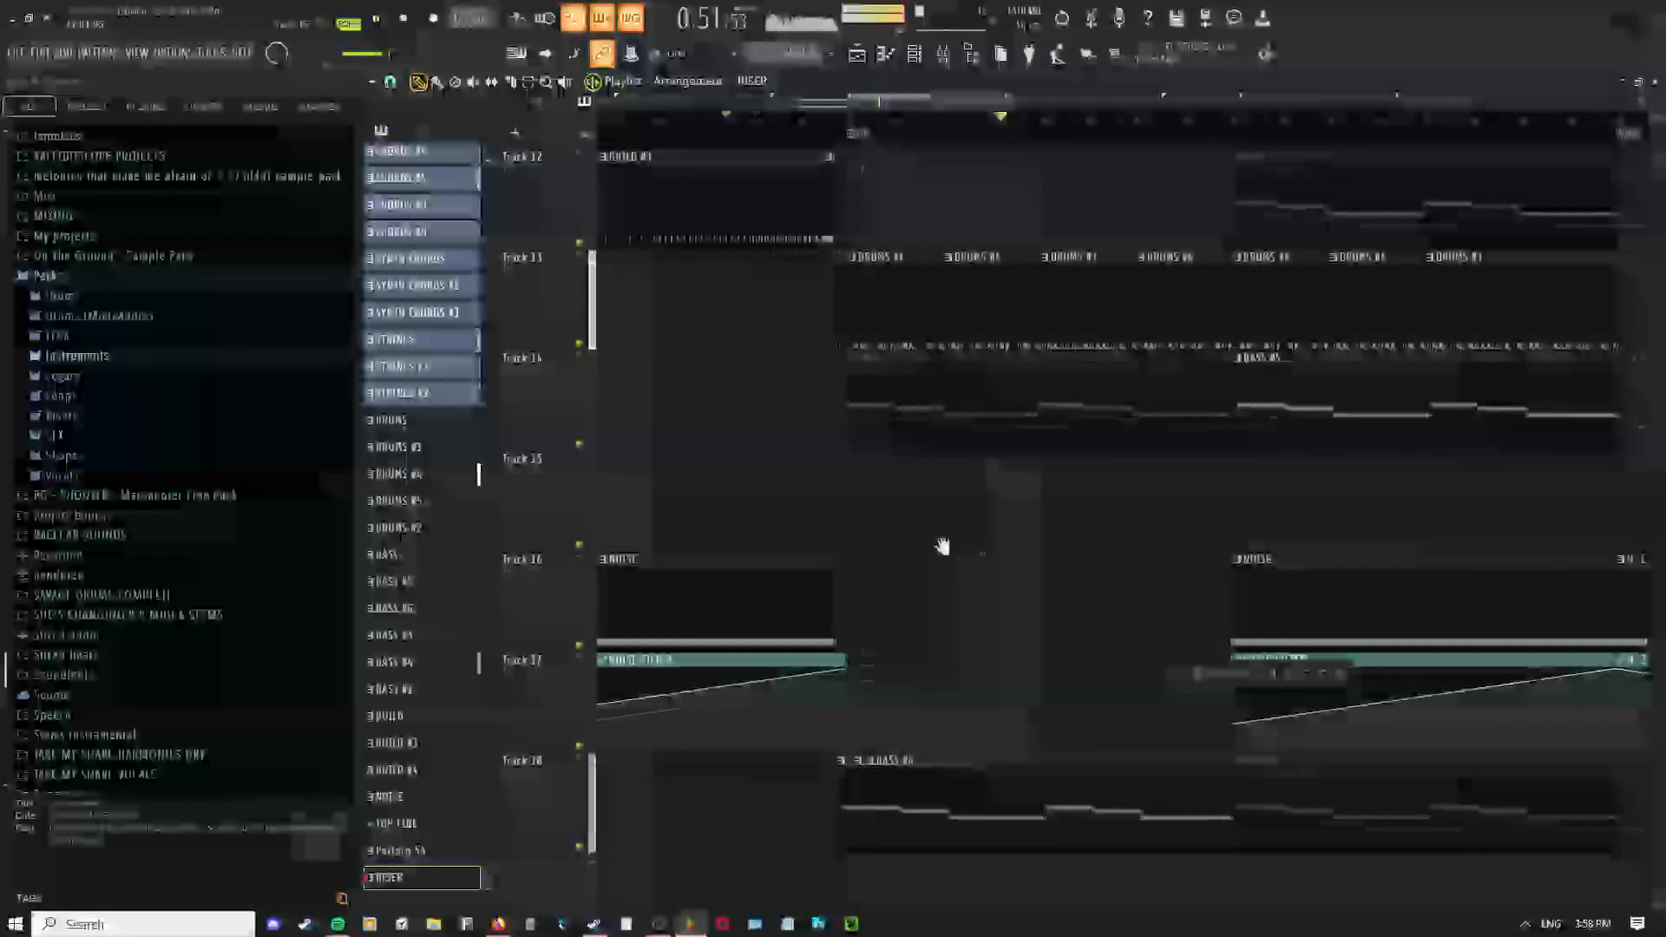
scroll(1153, 603, "up", 2)
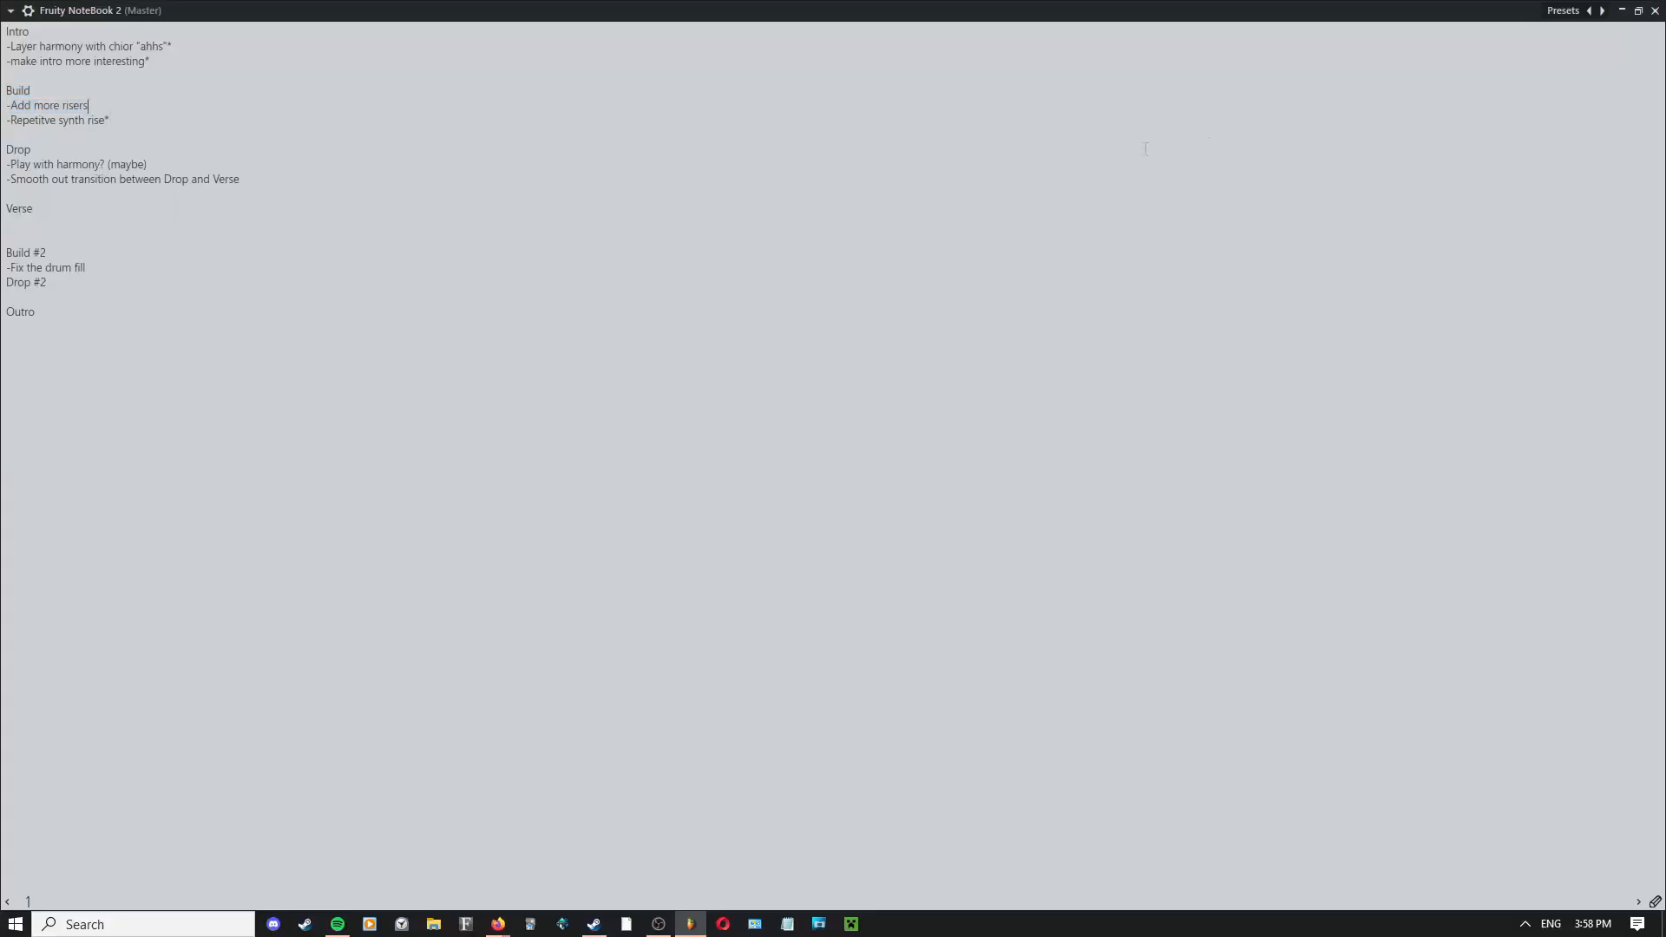
Put the project notes away and select the whole drop section from the DROP marker for playback
left_click(1623, 13)
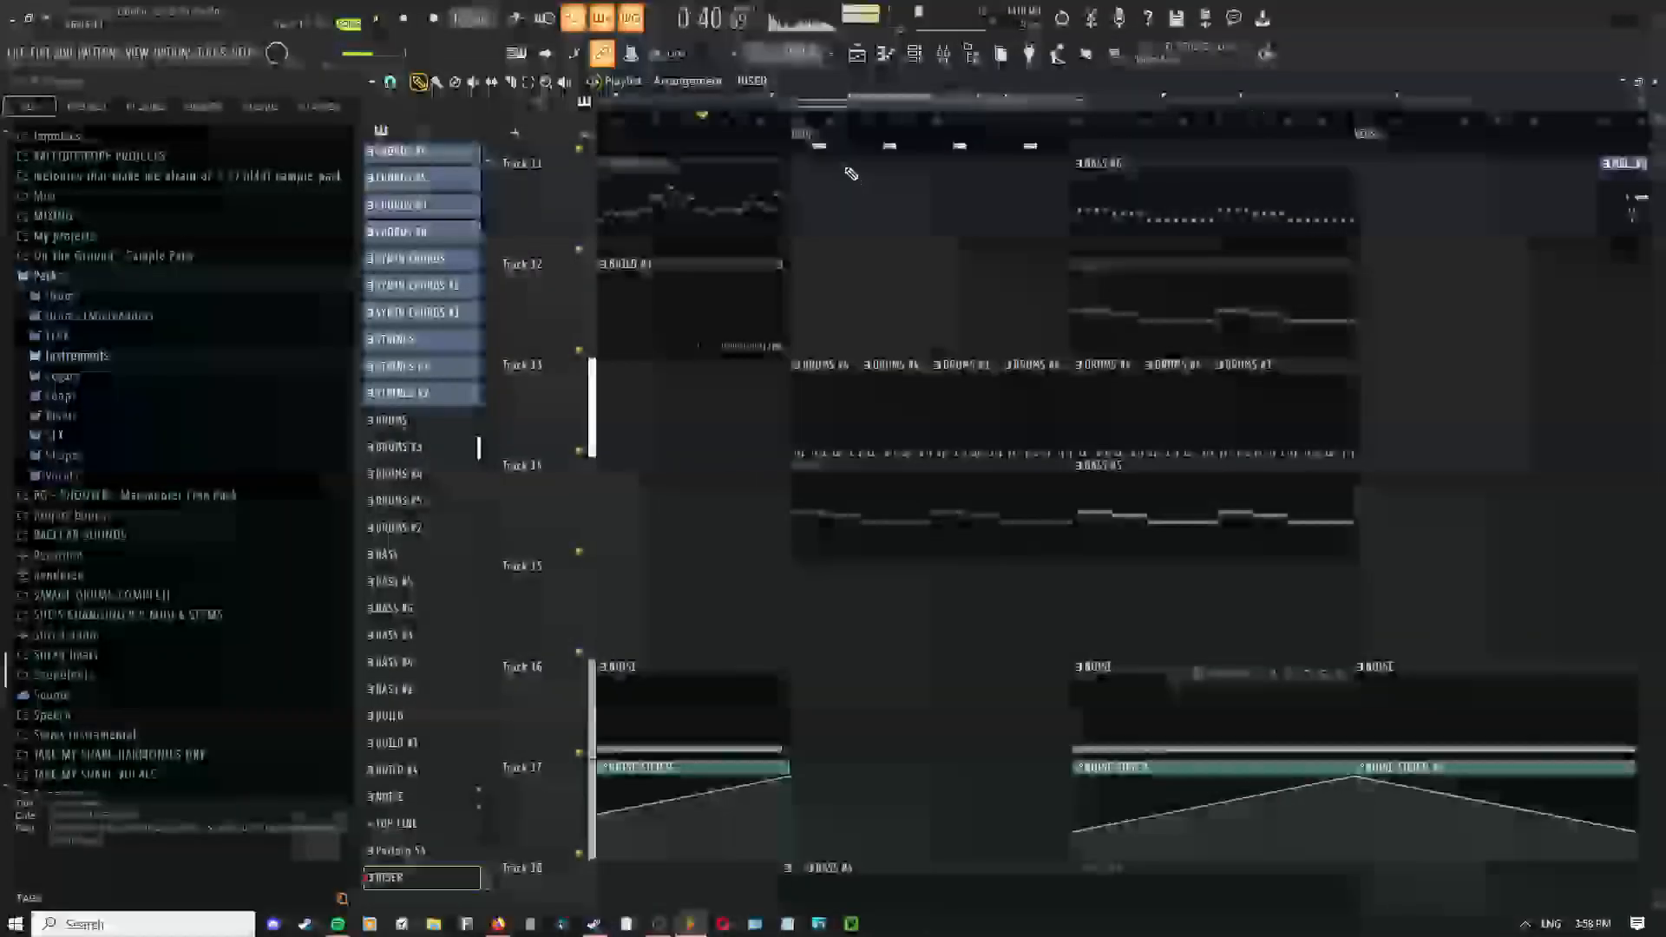
key("space")
double_click(805, 134)
right_click(944, 303)
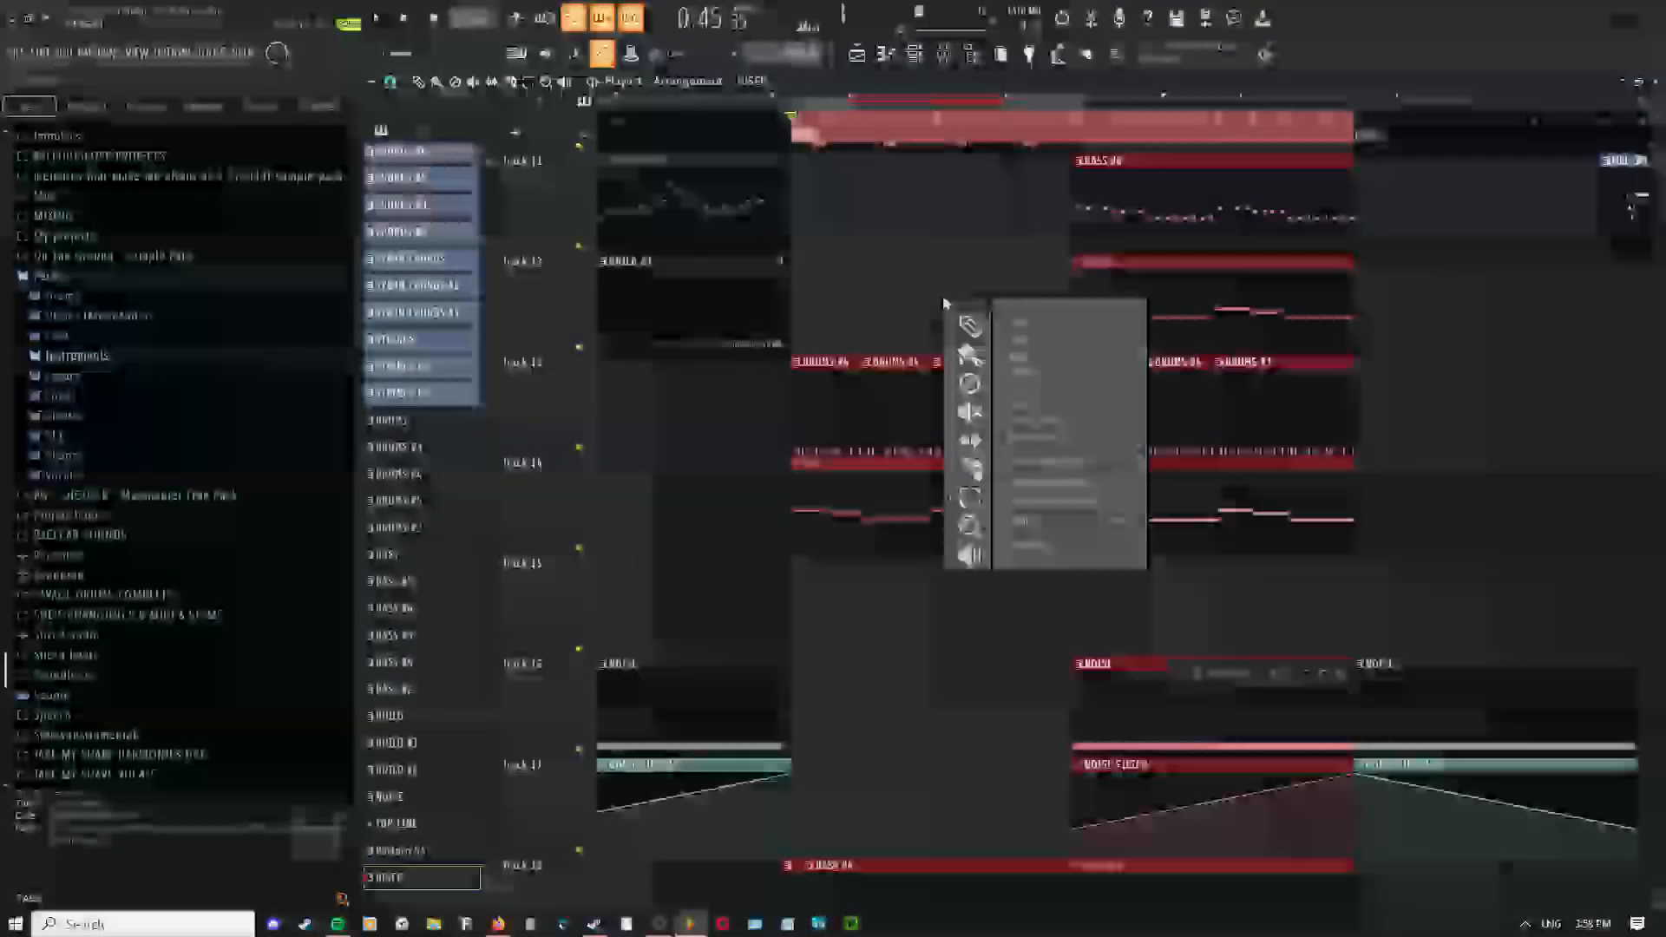
left_click(968, 356)
scroll(878, 349, "up", 3)
scroll(911, 337, "down", 3)
left_click(1033, 288)
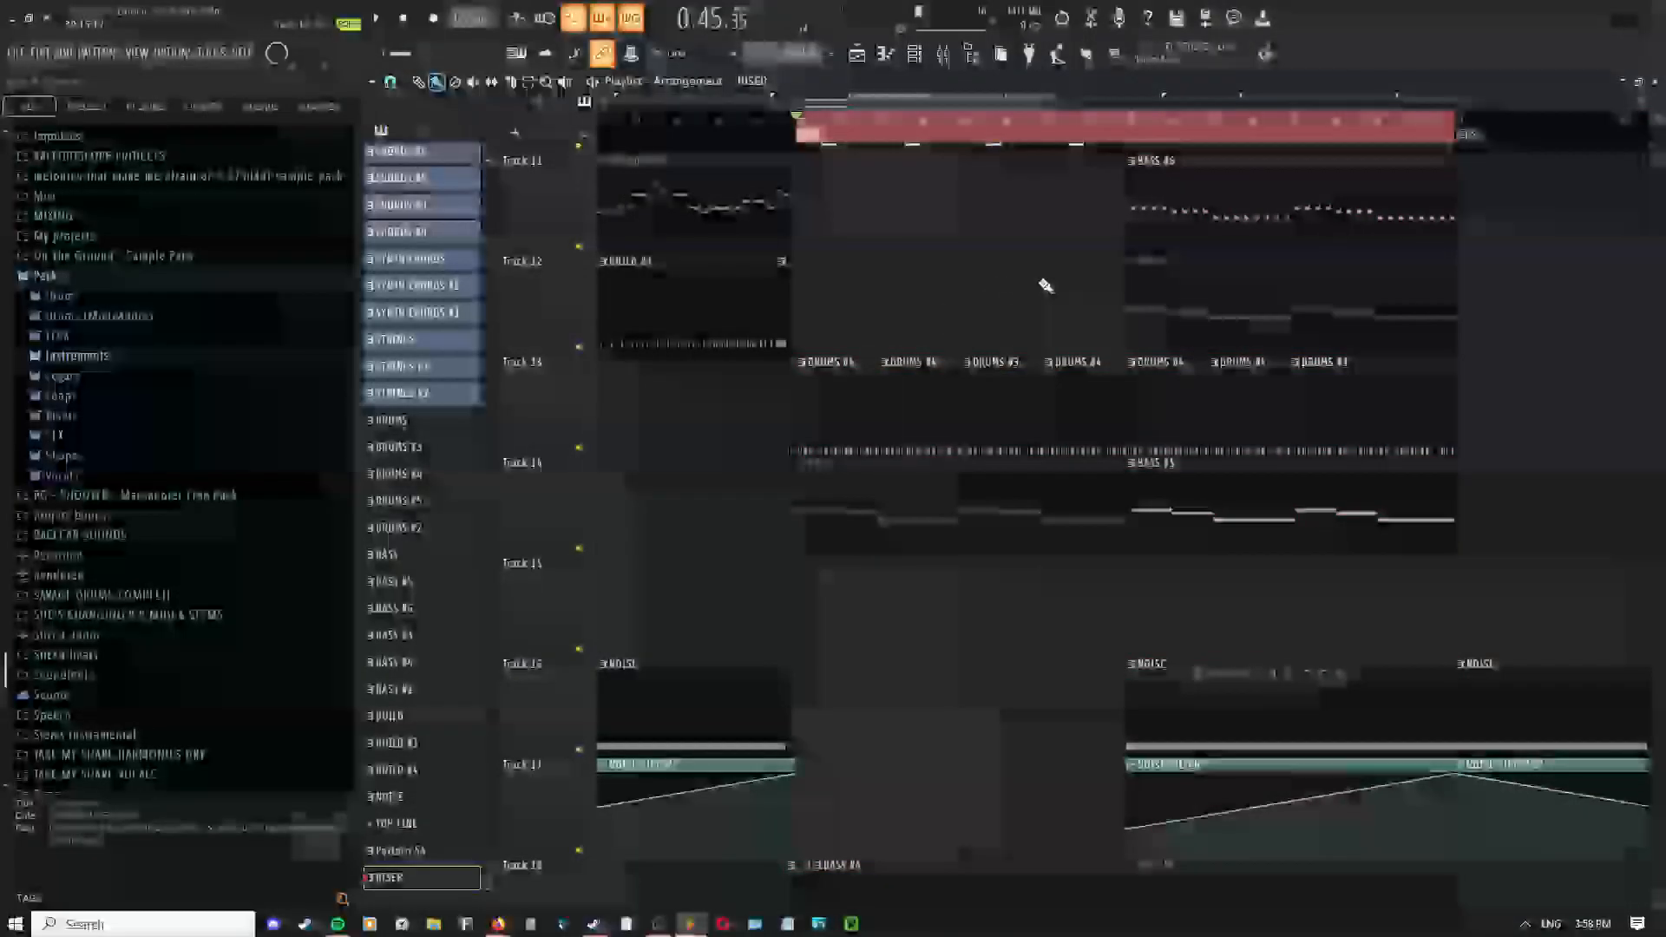
right_click(999, 280)
left_click(1025, 300)
mouse_move(1009, 300)
left_mouse_down()
mouse_move(883, 246)
mouse_move(792, 260)
mouse_move(948, 353)
left_mouse_up()
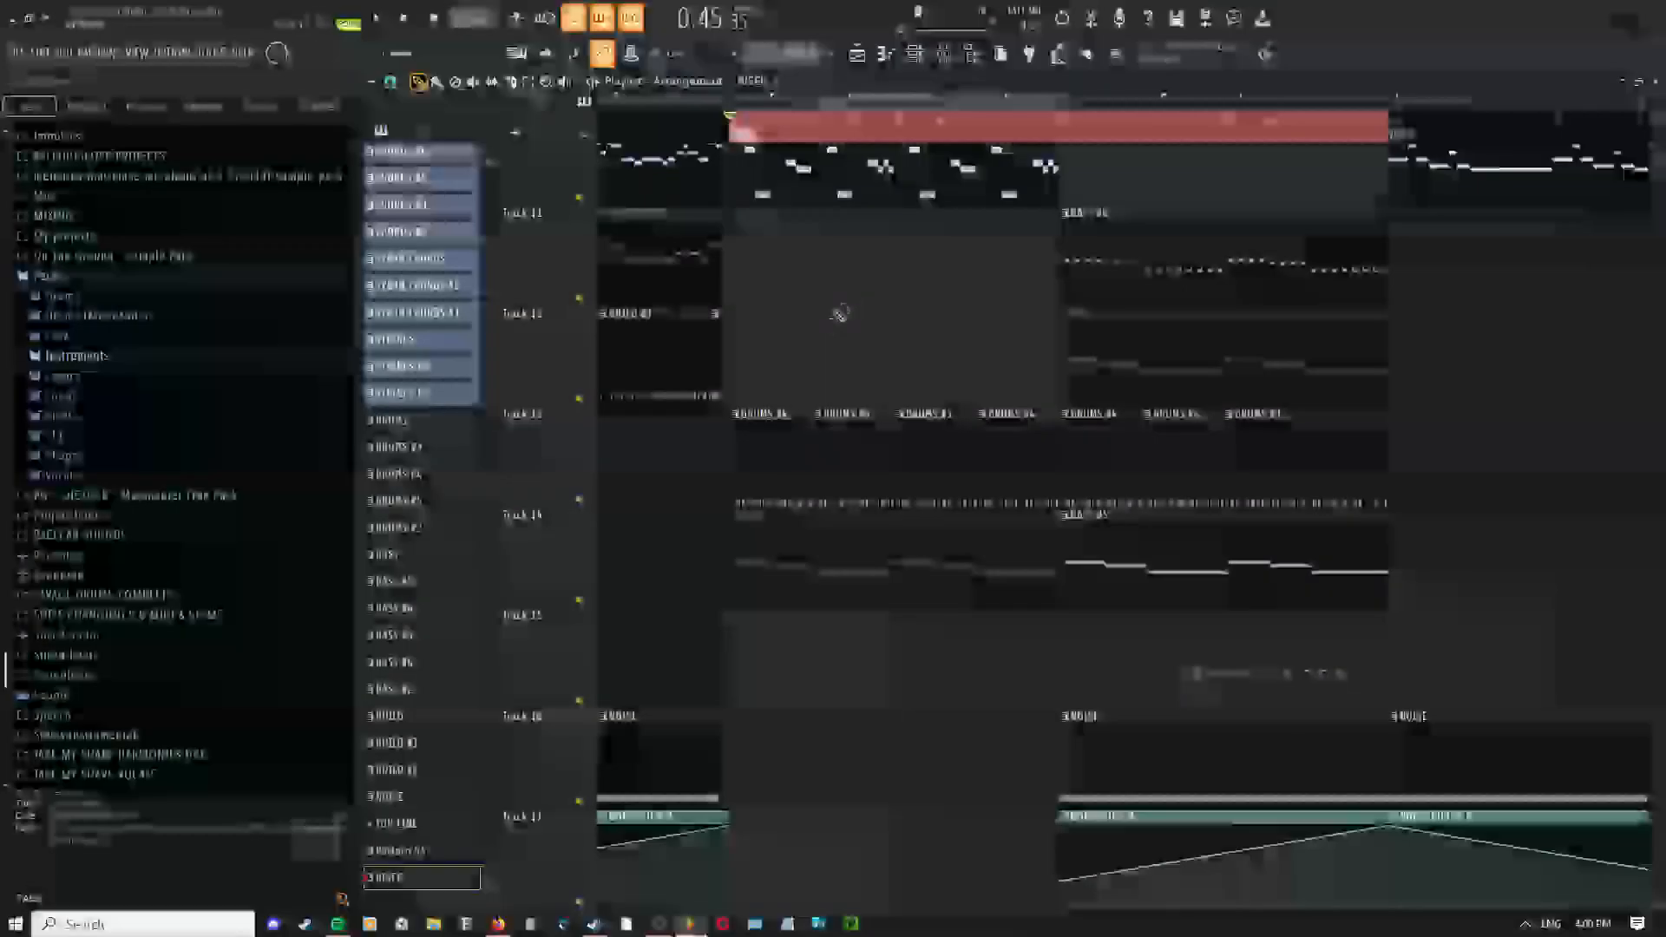
Play the selected drop and review its melody, DRUMS and BASS clips
left_click_drag(840, 313, 851, 409)
key("space")
scroll(807, 491, "up", 5)
left_click_drag(825, 347, 1064, 432)
middle_click(988, 400)
left_click(1178, 434)
left_click_drag(1178, 433, 1138, 395)
middle_click(922, 382)
key("space")
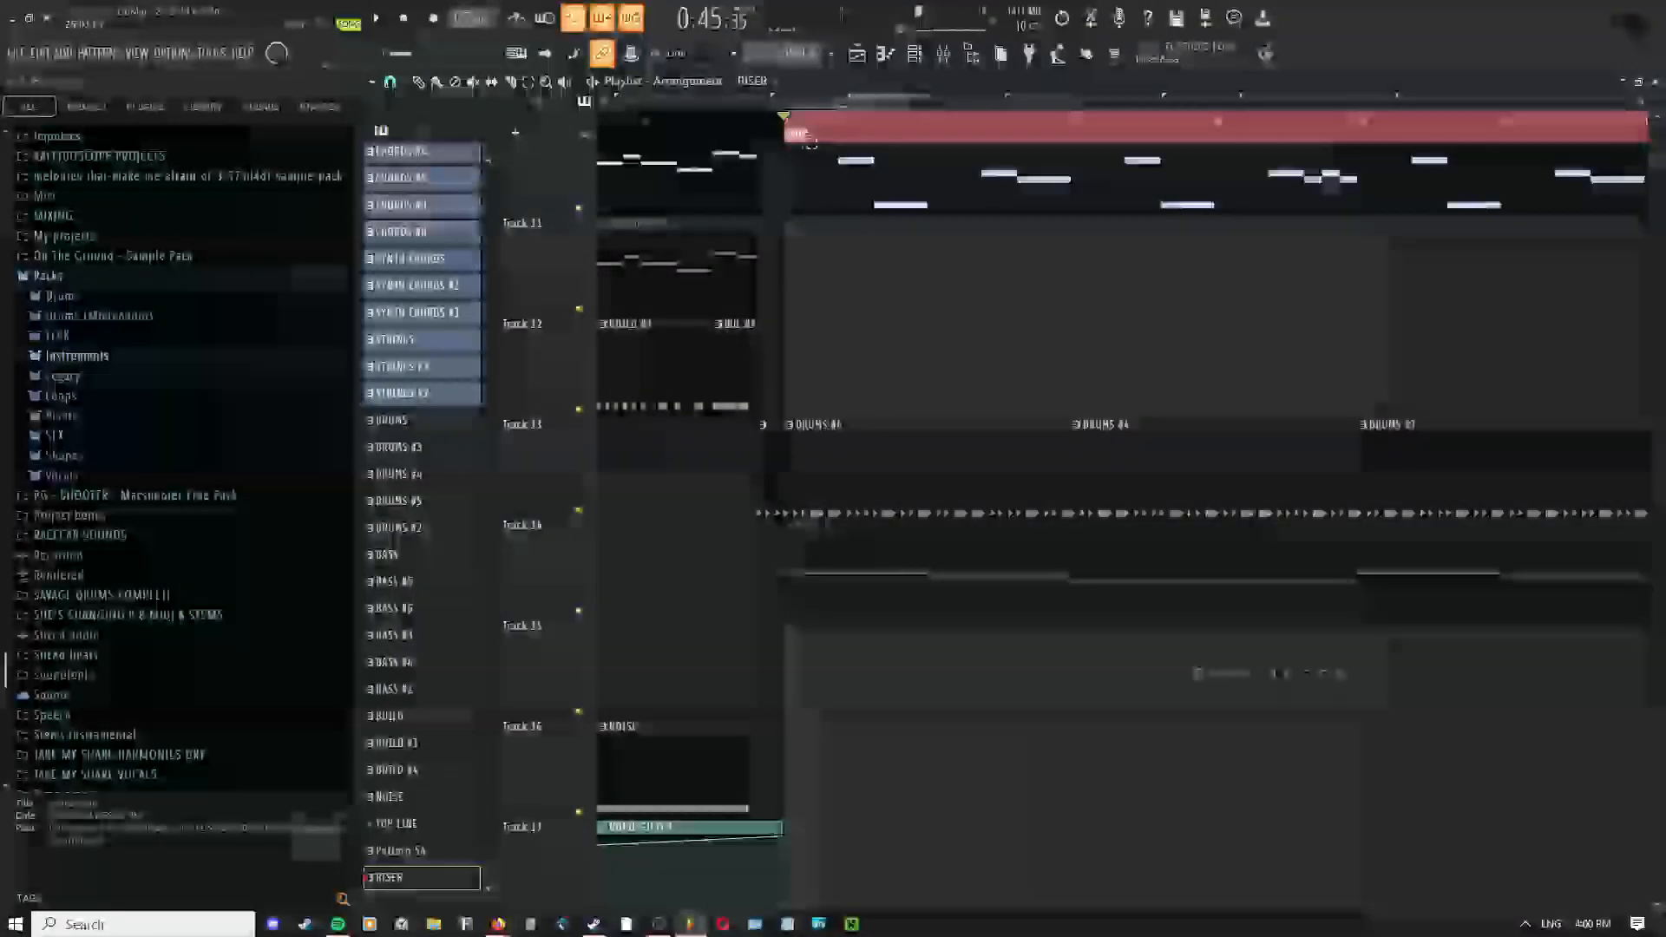
Select the time range of the first DRUMS #4 clip in the drop and open its kick pattern in the piano roll
left_click_drag(792, 136, 1080, 165)
middle_click(964, 331)
scroll(886, 472, "up", 3)
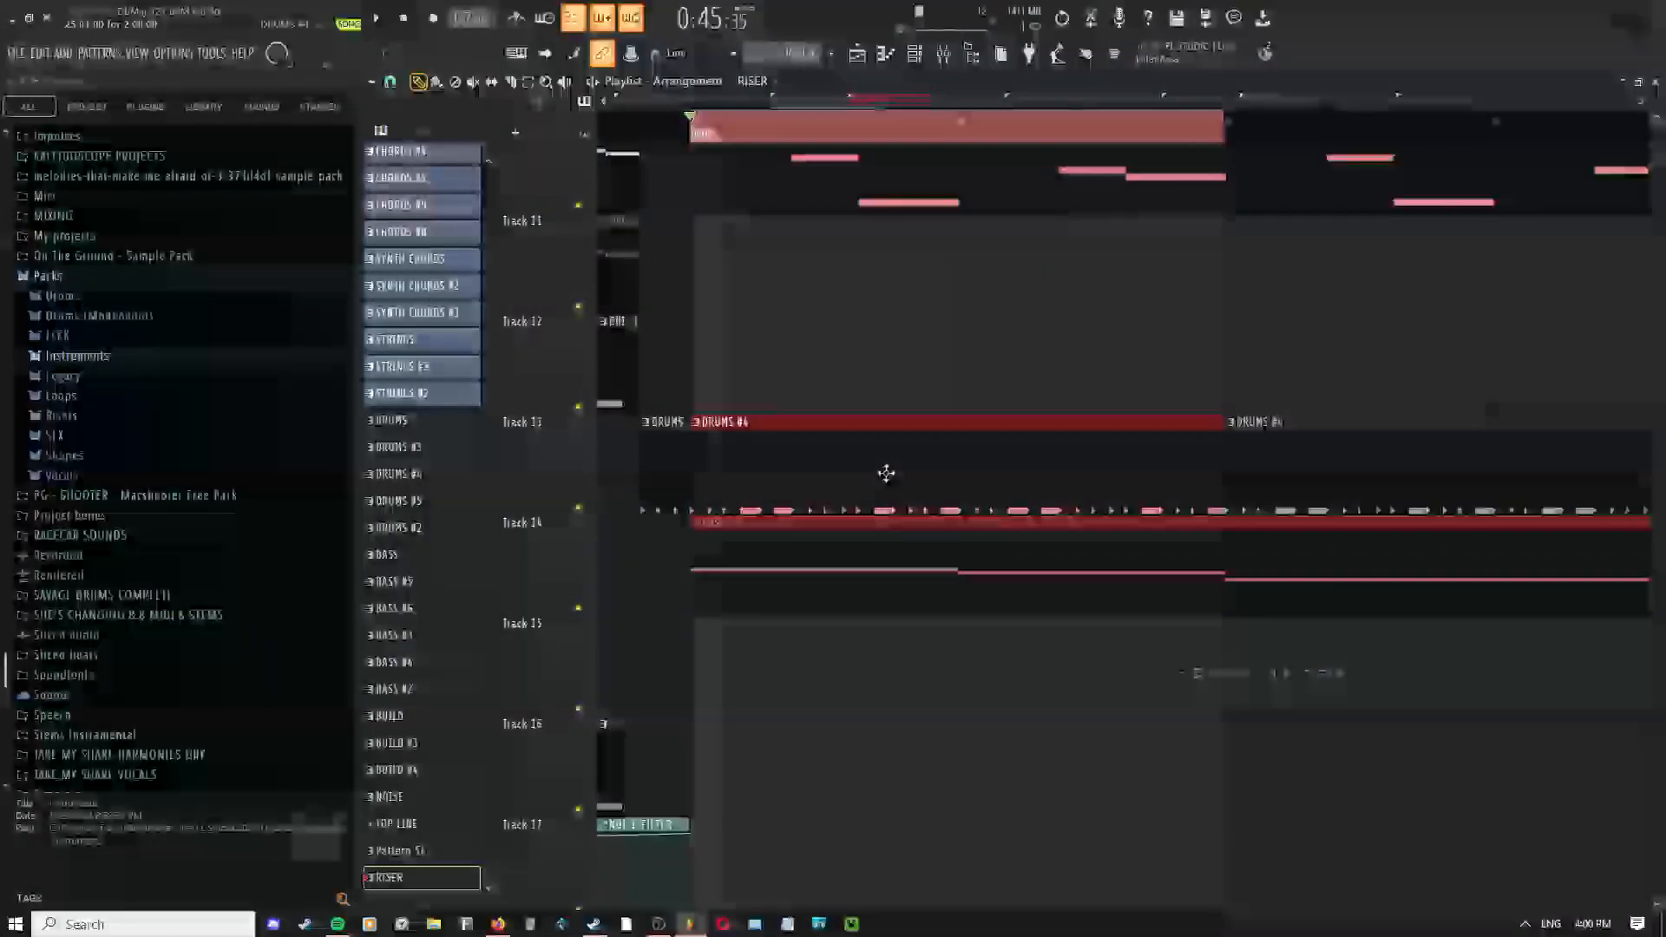
double_click(877, 444)
middle_click(883, 374)
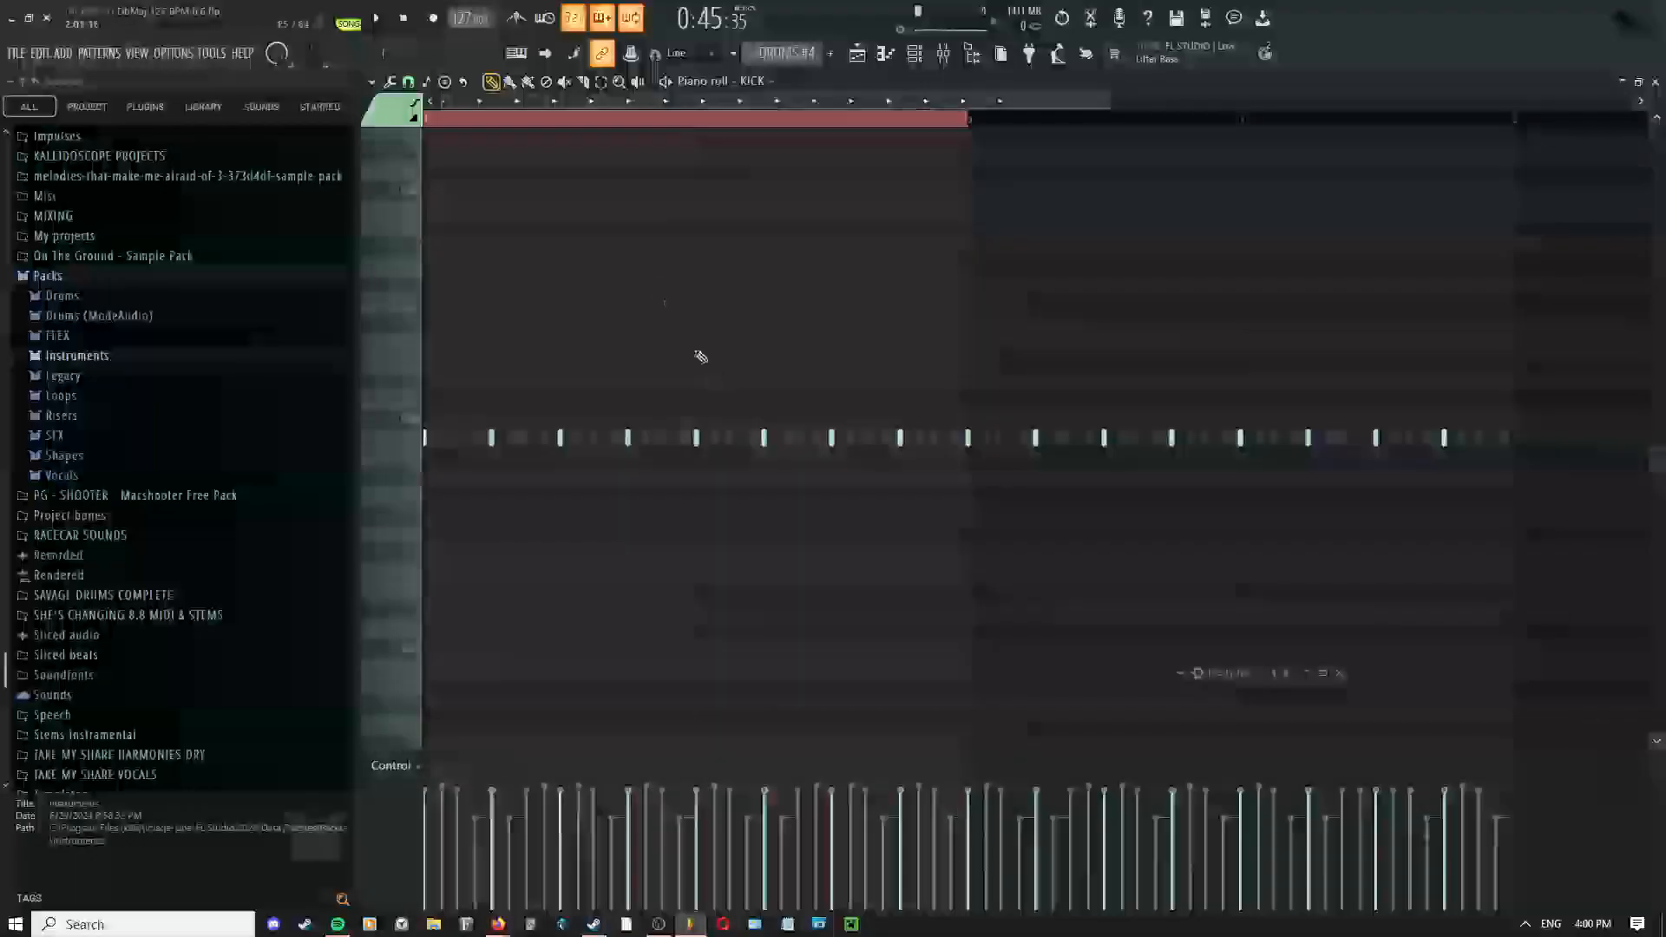
Add an extra kick note to DRUMS #4 half a beat before the end of the selected range and play it back
scroll(797, 243, "up", 3)
mouse_move(811, 318)
left_mouse_down()
mouse_move(971, 320)
mouse_move(826, 291)
left_mouse_up()
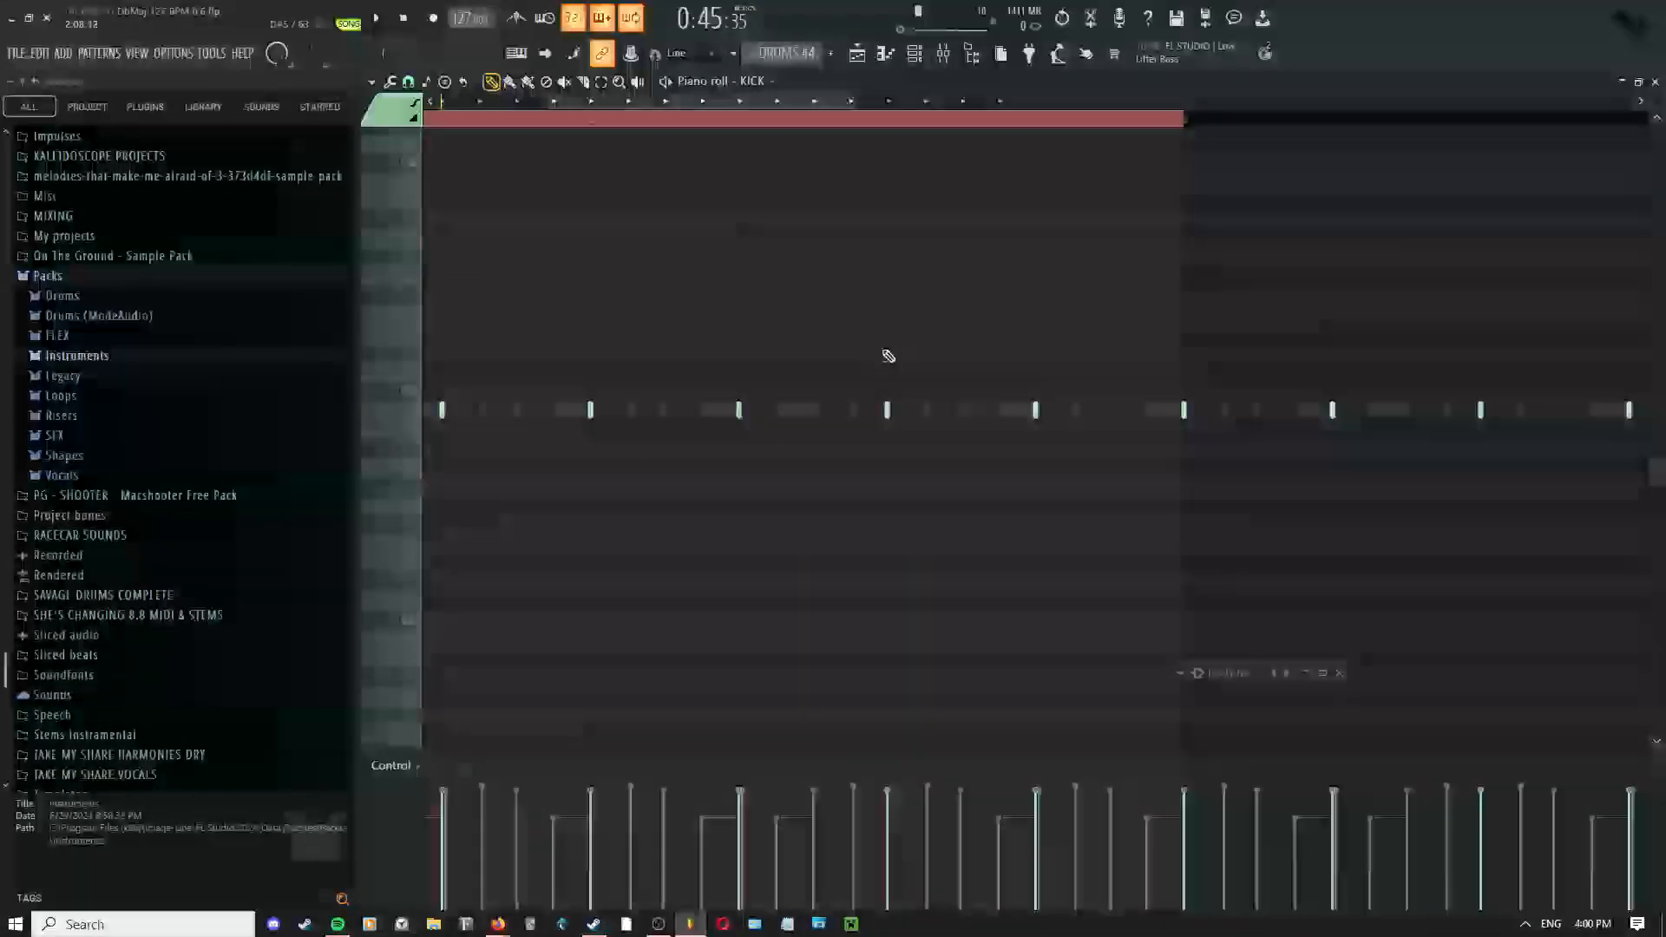
left_click_drag(903, 361, 1145, 372)
left_click_drag(1247, 445, 979, 456)
key("space")
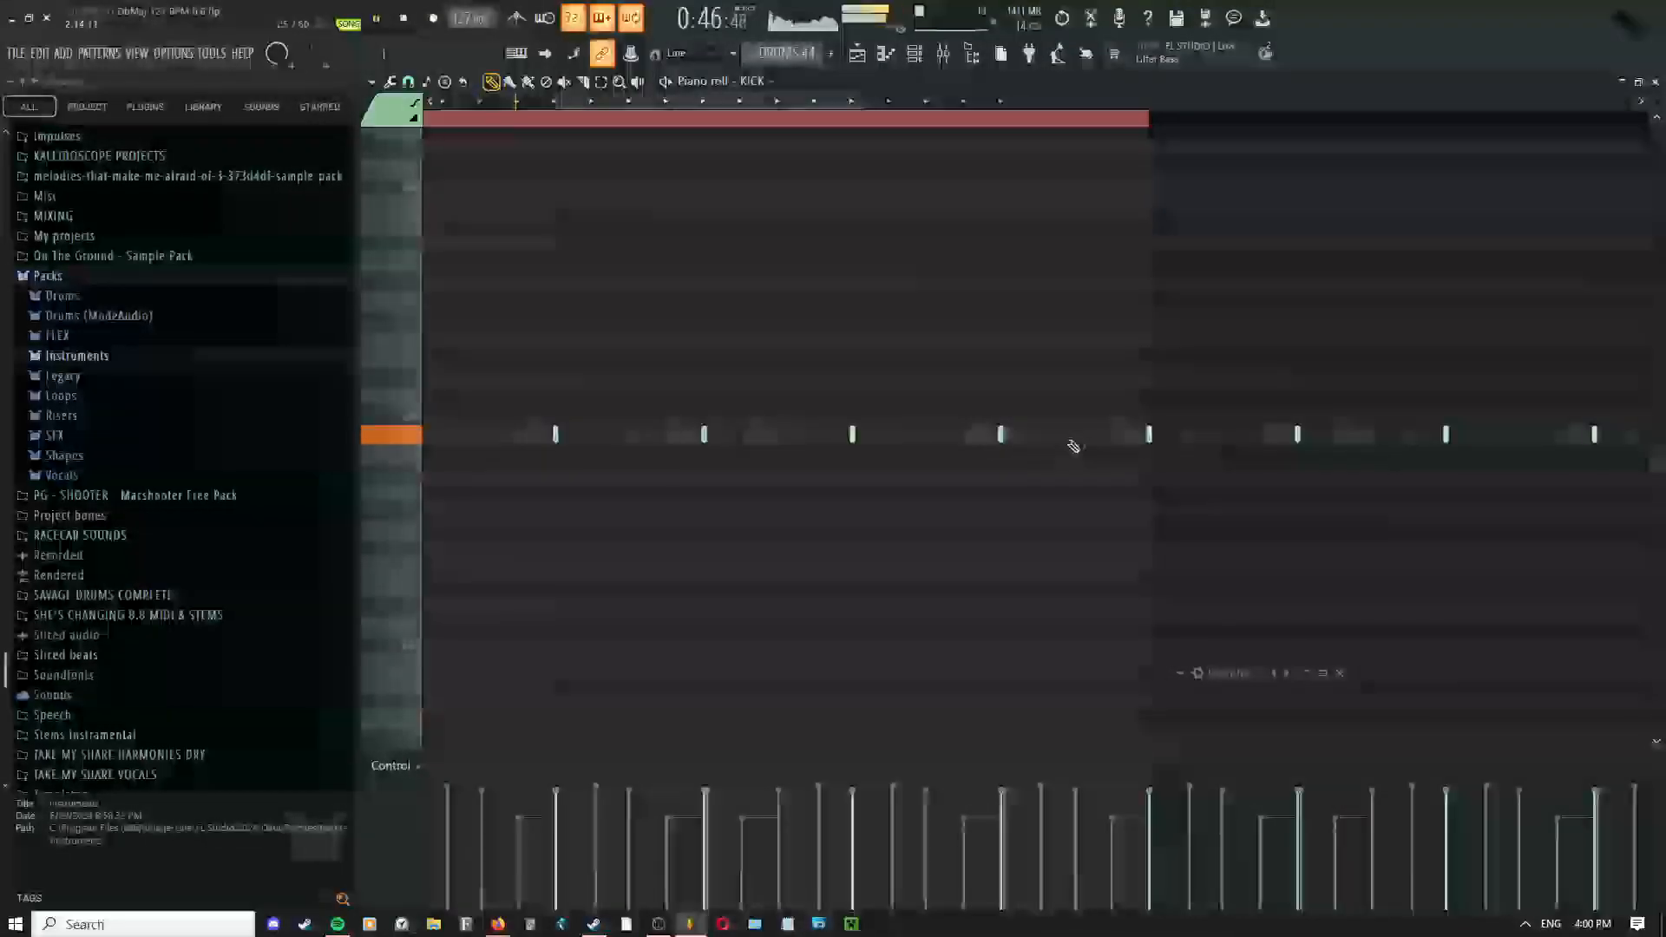
left_click(1077, 440)
left_click_drag(1038, 510, 941, 361)
middle_click(941, 361)
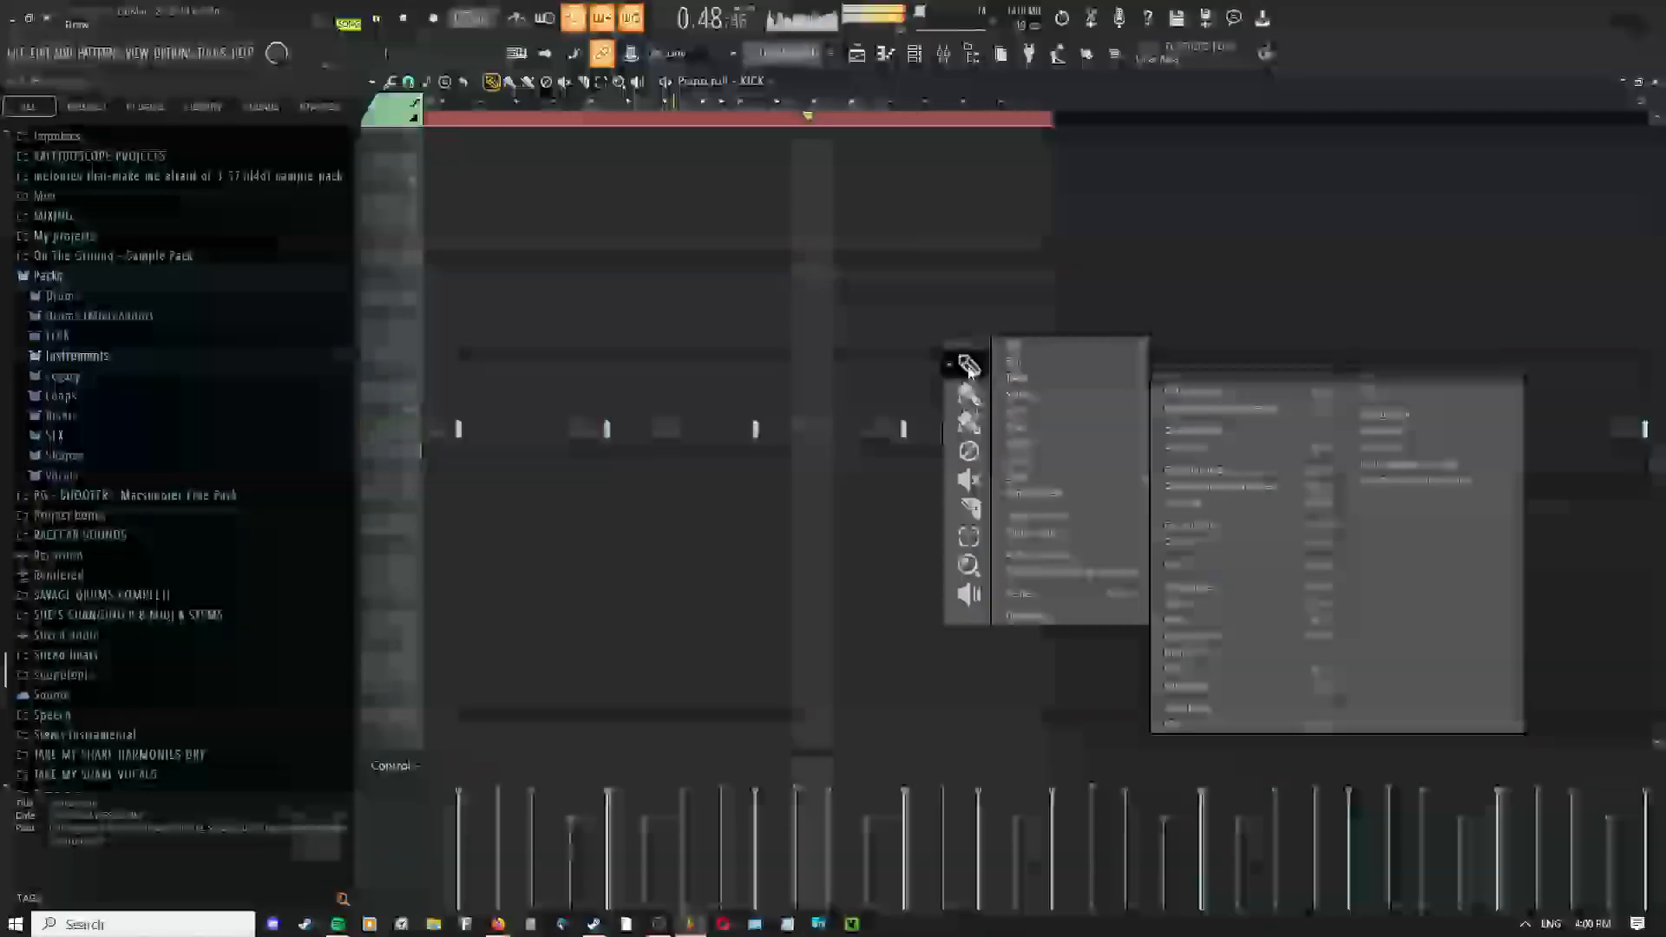
left_click(962, 380)
key("space")
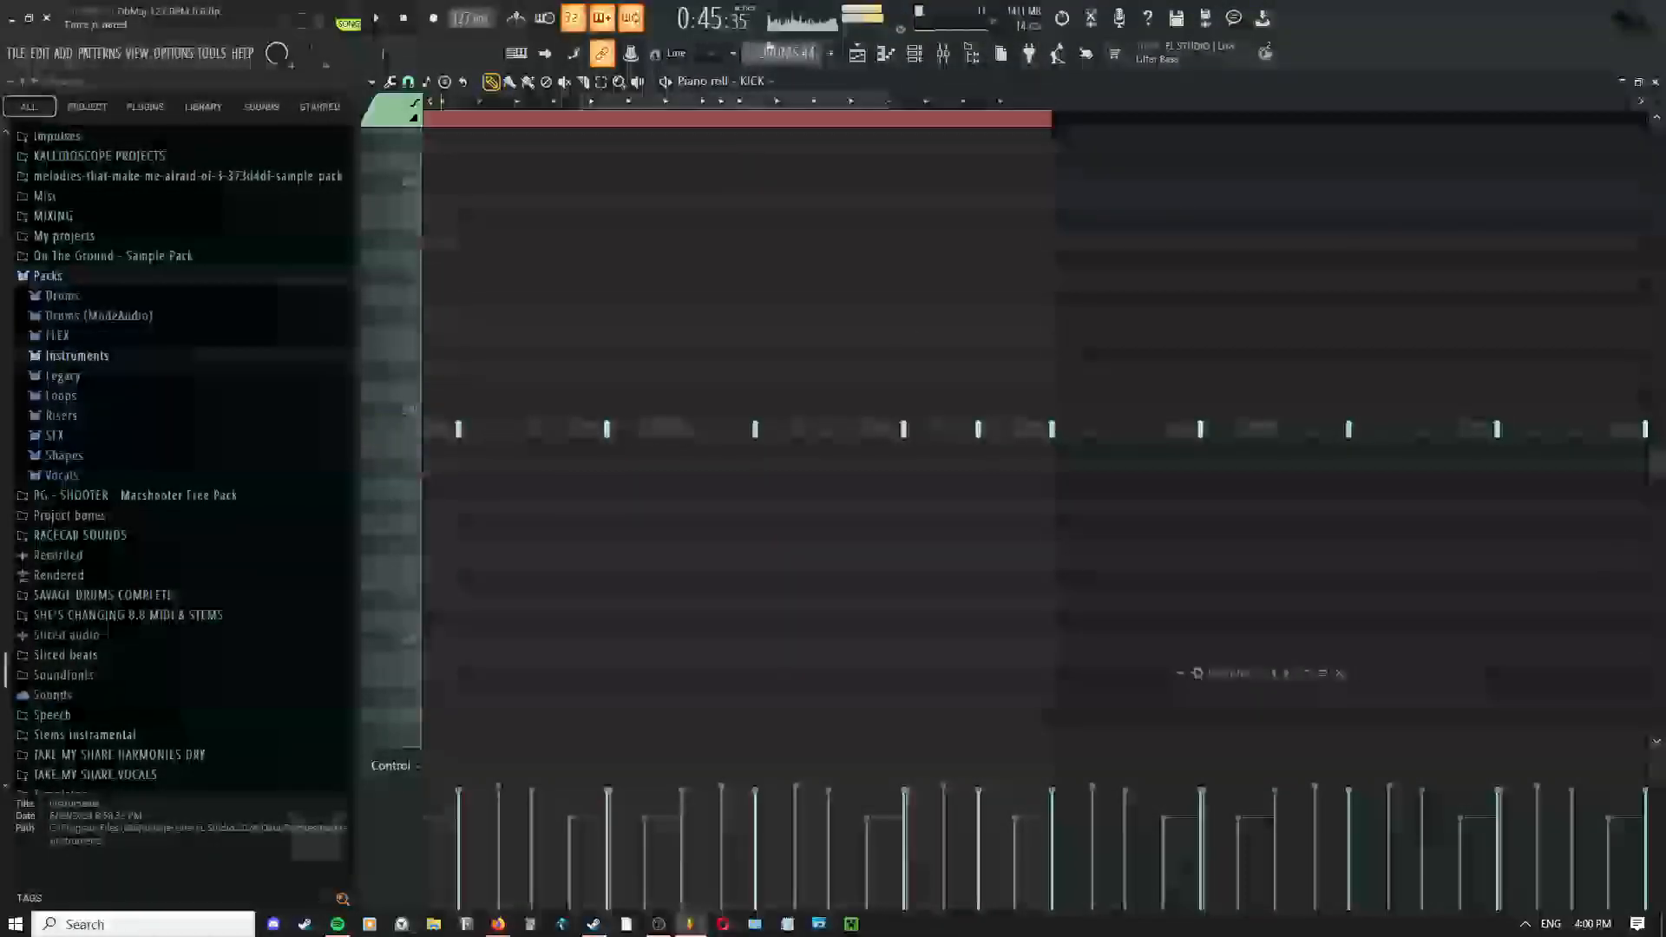
Return to the playlist and play the drop from its start to hear the edited DRUMS #4 pattern in the arrangement
left_click(856, 54)
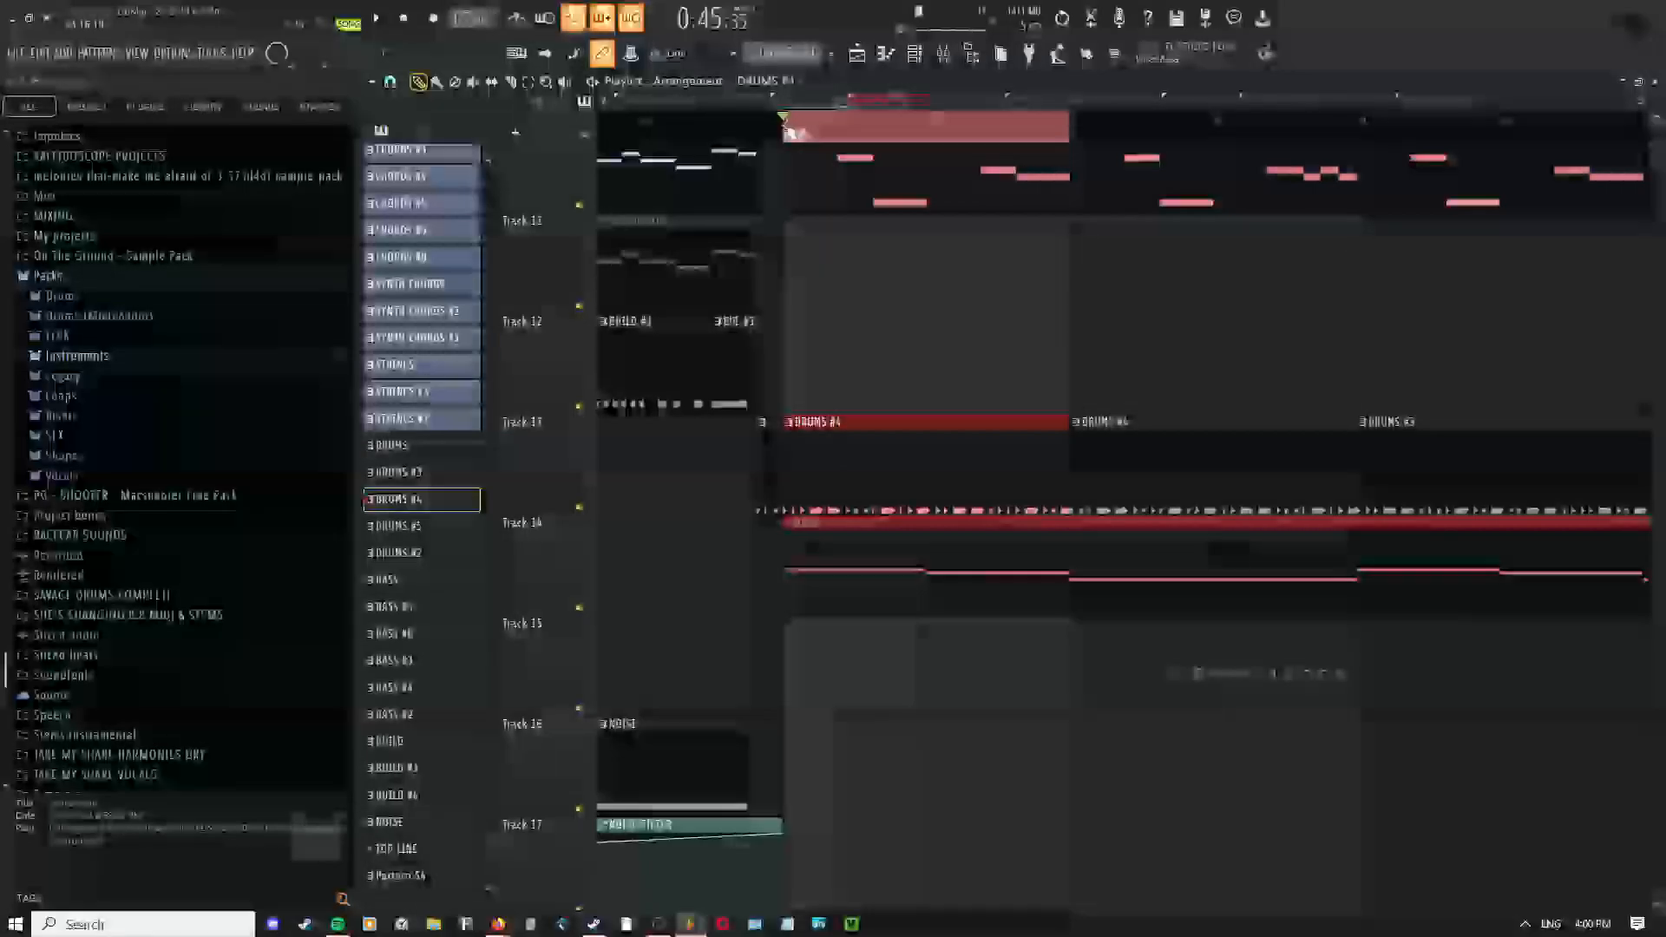
double_click(790, 130)
key("space")
middle_click(940, 304)
left_click_drag(1009, 347, 781, 372)
scroll(861, 343, "down", 2)
middle_click(772, 267)
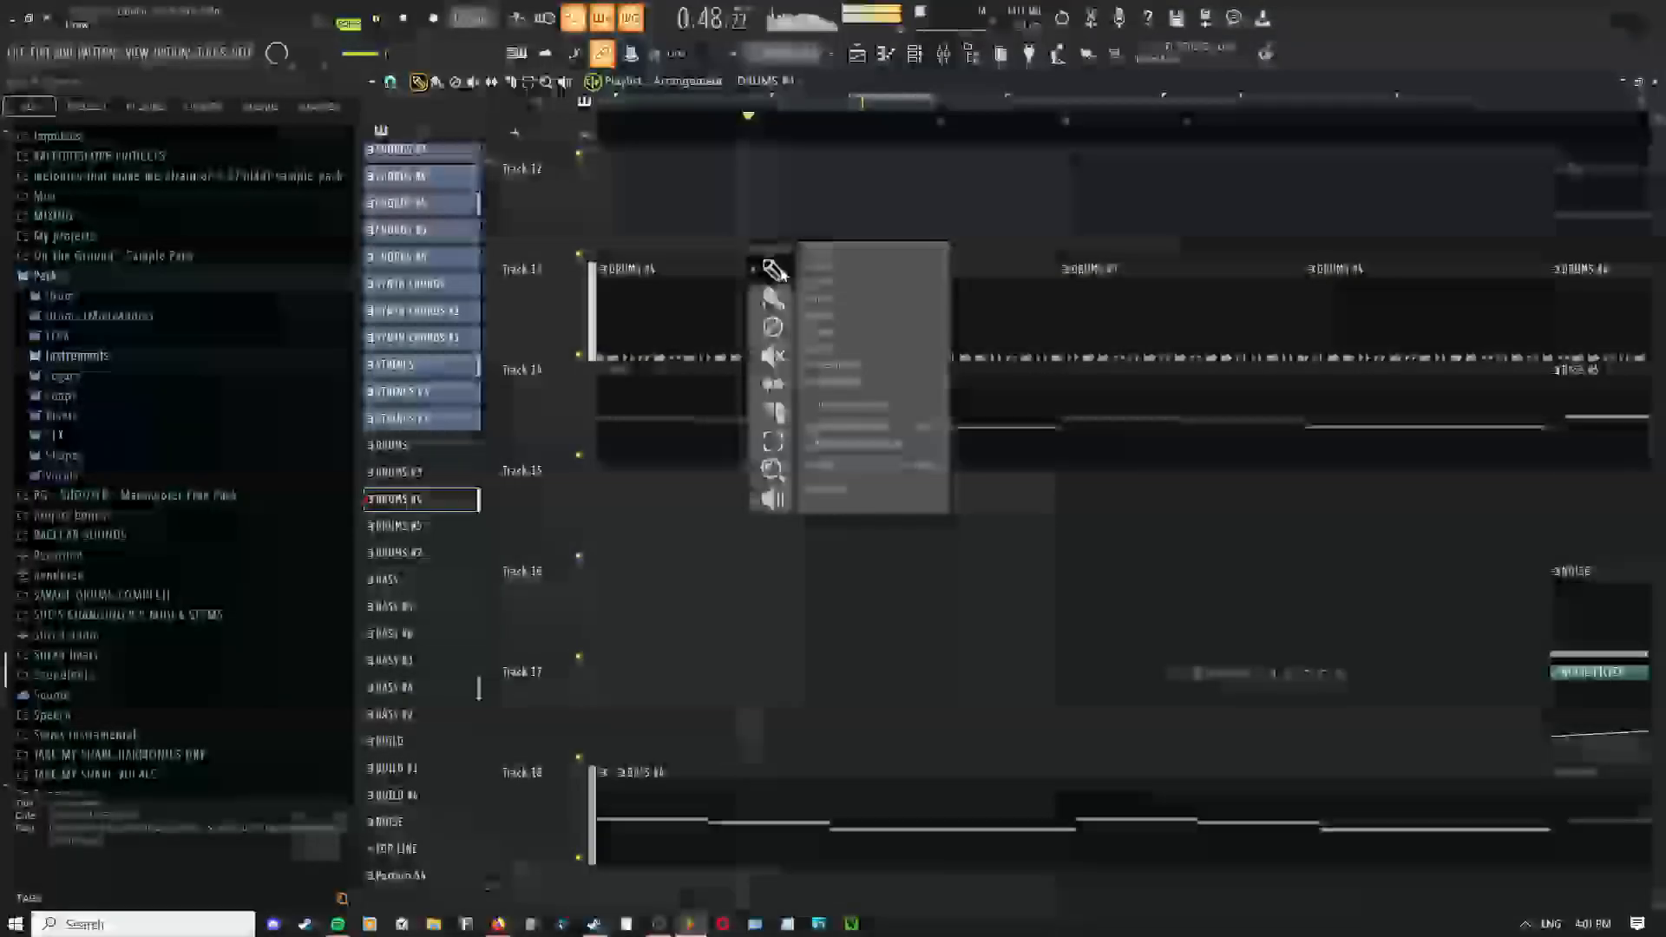
left_click(773, 269)
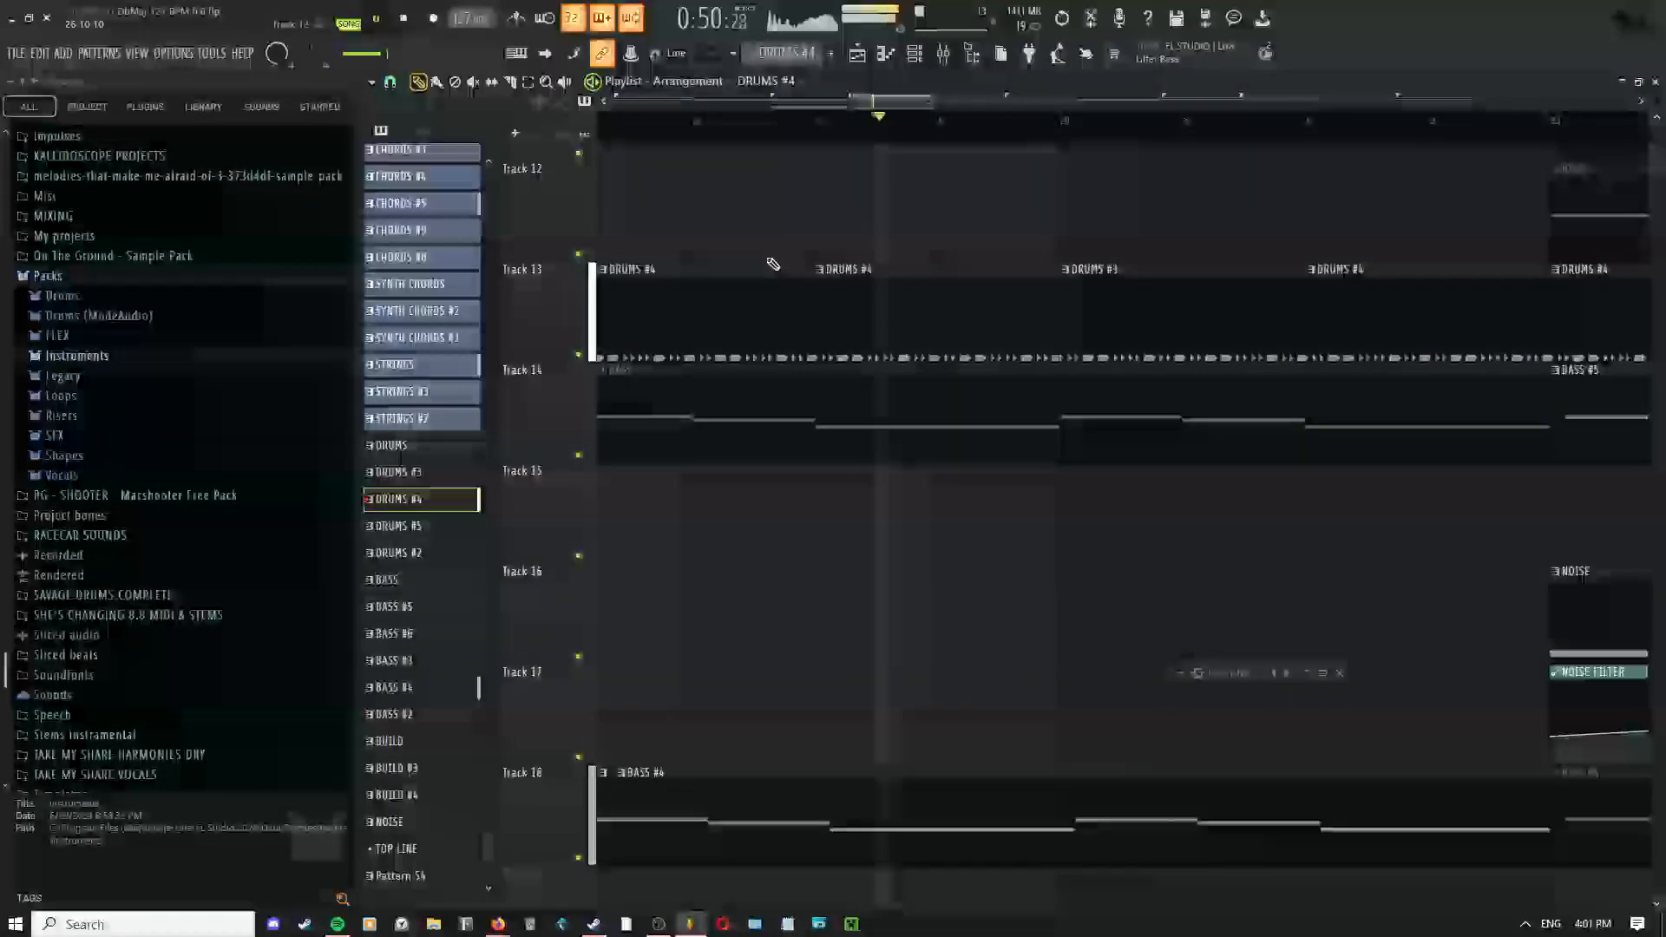
left_click_drag(1029, 292, 878, 291)
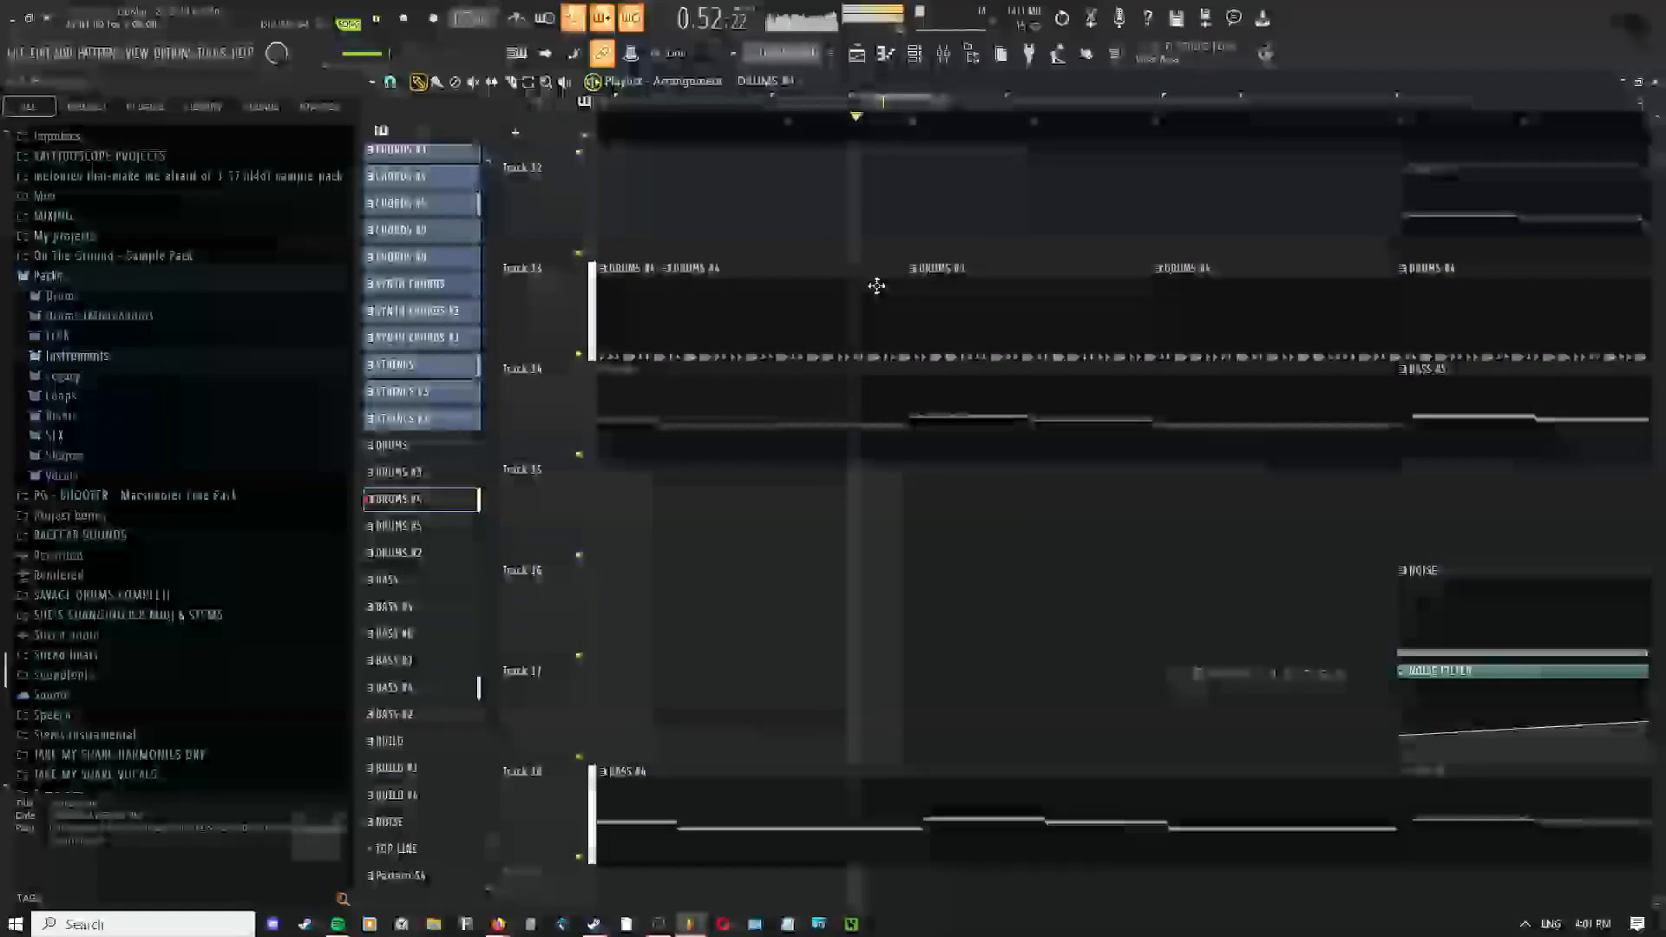
Reopen the DRUMS #4 kick pattern from the drop and undo the extra kick note added to it
left_click_drag(1004, 283, 1201, 319)
scroll(1056, 304, "down", 2)
left_click_drag(1085, 299, 893, 286)
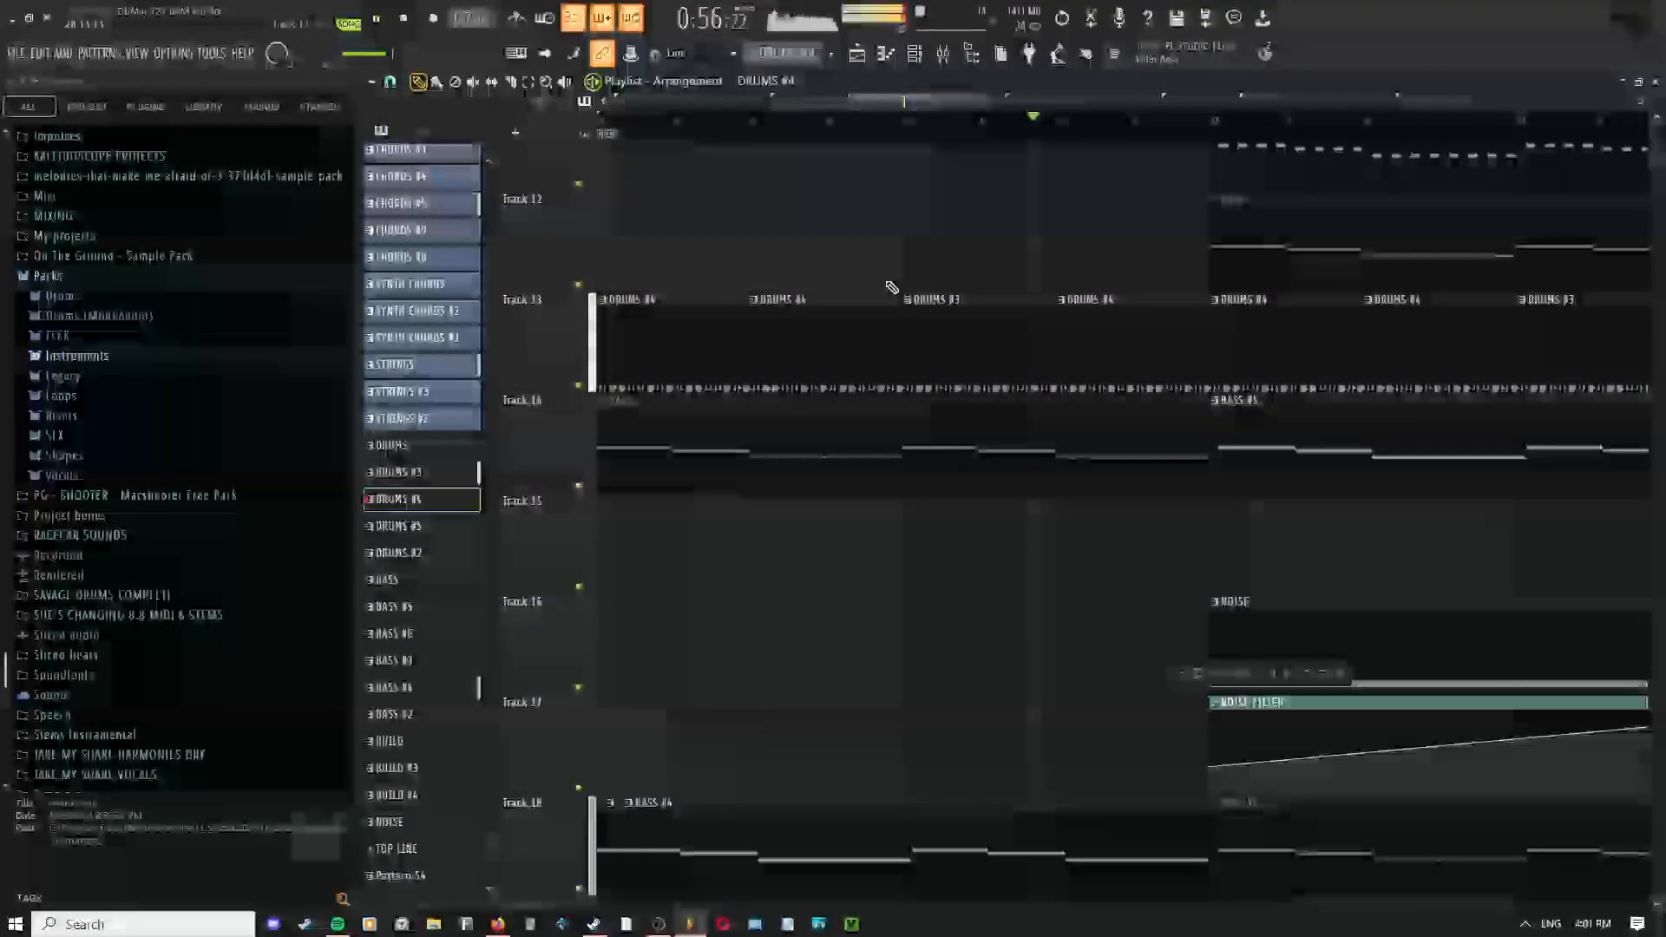
double_click(1113, 353)
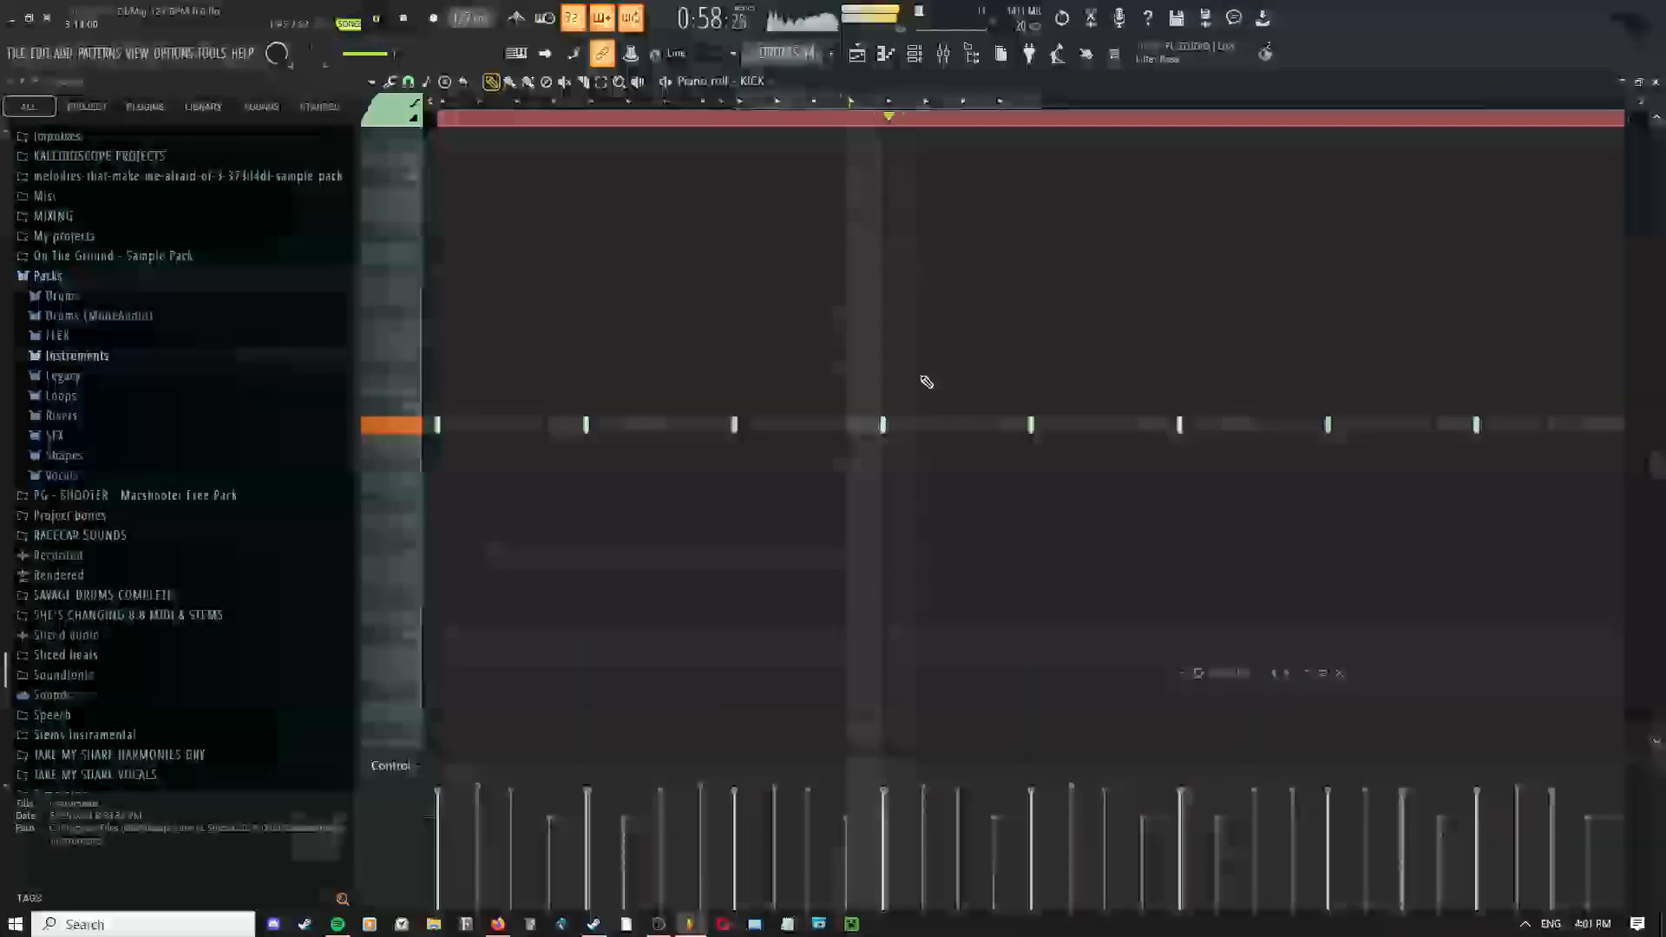
left_click(857, 59)
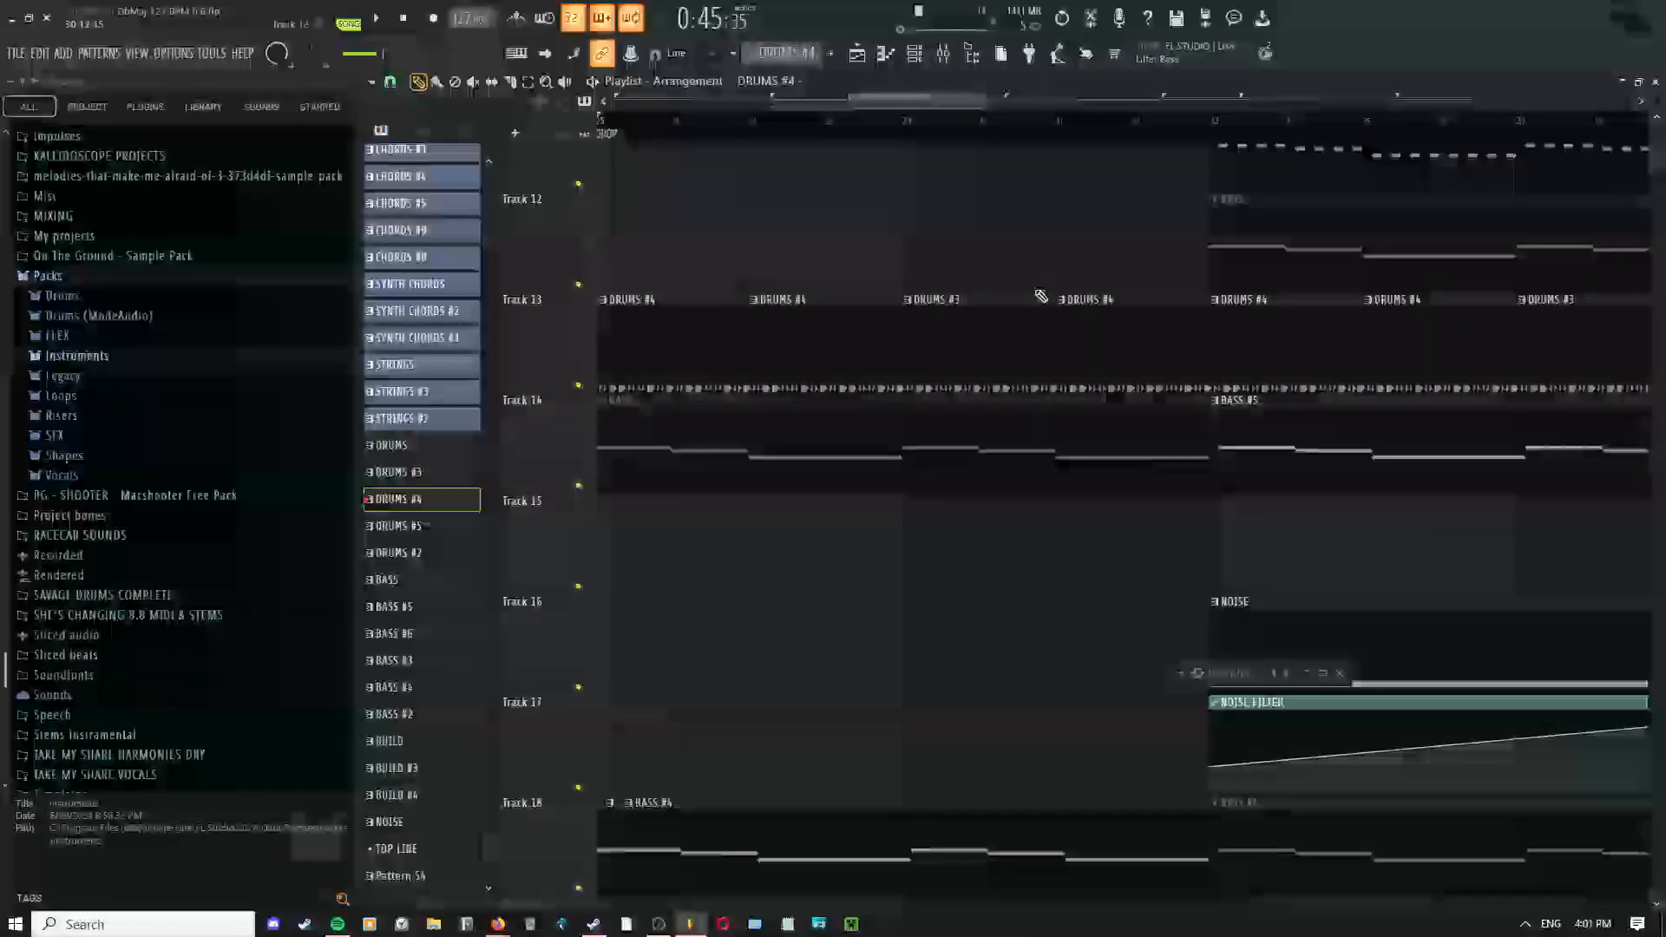
left_click_drag(1041, 297, 955, 335)
double_click(907, 342)
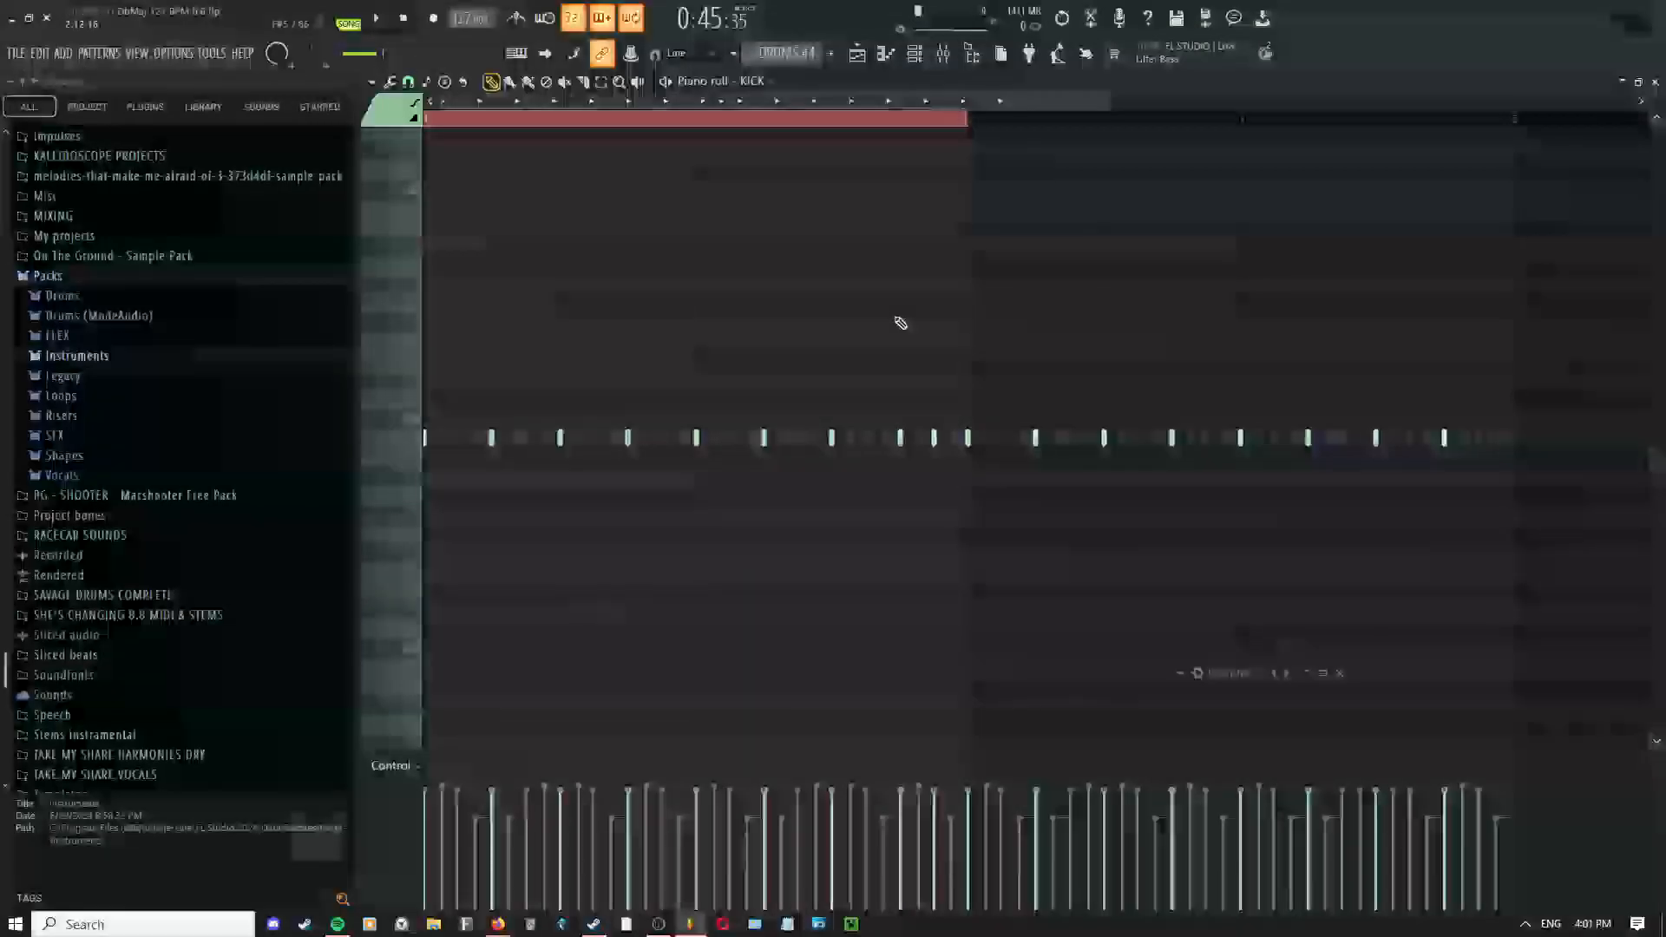
key("ctrl+z")
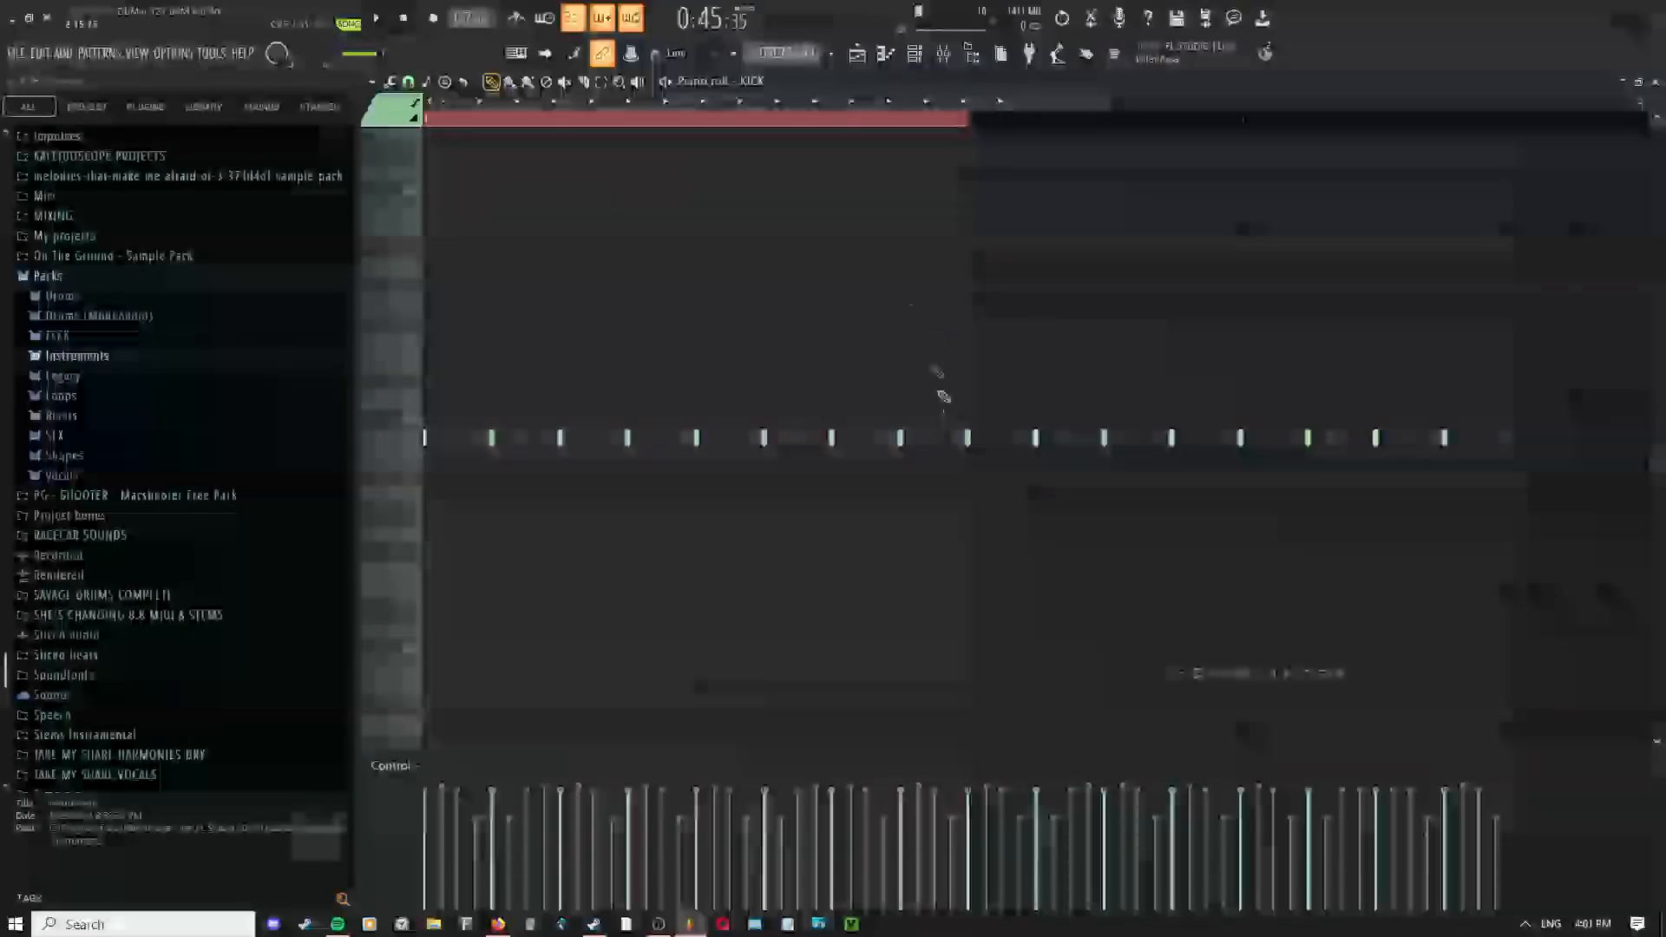
Return to the playlist and place a DRUMS #4 clip on Track 12 above the drop's last DRUMS #4 clip
left_click(859, 55)
left_click_drag(1165, 268, 964, 323)
scroll(919, 378, "up", 3)
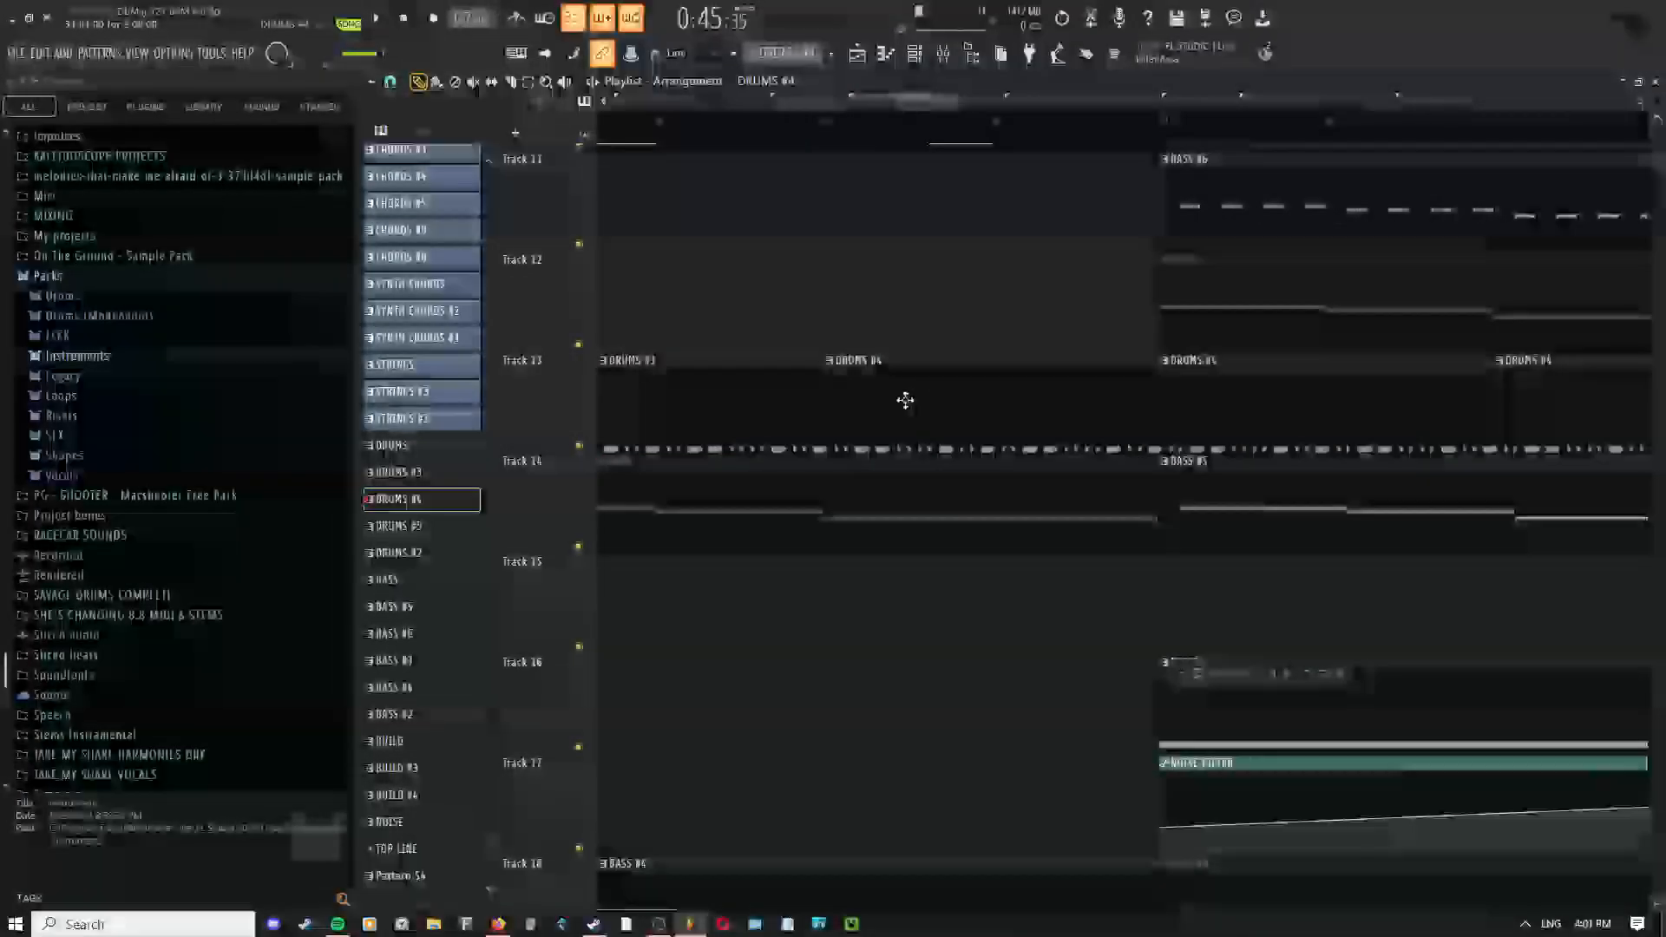
left_click(834, 334)
scroll(858, 217, "down", 3)
Select the drop's whole time range from its marker and deselect its clips, keeping the range
left_click_drag(788, 198, 1010, 273)
double_click(786, 134, "ctrl")
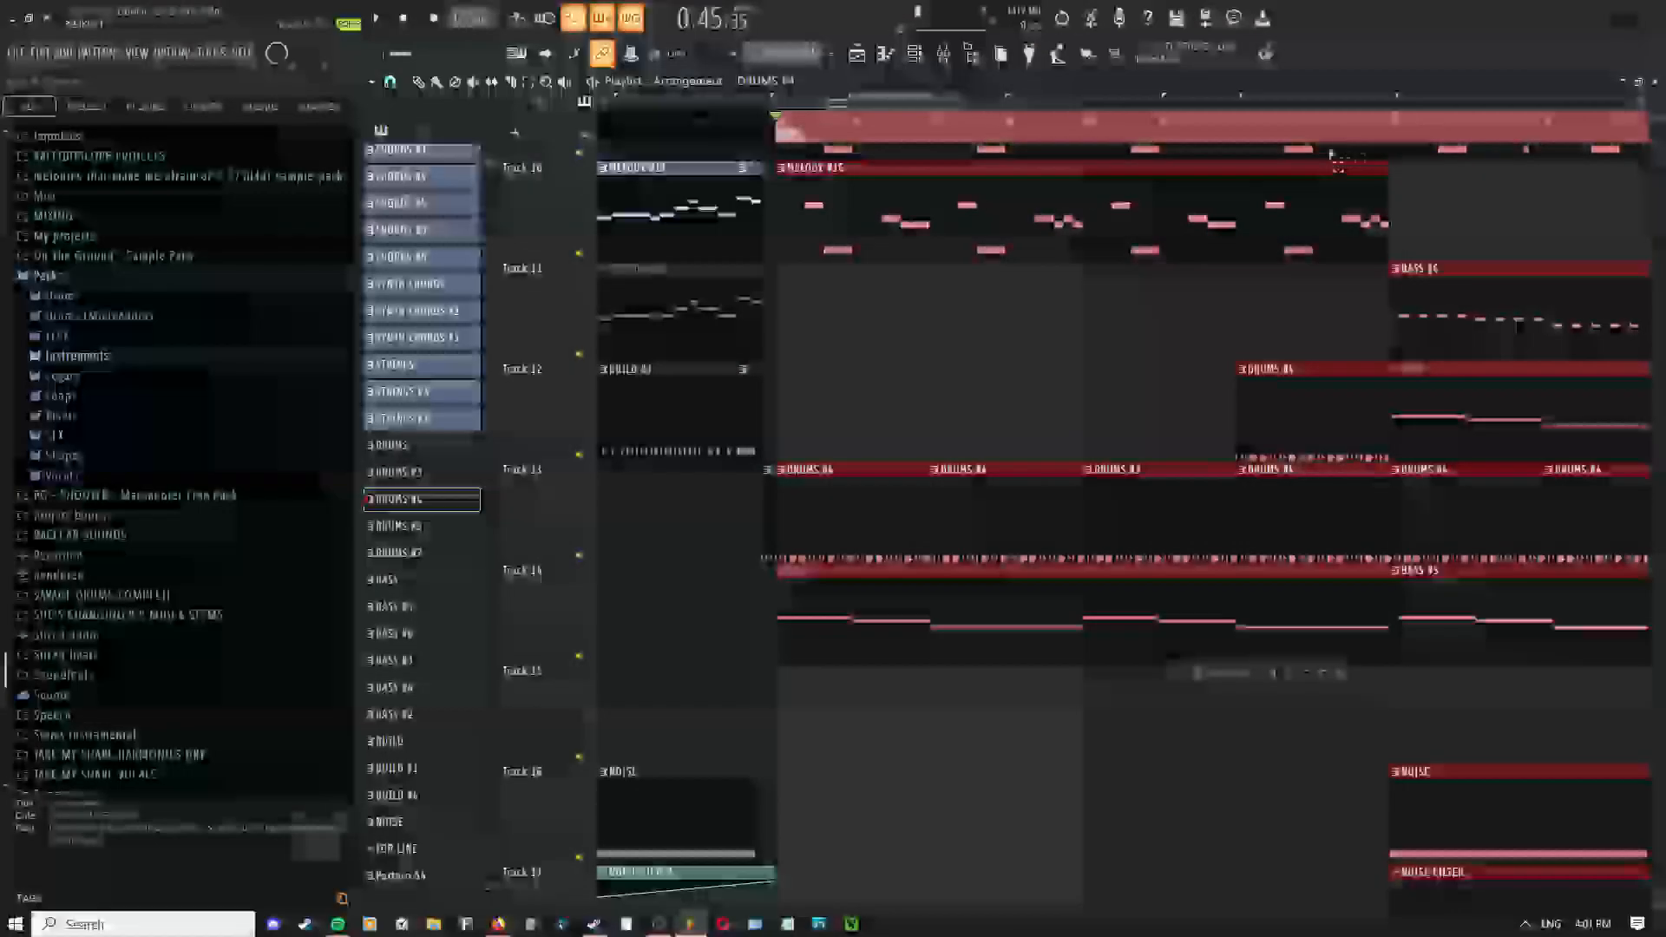
left_click_drag(1336, 158, 785, 211)
scroll(1284, 364, "up", 3)
left_click_drag(1285, 372, 1004, 387)
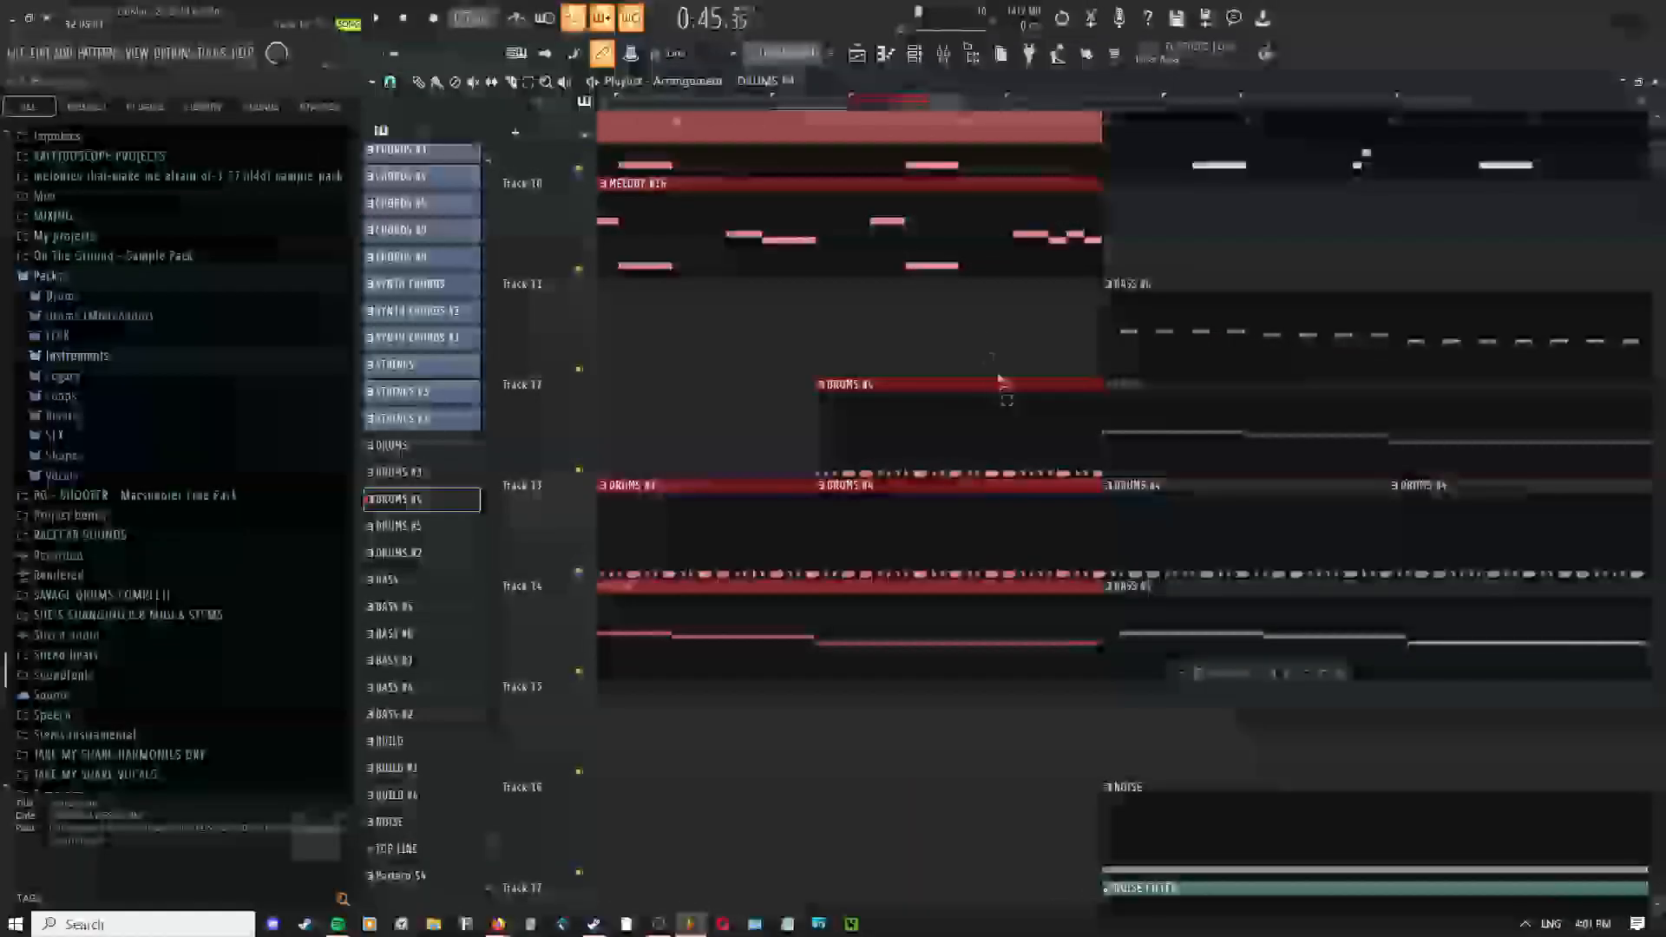
left_click(1007, 338, "ctrl")
scroll(833, 391, "up", 3)
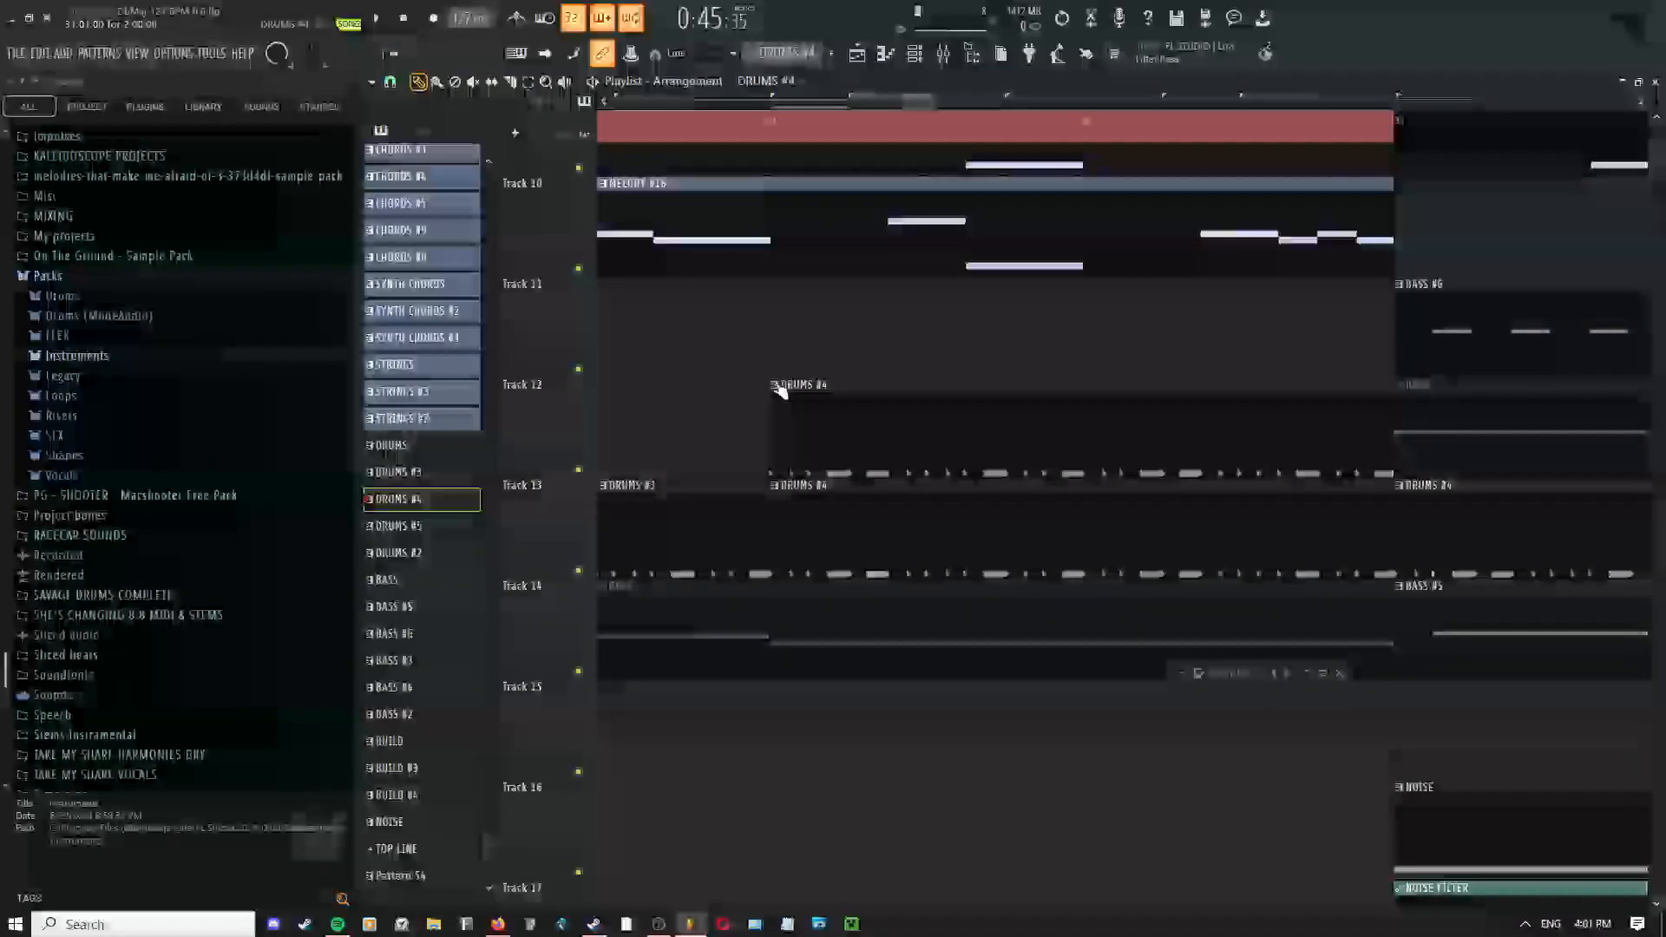
Make the Track 12 DRUMS #4 clip unique and mute the original DRUMS #4 clip below it on Track 13
left_click(781, 384)
left_click(900, 435)
right_click(903, 391)
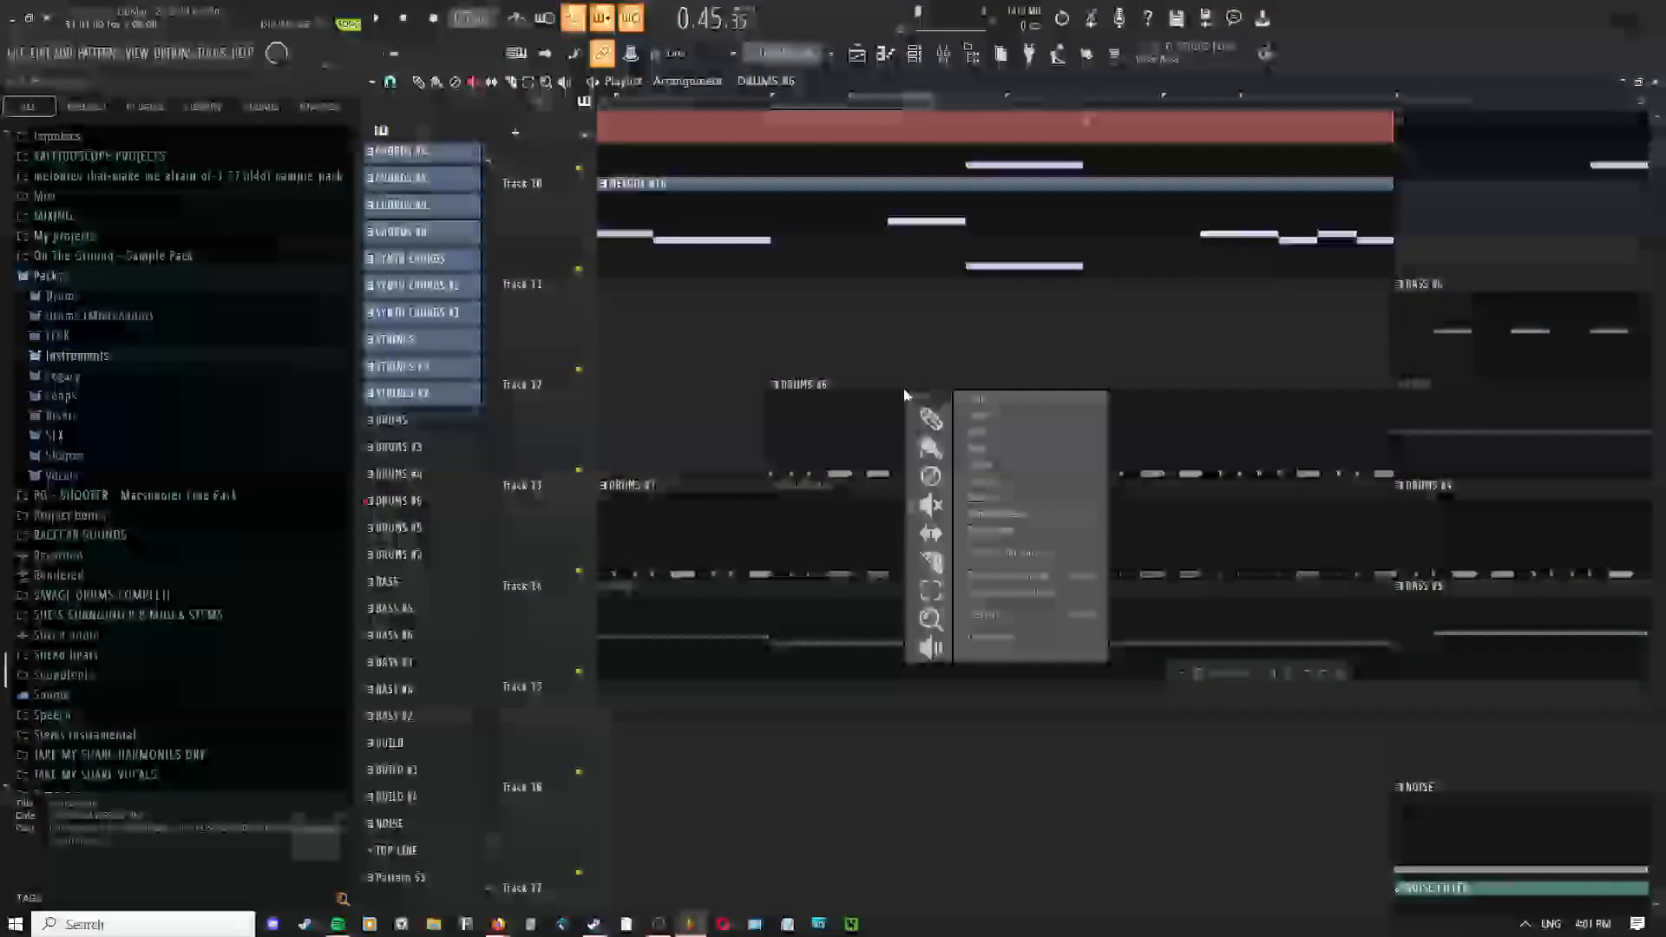
left_click(915, 415)
Open the kick pattern of the unique DRUMS #6 clip and delete its last three kick notes
double_click(916, 418)
scroll(942, 430, "right", 2)
scroll(946, 434, "down", 2)
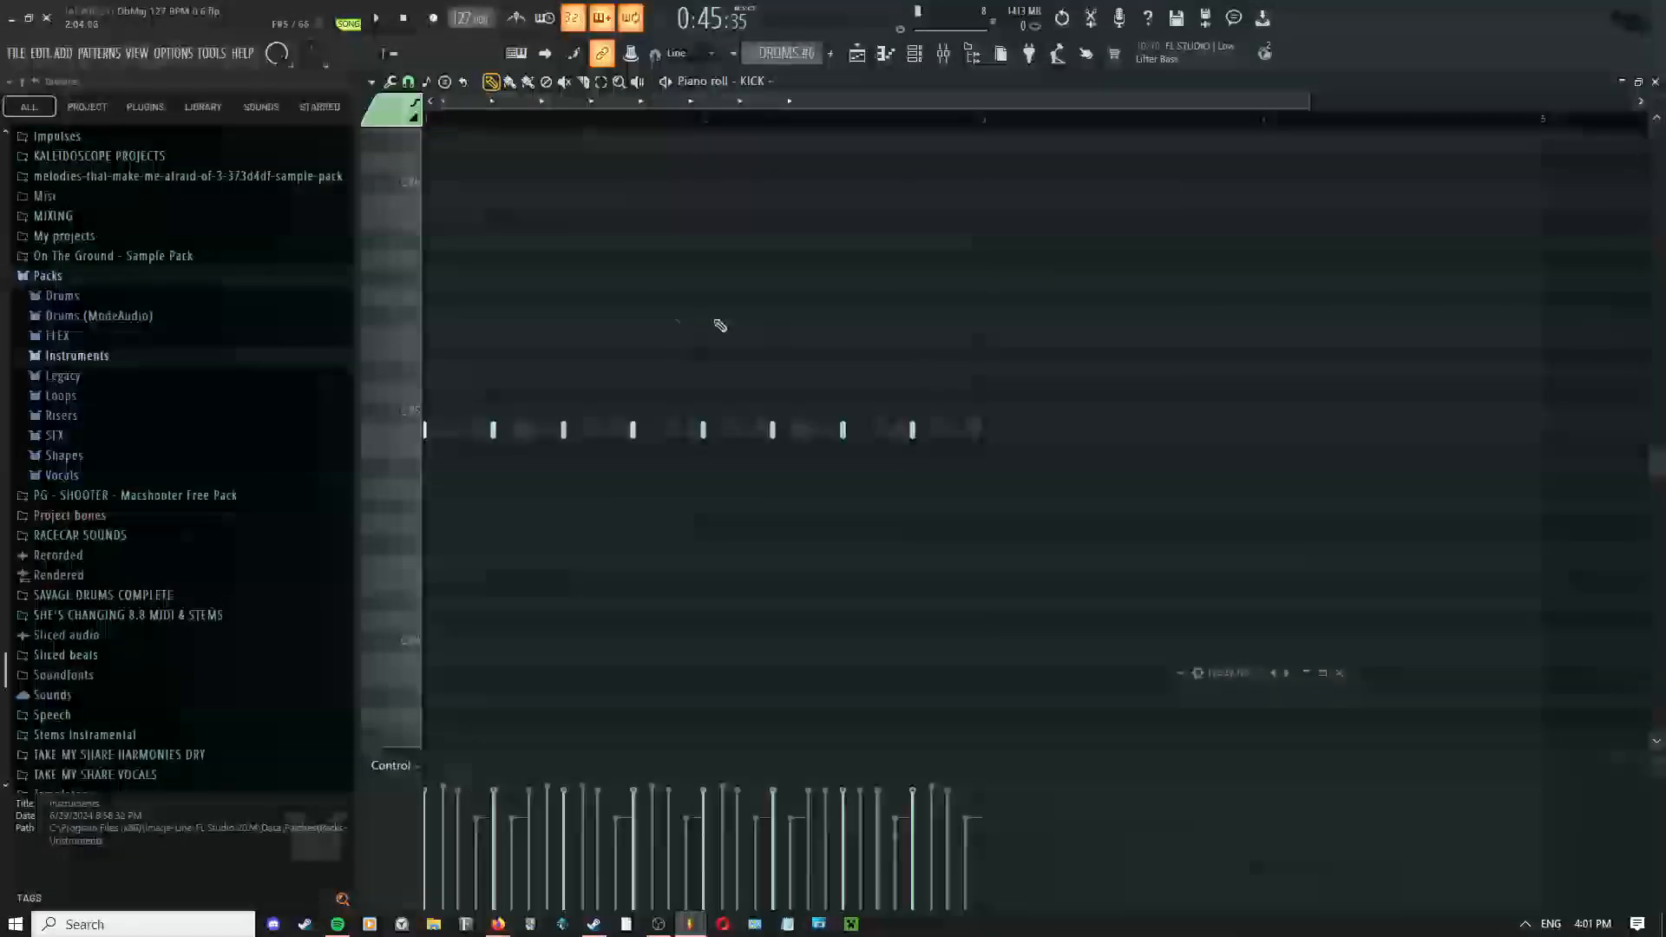
left_click(856, 54)
scroll(1126, 431, "down", 2)
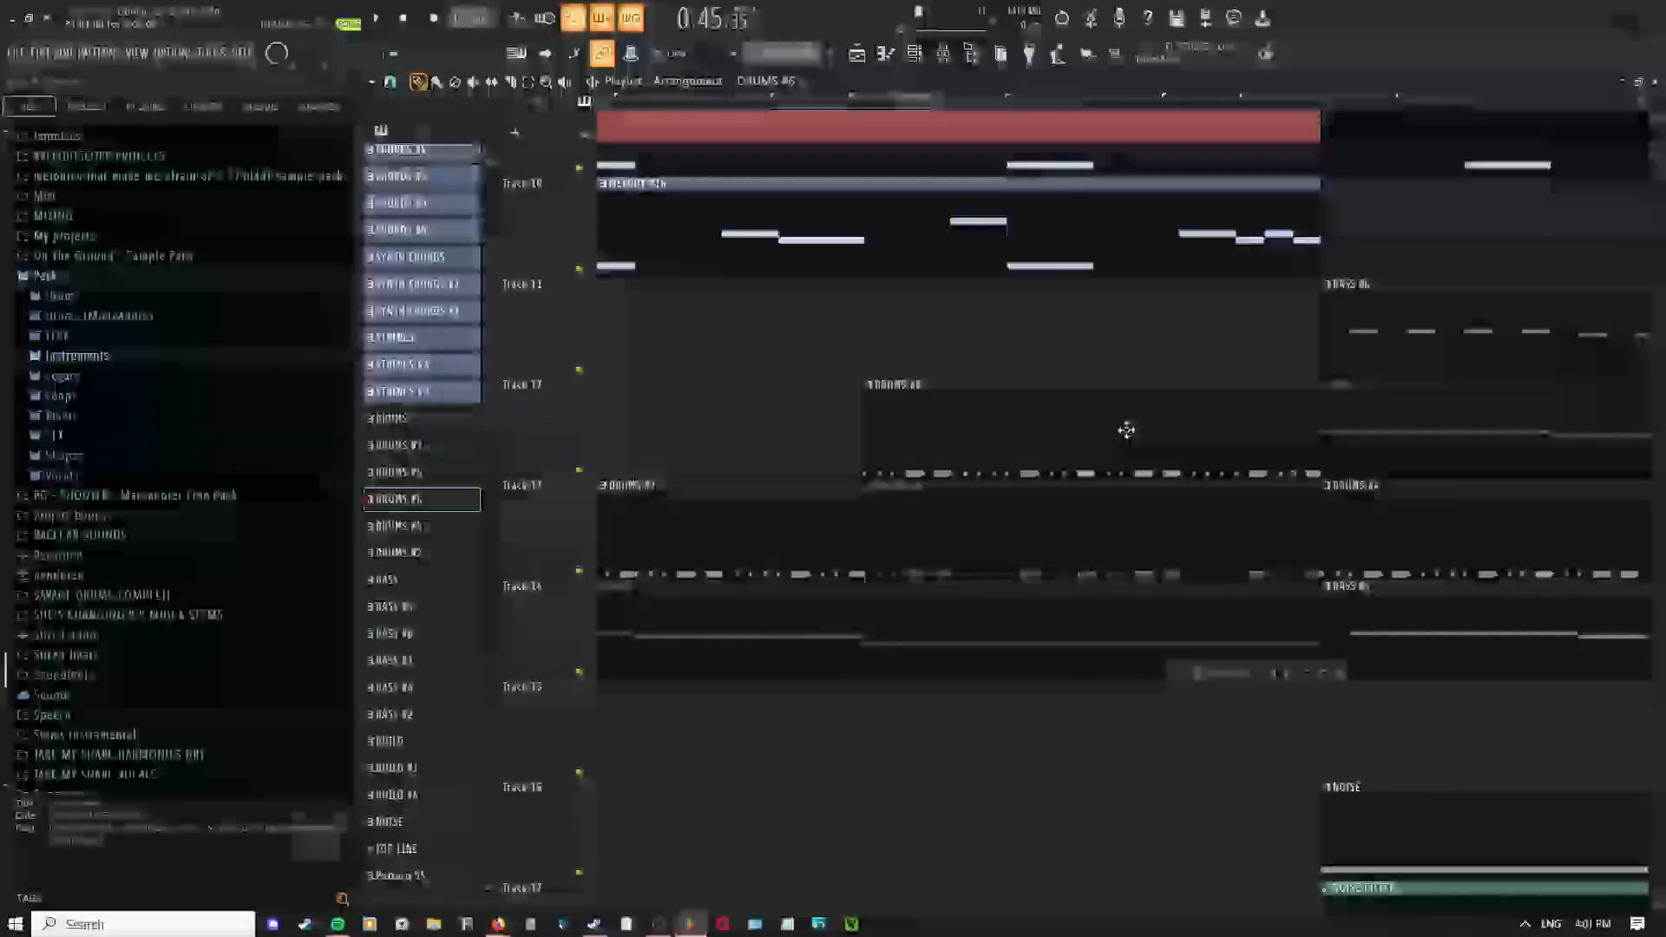
double_click(1122, 432)
left_click_drag(1108, 439, 1171, 426)
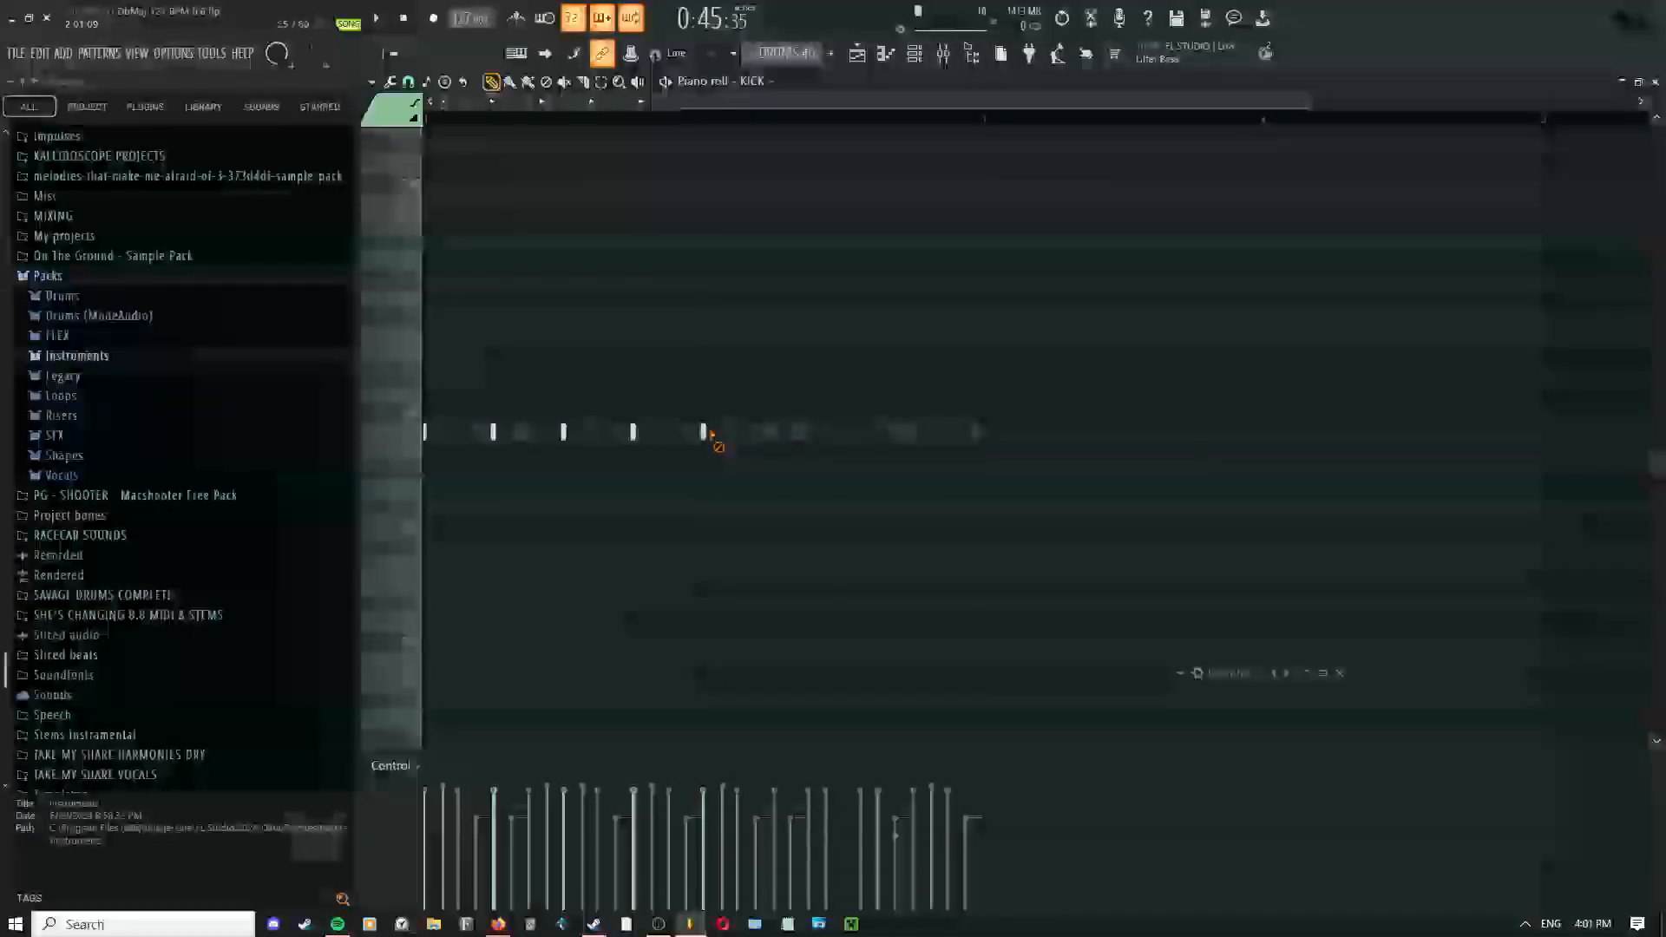
Return to the playlist and play the drop through to hear the DRUMS #6 variation at its end
left_click(857, 54)
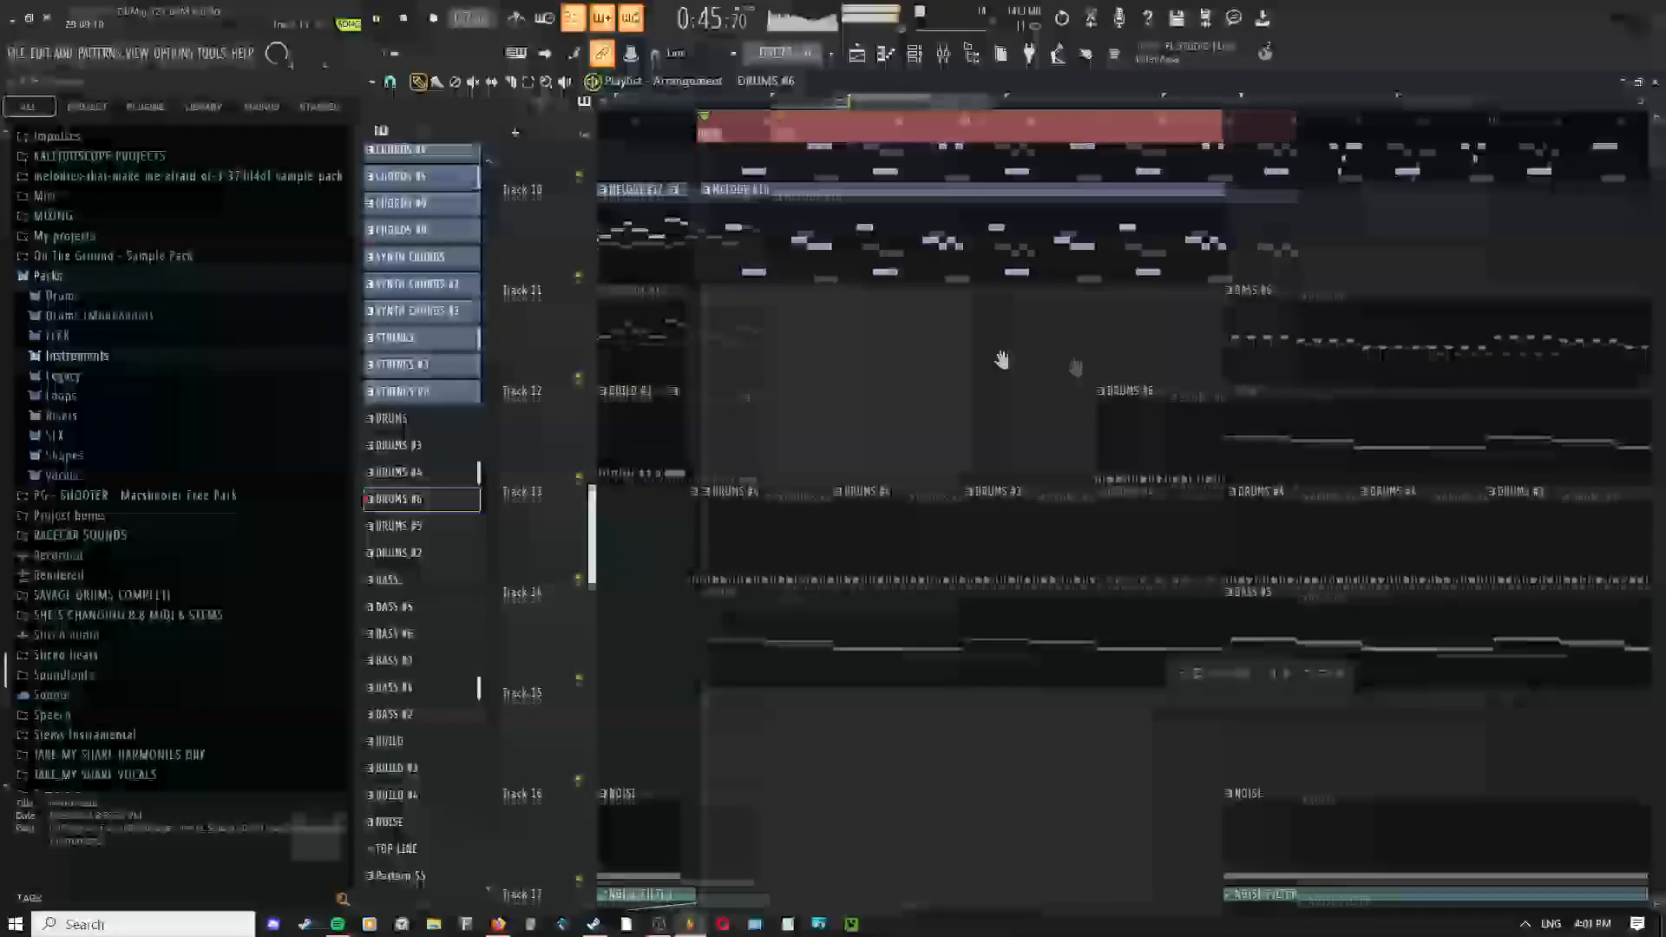
left_click_drag(1002, 360, 814, 384)
left_click_drag(945, 480, 1019, 246)
scroll(1056, 486, "down", 3)
left_click_drag(1014, 360, 899, 470)
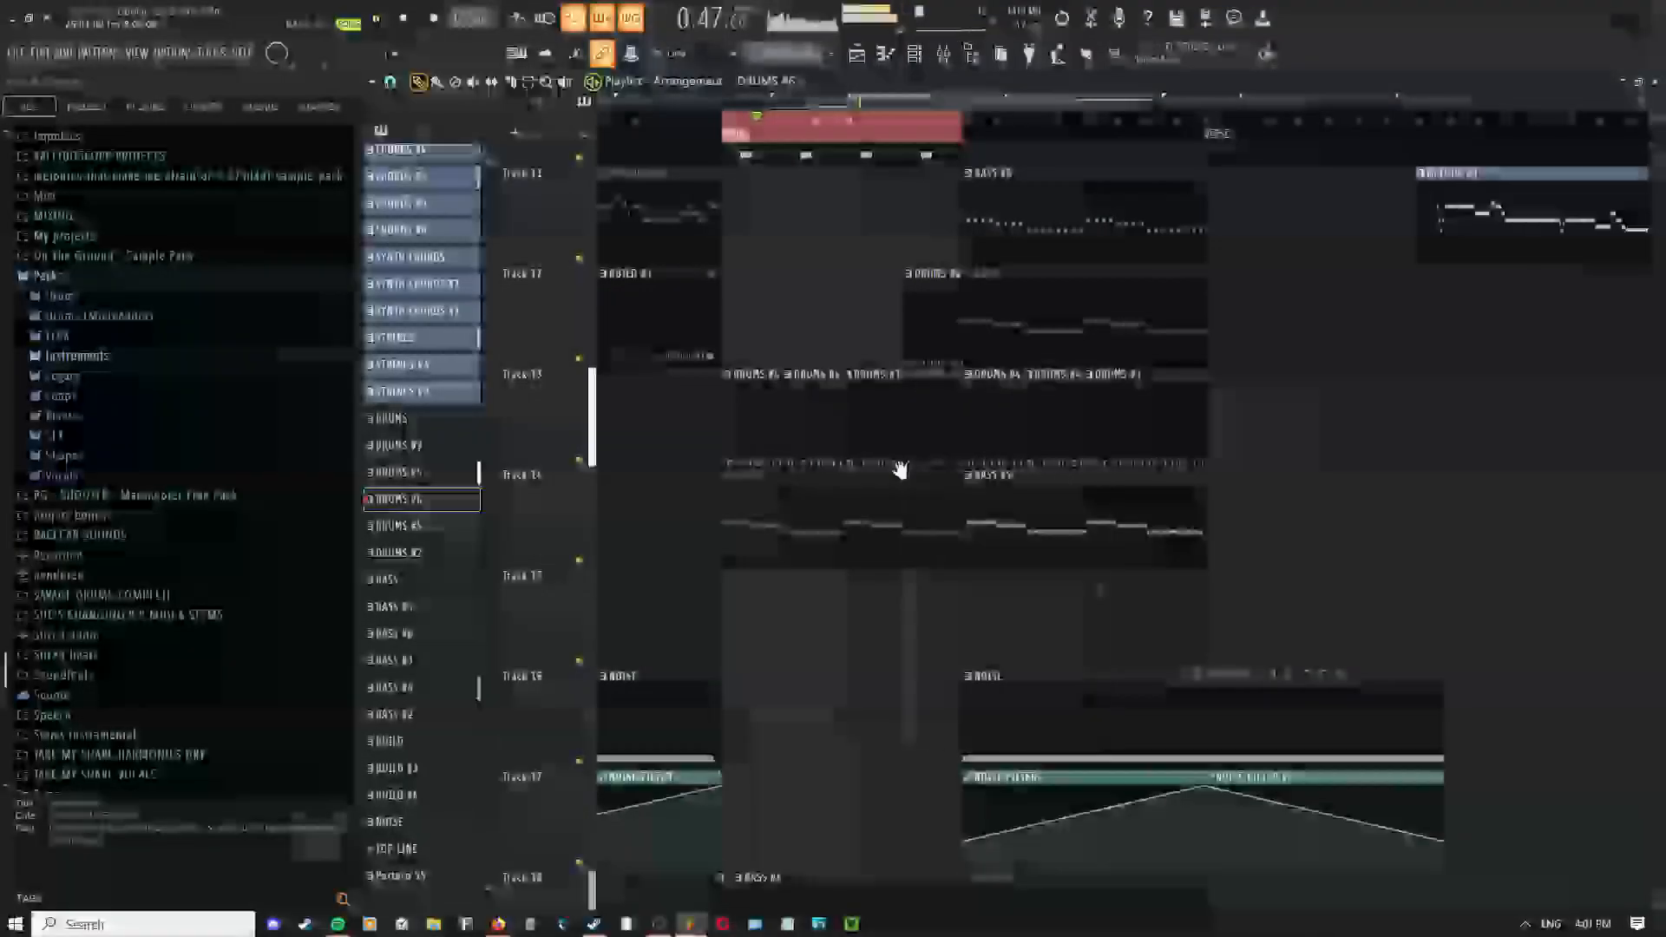
scroll(911, 495, "up", 2)
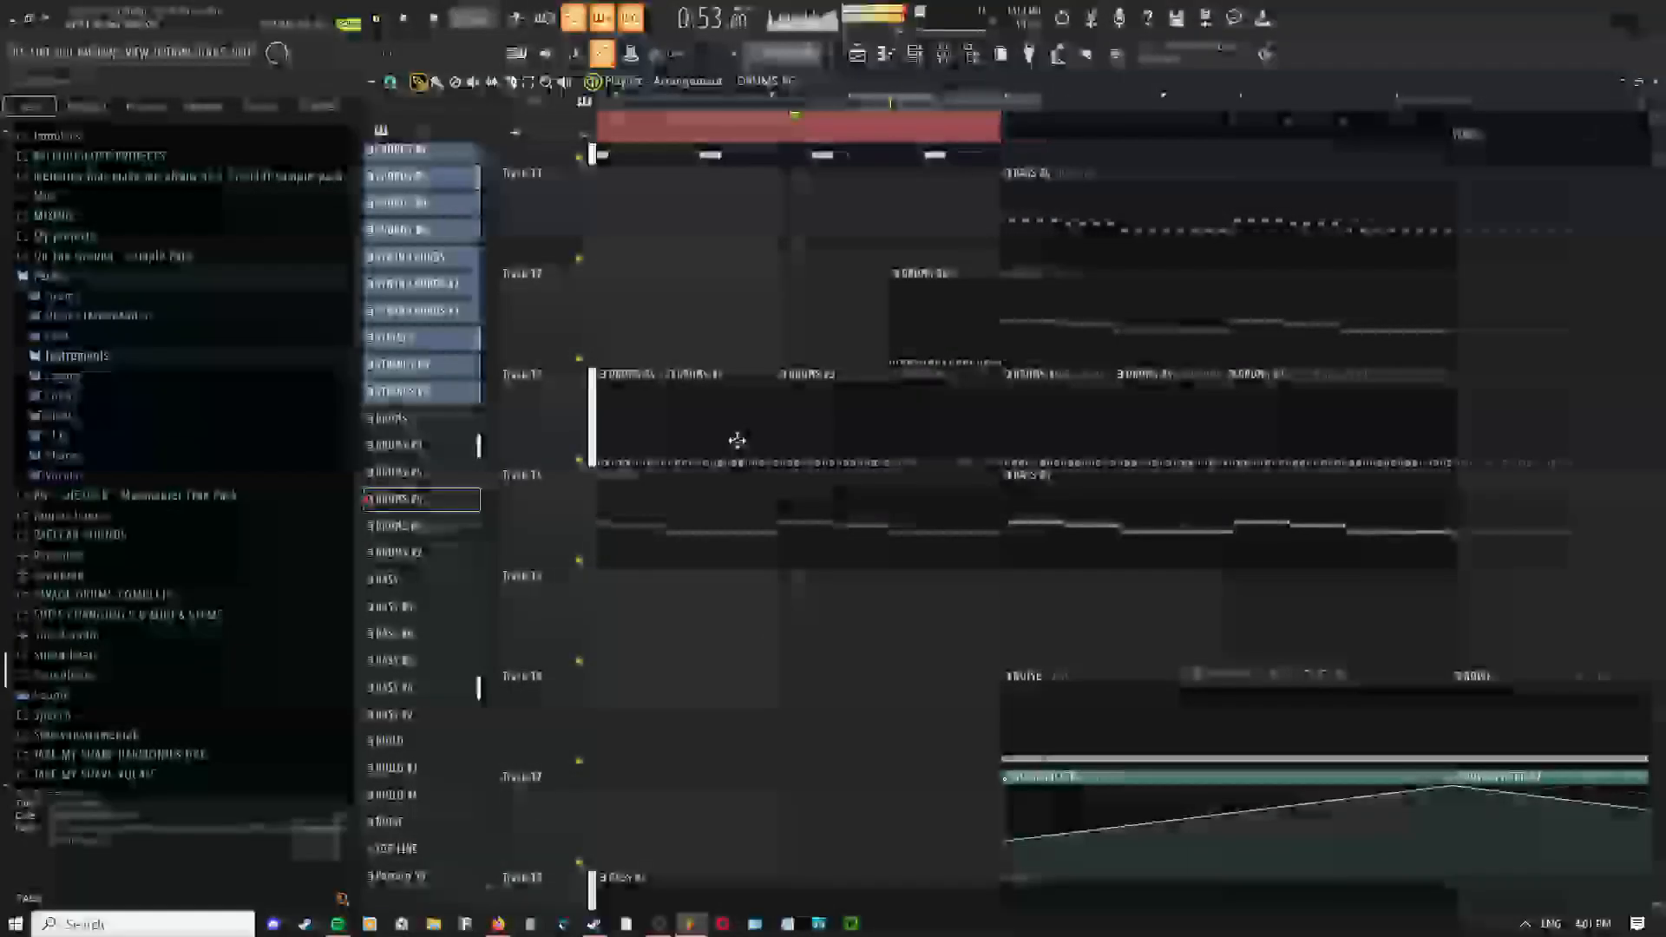
scroll(734, 440, "up", 2)
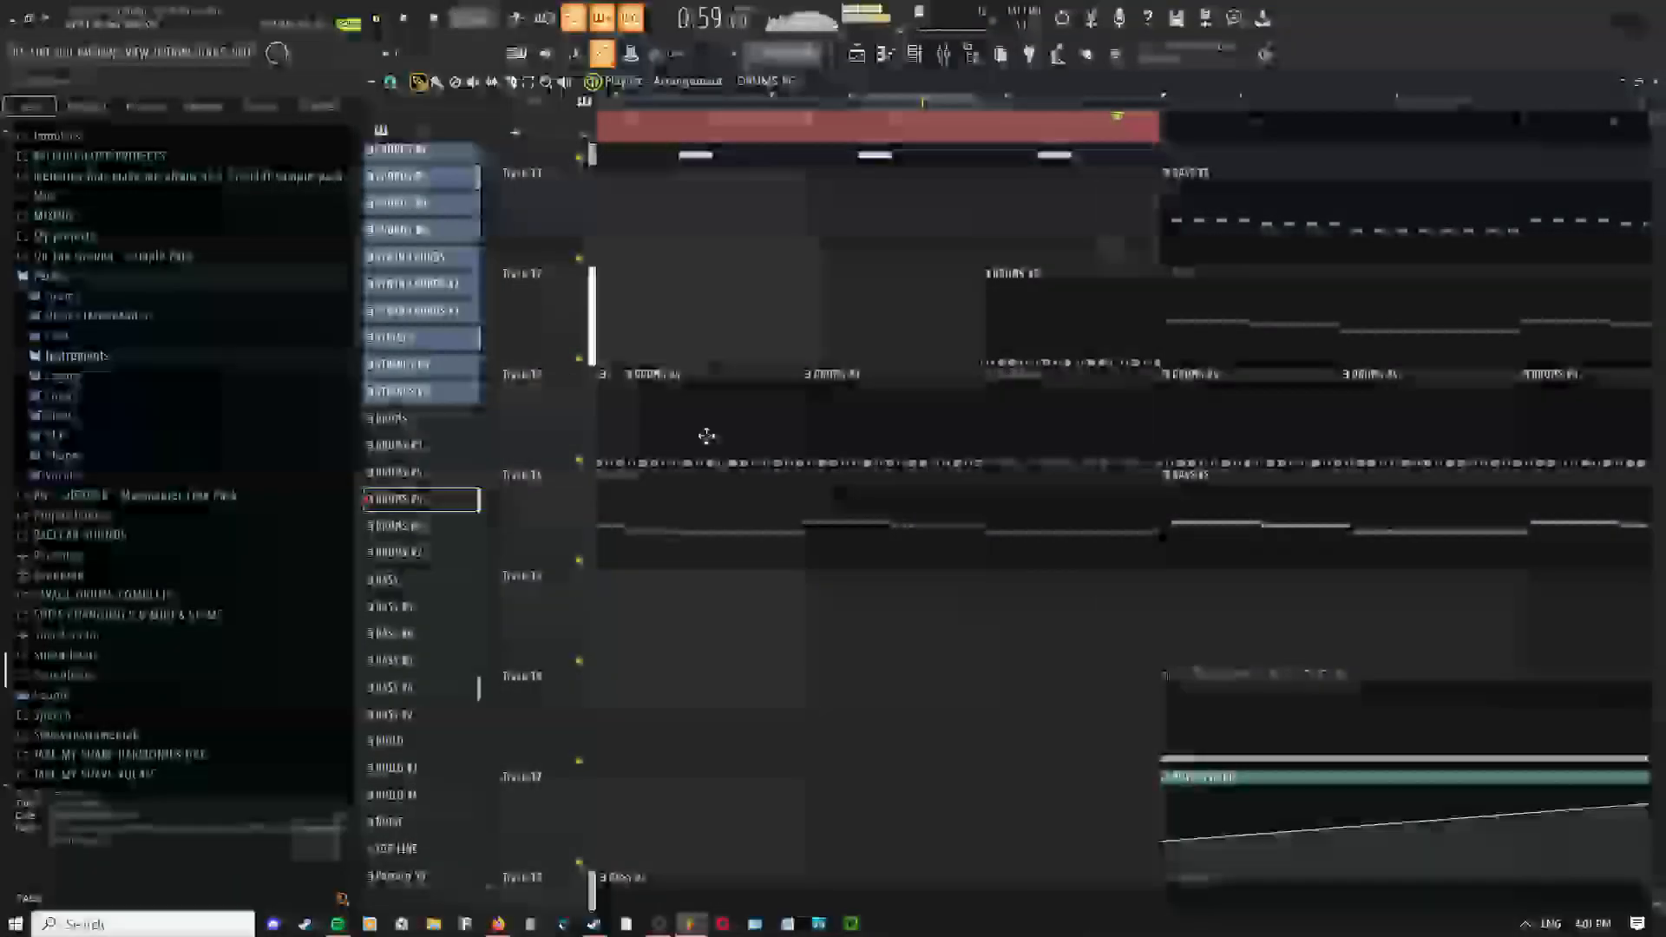
left_click_drag(847, 375, 1078, 377)
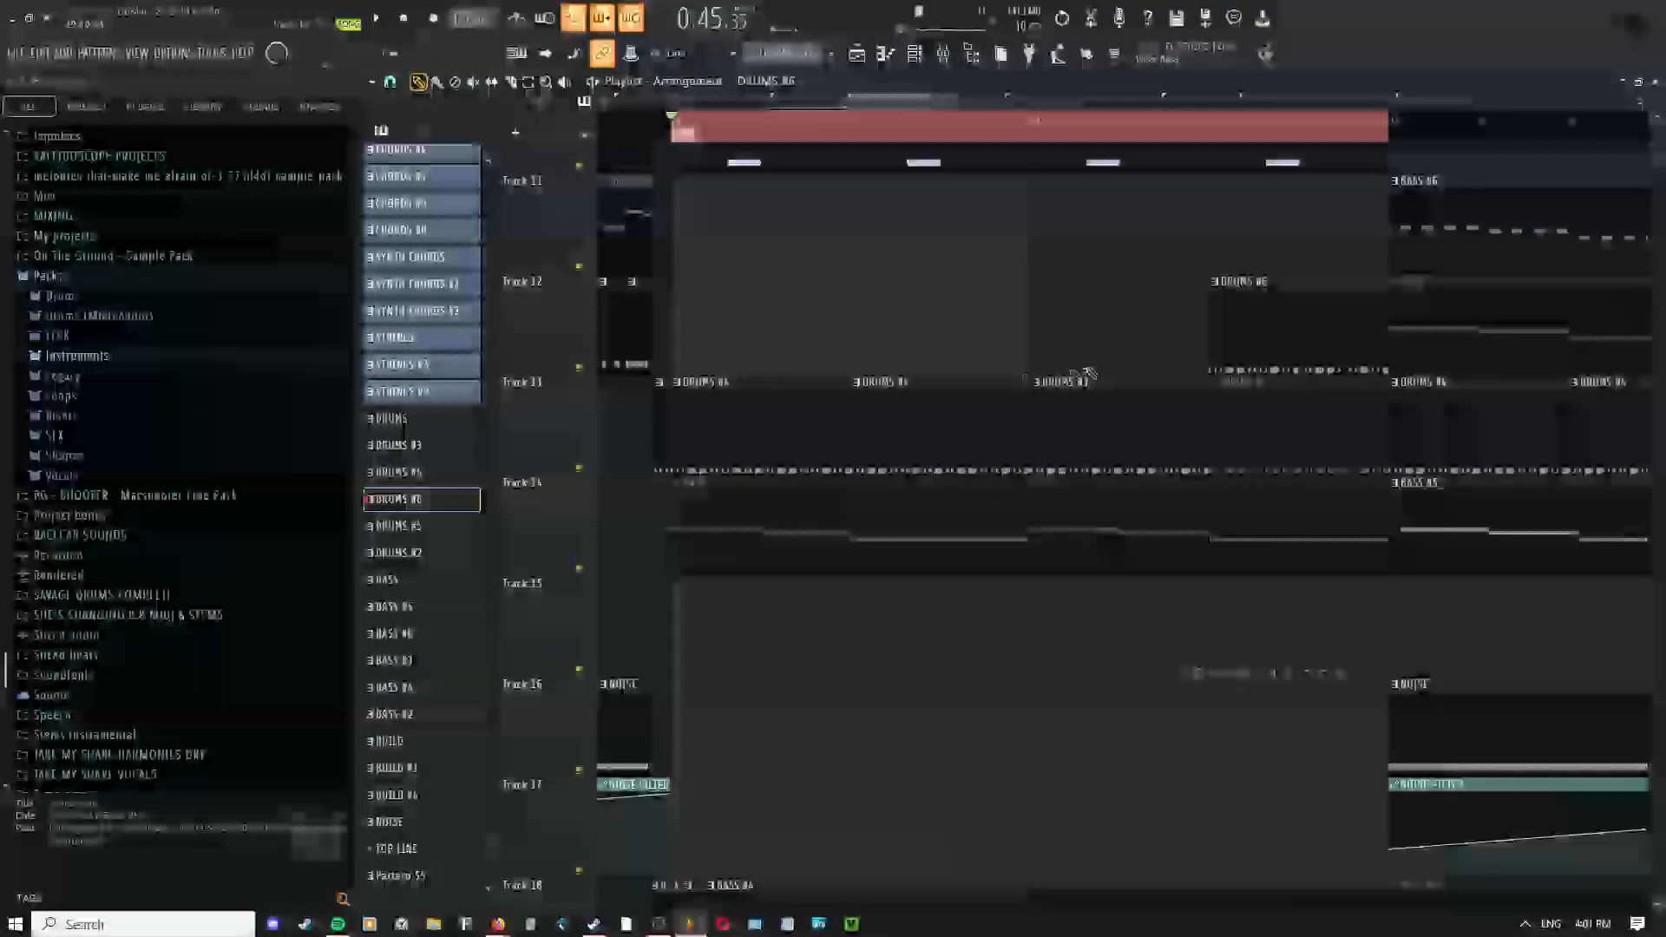
Place a DRUMS #4 clip on Track 12 directly above the drop's second DRUMS #4 clip
scroll(937, 365, "up", 3)
middle_click(958, 348)
left_click(862, 376)
left_click(859, 379)
left_click(817, 342)
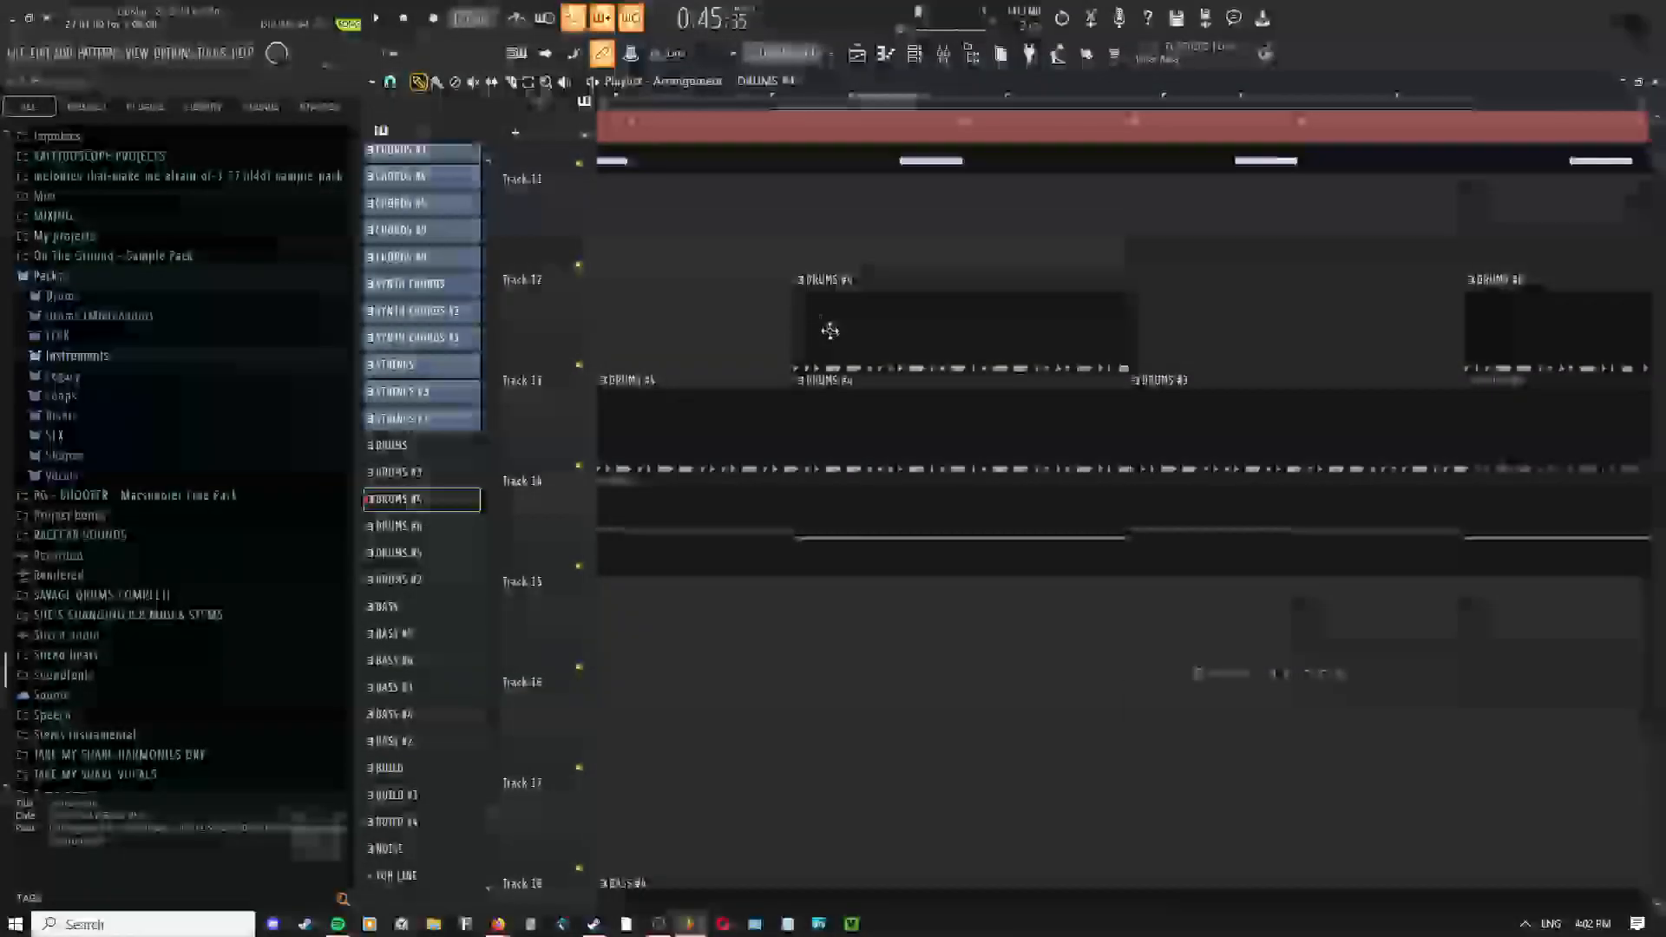
left_click_drag(825, 332, 660, 435)
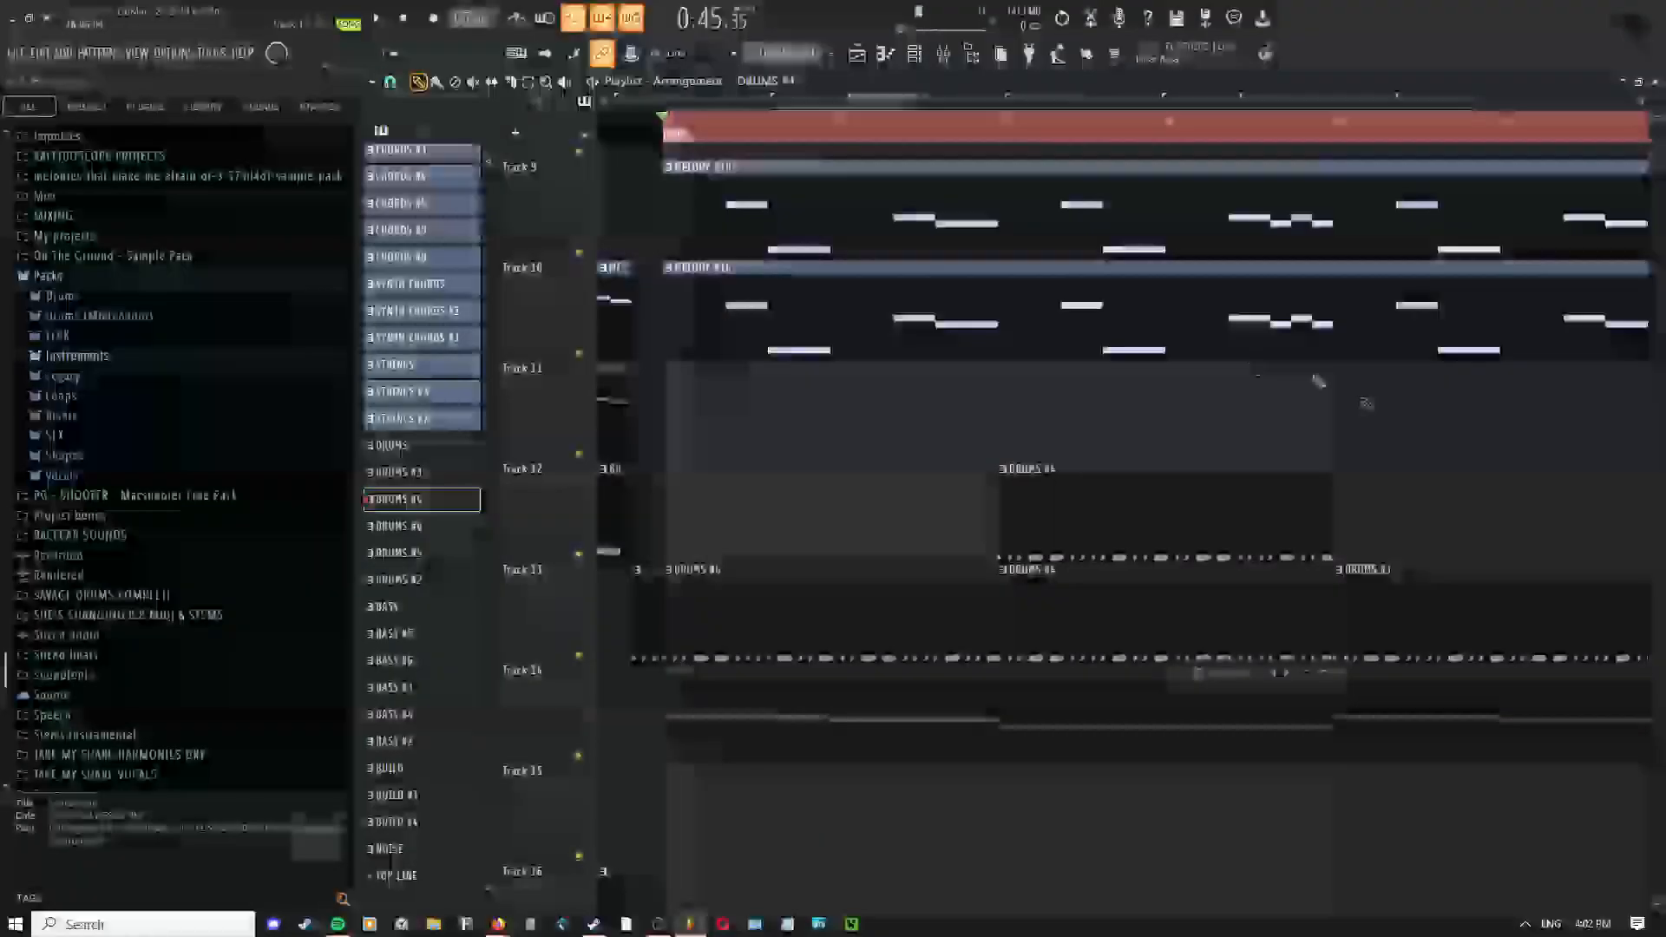
Make the new Track 12 DRUMS #4 clip unique and mute the second DRUMS #4 clip beneath it
left_click_drag(1352, 548, 1189, 316)
left_click_drag(809, 405, 1002, 499)
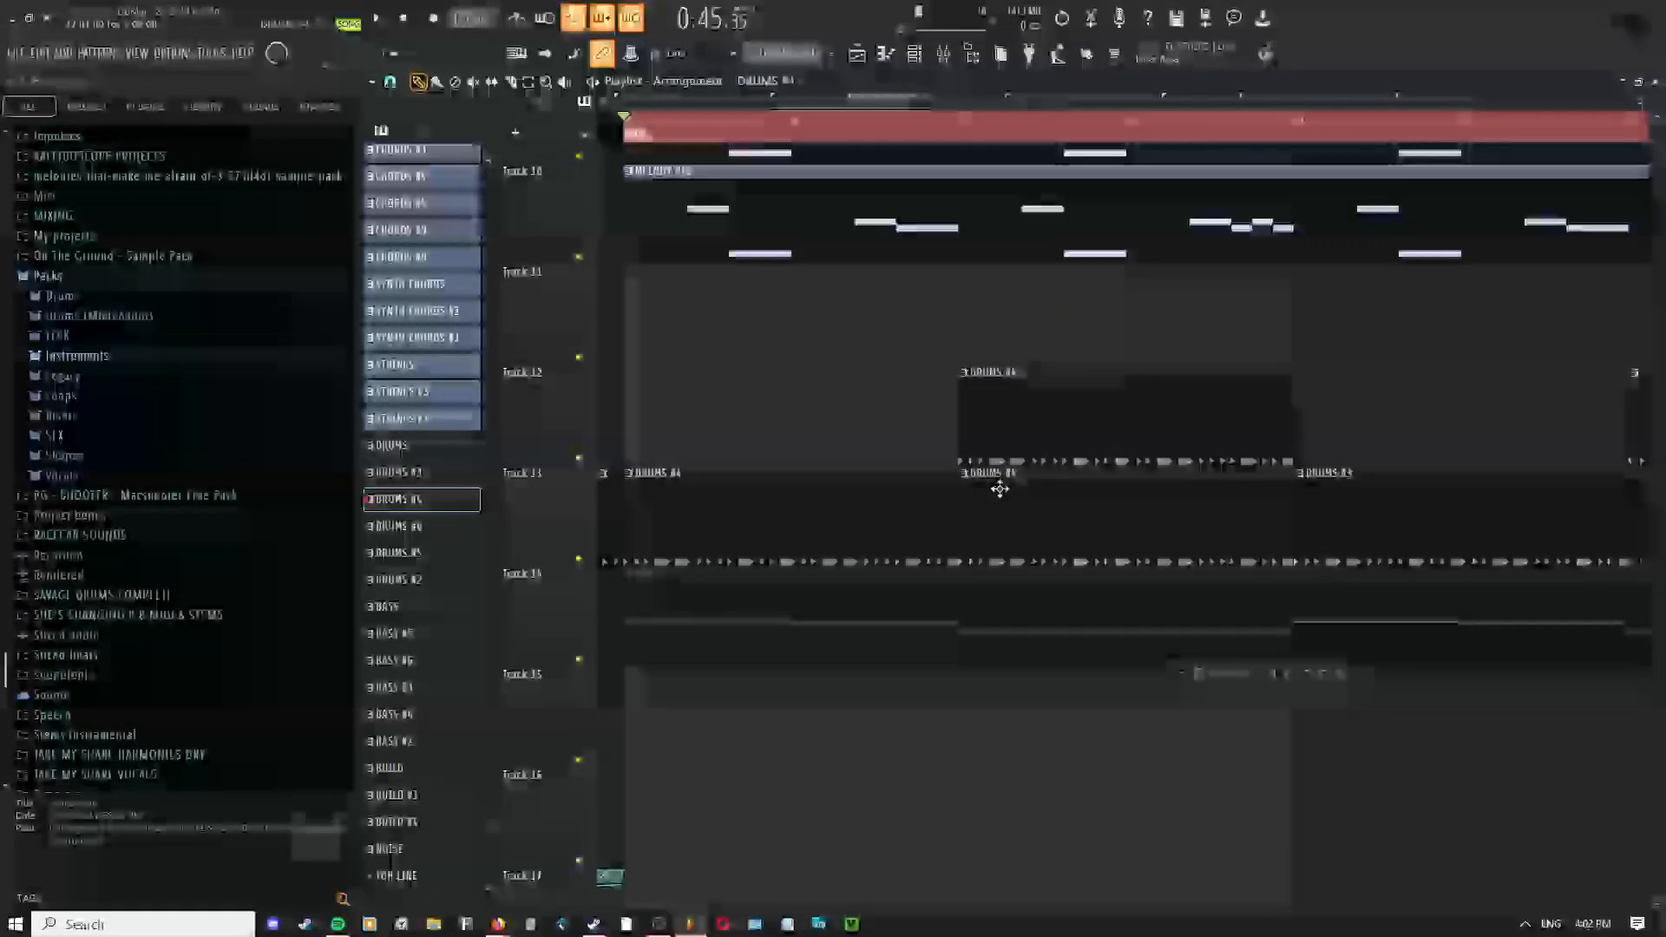
left_click(968, 375)
left_click(1028, 503)
key("t")
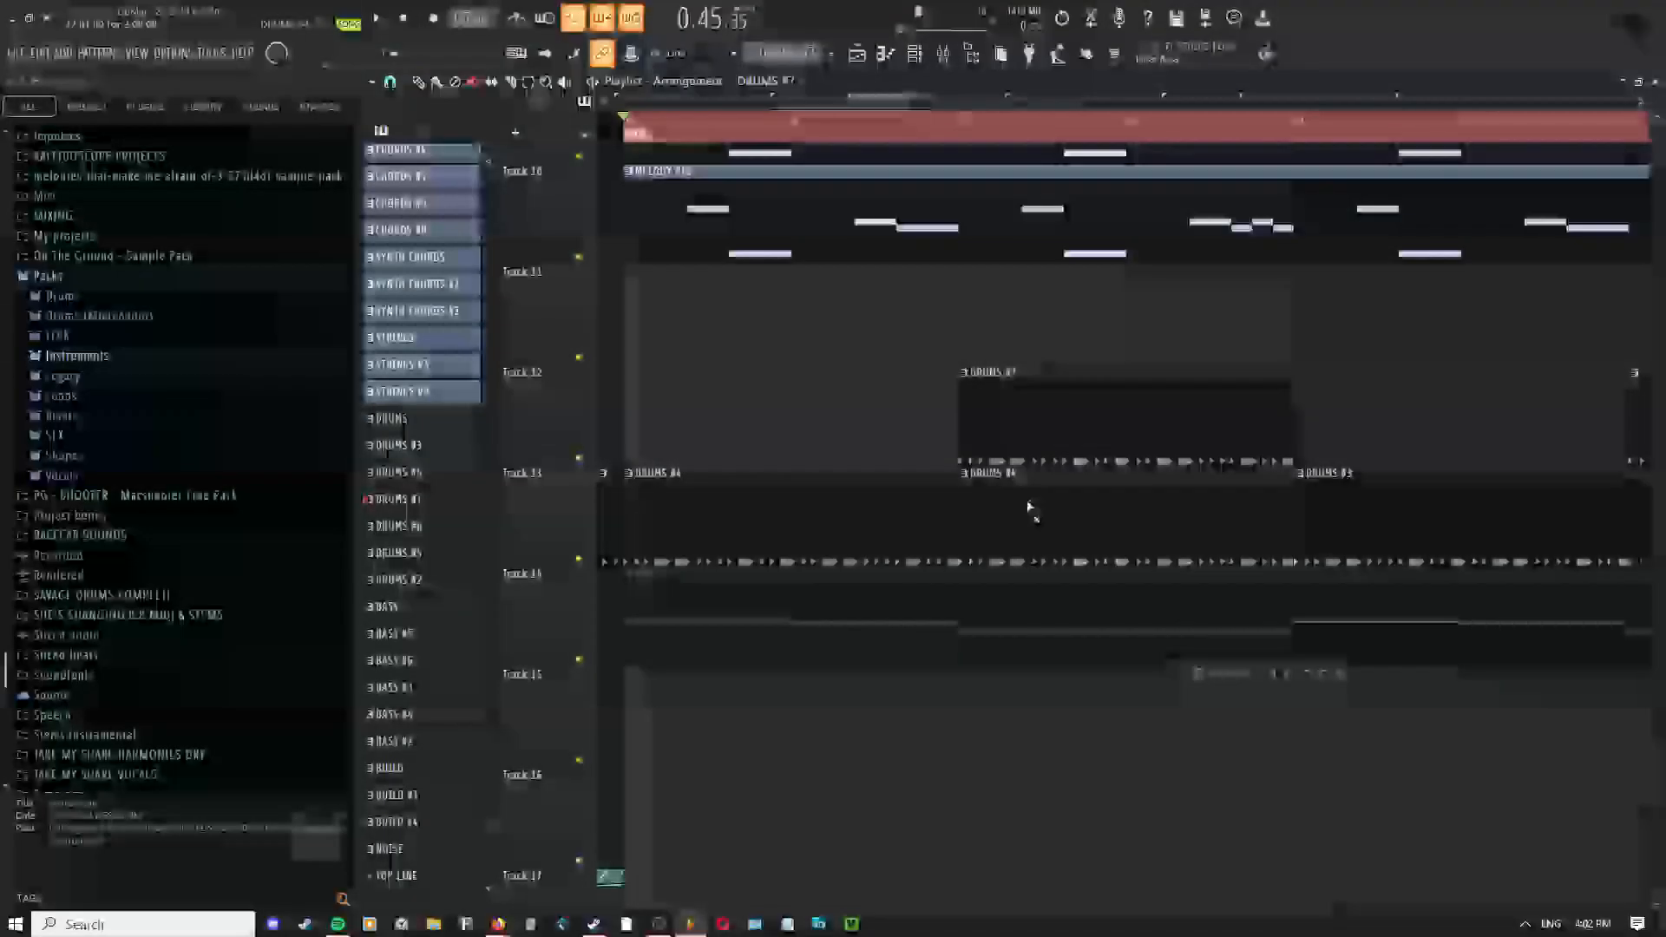
Add an extra kick note half a beat after the last kick in the DRUMS #7 pattern and start playback
double_click(1058, 436)
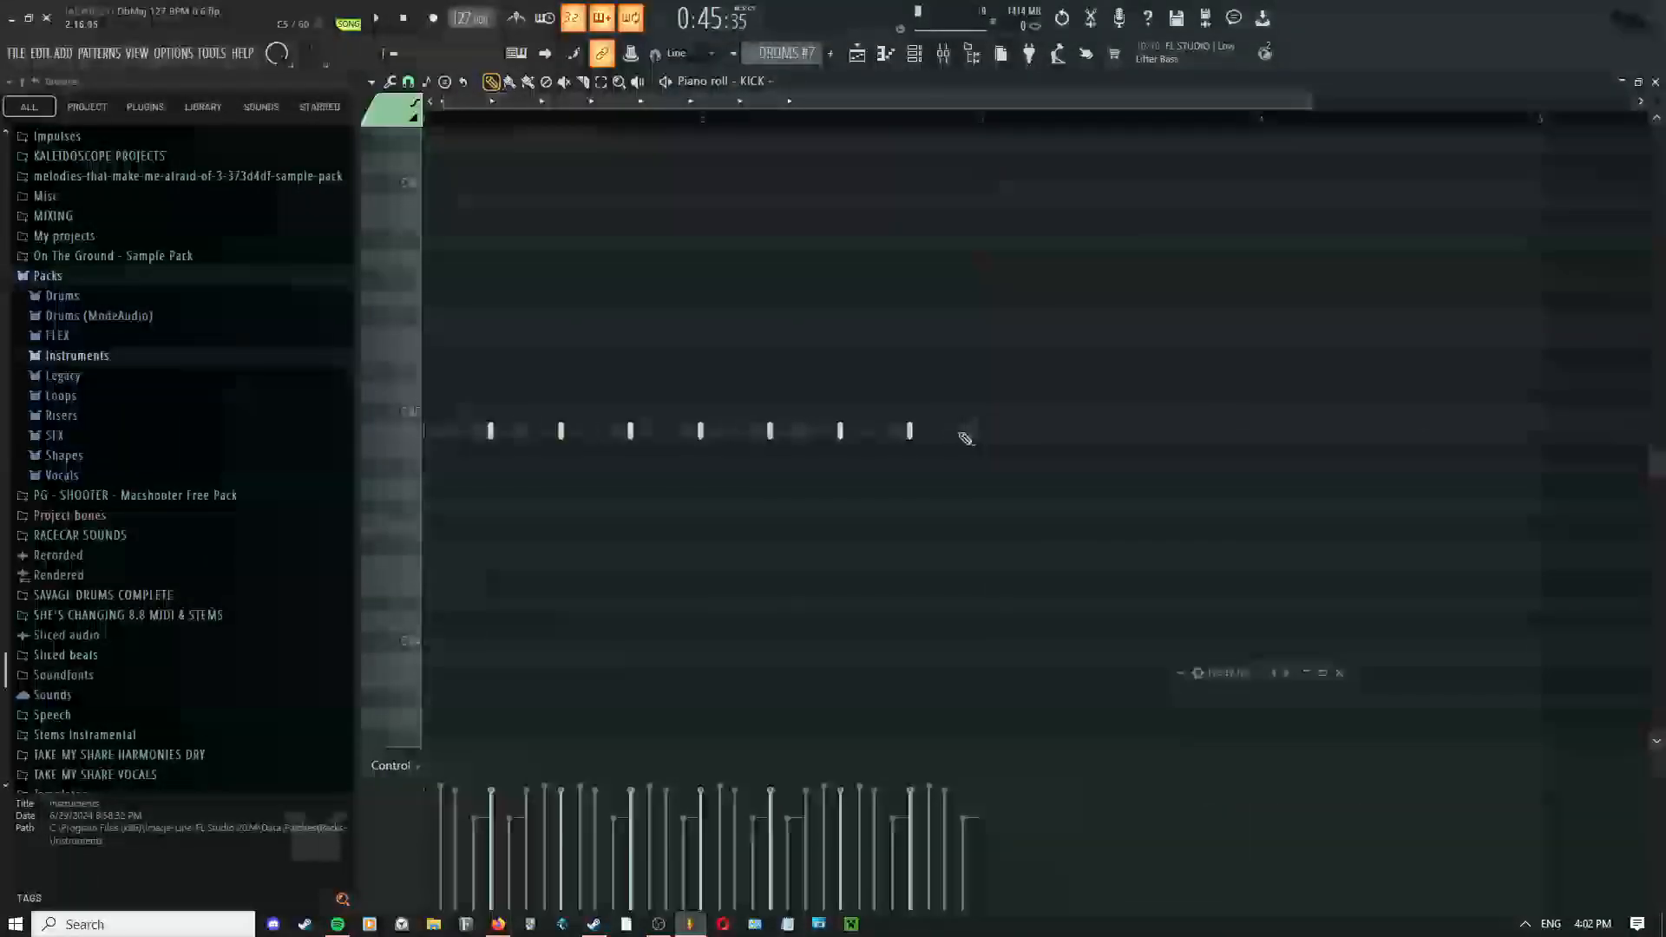
scroll(959, 435, "up", 2)
scroll(870, 474, "down", 2)
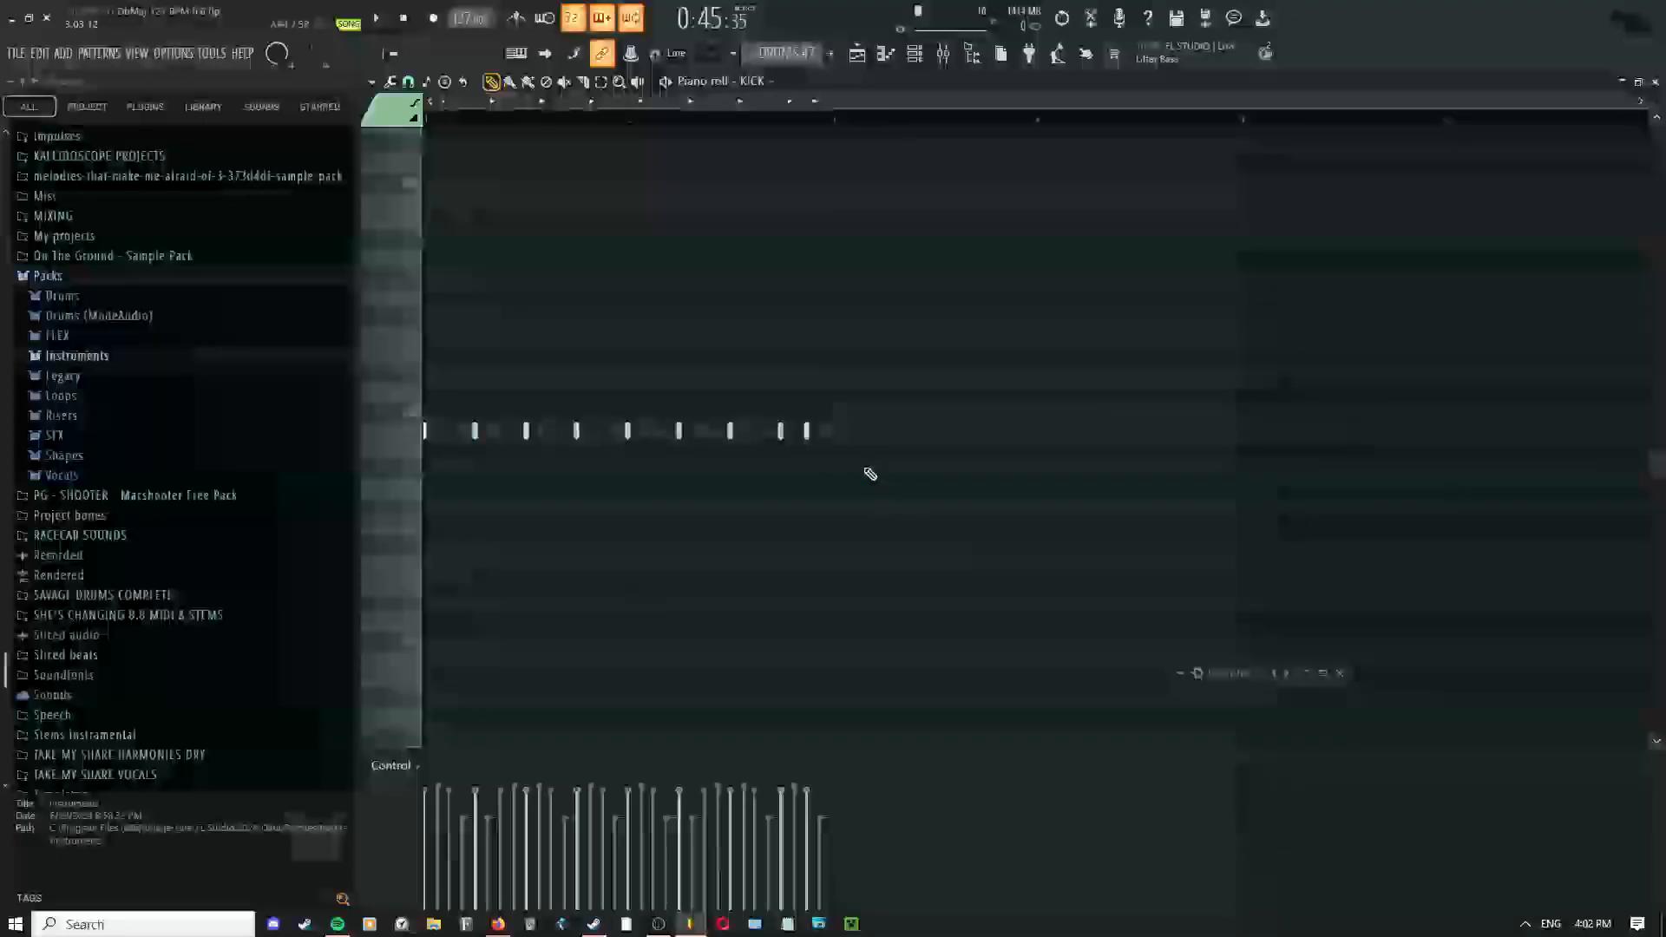
right_click(715, 246)
left_click(738, 287)
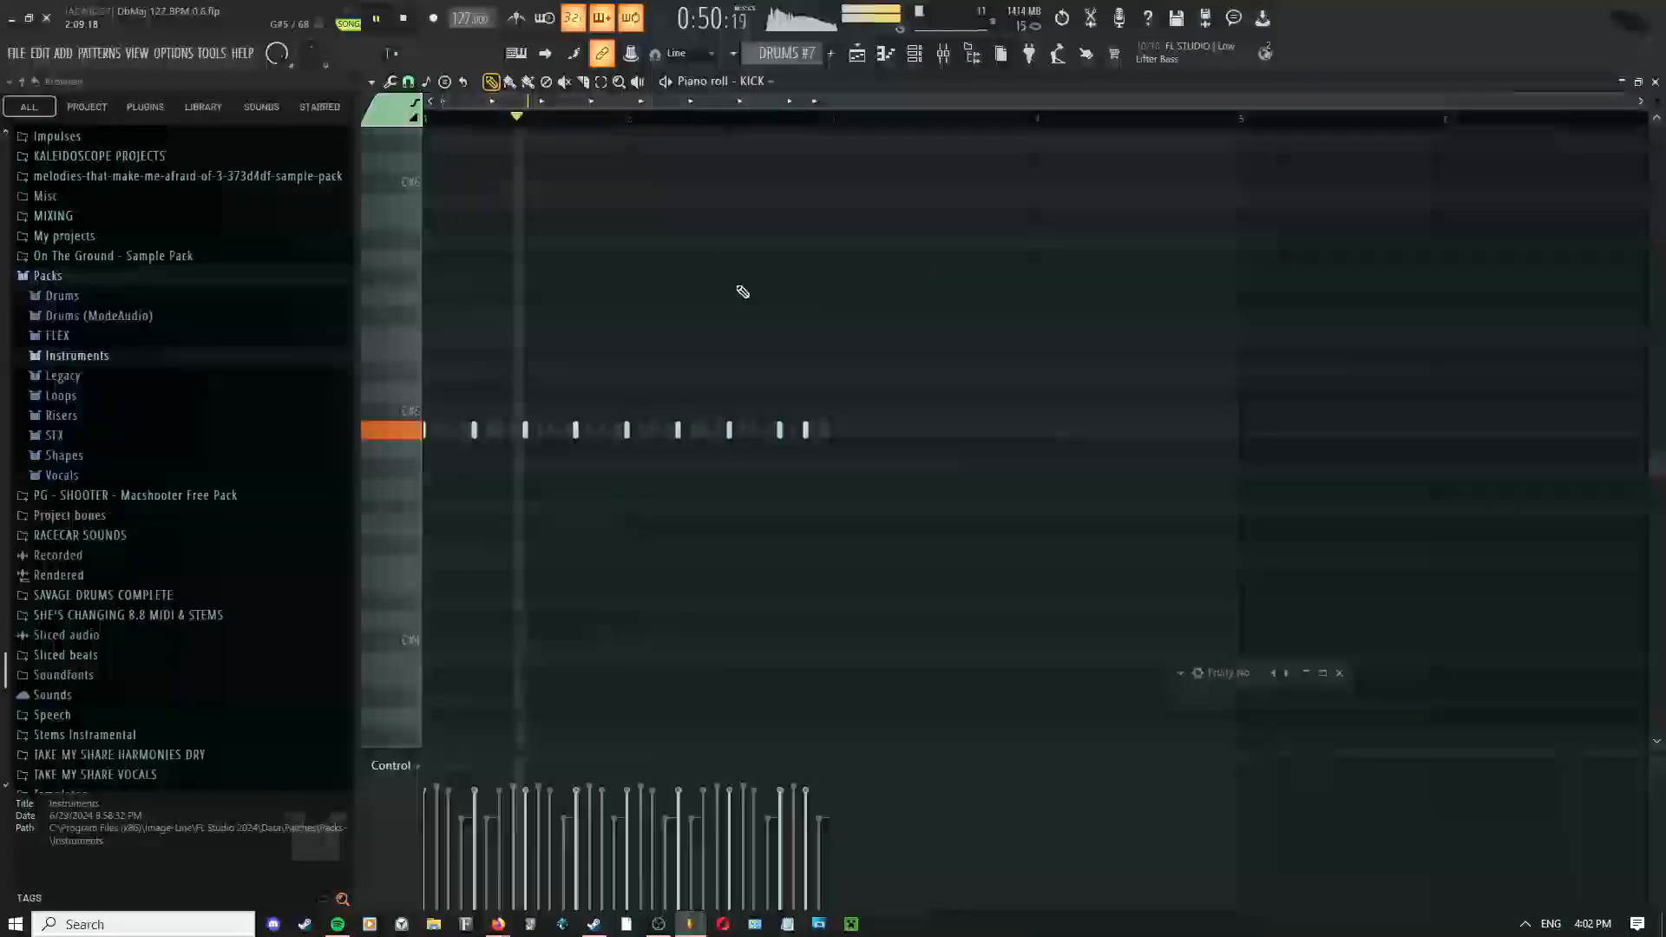
Return to the playlist and listen to the drop with the DRUMS #7 and DRUMS #6 variations
left_click(857, 55)
scroll(868, 328, "down", 3)
right_click(852, 333)
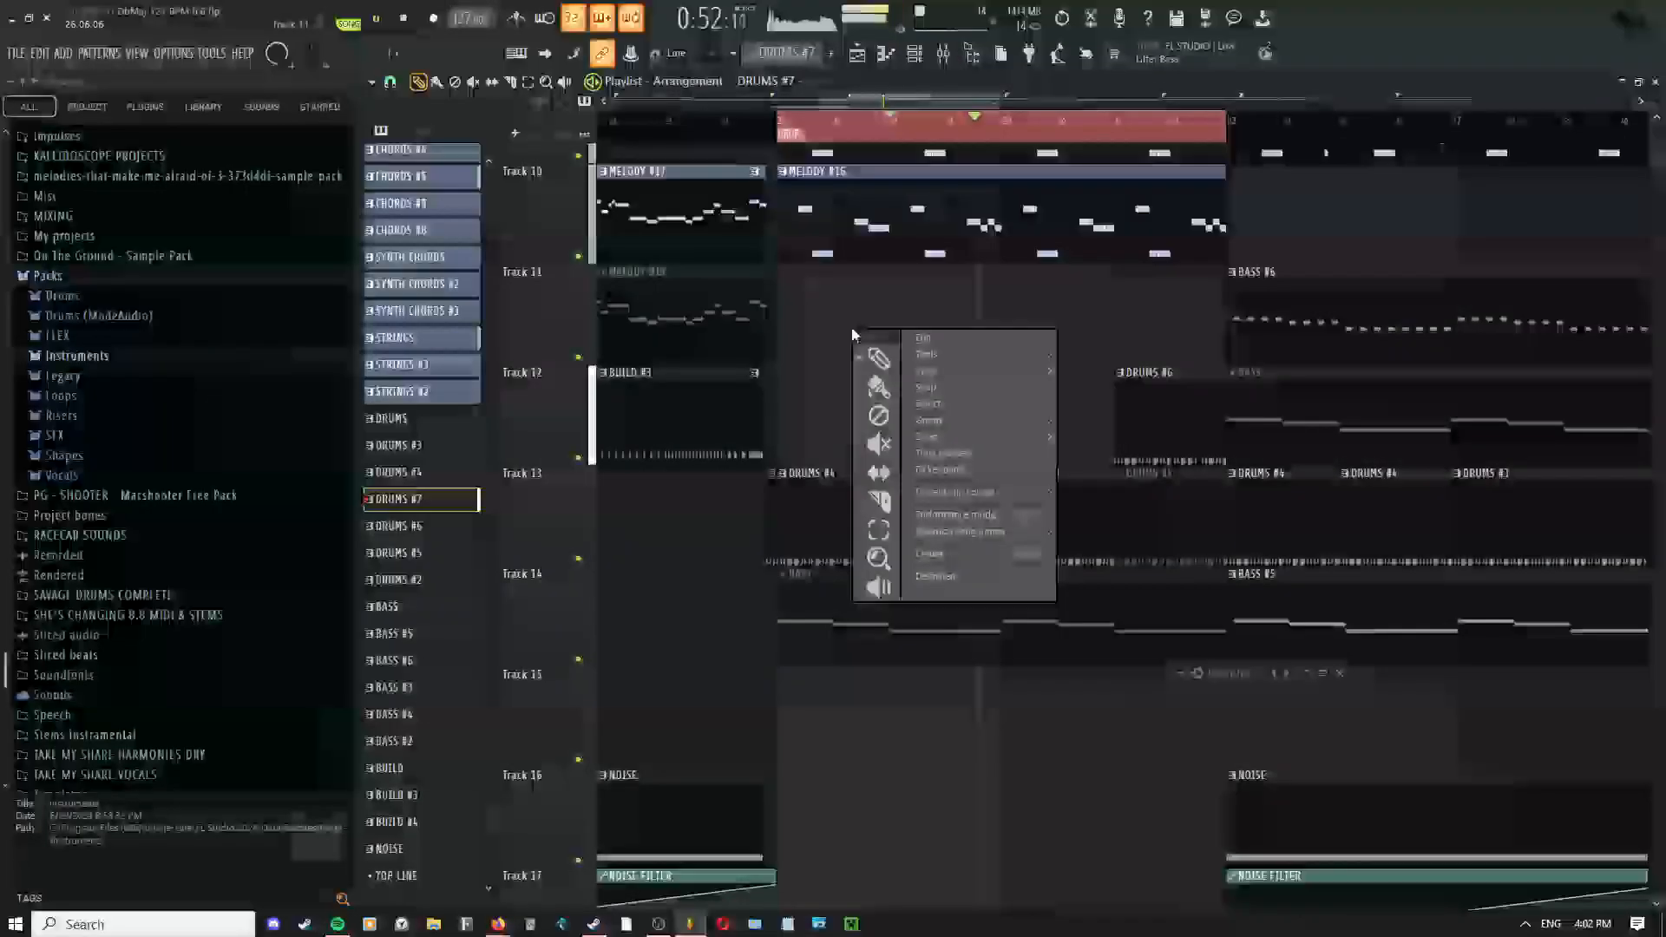
left_click(872, 358)
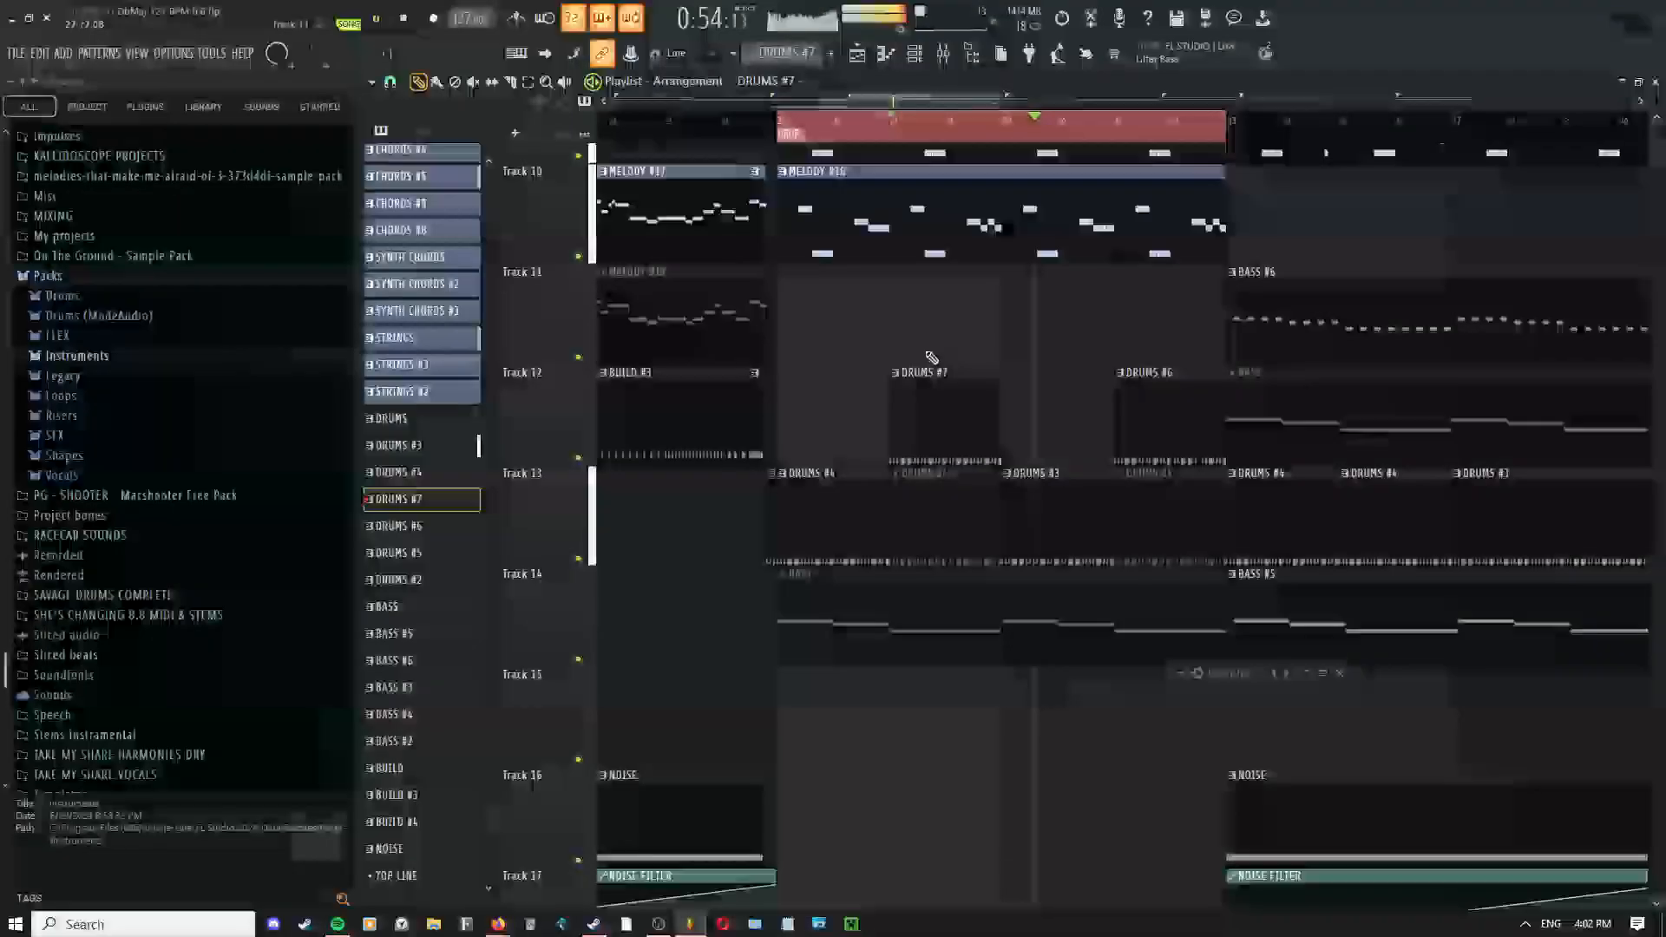
left_click_drag(921, 361, 681, 327)
scroll(715, 326, "down", 2)
right_click(765, 321)
left_click(788, 347)
scroll(791, 380, "up", 4)
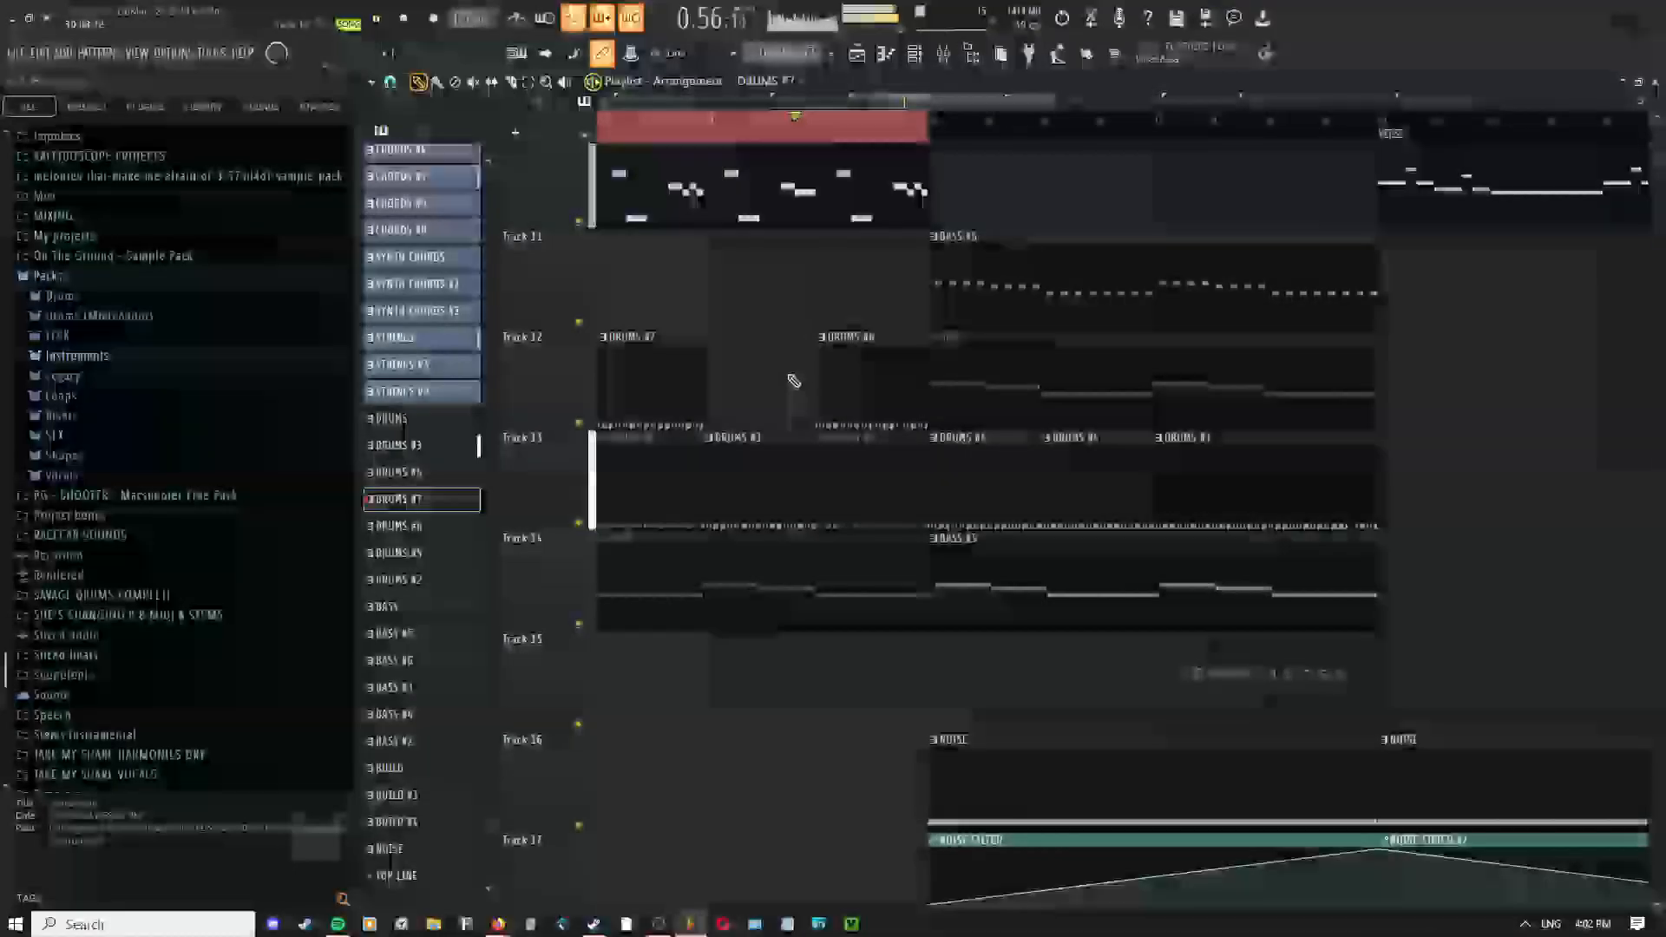
right_click(794, 325)
left_click(818, 352)
Review the NOISE, NOISE FILTER, BASS and RISER tracks around the drop during playback
scroll(866, 486, "down", 4)
left_click_drag(864, 720, 1222, 369)
right_click(830, 387)
left_click(848, 414)
right_click(835, 354)
left_click(853, 379)
right_click(824, 343)
left_click(843, 368)
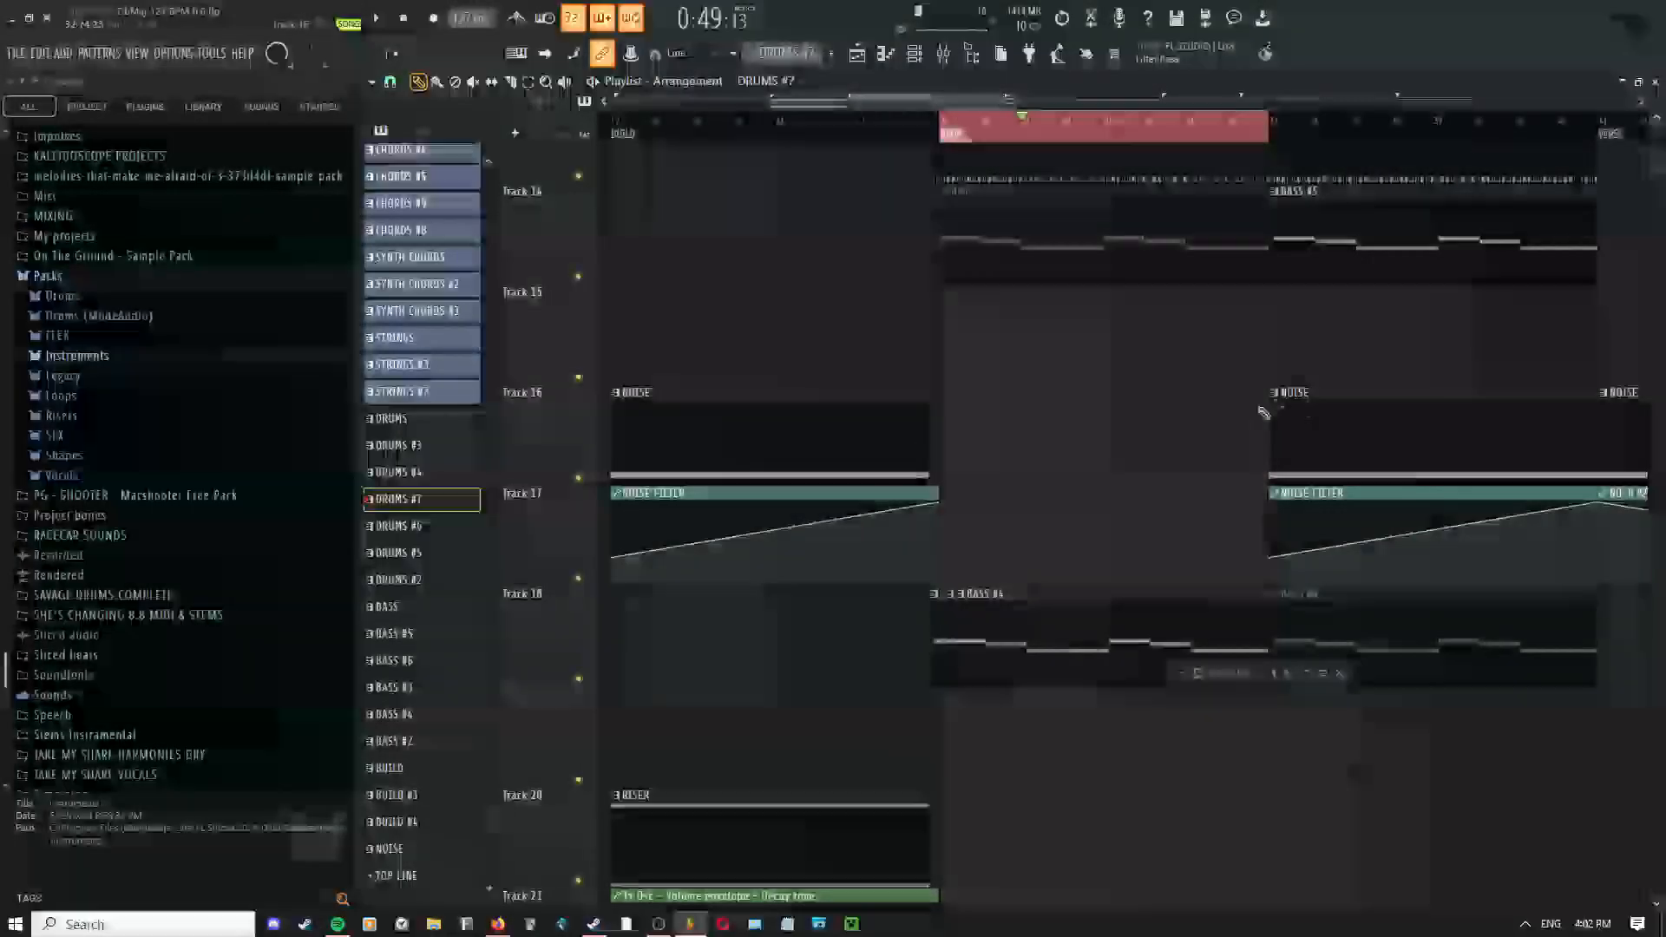
Copy the NOISE and NOISE FILTER clips from the section after the drop to the drop's start on Tracks 16 and 17
left_click_drag(1440, 434, 1451, 557)
right_click(1196, 417)
left_click(1216, 442)
mouse_move(1352, 416)
left_mouse_down()
mouse_move(989, 413)
mouse_move(1005, 418)
left_mouse_up()
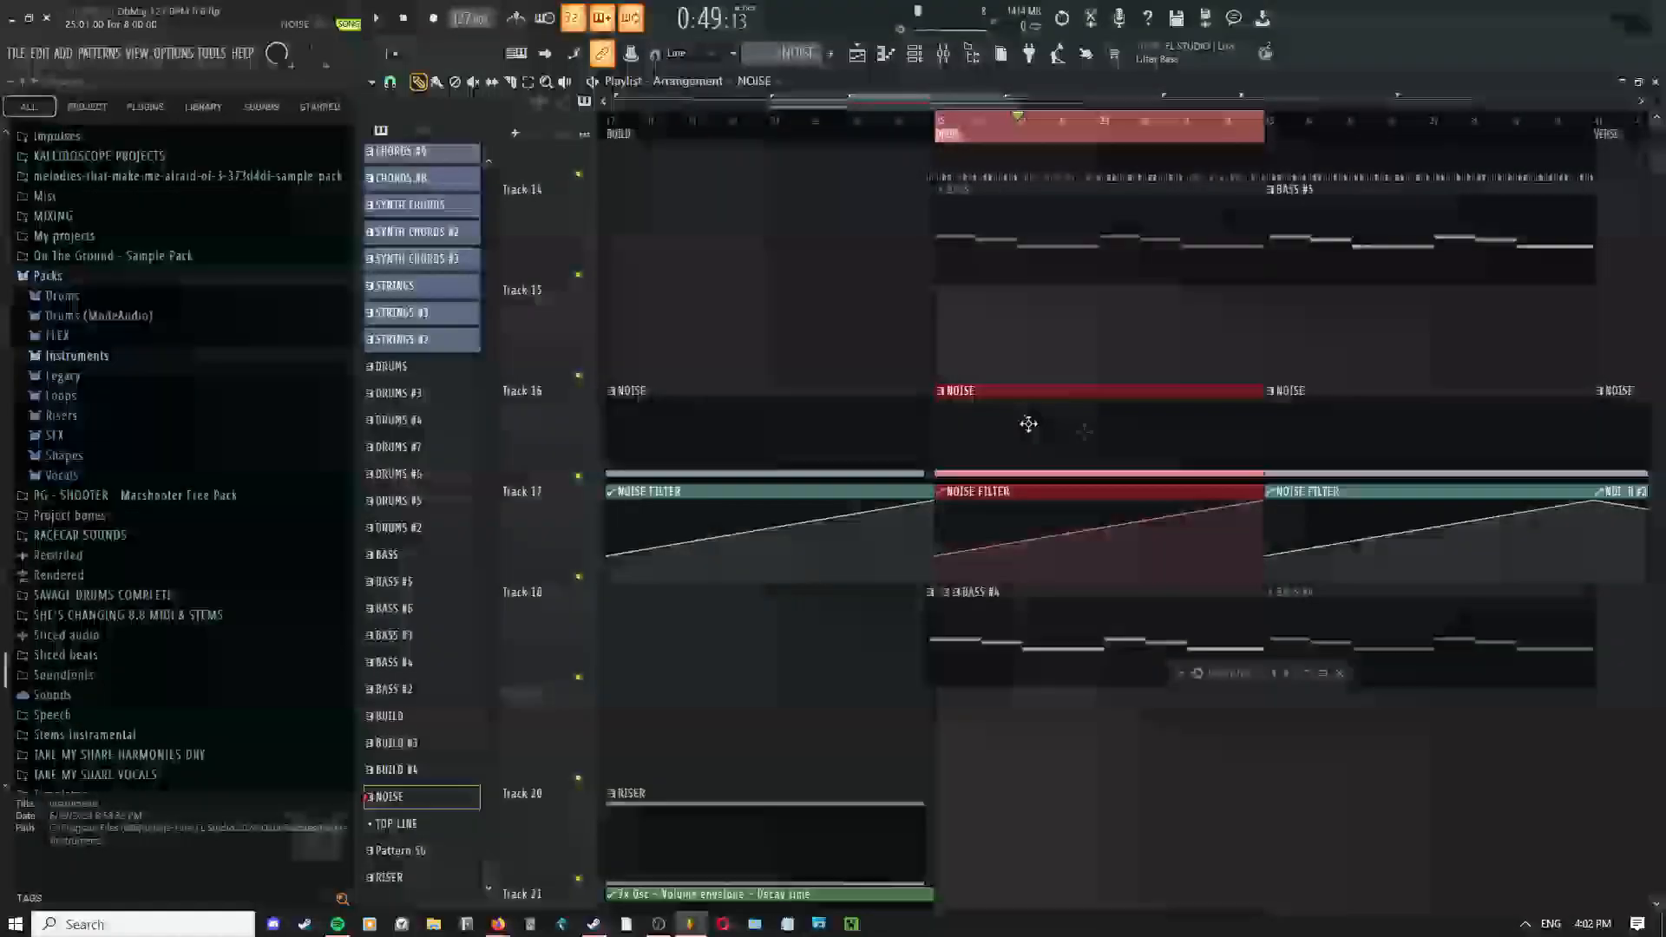
Cut the copied NOISE and NOISE FILTER clips and delete their earlier part, keeping only the drop's last bar
scroll(1143, 442, "up", 4)
left_click_drag(1267, 576, 1267, 578)
right_click(1148, 356)
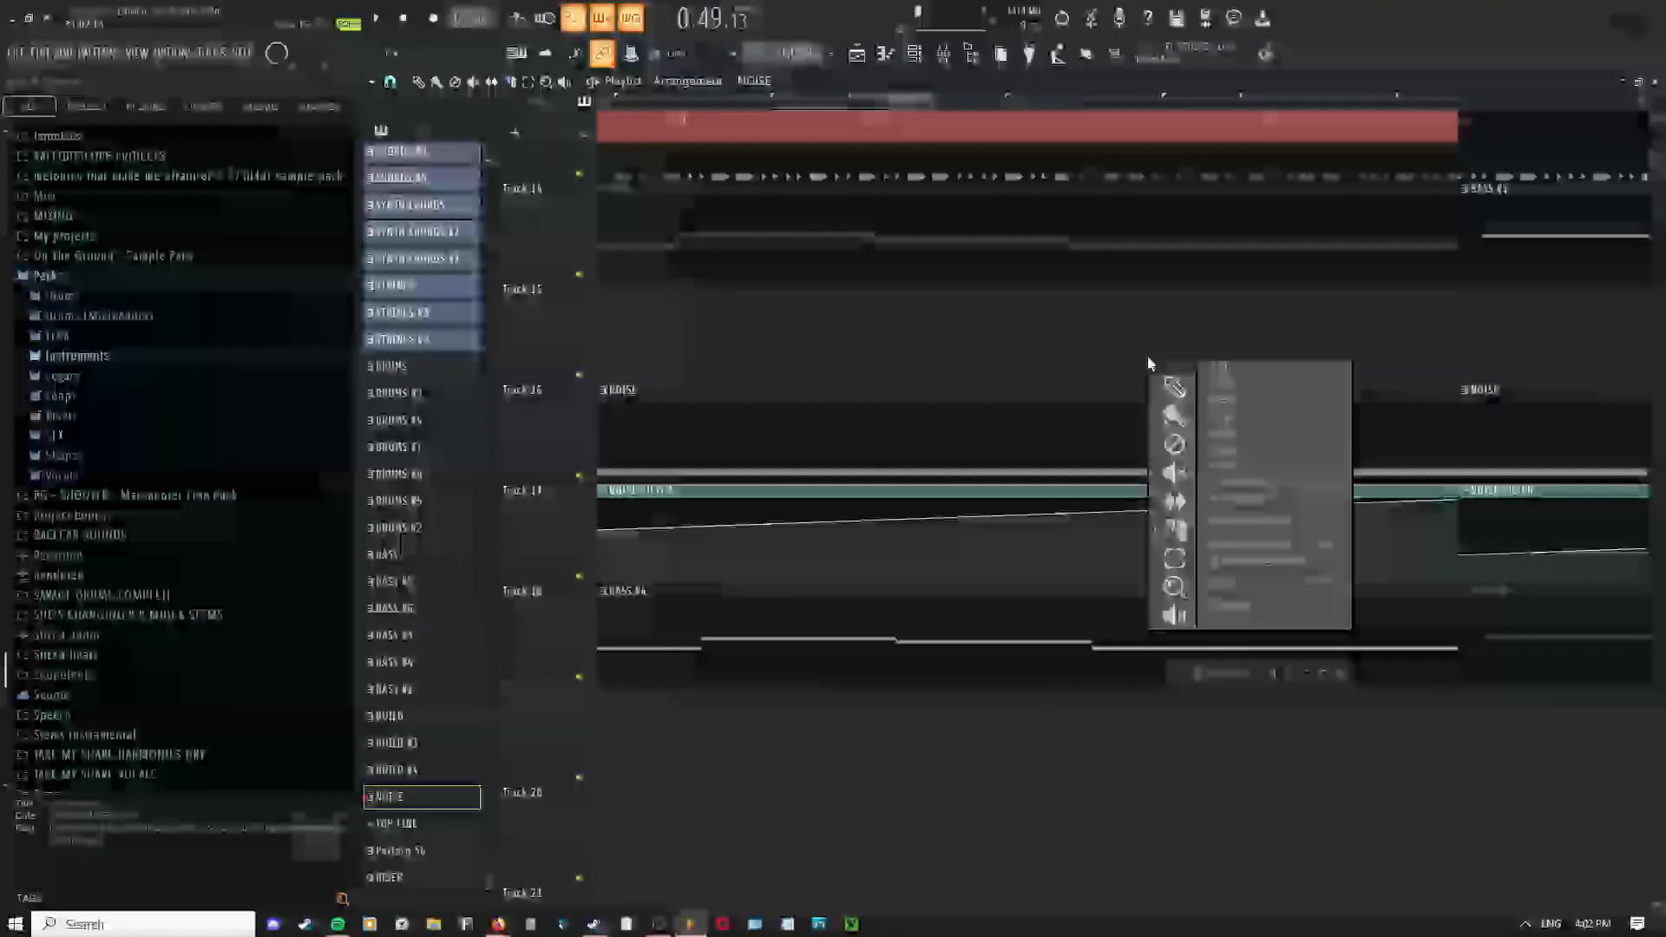
left_click(1173, 385)
right_click(1147, 434)
right_click(1131, 531)
scroll(1151, 364, "down", 4)
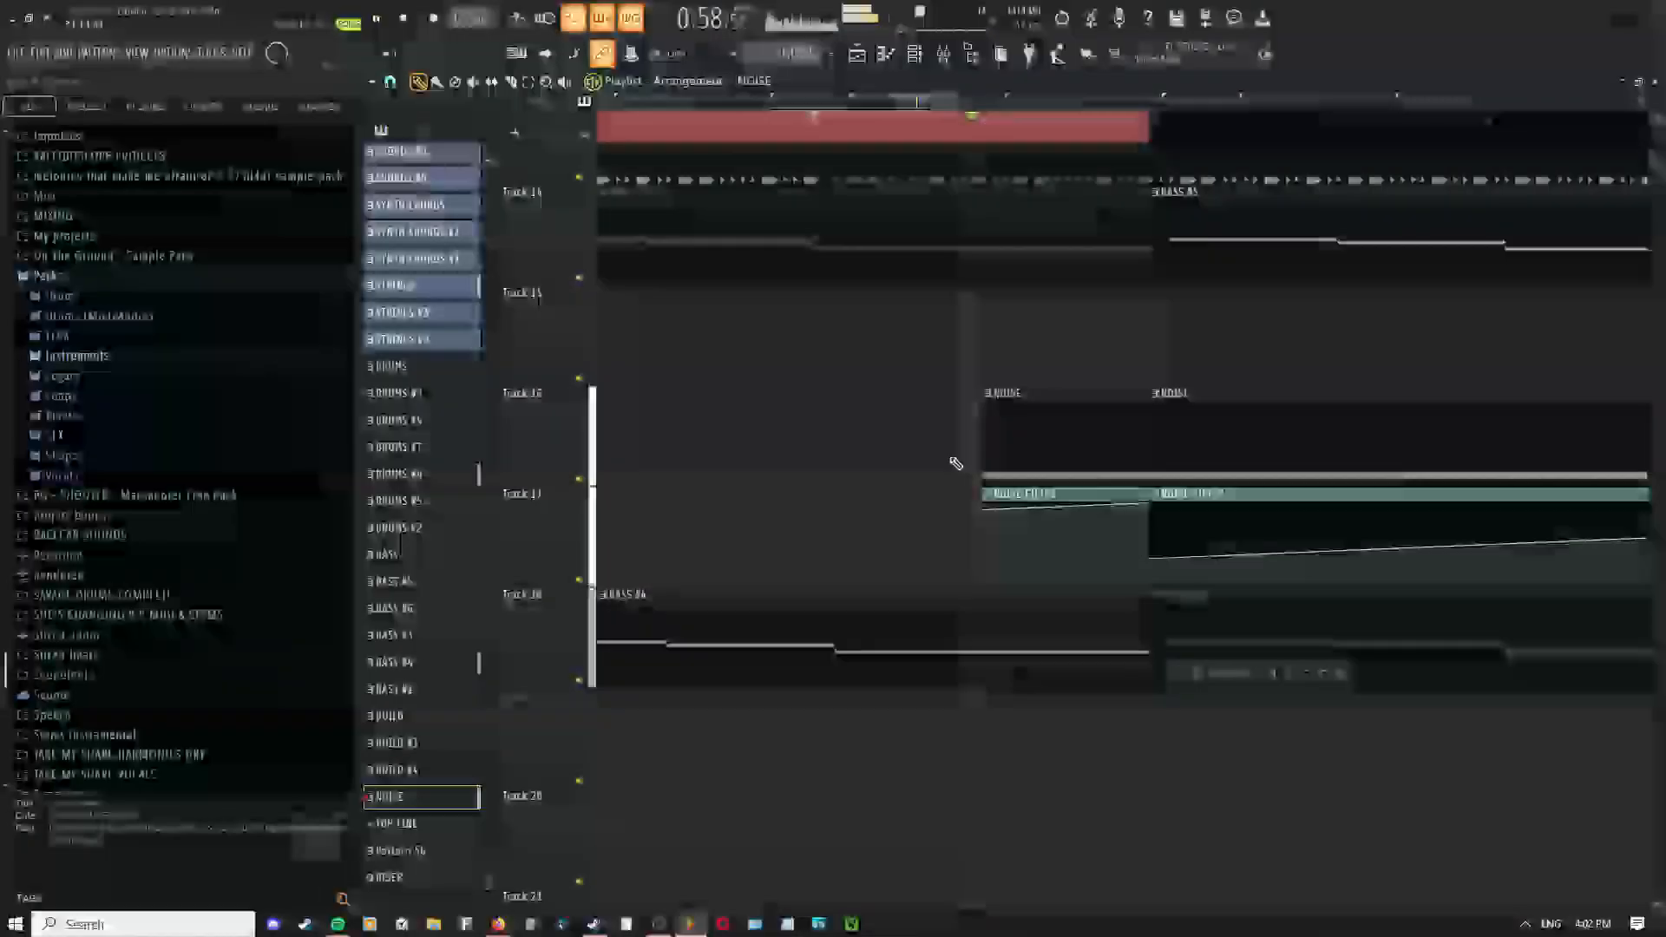
Play the drop with the short noise clips at its end and open the mixer
scroll(937, 451, "up", 1)
left_click_drag(1070, 502, 870, 458)
scroll(1060, 495, "down", 3)
scroll(837, 469, "down", 3)
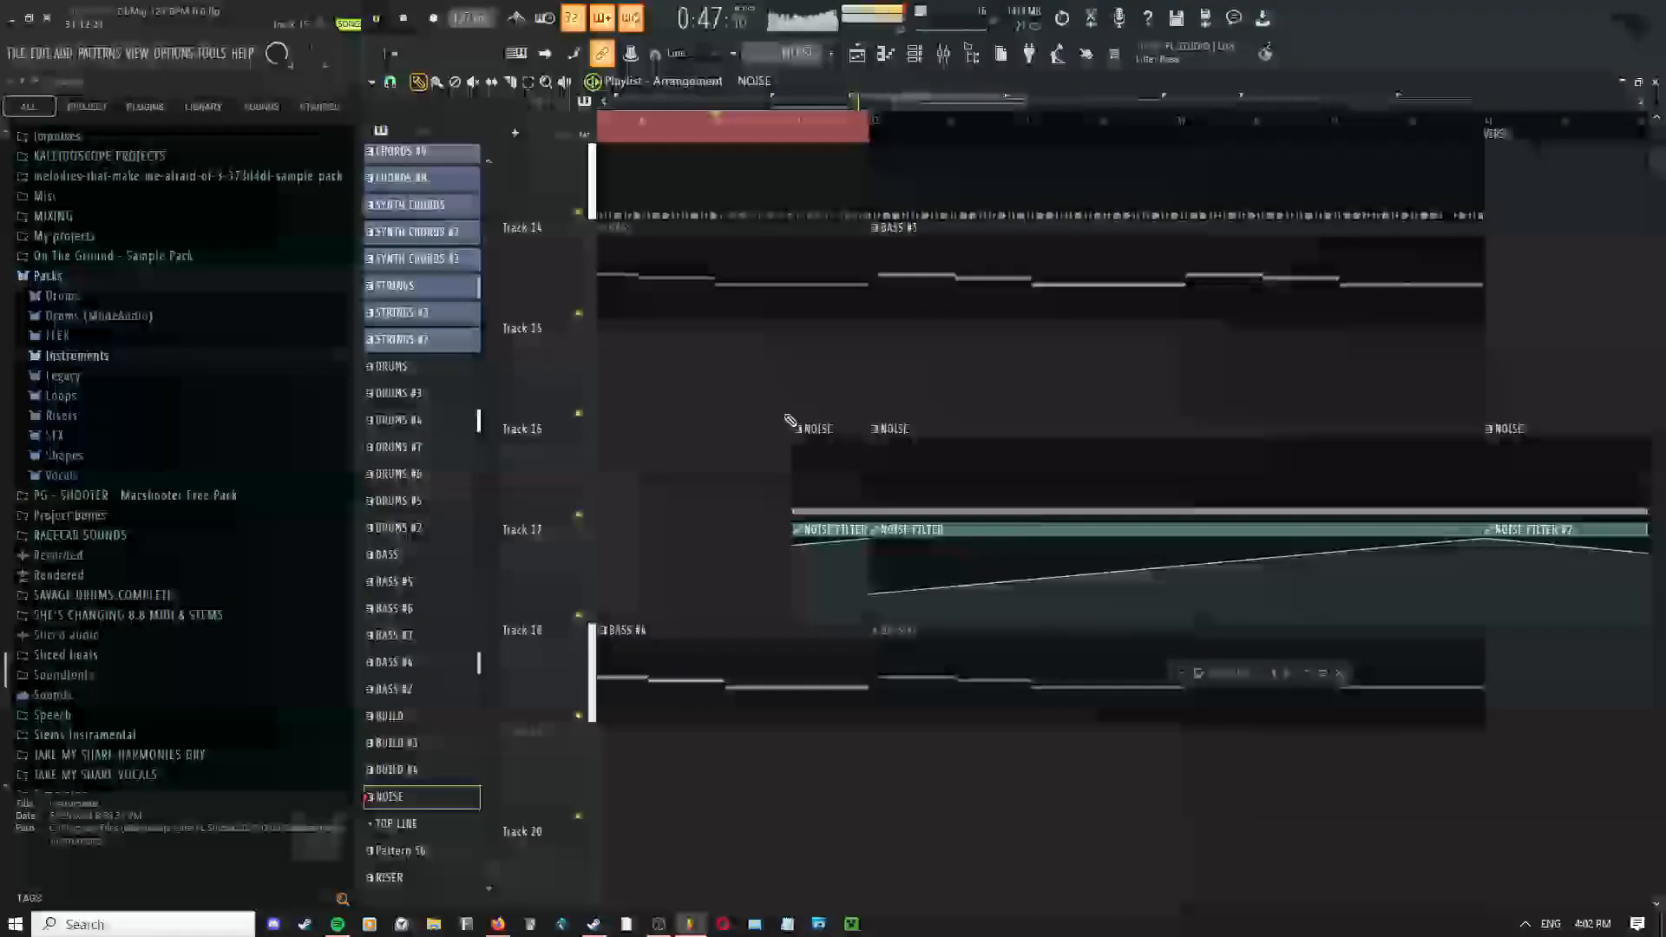
scroll(814, 464, "up", 3)
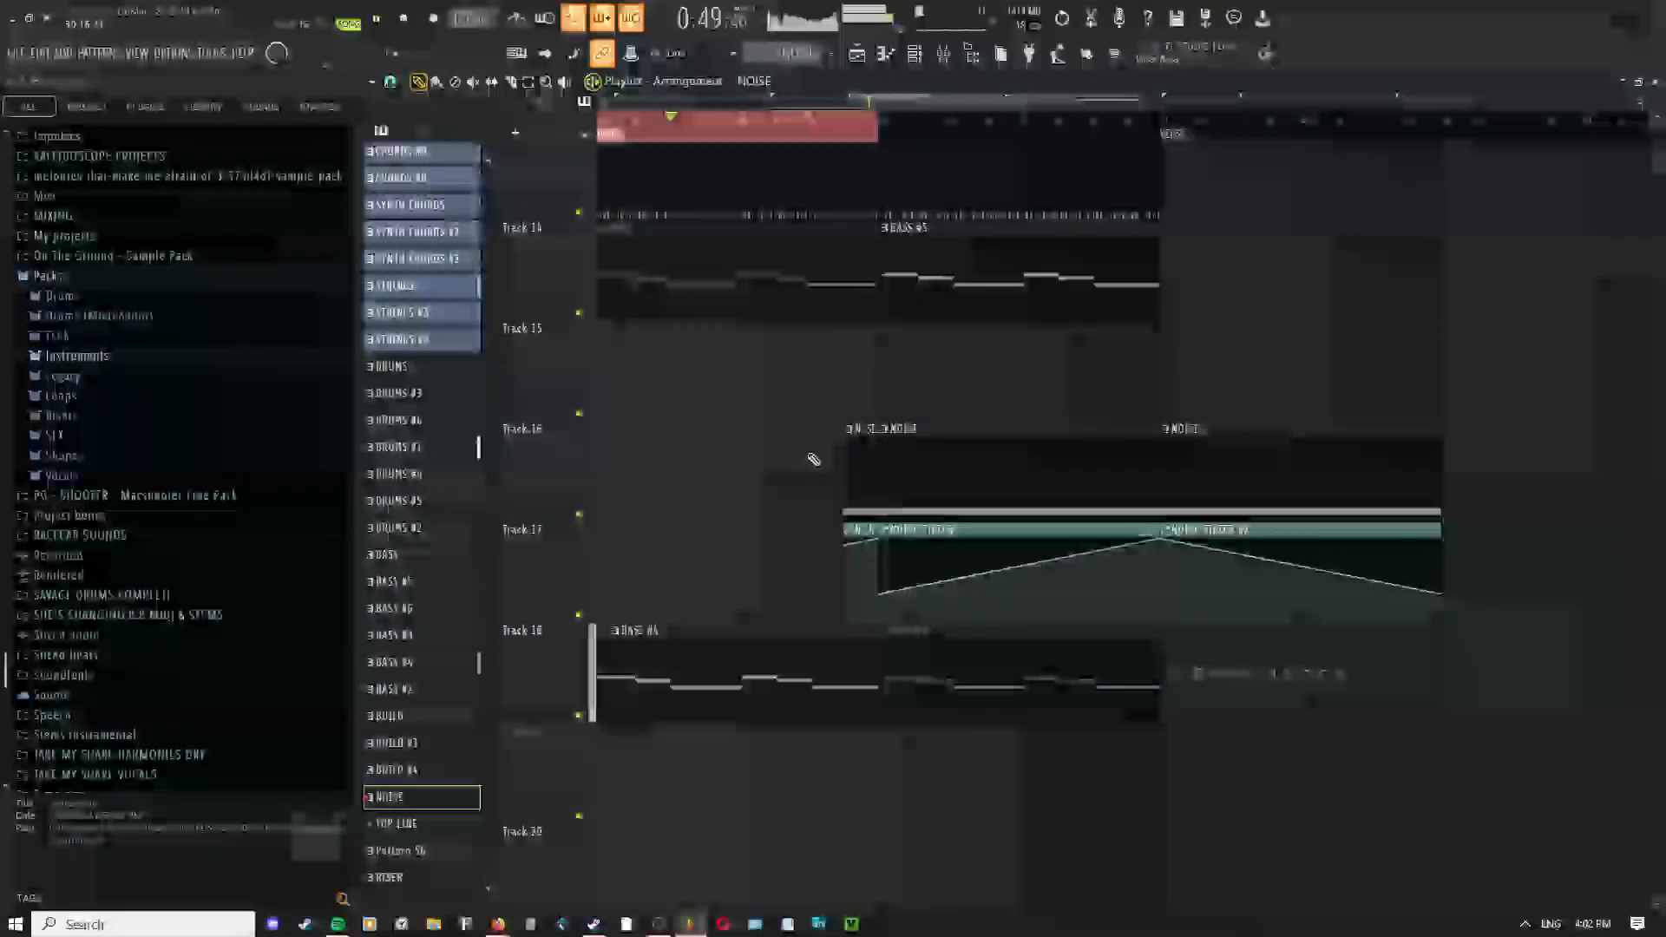
left_click(953, 61)
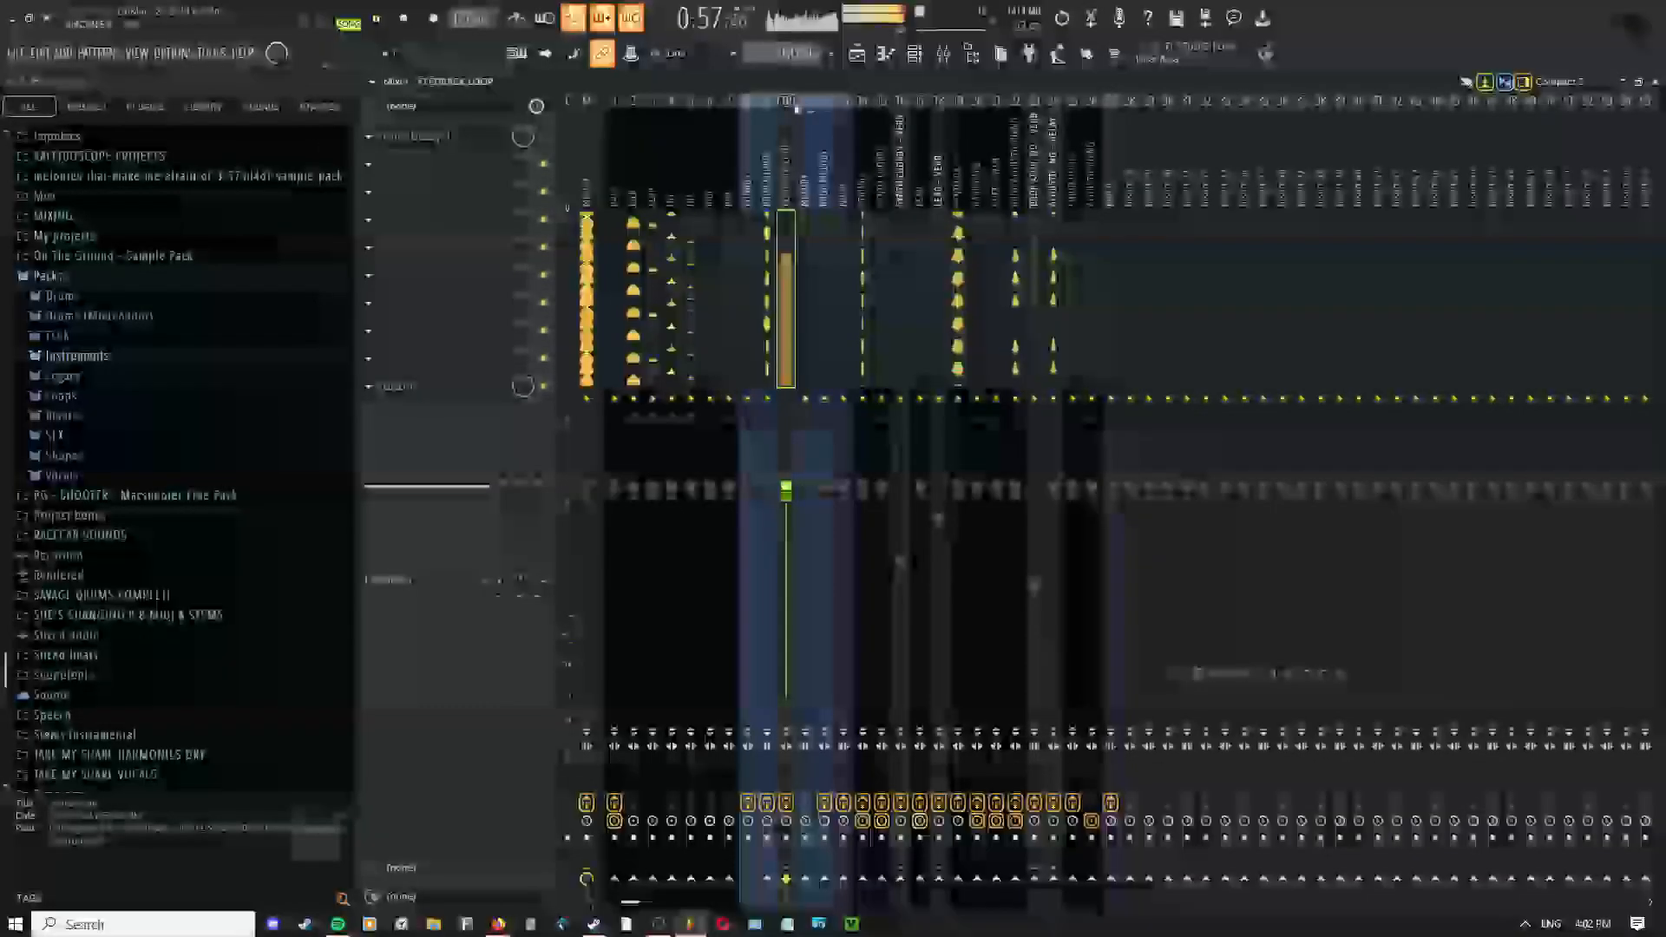
Return to the playlist and extend the short NOISE and NOISE FILTER clips at the drop's end so that they start earlier
left_click(857, 56)
scroll(868, 365, "down", 3)
middle_click(852, 387)
left_click(852, 390)
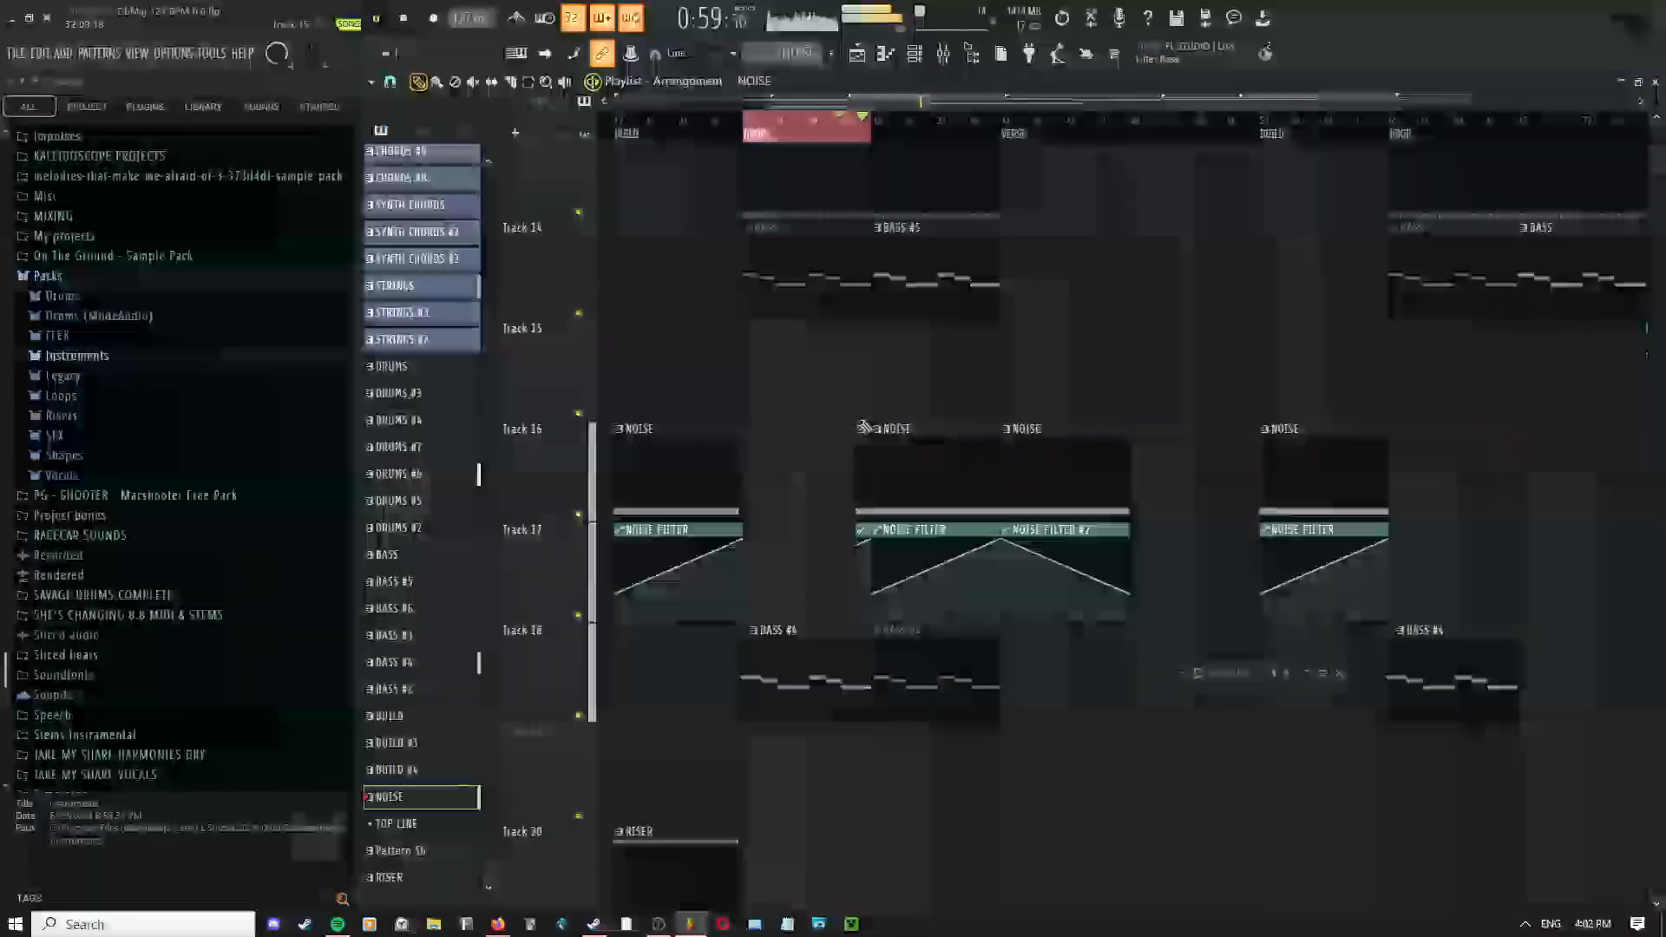
scroll(807, 556, "up", 6)
left_click_drag(1196, 486, 1111, 425)
right_click(1111, 425)
left_click(1191, 457)
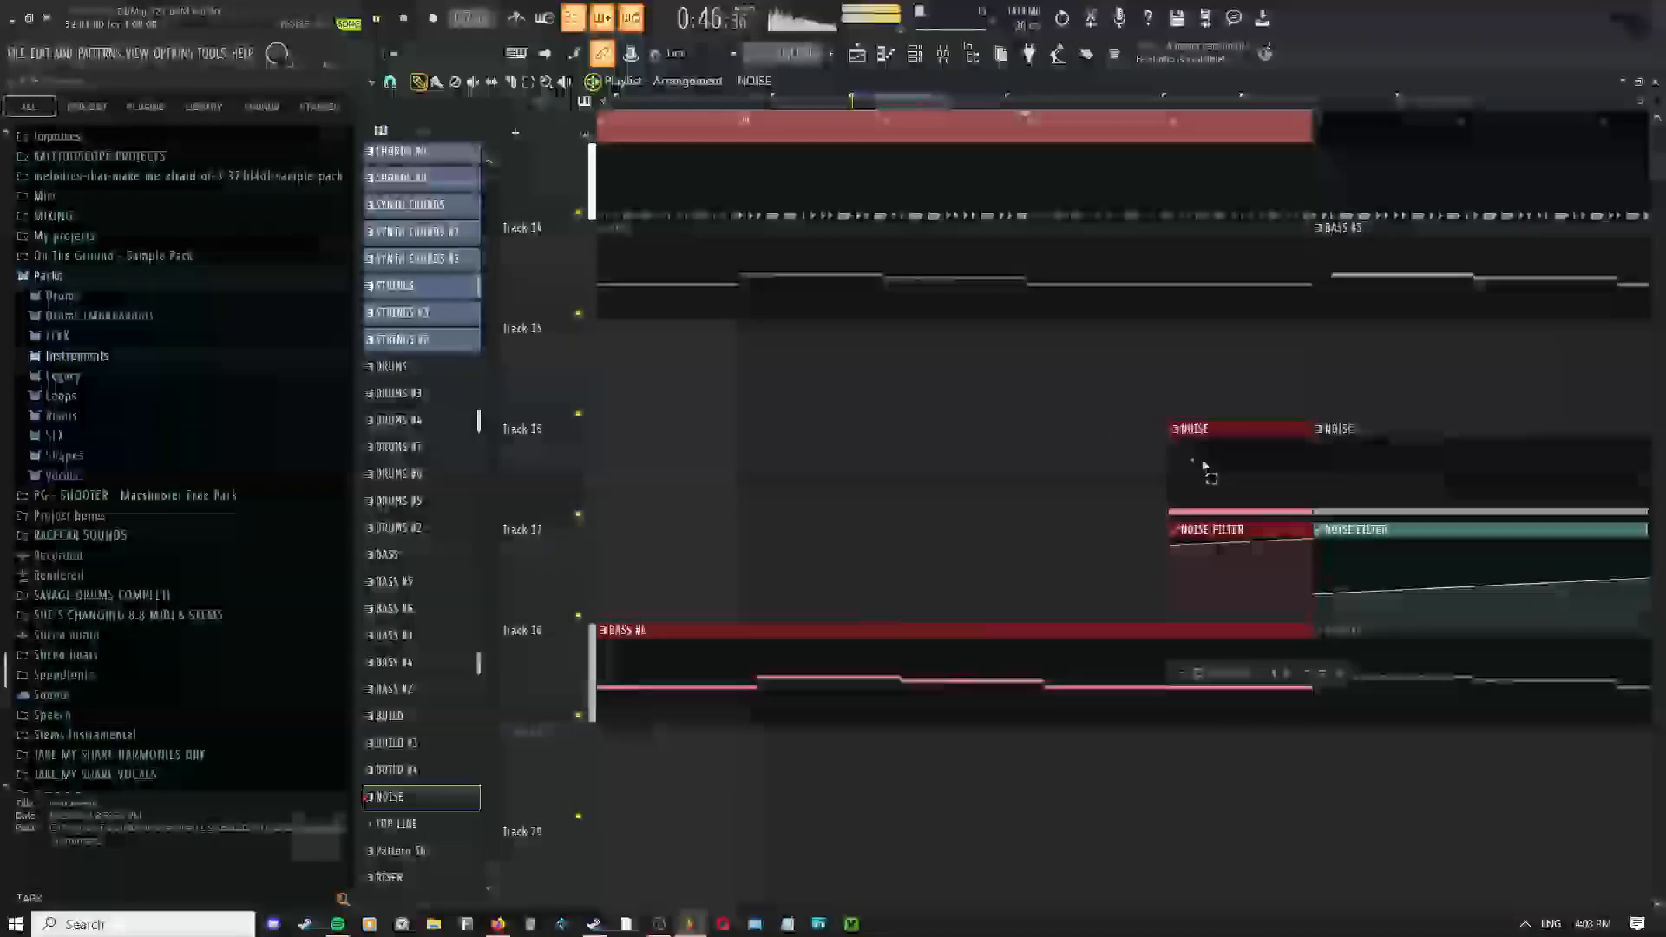
left_click(1160, 515)
key("space")
mouse_move(1209, 521)
left_mouse_down()
mouse_move(1138, 512)
mouse_move(1230, 524)
left_mouse_up()
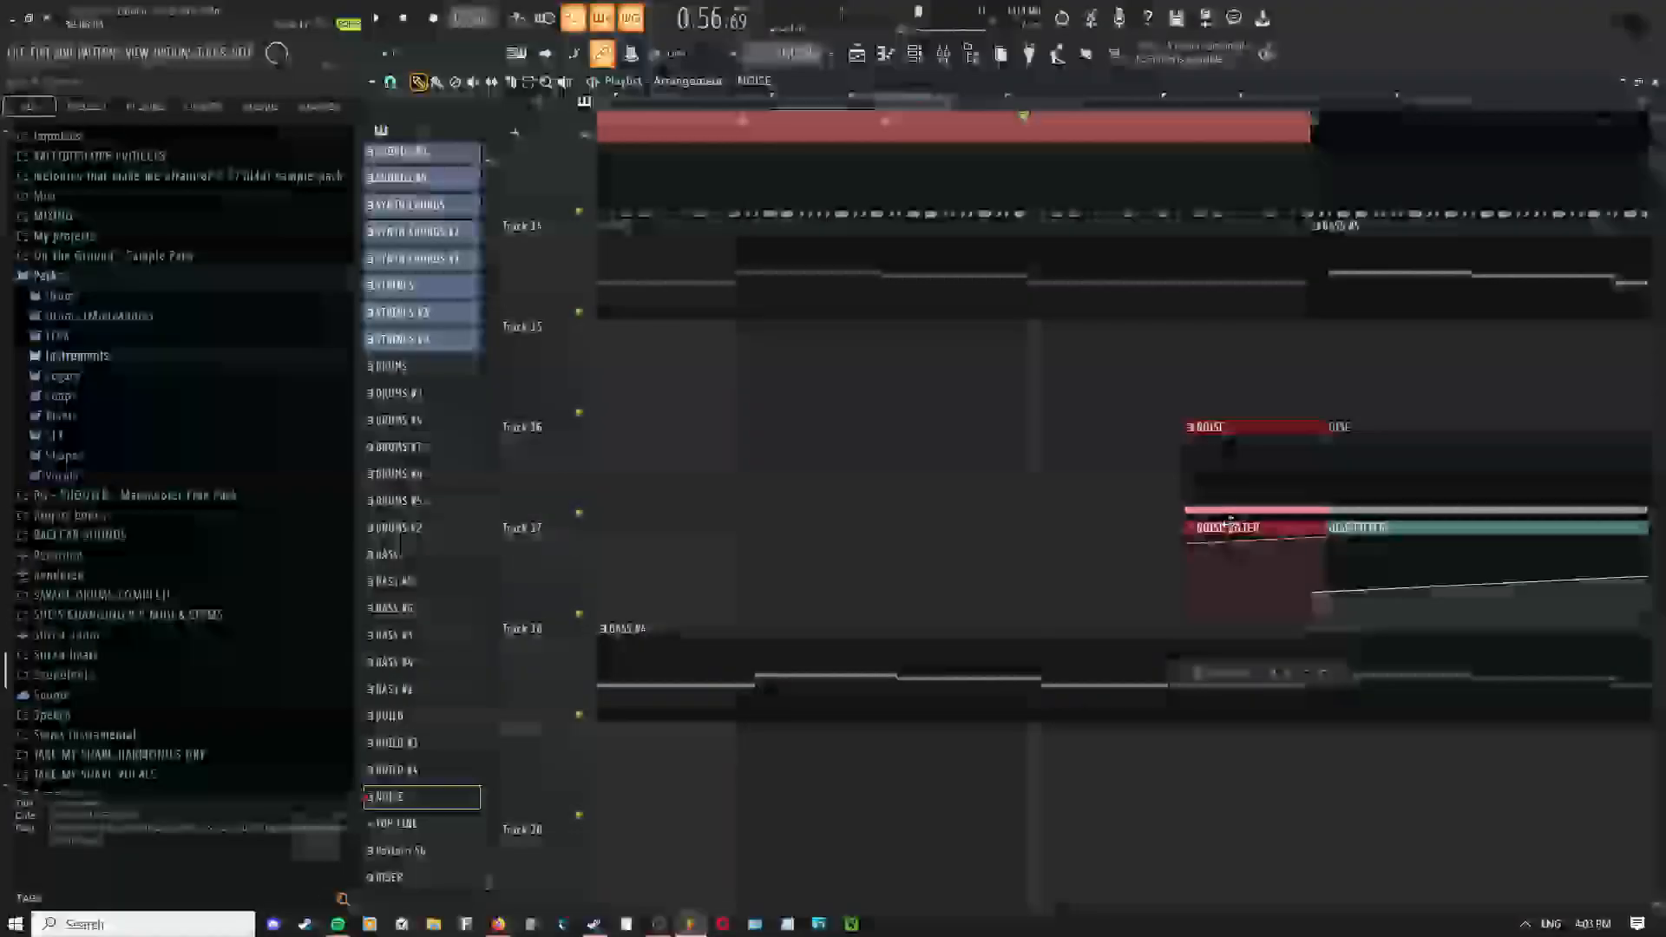
left_click(1176, 403)
right_click(1232, 395)
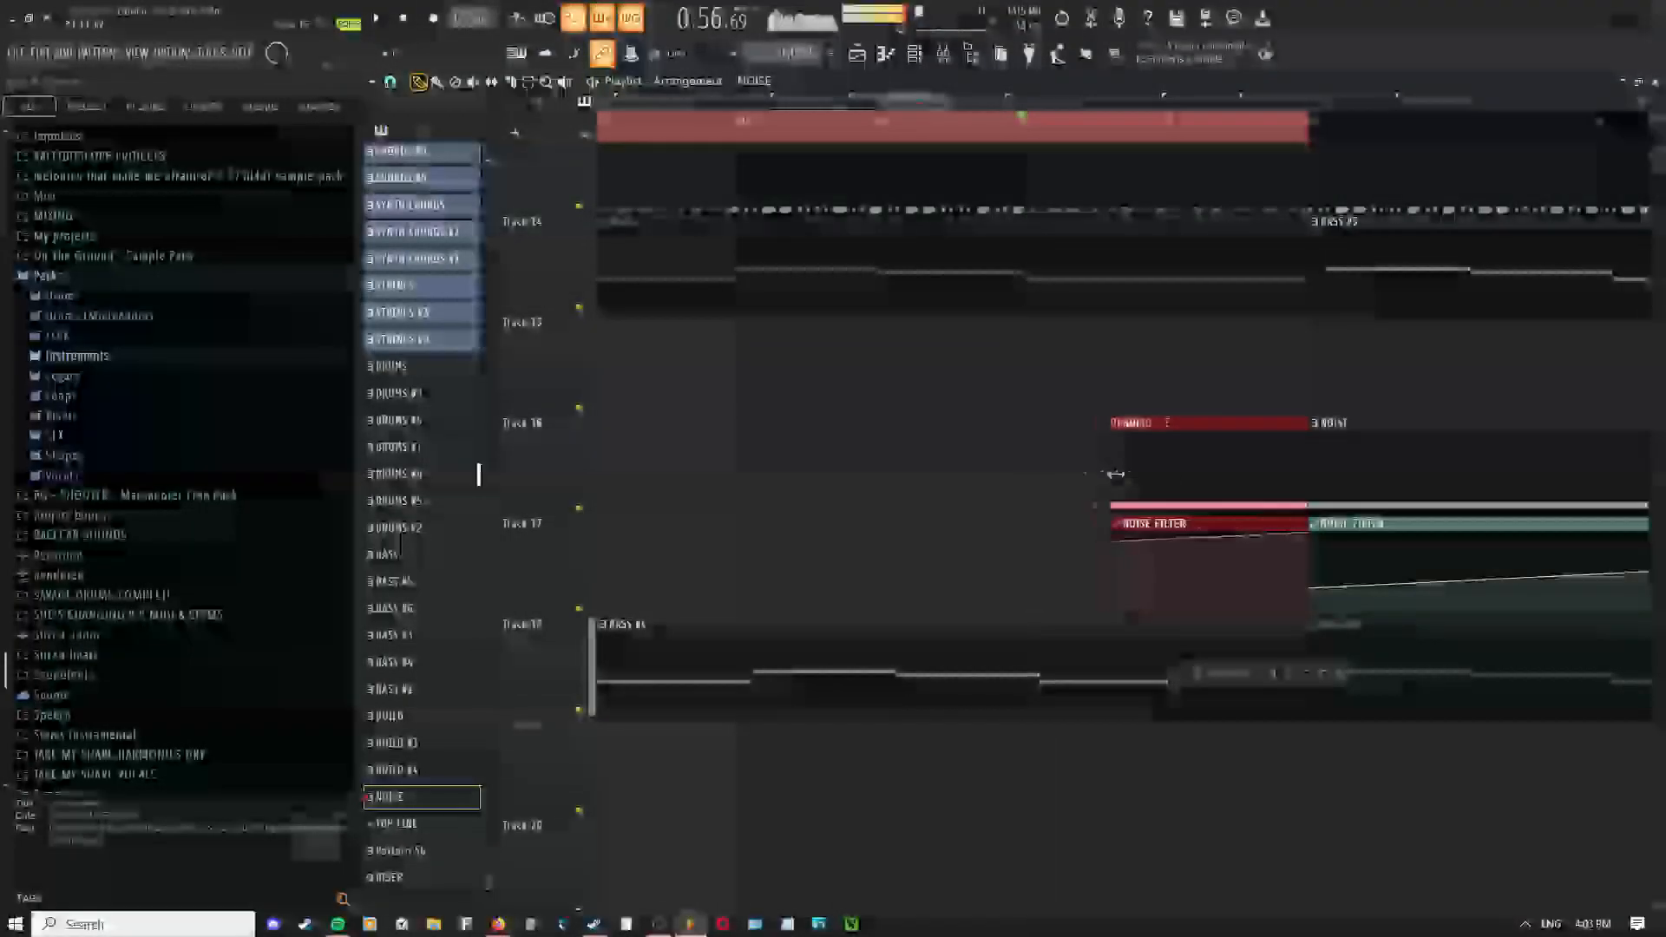
left_click_drag(1115, 475, 1024, 474)
Play the drop's end and delete the added short NOISE and NOISE FILTER clips from Tracks 16 and 17
scroll(889, 382, "down", 3)
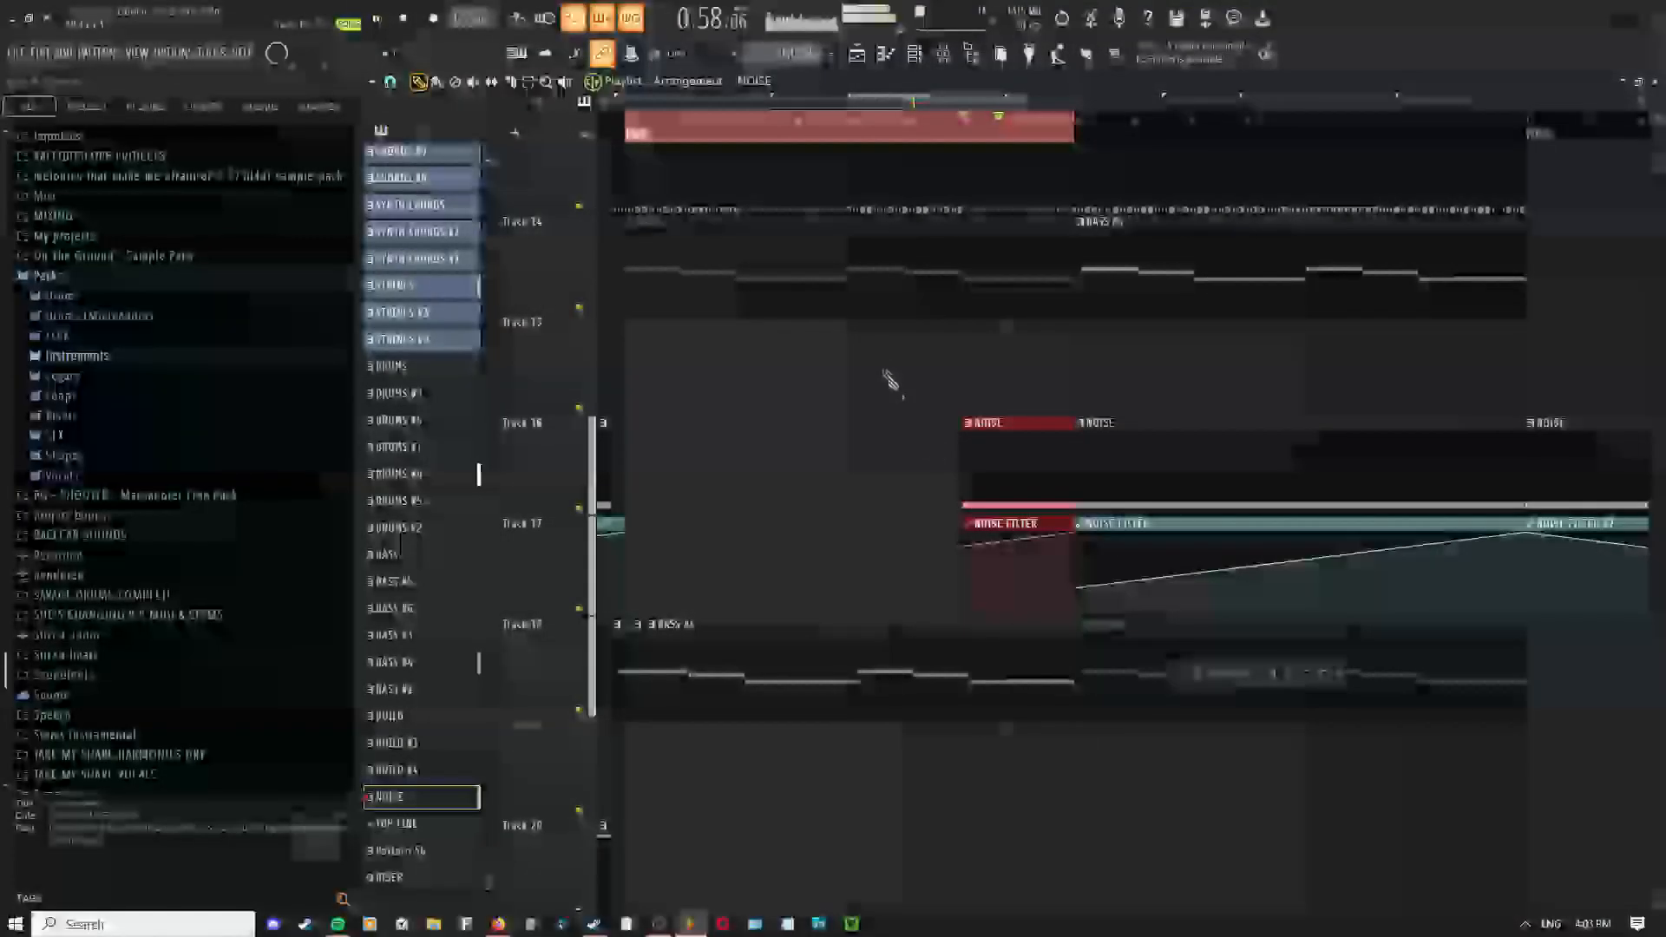
right_click(899, 393)
left_click(902, 395)
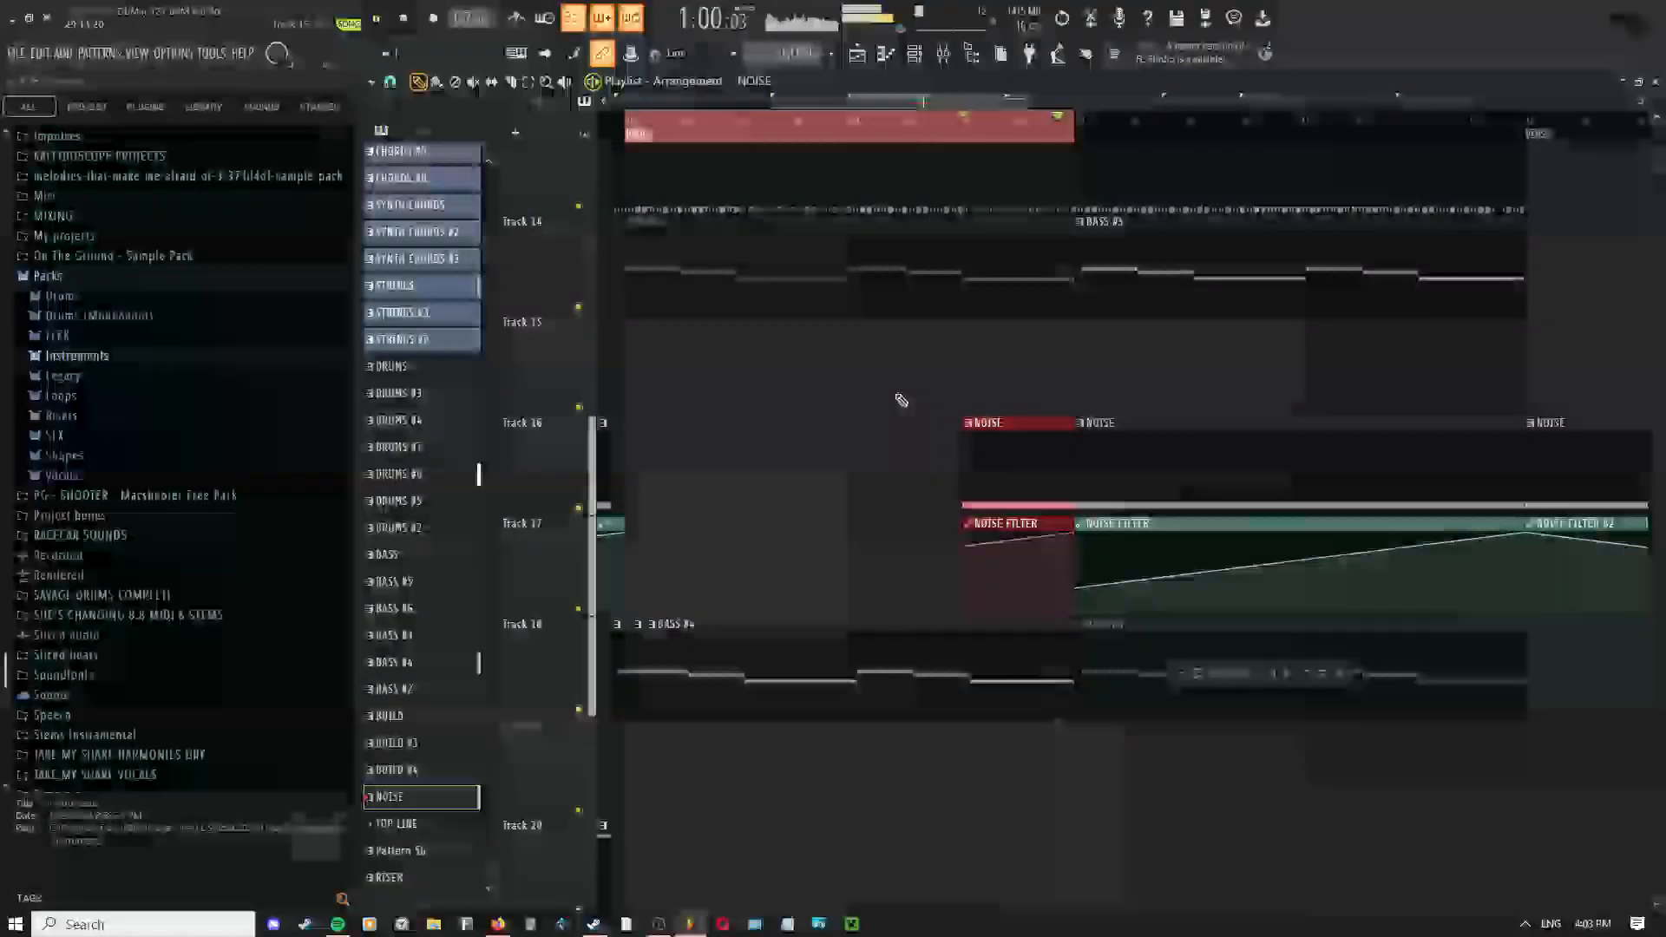
right_click(911, 395)
left_click(916, 401)
key("ctrl+d")
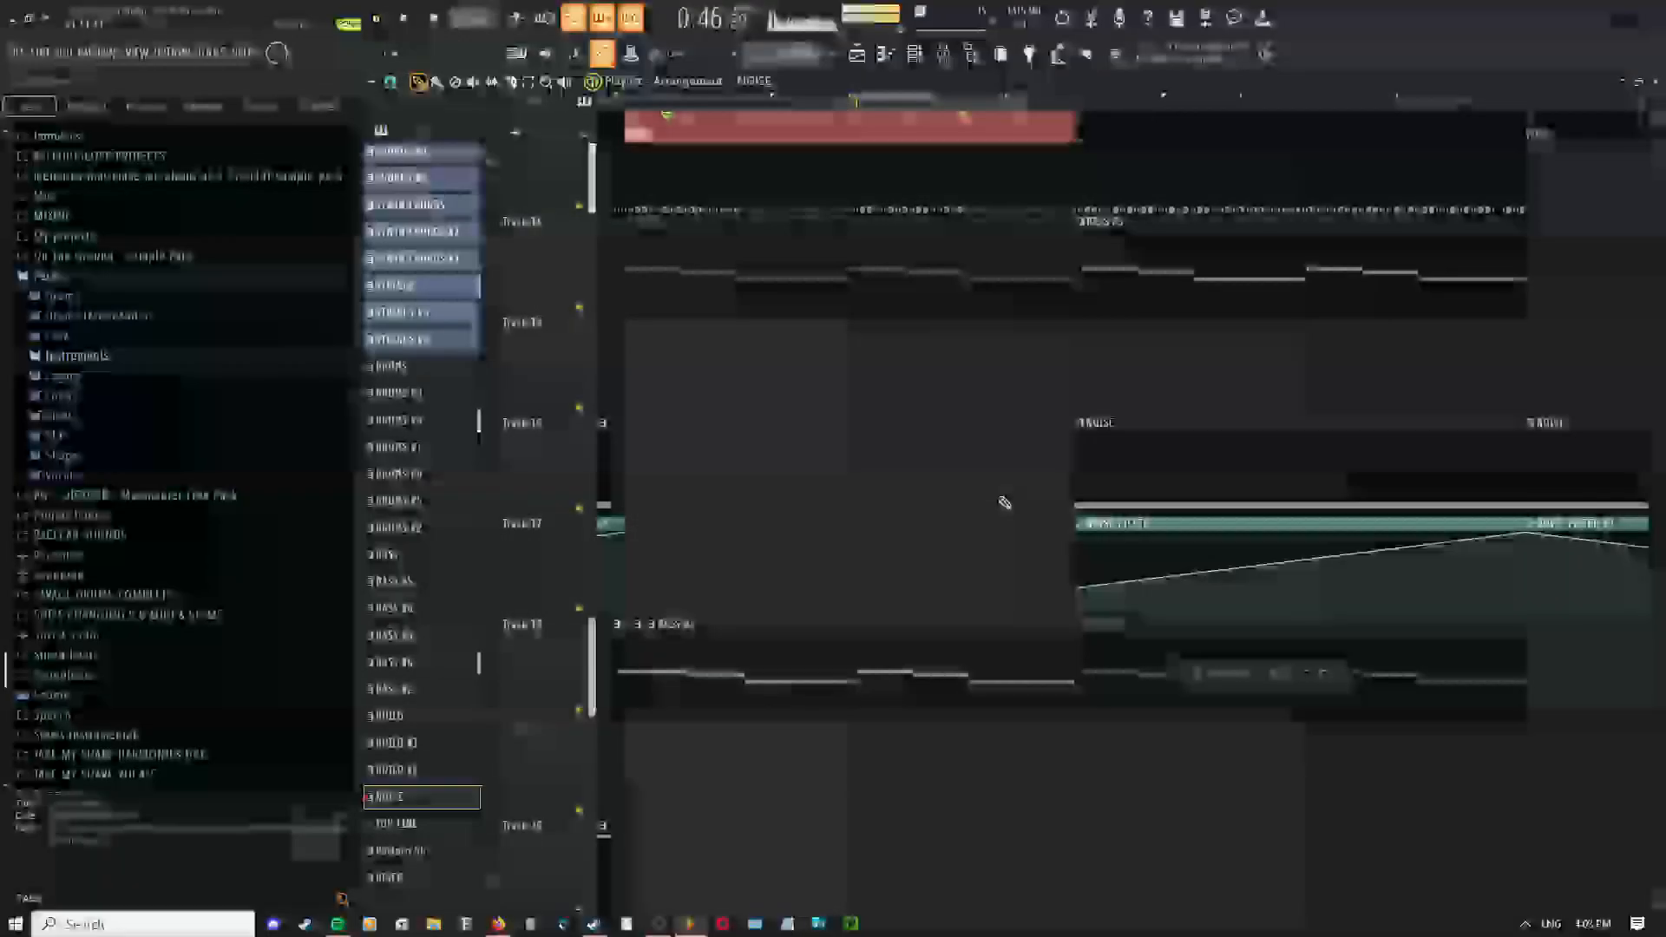
scroll(998, 512, "down", 2)
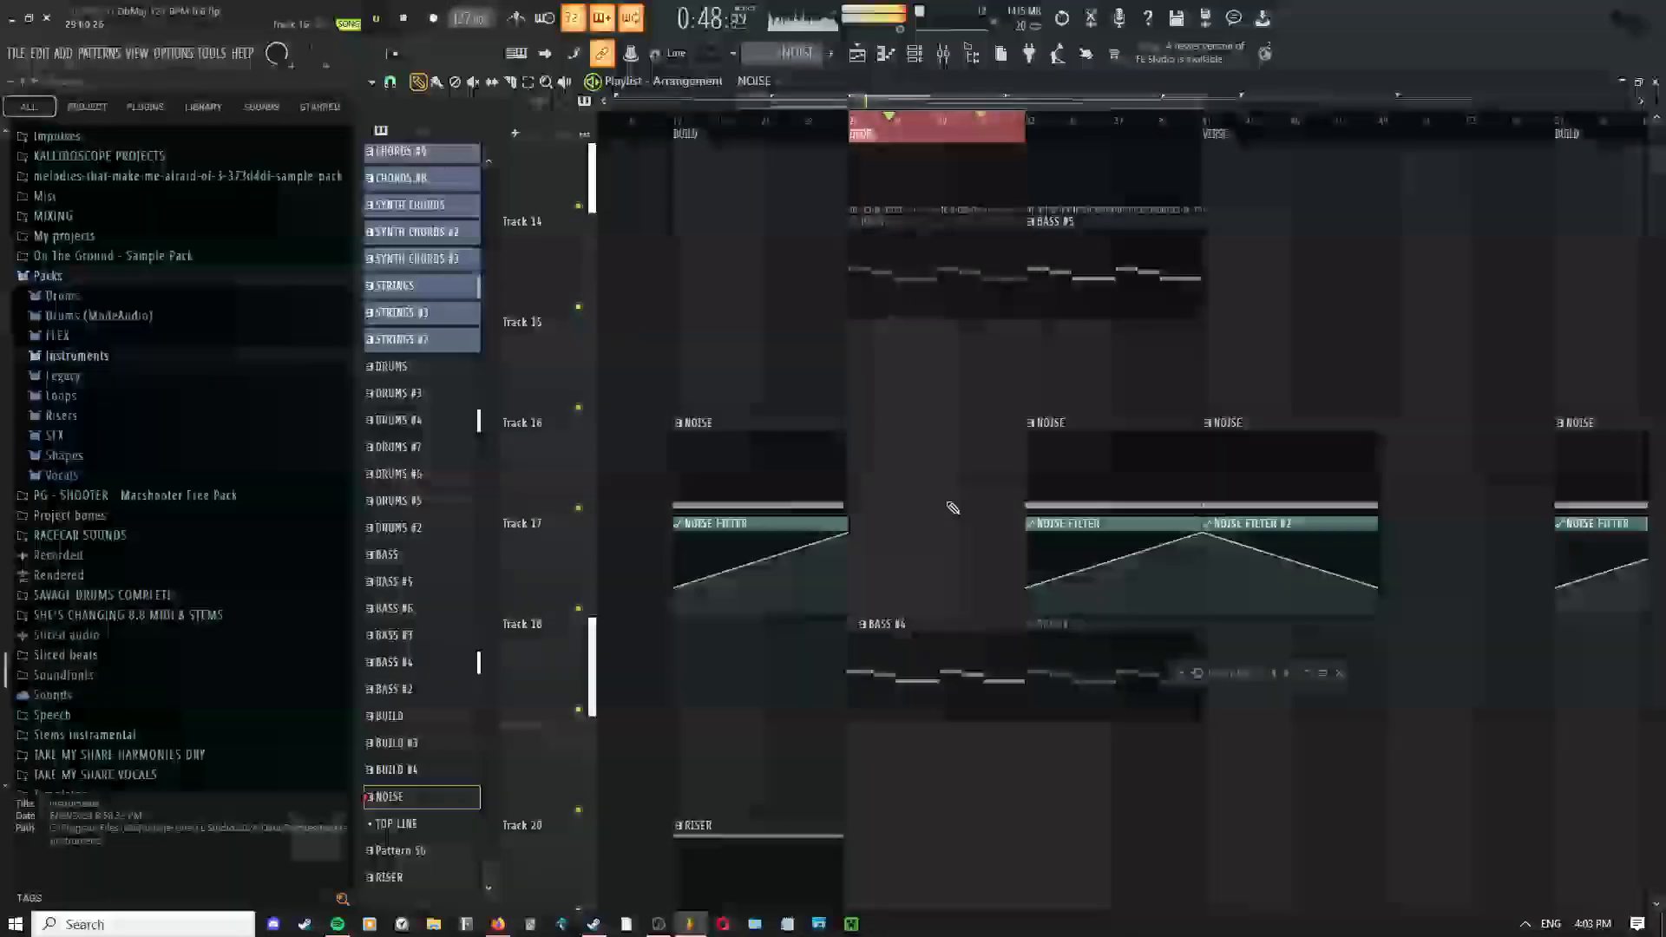
scroll(945, 514, "up", 2)
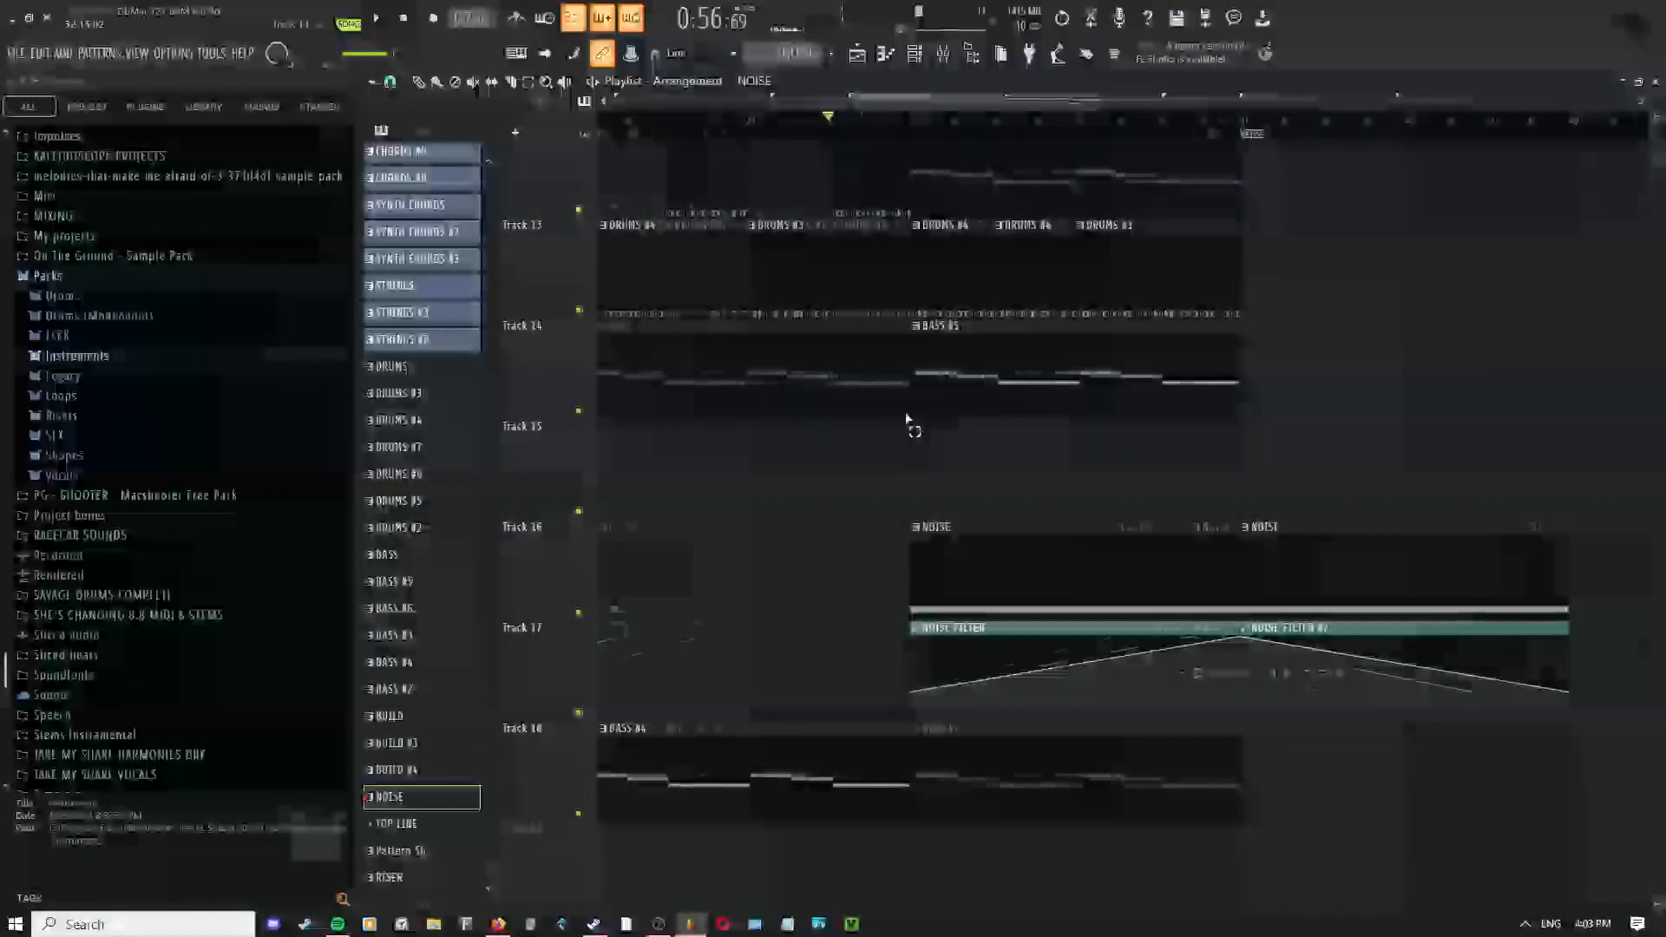
Copy the DRUMS #7 and DRUMS #6 clips on Track 12 from the drop's first half to its second half
scroll(906, 419, "down", 4)
scroll(918, 451, "up", 2)
key("space")
middle_click(928, 287)
left_click(907, 348)
scroll(908, 373, "up", 4)
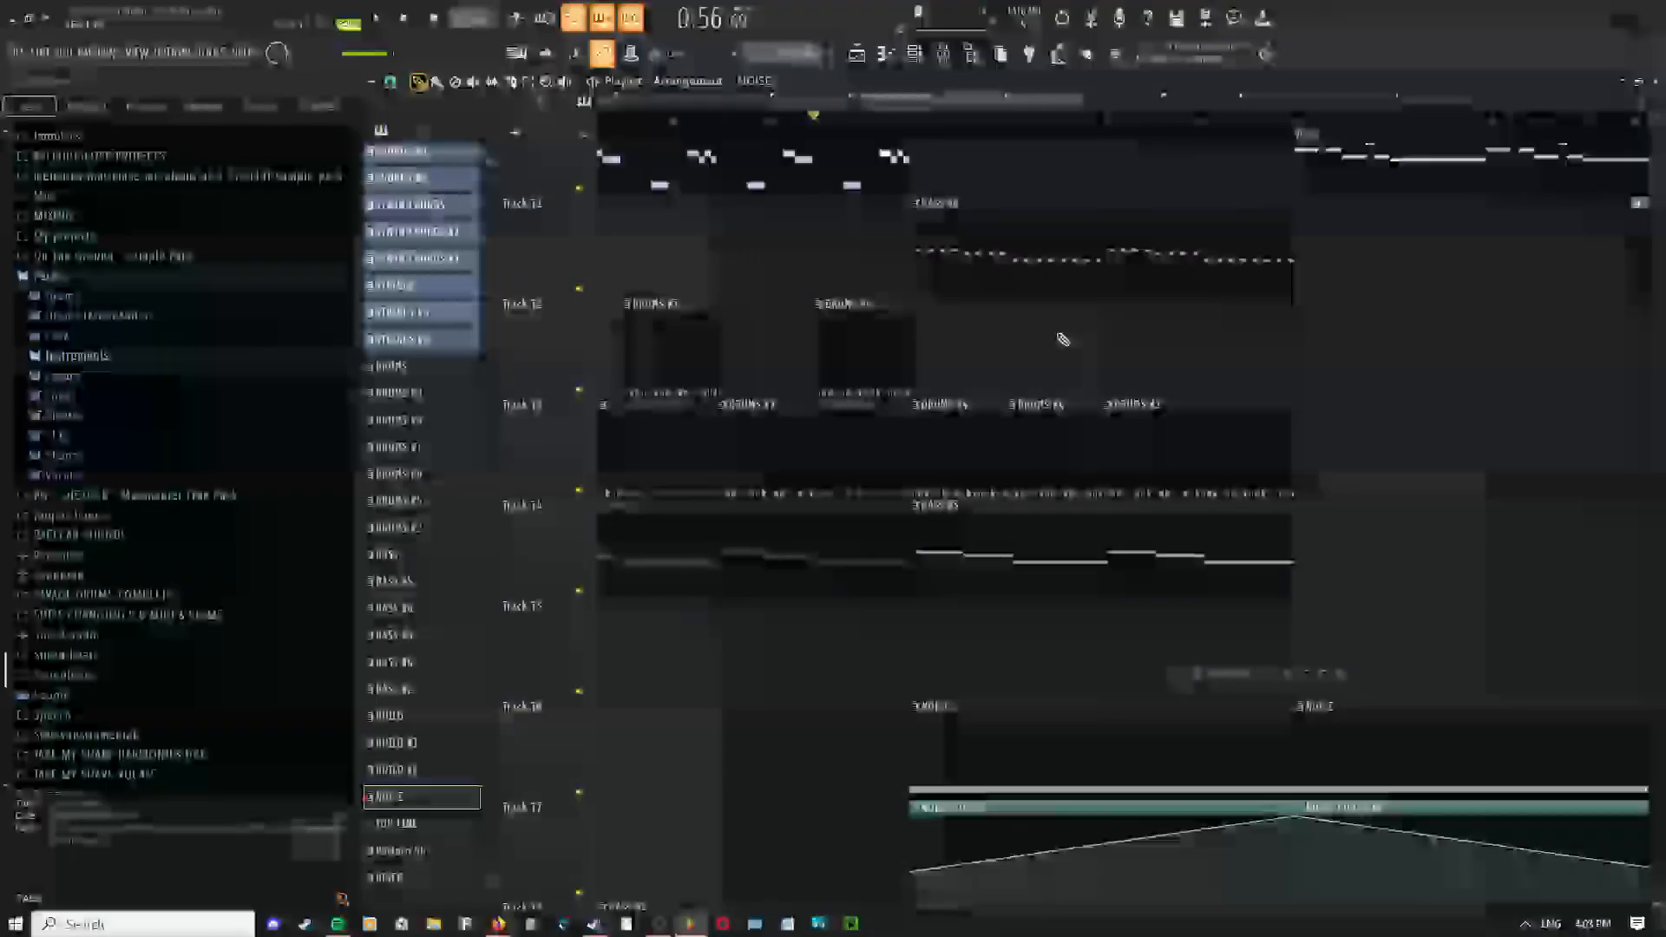
left_click_drag(1007, 350, 895, 333)
mouse_move(895, 333)
left_mouse_down()
mouse_move(1257, 318)
mouse_move(1227, 342)
mouse_move(1342, 341)
mouse_move(896, 335)
left_mouse_up()
scroll(1257, 318, "up", 4)
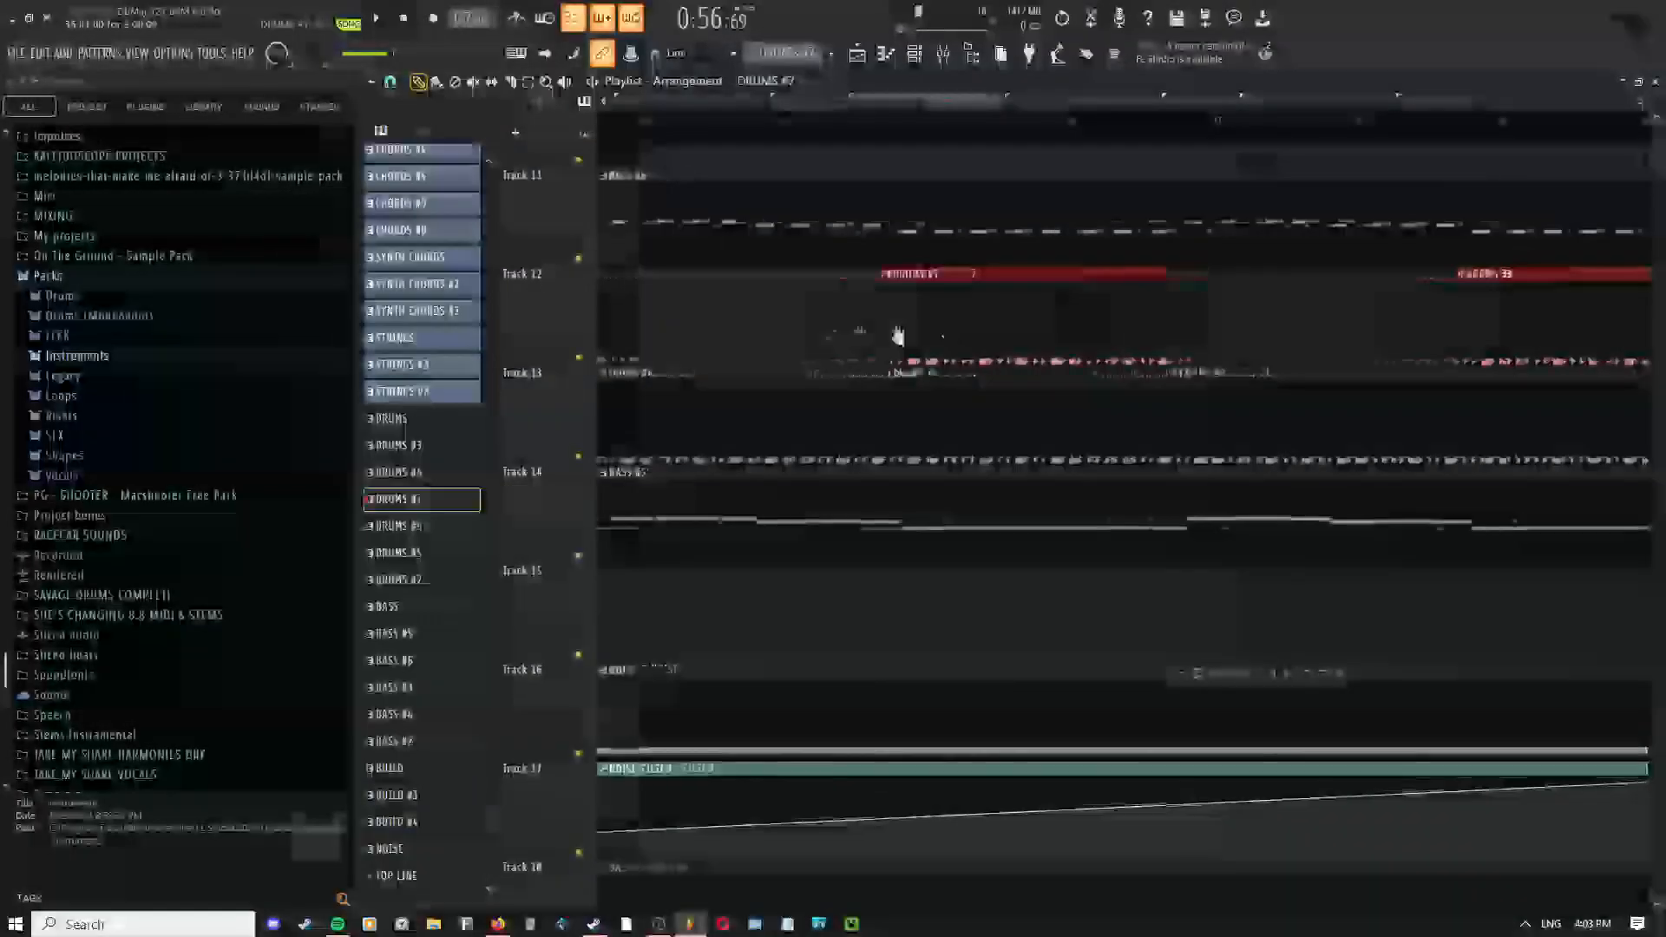
Slice the Track 13 drum clips in the drop's second half and mute the parts overlapping the copied Track 12 clips
scroll(964, 347, "down", 4)
scroll(1033, 409, "up", 4)
left_click_drag(1161, 350, 792, 419)
key("c")
scroll(985, 456, "down", 3)
scroll(870, 387, "up", 4)
key("t")
left_click(937, 398)
scroll(1089, 412, "up", 1)
Play the drop's second half and check the alternating drum clips on Tracks 12 and 13
key("space")
scroll(1246, 440, "down", 3)
scroll(967, 383, "down", 3)
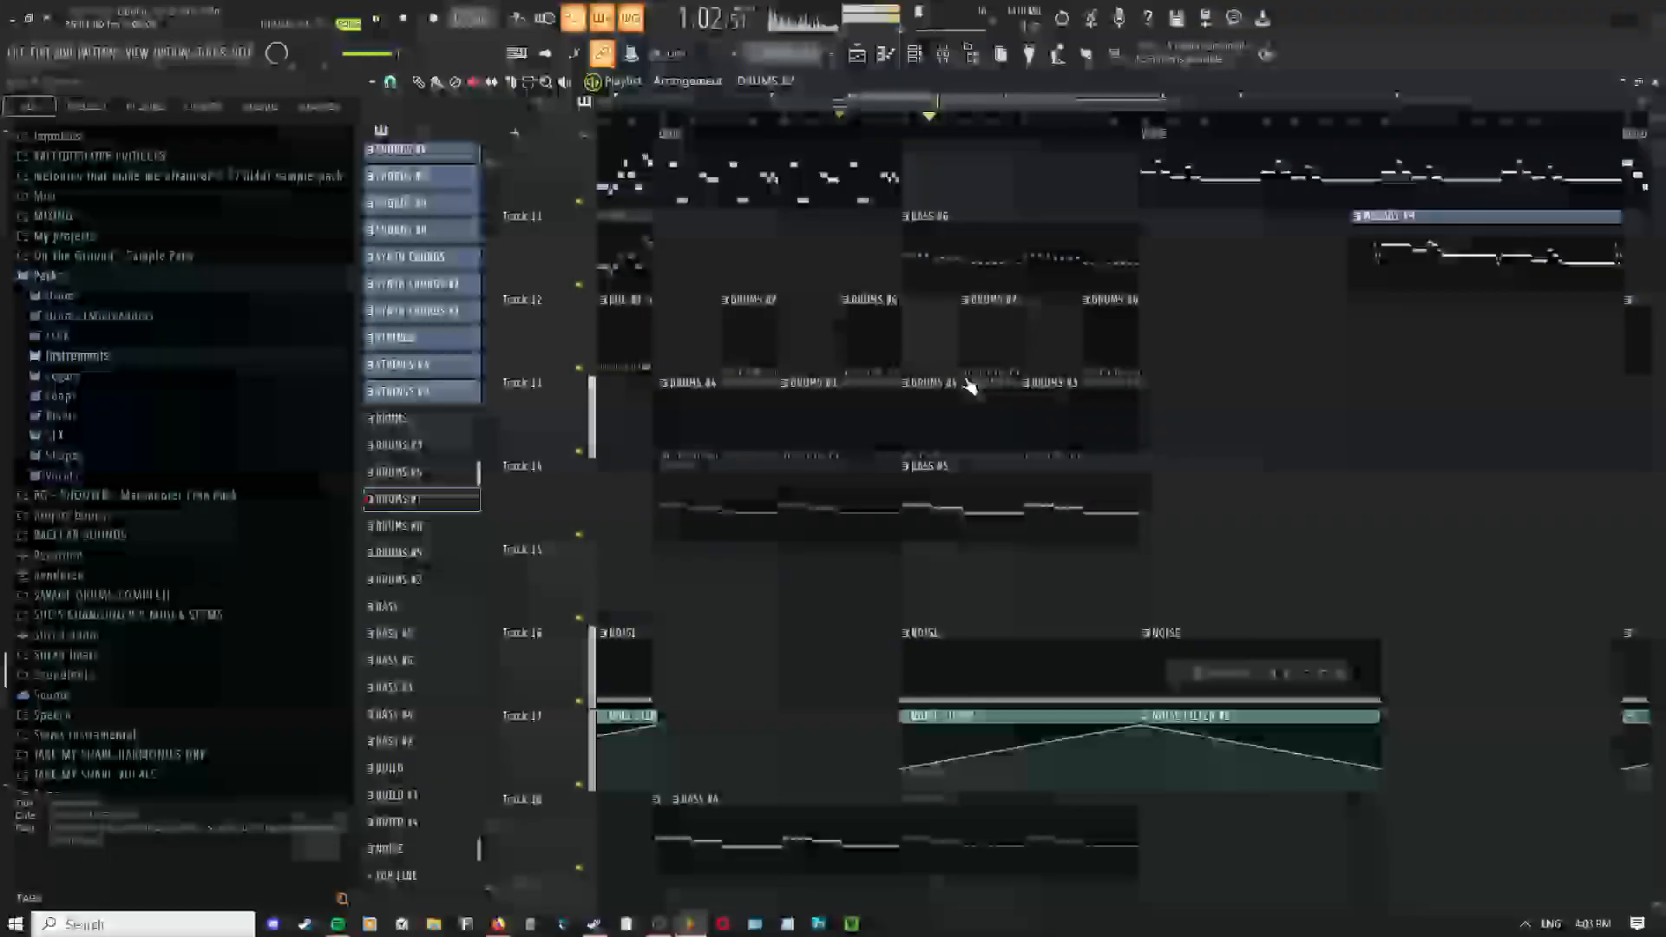
right_click(955, 347)
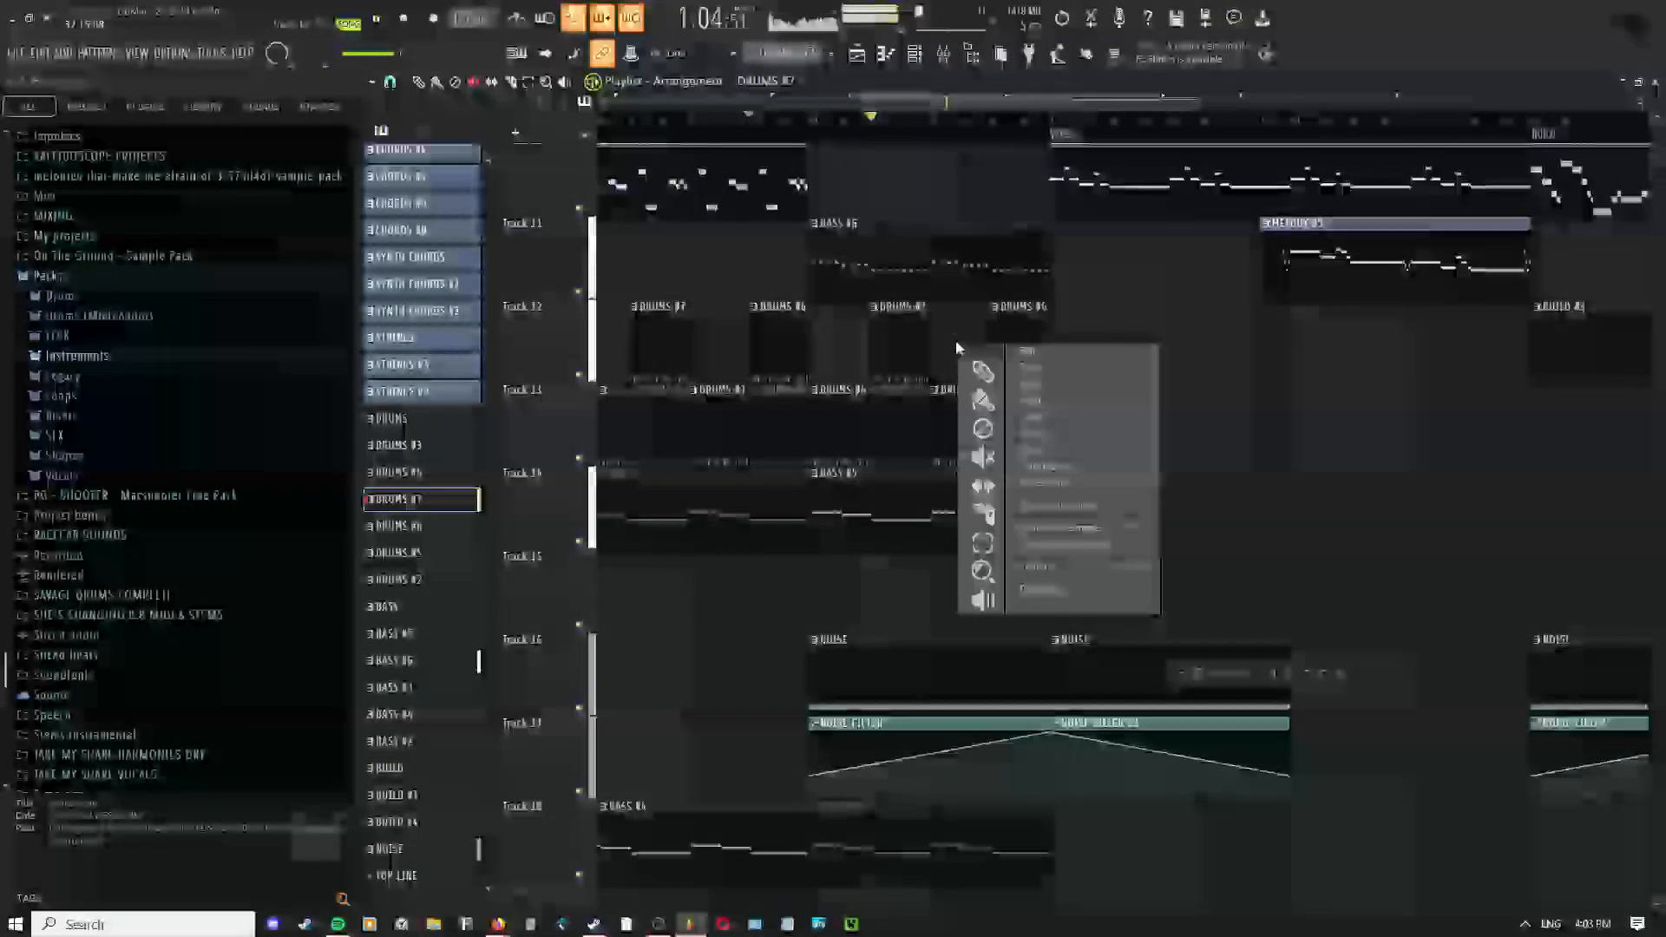
left_click(980, 370)
right_click(960, 354)
left_click(984, 379)
scroll(922, 358, "up", 6)
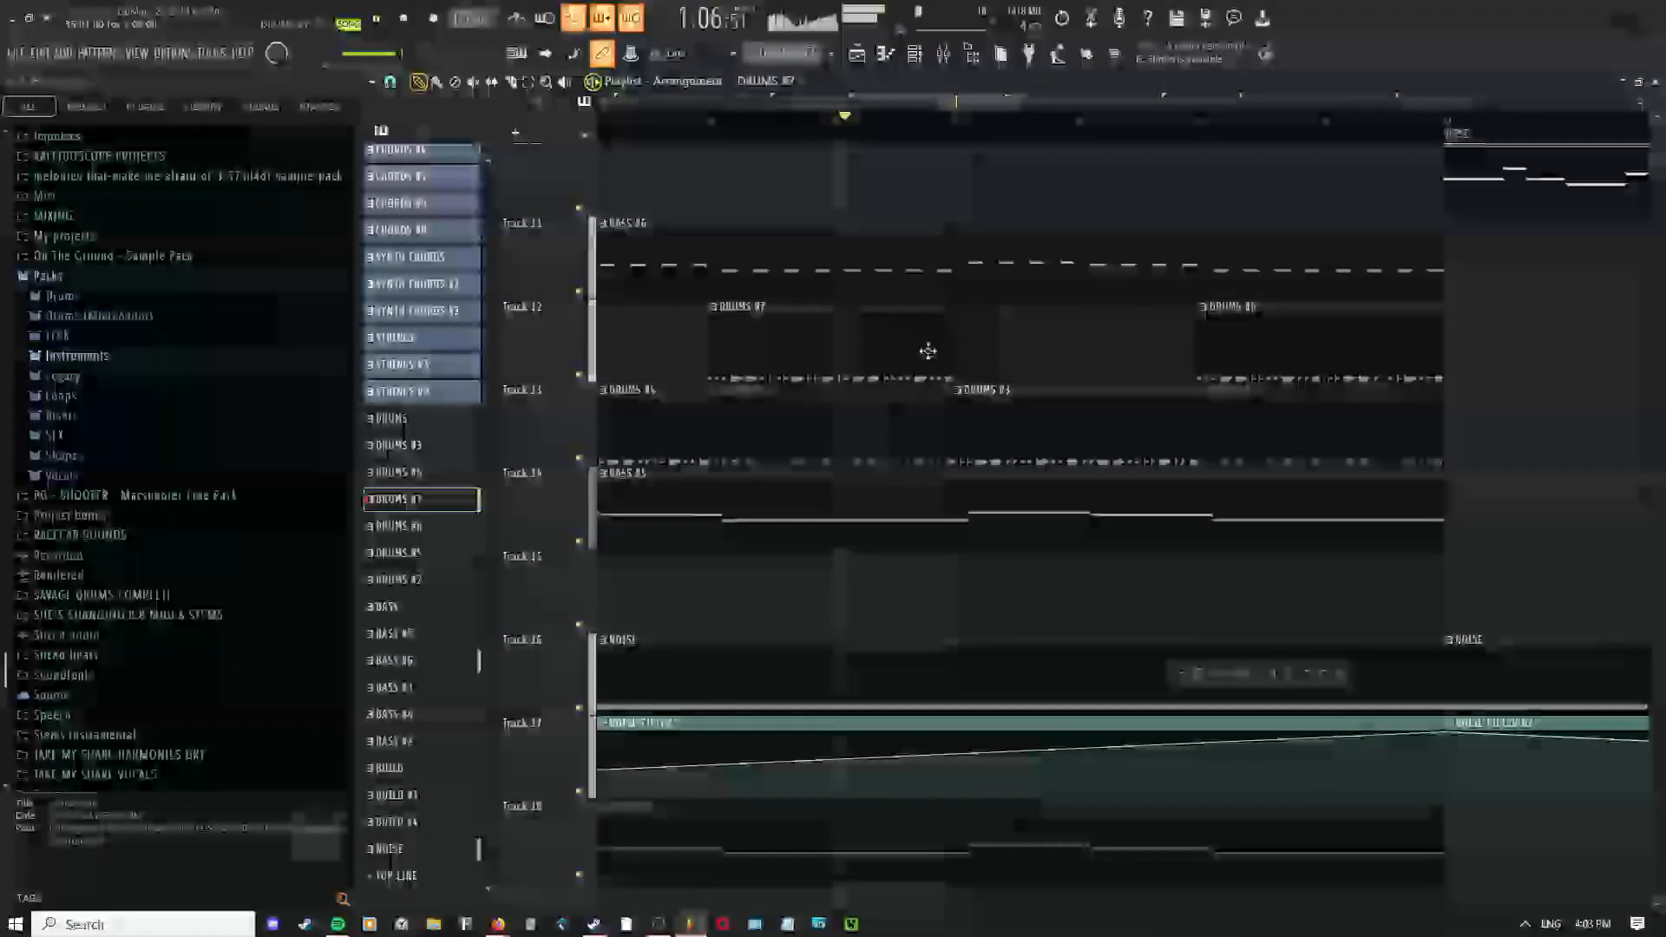
scroll(998, 370, "down", 3)
right_click(1004, 347)
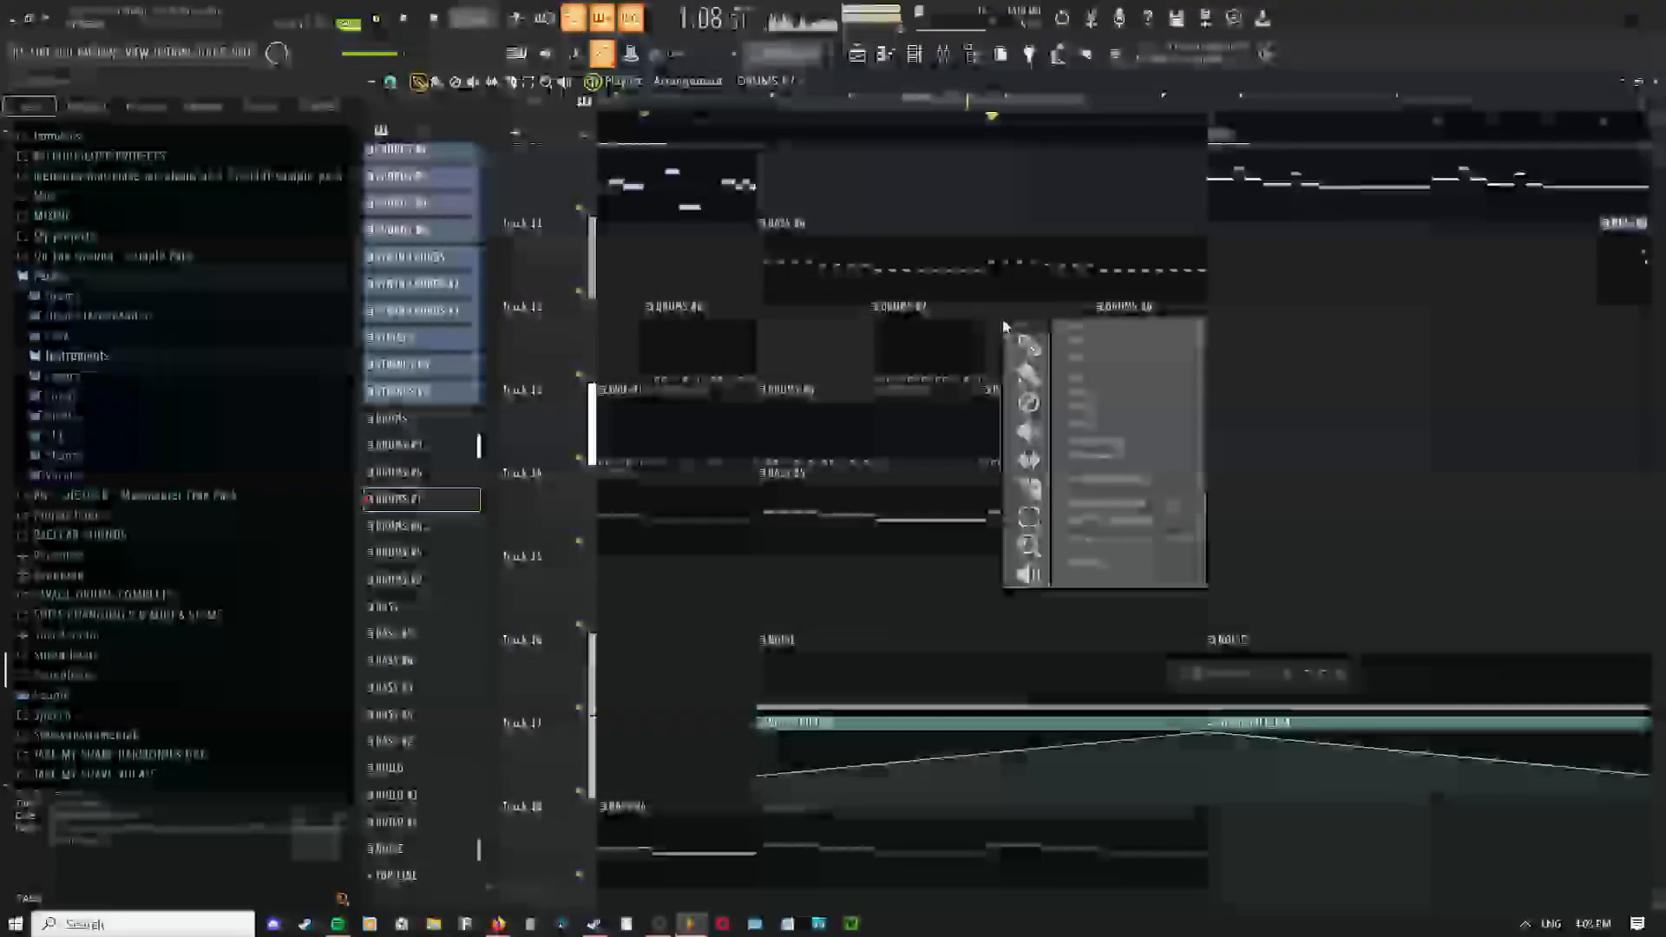
left_click(1019, 352)
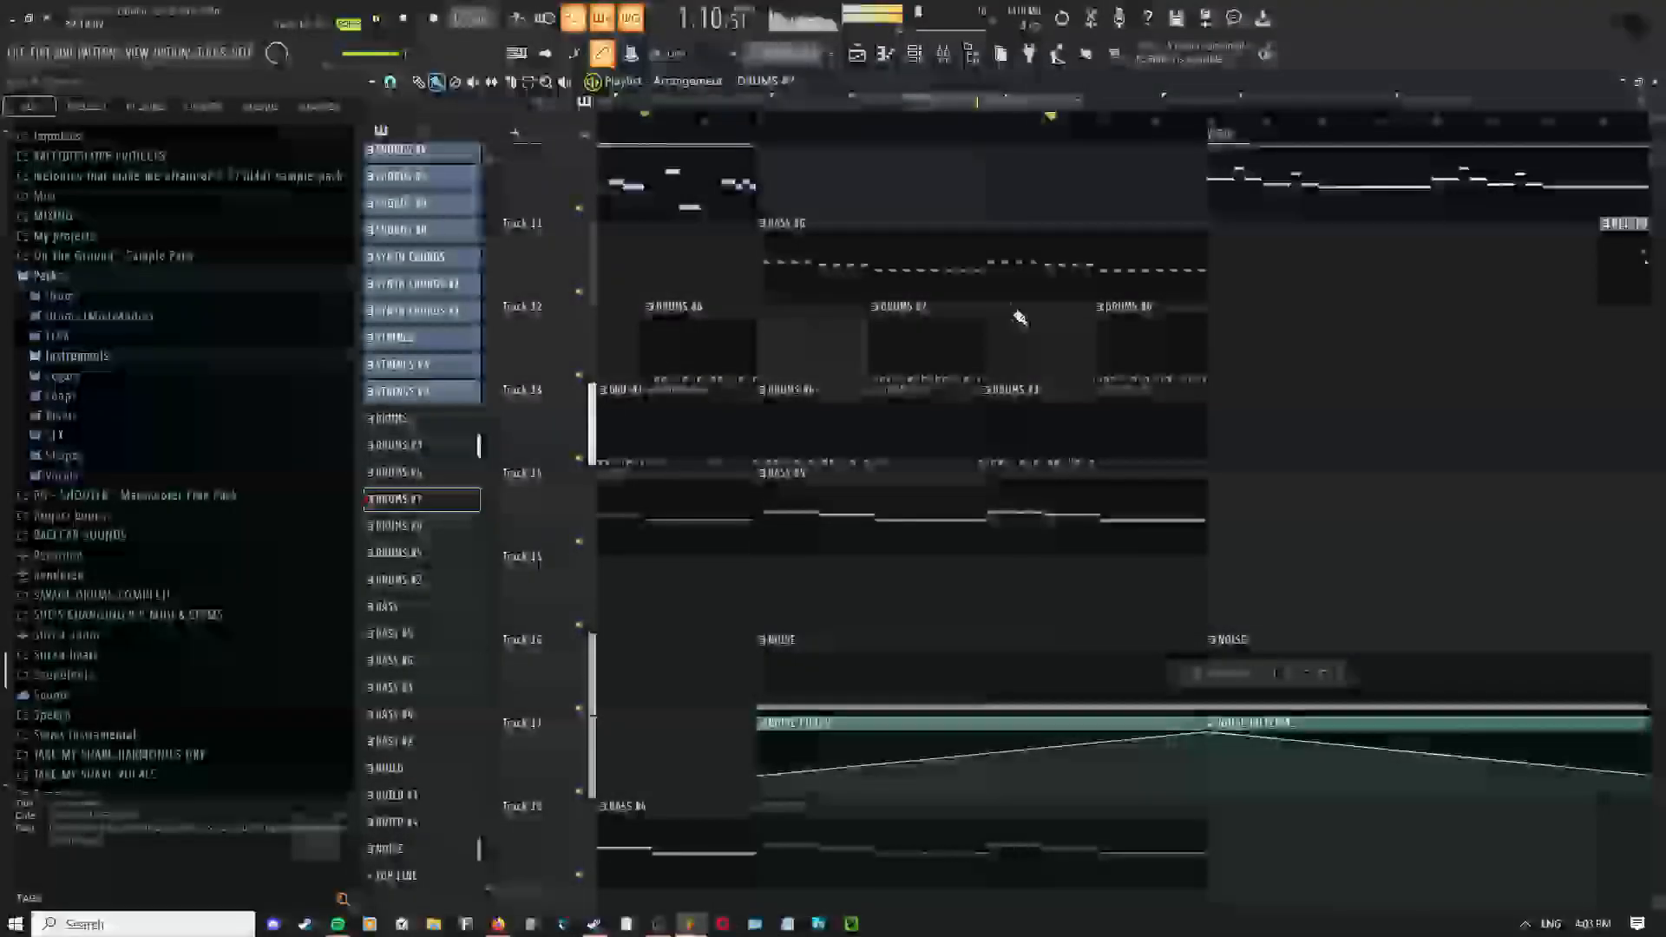
right_click(1015, 313)
left_click(1031, 337)
left_click_drag(1040, 331, 949, 316)
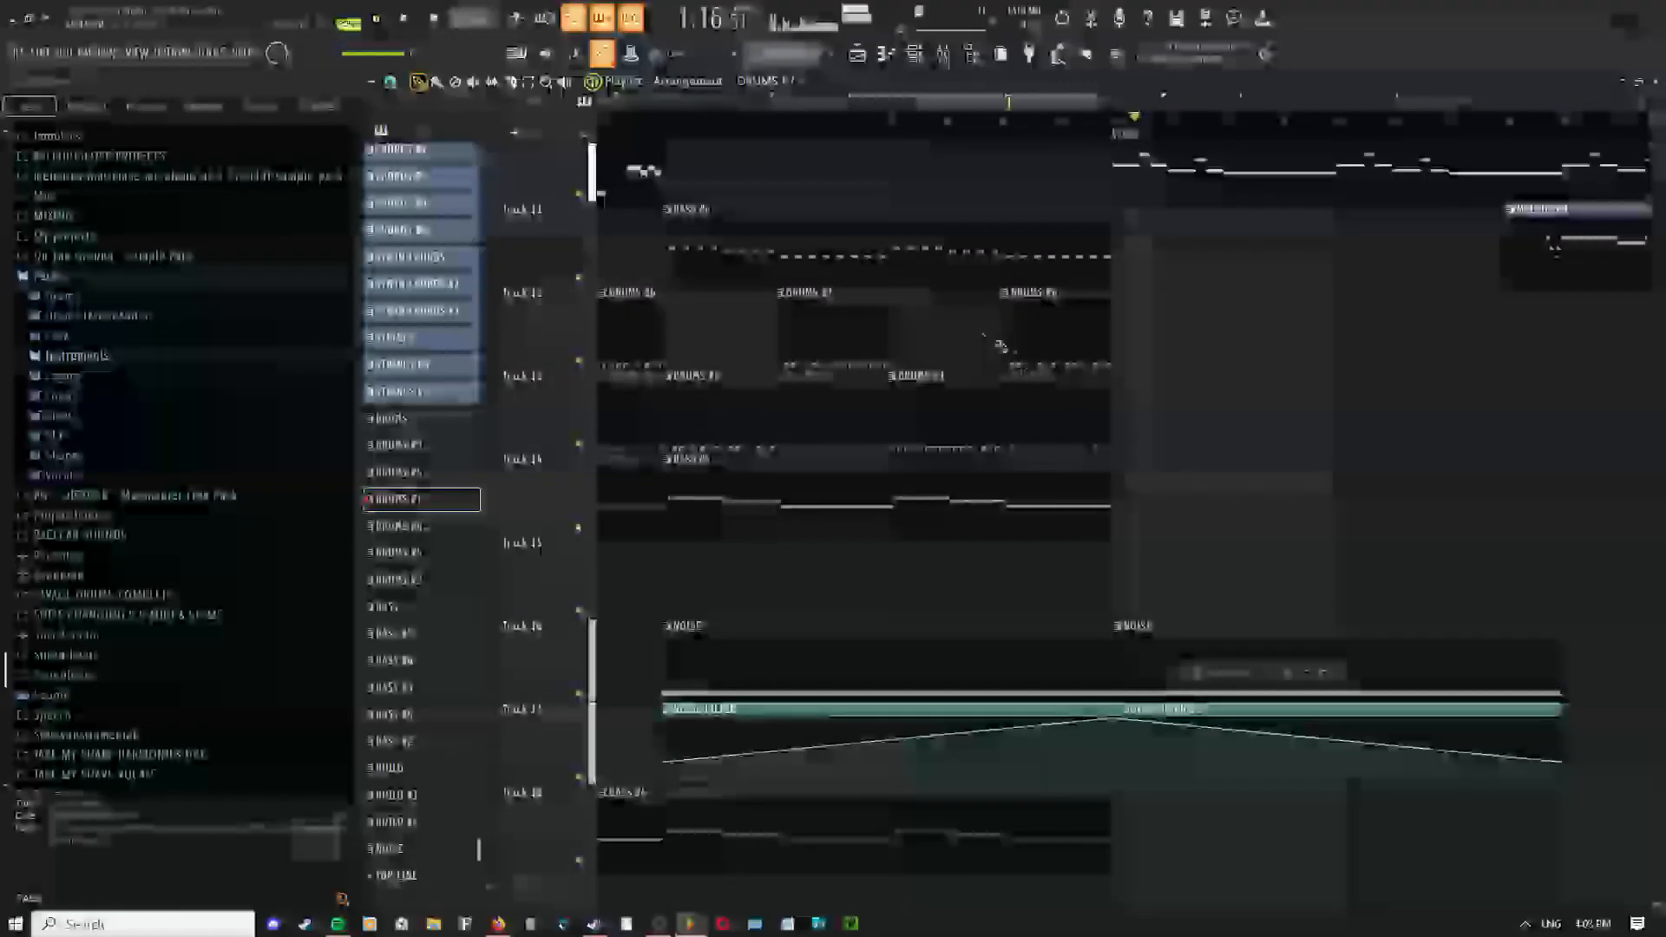
Slice the last DRUMS #3 clip on Track 13, mute its part beneath DRUMS #6 and replay the drop's end
key("space")
left_click(1038, 416)
key("t")
left_click(1031, 328)
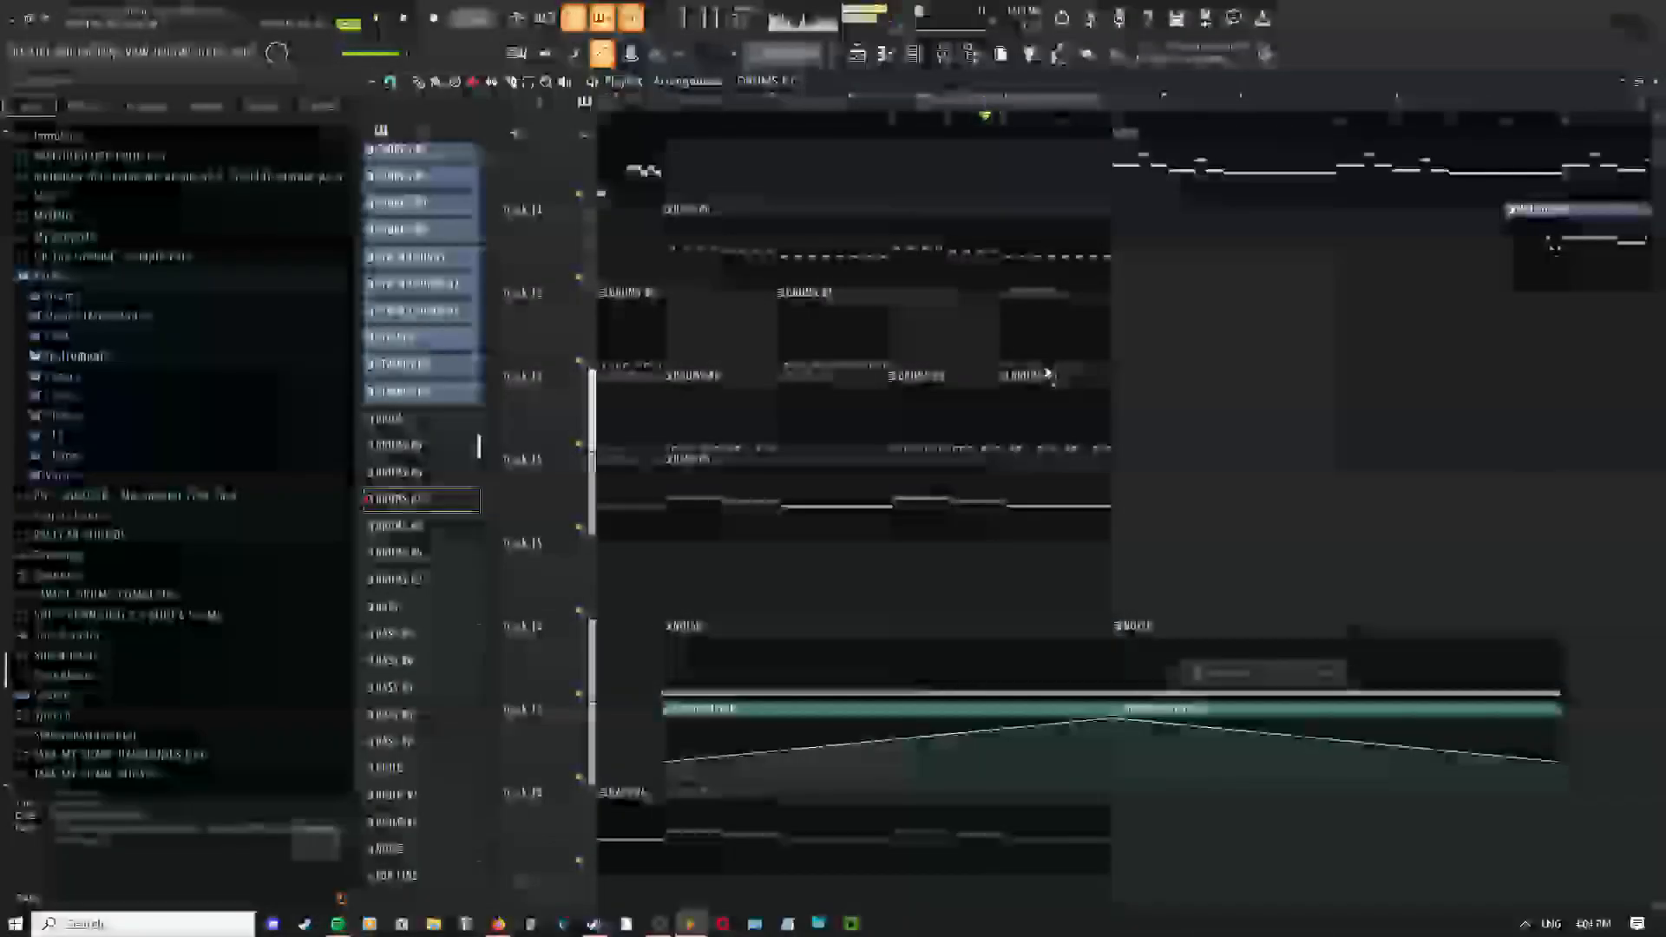
scroll(909, 387, "down", 3)
right_click(916, 353)
left_click(942, 374)
scroll(738, 425, "up", 3)
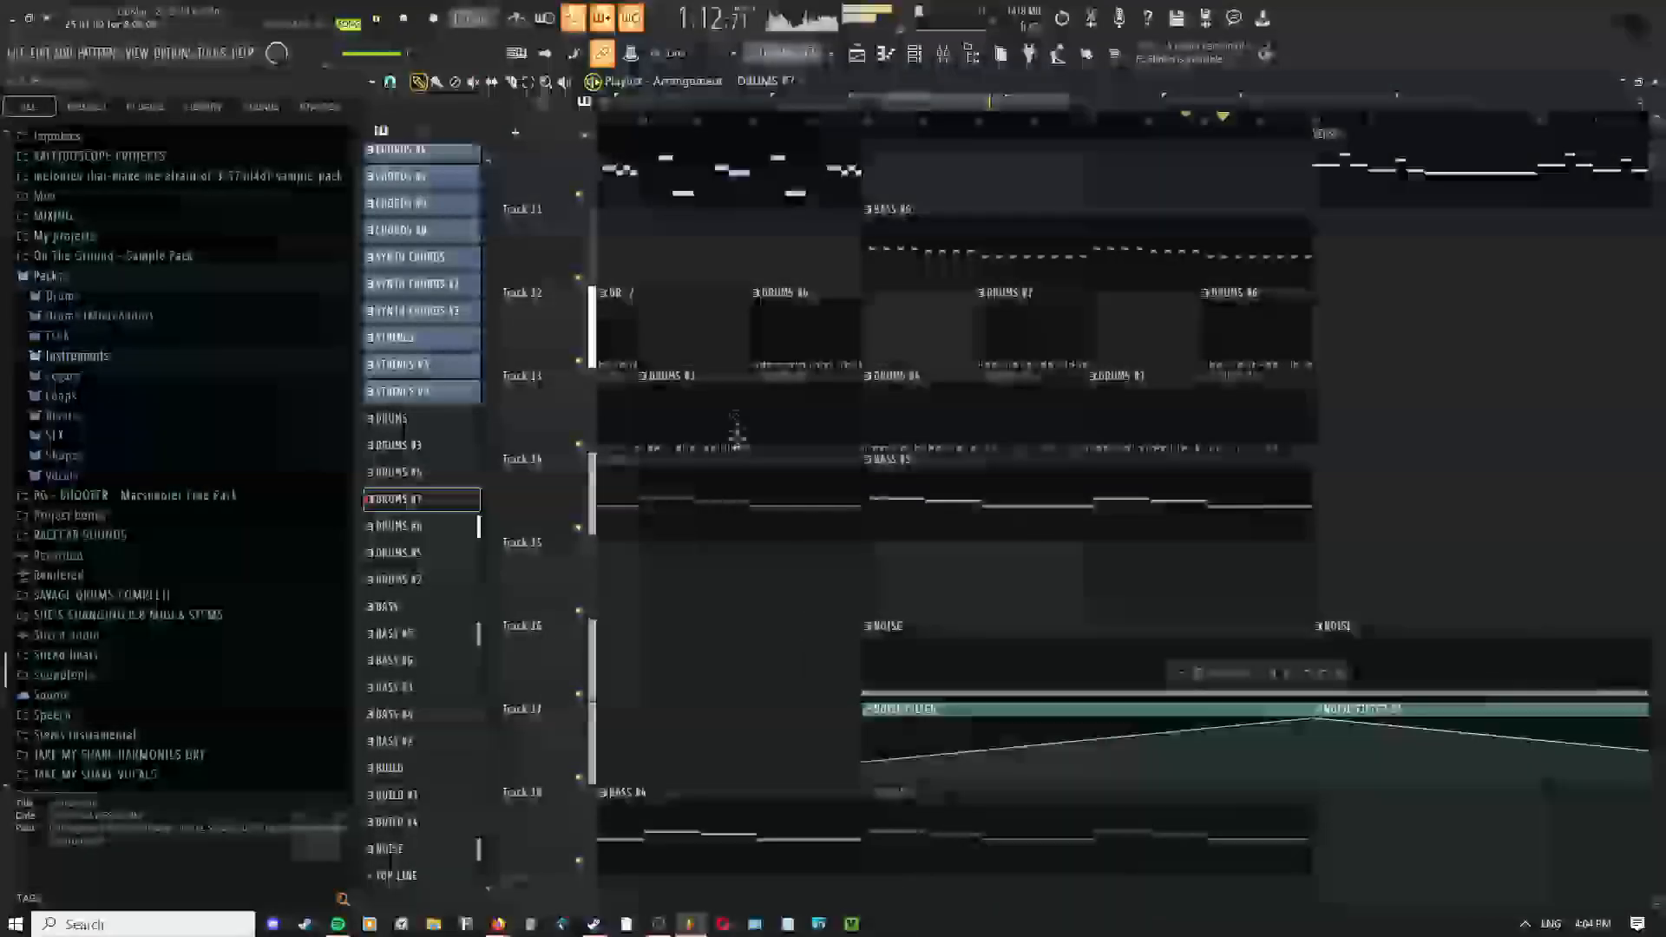
Delete the muted drum pieces on Track 13 and move the DRUMS #7 and DRUMS #6 clips from Track 12 into the gaps
left_click_drag(737, 429, 1029, 446)
right_click(904, 434)
right_click(1098, 425)
right_click(1306, 442)
right_click(1550, 443)
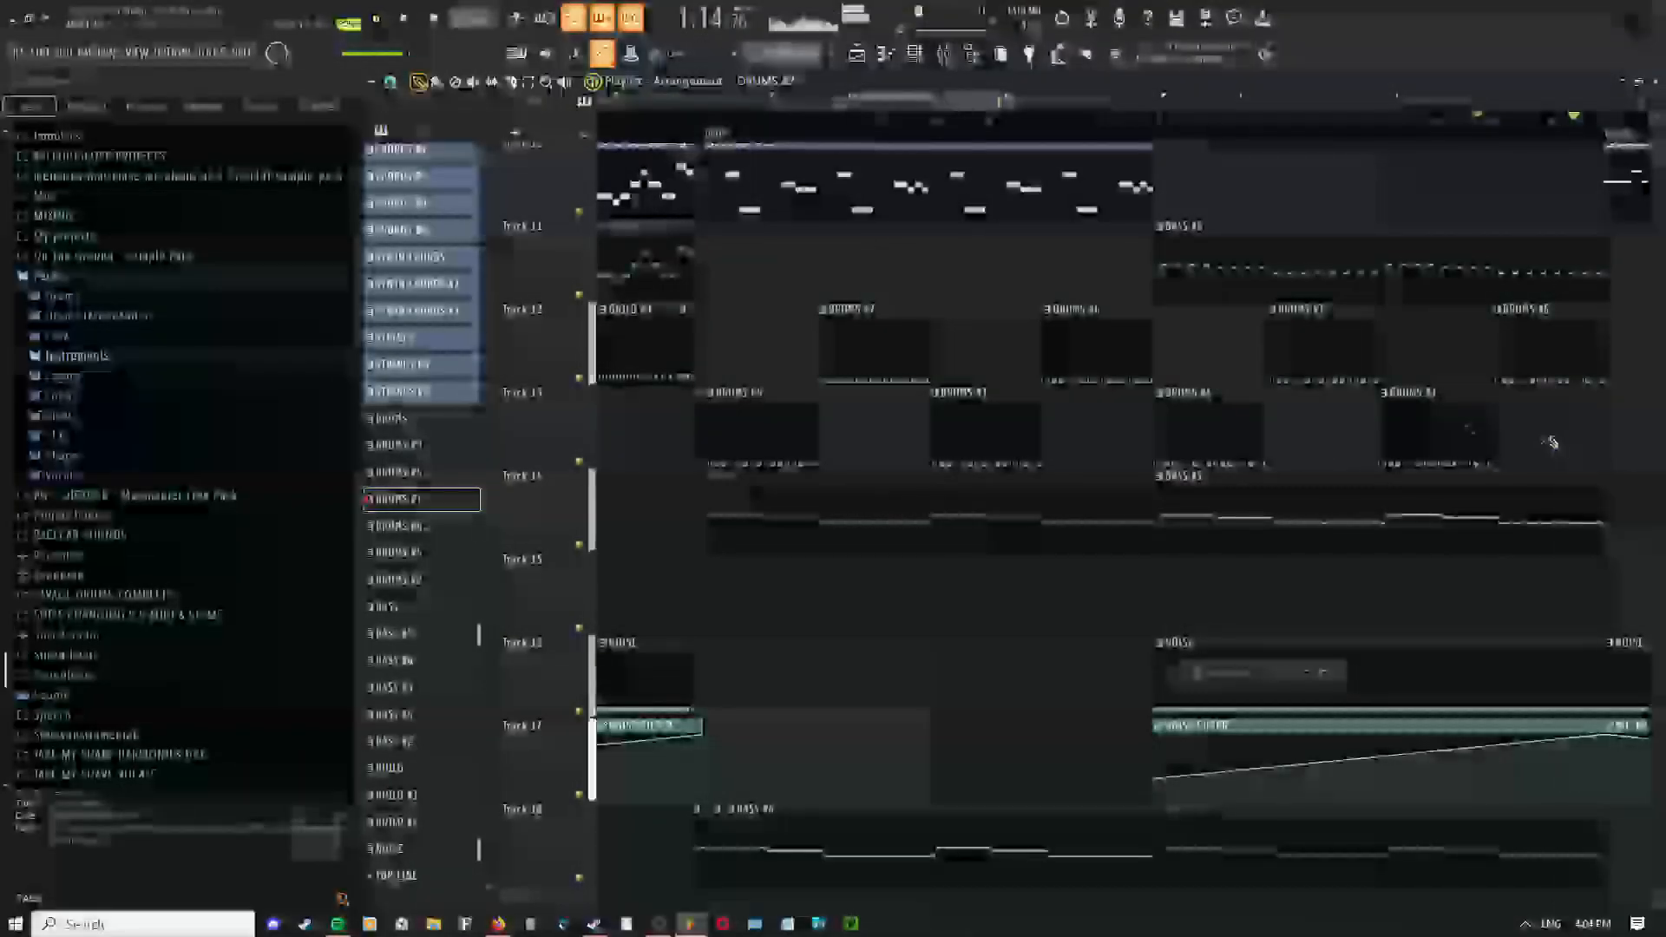
left_click(864, 356)
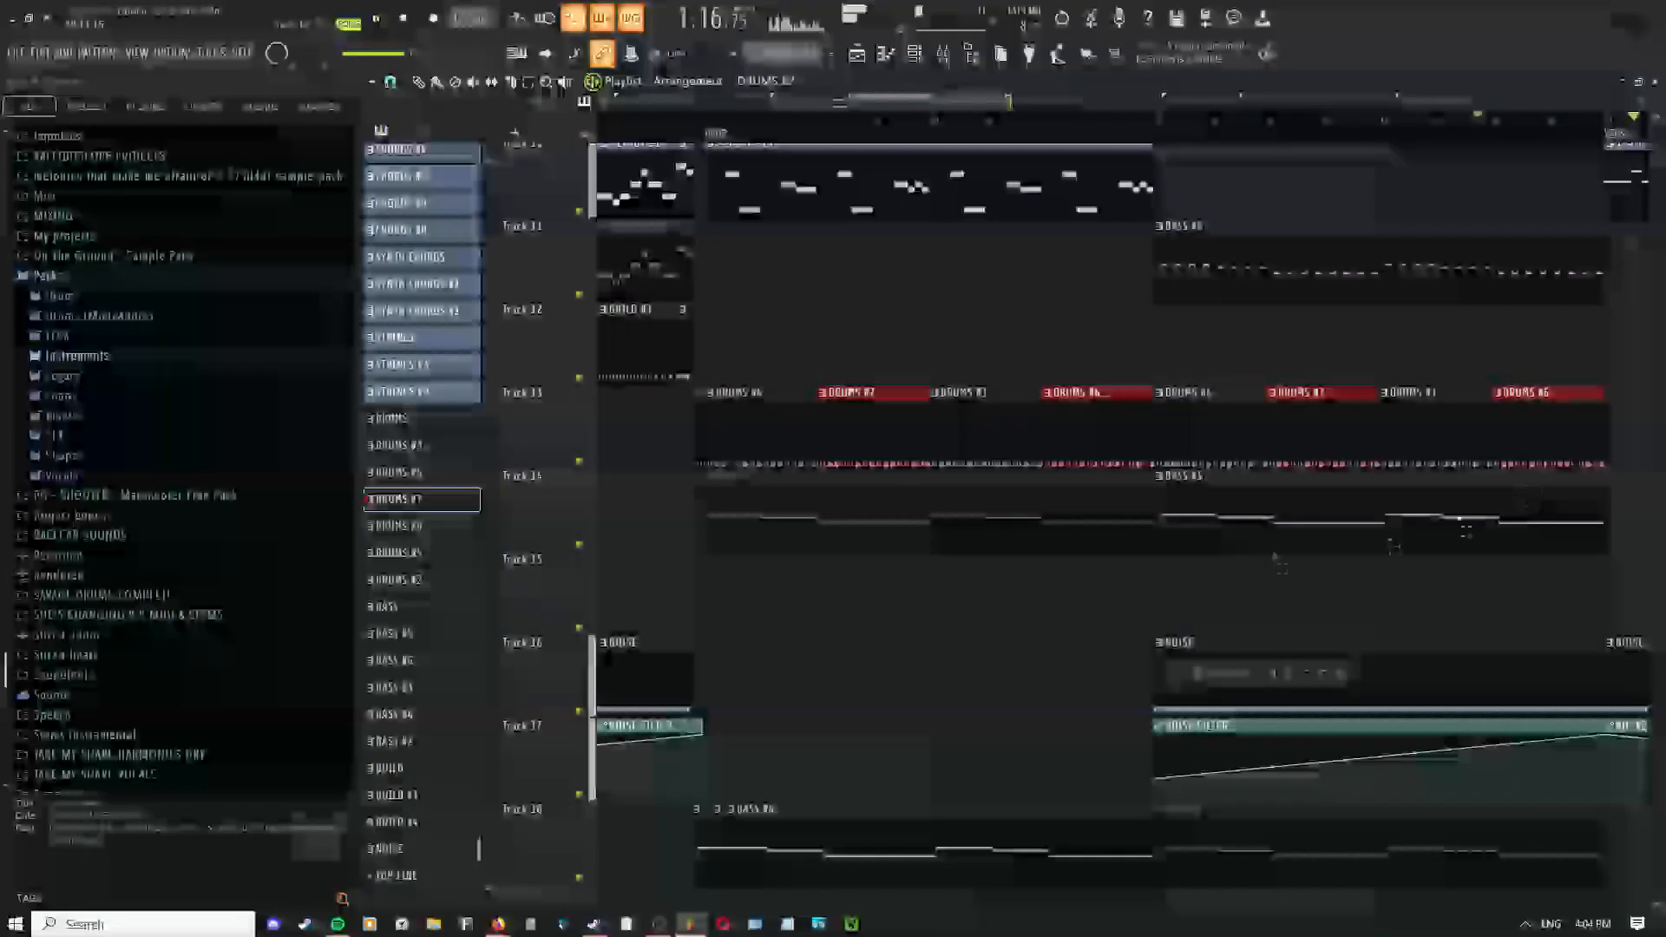
Copy the drop's full row of varied drum clips on Track 13 to the second drop
right_click(1005, 395)
left_click(1031, 591)
left_click_drag(945, 432, 738, 443)
right_click(791, 403)
left_click(816, 429)
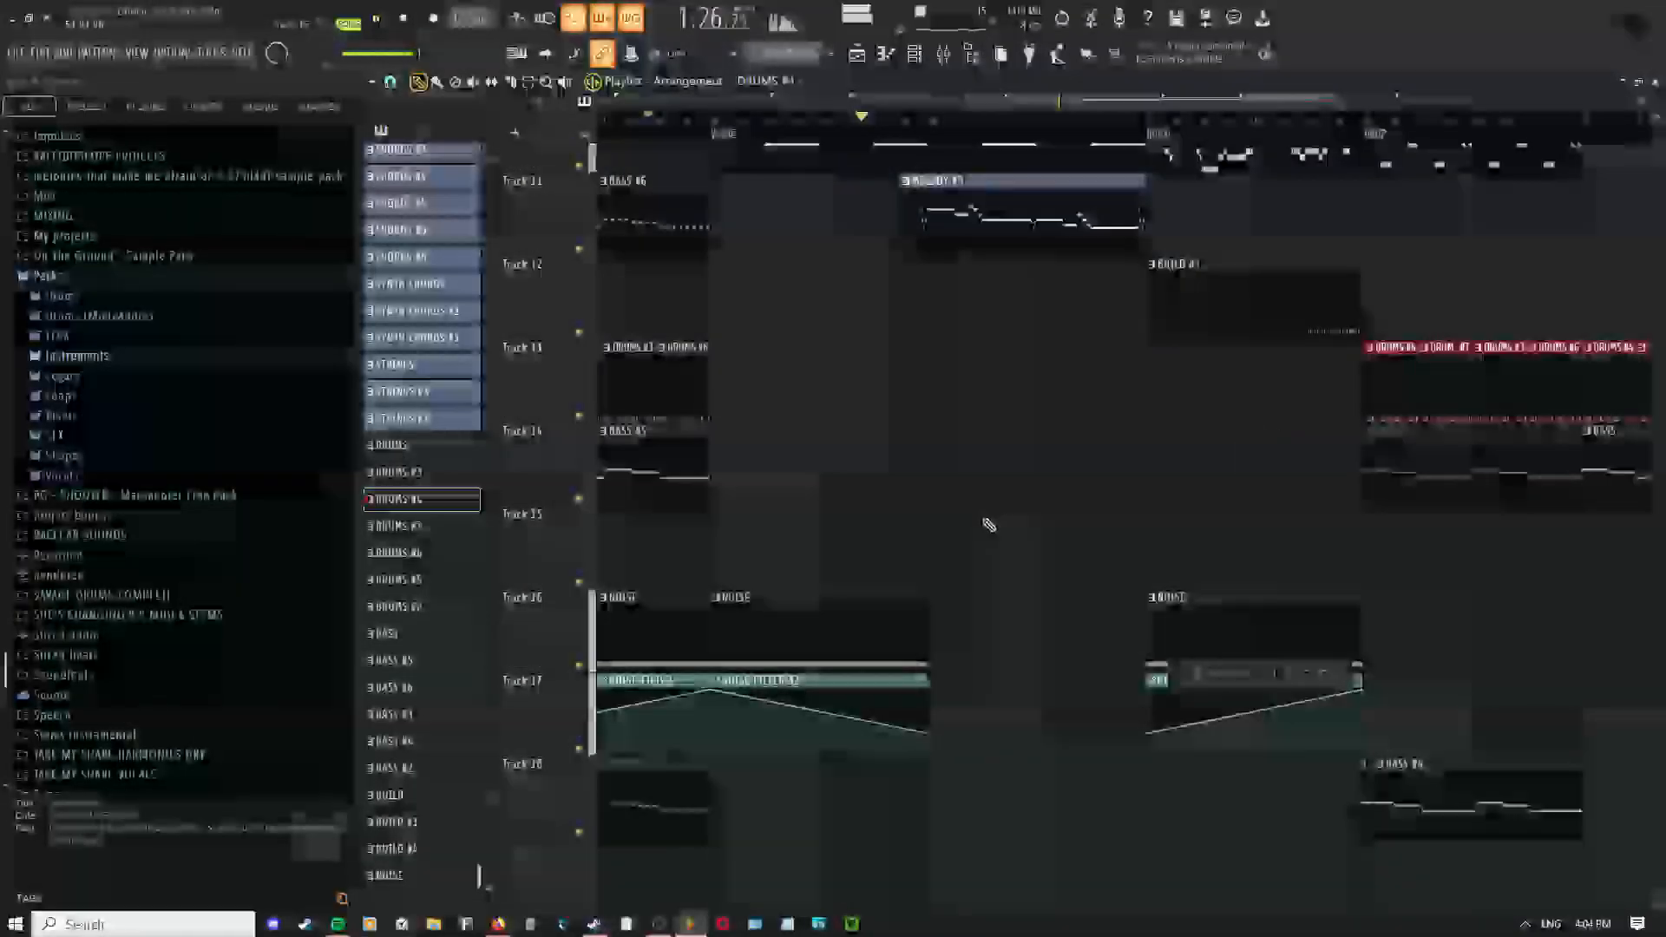
scroll(988, 512, "down", 3)
Restore the song notes window and play the transition from the drop into the verse
right_click(982, 446)
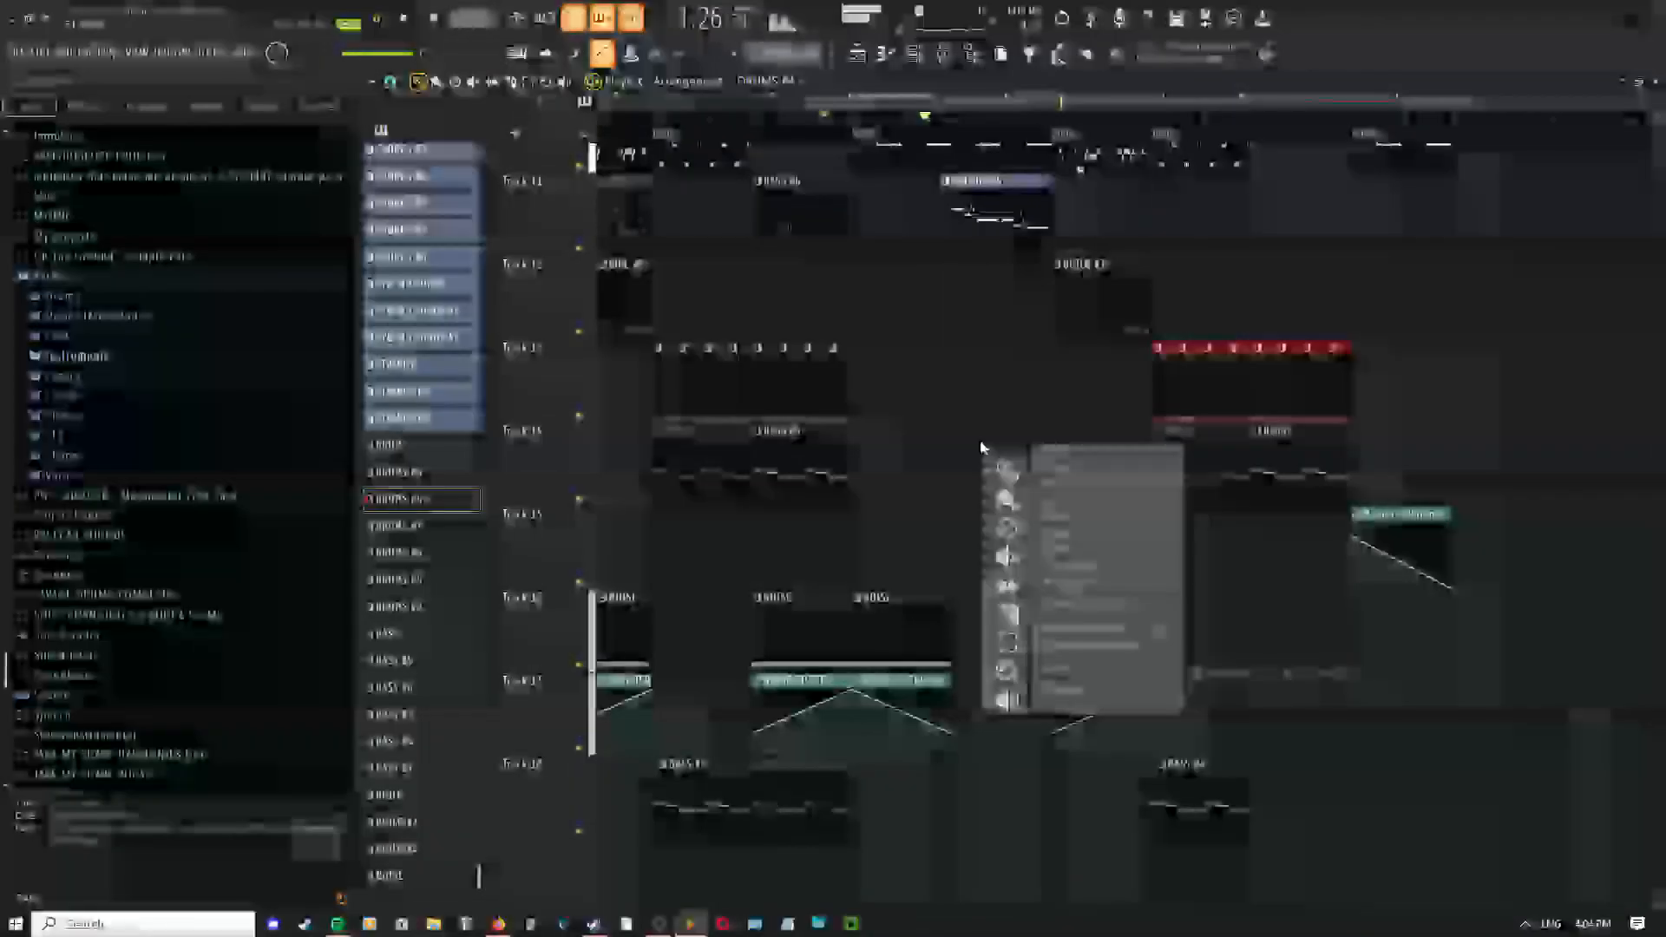
left_click(1247, 668)
double_click(1256, 676)
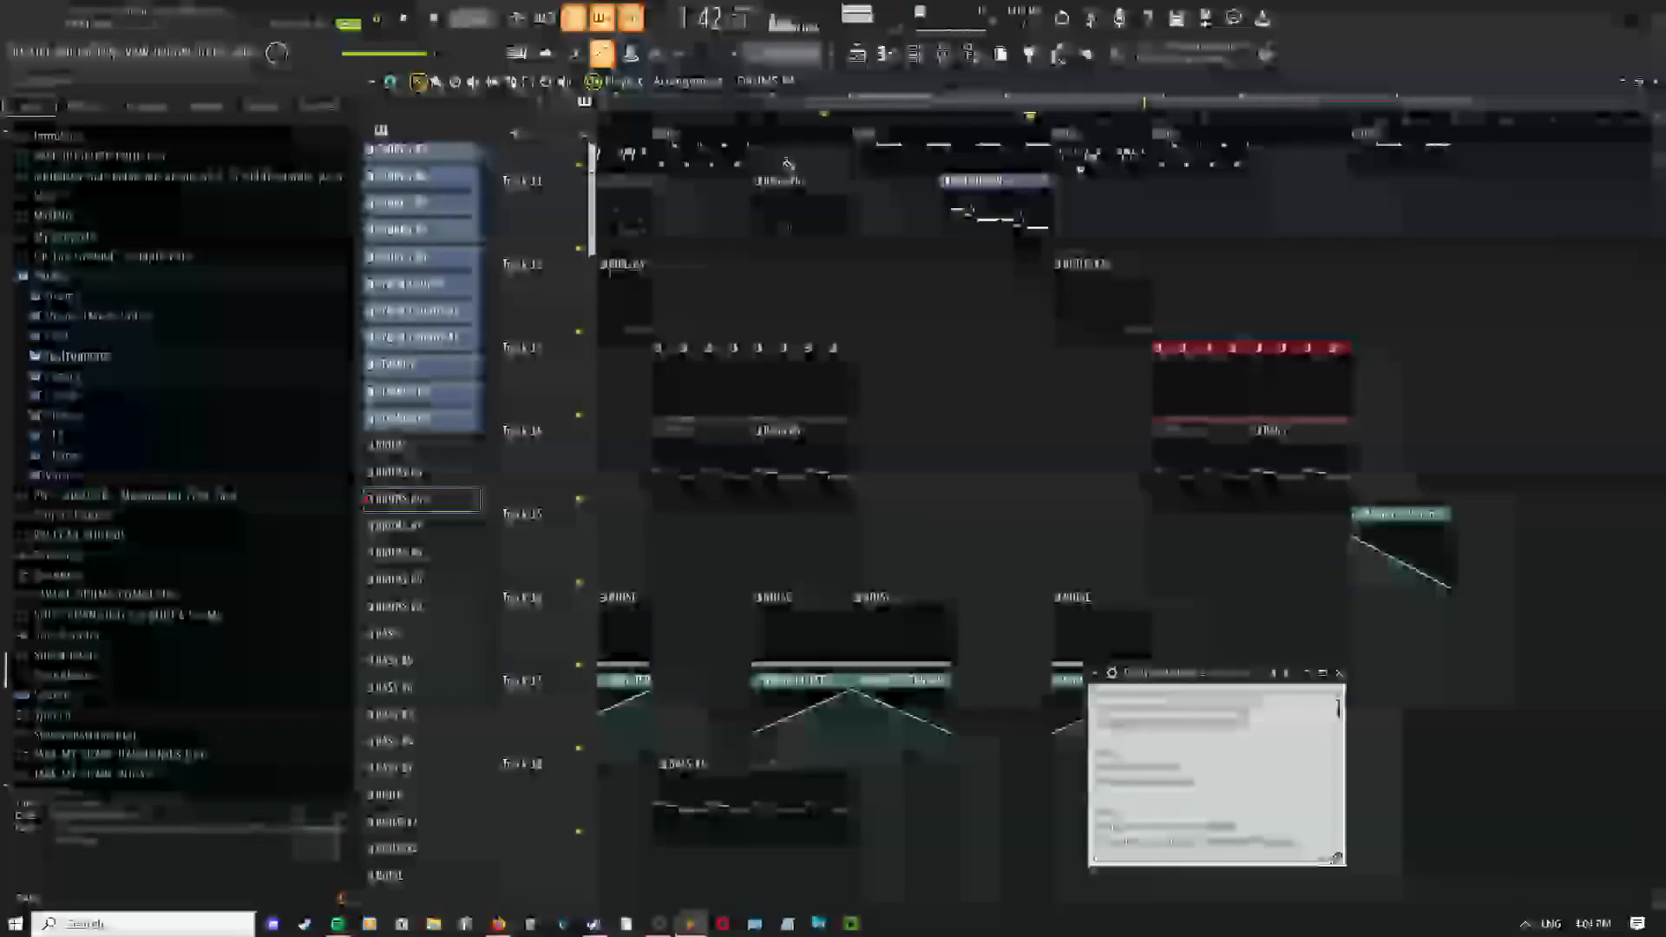
key("space")
scroll(856, 347, "up", 4)
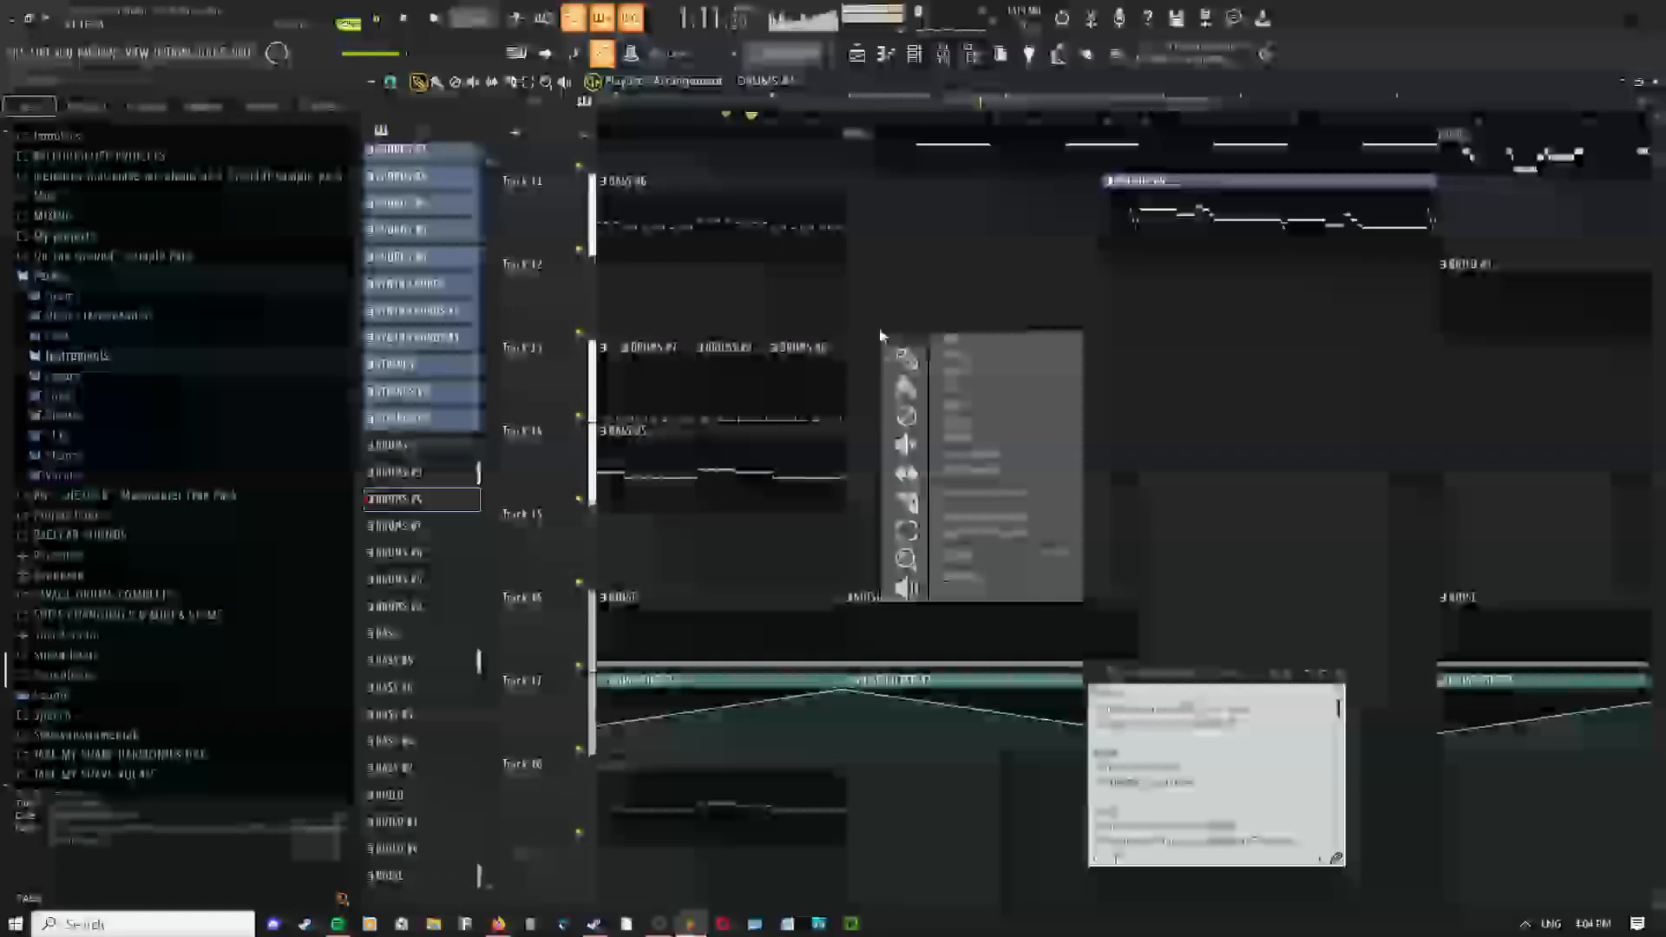
left_click(887, 388)
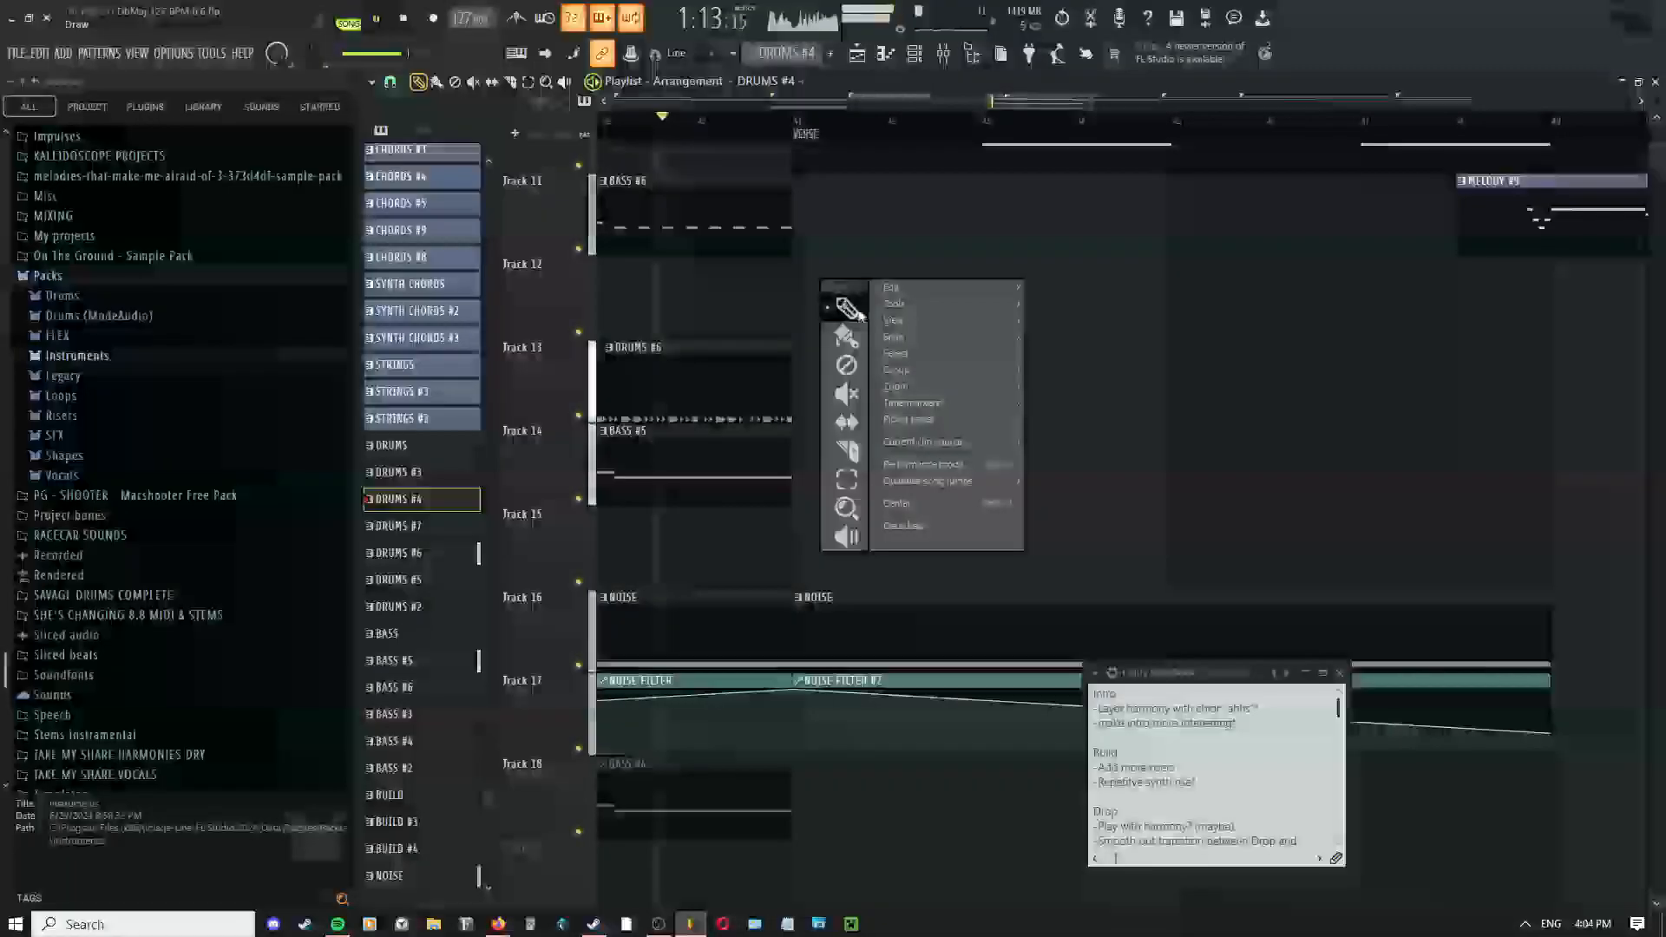
left_click(857, 318)
right_click(892, 316)
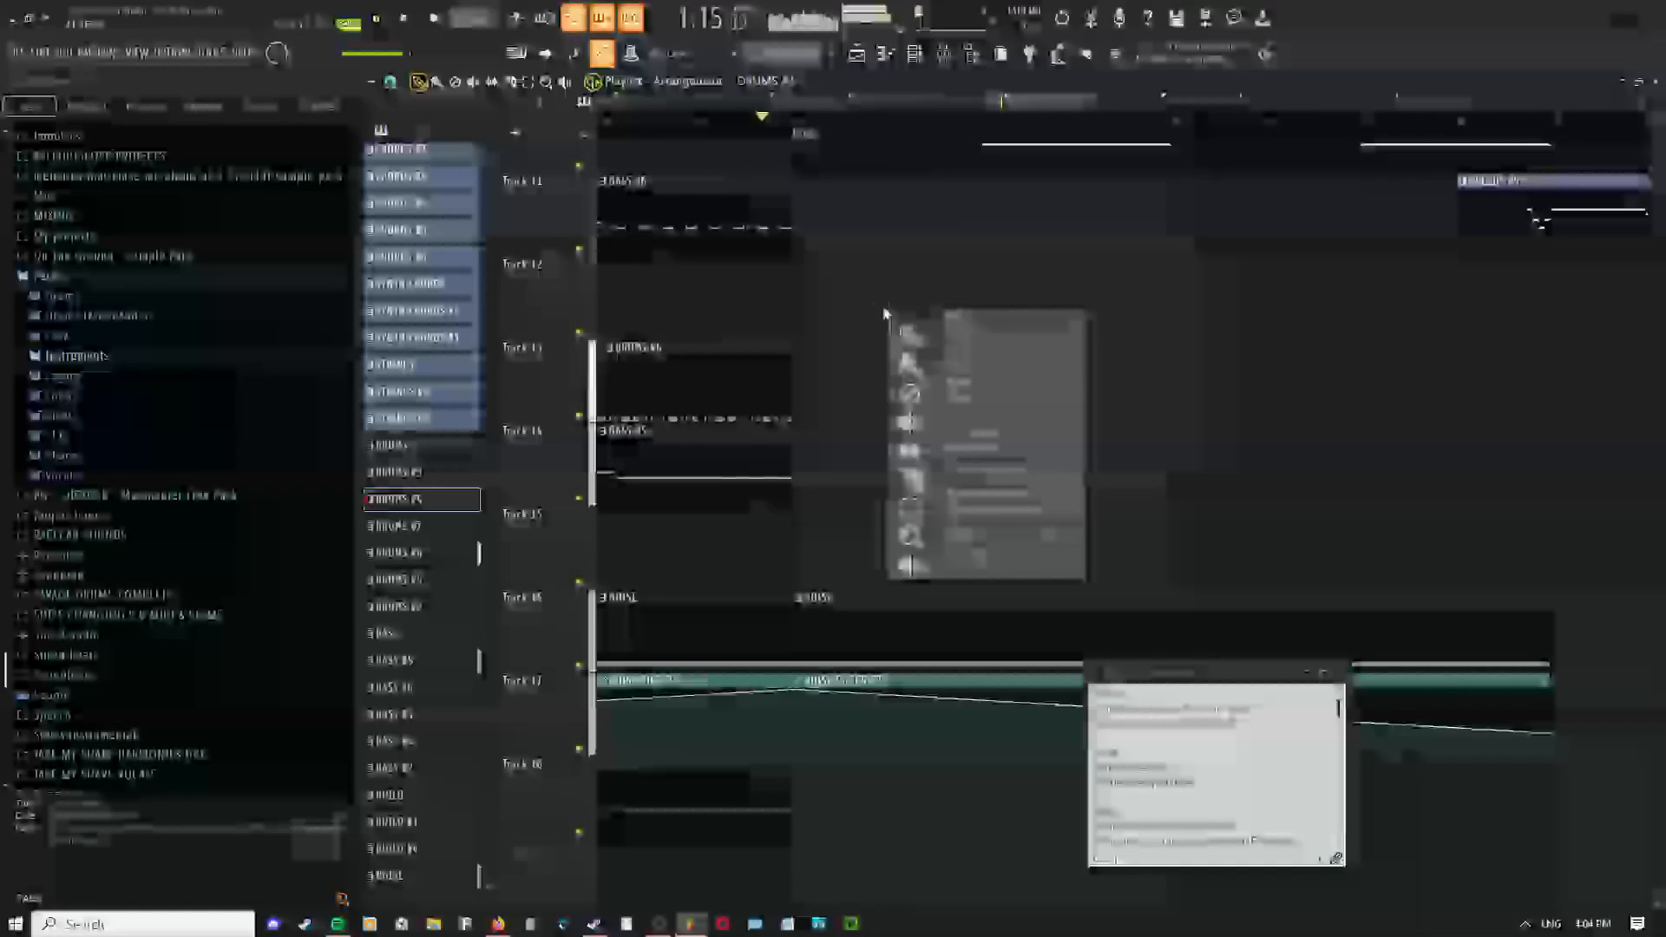
left_click(920, 340)
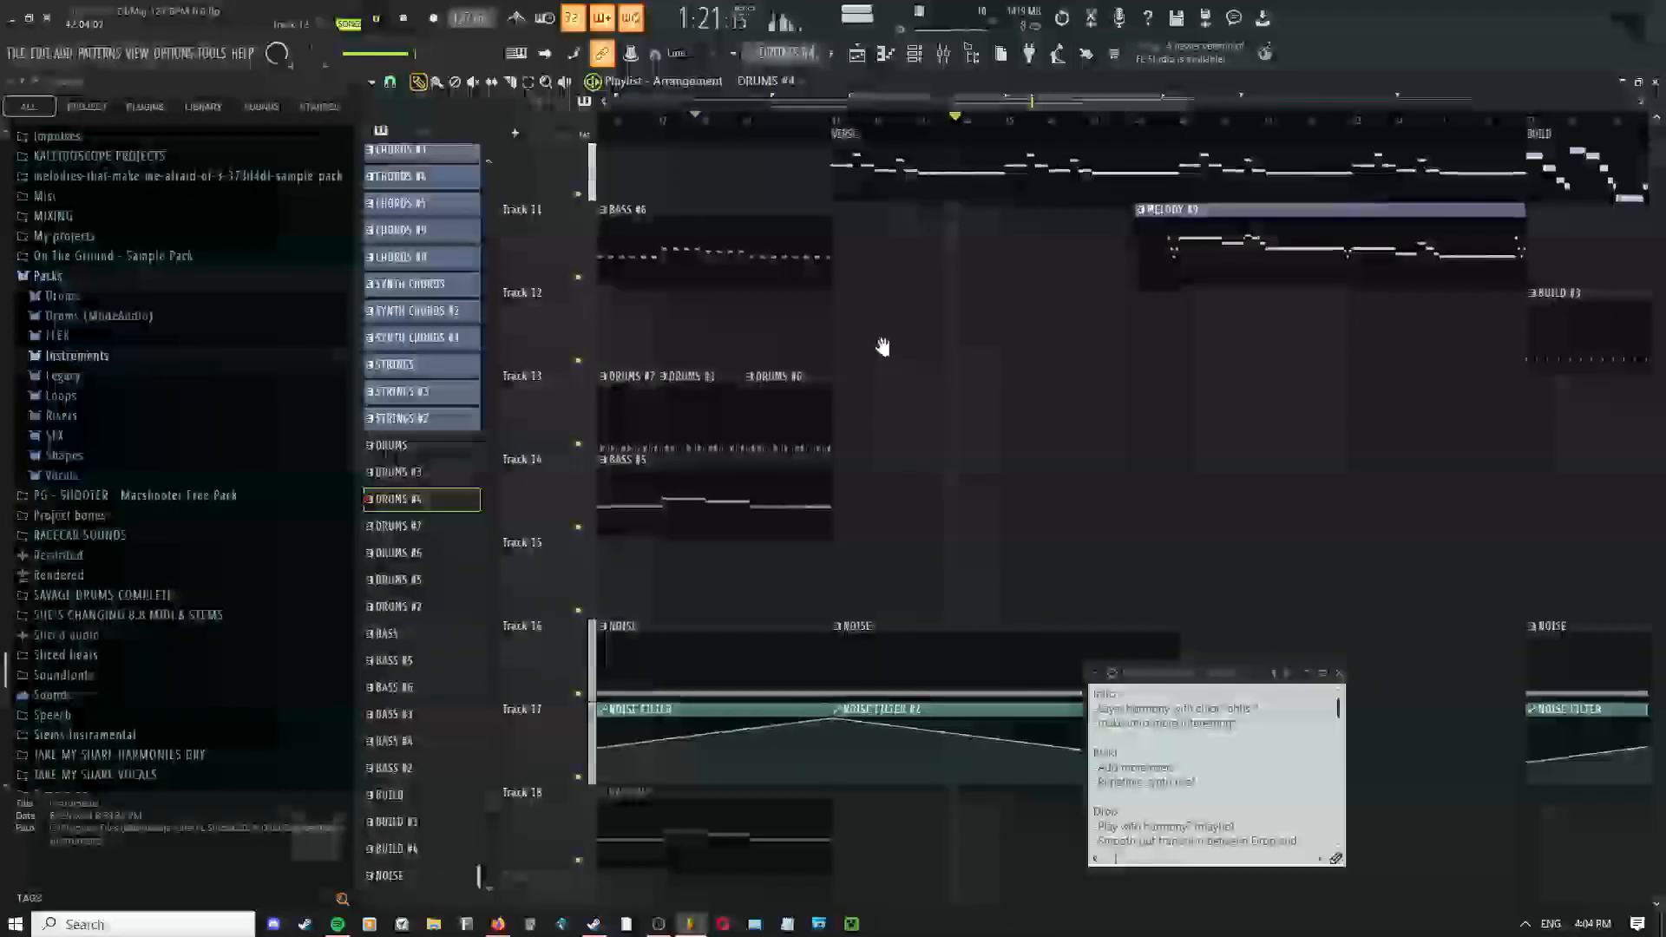
Examine the pads, chords and synth clips on the upper tracks around the verse during playback
scroll(915, 360, "up", 6)
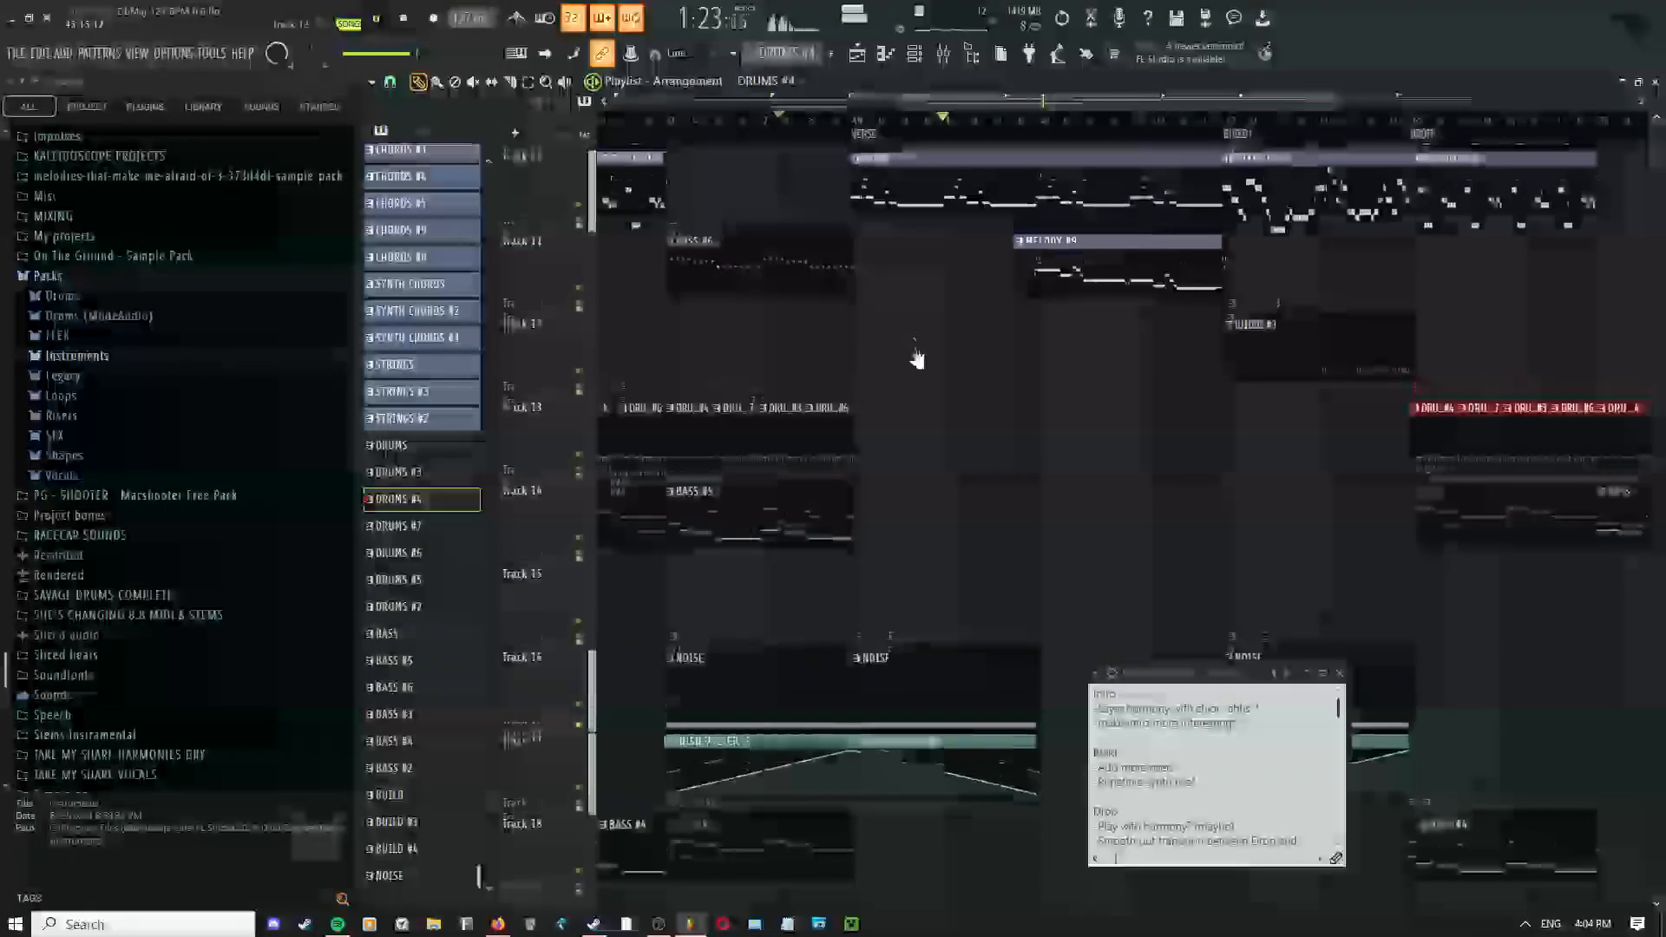
scroll(832, 716, "down", 3)
left_click_drag(926, 331, 976, 629)
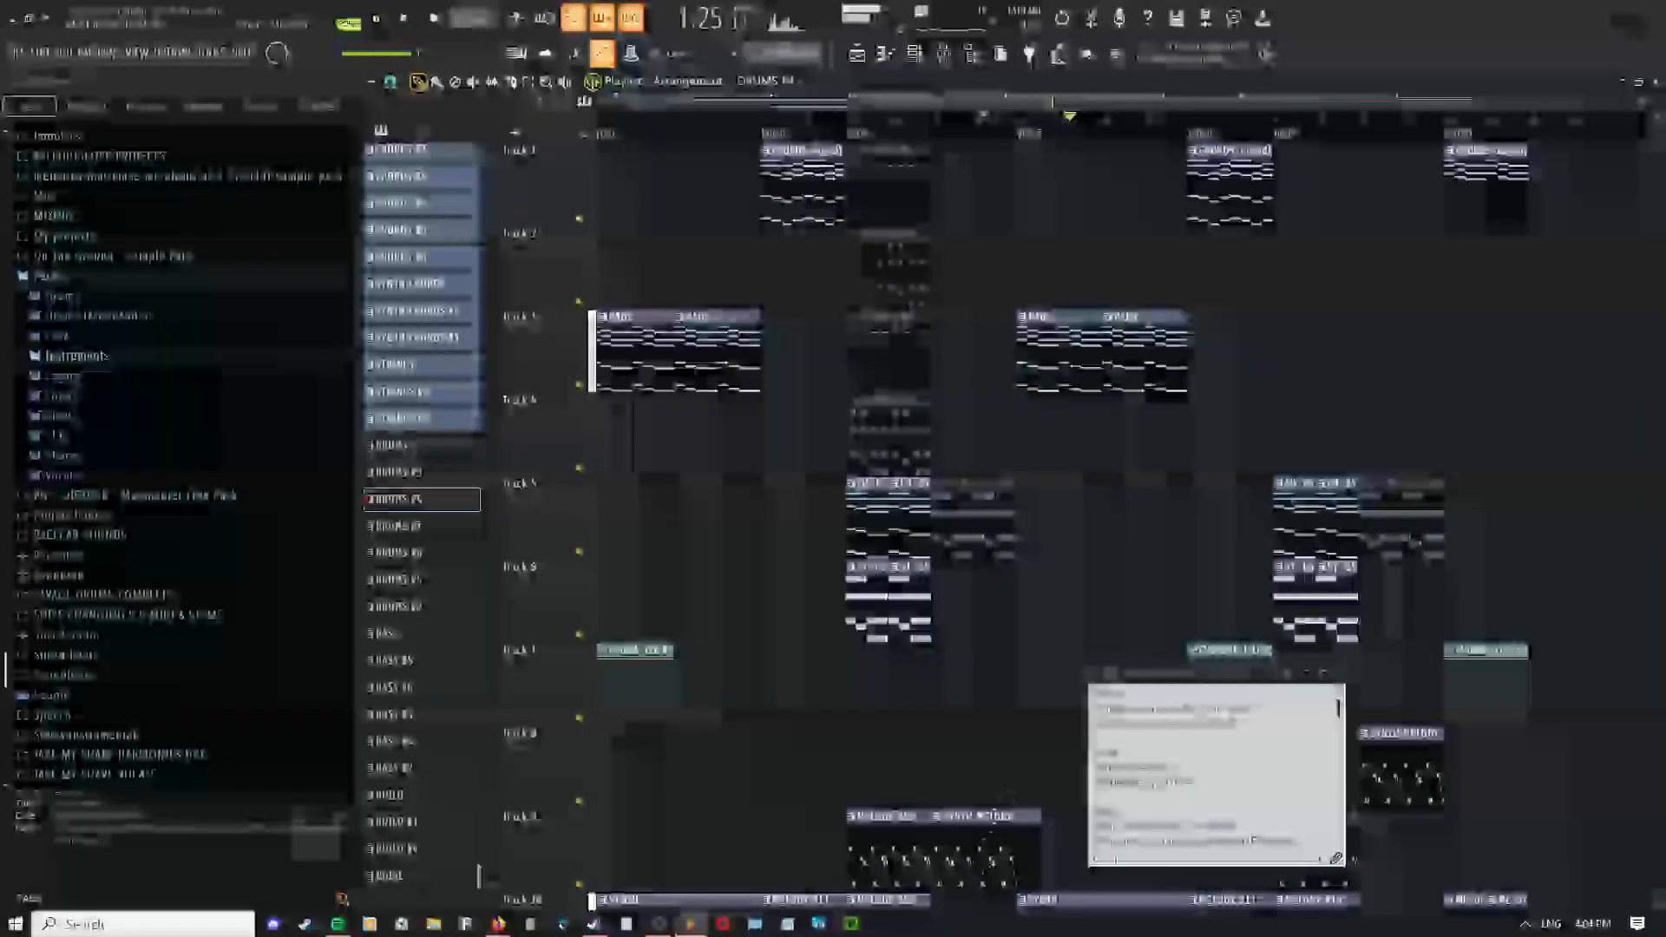
left_click_drag(1105, 480, 923, 432)
scroll(879, 434, "up", 3)
left_click_drag(1507, 491, 1038, 439)
scroll(1342, 477, "down", 2)
left_click_drag(876, 499, 884, 373)
scroll(877, 364, "down", 1)
scroll(1024, 229, "up", 4)
key("space")
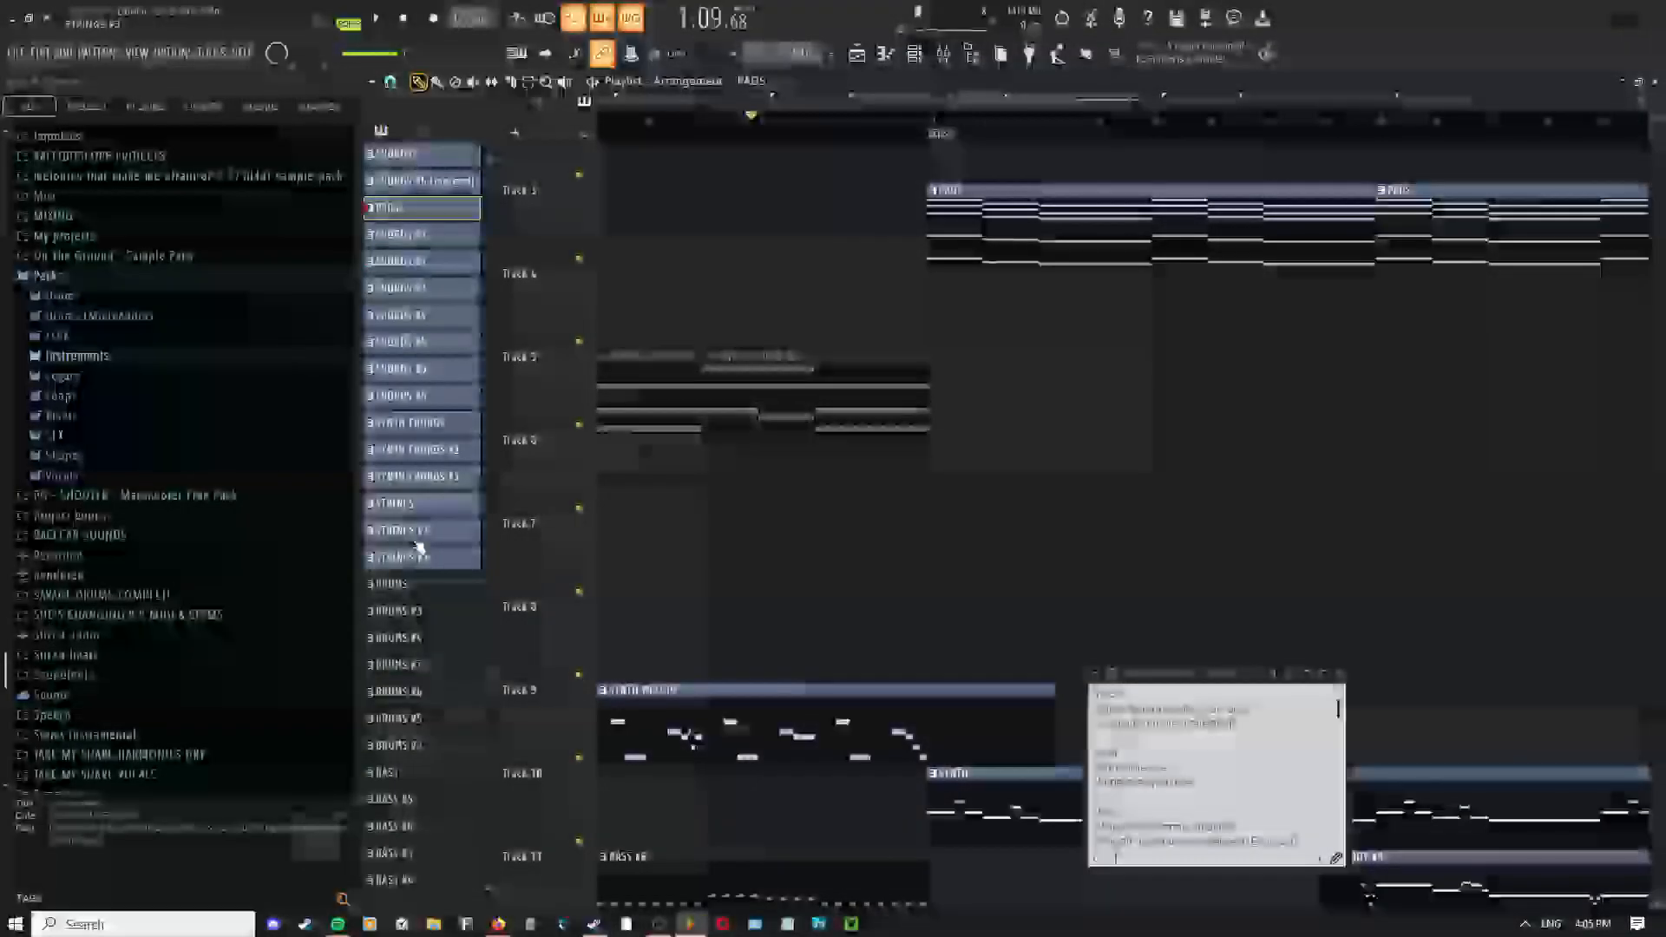
Consolidate the verse's PADS clips onto Track 3, keeping the thinner clip in the first half and clearing Track 4
left_click(937, 215)
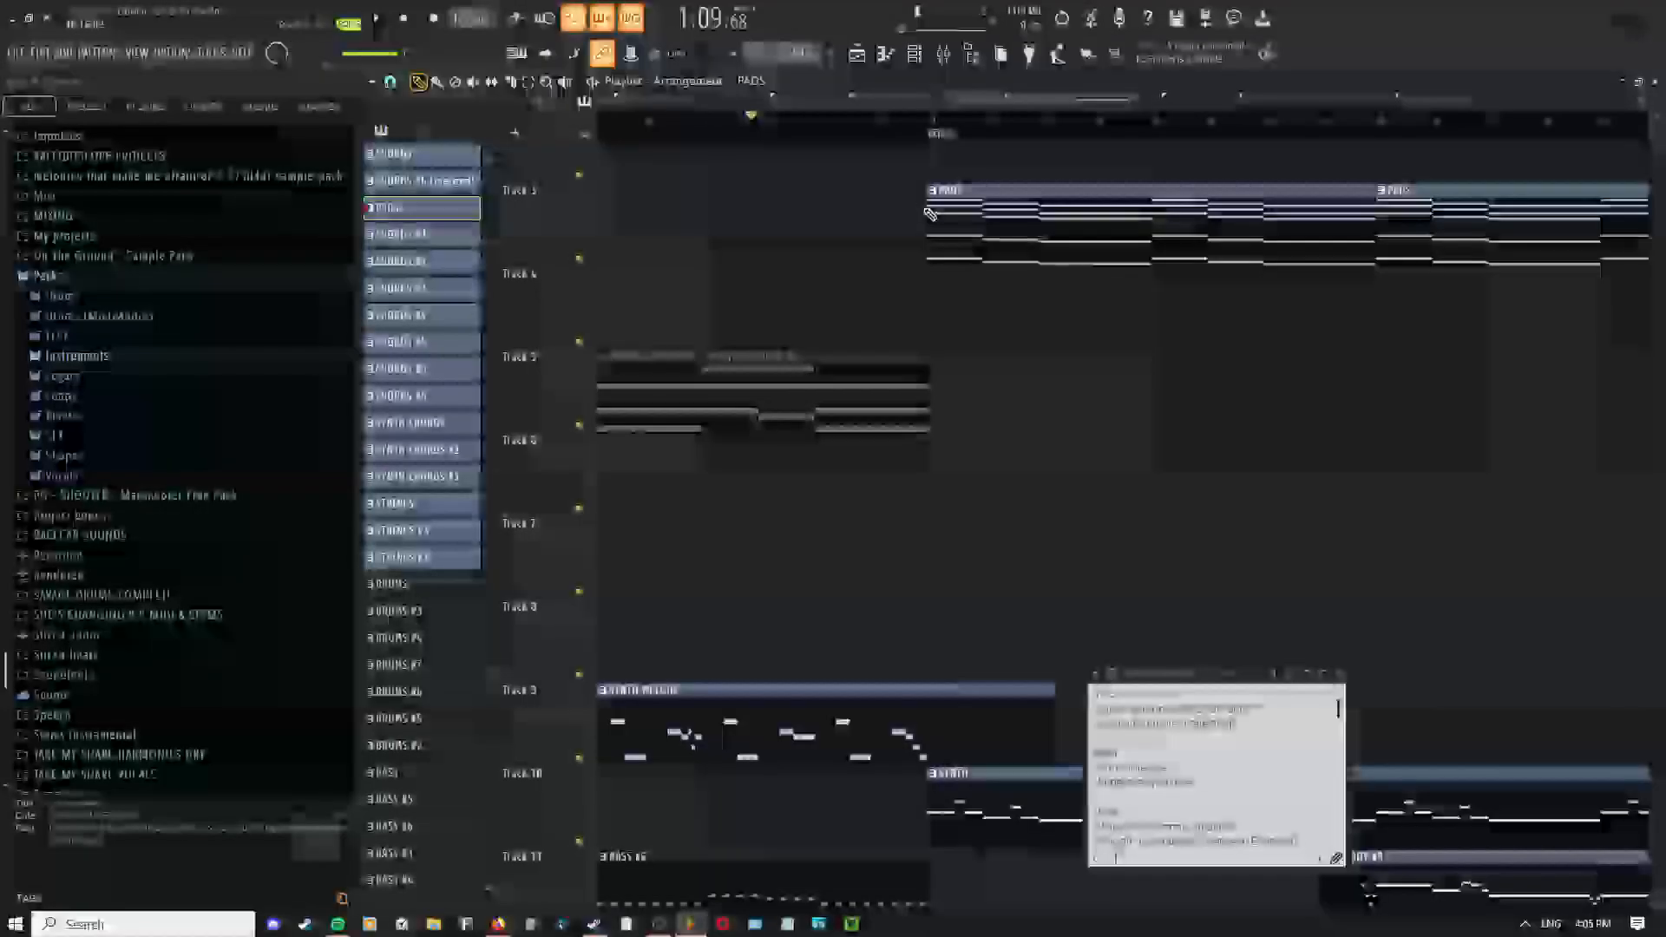
mouse_move(1302, 239)
left_mouse_down()
mouse_move(212, 272)
mouse_move(1558, 271)
left_mouse_up()
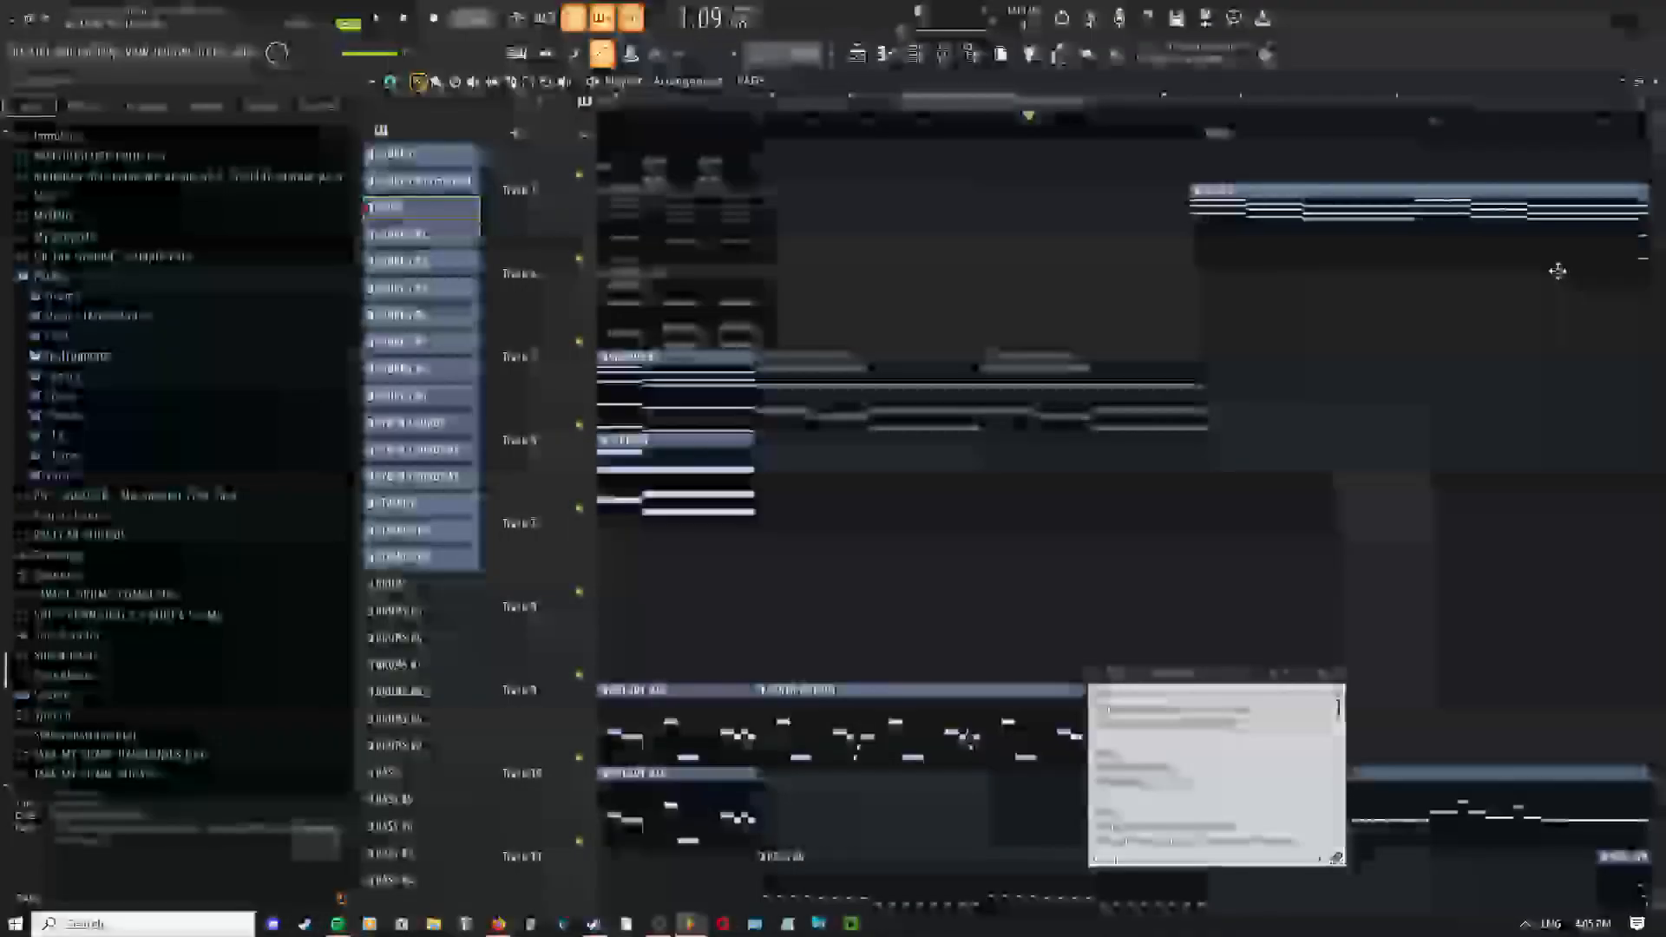
mouse_move(1428, 316)
left_mouse_down()
mouse_move(1265, 357)
mouse_move(954, 225)
mouse_move(895, 334)
left_mouse_up()
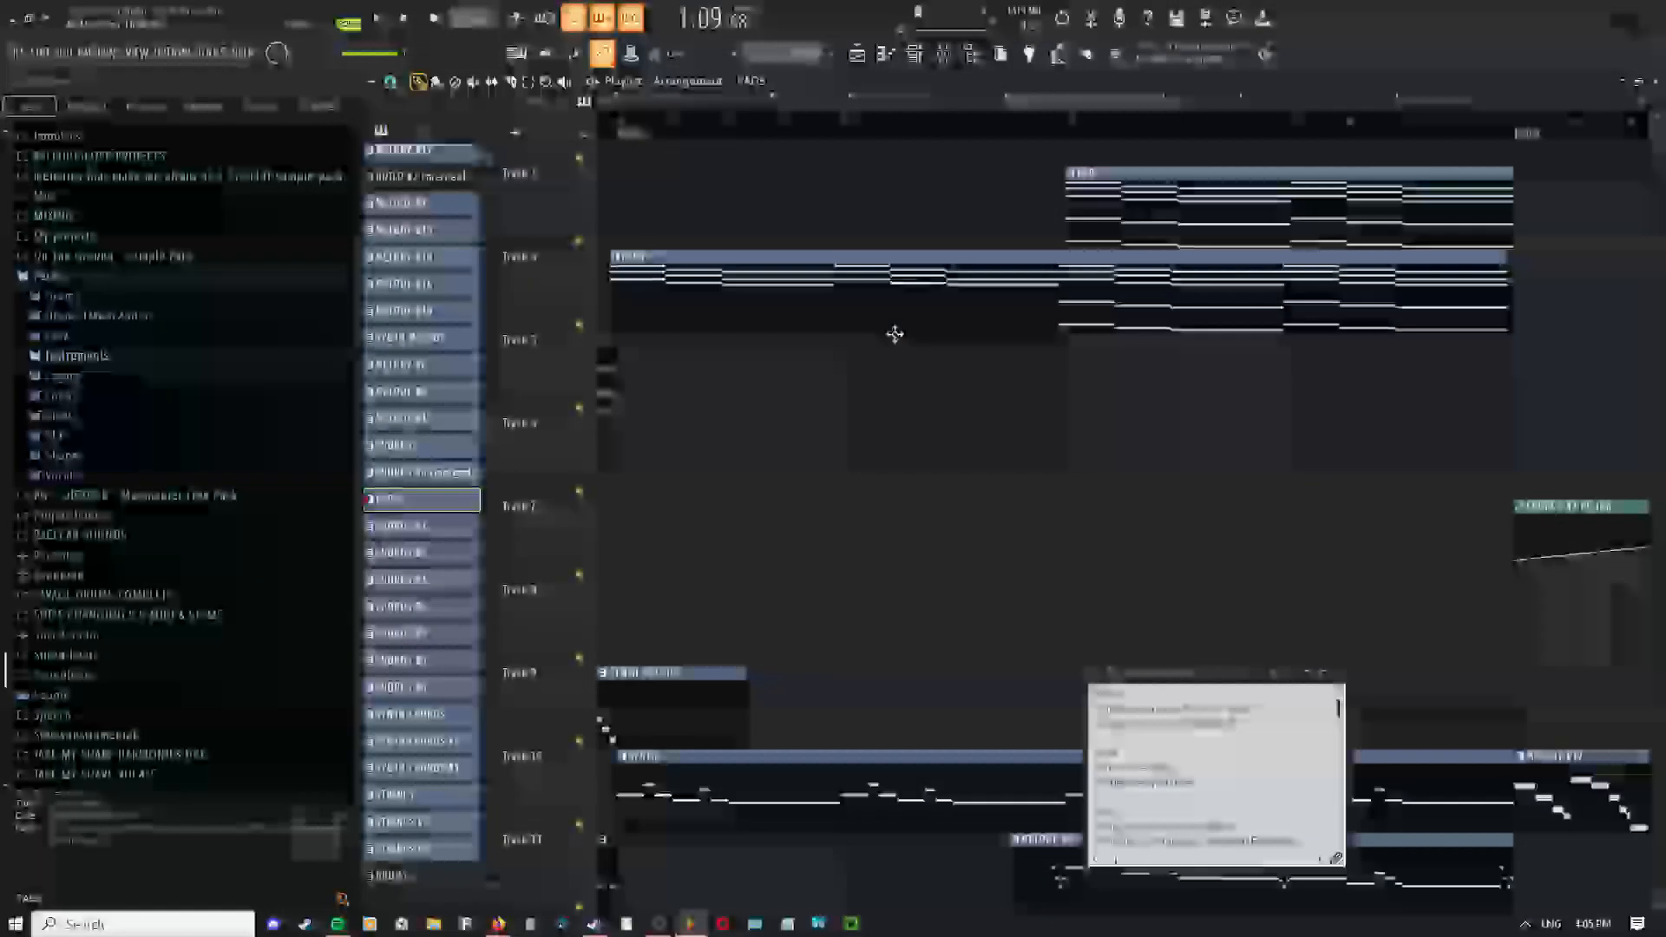
scroll(1045, 273, "up", 3)
key("space")
right_click(970, 297)
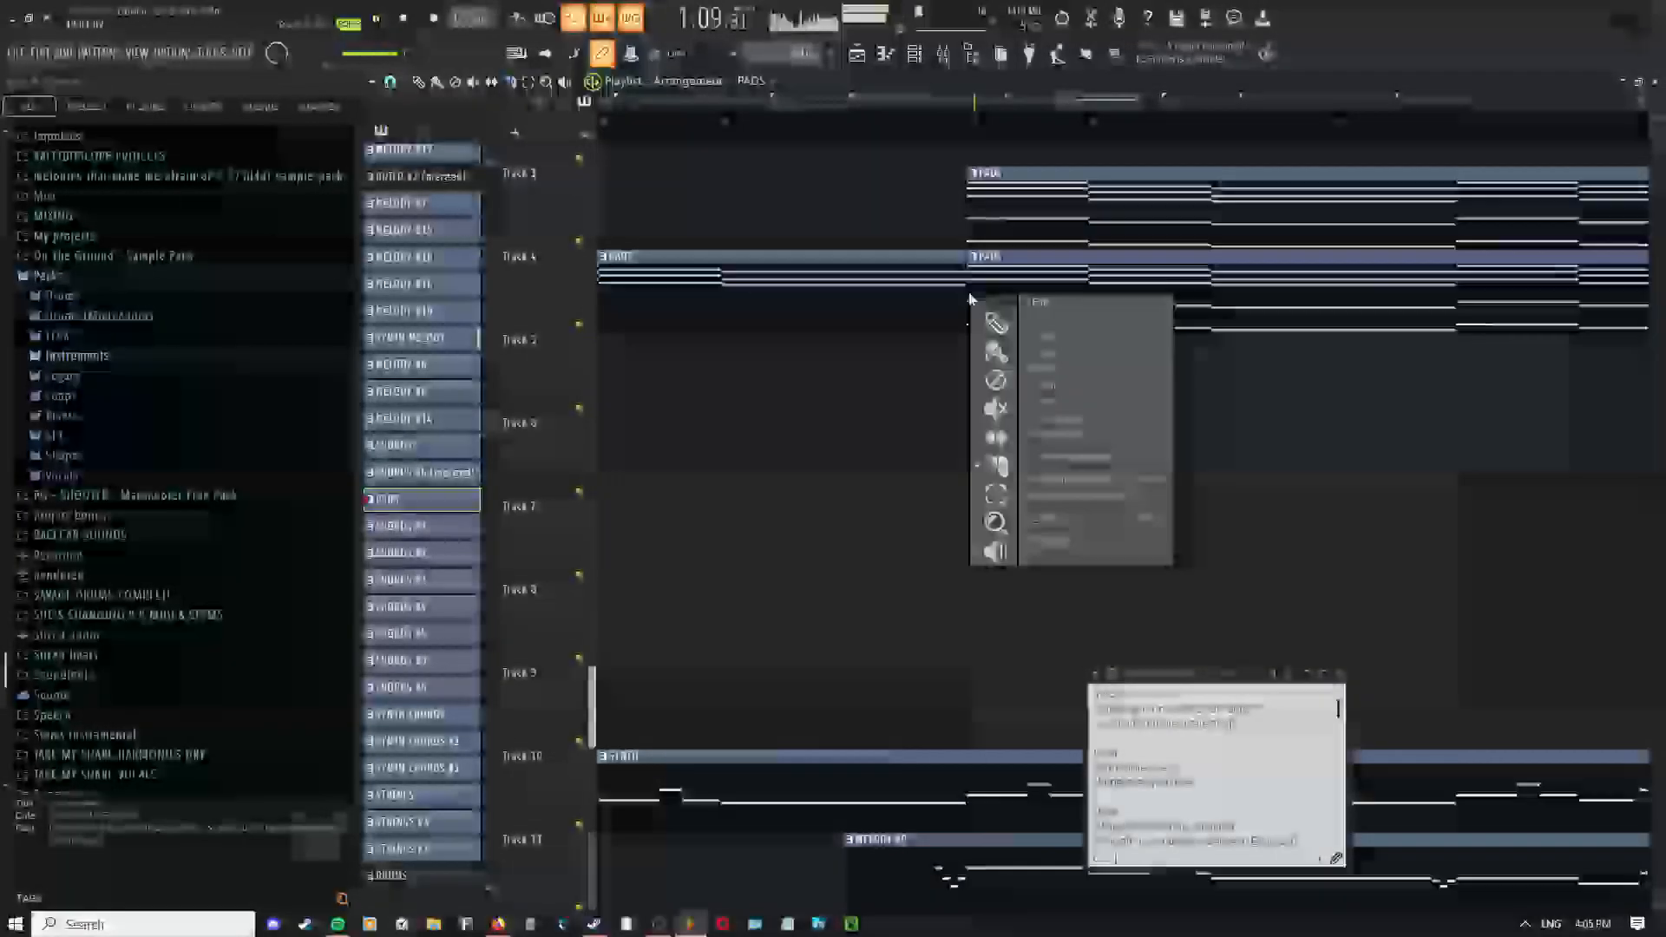
right_click(973, 300)
scroll(872, 300, "down", 3)
left_click_drag(872, 285, 1215, 324)
left_click(1012, 335, "ctrl")
key("shift+Up")
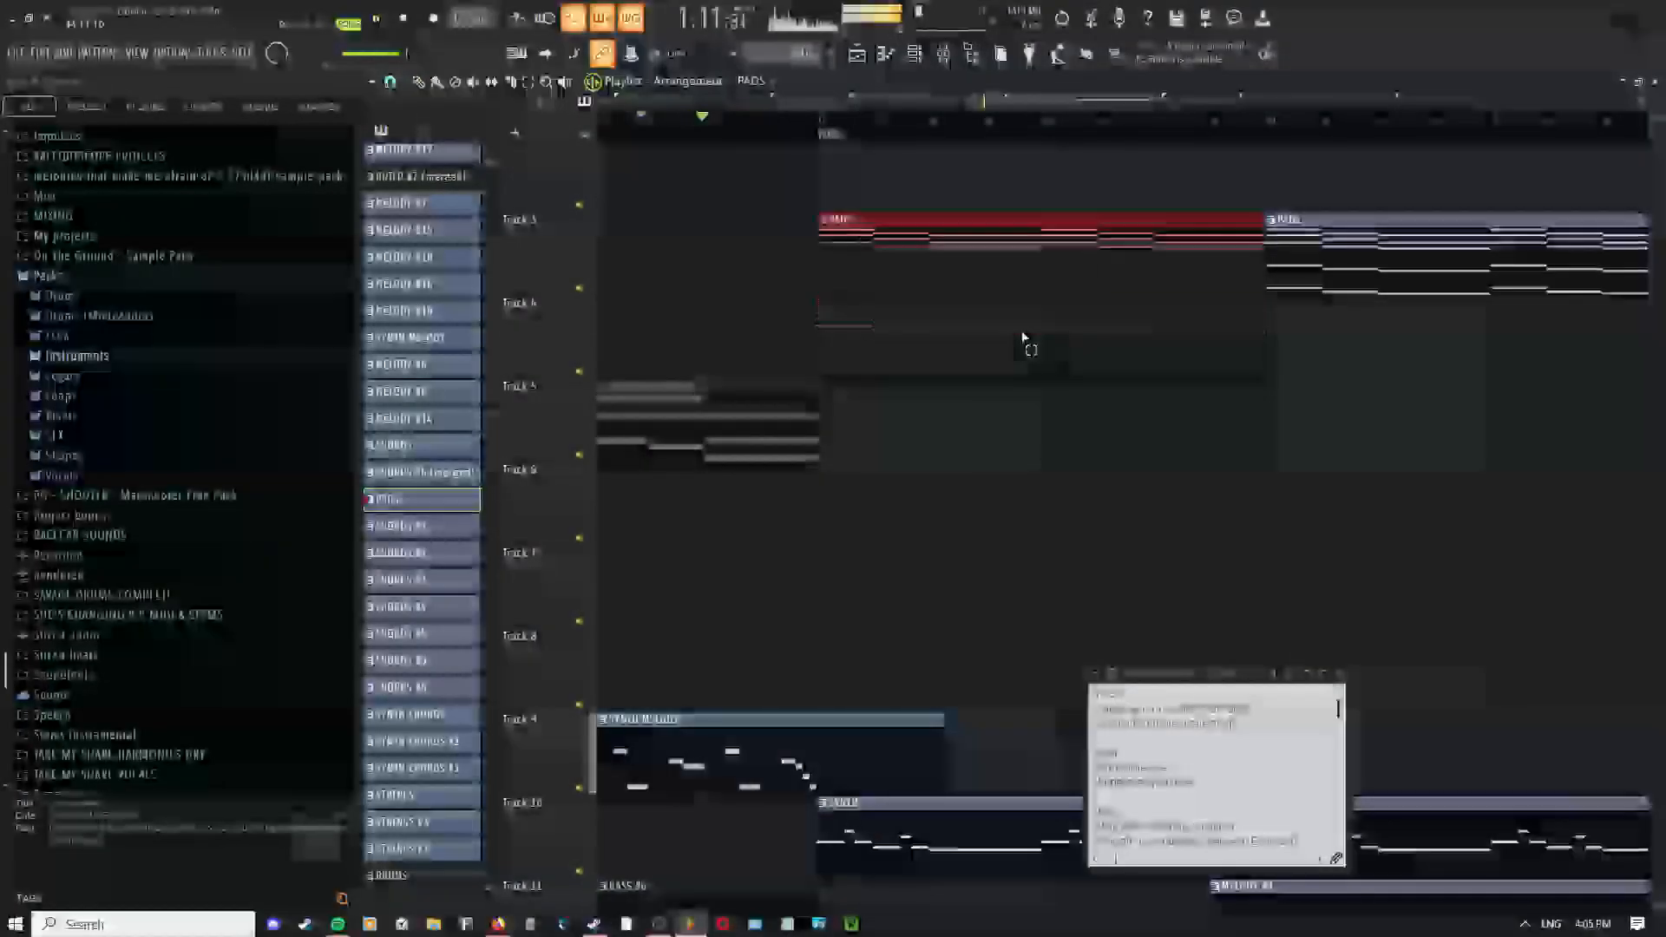
Play the verse from just before its start and mute the SYNTH clip on Track 10
scroll(1020, 362, "down", 2)
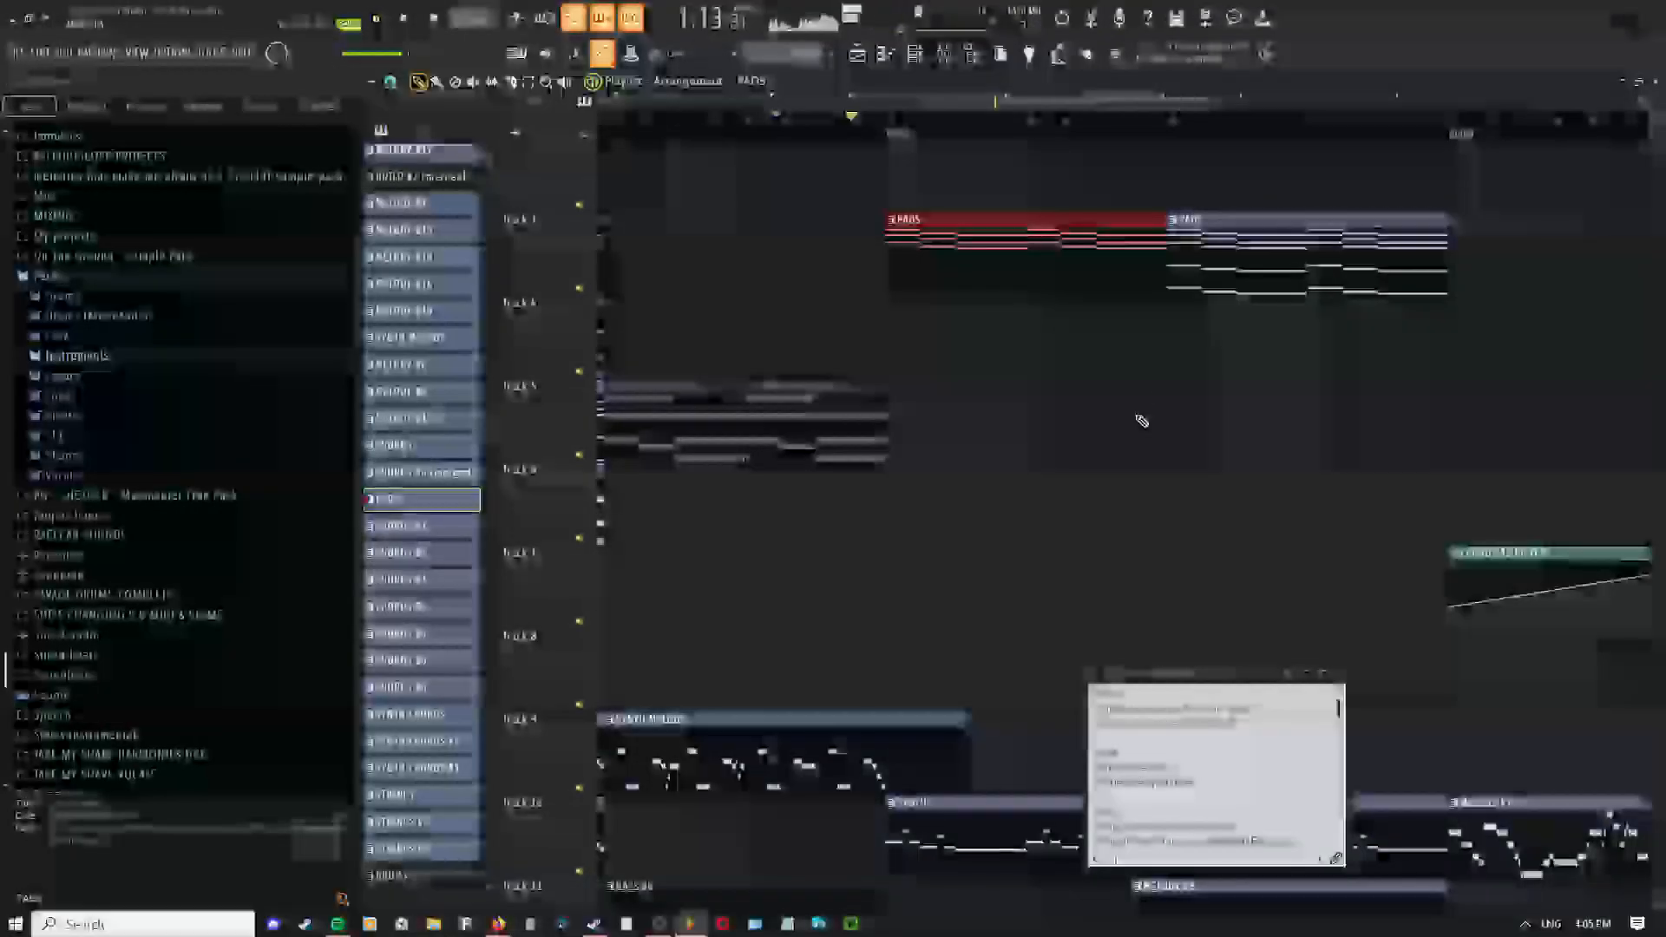
right_click(1019, 397)
left_click(1046, 447)
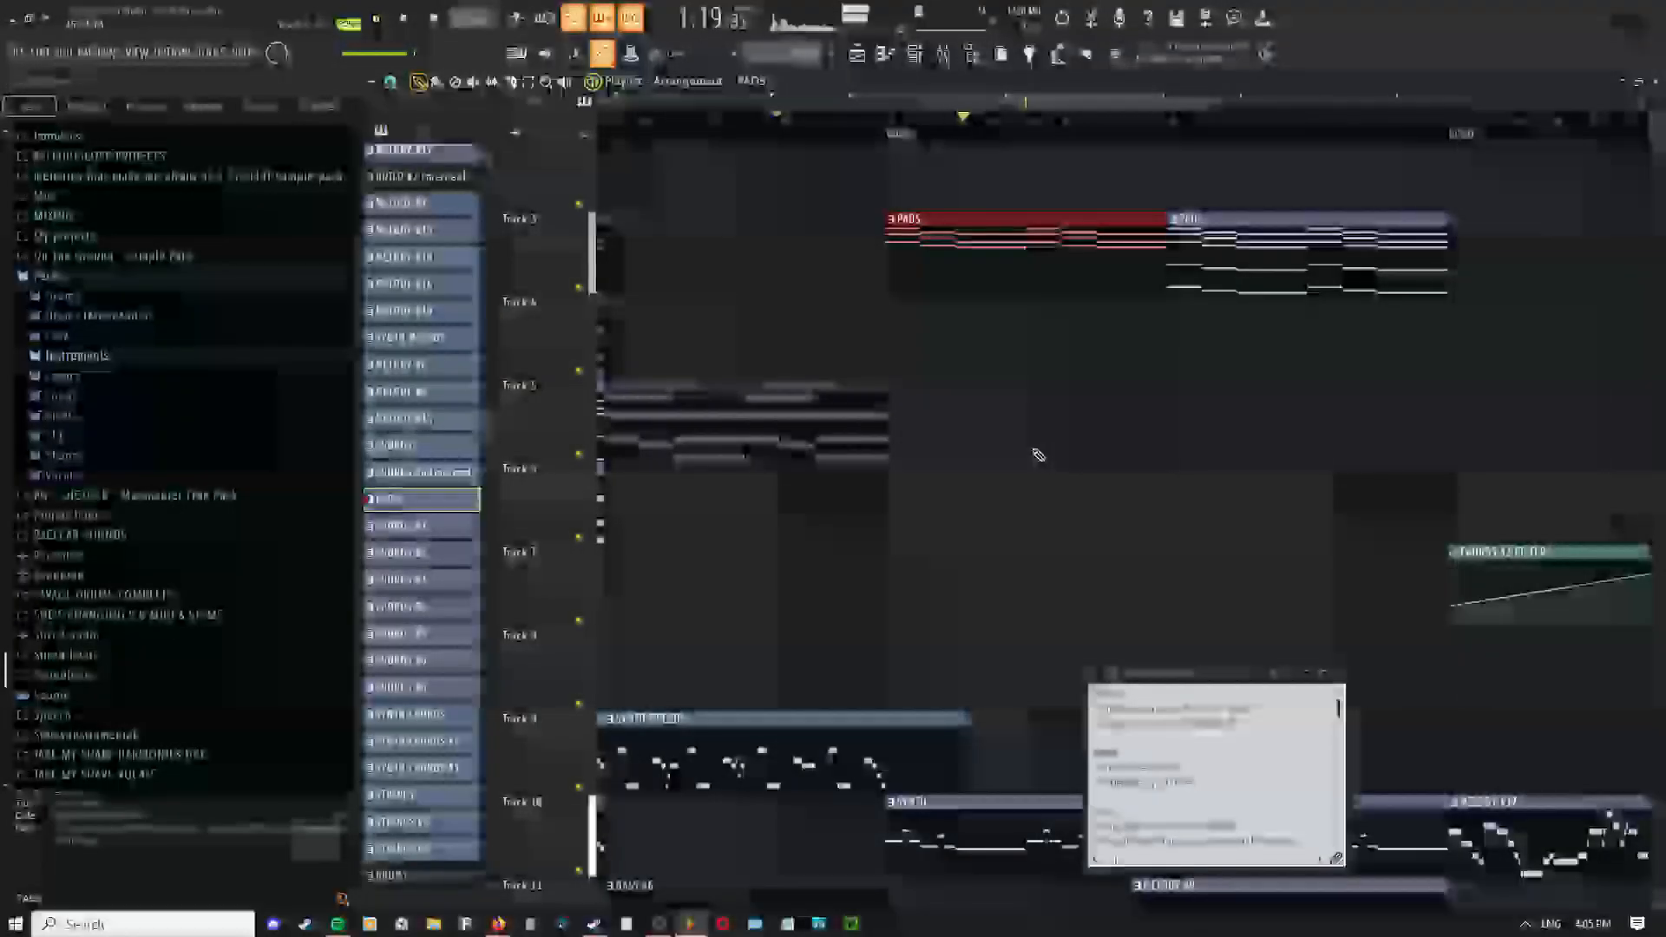
scroll(998, 451, "down", 3)
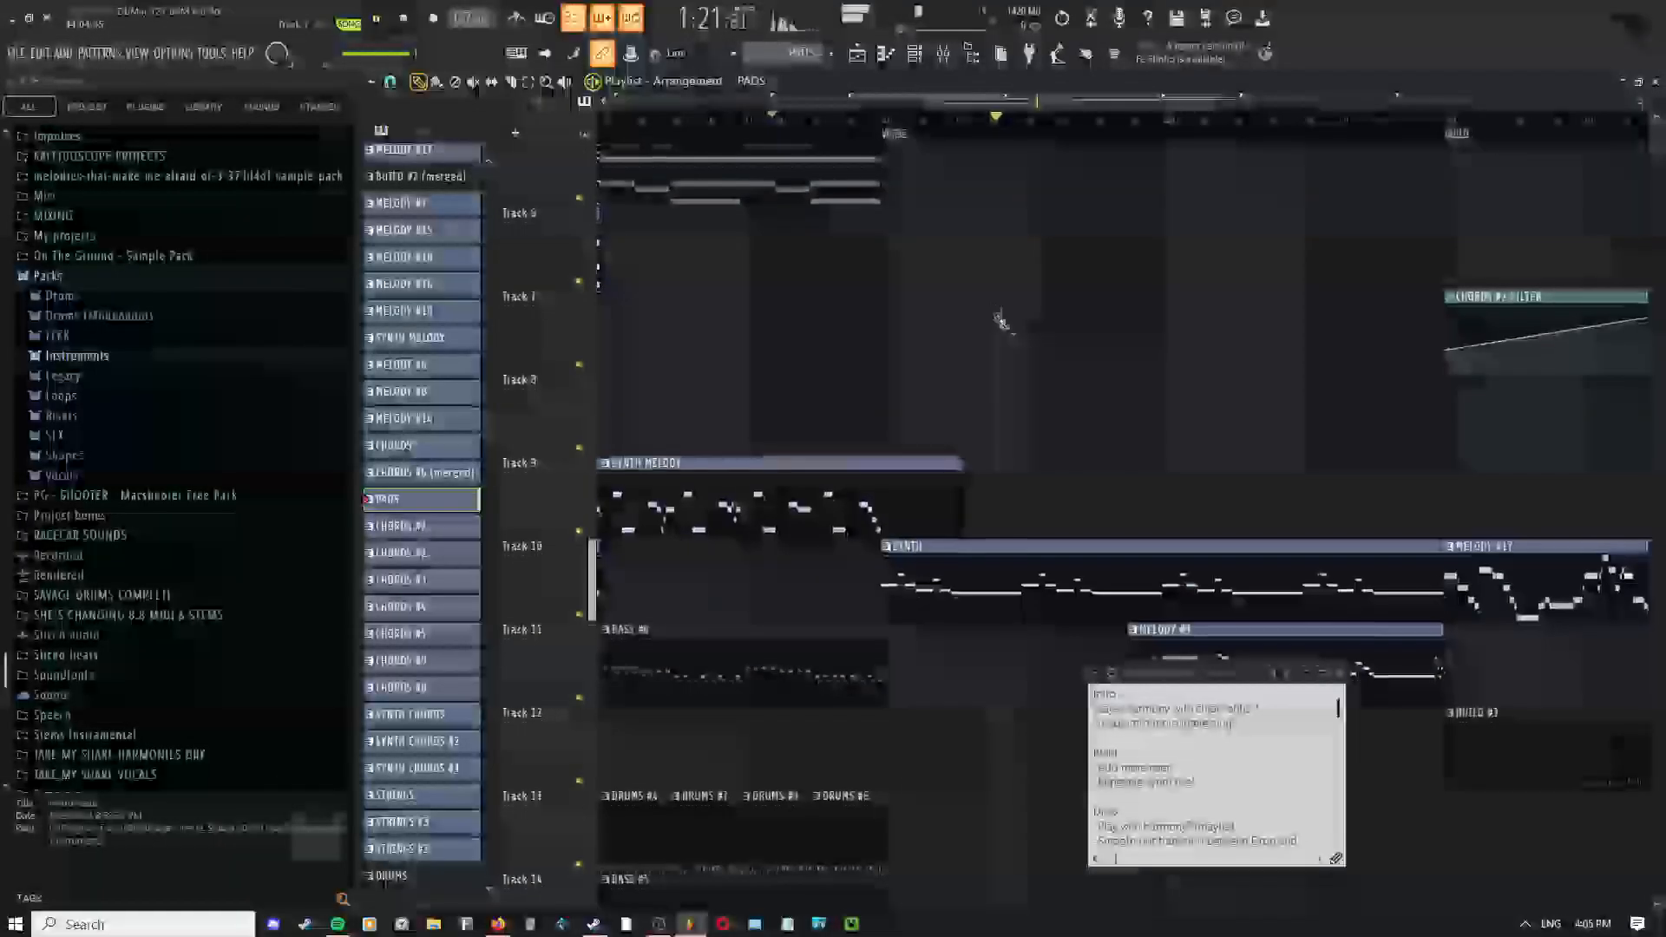
left_click(836, 121)
left_click_drag(1063, 456, 1007, 383)
key("t")
left_click(1020, 517)
scroll(1029, 531, "up", 2)
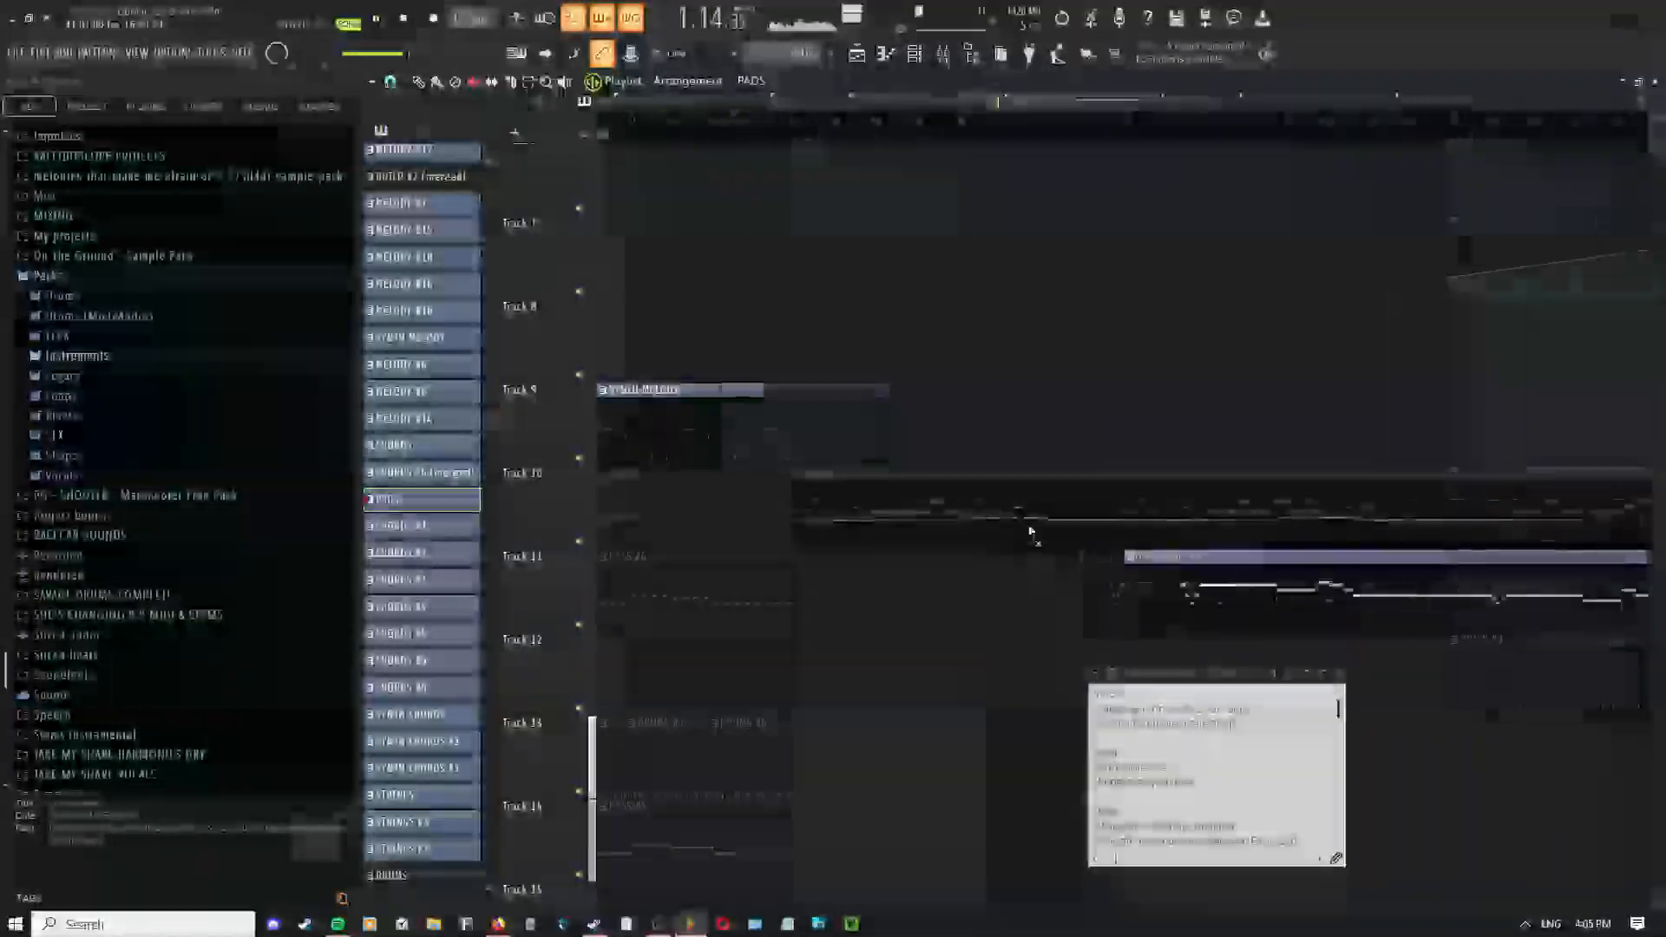
scroll(1031, 531, "up", 1)
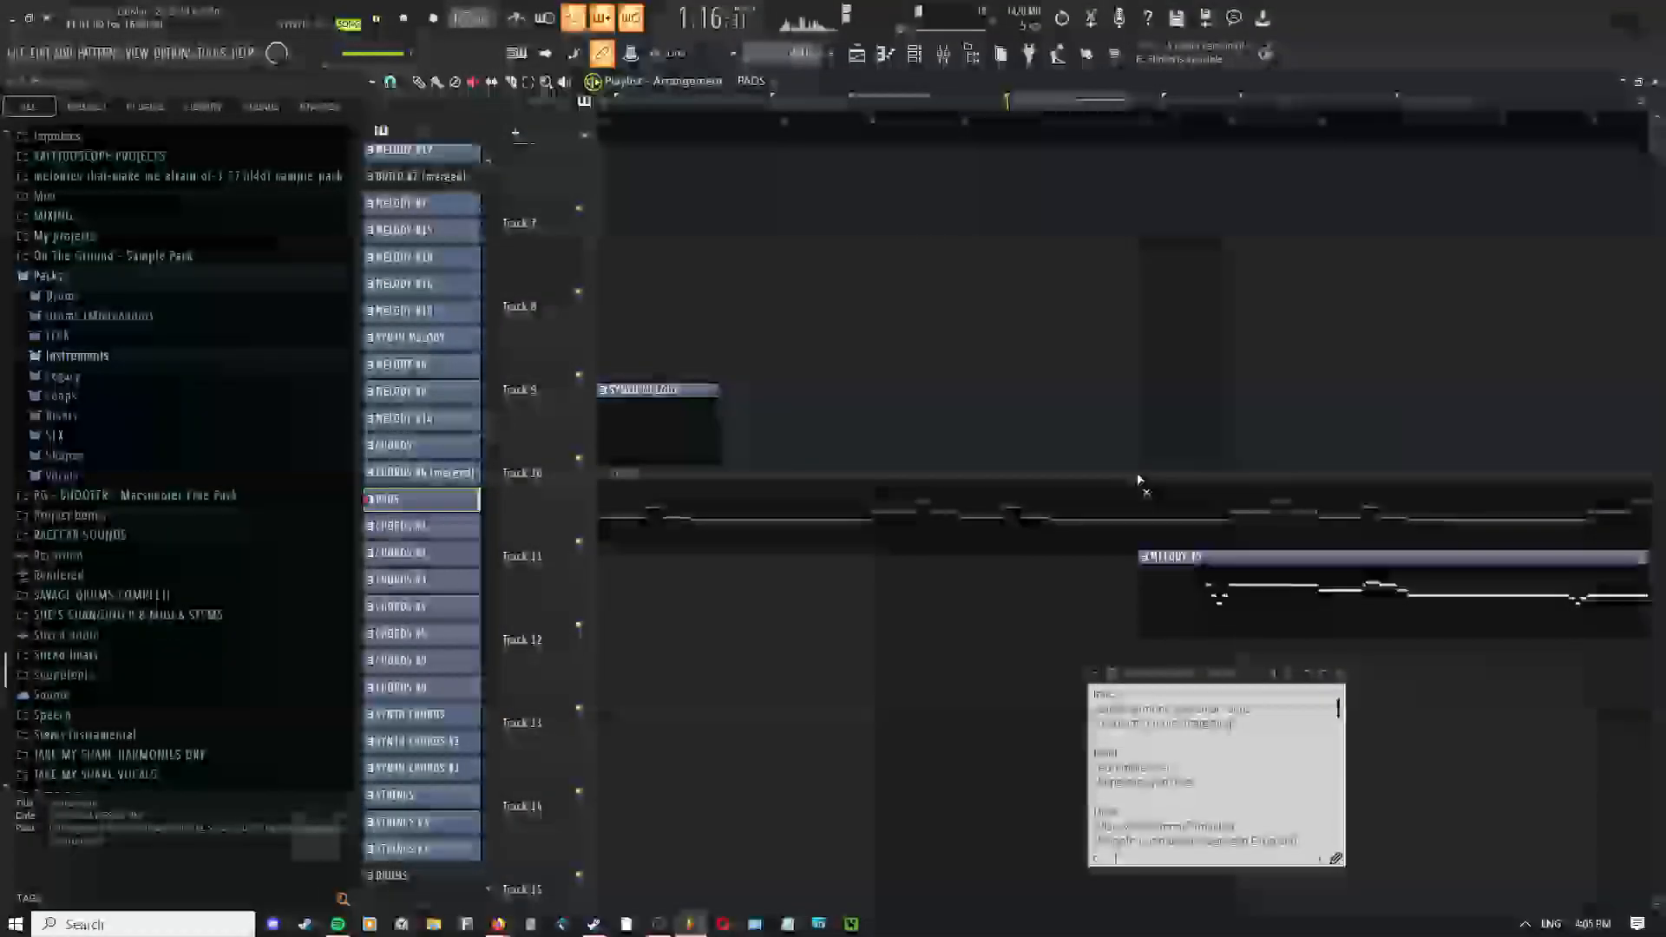
Slice the muted SYNTH clip on Track 10 at the verse's midpoint and delete its first half
scroll(1232, 499, "up", 2)
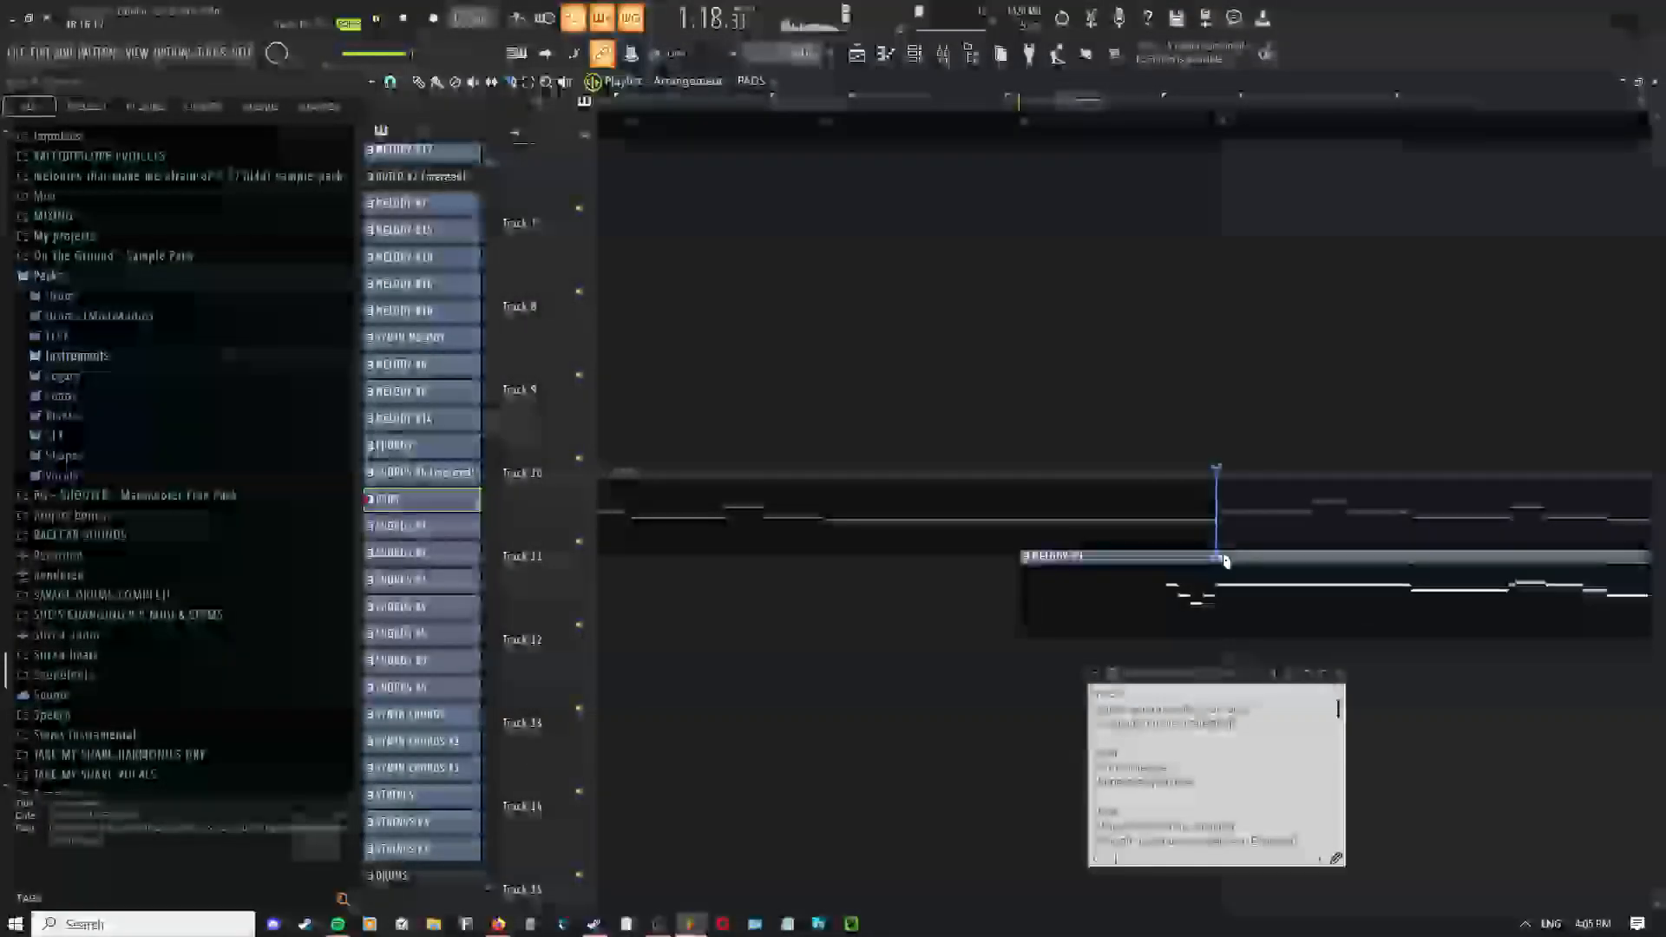
scroll(1167, 528, "down", 3)
left_click_drag(1049, 468, 1219, 457)
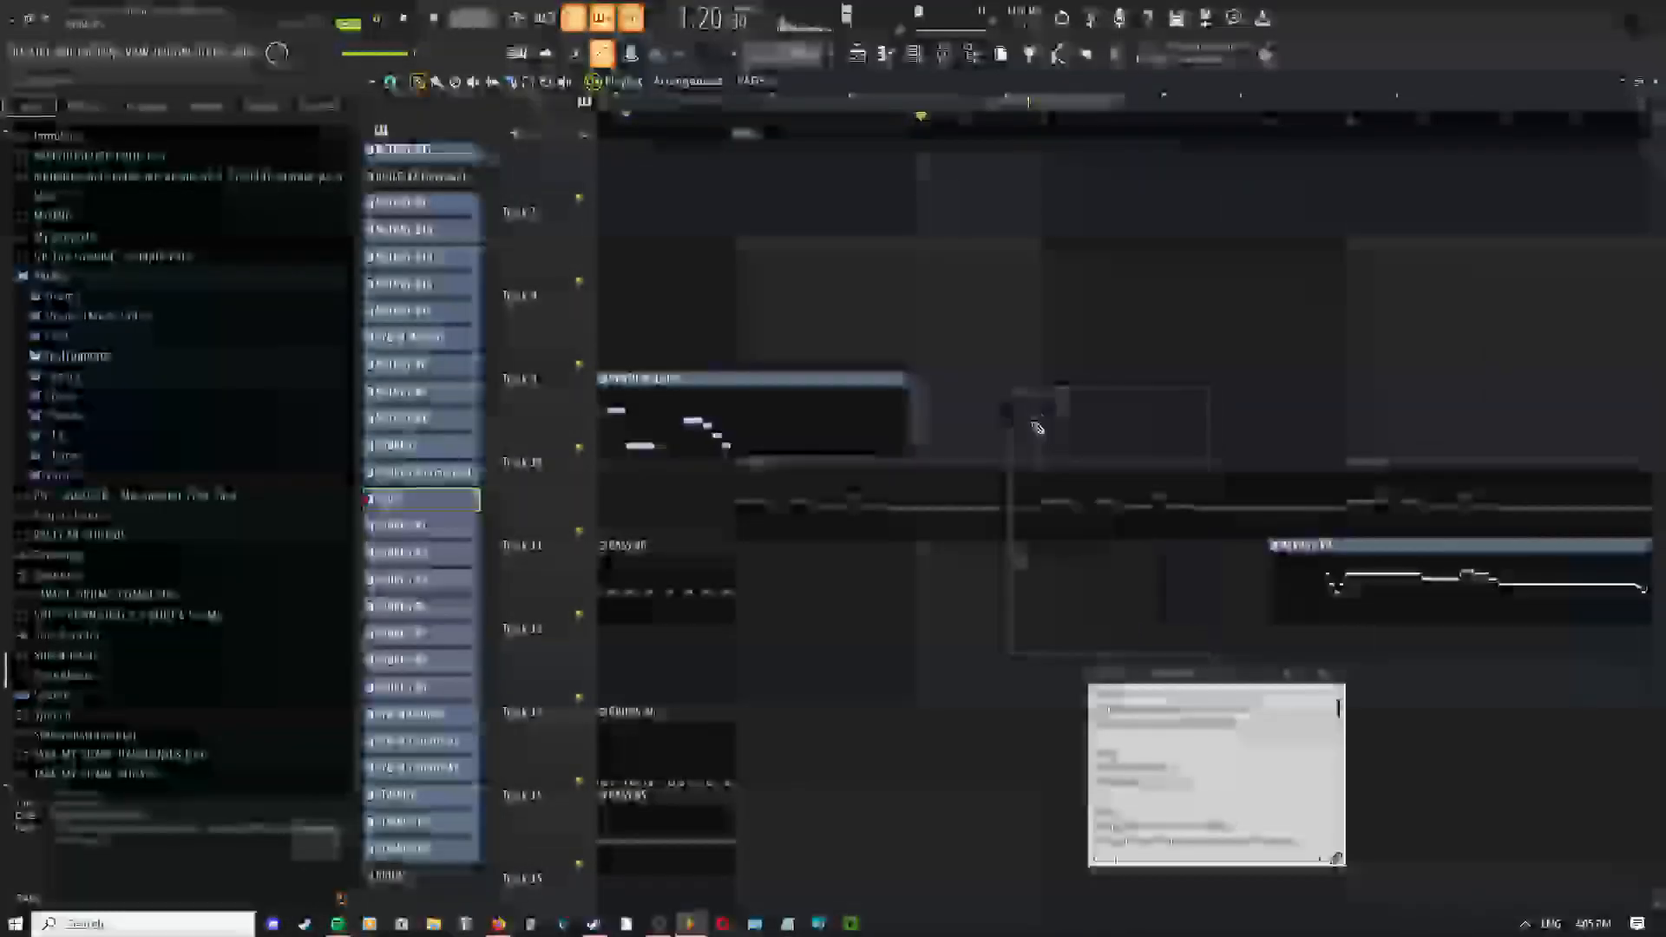
scroll(1020, 451, "down", 6)
scroll(946, 556, "up", 5)
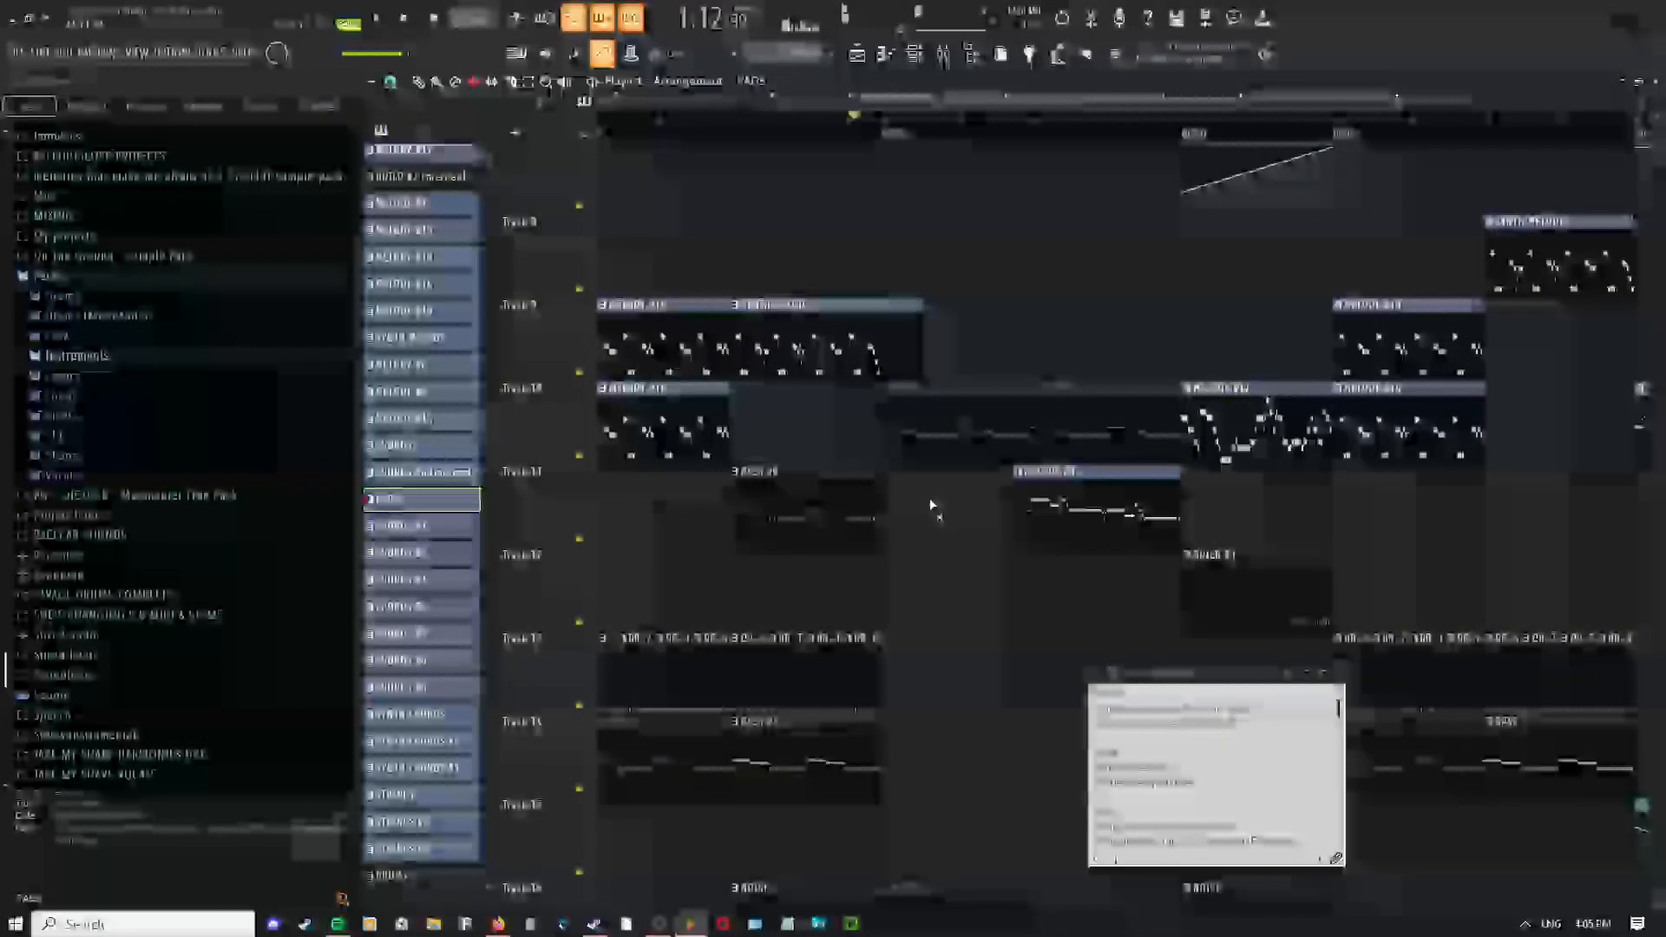
right_click(926, 447)
Listen to the drop-to-verse transition without the synth and examine the clips across the upper tracks
right_click(936, 365)
left_click(952, 402)
scroll(902, 464, "up", 4)
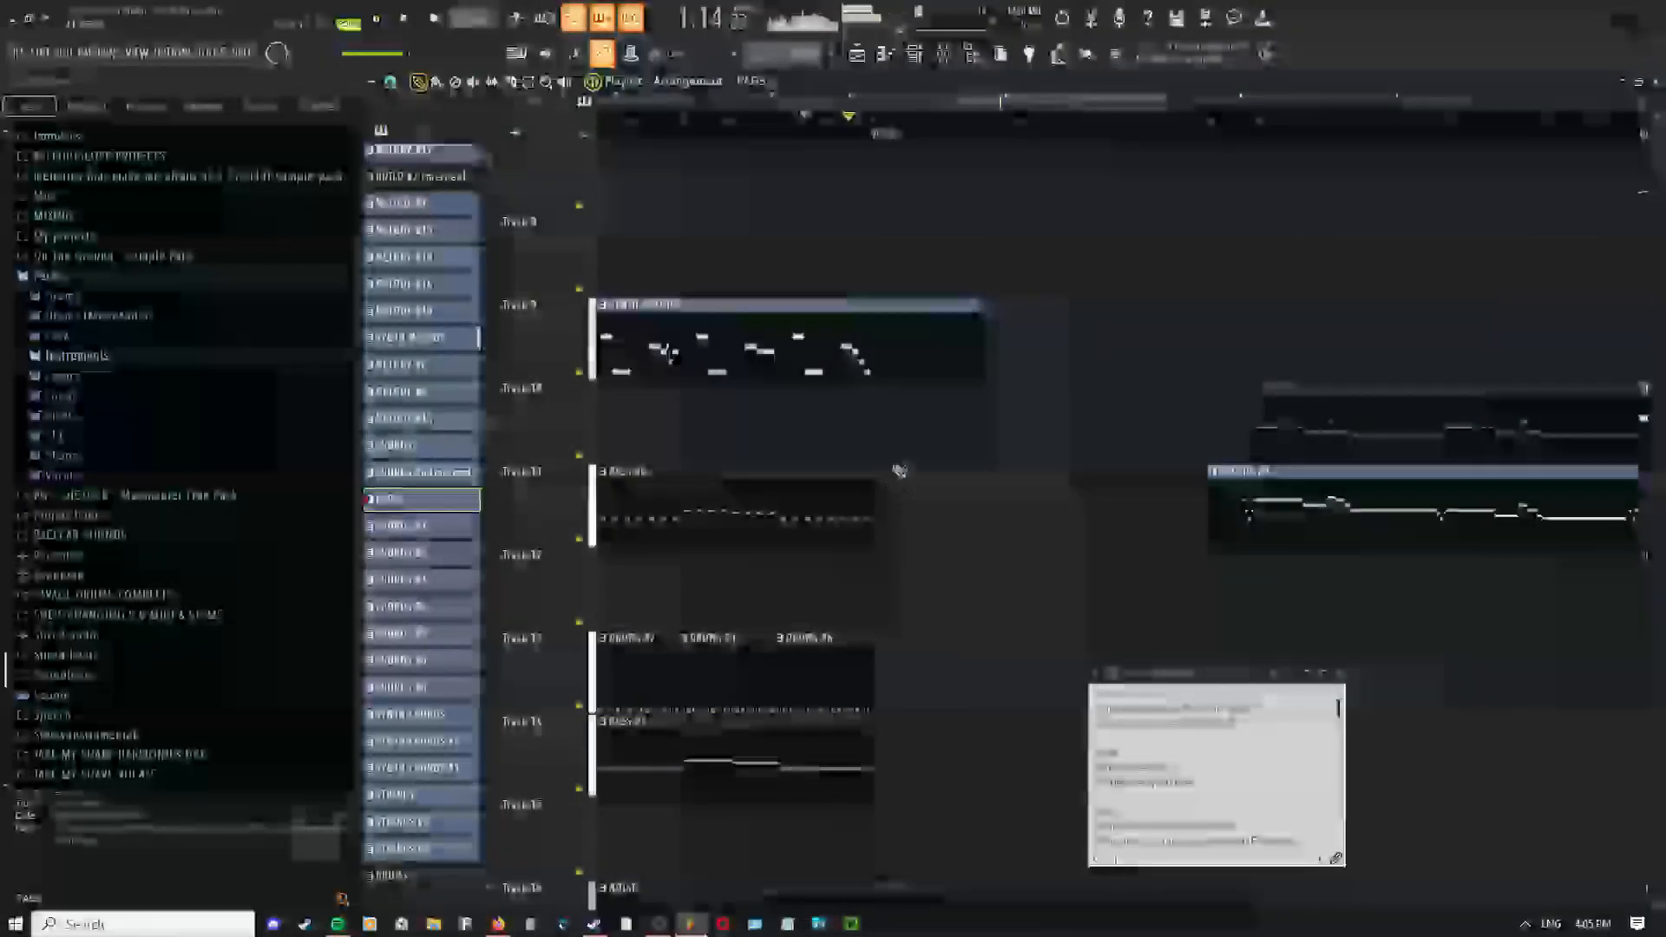
right_click(918, 420)
left_click(940, 464)
left_click_drag(938, 466, 850, 722)
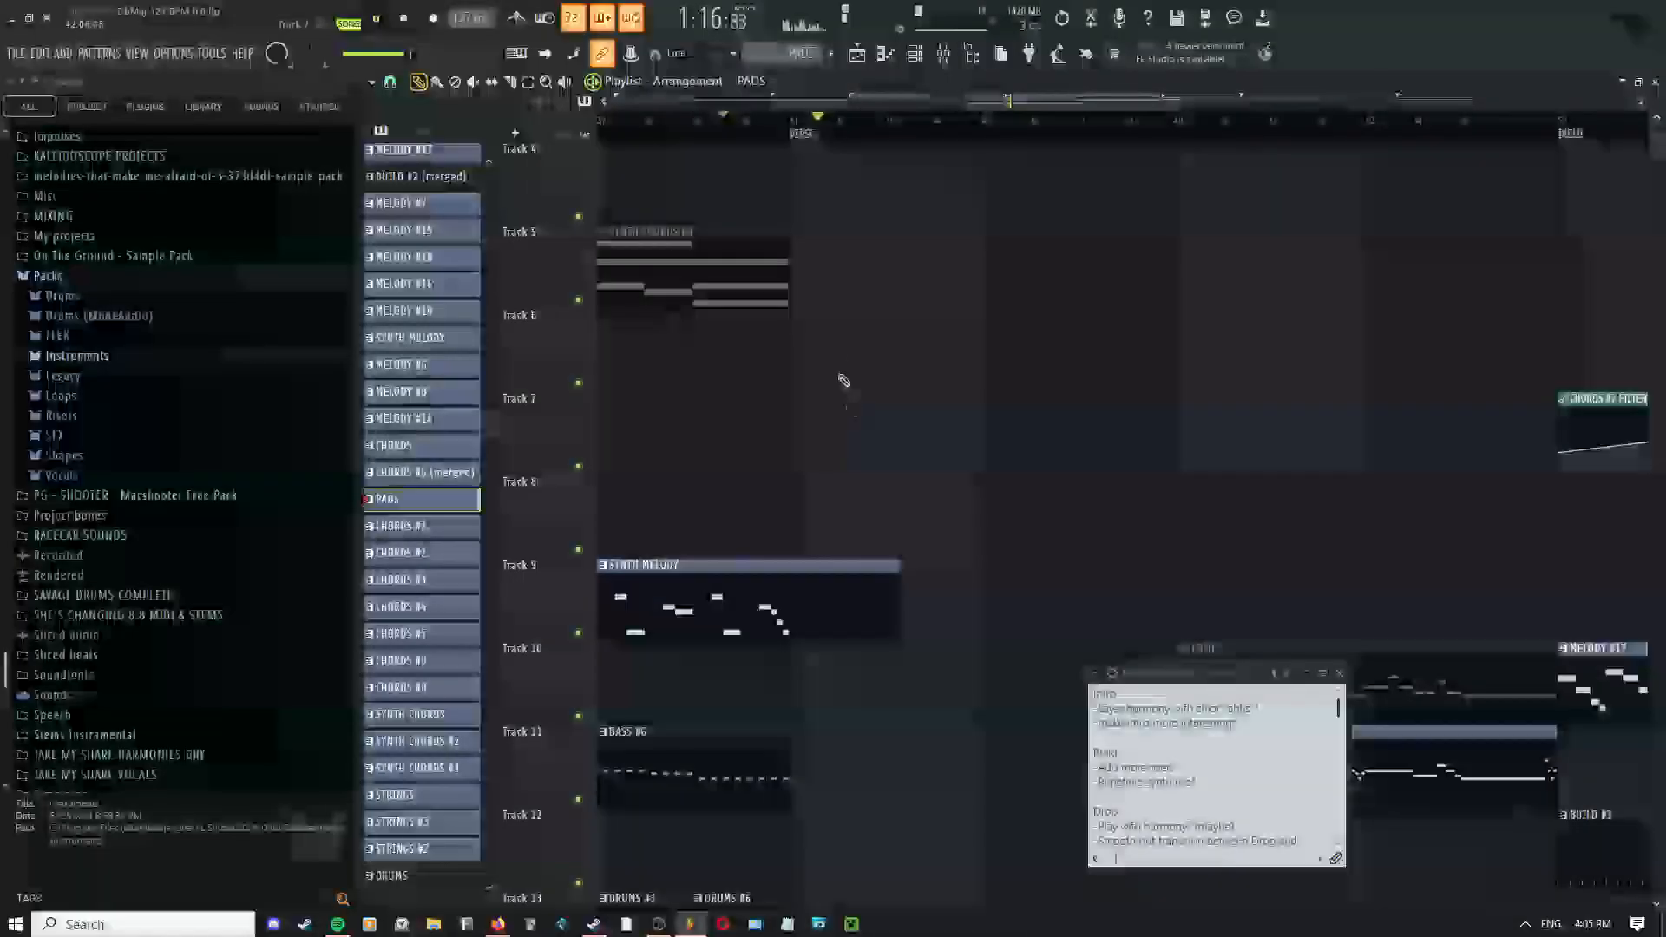
right_click(844, 375)
left_click(855, 388)
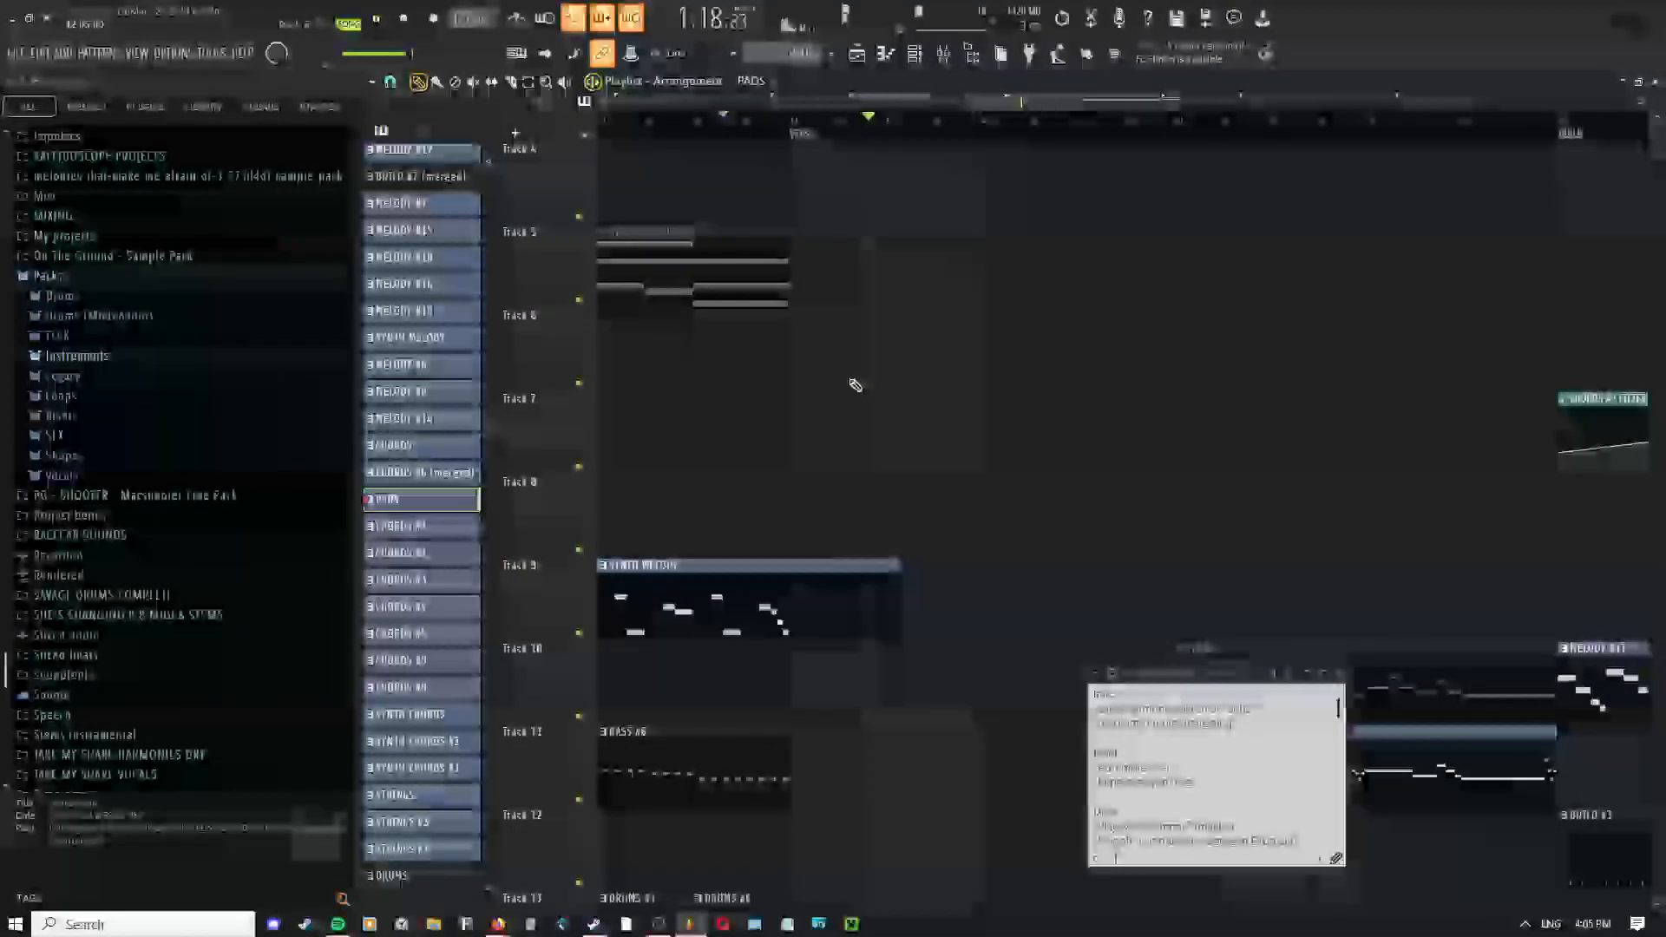
mouse_move(856, 385)
left_mouse_down()
mouse_move(852, 580)
mouse_move(844, 374)
left_mouse_up()
scroll(861, 555, "down", 2)
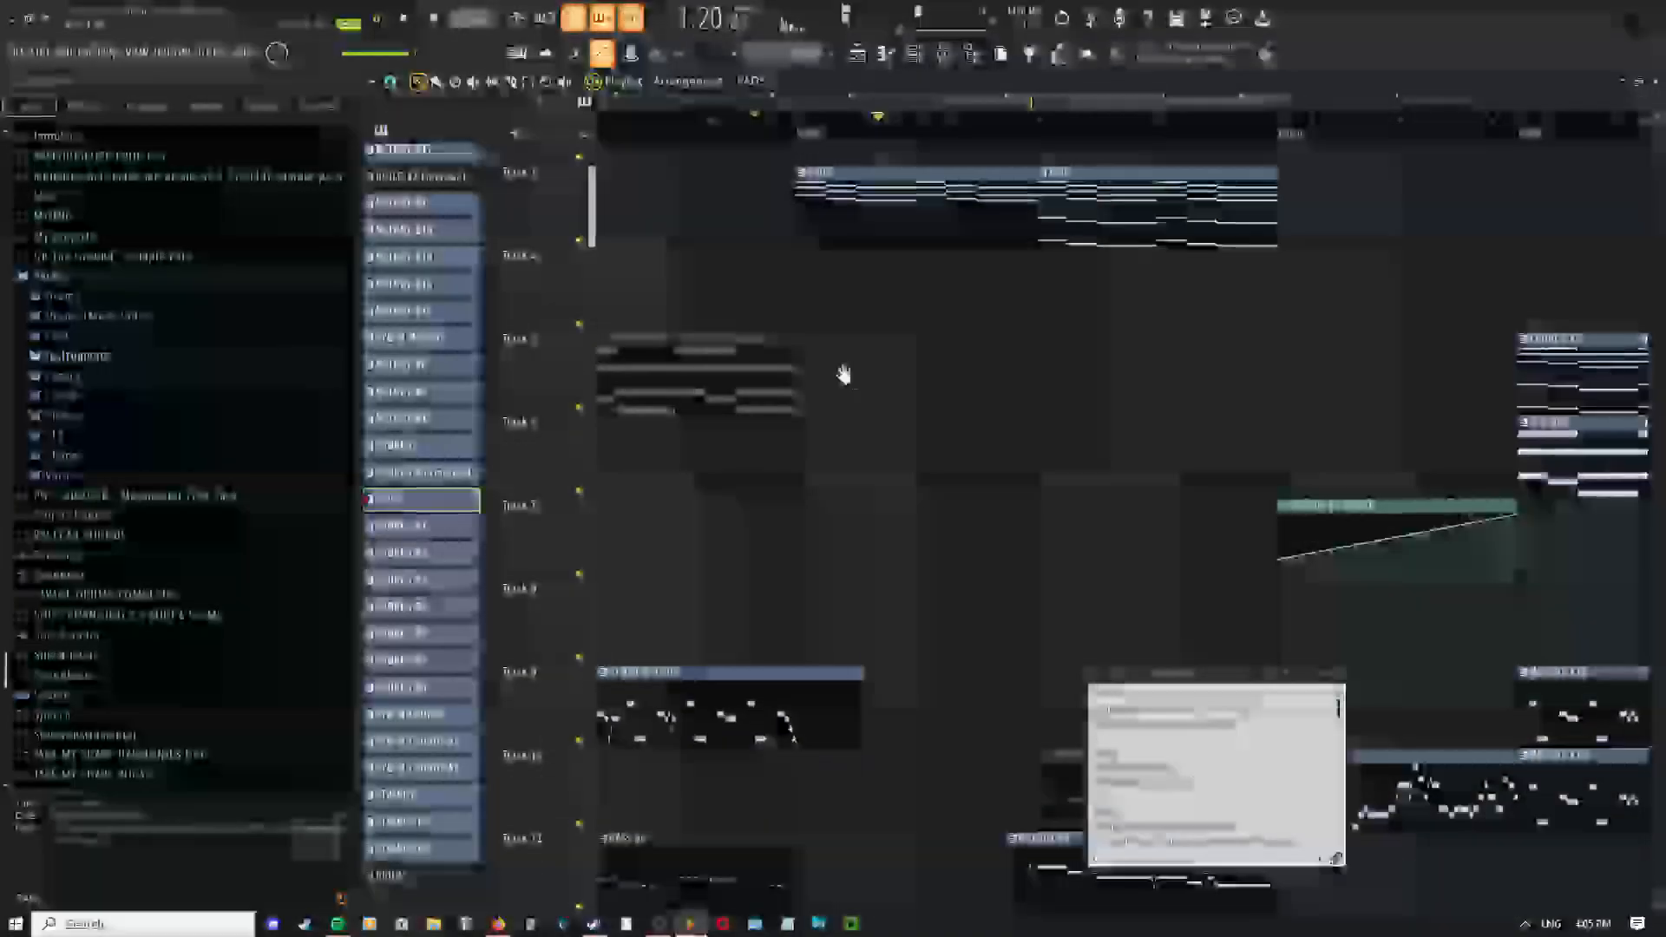
middle_click(846, 375)
left_click(858, 392)
middle_click(885, 375)
left_click(876, 403)
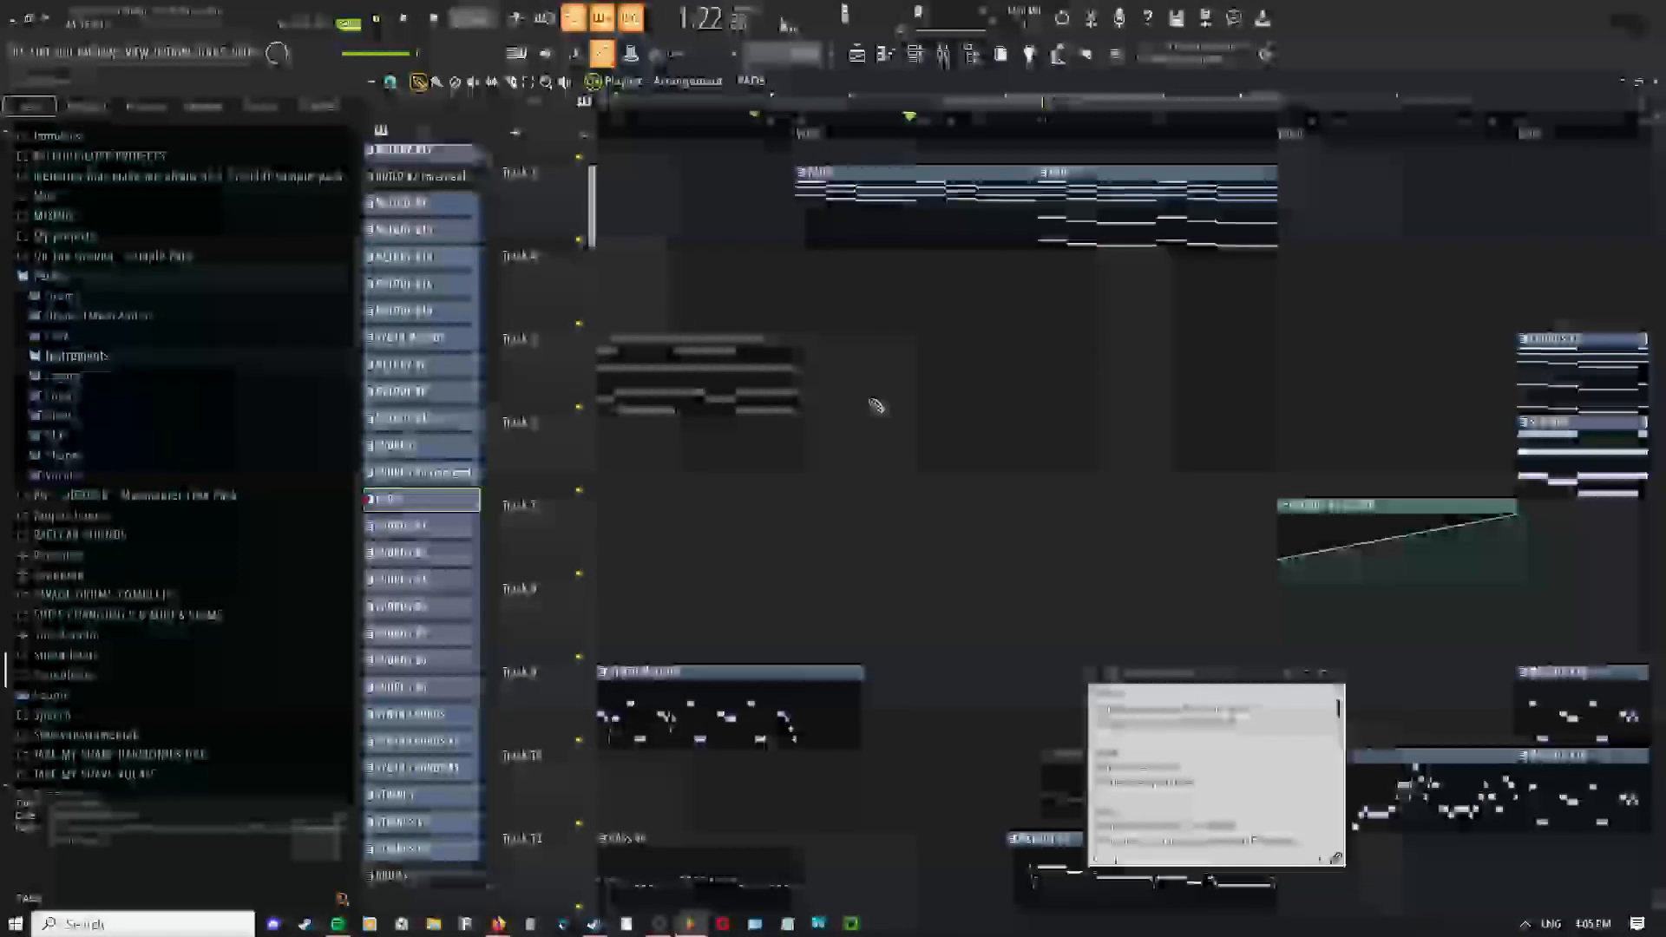
Stop playback and select the time range covering the first half of the verse
scroll(868, 399, "up", 2)
key("space")
left_click_drag(747, 129, 1191, 187)
scroll(825, 409, "up", 3)
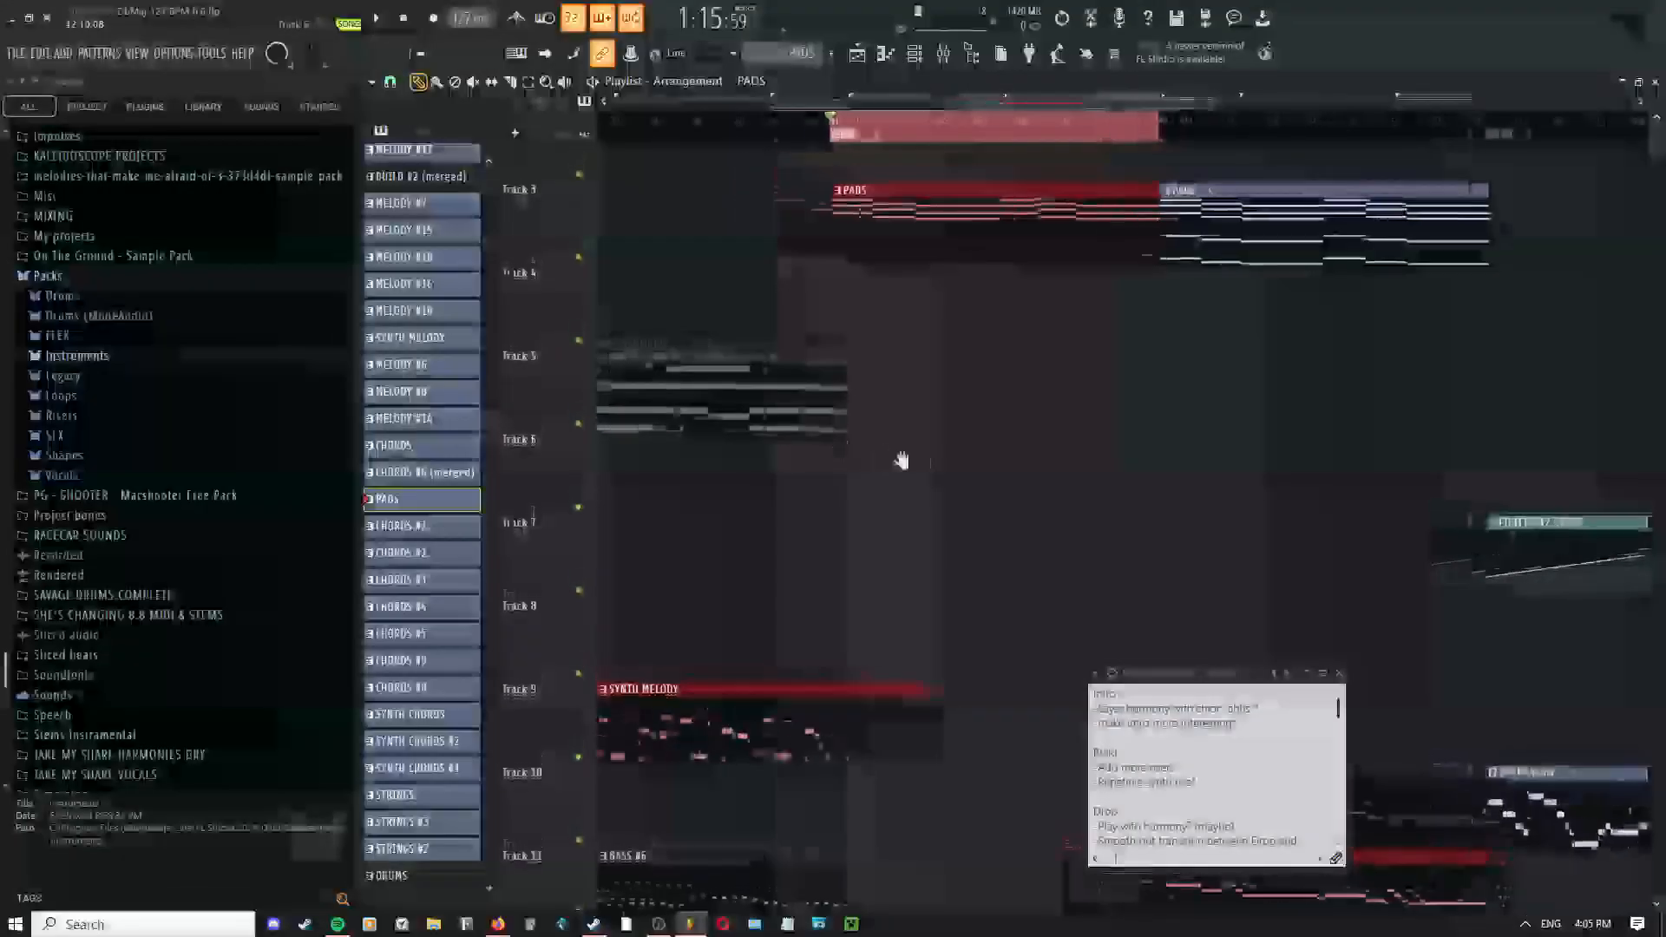
scroll(941, 275, "down", 2)
scroll(980, 382, "down", 2)
Play the end of the drop into the verse and examine the SYNTH MELODY tail, bass and drum tracks and mixer meters
key("space")
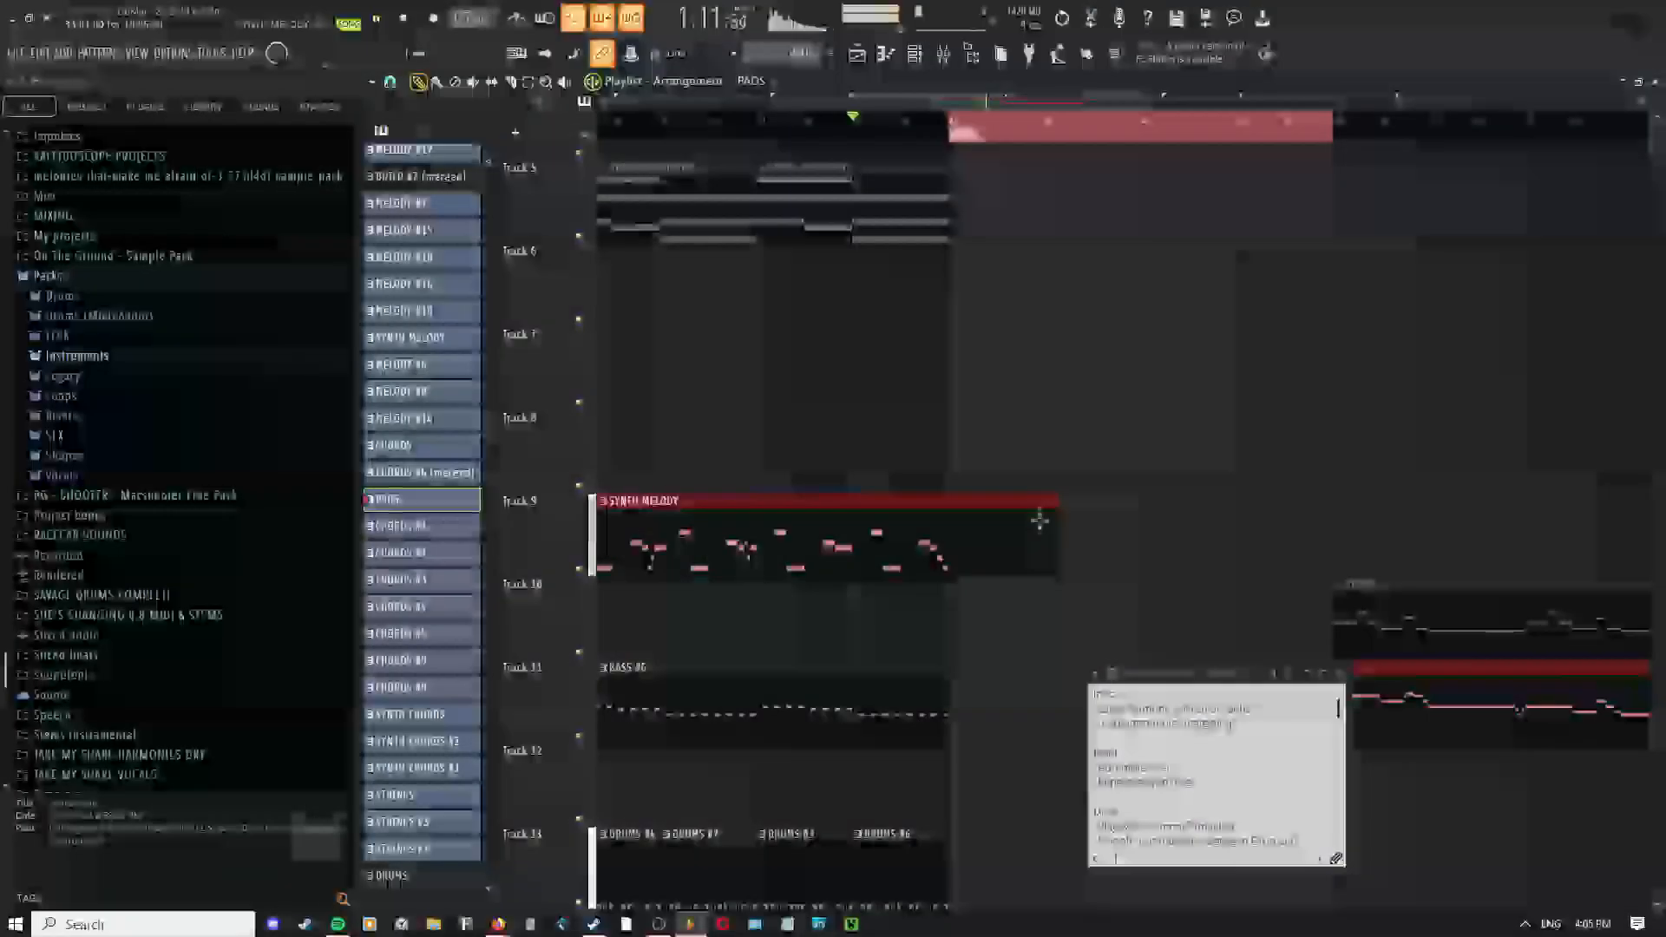
scroll(1033, 512, "down", 3)
scroll(908, 408, "up", 4)
right_click(816, 351)
left_click(836, 381)
scroll(821, 391, "down", 3)
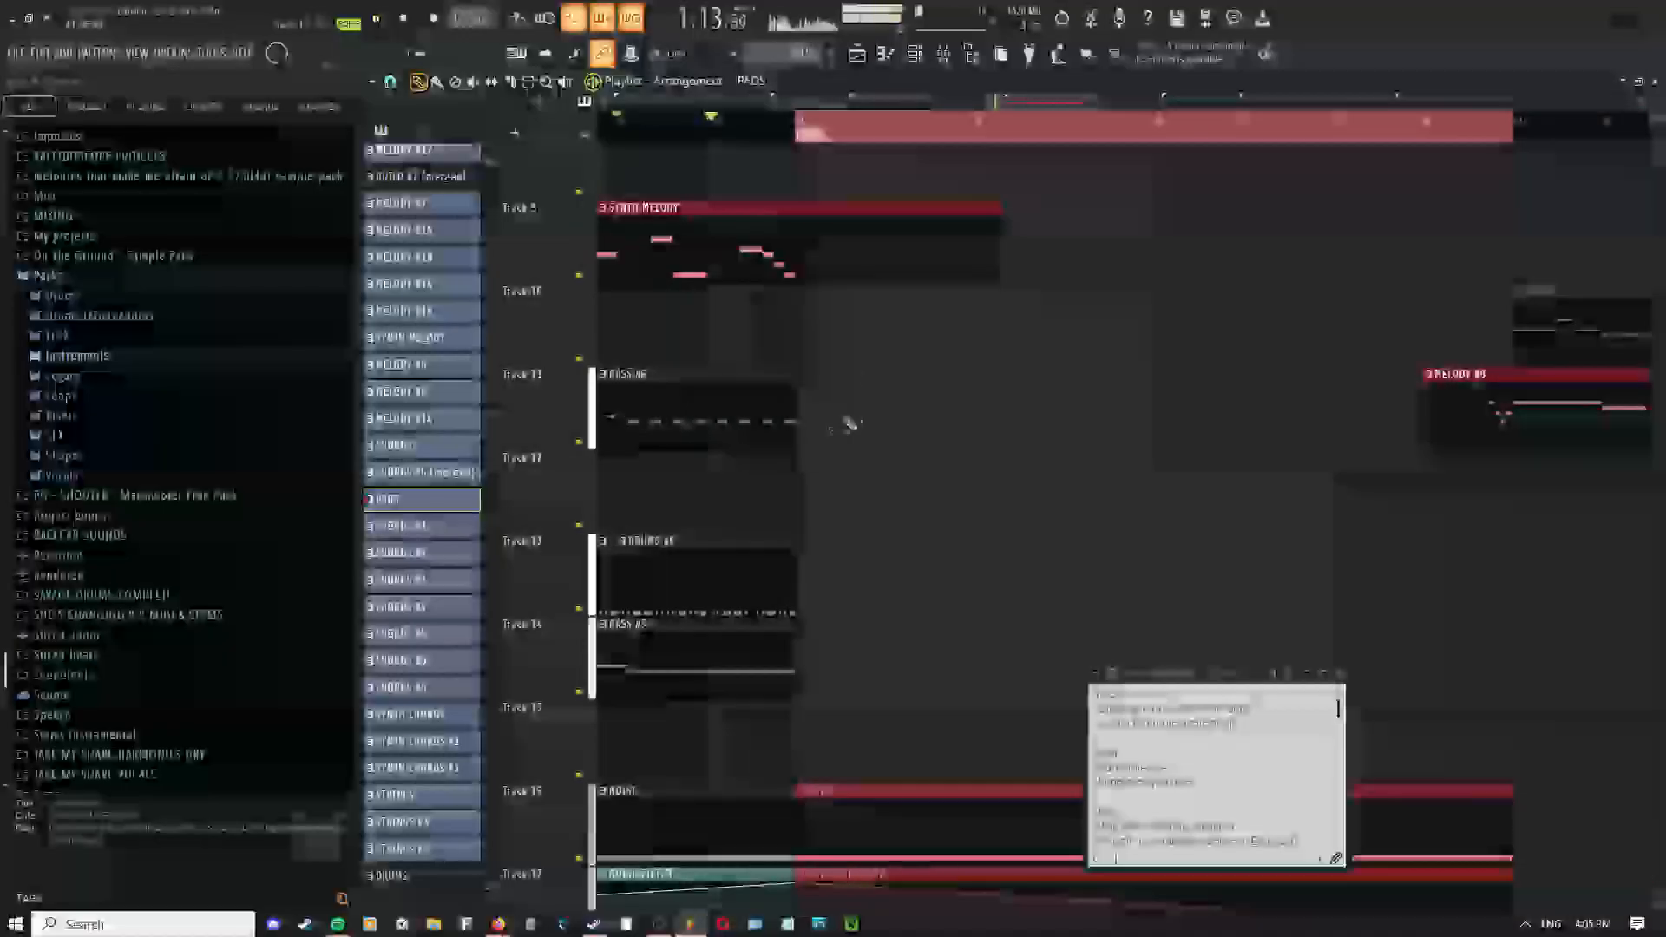
right_click(831, 343)
right_click(812, 327)
left_click(837, 357)
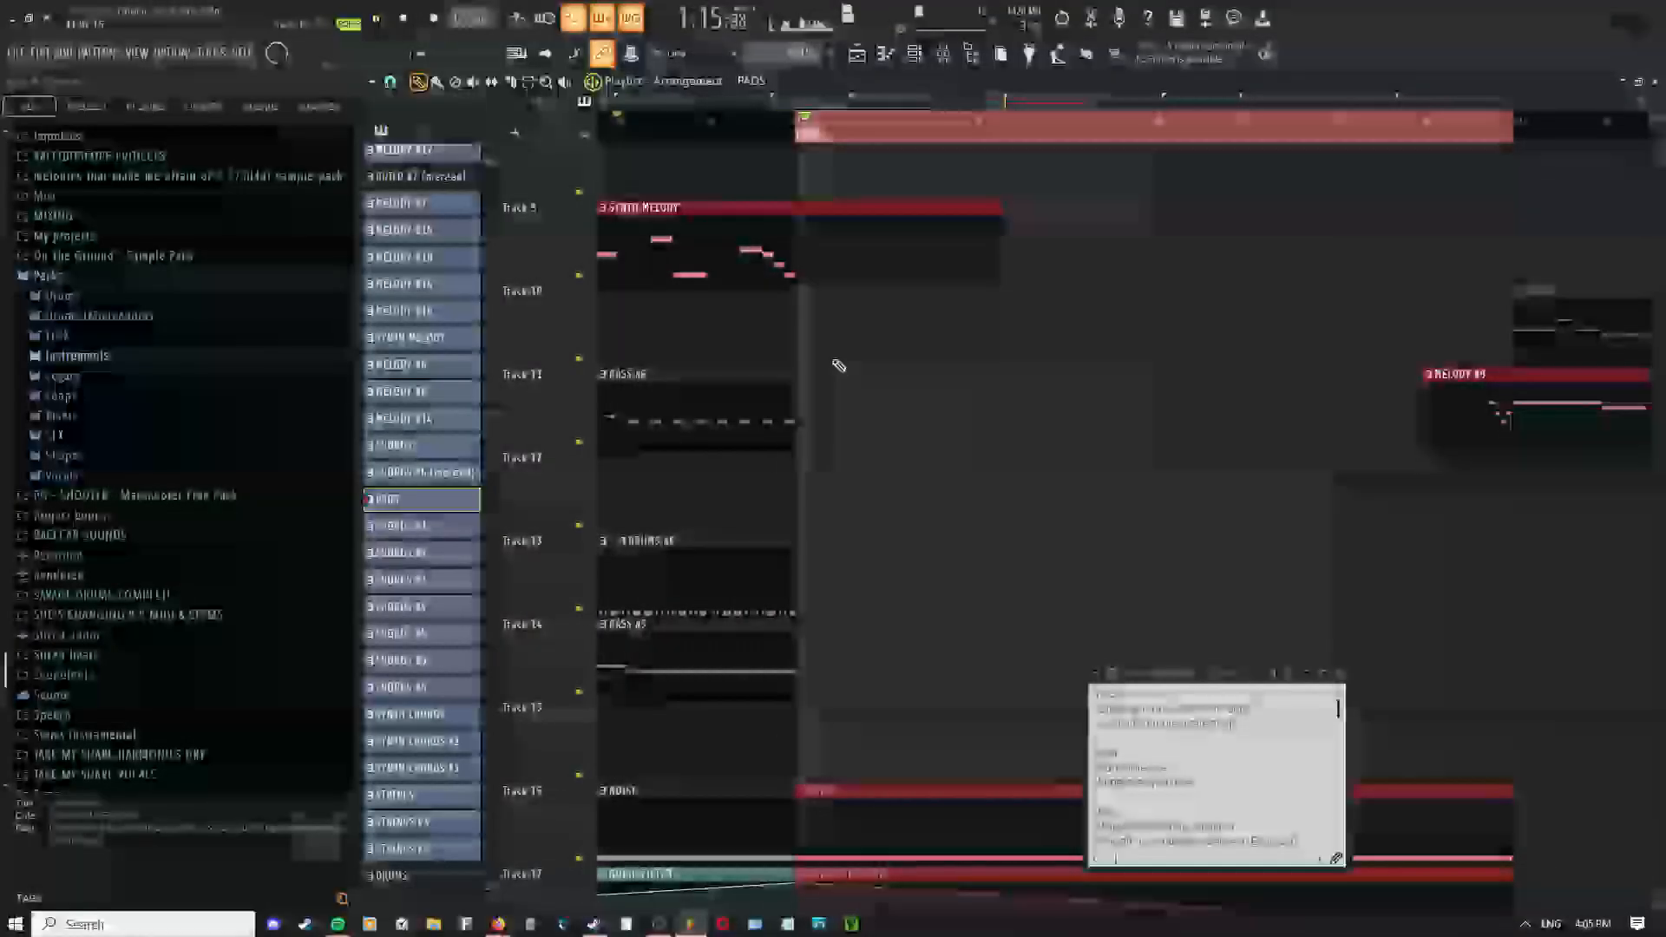
left_click(944, 56)
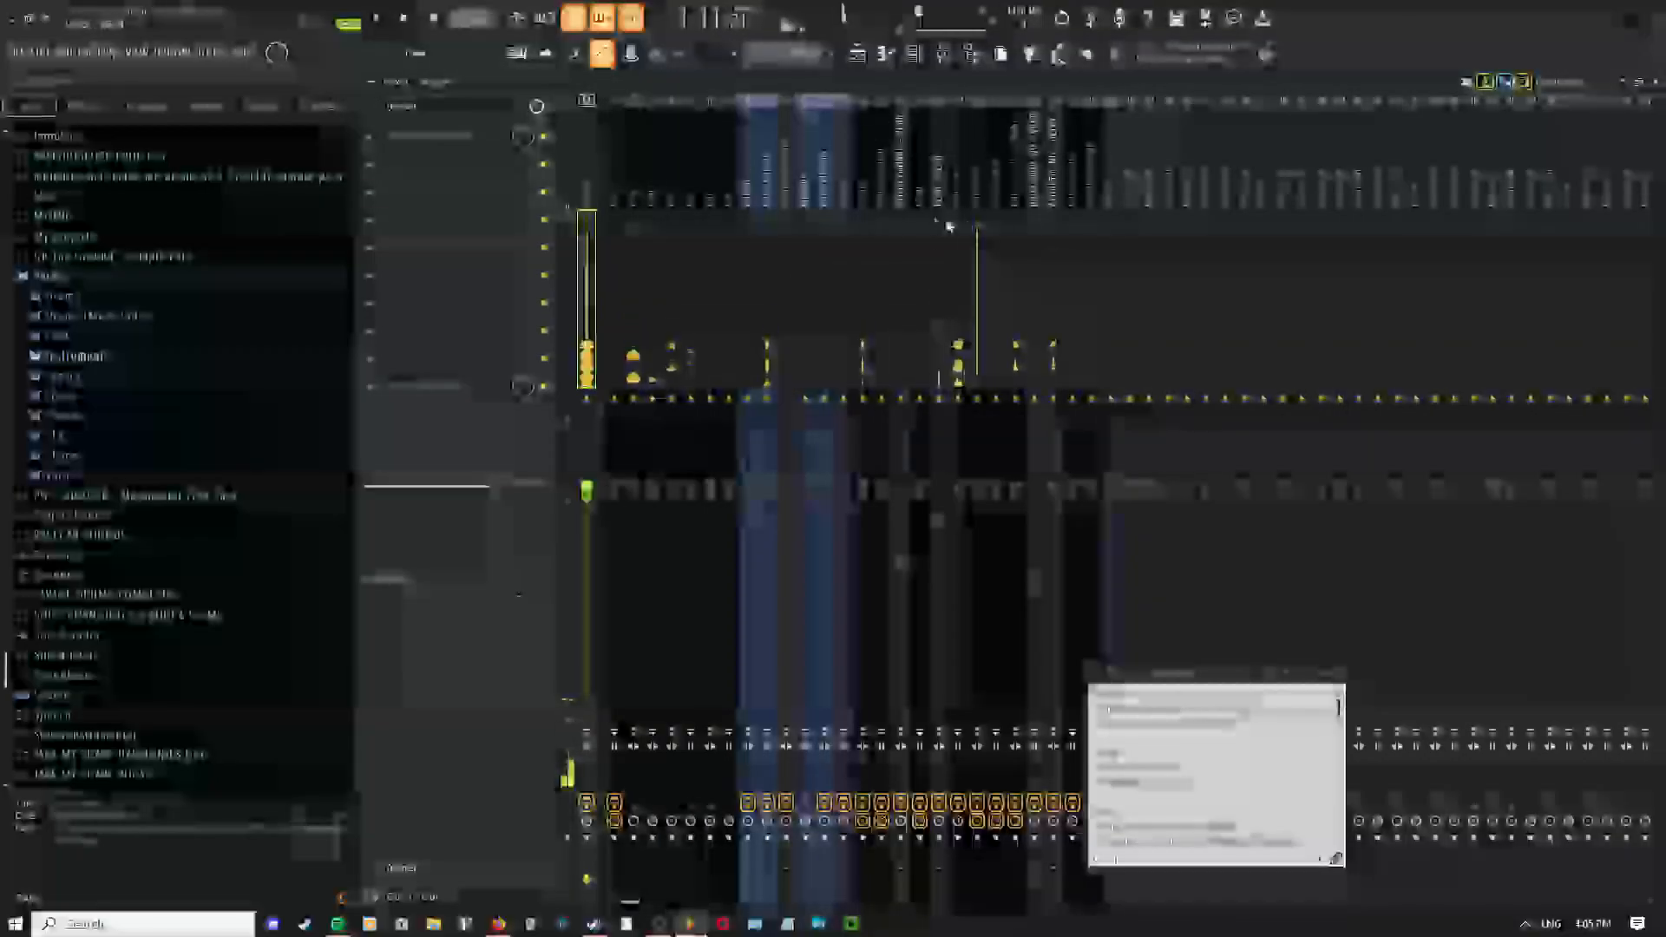
left_click(859, 55)
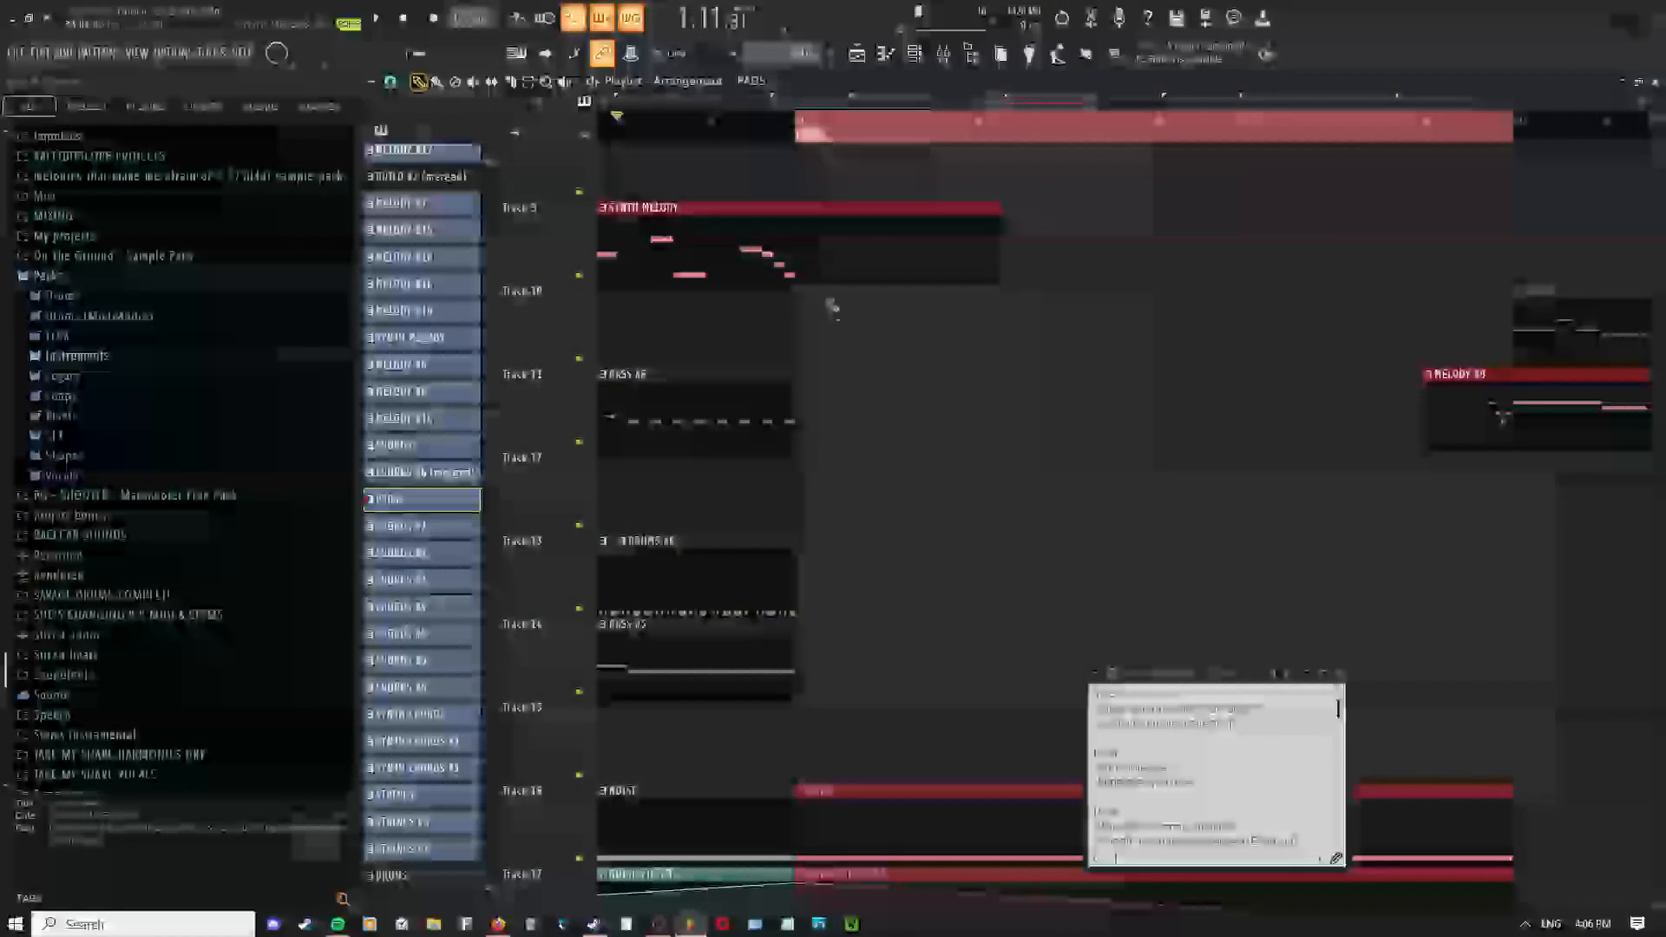
right_click(853, 348)
left_click(779, 264)
Name an empty mixer track LEAD - DELAY THROW and move it beside the other lead tracks
left_click(945, 55)
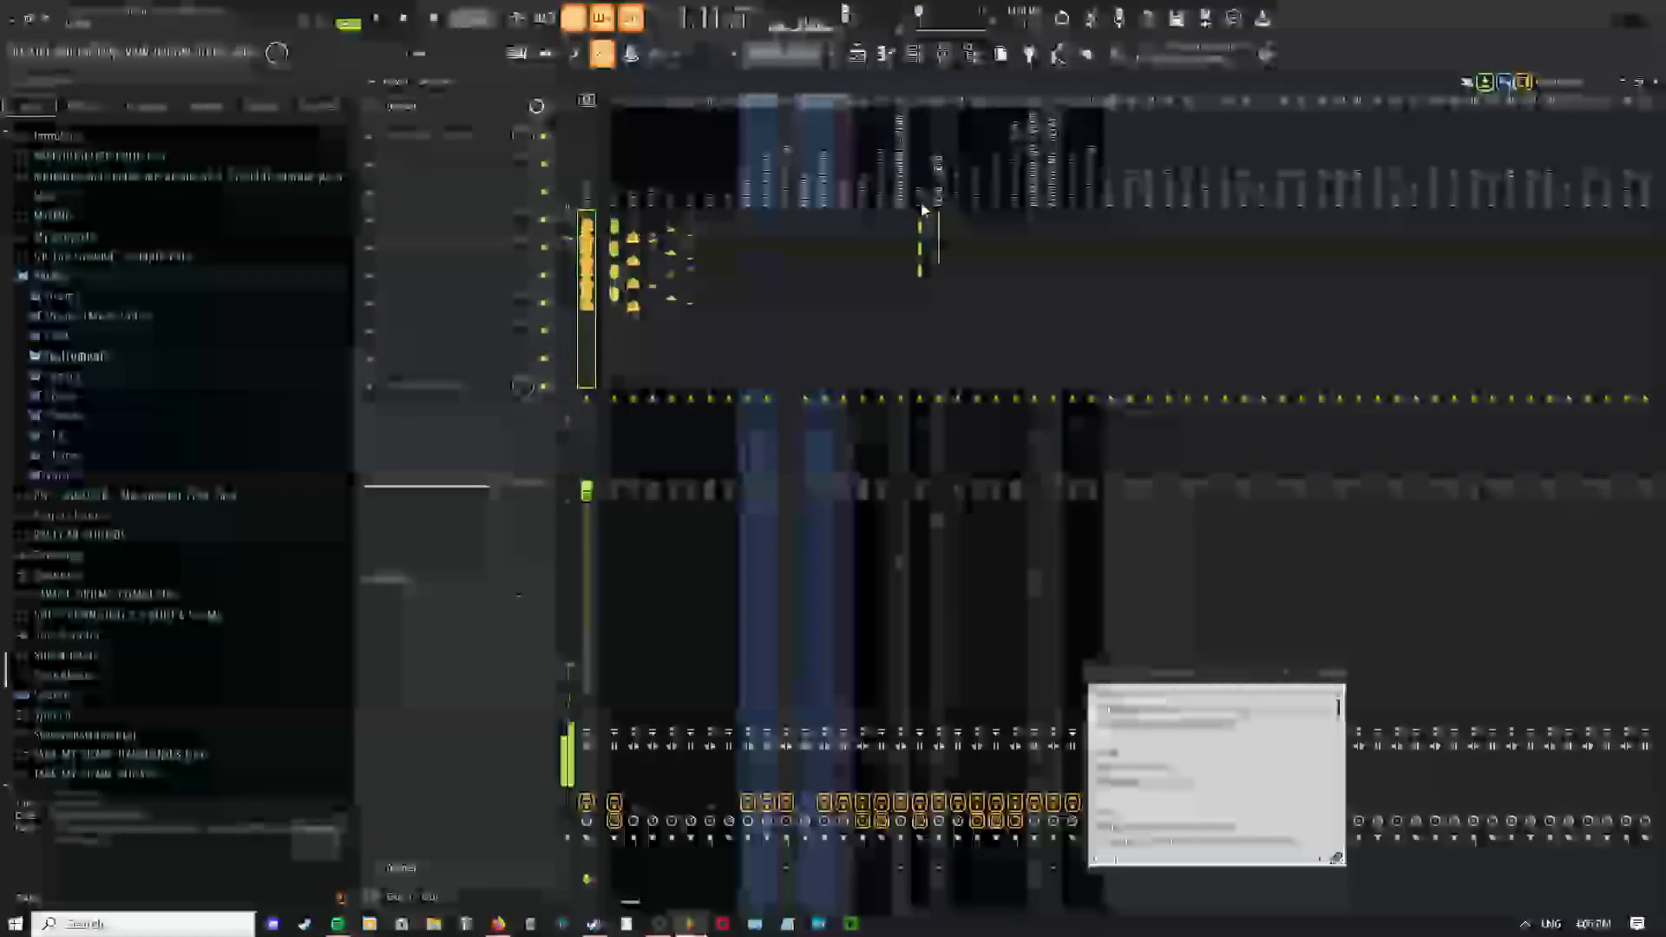
left_click(921, 230)
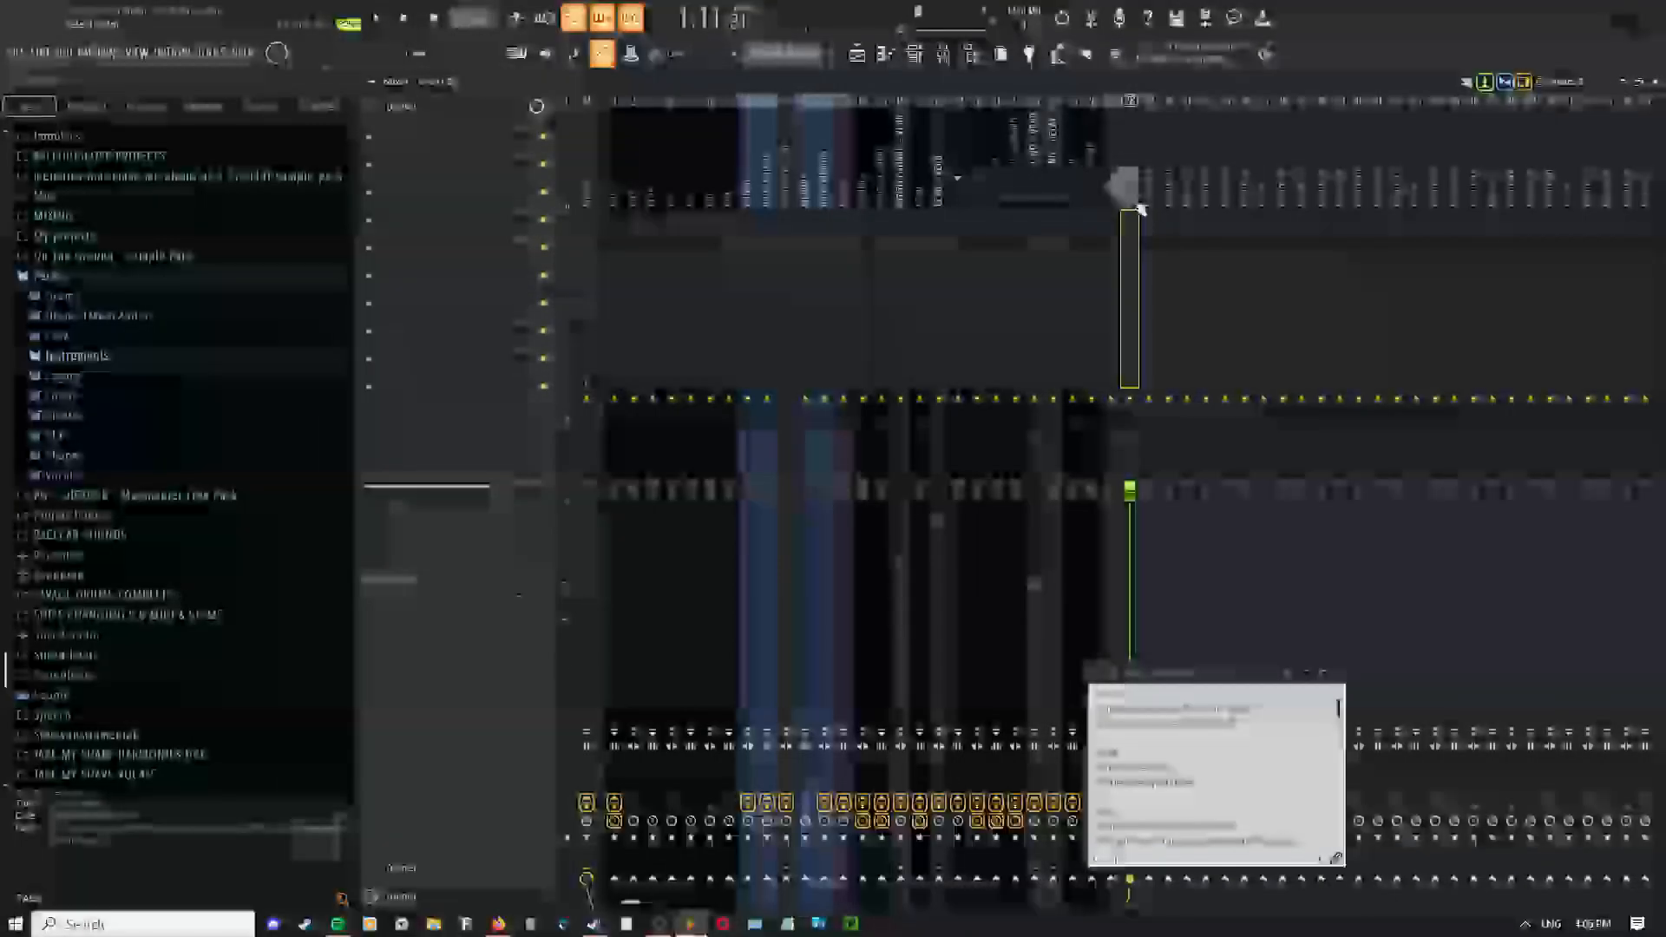
type("DE")
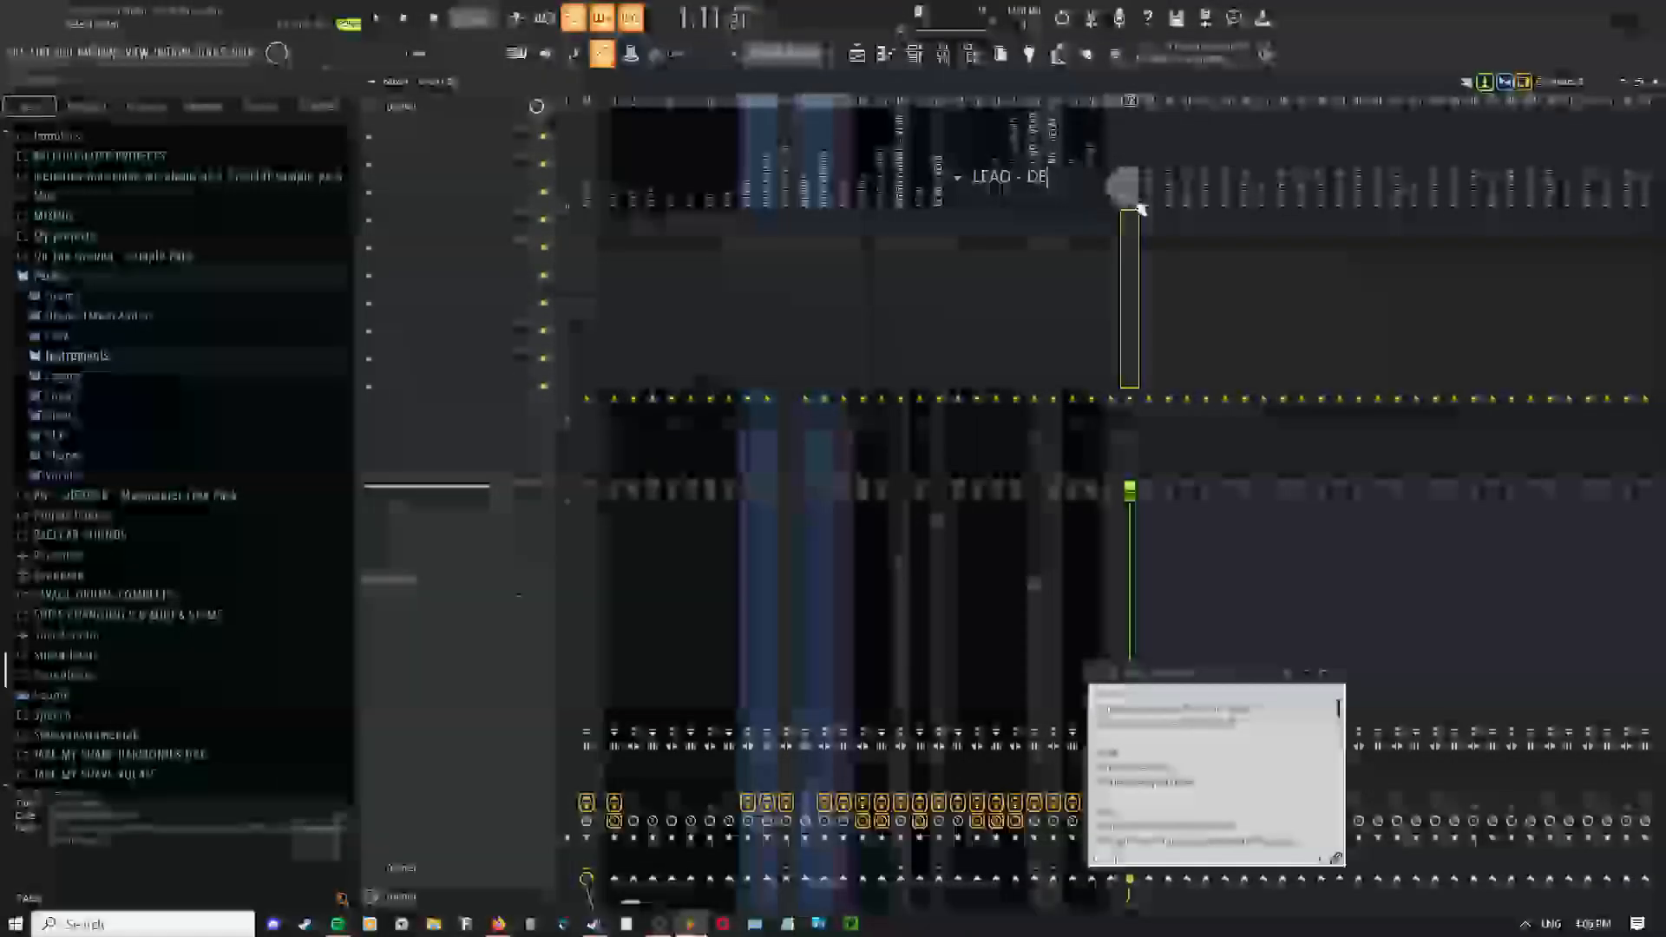
type("LAY THRO")
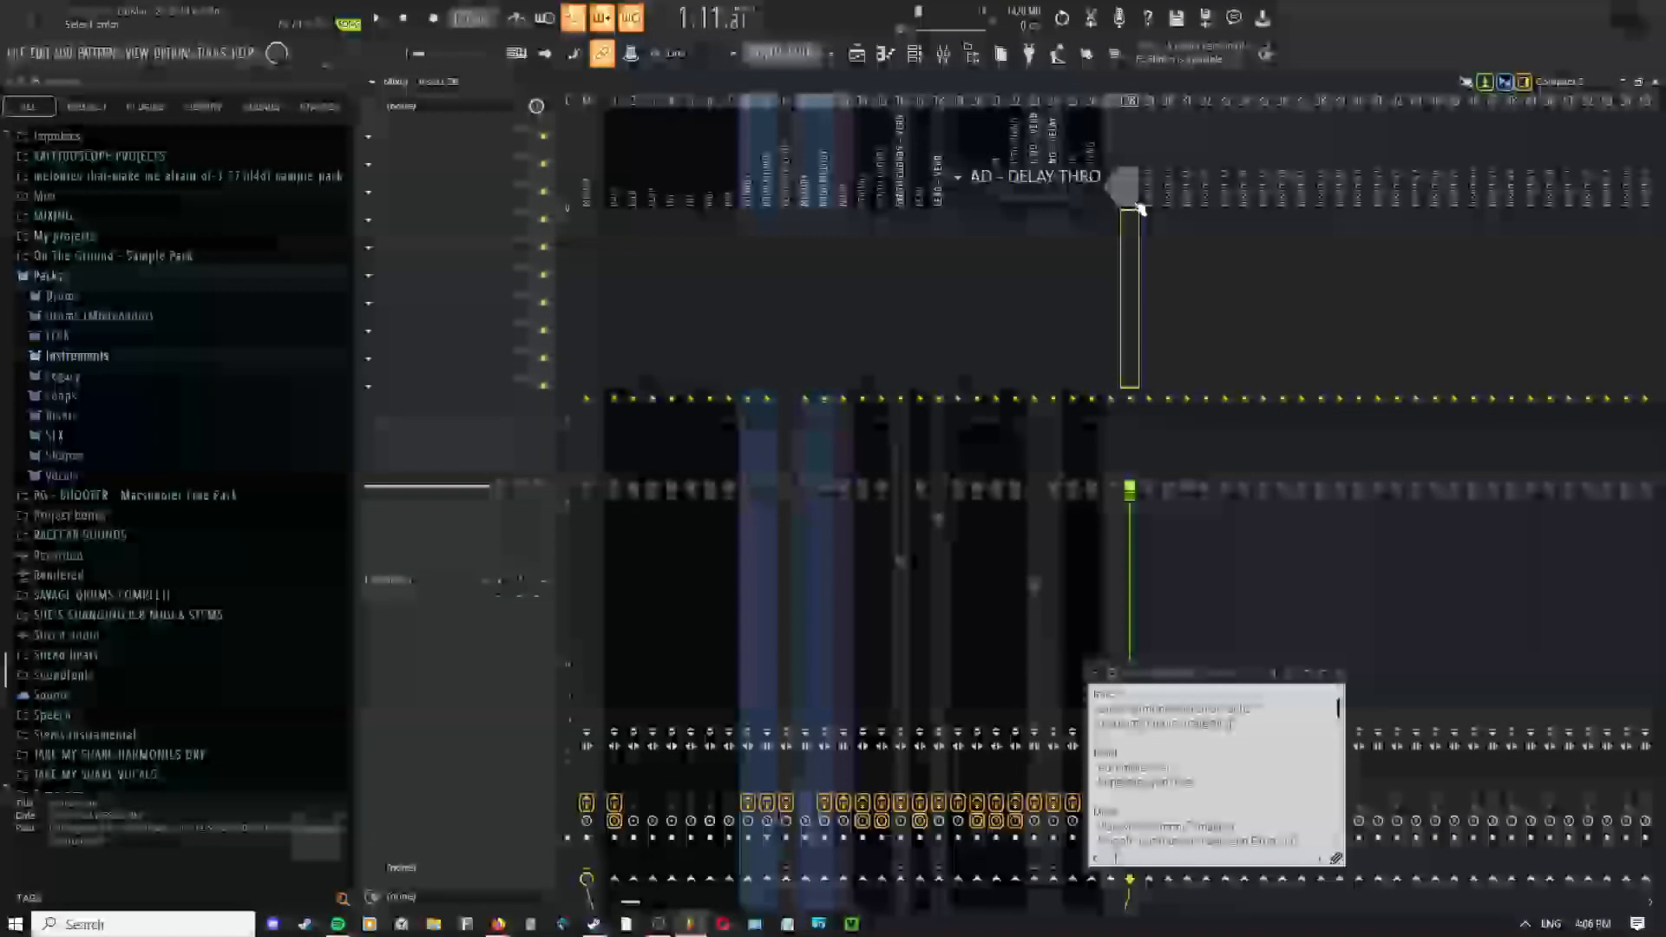
key("Return")
key("alt+Left")
key("alt+Left")
key("alt+Left")
key("alt+Left")
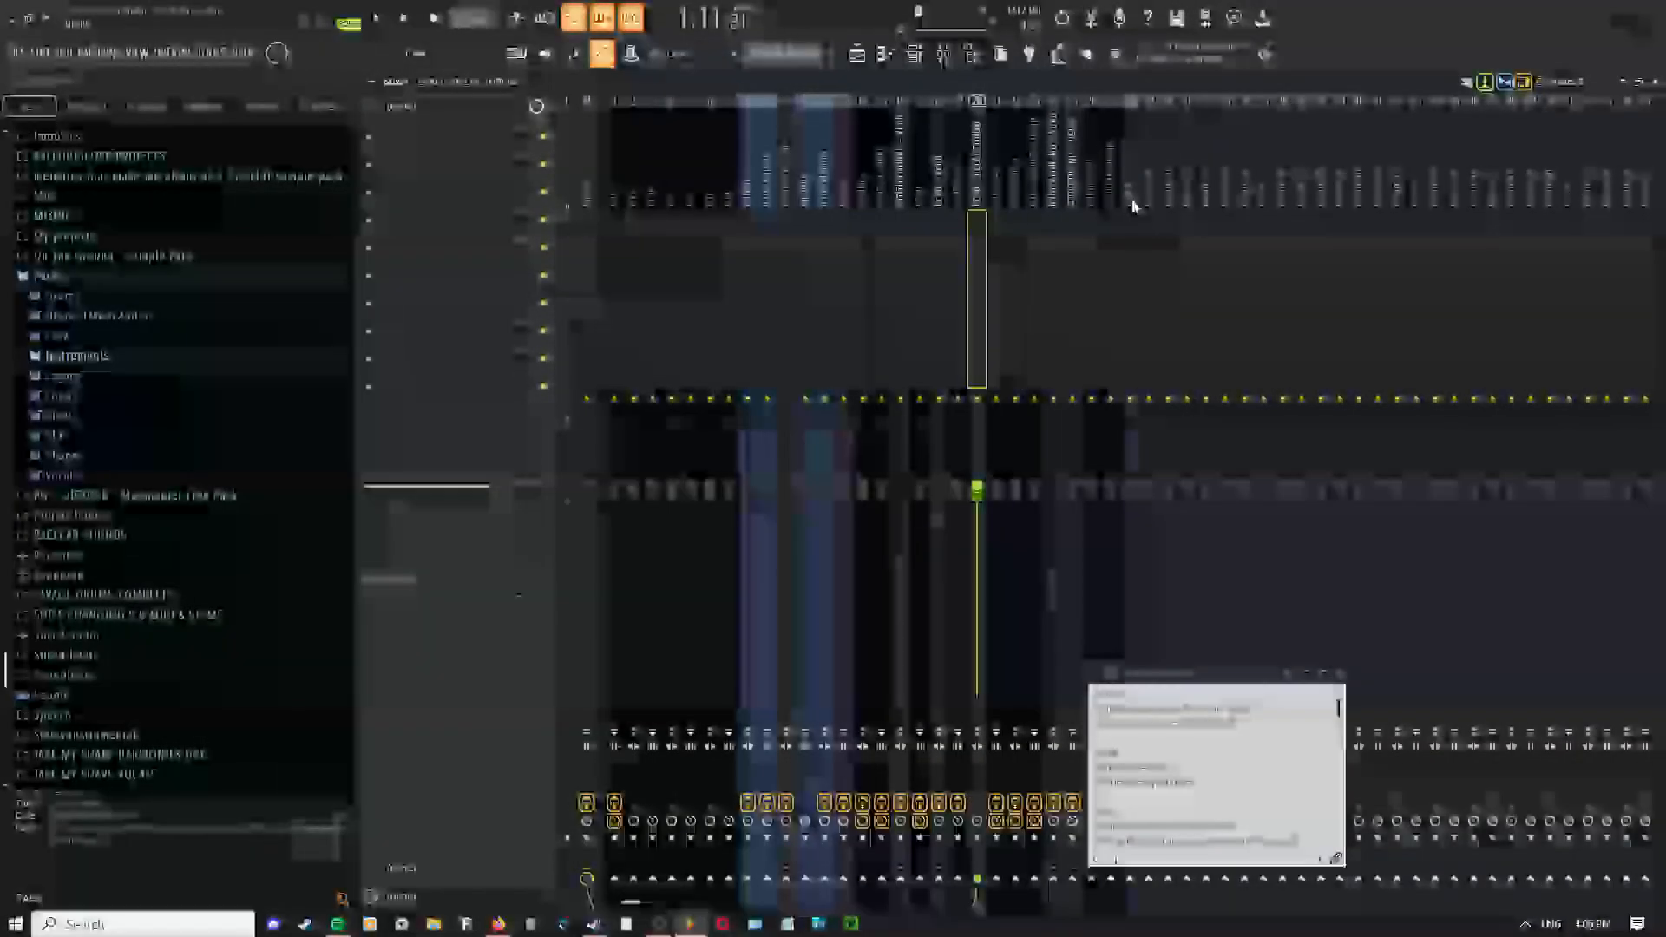
Route the lead mixer track to LEAD - DELAY THROW and load a delay effect there, adjusting its large knob
left_click(920, 206)
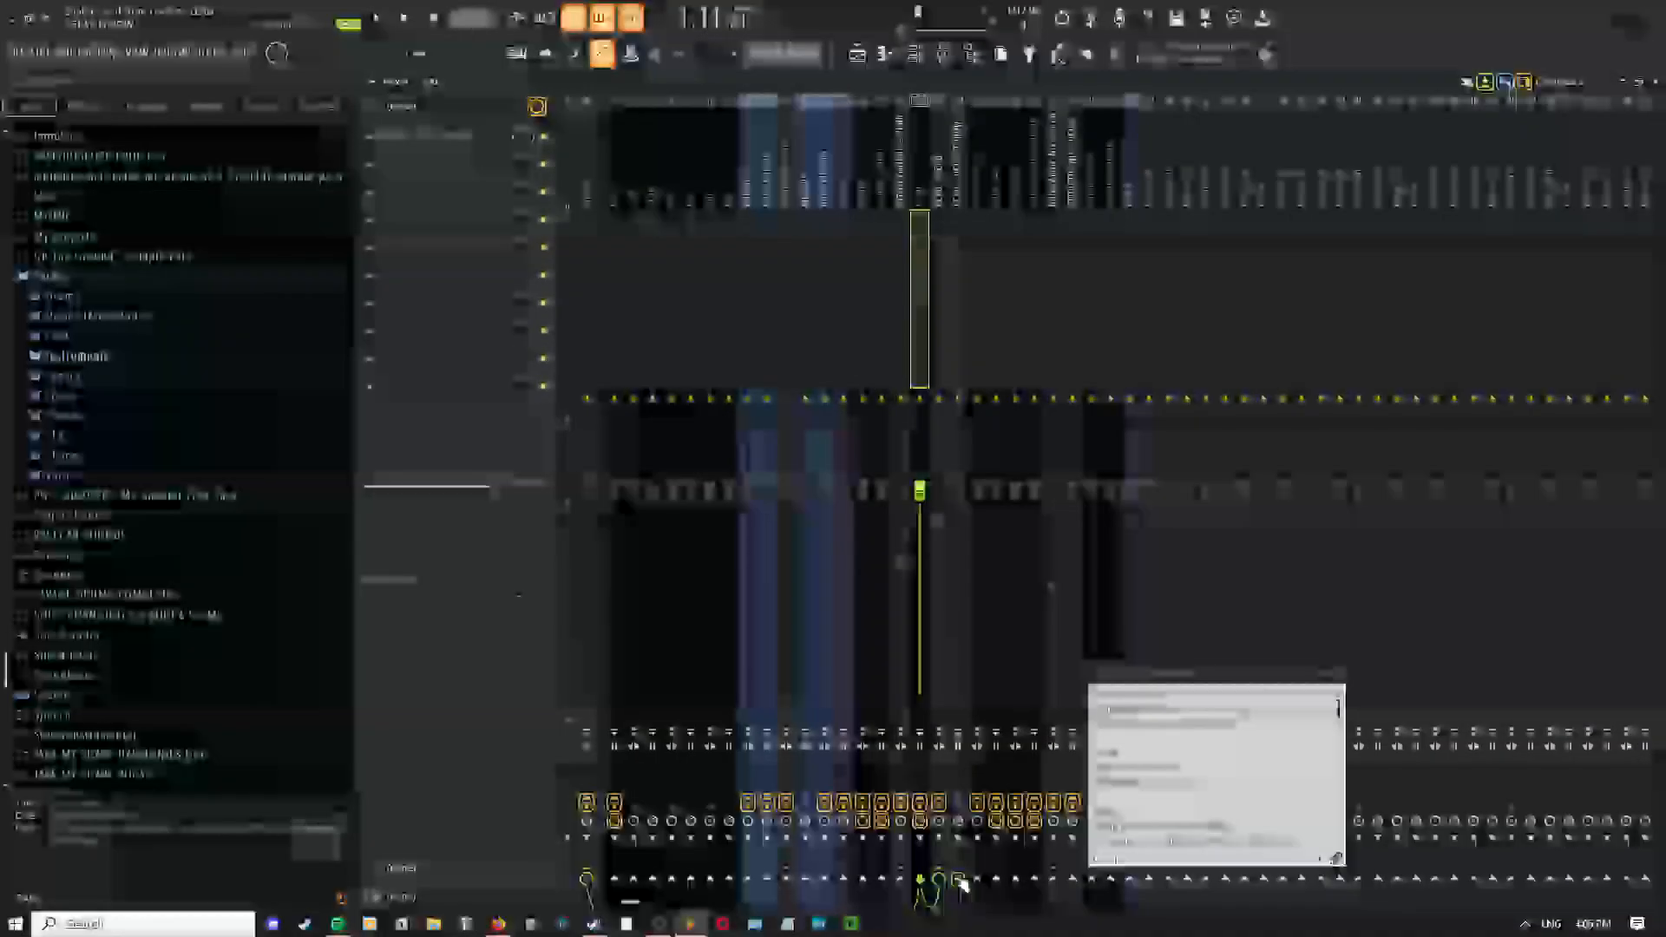
left_click(958, 173)
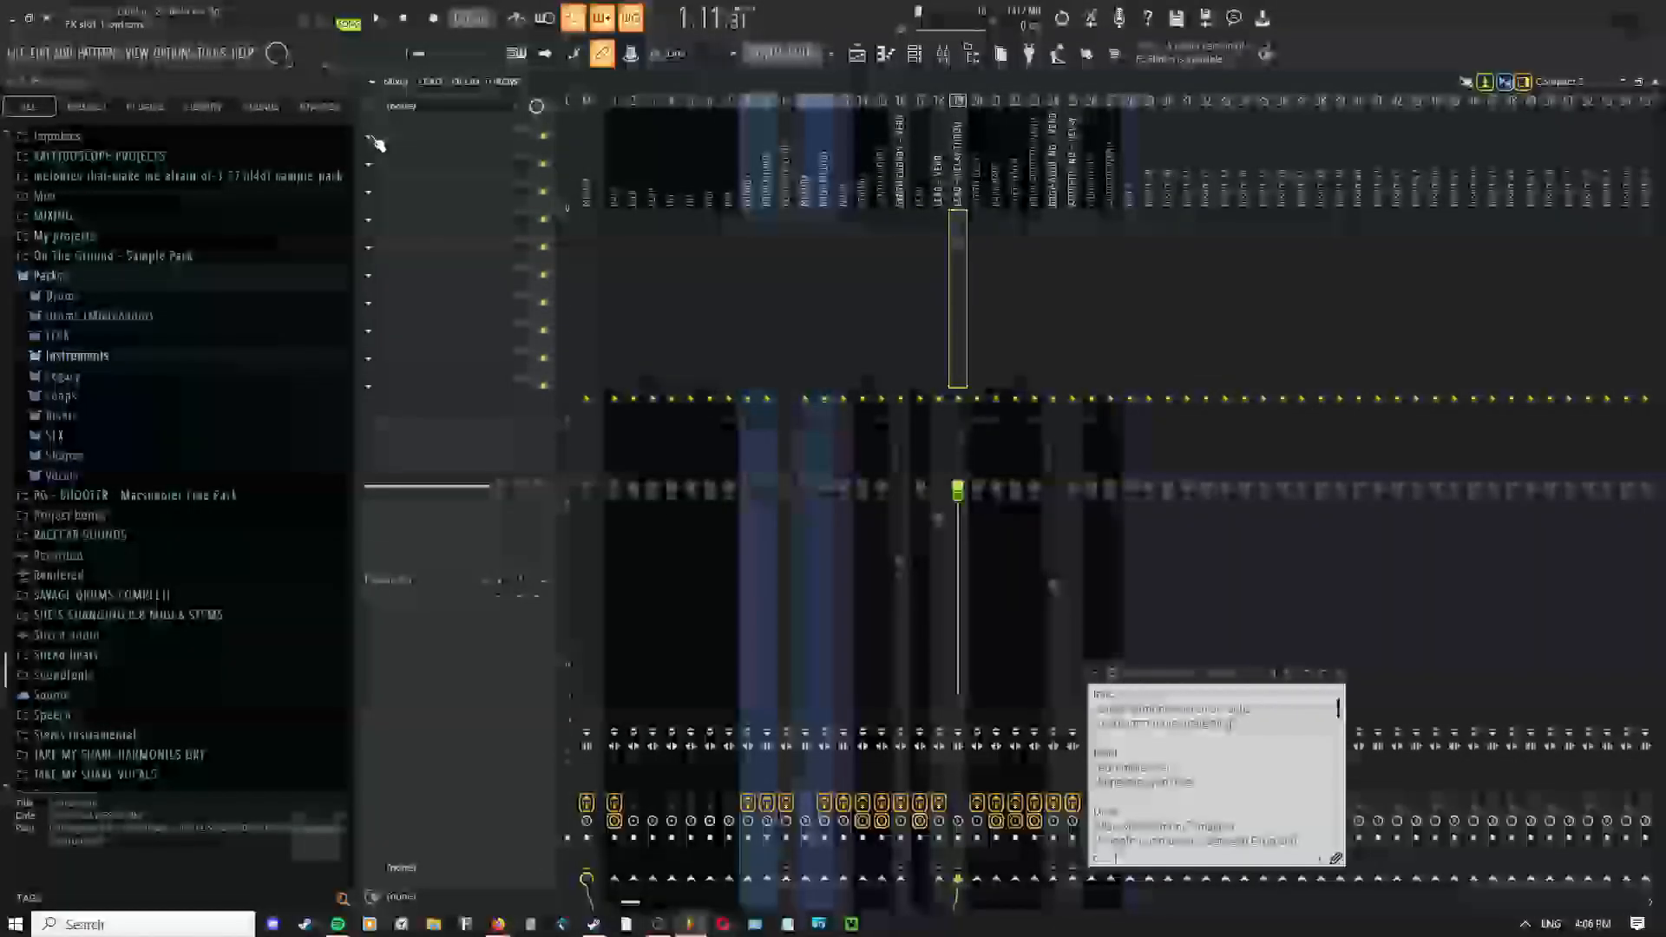
left_click(452, 136)
mouse_move(468, 158)
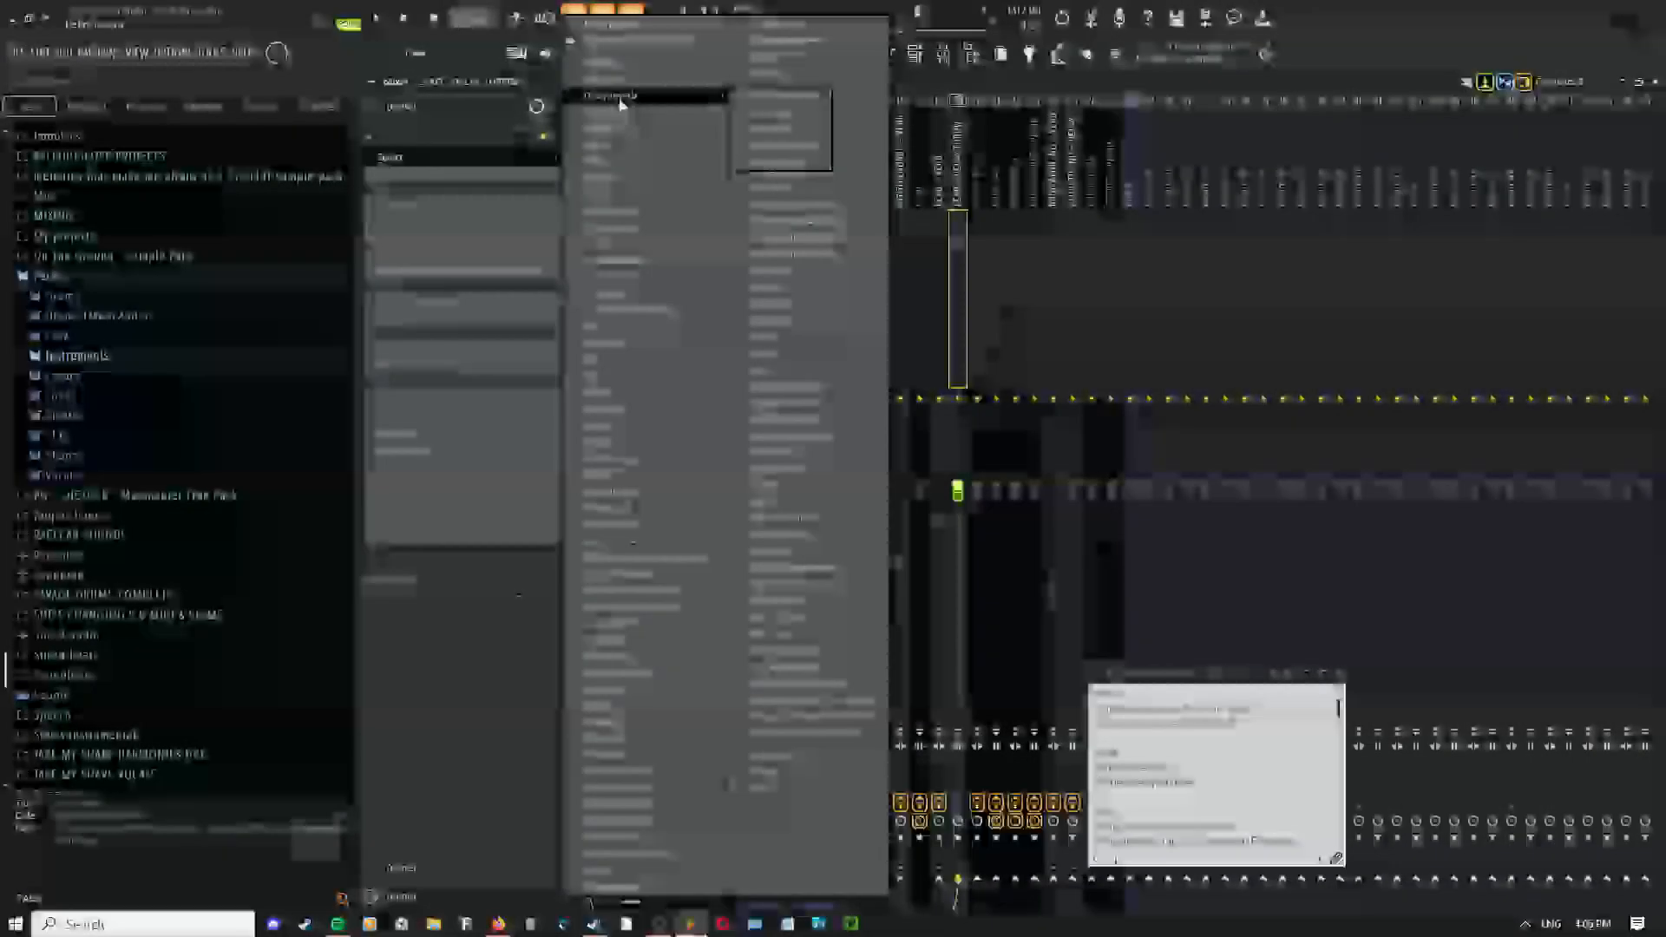
left_click(768, 149)
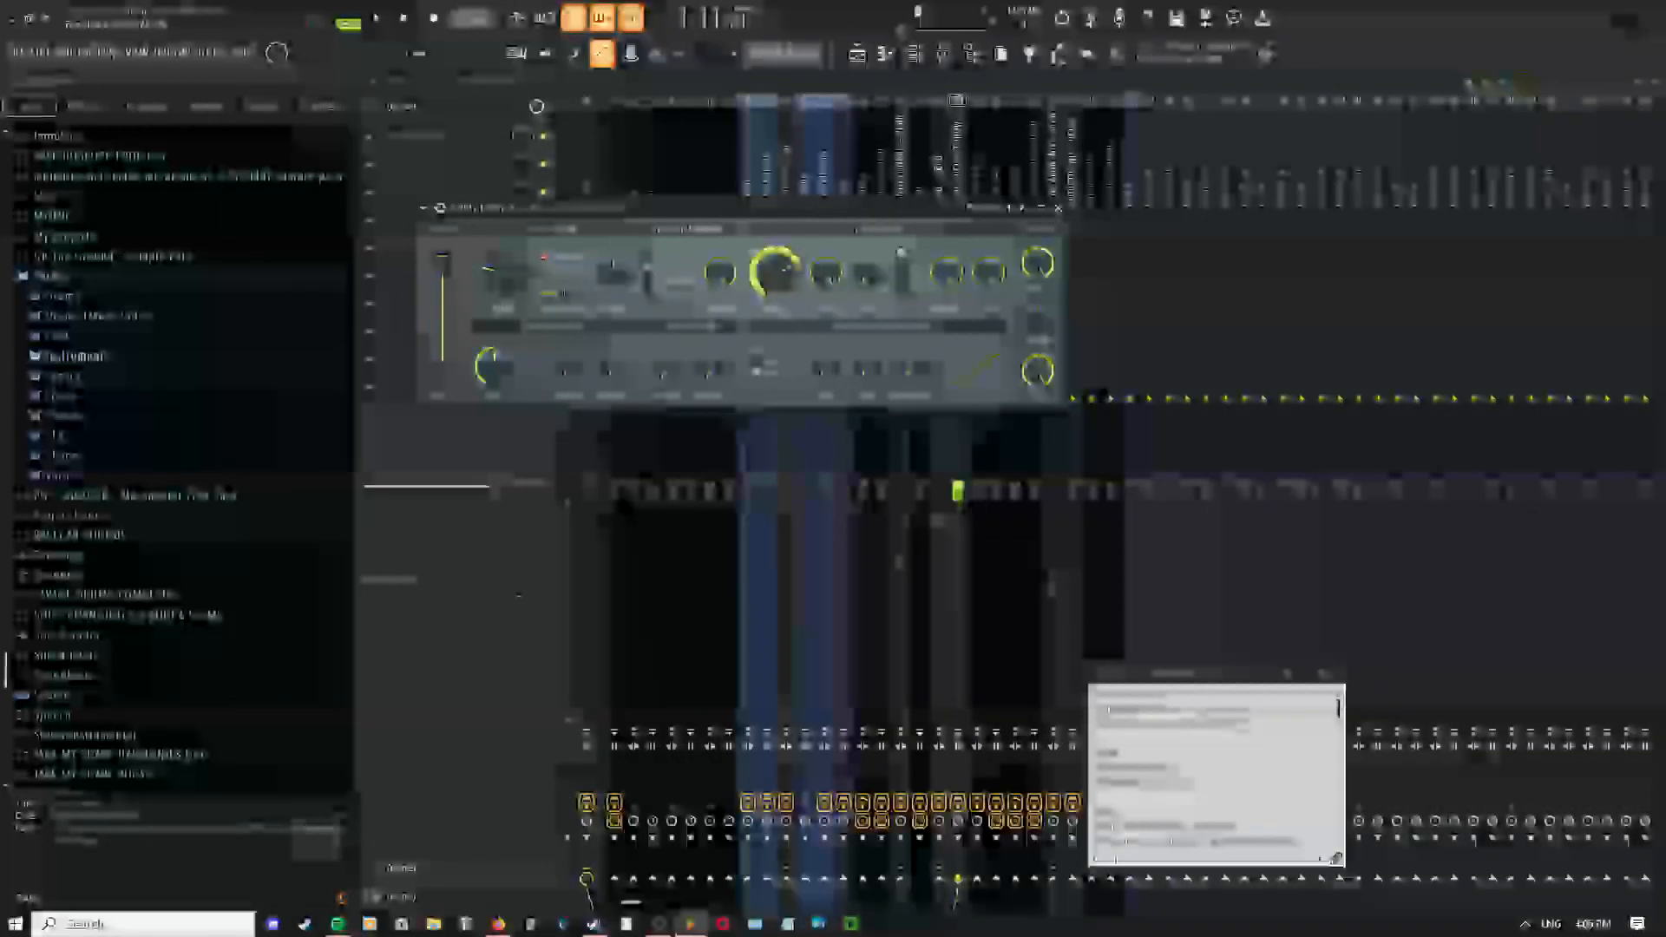
left_click_drag(783, 280, 783, 265)
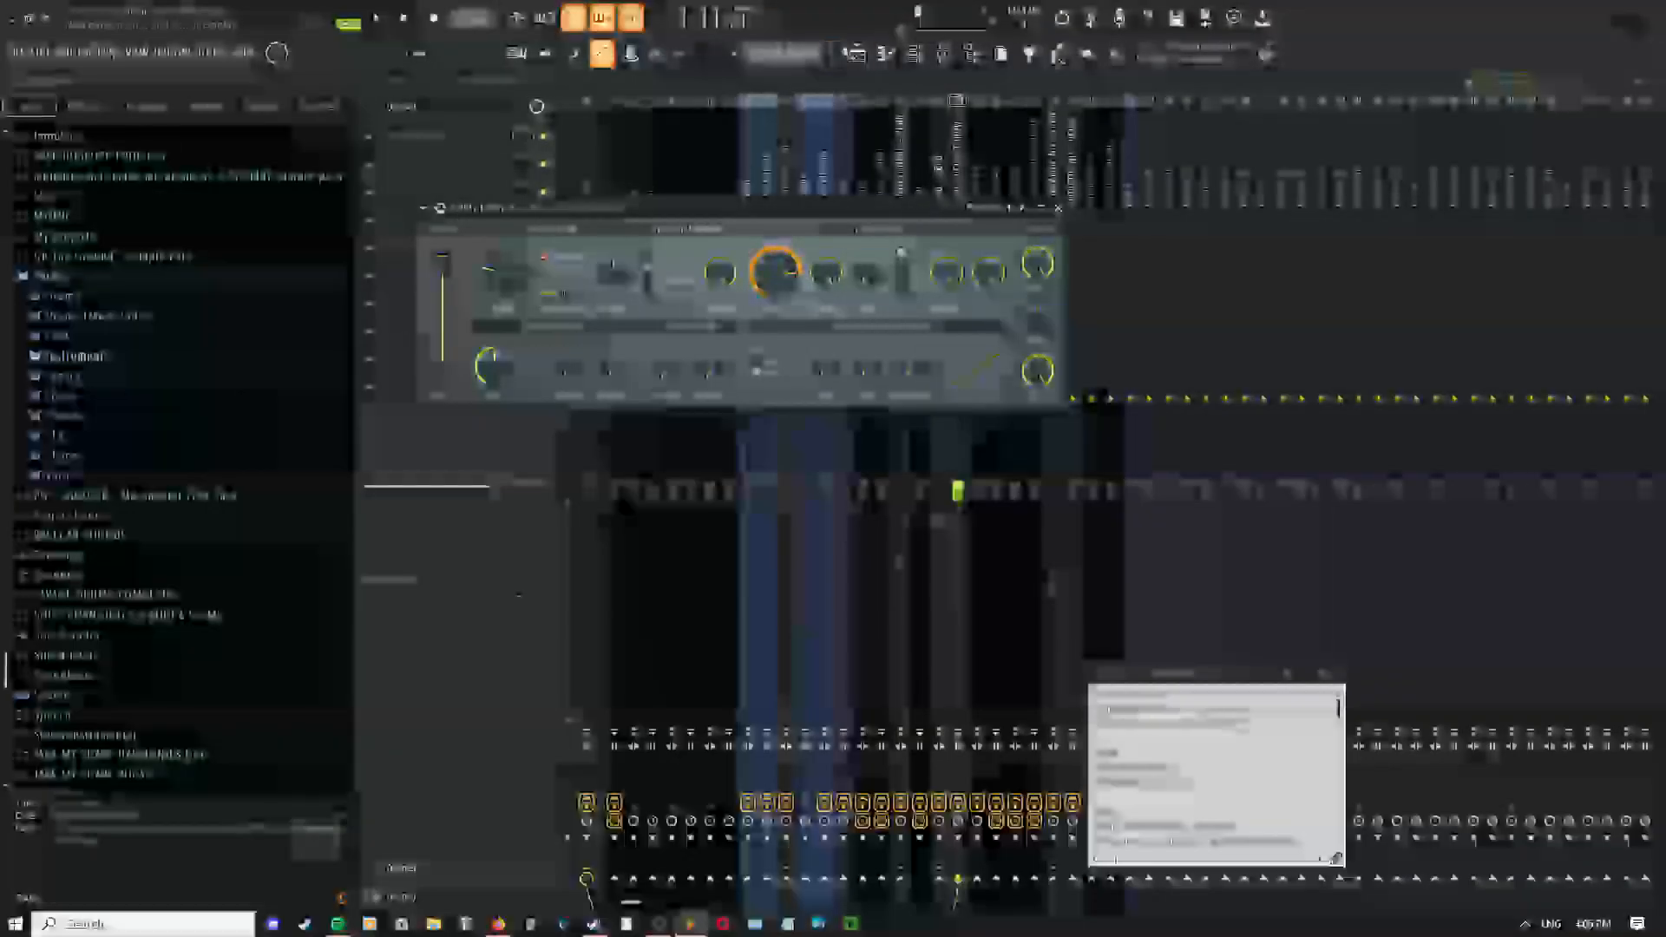
Place the playhead just before the end of the drop and play the transition into the verse to hear the delay throw
key("F5")
scroll(759, 275, "up", 2)
left_click(786, 125)
scroll(839, 380, "up", 3)
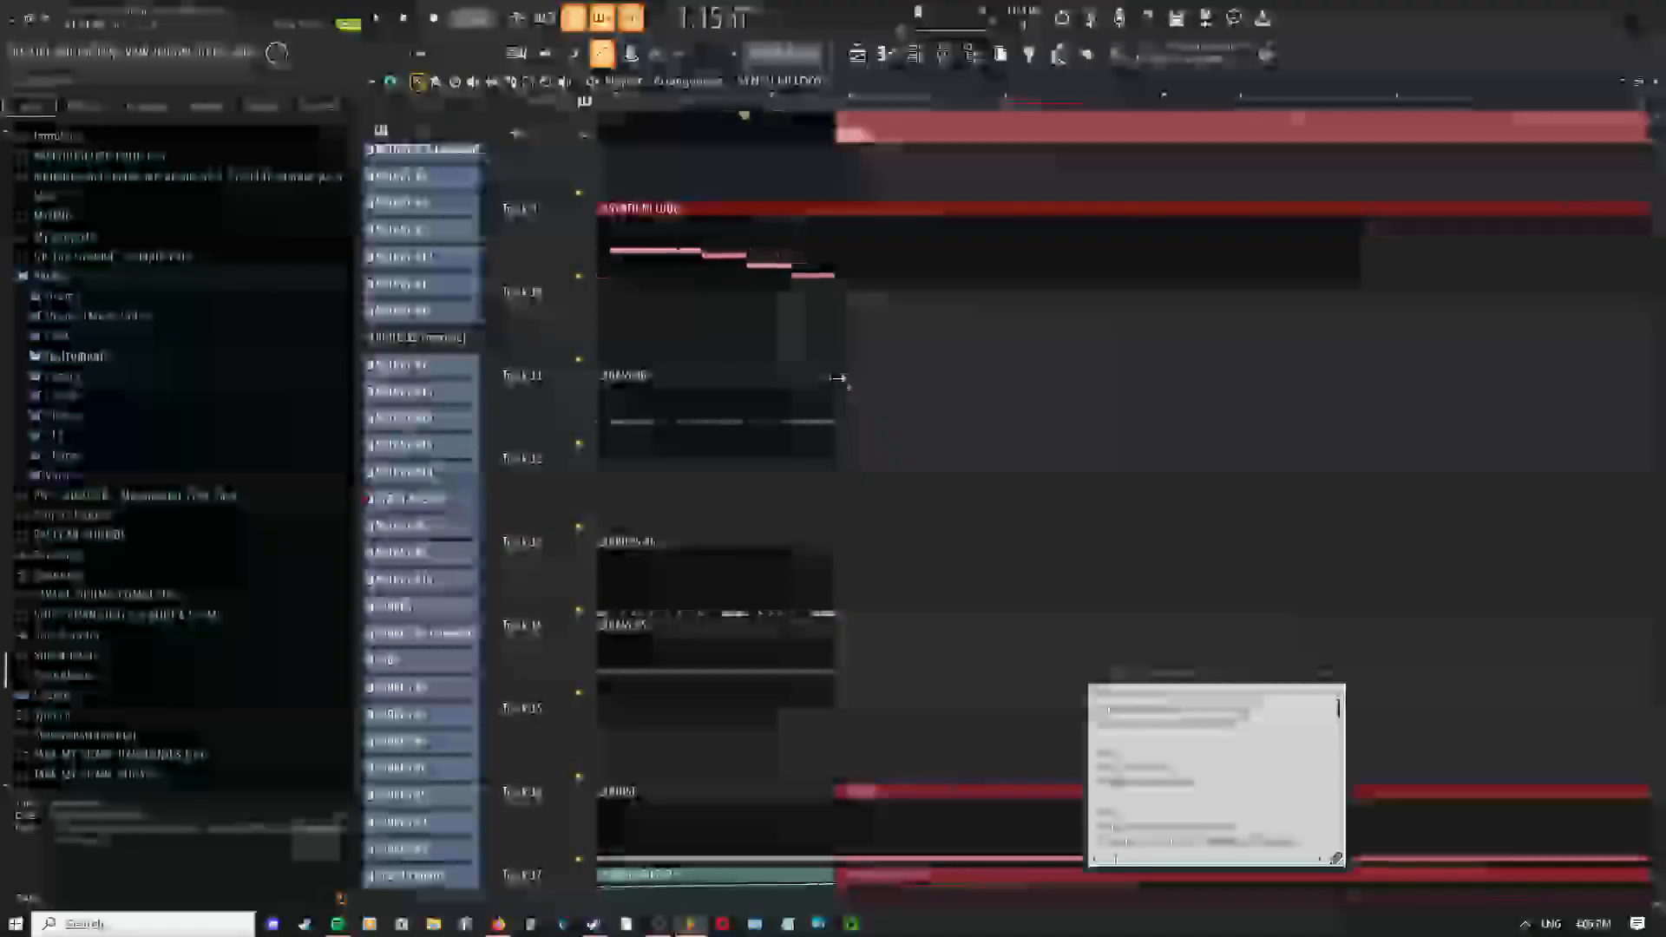
scroll(839, 379, "down", 2)
left_click(738, 132)
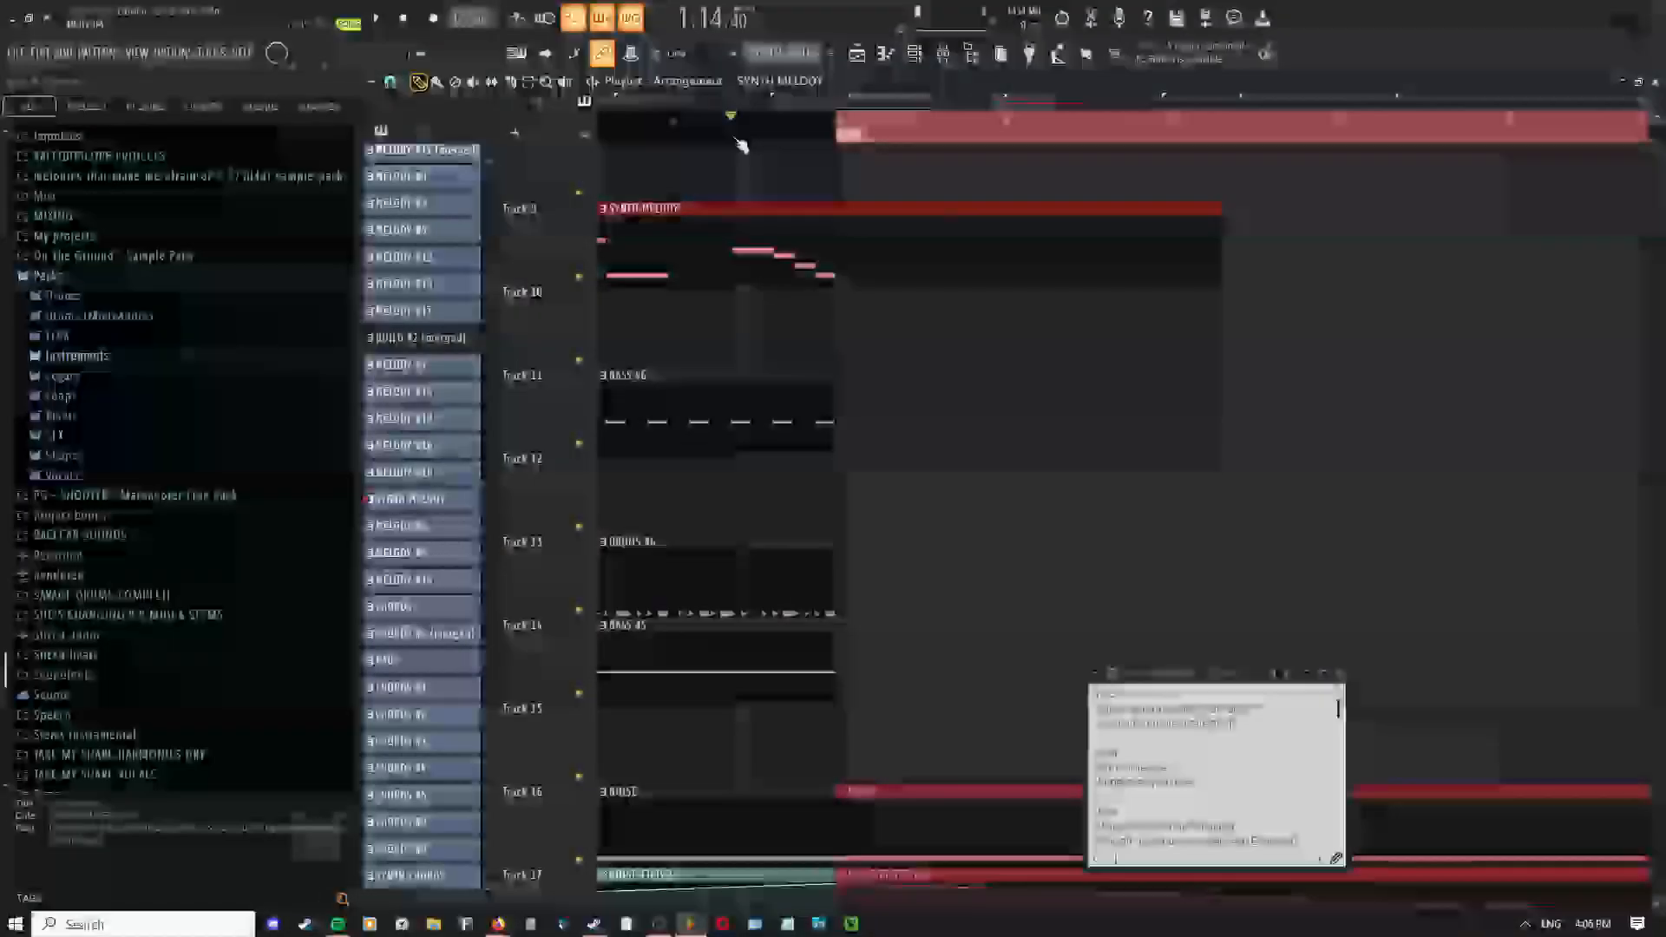
scroll(938, 340, "down", 3)
left_click_drag(958, 287, 777, 283)
key("space")
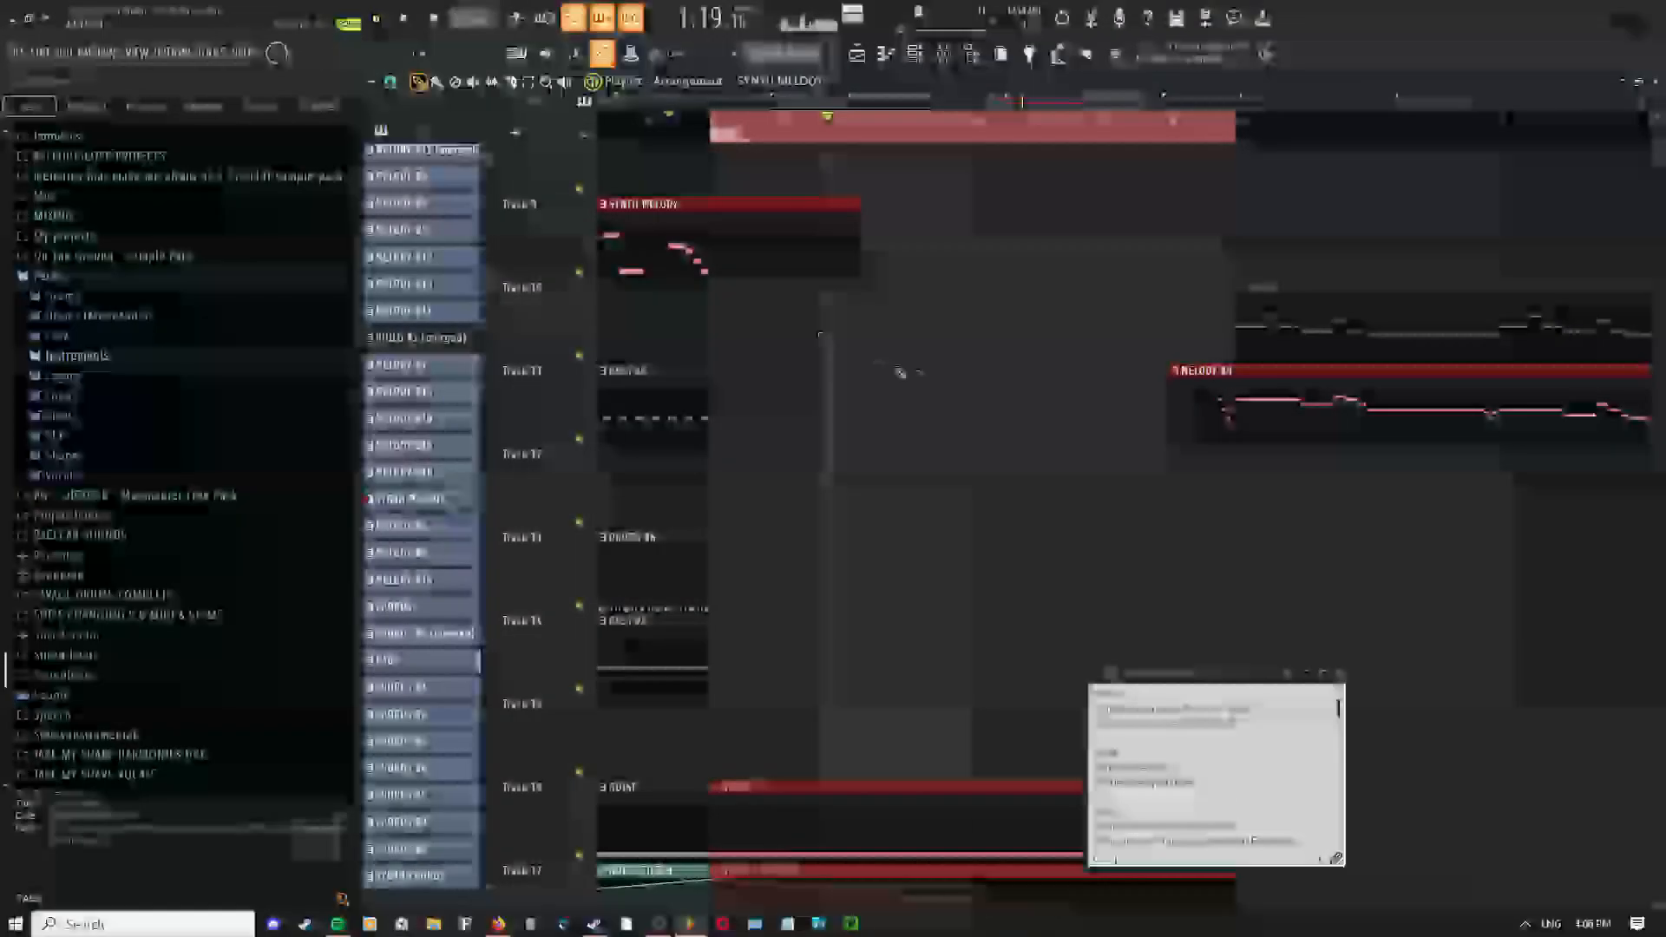
right_click(890, 328)
left_click(909, 352)
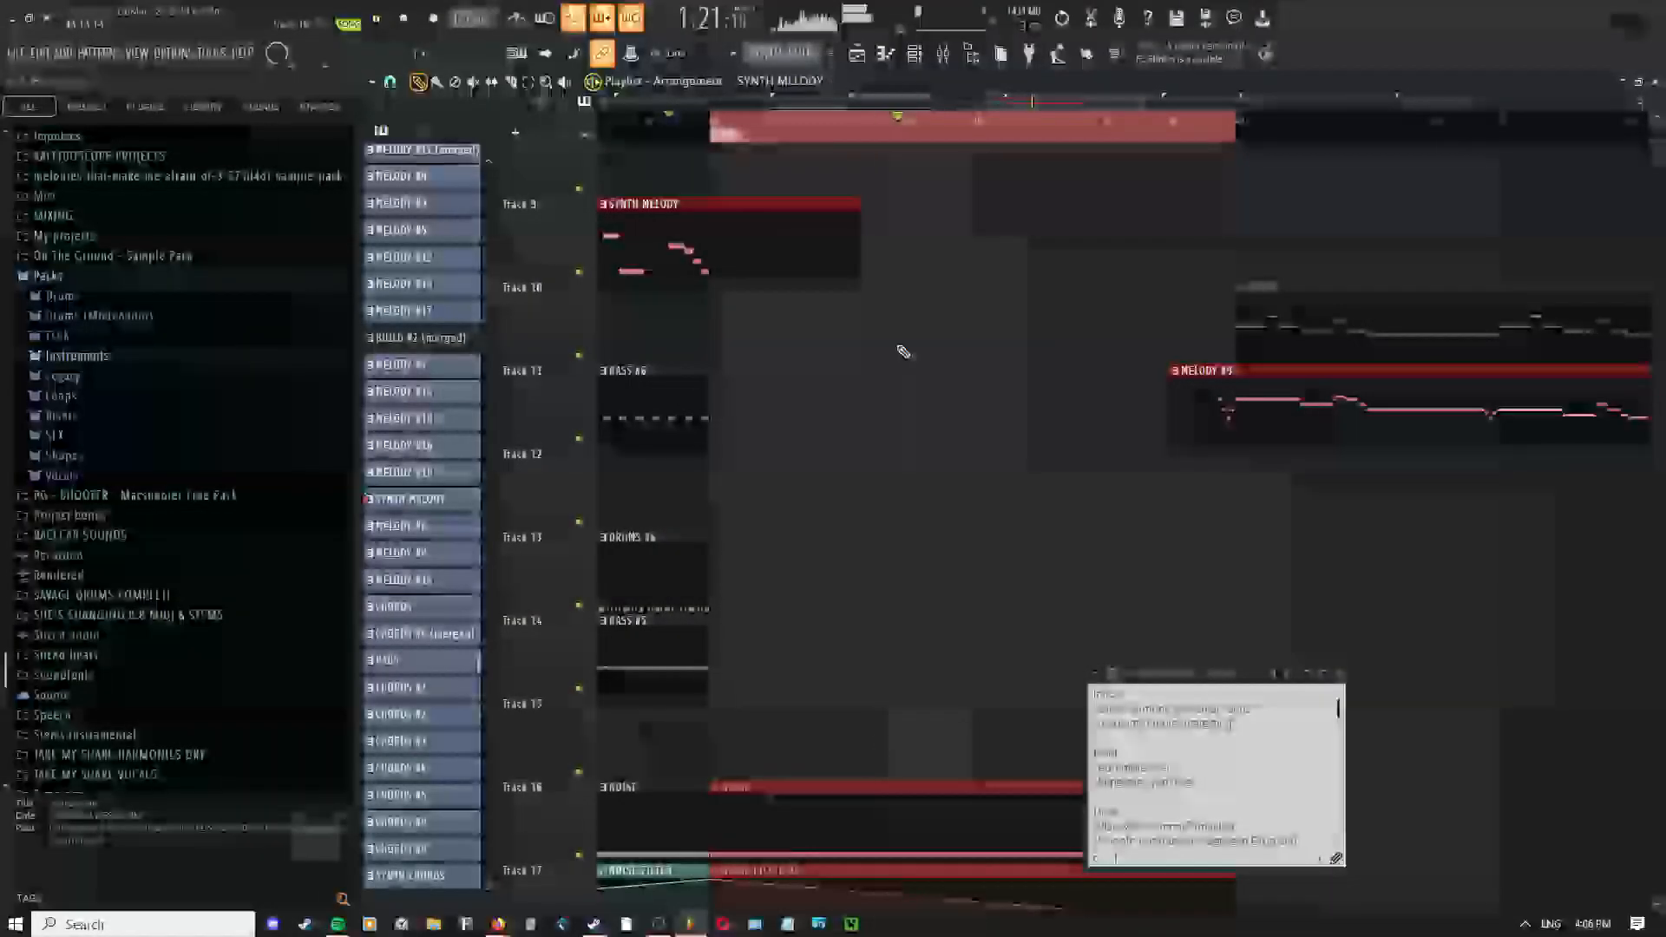
right_click(938, 328)
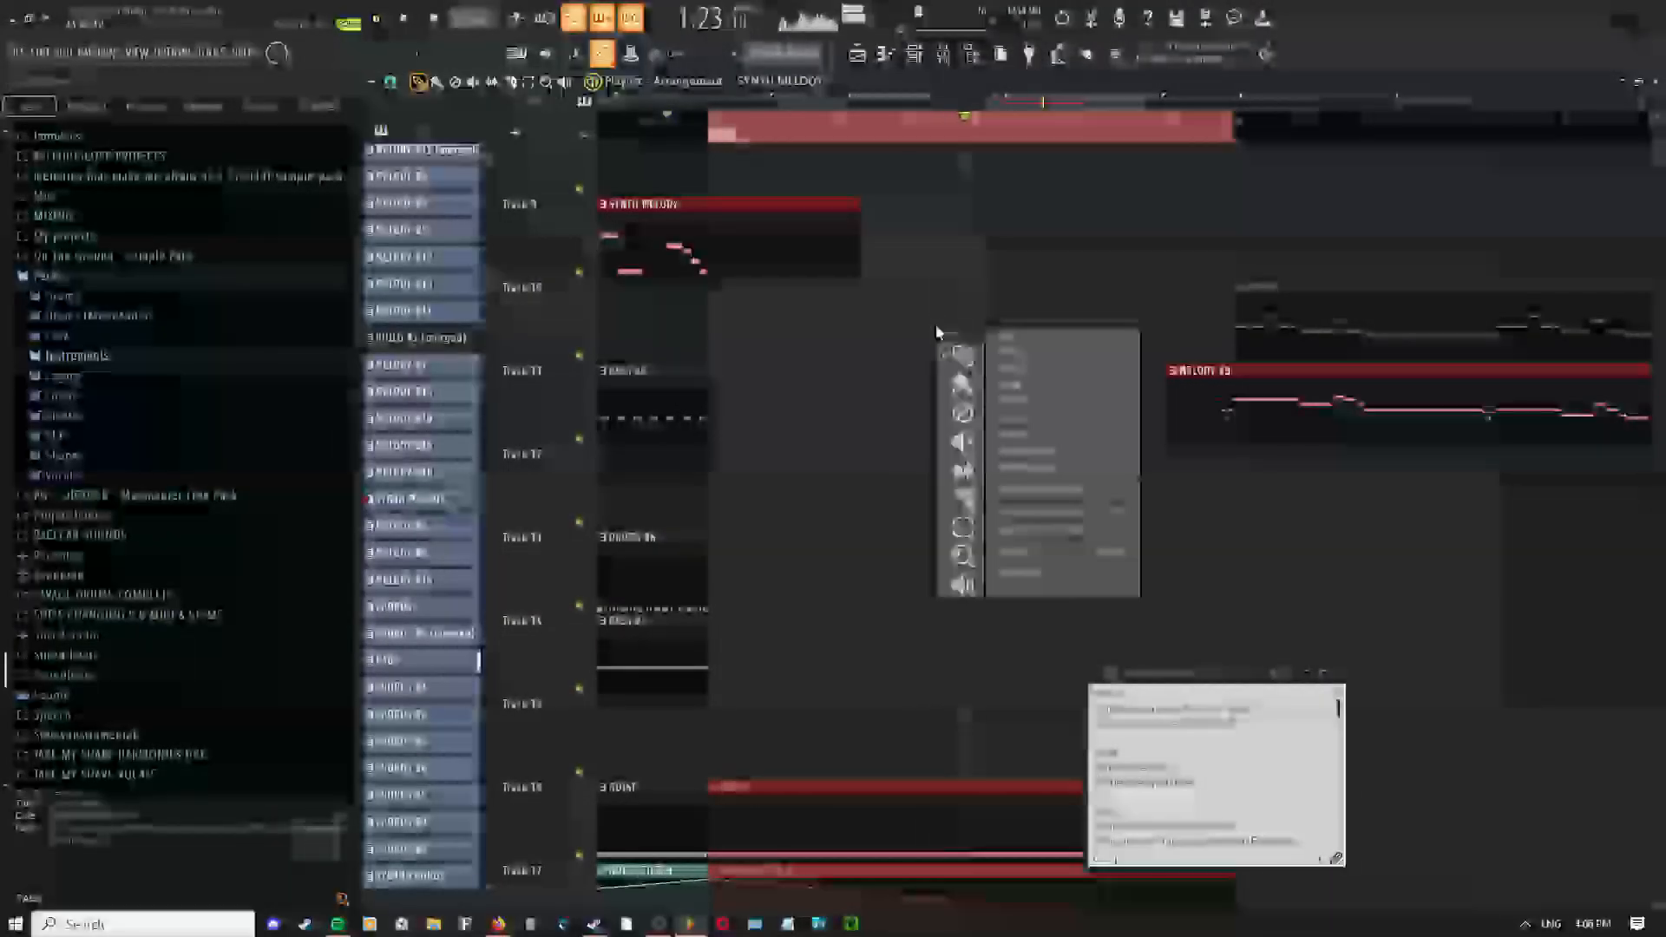
Reopen the delay effect on the LEAD - DELAY THROW mixer track and restart playback to check its settings against the transition
left_click(941, 231)
left_click(946, 58)
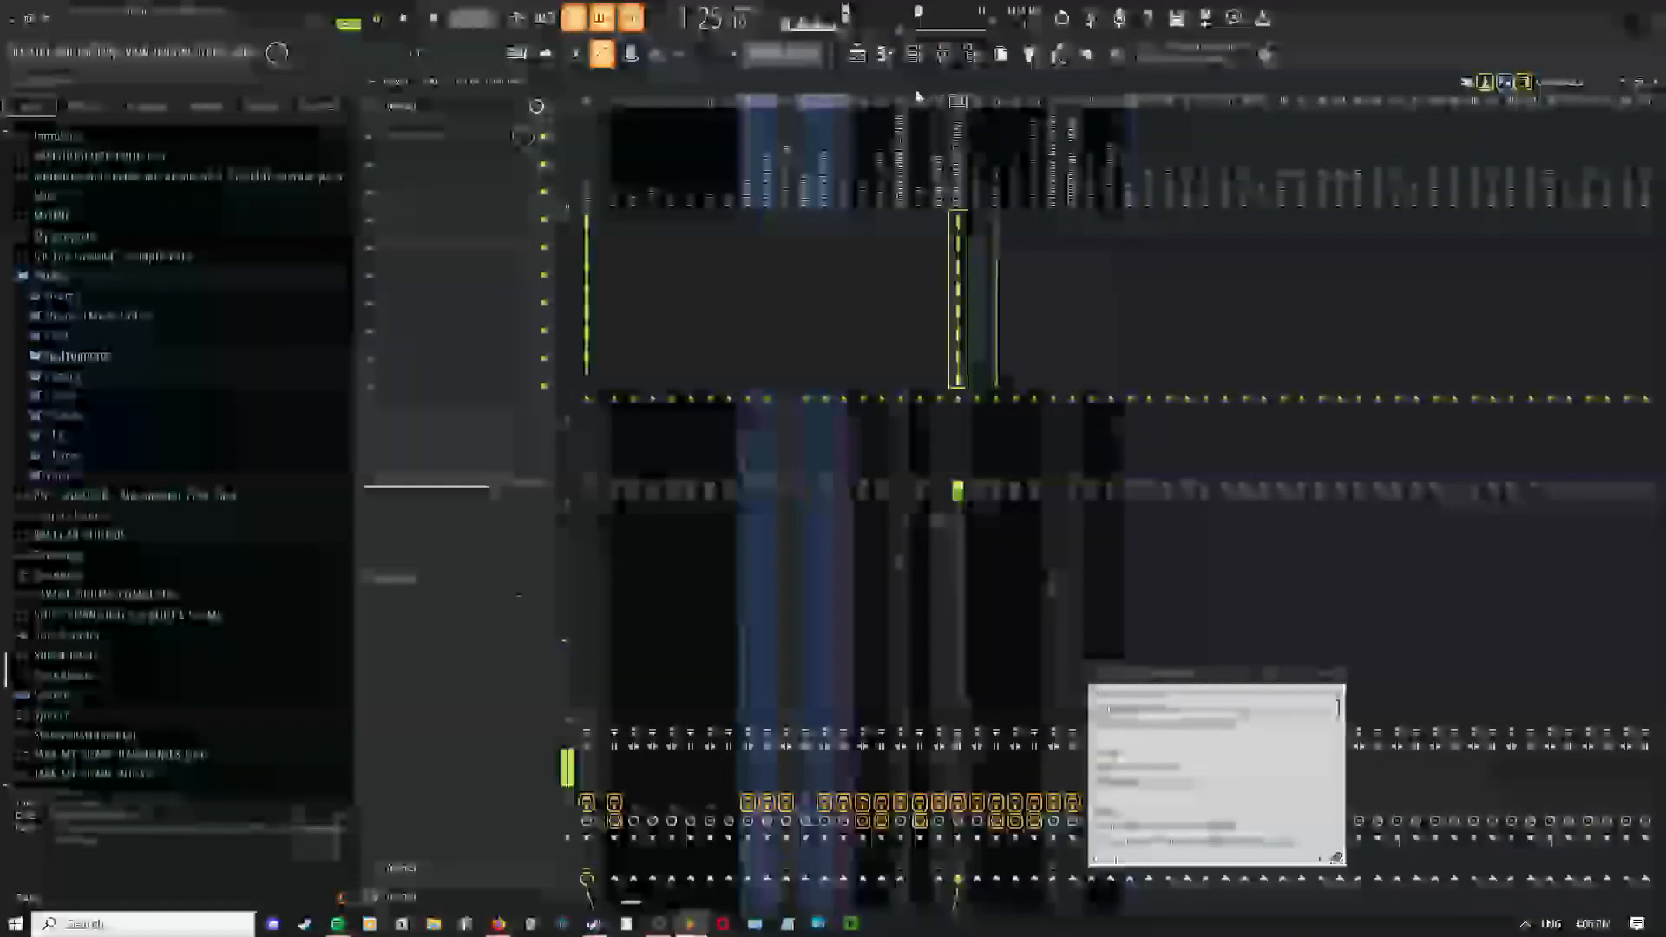
left_click(442, 143)
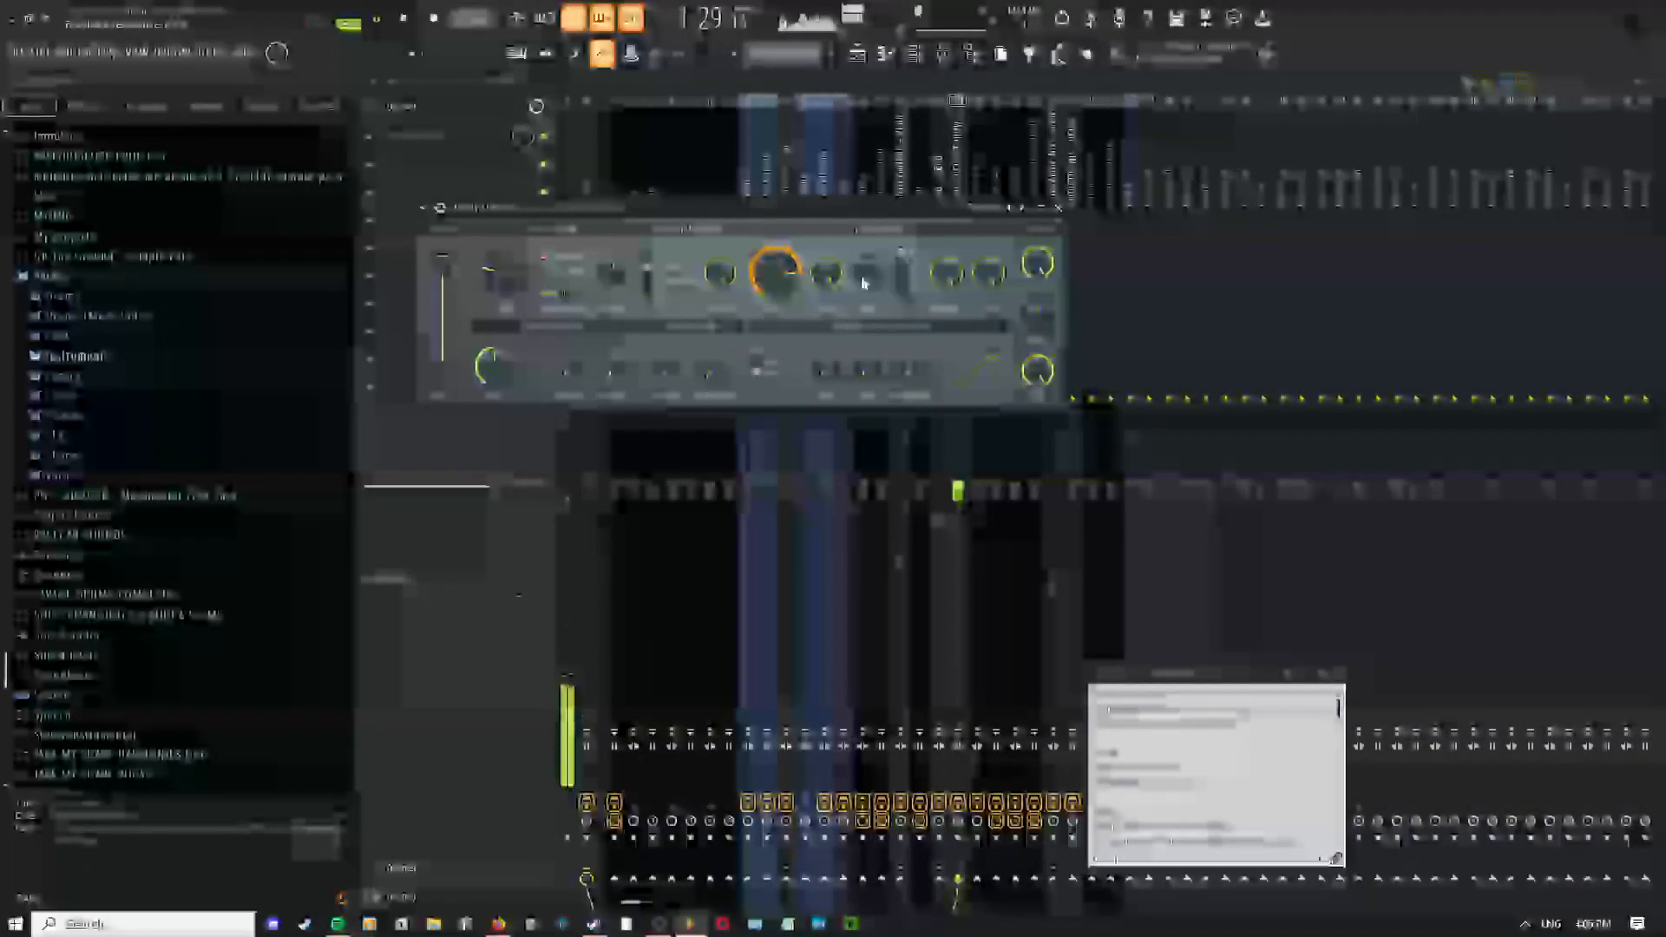
key("space")
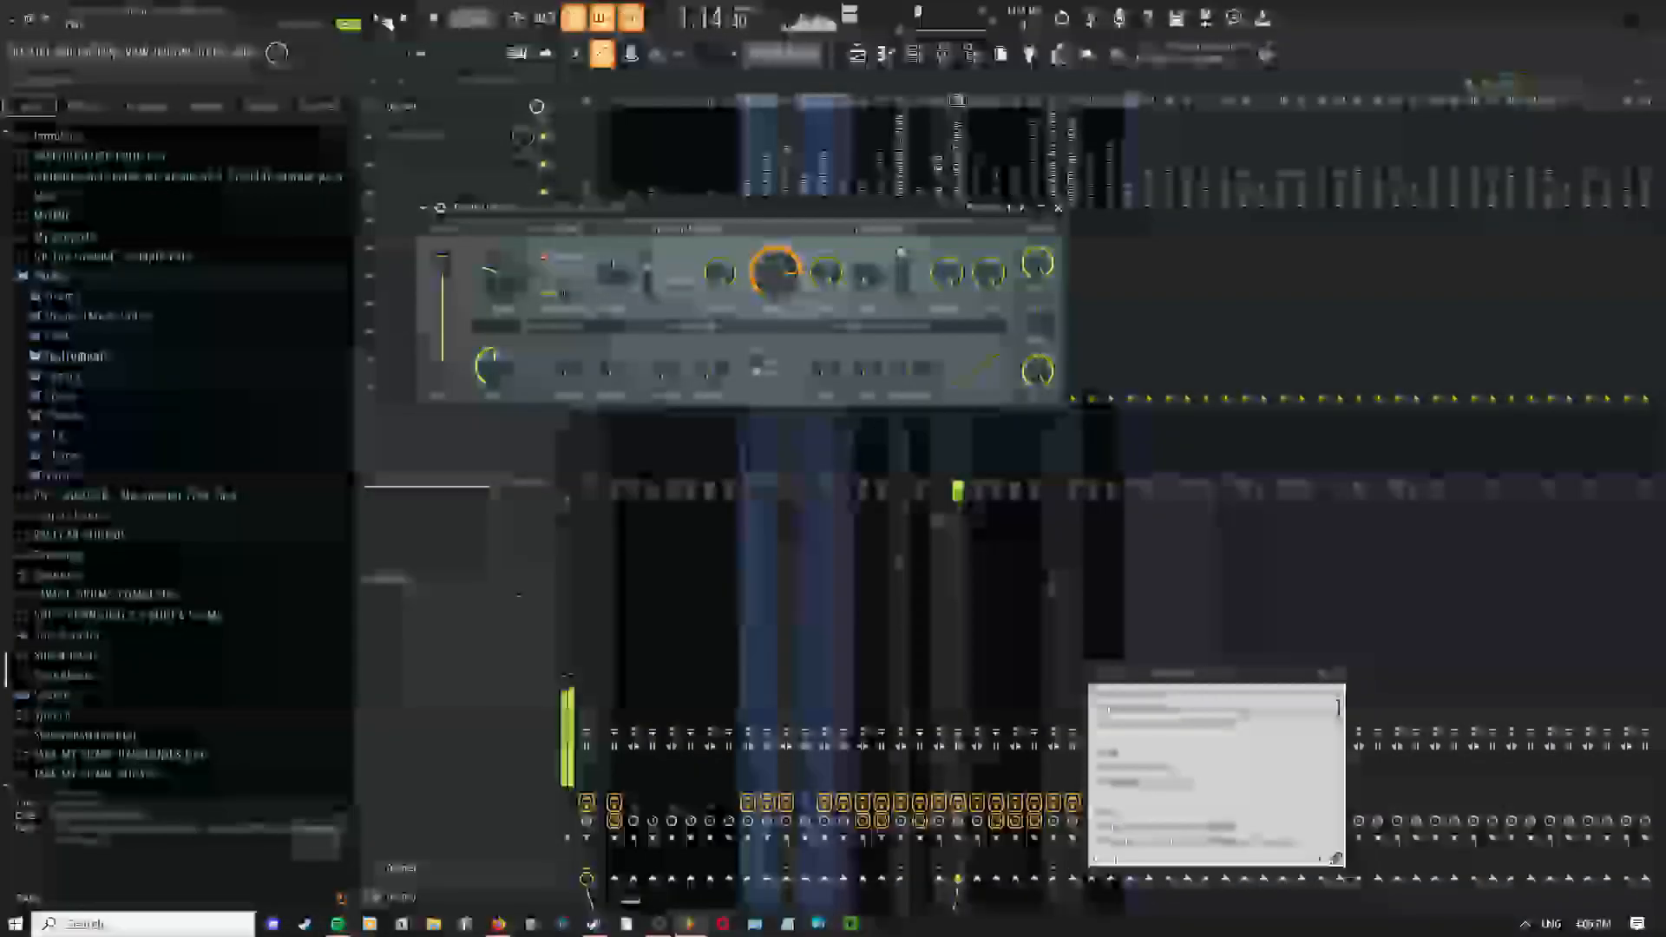
left_click(382, 18)
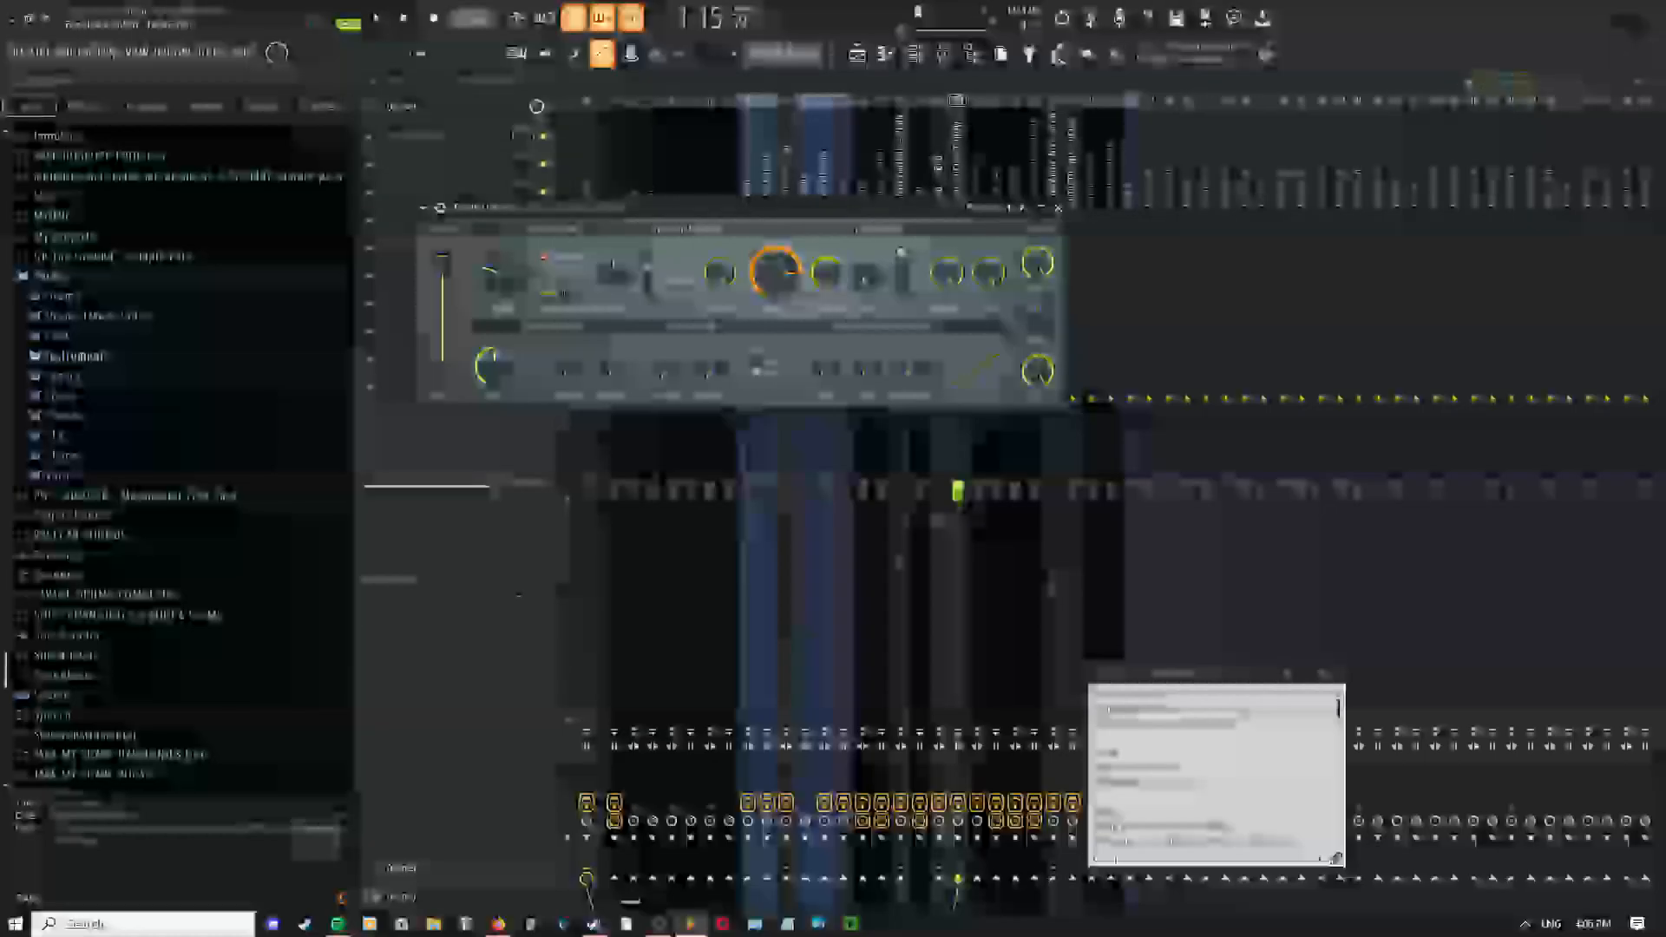
left_click(402, 22)
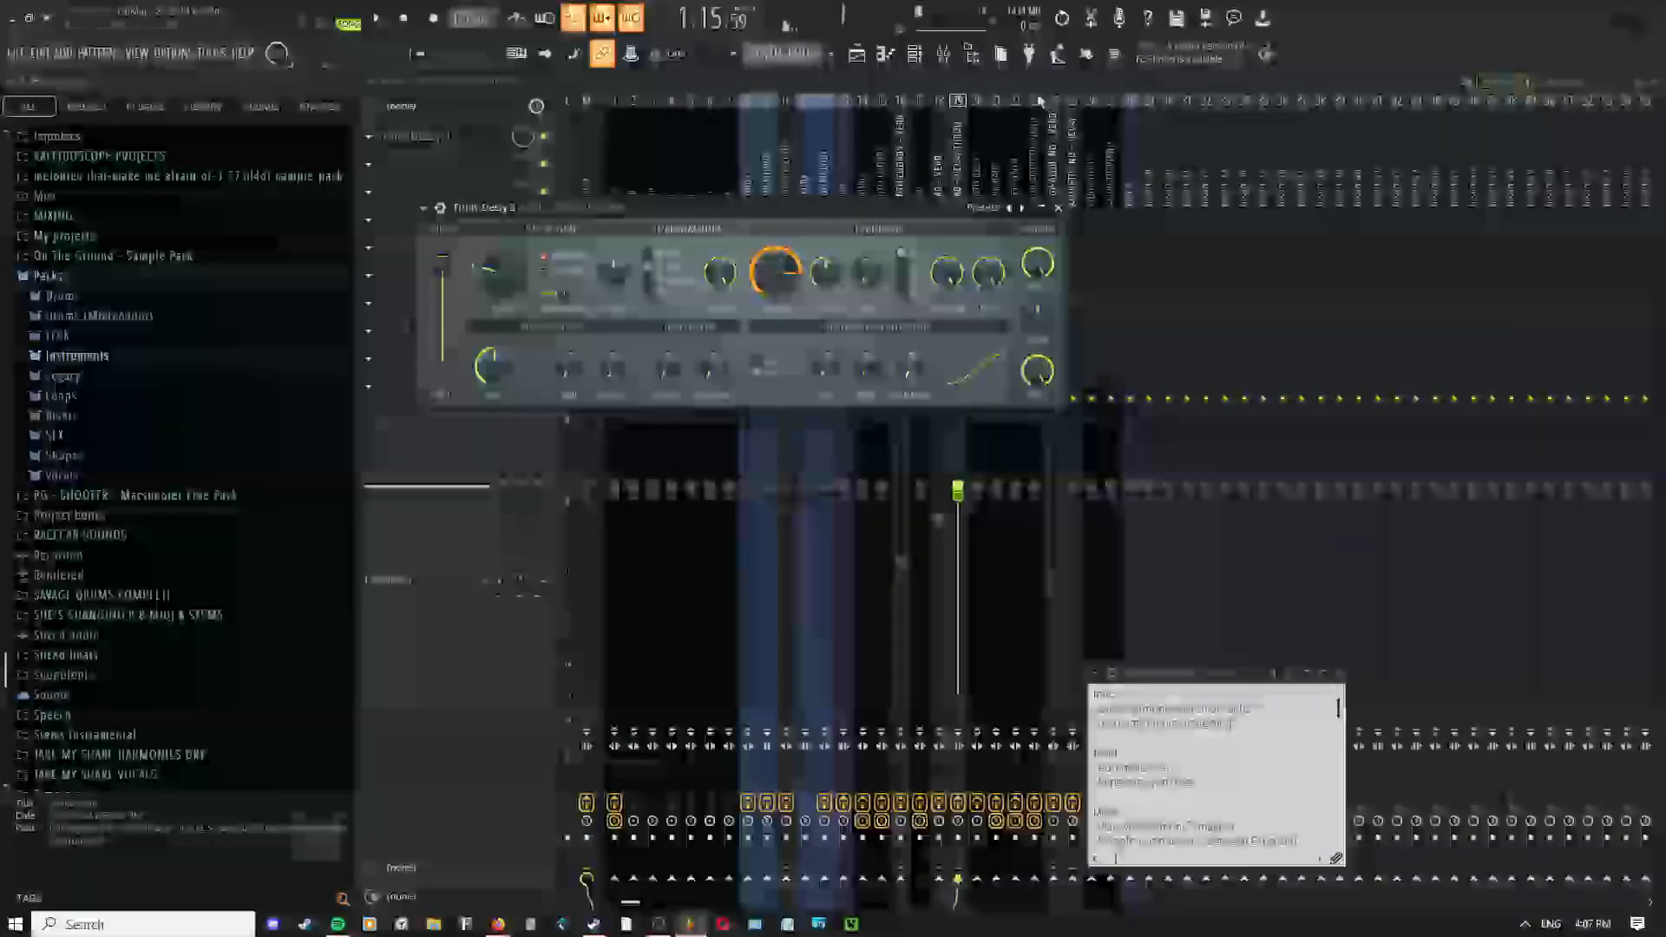
Deselect the playlist clips and place the playhead just before the SYNTH MELODY phrase ends
left_click(857, 55)
scroll(666, 178, "up", 3)
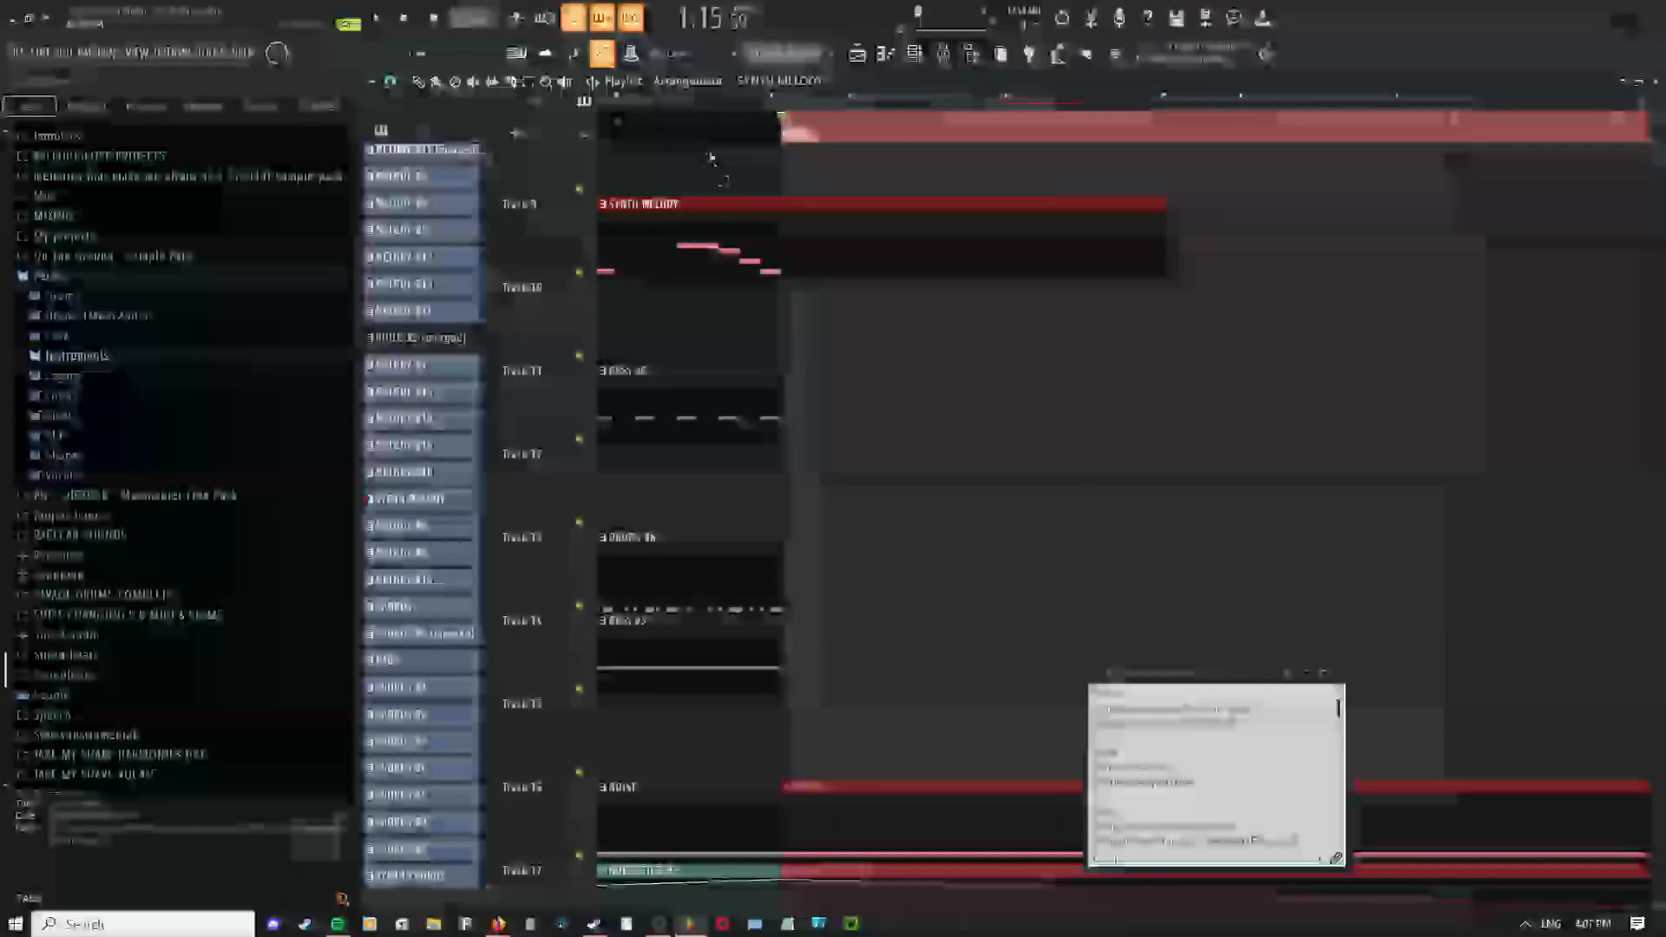
left_click(711, 165, "ctrl")
scroll(682, 138, "down", 3)
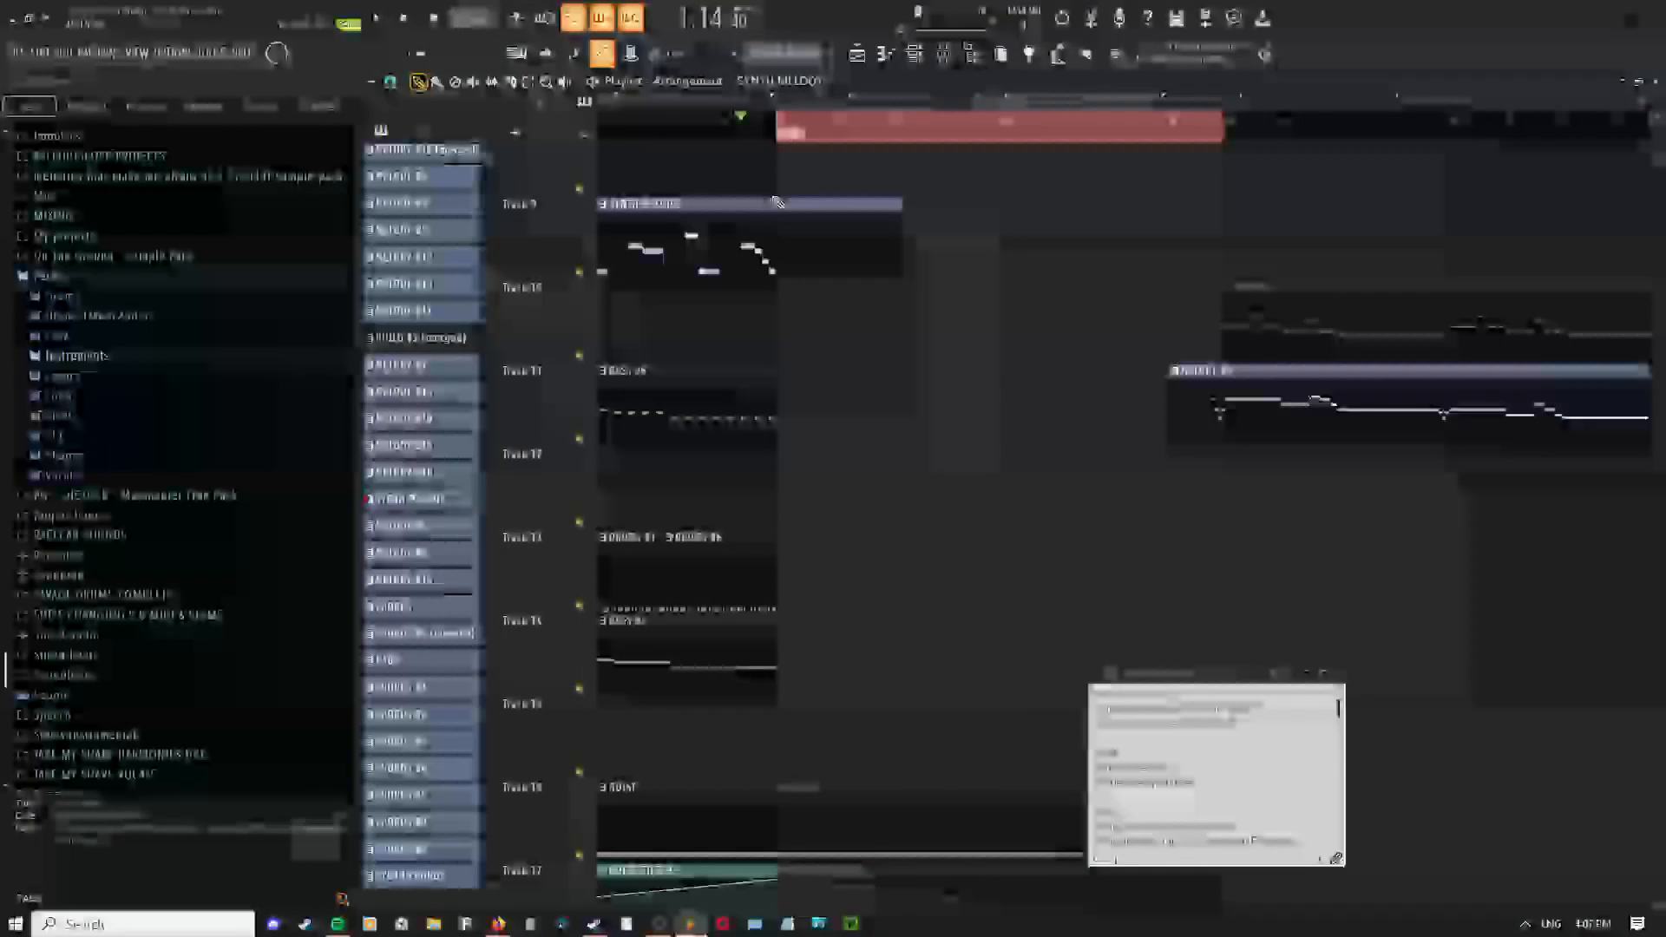
right_click(903, 227)
left_click(917, 247)
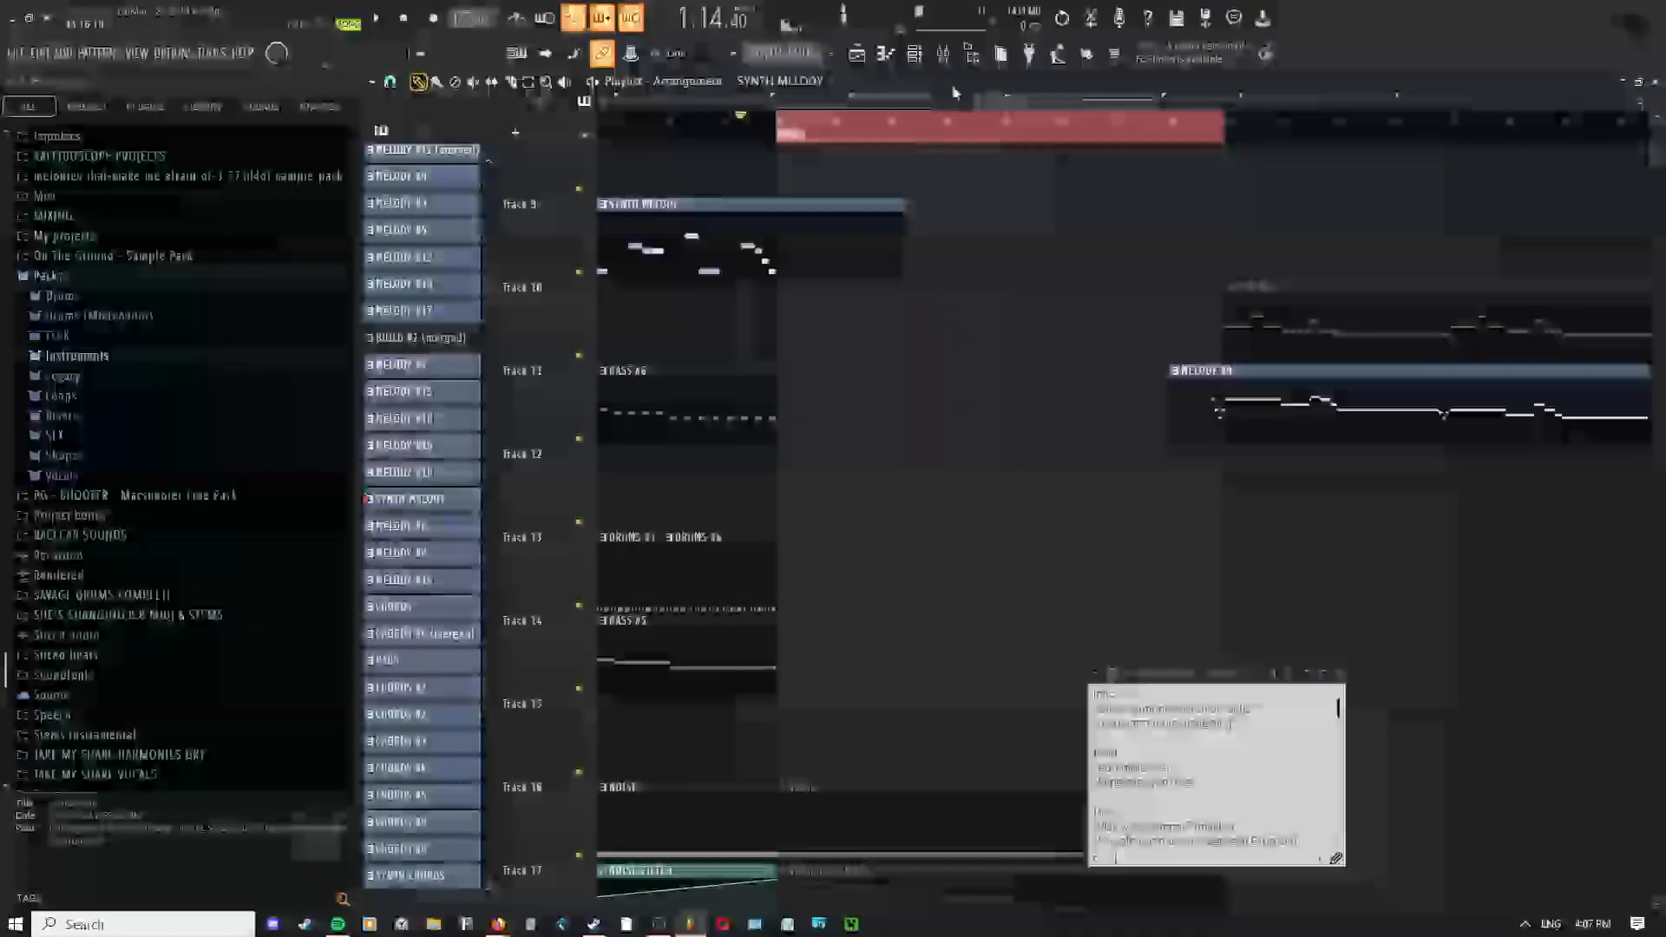
Open the delay effect on LEAD - DELAY THROW and adjust the small knob beside its large knob
key("F9")
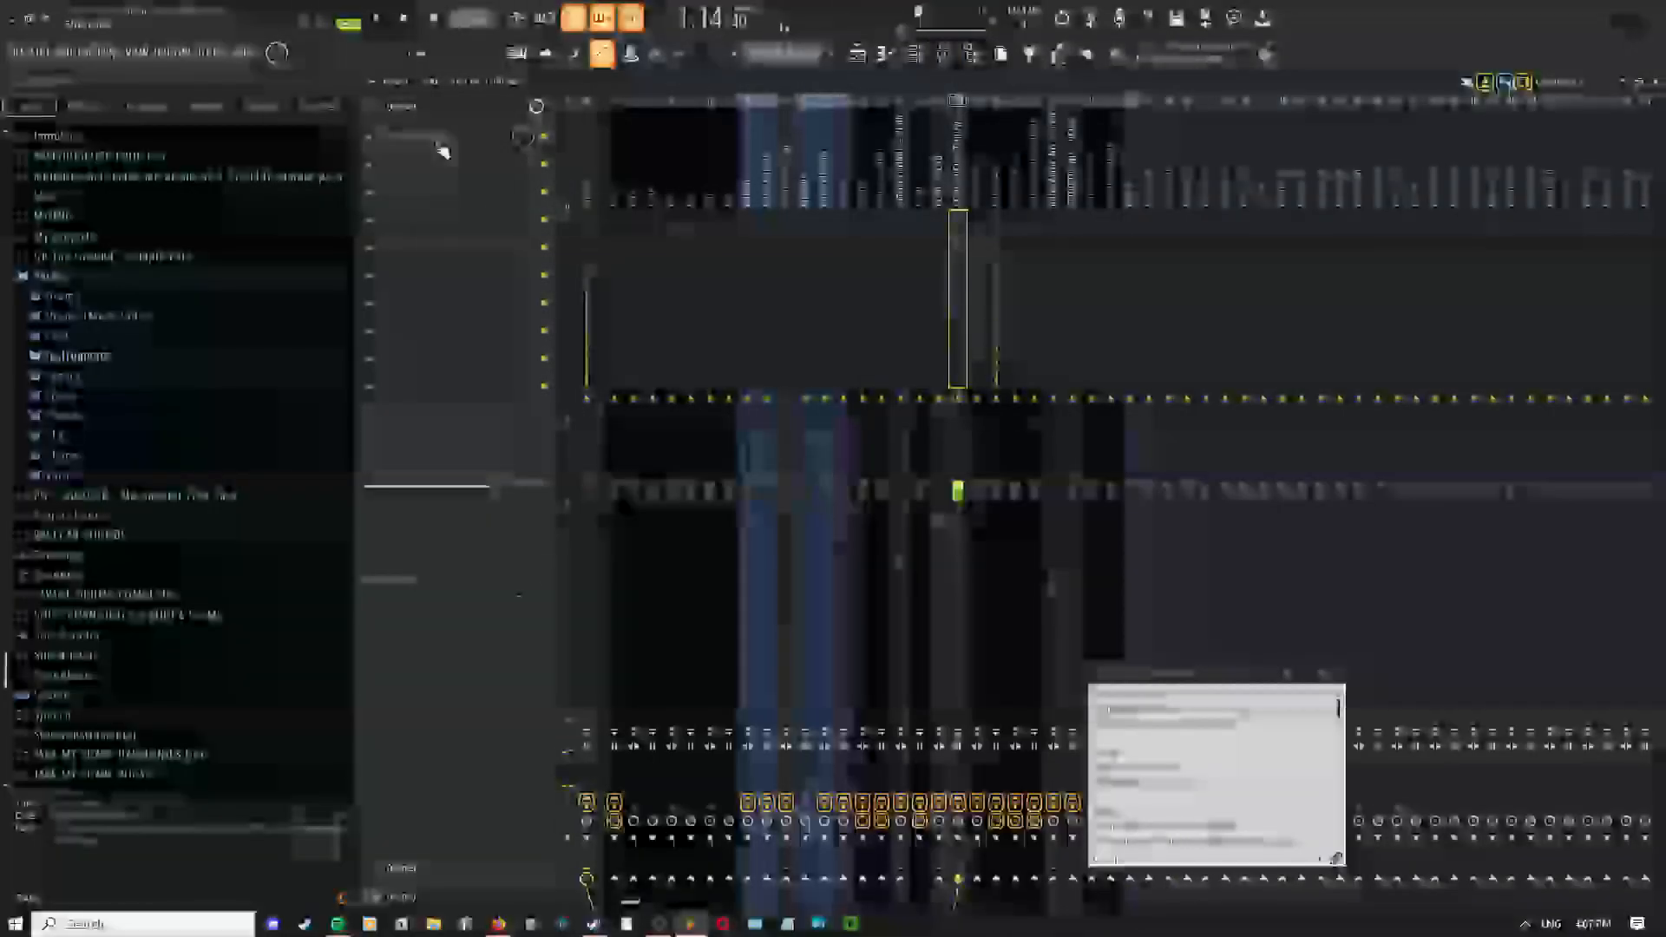
left_click(443, 152)
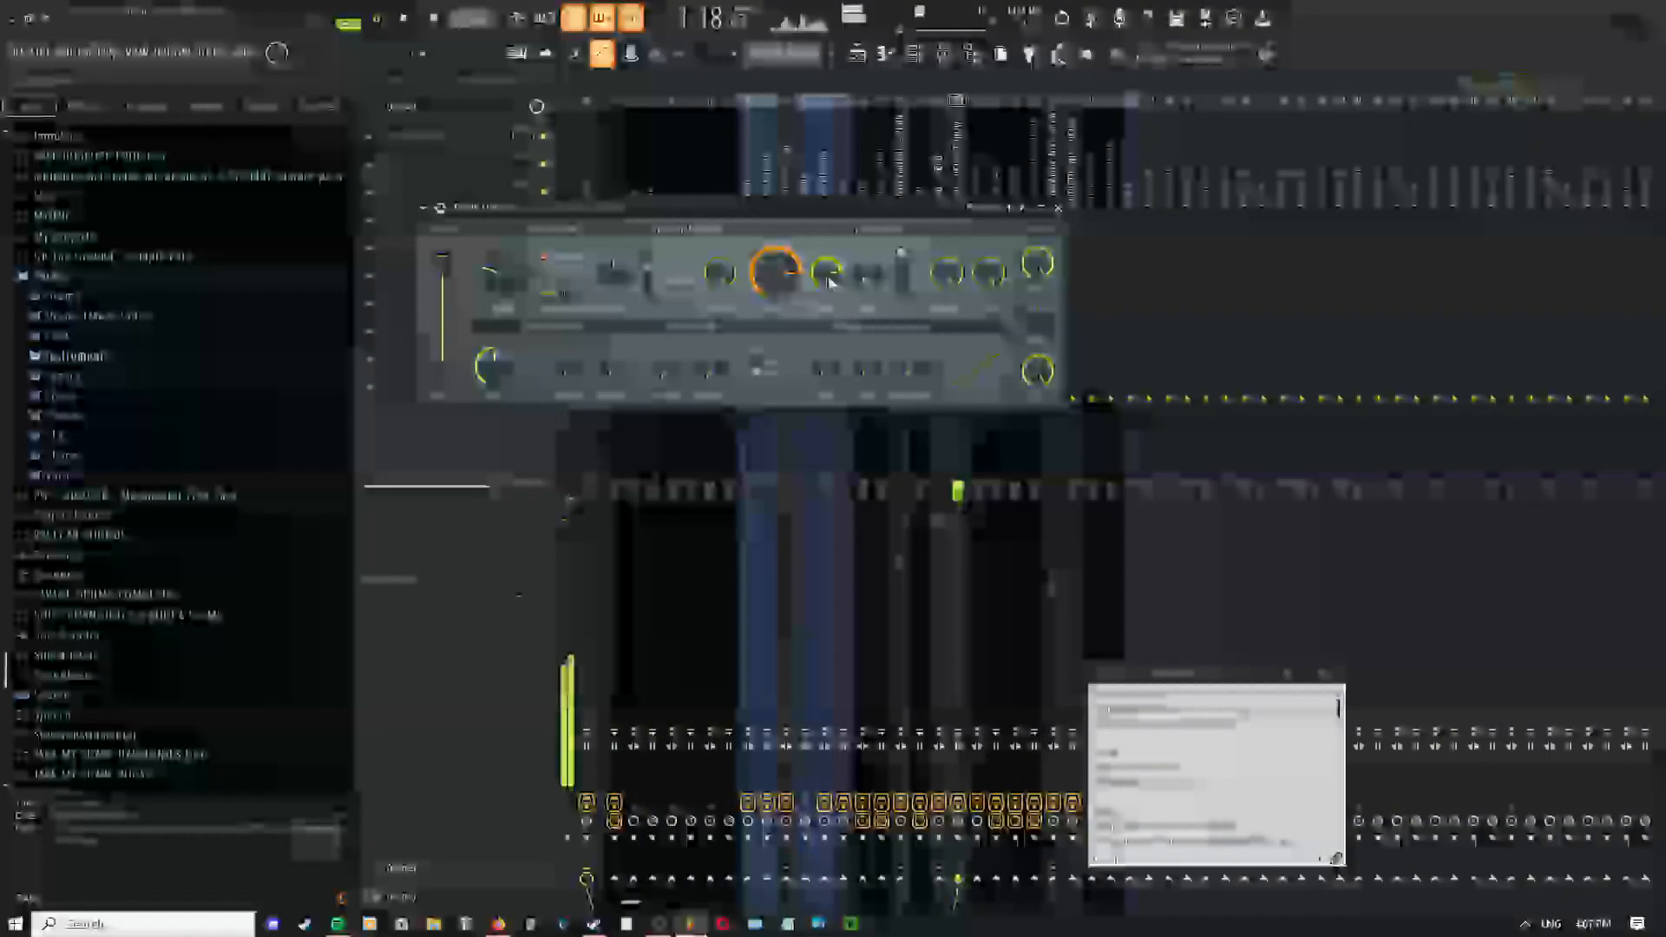
right_click(829, 280)
left_click(841, 291)
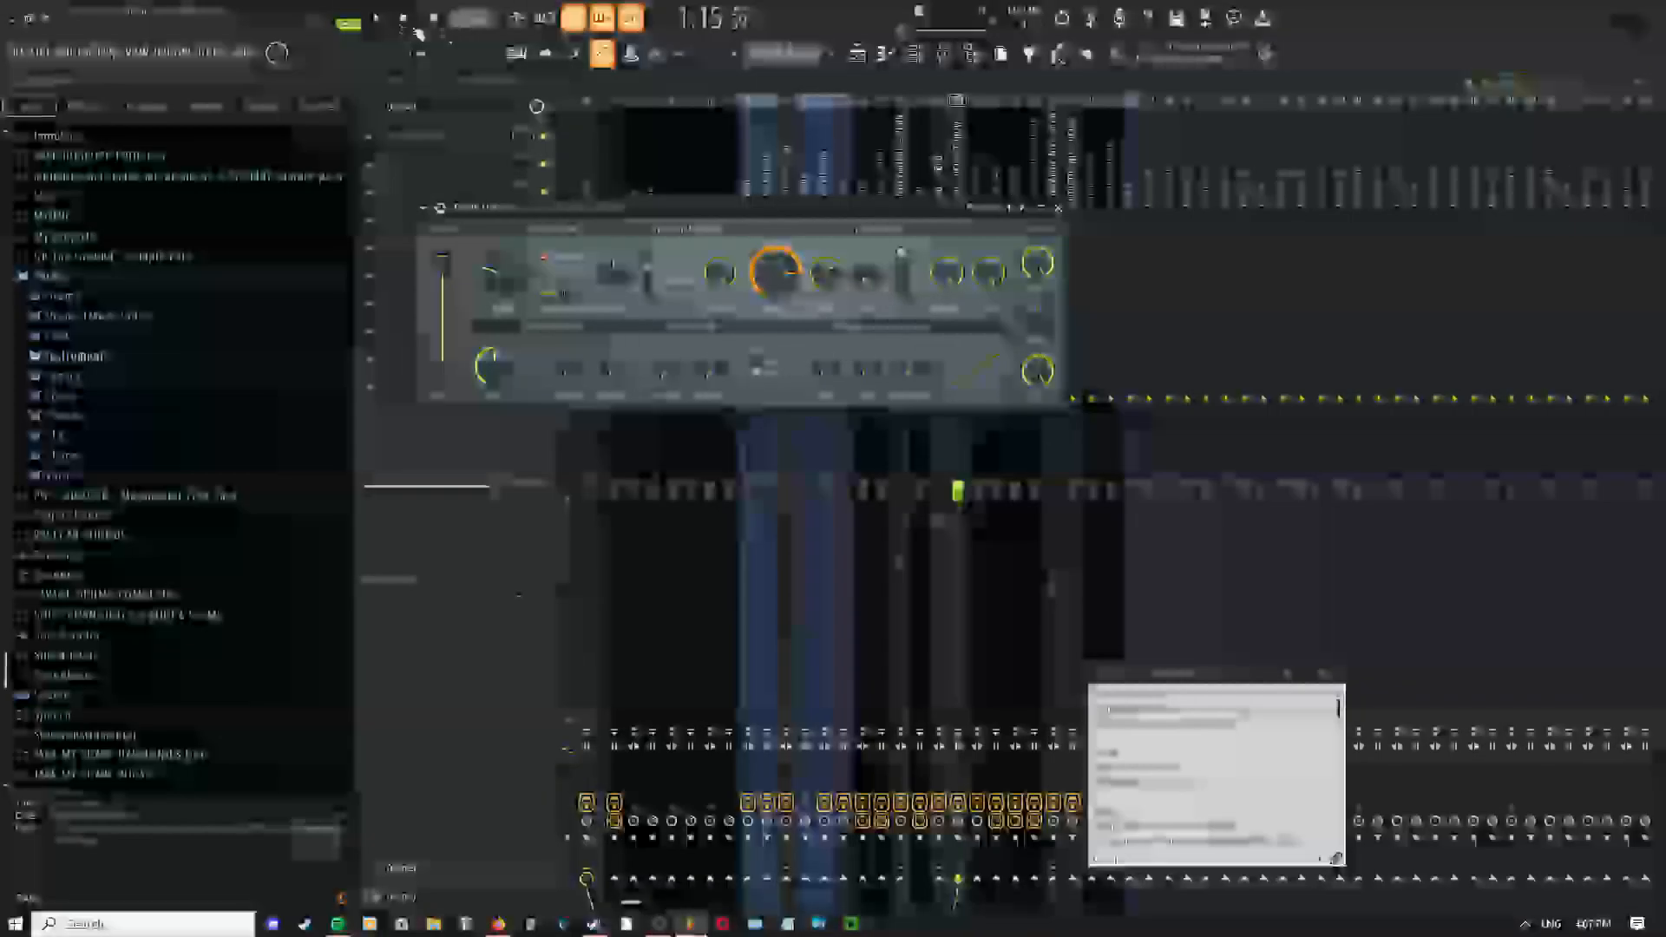
Replay the drop-to-verse transition and examine the LEAD - DELAY THROW track and its delay settings
left_click(856, 53)
left_click(742, 136)
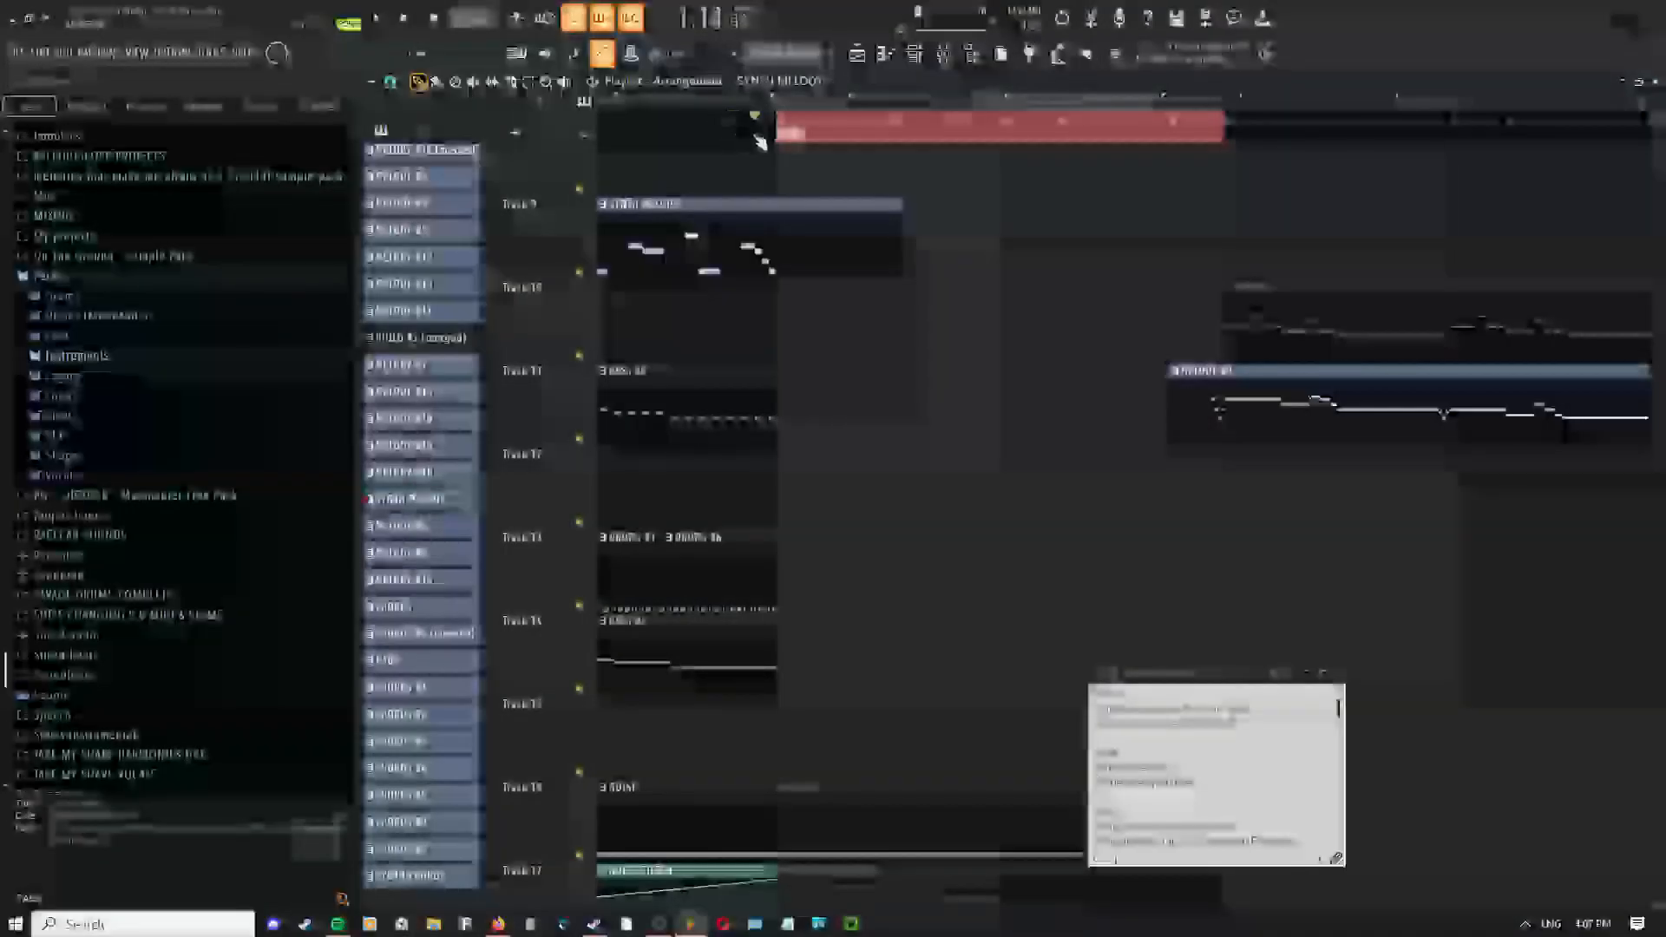
key("space")
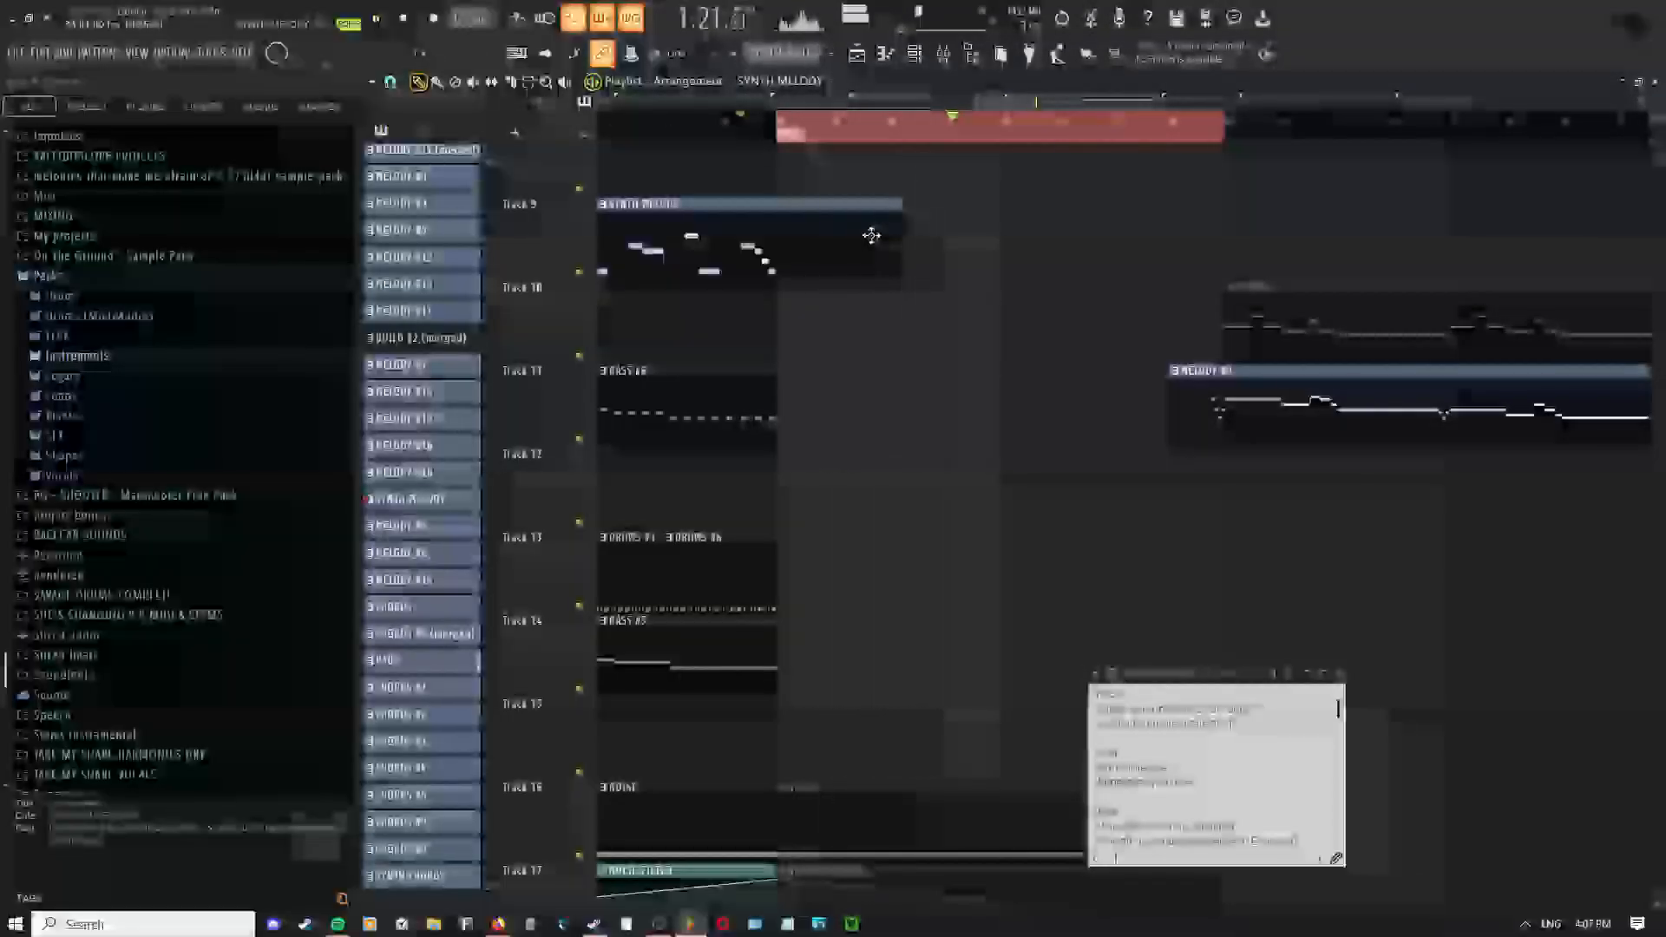
left_click(946, 57)
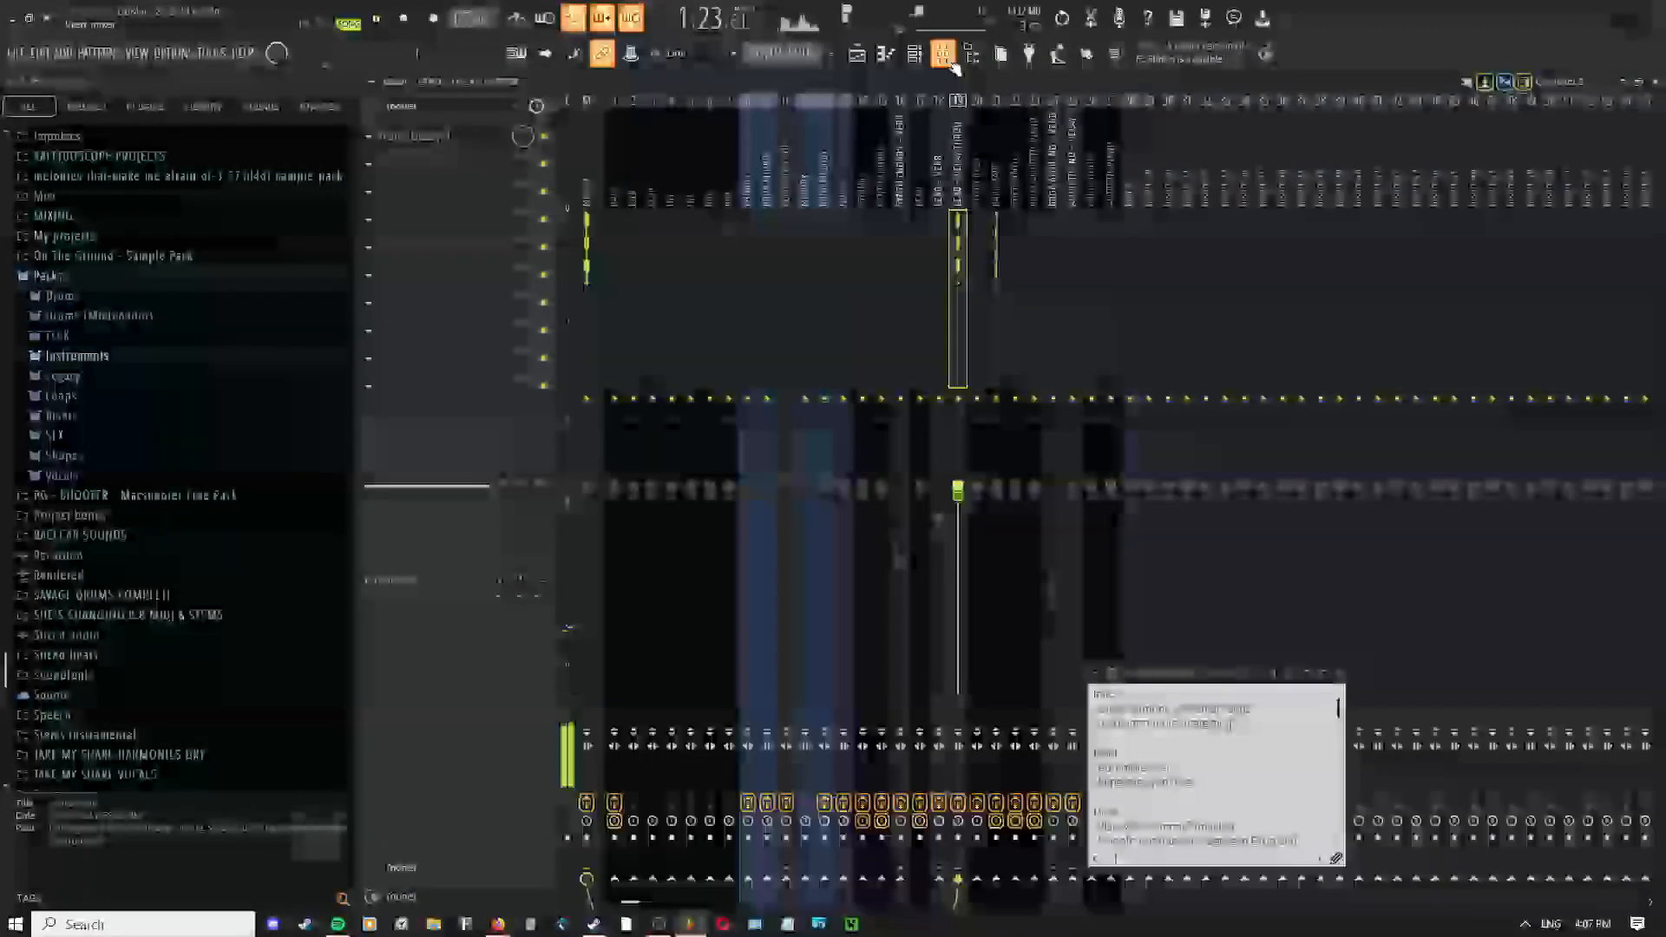
left_click(473, 139)
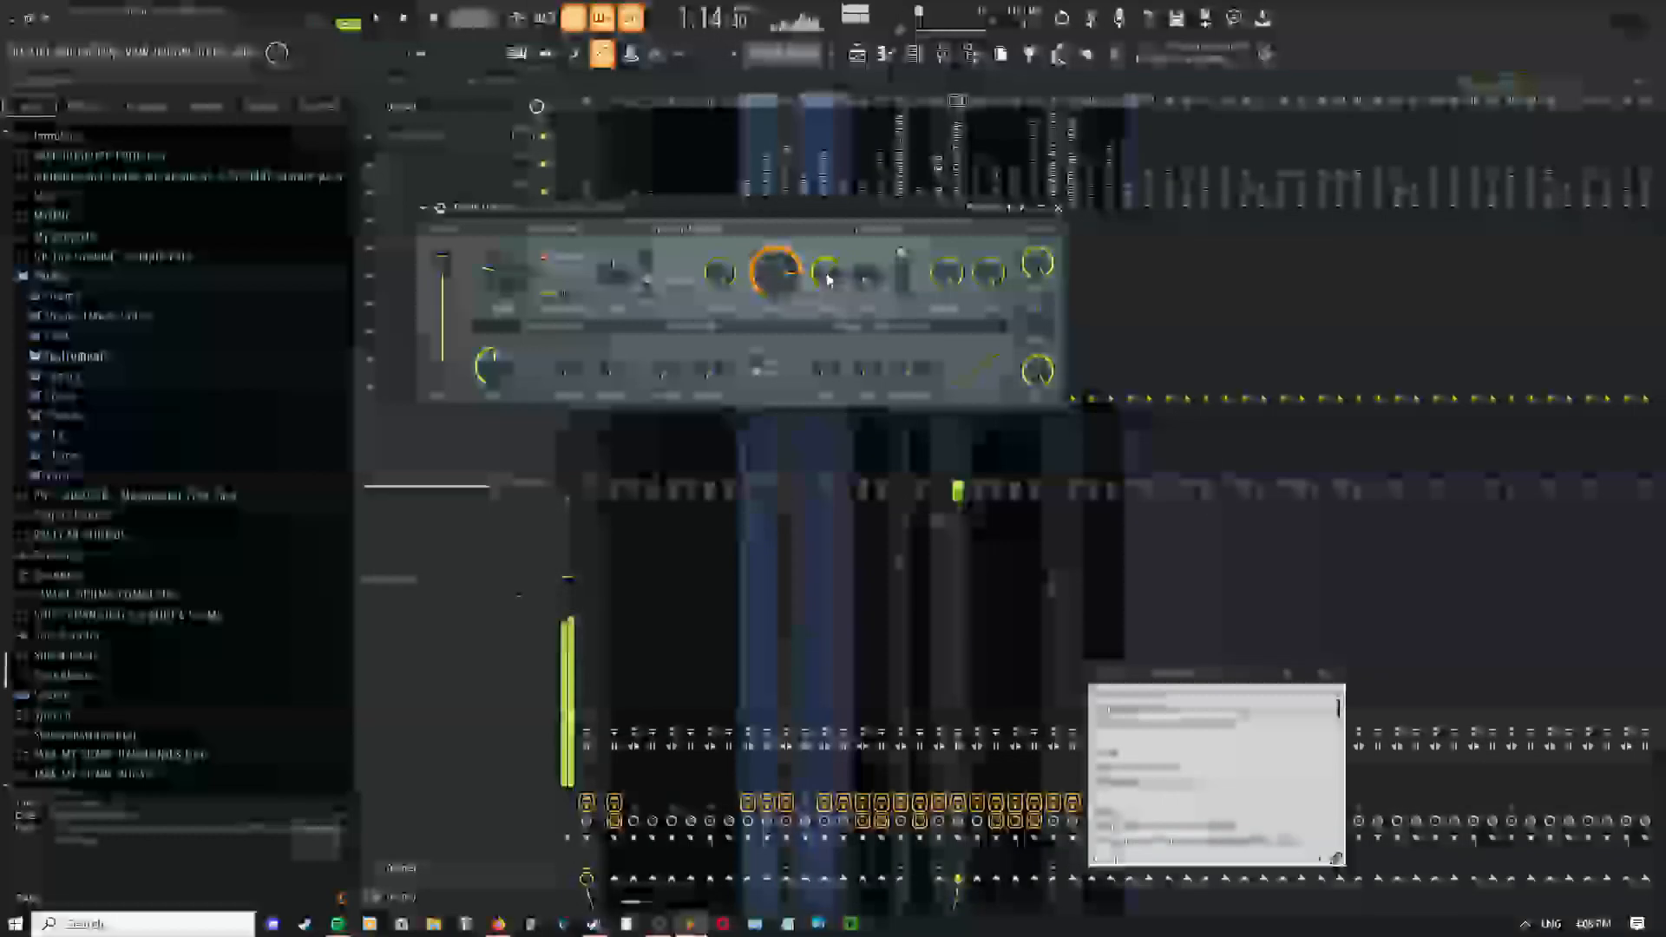
left_click(376, 24)
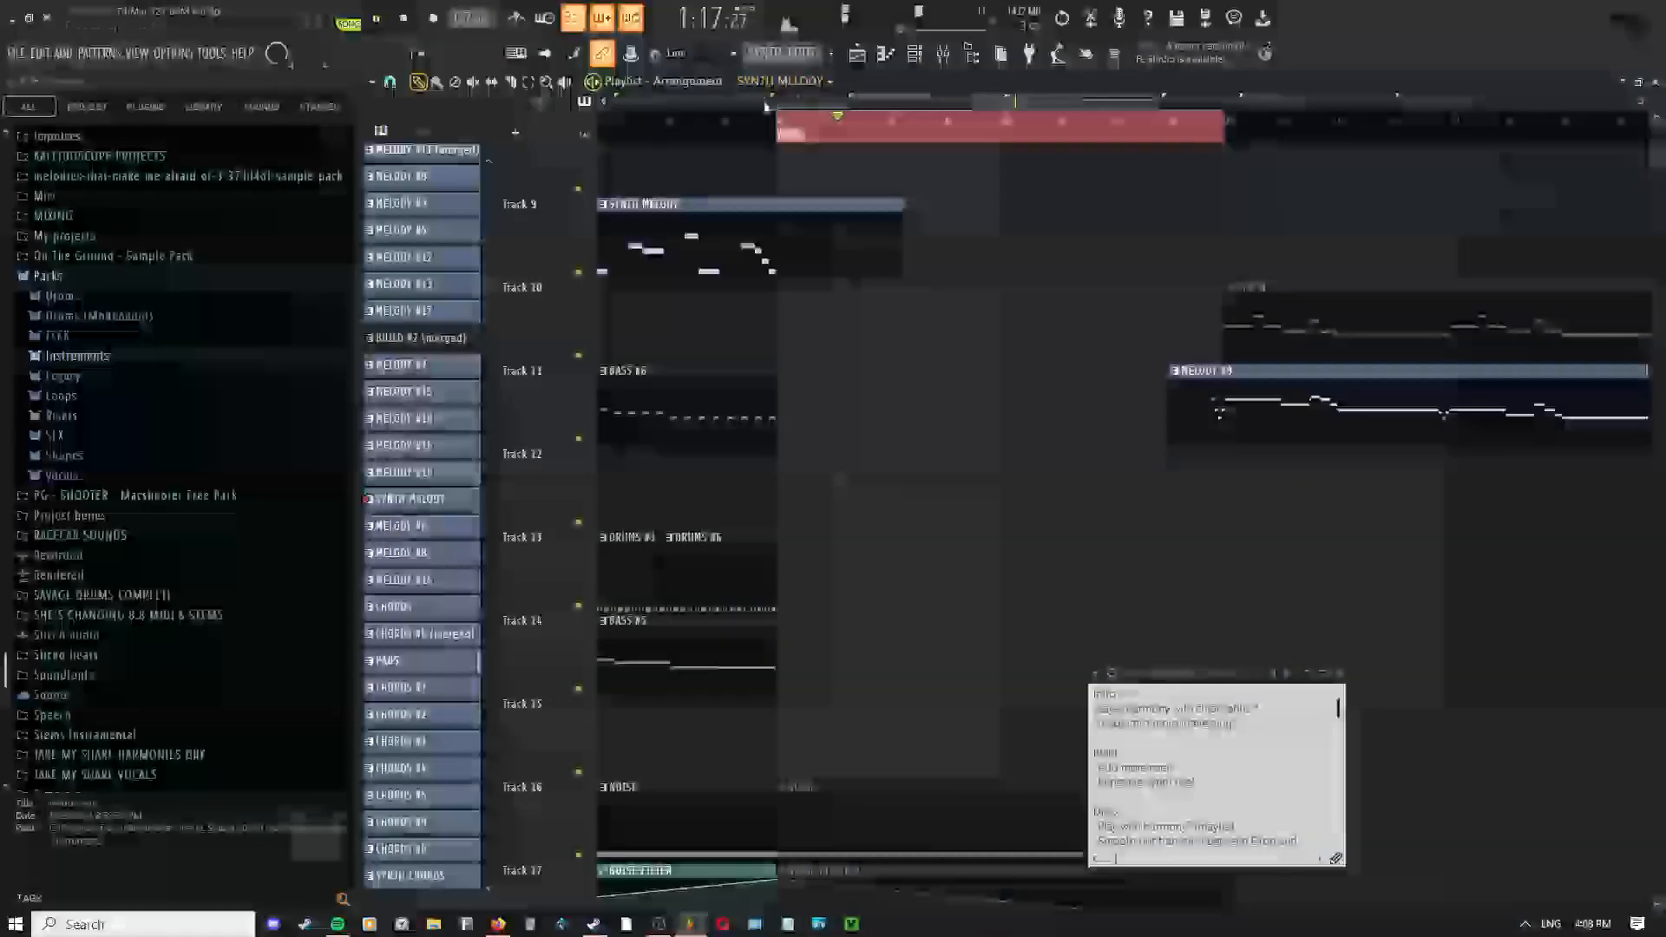
Open Fruity Delay 3 on the LEAD - DELAY THROW mixer track to review its settings
left_click(946, 70)
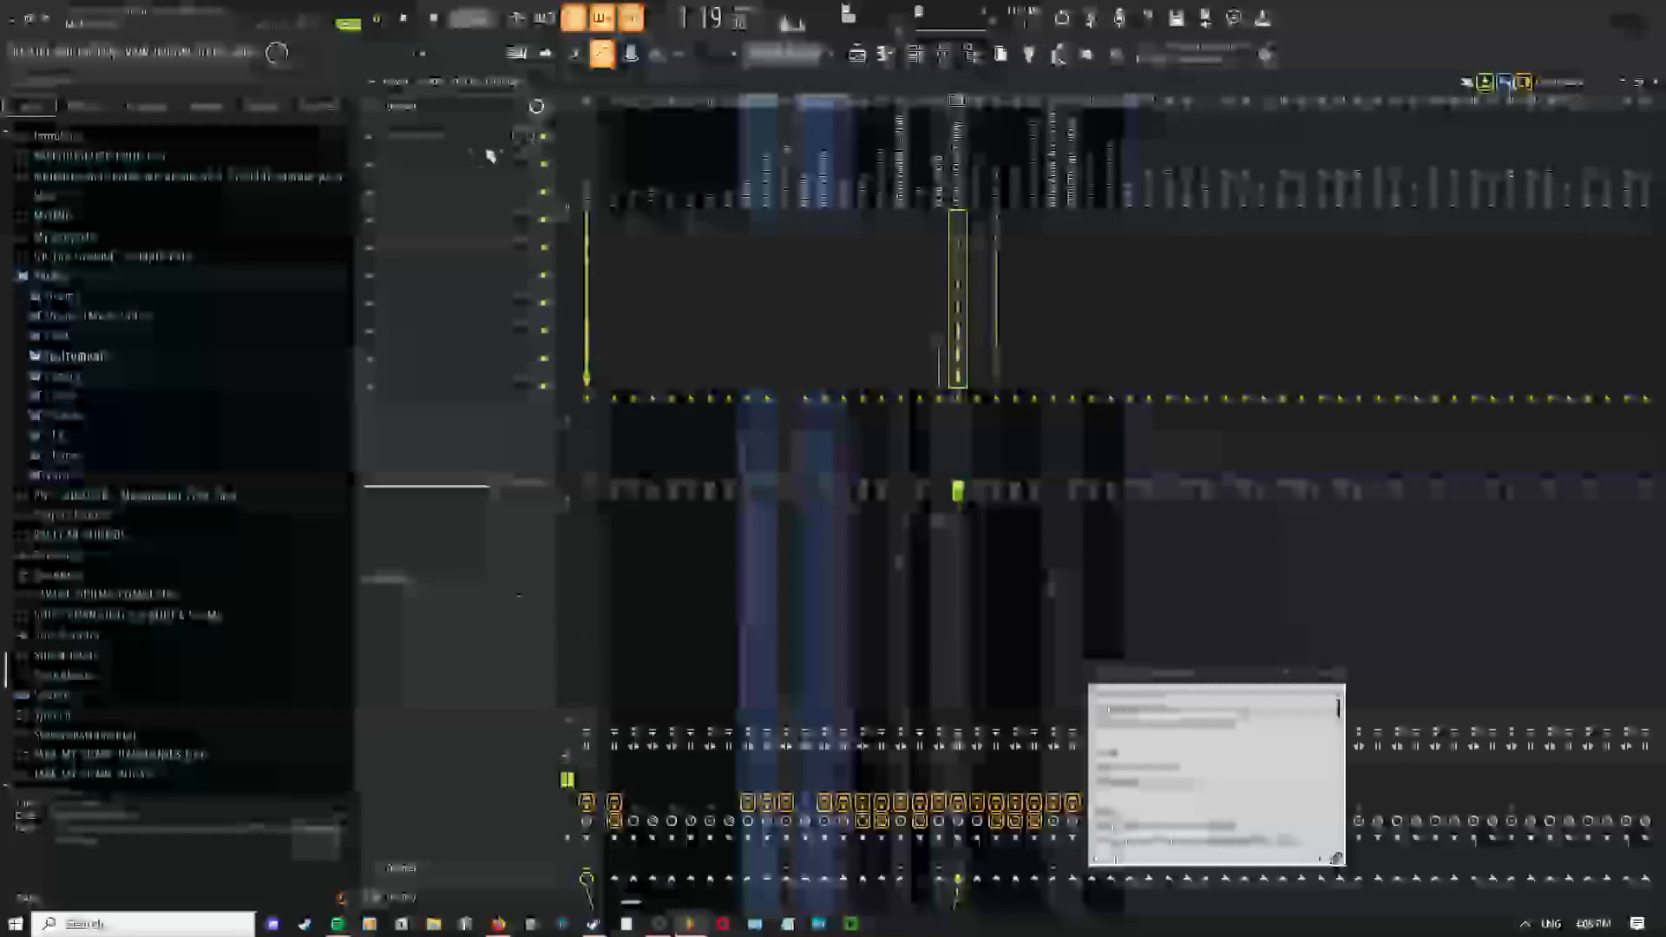
left_click(445, 143)
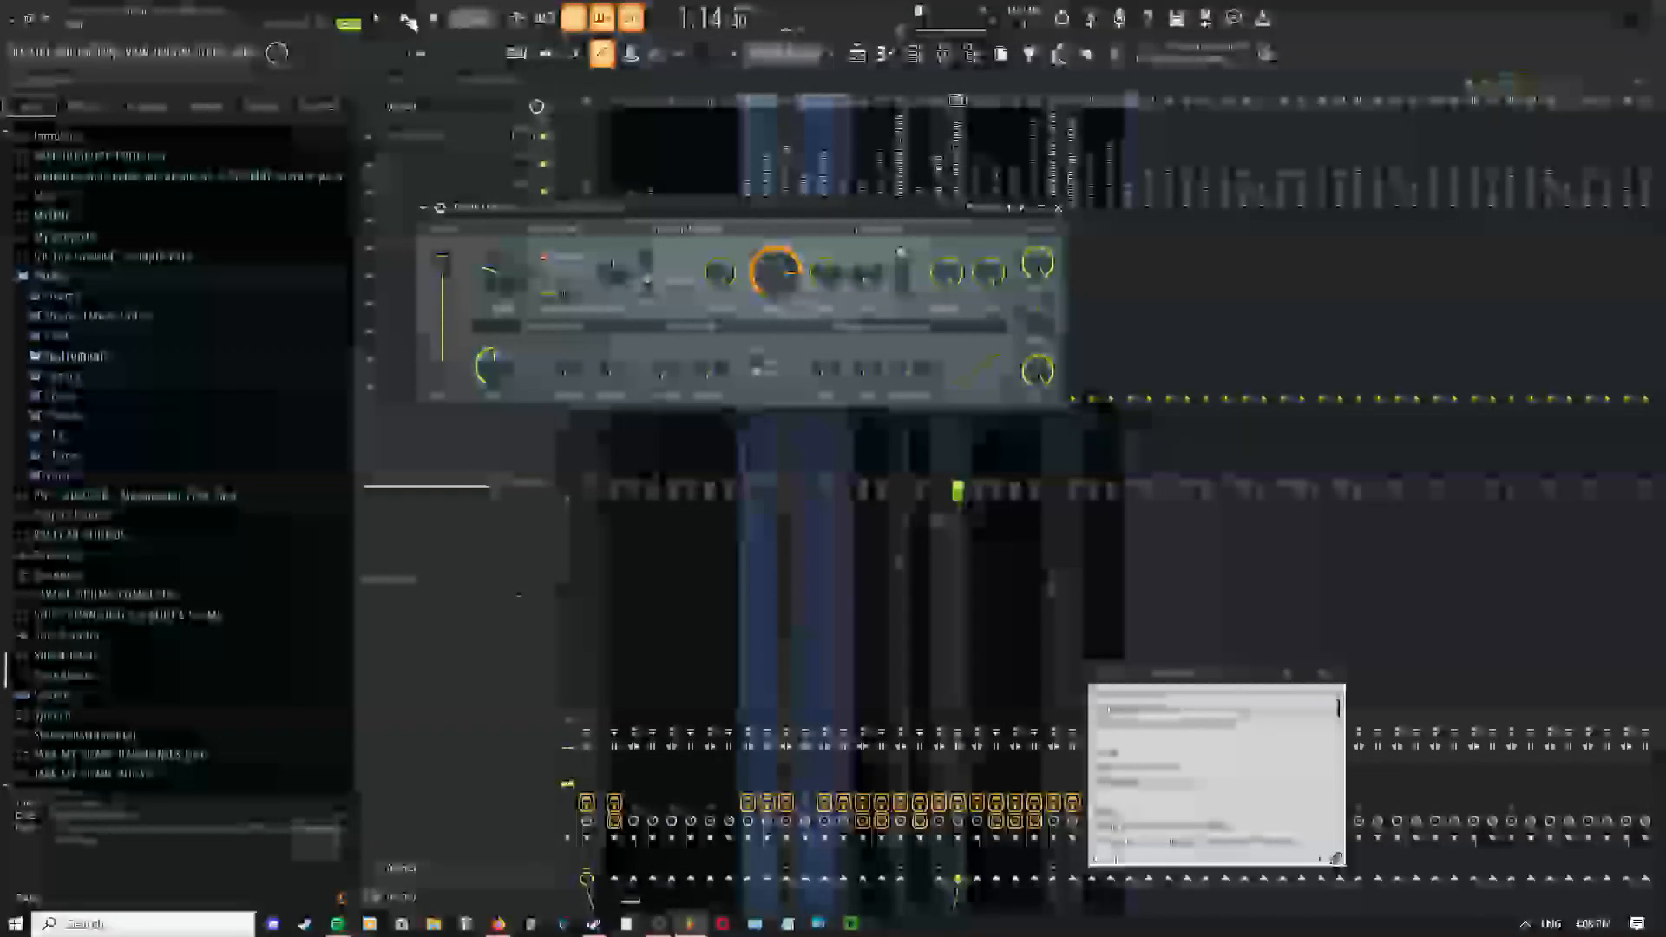
Select the playlist time range from where the bass and drums end to where the Track 10 synth pattern starts
left_click(857, 53)
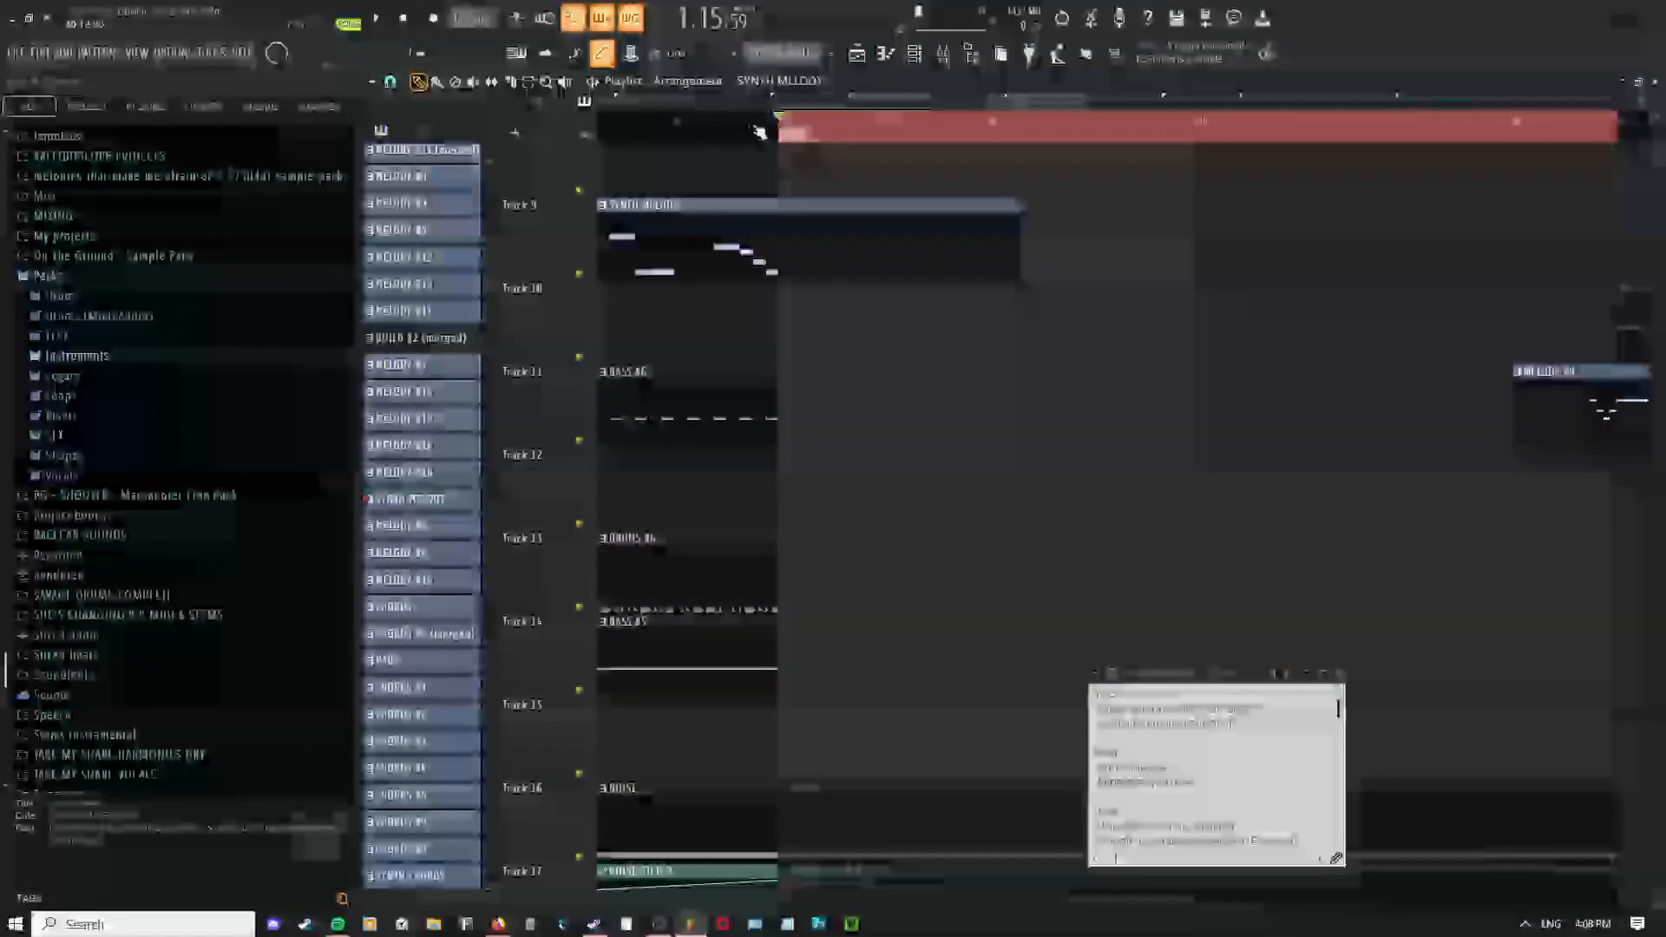
scroll(715, 143, "up", 2)
left_click_drag(714, 141, 742, 145)
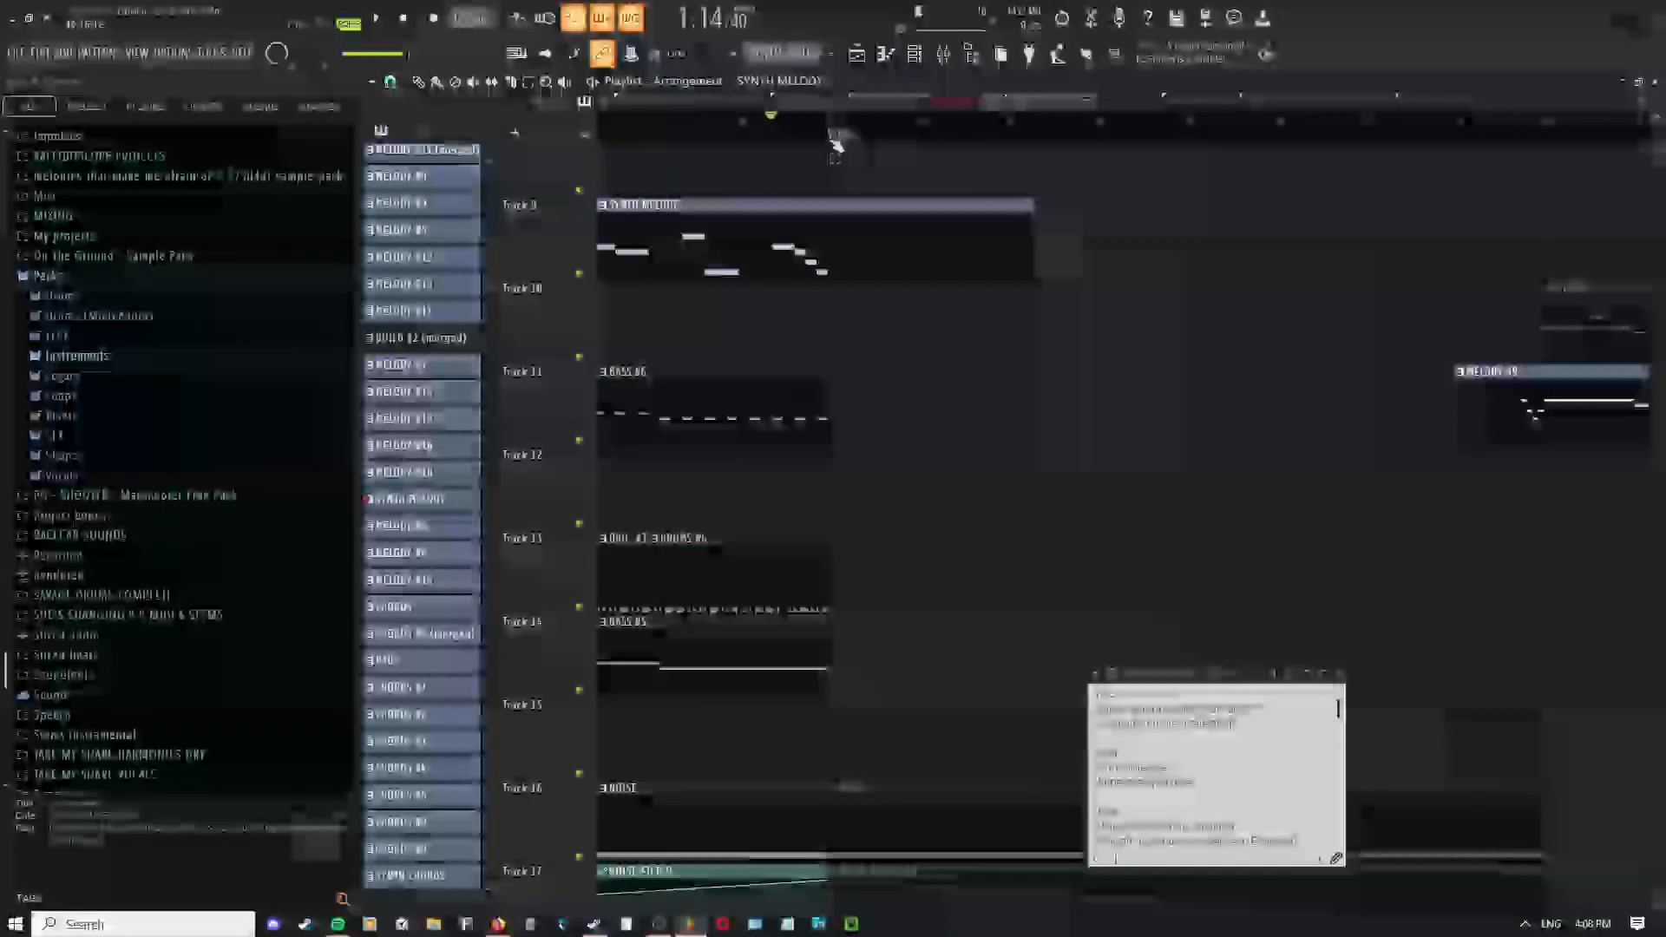
left_click_drag(820, 131, 1532, 132)
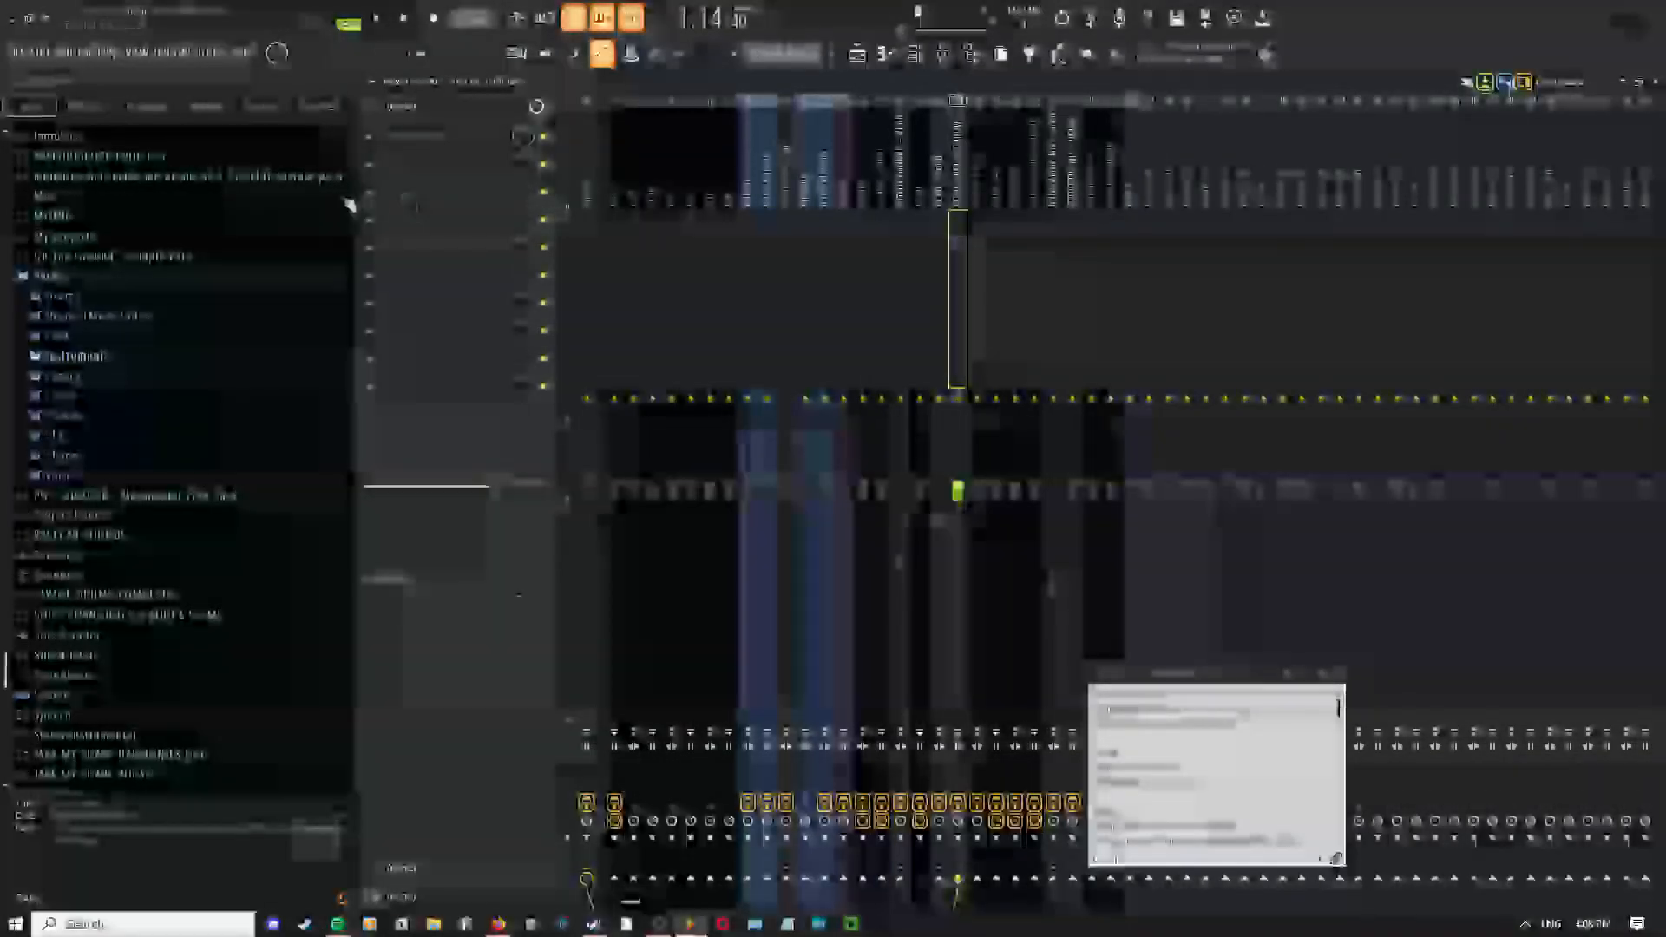
Load Edison into the last effect slot of the LEAD - DELAY THROW mixer track
left_click(373, 401)
mouse_move(608, 326)
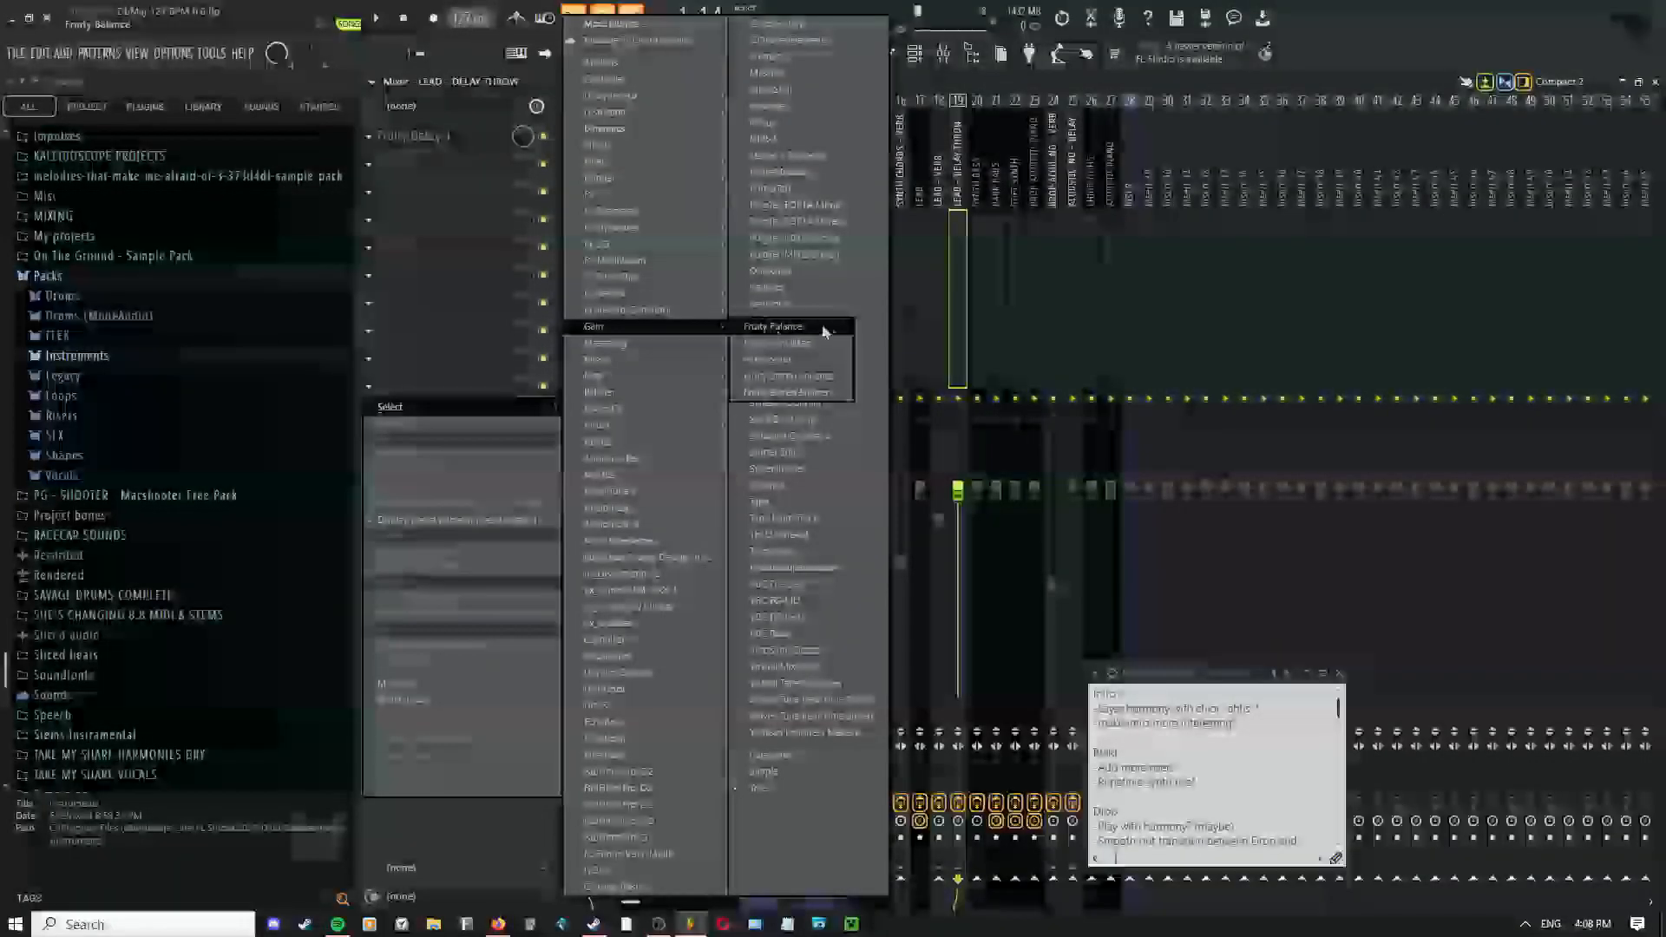
left_click(764, 359)
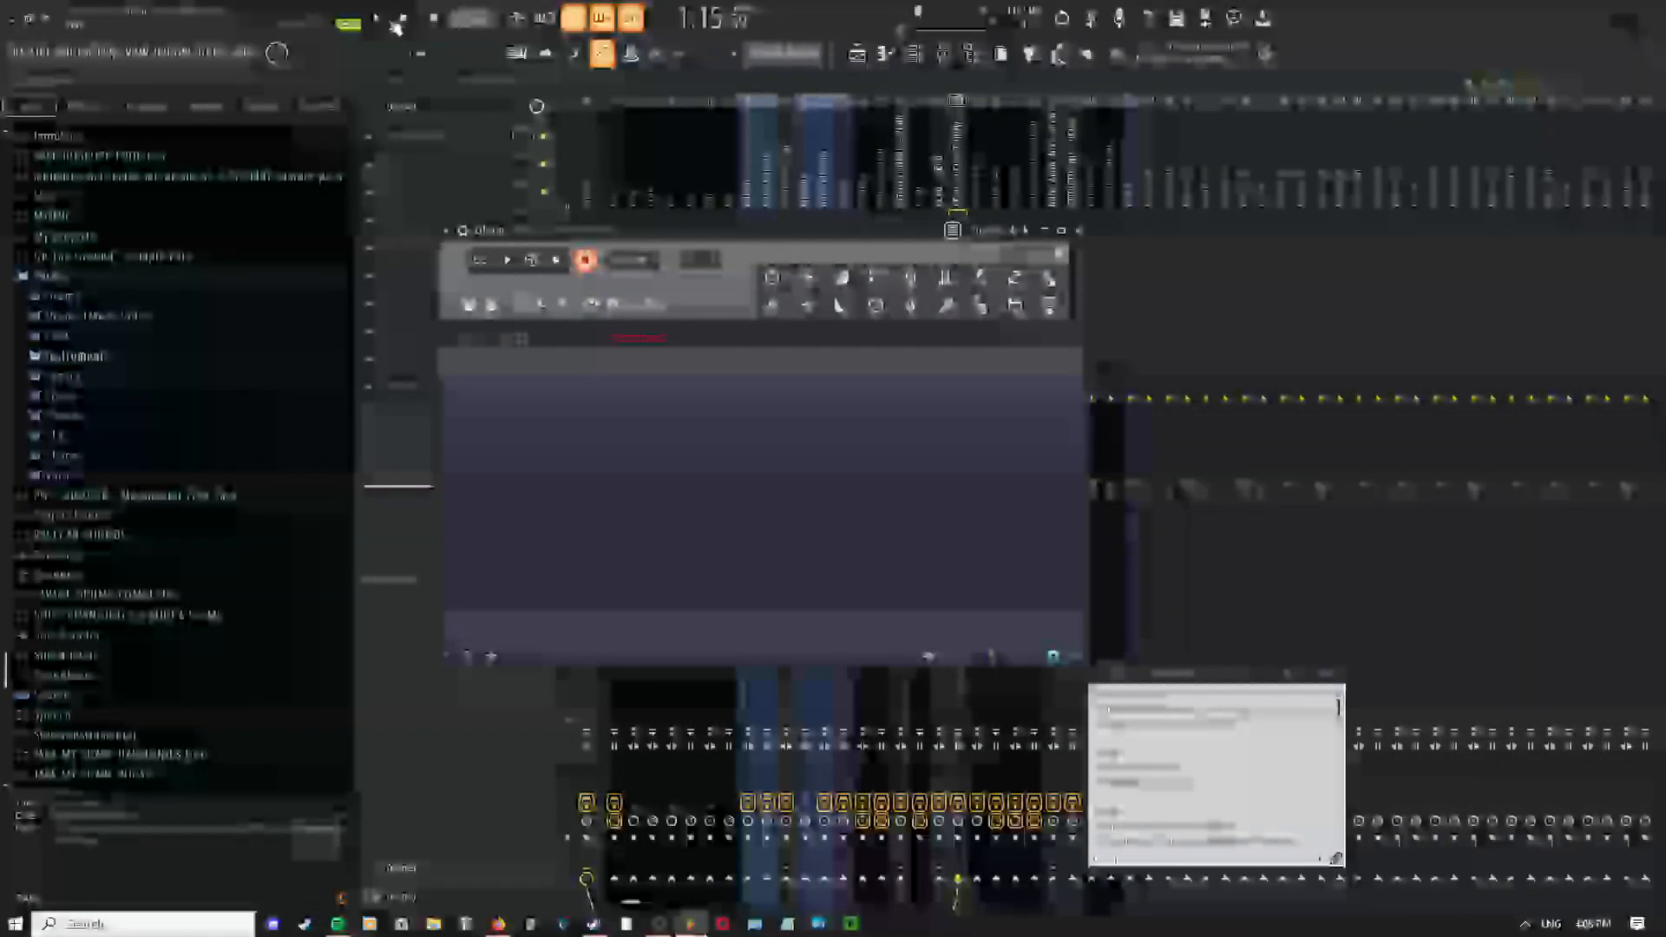
Record the lead's delay tail into Edison while the selected section plays, then stop the recording and playback
left_click(888, 54)
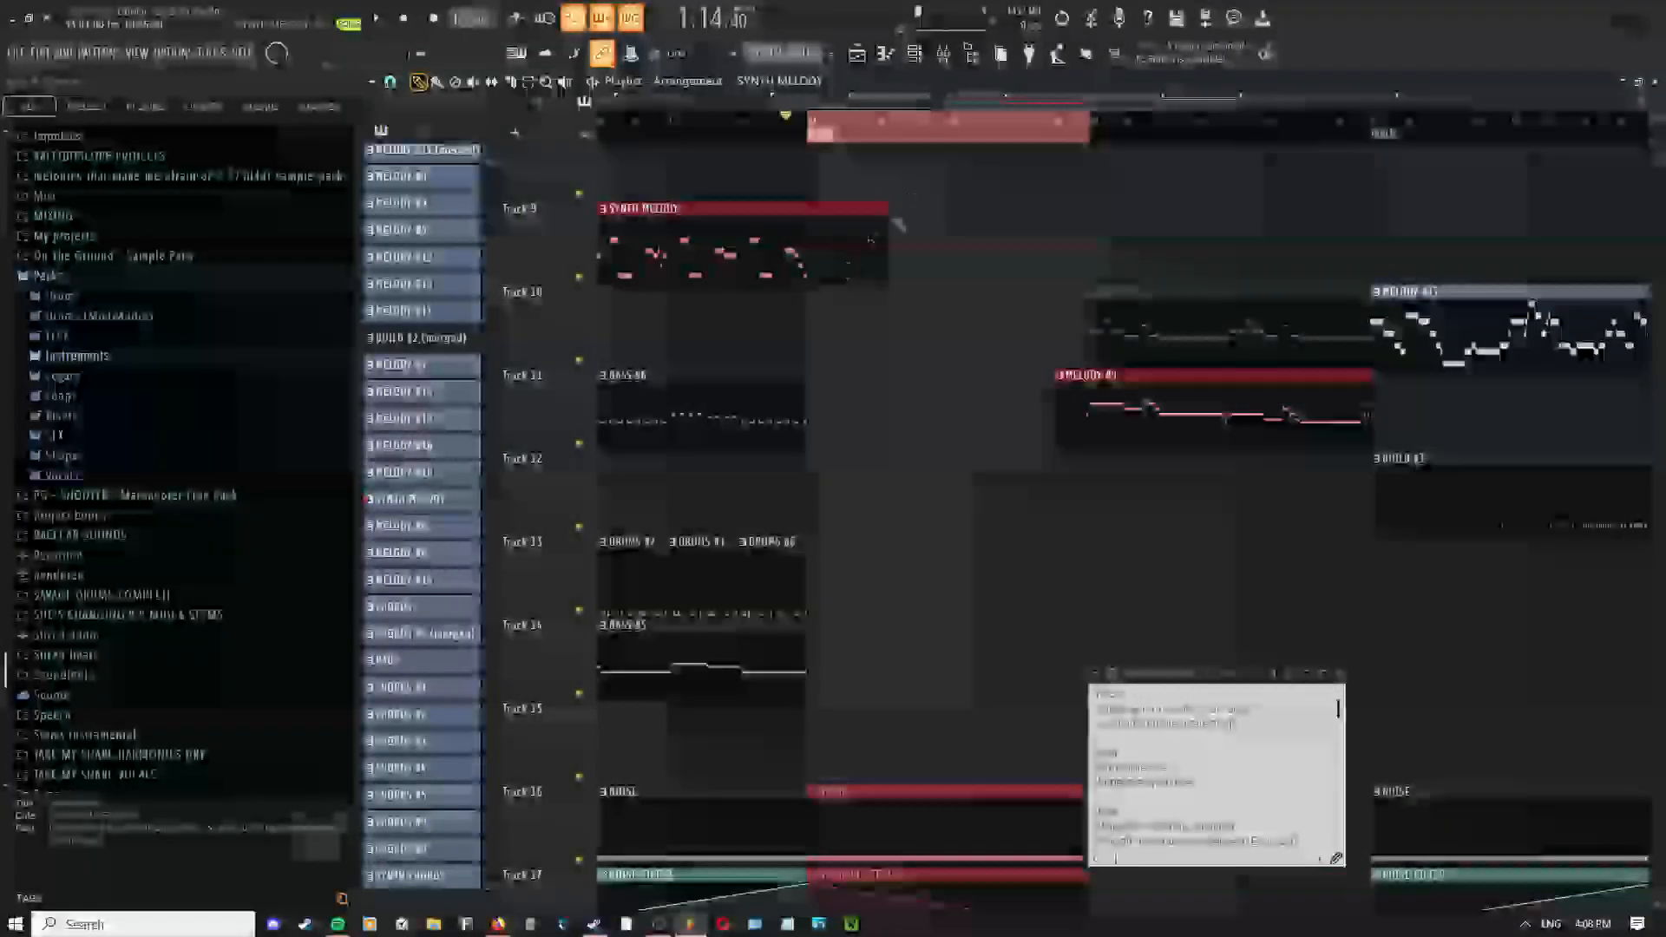
left_click(946, 55)
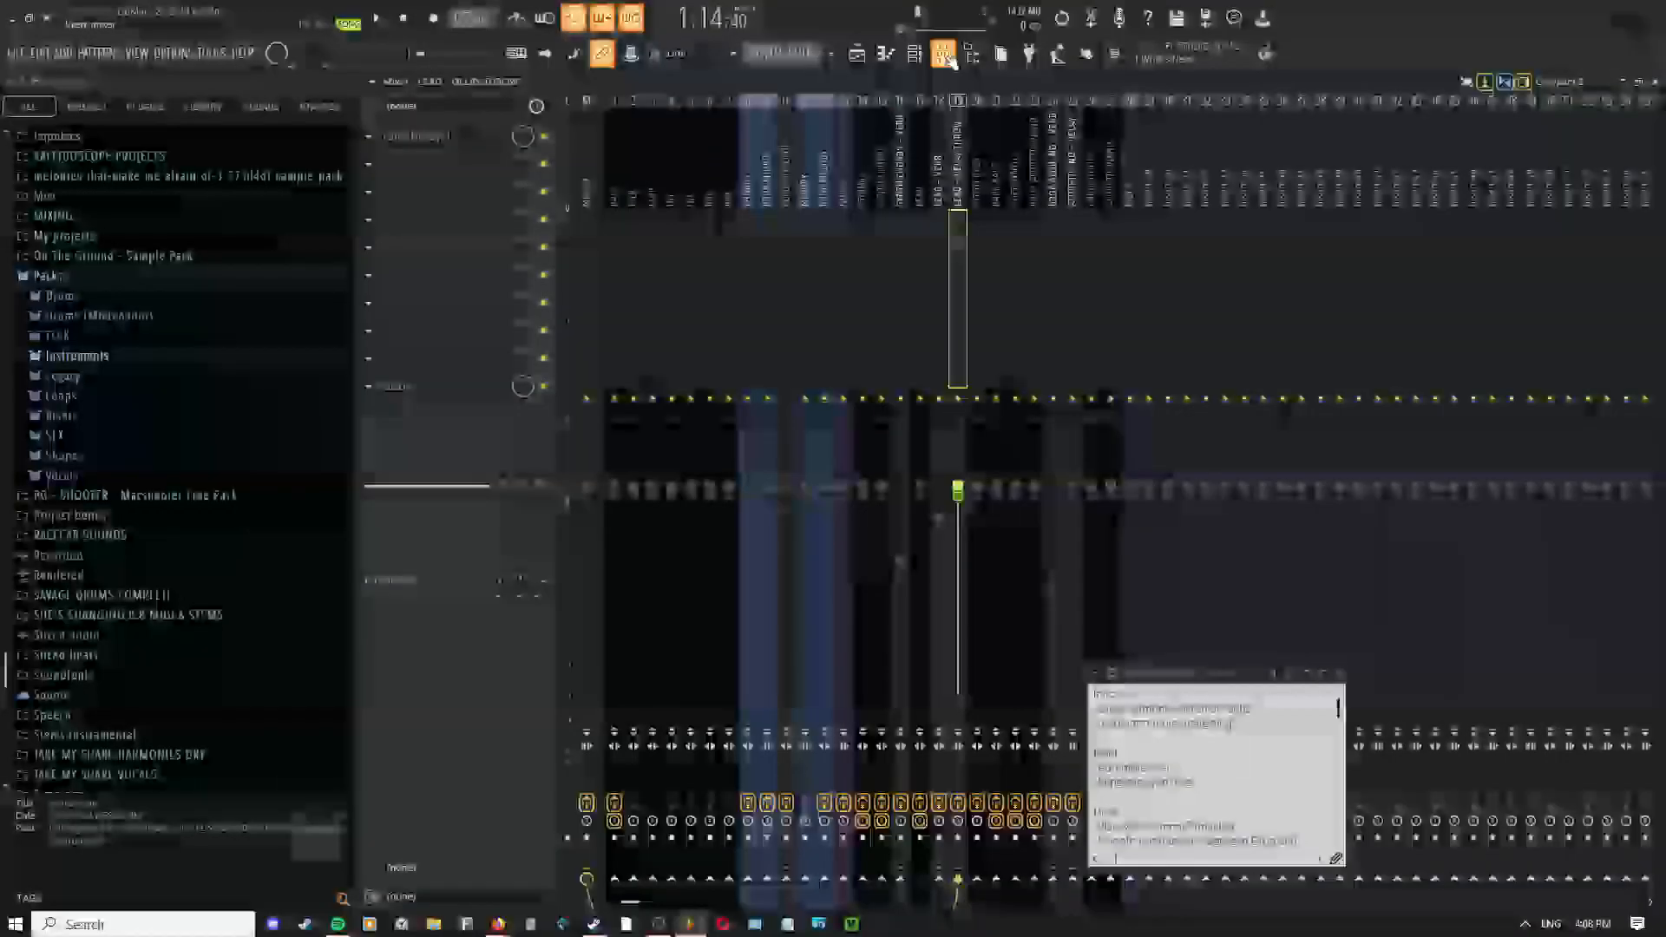
left_click(410, 387)
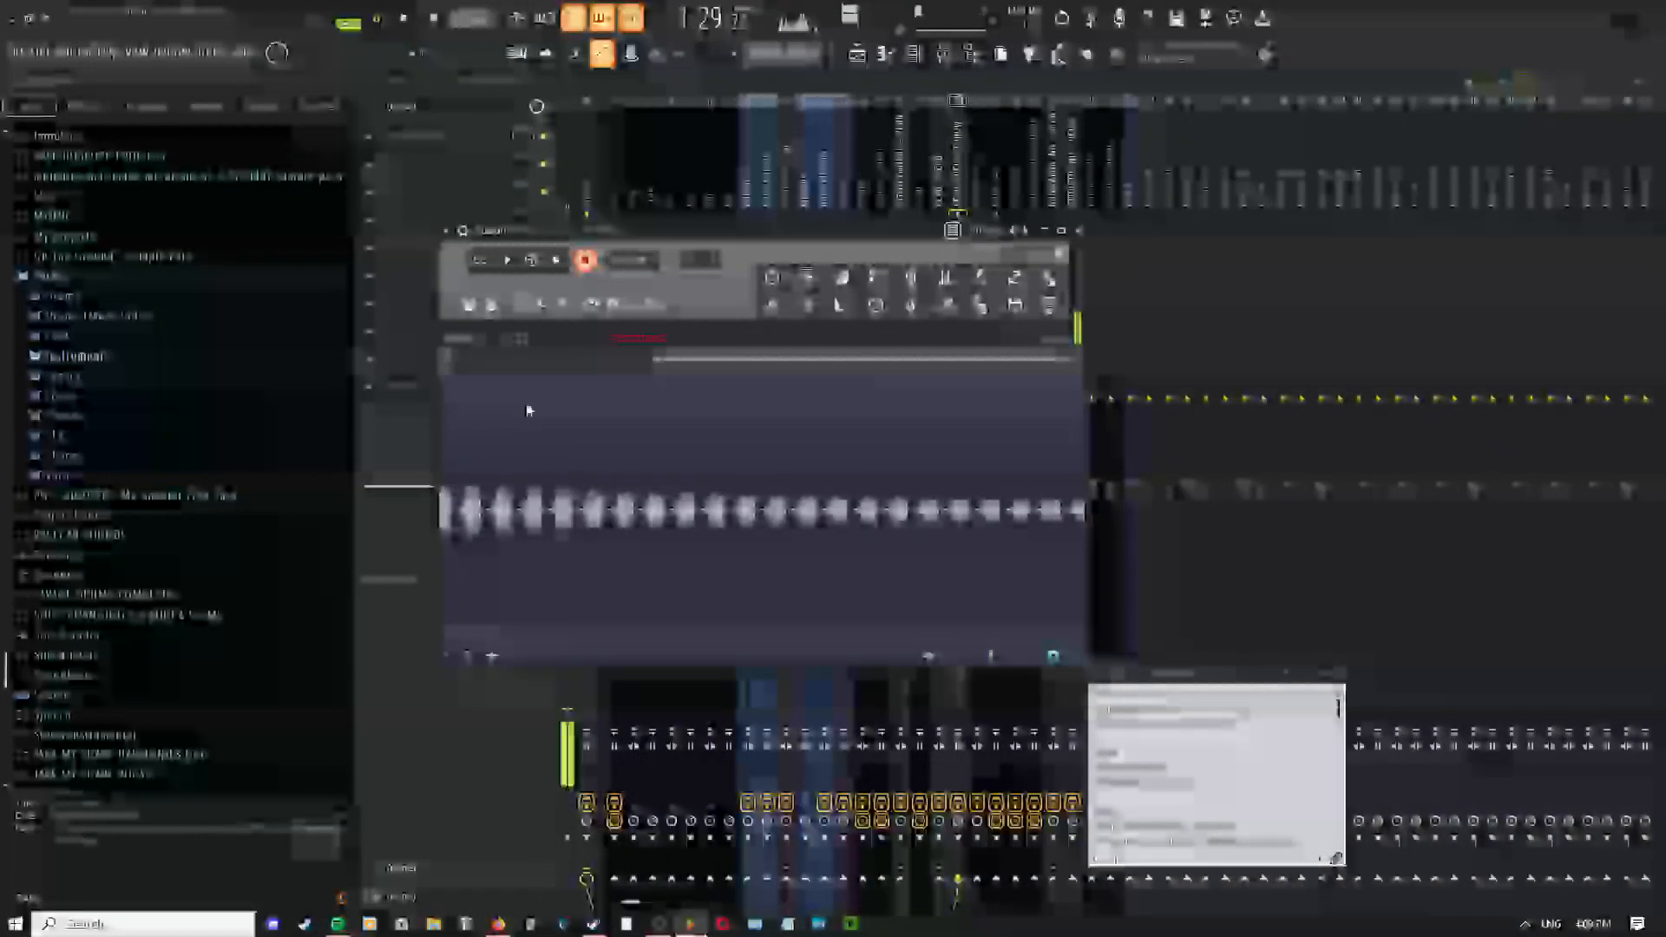
left_click(555, 265)
left_click(415, 25)
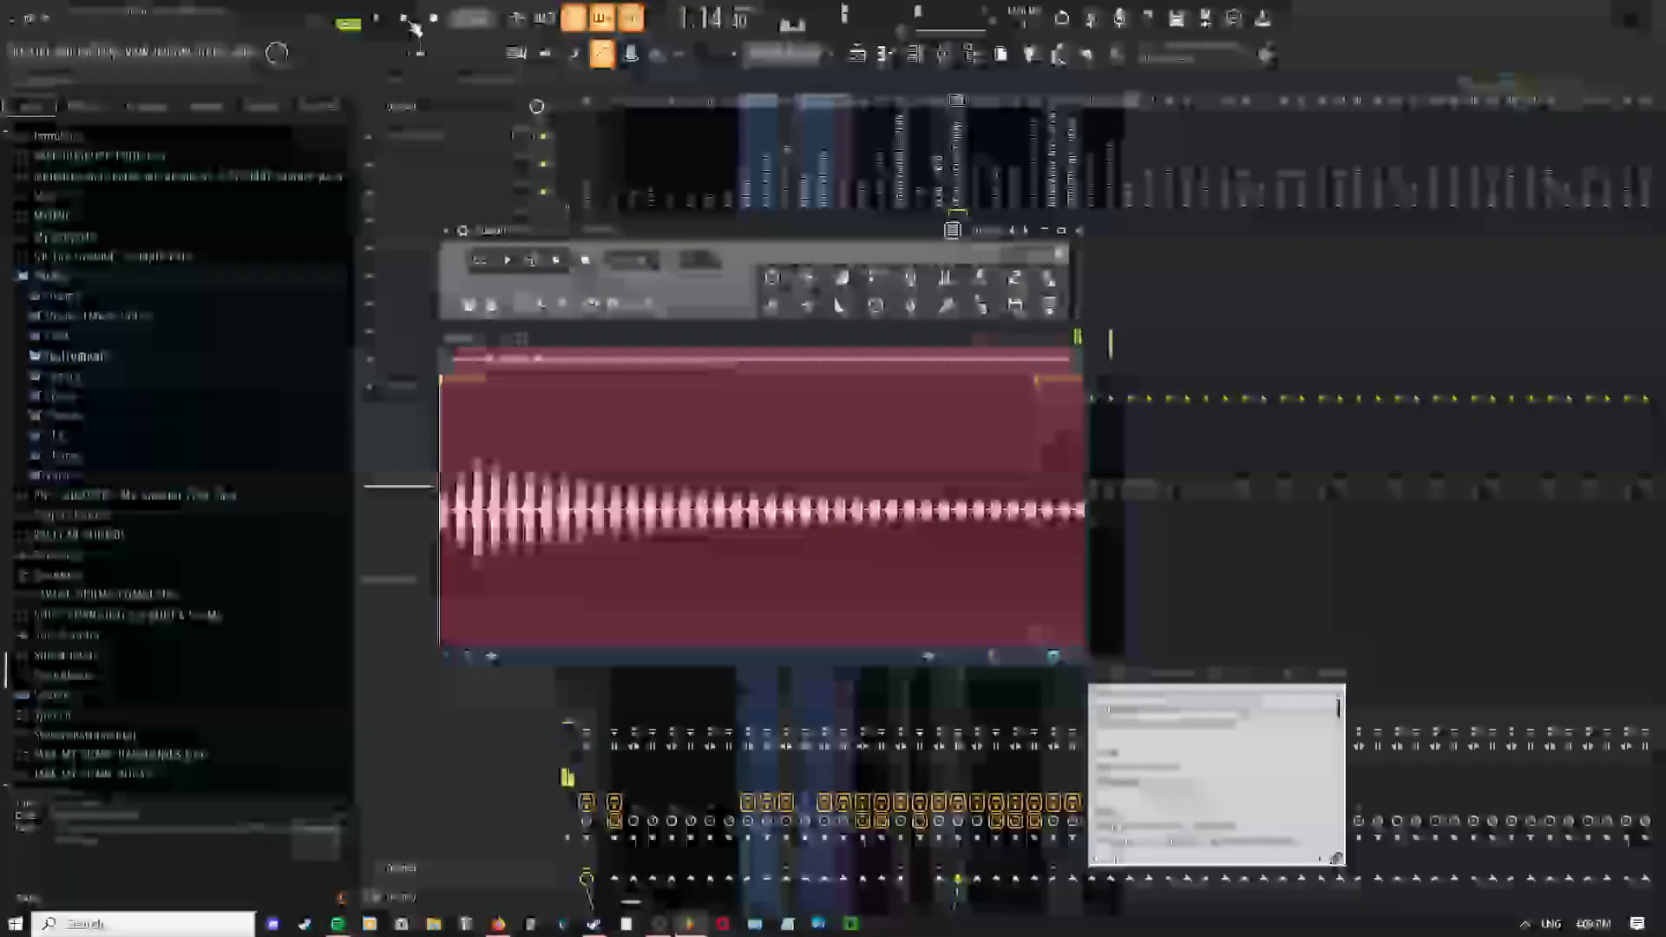
Select the recorded delay tail in Edison and place it as an audio clip on Track 10 at the section marker
double_click(602, 479)
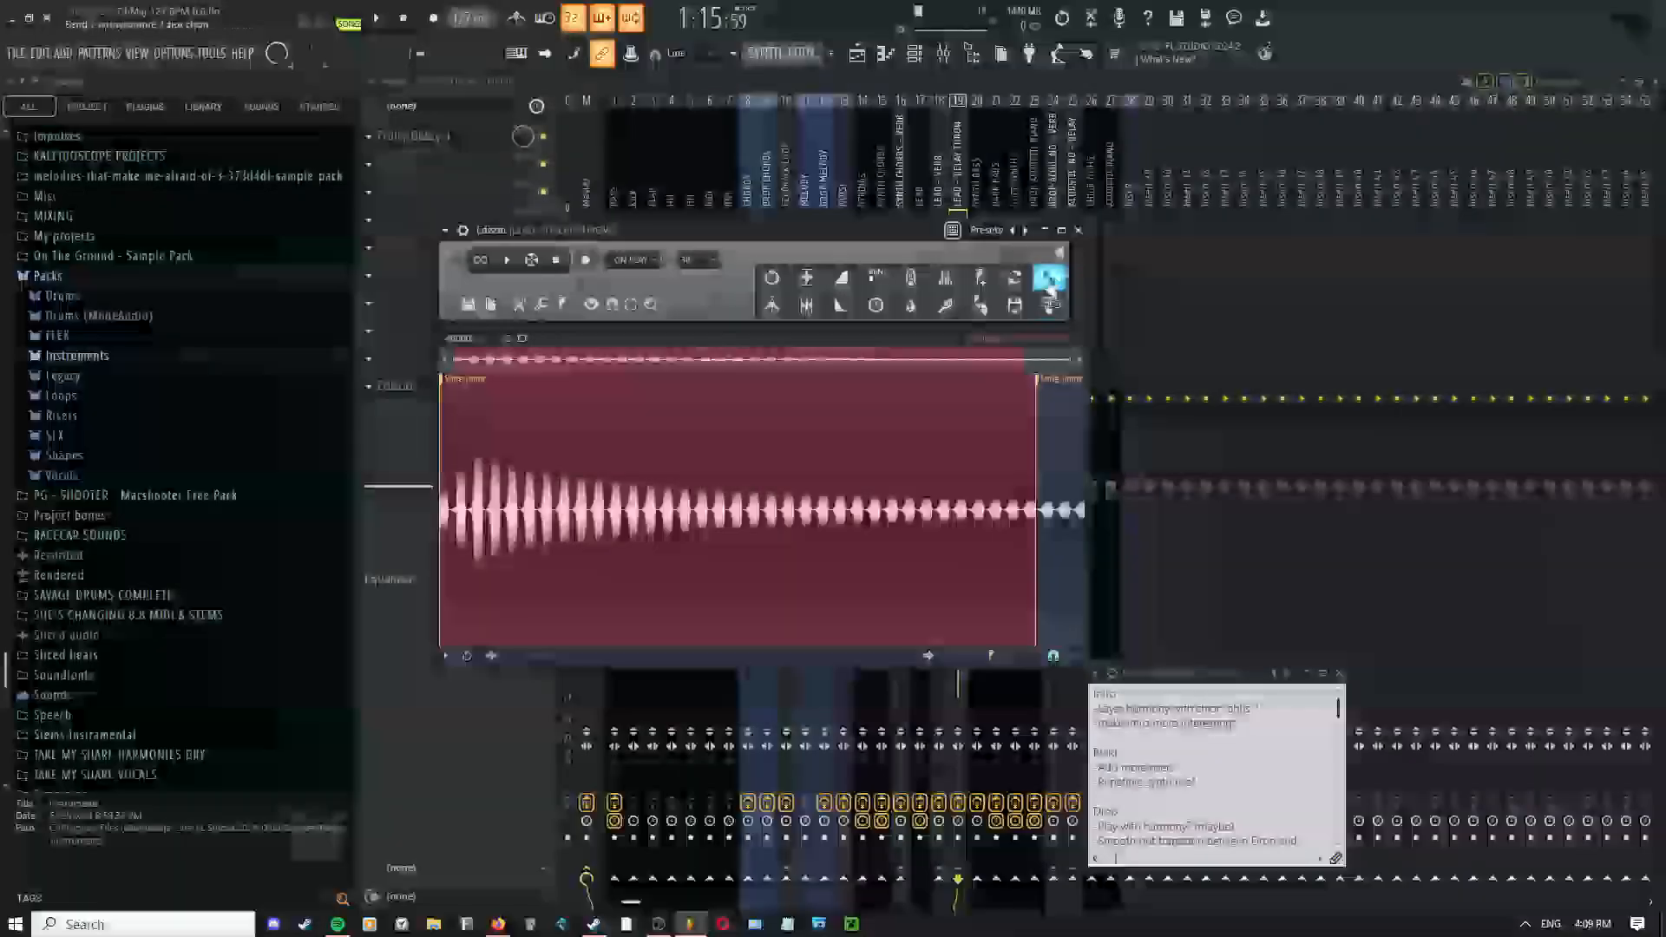
left_click(1050, 279)
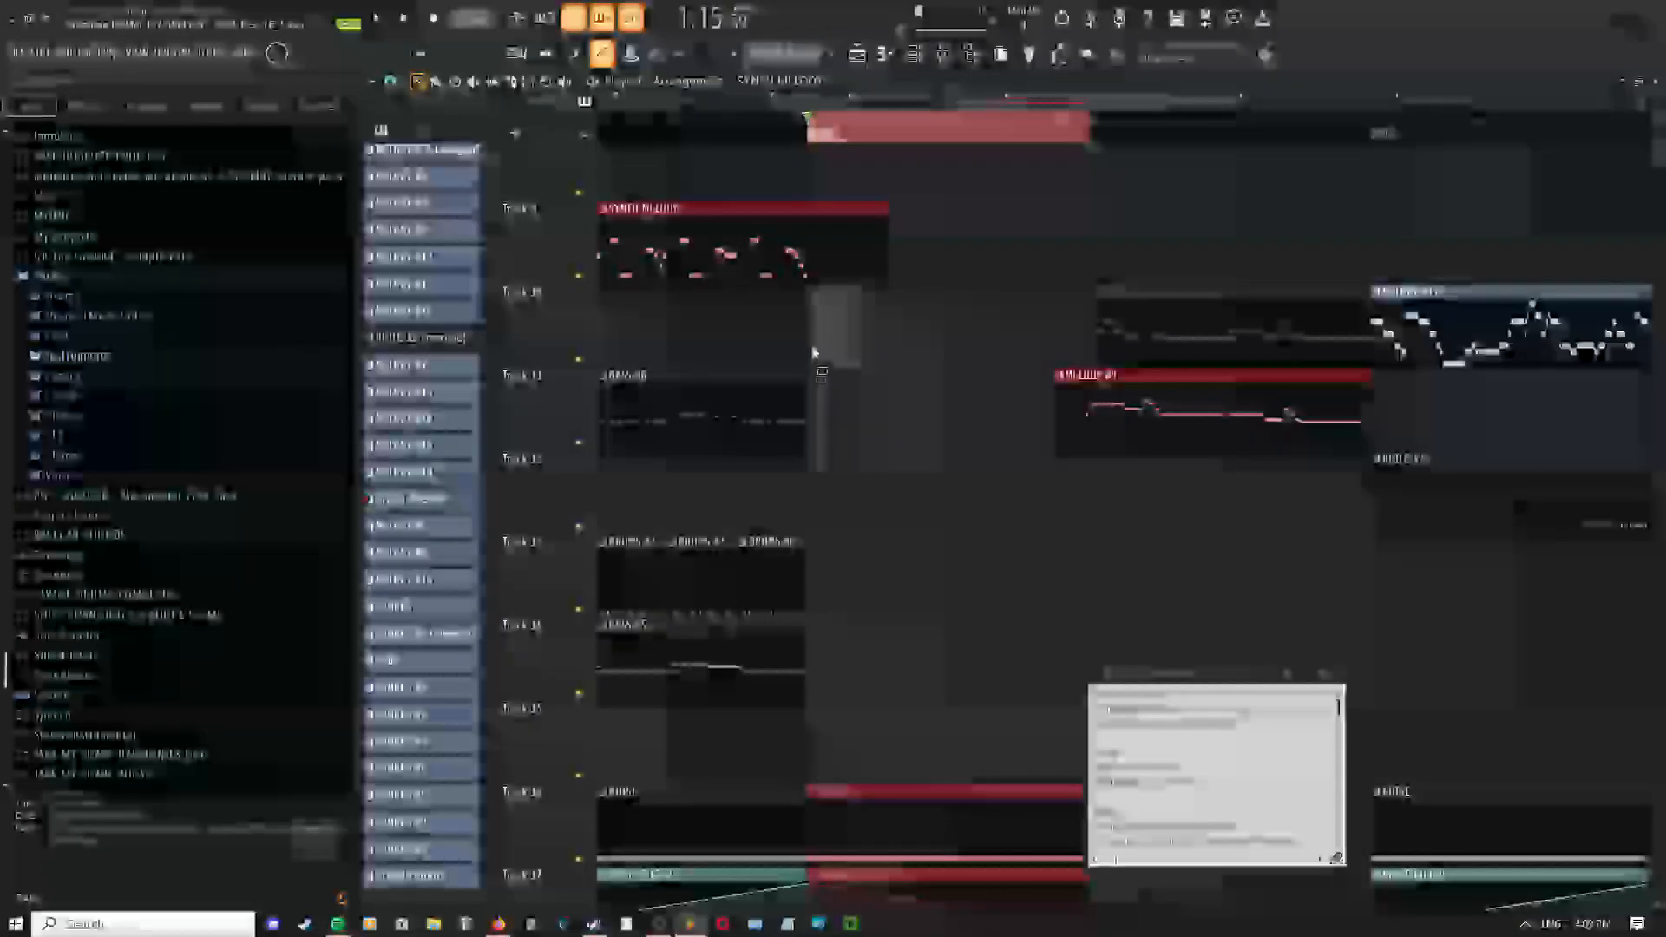
scroll(826, 345, "up", 6)
left_click_drag(835, 343, 812, 357)
scroll(826, 354, "down", 6)
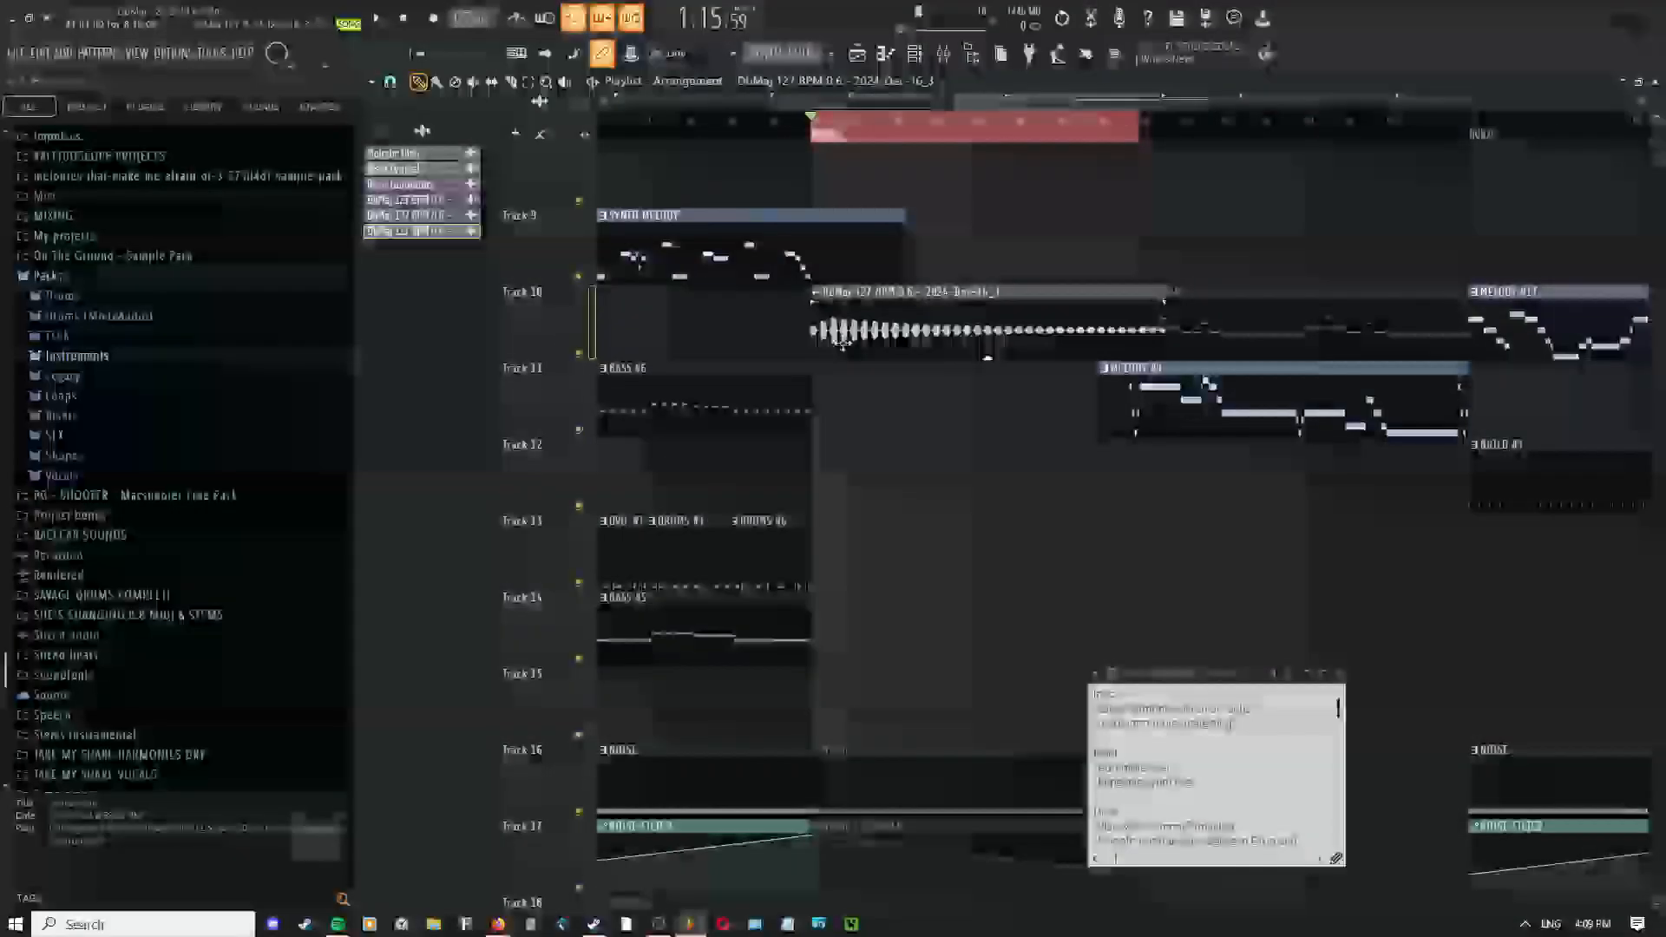
Route the LEAD DELAY THROW audio clip to an empty mixer track and move that track next to LEAD - DELAY THROW
mouse_move(825, 300)
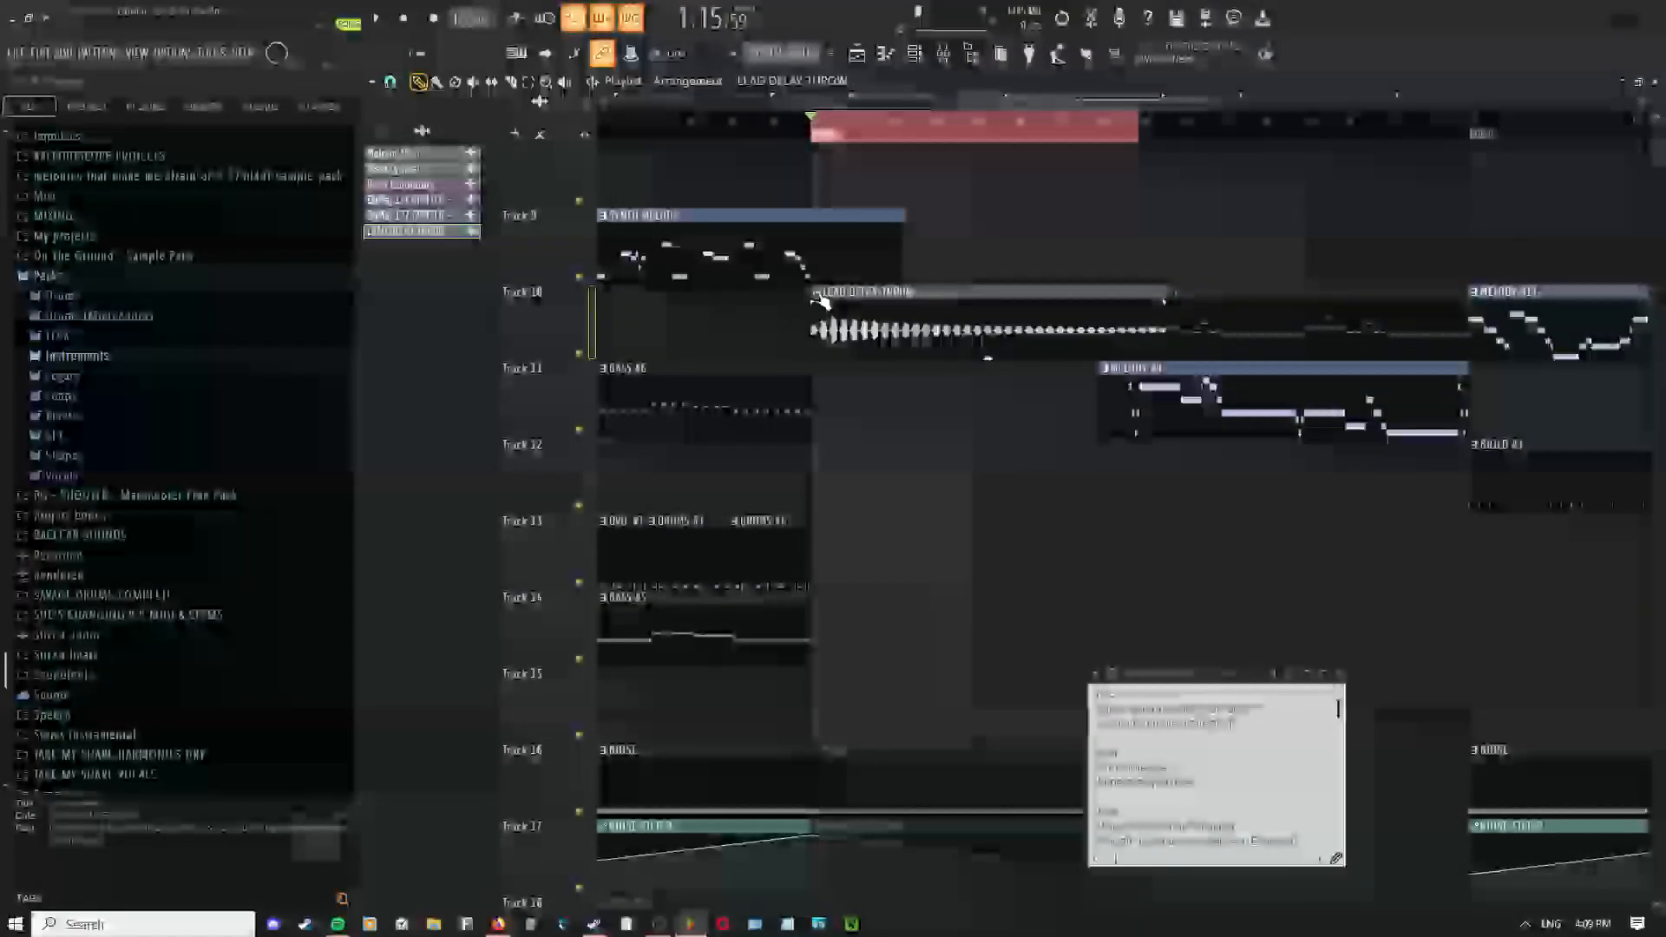
key("F9")
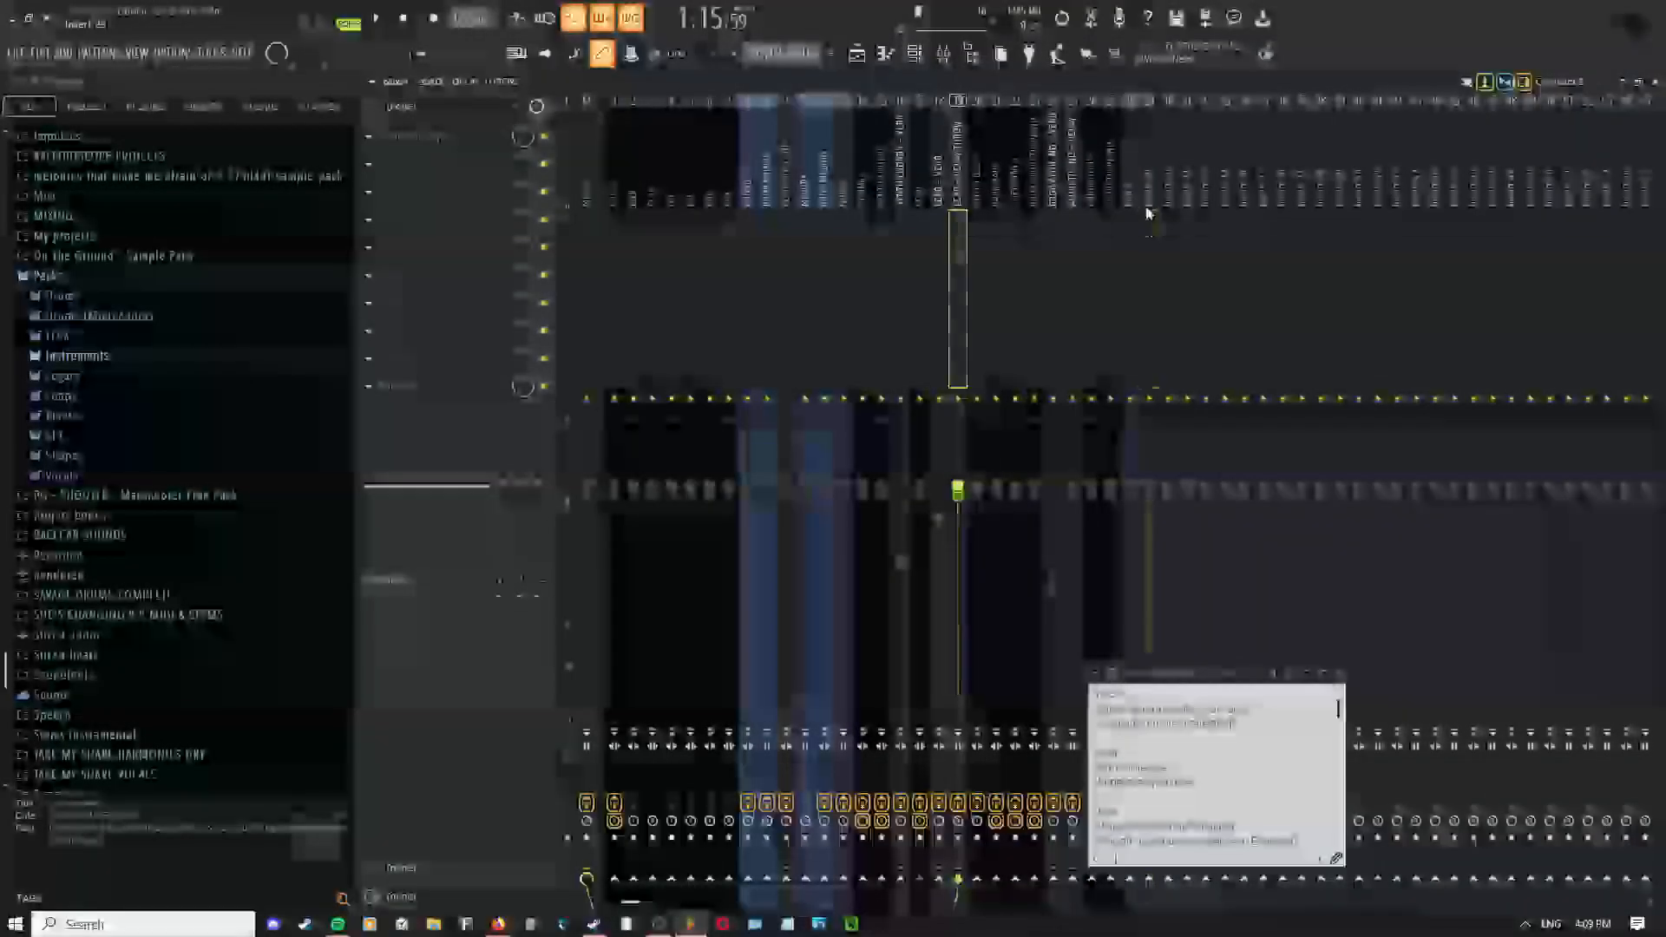
right_click(1146, 214)
left_click(1376, 311)
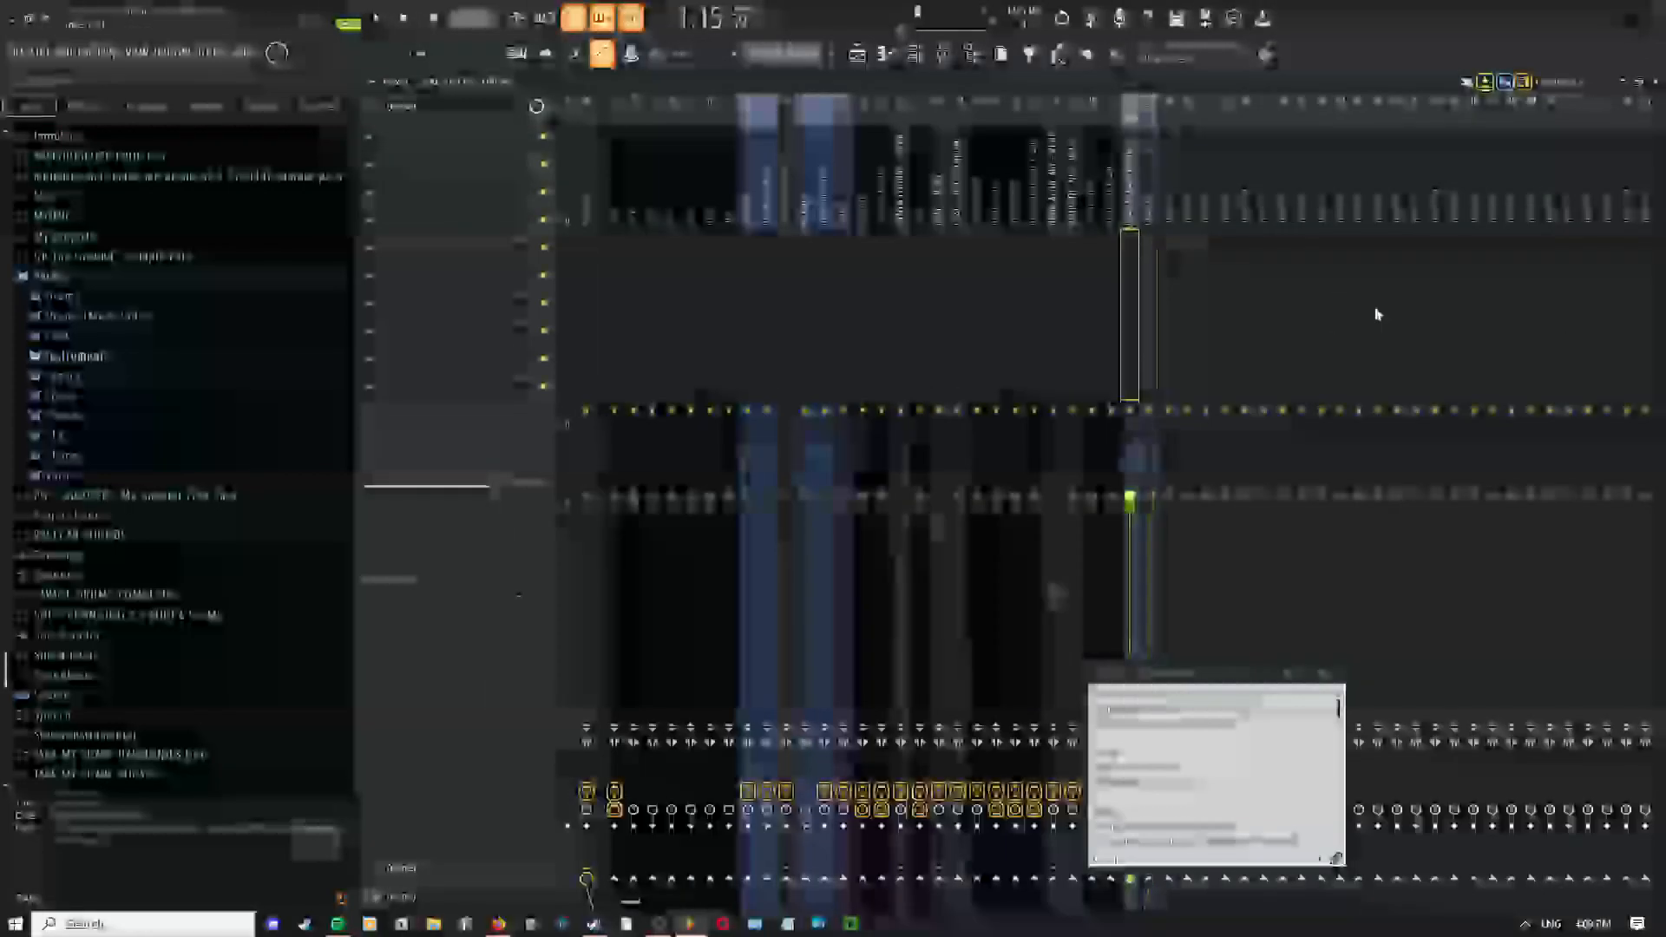
key("Left")
key("Left")
key("Left")
key("Left")
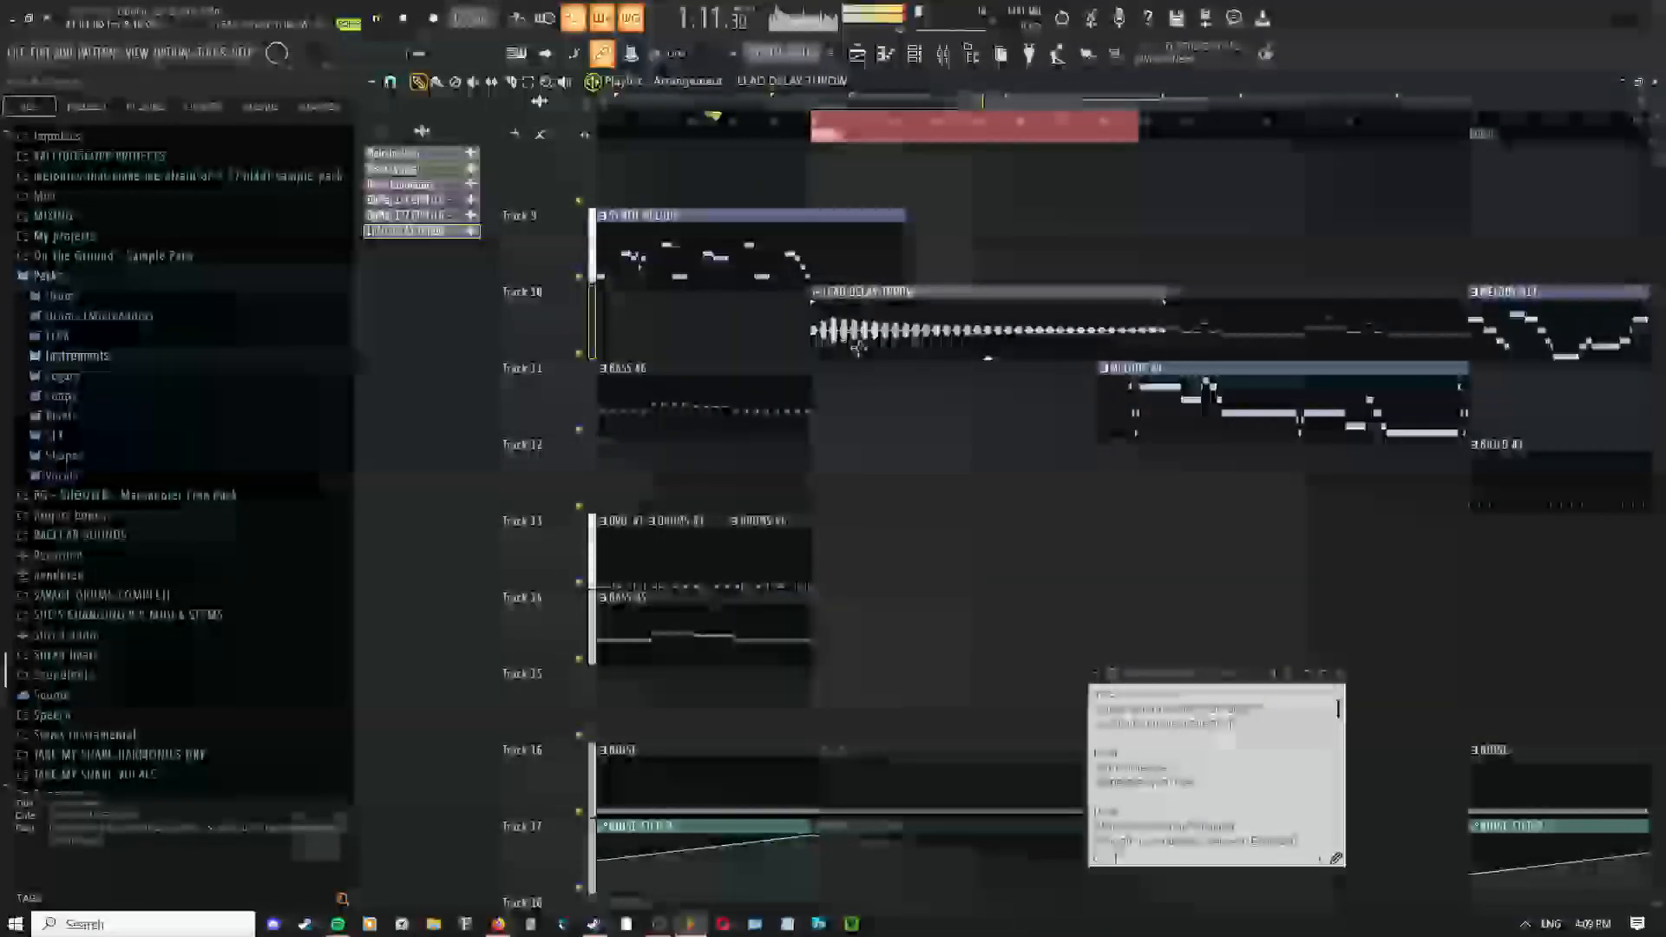
Check the effect slots of the original LEAD - DELAY THROW mixer track
key("F9")
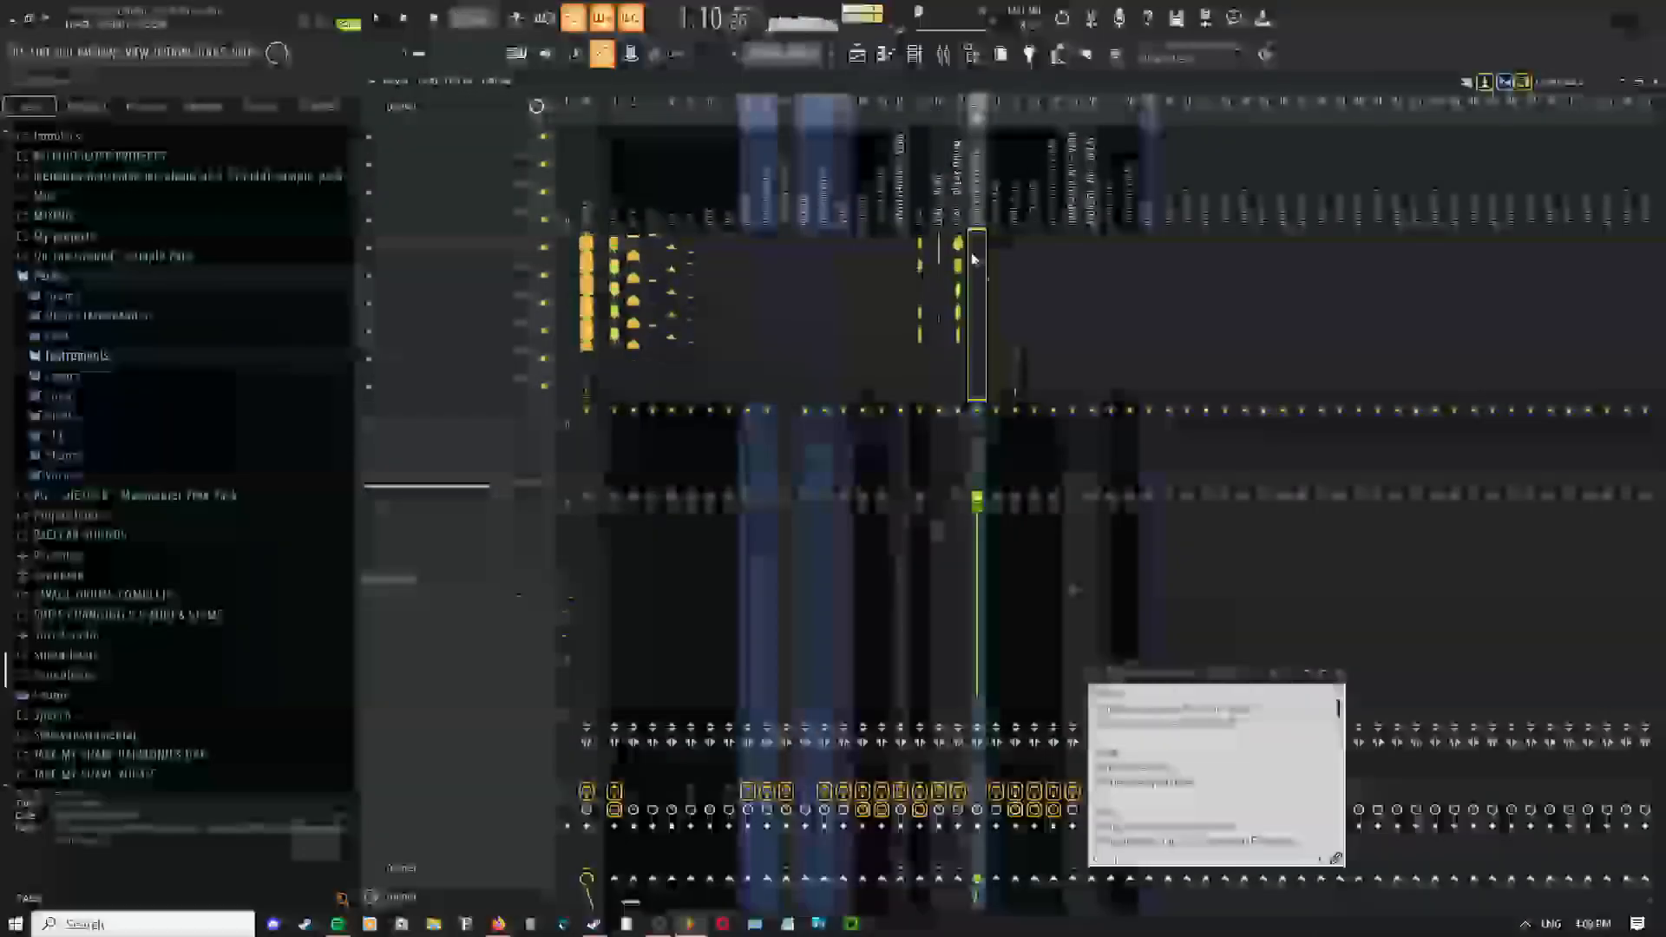
left_click(958, 226)
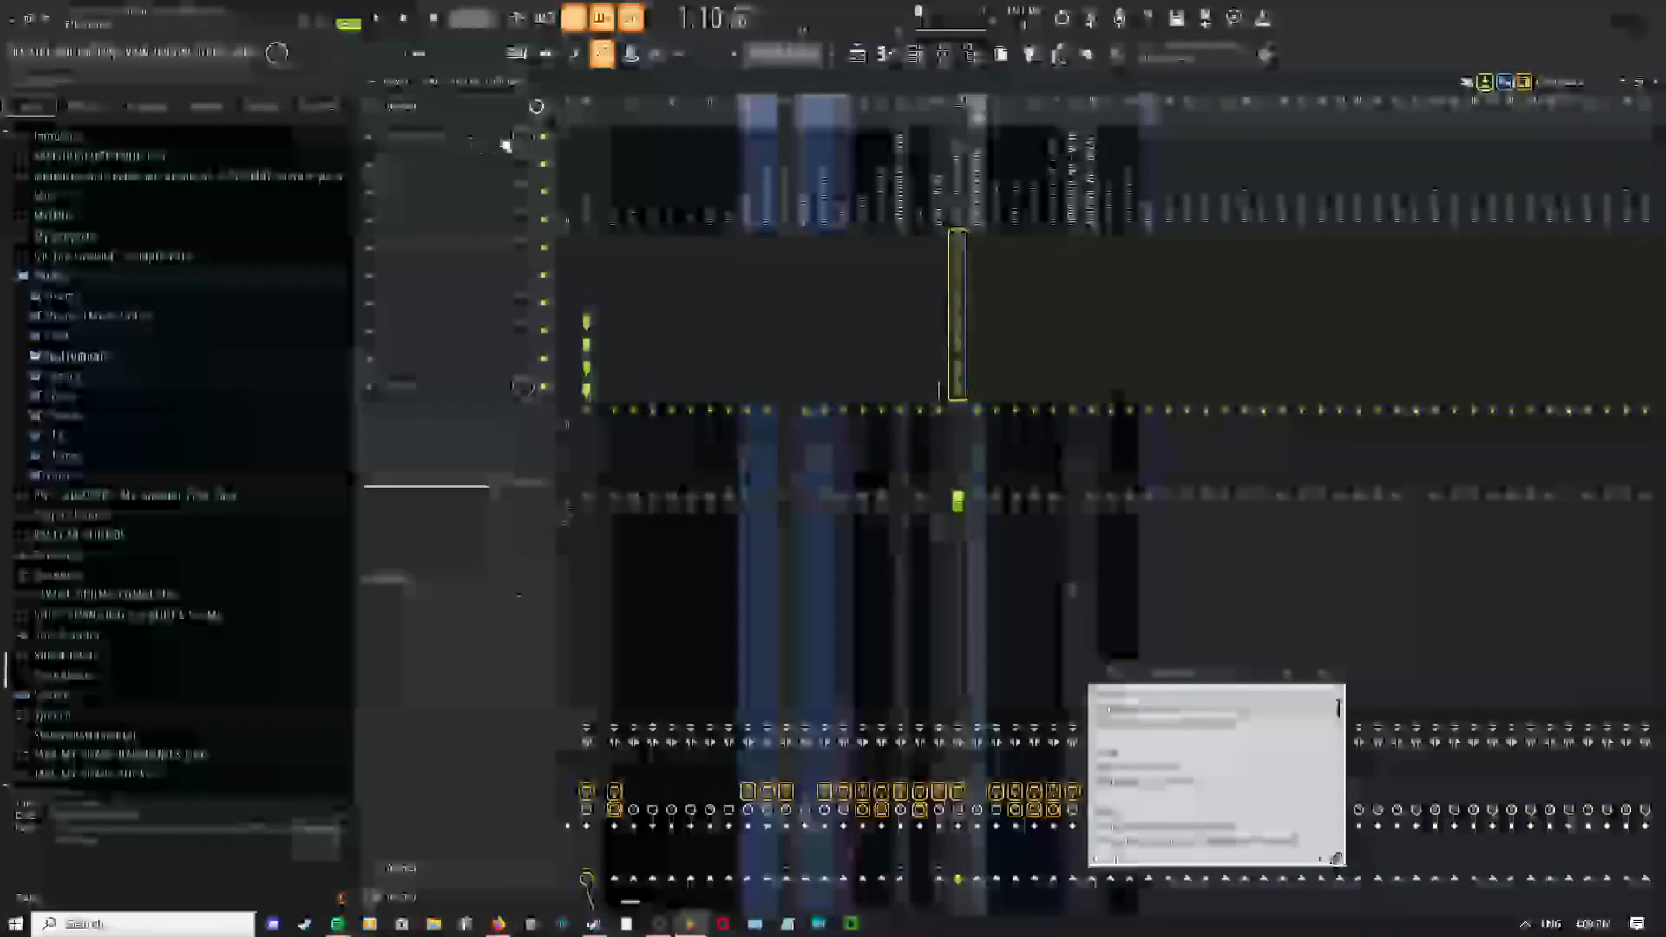
key("F9")
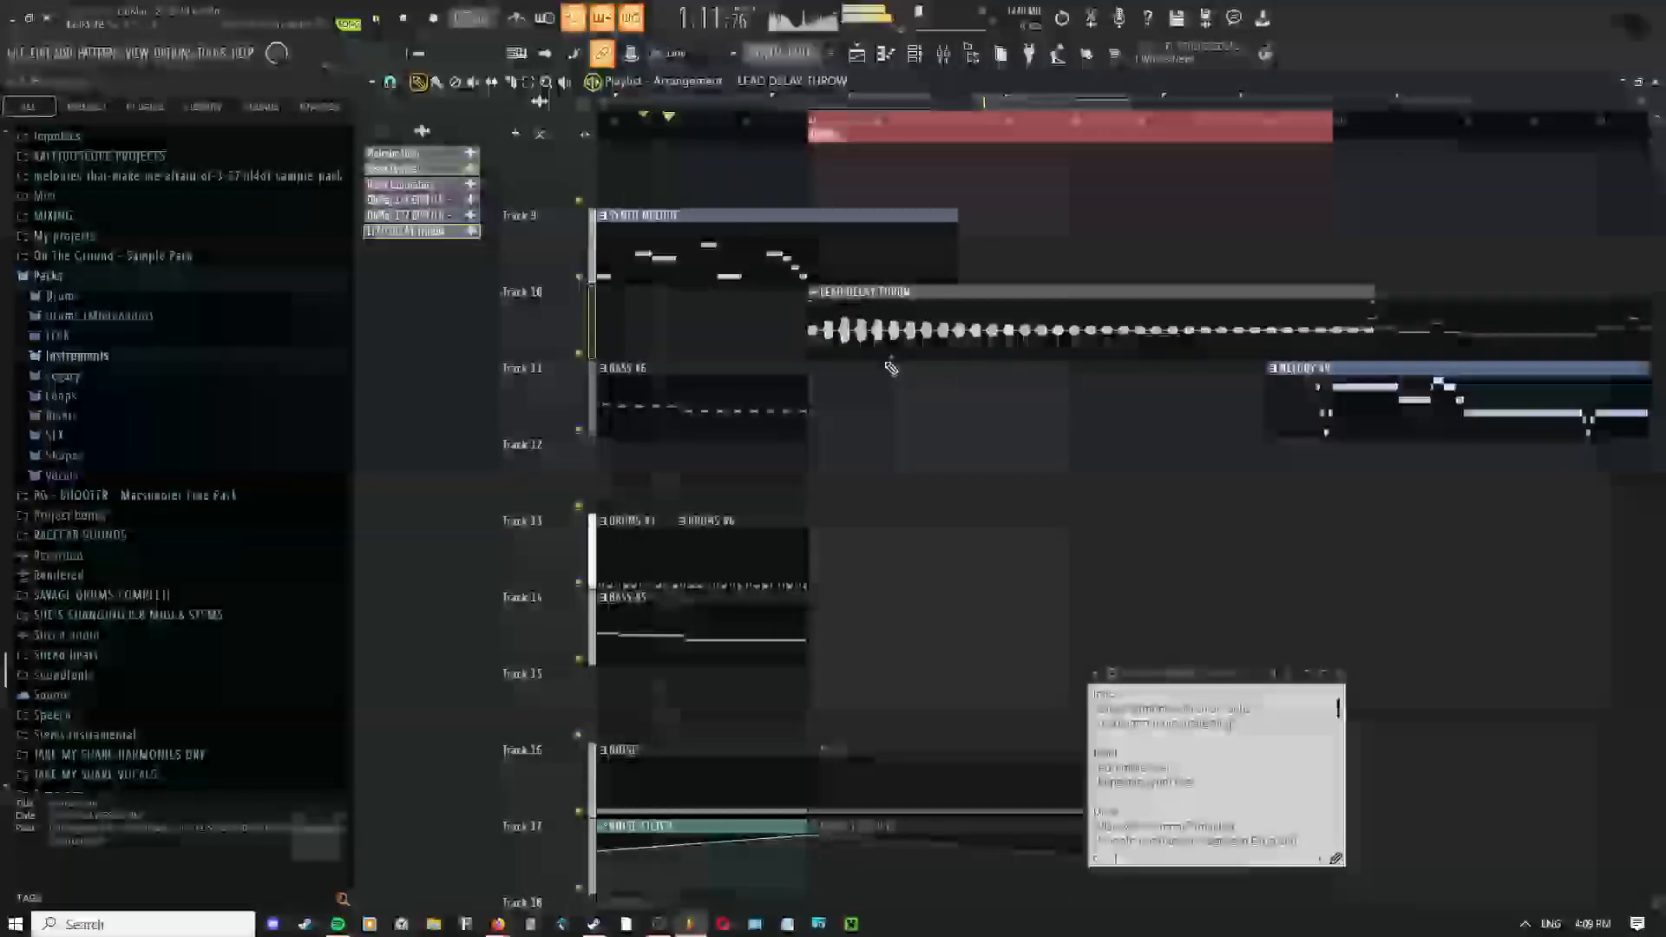
Move the LEAD DELAY THROW clip on Track 10 earlier so that it starts before the section marker
scroll(891, 368, "down", 2)
middle_click(931, 331)
scroll(854, 391, "up", 4)
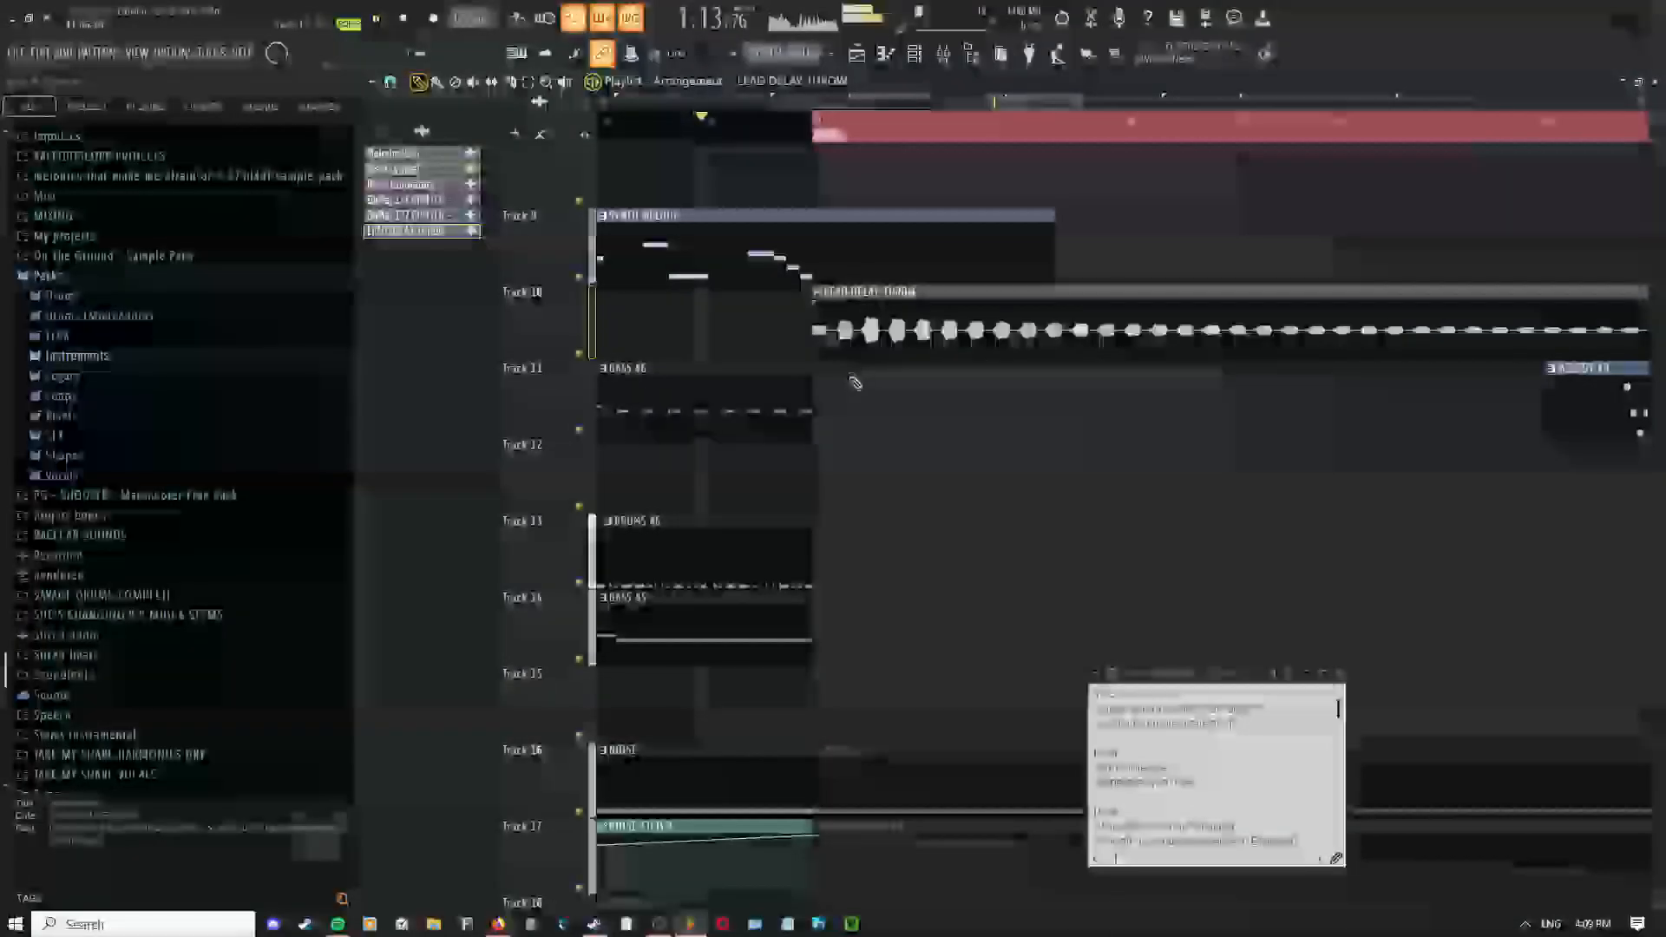
right_click(857, 386)
left_click(856, 382)
right_click(853, 364)
left_click(855, 374)
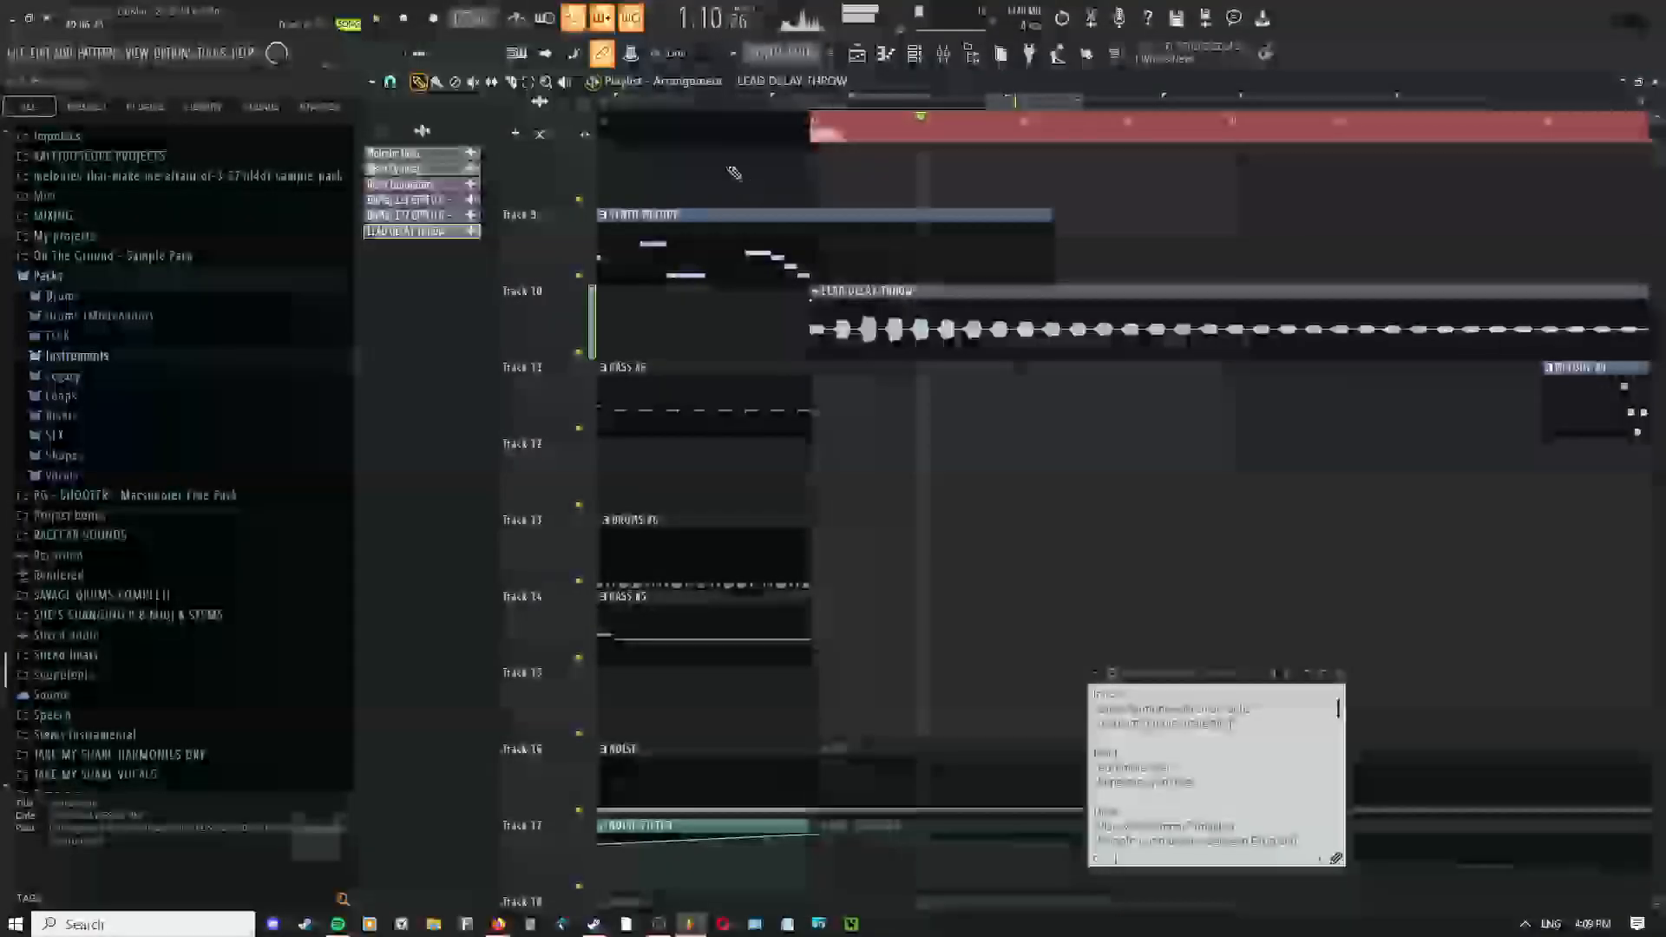
scroll(785, 234, "up", 3)
left_click_drag(889, 326, 749, 328)
key("space")
key("space")
Slice the LEAD DELAY THROW clip at the section marker and delete the piece before the cut
right_click(873, 394)
left_click(884, 424)
right_click(866, 375)
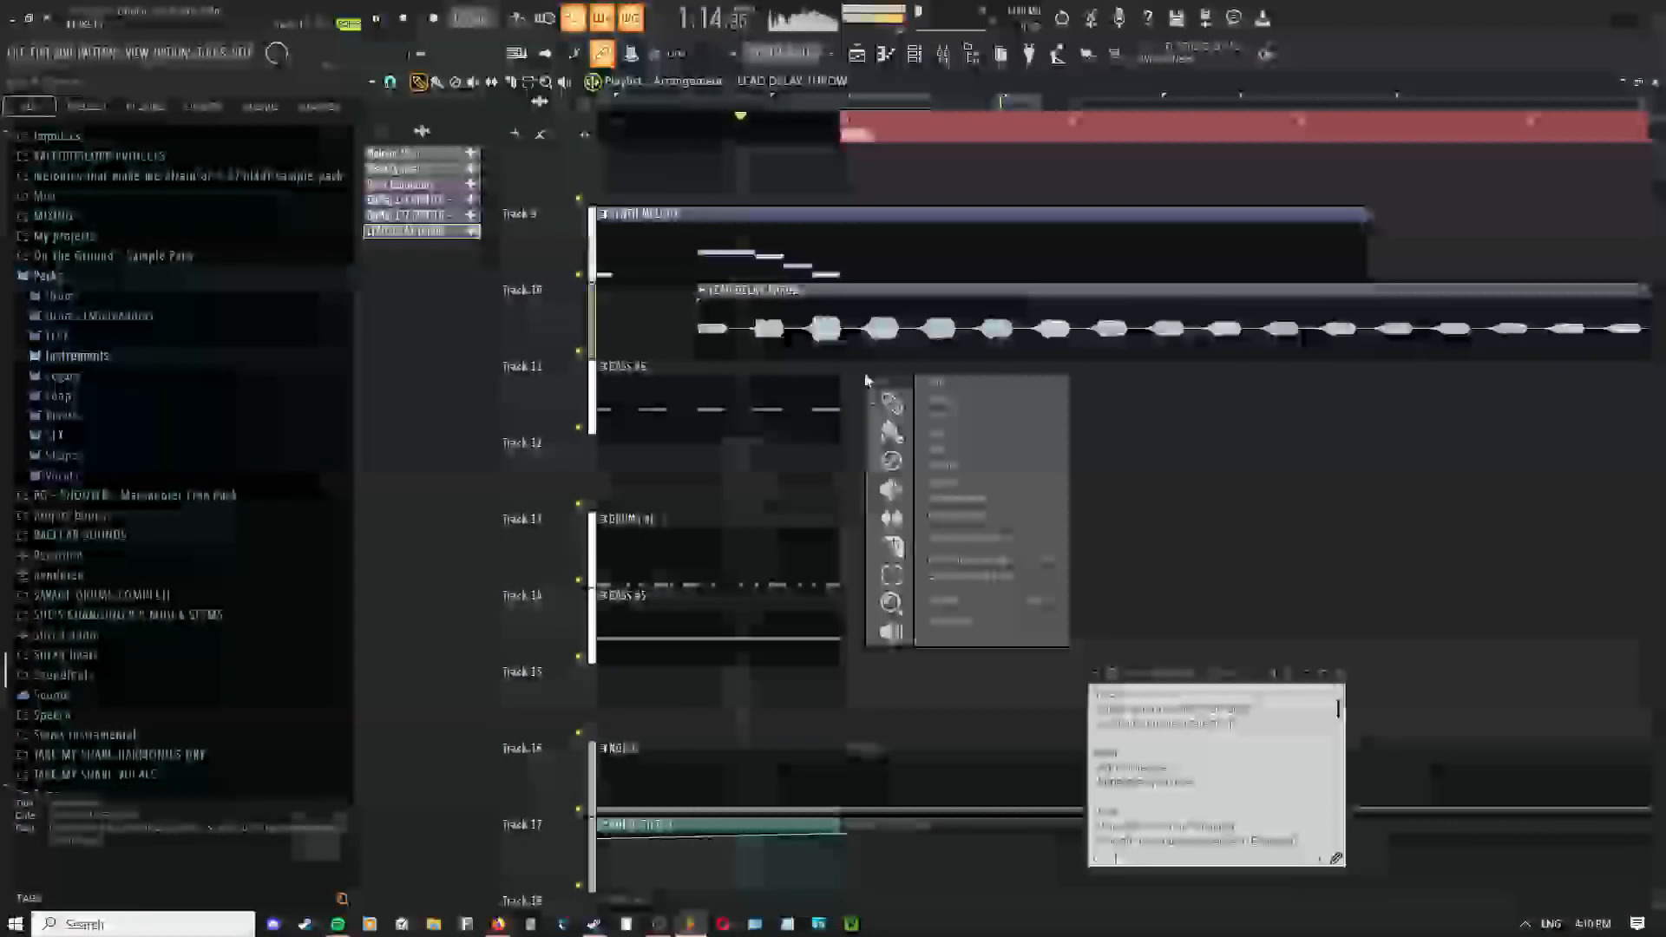
left_click(885, 408)
key("c")
left_click_drag(849, 300, 847, 369)
scroll(847, 382, "down", 3)
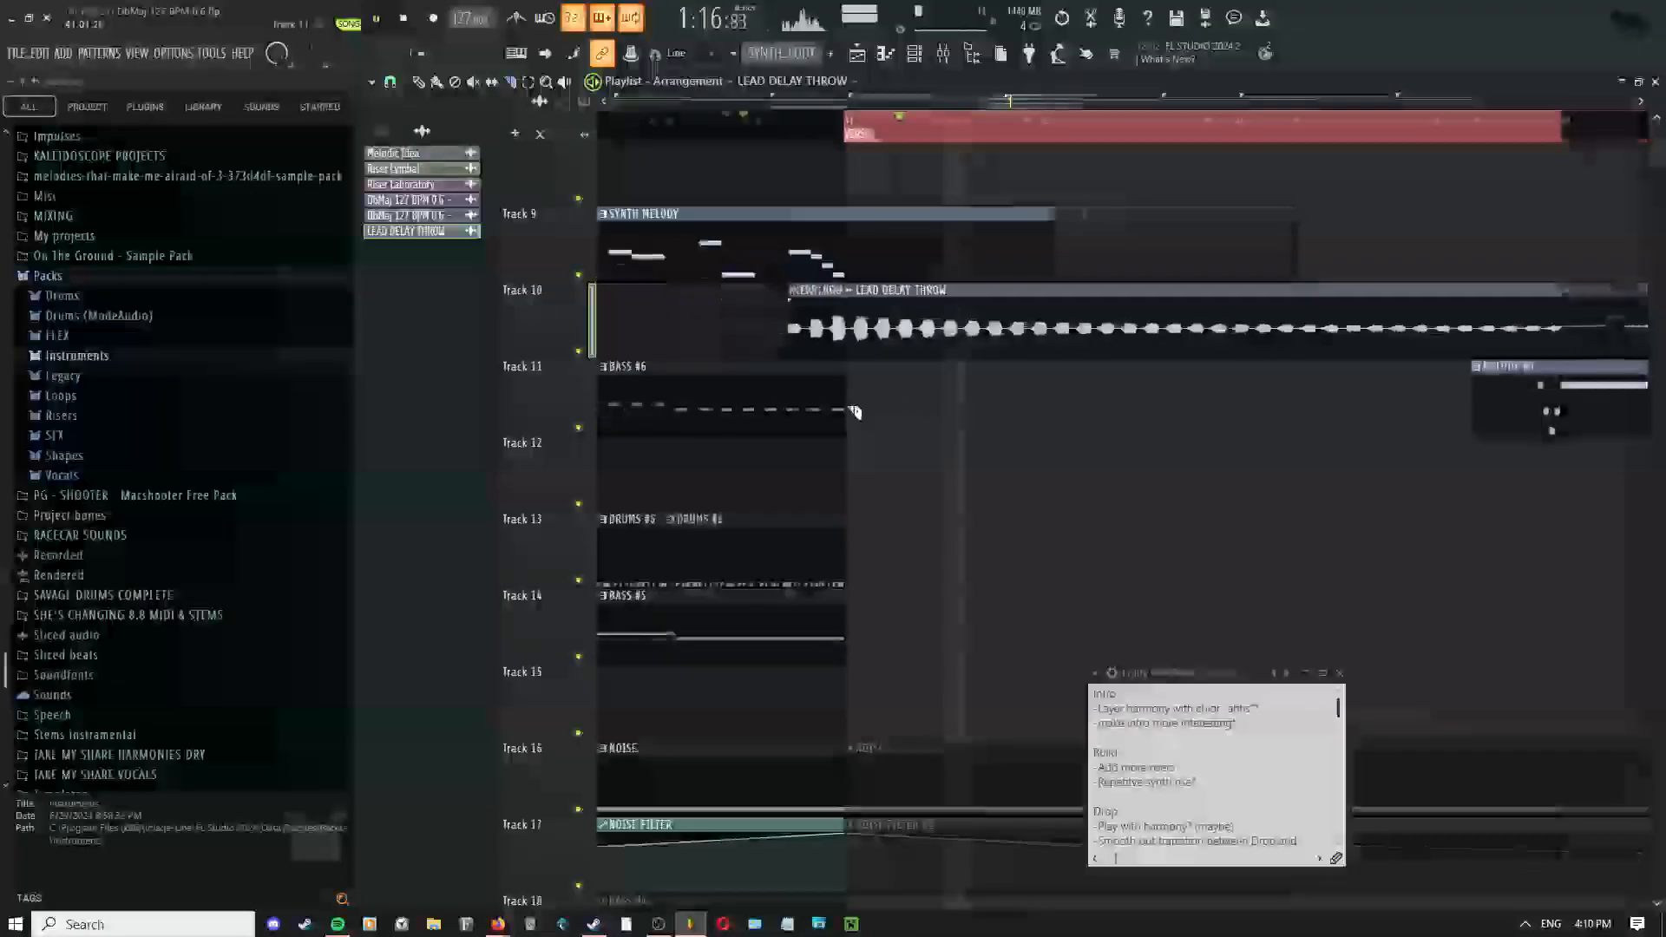
right_click(858, 365)
left_click(885, 402)
right_click(823, 331)
scroll(866, 456, "down", 4)
scroll(916, 420, "up", 4)
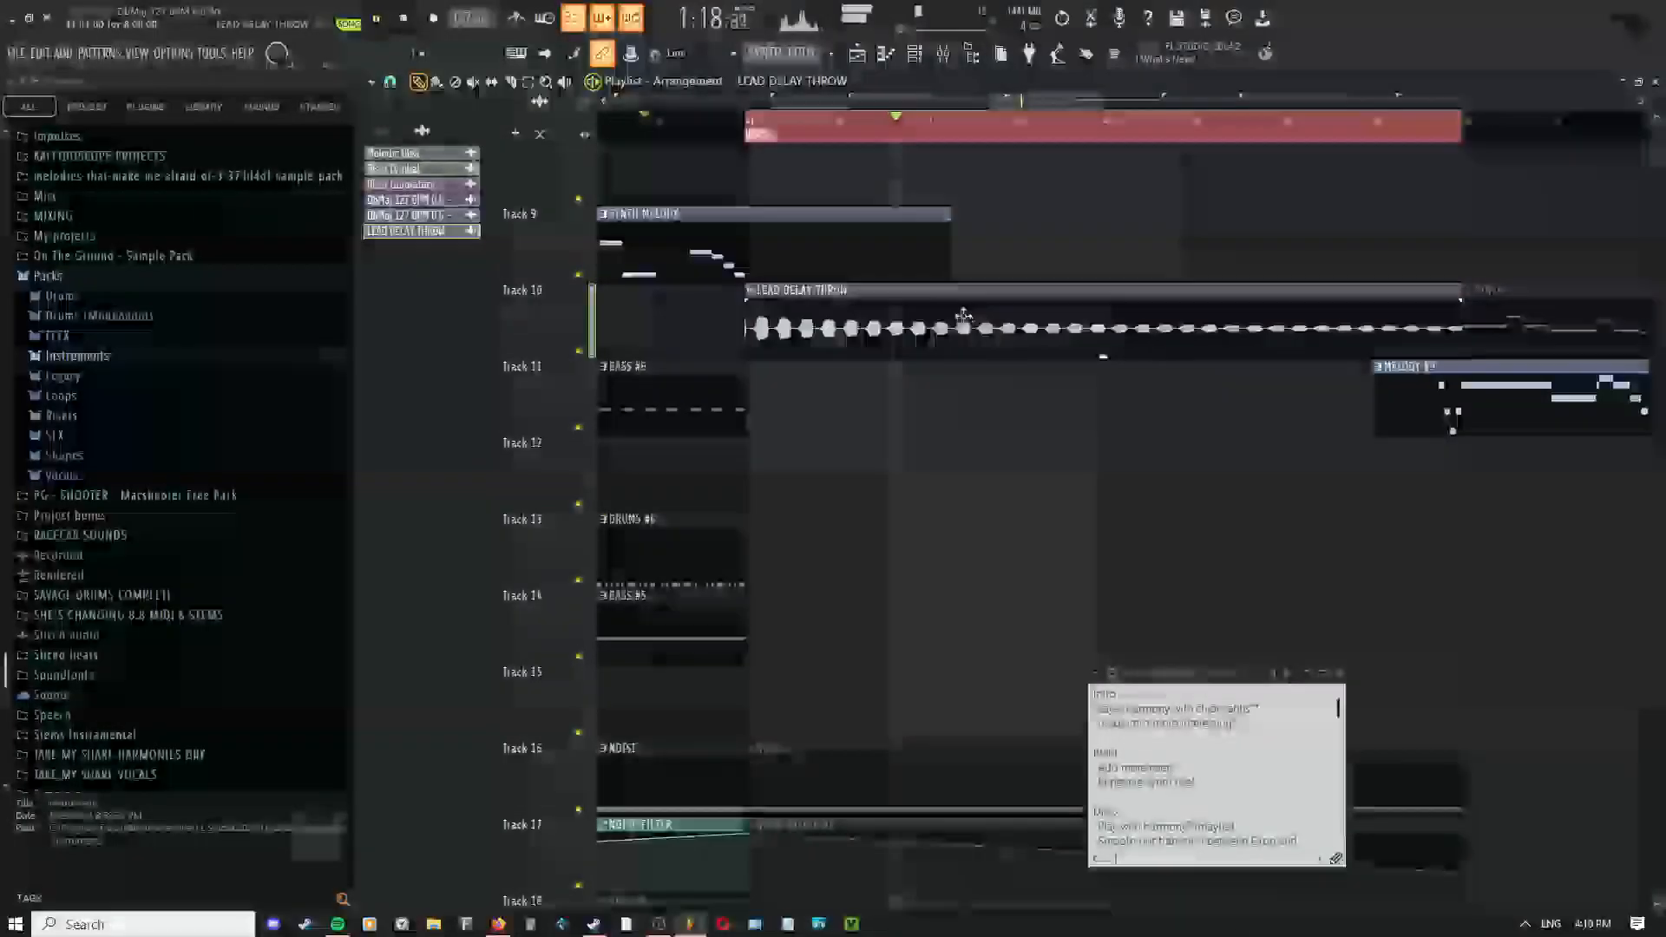
Move the trimmed LEAD DELAY THROW clip from Track 10 down to Track 12, keeping its start at the section marker
left_click_drag(963, 318, 966, 432)
scroll(948, 461, "down", 2)
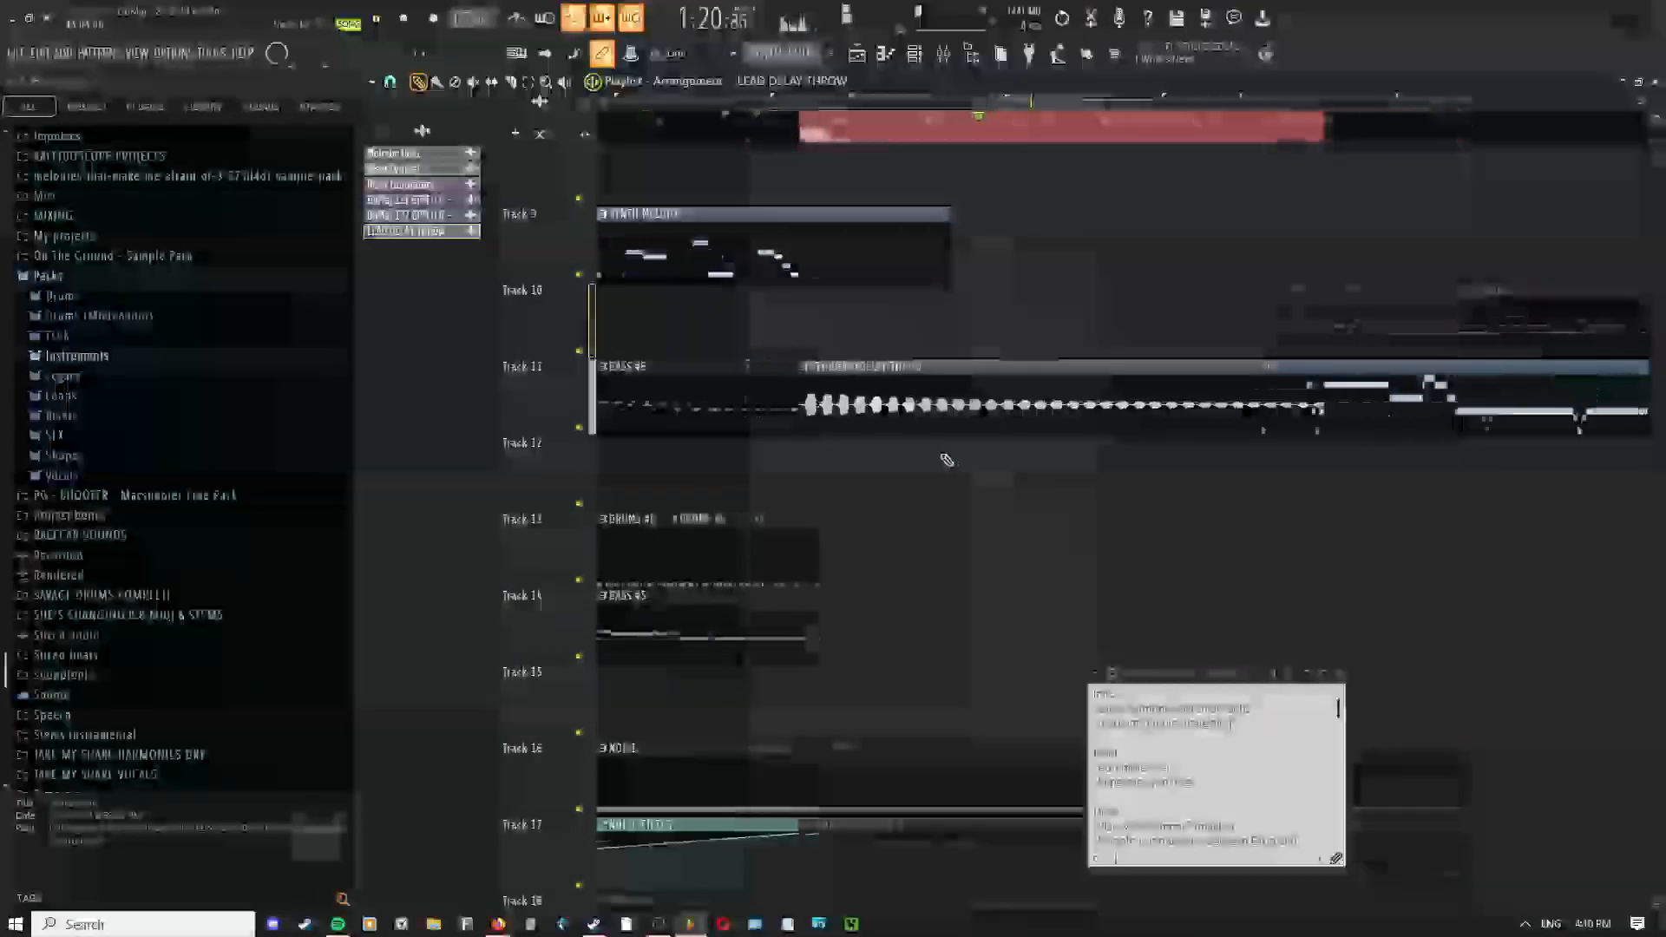
scroll(970, 468, "up", 4)
right_click(893, 322)
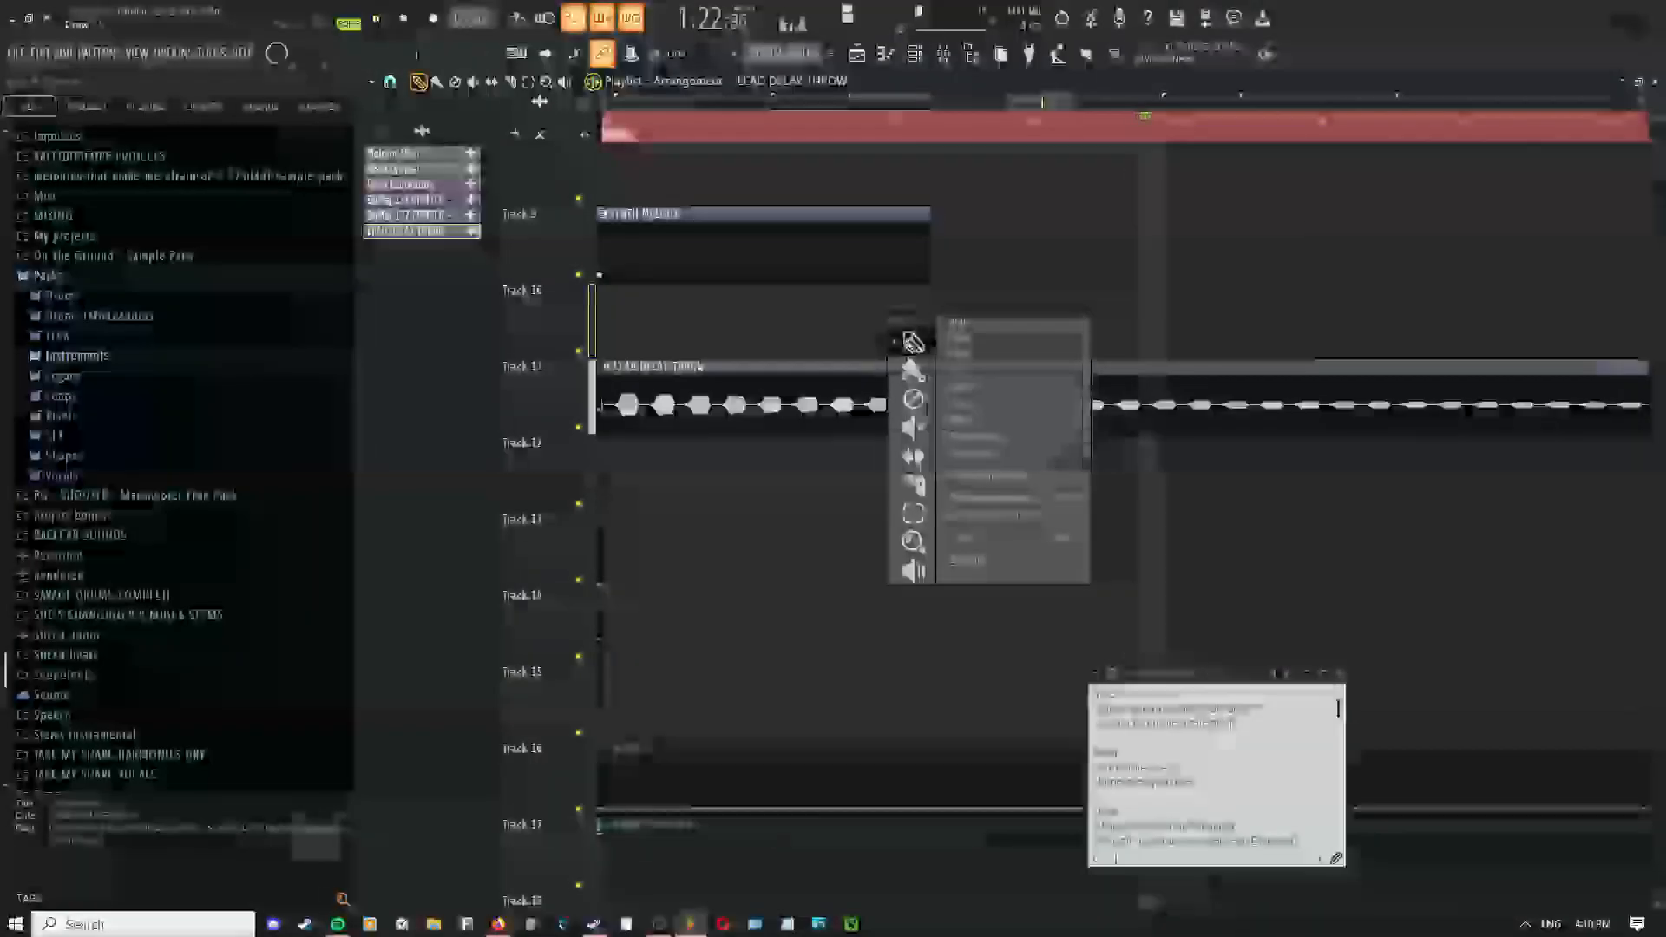
left_click(910, 339)
scroll(891, 391, "down", 4)
scroll(854, 423, "down", 3)
left_click_drag(847, 420, 848, 488)
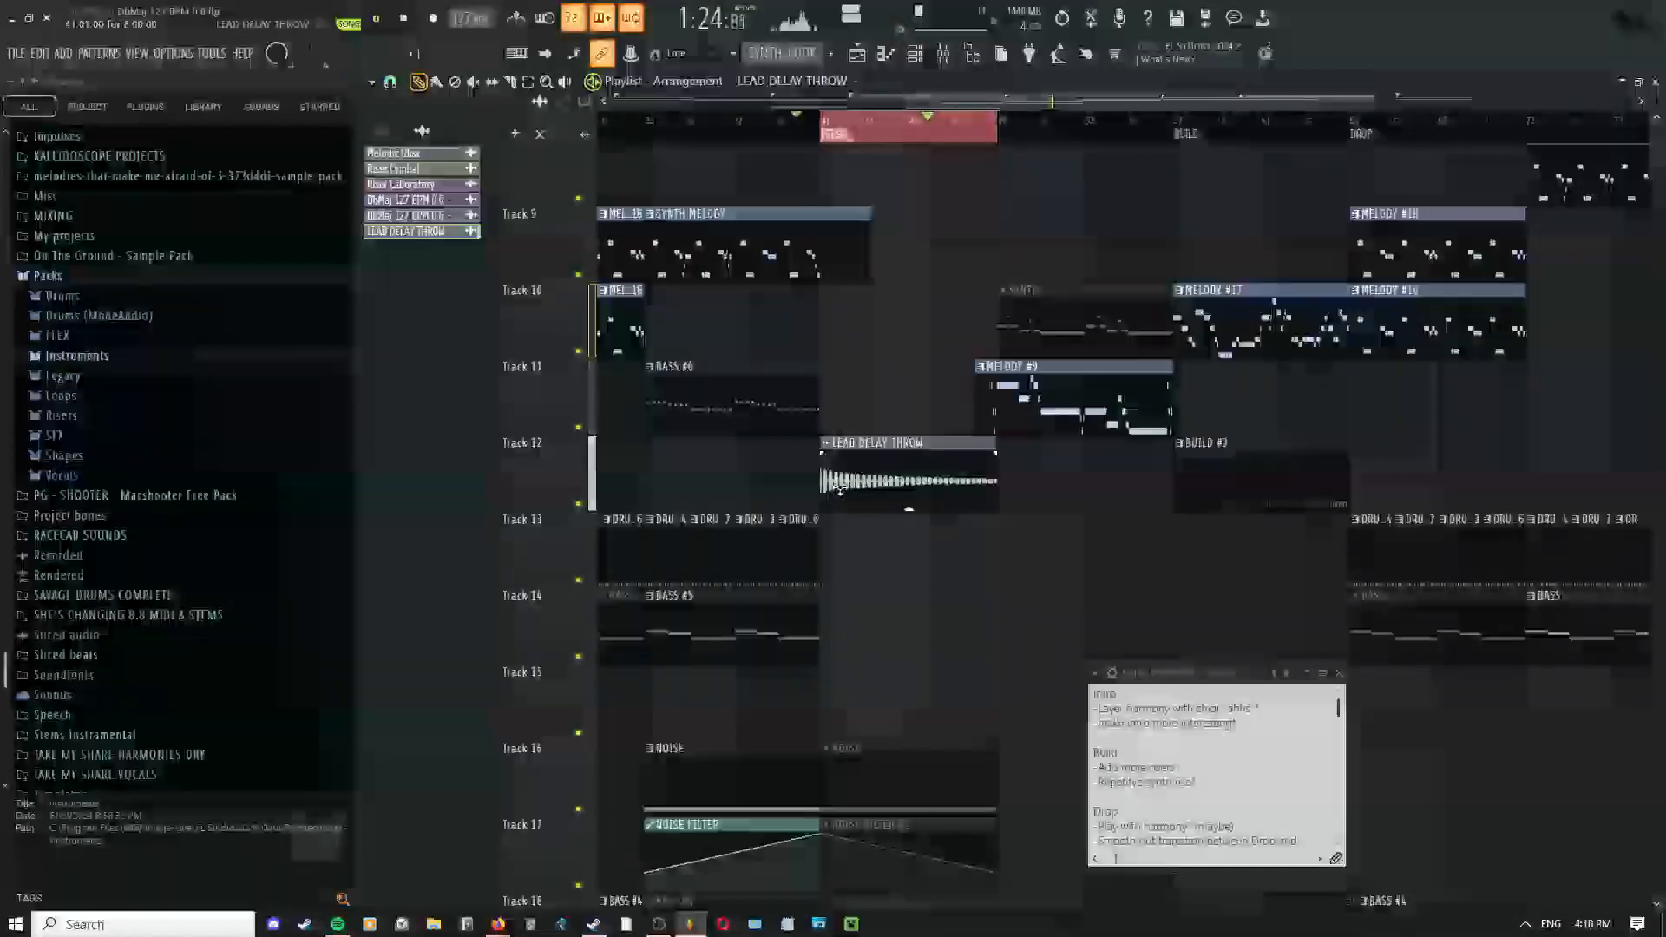
Play back the transition and check the delay throw's level in the mixer
key("space")
key("F9")
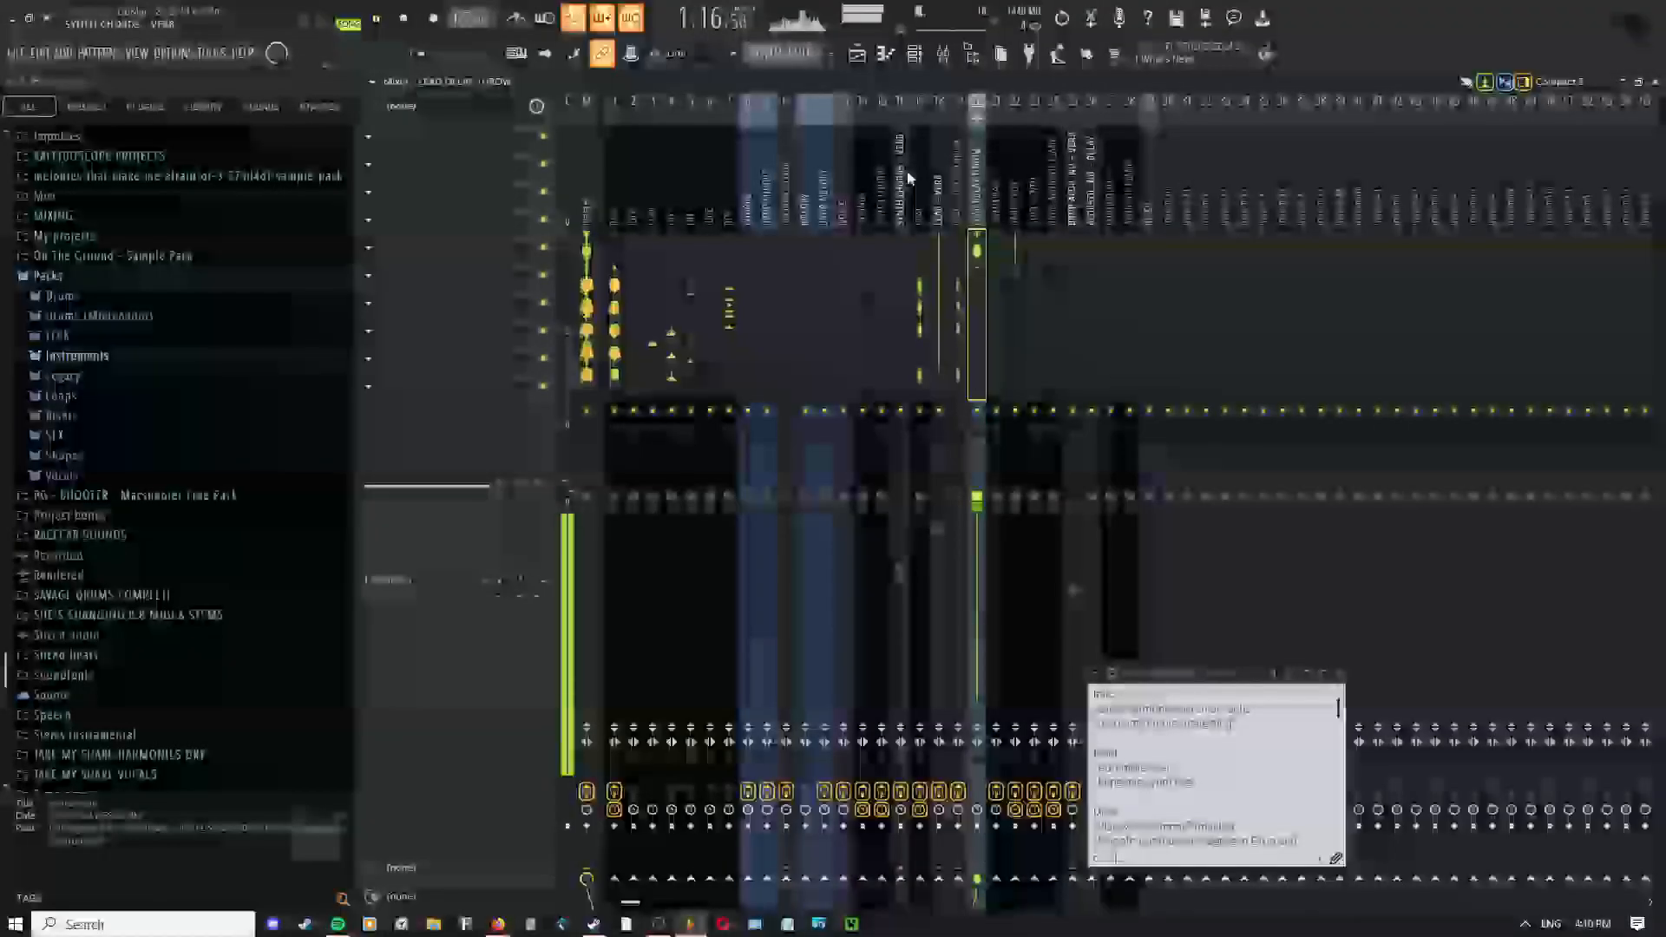
key("F9")
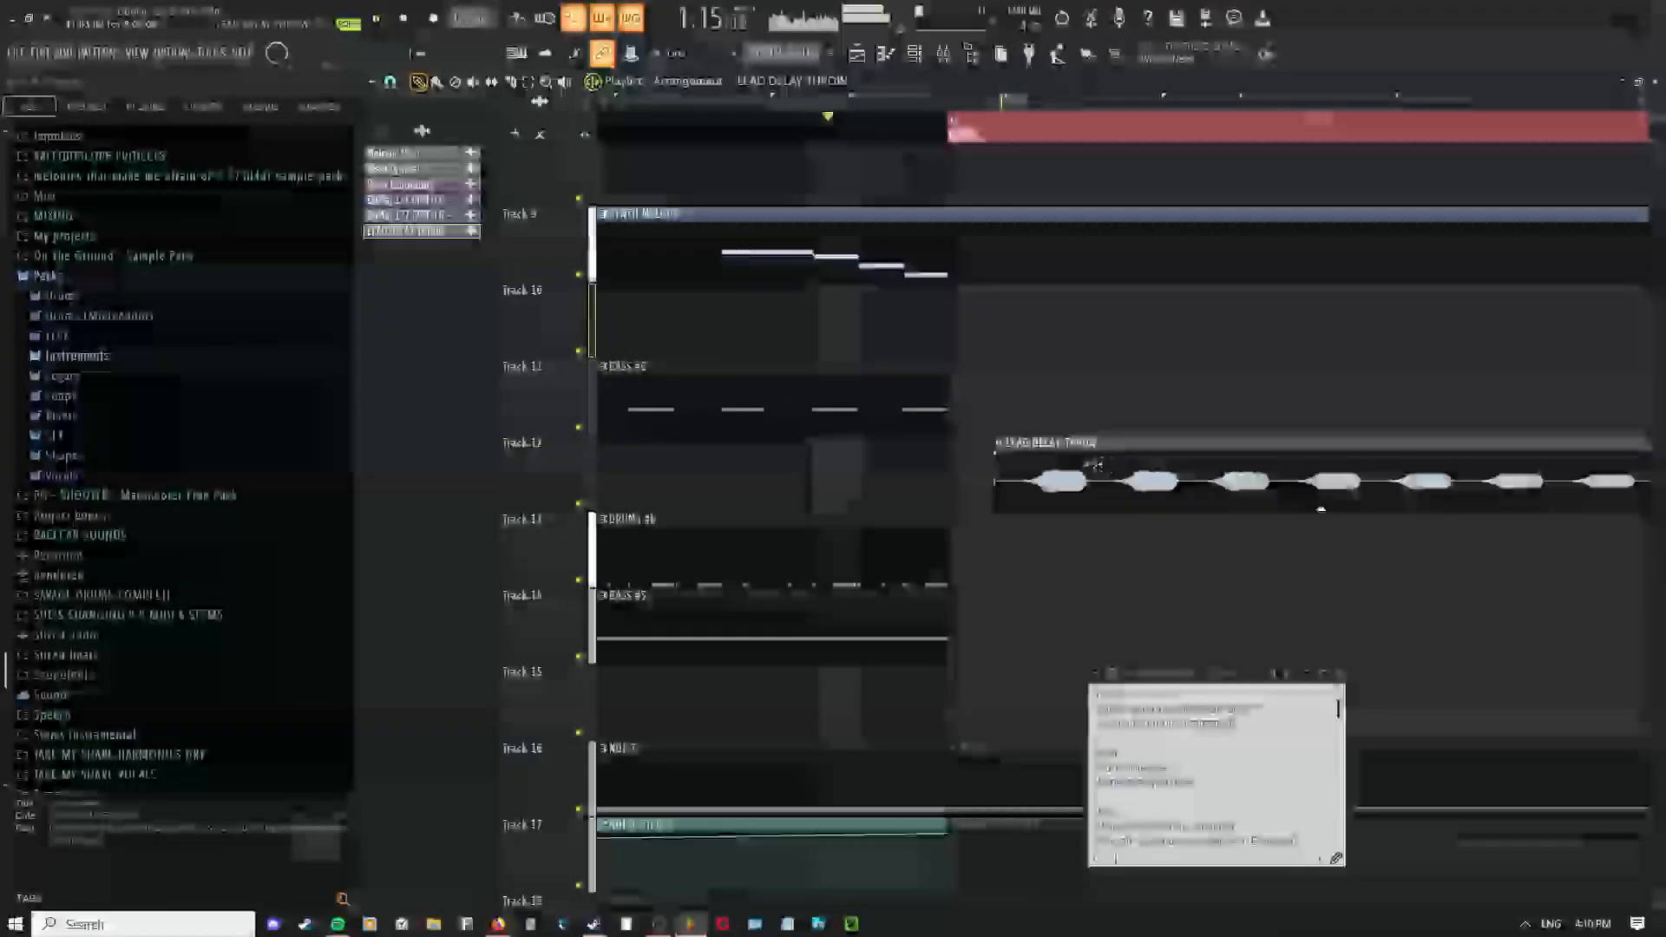
Shift the LEAD DELAY THROW clip on Track 12 back so that it starts exactly at the section marker
scroll(1017, 453, "down", 5)
left_click_drag(1076, 434, 788, 409)
scroll(812, 409, "down", 3)
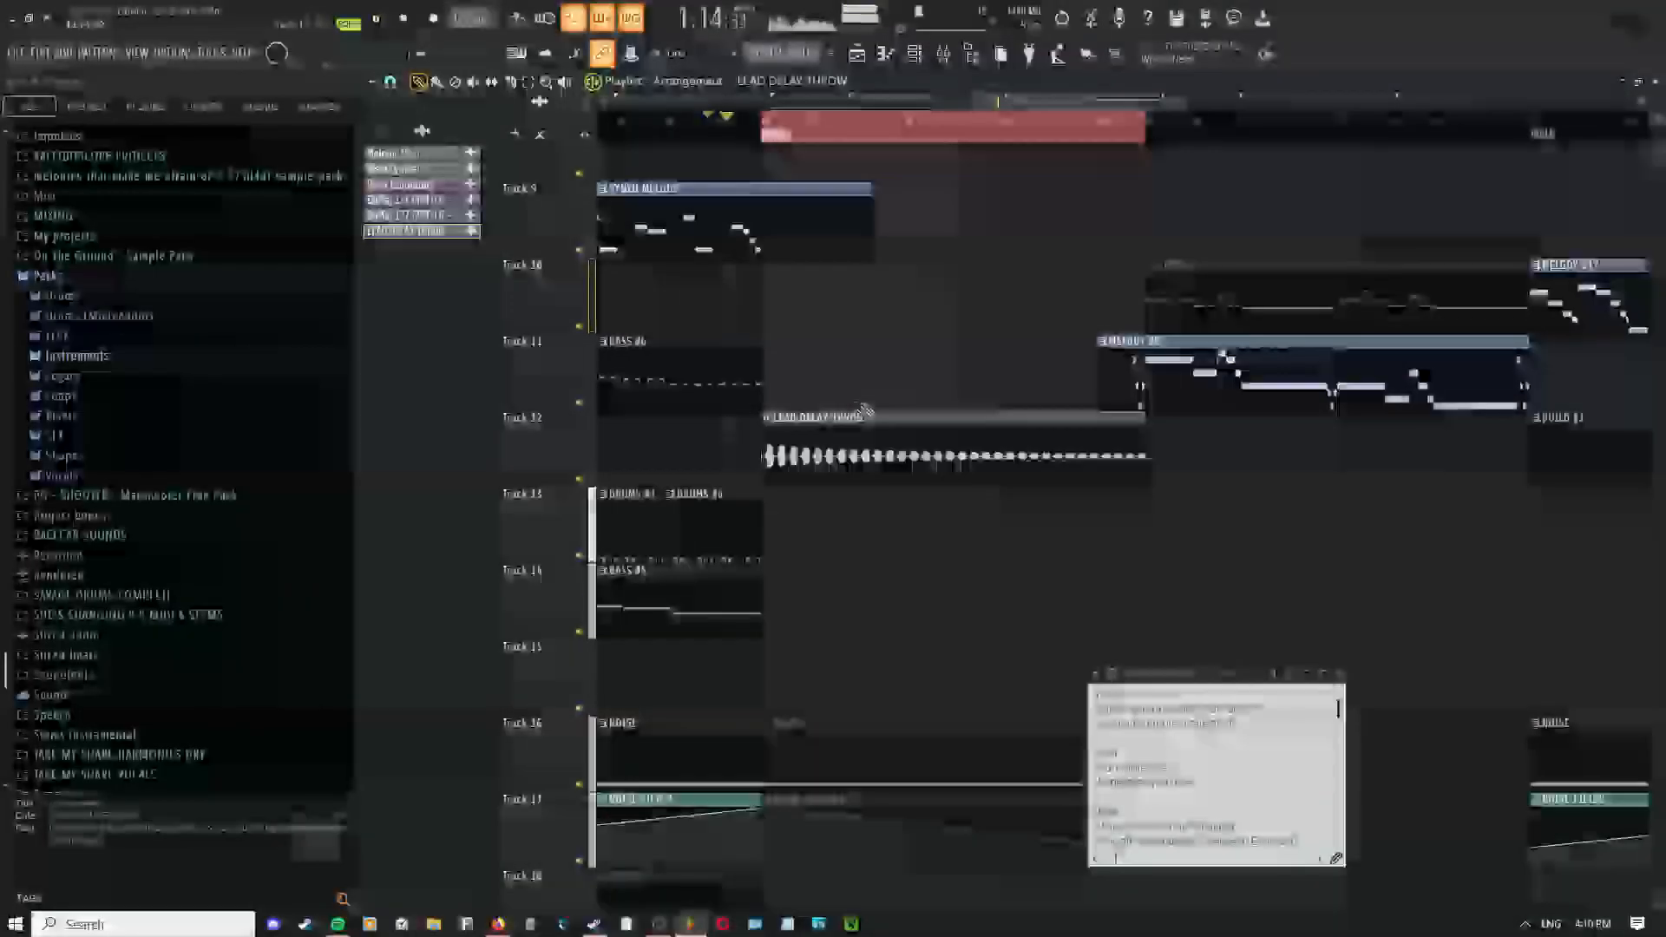
scroll(784, 431, "up", 3)
middle_click(819, 335)
left_click(858, 377)
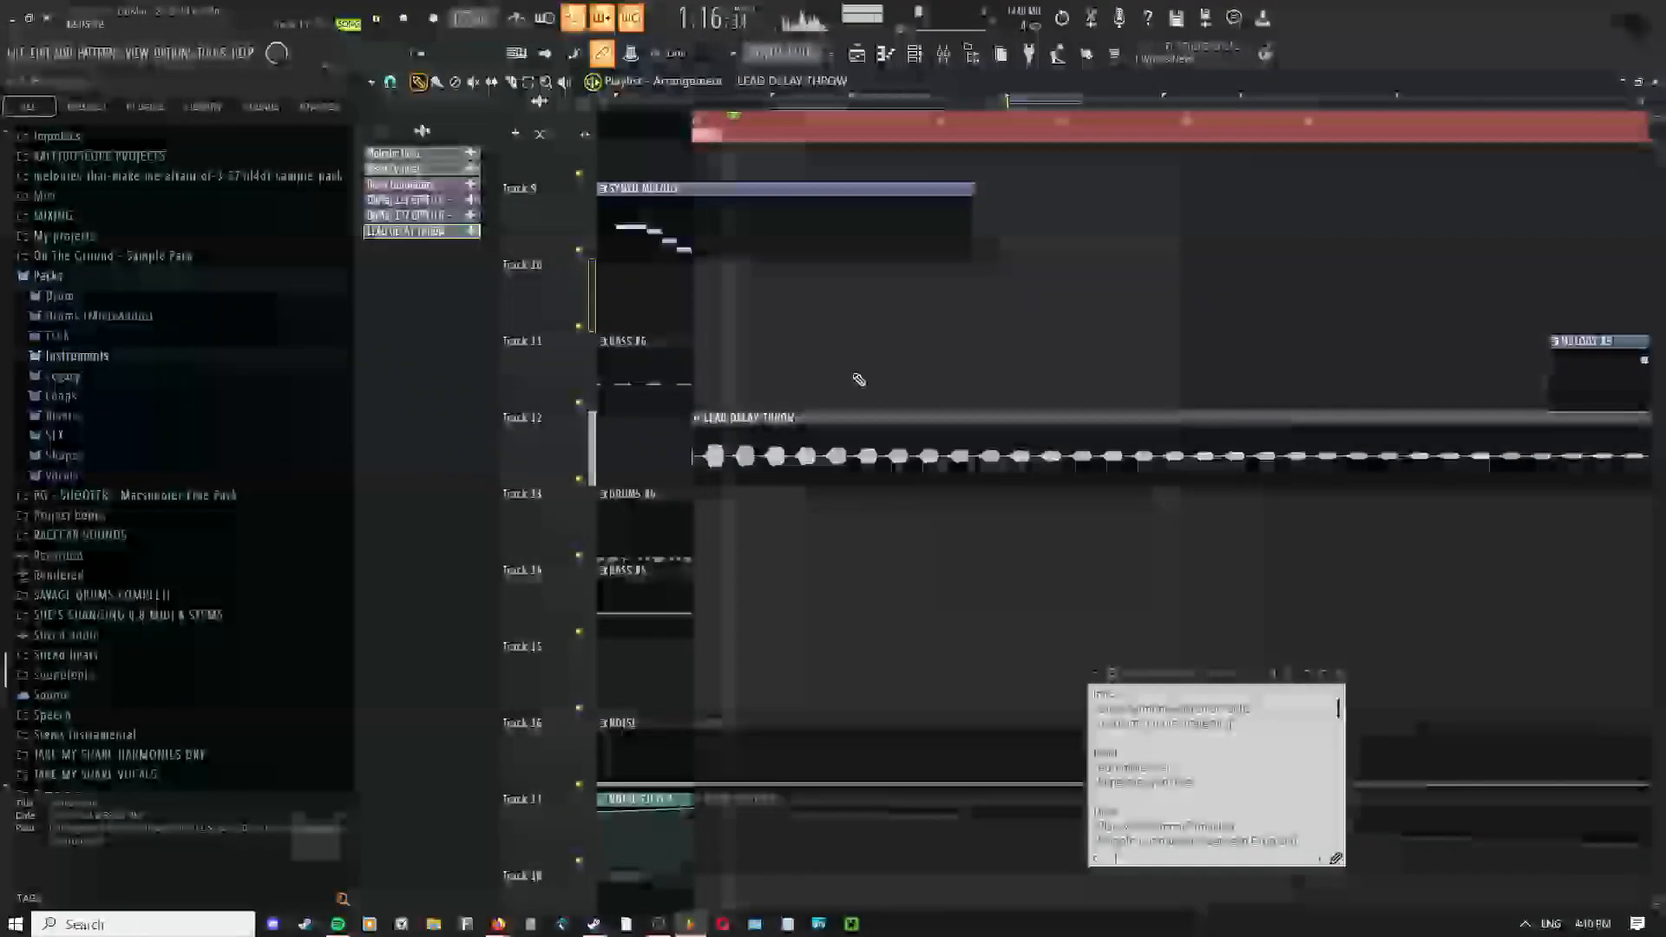
scroll(858, 378, "down", 3)
Load a track preset with an effects chain on the LEAD DELAY THROW mixer track
key("F9")
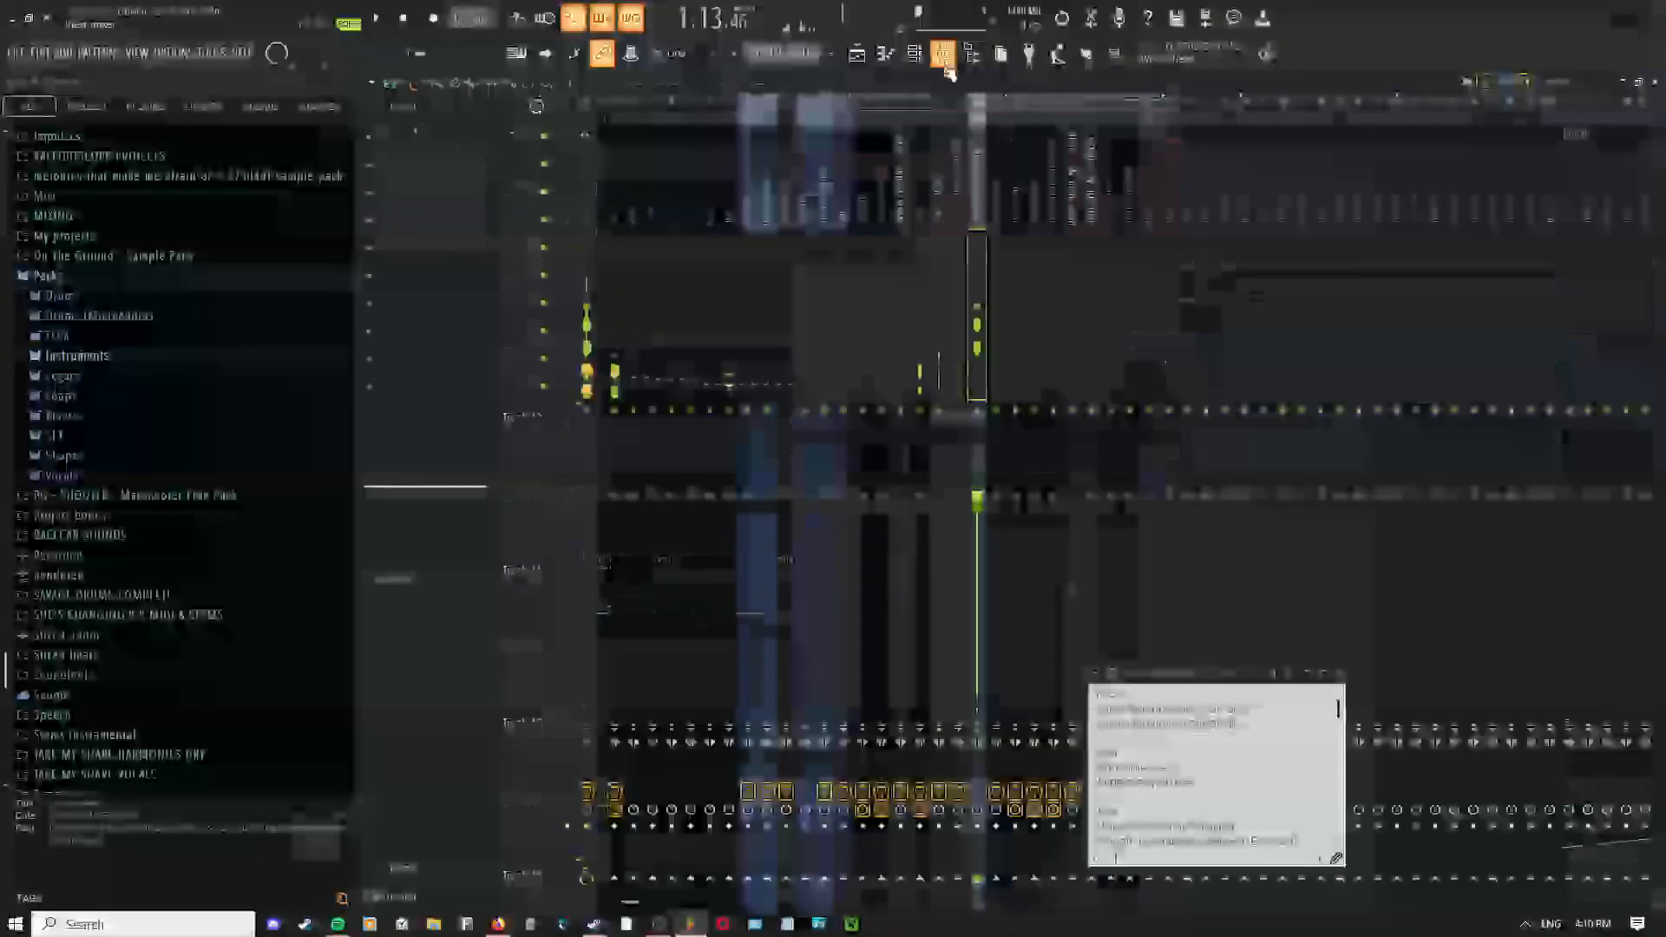
left_click(560, 162)
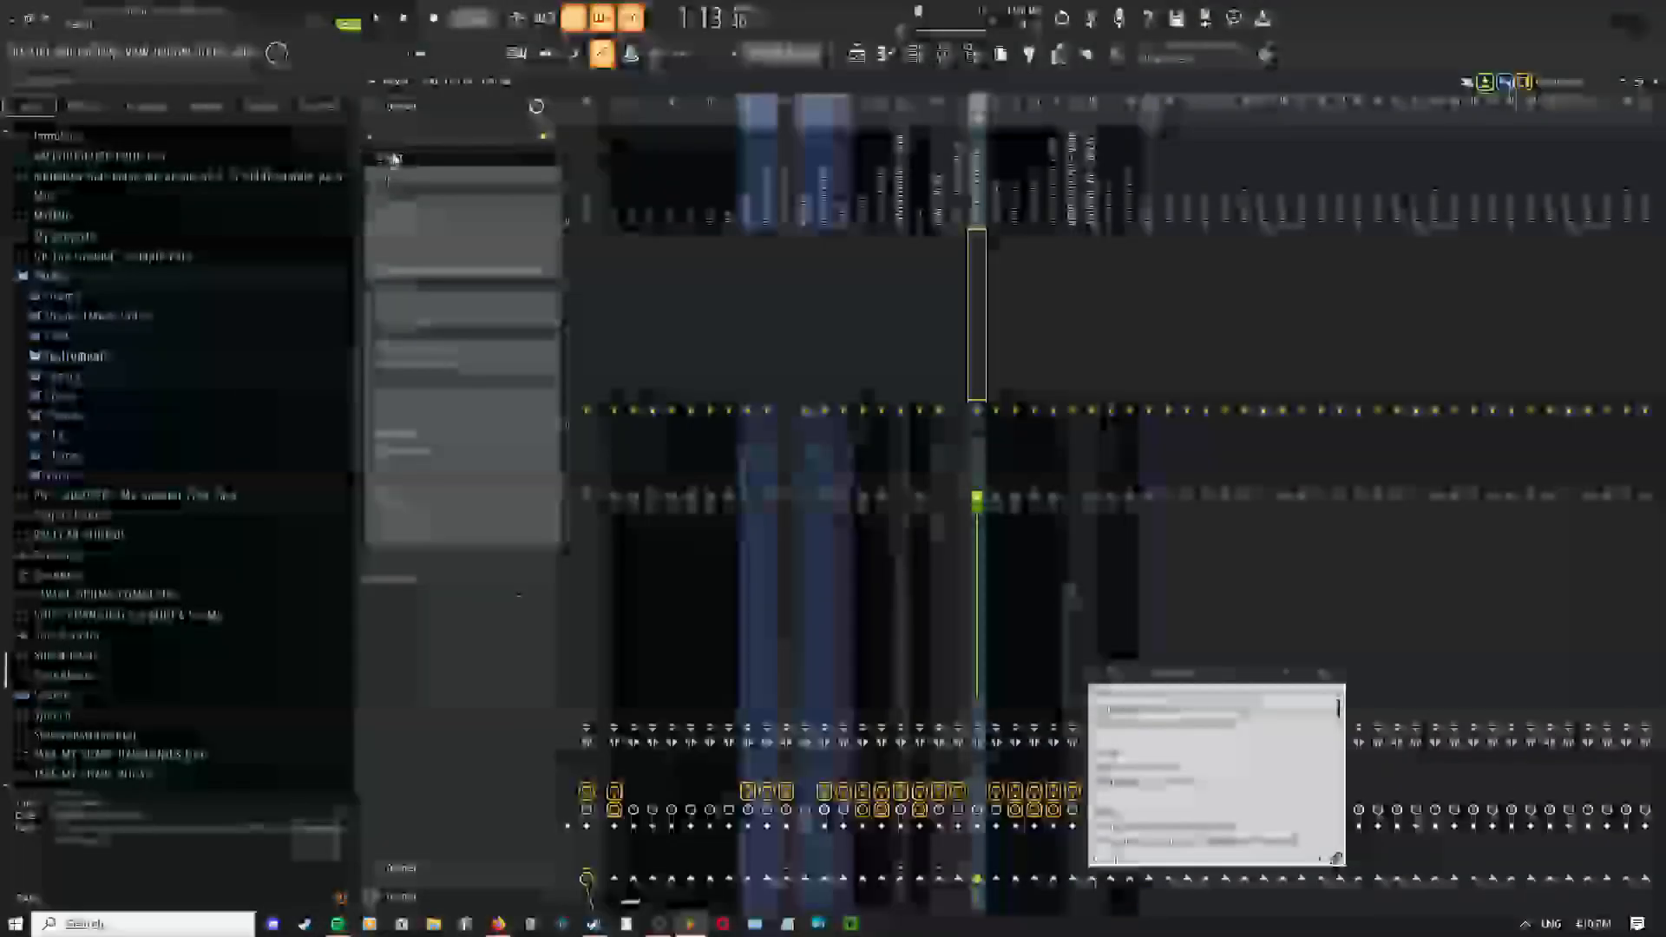
left_click(462, 81)
left_click(372, 82)
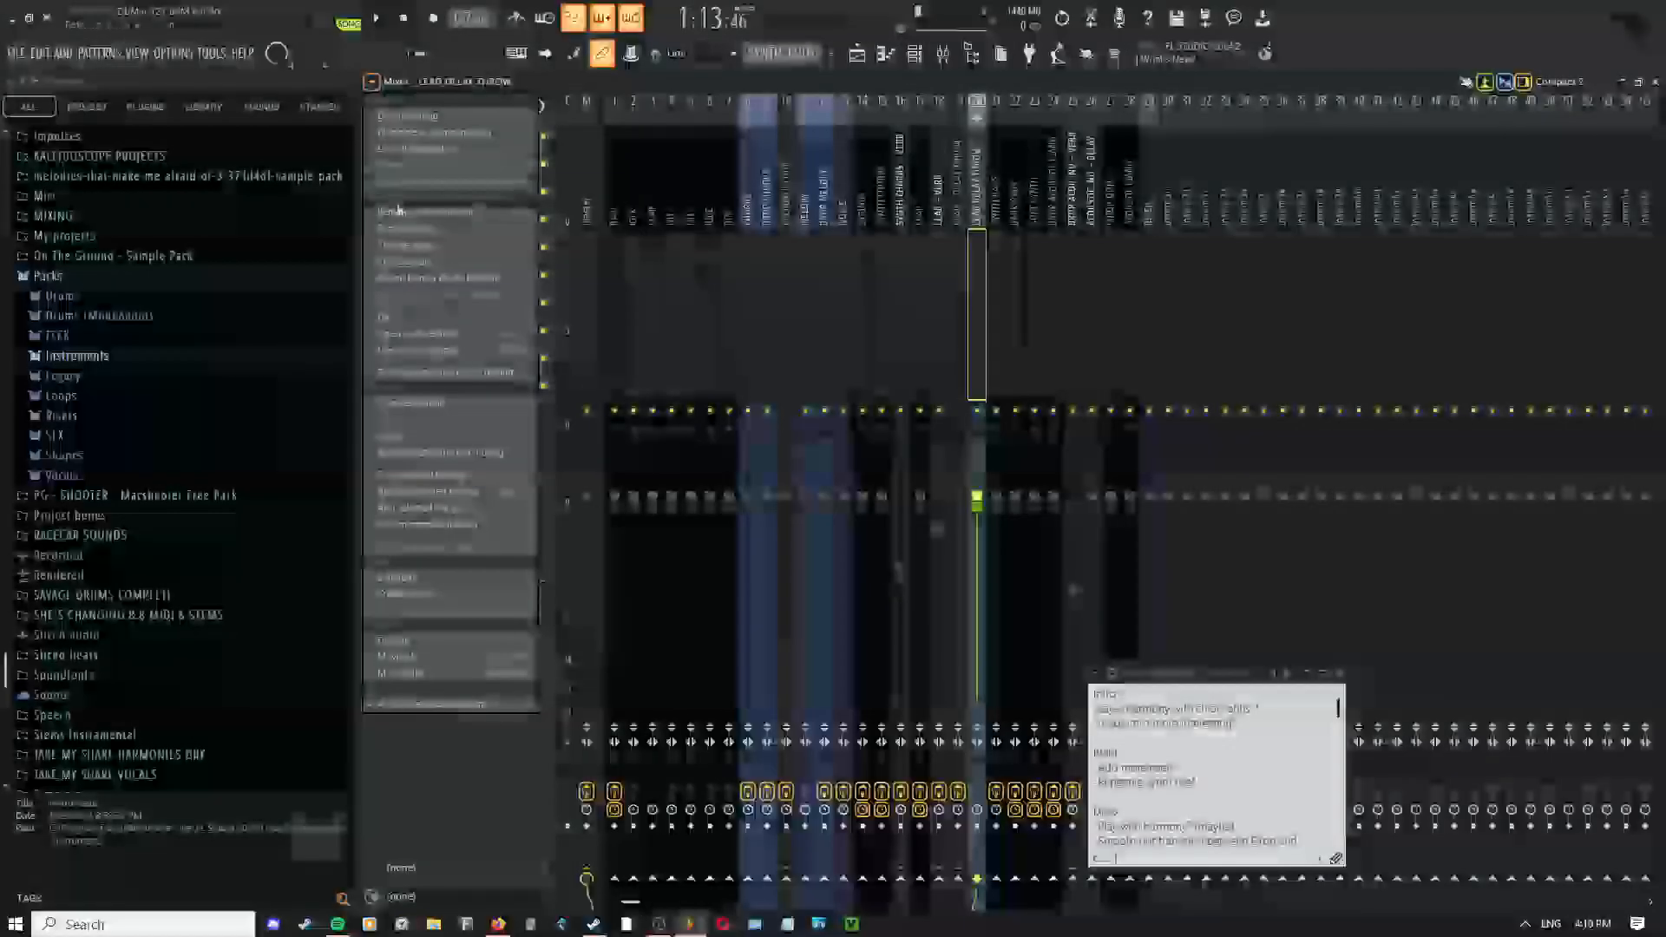
mouse_move(465, 328)
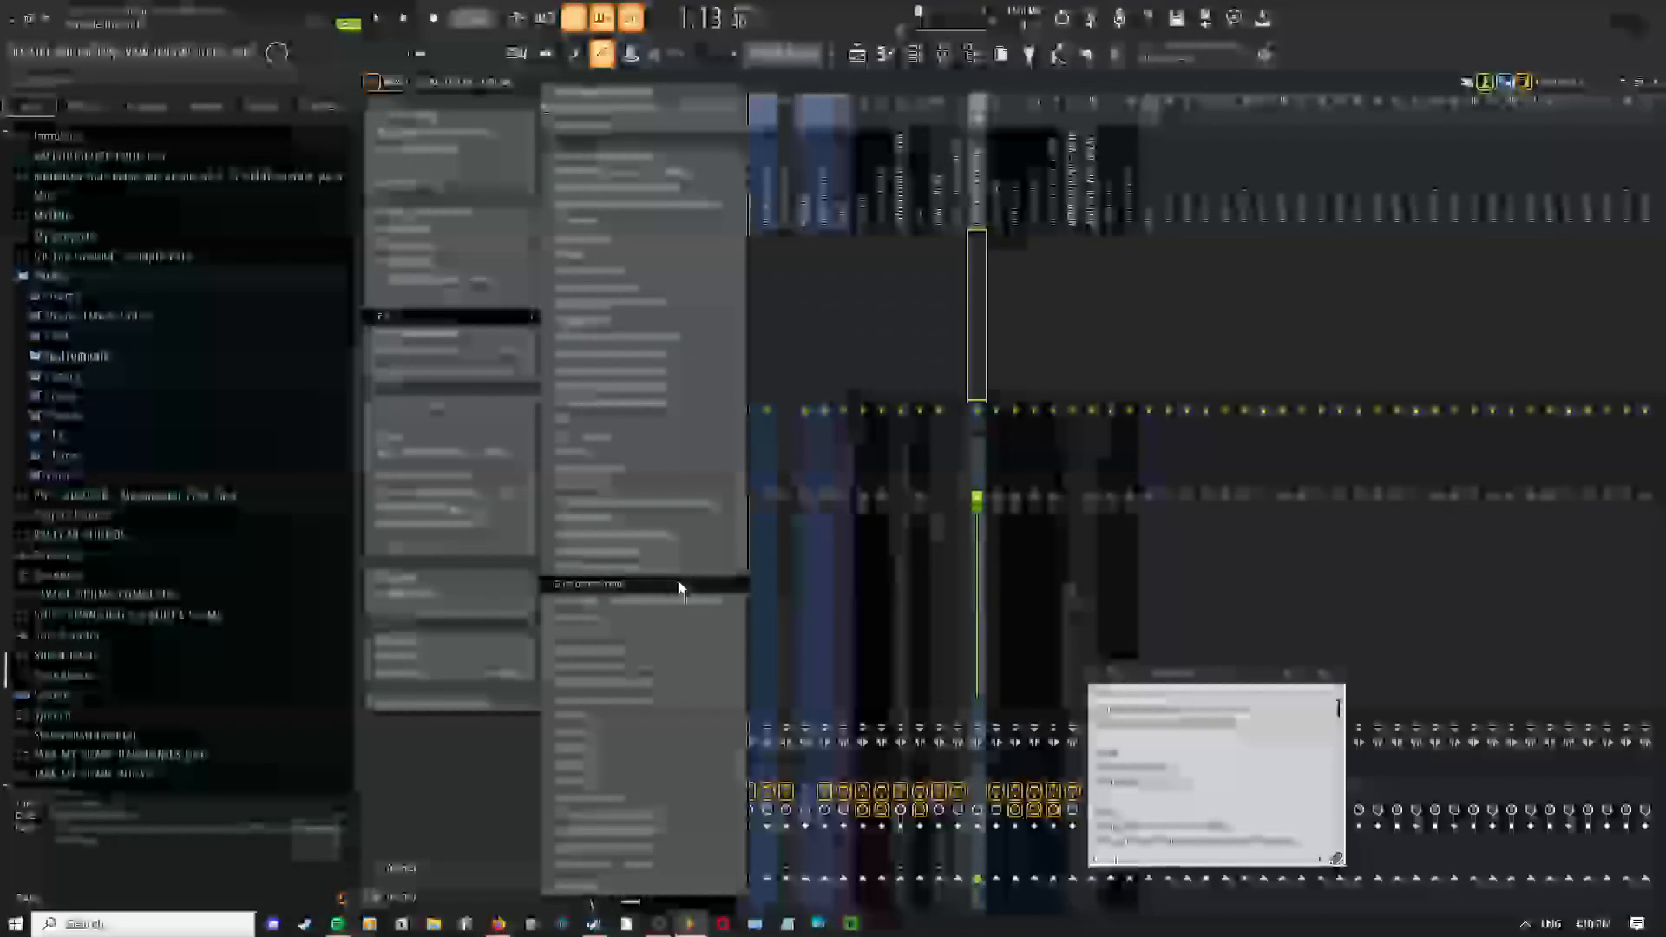
left_click(679, 587)
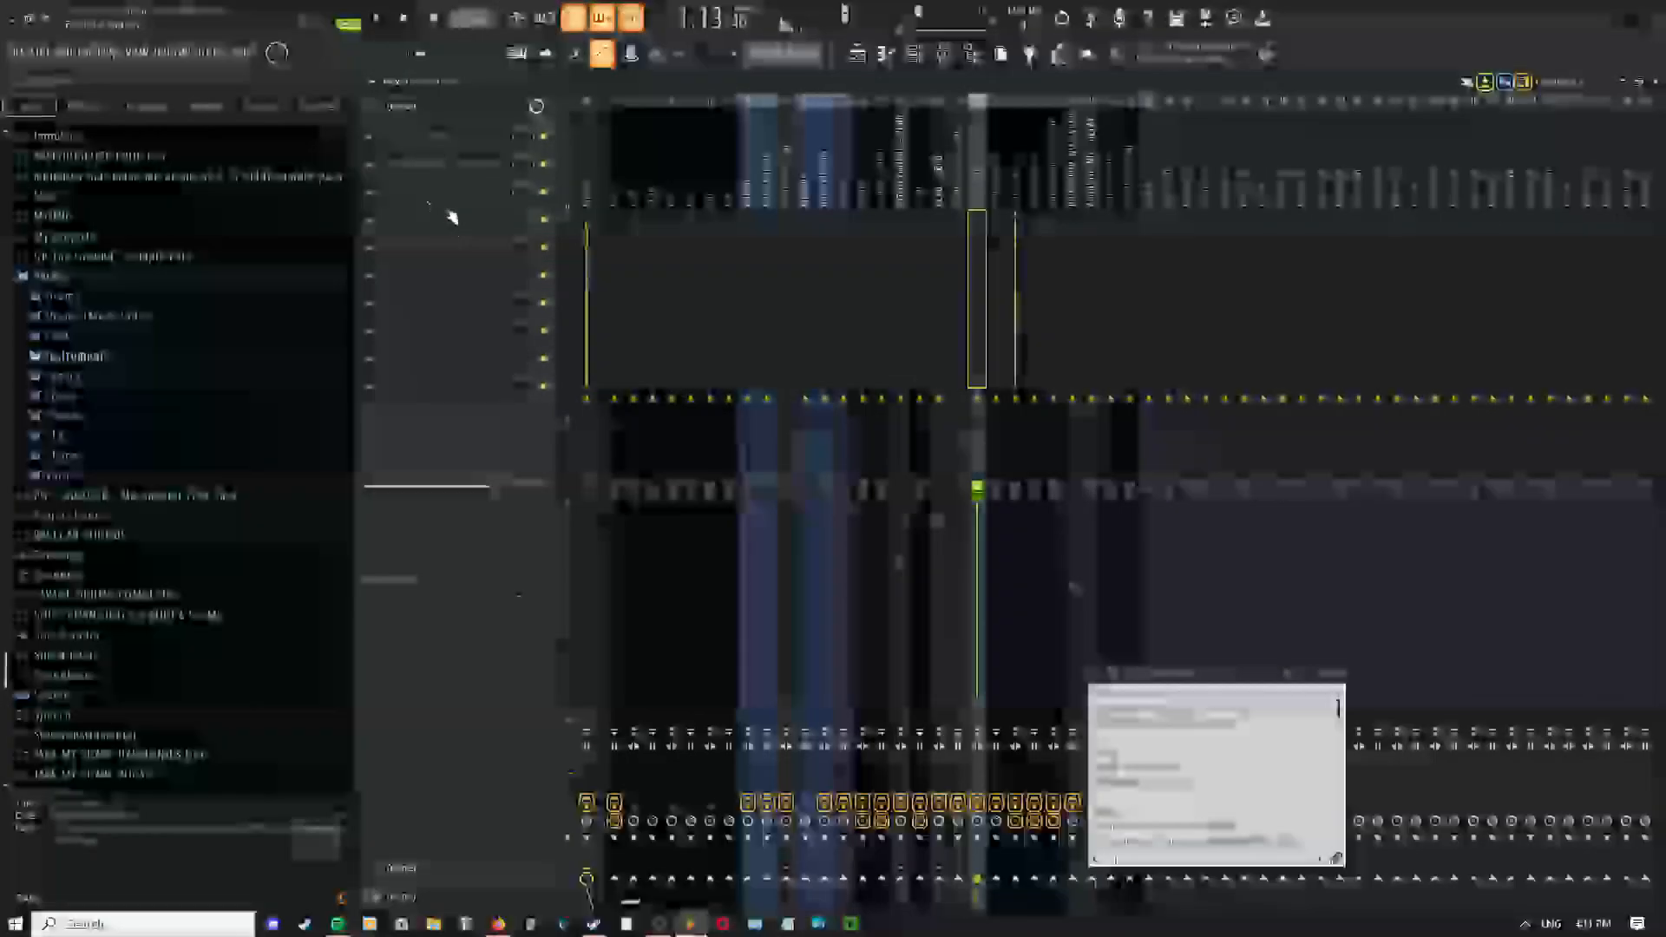
left_click(370, 82)
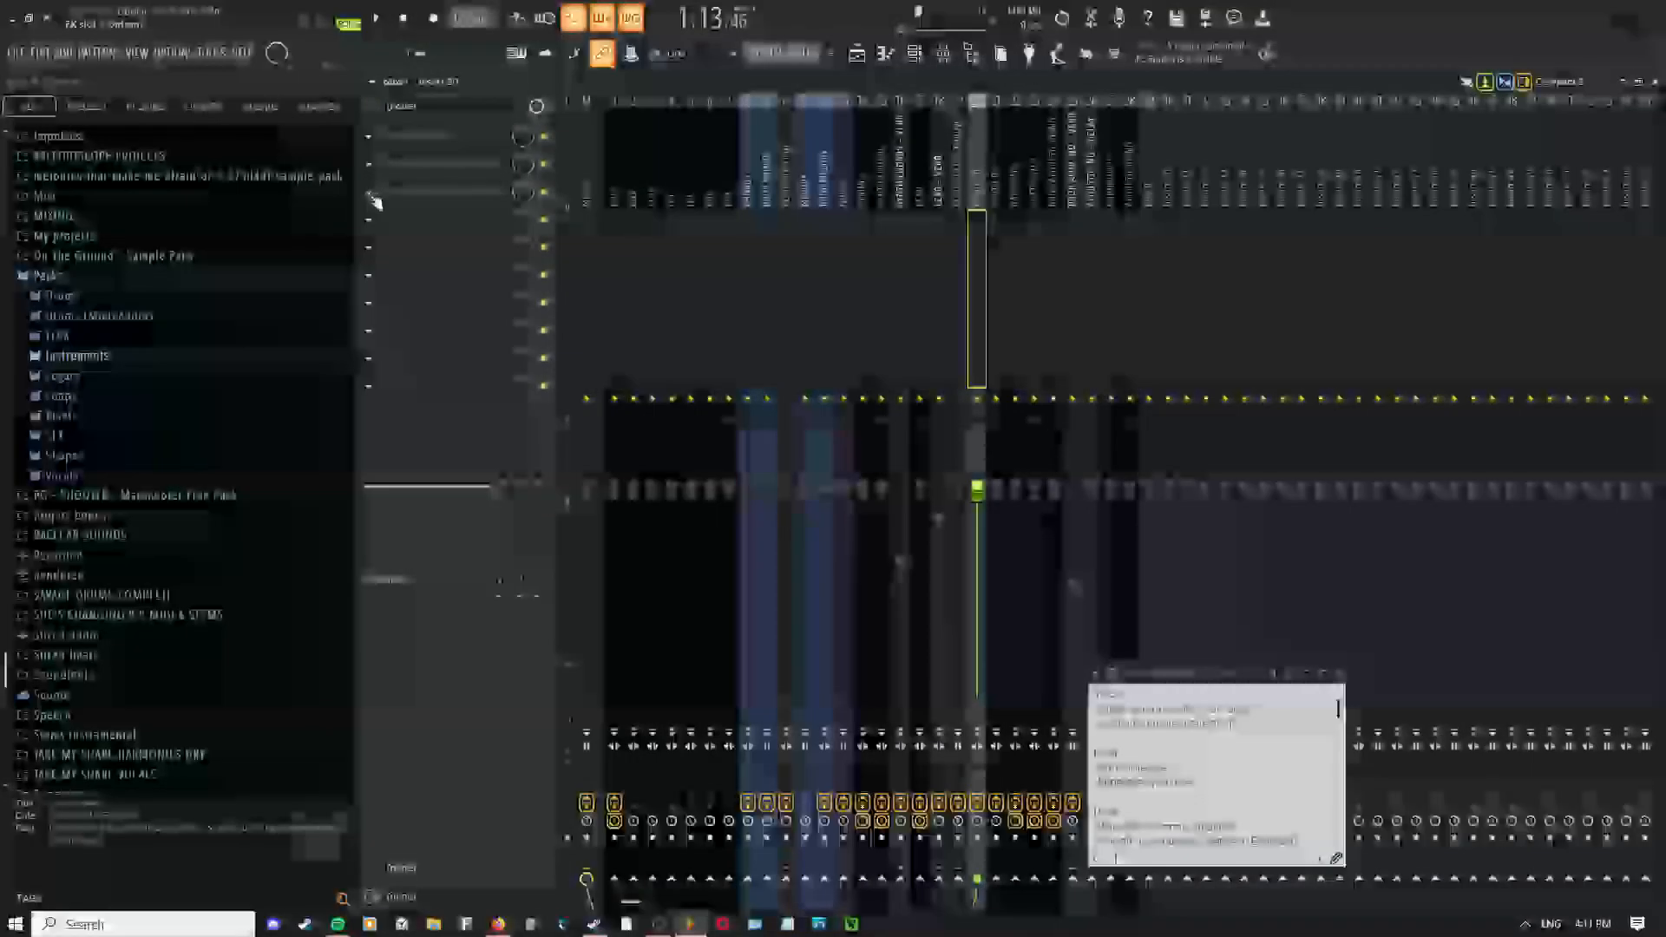
Delete the effects in slots 3, 2 and 1 of mixer insert 20, confirming each removal
left_click(372, 194)
left_click(400, 237)
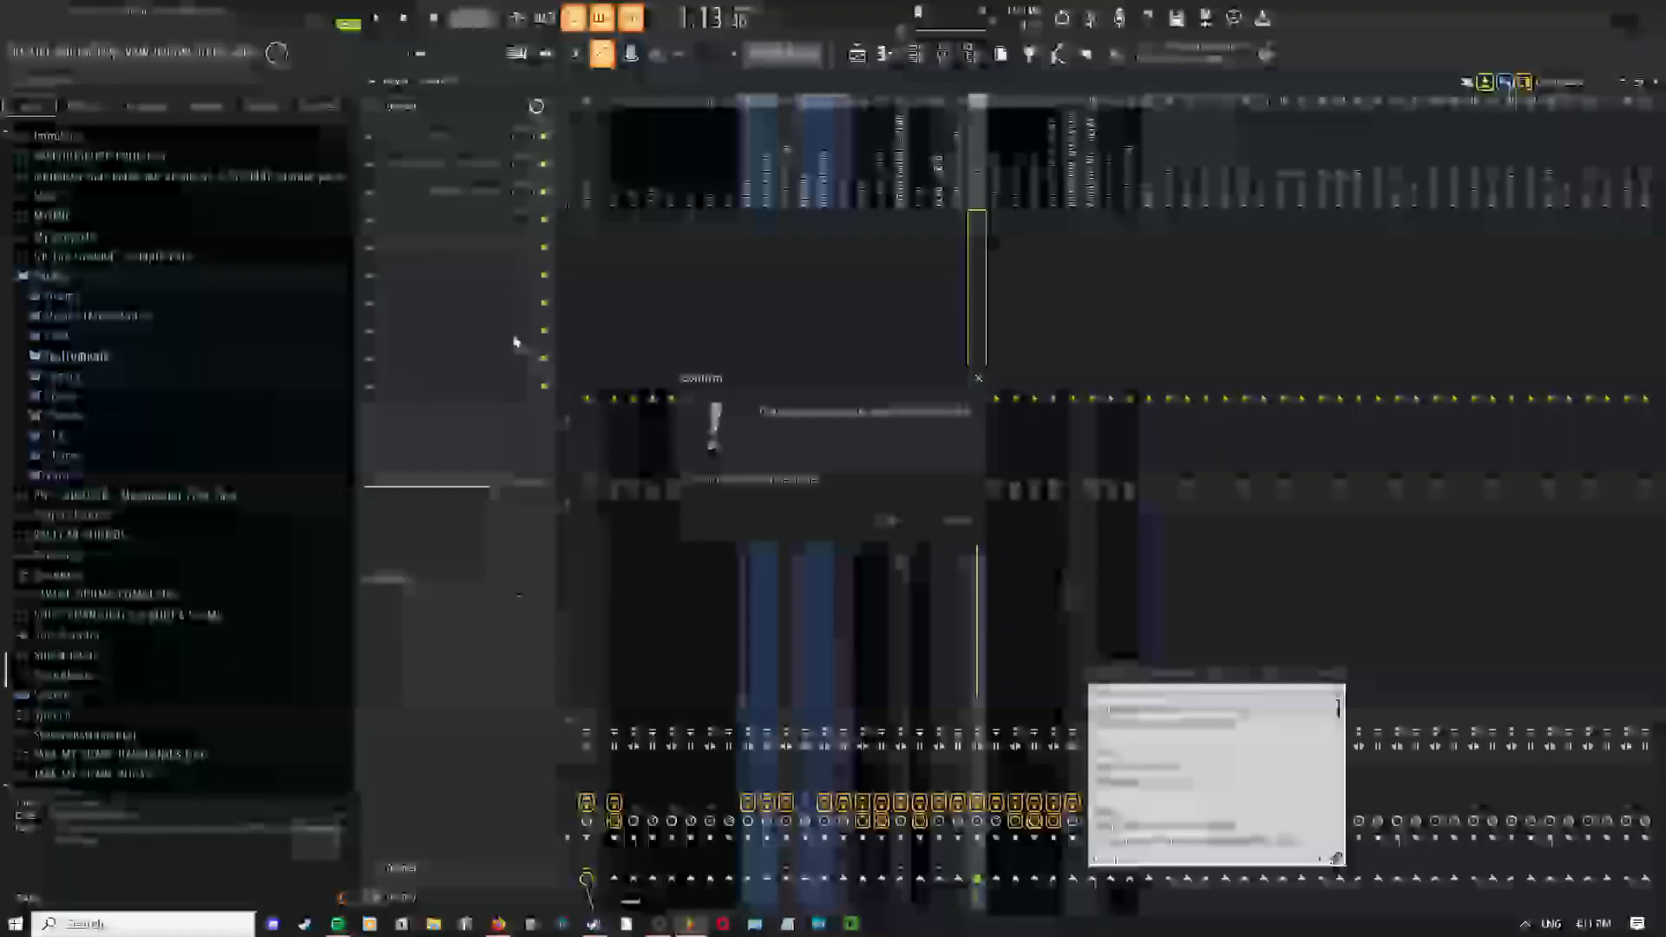
left_click(893, 520)
left_click(368, 166)
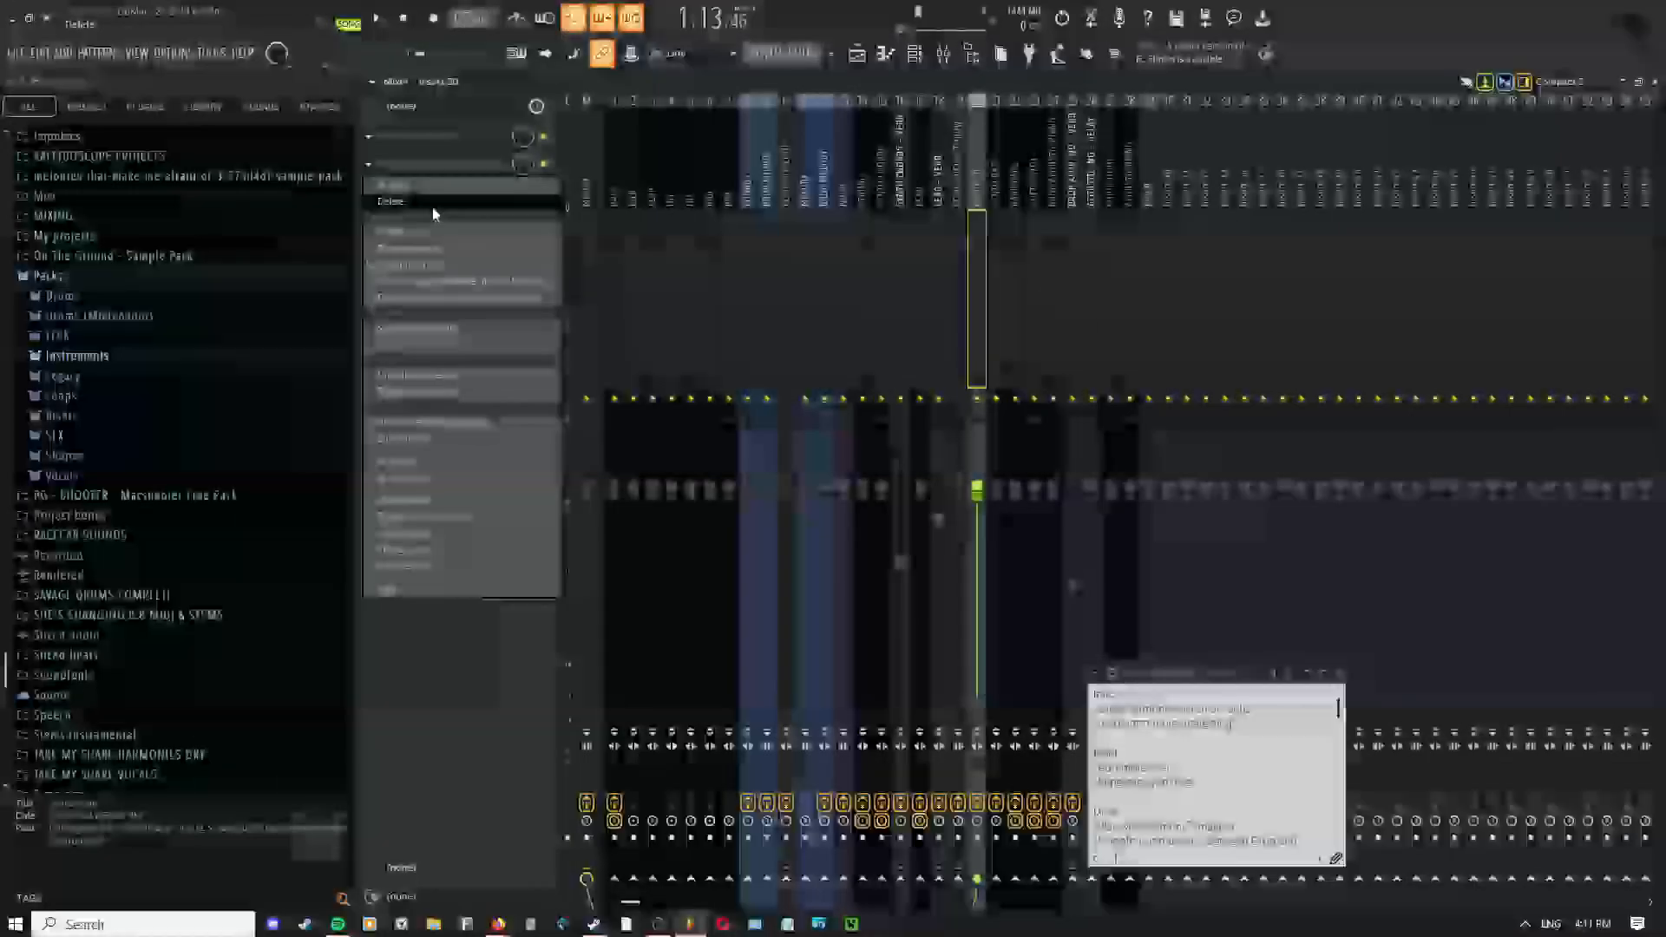
left_click(432, 207)
left_click(894, 520)
left_click(366, 139)
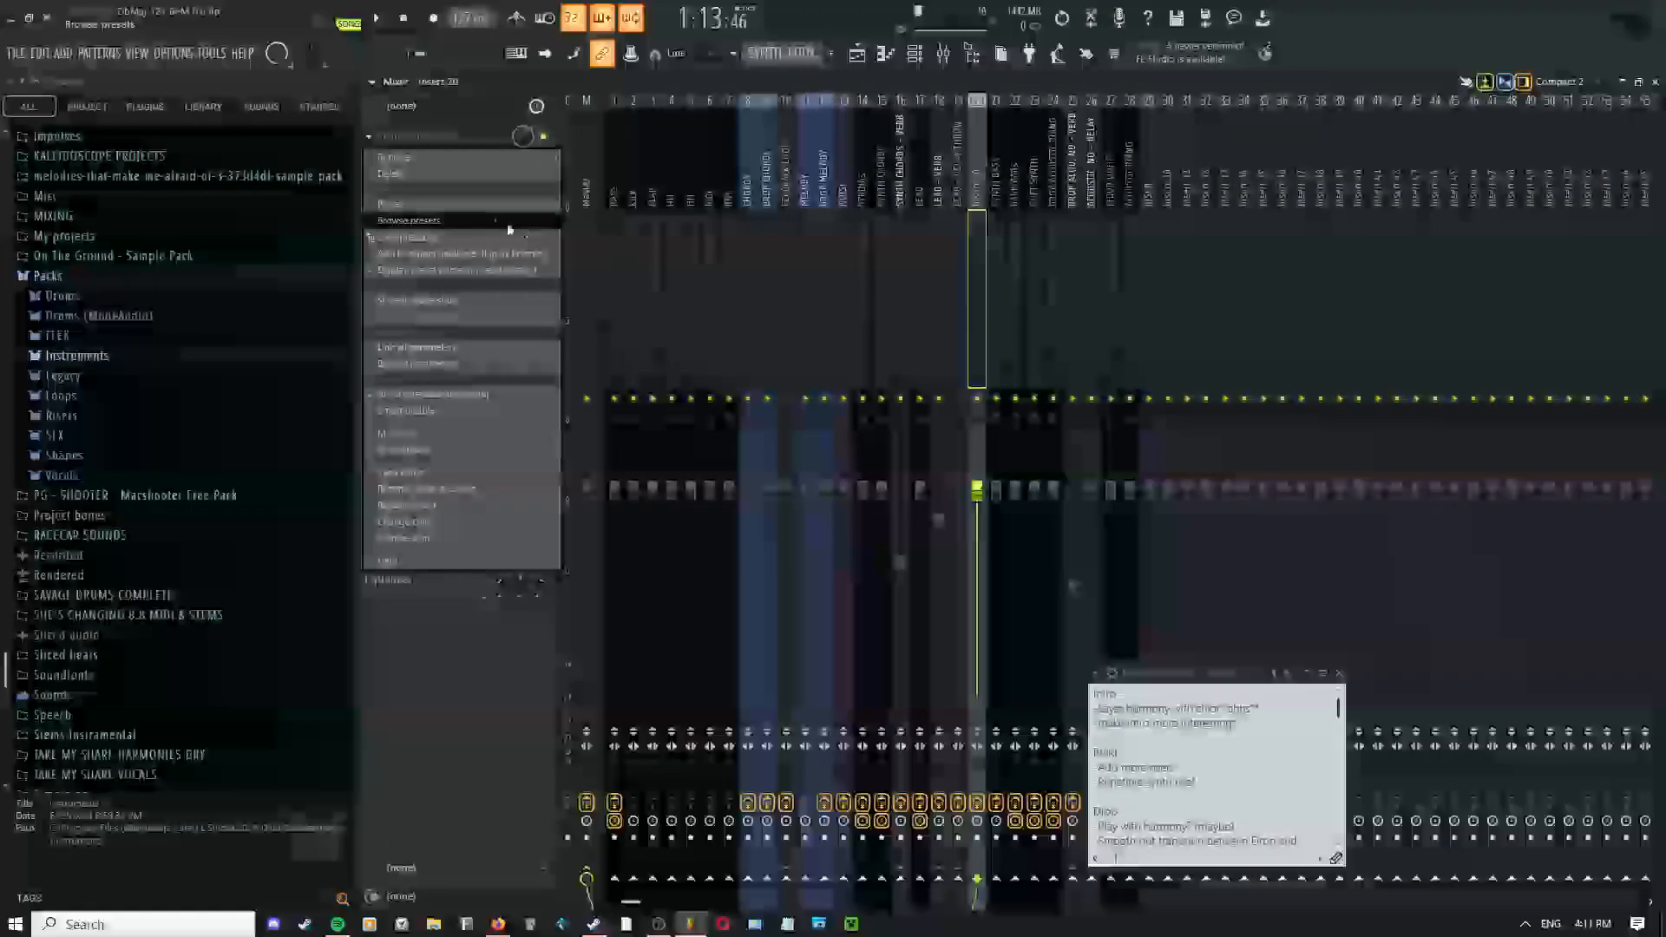
left_click(492, 199)
left_click(907, 519)
Add a new effect in the first slot of mixer insert 20 and return to the playlist
left_click(368, 137)
mouse_move(468, 157)
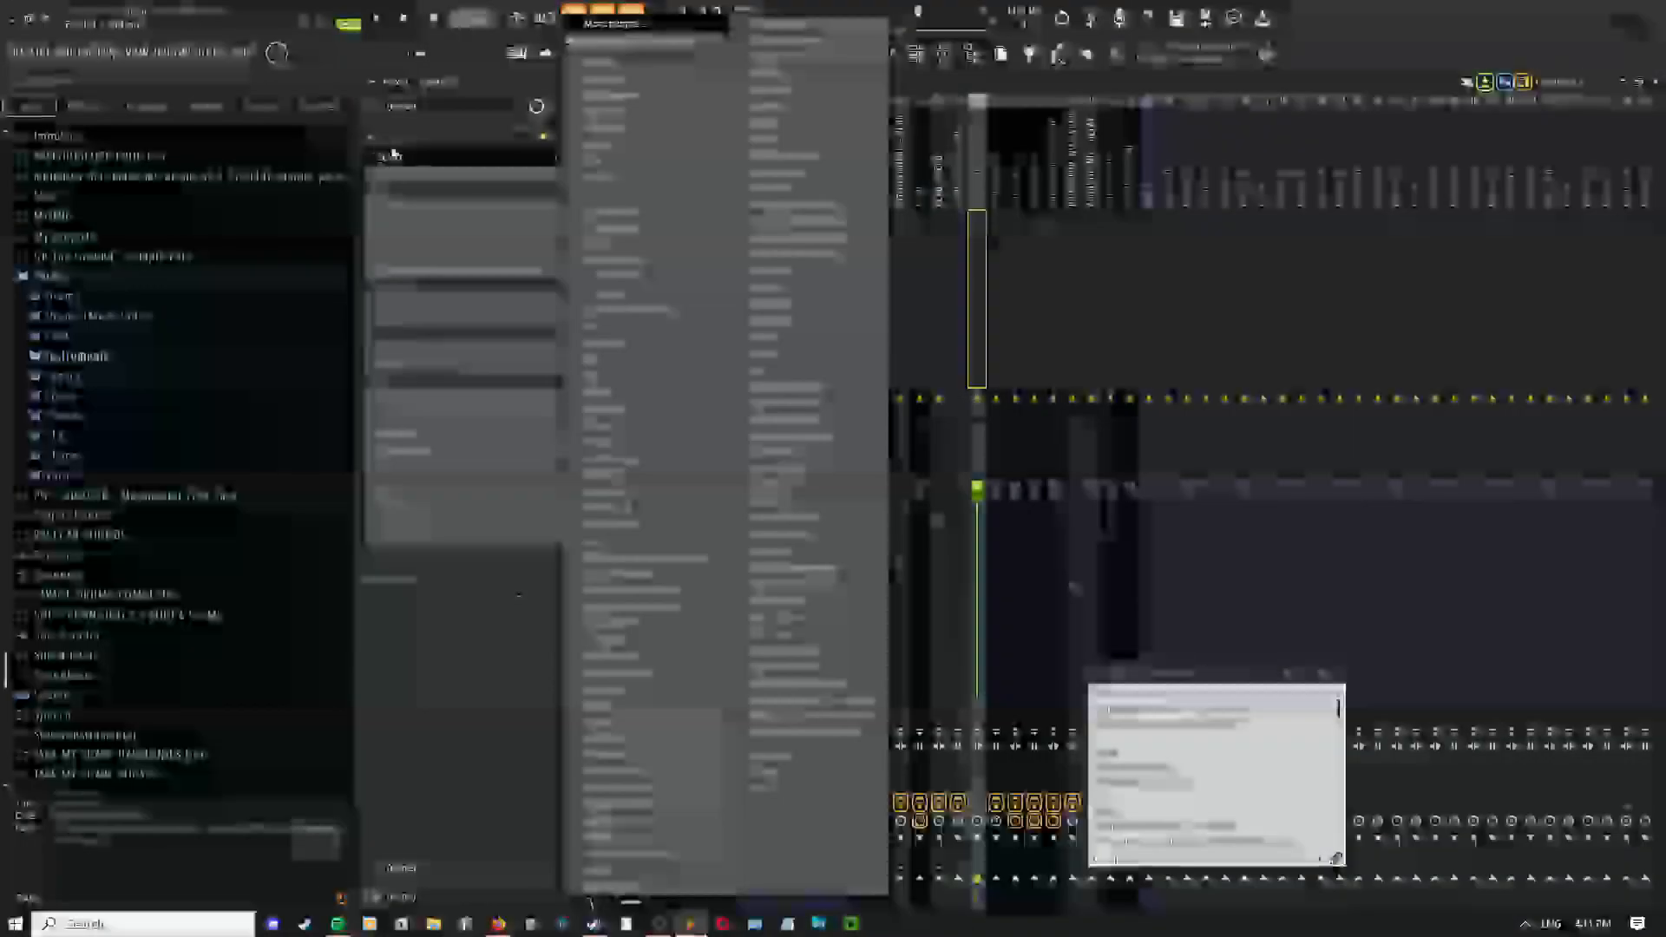
mouse_move(622, 163)
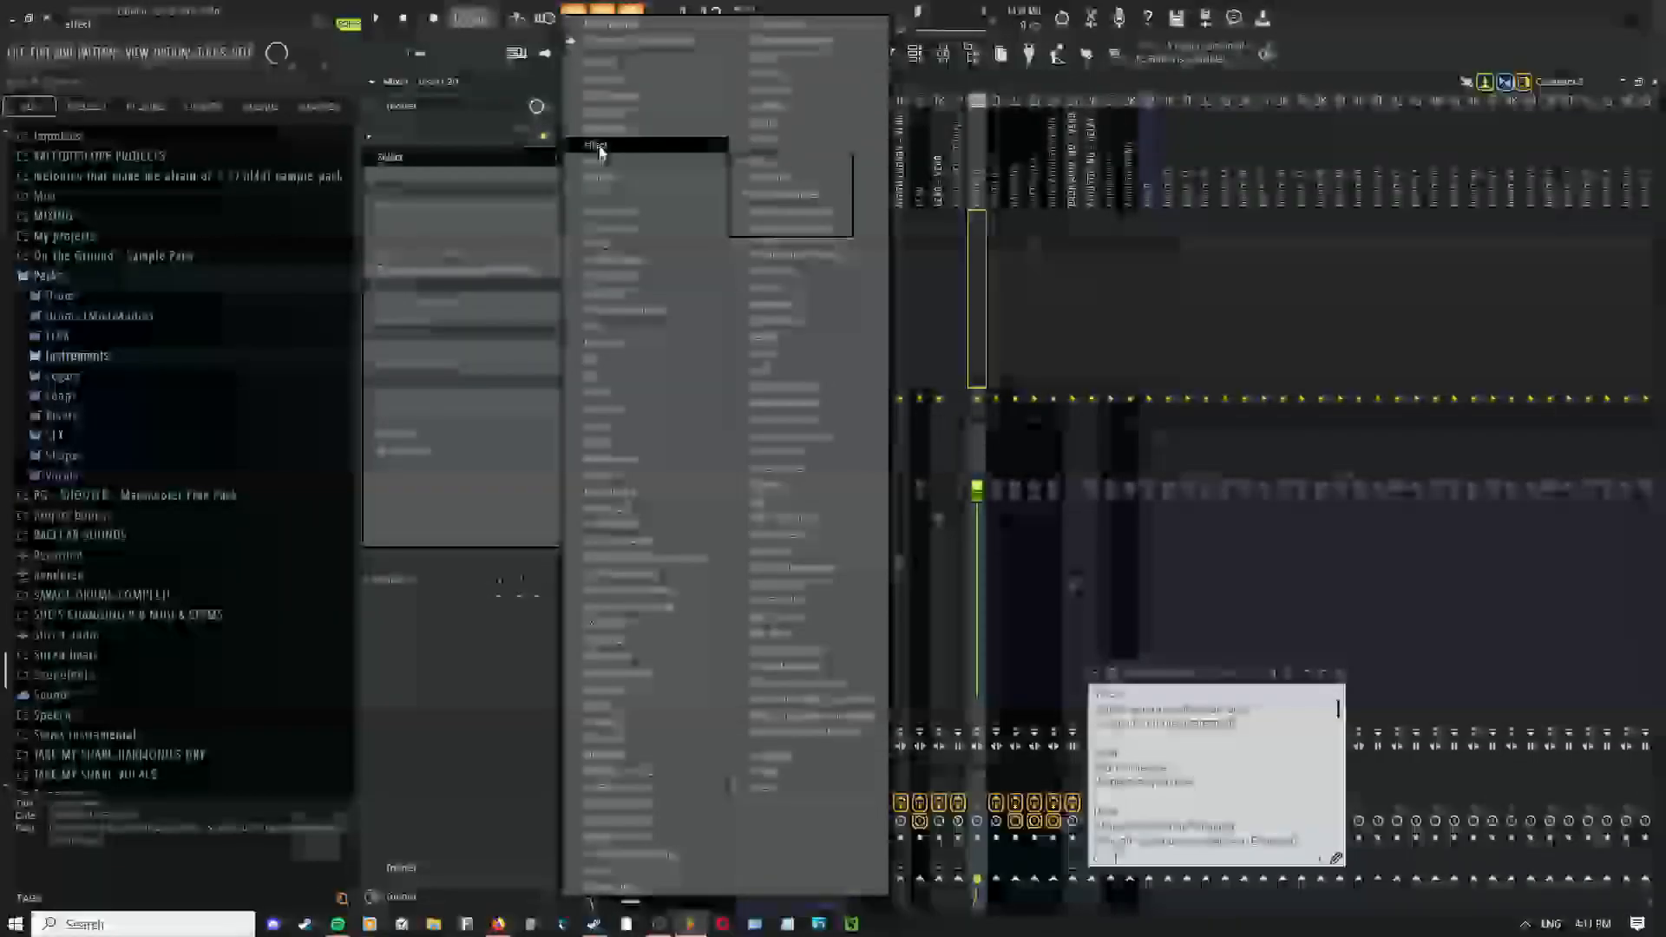
mouse_move(633, 376)
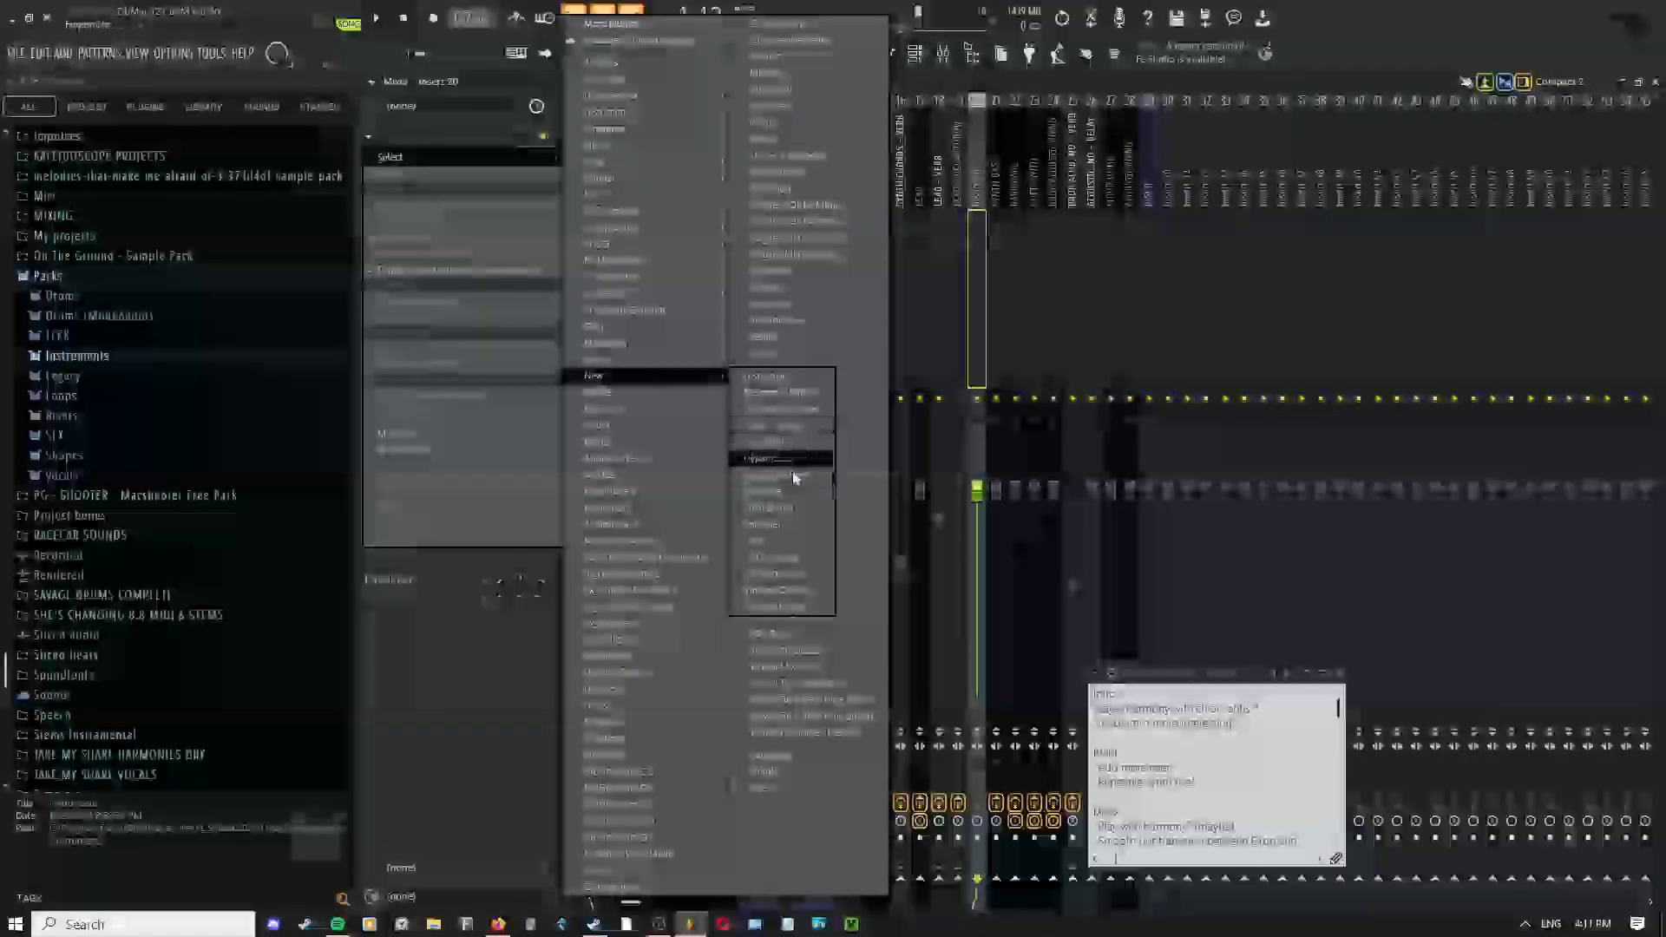
left_click(774, 425)
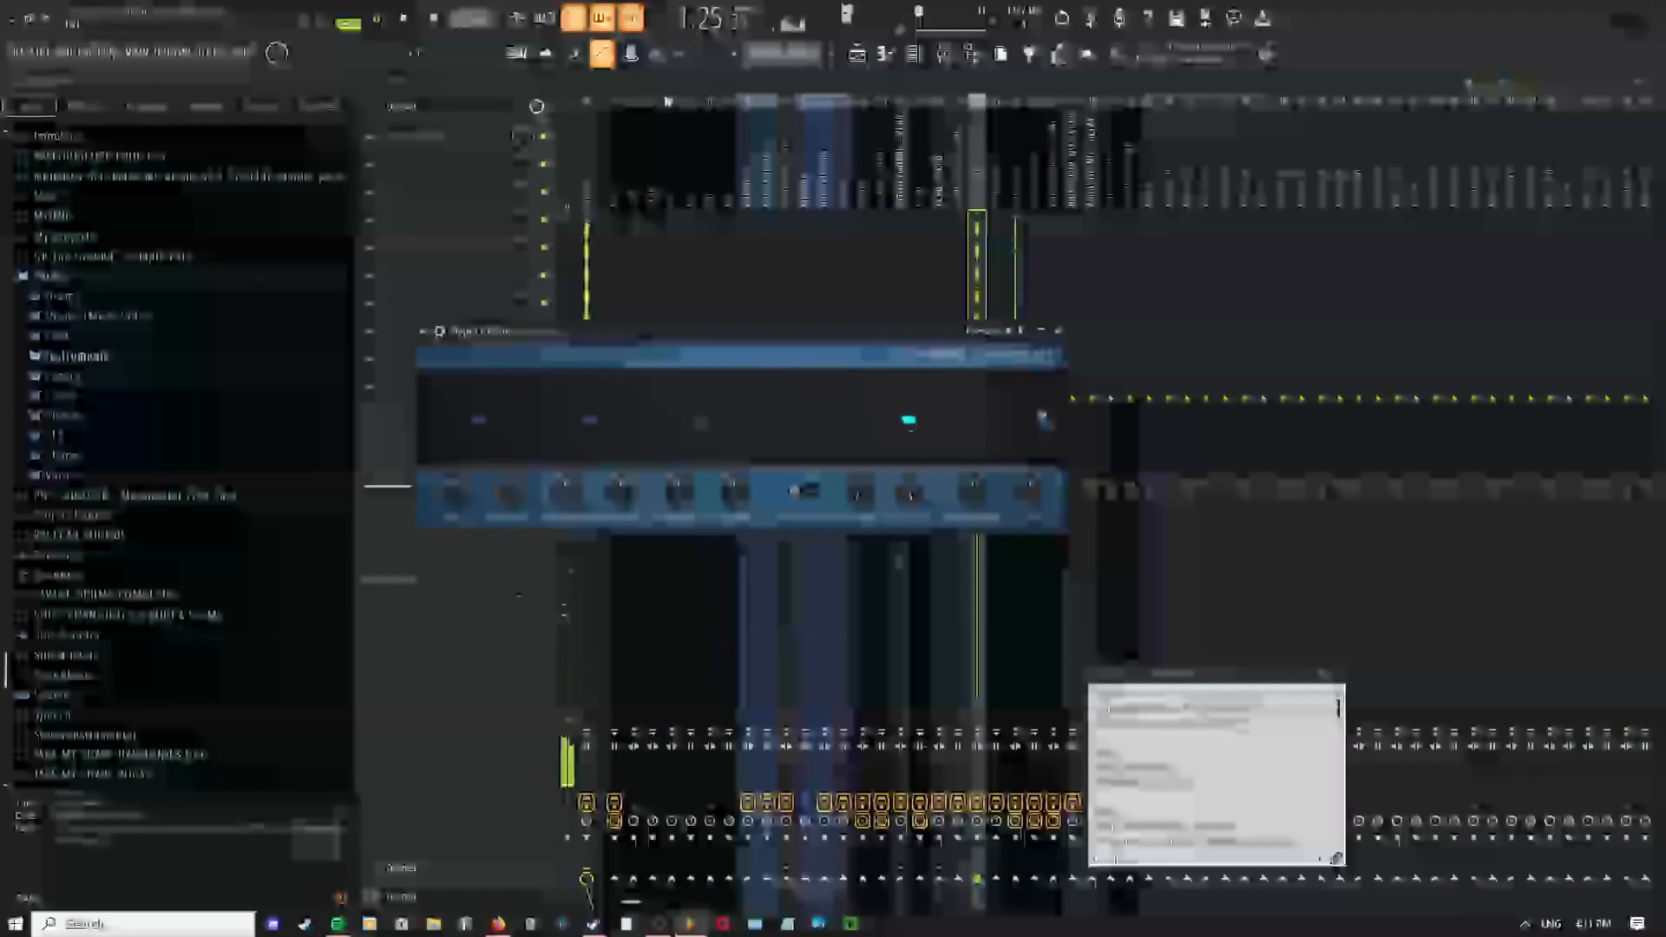
left_click(1057, 330)
left_click(884, 53)
left_click(857, 54)
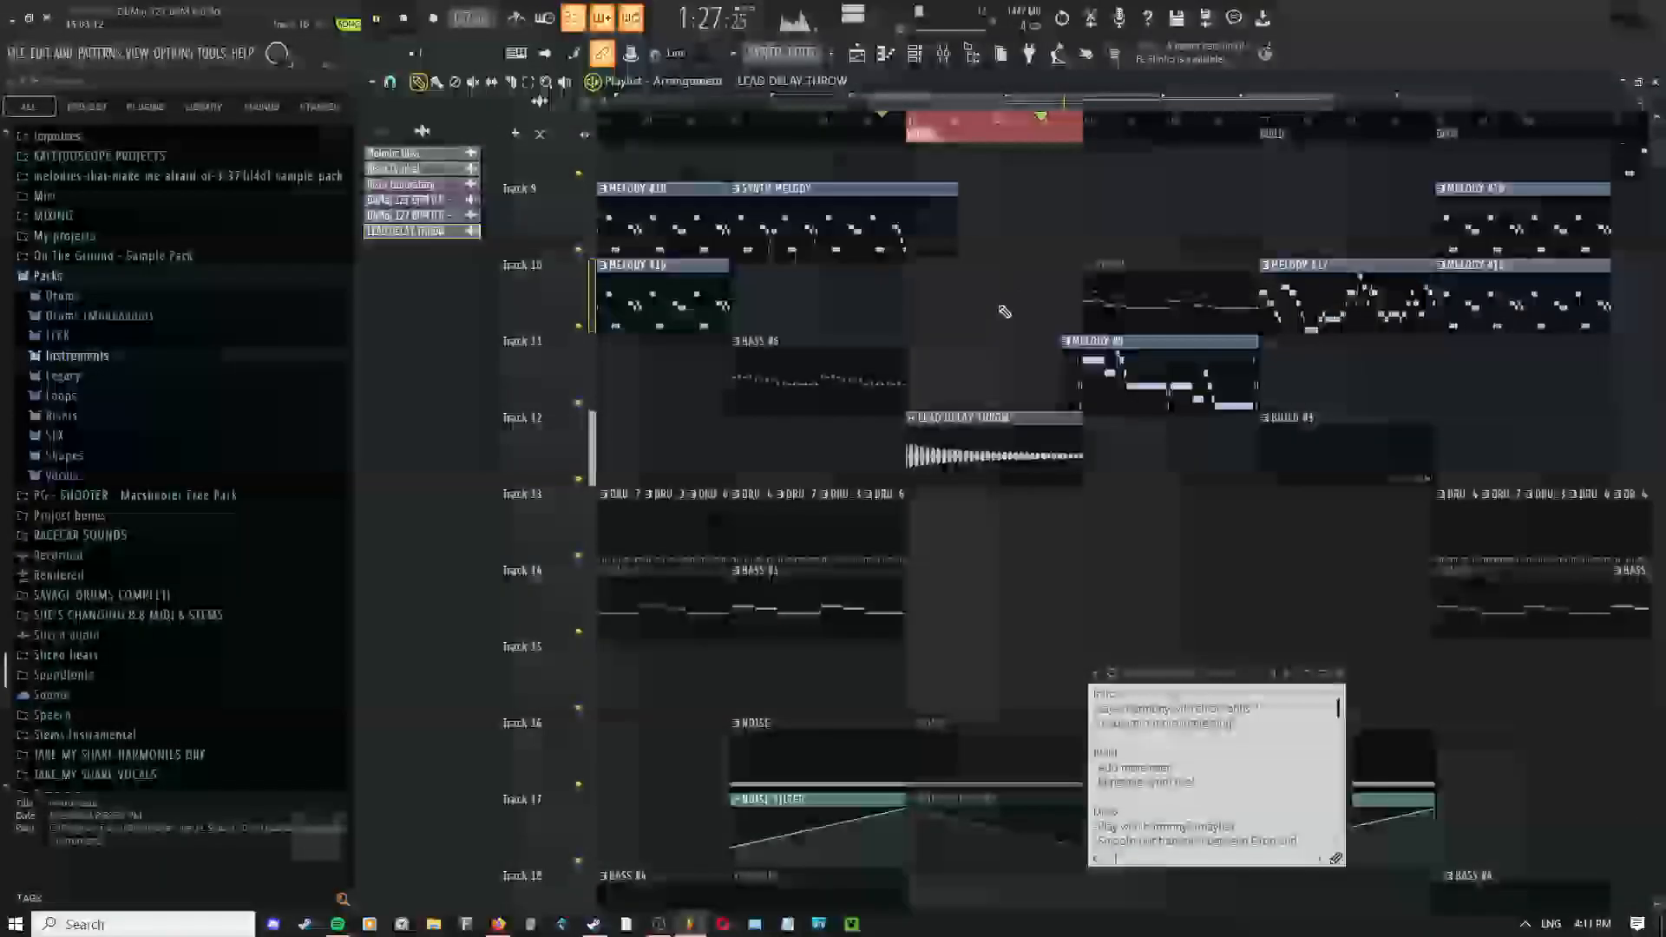
Try to adjust the end of the LEAD DELAY THROW clip on Track 12 while auditioning the transition
scroll(1004, 312, "up", 3)
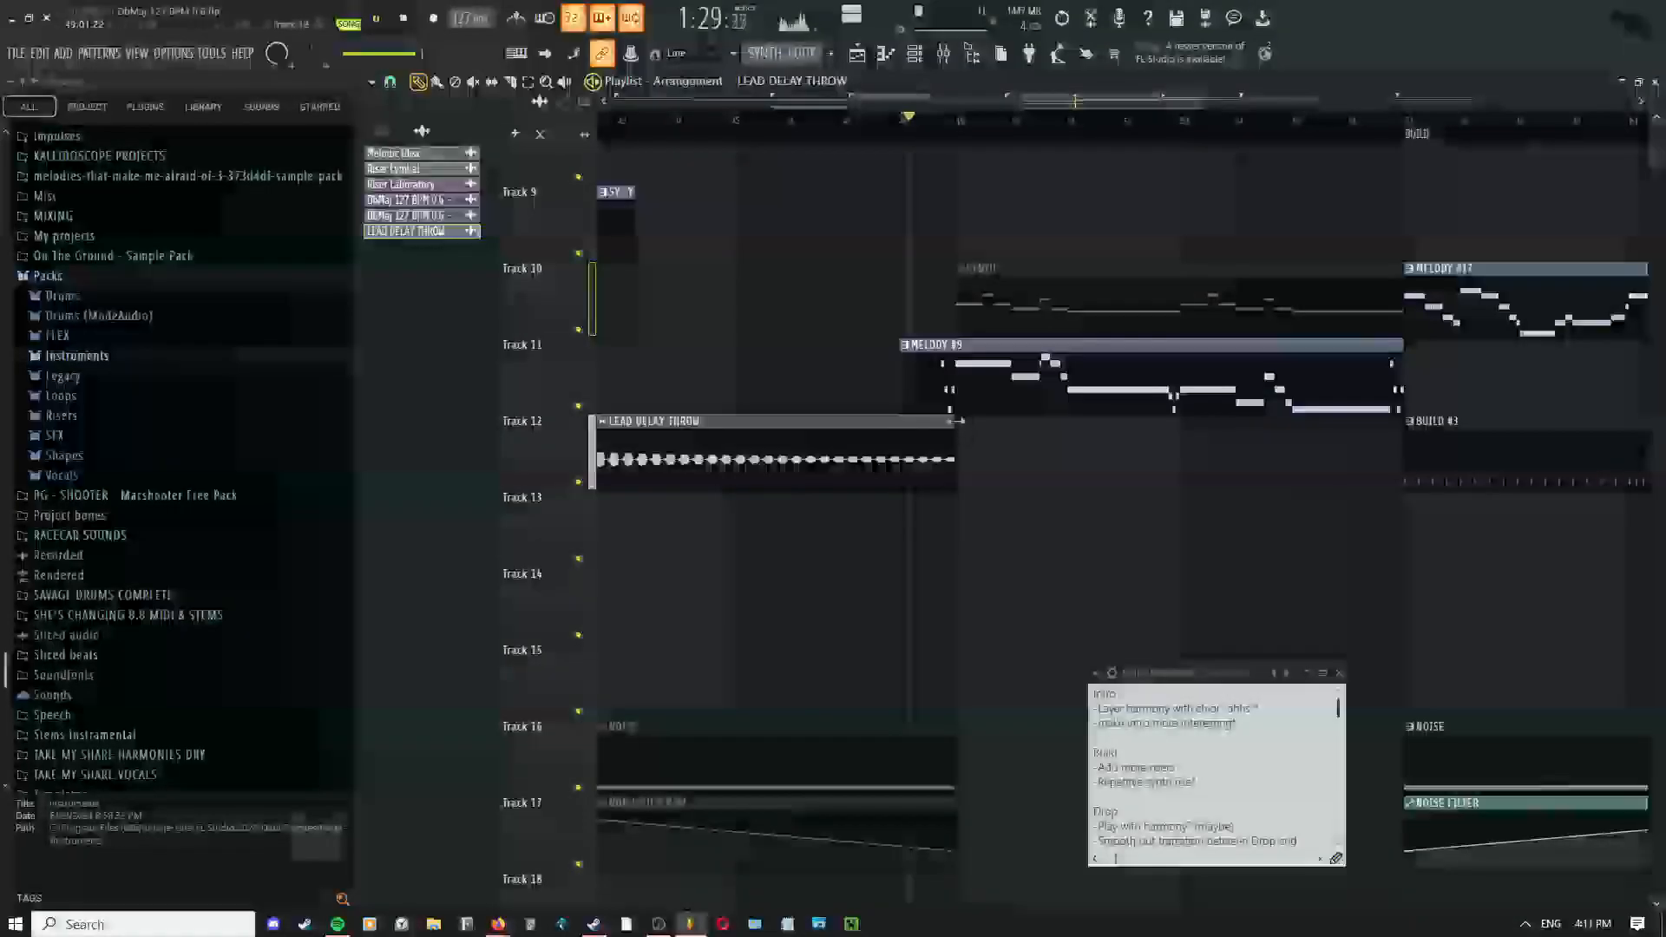
mouse_move(956, 421)
left_mouse_down()
mouse_move(979, 421)
mouse_move(958, 417)
left_mouse_up()
right_click(801, 355)
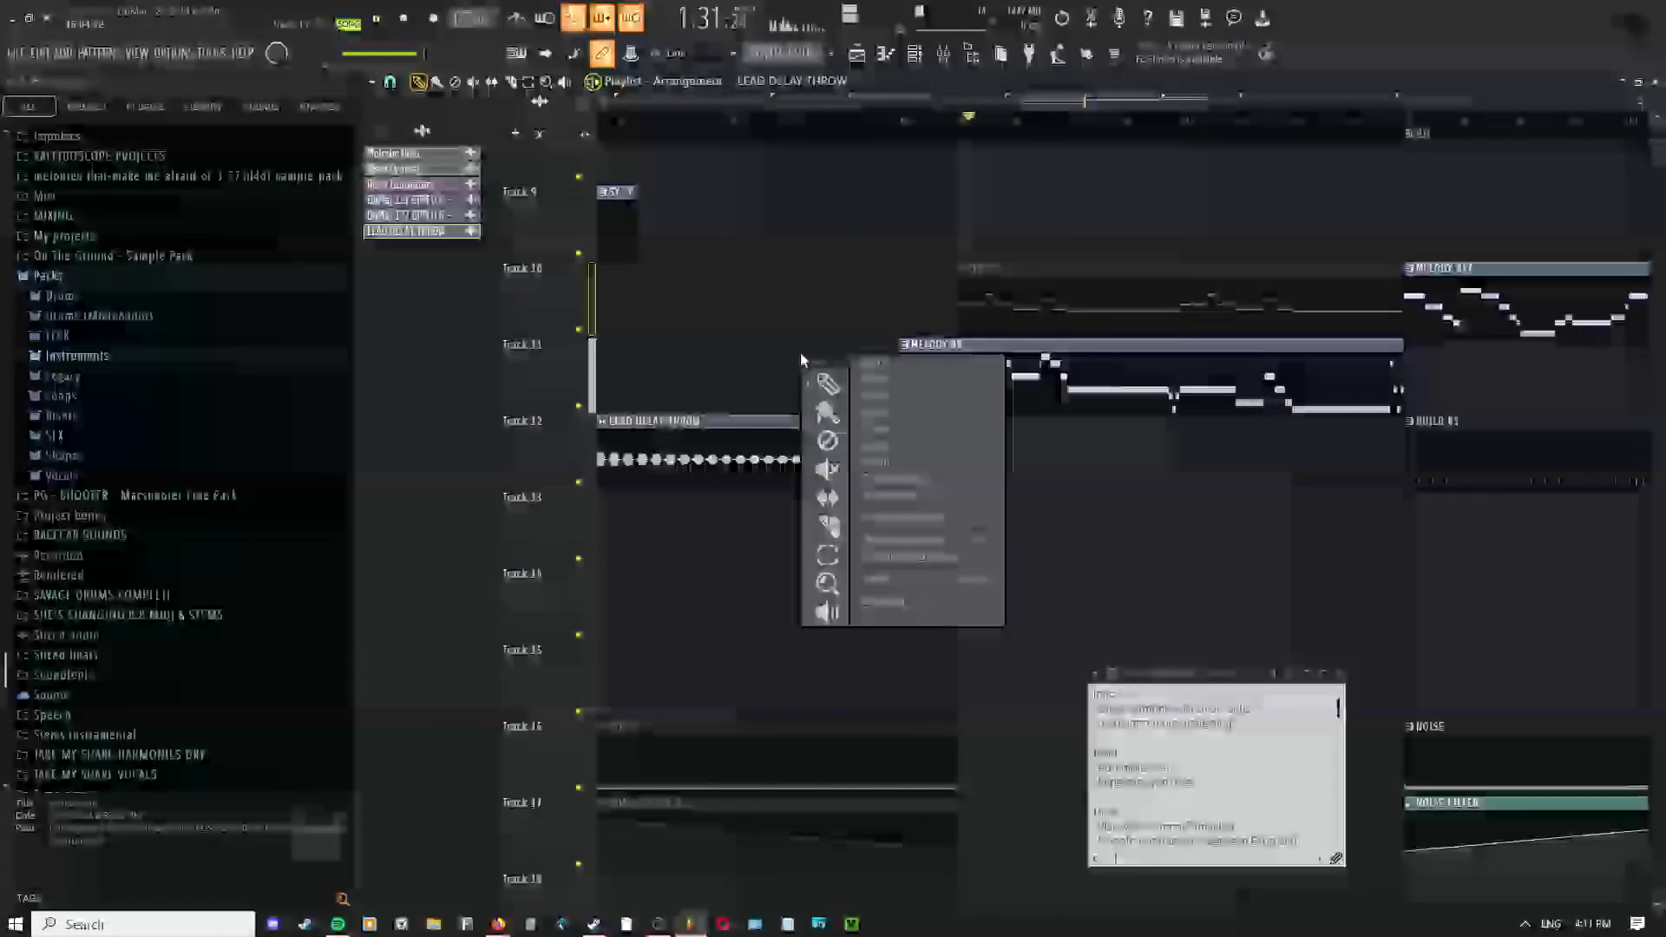
left_click(801, 361)
key("space")
key("space")
mouse_move(956, 427)
left_mouse_down()
mouse_move(1399, 438)
mouse_move(949, 450)
mouse_move(965, 425)
mouse_move(1397, 426)
mouse_move(978, 434)
left_mouse_up()
scroll(850, 508, "down", 4)
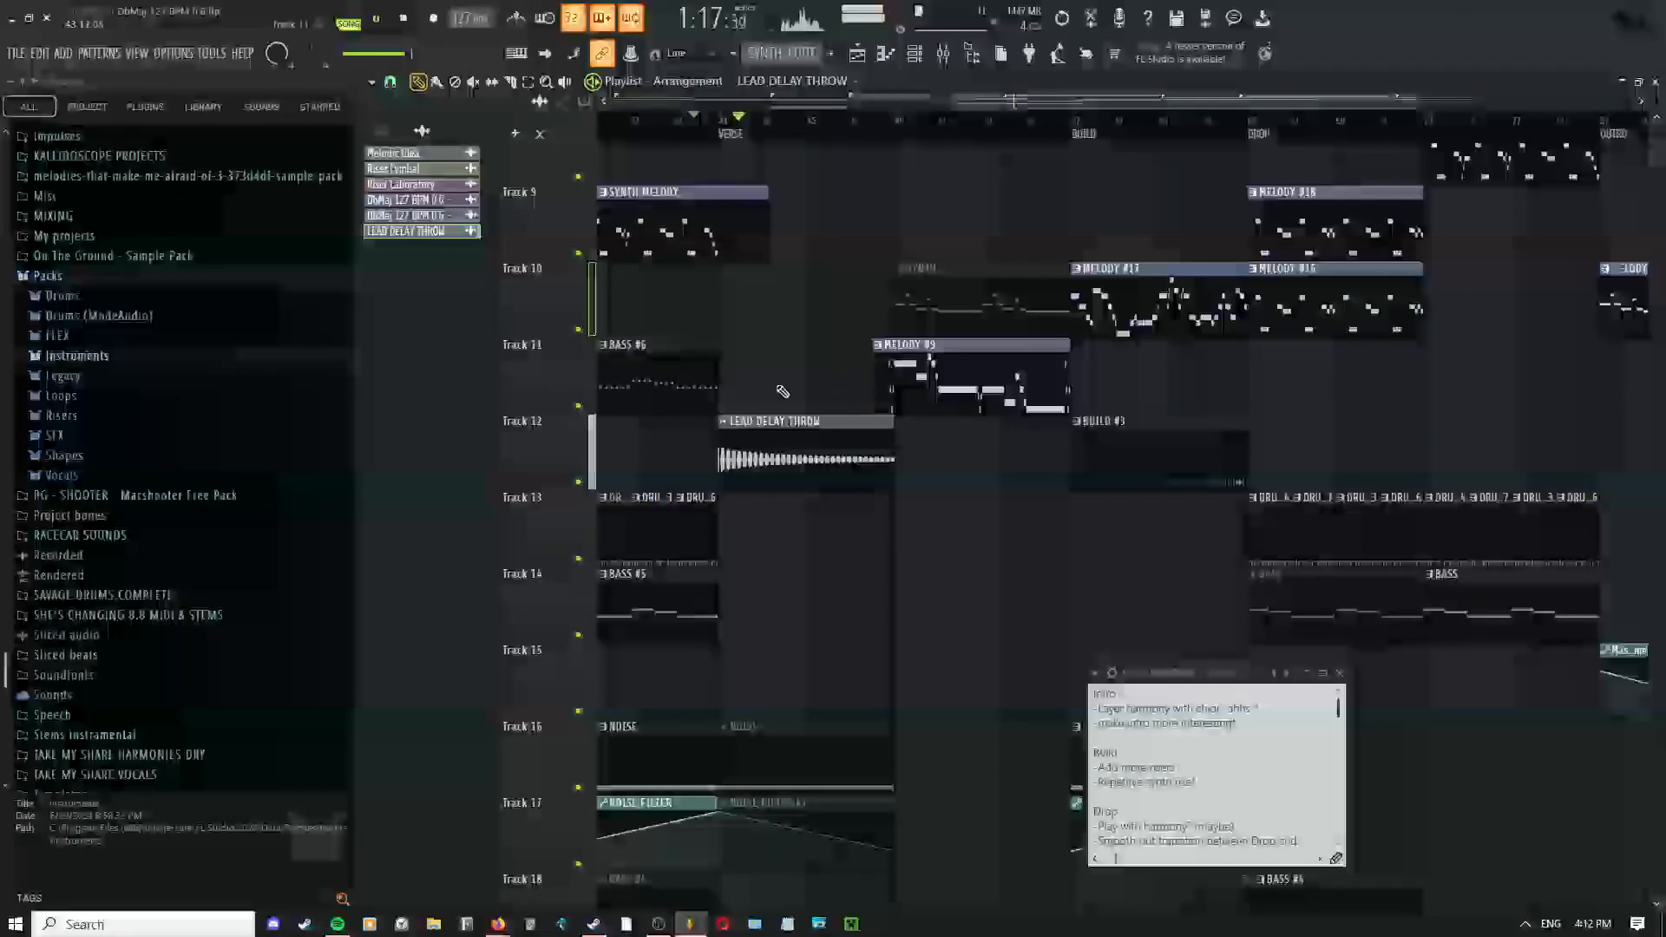
Place a second copy of the LEAD DELAY THROW clip on Track 12 directly after the first one
right_click(791, 385)
left_click(816, 419)
scroll(803, 480, "up", 4)
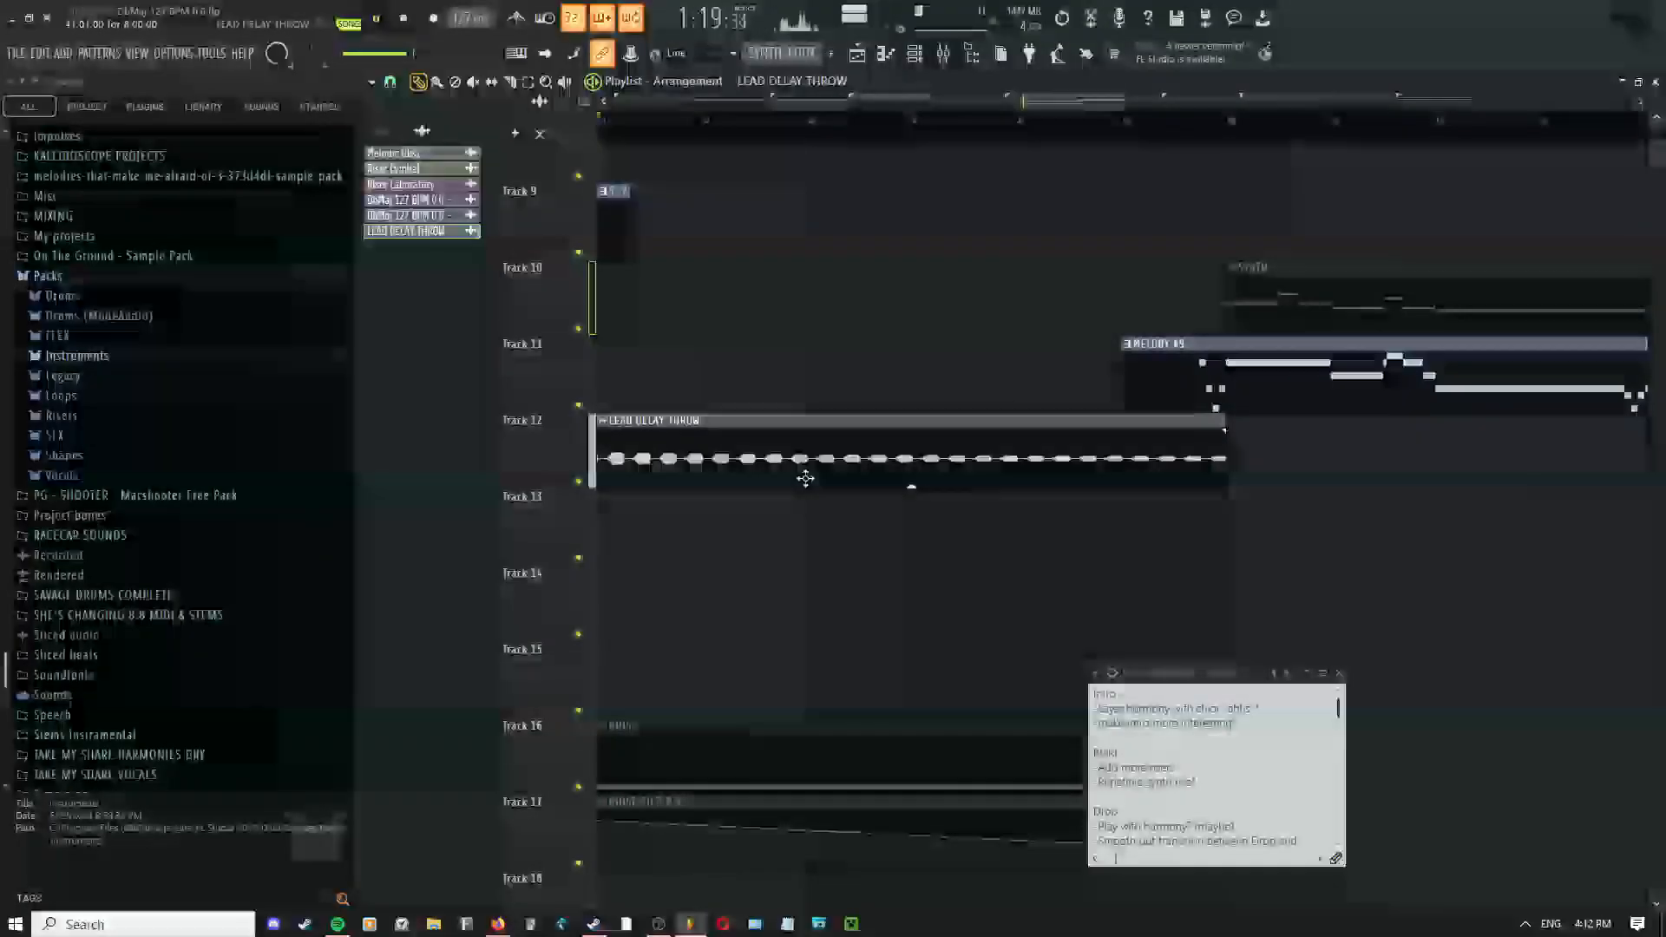
scroll(803, 480, "down", 3)
left_click(959, 460)
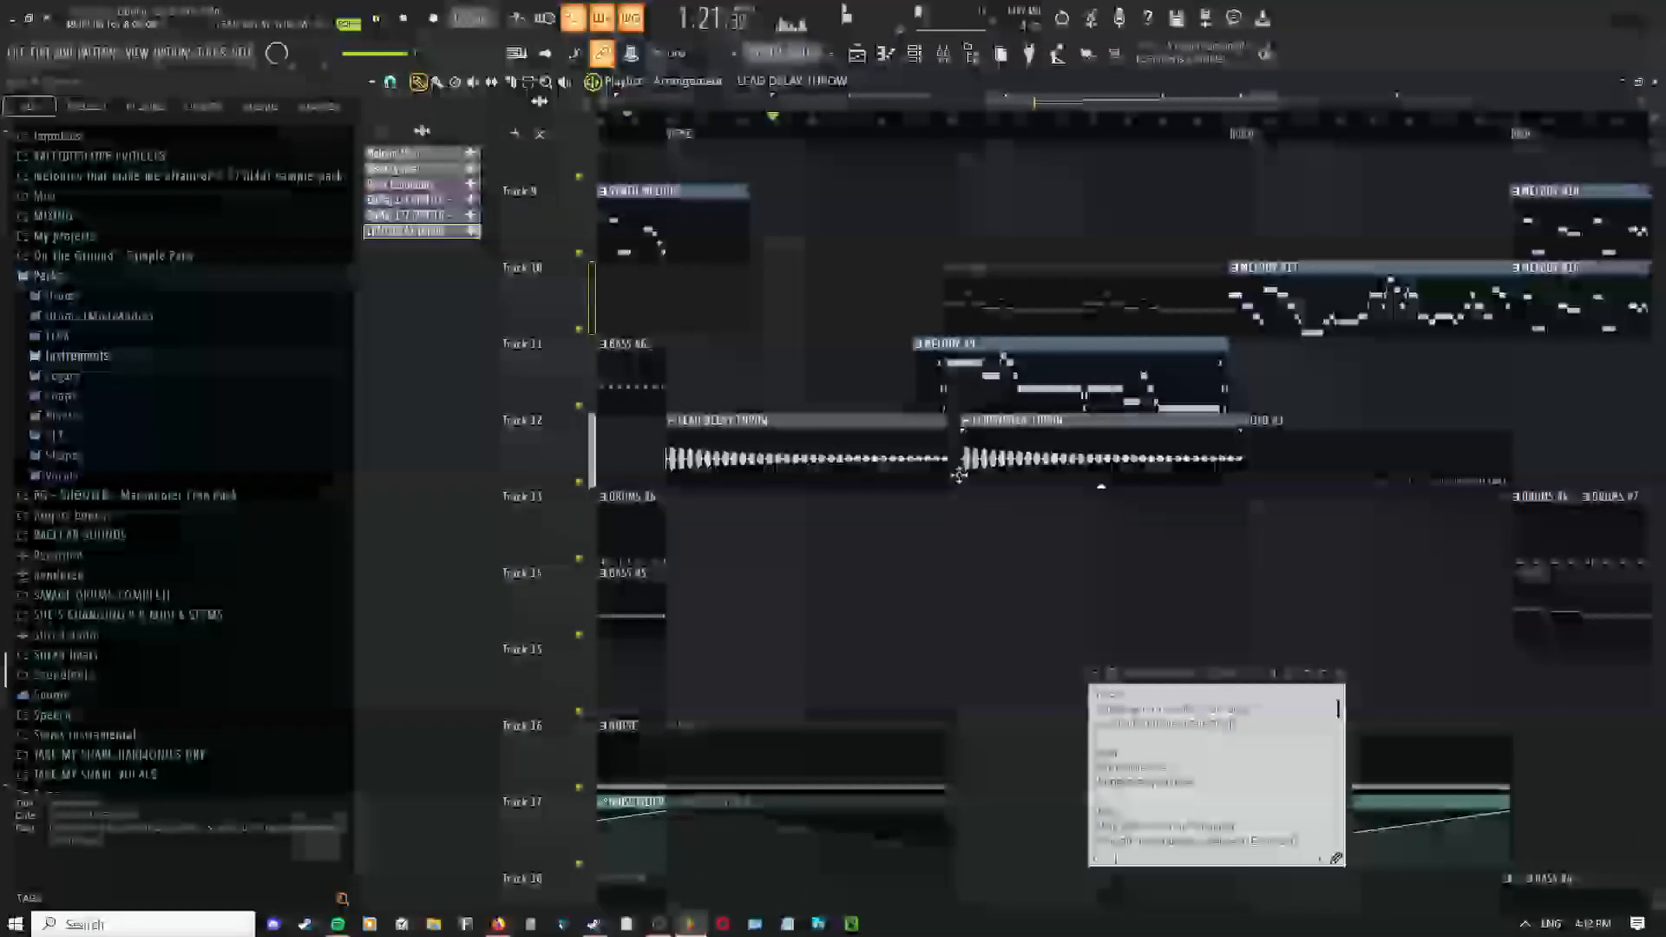
scroll(946, 477, "up", 3)
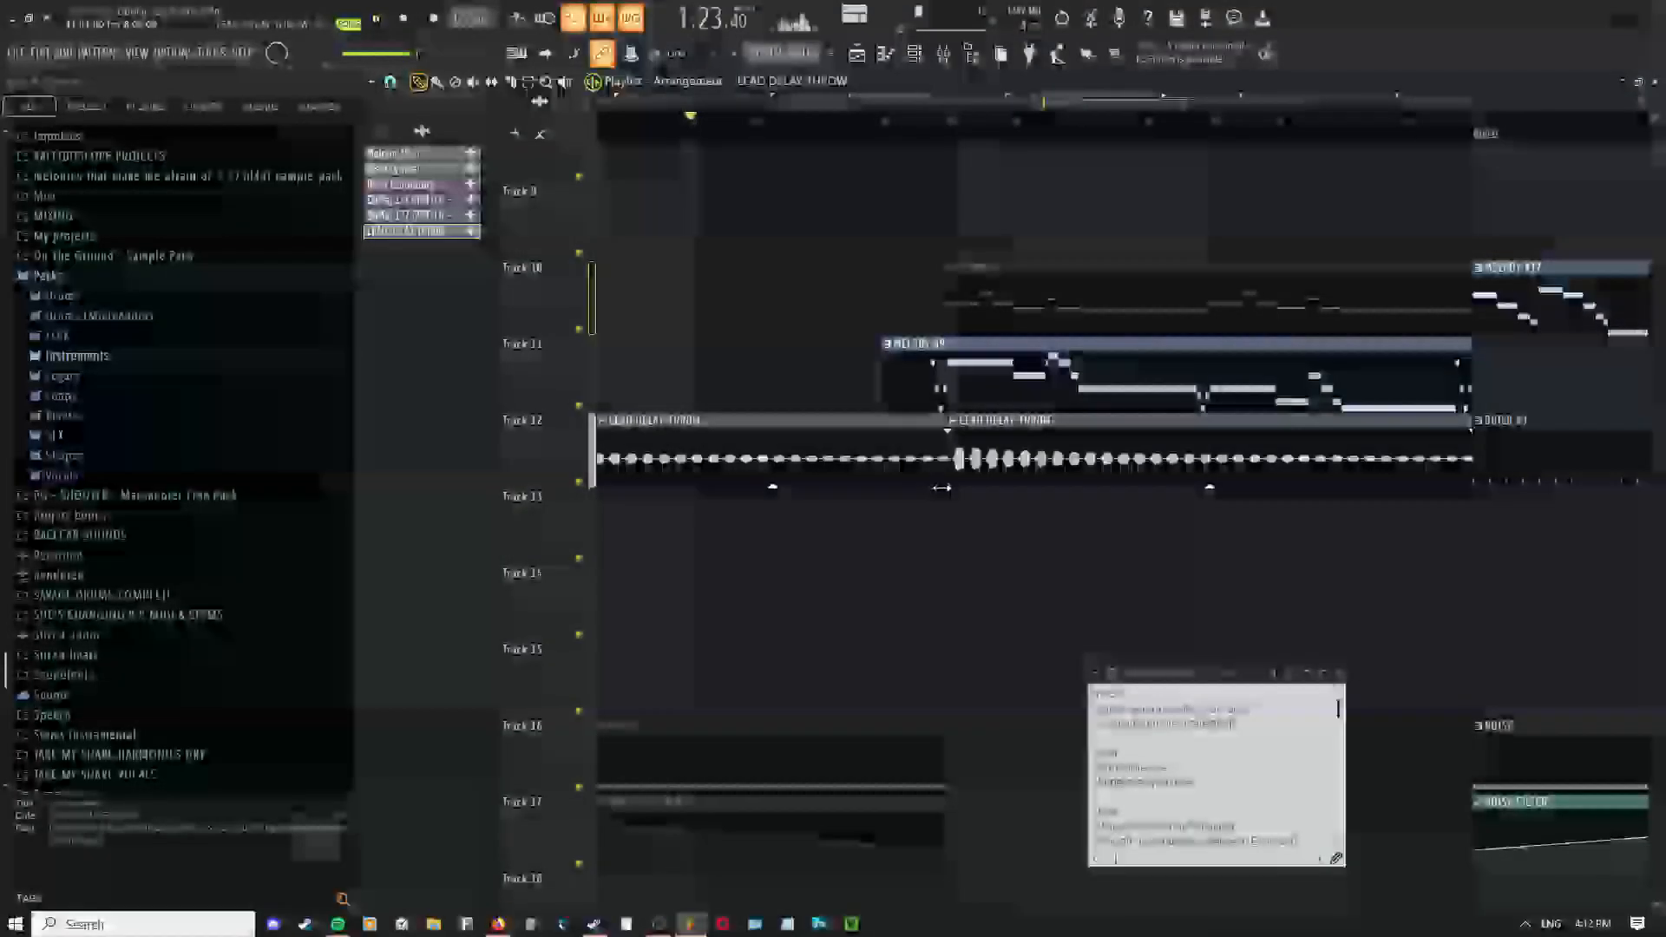
scroll(941, 490, "down", 2)
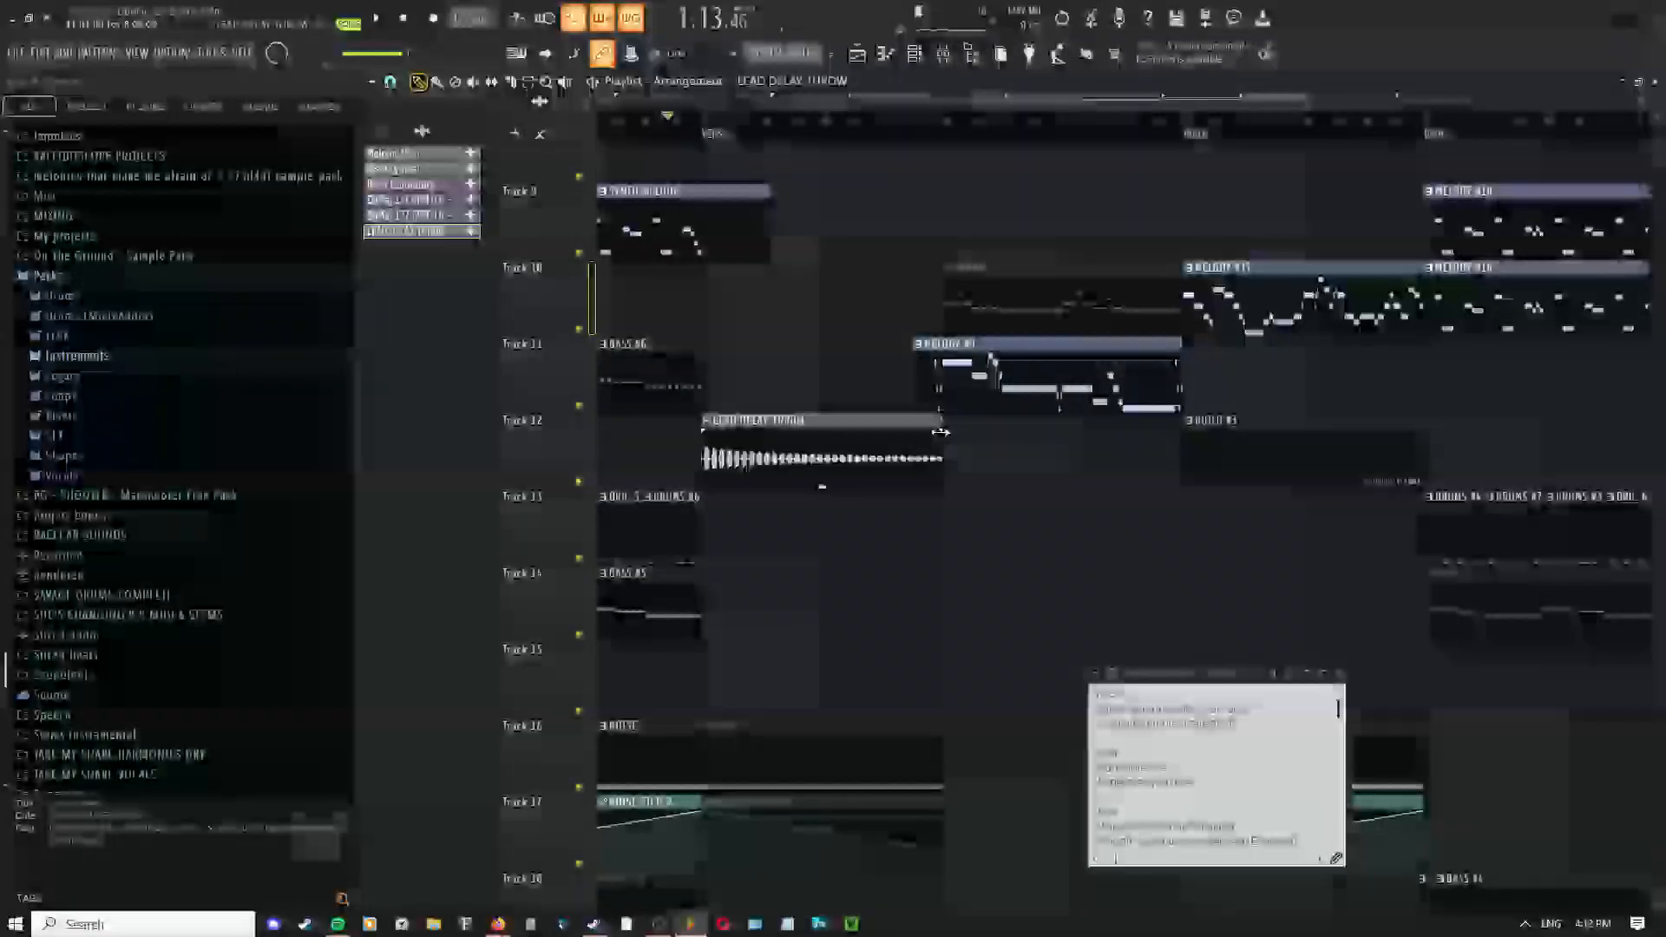
Delete the LEAD DELAY THROW clip from Track 12 and set the playhead shortly before the VERSE marker
left_click(944, 55)
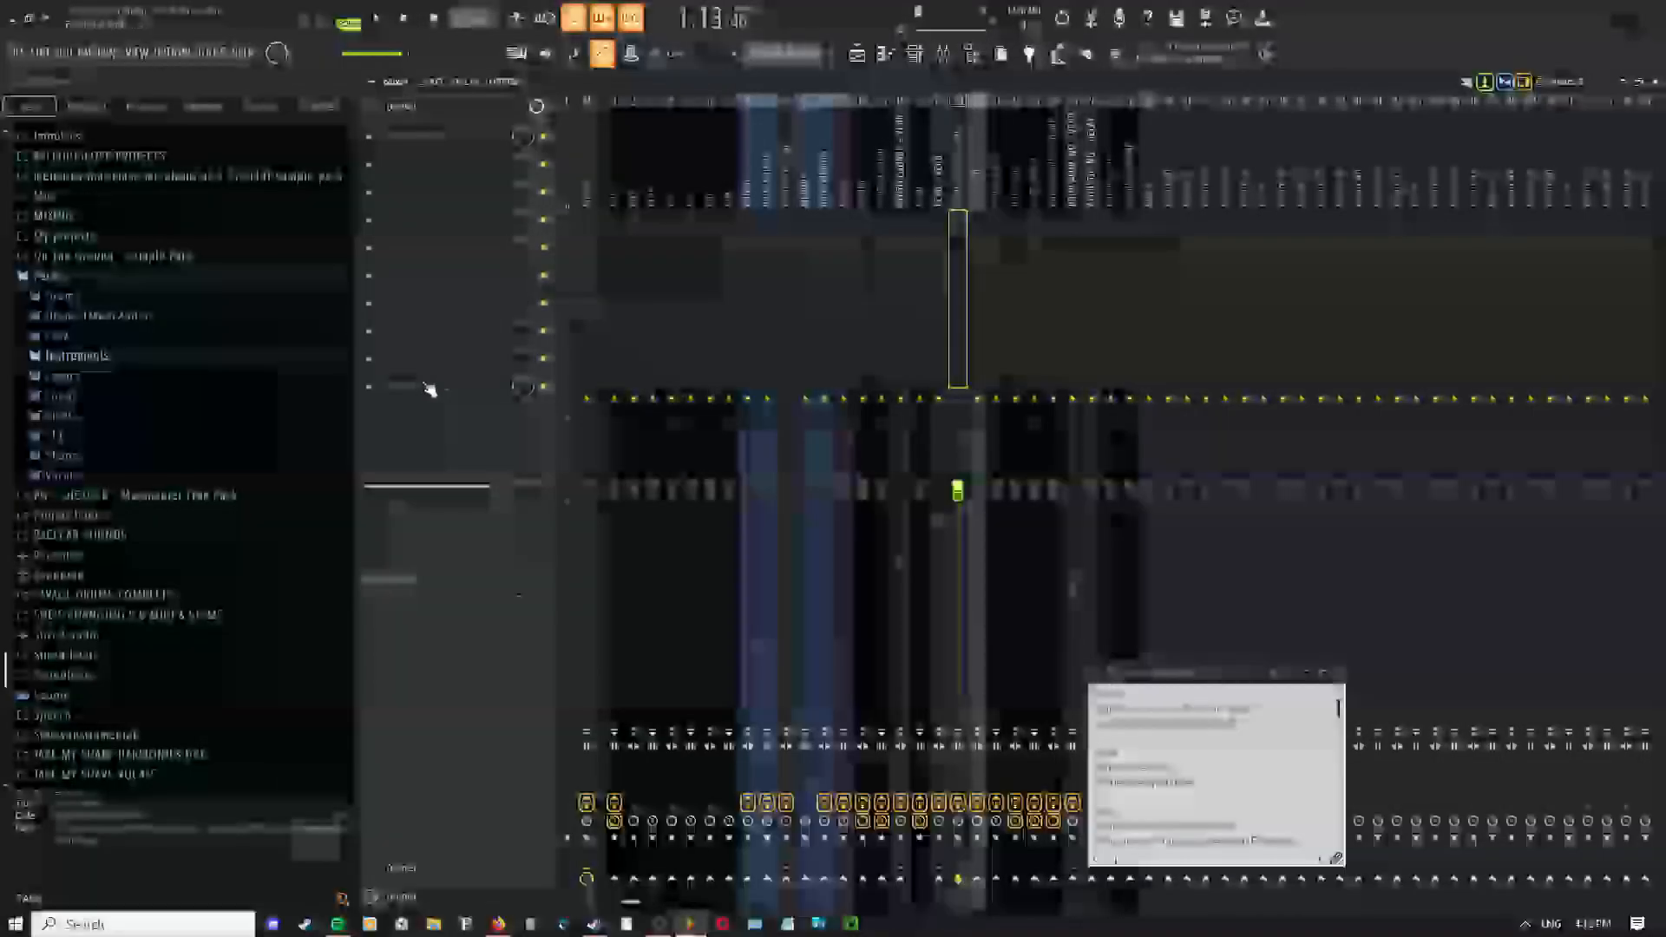
left_click(943, 55)
double_click(720, 135)
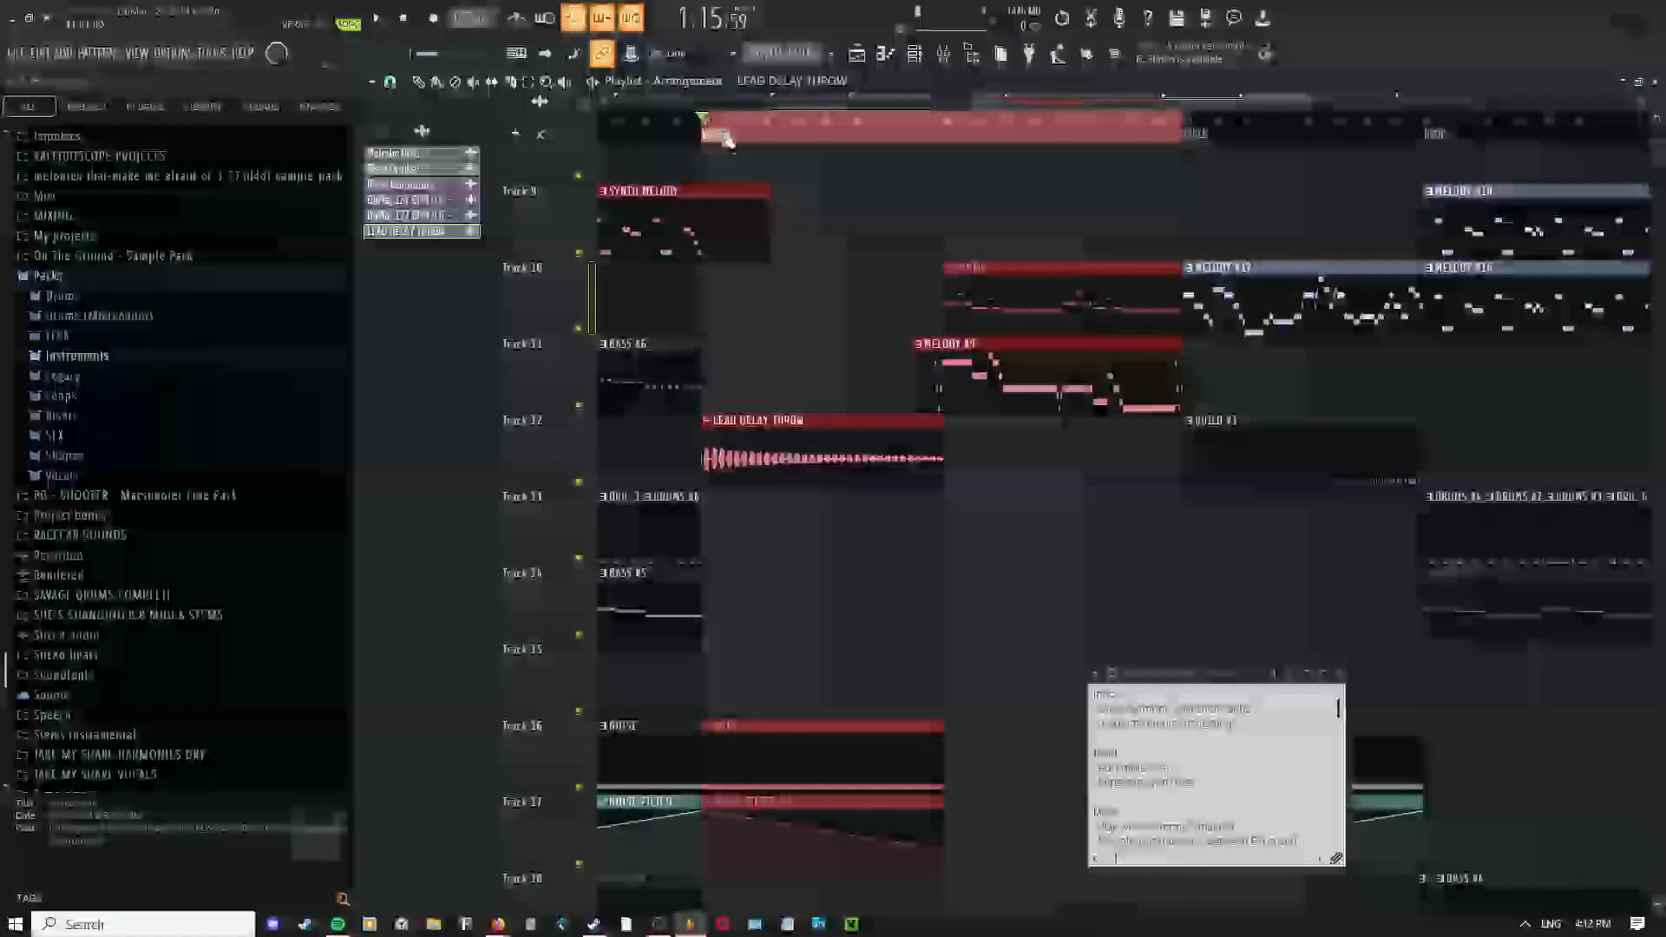
right_click(833, 250)
left_click(854, 271)
right_click(742, 468)
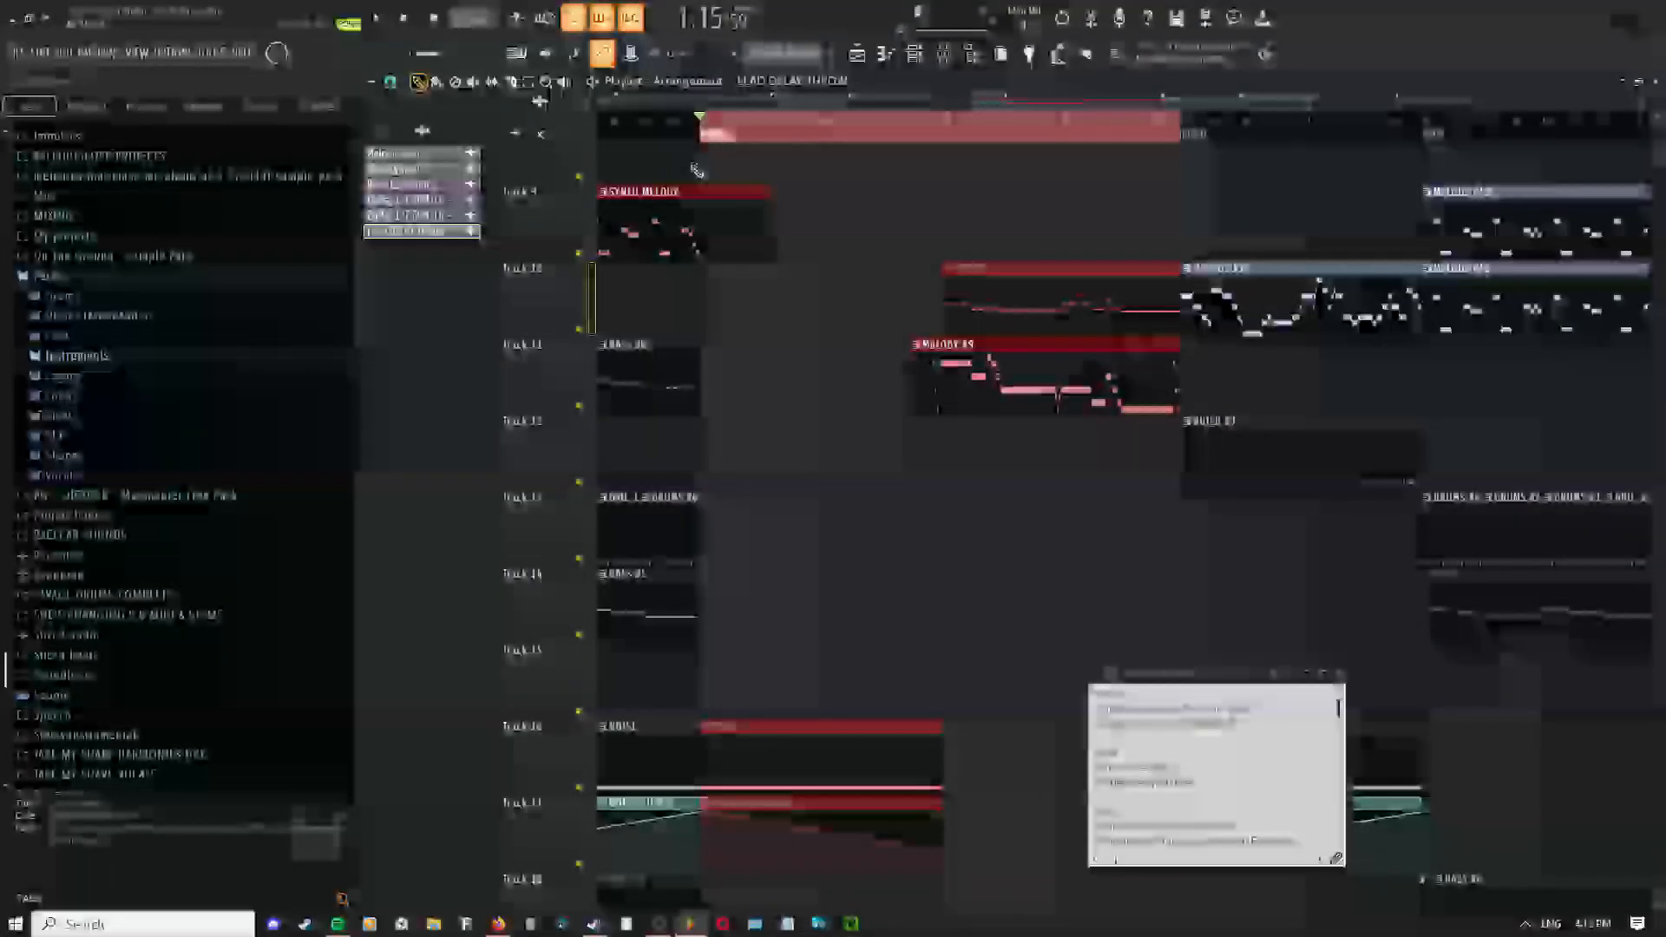
scroll(747, 307, "up", 5)
left_click(683, 124)
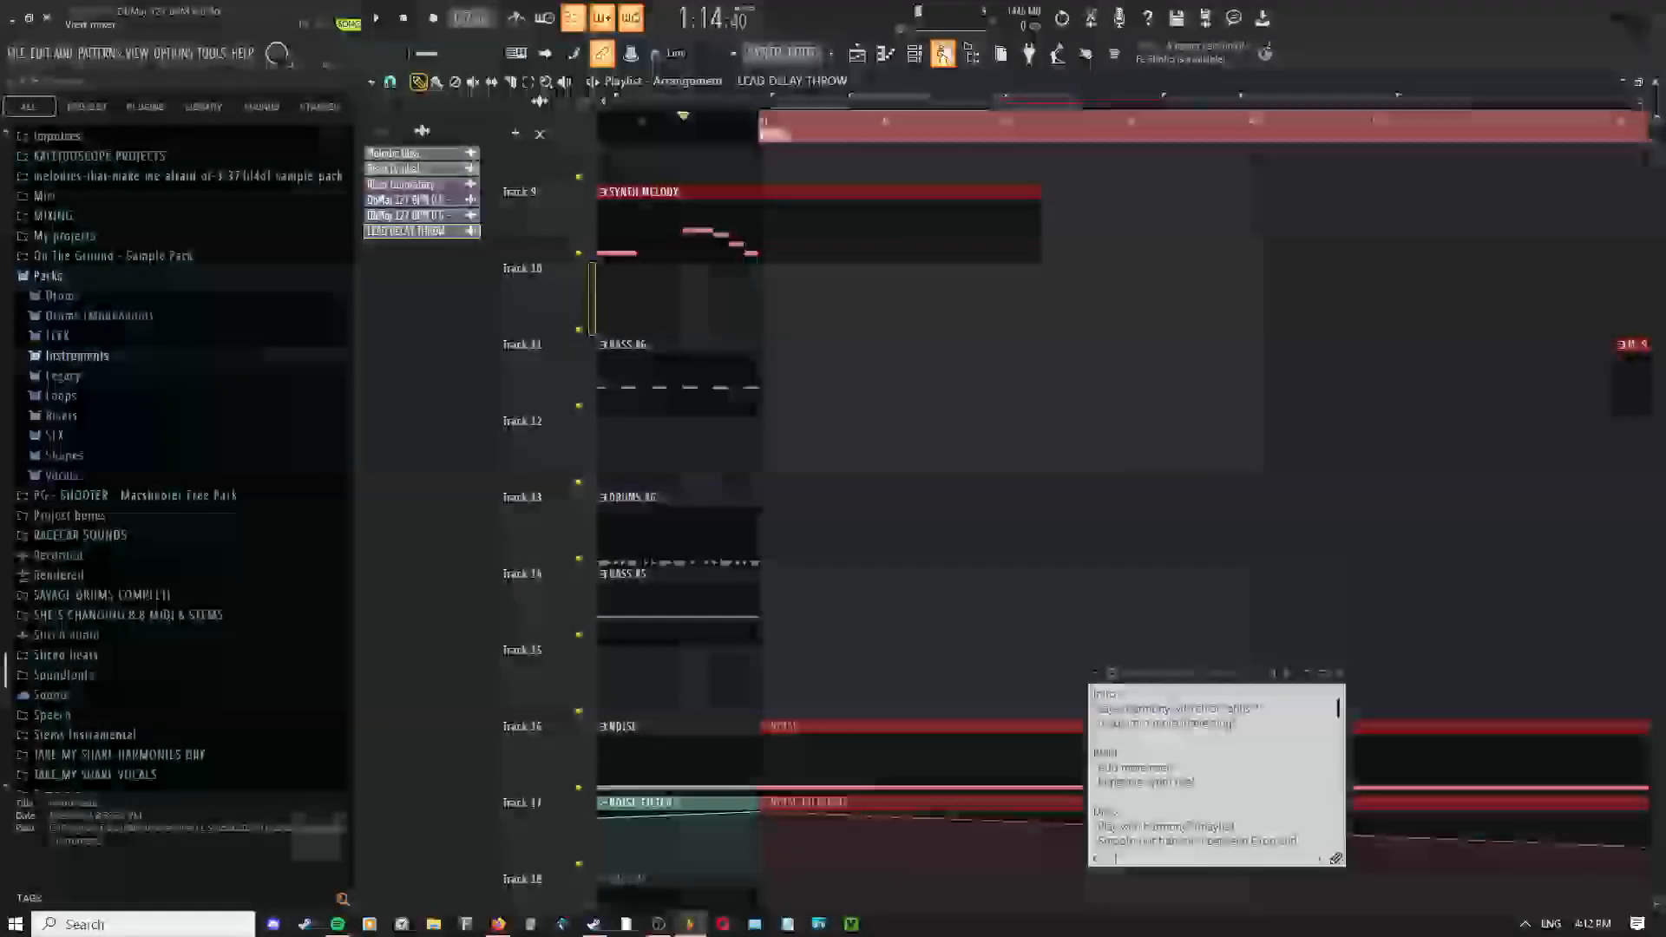
Record the LEAD DELAY THROW mixer track in Edison from the playhead through its delay tail, then stop recording
left_click(944, 55)
left_click(495, 388)
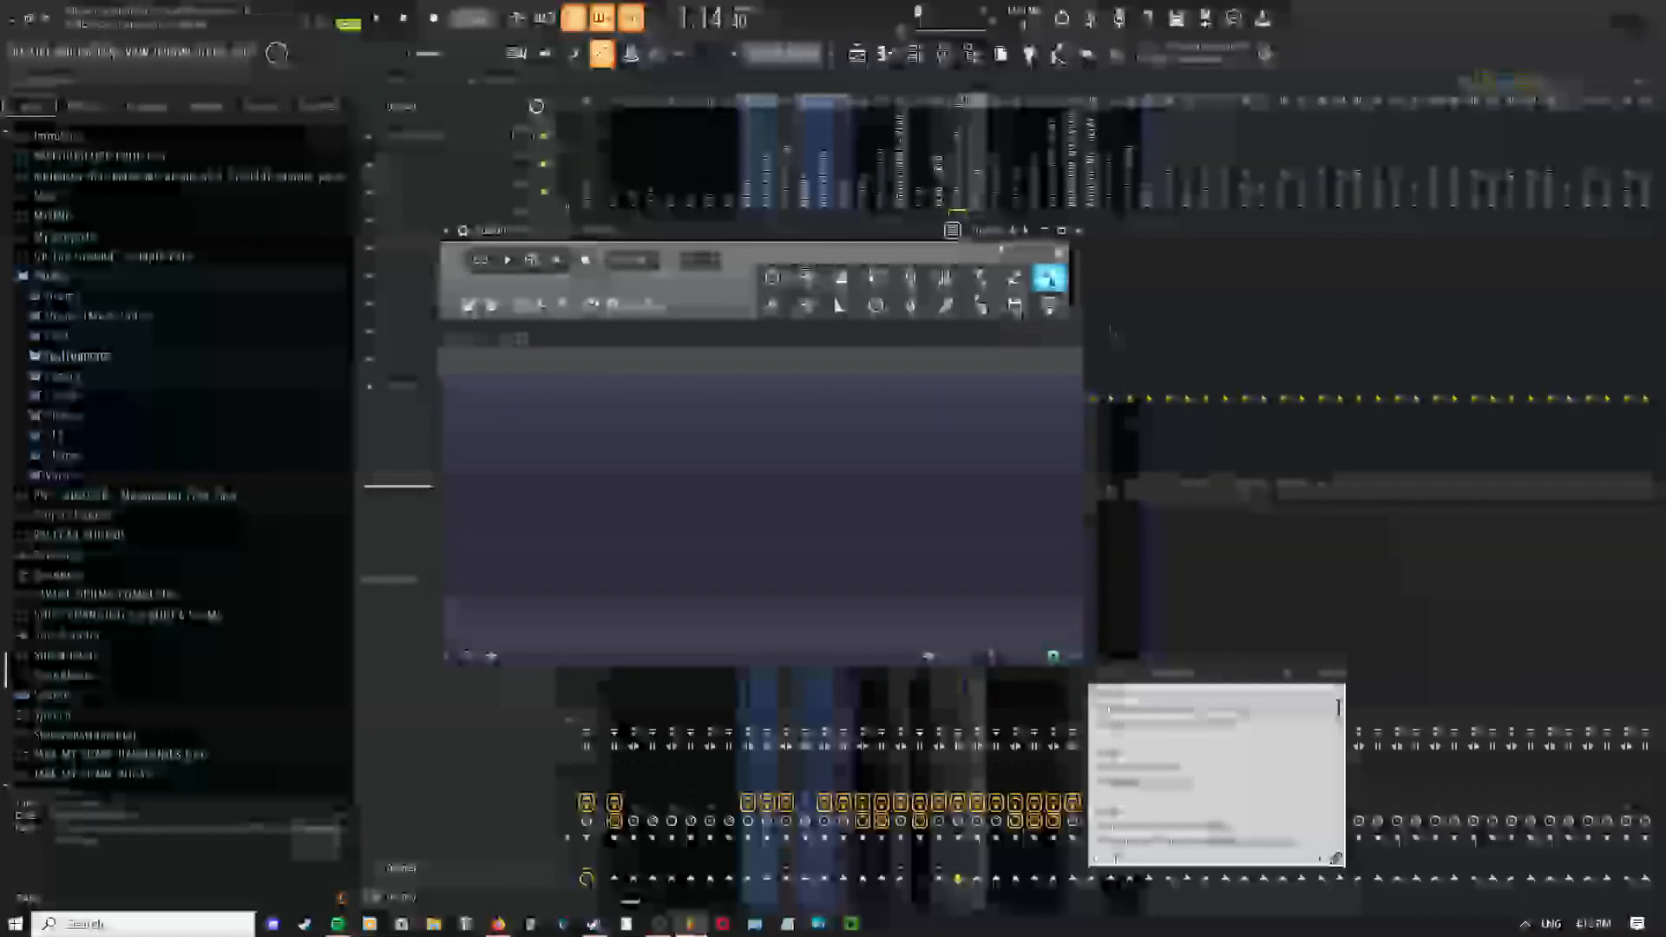
left_click(630, 261)
left_click(639, 337)
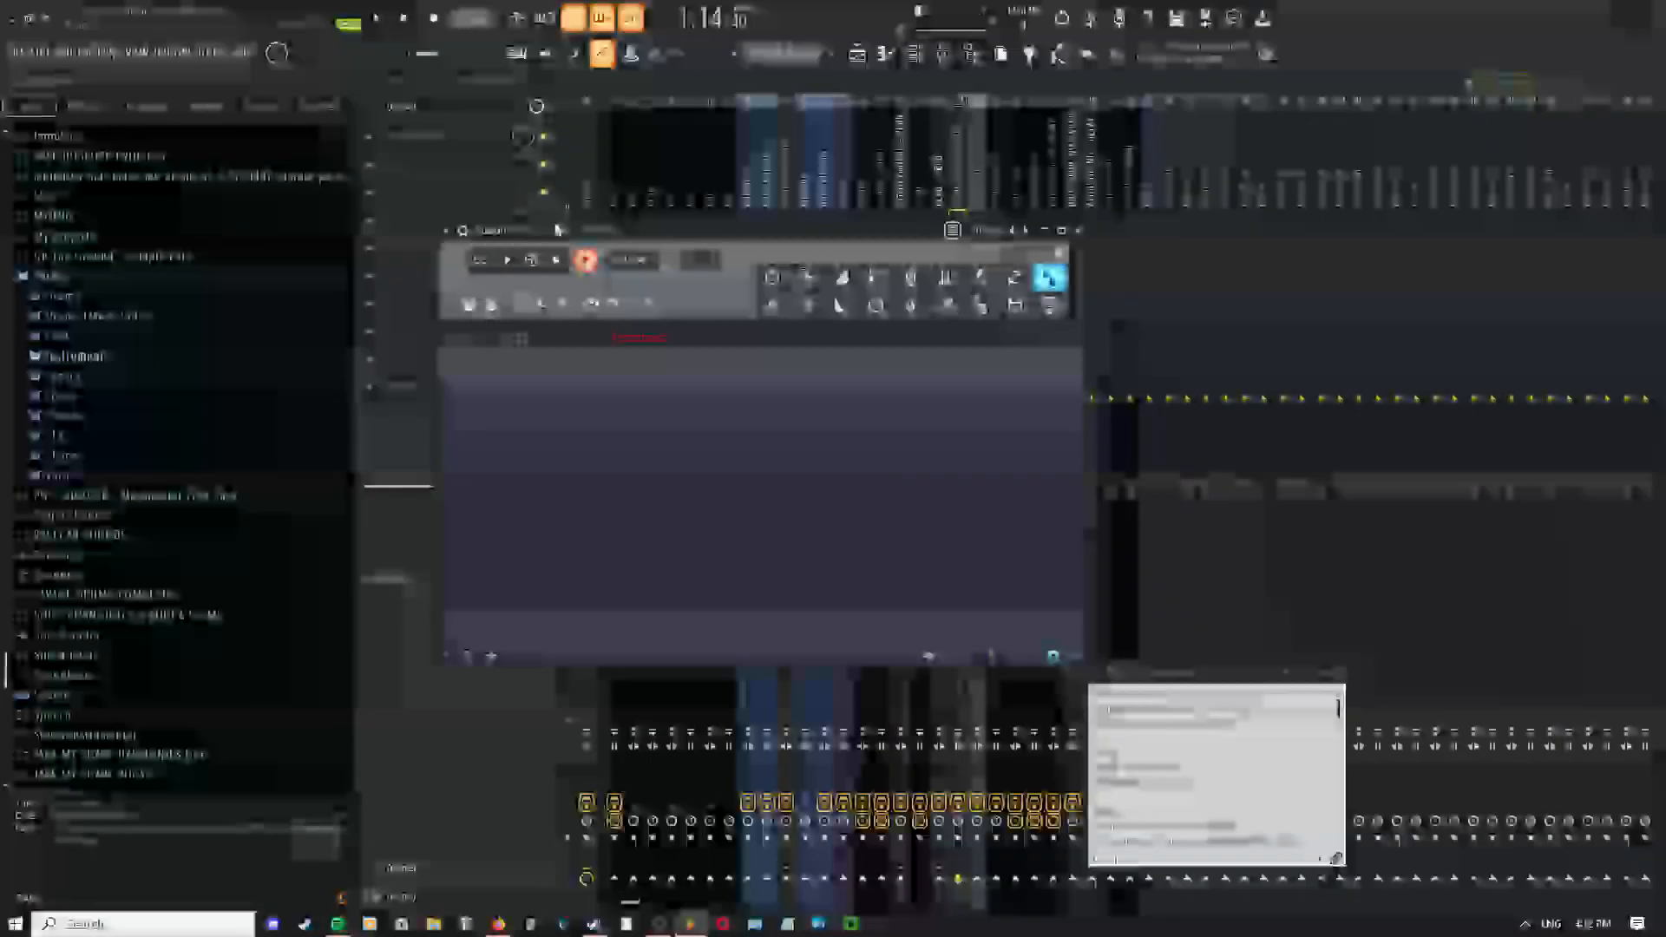
left_click(379, 19)
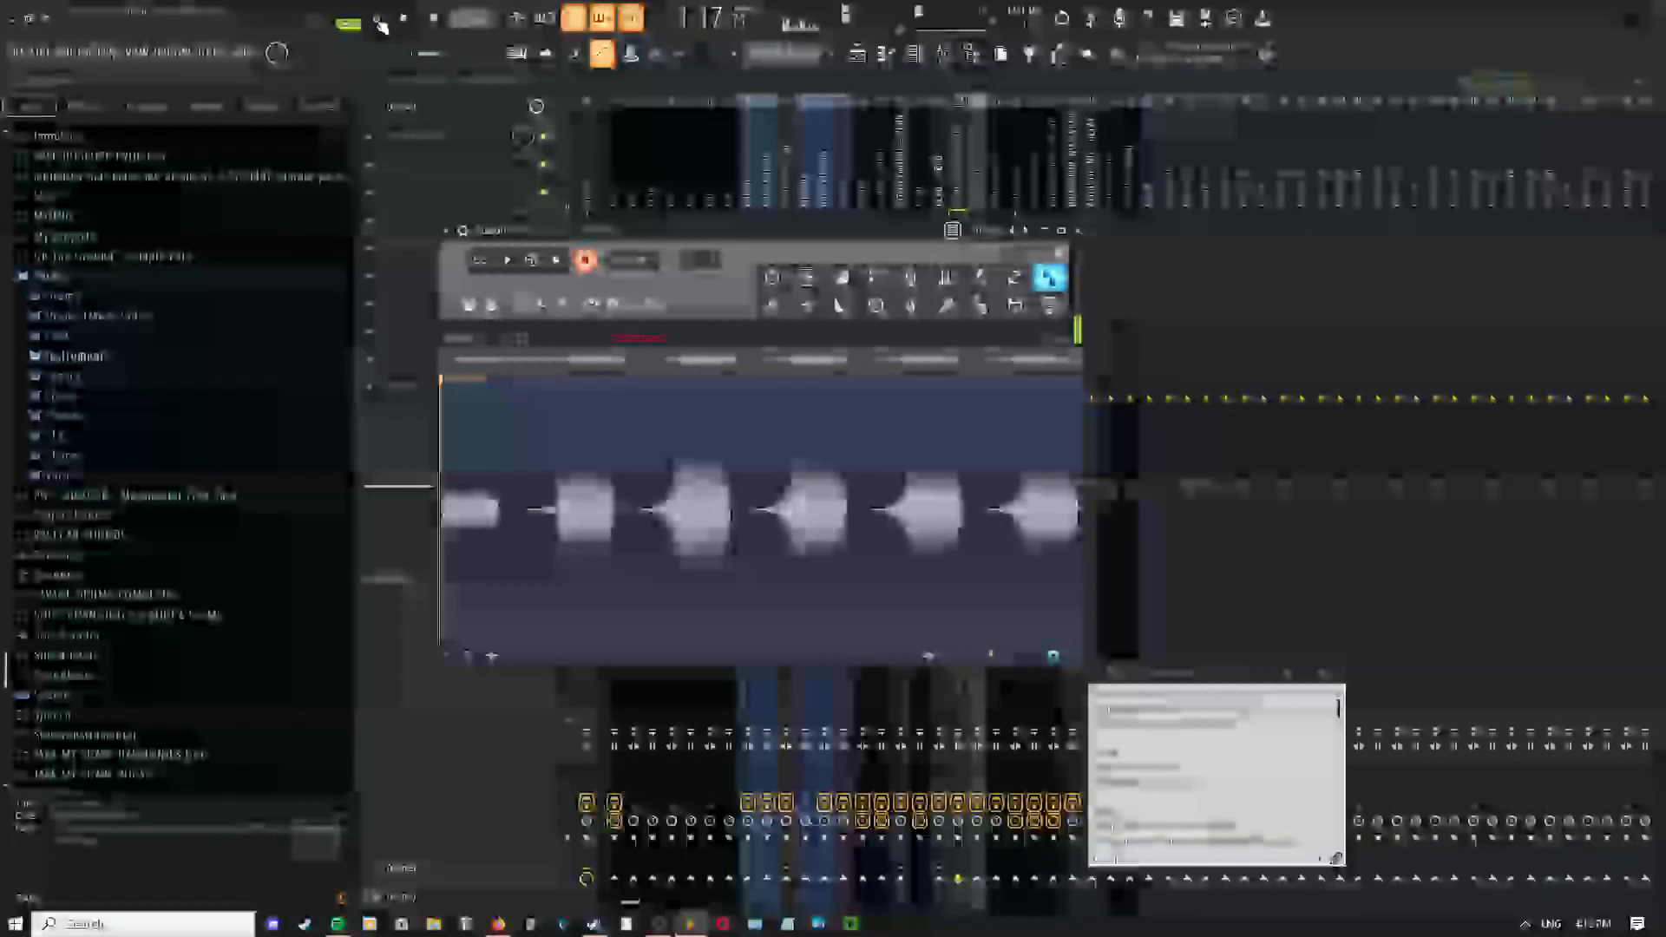
left_click_drag(701, 231, 915, 193)
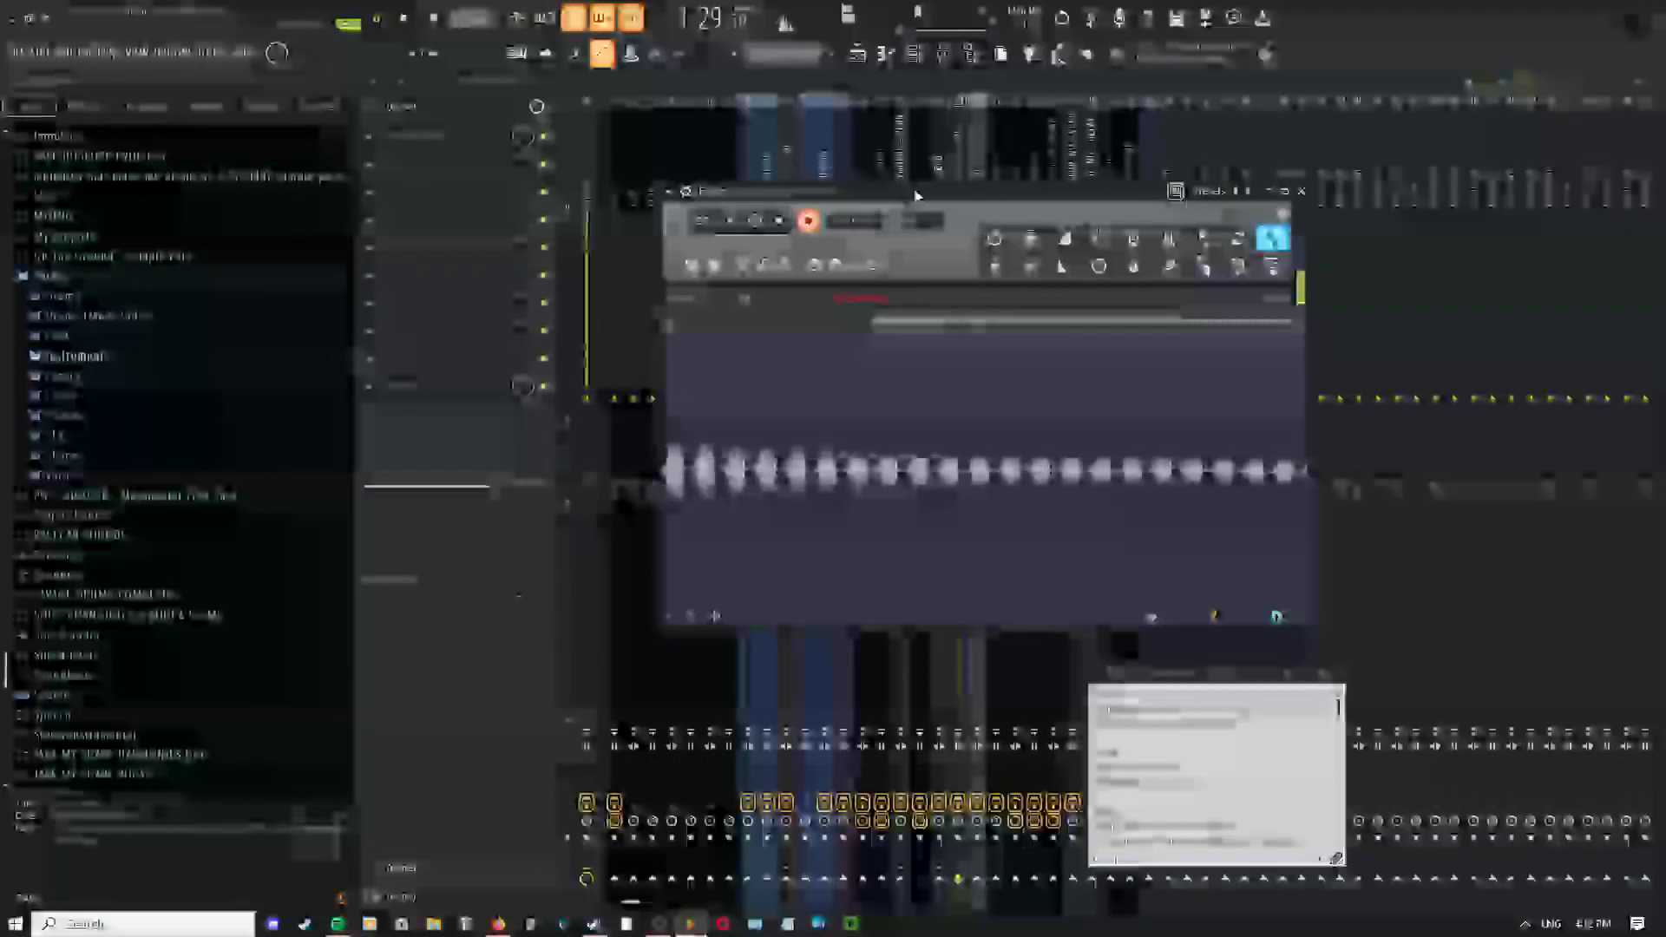
left_click_drag(916, 193, 822, 279)
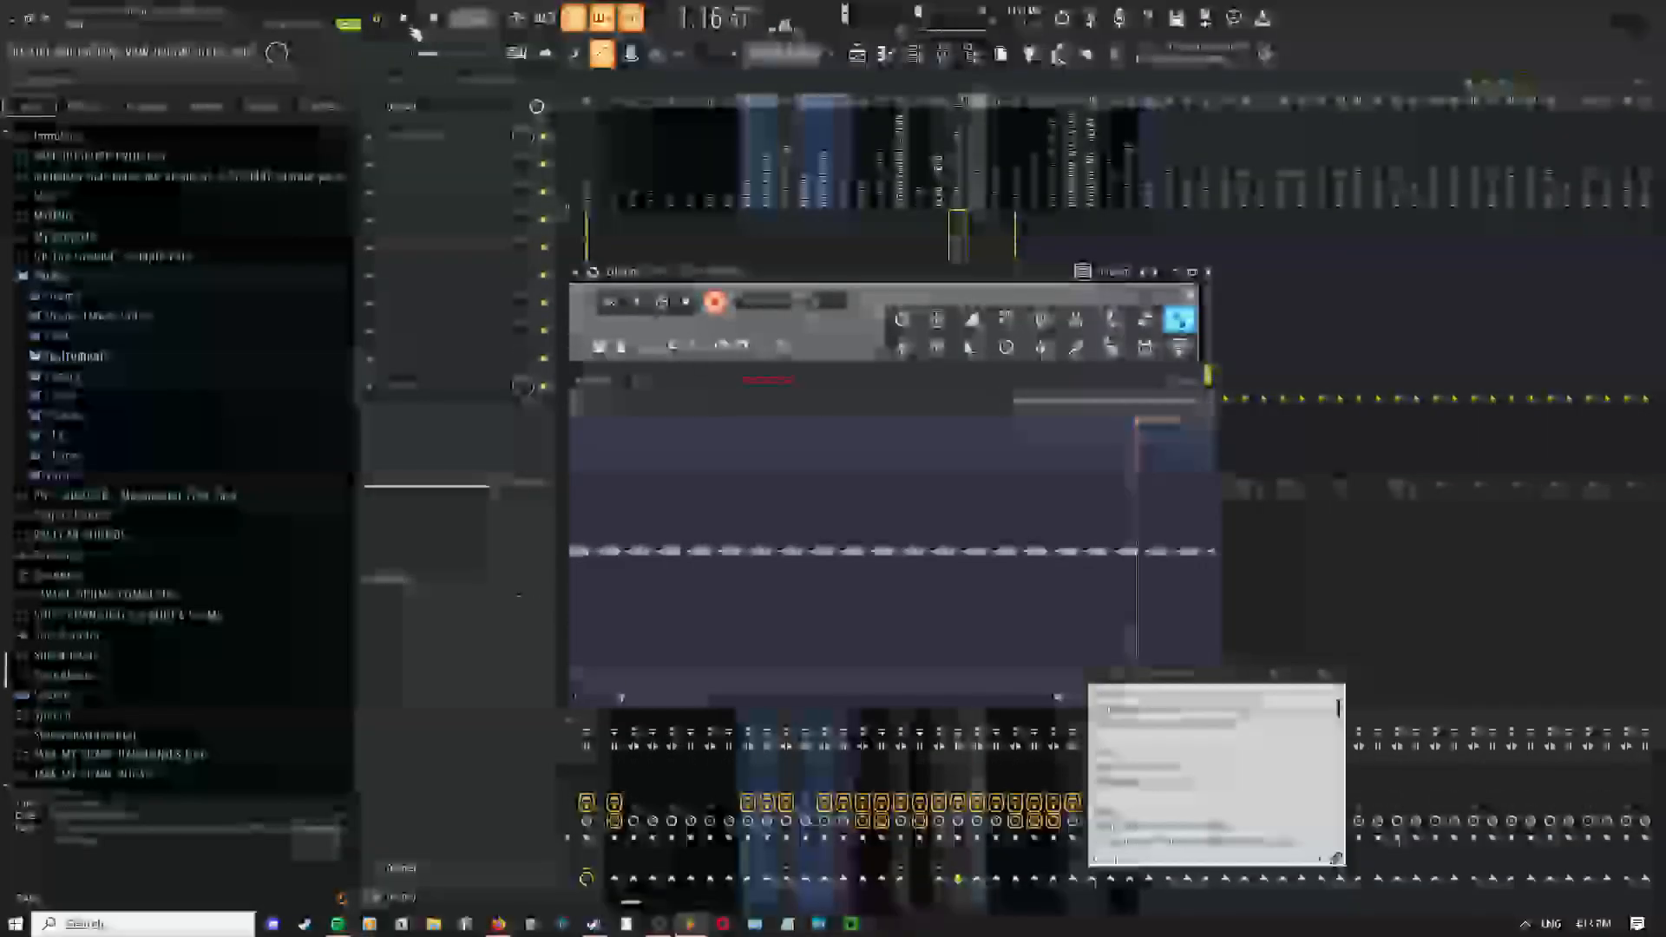
left_click(715, 304)
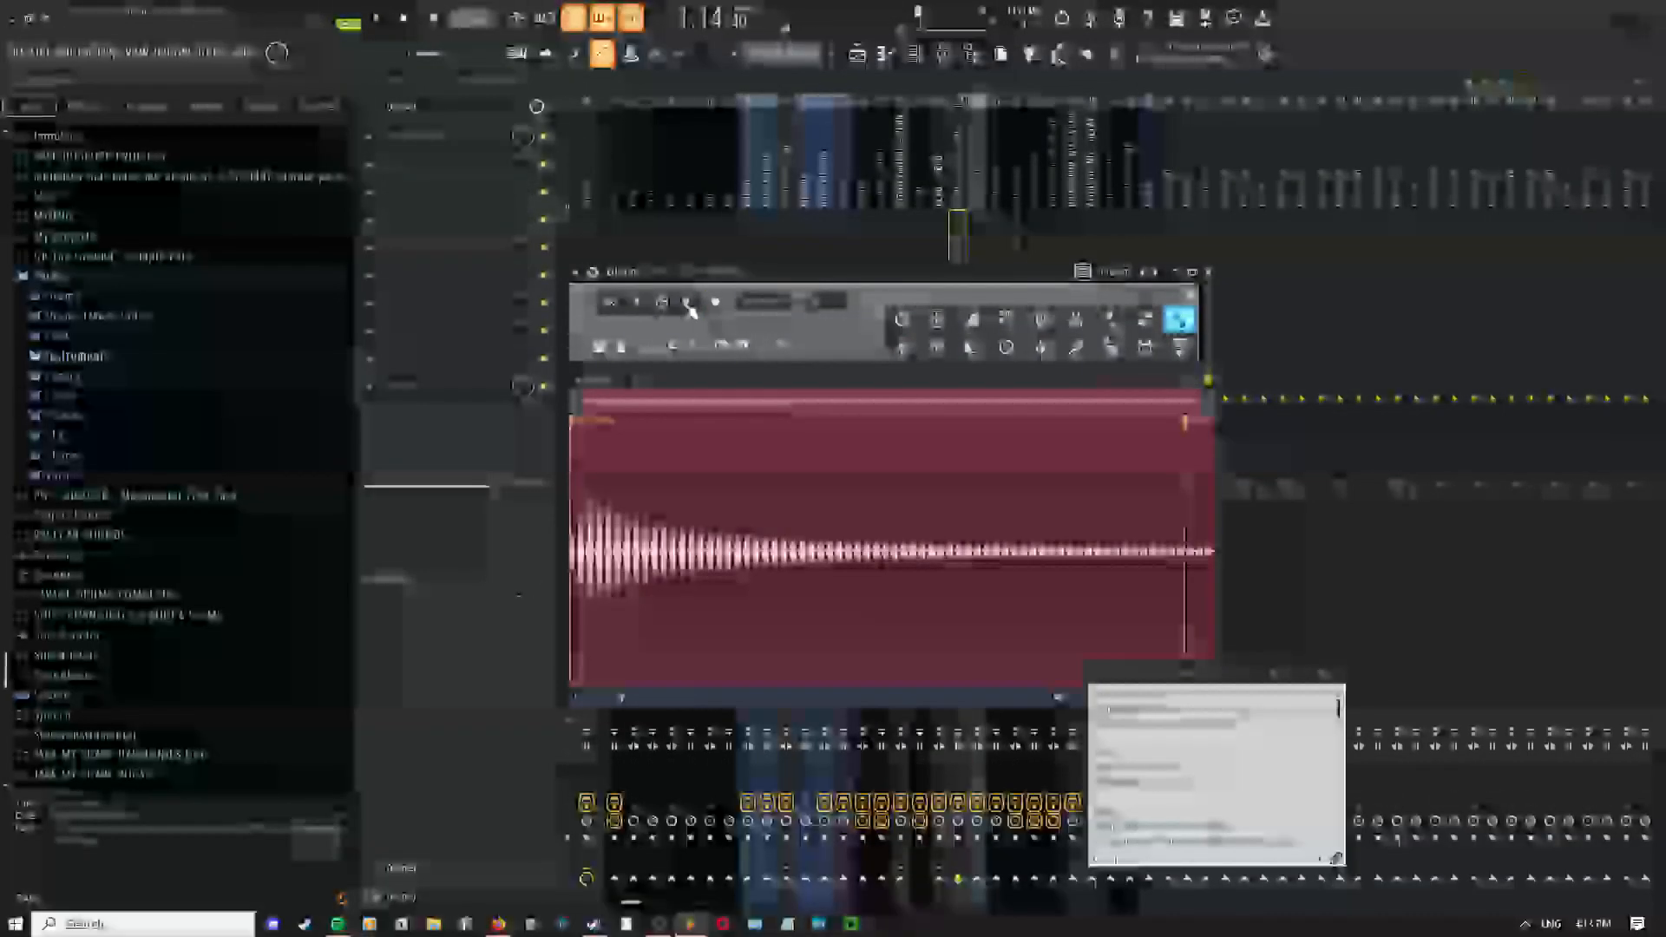
Place the new Edison recording on Track 12 of the playlist, starting at the playhead before the VERSE marker
mouse_move(1184, 325)
left_mouse_down()
mouse_move(1023, 361)
mouse_move(777, 361)
mouse_move(840, 406)
mouse_move(866, 483)
mouse_move(841, 493)
left_mouse_up()
key("F5")
scroll(837, 486, "up", 6)
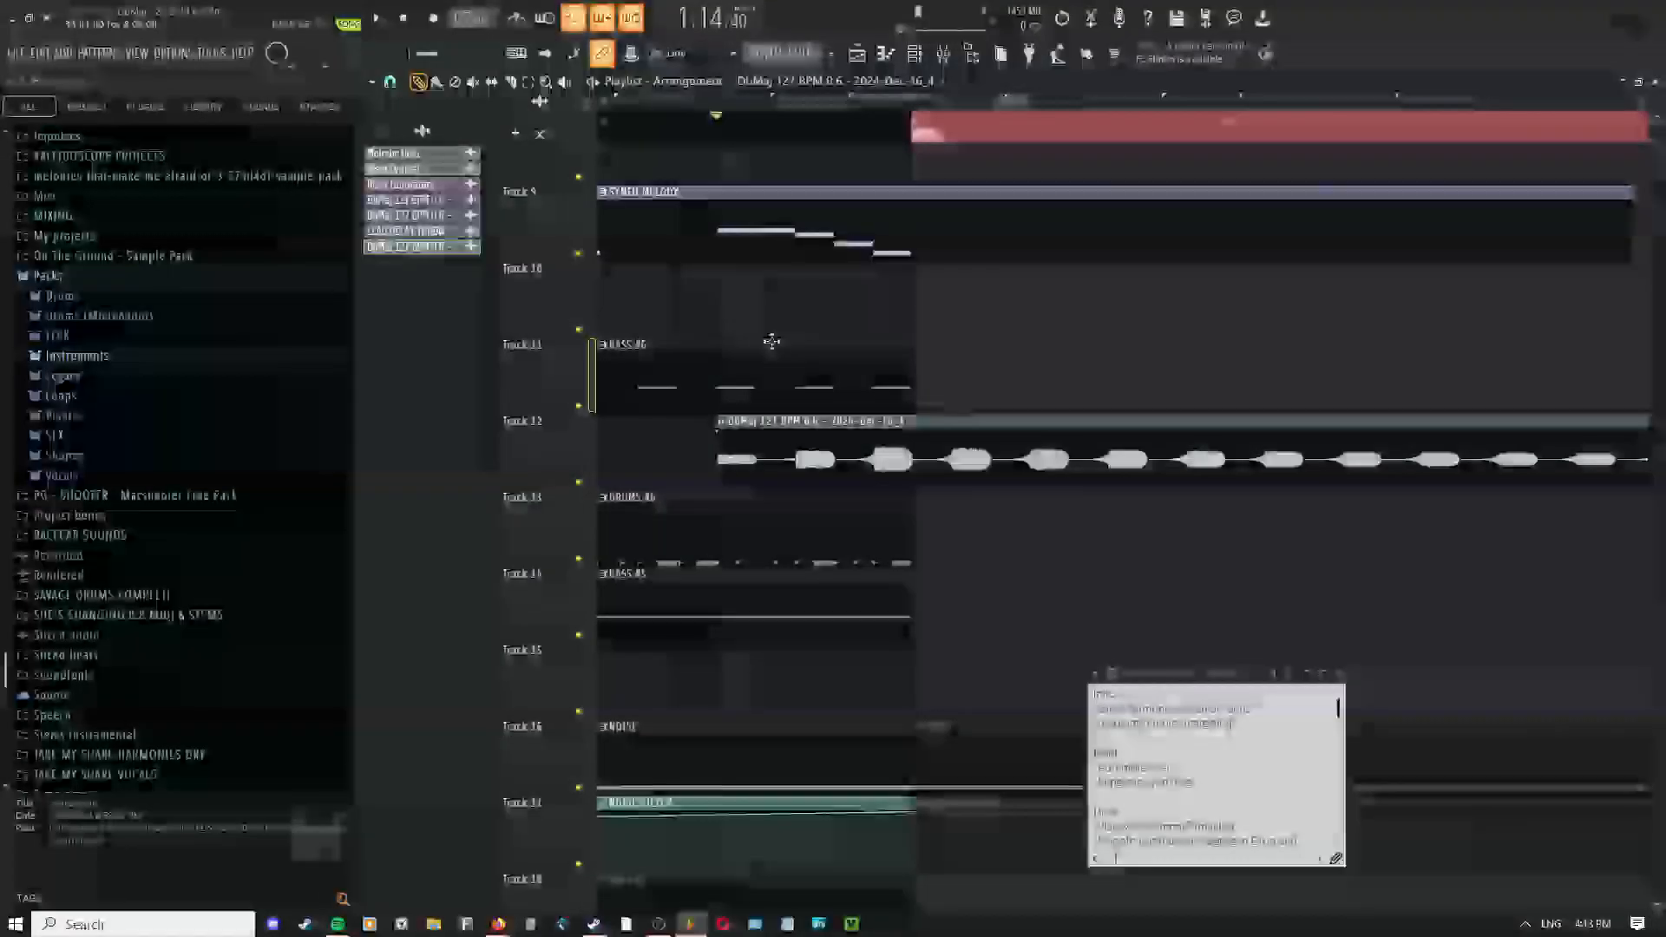
Slice the new recording on Track 12 at the VERSE marker and delete the piece before the cut
key("F9")
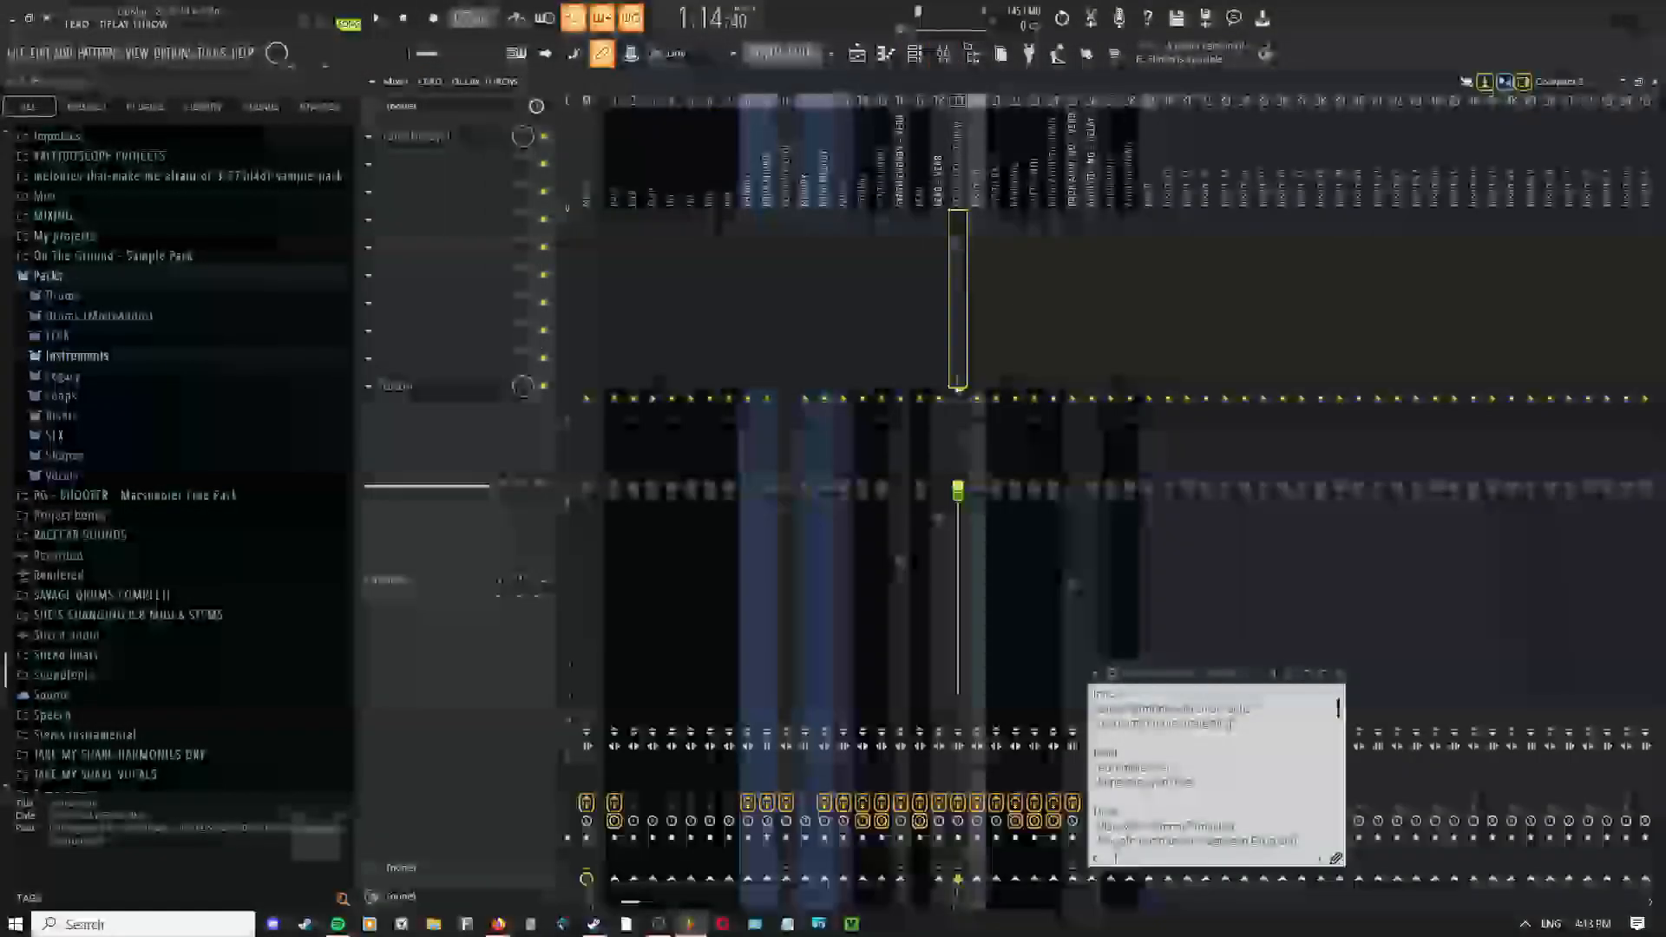
key("F9")
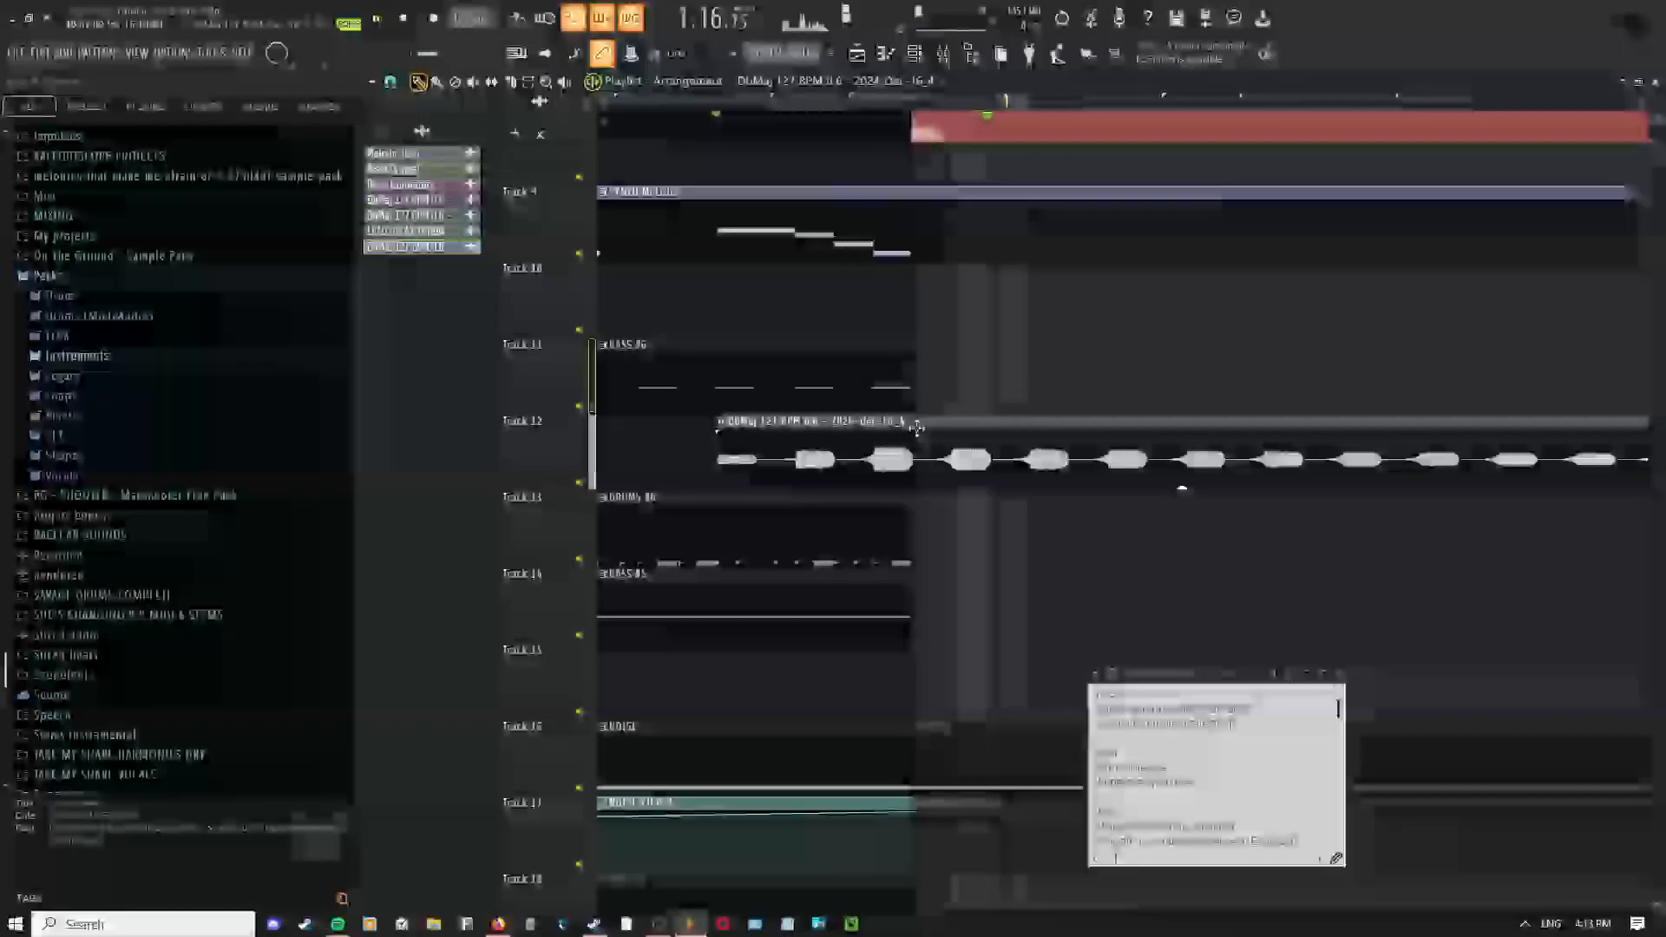
left_click_drag(917, 501, 917, 505)
key("p")
right_click(900, 441)
scroll(951, 401, "down", 3)
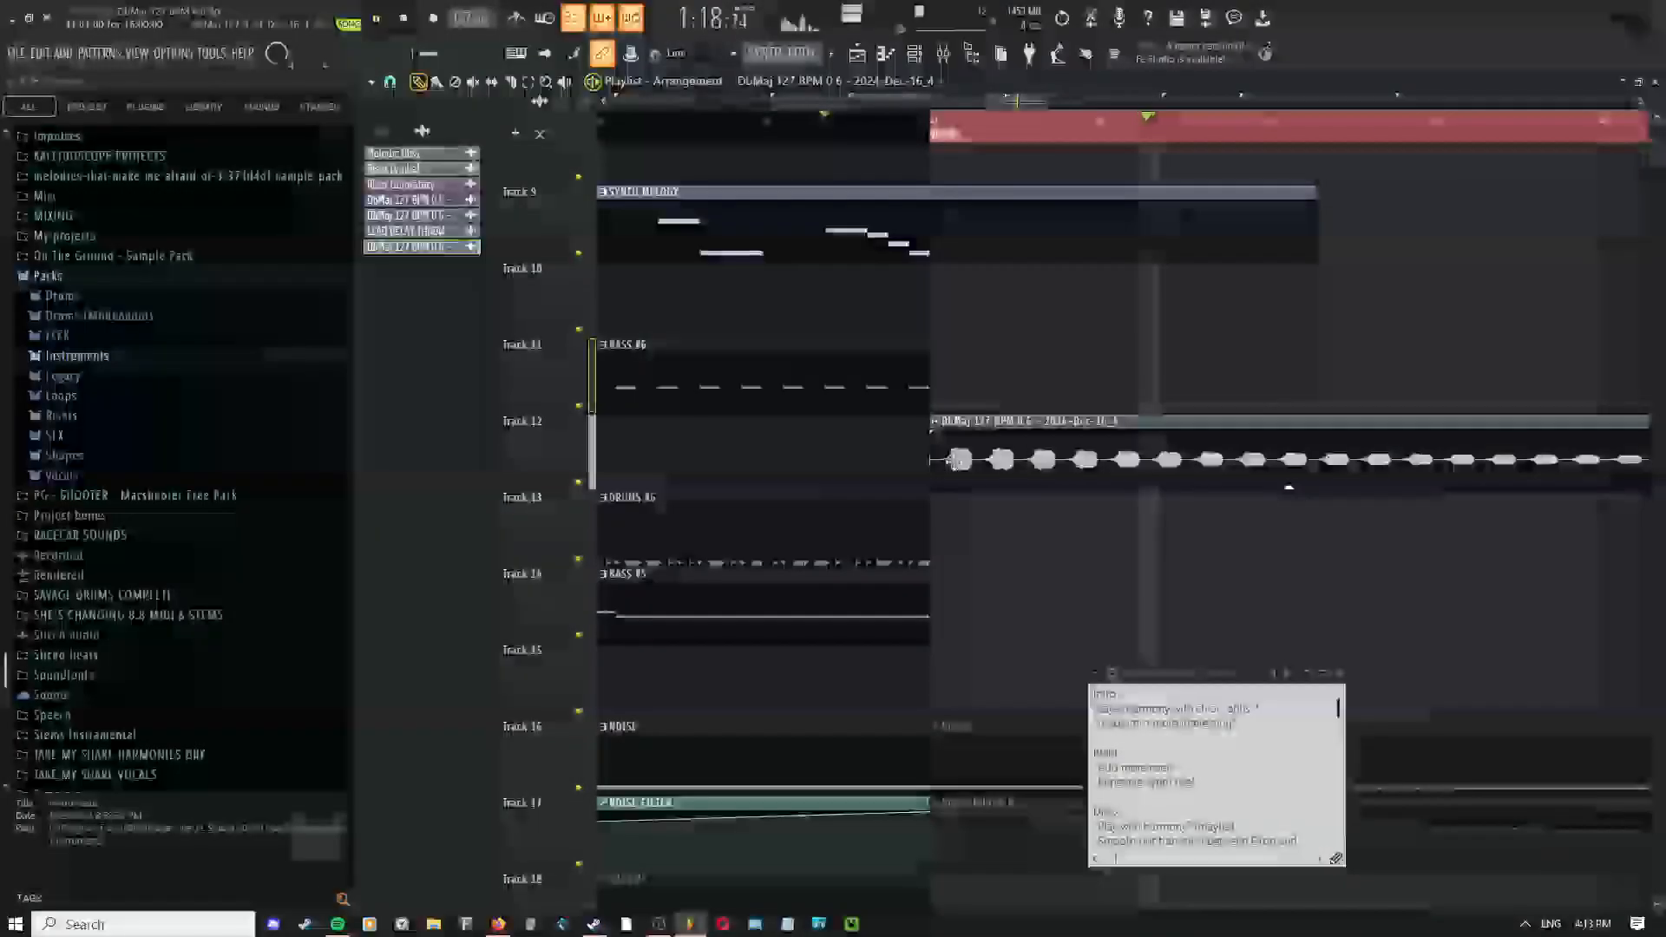
Name the mixer track right after the lead's delay track LEAD DELAY THROW
key("F9")
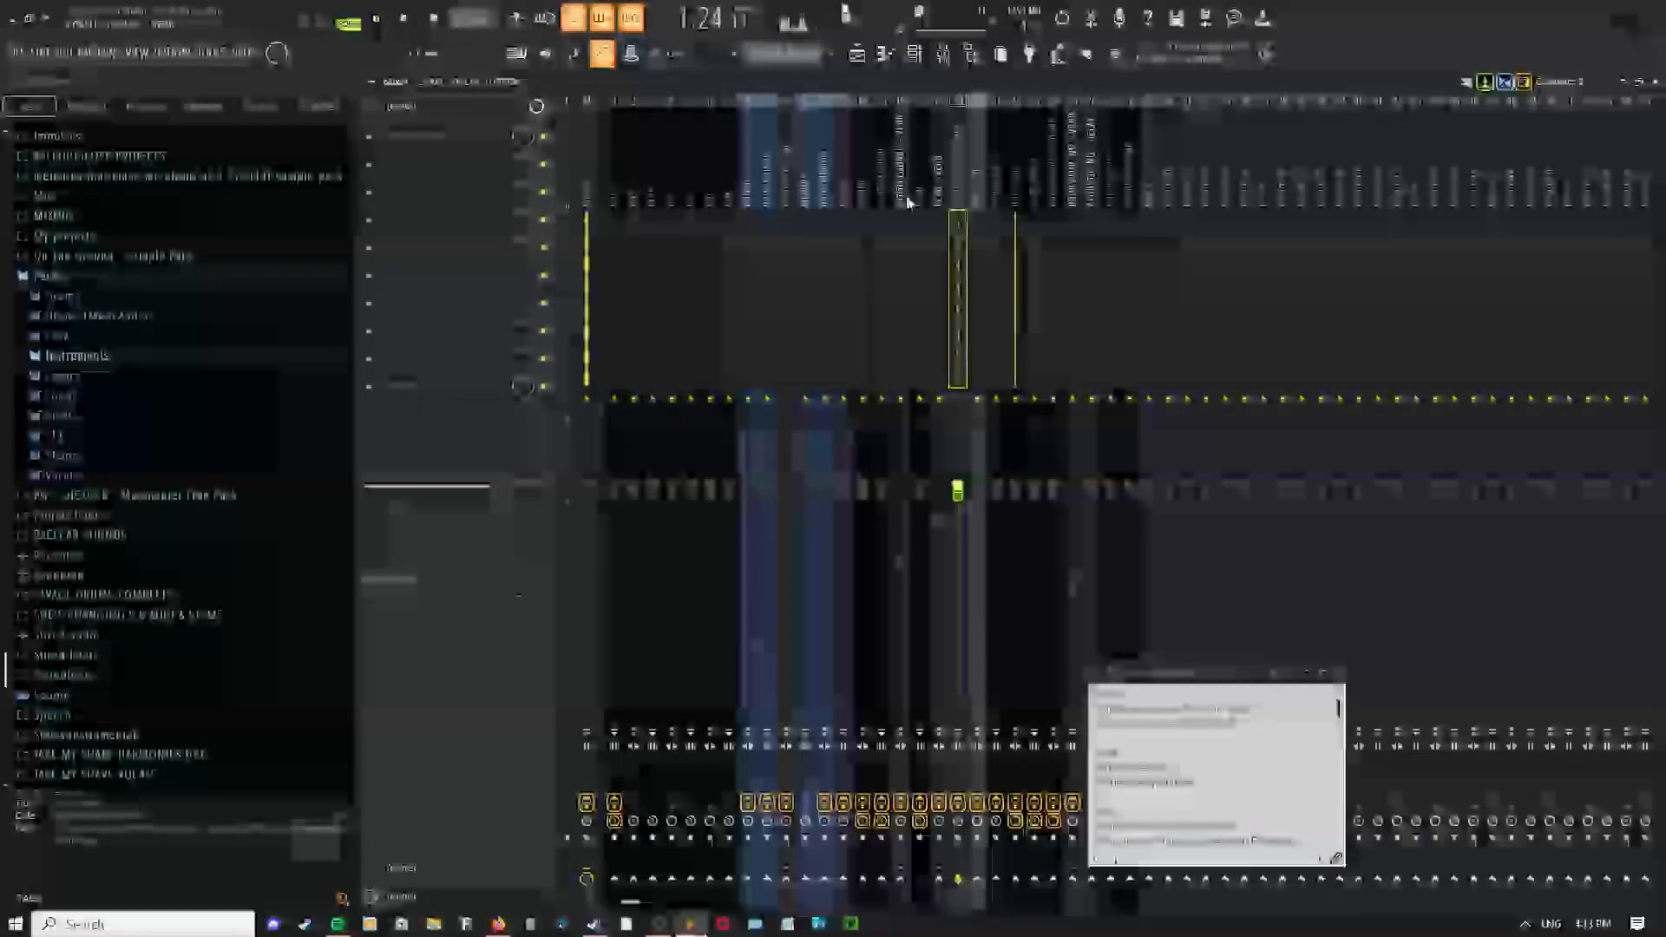
left_click(977, 209)
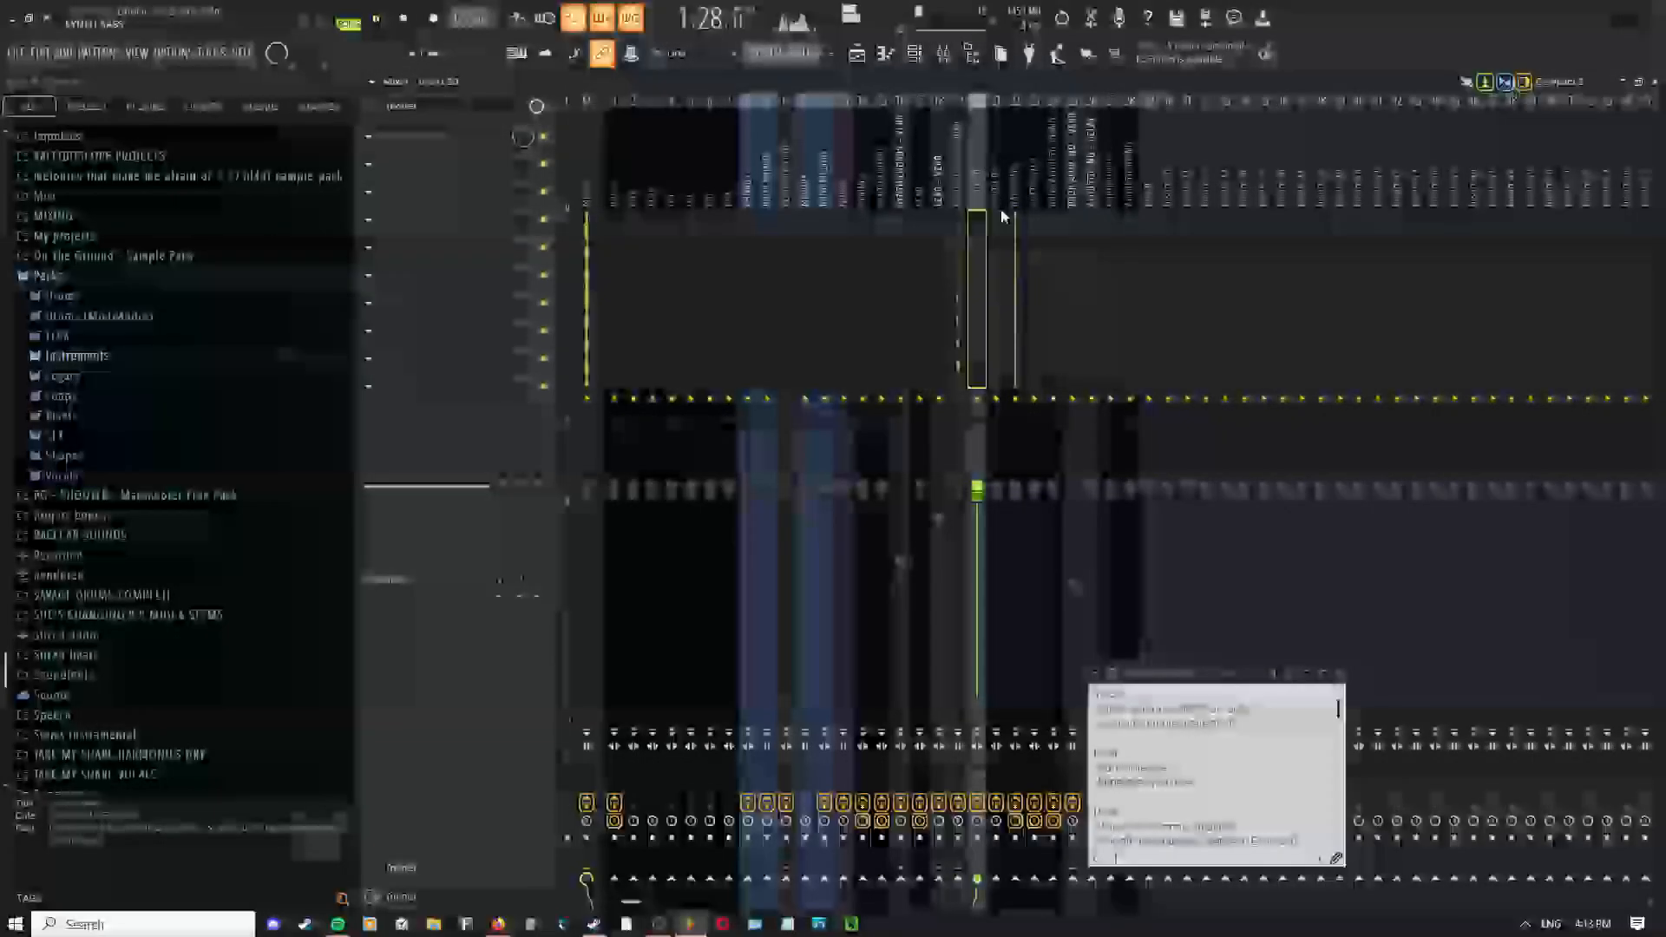
left_click(956, 208)
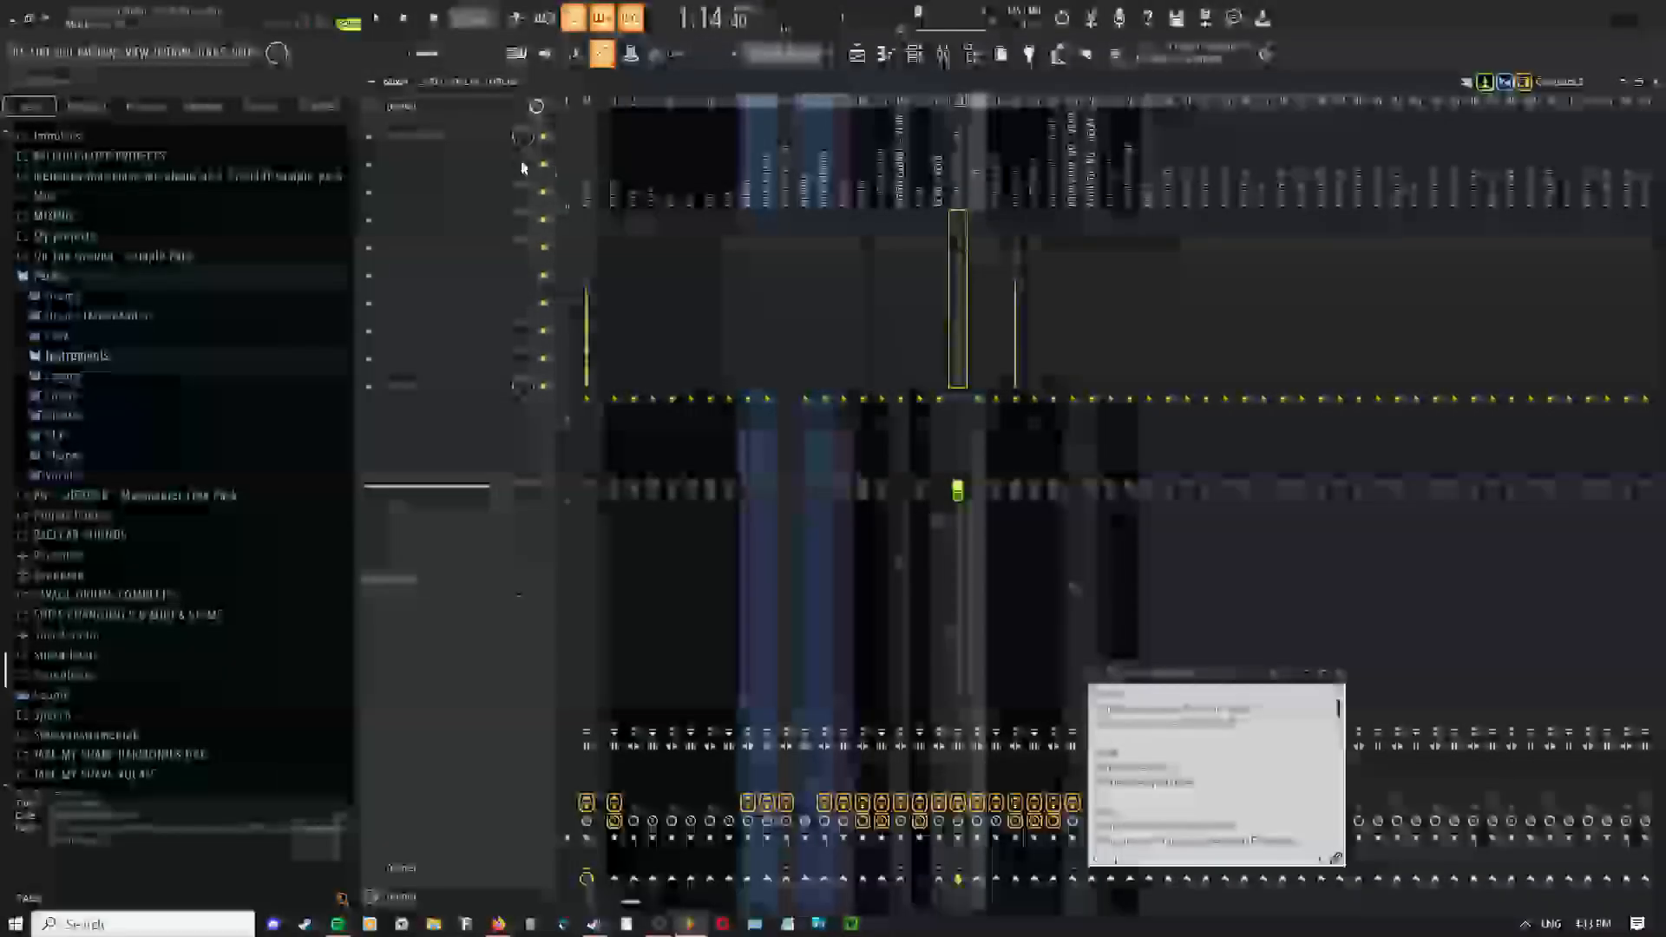
right_click(978, 211)
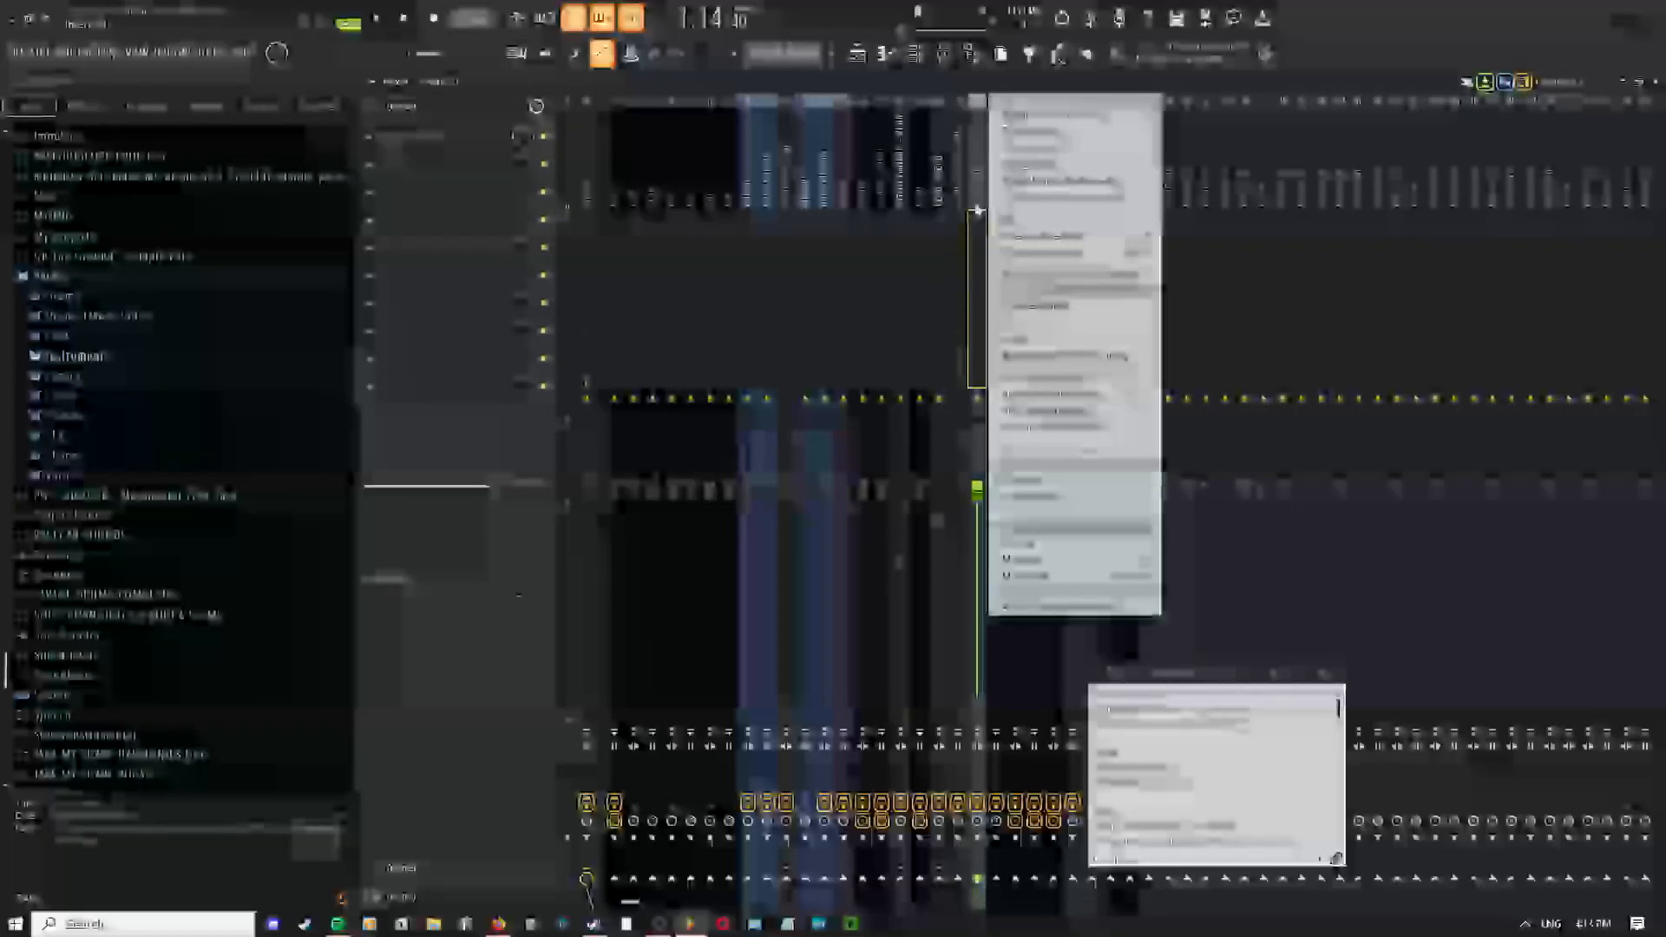
left_click(983, 213)
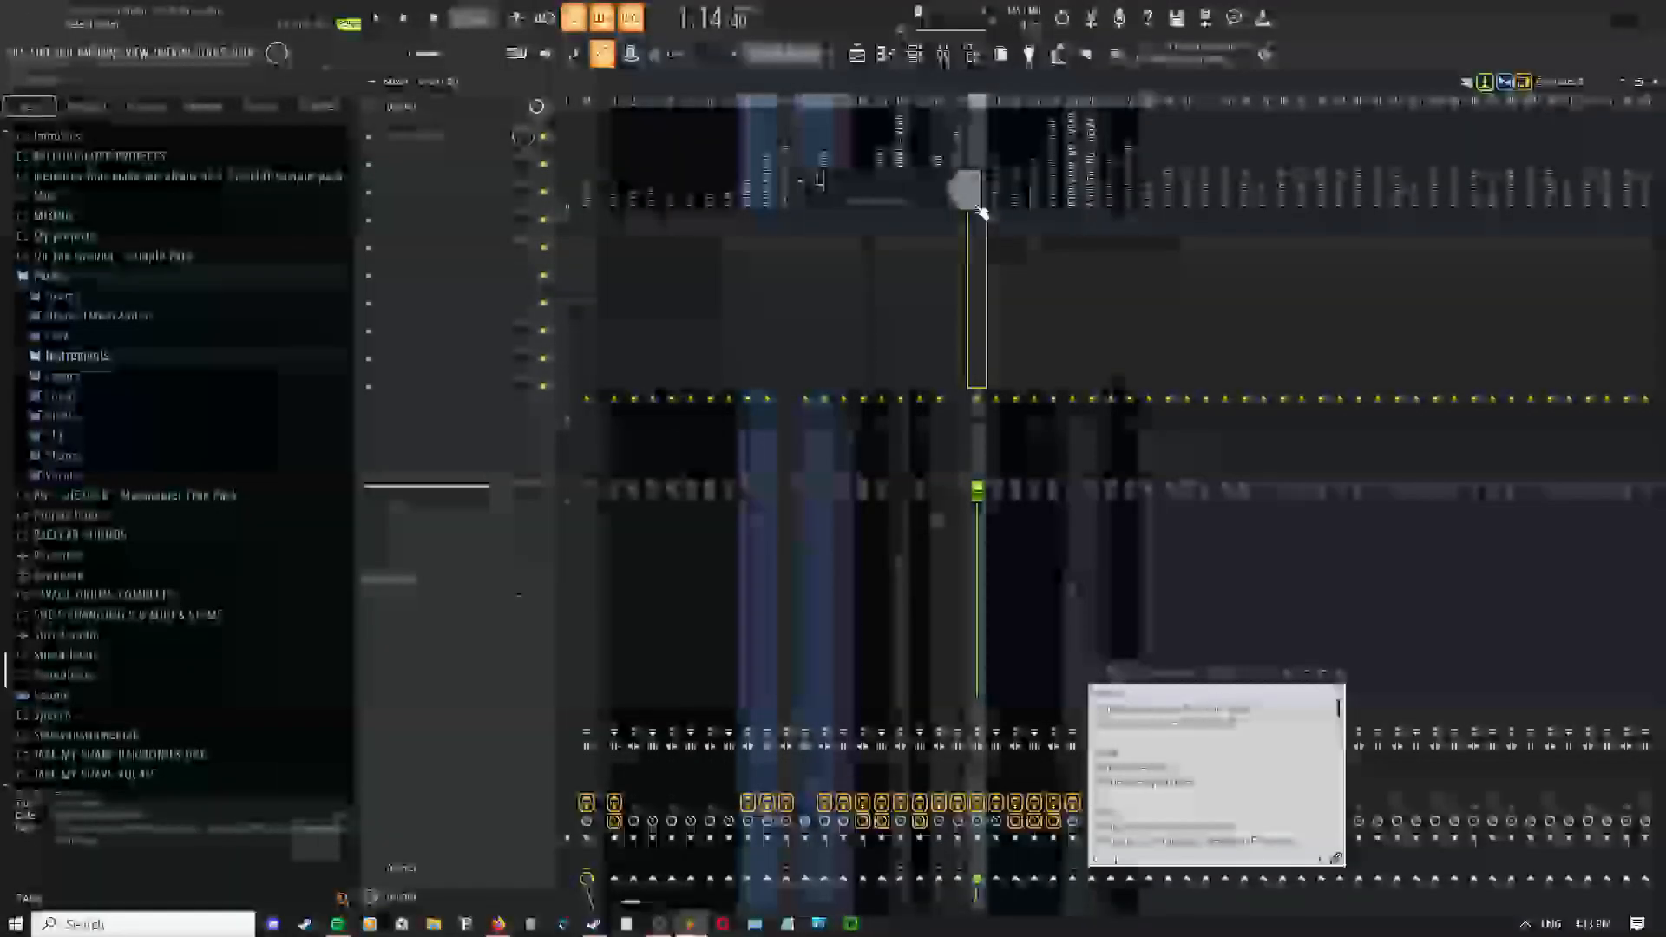
type("LEAD DELAY TH")
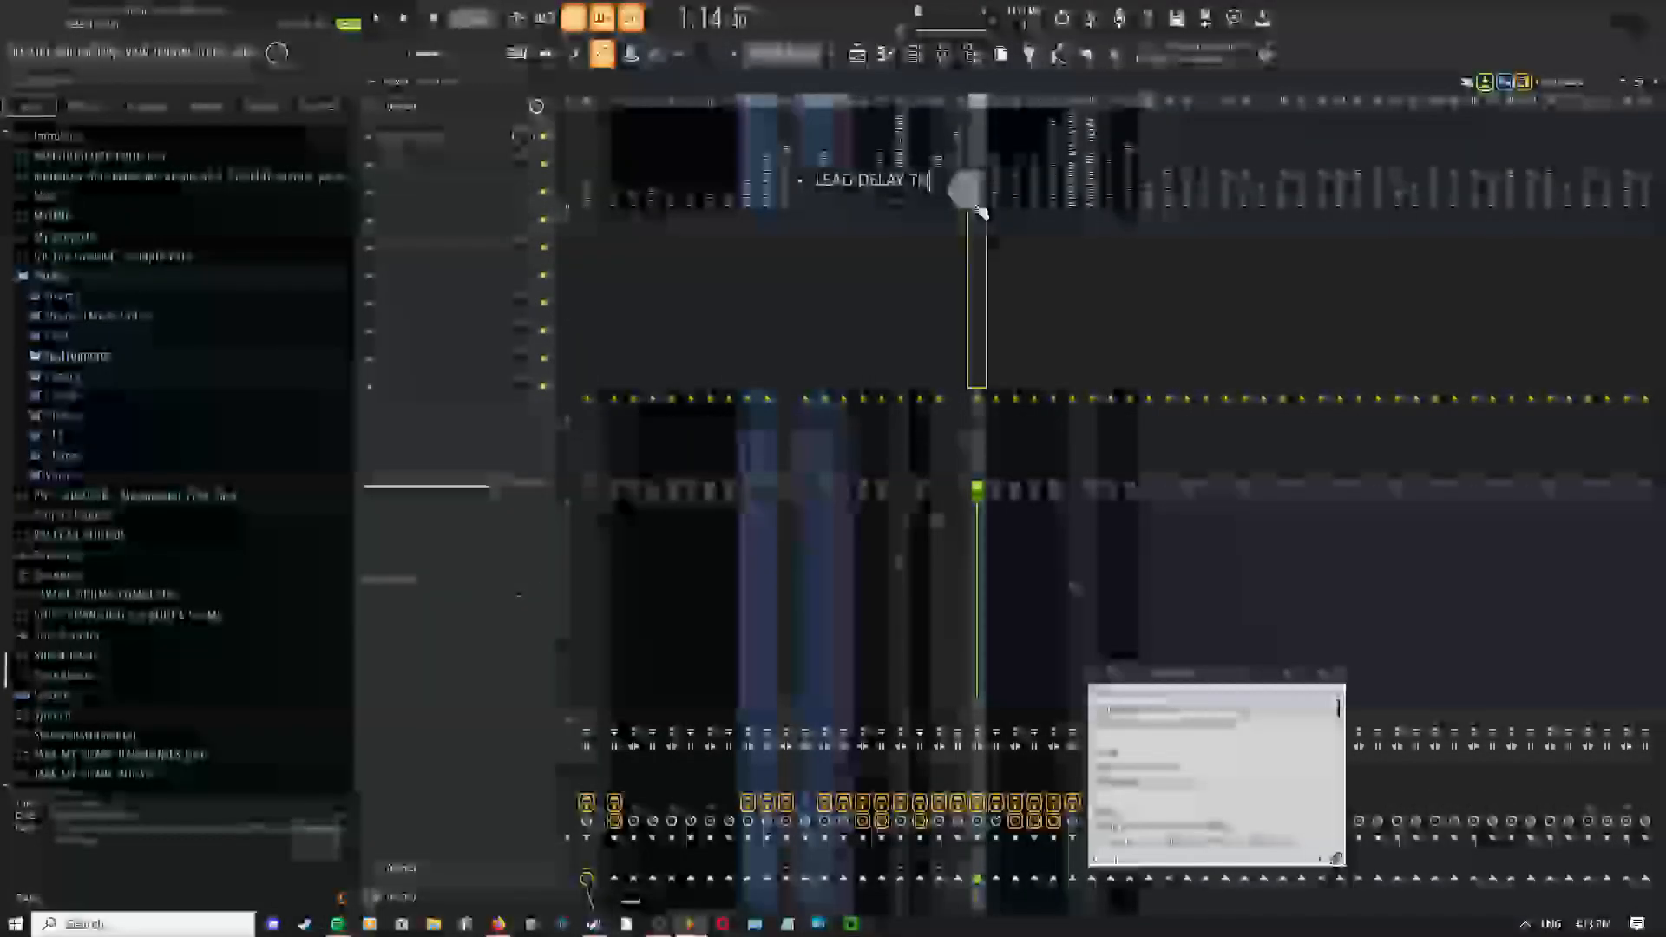
type("ROW")
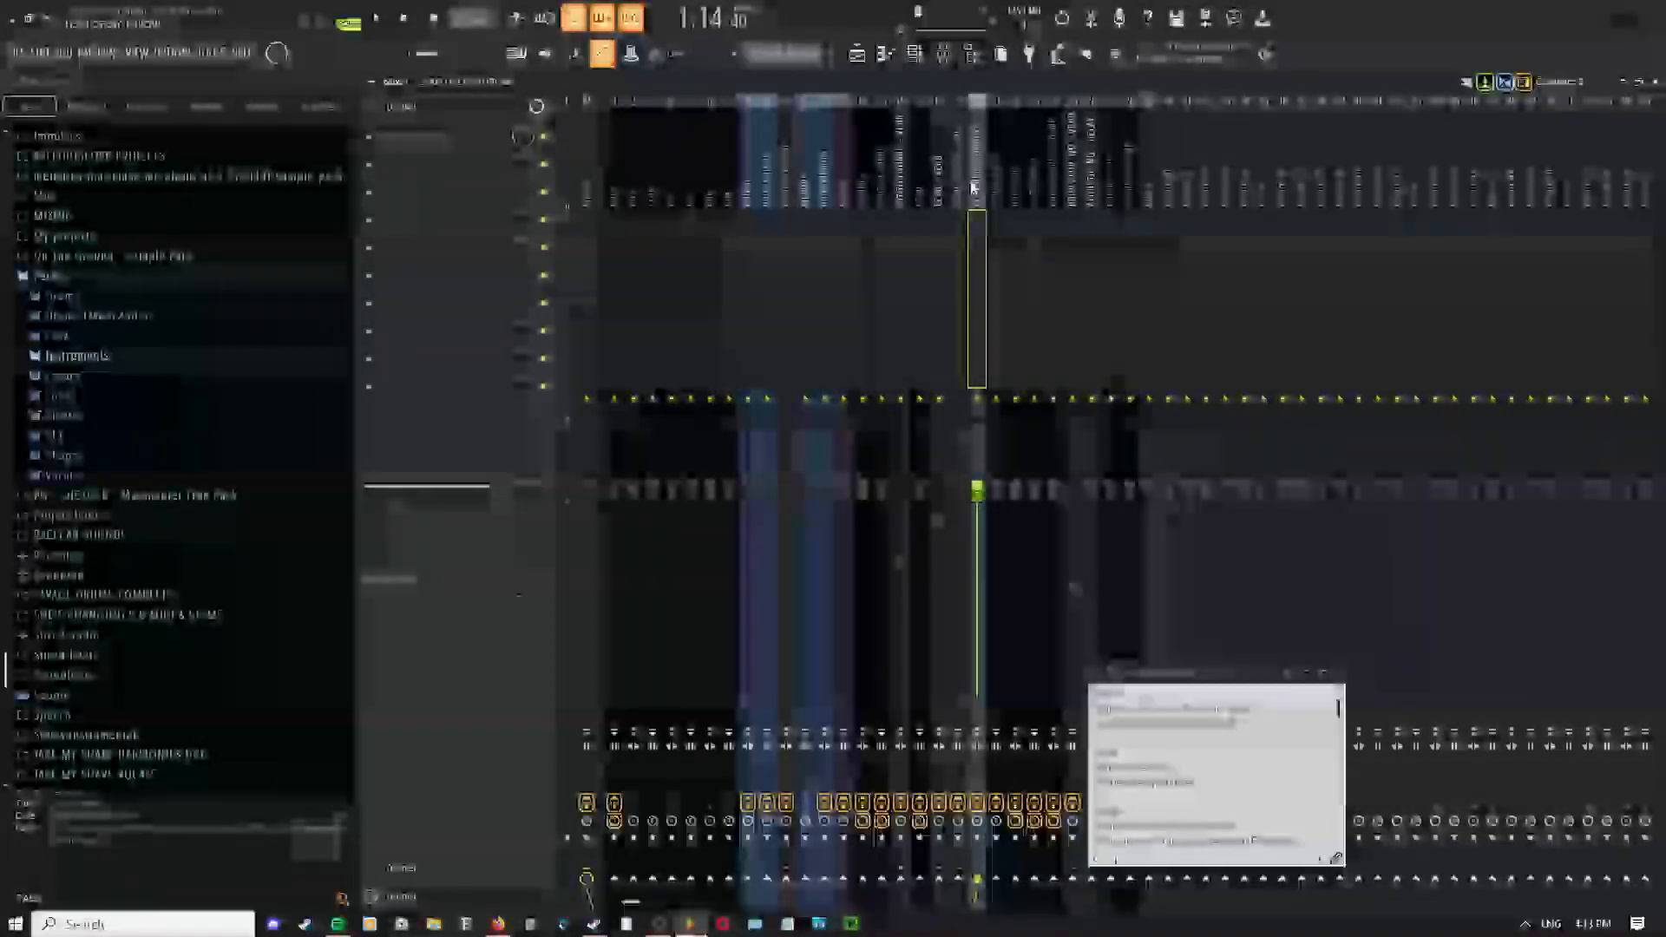
Route the new recording on Track 12 to the LEAD DELAY THROW mixer track and load Hyper Chorus on it
left_click(858, 54)
double_click(987, 468)
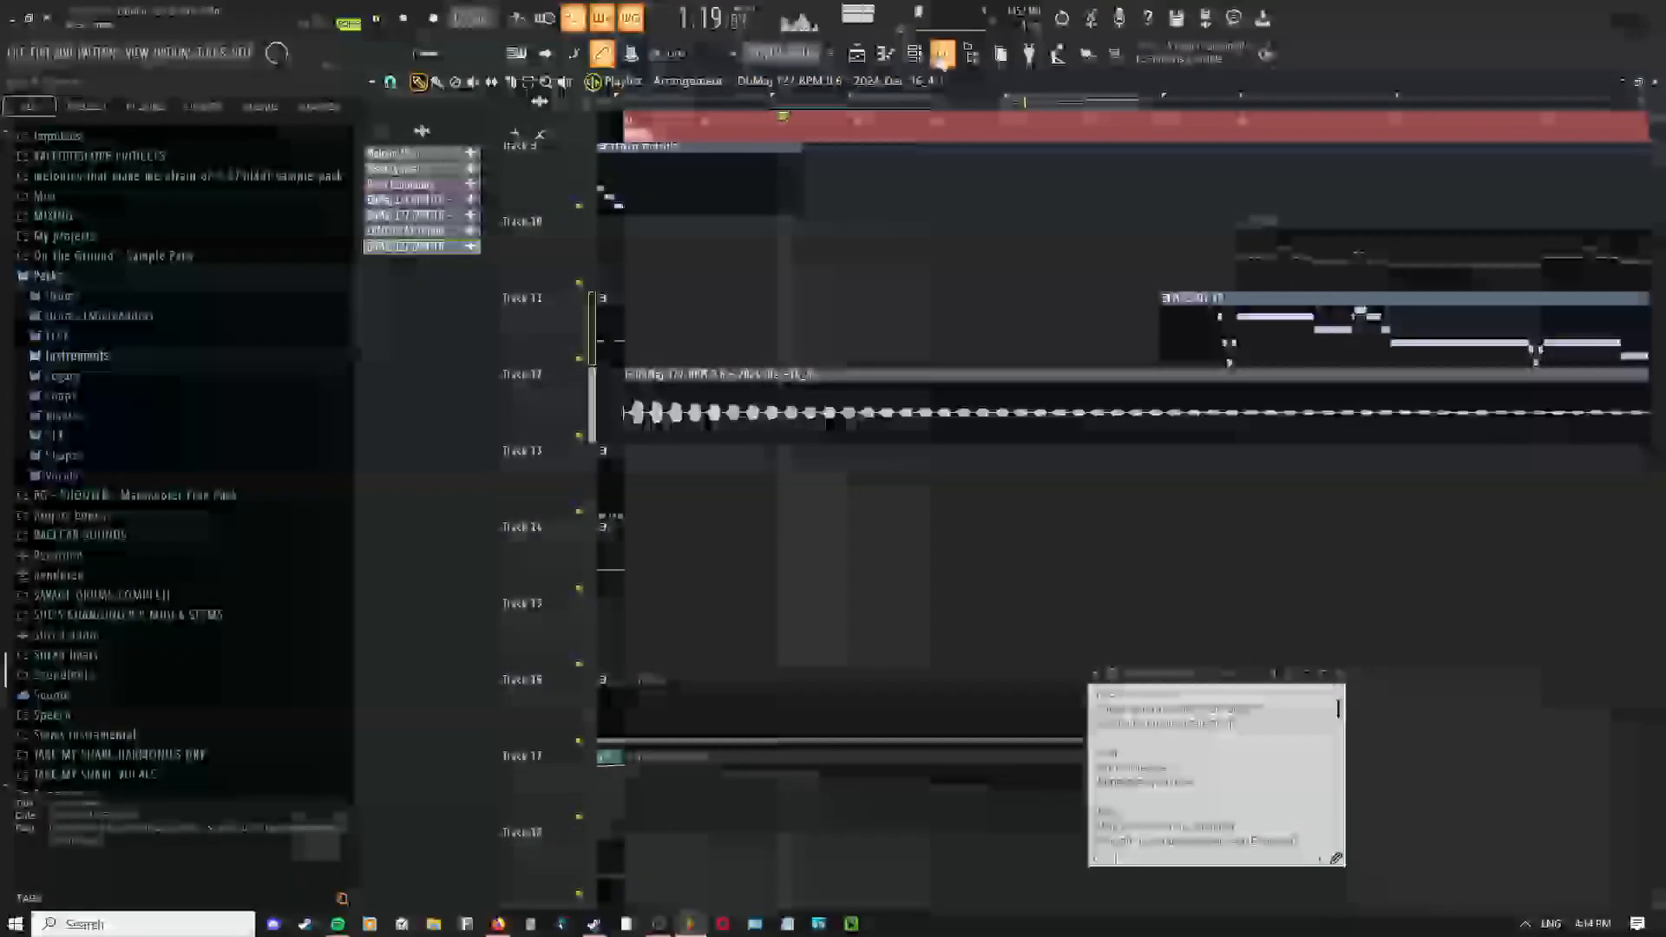
left_click(941, 54)
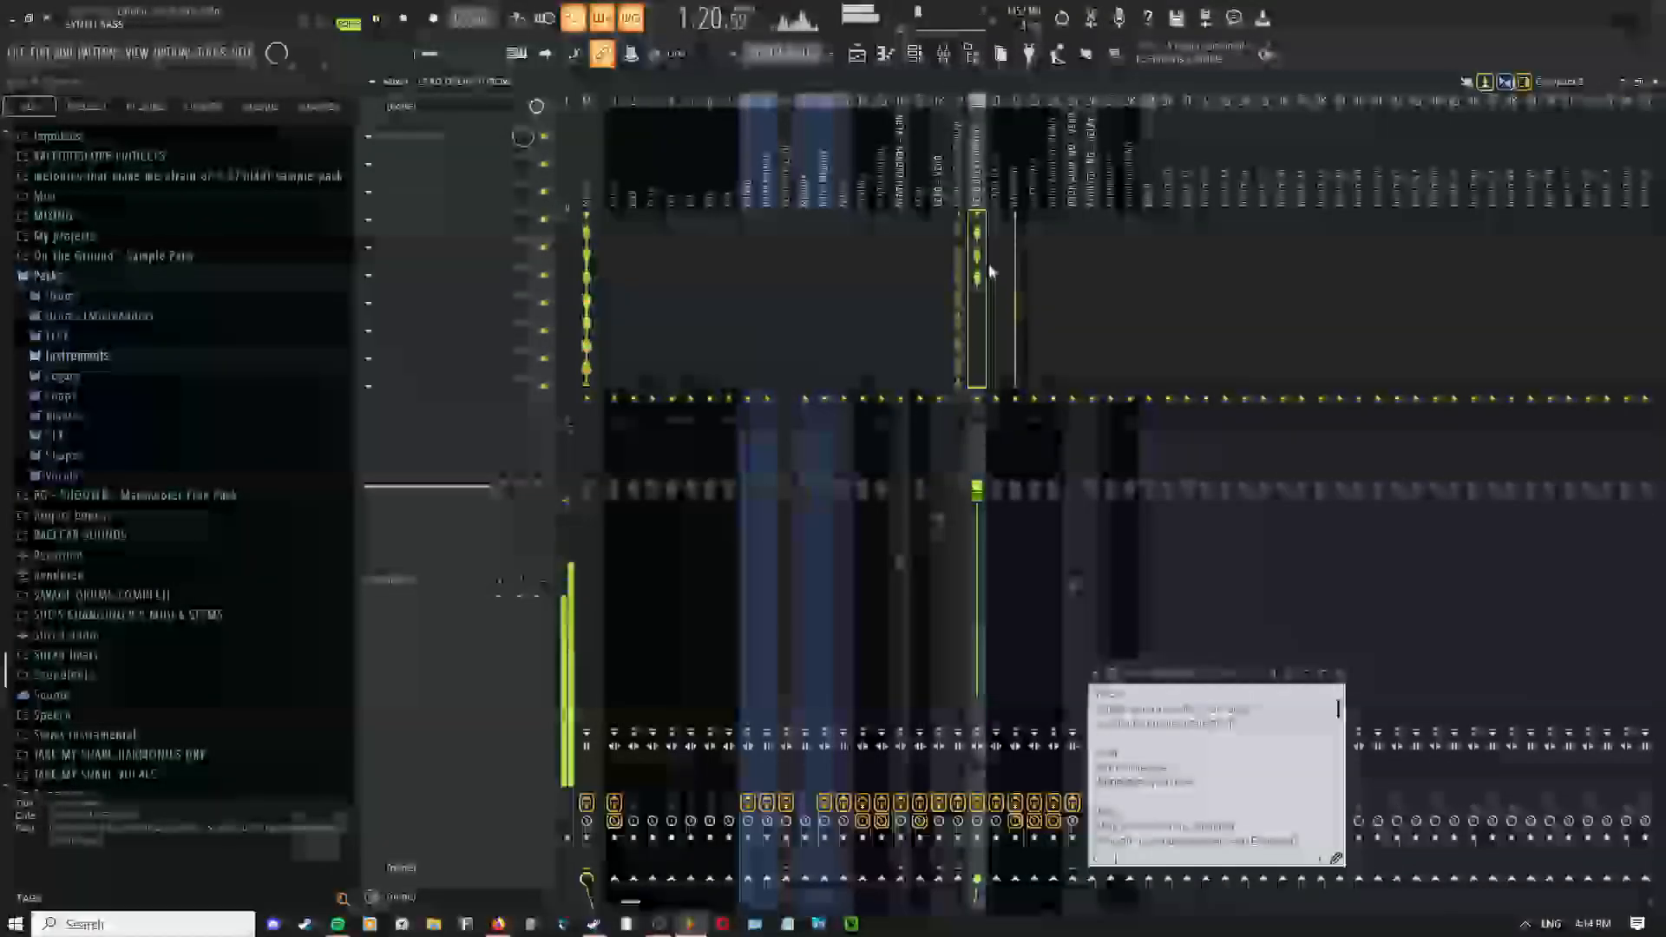
left_click(423, 147)
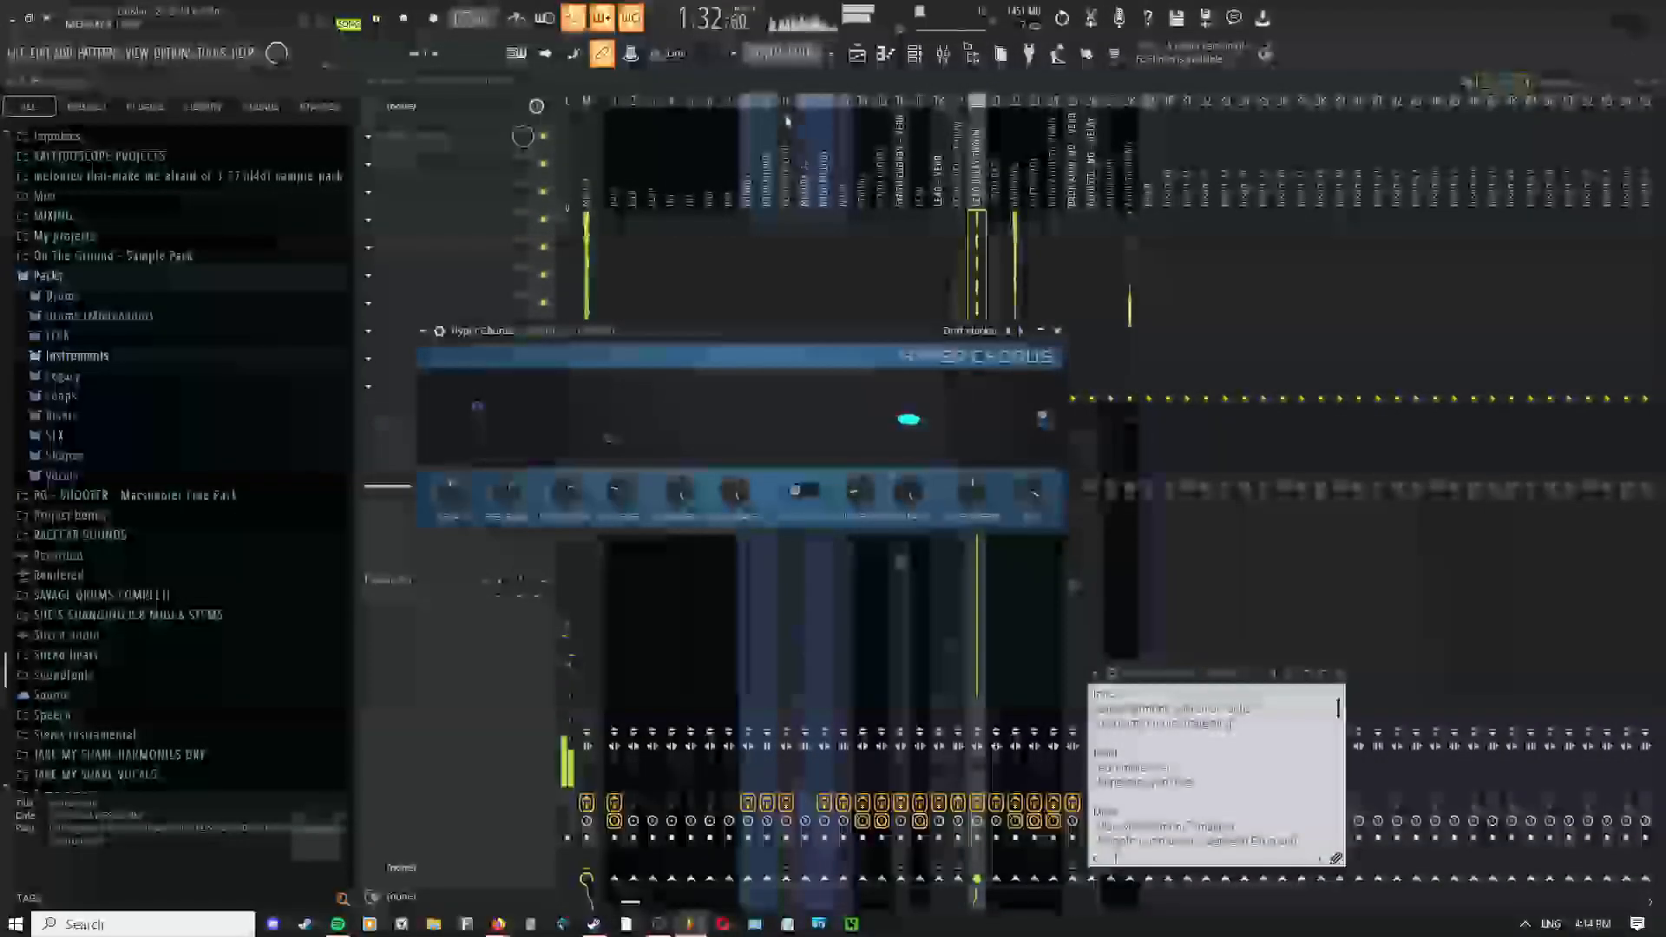
Add a short fade-out to the end of the recording on Track 12, finishing at the BUILD marker
left_click(859, 57)
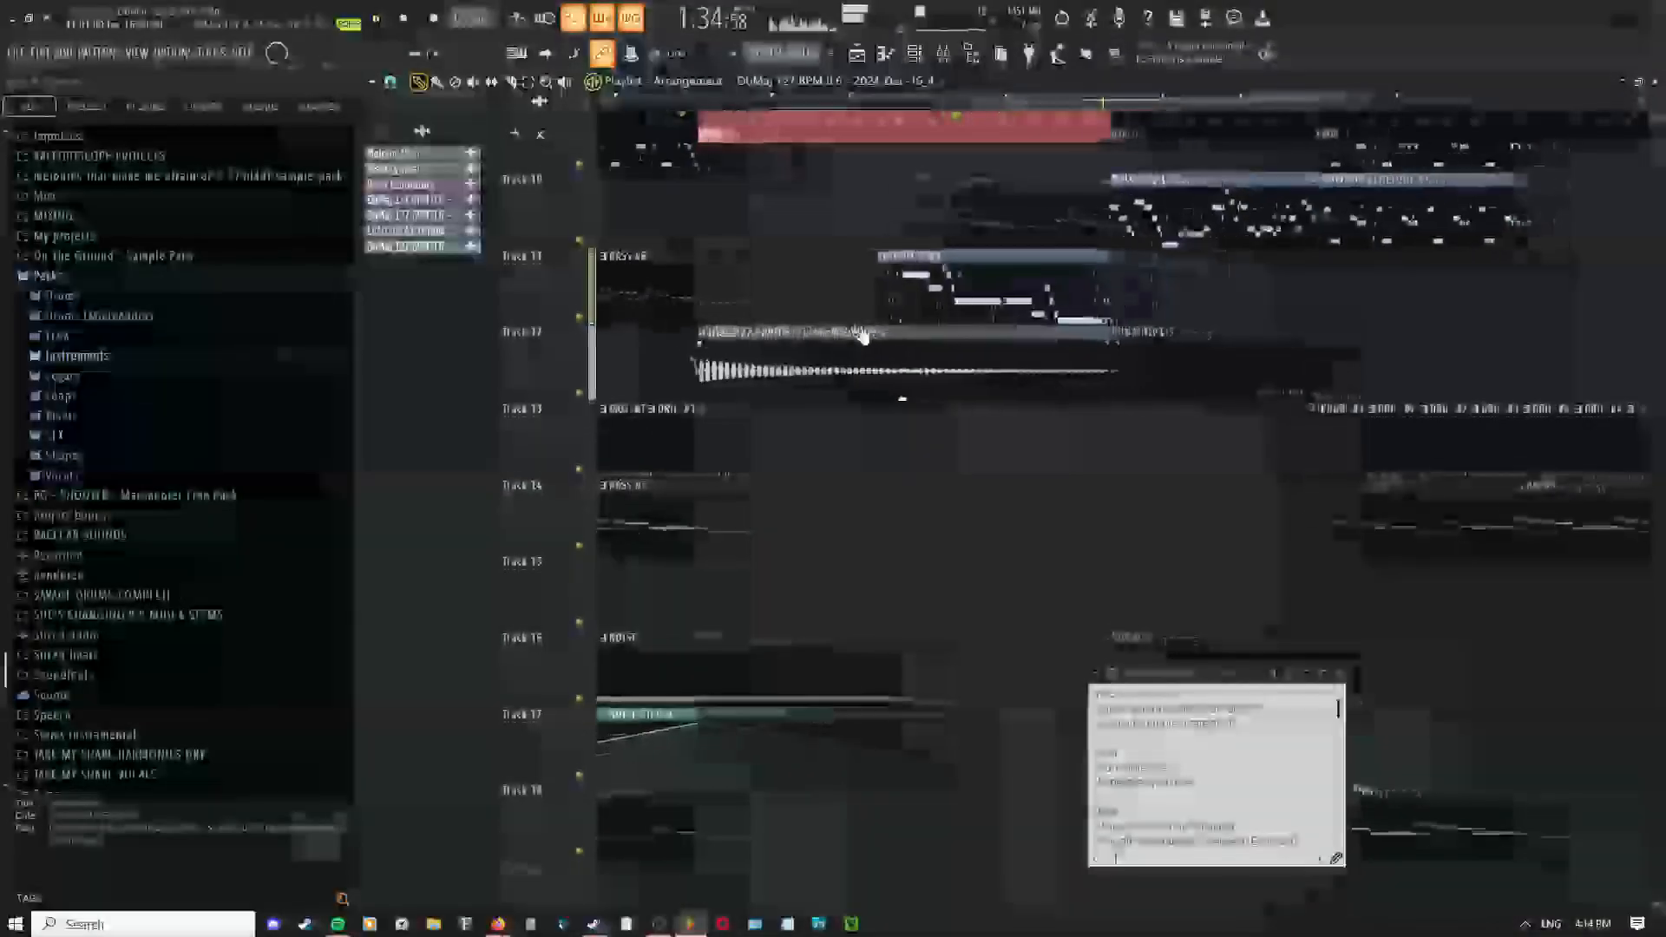
right_click(853, 283)
left_click(855, 288)
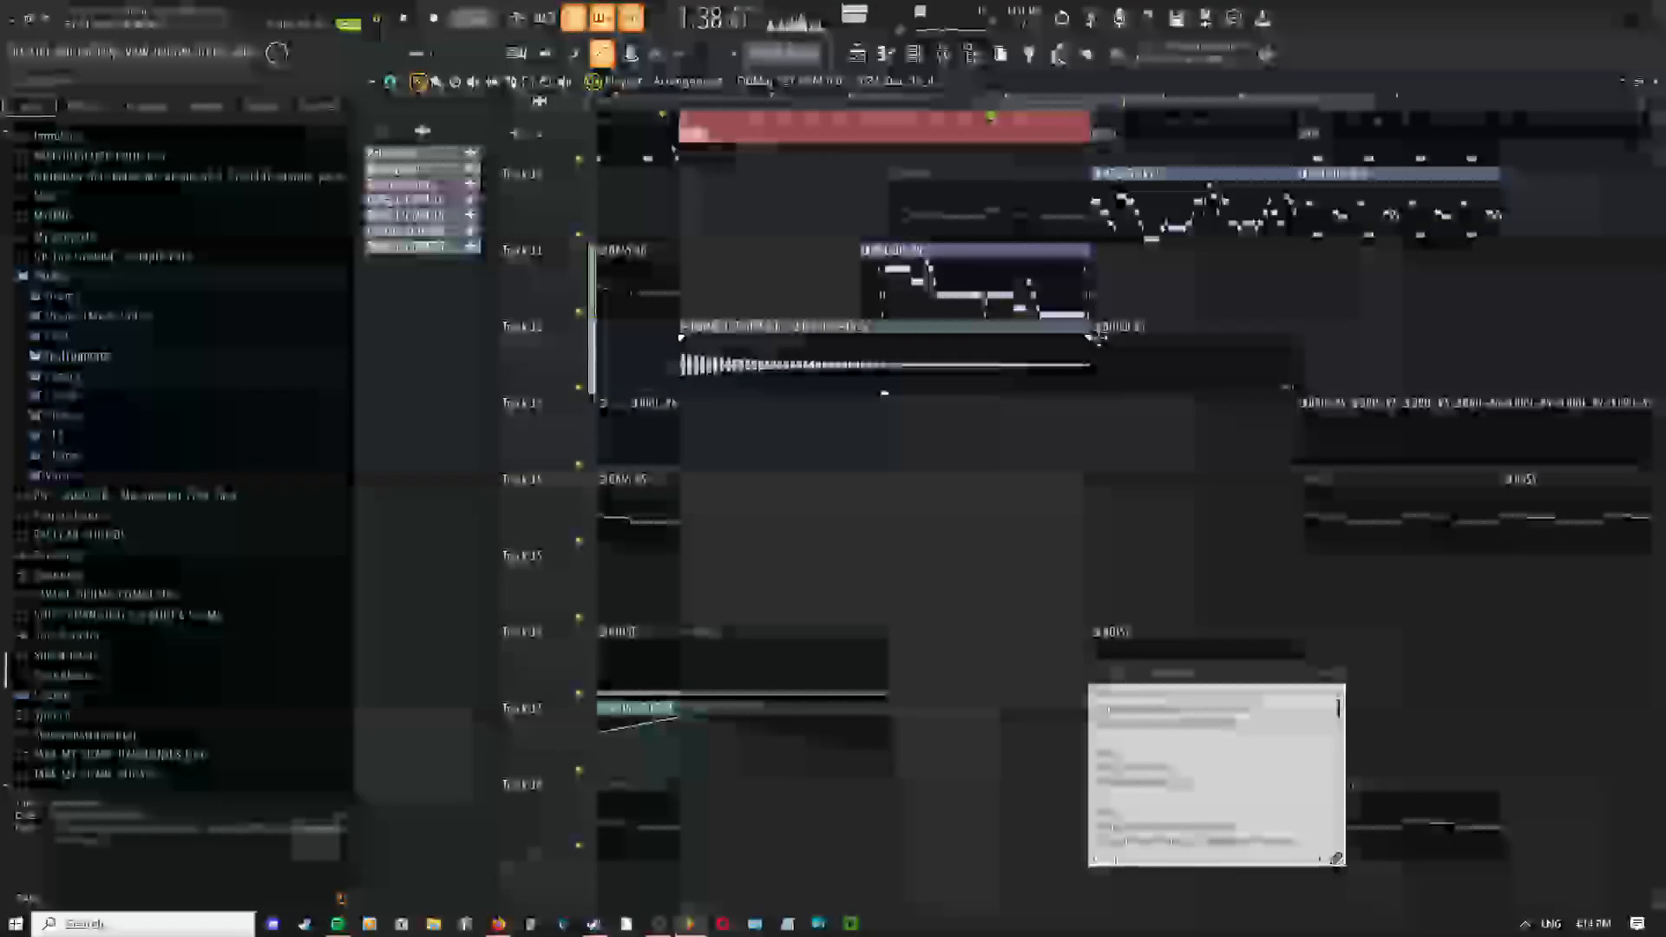
left_click_drag(1086, 339, 1039, 312)
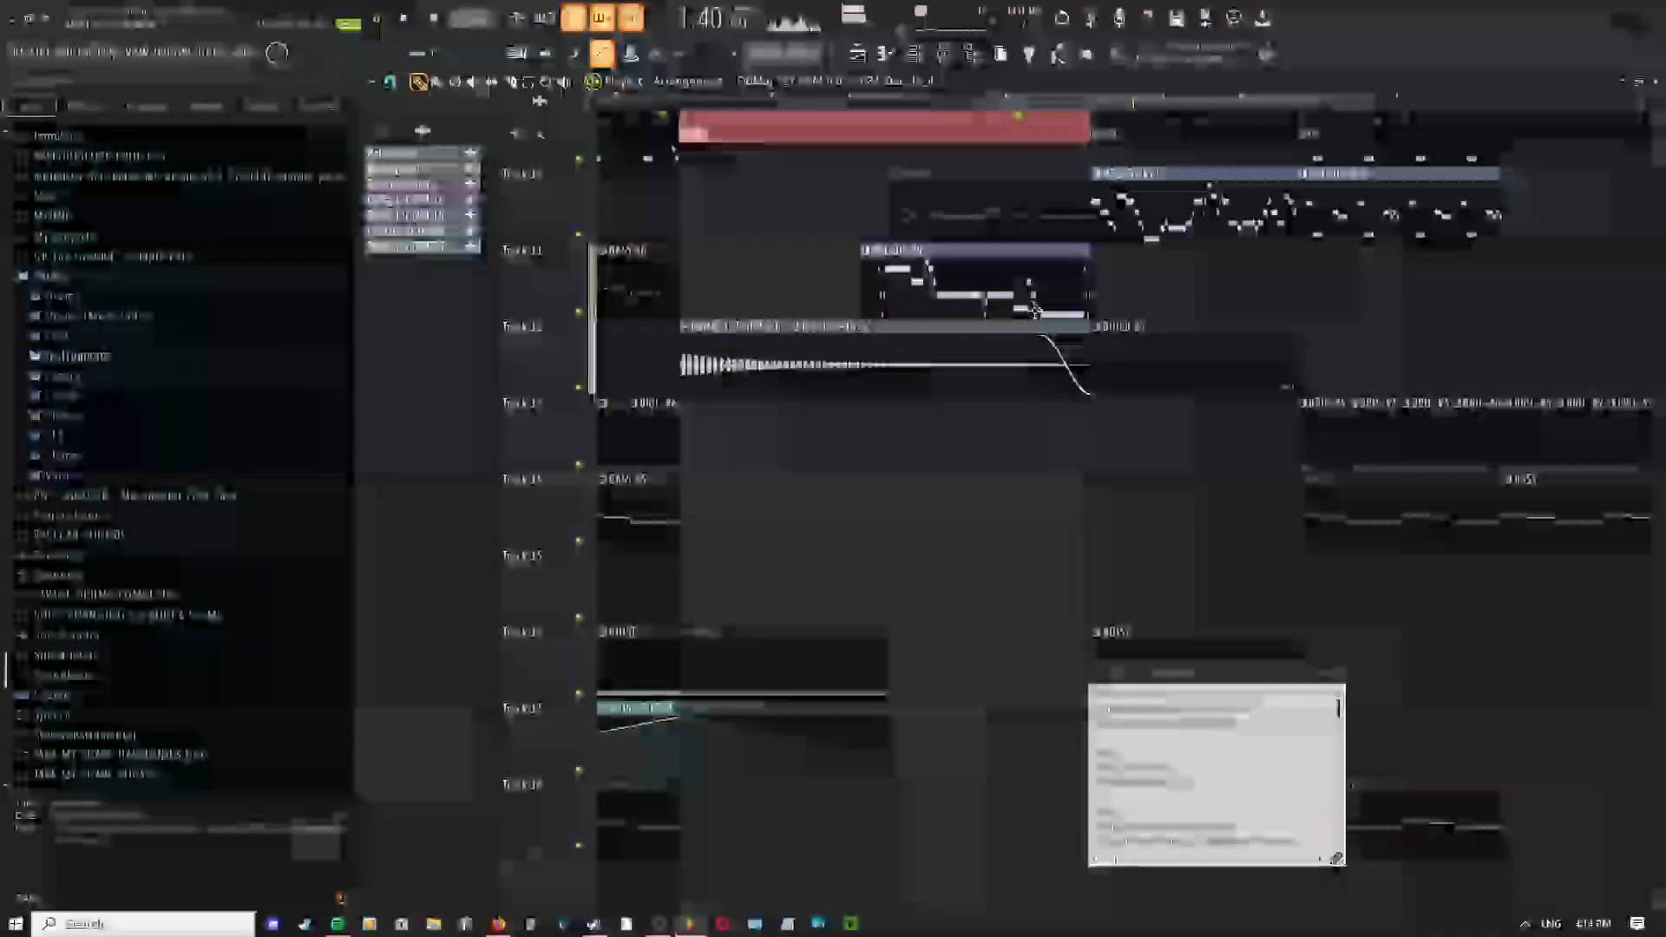
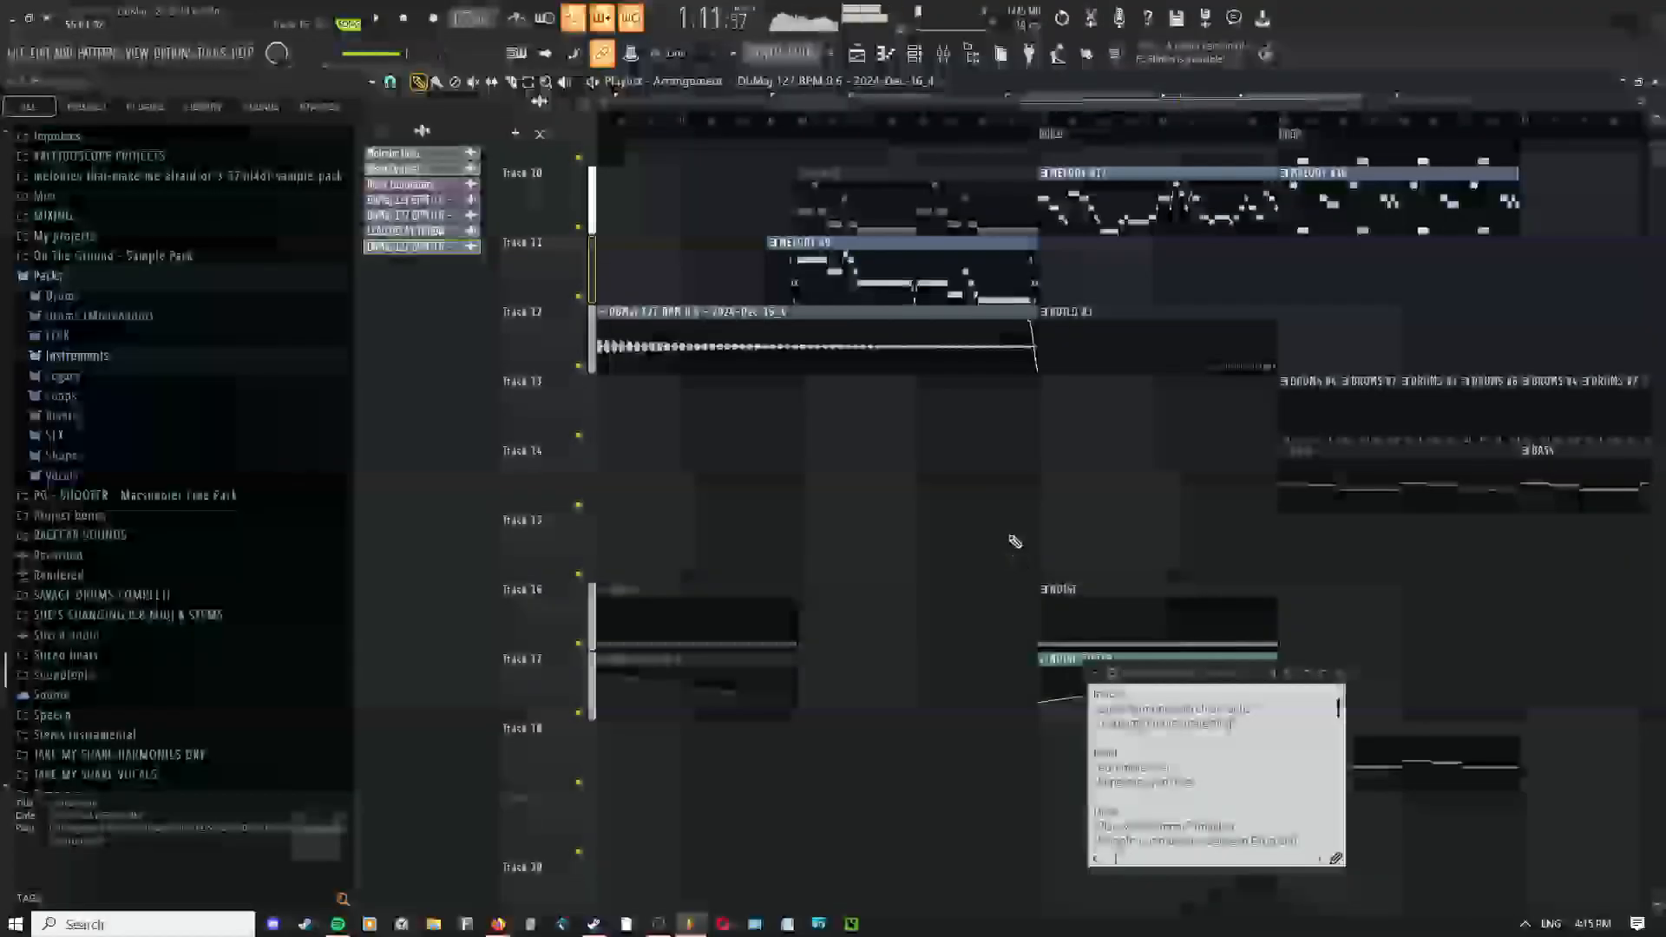
Copy the RISER clip and its four automation clips on Tracks 20 to 24 to the second BUILD section
left_click_drag(963, 551, 746, 826)
left_click_drag(788, 583, 1049, 580)
scroll(1146, 565, "up", 4)
left_click_drag(907, 554, 1159, 560)
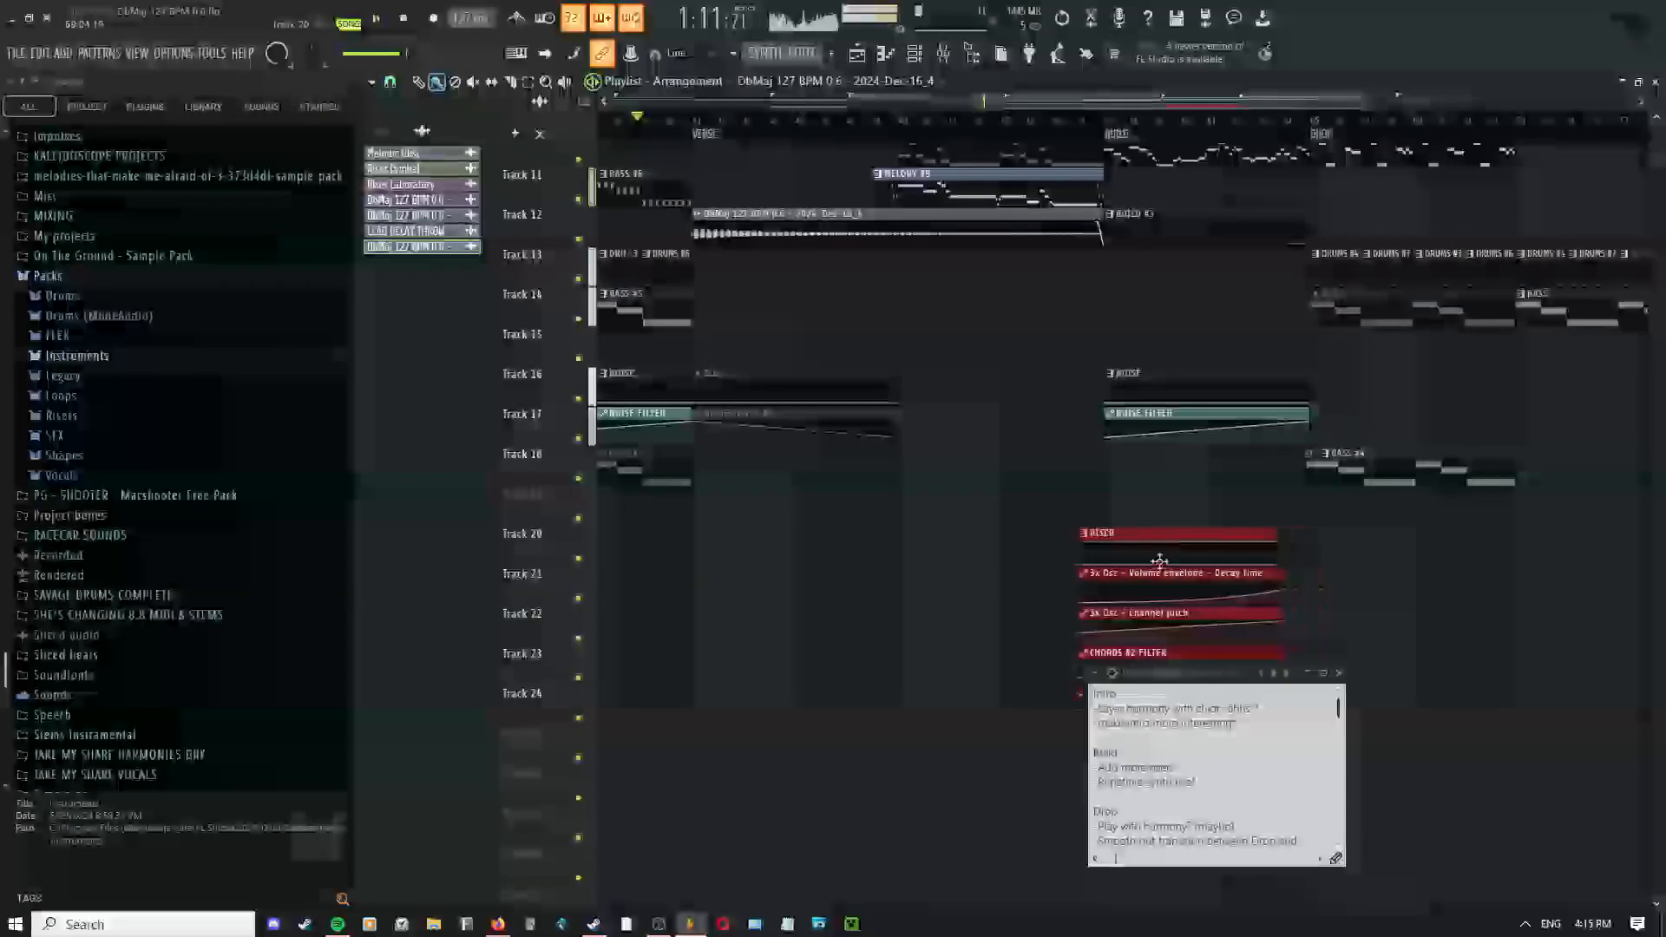
Play the song from just before the second BUILD, review the riser and the second DROP while it plays, then stop playback
left_click(1077, 127)
key("space")
left_click_drag(1031, 352, 851, 261)
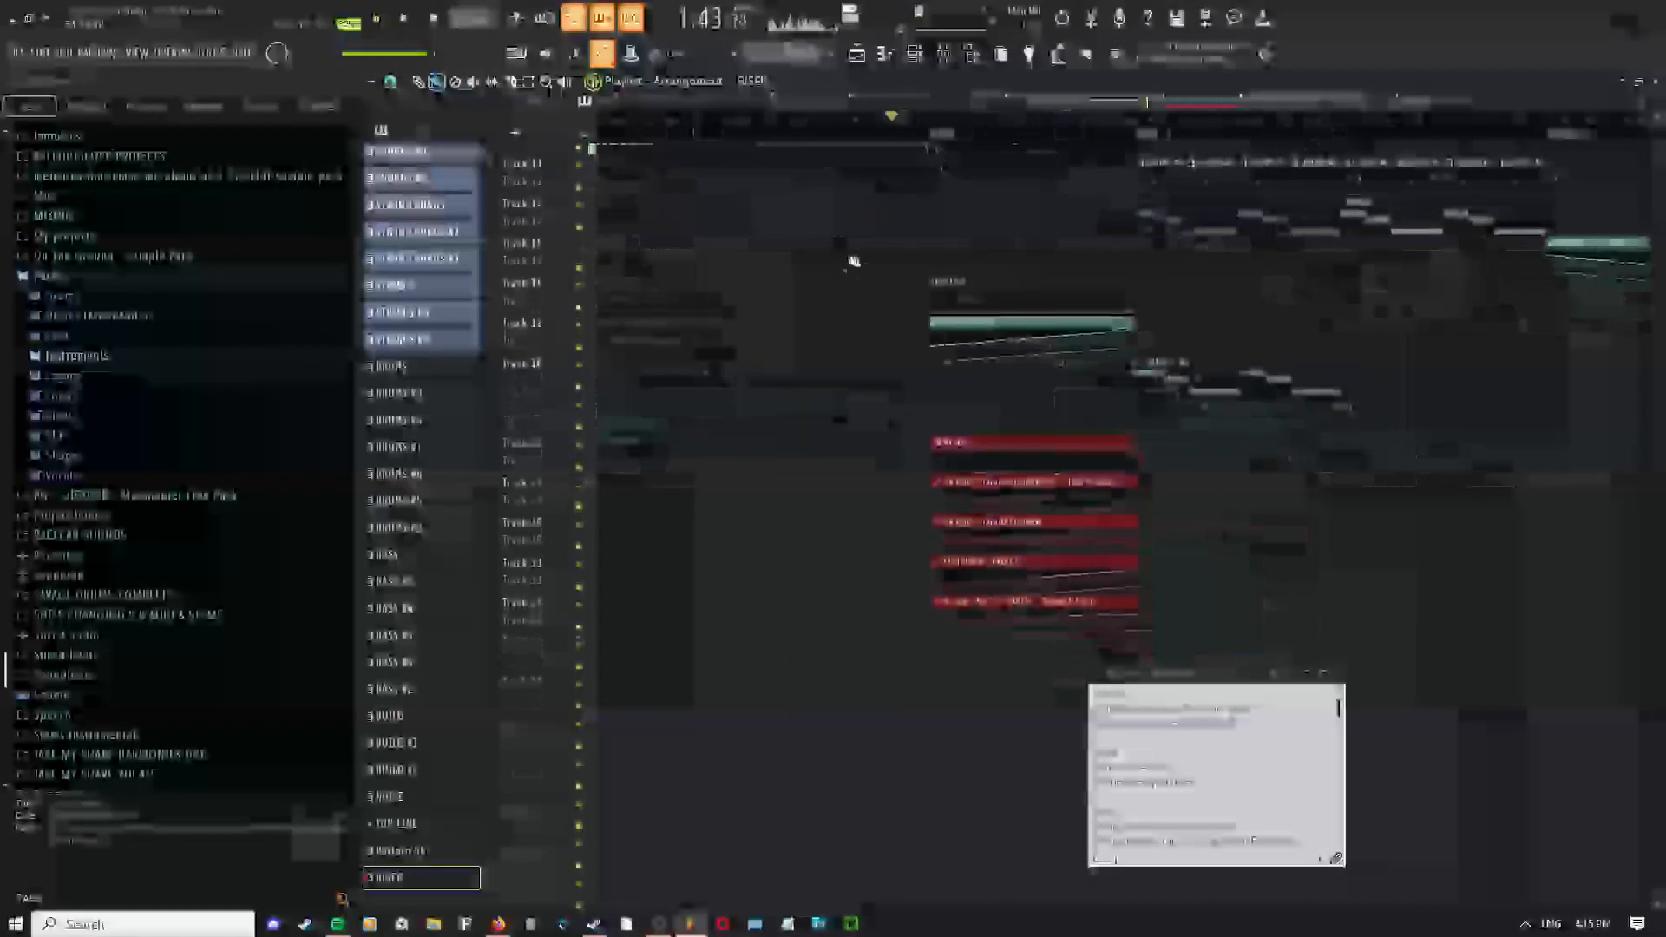
scroll(937, 451, "up", 4)
scroll(955, 434, "down", 2)
right_click(941, 388)
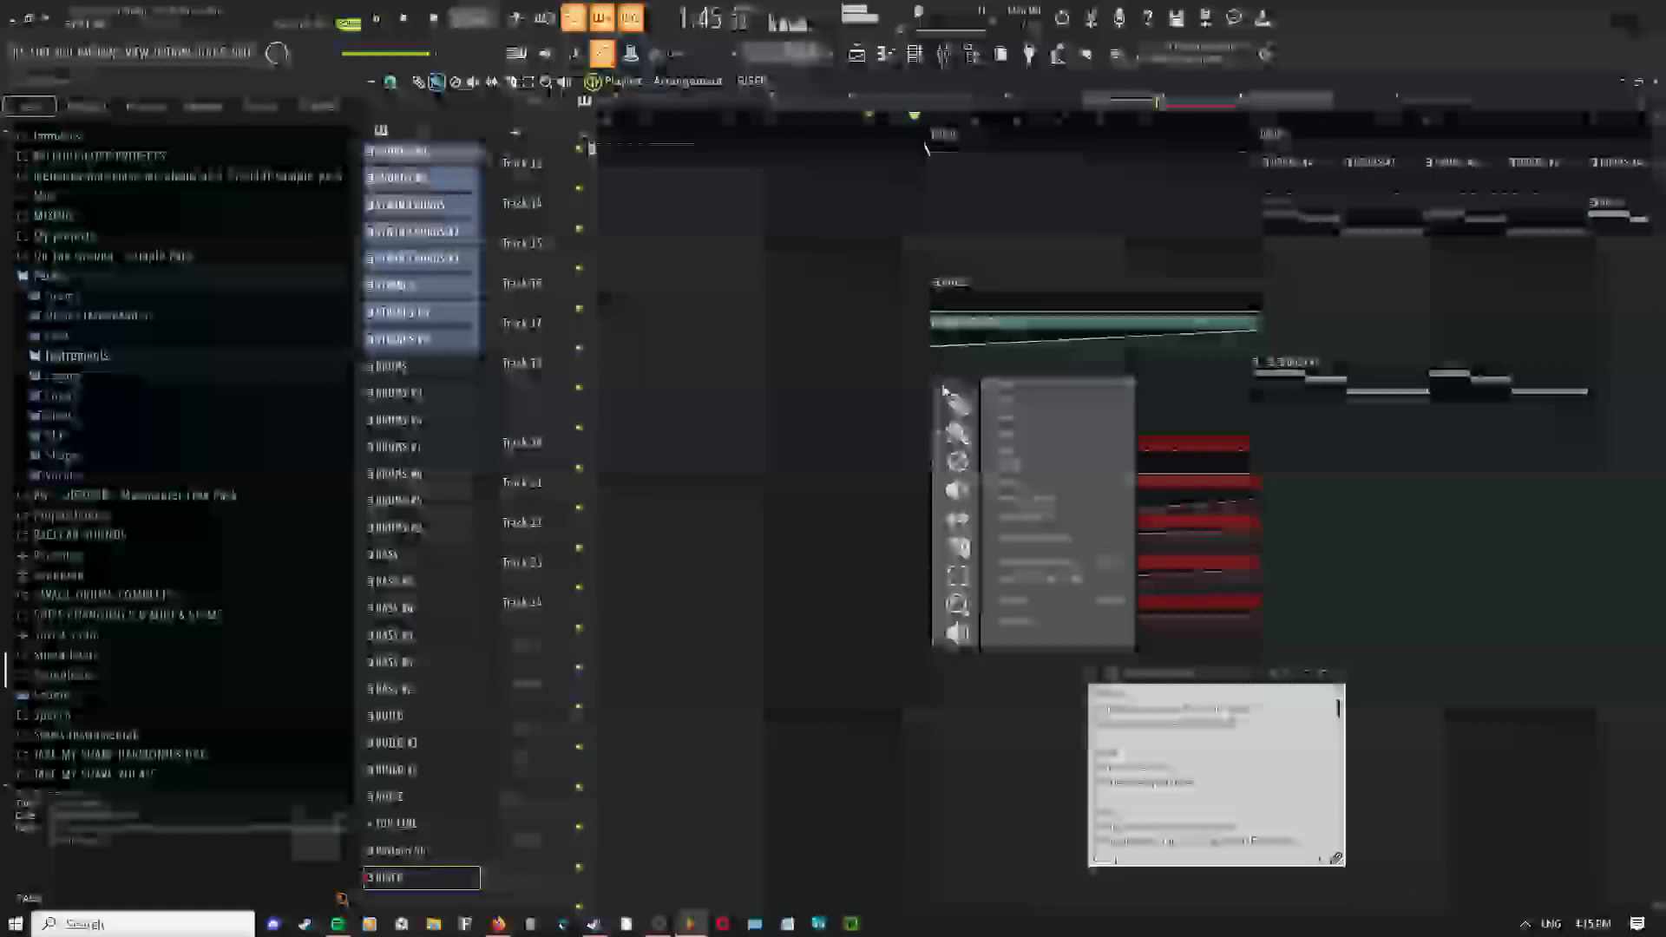
left_click(939, 404)
middle_click(848, 293)
left_click_drag(845, 296, 841, 439)
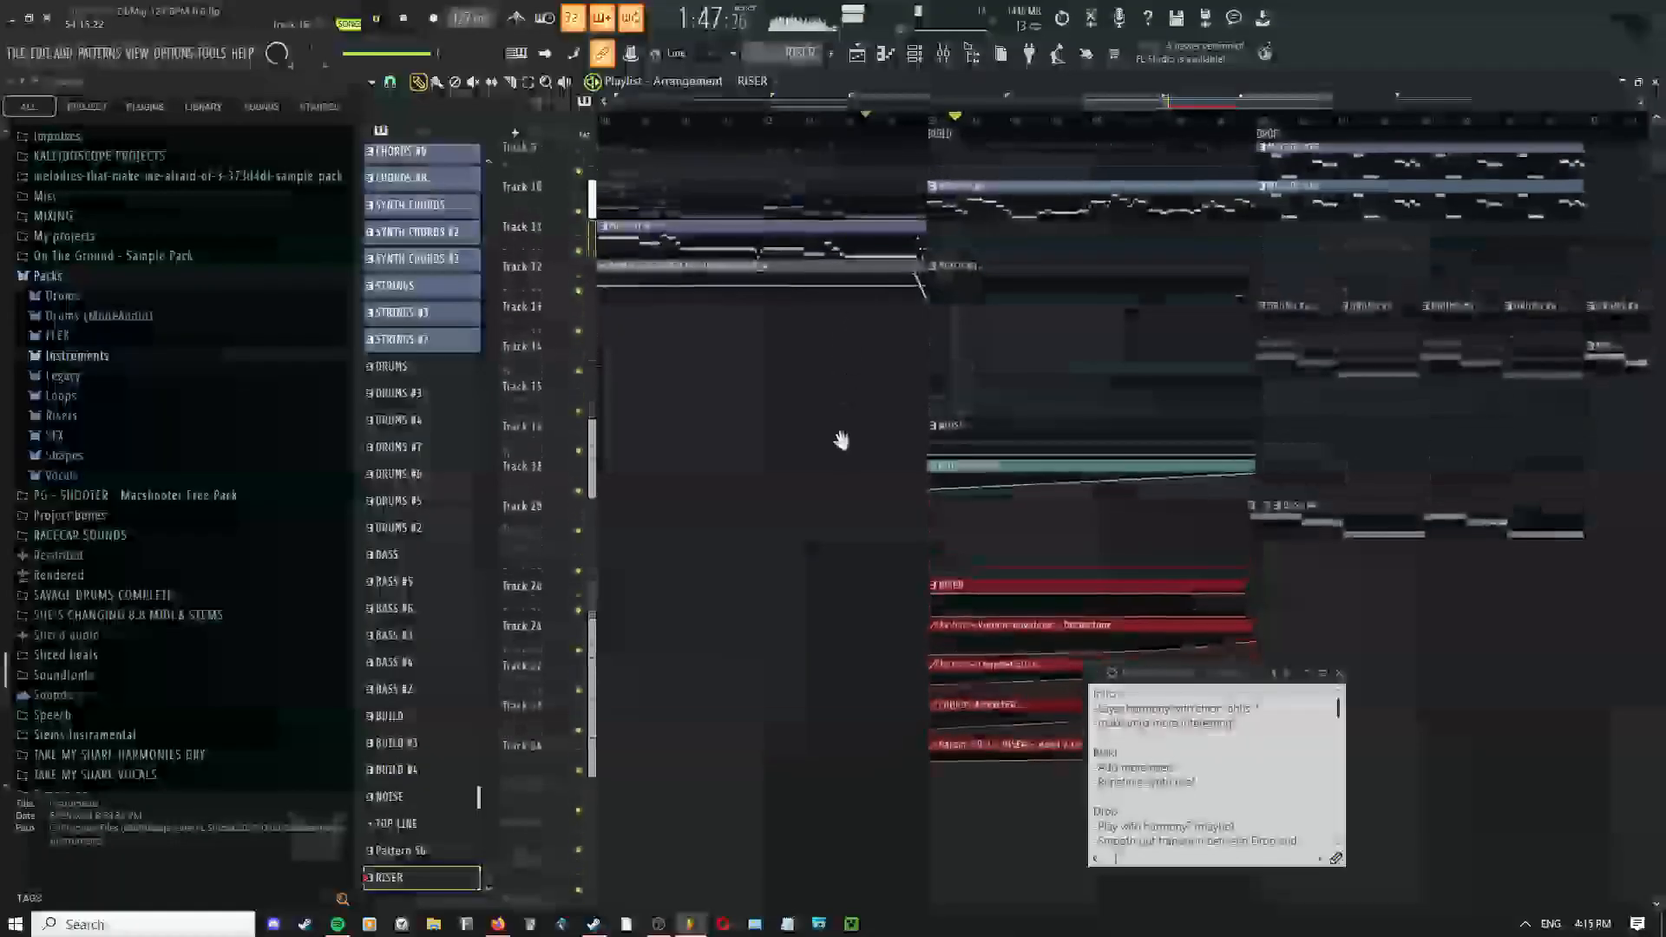
scroll(690, 343, "down", 2)
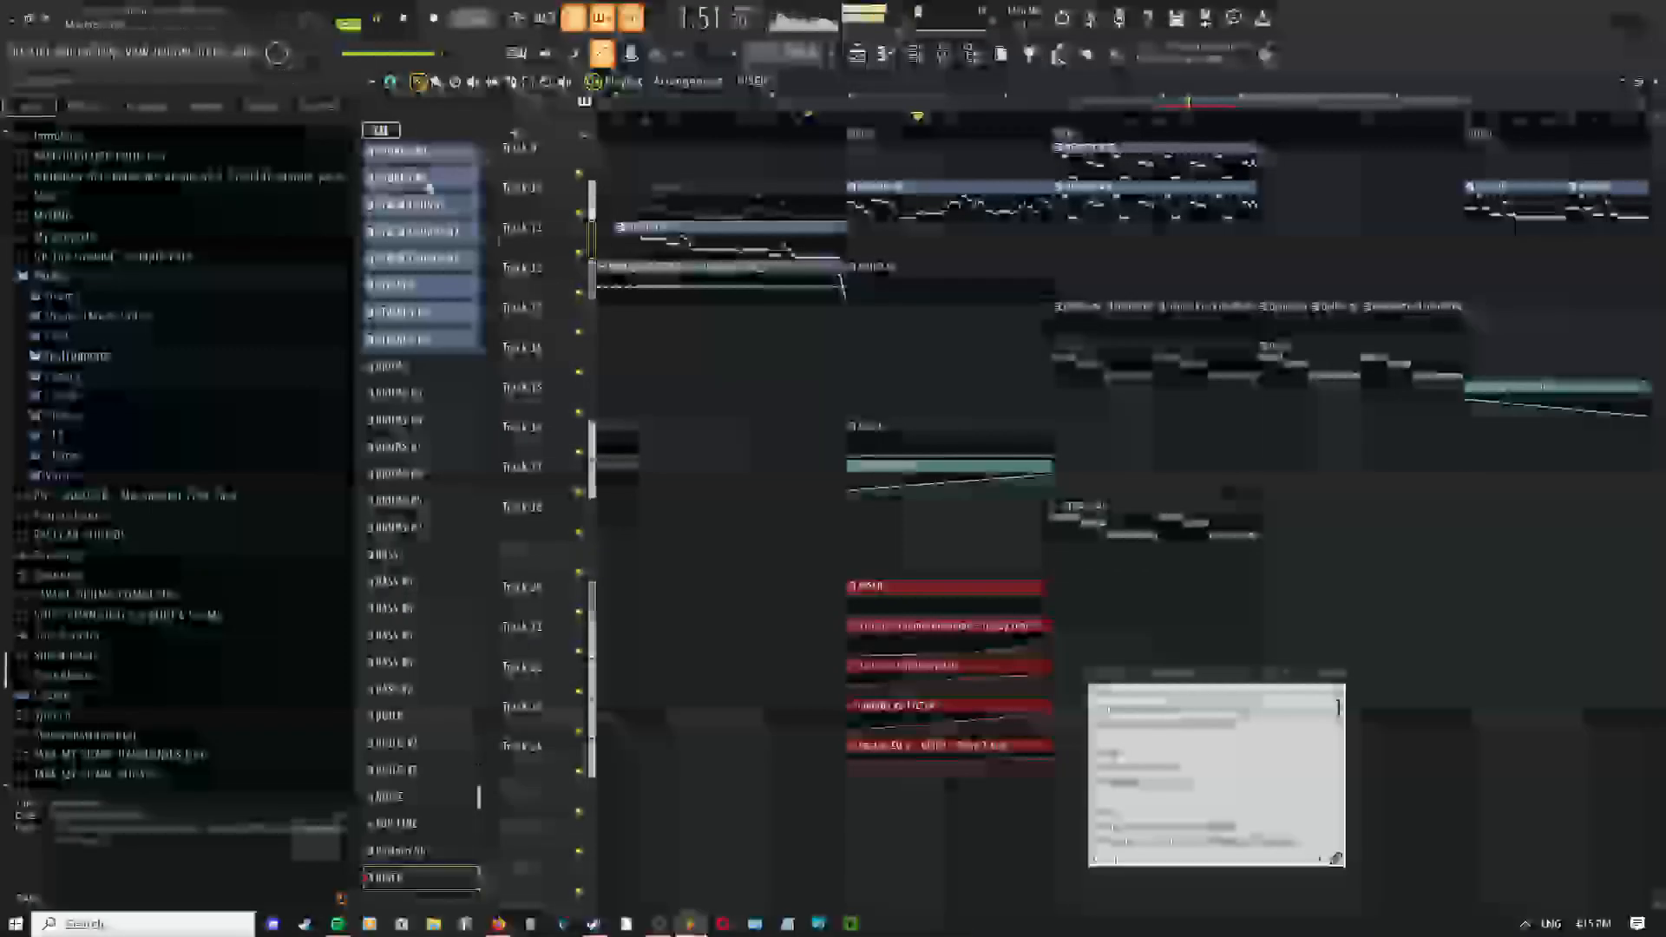
scroll(896, 492, "down", 3)
scroll(1159, 414, "up", 6)
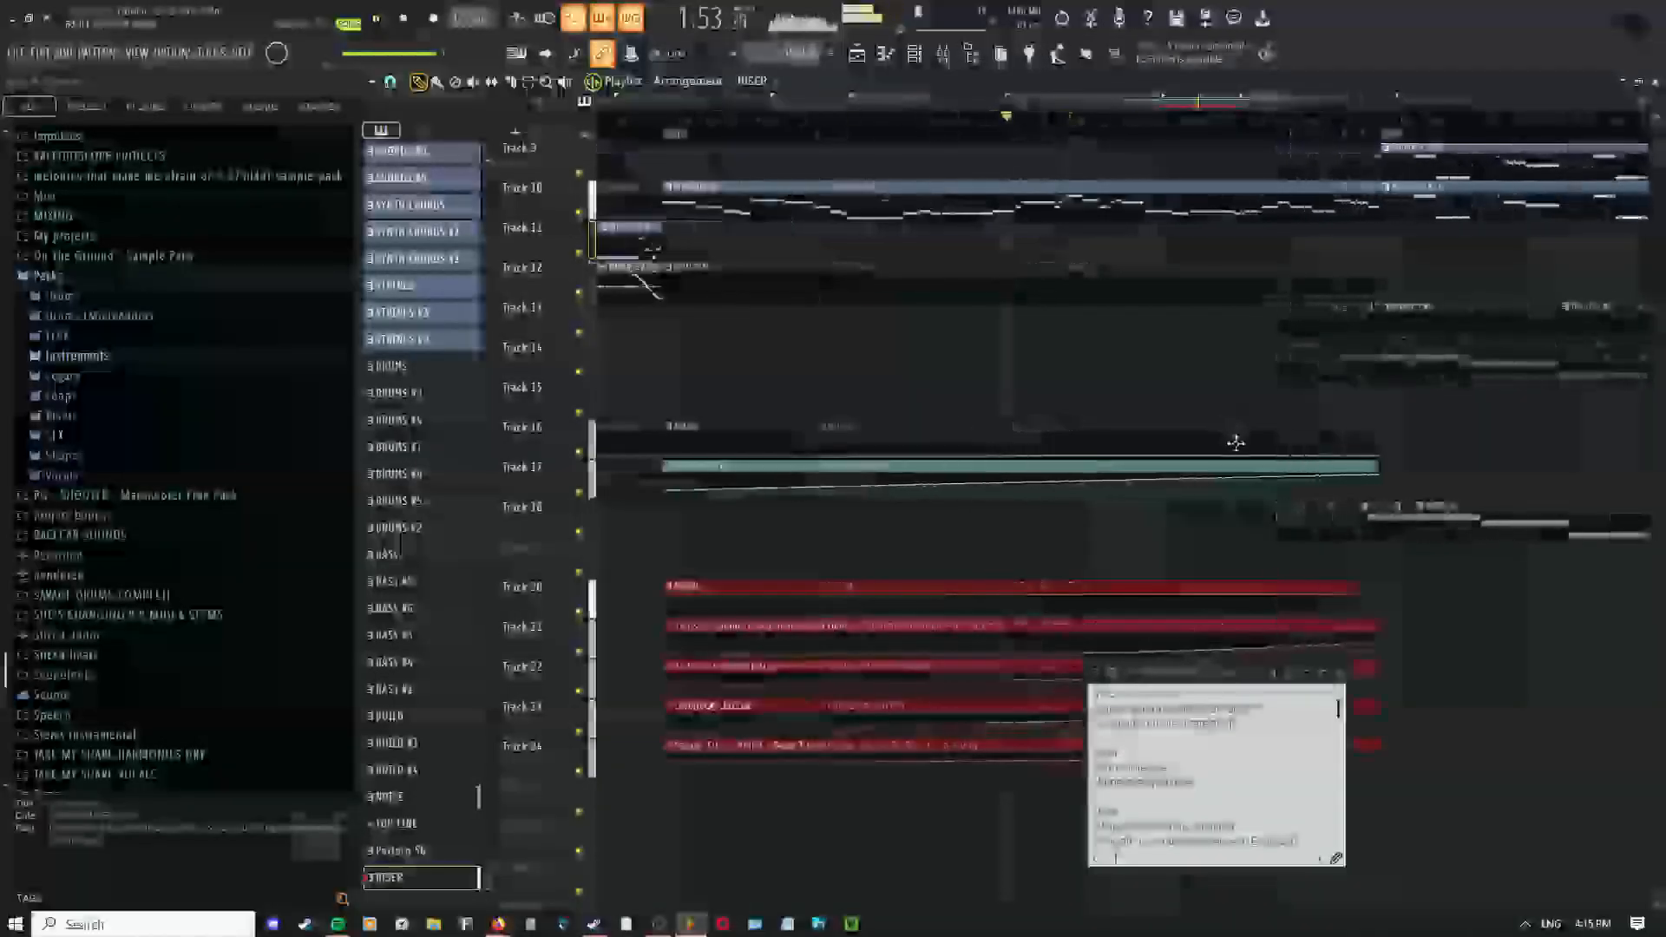
scroll(1224, 439, "down", 6)
scroll(937, 415, "up", 2)
scroll(1224, 403, "up", 1)
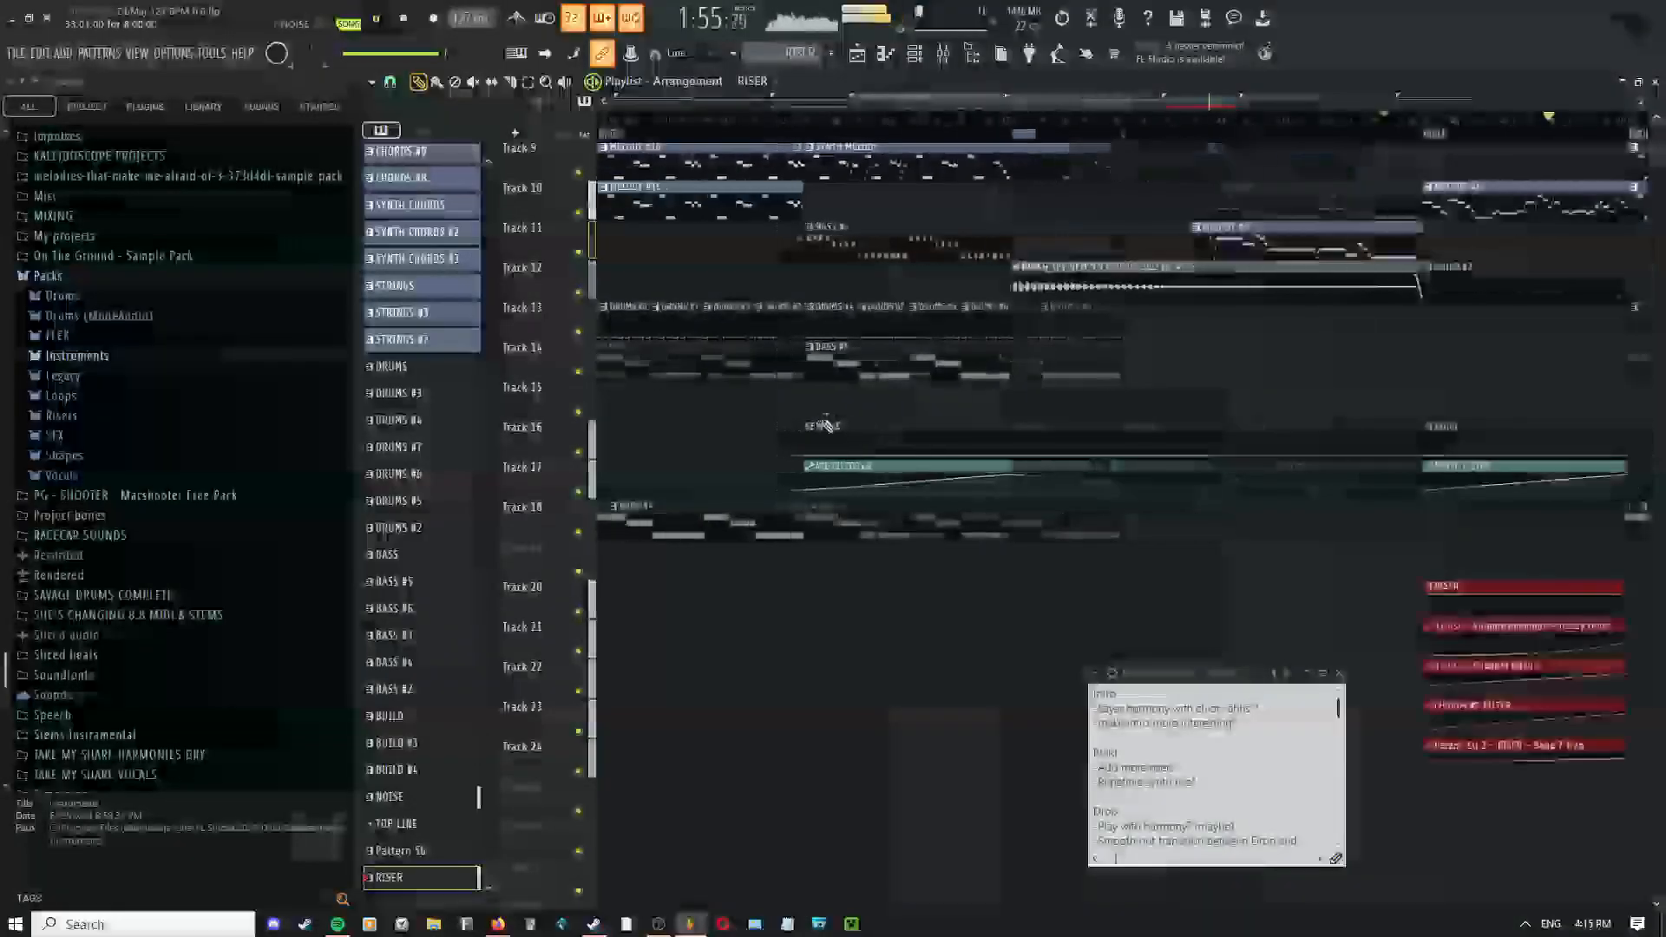
left_click_drag(1265, 393, 818, 398)
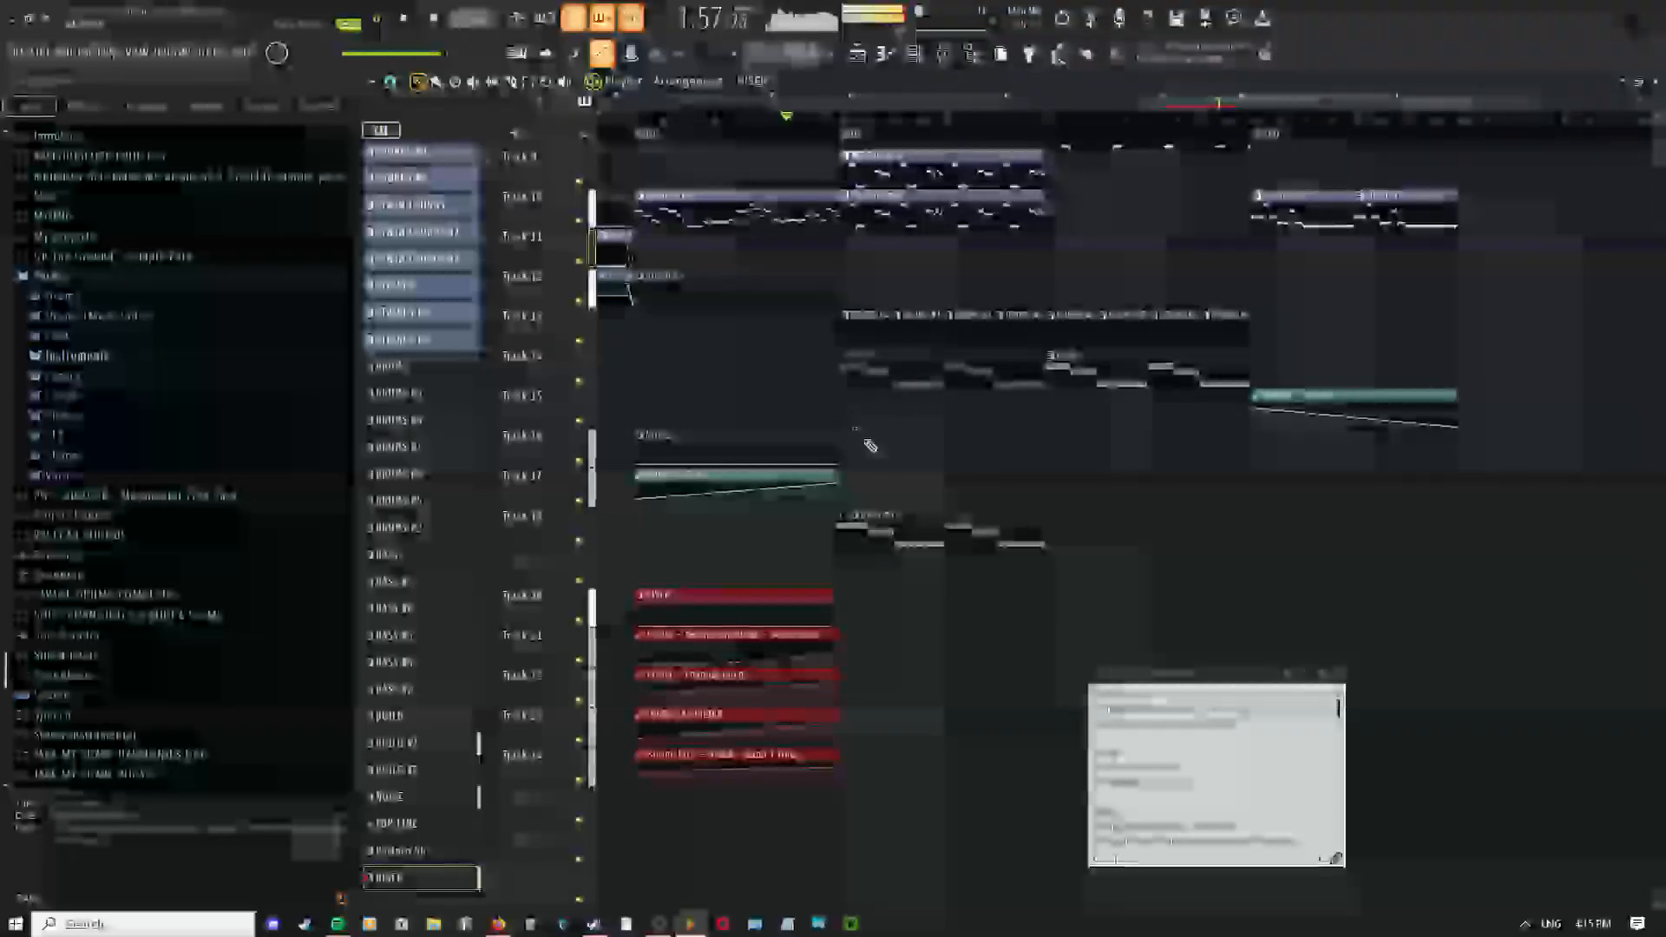
scroll(870, 445, "down", 3)
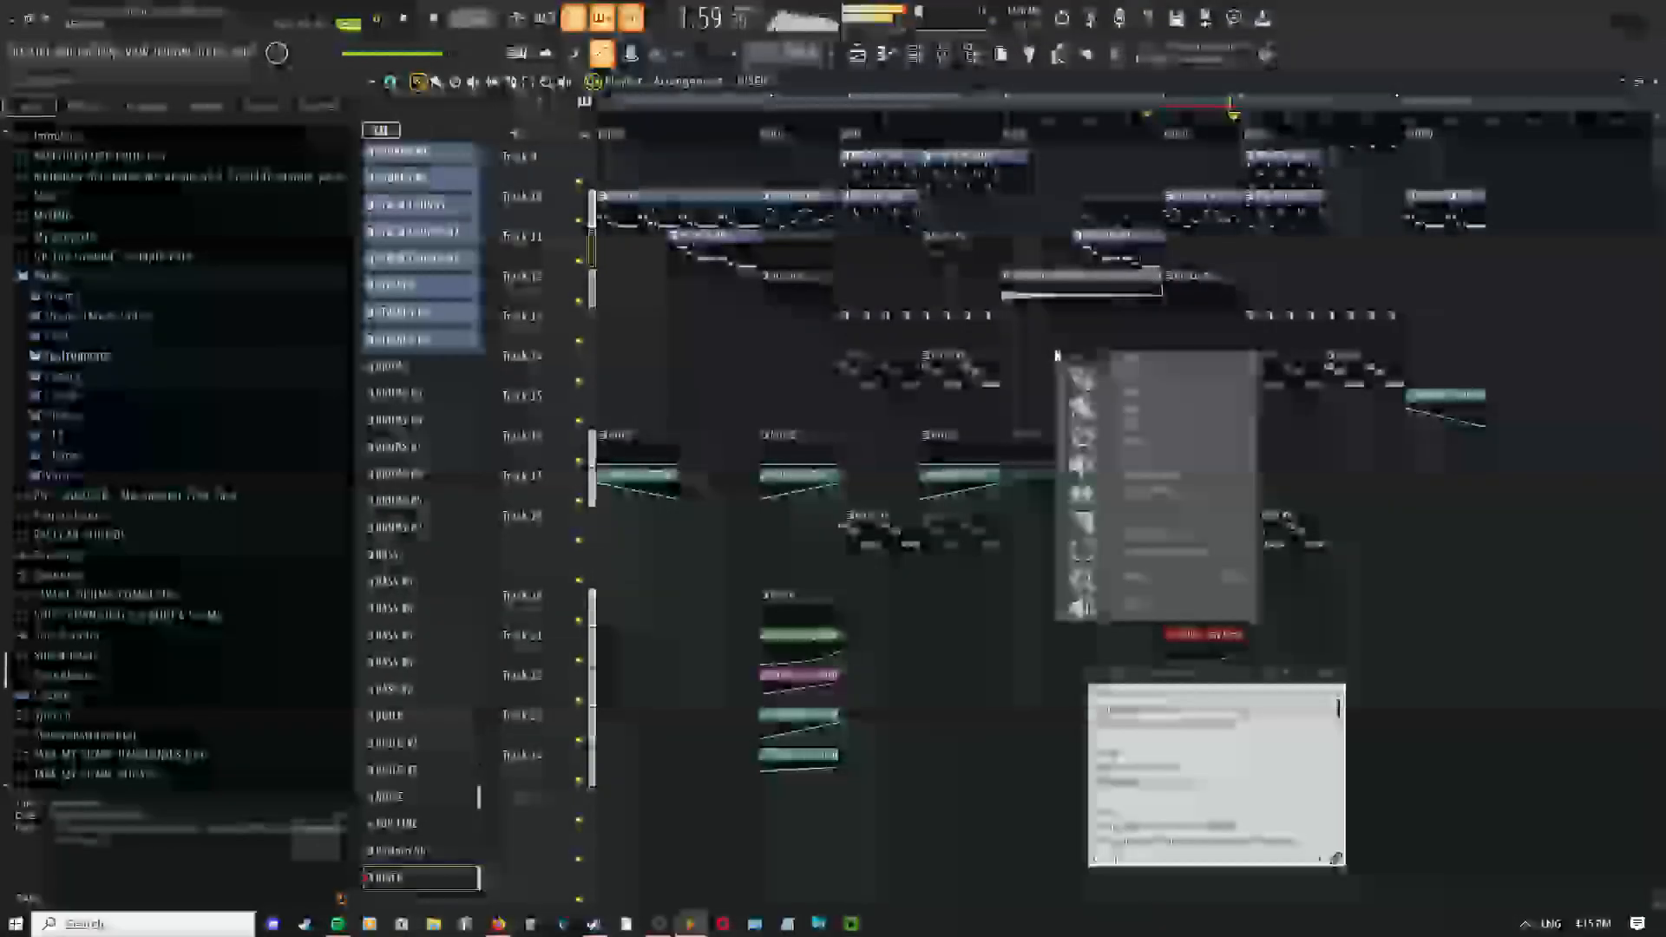
right_click(1065, 375)
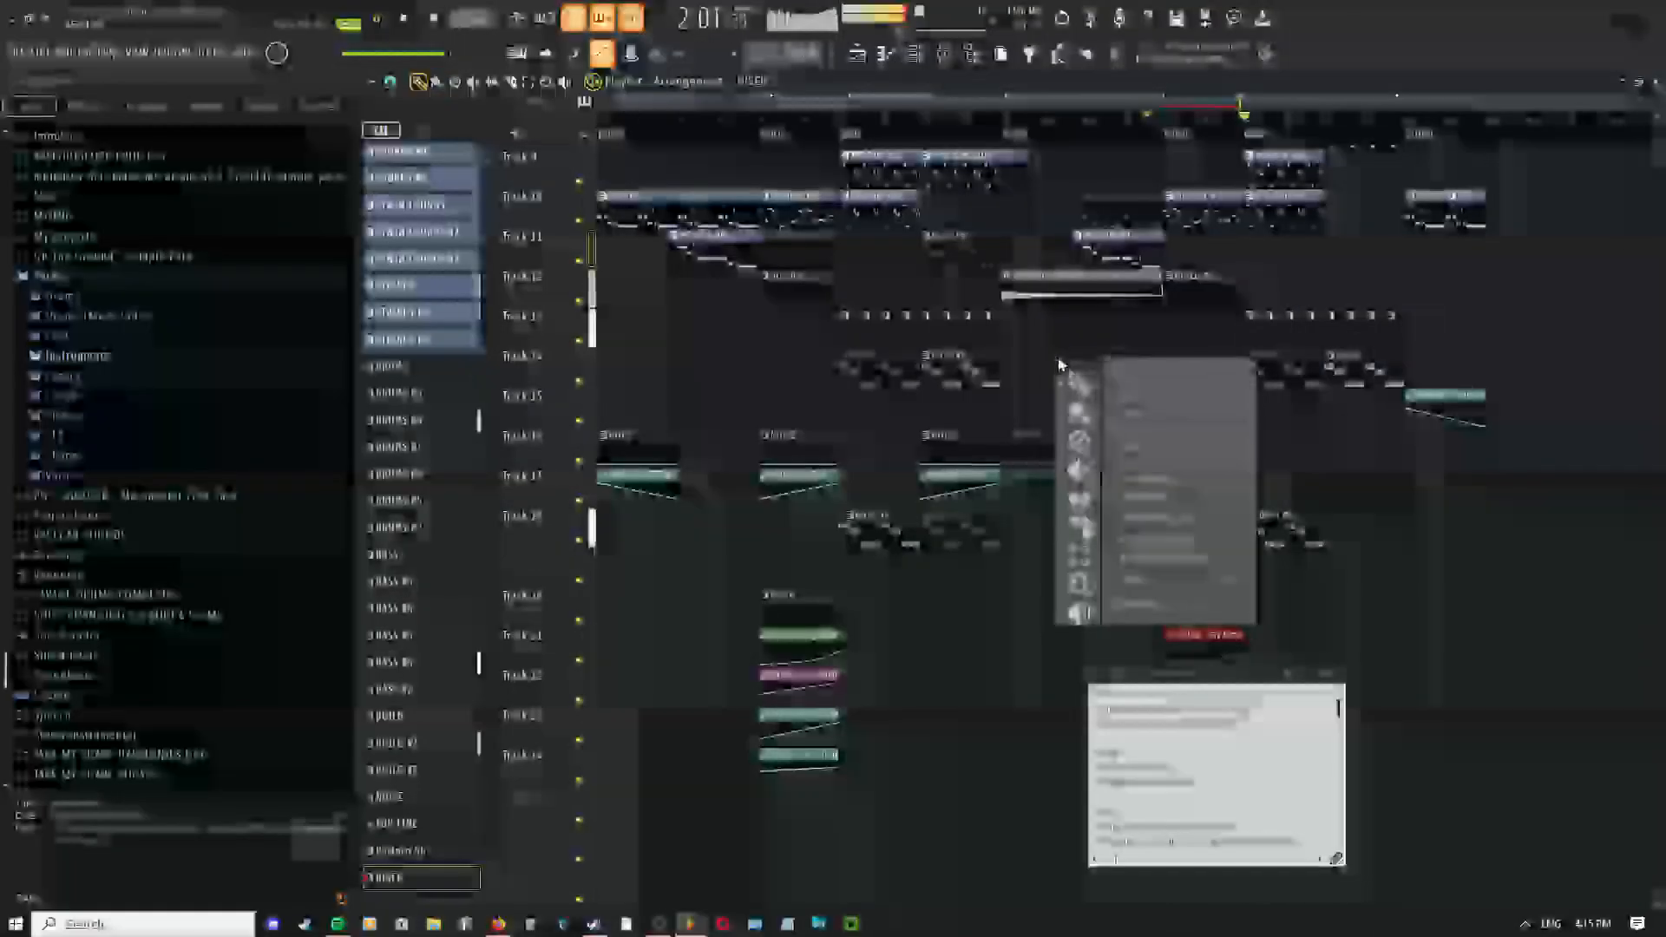
left_click(1088, 396)
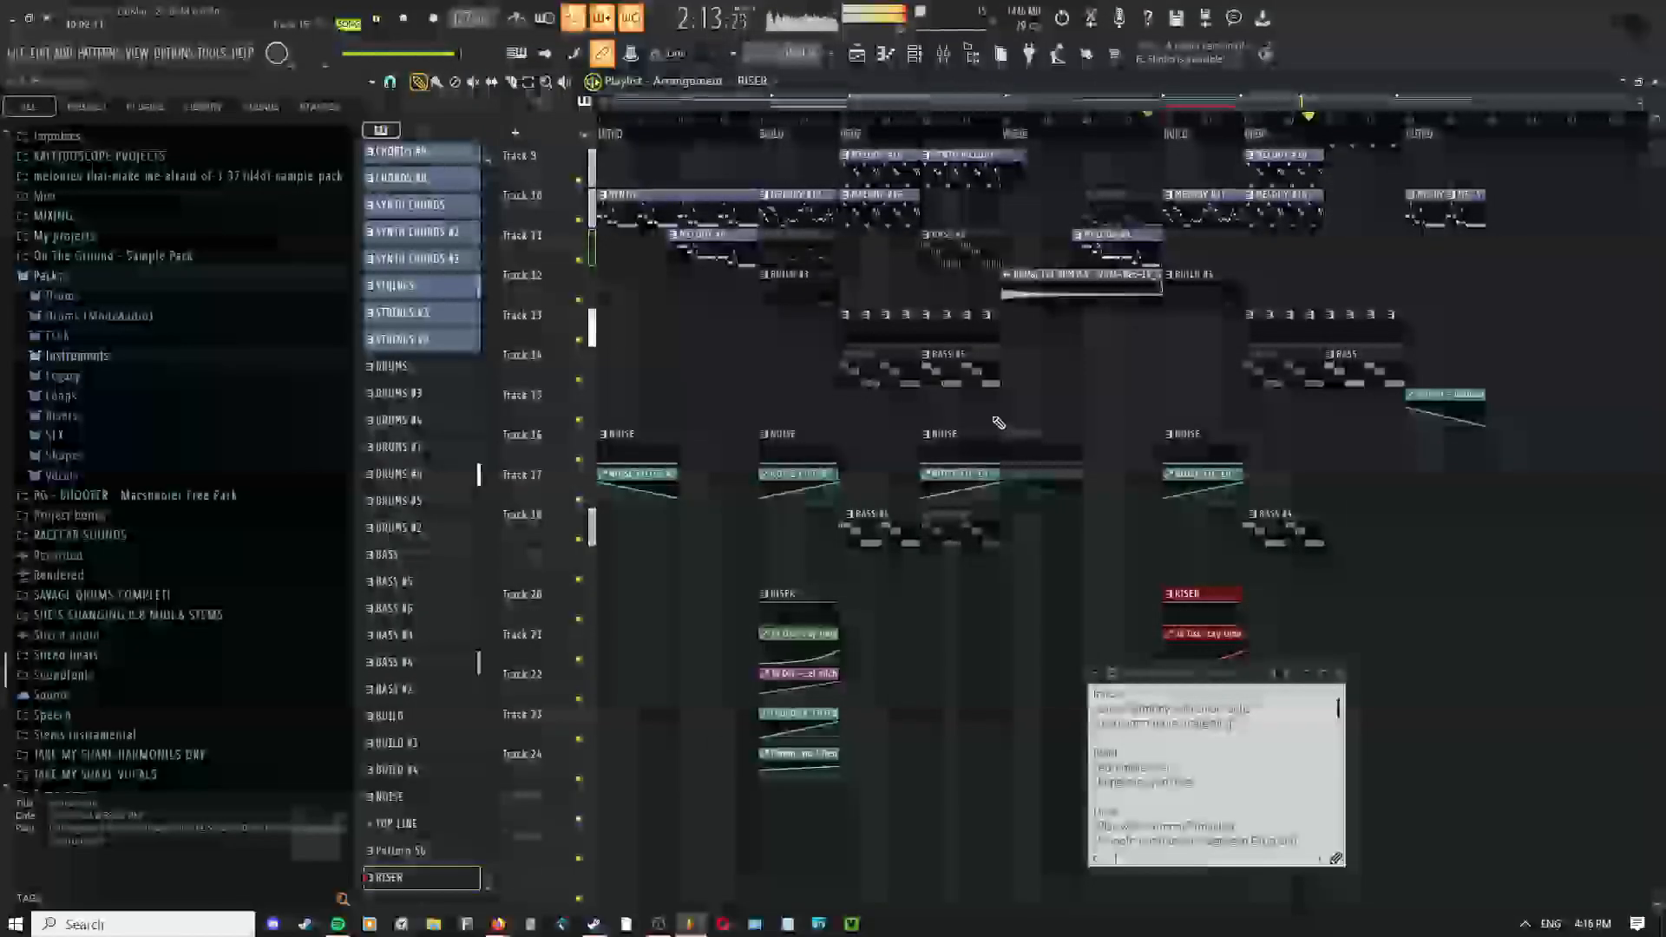
left_click_drag(1100, 412, 869, 408)
right_click(867, 382)
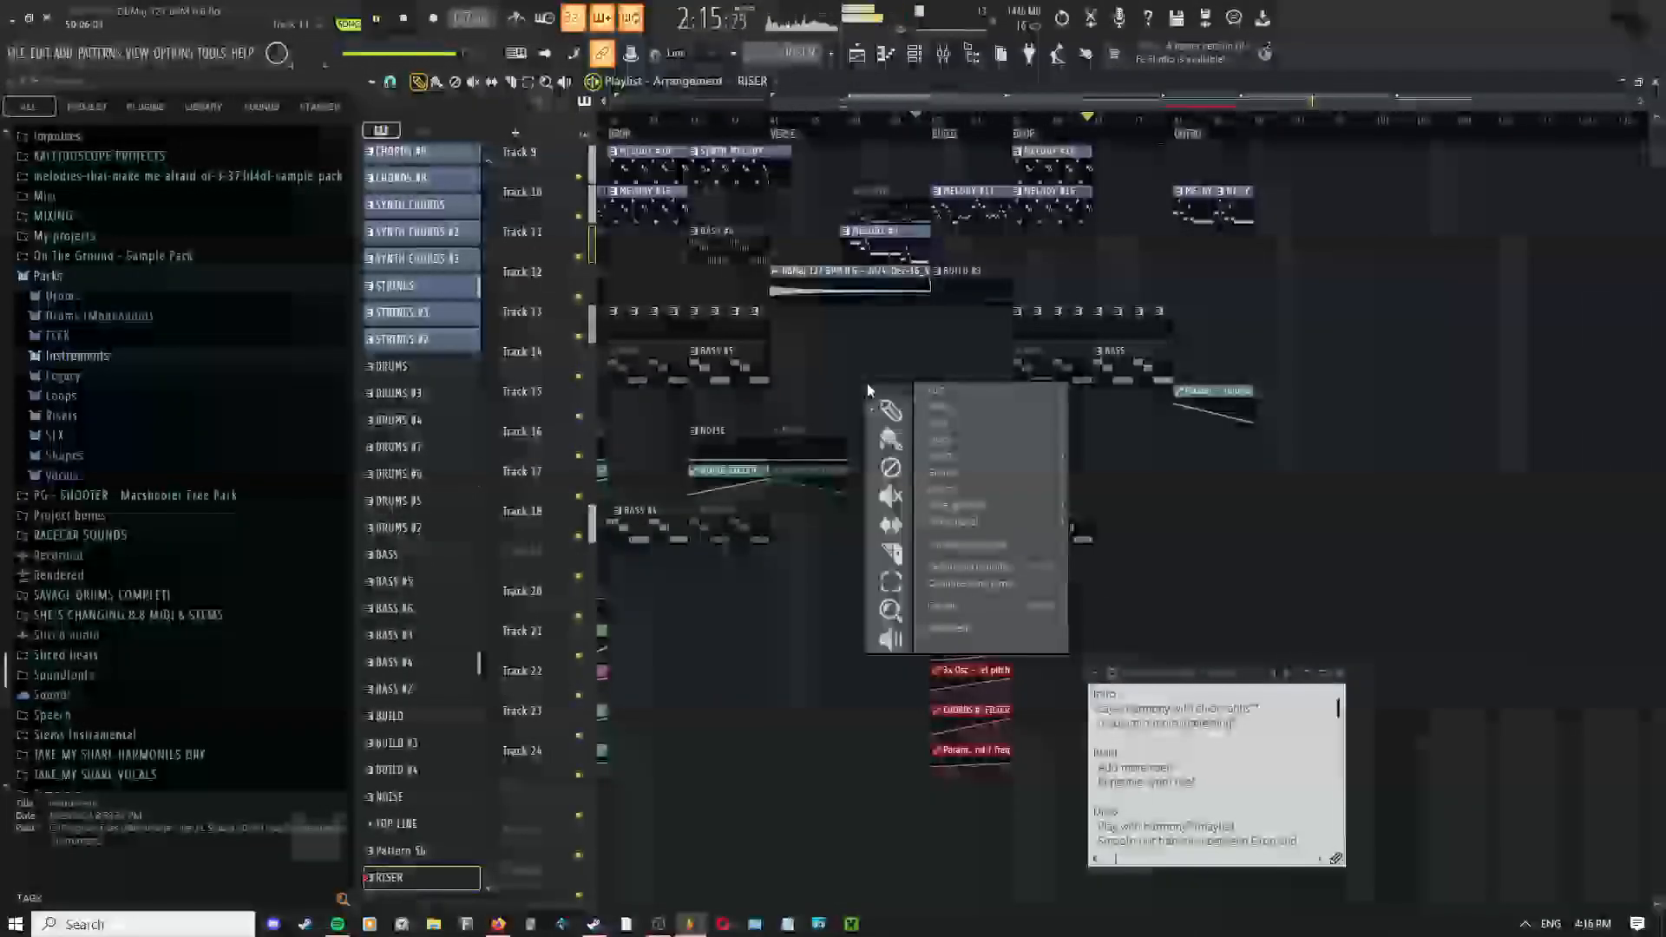
left_click(890, 410)
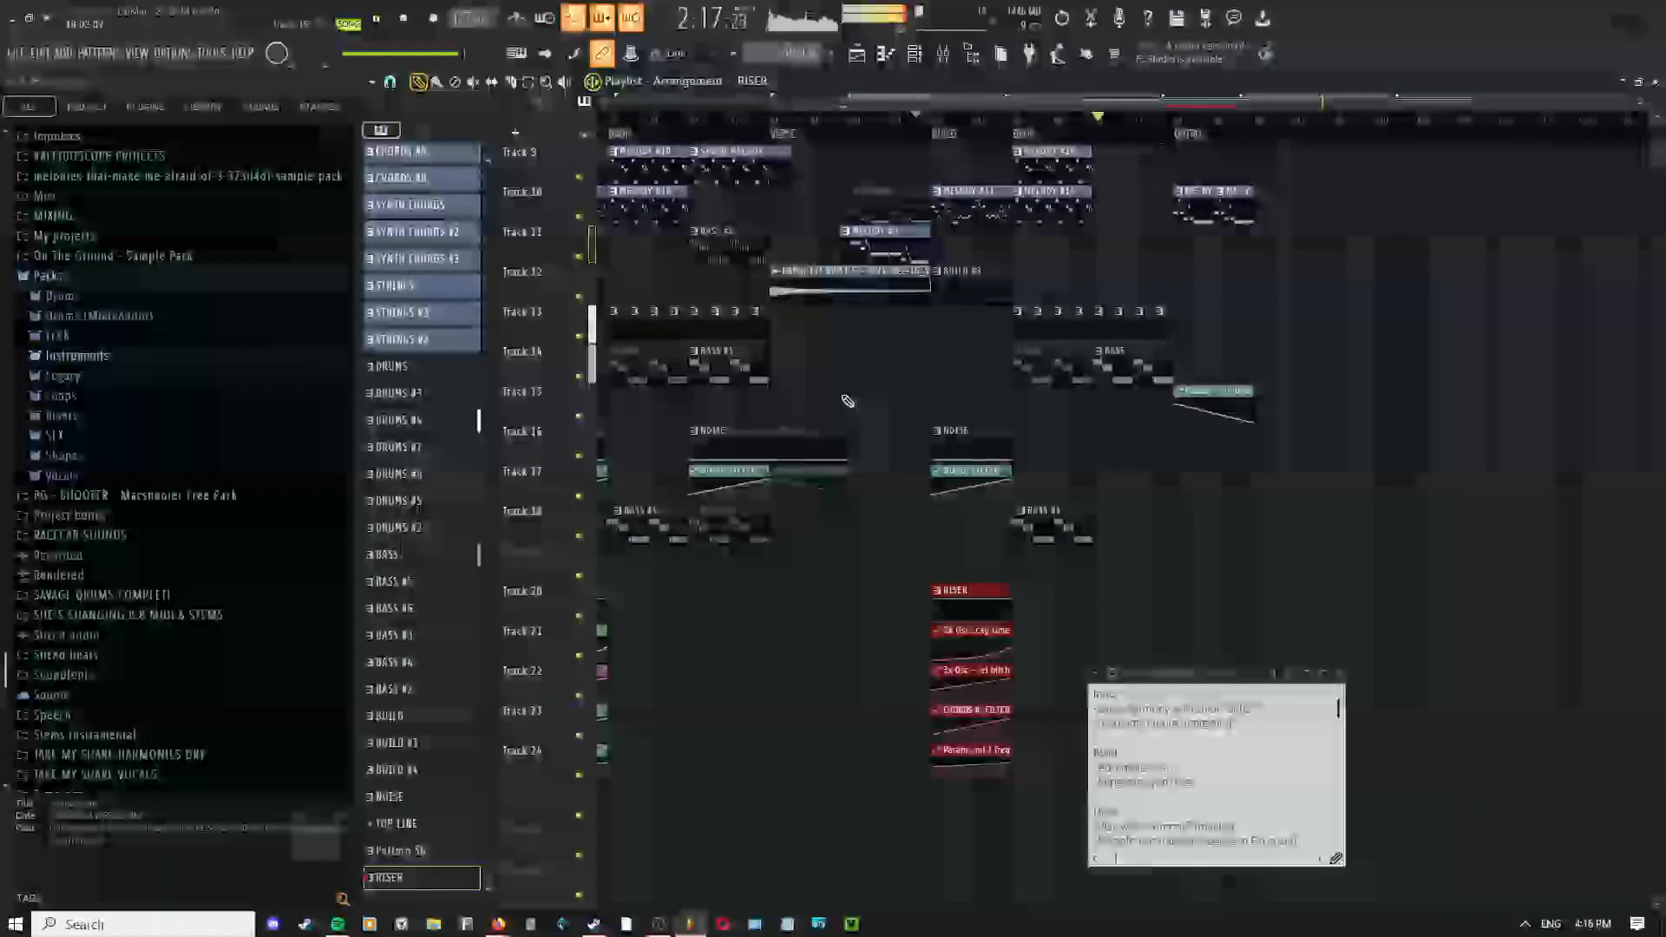
scroll(1116, 398, "up", 3)
left_click_drag(1102, 401, 1506, 383)
key("space")
Examine the arrangement from the first DROP through the VERSE and second BUILD to the OUTRO across all tracks
scroll(1146, 417, "down", 3)
scroll(931, 347, "up", 3)
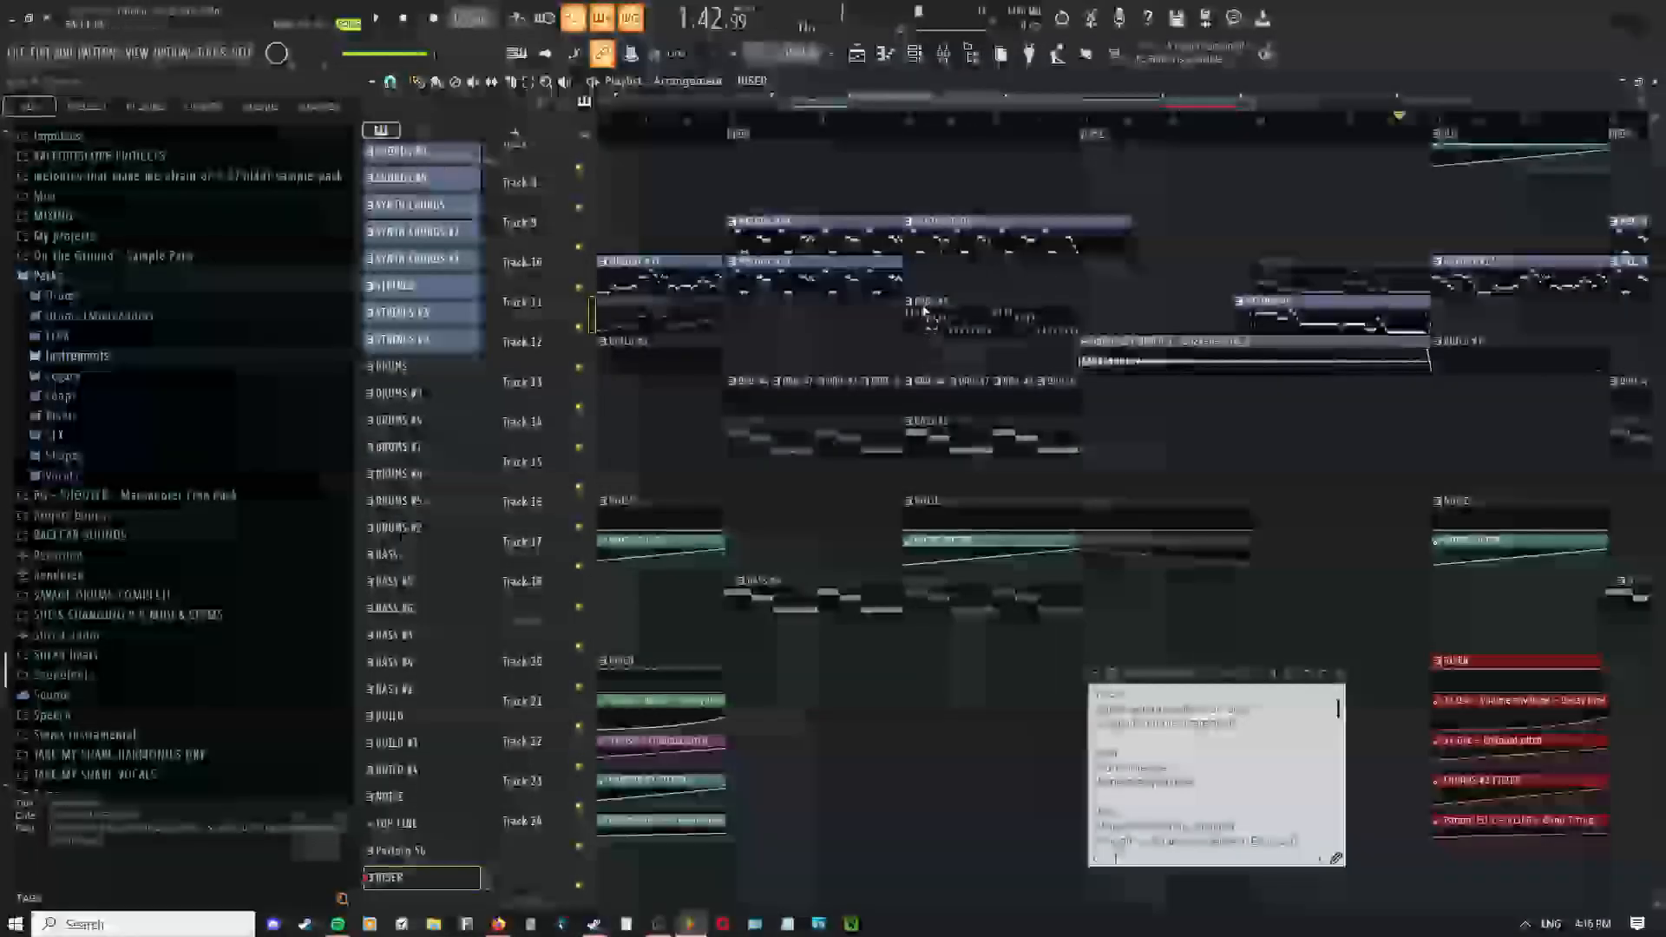
left_click_drag(993, 337, 513, 458)
left_click_drag(1340, 352, 1022, 335)
scroll(1022, 335, "down", 2)
left_click_drag(785, 434, 1183, 379)
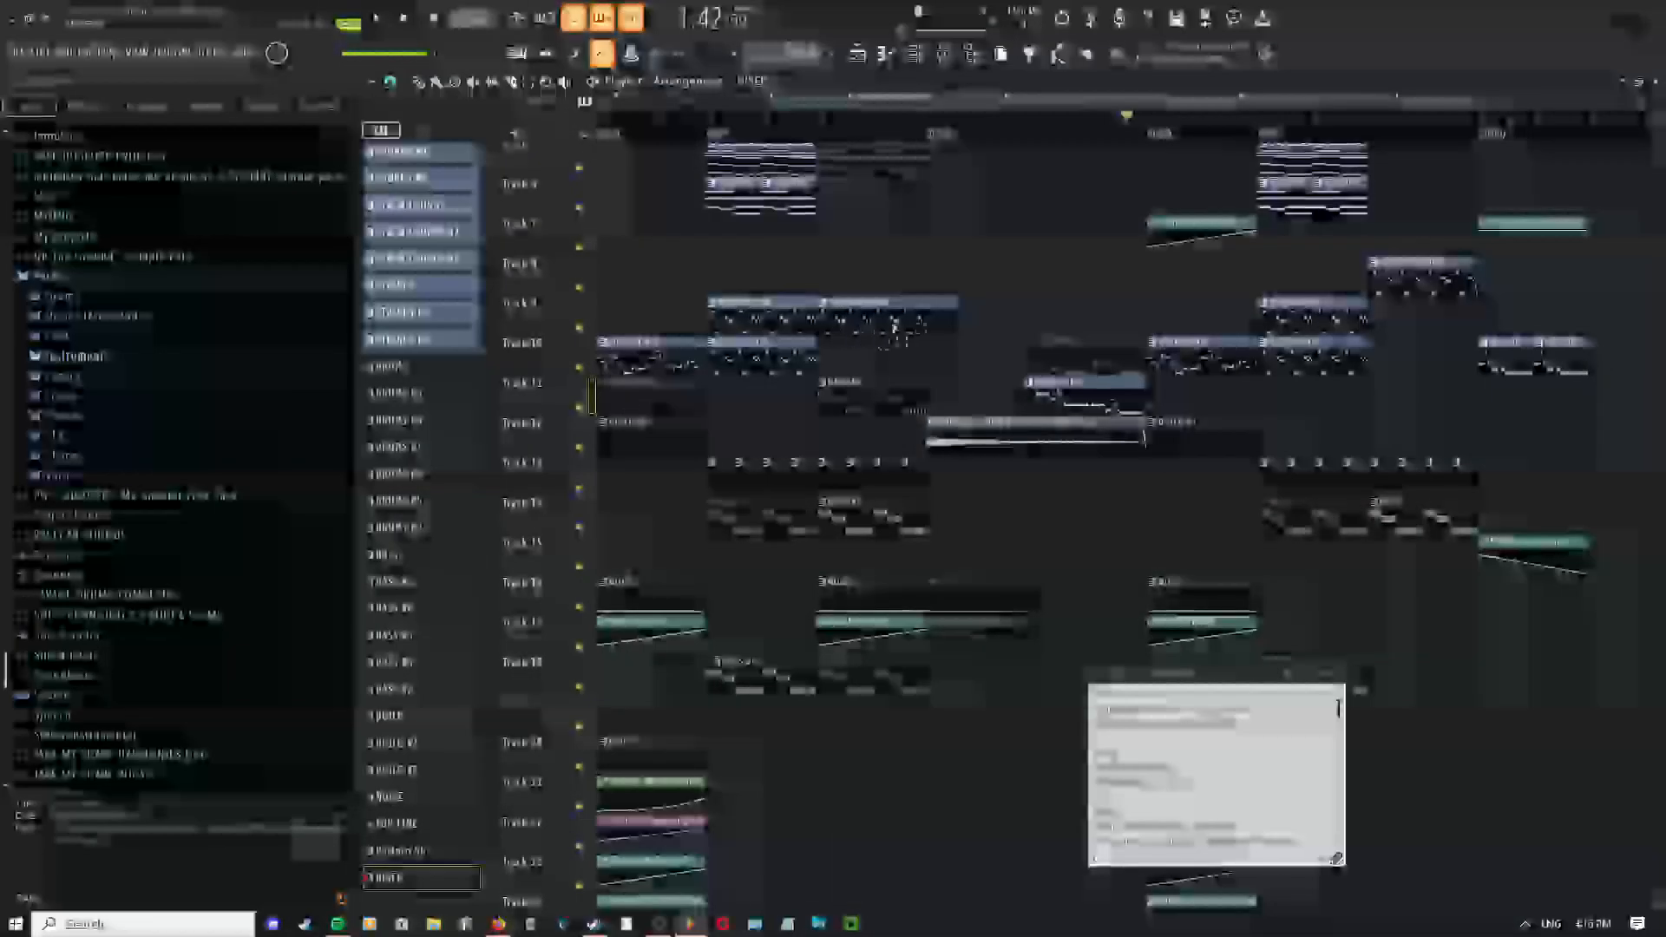
left_click_drag(893, 329, 861, 496)
left_click_drag(955, 364, 923, 357)
middle_click(922, 357)
left_click_drag(788, 387, 822, 387)
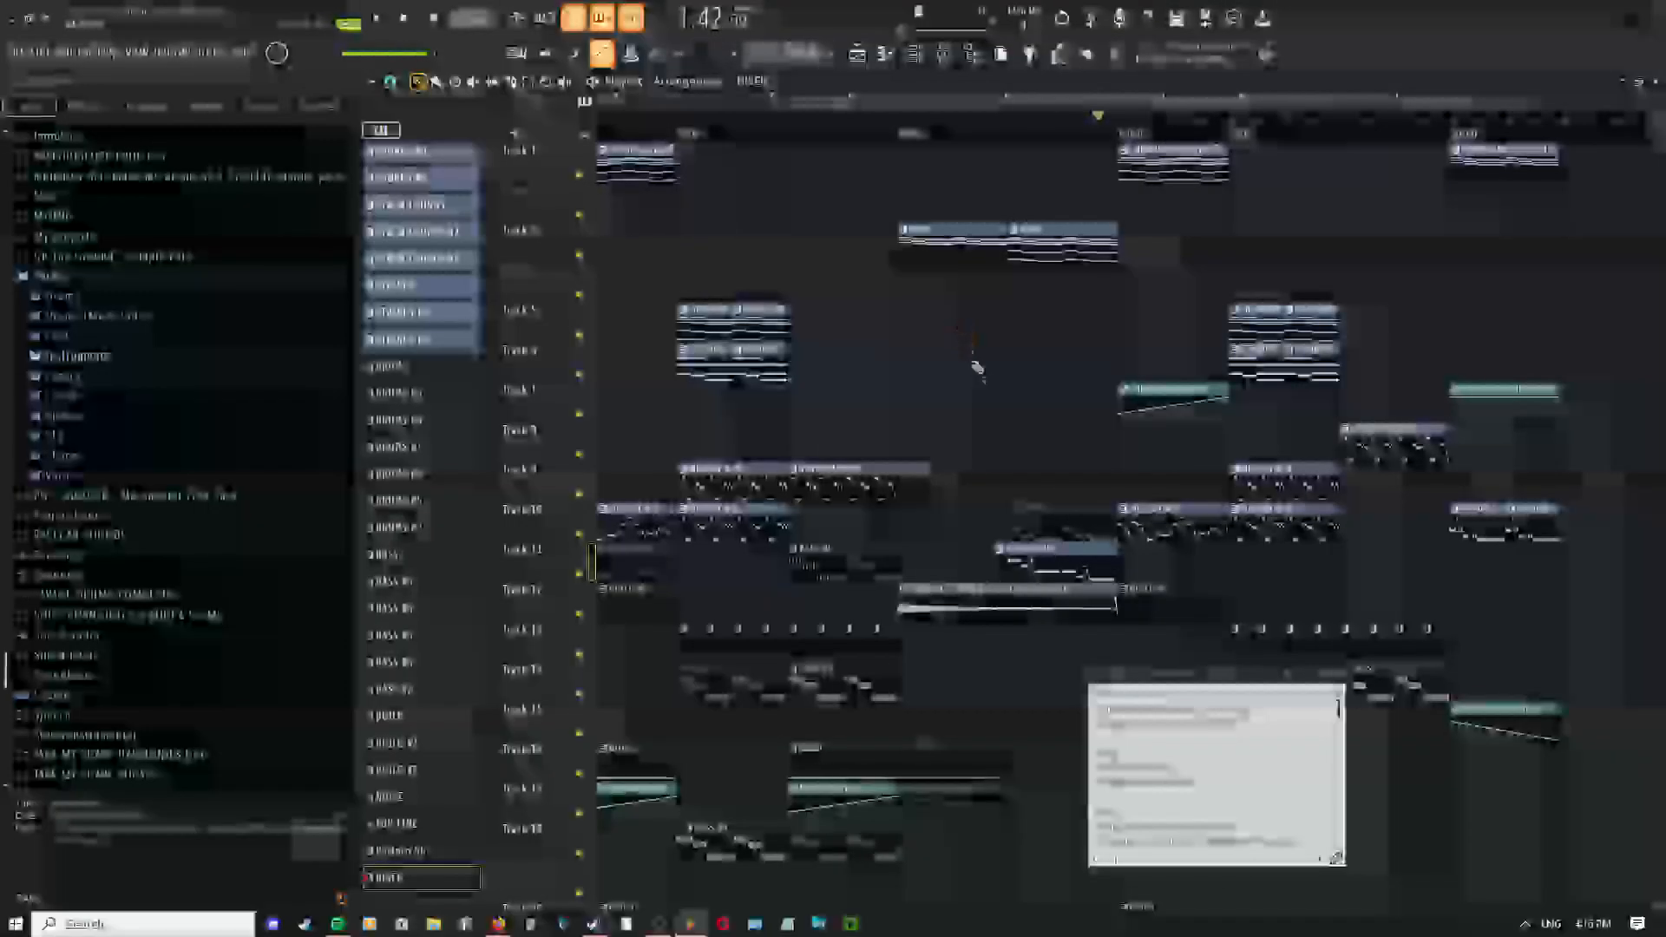
left_click_drag(1104, 389, 703, 245)
scroll(848, 414, "down", 1)
left_click_drag(848, 413, 1308, 351)
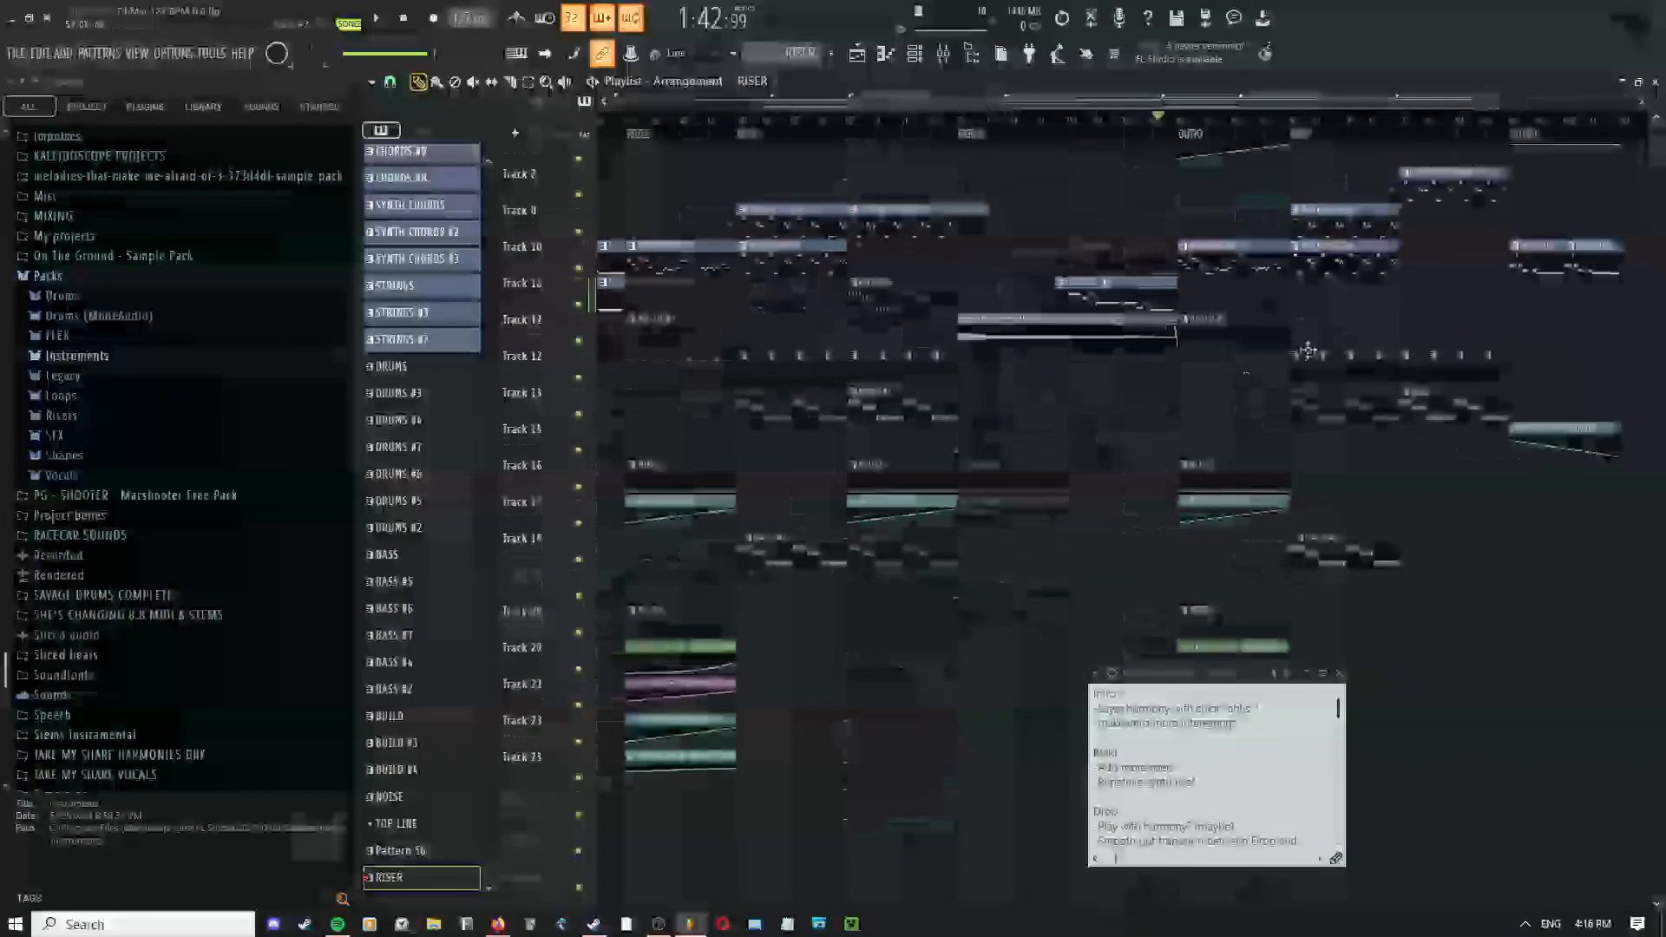
left_click_drag(1059, 413, 912, 390)
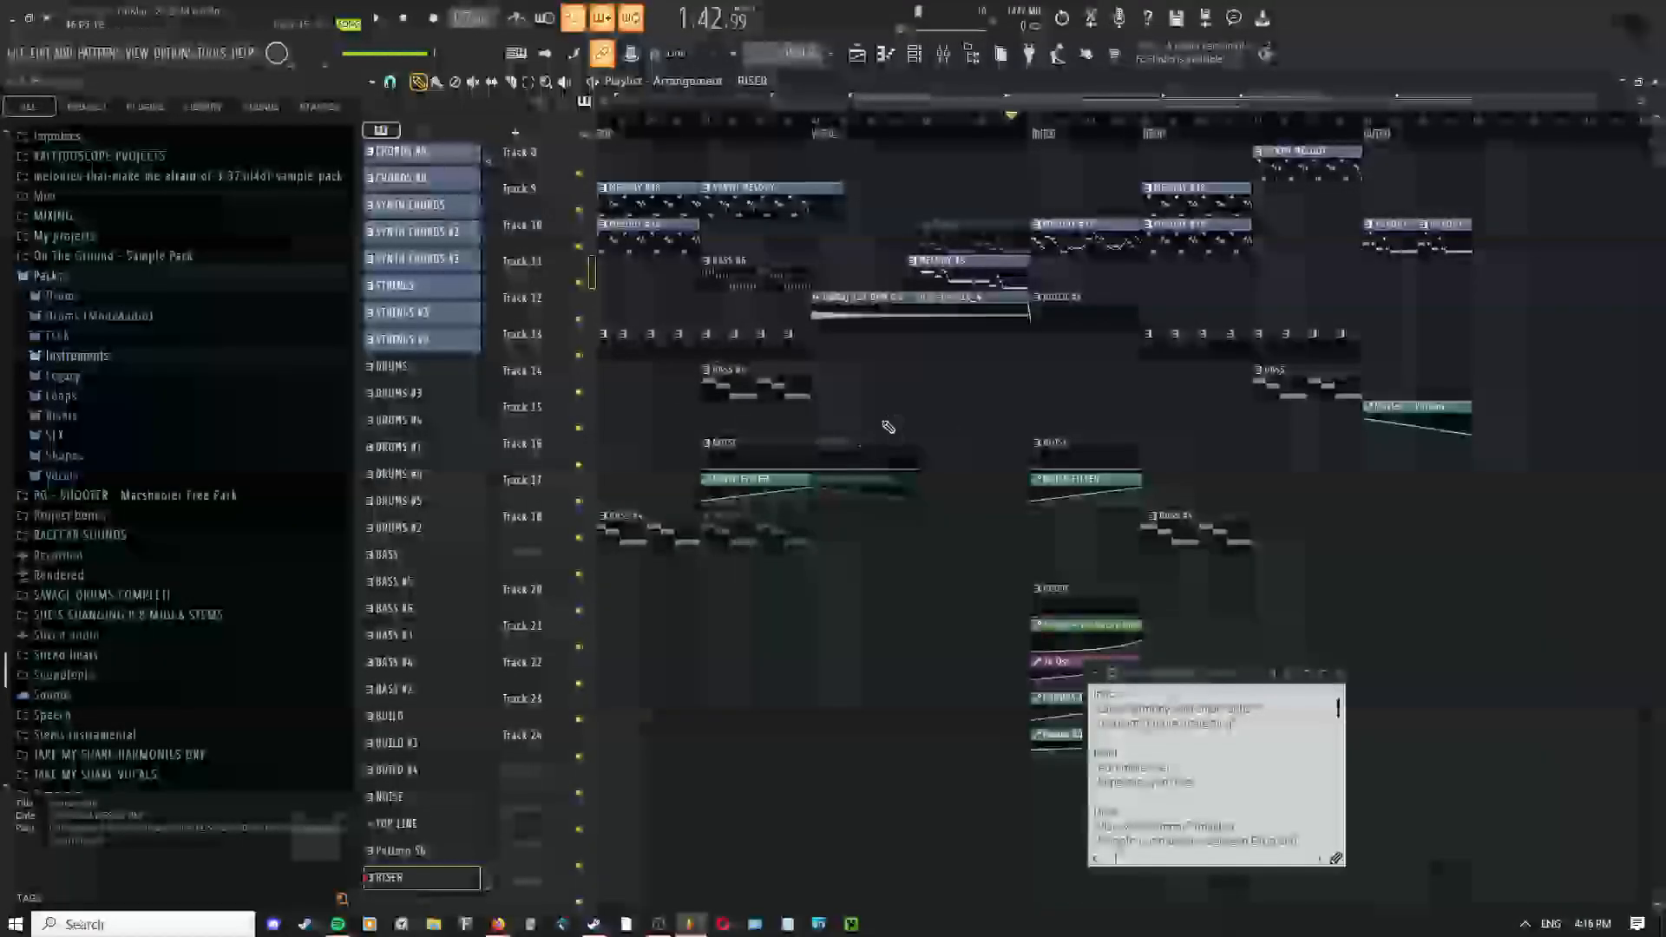
left_click_drag(1131, 418, 1202, 487)
scroll(1258, 487, "down", 3)
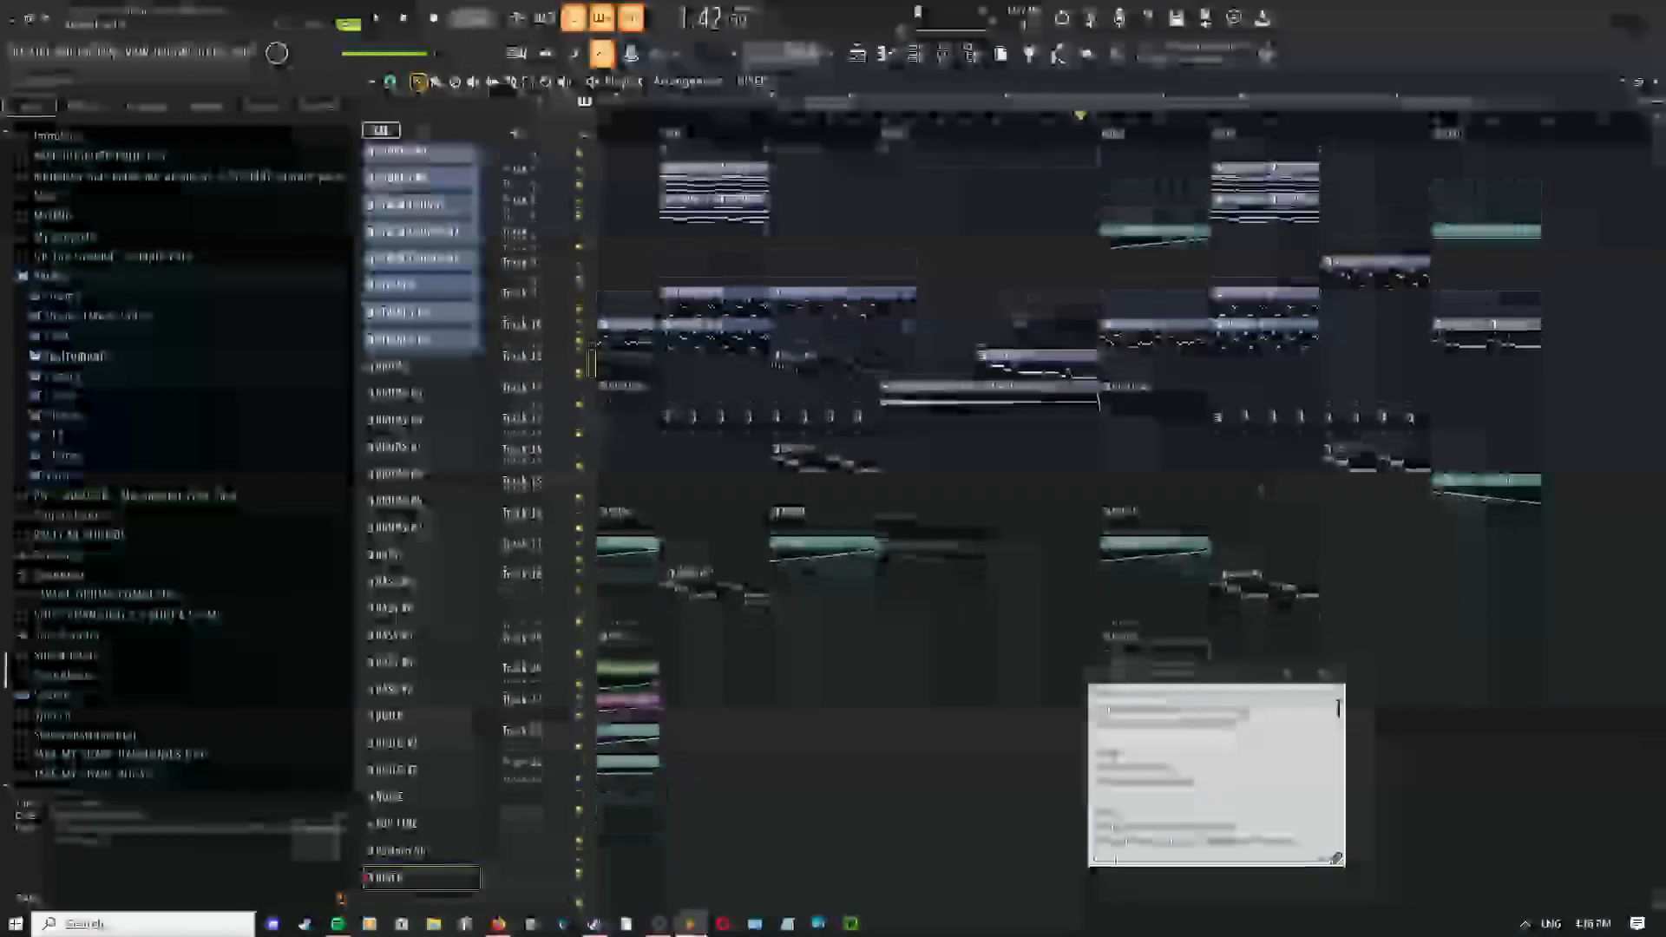
scroll(1379, 400, "down", 2)
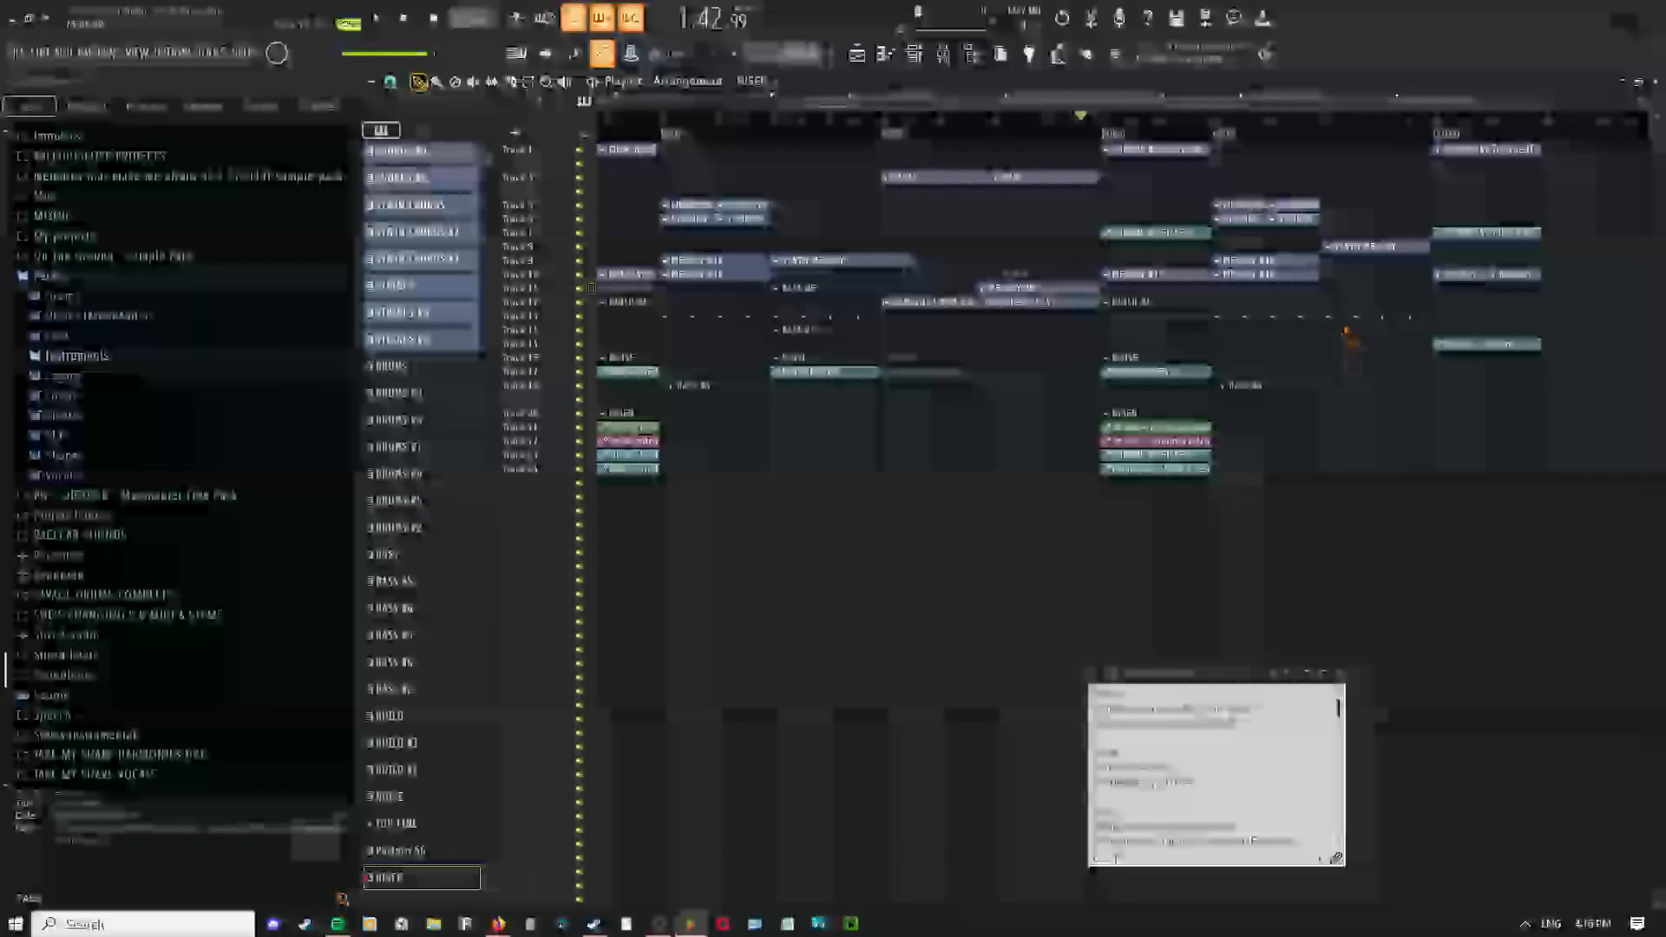
scroll(927, 280, "up", 5)
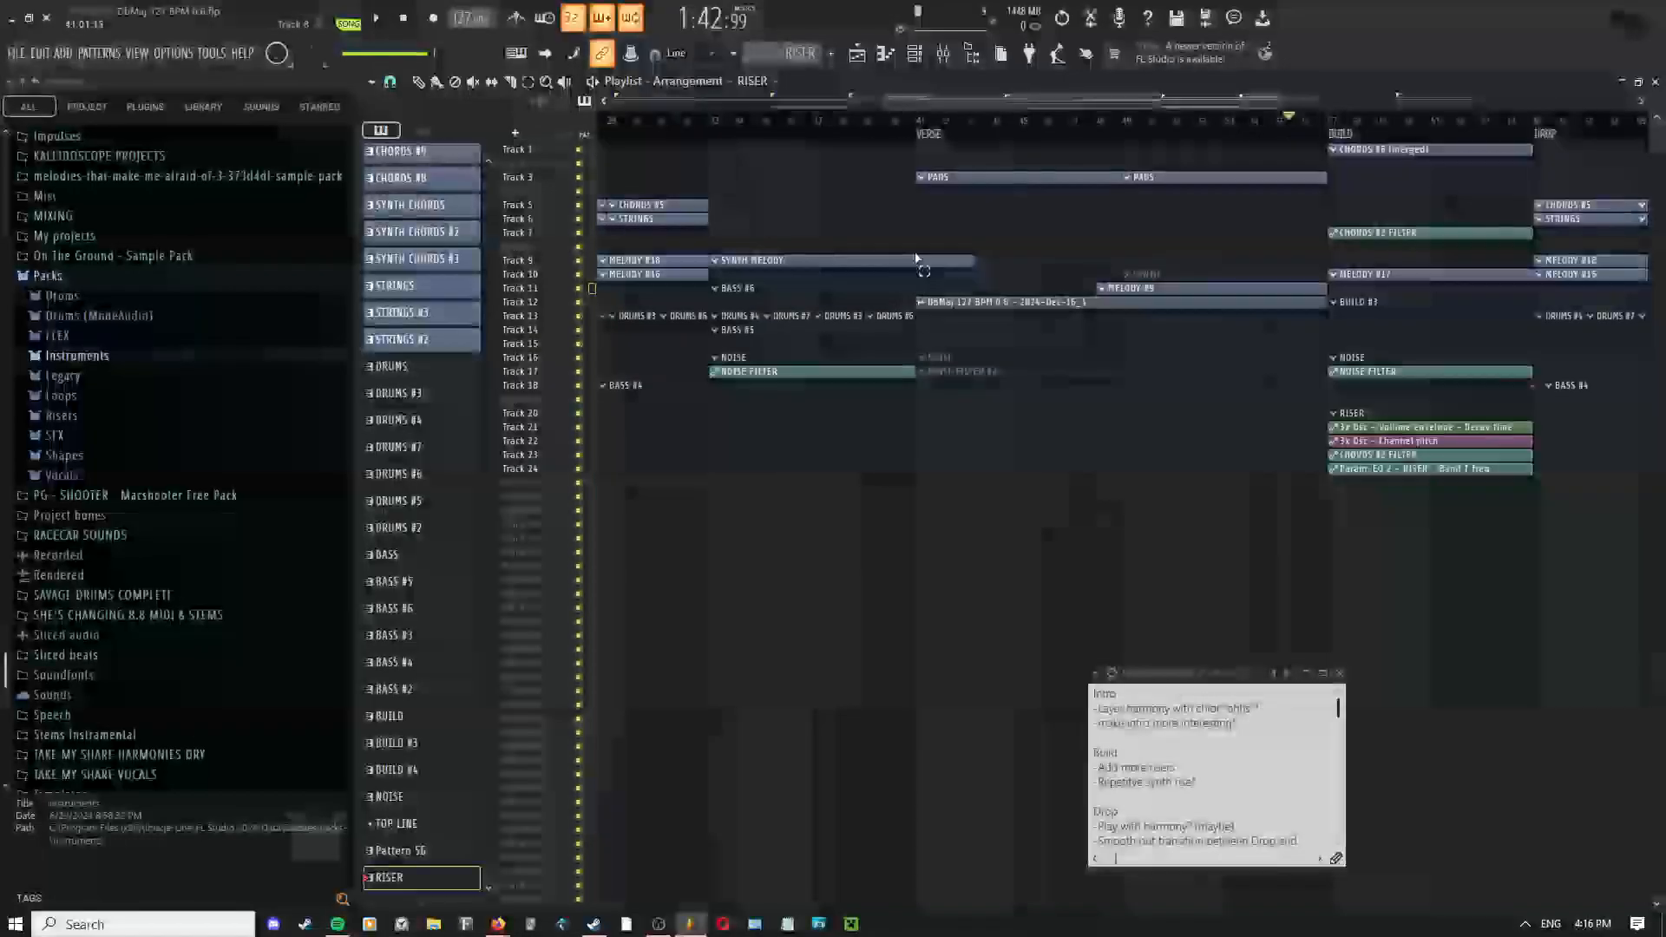
Copy the clips of the first DROP's second half, including SYNTH MELODY, BASS #6, drums, BASS #5, NOISE and NOISE FILTER, to the gap before the OUTRO
left_click_drag(925, 317, 923, 320)
right_click(945, 246)
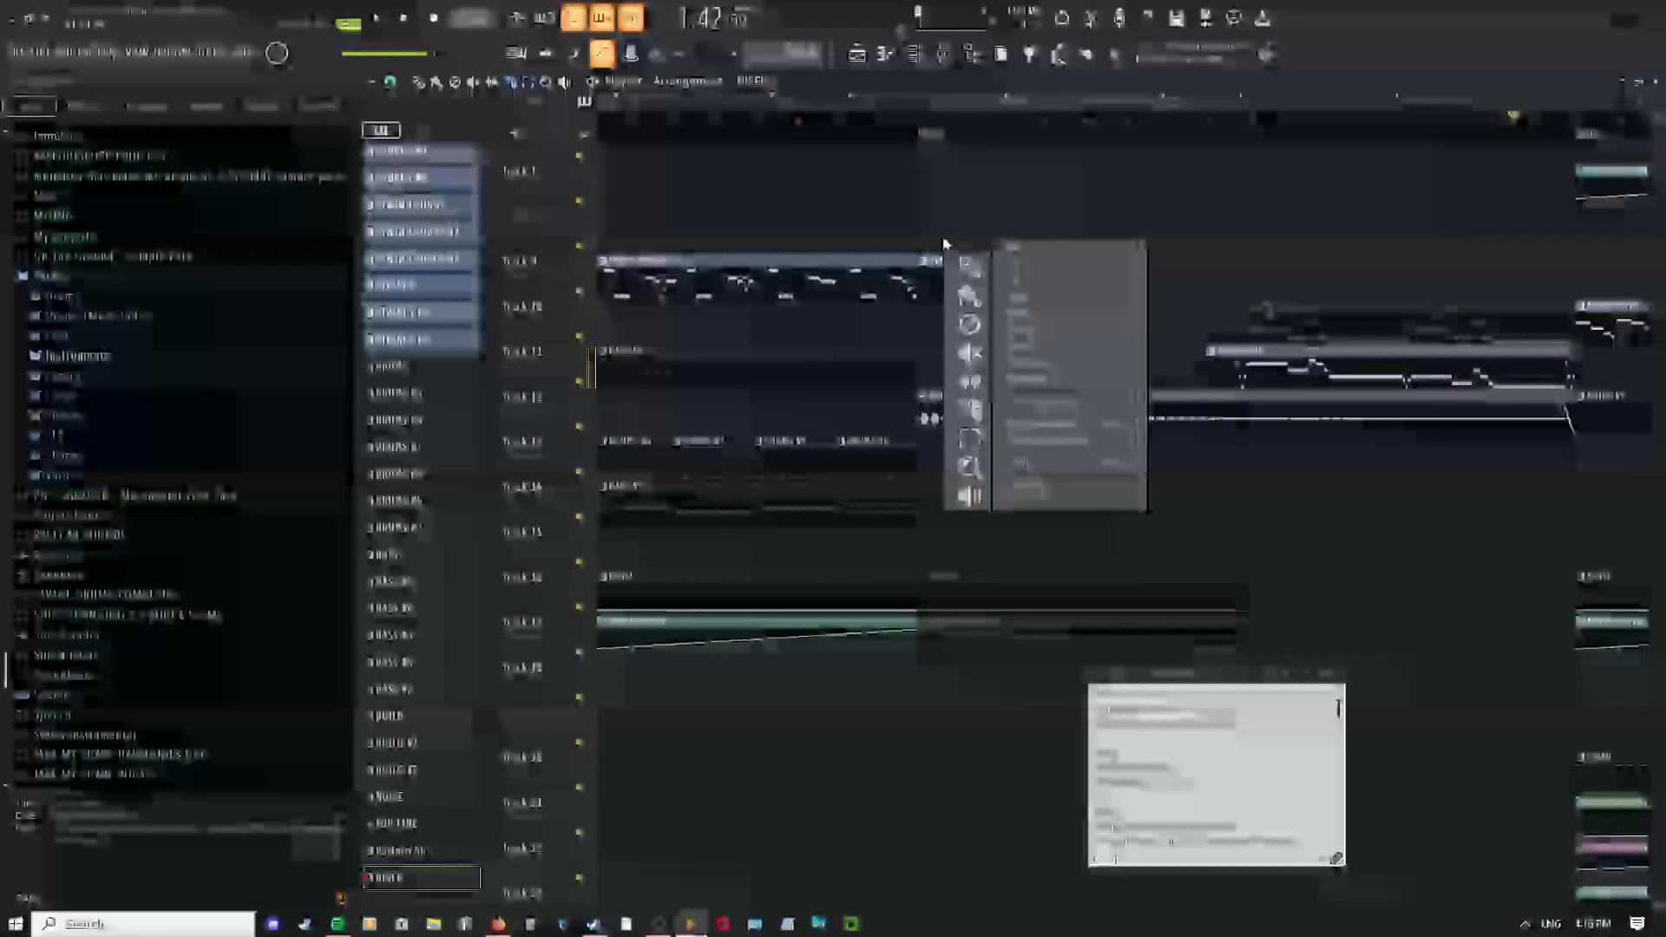
left_click(971, 268)
scroll(838, 260, "down", 5)
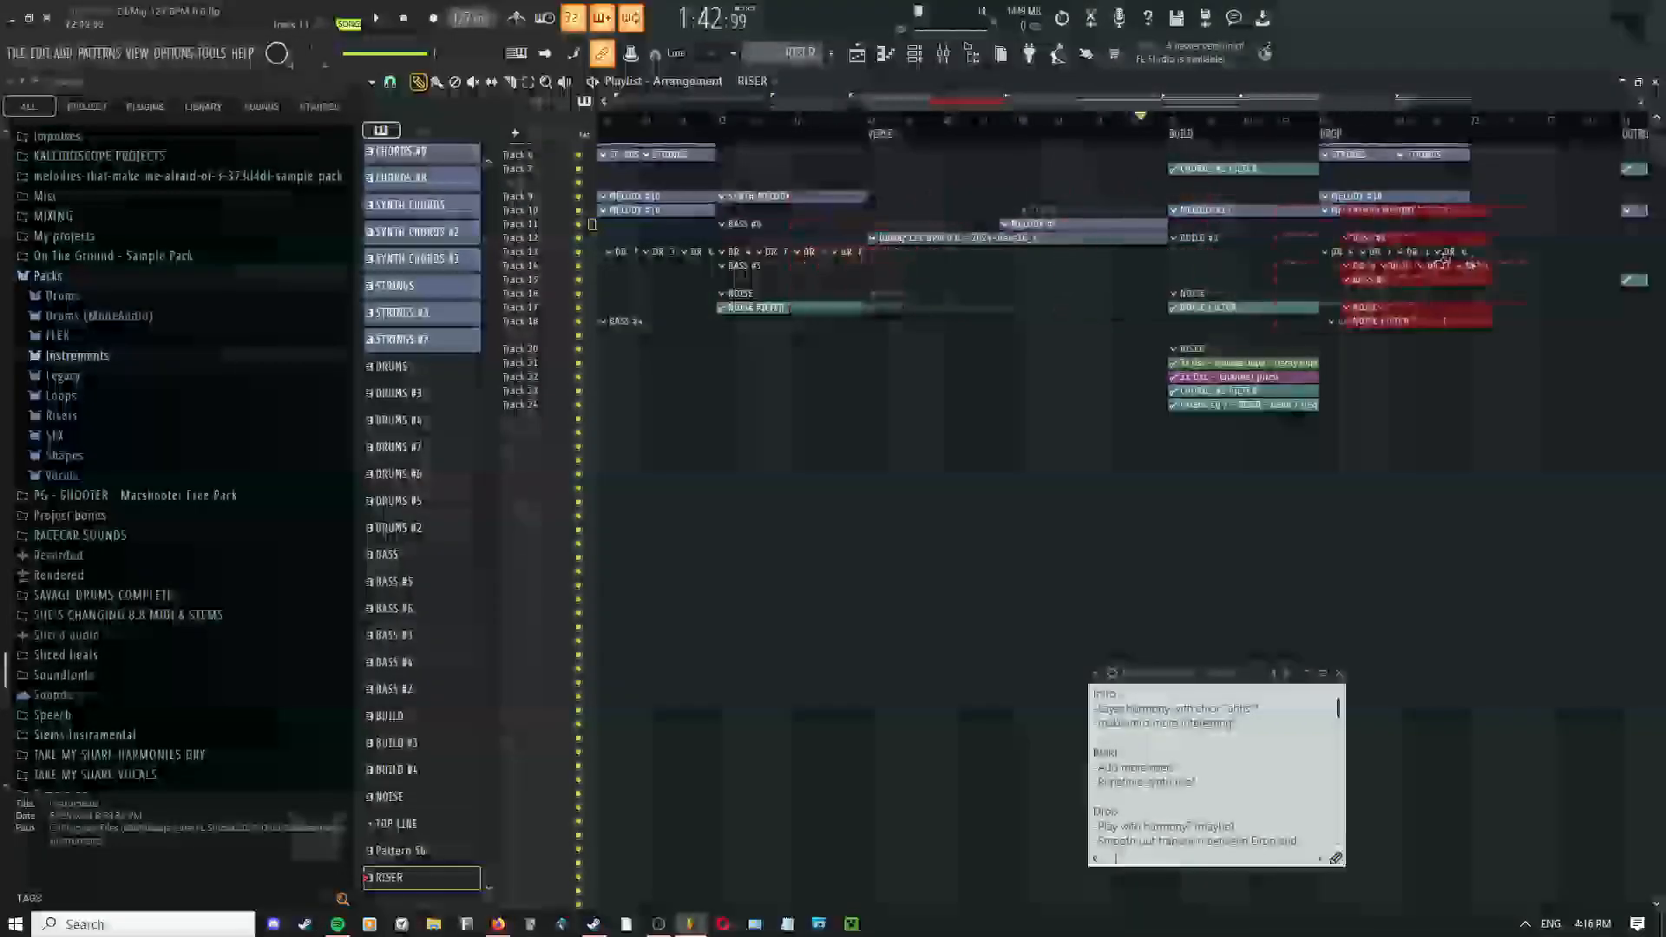
key("space")
left_click_drag(1442, 260, 1567, 251)
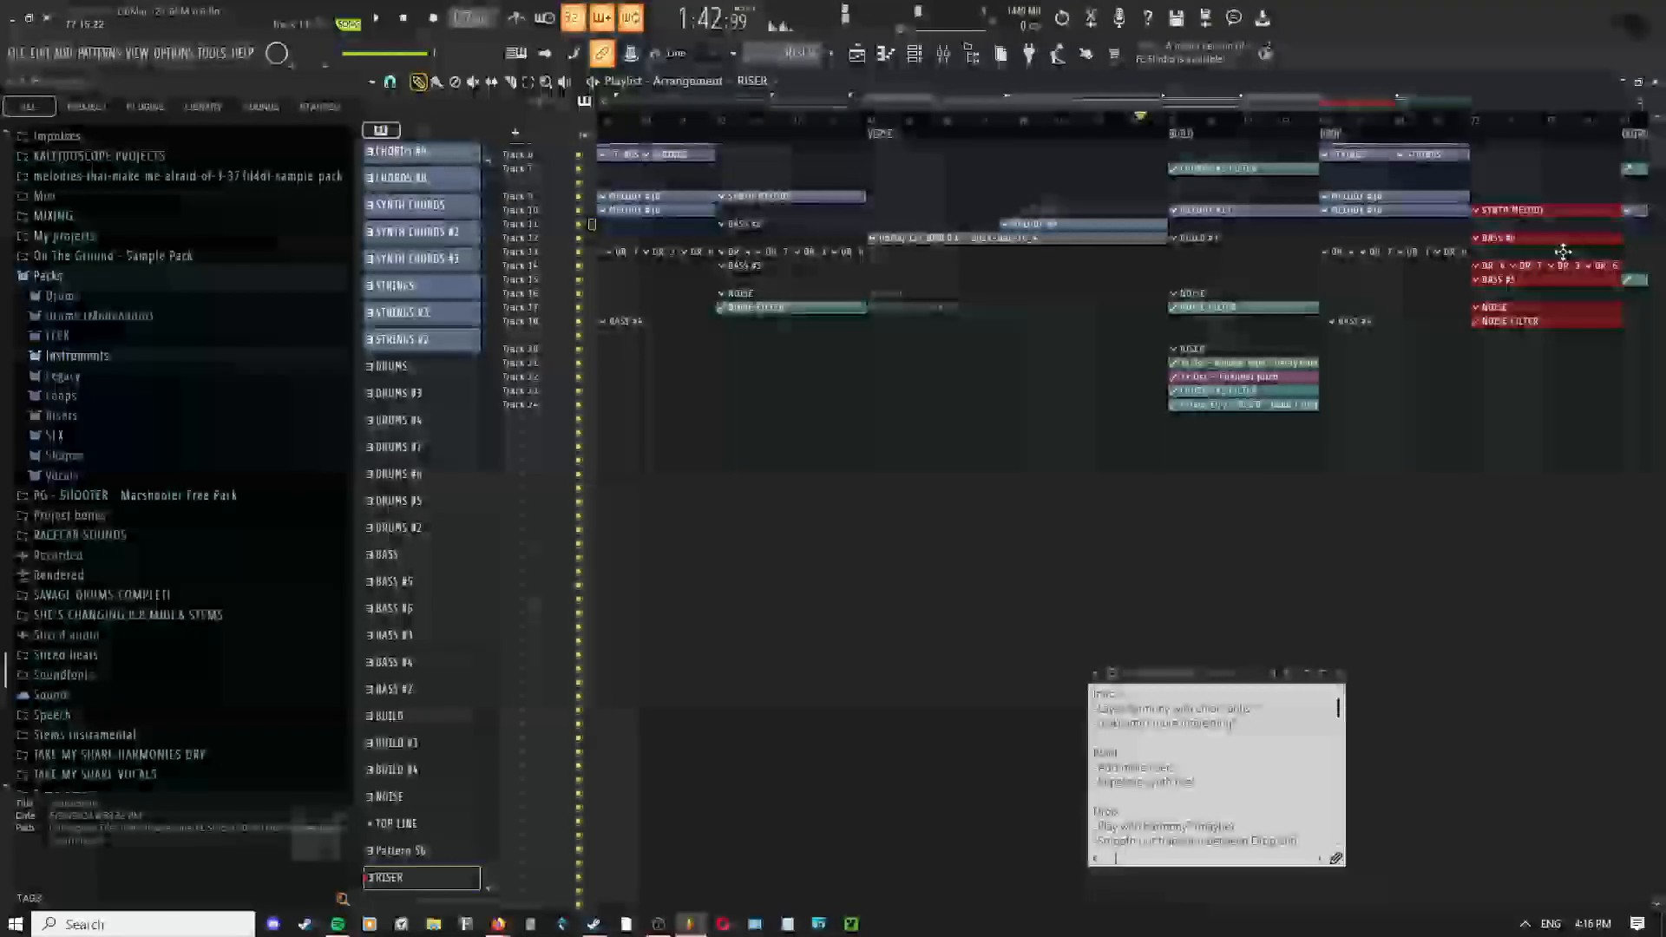
Play the song around the first BUILD and DROP, then restart playback from the first BUILD marker
scroll(1478, 249, "up", 4)
right_click(1477, 243, "ctrl")
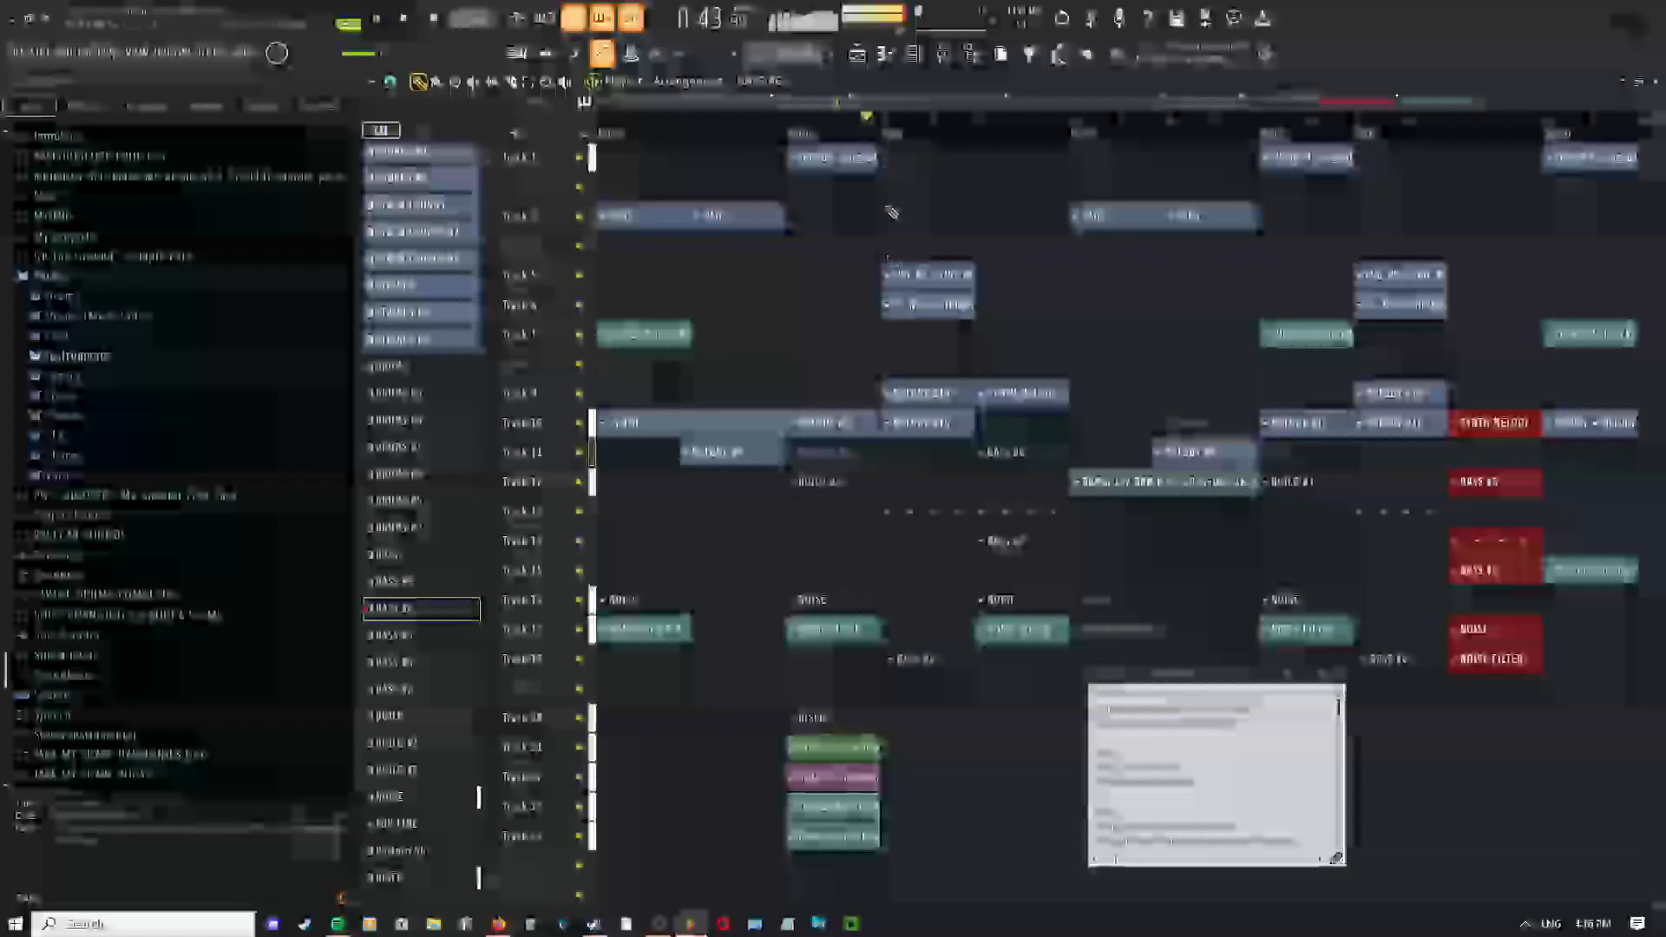
scroll(1104, 359, "up", 2)
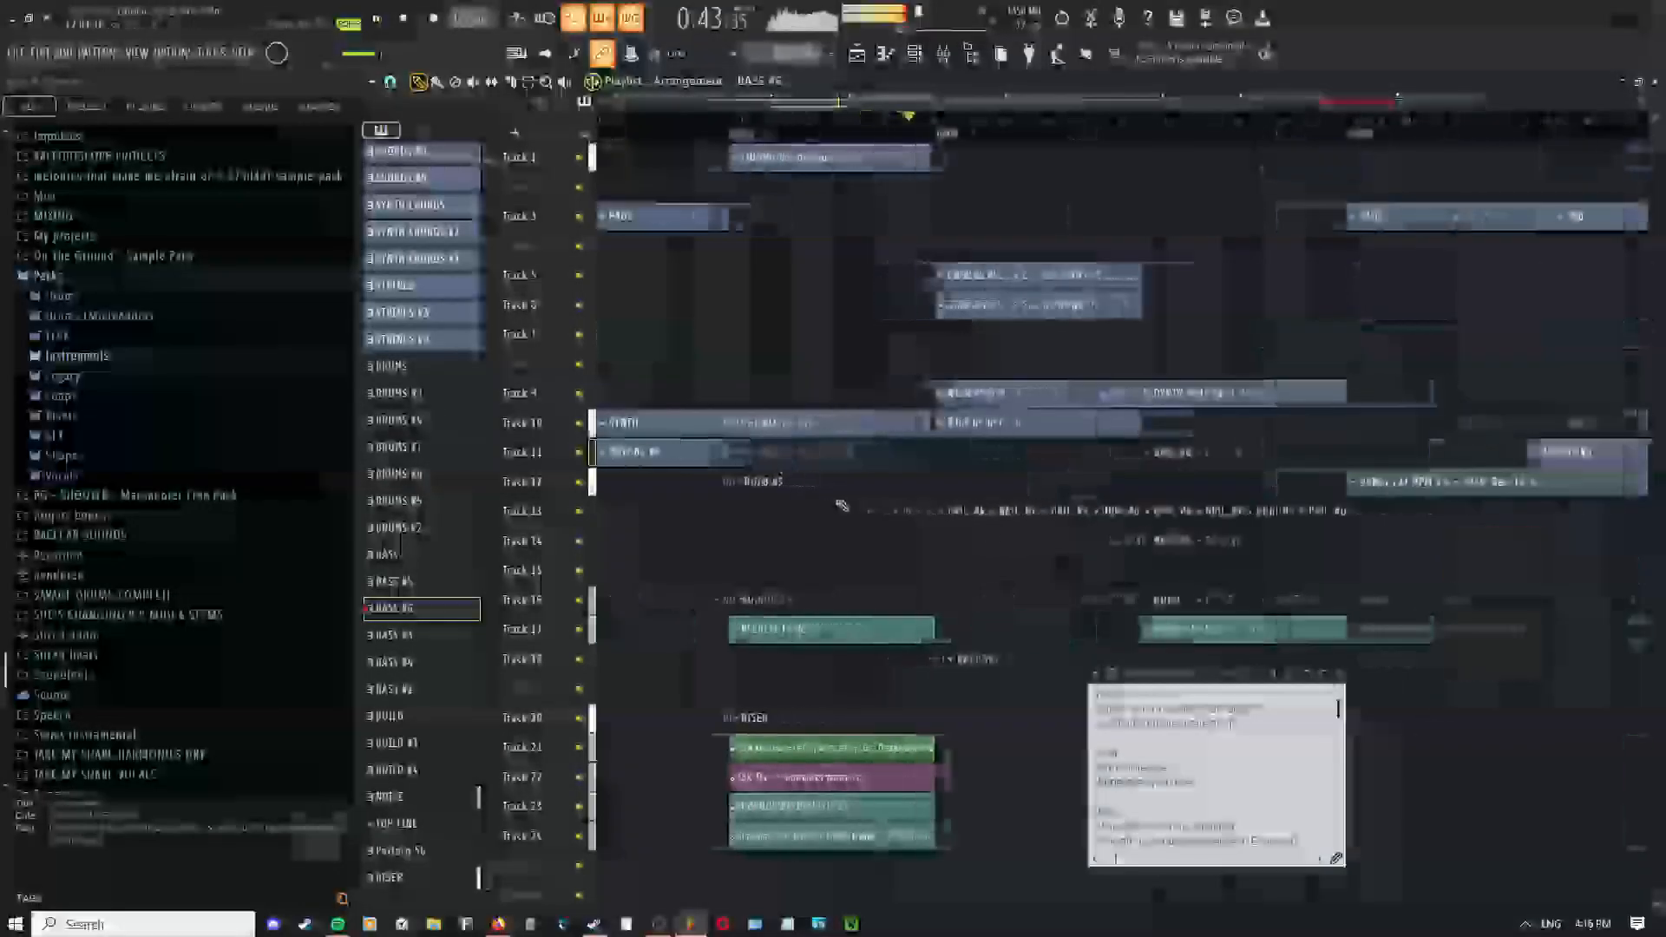
scroll(1103, 359, "down", 2)
right_click(905, 299)
right_click(867, 301)
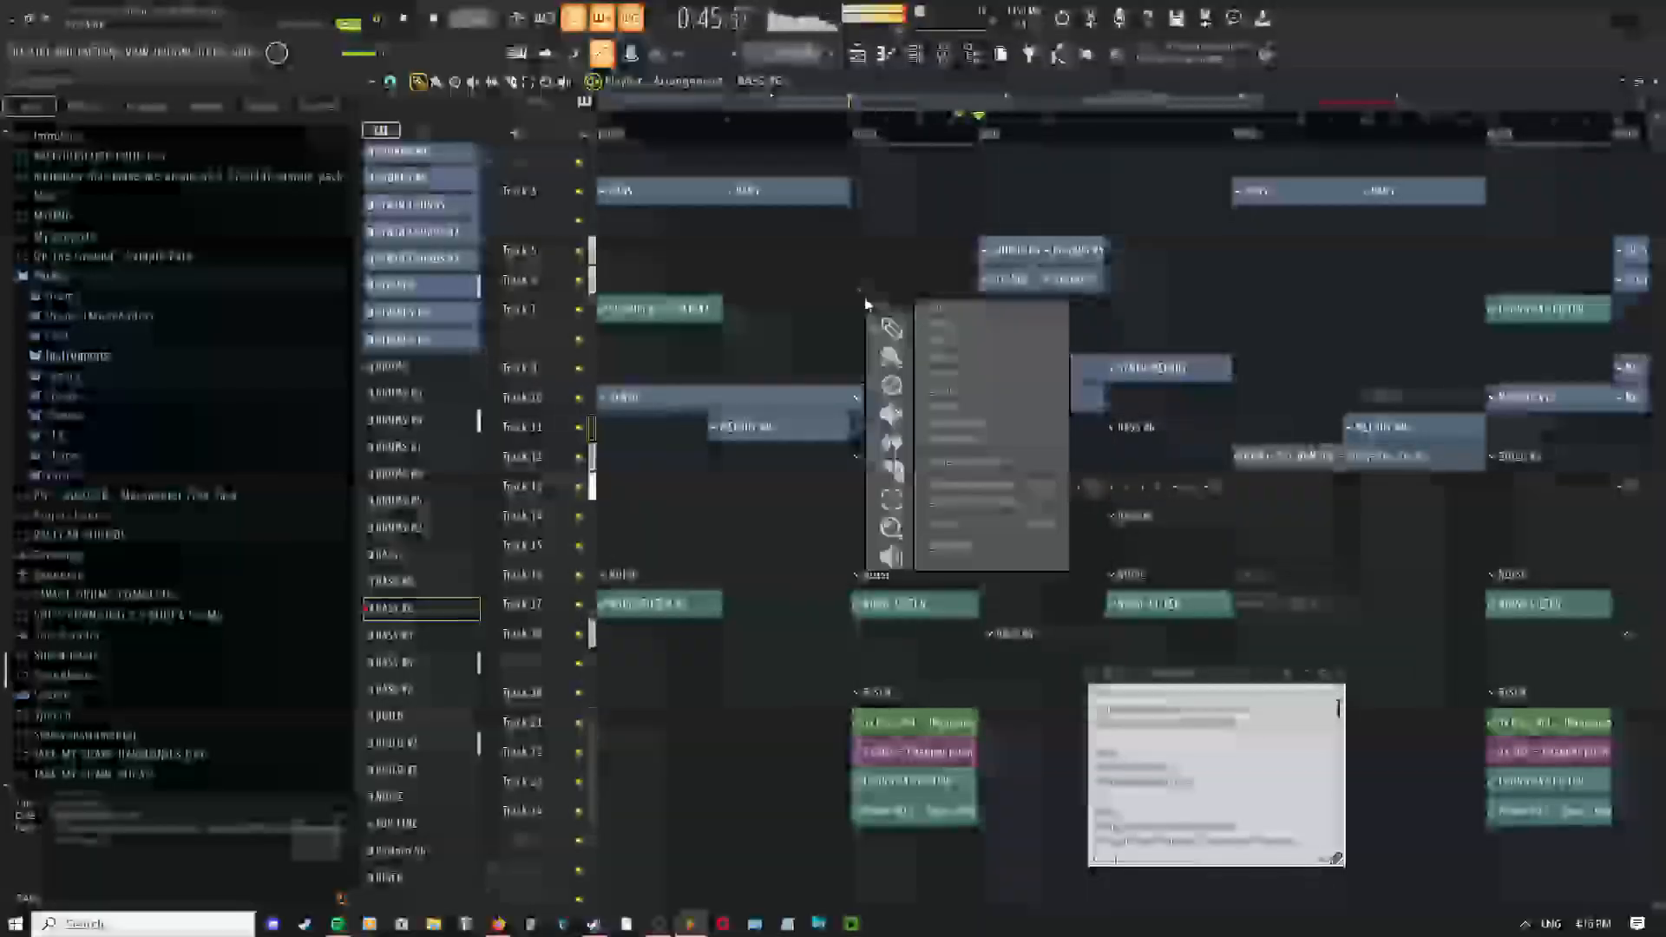
left_click(881, 336)
key("space")
left_click(859, 130)
key("space")
Review the riser in the first BUILD and the whole first DROP while the song plays, then stop playback
scroll(920, 452, "down", 4)
scroll(892, 466, "up", 3)
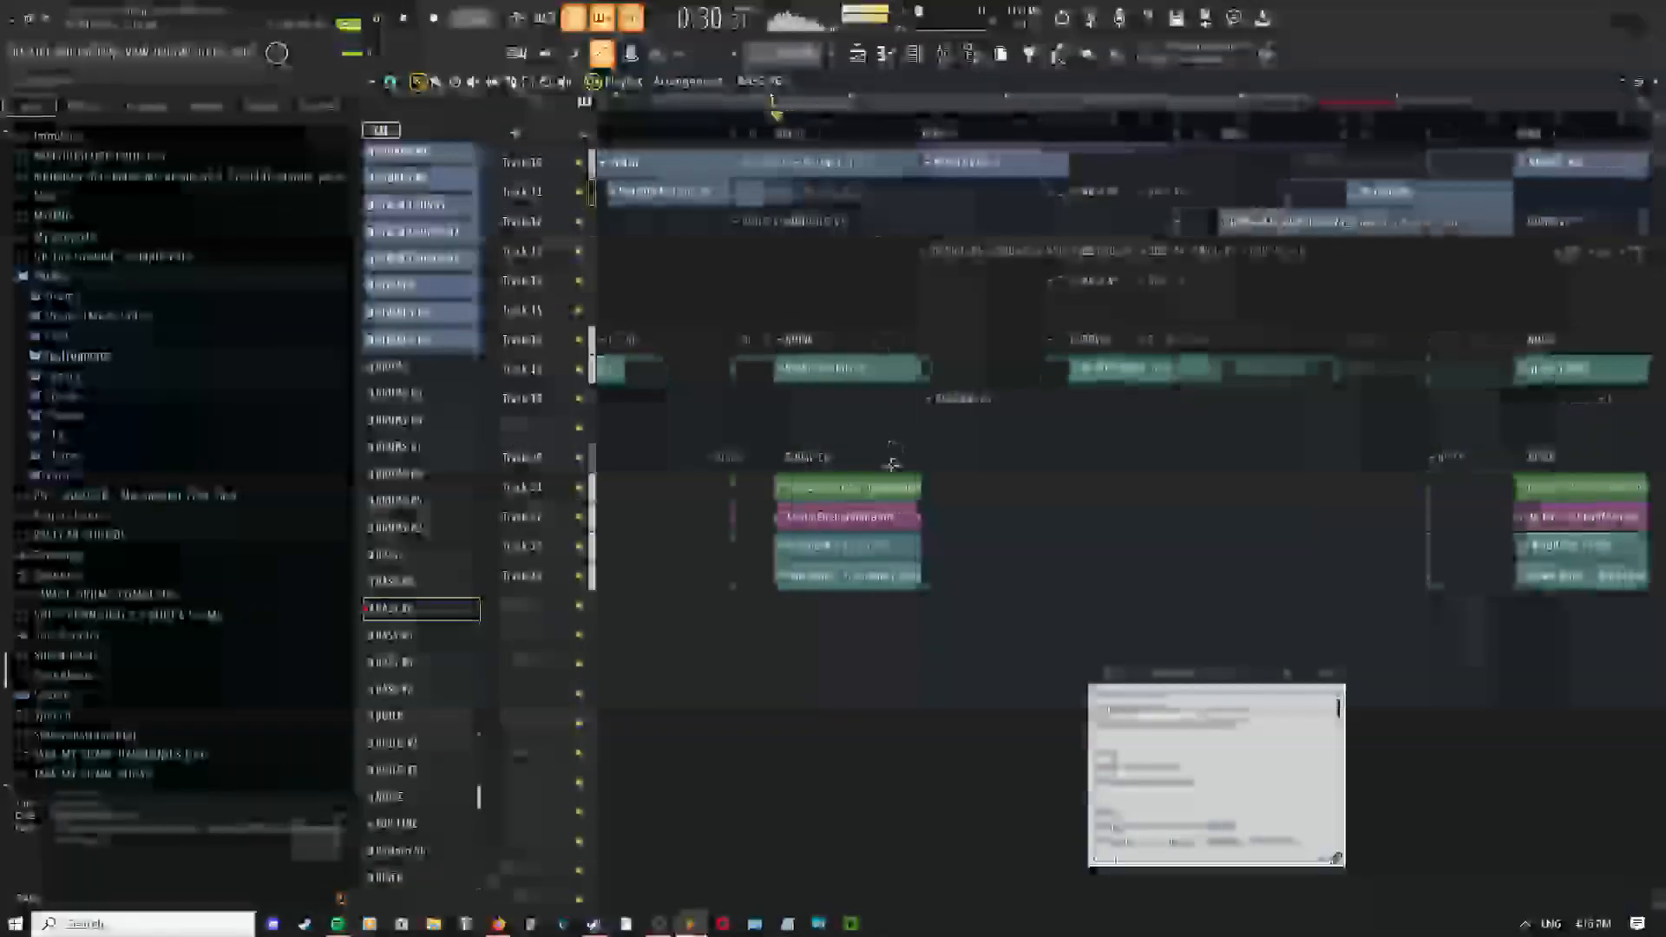
middle_click(819, 430)
left_click(837, 454)
scroll(821, 454, "down", 3)
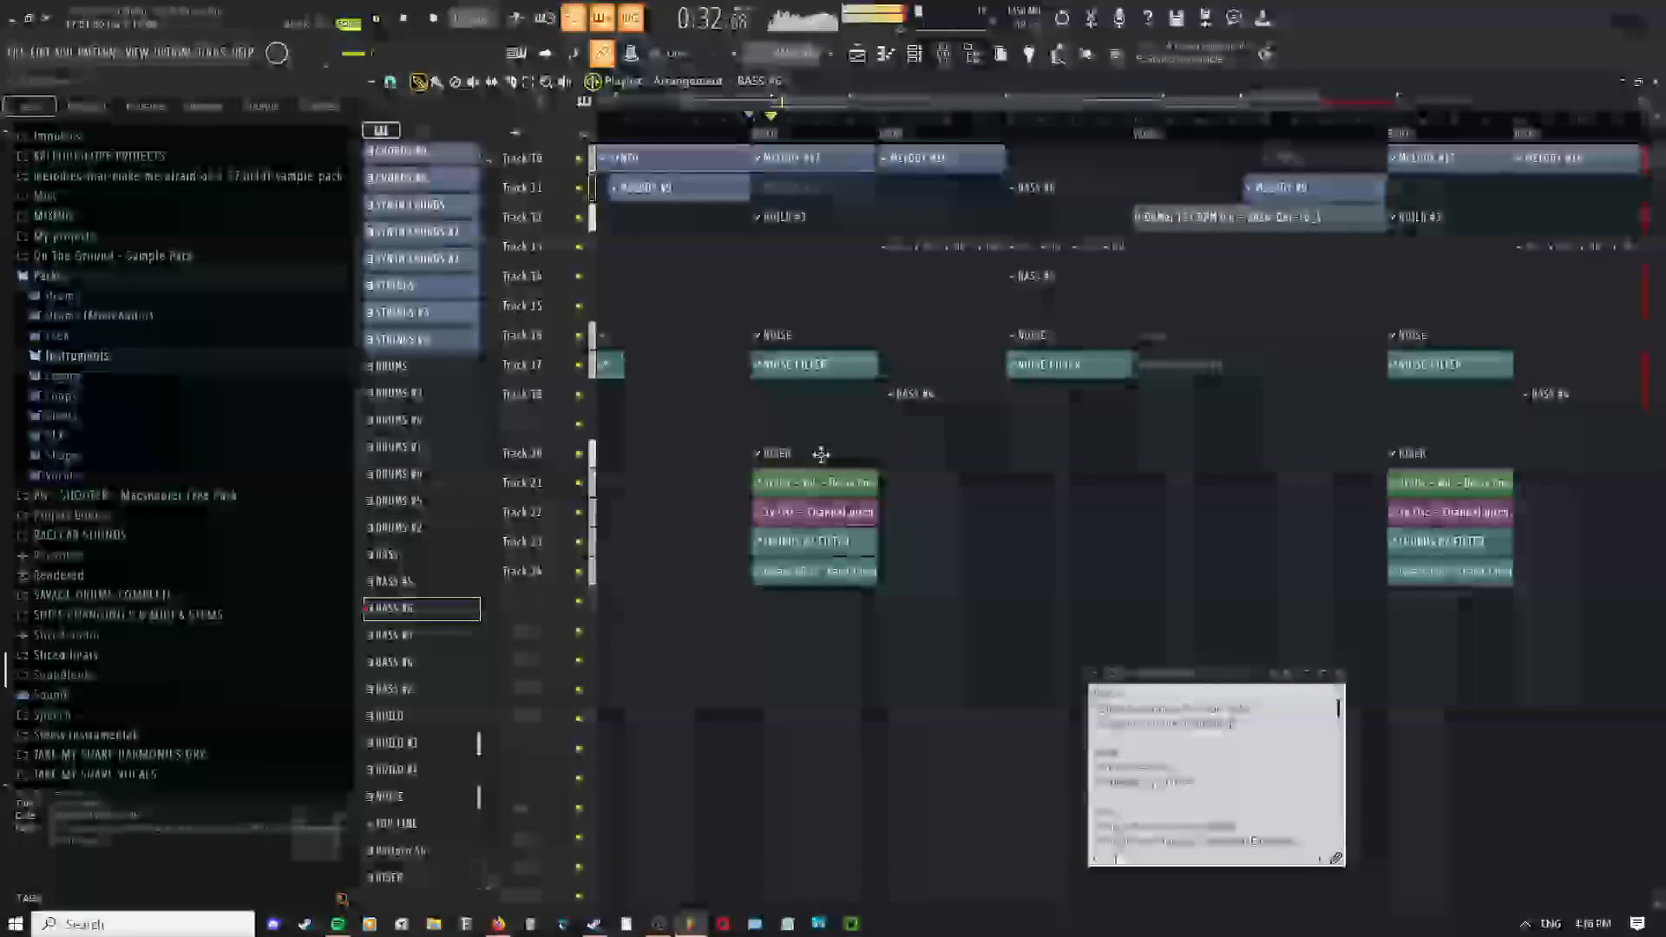
scroll(839, 417, "up", 3)
right_click(830, 365)
left_click(854, 401)
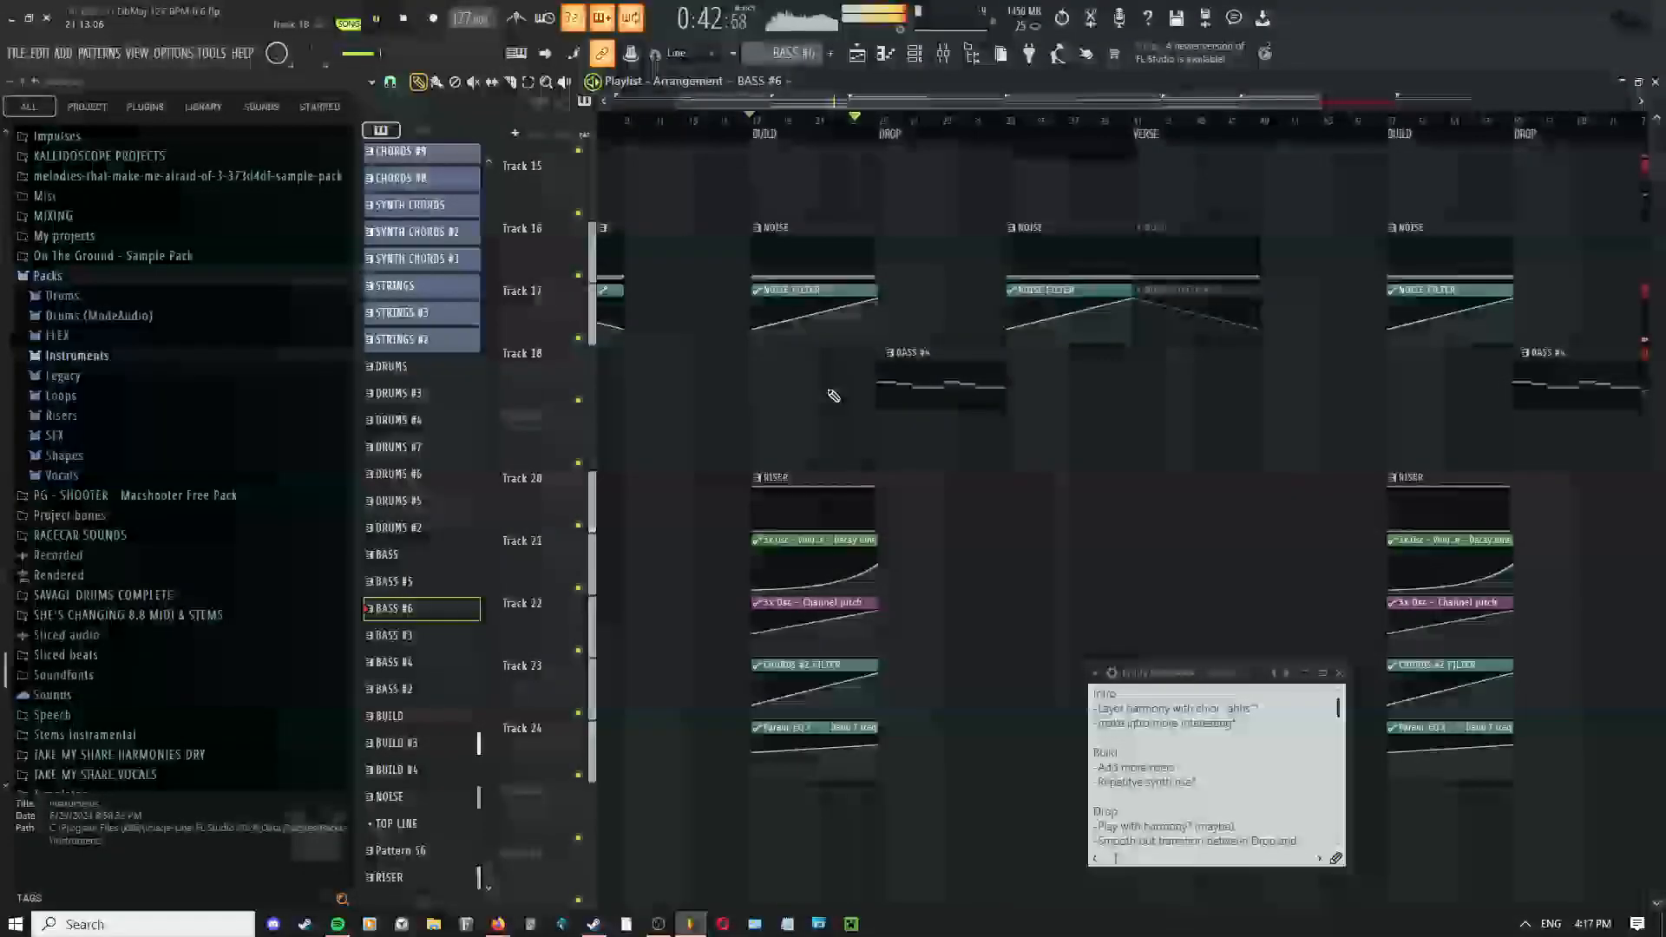
right_click(806, 397)
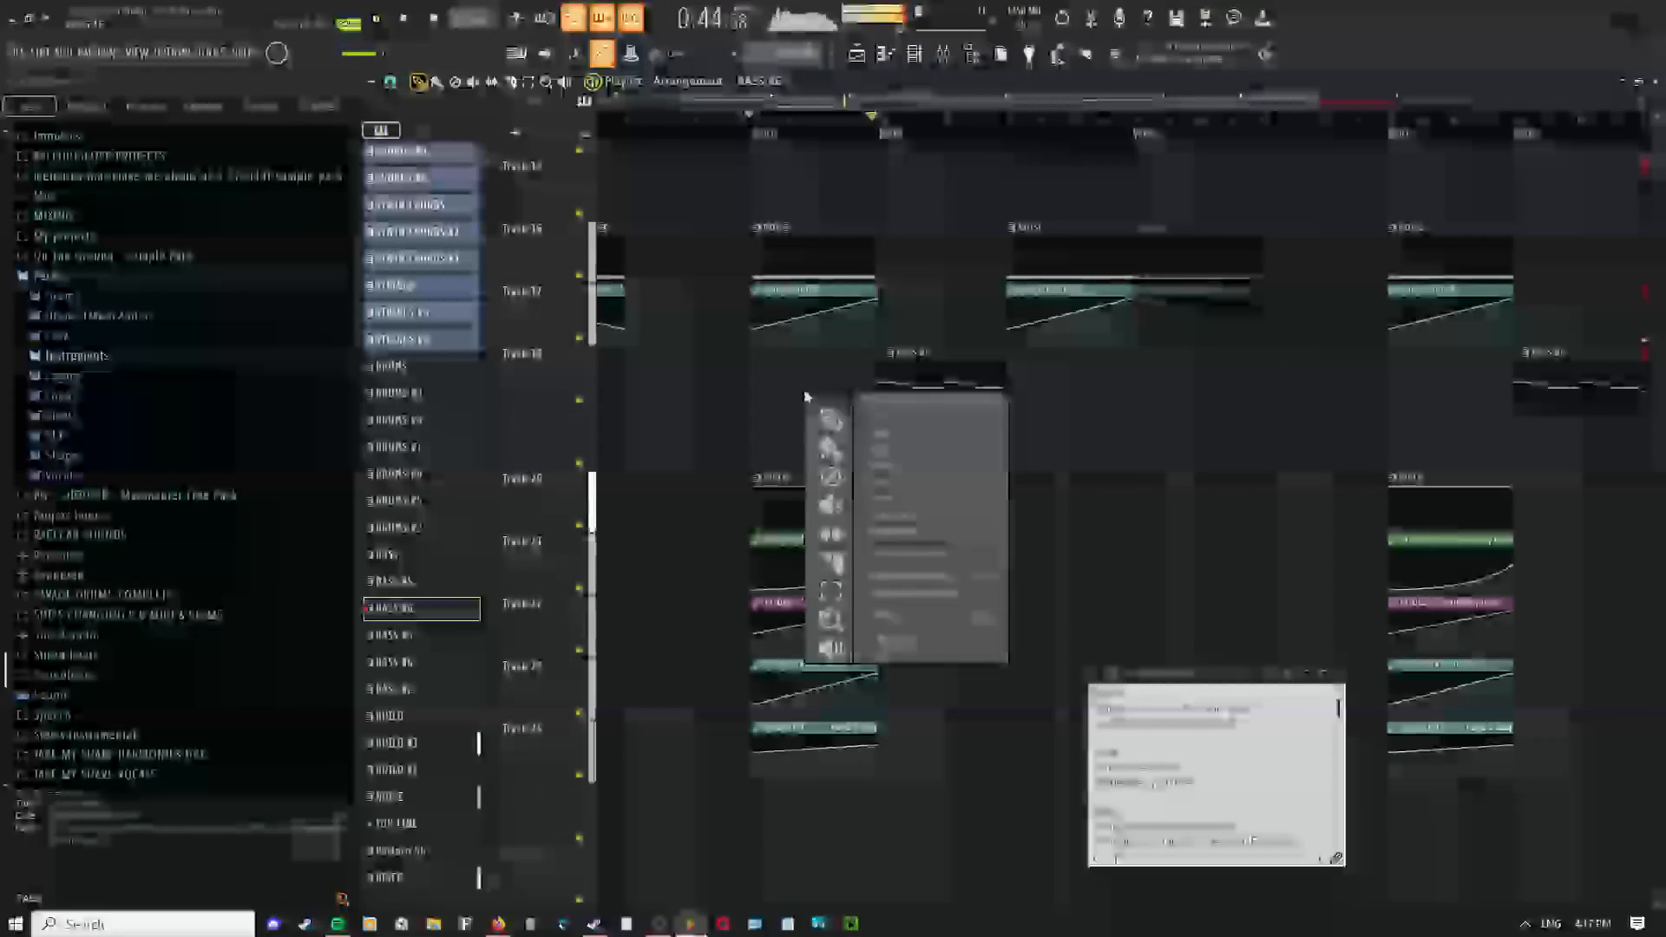
right_click(788, 398)
left_click(807, 425)
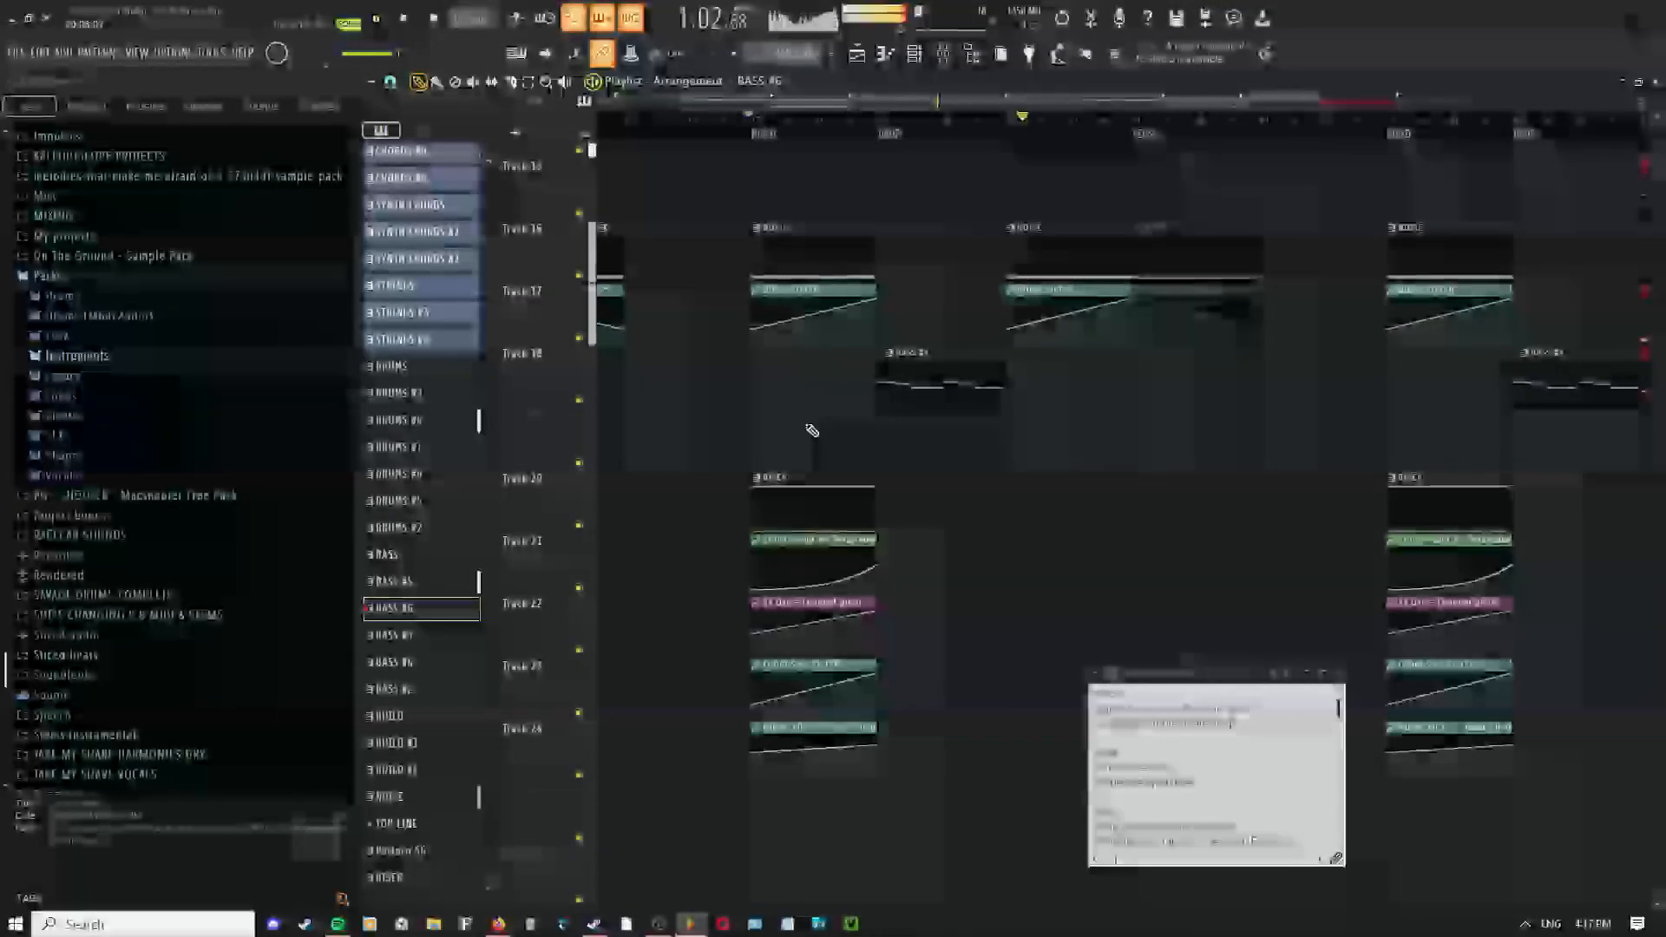
left_click_drag(1021, 342, 918, 506)
scroll(773, 450, "up", 8)
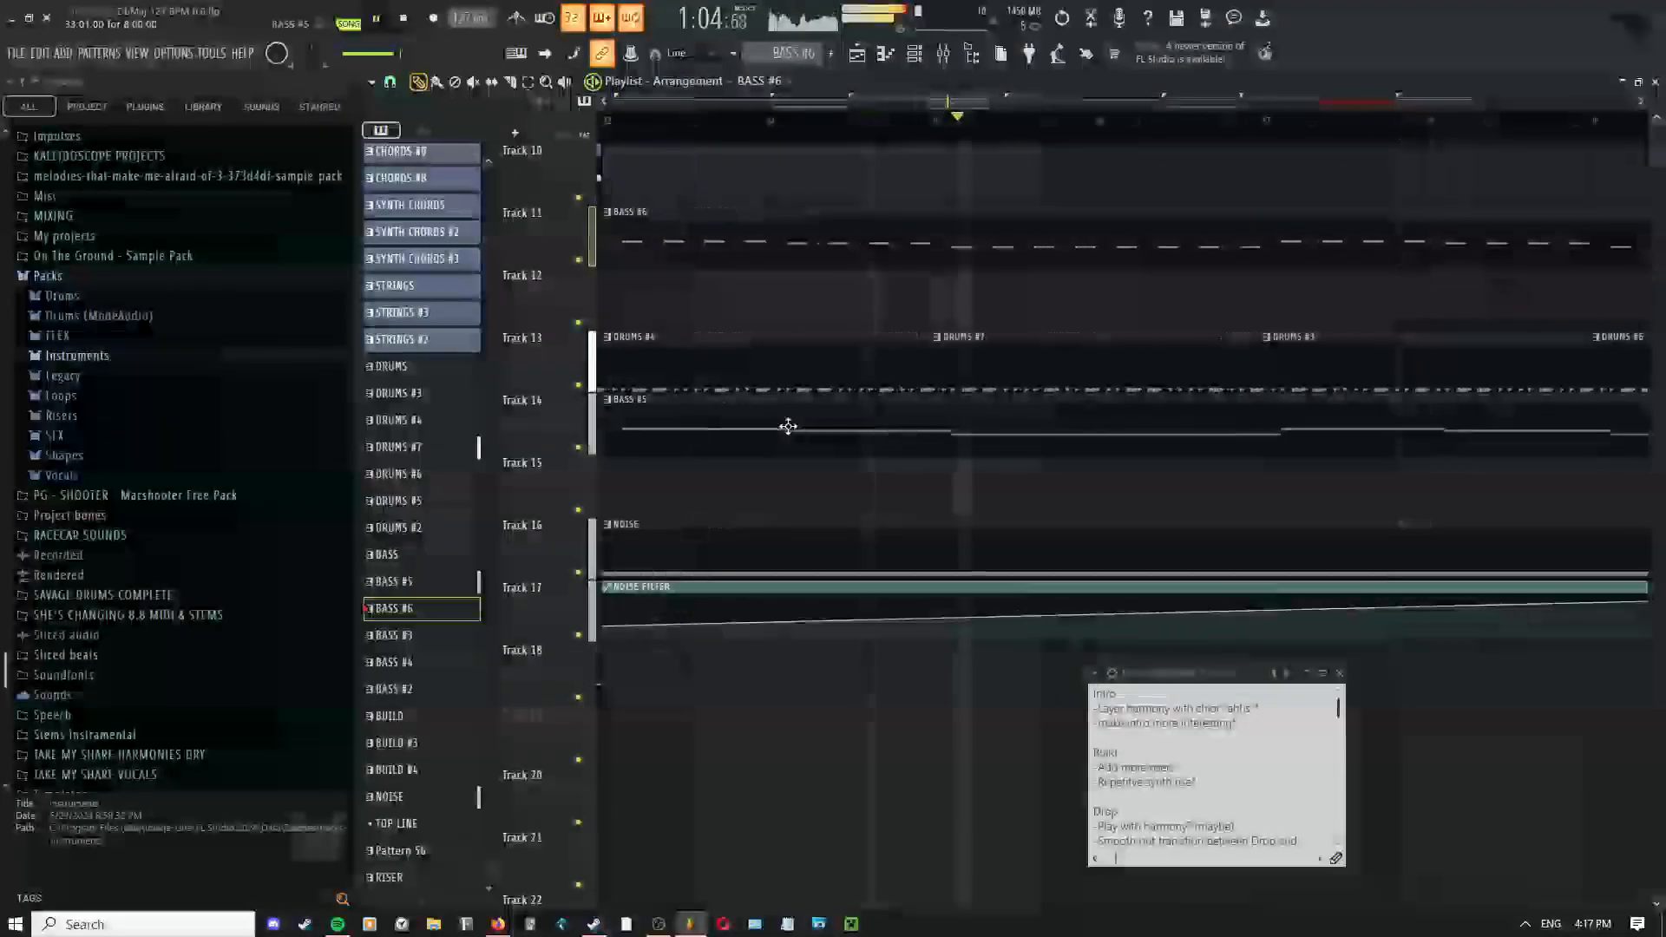
scroll(863, 486, "down", 8)
key("space")
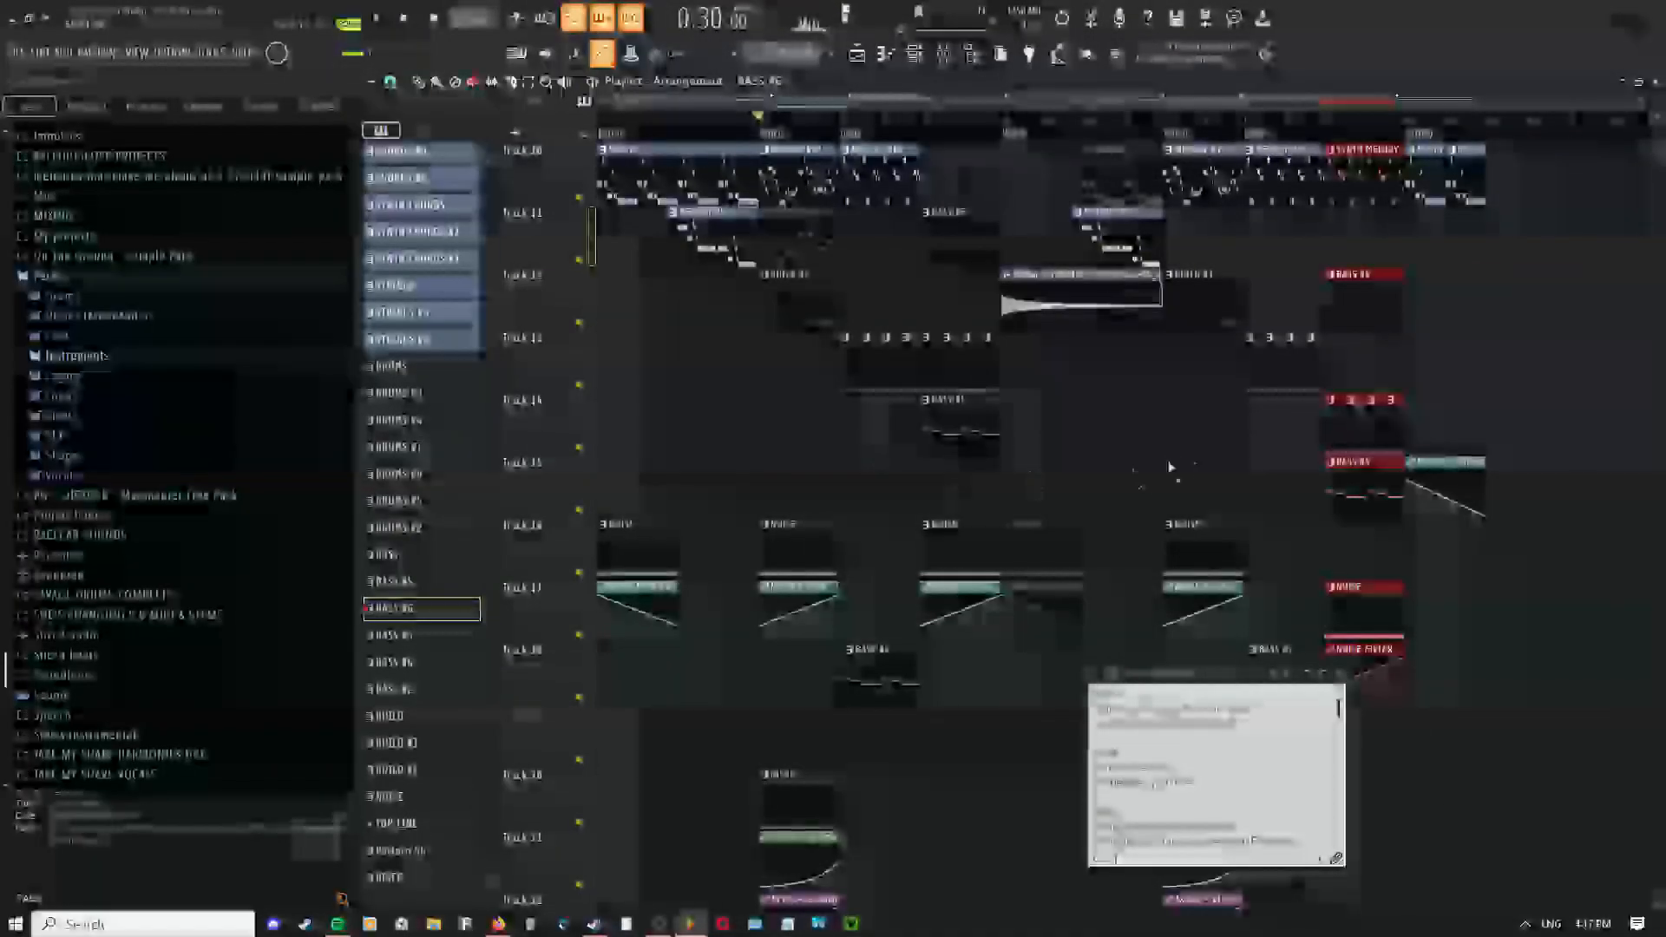
Delete the BASS #5 clip on Track 14 in the first DROP's second half and play from just before that section
scroll(954, 499, "up", 3)
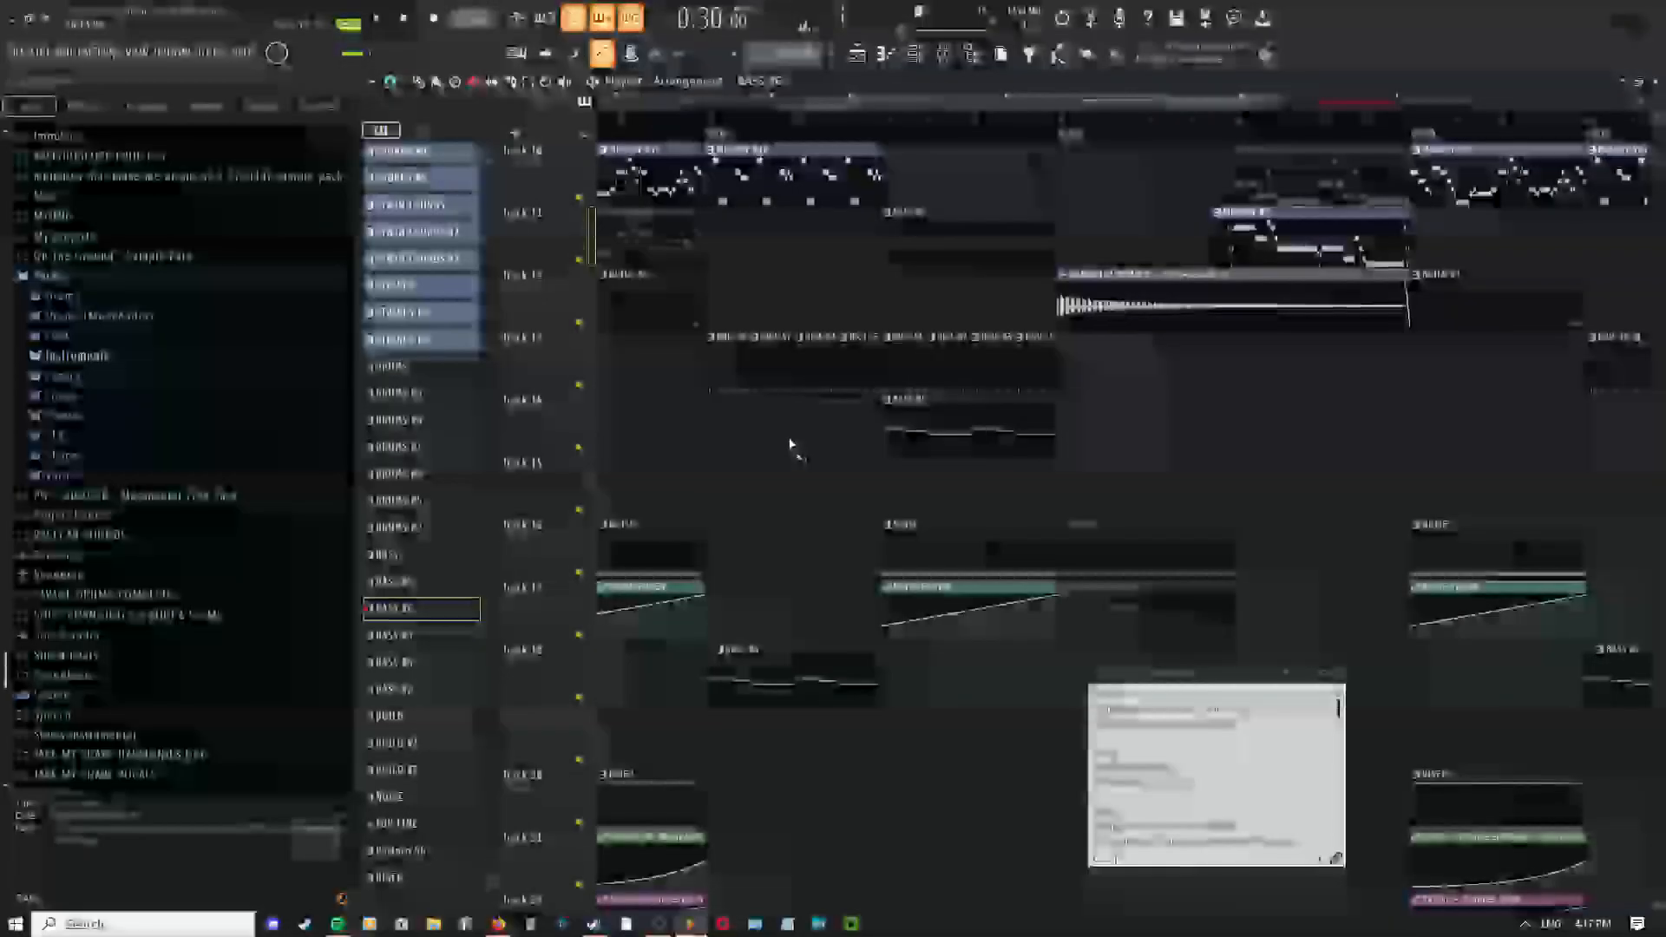
right_click(987, 434)
left_click(873, 124)
key("space")
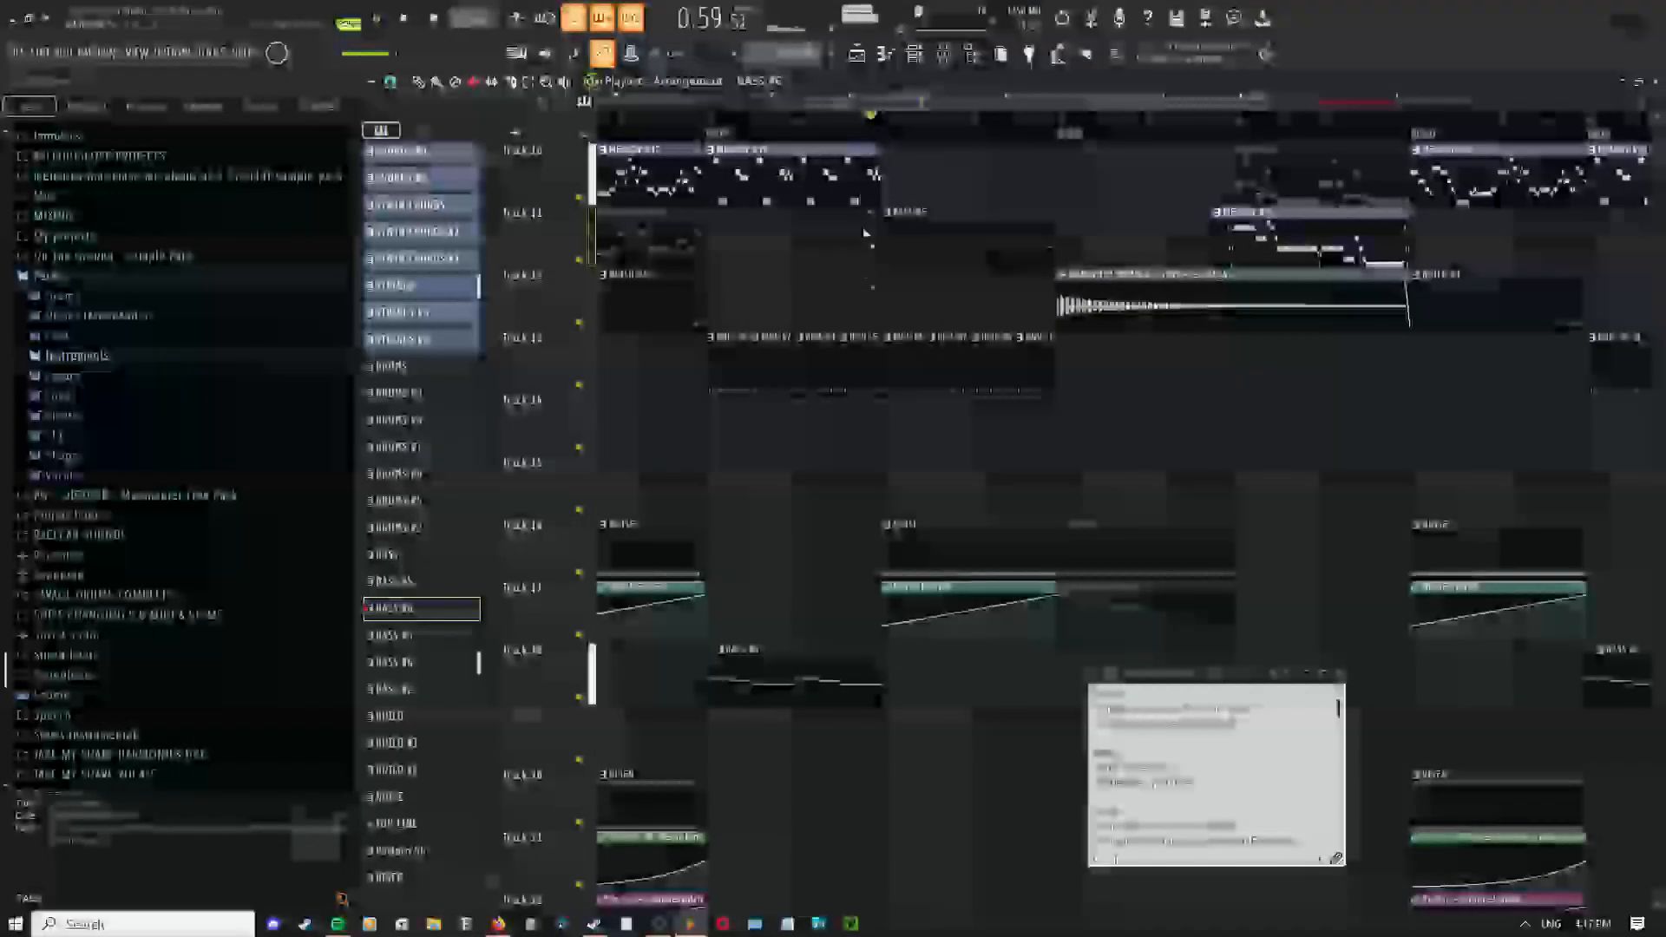
Review the second half of the first DROP and its transition into the VERSE on Tracks 10 to 18 during playback
scroll(896, 487, "up", 5)
right_click(844, 325)
left_click(864, 378)
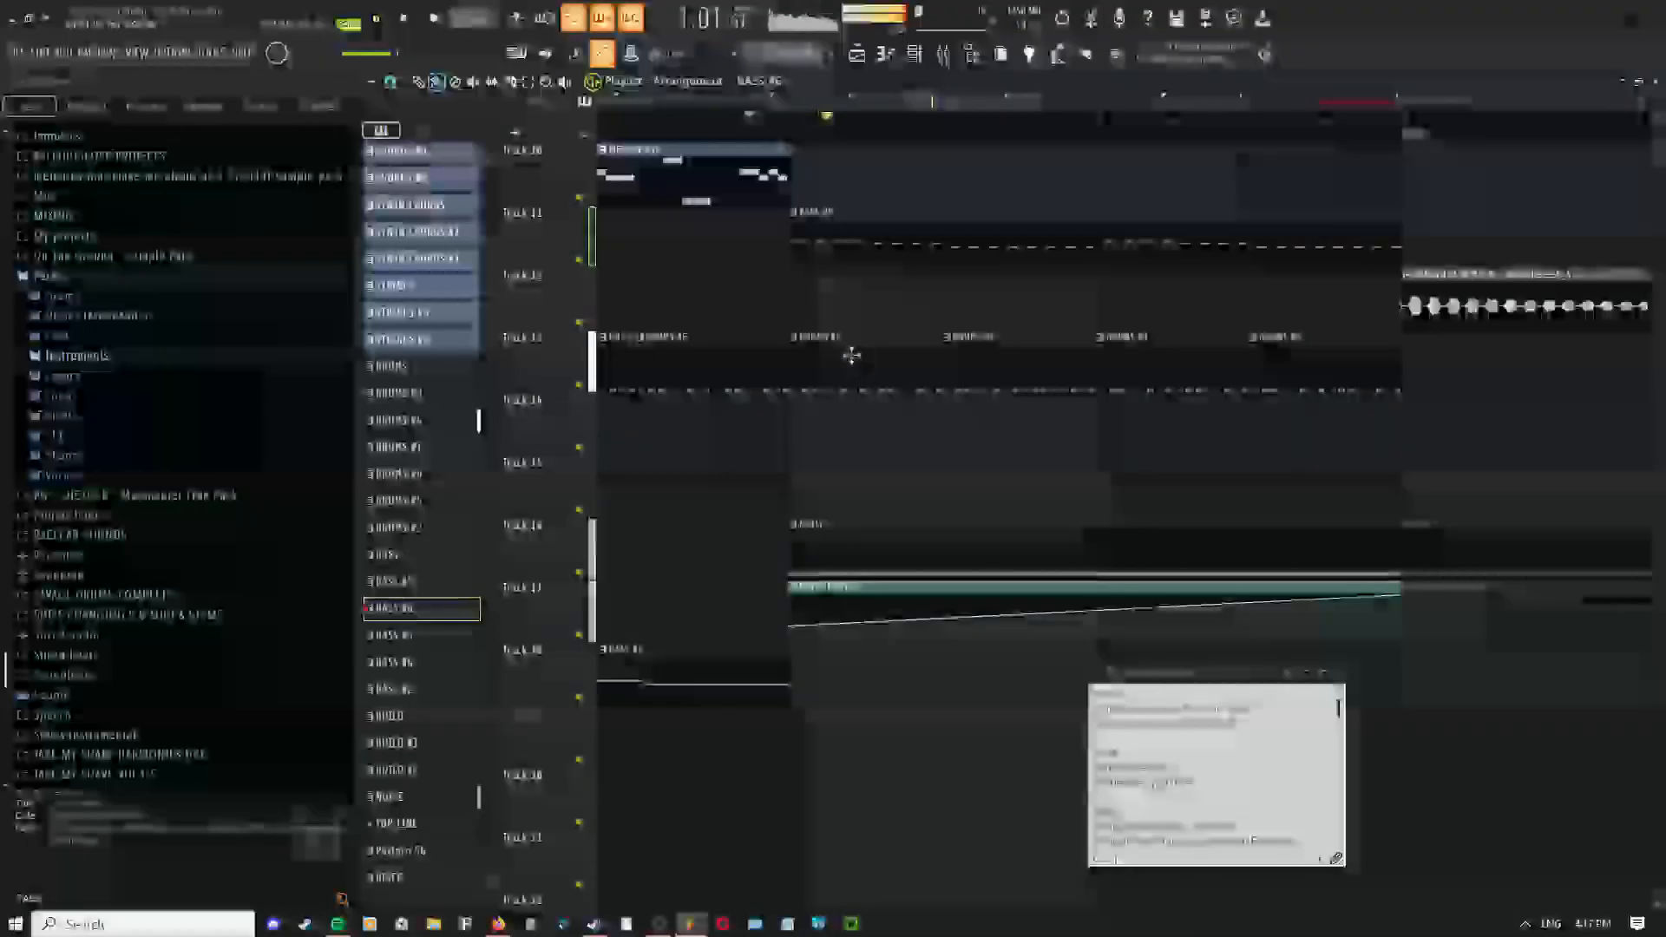
scroll(755, 458, "down", 5)
left_click_drag(926, 499, 1012, 510)
scroll(842, 504, "up", 3)
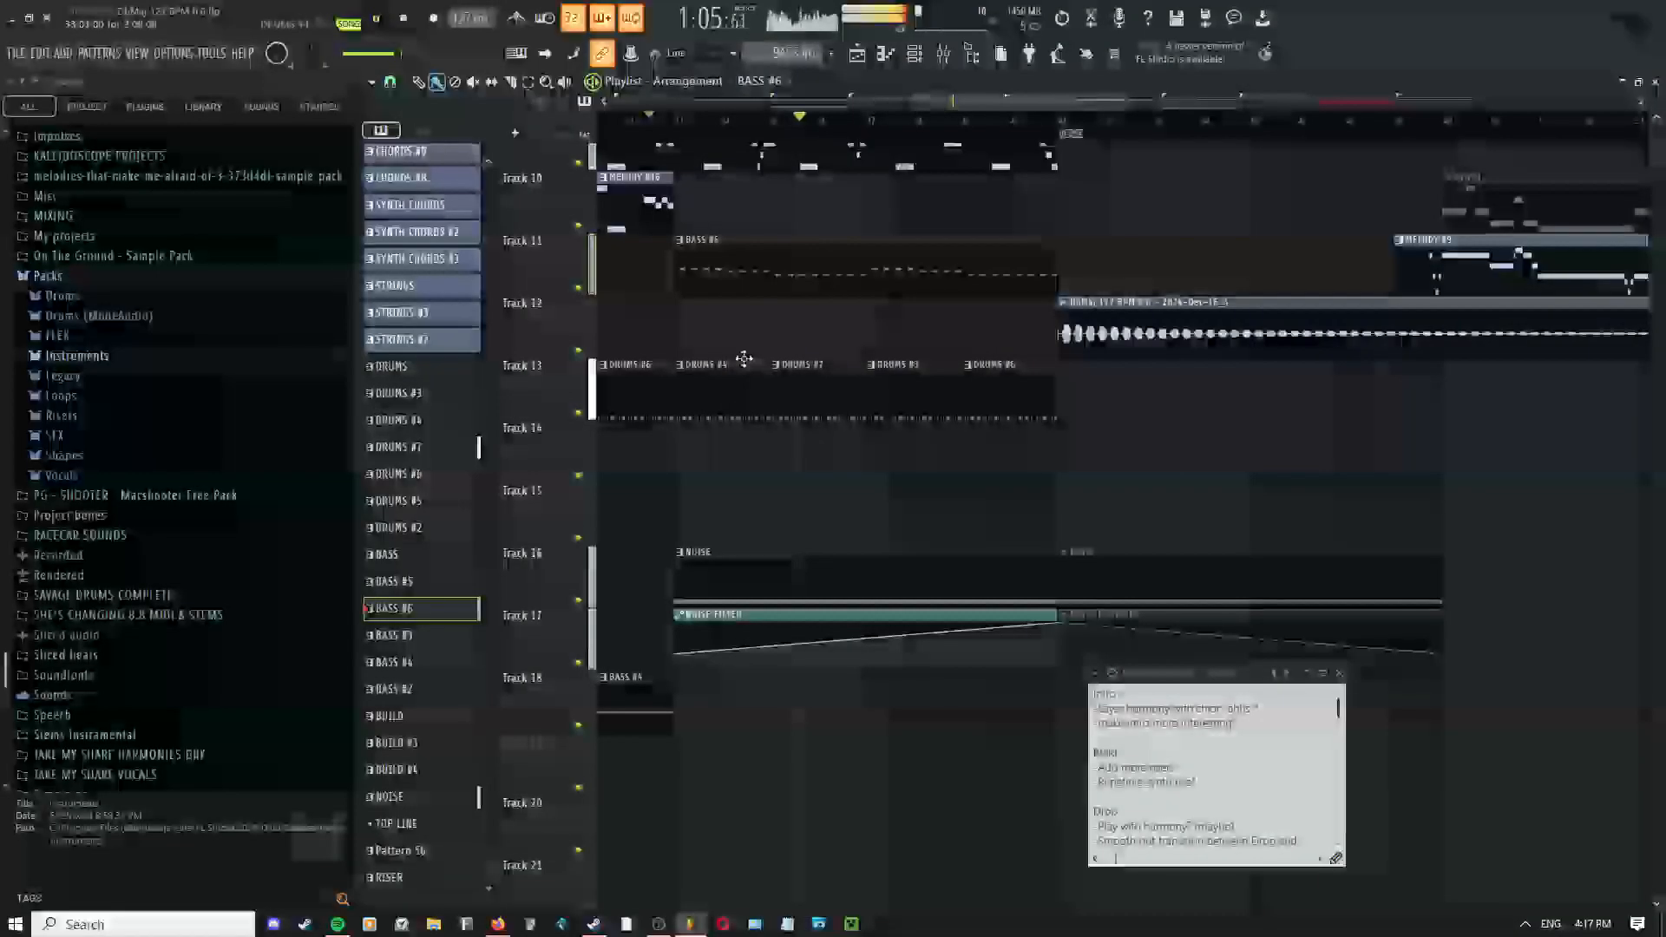
right_click(964, 433)
left_click(975, 450)
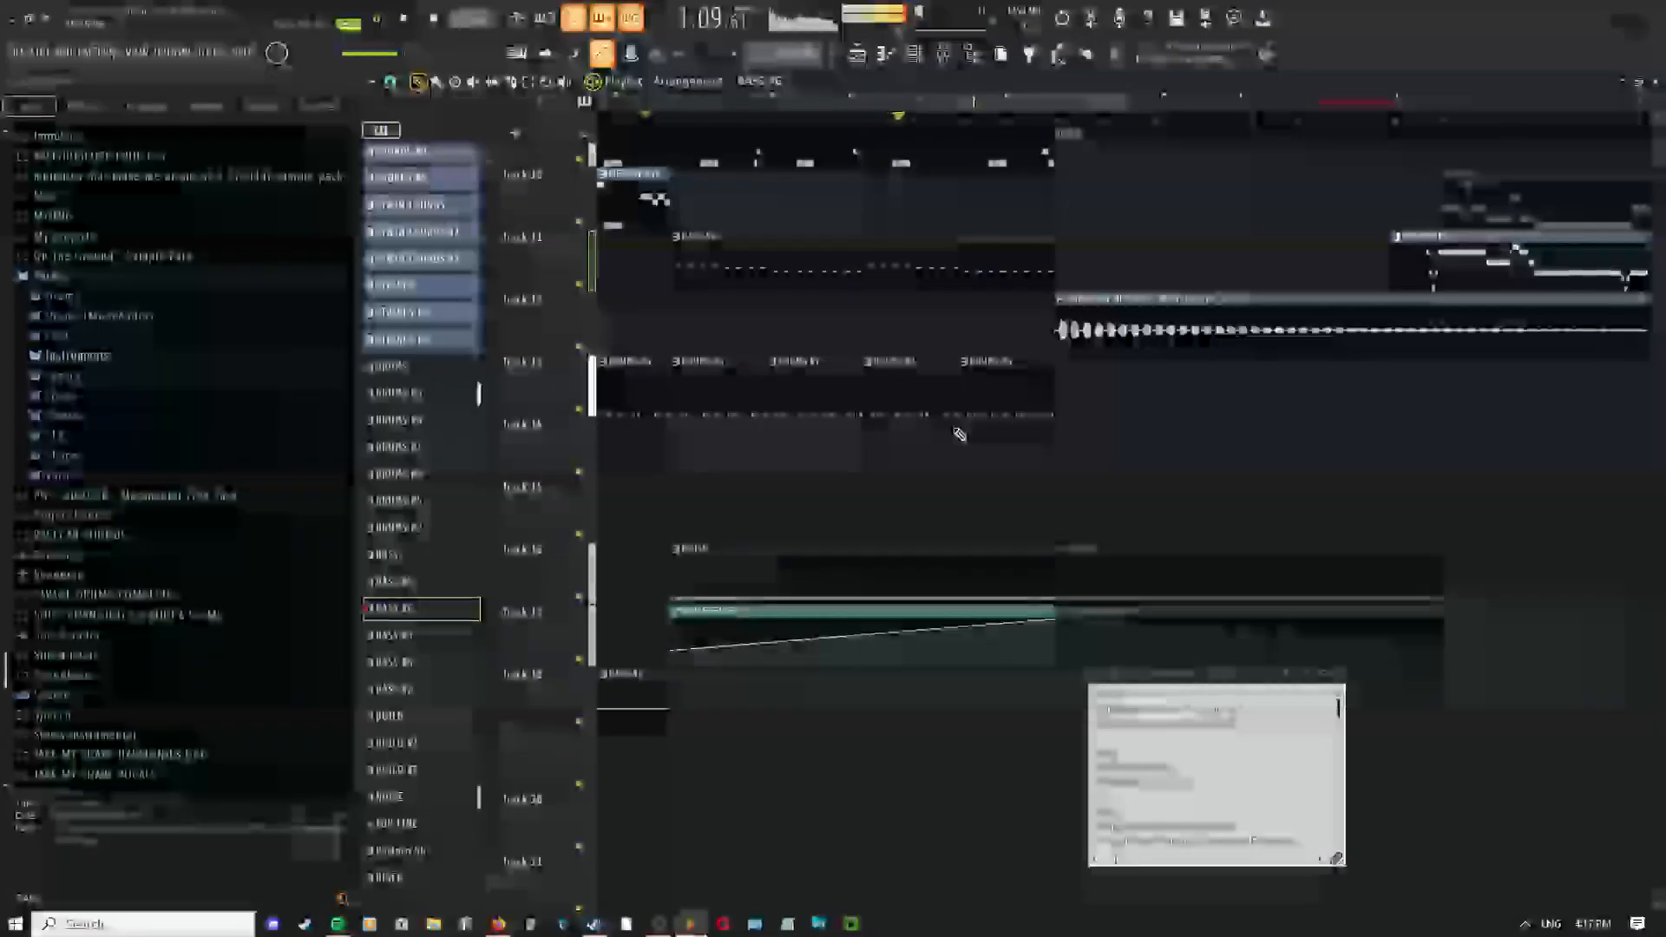
scroll(959, 434, "down", 3)
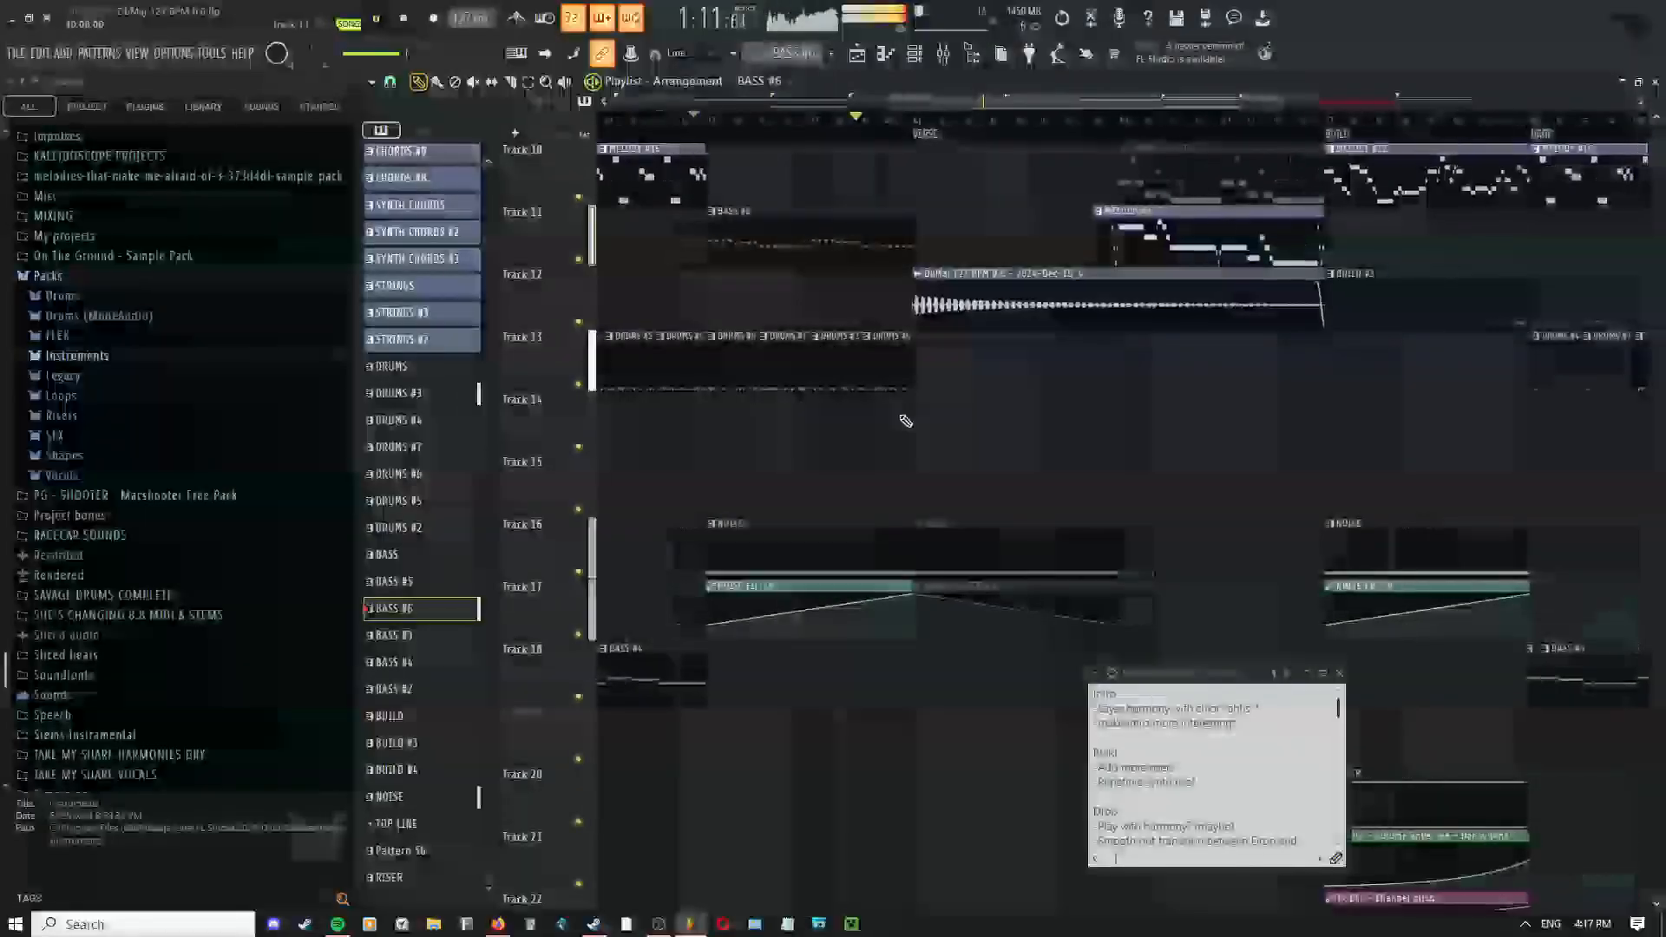
scroll(770, 438, "down", 3)
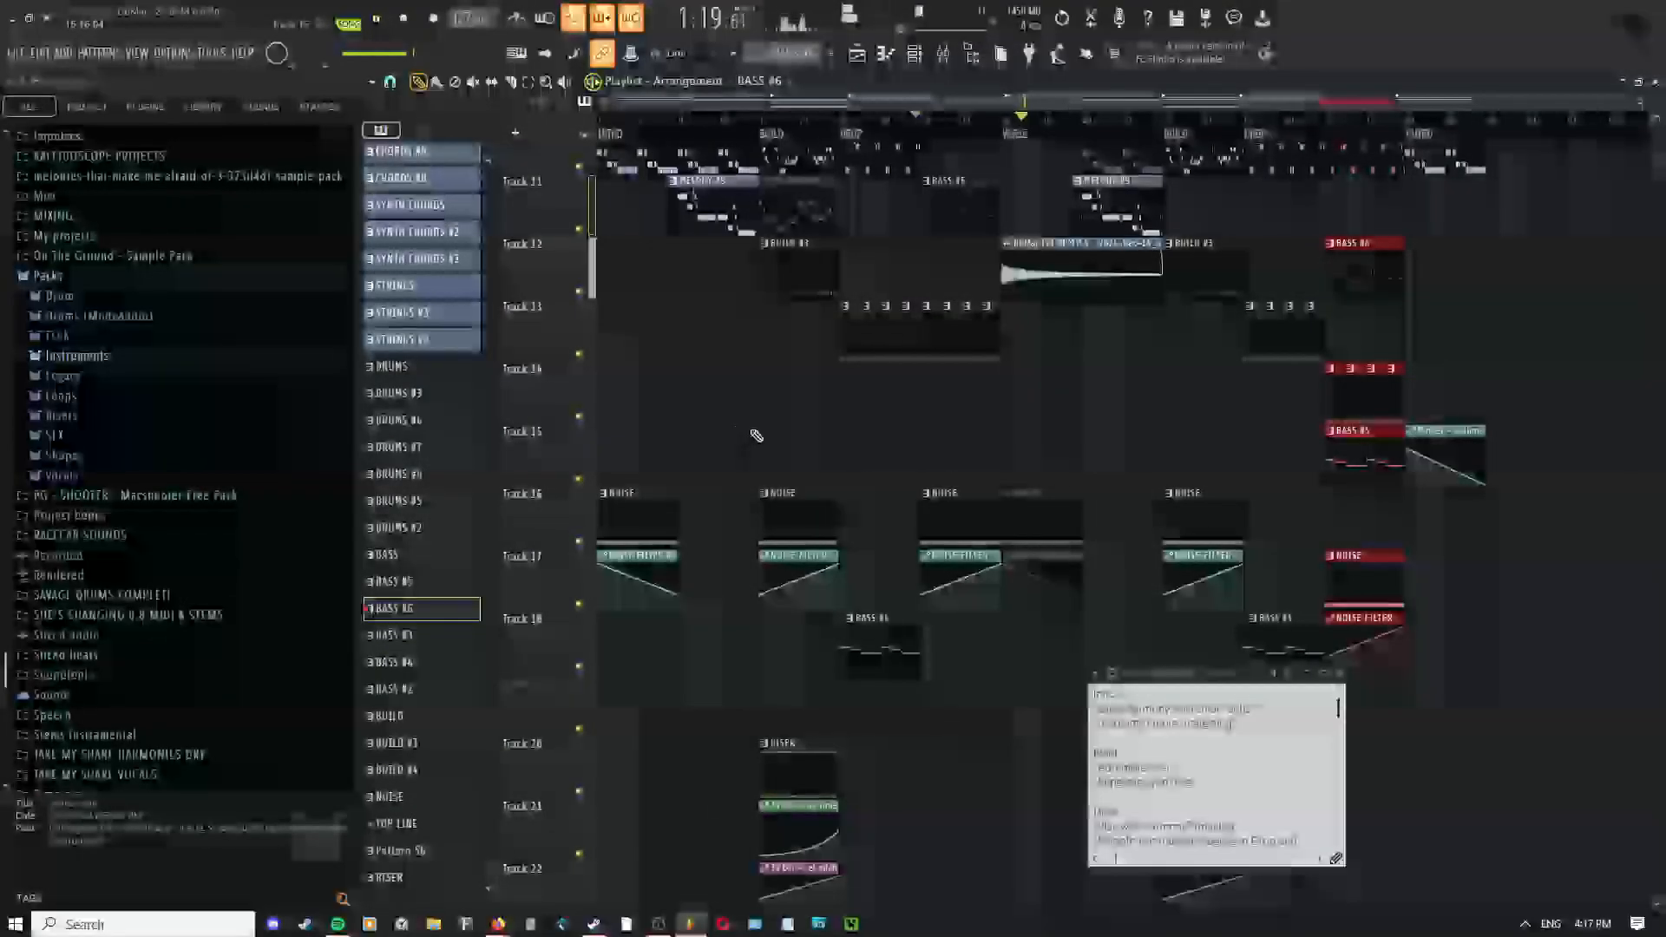
Load Fruity Delay 3 into the first effect slot of the LEAD DELAY THROW mixer track
left_click(942, 55)
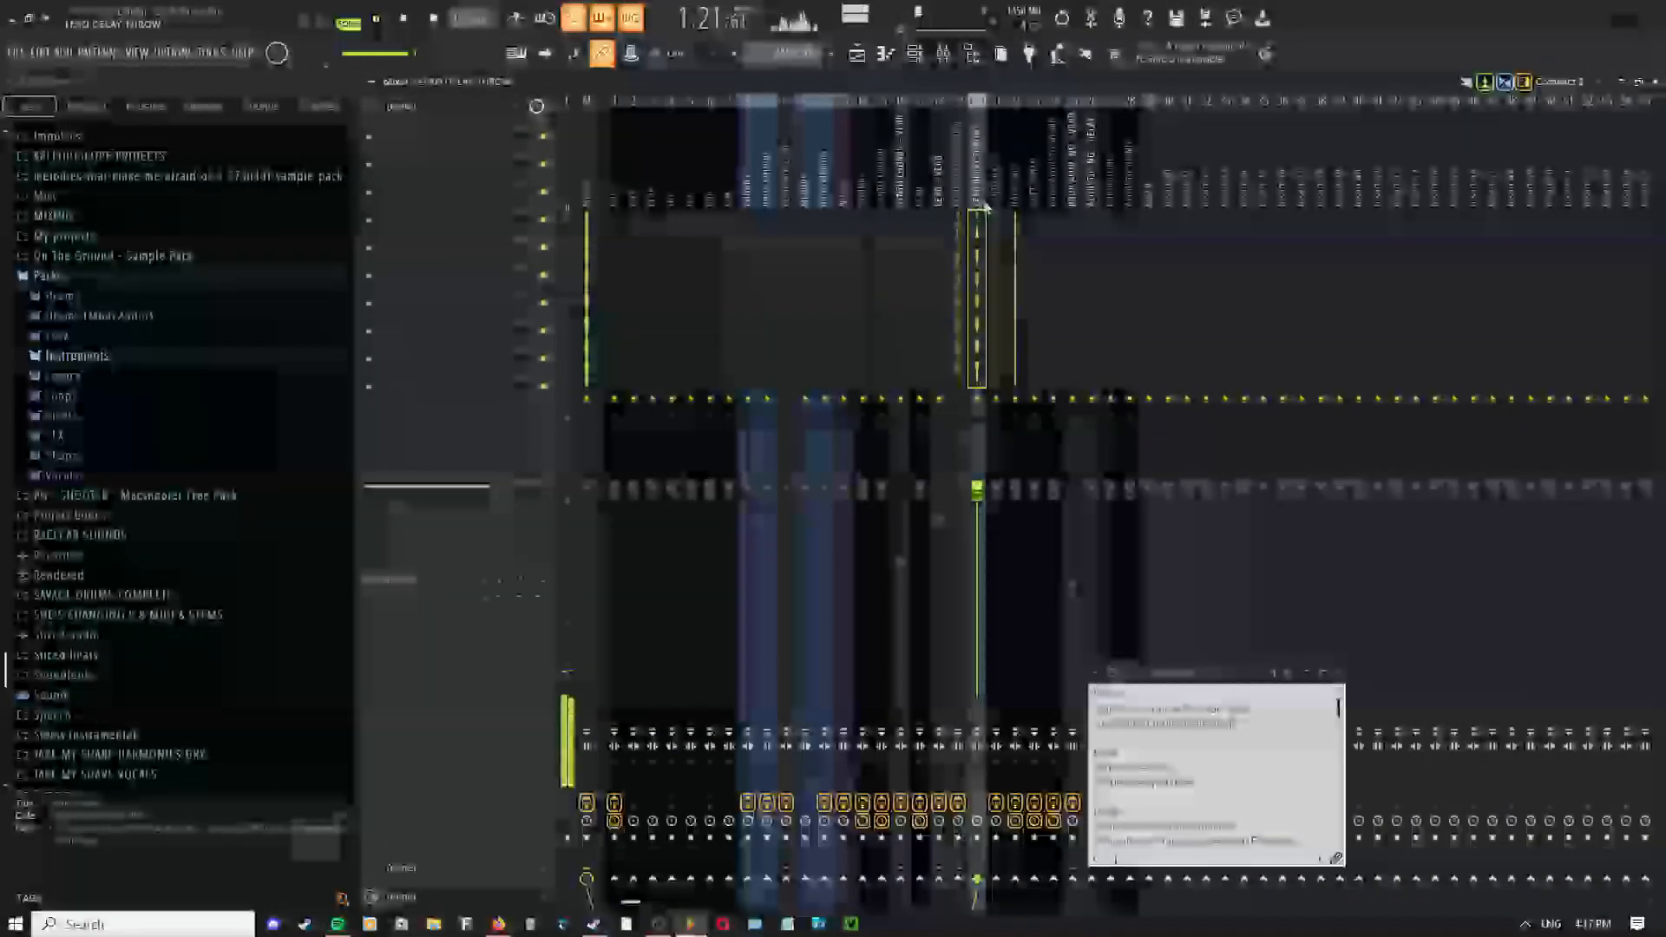
left_click(428, 153)
mouse_move(622, 147)
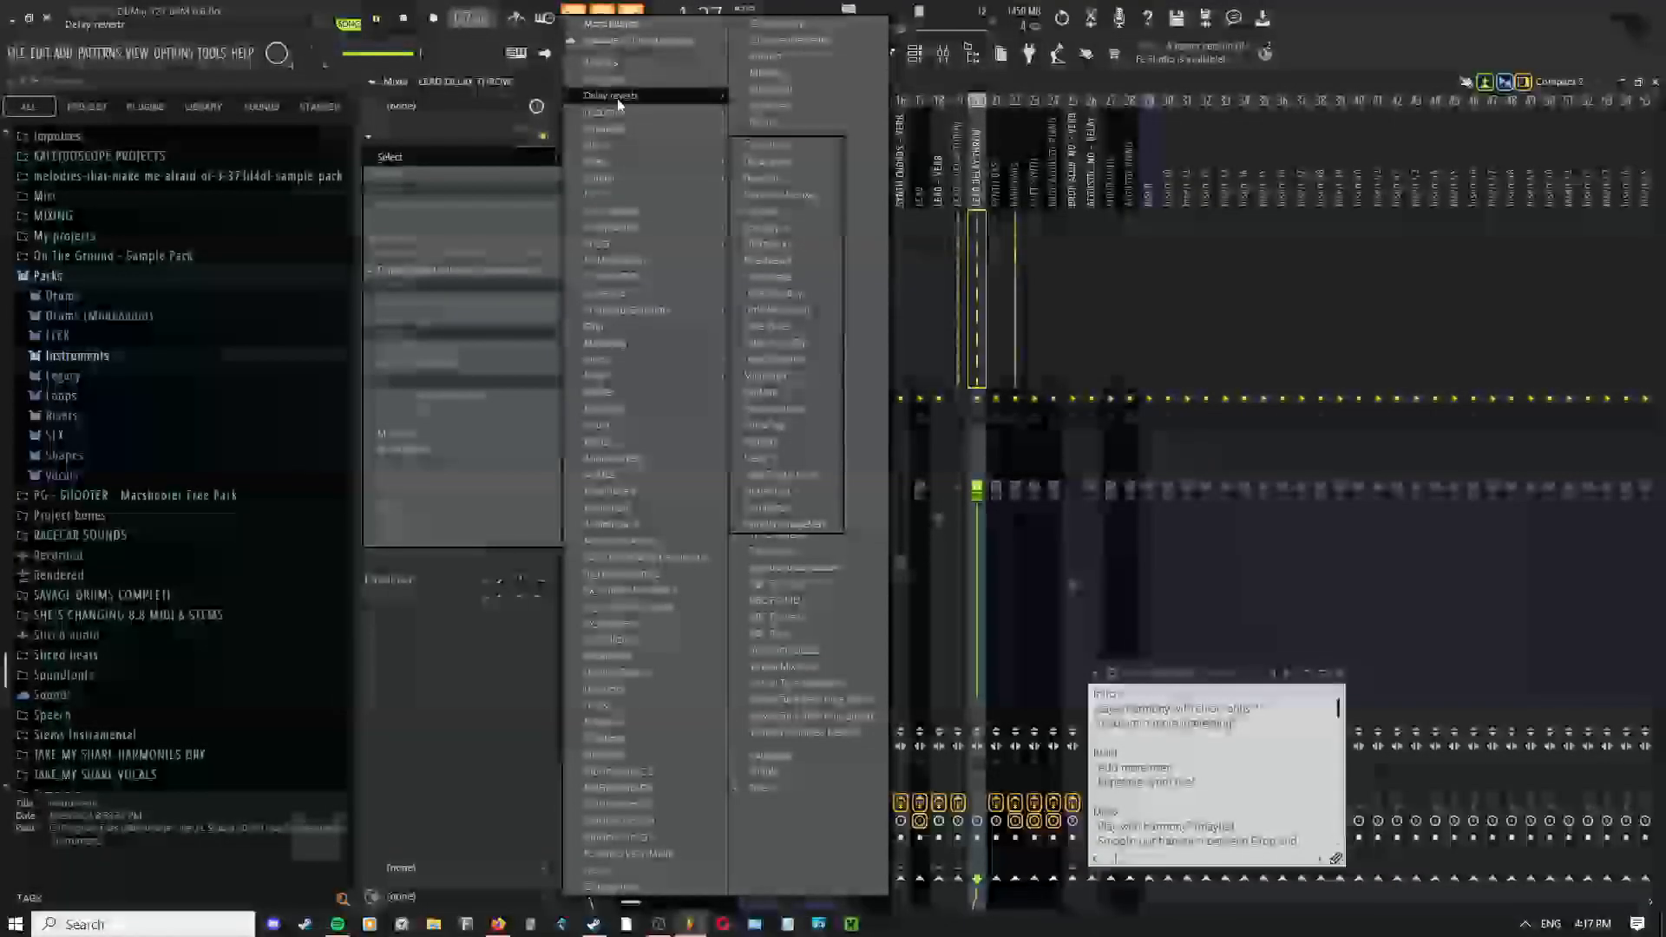
left_click(803, 136)
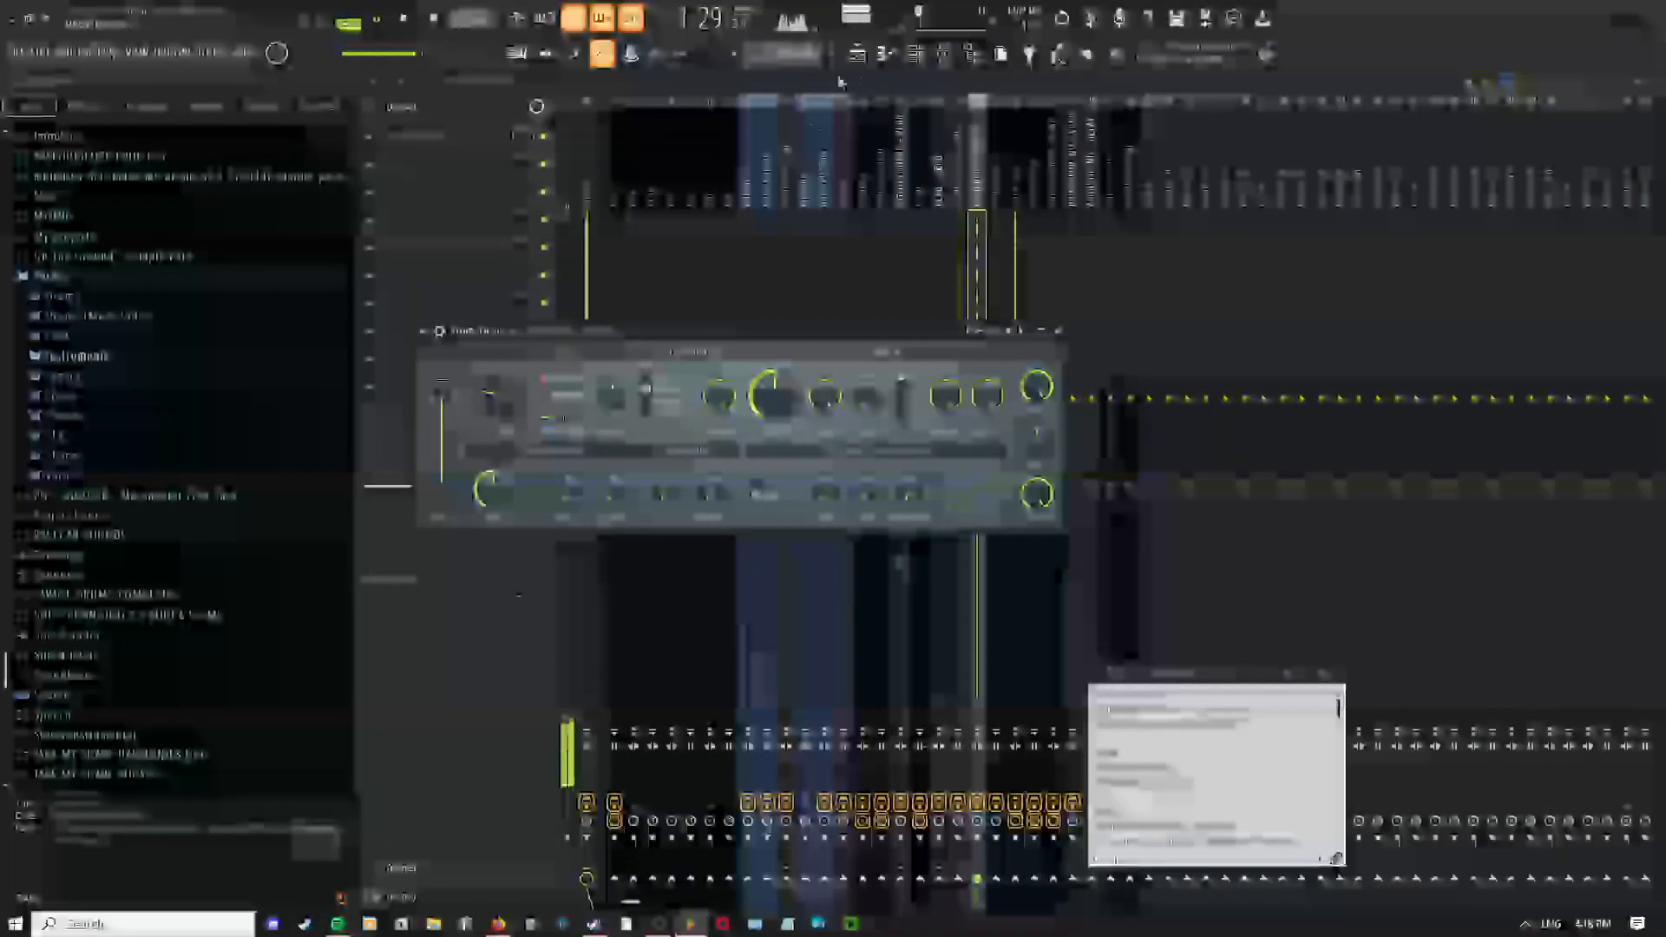
Replay the song from just before the VERSE and open the delay effect on the LEAD DELAY THROW mixer track
left_click(858, 54)
left_click(918, 103)
left_click(989, 126)
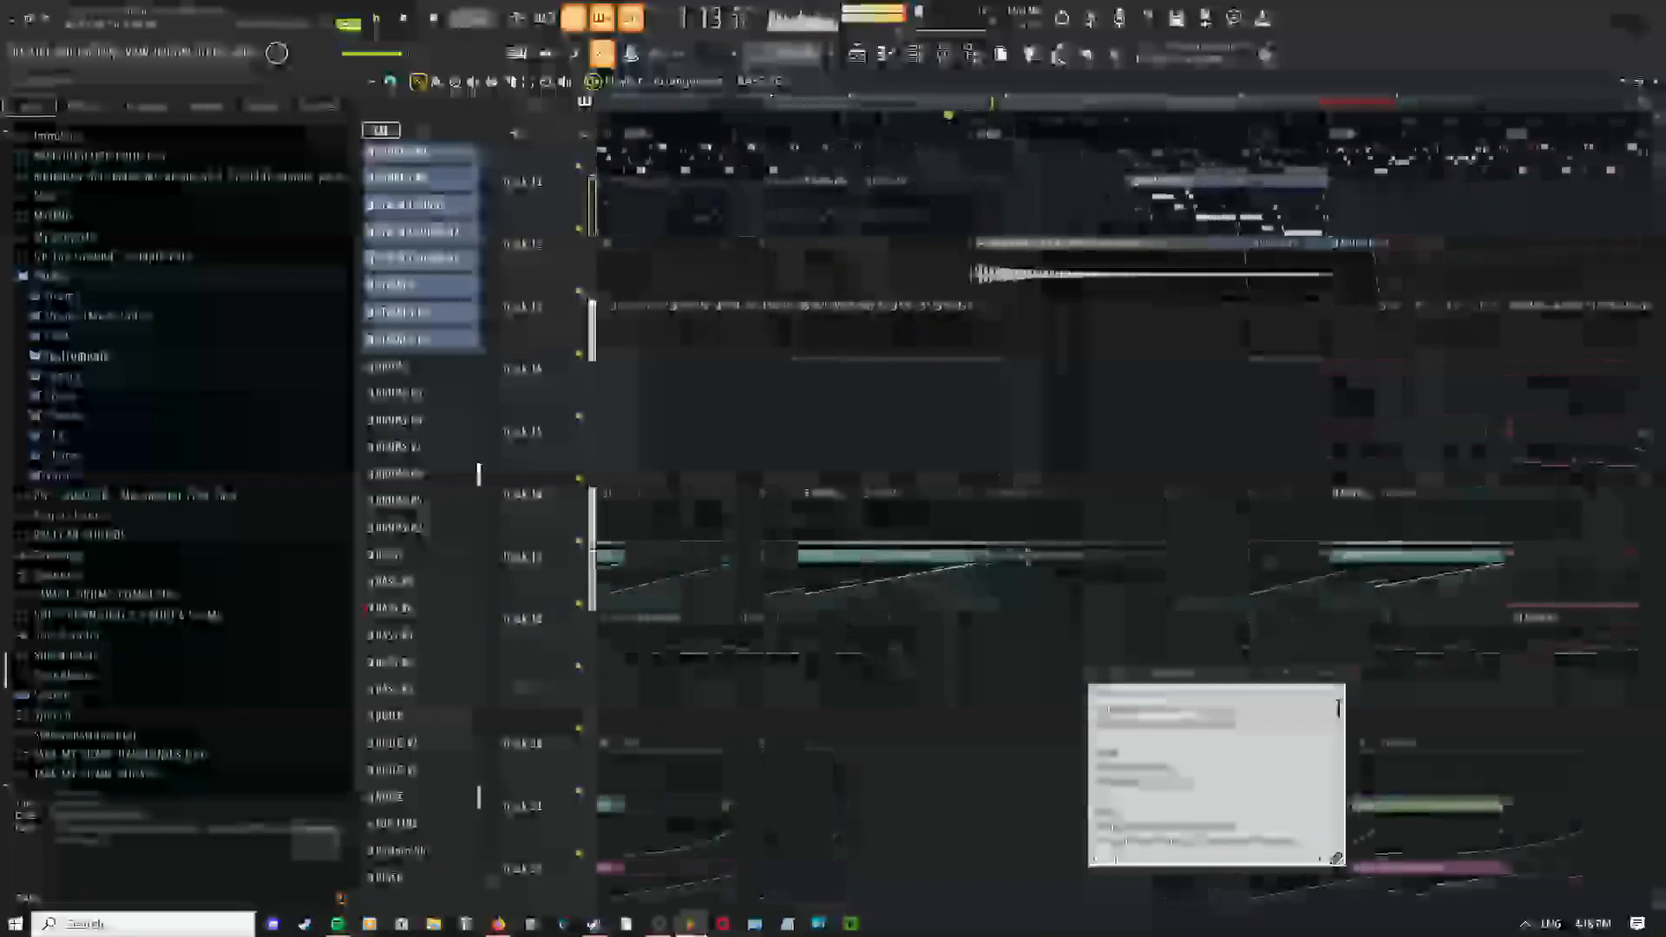
left_click(951, 58)
left_click(951, 59)
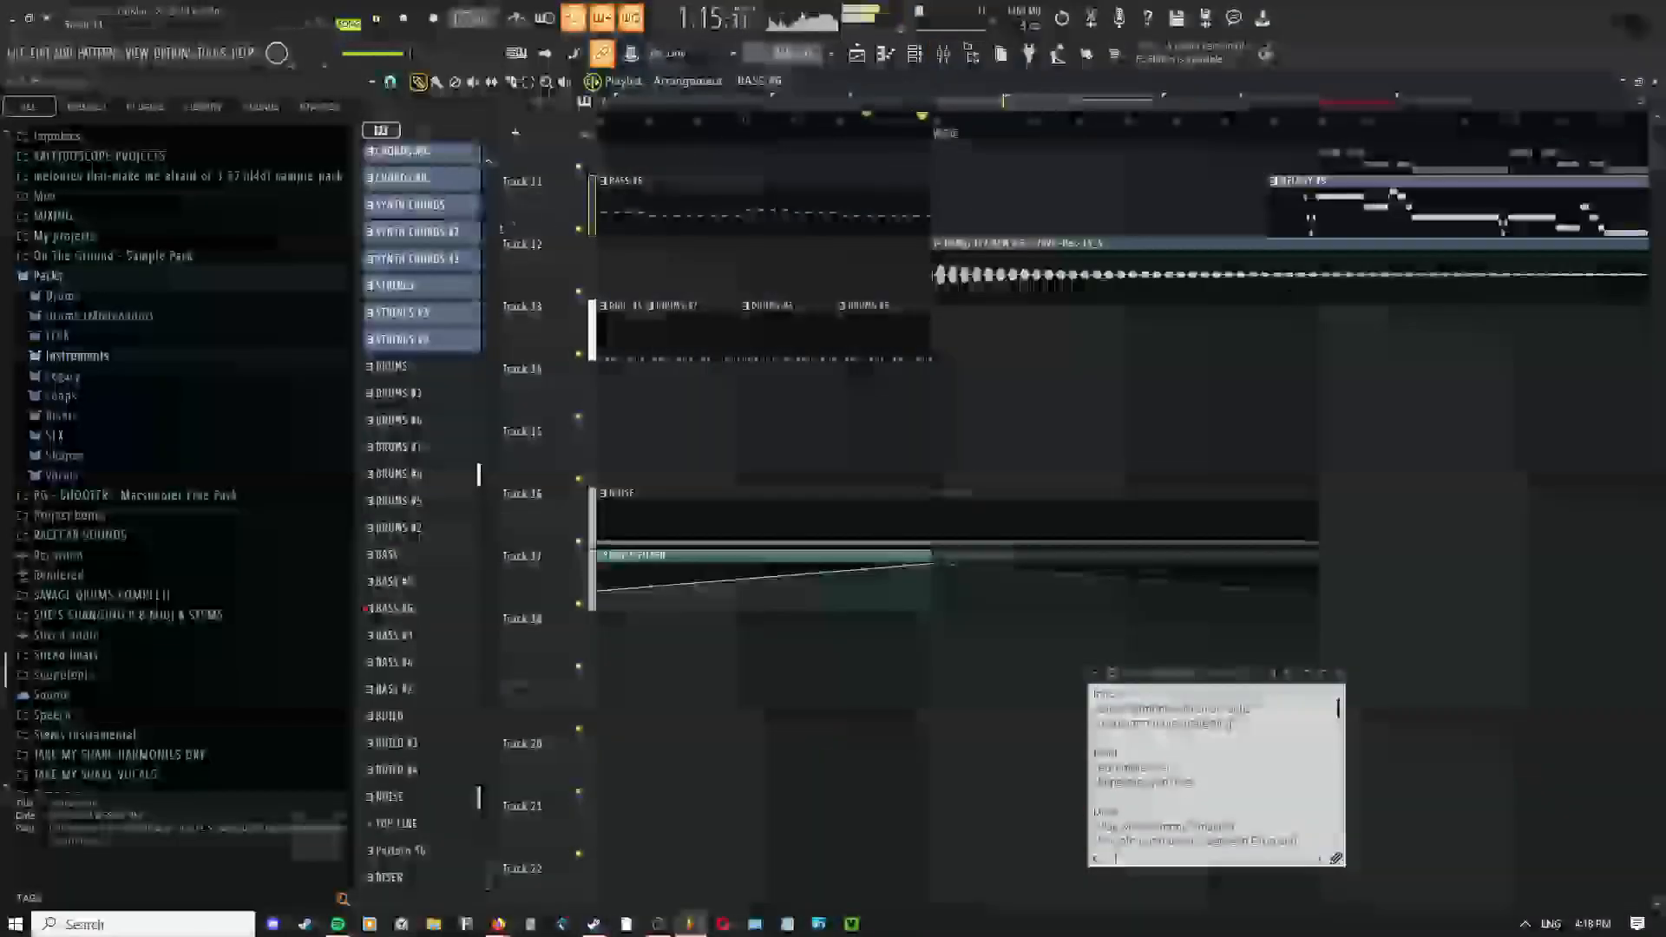
left_click(951, 58)
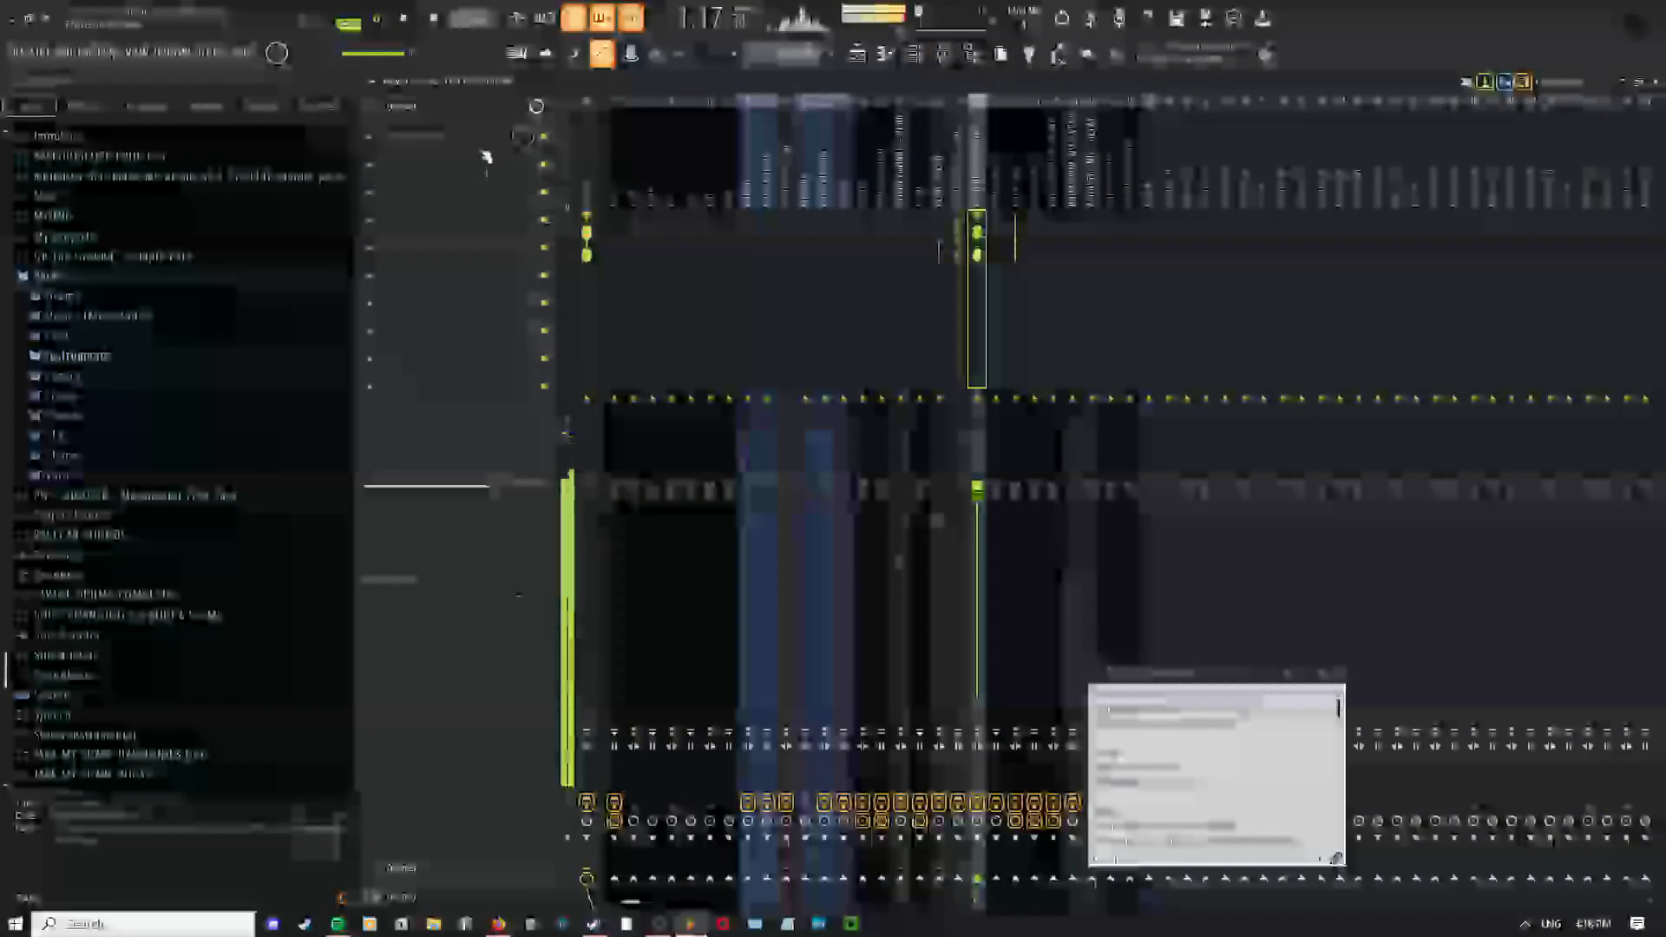
left_click(486, 156)
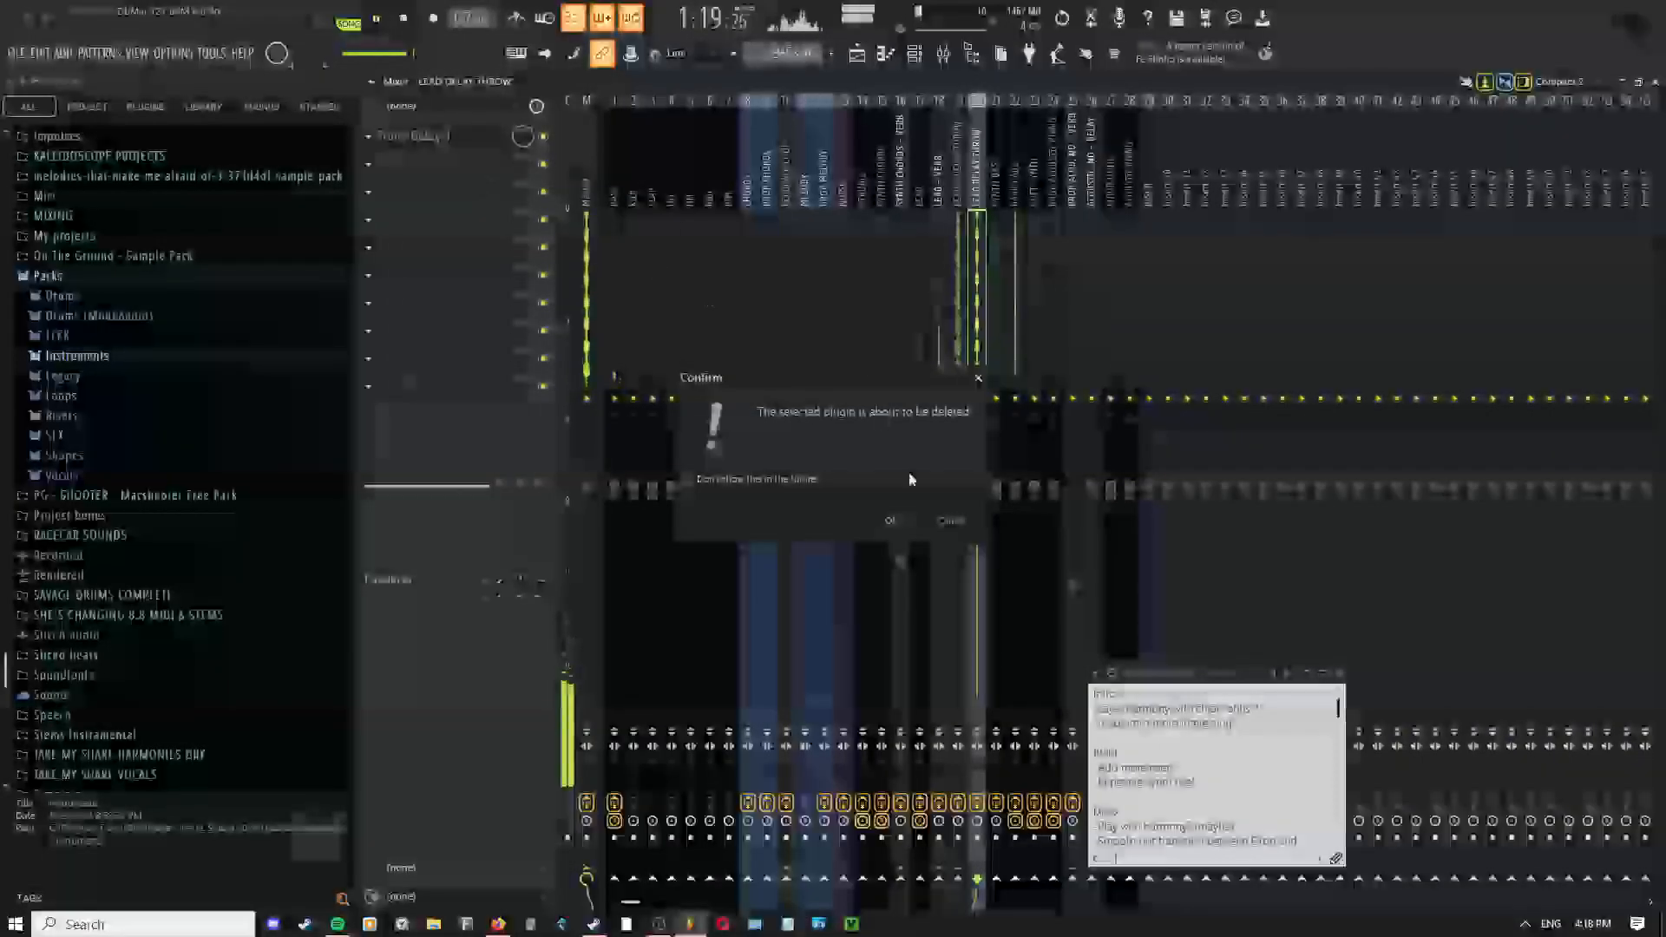
Try a reverb in place of the delay in the first effect slot of LEAD DELAY THROW and adjust its settings
left_click(364, 147)
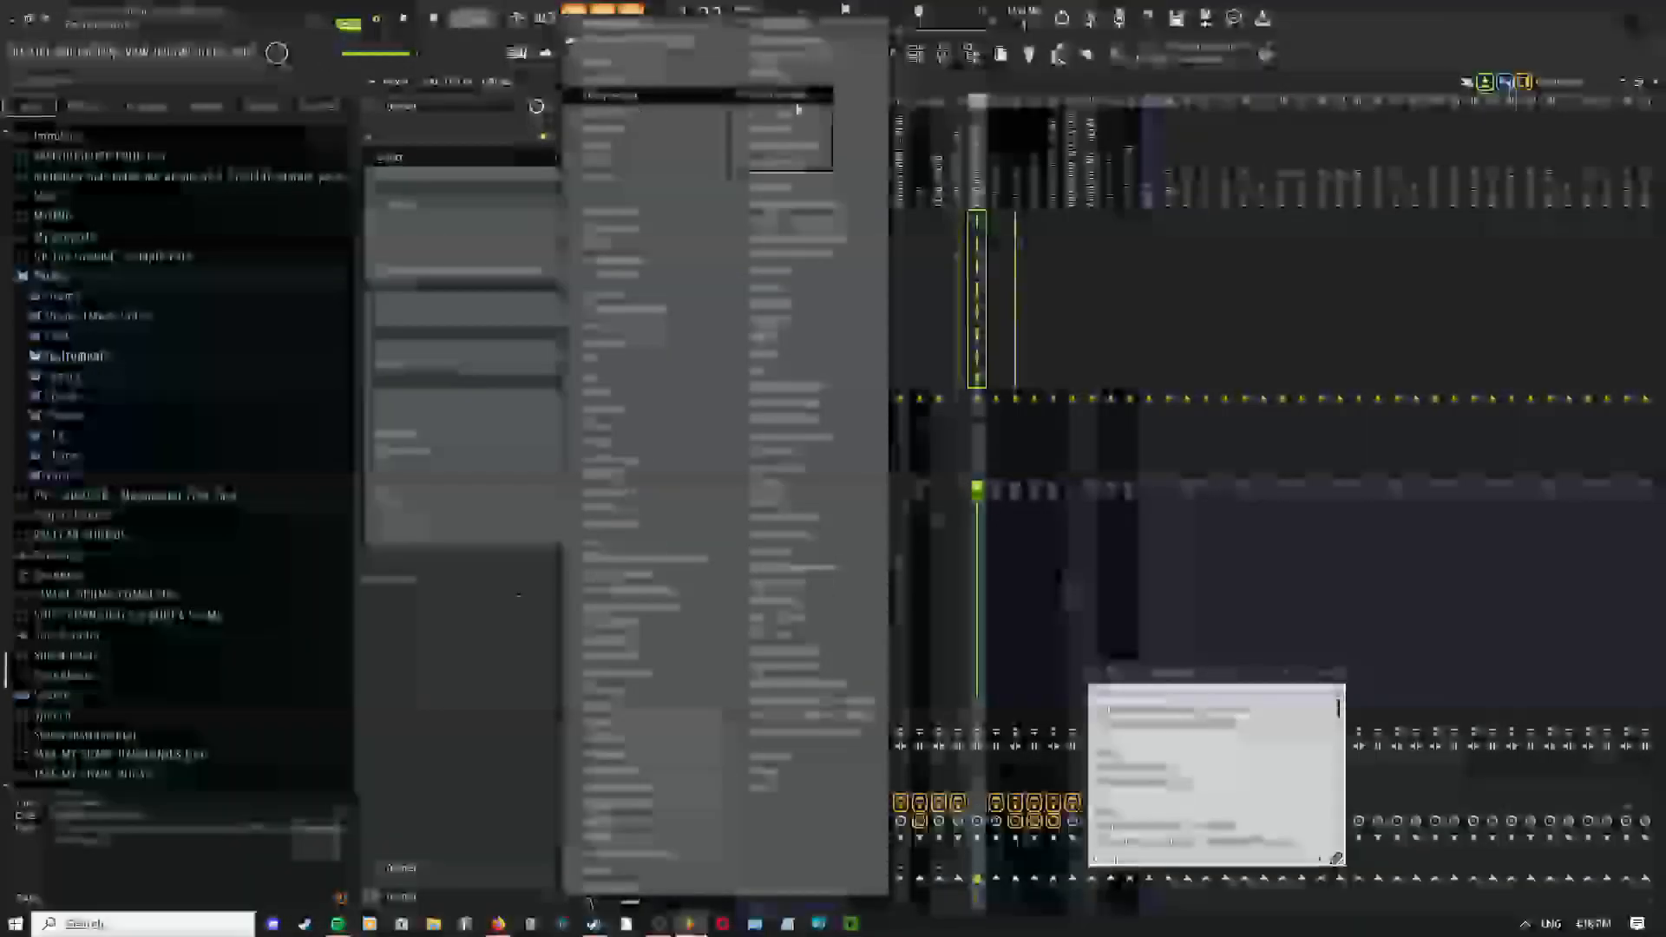
left_click(809, 162)
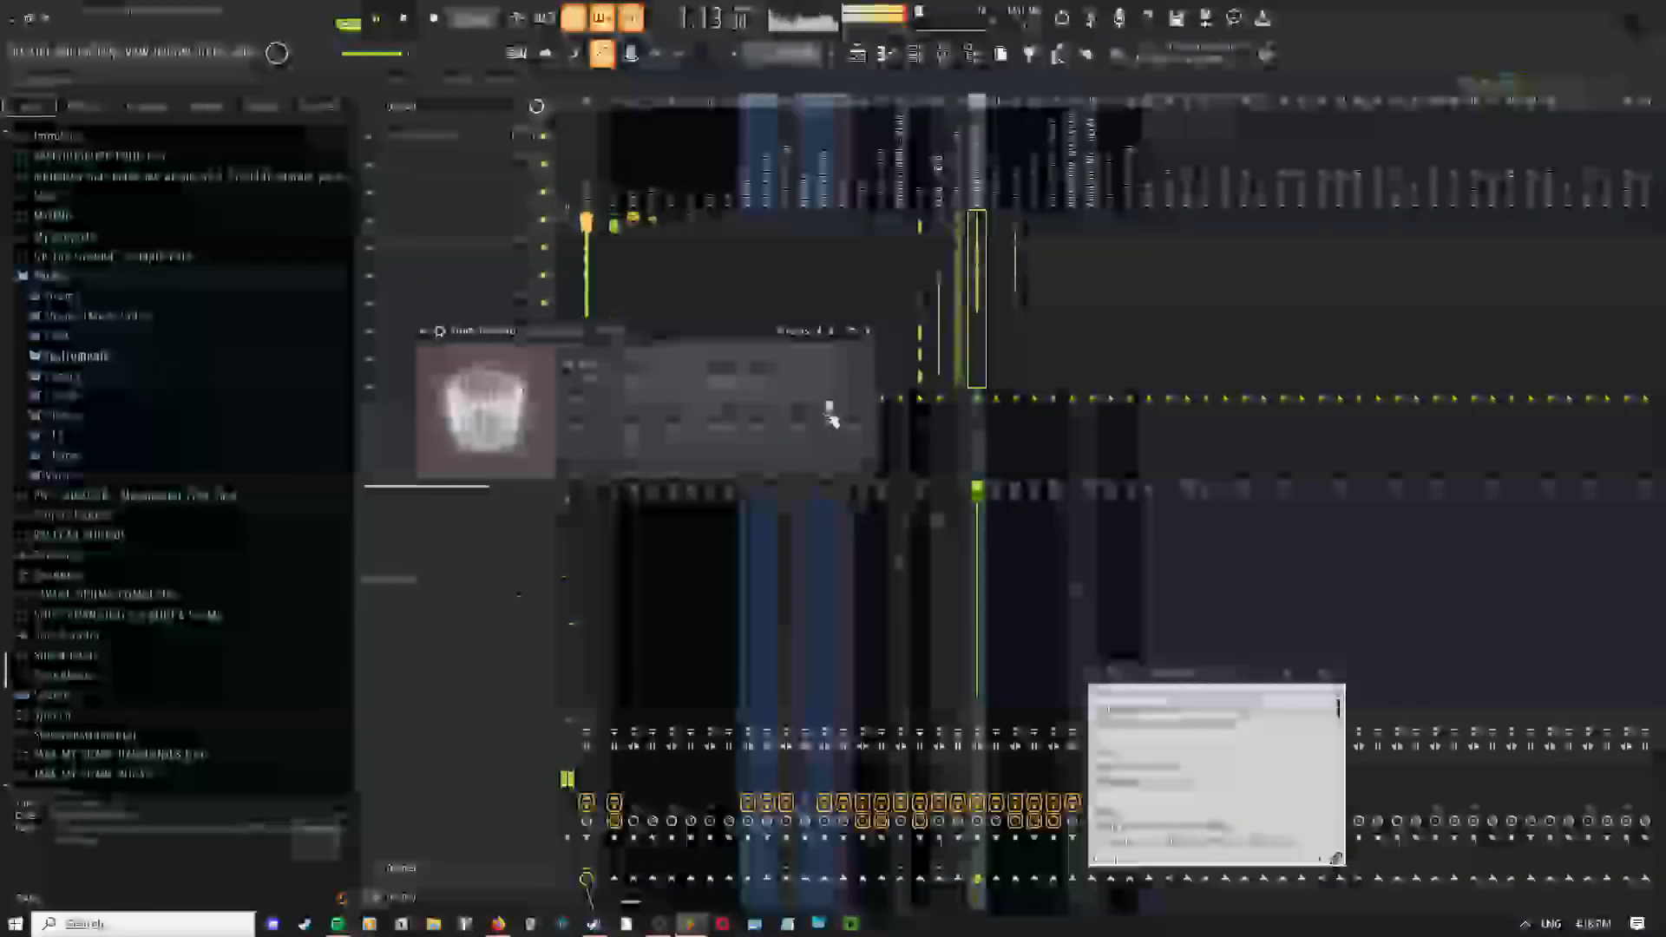
right_click(825, 409)
left_click(812, 386)
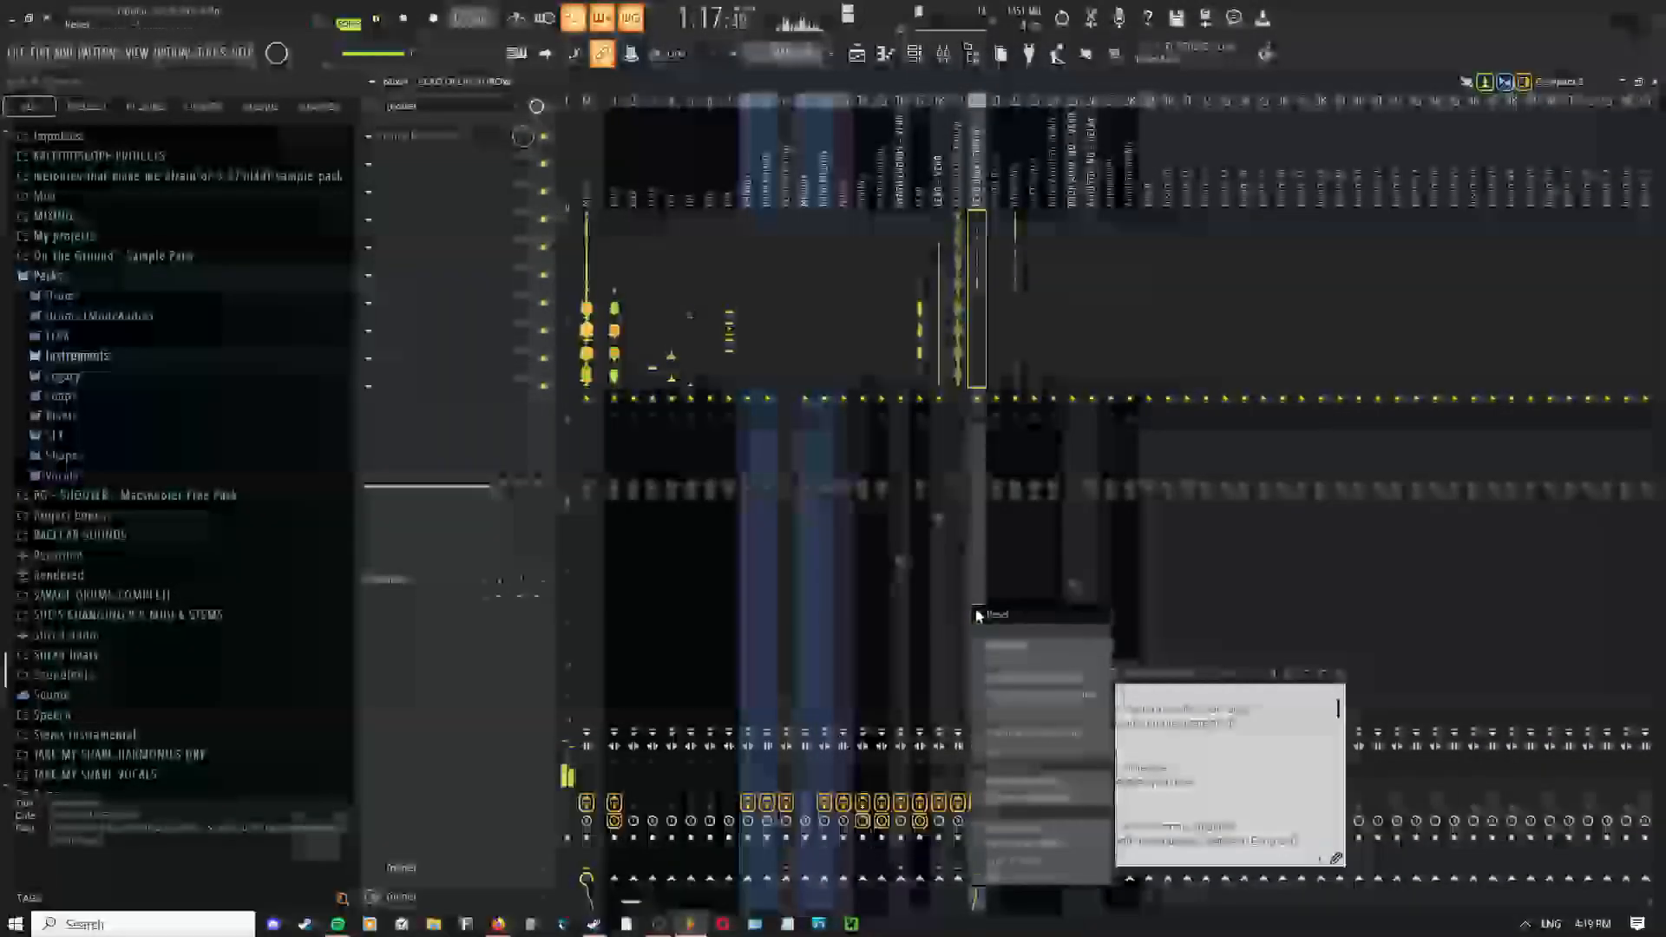
Delete the reverb from the first effect slot of the LEAD DELAY THROW mixer track
left_click(370, 137)
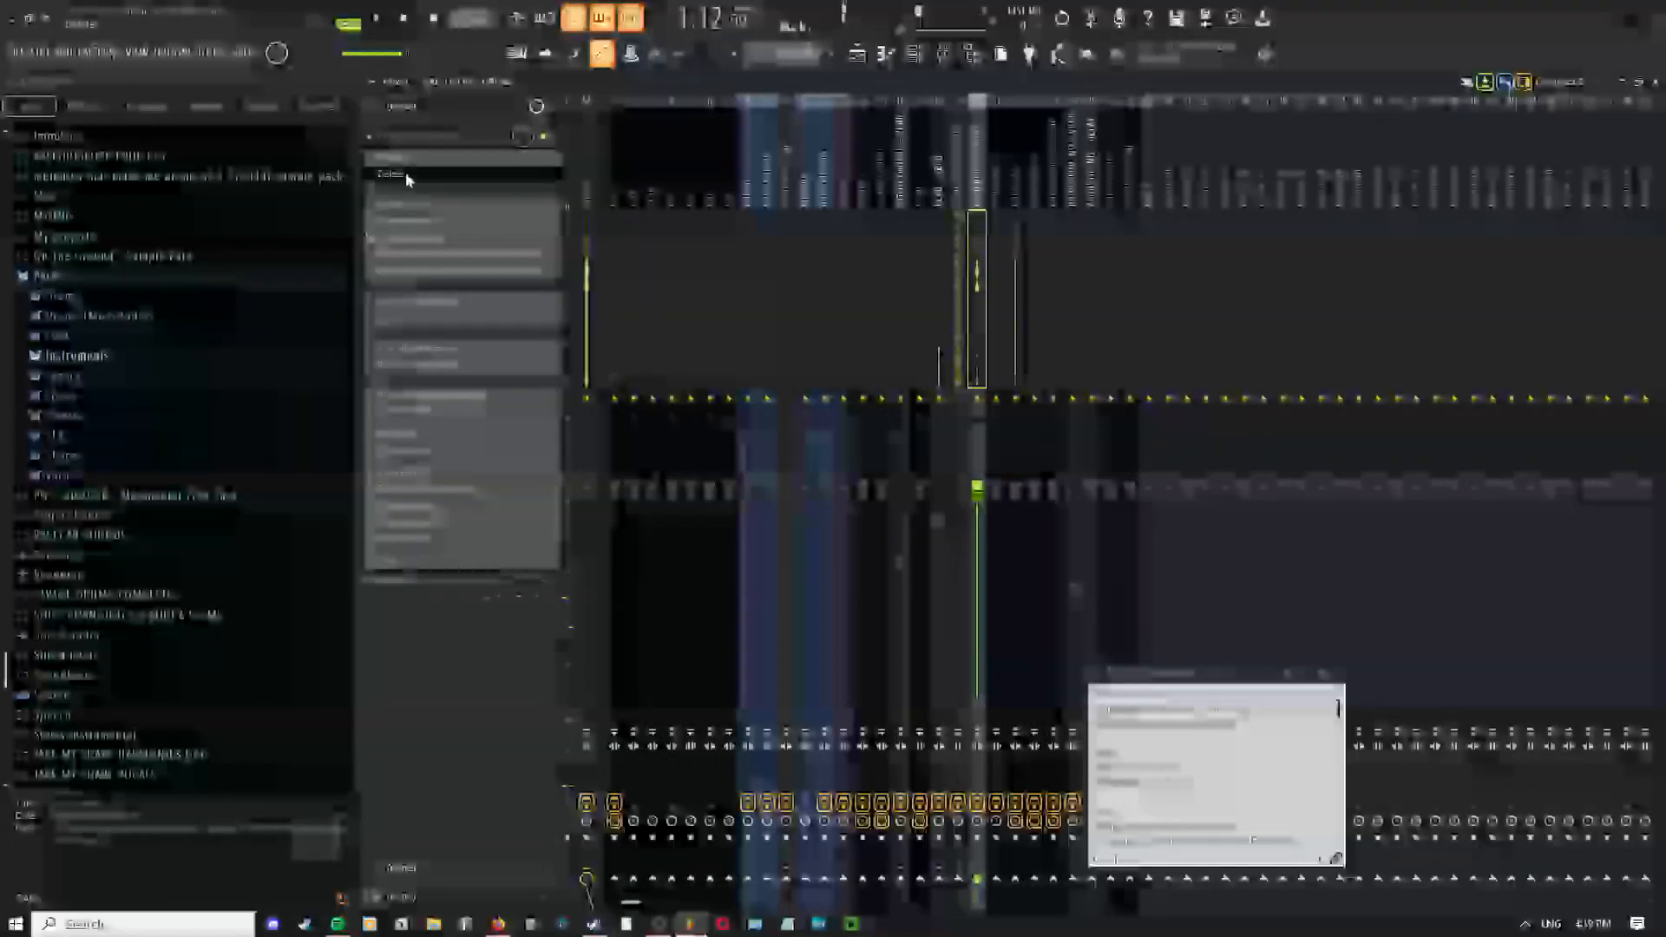
left_click(405, 174)
left_click(879, 506)
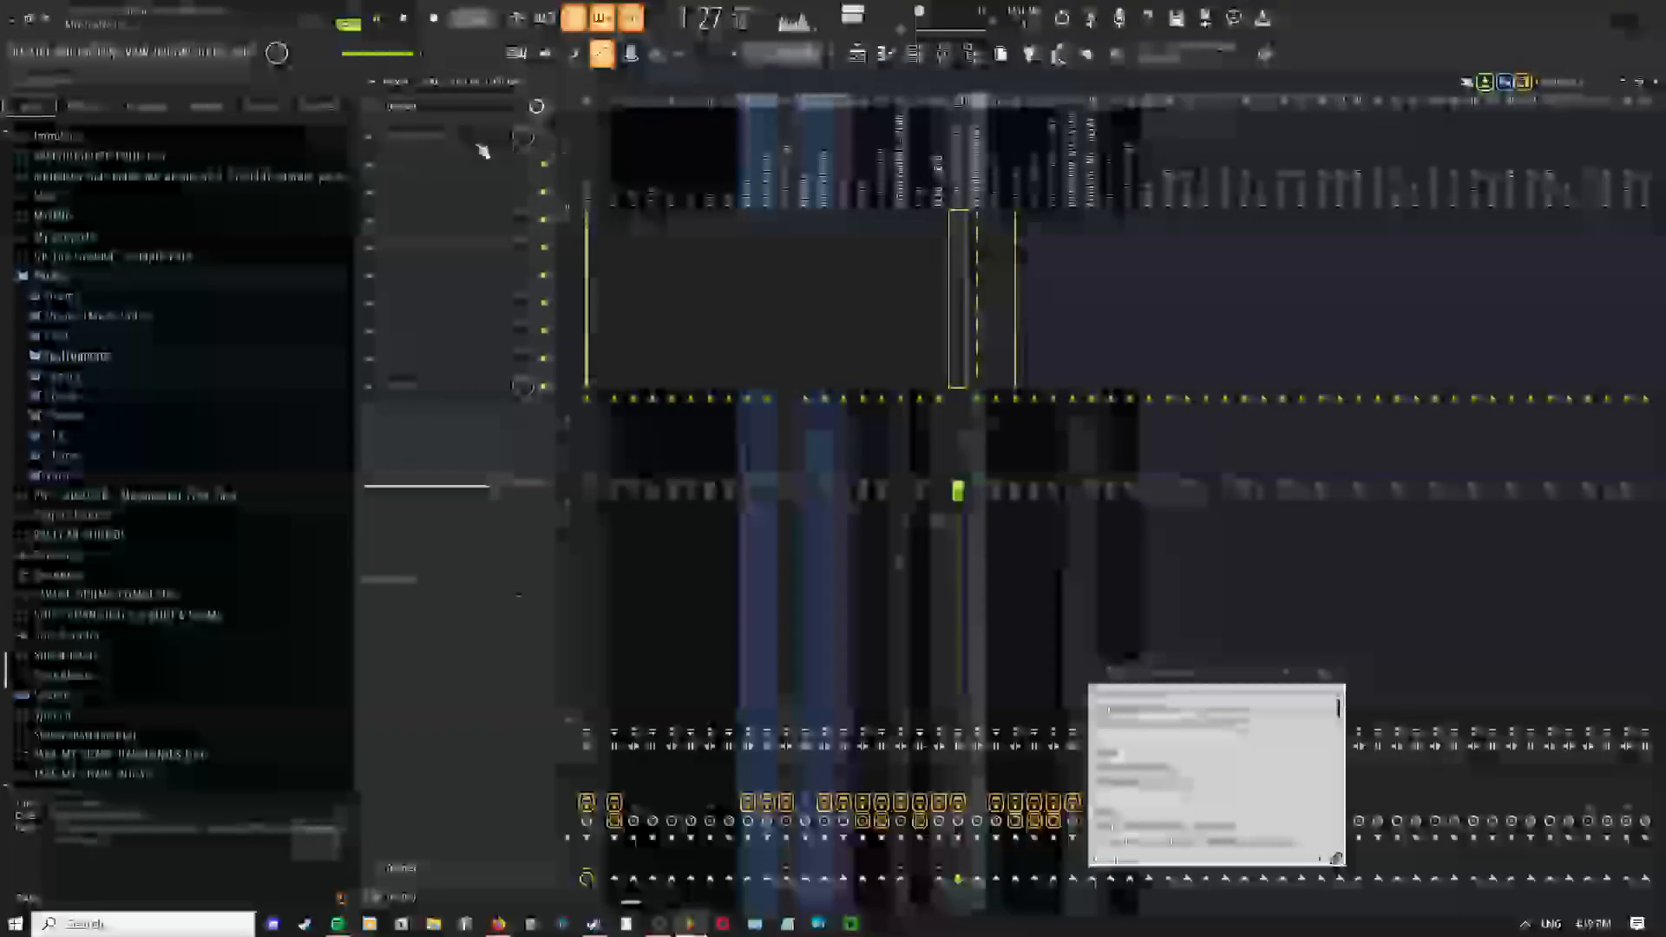
Delete the plugin in the first effect slot of mixer track 19, next to LEAD DELAY THROW
left_click(371, 137)
left_click(419, 186)
left_click(885, 516)
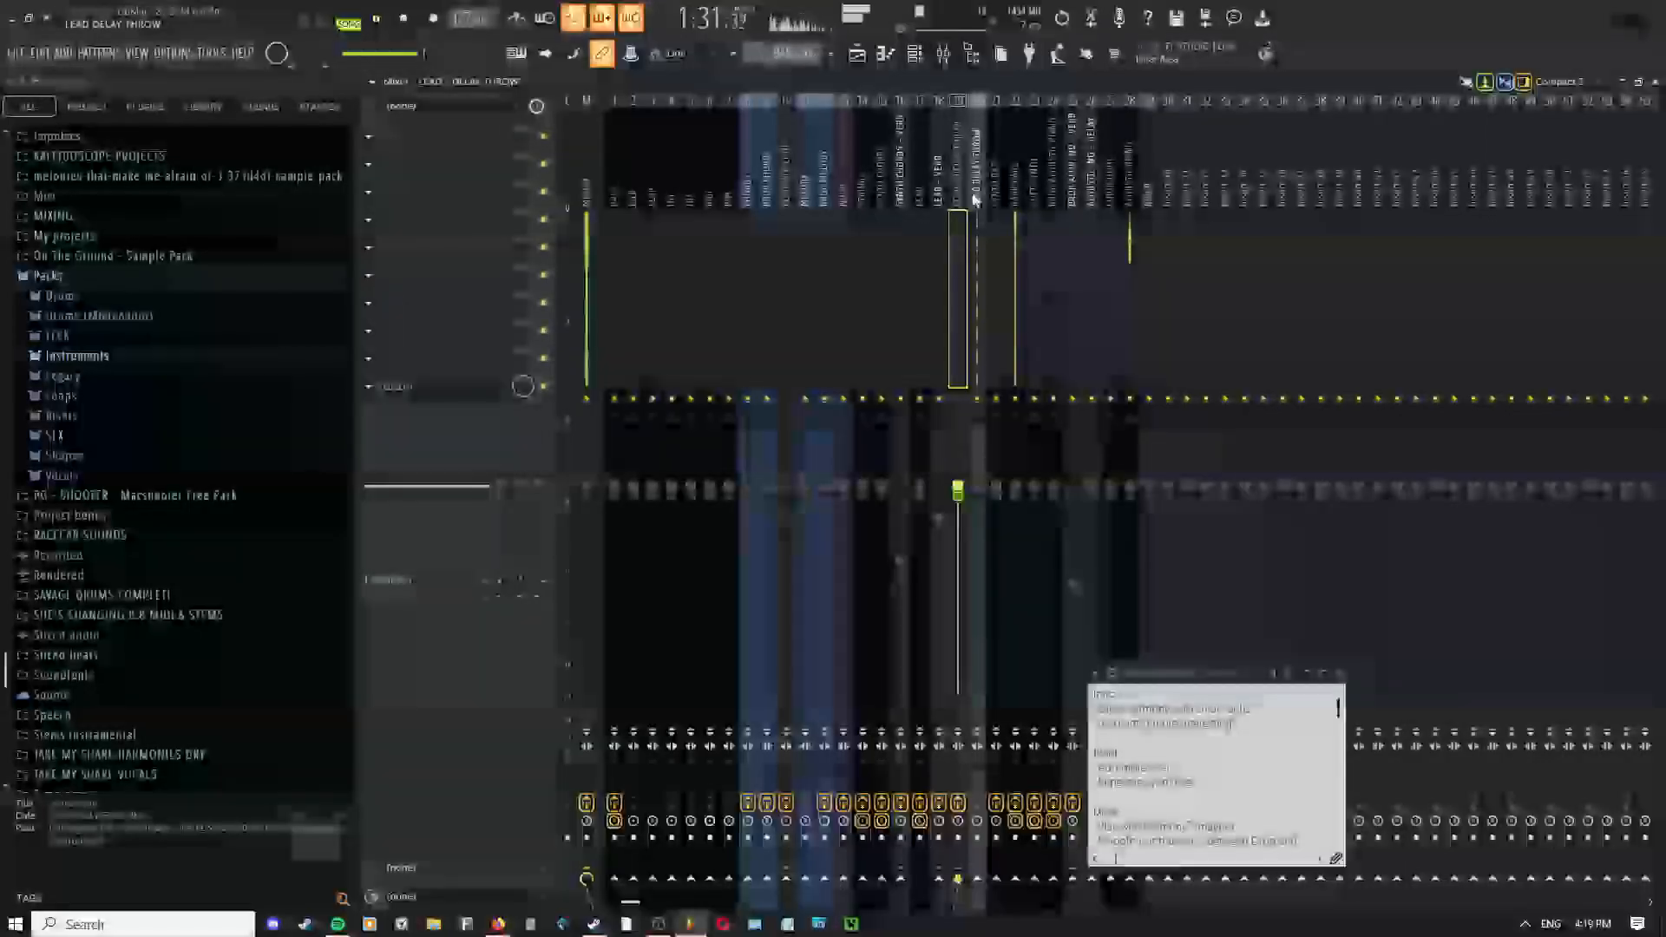
left_click(915, 54)
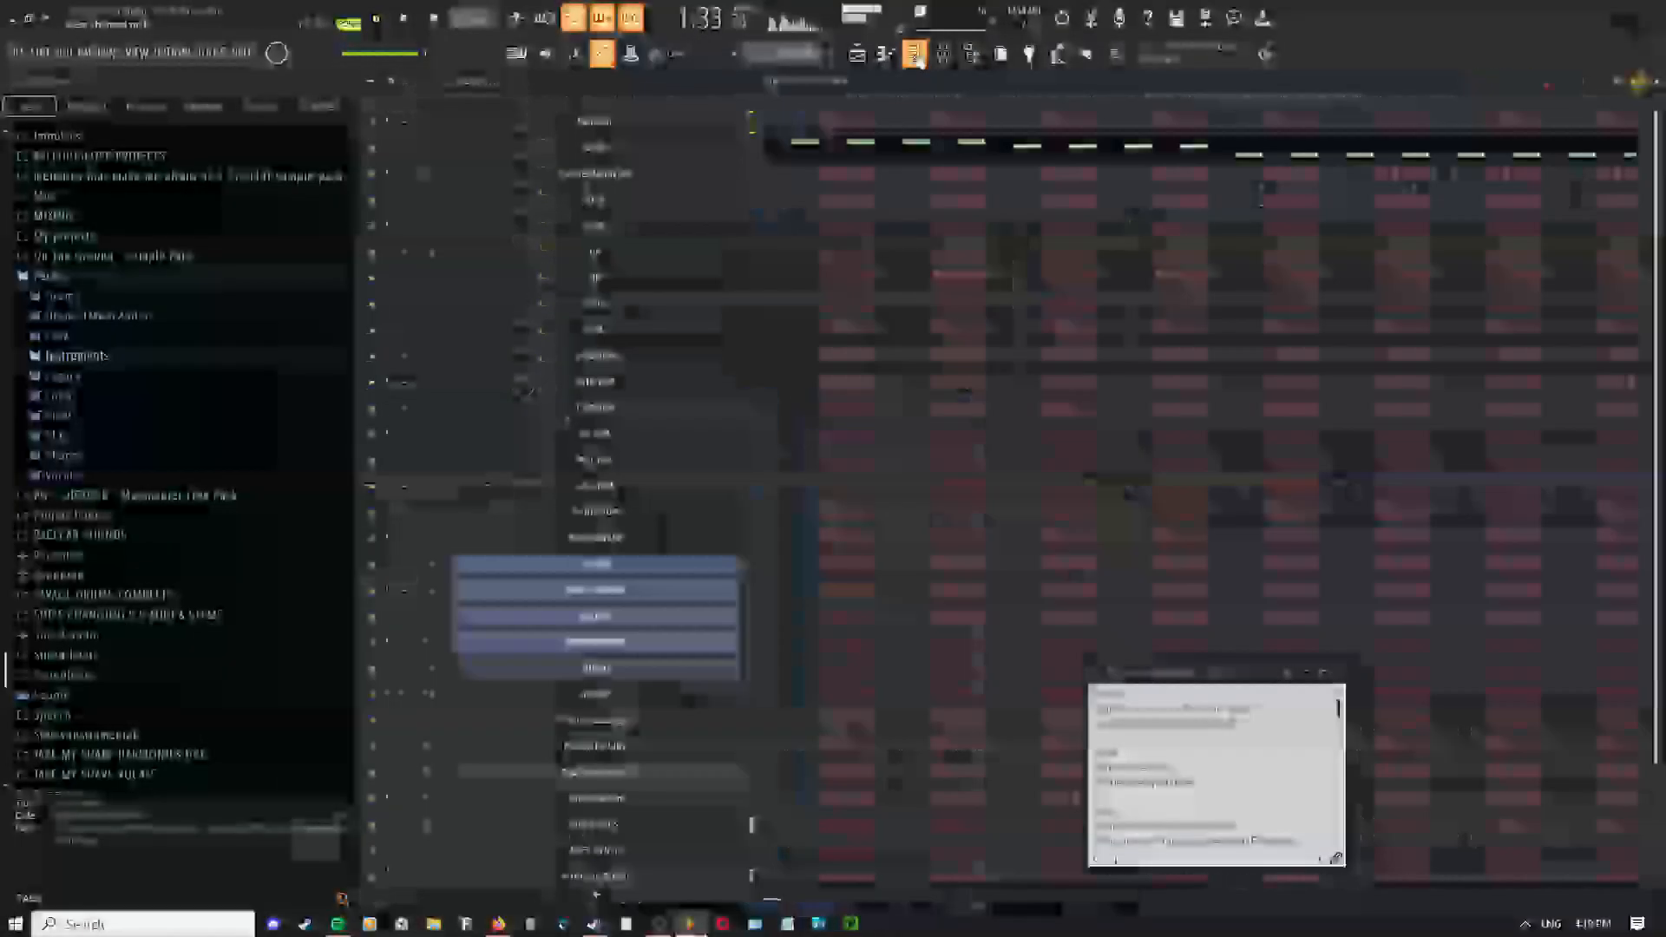
left_click(942, 54)
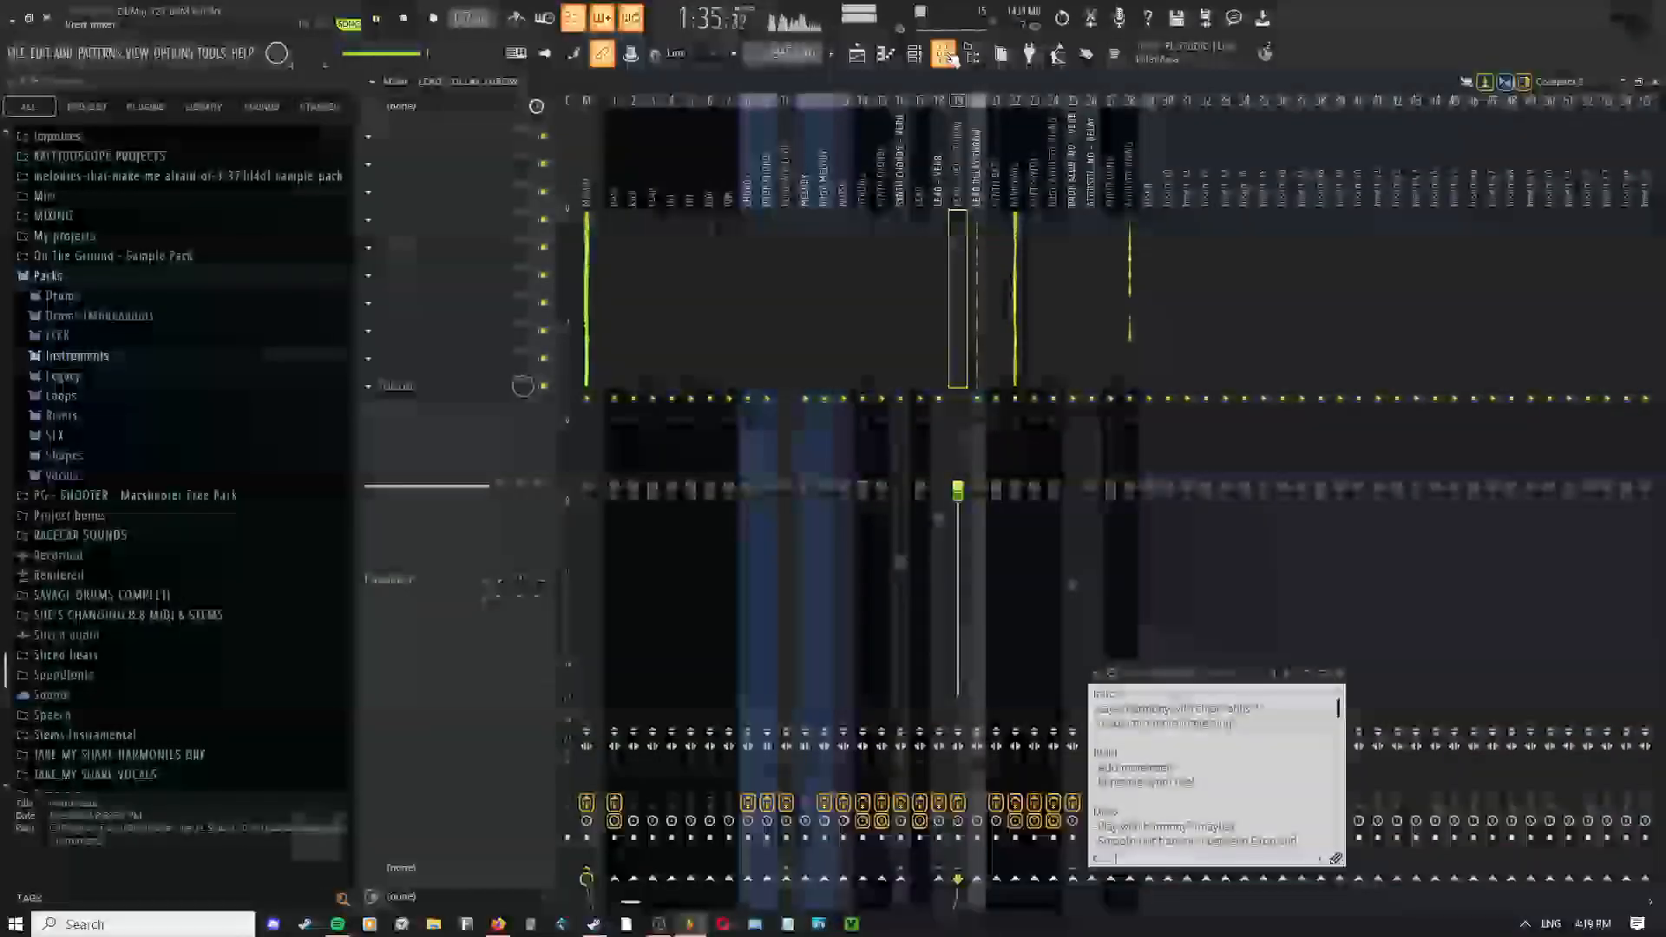
left_click(978, 212)
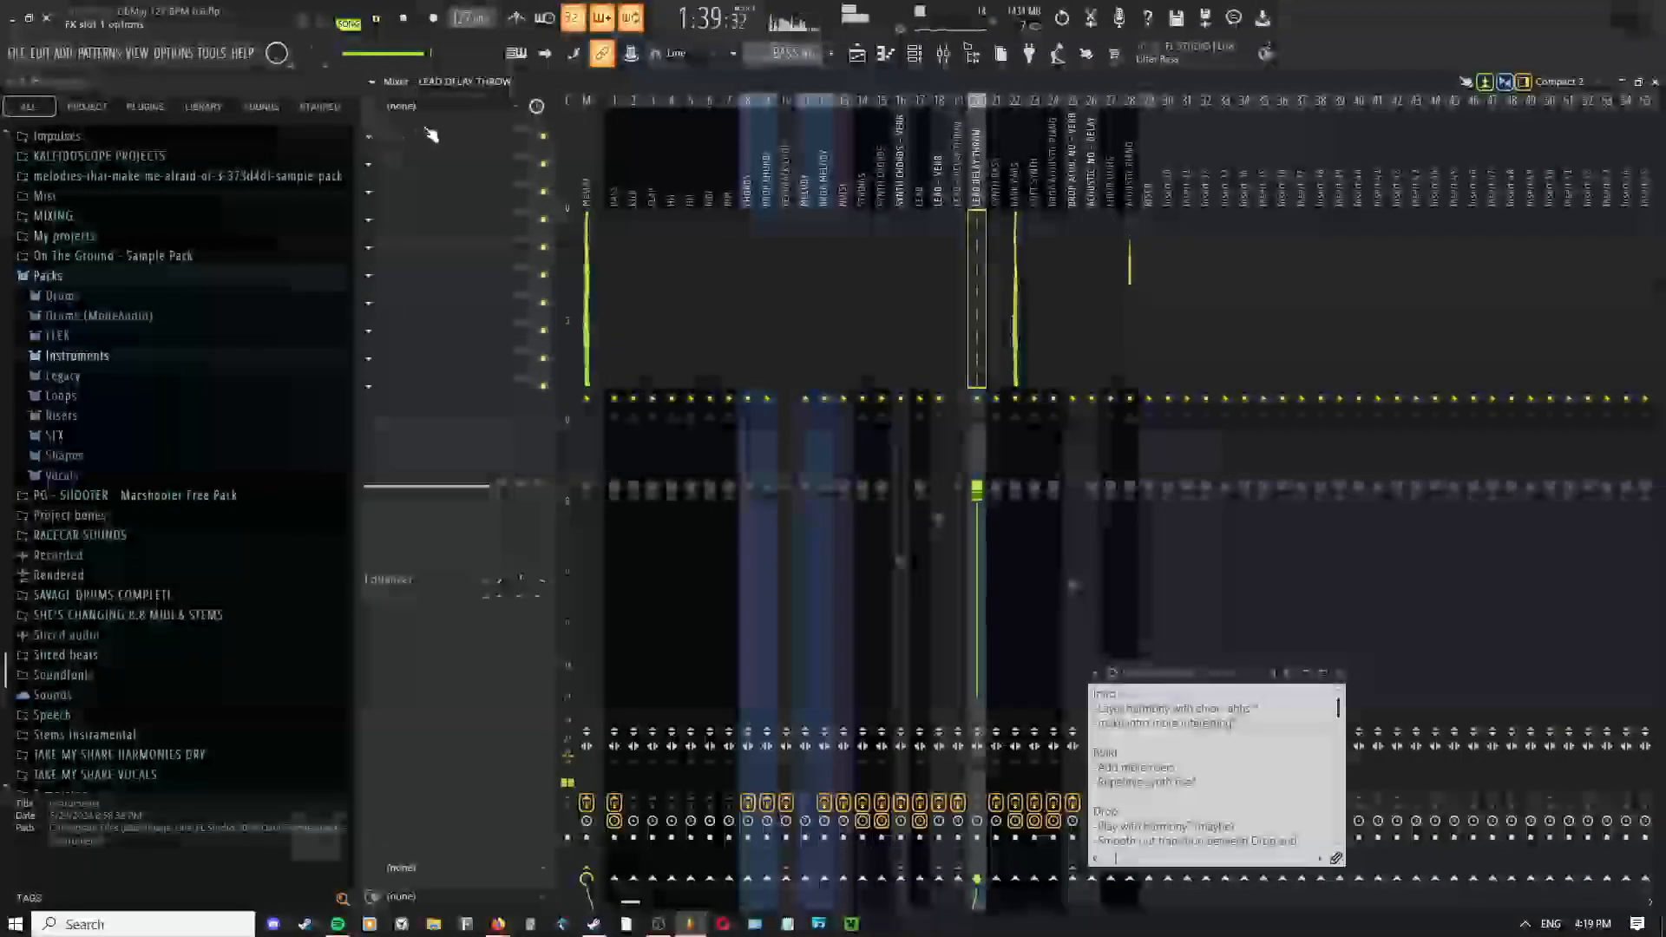
left_click(368, 140)
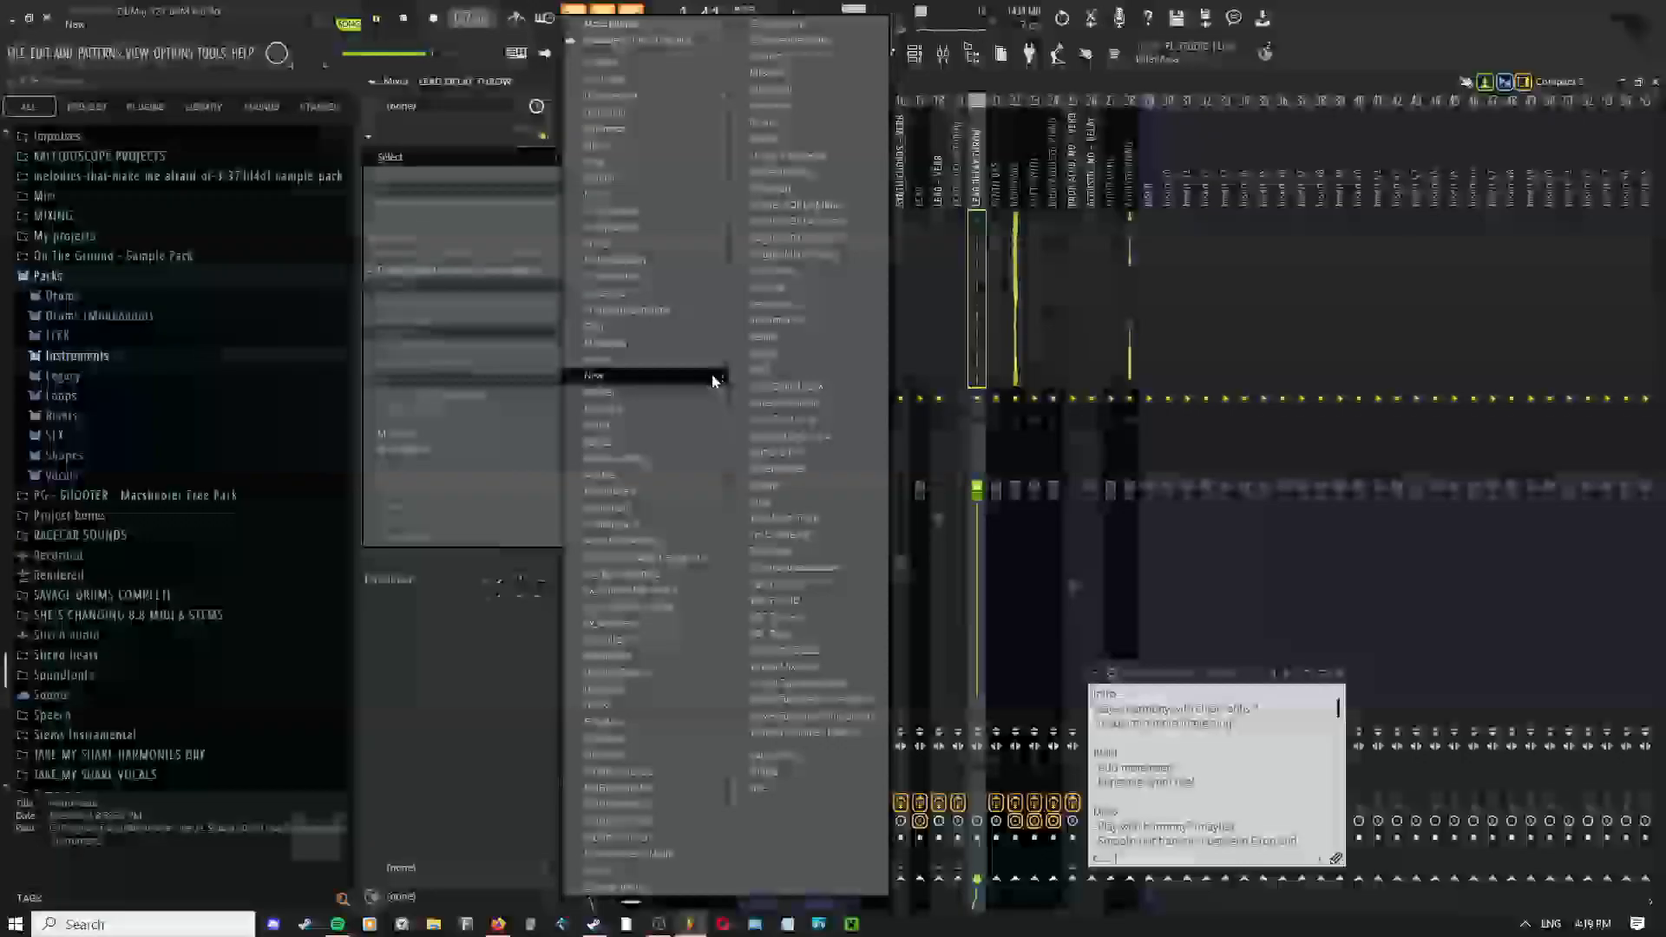
left_click(519, 93)
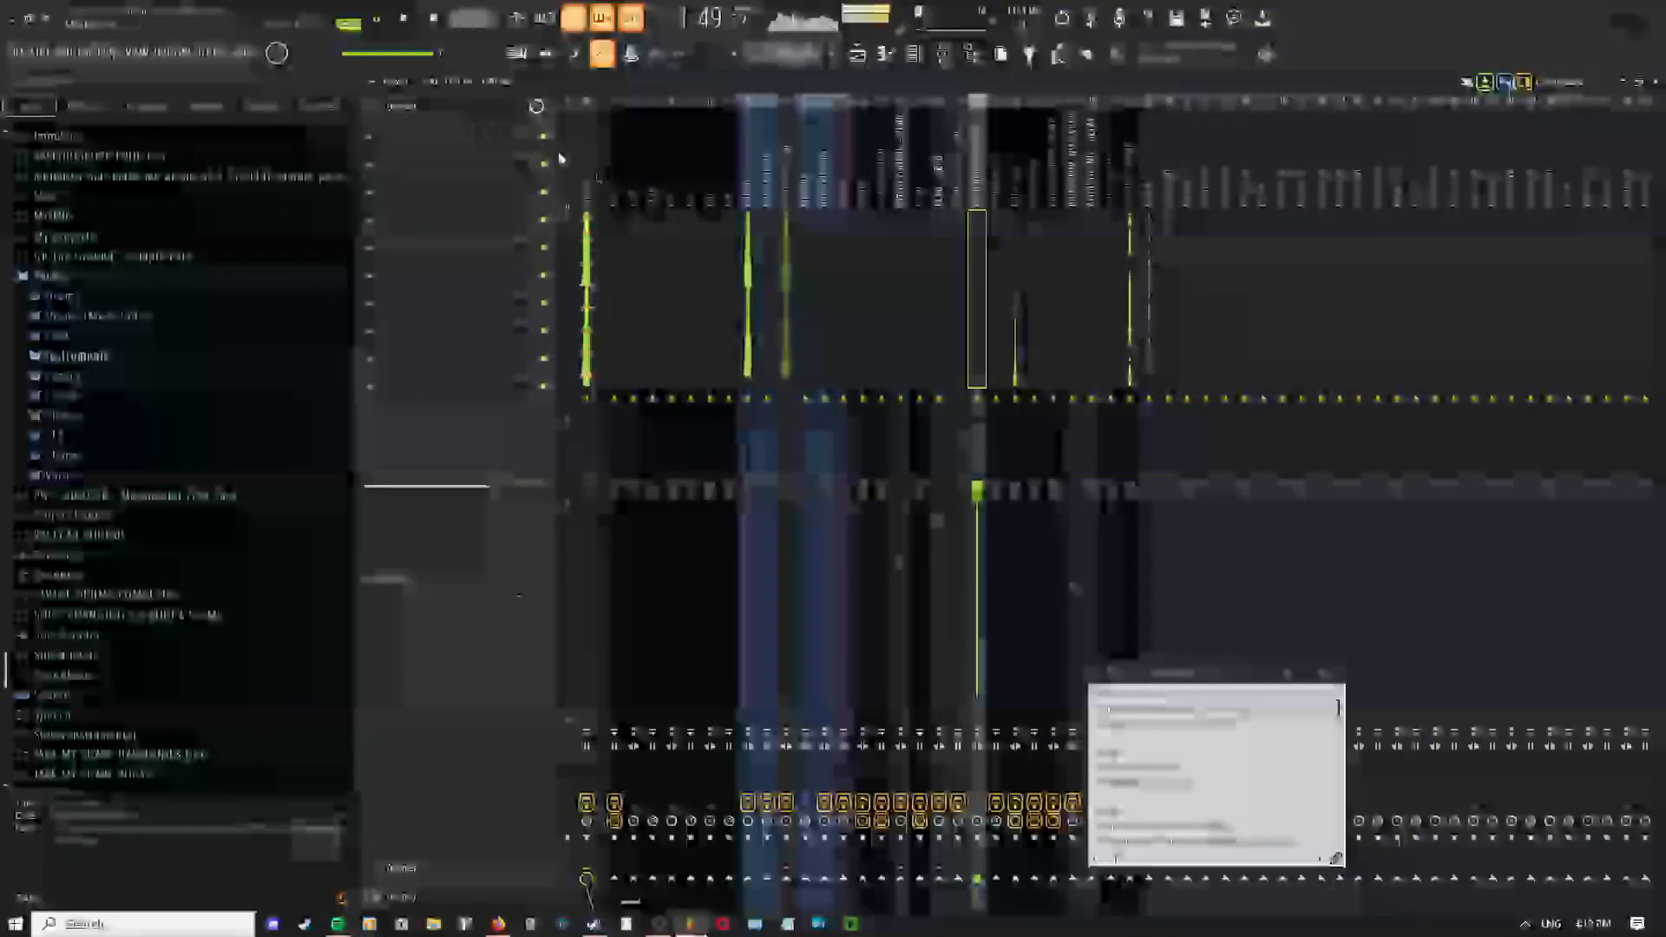
Read the remaining to-do notes for the later song sections and return to the playlist in draw mode
scroll(1215, 772, "down", 5)
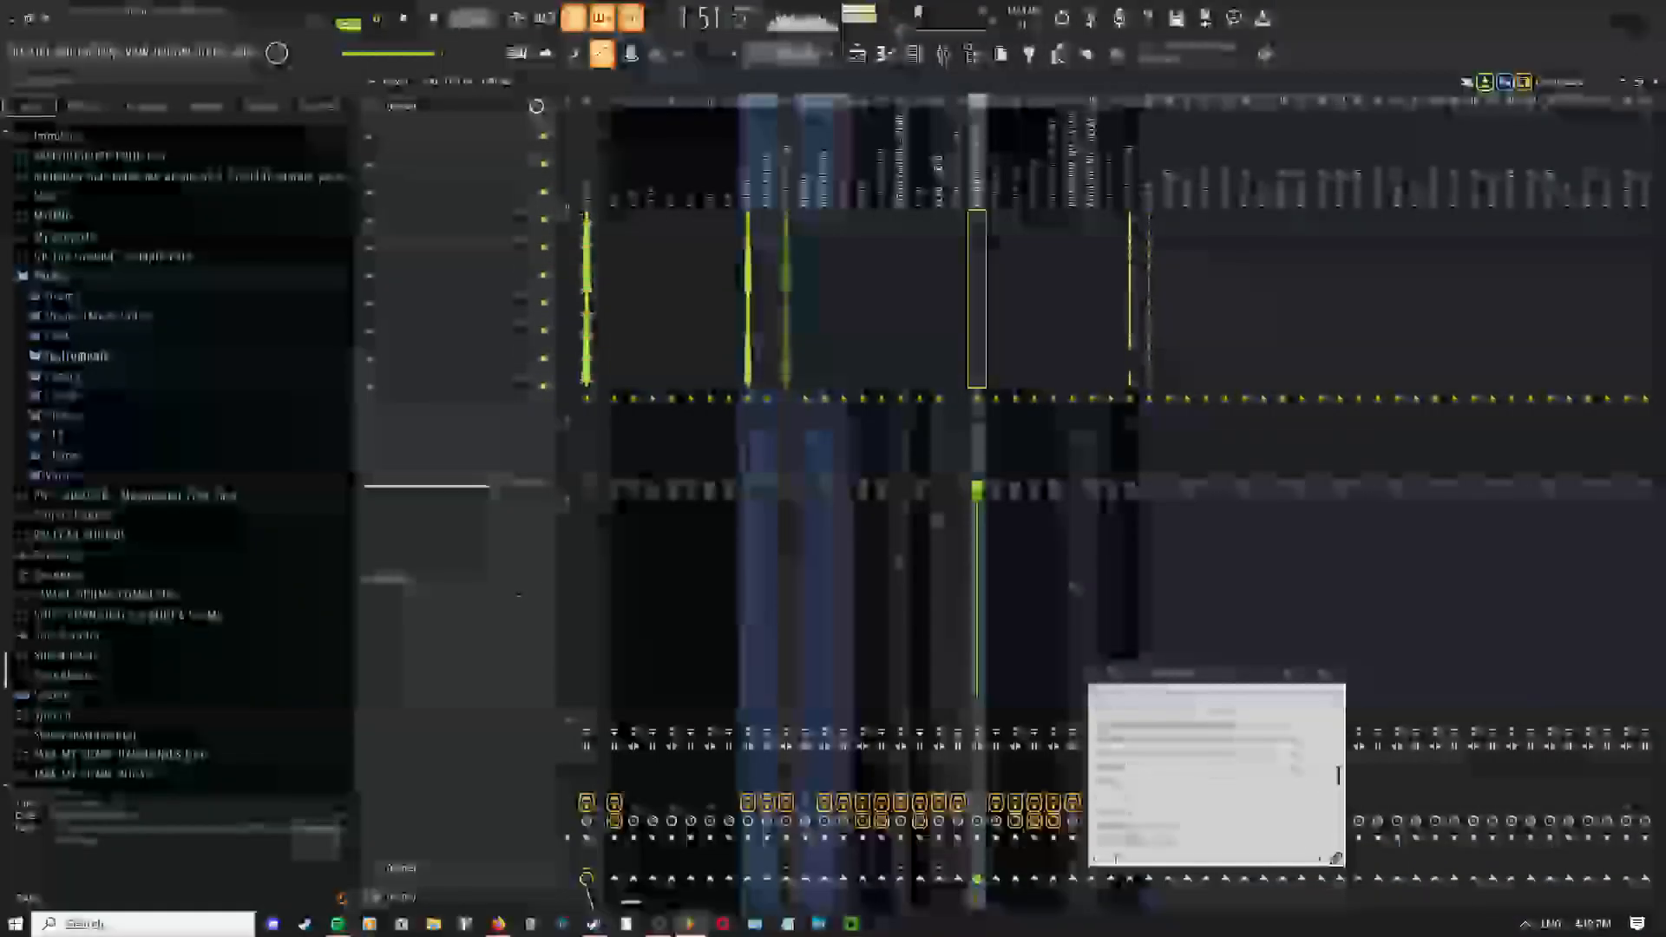
scroll(1215, 772, "down", 5)
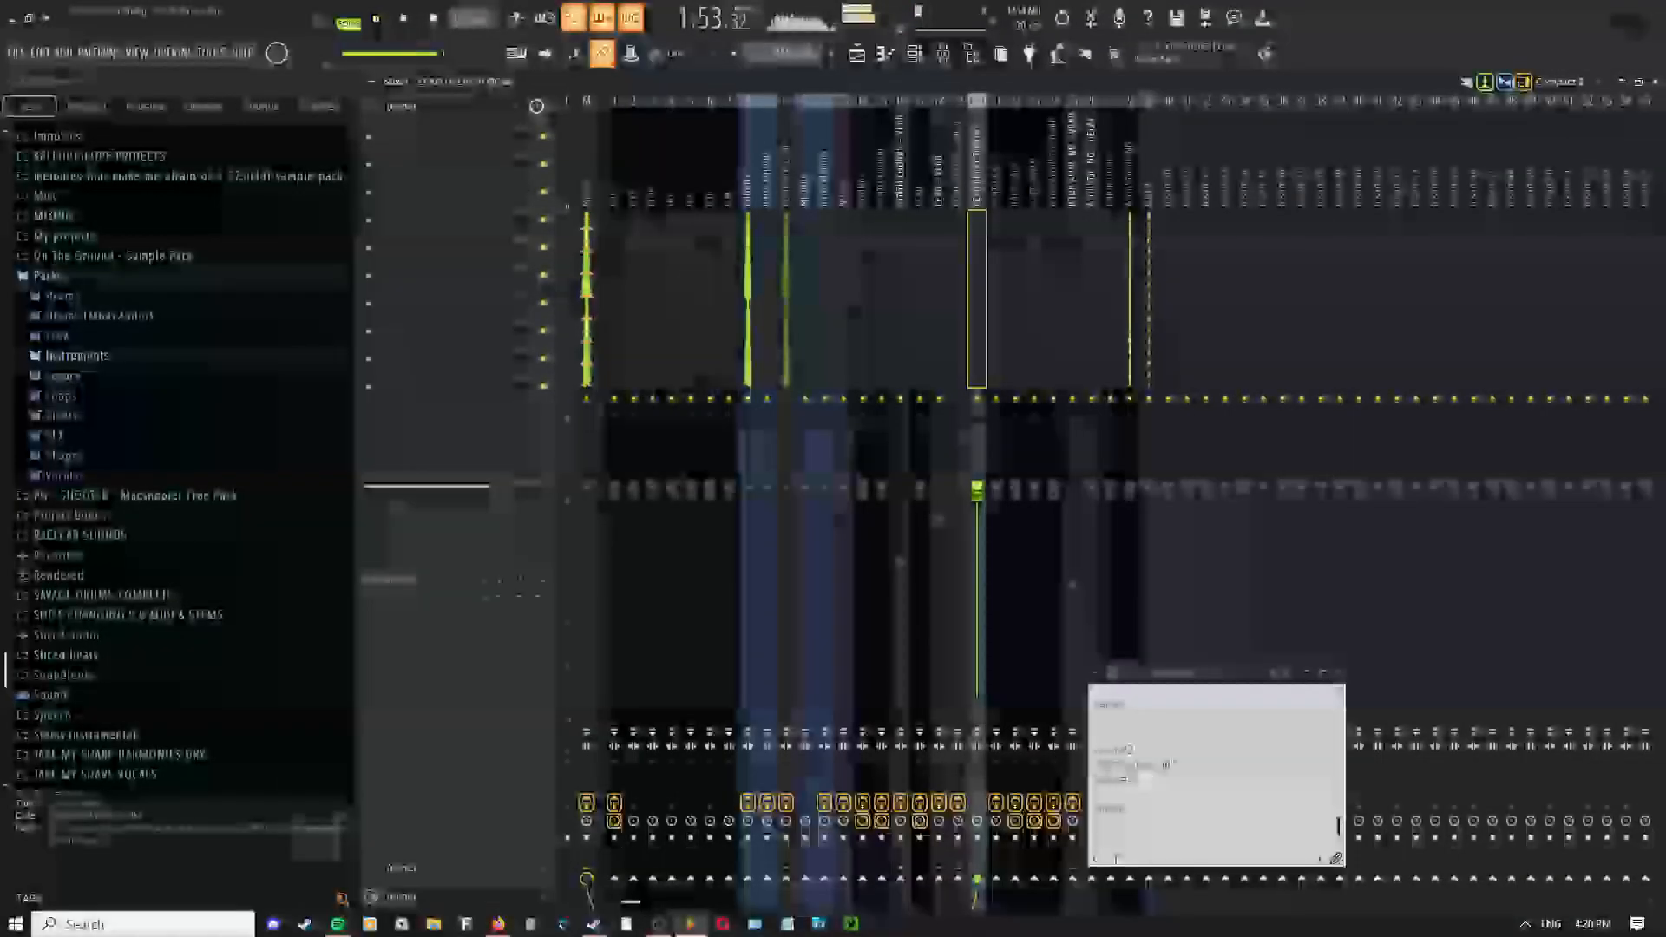
key("F5")
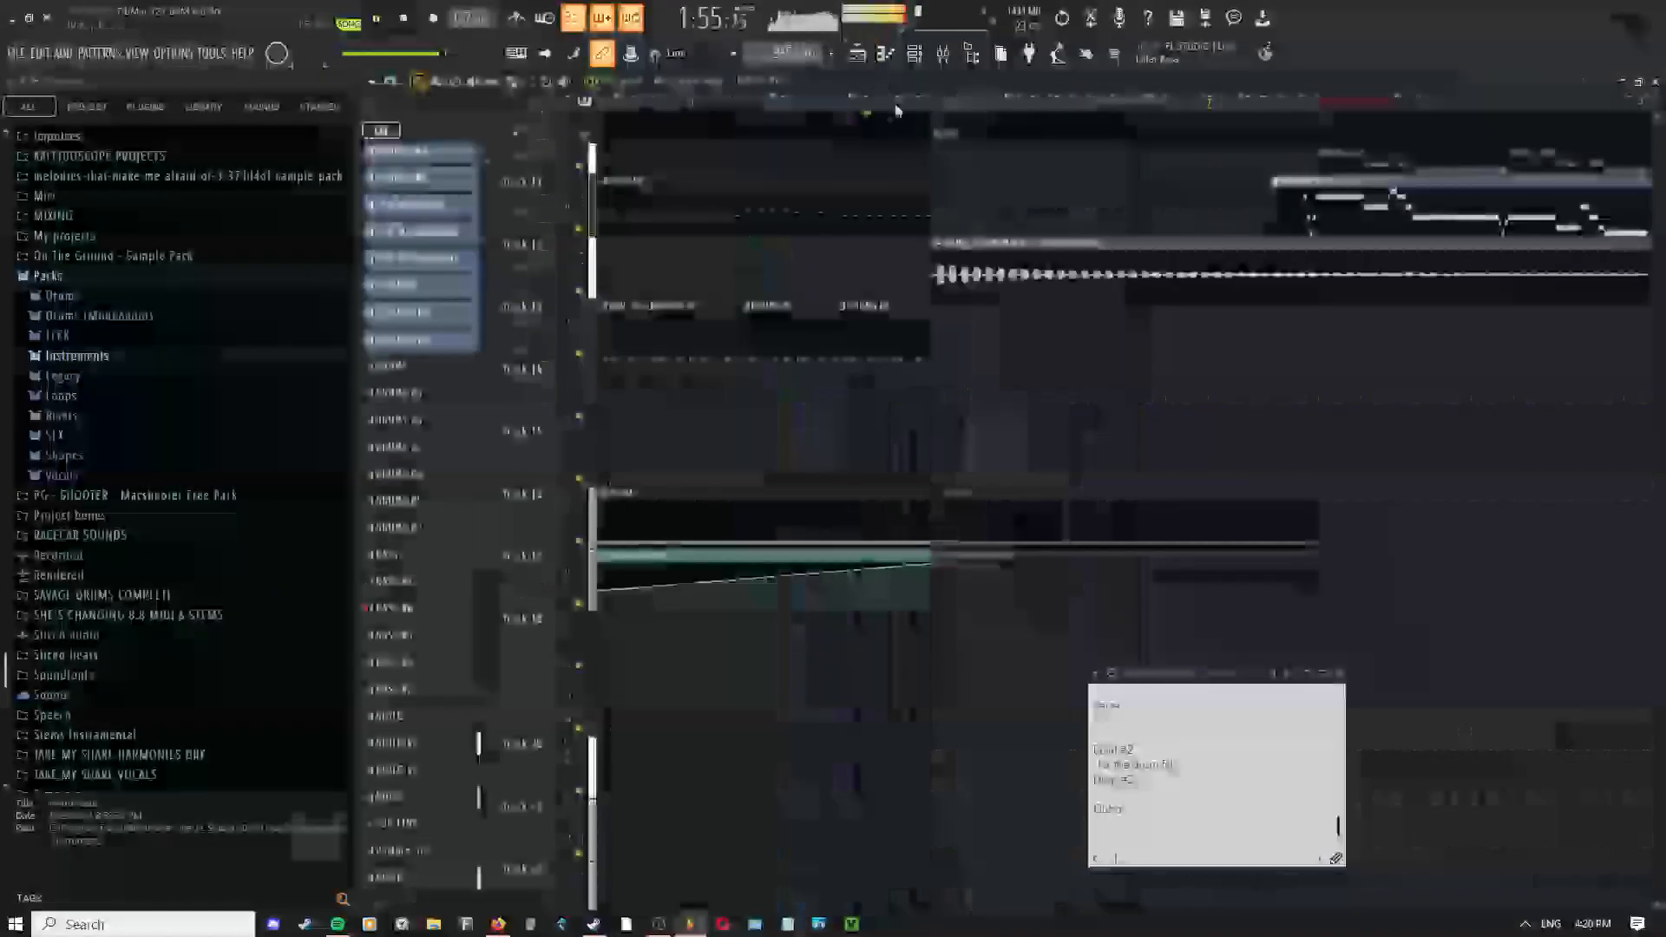
right_click(1178, 341)
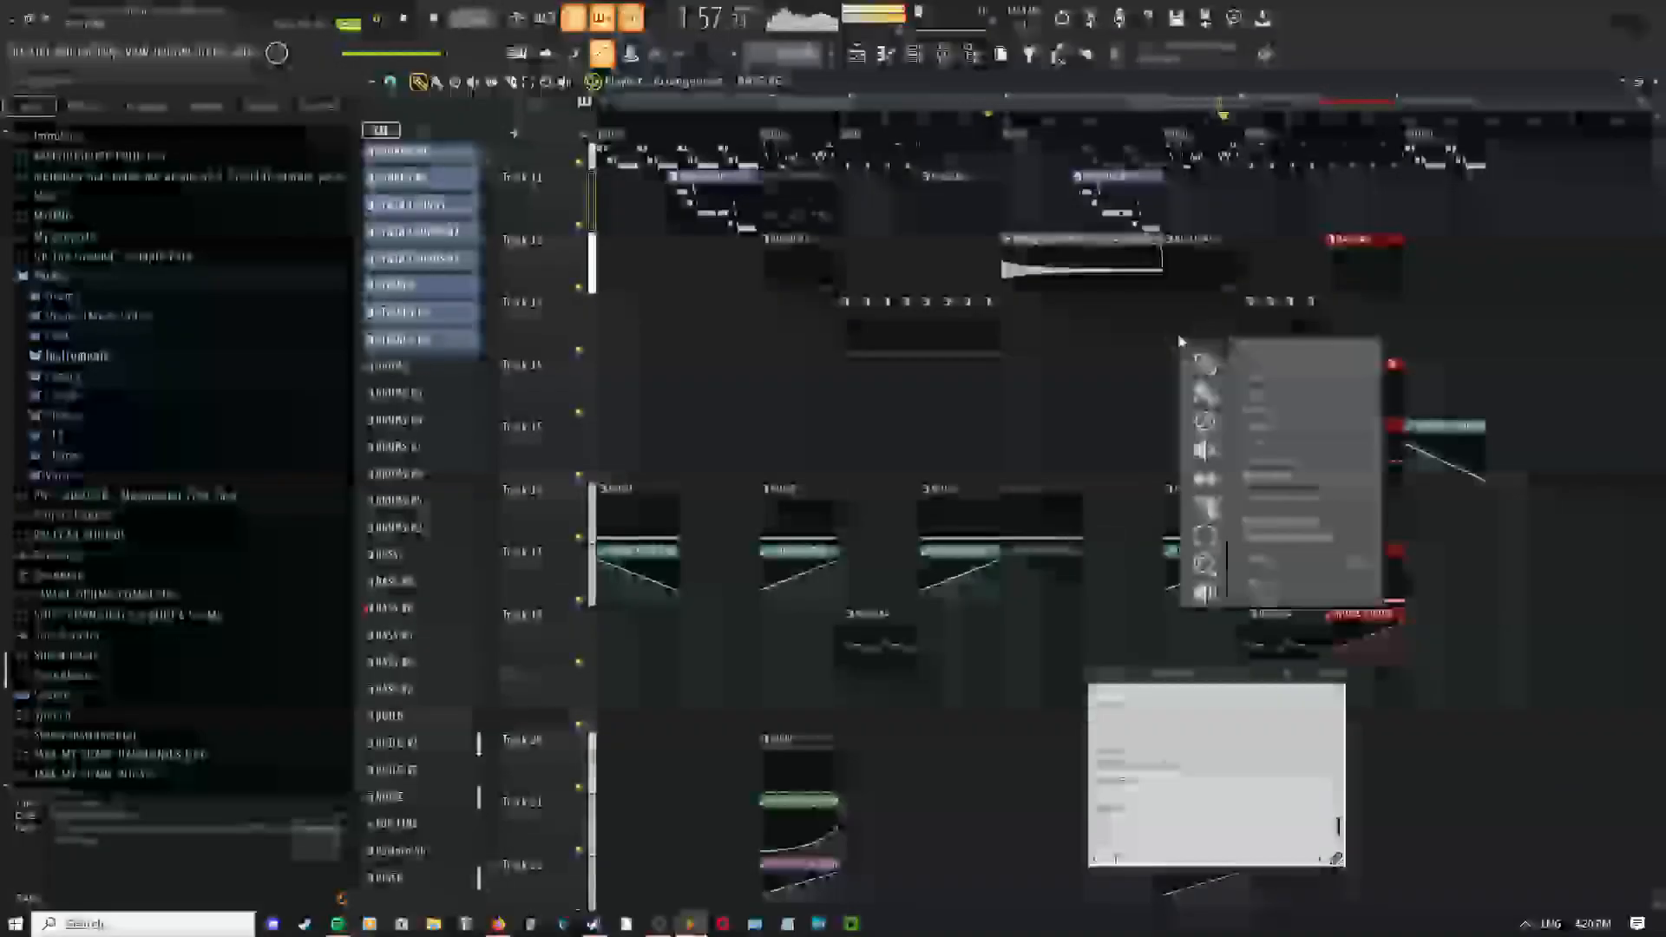
left_click(1195, 365)
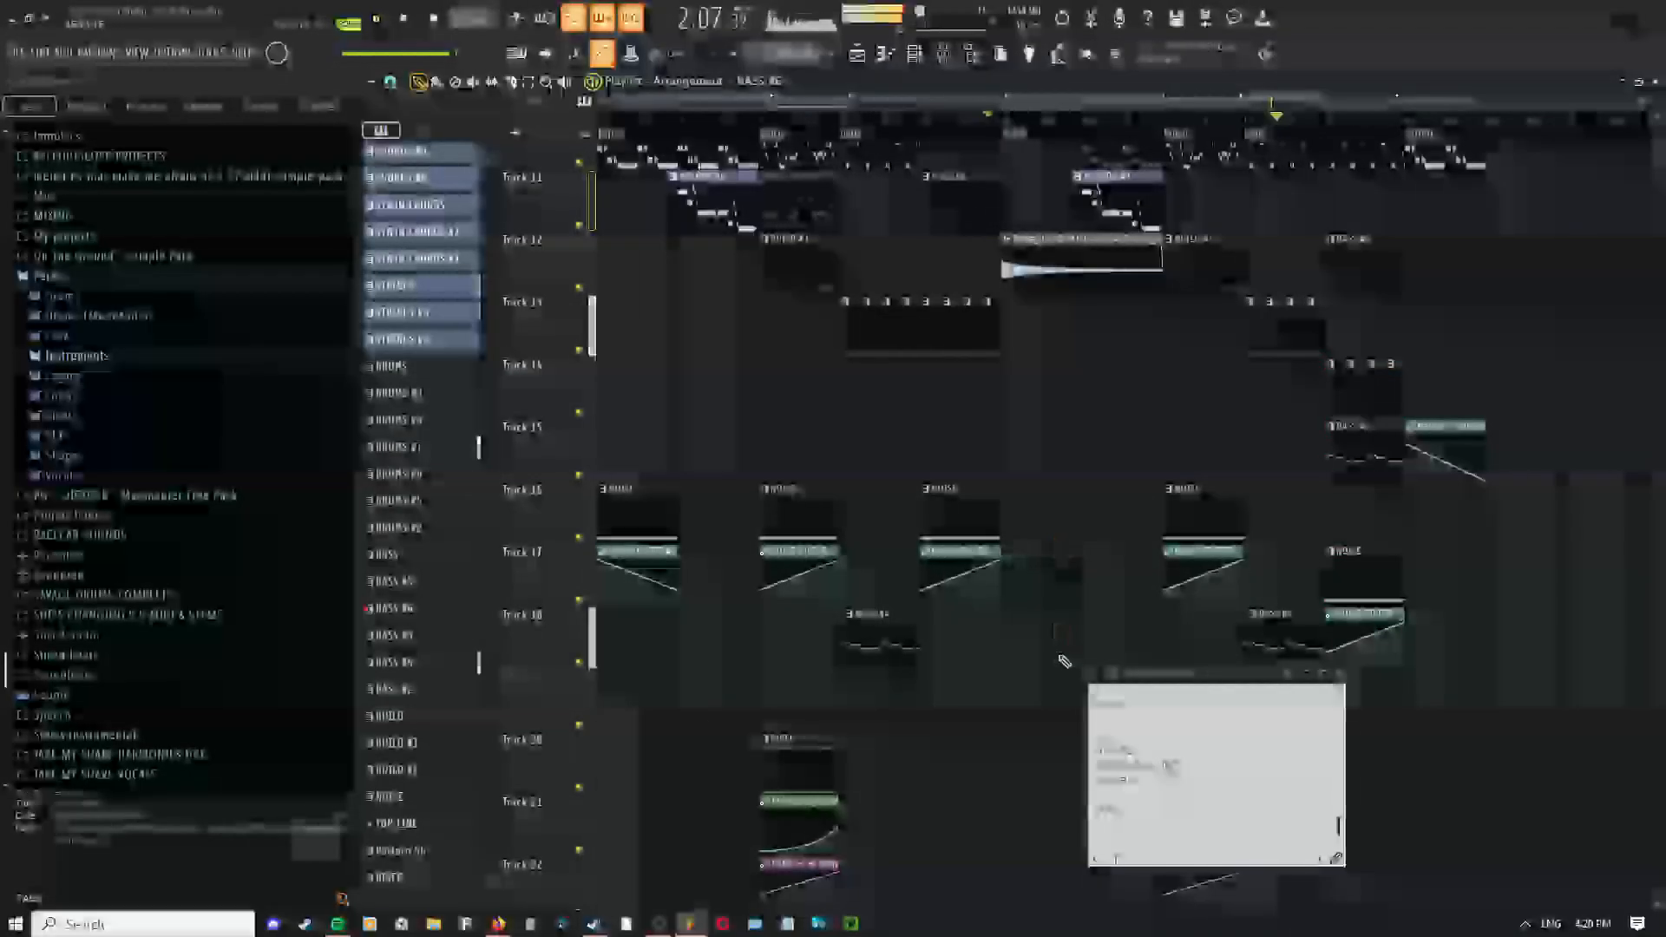
Listen to the second drop and the outro and examine how the clips in these sections are arranged
scroll(1128, 398, "down", 5)
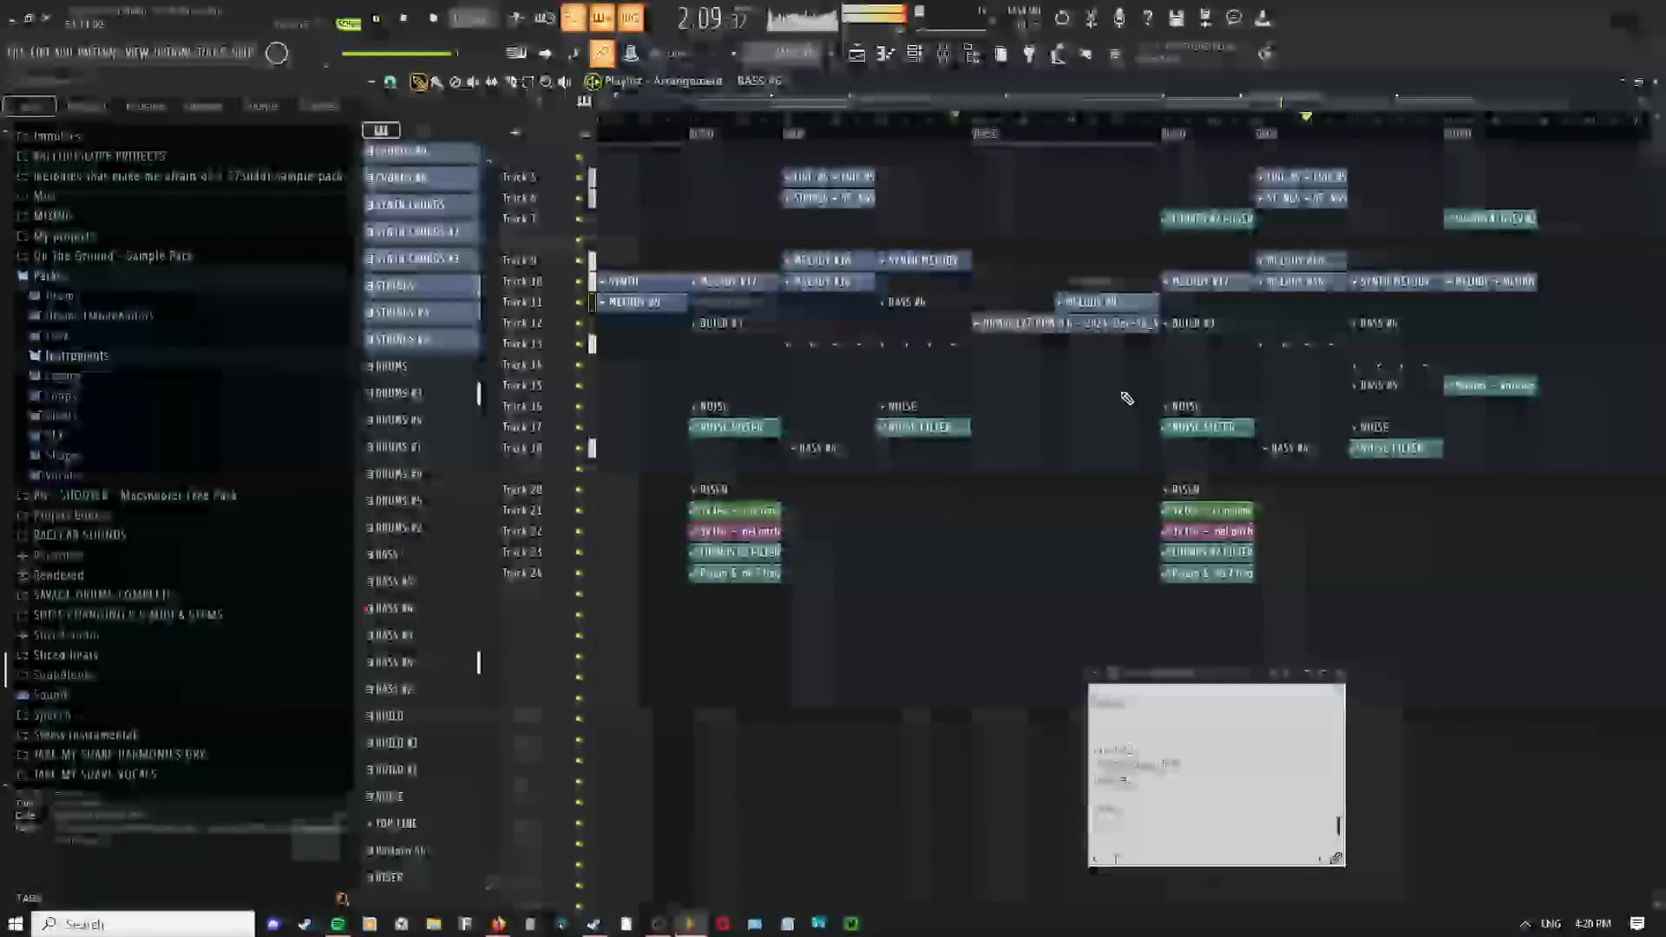
left_click_drag(1126, 398, 1048, 391)
scroll(841, 361, "up", 3)
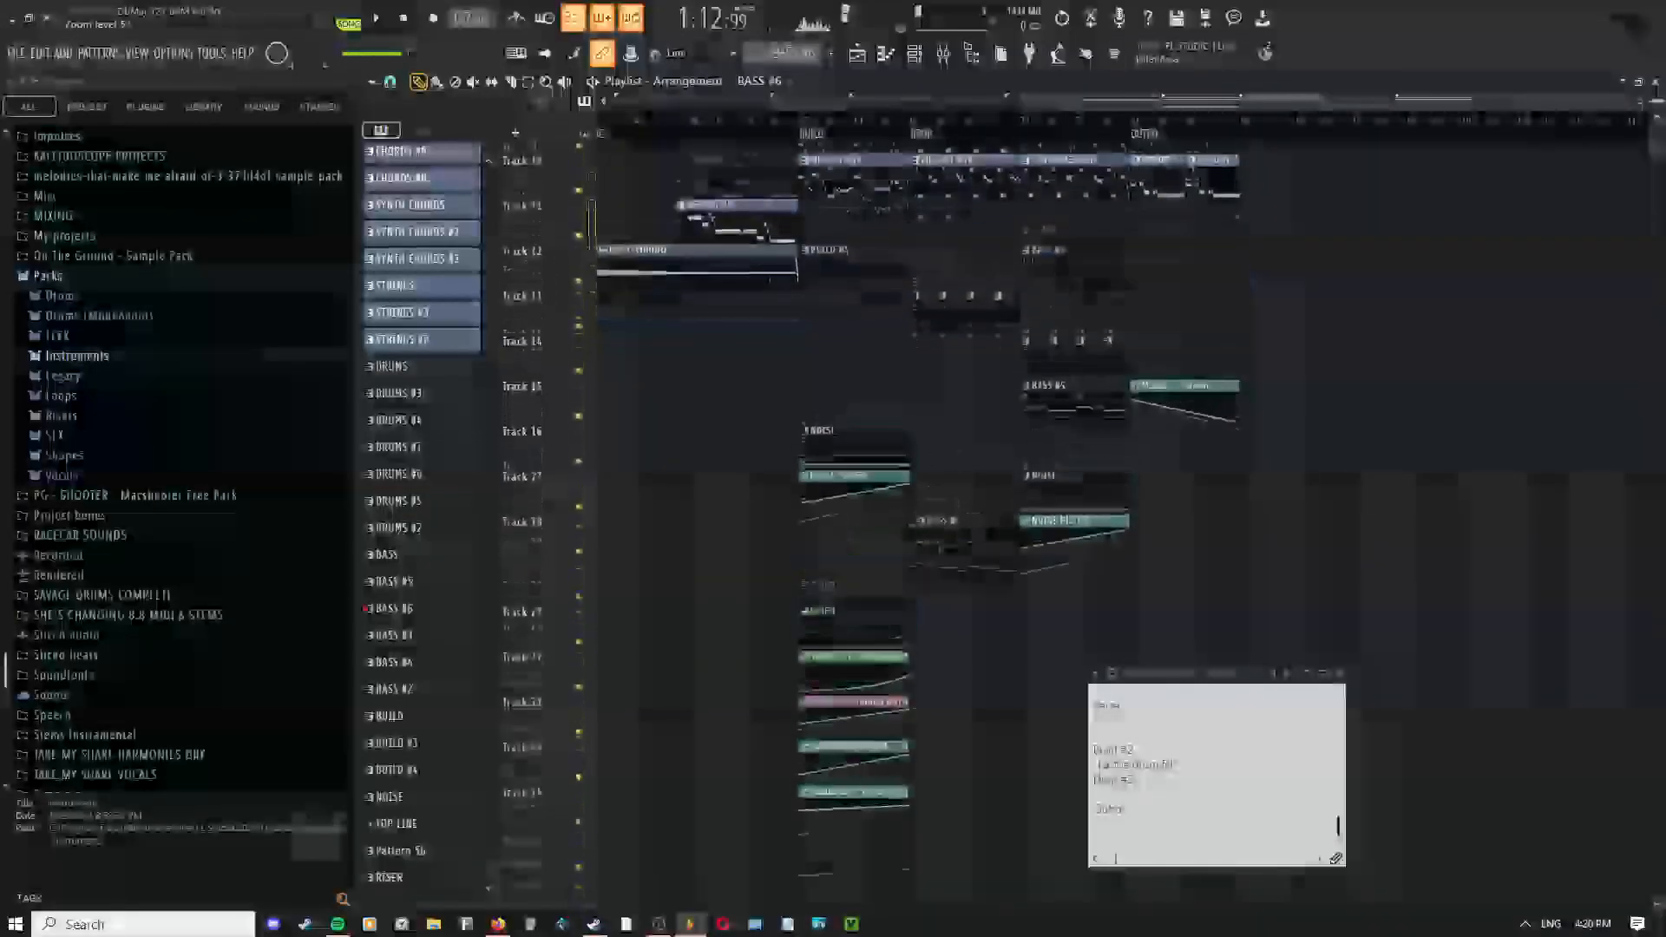
scroll(1201, 376, "up", 6)
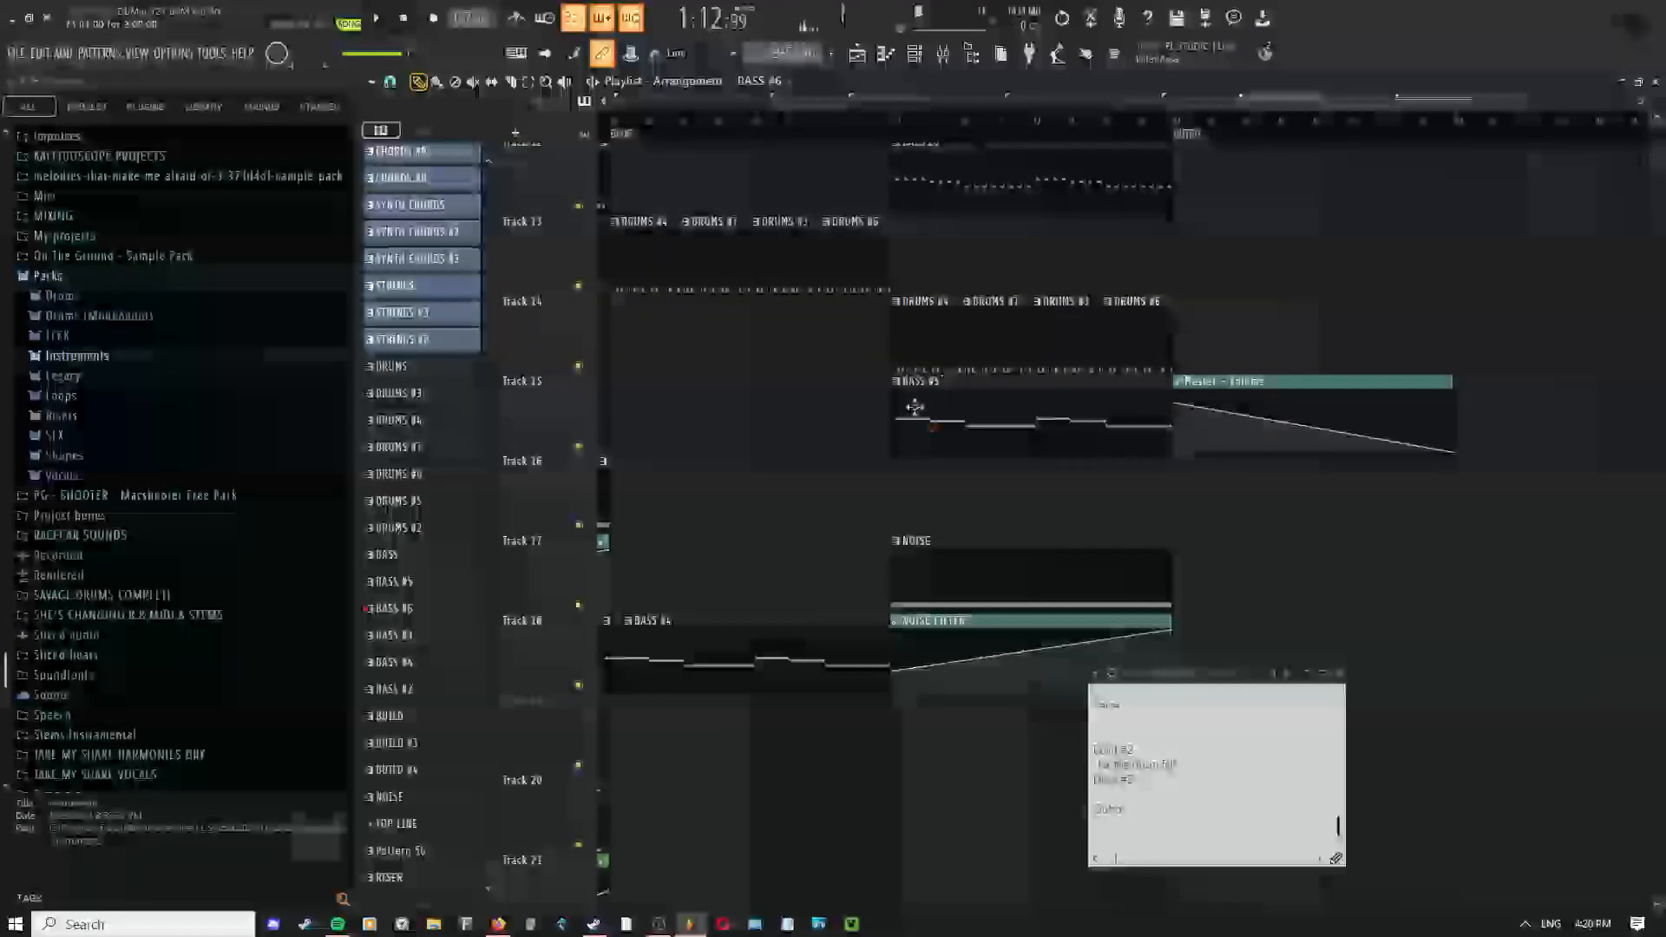
scroll(1071, 303, "down", 4)
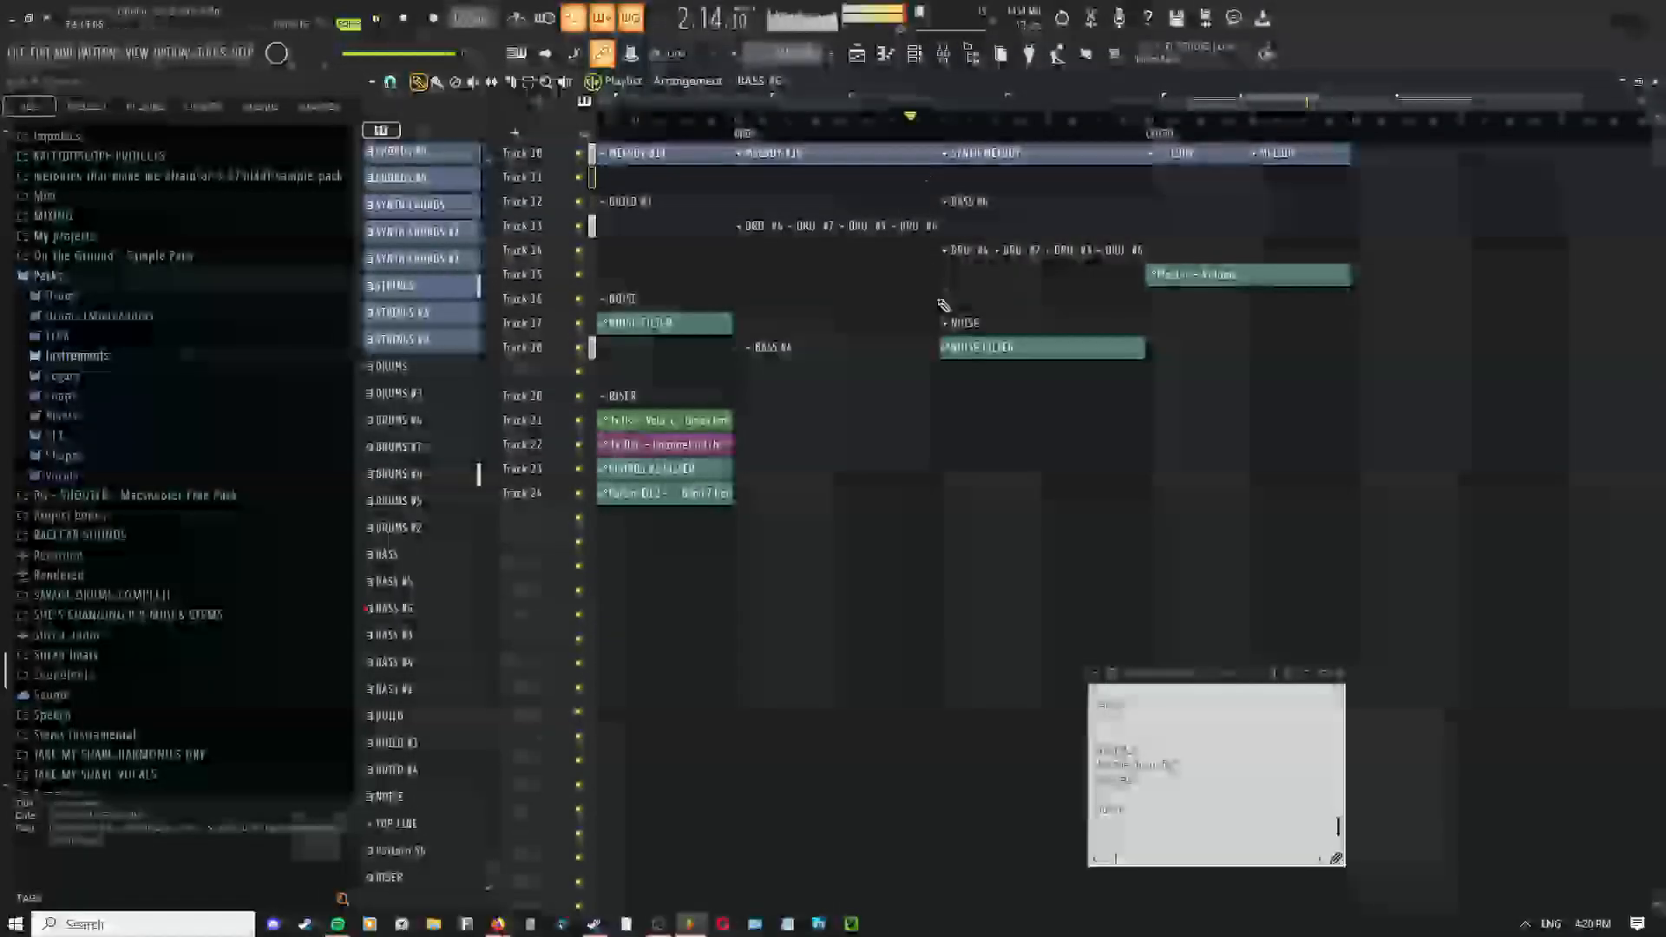
scroll(944, 305, "down", 3)
left_click_drag(1275, 334, 825, 313)
scroll(825, 312, "up", 3)
left_click_drag(1033, 323, 704, 332)
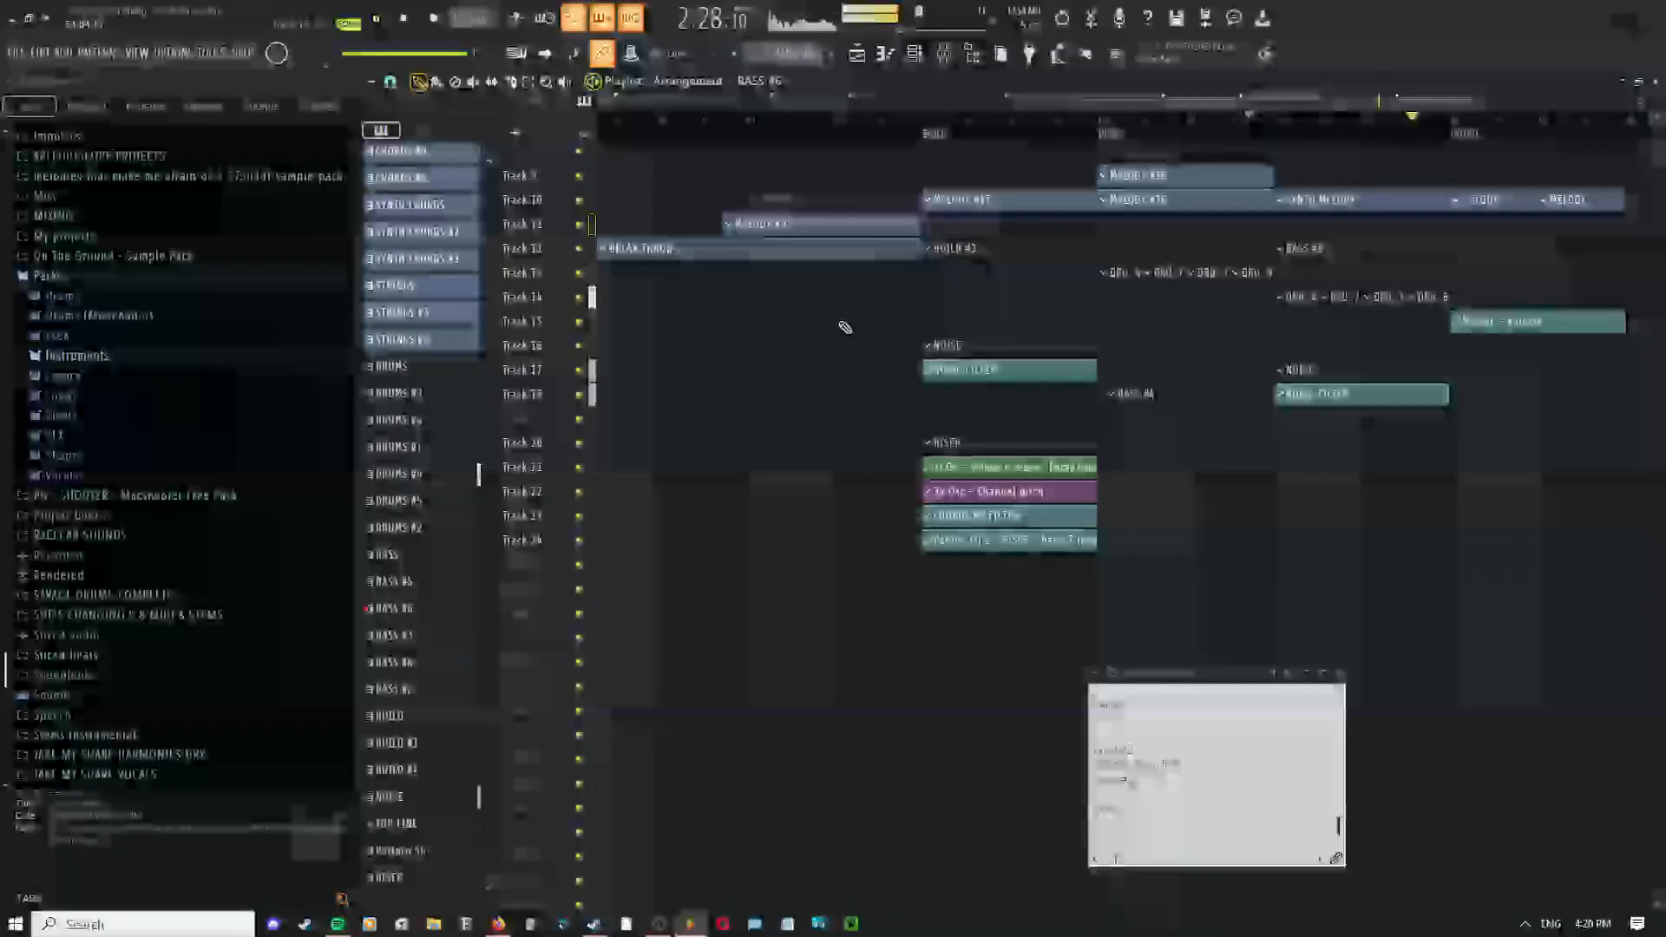
scroll(843, 323, "down", 4)
left_click_drag(1083, 347, 1069, 512)
scroll(1031, 526, "down", 3)
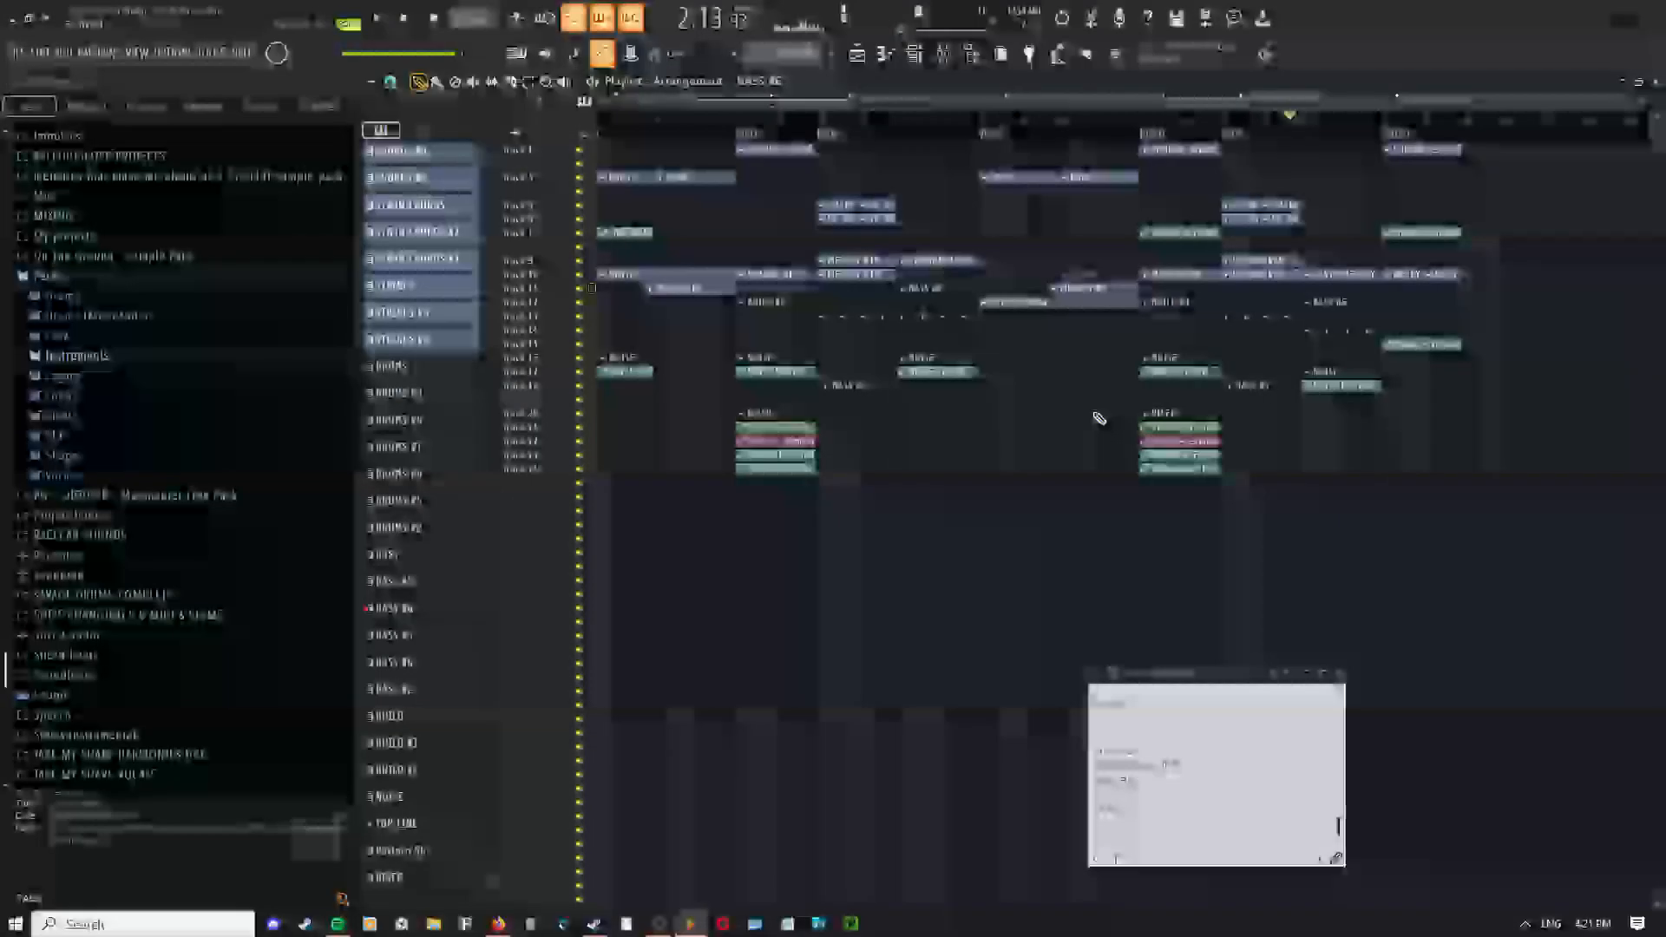
left_click_drag(1099, 387, 1026, 397)
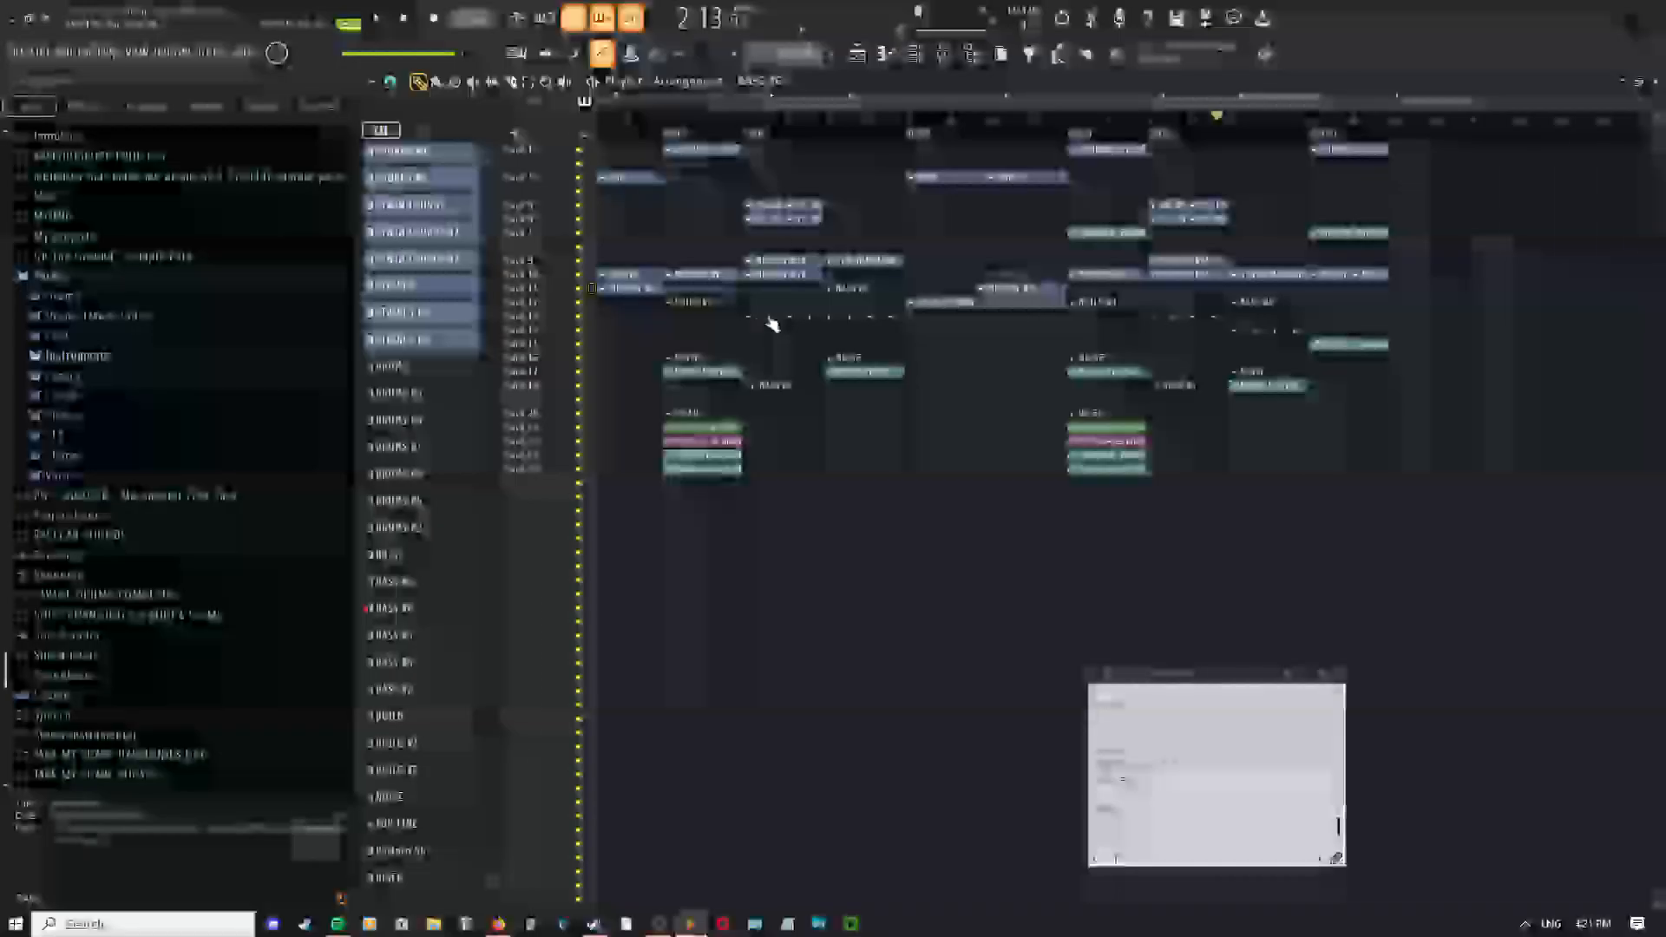
Examine the clips from the intro through the first drop and set the playback position to the song start
scroll(753, 326, "up", 3)
scroll(710, 338, "up", 3)
scroll(729, 326, "up", 2)
scroll(781, 305, "down", 3)
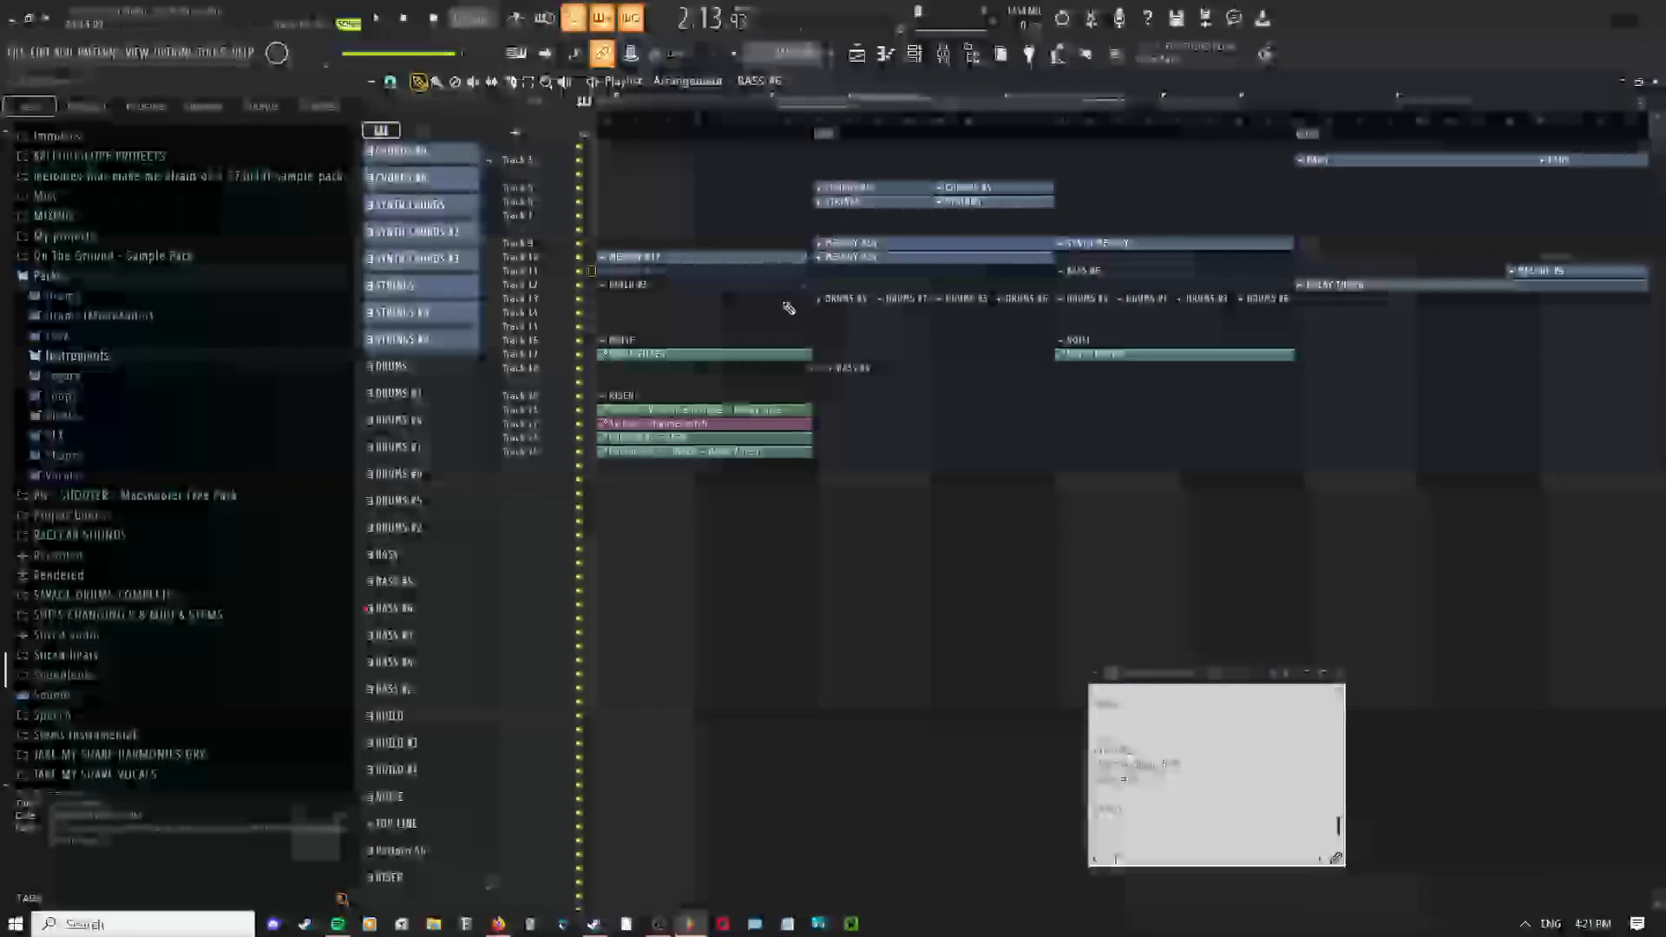
scroll(794, 295, "up", 5)
left_click_drag(806, 269, 917, 351)
scroll(837, 328, "down", 4)
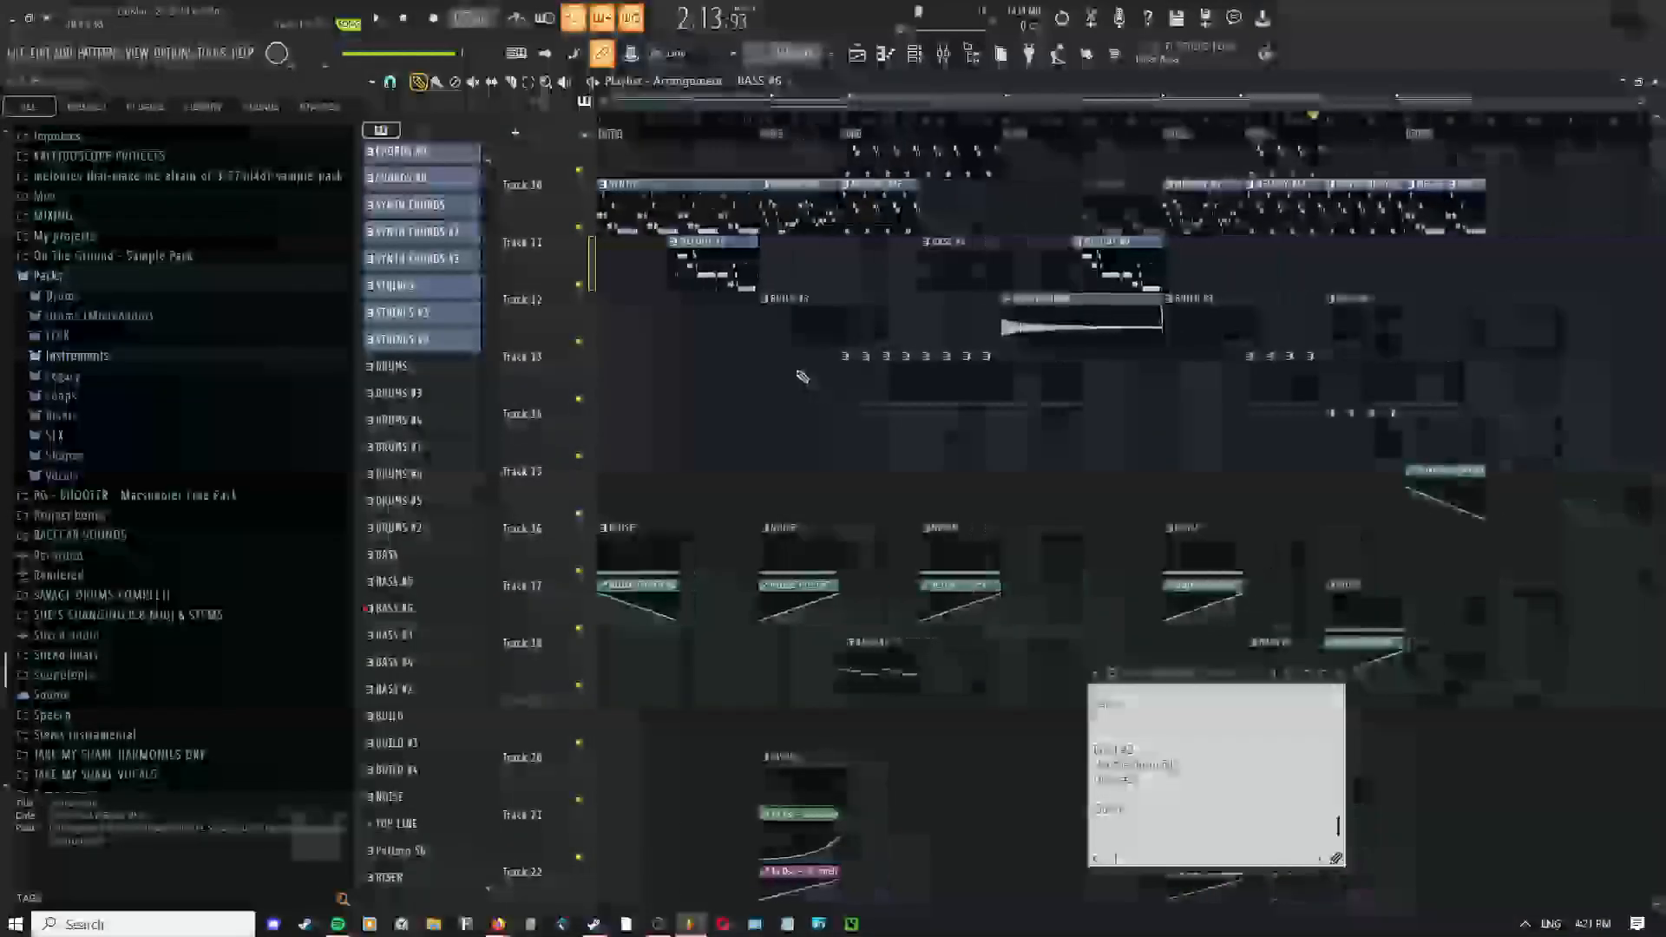
left_click(601, 123)
scroll(669, 365, "up", 6)
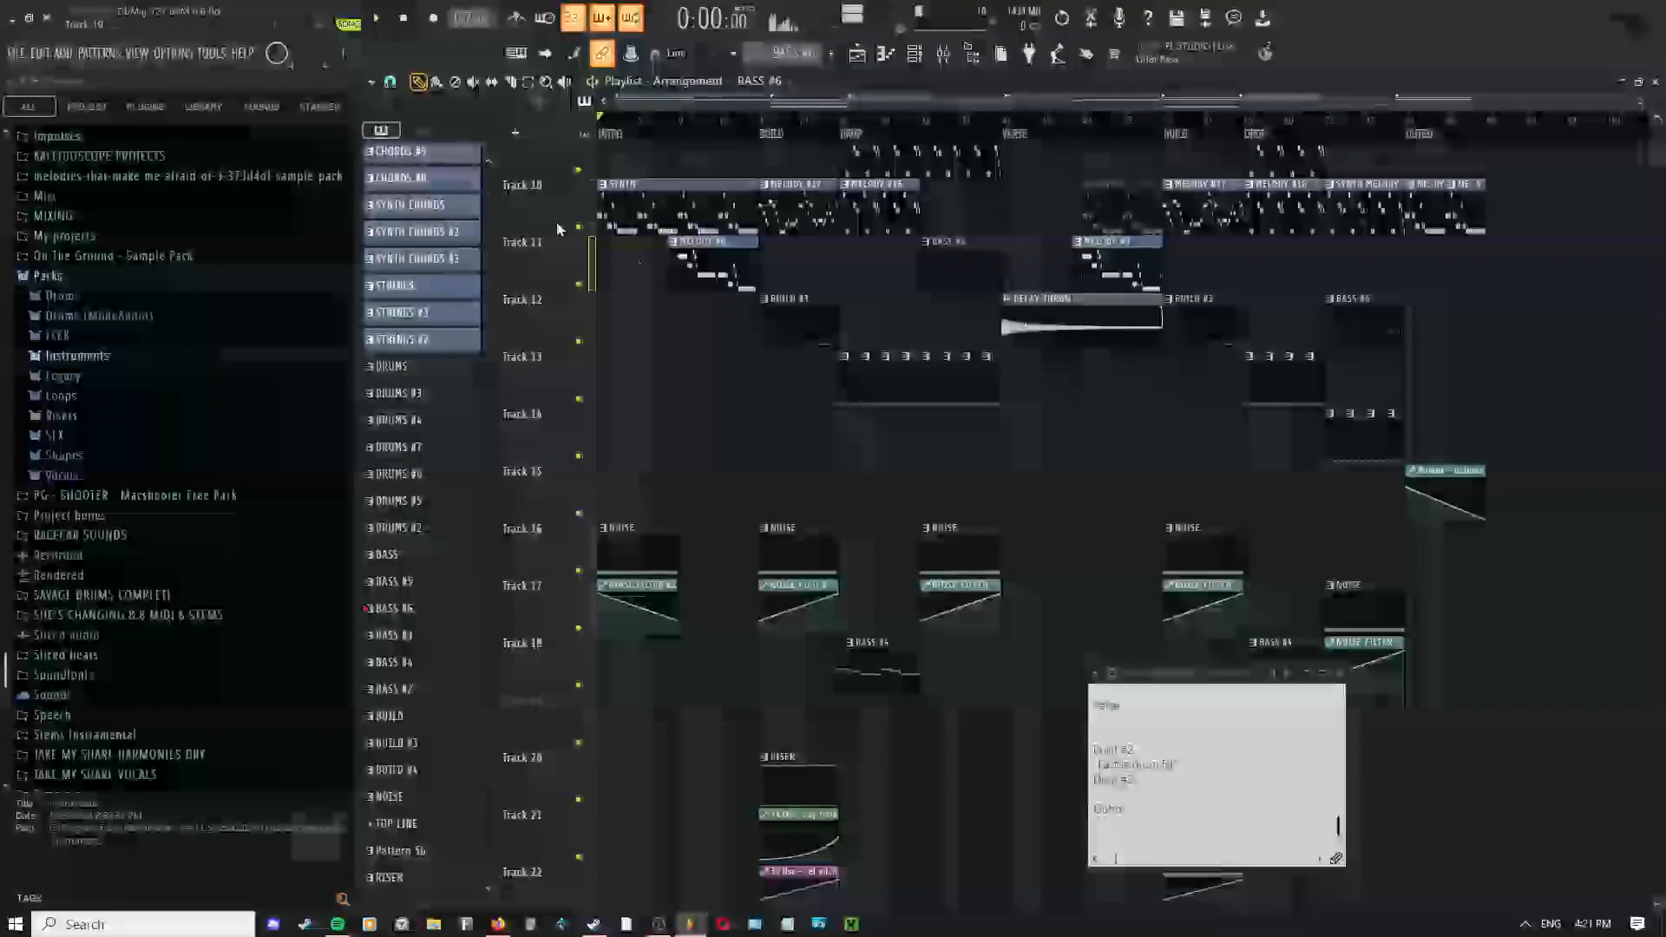
left_click_drag(855, 526, 1265, 503)
middle_click(900, 377)
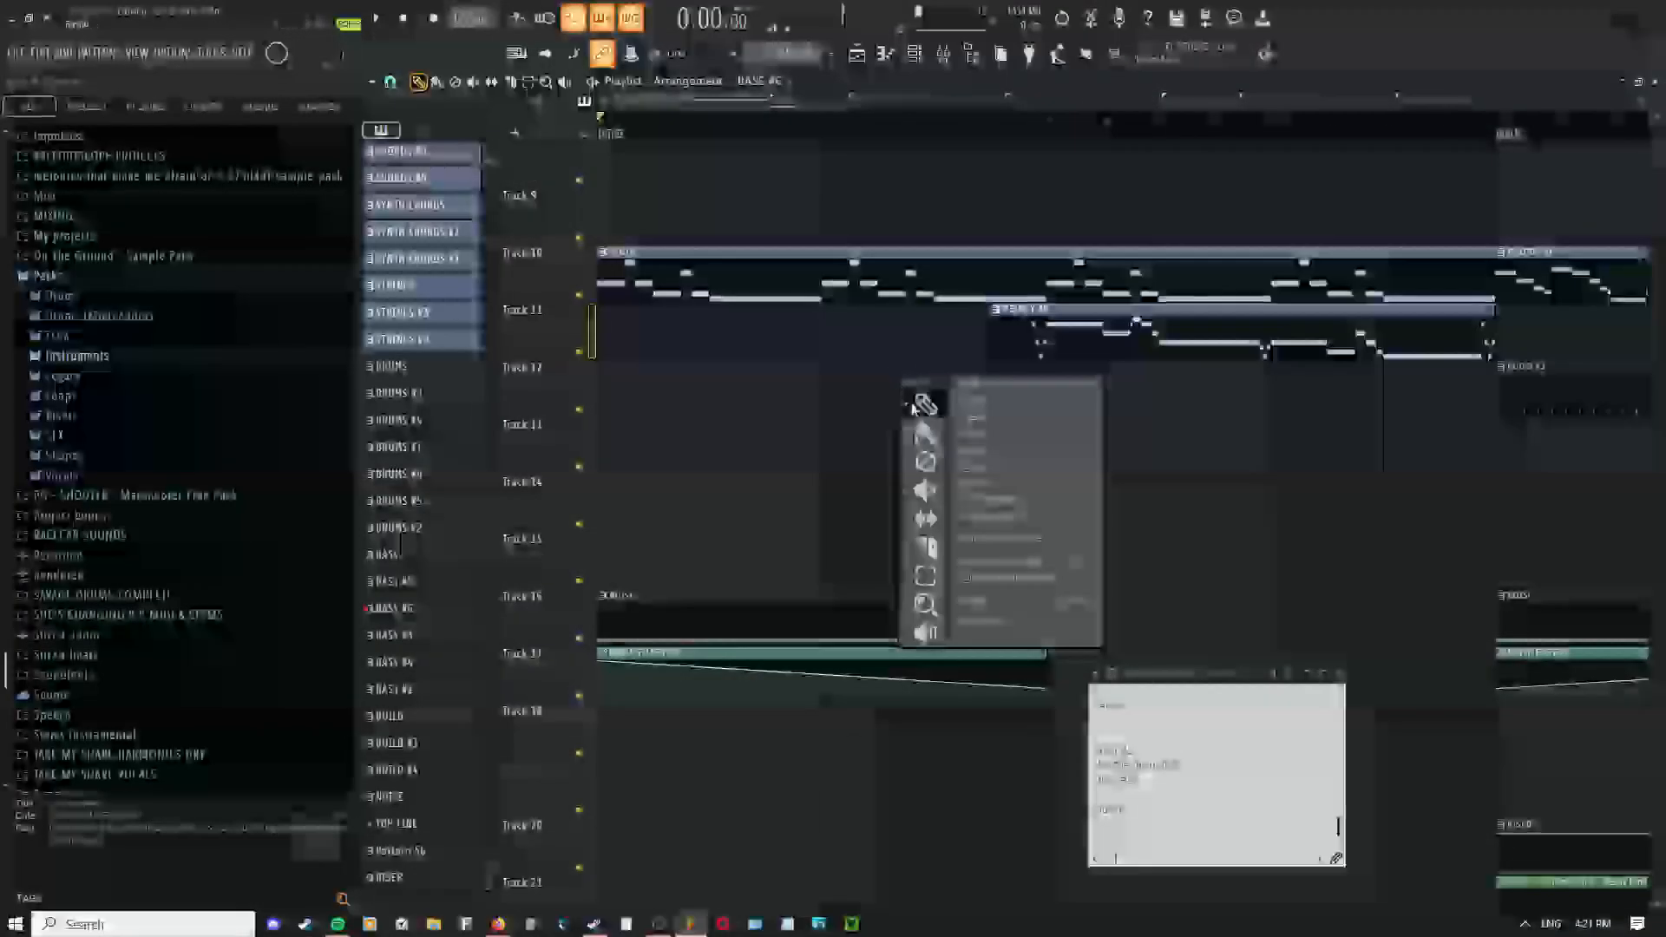
scroll(1270, 477, "down", 2)
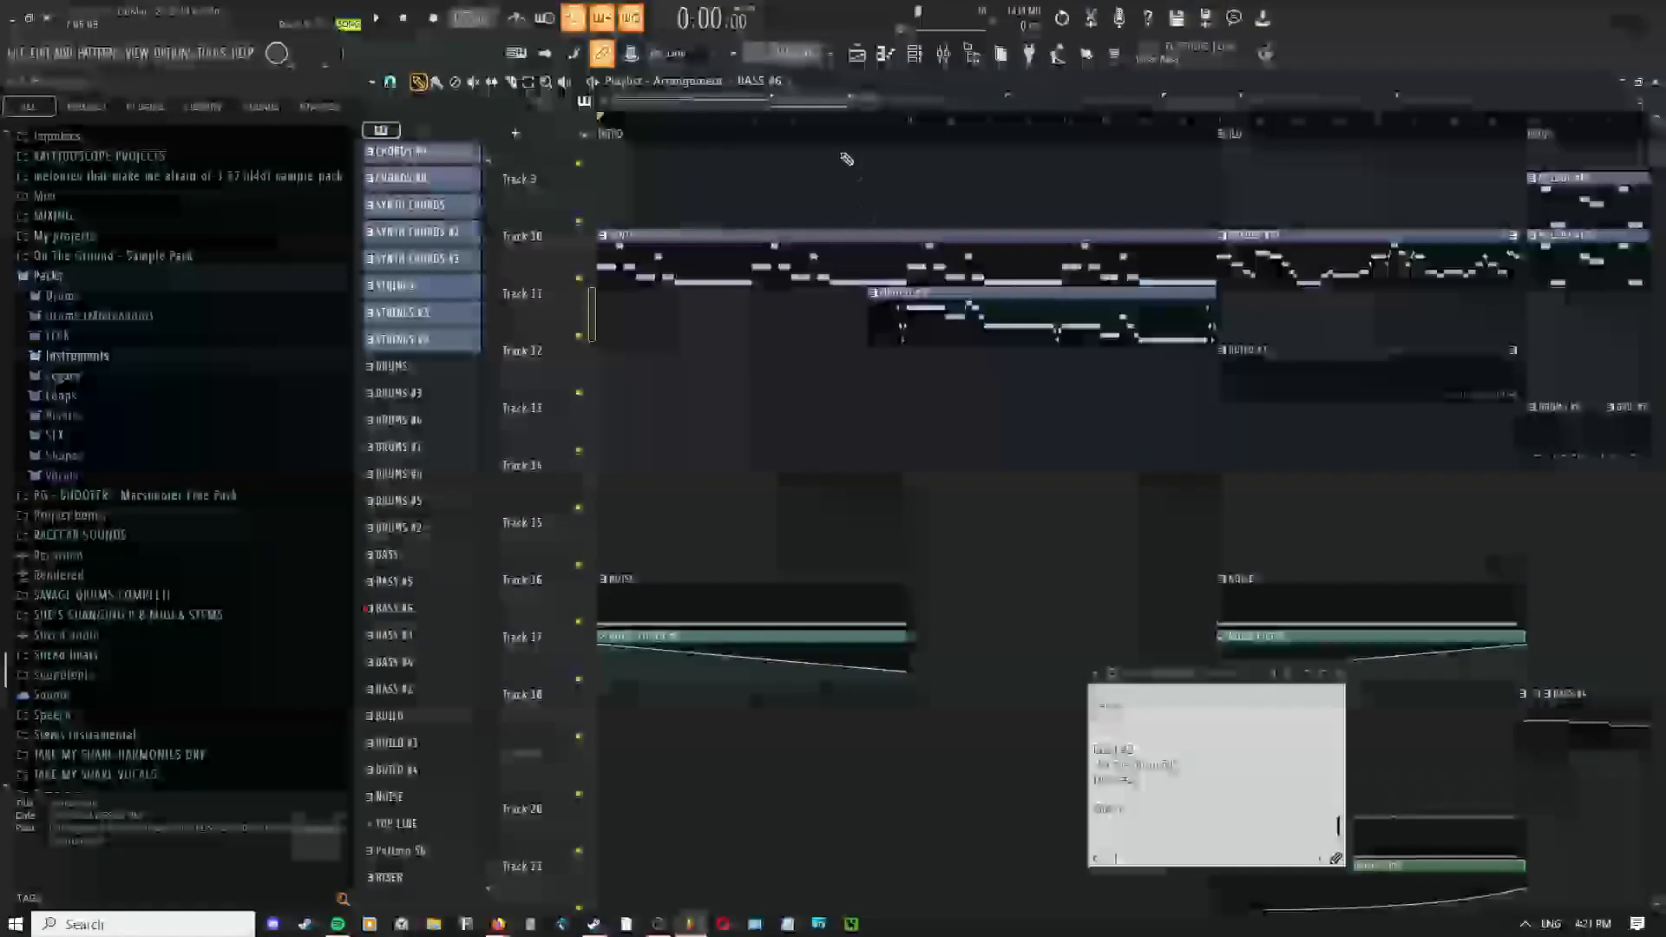
left_click(916, 52)
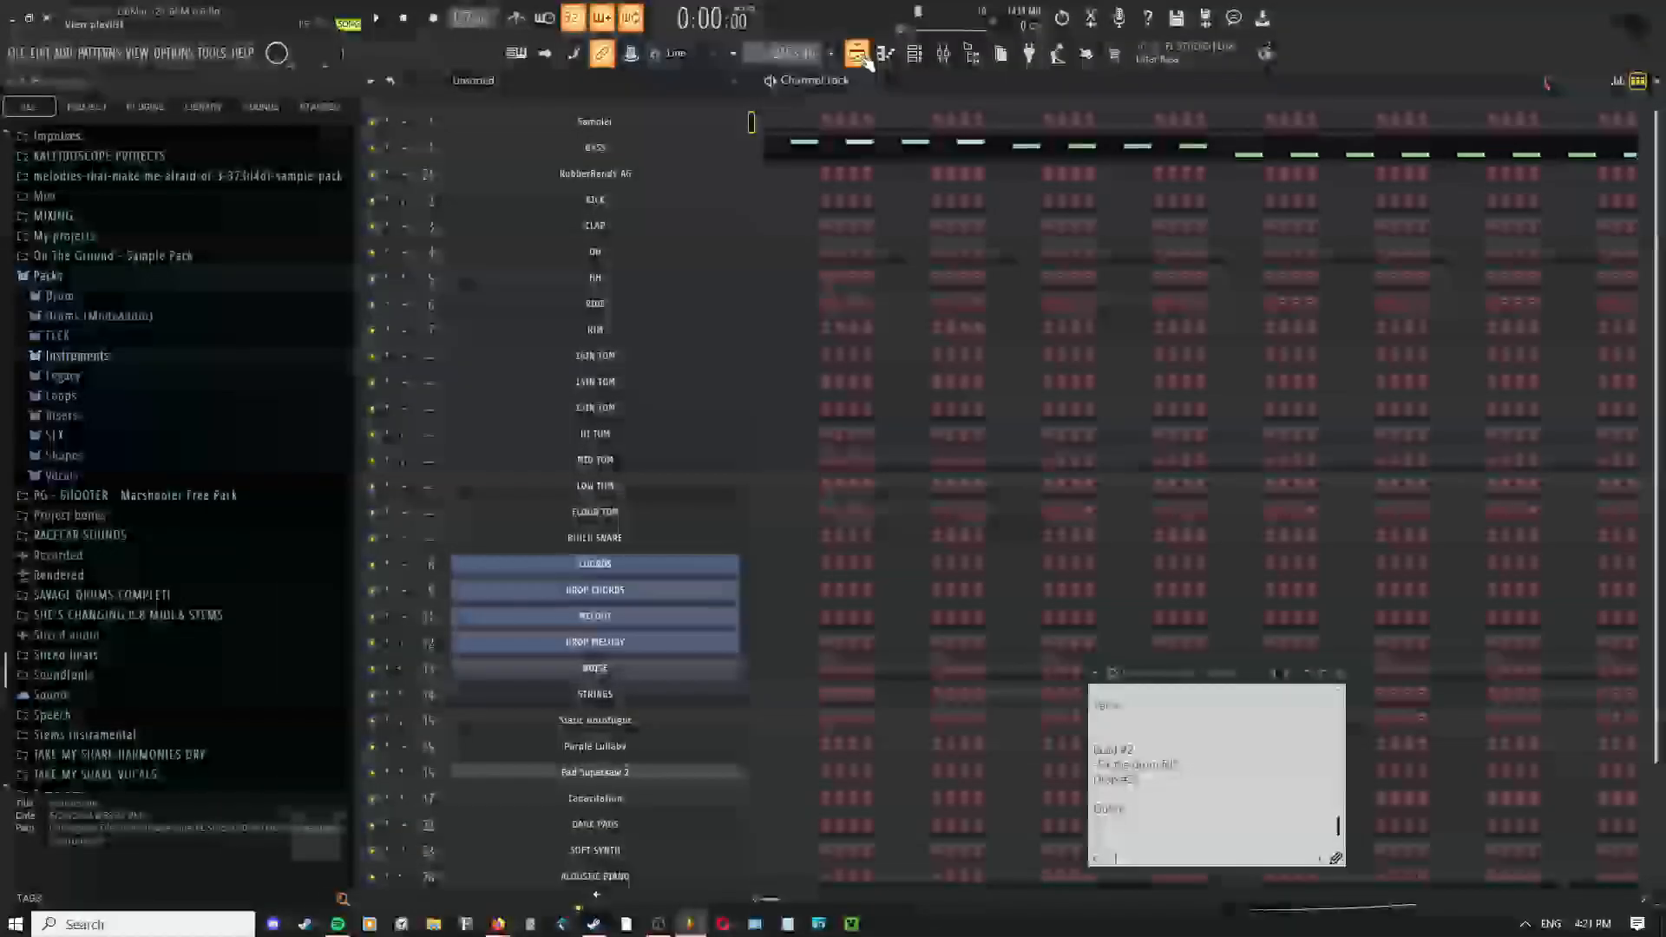
left_click(858, 54)
Try the DRUMS #4 pattern from the first drop on Track 13 at the start of the intro and audition it
scroll(979, 330, "right", 6)
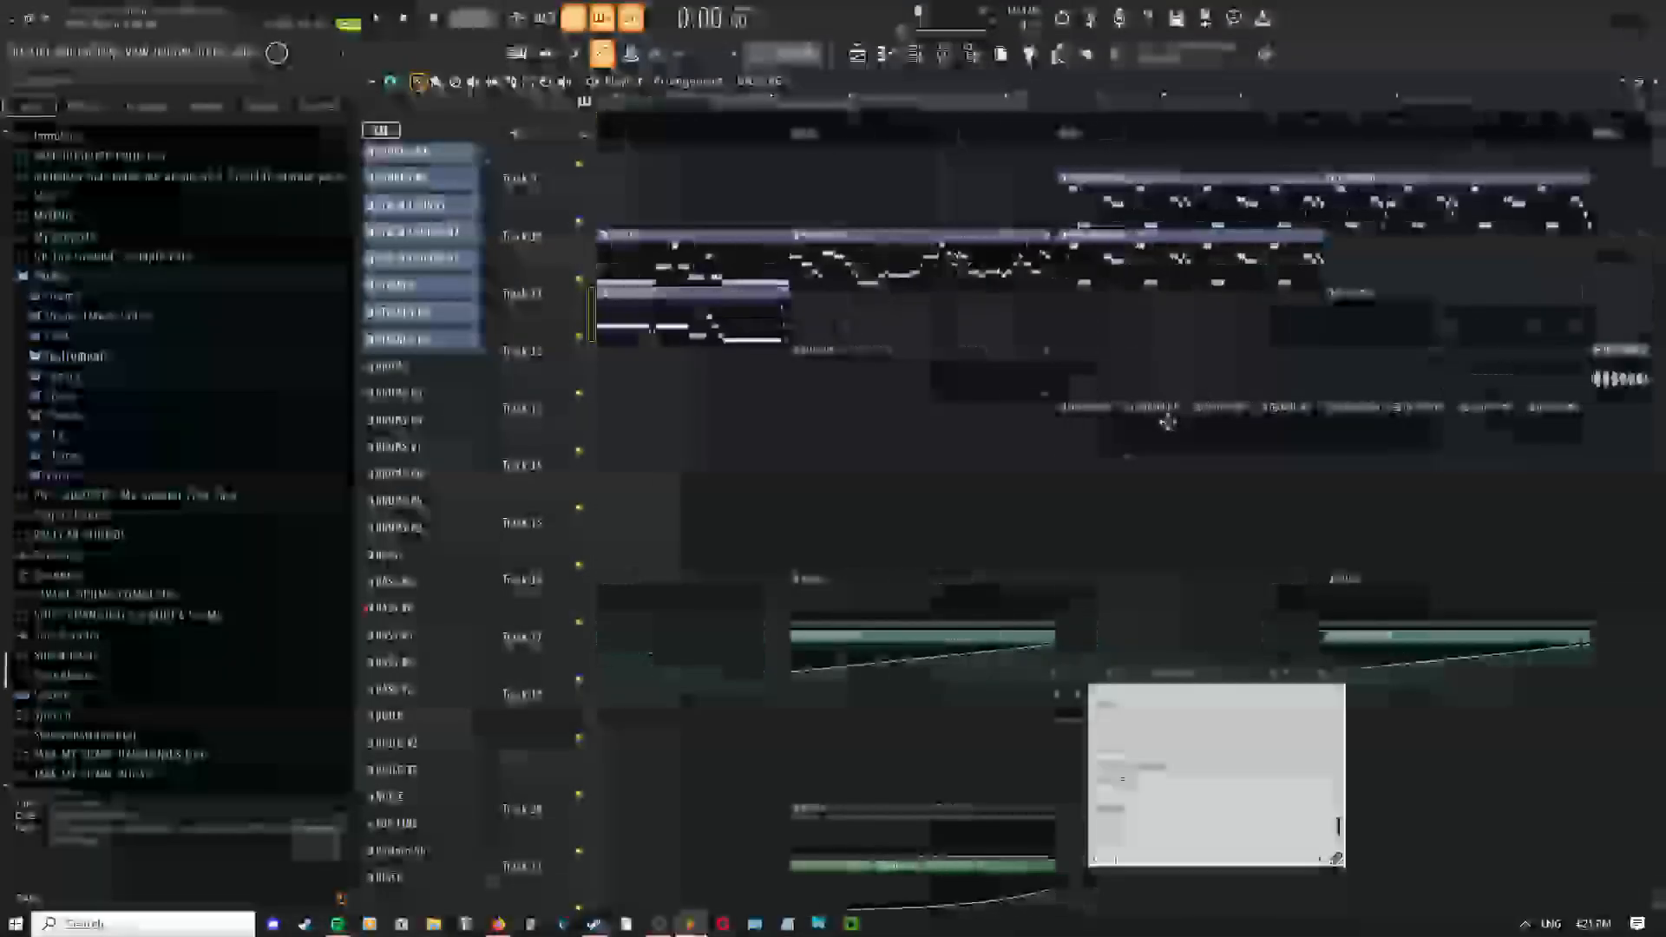
scroll(1074, 452, "up", 4)
left_click(1023, 424)
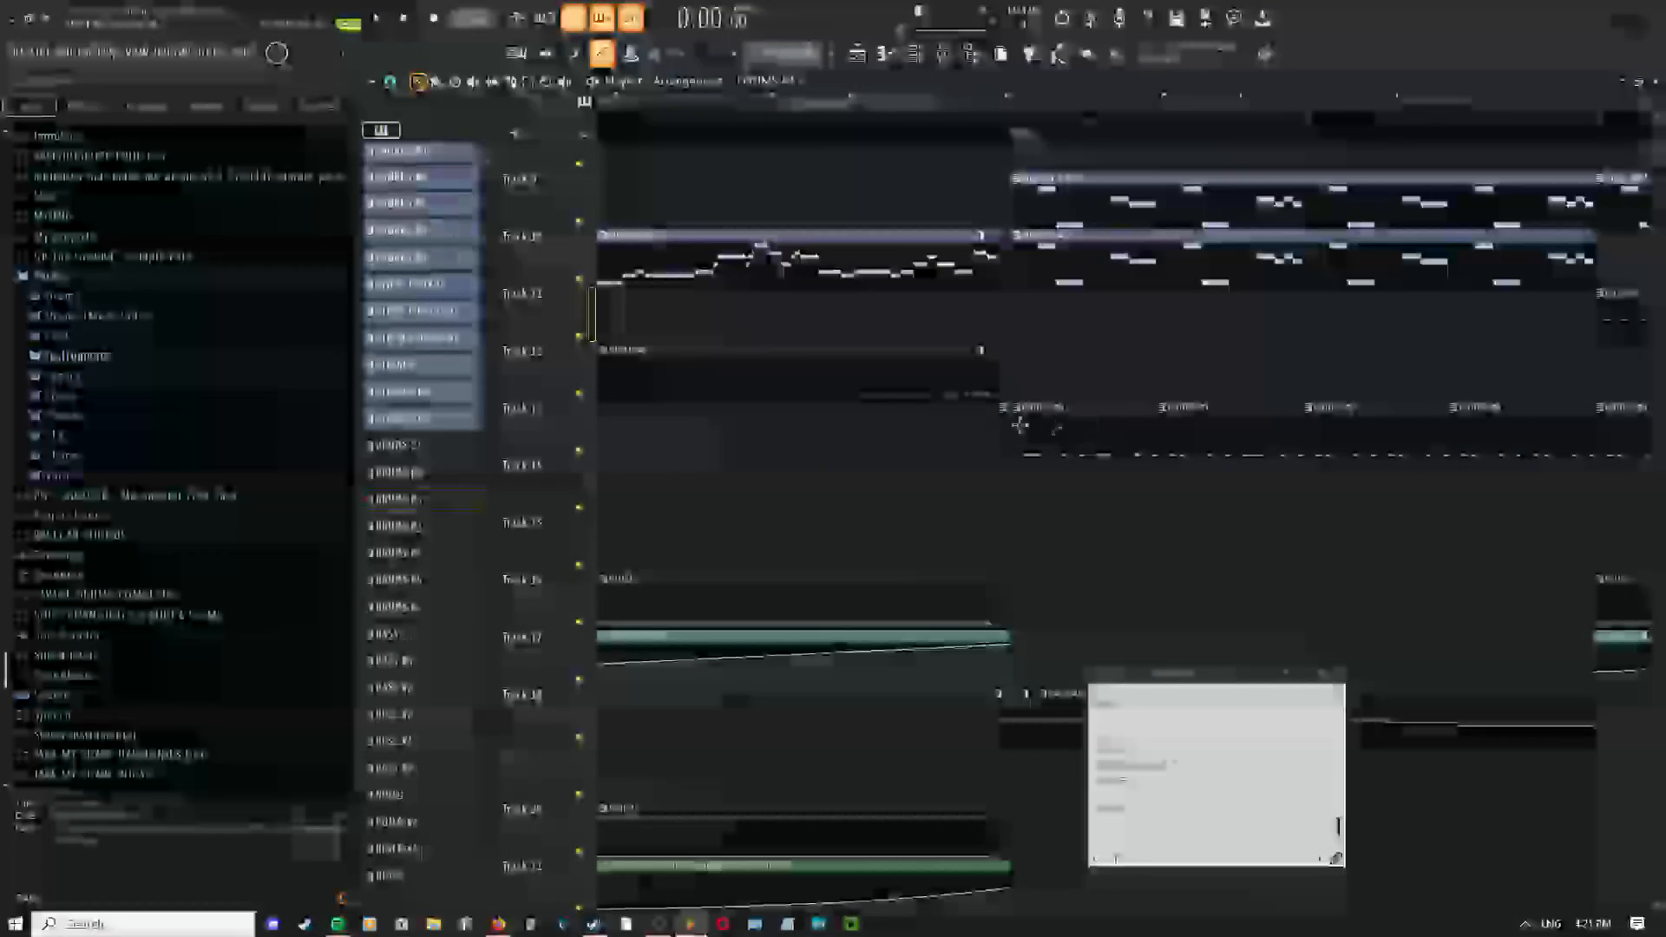
scroll(1023, 425, "down", 5)
left_click_drag(885, 410, 1144, 354)
left_click_drag(682, 381, 582, 382)
key("space")
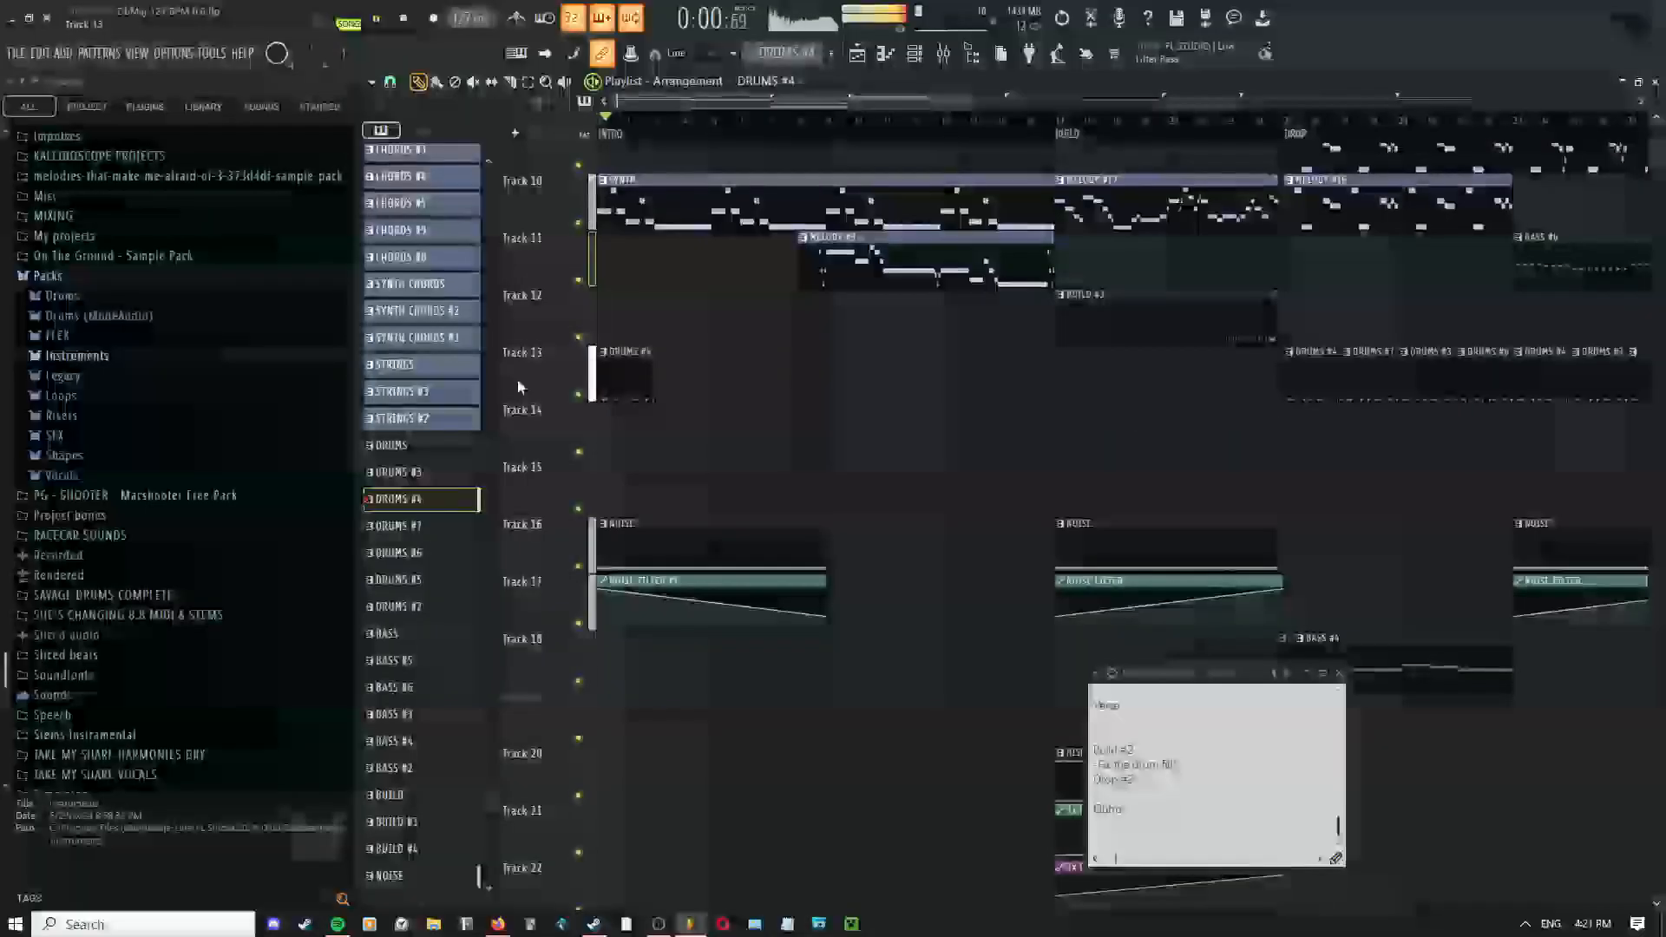
key("space")
Select every clip in the arrangement, from the intro to the outro
scroll(683, 391, "up", 4)
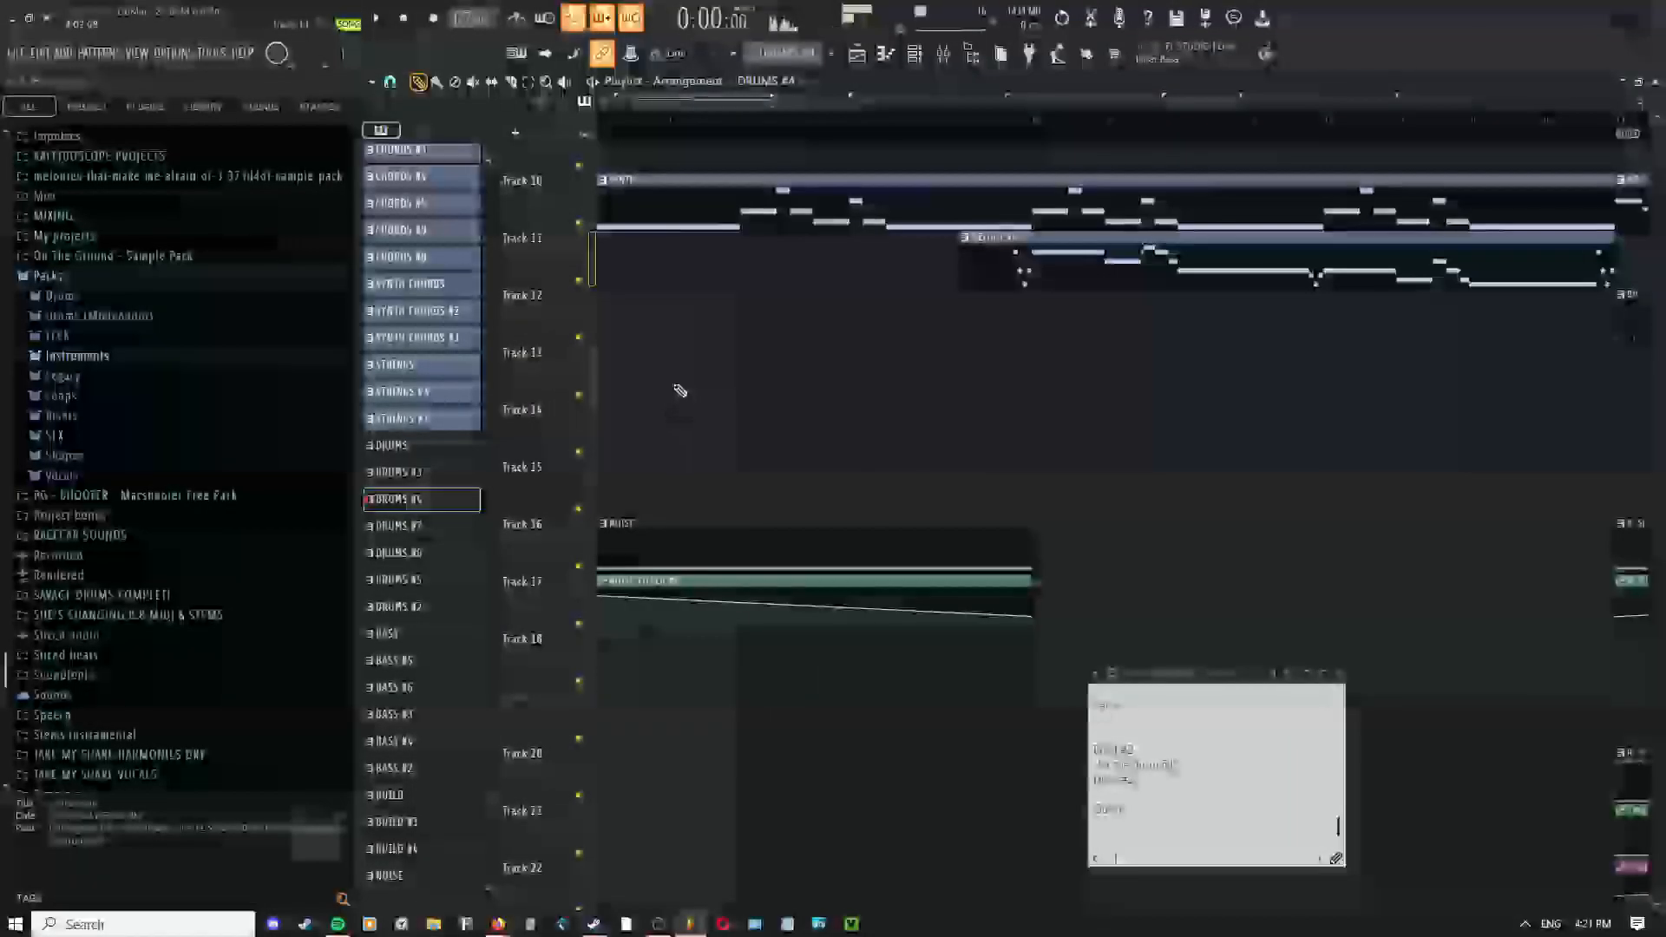
left_click_drag(680, 387, 1101, 361)
scroll(888, 361, "down", 3)
scroll(989, 387, "down", 3)
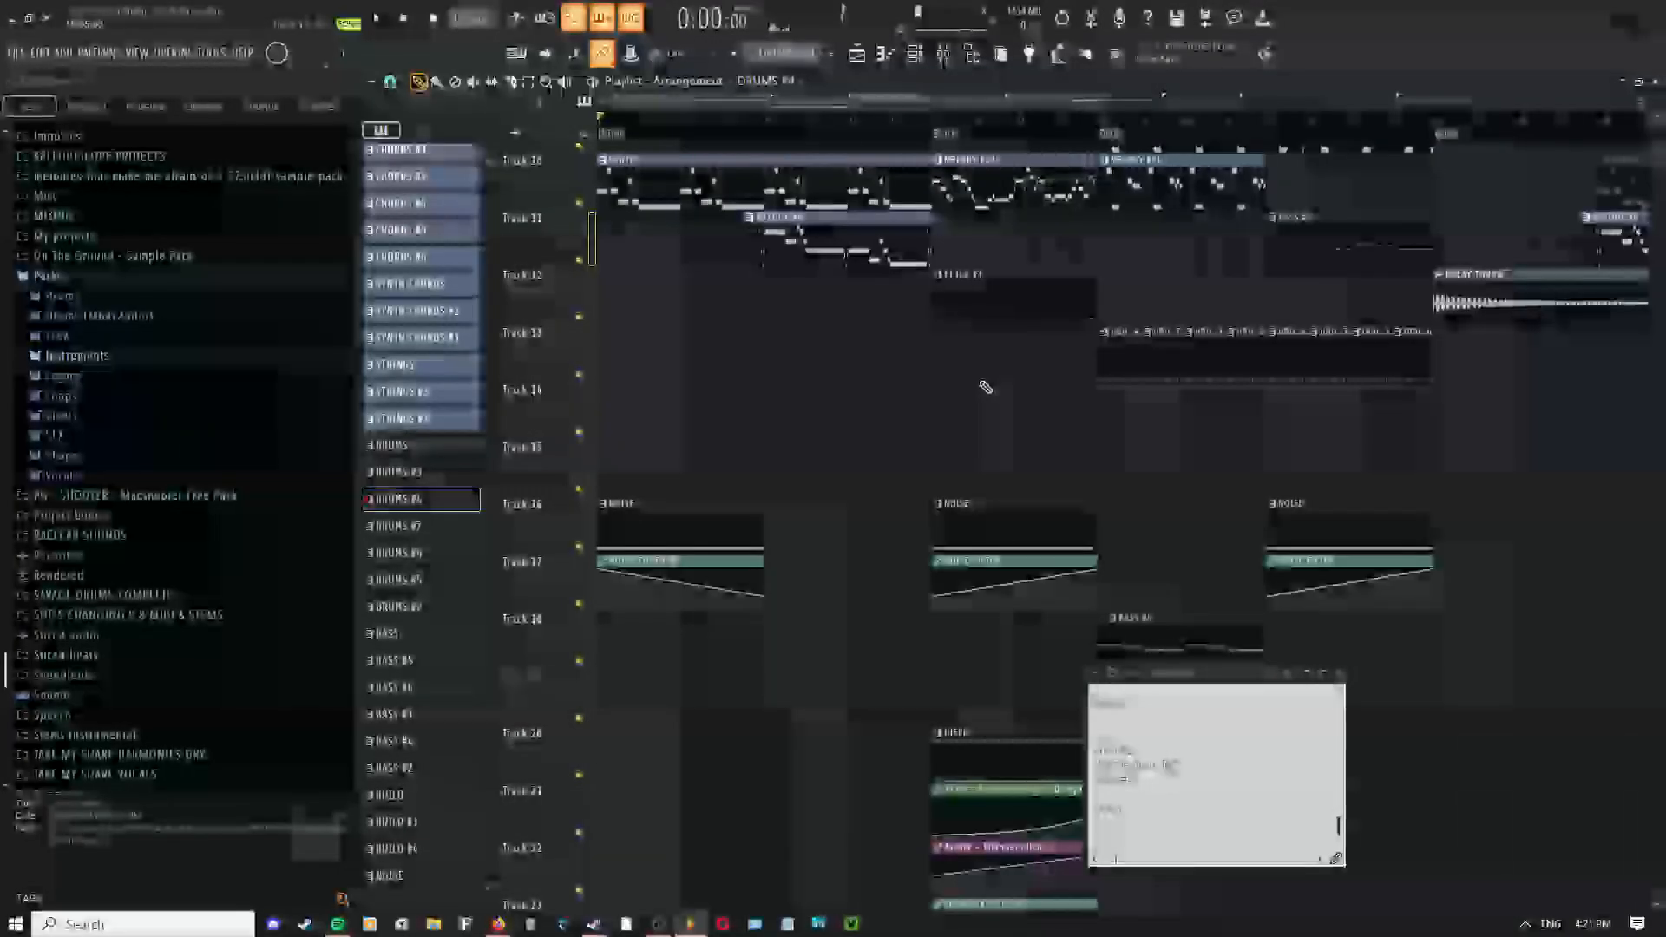
key("ctrl+a")
scroll(731, 353, "up", 3)
scroll(716, 330, "down", 4)
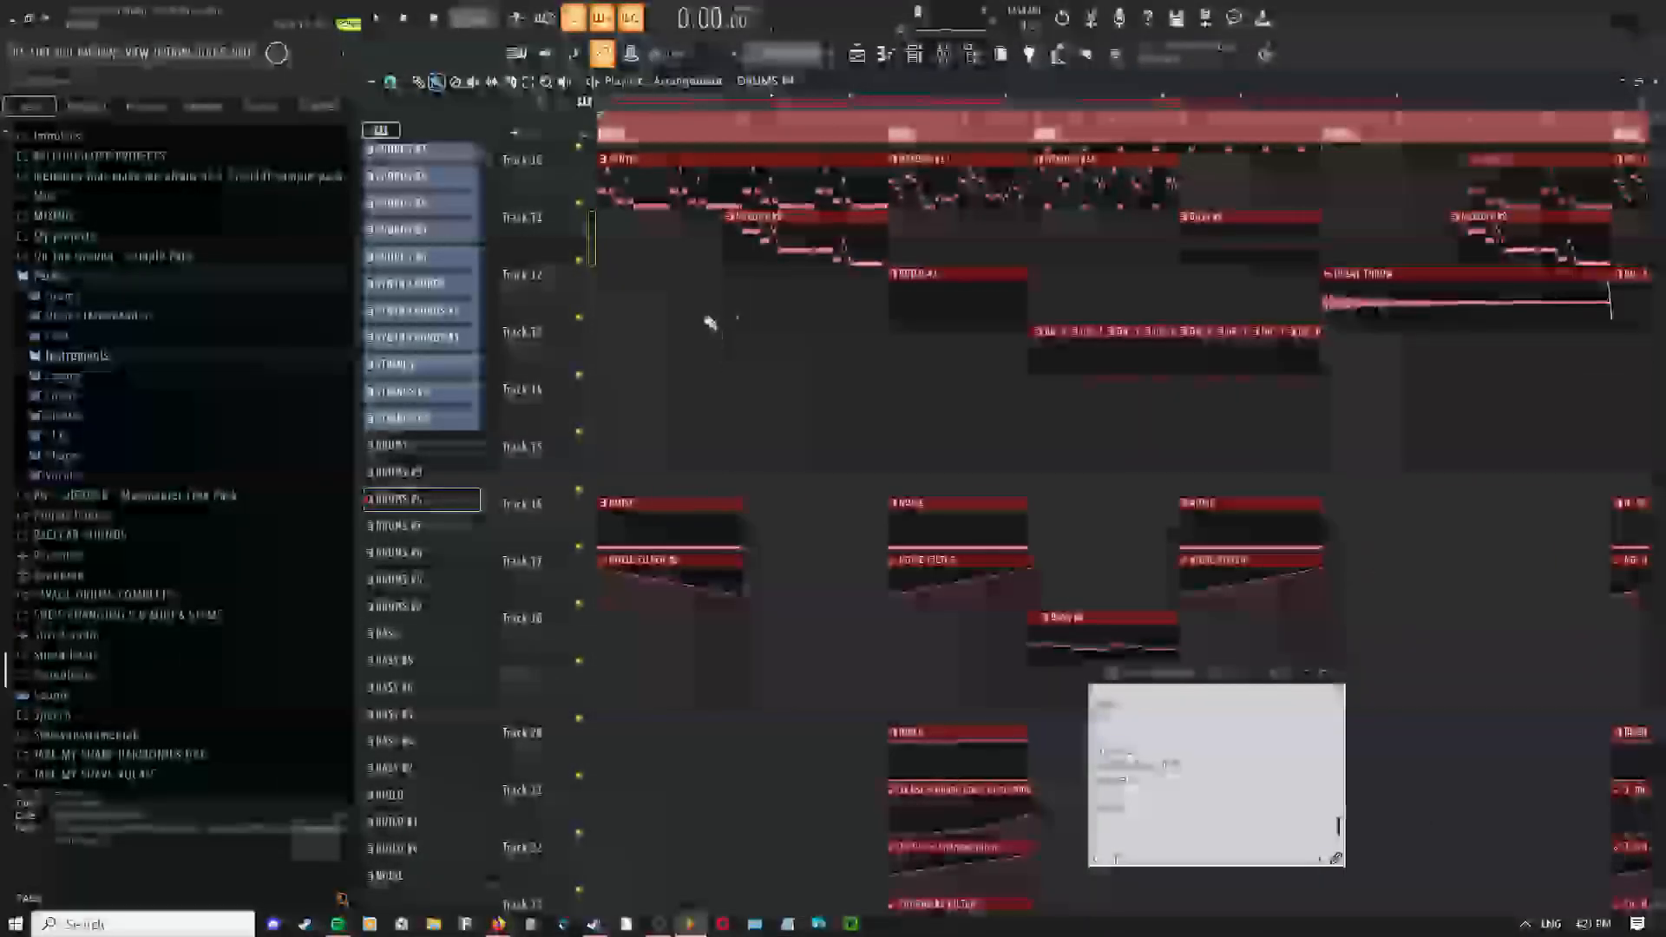
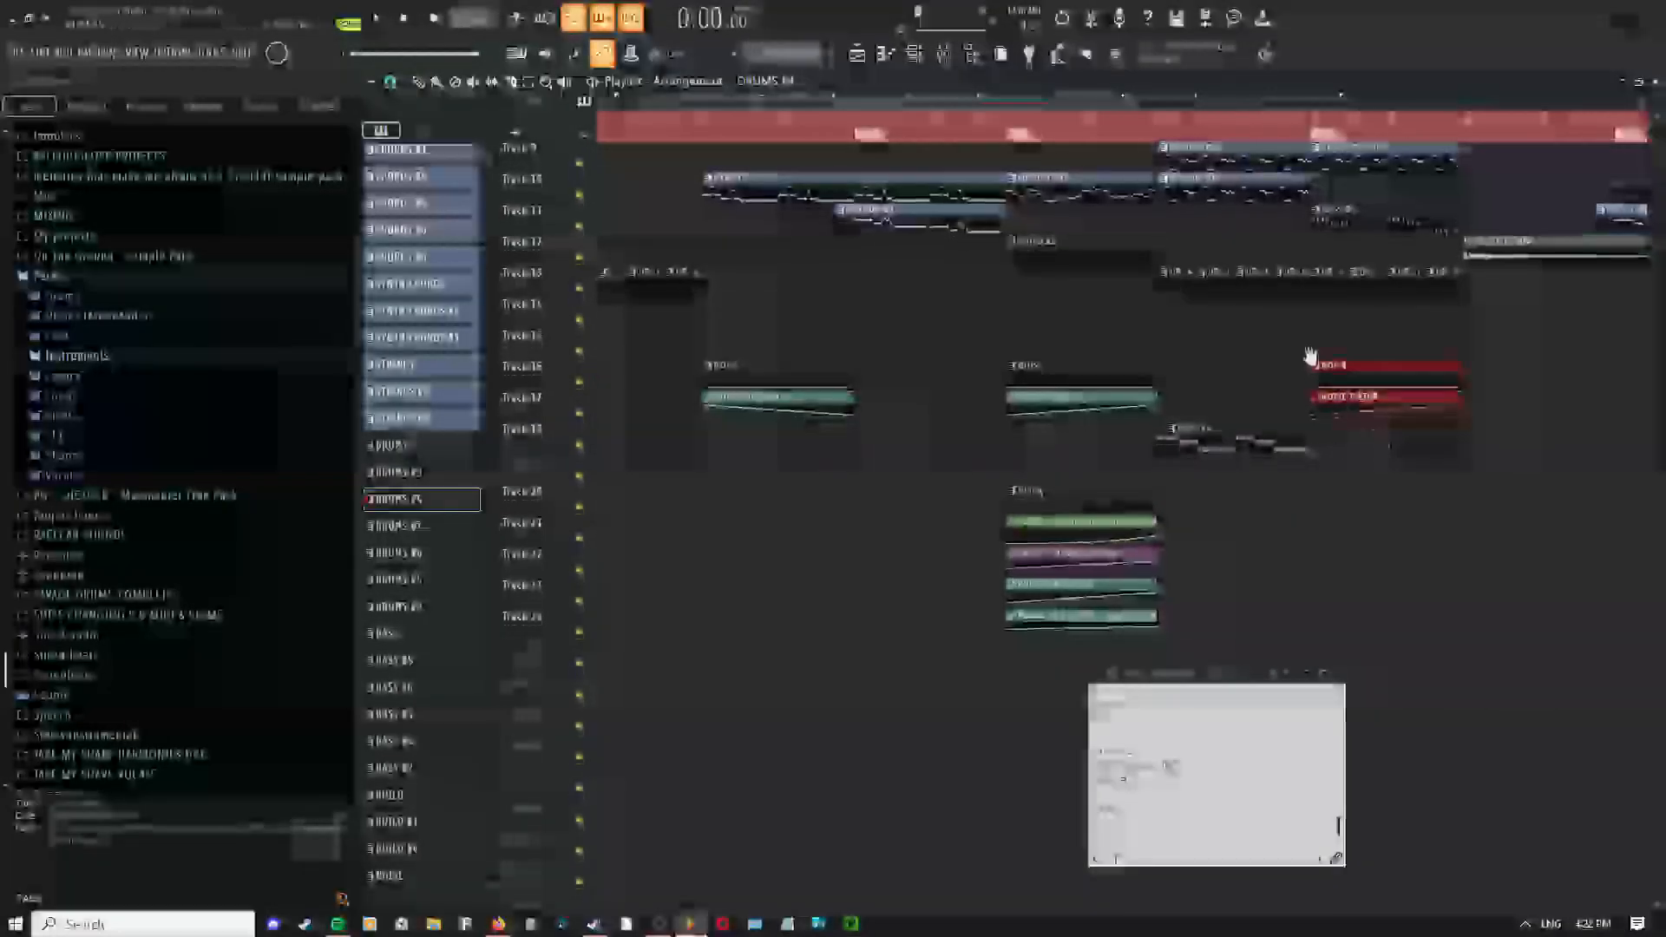
Copy the NOISE and NOISE FILTER clips from the end of the first drop to the song start and play them
left_click(1310, 356)
left_click_drag(1315, 363, 305, 365)
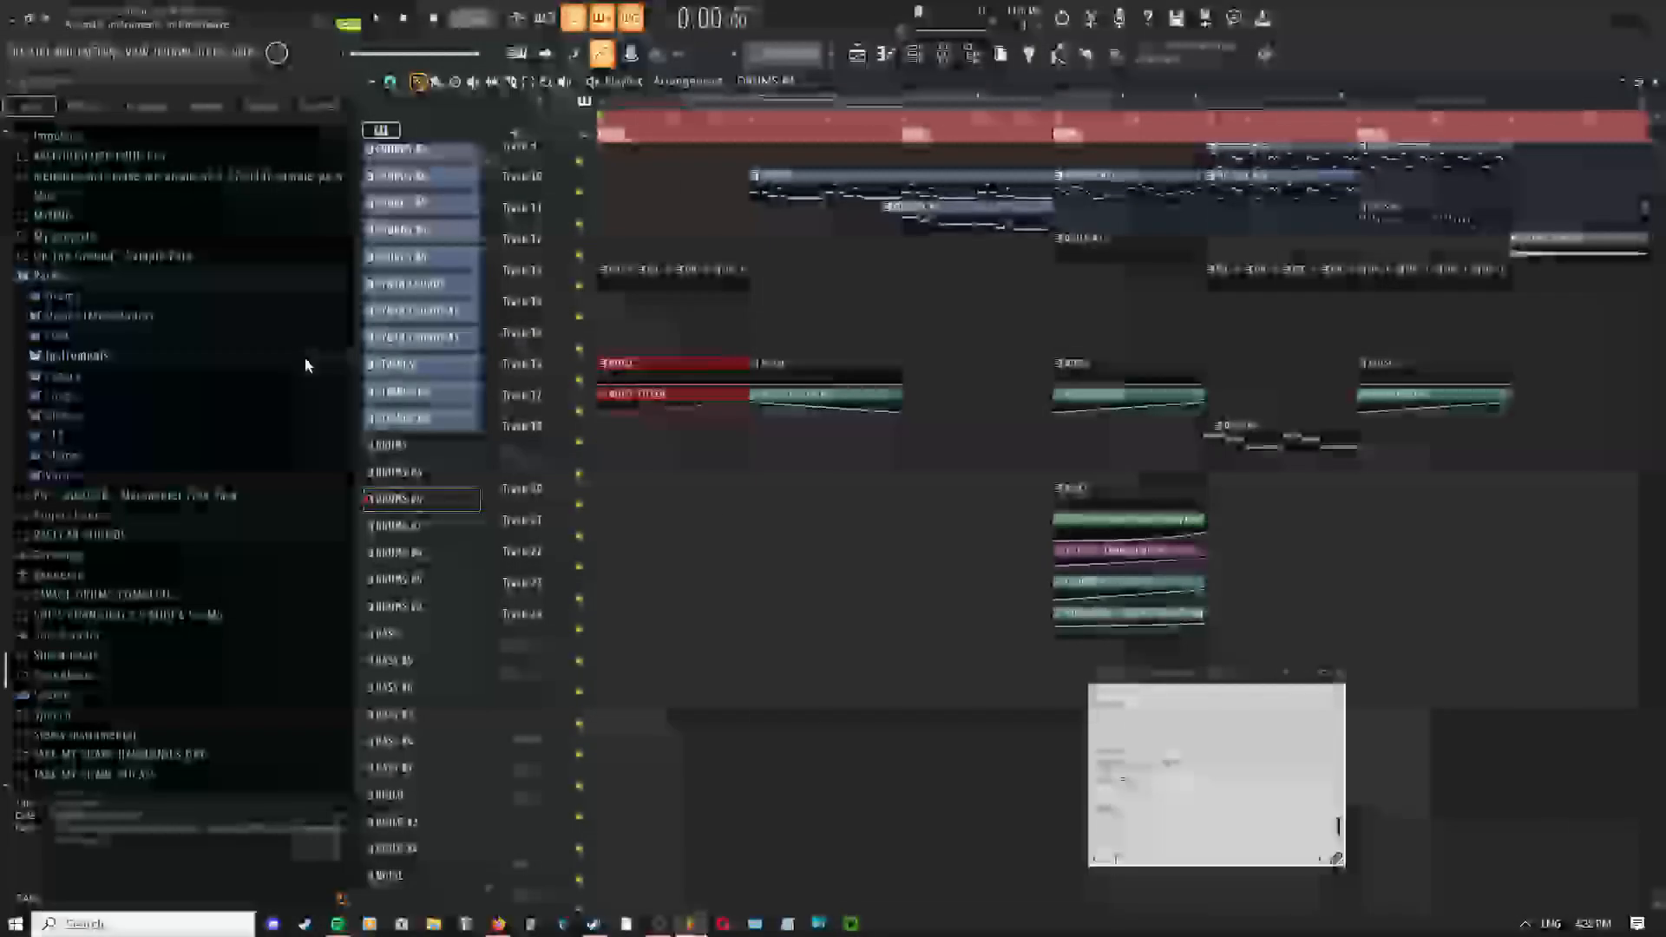
left_click(755, 363)
key("Escape")
key("space")
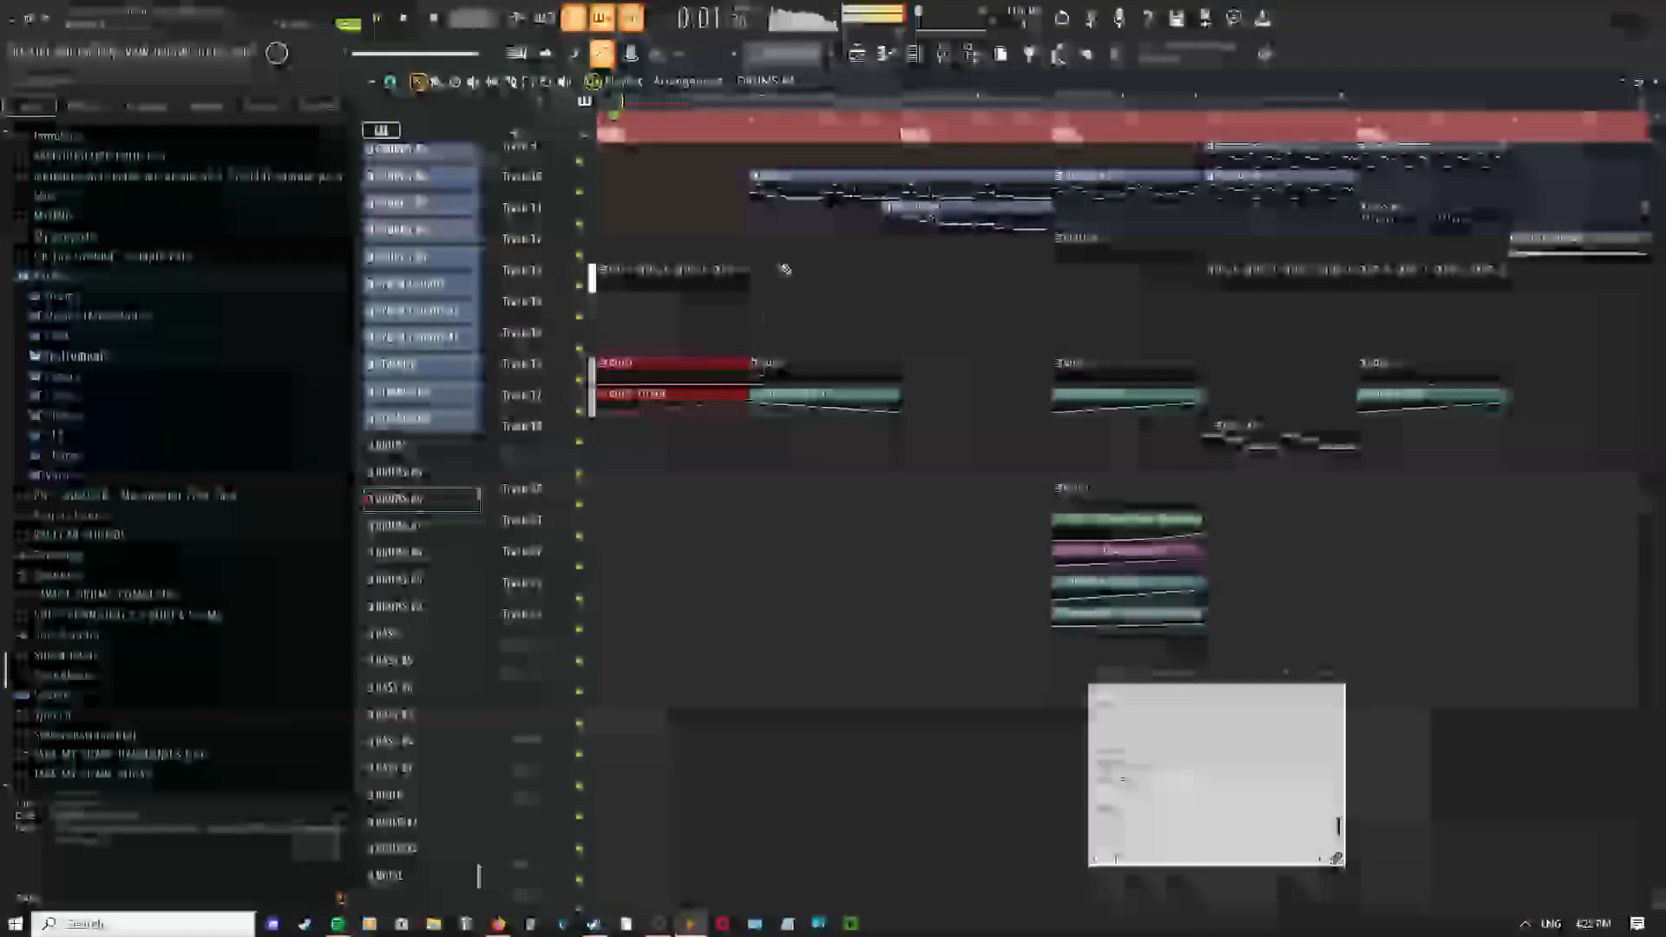
Open the envelope effect on the NOISE mixer track and bend the rising part of its curve upward during playback
key("F9")
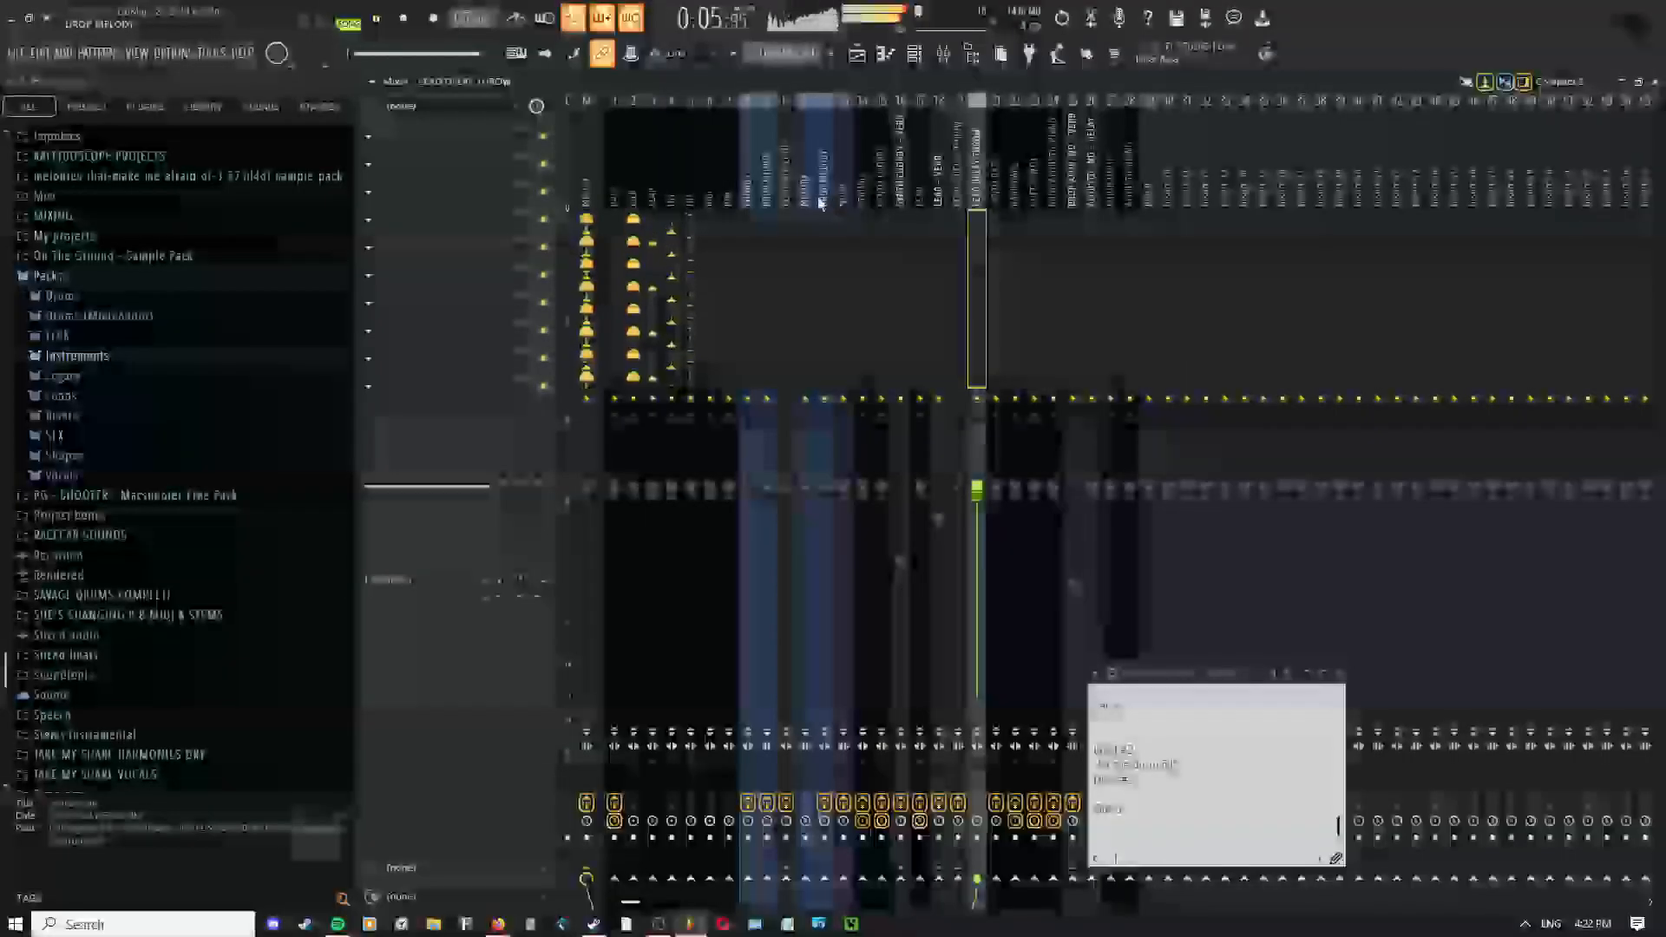
key("F6")
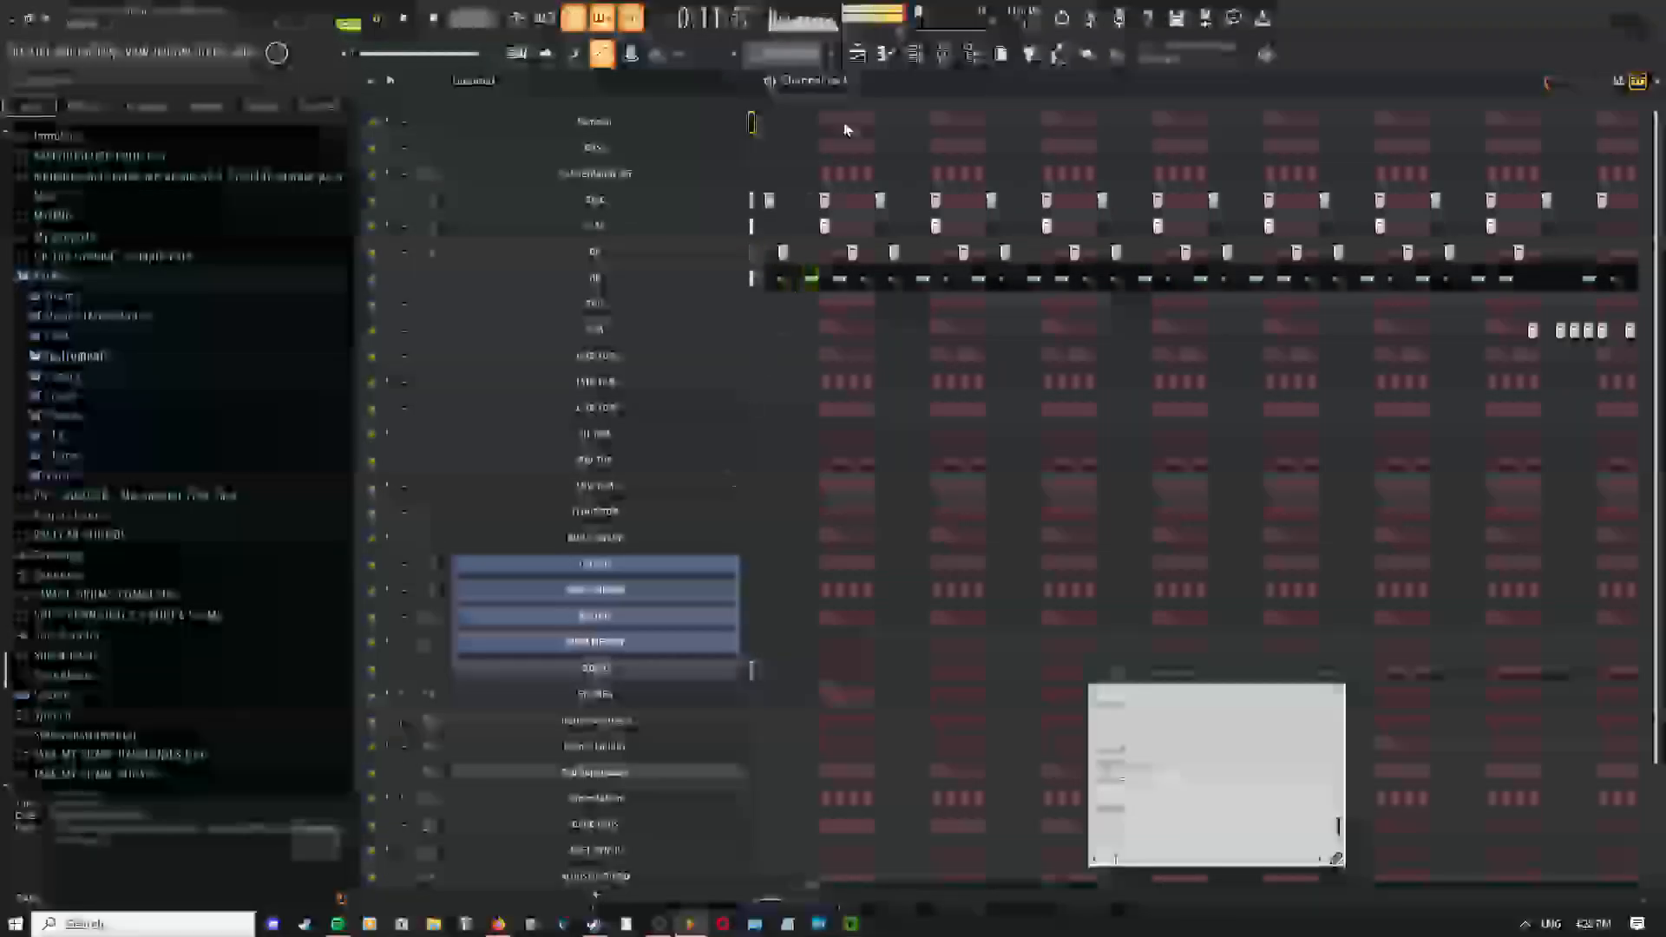
key("space")
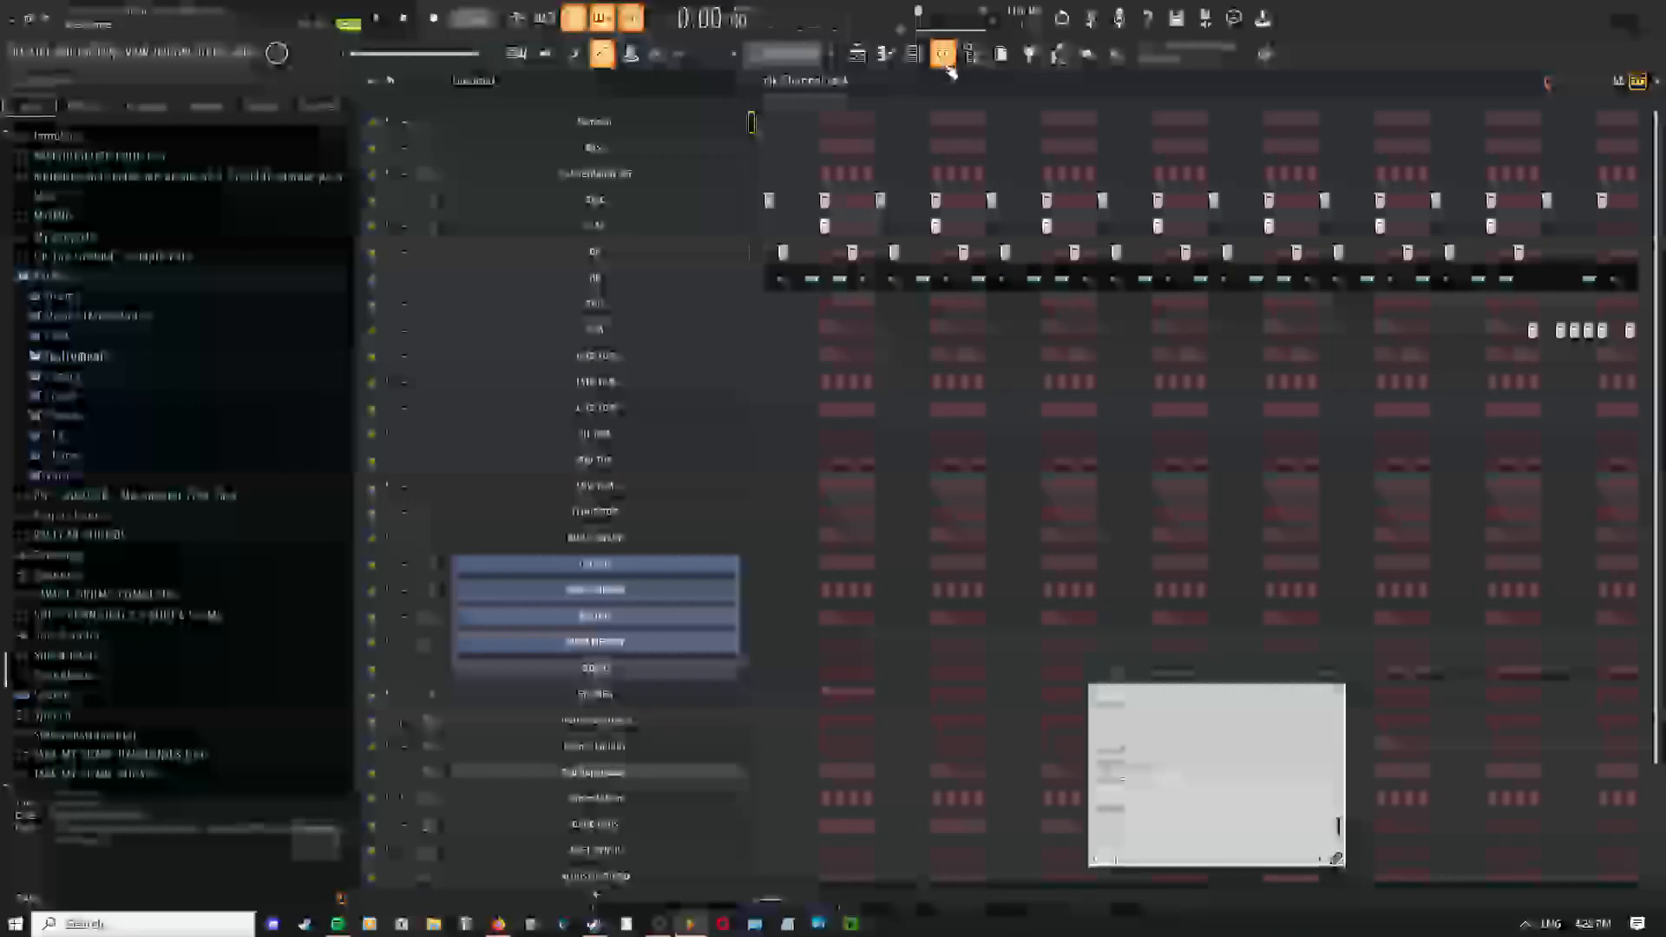
left_click(945, 64)
left_click(473, 167)
key("space")
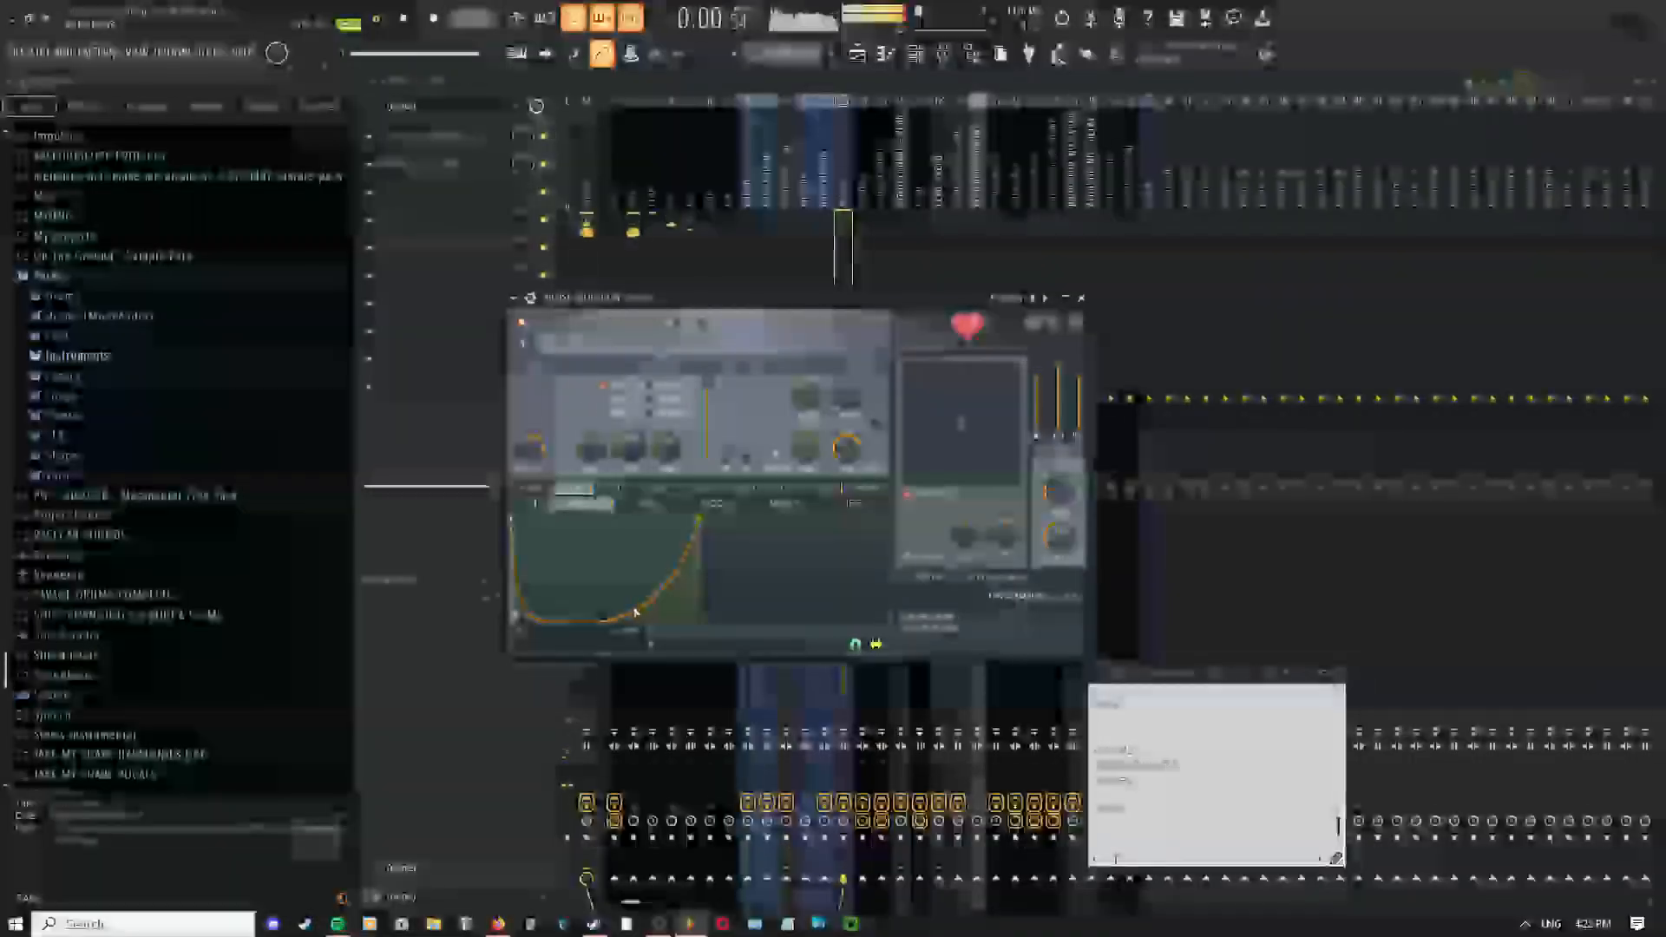
left_click_drag(652, 601, 652, 539)
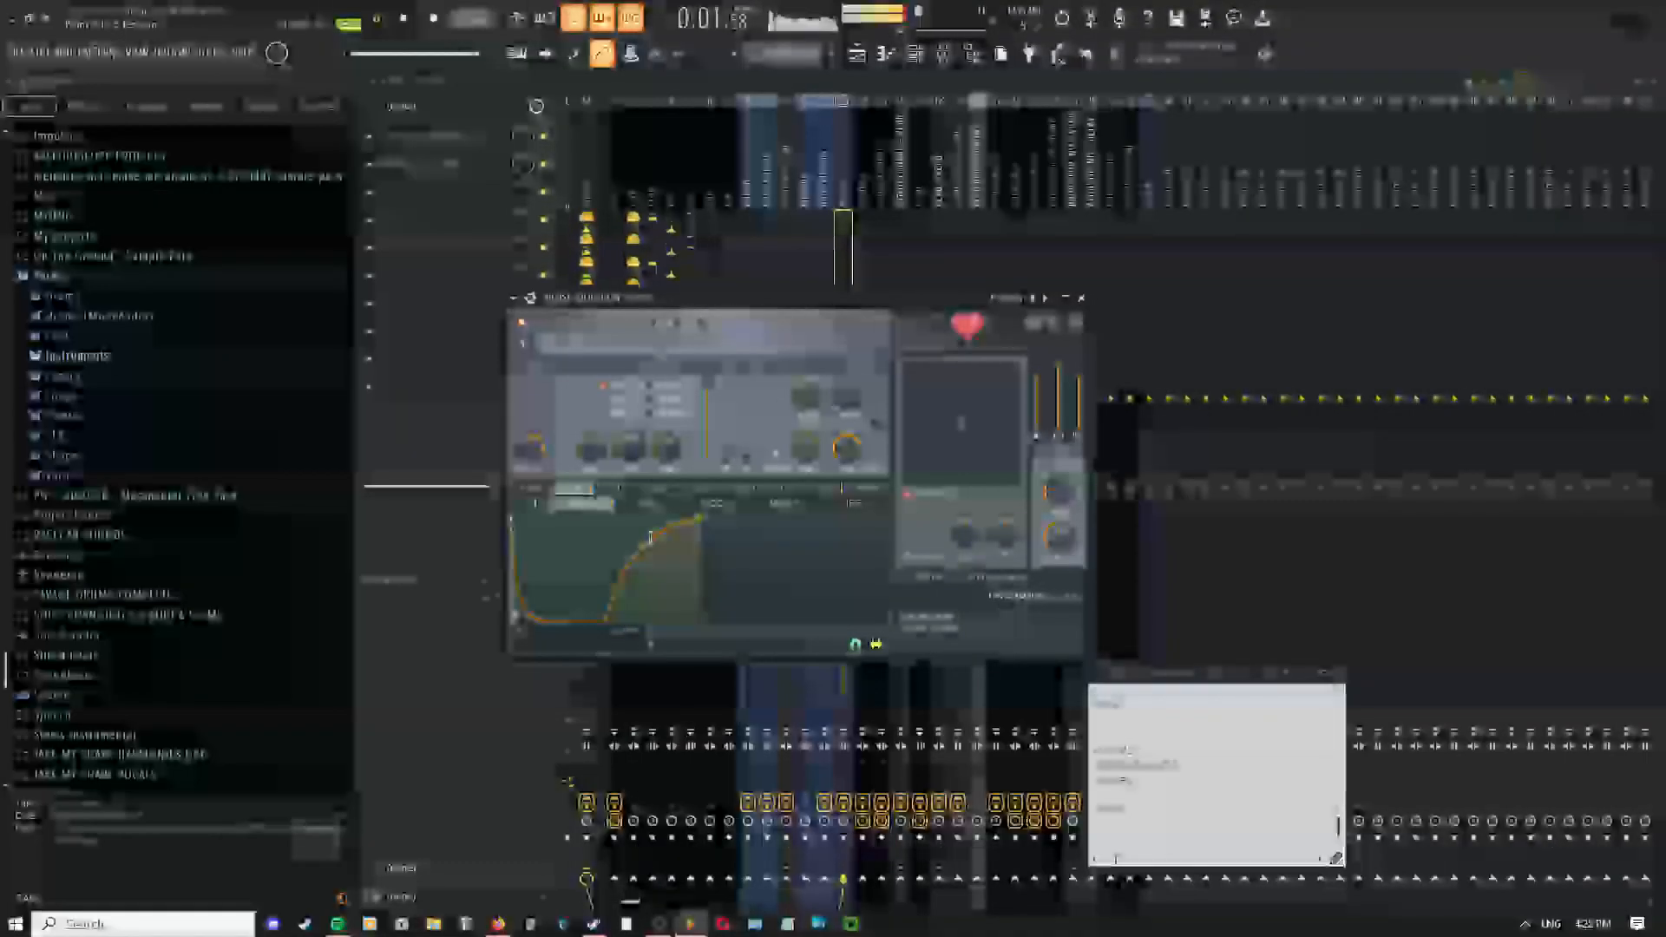
Straighten the falling part of the NOISE SIDECHAIN envelope curve during playback
mouse_move(557, 619)
left_mouse_down()
mouse_move(557, 526)
mouse_move(651, 617)
mouse_move(652, 539)
mouse_move(562, 617)
left_mouse_up()
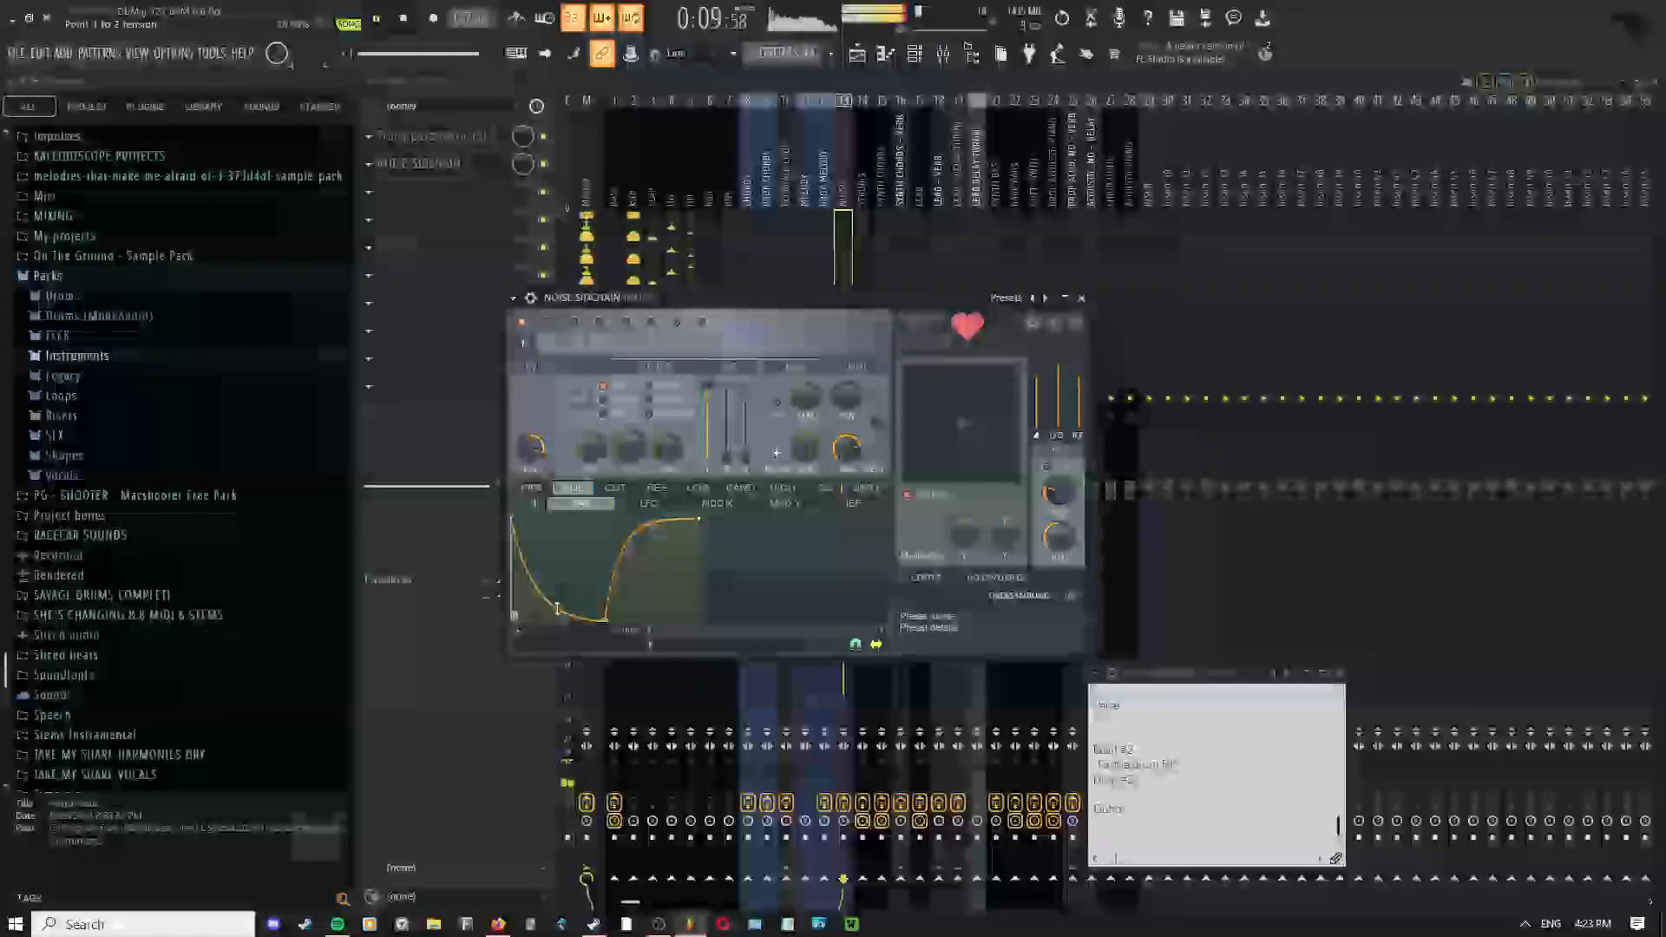
left_click_drag(557, 610, 557, 580)
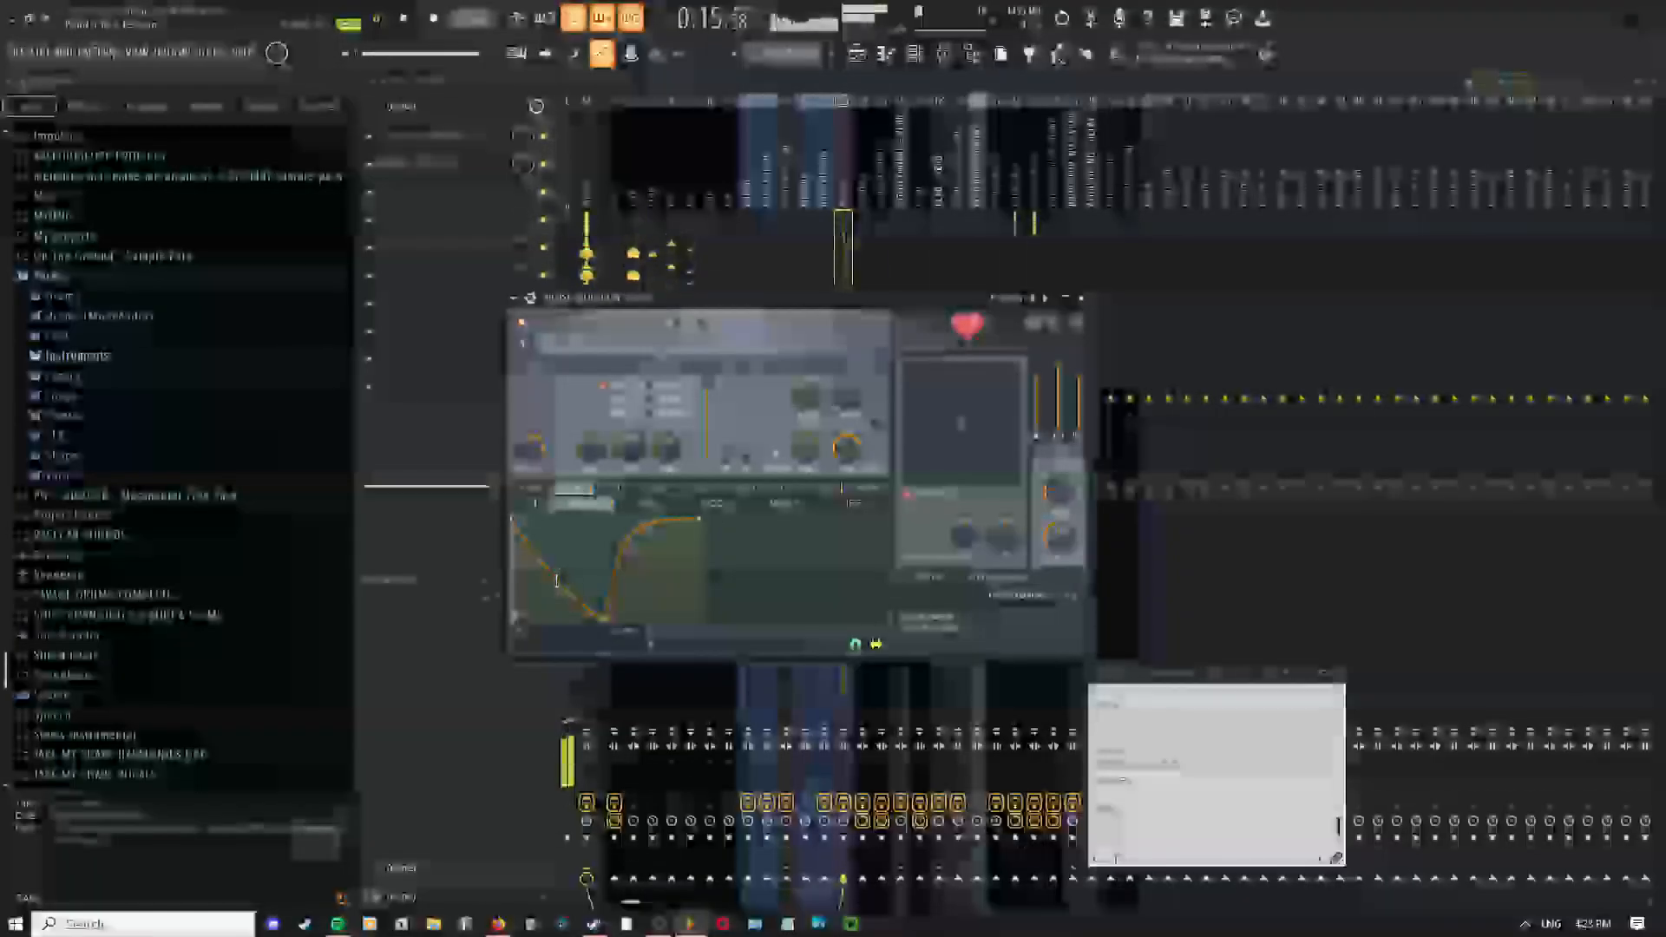
left_click(885, 55)
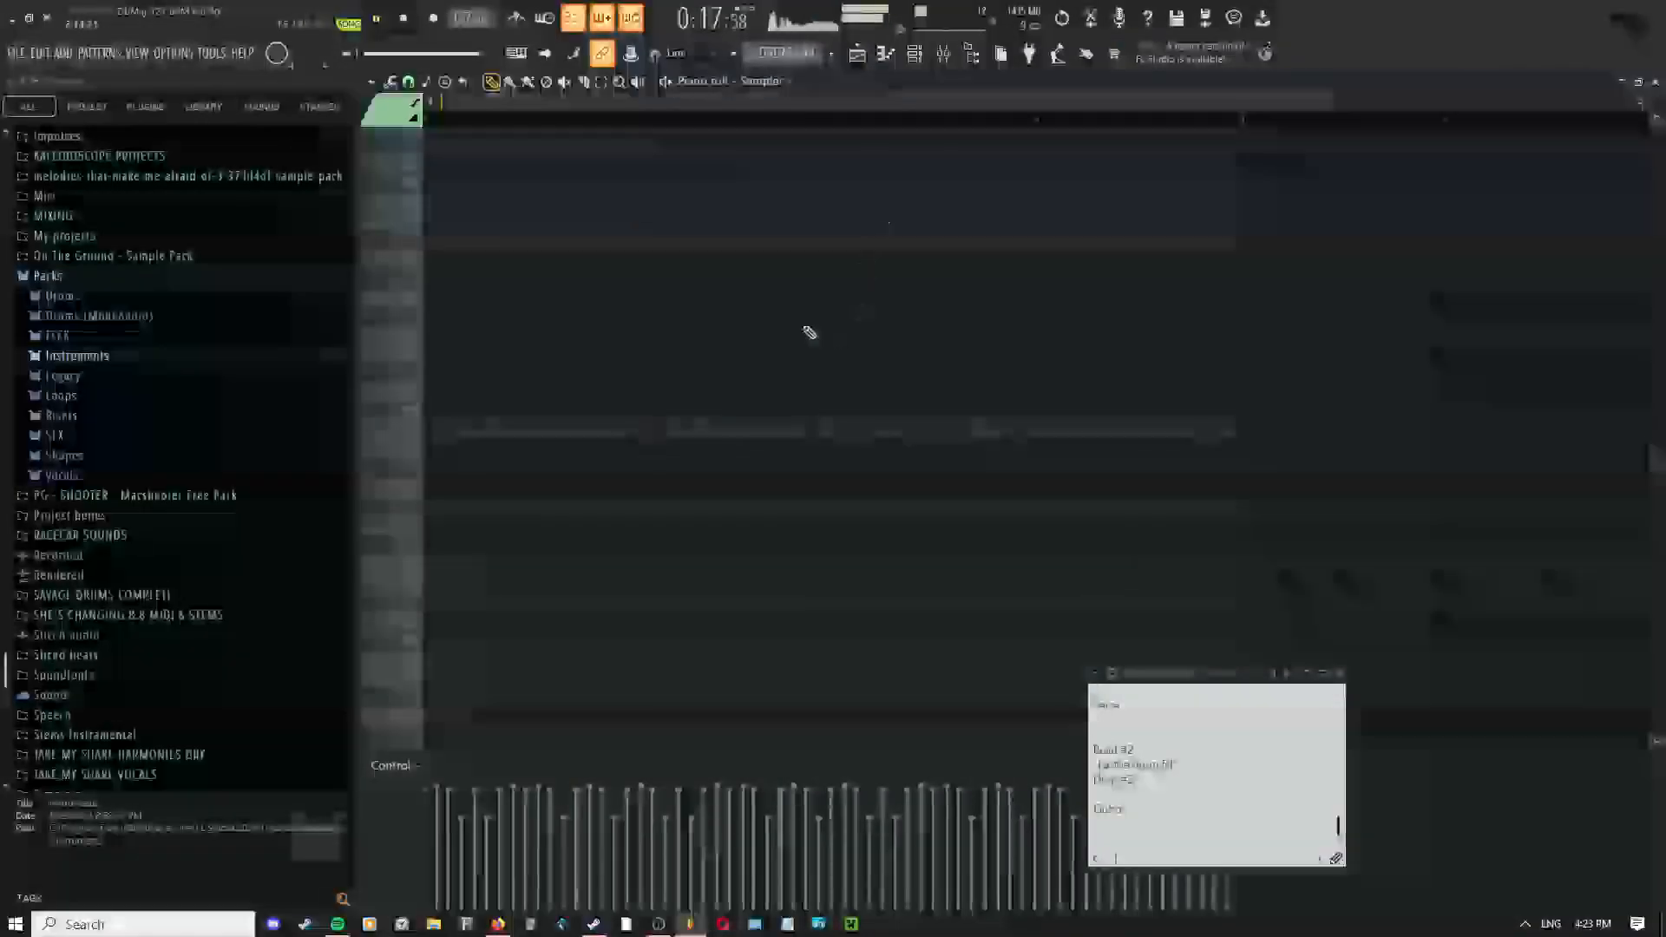
left_click(878, 57)
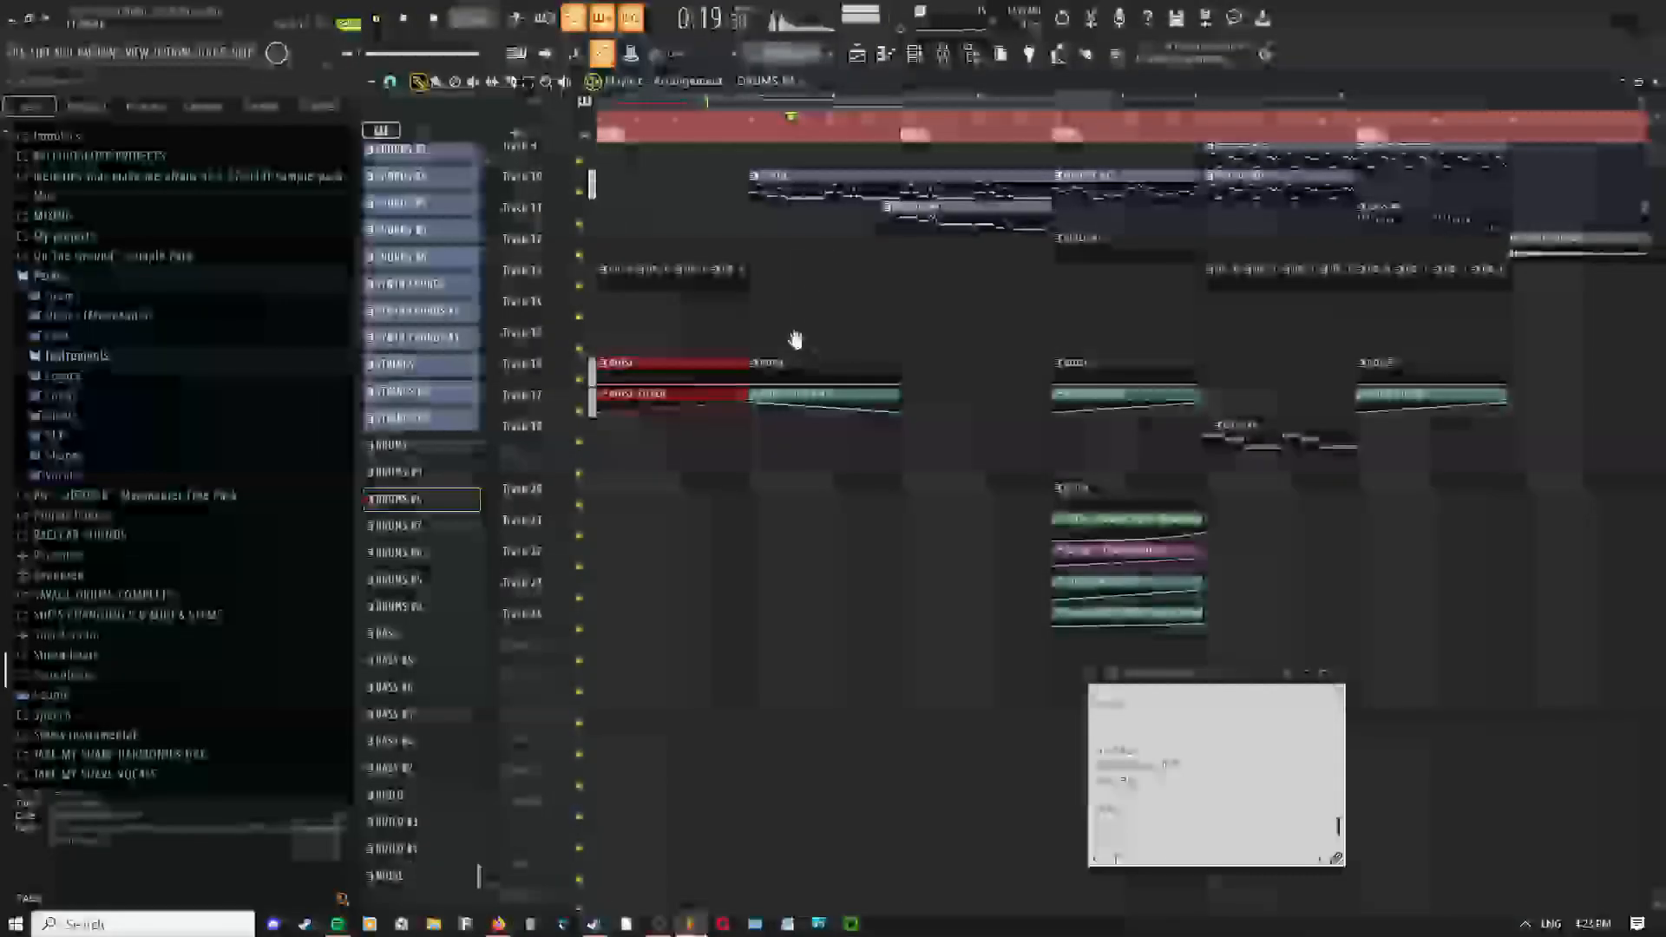
left_click(945, 55)
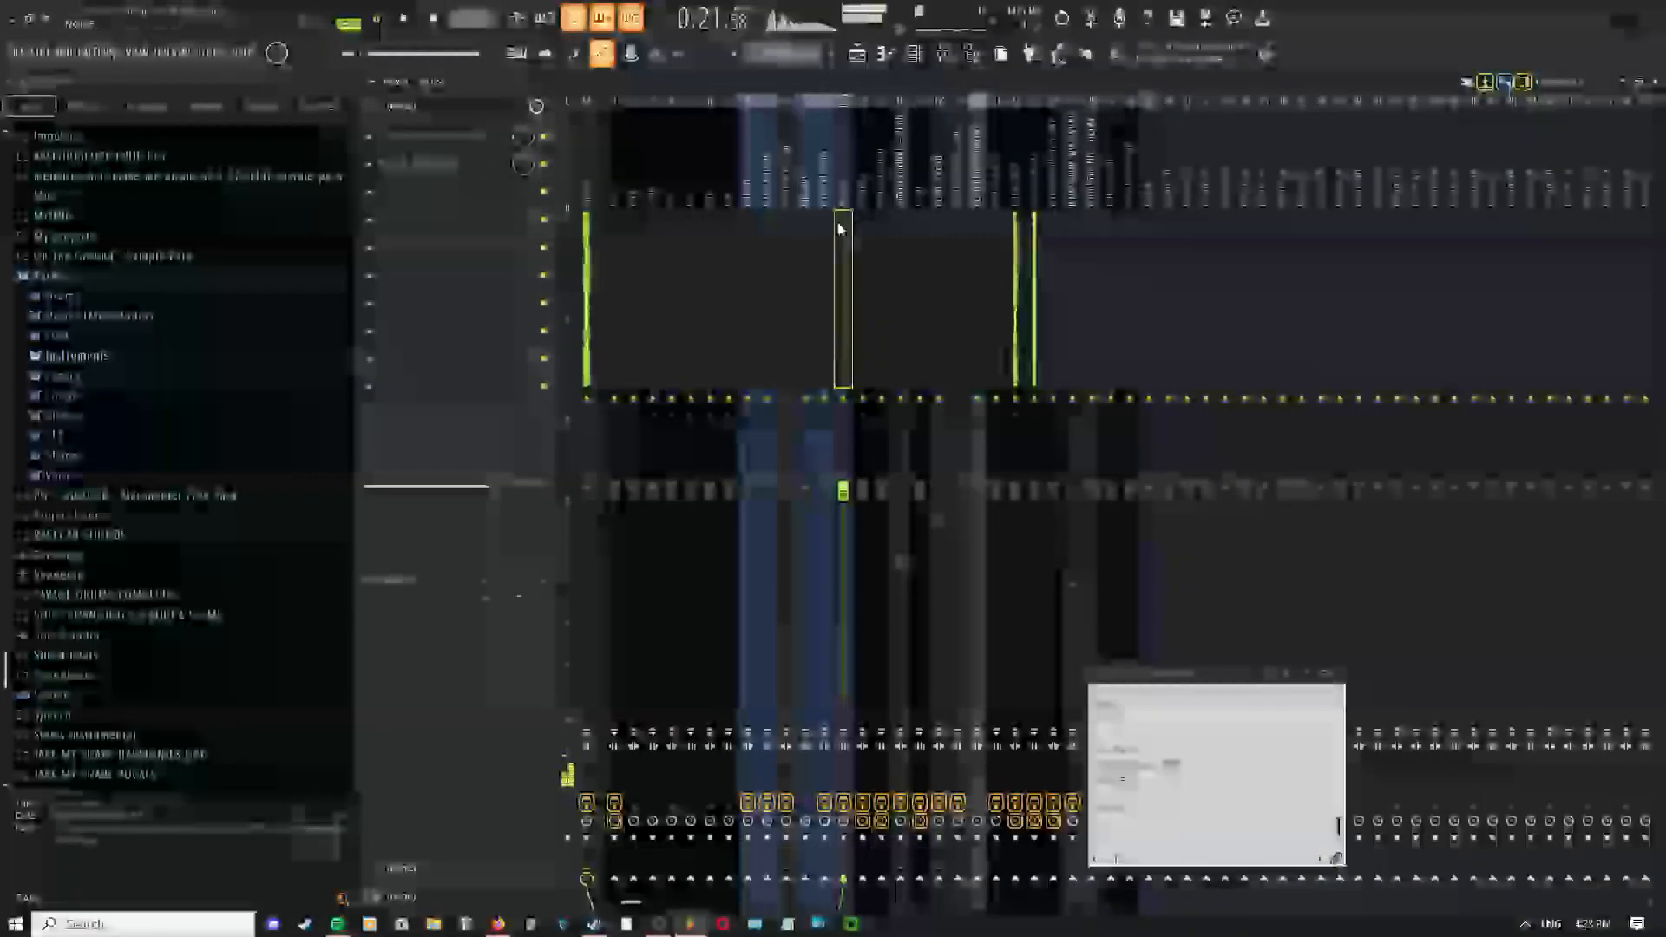
Add a Fruity Stereo Shaper to the first free effect slot of the NOISE mixer track
left_click(372, 193)
mouse_move(391, 212)
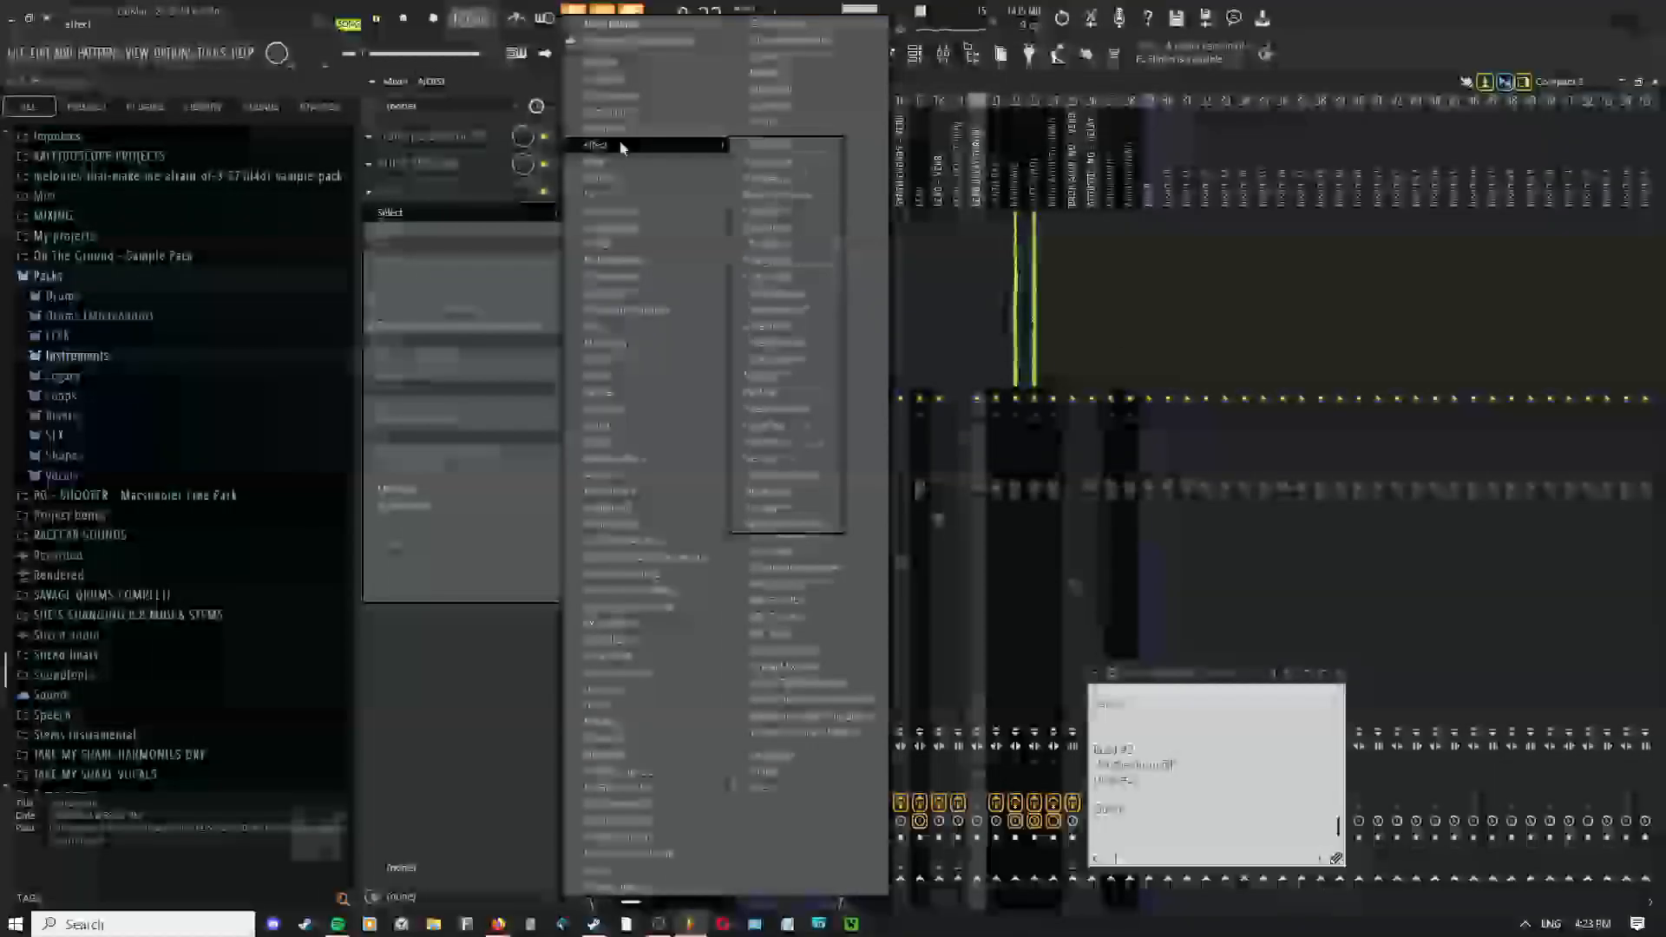
mouse_move(618, 388)
mouse_move(606, 335)
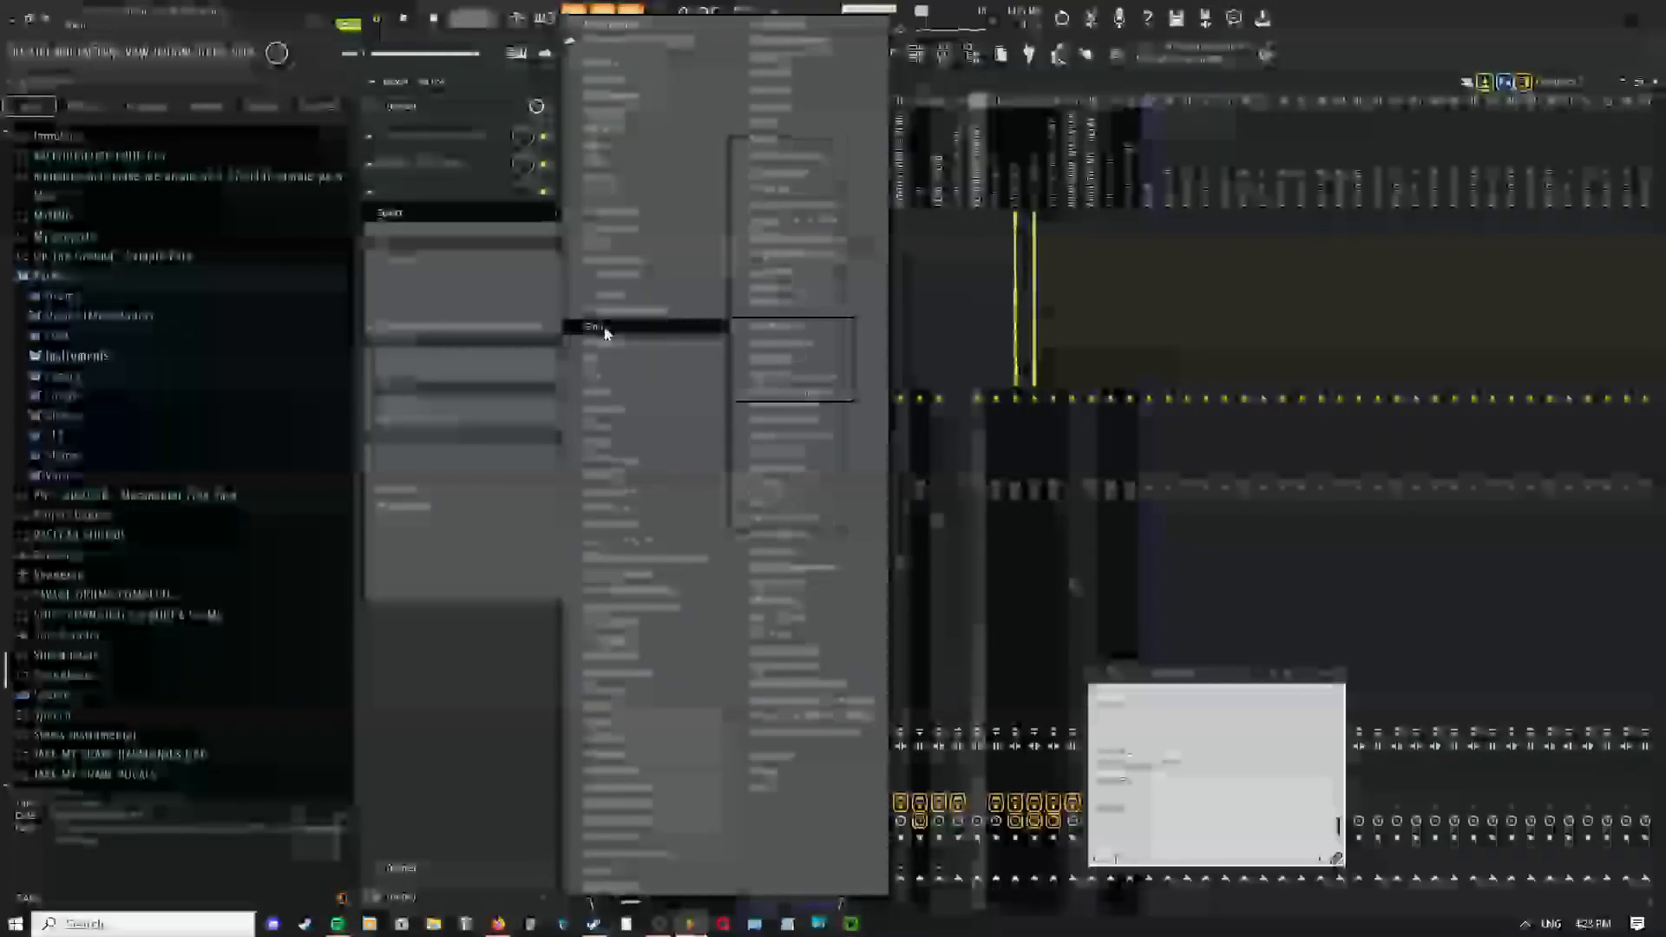
left_click(804, 392)
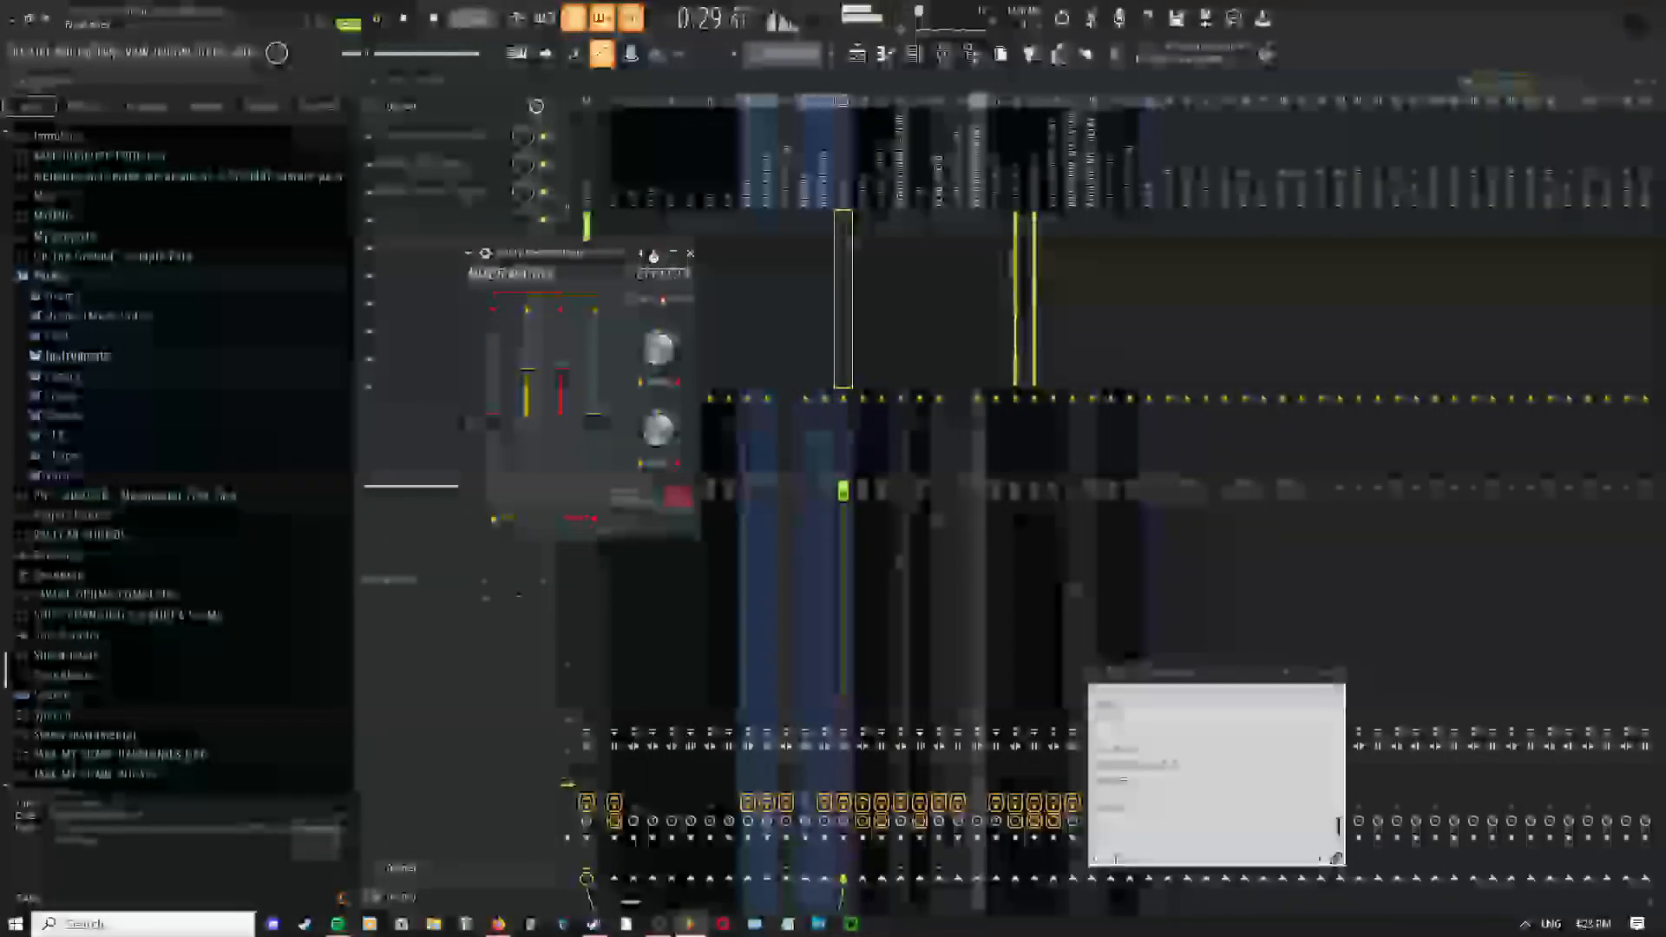
Replay the song from the start and raise the delay in the NOISE track's Fruity Stereo Shaper
left_click(857, 57)
key("space")
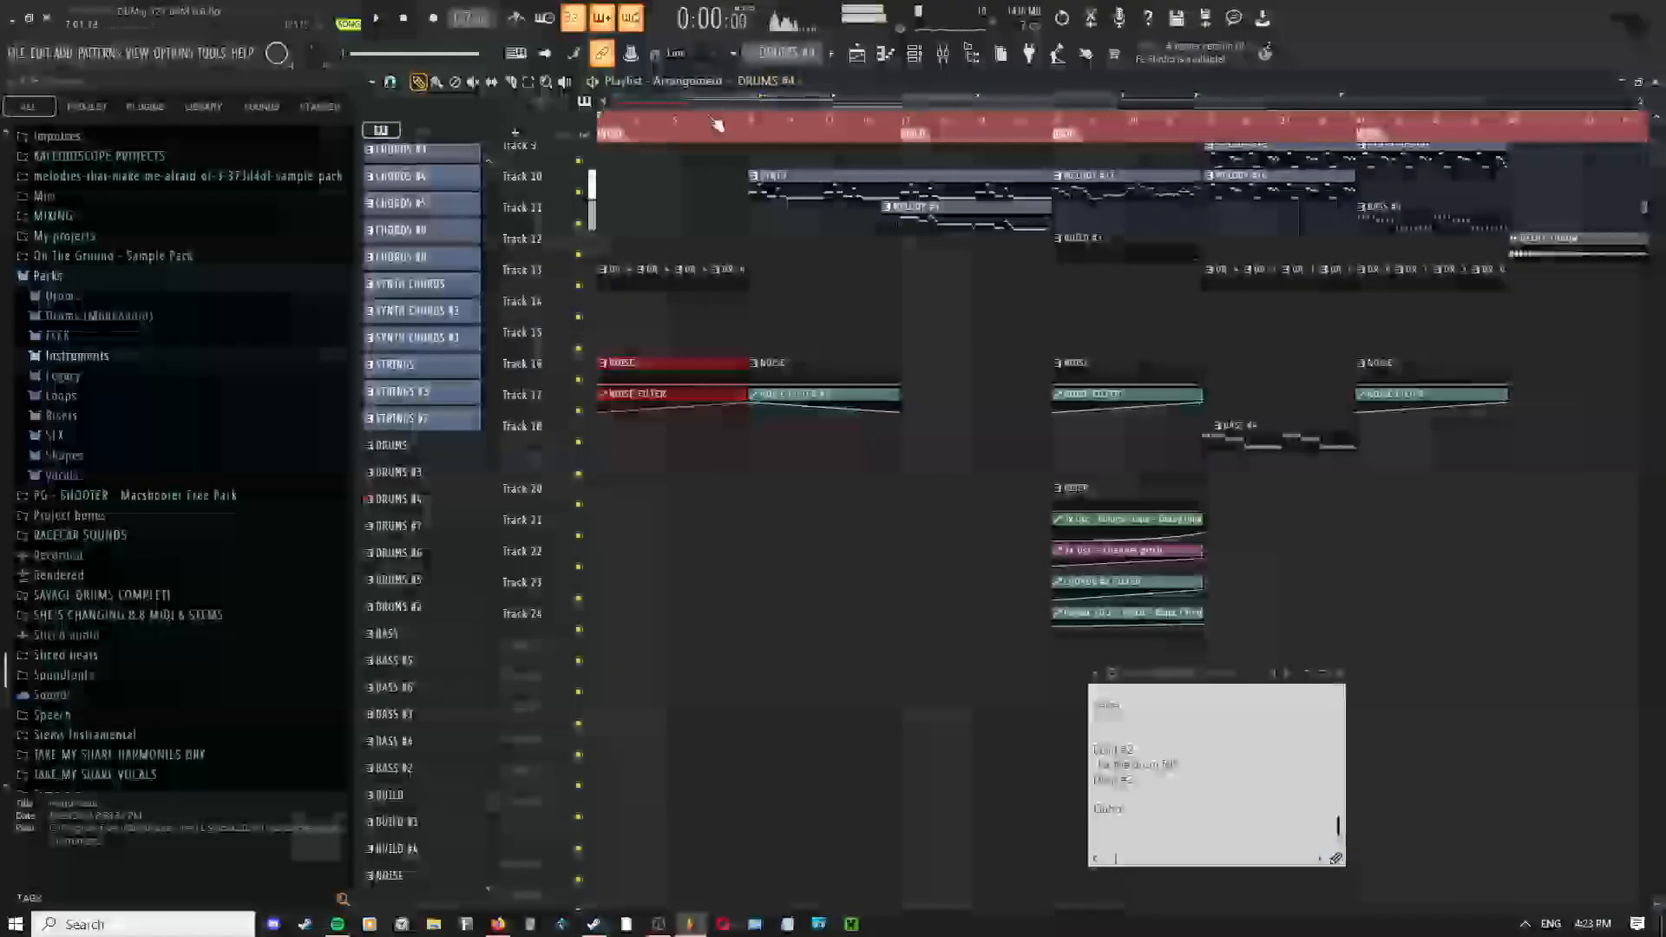
left_click(944, 57)
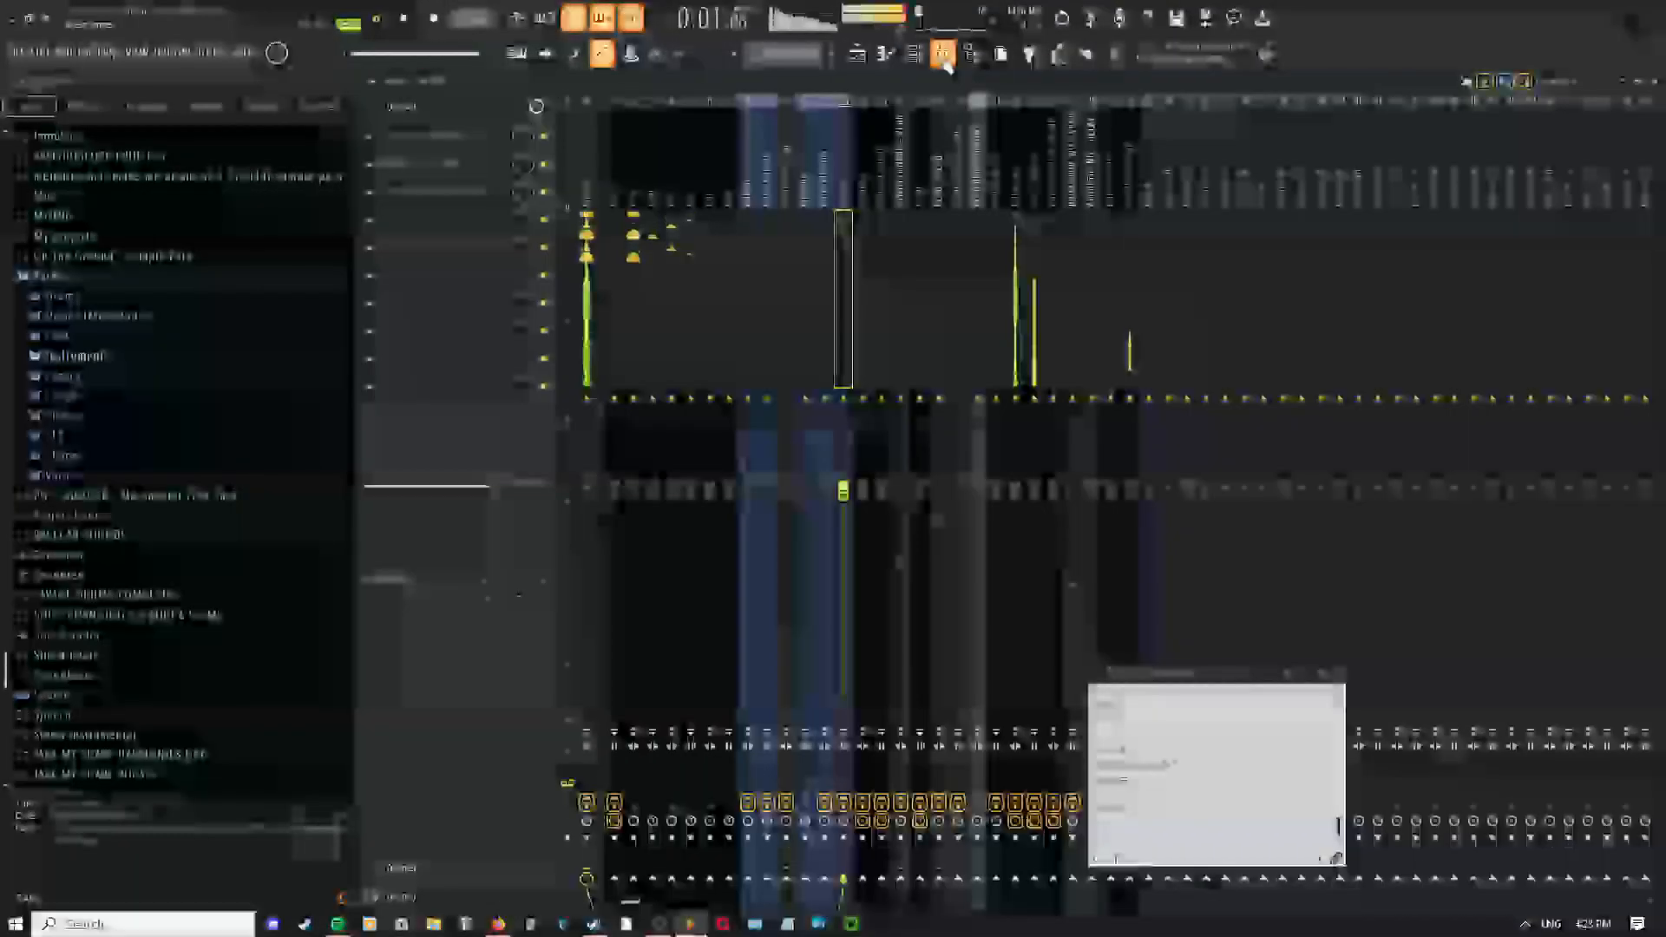
left_click(461, 193)
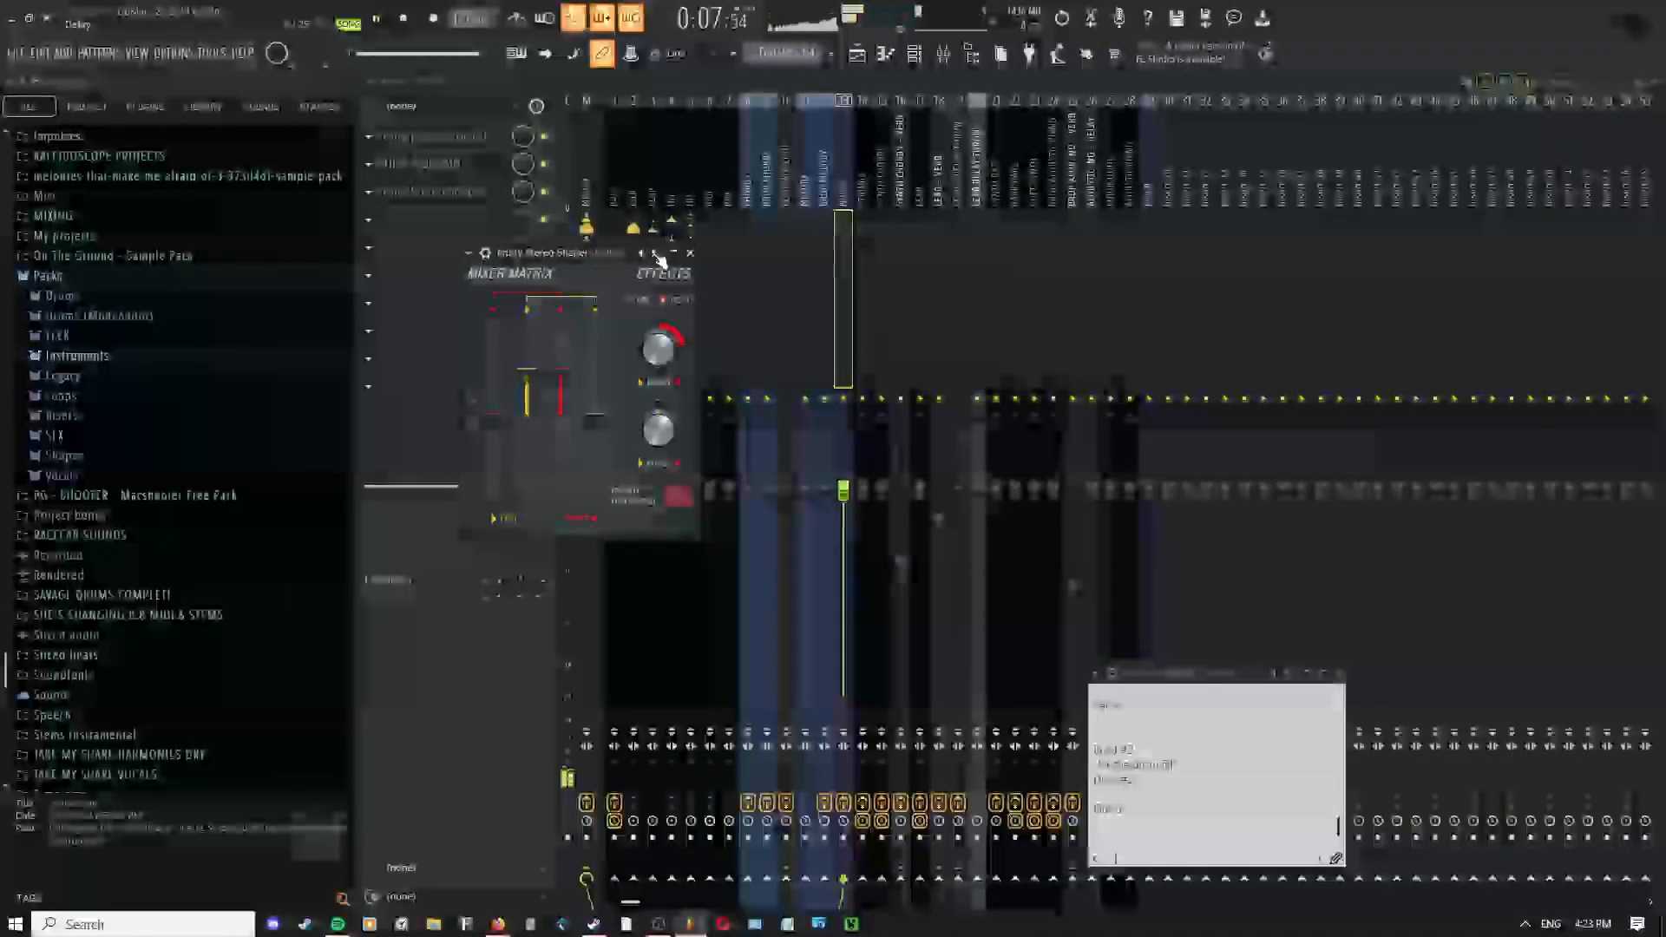
Place another DRUMS #4 clip on Track 13 at the intro's start, make it a unique pattern and audition it
left_click(857, 54)
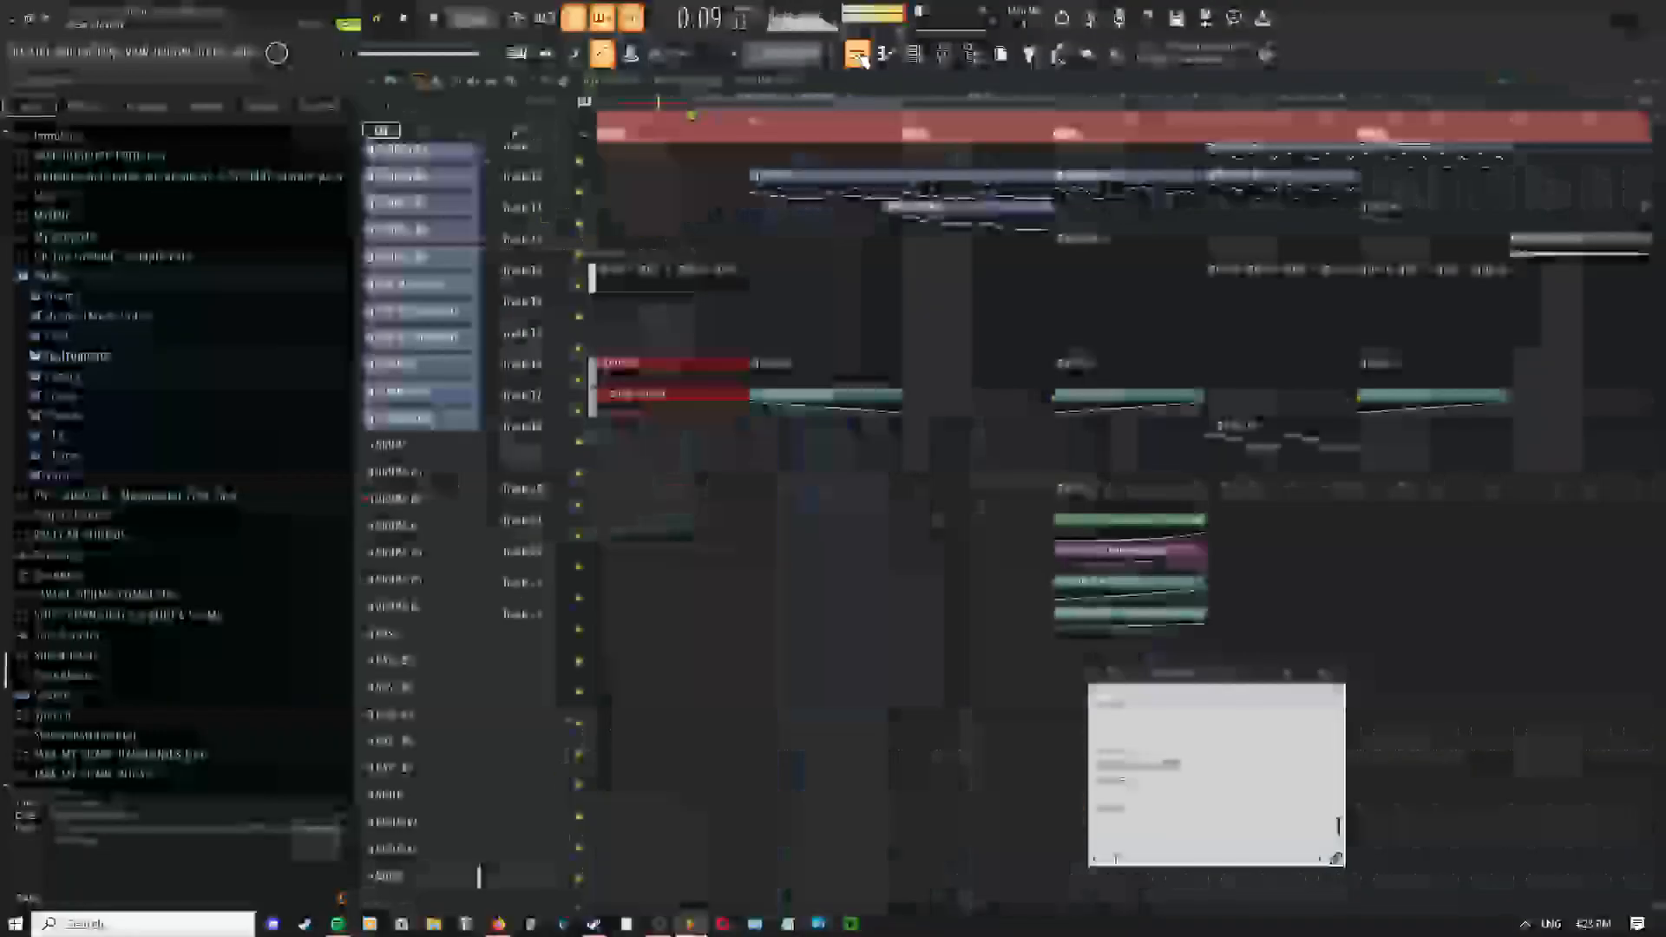
scroll(728, 304, "up", 6)
left_click(850, 285, "ctrl")
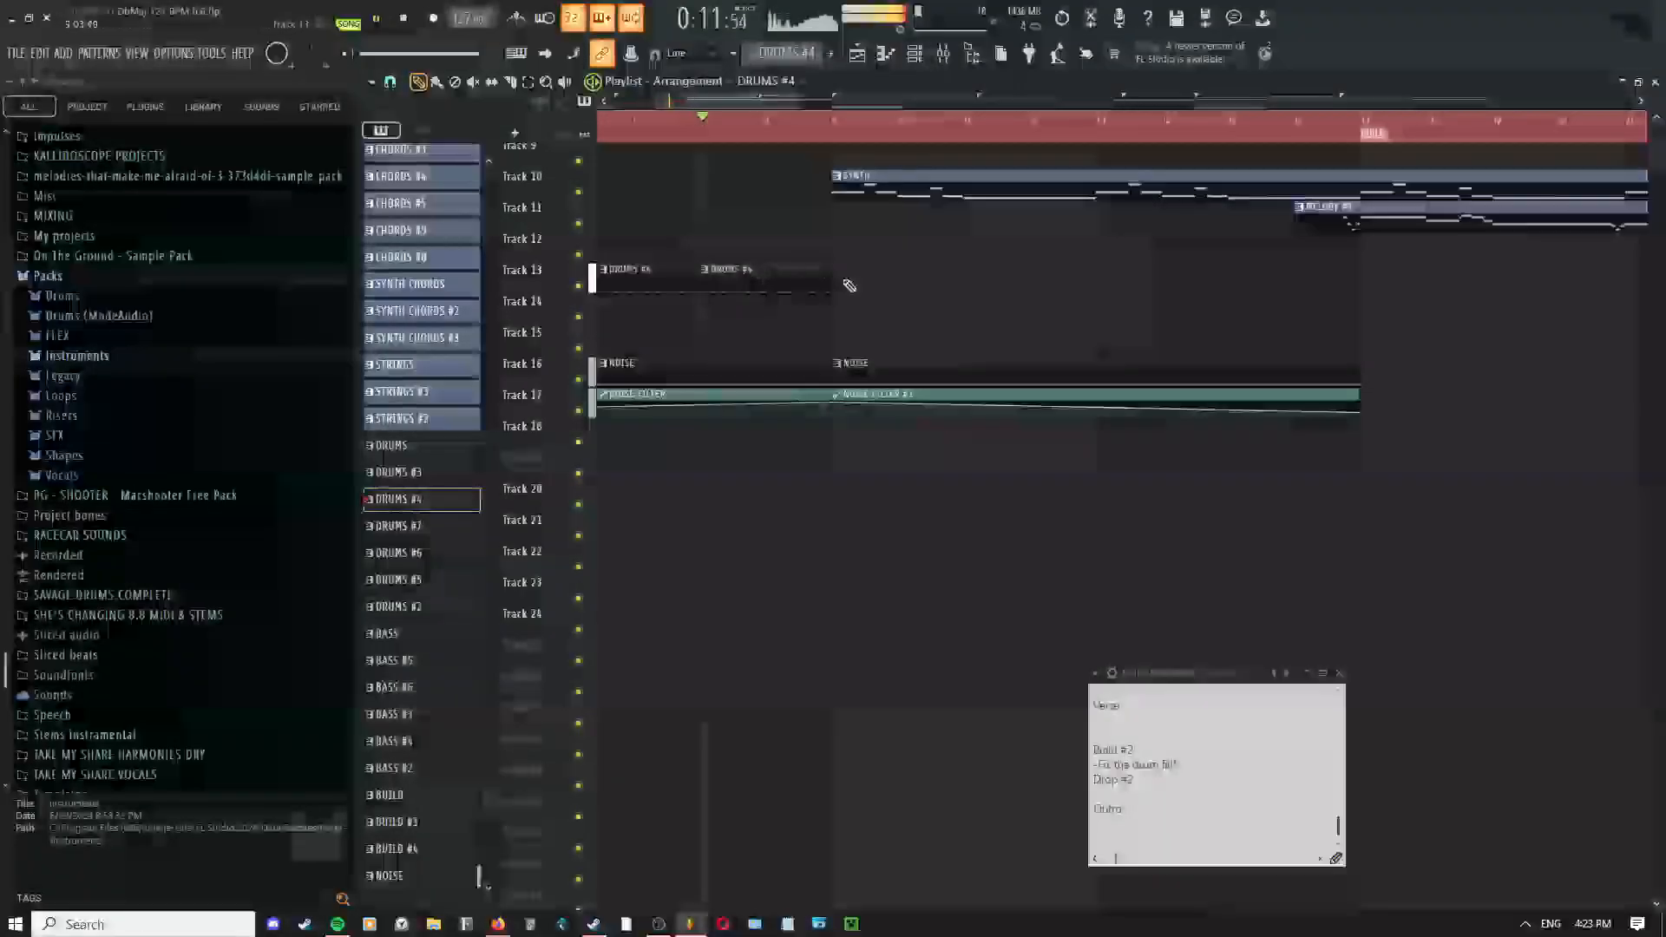
left_click(849, 286)
scroll(842, 282, "up", 3)
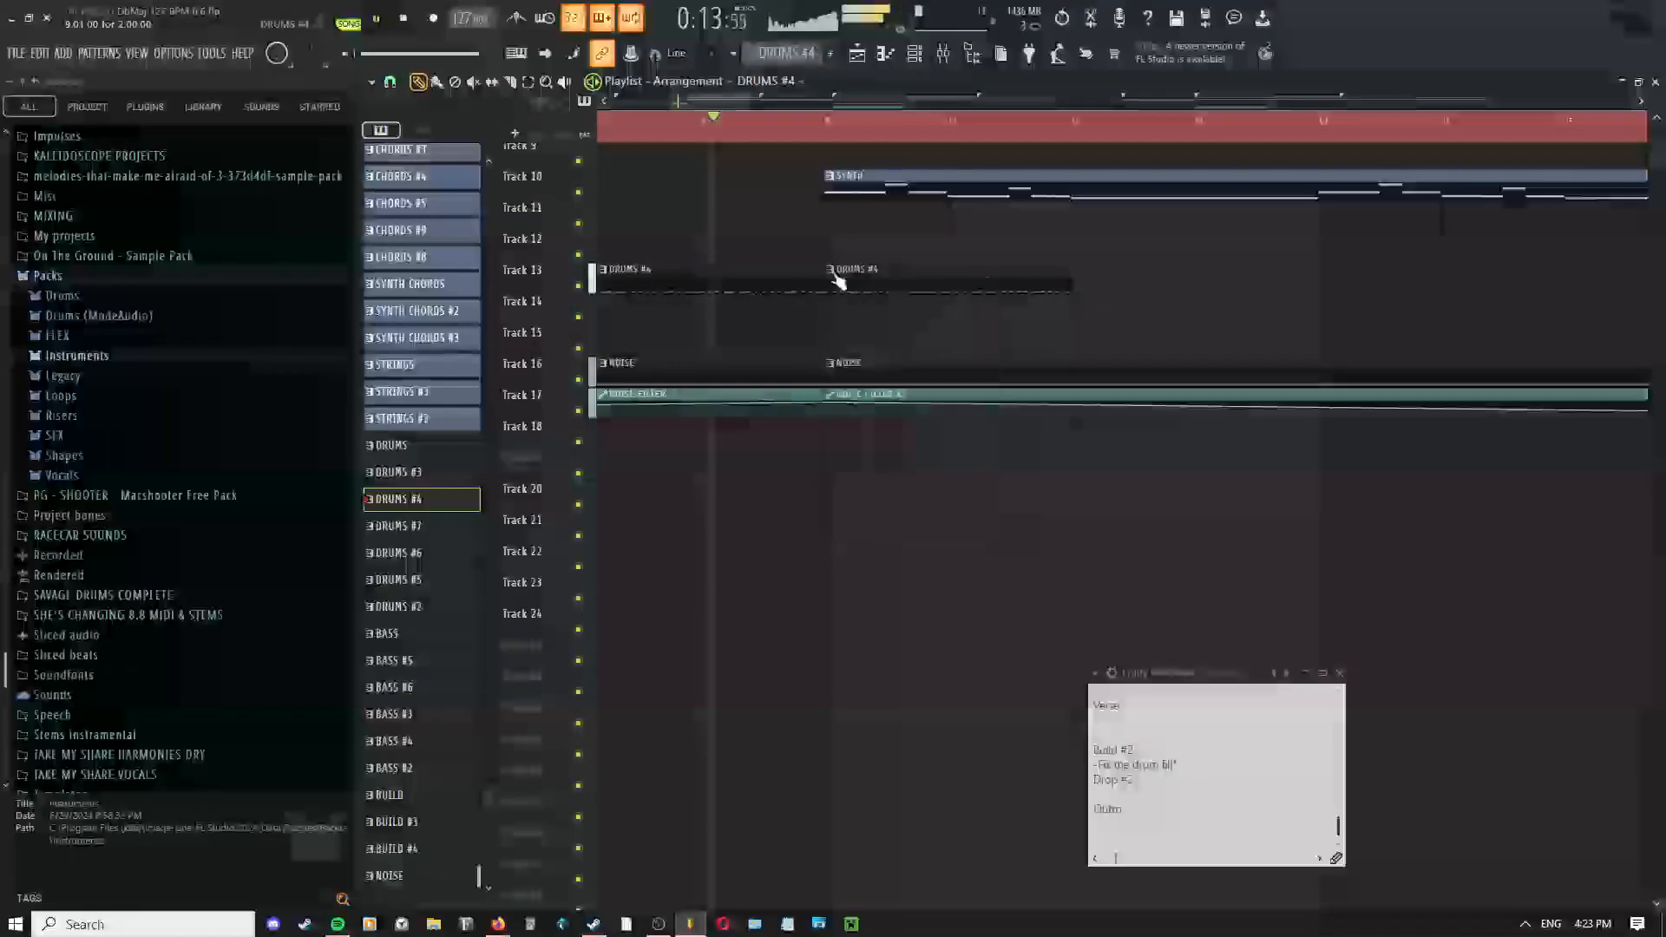
right_click(847, 273)
left_click(848, 282)
key("space")
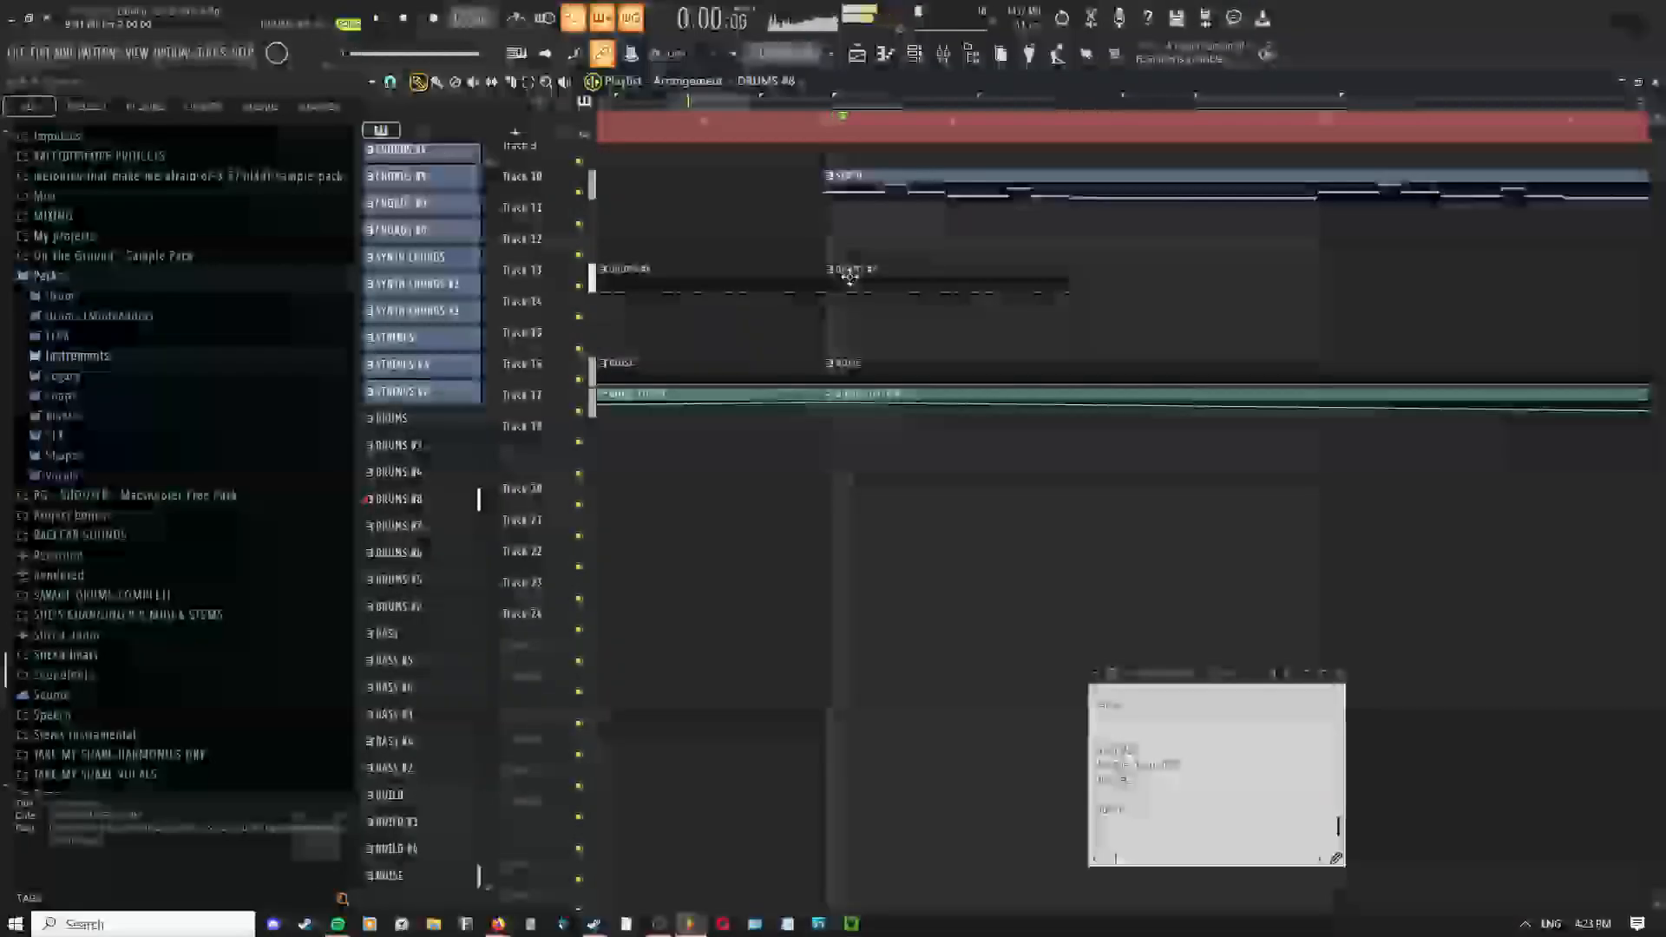
key("space")
scroll(858, 455, "up", 3)
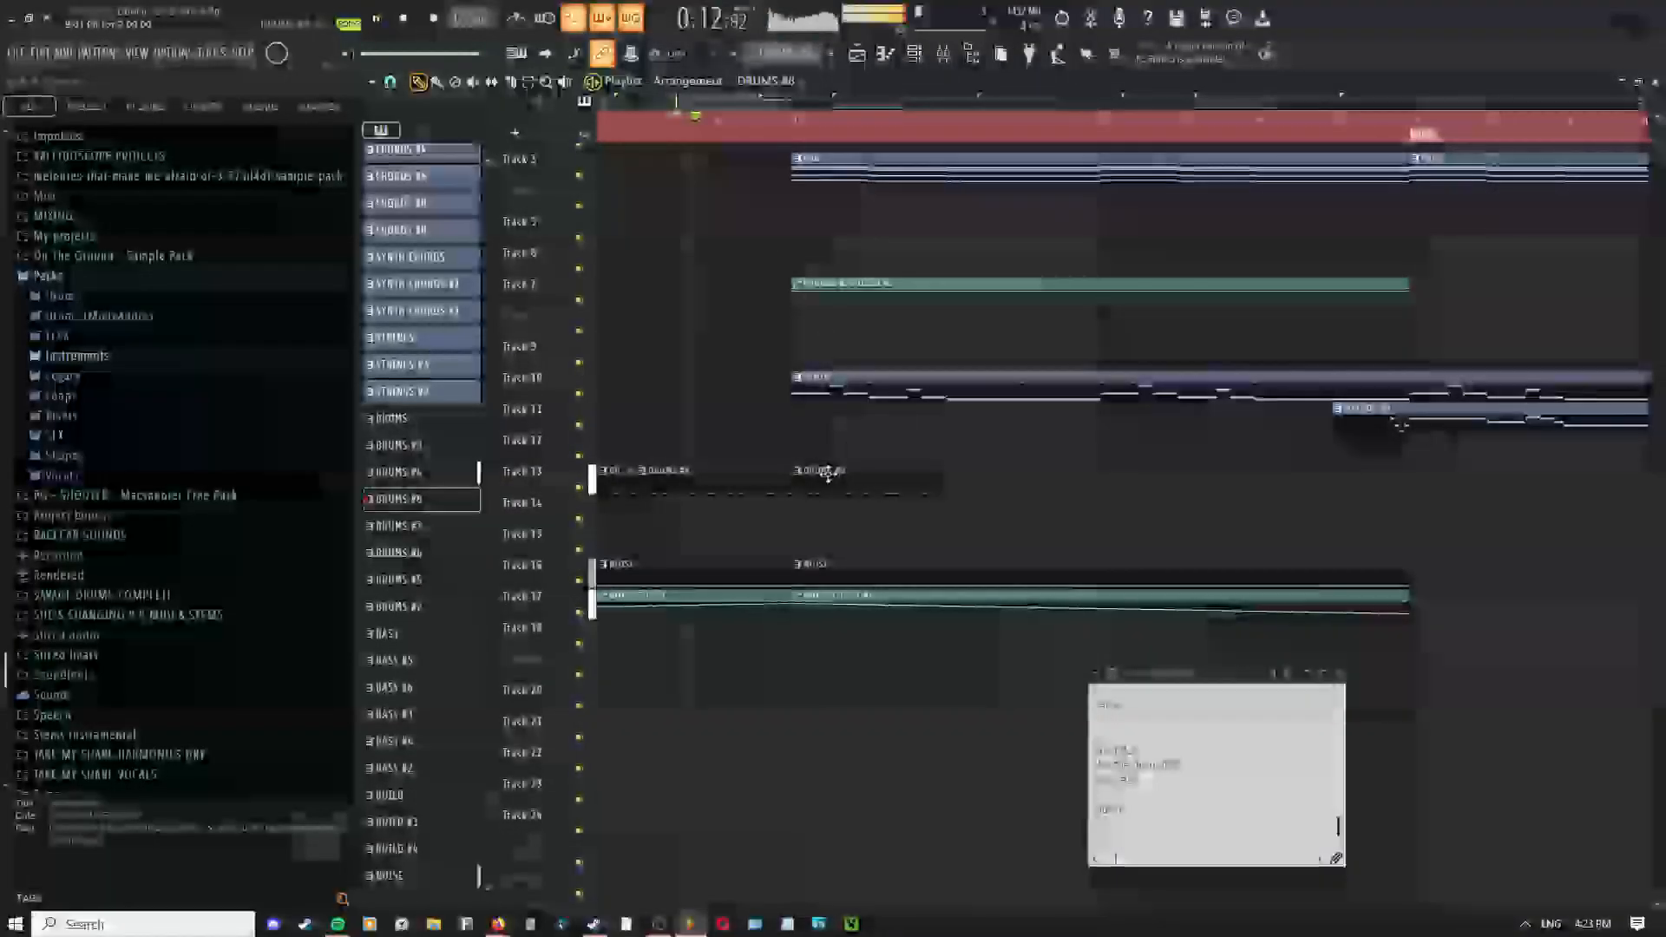
Cut the HH notes from the DRUMS #8 pattern in the channel rack
left_click(885, 53)
left_click(914, 54)
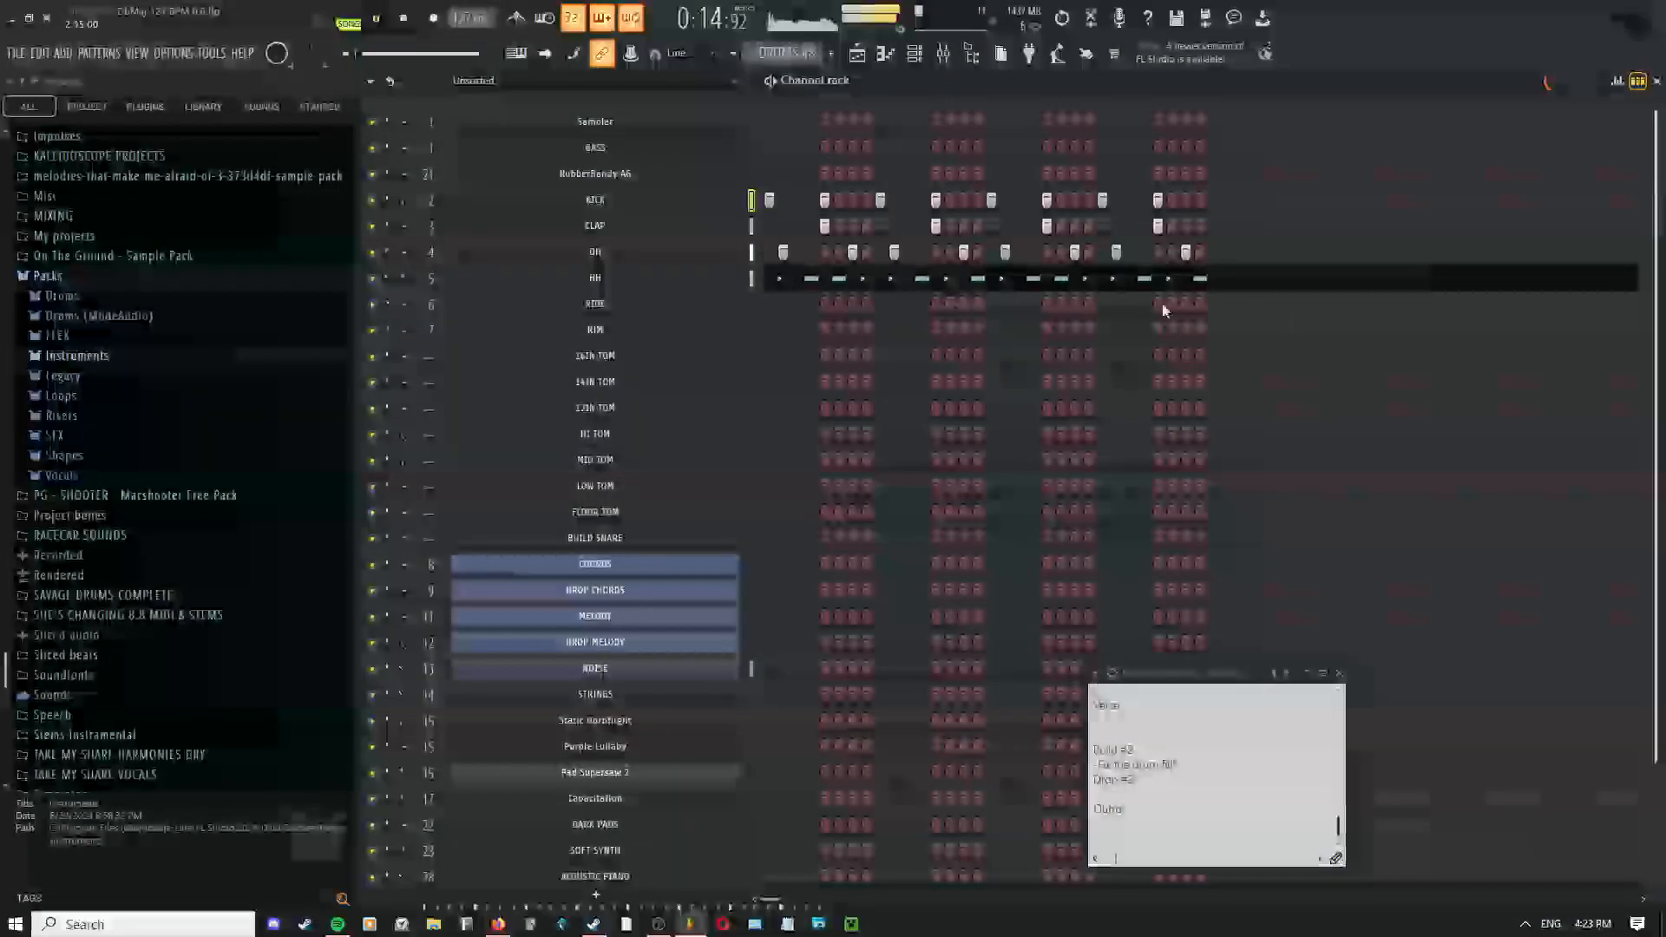
left_click(751, 278)
key("ctrl+x")
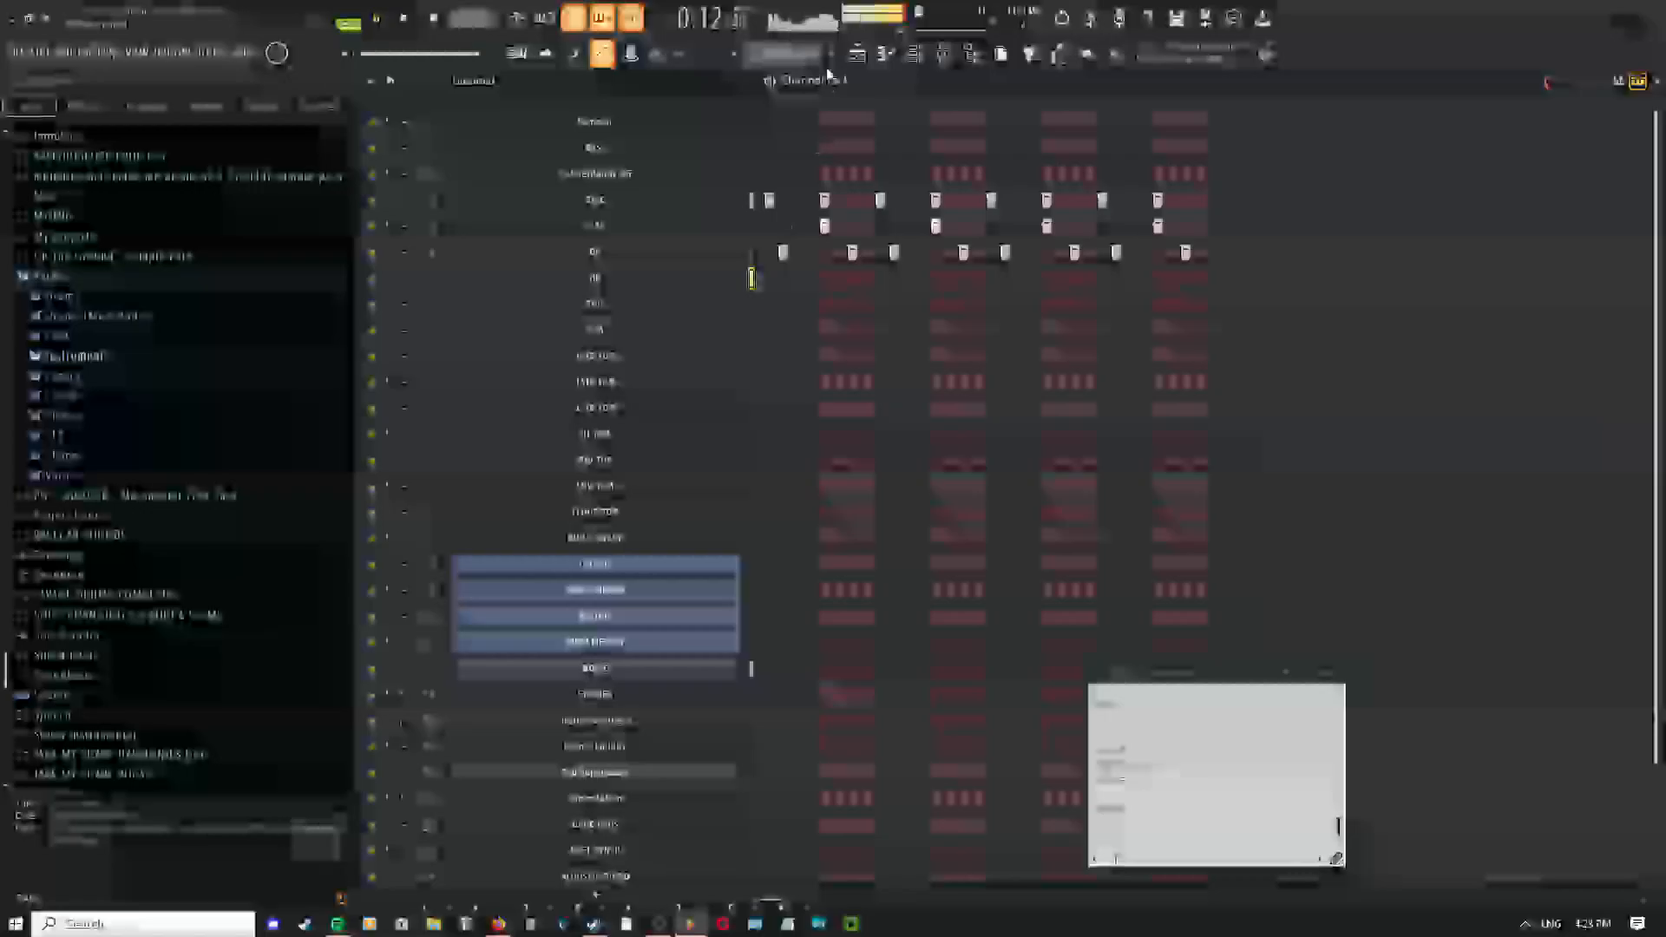
Try nudging the DRUMS #8 clip on Track 13 slightly past the intro's start and play from just before it
left_click(858, 54)
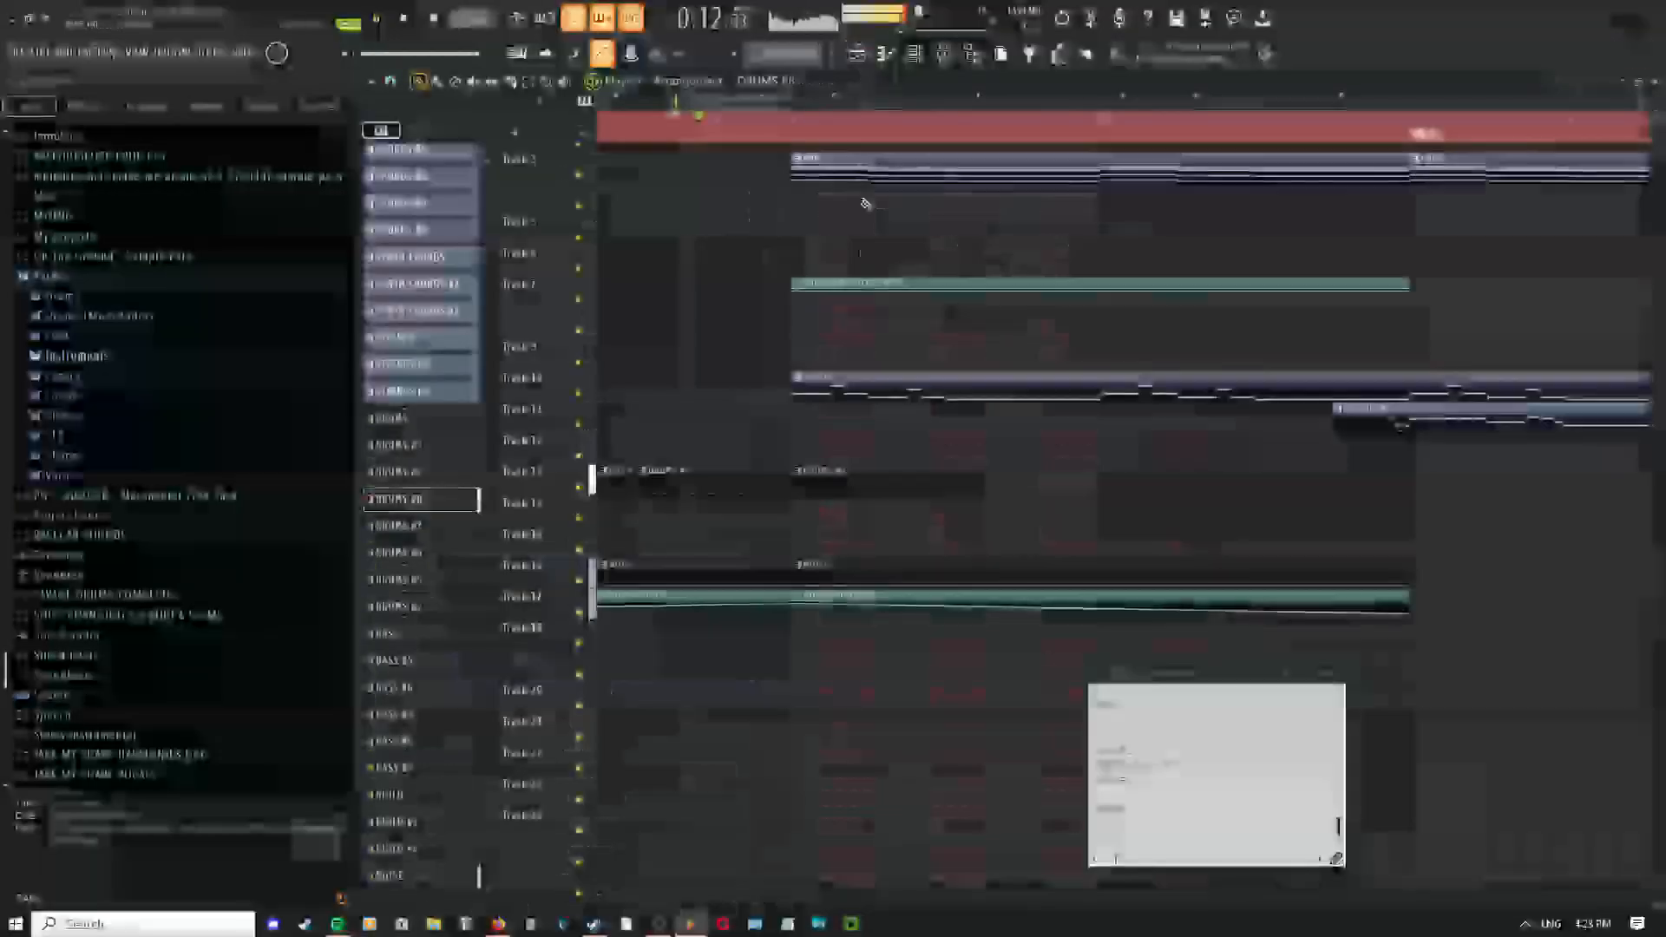
scroll(815, 468, "up", 2)
left_click_drag(815, 467, 834, 471)
scroll(825, 471, "down", 2)
key("space")
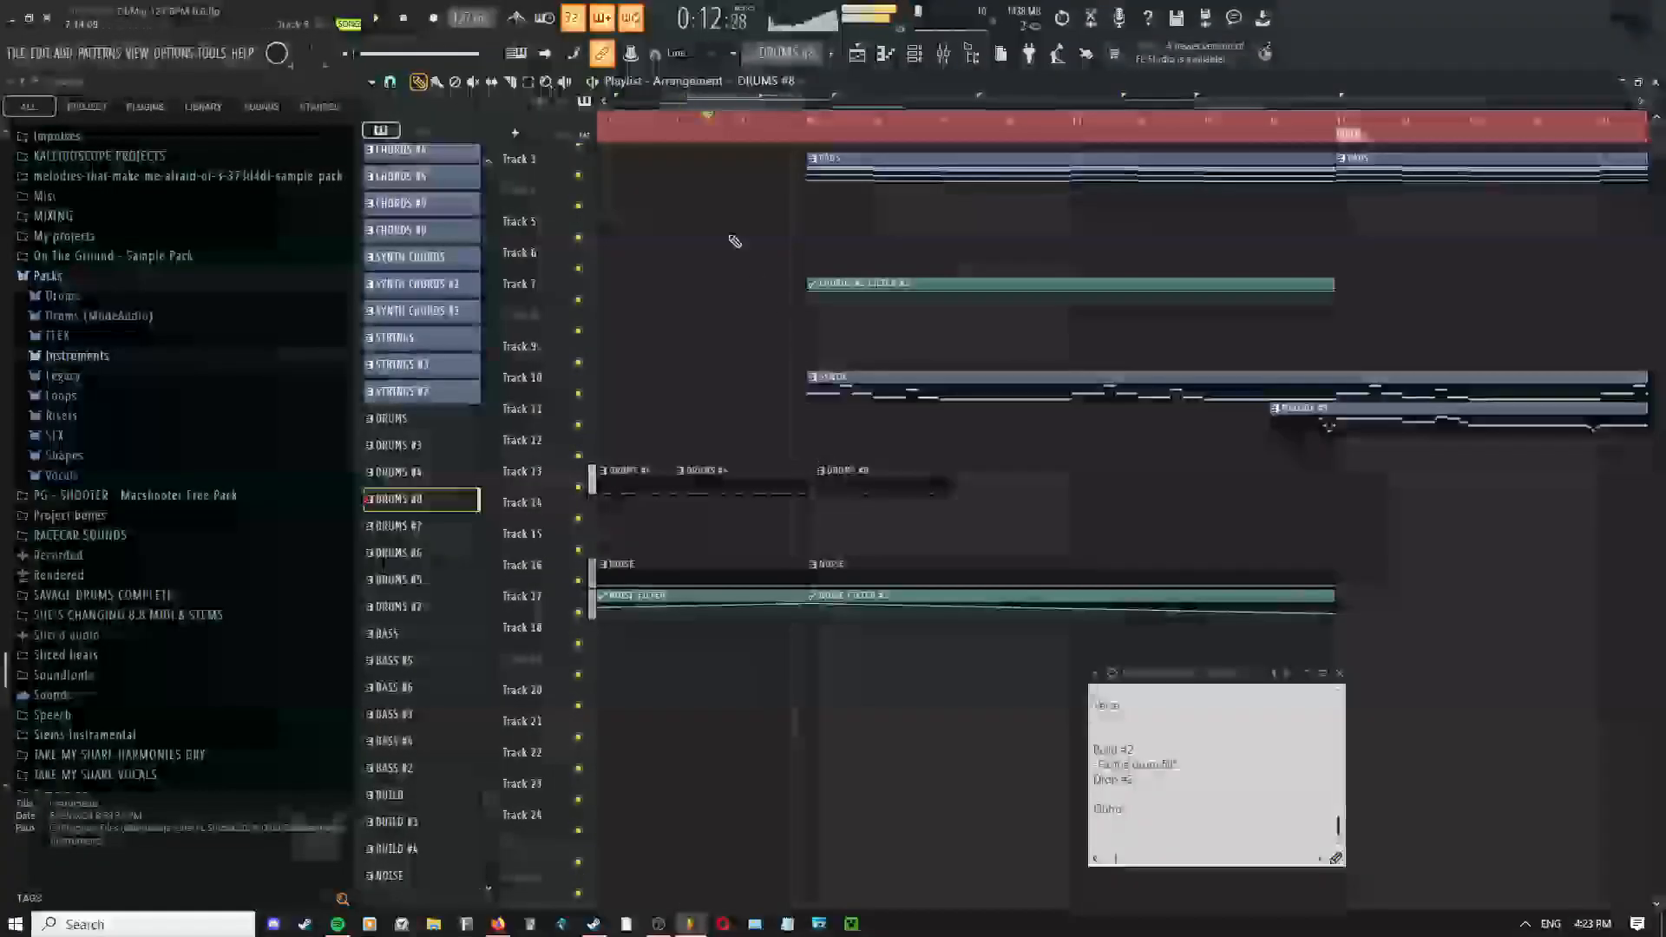
left_click(678, 126)
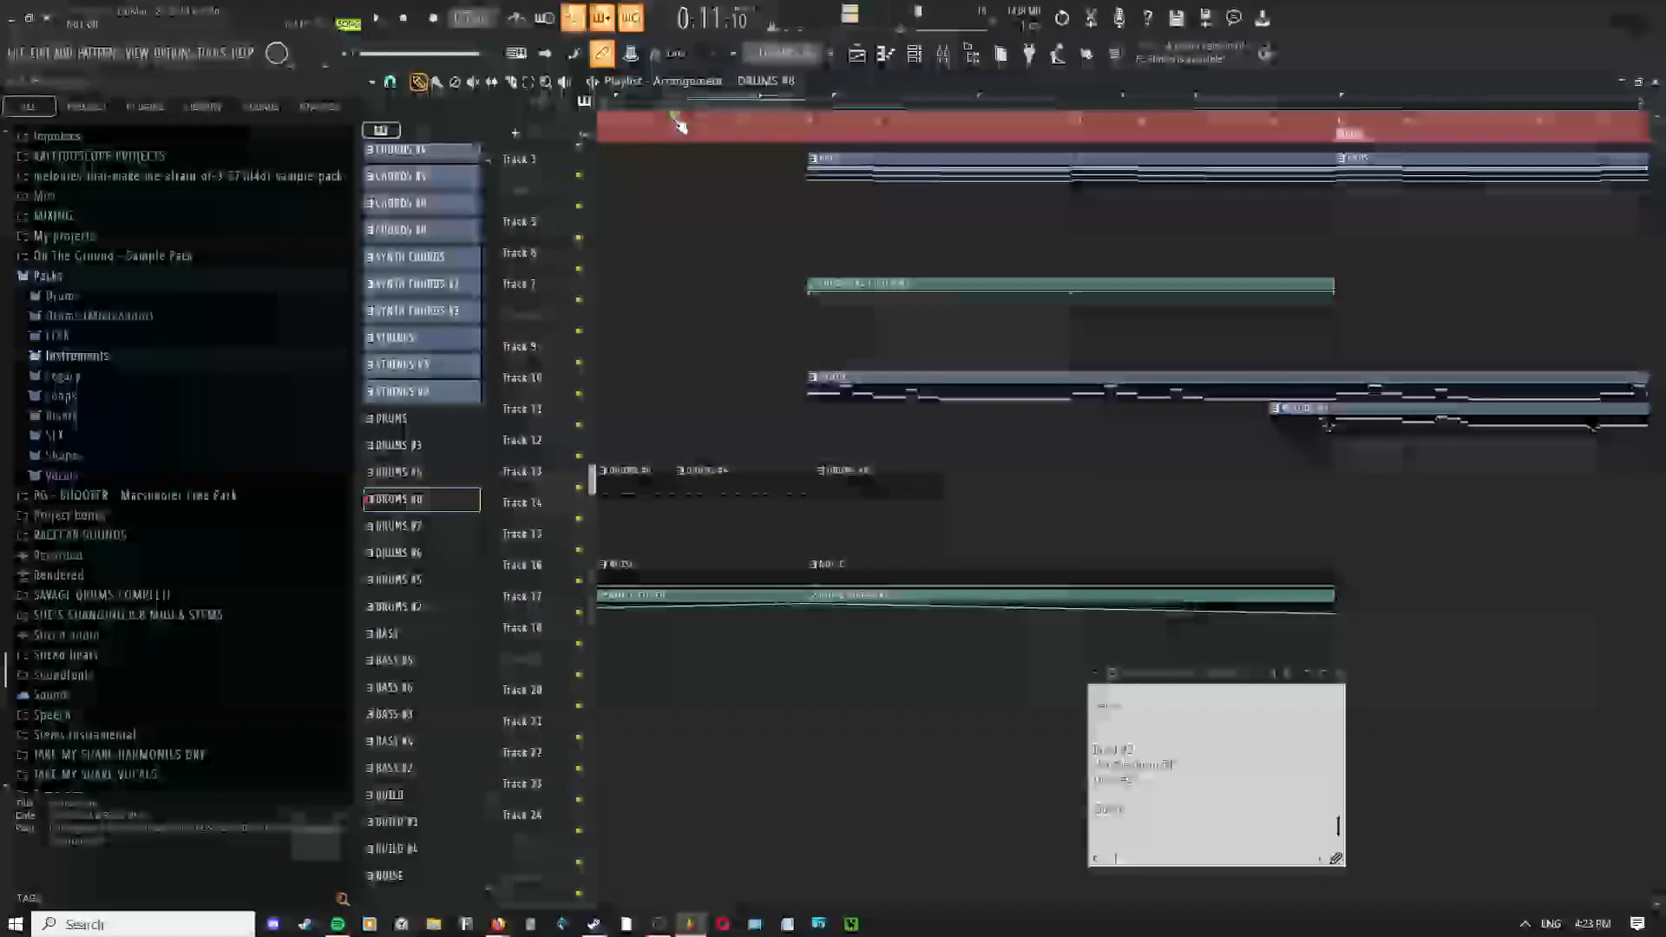
key("space")
Listen to the transition from the opening drums into the intro with DRUMS #8 at its start
scroll(866, 457, "up", 2)
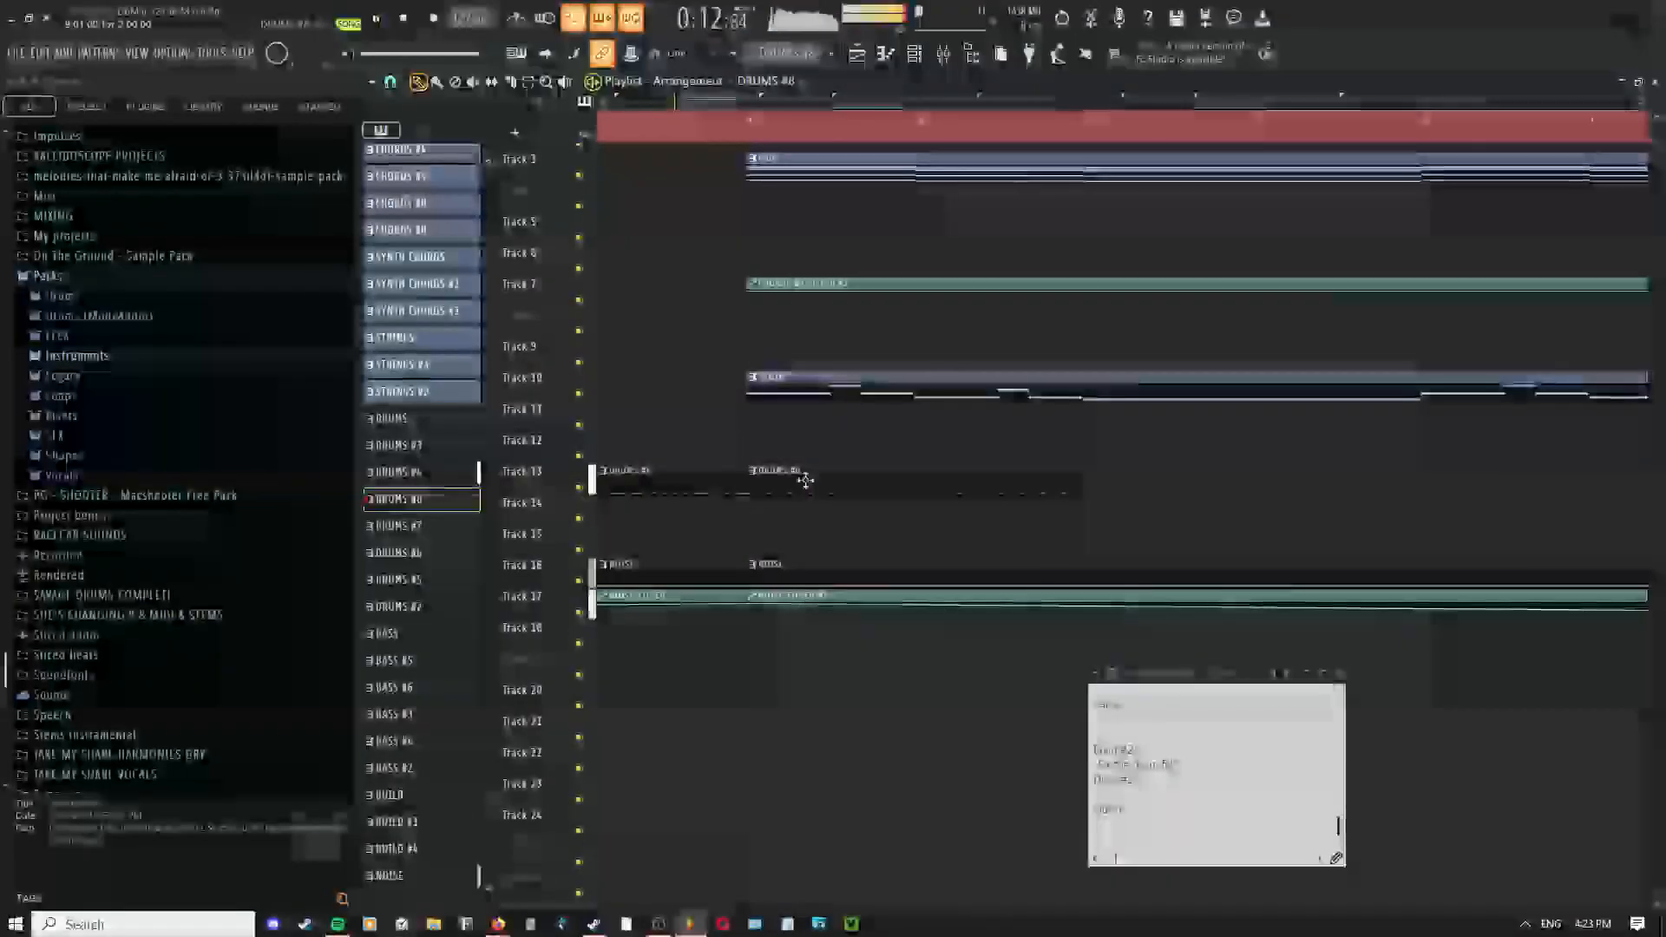
right_click(775, 362)
left_click(785, 373)
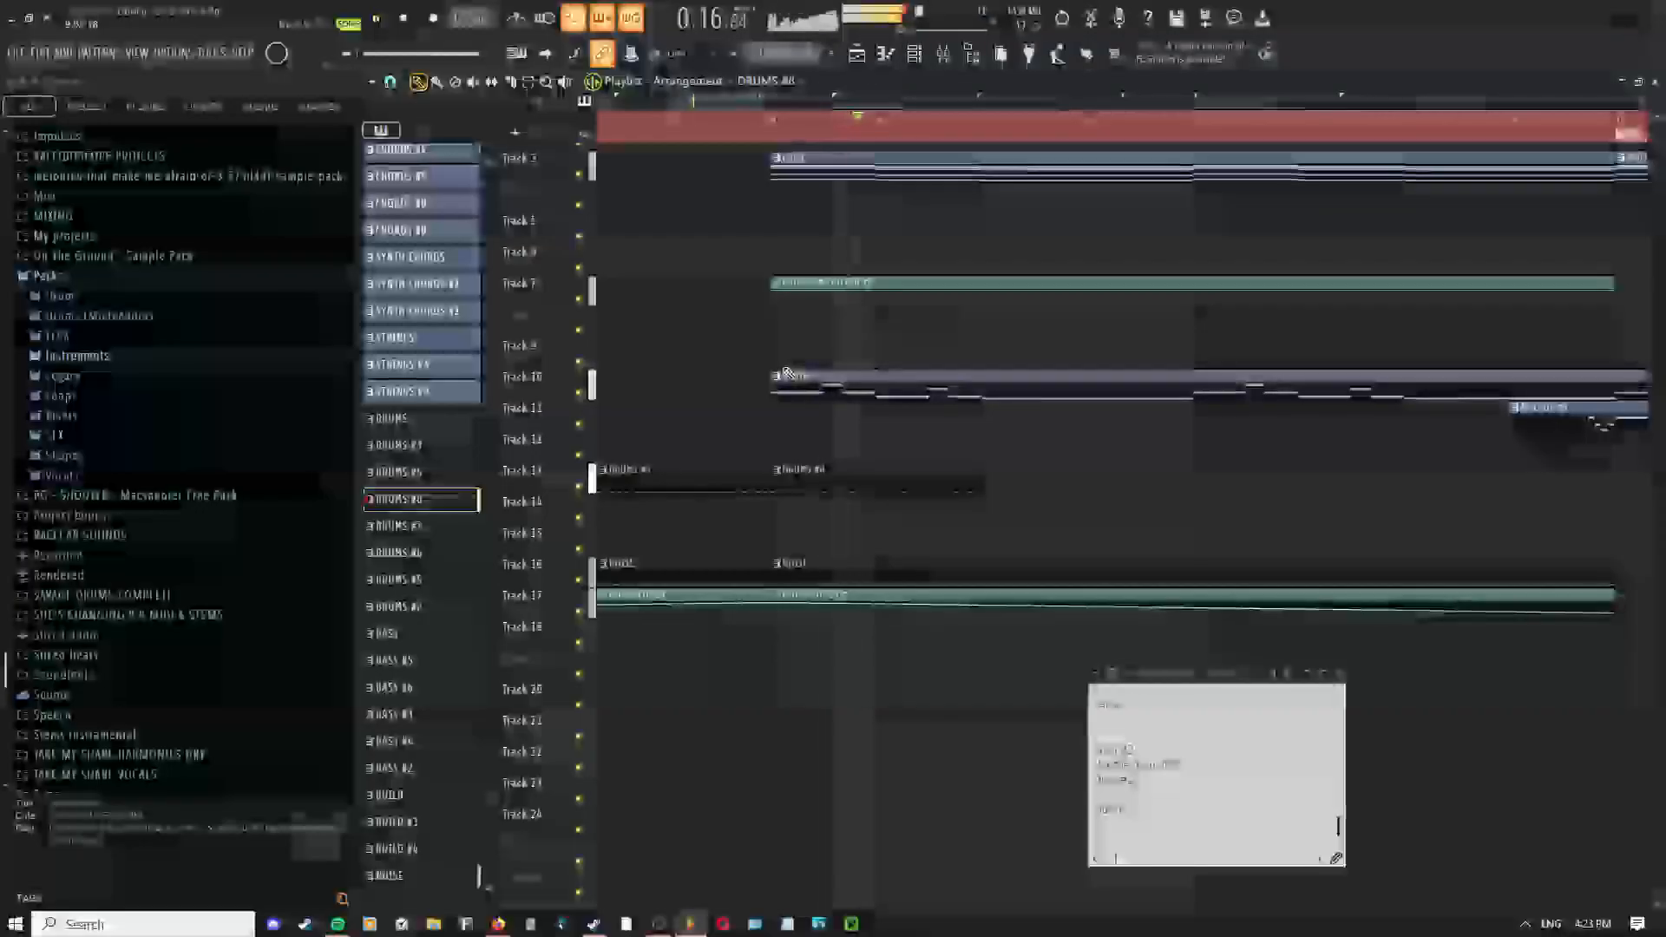
scroll(759, 369, "down", 2)
key("space")
left_click_drag(781, 423, 995, 445)
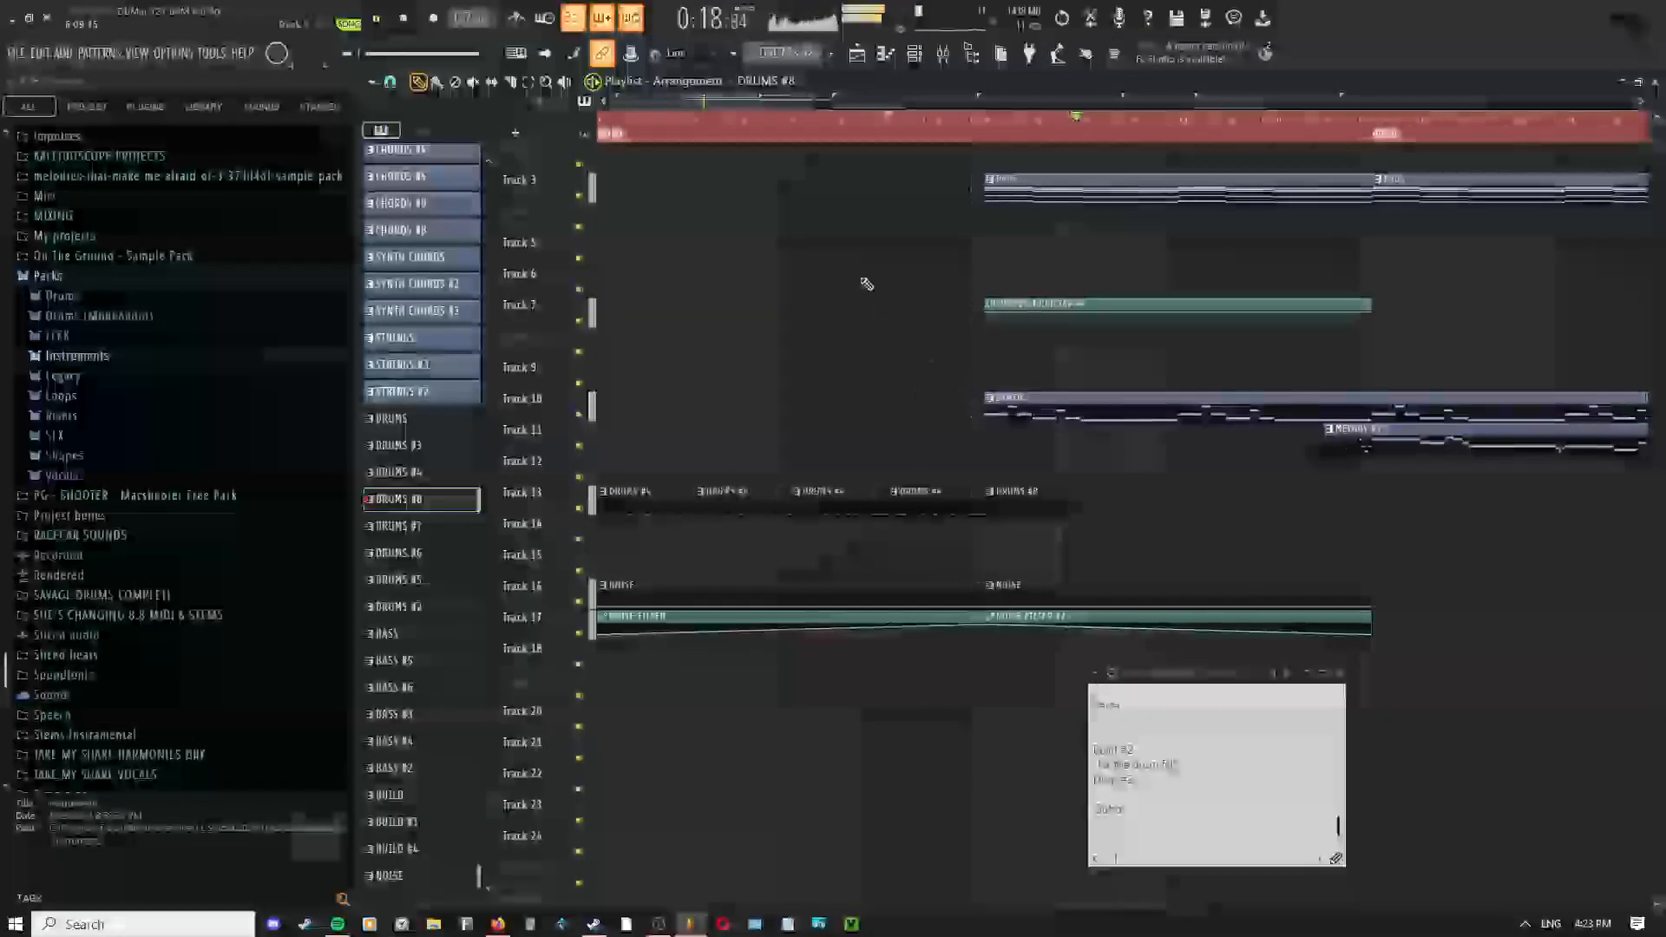
left_click(829, 137)
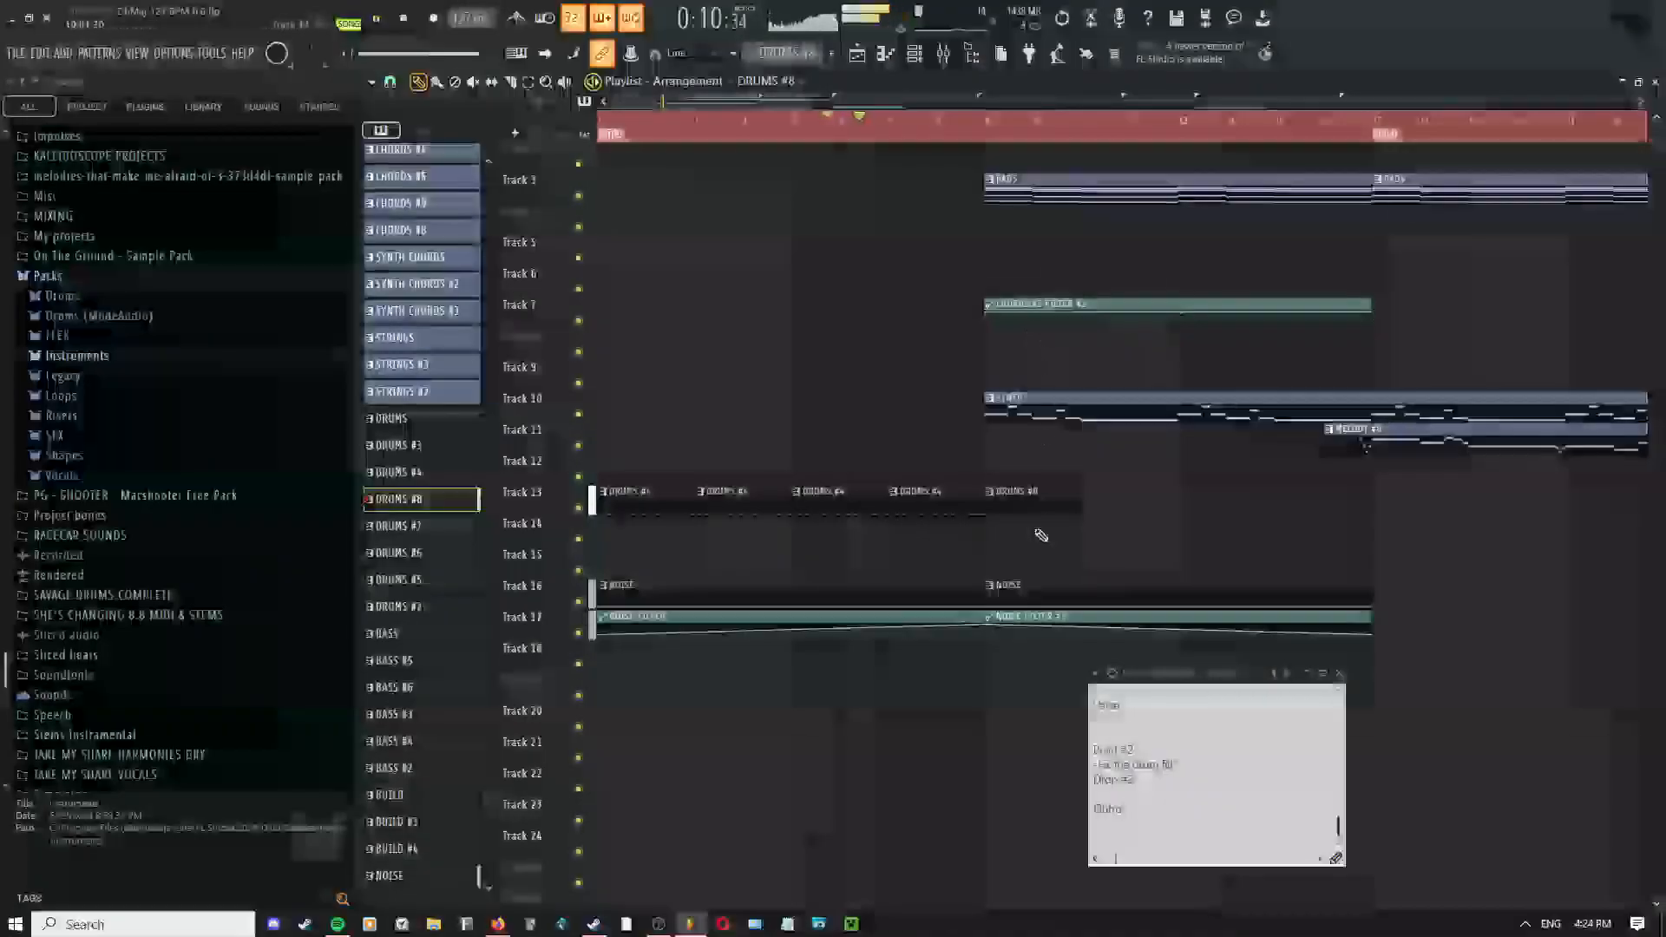
Strip the DRUMS #8 pattern at the intro's start down to its claps by removing the kick and OH steps
double_click(1029, 510)
left_click(922, 57)
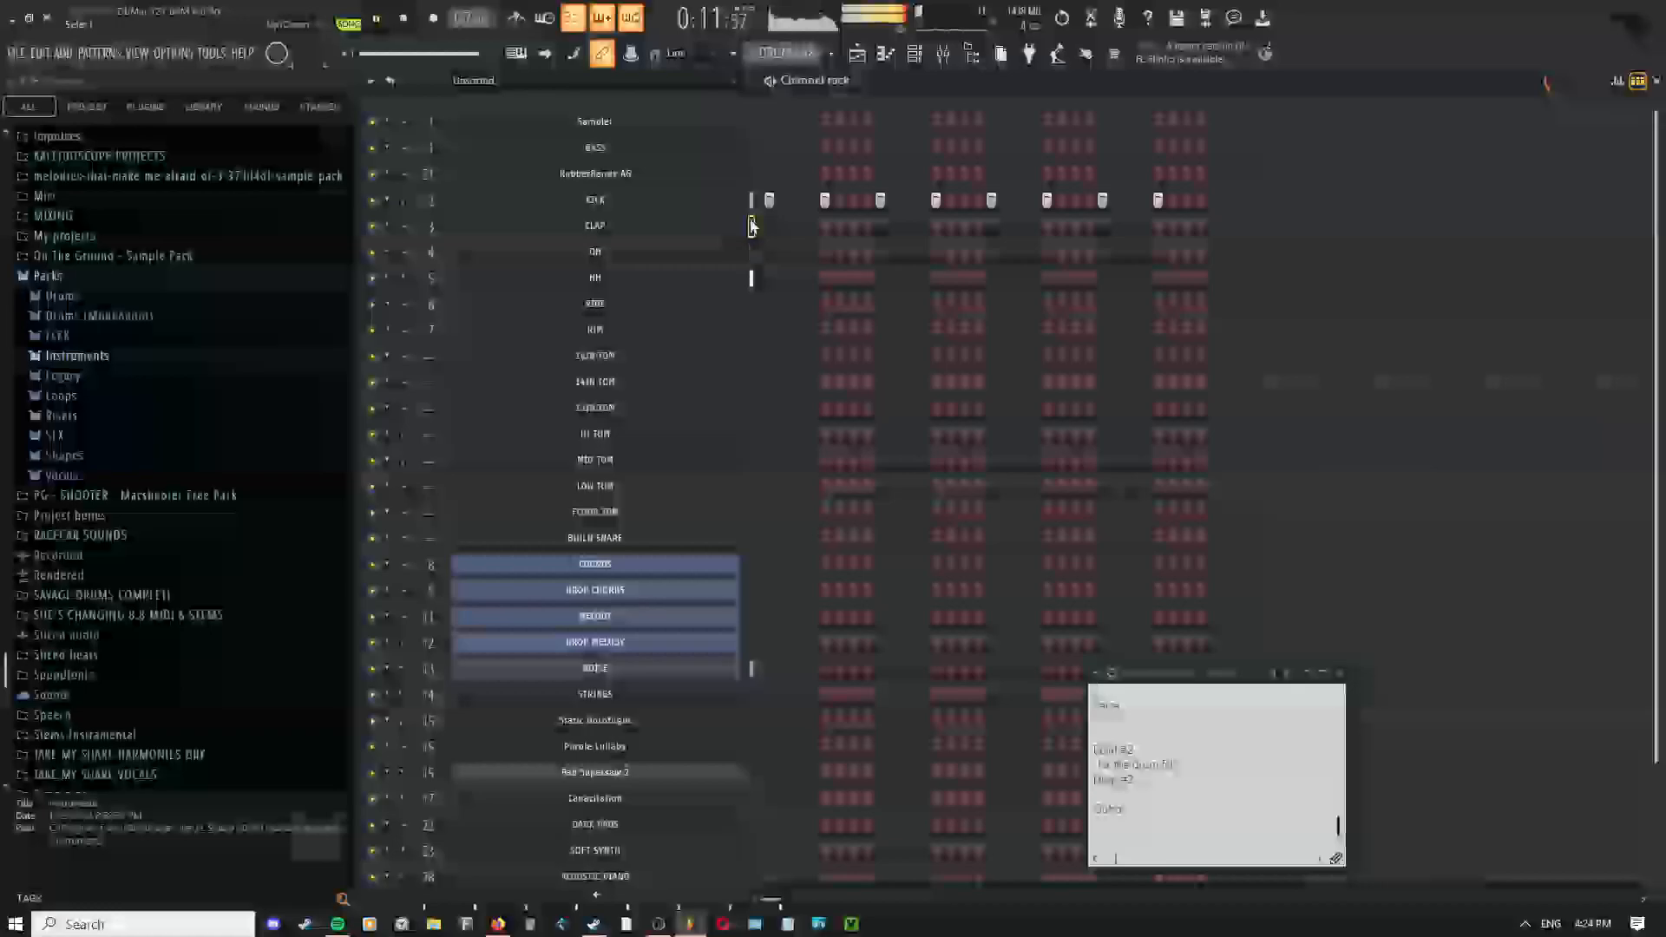
key("ctrl+z")
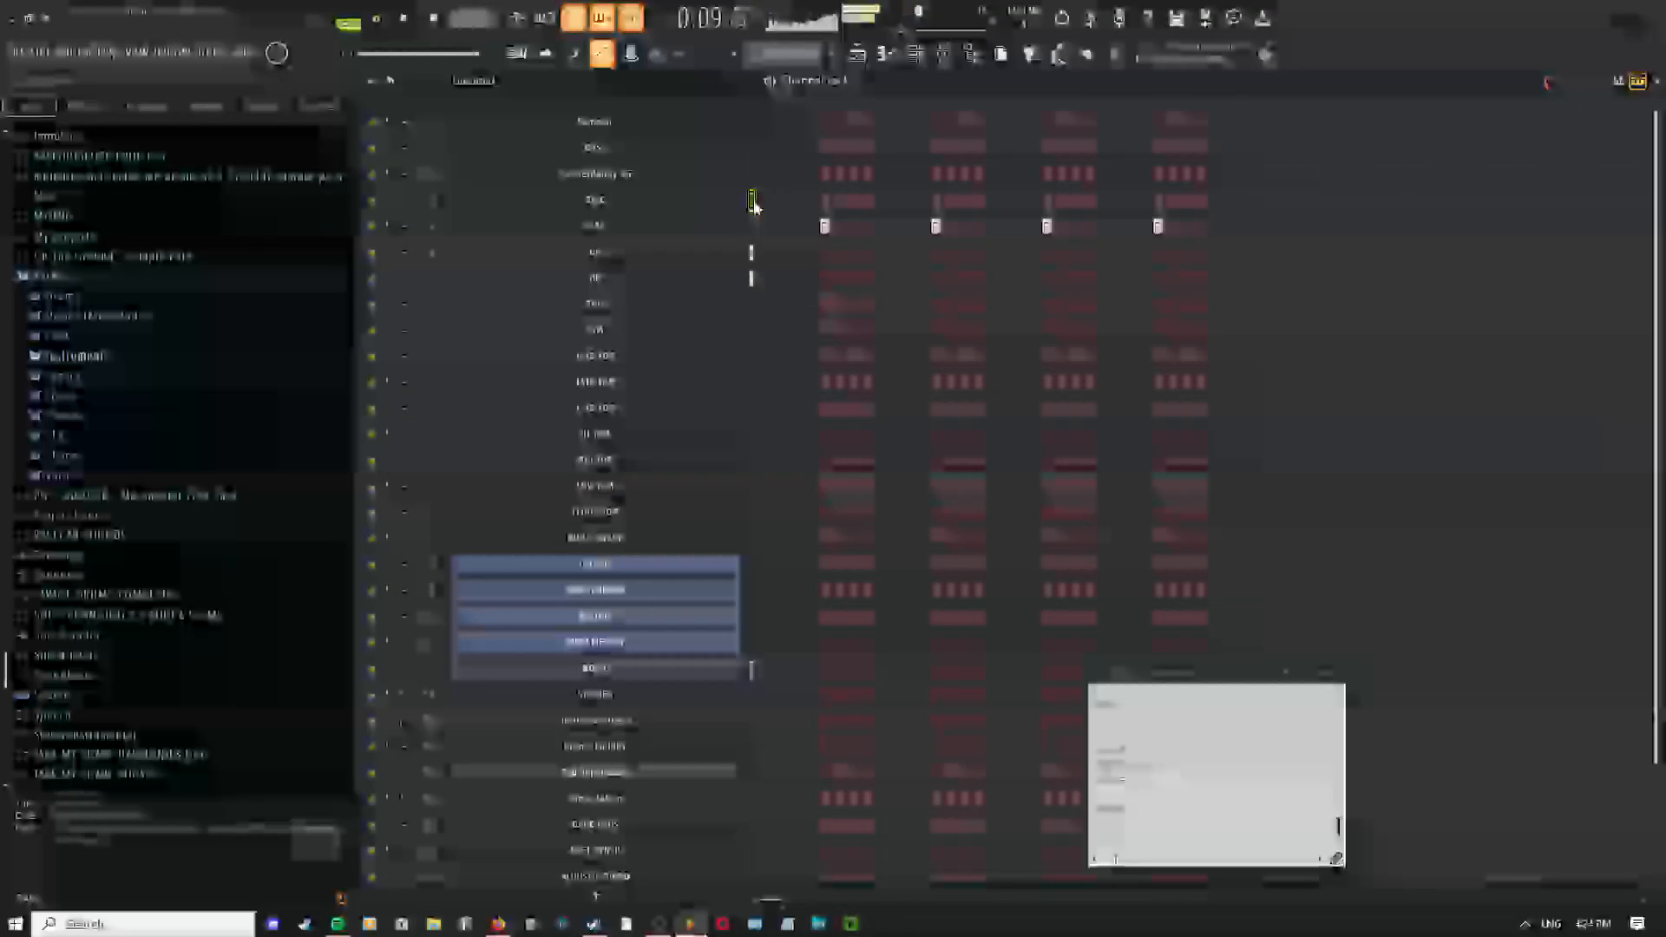
Audition the passage from the opening drums into the intro with the clap-only DRUMS #8 pattern
left_click(855, 54)
right_click(874, 313)
left_click(901, 343)
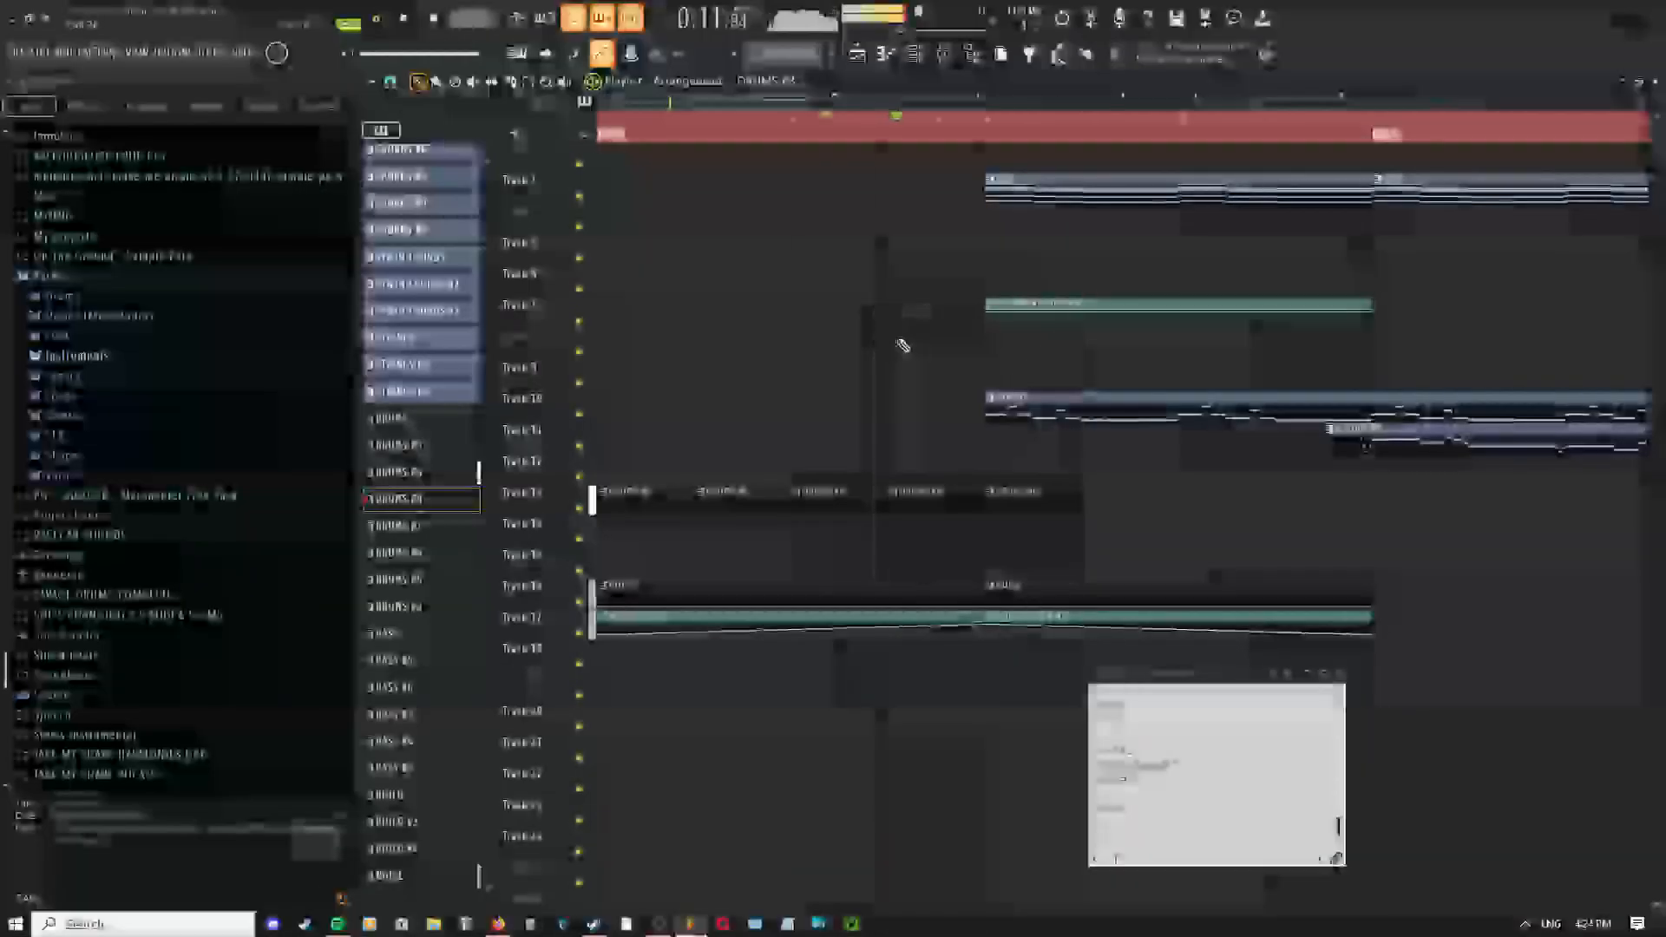
right_click(838, 310)
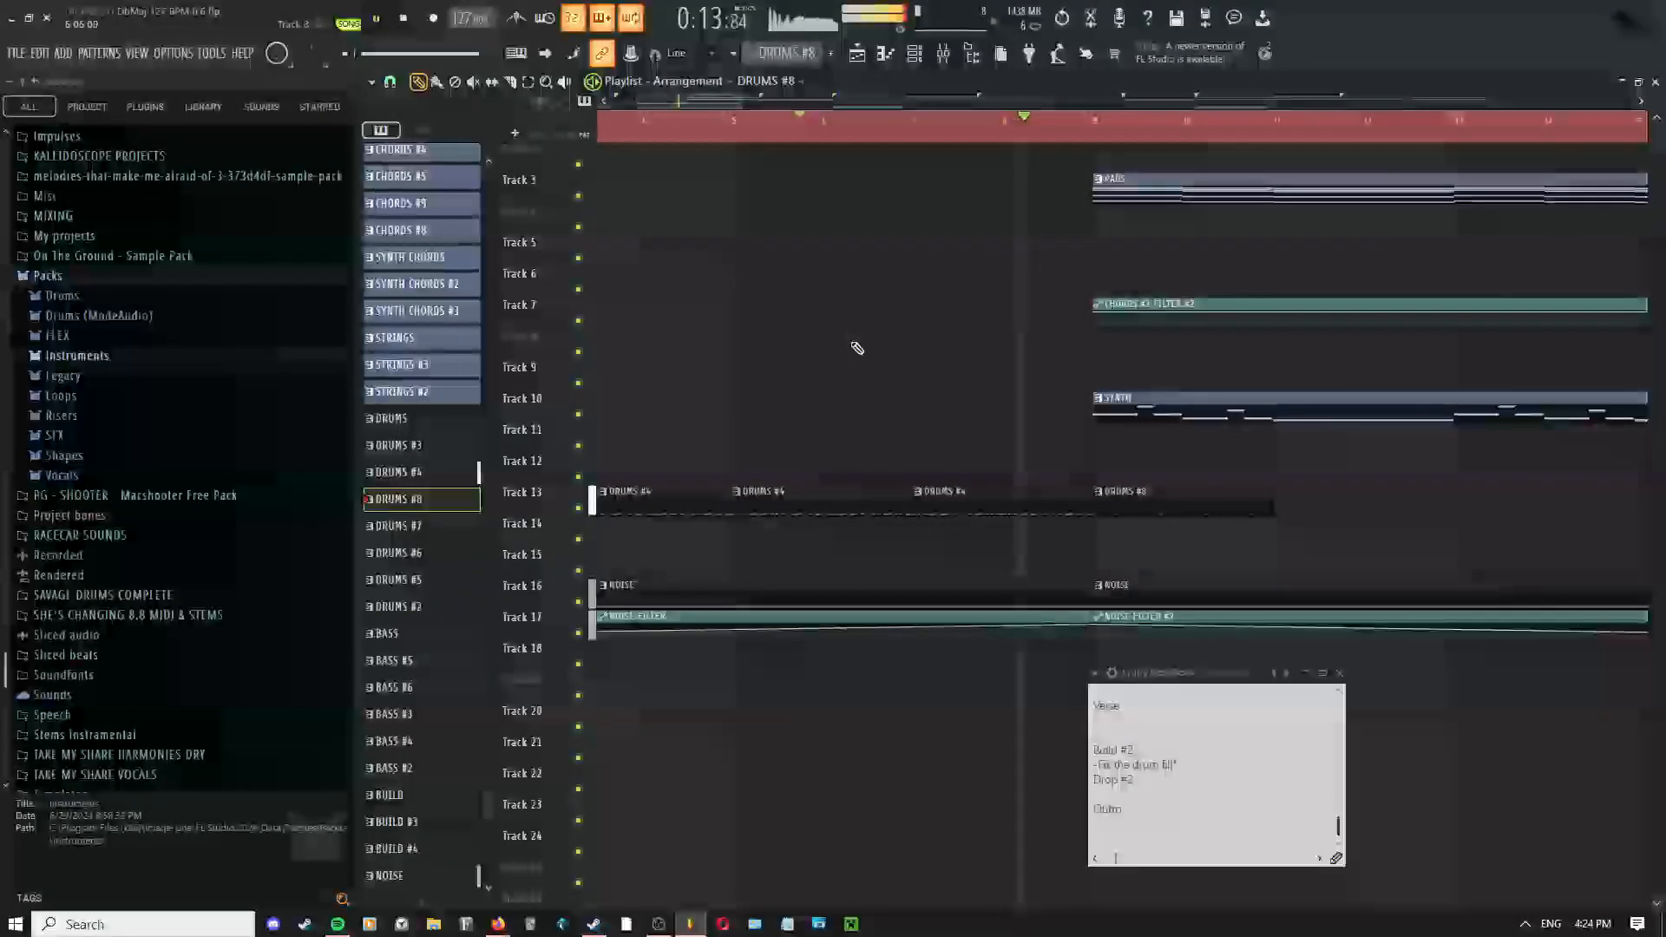
scroll(858, 348, "down", 2)
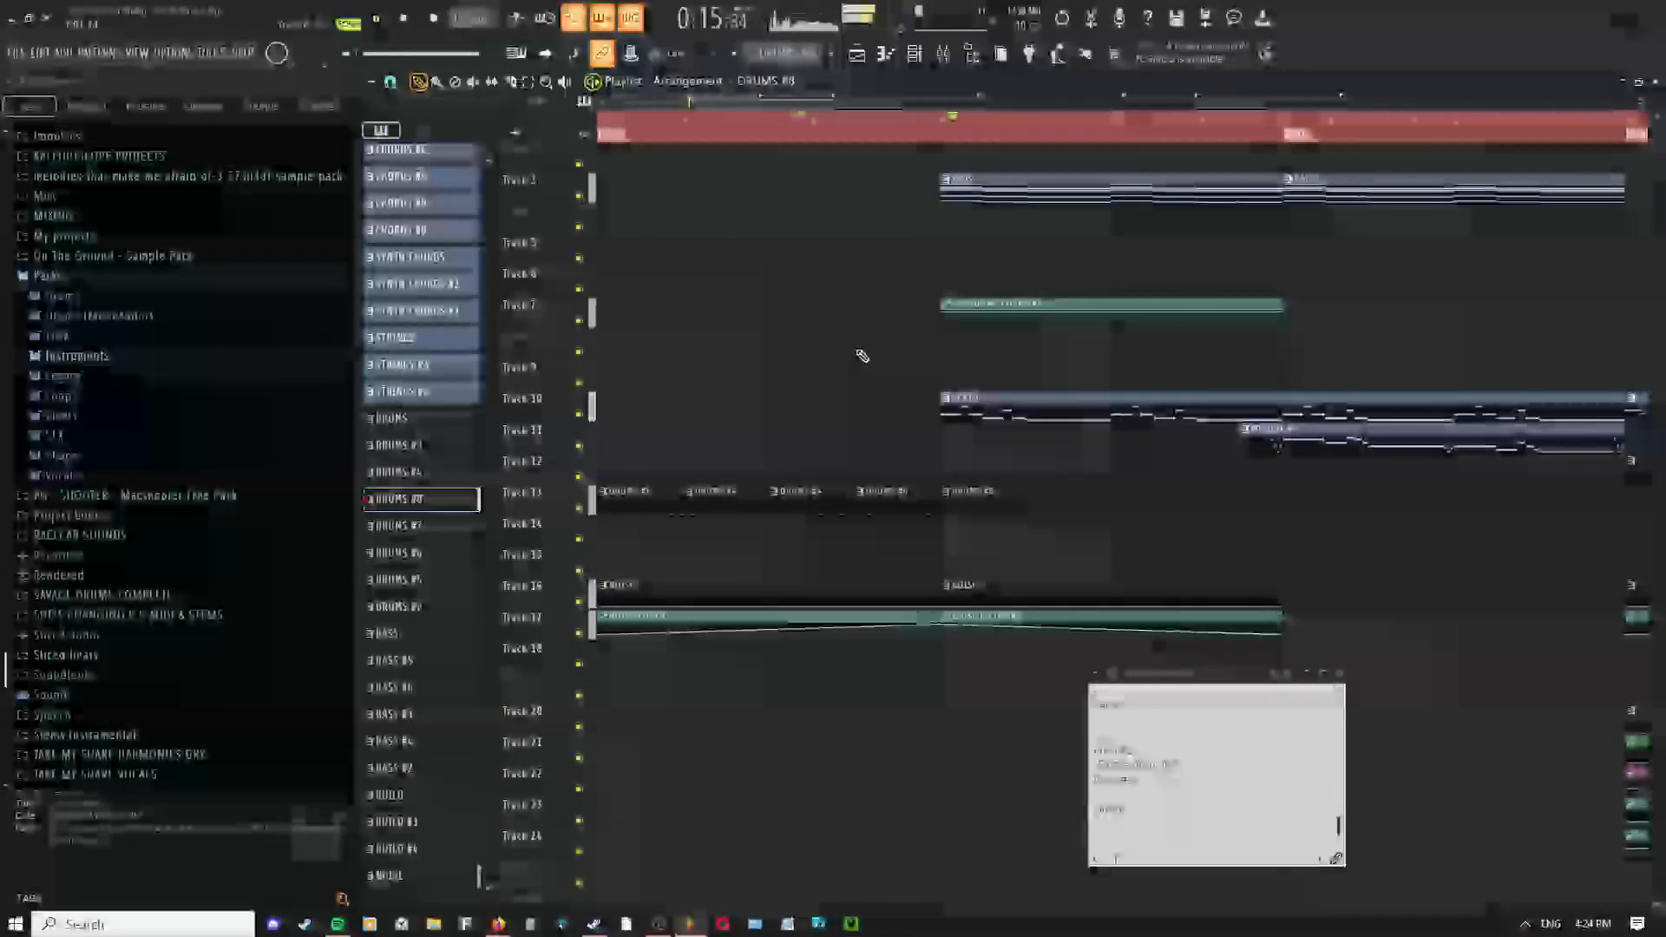
scroll(981, 550, "up", 5)
scroll(976, 537, "down", 8)
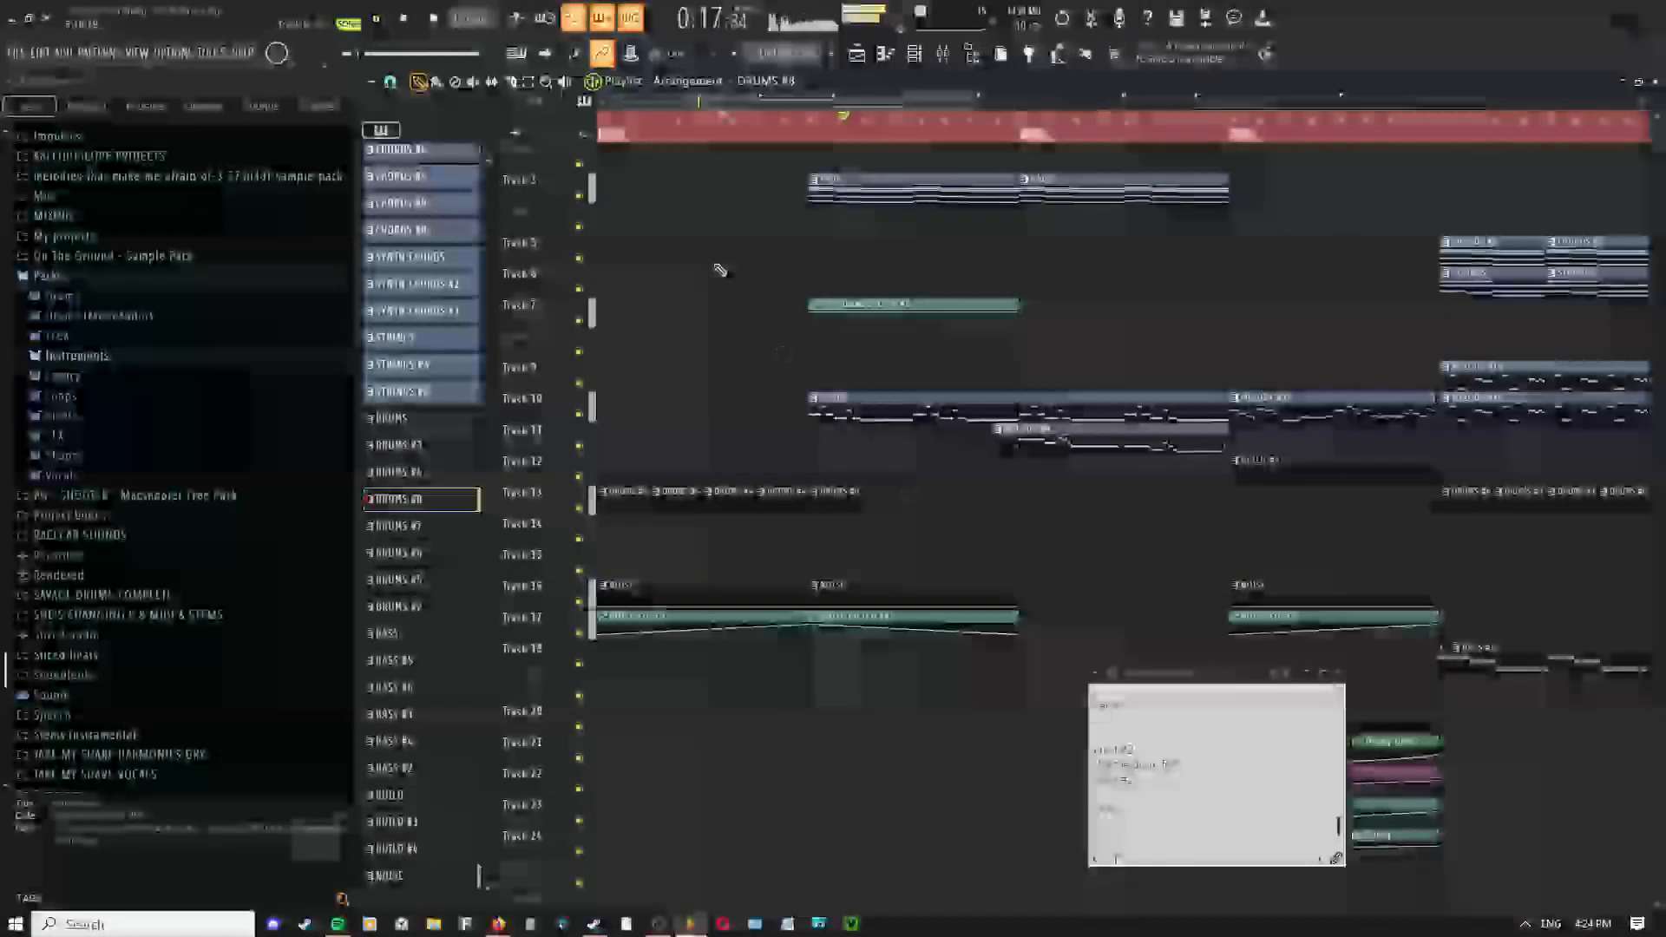
Play the arrangement from its very start to hear the opening drums and noise
left_click(632, 130)
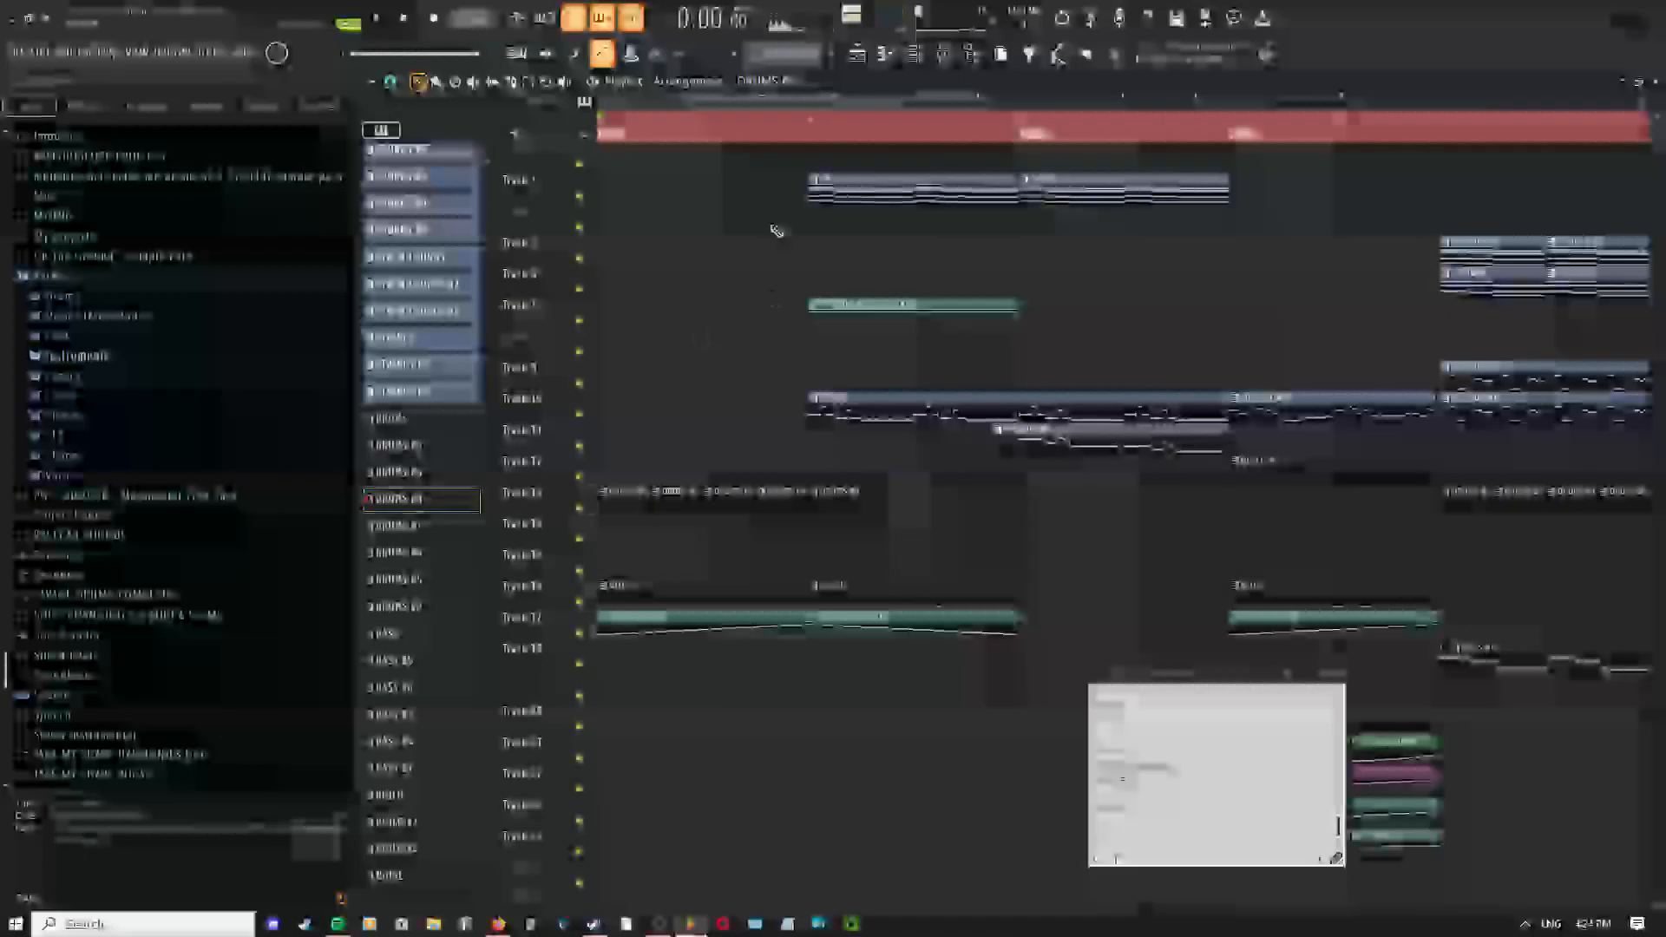
scroll(779, 190, "up", 2)
scroll(796, 346, "up", 2)
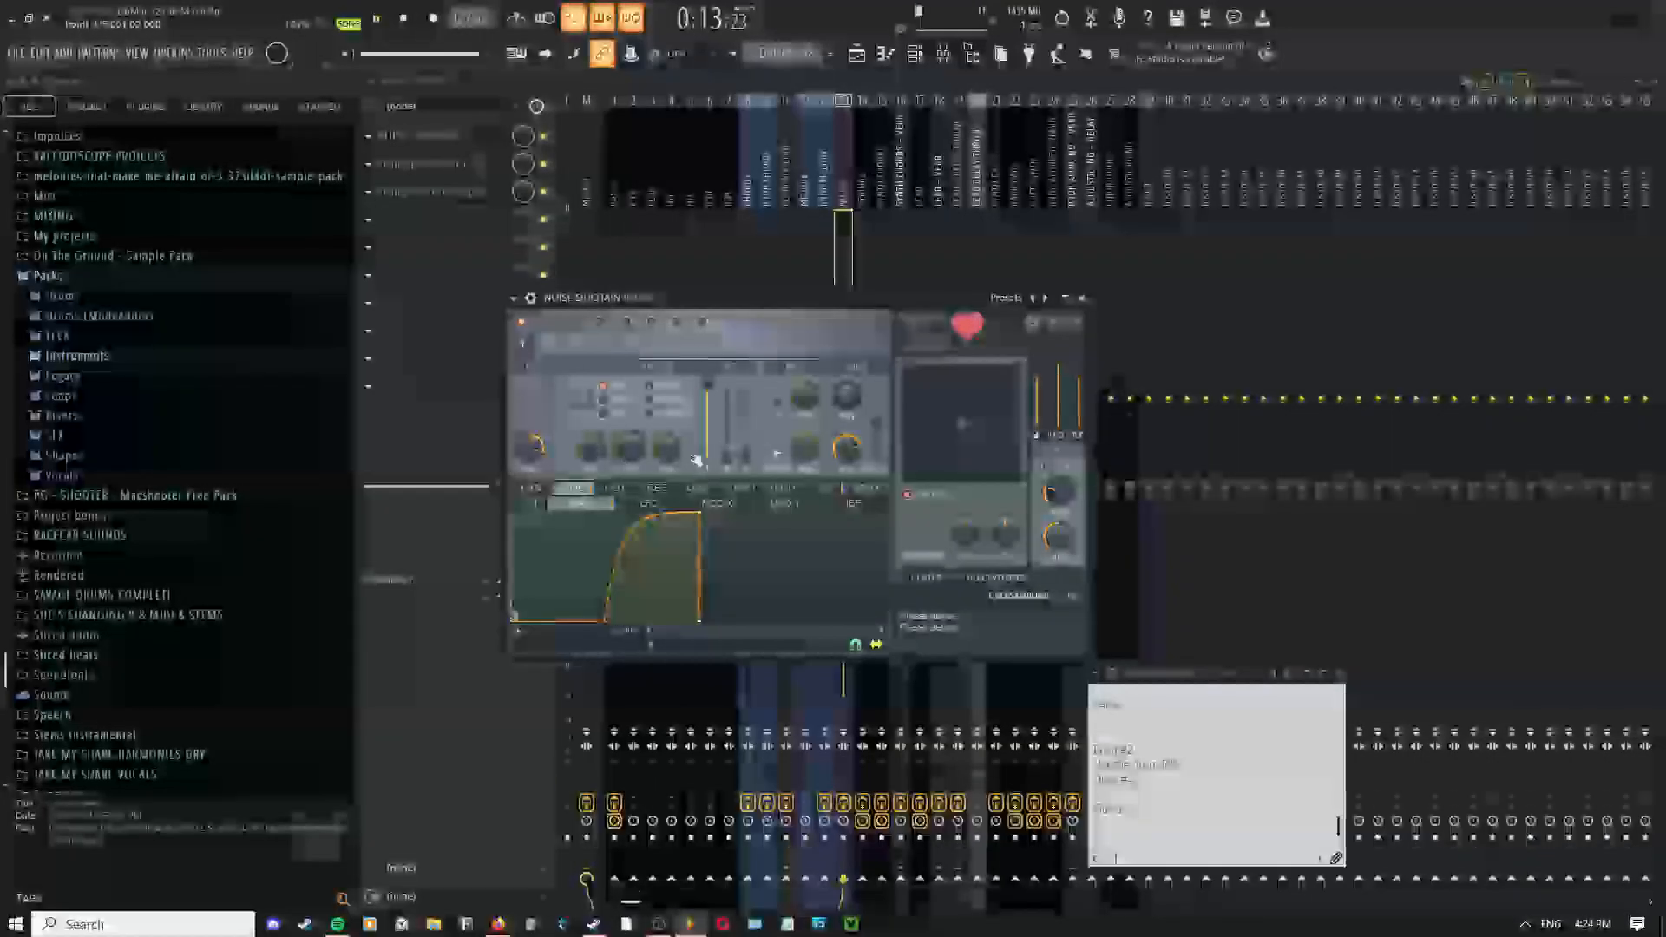
Reshape the NOISE SIDECHAIN envelope by deleting its low middle point and adding a new point raised slightly above the floor
right_click(599, 610)
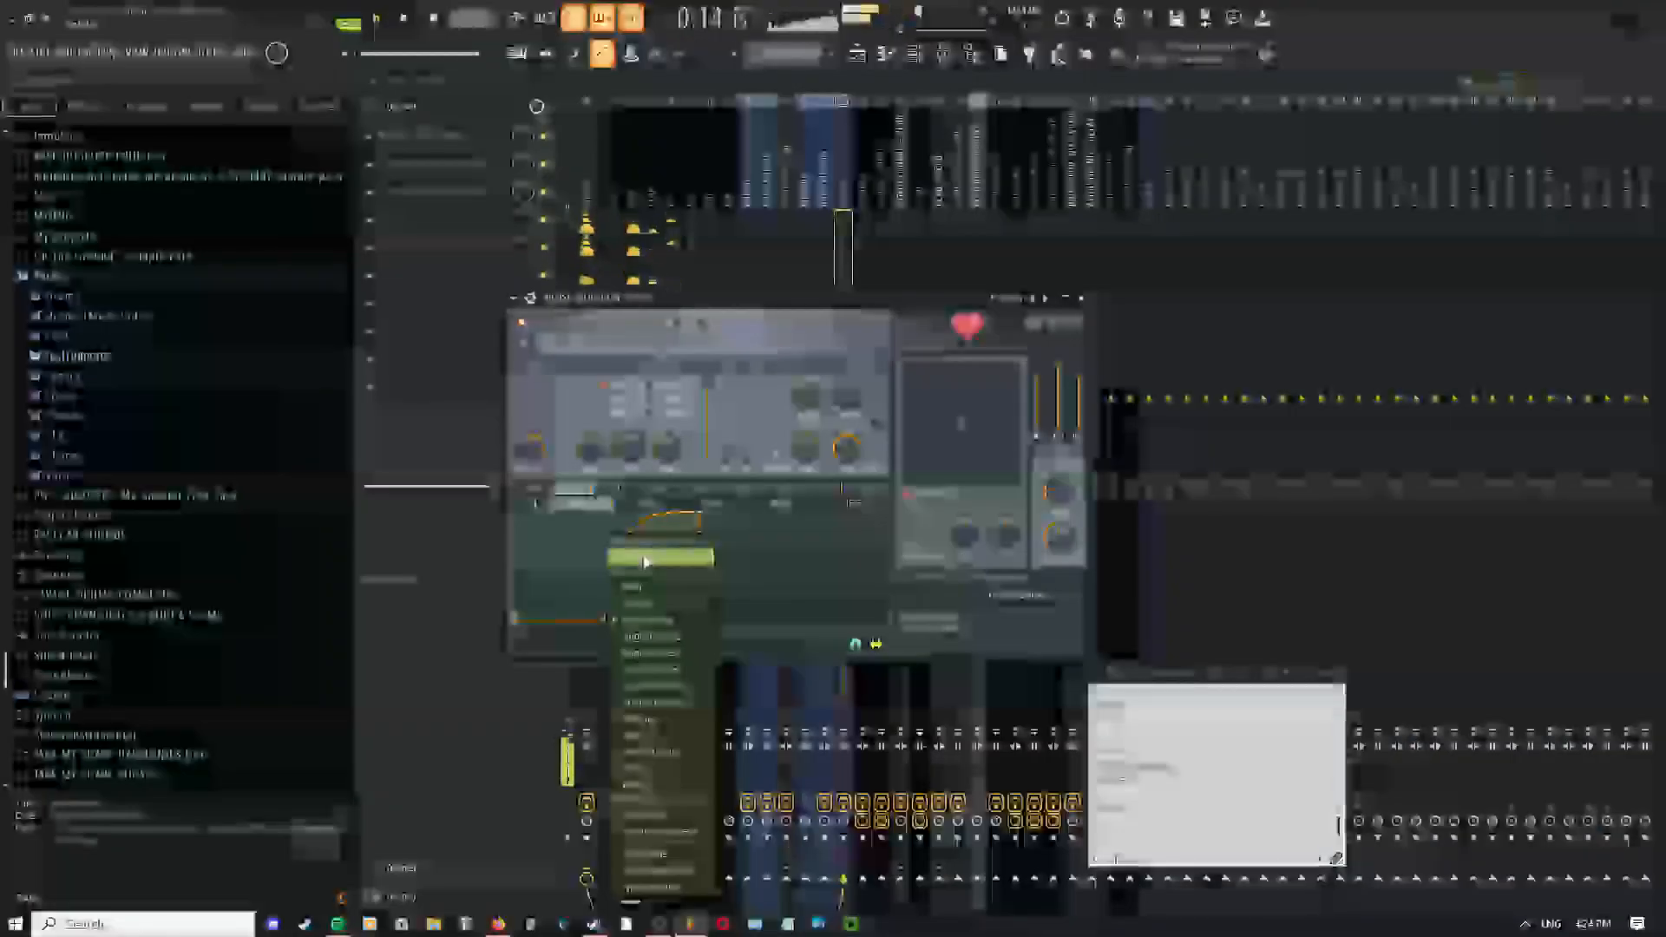
left_click(611, 570)
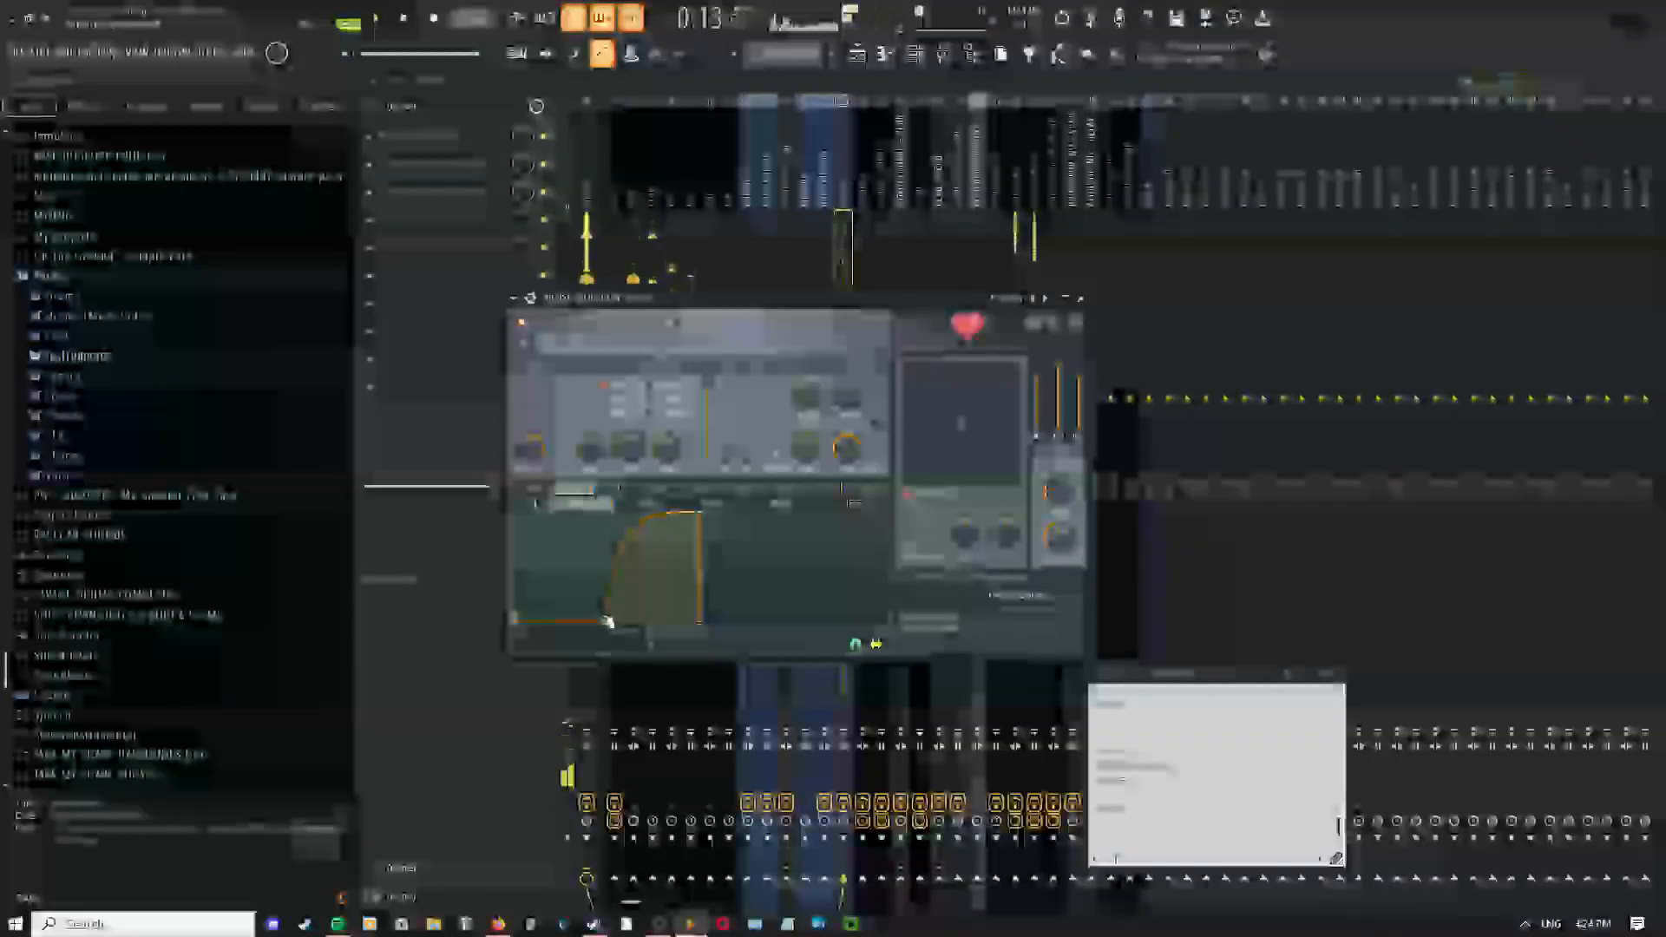
right_click(608, 623)
left_click(633, 573)
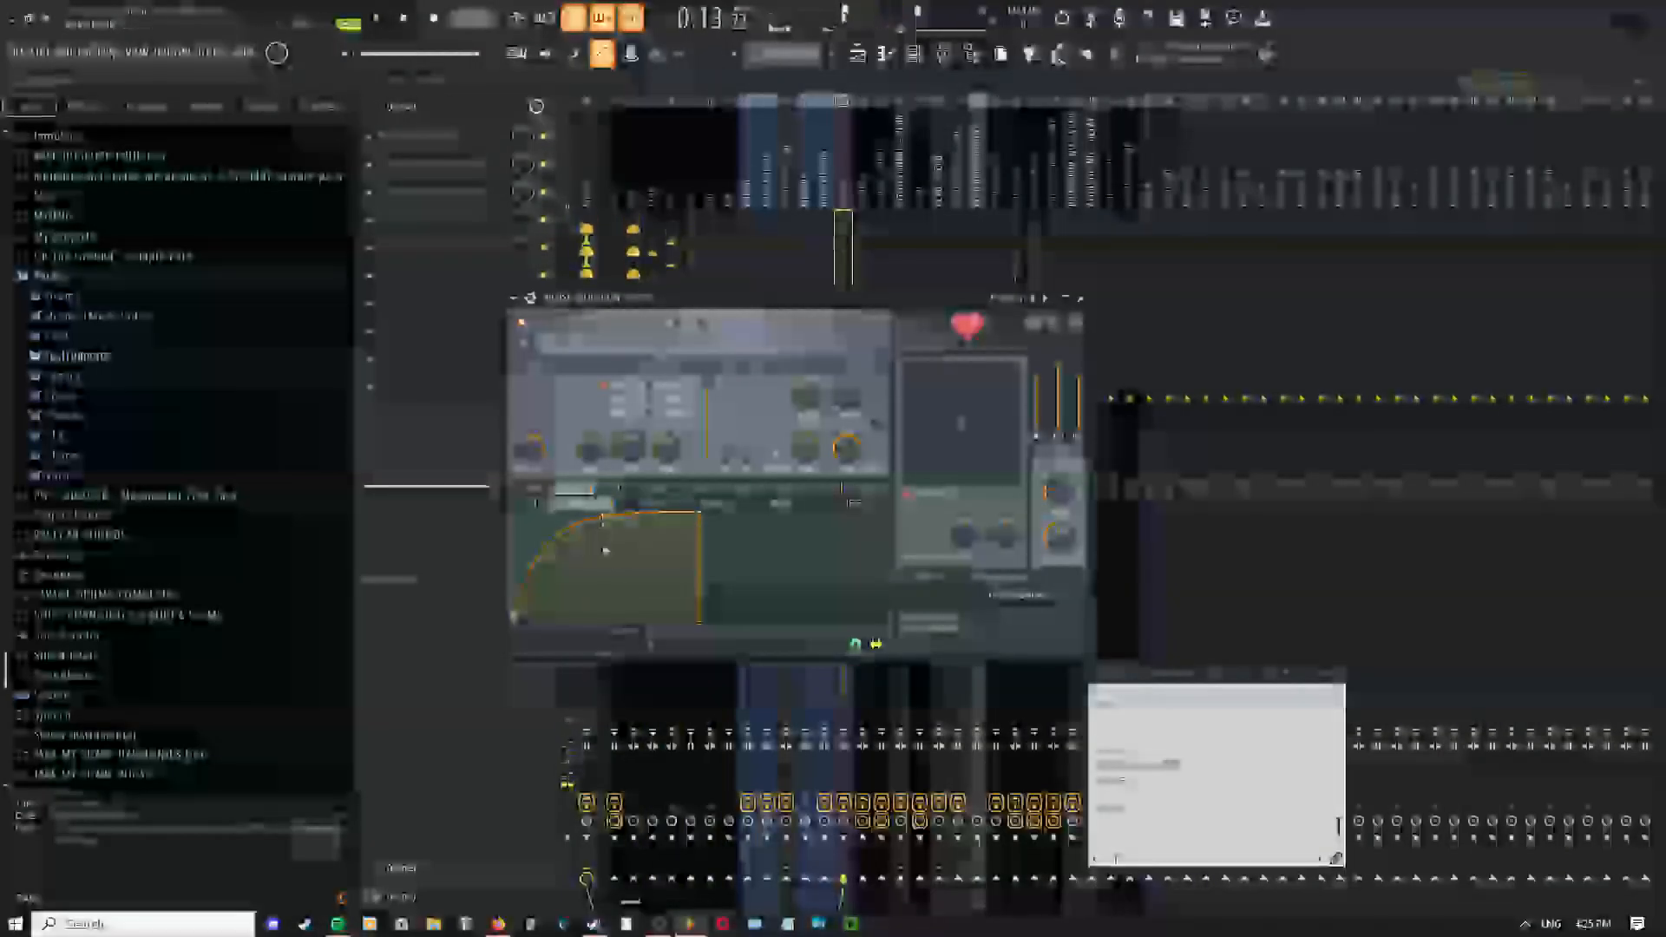
right_click(607, 567)
left_click_drag(608, 578, 610, 599)
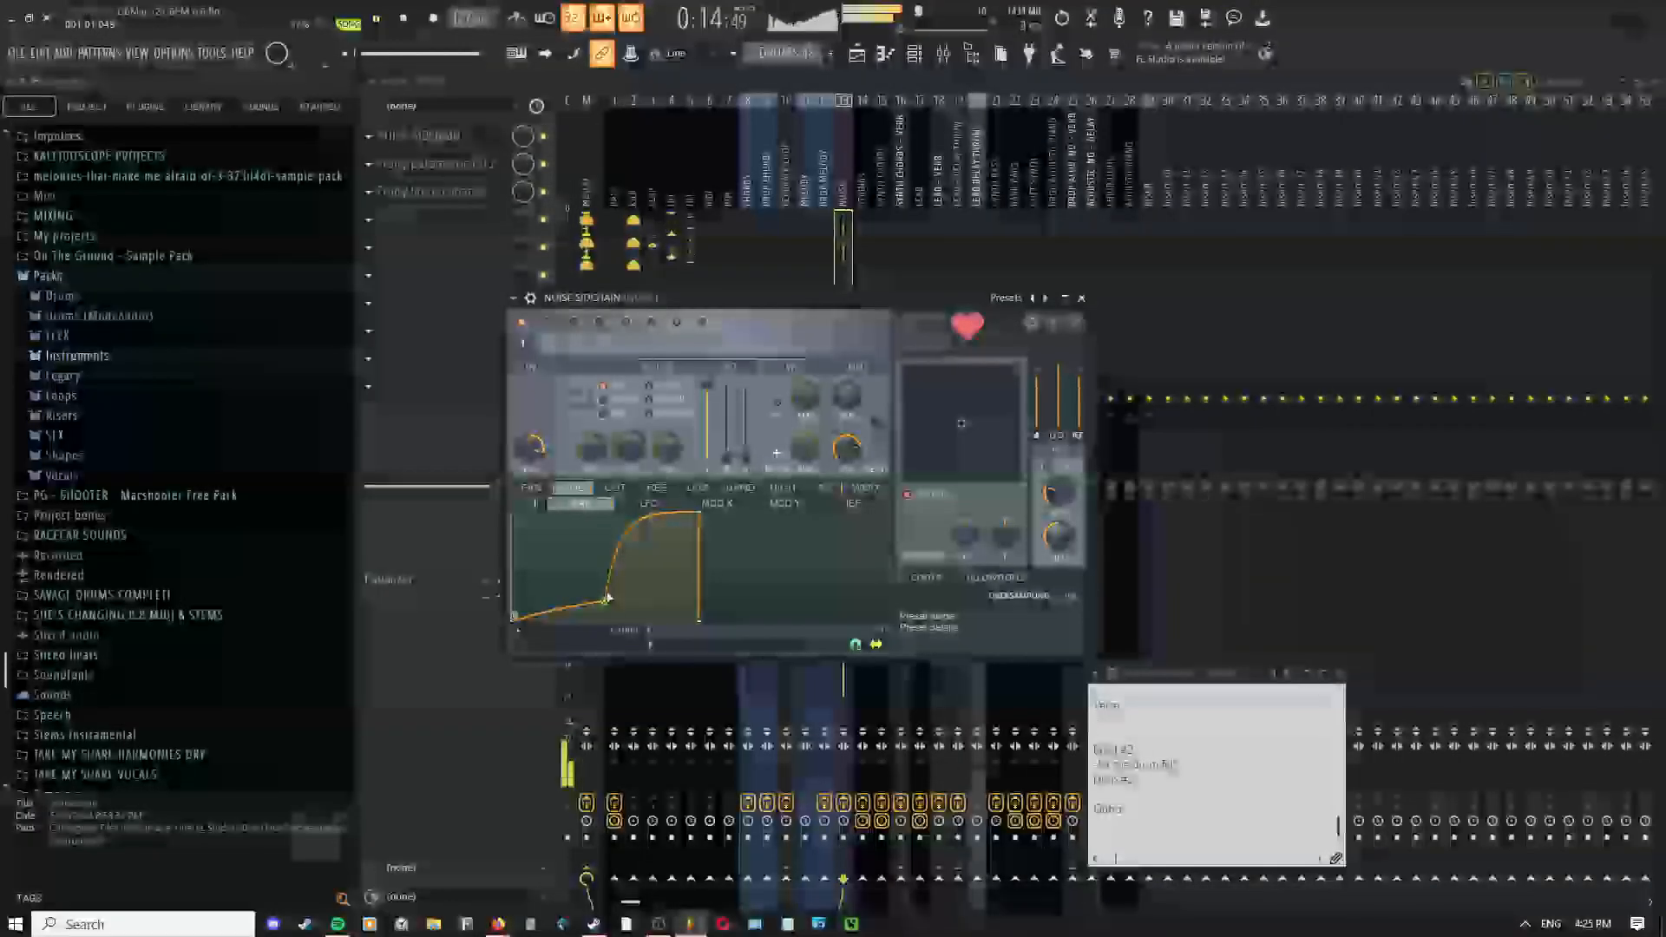
Listen to the arrangement from the start into the intro with the reshaped noise sidechain
left_click(857, 56)
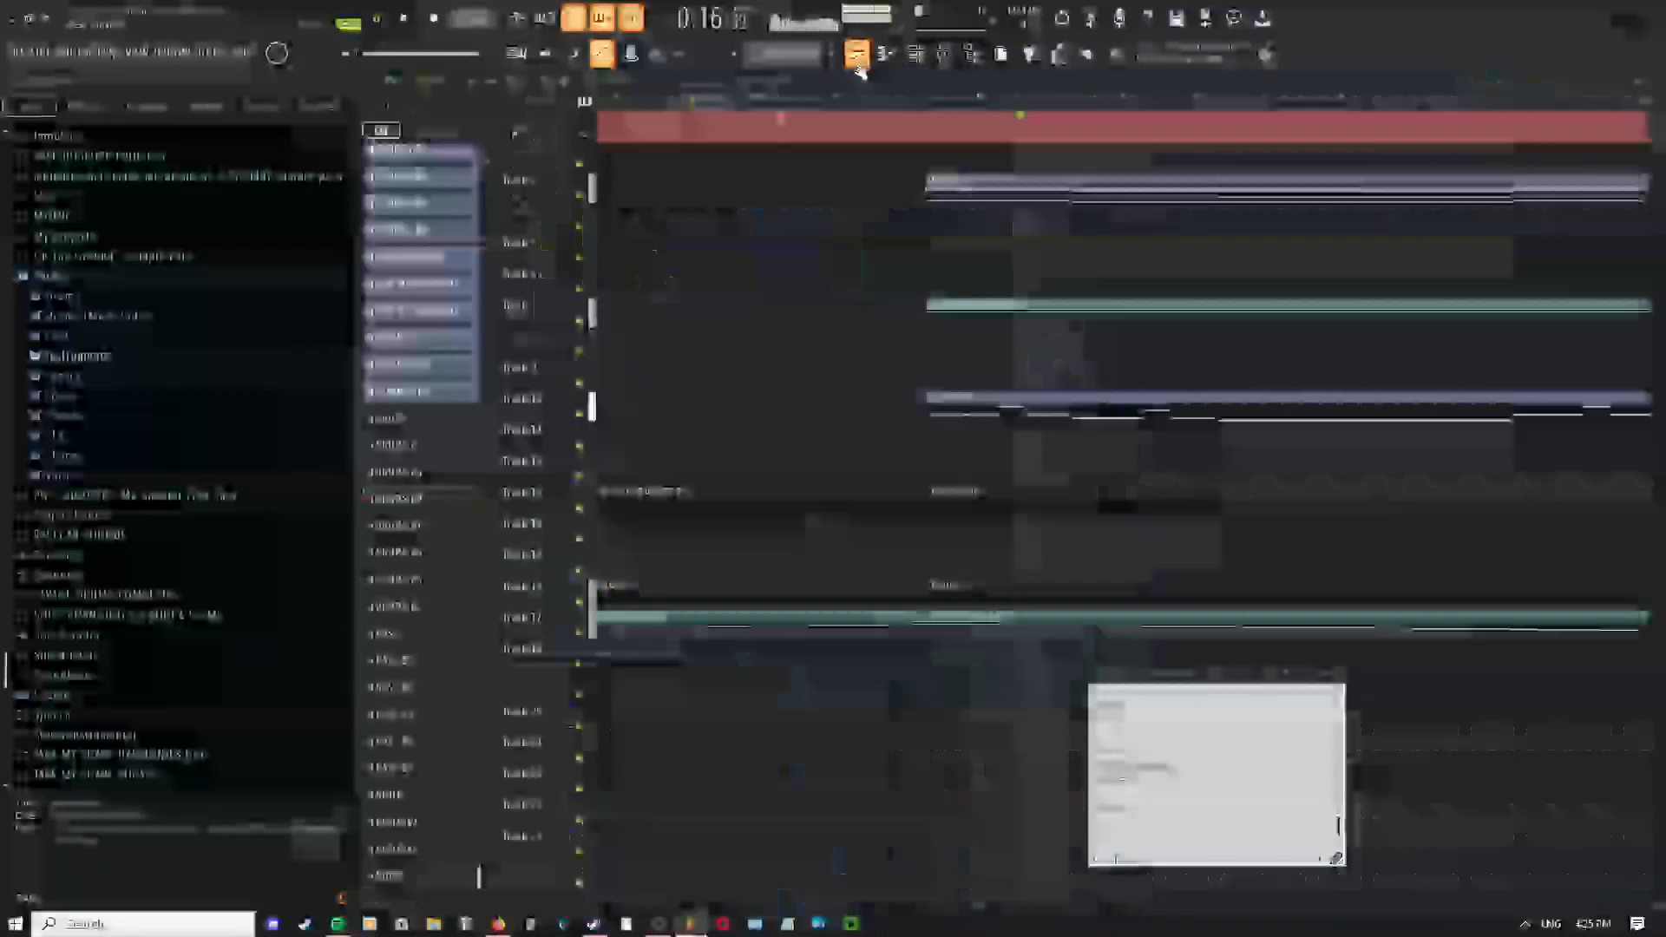
scroll(777, 335, "down", 4)
left_click(602, 122)
right_click(664, 414)
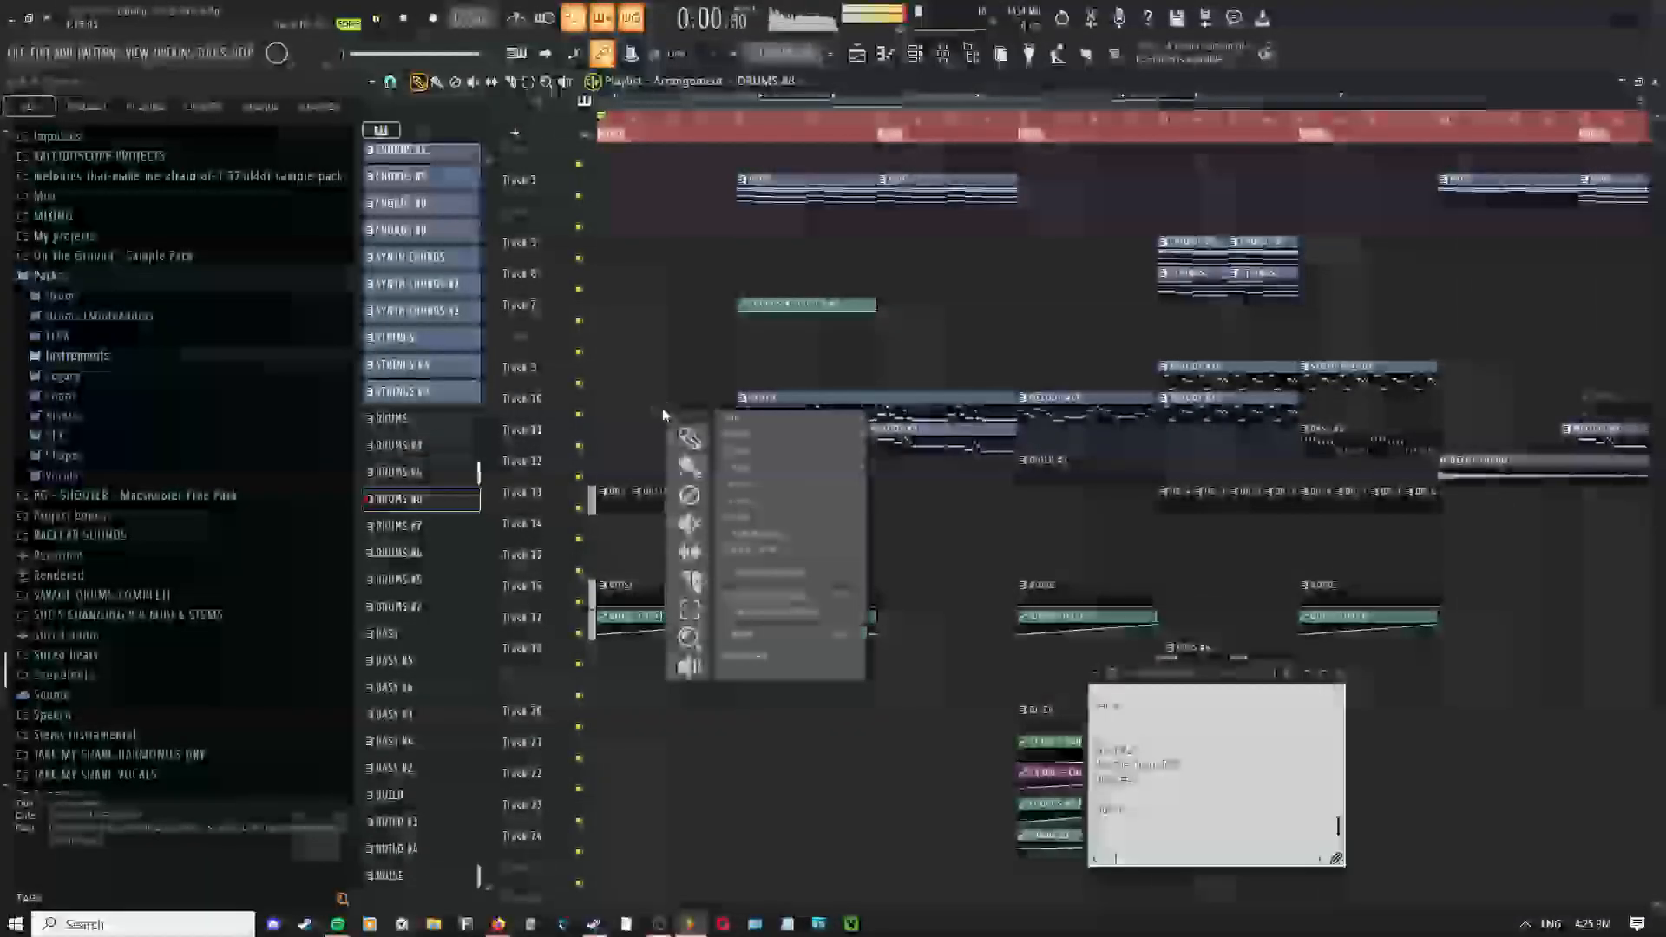
left_click(691, 443)
scroll(631, 491, "up", 5)
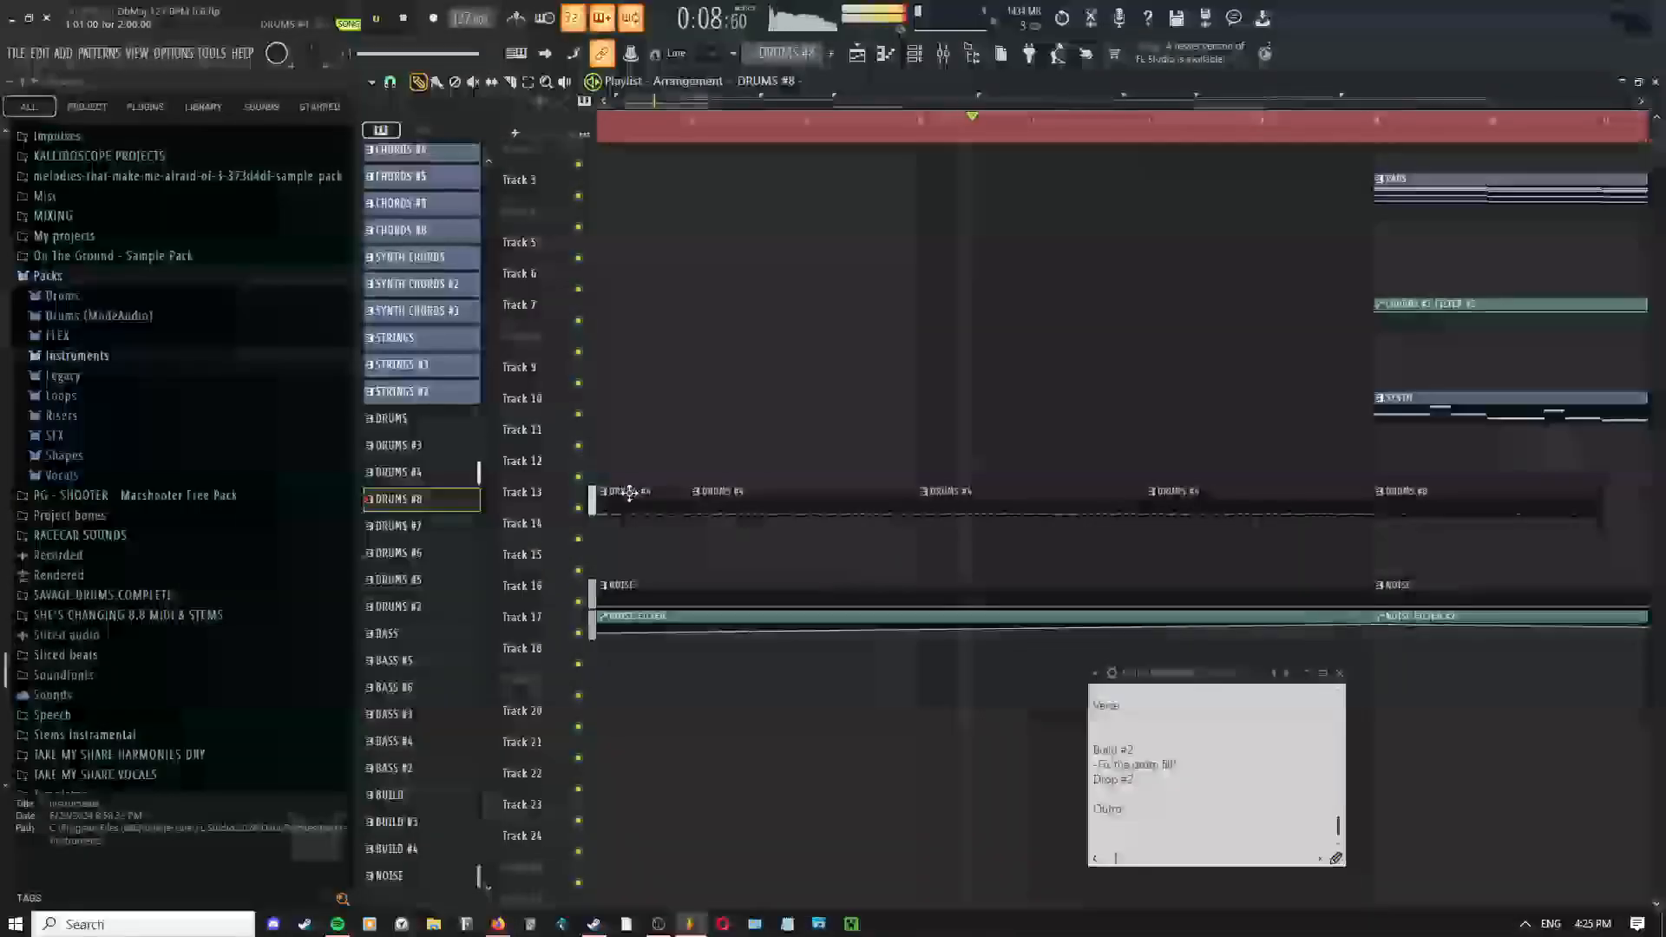
left_click_drag(975, 434, 621, 417)
scroll(854, 430, "down", 3)
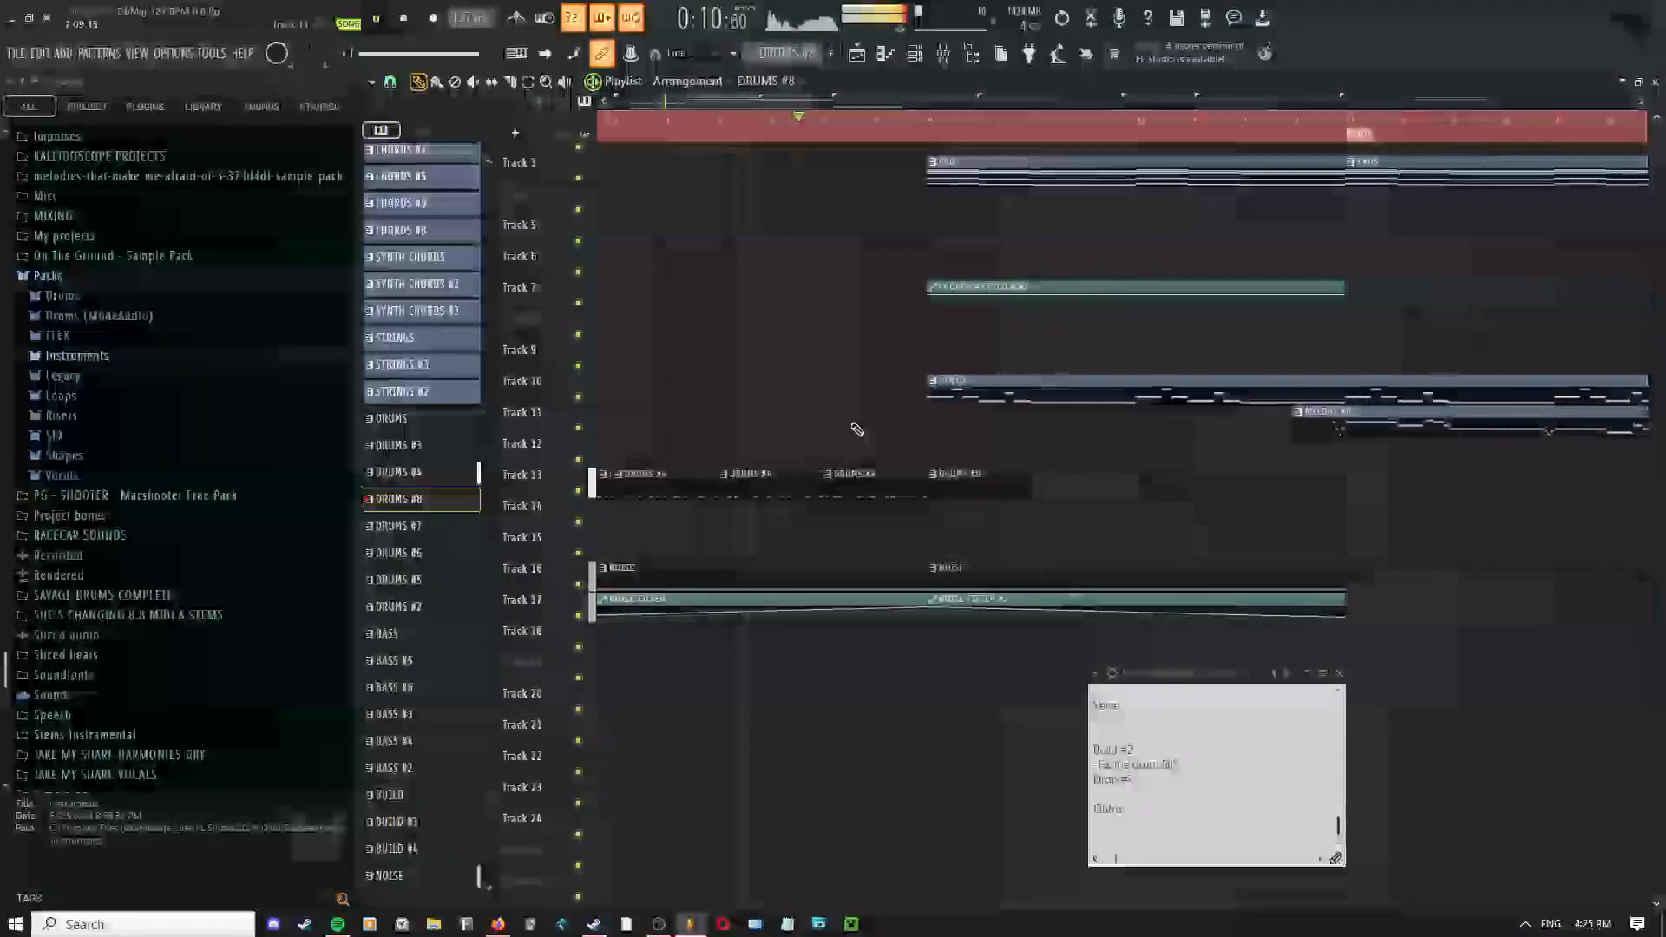
left_click_drag(939, 480, 732, 446)
right_click(842, 385)
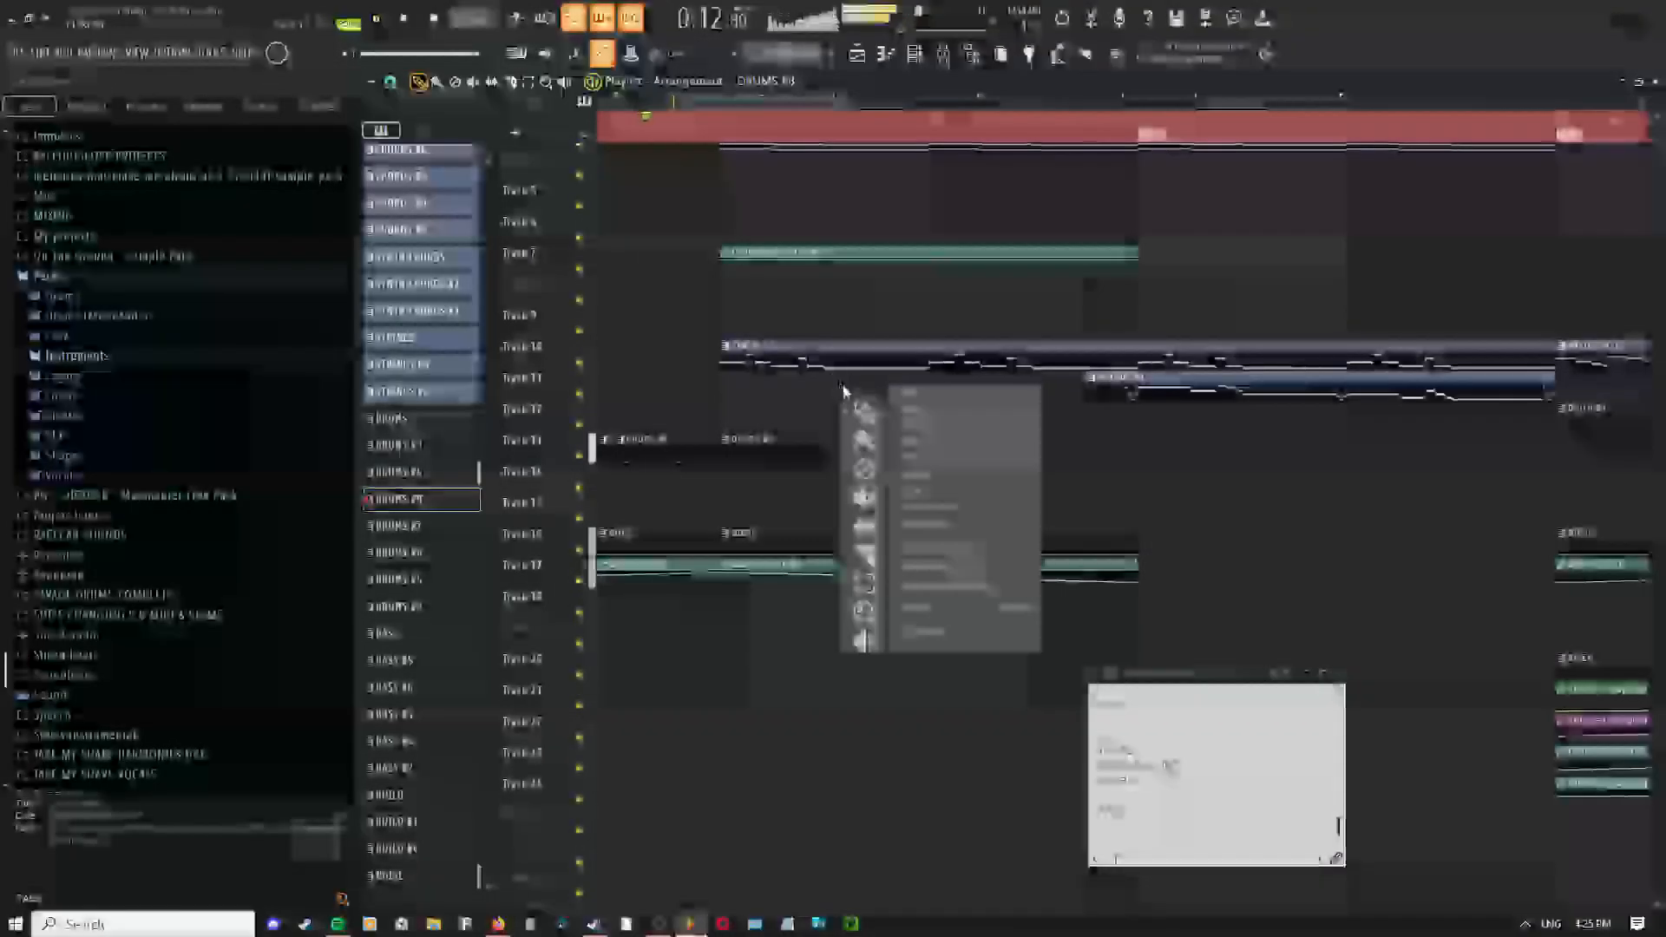
left_click(829, 401)
right_click(823, 399)
left_click(849, 424)
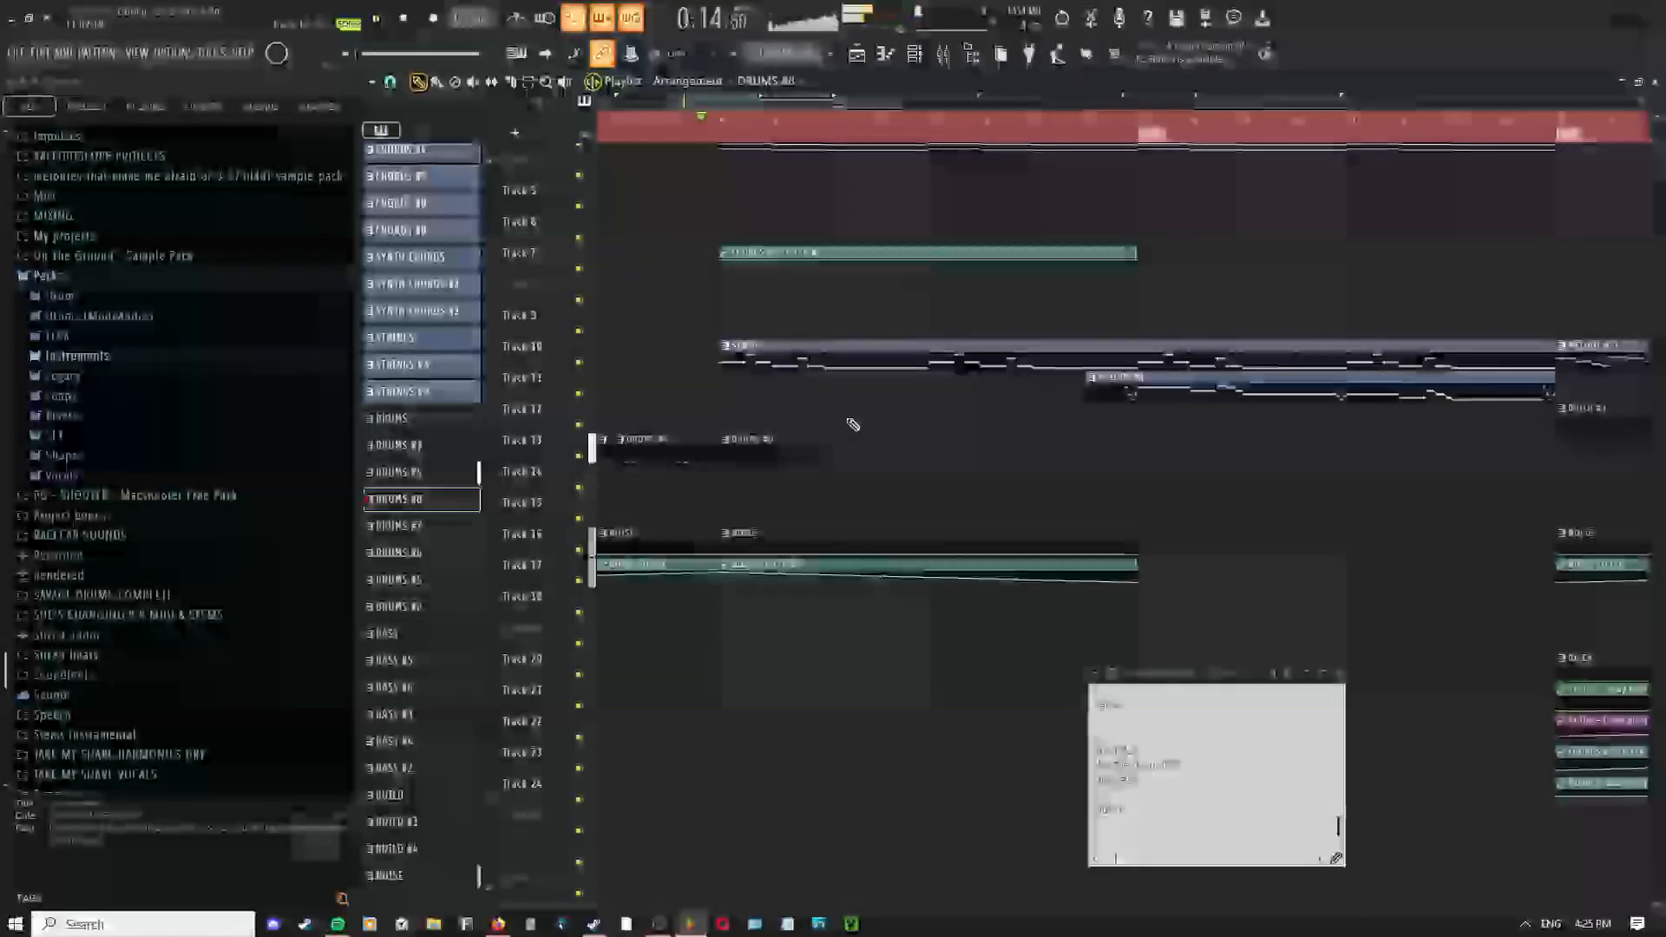
key("space")
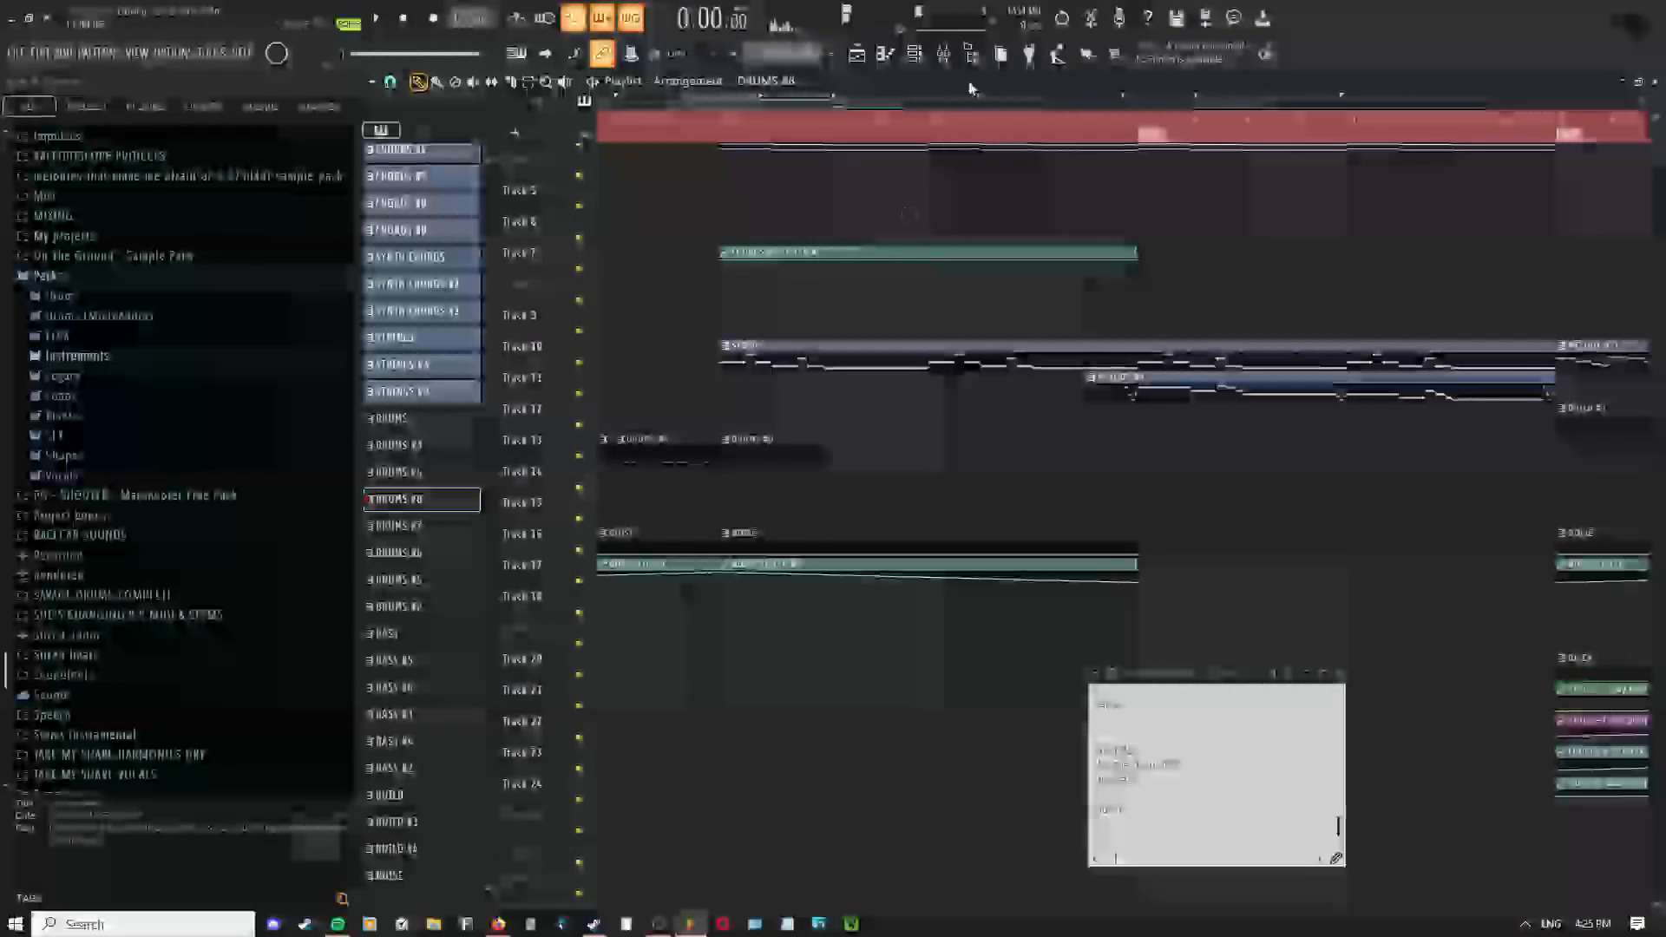
left_click(925, 56)
left_click(941, 57)
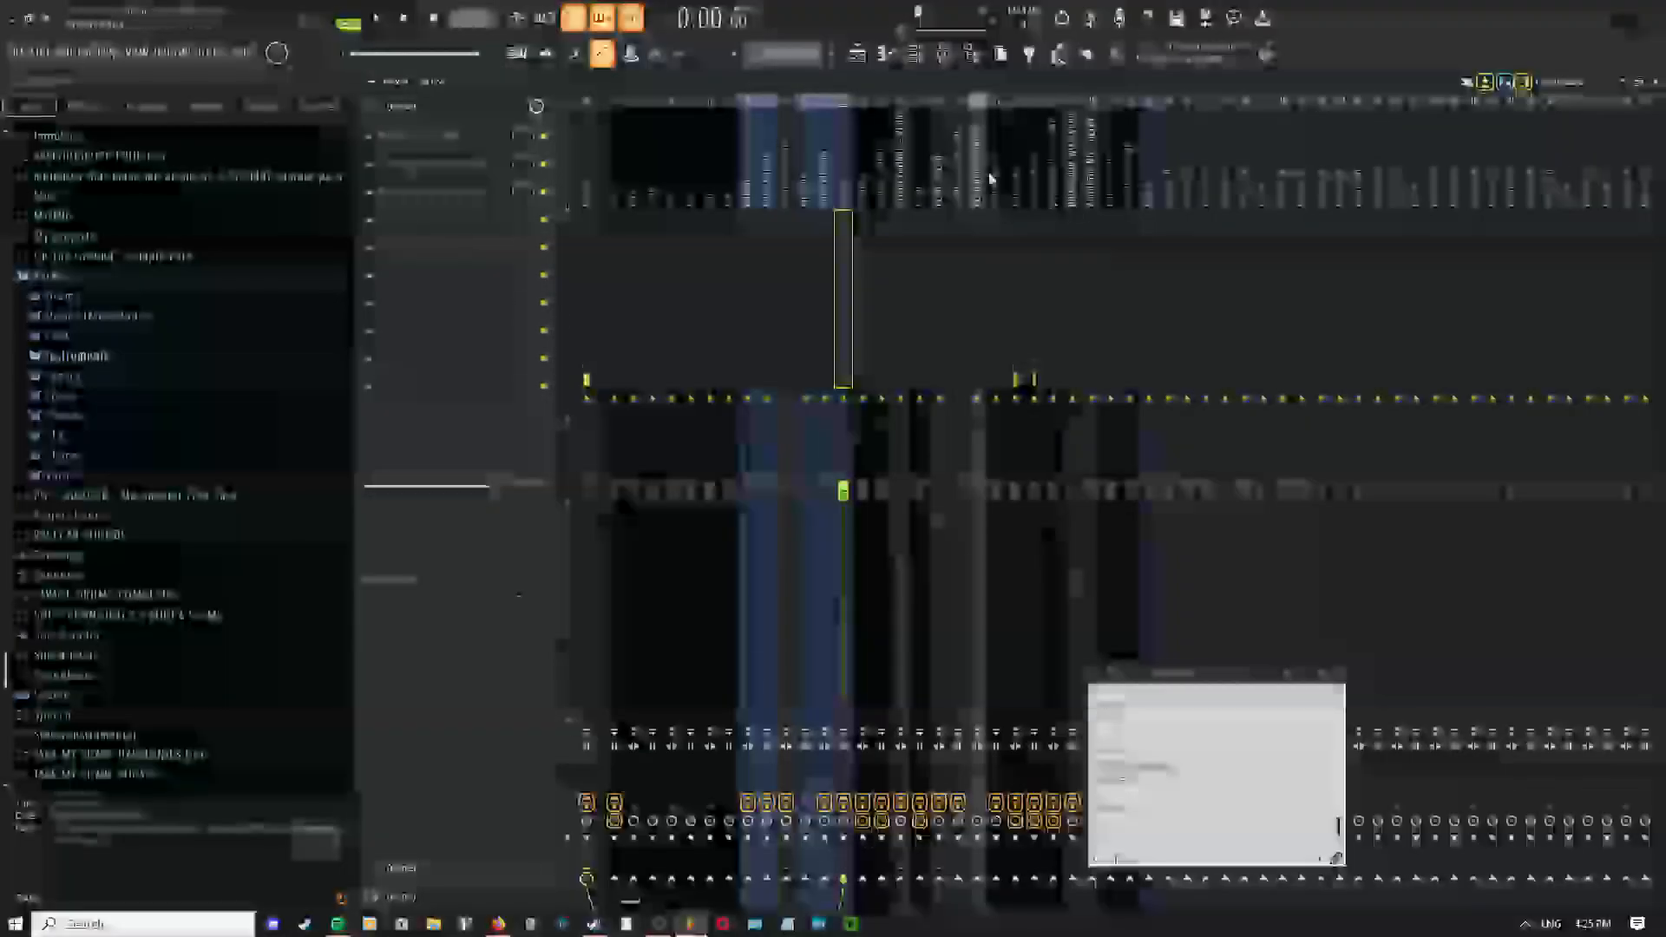
left_click(857, 55)
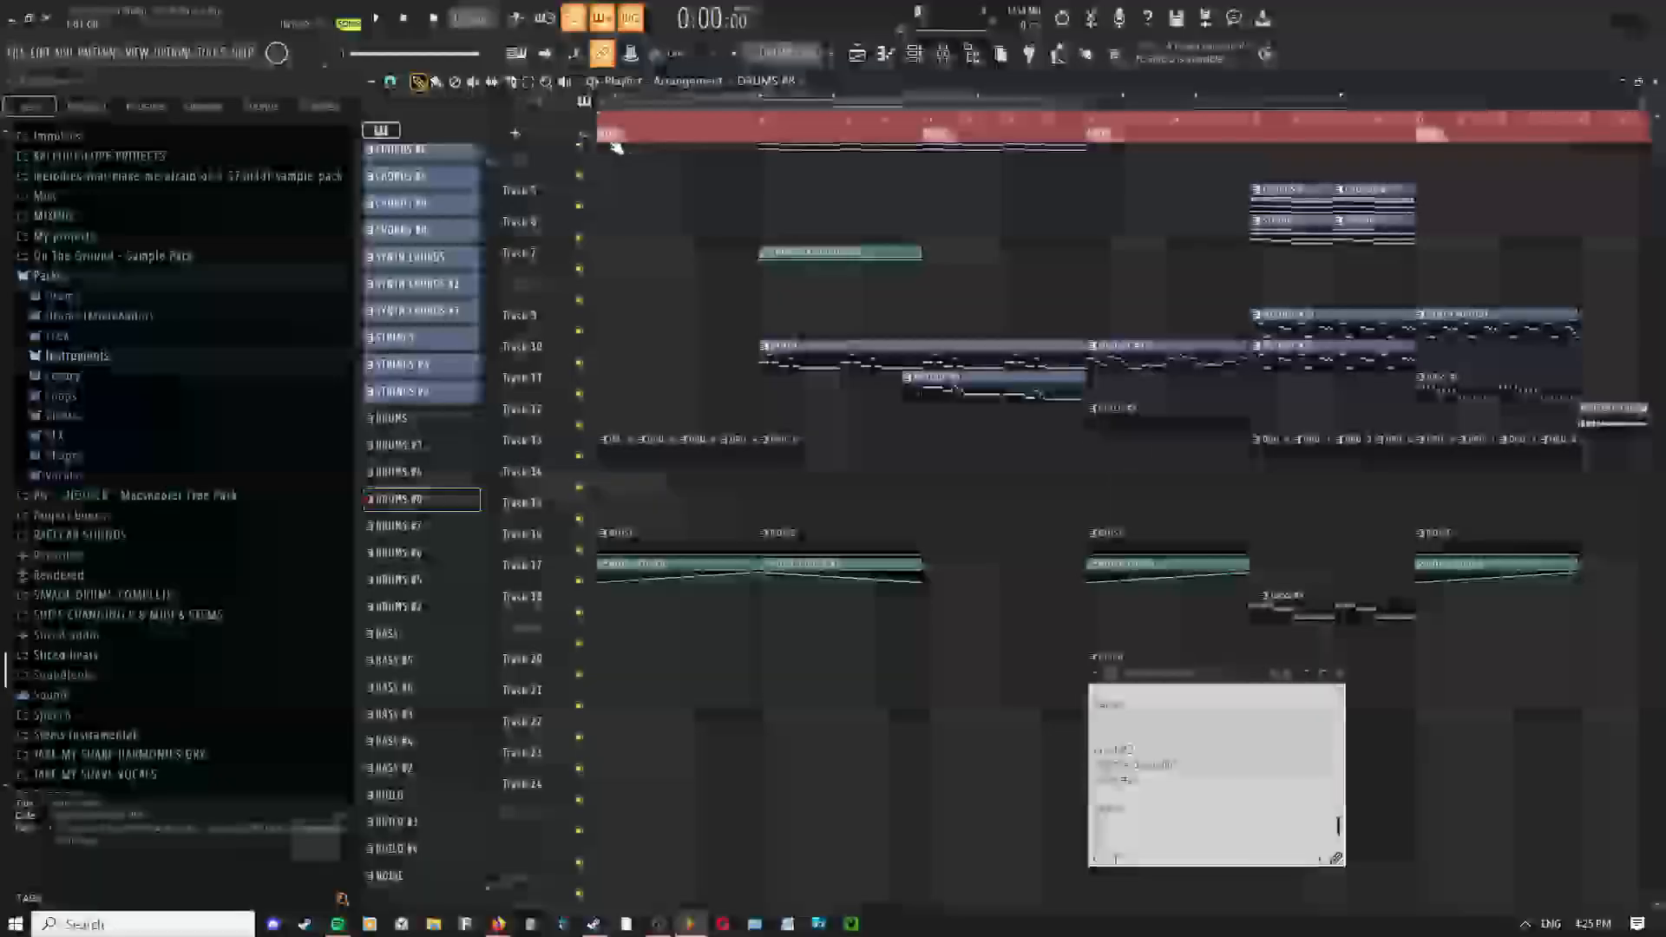
scroll(794, 139, "up", 5)
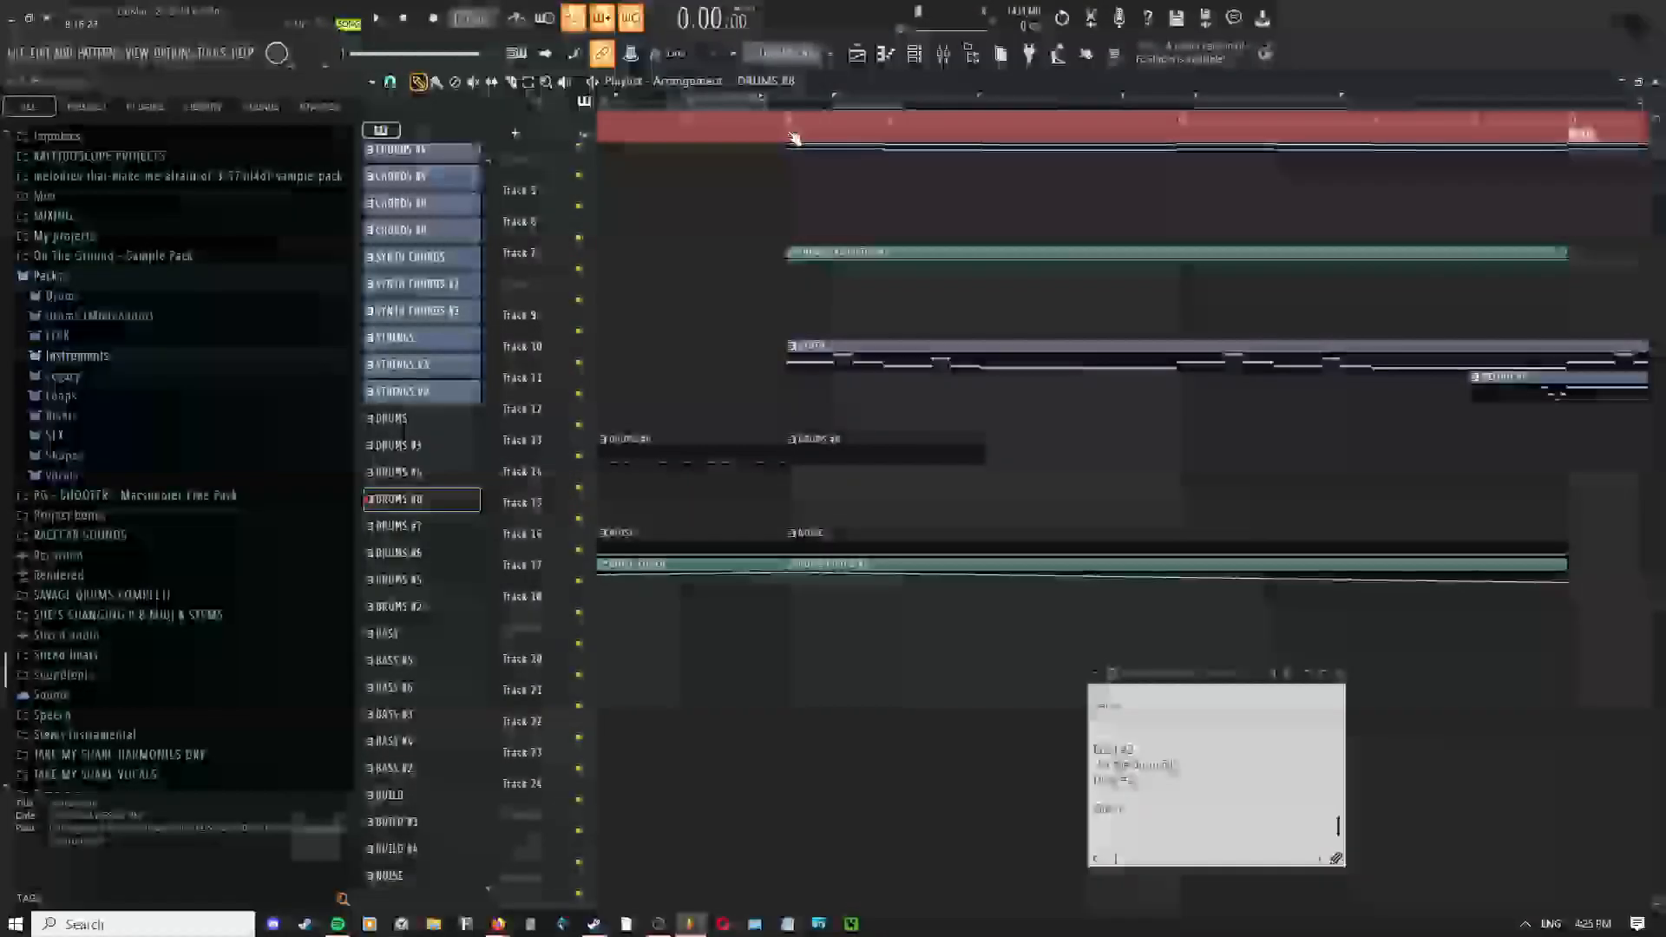
scroll(775, 170, "down", 5)
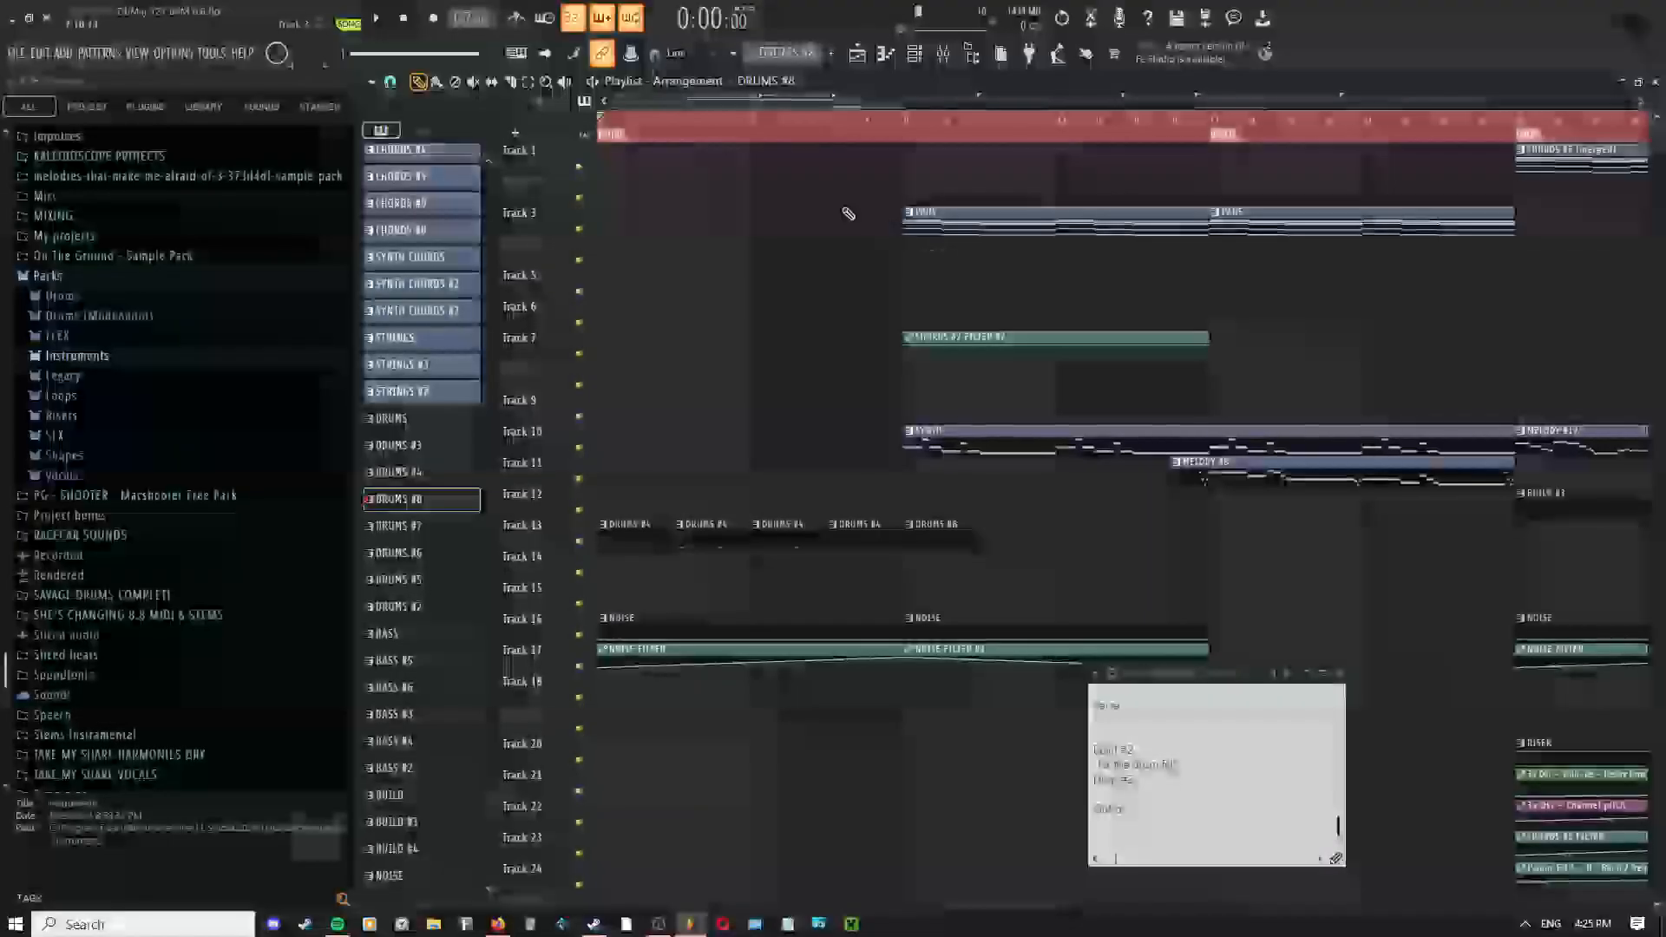
scroll(921, 169, "down", 2)
scroll(791, 203, "up", 4)
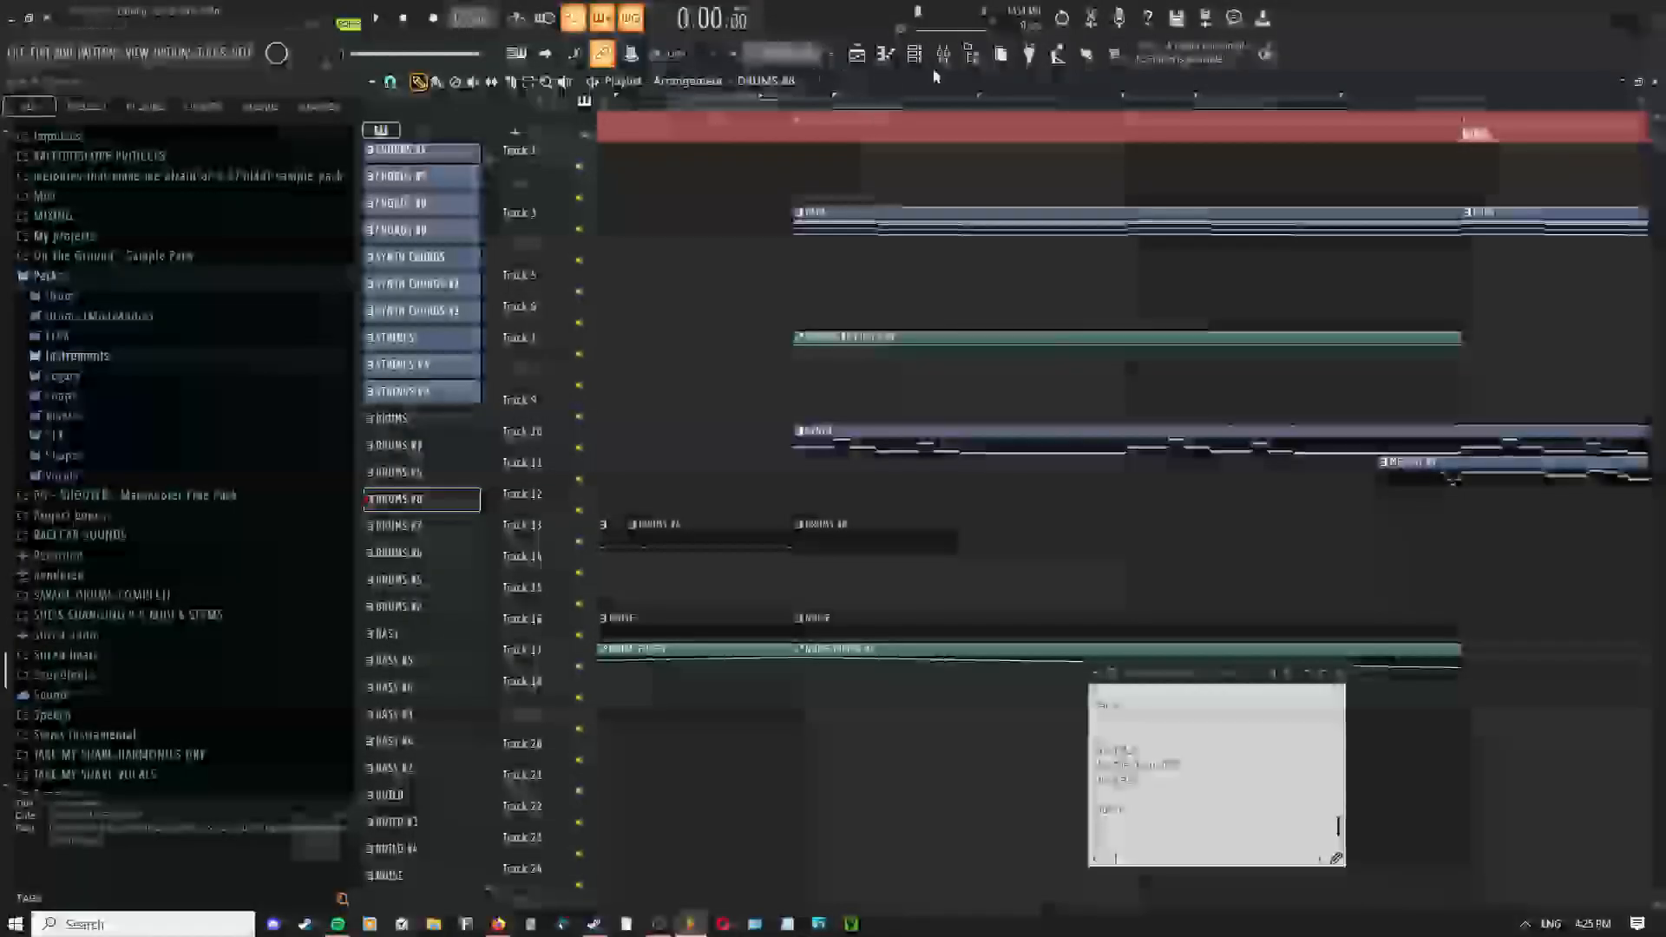
Create an automation clip for the mute state of the NOISE SIDECHAIN effect slot and show it in the arrangement
left_click(943, 54)
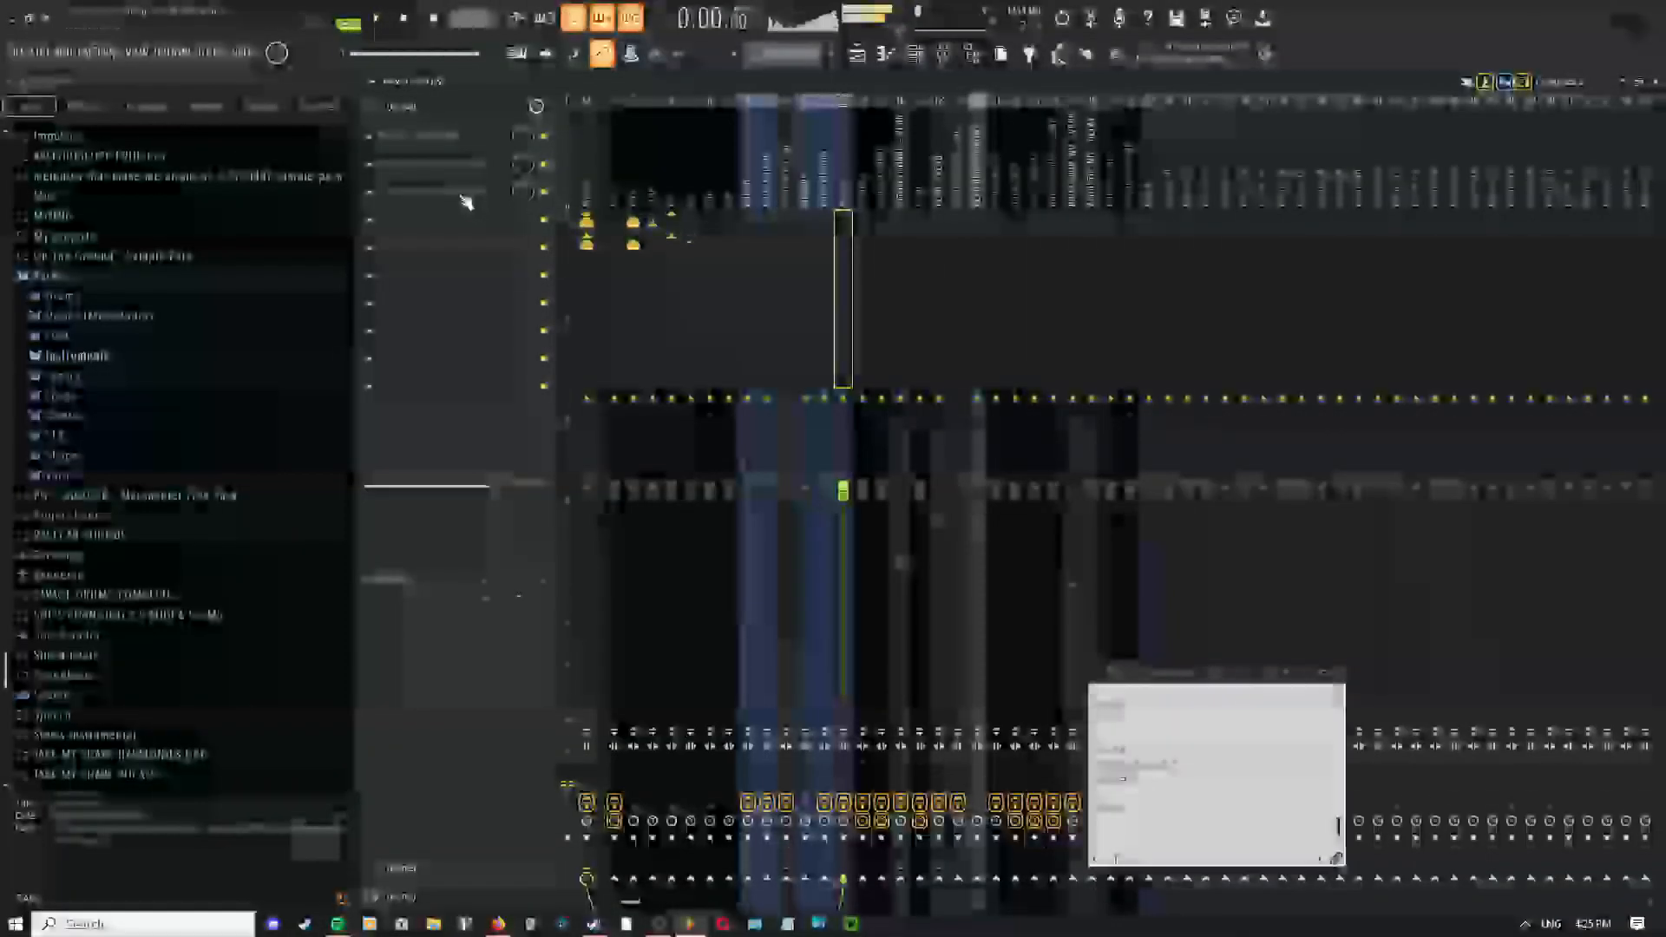
key("space")
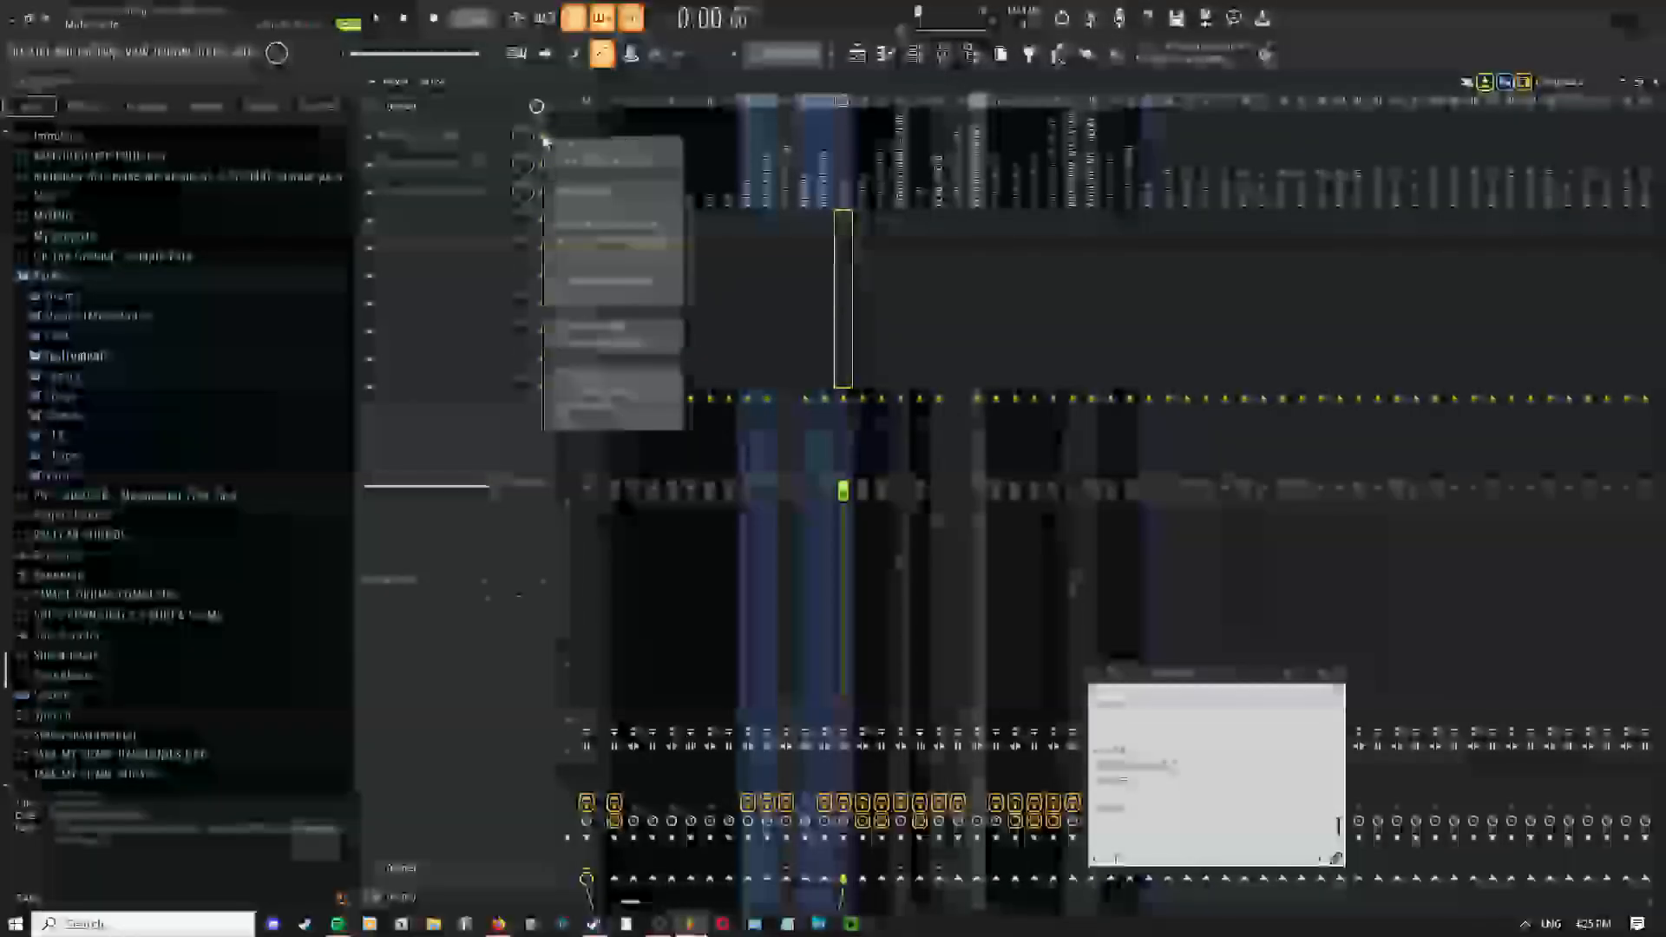
left_click(625, 283)
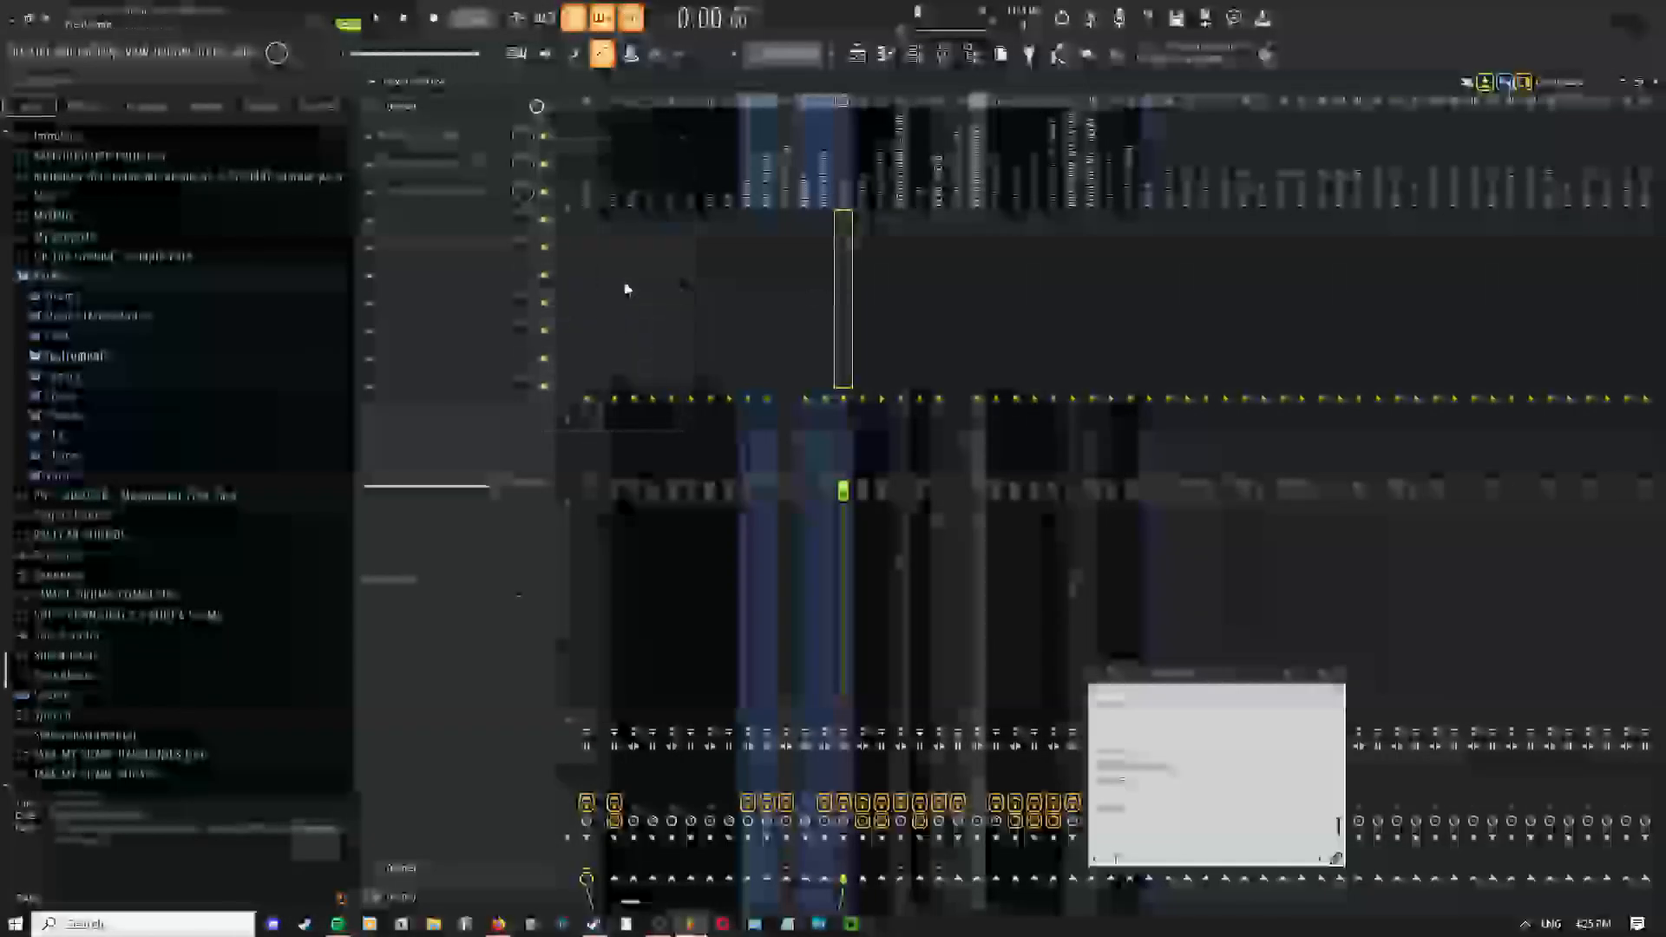
left_click(859, 55)
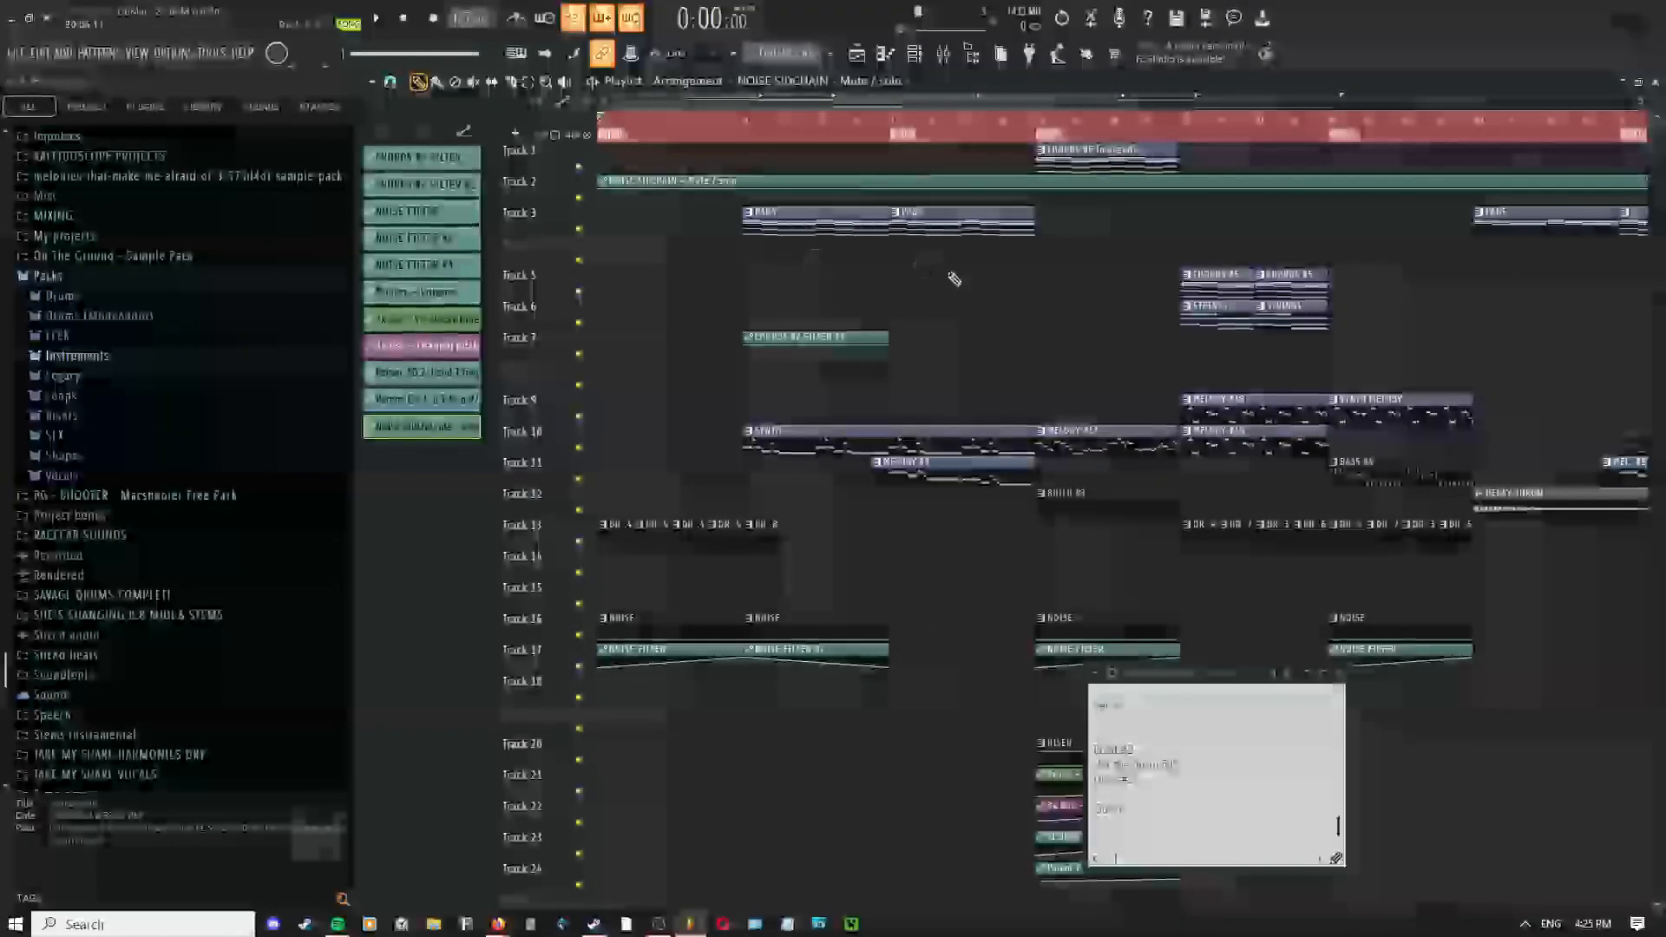
Add a stepped drop in the NOISE SIDECHAIN mute automation where the second DRUMS #4 clip starts
scroll(952, 275, "down", 3)
scroll(660, 247, "up", 6)
scroll(707, 236, "up", 4)
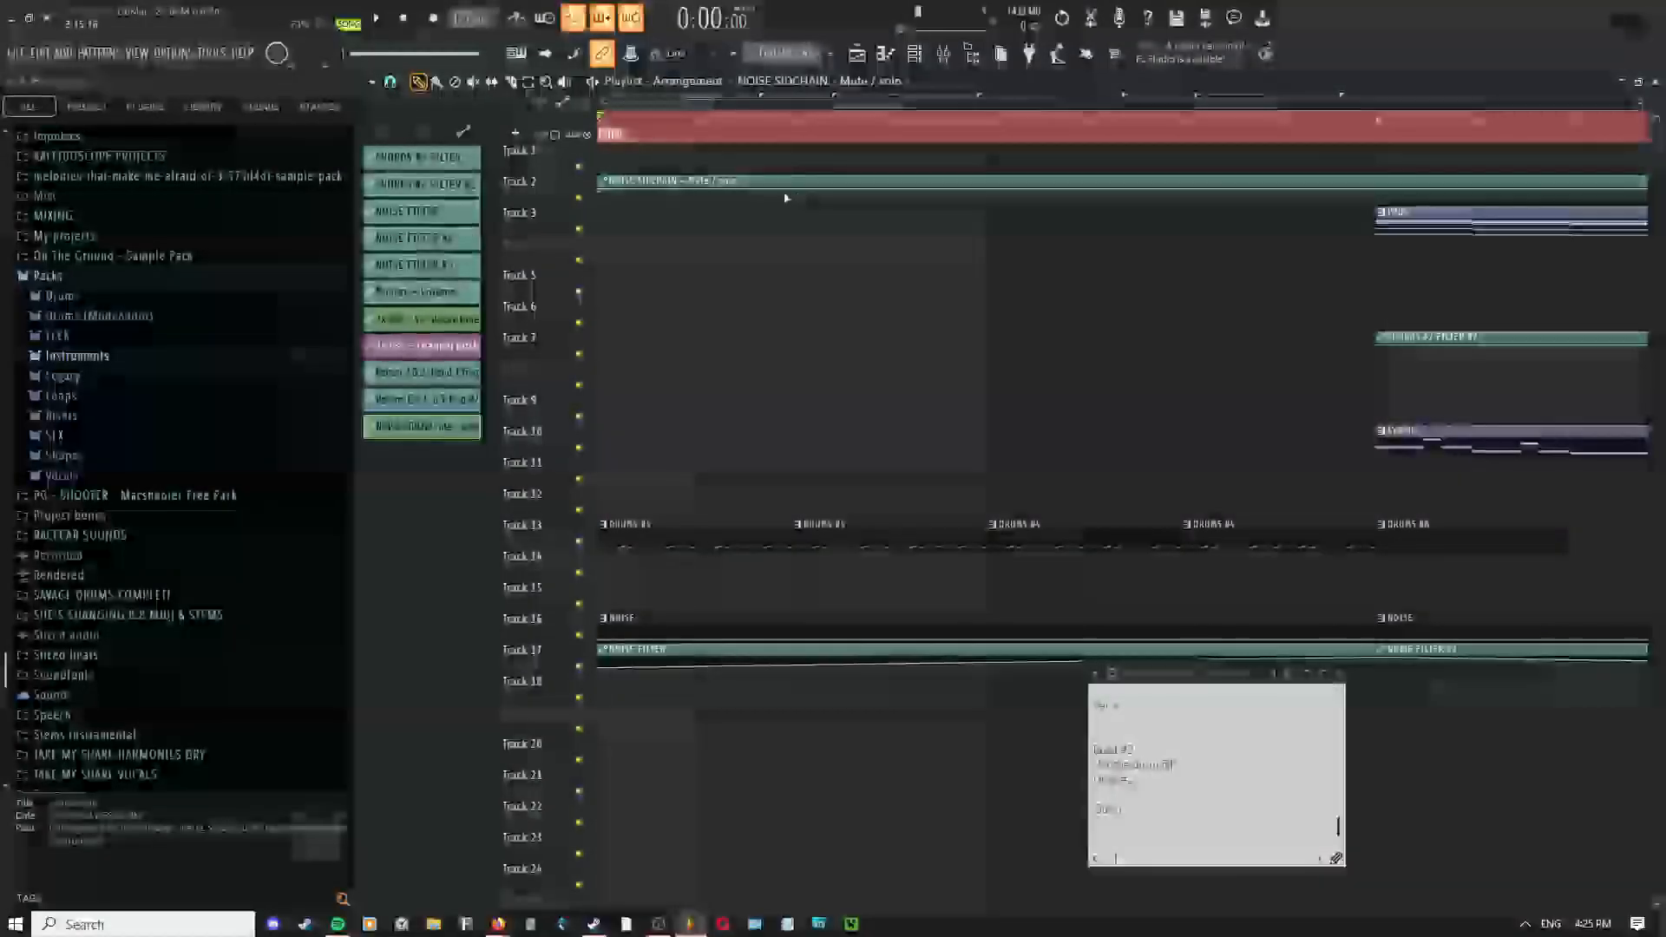
left_click_drag(794, 198, 793, 244)
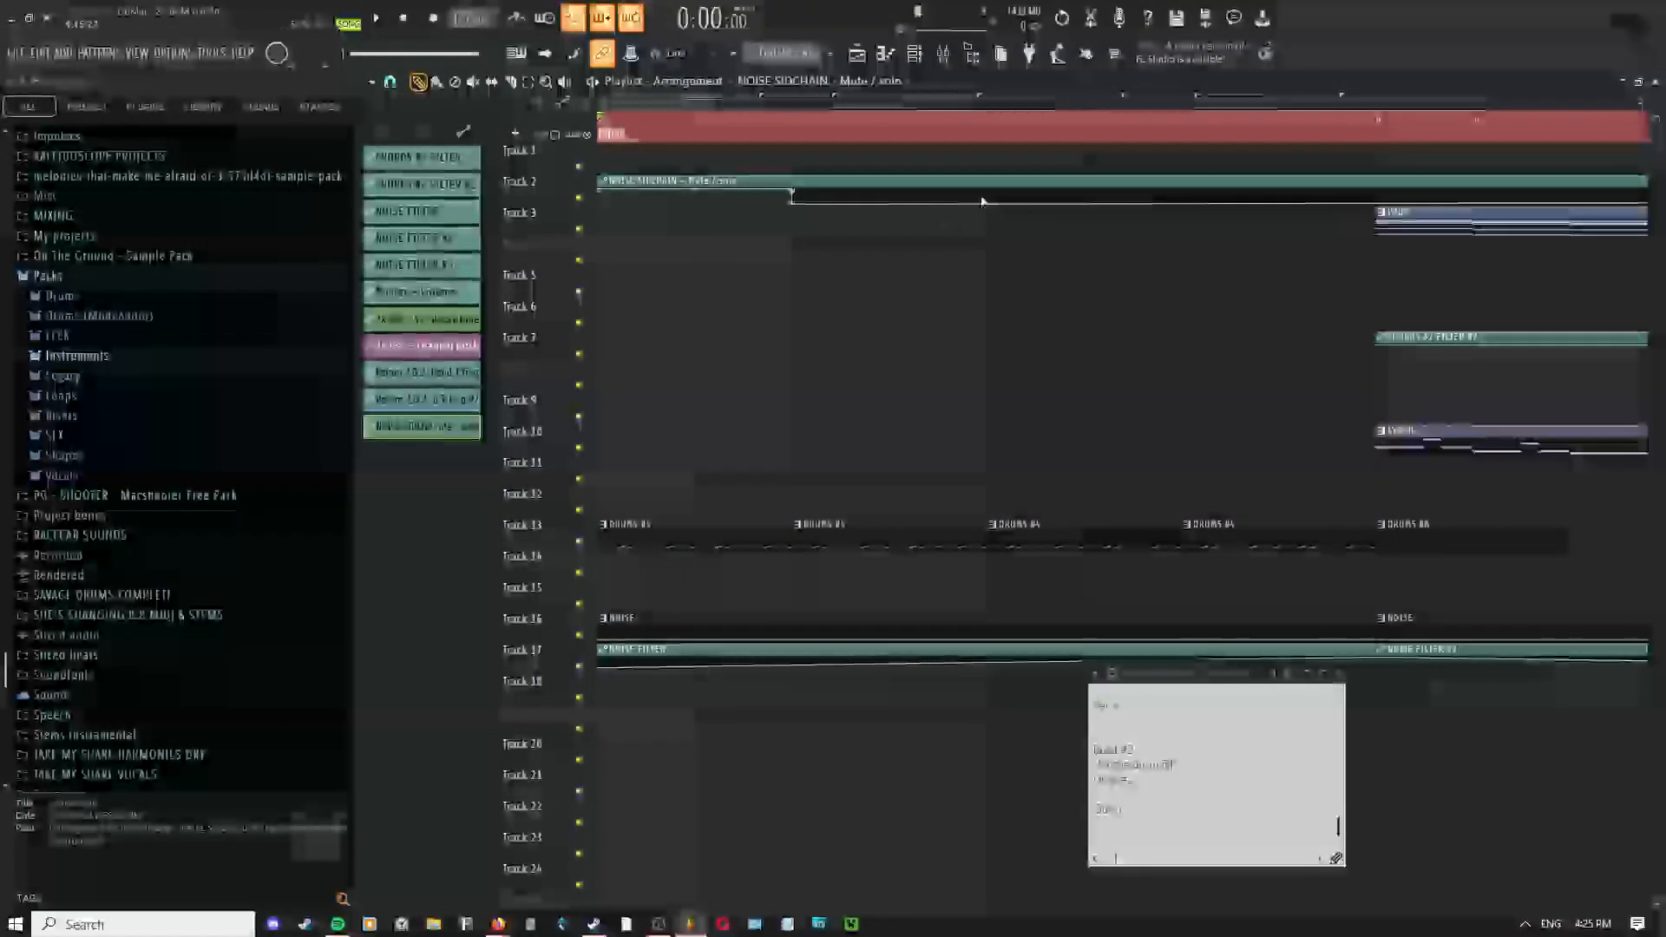
Slice the NOISE SIDECHAIN mute automation at the third DRUMS #4 clip's start and delete everything after the cut
scroll(986, 201, "up", 3)
left_click_drag(988, 237, 987, 240)
right_click(987, 242)
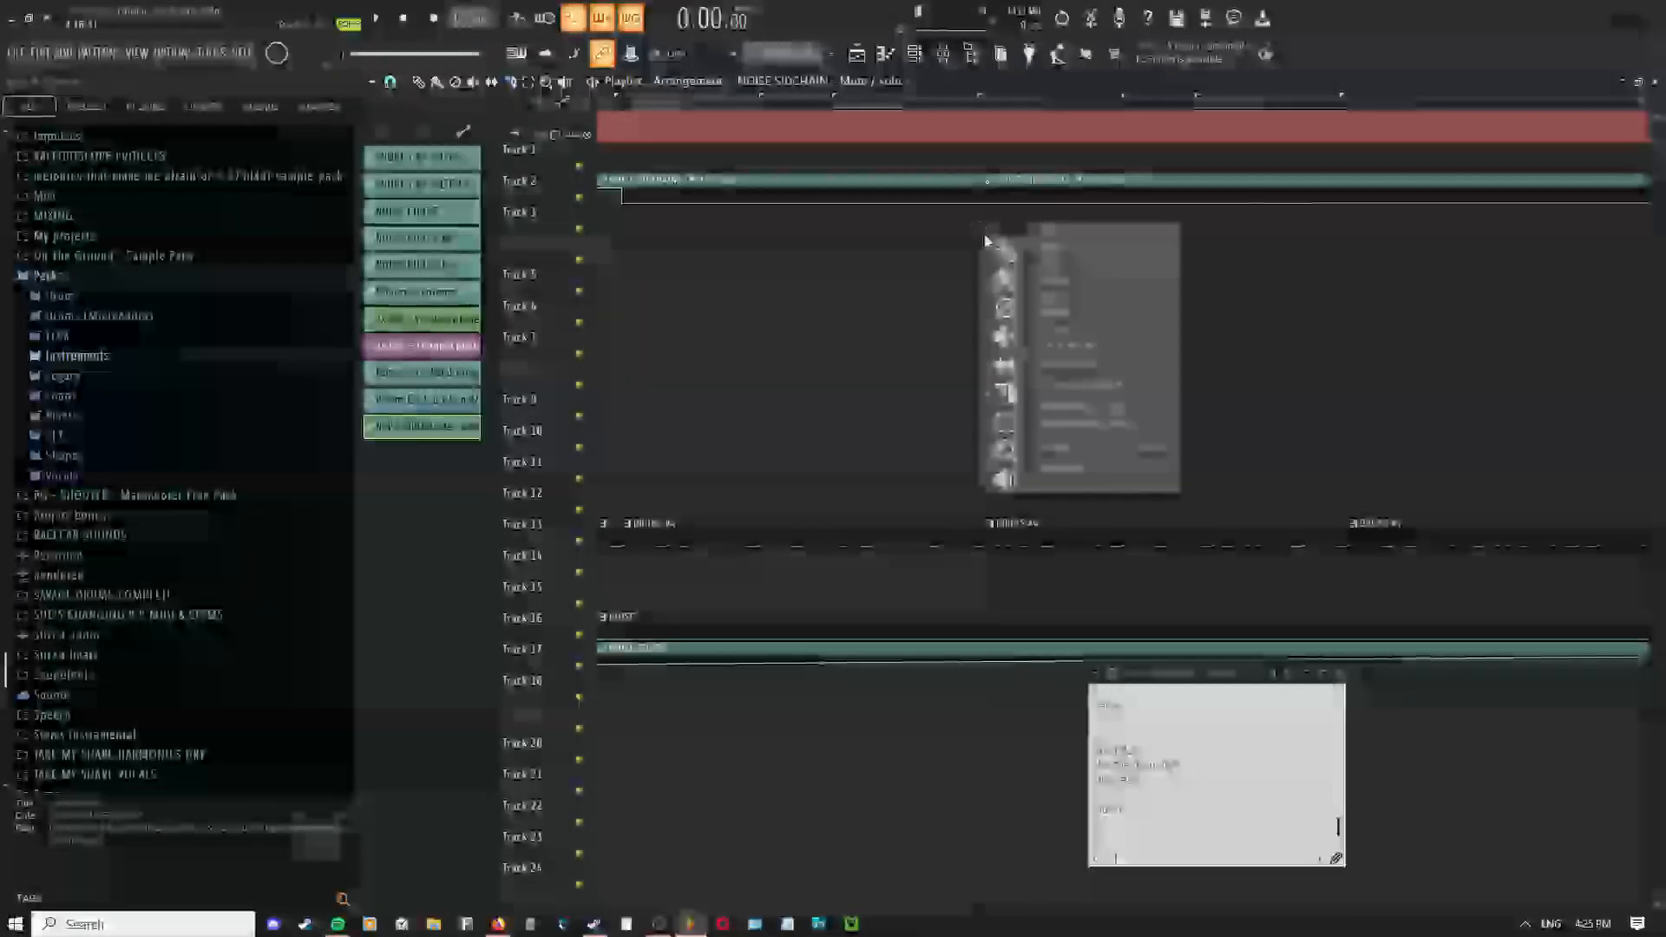
right_click(1024, 183)
Slice the remaining mute automation into one-bar pieces at both ends and delete the section between them
scroll(781, 183, "up", 1)
left_click_drag(755, 165, 757, 248)
scroll(710, 243, "down", 3)
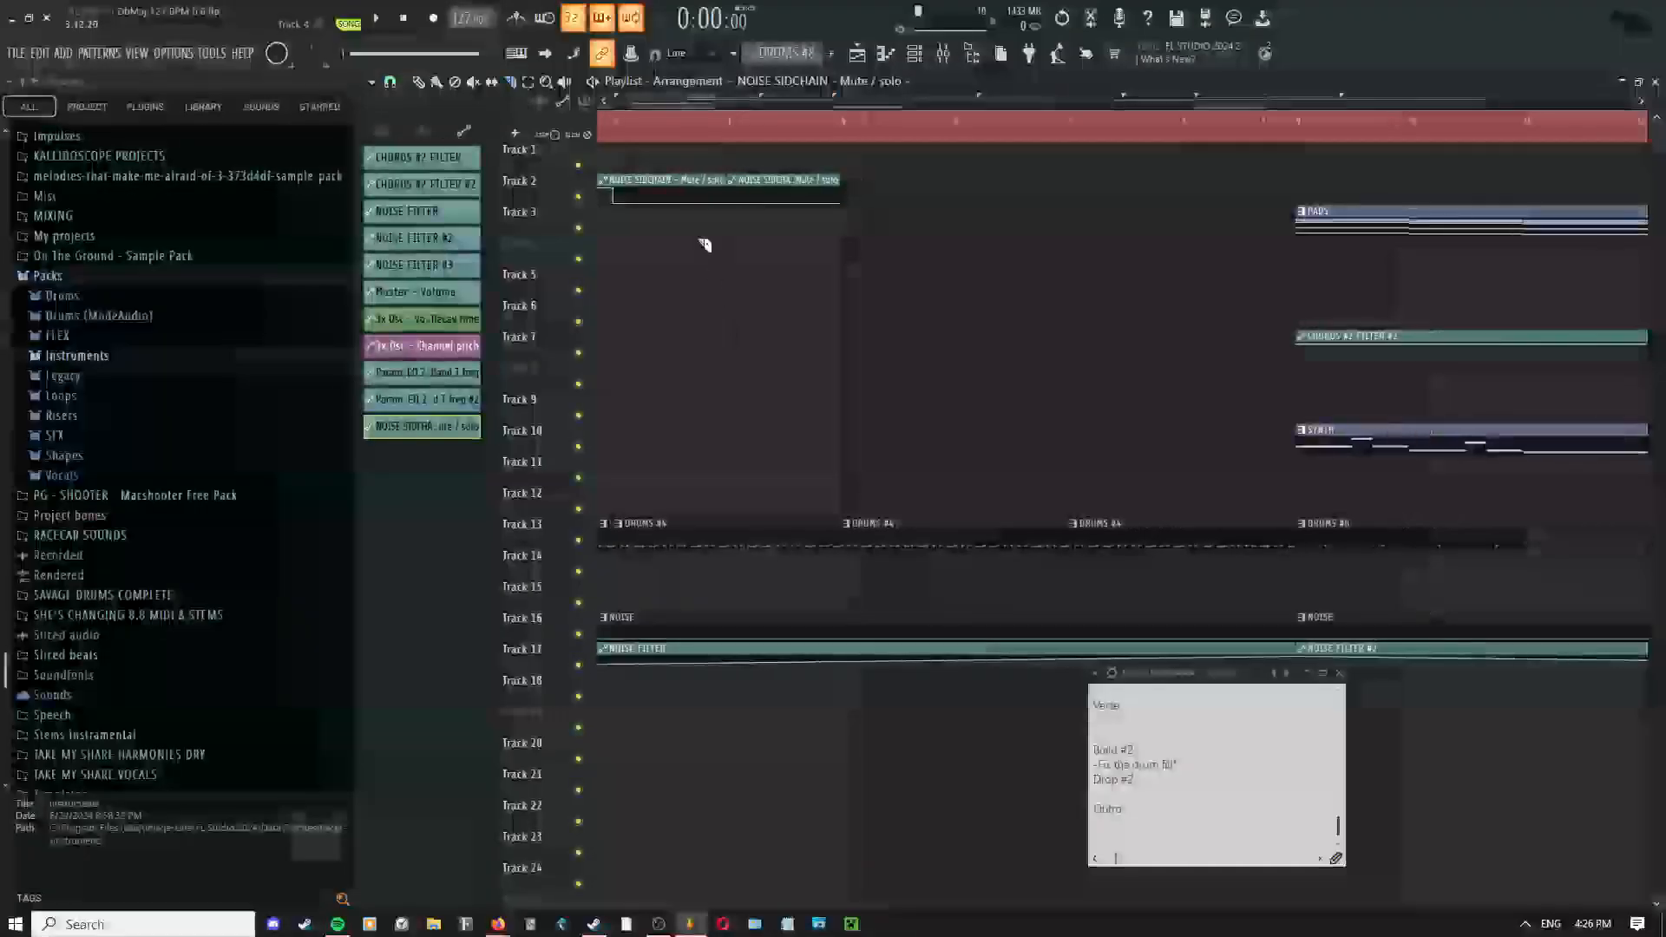
right_click(701, 242)
scroll(734, 250, "up", 2)
scroll(737, 250, "left", 3)
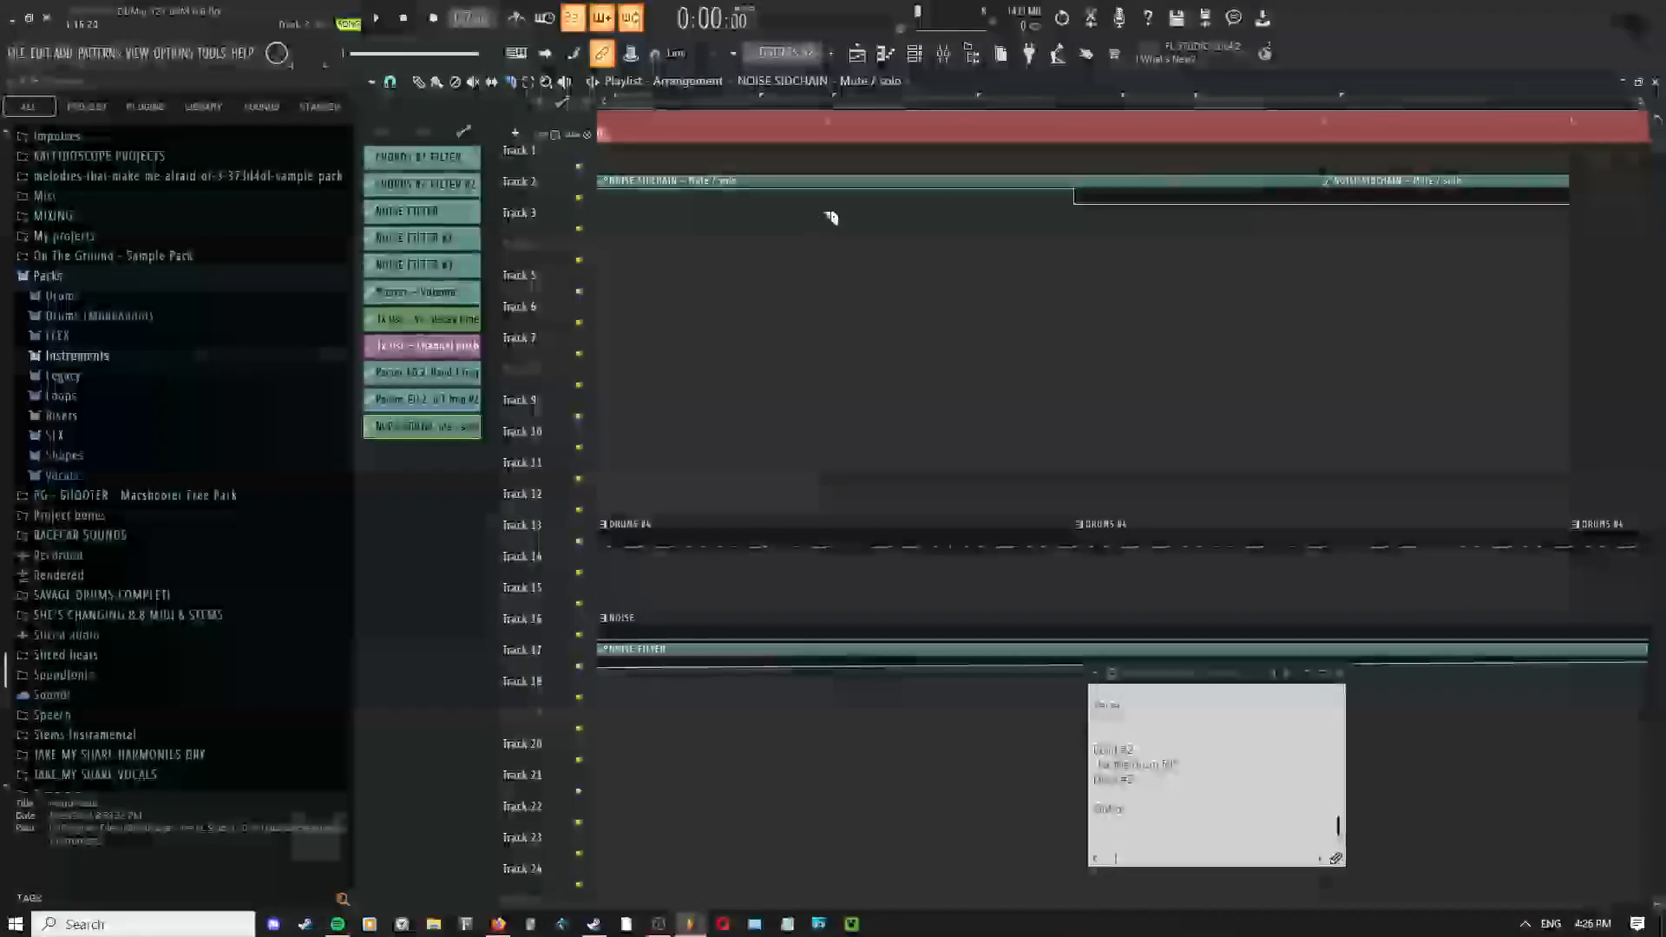
scroll(703, 206, "down", 4)
right_click(698, 204)
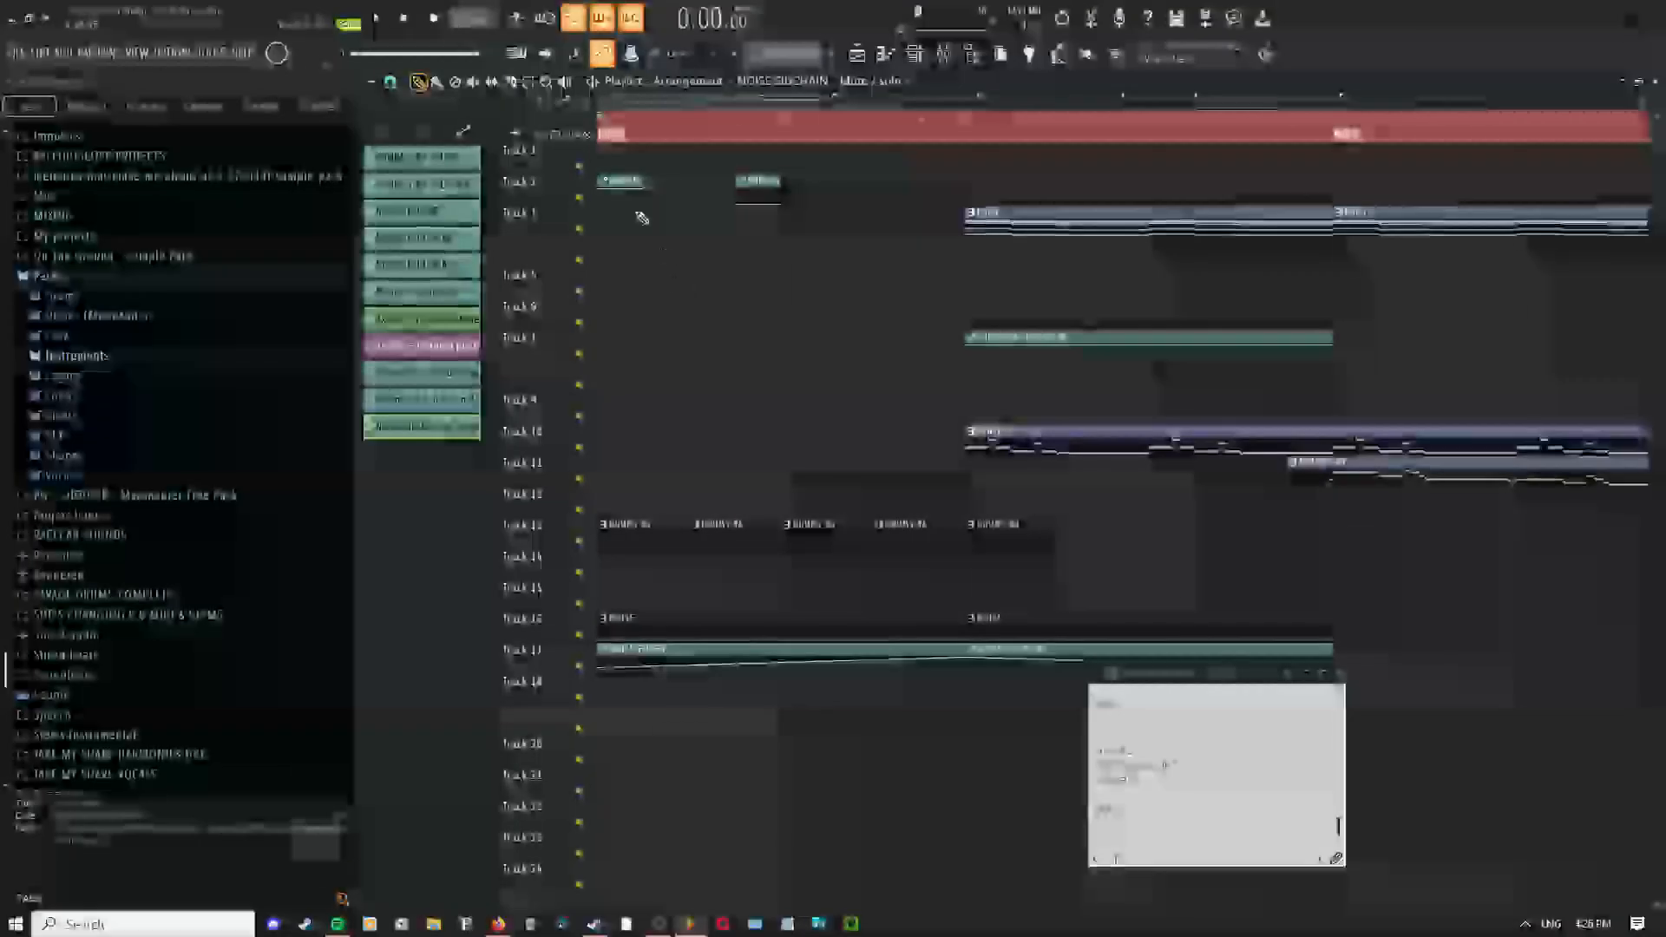
Move the second mute automation piece on Track 2 to the intro's start and audition the transition into it
scroll(609, 256, "up", 3)
left_click_drag(878, 228, 861, 163)
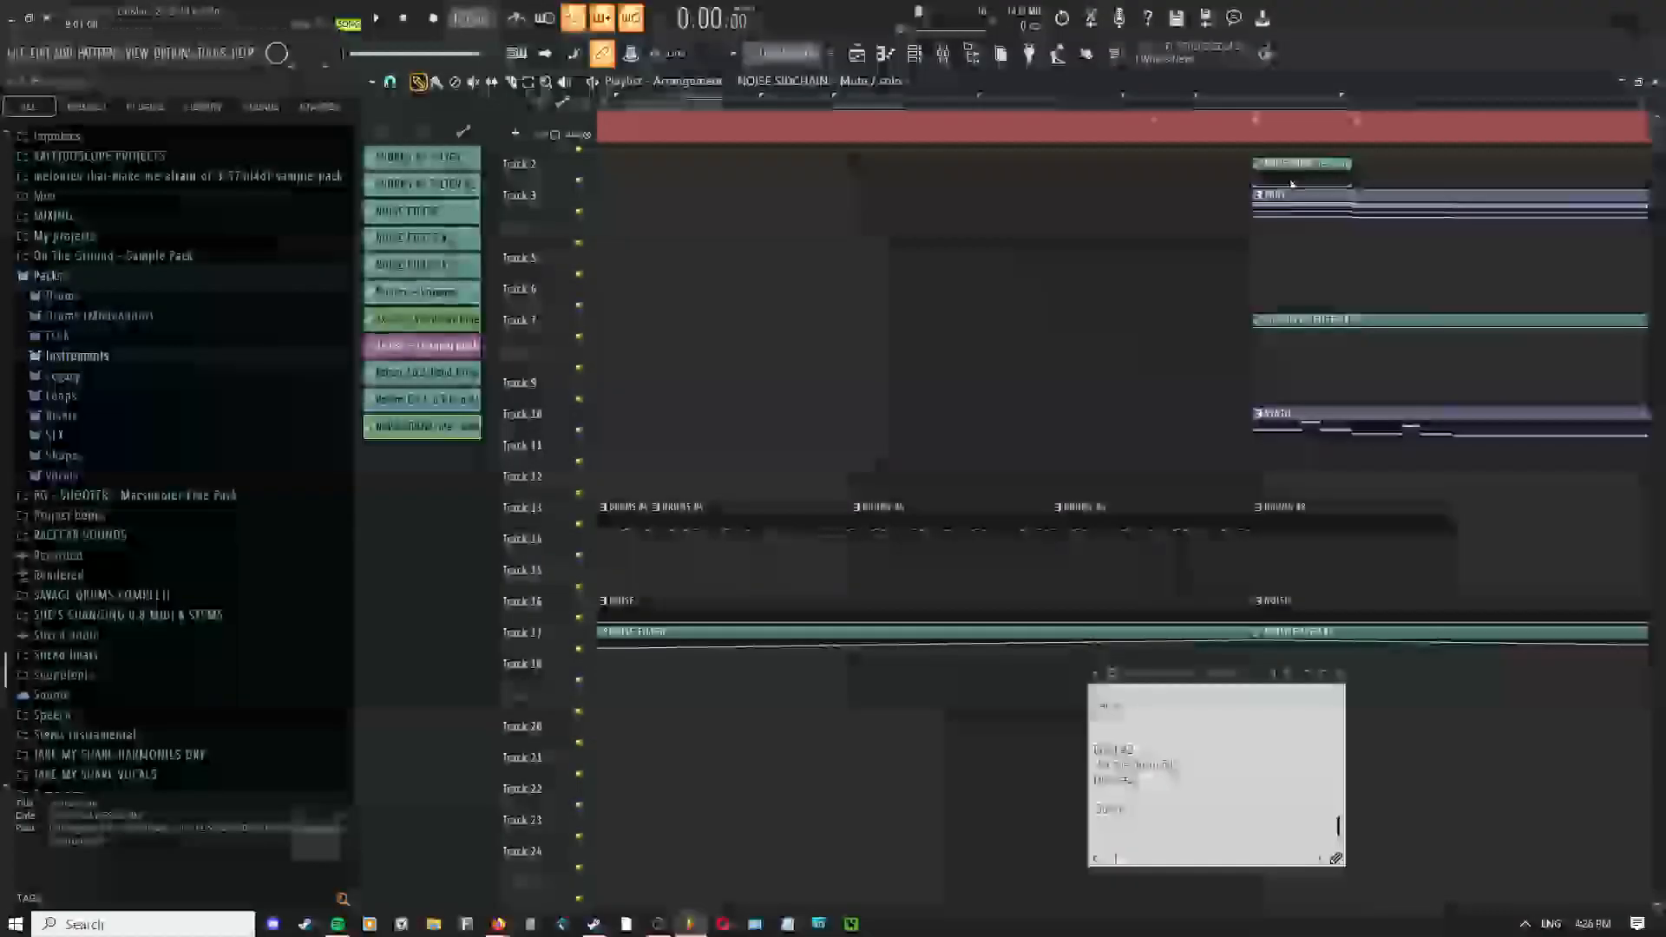
scroll(1292, 184, "down", 3)
left_click(980, 119)
key("space")
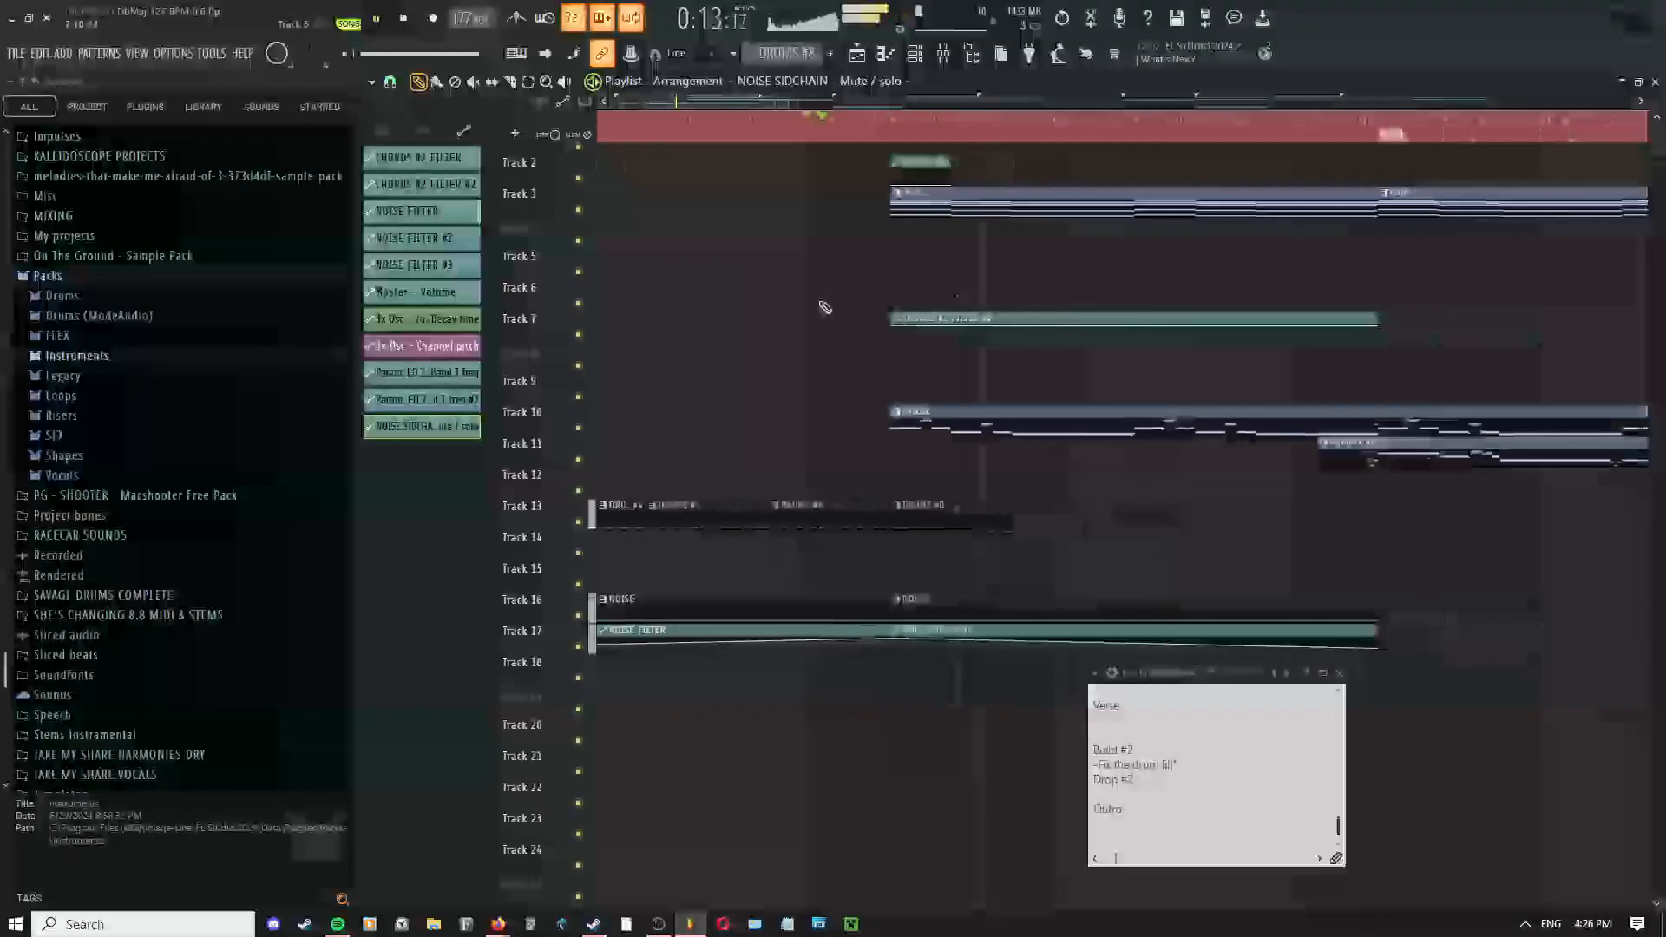
scroll(947, 347, "up", 2)
right_click(1013, 262)
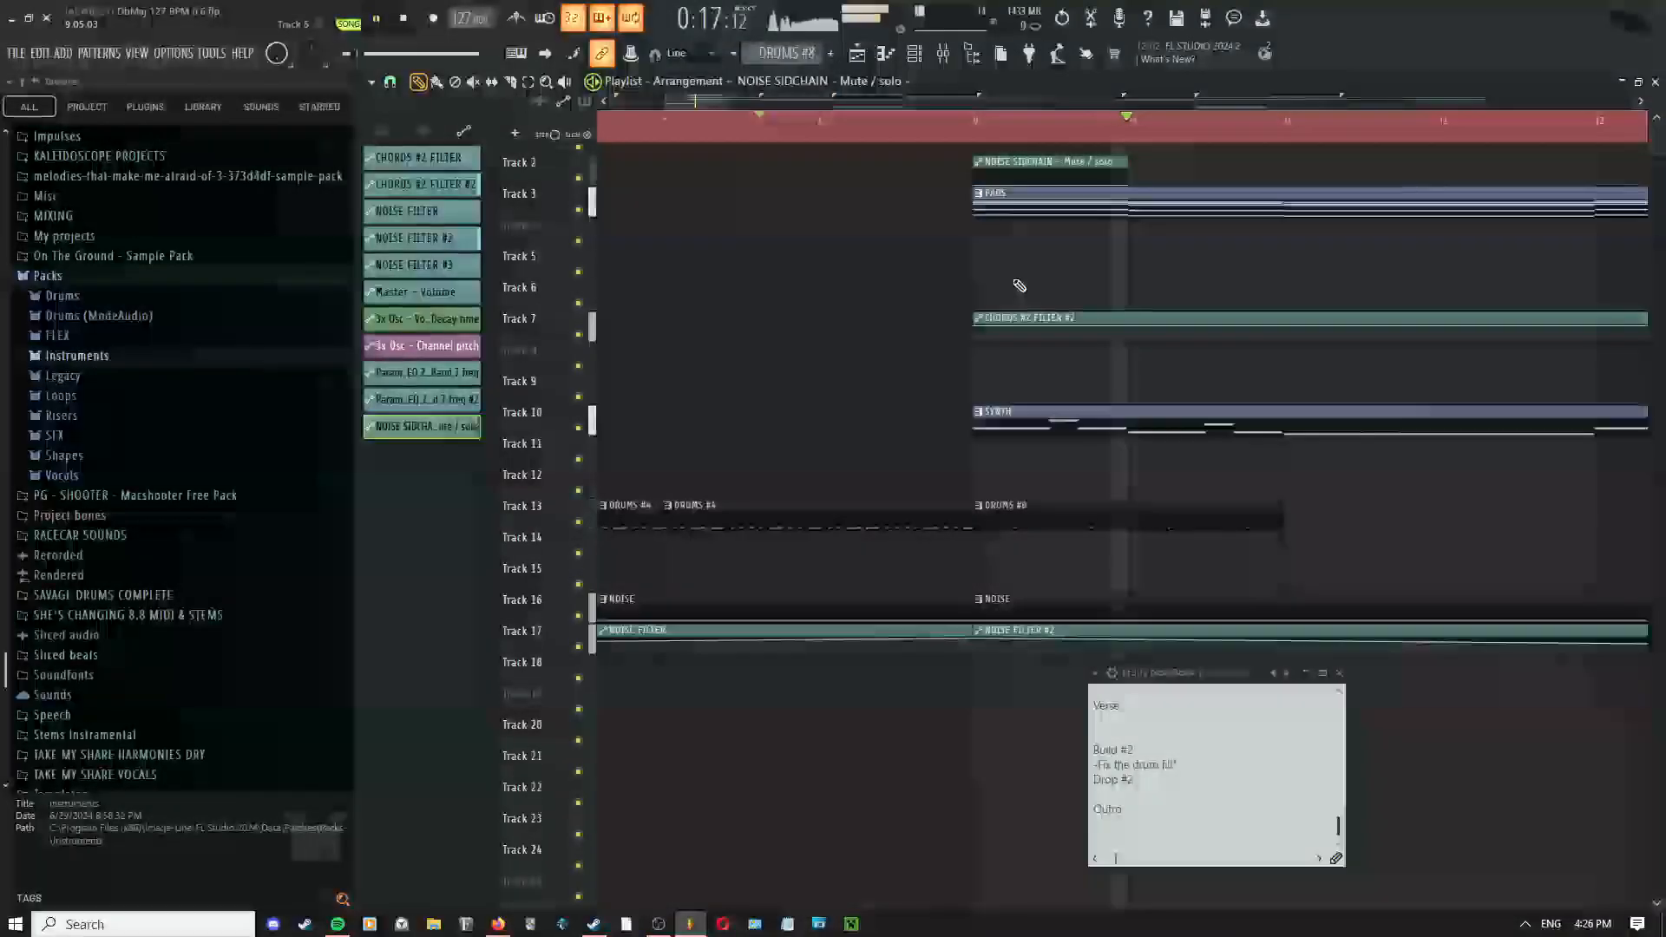
scroll(1007, 288, "down", 2)
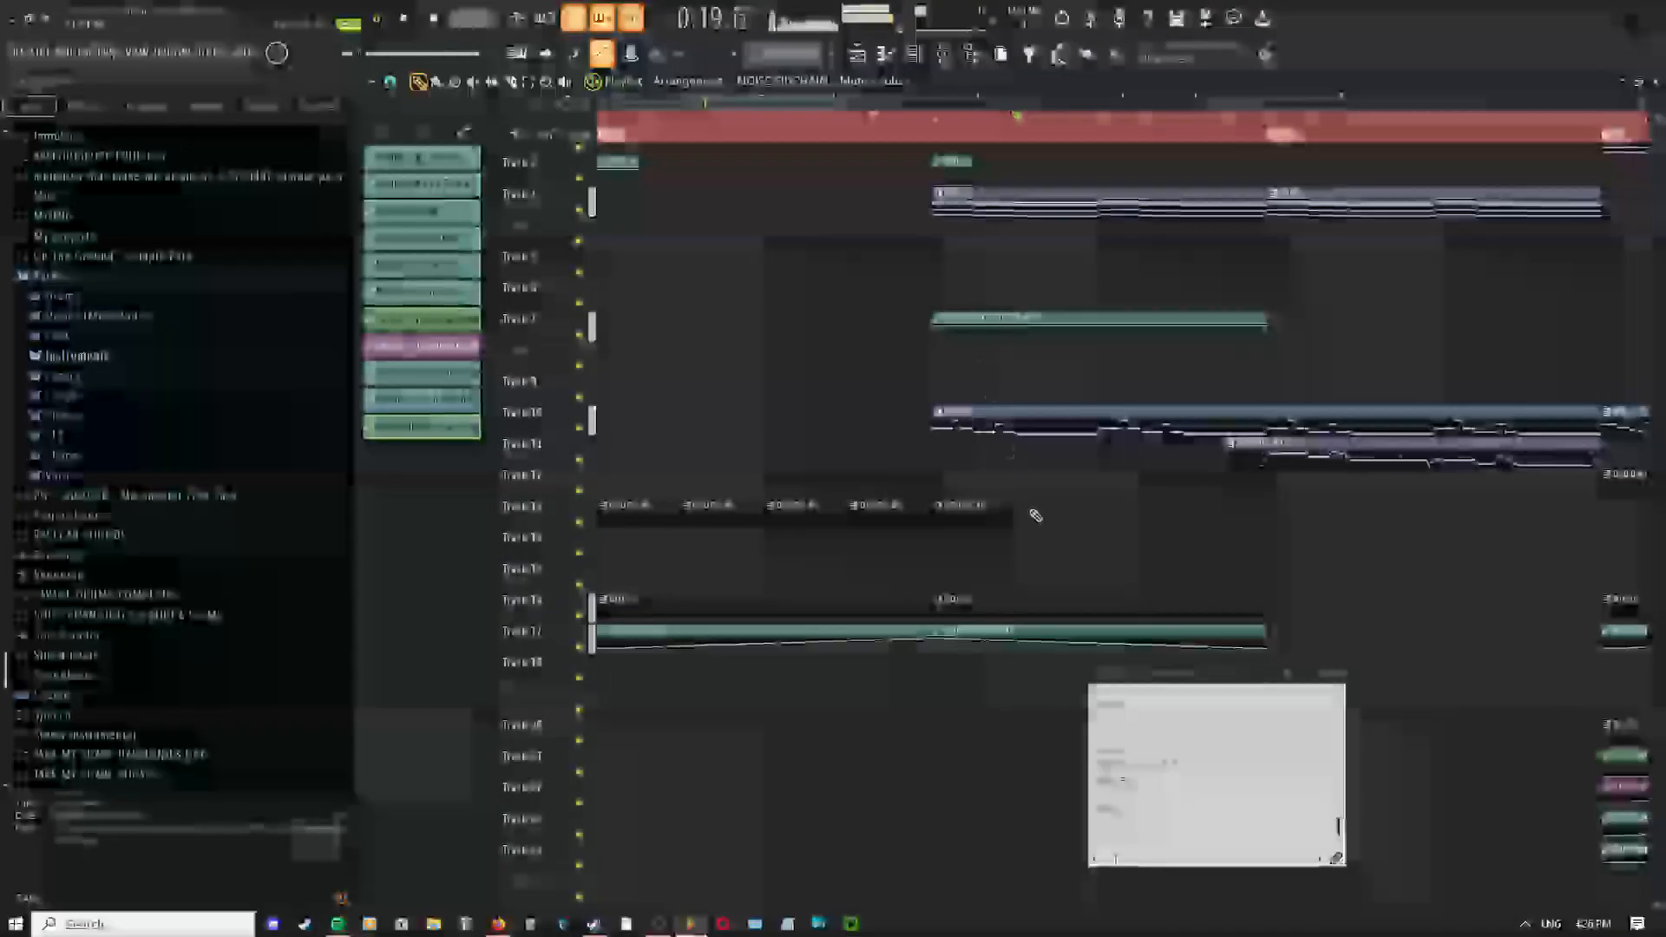
Place two more DRUMS #8 clips on Track 13 after the first one and play into the intro
key("space")
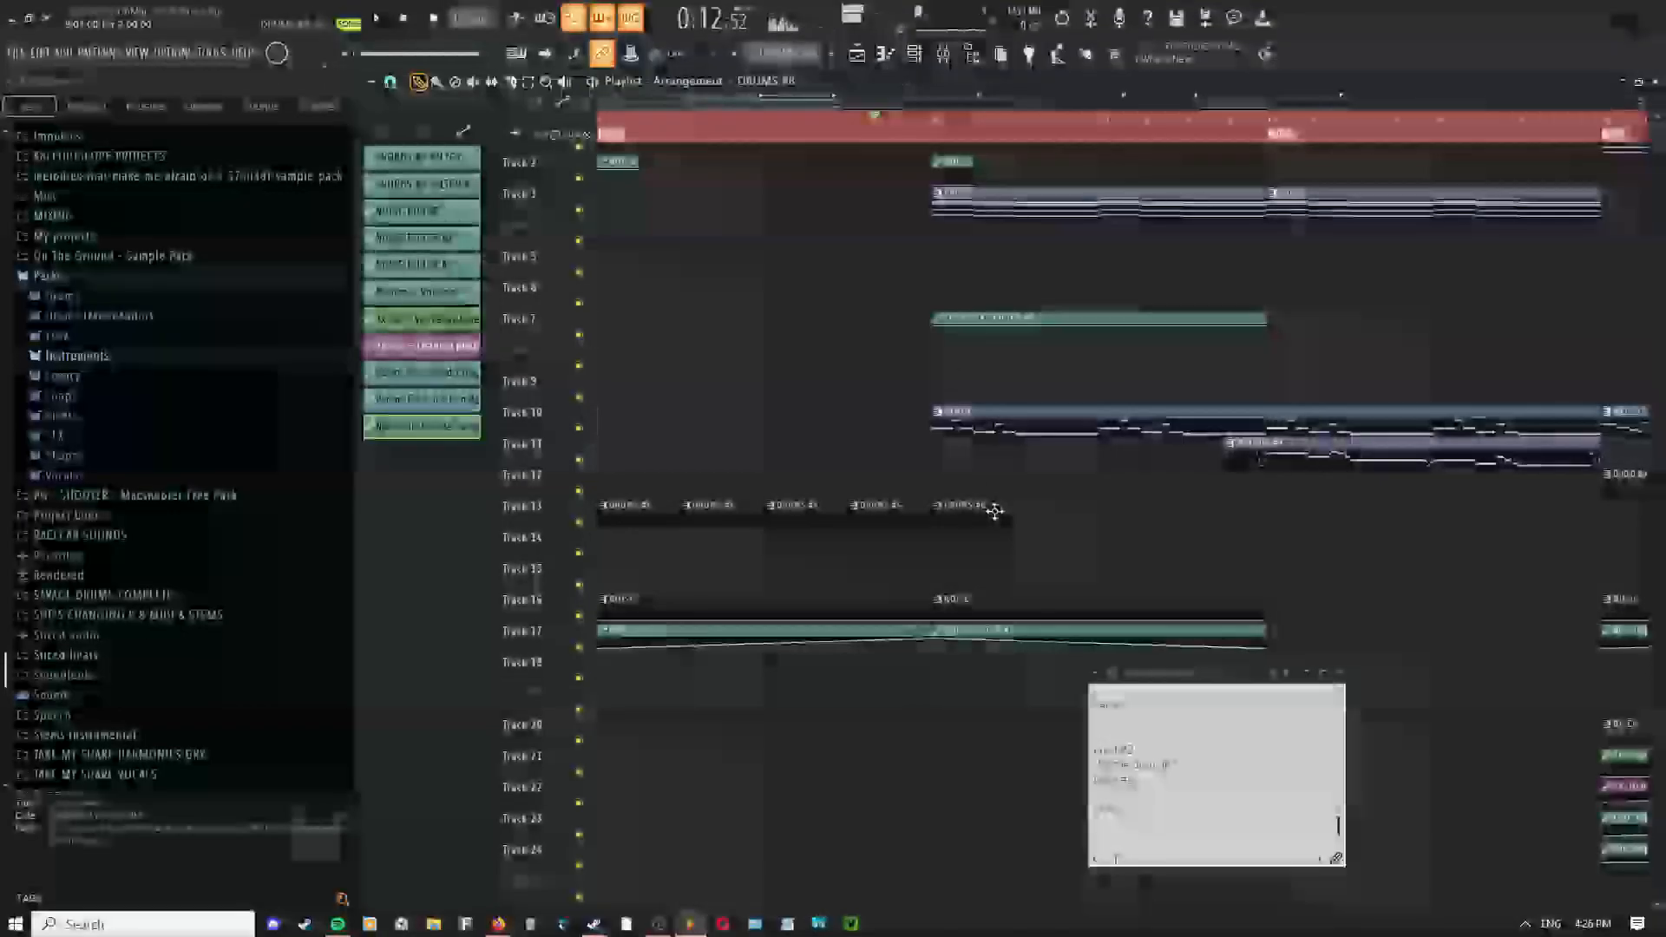
scroll(1017, 524, "up", 3)
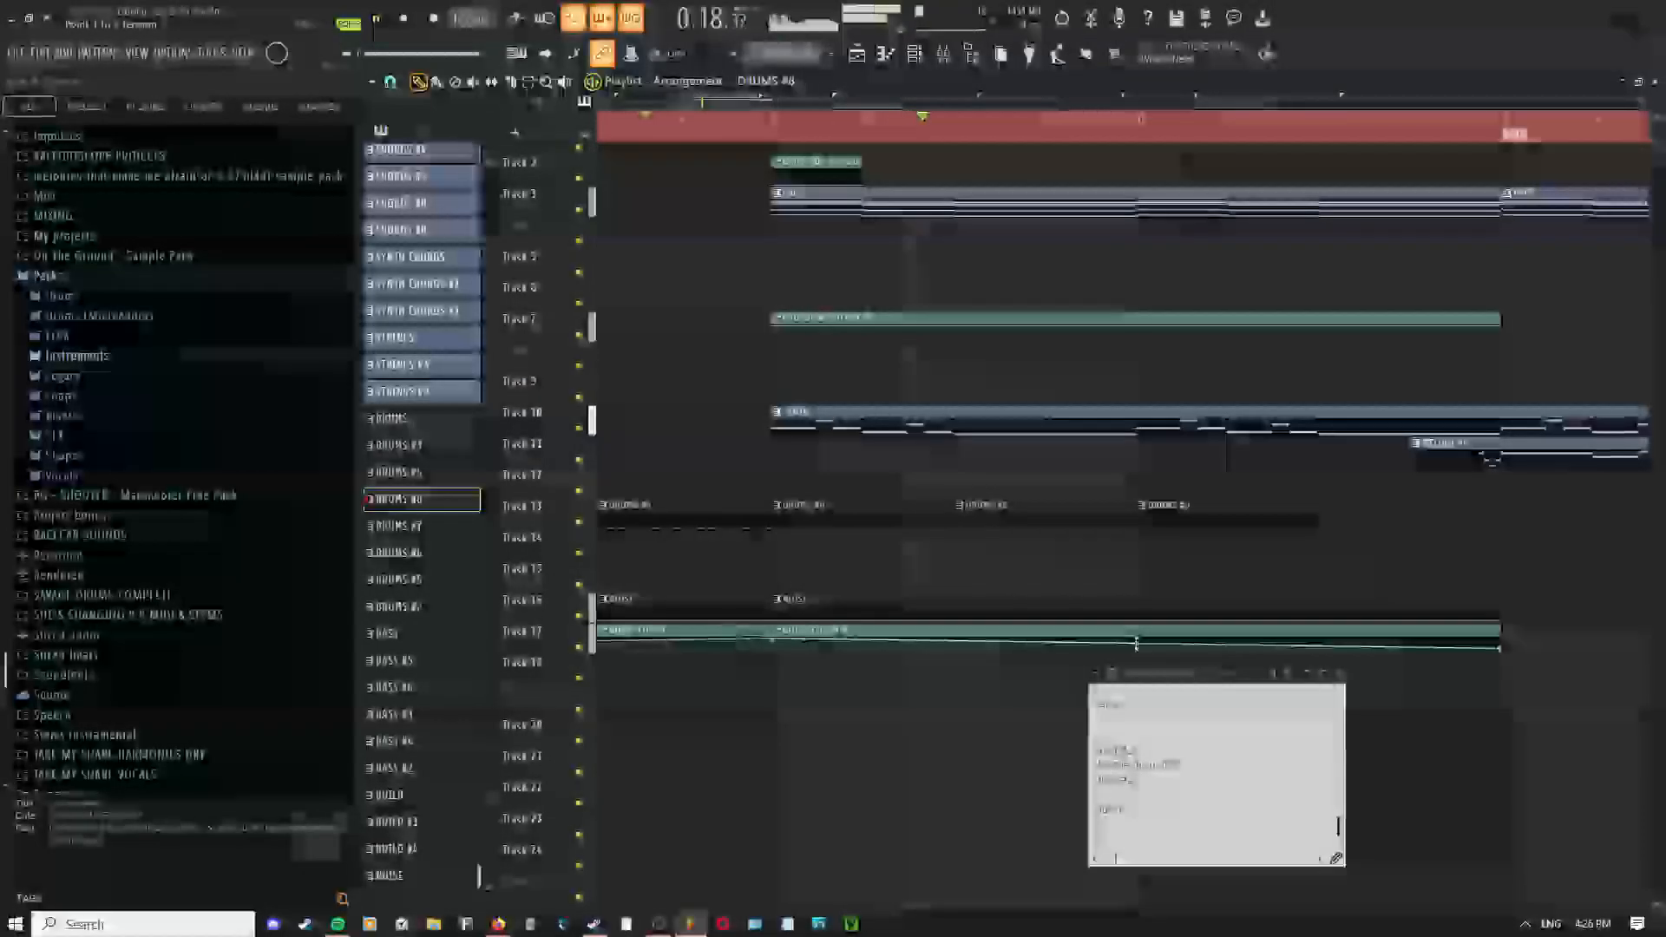
scroll(1133, 642, "down", 1)
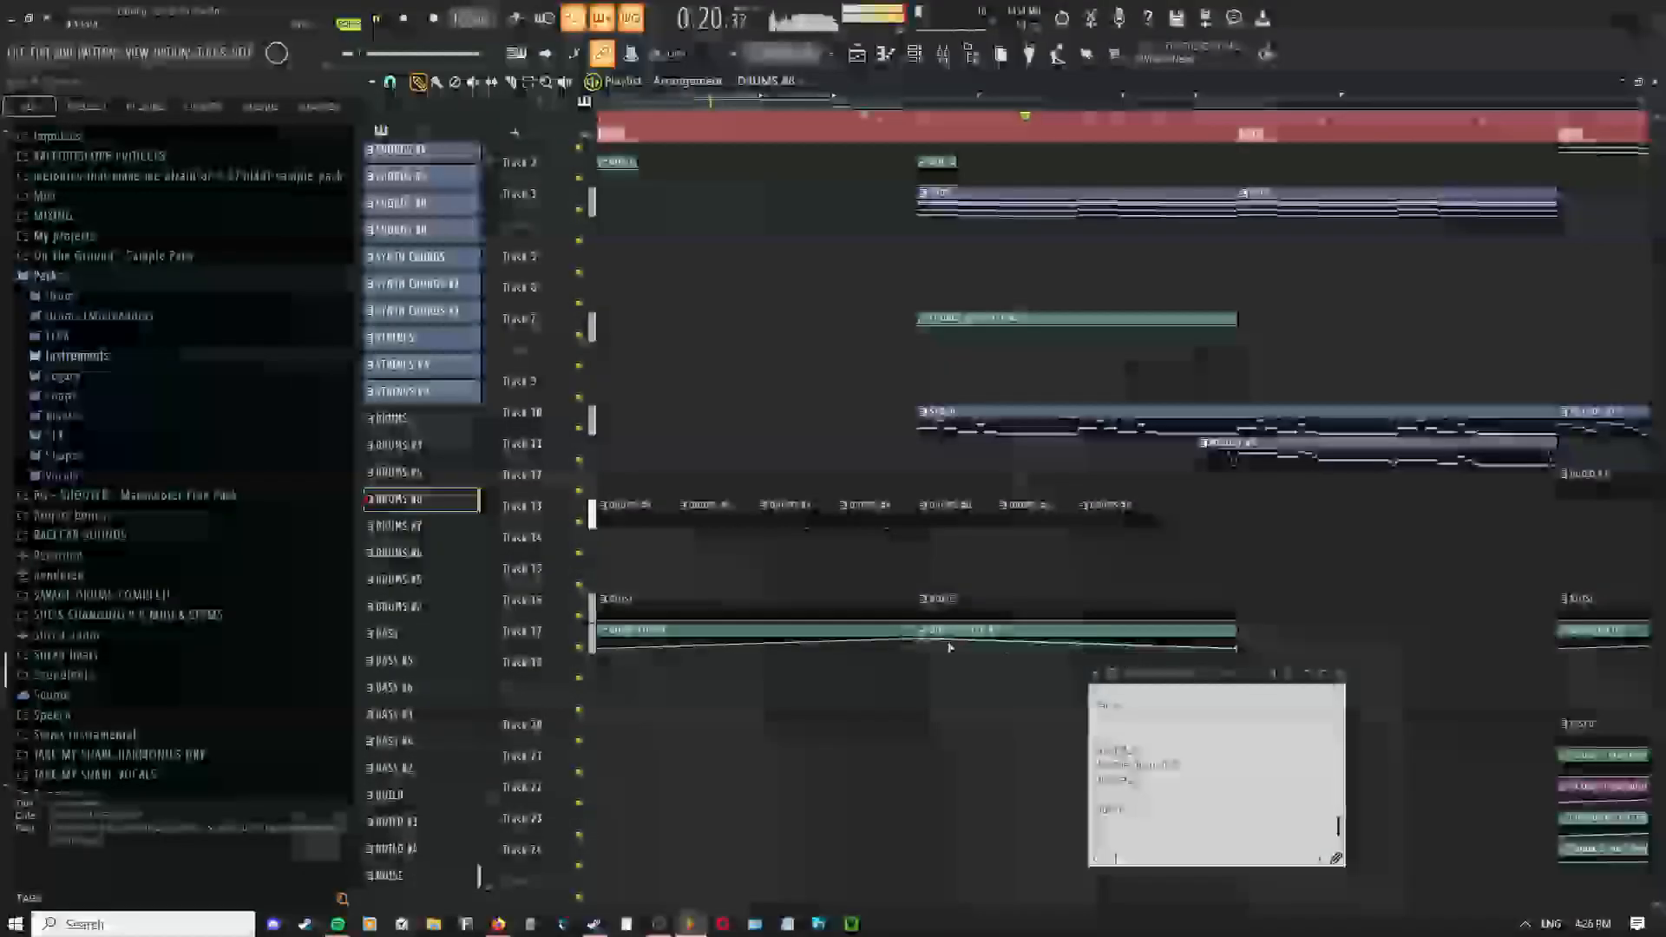
Place a fourth DRUMS #8 clip on Track 13, filling the gap up to the build
key("space")
left_click(924, 635)
key("u")
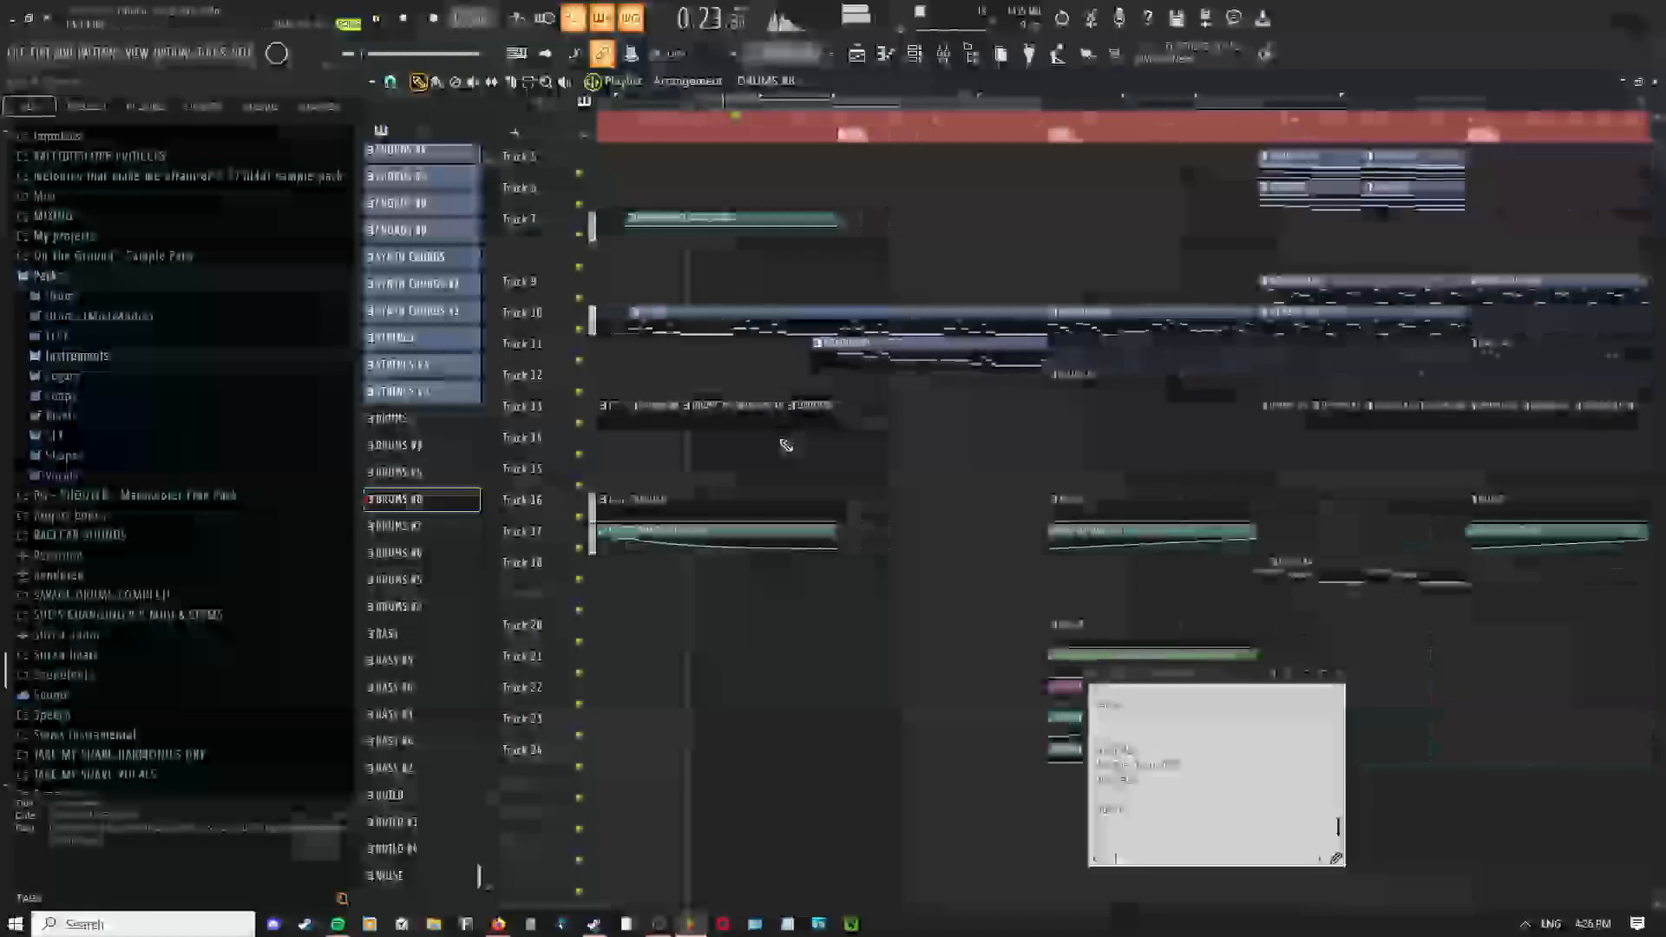
Play the intro towards the build and check the mixer while it plays
right_click(755, 449)
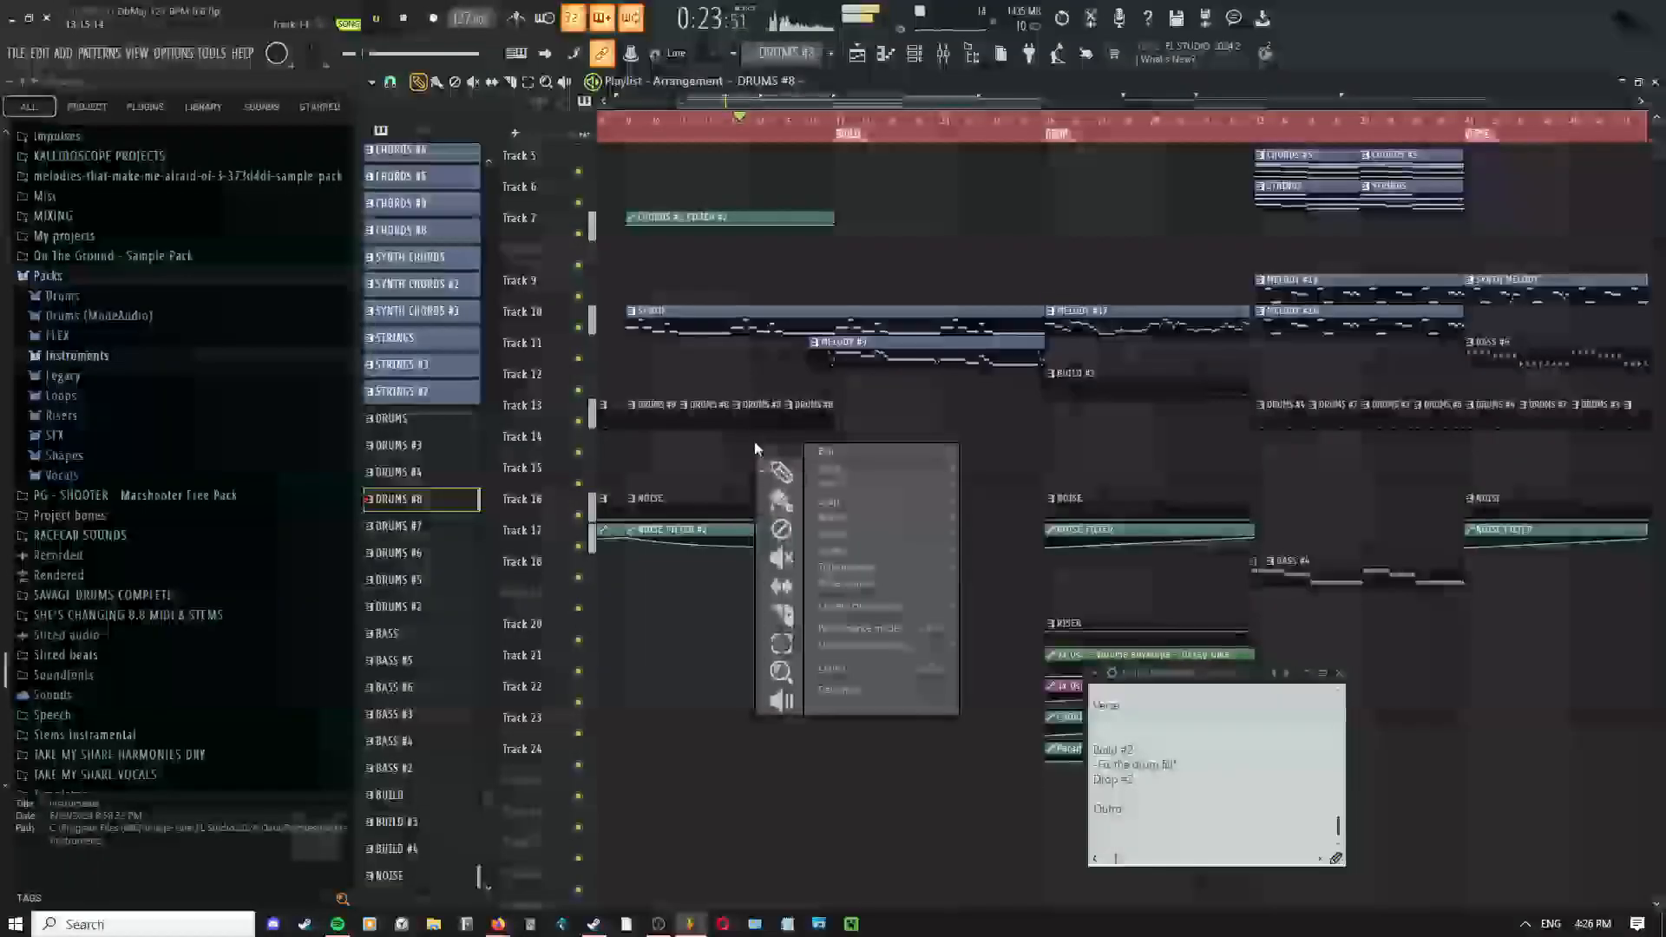
left_click(781, 474)
left_click(950, 61)
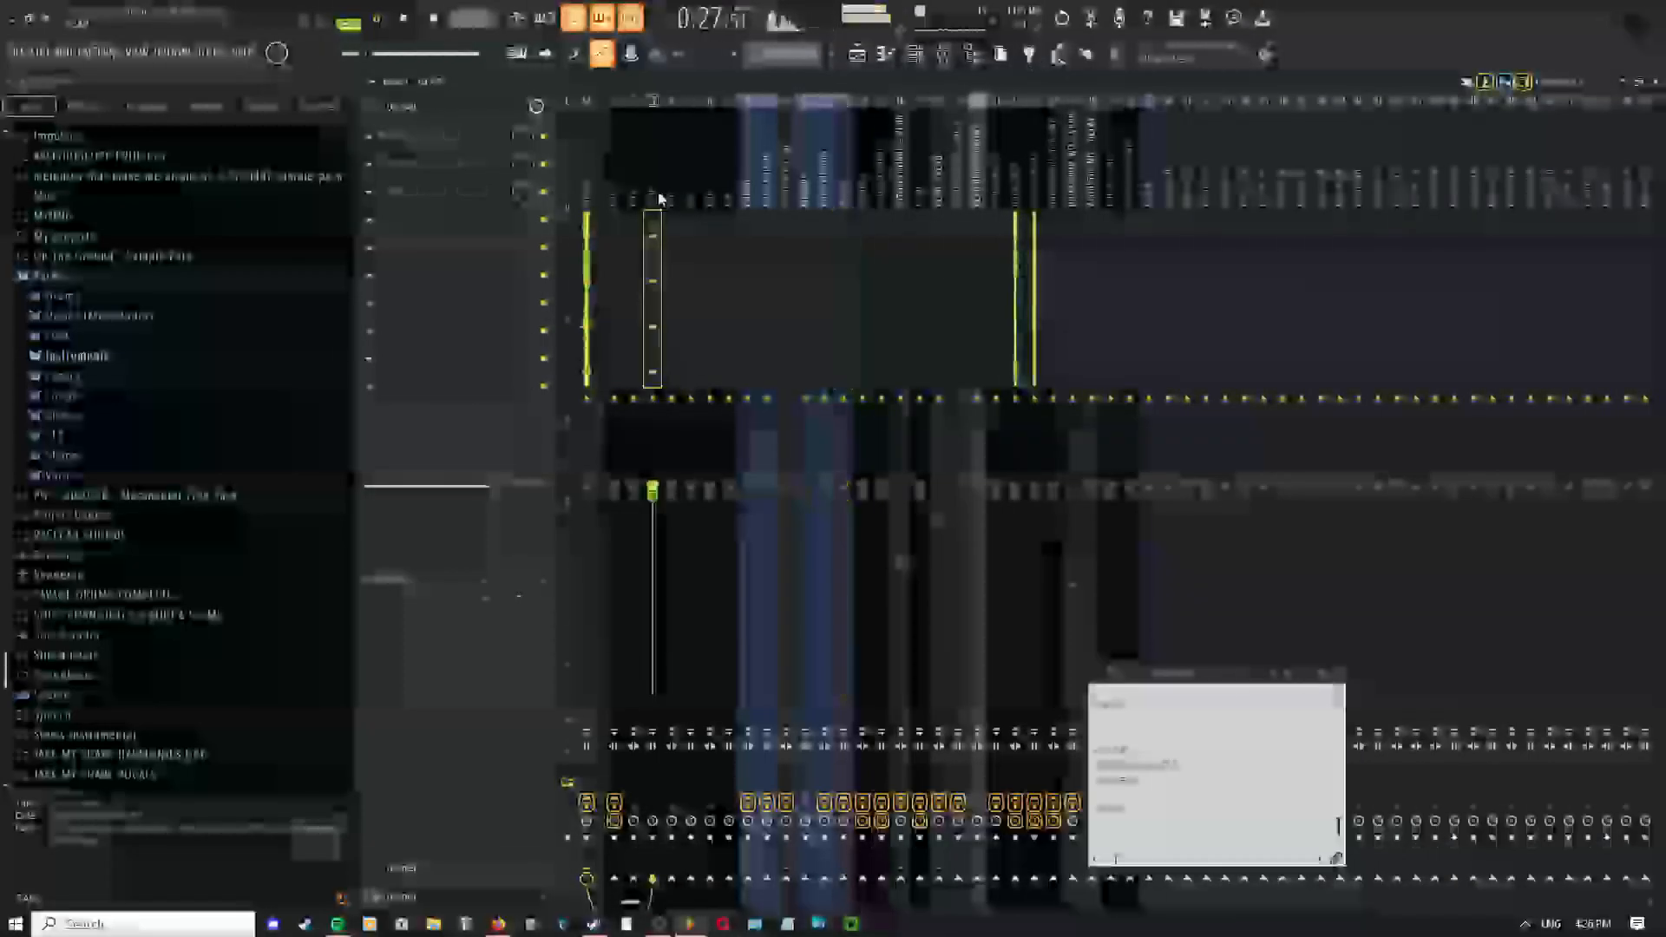
left_click(944, 57)
right_click(828, 332)
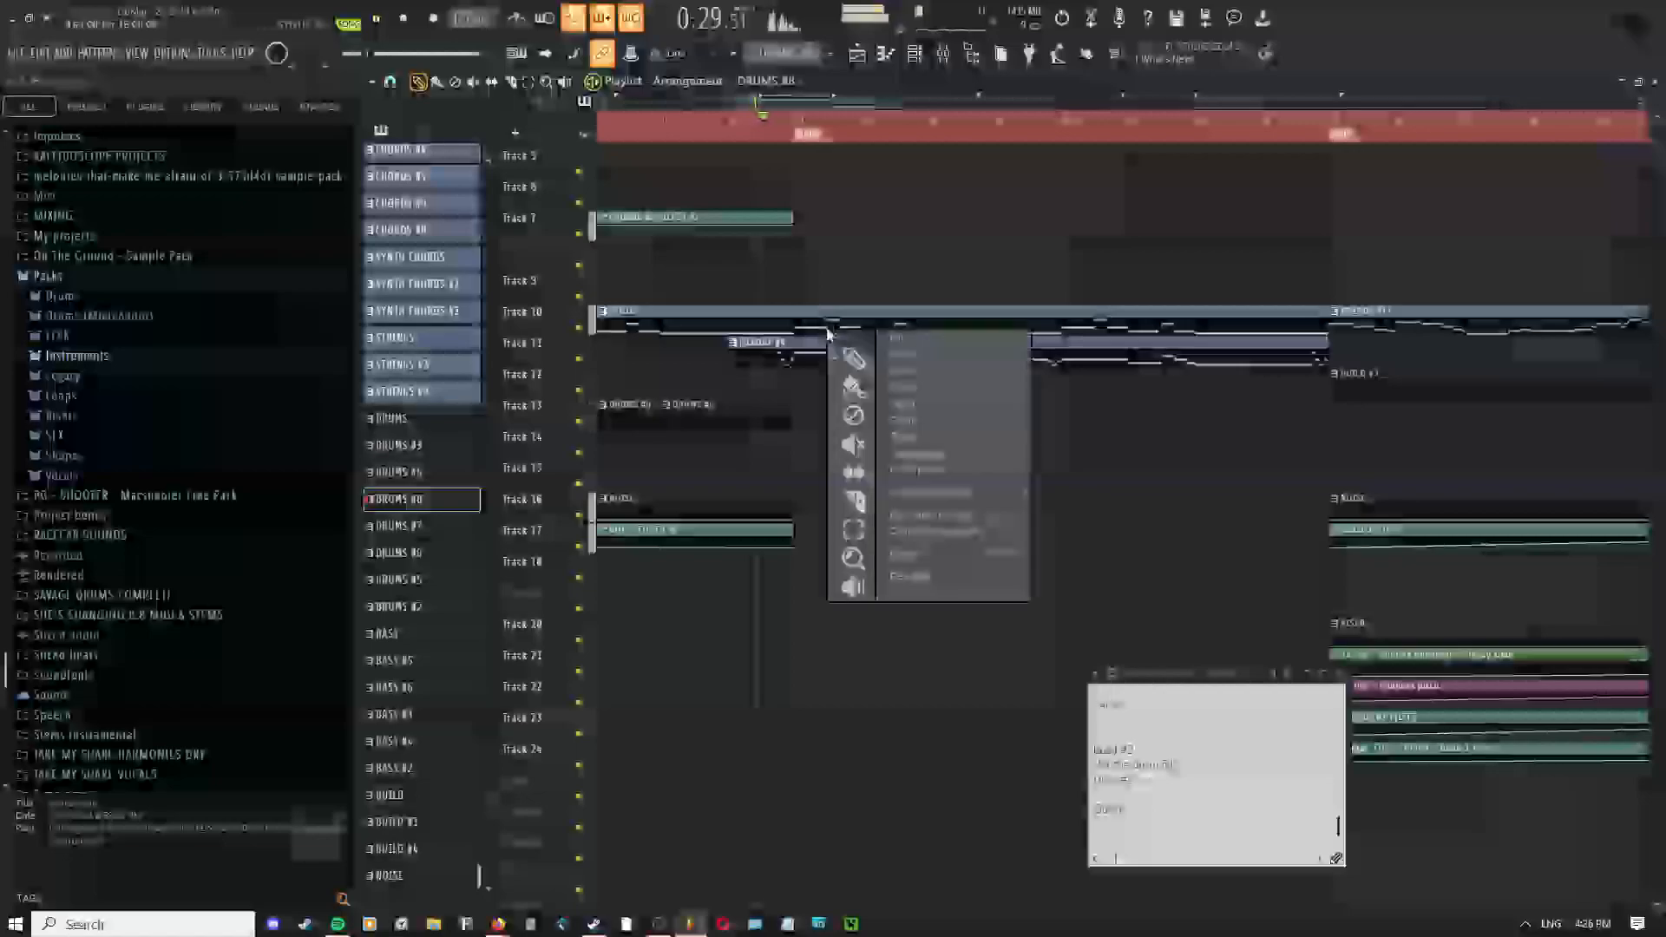
left_click(840, 358)
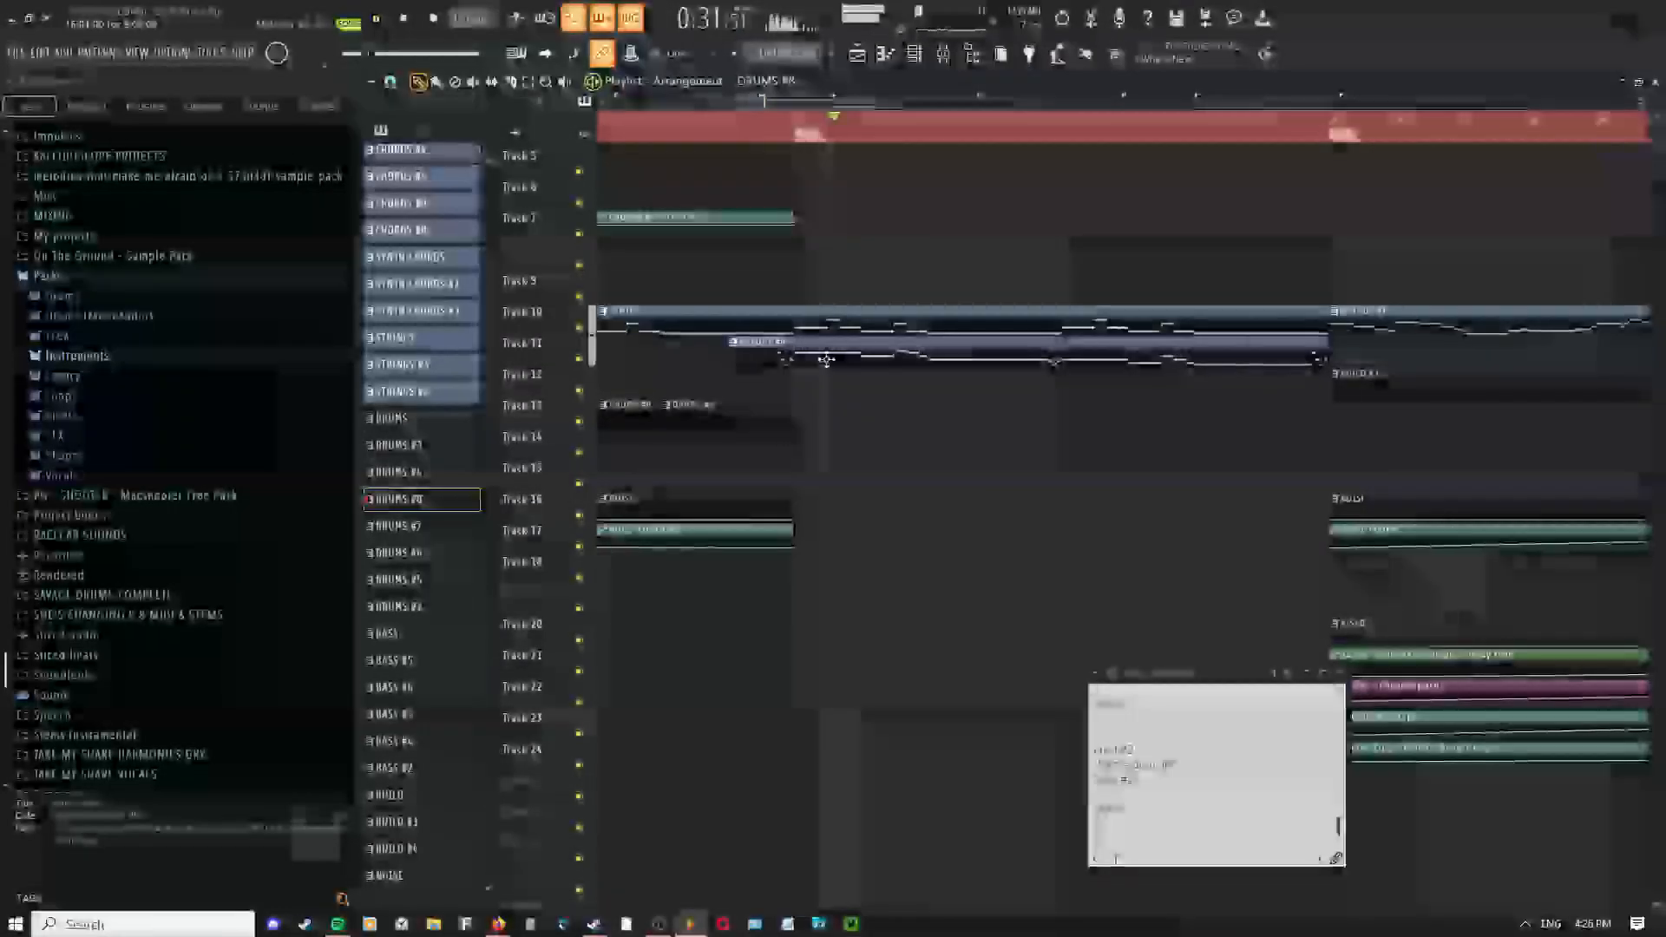
scroll(800, 403, "down", 3)
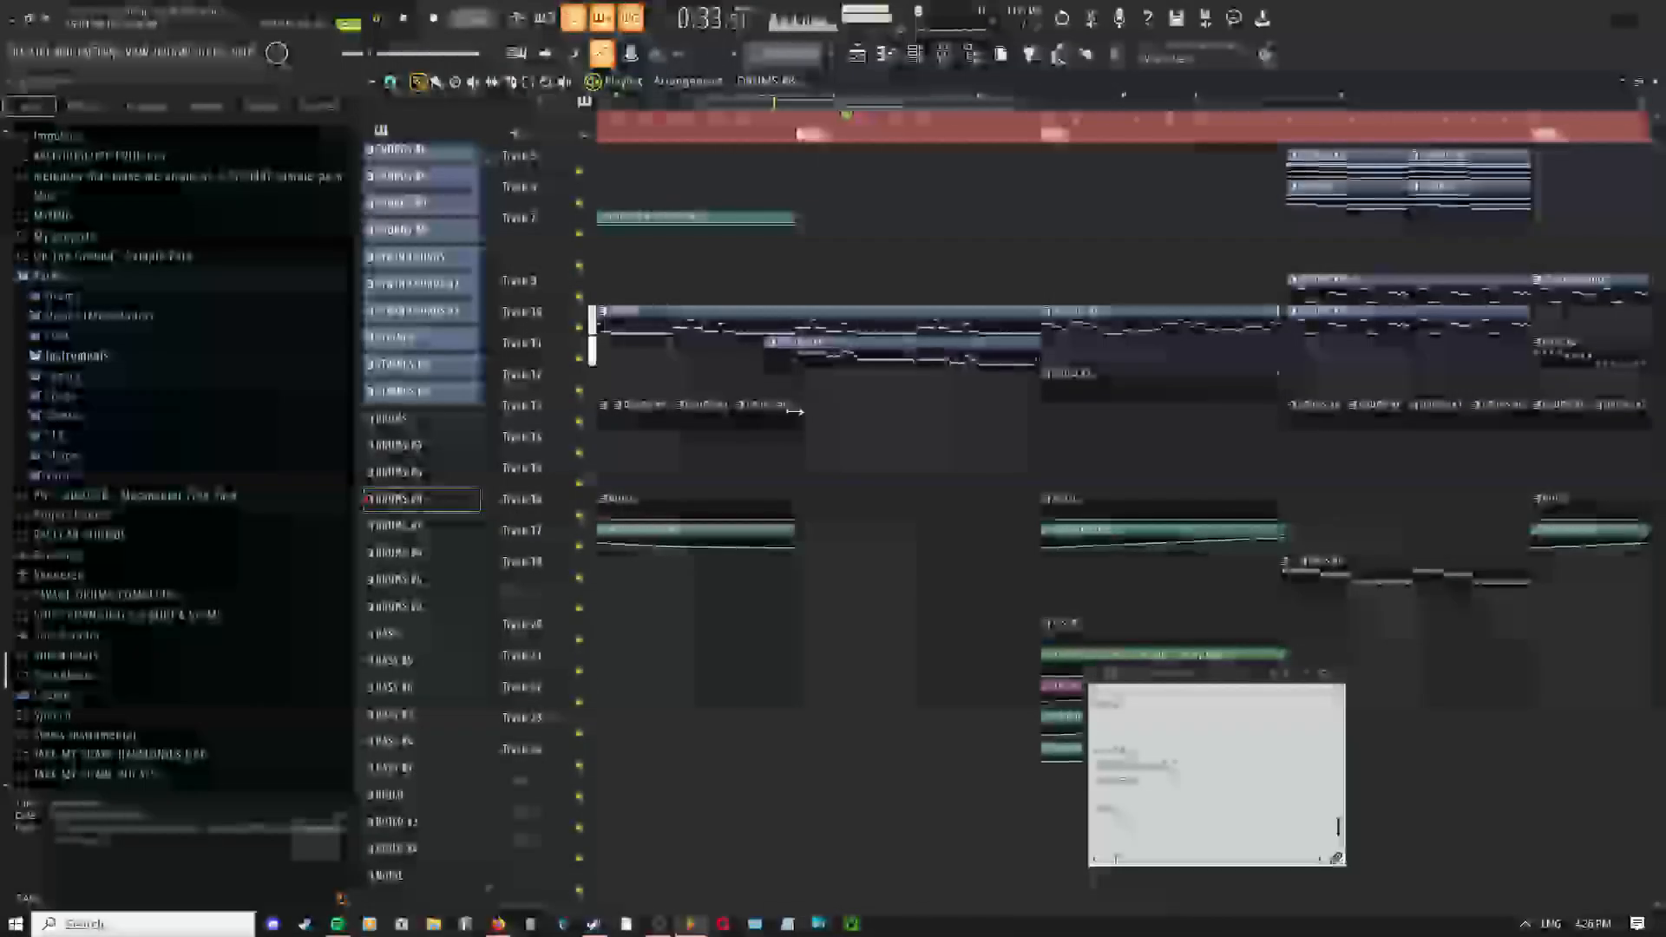
left_click_drag(792, 413, 952, 424)
scroll(800, 399, "down", 3)
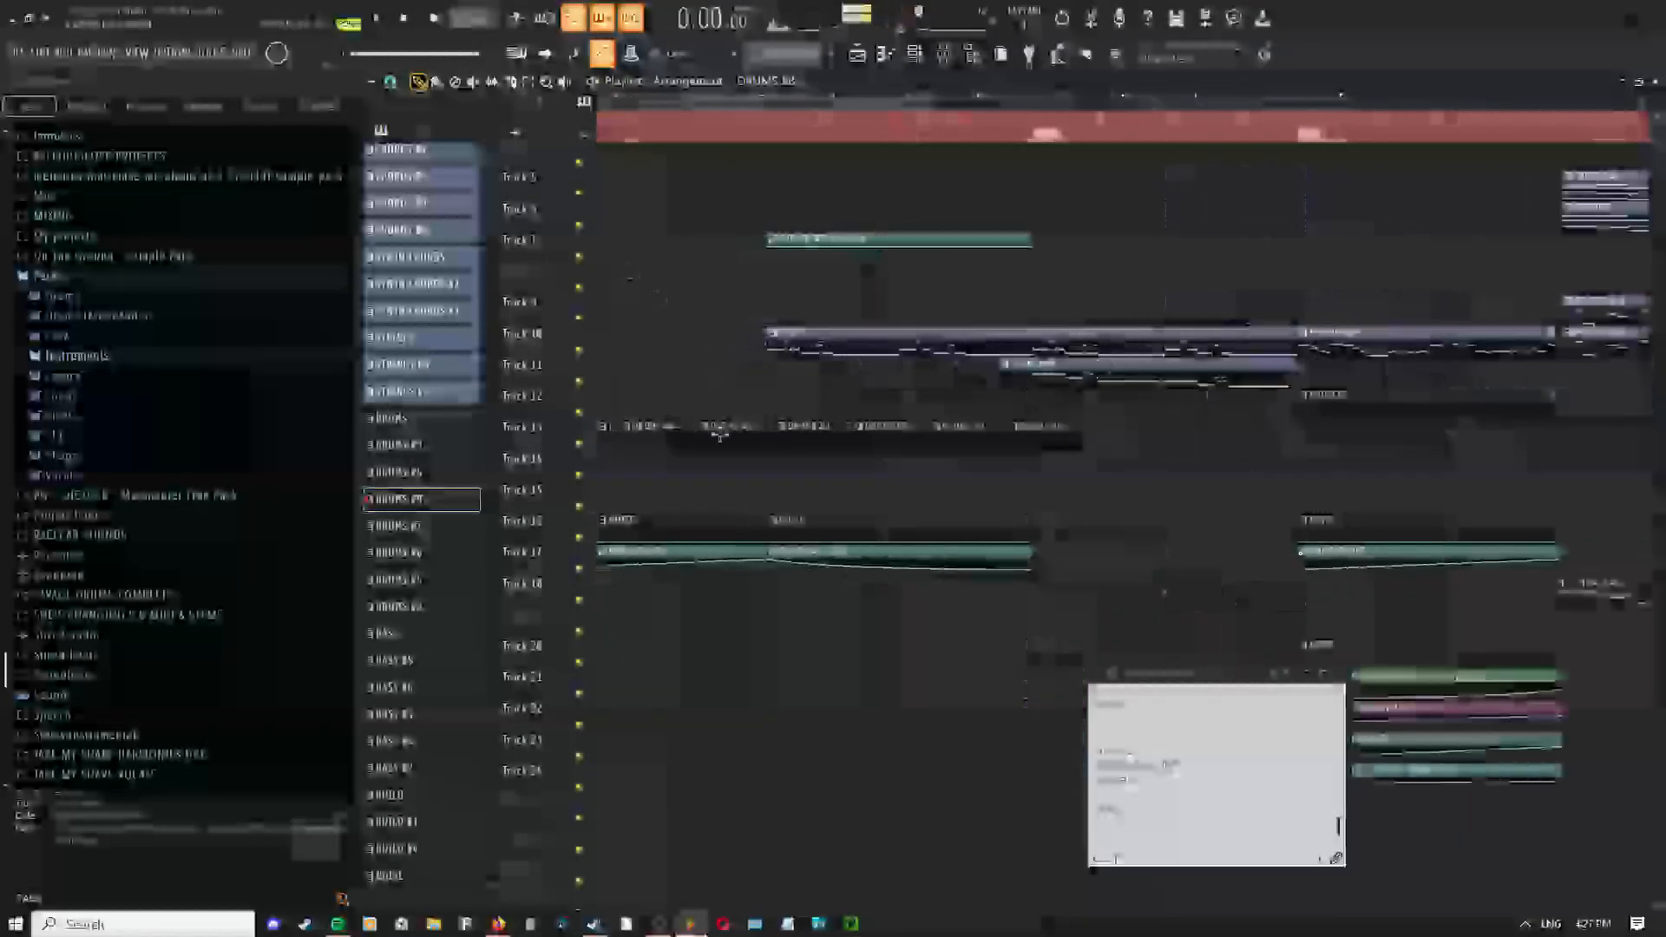
Place a SYNTH clip on Track 9 above the opening DRUMS #4 clips, ending where Track 10's SYNTH starts, and audition it
left_click(767, 343)
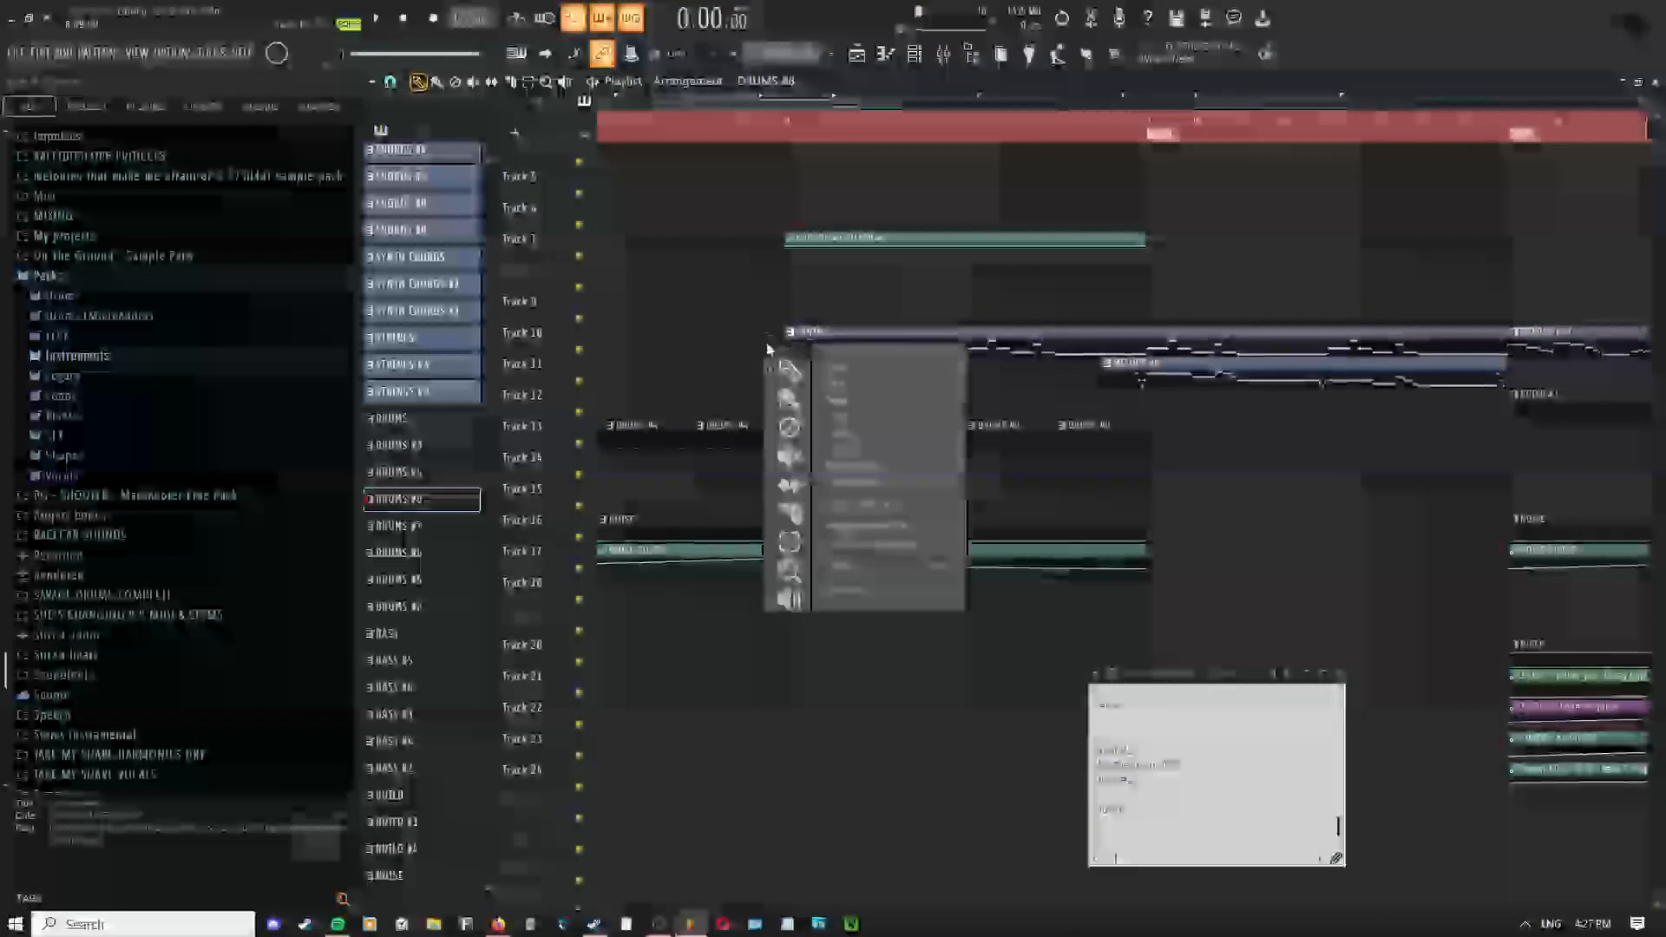
left_click(826, 376)
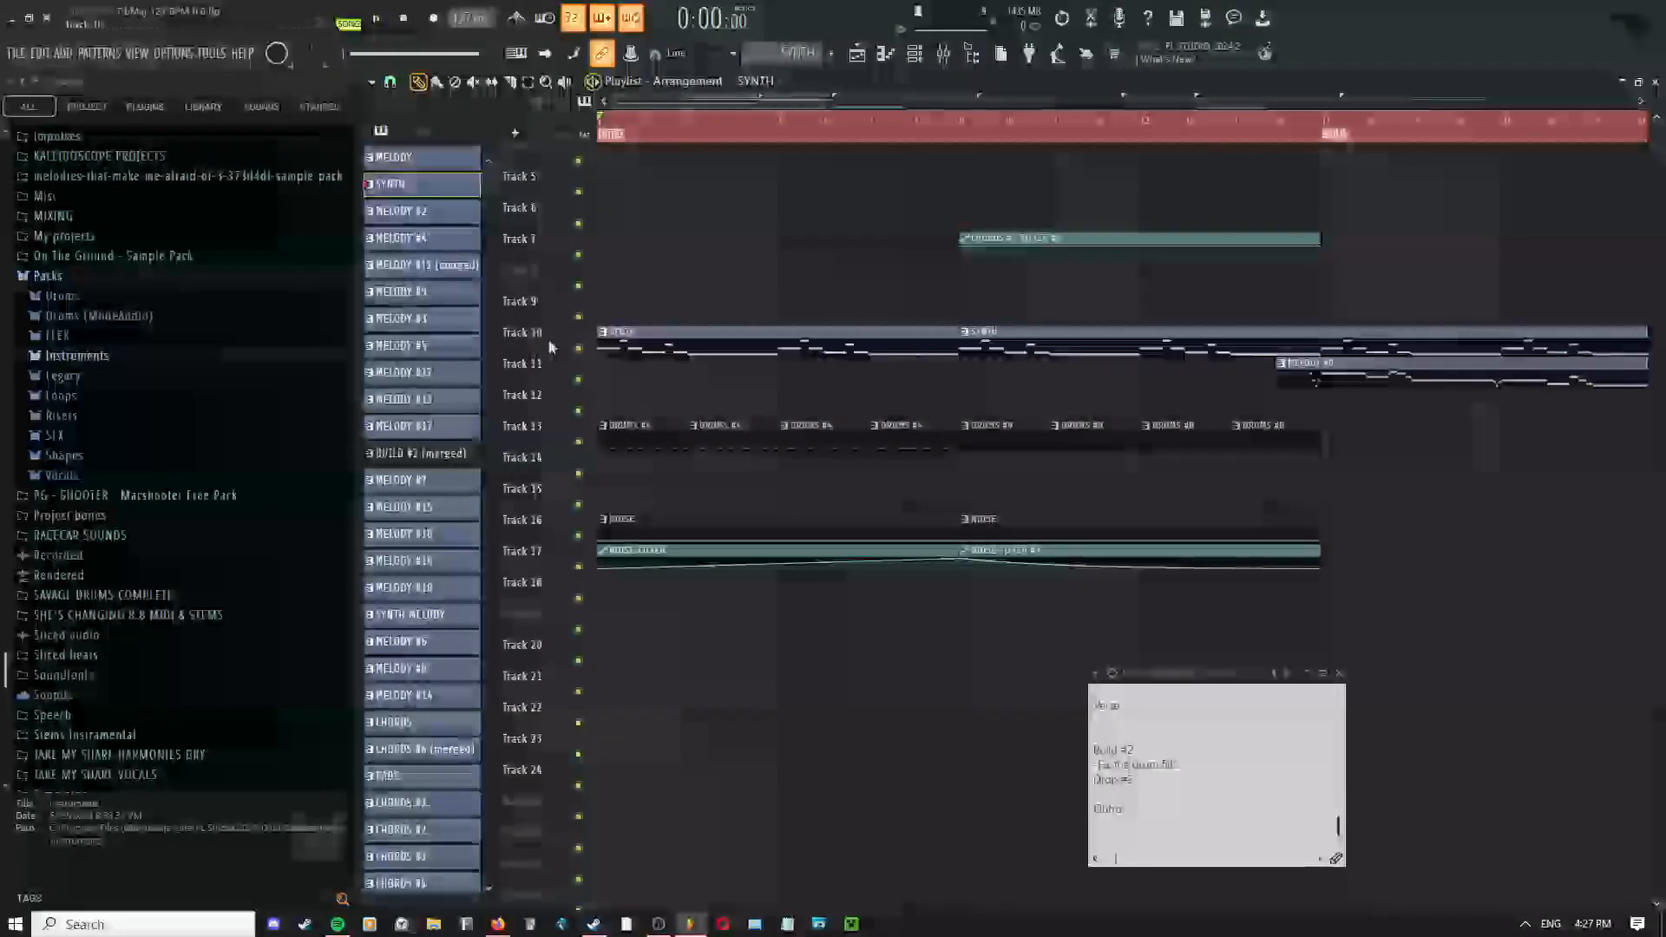
key("space")
scroll(628, 364, "up", 3)
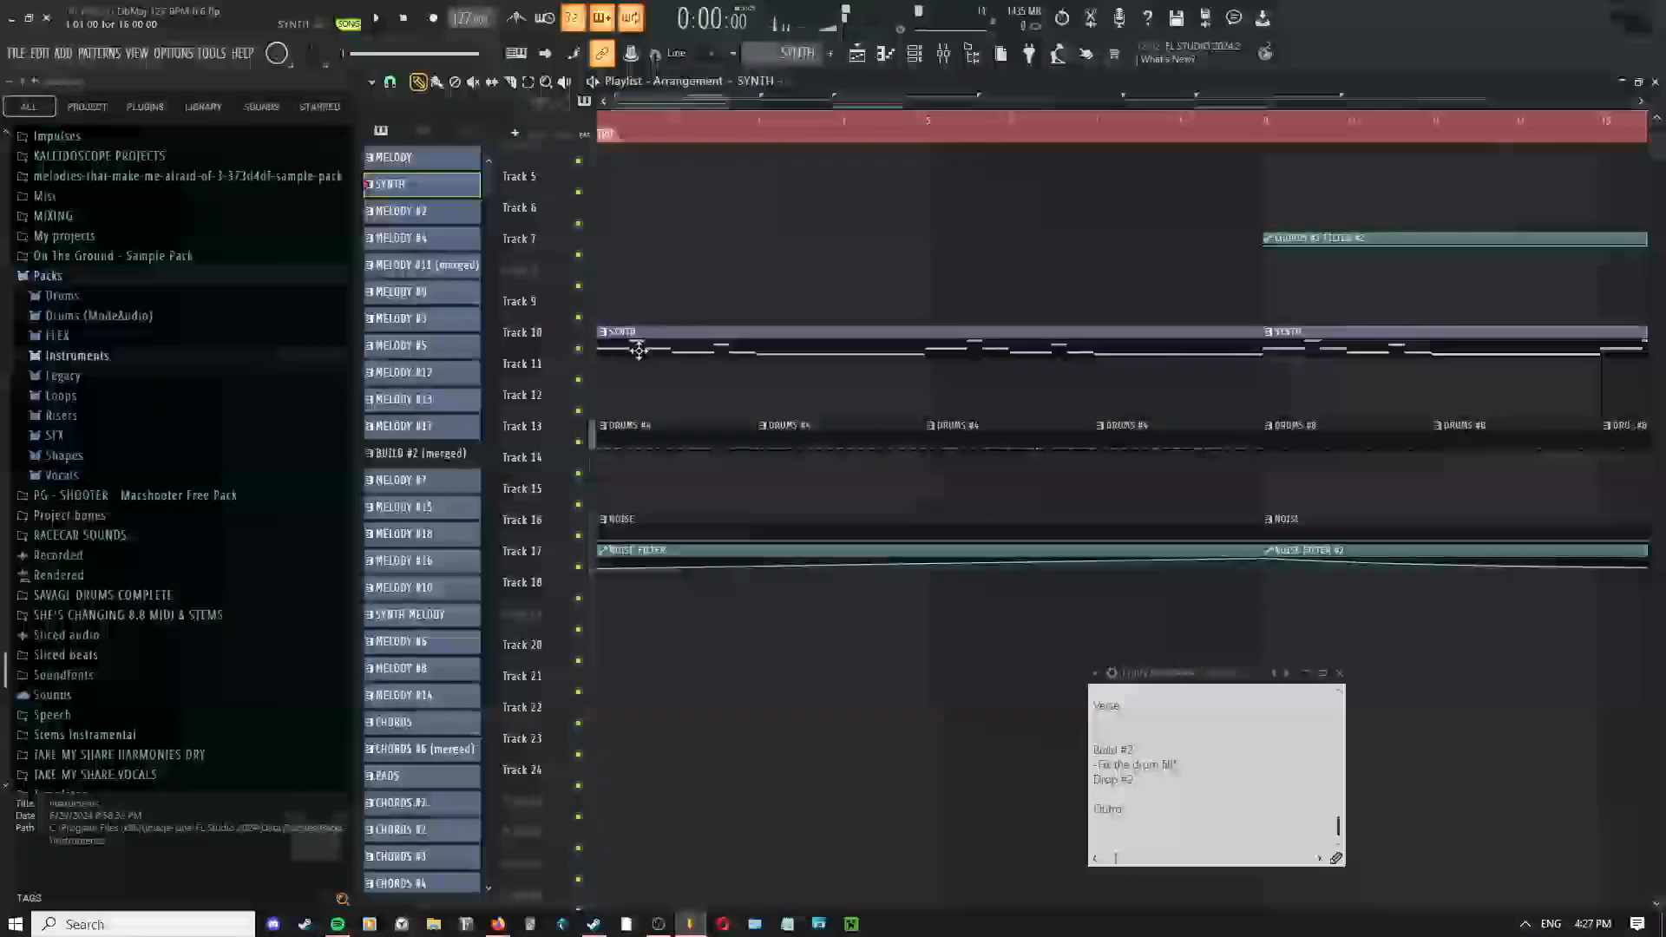
scroll(639, 350, "down", 2)
key("space")
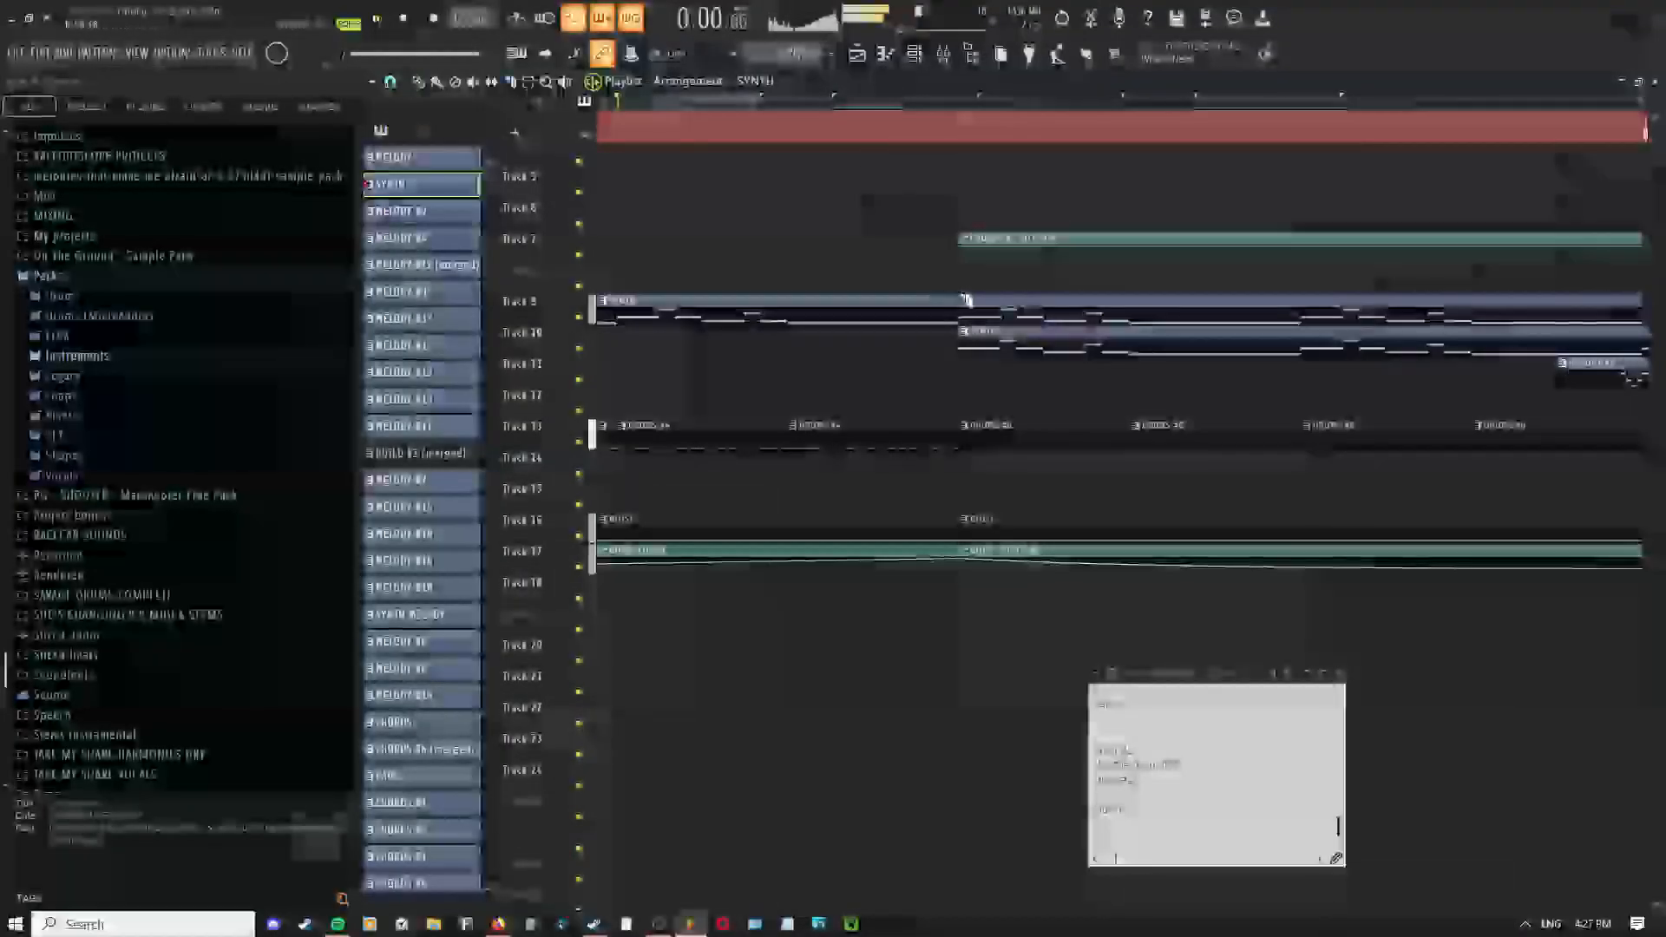
key("p")
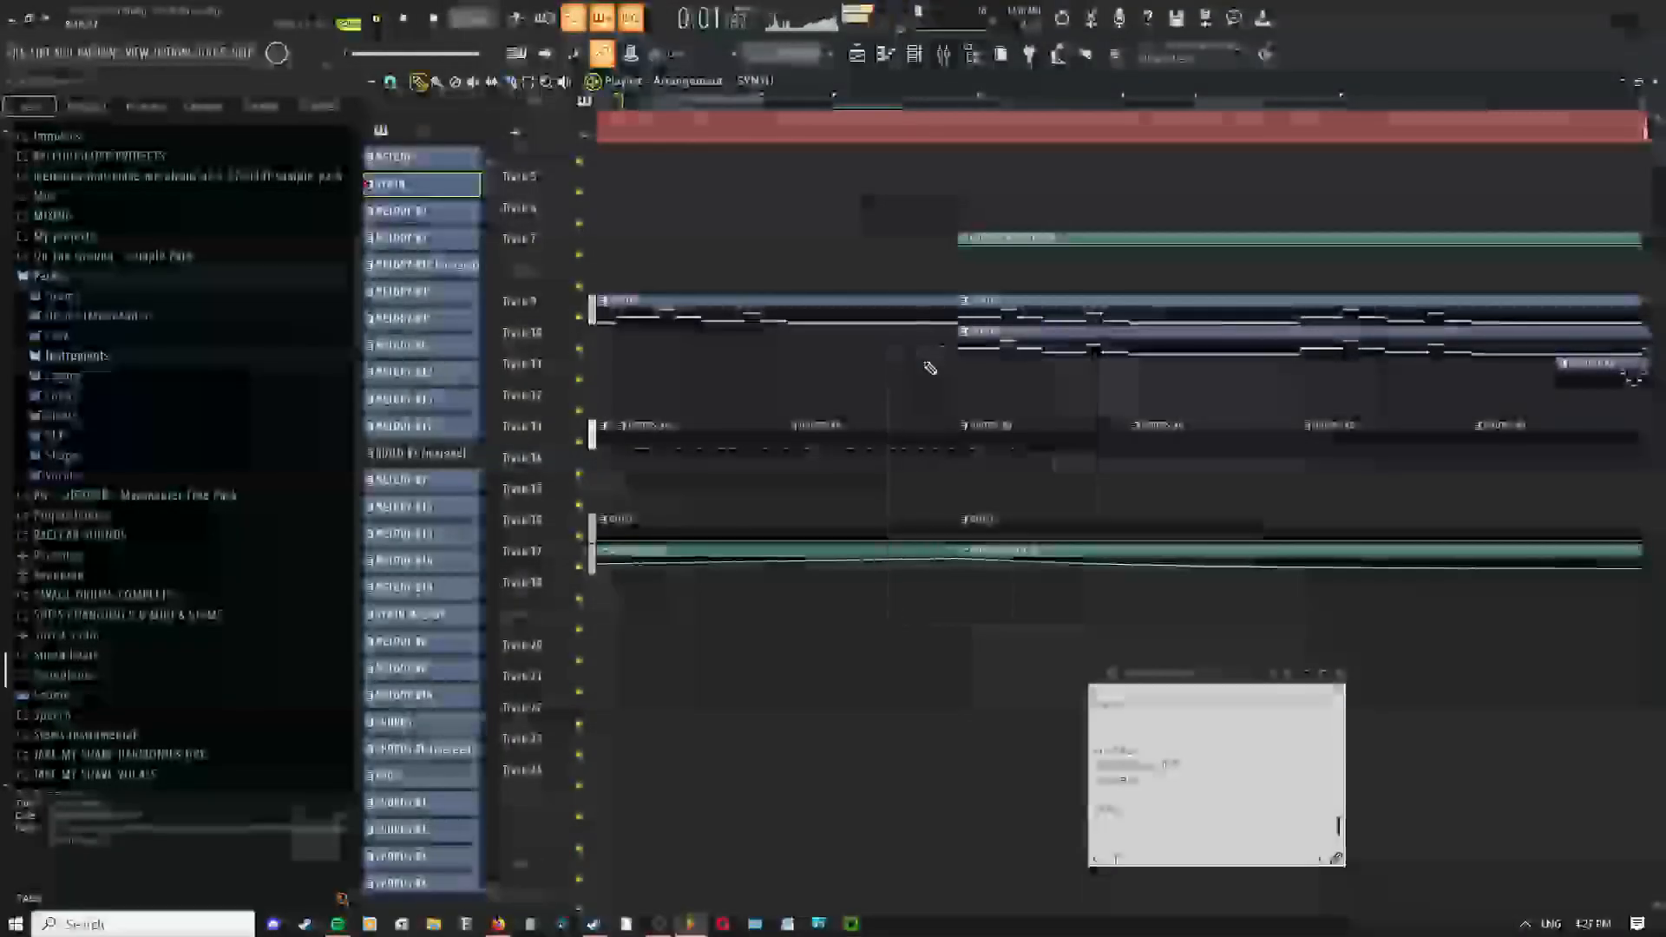
right_click(974, 305)
key("space")
scroll(746, 350, "down", 3)
scroll(712, 354, "up", 4)
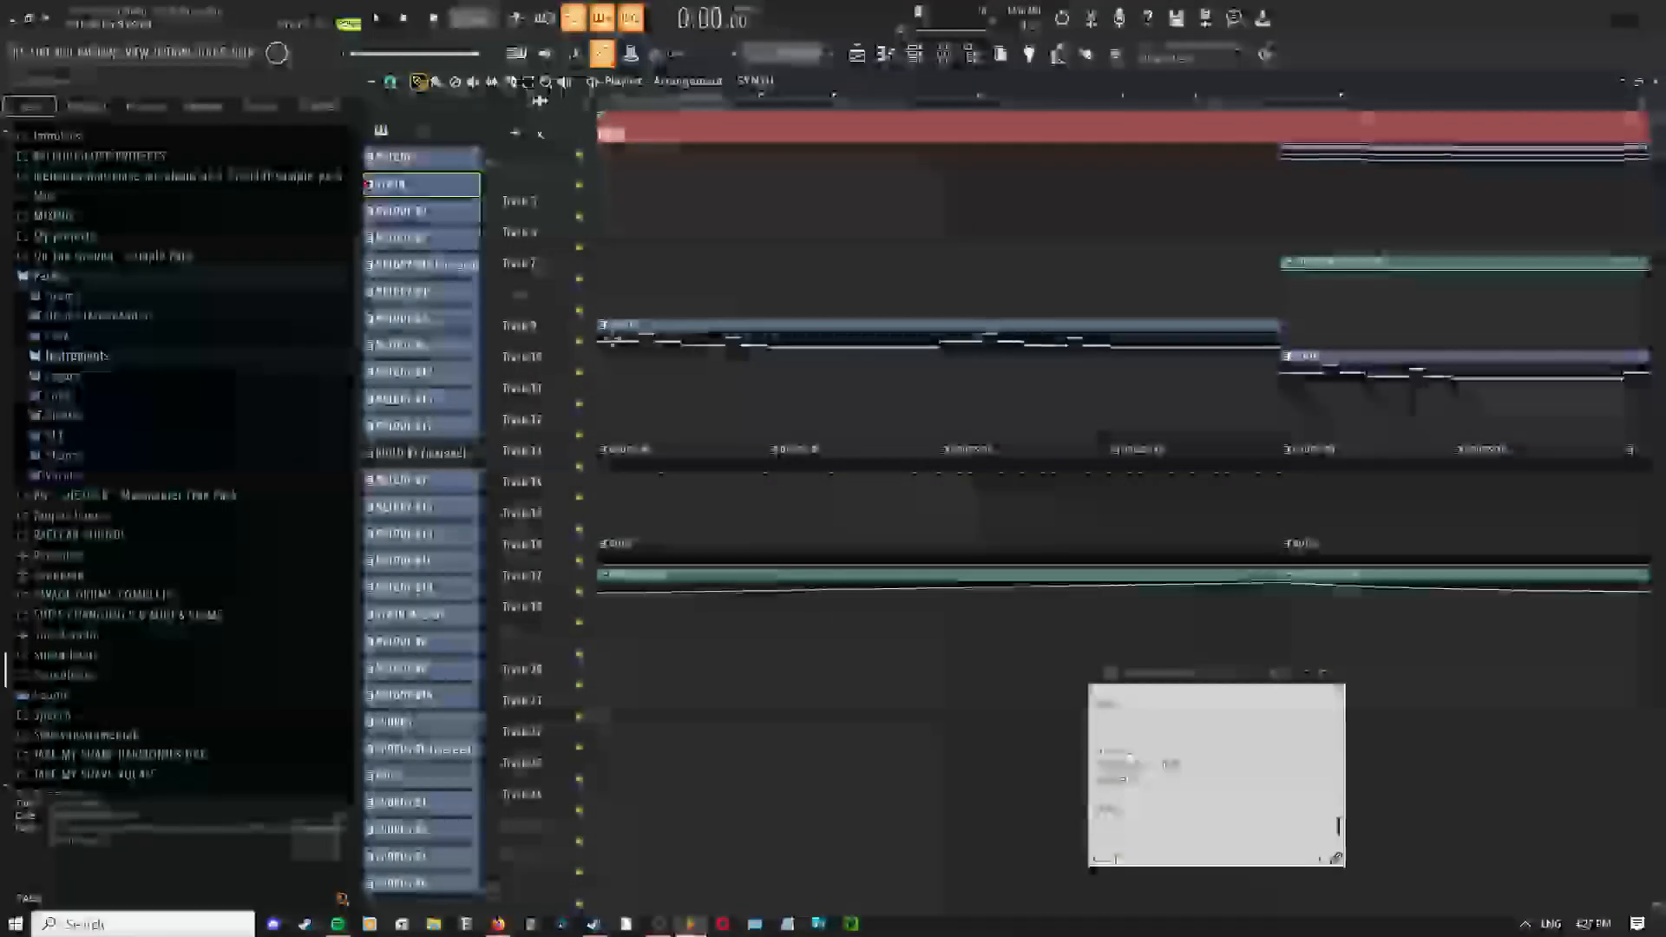
Make the opening Track 9 SYNTH clip a unique pattern and open its SOFT SYNTH notes
left_click(604, 326)
left_click(640, 489)
double_click(605, 346)
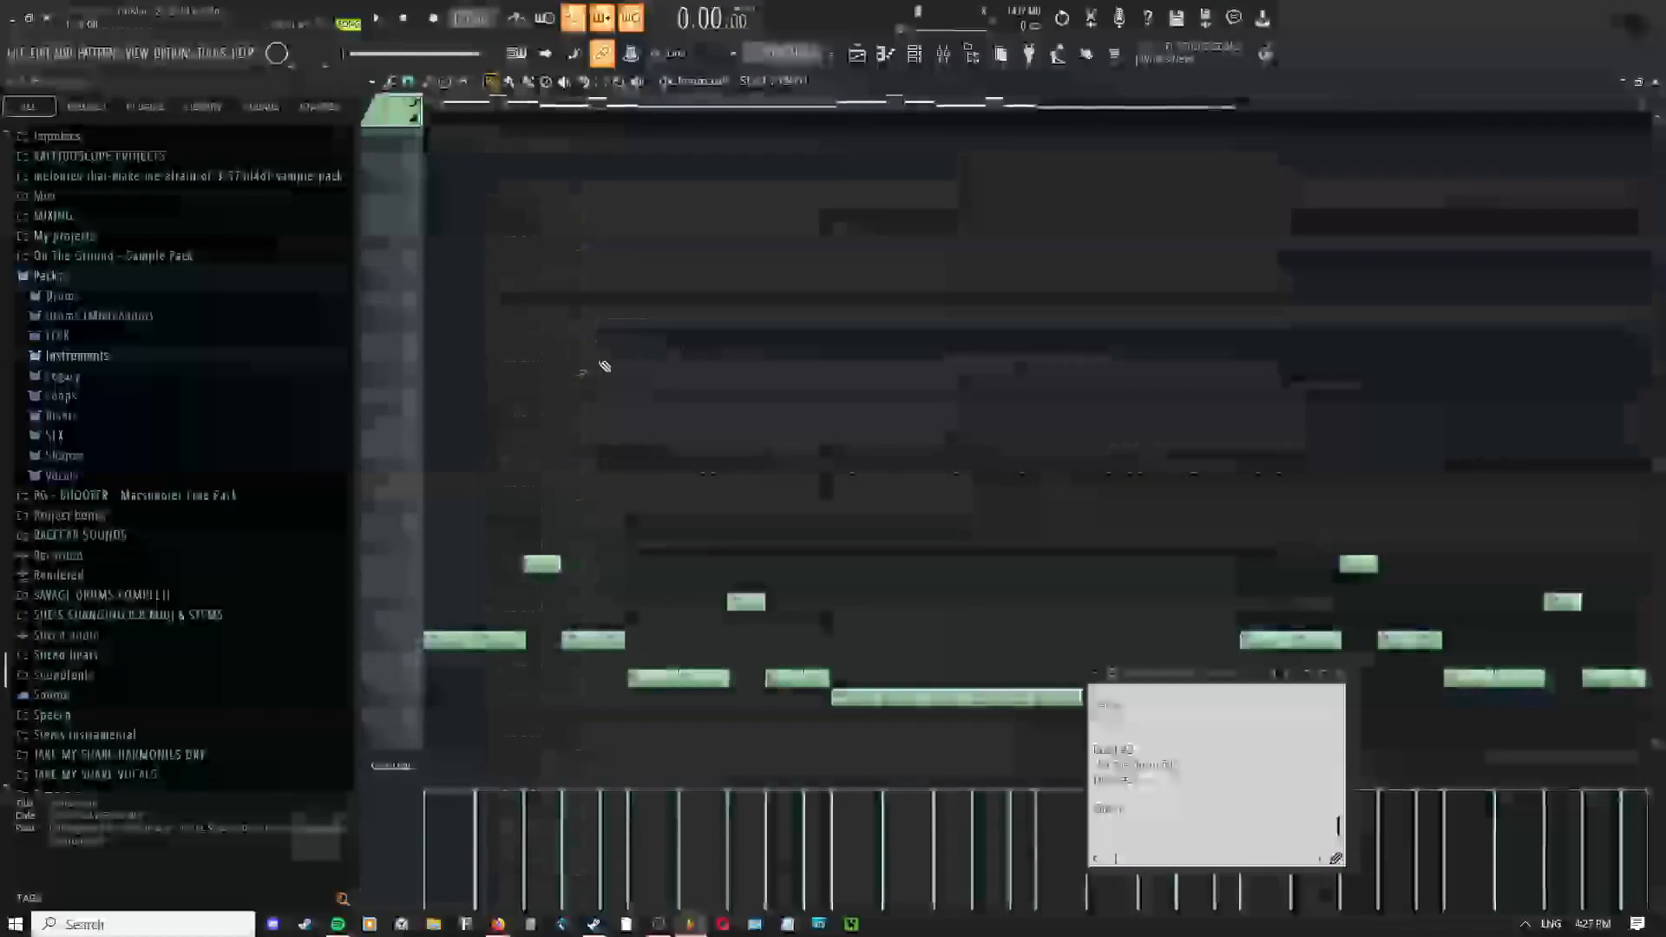
Delete every SOFT SYNTH note in bars 1 and 2 of the opening synth pattern
left_click(380, 681)
right_click(451, 640)
right_click(500, 641)
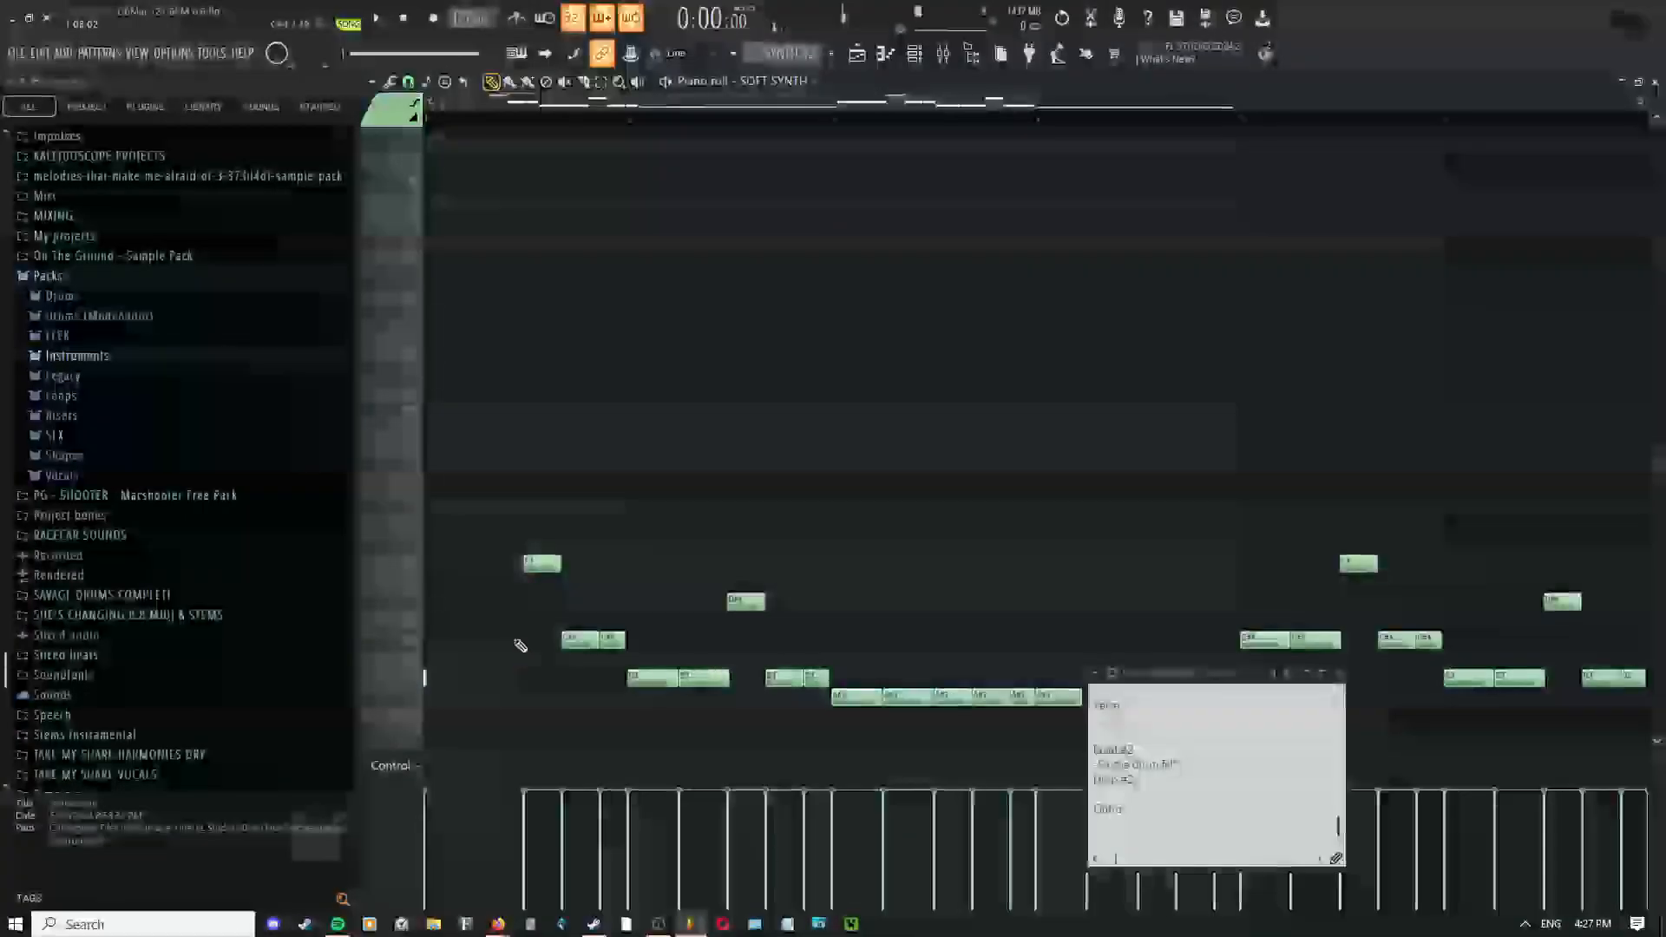
key("space")
right_click(543, 564)
right_click(612, 640)
right_click(580, 641)
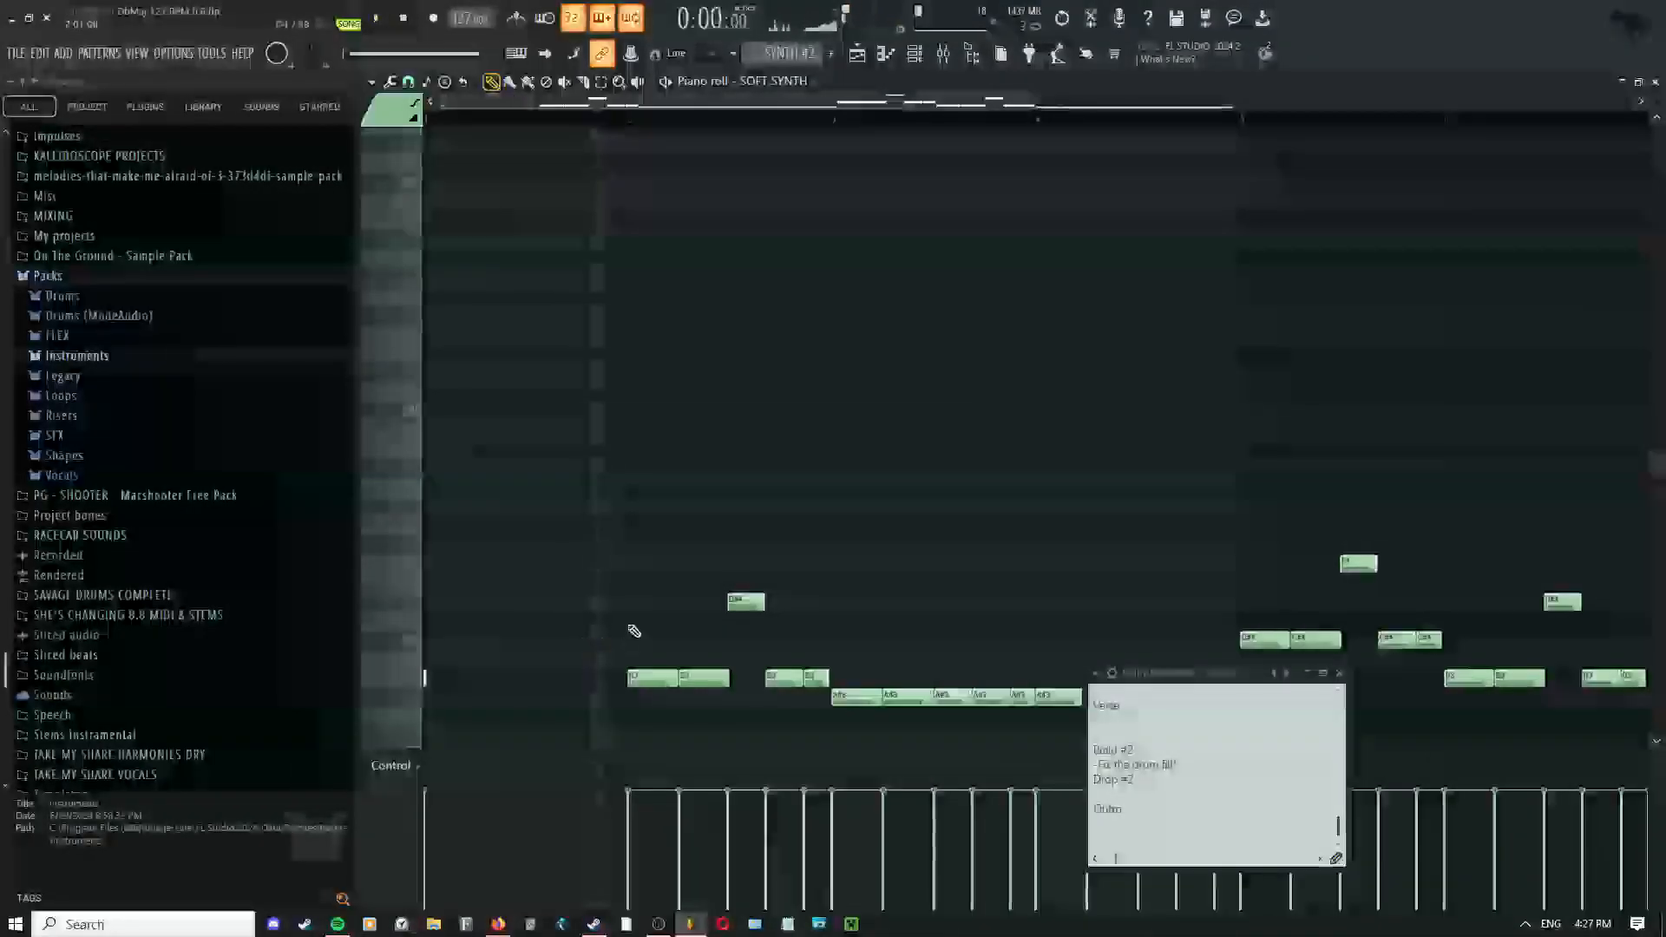
key("space")
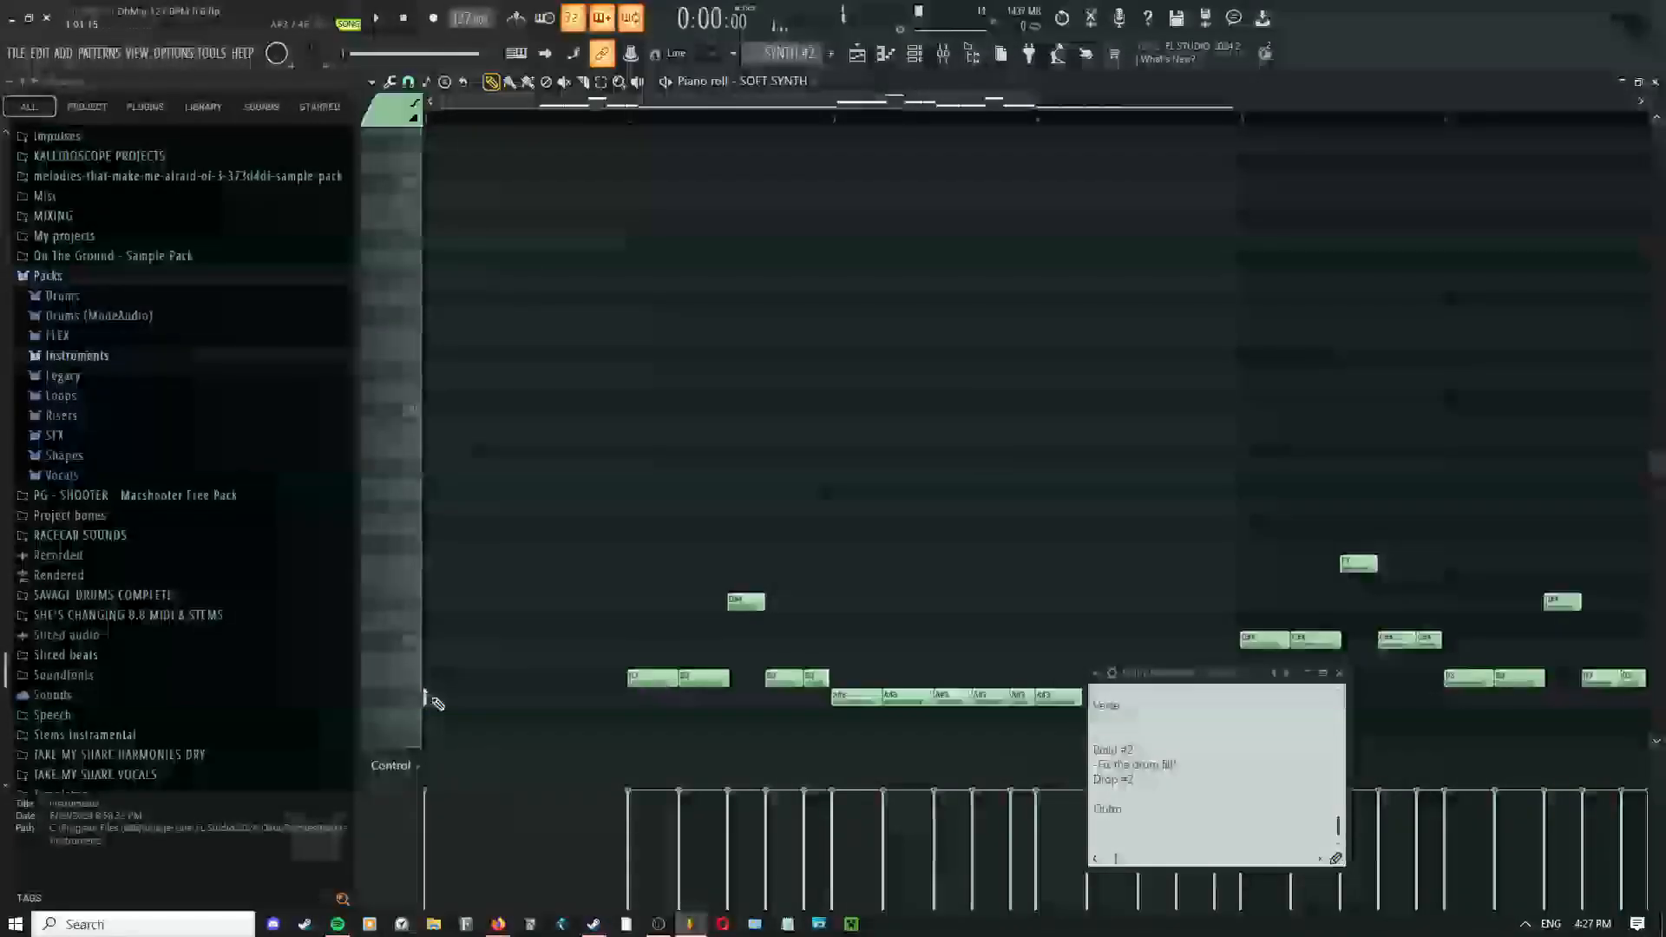
right_click(653, 679)
right_click(704, 679)
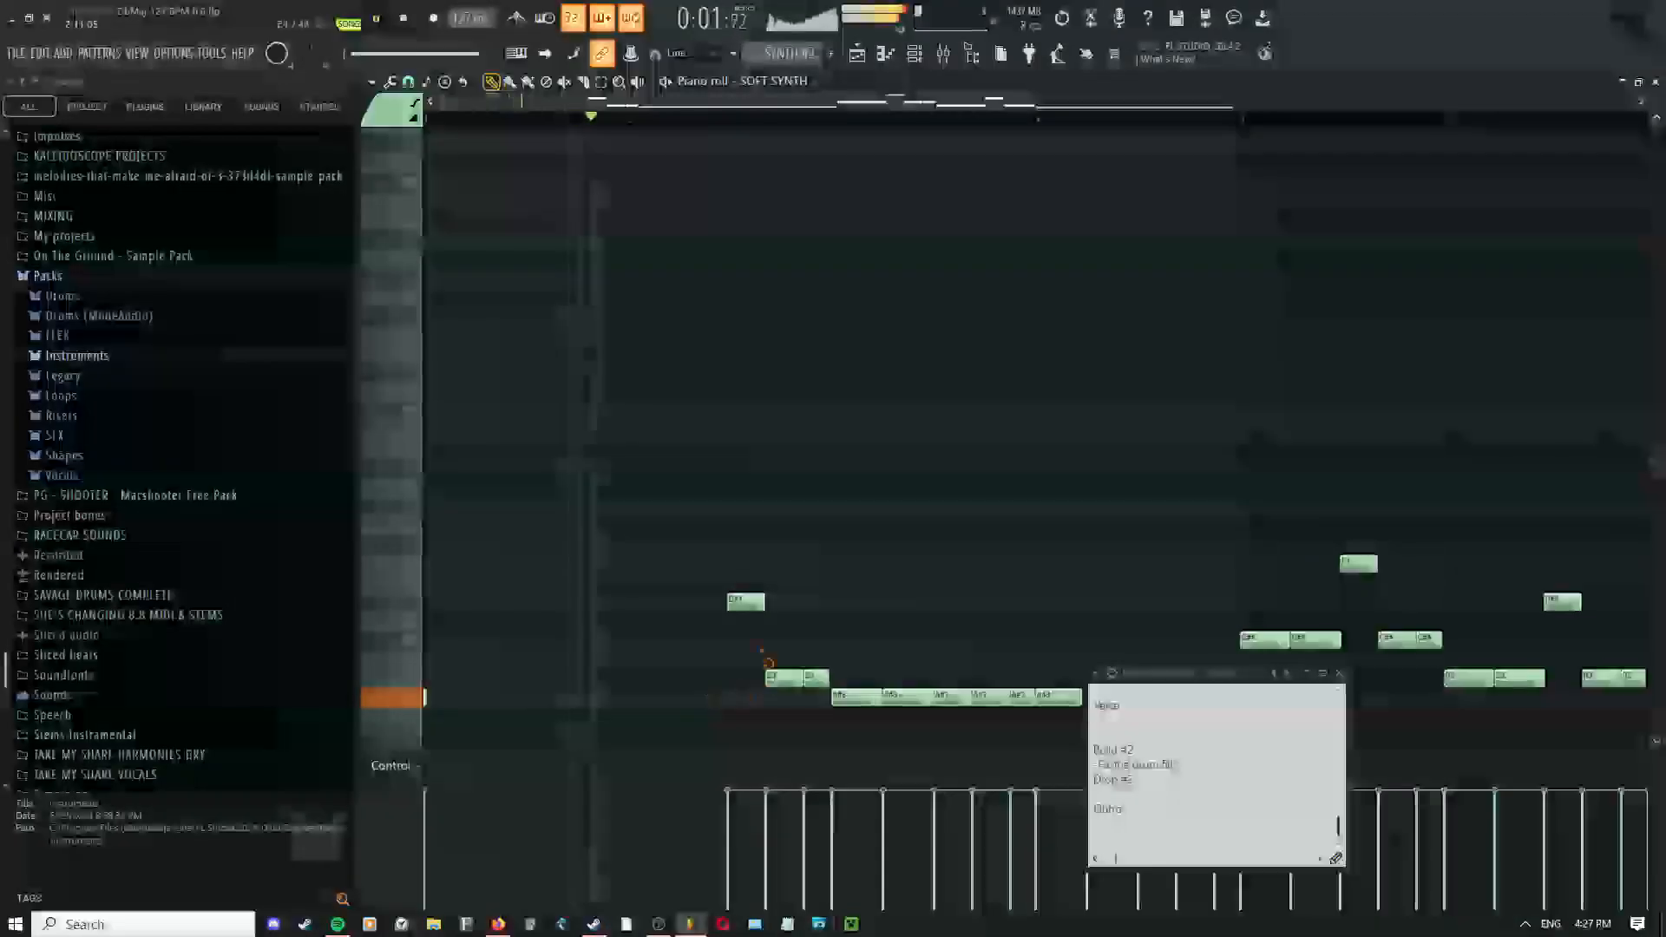
right_click(748, 602)
right_click(785, 680)
right_click(808, 680)
Delete the A#3 notes in bars 3 and 4, keeping only the first one
left_click_drag(787, 608, 546, 486)
right_click(667, 575)
right_click(712, 576)
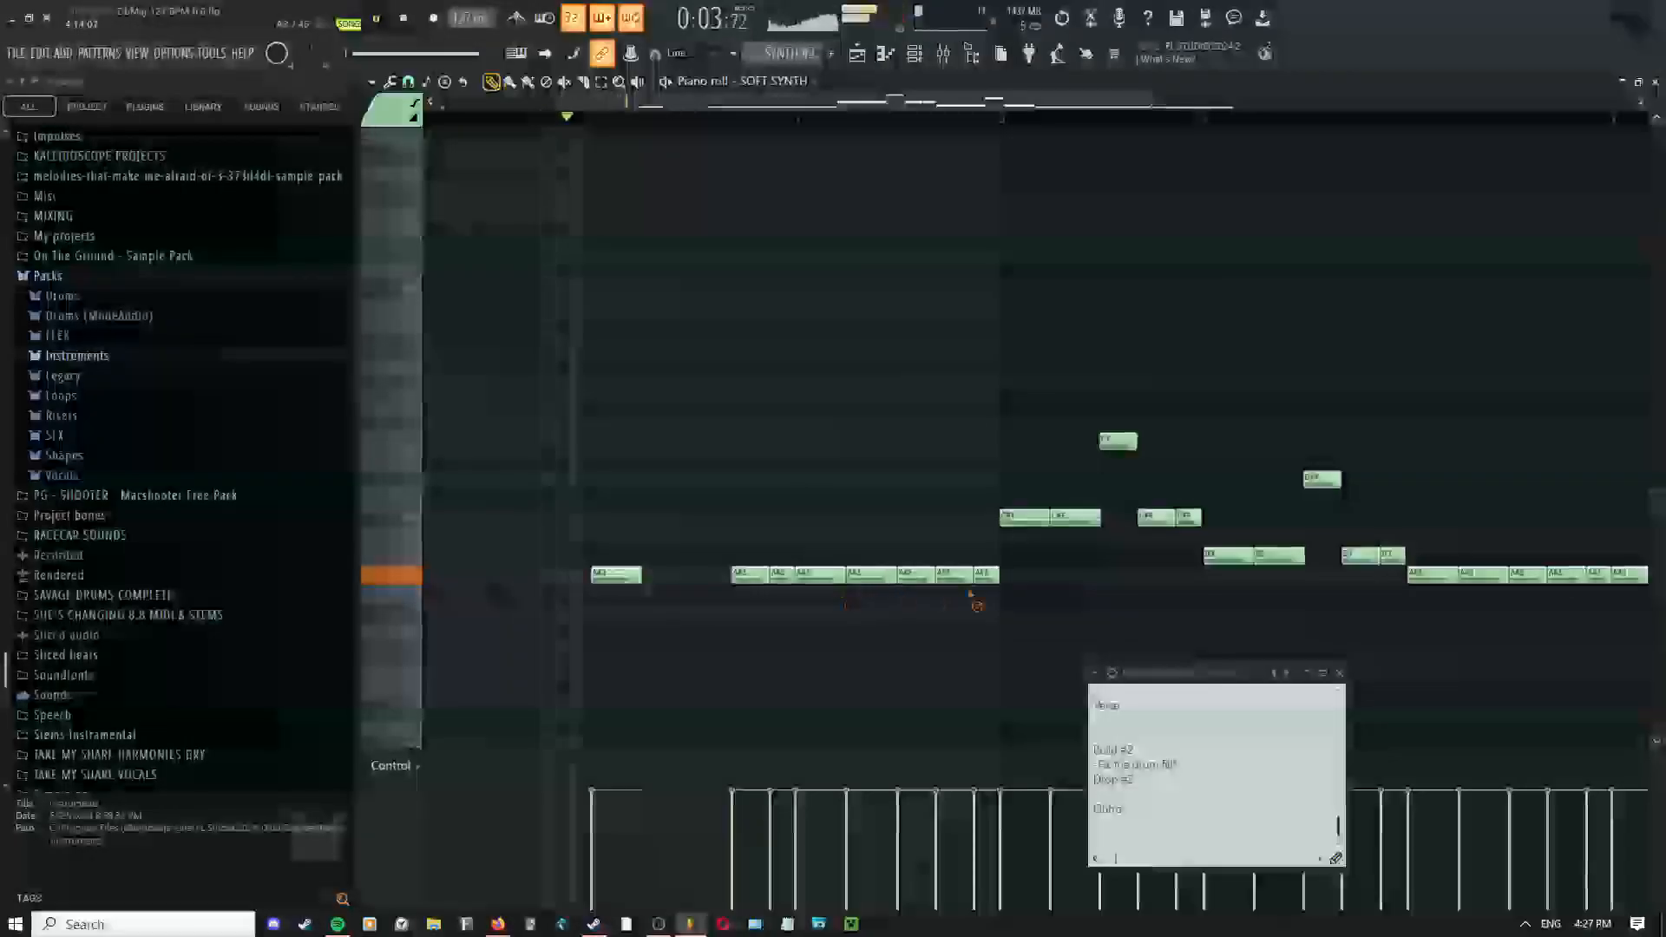
right_click(820, 575)
right_click(782, 575)
right_click(762, 576)
right_click(871, 577)
right_click(916, 577)
right_click(954, 576)
key("space")
right_click(985, 576)
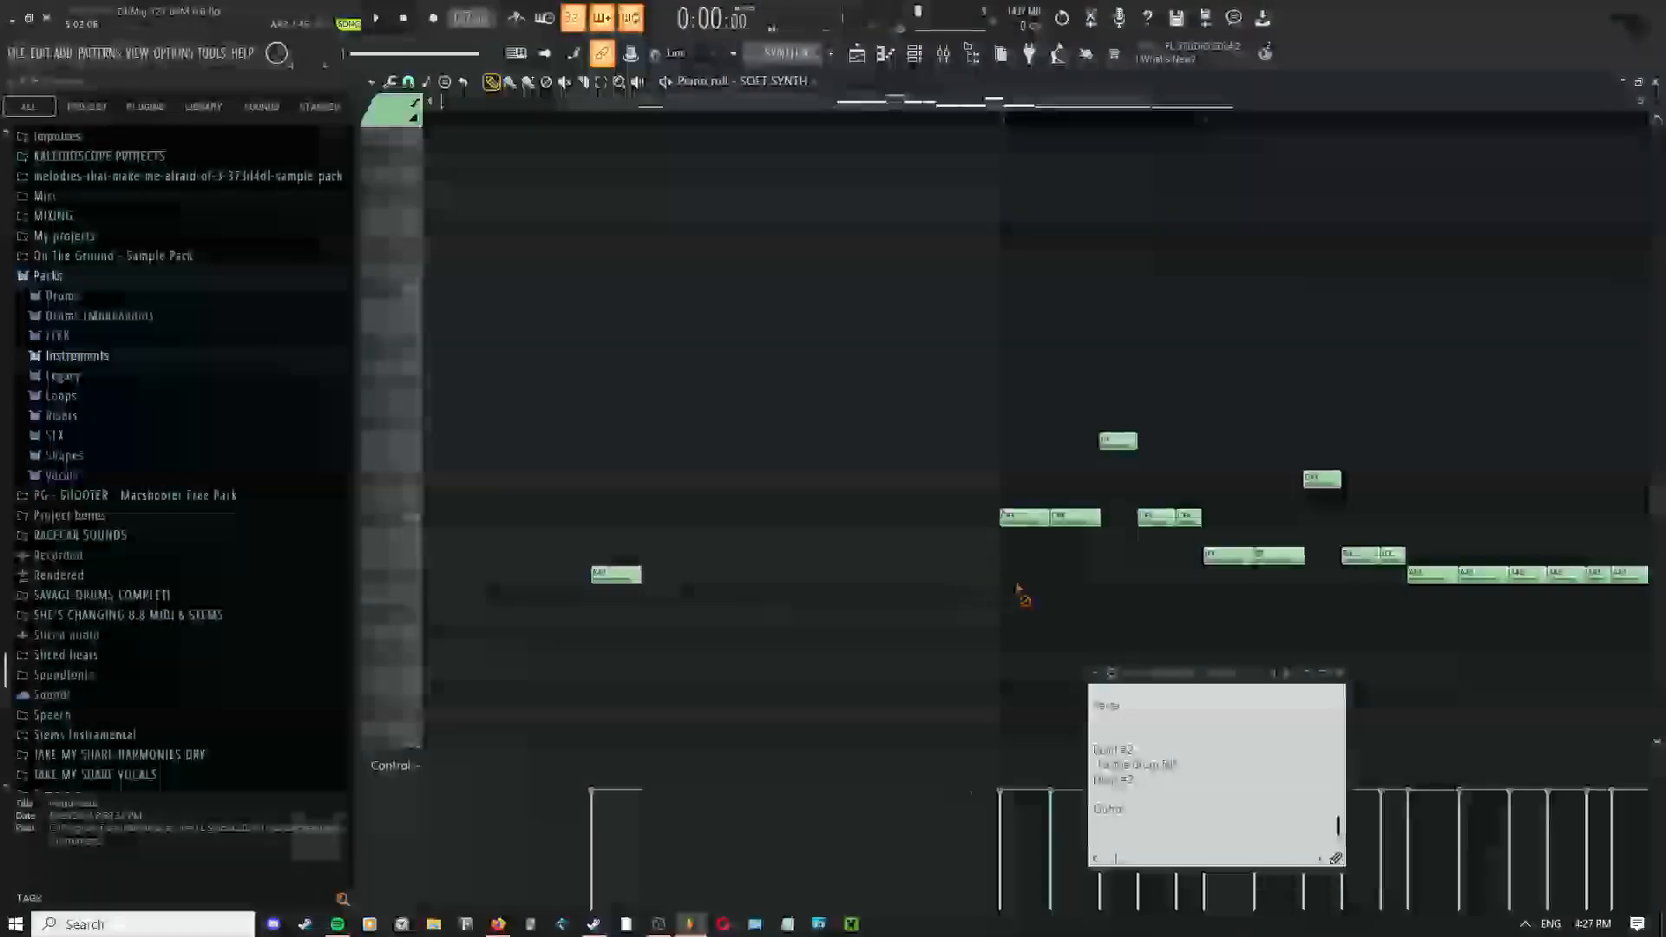
Add an A#3 note at bar 1 and sustain the A#3 notes at bars 1 and 3 for two bars each
left_click_drag(693, 589, 885, 583)
left_click(809, 569)
left_click_drag(522, 567, 424, 569)
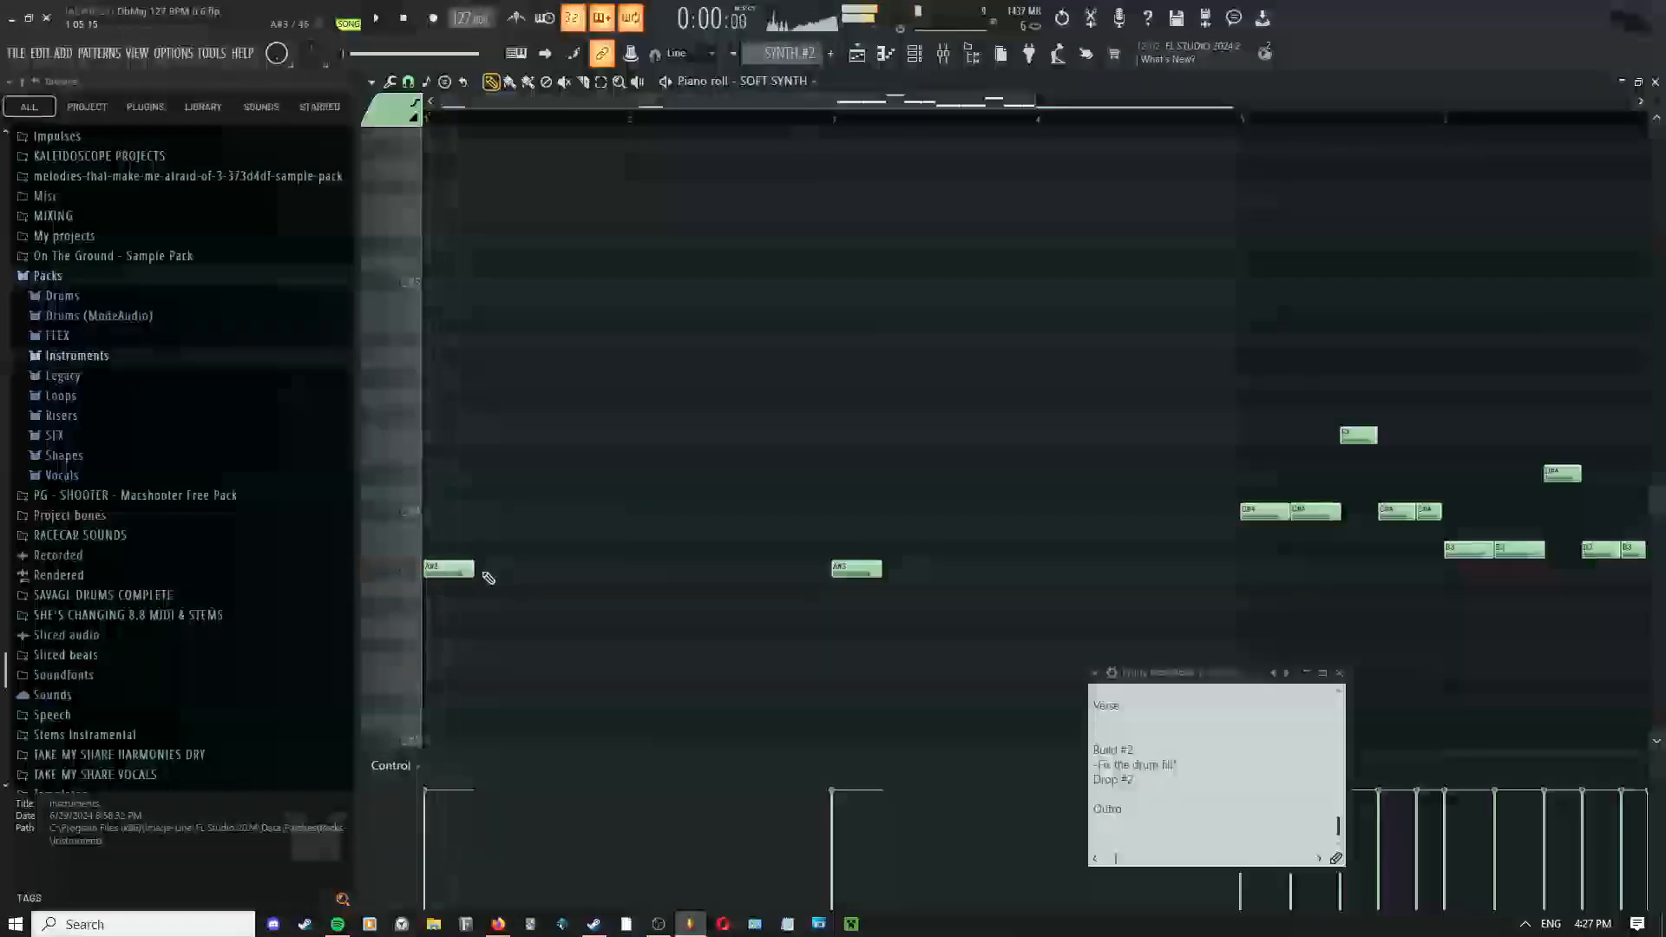
key("space")
right_click(851, 575)
left_click(841, 572)
key("space")
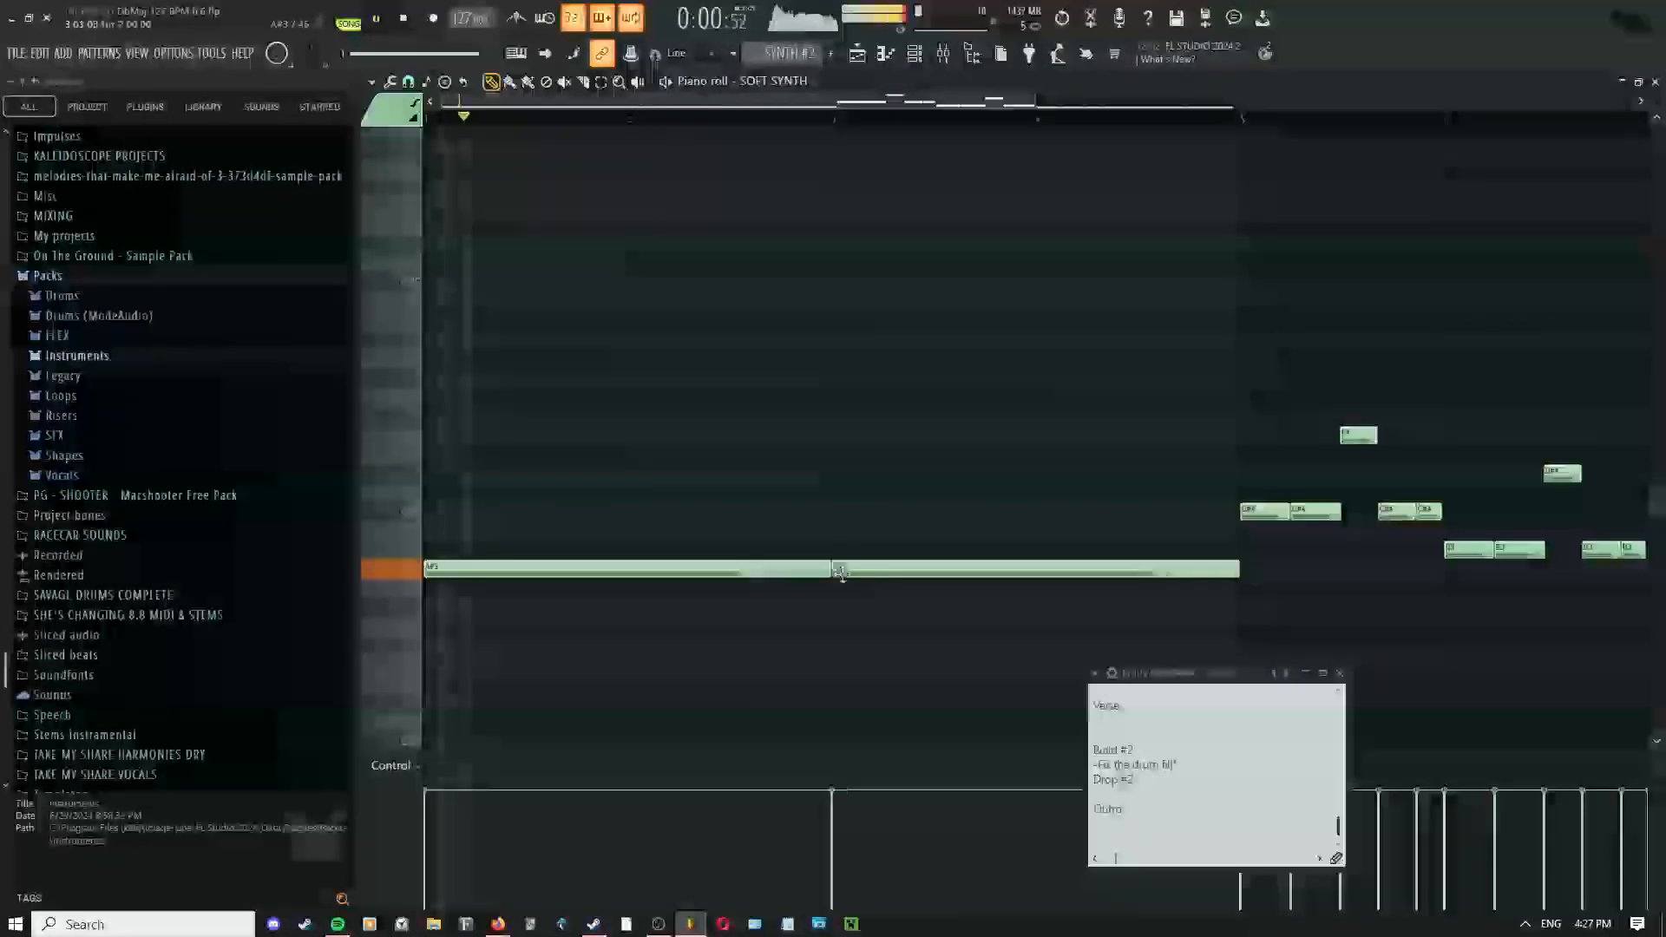
Replace the notes from bar 5 onward with two-bar A#3 notes at bars 5 and 7, and audition the pattern
scroll(838, 572, "down", 2)
left_click_drag(1043, 535, 852, 520)
right_click(785, 499)
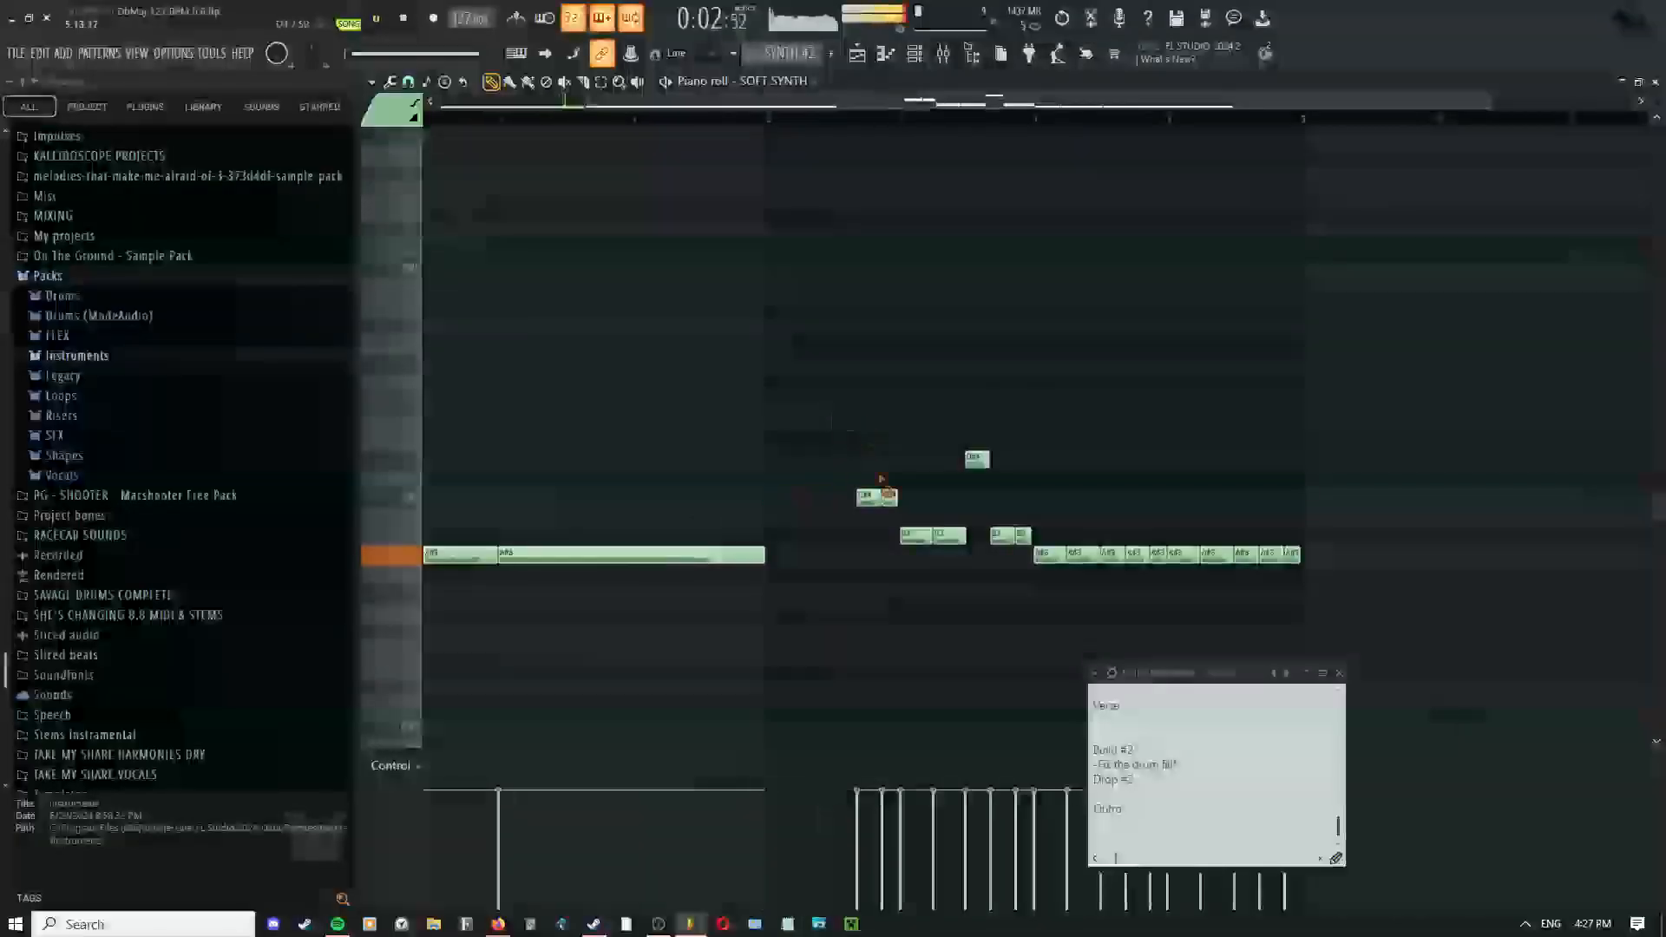
left_click(767, 555)
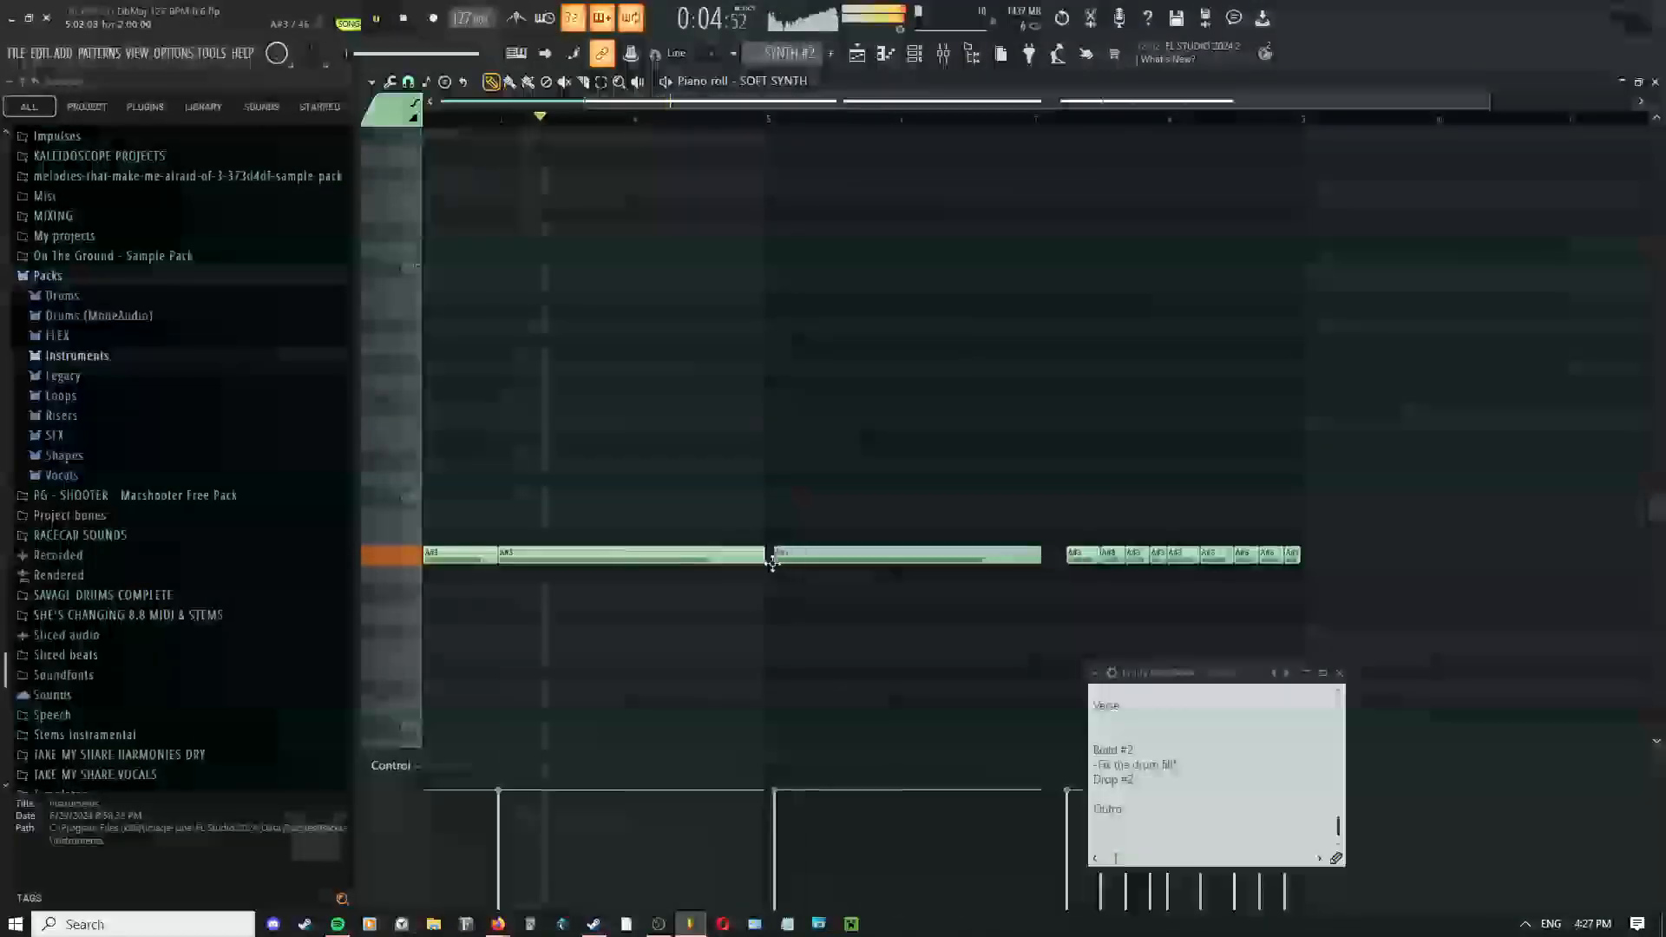
right_click(1073, 557)
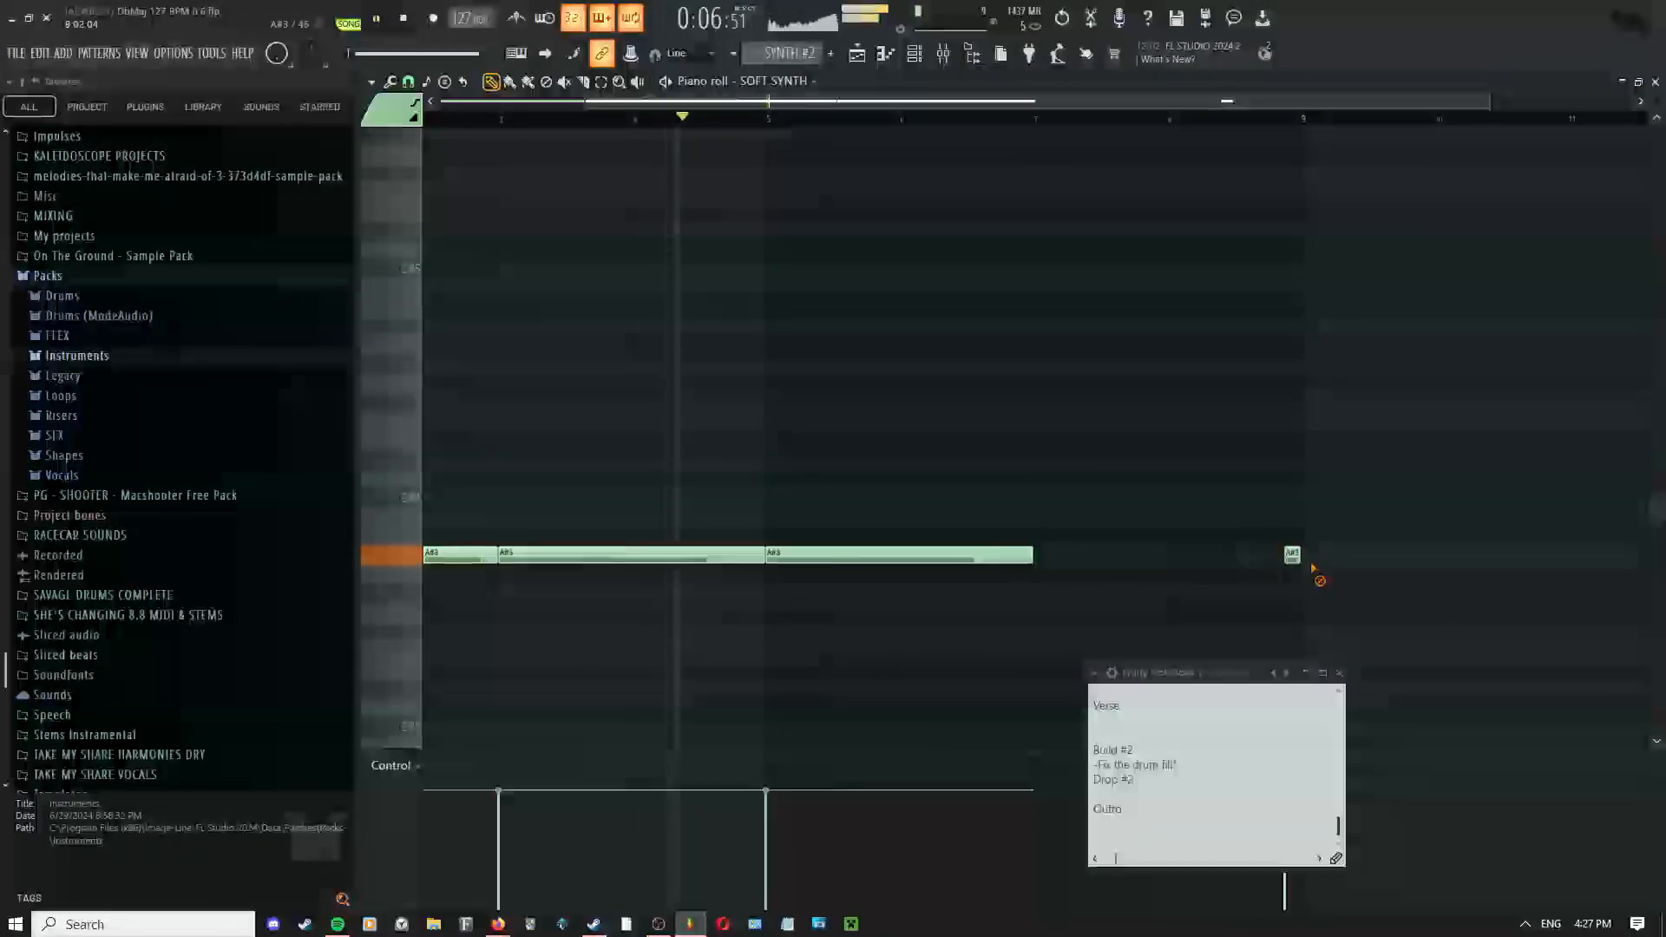
right_click(1293, 558)
left_click_drag(1092, 563, 1043, 571)
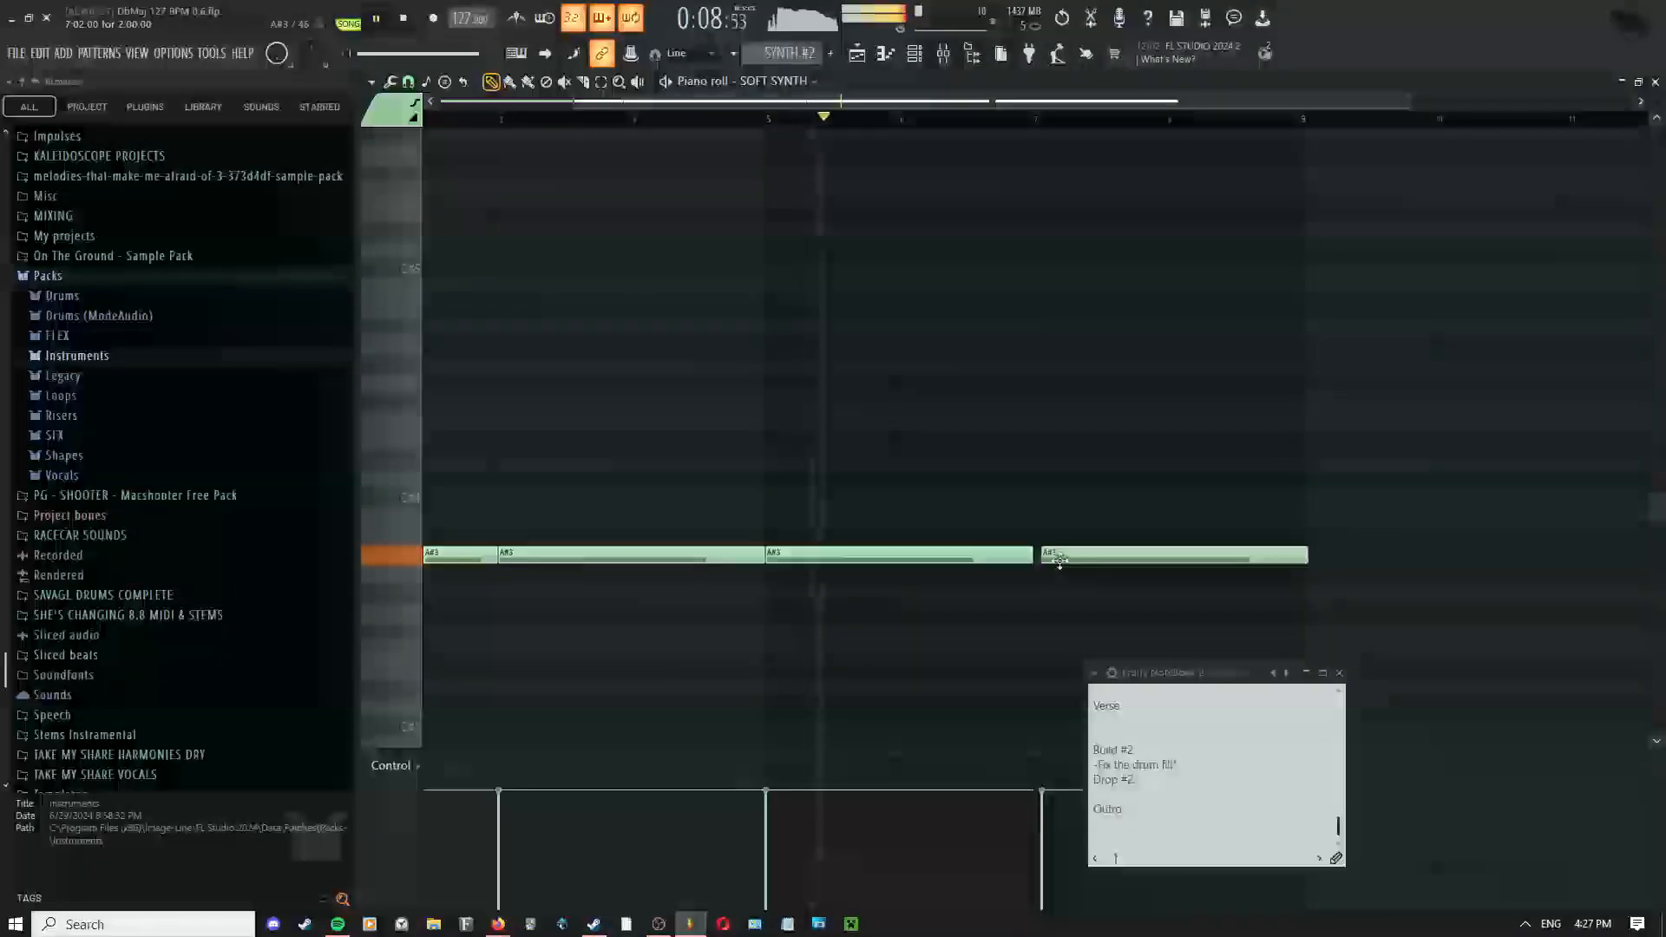
scroll(1046, 560, "down", 2)
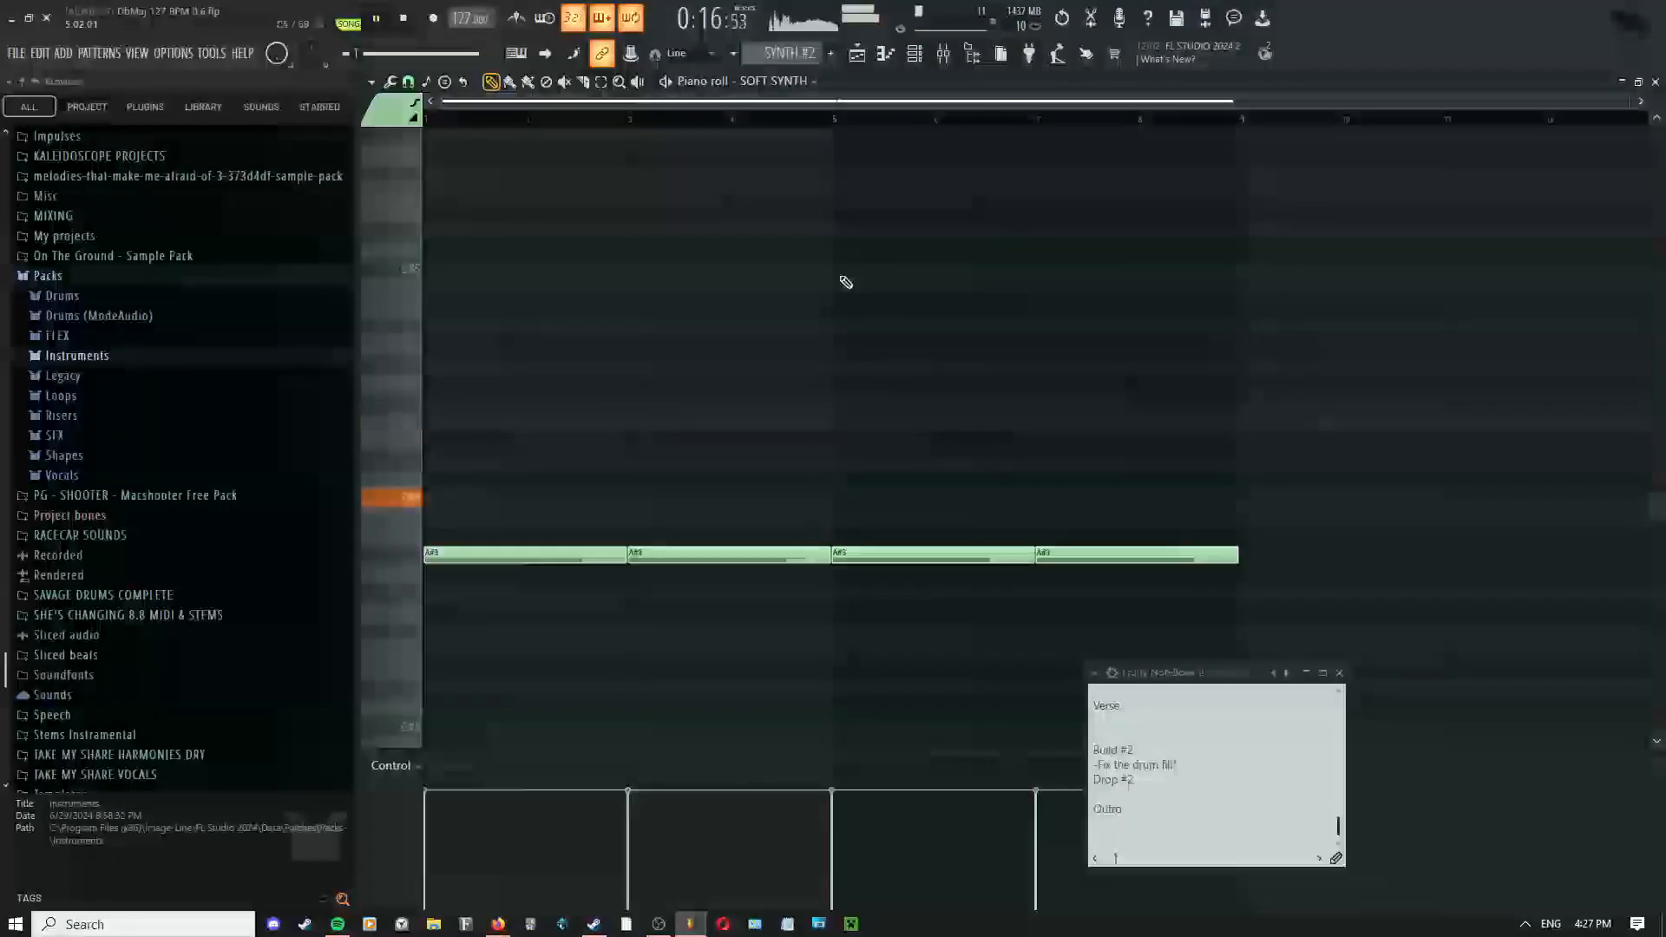
Audition the opening in the Playlist and delete the four DRUMS #8 clips before the build from Track 13
left_click(857, 55)
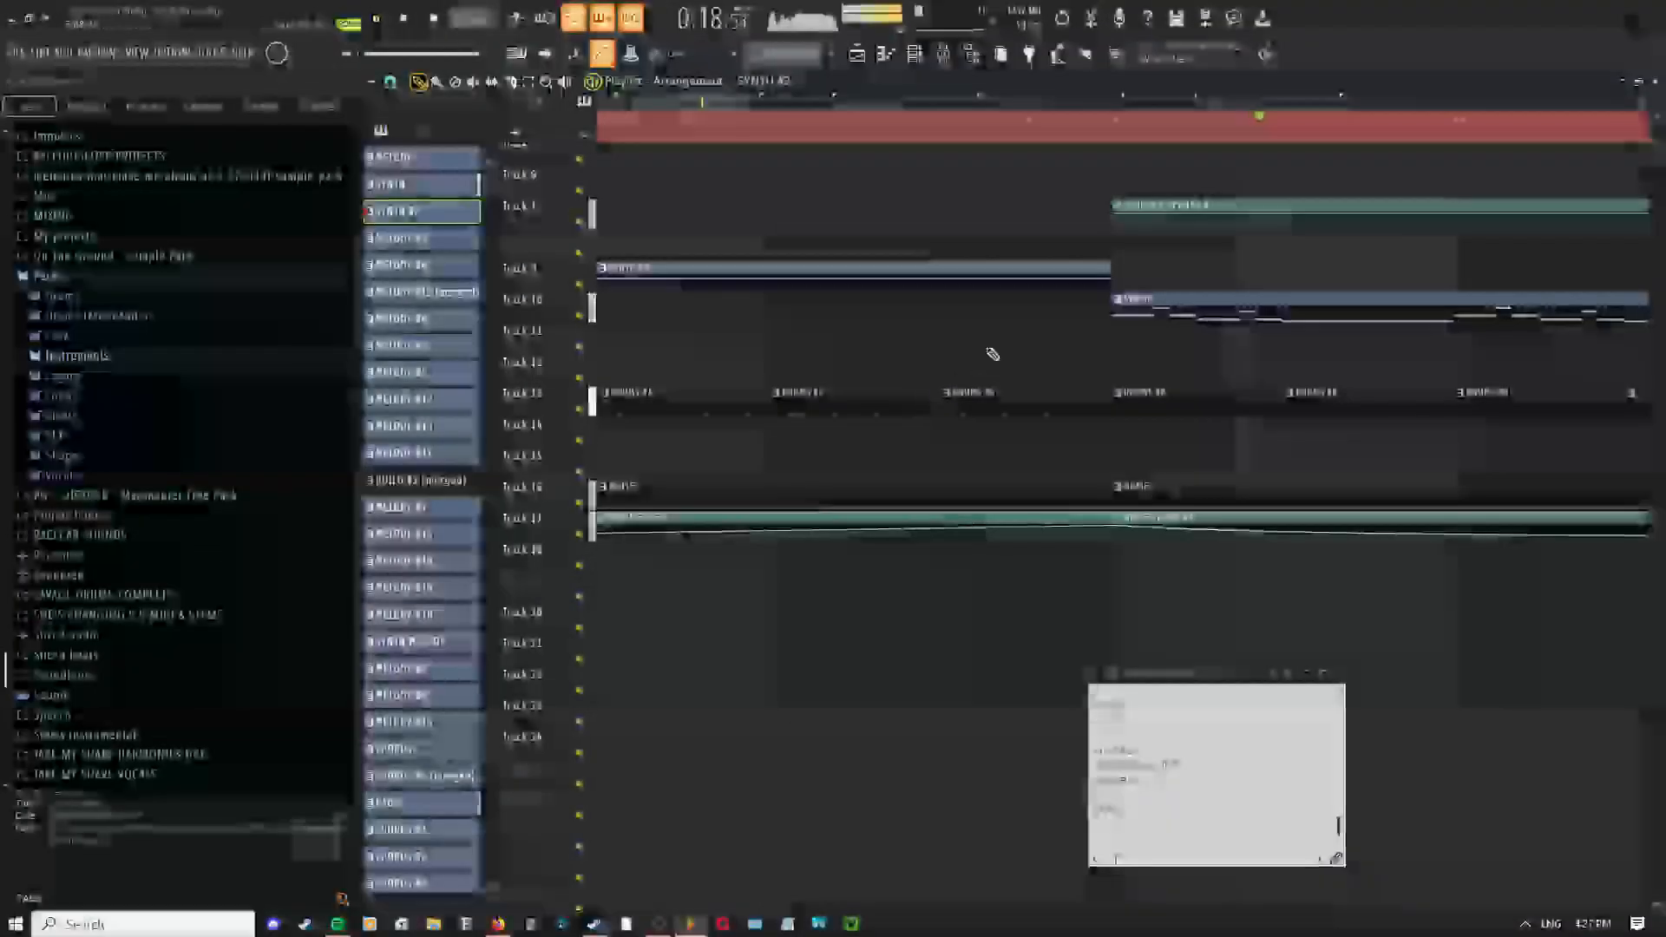
left_click_drag(1007, 315, 848, 700)
left_click_drag(837, 368, 643, 368)
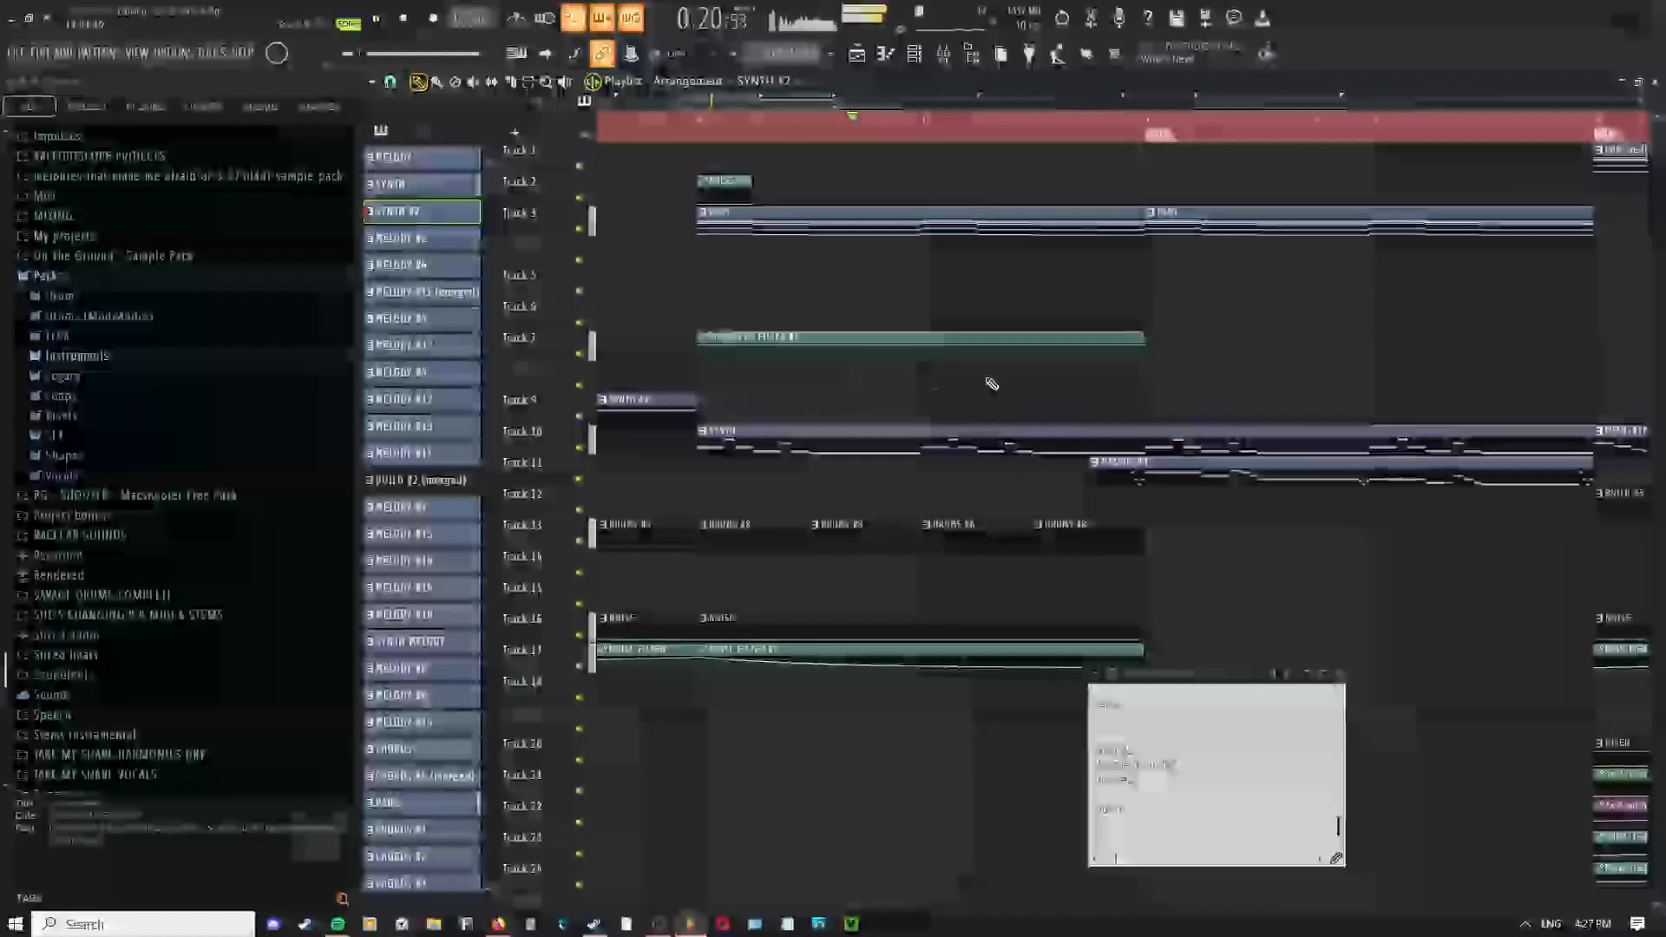
scroll(998, 378, "down", 2)
scroll(974, 342, "up", 2)
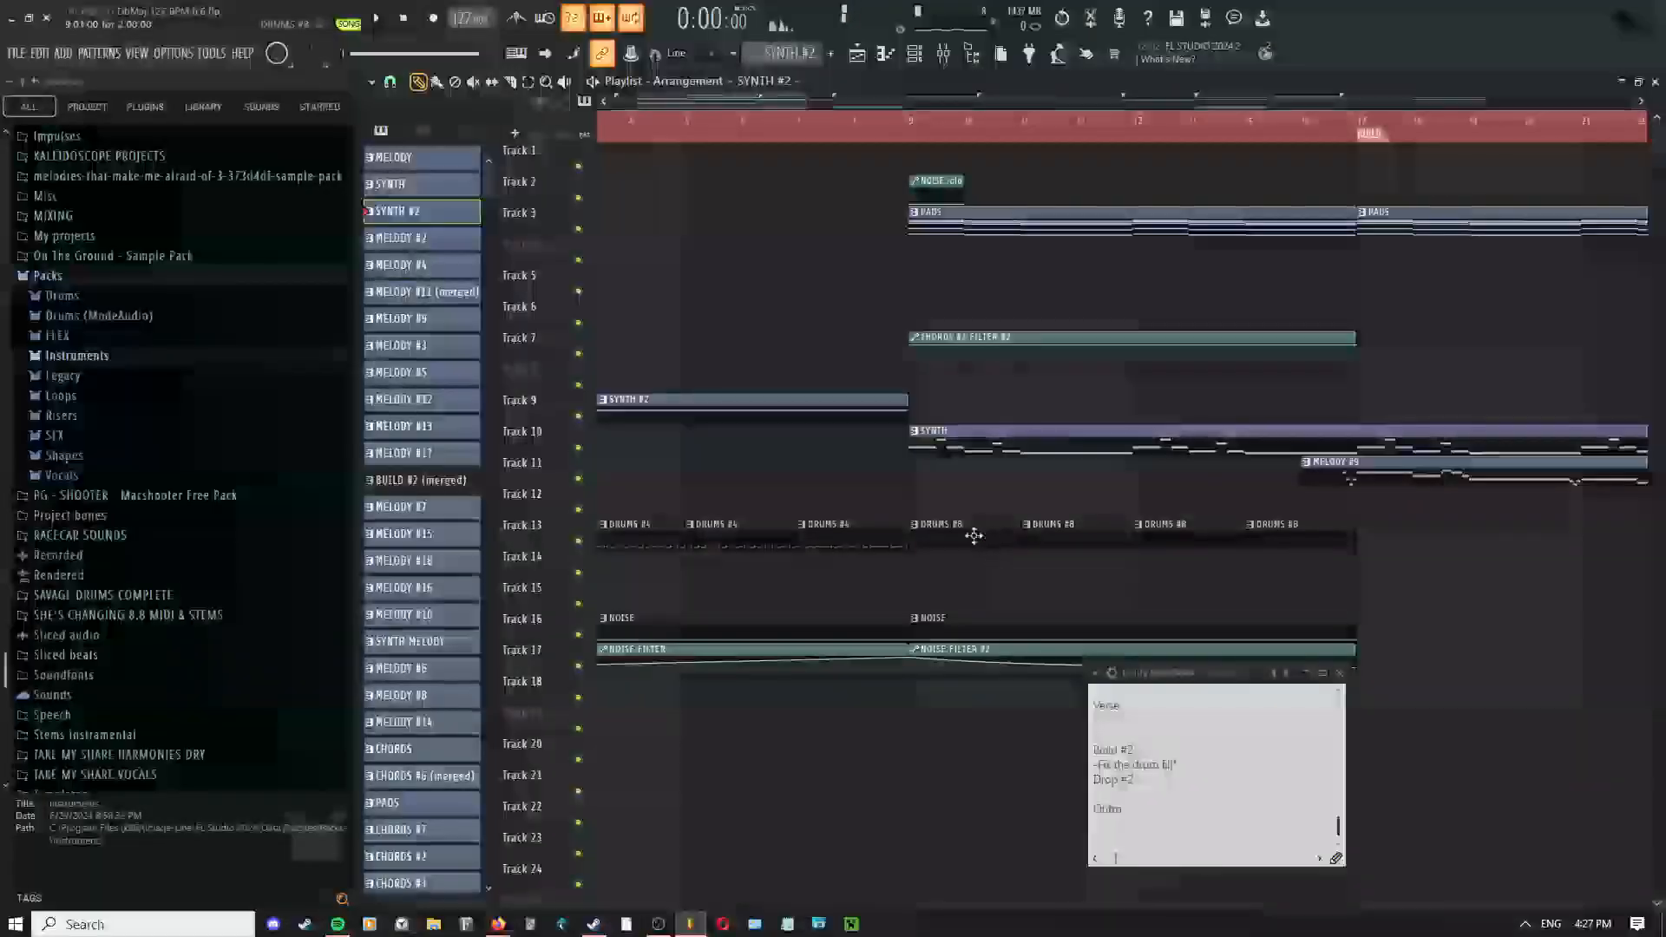
left_click_drag(1032, 335, 1080, 334)
Move the PADS clip before the build from Track 3 to Track 4
left_click_drag(954, 224, 286, 240)
mouse_move(1041, 228)
left_mouse_down()
mouse_move(1273, 264)
mouse_move(1479, 226)
mouse_move(1145, 246)
left_mouse_up()
scroll(1467, 260, "up", 3)
key("c")
right_click(1068, 270)
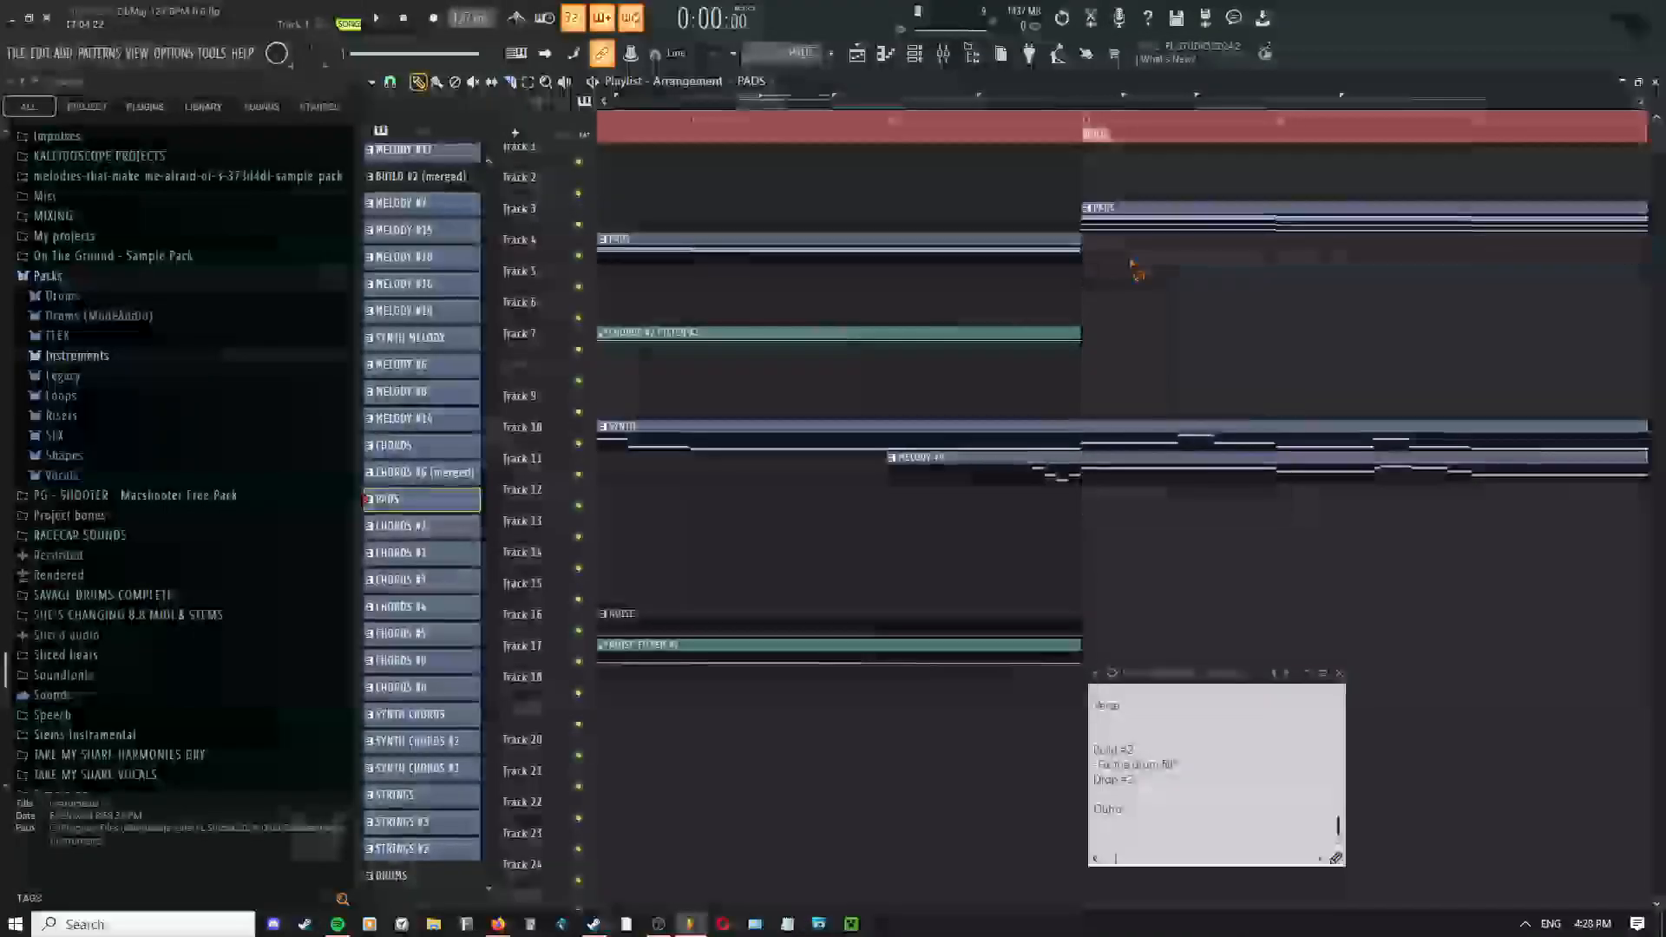
scroll(1133, 268, "down", 3)
key("space")
left_click_drag(714, 252, 959, 342)
scroll(960, 342, "down", 3)
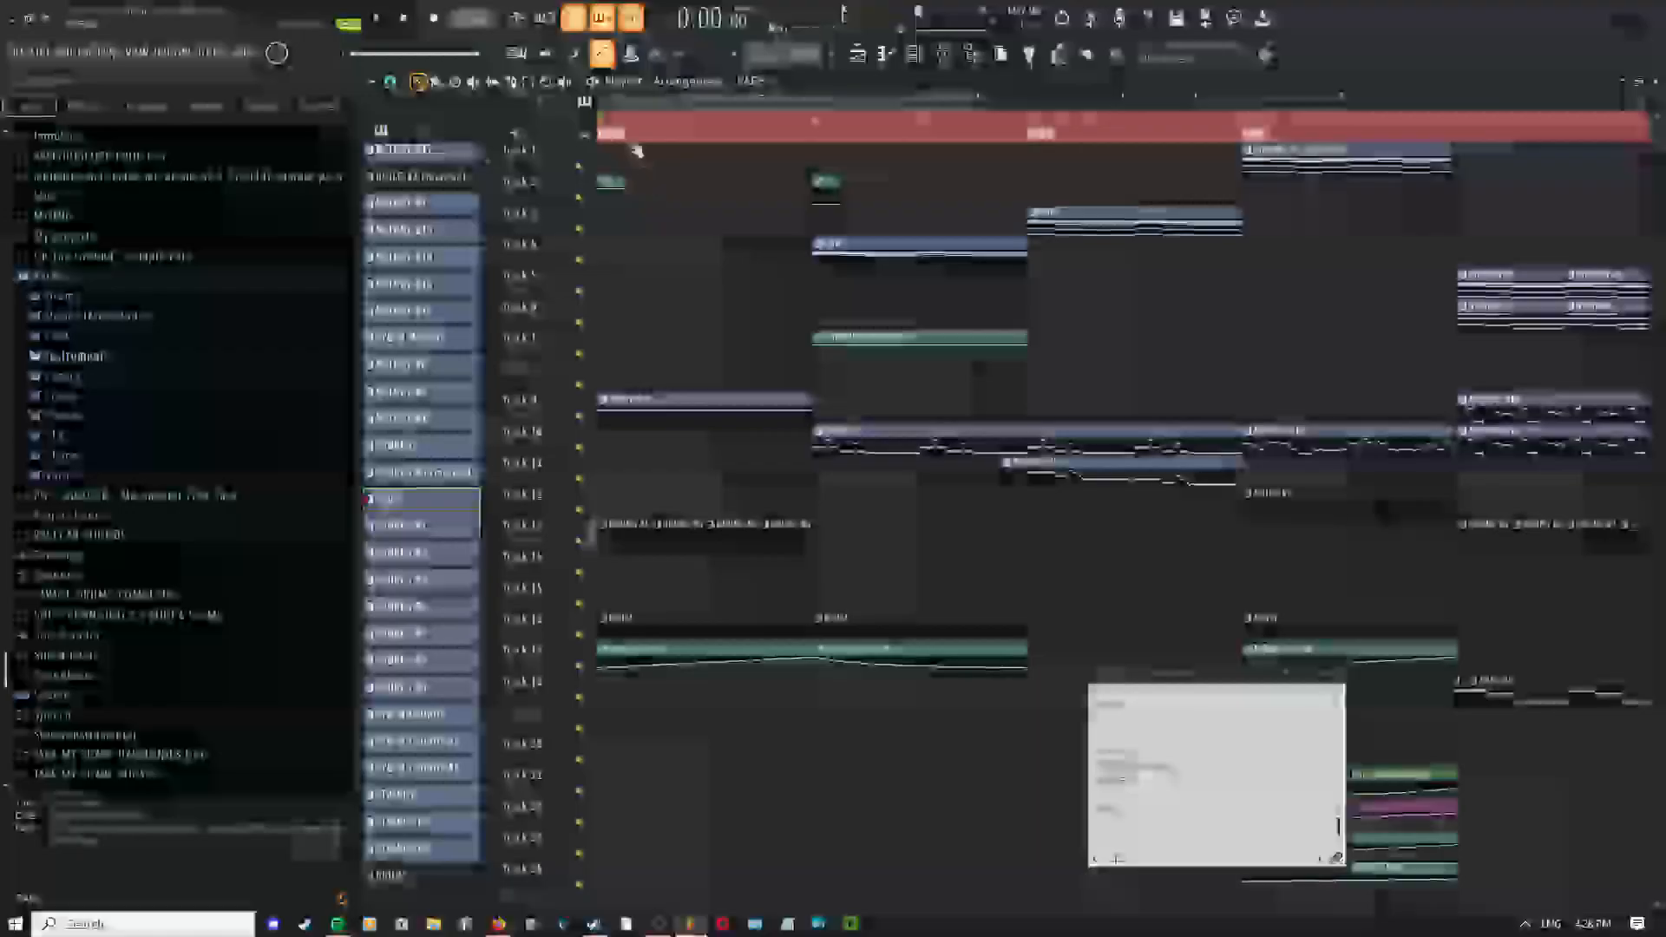
Clear the sustained A#3 notes from the opening SYNTH #2 pattern on Track 9 and return to the Playlist
double_click(657, 414)
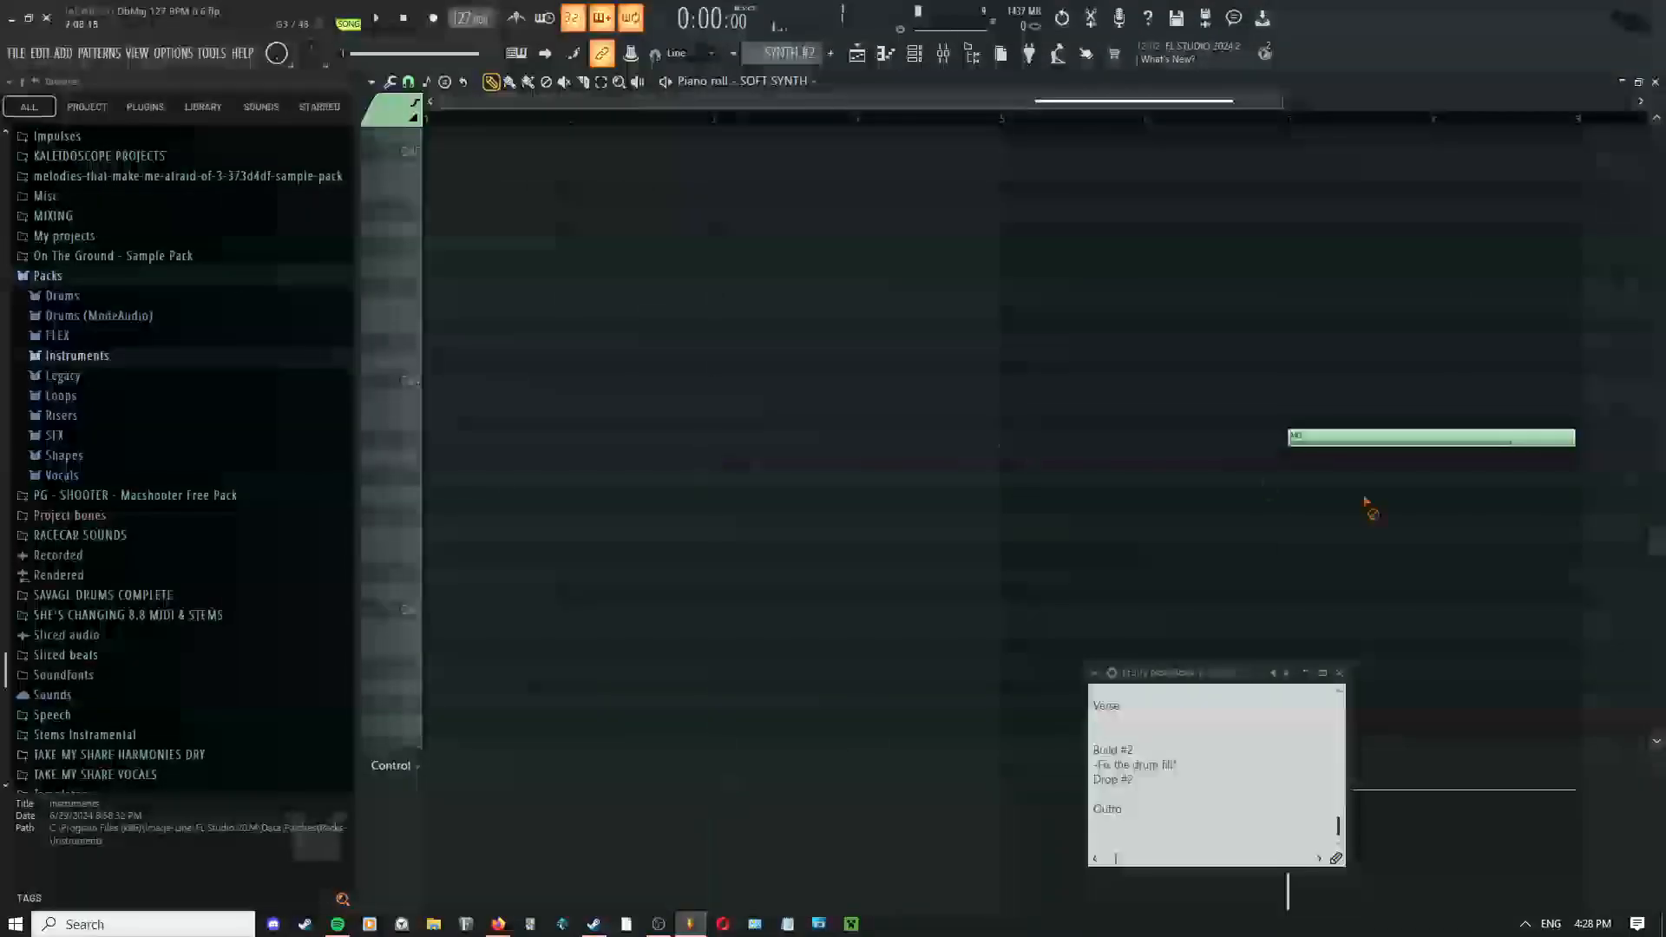
left_click(857, 54)
Play the opening and move the PADS clip before the build back up to Track 3
right_click(682, 319)
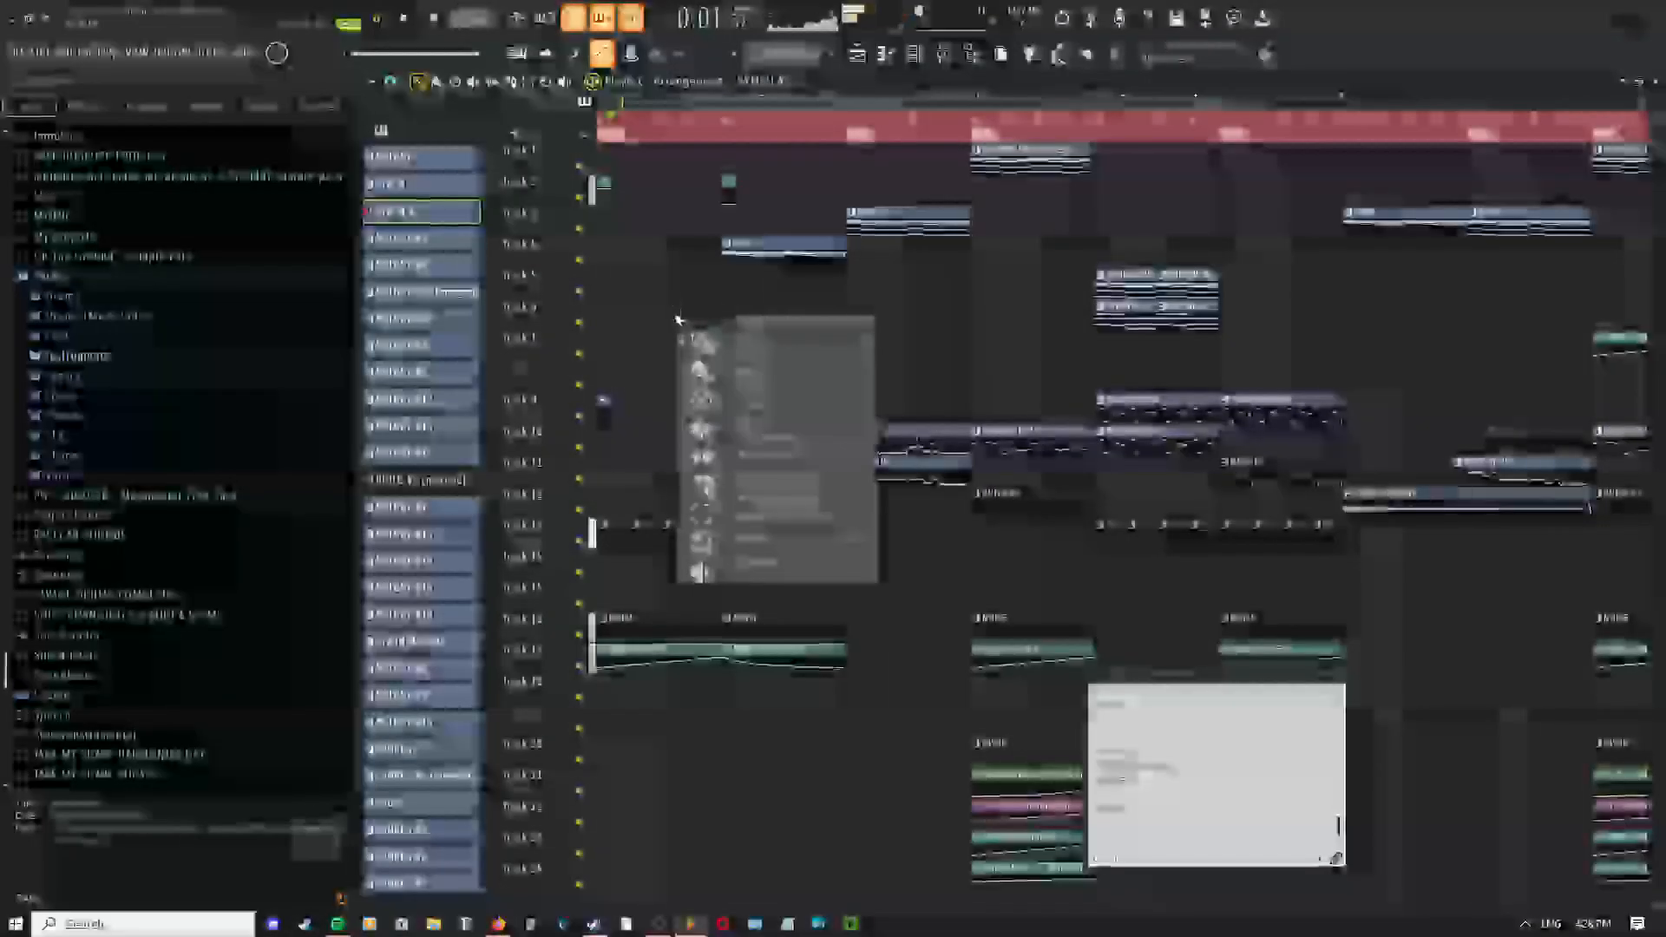
left_click_drag(890, 254, 889, 224)
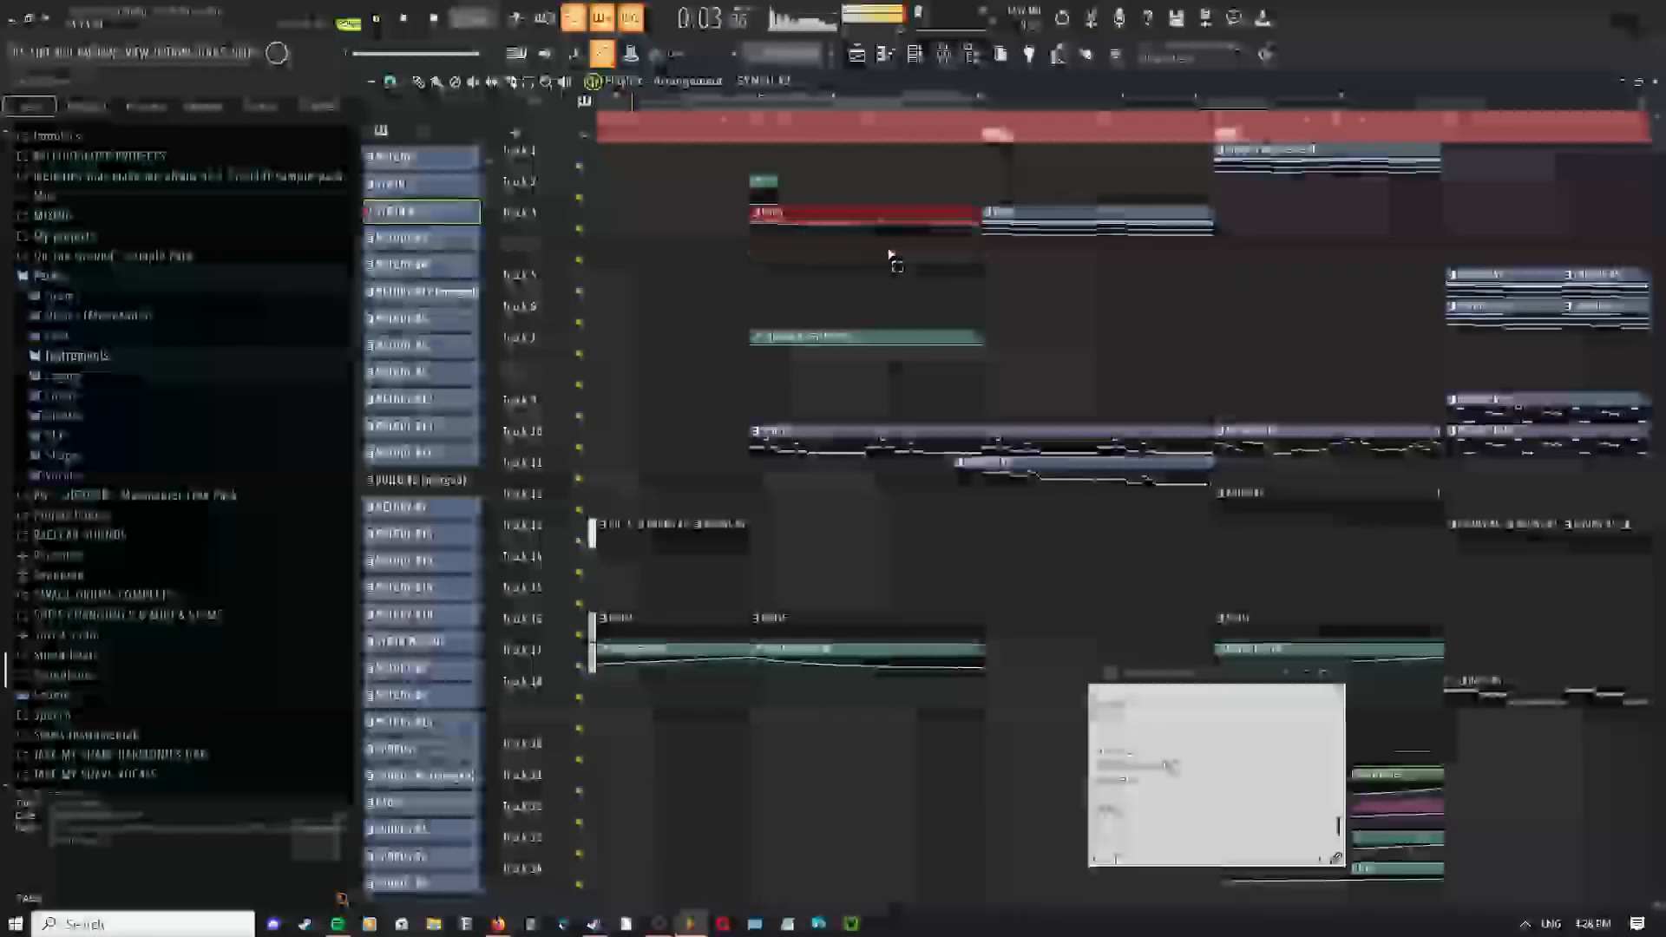
Play the arrangement through the intro and build and review the clips leading up to the first drop
scroll(863, 349, "down", 3)
right_click(736, 309)
left_click(757, 333)
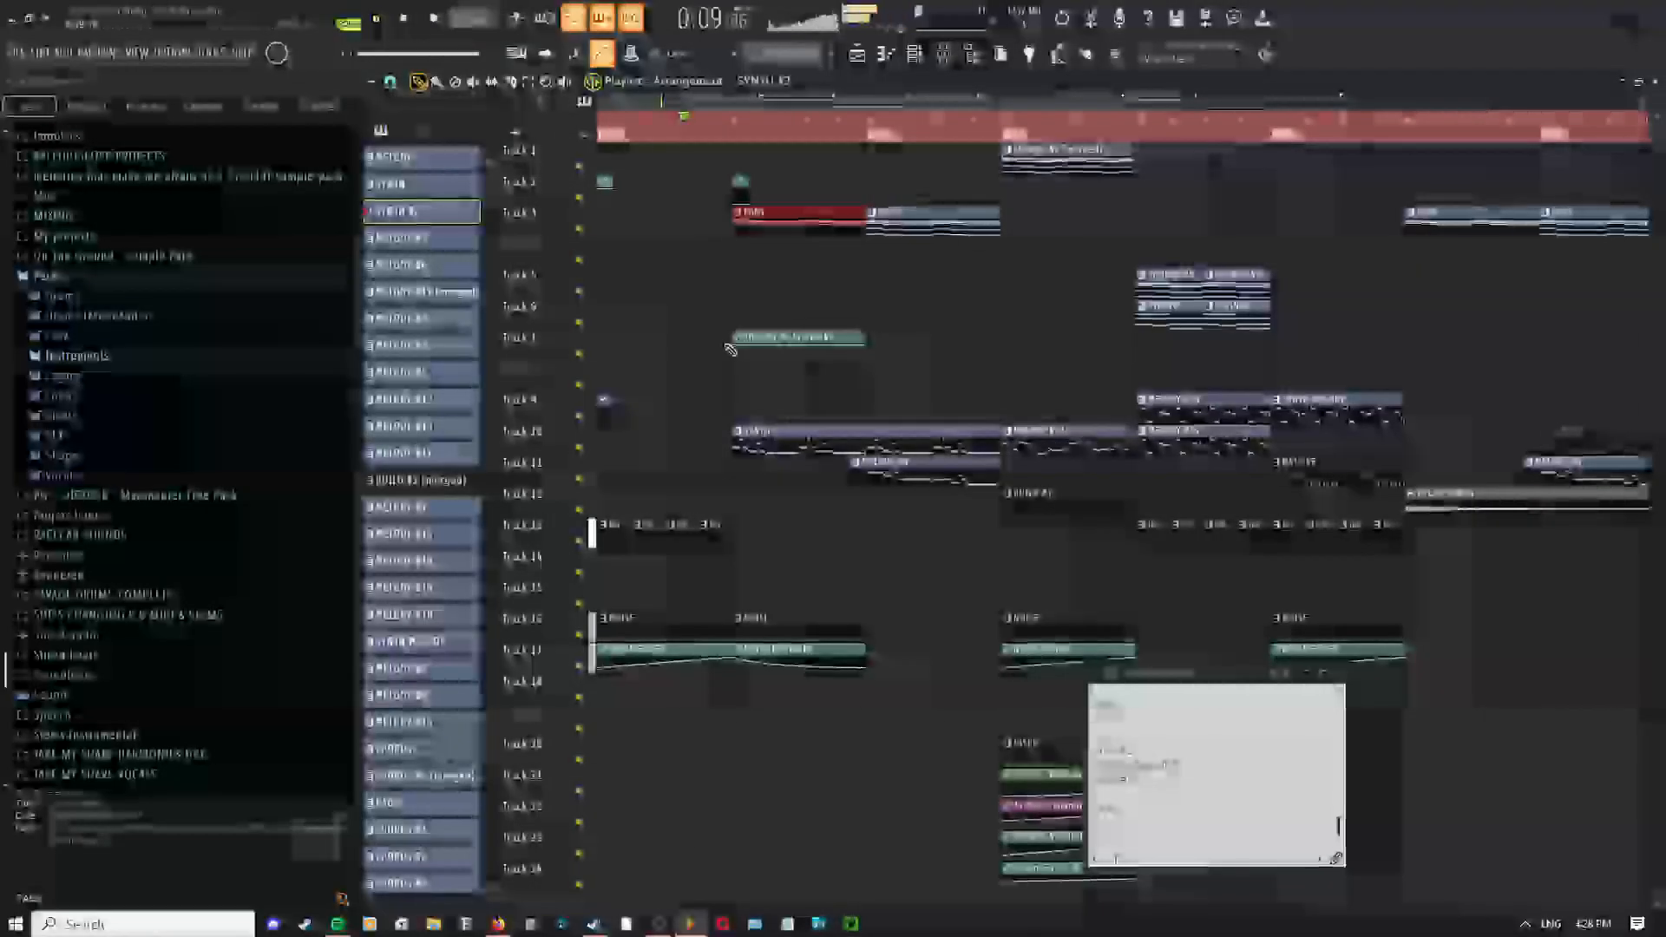
scroll(713, 350, "up", 4)
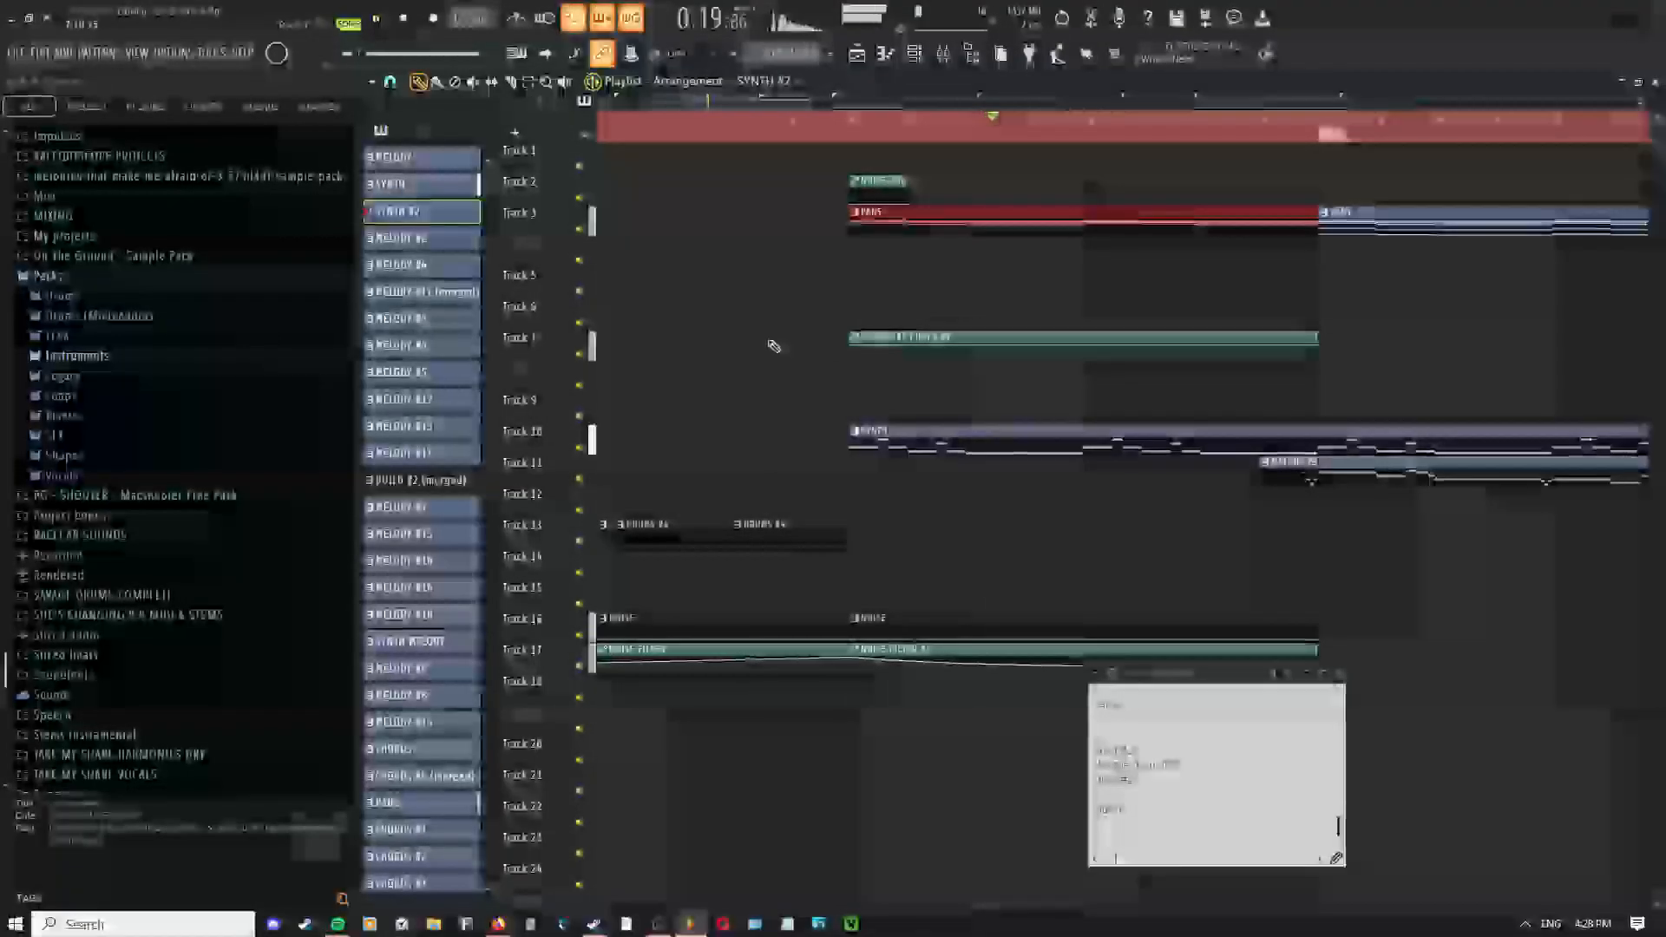
scroll(755, 346, "down", 4)
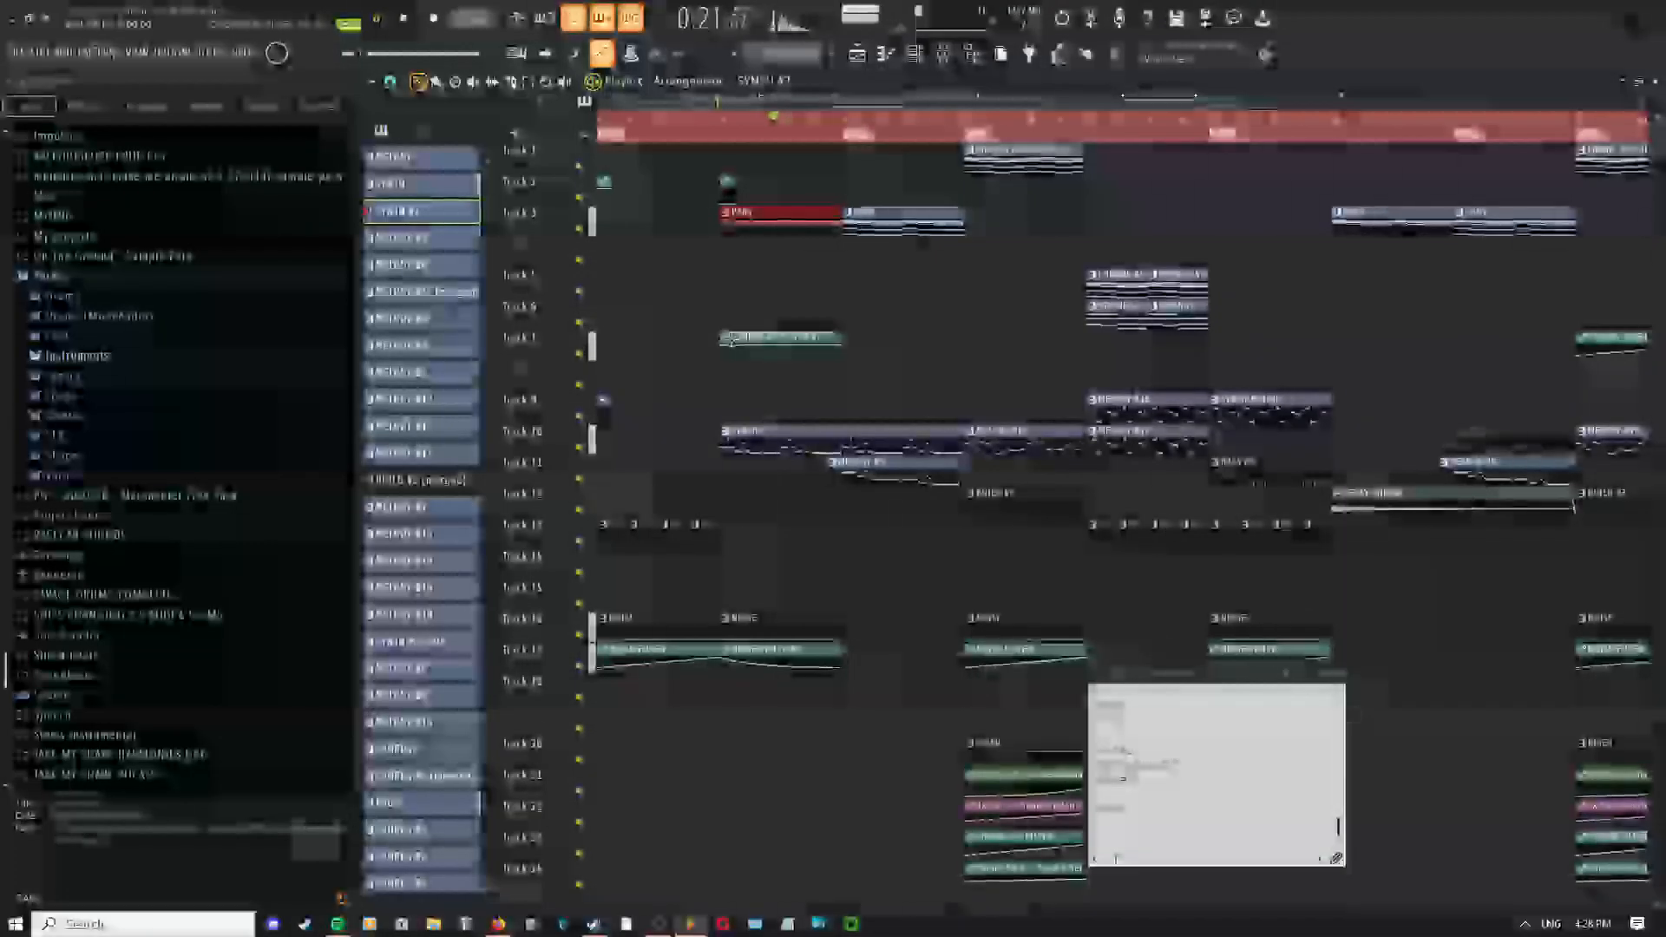
scroll(728, 344, "up", 3)
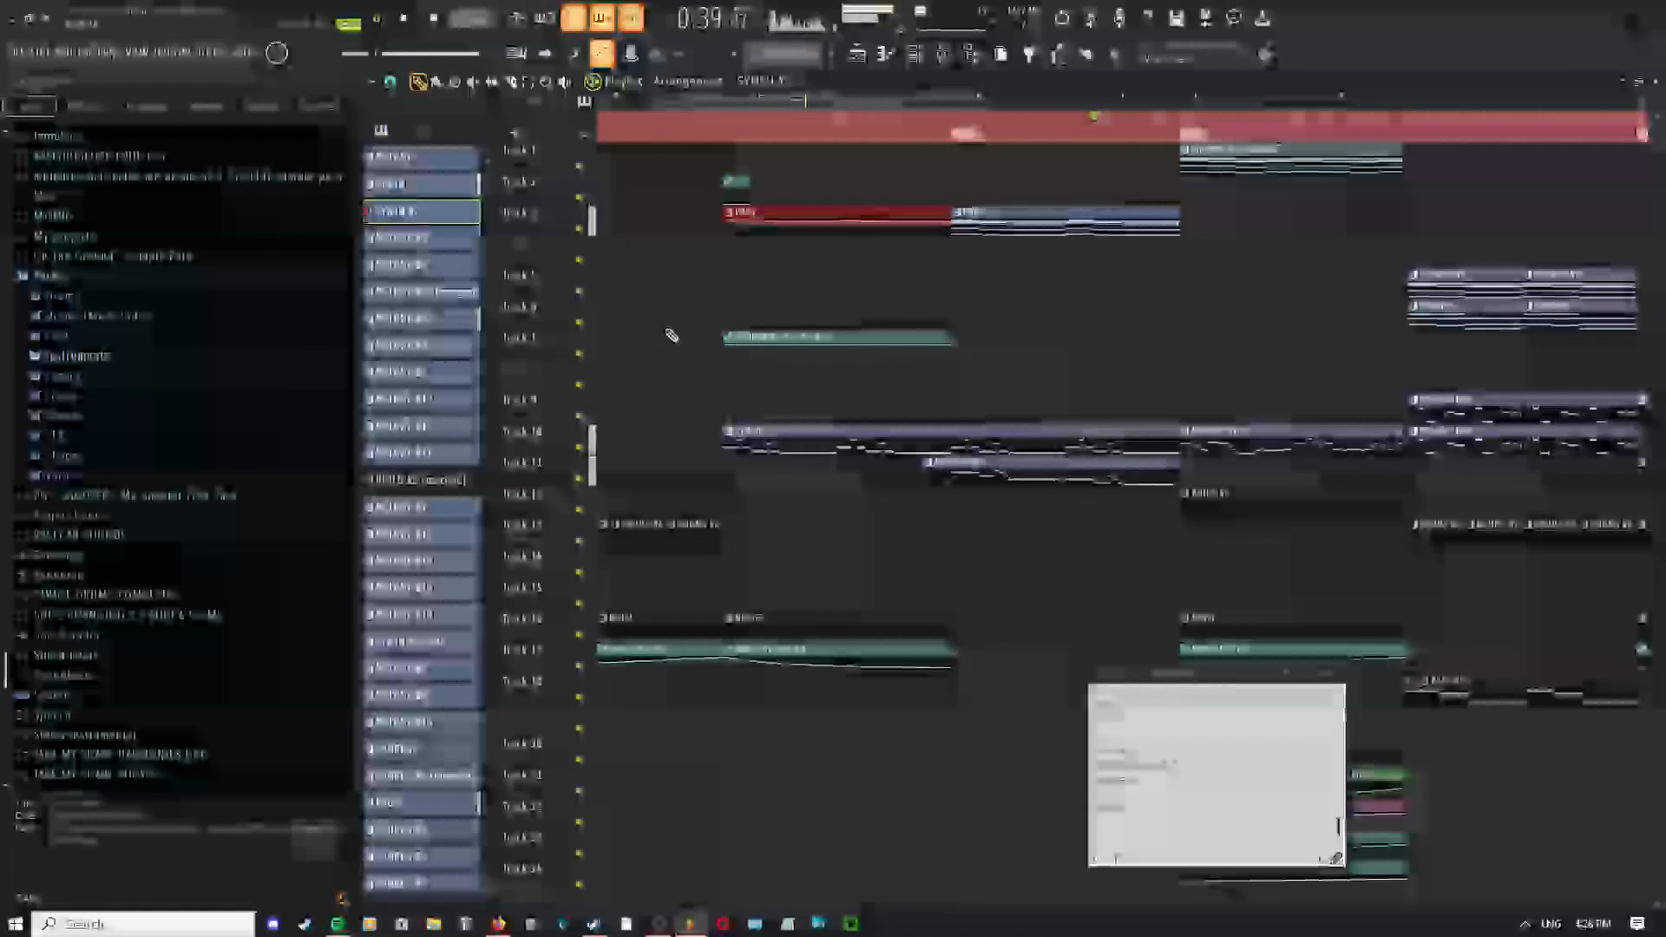
left_click_drag(882, 370, 763, 373)
scroll(887, 409, "up", 4)
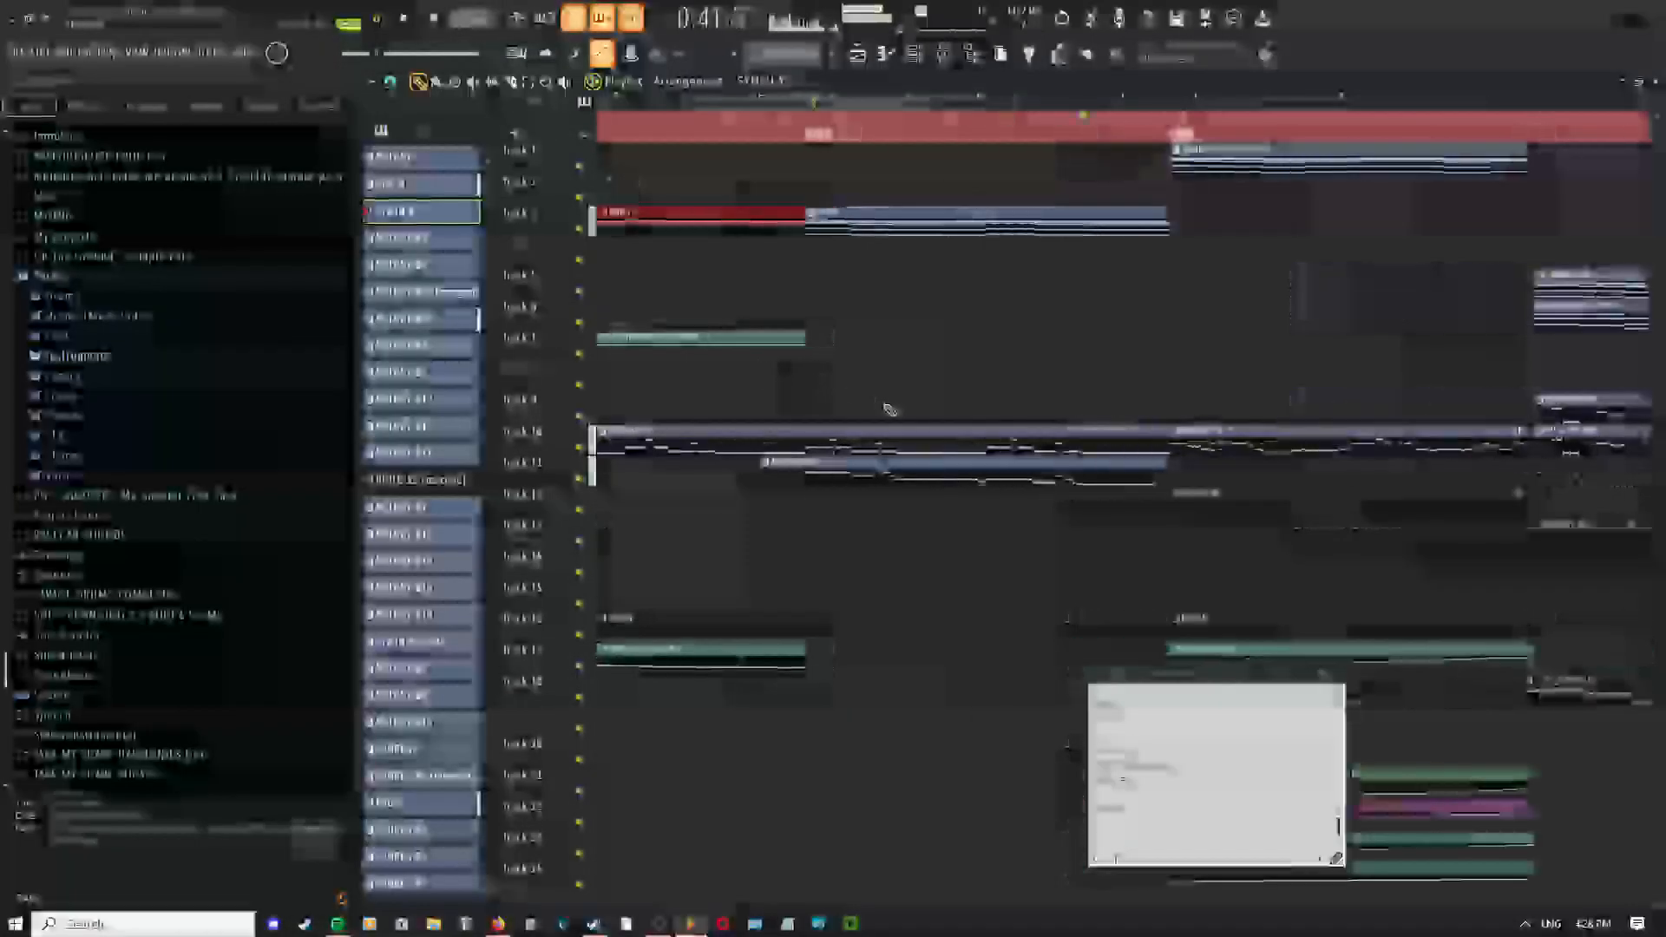
scroll(883, 410, "down", 4)
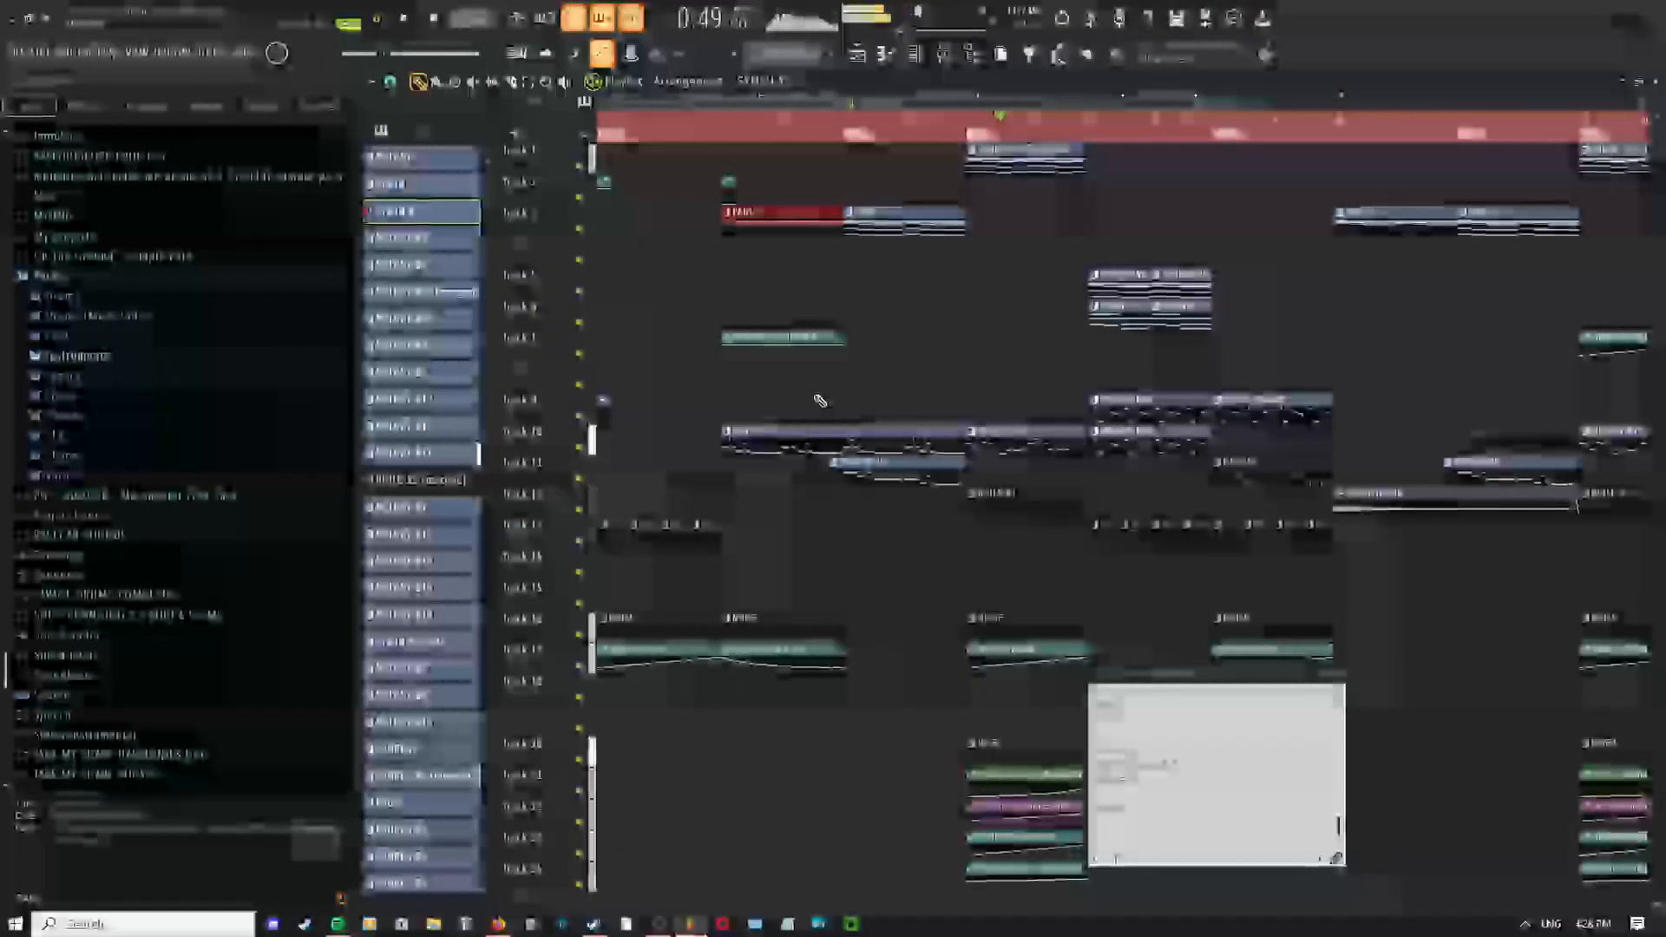
scroll(820, 401, "down", 3)
right_click(837, 354)
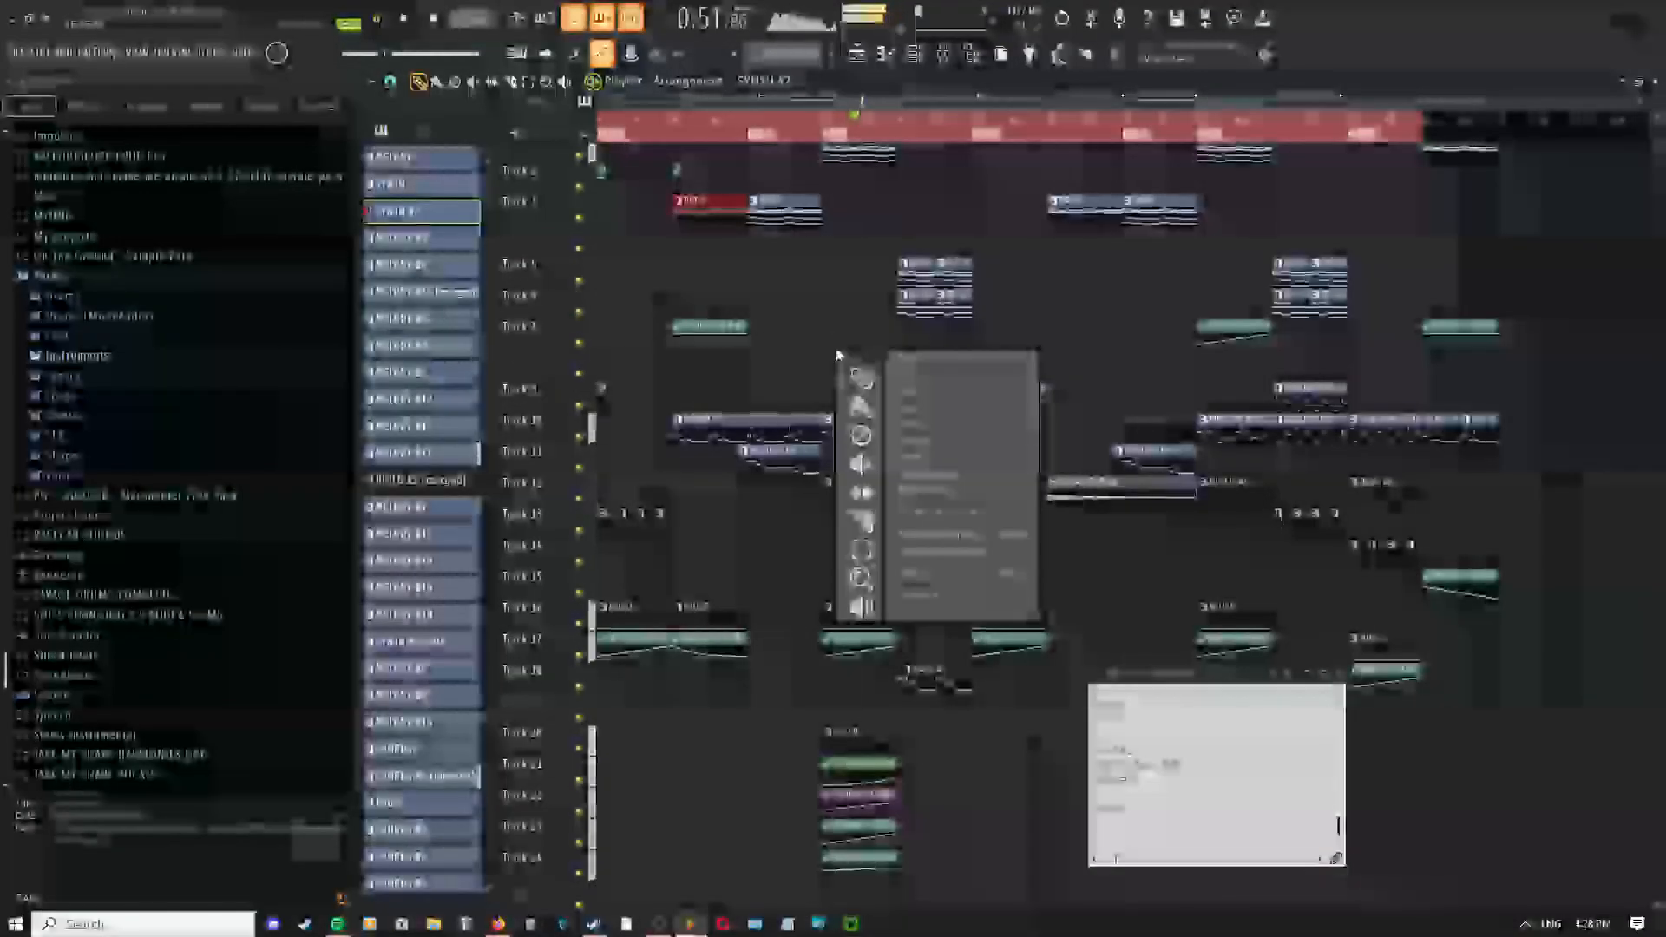
left_click(862, 377)
scroll(857, 379, "up", 3)
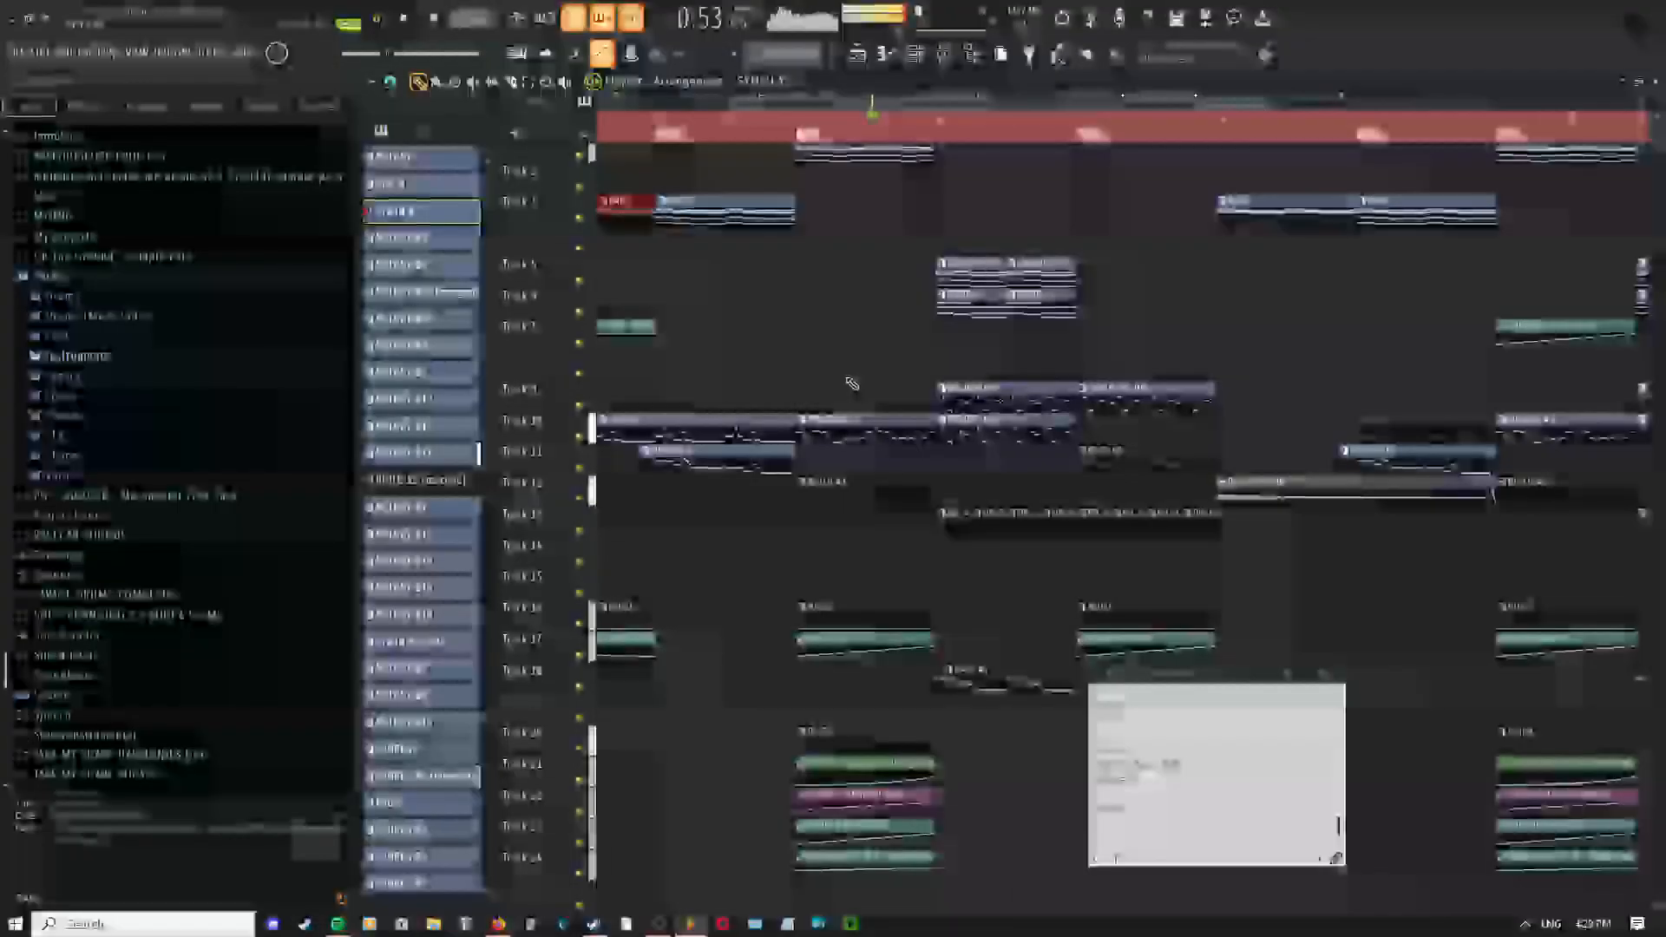
left_click_drag(853, 384, 841, 328)
scroll(847, 337, "down", 2)
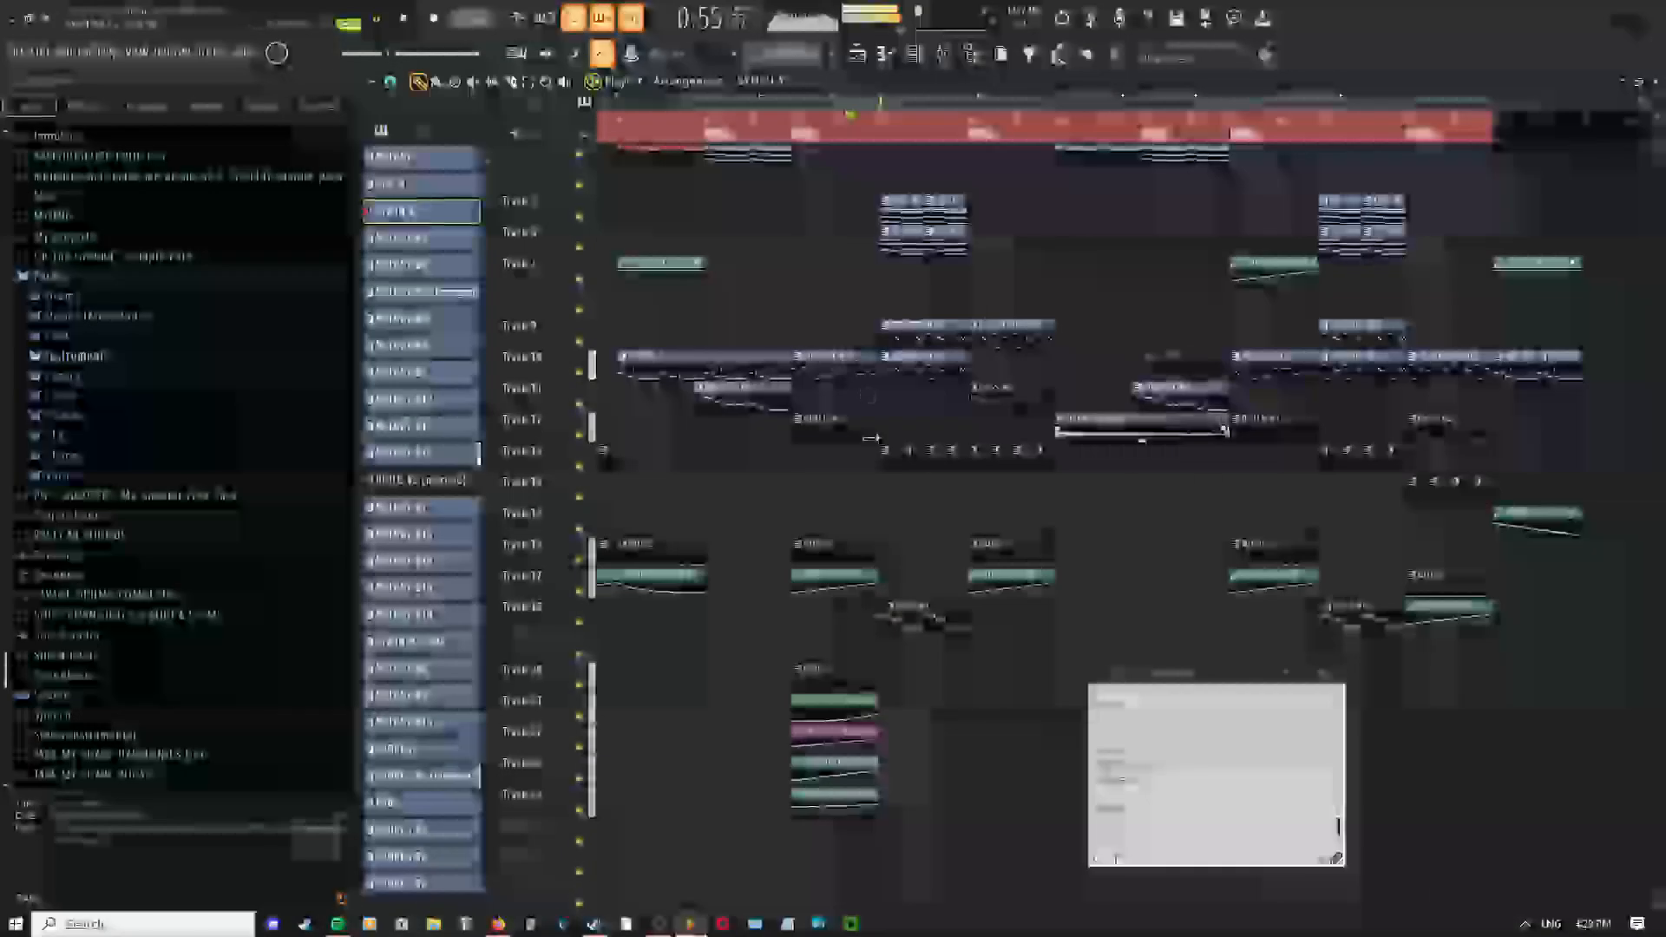
Resize the MELODY #17 clip at the end of the build on Track 10 to end level with the RISER clip
scroll(870, 438, "up", 3)
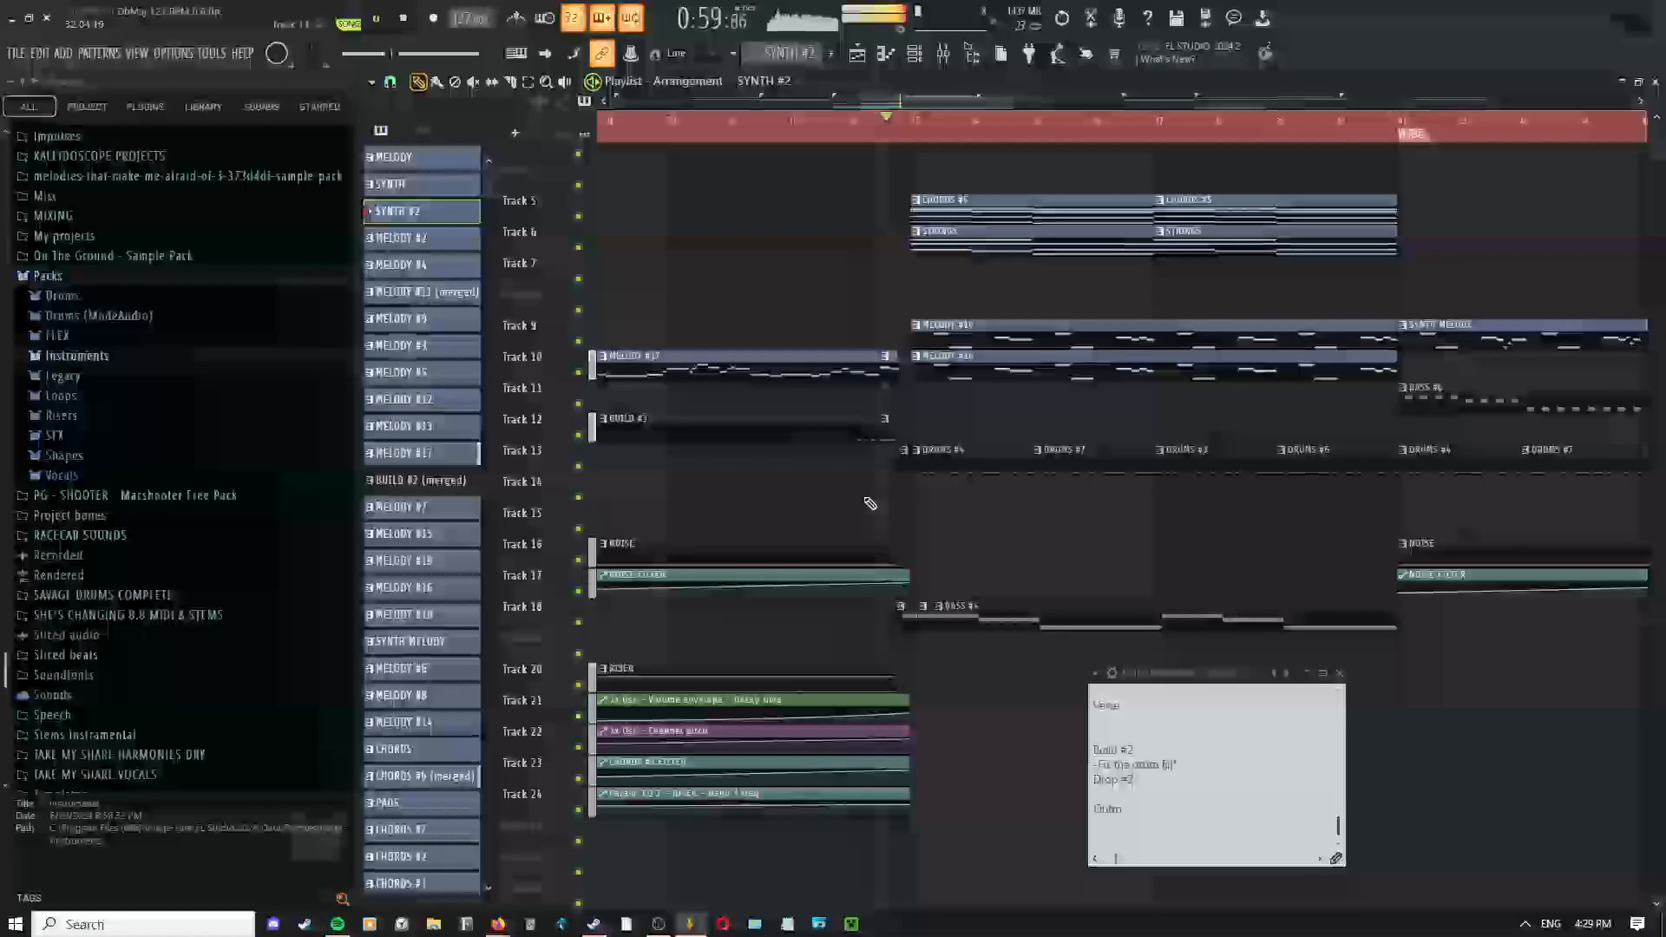
scroll(877, 516, "up", 2)
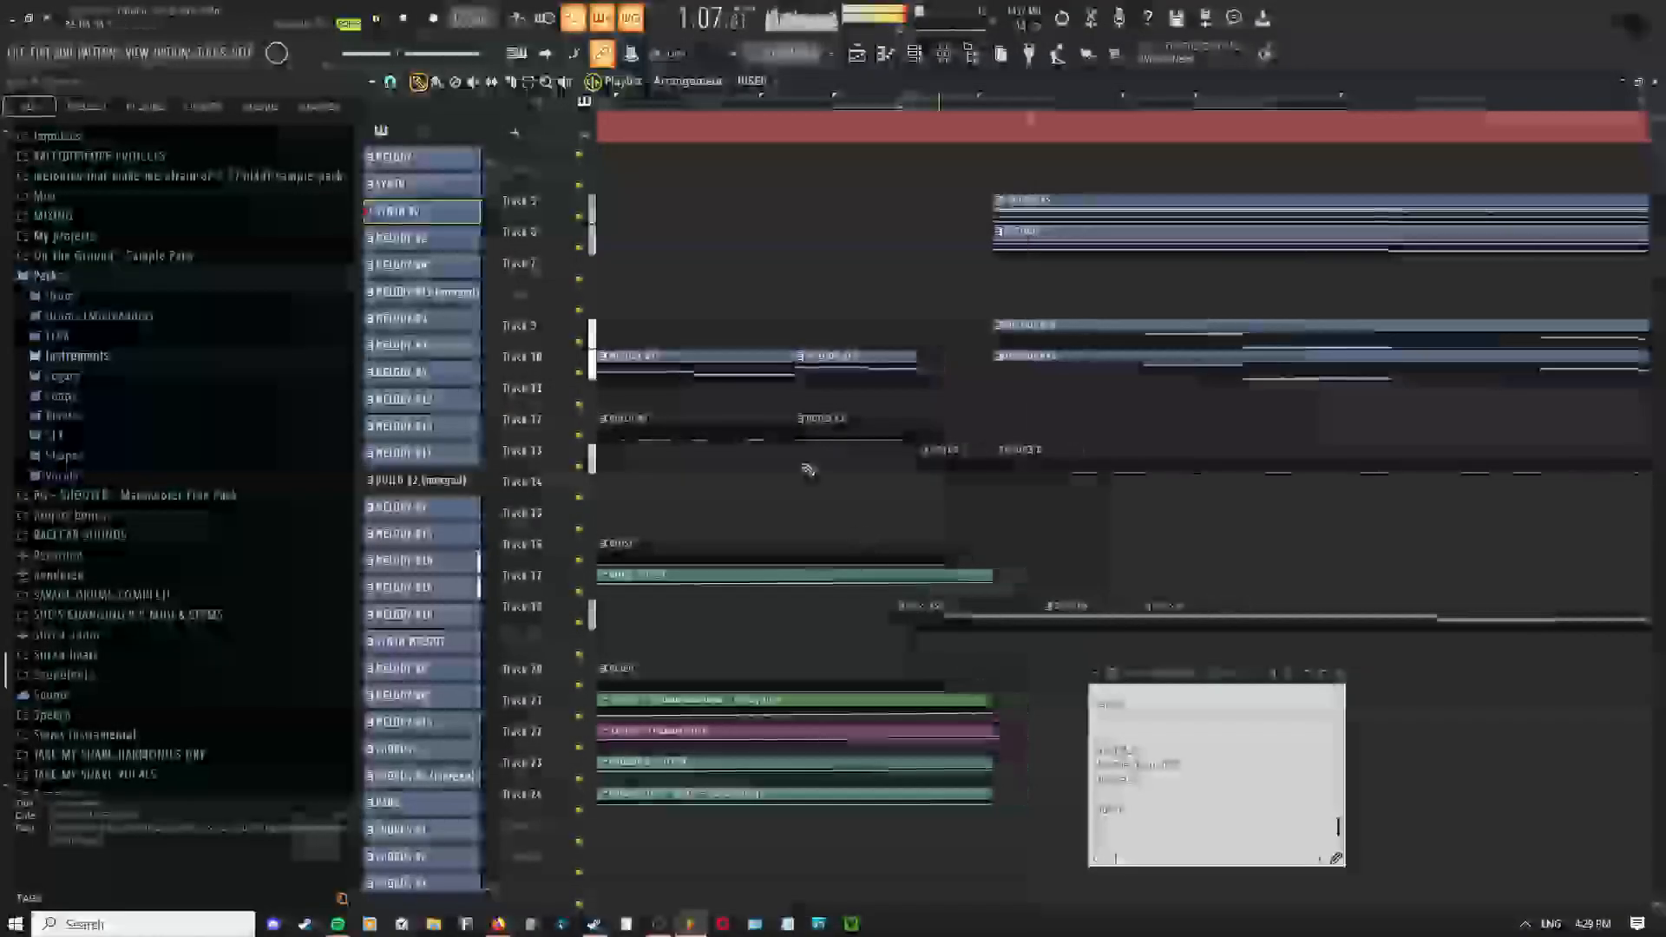
scroll(808, 470, "down", 2)
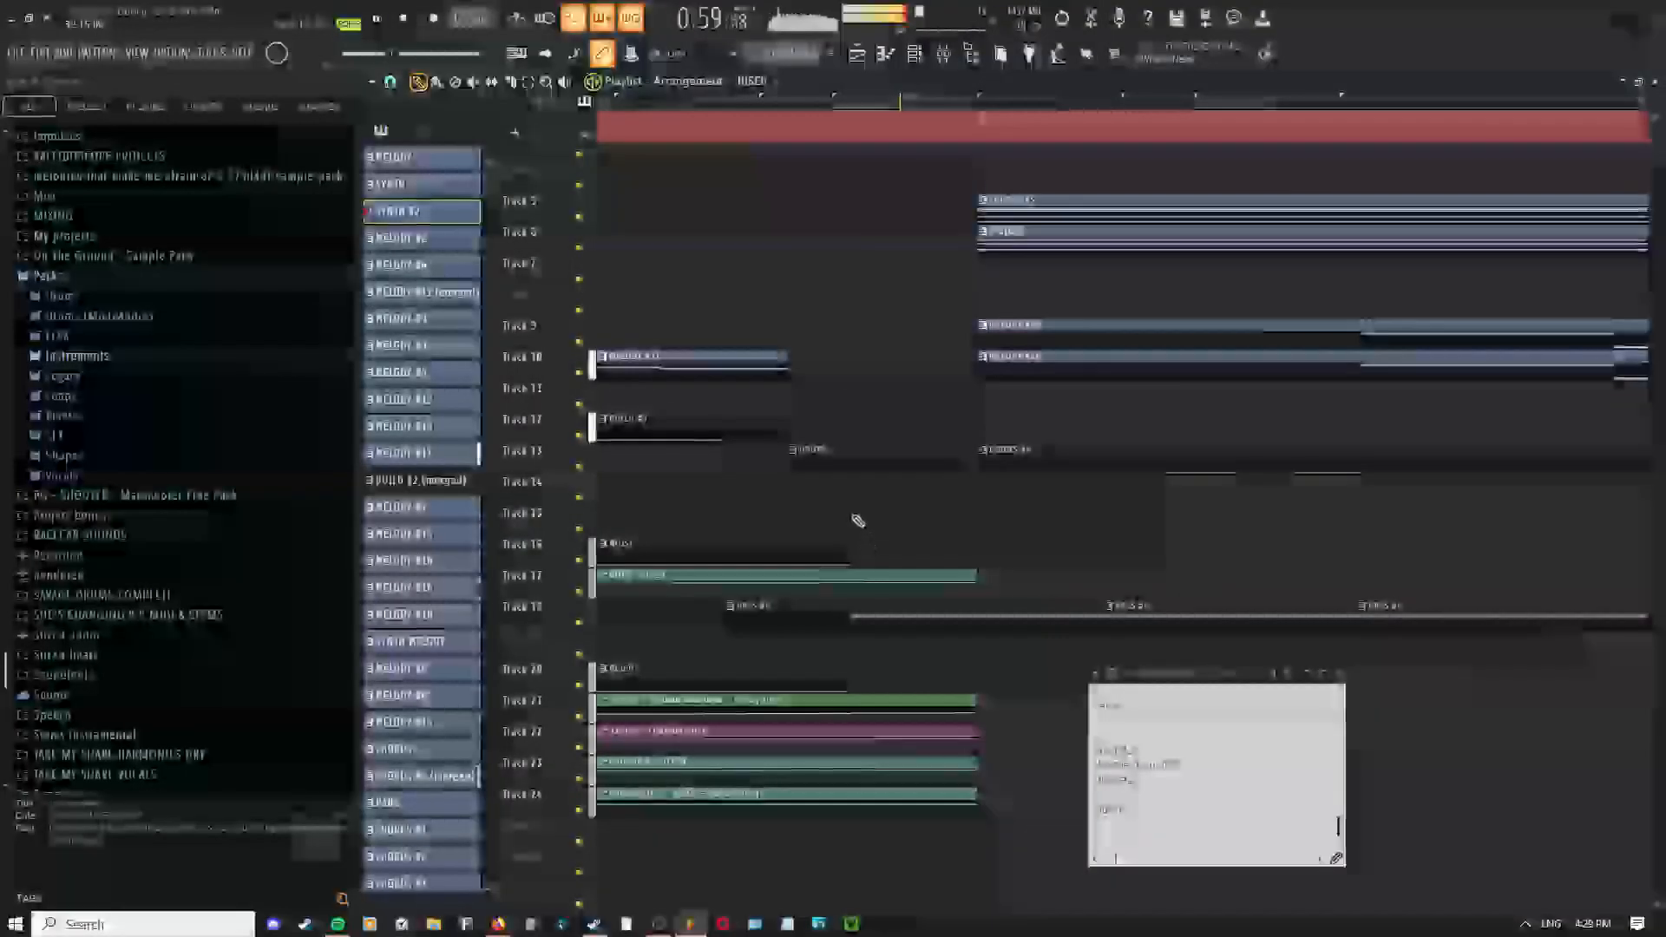
scroll(859, 519, "down", 1)
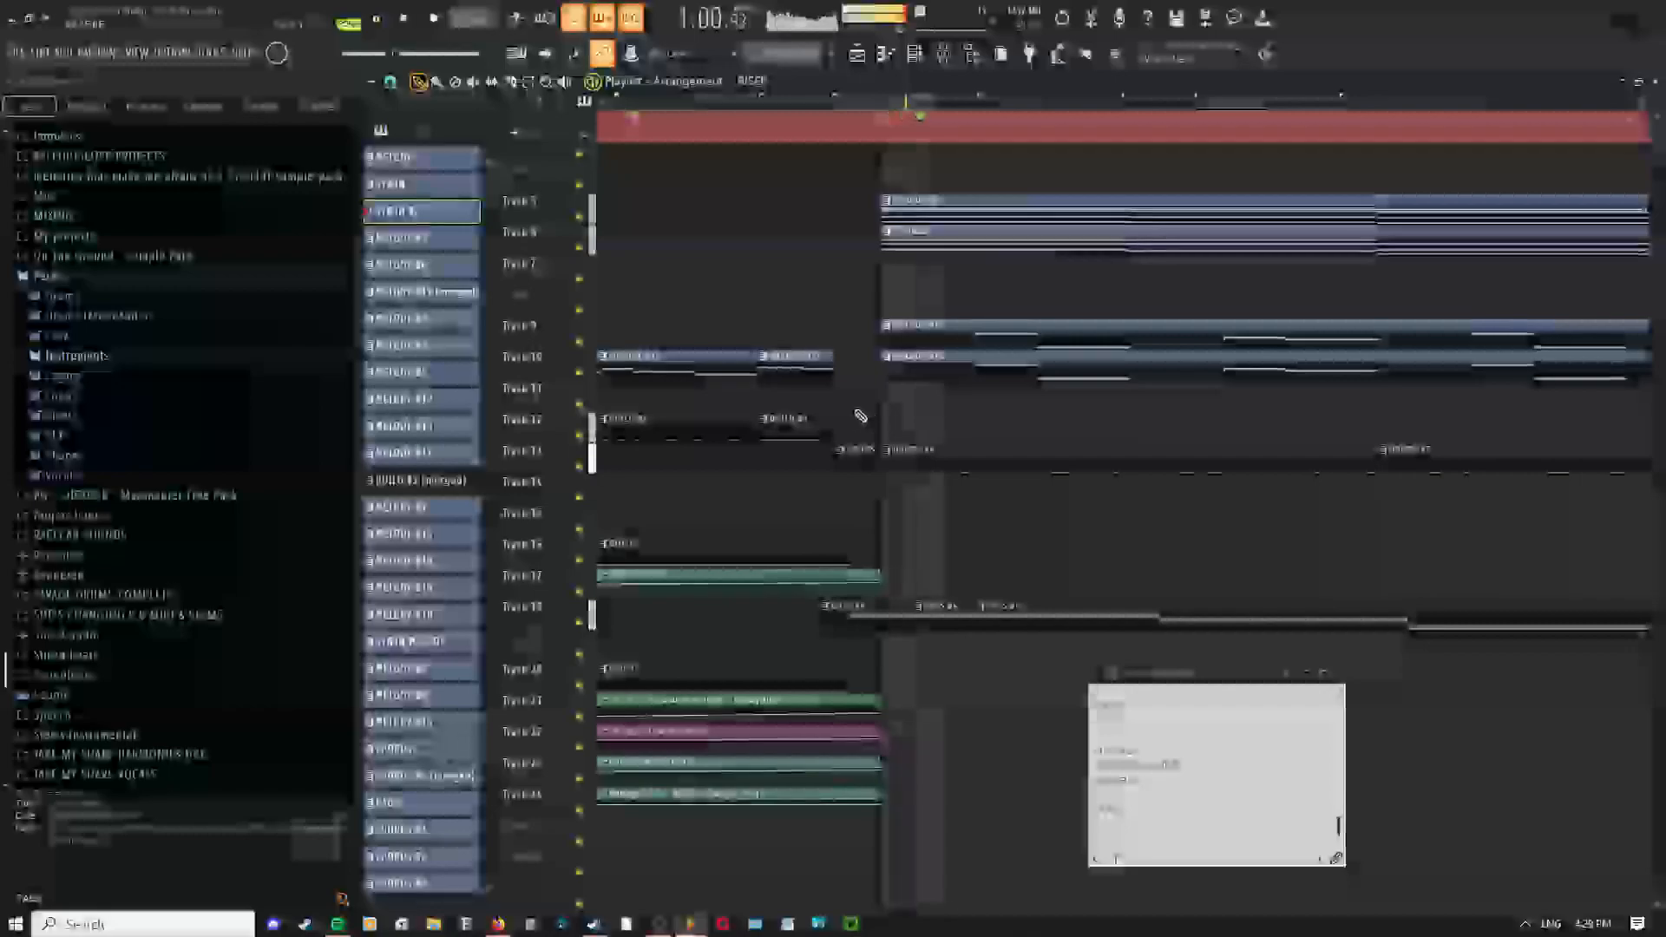
scroll(834, 415, "up", 2)
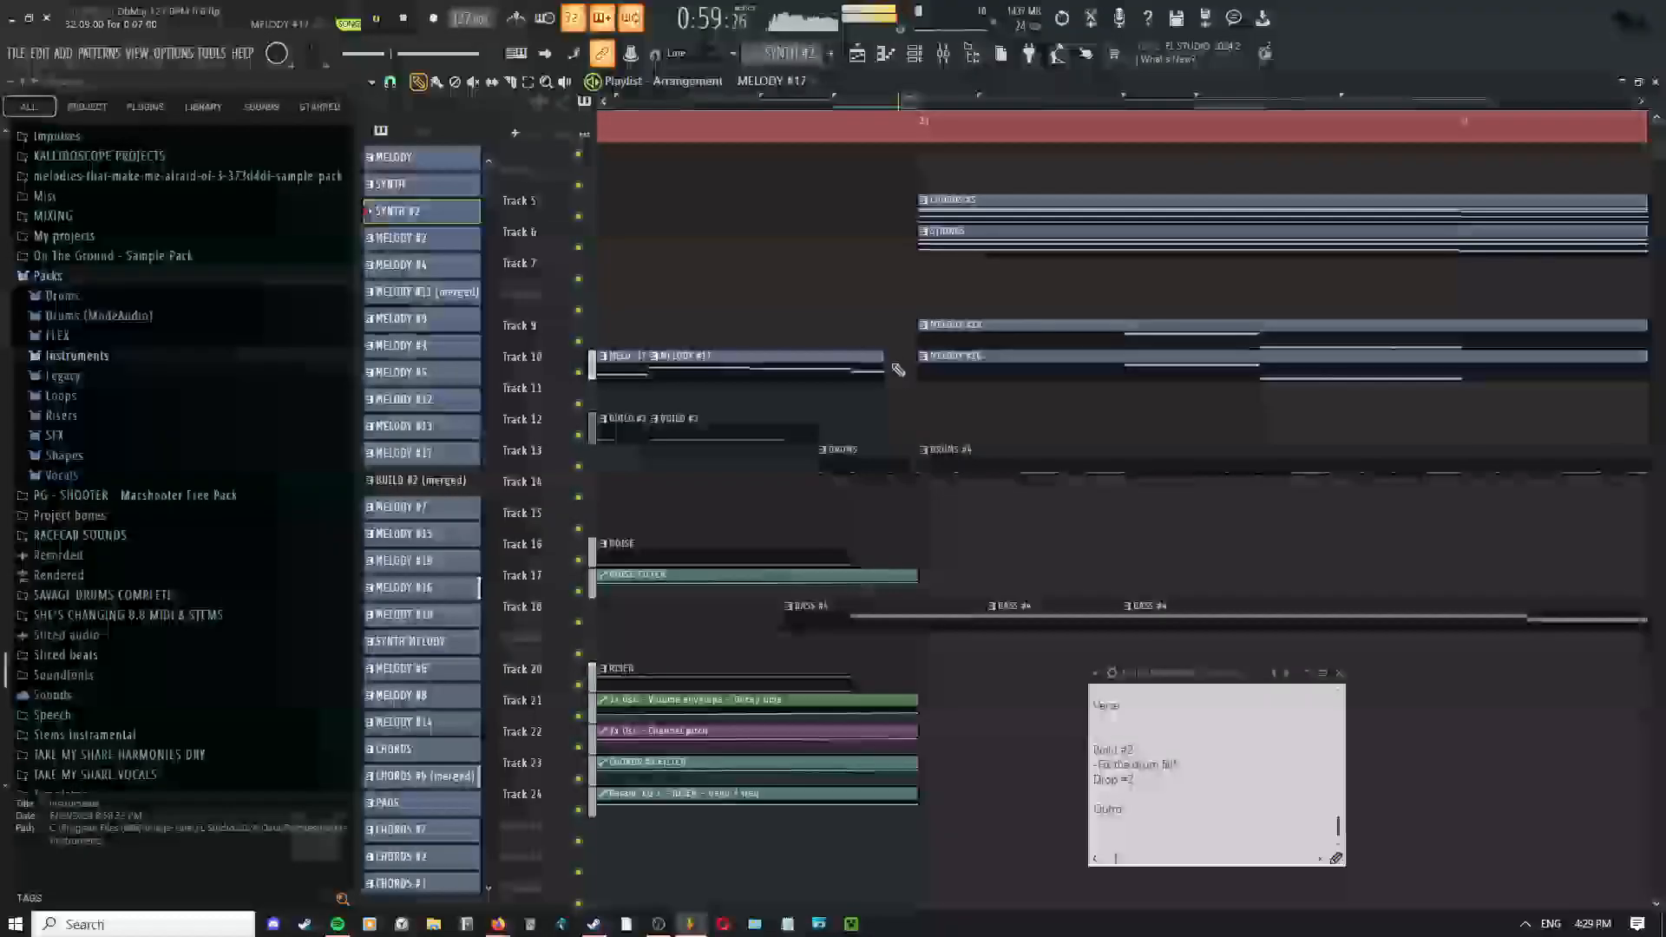
left_click(883, 378)
Play the transition out of the build and review the clips of the first drop
scroll(798, 415, "down", 1)
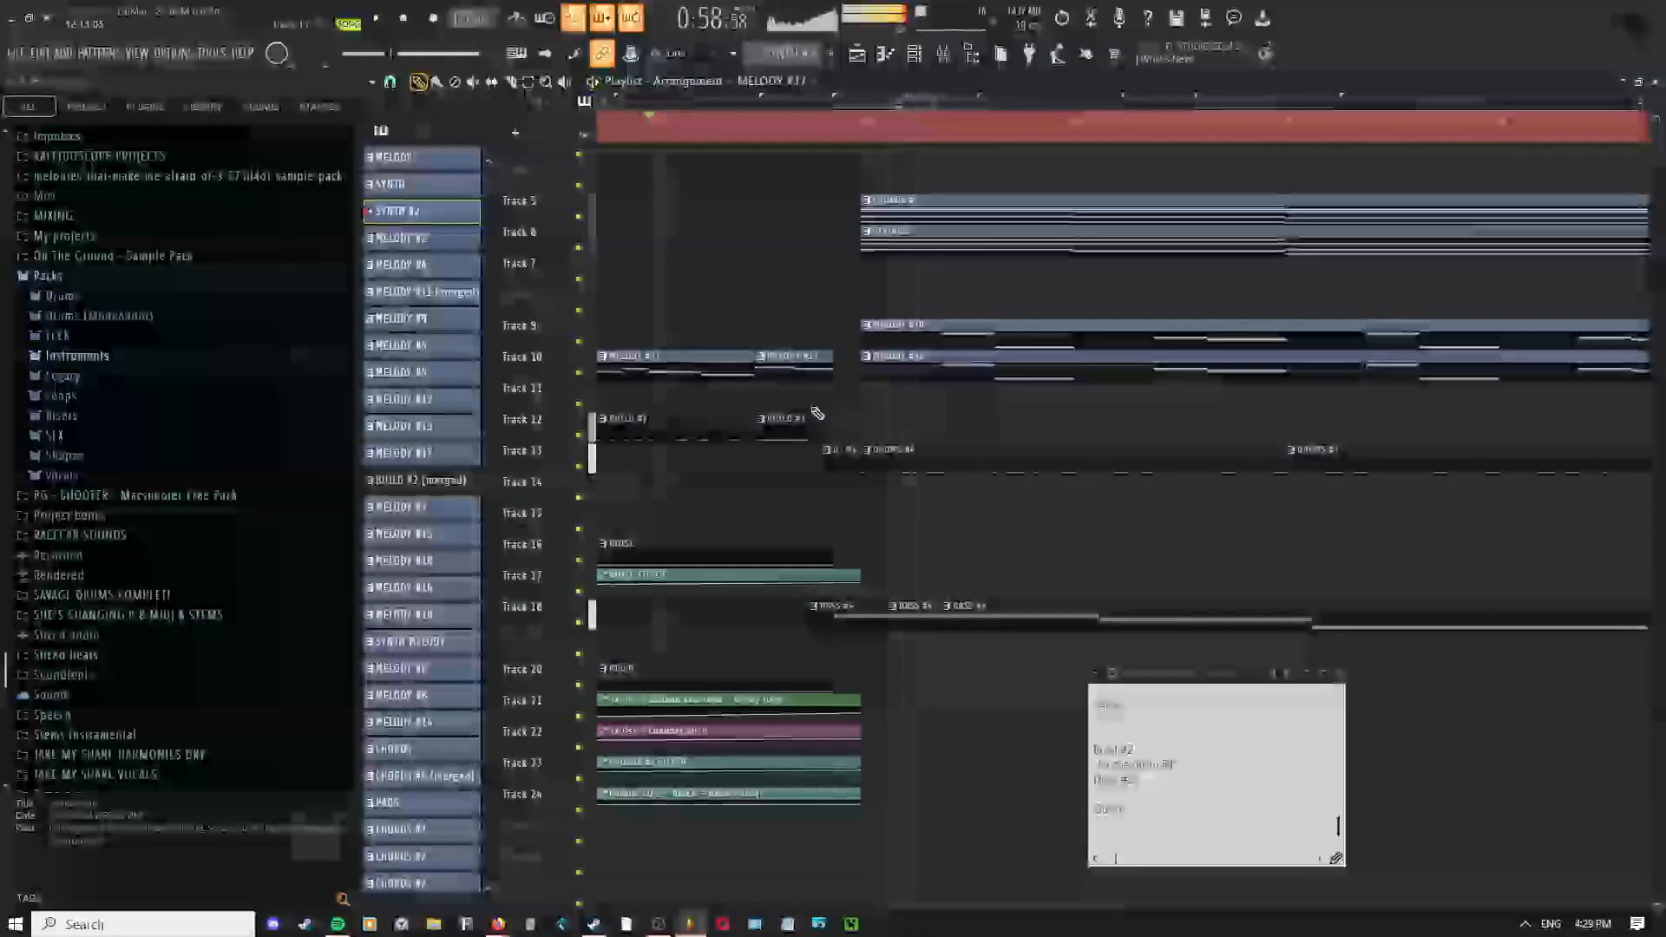
scroll(756, 351, "down", 1)
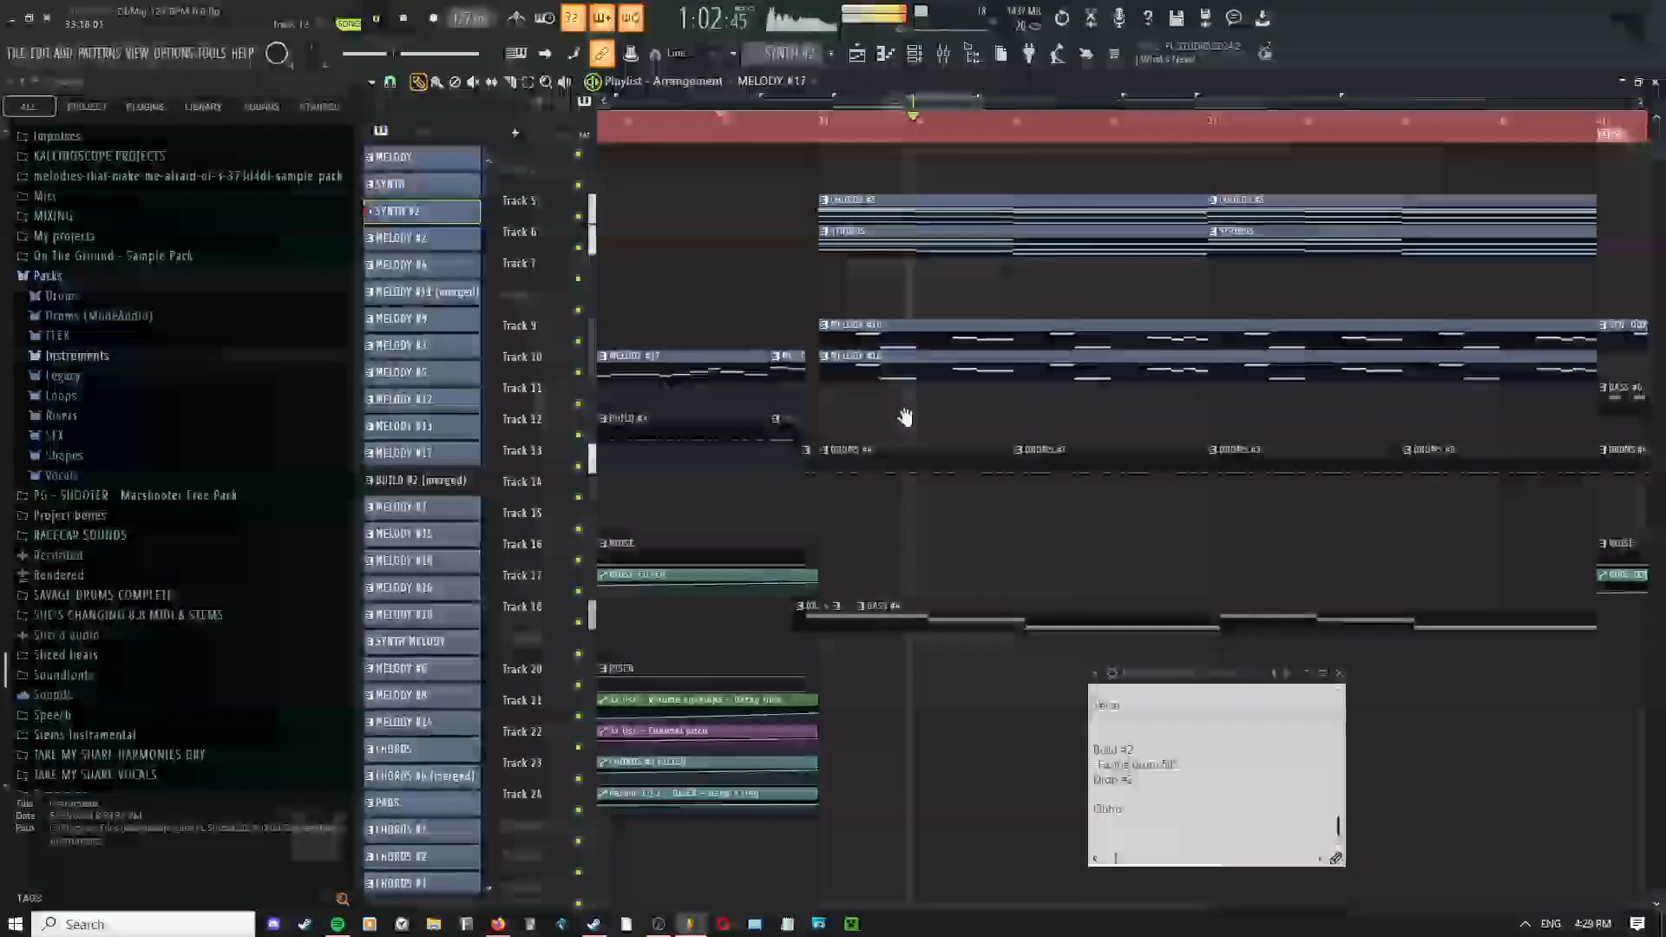
left_click_drag(904, 416, 755, 405)
right_click(755, 408)
left_click(758, 427)
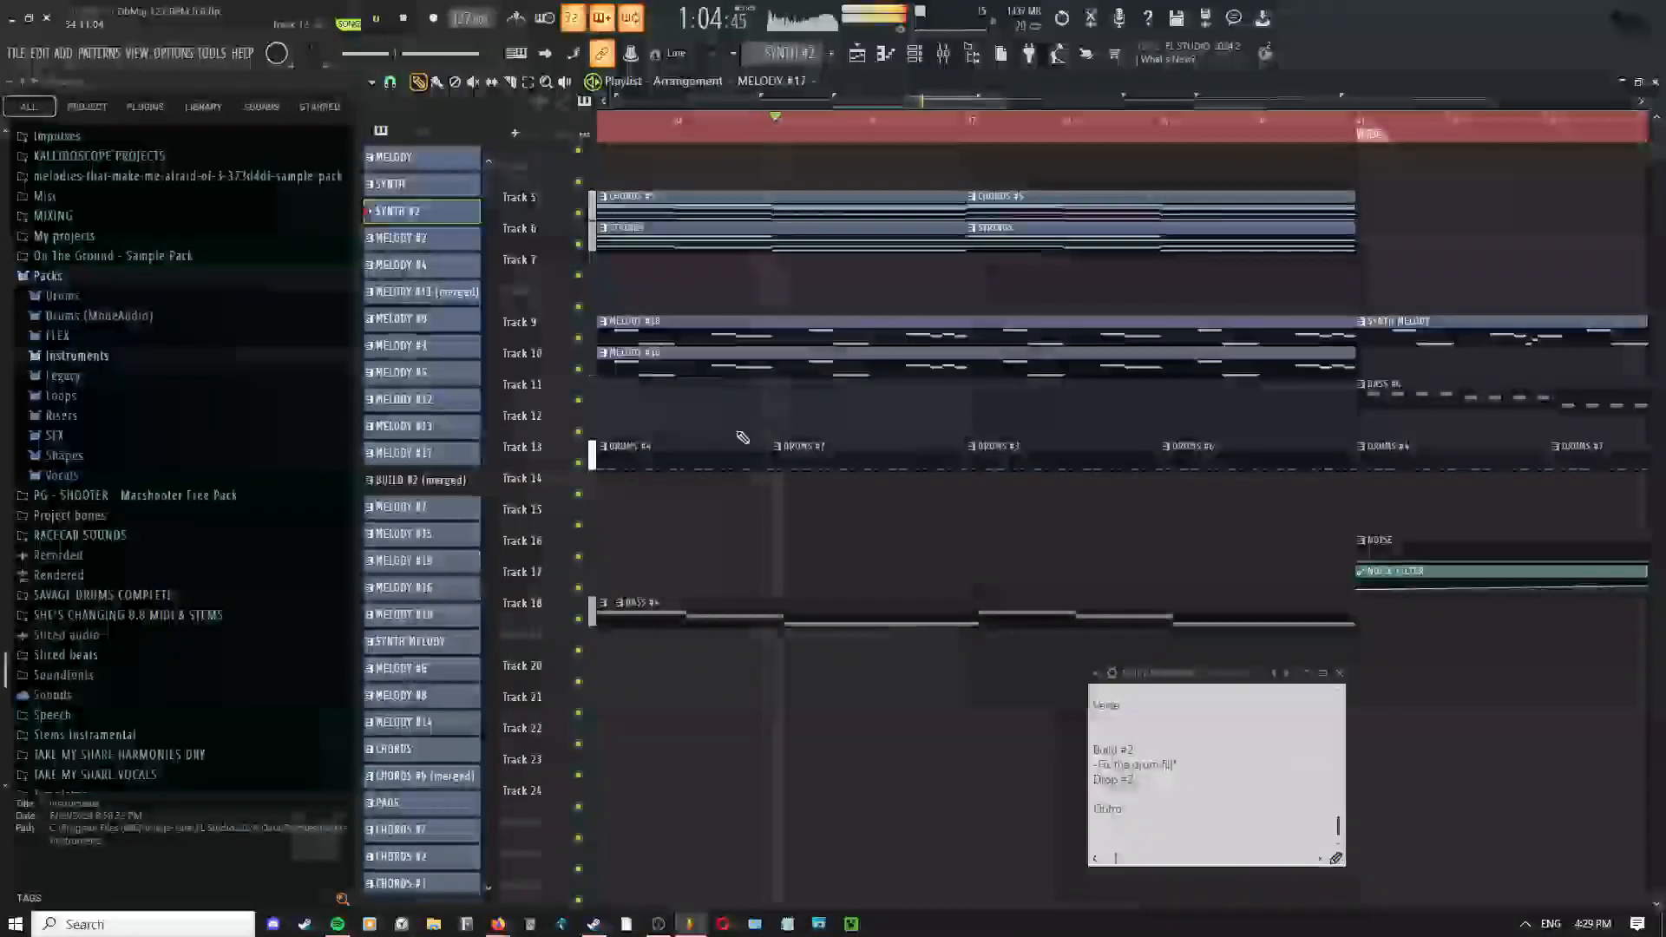
scroll(704, 420, "down", 2)
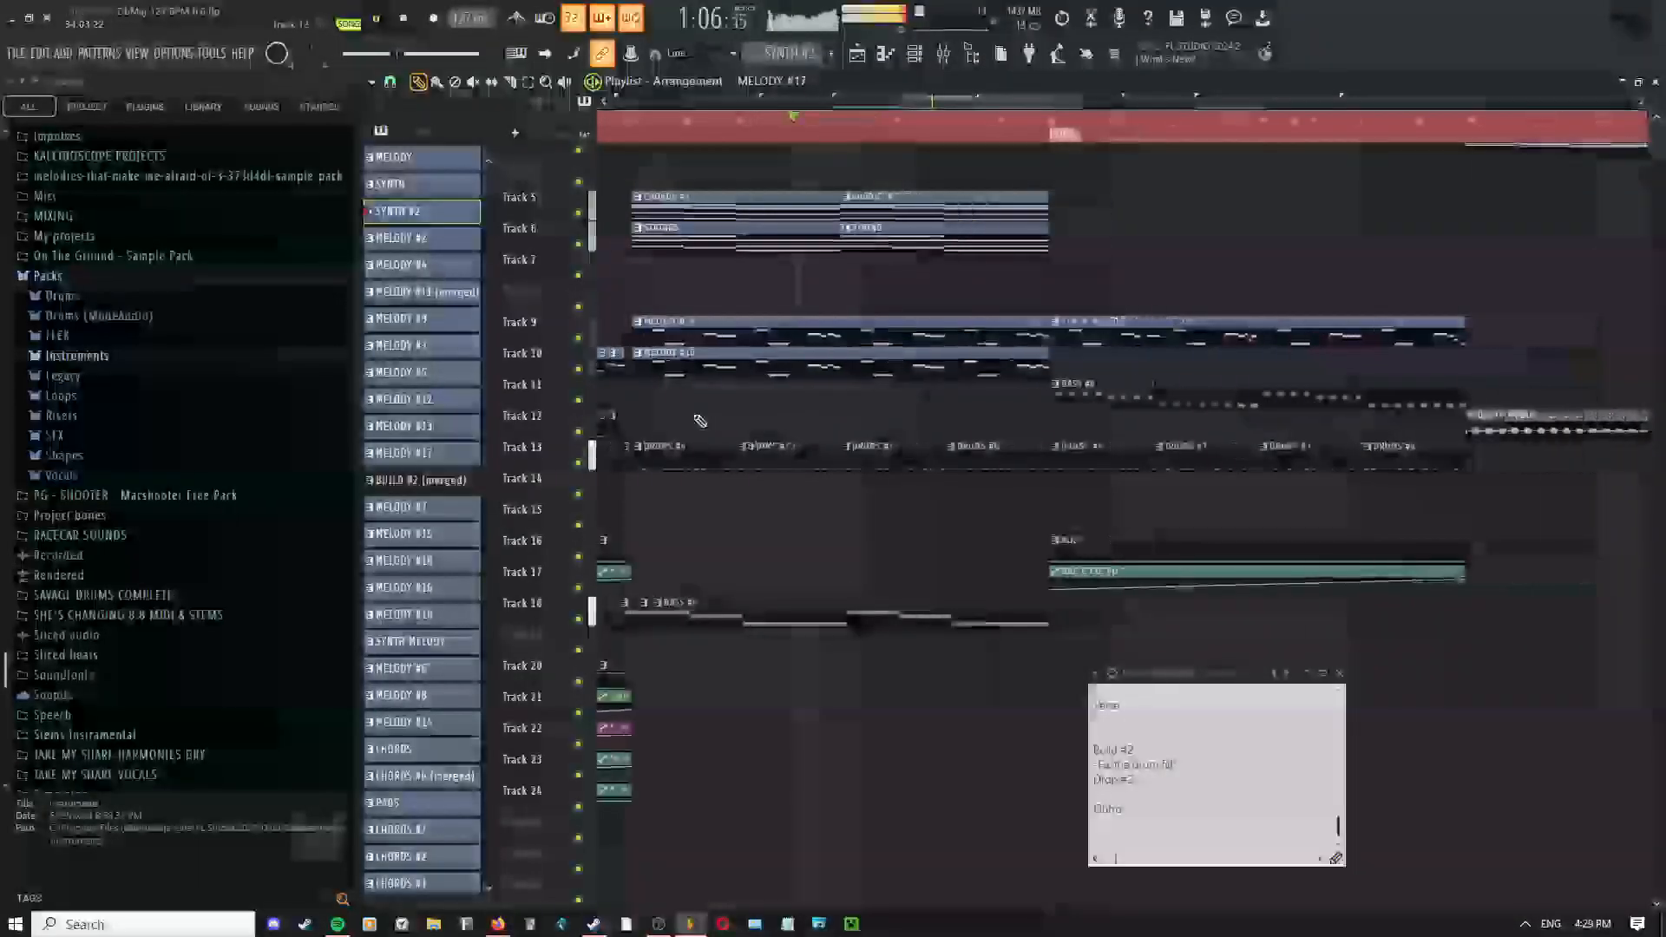
scroll(698, 421, "down", 3)
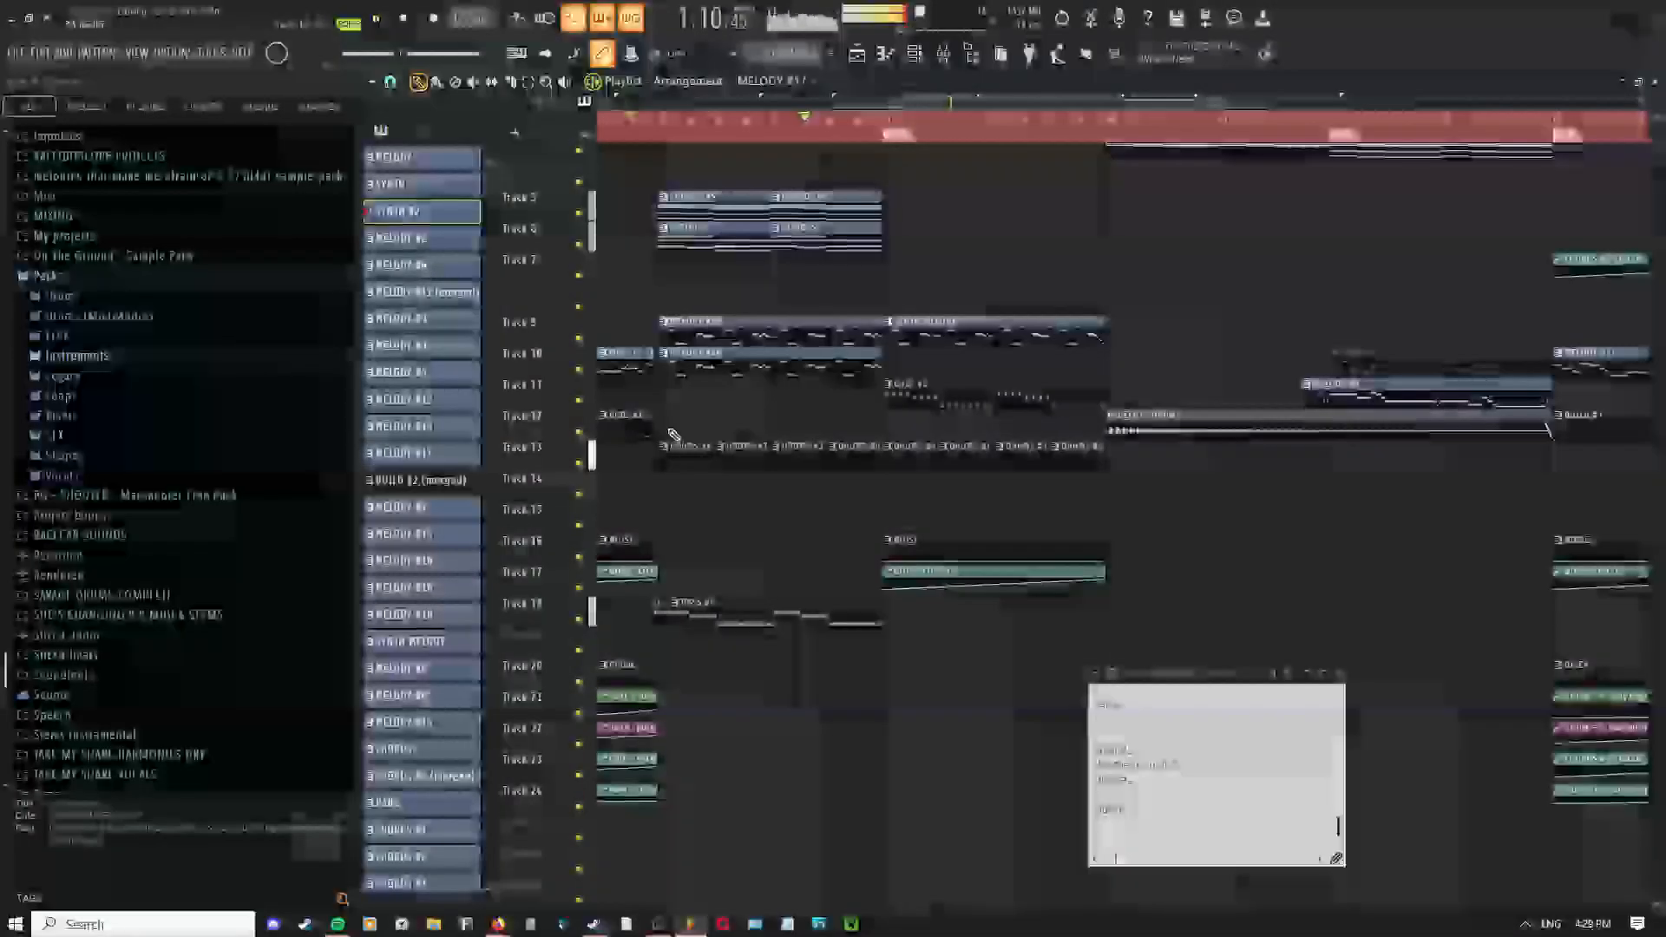
scroll(673, 434, "up", 2)
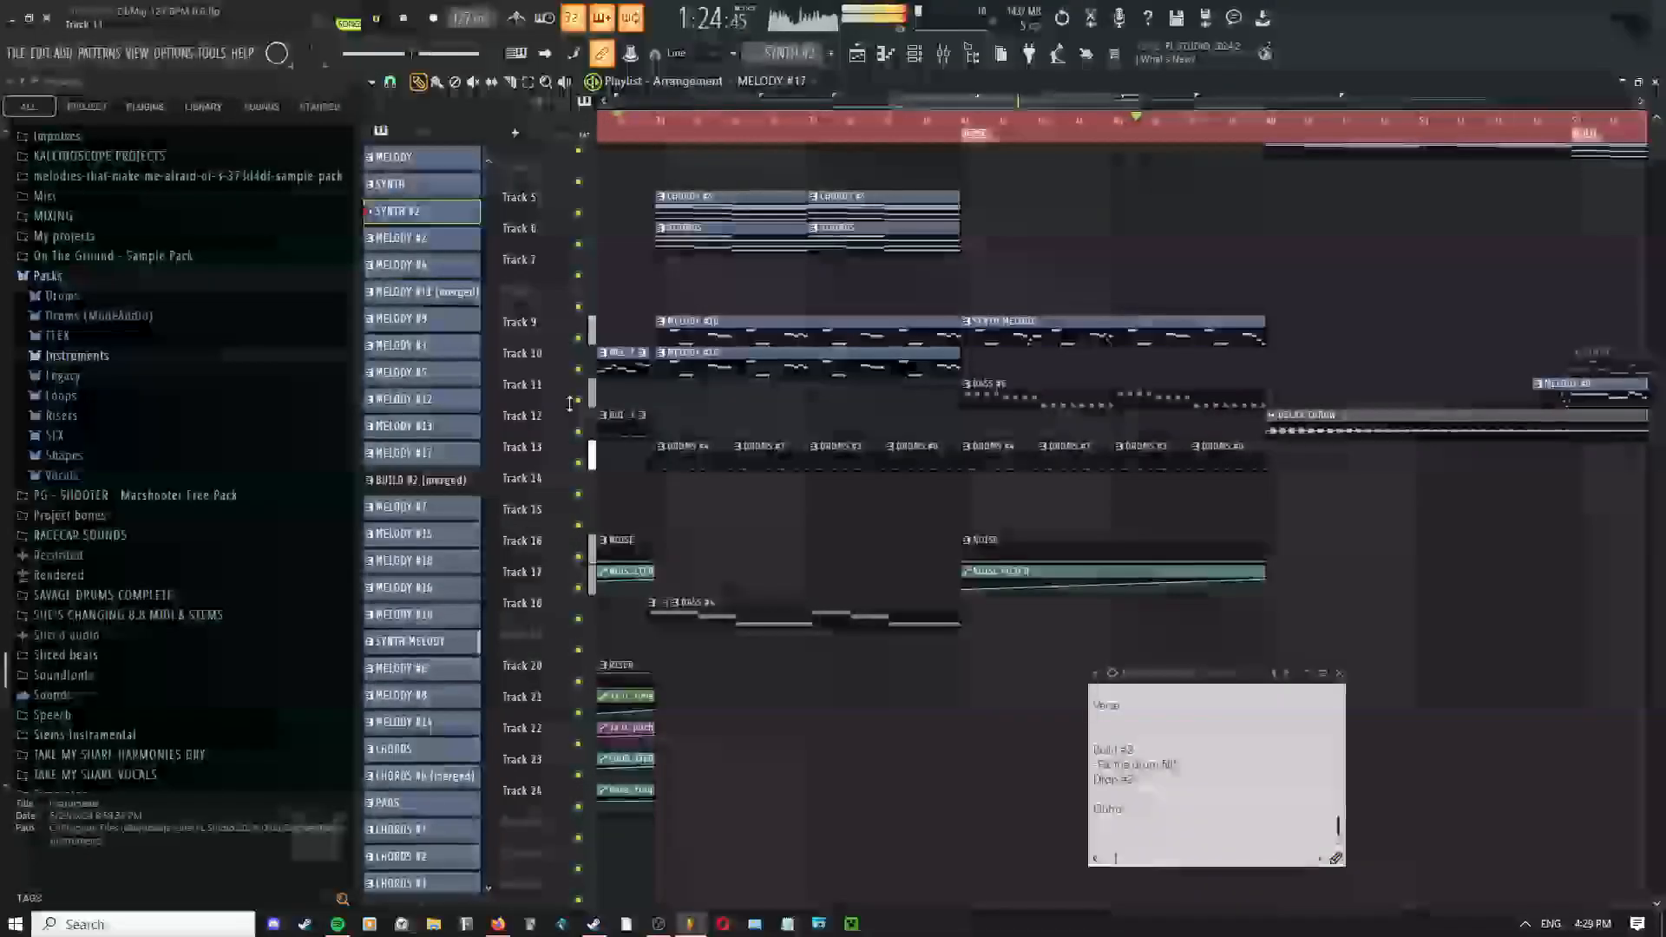
Continue playback into the break after the drop and compare its PADS and drums with the intro
scroll(846, 492, "down", 3)
left_click_drag(885, 487, 772, 477)
scroll(612, 473, "down", 3)
scroll(825, 494, "up", 5)
left_click_drag(913, 496, 1067, 489)
middle_click(816, 462)
left_click(814, 476)
scroll(788, 475, "down", 4)
scroll(949, 473, "down", 4)
left_click_drag(993, 446, 995, 447)
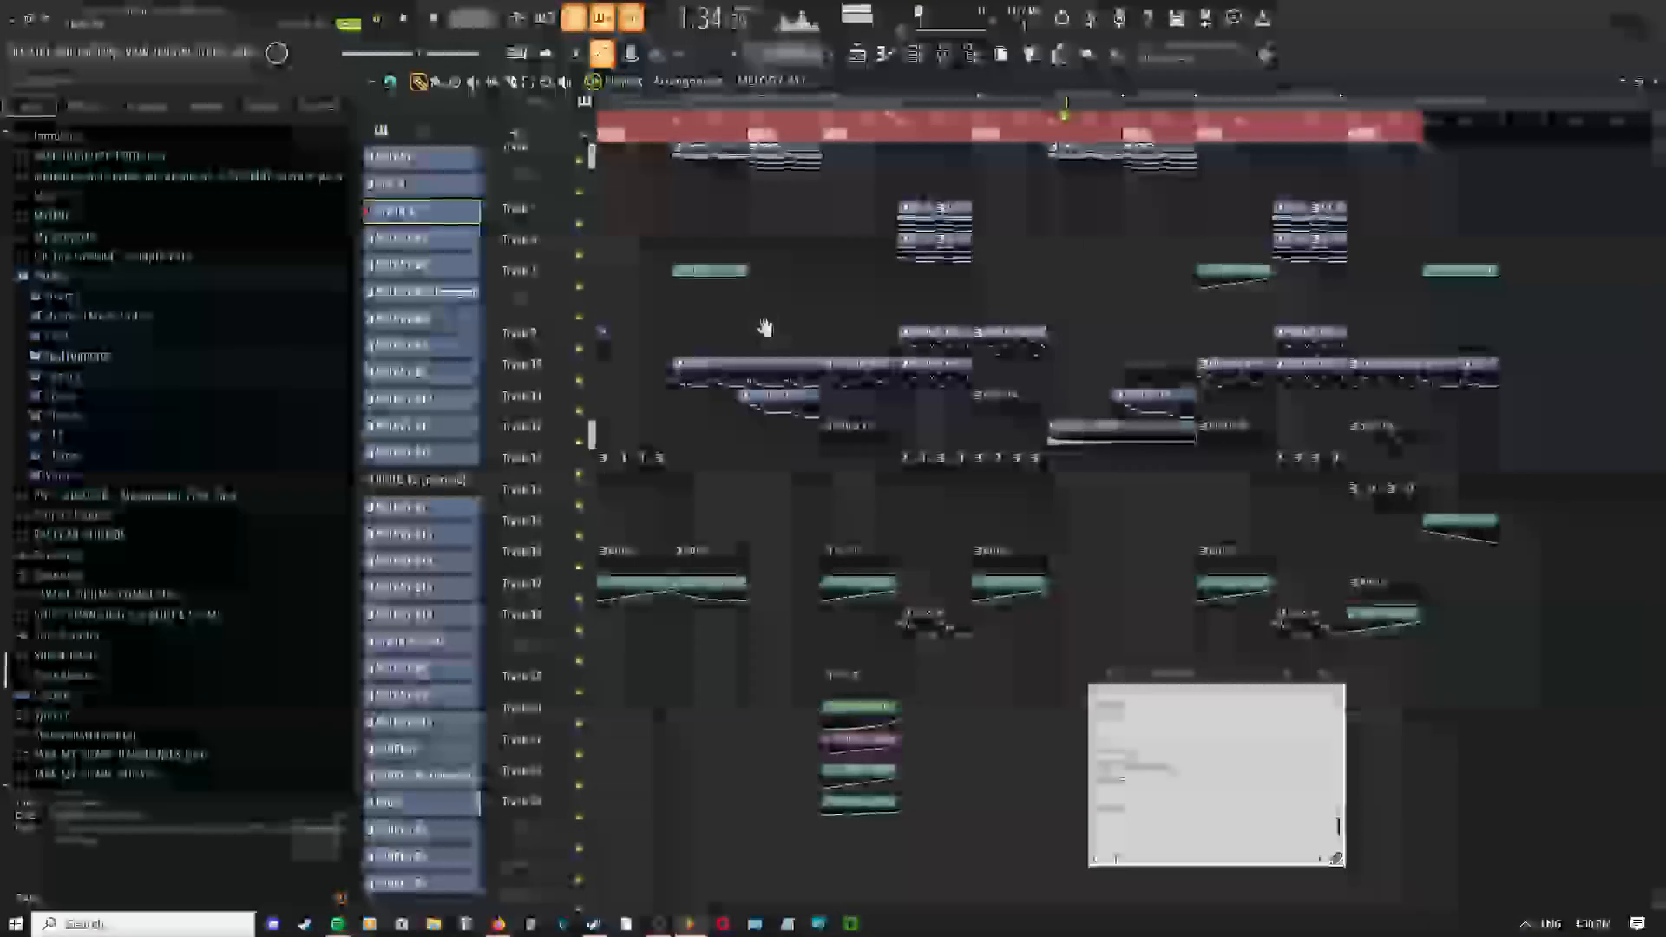
scroll(820, 469, "up", 3)
scroll(722, 334, "up", 4)
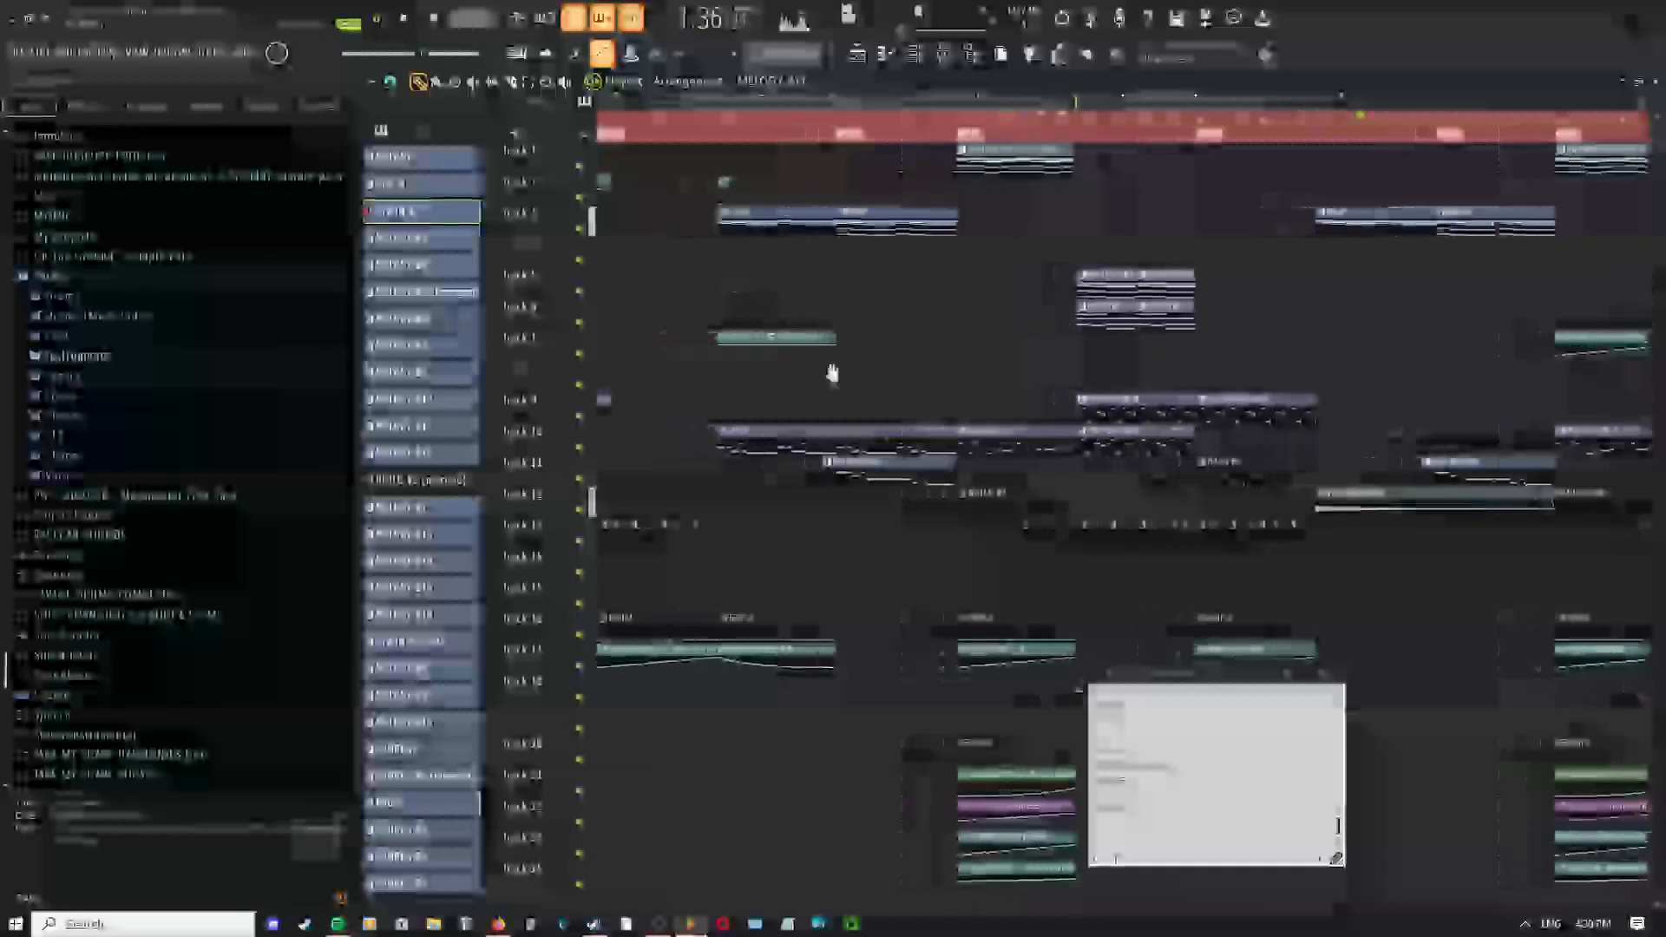
scroll(720, 349, "down", 3)
Place a copy of the opening NOISE SIDCHAIN mute/solo automation clip on Track 5 at the start of the break's second PADS clip
mouse_move(856, 332)
left_mouse_down()
mouse_move(695, 275)
mouse_move(863, 338)
left_mouse_up()
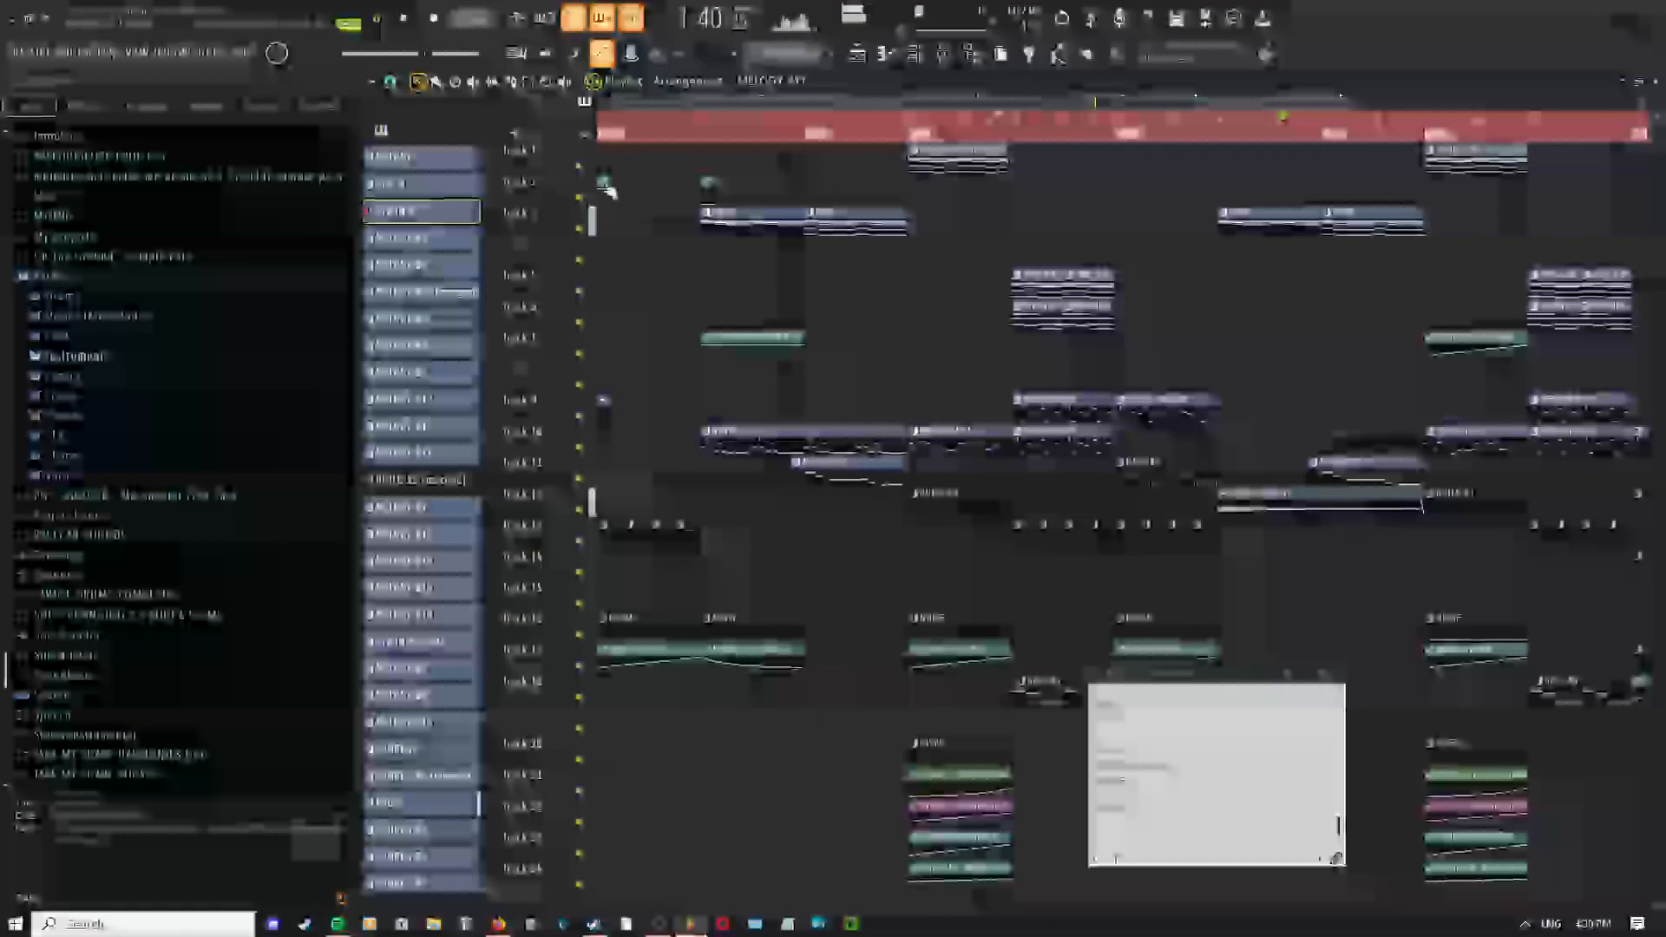
scroll(602, 202, "up", 2)
scroll(607, 191, "up", 2)
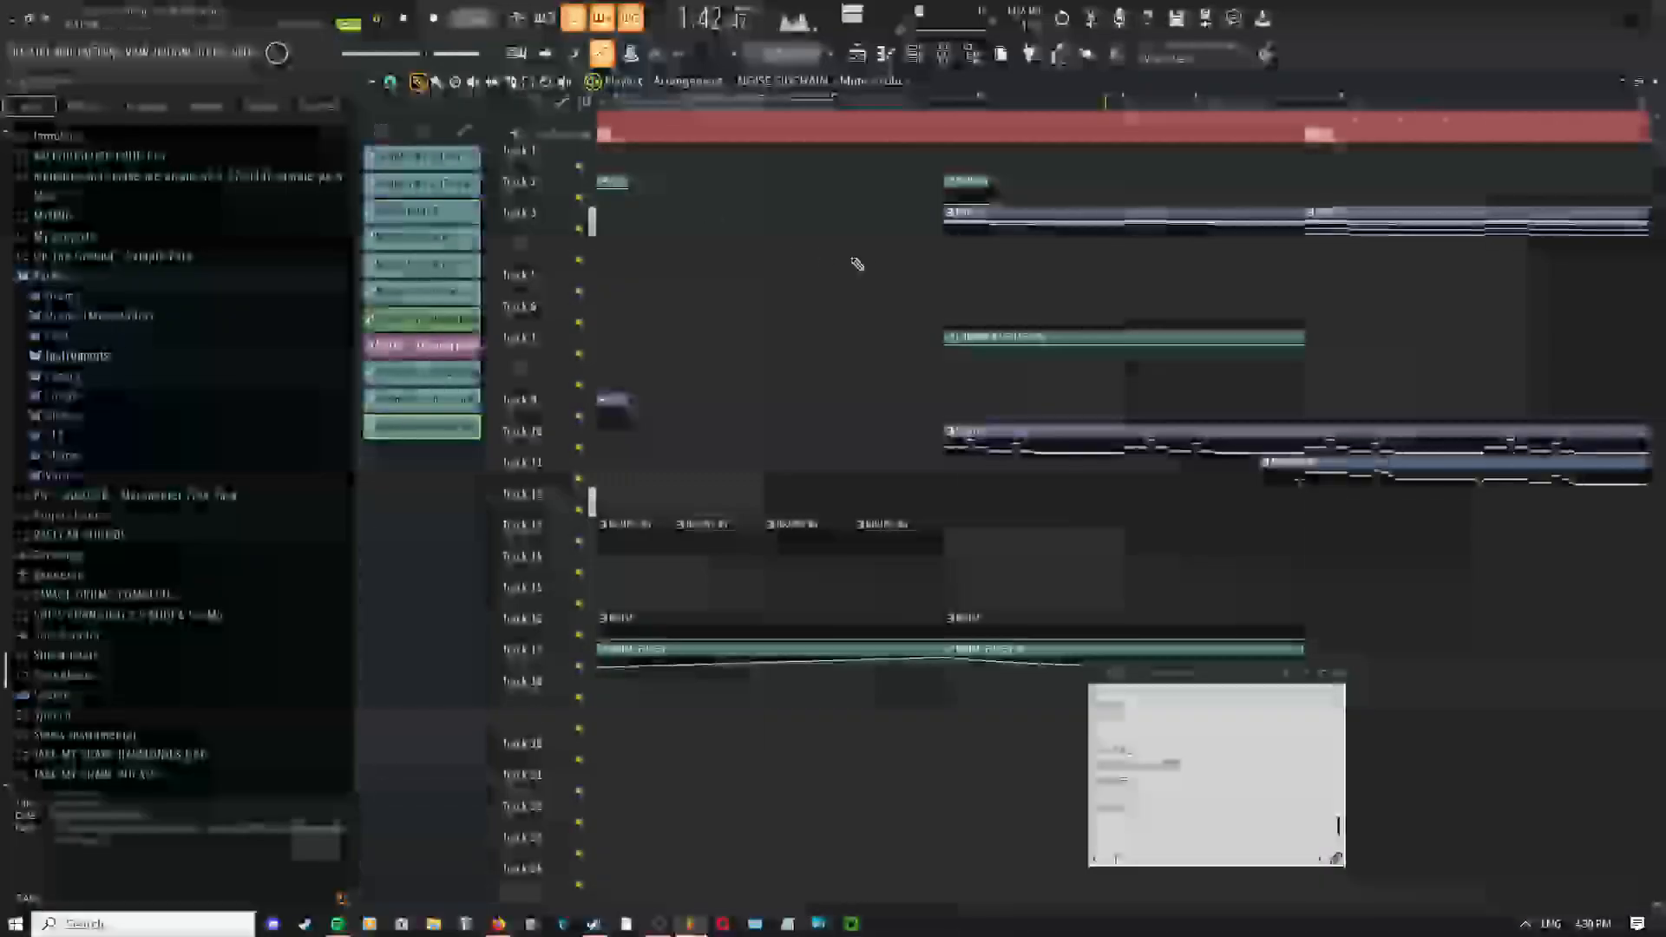
left_click_drag(868, 265, 417, 278)
left_click_drag(1044, 294, 347, 286)
left_click_drag(1156, 290, 751, 272)
scroll(752, 271, "down", 2)
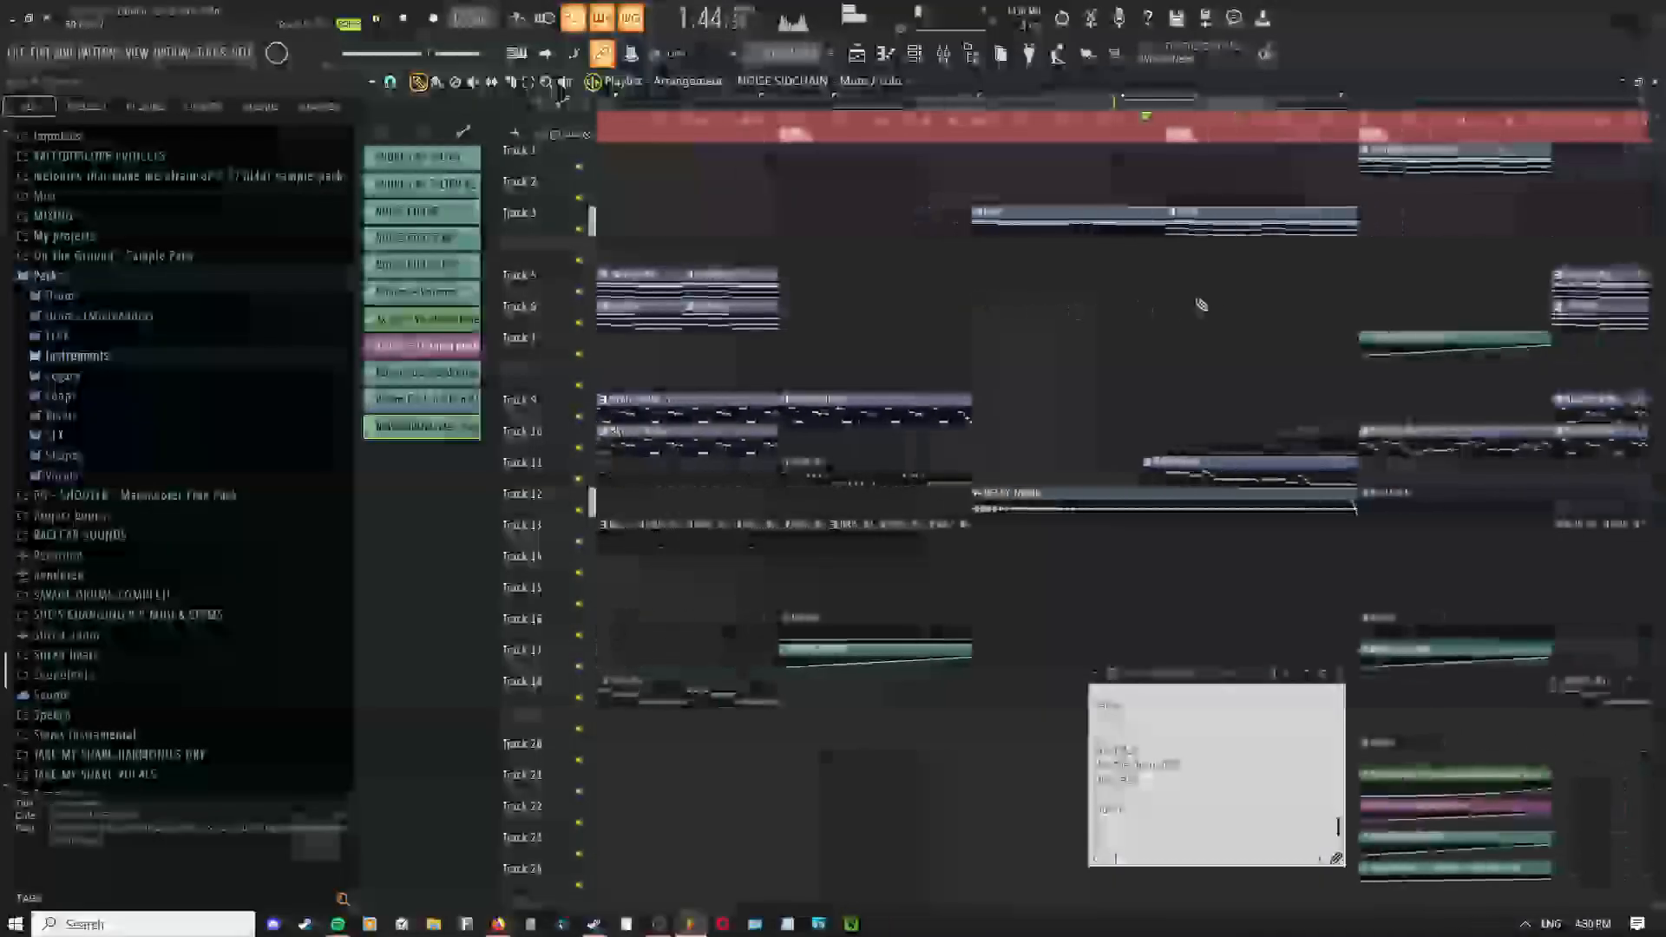
left_click_drag(1201, 304, 1001, 290)
scroll(1003, 288, "up", 2)
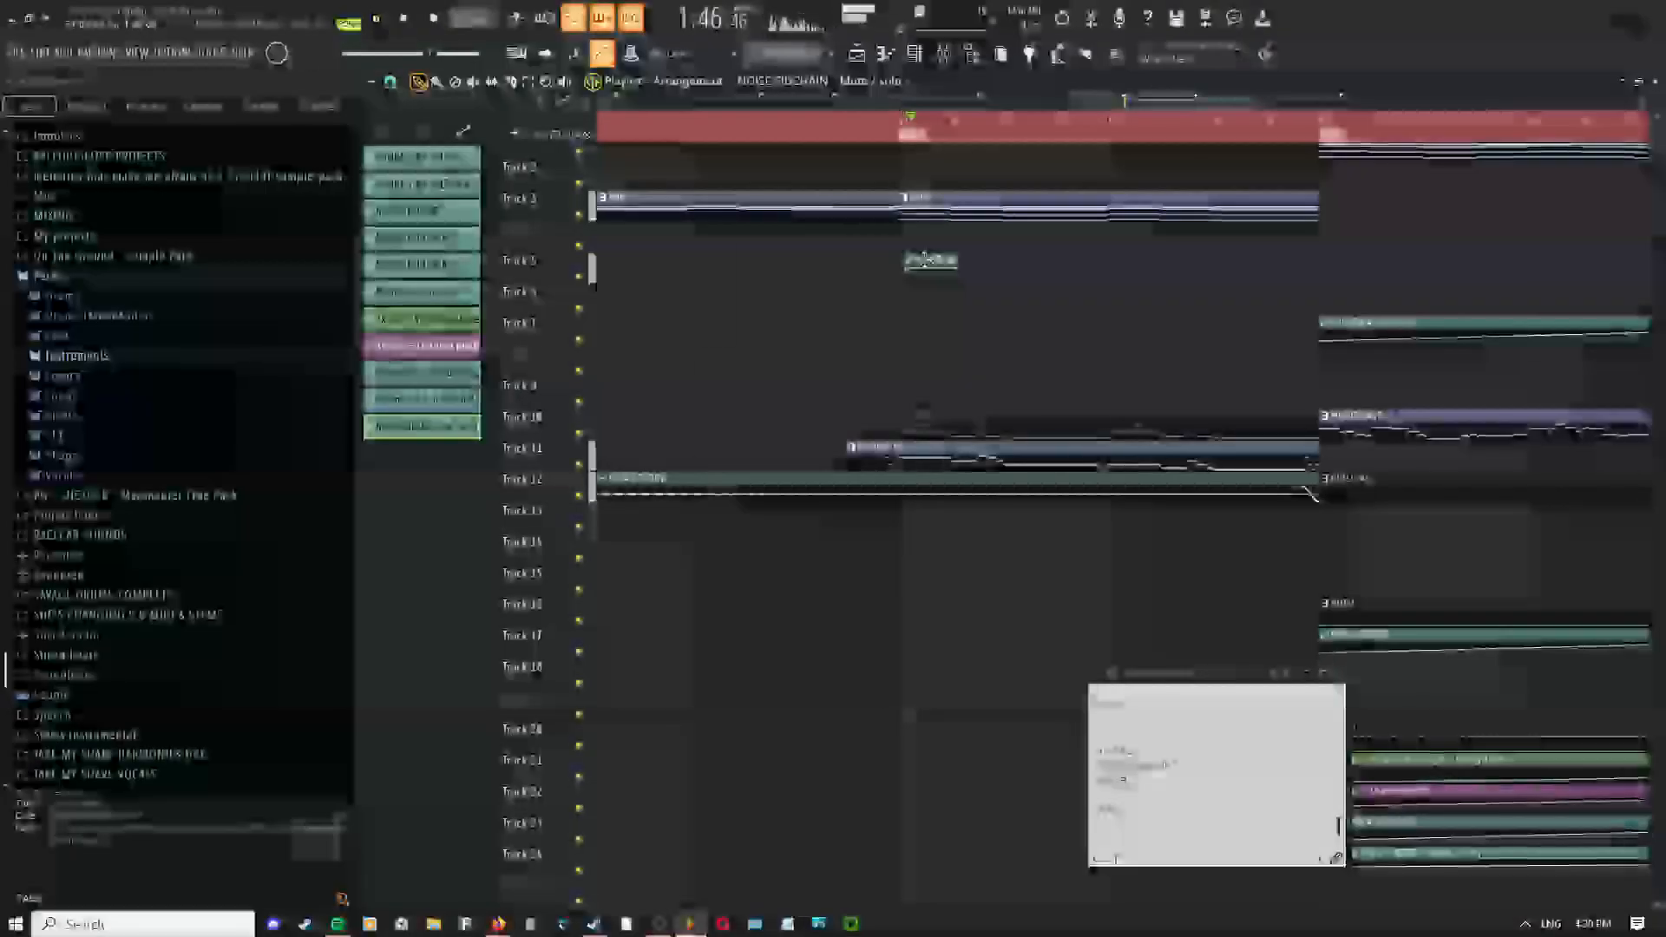
Move the break's NOISE SIDCHAIN automation clip up to Track 2, mute it and return to the Draw tool
scroll(915, 270, "down", 4)
left_click_drag(918, 278, 804, 277)
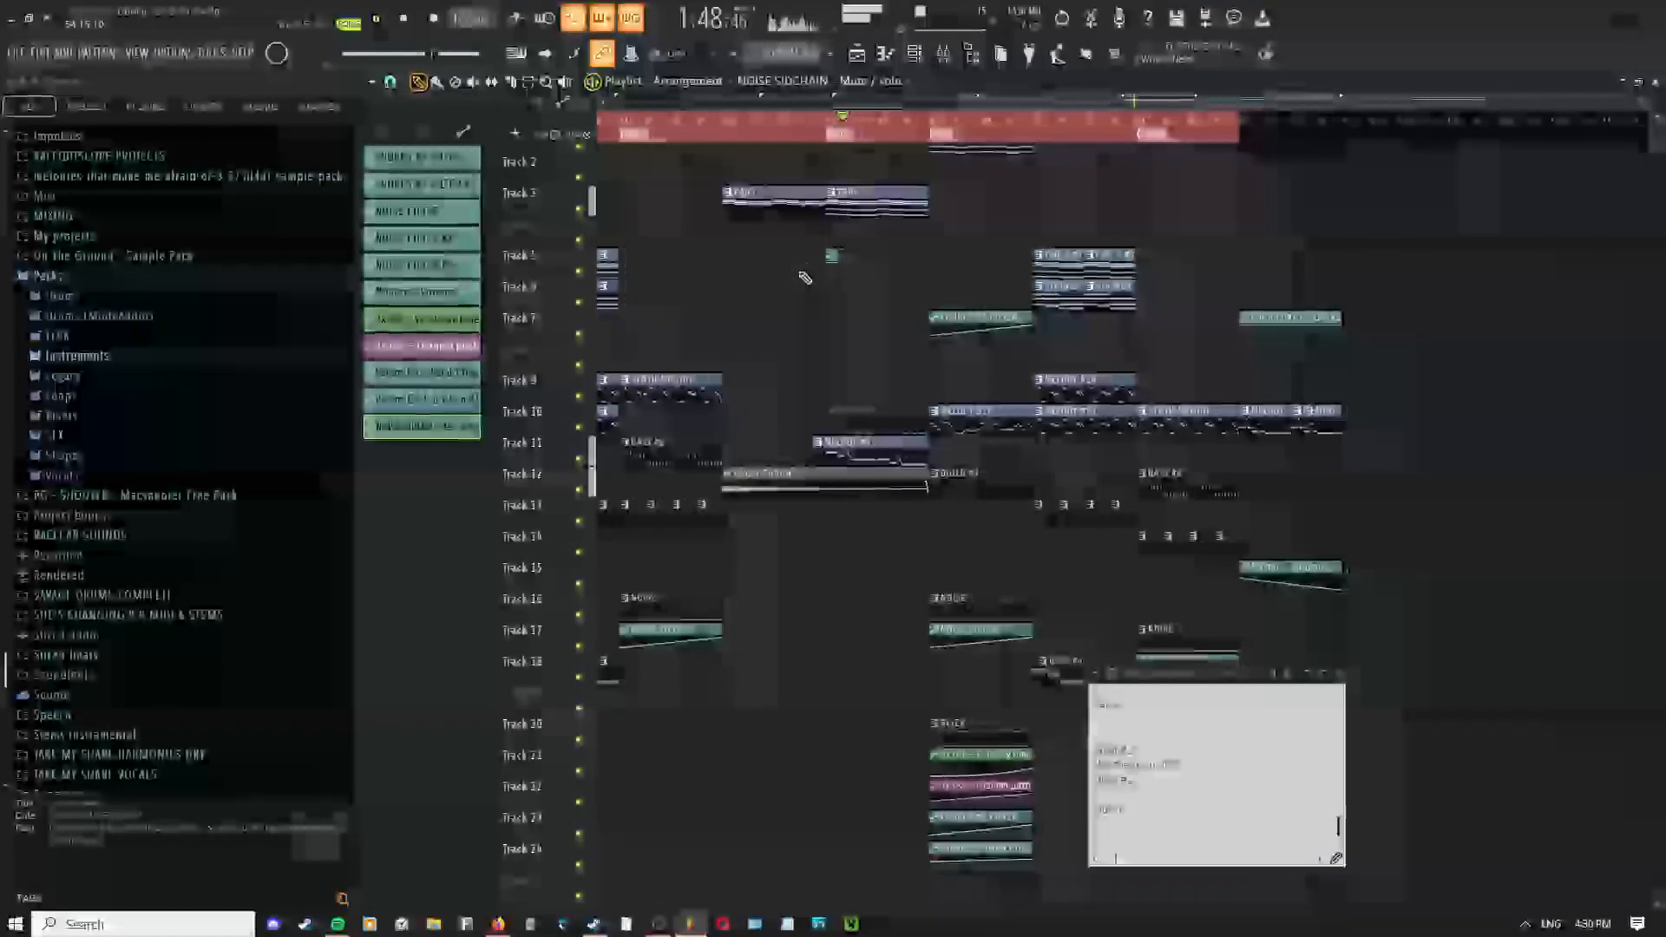
scroll(831, 276, "up", 1)
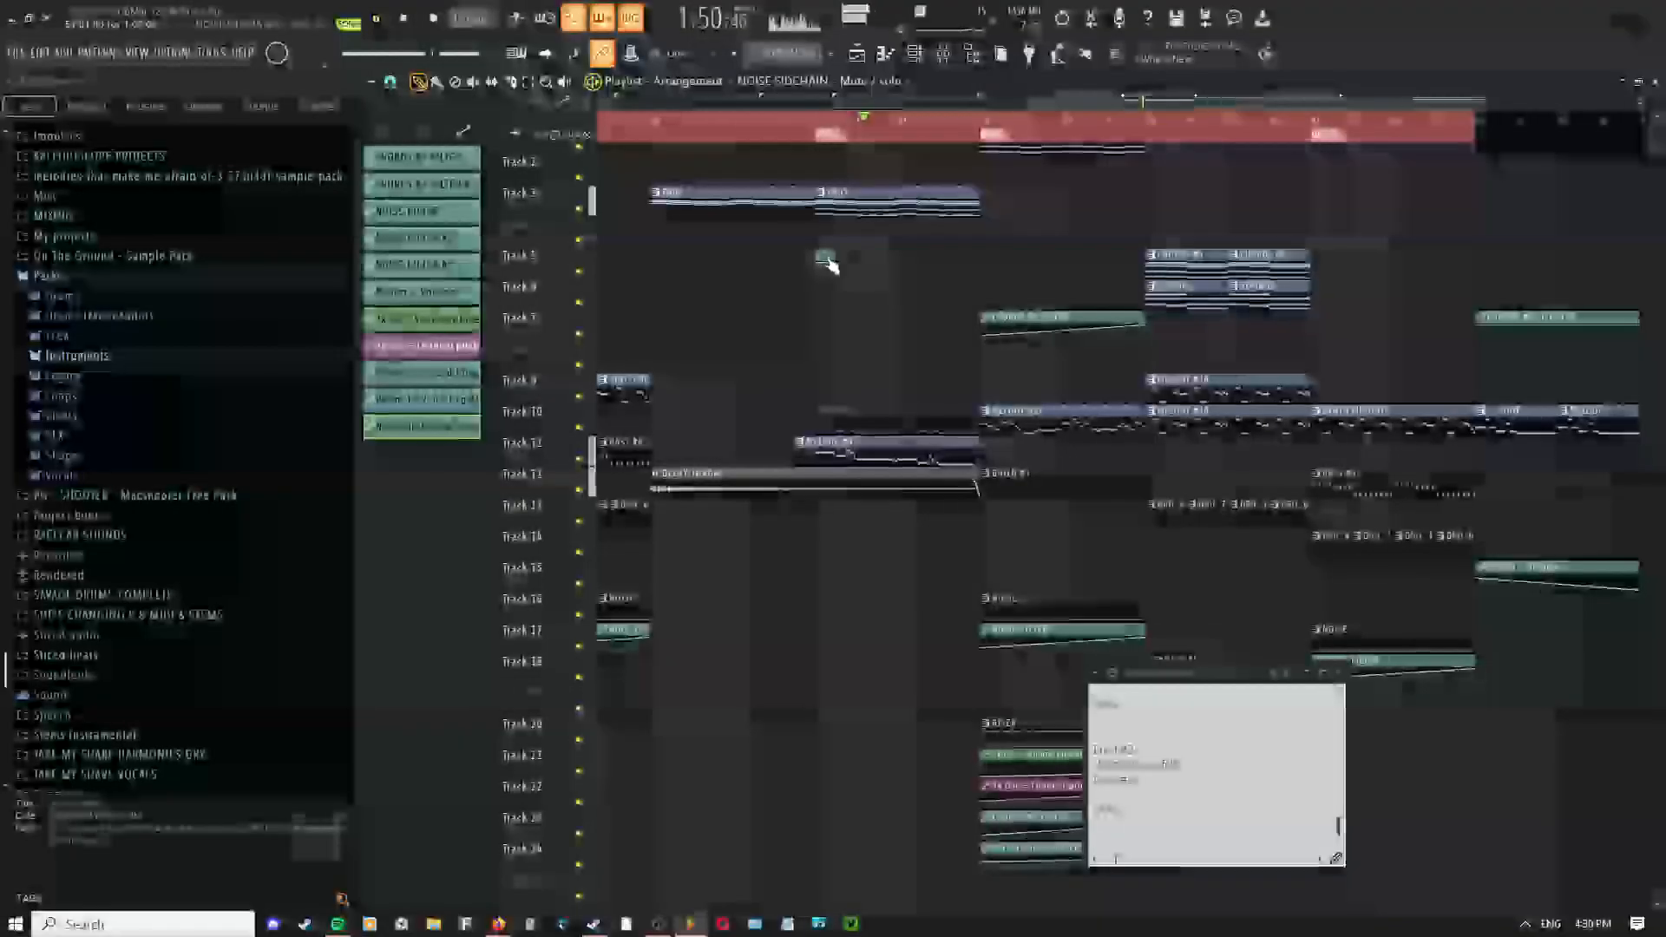
scroll(926, 297, "down", 2)
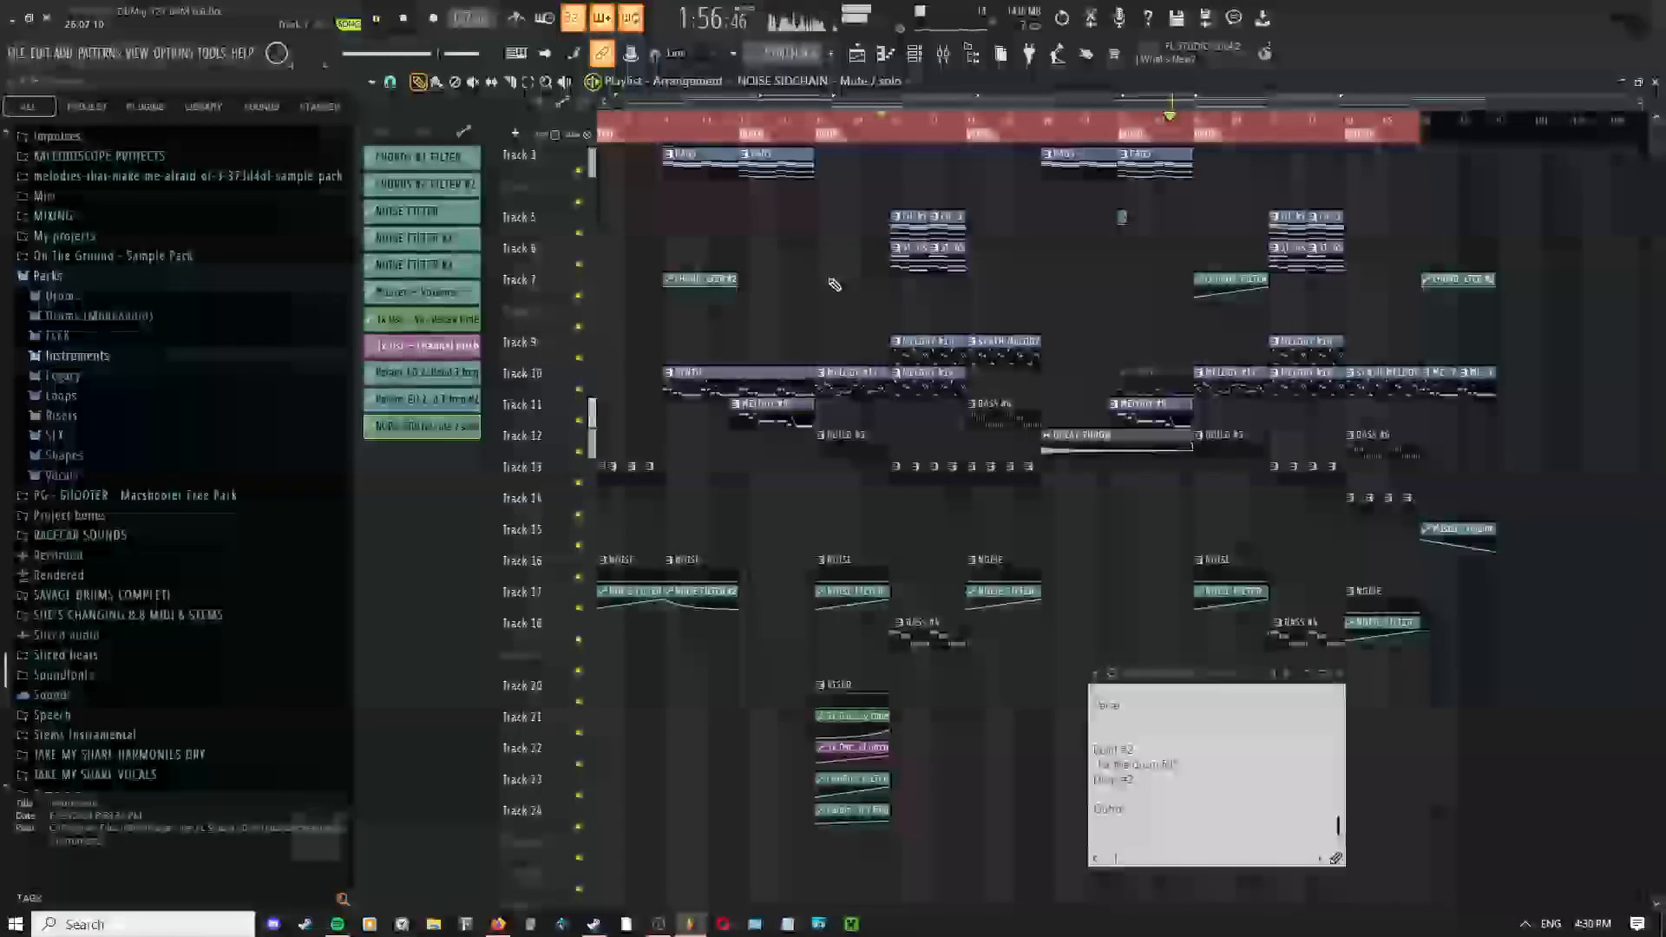
left_click_drag(1048, 326, 1057, 376)
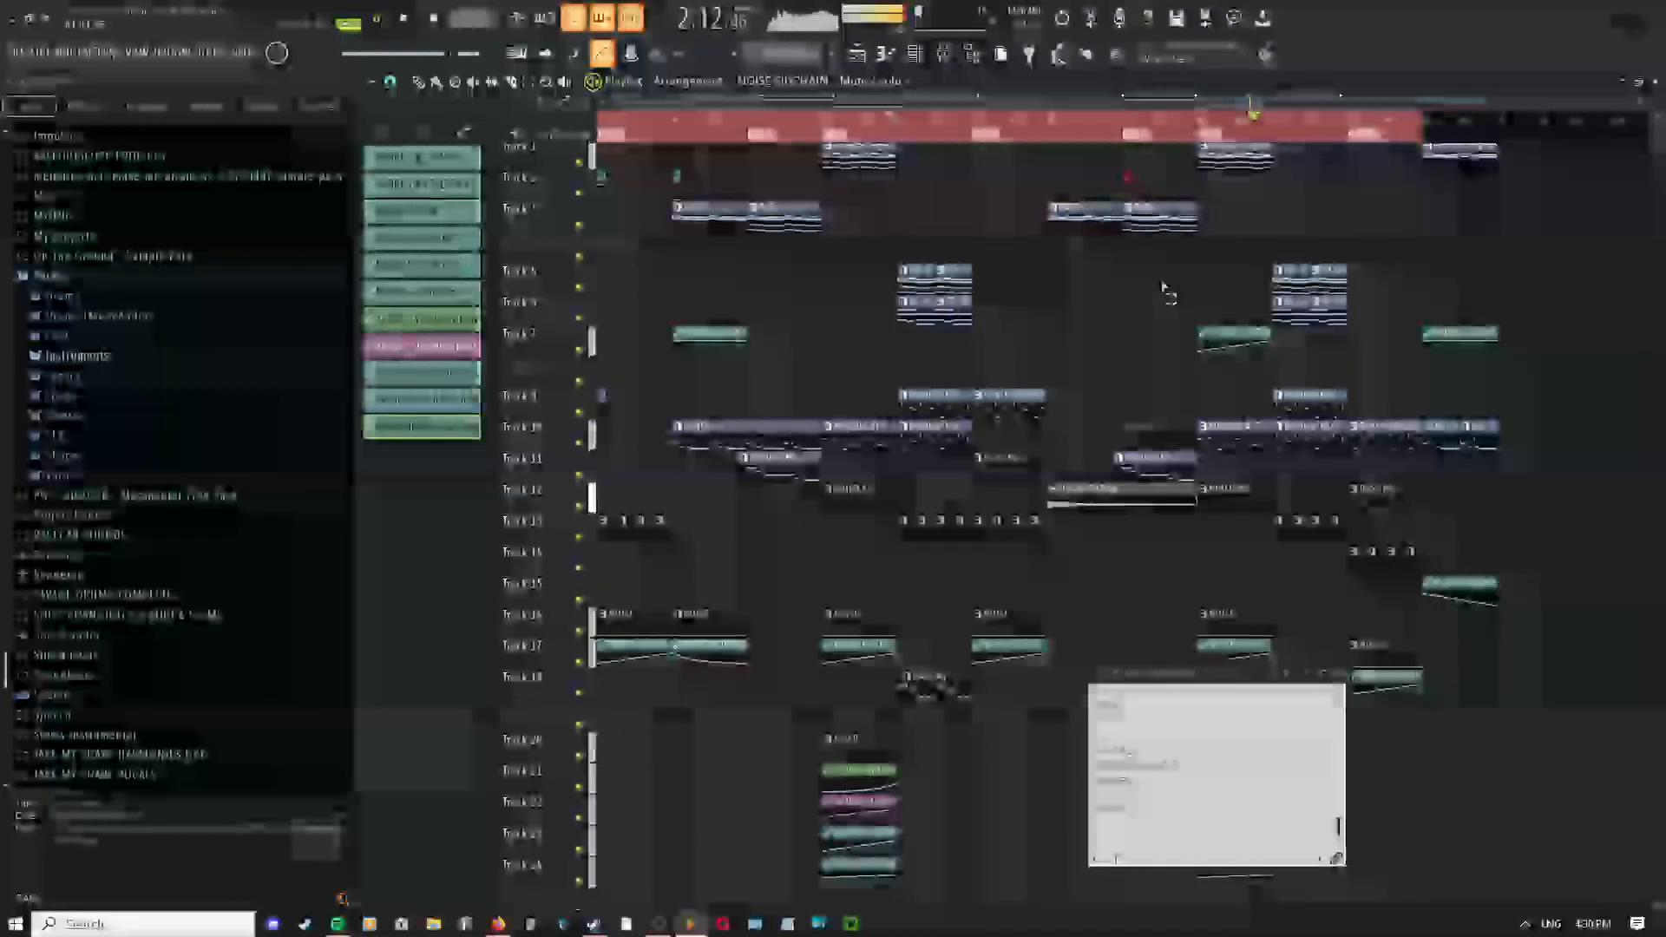
scroll(1164, 238, "up", 3)
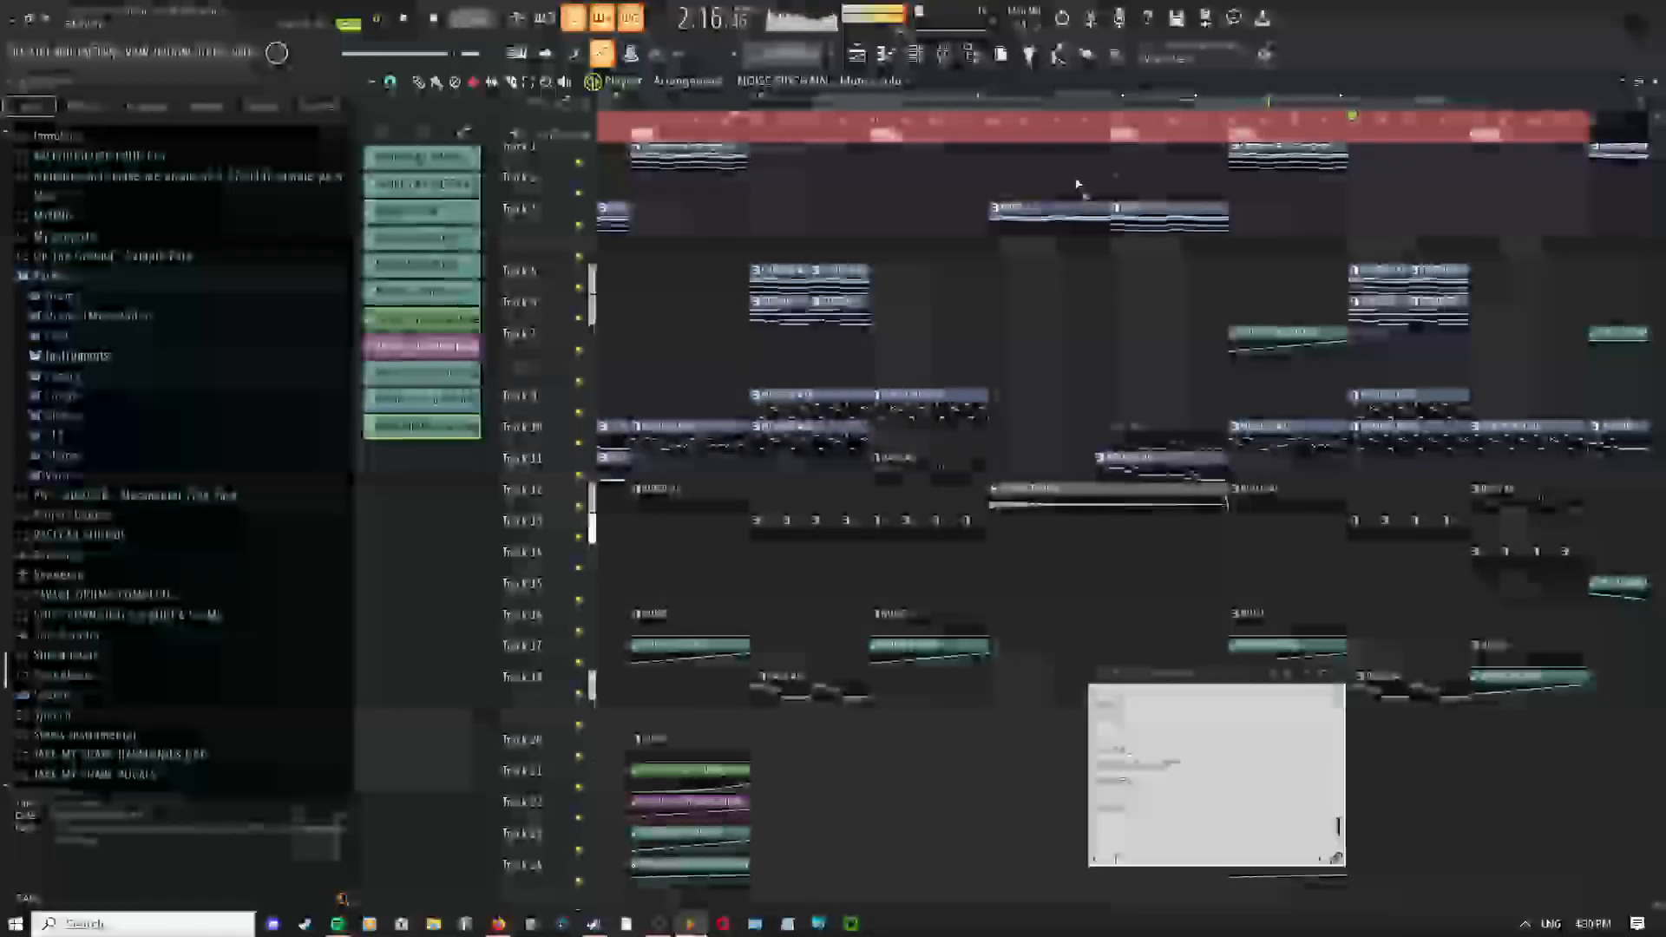
left_click_drag(1378, 310, 1045, 257)
right_click(989, 253)
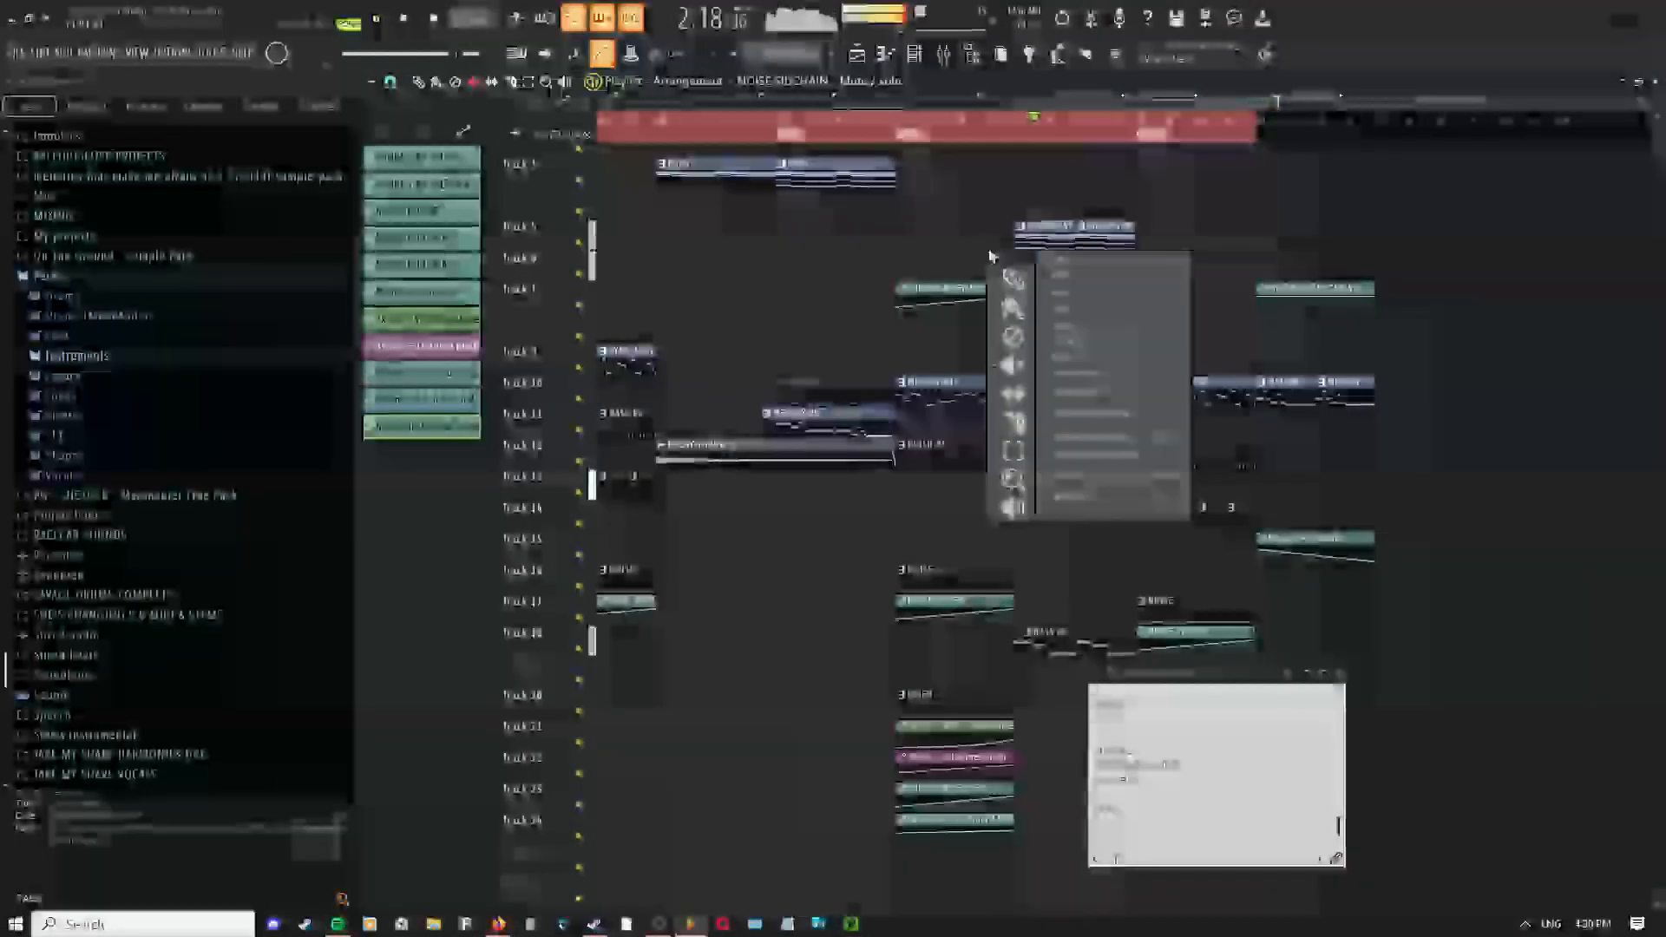
left_click(1042, 270)
Play the second drop and review the whole arrangement from the intro to the later sections
left_click_drag(821, 295, 905, 350)
scroll(886, 299, "up", 3)
scroll(819, 257, "down", 4)
left_click_drag(818, 257, 1250, 335)
left_click_drag(757, 230, 758, 225)
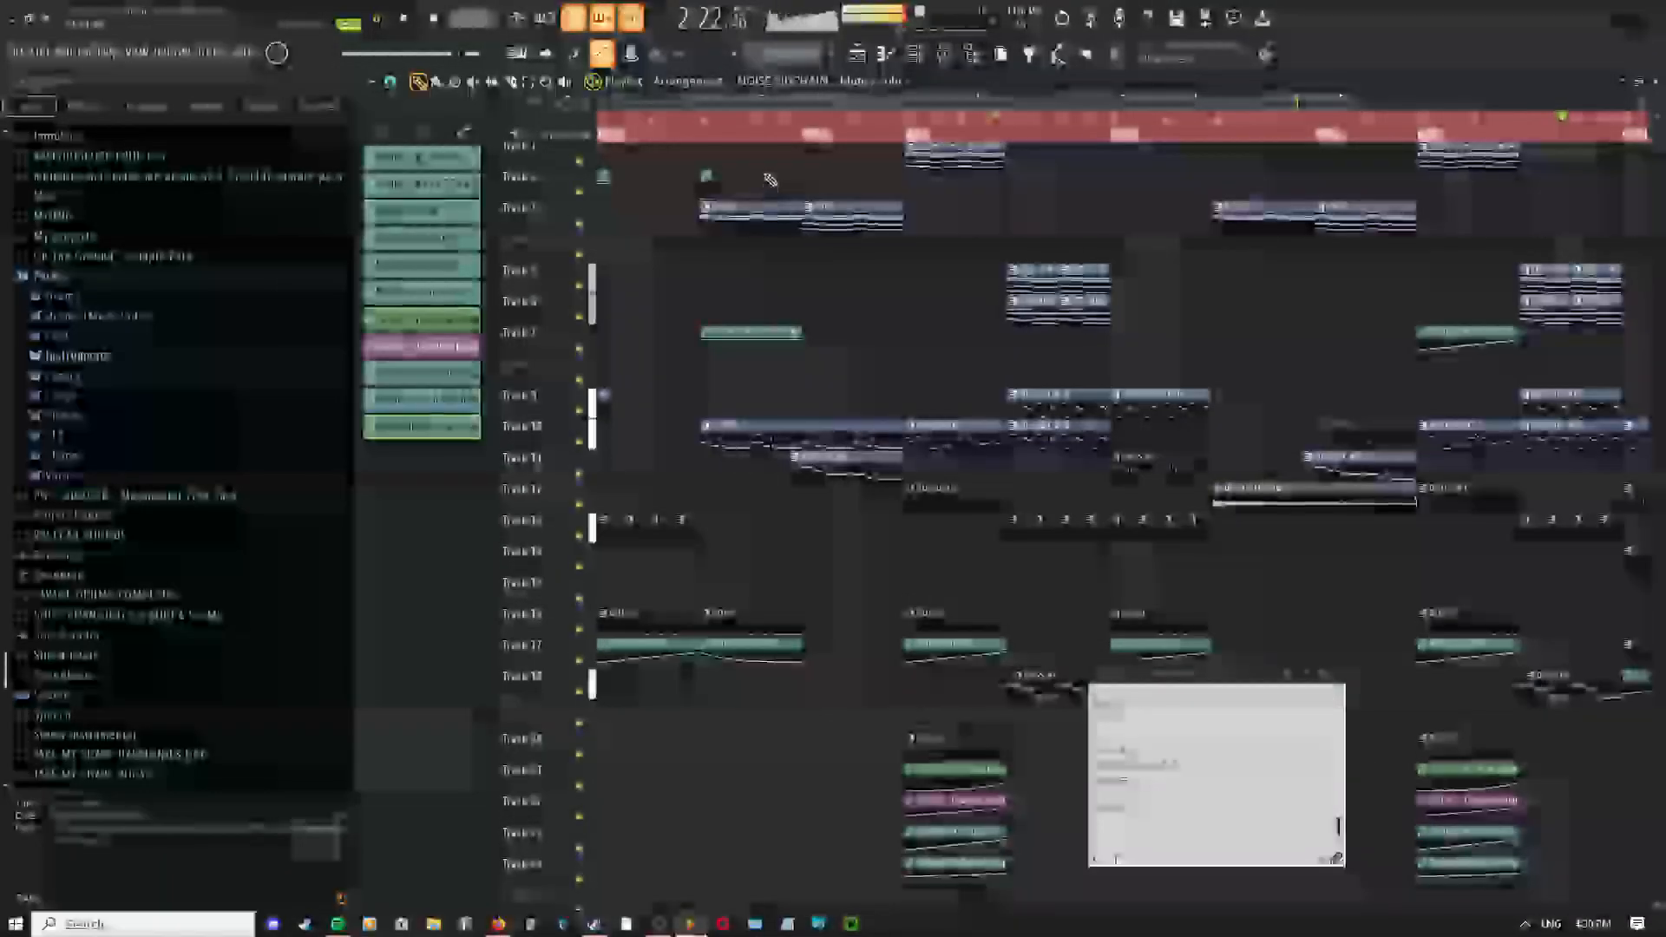
scroll(752, 236, "up", 3)
scroll(815, 271, "down", 4)
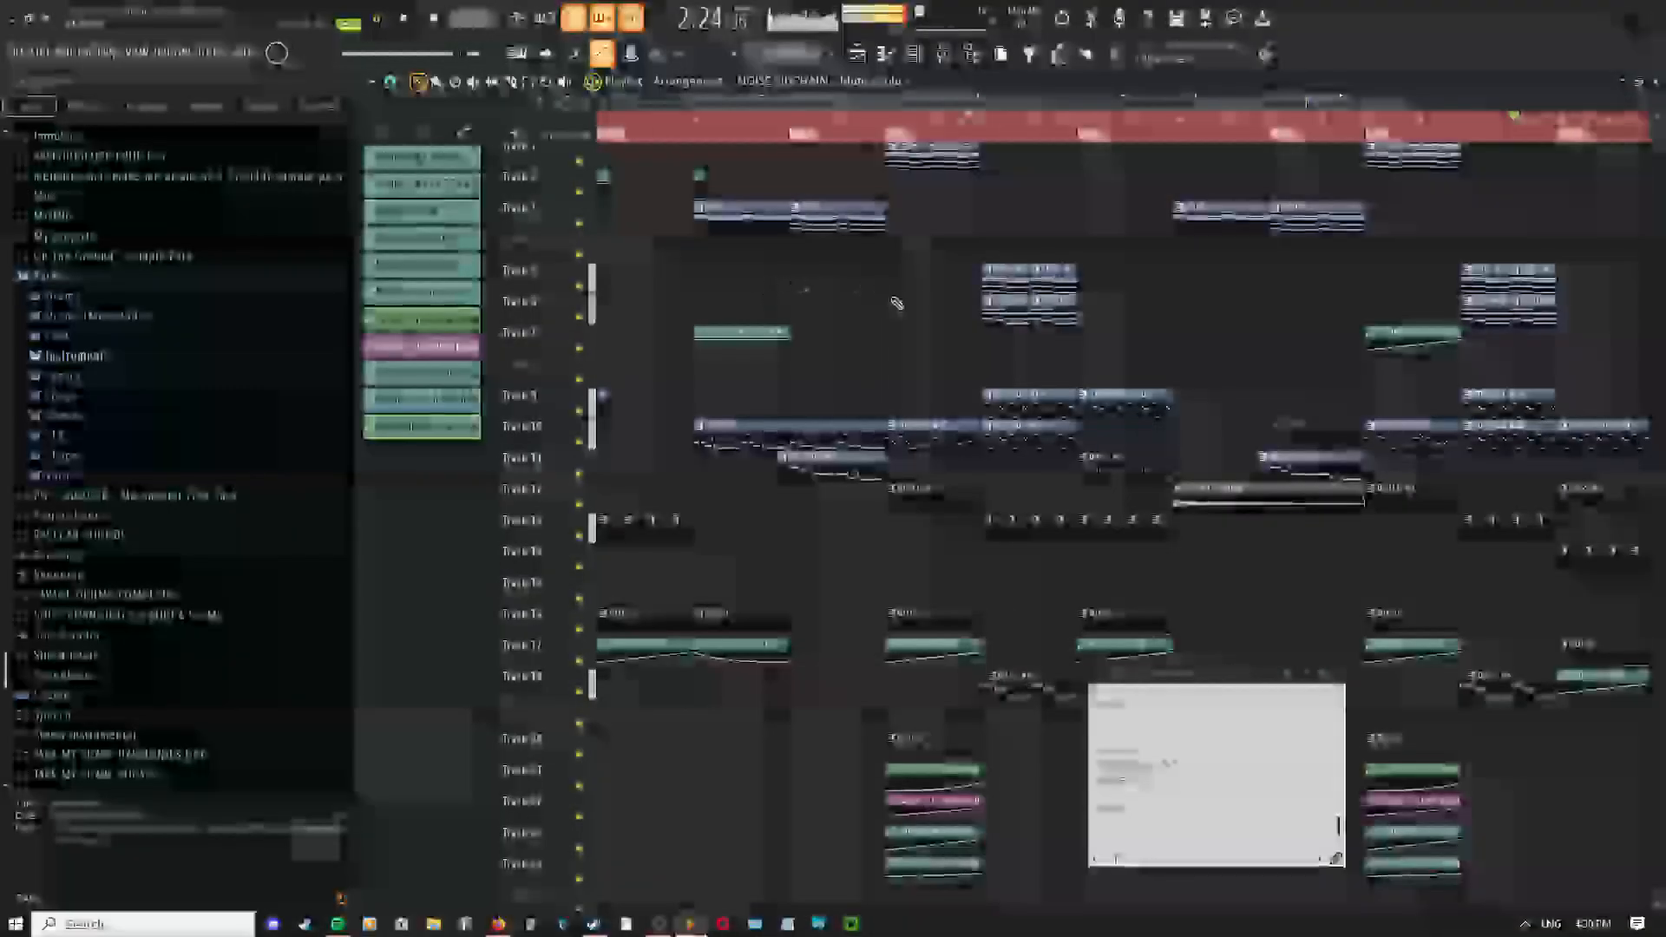
left_click_drag(1168, 297, 840, 243)
middle_click(840, 243)
scroll(946, 308, "up", 3)
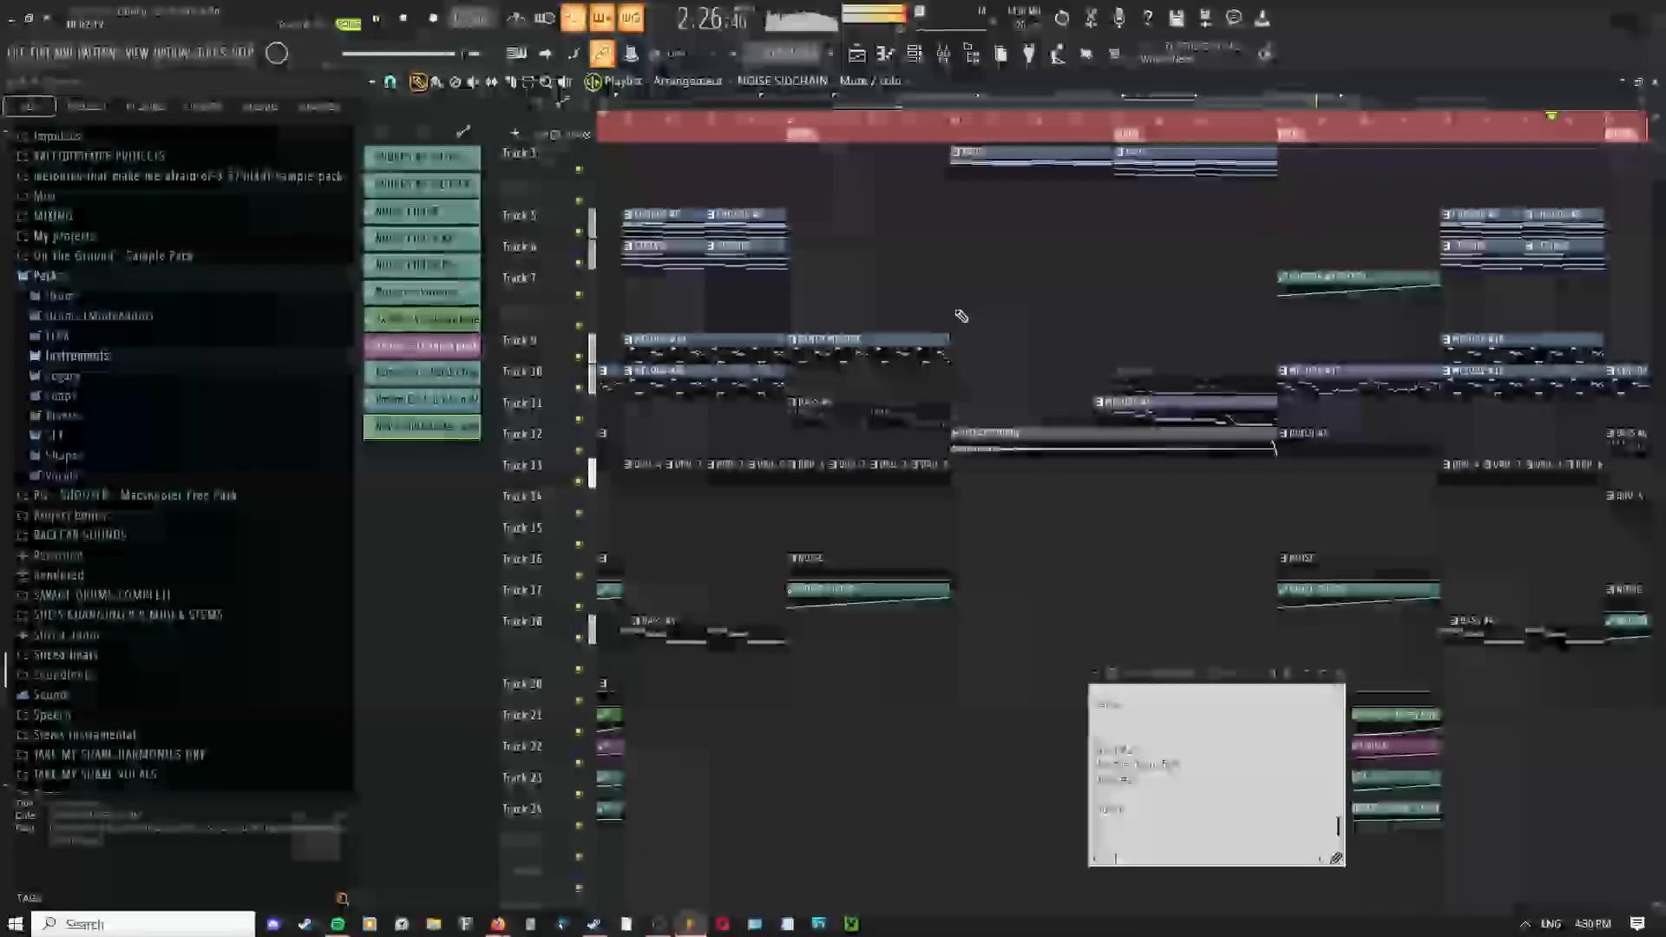
Place a NOISE pattern clip on Track 16 spanning the whole second drop
left_click_drag(981, 308, 825, 293)
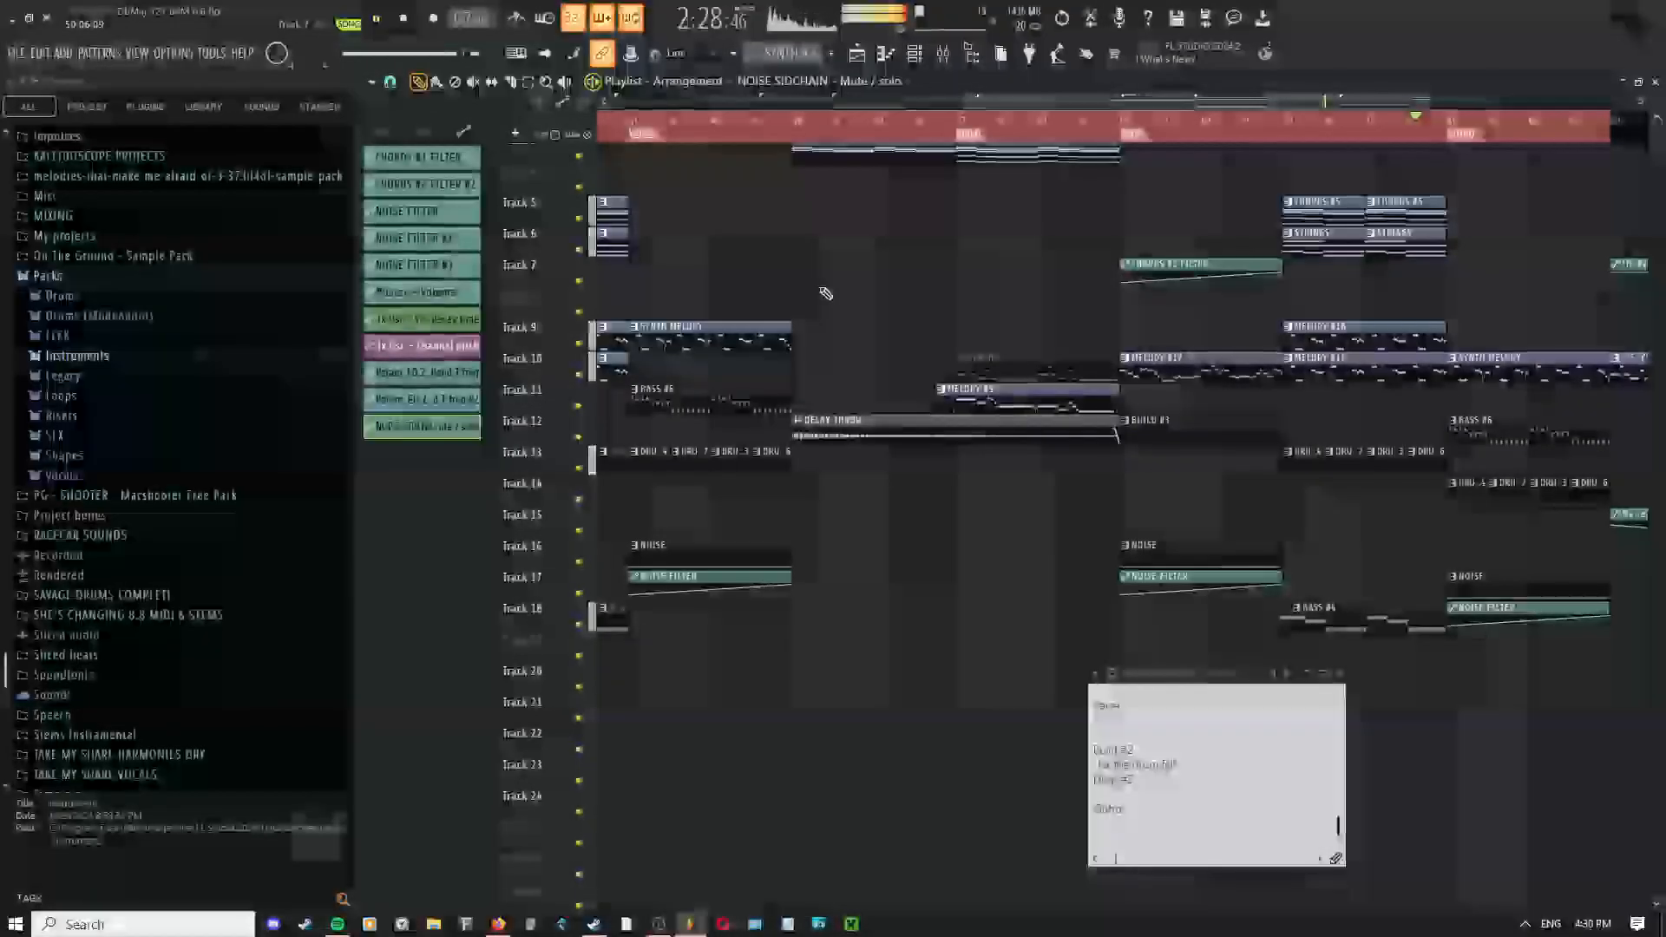
left_click(1226, 117)
scroll(1272, 534, "up", 3)
left_click_drag(1272, 540, 980, 538)
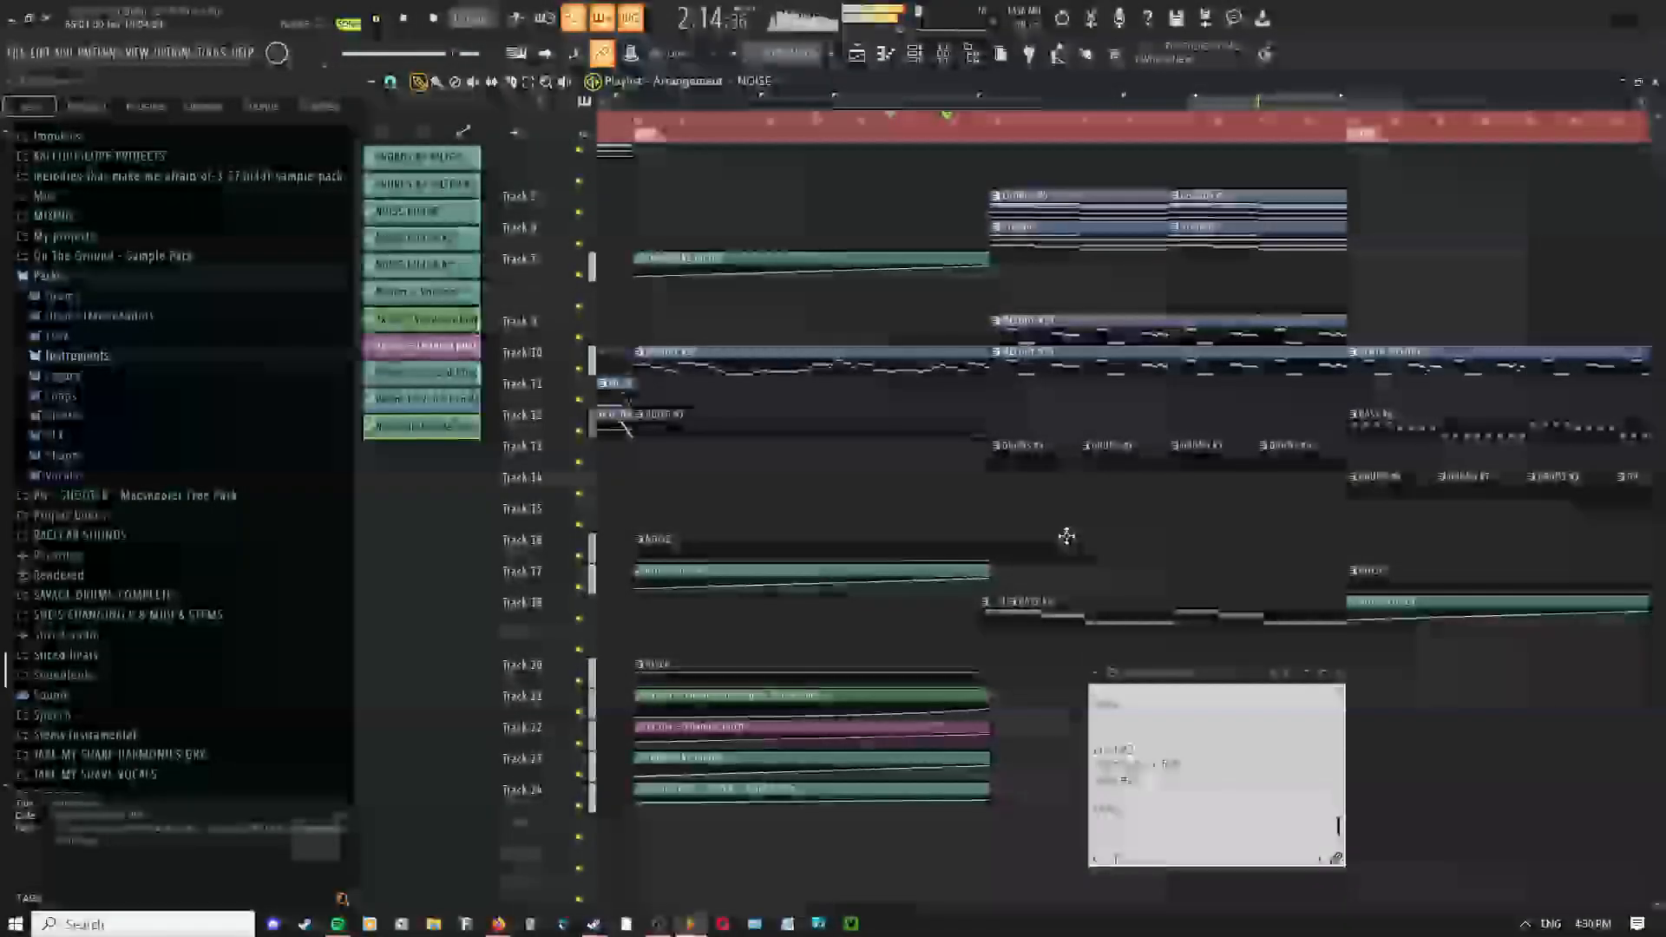
key("space")
key("space")
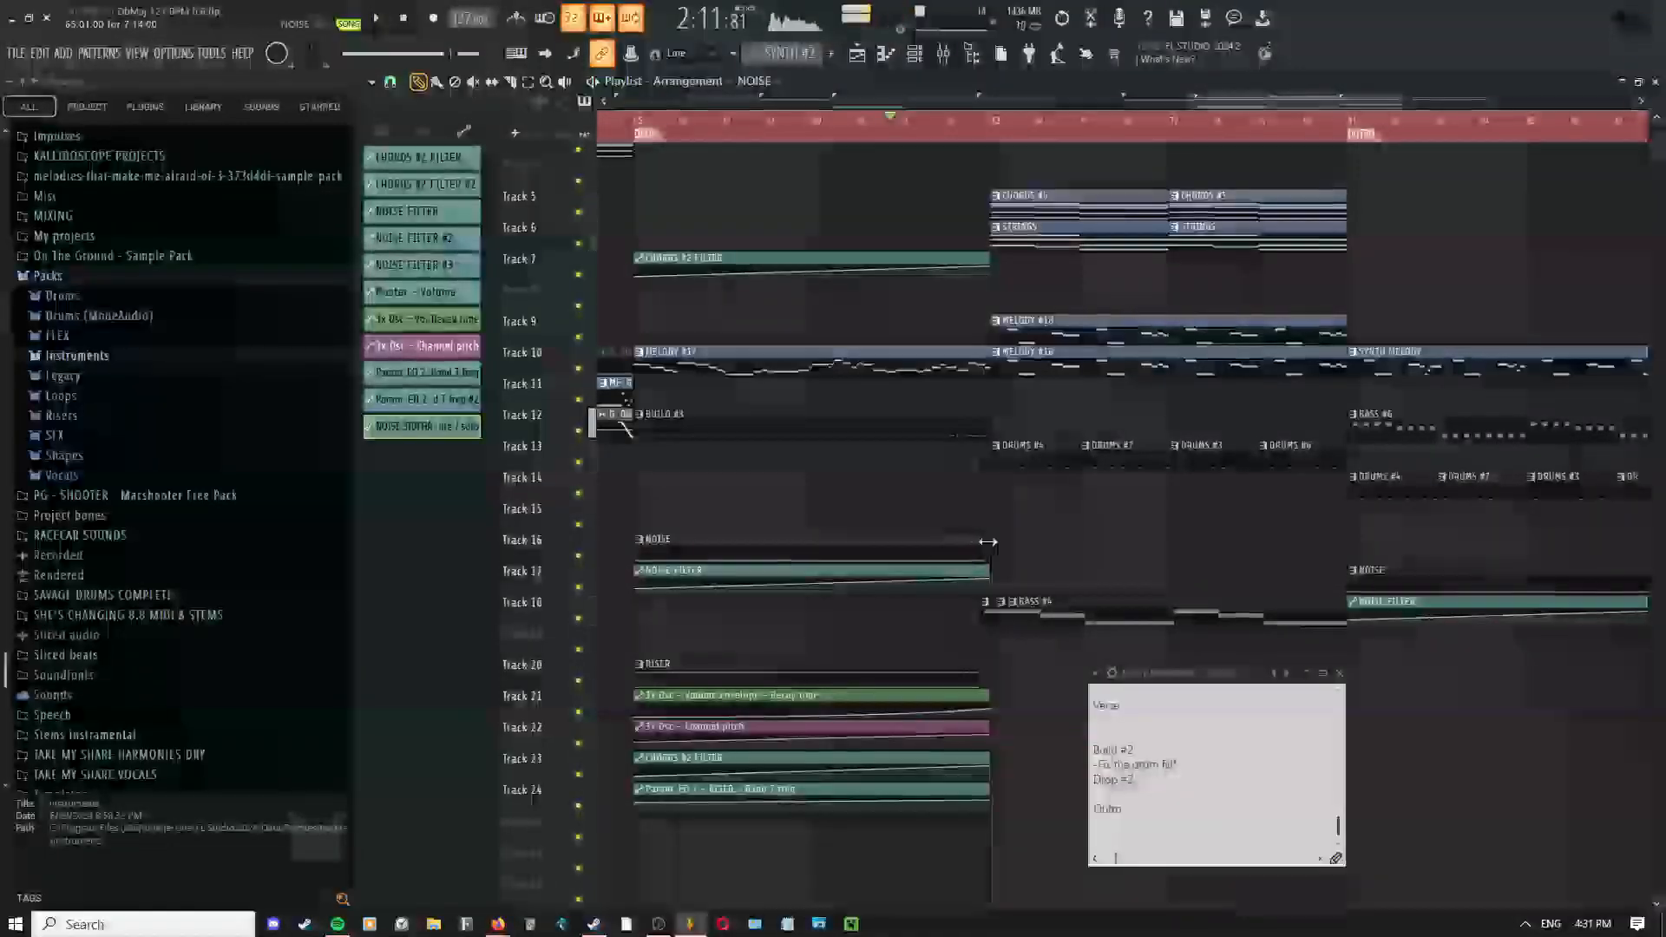
left_click(1423, 568)
left_click_drag(1115, 542, 991, 553)
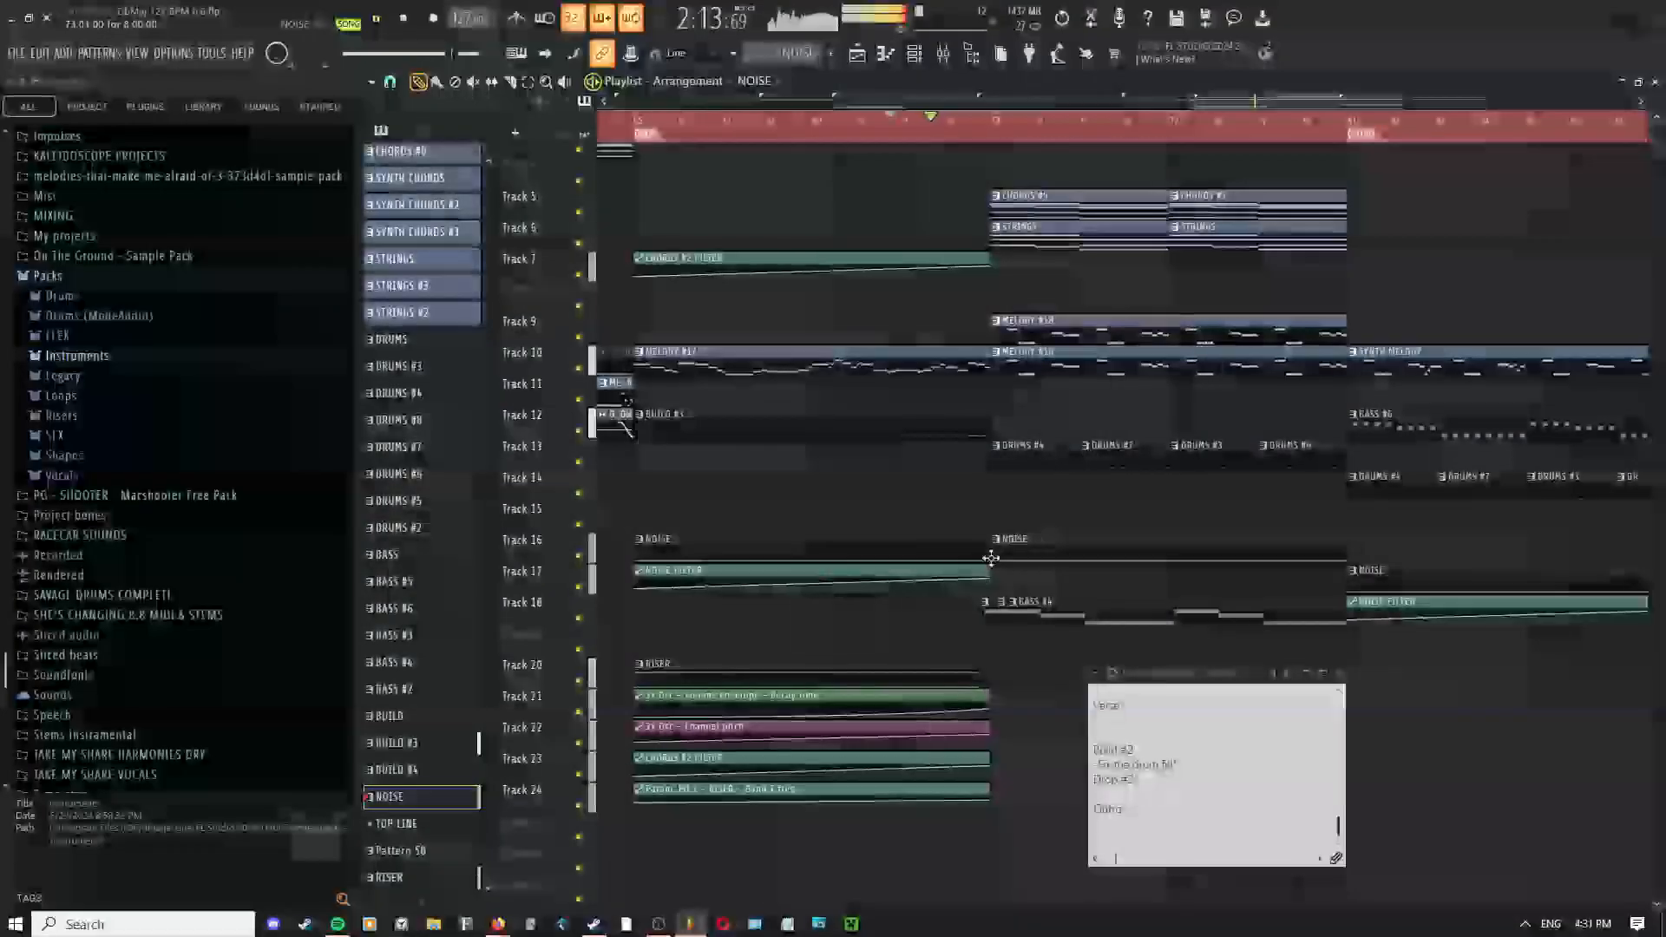
Play the transition from the second build into the drop and compare its NOISE layers with the earlier sections
scroll(974, 553, "down", 3)
scroll(981, 495, "right", 2)
right_click(851, 309)
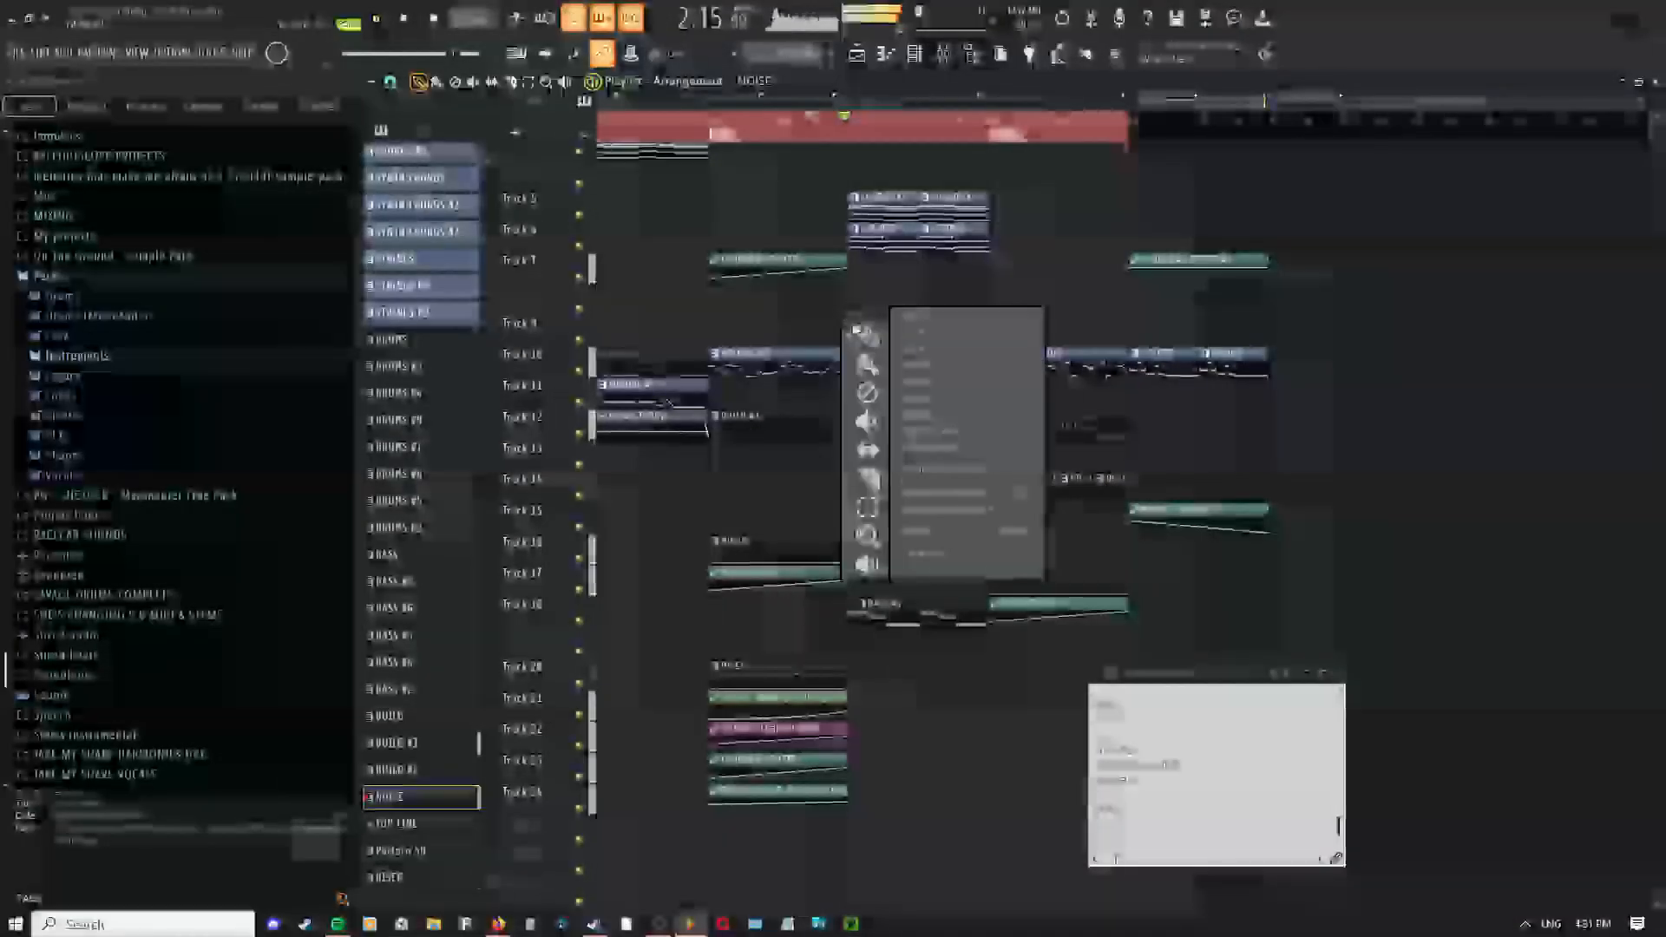
left_click(880, 296)
right_click(905, 287)
left_click(908, 290)
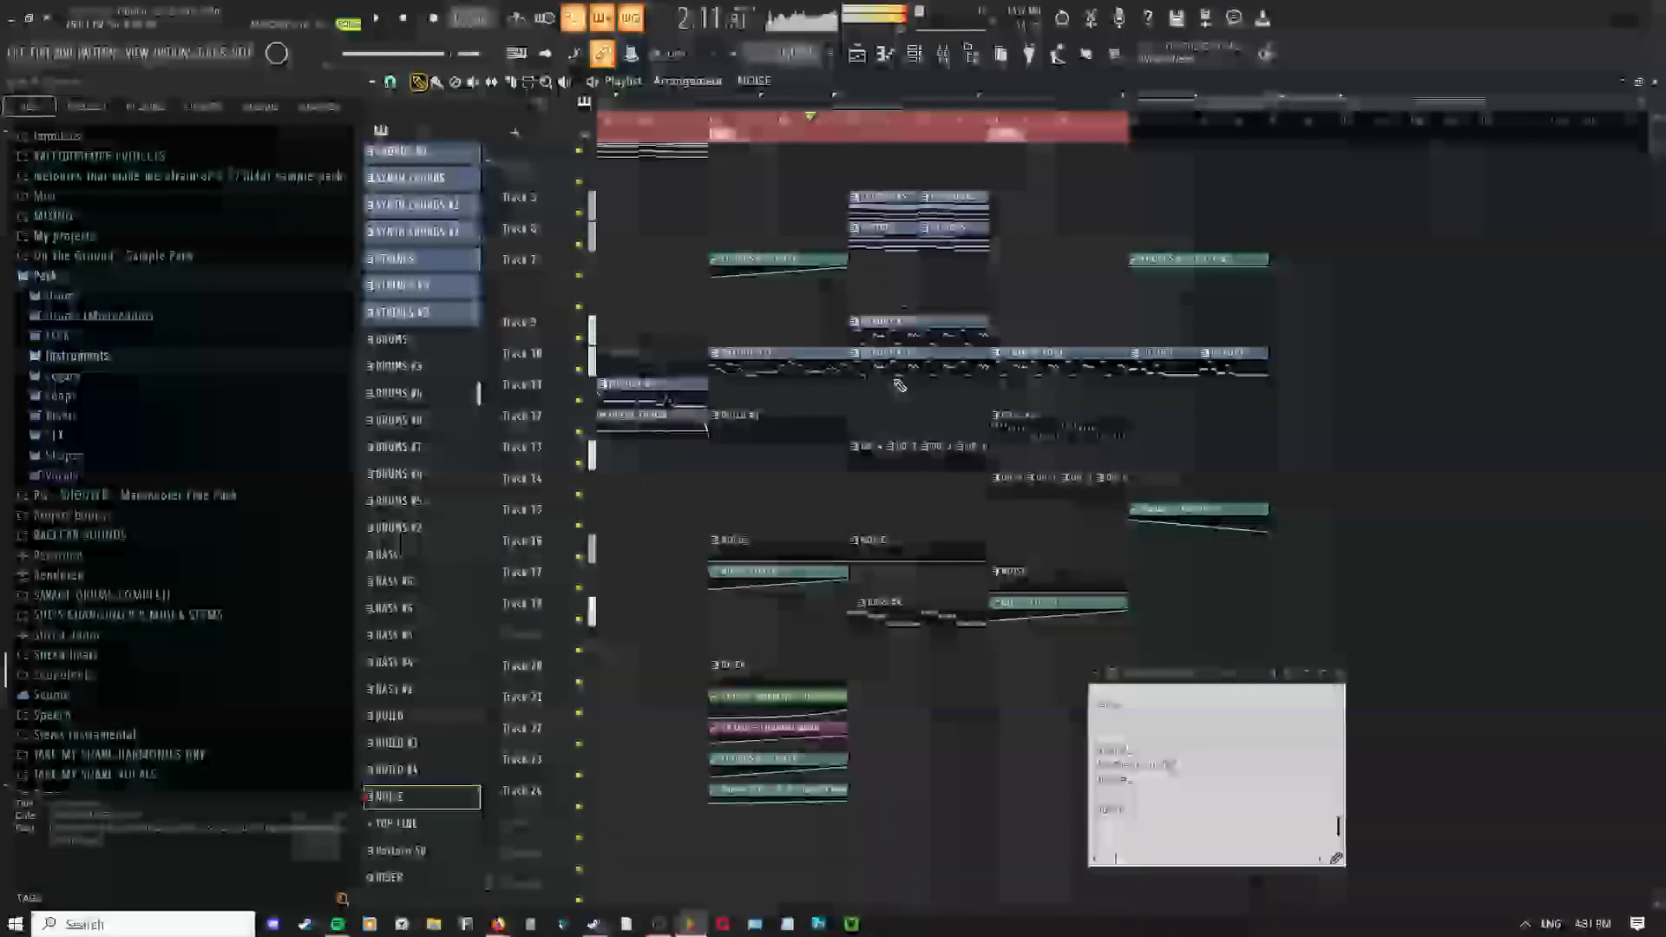
key("space")
scroll(850, 494, "up", 3)
scroll(815, 524, "up", 3)
scroll(887, 547, "down", 4)
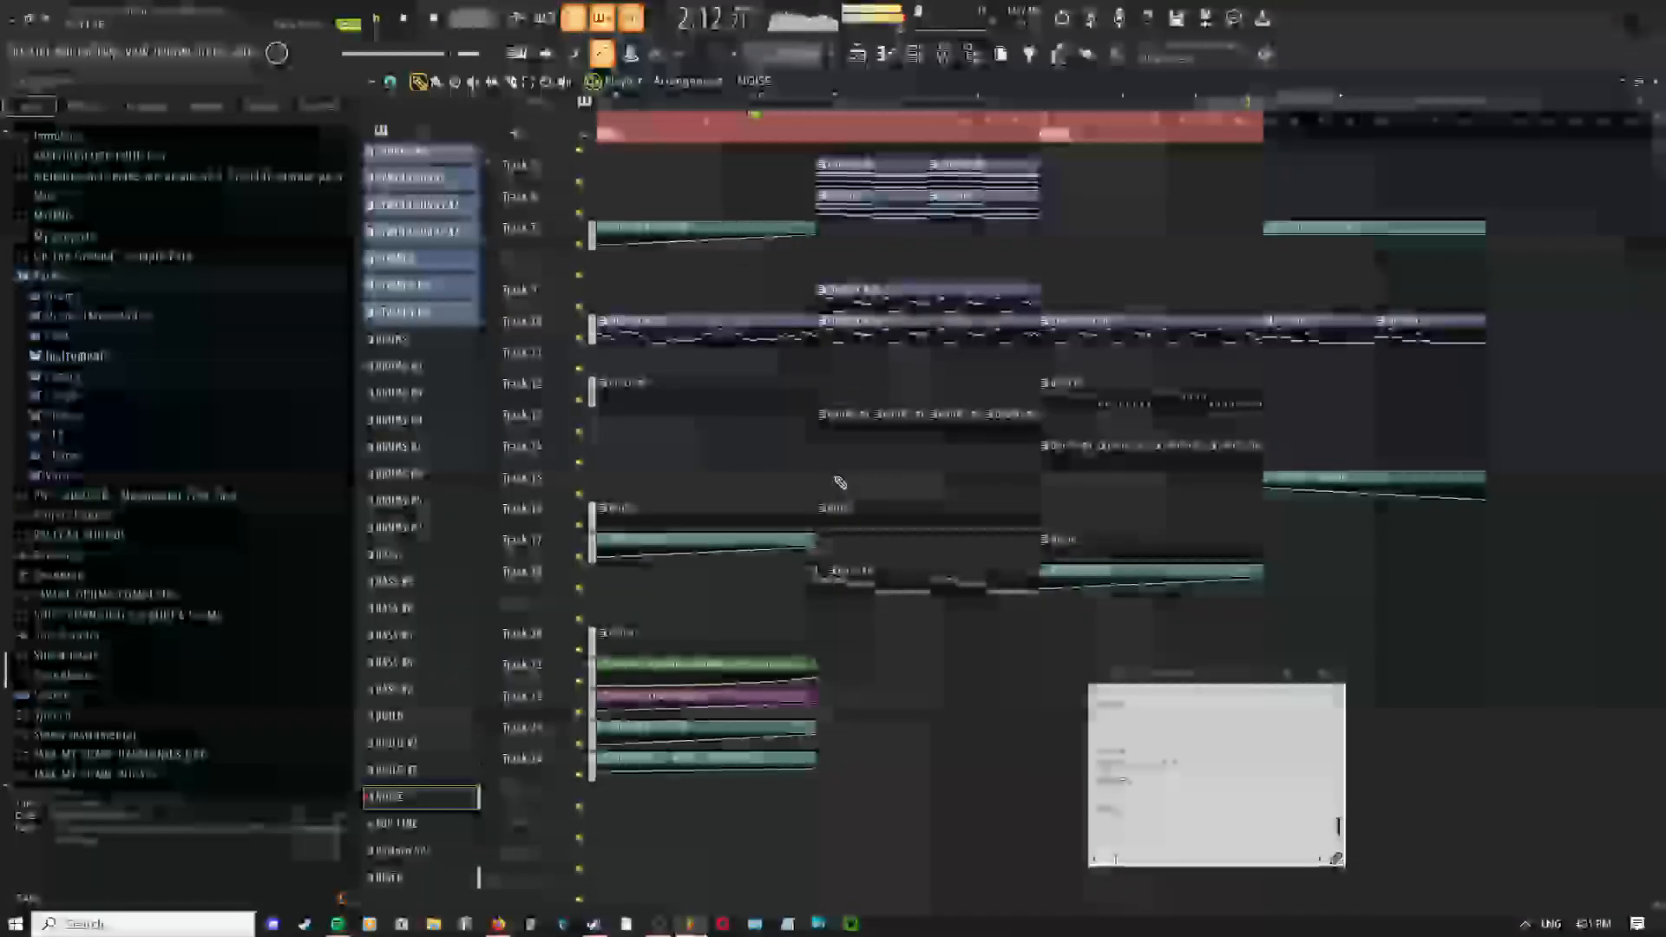
scroll(970, 487, "up", 3)
right_click(983, 490)
scroll(998, 503, "down", 3)
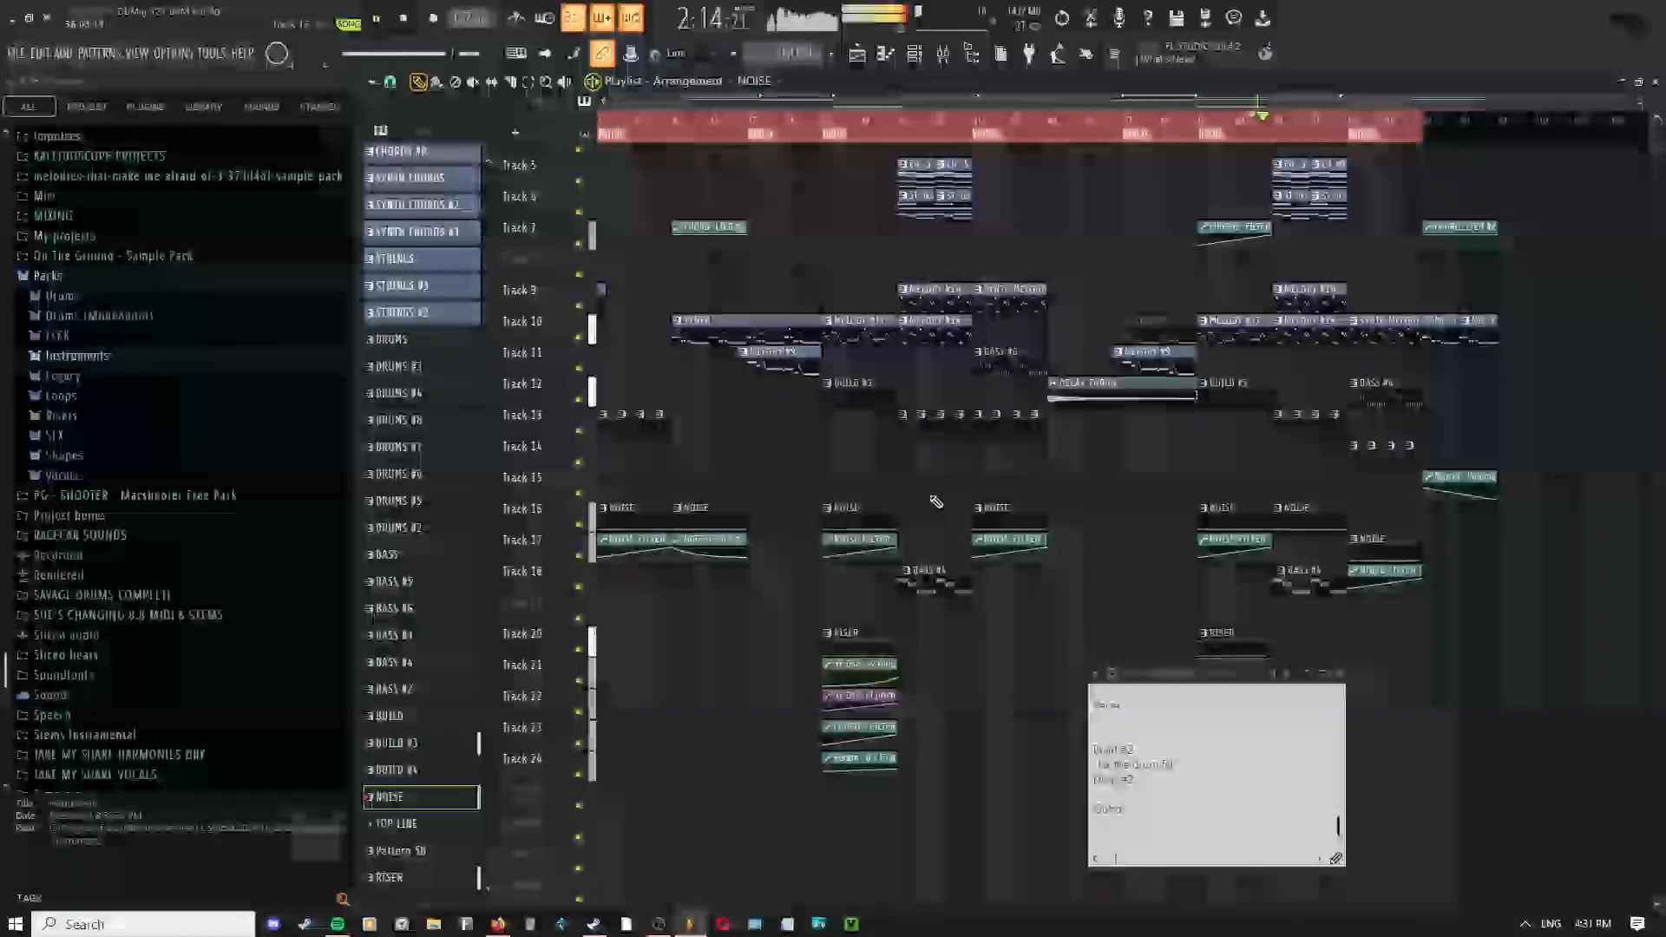
right_click(1011, 502)
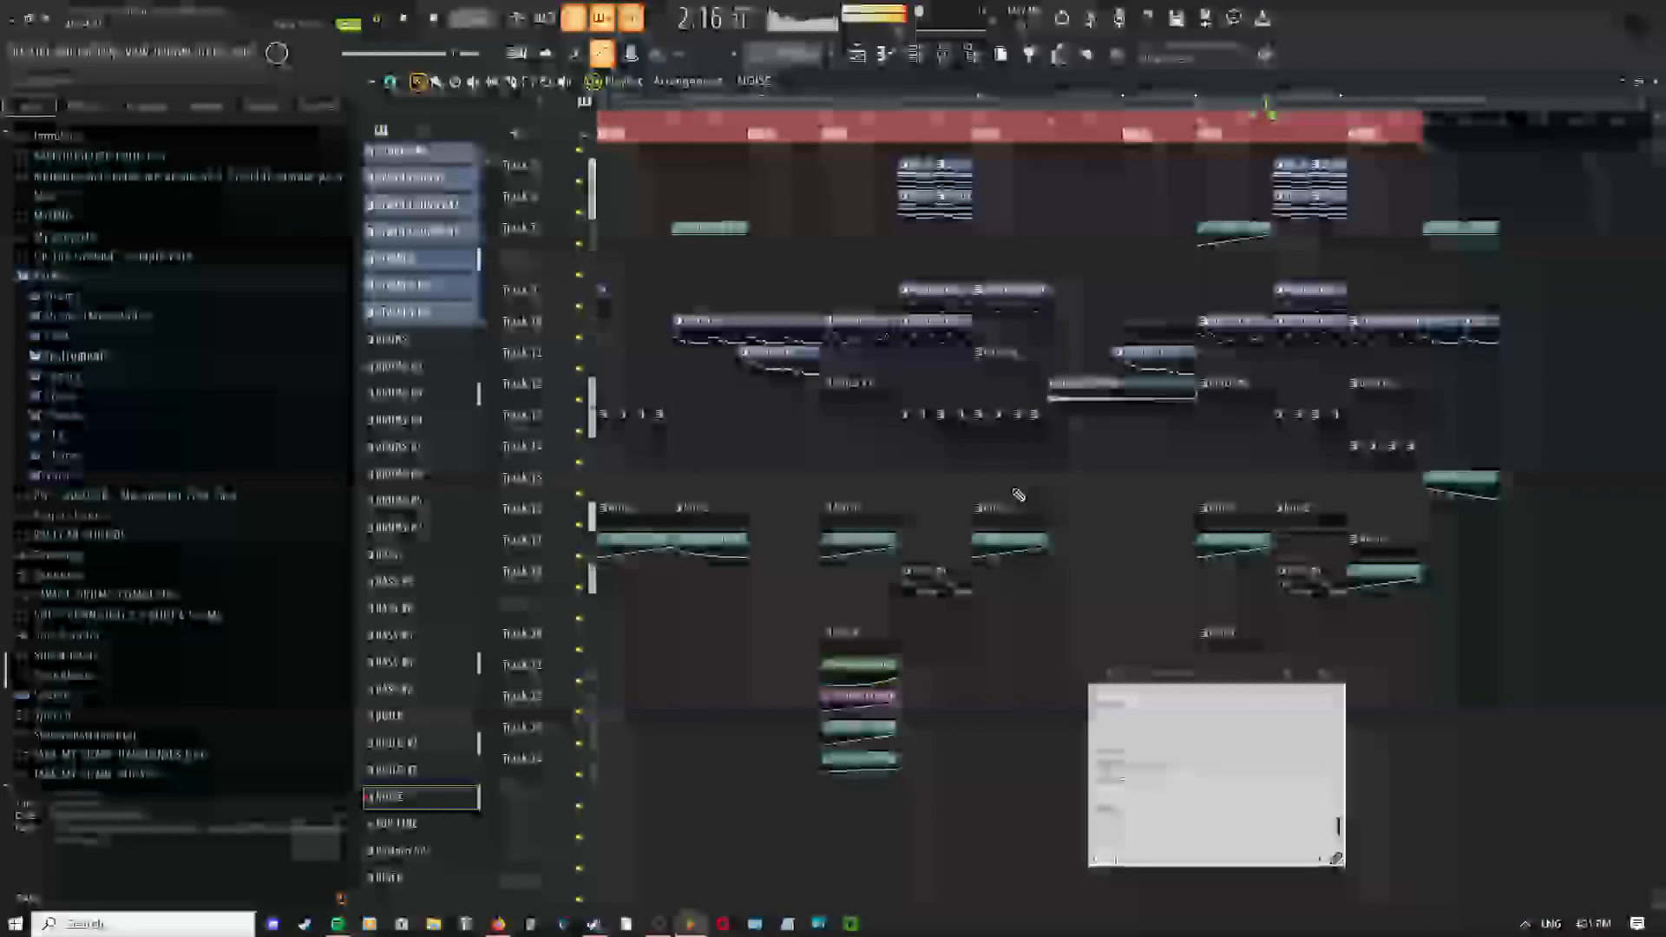
Place a copy of the opening NOISE SIDCHAIN automation clip on Track 4 at the second drop's start, mute it and return to the Draw tool
scroll(1019, 495, "up", 4)
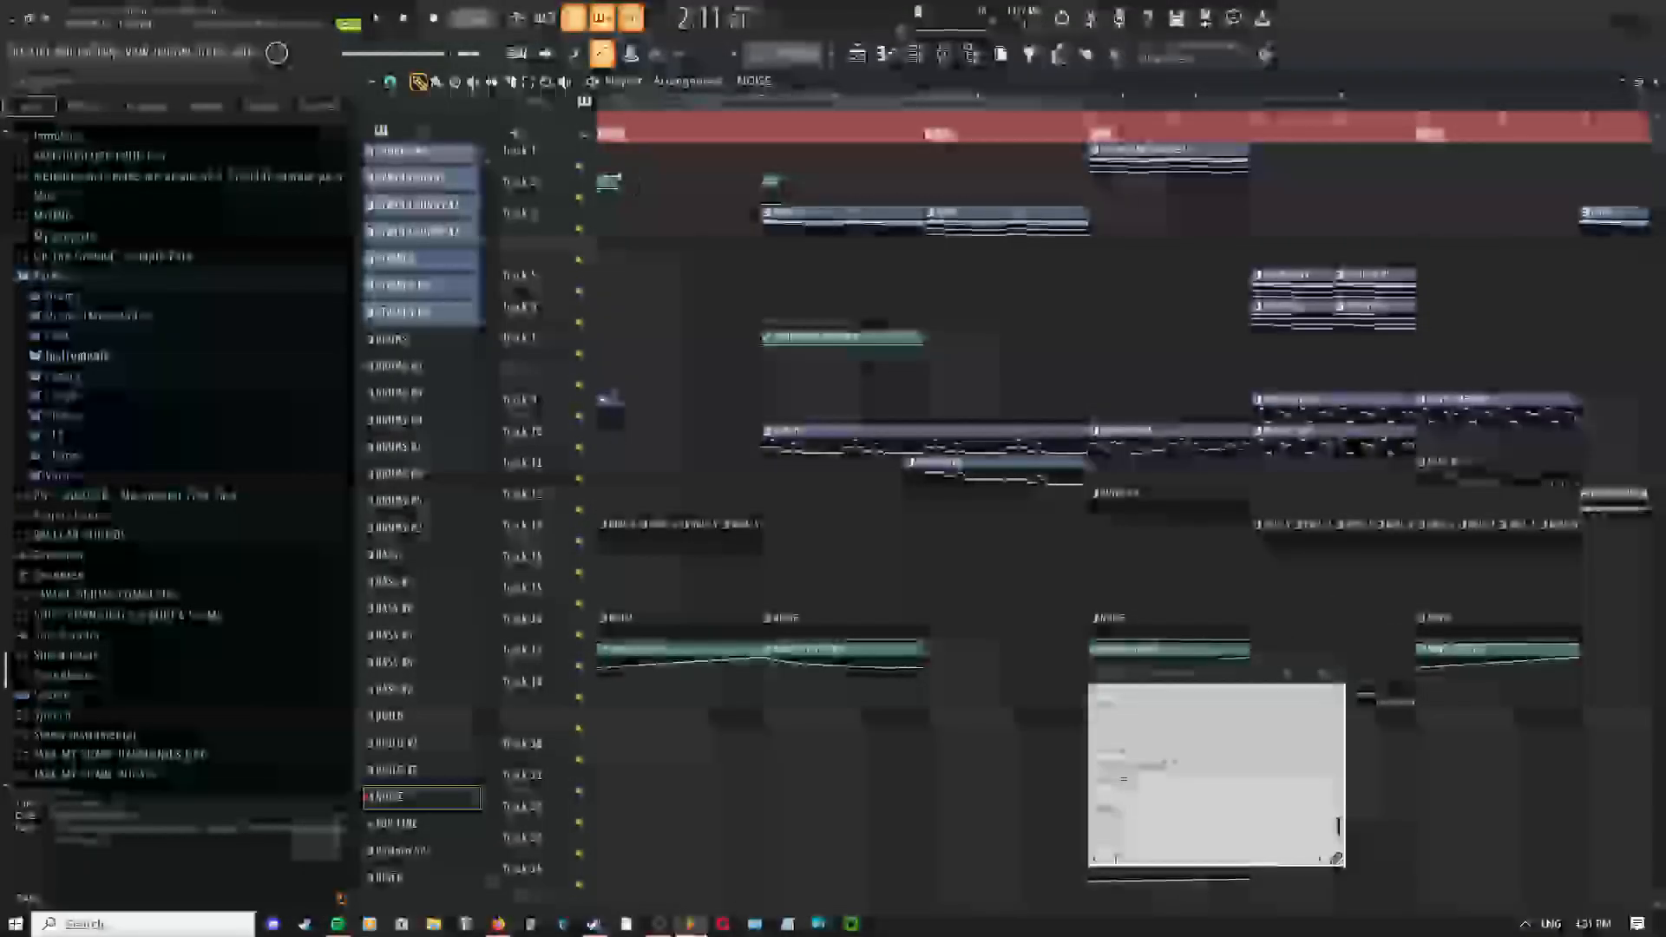
scroll(1142, 271, "up", 5)
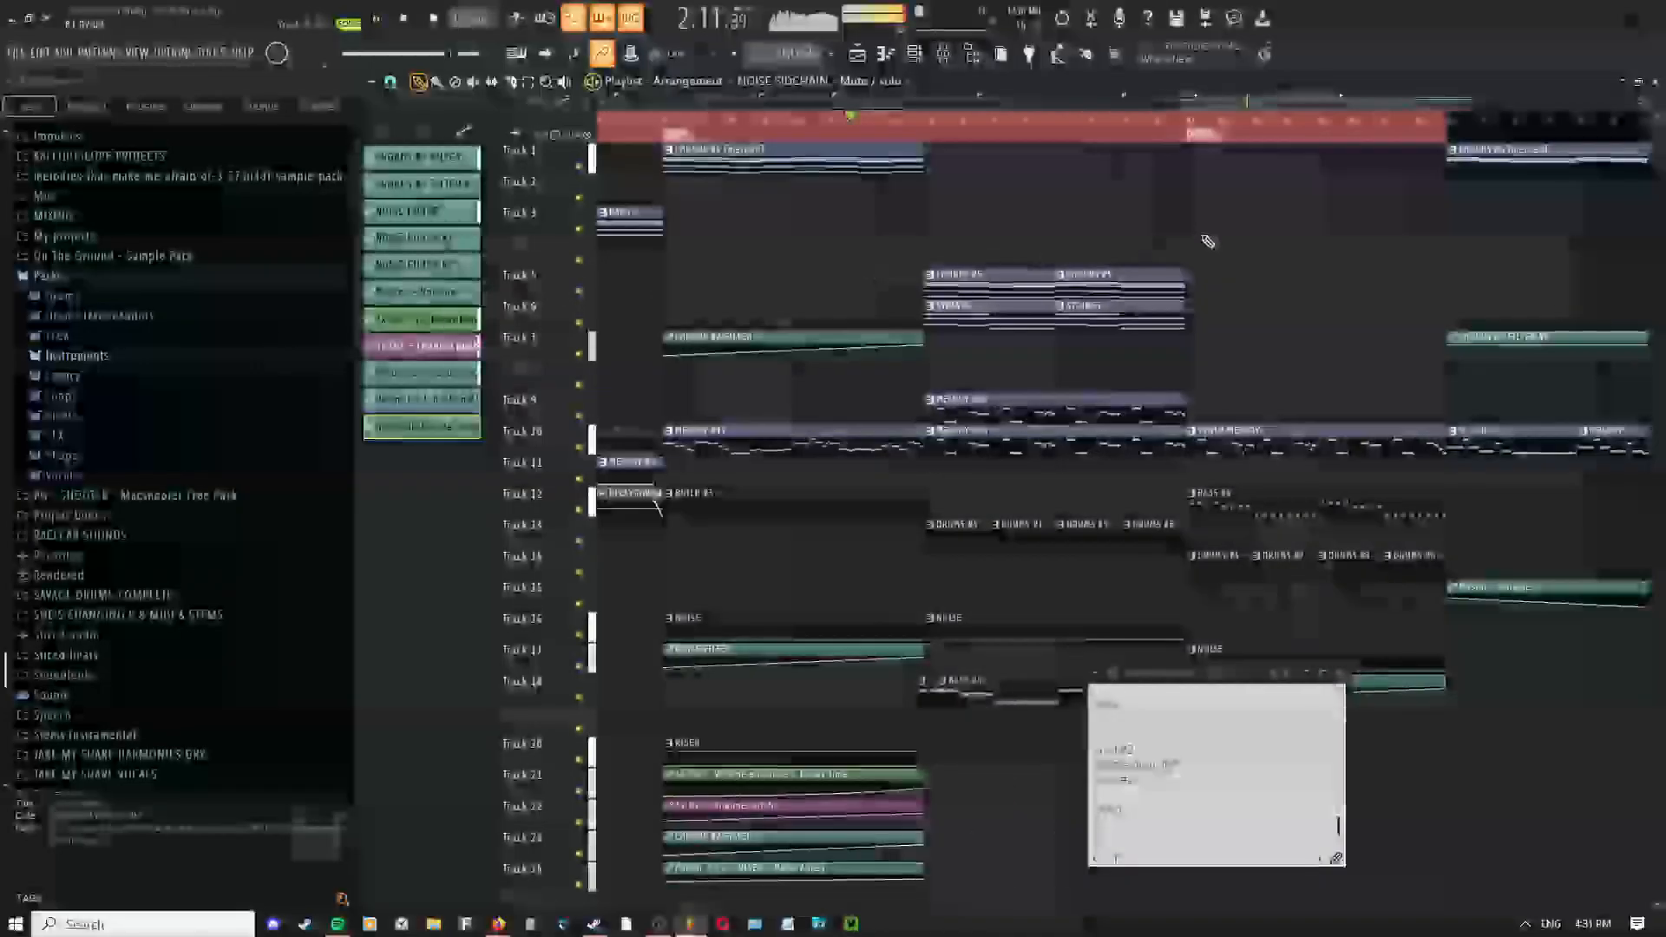
scroll(845, 250, "left", 5)
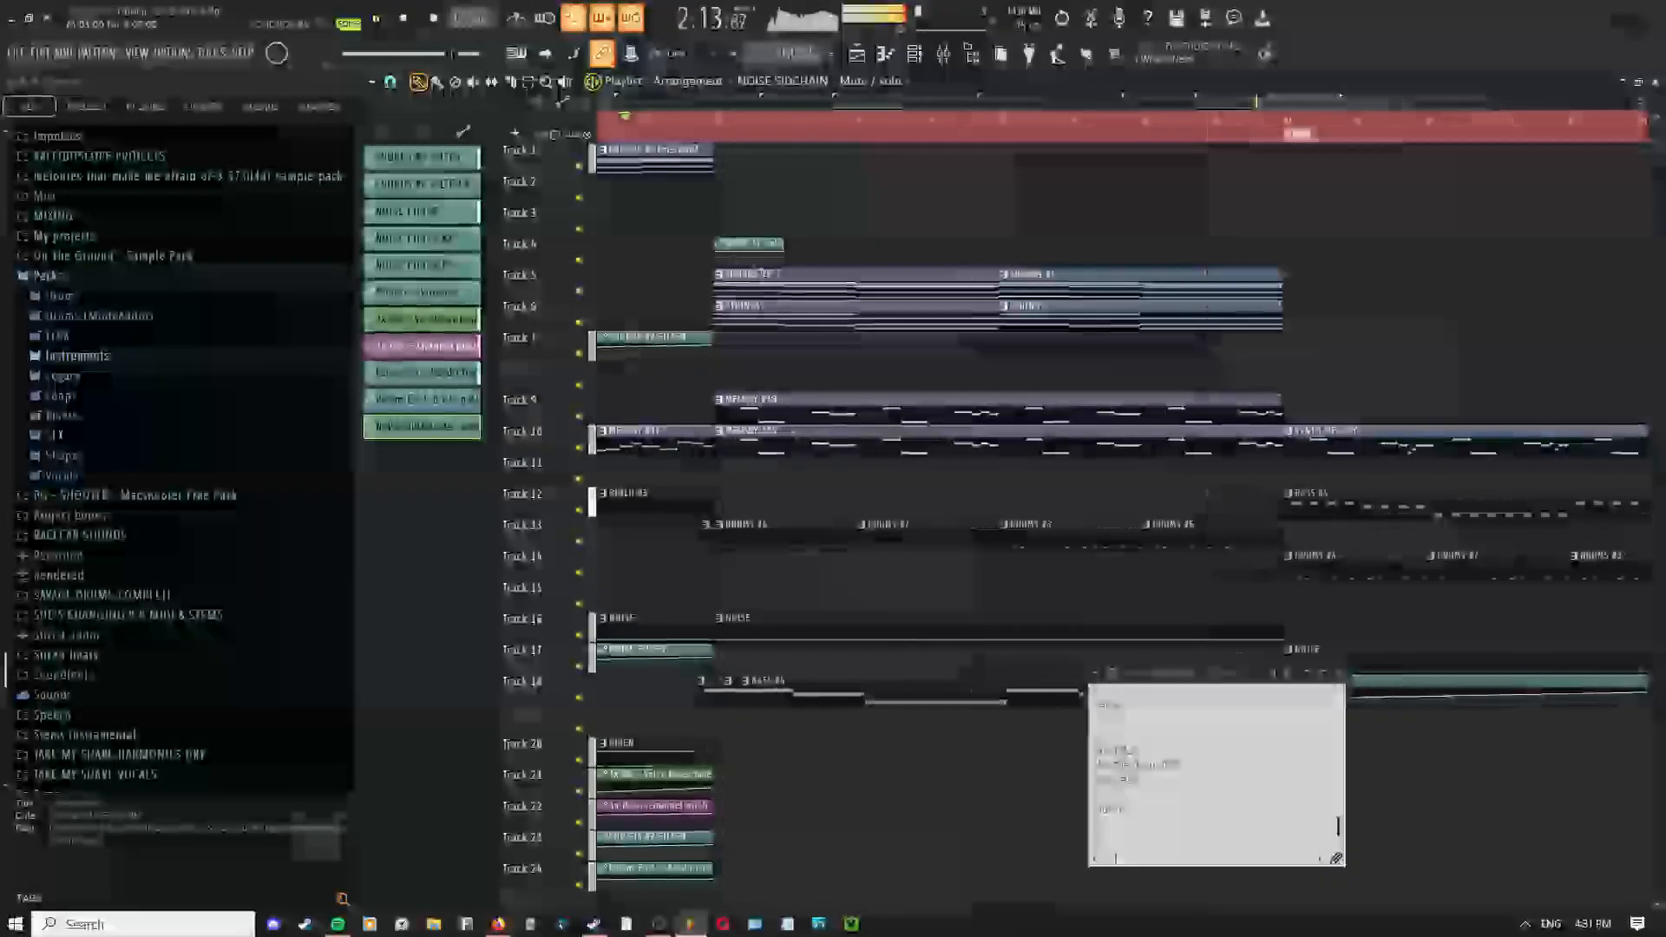
right_click(859, 224)
left_click(859, 218)
right_click(860, 212)
left_click(873, 224)
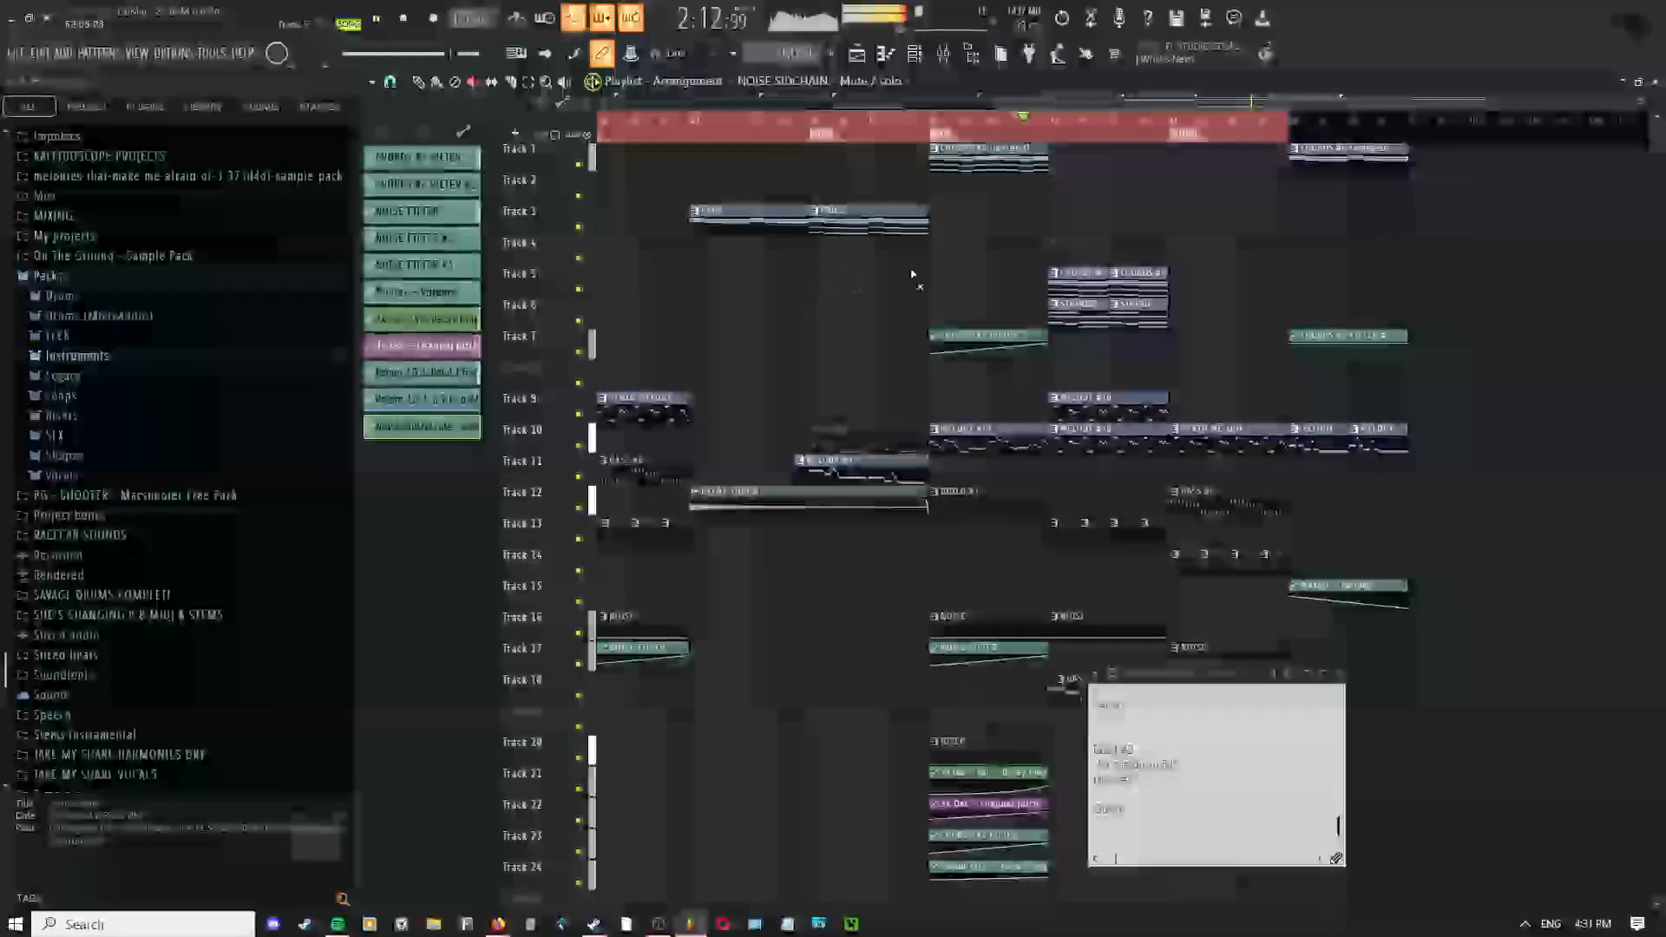
right_click(928, 253)
left_click(942, 272)
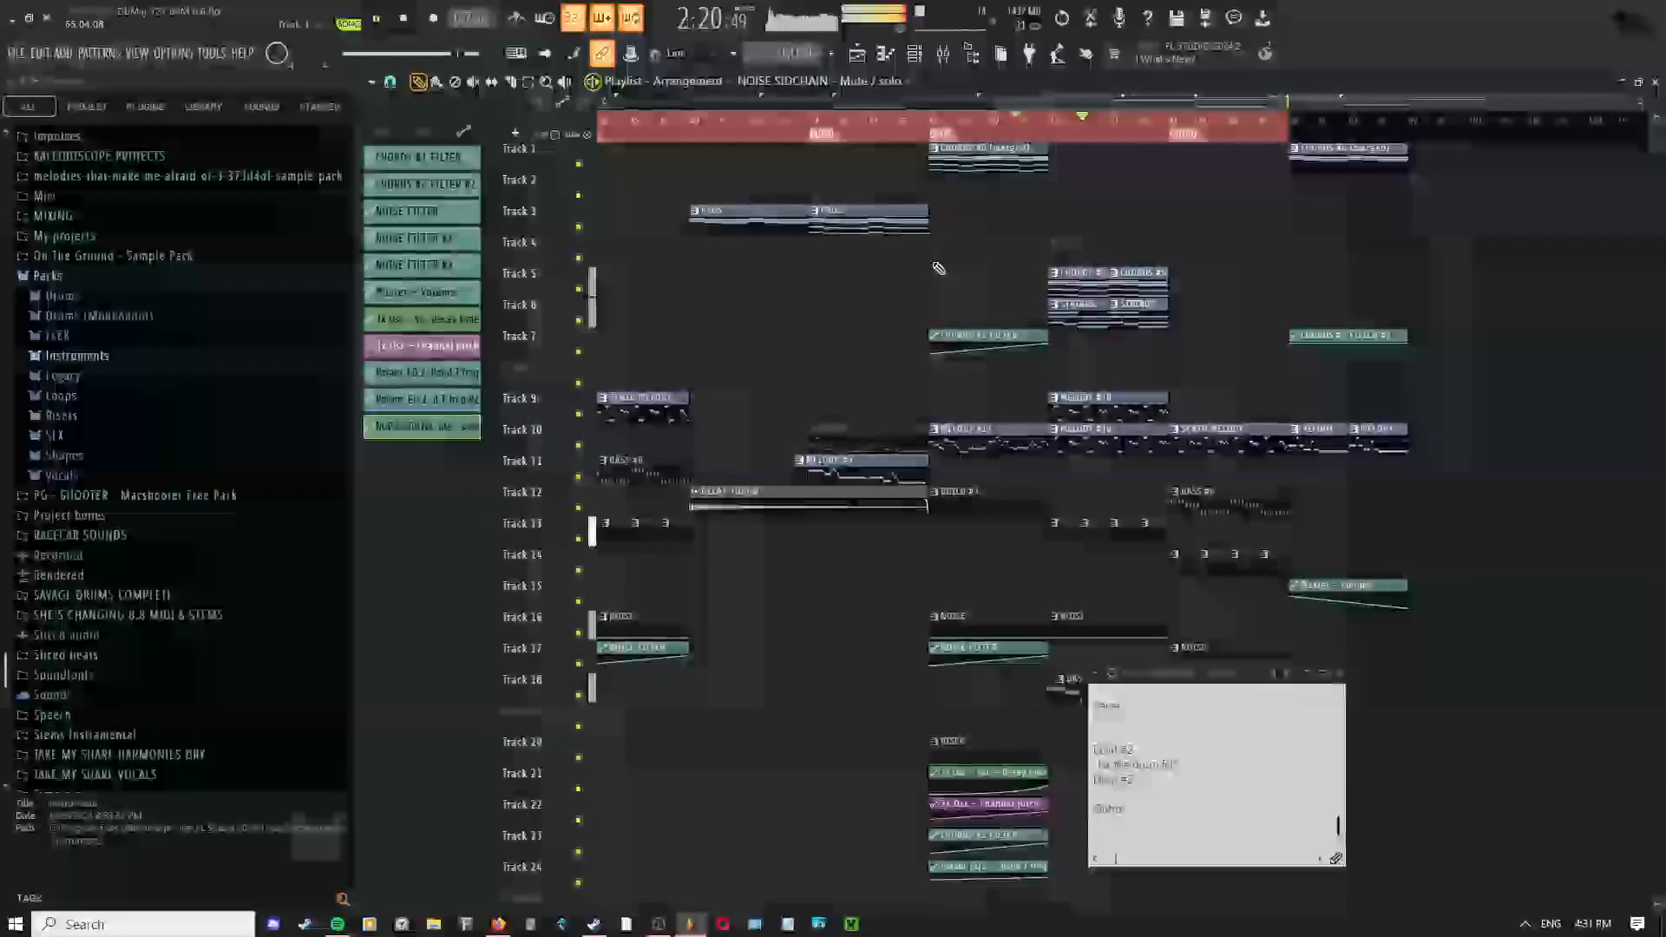
Copy the NOISE and NOISE FILTER #2 clips from the first PADS section onto Tracks 16 and 17 across the second drop
key("space")
left_click_drag(1084, 512, 1064, 414)
right_click(1070, 399)
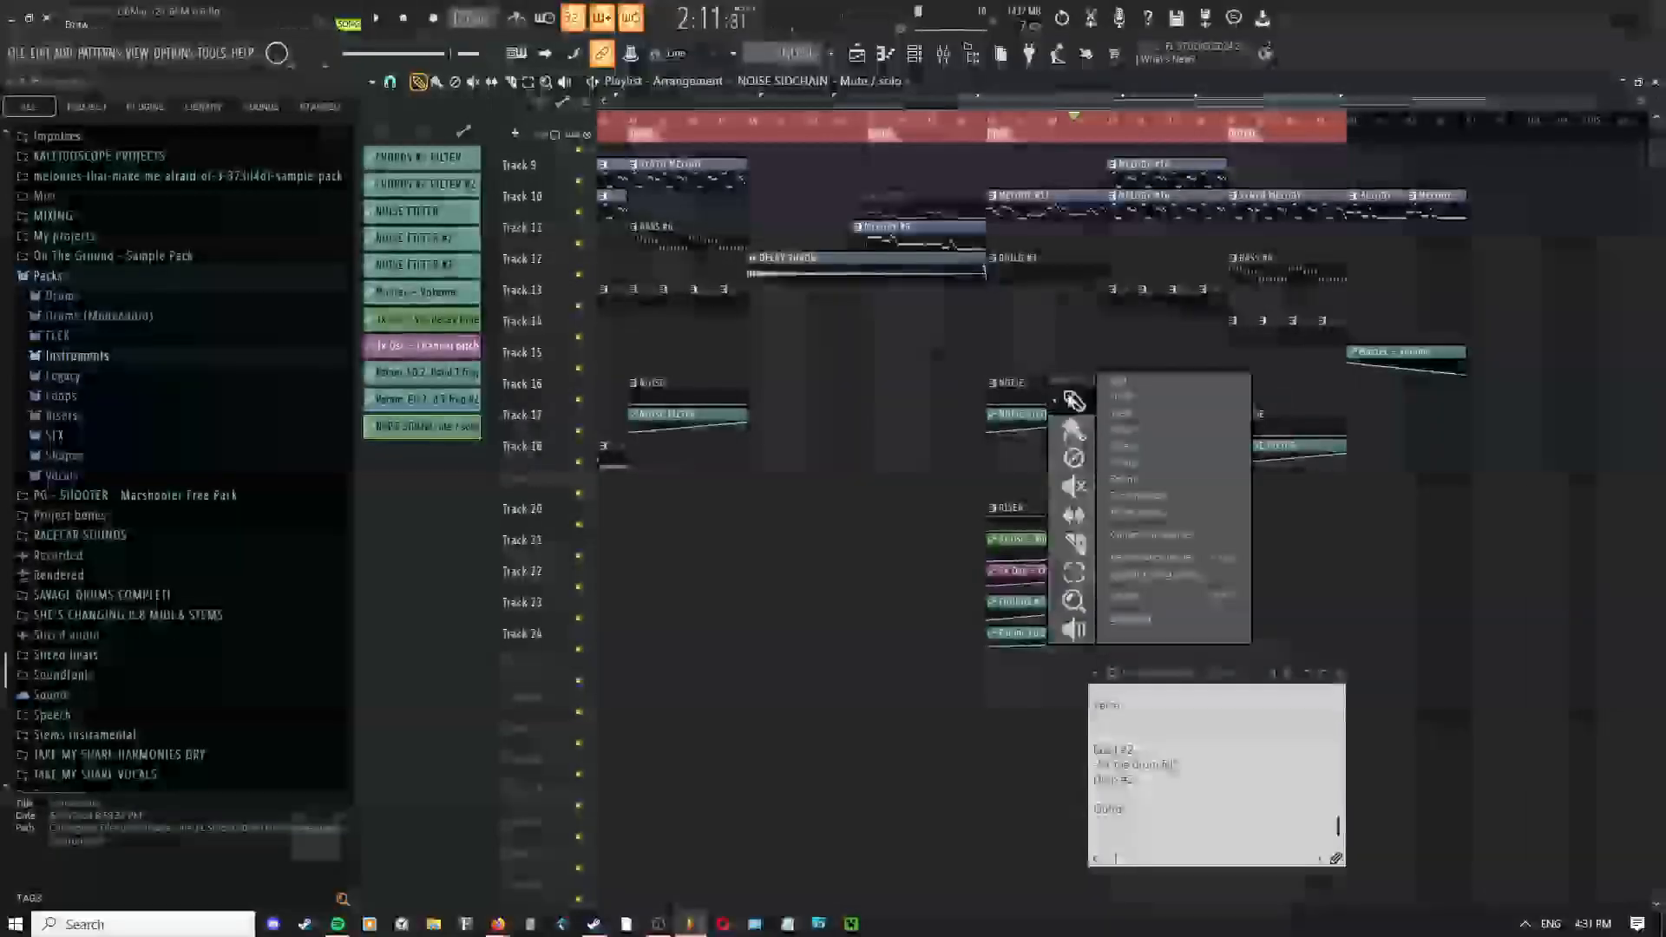
scroll(974, 439, "down", 3)
left_click_drag(693, 455, 986, 490)
scroll(1345, 412, "up", 3)
scroll(1217, 373, "up", 3)
left_click(1200, 445)
Play the second drop to check the copied noise clips, and clear the clip selection
scroll(1152, 455, "down", 3)
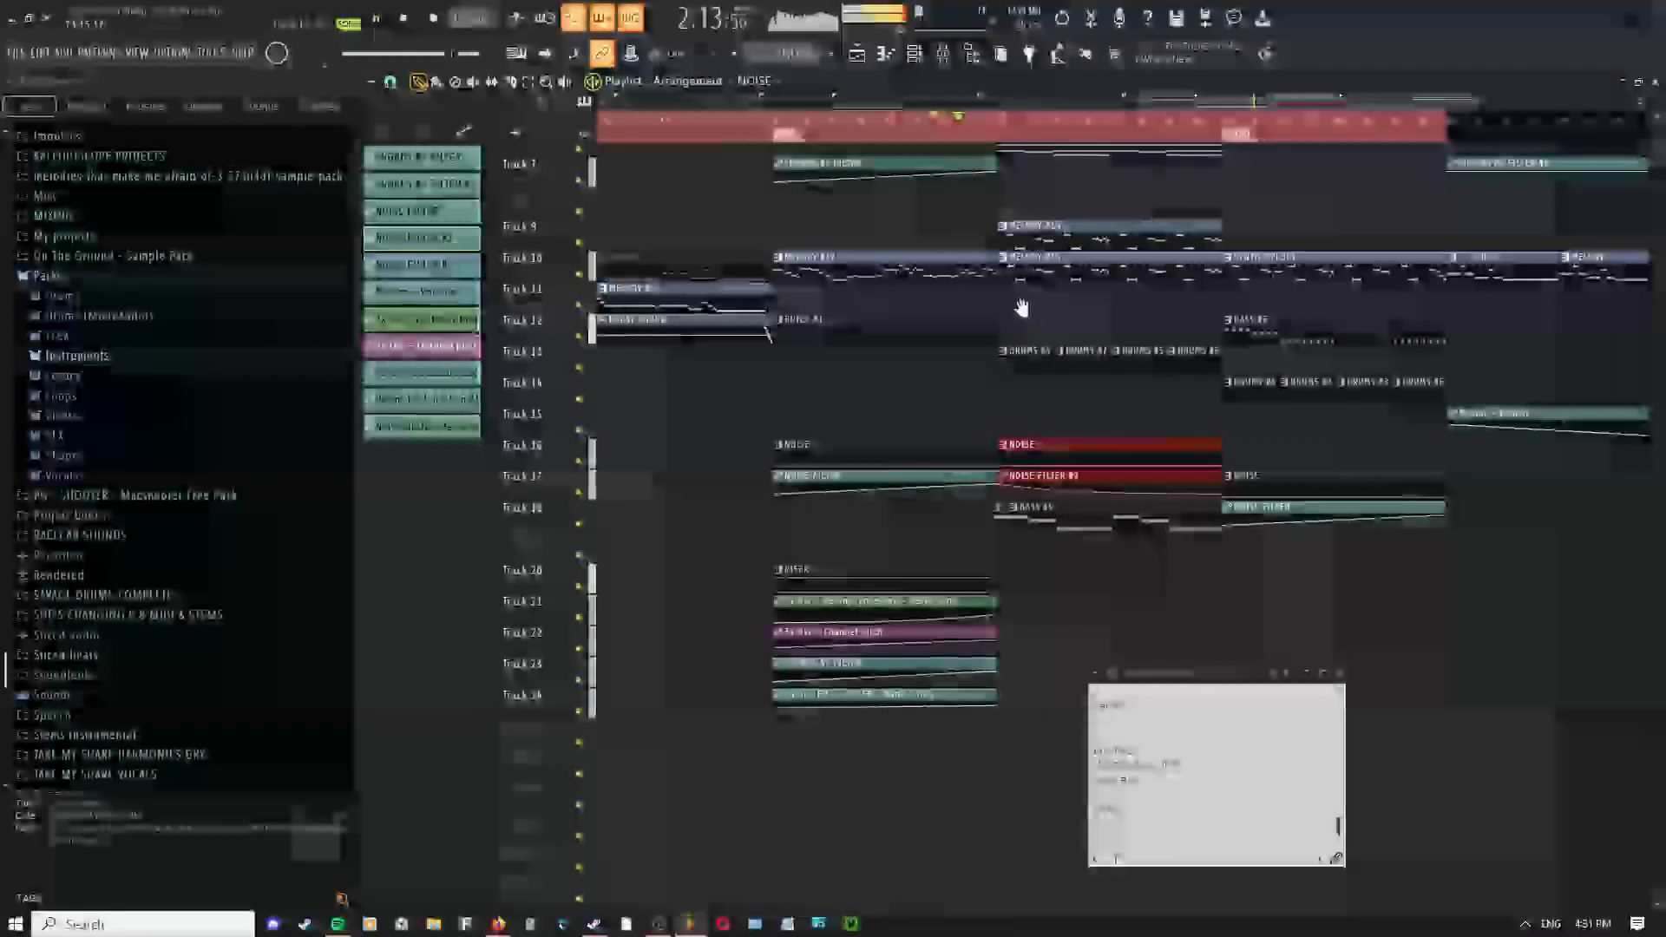
scroll(1074, 345, "up", 2)
scroll(1039, 327, "down", 2)
left_click_drag(1032, 269, 948, 420)
right_click(952, 243)
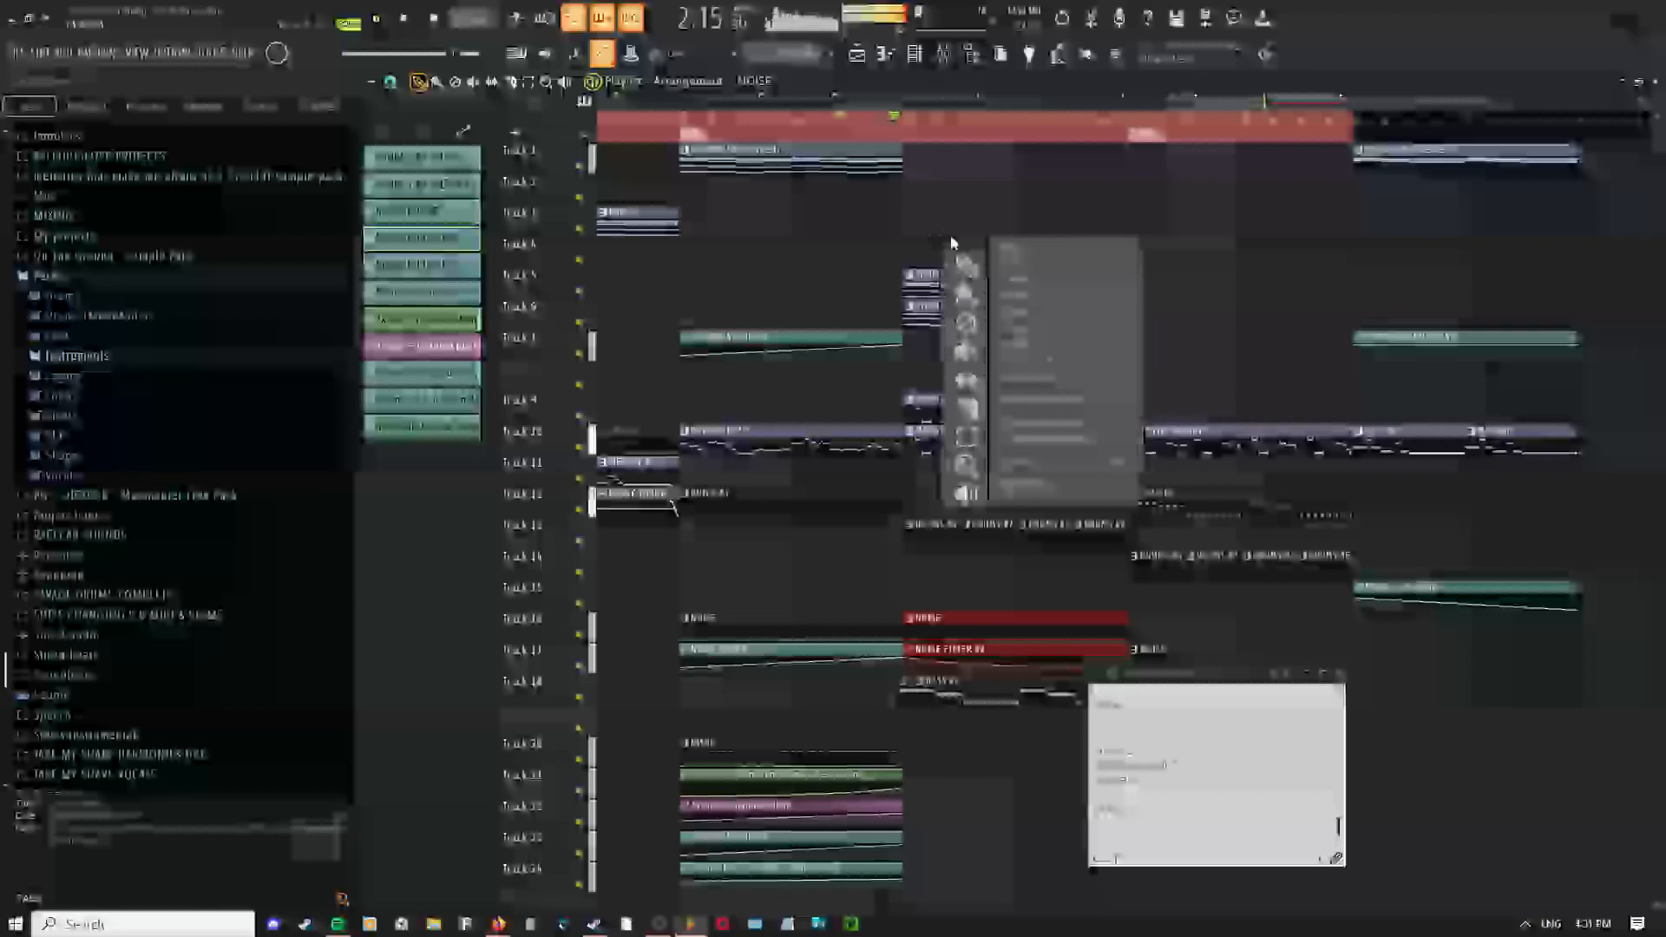
left_click(873, 247)
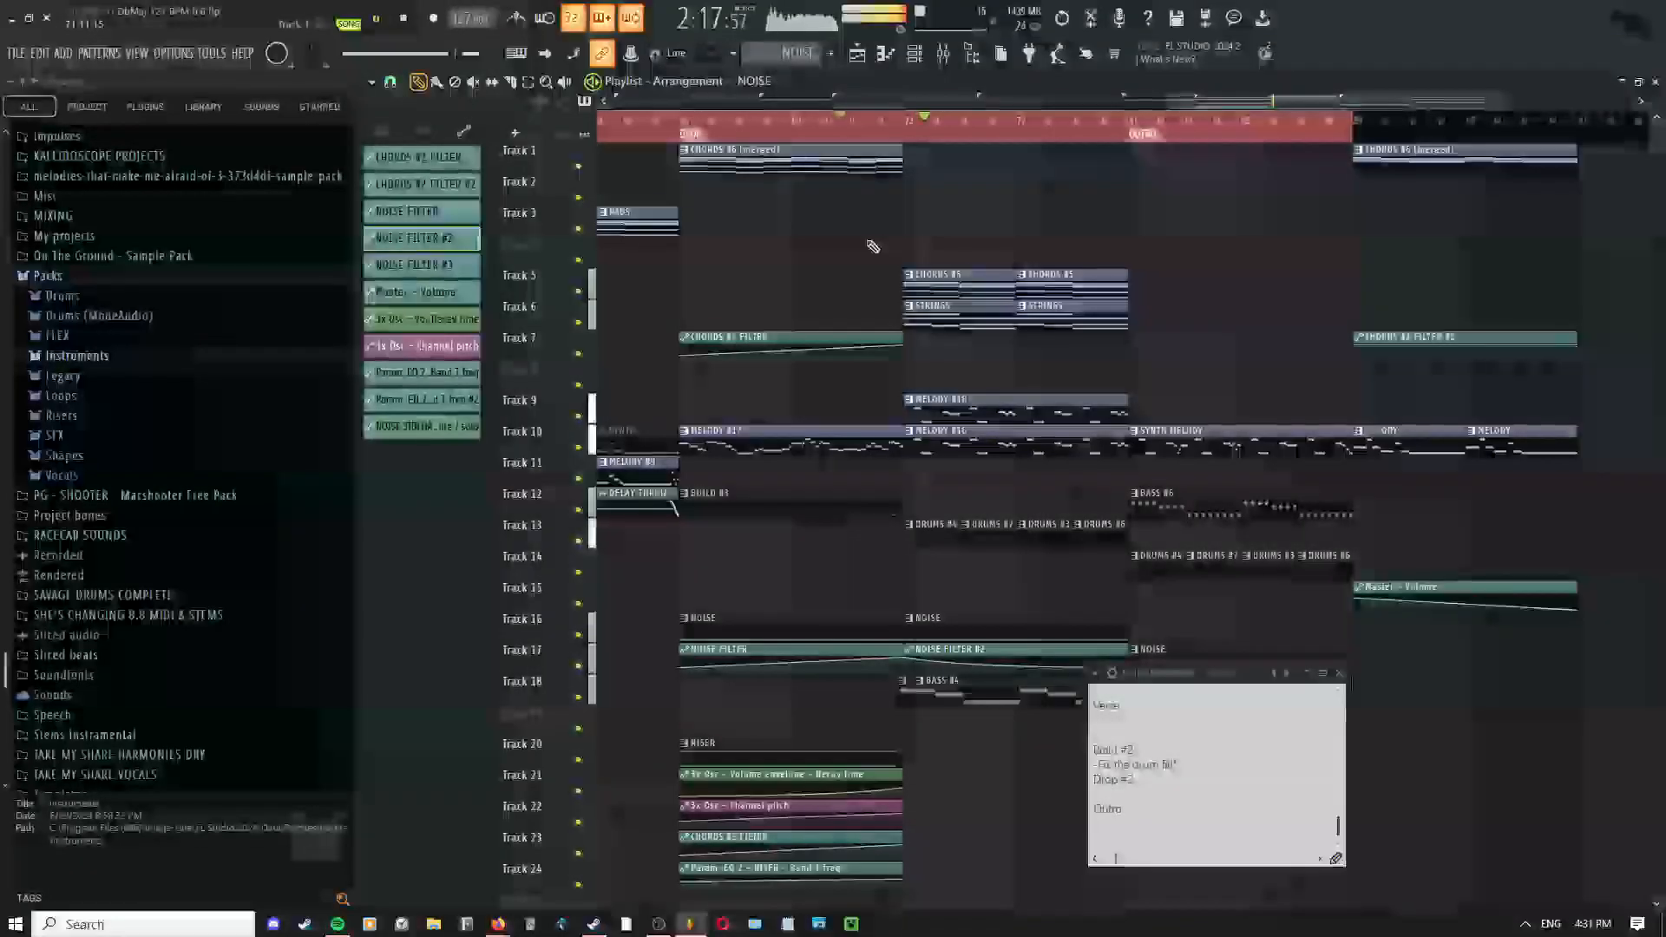
Make the second drop's NOISE FILTER #2 automation clip unique and play the drop with it
key("space")
left_click_drag(903, 694, 768, 522)
scroll(769, 523, "up", 3)
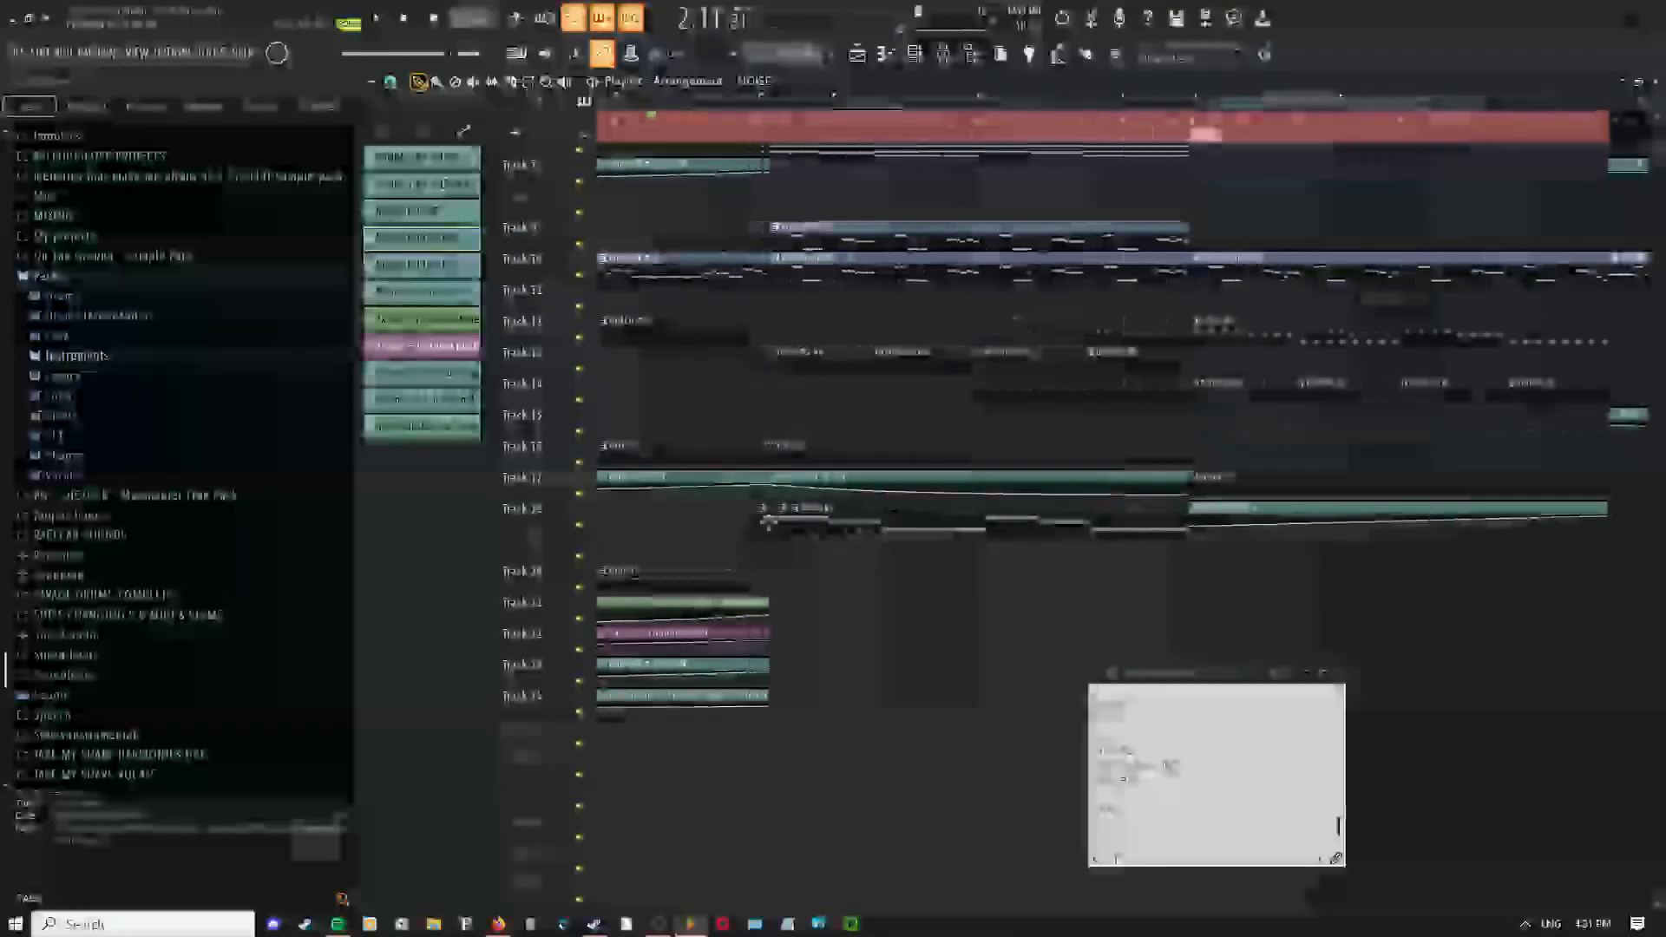
left_click(777, 478)
left_click(785, 560)
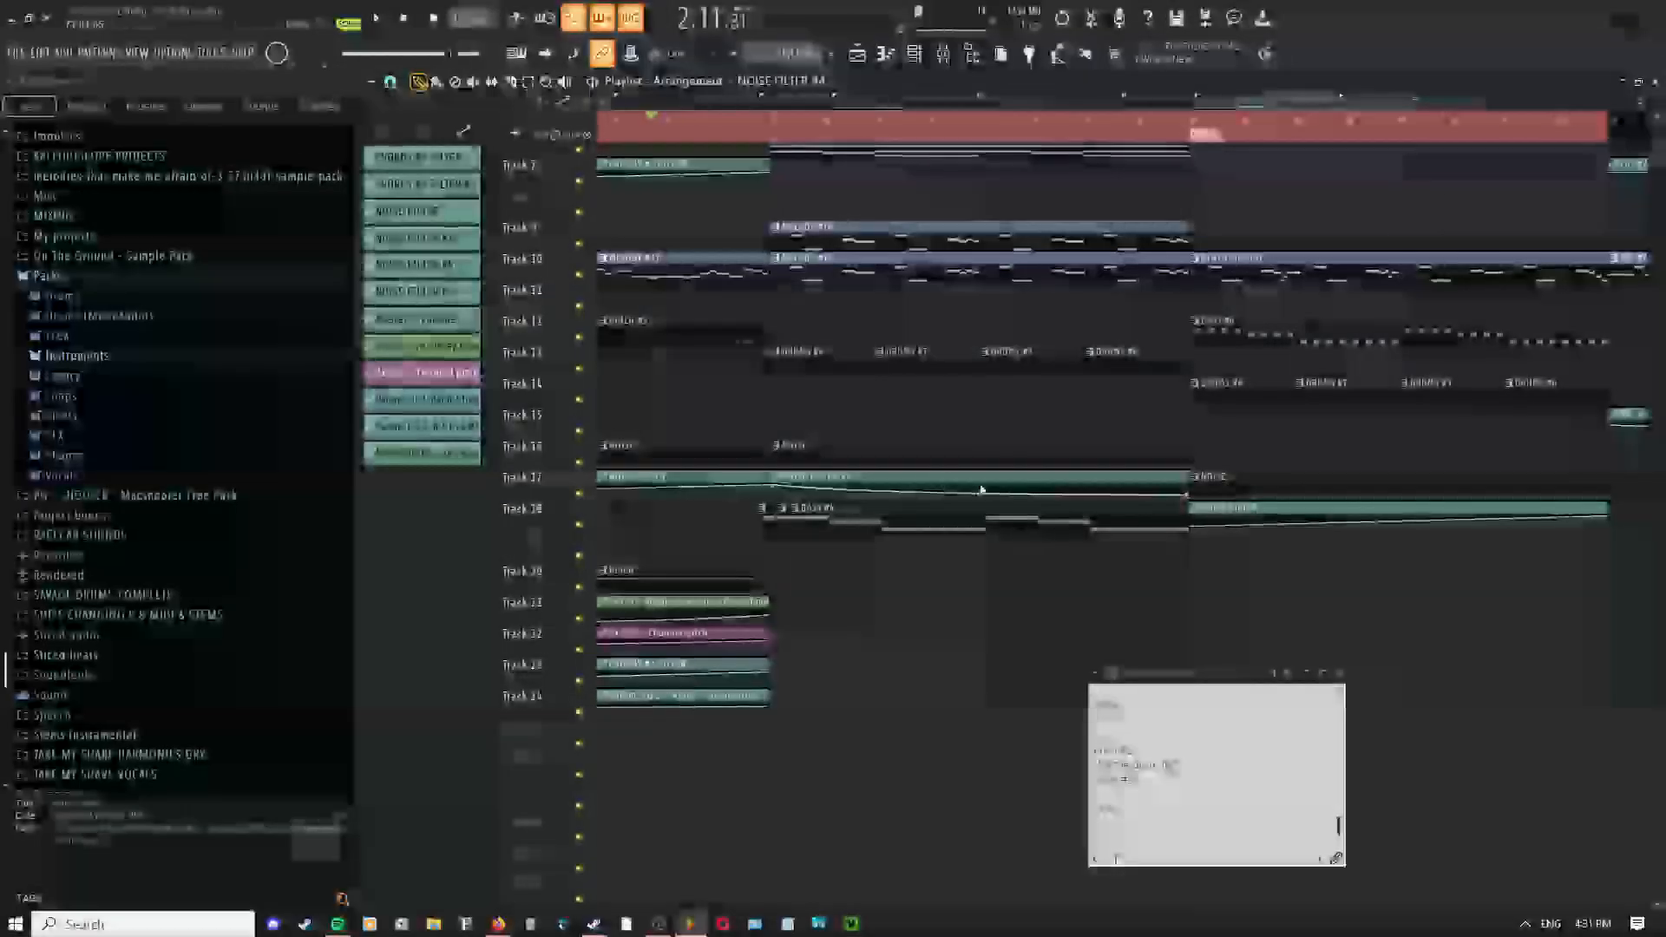
key("space")
scroll(963, 408, "down", 3)
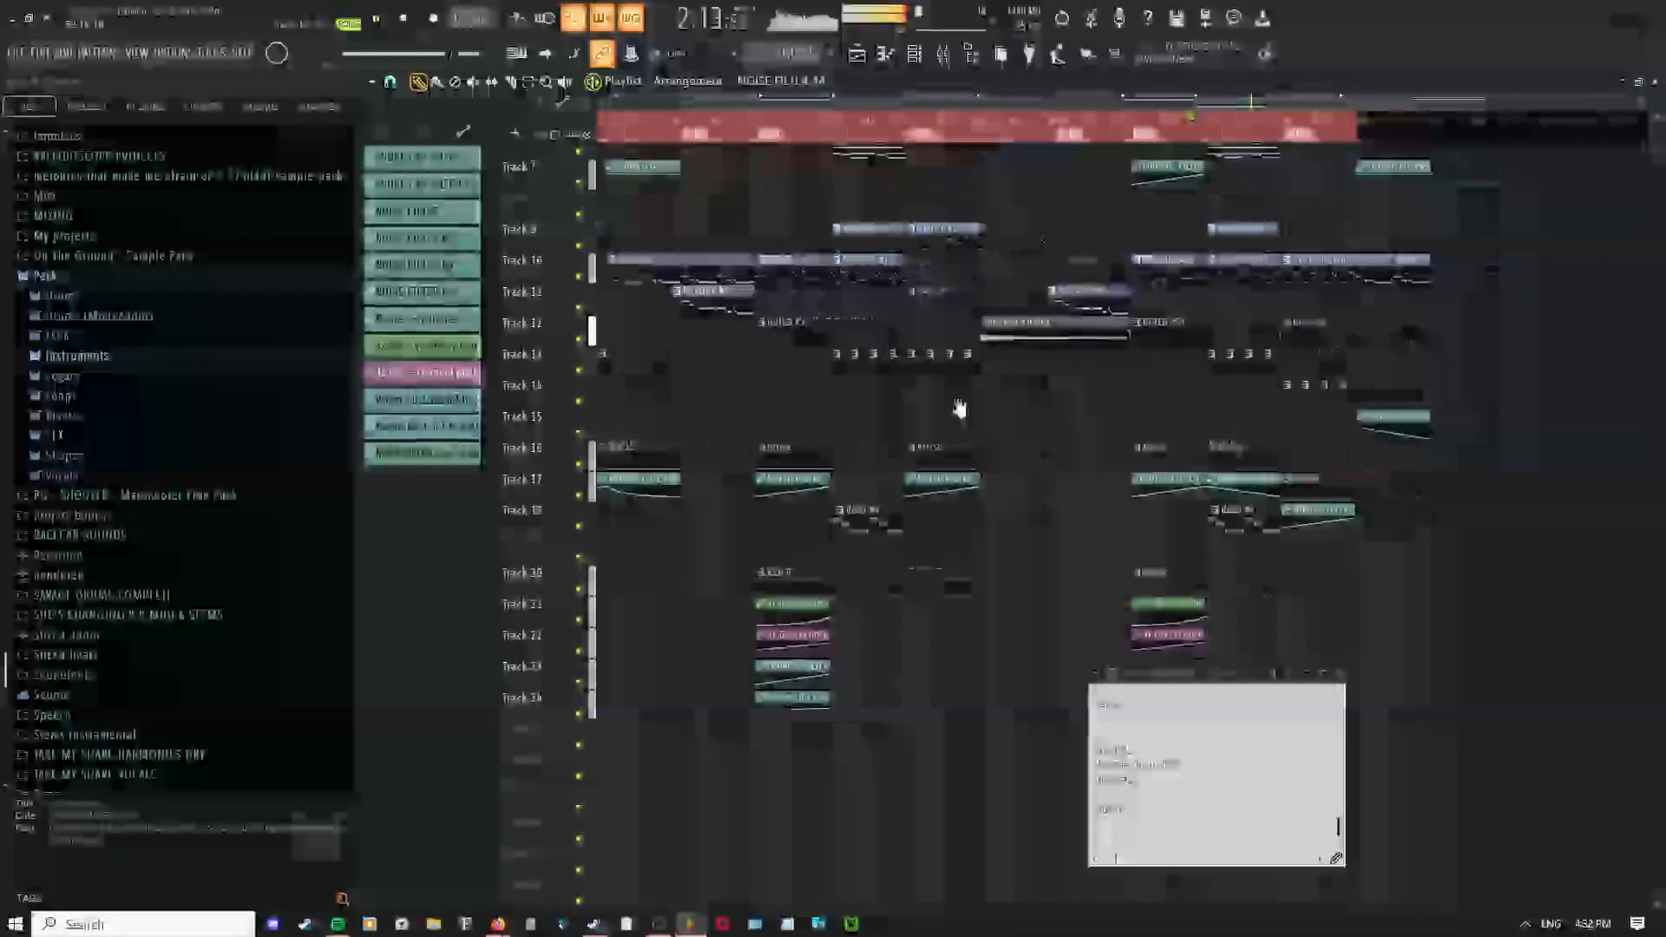
right_click(1068, 411)
left_click(1082, 422)
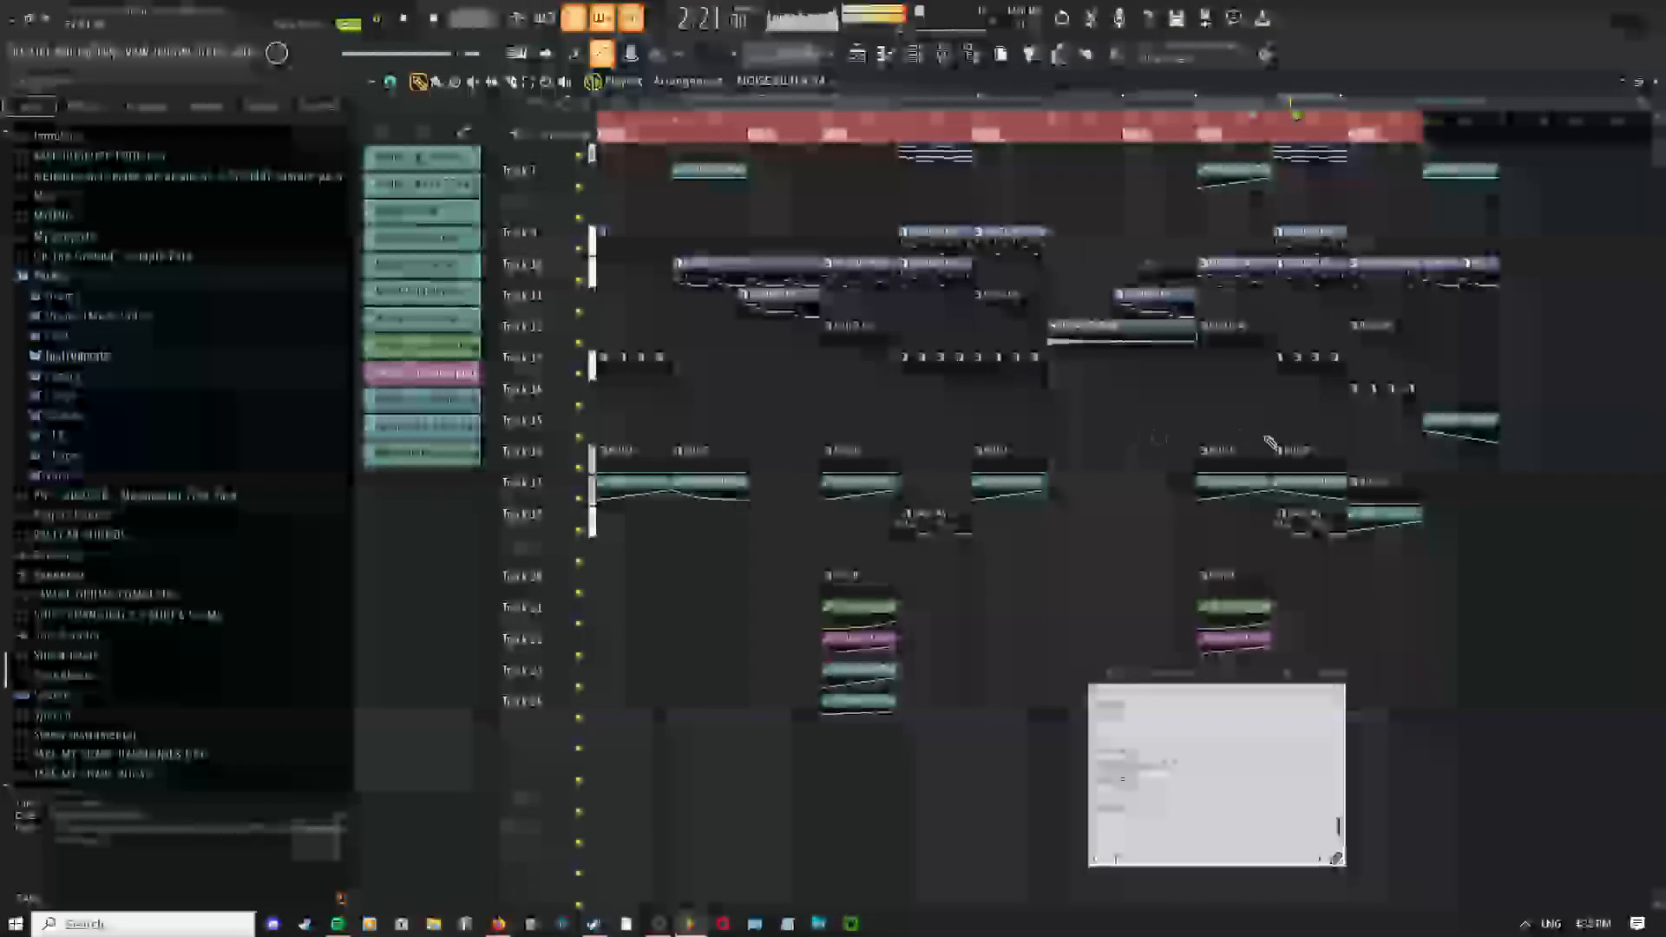
scroll(1059, 438, "up", 3)
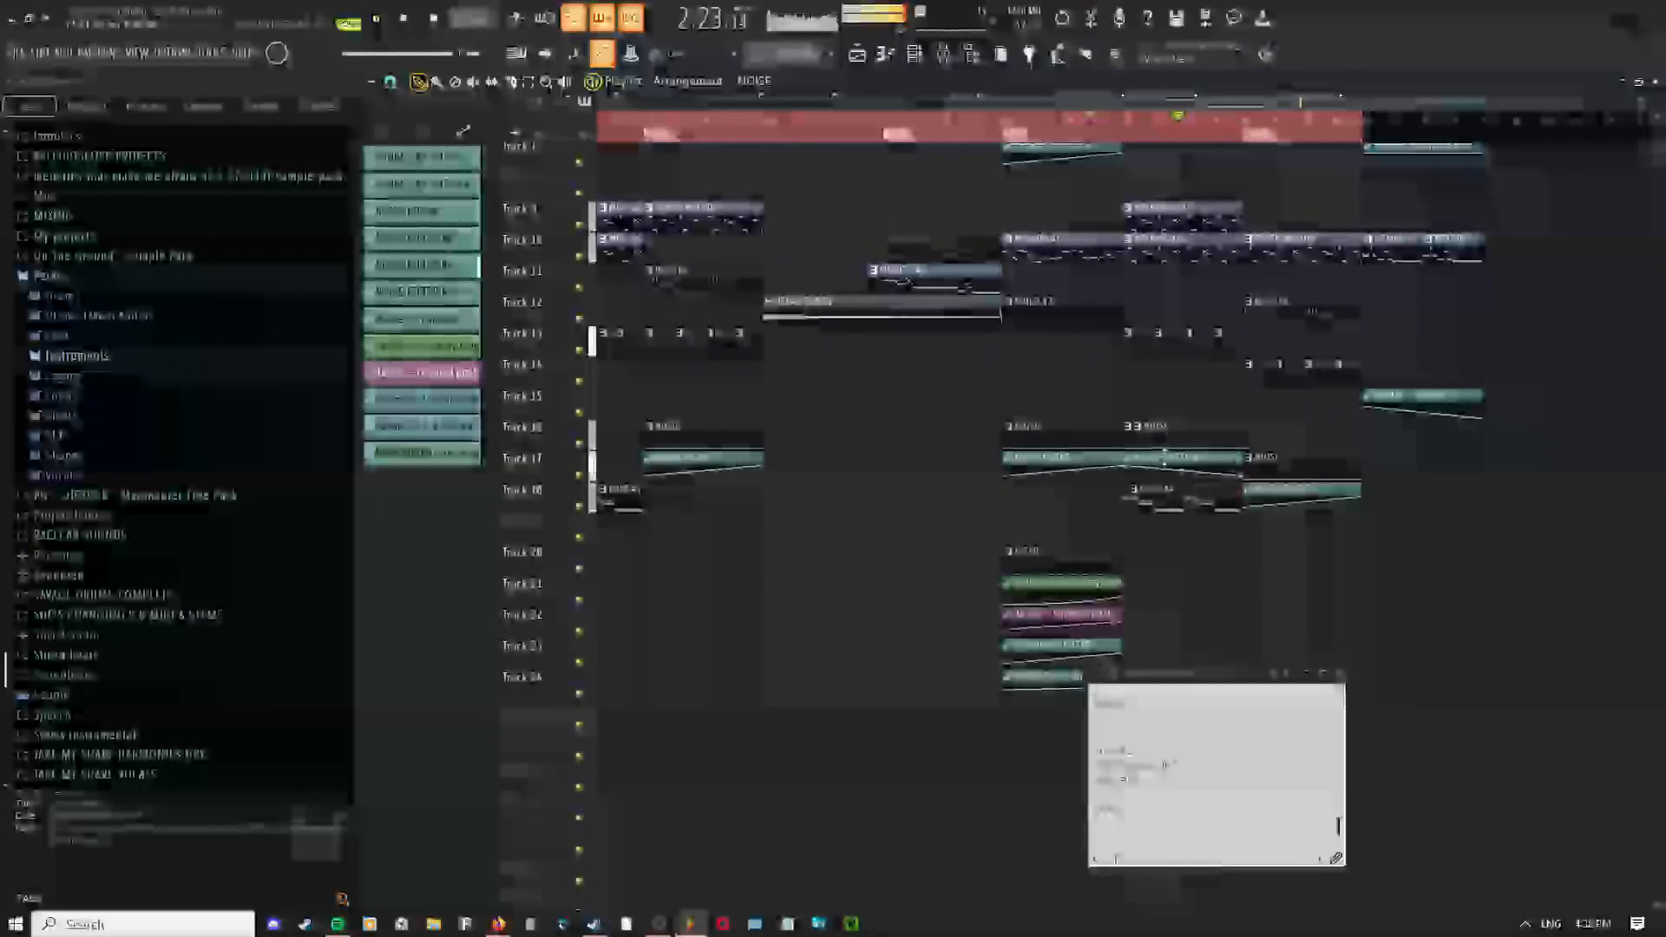
Copy the second drop's NOISE clip and its filter automation onto Tracks 16 and 17 across the first drop
scroll(1179, 447, "up", 2)
left_click_drag(1150, 460, 865, 384)
scroll(1130, 428, "down", 1)
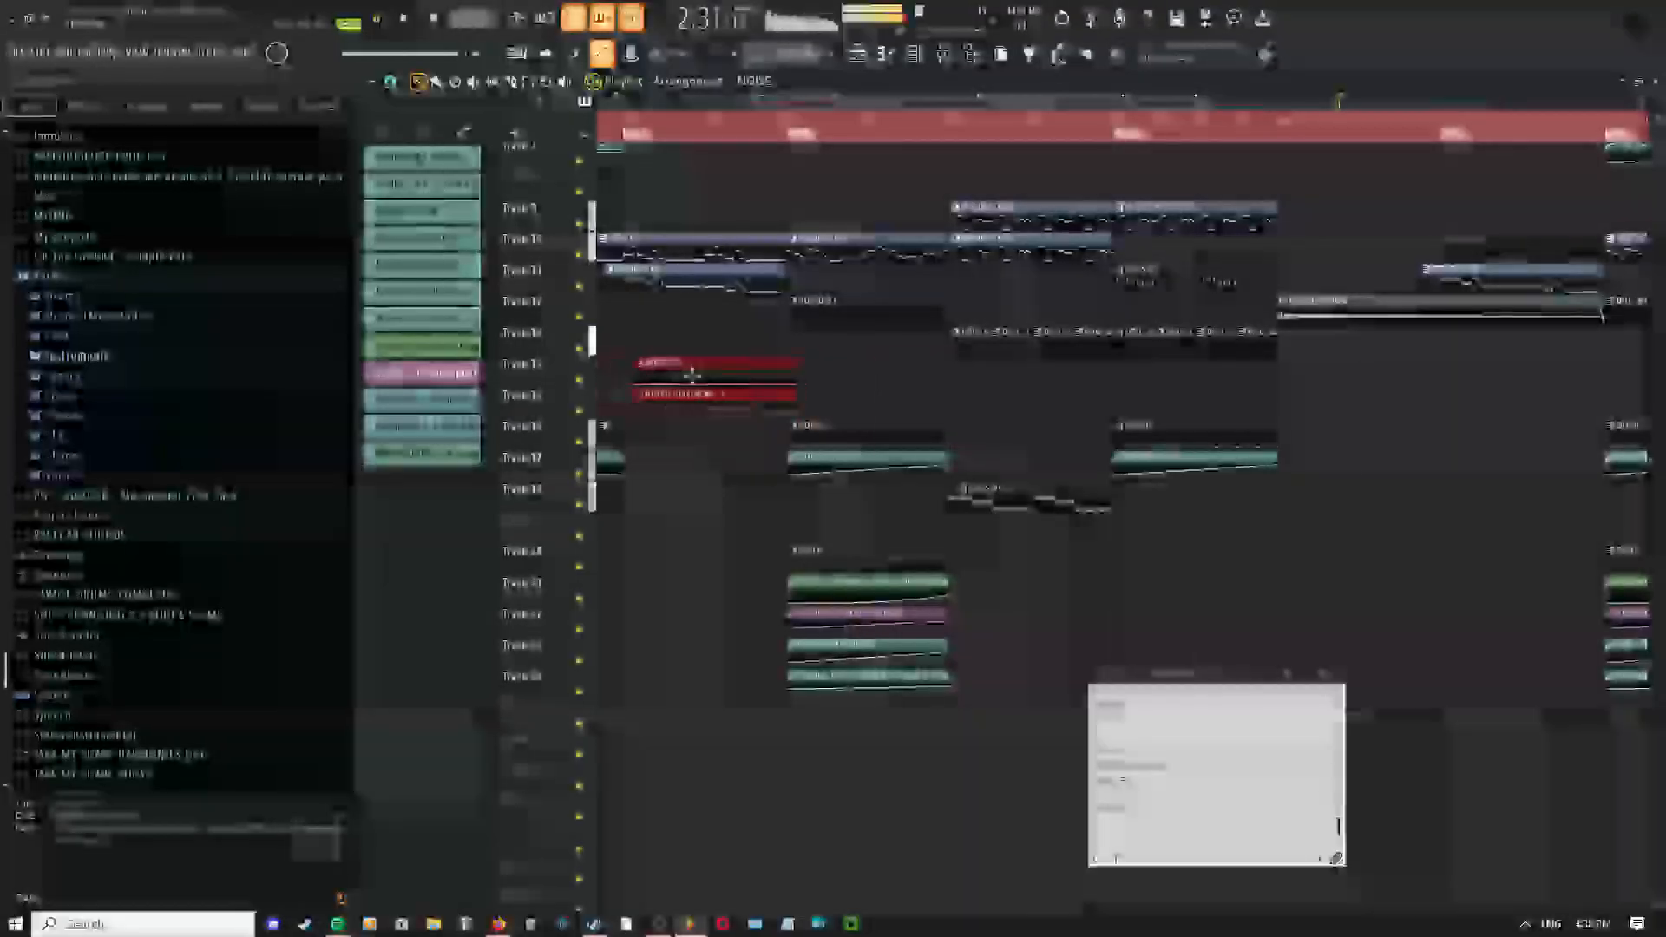
left_click_drag(969, 385, 1024, 397)
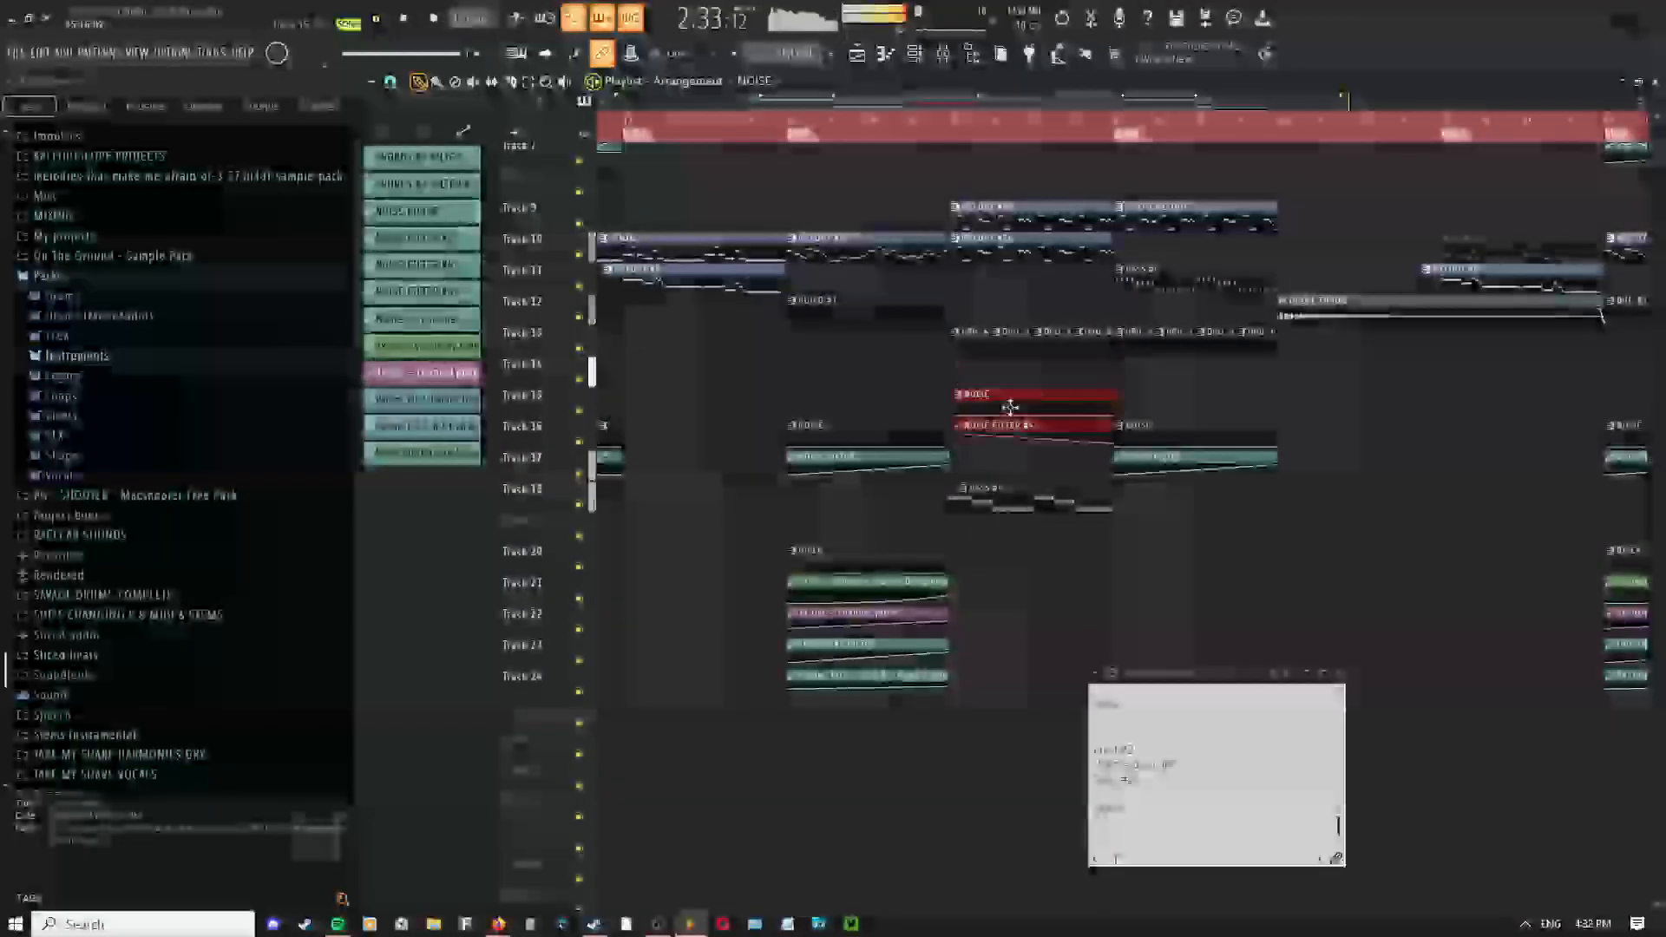
scroll(995, 437, "up", 6)
left_click_drag(874, 380, 1076, 471)
scroll(803, 406, "down", 6)
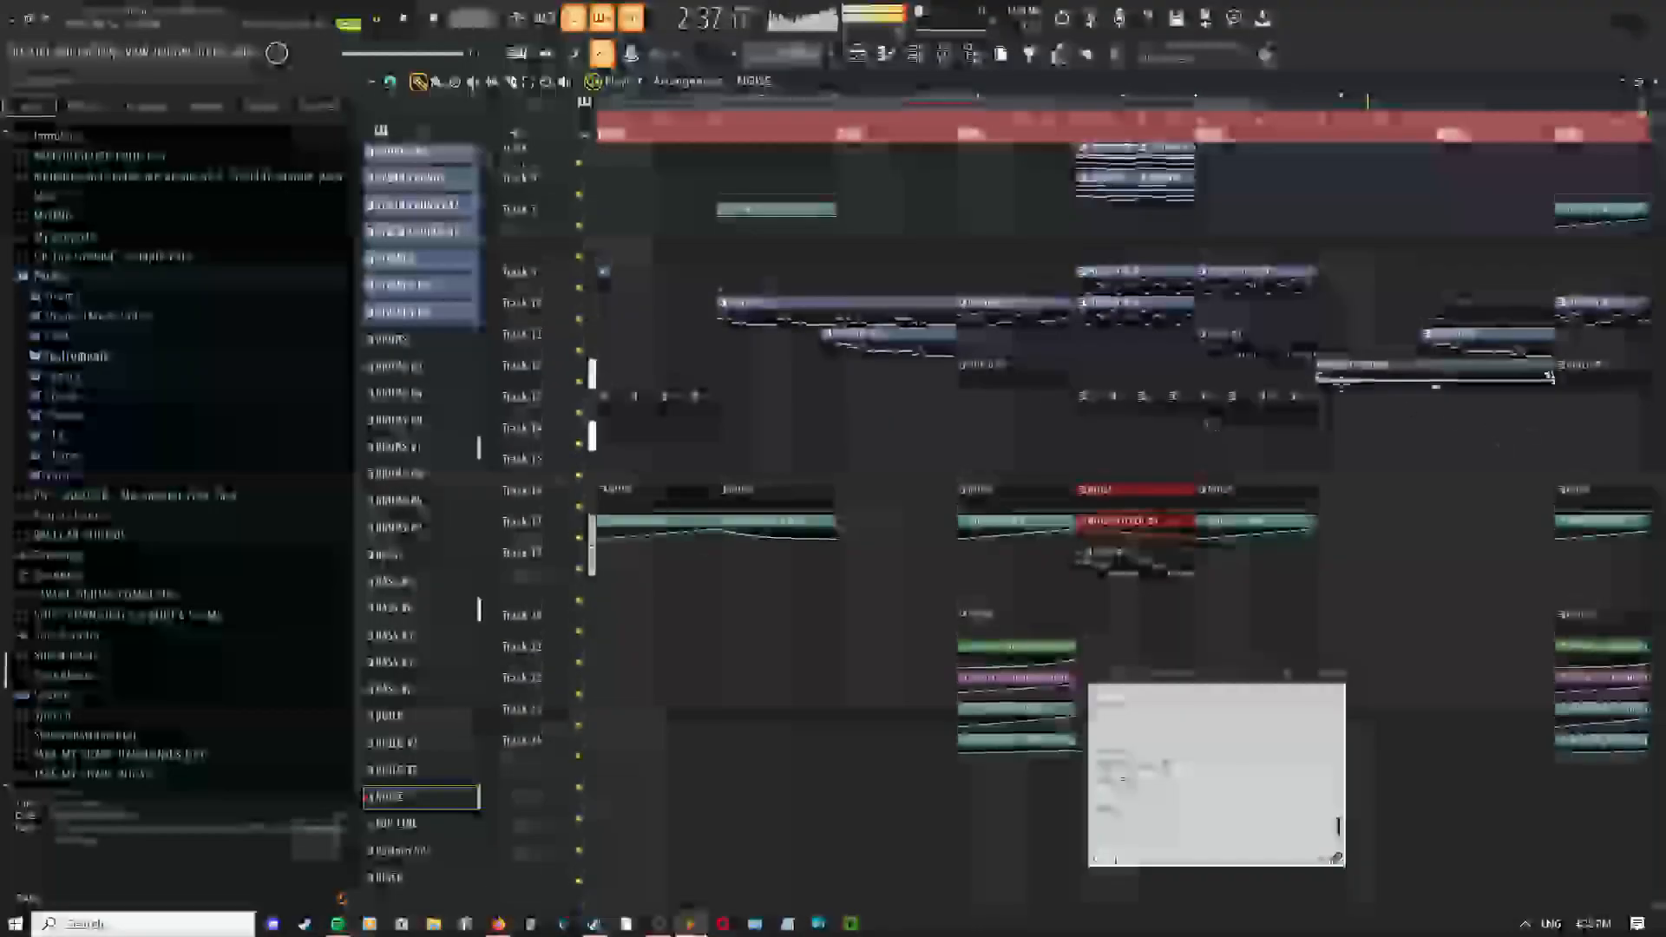
Shift the opening time marker from the beginning of the arrangement to the start of the first PADS clip
scroll(961, 143, "up", 4)
scroll(975, 149, "down", 5)
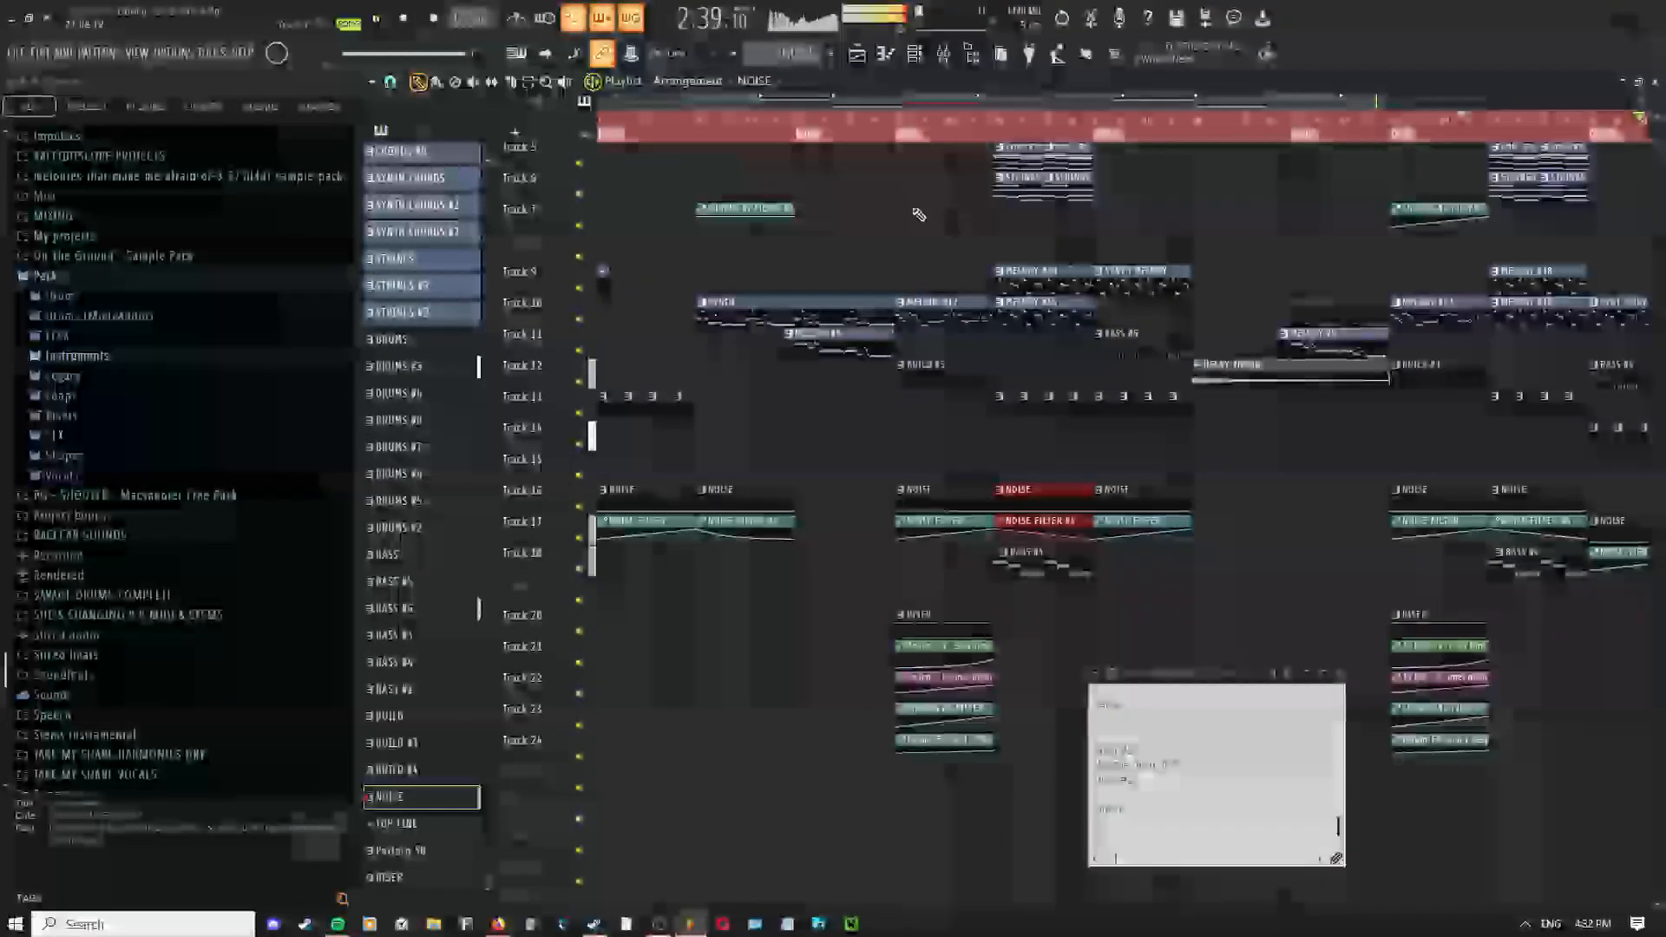
right_click(612, 139)
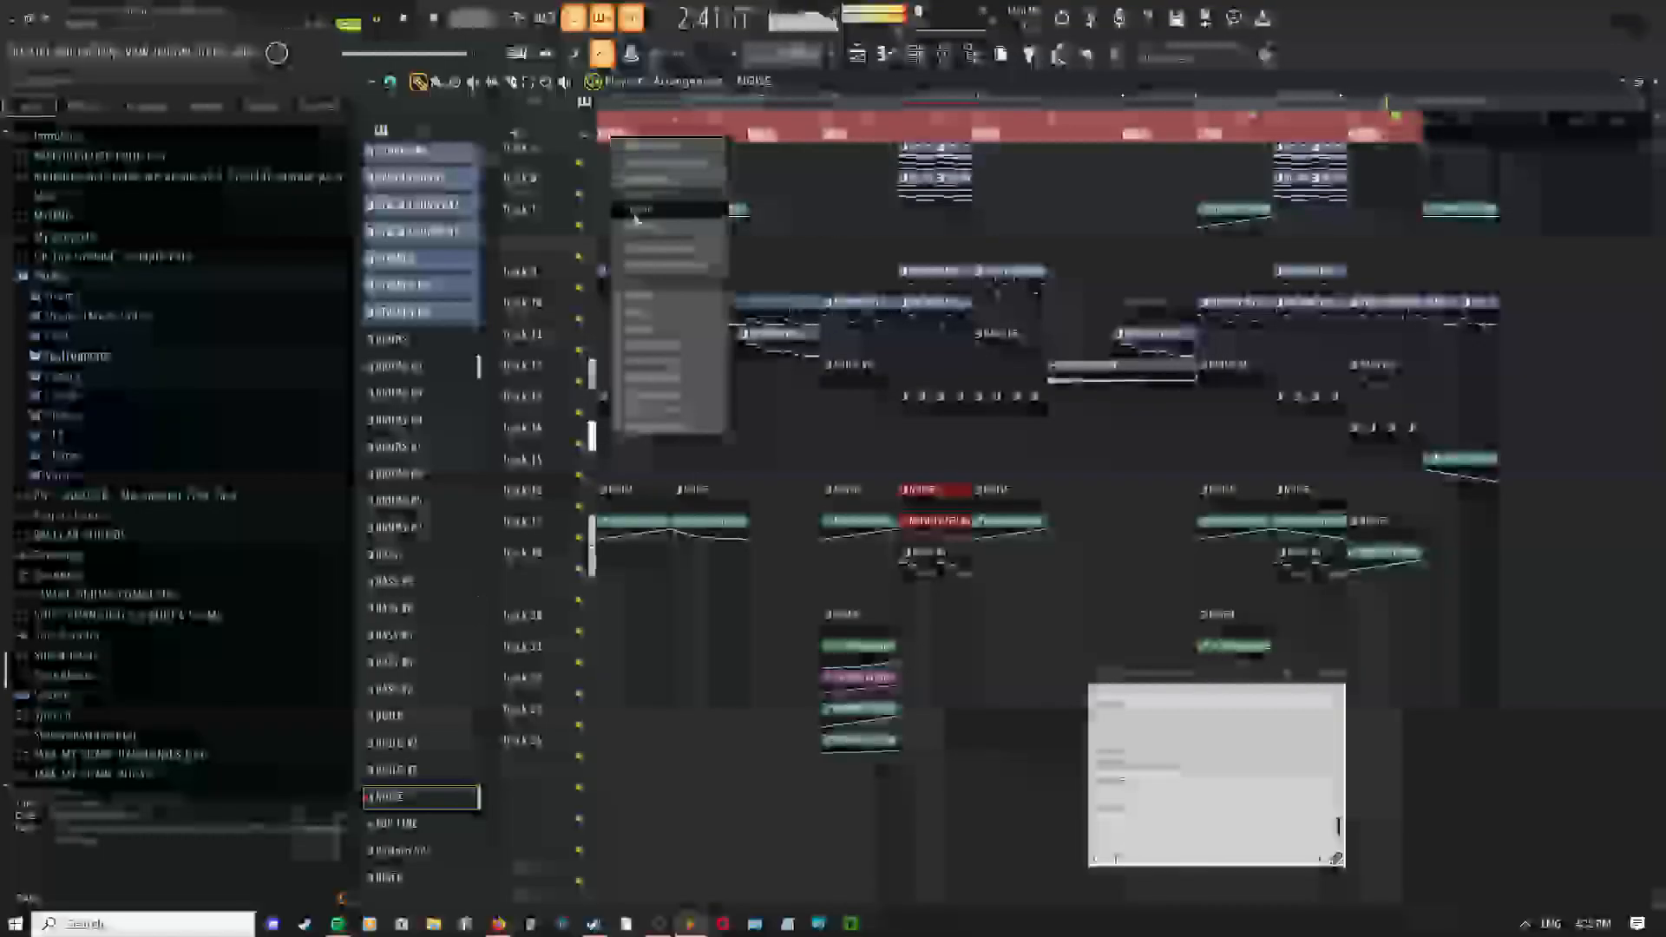
scroll(845, 230, "up", 3)
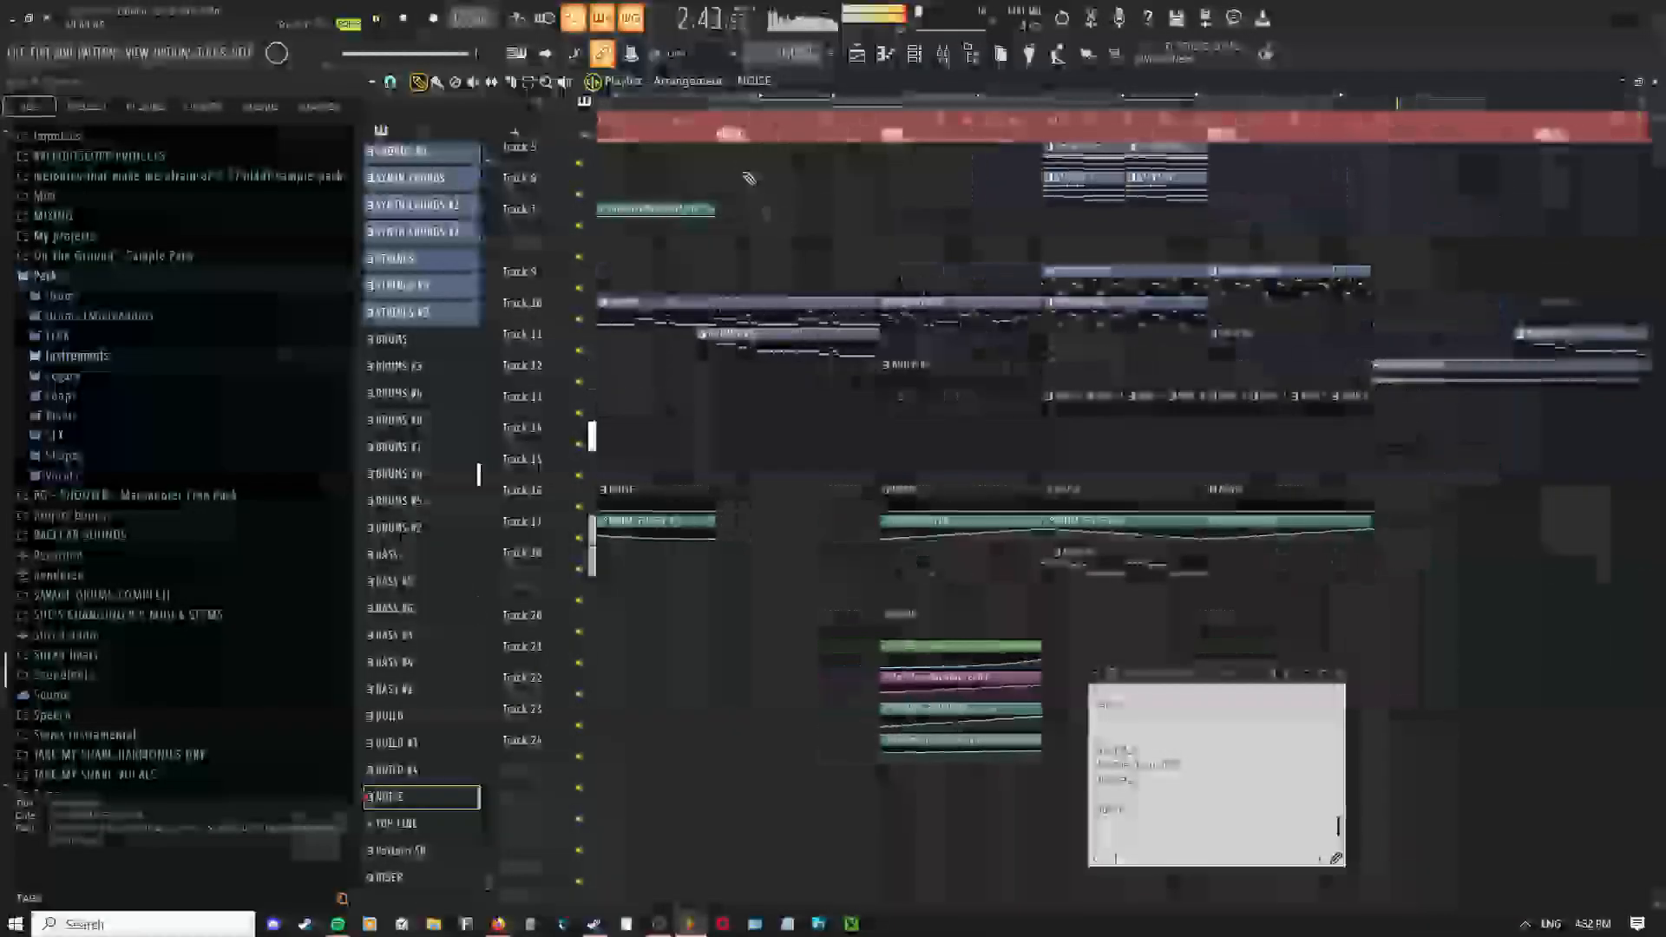
scroll(775, 203, "up", 2)
left_click_drag(993, 229, 703, 298)
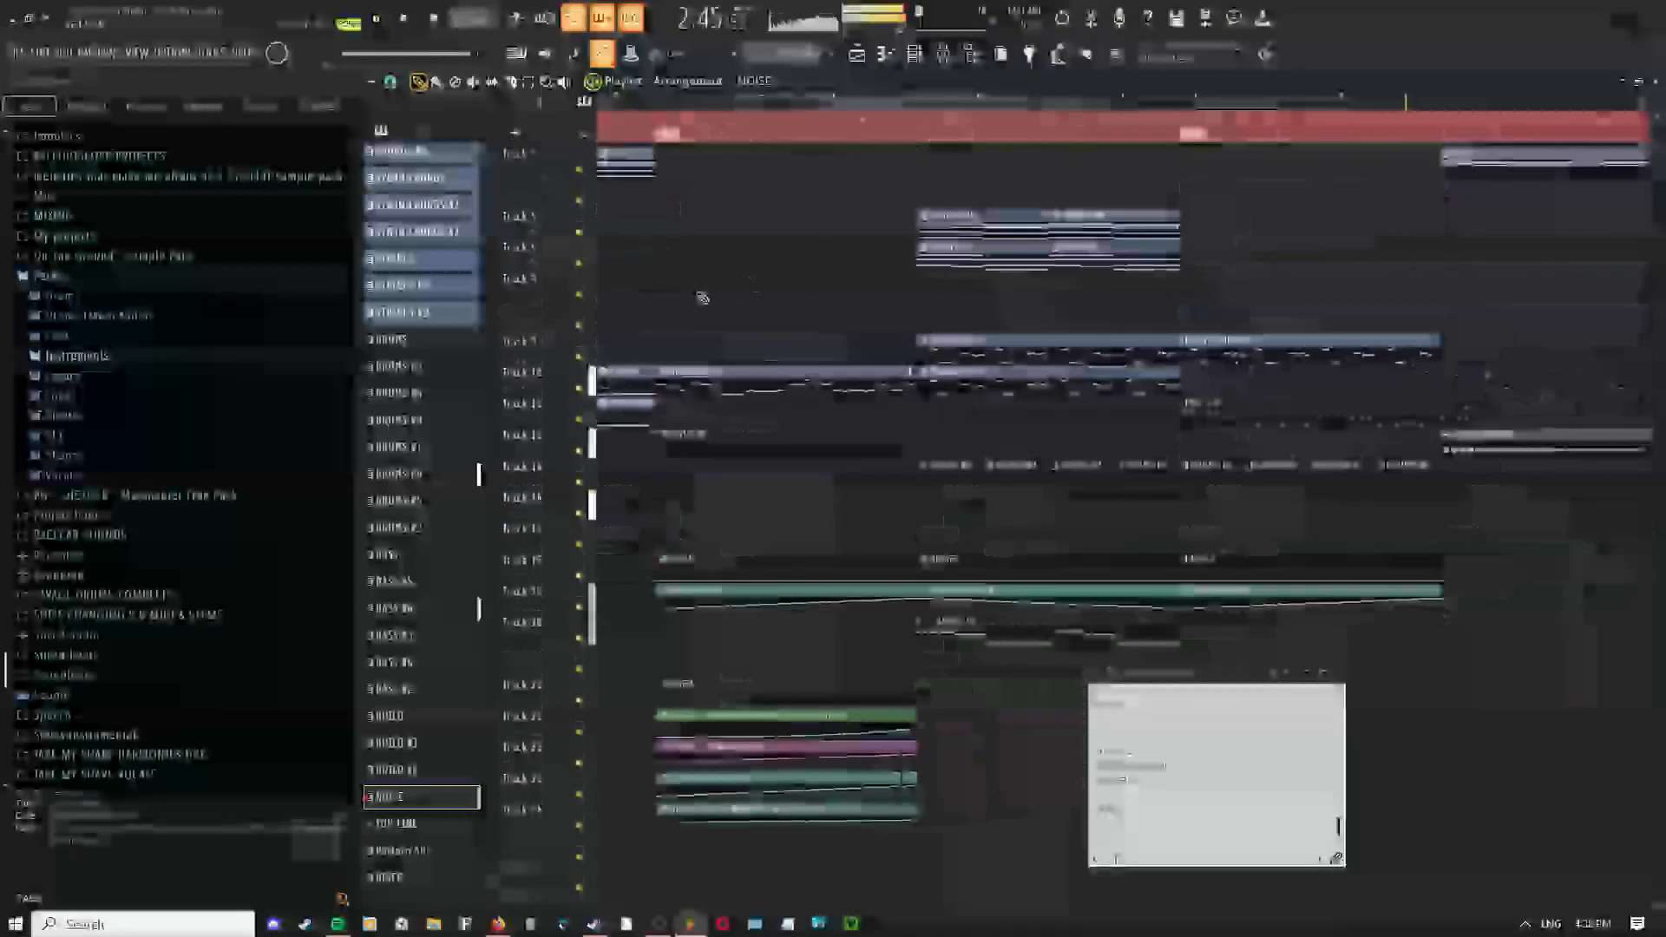
scroll(905, 276, "down", 4)
left_click_drag(1168, 249, 1207, 265)
scroll(646, 185, "up", 2)
left_click_drag(660, 186, 842, 230)
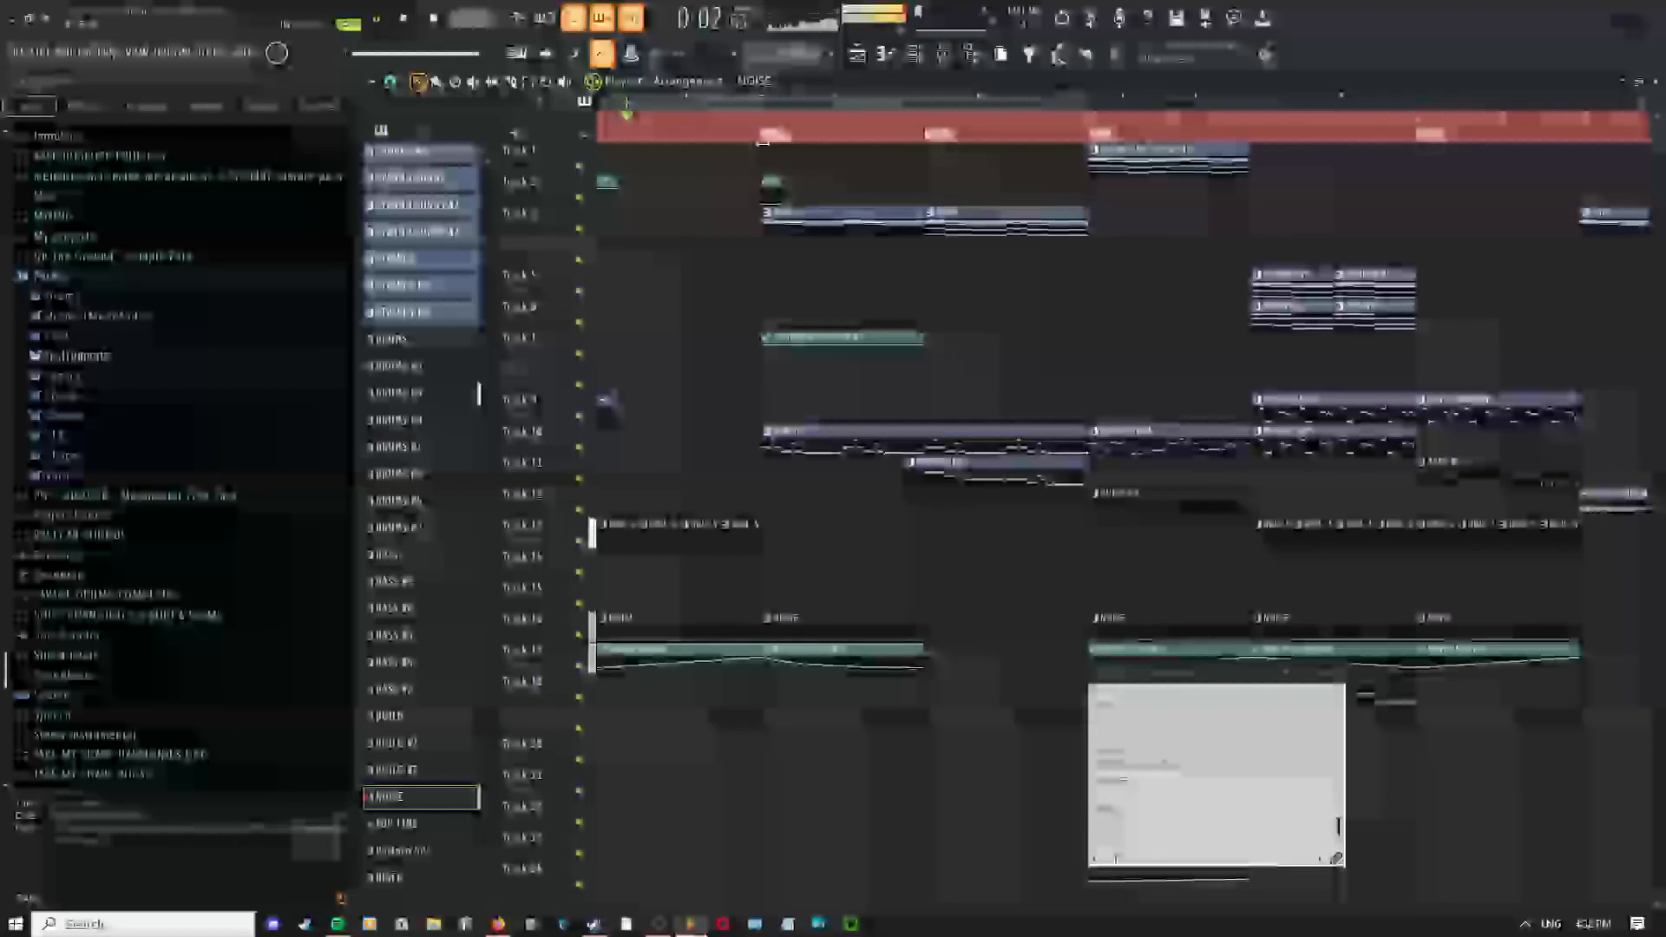
Copy the opening DRUMS, NOISE and NOISE FILTER clips to the end of the arrangement, directly after the final bass section
scroll(711, 261, "down", 2)
scroll(749, 283, "down", 1)
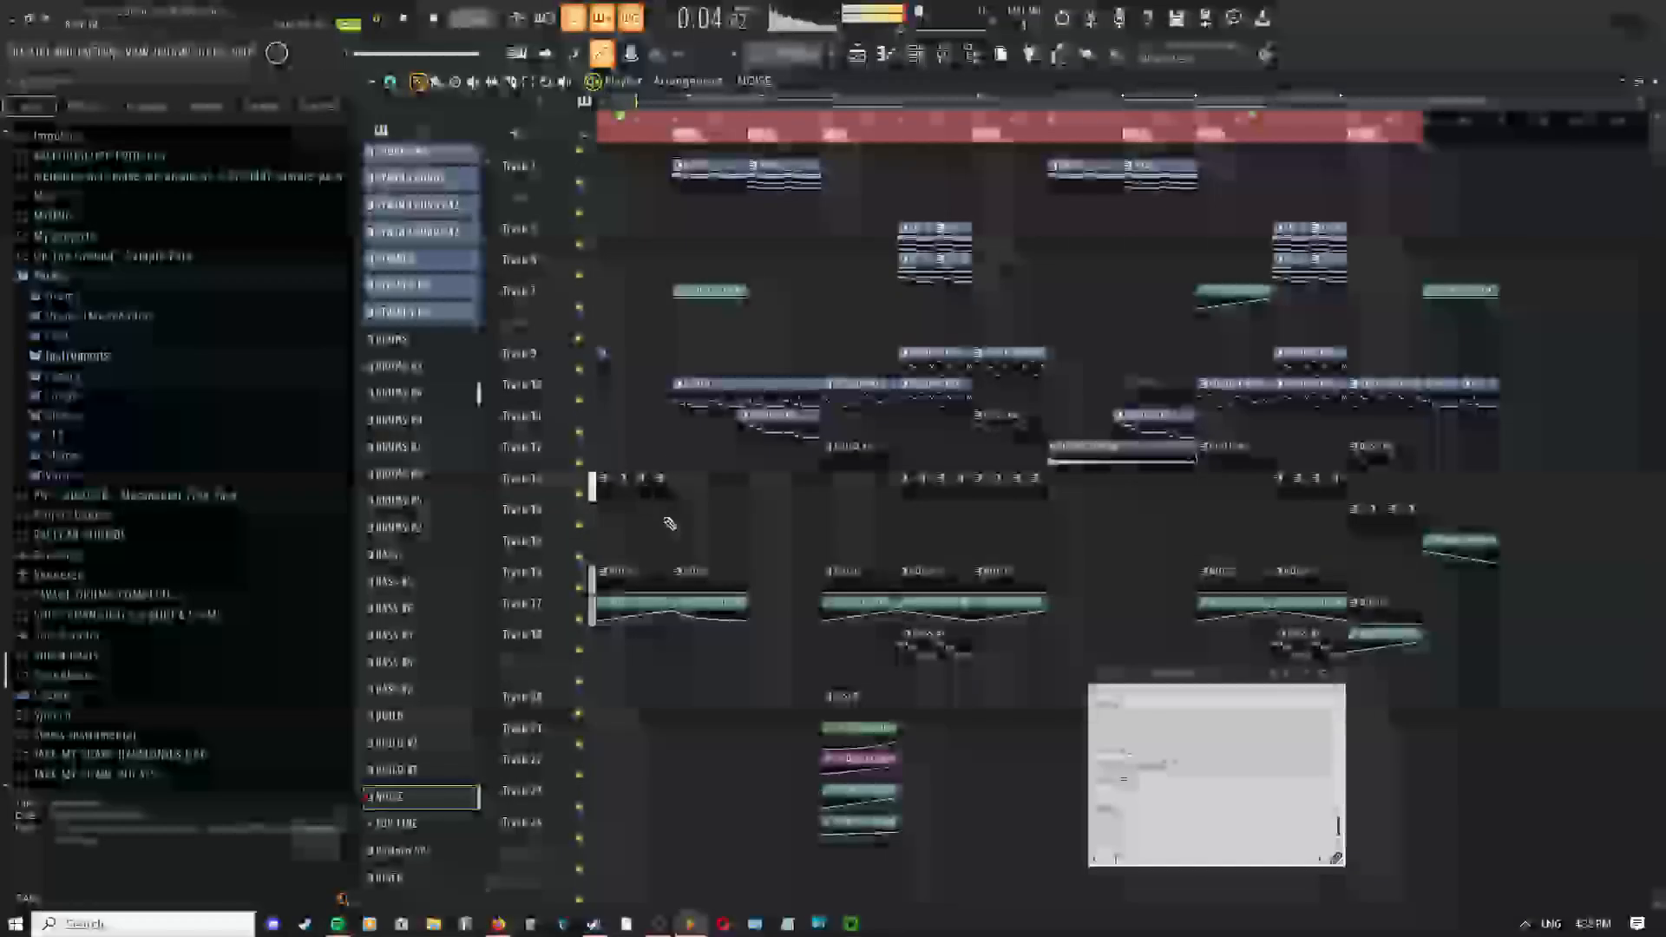
left_click_drag(529, 574, 531, 575)
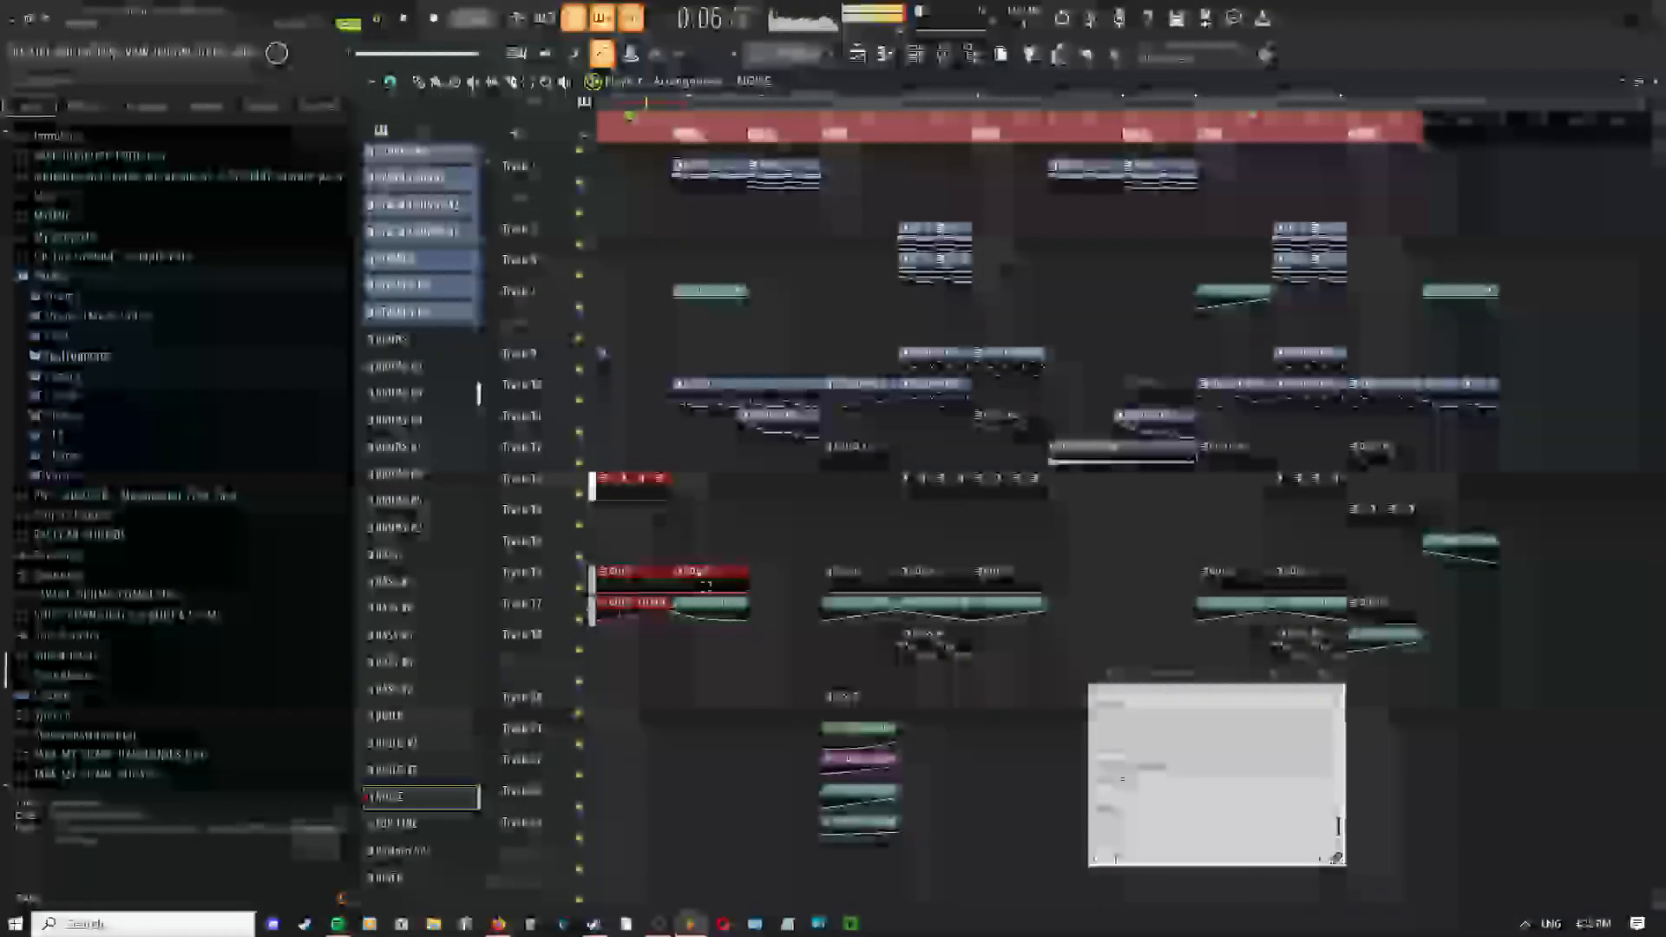
right_click(704, 510)
left_click(718, 526)
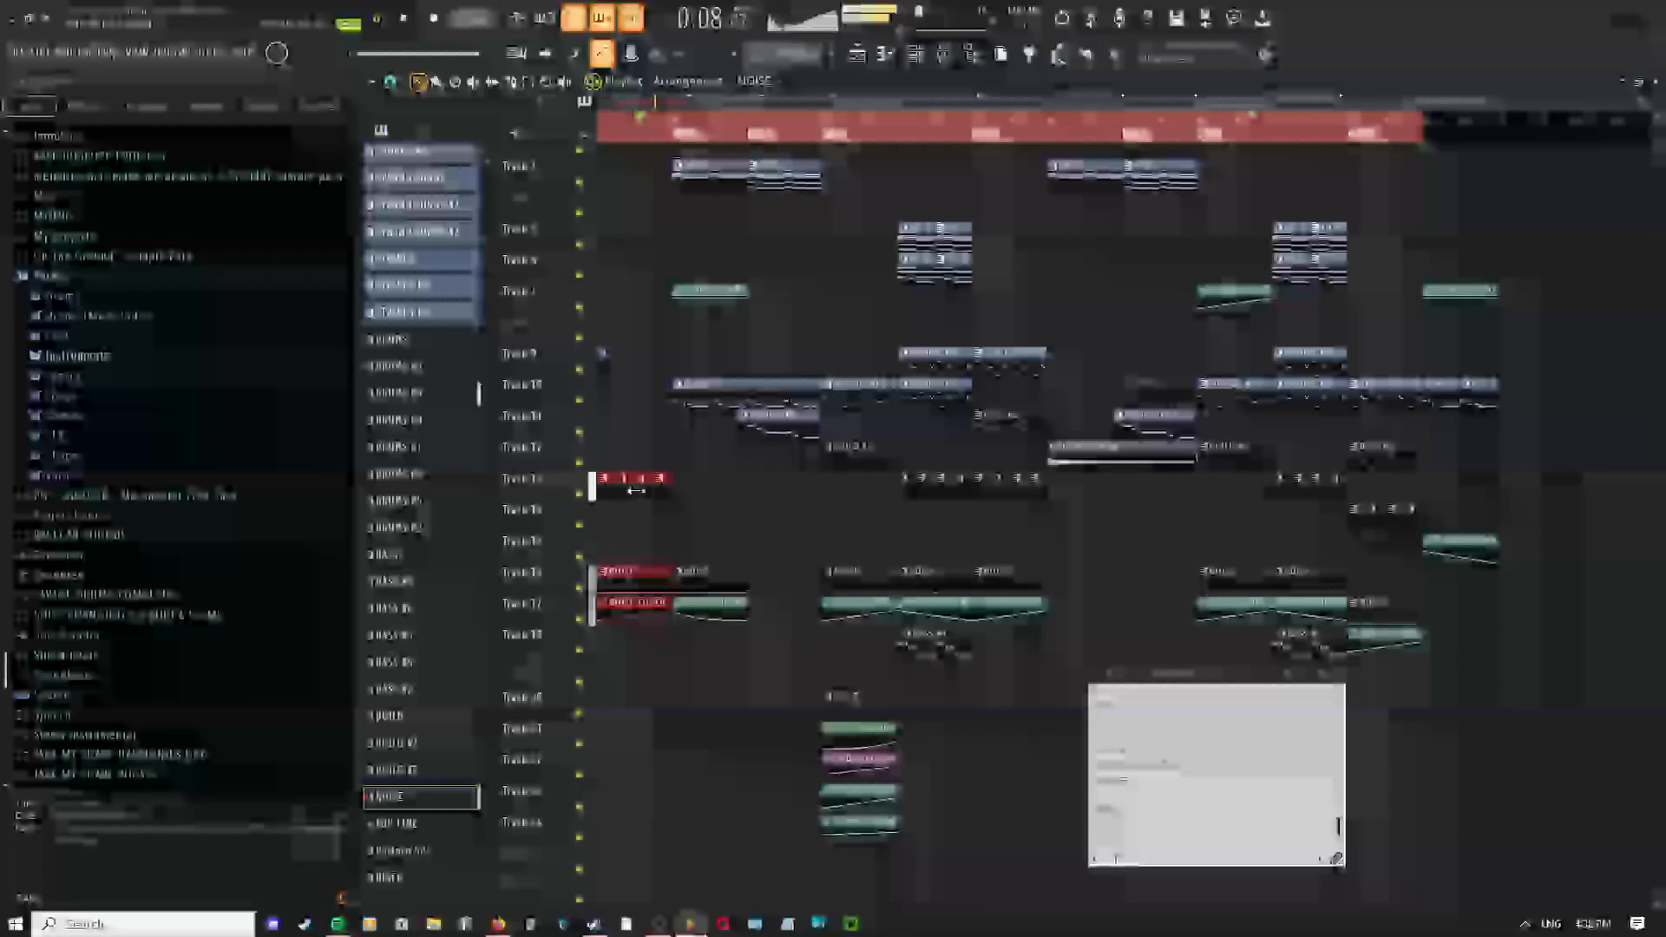
left_click_drag(640, 491, 906, 505)
scroll(1465, 519, "up", 4)
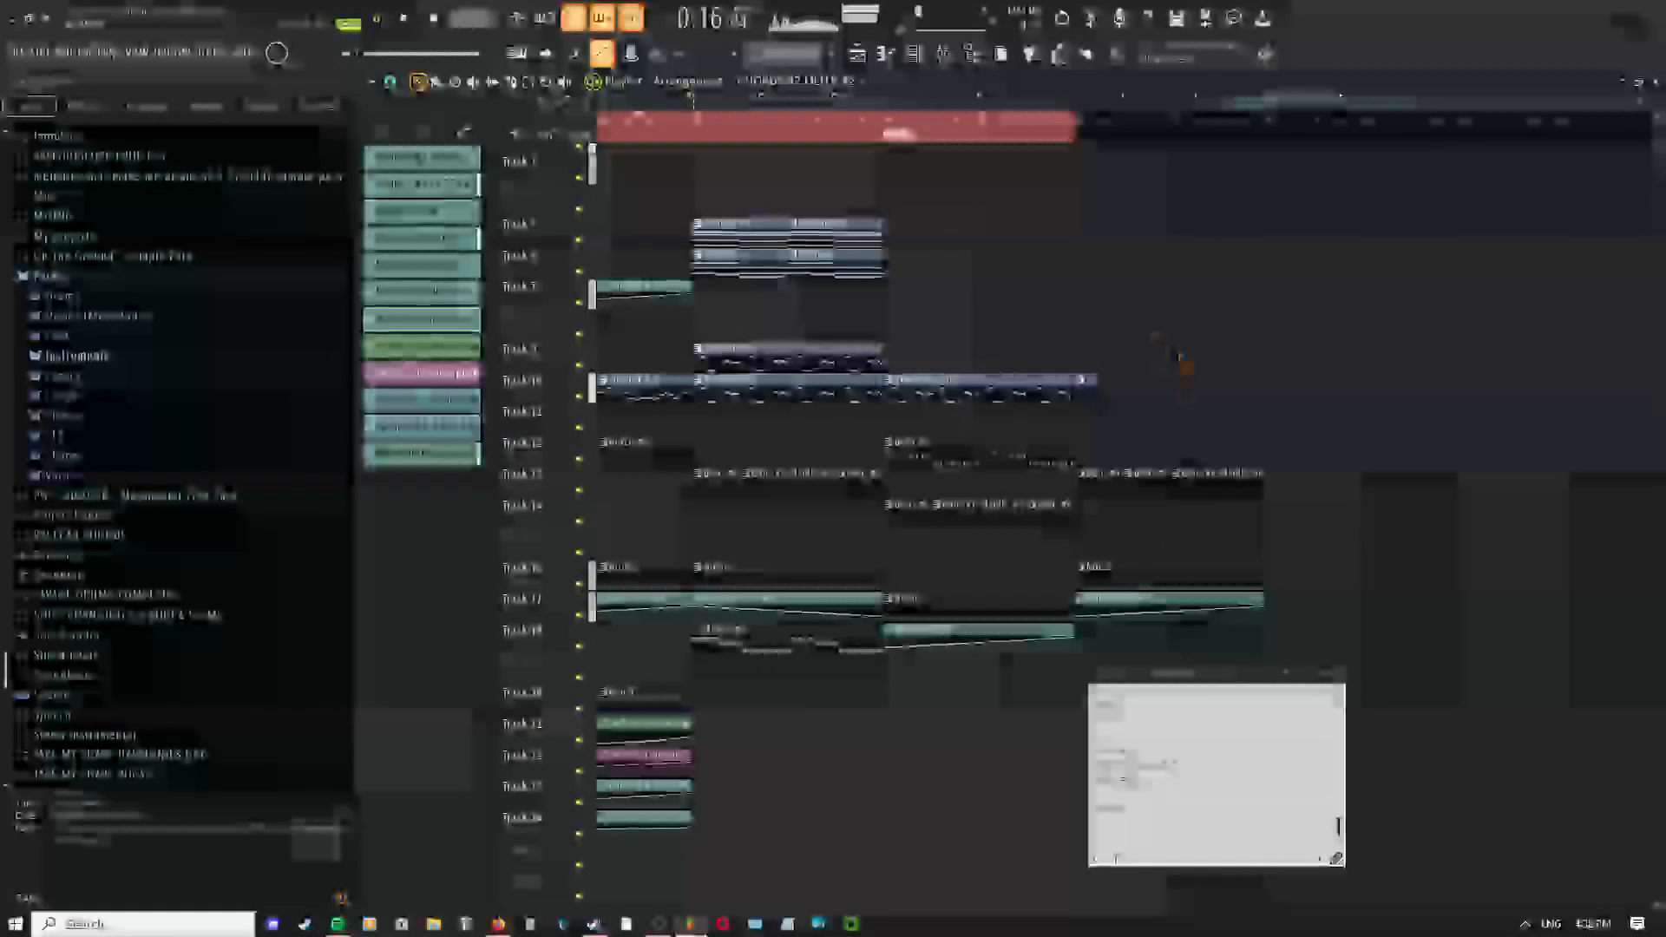
Play the intro while examining how the clips are laid out across the builds, drops, break and outro
scroll(1154, 330, "down", 4)
left_click_drag(882, 267, 1131, 339)
scroll(1365, 213, "up", 4)
left_click_drag(1364, 212, 992, 173)
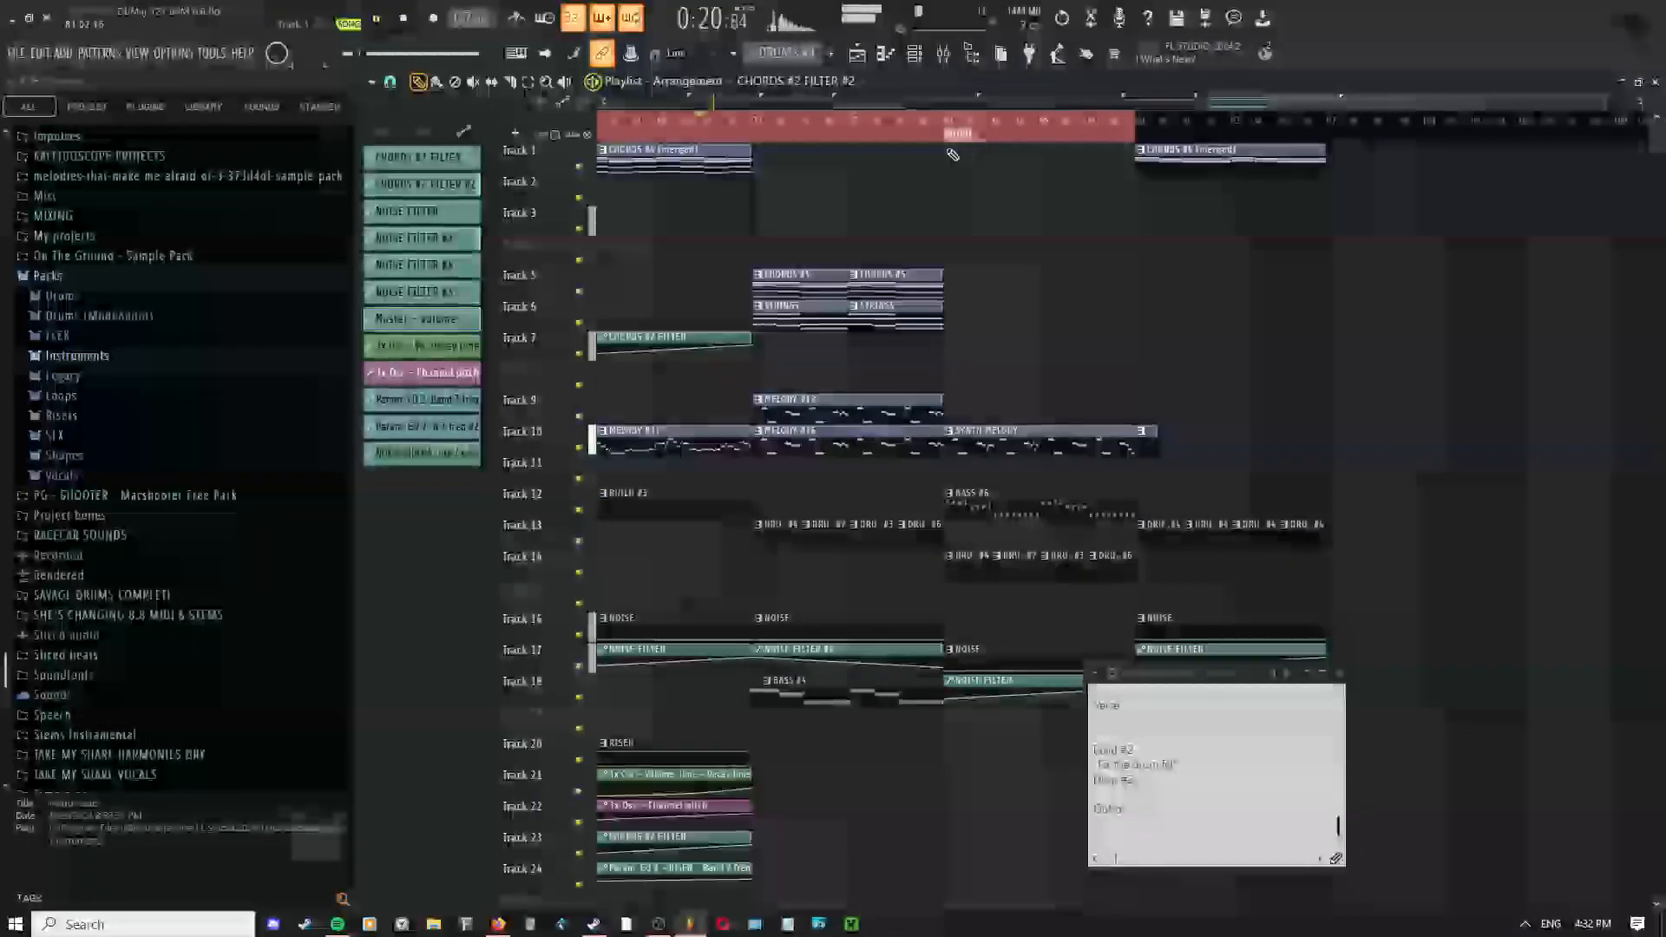
scroll(952, 154, "up", 3)
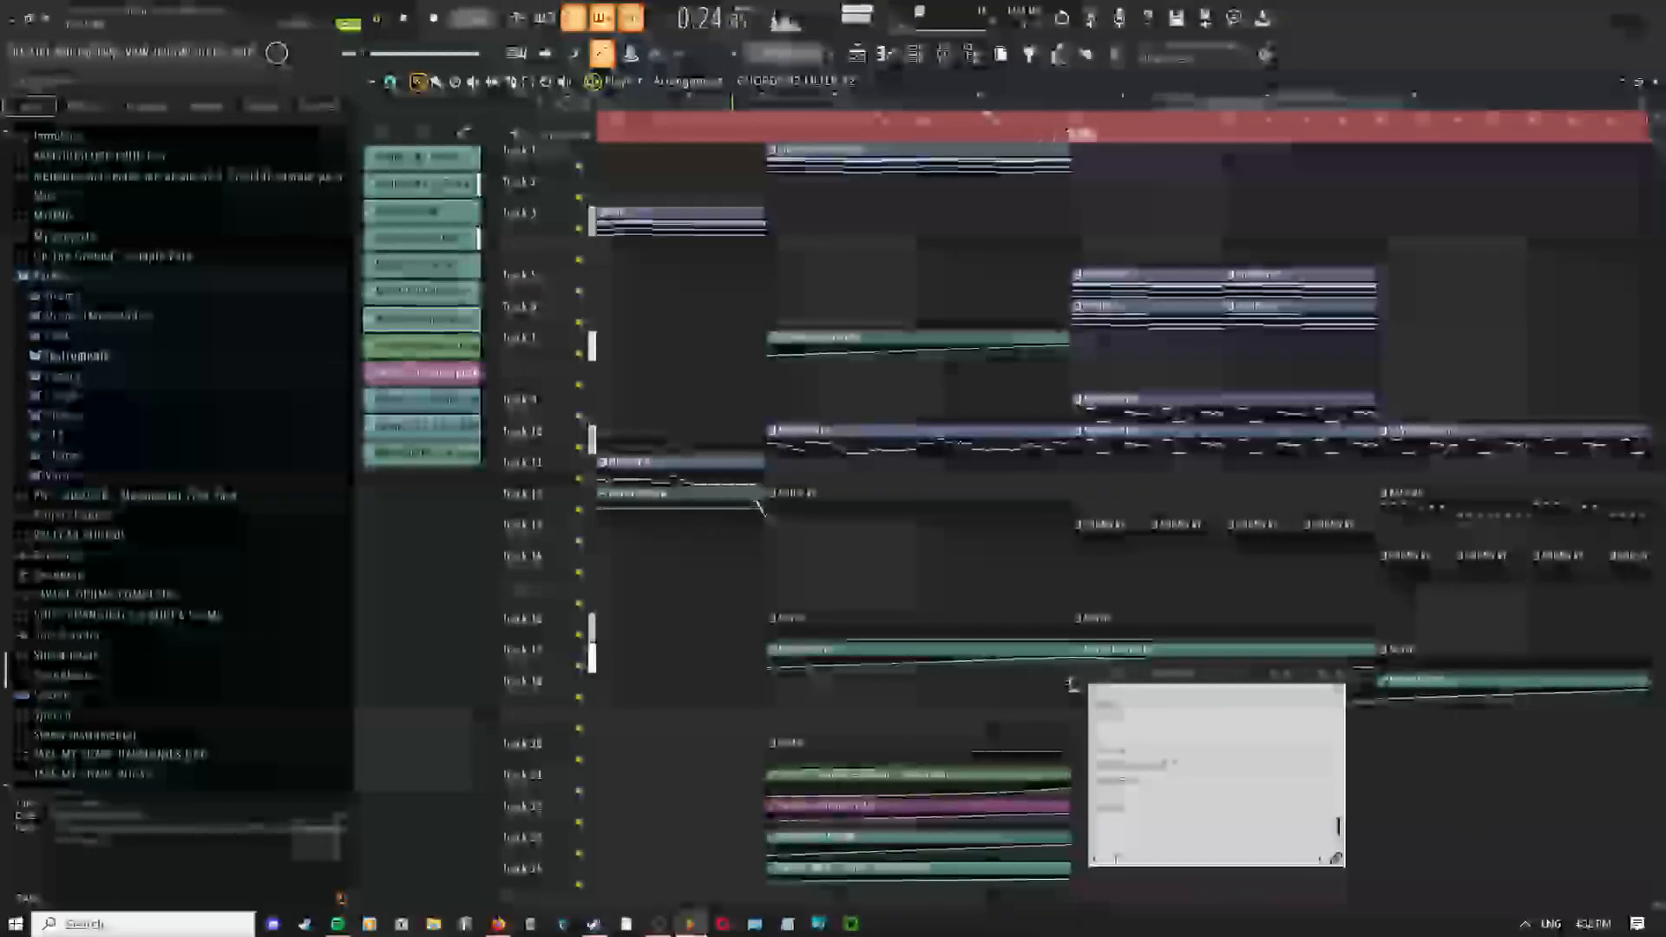
scroll(1072, 685, "up", 3)
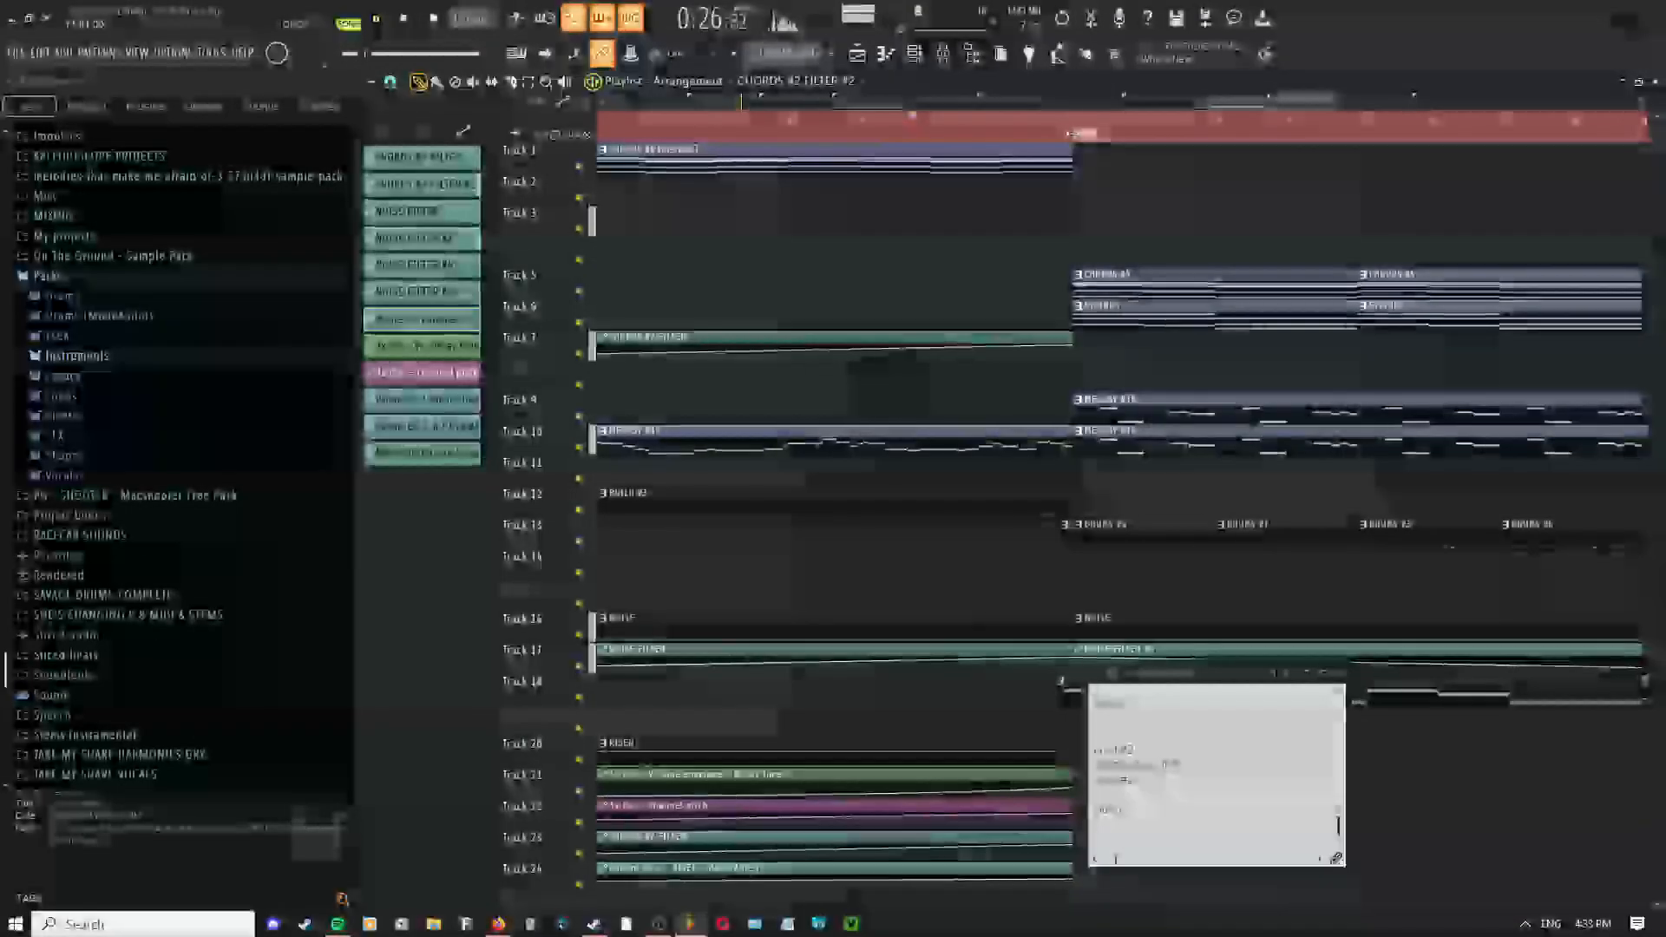
left_click_drag(874, 227, 1562, 242)
left_click_drag(792, 186, 1067, 190)
scroll(944, 168, "down", 3)
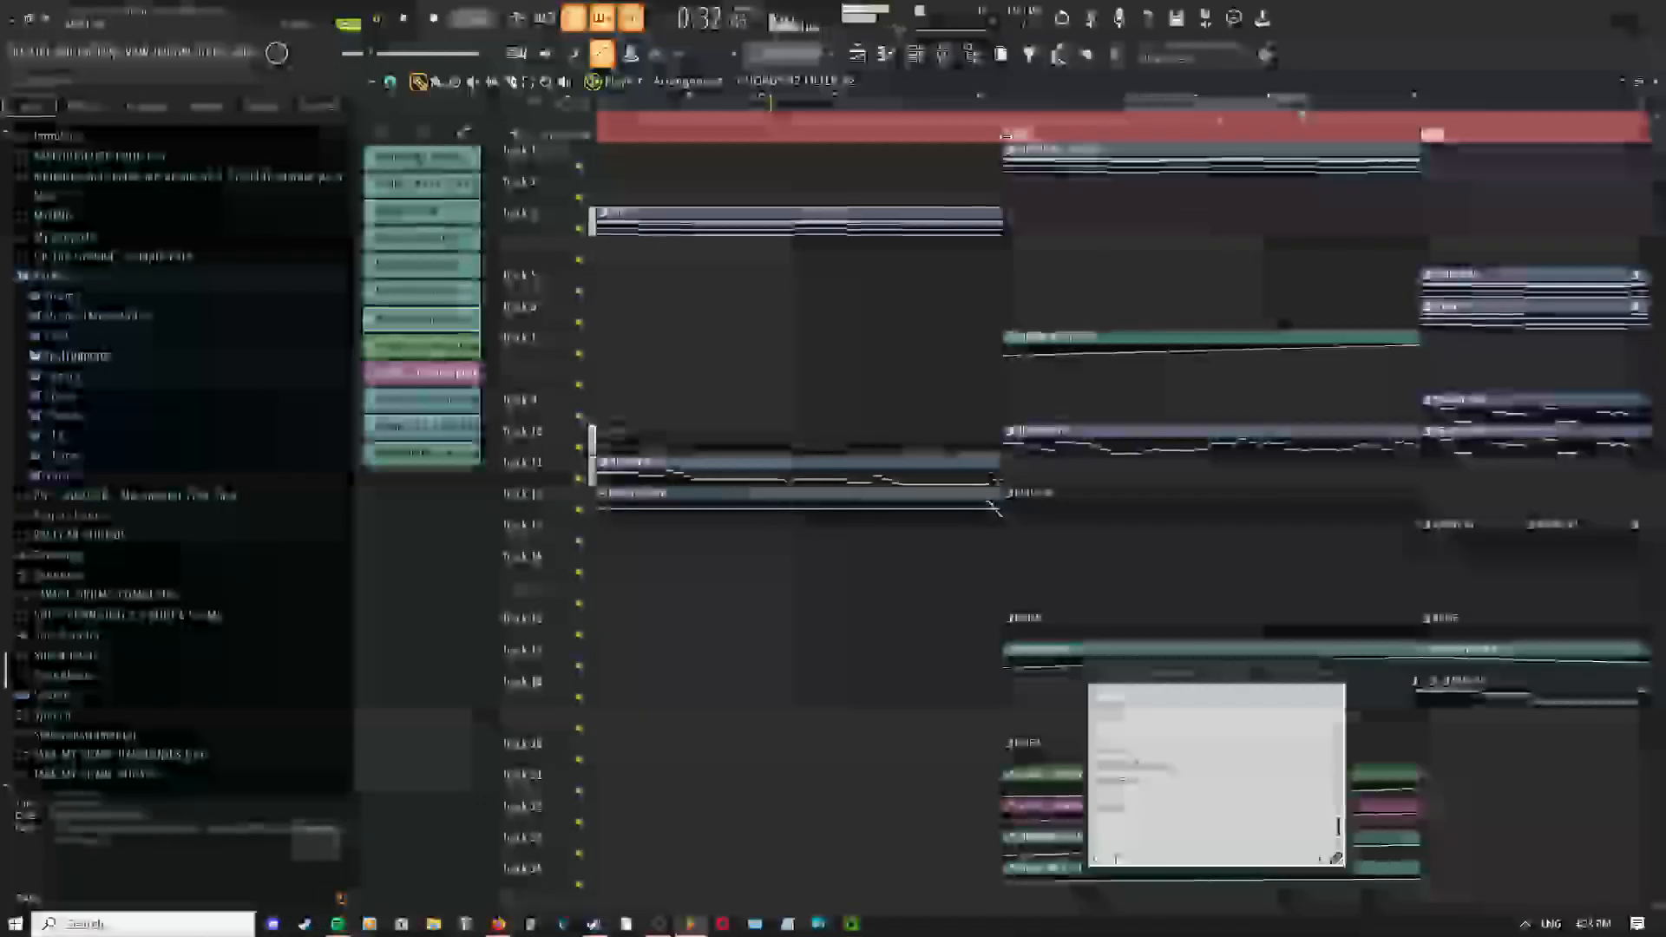
scroll(1006, 135, "down", 3)
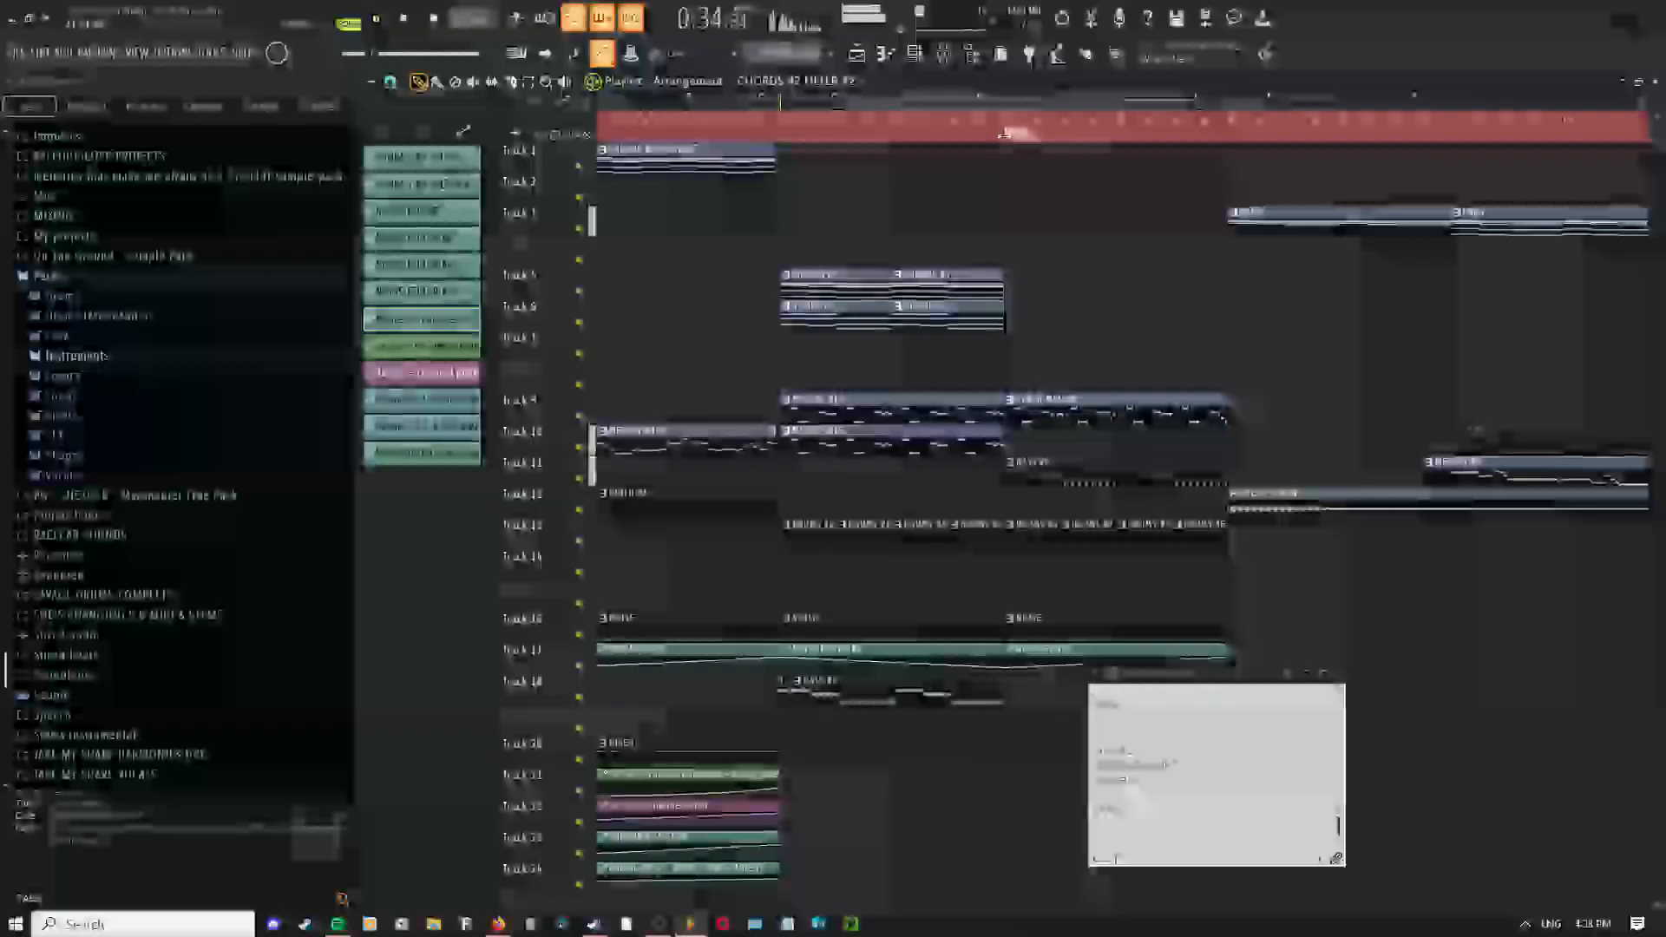
scroll(816, 174, "up", 3)
left_click_drag(833, 182, 1105, 198)
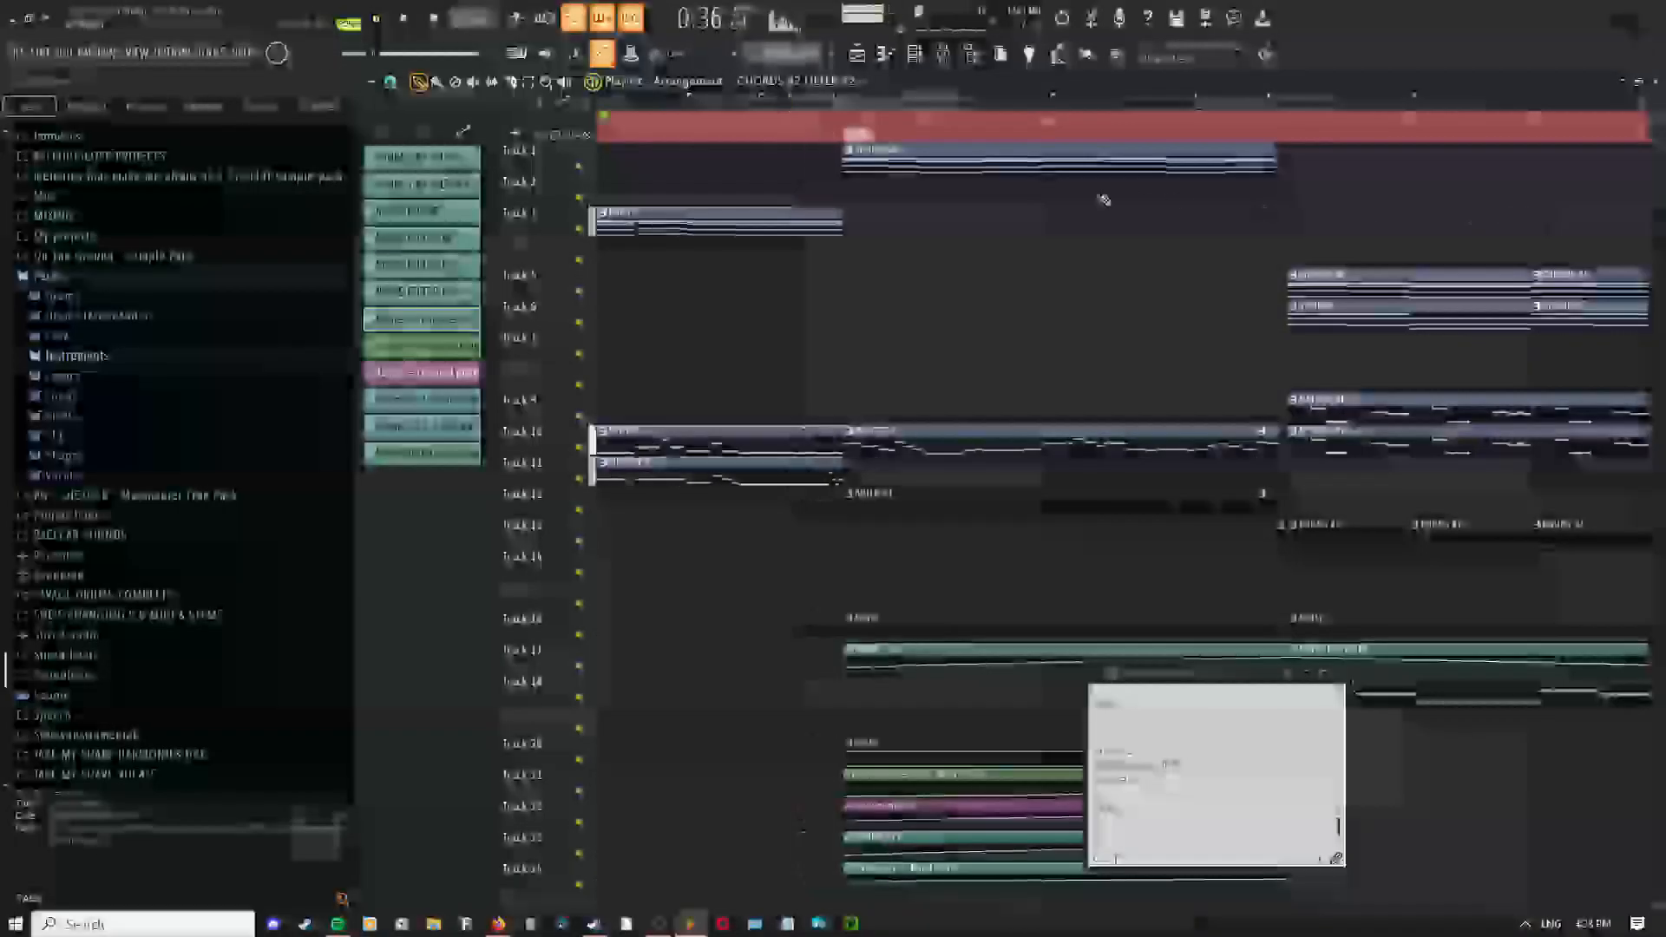
scroll(1028, 187, "down", 3)
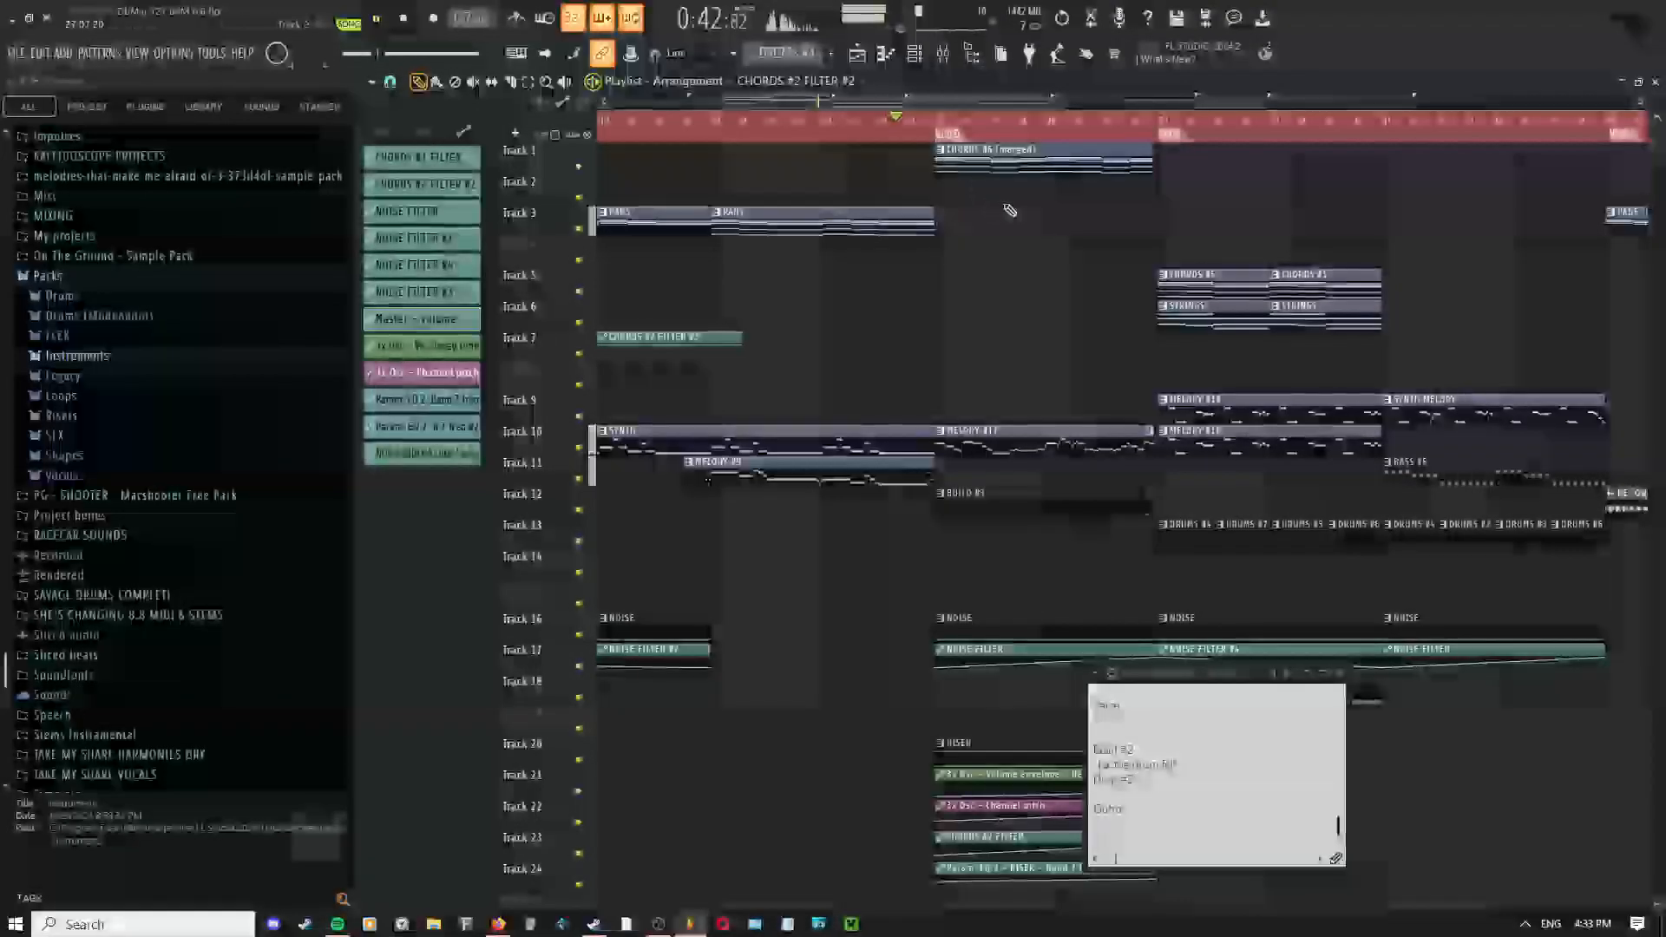
Listen from the end of the PADS section into the first build, reviewing the clips from there to the outro
scroll(1007, 211, "down", 3)
left_click_drag(1216, 208, 1004, 220)
scroll(884, 198, "up", 3)
scroll(883, 198, "down", 1)
scroll(877, 208, "up", 4)
scroll(972, 222, "down", 2)
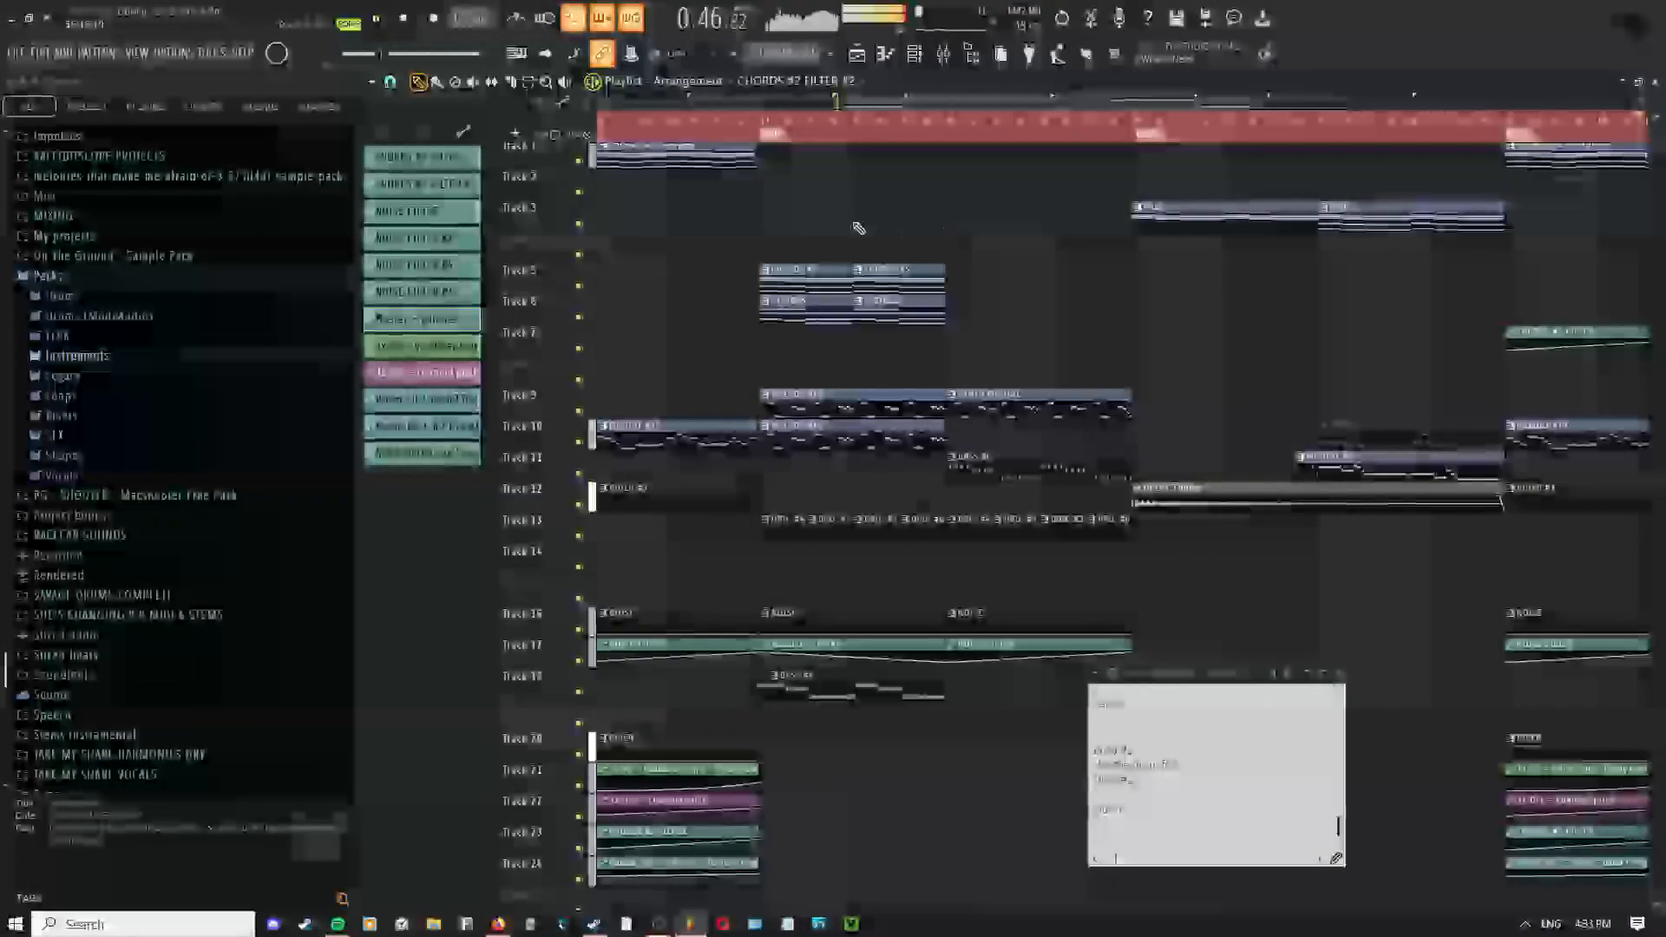
left_click_drag(1376, 239, 1032, 242)
left_click_drag(1361, 288, 1088, 265)
scroll(1084, 261, "down", 2)
left_click_drag(1215, 252, 779, 251)
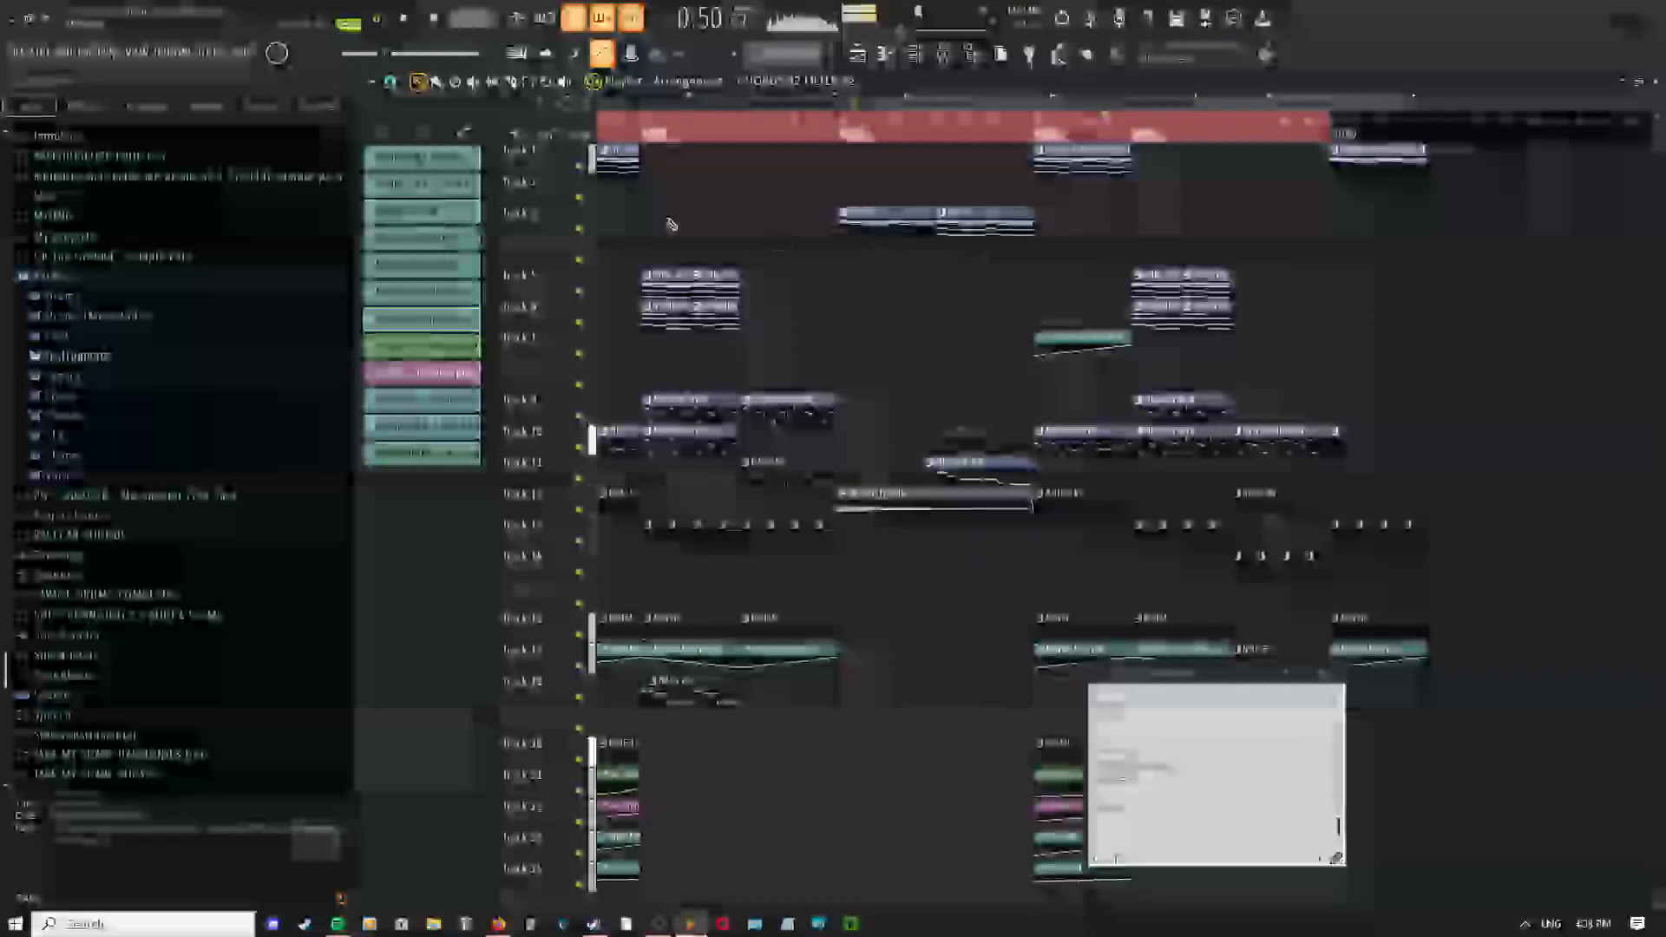
Check the mixer levels during the first build and continue listening into the first drop
key("F9")
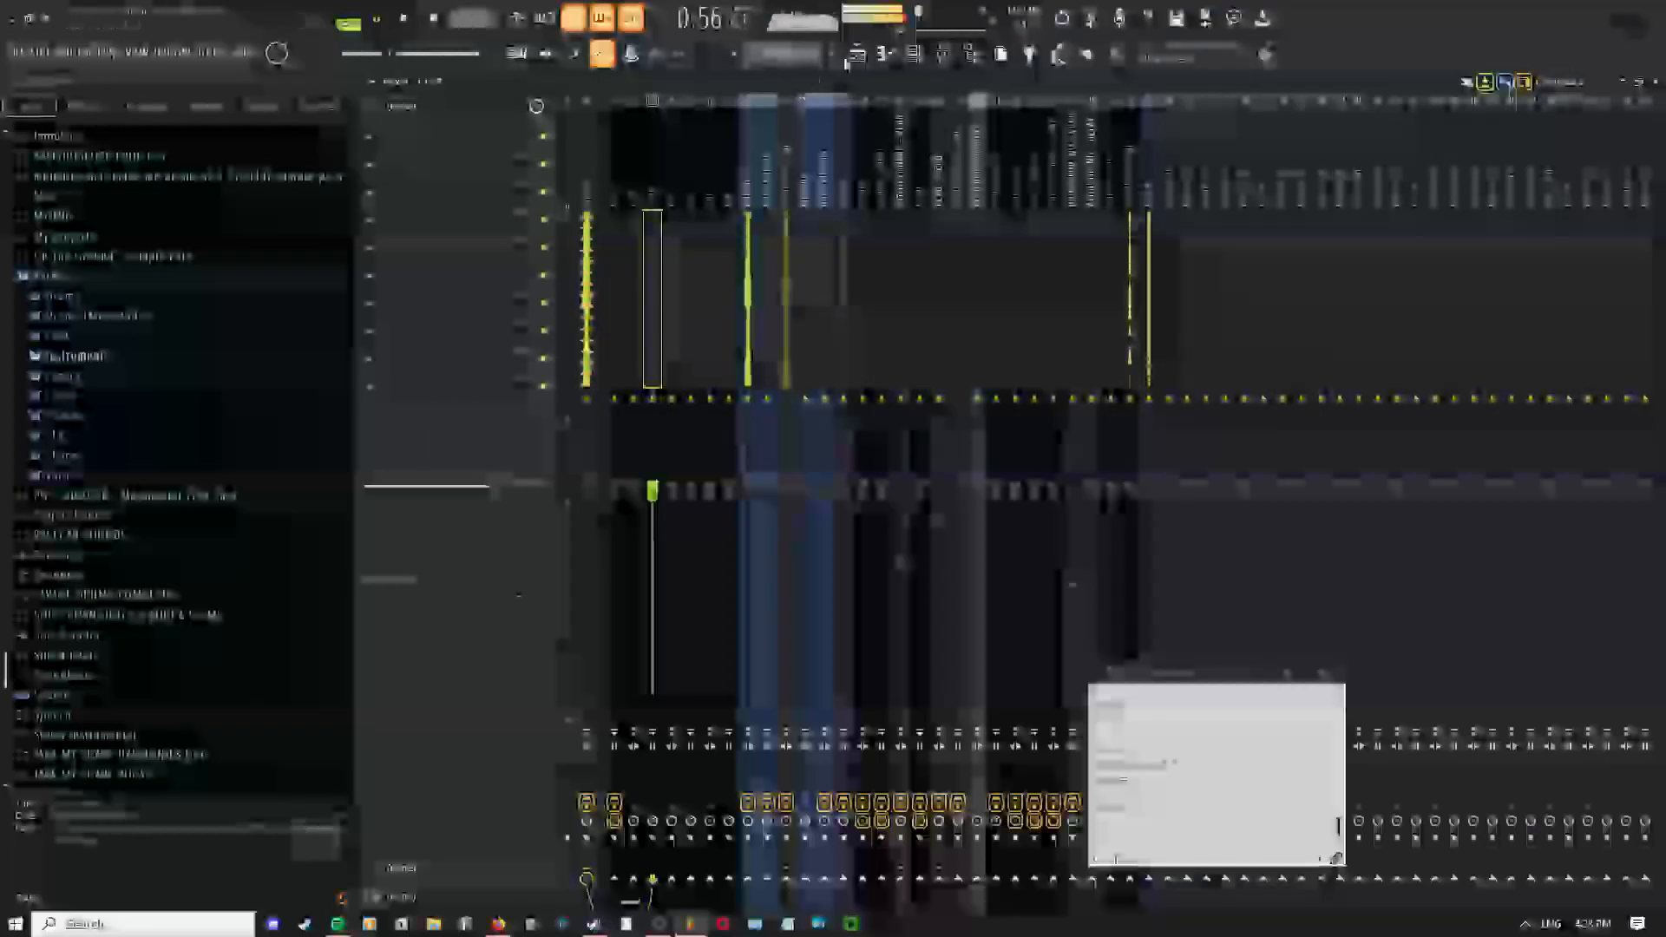
key("F9")
right_click(820, 341)
left_click(792, 346)
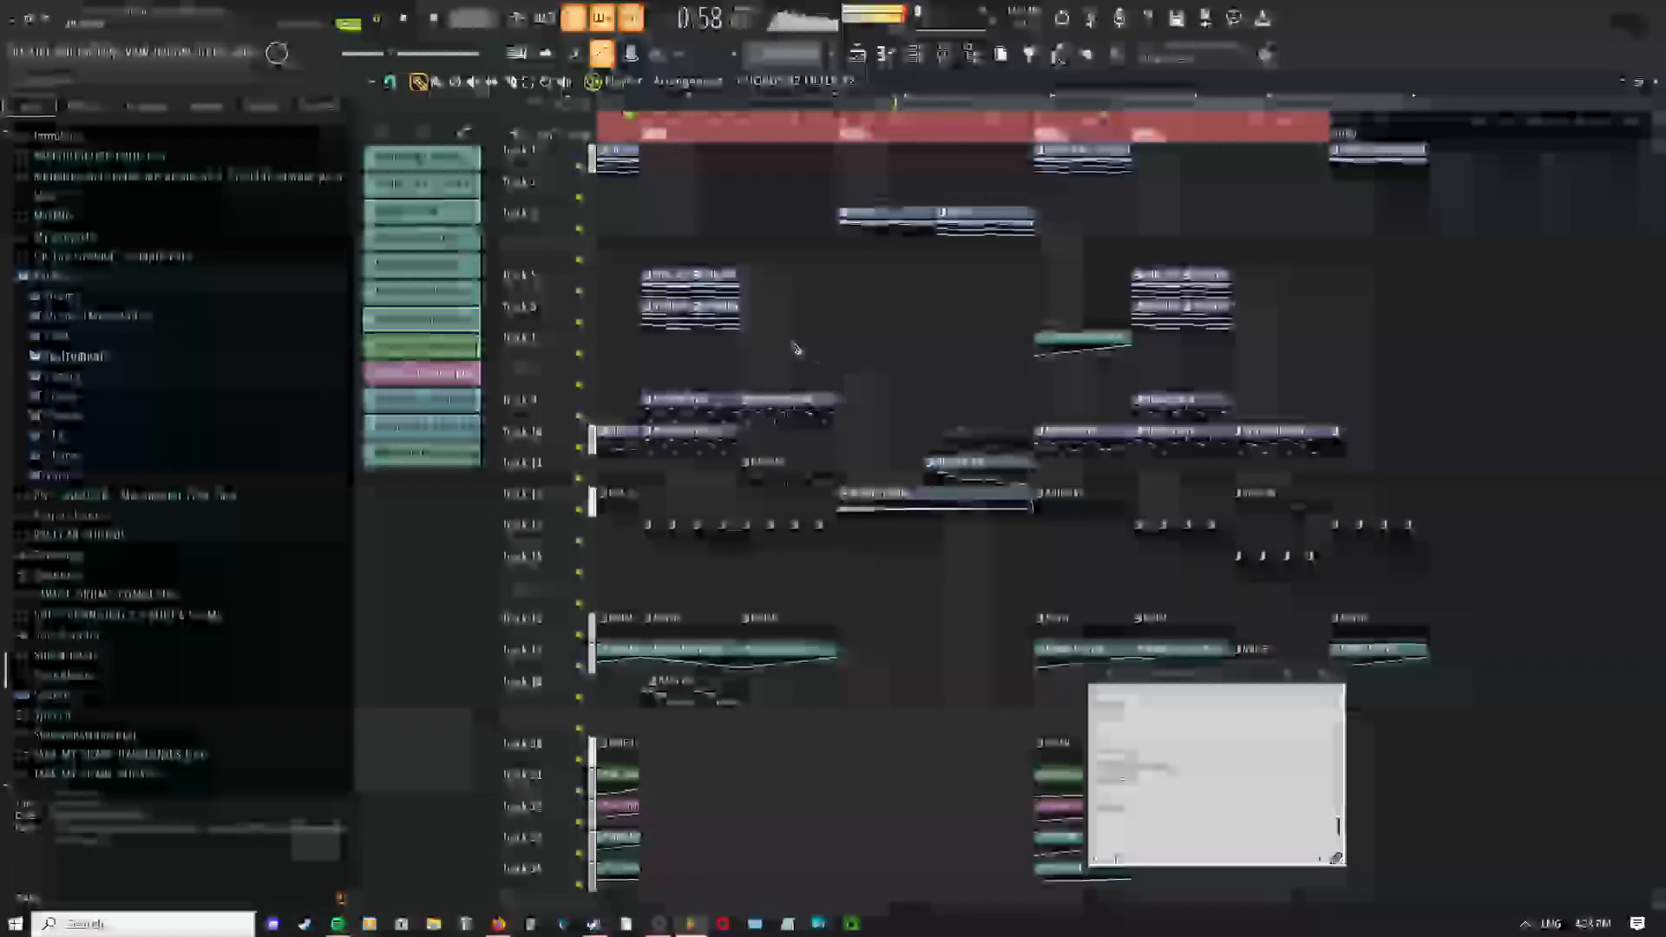
scroll(807, 342, "left", 3)
right_click(763, 334)
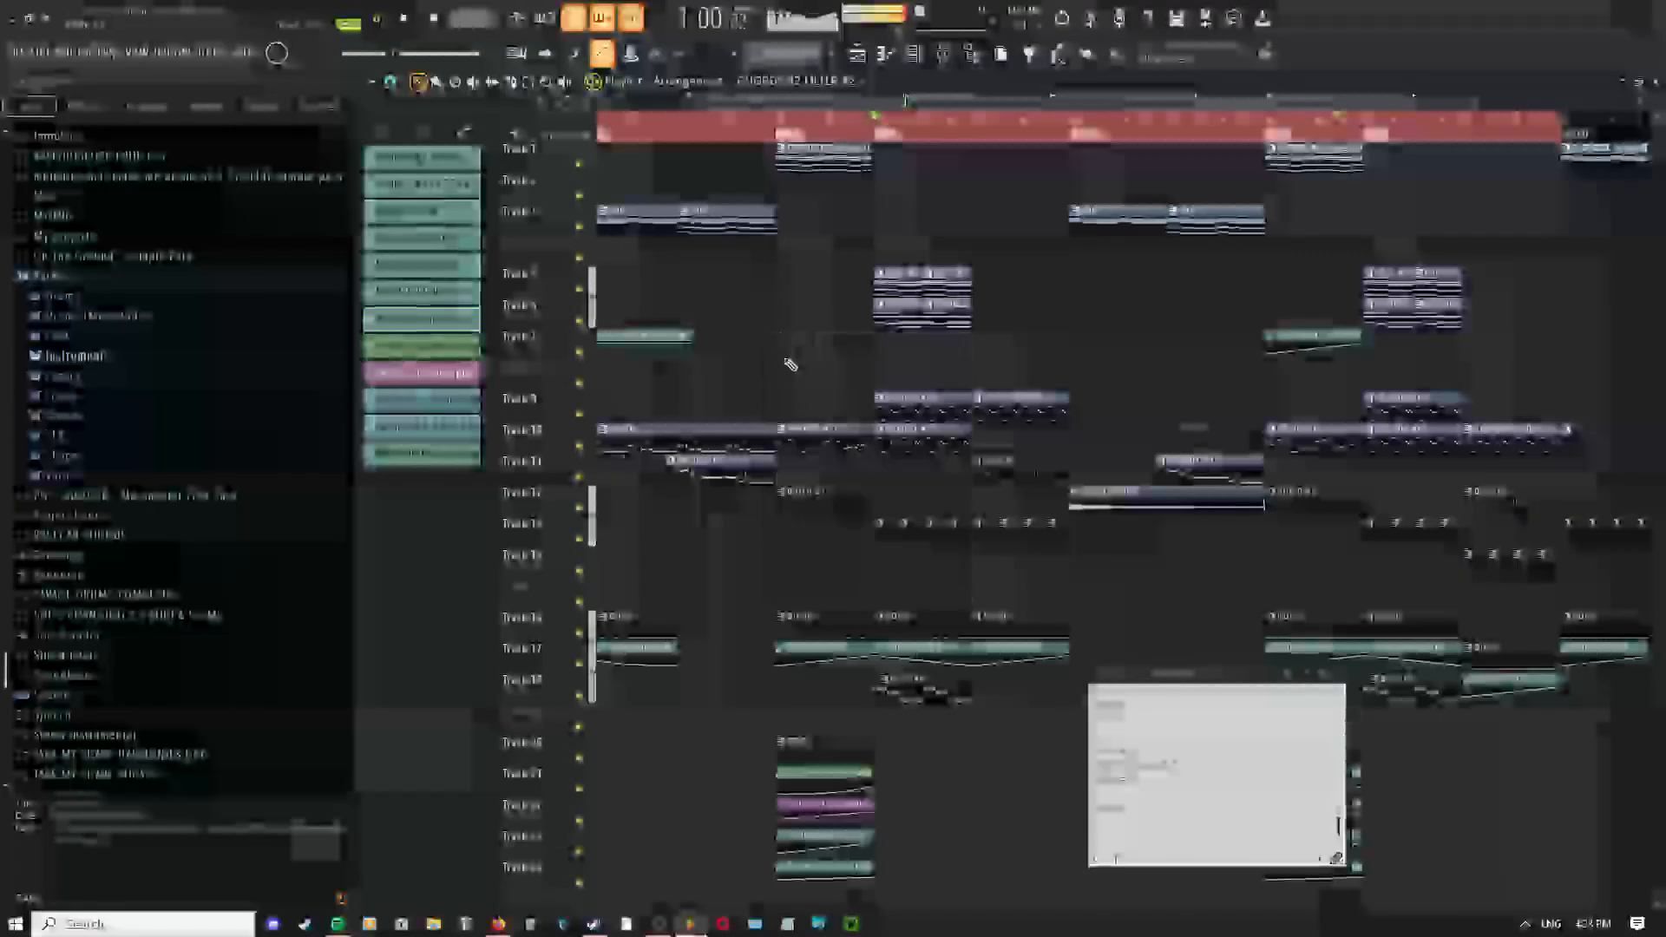
middle_click(906, 356)
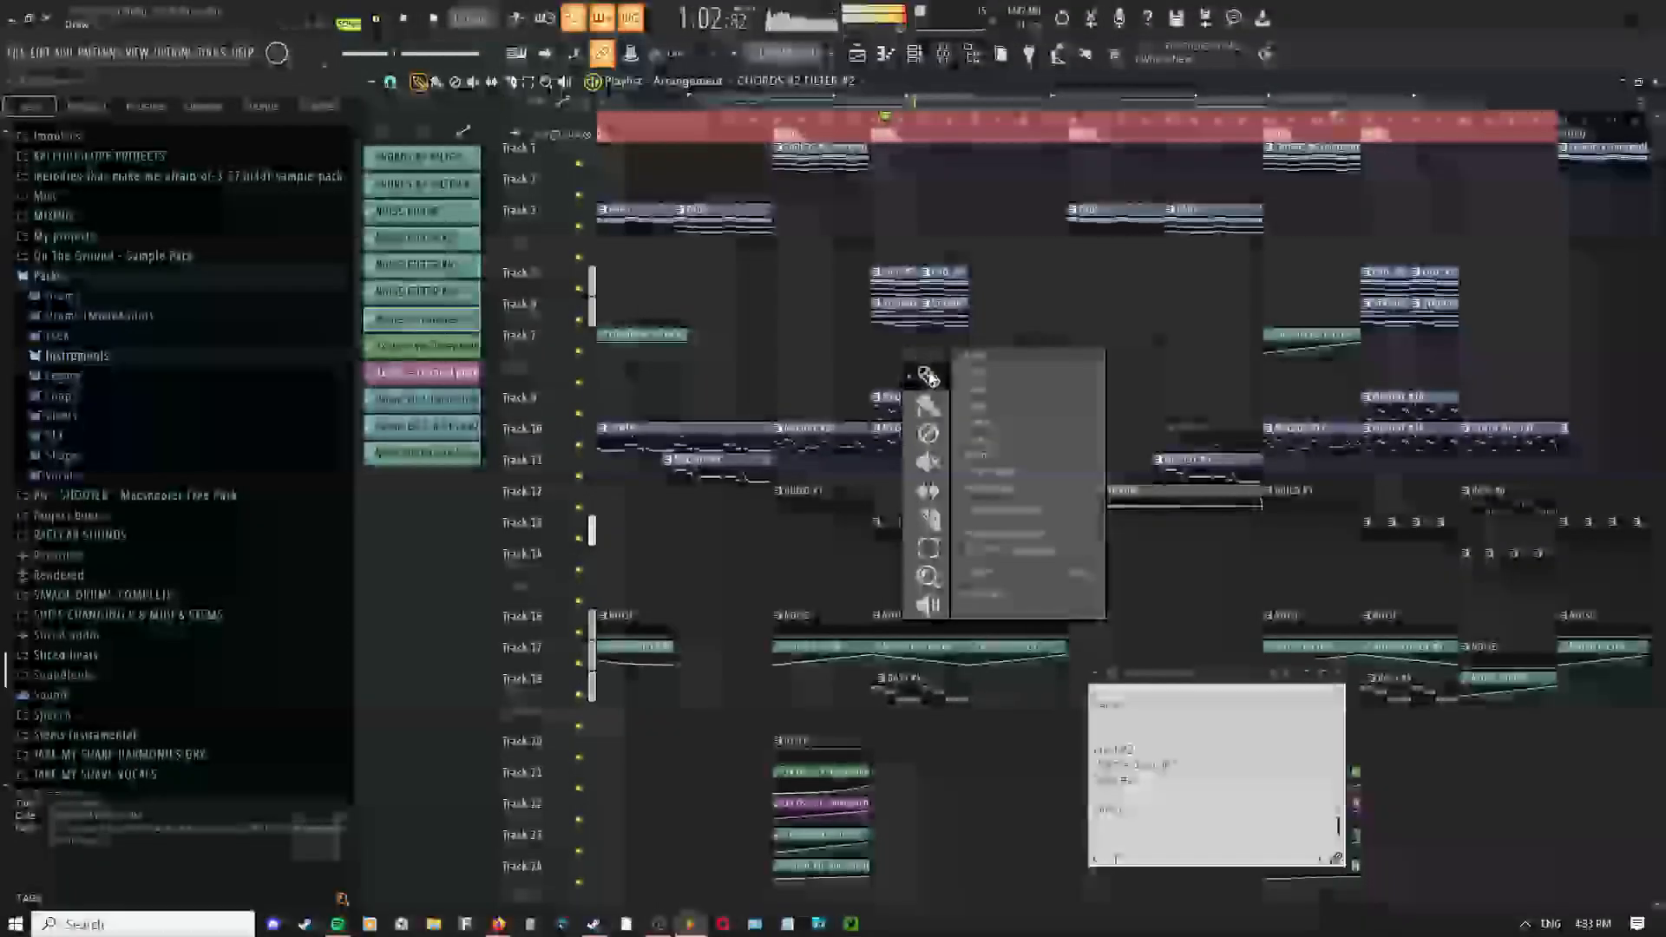
left_click(898, 351)
scroll(940, 361, "down", 2)
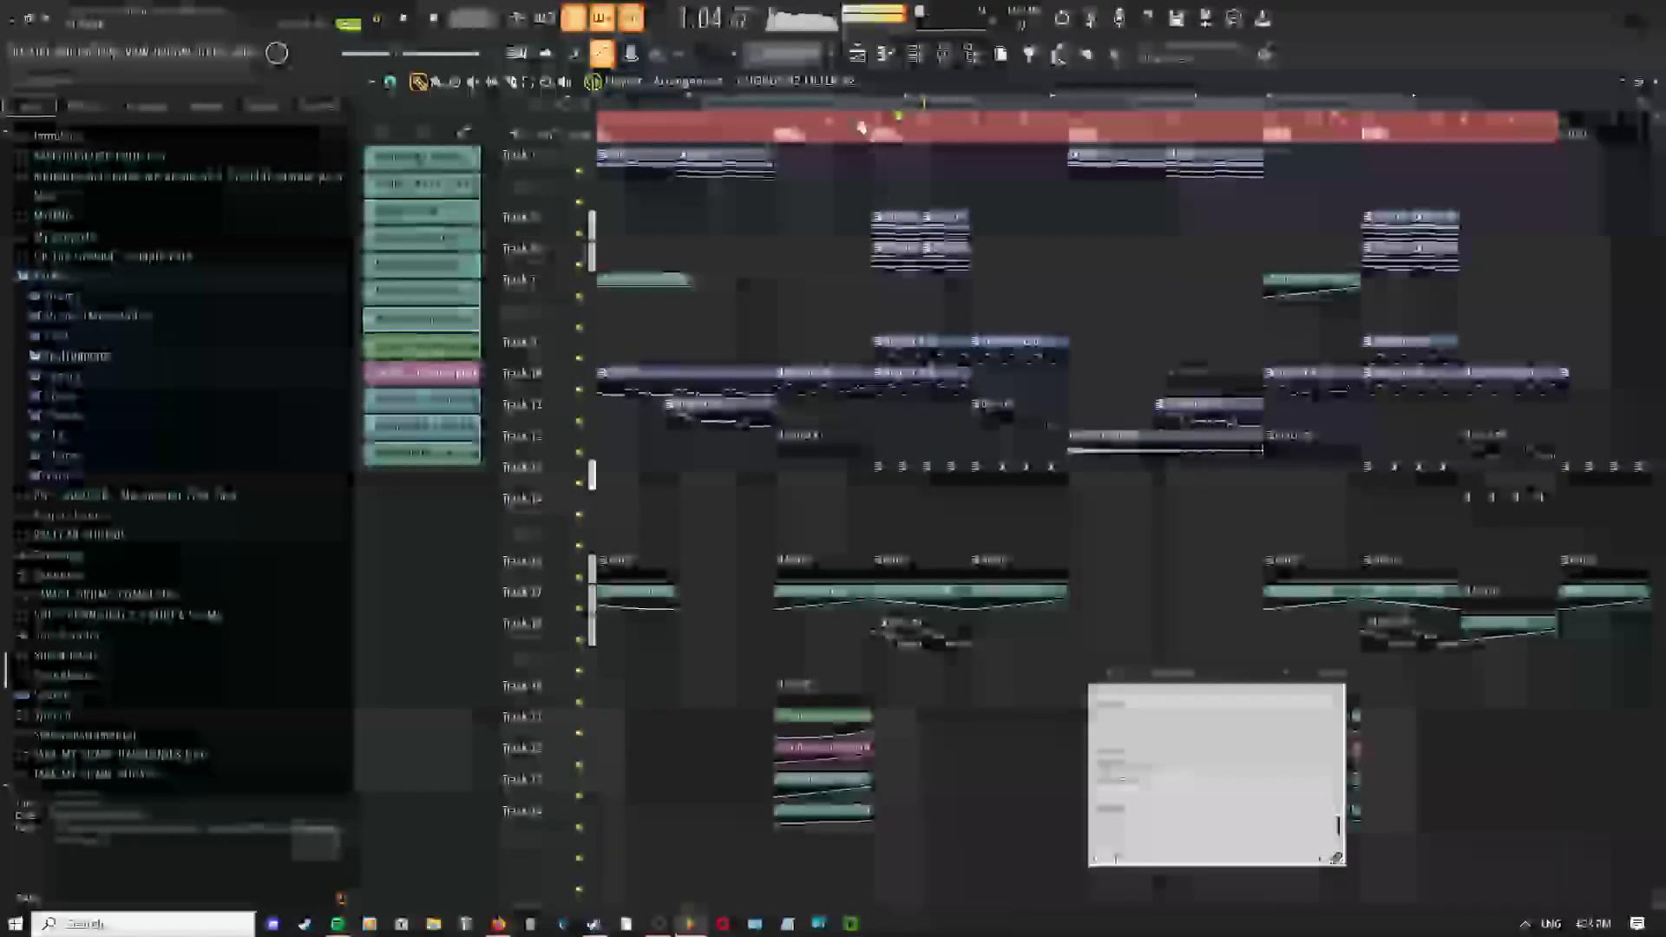
Replay the transition from the first build into the first drop, examining the NOISE, DRUMS and BASS clips around it
scroll(881, 506, "up", 6)
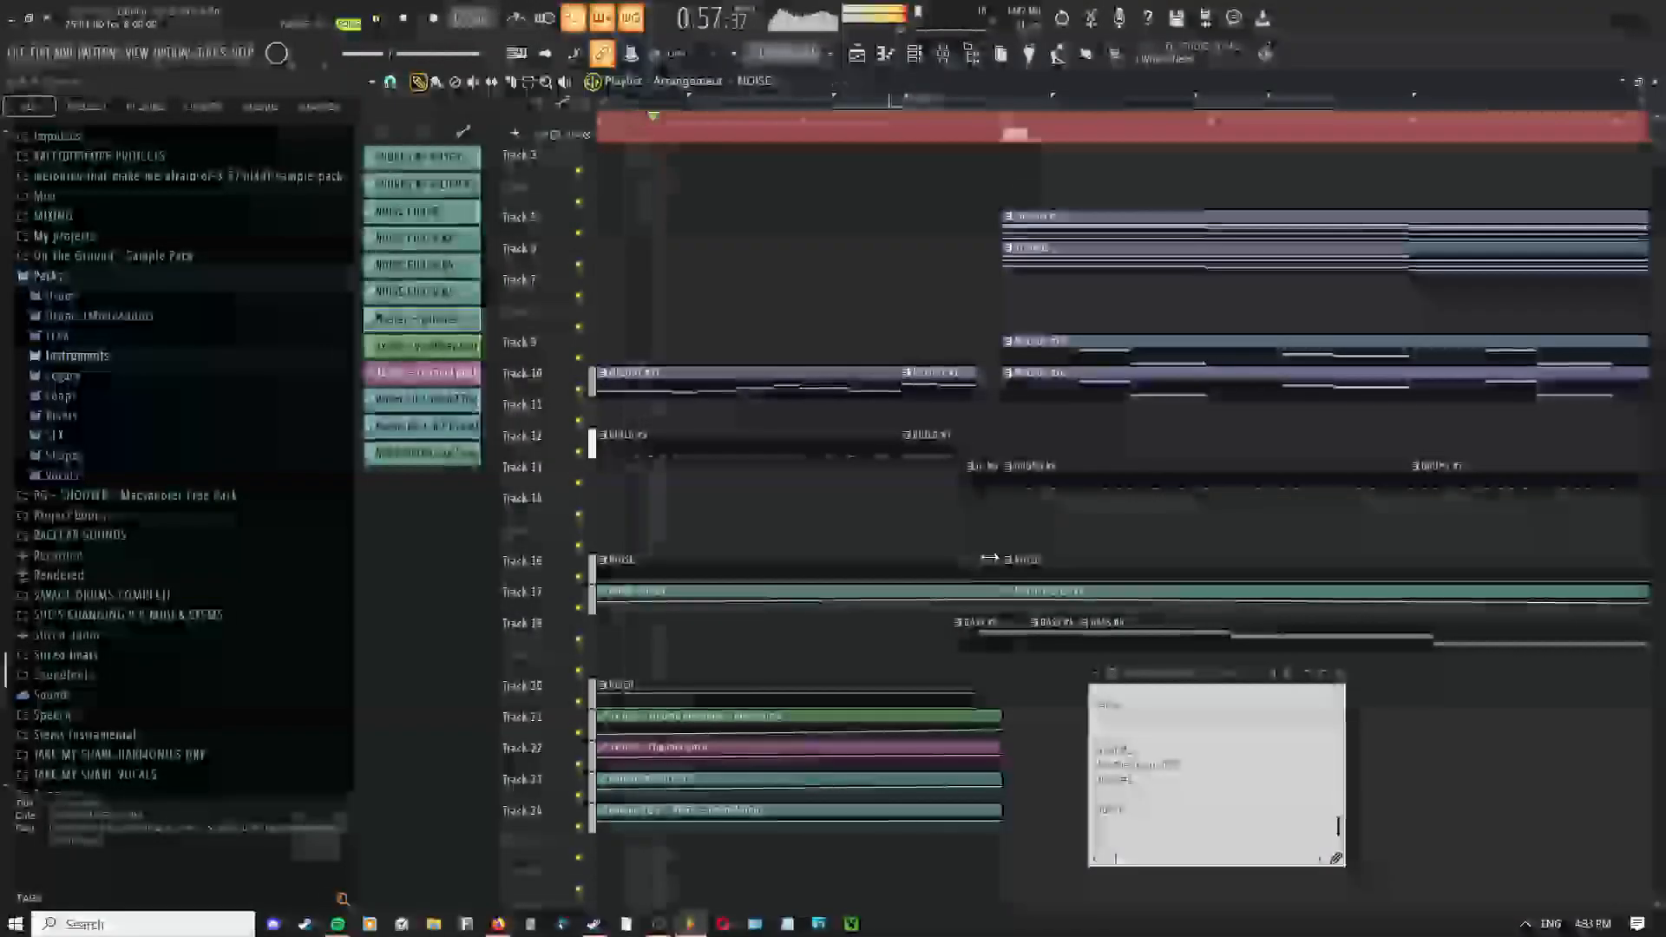
scroll(957, 558, "down", 4)
left_click_drag(955, 558, 844, 550)
scroll(835, 618, "up", 5)
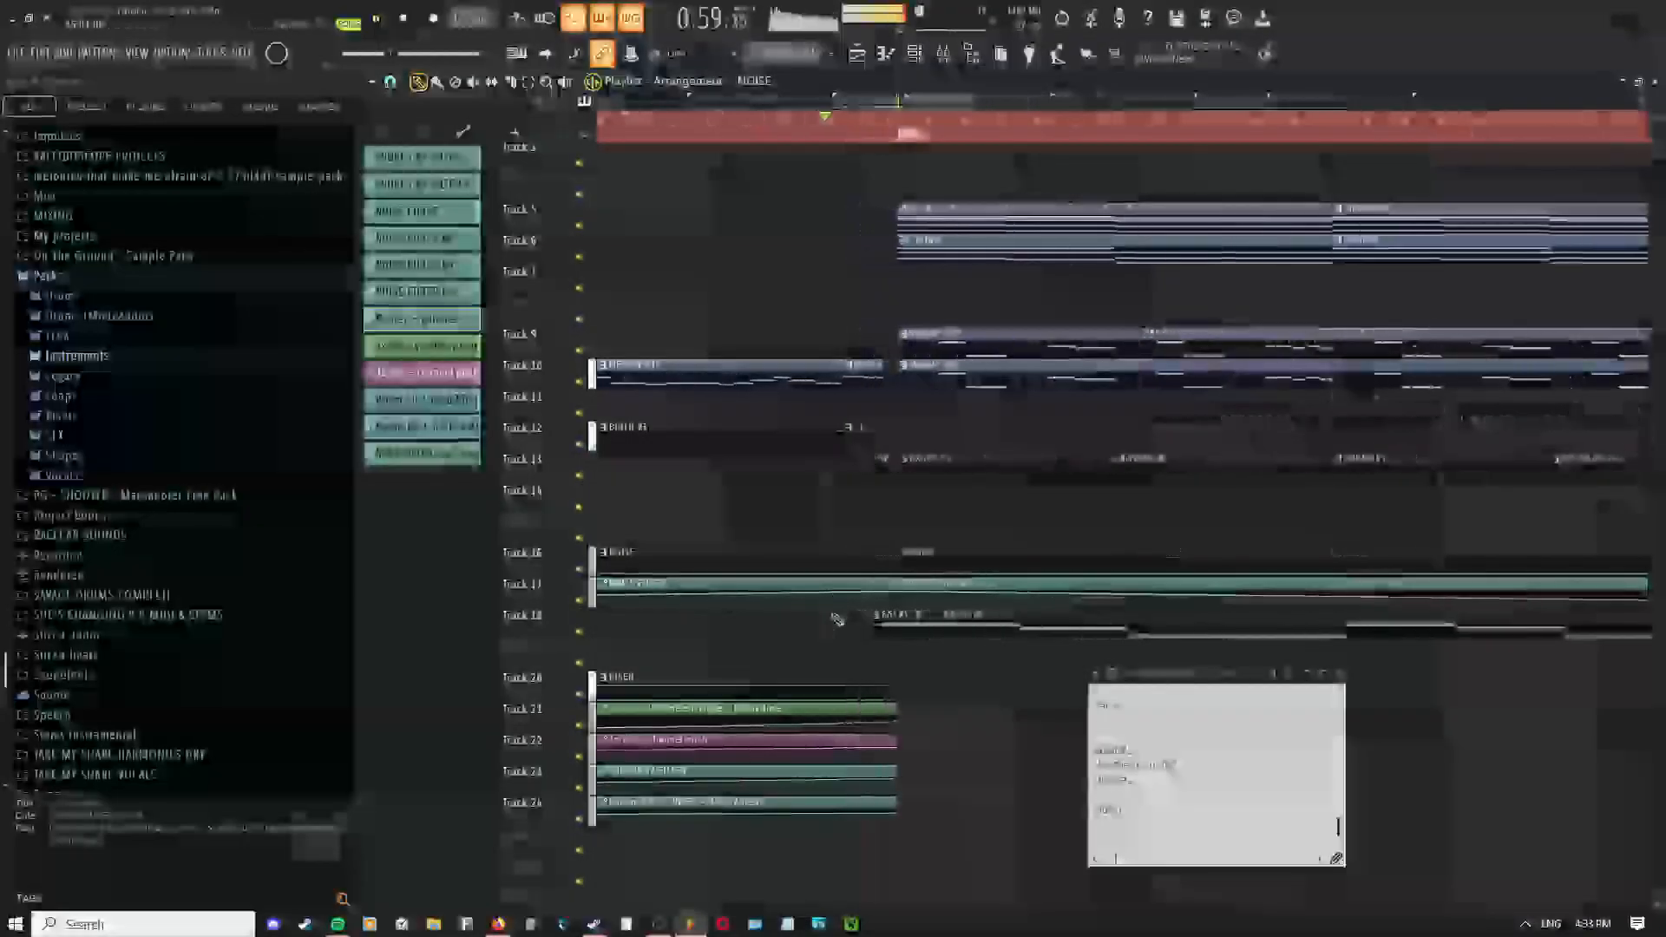
left_click(920, 337)
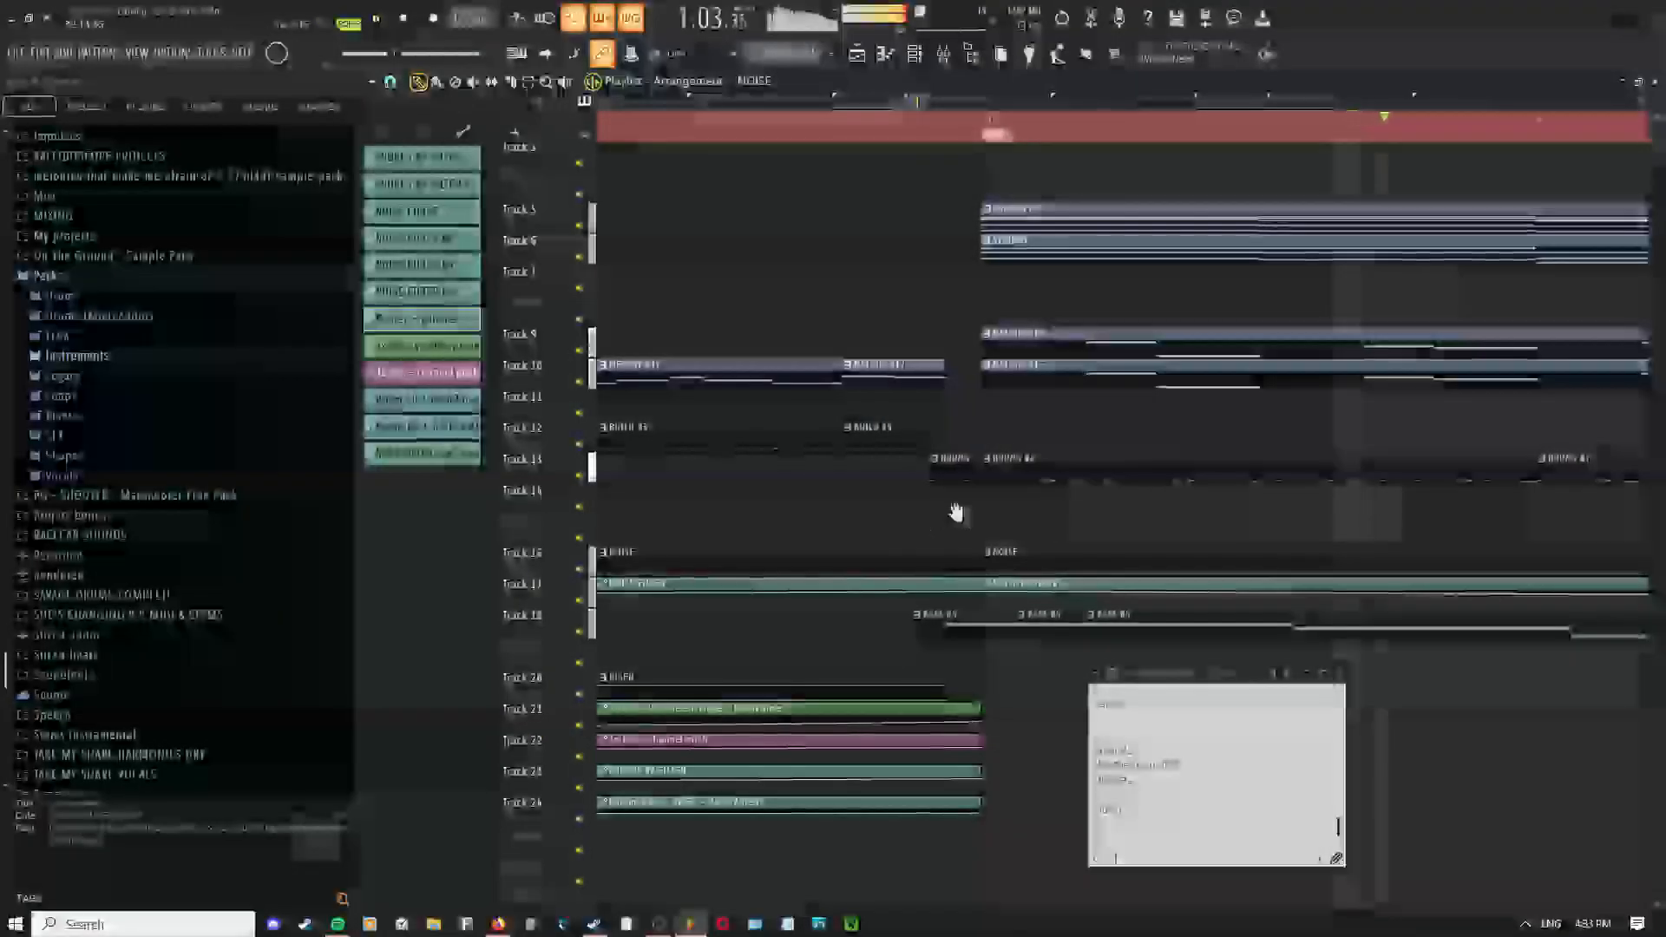
left_click_drag(959, 513, 777, 458)
scroll(766, 453, "down", 3)
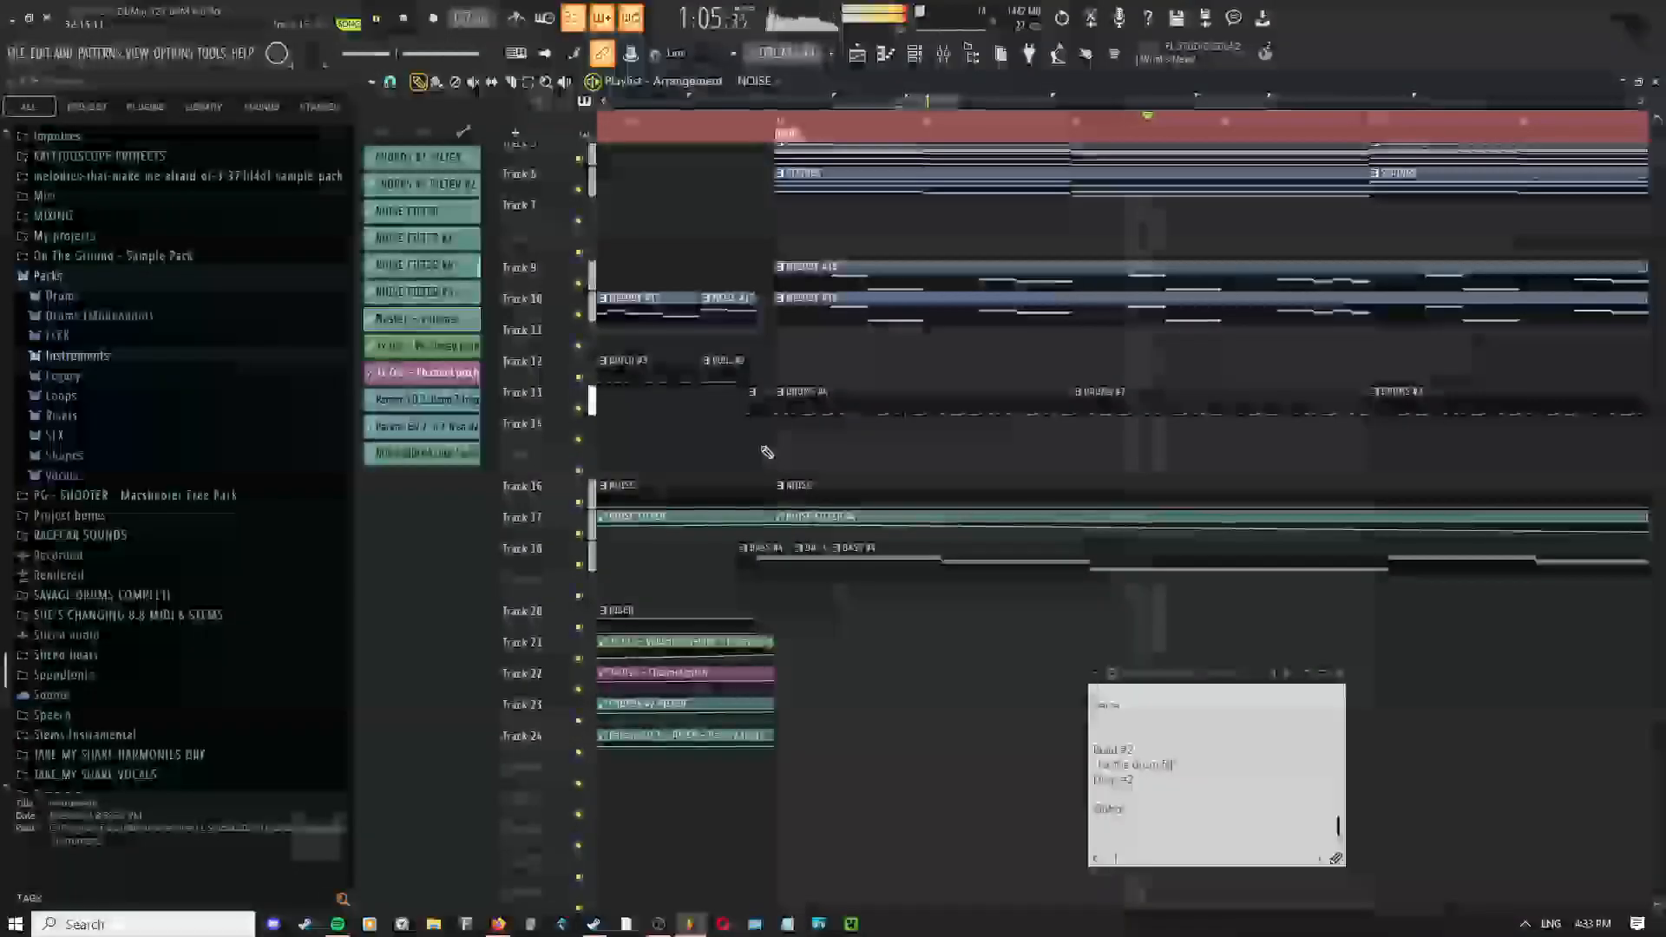
middle_click(776, 428)
left_click(801, 456)
scroll(801, 456, "up", 3)
middle_click(823, 449)
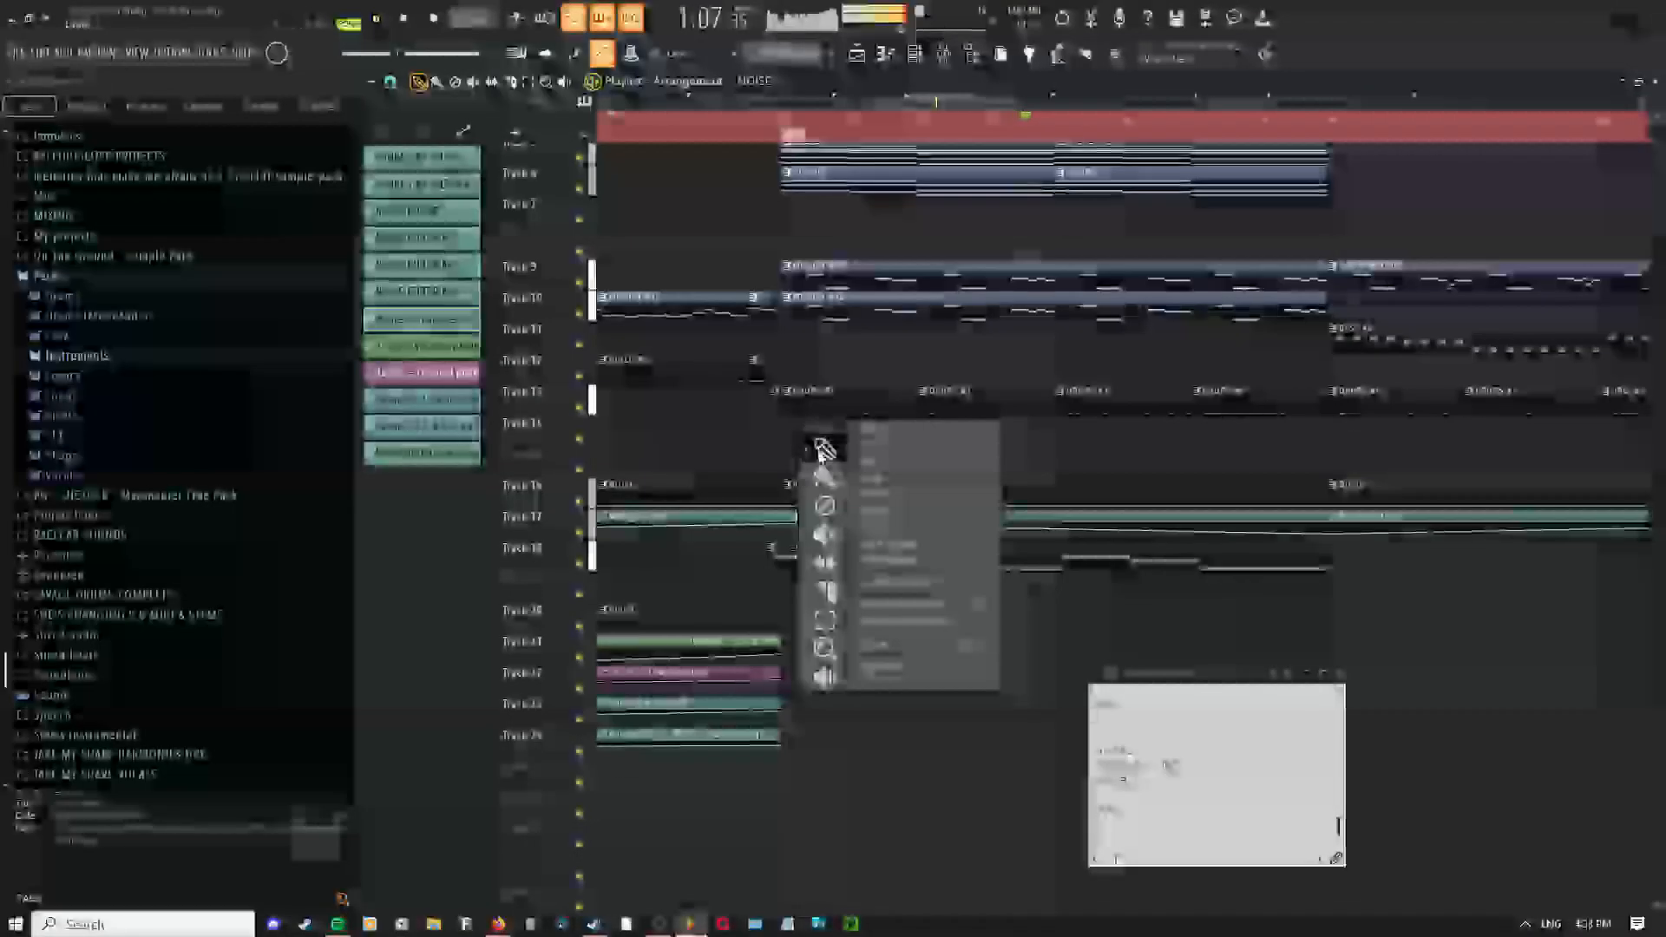